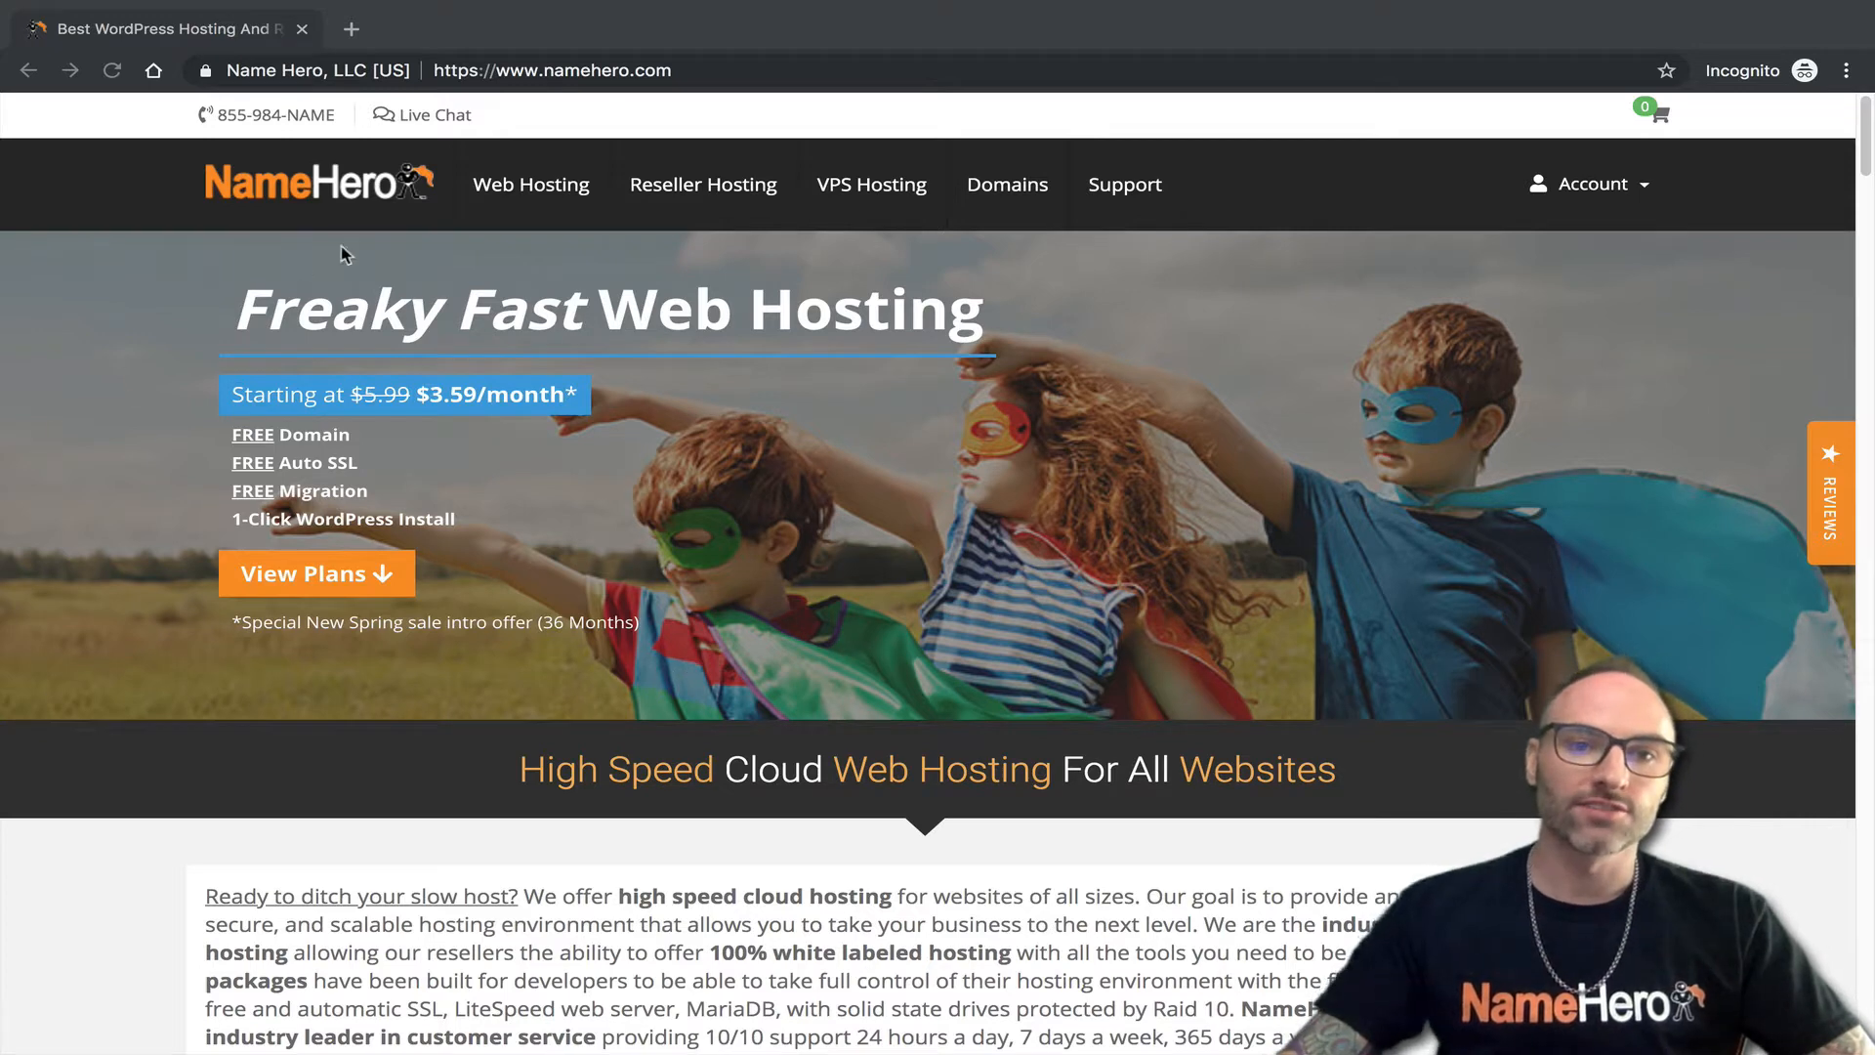
Open the Web Hosting plans page.
{"action": "left_click", "coordinate": [544, 256]}
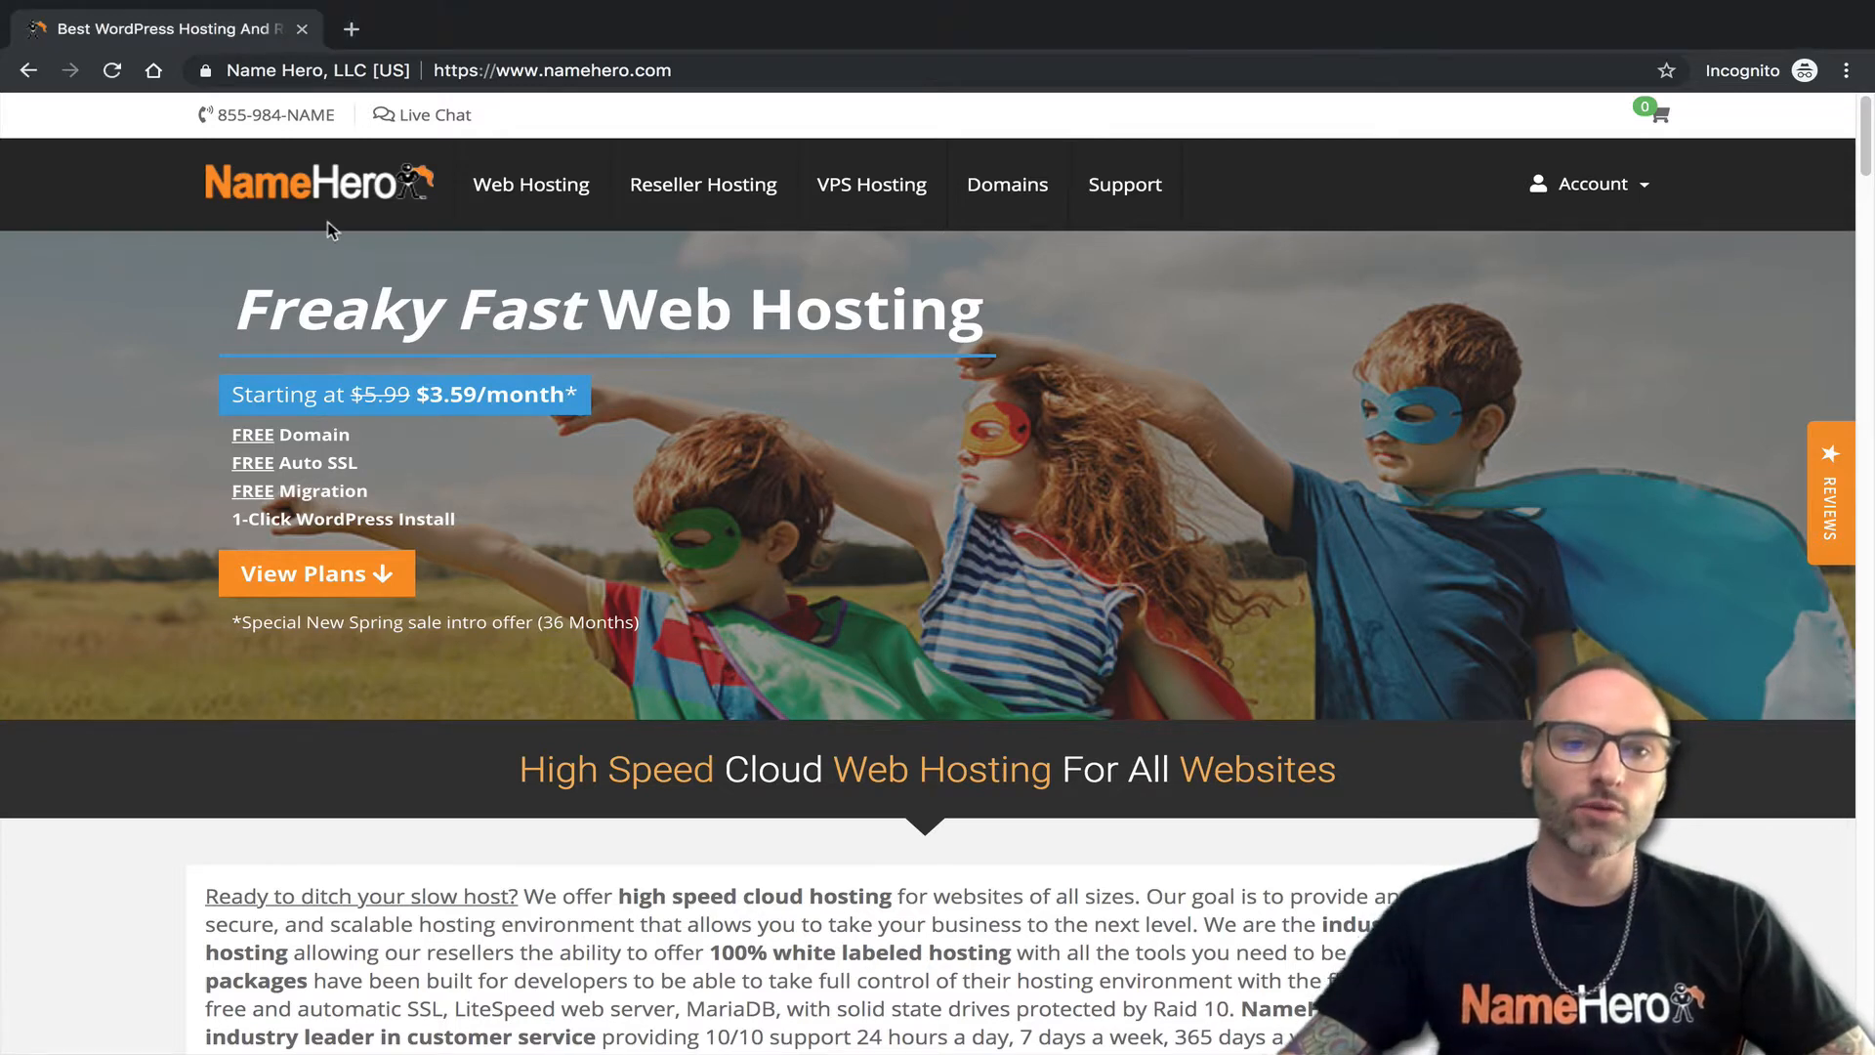
{"action": "left_click", "coordinate": [510, 184]}
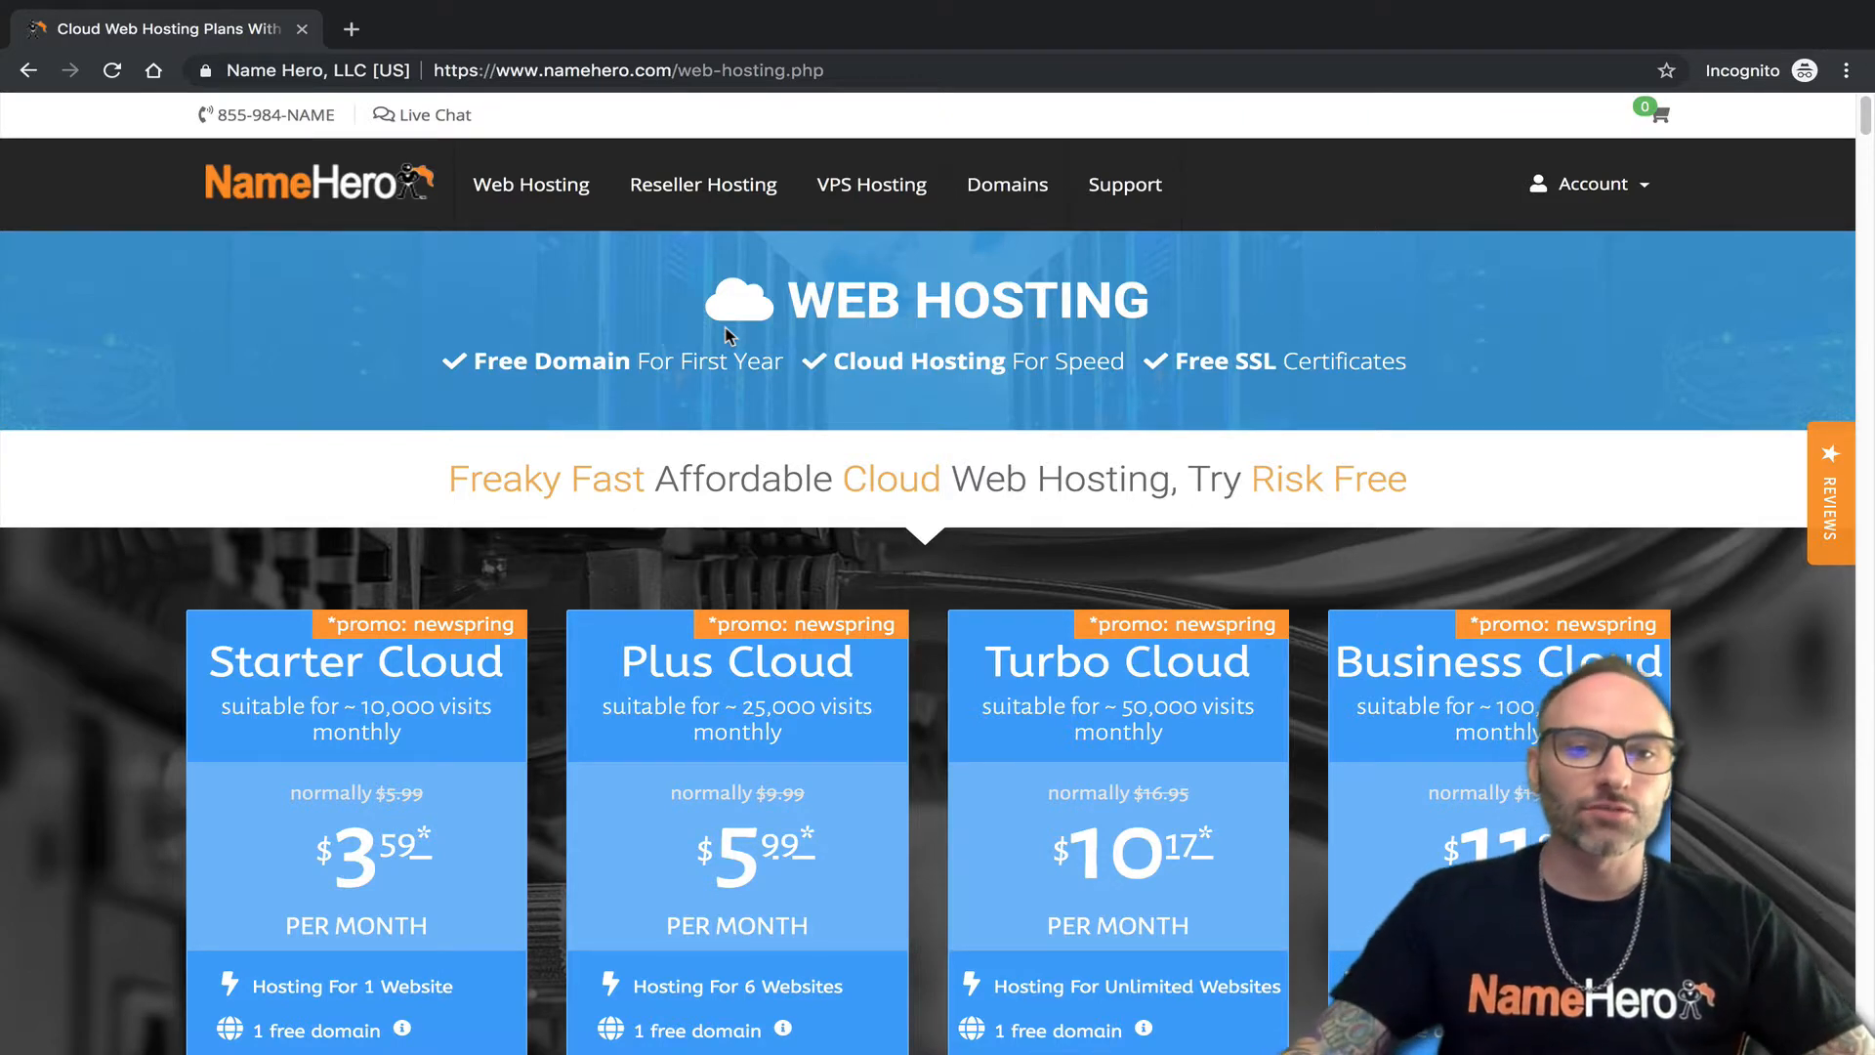
Compare the prices, website limits, RAM and included features of the Starter, Plus, Turbo and Business Cloud plans.
{"action": "scroll", "coordinate": [448, 469], "scroll_direction": "down", "scroll_amount": 2}
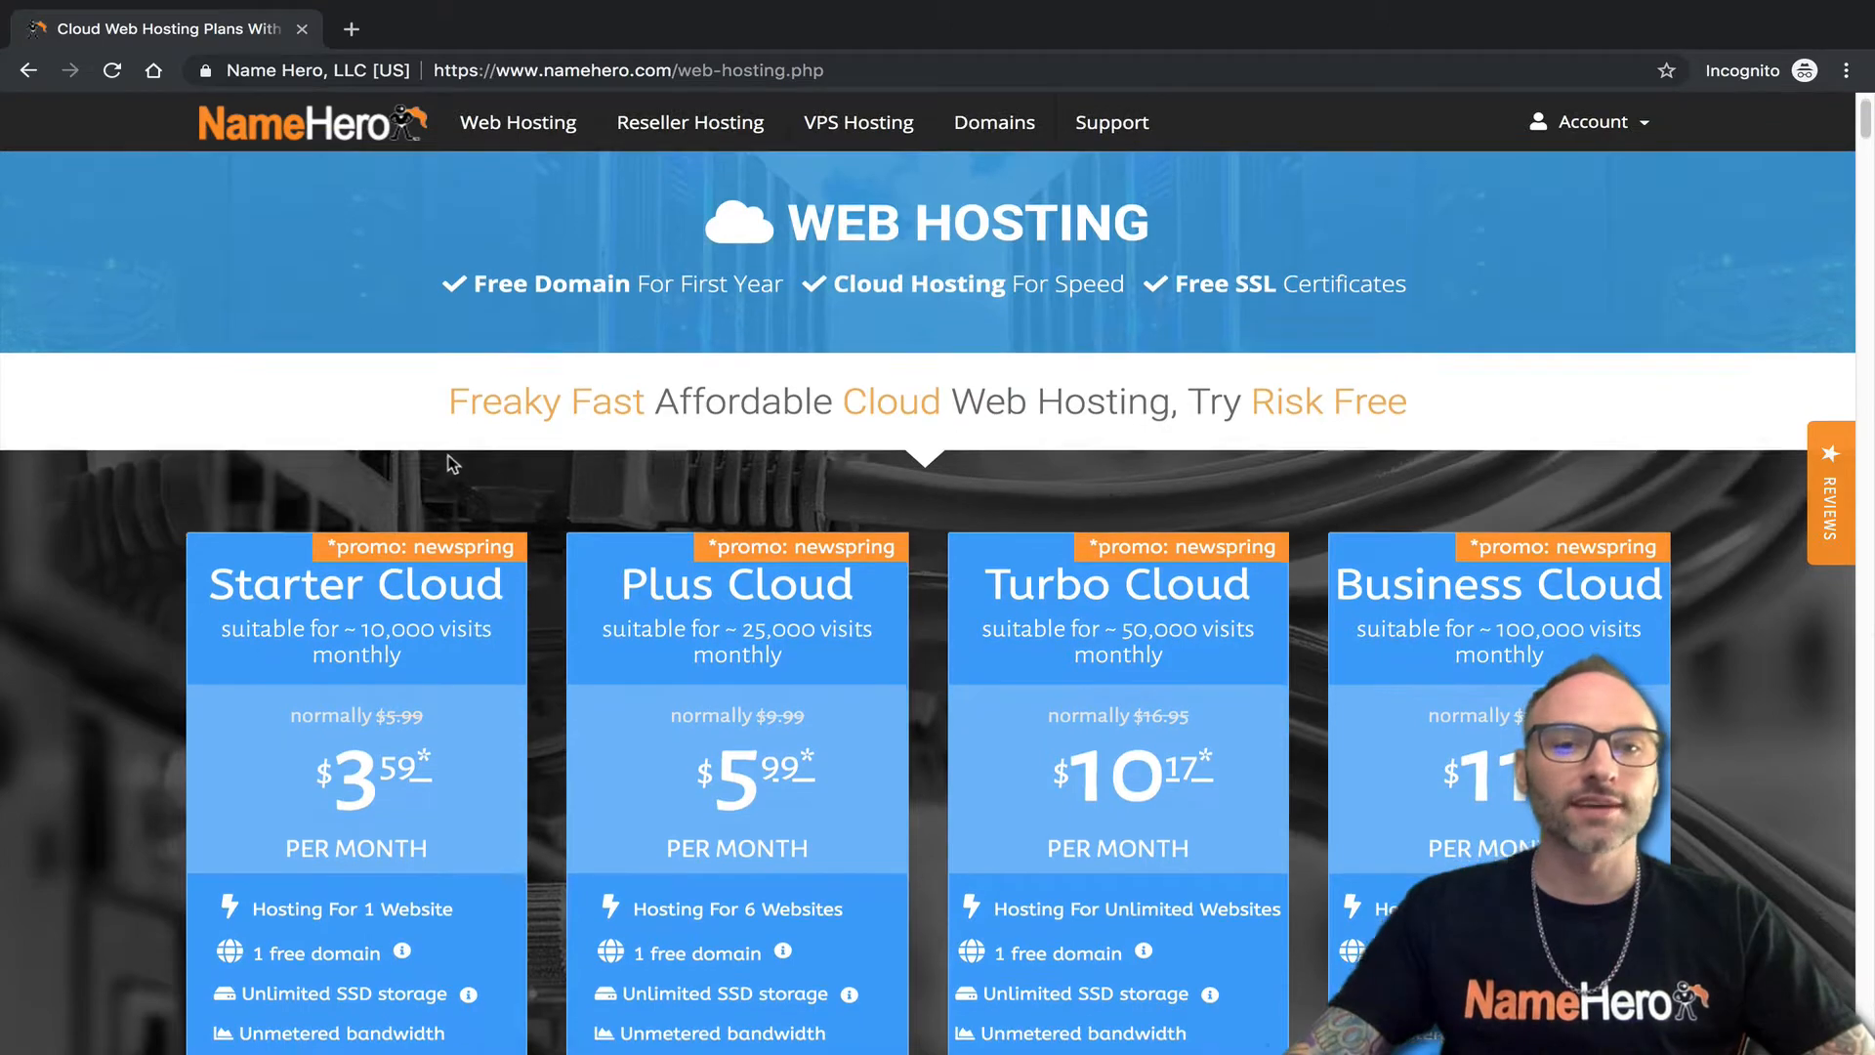
{"action": "scroll", "coordinate": [471, 434], "scroll_direction": "down", "scroll_amount": 3}
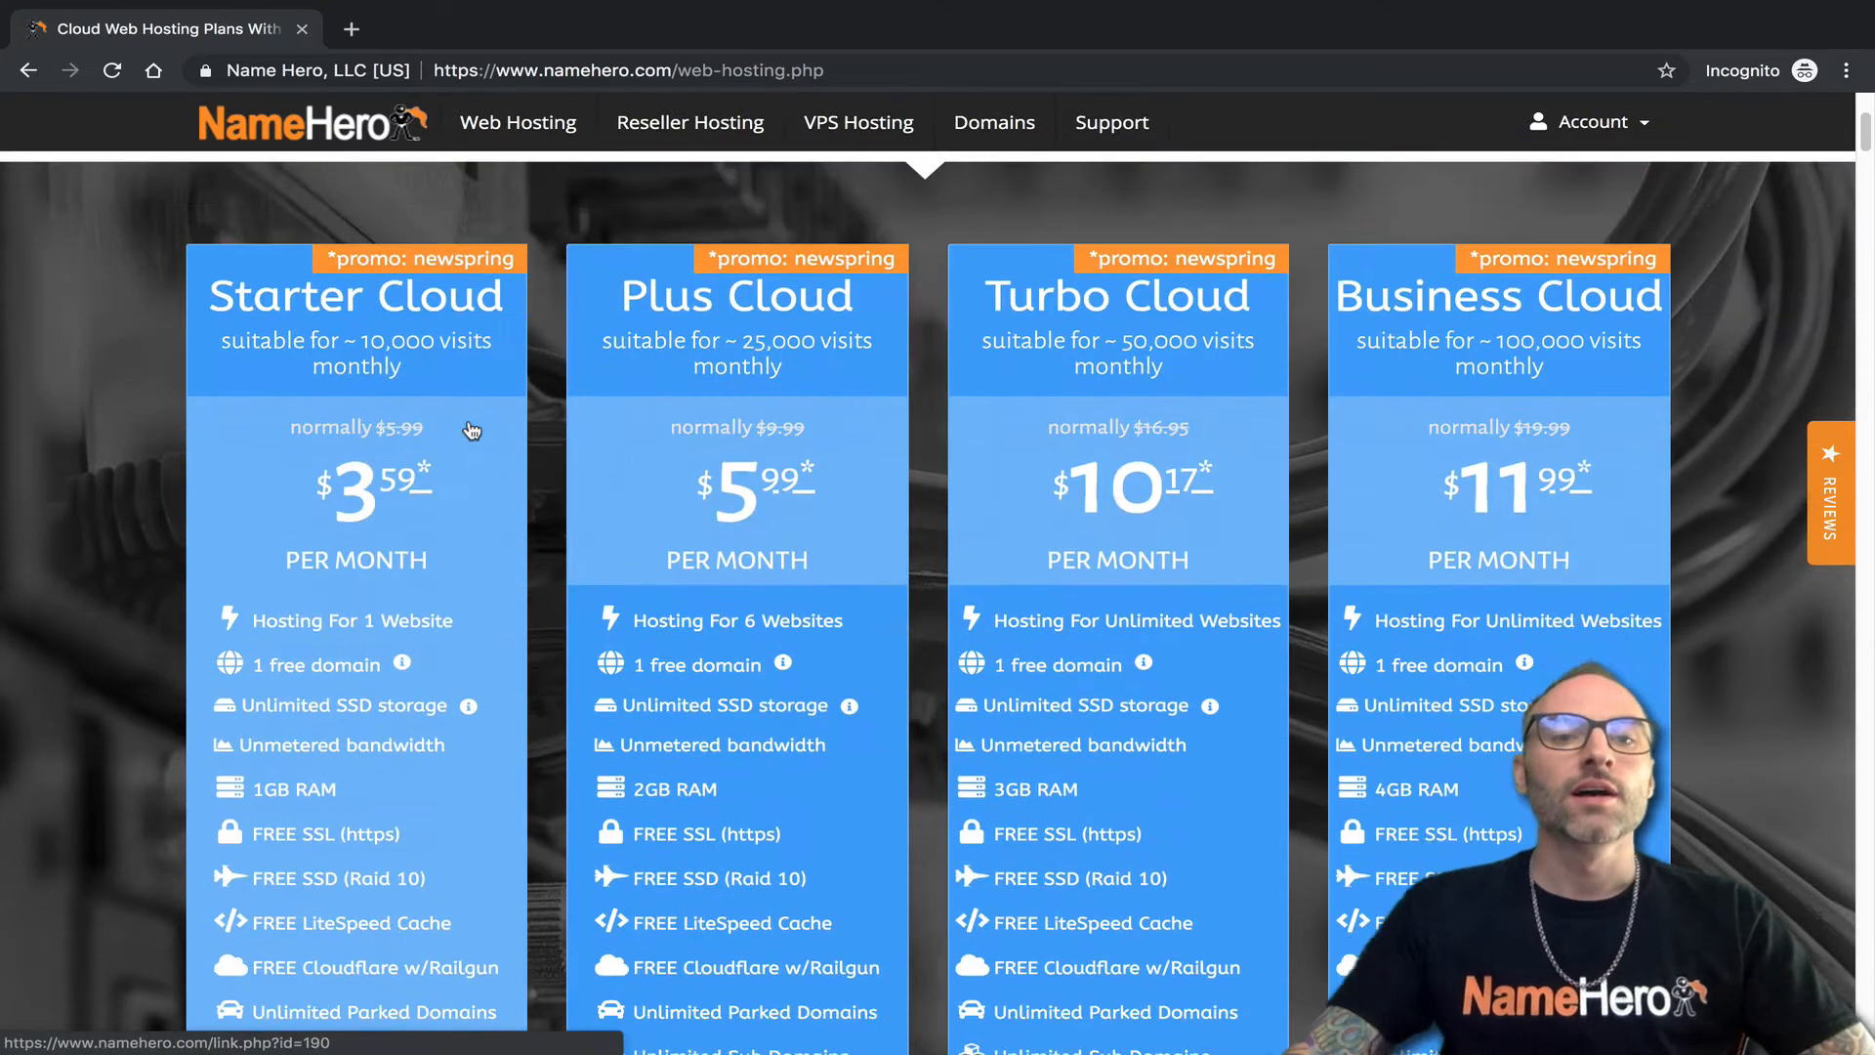
{"action": "scroll", "coordinate": [439, 341], "scroll_direction": "down", "scroll_amount": 2}
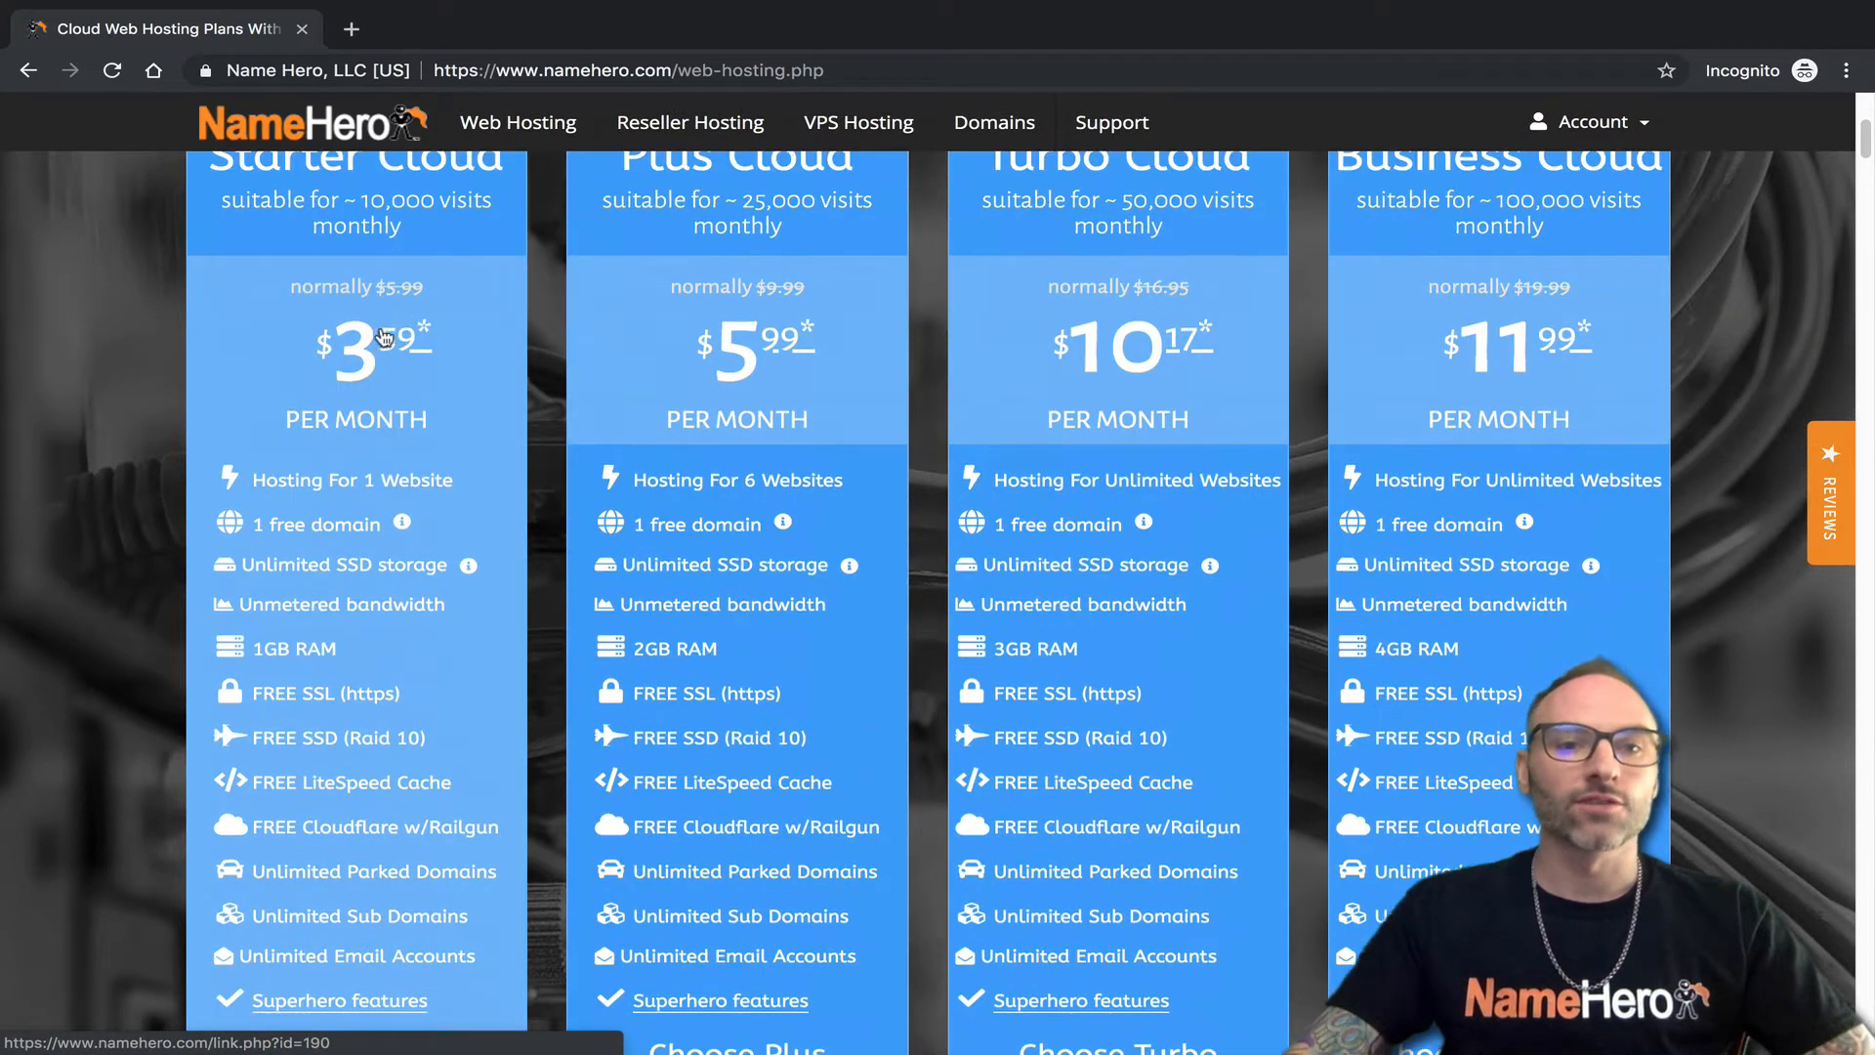
{"action": "scroll", "coordinate": [385, 342], "scroll_direction": "up", "scroll_amount": 1}
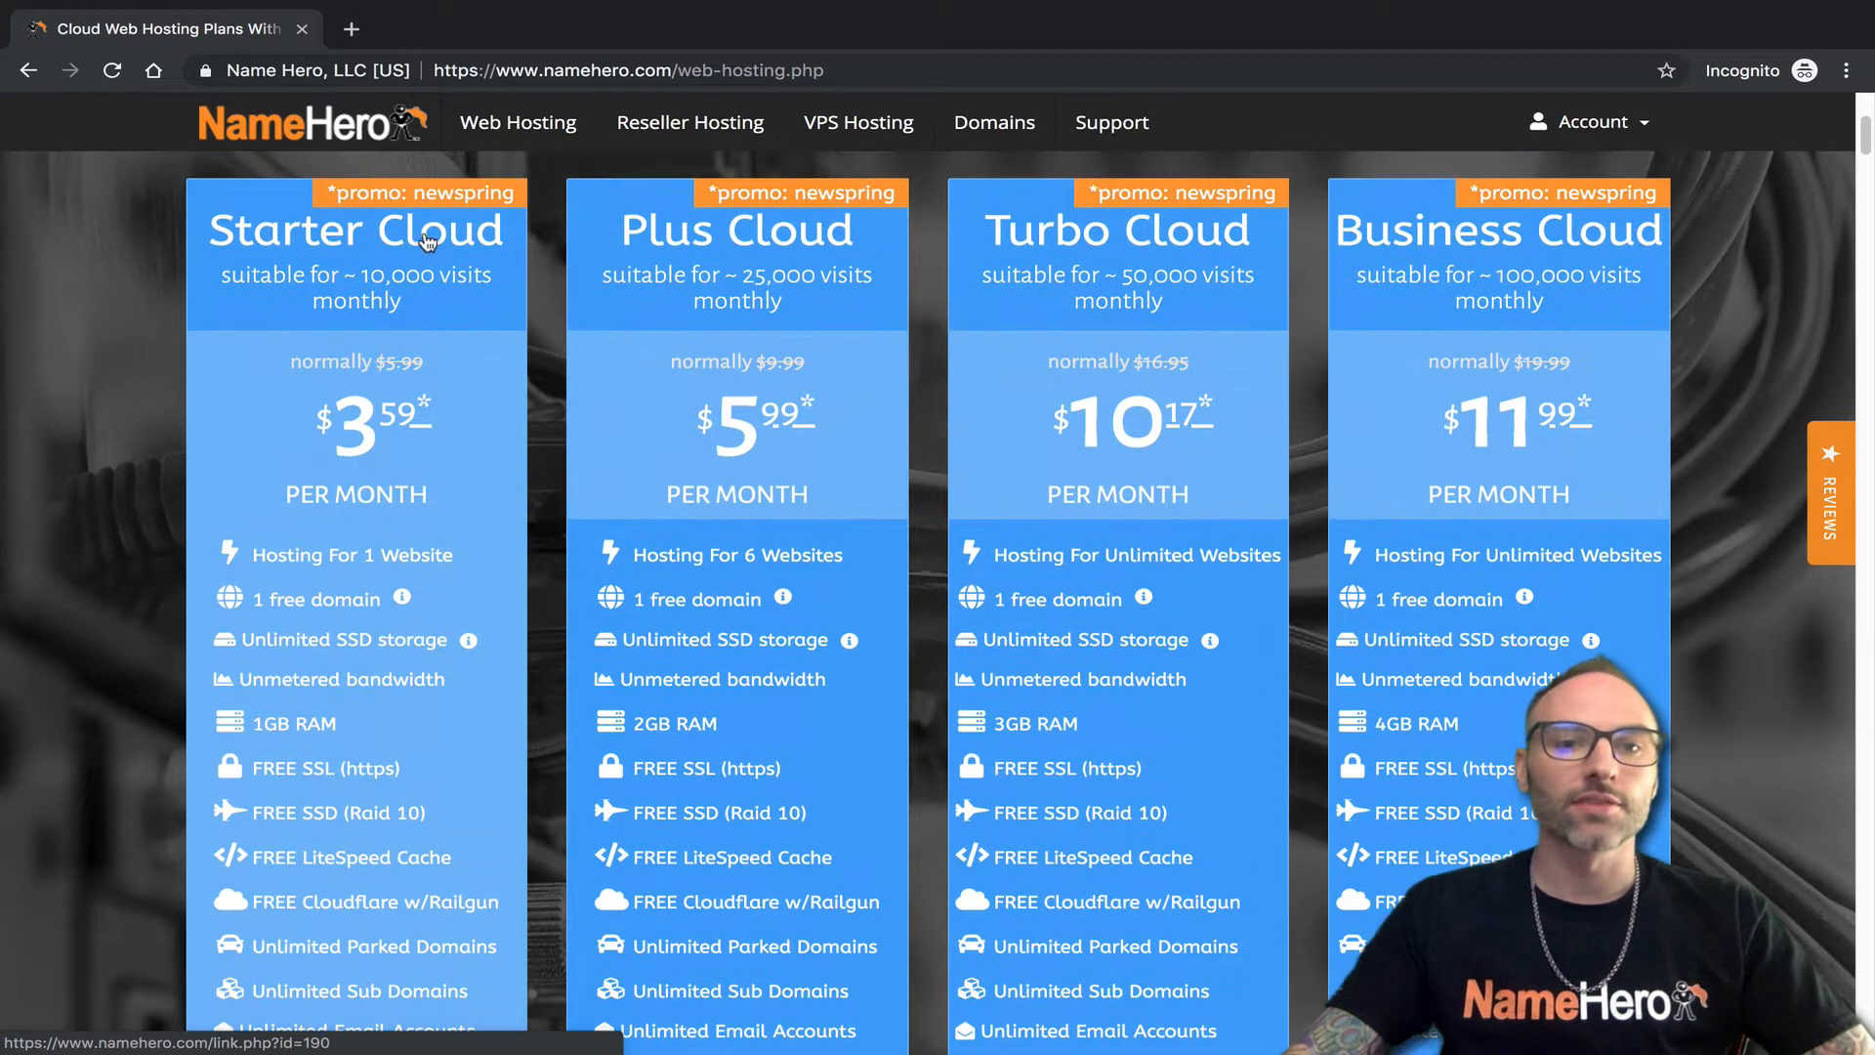
{"action": "scroll", "coordinate": [430, 328], "scroll_direction": "down", "scroll_amount": 1}
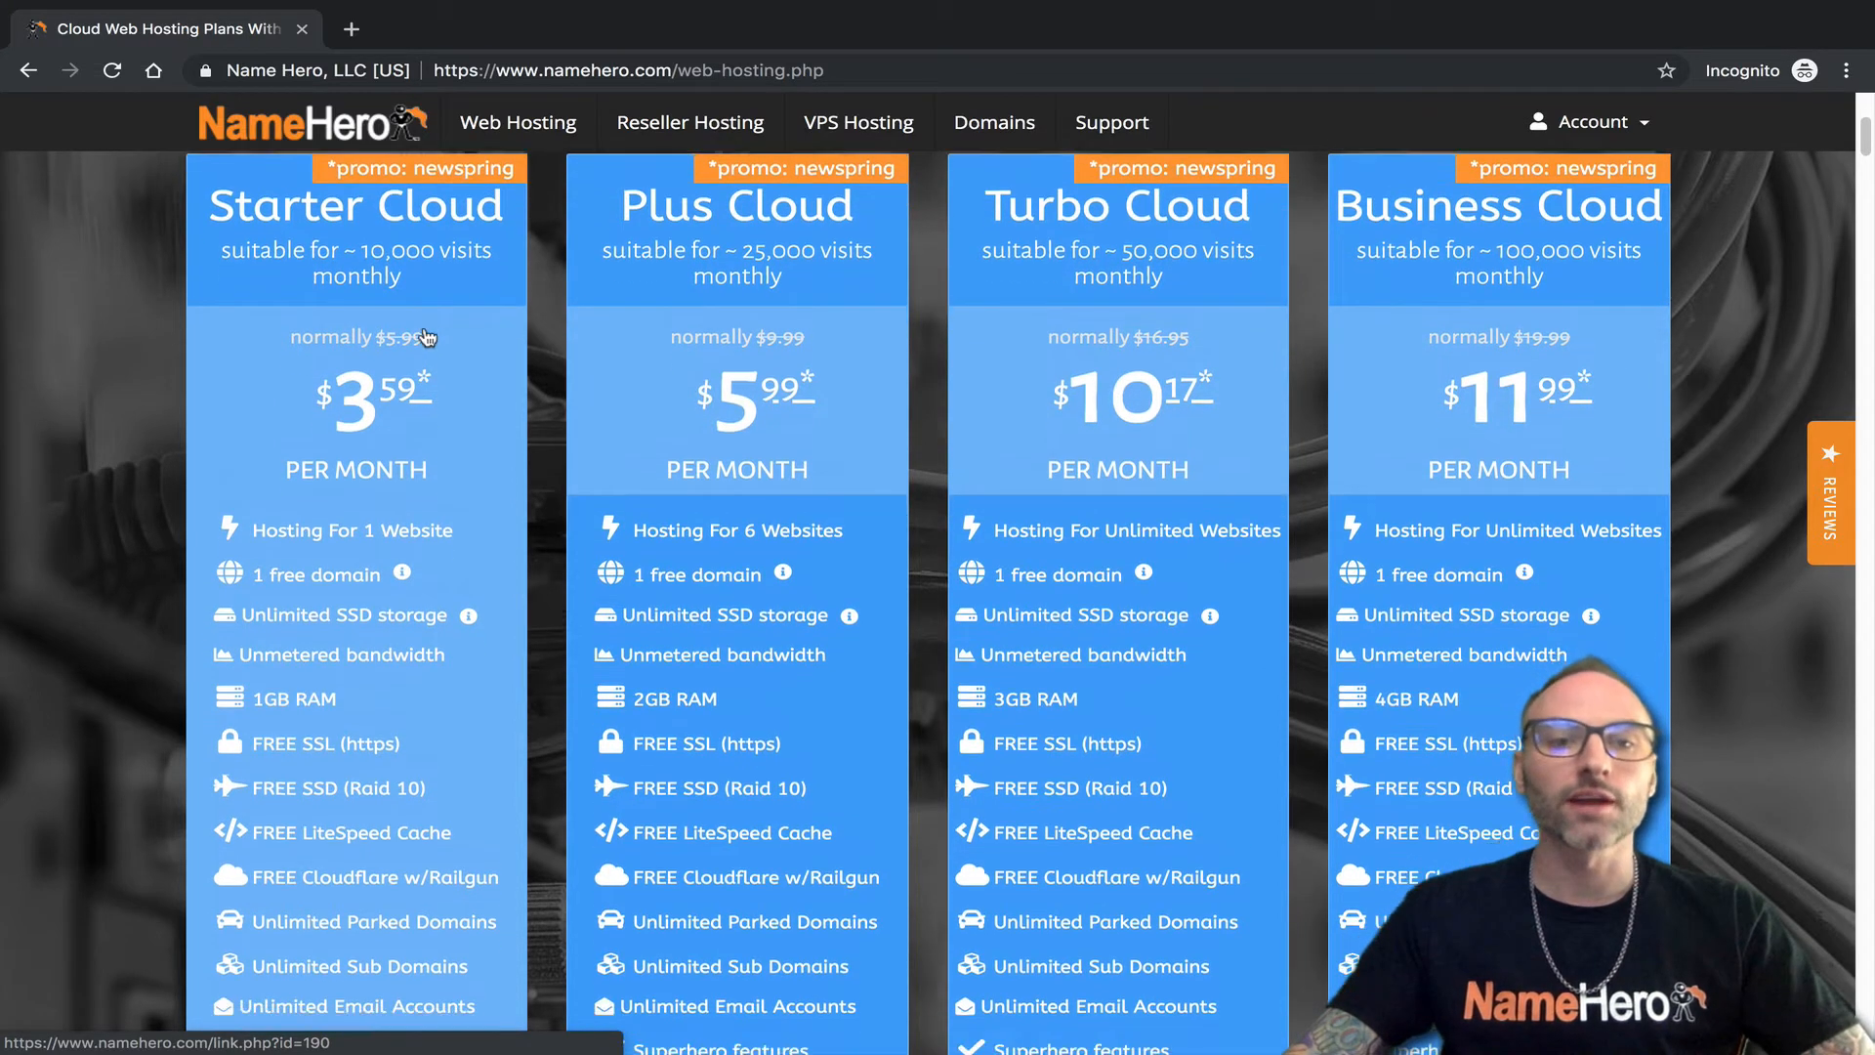
{"action": "scroll", "coordinate": [391, 342], "scroll_direction": "up", "scroll_amount": 1}
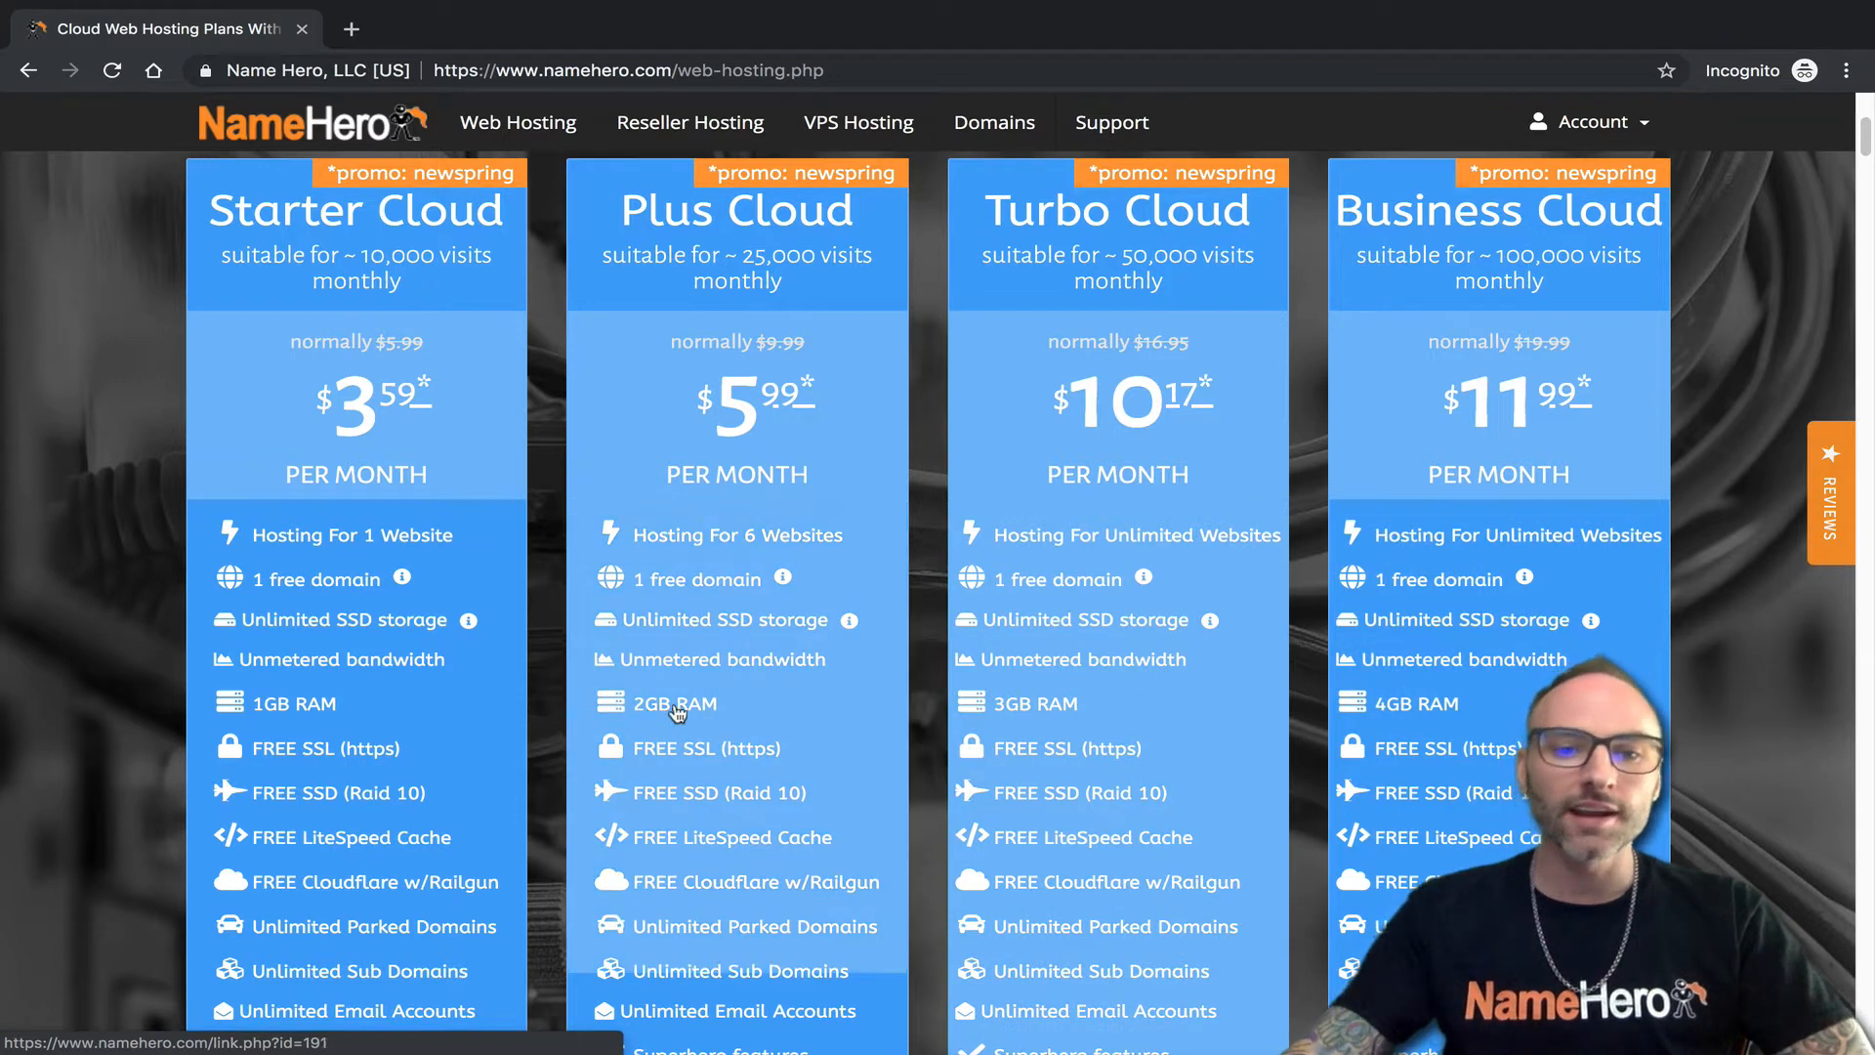
{"action": "scroll", "coordinate": [664, 701], "scroll_direction": "down", "scroll_amount": 1}
{"action": "scroll", "coordinate": [642, 709], "scroll_direction": "down", "scroll_amount": 1}
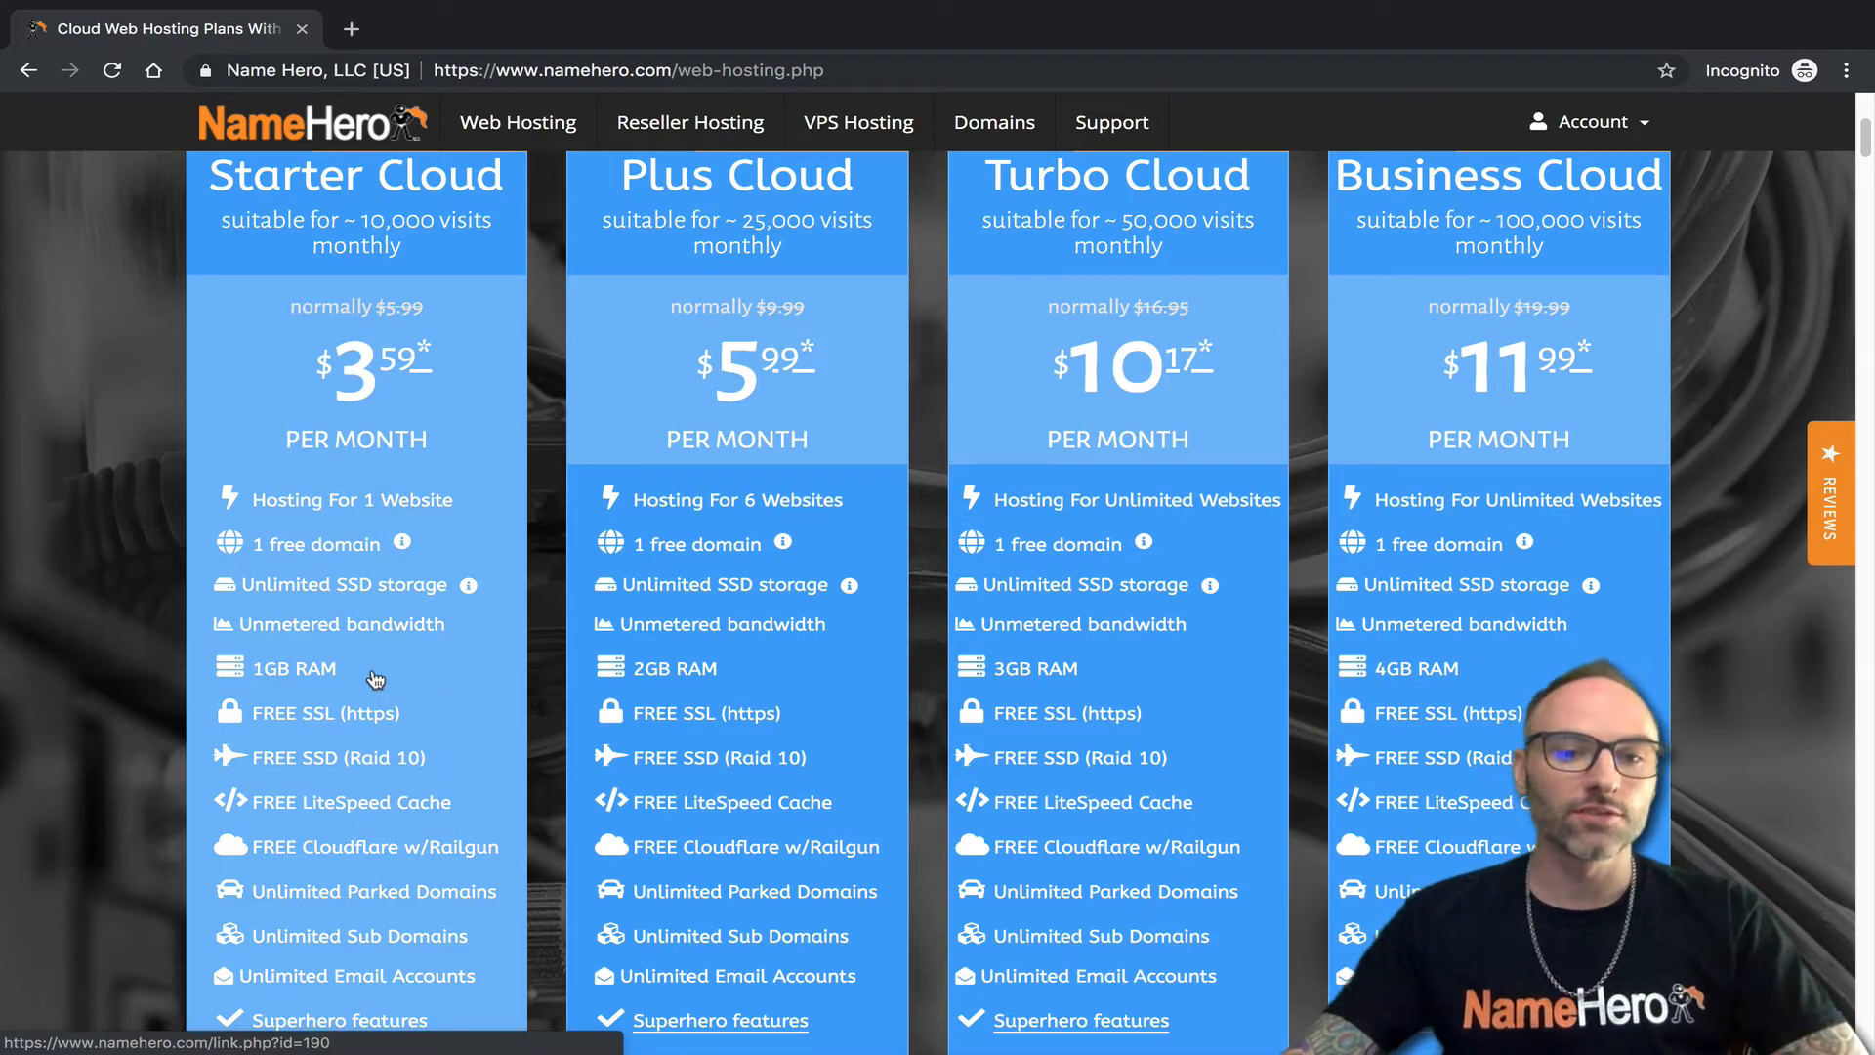
{"action": "scroll", "coordinate": [376, 676], "scroll_direction": "down", "scroll_amount": 1}
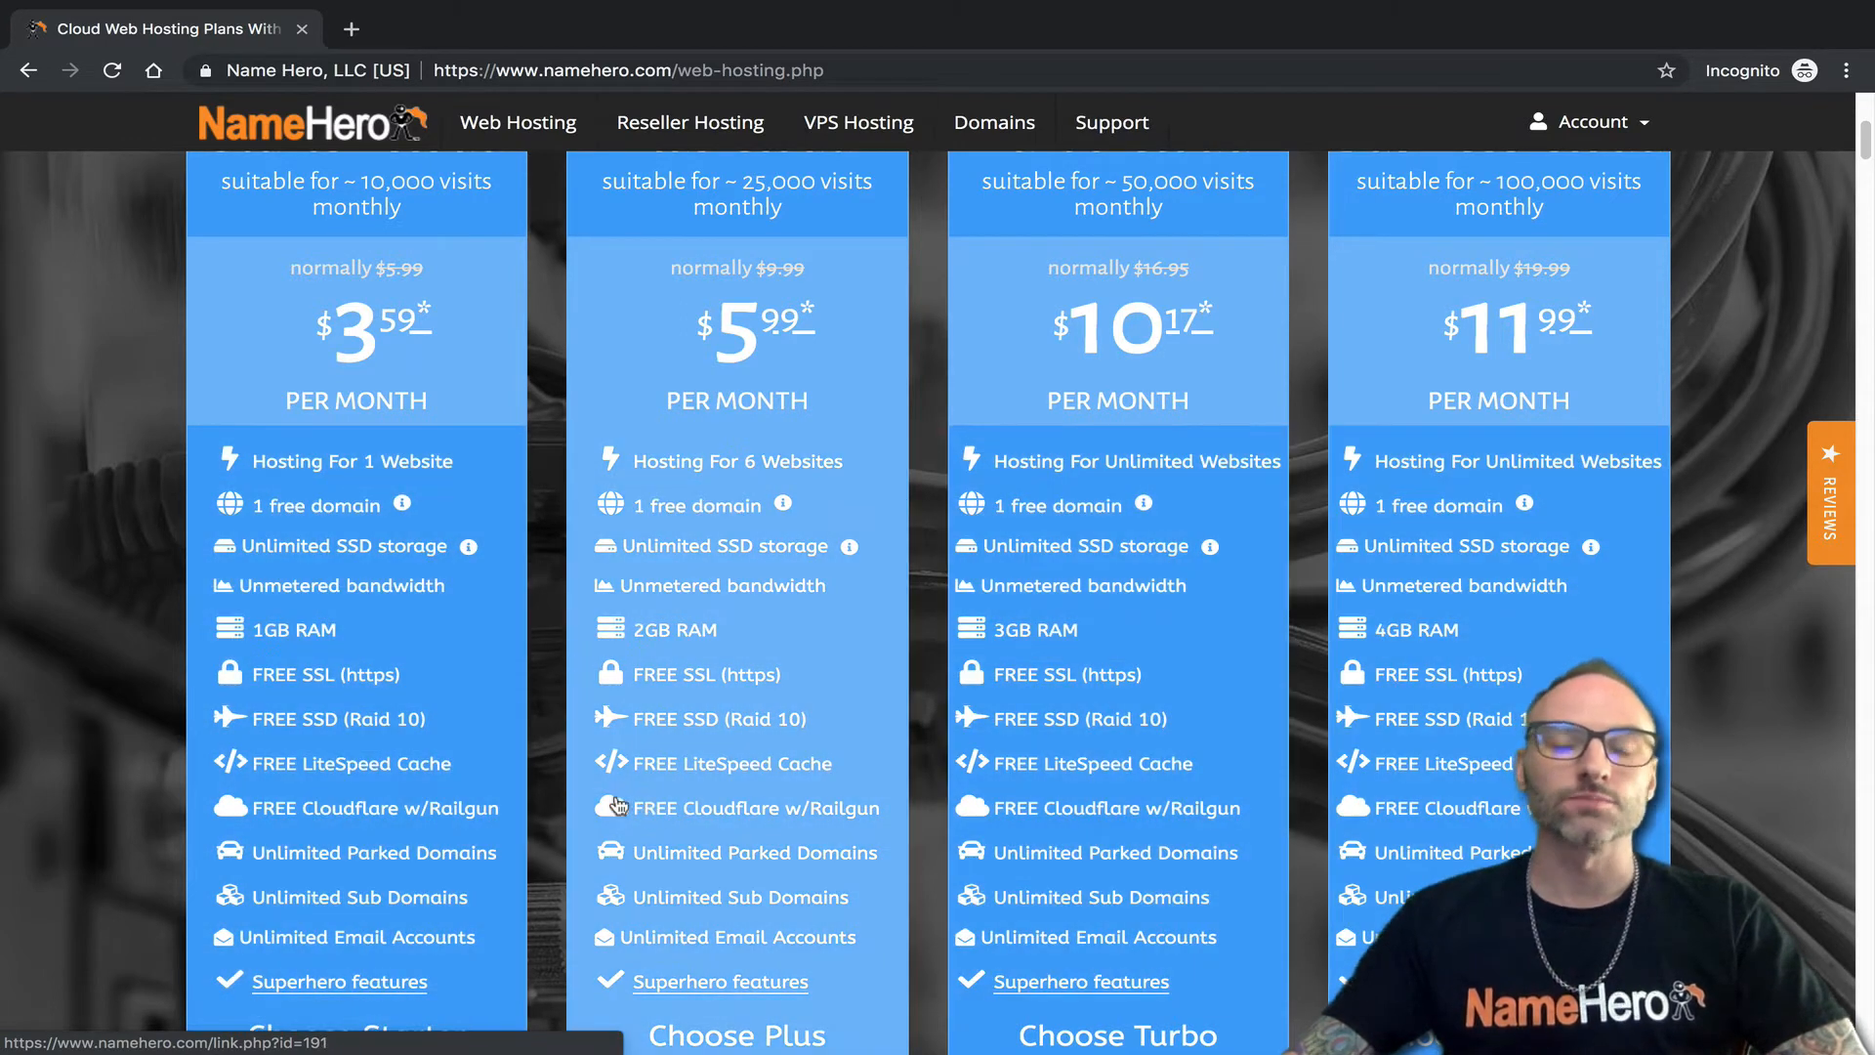
{"action": "scroll", "coordinate": [501, 707], "scroll_direction": "up", "scroll_amount": 1}
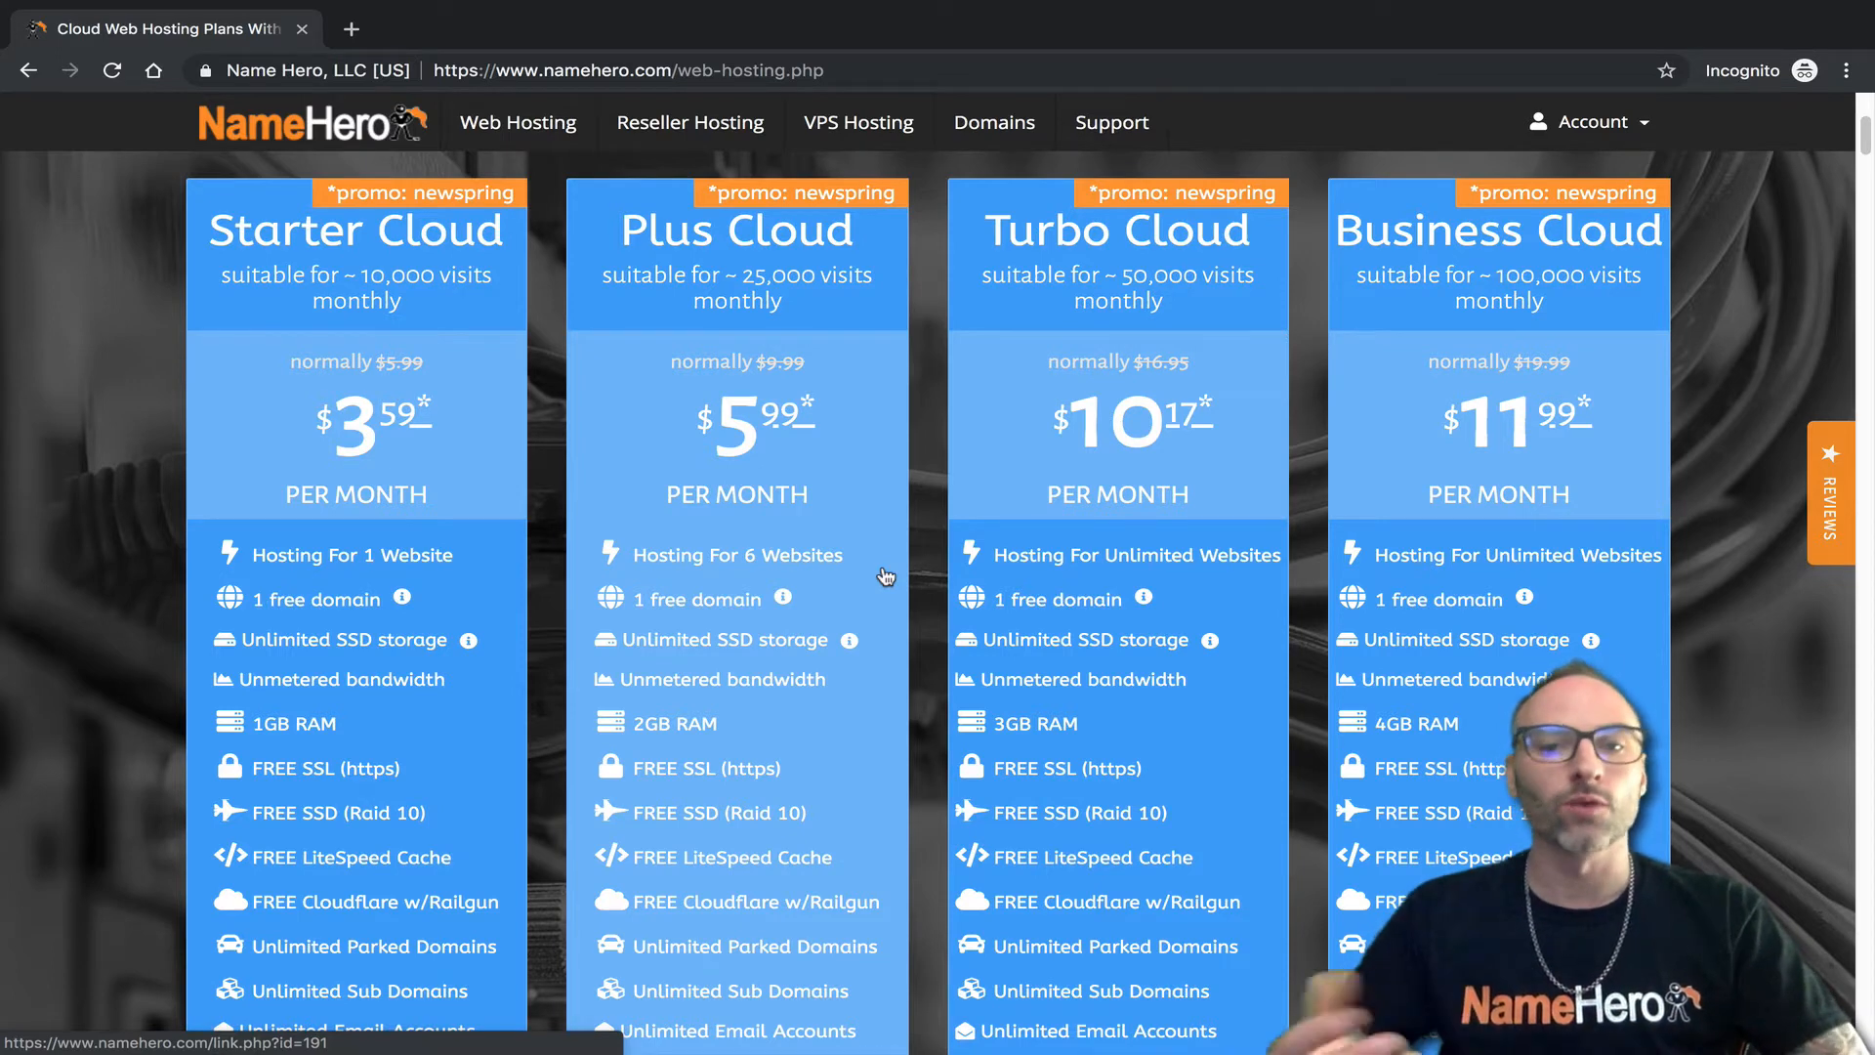
{"action": "scroll", "coordinate": [801, 621], "scroll_direction": "down", "scroll_amount": 1}
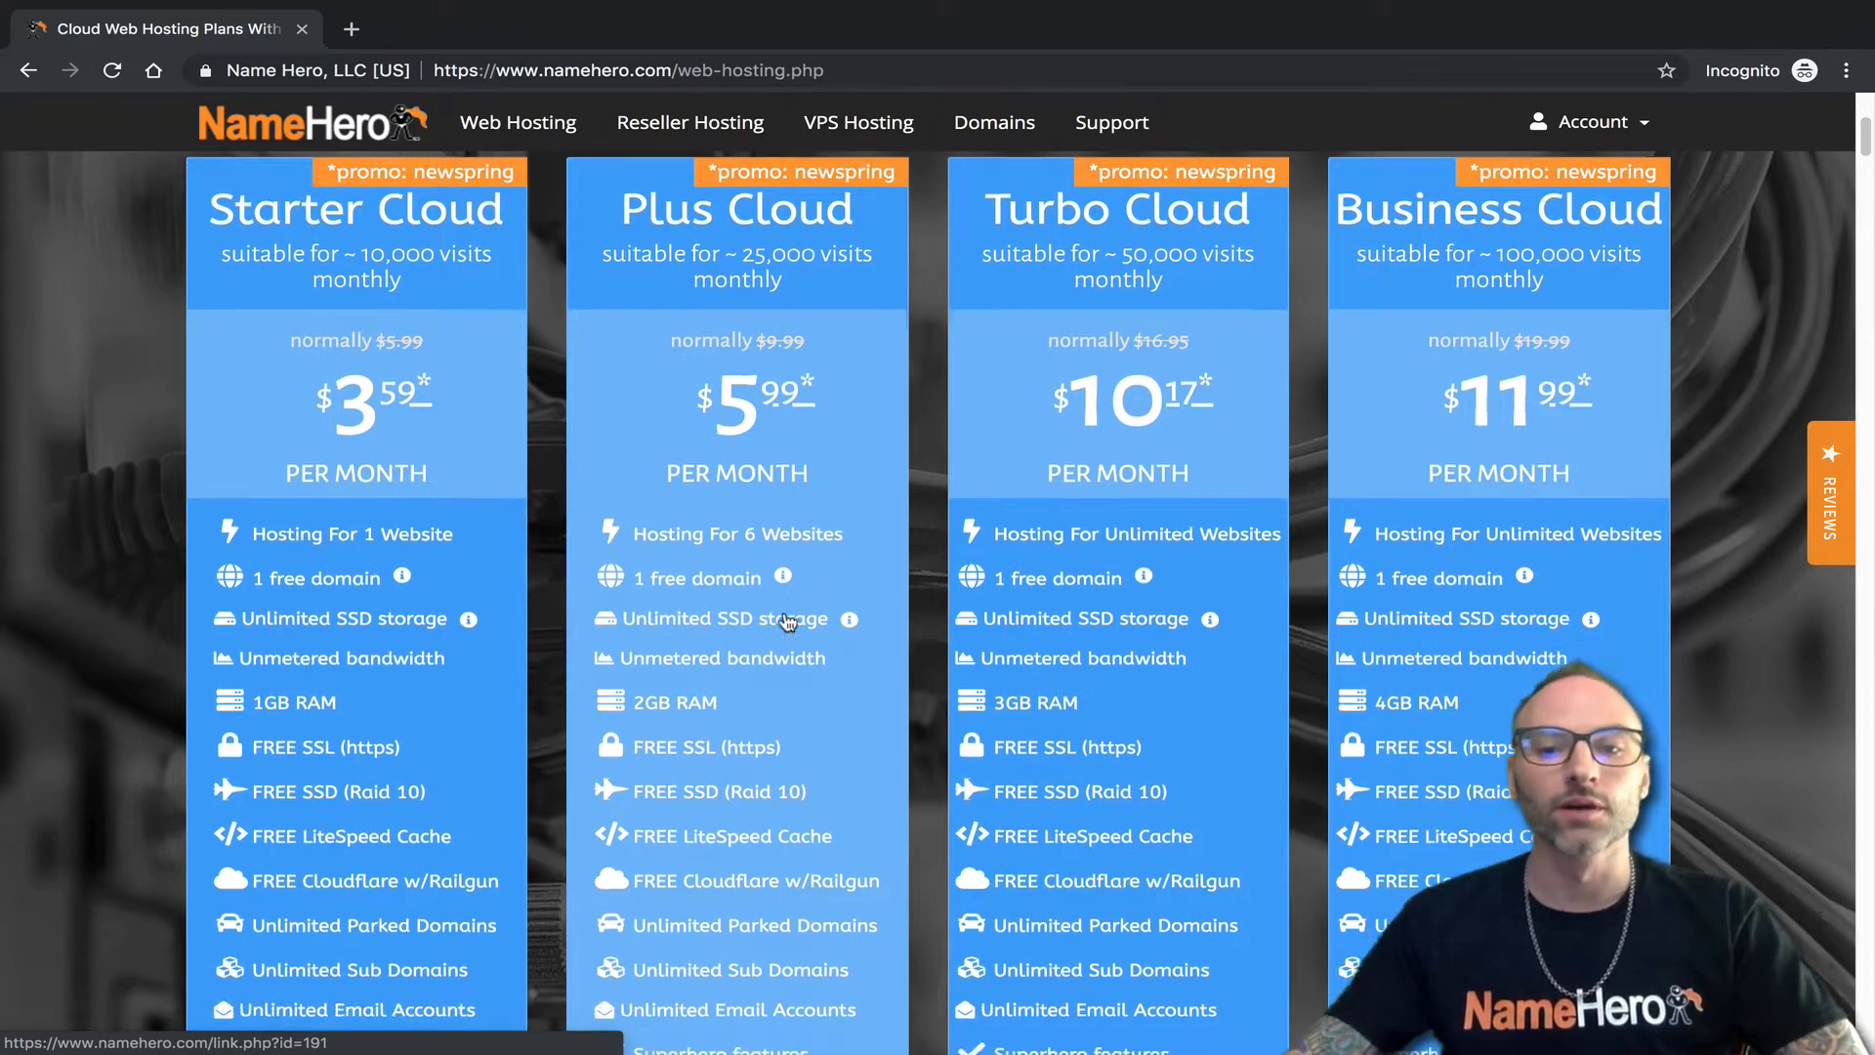
{"action": "scroll", "coordinate": [801, 621], "scroll_direction": "down", "scroll_amount": 1}
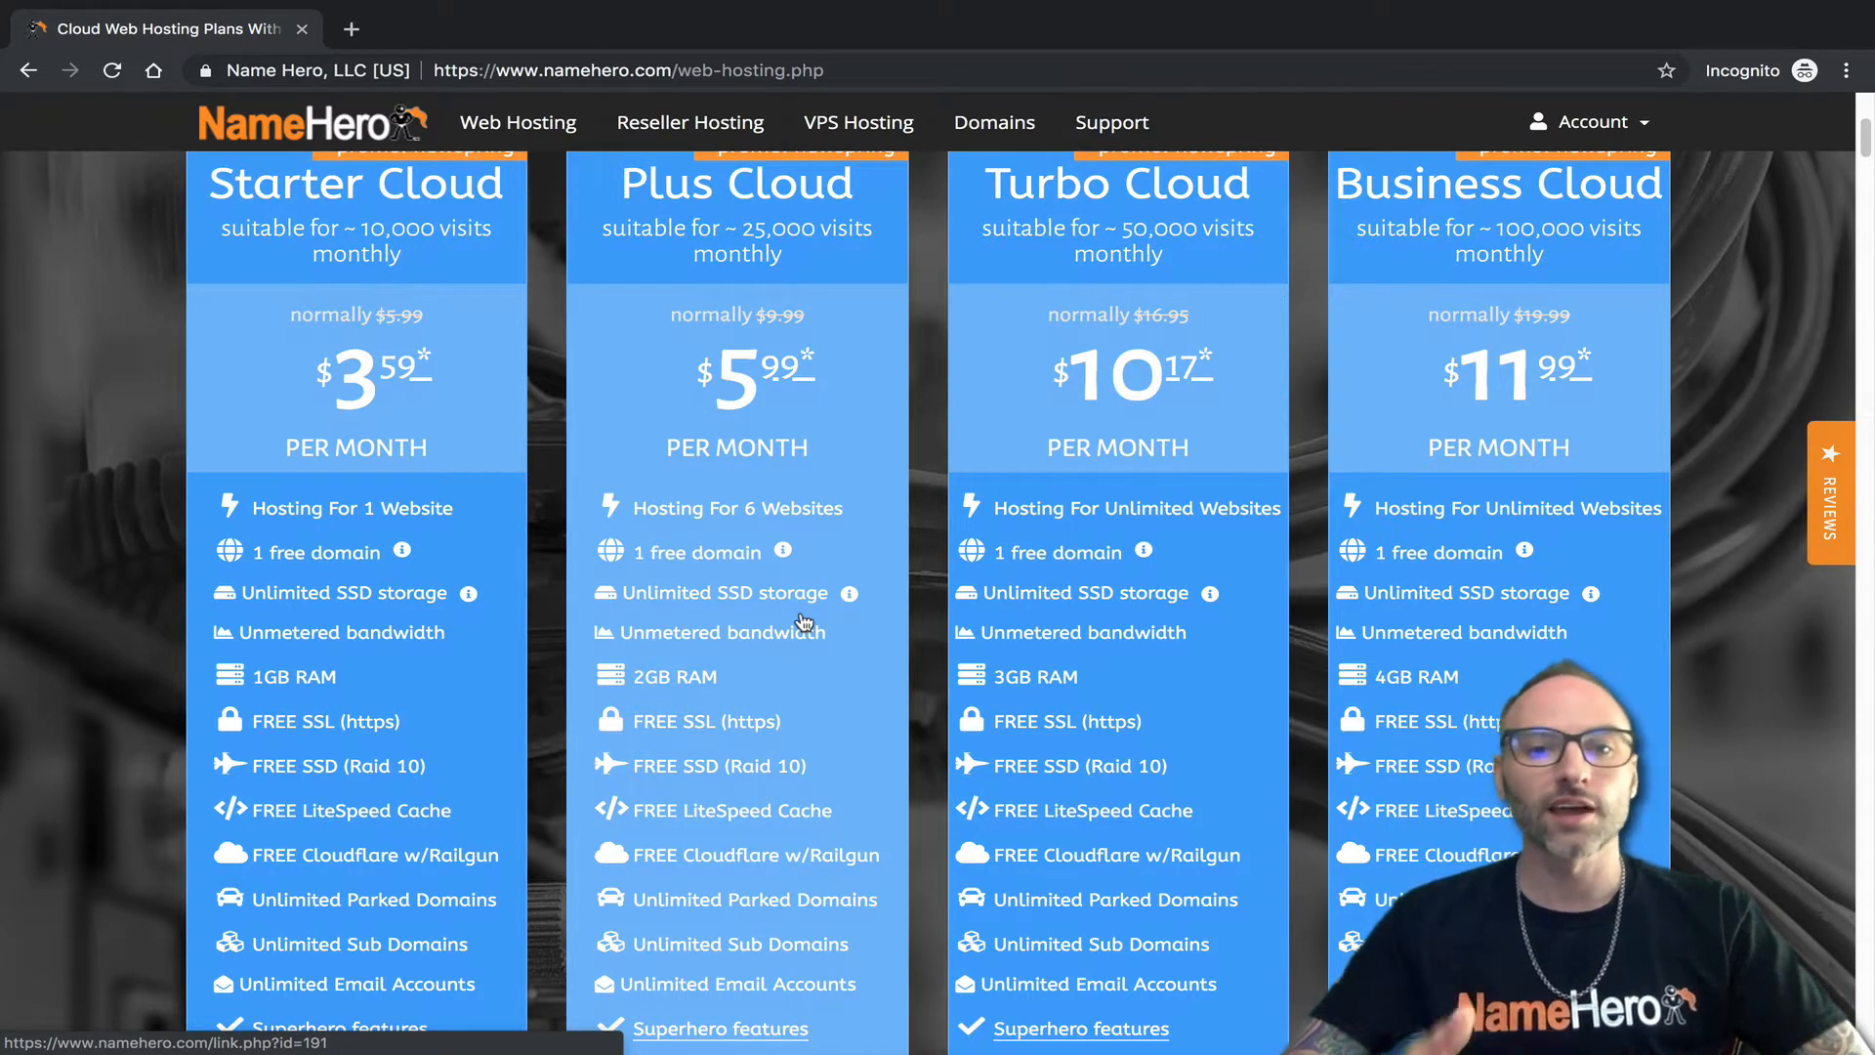
{"action": "scroll", "coordinate": [763, 617], "scroll_direction": "up", "scroll_amount": 1}
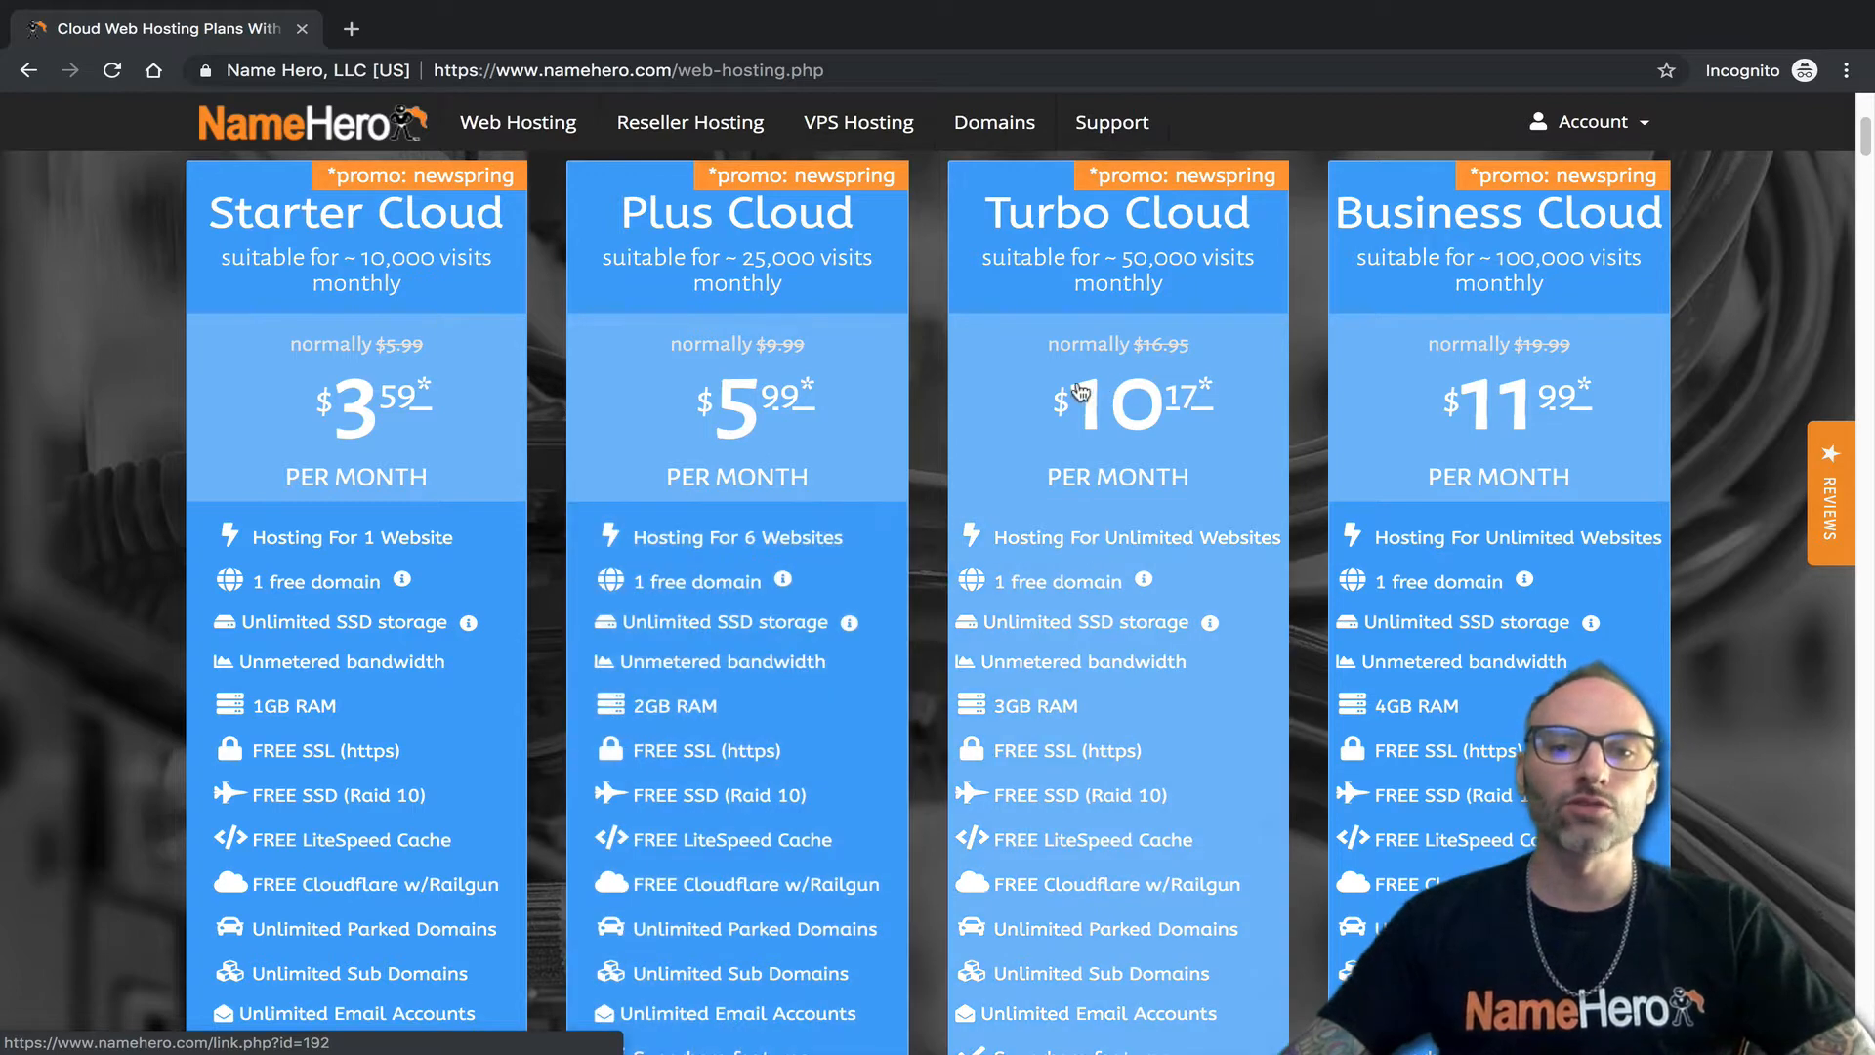
{"action": "scroll", "coordinate": [1032, 528], "scroll_direction": "down", "scroll_amount": 1}
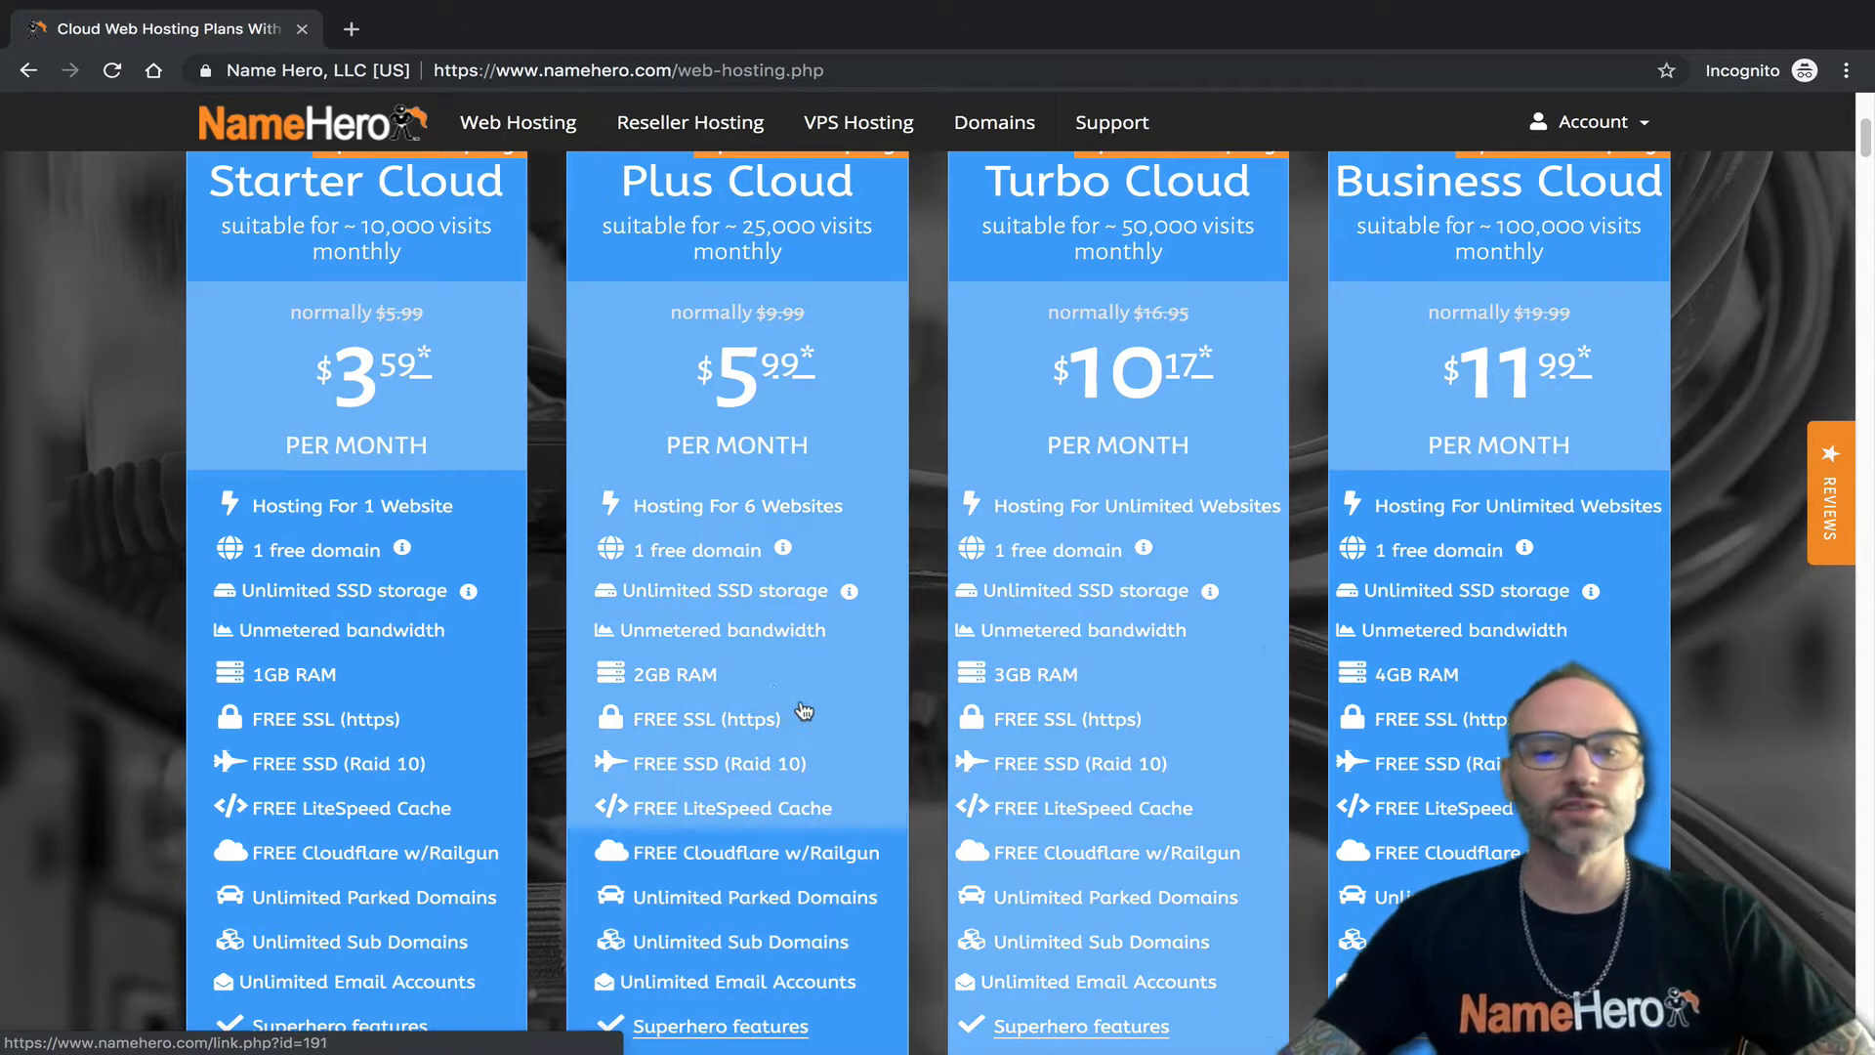
{"action": "scroll", "coordinate": [720, 502], "scroll_direction": "up", "scroll_amount": 1}
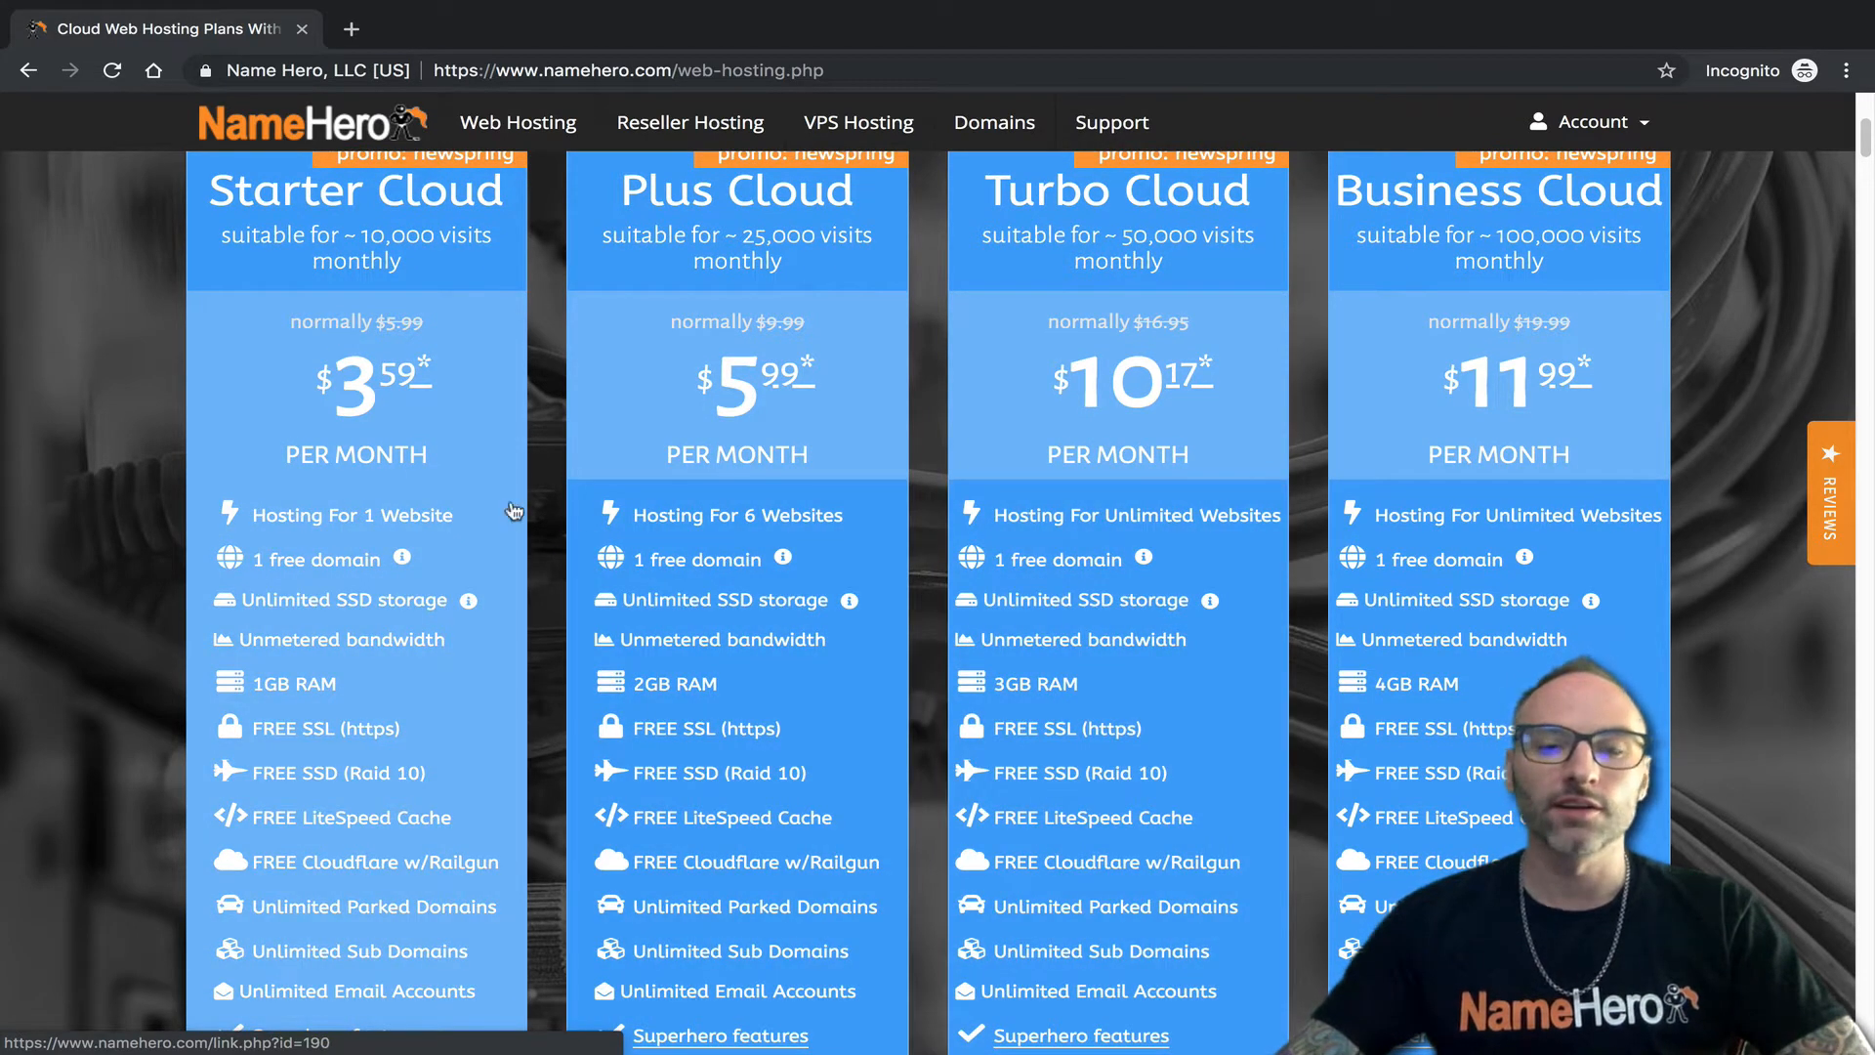
Order the Plus Cloud plan and view the option to transfer a domain from another registrar.
{"action": "left_click", "coordinate": [832, 800]}
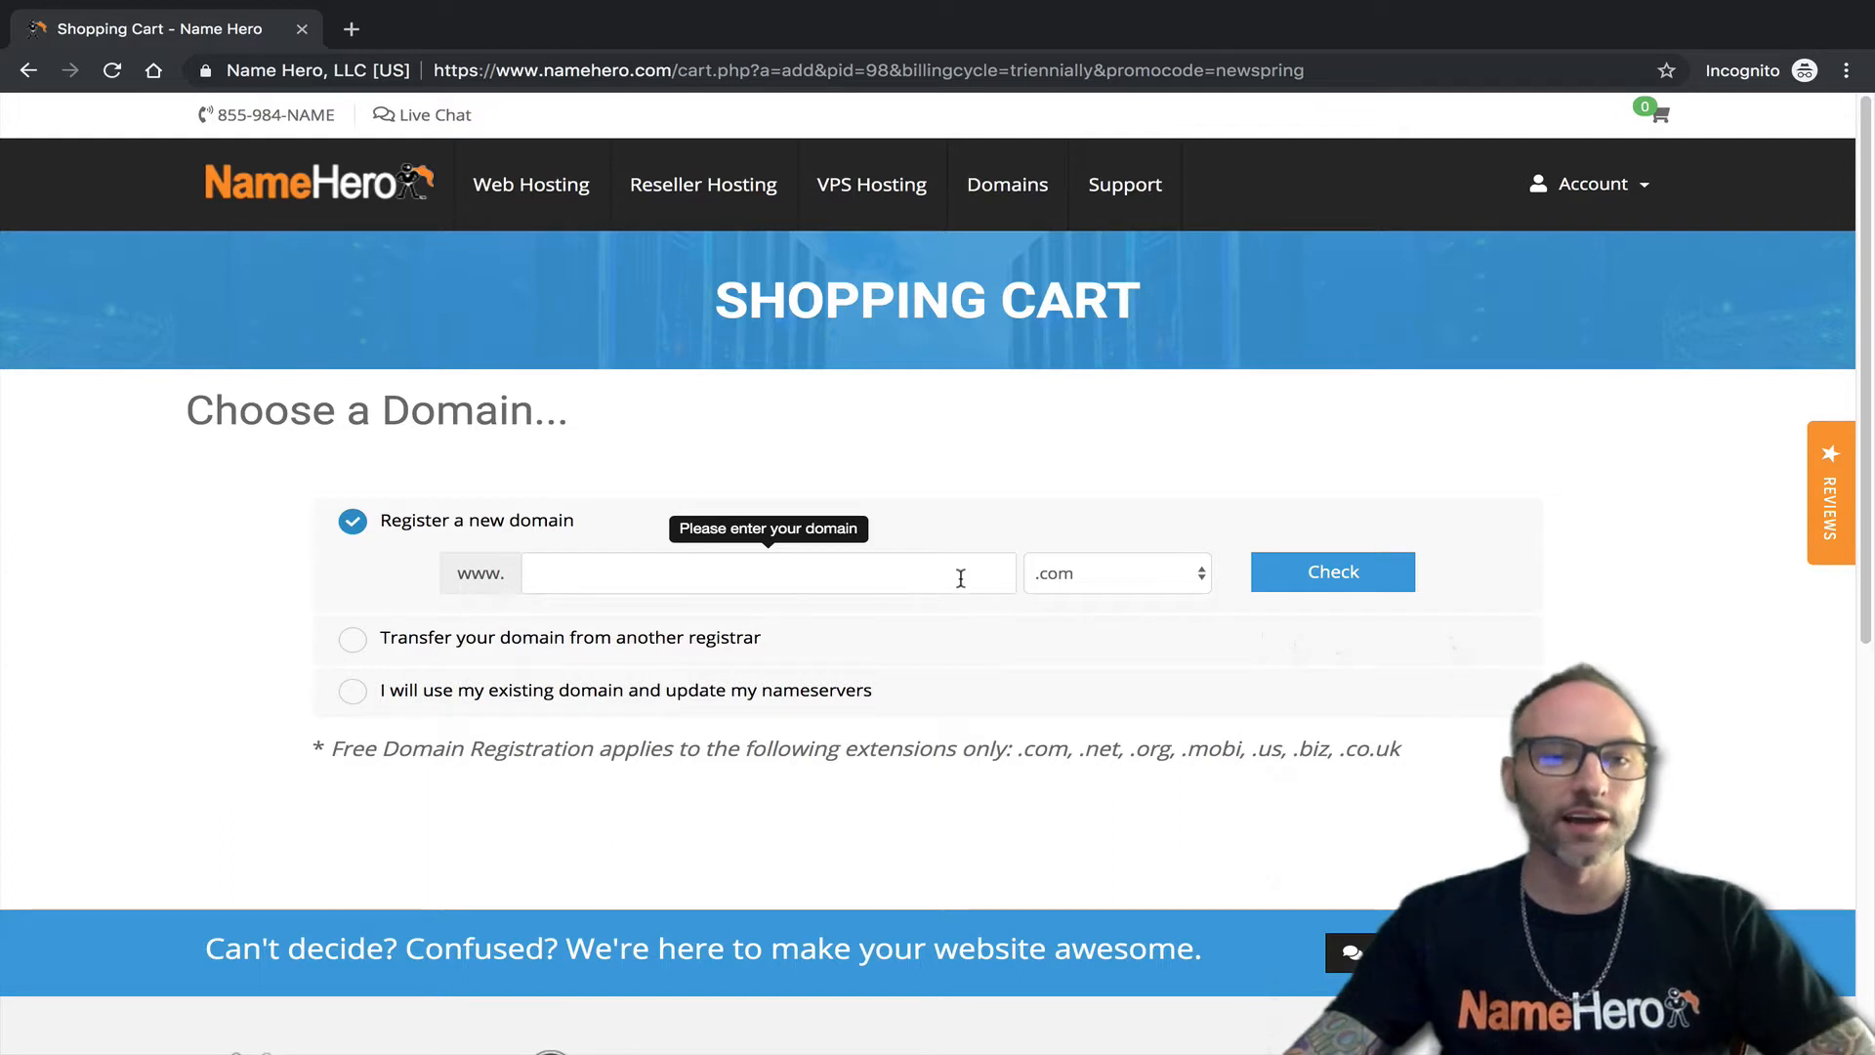
{"action": "left_click", "coordinate": [674, 639]}
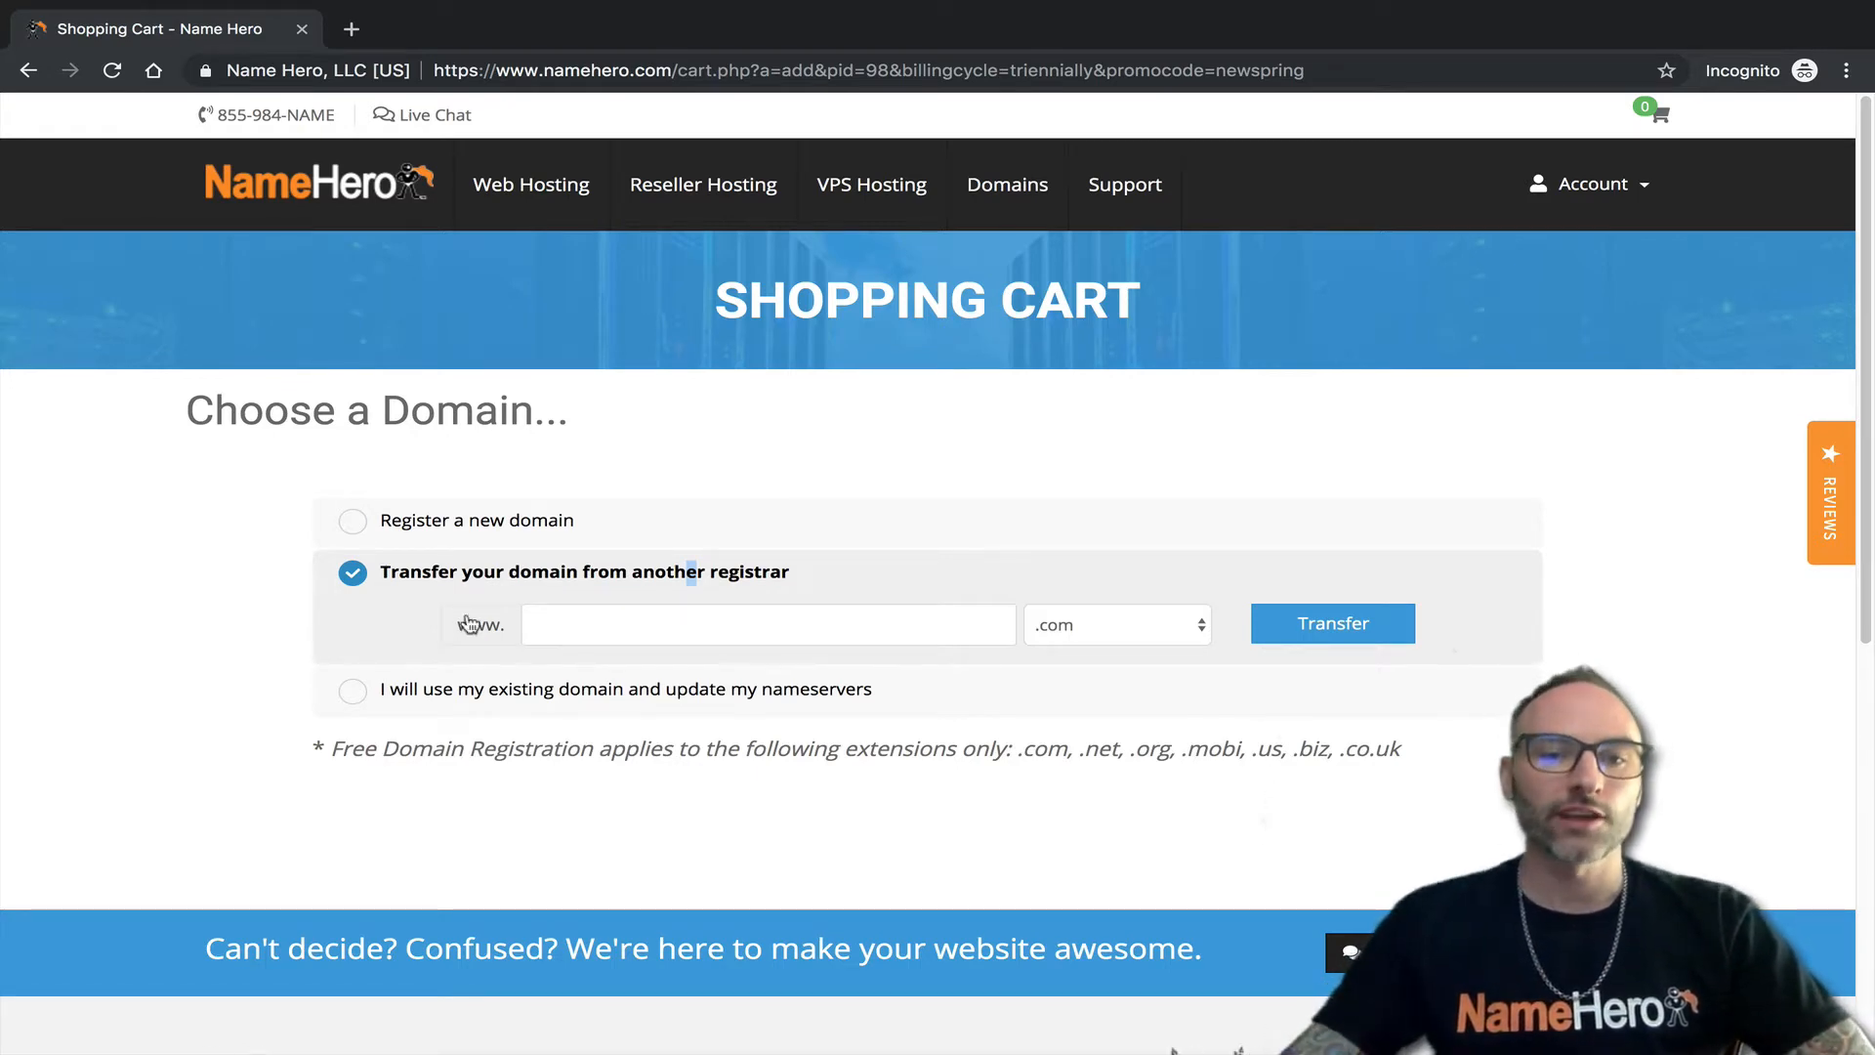
{"action": "left_click", "coordinate": [586, 623]}
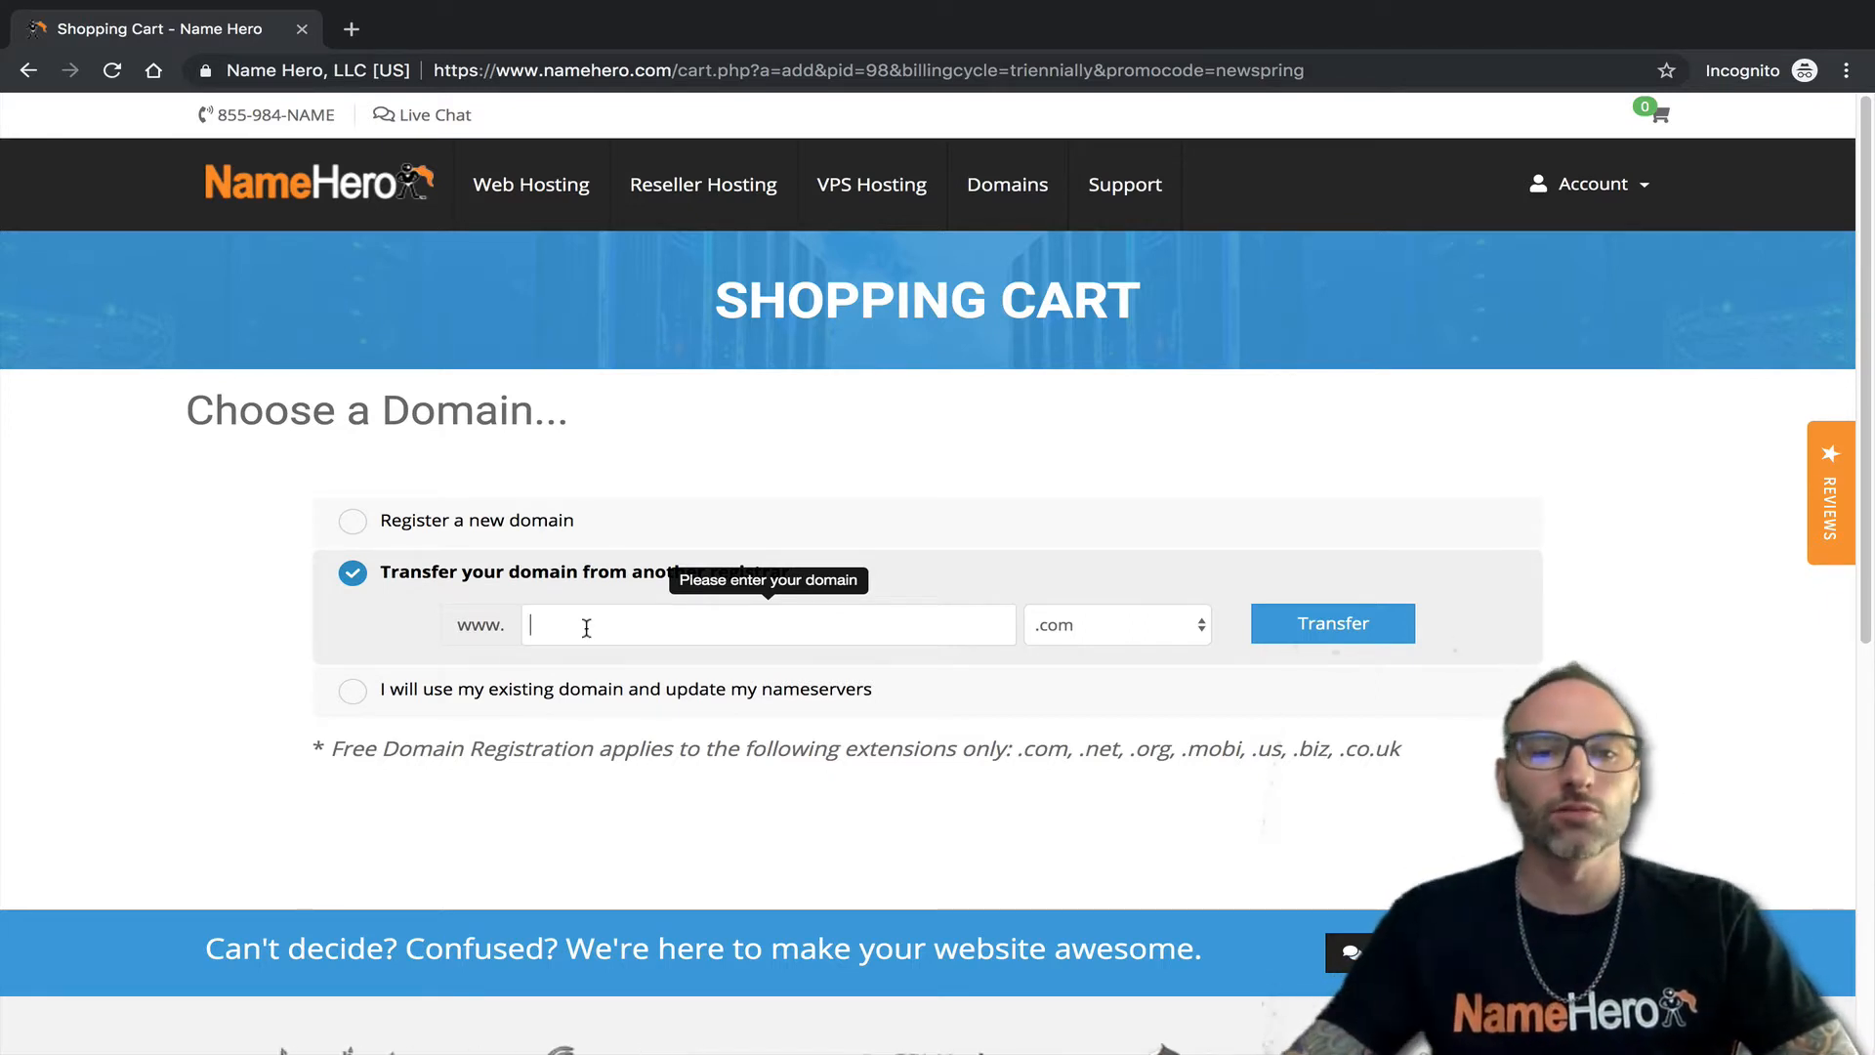
Choose to use an existing domain, enter keydiets.com and proceed to the plan configuration.
{"action": "left_click", "coordinate": [544, 690]}
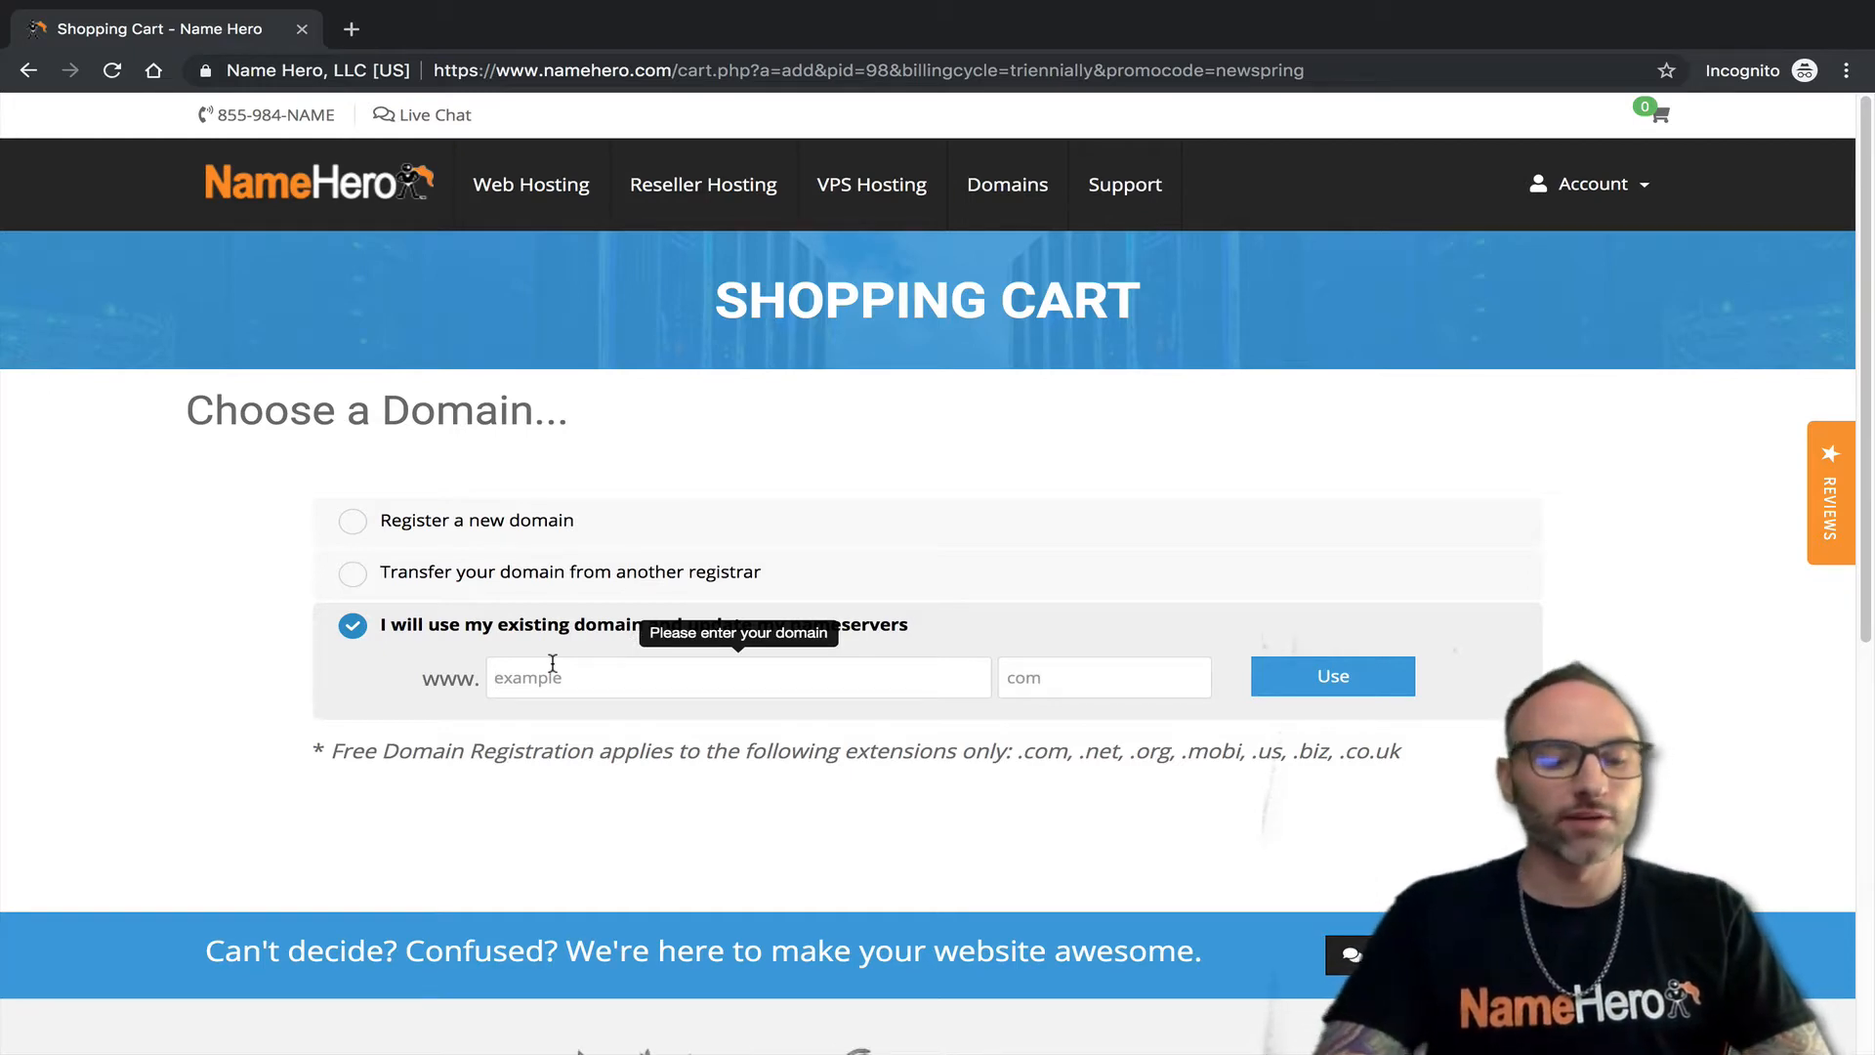
{"action": "type", "text": "keydiet"}
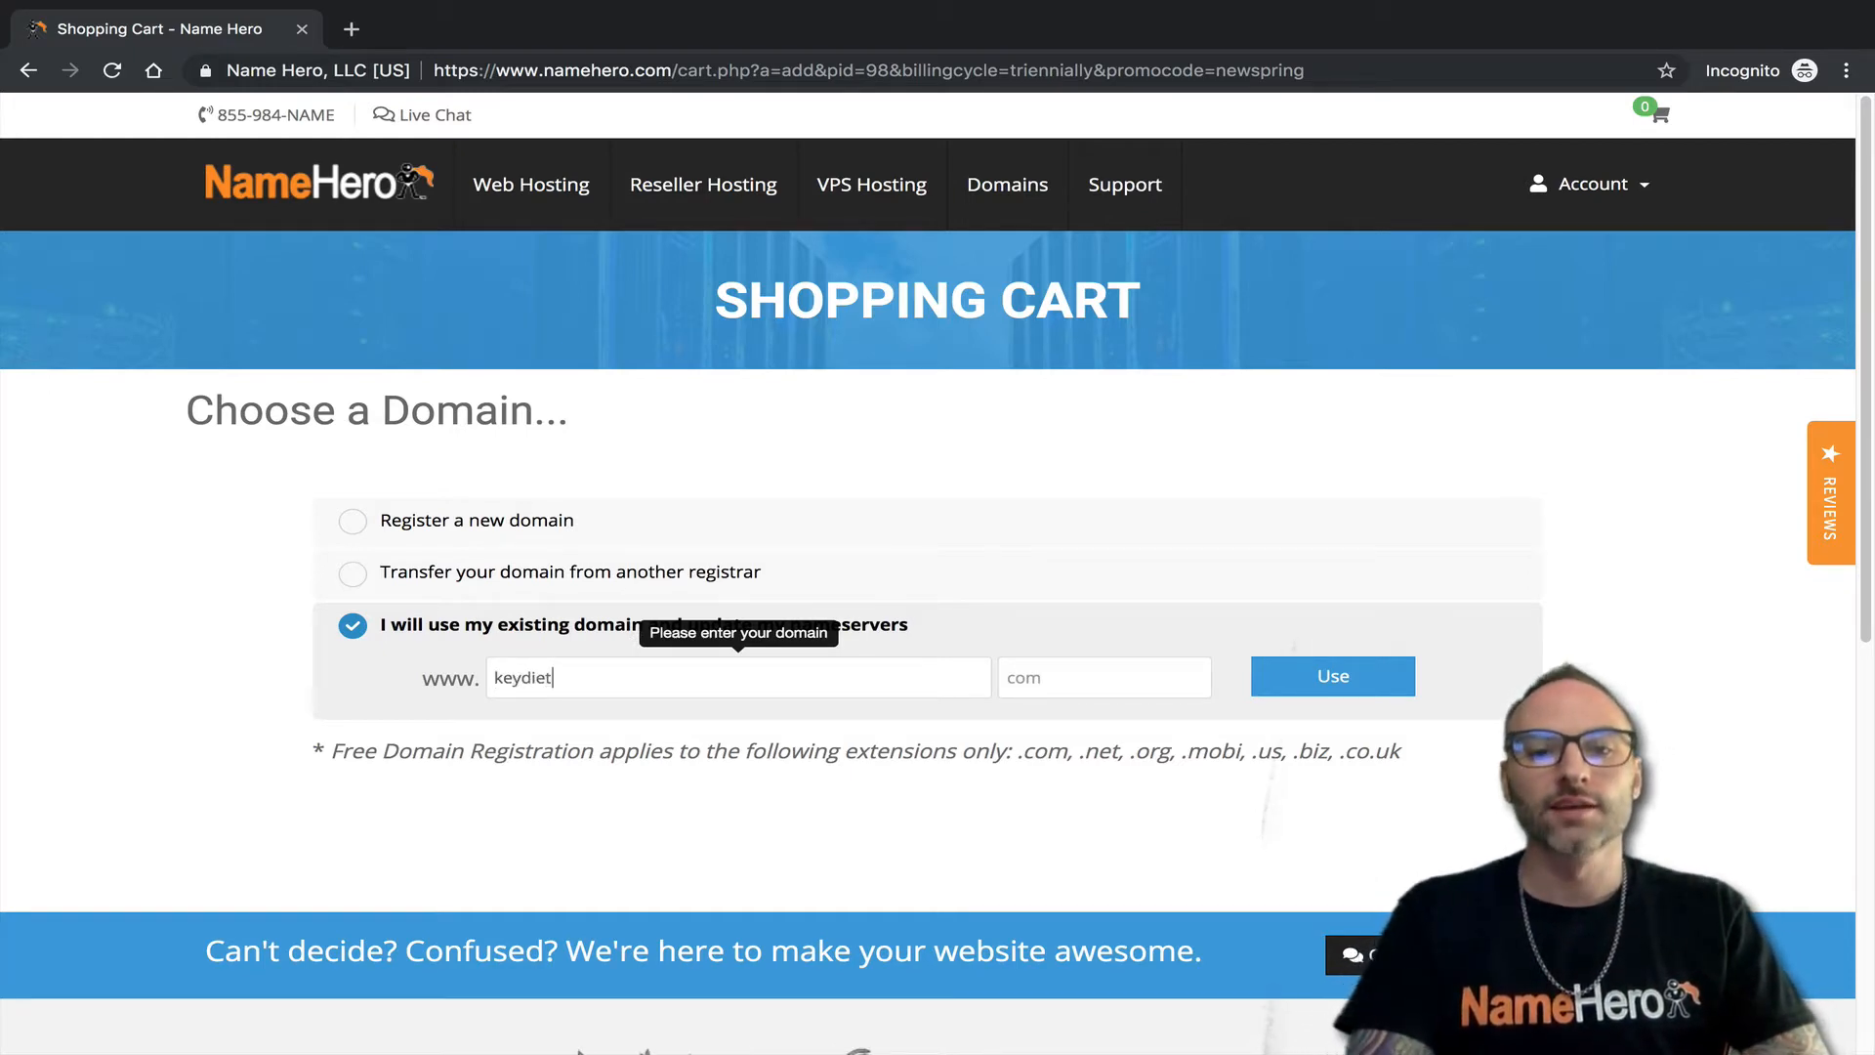
{"action": "type", "text": "s"}
{"action": "key", "text": "Tab"}
{"action": "type", "text": "com"}
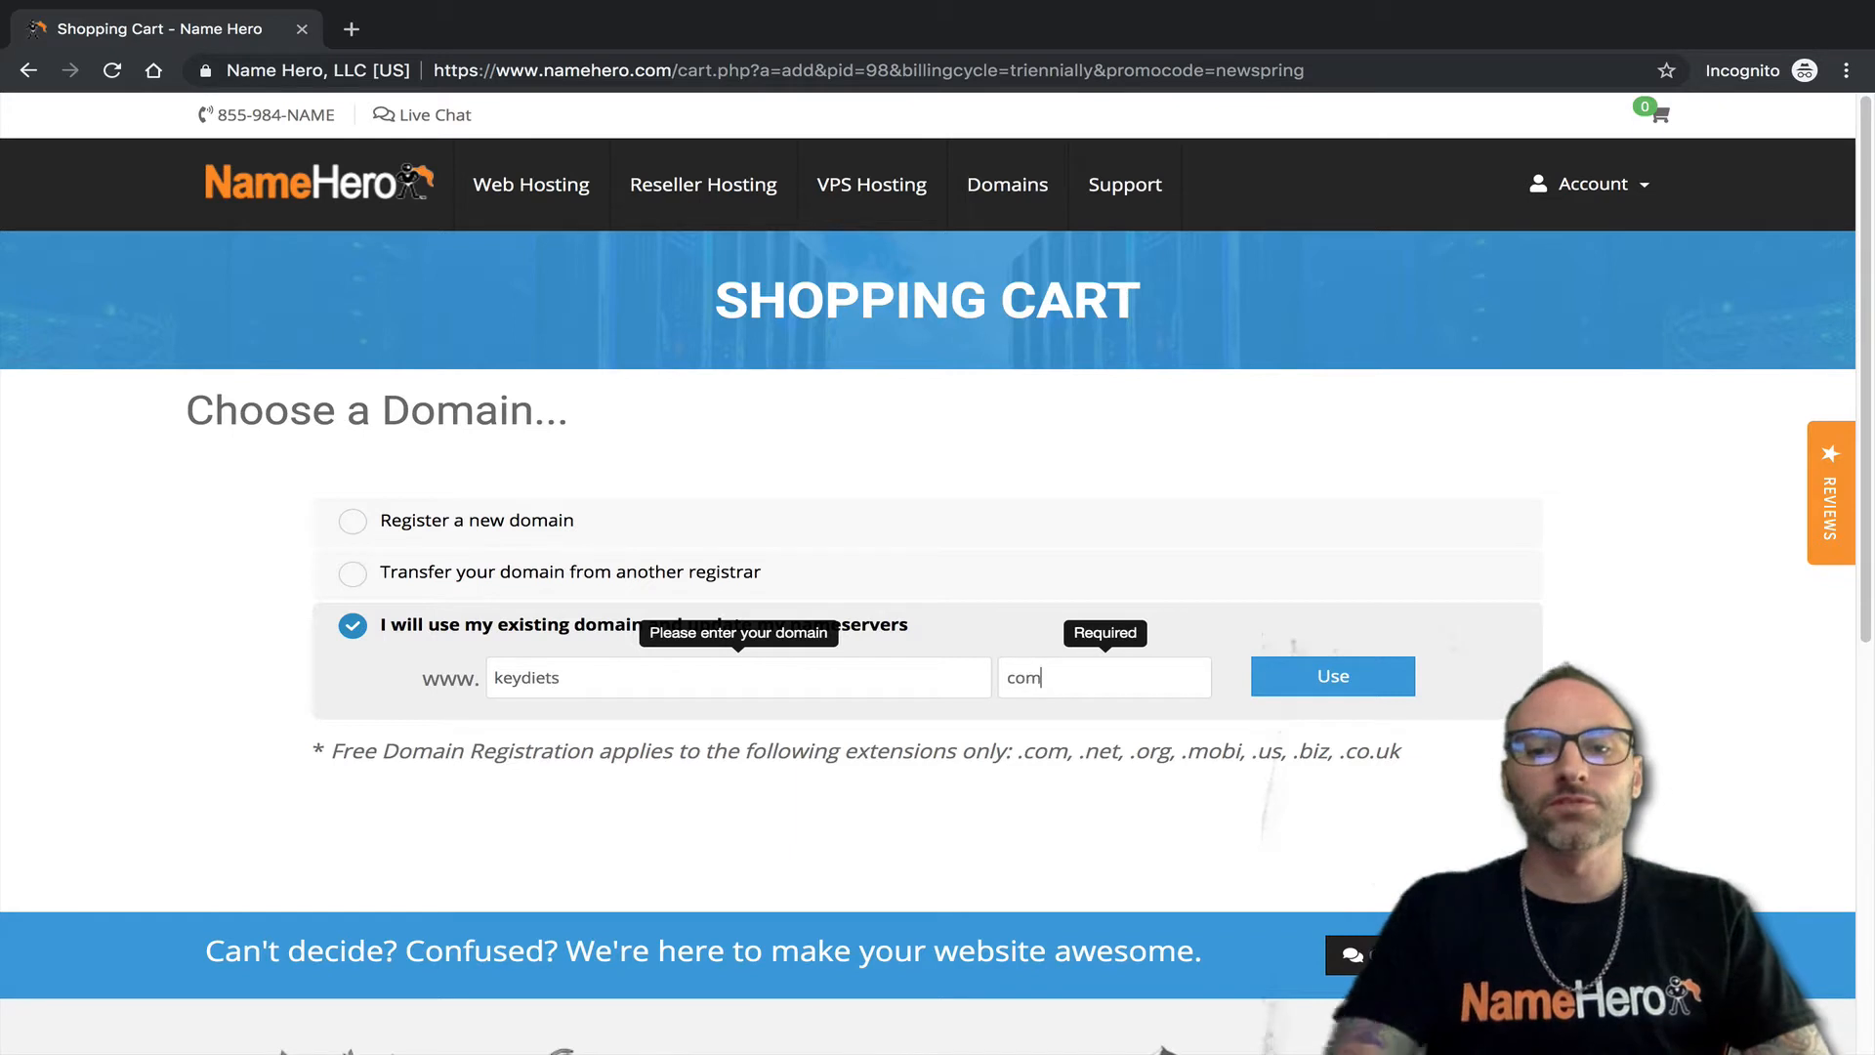
{"action": "double_click", "coordinate": [533, 686]}
{"action": "key", "text": "Tab"}
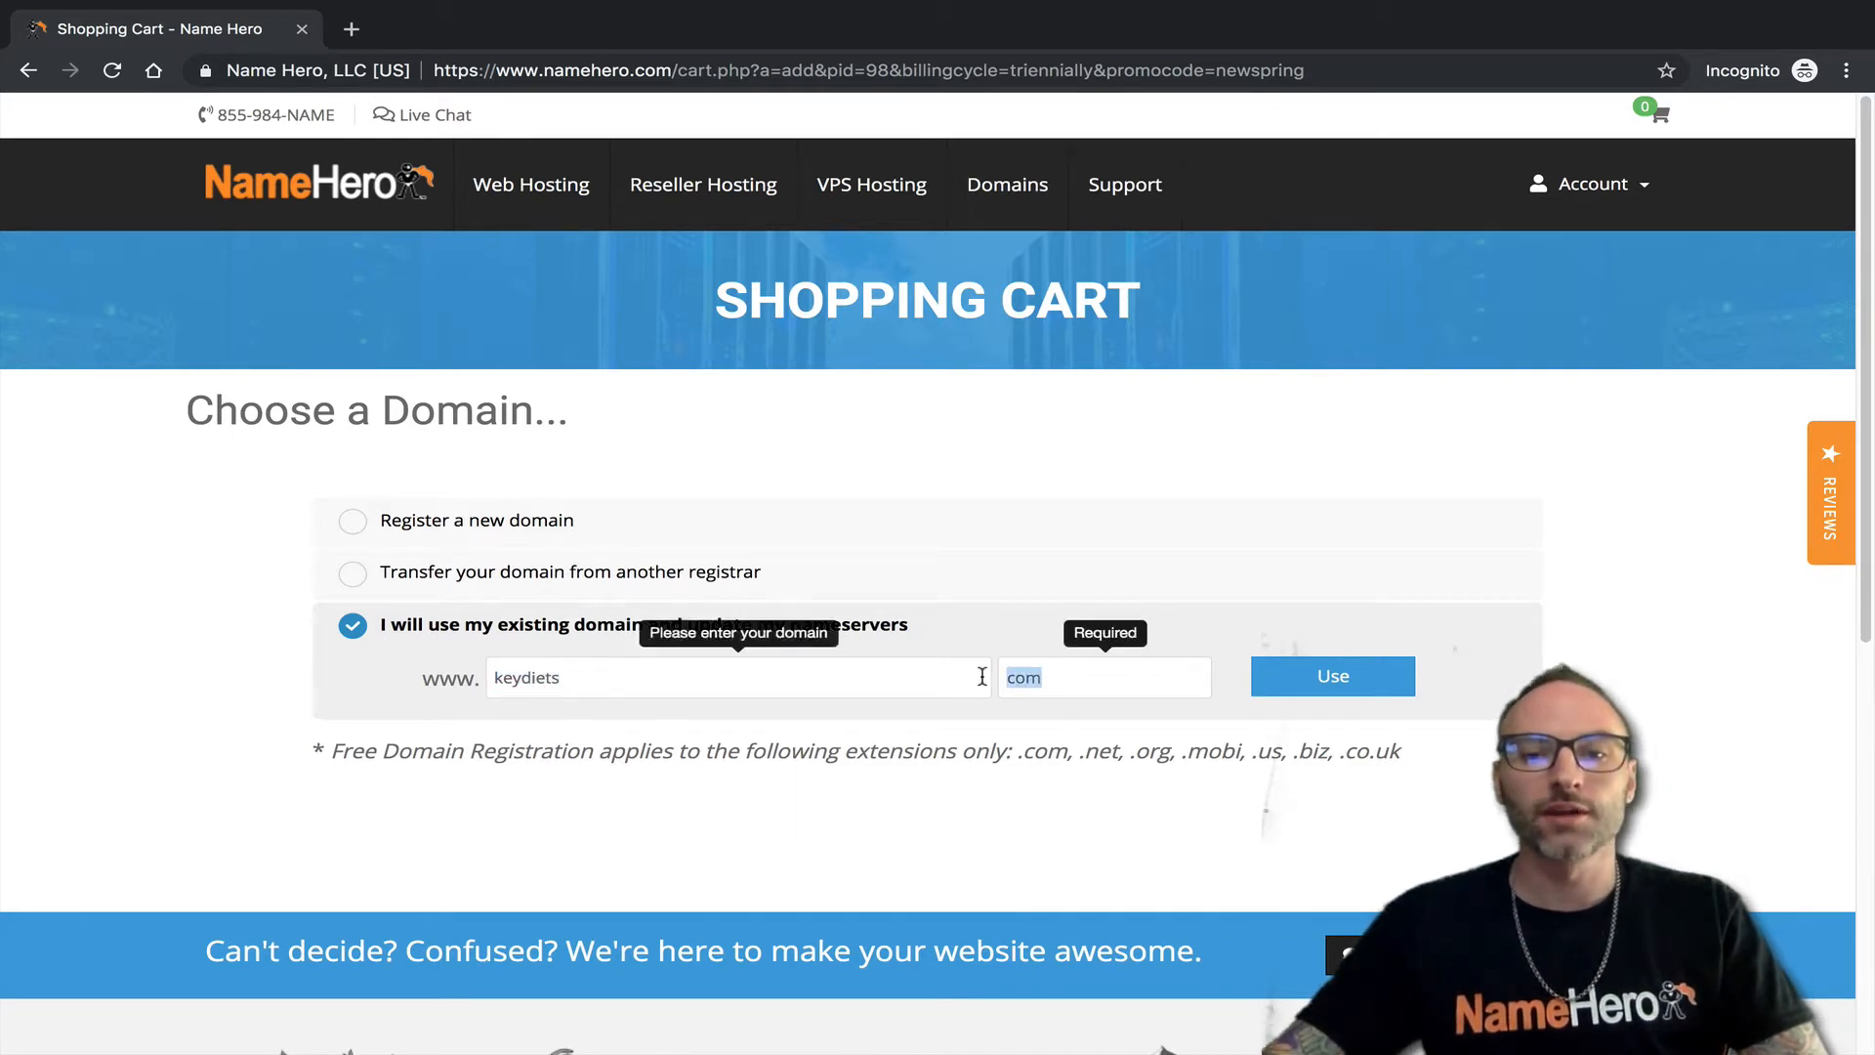
{"action": "left_click", "coordinate": [1333, 676]}
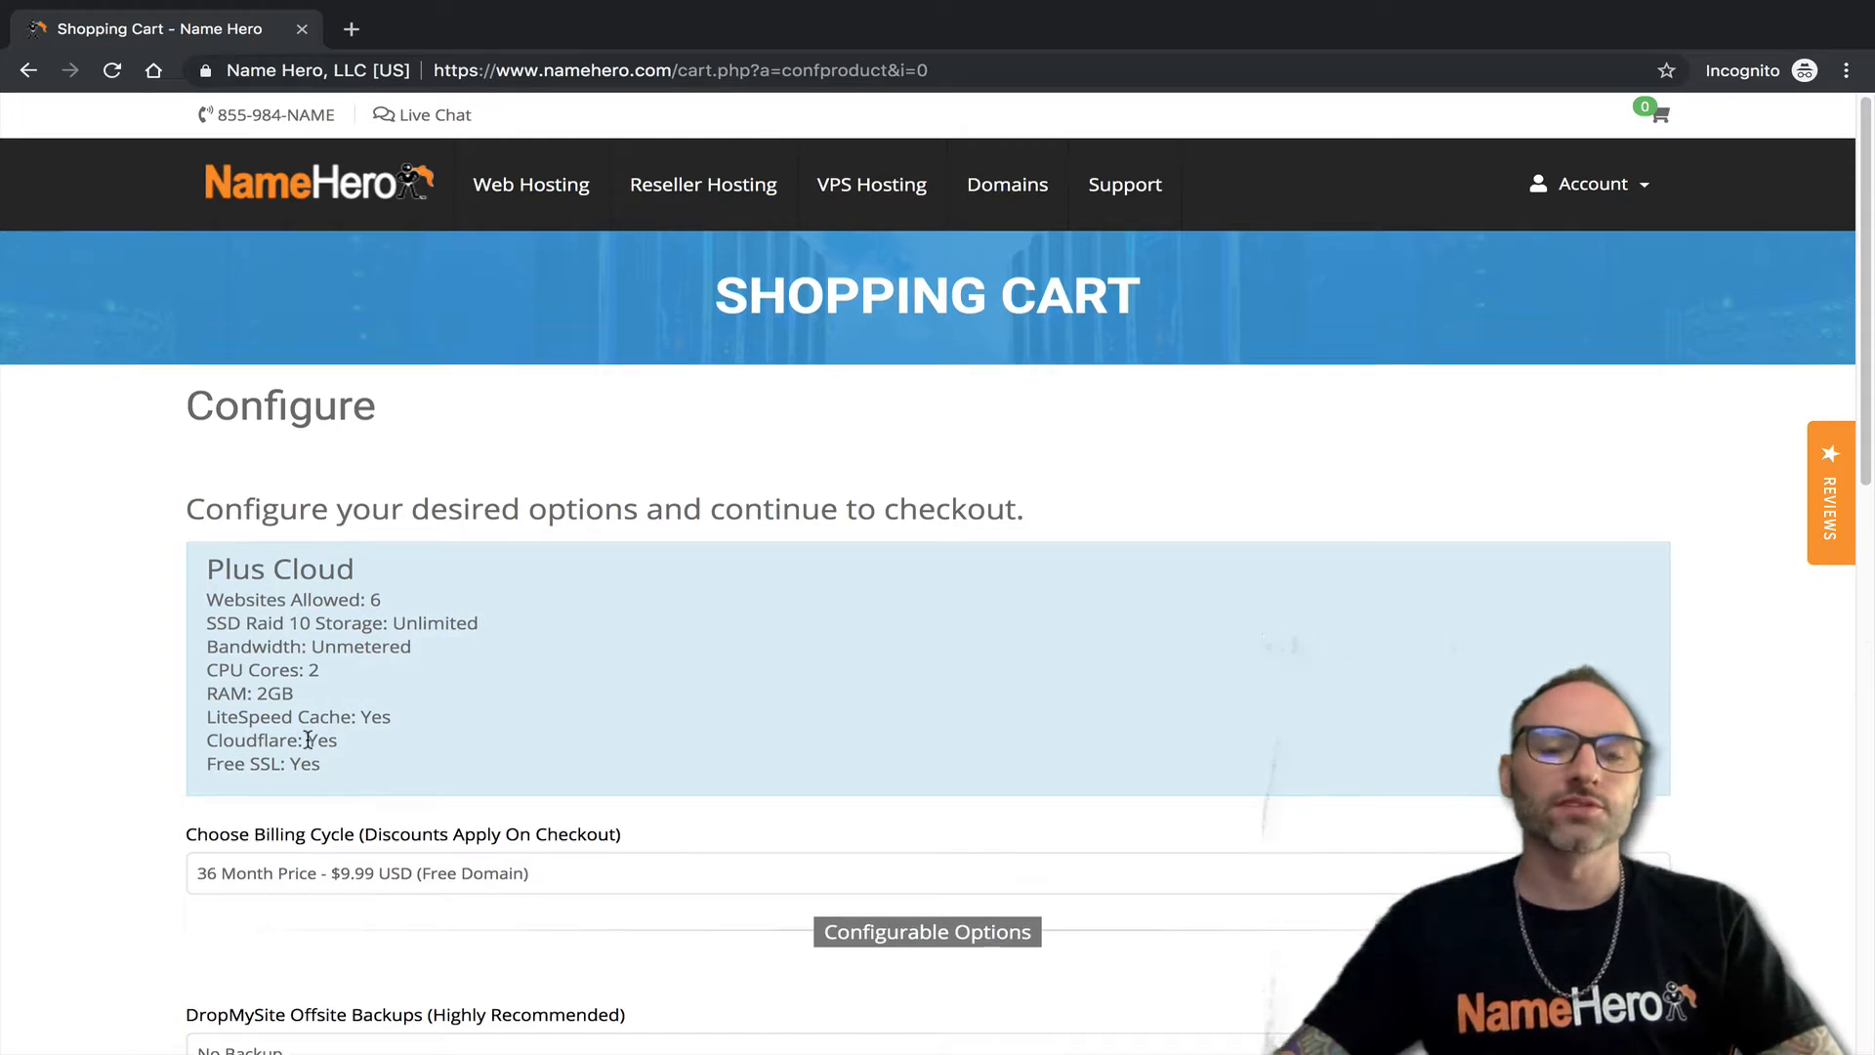
Highlight the billing cycle's discount note, check the promo prices on the Web Hosting page in a new tab, and return to the cart.
{"action": "scroll", "coordinate": [322, 692], "scroll_direction": "down", "scroll_amount": 1}
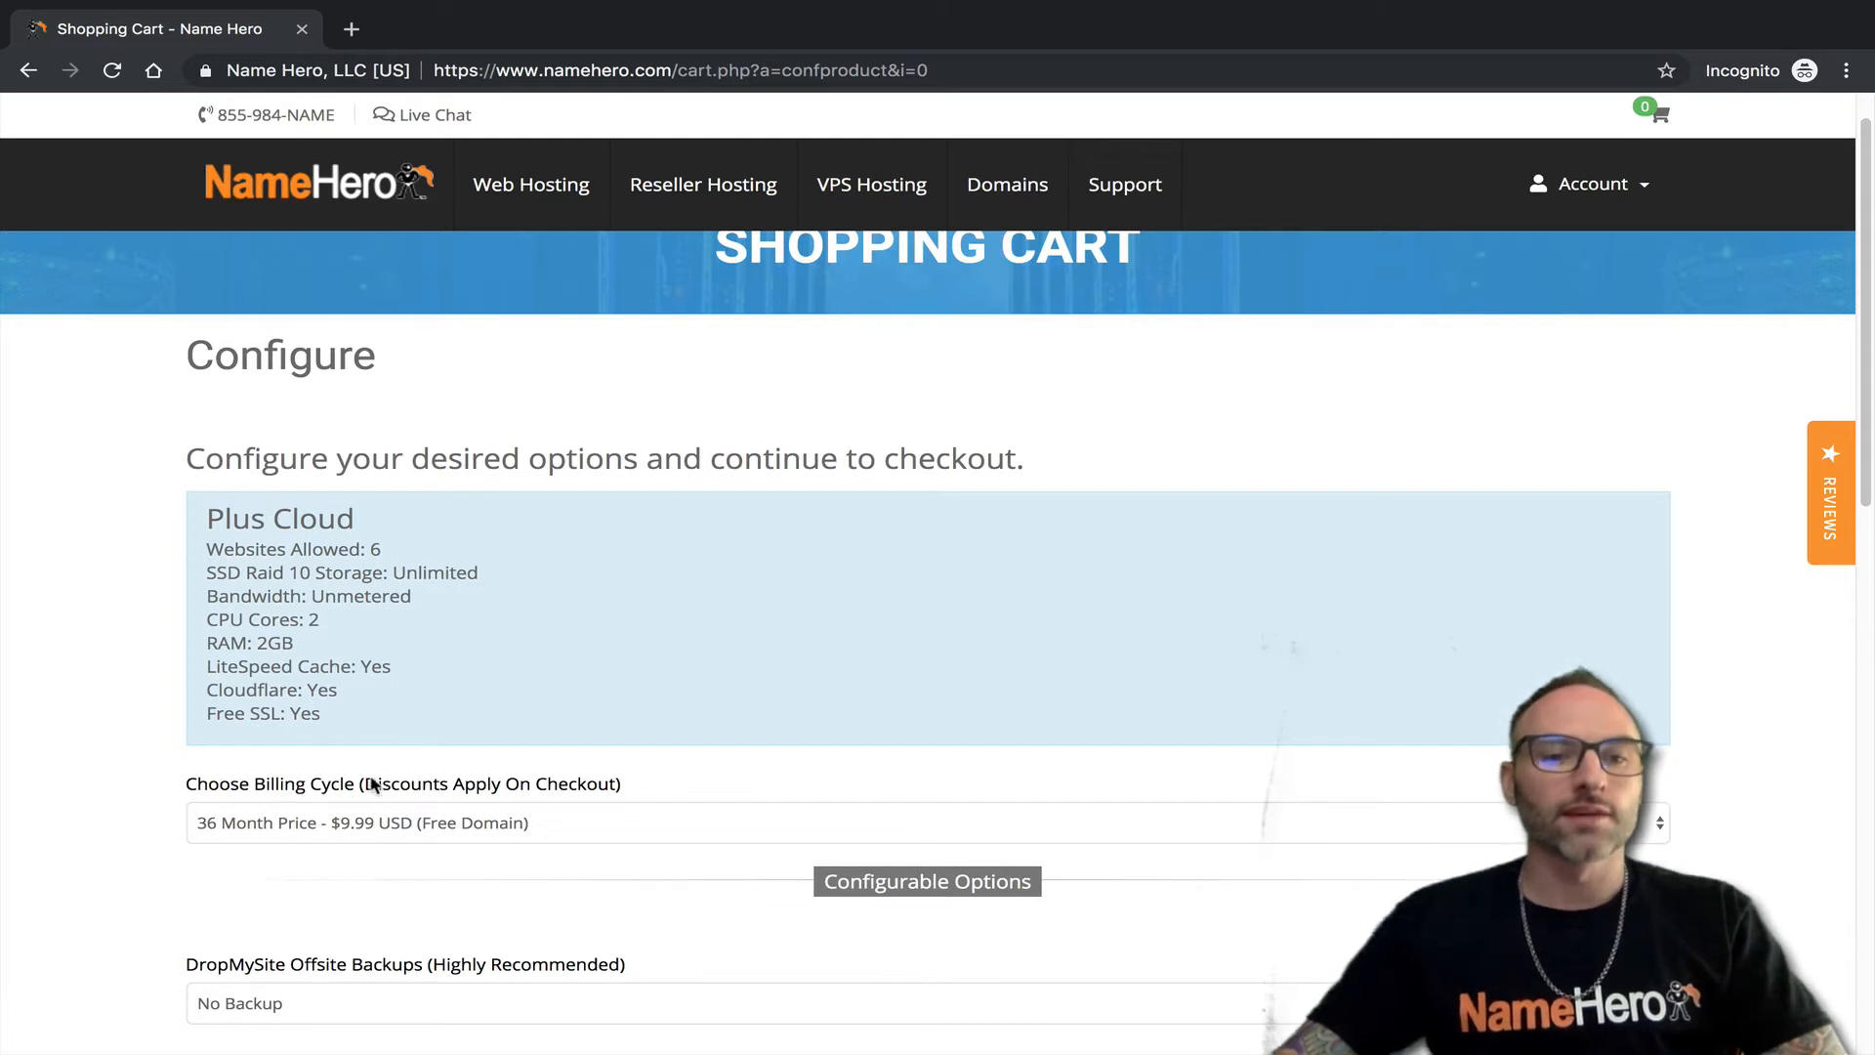
{"action": "left_click_drag", "start_coordinate": [360, 787], "coordinate": [650, 781]}
{"action": "middle_click", "coordinate": [559, 212]}
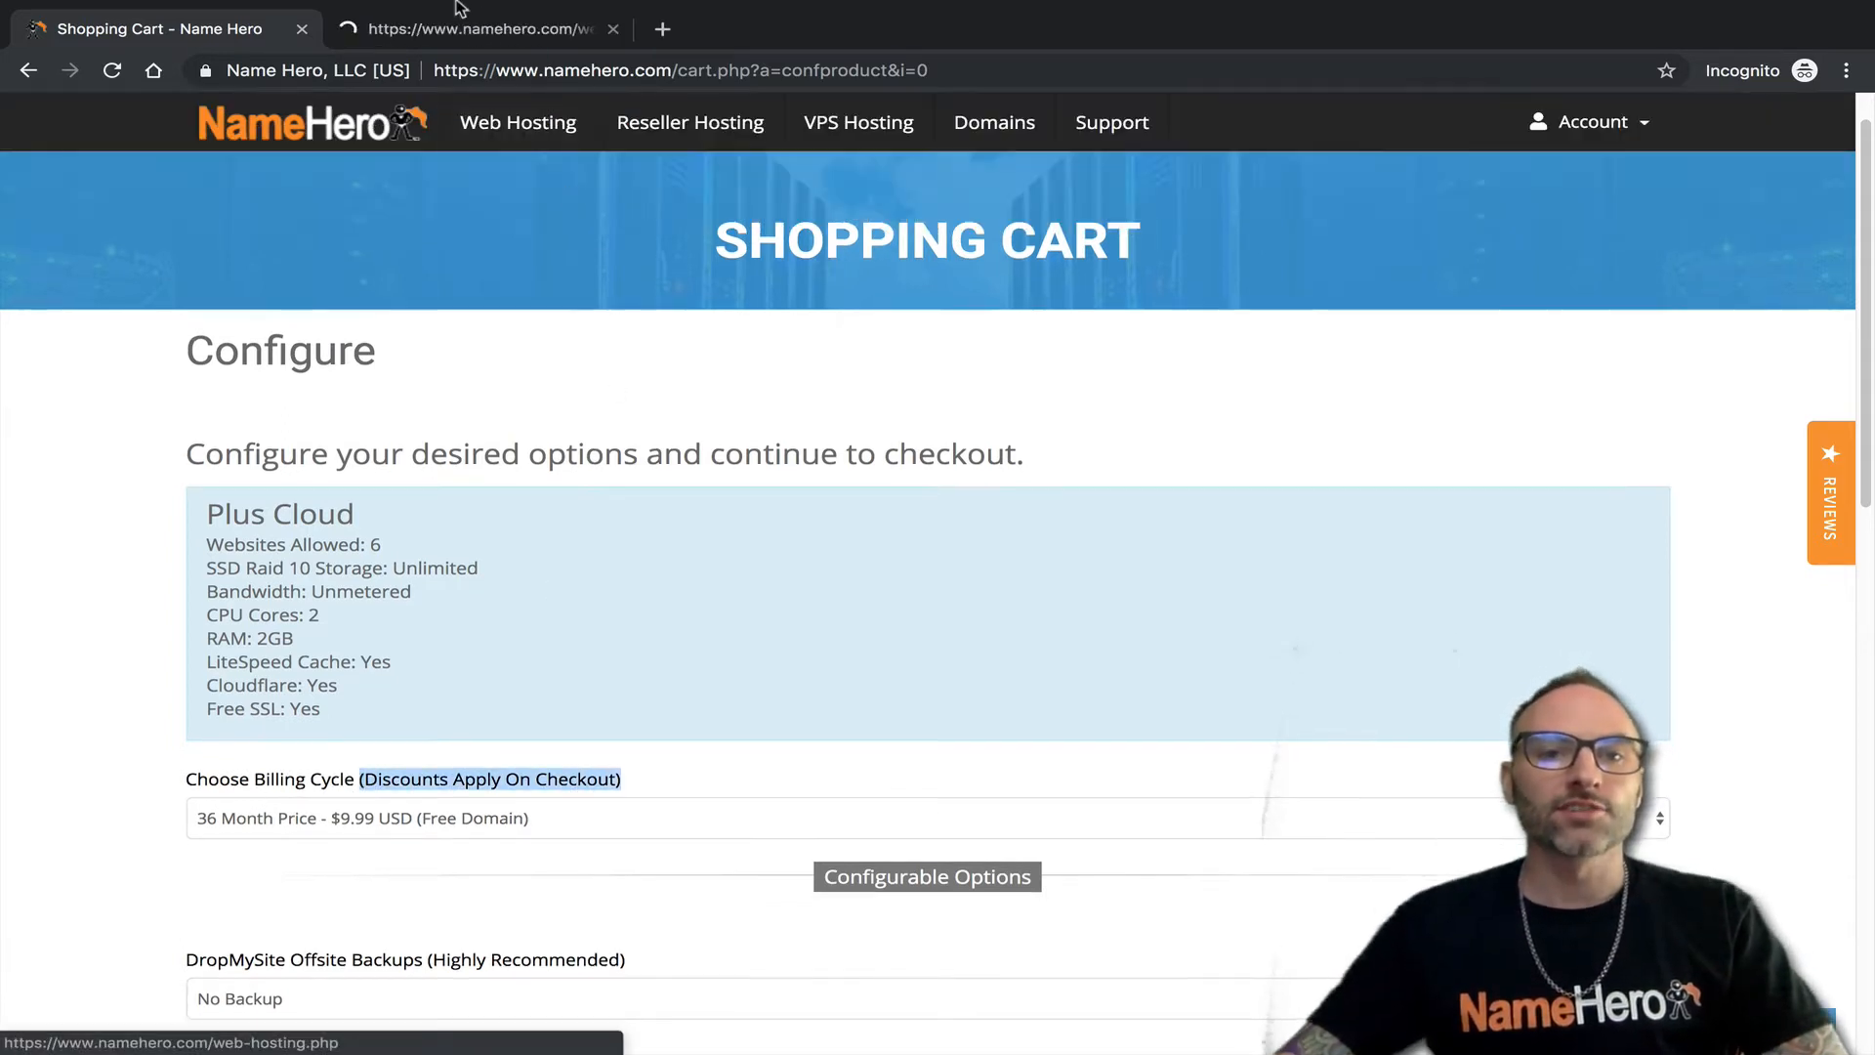
{"action": "left_click", "coordinate": [459, 29]}
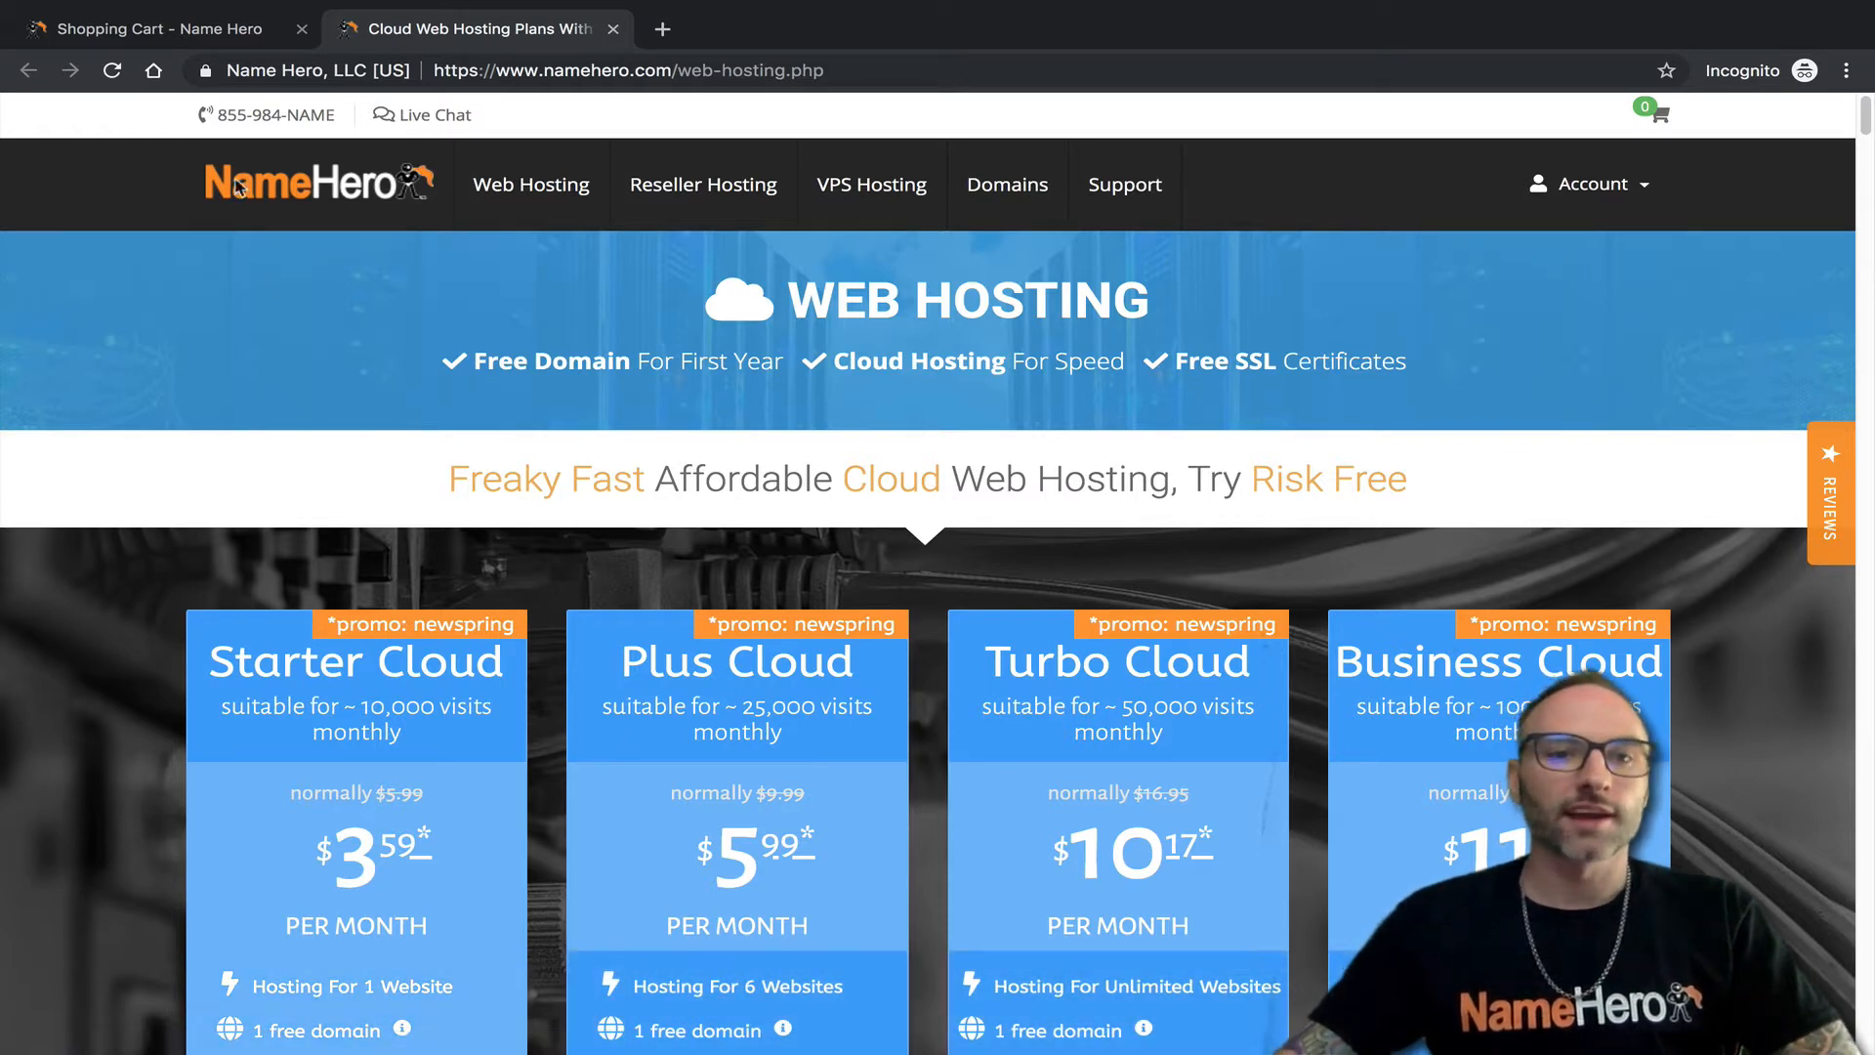
{"action": "left_click", "coordinate": [146, 28]}
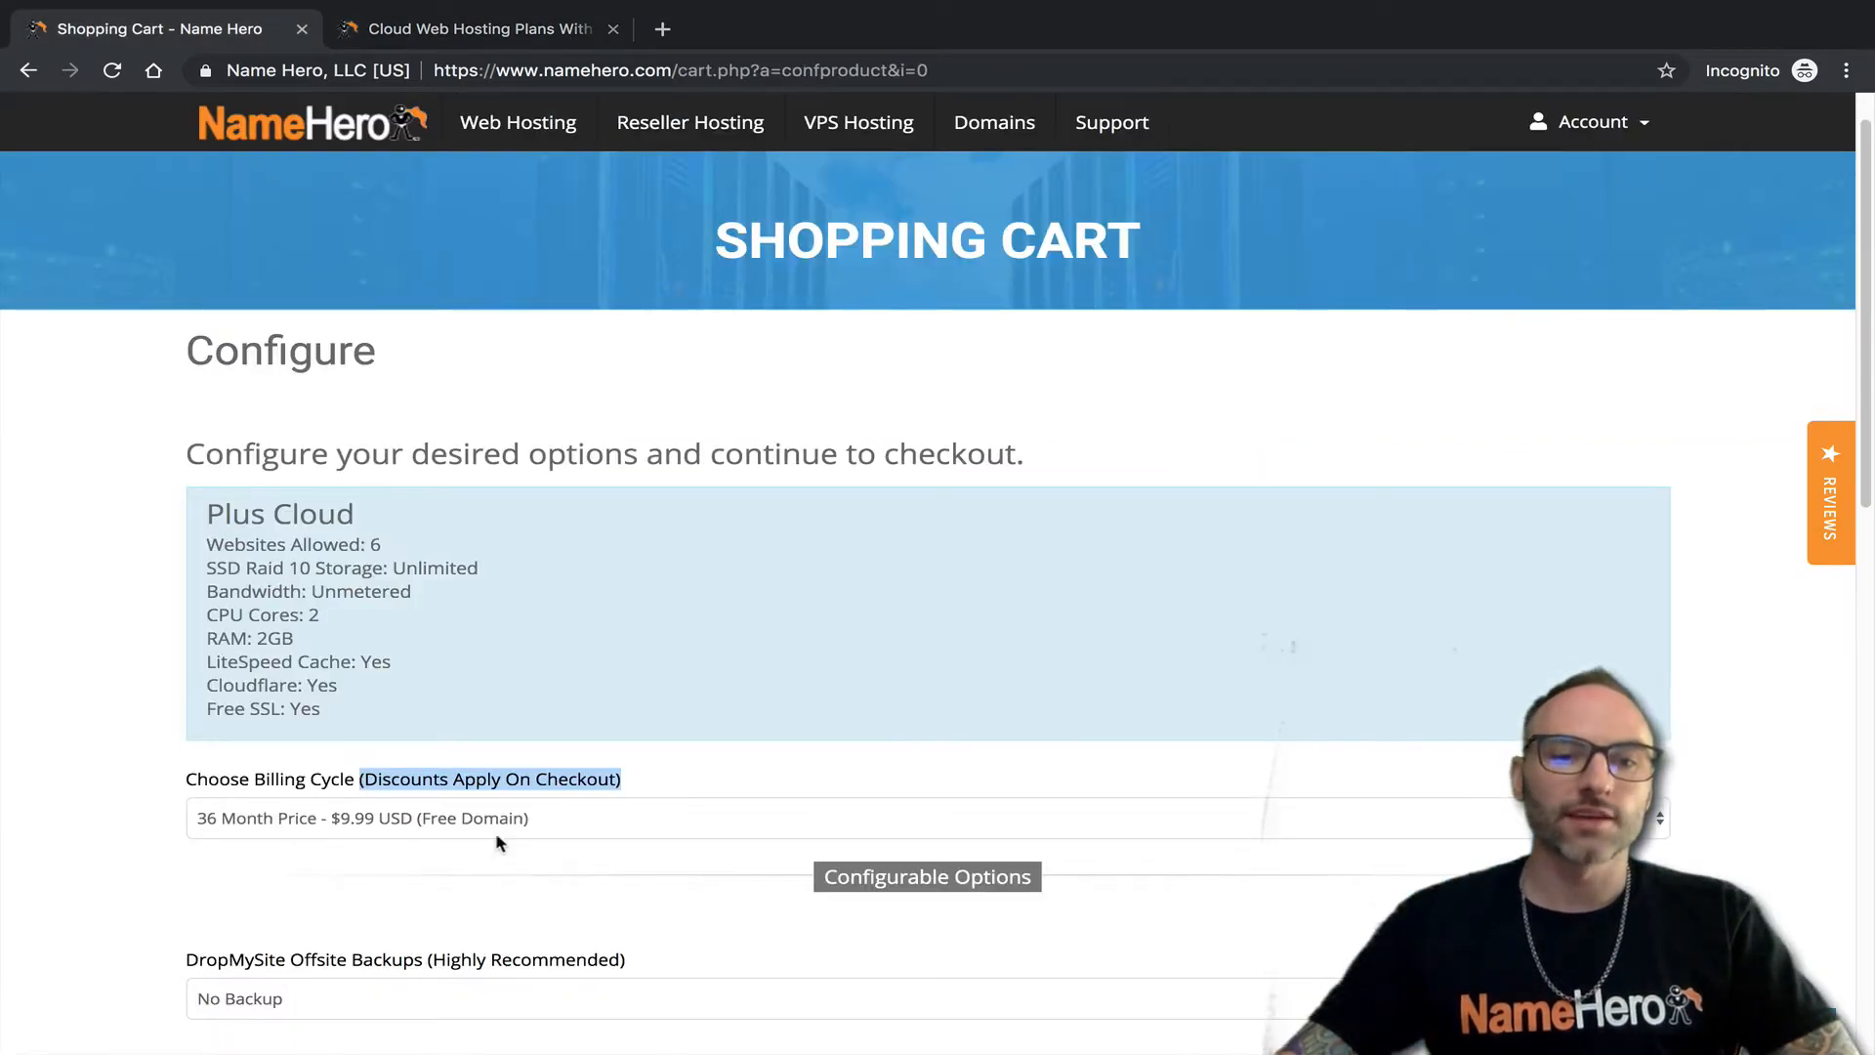
Review the 12, 24 and 36 month billing cycle prices against the plans page, keeping the 36 month option.
{"action": "left_click", "coordinate": [367, 824]}
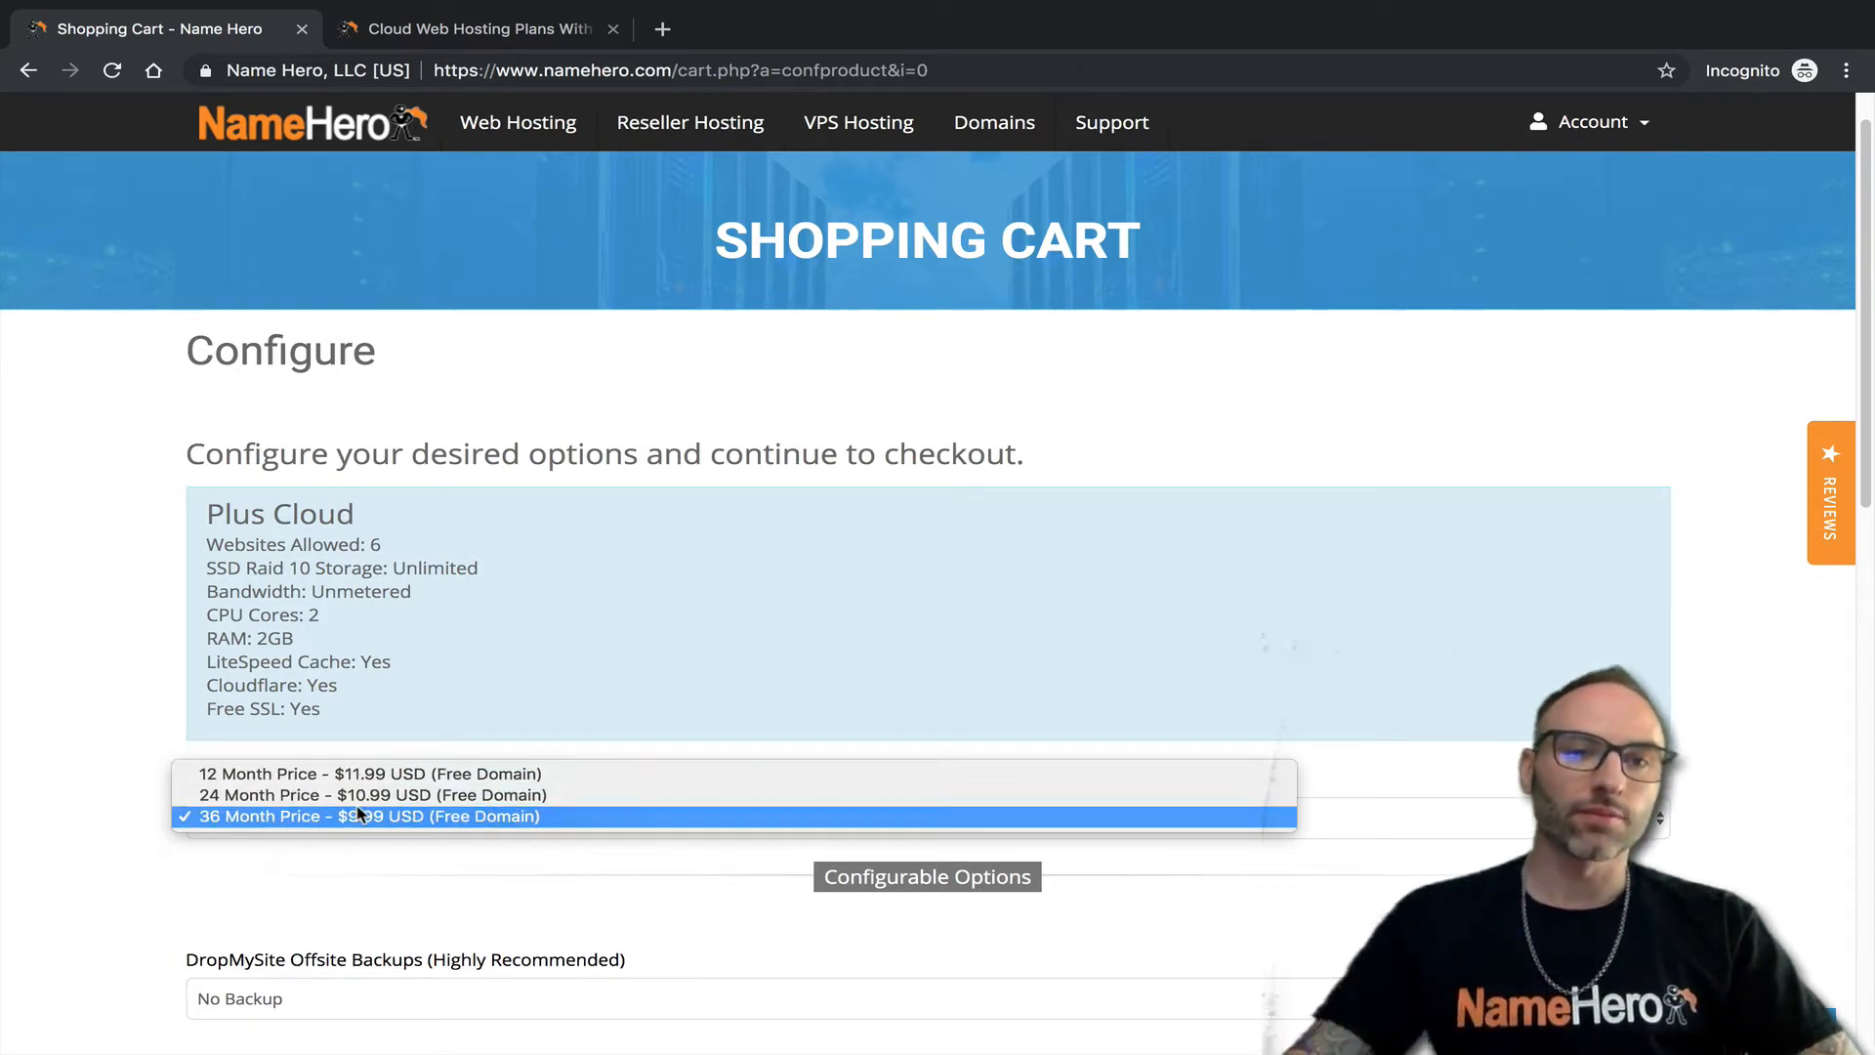
{"action": "left_click", "coordinate": [462, 30]}
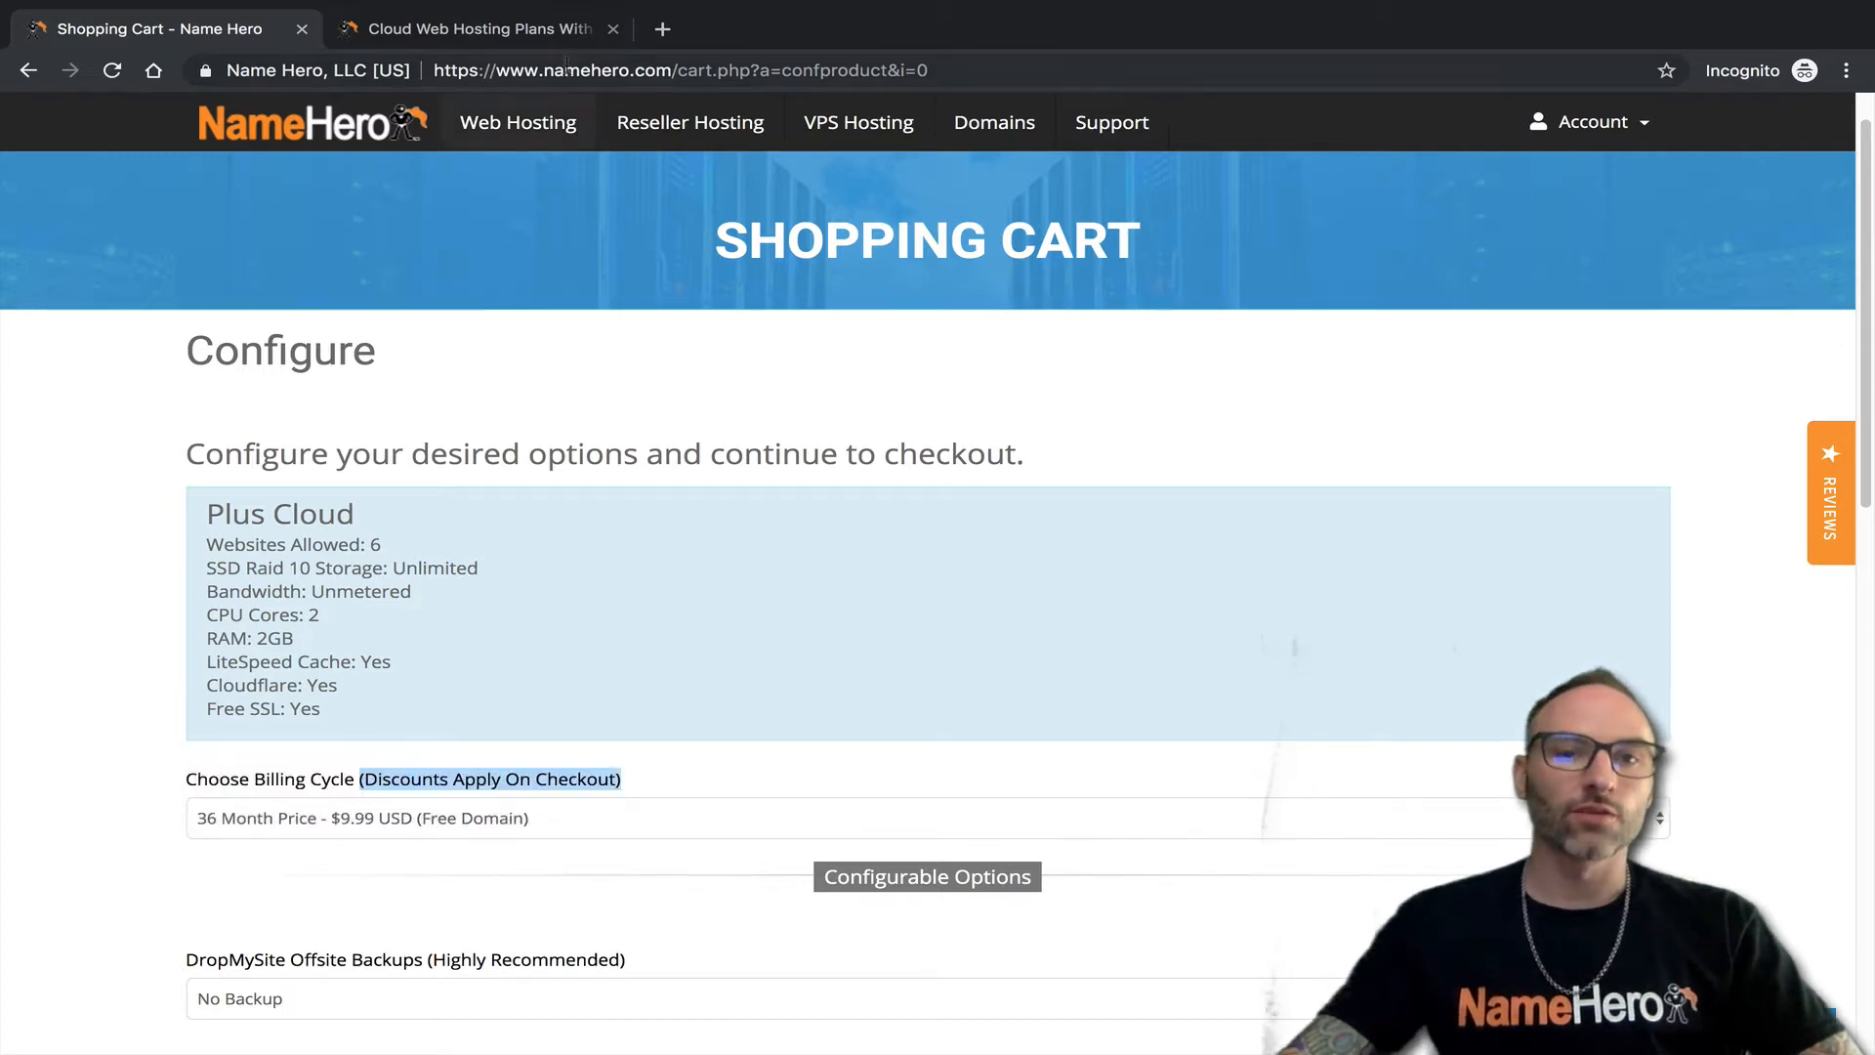
{"action": "left_click", "coordinate": [537, 31]}
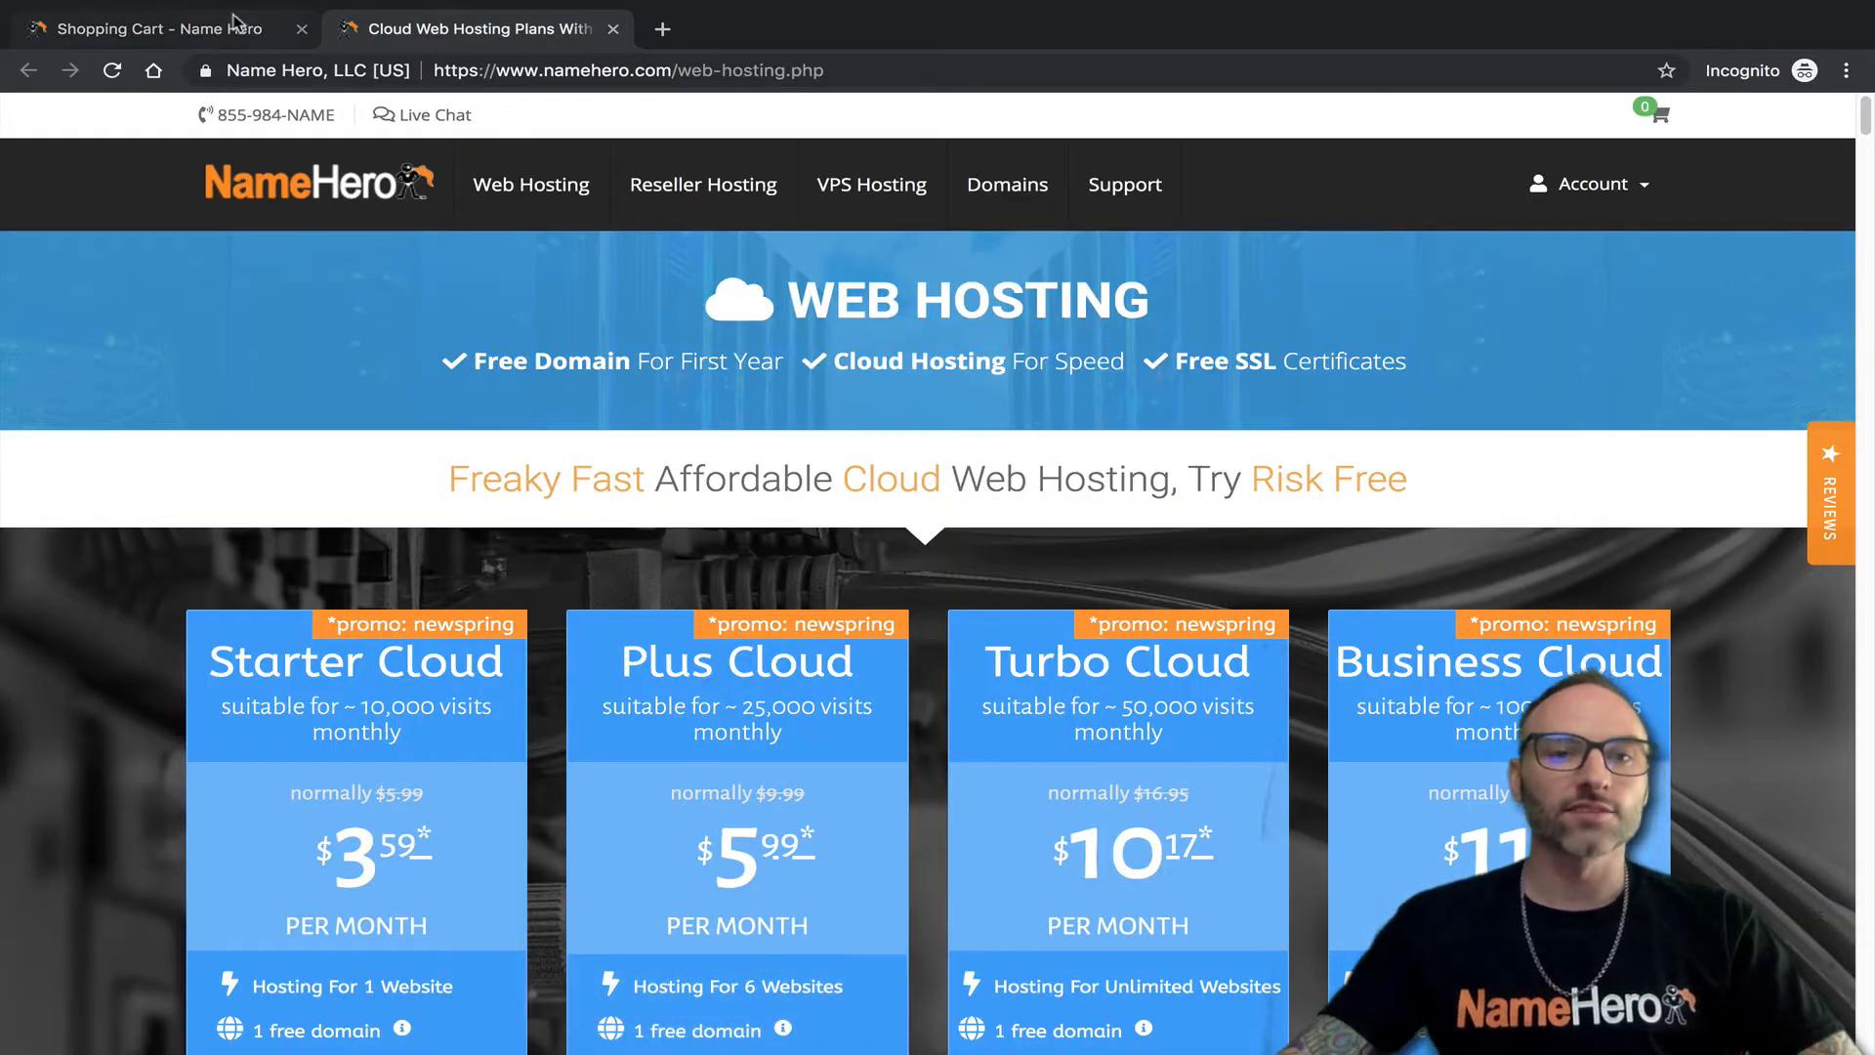
{"action": "left_click", "coordinate": [235, 21]}
{"action": "left_click", "coordinate": [356, 826]}
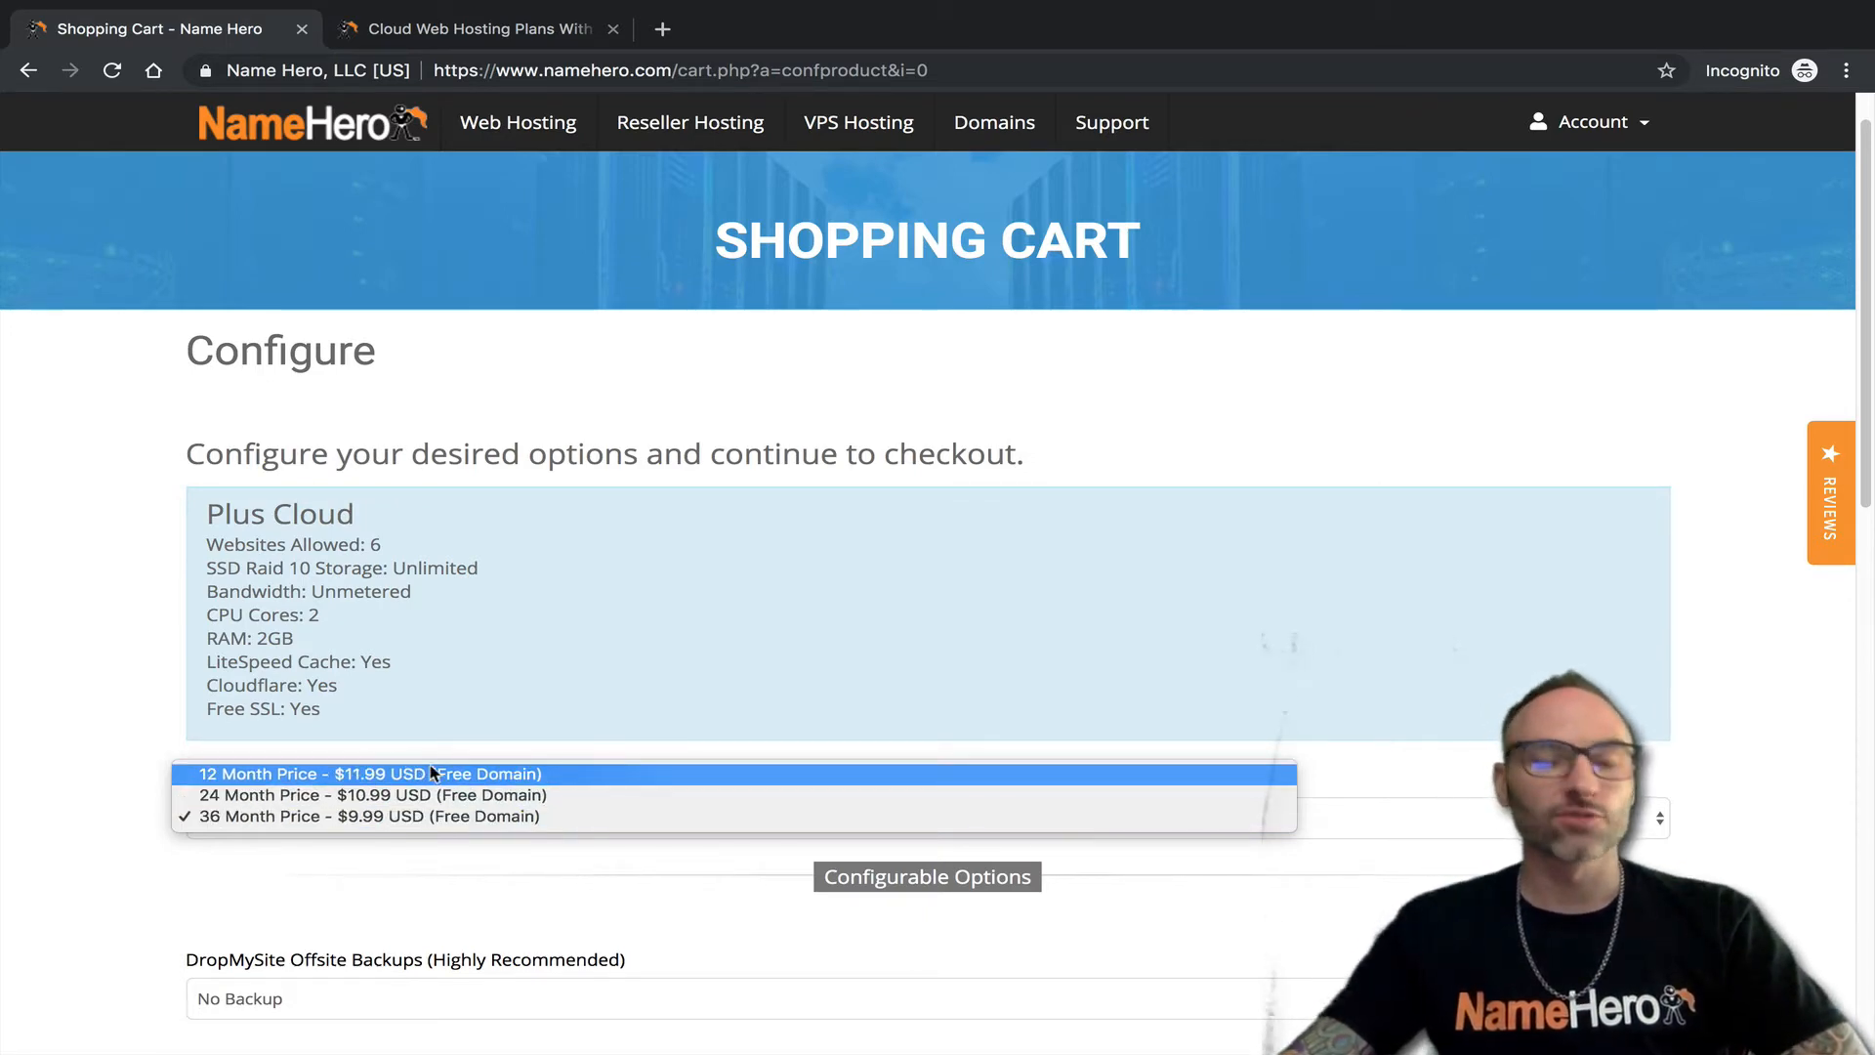
{"action": "left_click", "coordinate": [388, 865]}
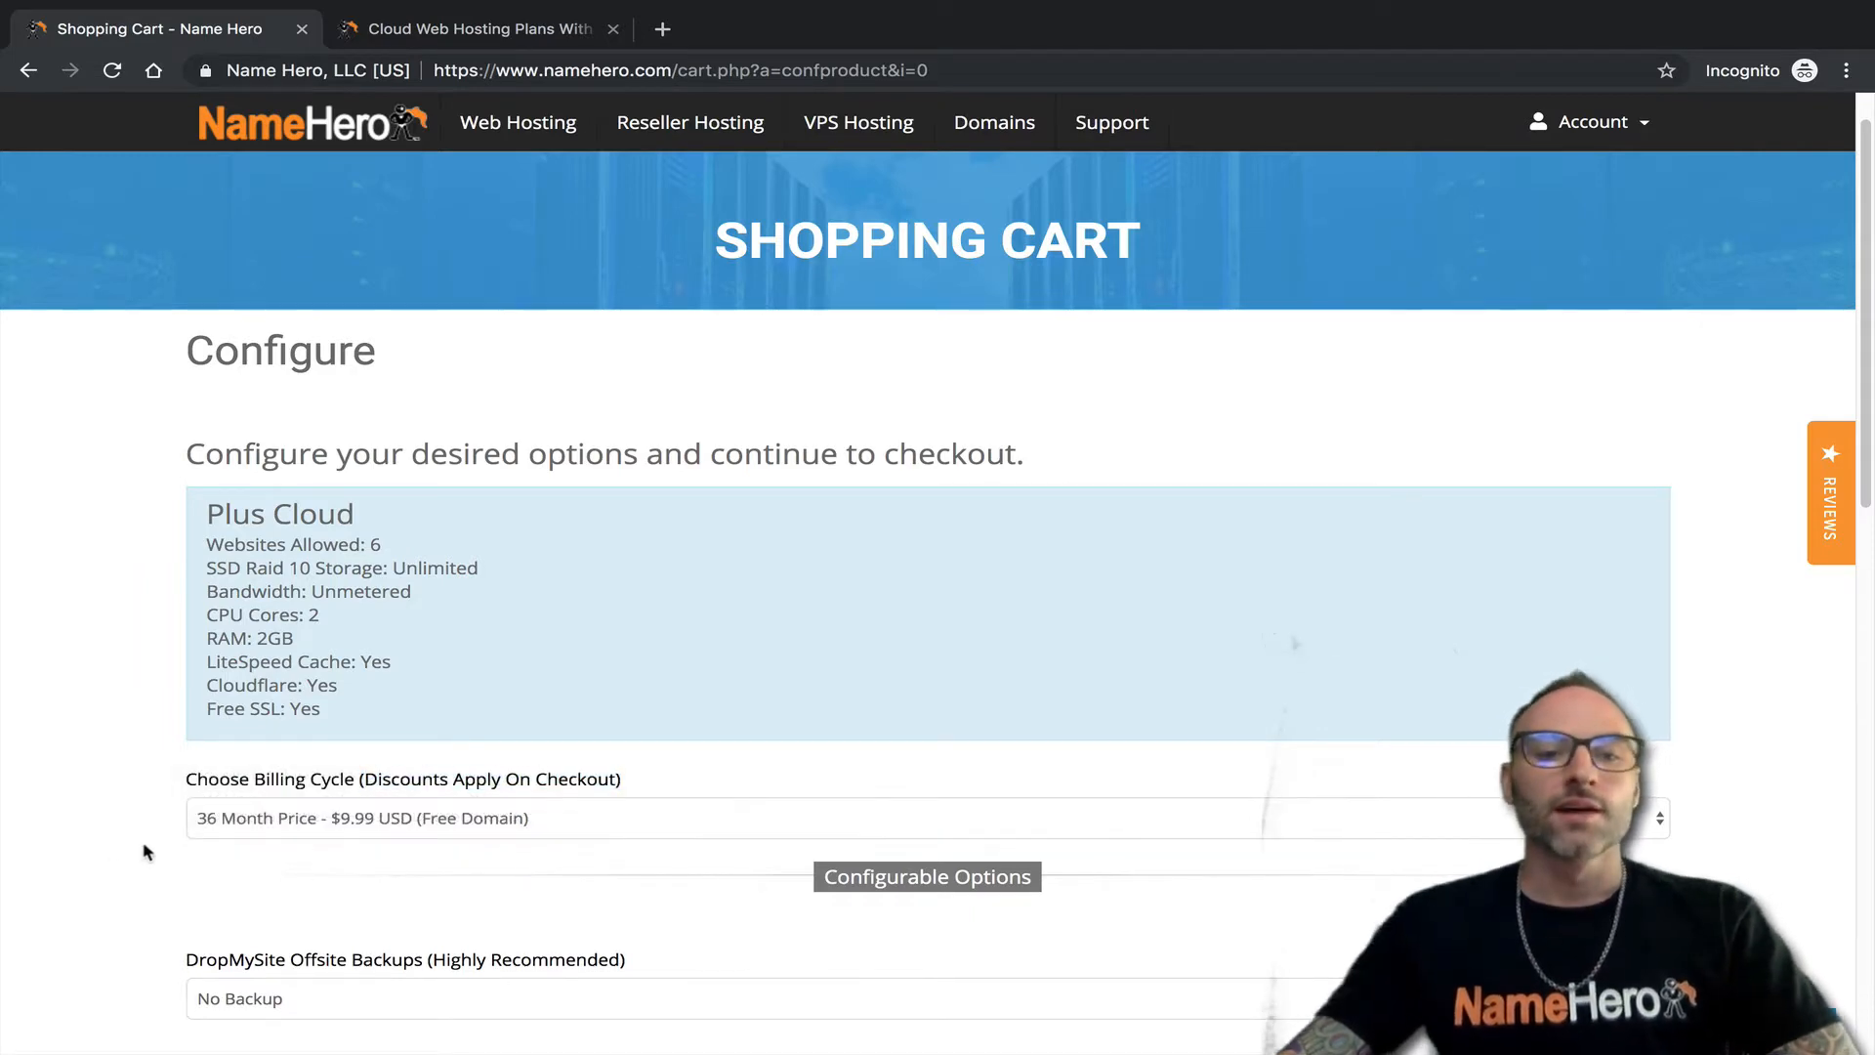
Examine the DropMySite Offsite Backups option and the available addons, highlighting the backup label.
{"action": "scroll", "coordinate": [179, 778], "scroll_direction": "down", "scroll_amount": 1}
{"action": "scroll", "coordinate": [202, 771], "scroll_direction": "down", "scroll_amount": 3}
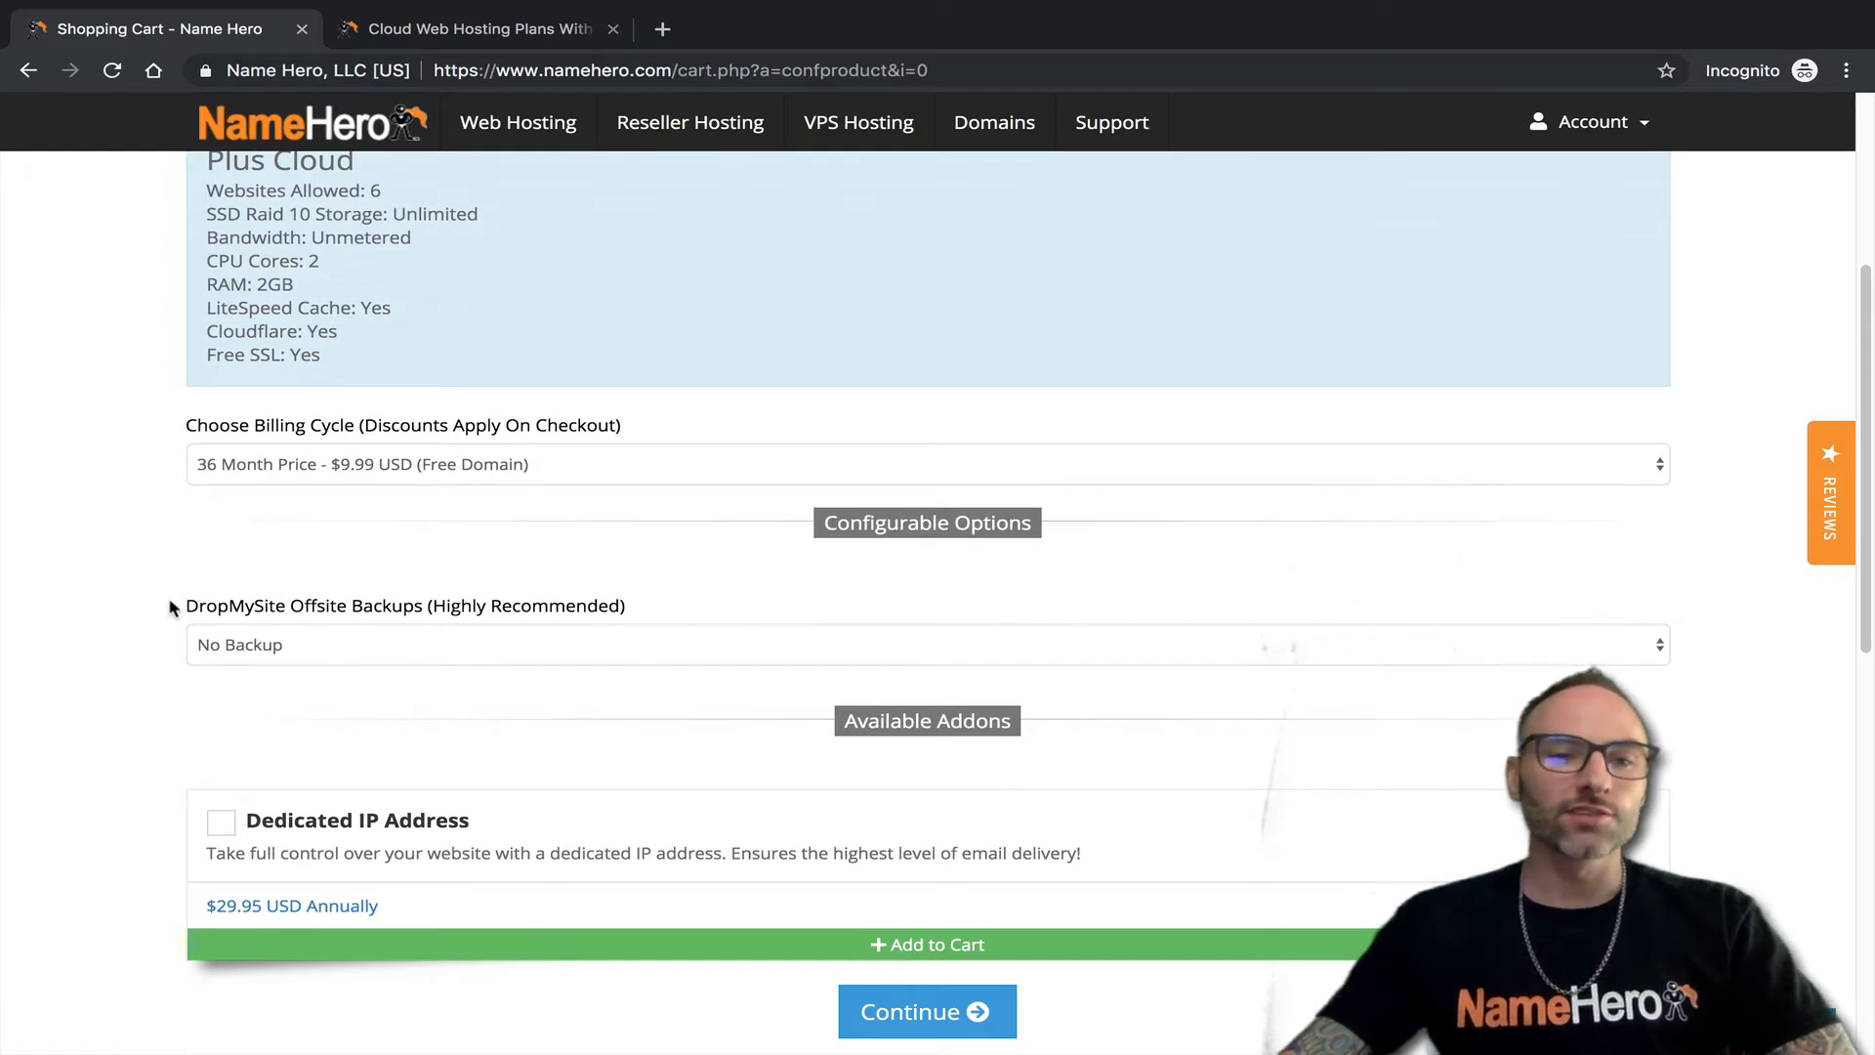
{"action": "left_click_drag", "start_coordinate": [167, 608], "coordinate": [459, 610]}
{"action": "left_click", "coordinate": [459, 610]}
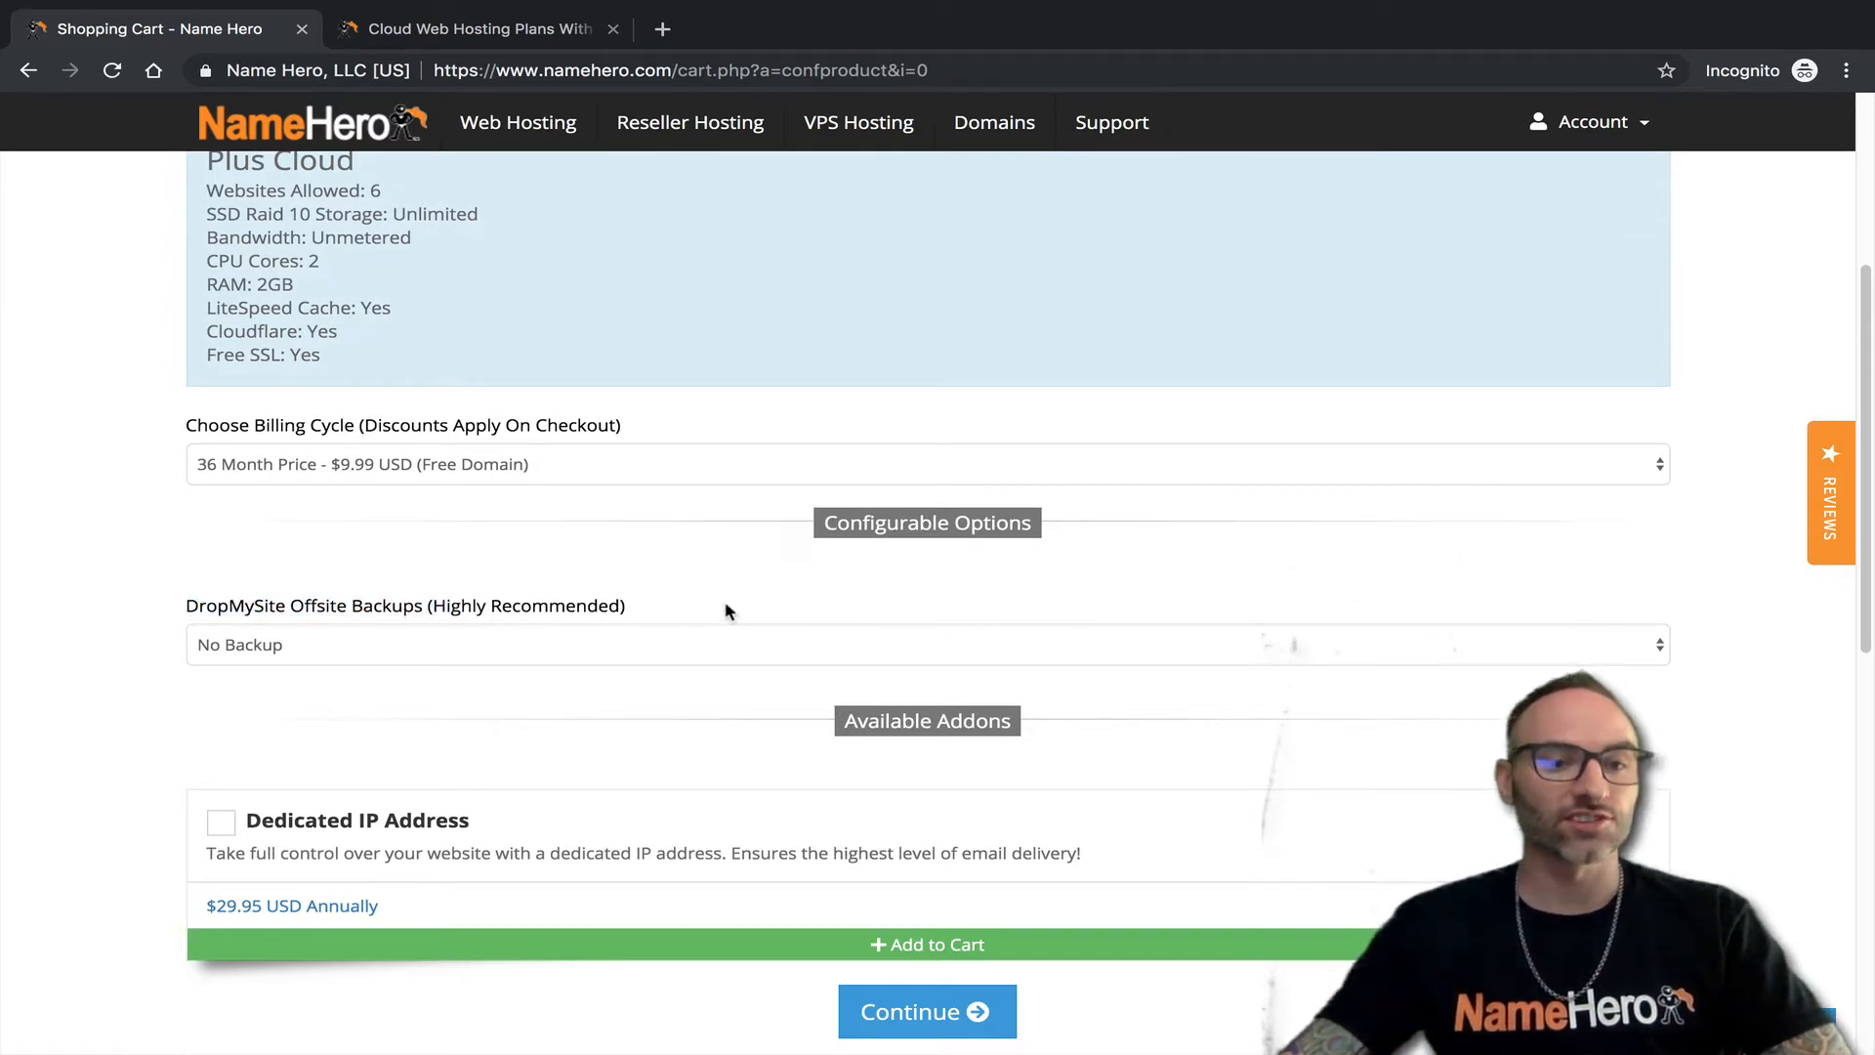
Highlight the DropMySite Offsite Backups label and set the backup option to 5GB $1.99 USD.
{"action": "left_click_drag", "start_coordinate": [619, 607], "coordinate": [185, 608]}
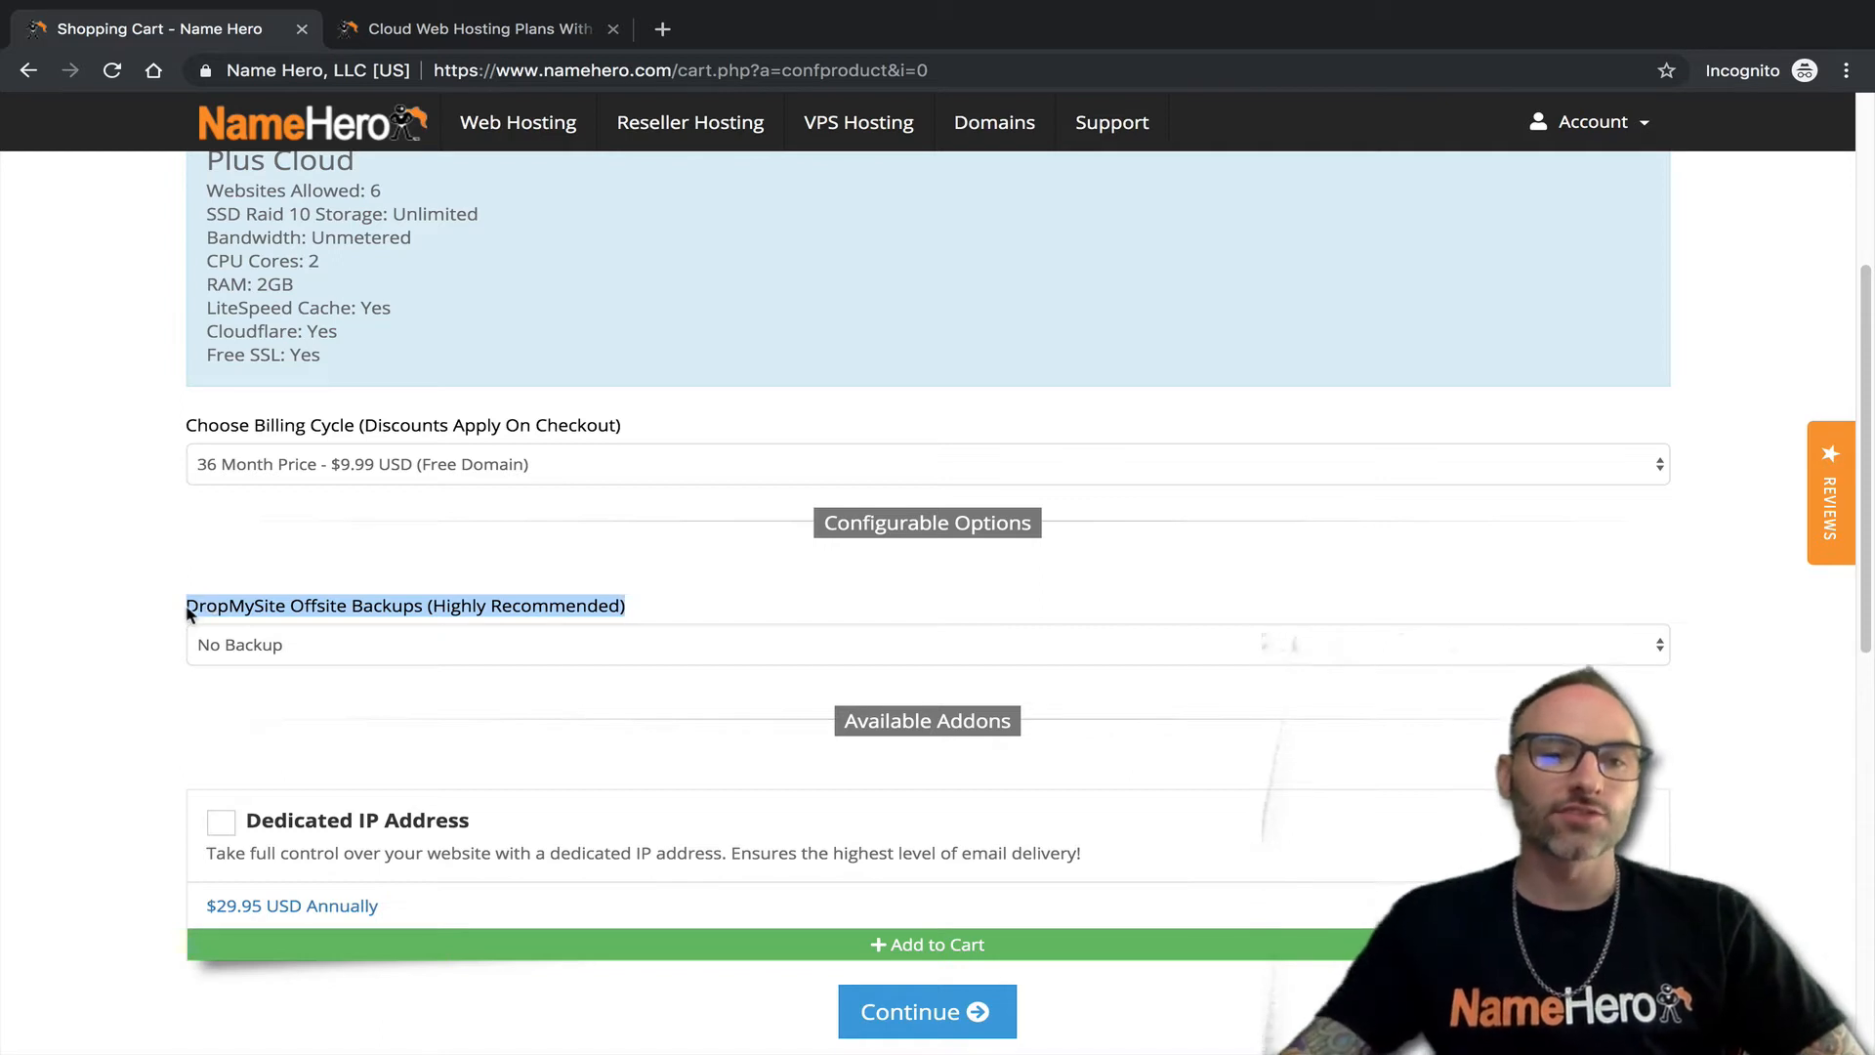
{"action": "left_click", "coordinate": [182, 611]}
{"action": "left_click_drag", "start_coordinate": [187, 610], "coordinate": [418, 615]}
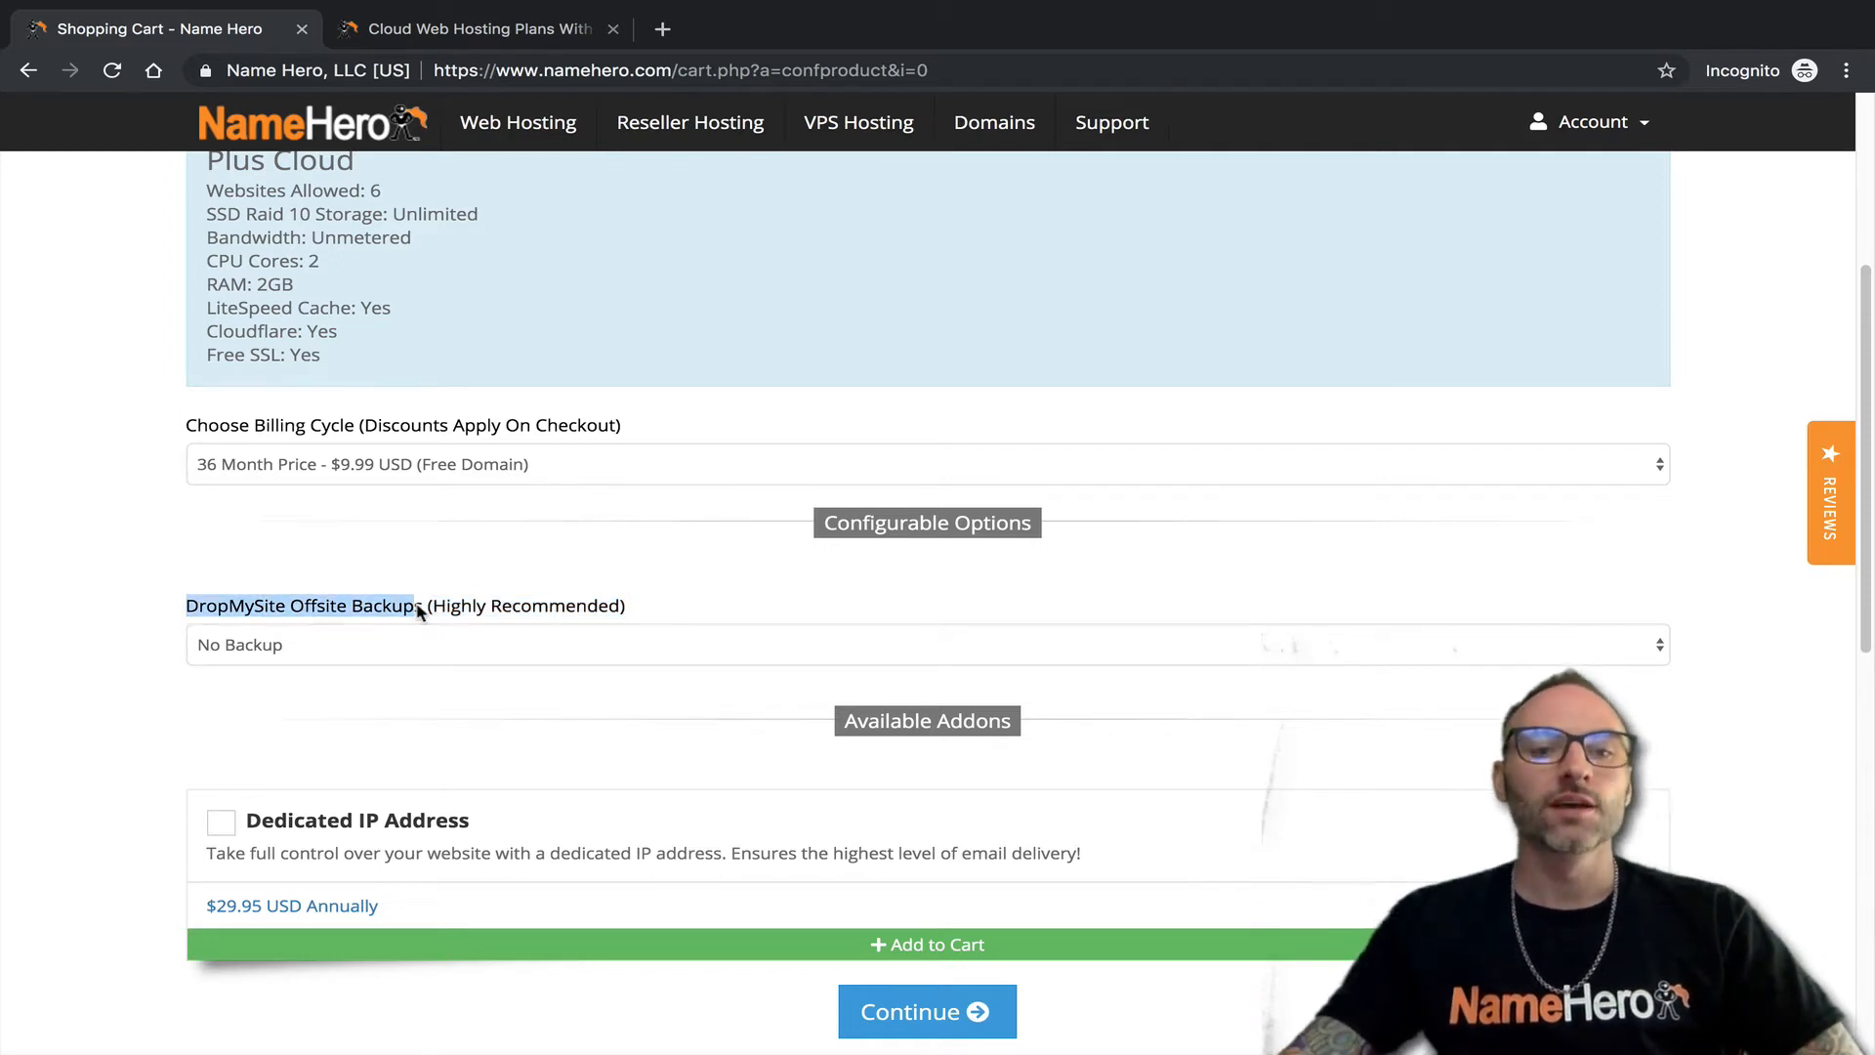
{"action": "left_click", "coordinate": [420, 615]}
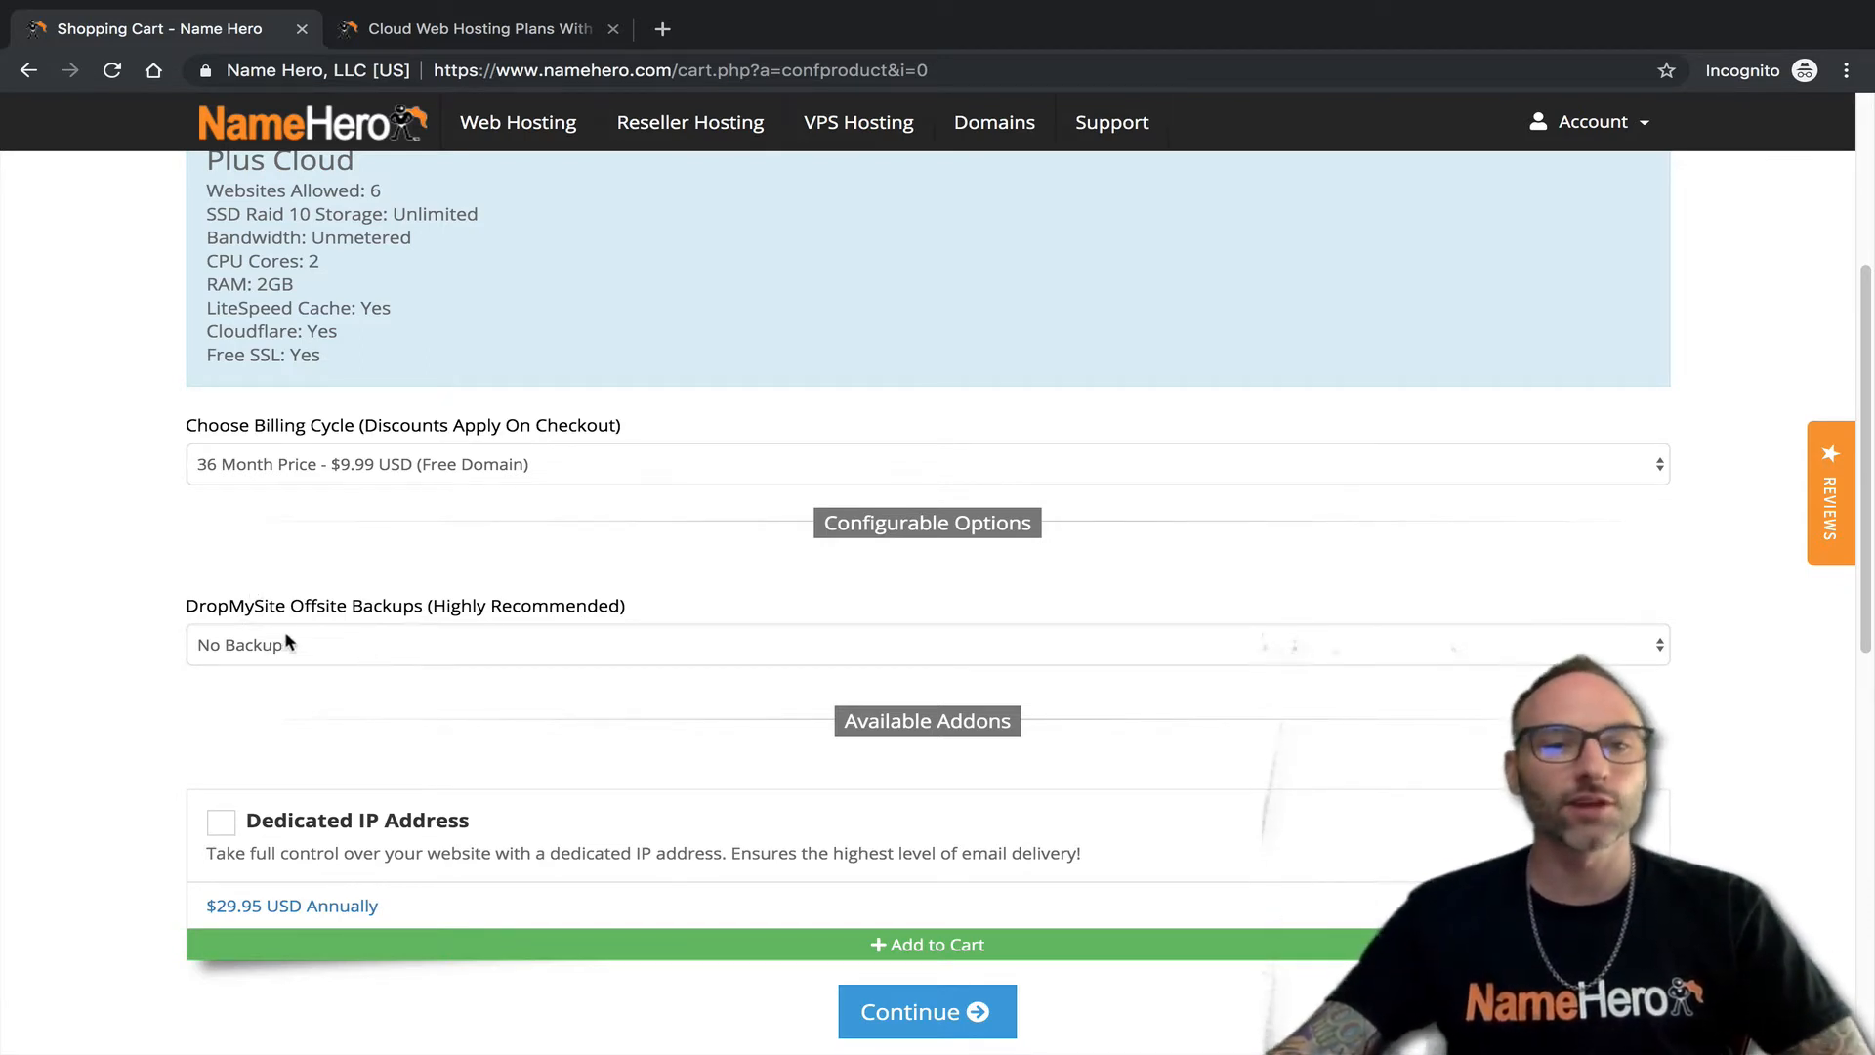
{"action": "left_click", "coordinate": [361, 652]}
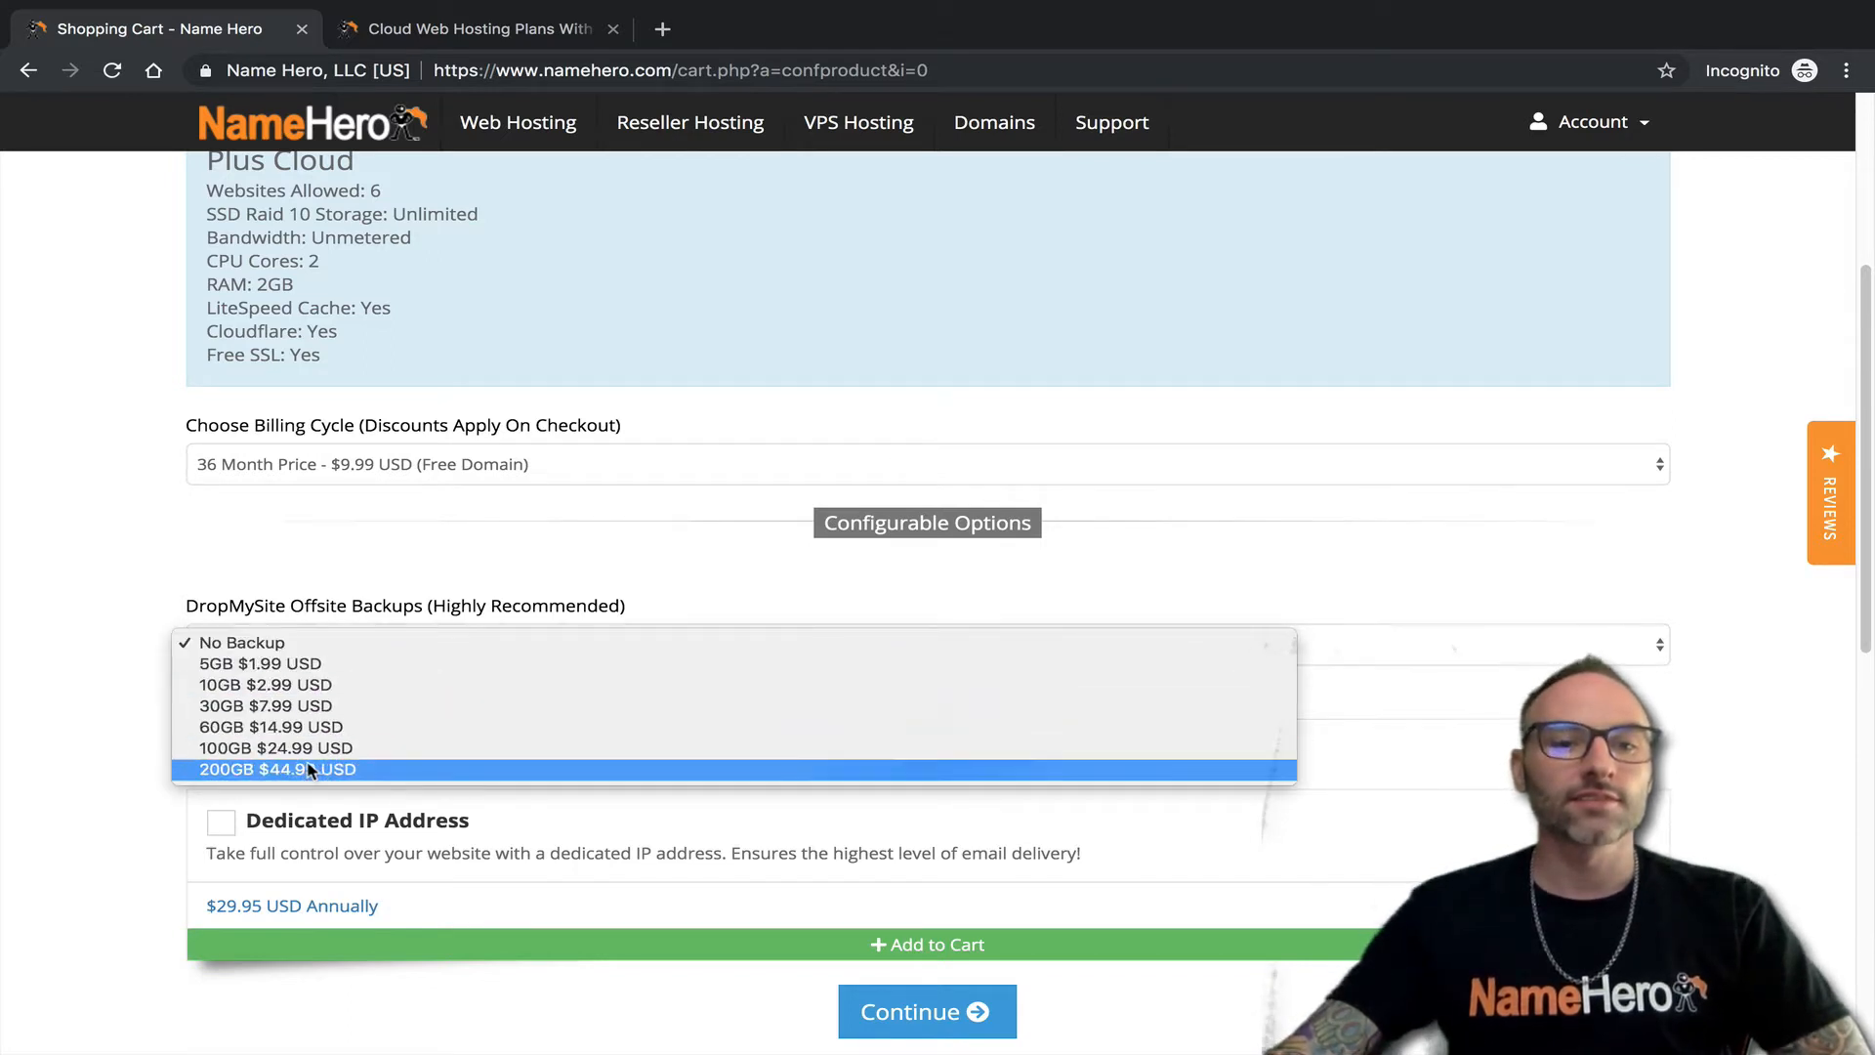
{"action": "left_click", "coordinate": [234, 672]}
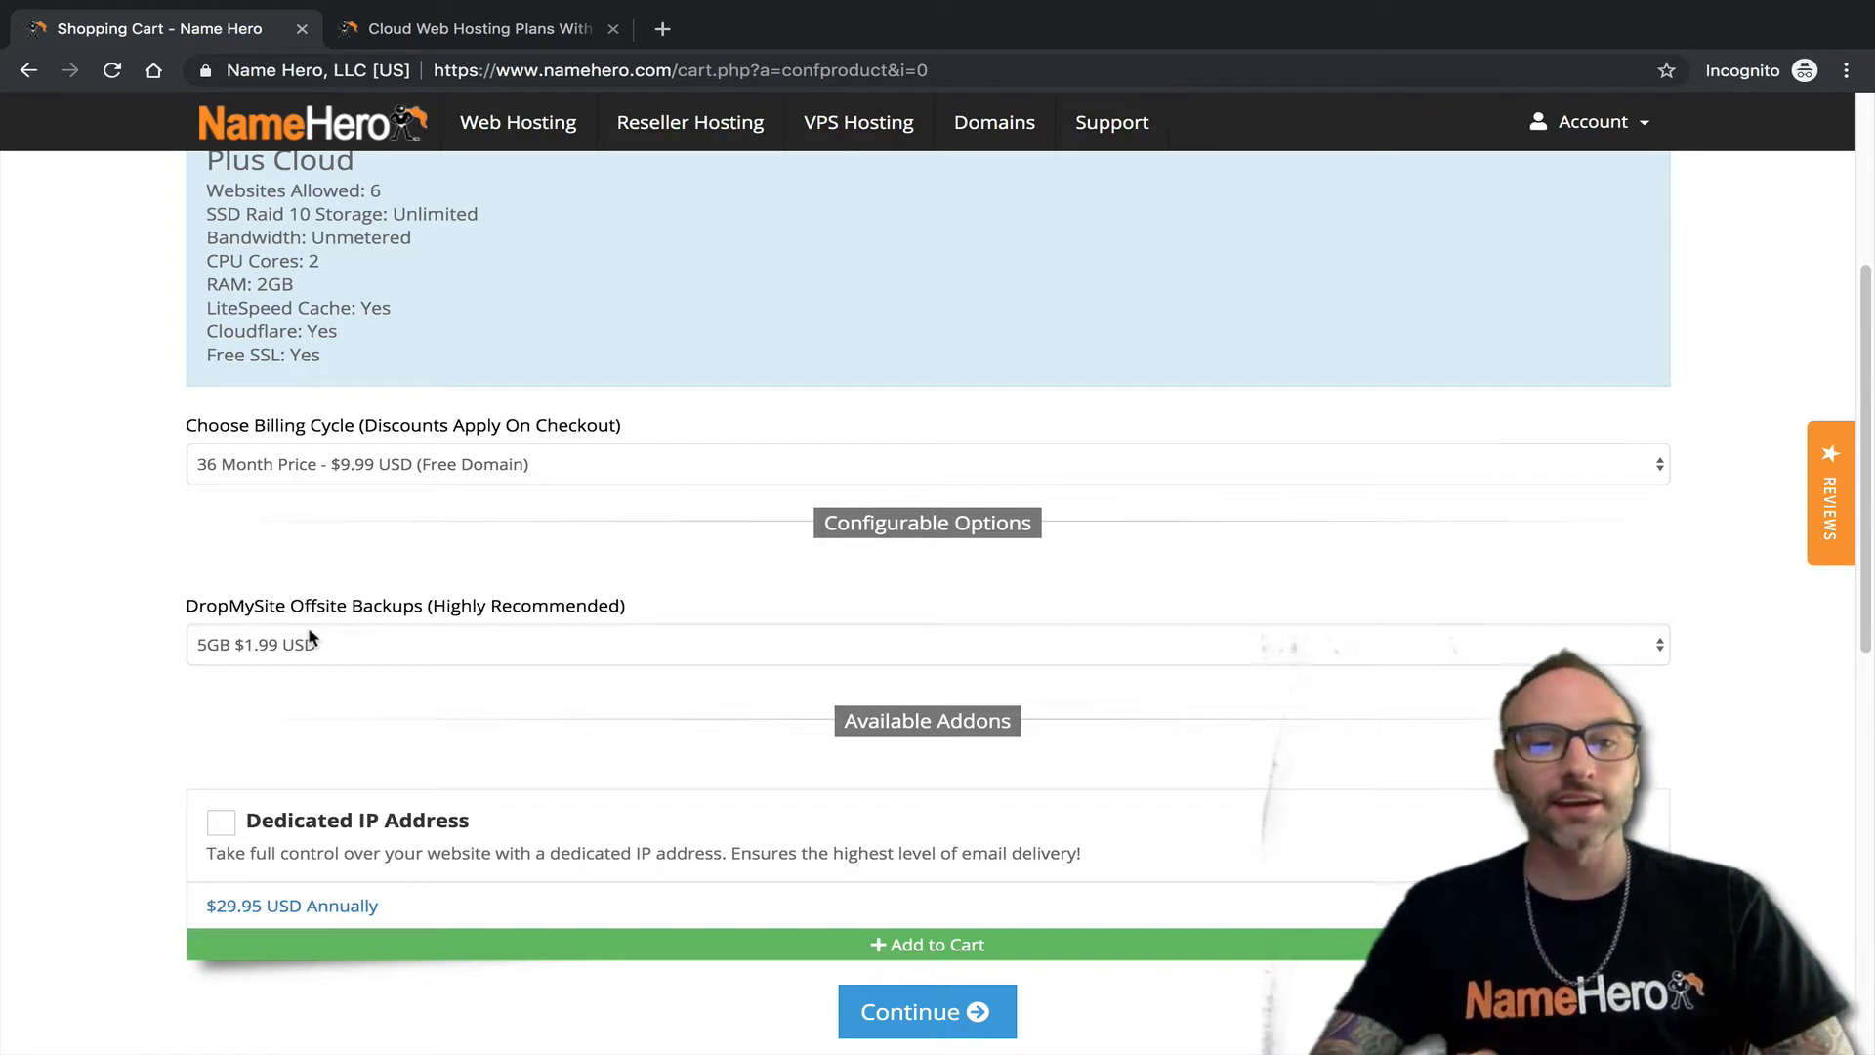
Review the other DropMySite backup sizes and prices, keeping the 5GB $1.99 USD option.
{"action": "left_click", "coordinate": [311, 643]}
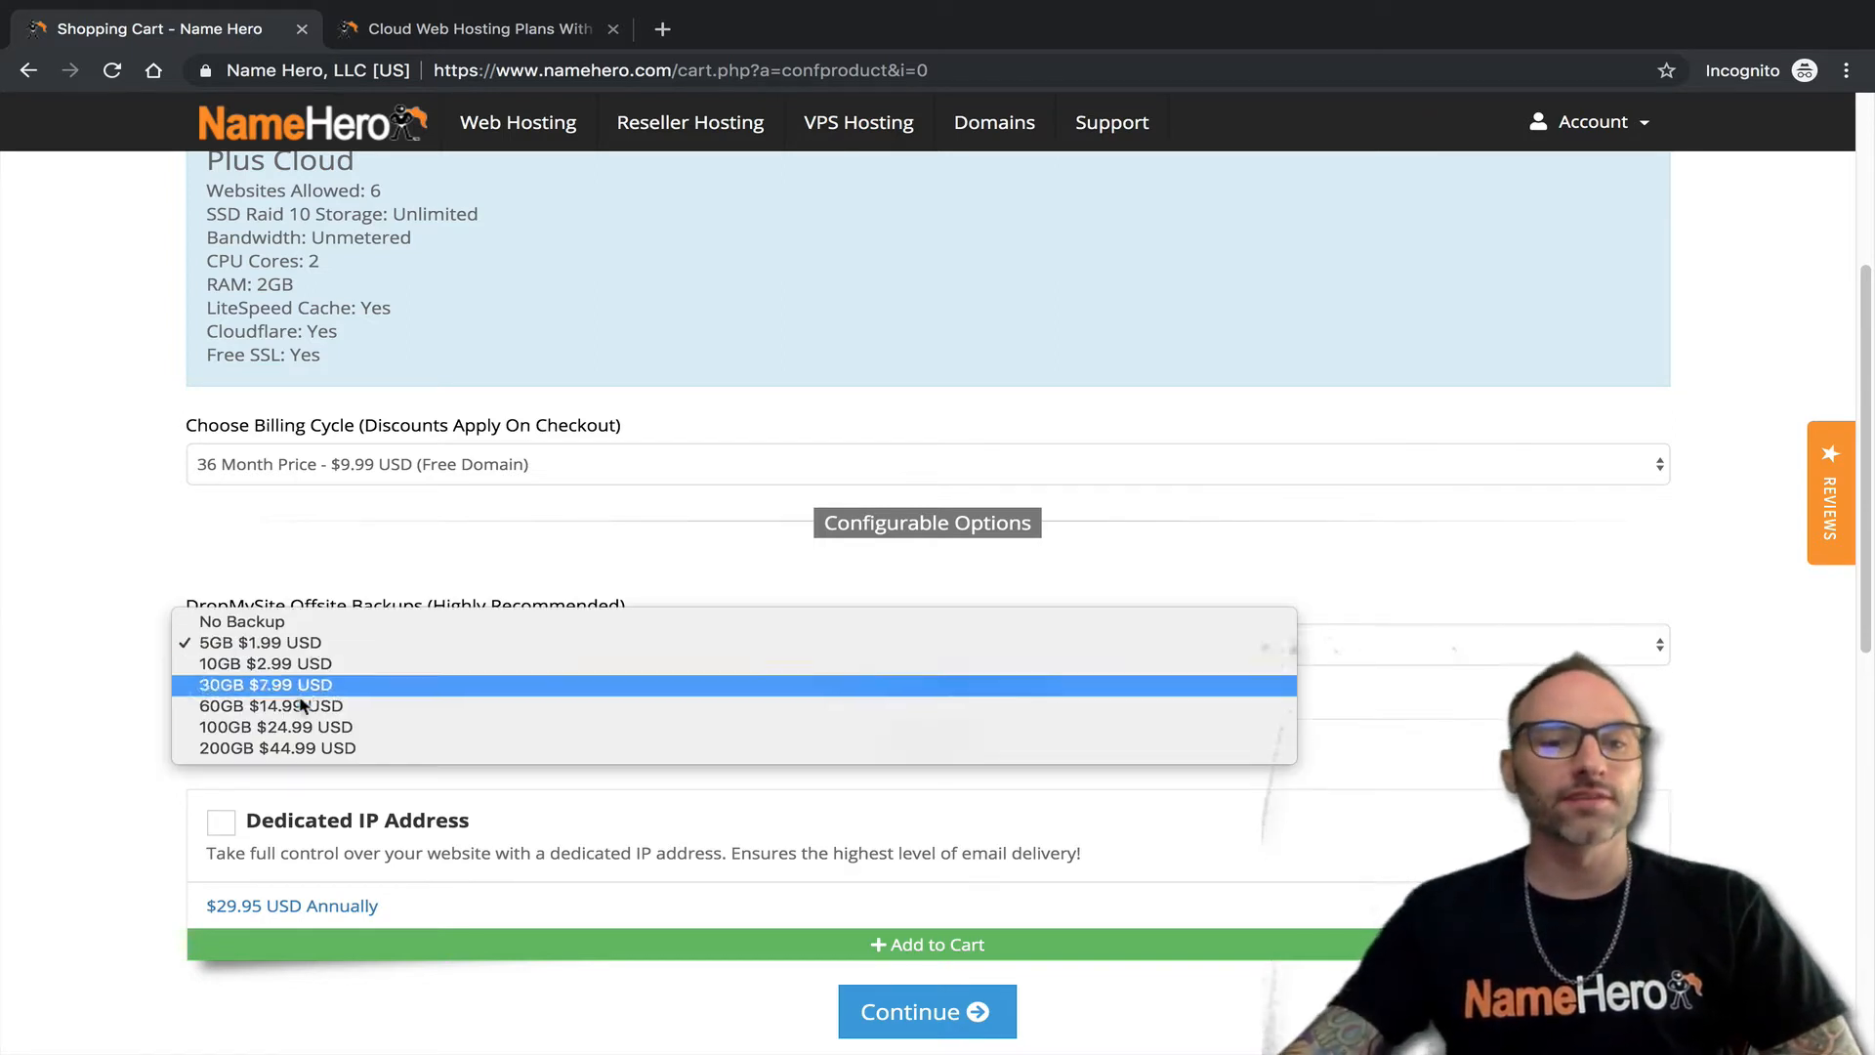
{"action": "left_click", "coordinate": [273, 642]}
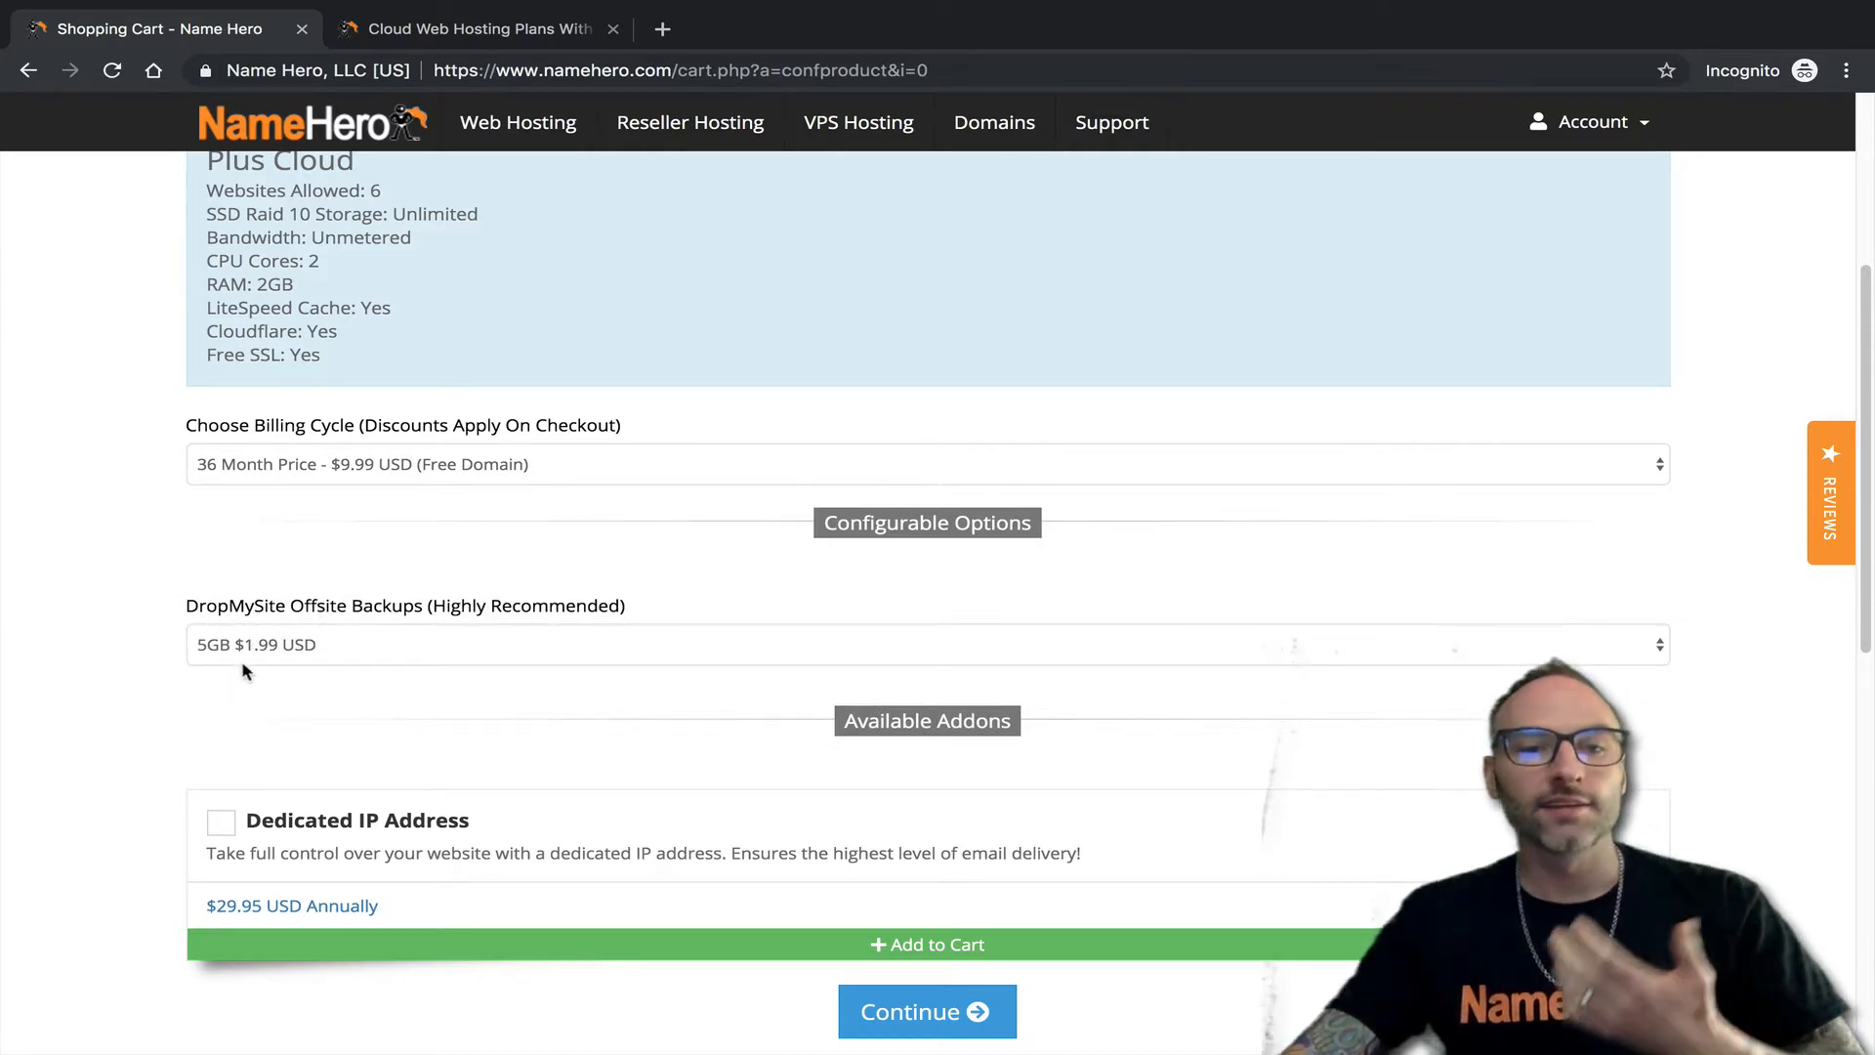
{"action": "left_click", "coordinate": [242, 660]}
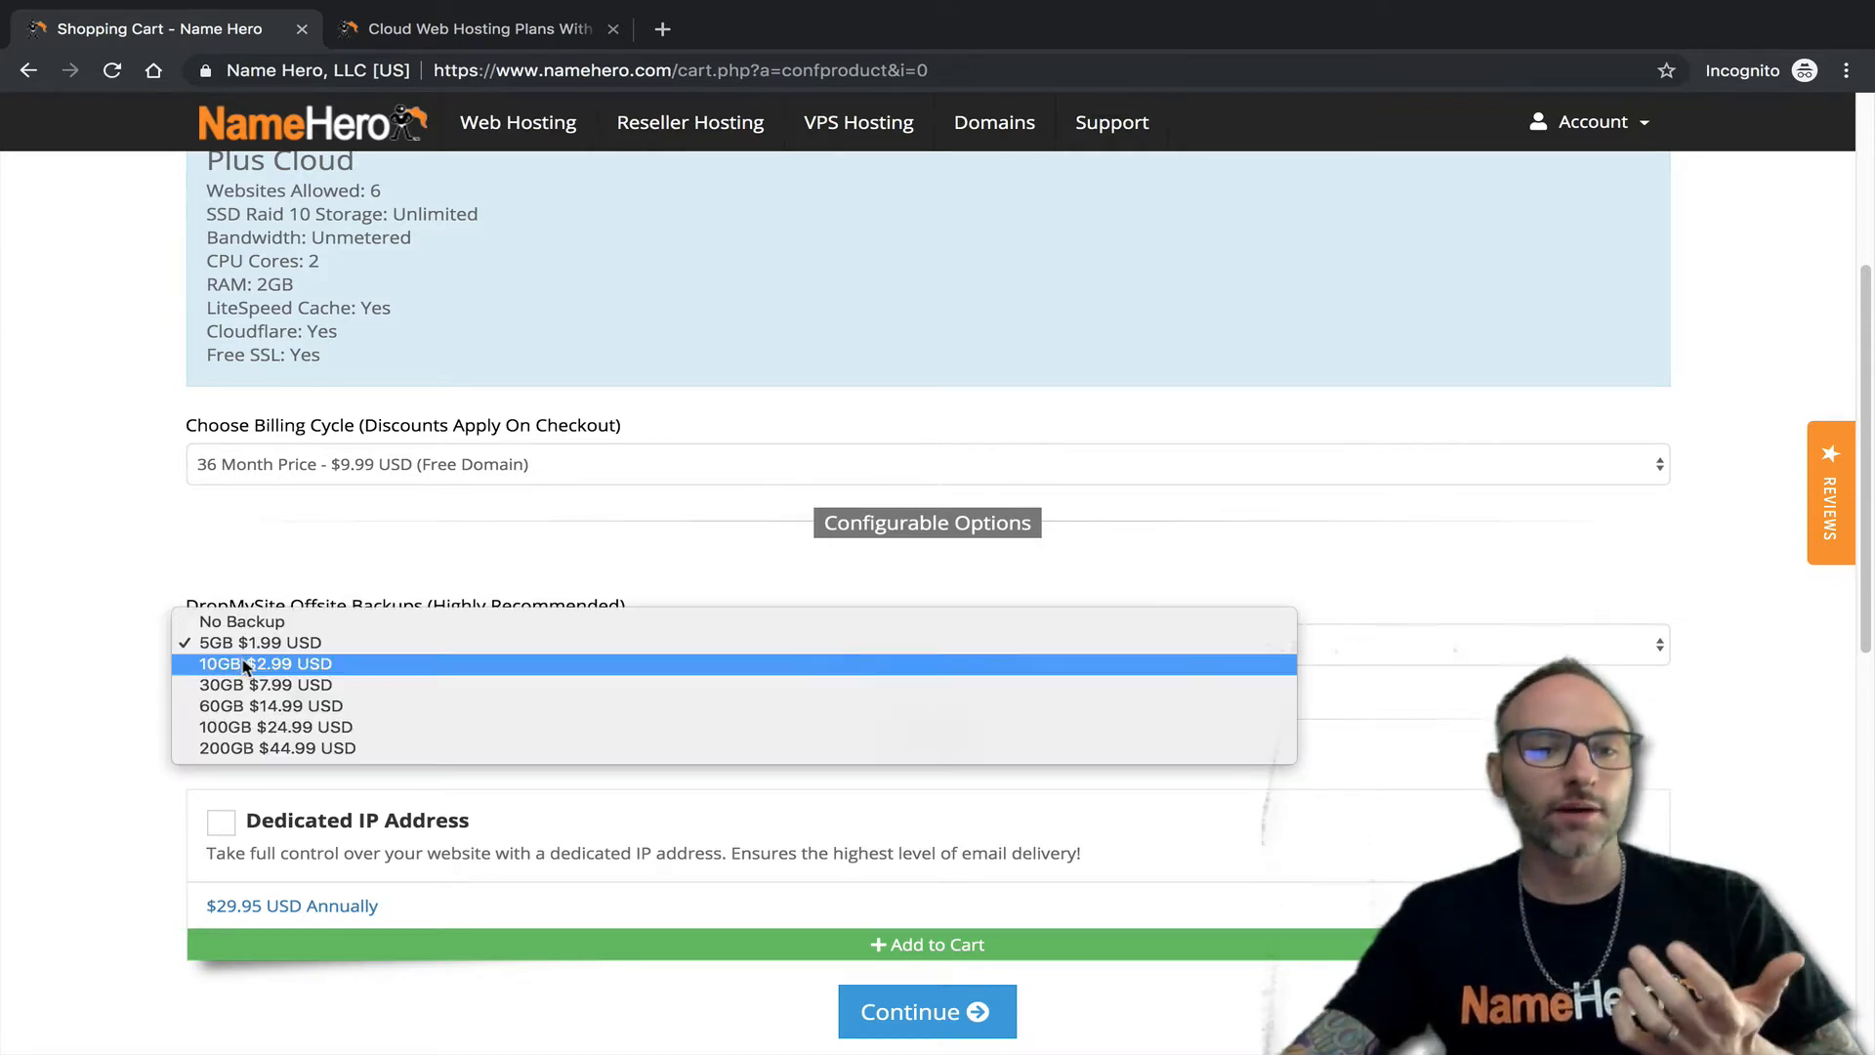
{"action": "left_click", "coordinate": [505, 578]}
{"action": "left_click", "coordinate": [506, 652]}
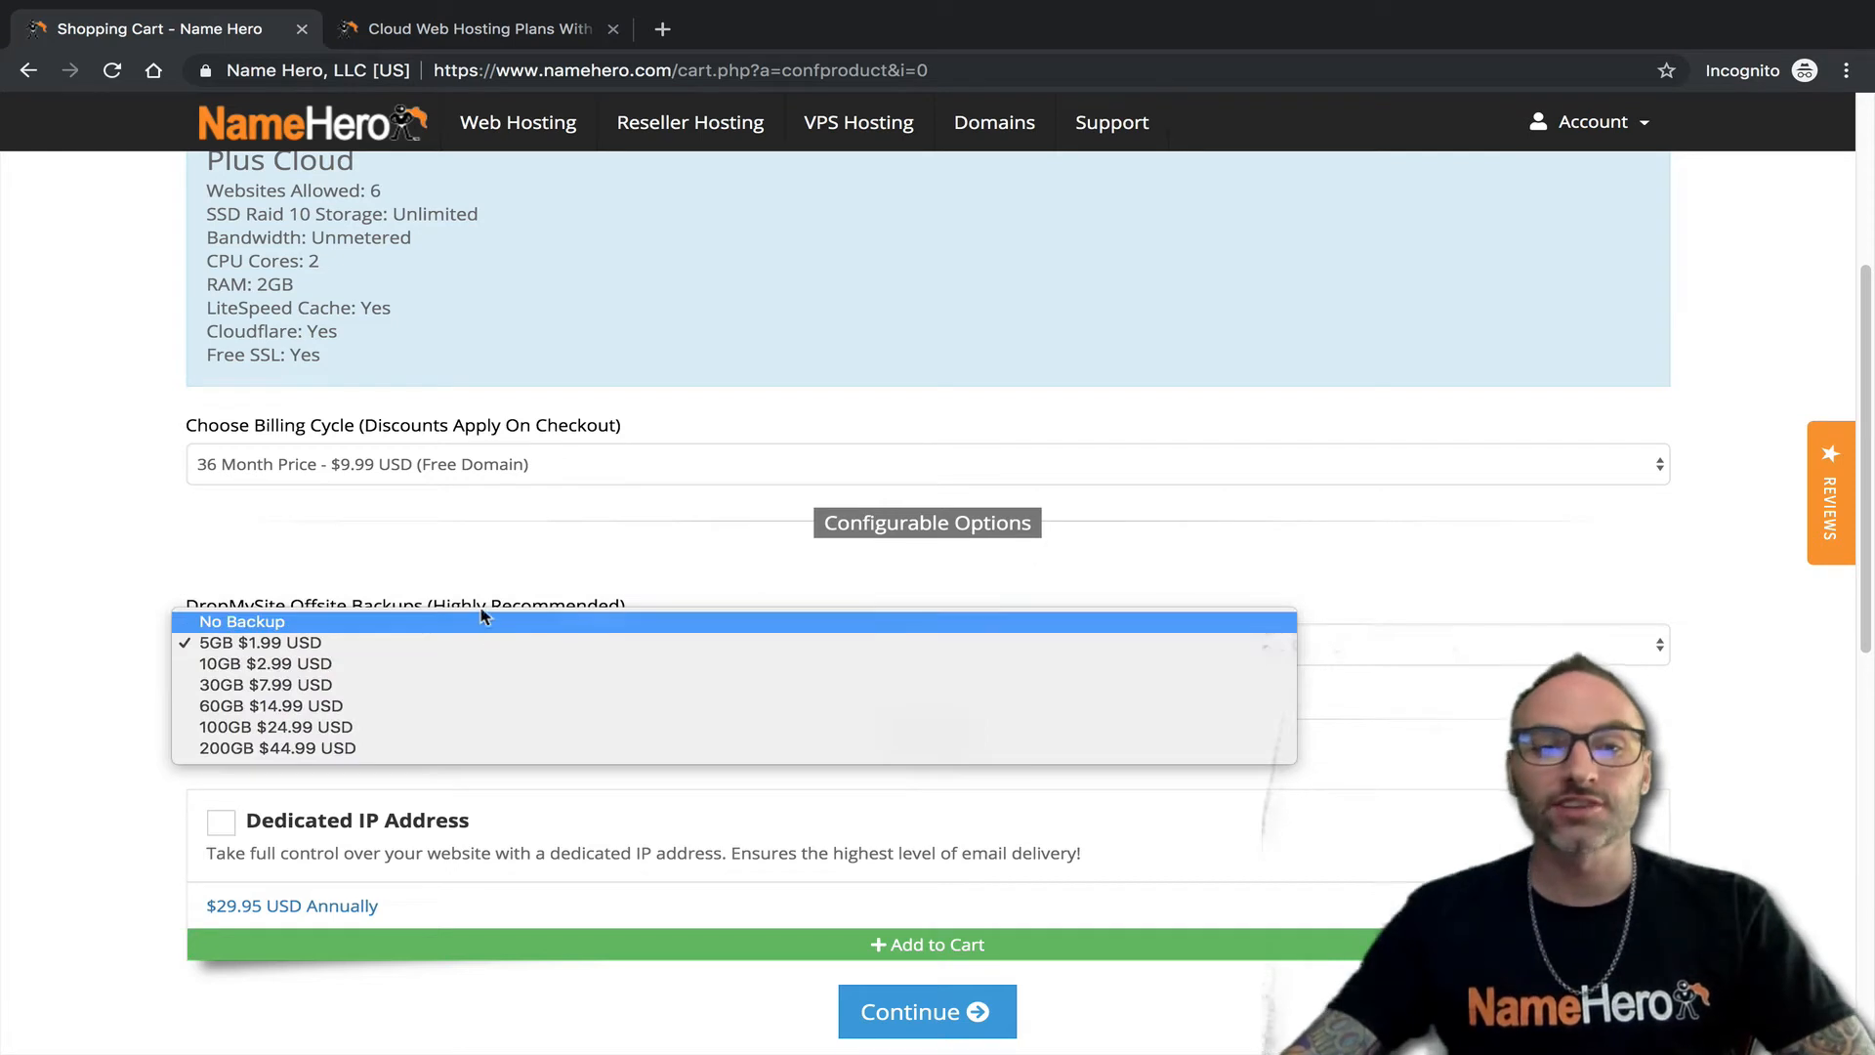
{"action": "left_click", "coordinate": [472, 584]}
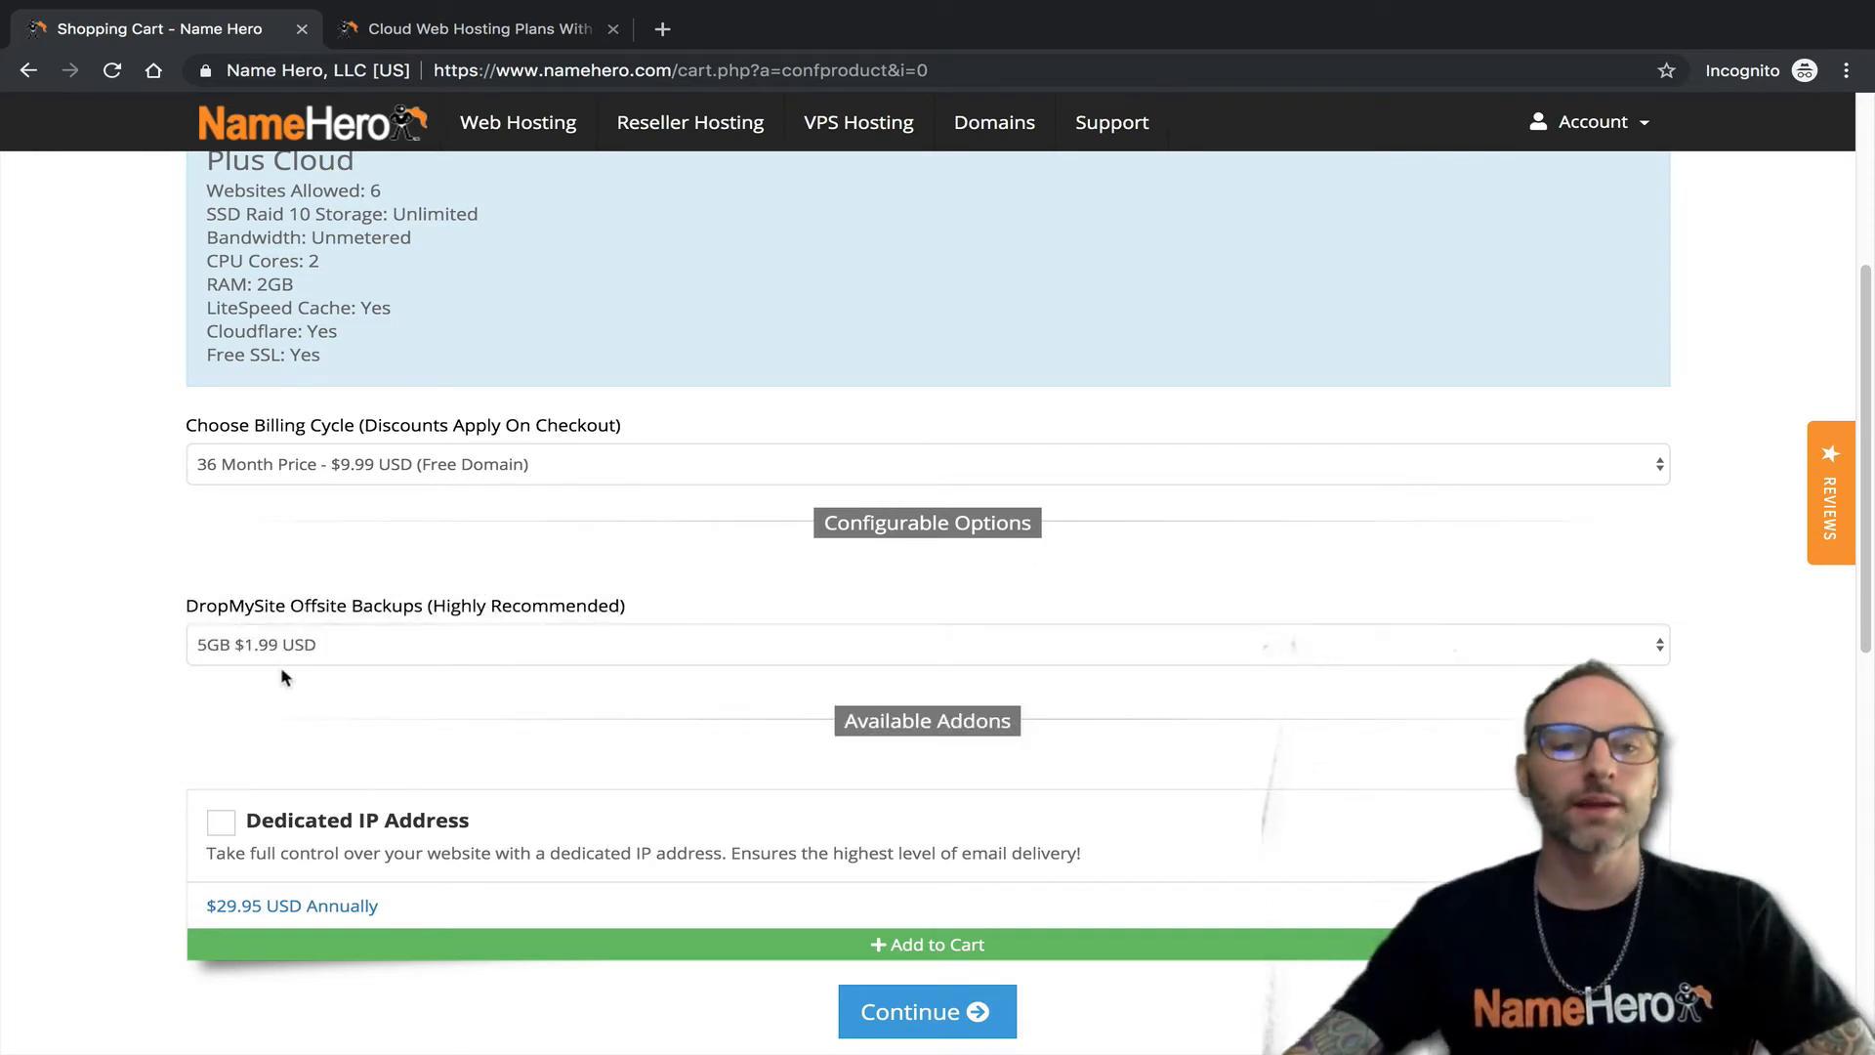
Add the Dedicated IP Address addon to the plan and continue to the cart's review and checkout page.
{"action": "scroll", "coordinate": [908, 605], "scroll_direction": "down", "scroll_amount": 1}
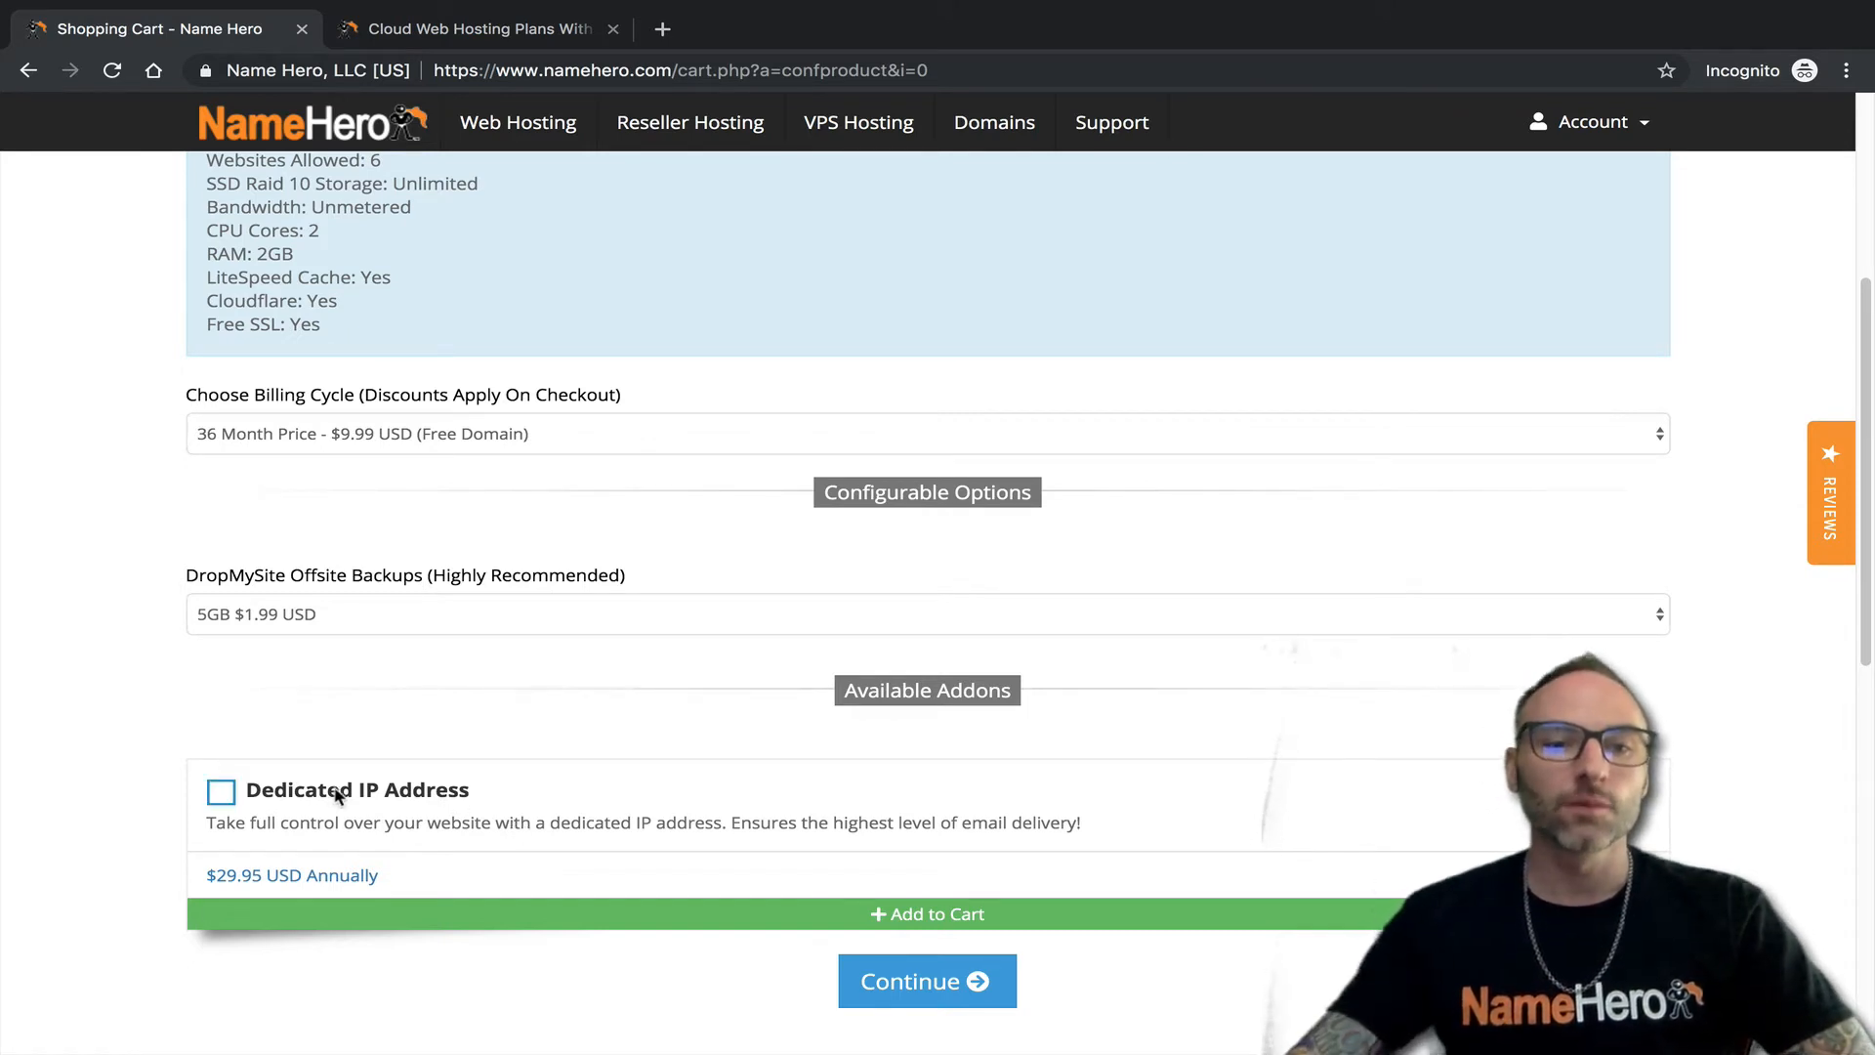
{"action": "left_click", "coordinate": [303, 795]}
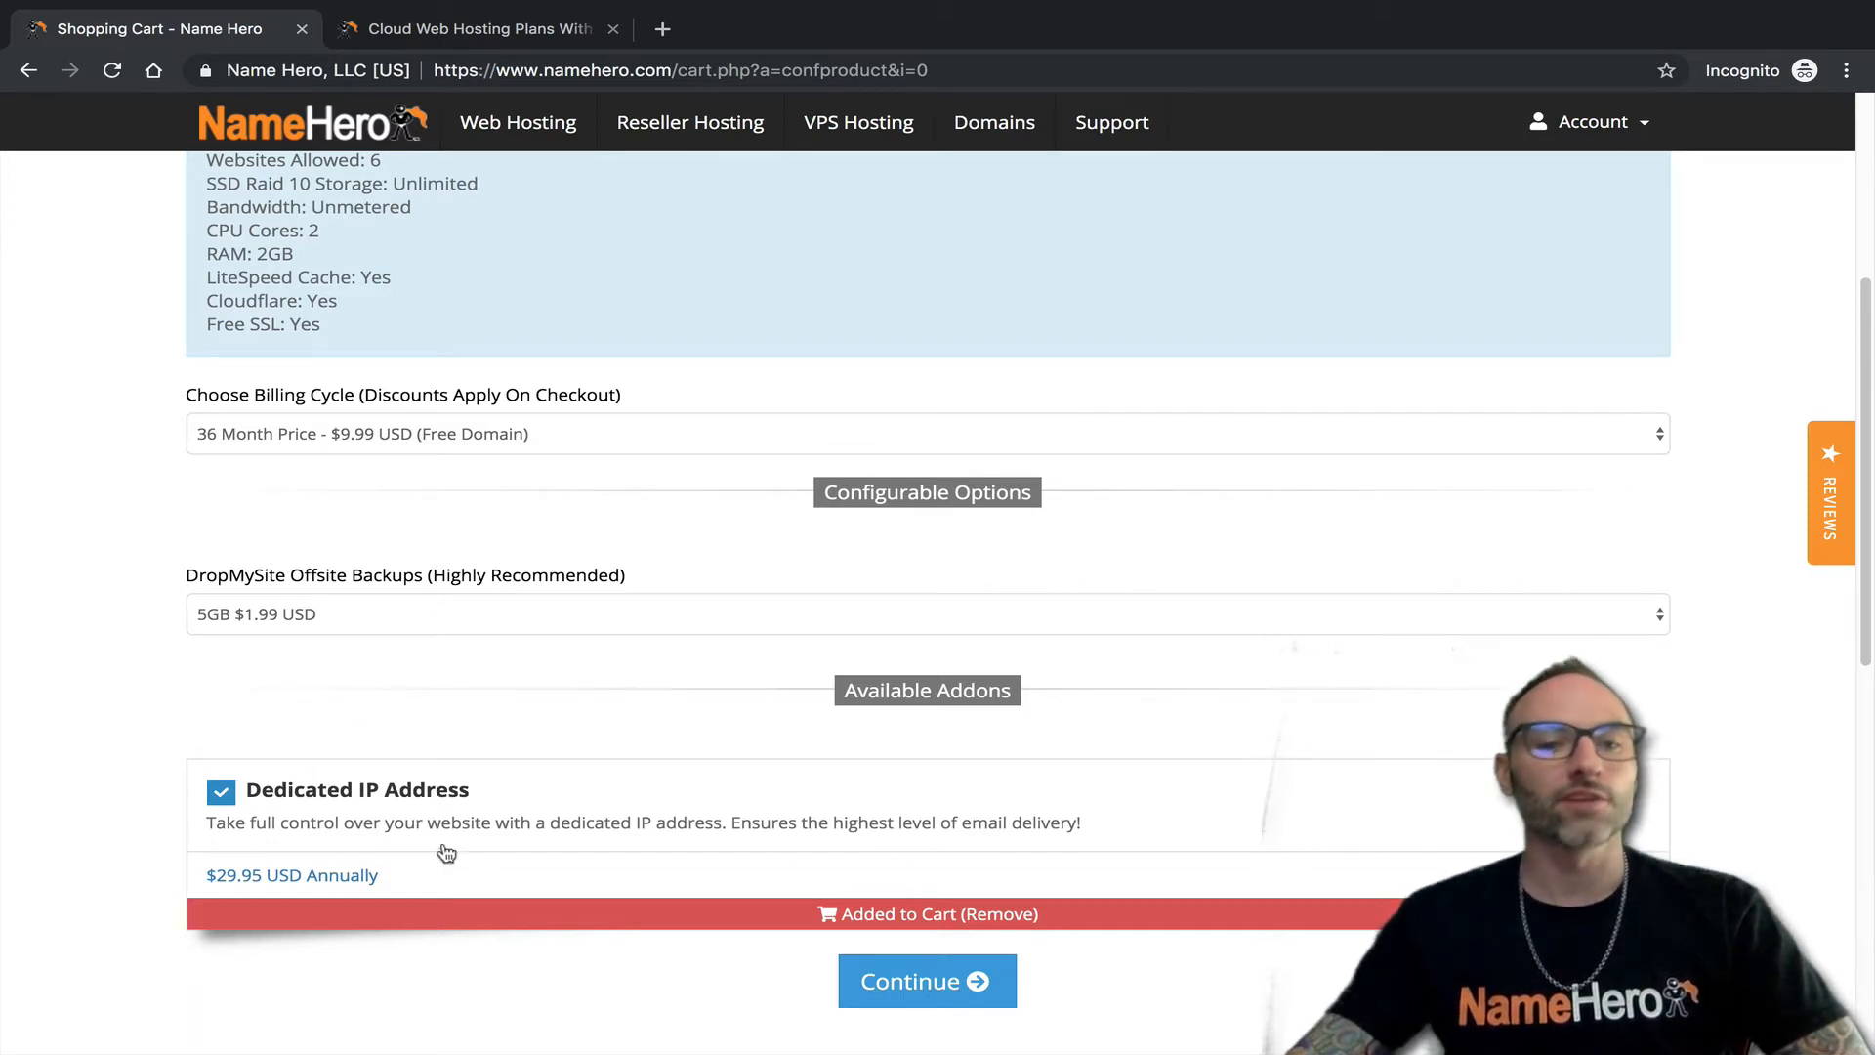
{"action": "left_click", "coordinate": [990, 974]}
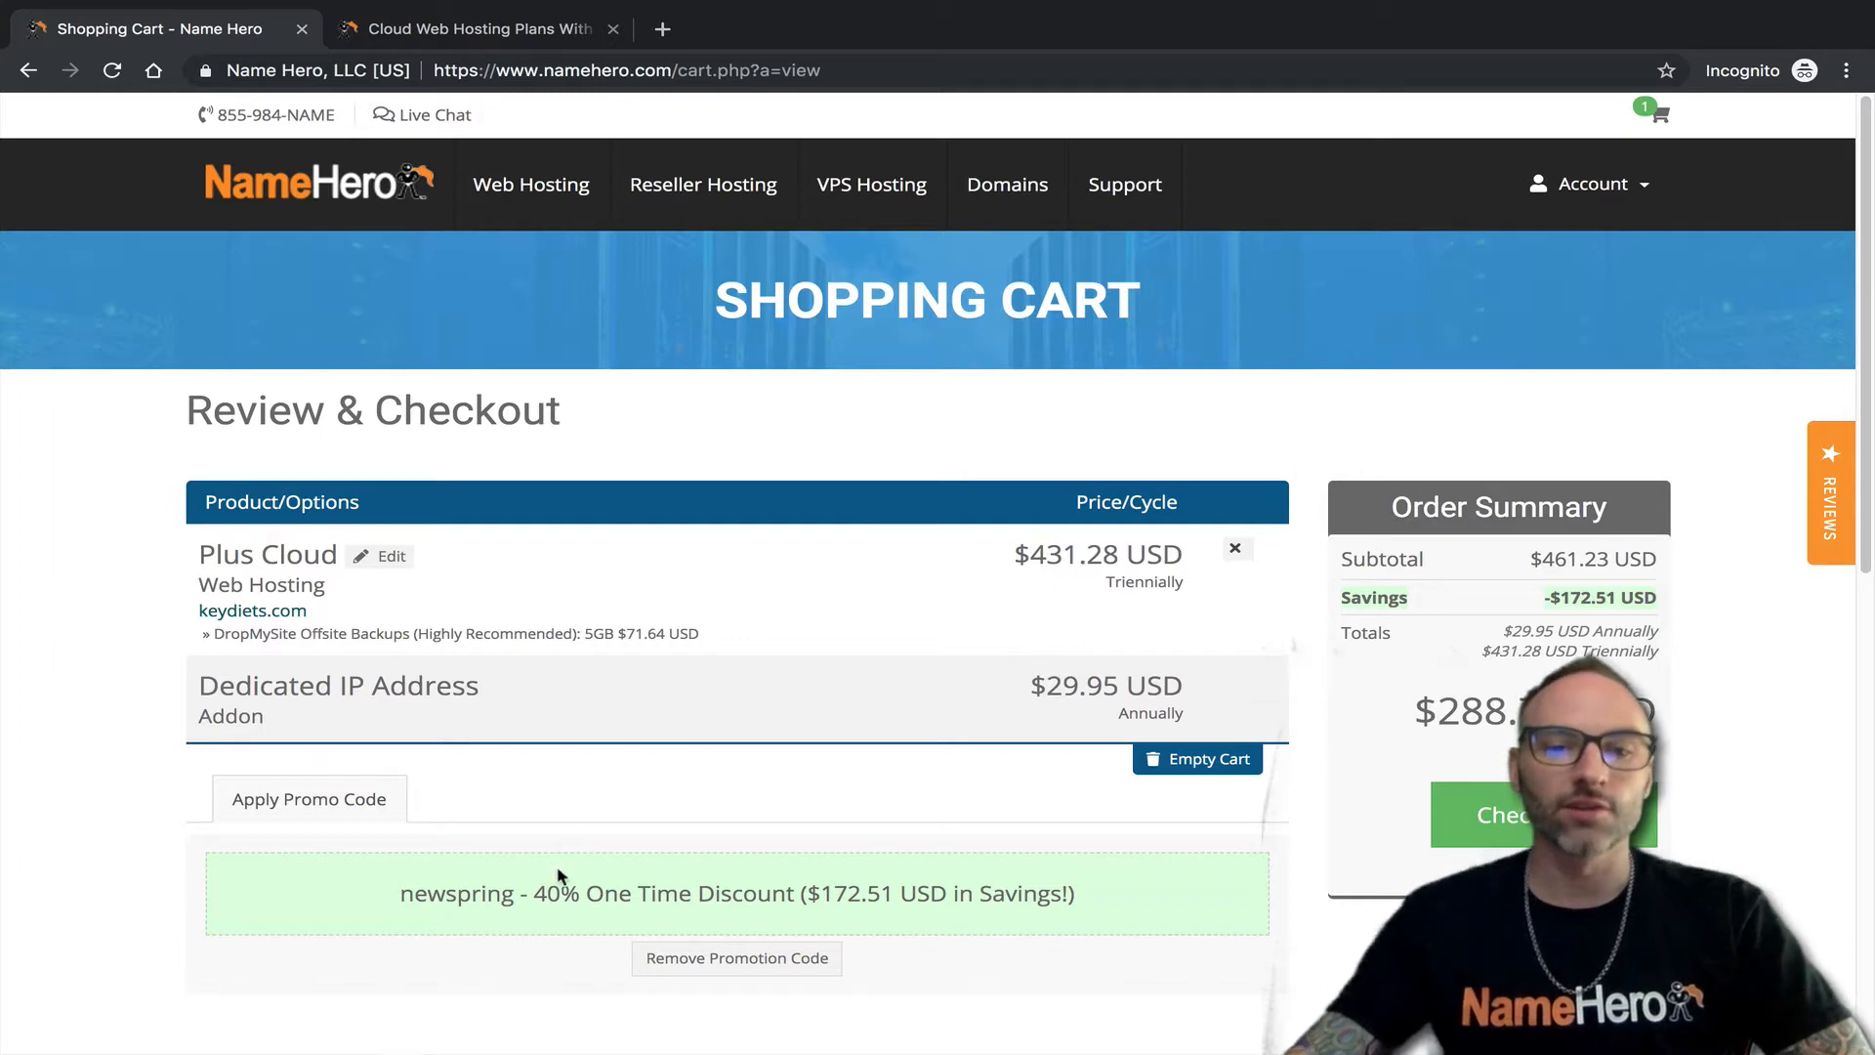
Examine the applied newspring promo discount and the order subtotal, highlighting the promo code, savings amount and full discount line.
{"action": "left_click_drag", "start_coordinate": [401, 894], "coordinate": [1045, 893]}
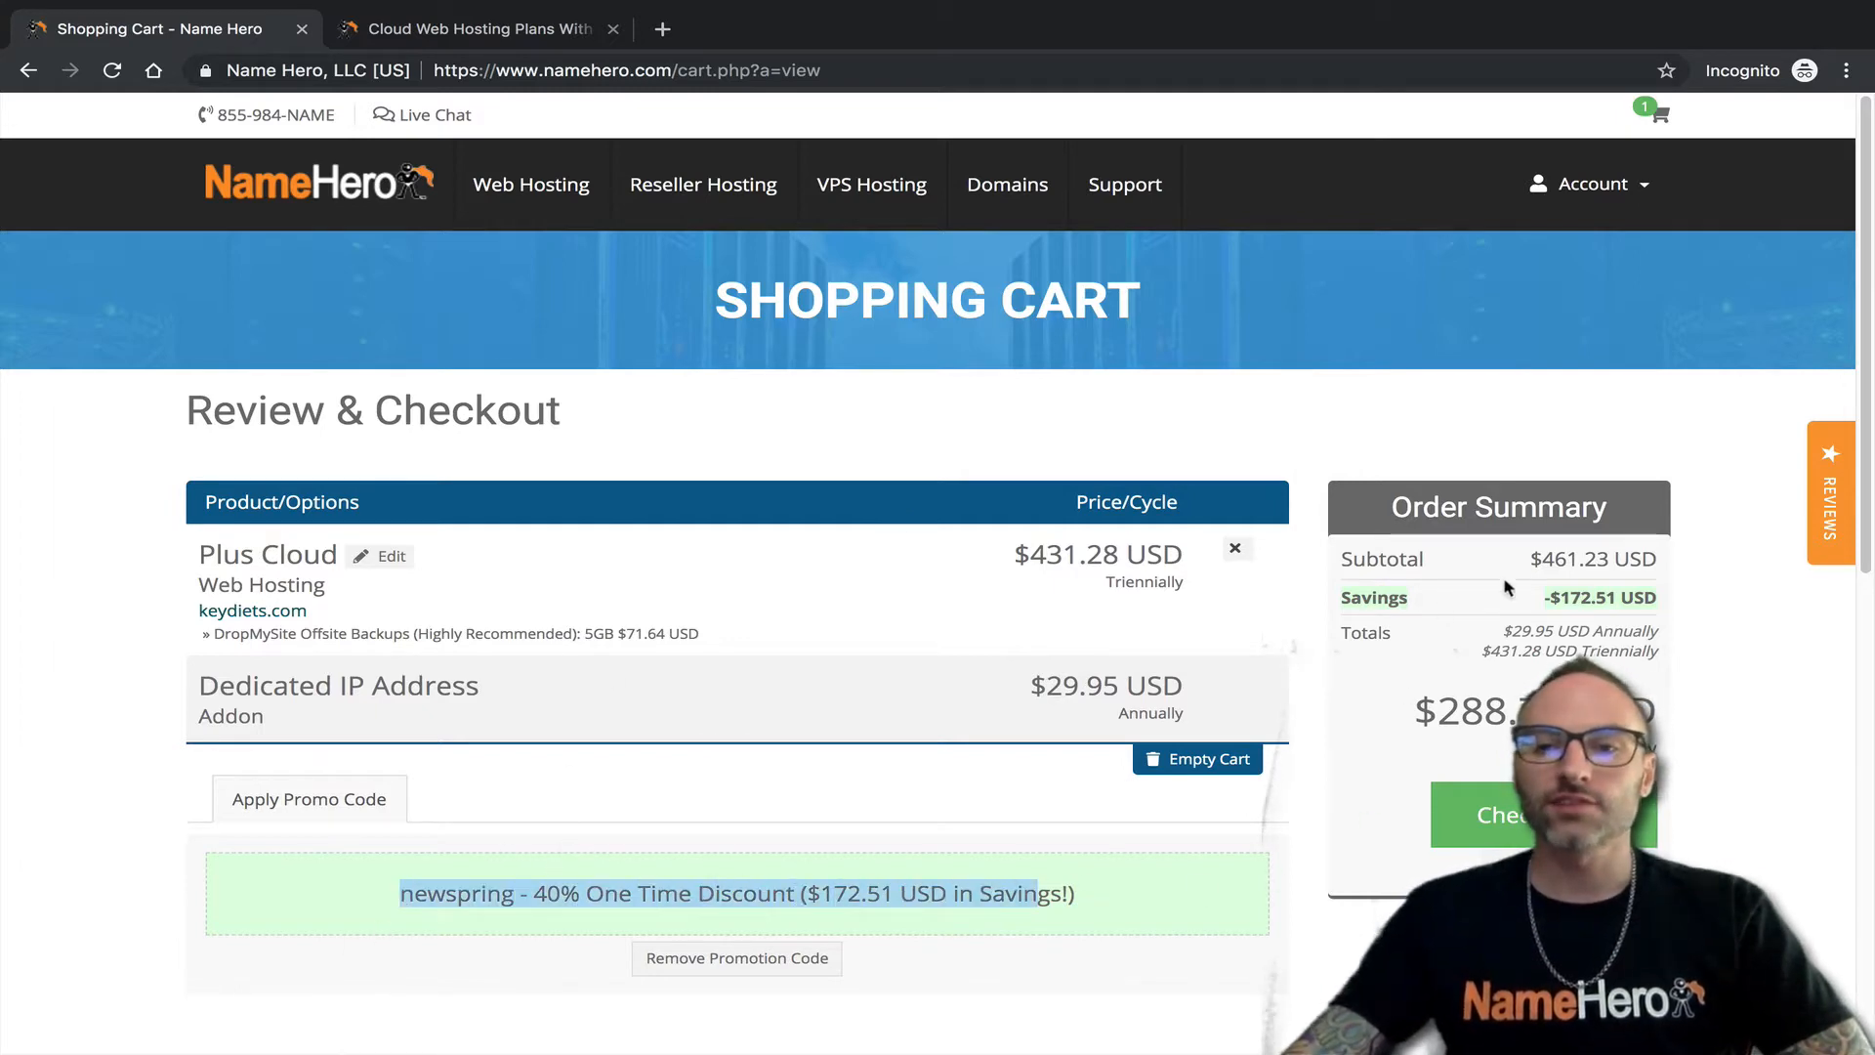
{"action": "left_click_drag", "start_coordinate": [1530, 561], "coordinate": [1602, 560]}
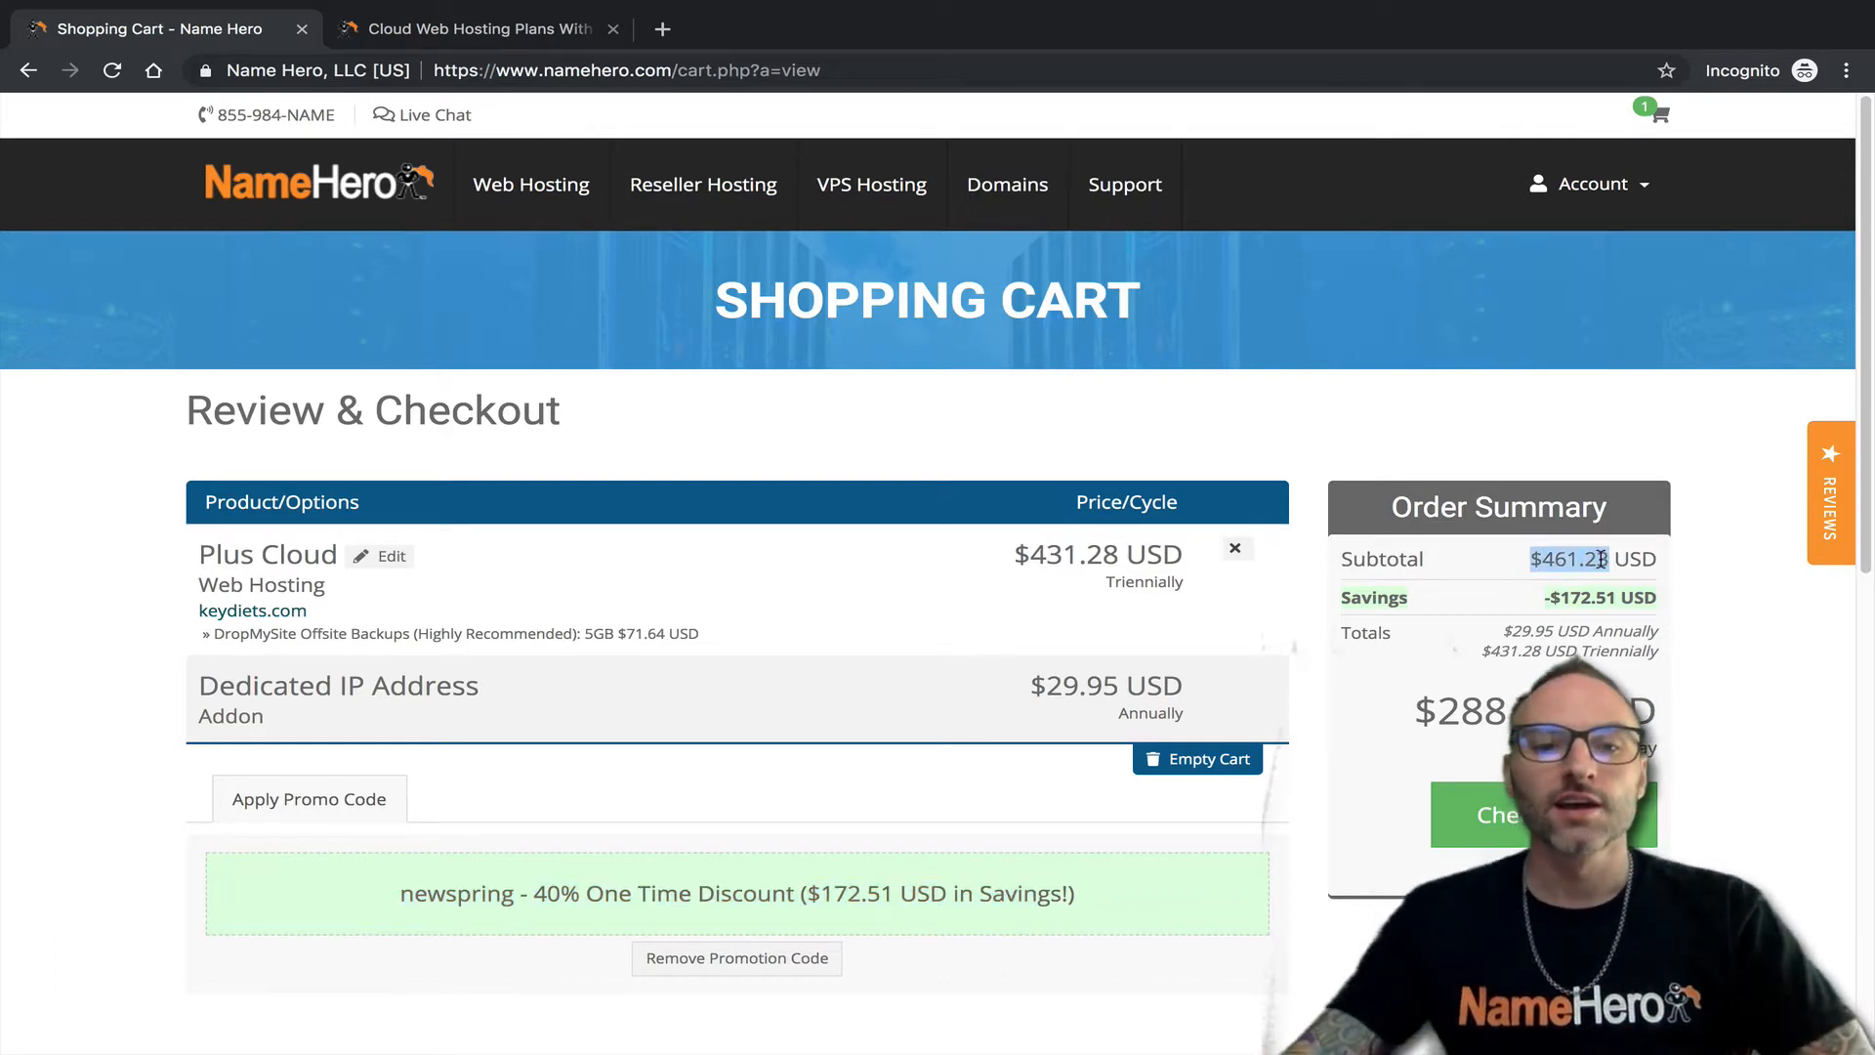
{"action": "left_click", "coordinate": [533, 895]}
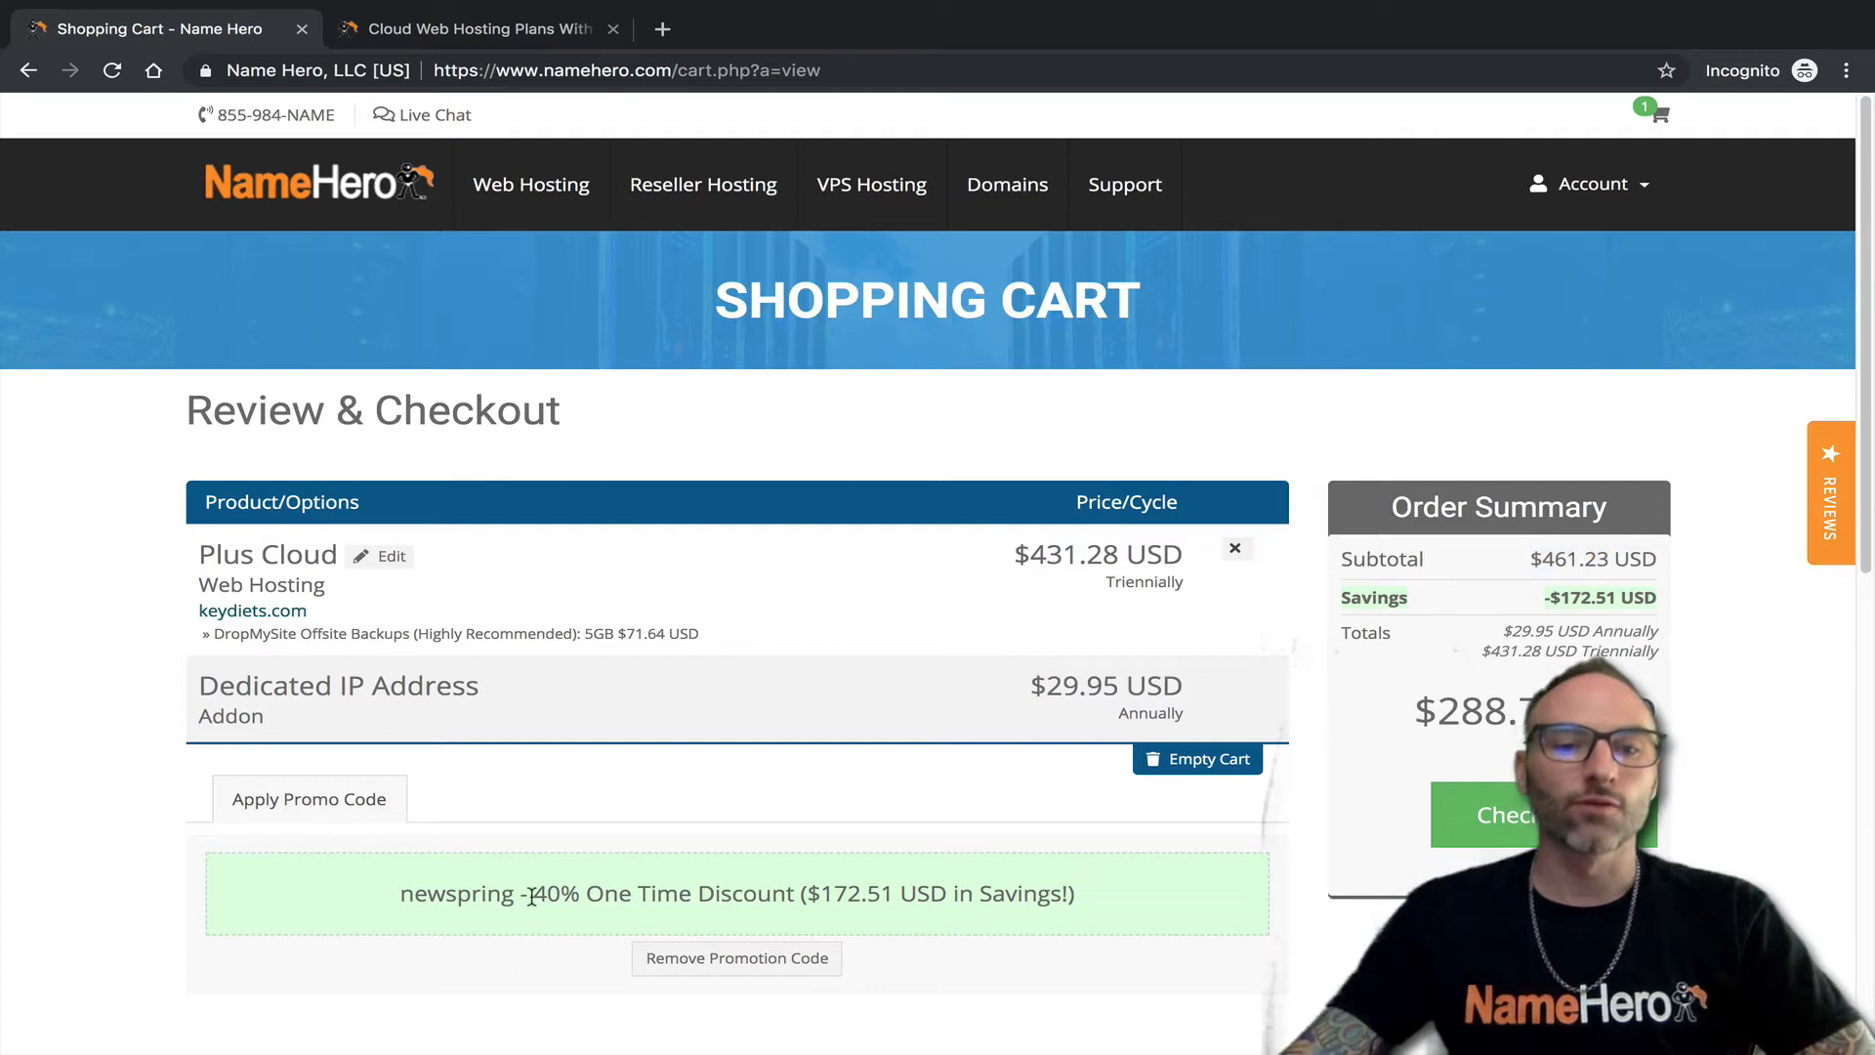
{"action": "left_click_drag", "start_coordinate": [532, 895], "coordinate": [399, 894]}
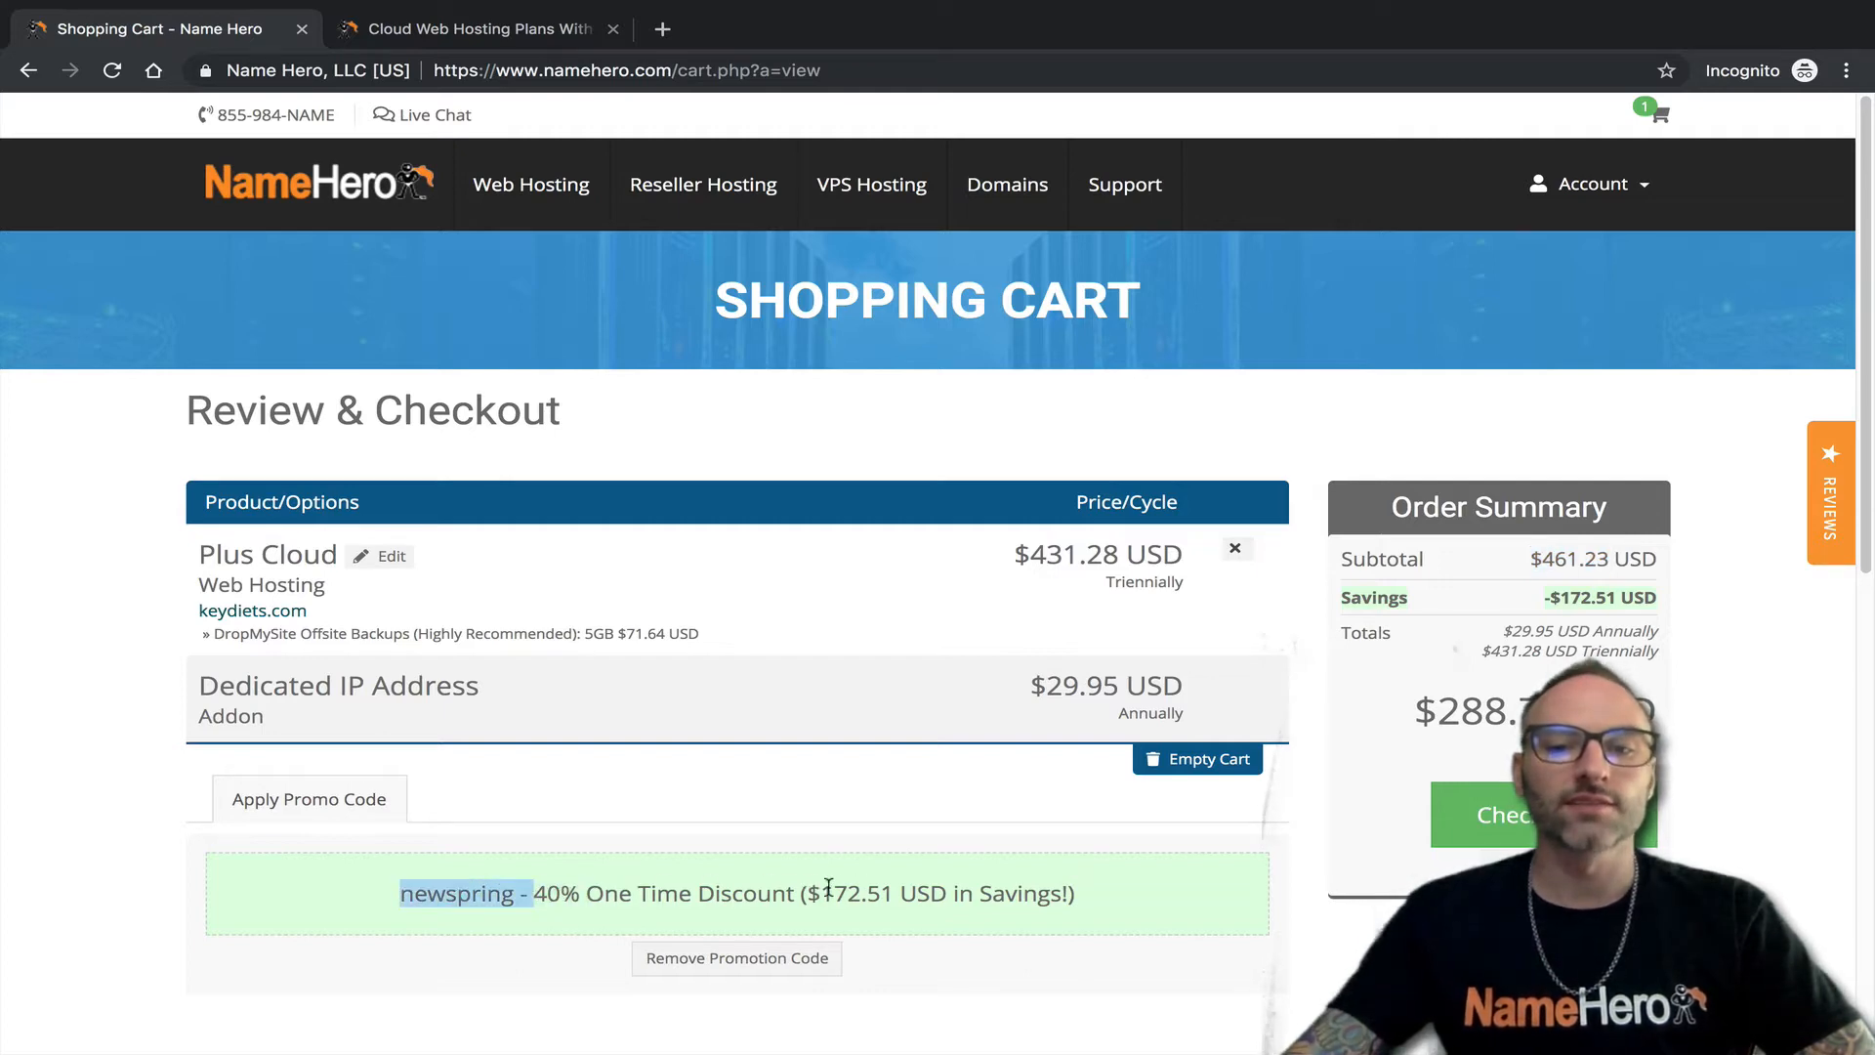
{"action": "left_click_drag", "start_coordinate": [821, 889], "coordinate": [899, 885]}
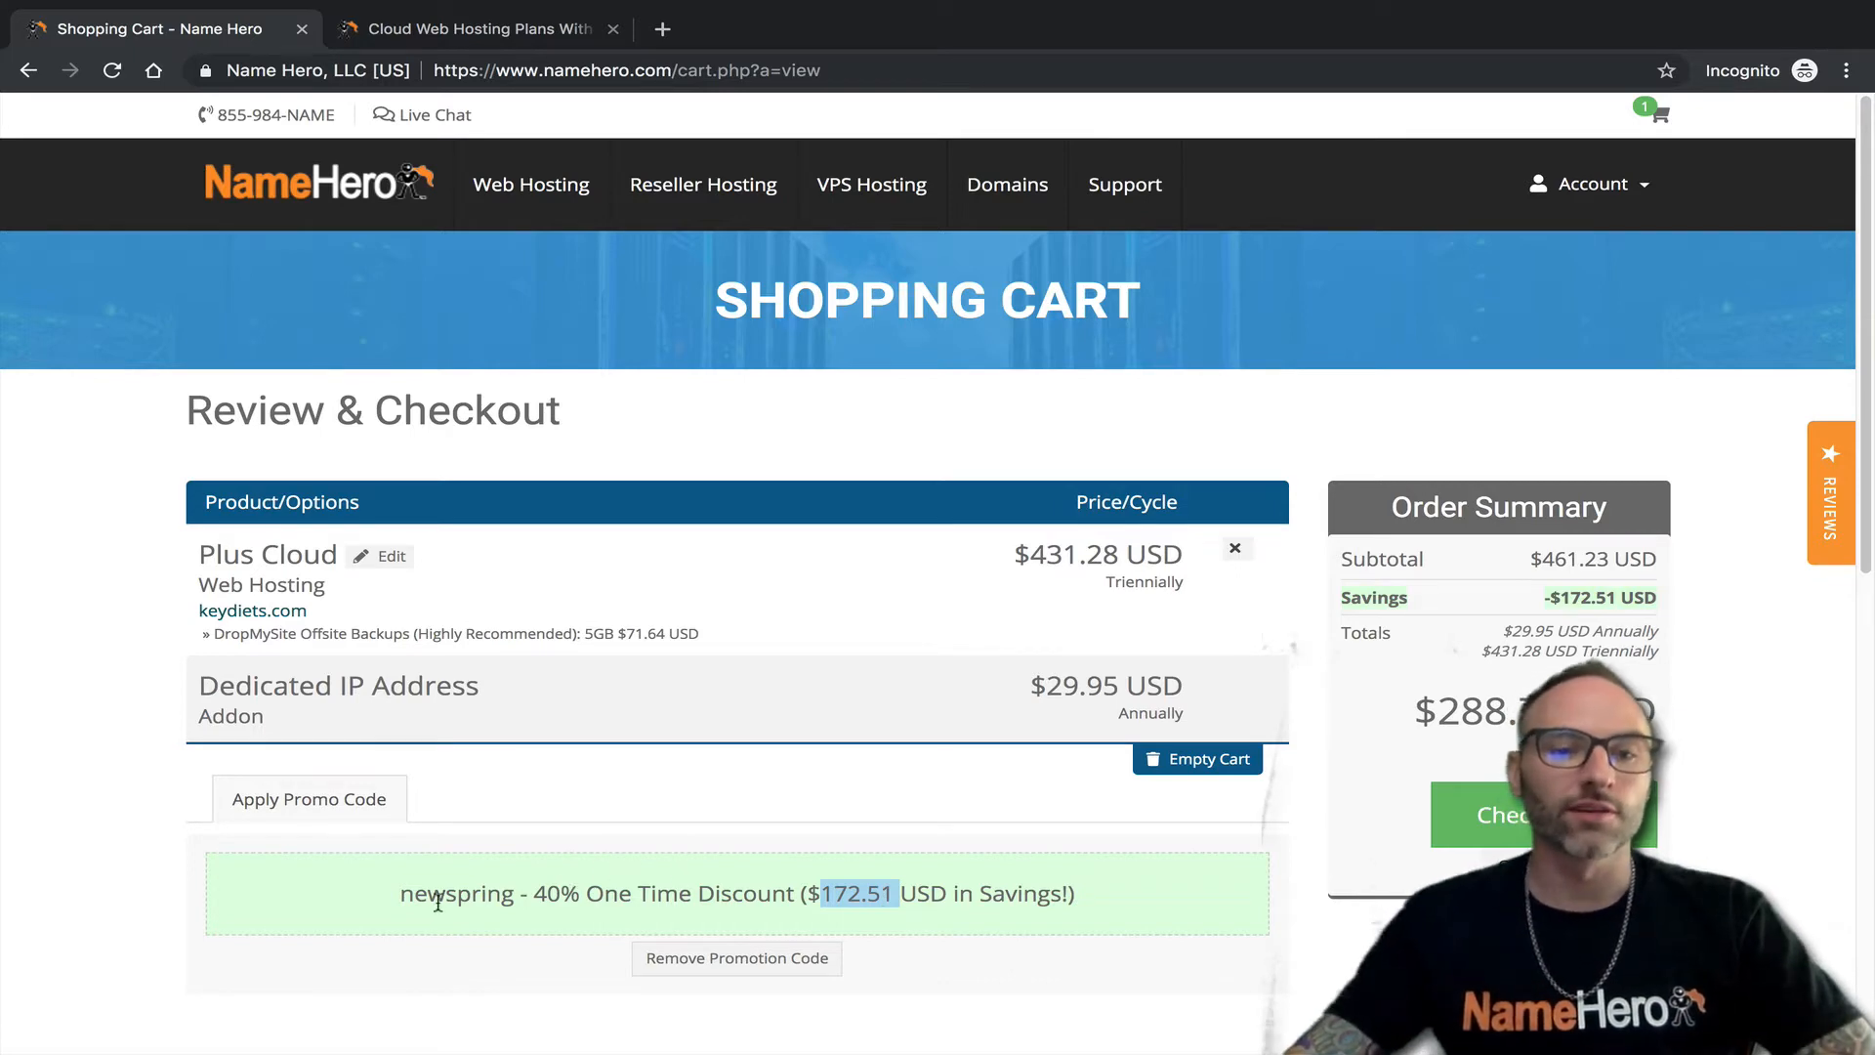
{"action": "left_click_drag", "start_coordinate": [401, 893], "coordinate": [1078, 893]}
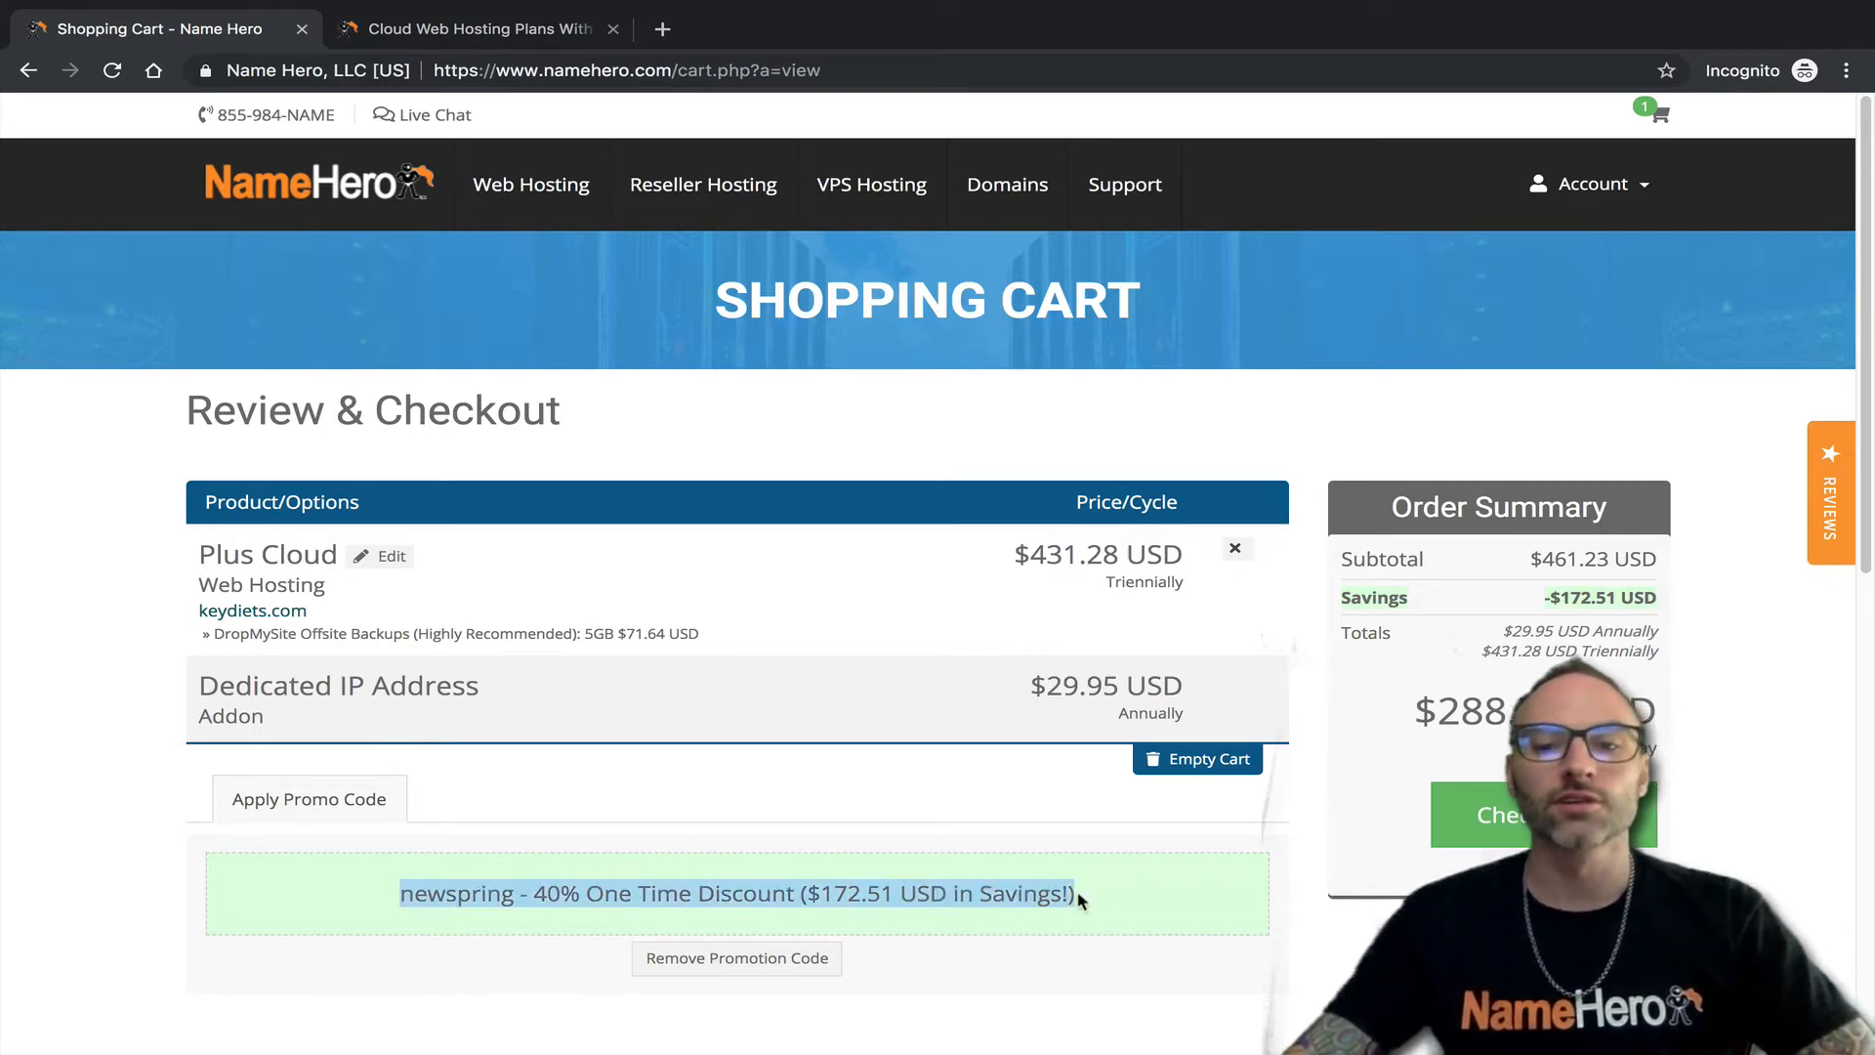
{"action": "left_click", "coordinate": [1142, 891]}
{"action": "left_click_drag", "start_coordinate": [727, 915], "coordinate": [400, 893]}
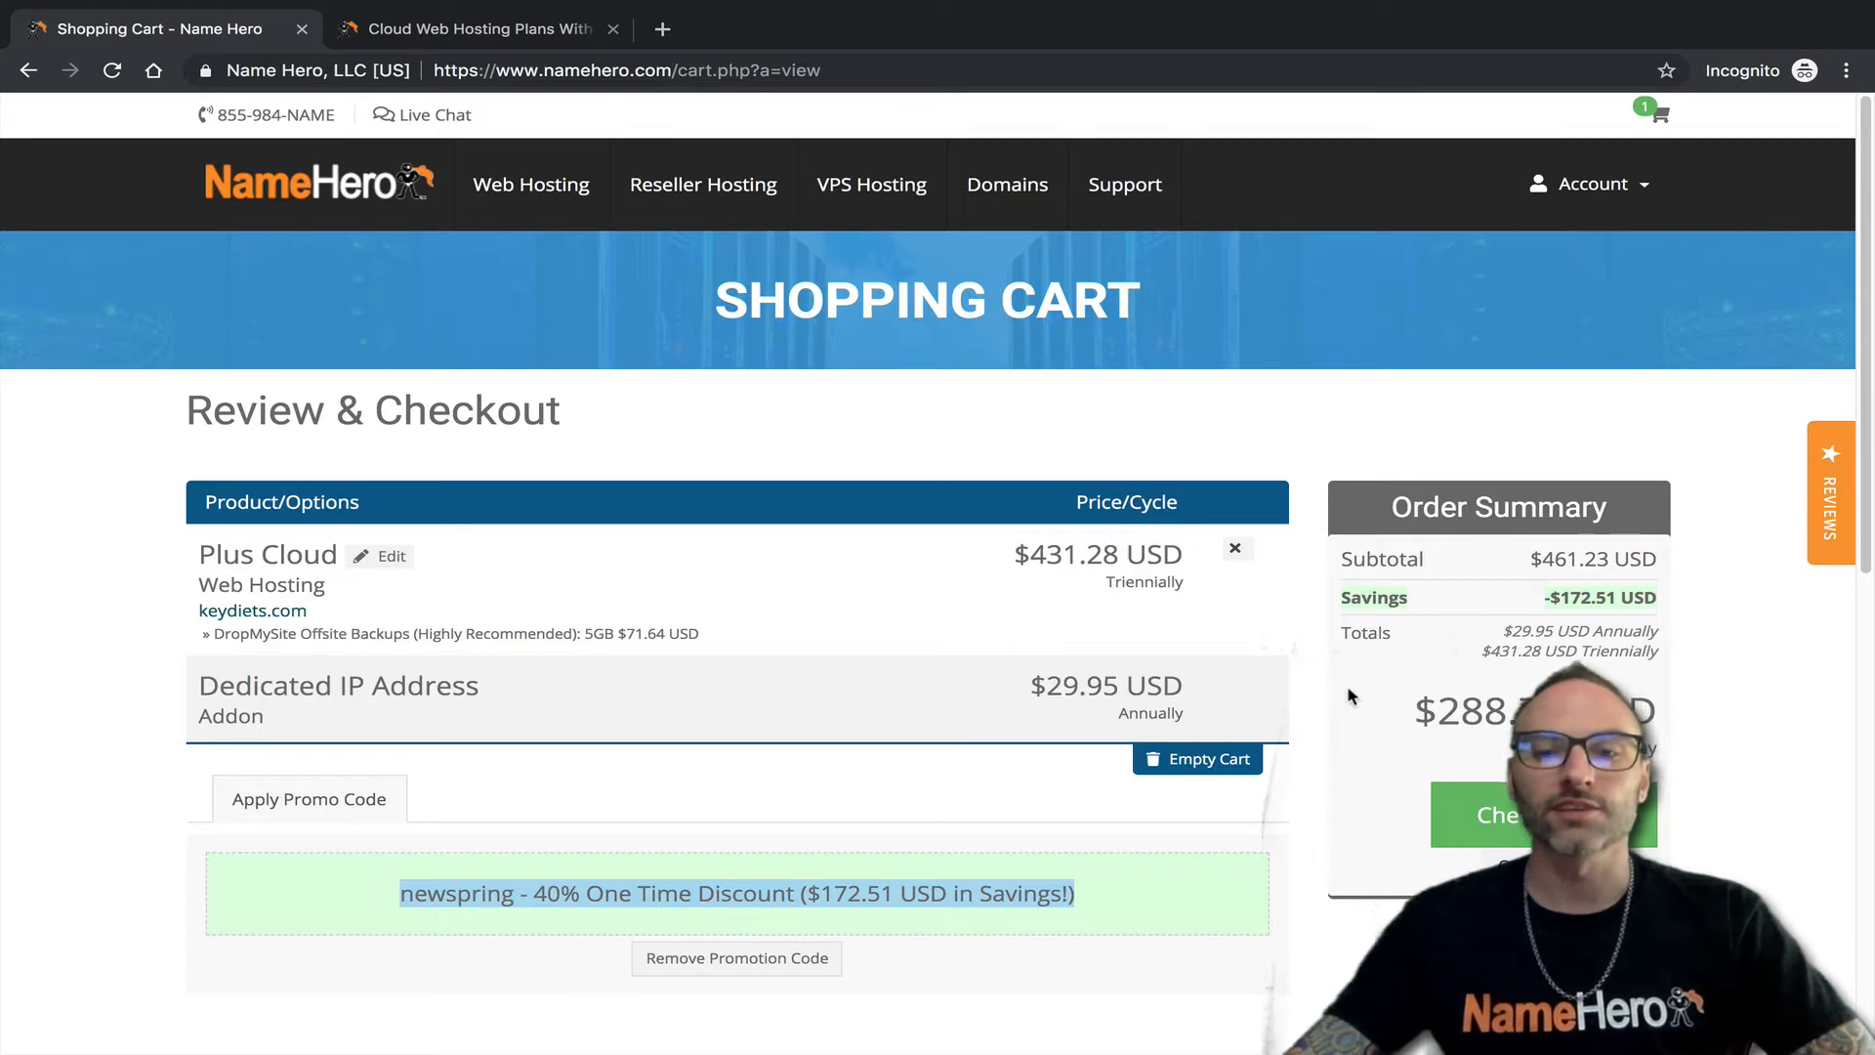
{"action": "left_click", "coordinate": [796, 779]}
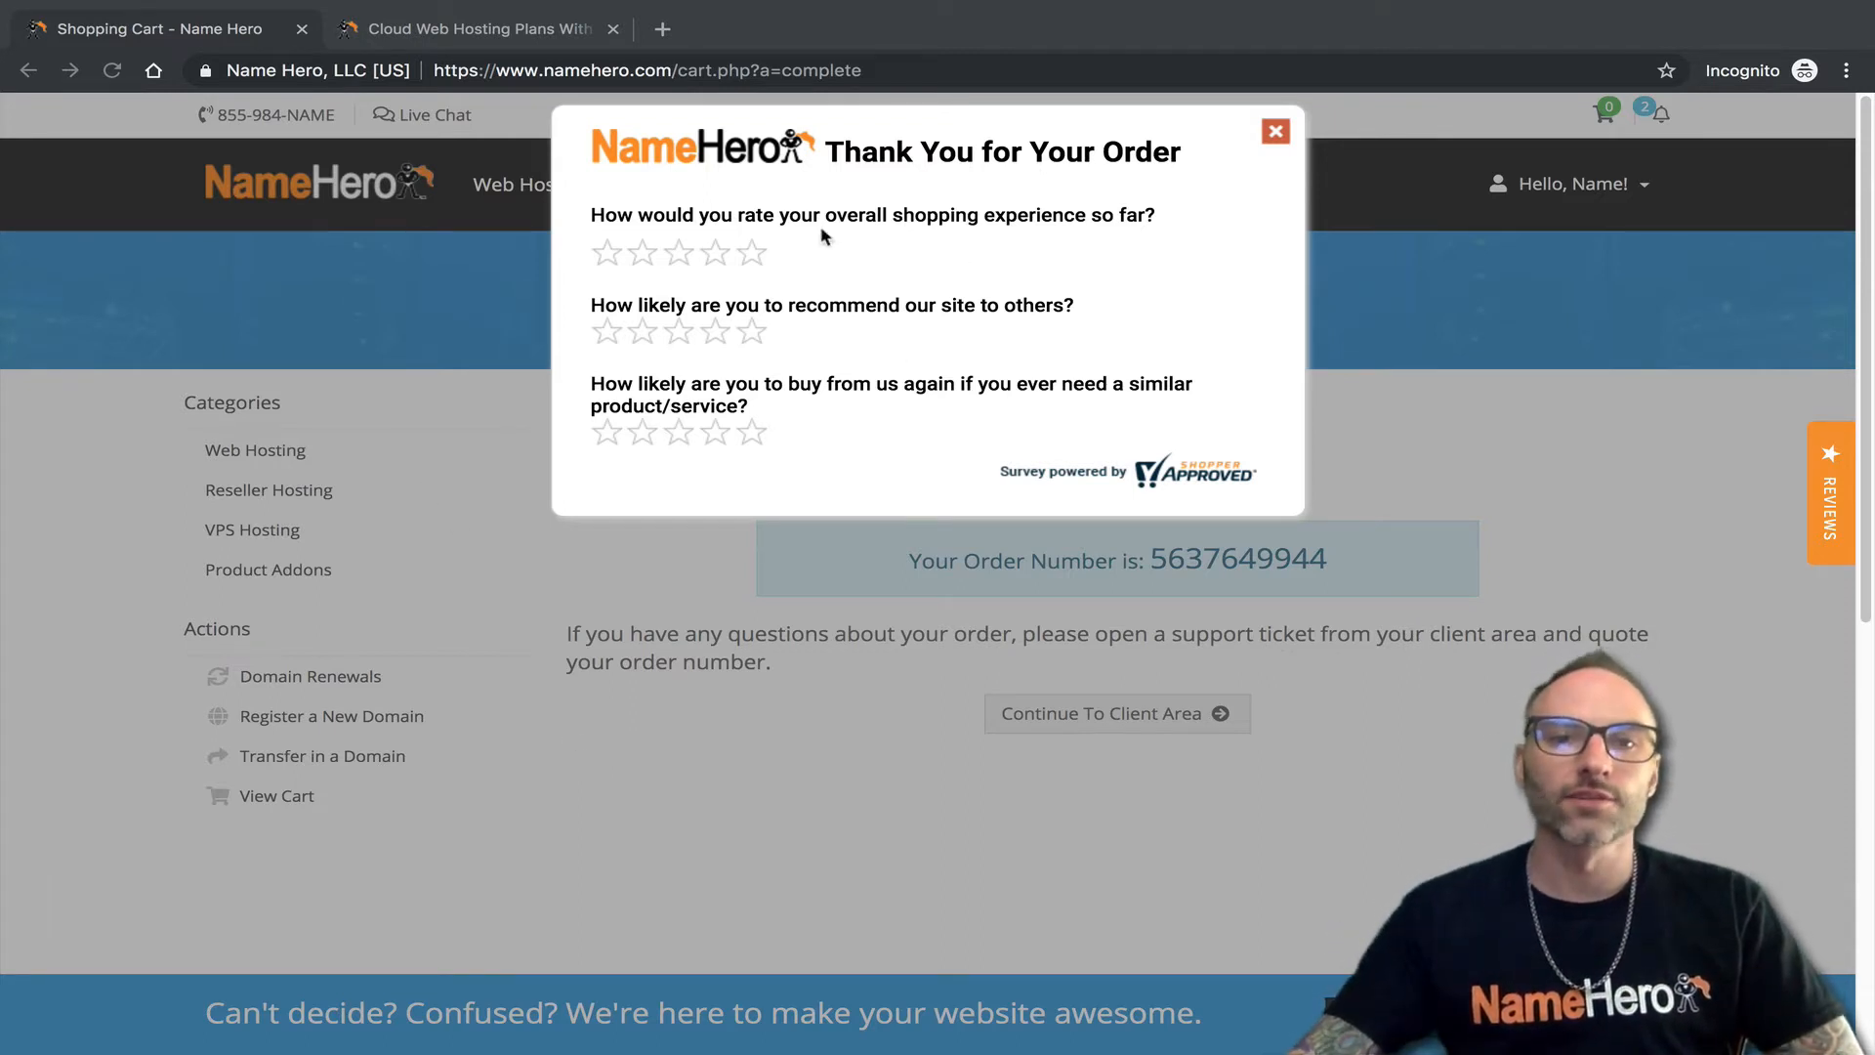
Give five stars to all three questions of the post-order shopping survey.
{"action": "left_click", "coordinate": [888, 149]}
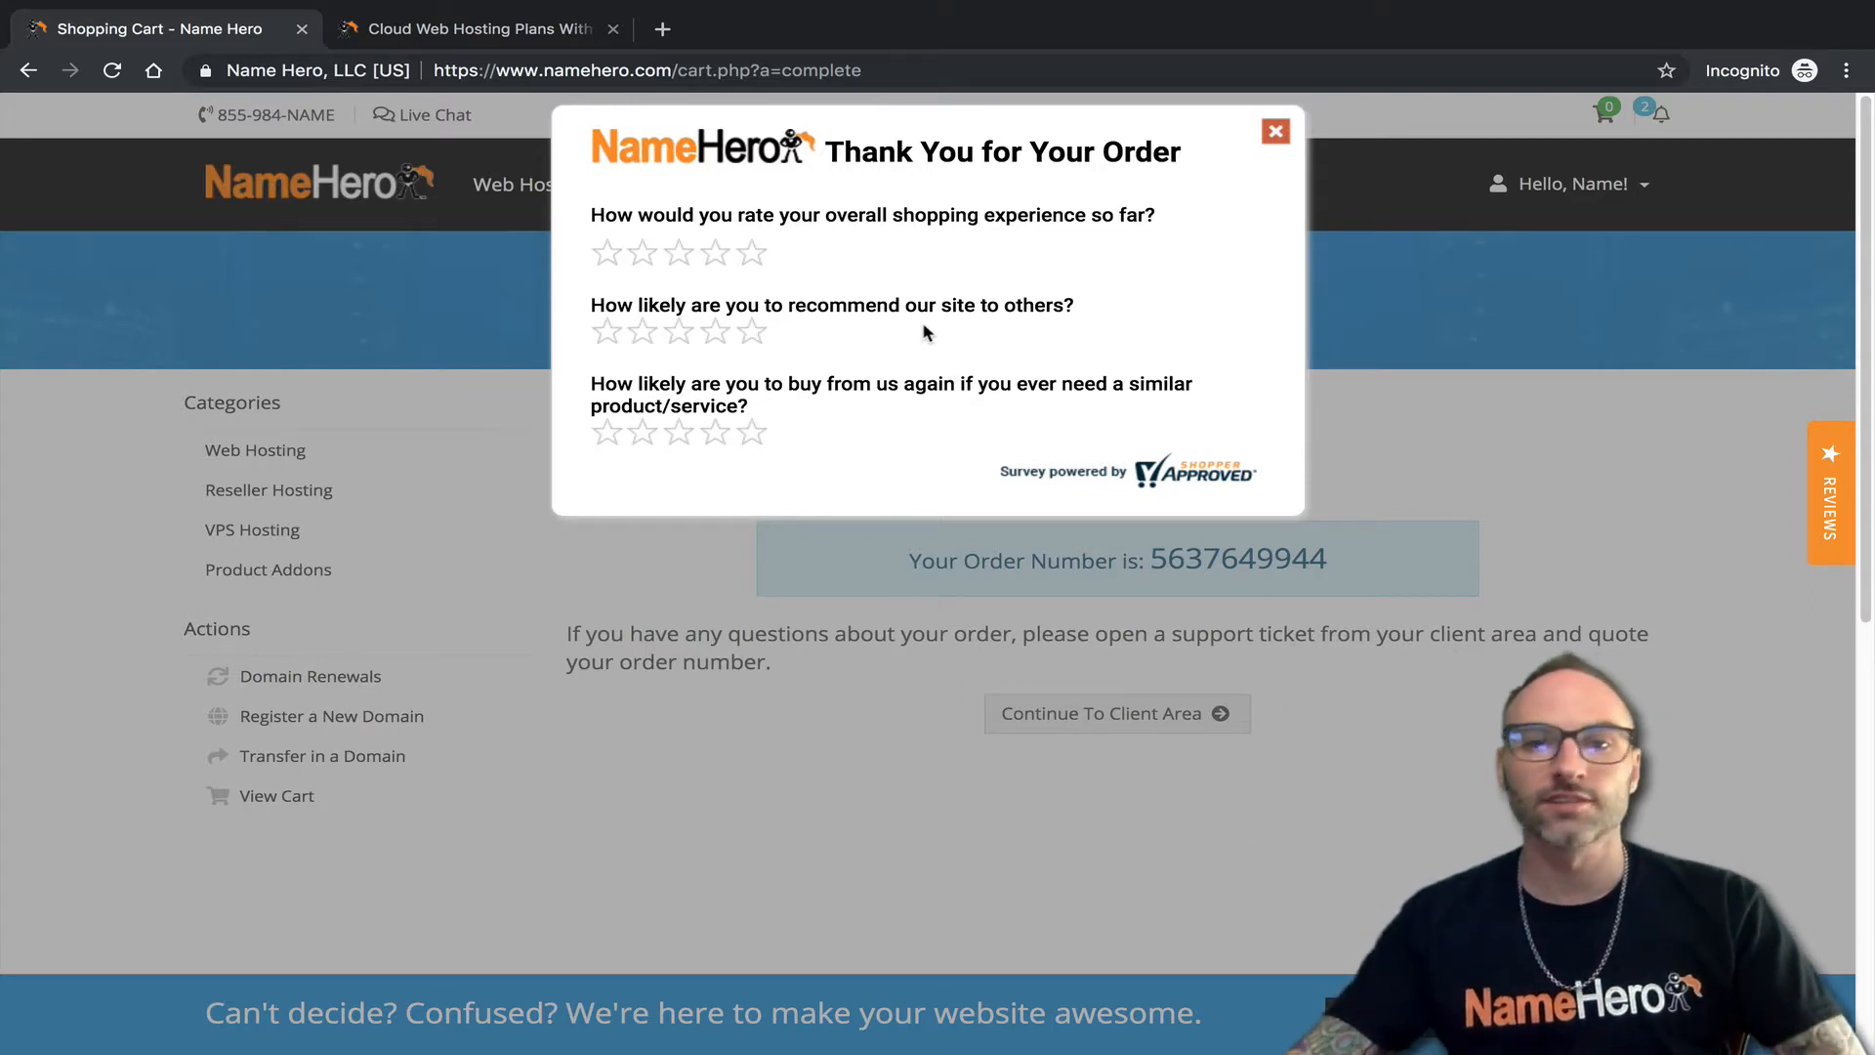
{"action": "left_click", "coordinate": [752, 256]}
{"action": "left_click", "coordinate": [752, 332]}
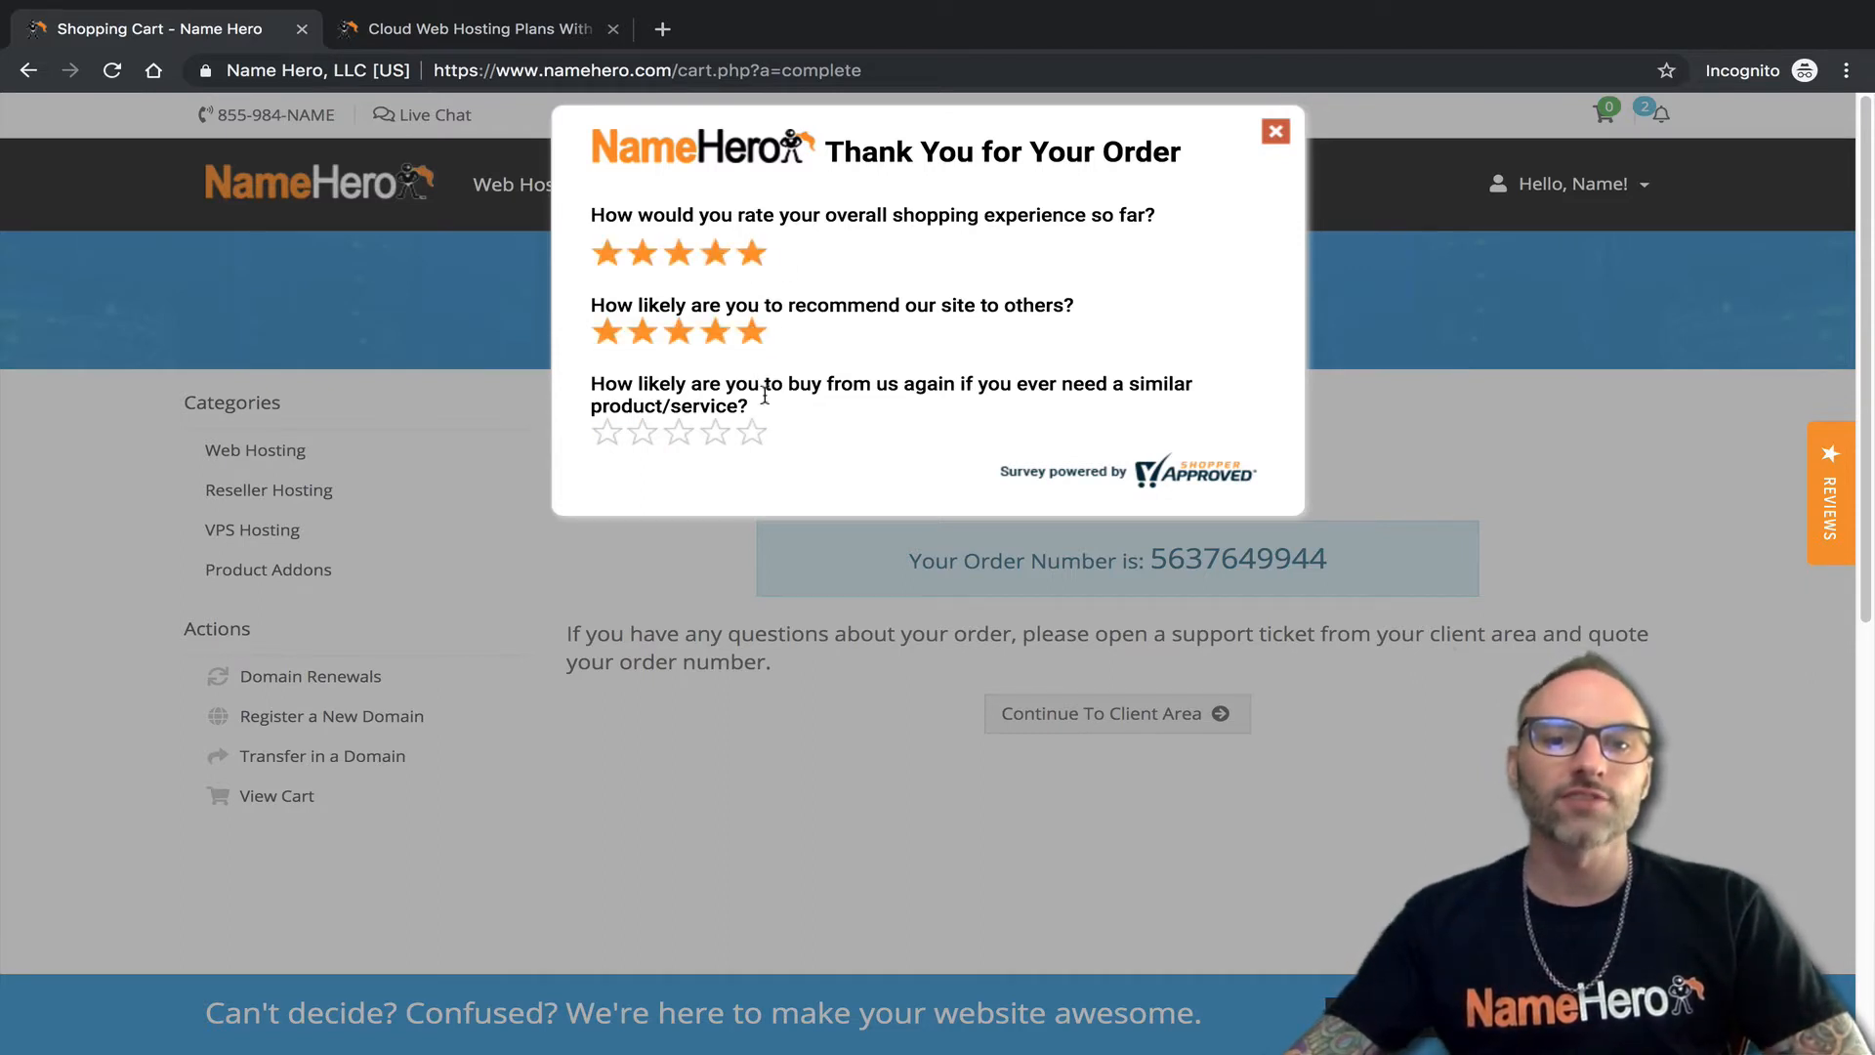
{"action": "left_click", "coordinate": [752, 433]}
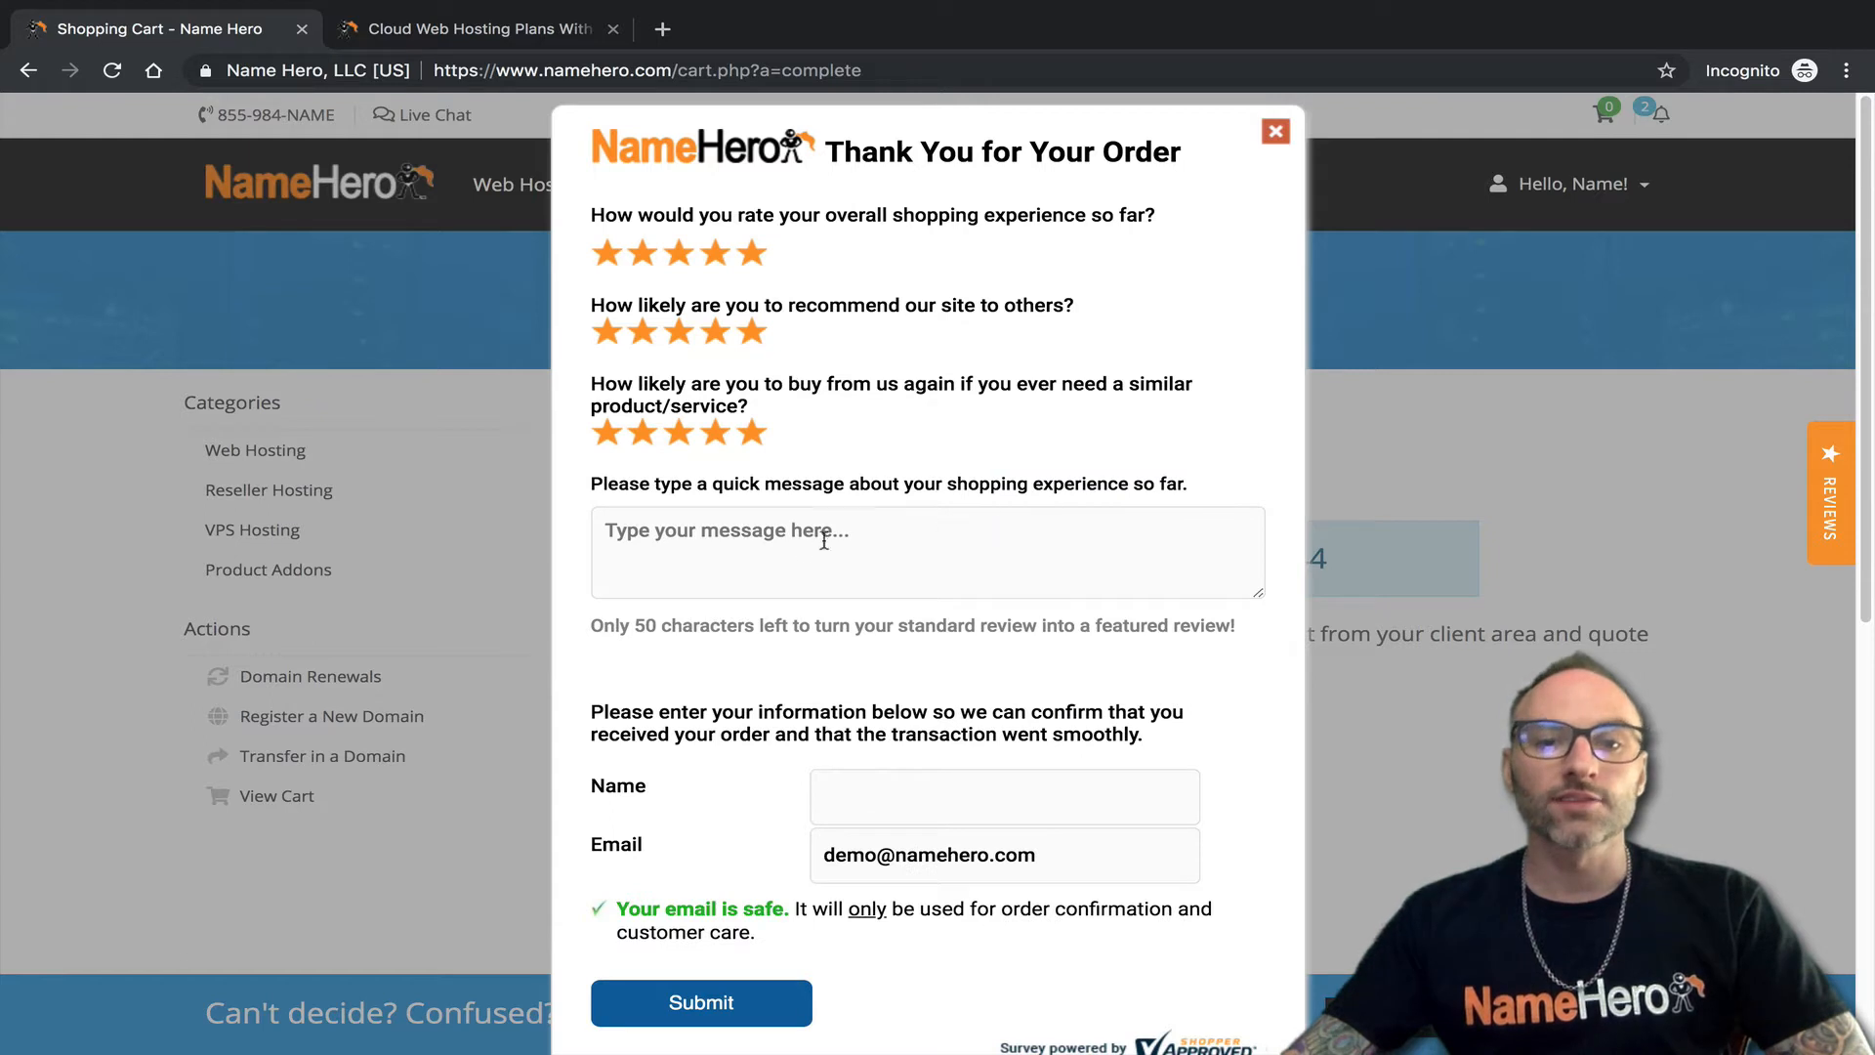
Highlight the survey's message prompt, place the cursor in the message field, and close the survey without submitting it.
{"action": "left_click_drag", "start_coordinate": [604, 485], "coordinate": [1158, 483]}
{"action": "left_click", "coordinate": [1101, 535]}
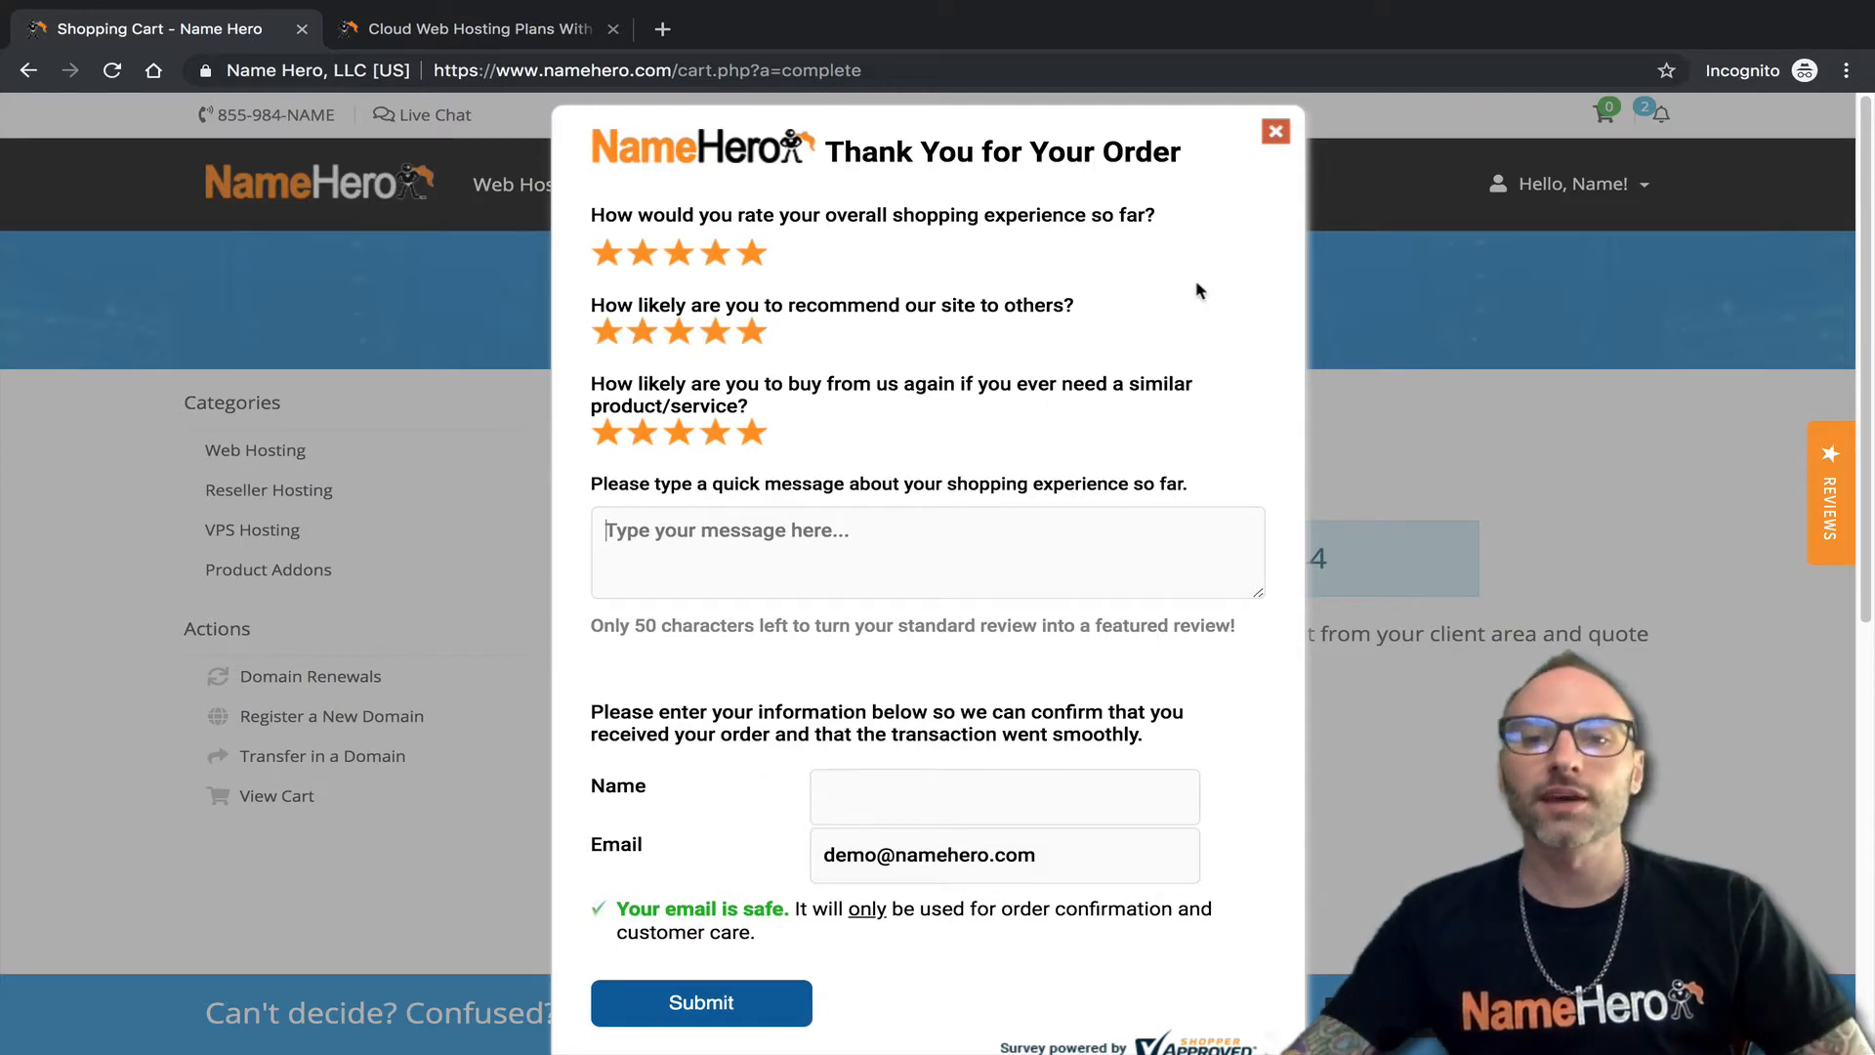
{"action": "left_click", "coordinate": [1274, 134]}
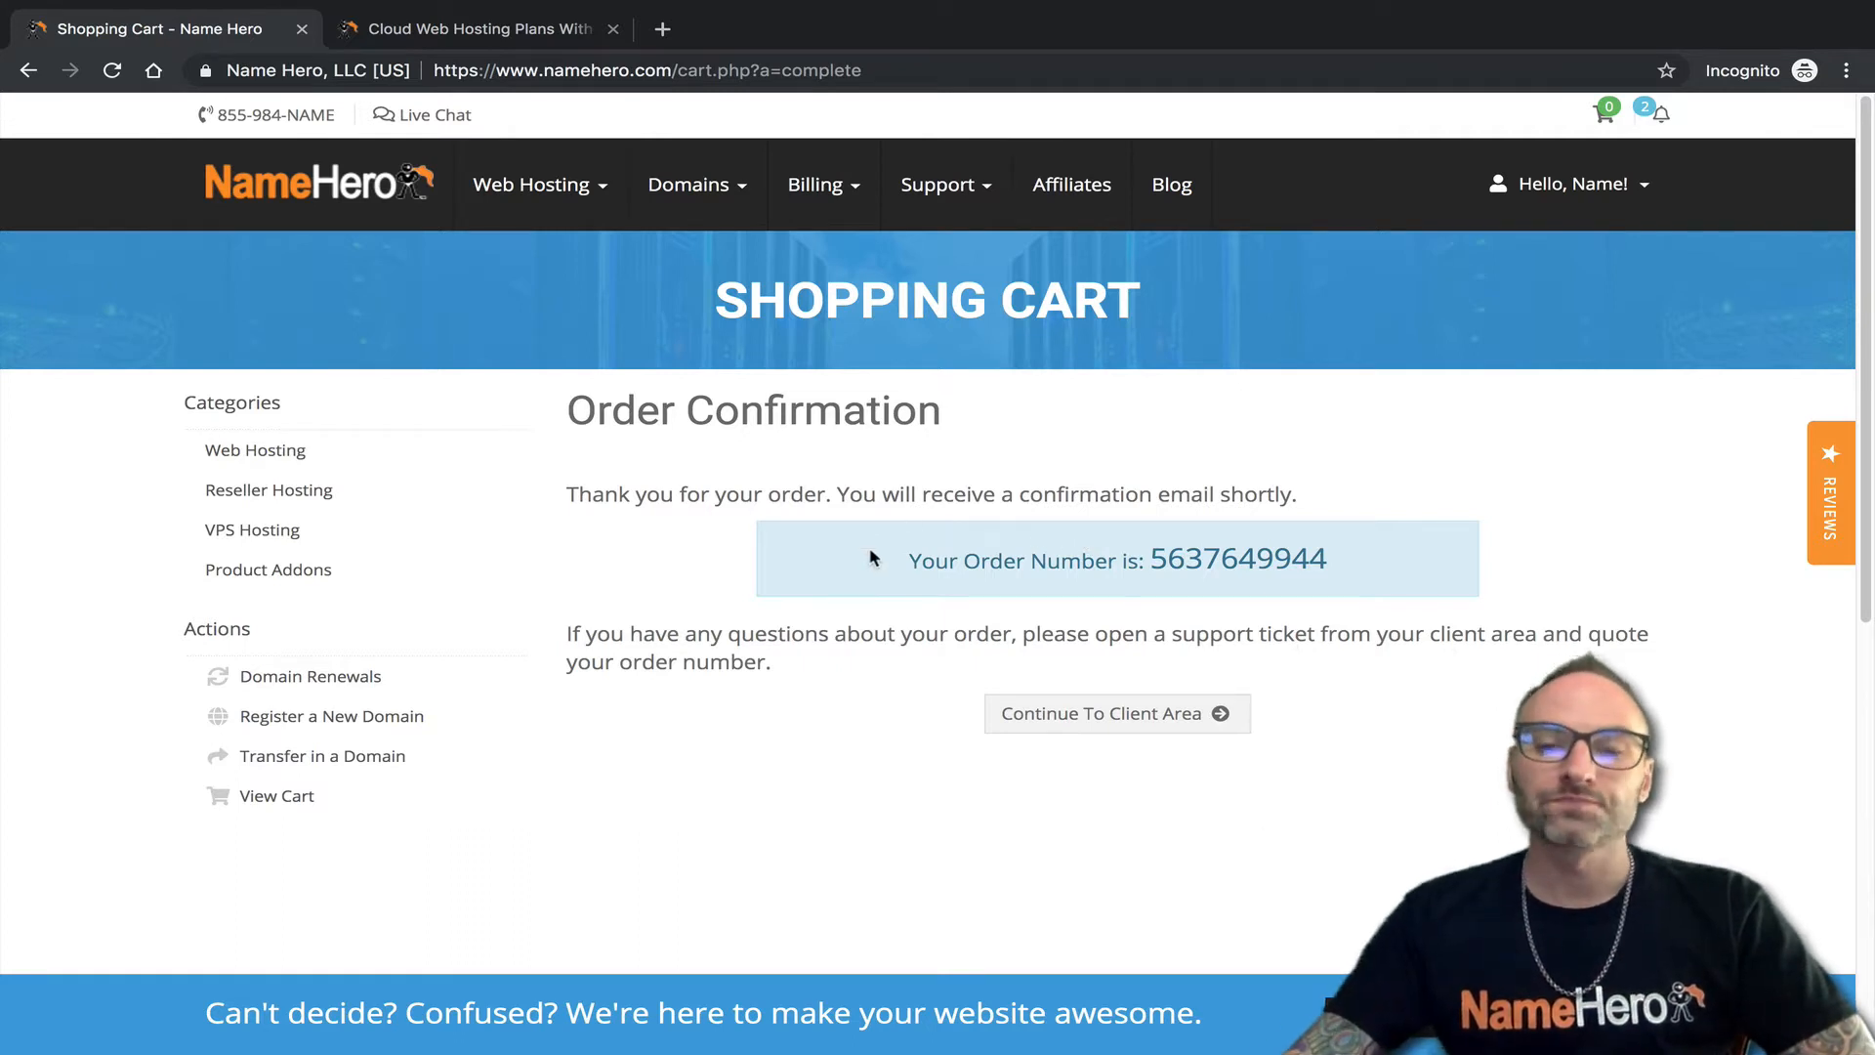
Highlight the order number, continue to the client area, and open the Plus Cloud hosting details for keydiets.com.
{"action": "left_click_drag", "start_coordinate": [904, 562], "coordinate": [1342, 571]}
{"action": "left_click", "coordinate": [1341, 571]}
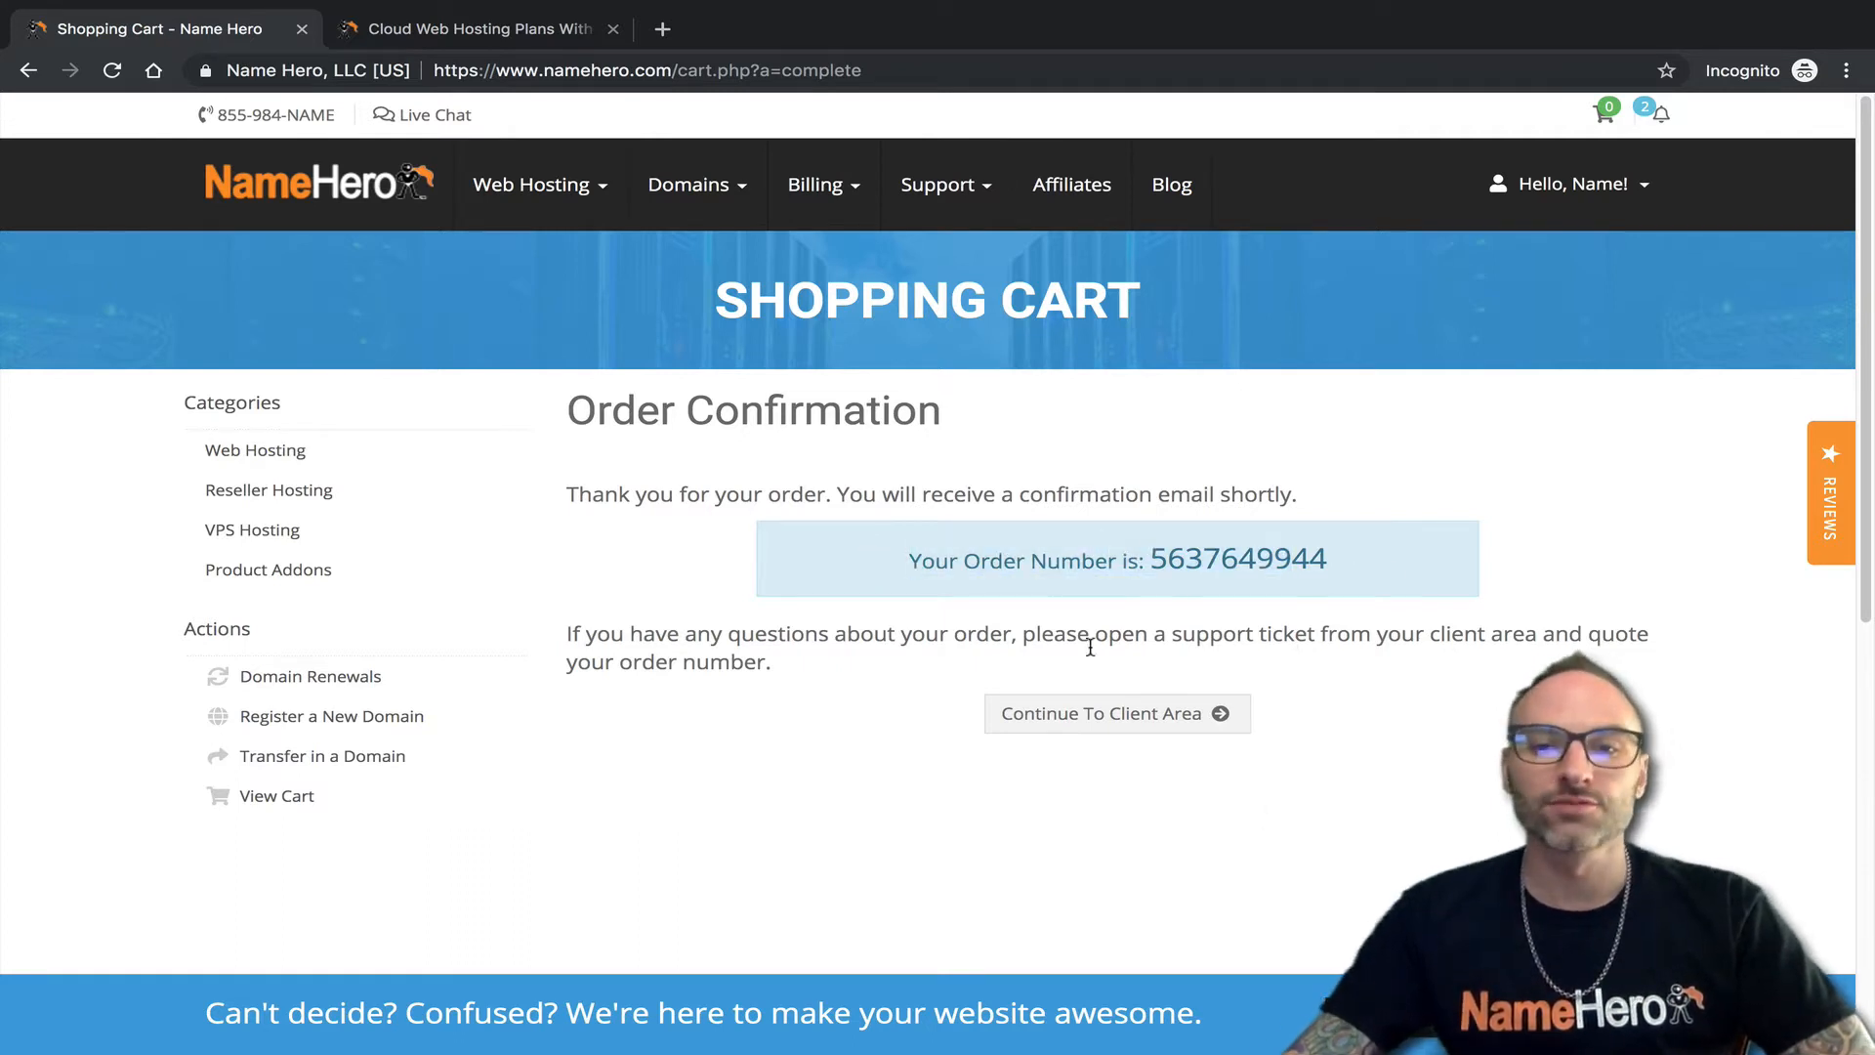
{"action": "left_click", "coordinate": [1103, 716]}
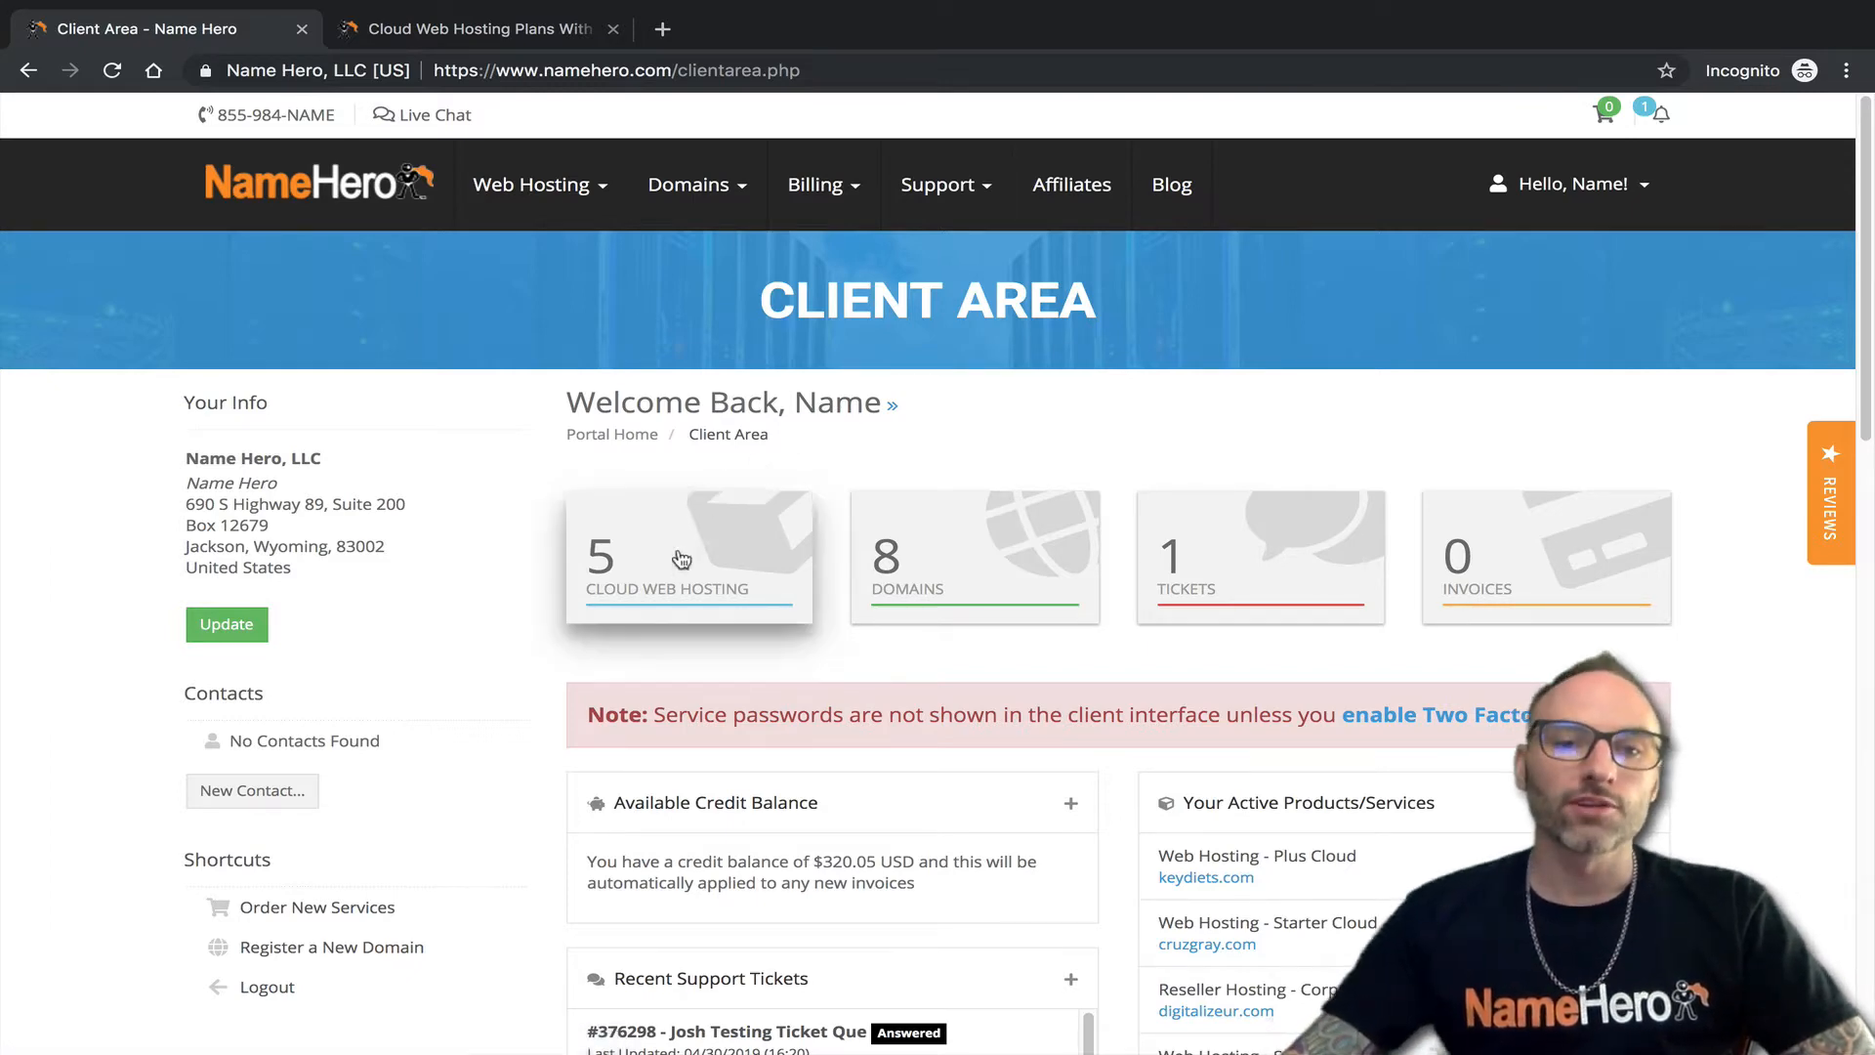
{"action": "left_click", "coordinate": [703, 521]}
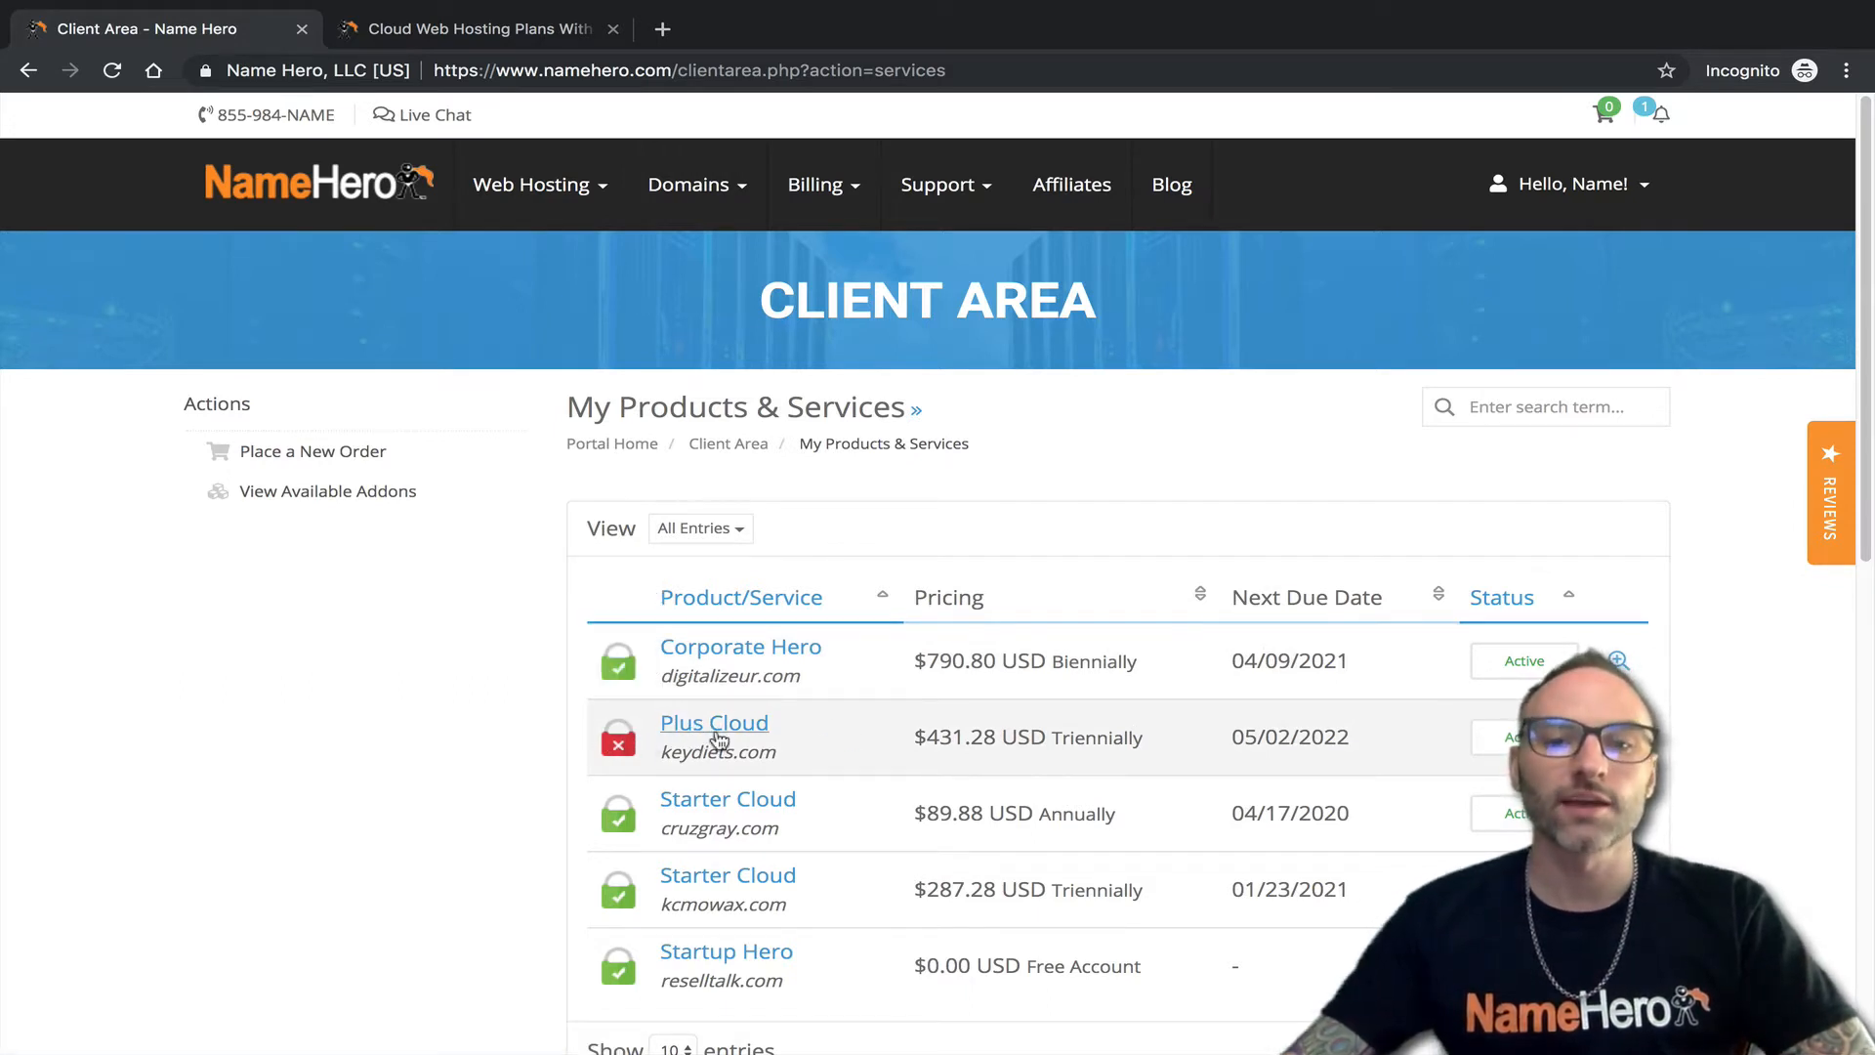
{"action": "left_click", "coordinate": [718, 734]}
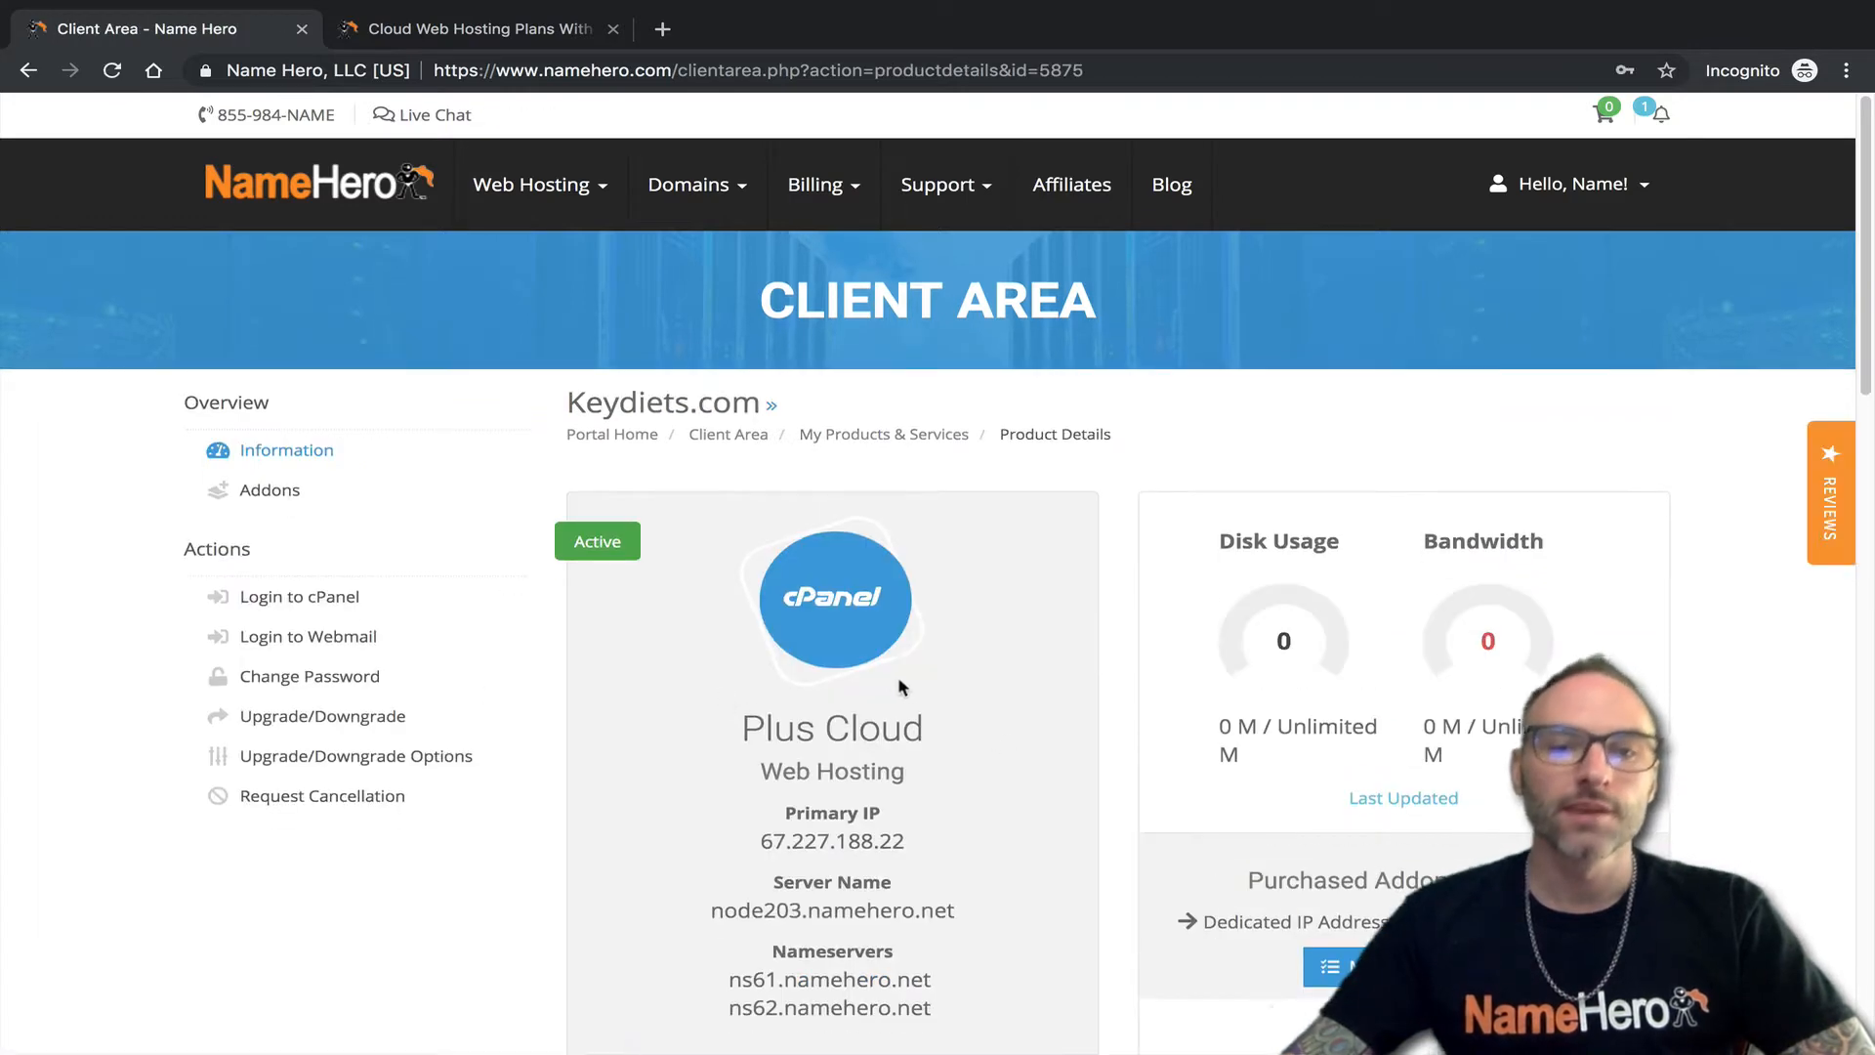
Examine the Plus Cloud hosting details for keydiets.com, highlighting its two nameservers.
{"action": "scroll", "coordinate": [891, 669], "scroll_direction": "down", "scroll_amount": 2}
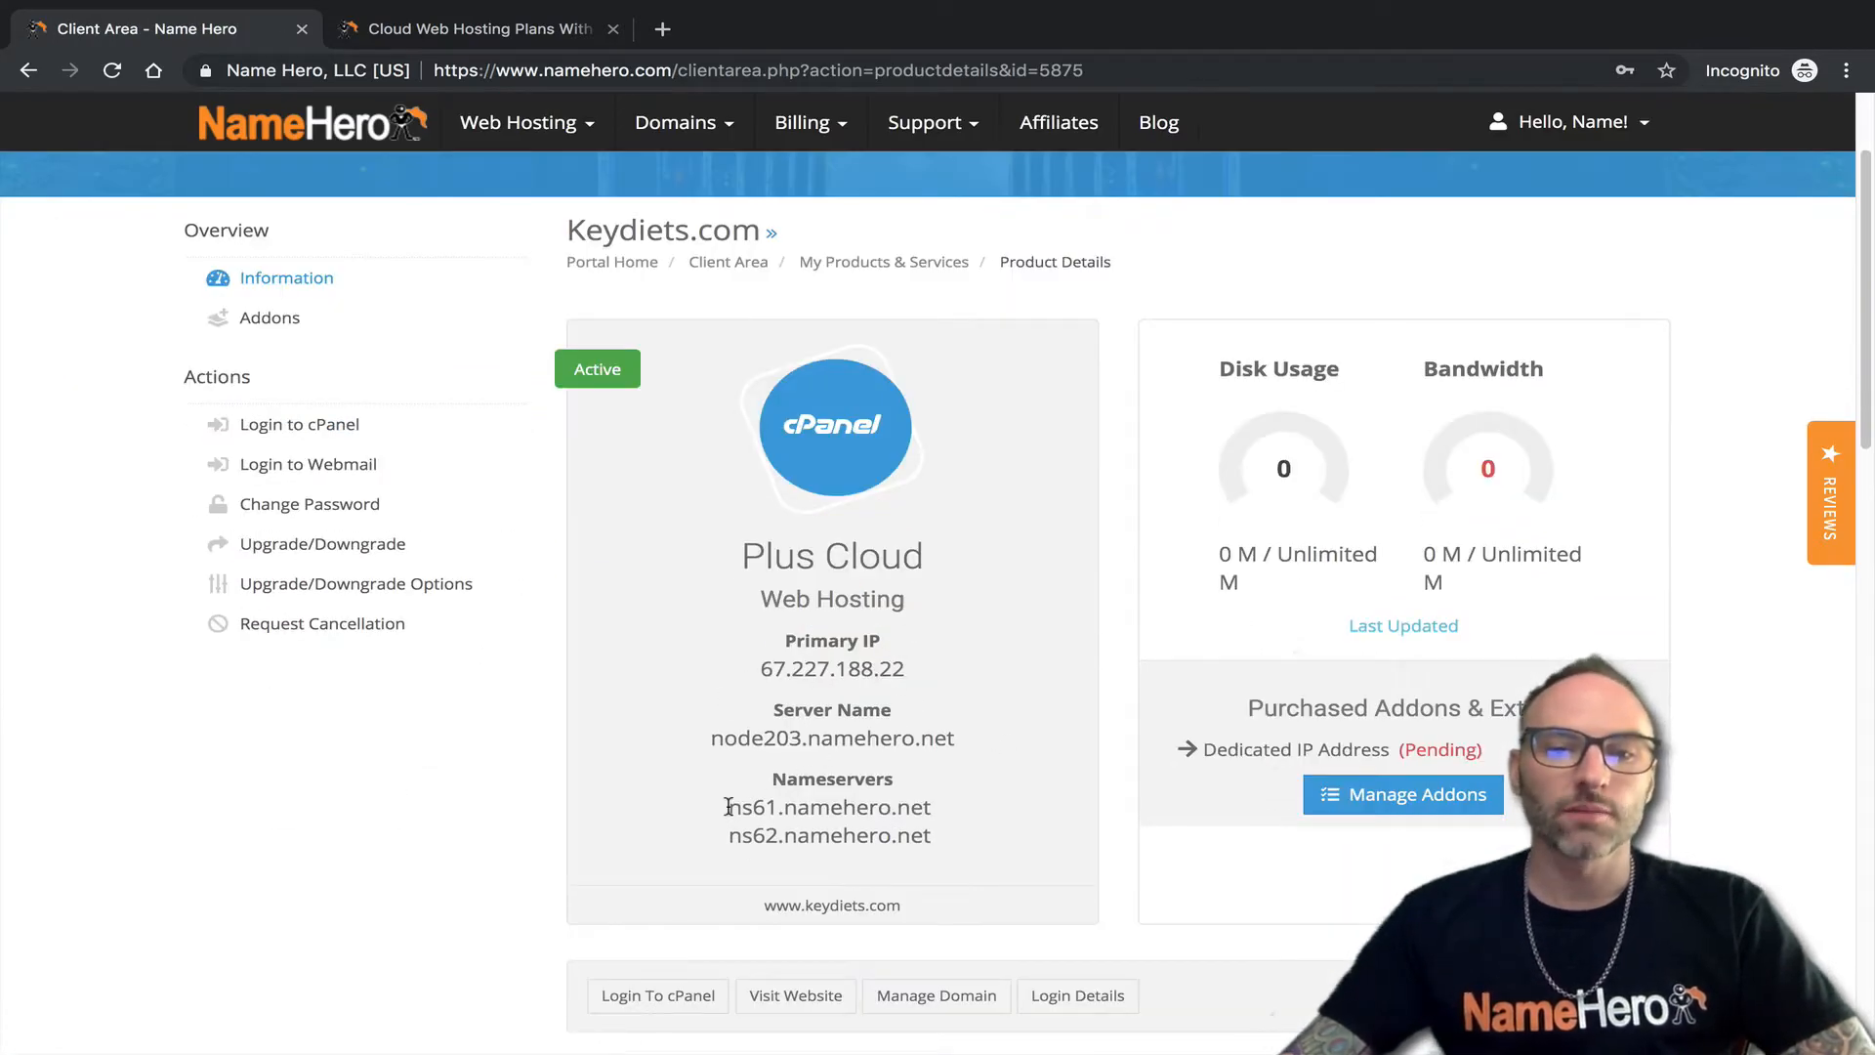
{"action": "left_click_drag", "start_coordinate": [729, 806], "coordinate": [946, 833]}
{"action": "left_click", "coordinate": [937, 820]}
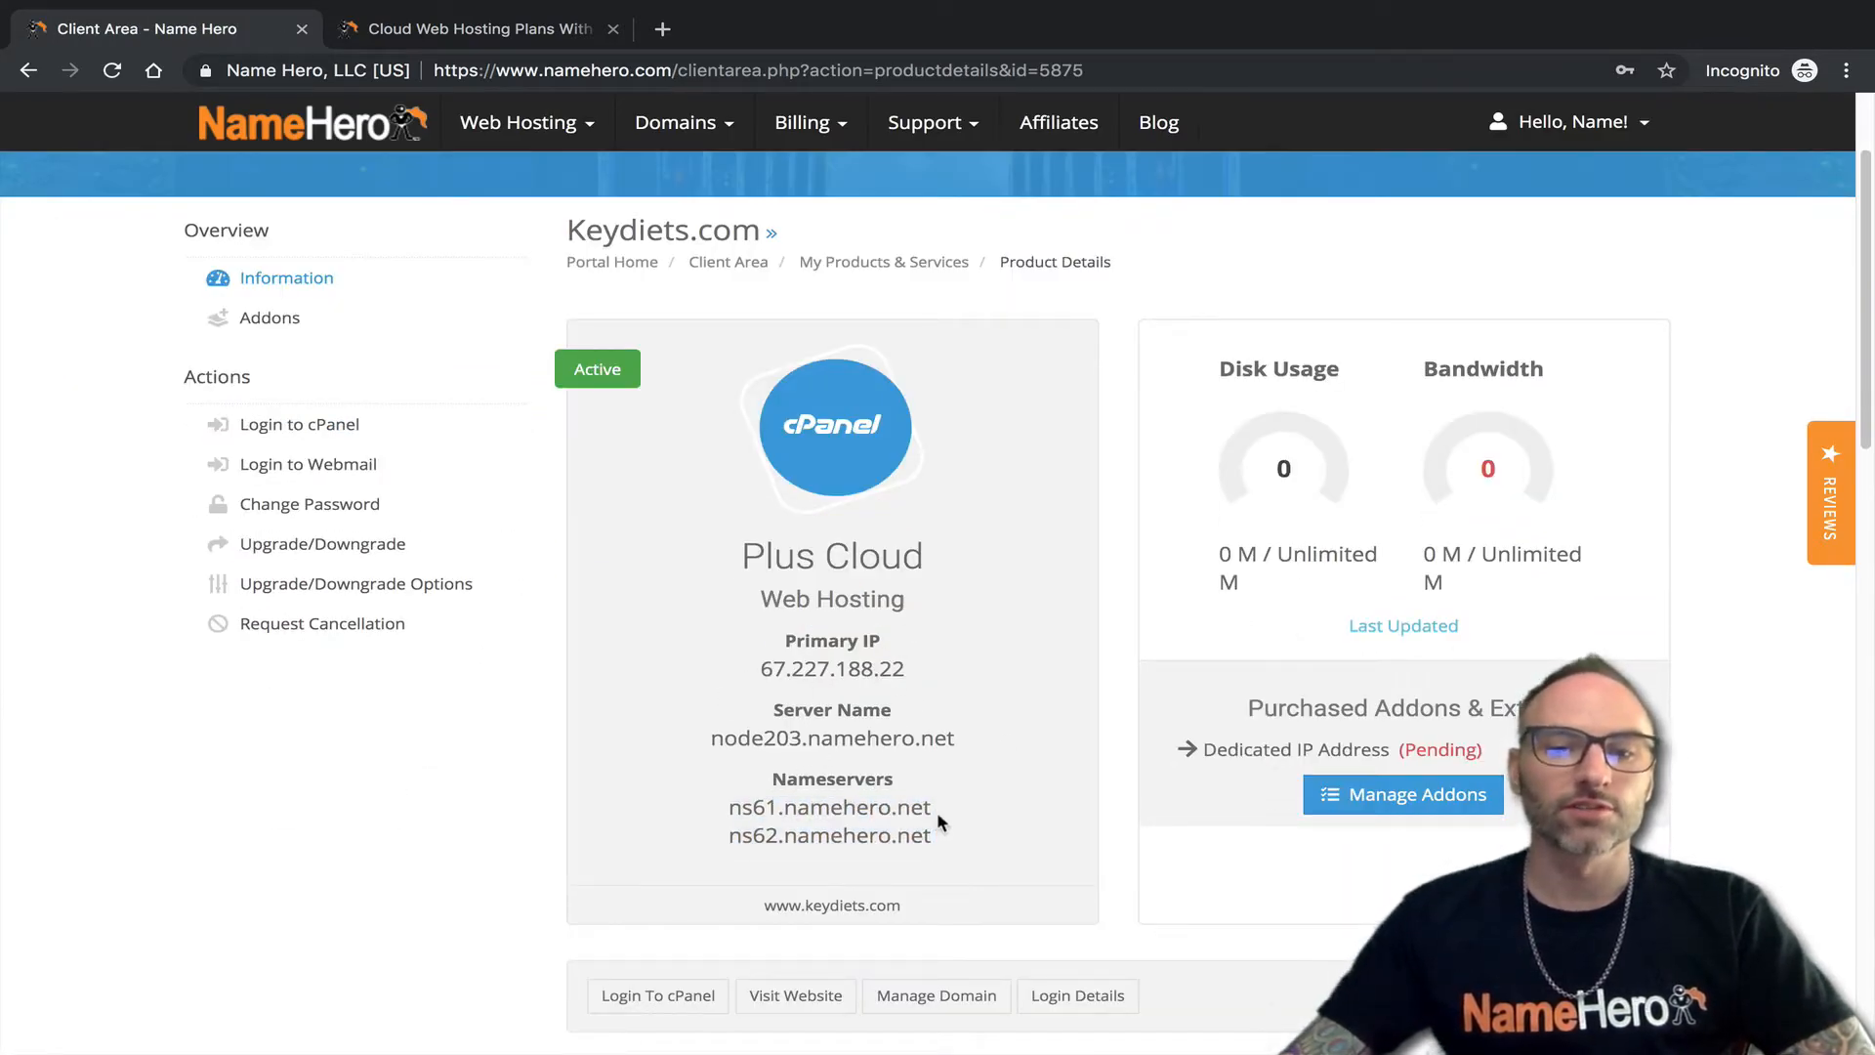
Open the keydiets.com domain management page in a new tab, place it beside the hosting details tab, and switch to it.
{"action": "left_click", "coordinate": [938, 996], "text": "ctrl"}
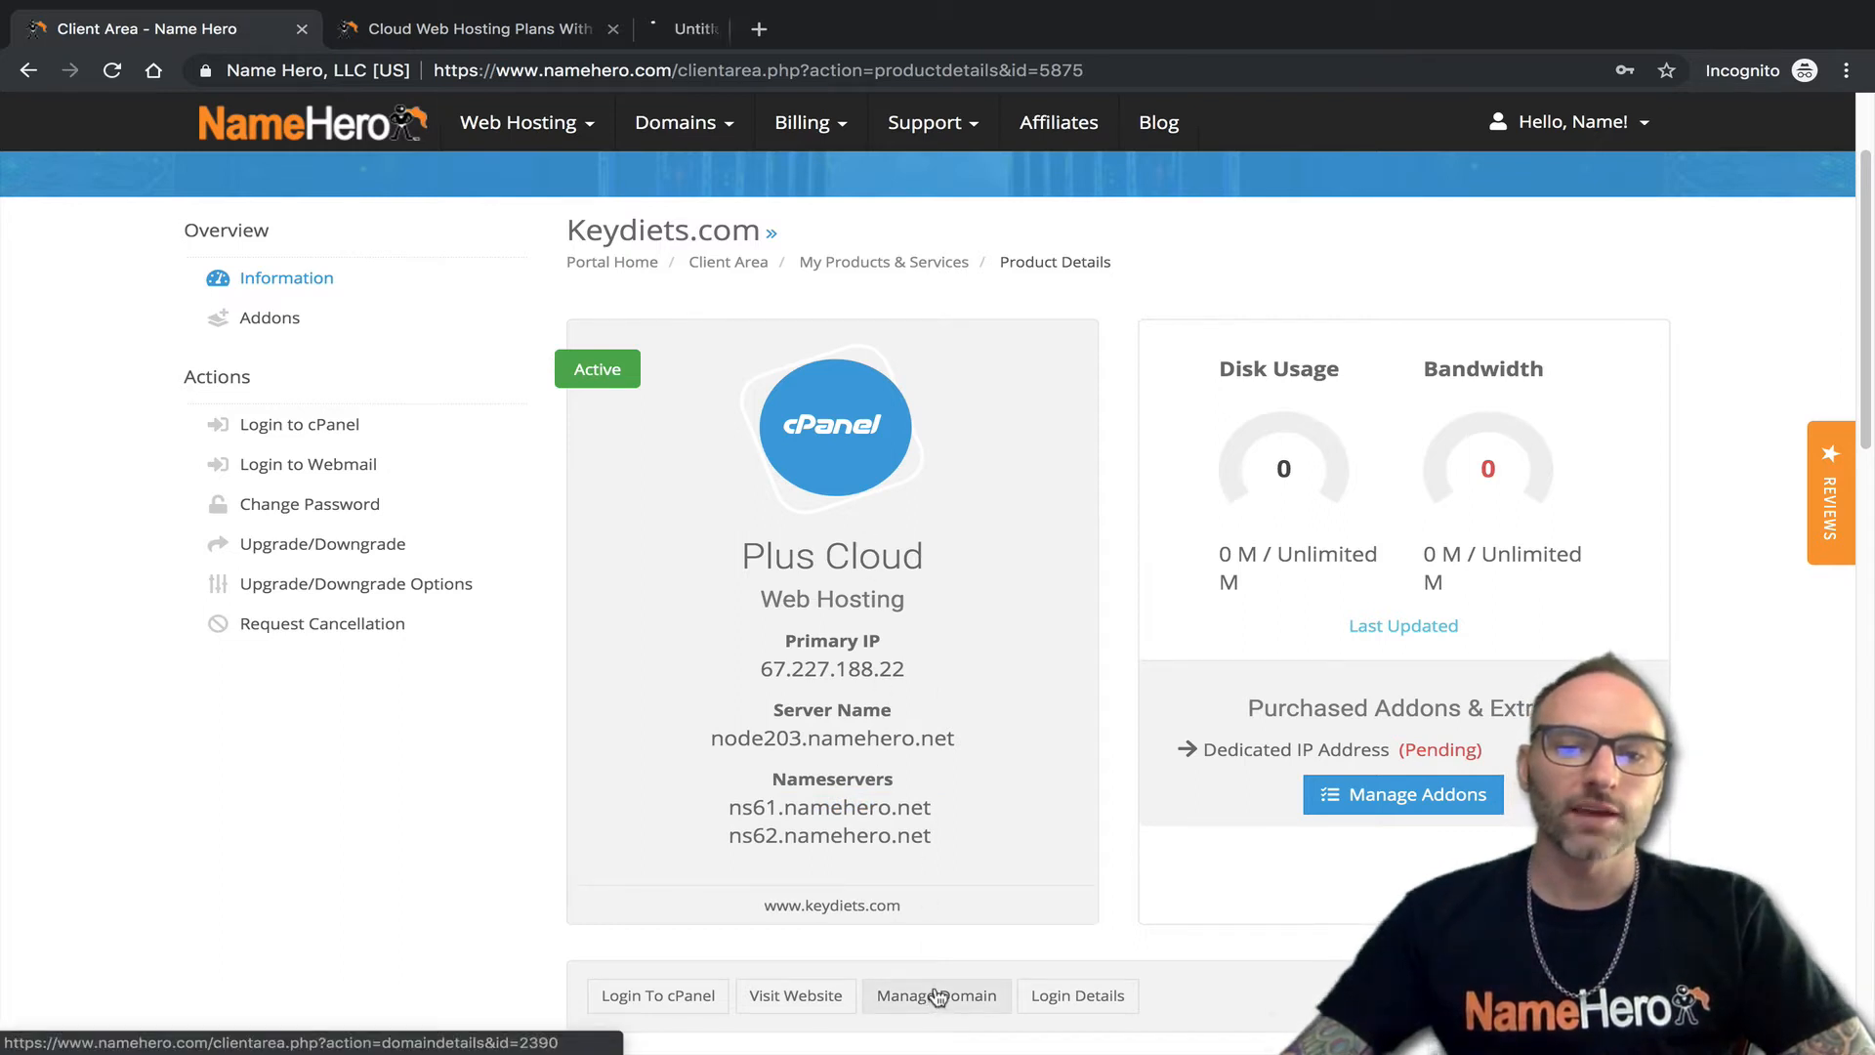
{"action": "left_click_drag", "start_coordinate": [734, 31], "coordinate": [498, 51]}
{"action": "left_click", "coordinate": [218, 41]}
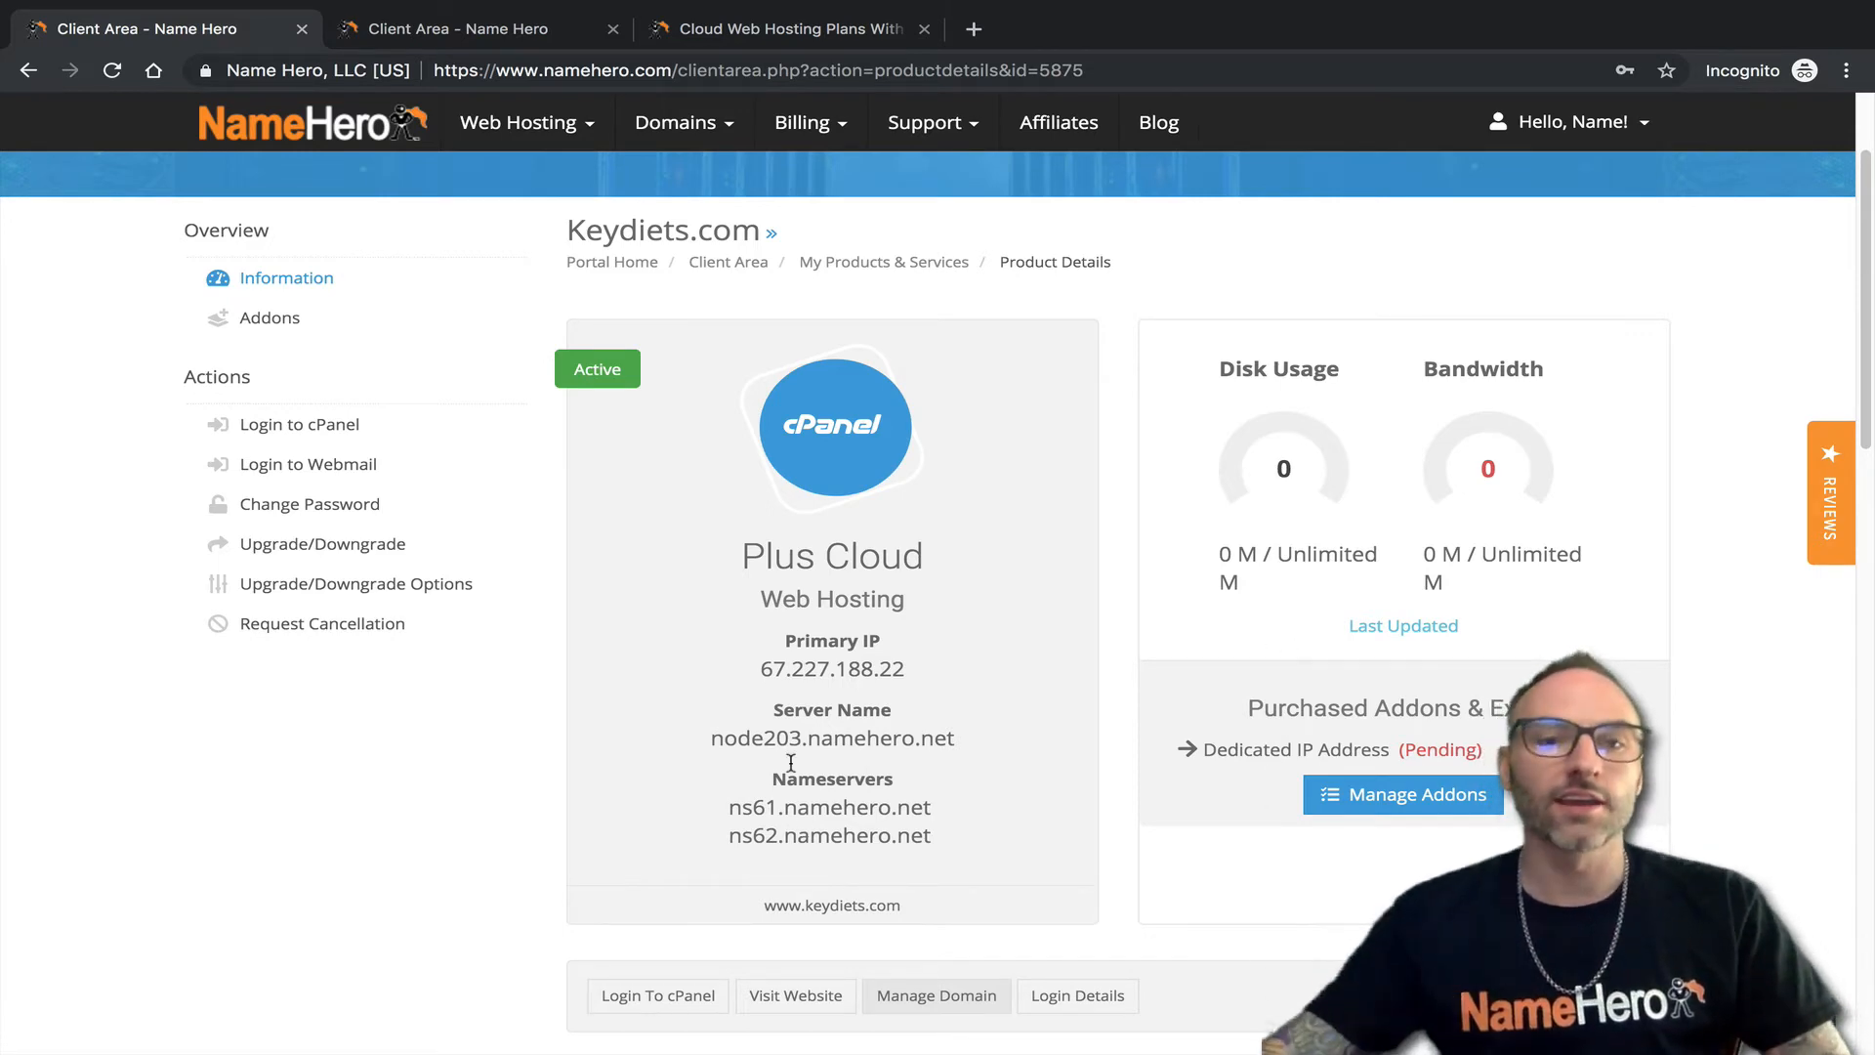
{"action": "left_click", "coordinate": [521, 10]}
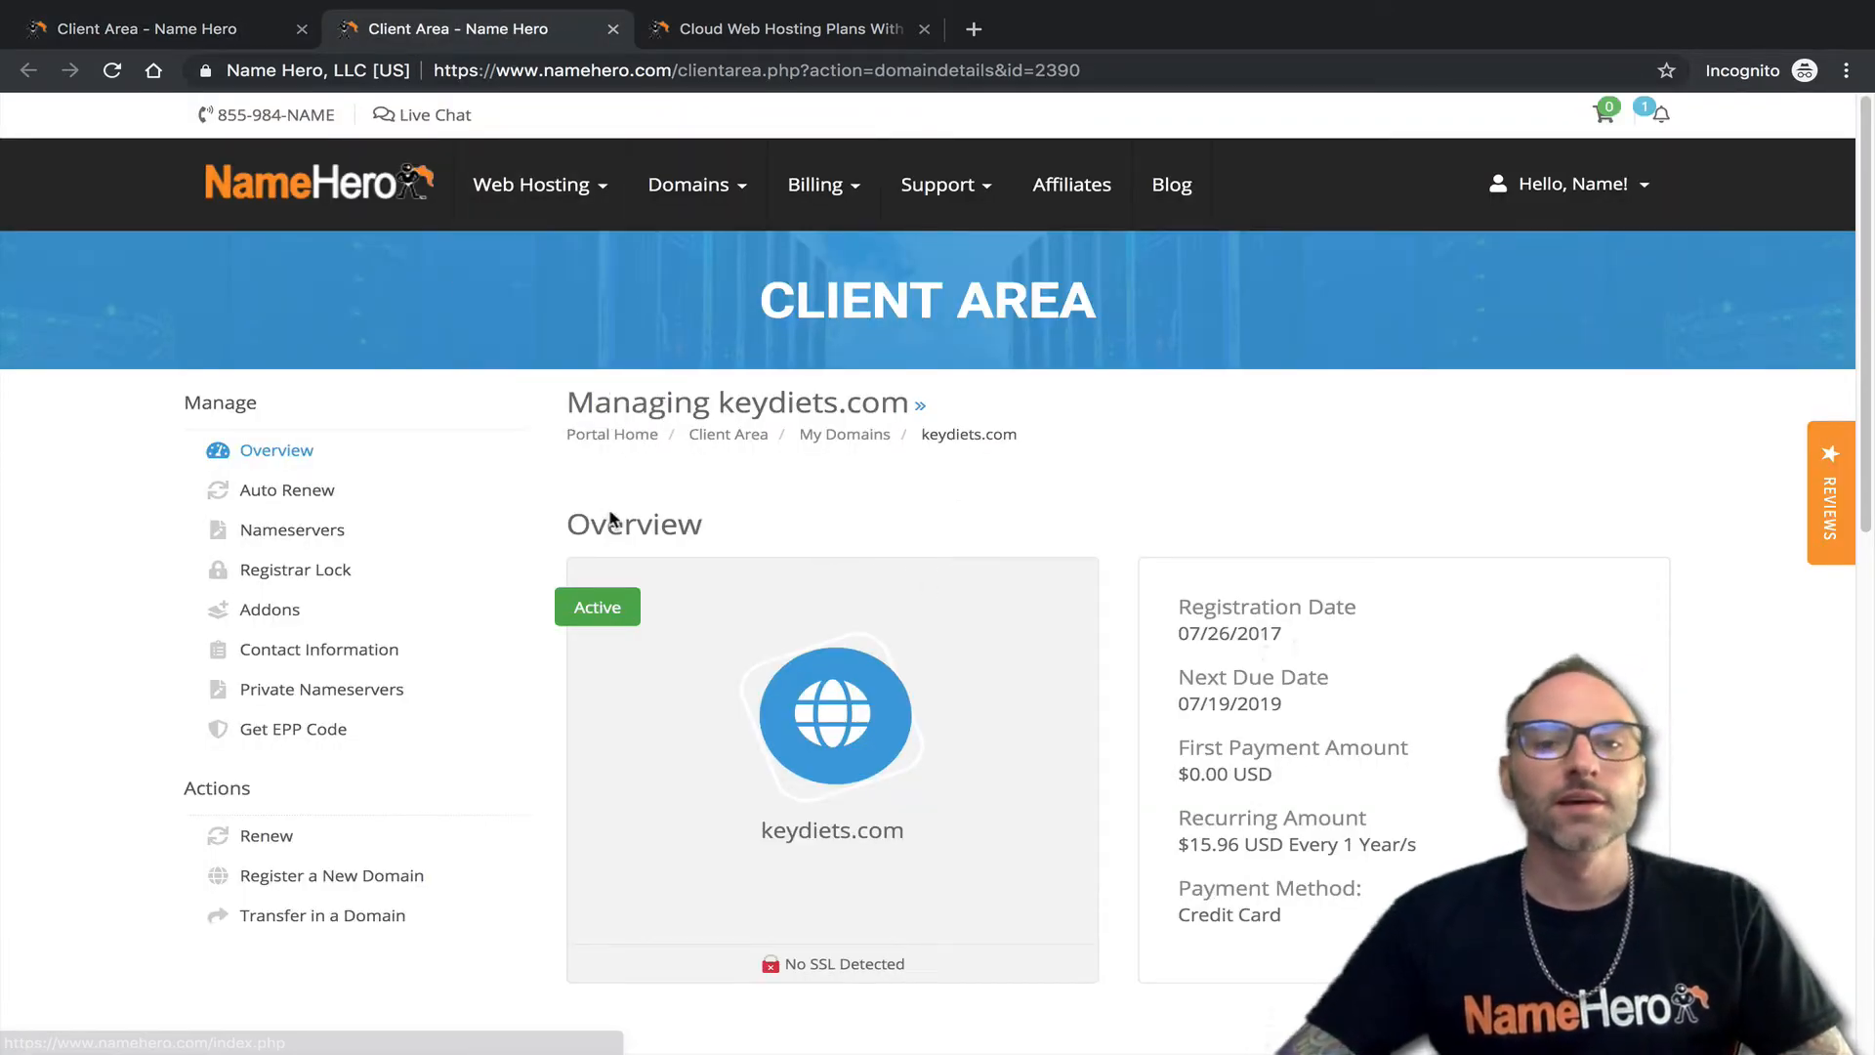
Open the nameserver settings for keydiets.com and replace Nameserver 1 with ns61.namehero.net, copied from the hosting details.
{"action": "left_click", "coordinate": [260, 529]}
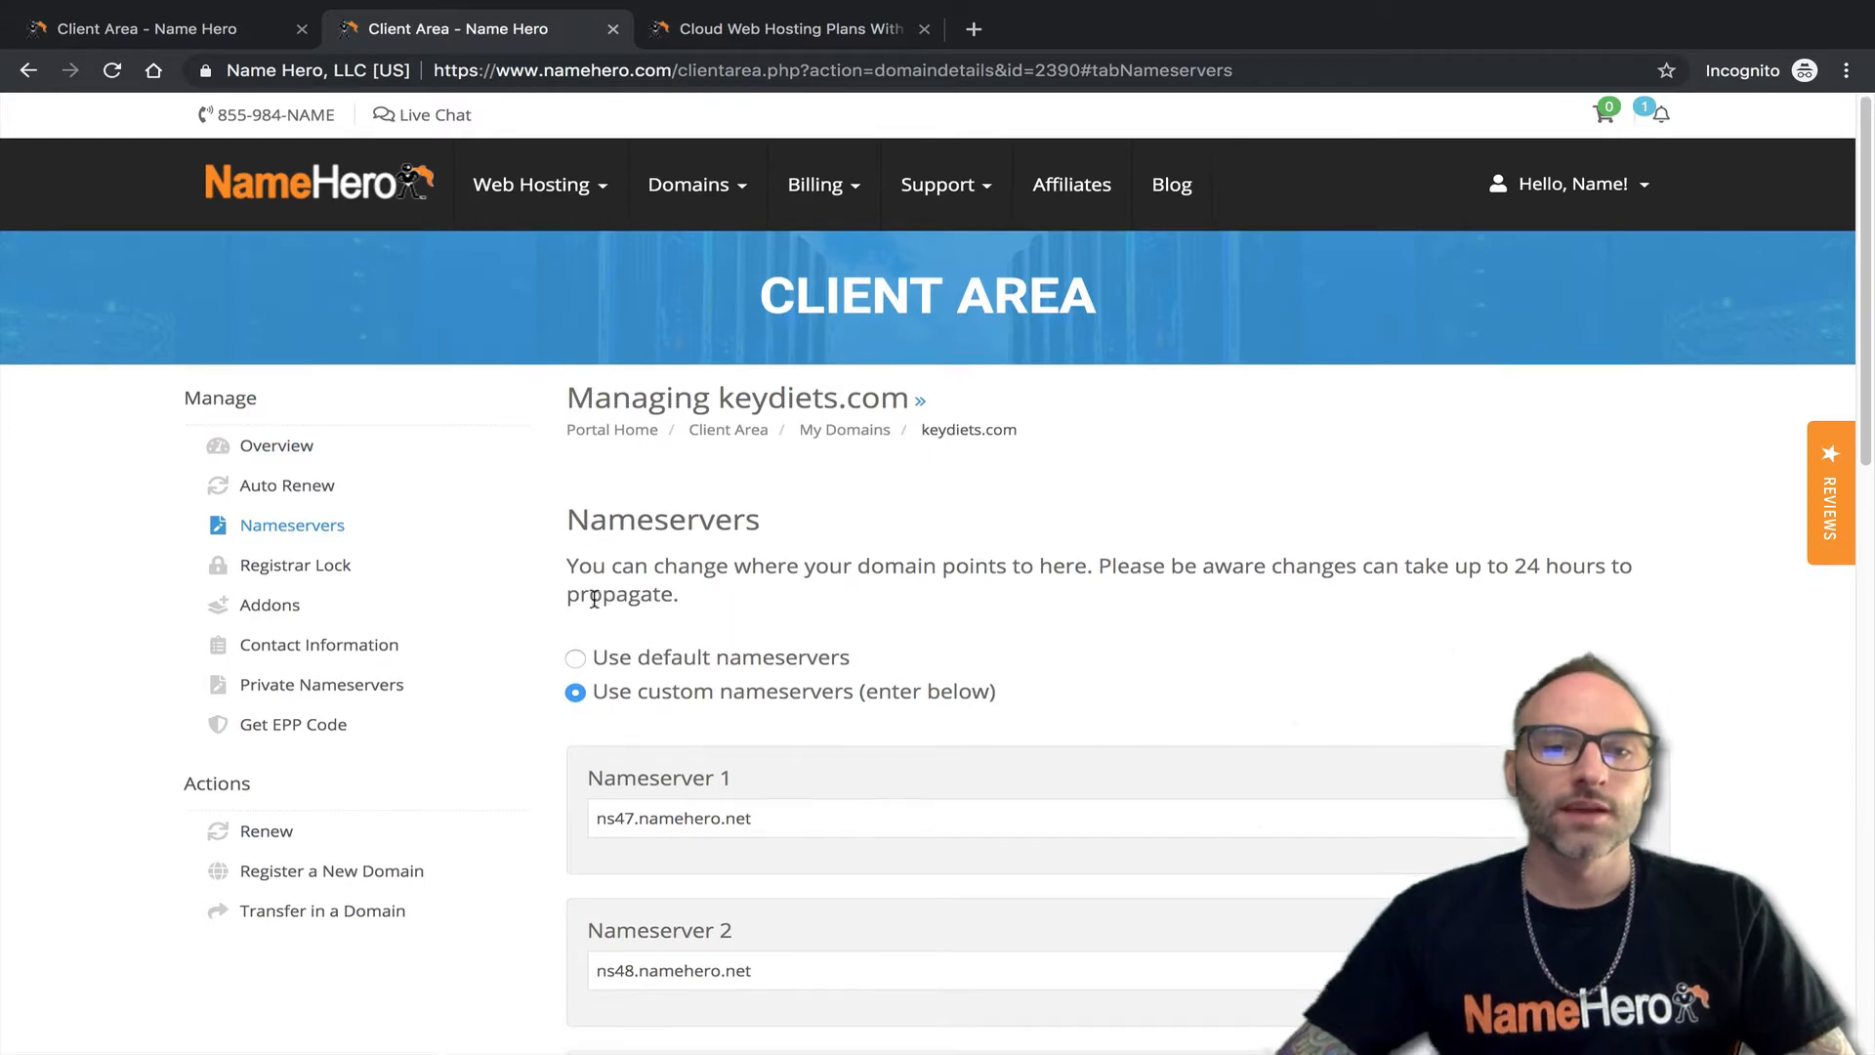
{"action": "scroll", "coordinate": [594, 599], "scroll_direction": "down", "scroll_amount": 2}
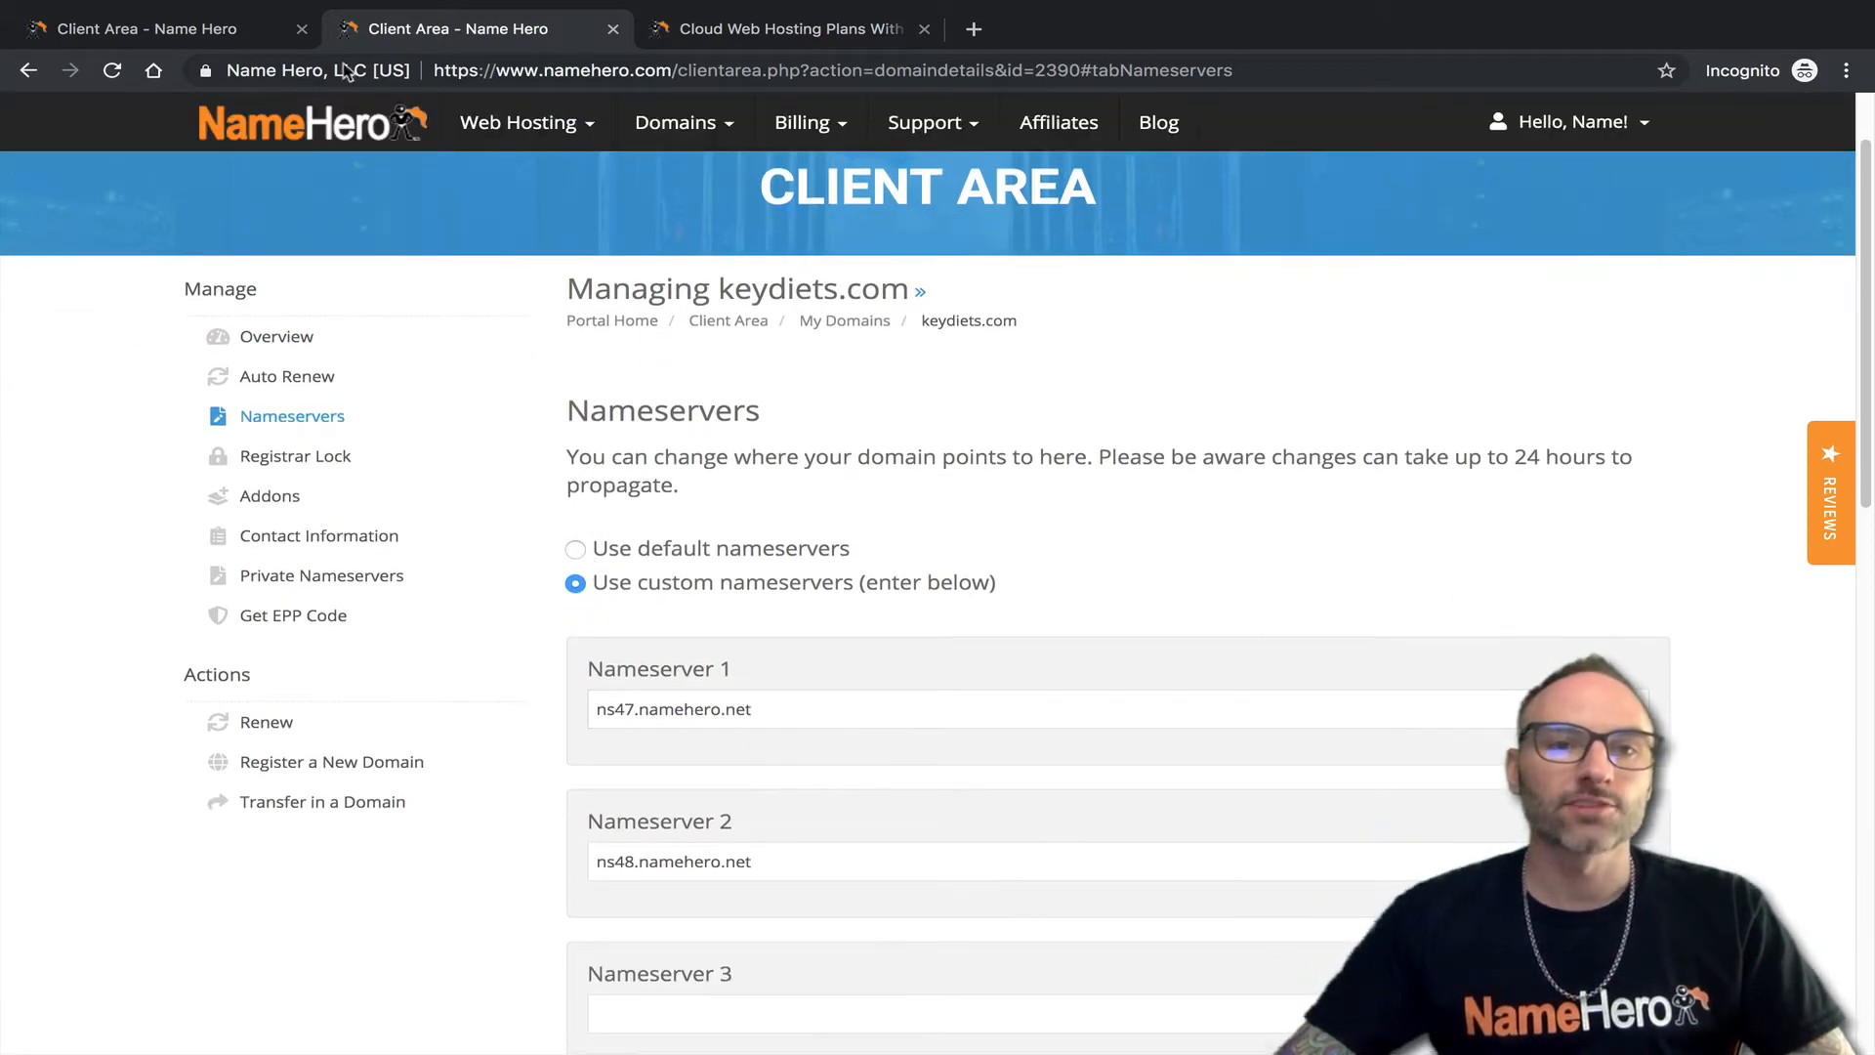
{"action": "left_click", "coordinate": [250, 39]}
{"action": "left_click_drag", "start_coordinate": [730, 806], "coordinate": [900, 795]}
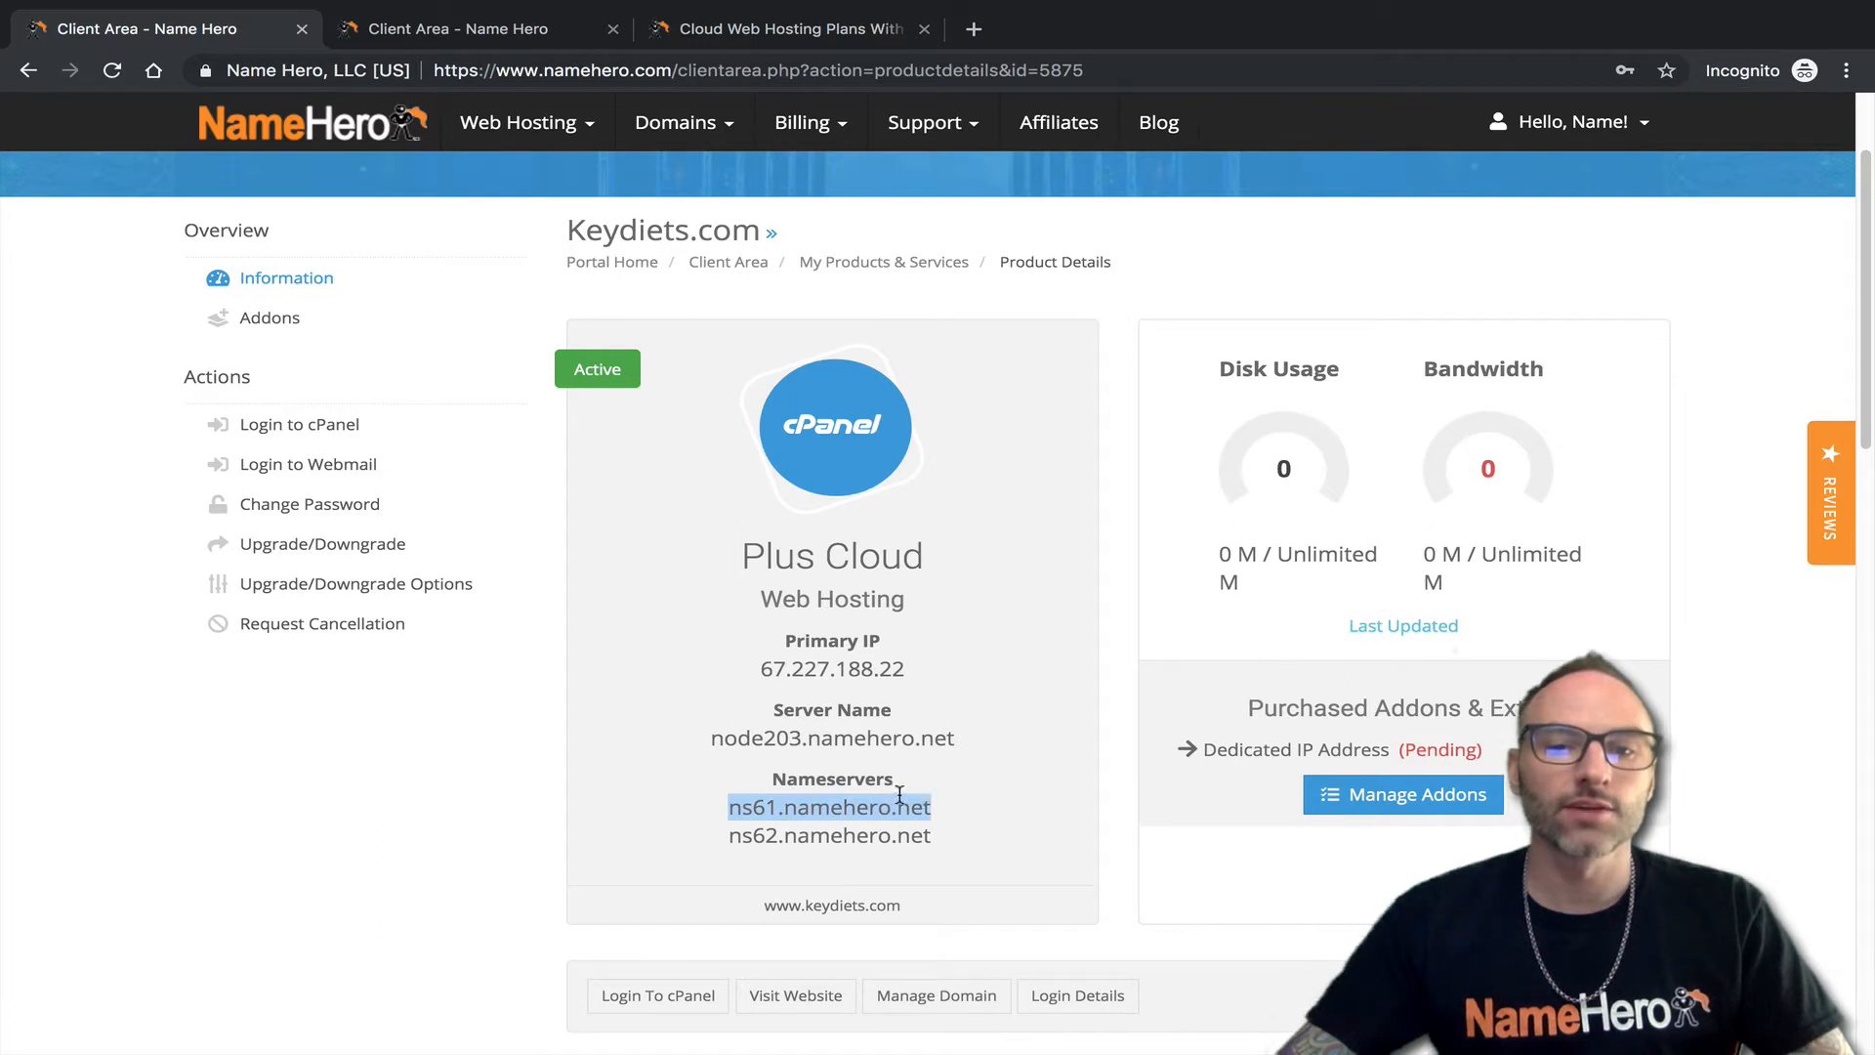
{"action": "right_click", "coordinate": [894, 806]}
{"action": "left_click", "coordinate": [957, 837]}
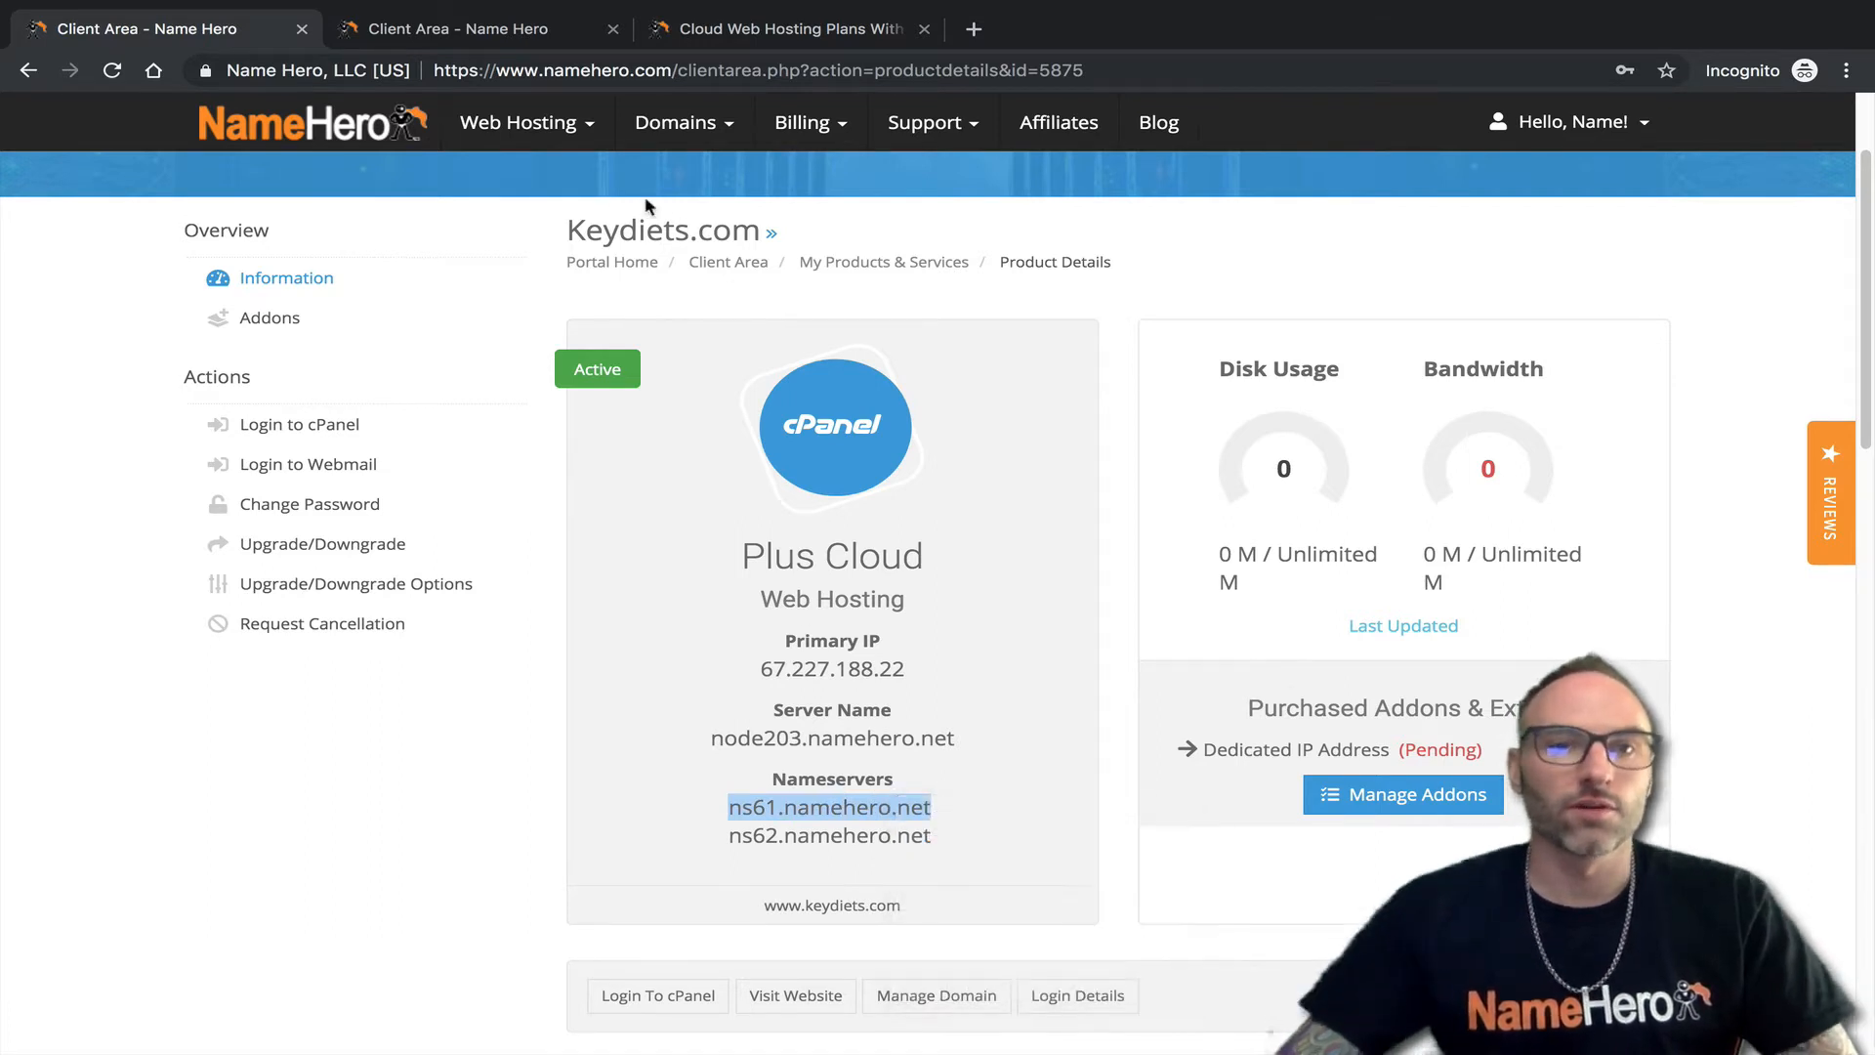
{"action": "left_click", "coordinate": [546, 30]}
{"action": "left_click_drag", "start_coordinate": [820, 709], "coordinate": [696, 686]}
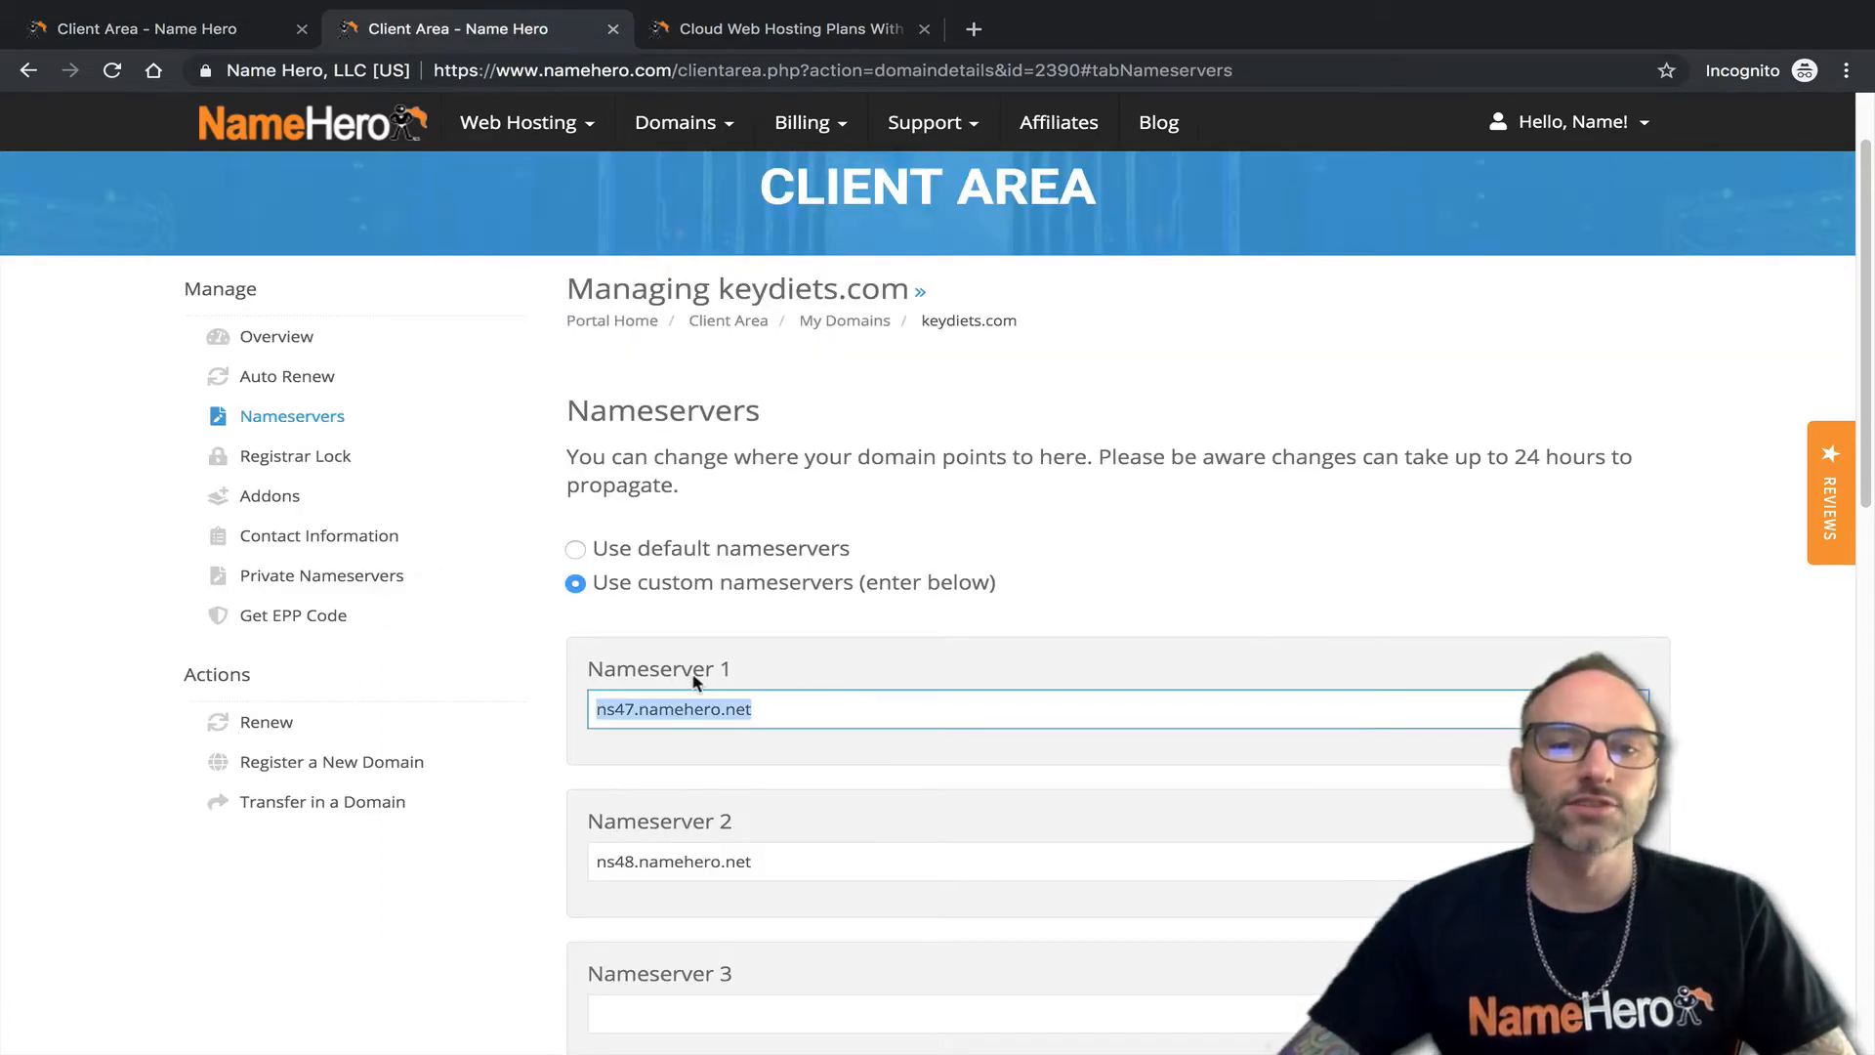
{"action": "right_click", "coordinate": [689, 705]}
{"action": "left_click", "coordinate": [735, 774]}
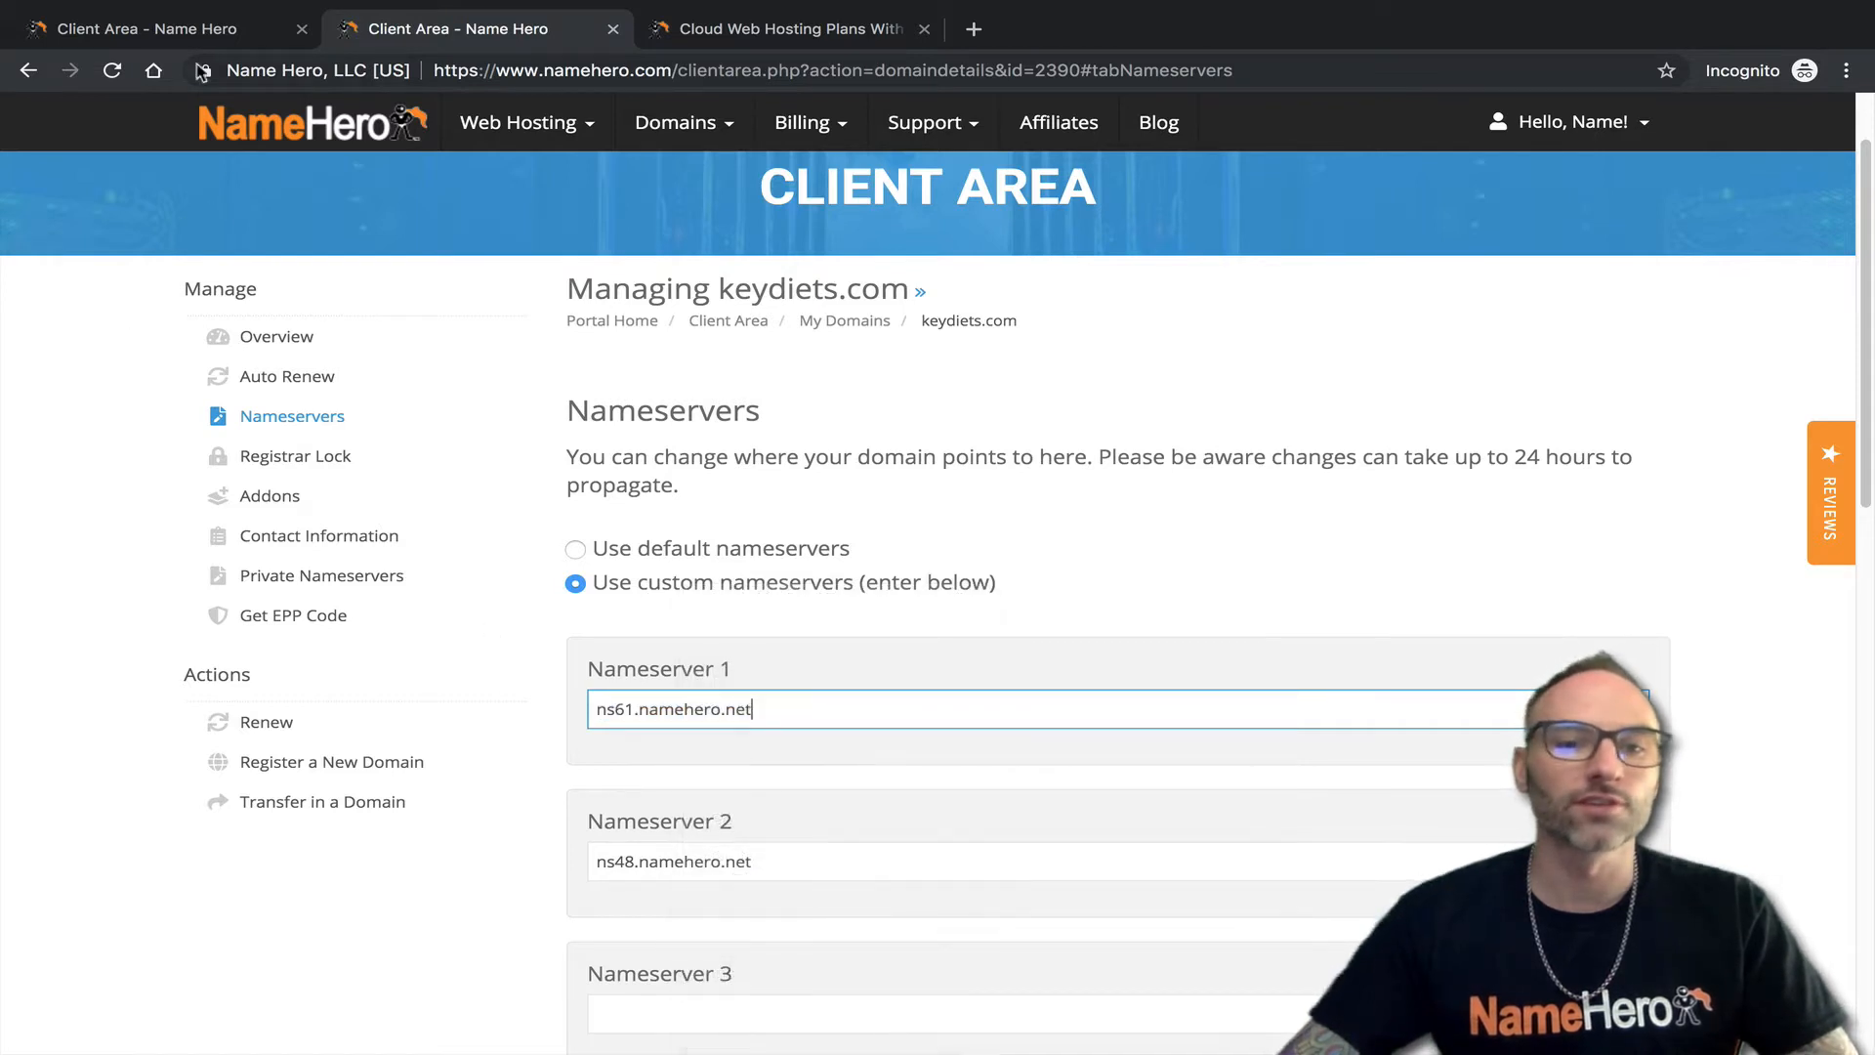
Replace Nameserver 2 with ns62.namehero.net, copied from the hosting details, and save the nameserver changes.
{"action": "left_click", "coordinate": [178, 37]}
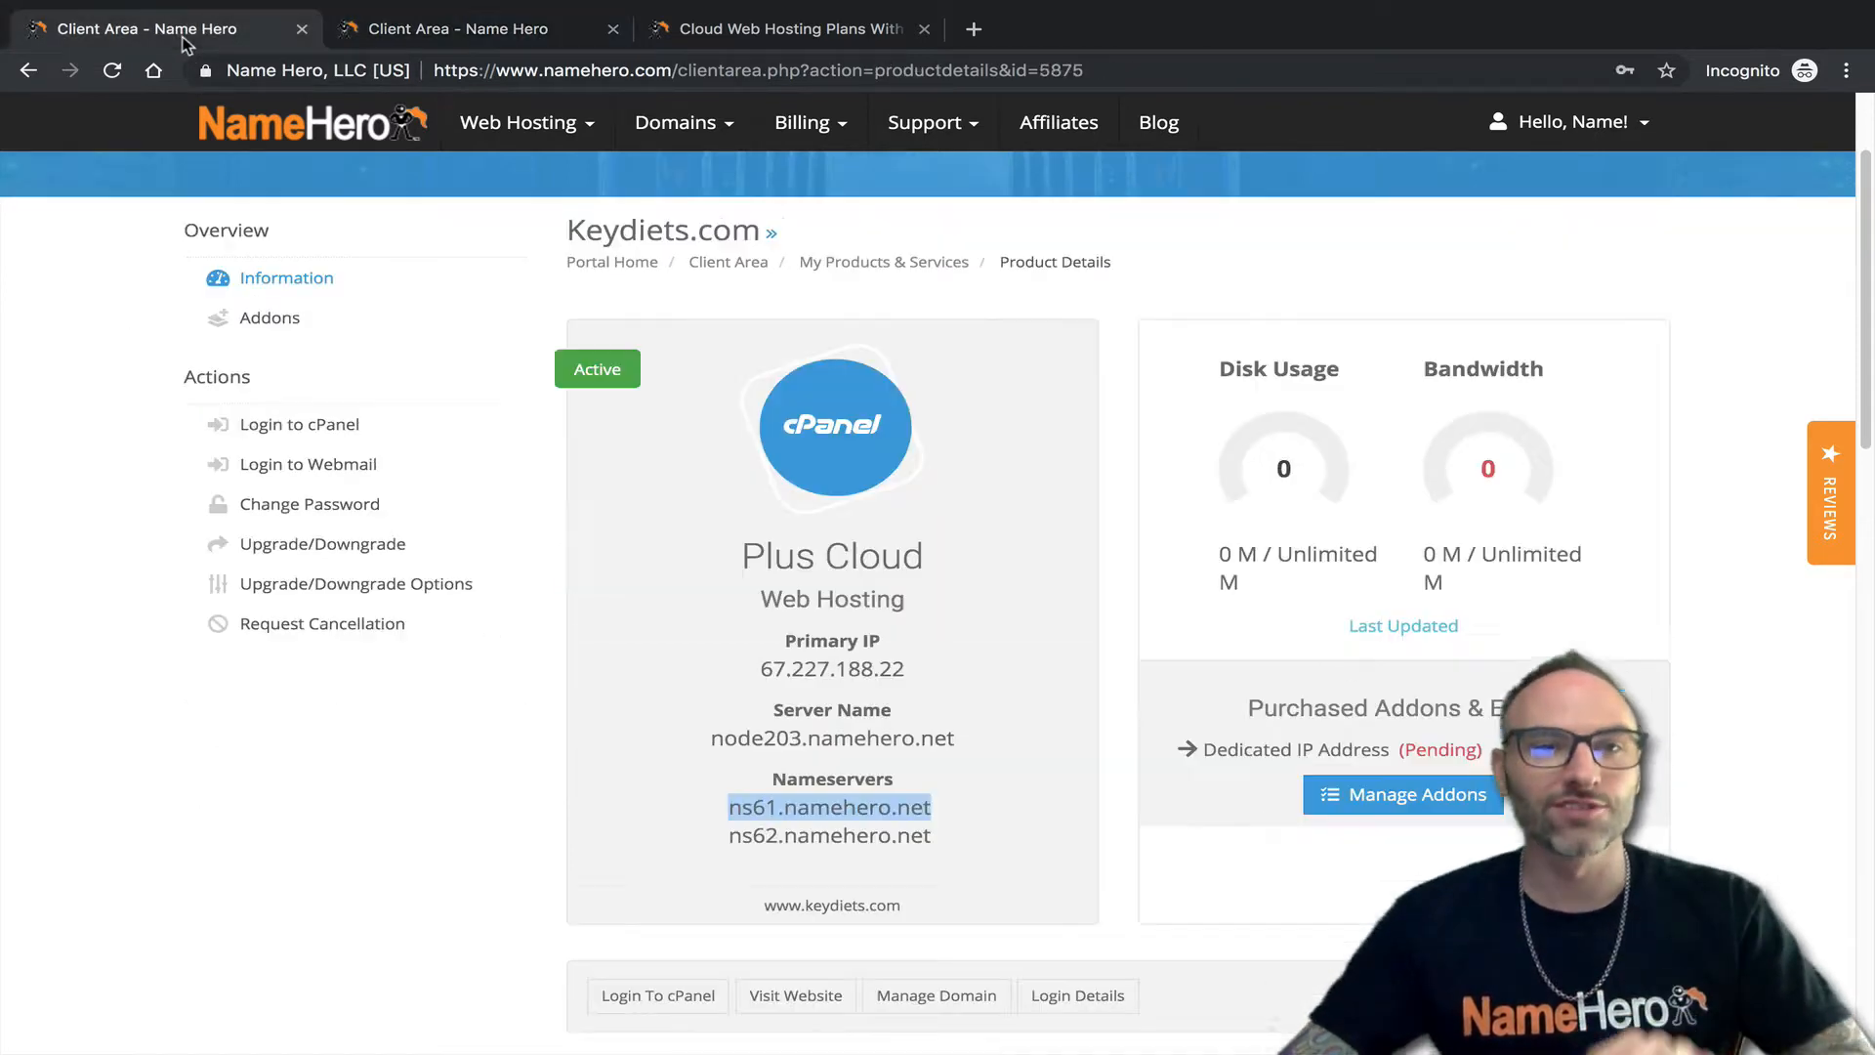
{"action": "left_click_drag", "start_coordinate": [937, 836], "coordinate": [729, 835]}
{"action": "right_click", "coordinate": [753, 837]}
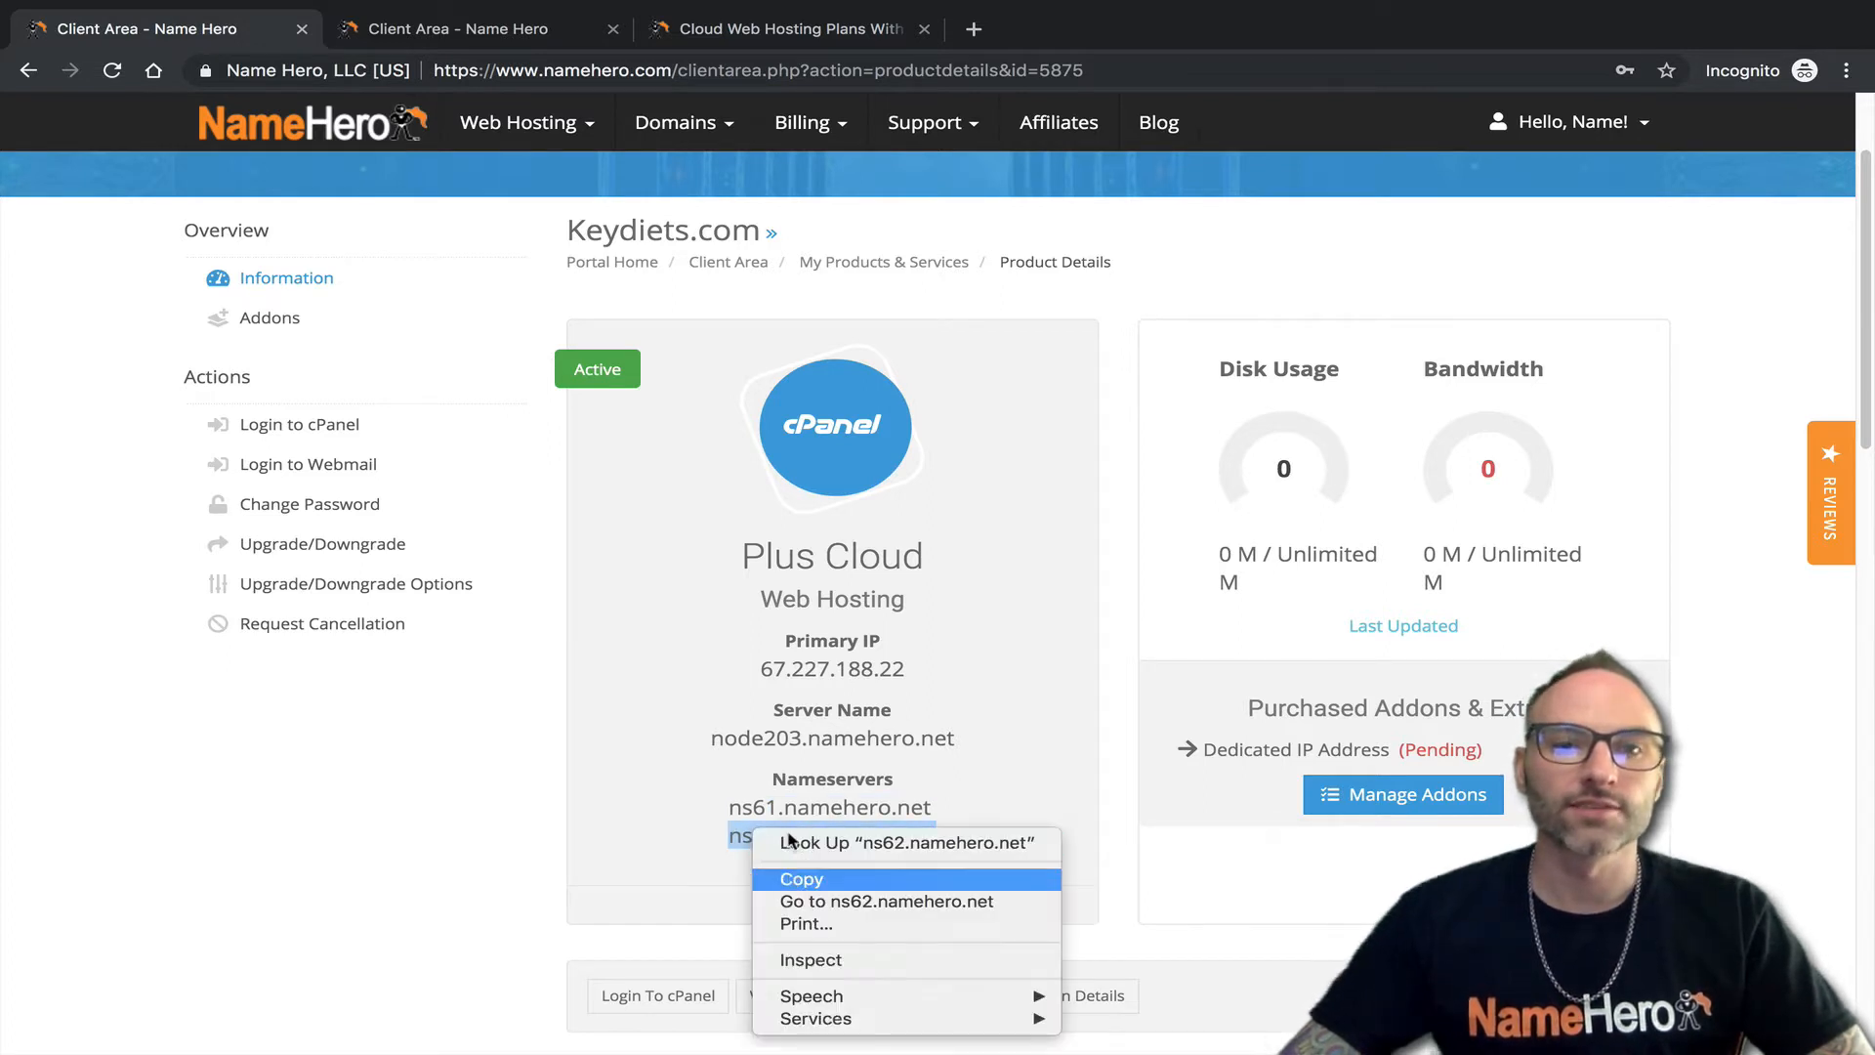
{"action": "left_click", "coordinate": [801, 879]}
{"action": "left_click", "coordinate": [547, 29]}
{"action": "left_click_drag", "start_coordinate": [807, 847], "coordinate": [593, 850]}
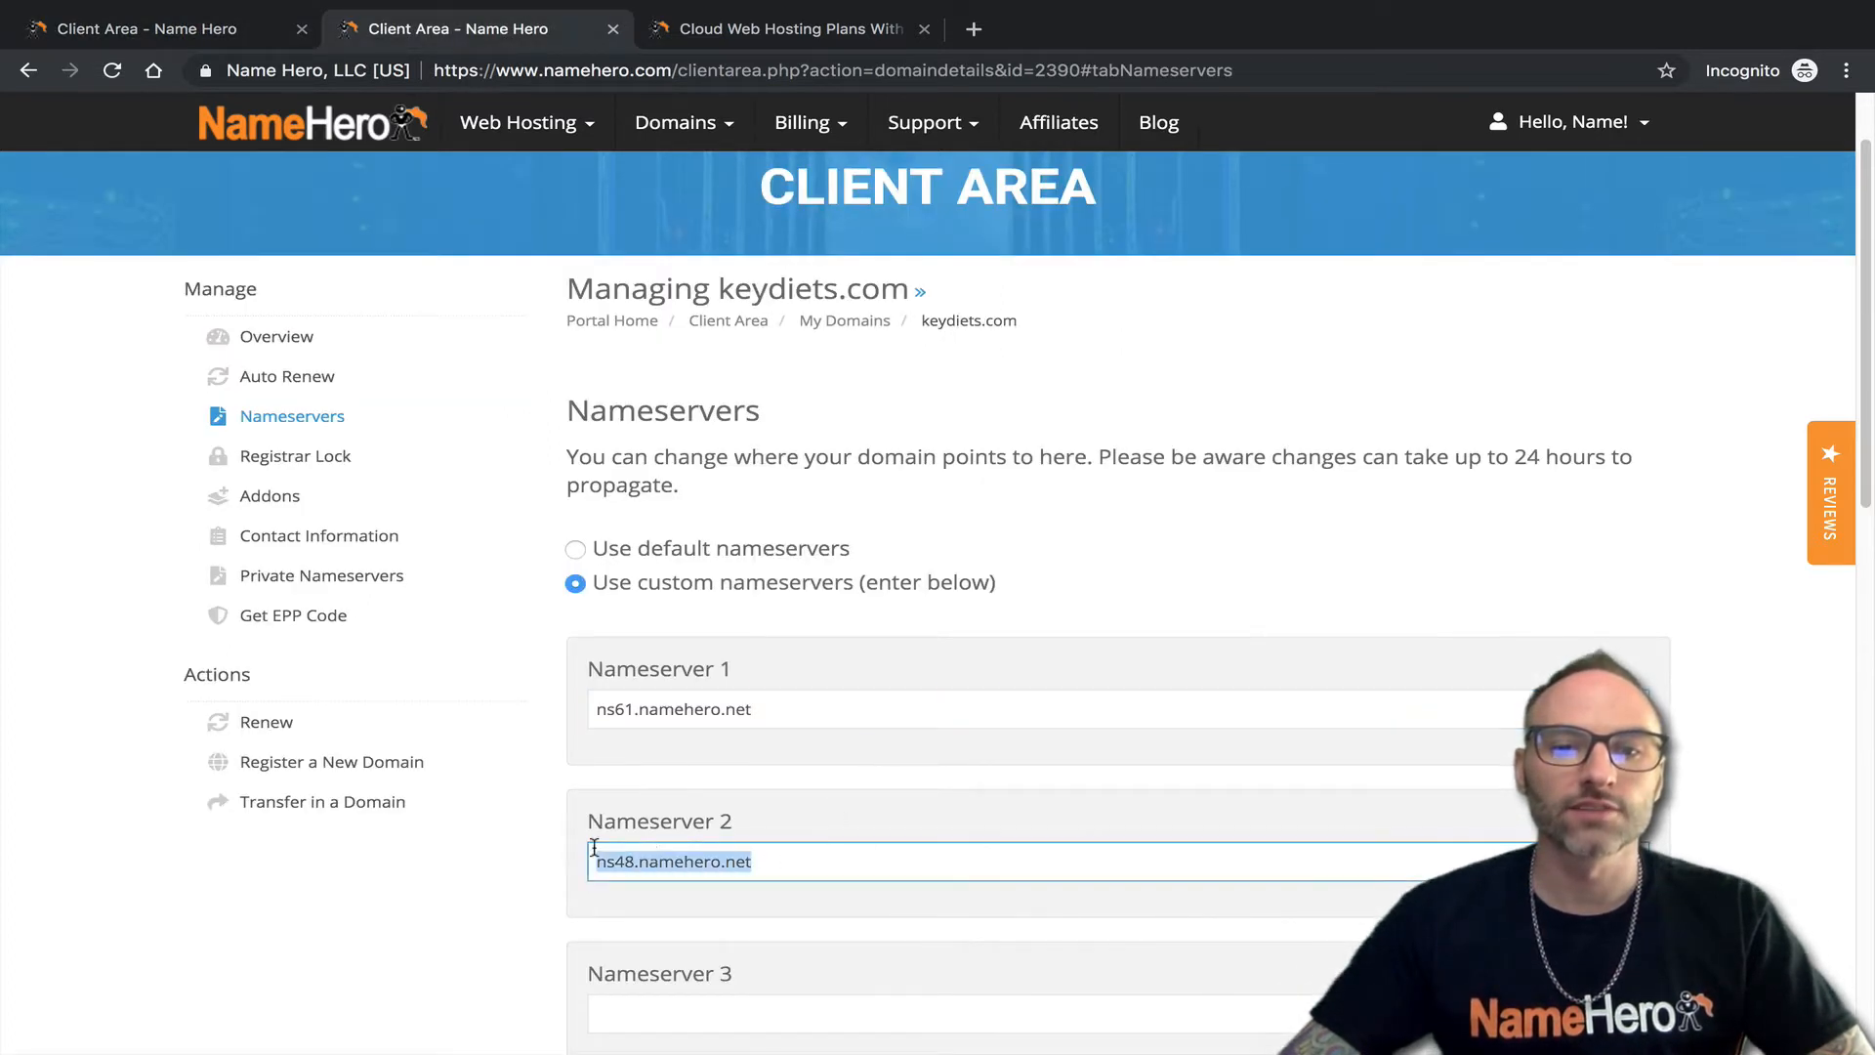
{"action": "right_click", "coordinate": [653, 855]}
{"action": "left_click", "coordinate": [717, 775]}
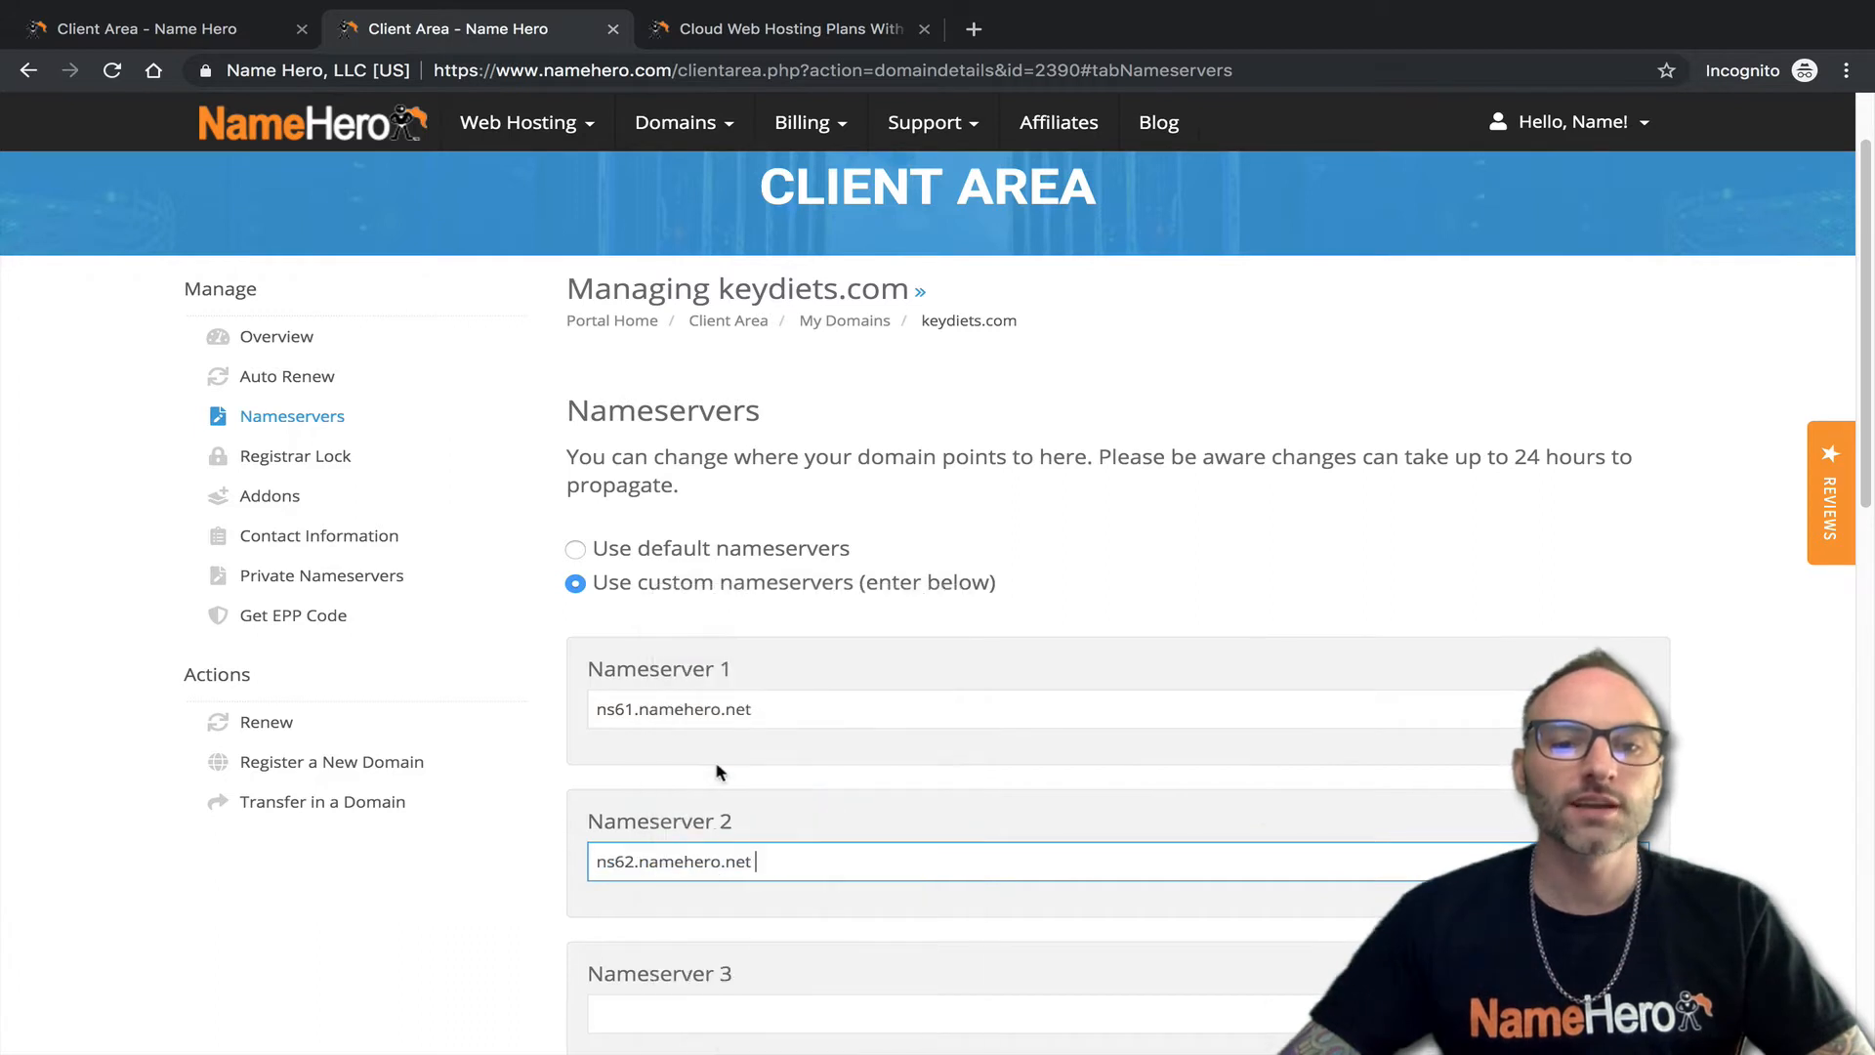
{"action": "scroll", "coordinate": [781, 811], "scroll_direction": "down", "scroll_amount": 5}
{"action": "left_click", "coordinate": [705, 1035]}
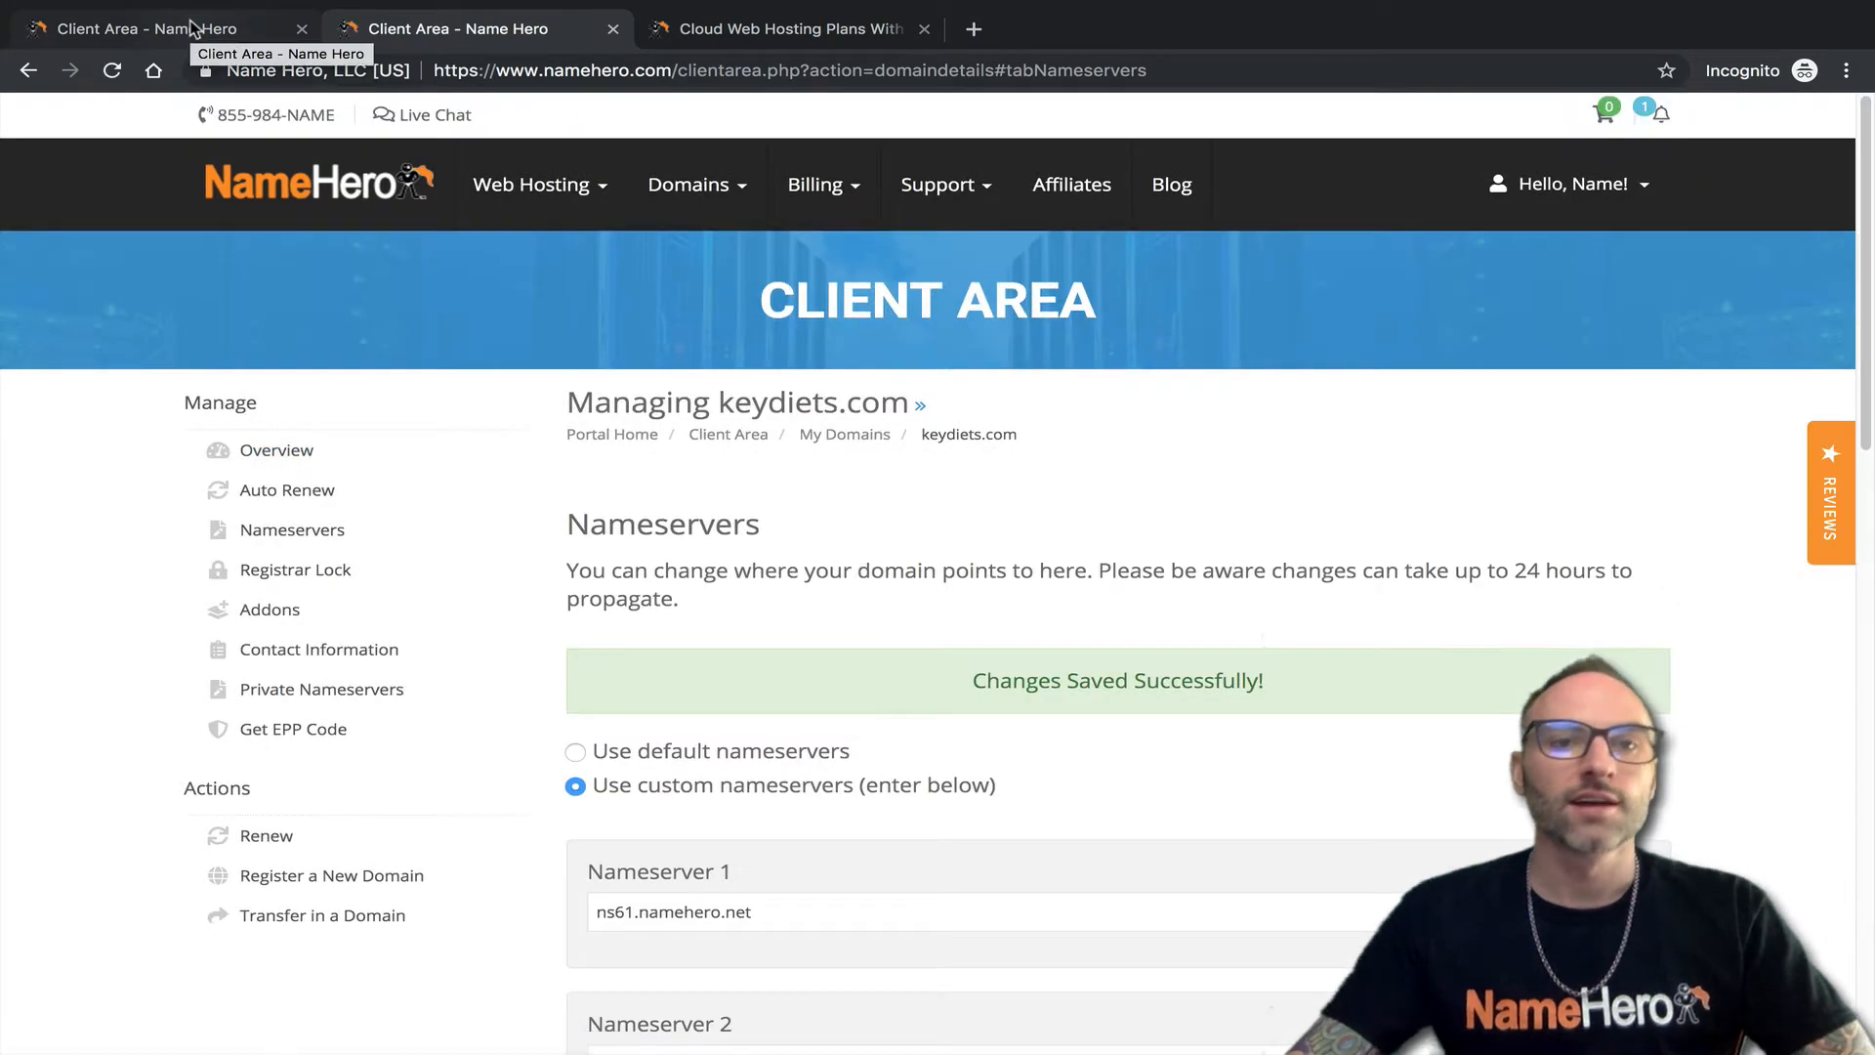
Return to the Plus Cloud hosting details for keydiets.com and log in to its cPanel.
{"action": "left_click", "coordinate": [194, 28]}
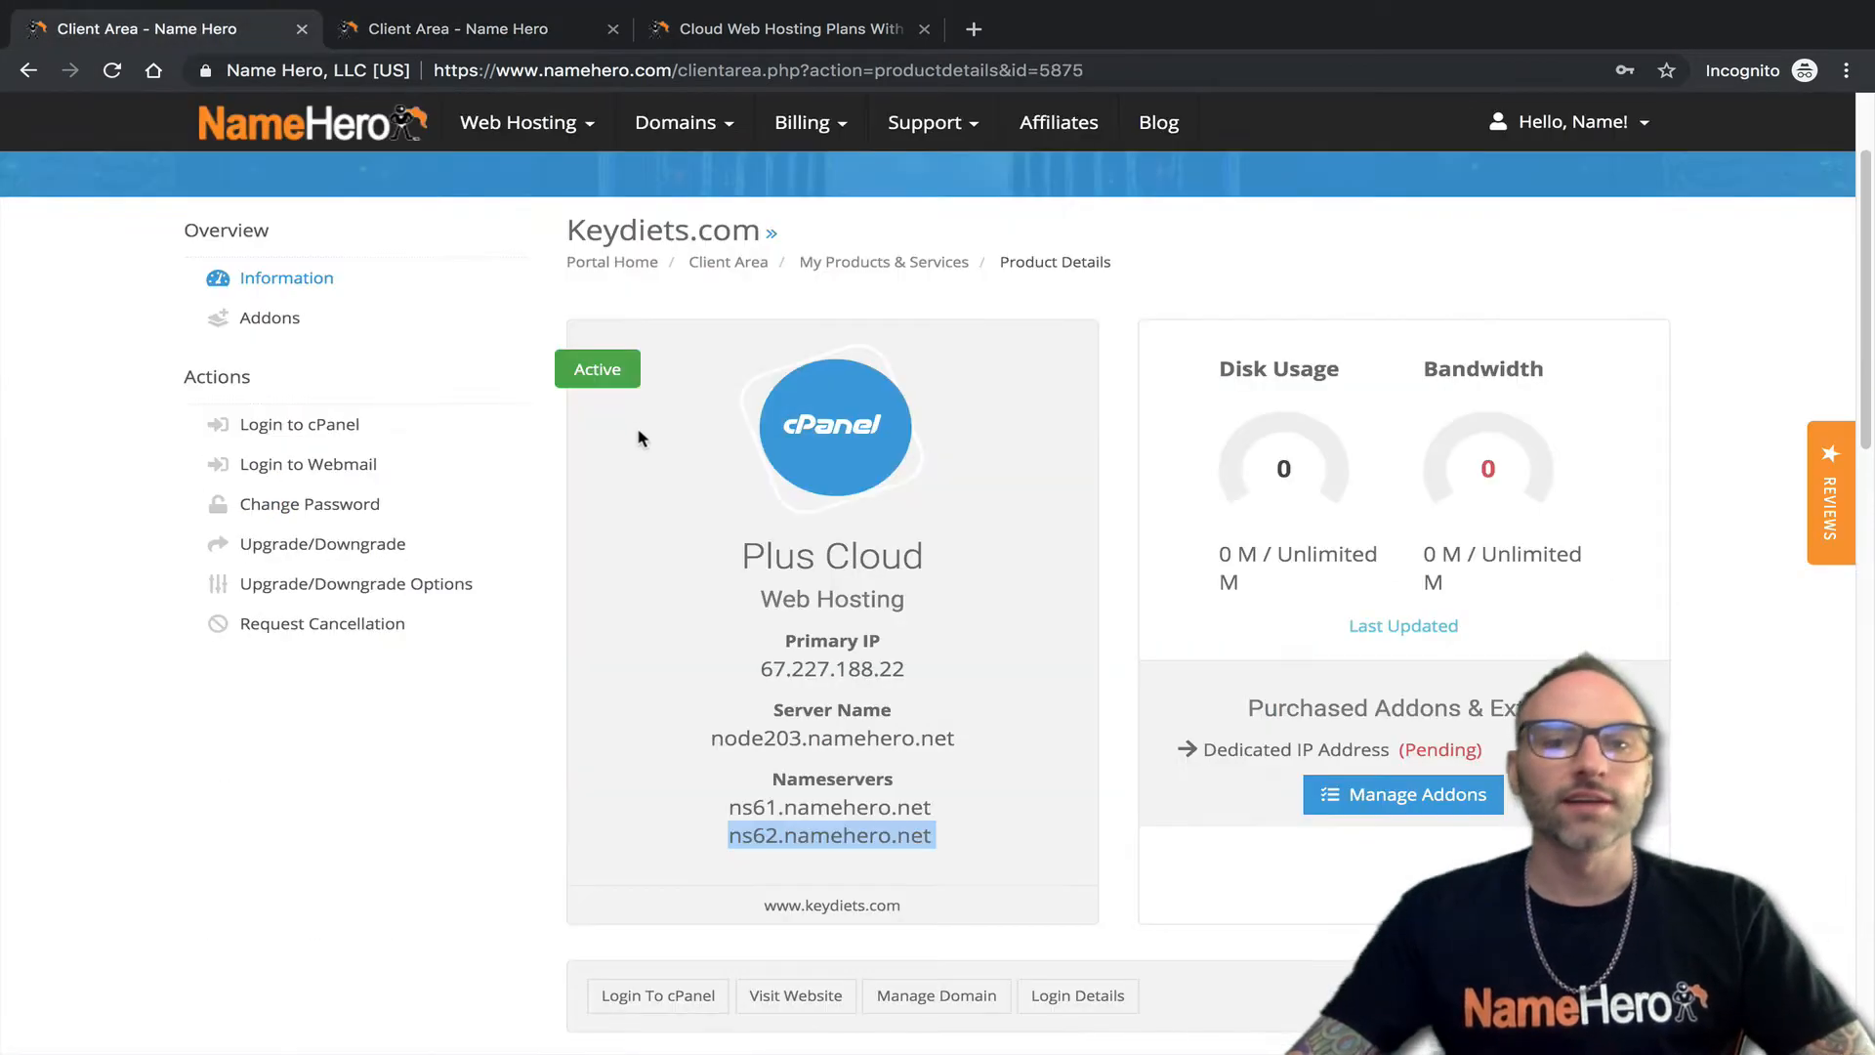
{"action": "left_click", "coordinate": [725, 666]}
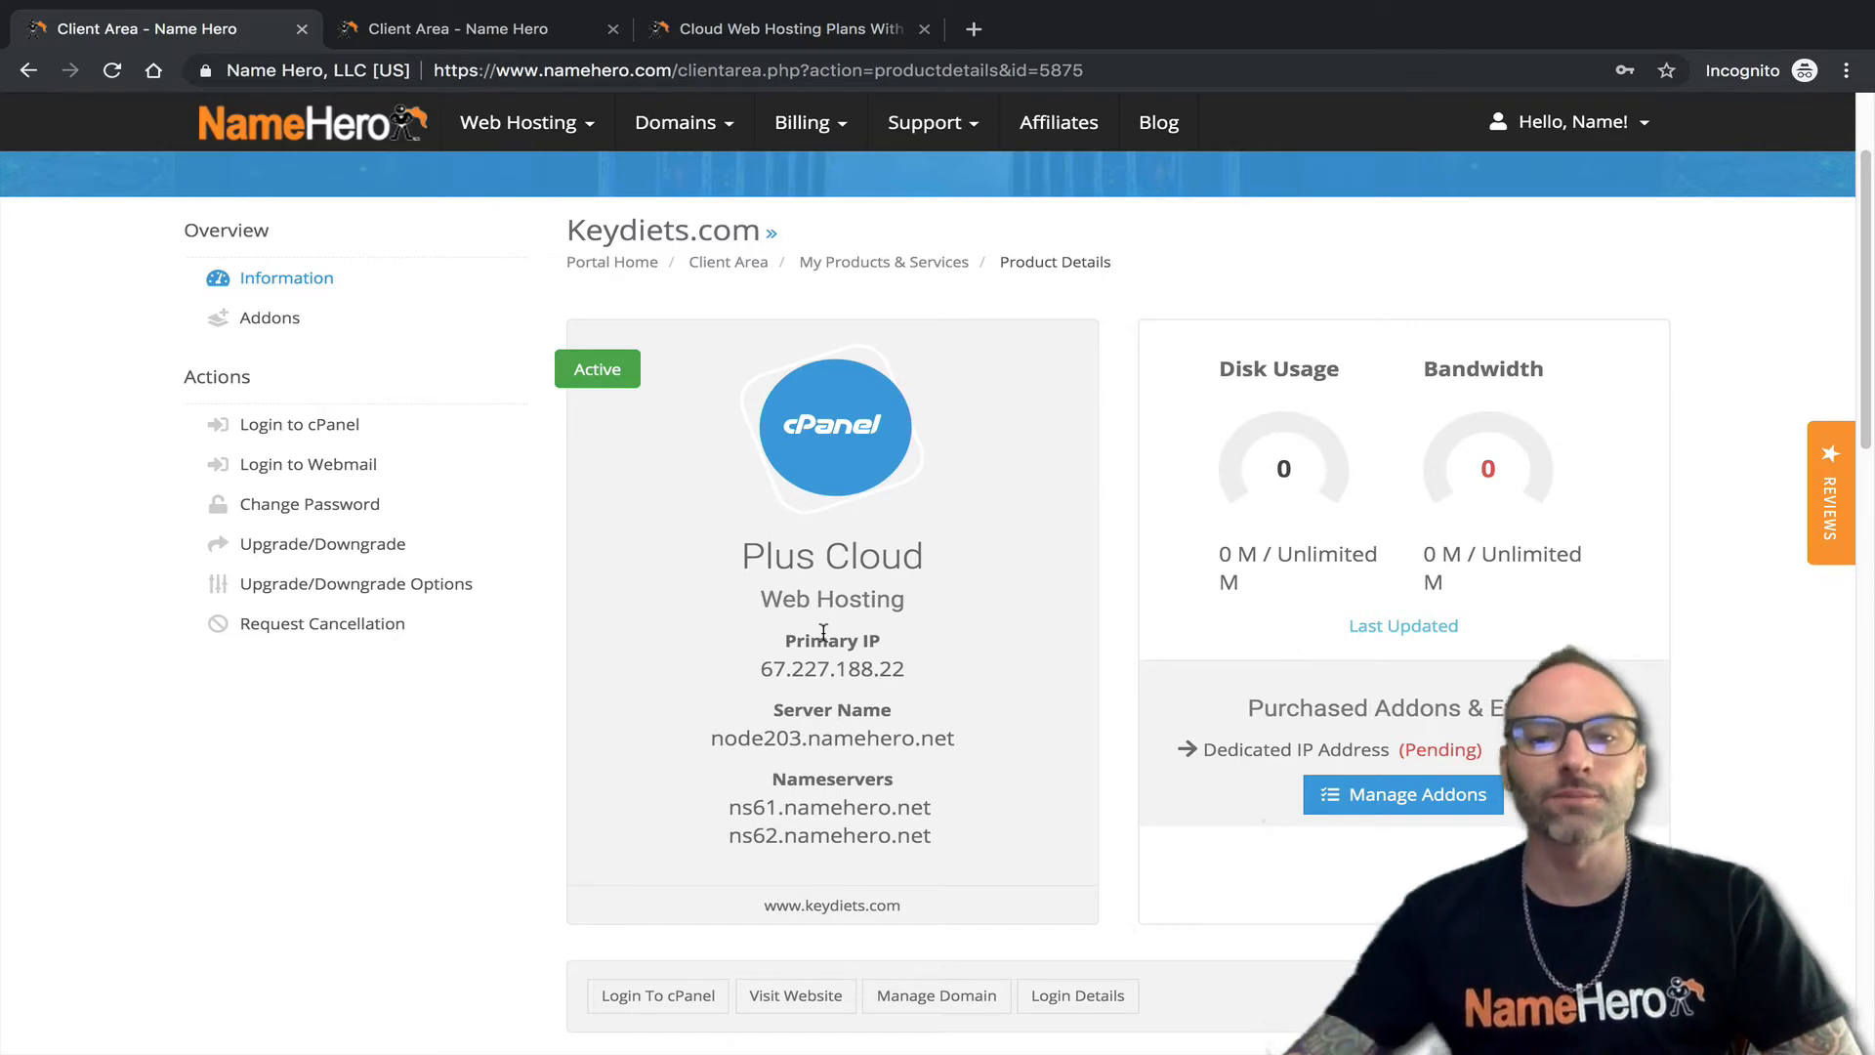
{"action": "scroll", "coordinate": [812, 645], "scroll_direction": "down", "scroll_amount": 2}
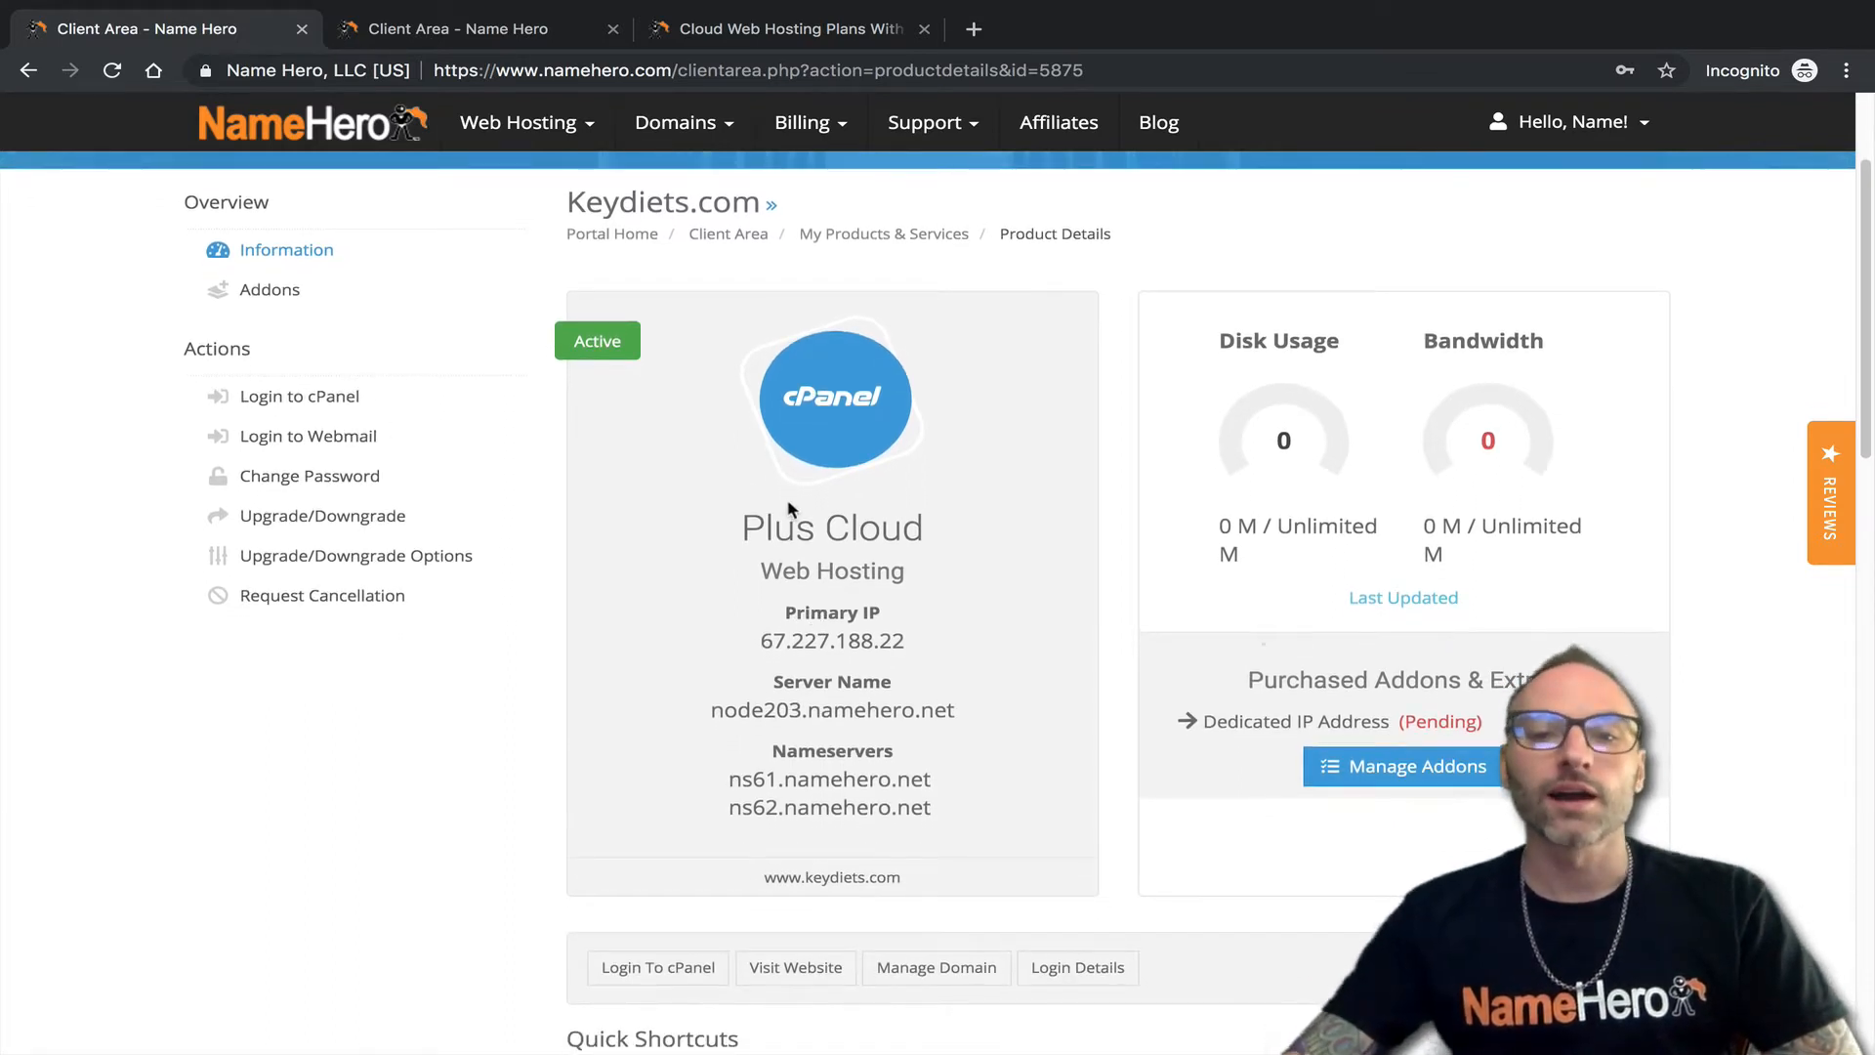
{"action": "scroll", "coordinate": [747, 527], "scroll_direction": "up", "scroll_amount": 5}
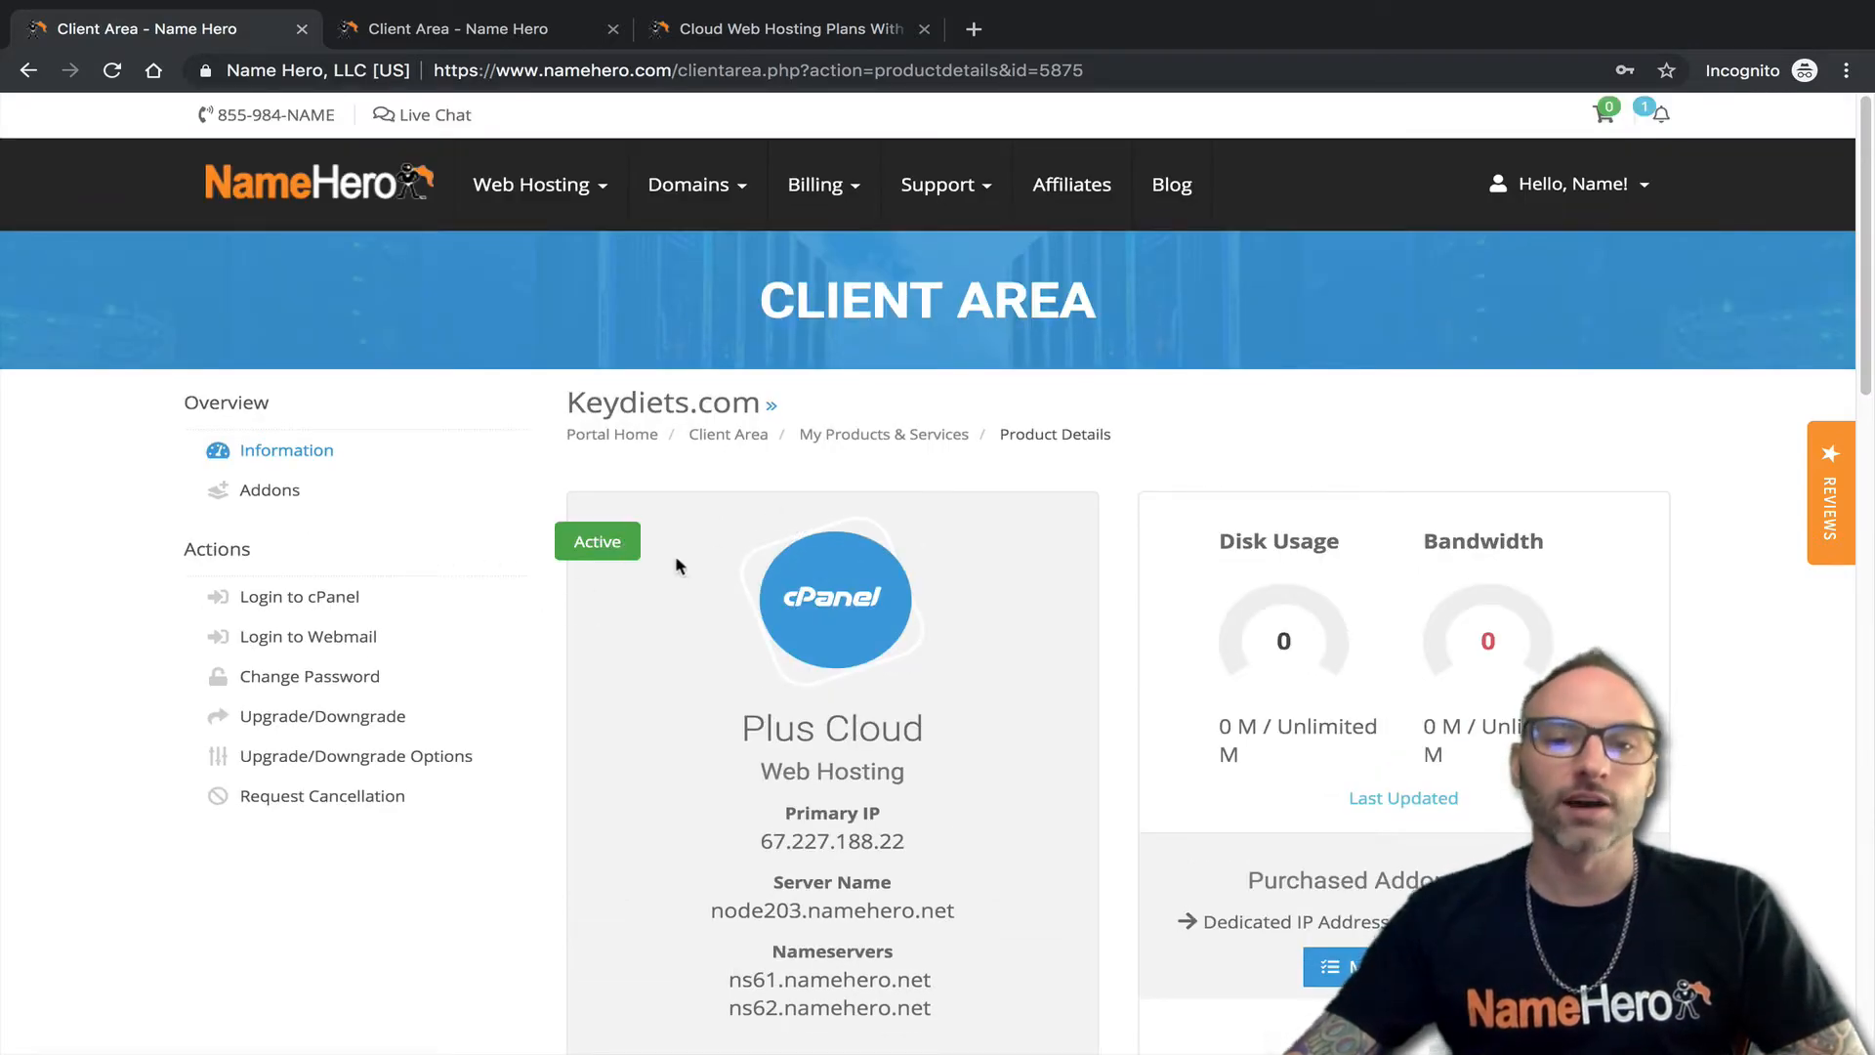
{"action": "scroll", "coordinate": [678, 554], "scroll_direction": "down", "scroll_amount": 1}
{"action": "scroll", "coordinate": [694, 565], "scroll_direction": "down", "scroll_amount": 2}
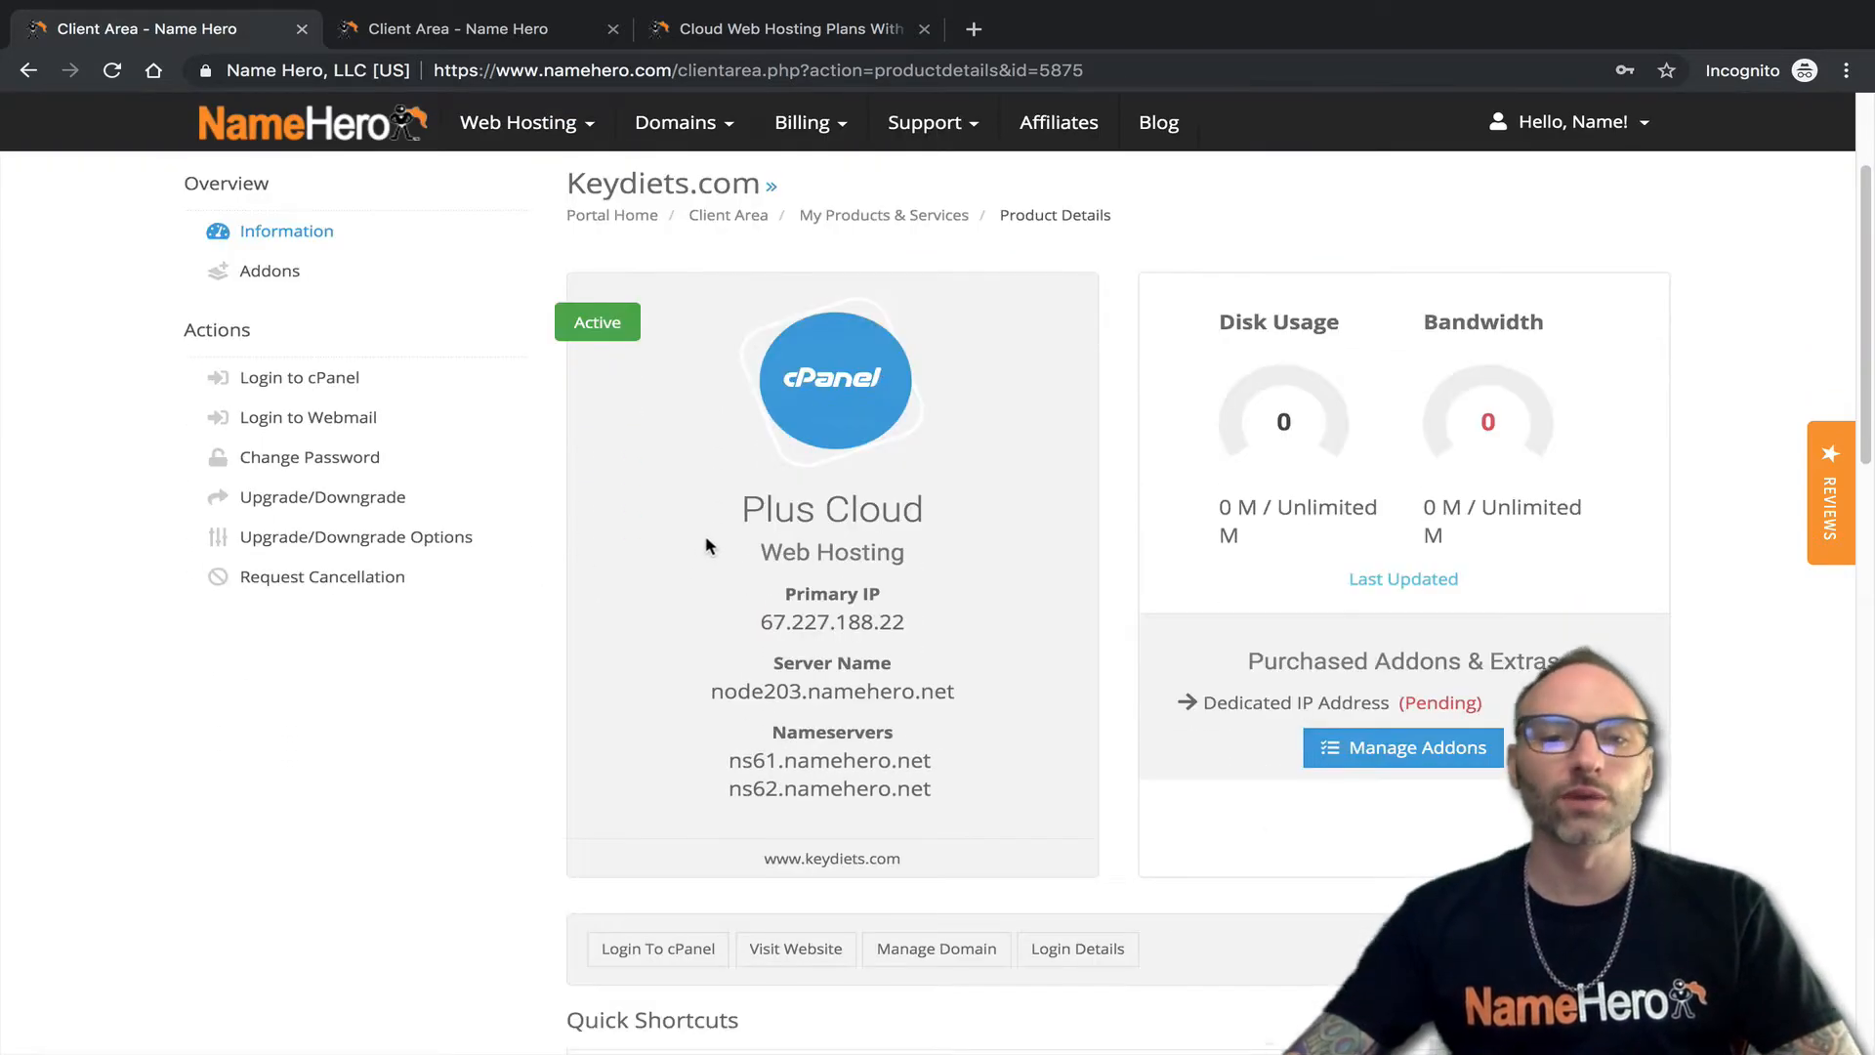
{"action": "scroll", "coordinate": [762, 459], "scroll_direction": "down", "scroll_amount": 2}
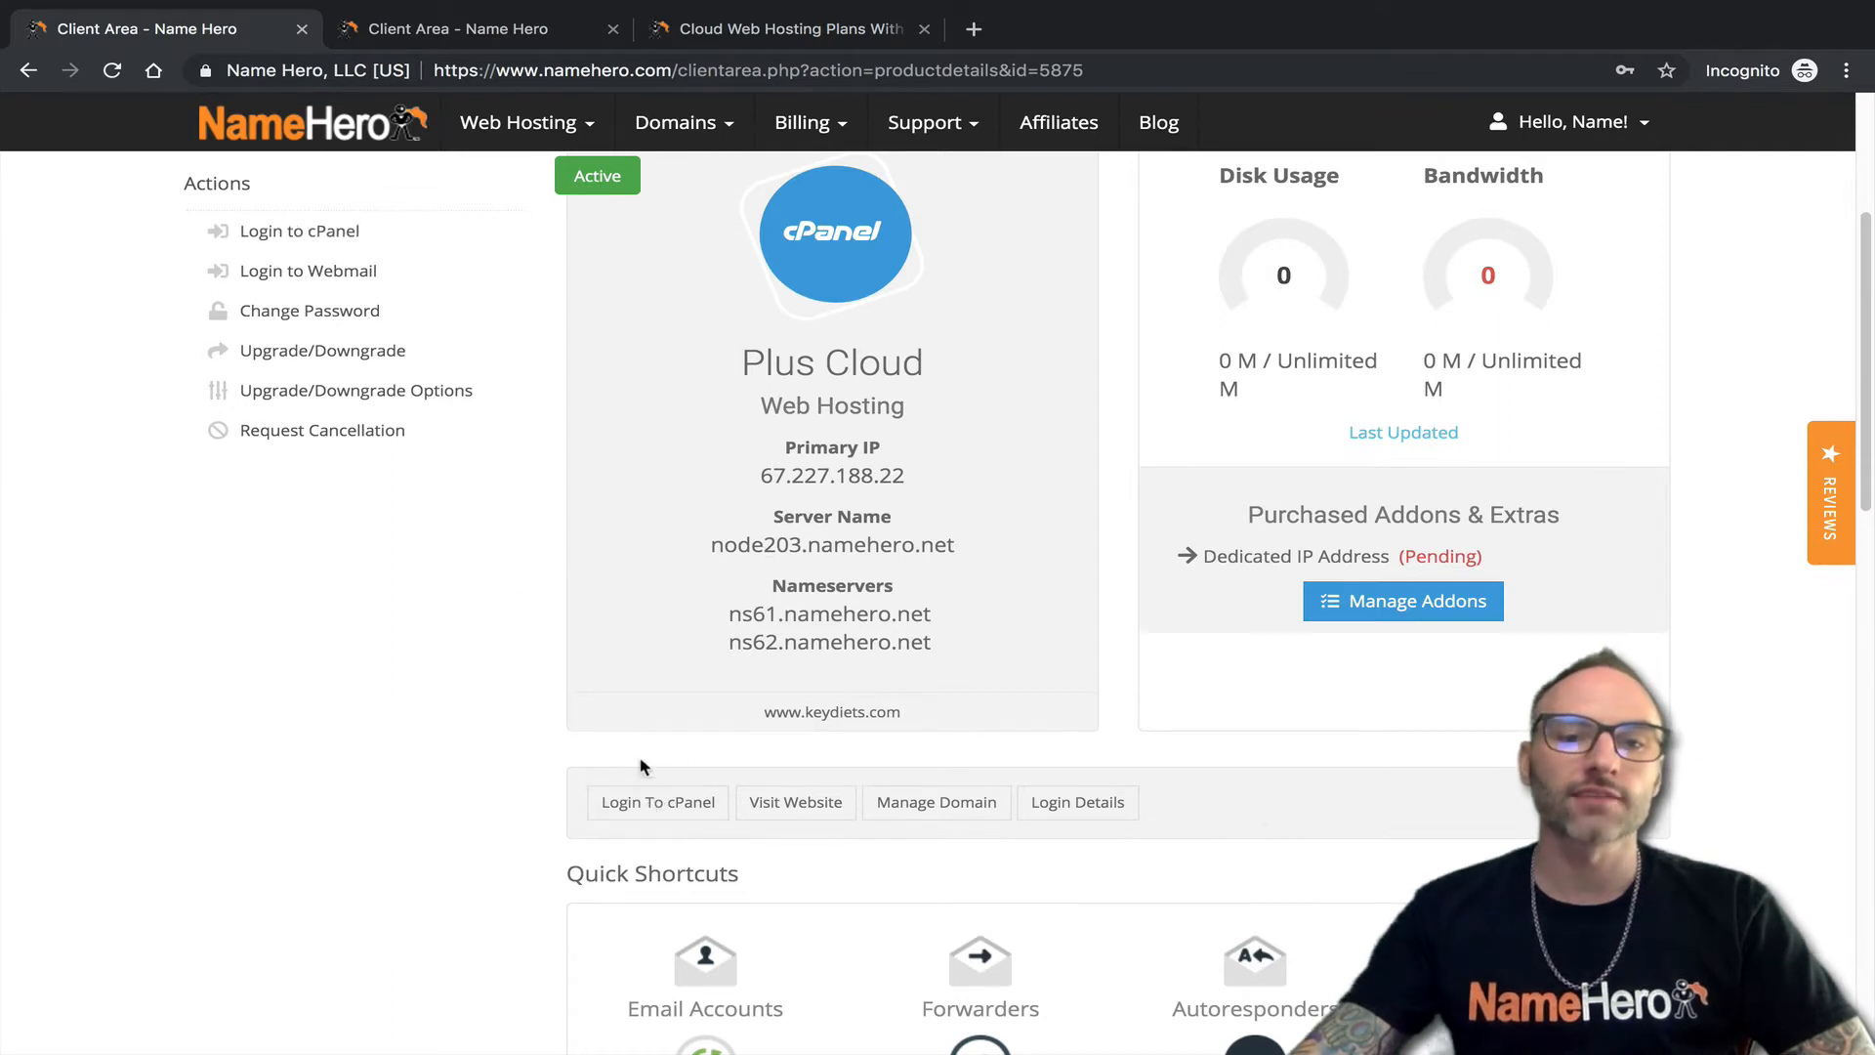
{"action": "left_click", "coordinate": [672, 809]}
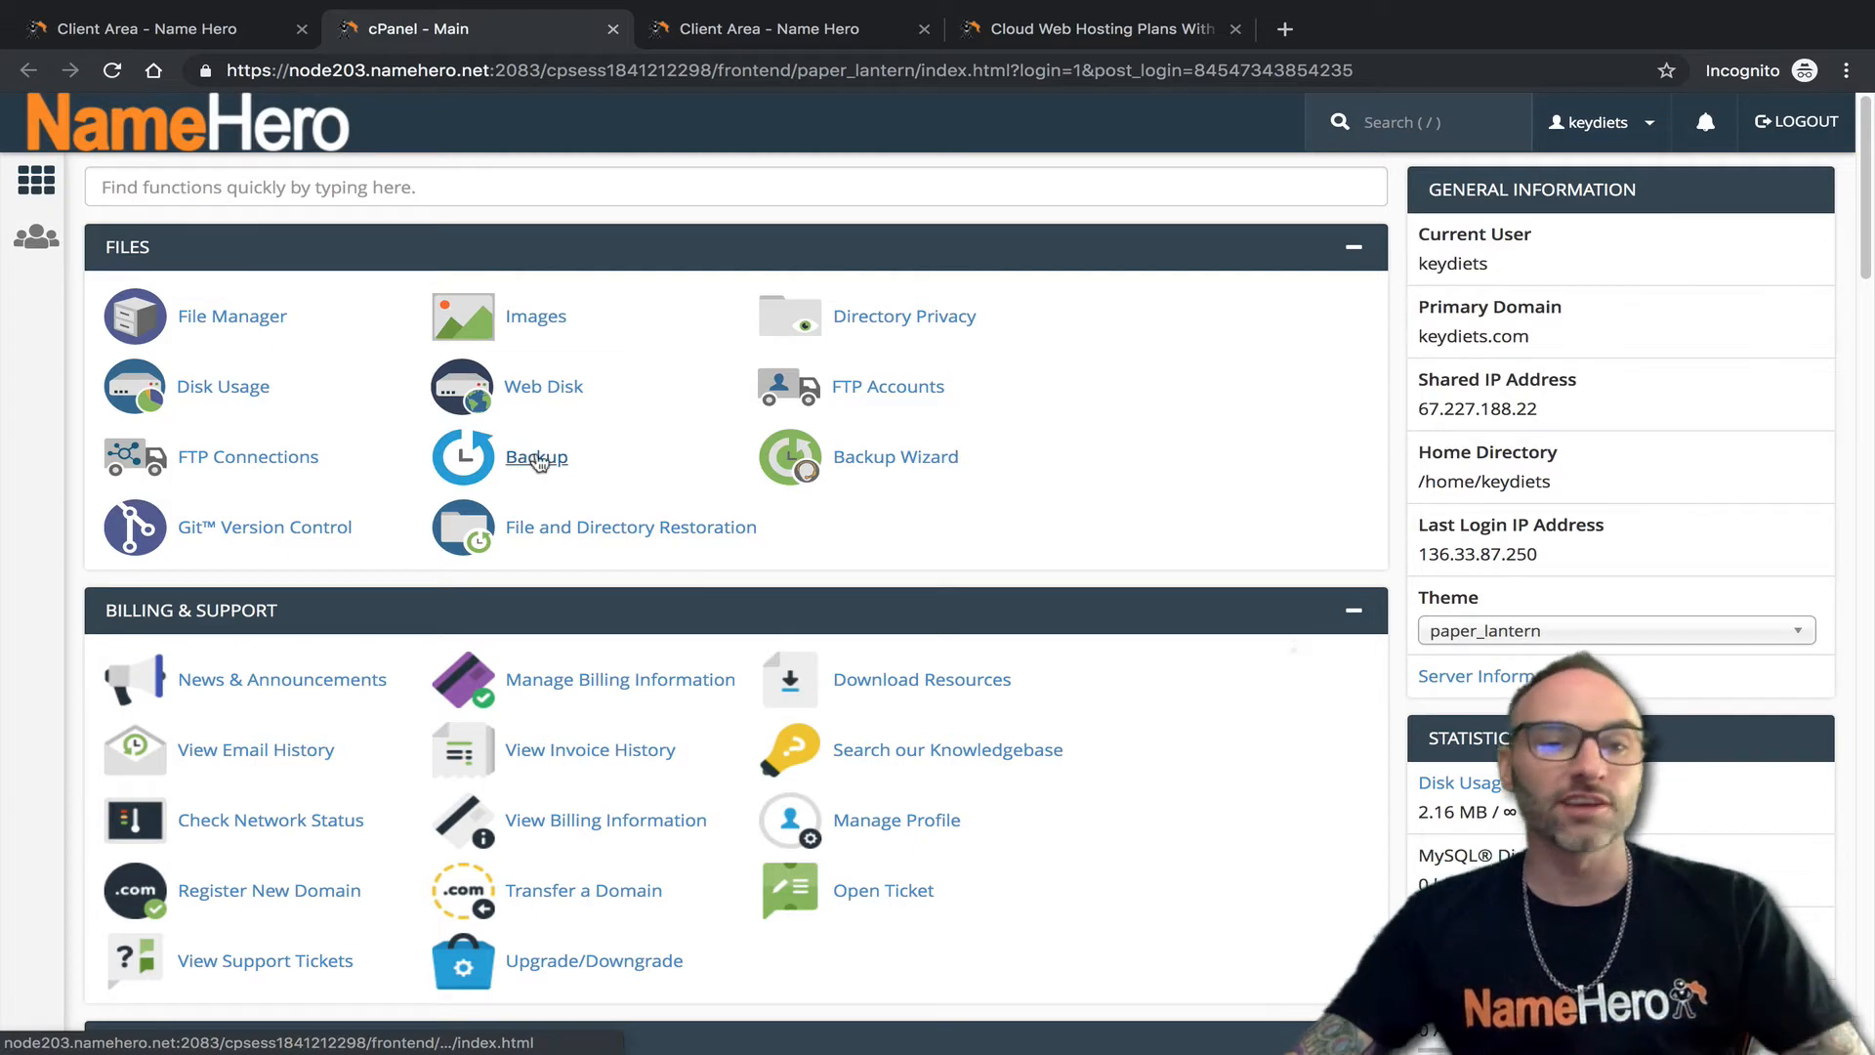
Search the cPanel functions for "emai" and clear the search.
{"action": "left_click", "coordinate": [295, 194]}
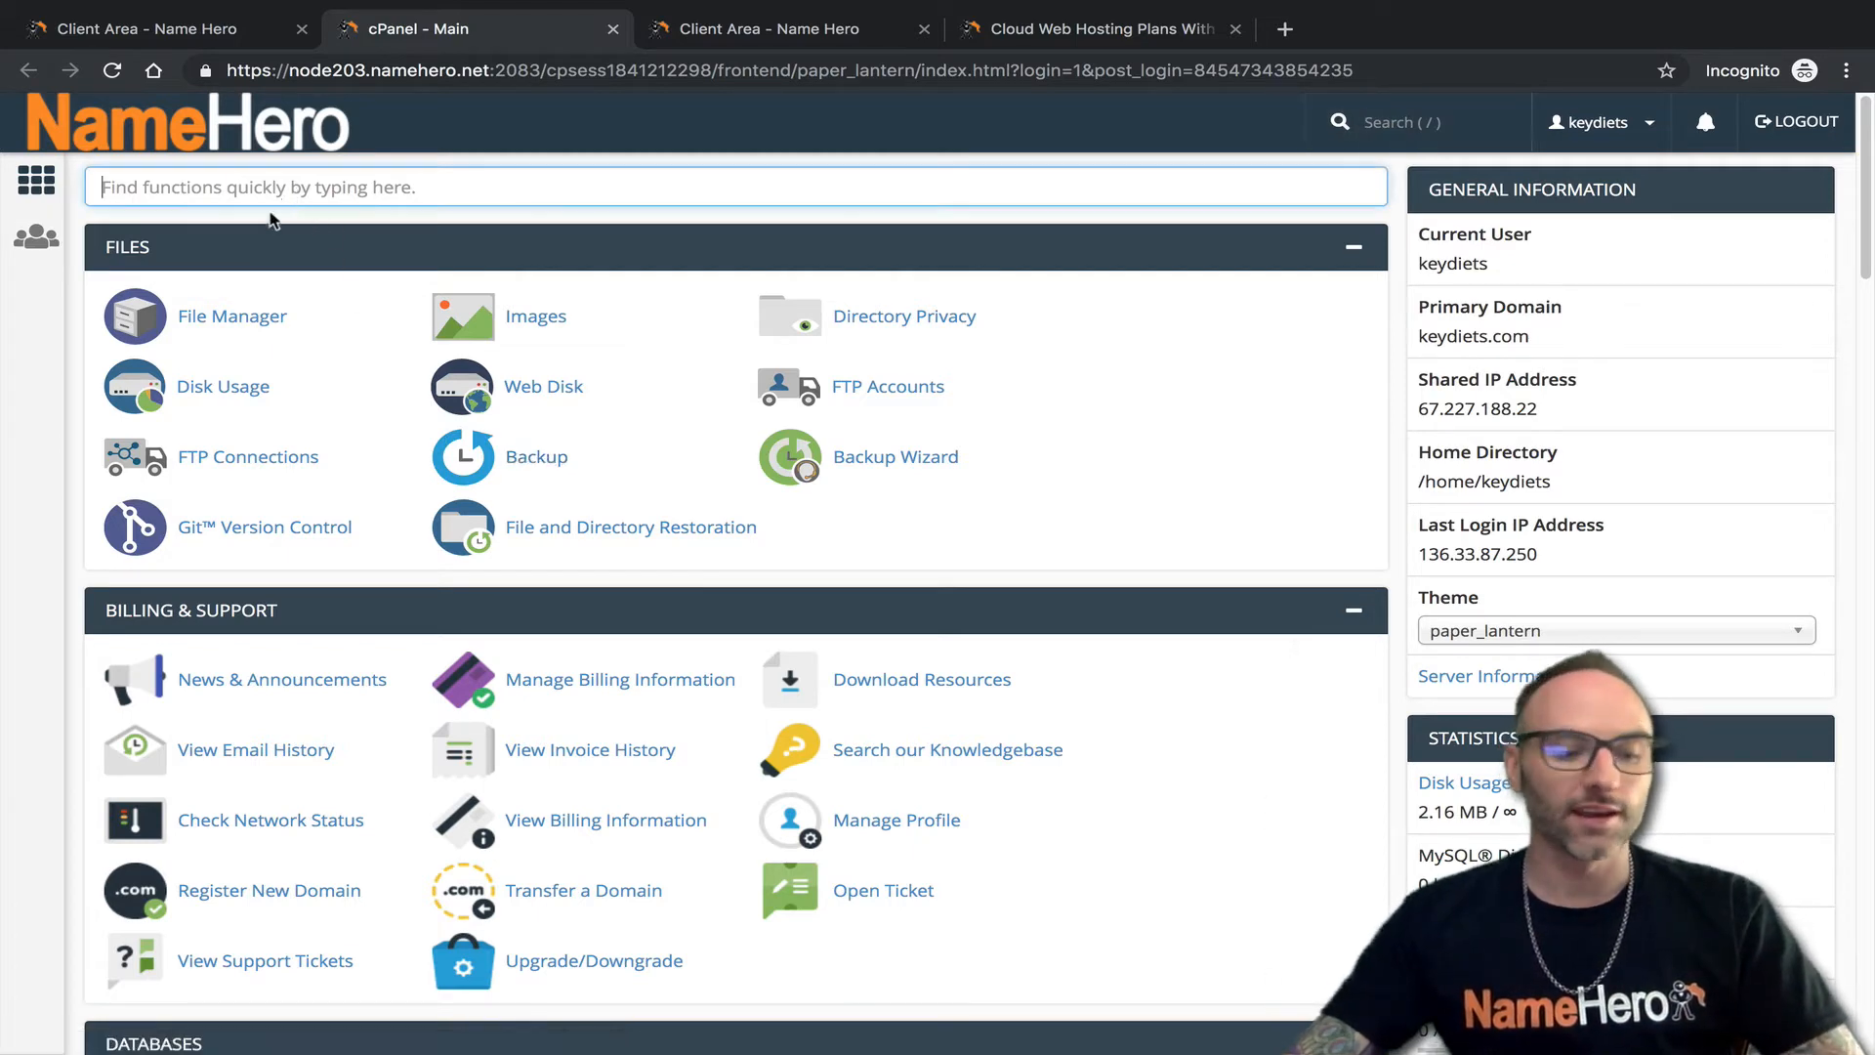
{"action": "type", "text": "emai"}
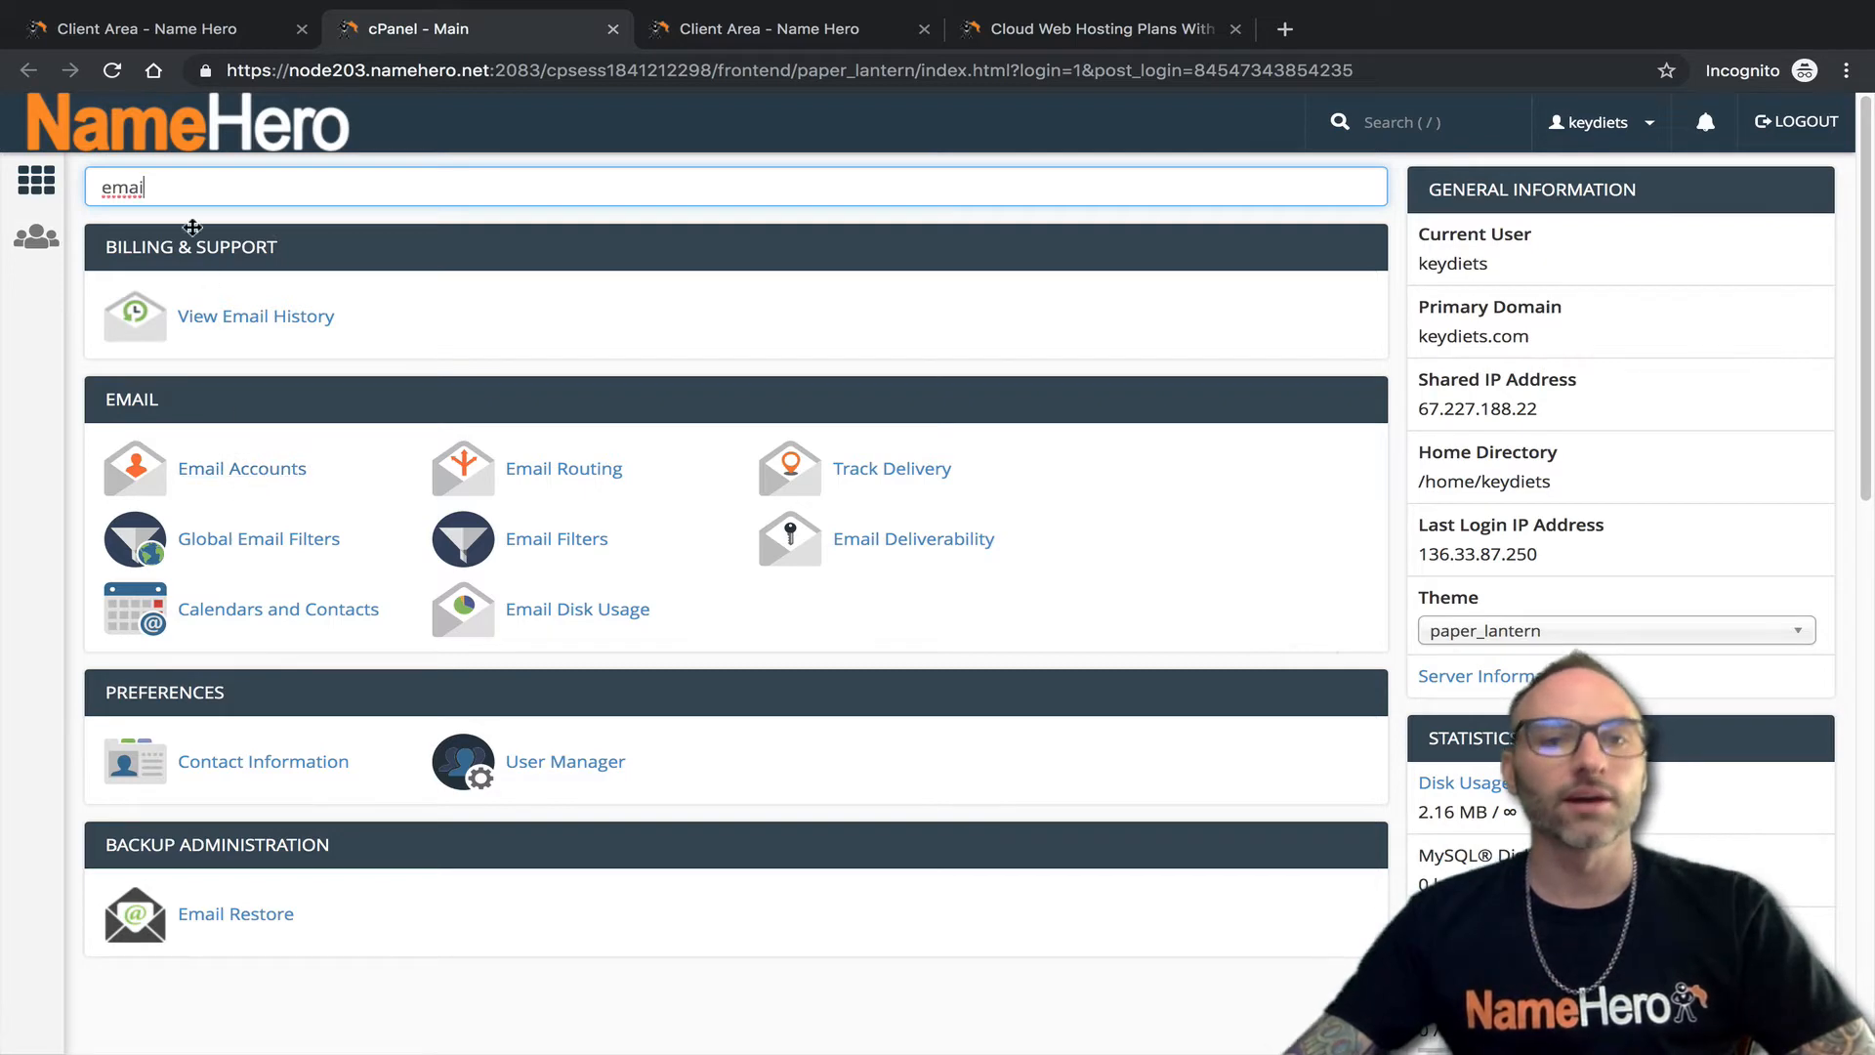
{"action": "key", "text": "BackSpace"}
{"action": "key", "text": "BackSpace"}
{"action": "key", "text": "BackSpace"}
{"action": "key", "text": "BackSpace"}
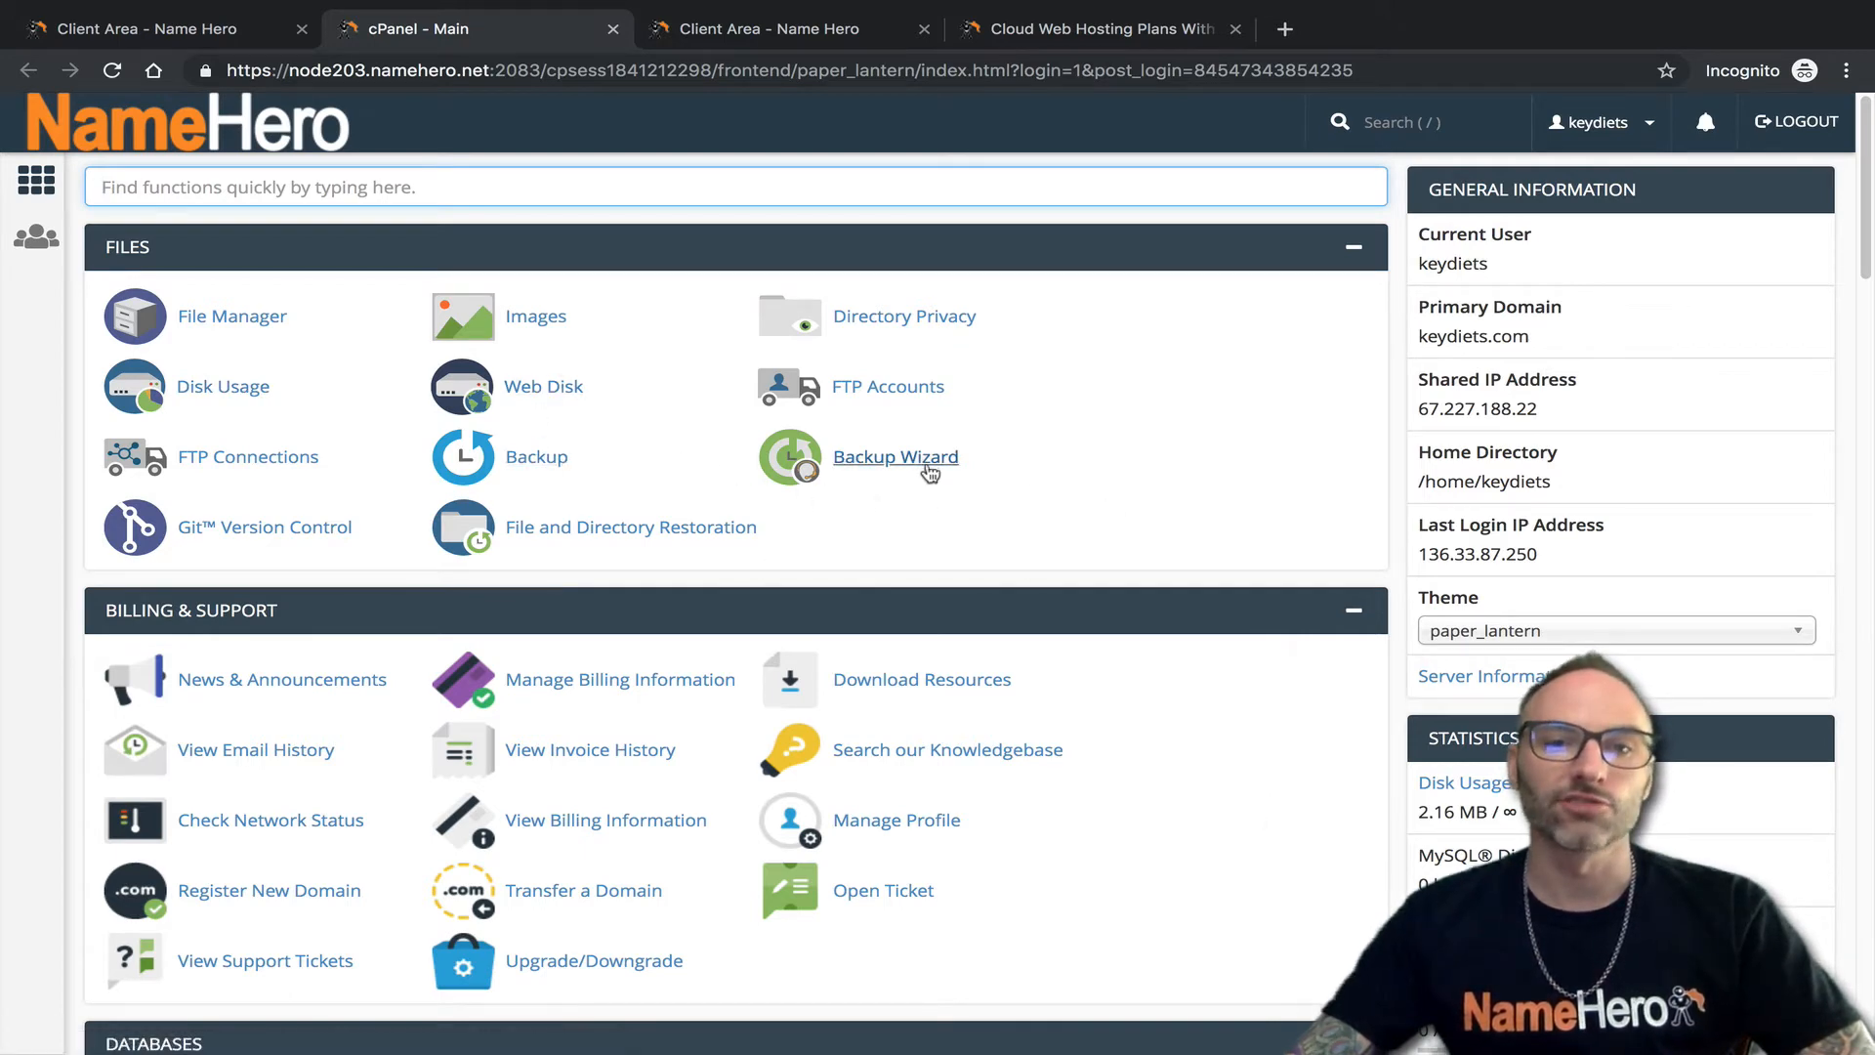
Examine the cPanel function sections, browsing the WebsiteTitan themes in both directions and the Softaculous app scripts.
{"action": "scroll", "coordinate": [576, 488], "scroll_direction": "down", "scroll_amount": 2}
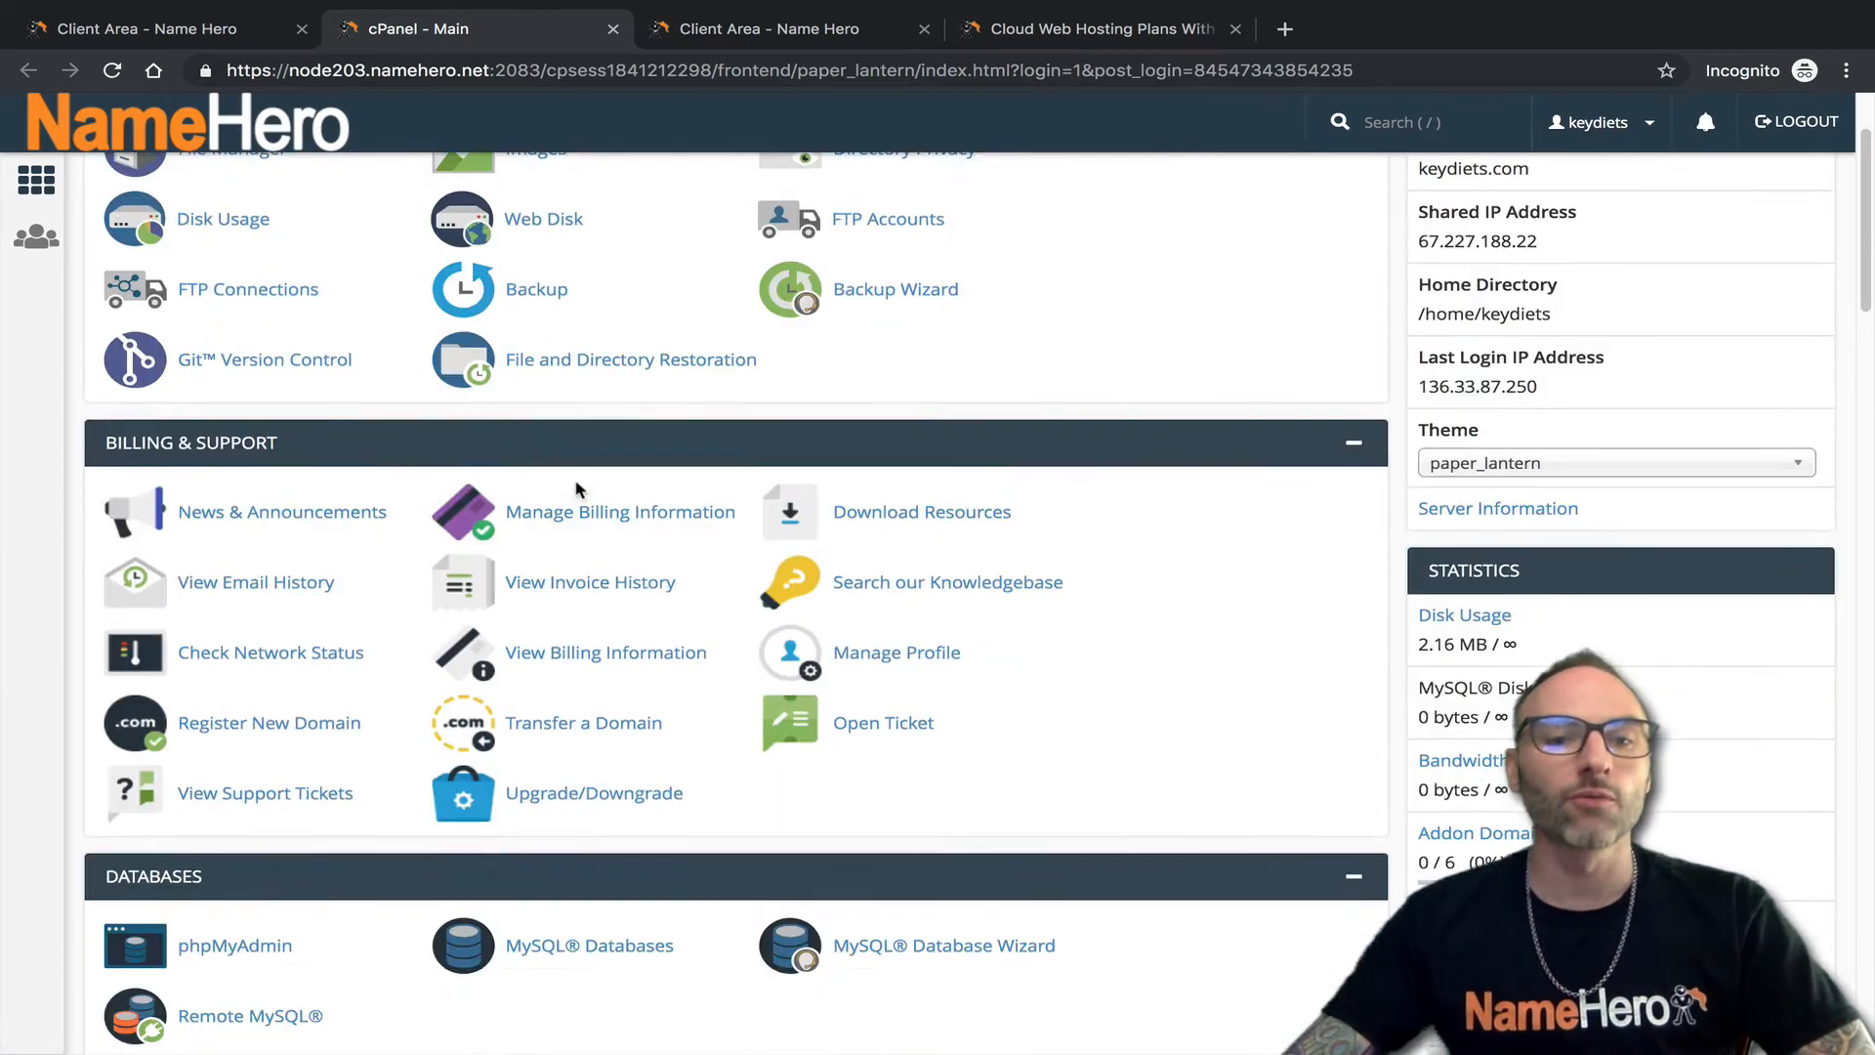
{"action": "scroll", "coordinate": [583, 484], "scroll_direction": "down", "scroll_amount": 2}
{"action": "scroll", "coordinate": [607, 449], "scroll_direction": "down", "scroll_amount": 7}
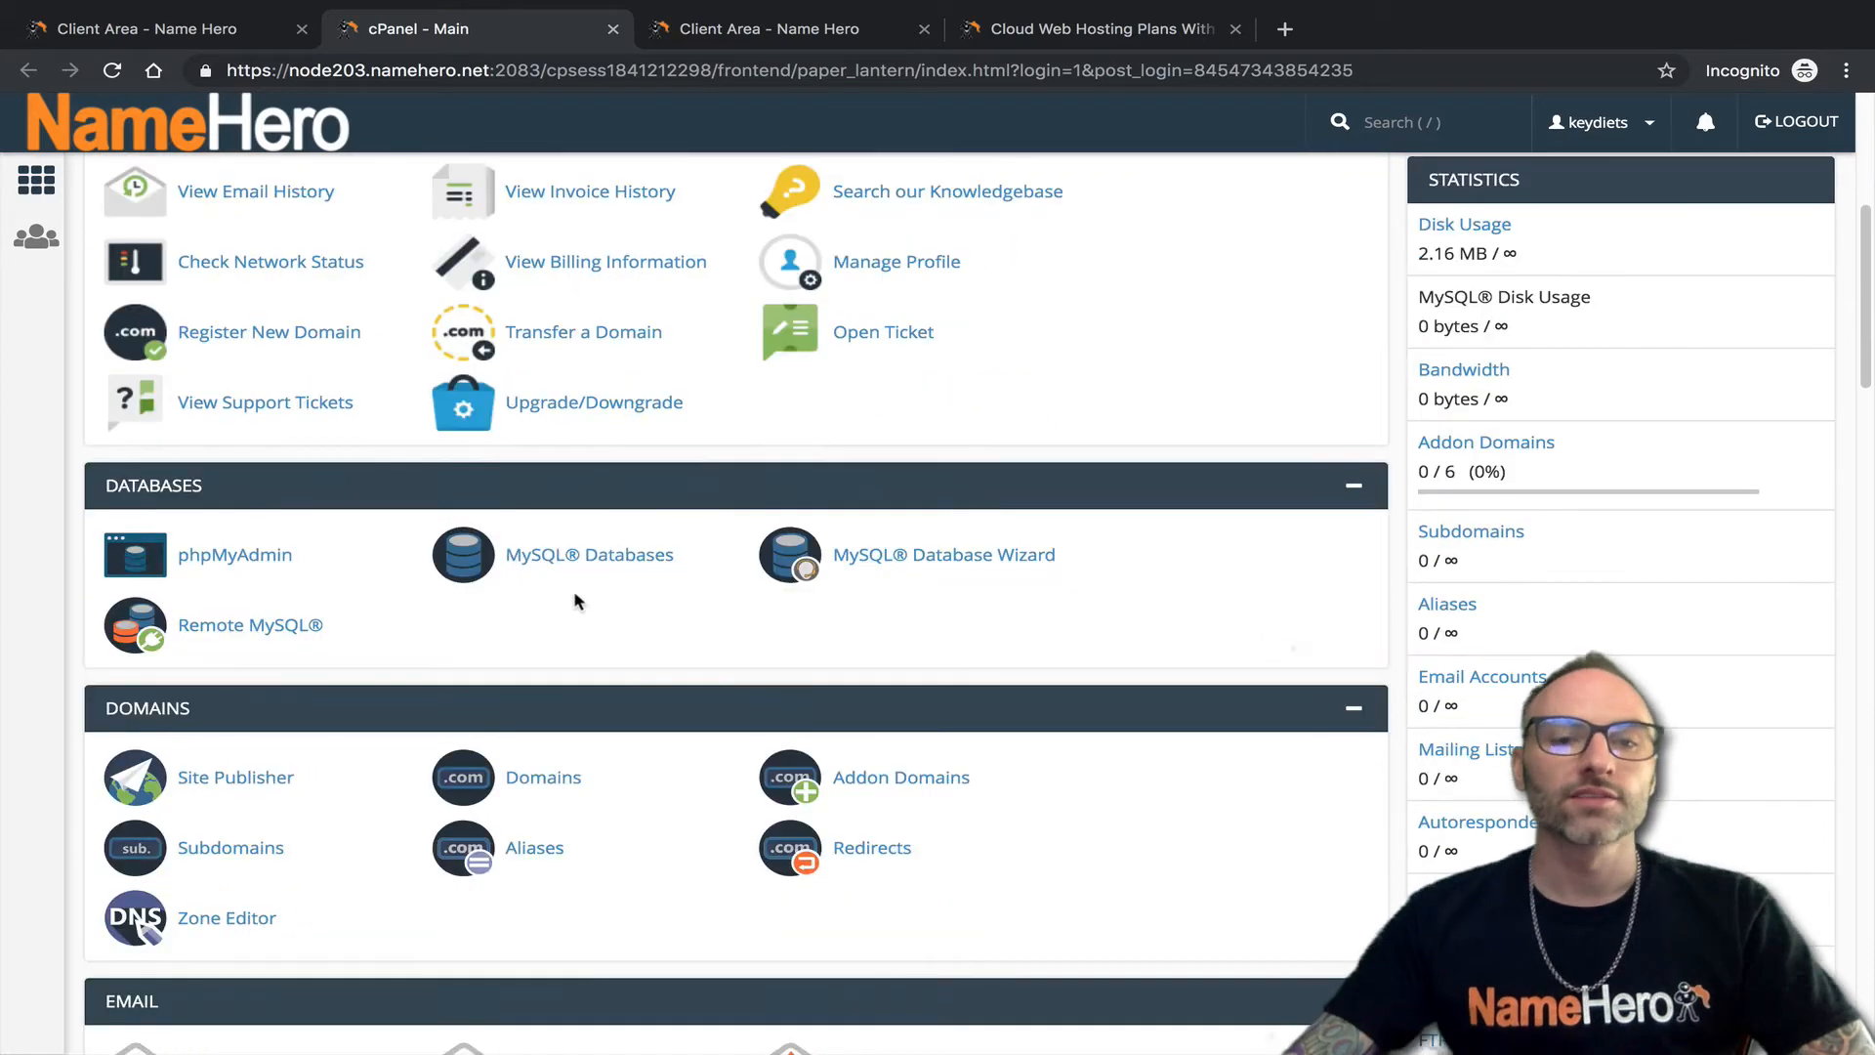
{"action": "scroll", "coordinate": [732, 573], "scroll_direction": "down", "scroll_amount": 18}
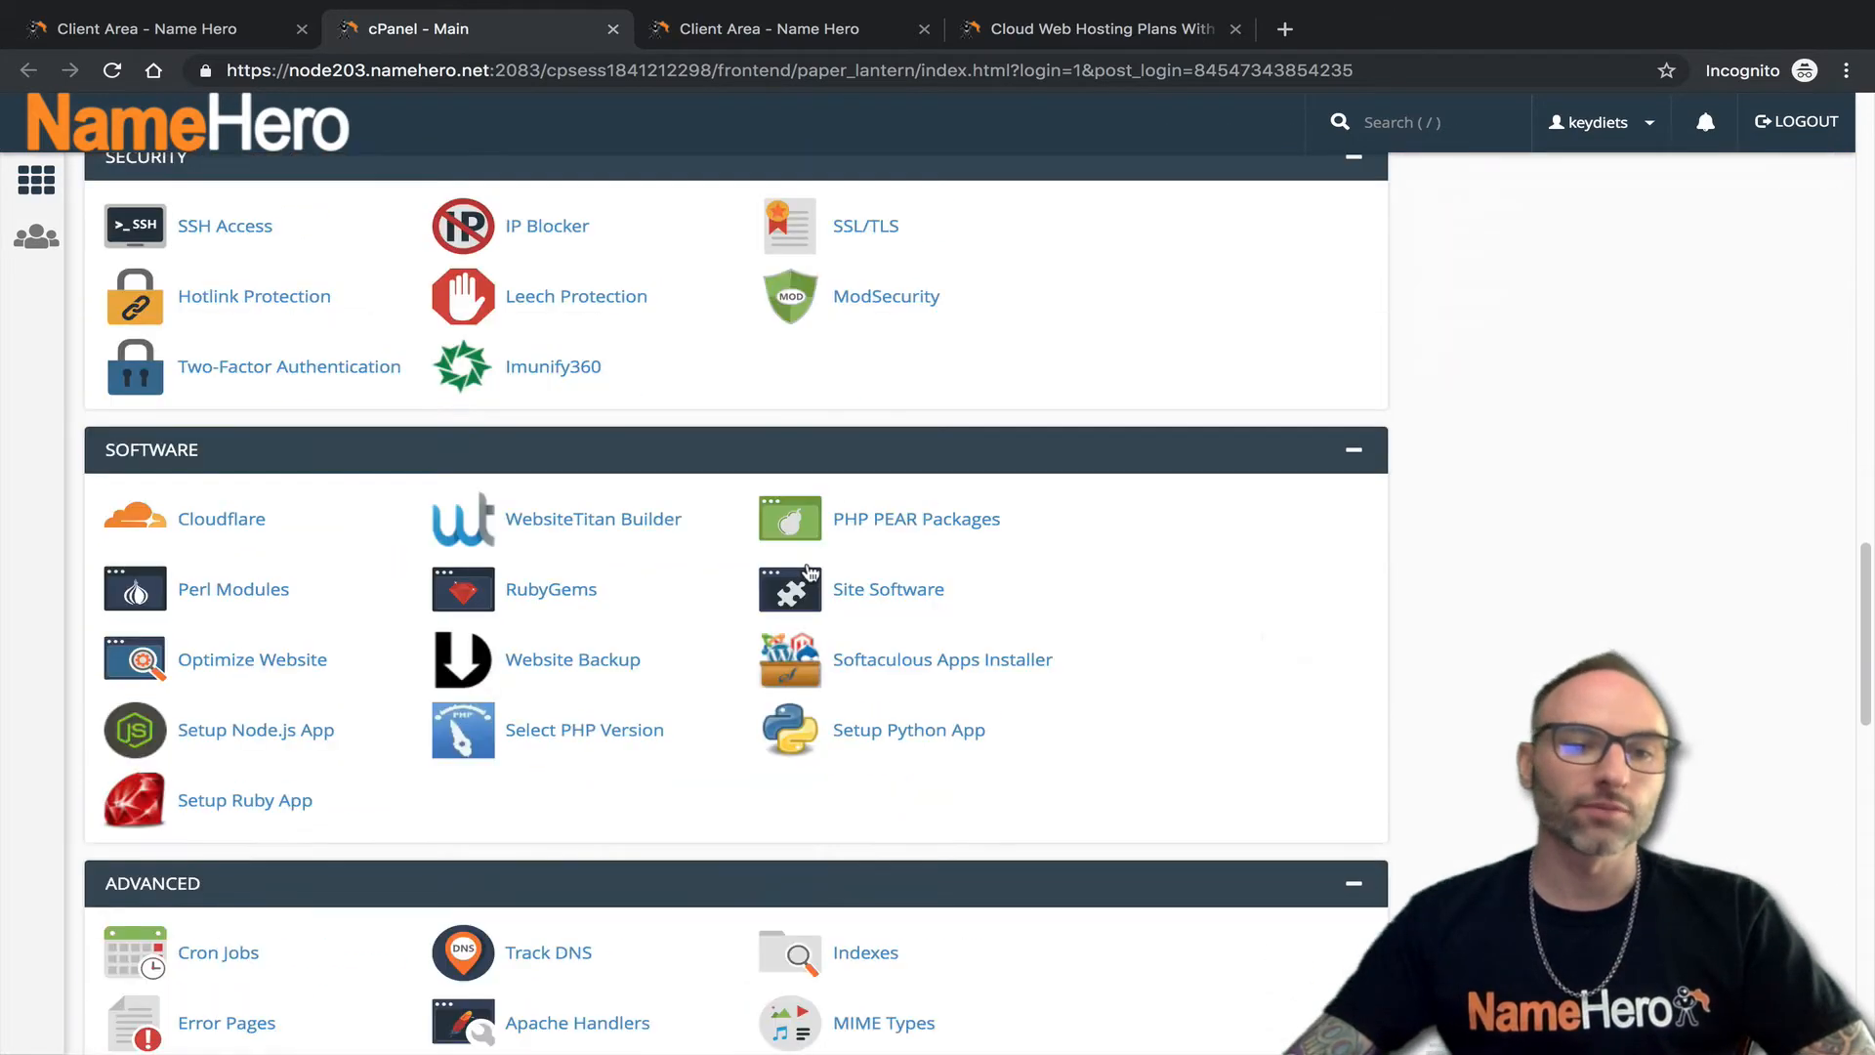
{"action": "scroll", "coordinate": [817, 557], "scroll_direction": "down", "scroll_amount": 7}
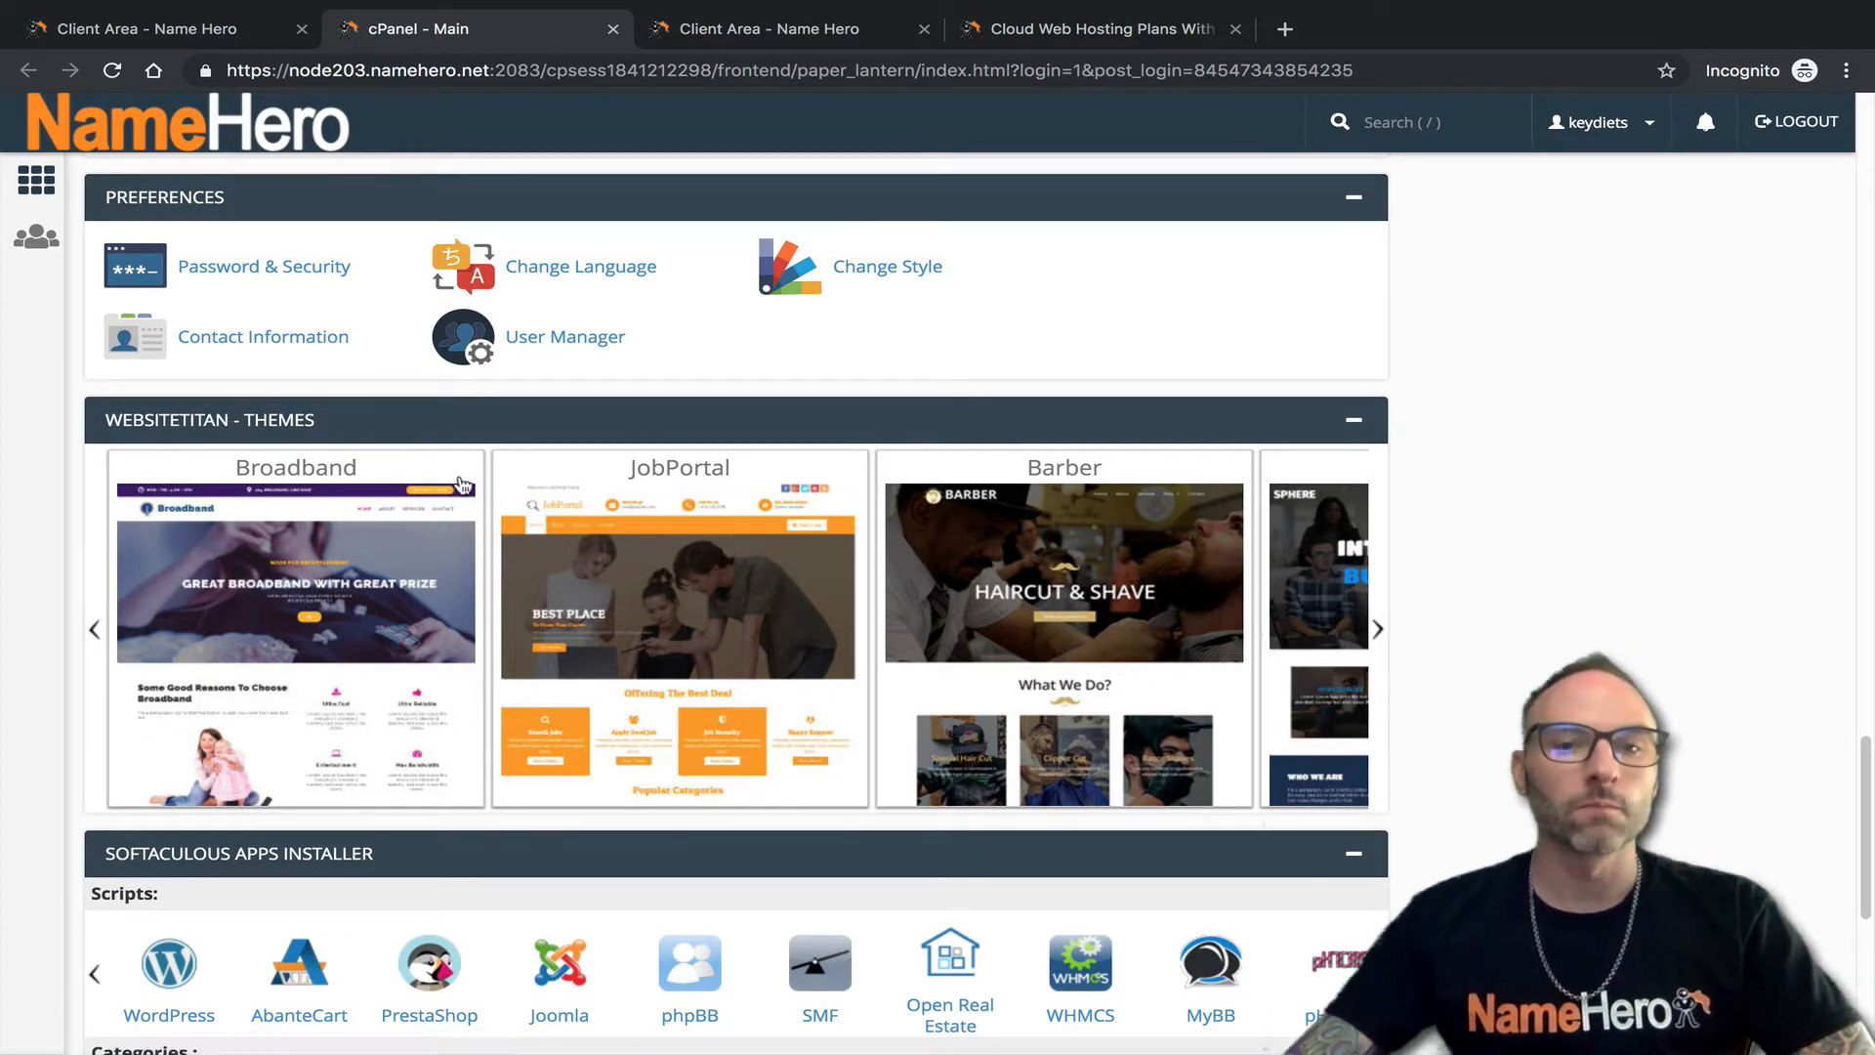
{"action": "mouse_move", "coordinate": [1374, 622]}
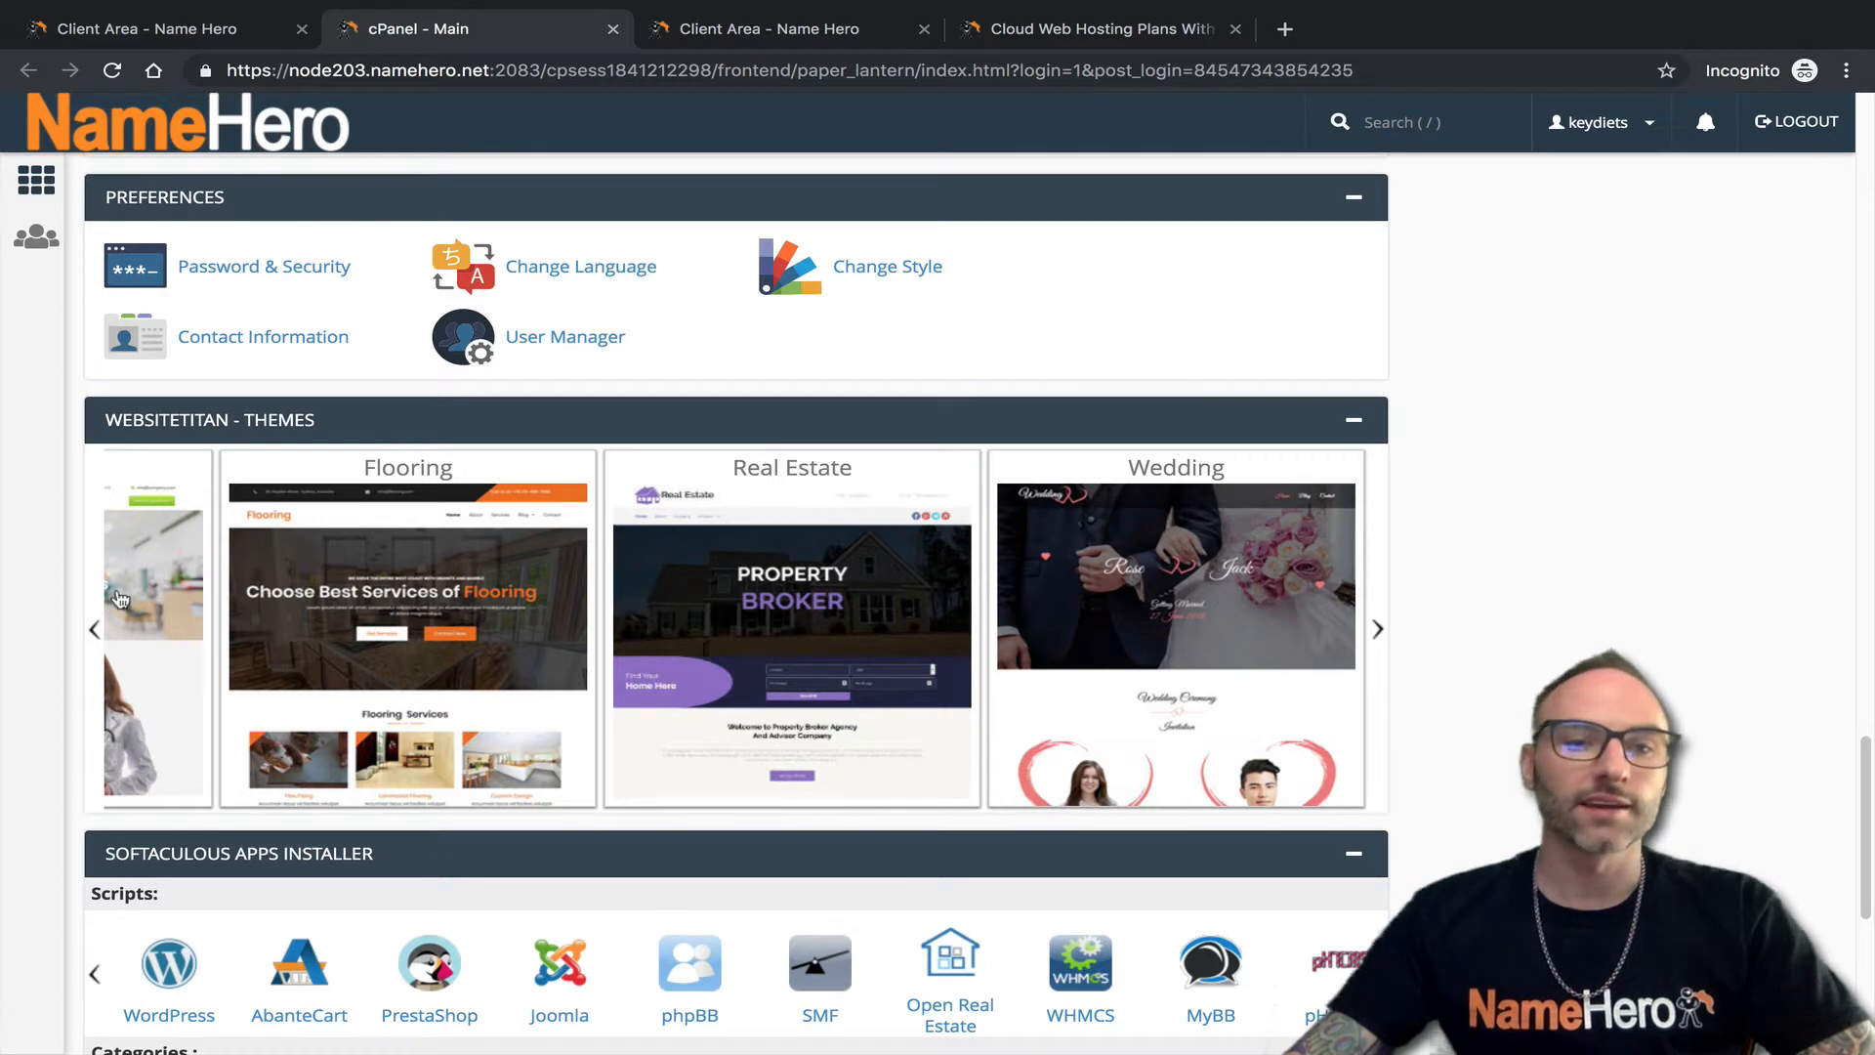
{"action": "left_click", "coordinate": [1375, 628]}
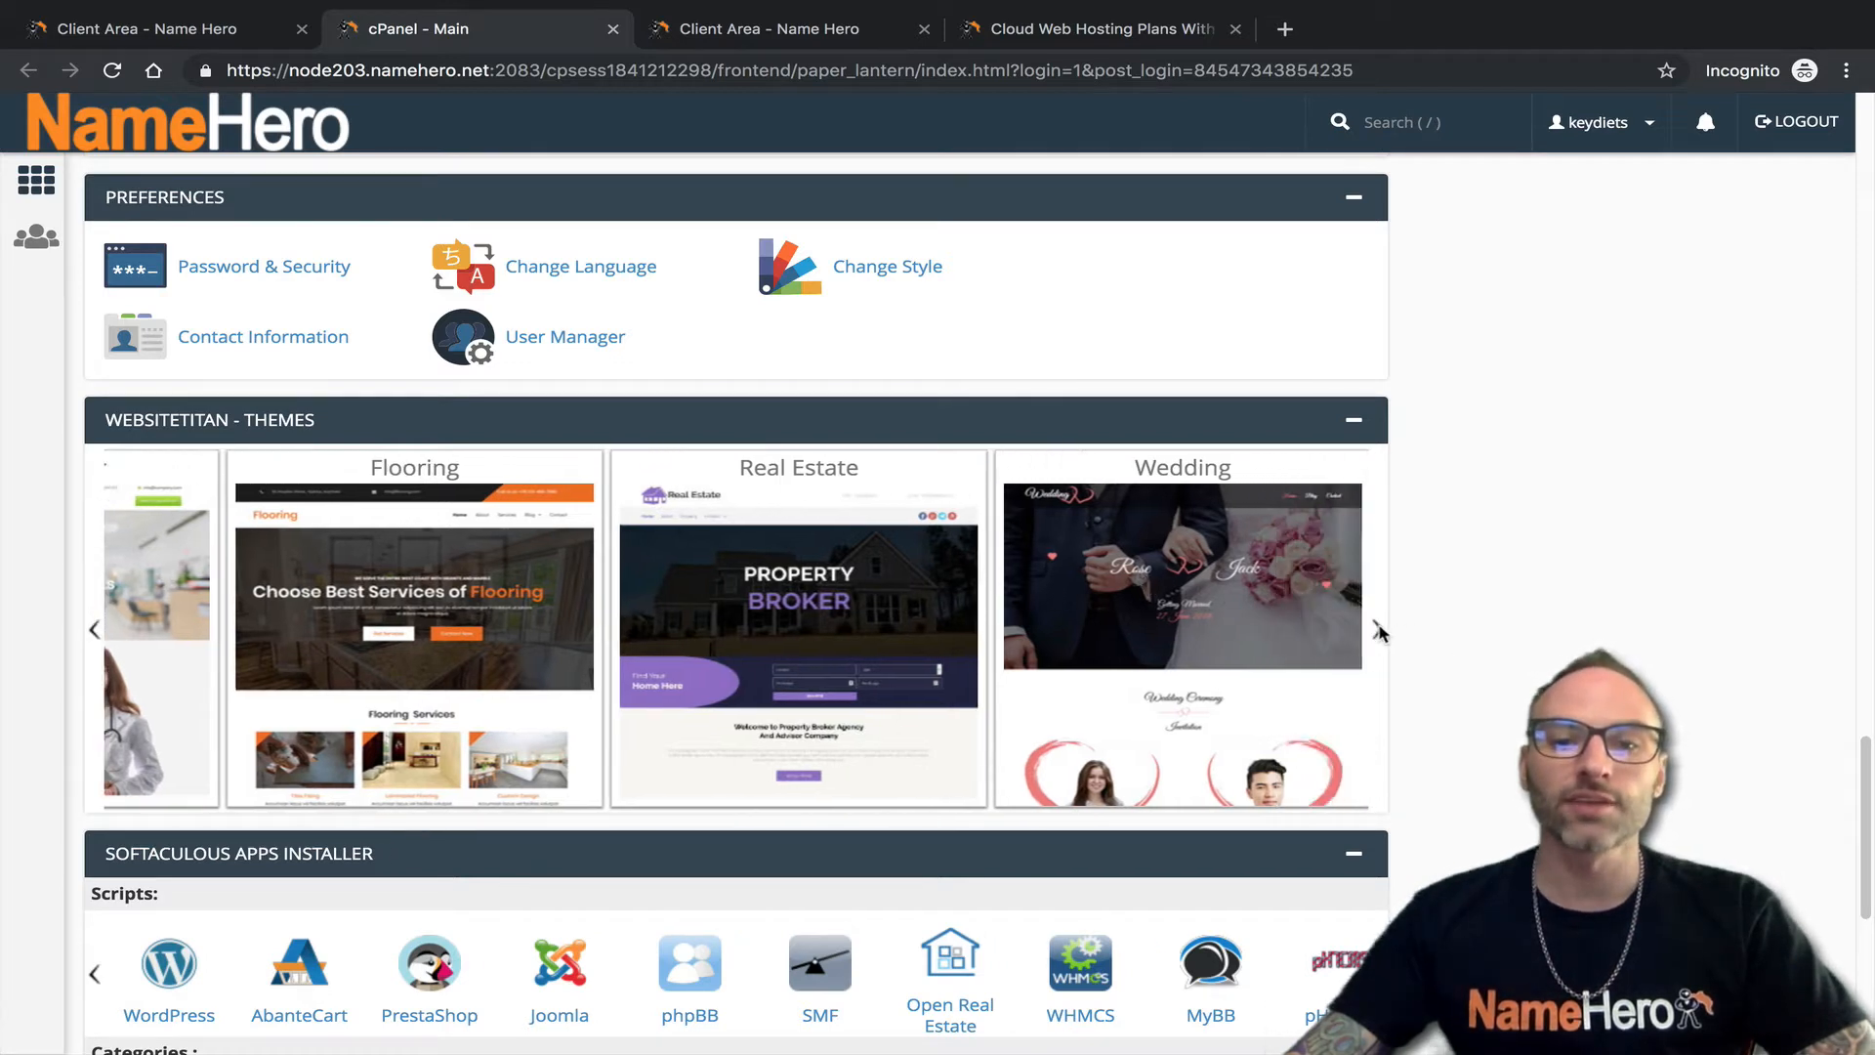
{"action": "left_click", "coordinate": [95, 629]}
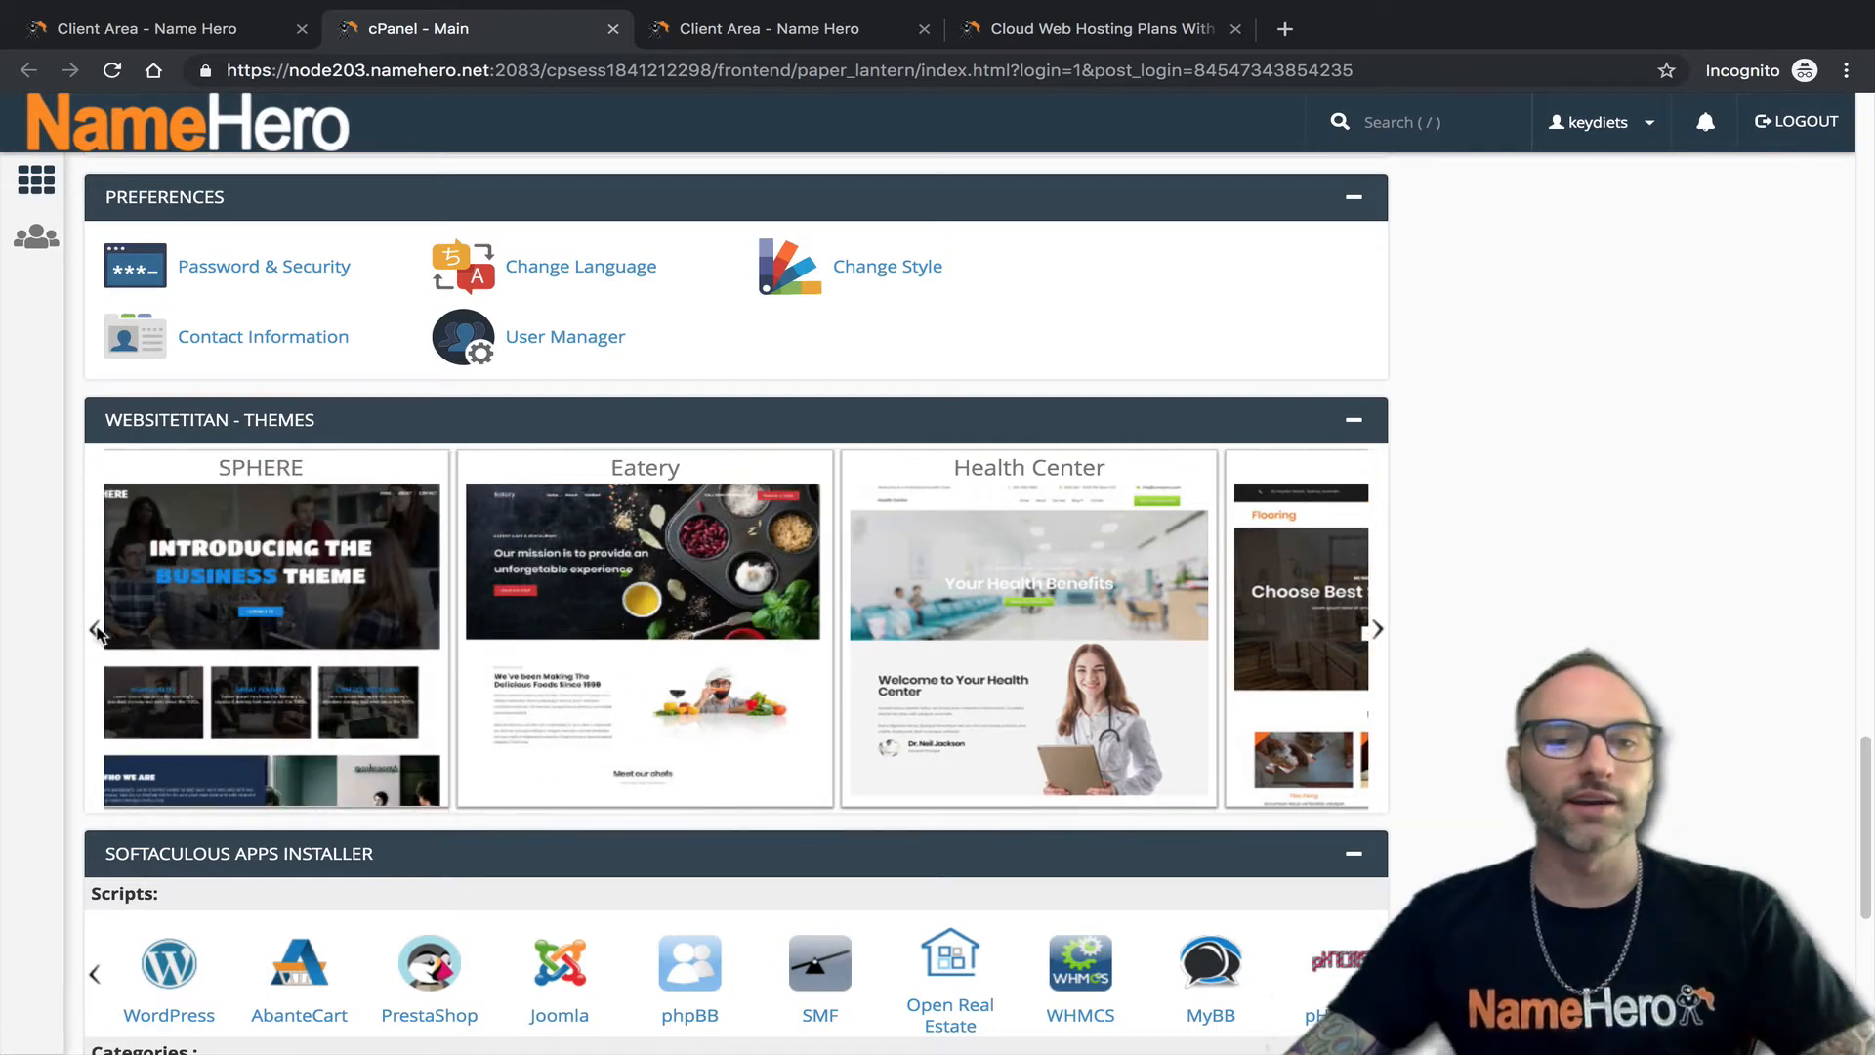
{"action": "scroll", "coordinate": [156, 606], "scroll_direction": "down", "scroll_amount": 3}
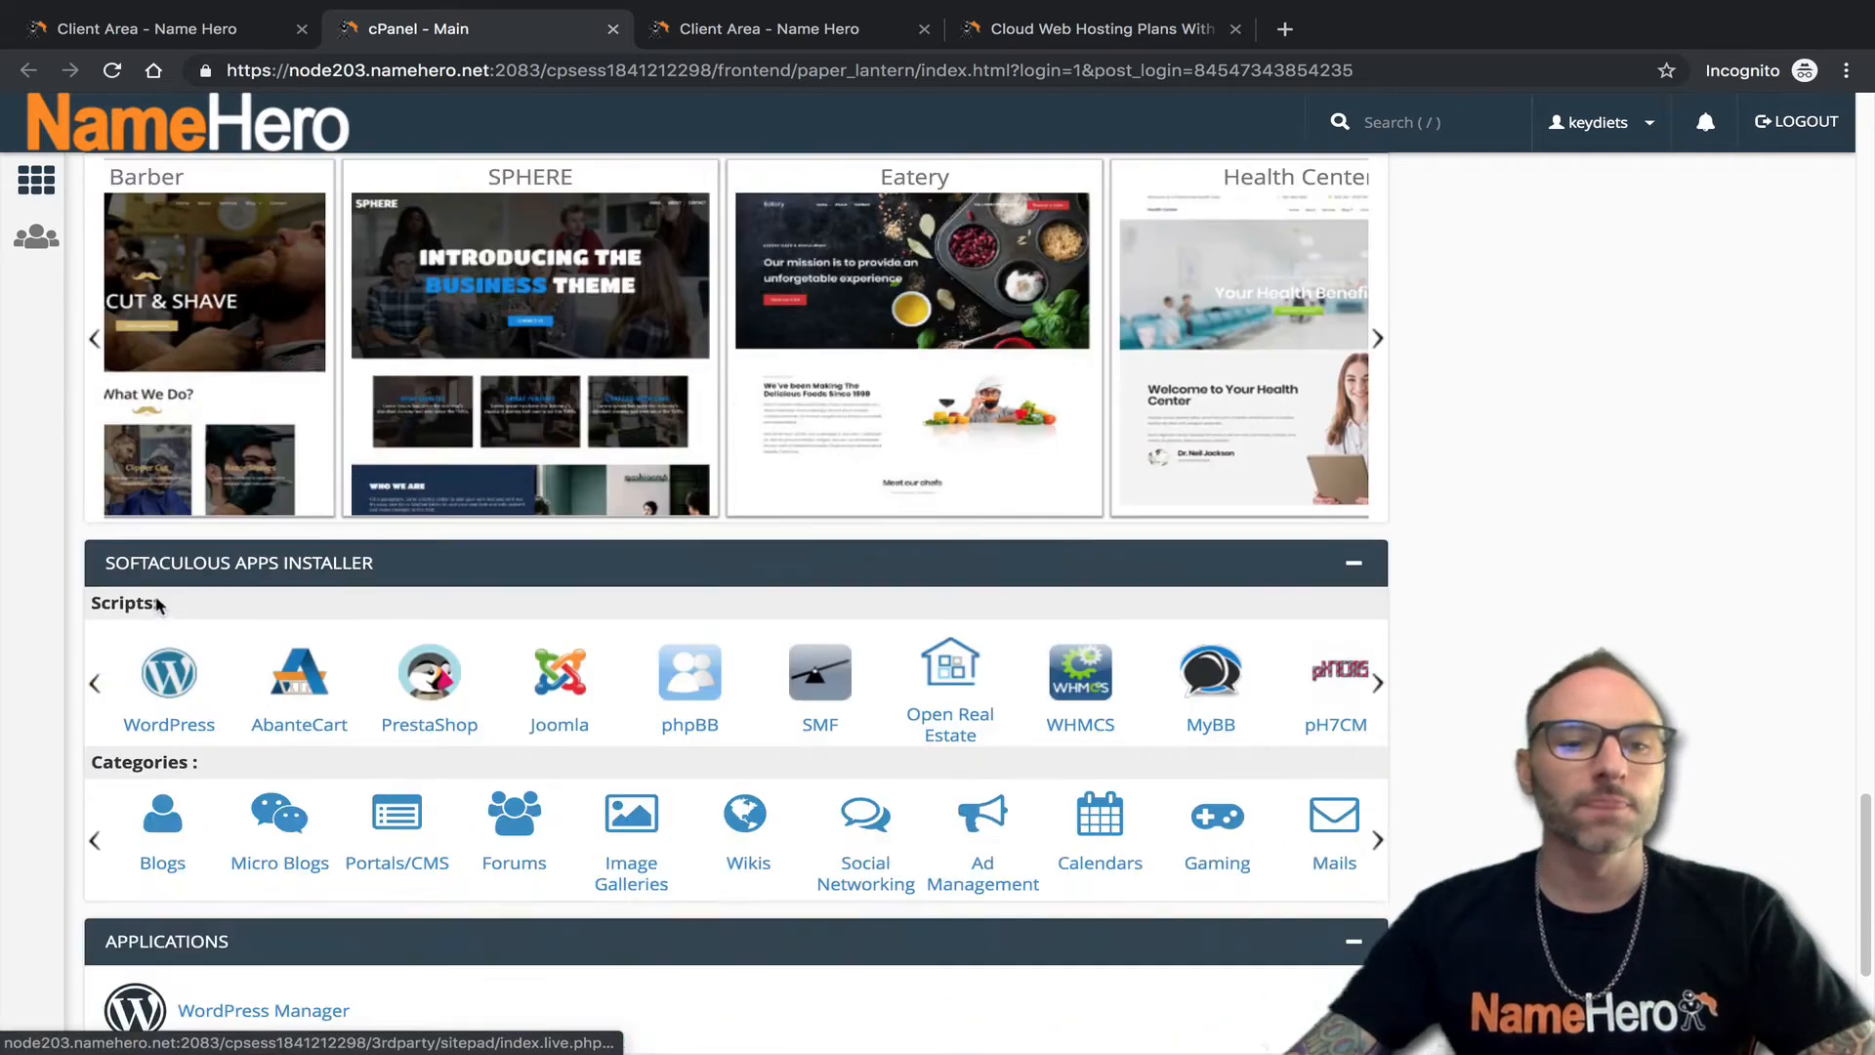
{"action": "scroll", "coordinate": [373, 594], "scroll_direction": "down", "scroll_amount": 4}
Search the cPanel functions for "websi" and open the WebsiteTitan Builder.
{"action": "scroll", "coordinate": [423, 582], "scroll_direction": "up", "scroll_amount": 15}
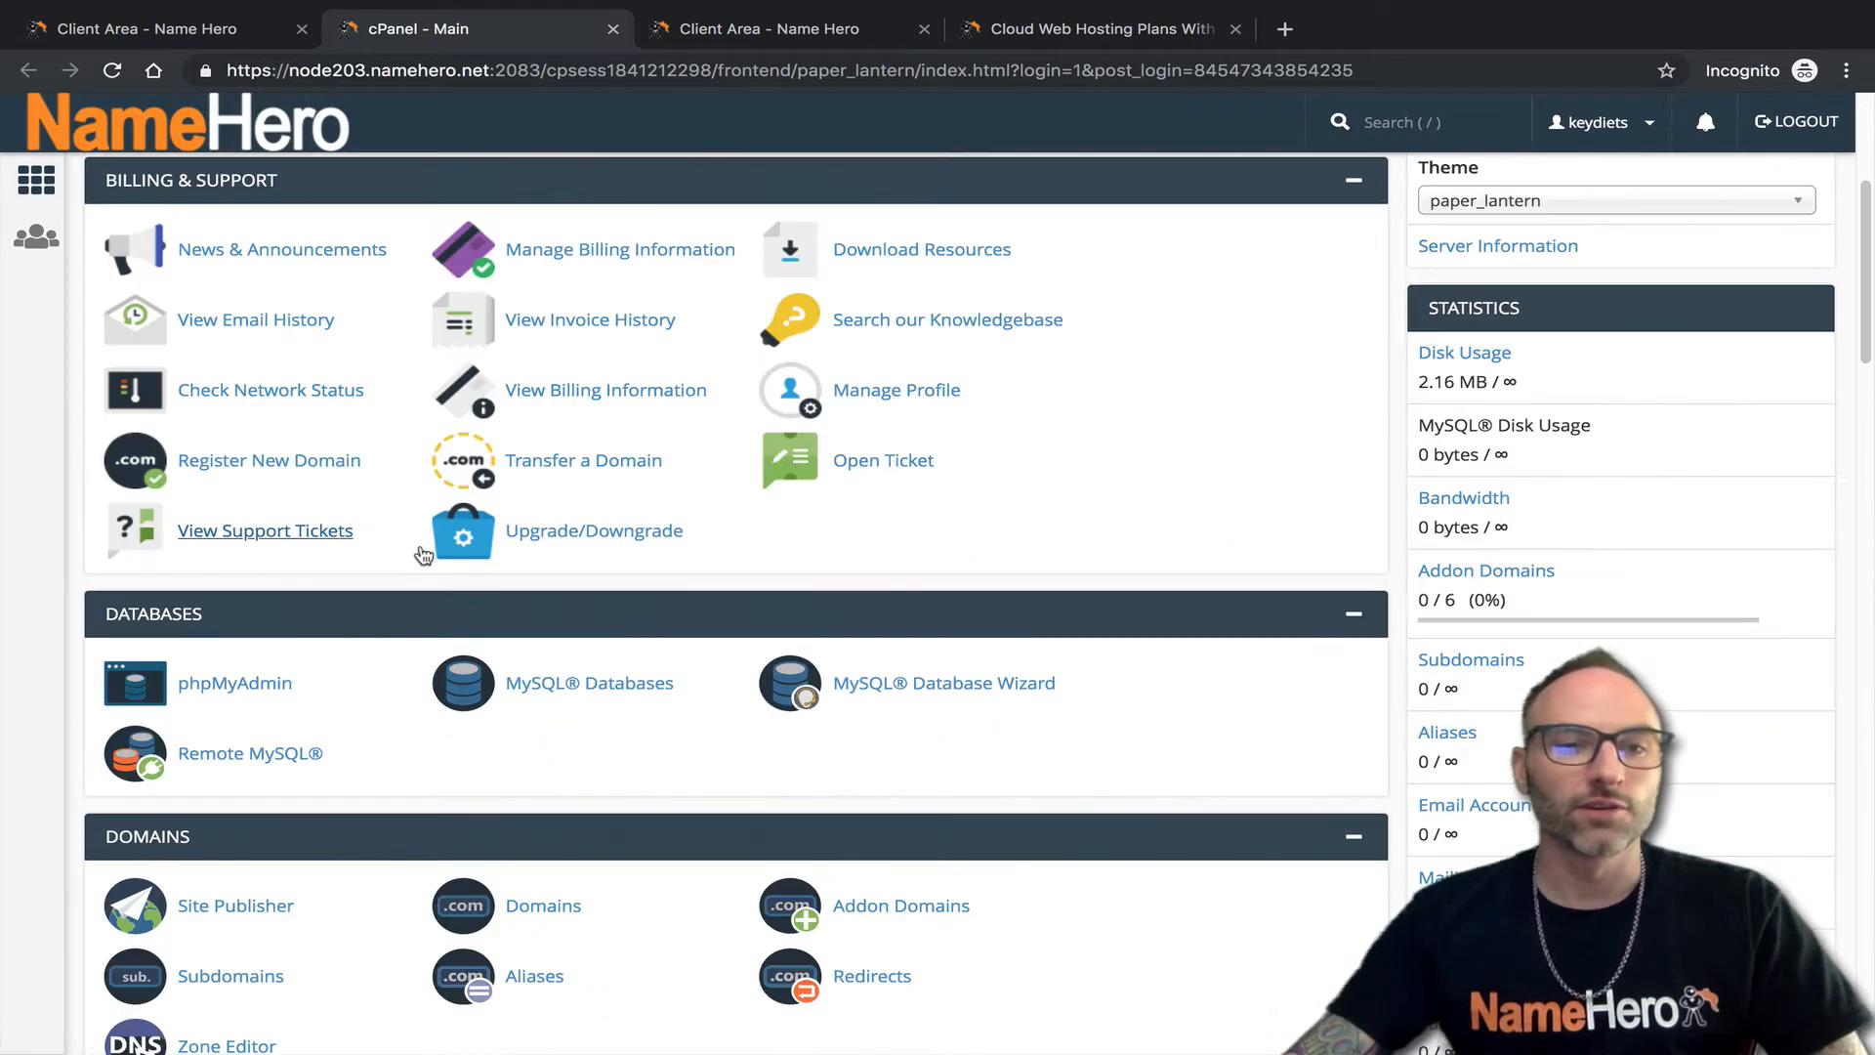
{"action": "scroll", "coordinate": [423, 555], "scroll_direction": "up", "scroll_amount": 5}
{"action": "left_click", "coordinate": [223, 200]}
{"action": "type", "text": "web"}
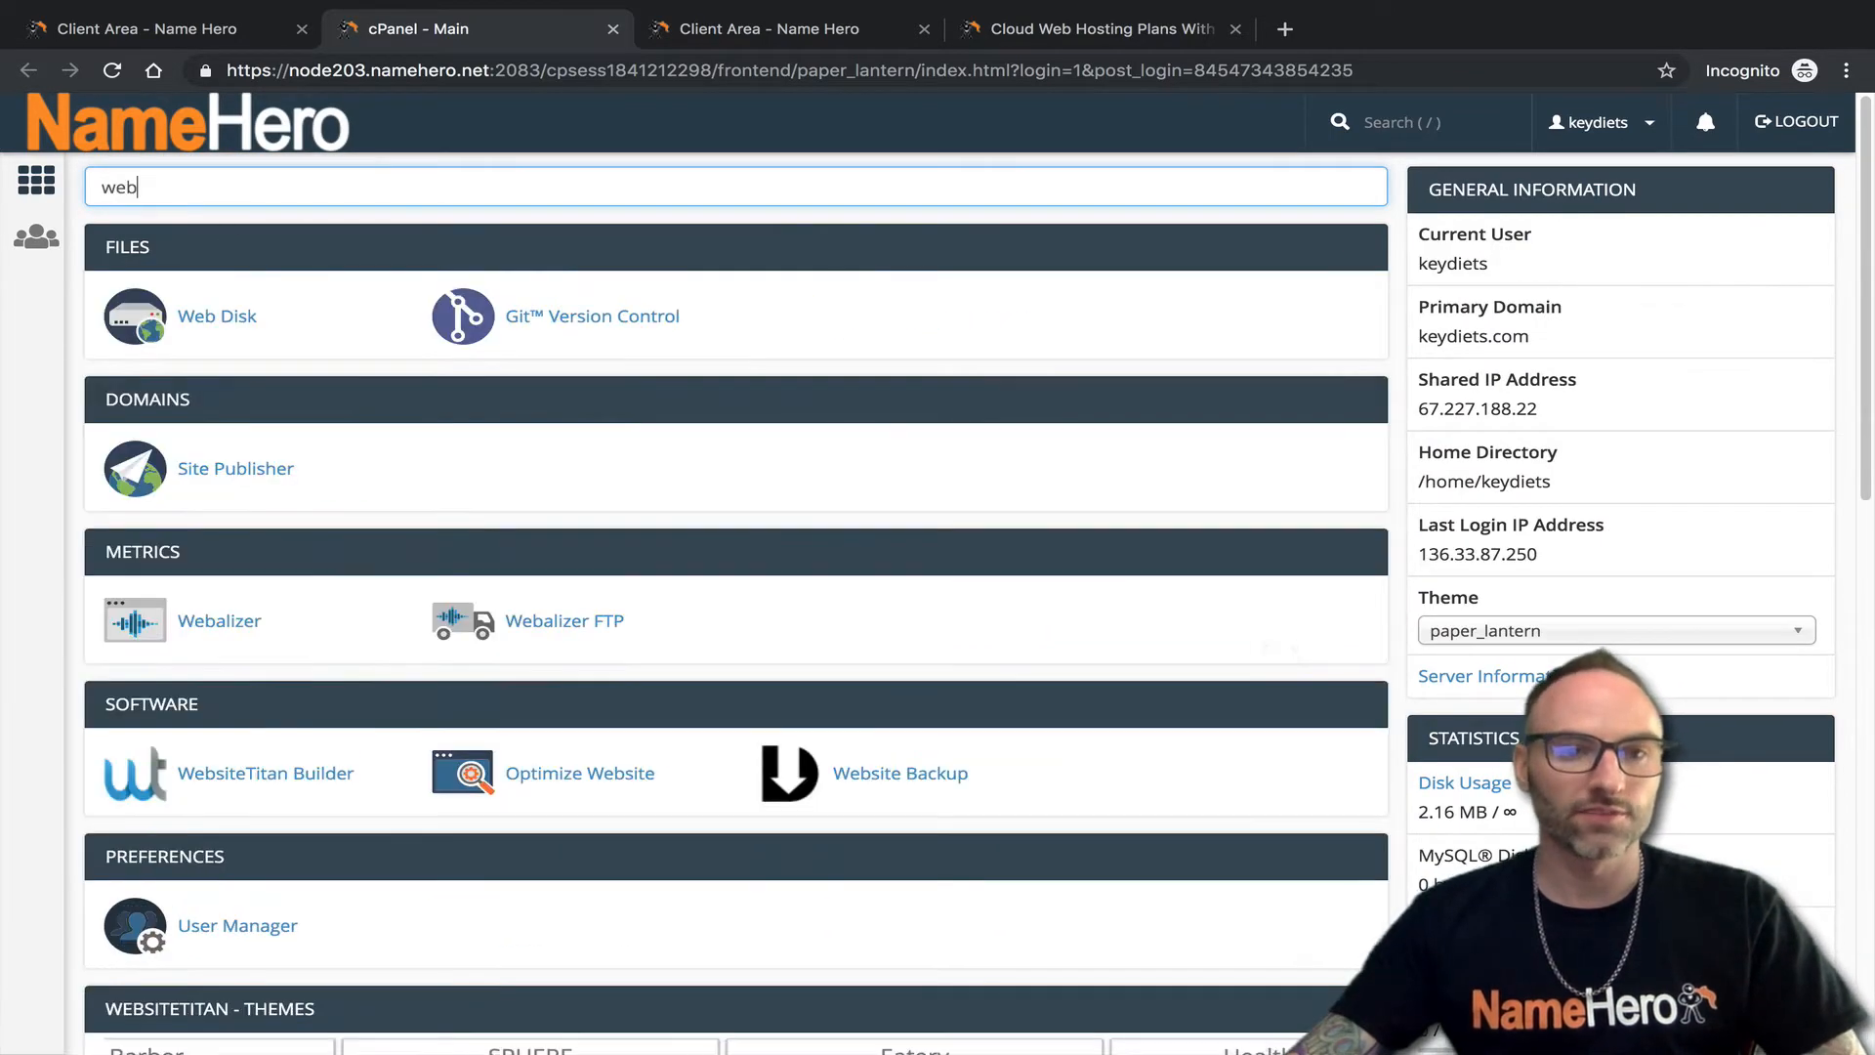
{"action": "type", "text": "si"}
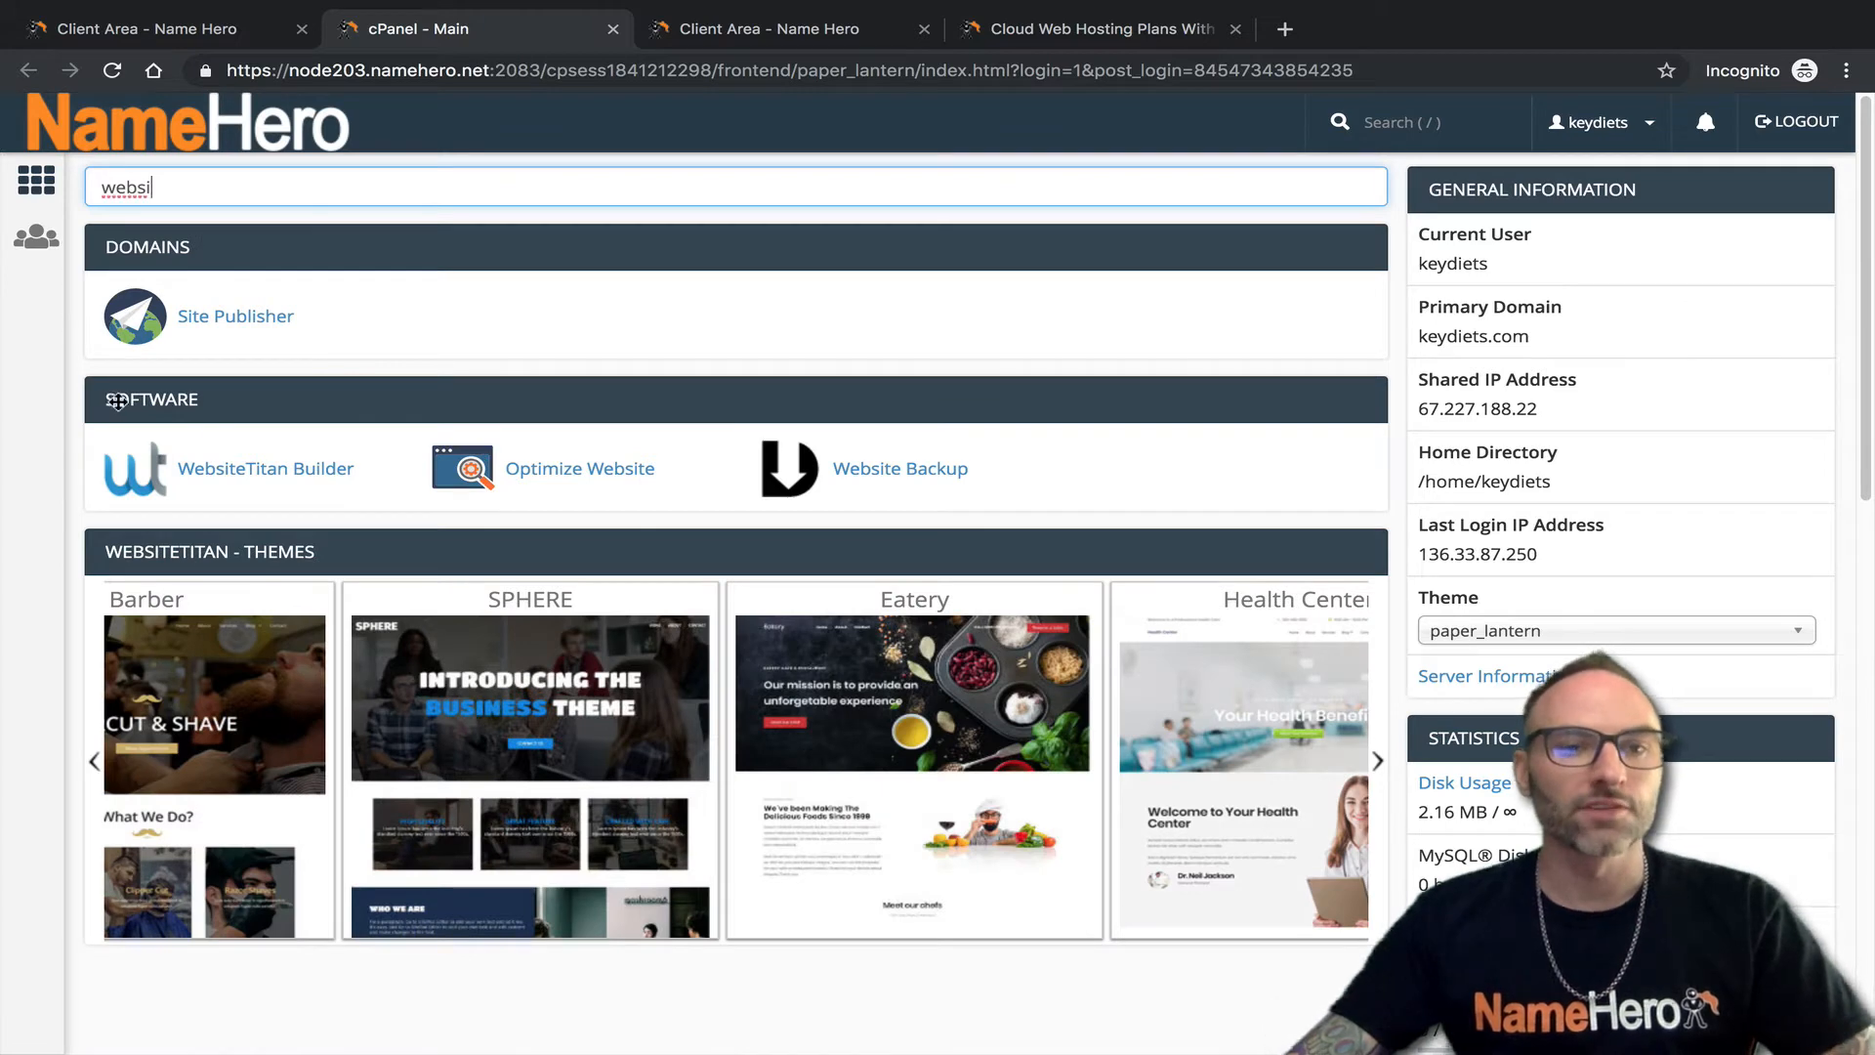
{"action": "left_click", "coordinate": [282, 476]}
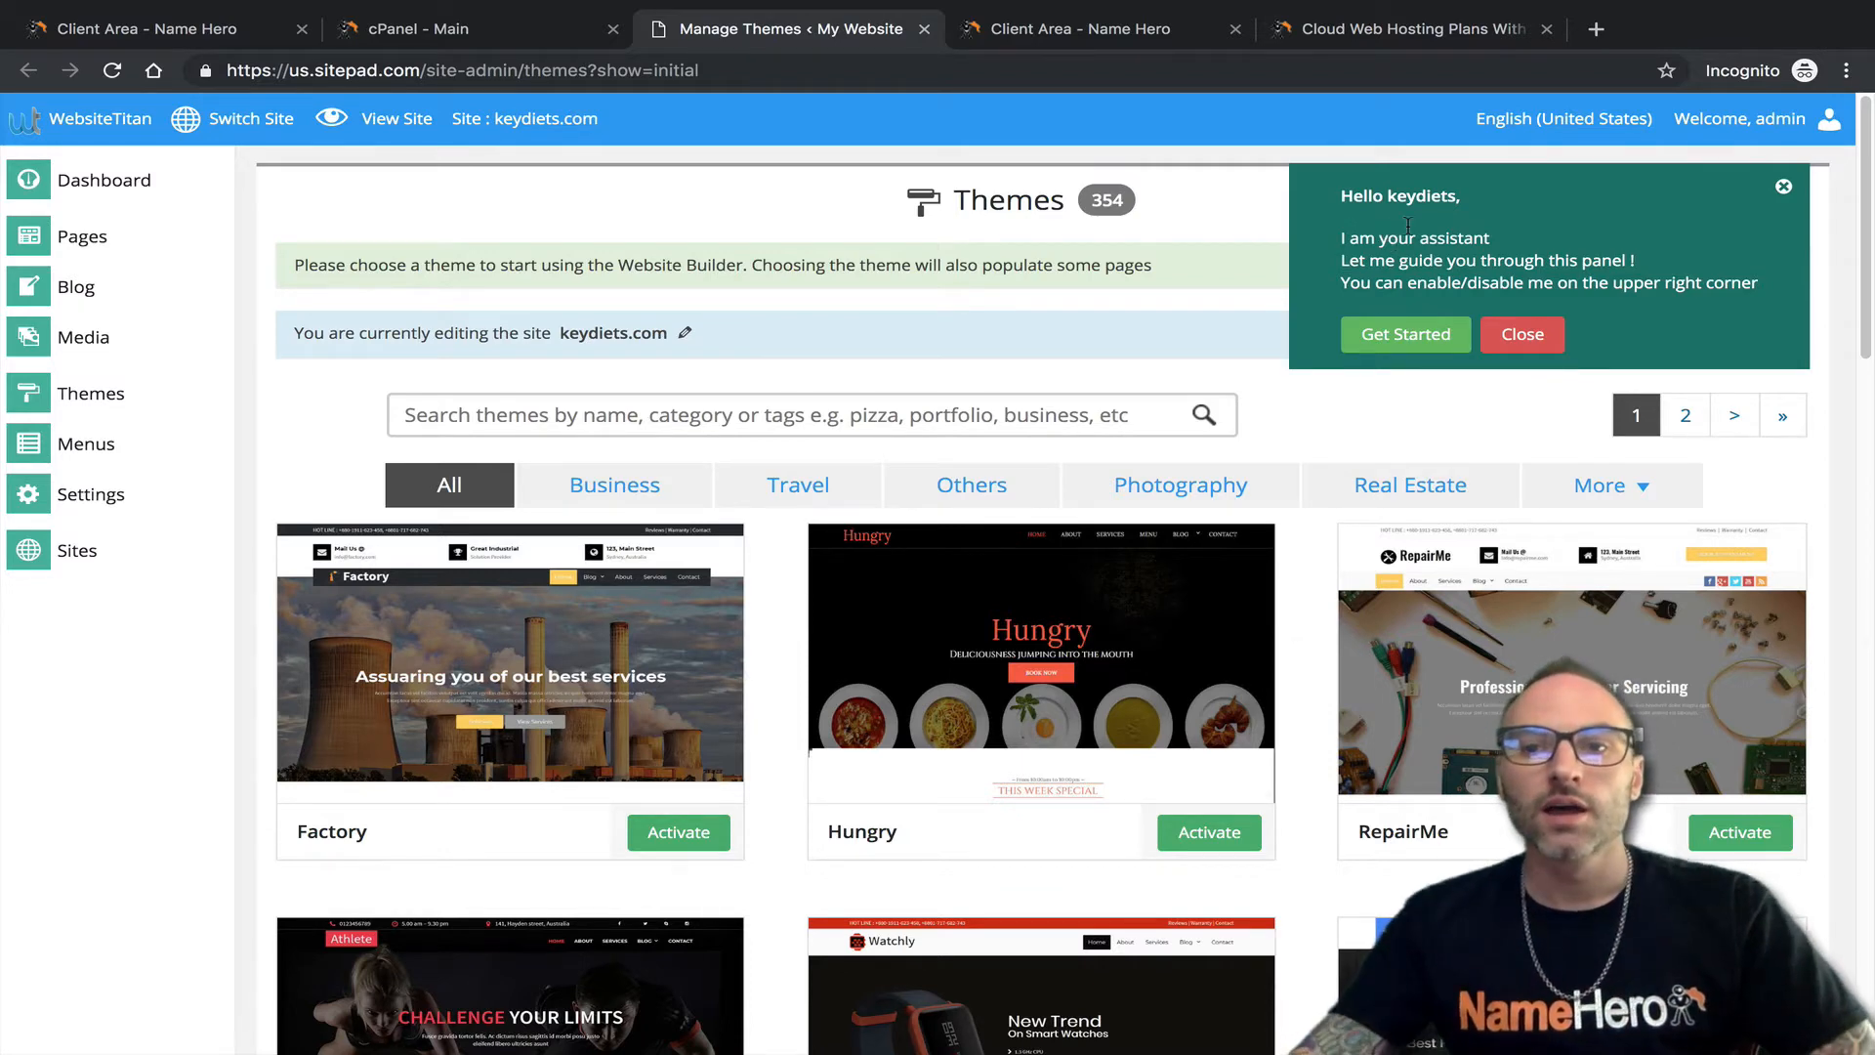
Start the WebsiteTitan assistant's guided introduction and advance past the theme selection tip.
{"action": "left_click", "coordinate": [1373, 338]}
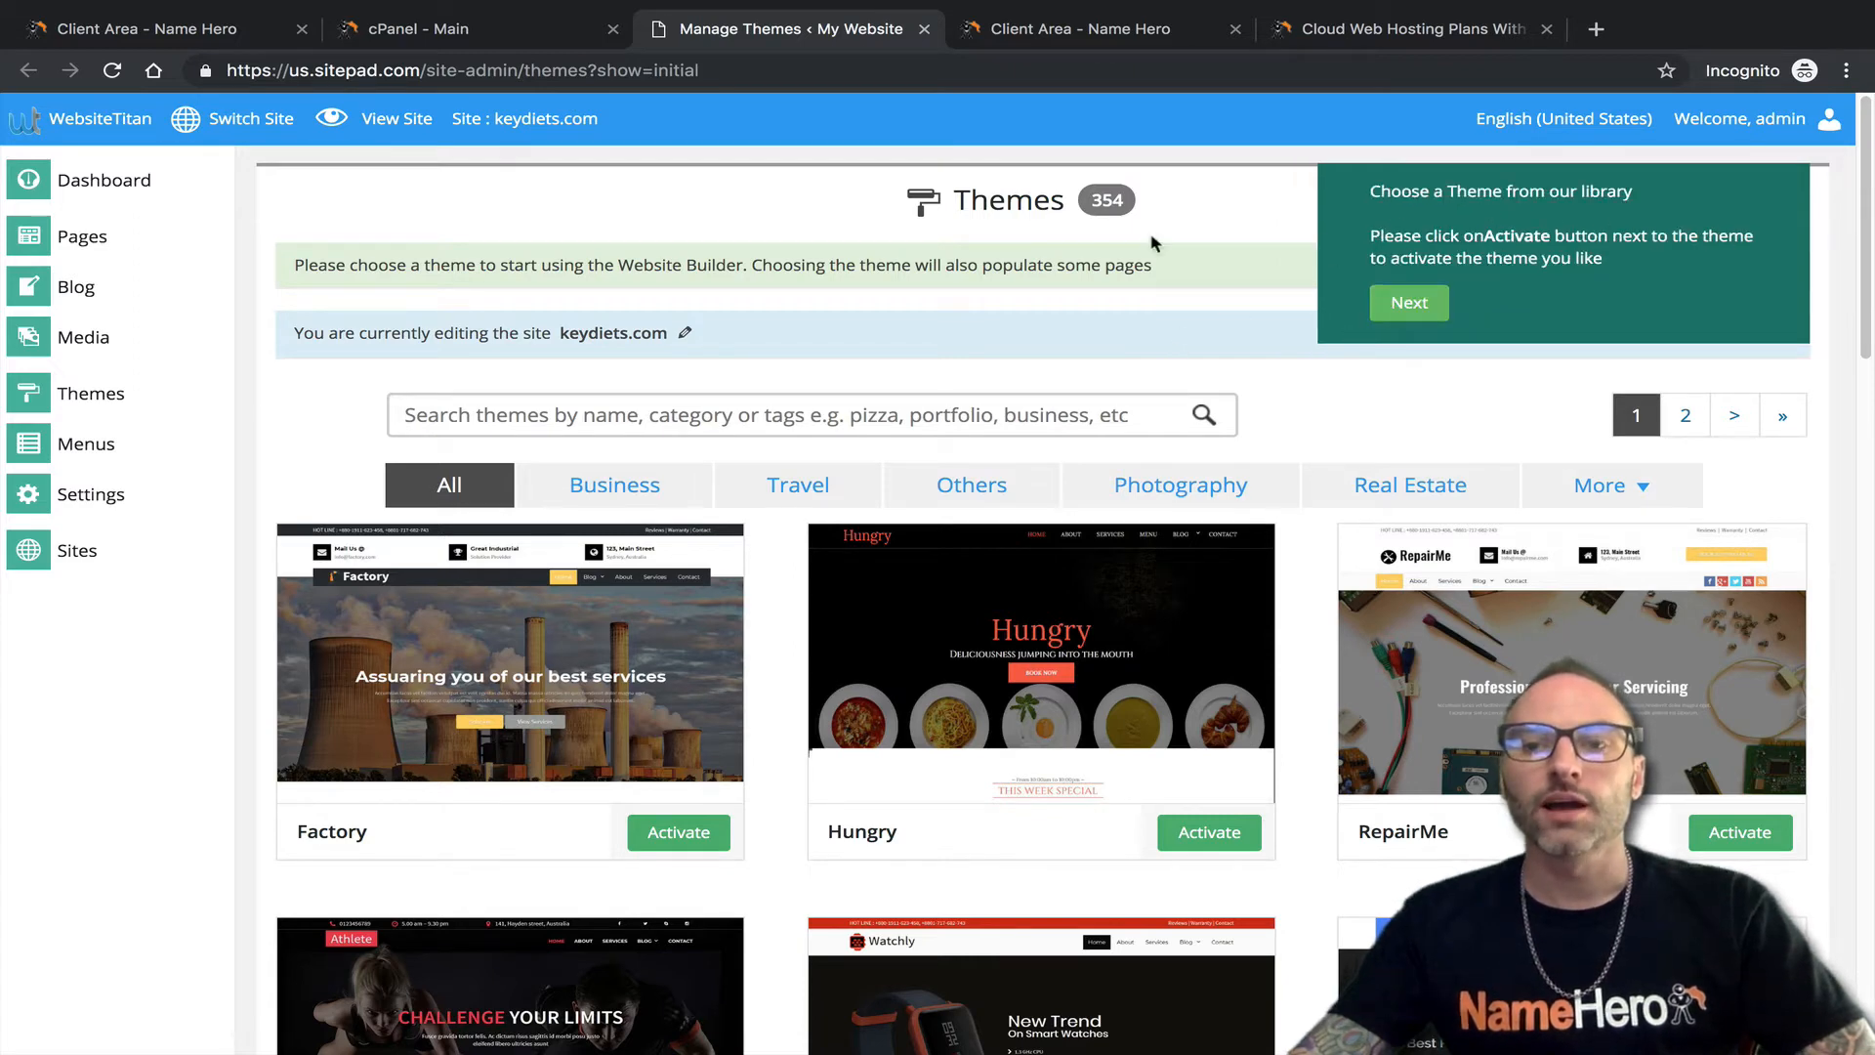
{"action": "left_click", "coordinate": [1409, 302]}
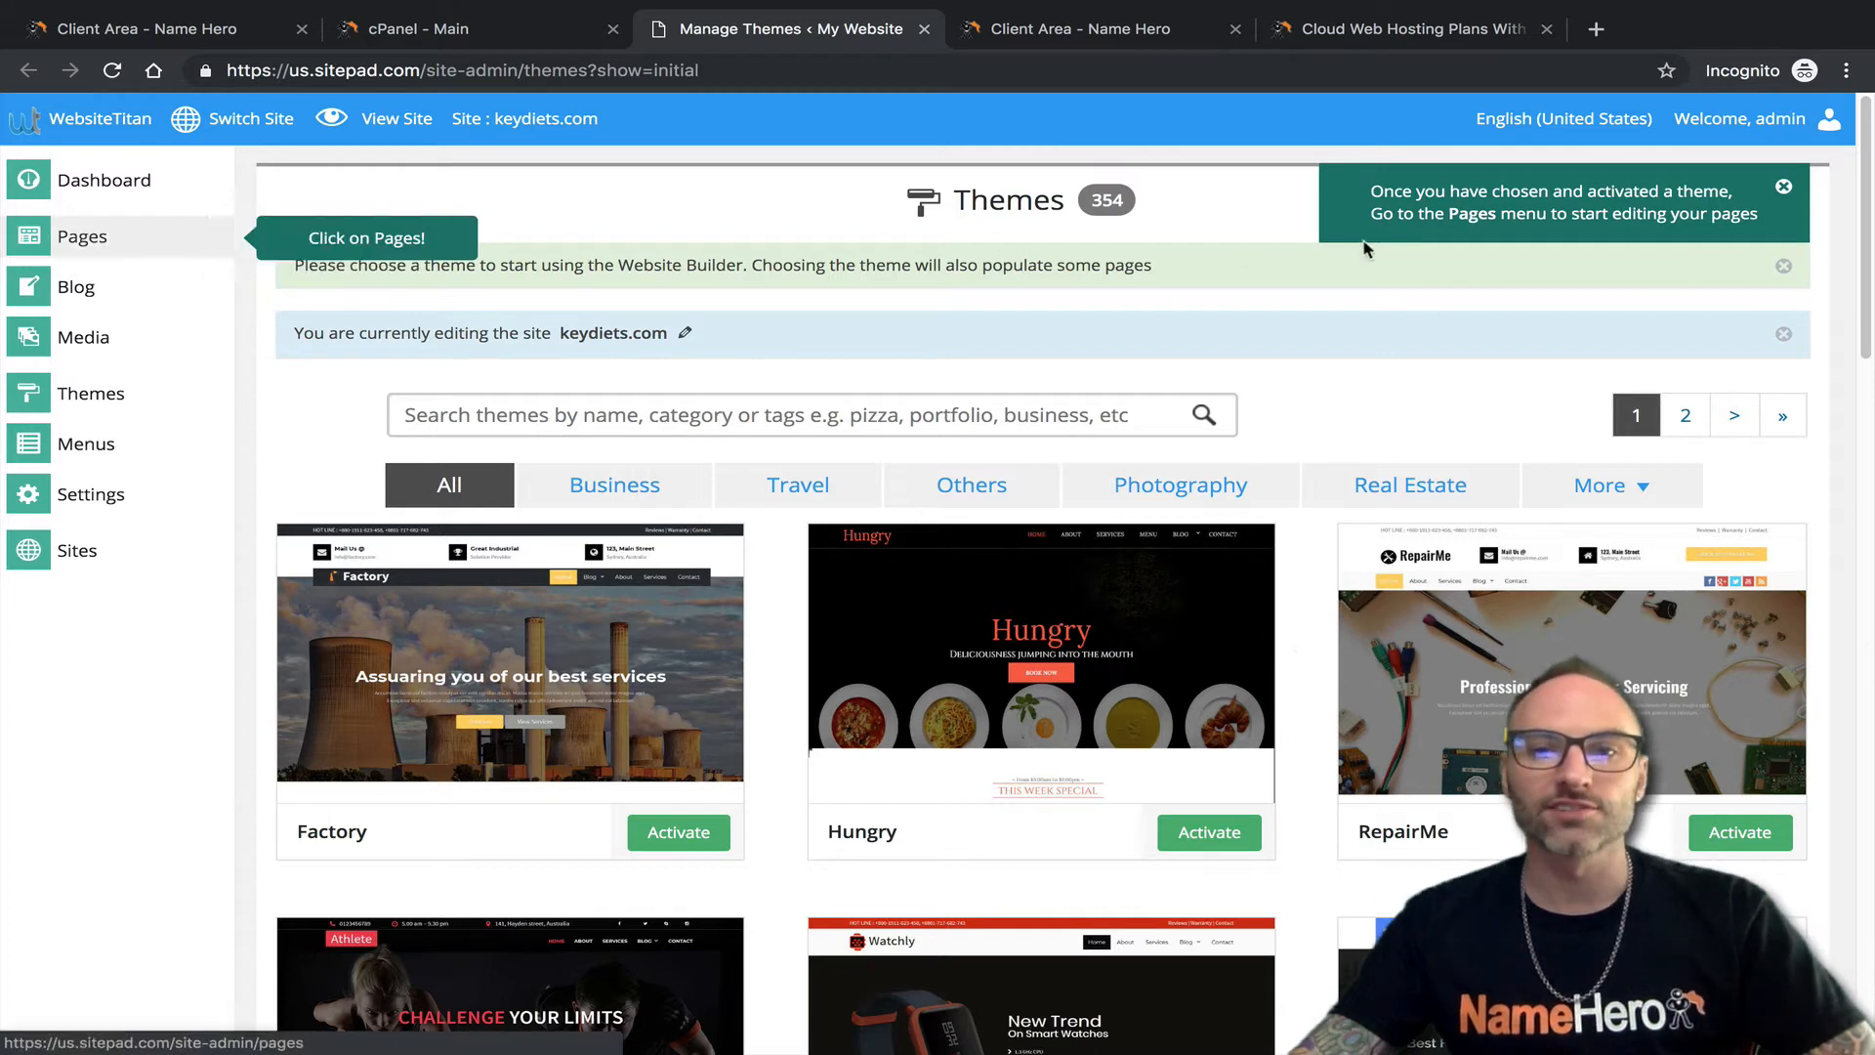
Follow the assistant's tip to open Pages, and close the assistant's greeting on the Themes page.
{"action": "left_click", "coordinate": [84, 236]}
{"action": "left_click", "coordinate": [266, 246]}
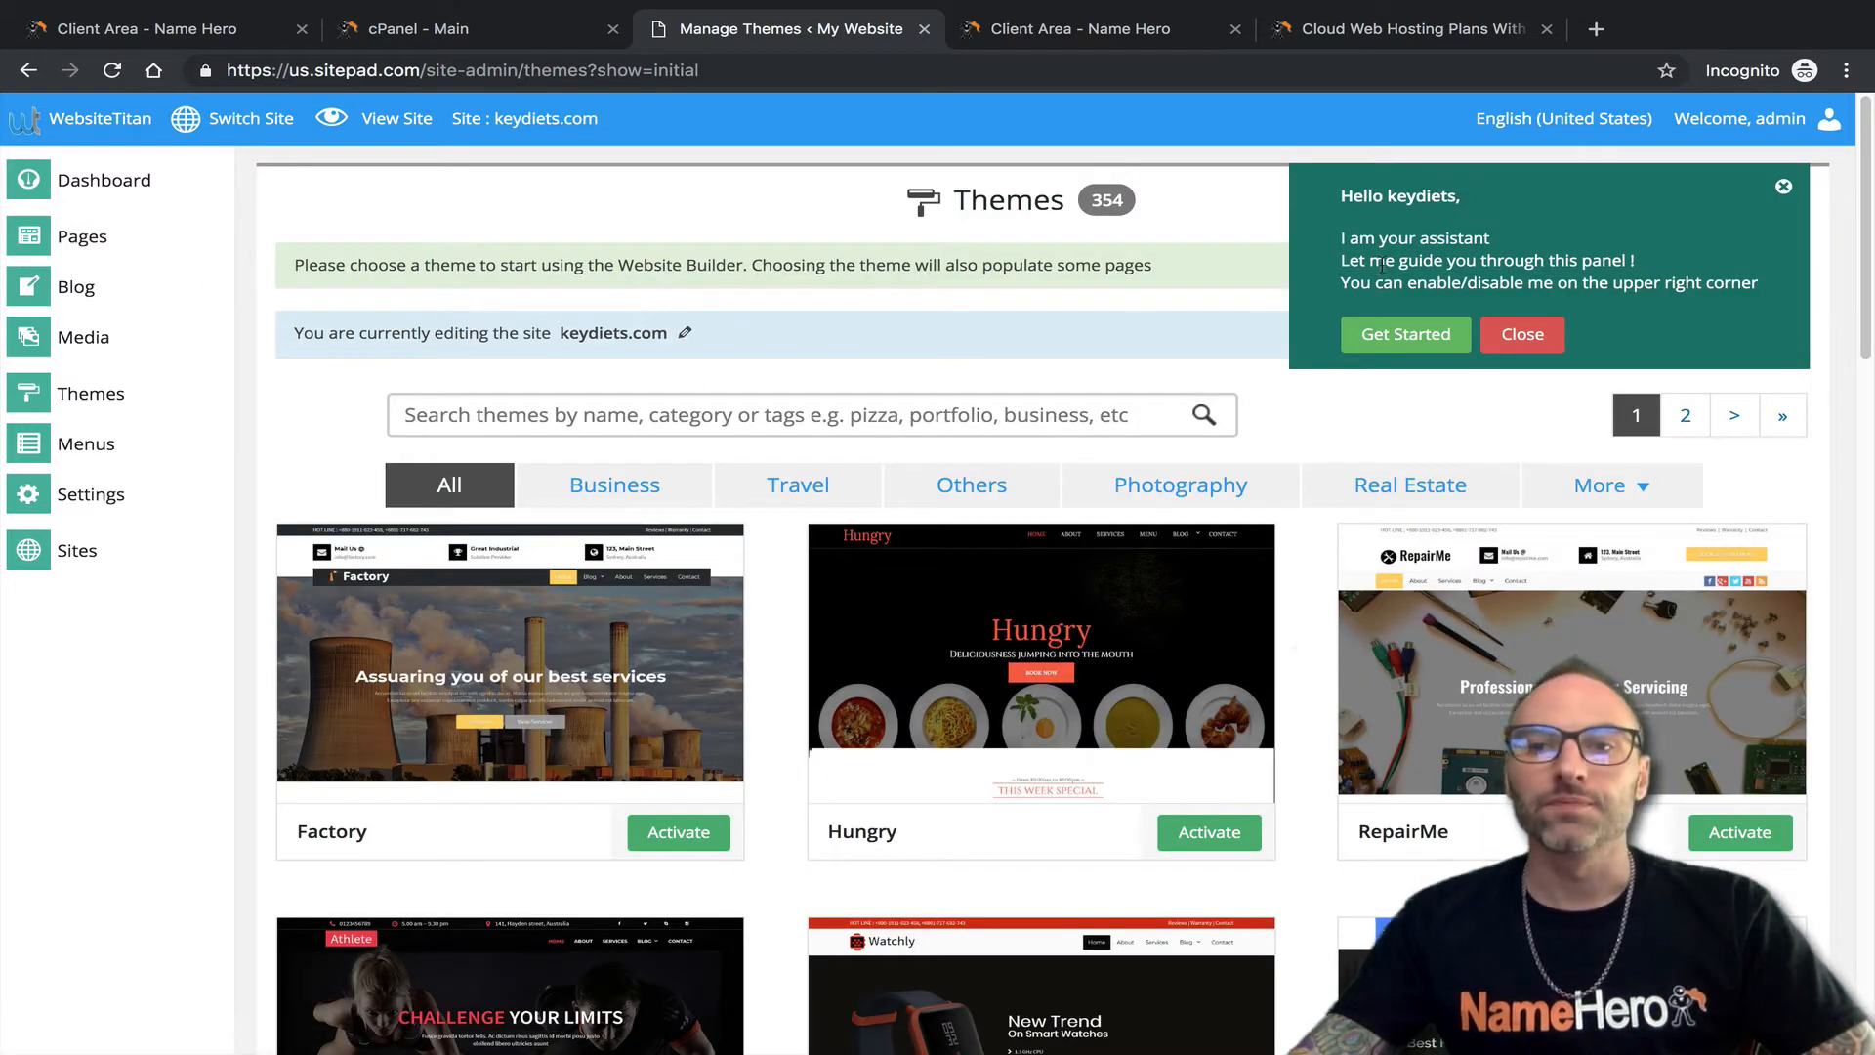
{"action": "scroll", "coordinate": [891, 489], "scroll_direction": "down", "scroll_amount": 8}
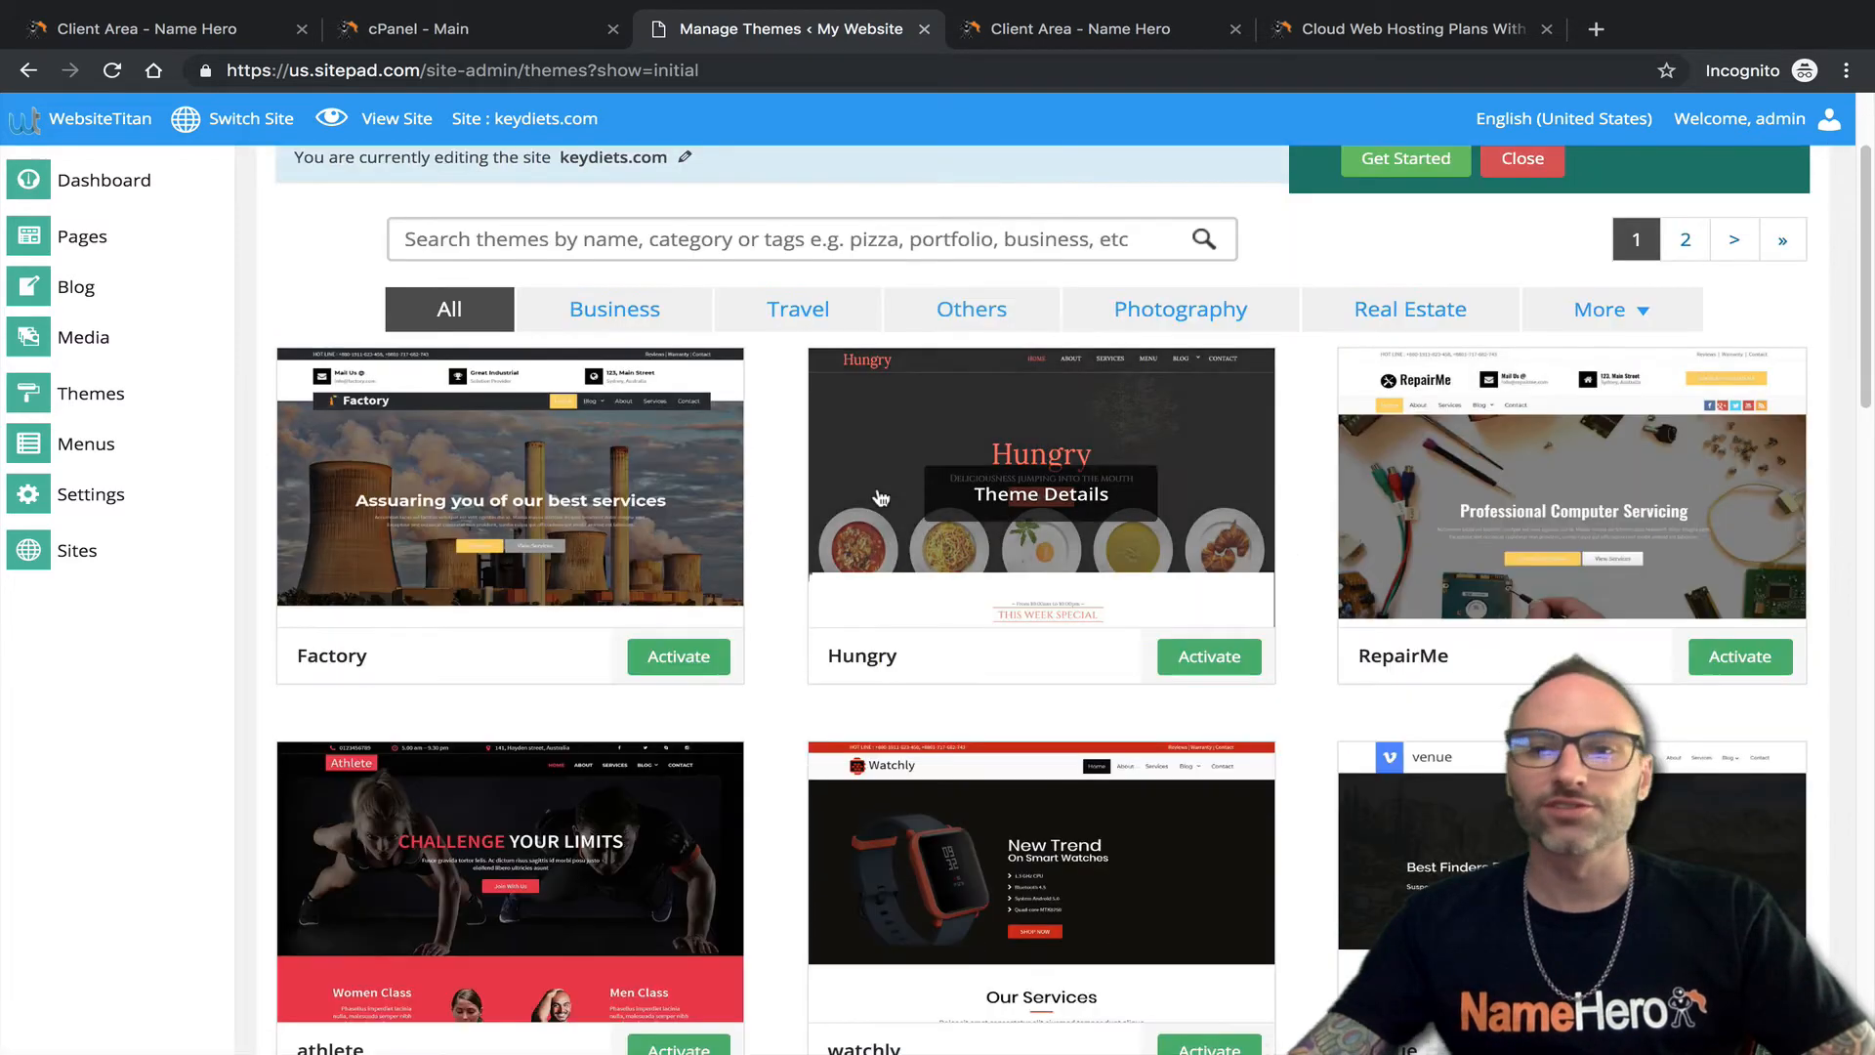
{"action": "scroll", "coordinate": [1002, 479], "scroll_direction": "up", "scroll_amount": 8}
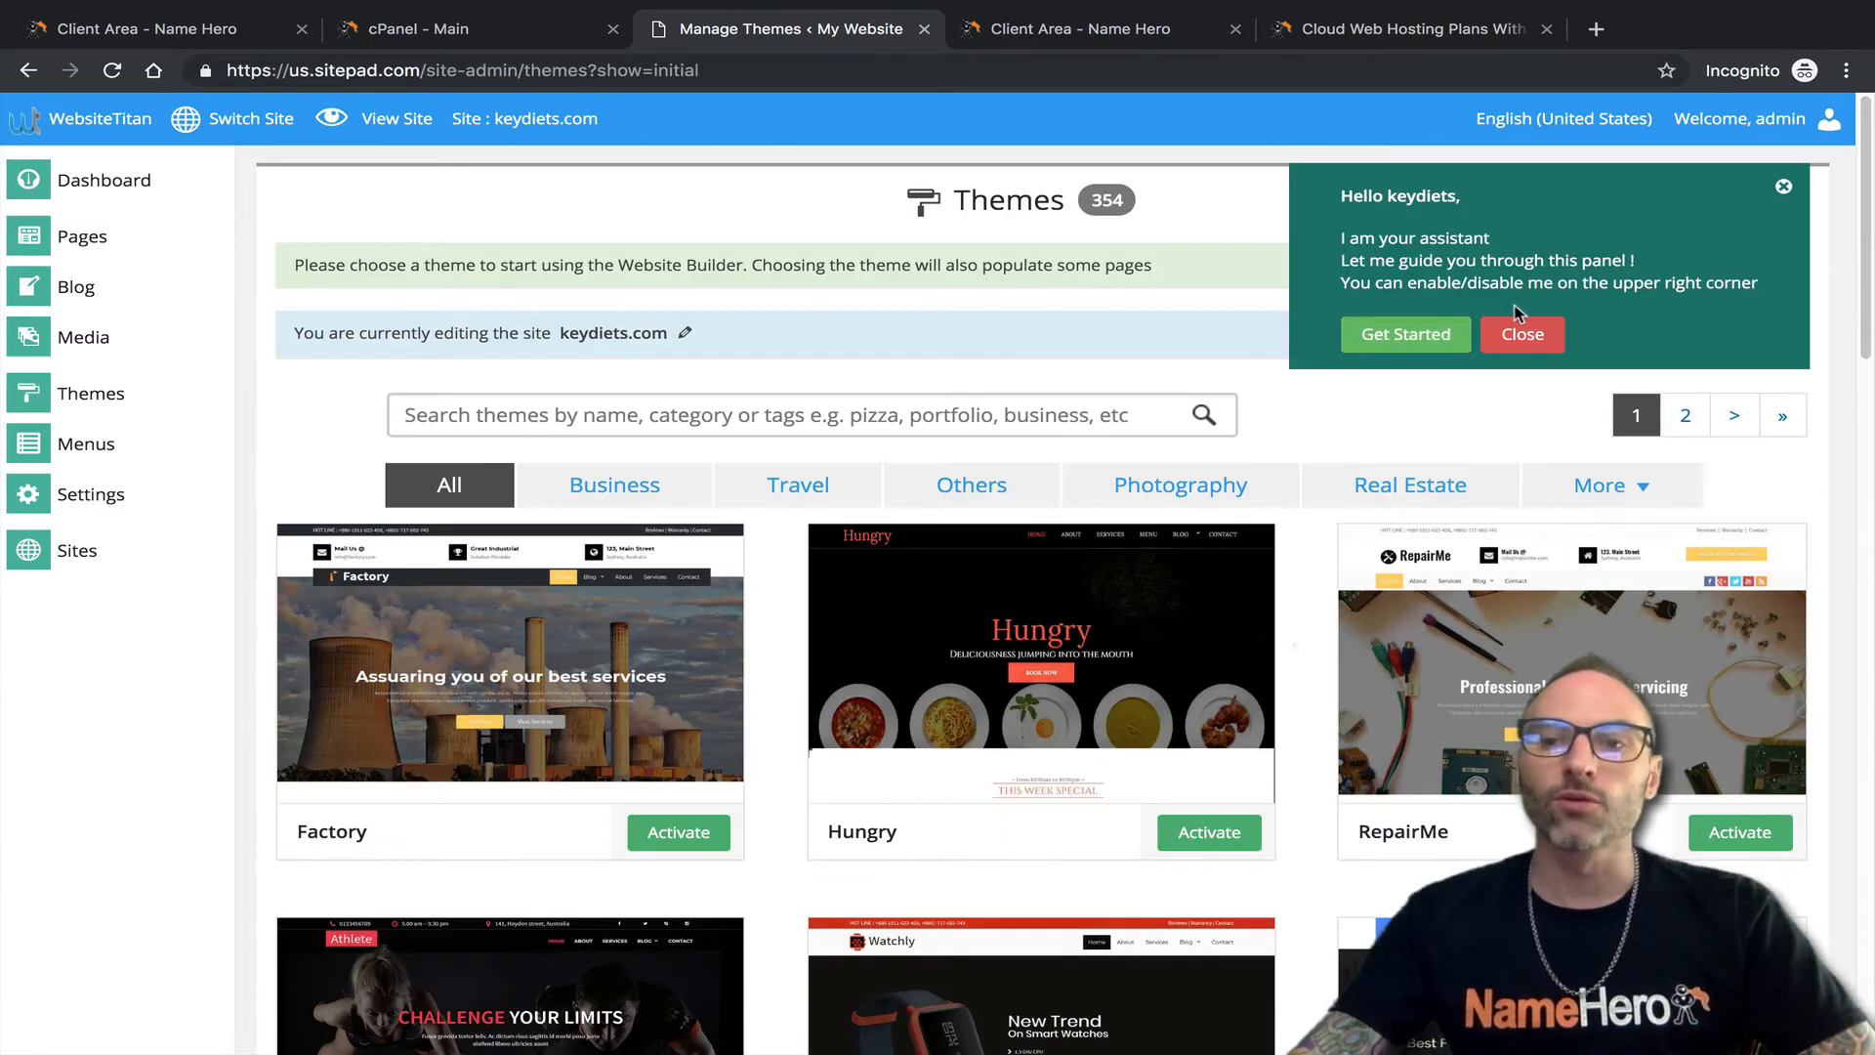
{"action": "left_click", "coordinate": [1520, 348]}
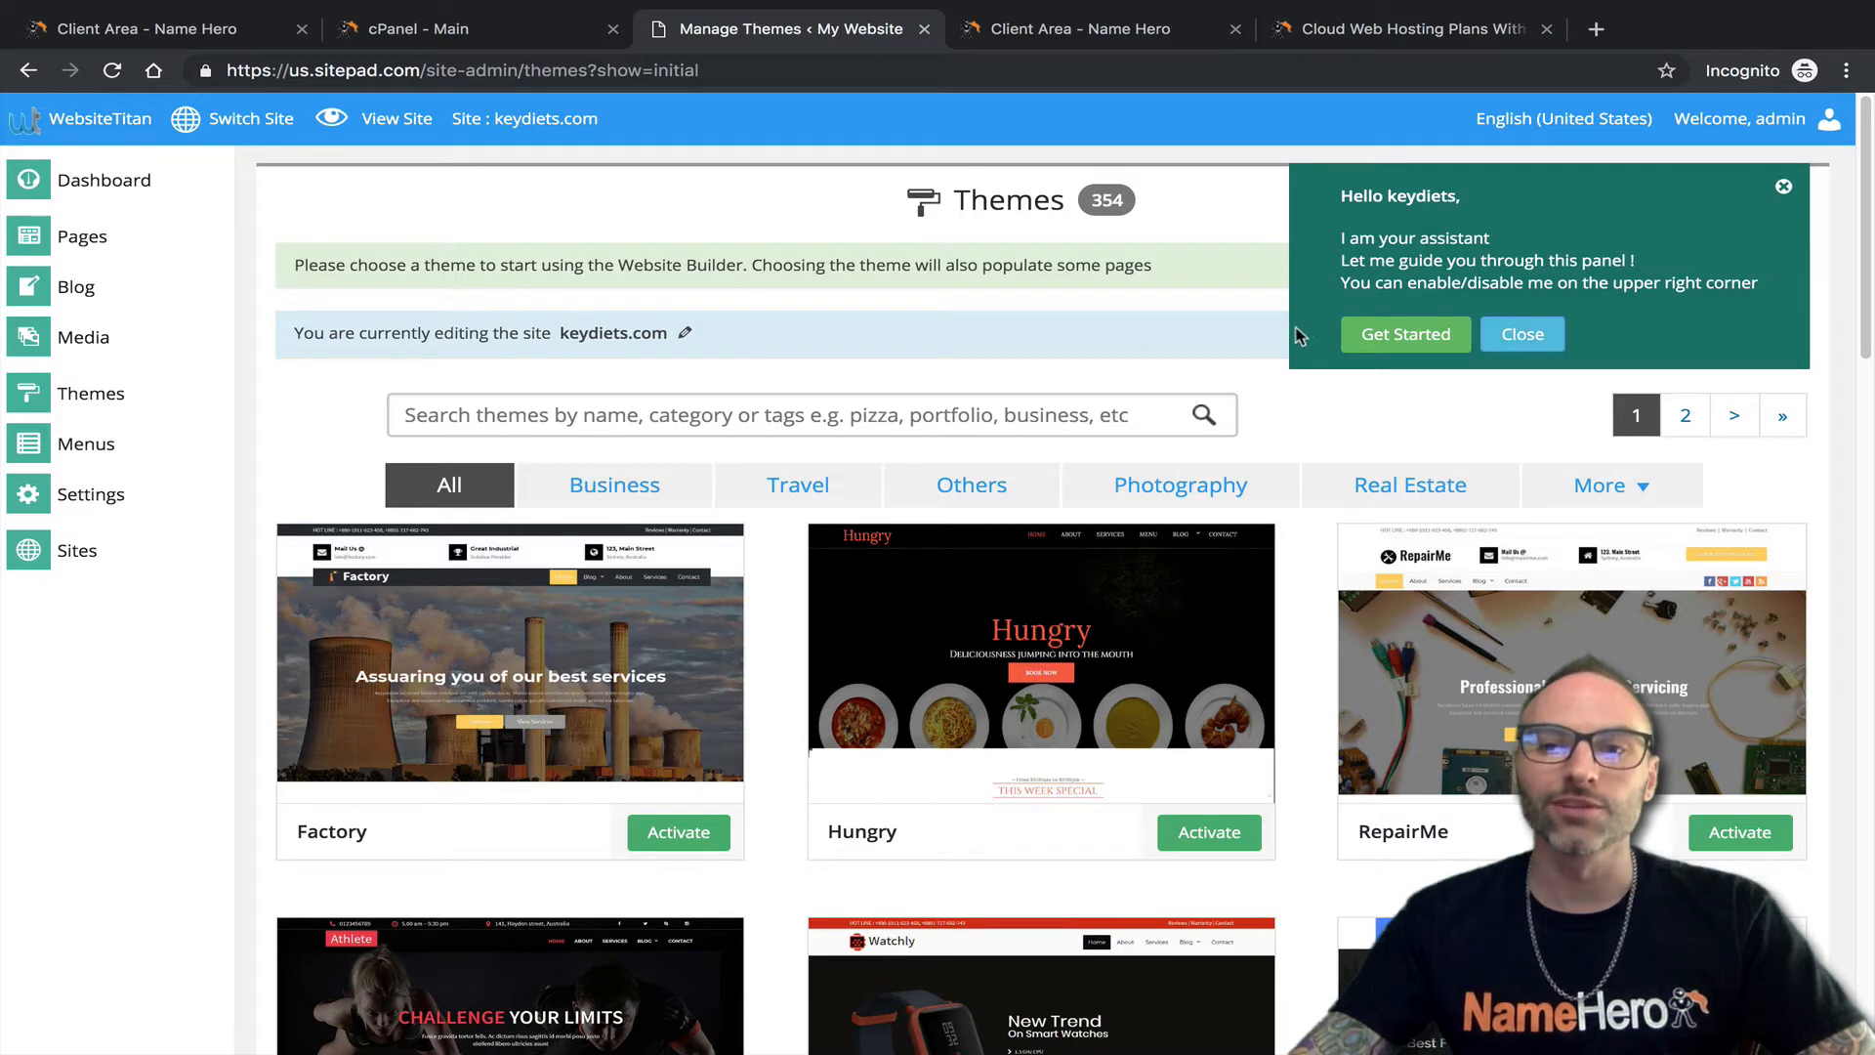
{"action": "left_click", "coordinate": [1166, 203]}
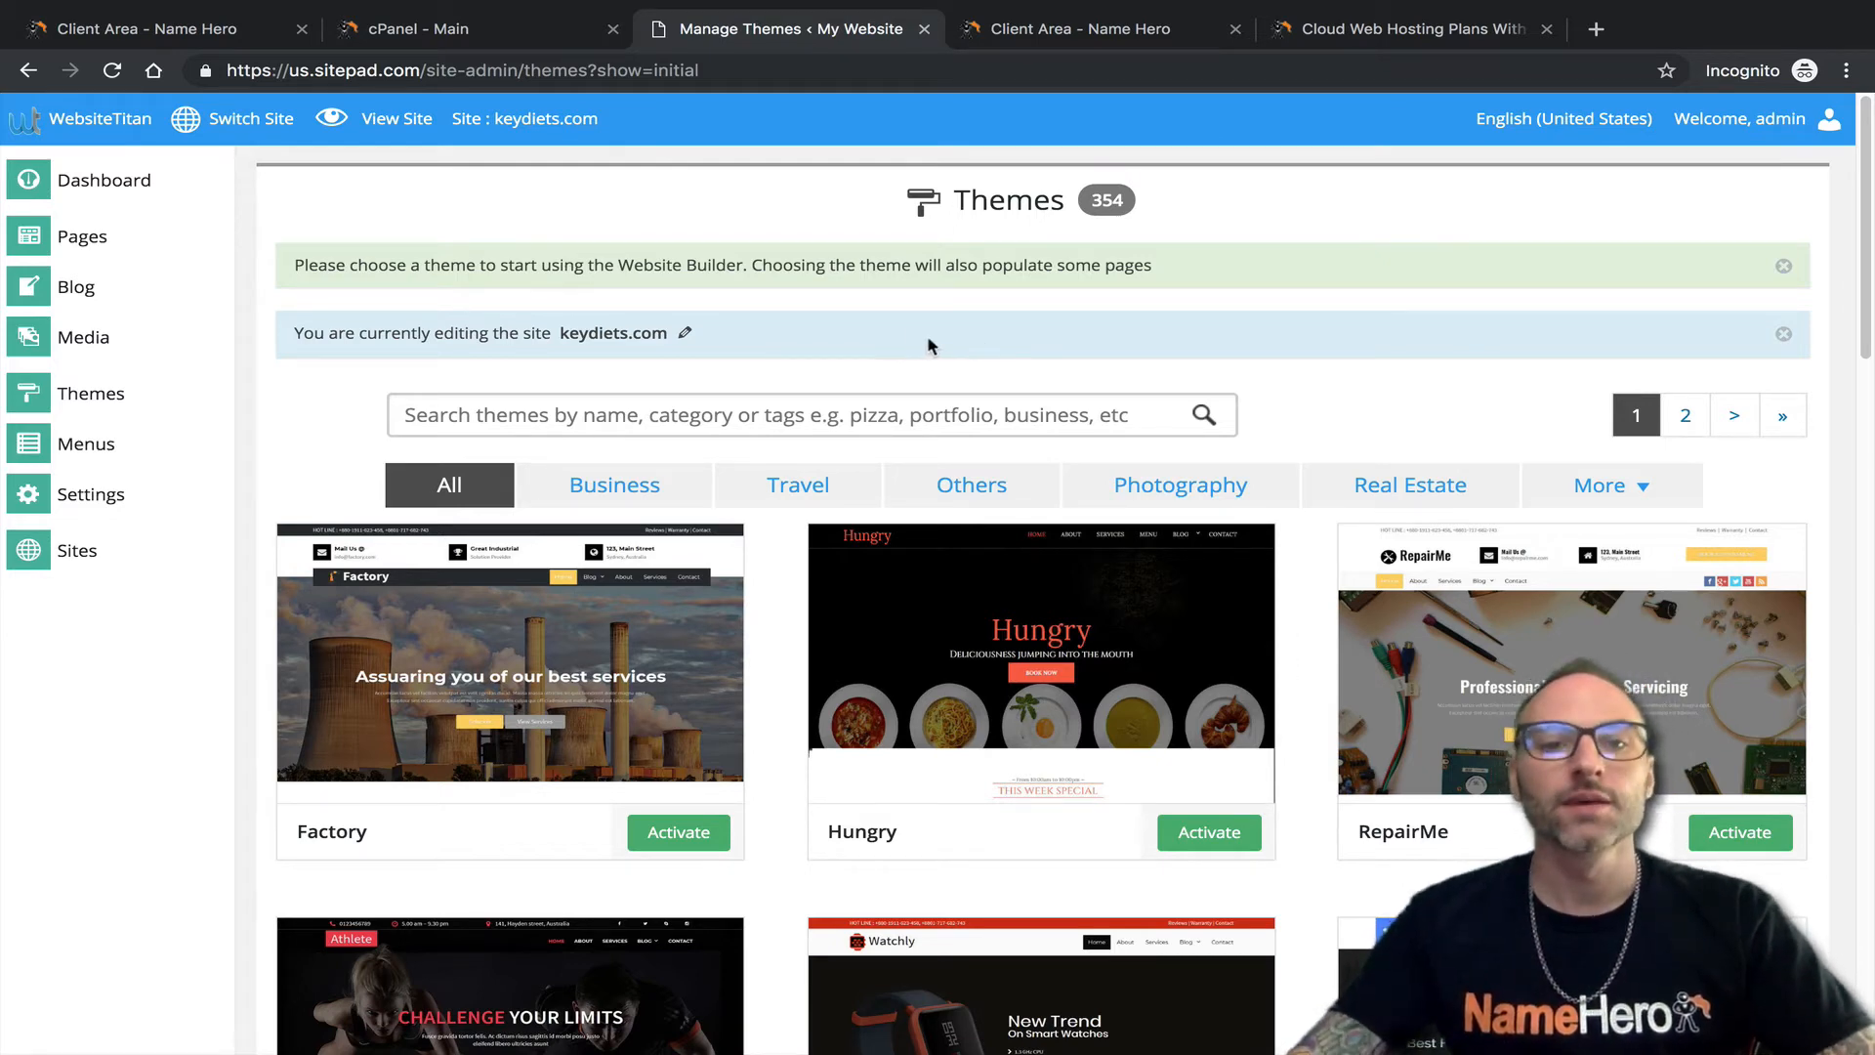
Look through the theme gallery and search the themes for "Food".
{"action": "left_click", "coordinate": [496, 410]}
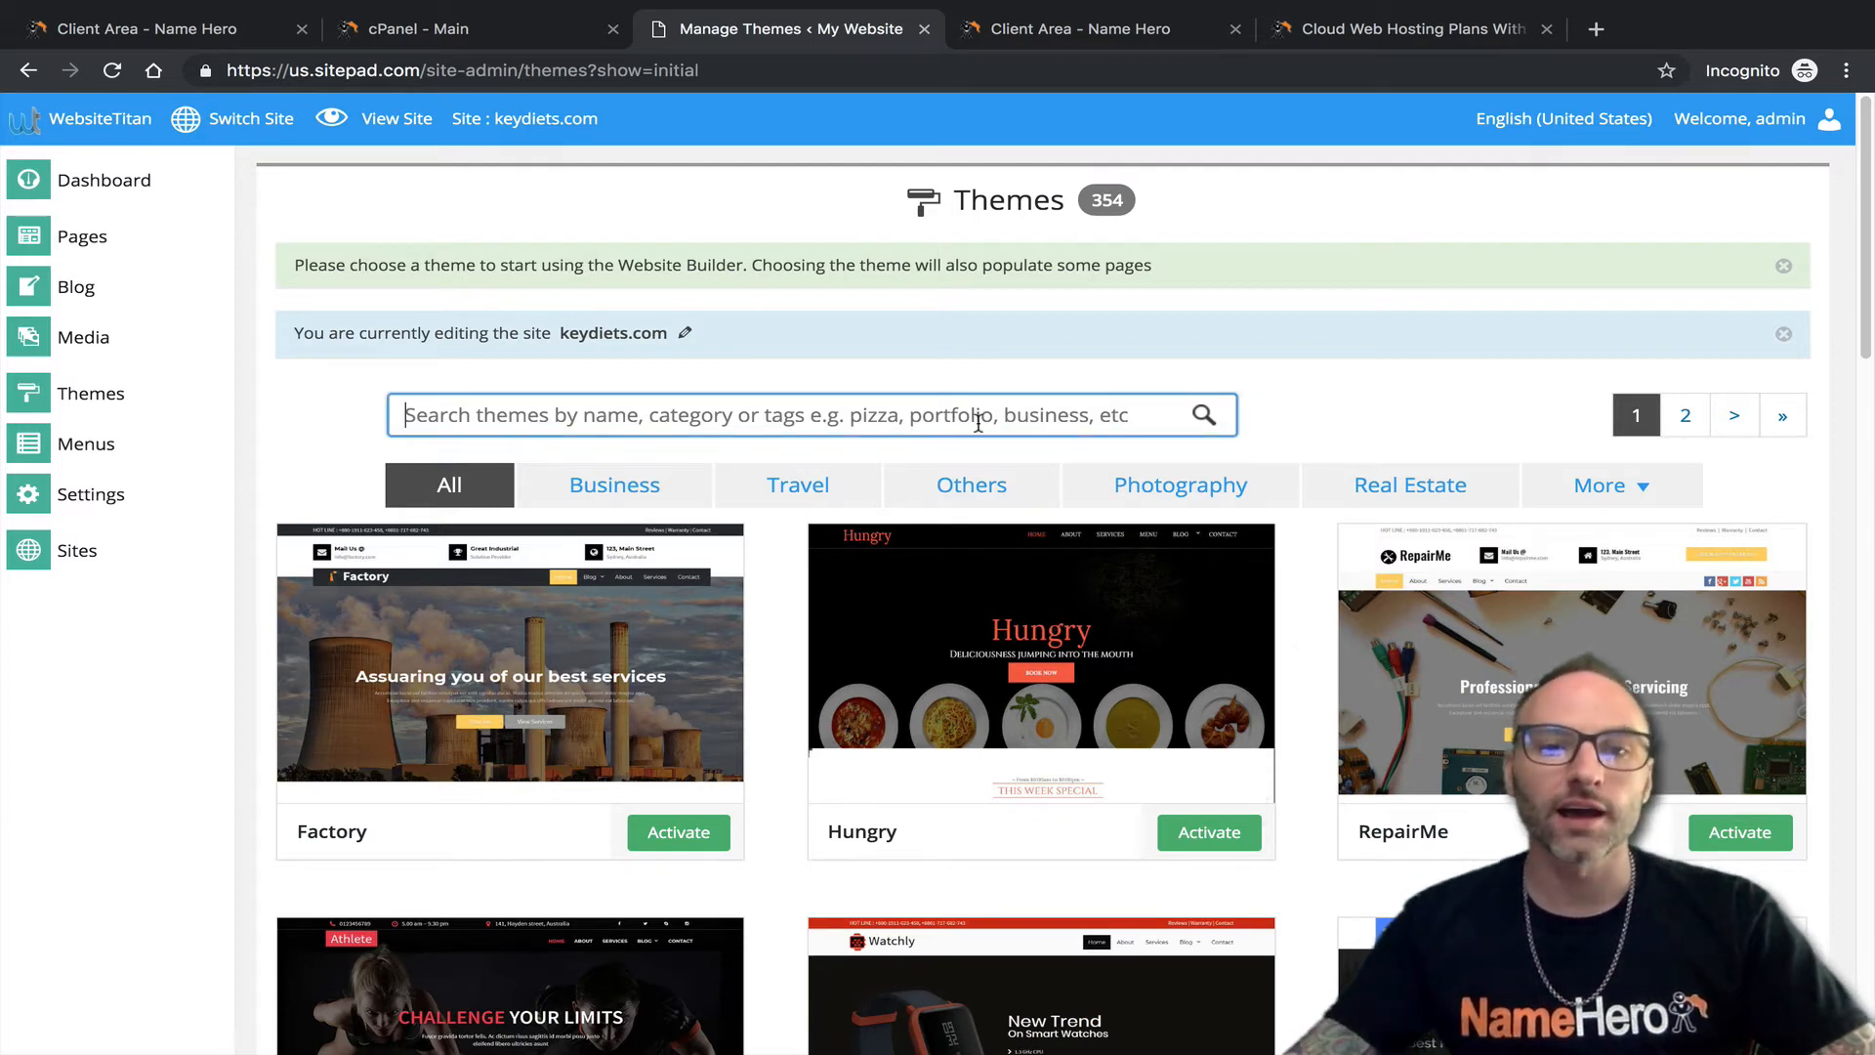
{"action": "scroll", "coordinate": [795, 537], "scroll_direction": "down", "scroll_amount": 4}
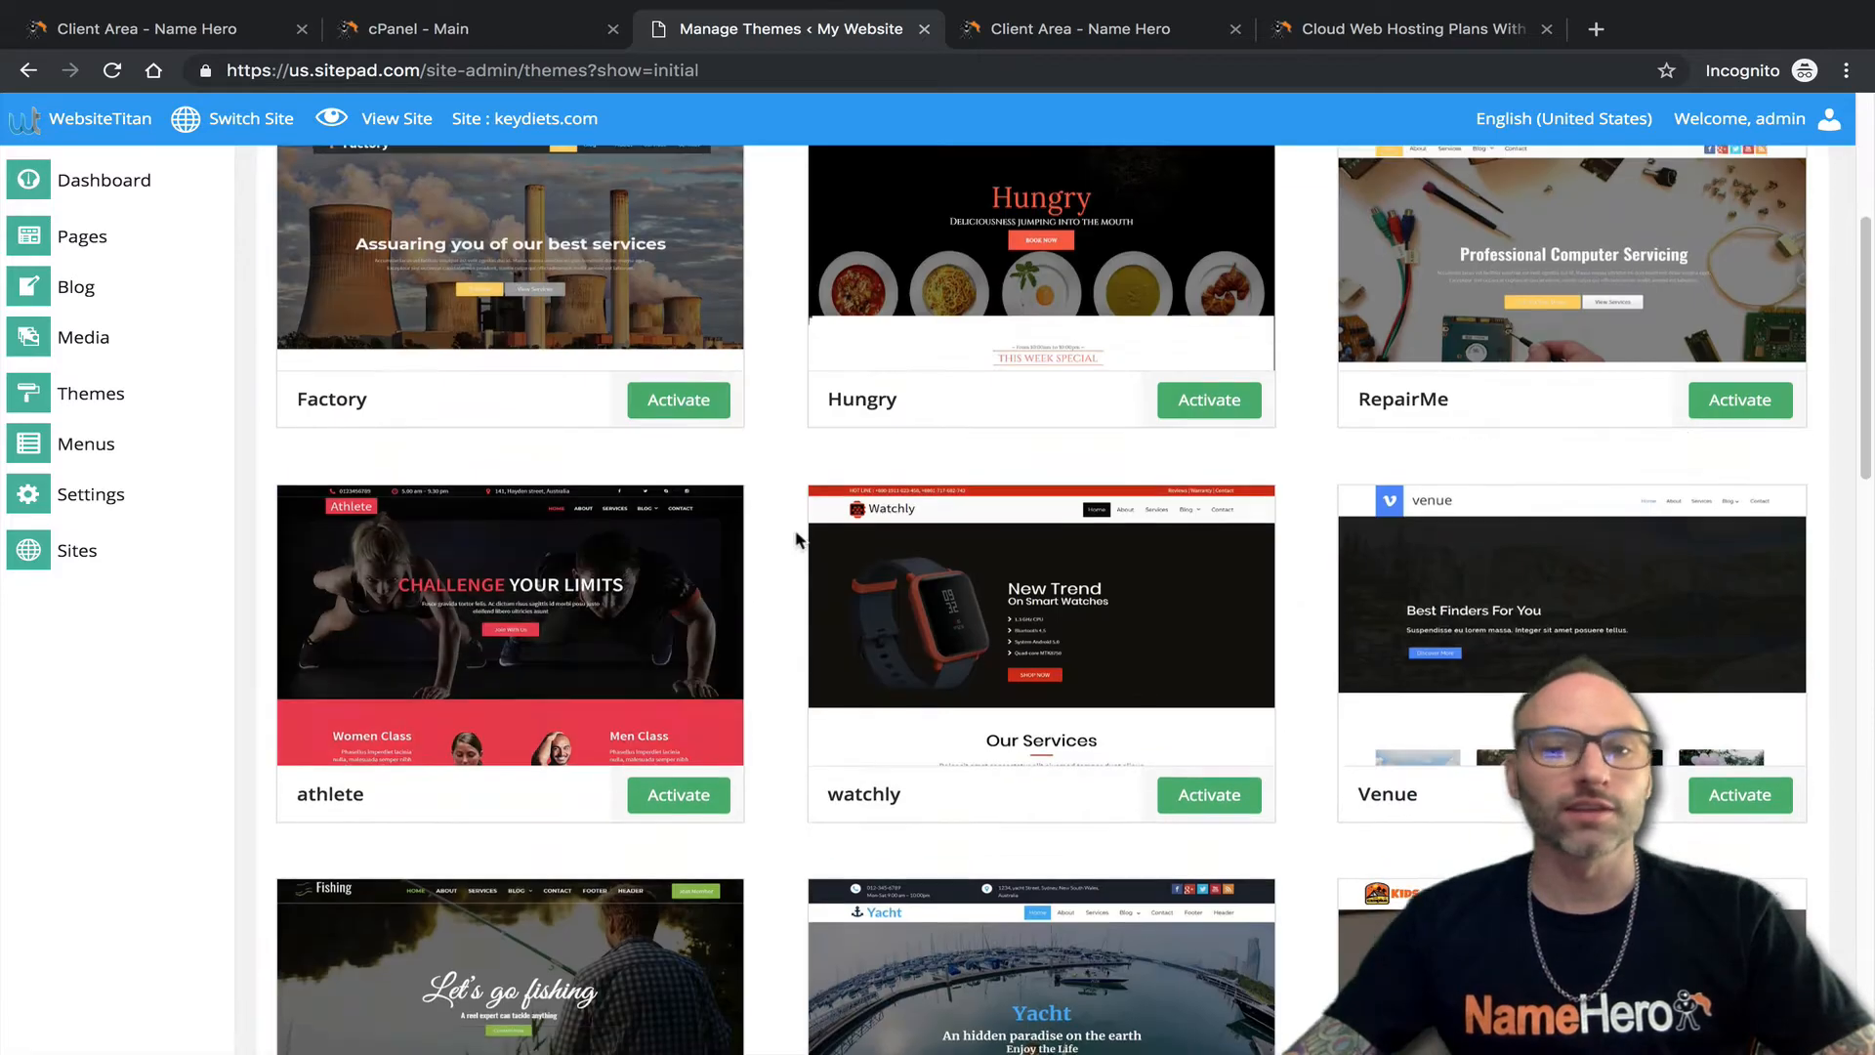
{"action": "scroll", "coordinate": [789, 535], "scroll_direction": "down", "scroll_amount": 15}
{"action": "scroll", "coordinate": [789, 547], "scroll_direction": "up", "scroll_amount": 20}
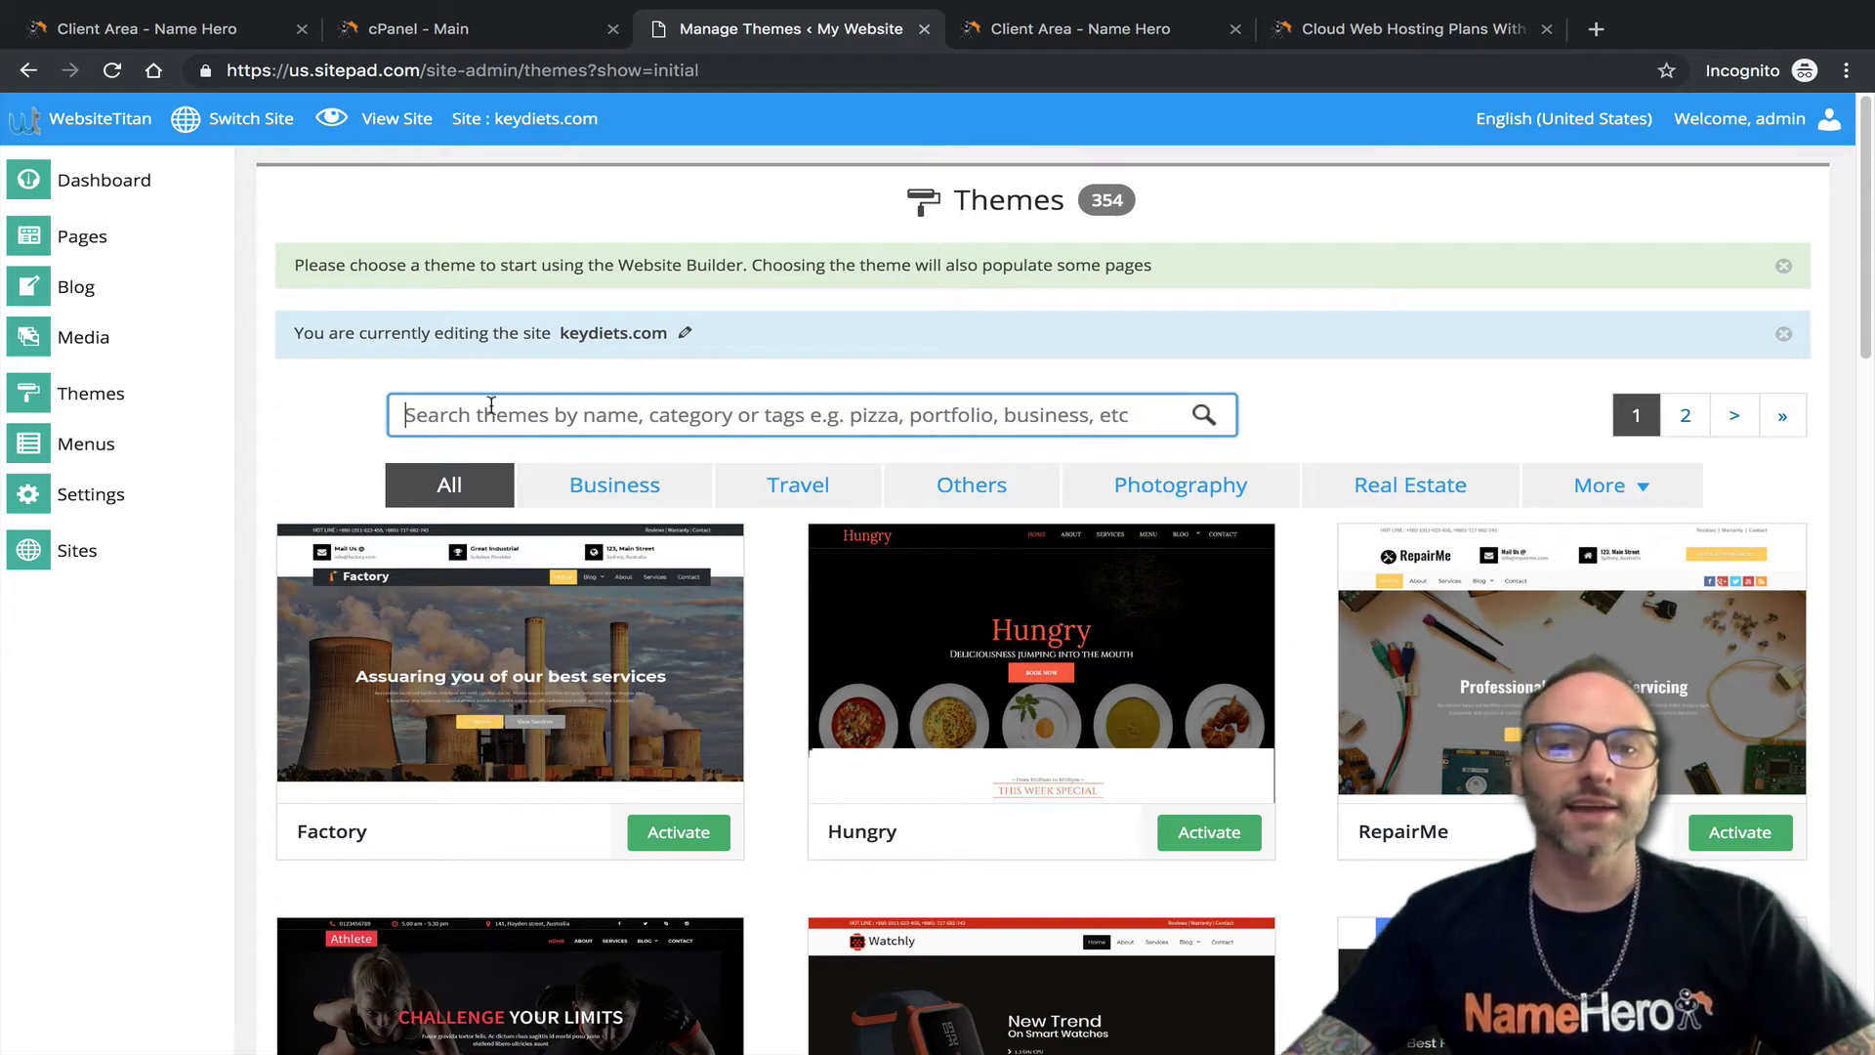
{"action": "type", "text": "Food"}
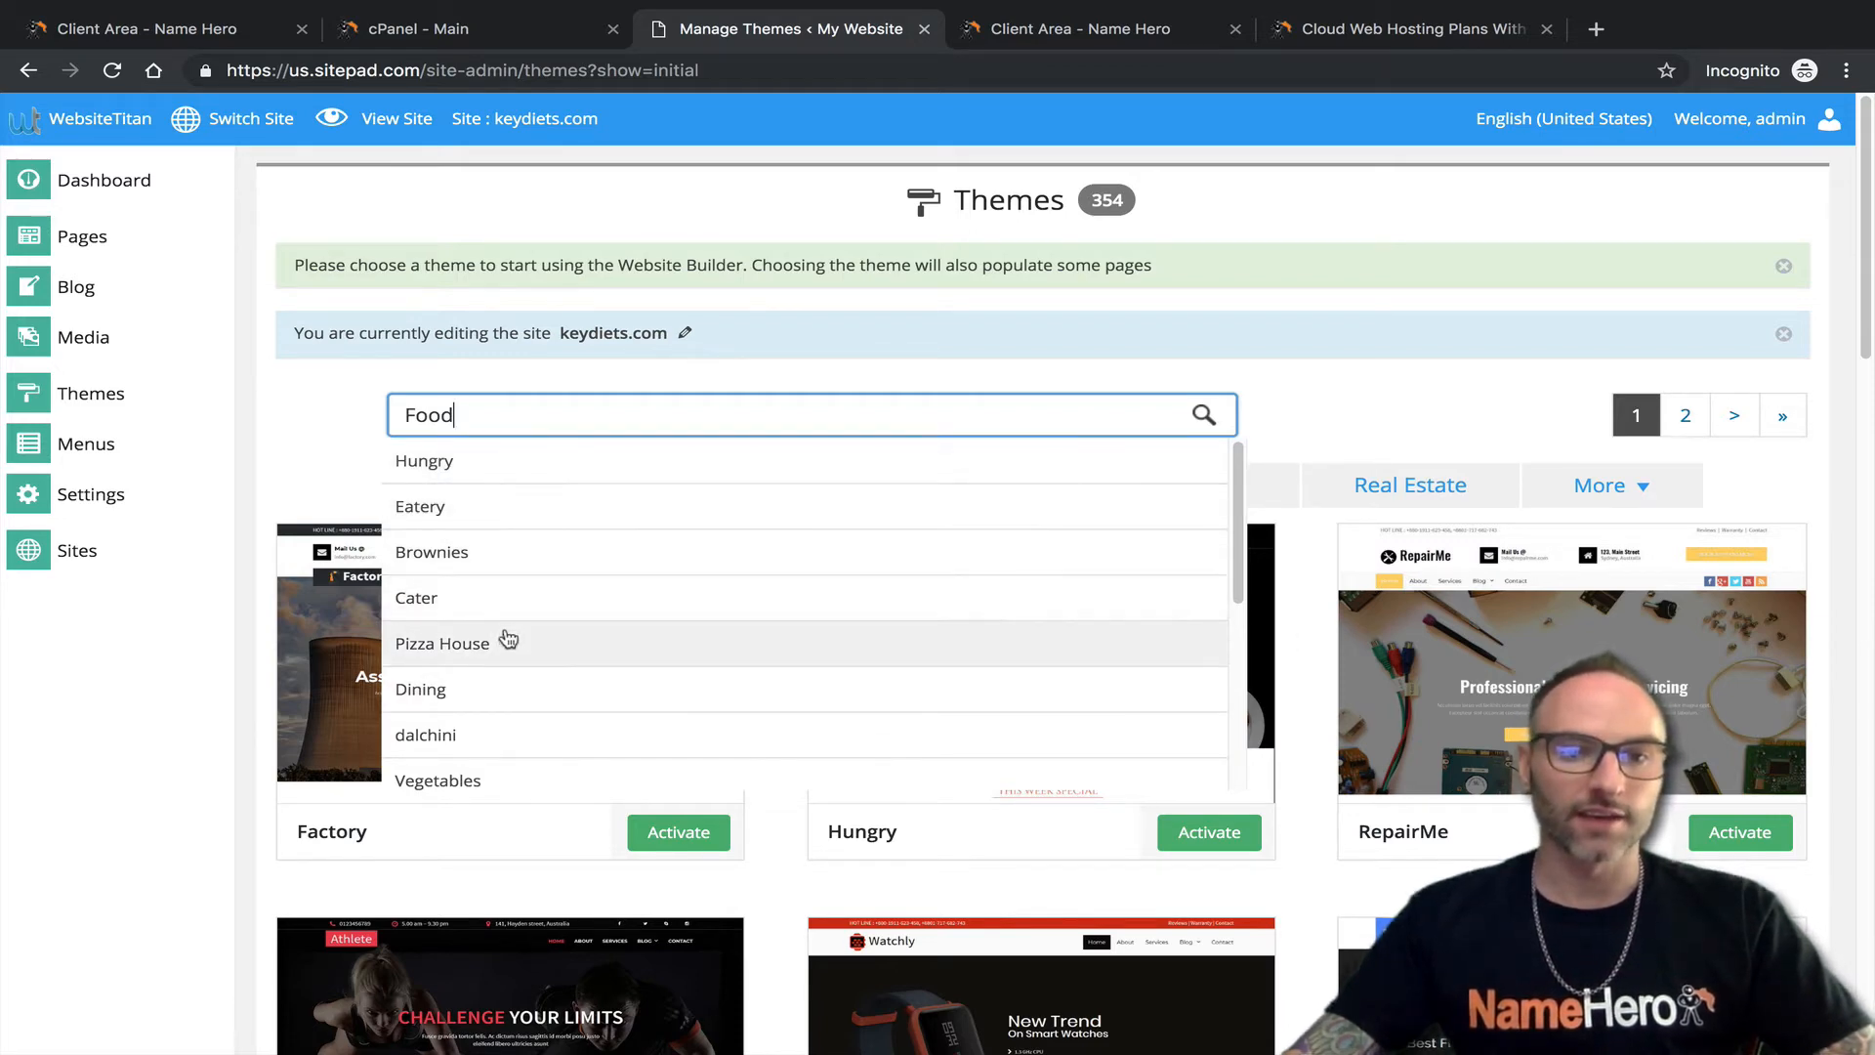
{"action": "scroll", "coordinate": [496, 696], "scroll_direction": "down", "scroll_amount": 4}
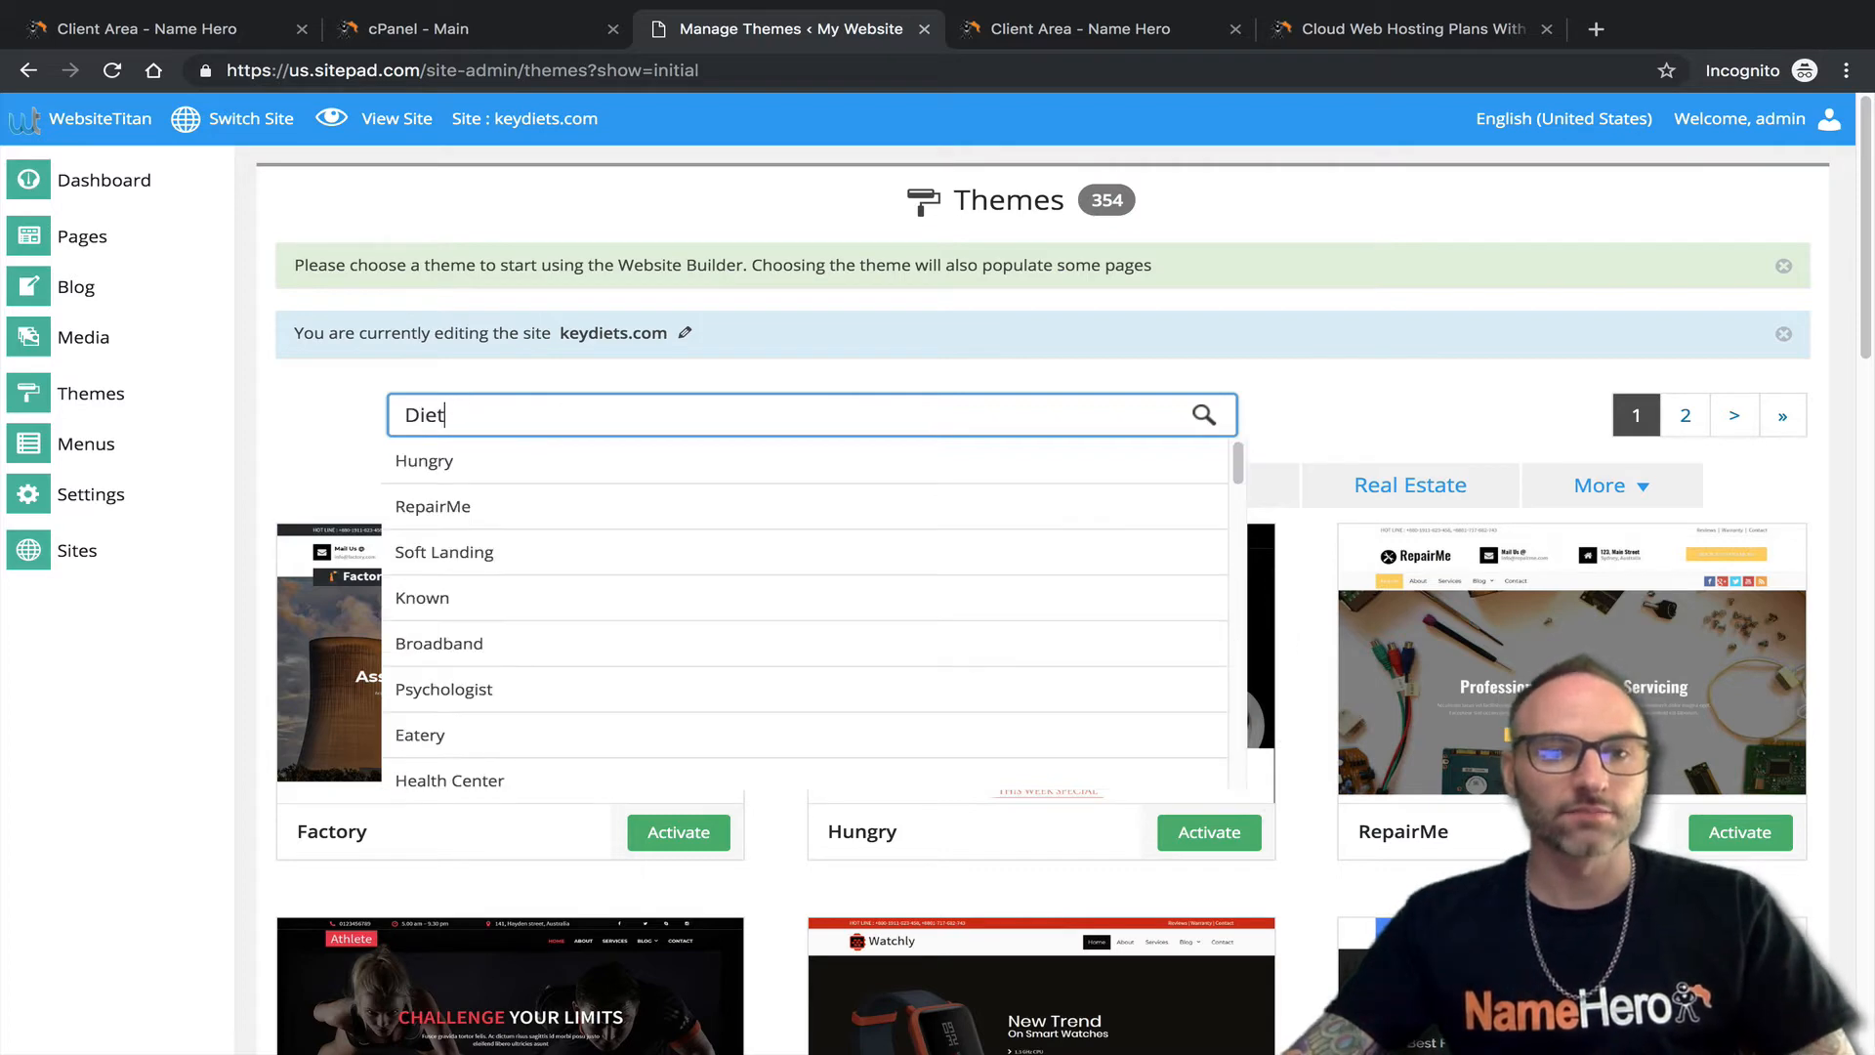
Search the themes for "Diet" and "Health", and view the Health theme's details before closing them.
{"action": "type", "text": "ts"}
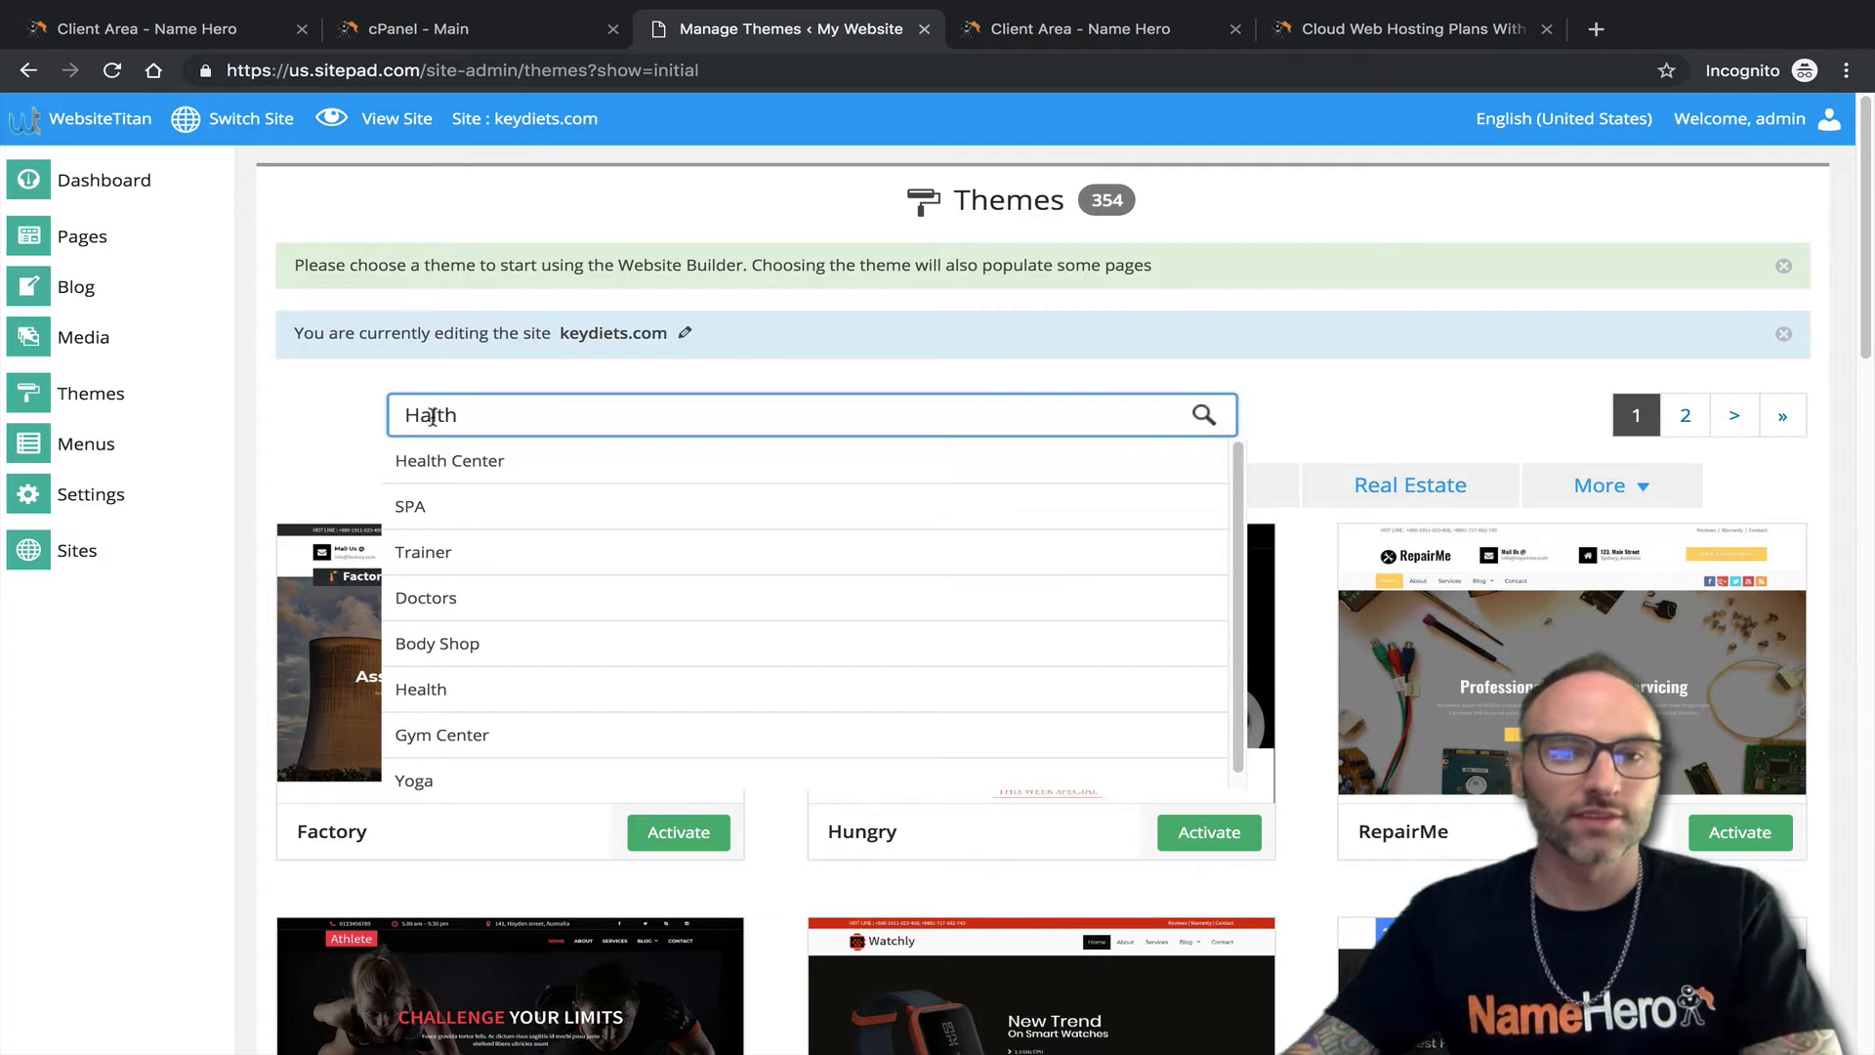
{"action": "type", "text": "e"}
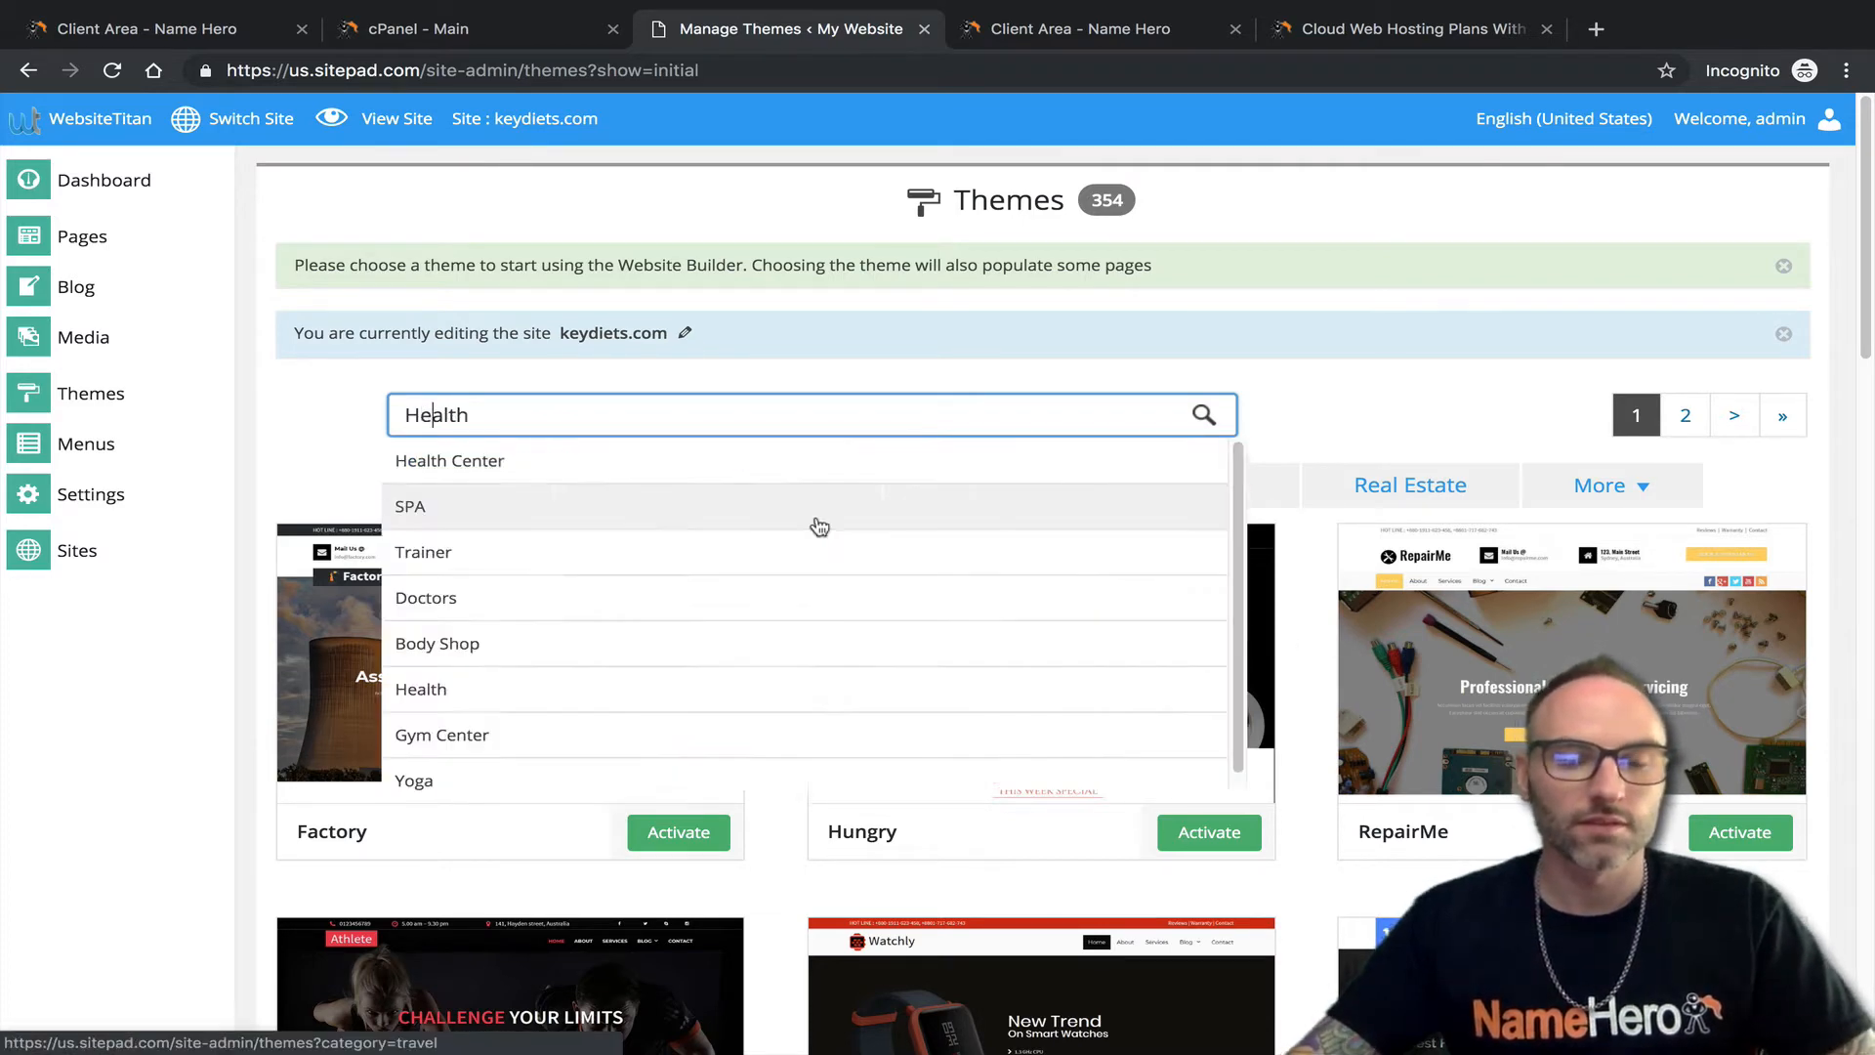
{"action": "scroll", "coordinate": [596, 557], "scroll_direction": "down", "scroll_amount": 1}
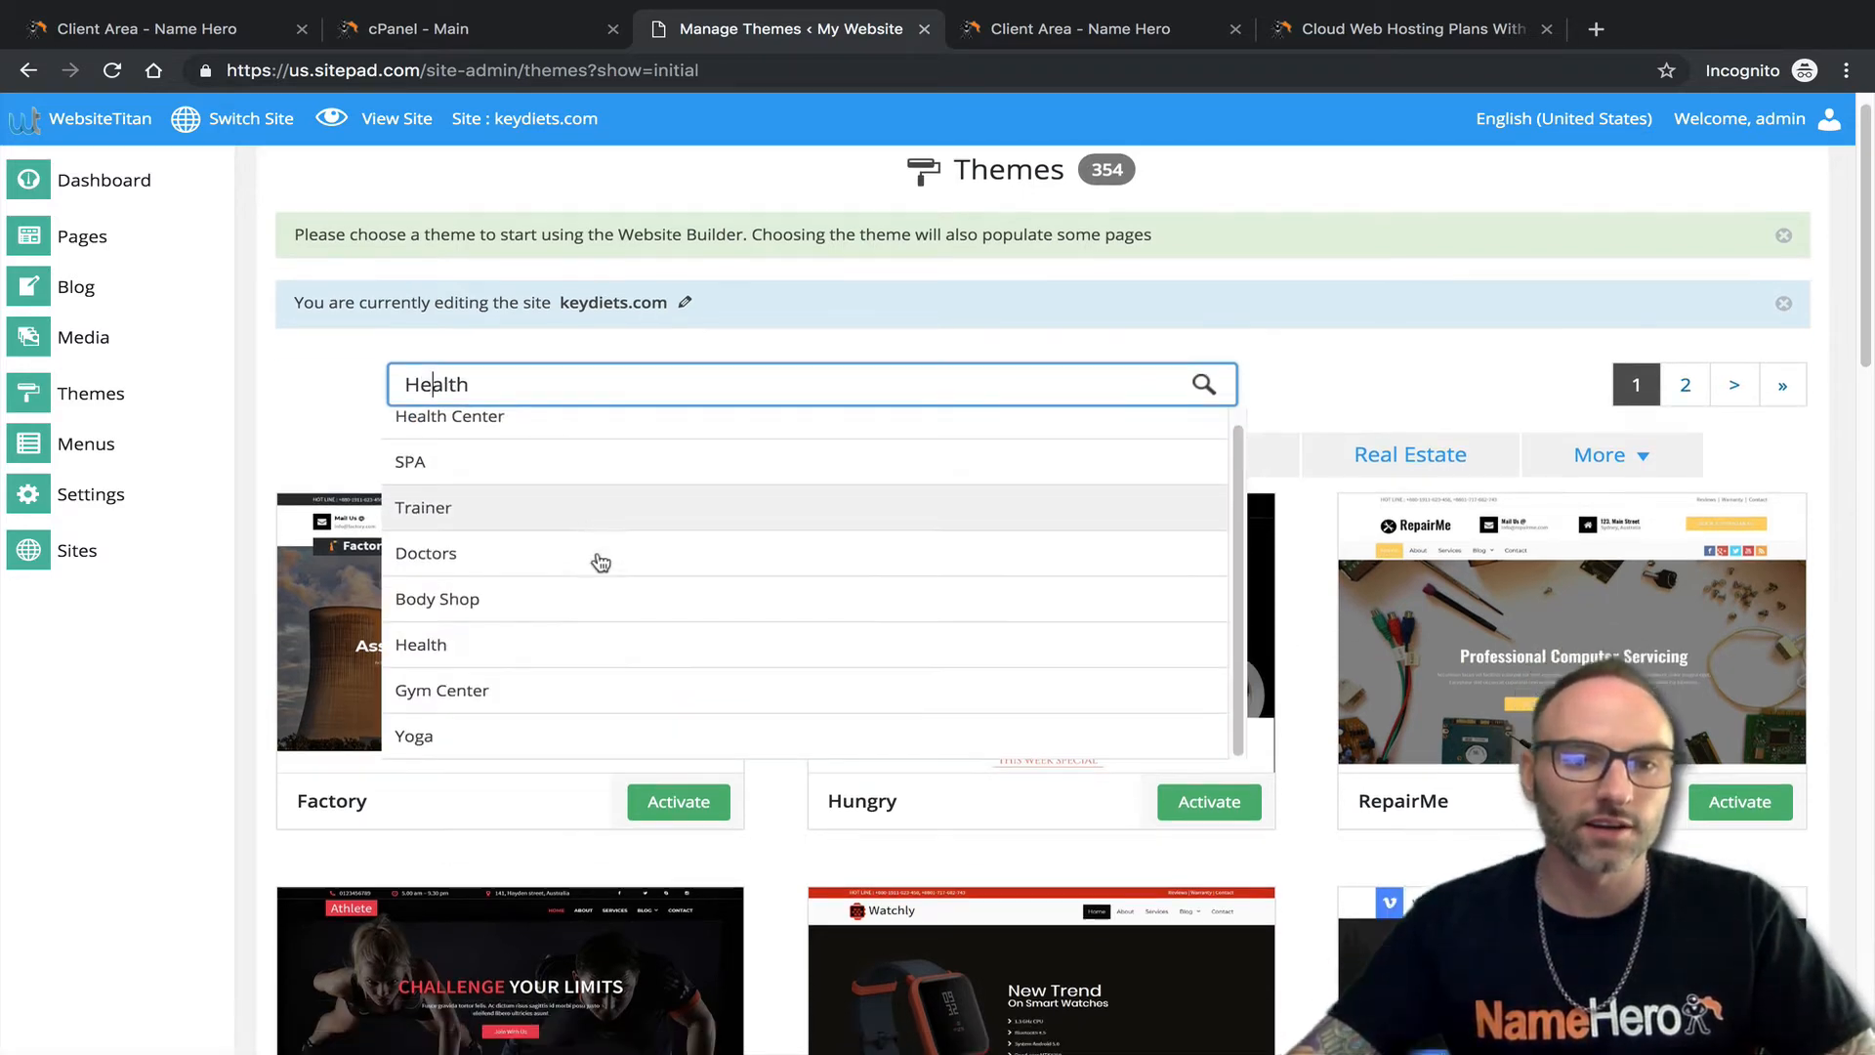
{"action": "left_click", "coordinate": [508, 640]}
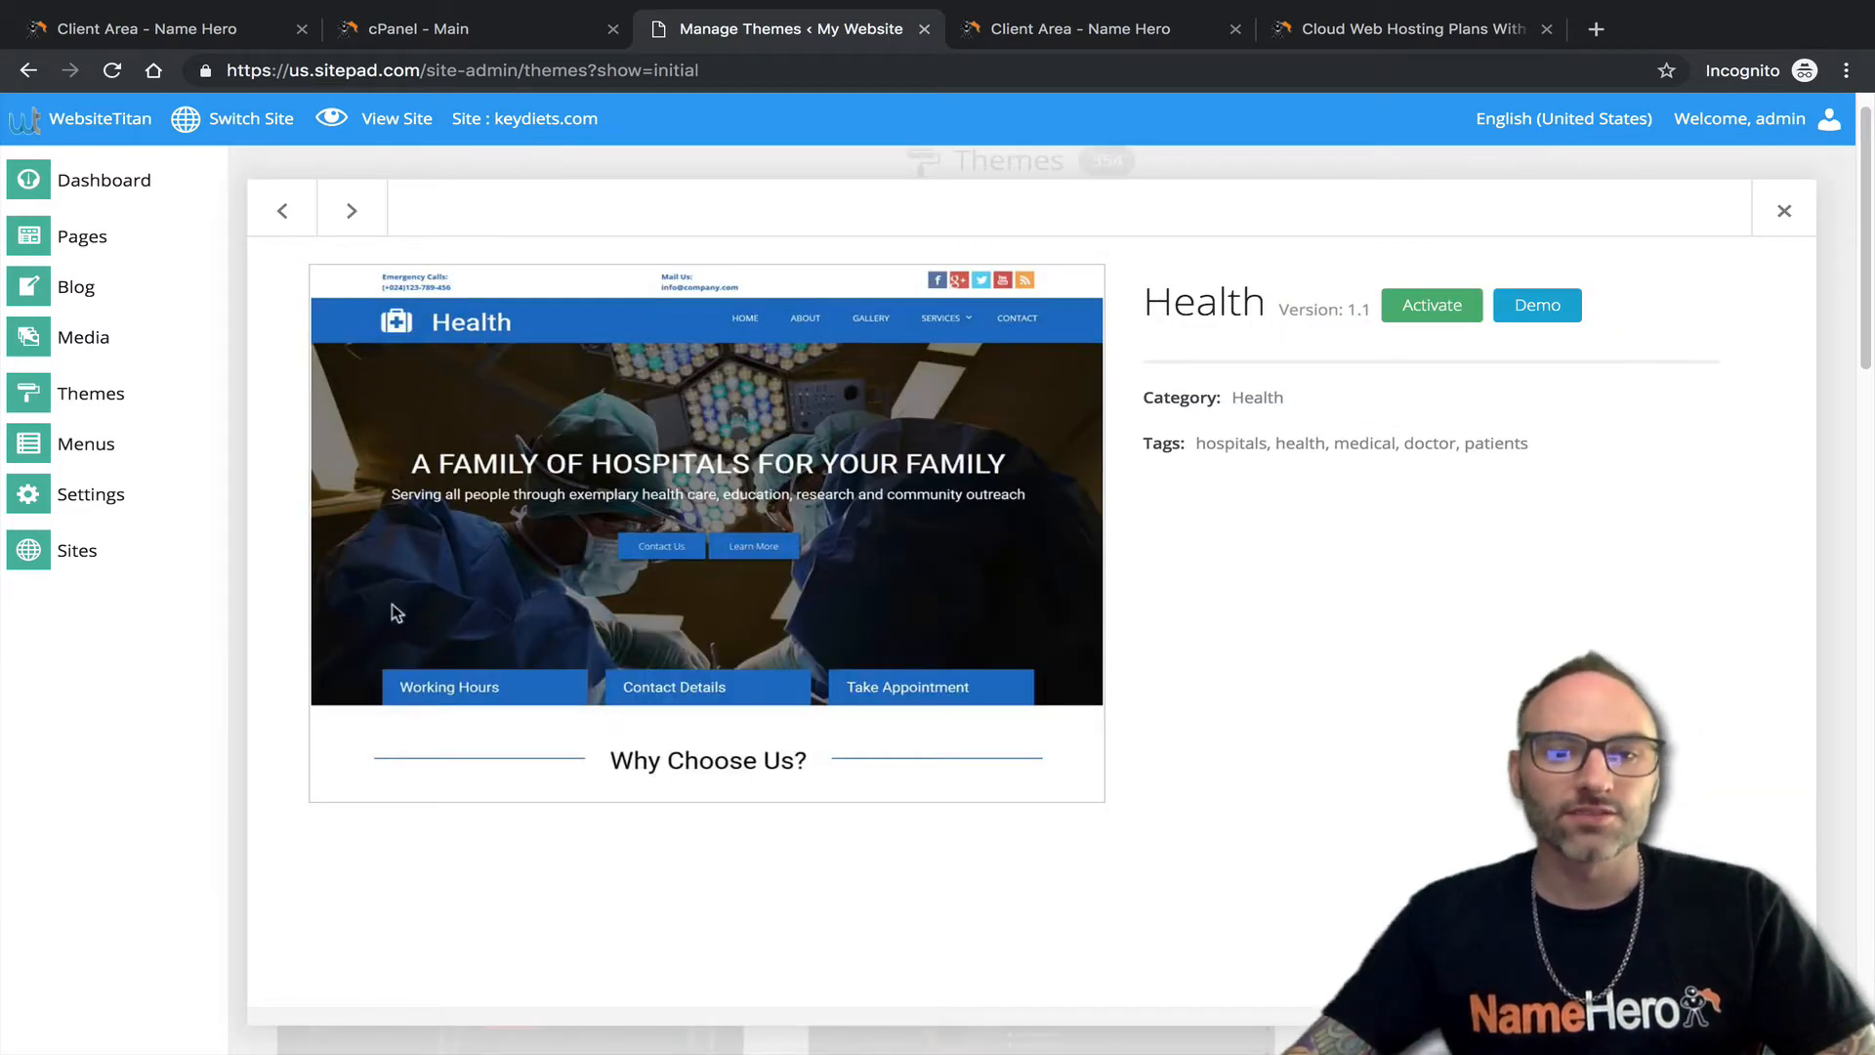
{"action": "left_click", "coordinate": [1793, 200]}
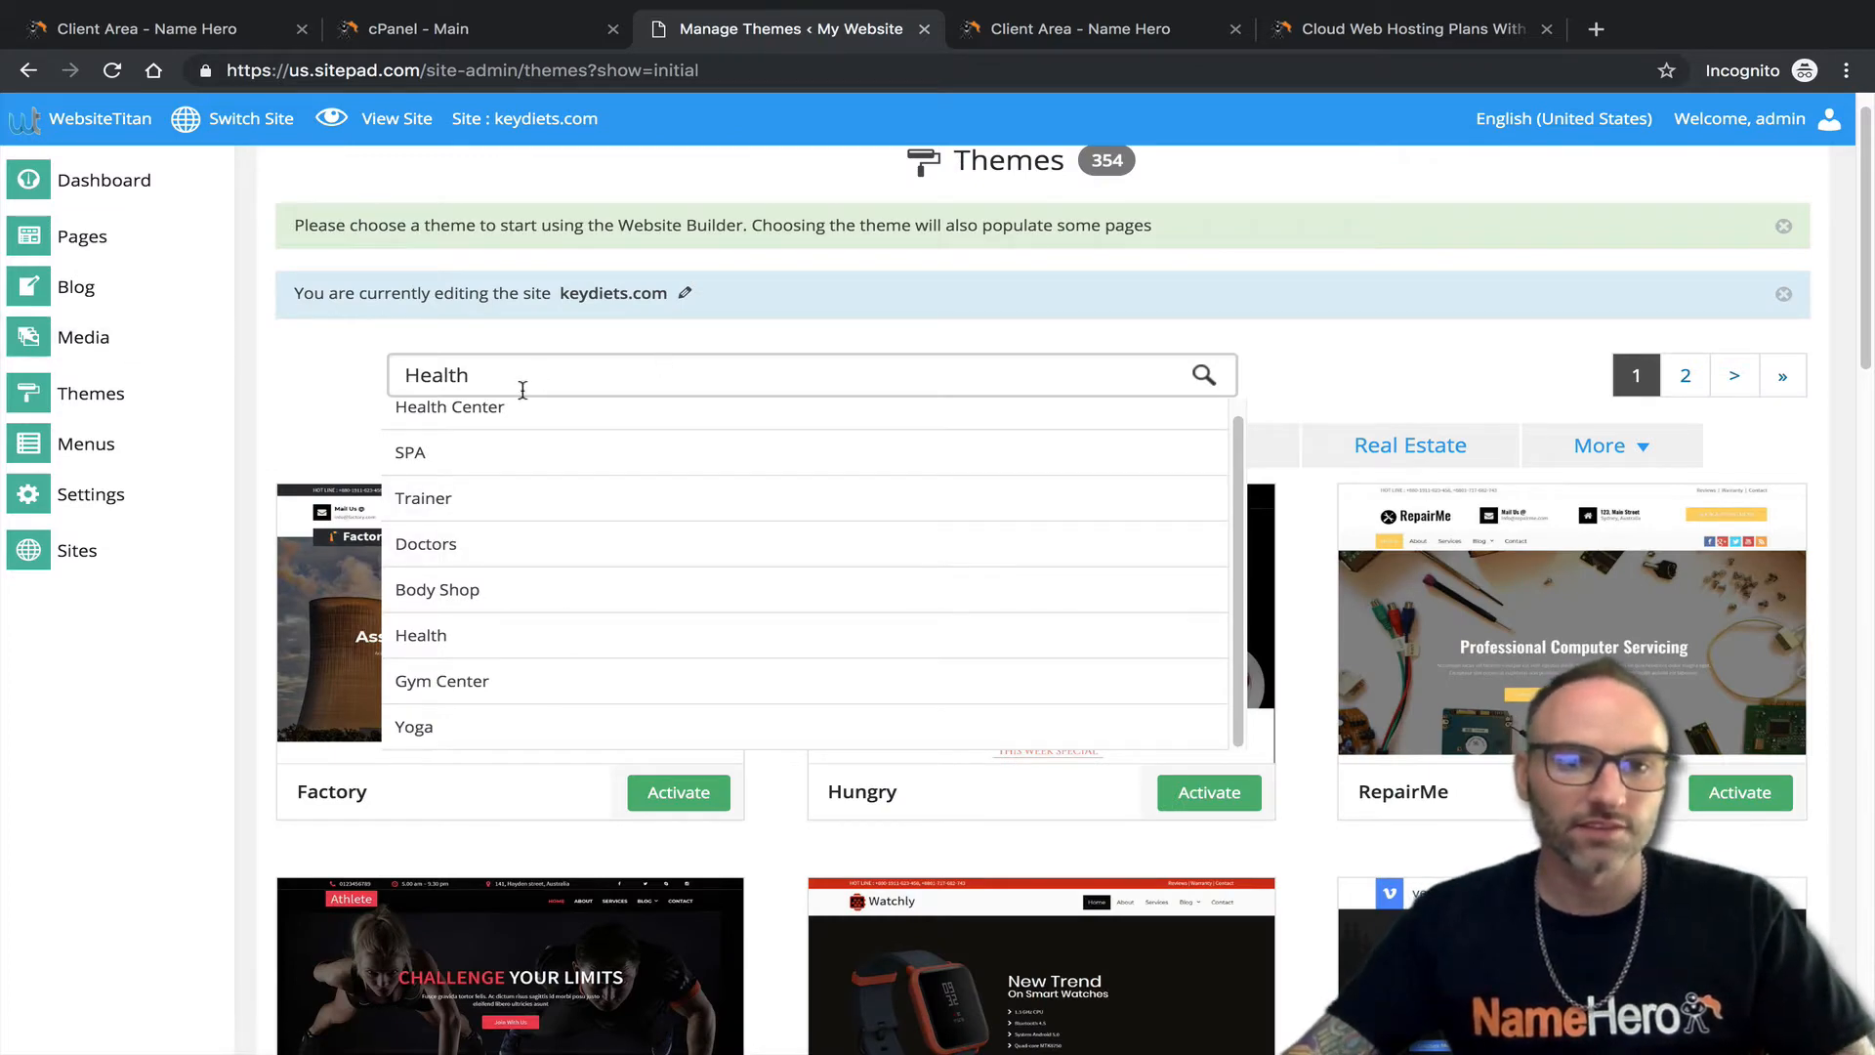
Search the themes for "Food" again and open the details of the Vegetables theme.
{"action": "left_click_drag", "start_coordinate": [524, 385], "coordinate": [239, 360]}
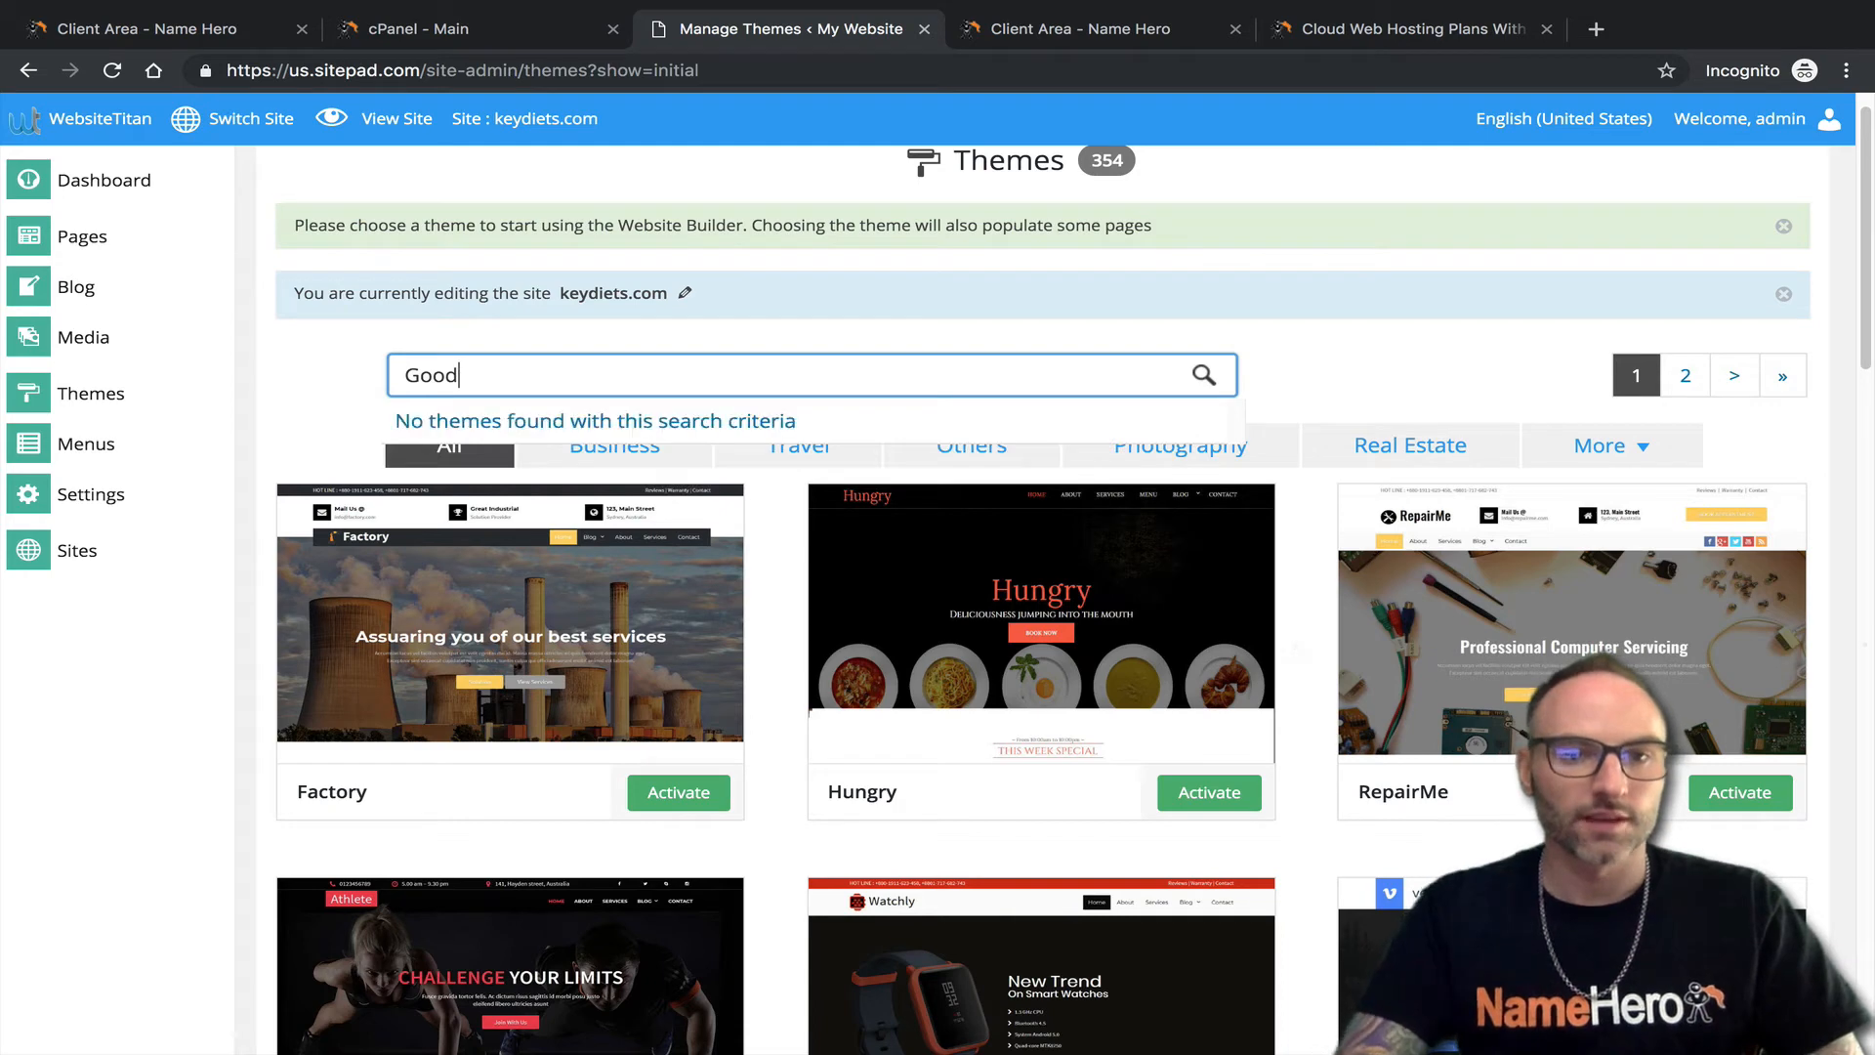
{"action": "key", "text": "BackSpace"}
{"action": "key", "text": "BackSpace"}
{"action": "key", "text": "BackSpace"}
{"action": "key", "text": "BackSpace"}
{"action": "type", "text": "Fo"}
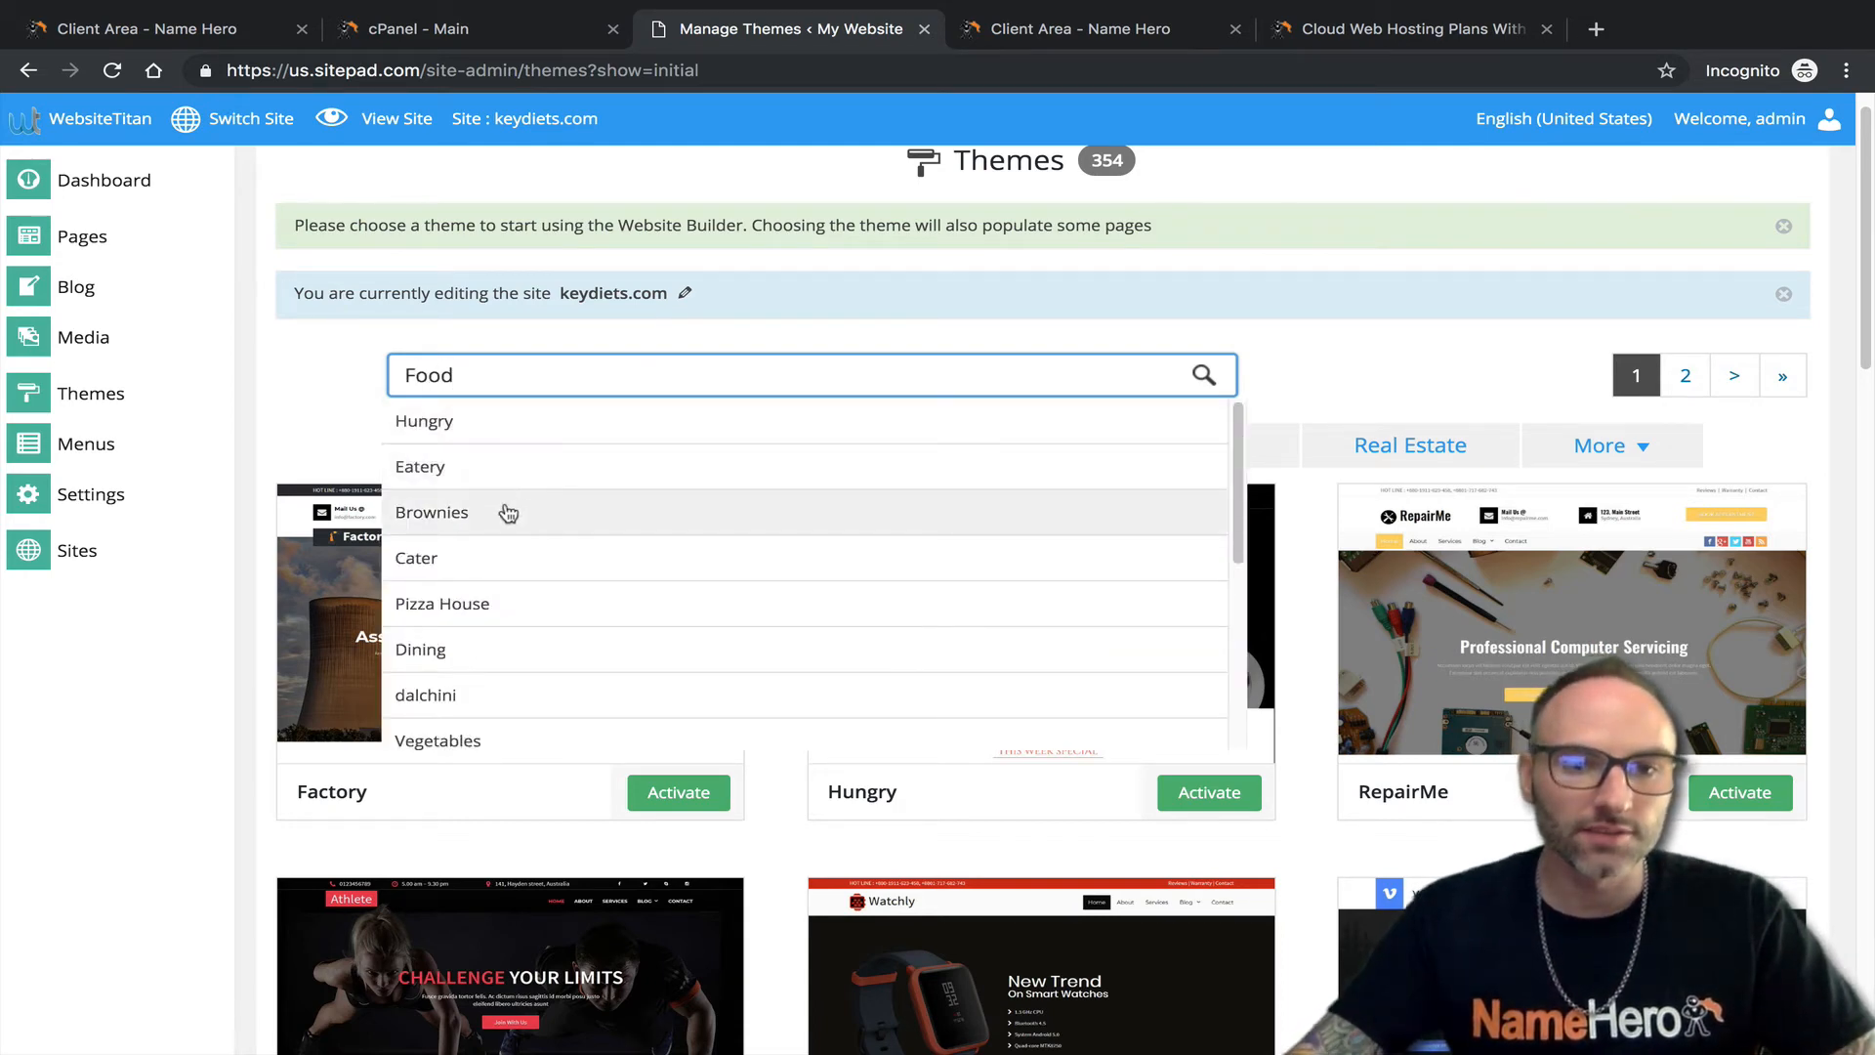
{"action": "scroll", "coordinate": [527, 442], "scroll_direction": "down", "scroll_amount": 1}
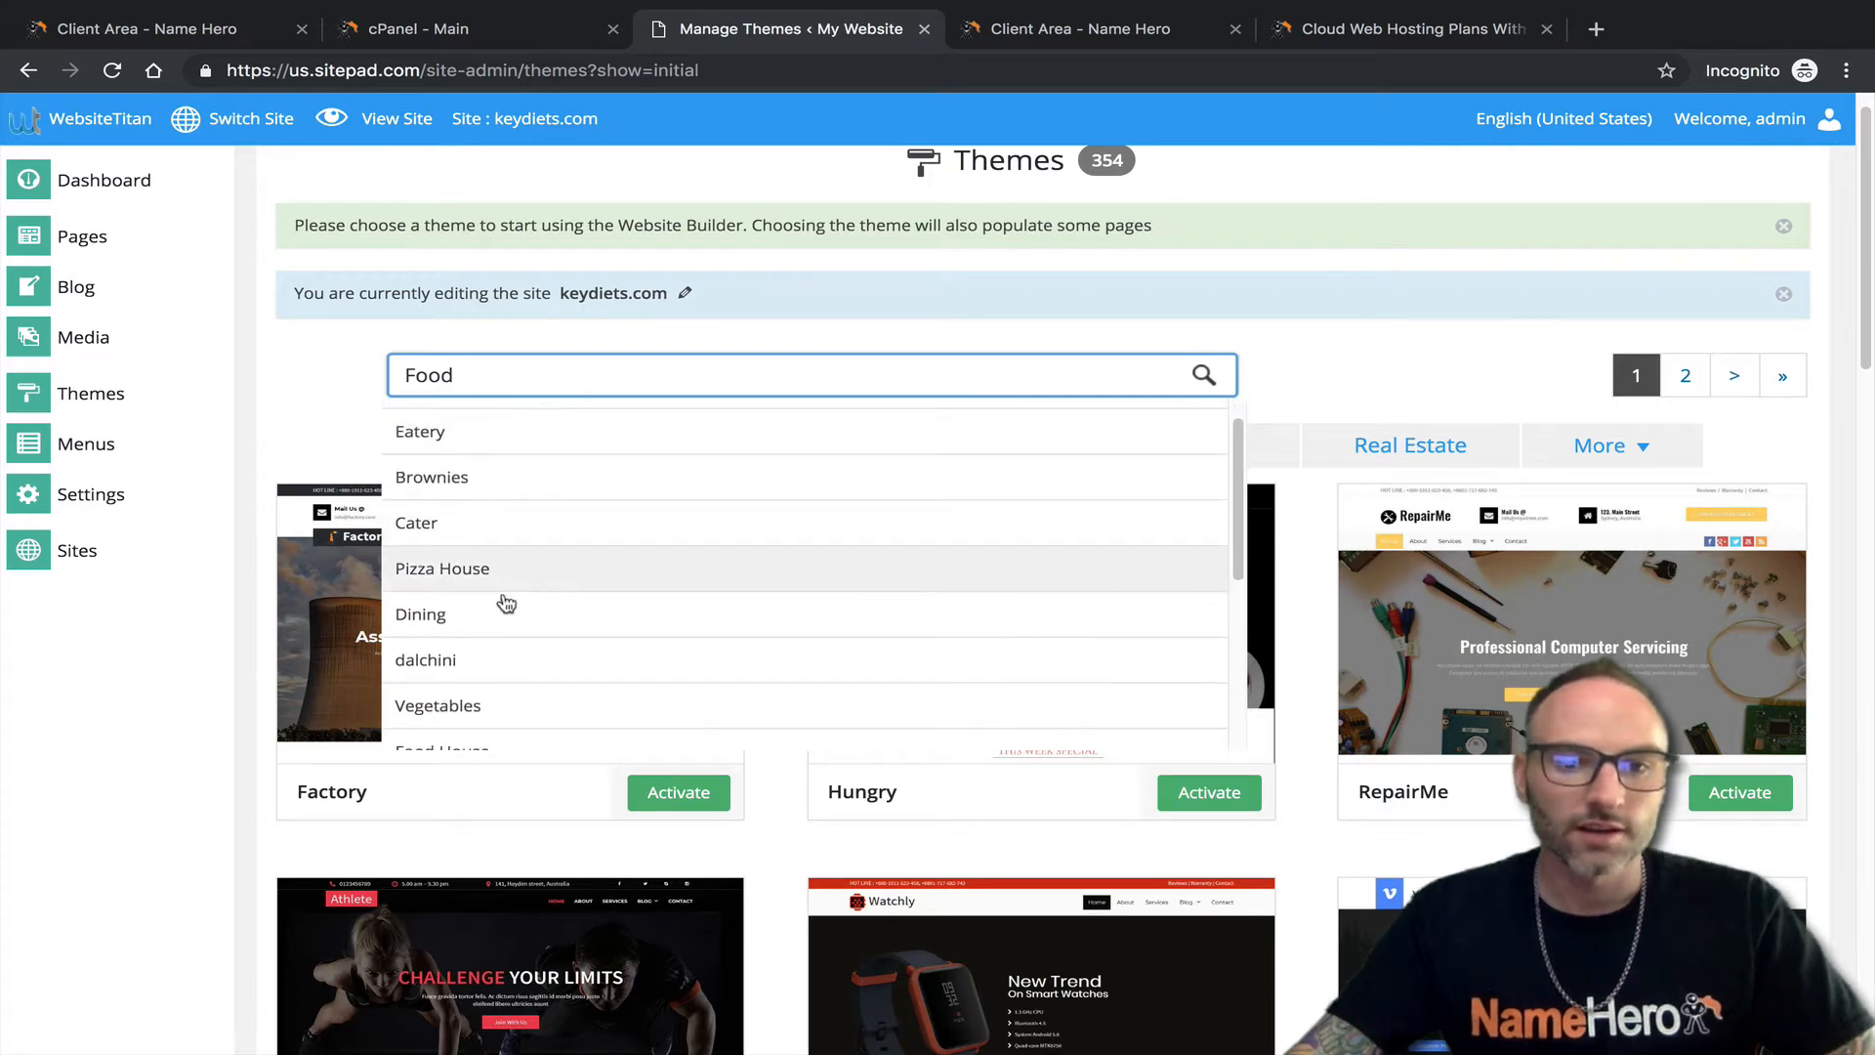
{"action": "left_click", "coordinate": [507, 711]}
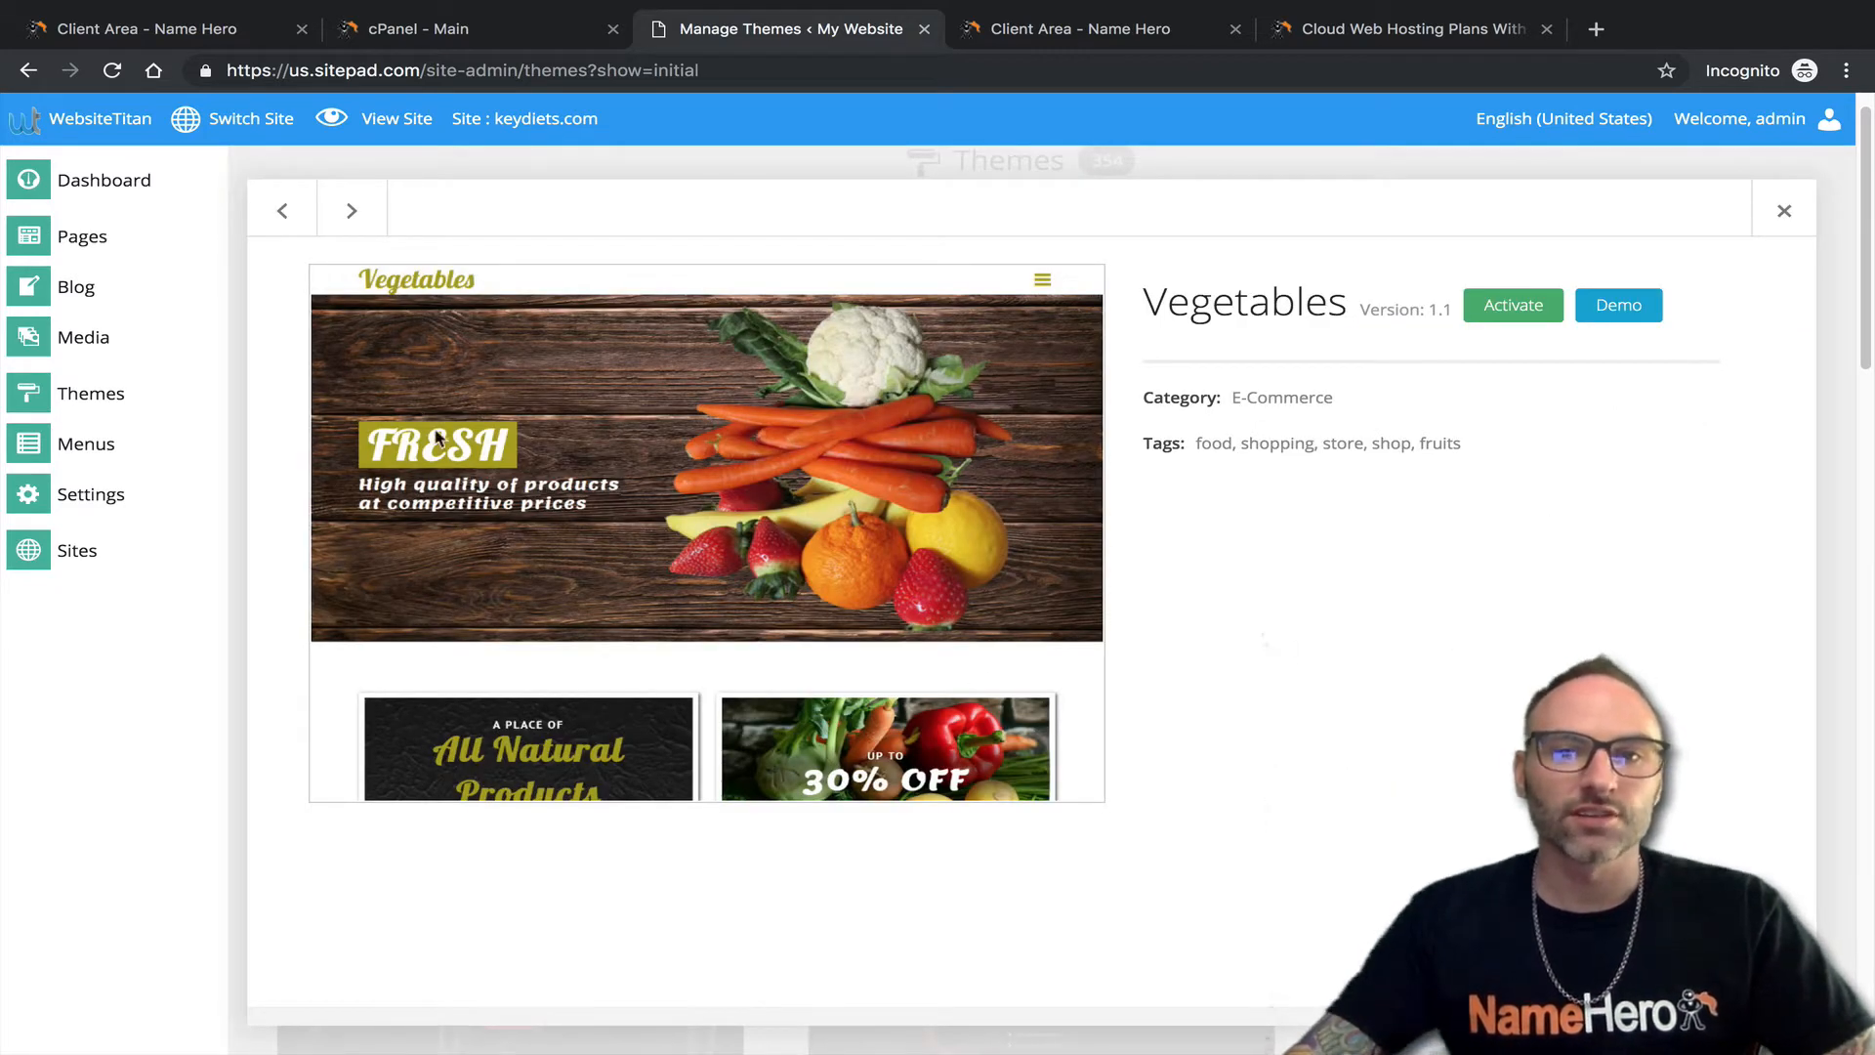
Examine the Vegetables theme preview, browse the themes that follow it, and return to Vegetables.
{"action": "scroll", "coordinate": [636, 644], "scroll_direction": "down", "scroll_amount": 4}
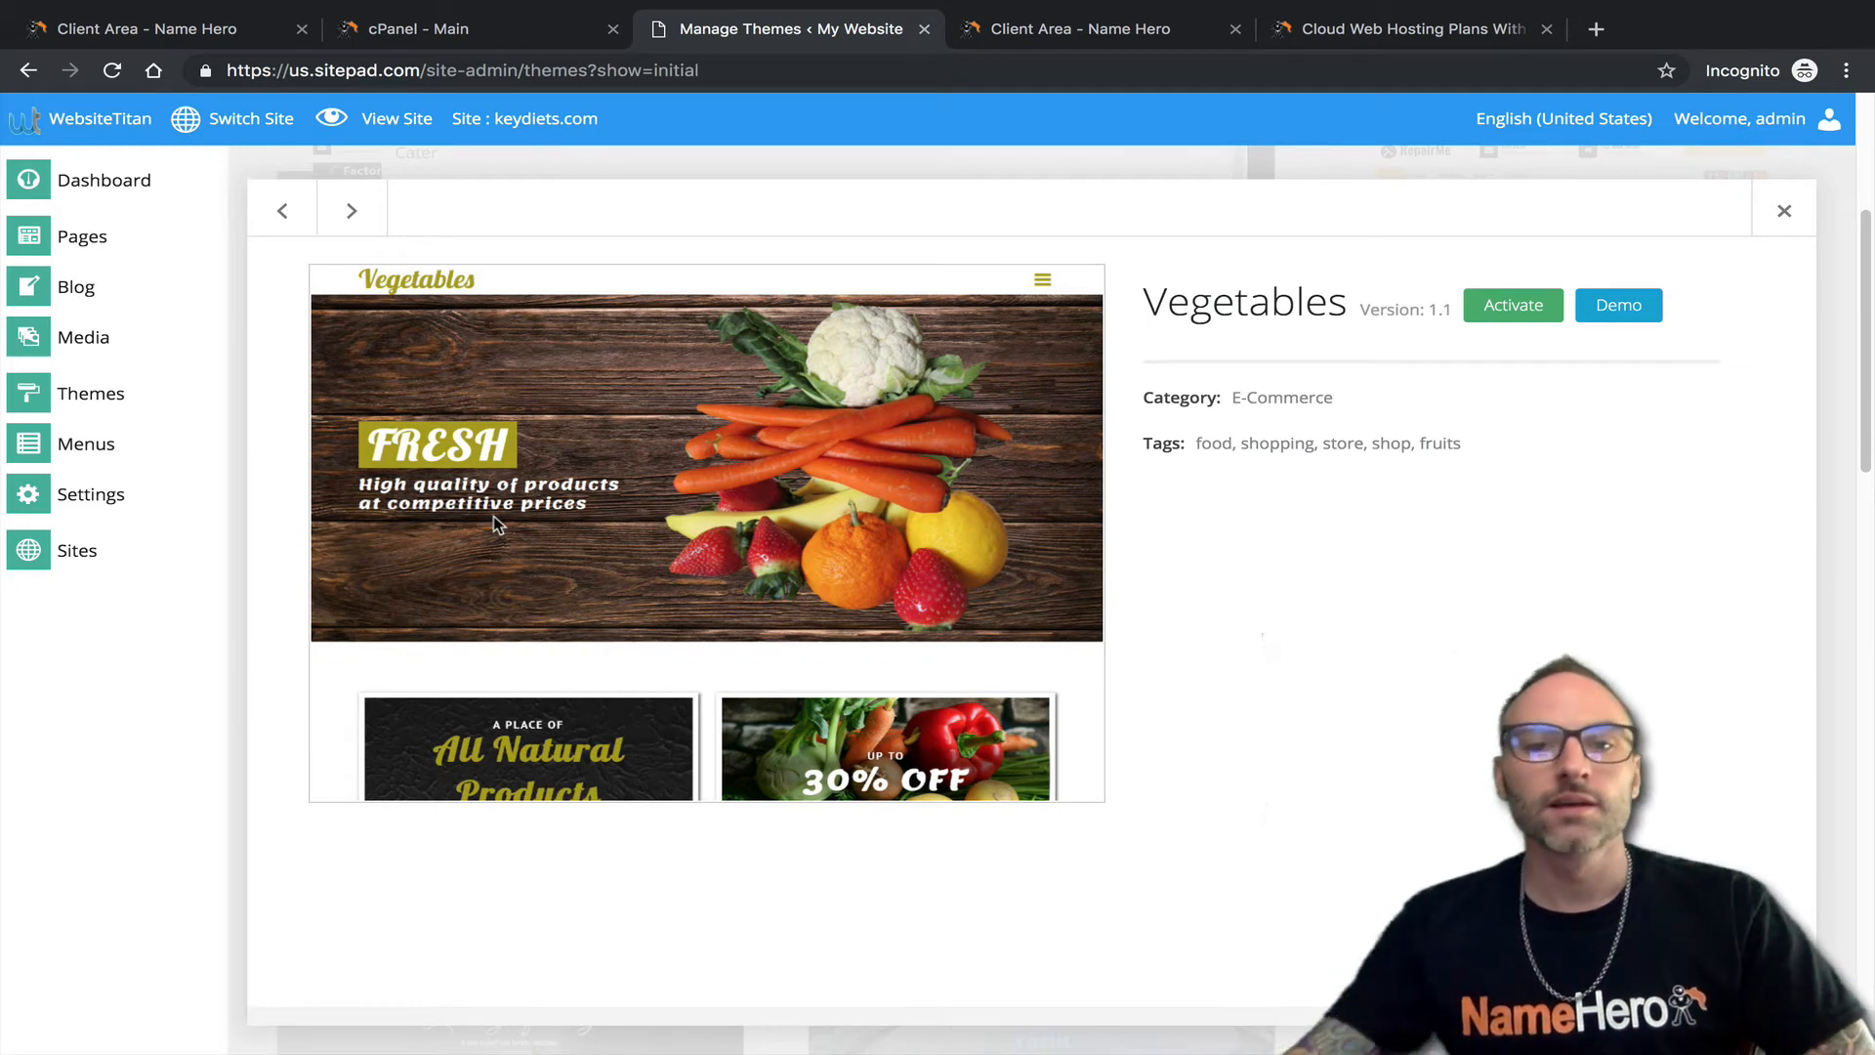
{"action": "scroll", "coordinate": [1347, 476], "scroll_direction": "down", "scroll_amount": 3}
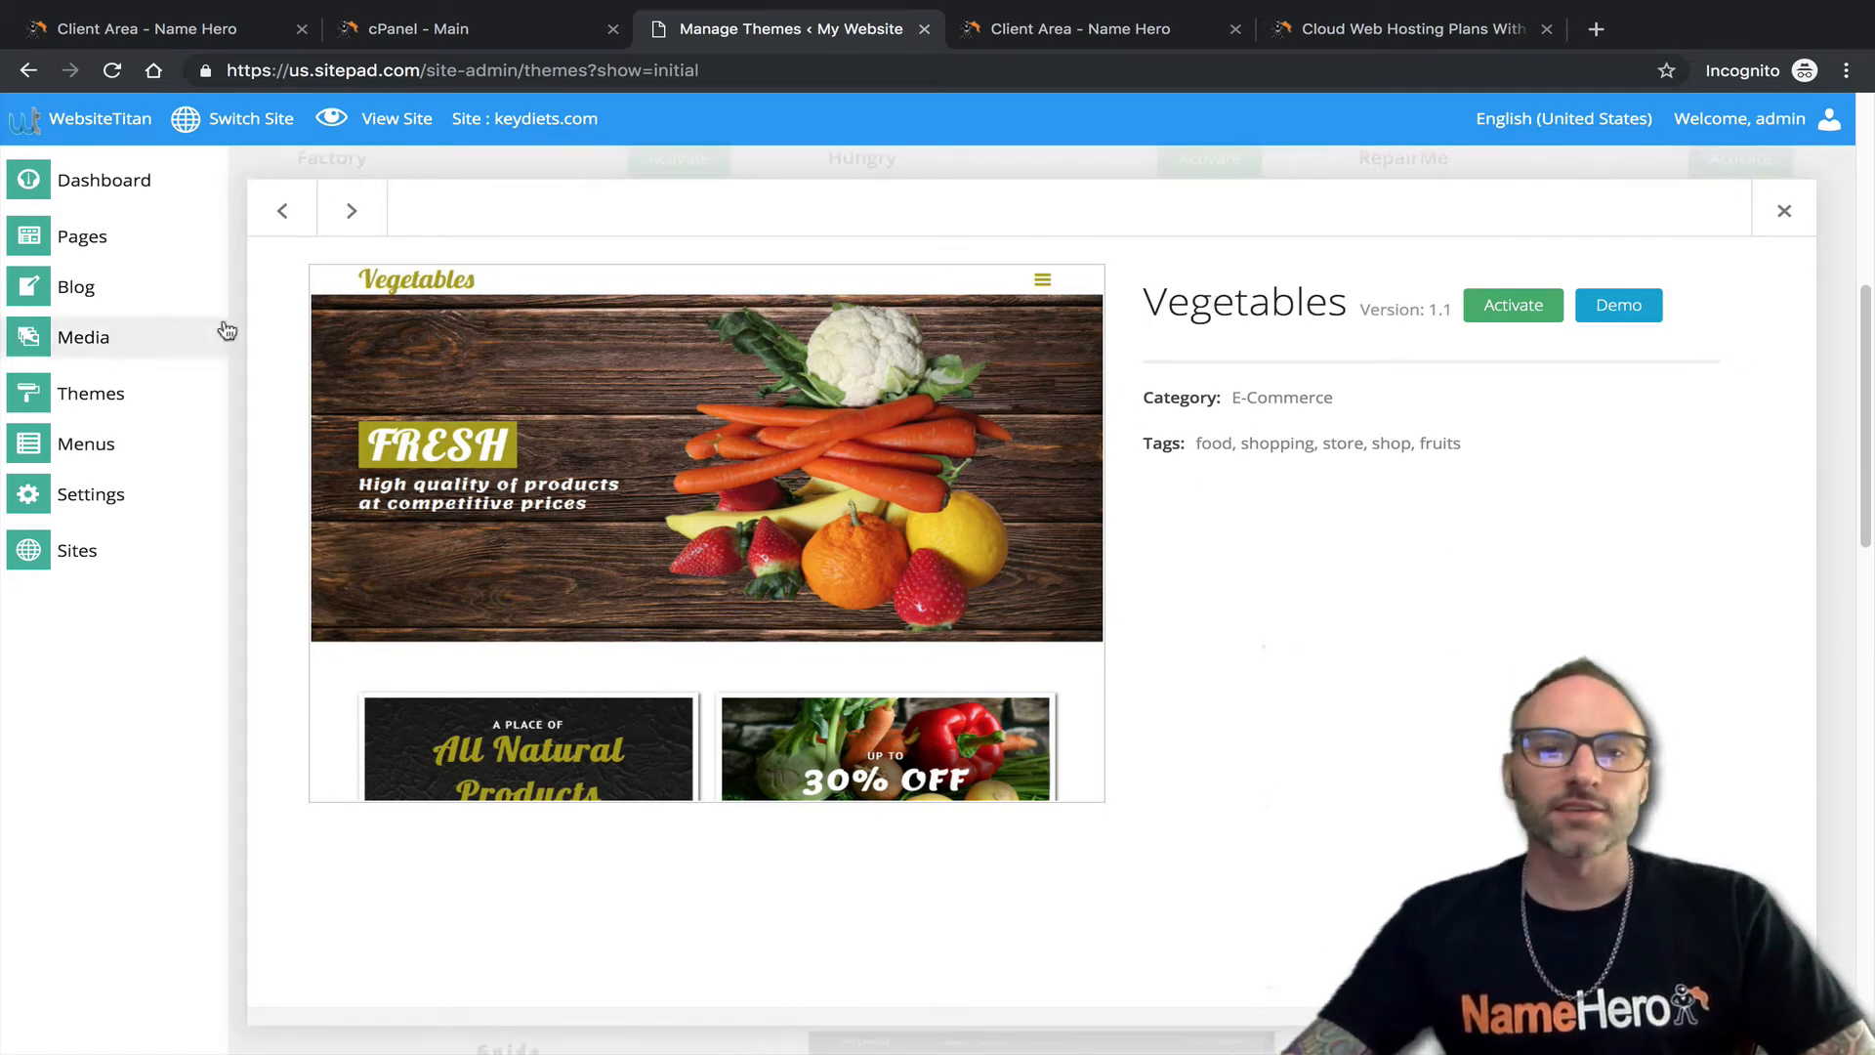
{"action": "left_click", "coordinate": [351, 211]}
{"action": "left_click", "coordinate": [351, 213]}
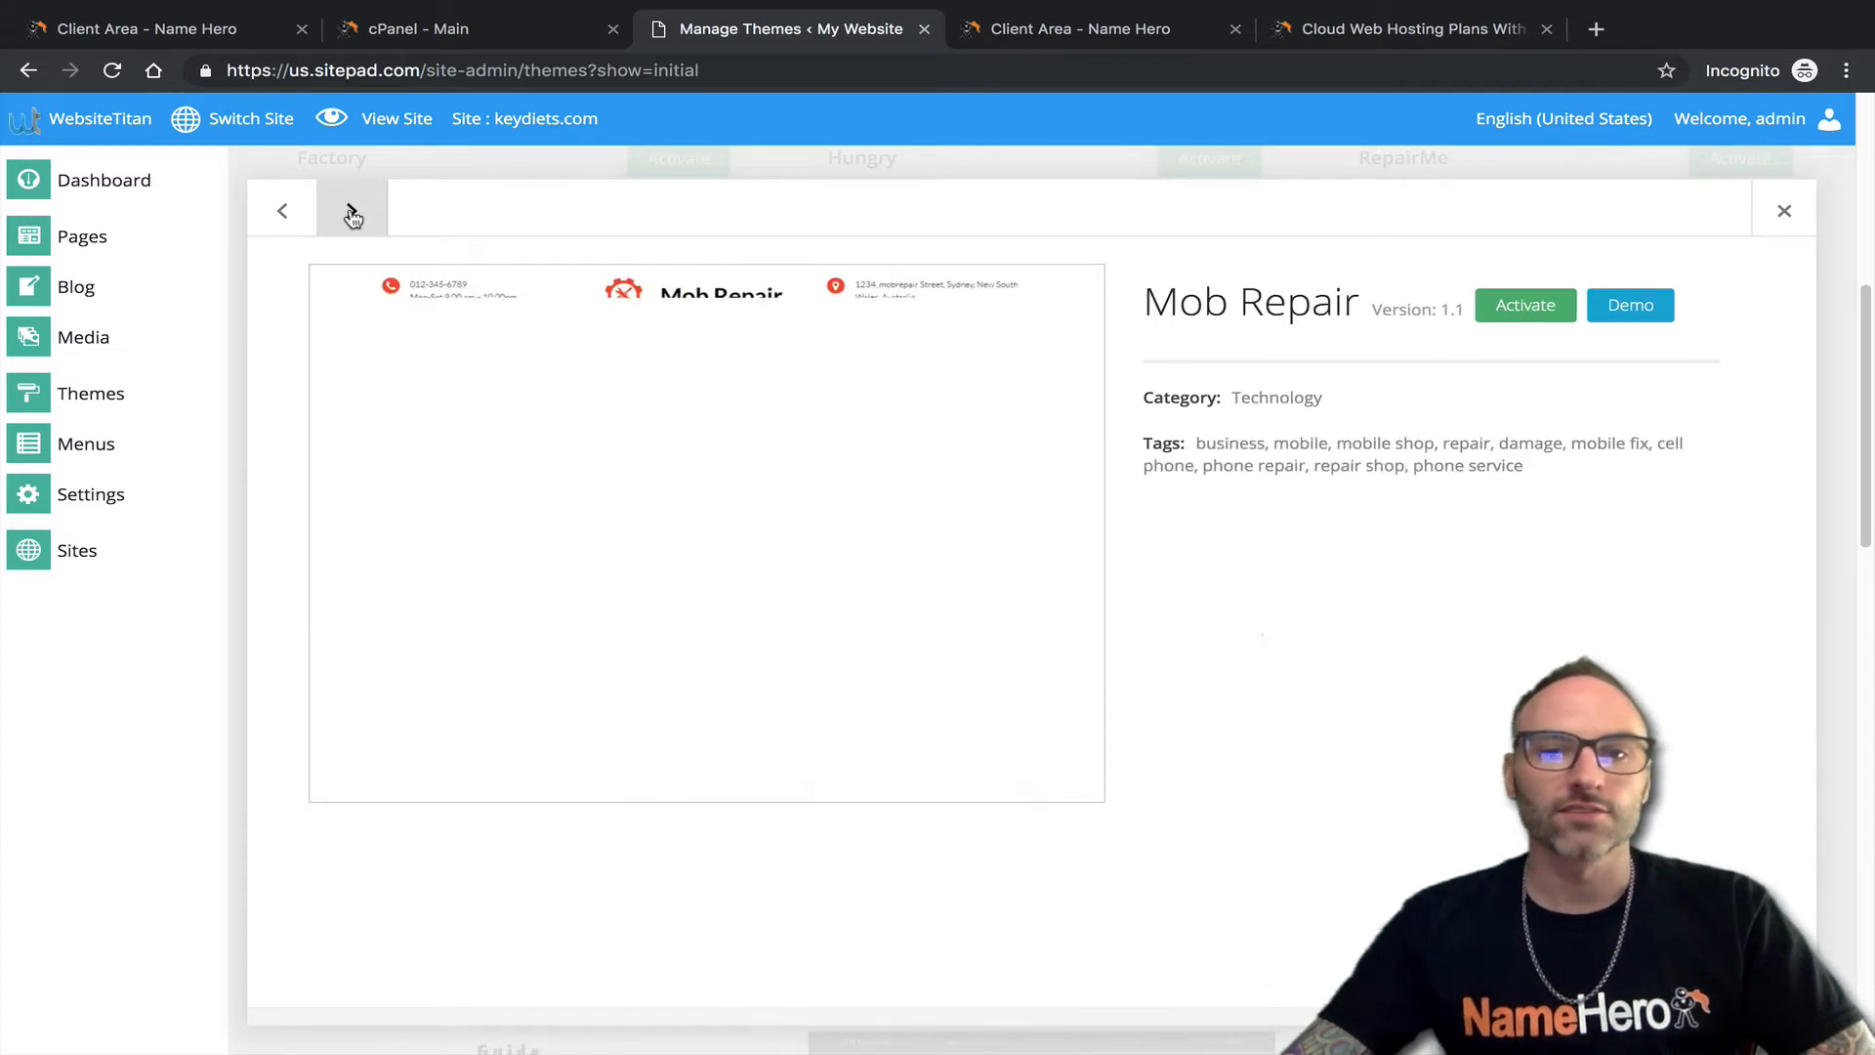
{"action": "left_click", "coordinate": [352, 213]}
{"action": "left_click", "coordinate": [351, 213]}
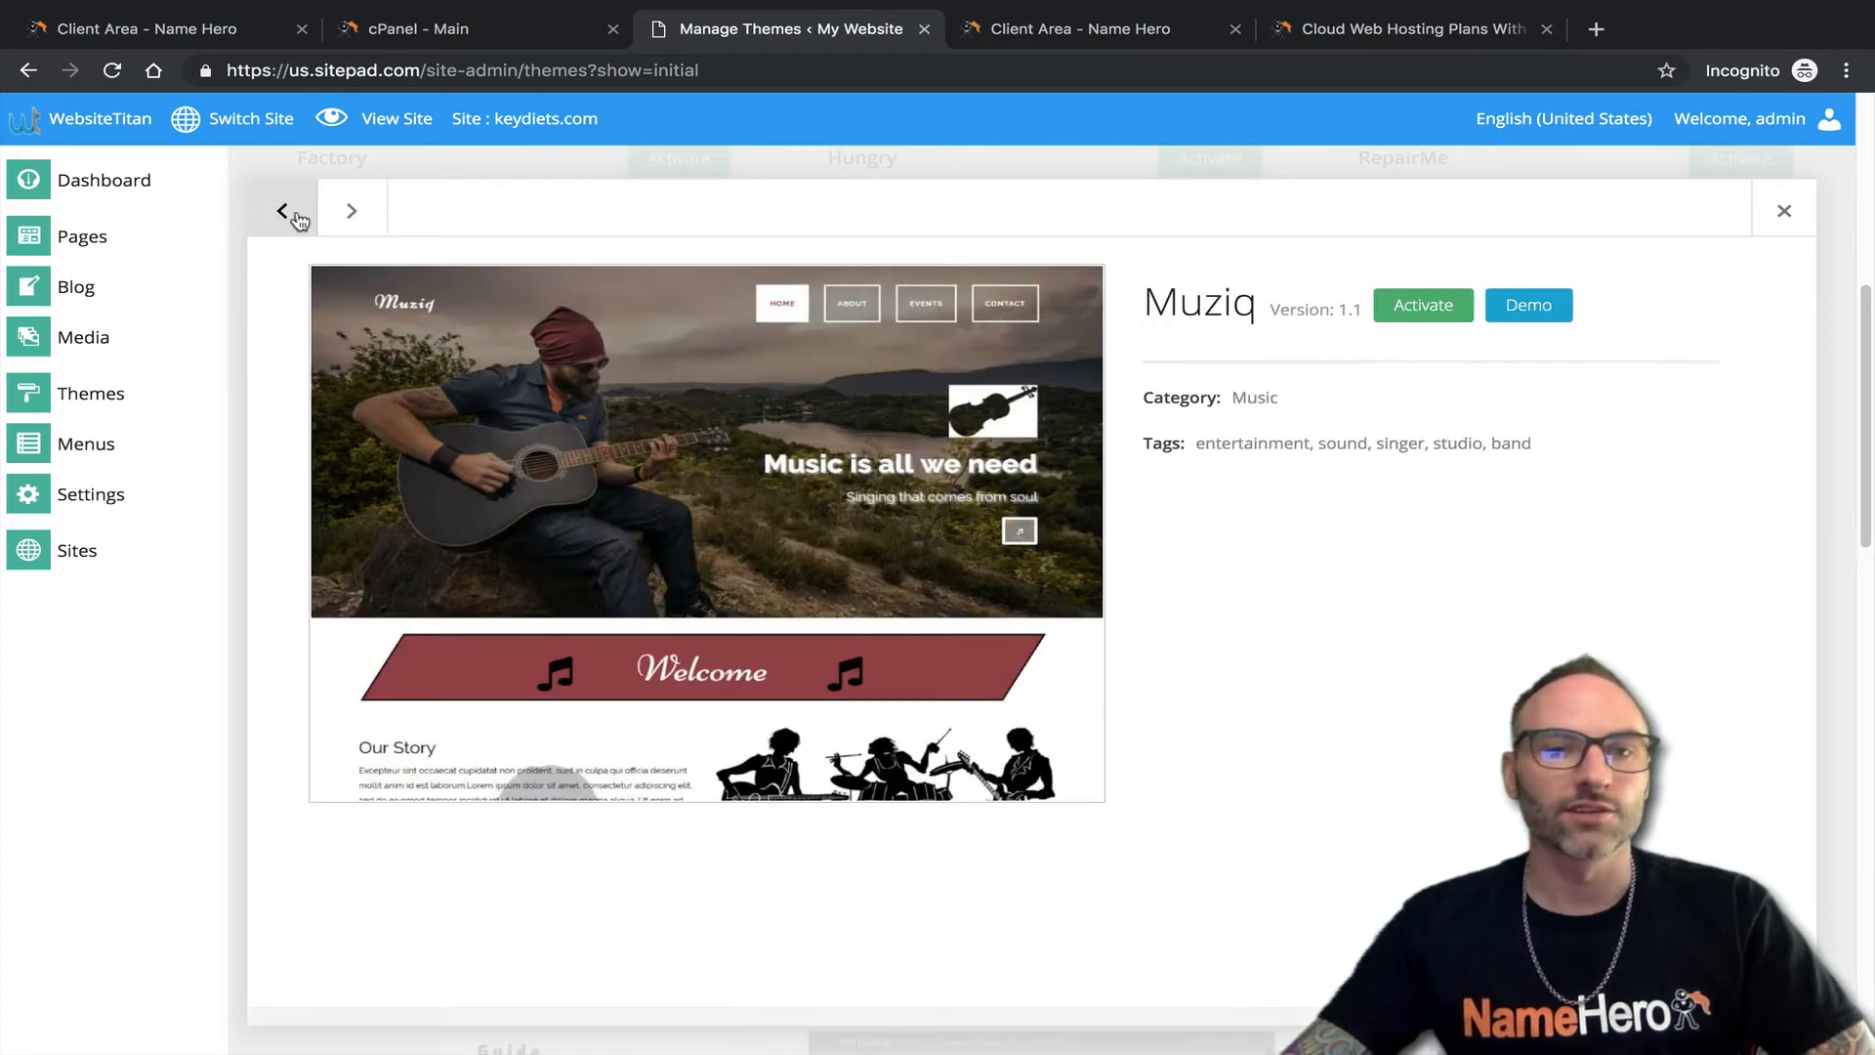
{"action": "left_click", "coordinate": [289, 213]}
{"action": "left_click", "coordinate": [289, 213]}
{"action": "left_click", "coordinate": [291, 215]}
{"action": "left_click", "coordinate": [289, 213]}
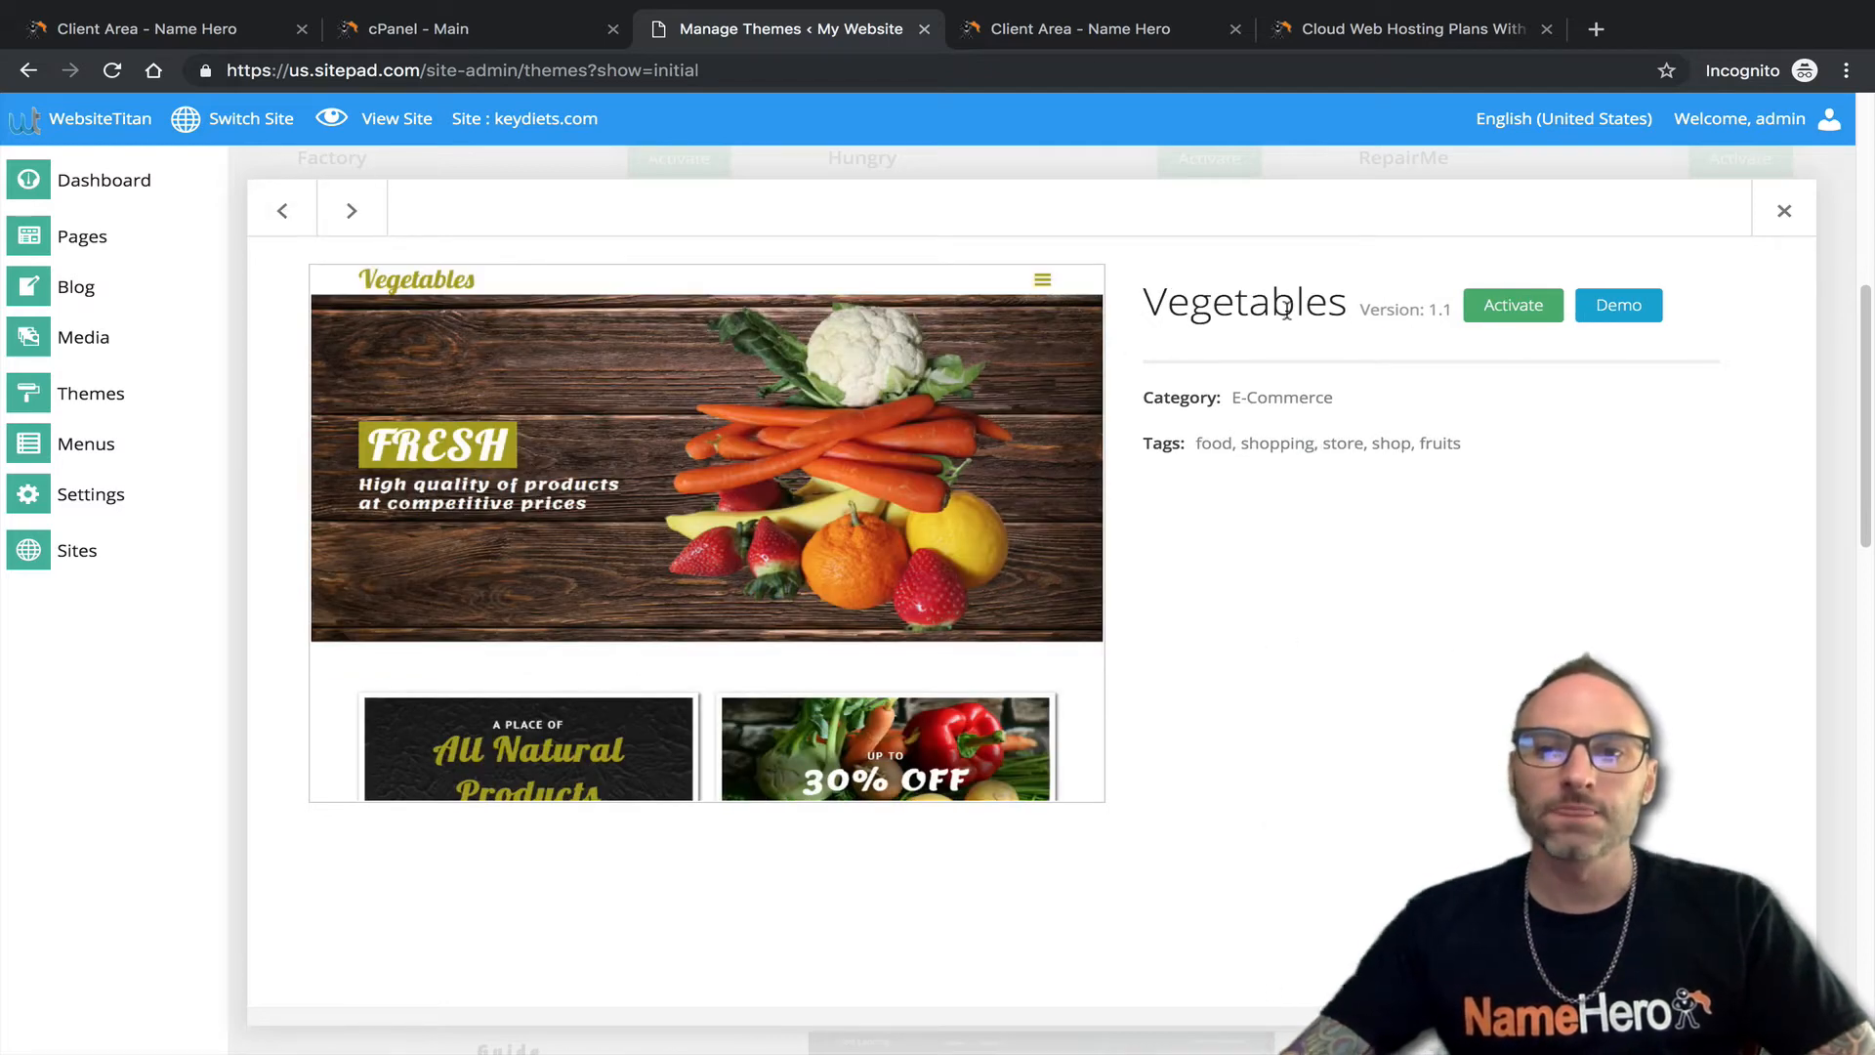
Open the Vegetables theme's live demo and go to its Home page from the site navigation.
{"action": "left_click", "coordinate": [1606, 309]}
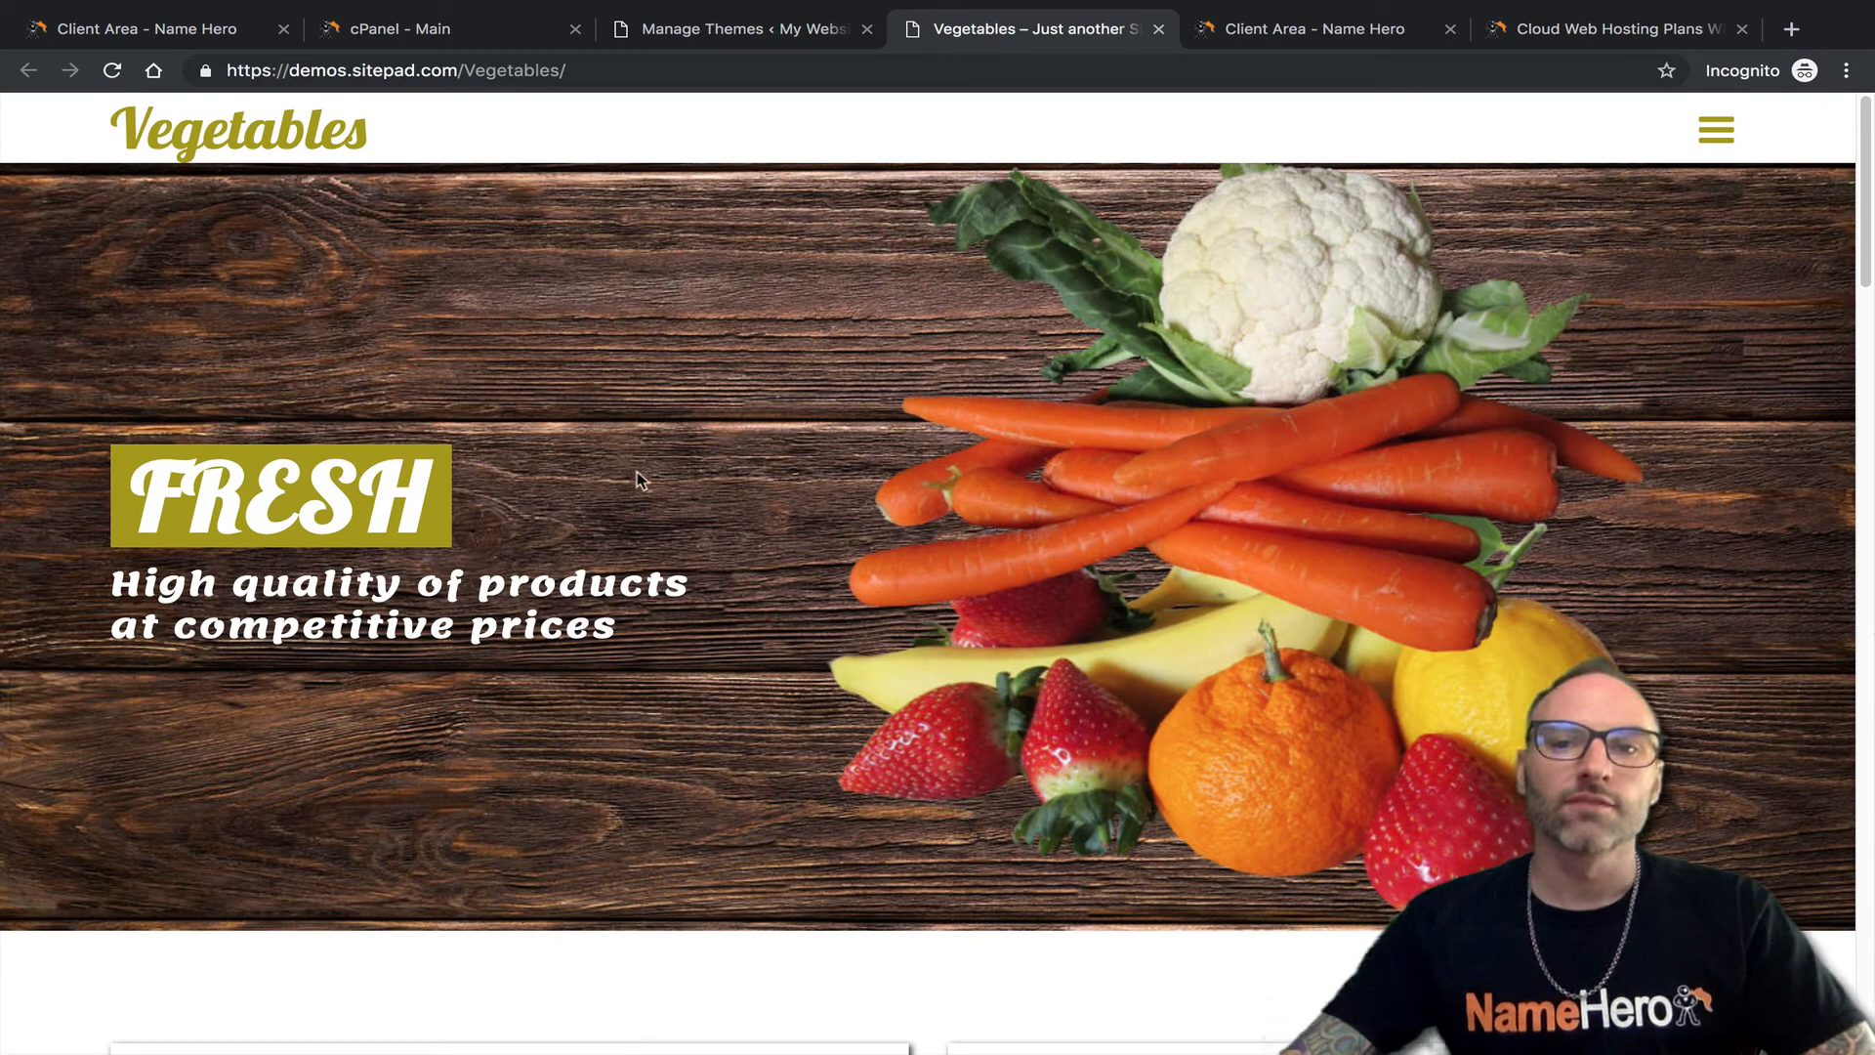
{"action": "scroll", "coordinate": [646, 427], "scroll_direction": "down", "scroll_amount": 3}
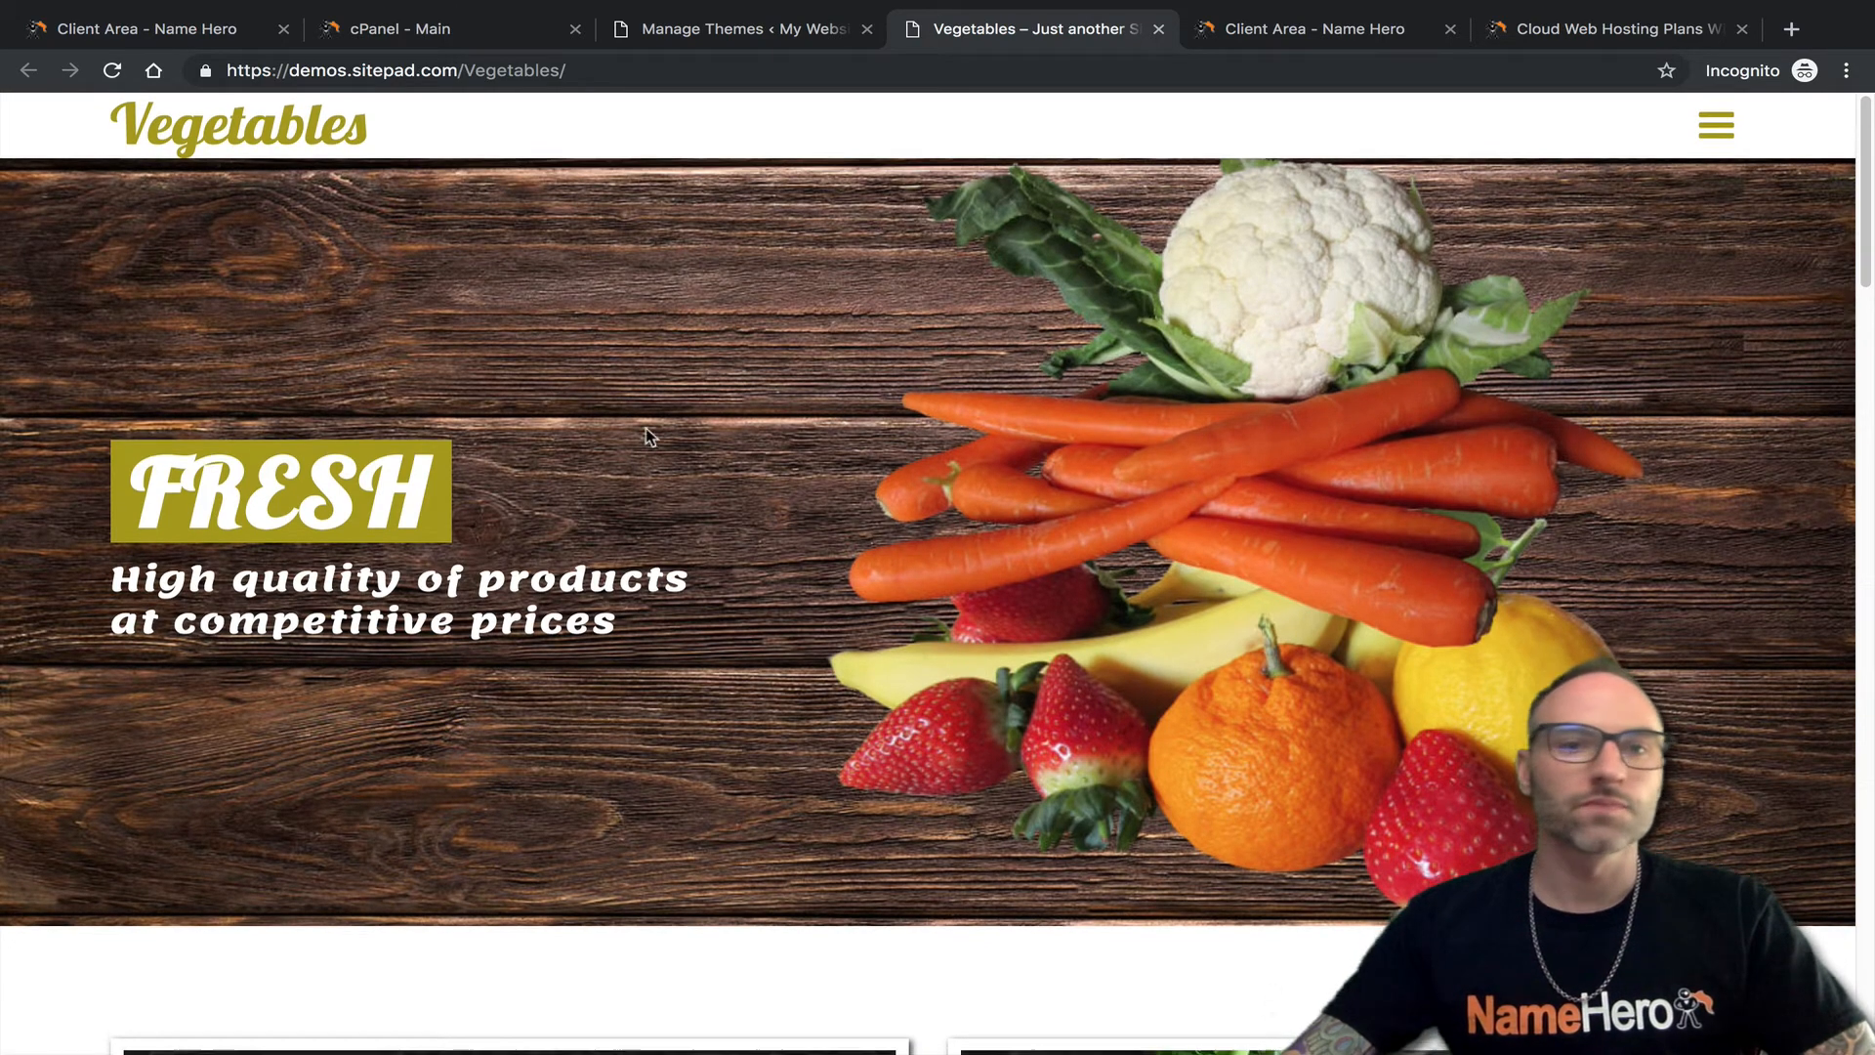
{"action": "scroll", "coordinate": [525, 442], "scroll_direction": "up", "scroll_amount": 3}
{"action": "scroll", "coordinate": [1157, 417], "scroll_direction": "down", "scroll_amount": 4}
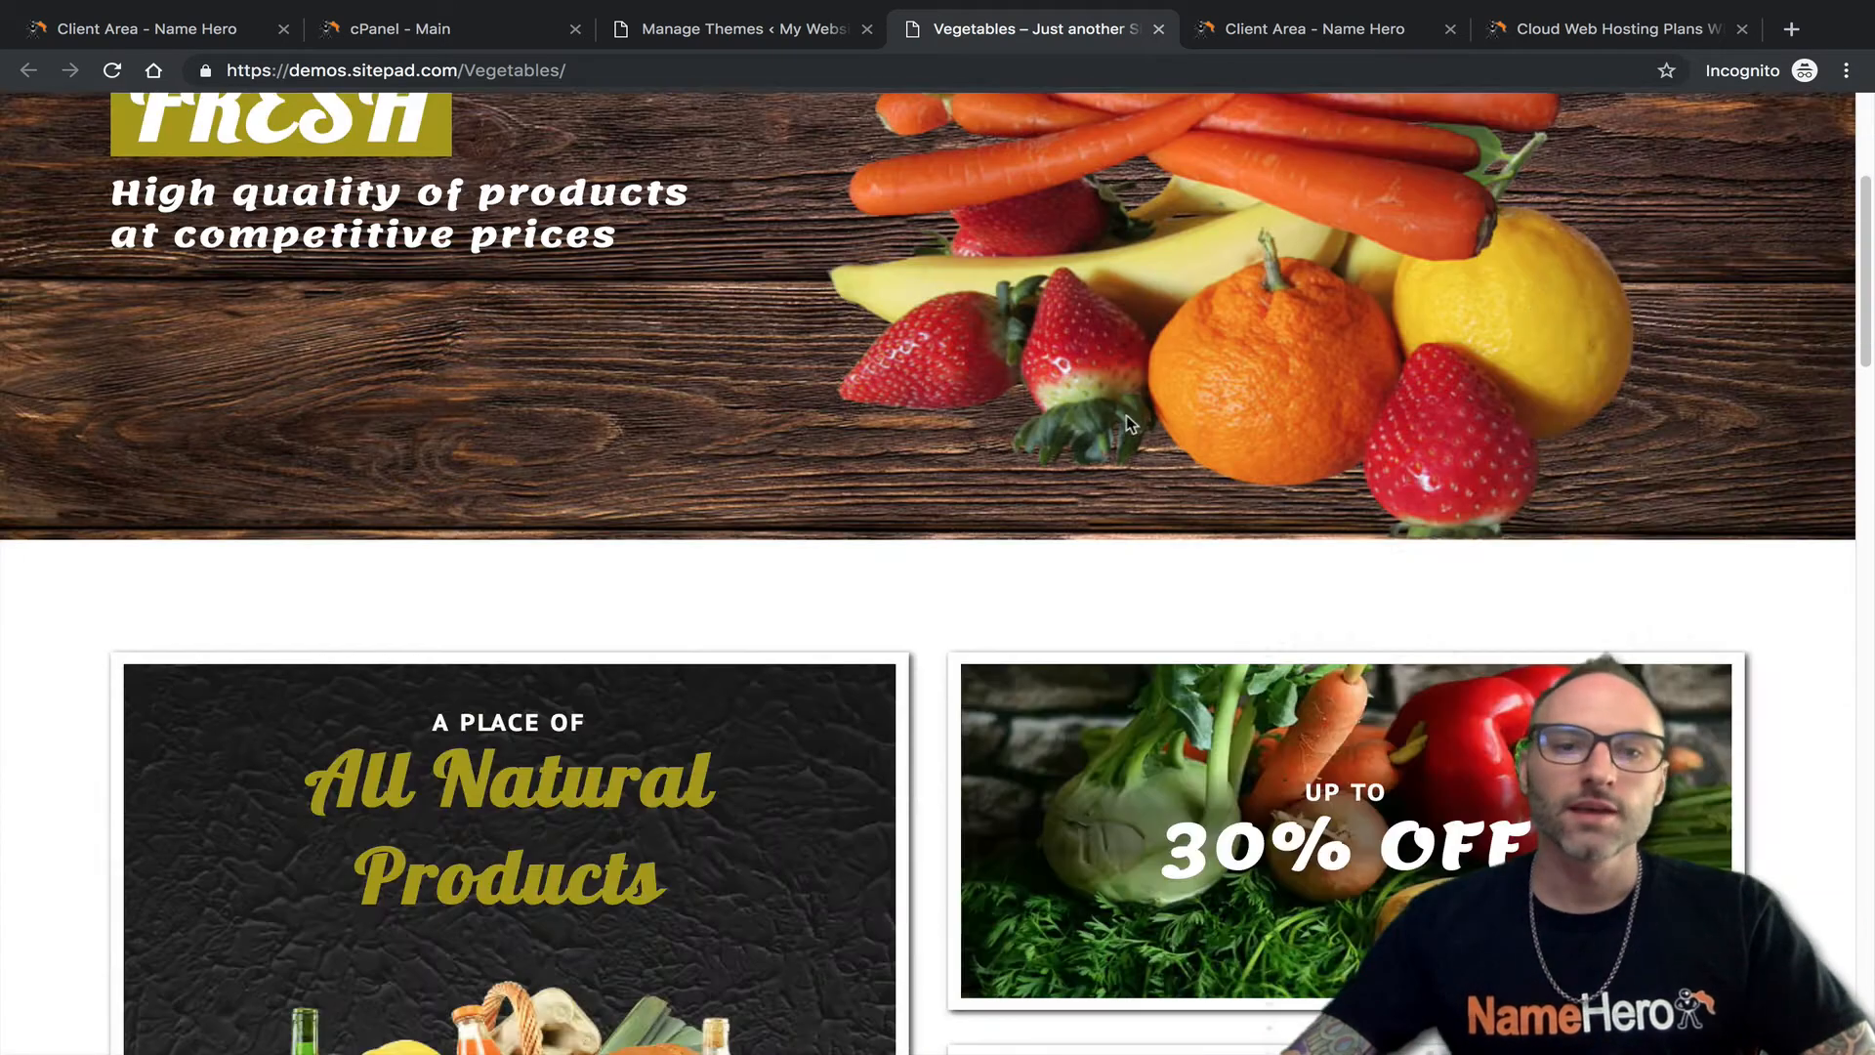
{"action": "scroll", "coordinate": [1127, 414], "scroll_direction": "up", "scroll_amount": 4}
{"action": "left_click", "coordinate": [1703, 139]}
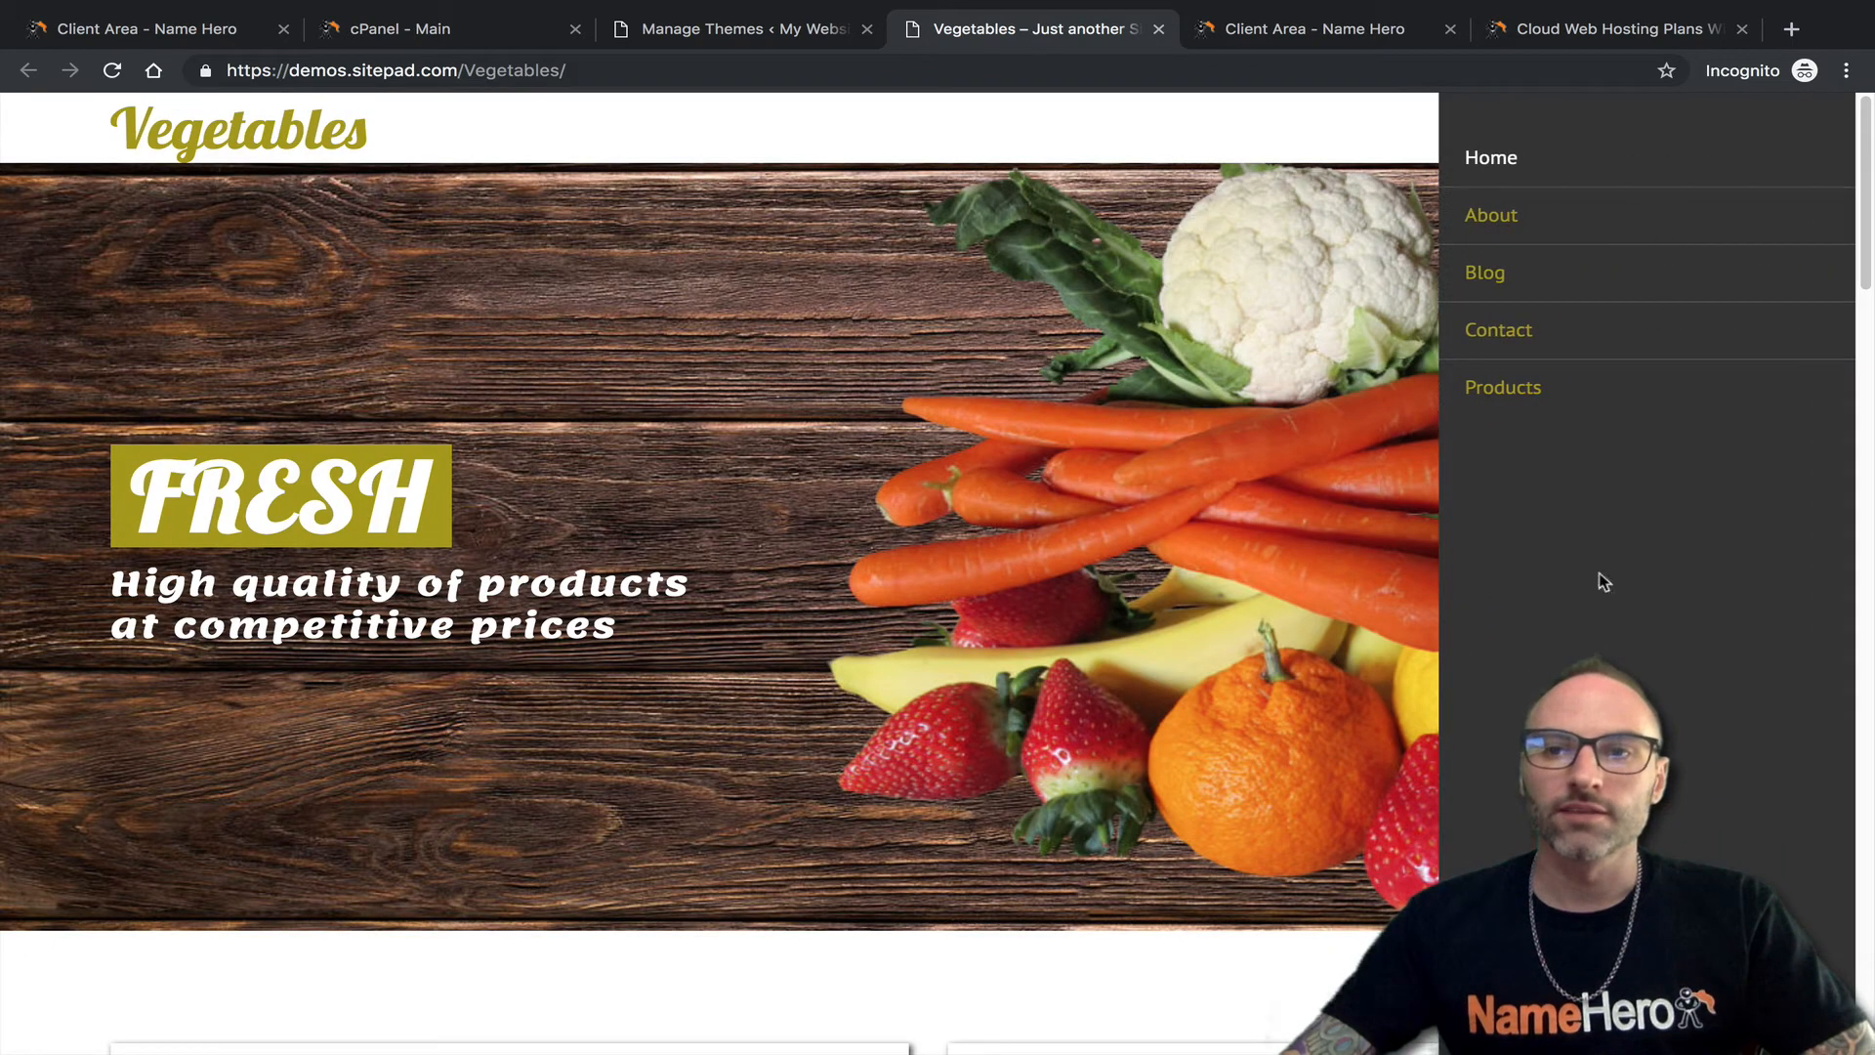
{"action": "left_click", "coordinate": [1576, 165]}
Examine the demo's home page, from the promotional banners and Latest Products to Why Choose Us and the footer.
{"action": "scroll", "coordinate": [826, 544], "scroll_direction": "down", "scroll_amount": 5}
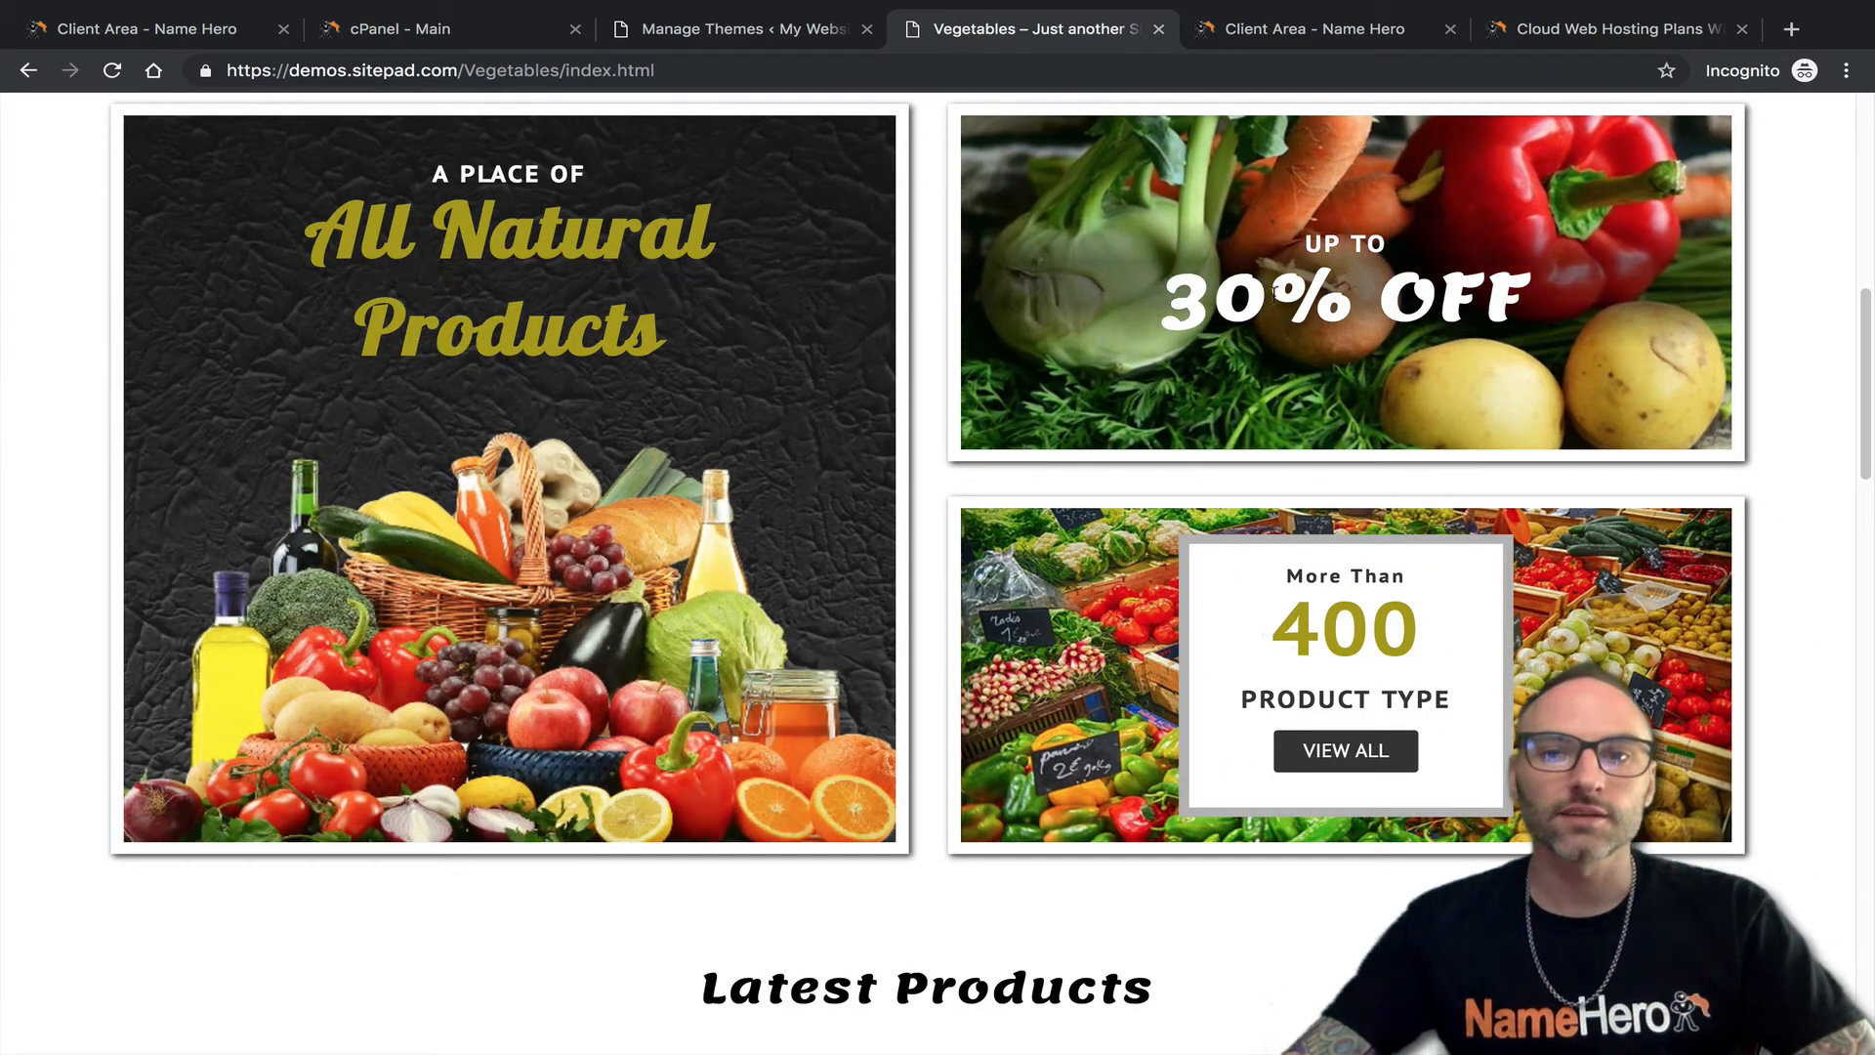
{"action": "scroll", "coordinate": [1275, 323], "scroll_direction": "down", "scroll_amount": 1}
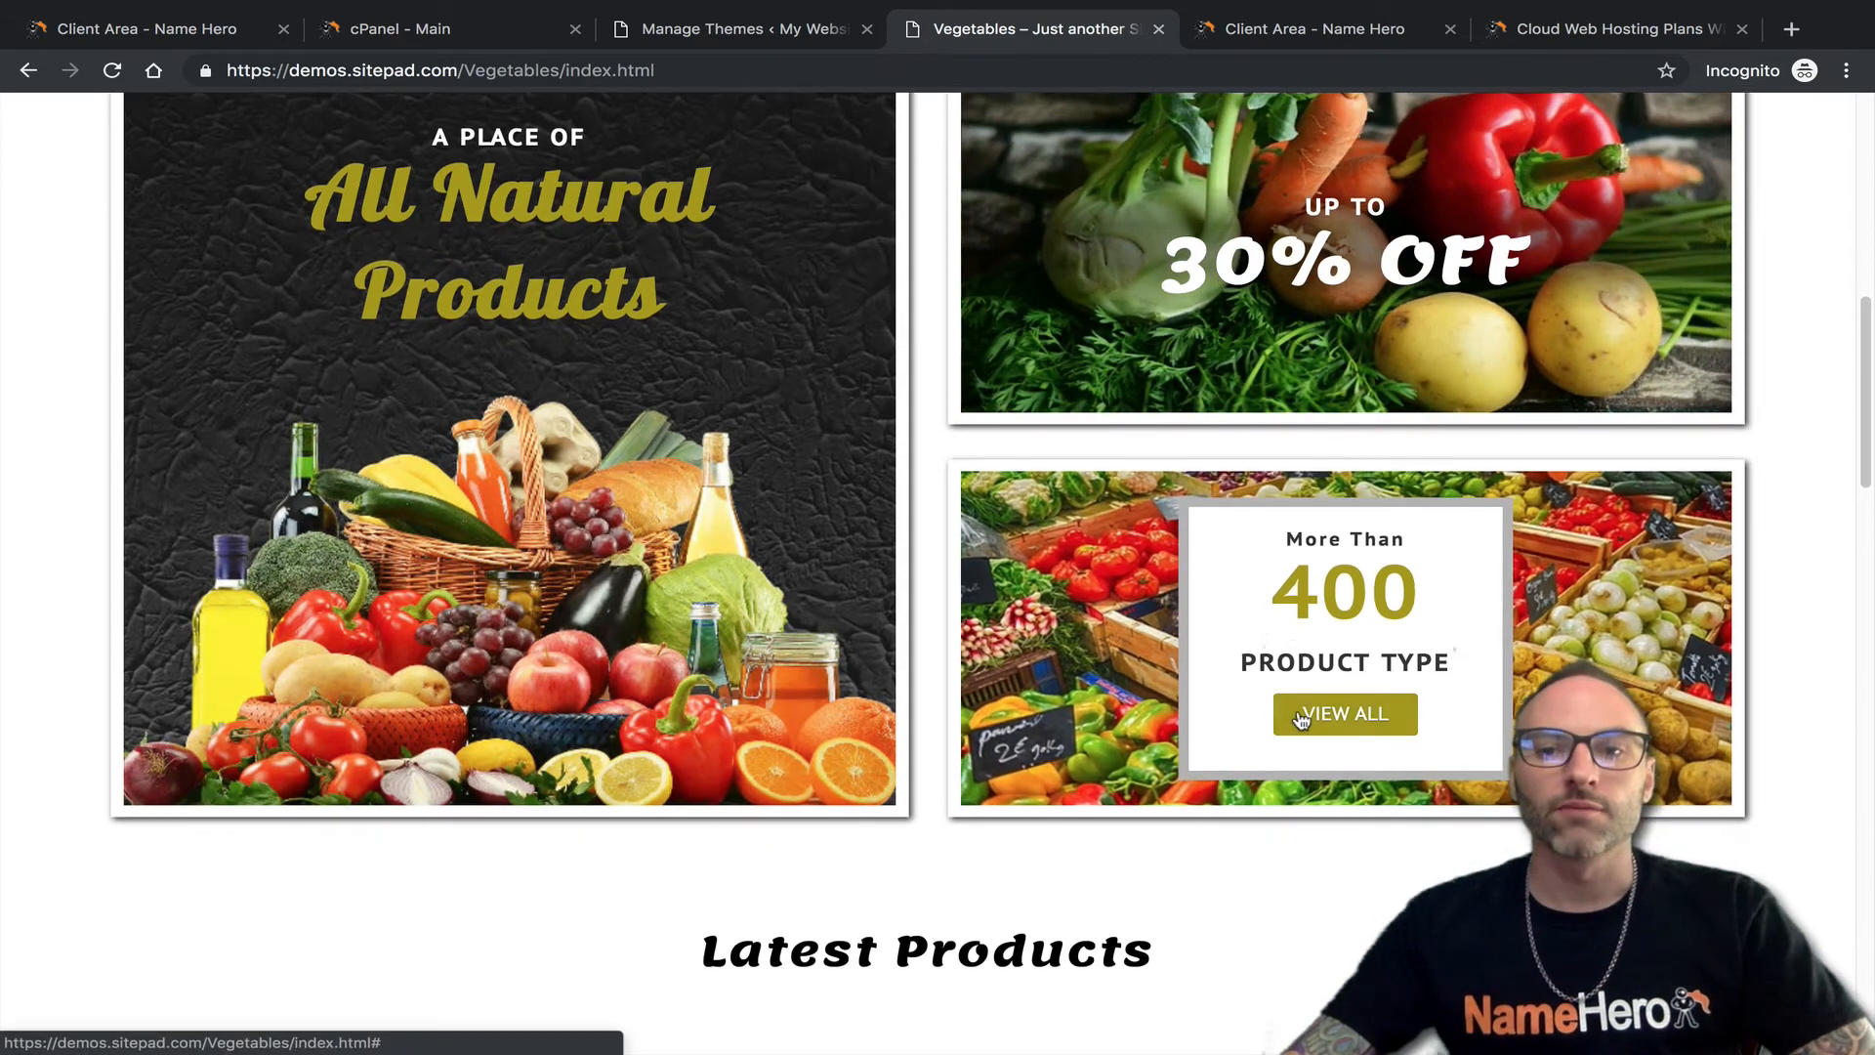
{"action": "scroll", "coordinate": [1214, 678], "scroll_direction": "down", "scroll_amount": 7}
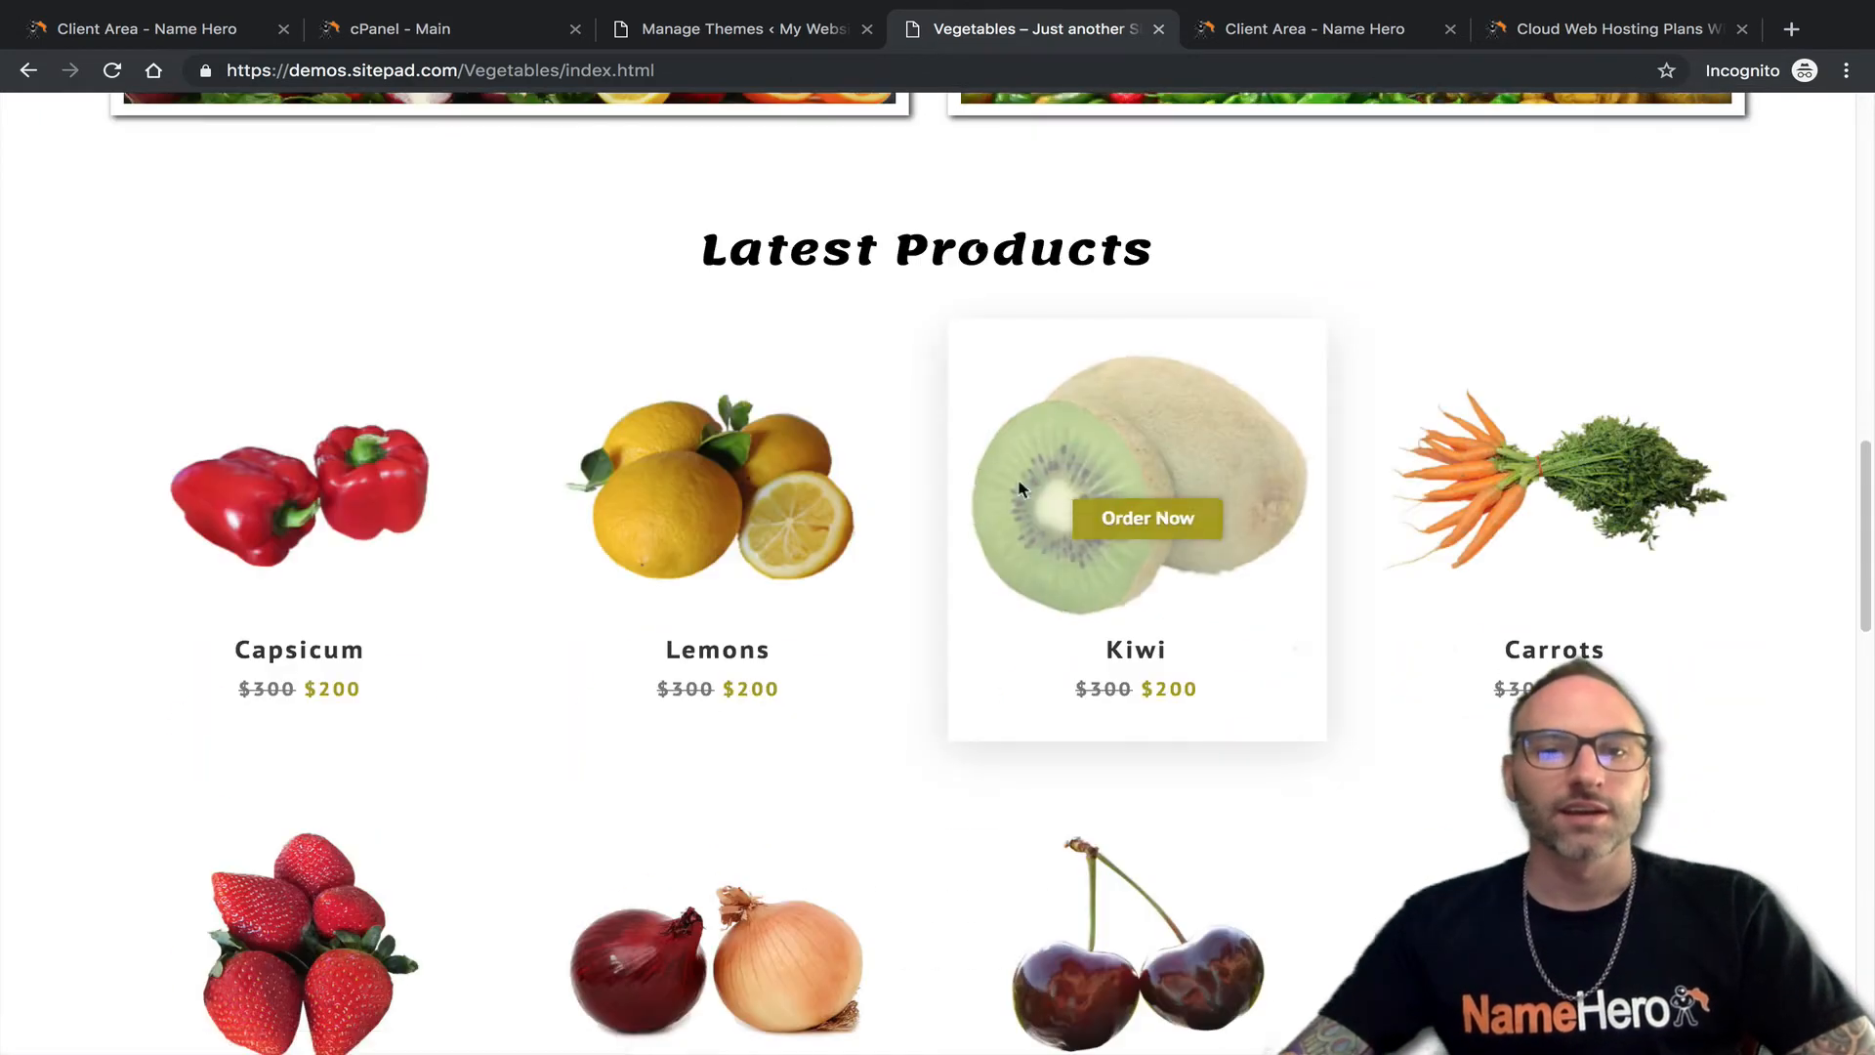
{"action": "scroll", "coordinate": [1423, 410], "scroll_direction": "down", "scroll_amount": 3}
{"action": "scroll", "coordinate": [670, 536], "scroll_direction": "down", "scroll_amount": 3}
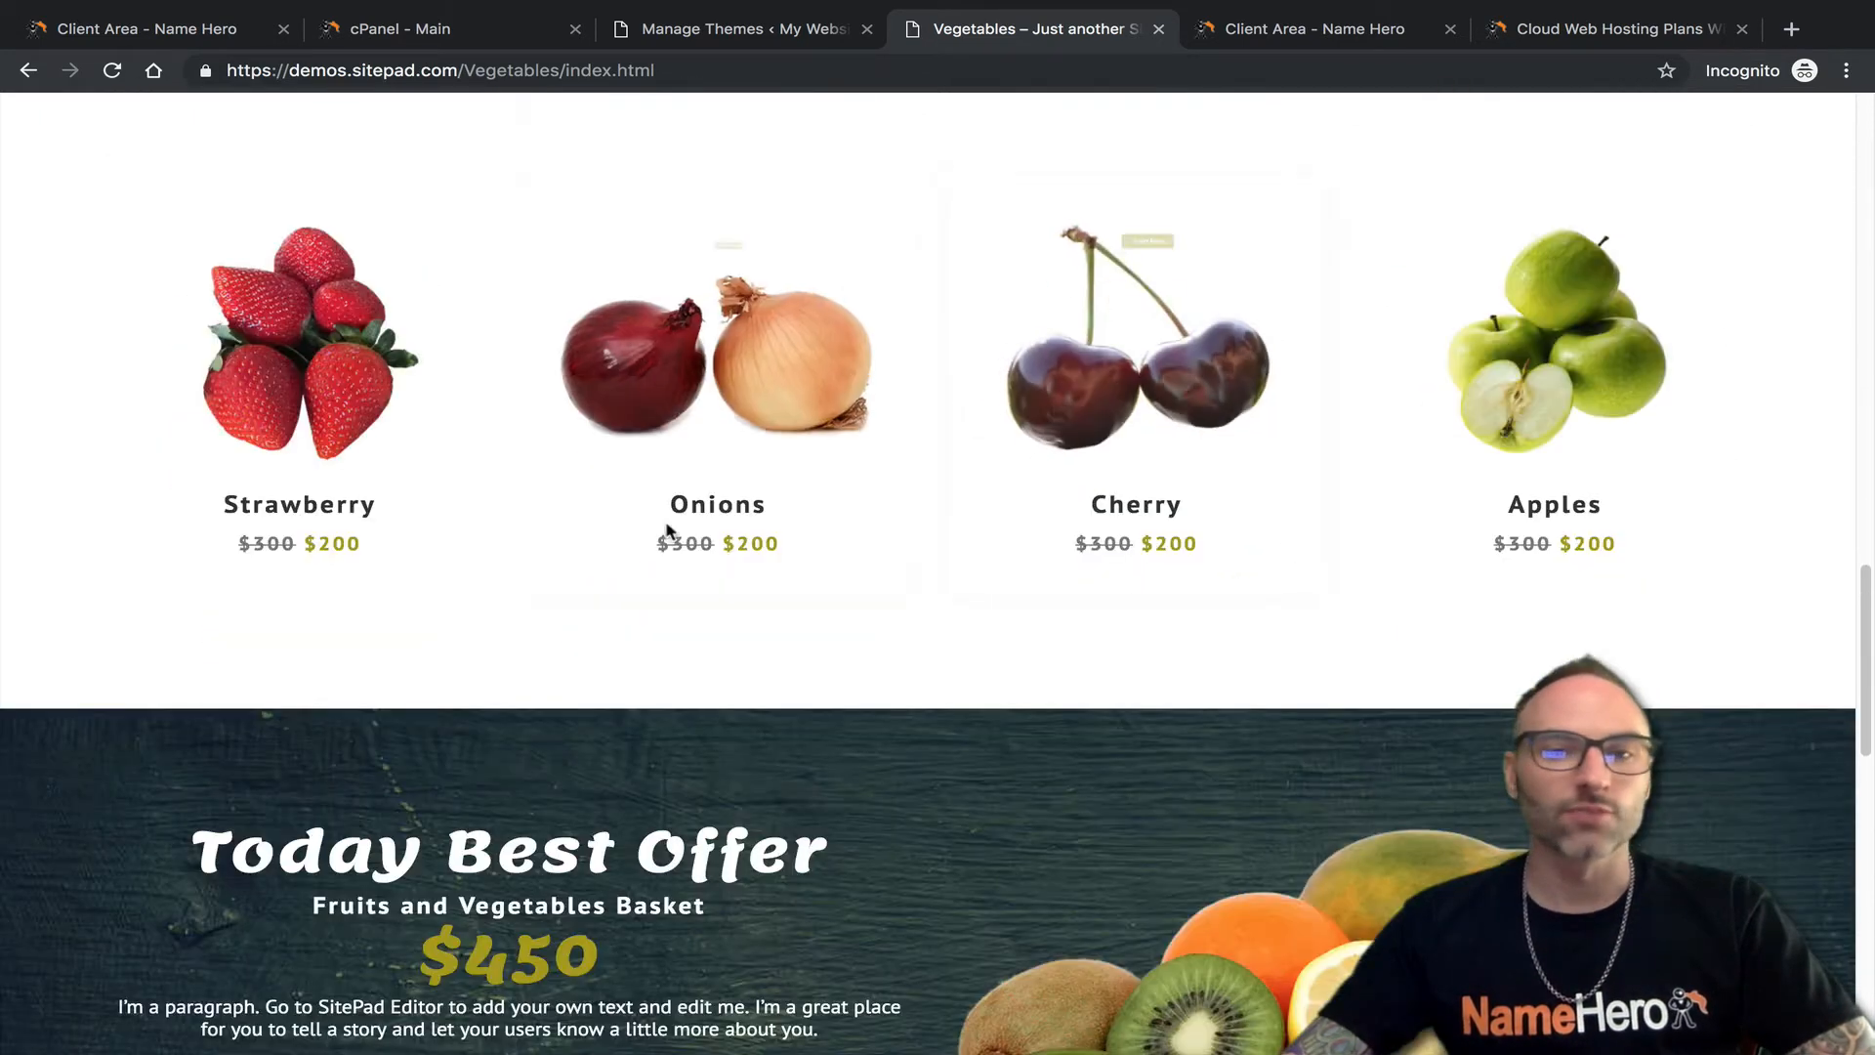
{"action": "scroll", "coordinate": [654, 474], "scroll_direction": "down", "scroll_amount": 3}
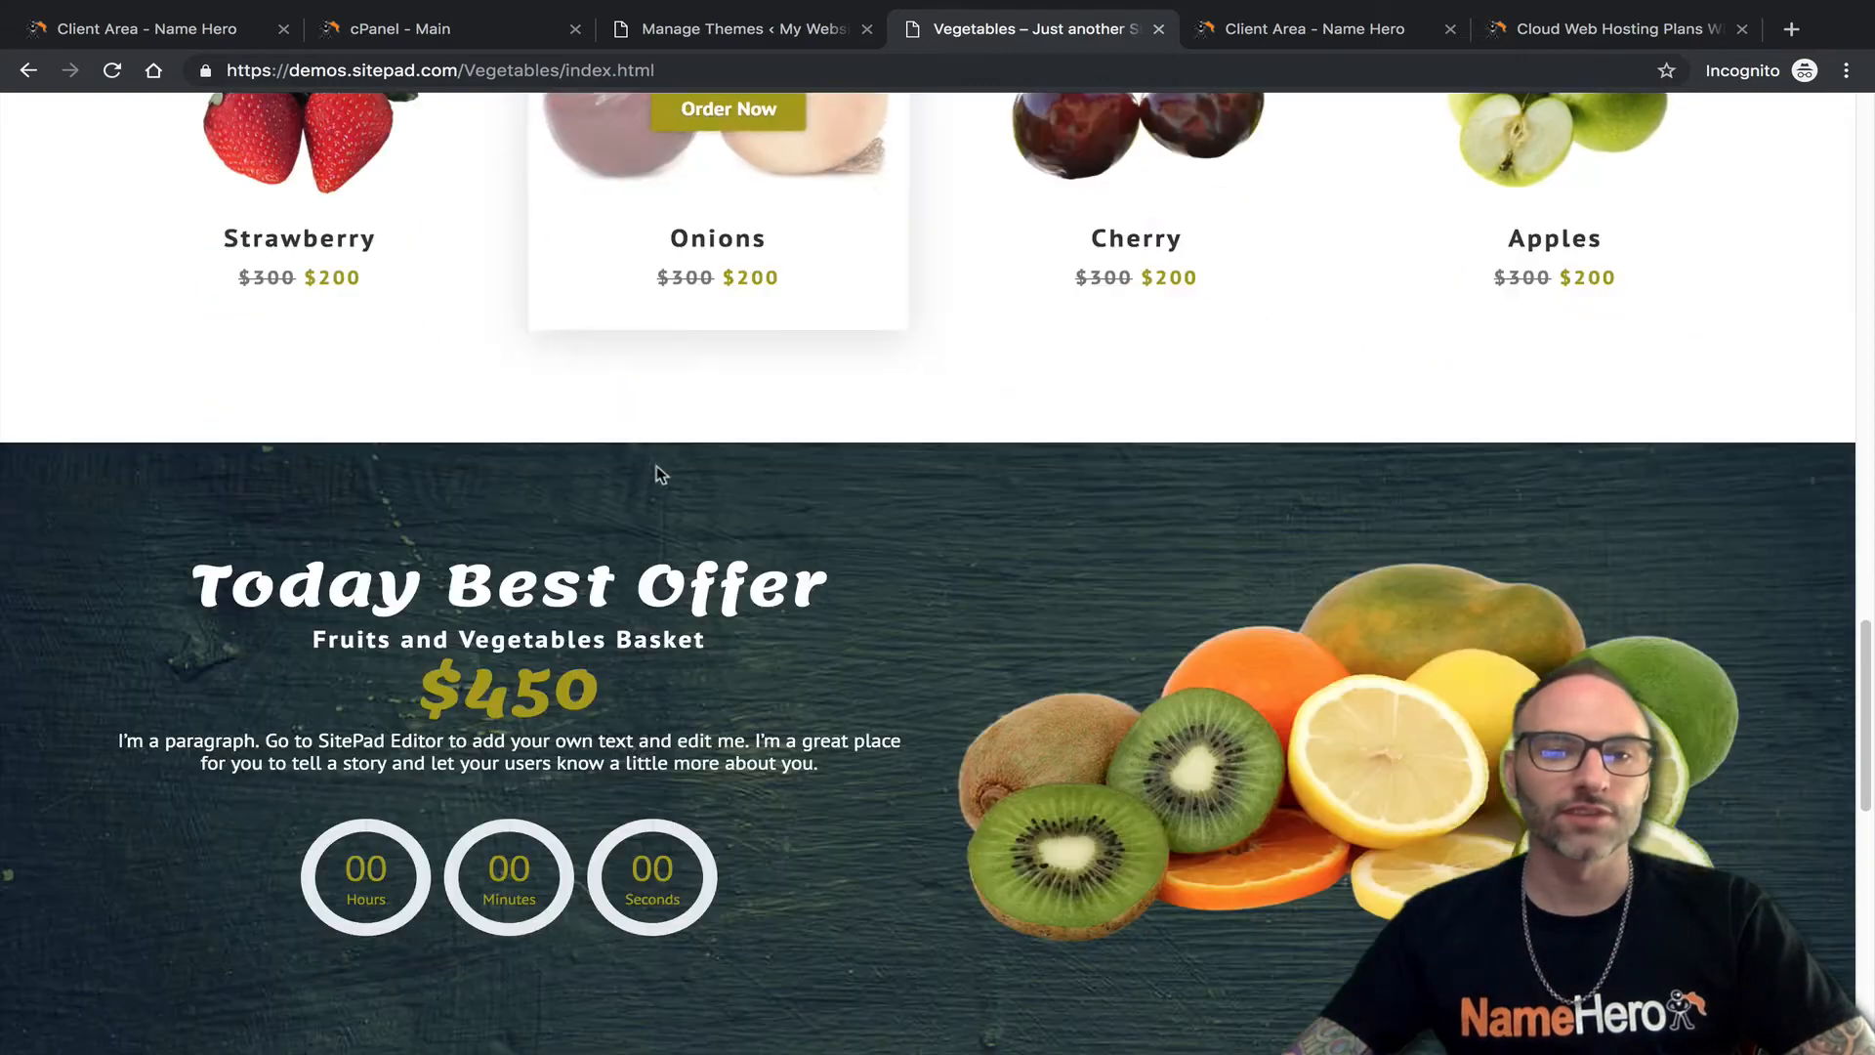
{"action": "scroll", "coordinate": [833, 486], "scroll_direction": "down", "scroll_amount": 12}
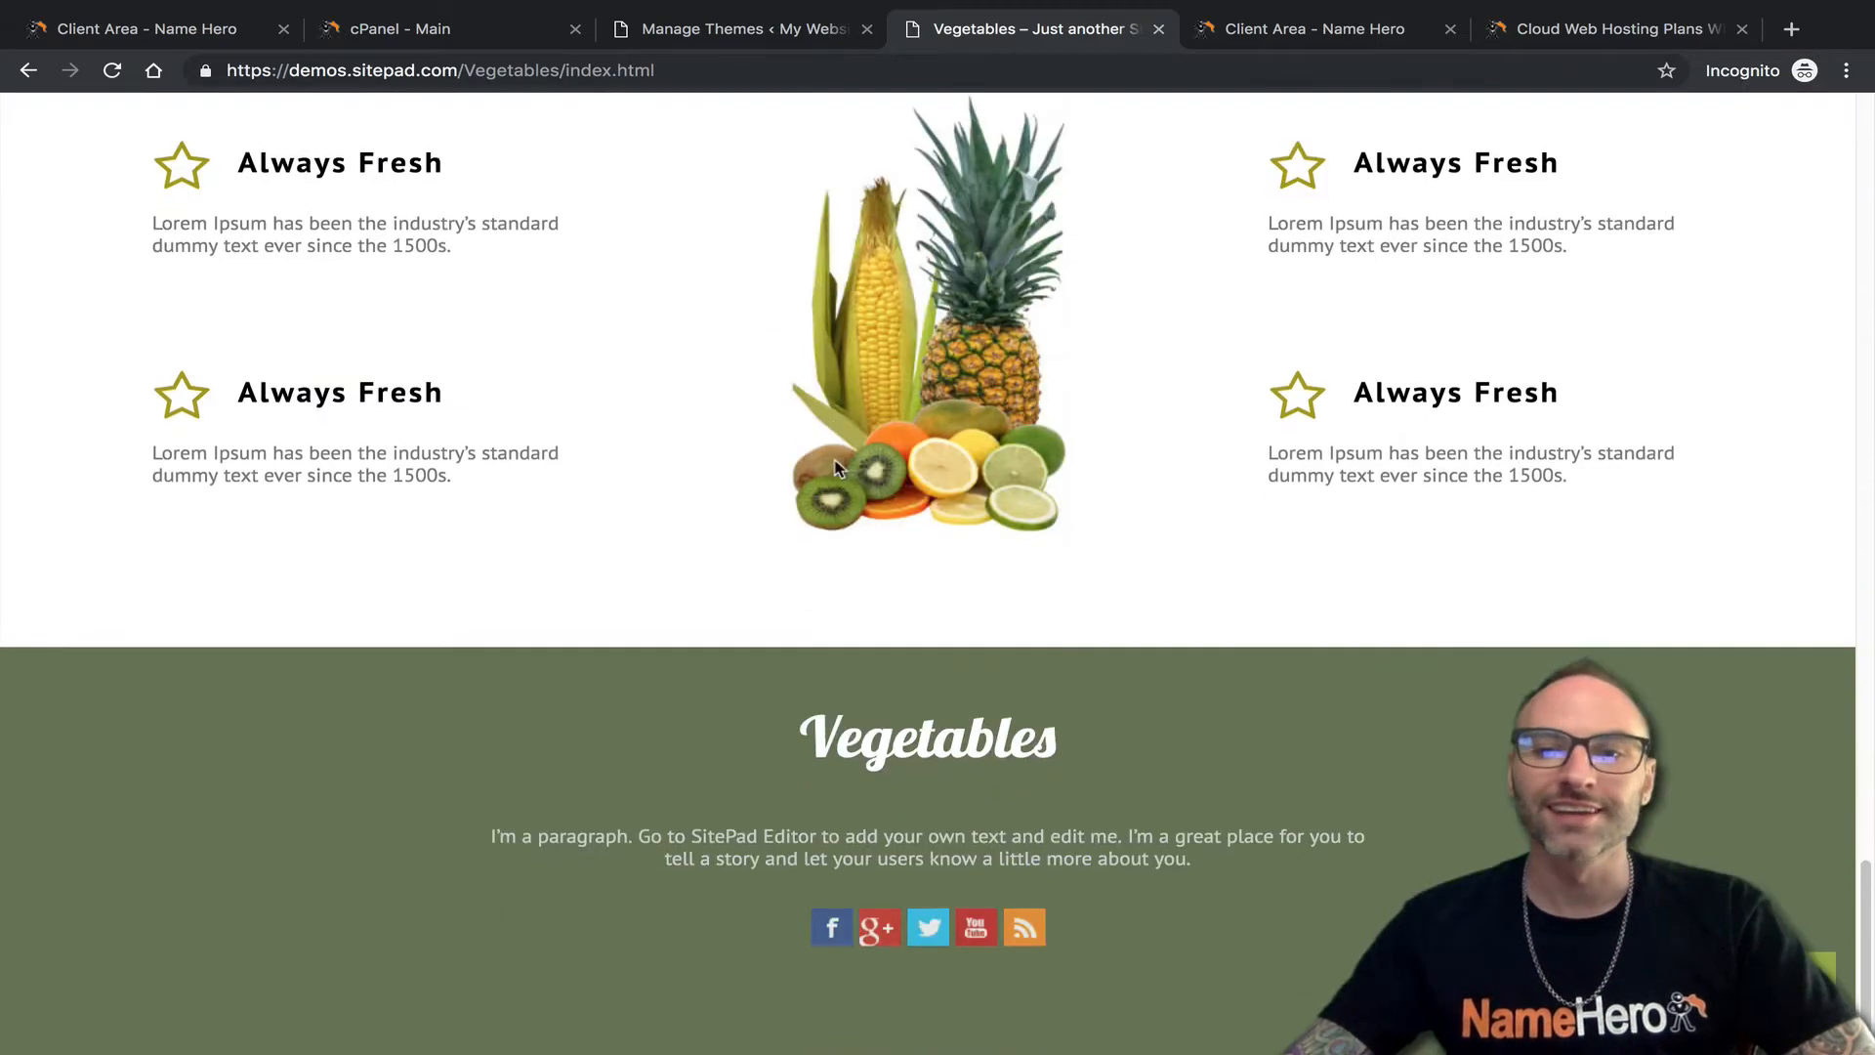
{"action": "scroll", "coordinate": [1394, 473], "scroll_direction": "up", "scroll_amount": 2}
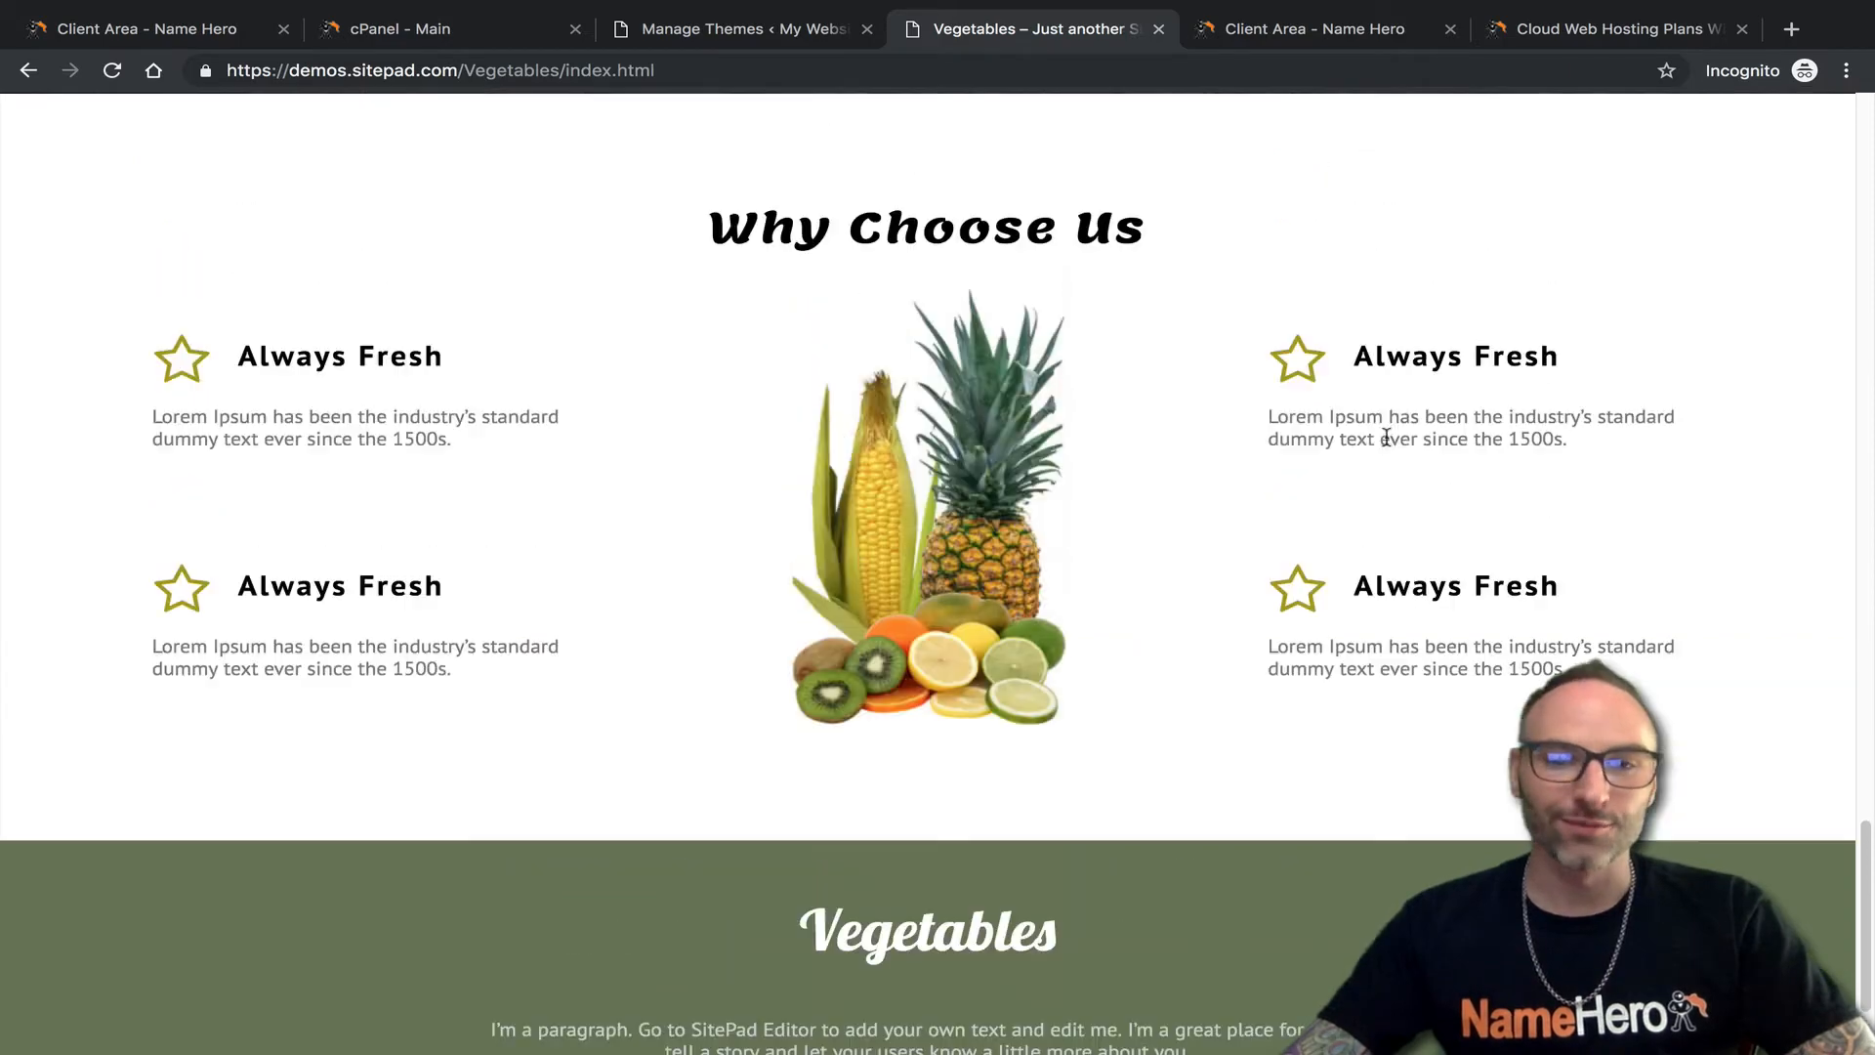
Return from the Vegetables demo to the theme manager and close the Vegetables theme details.
{"action": "scroll", "coordinate": [1067, 532], "scroll_direction": "up", "scroll_amount": 15}
{"action": "scroll", "coordinate": [1020, 530], "scroll_direction": "up", "scroll_amount": 12}
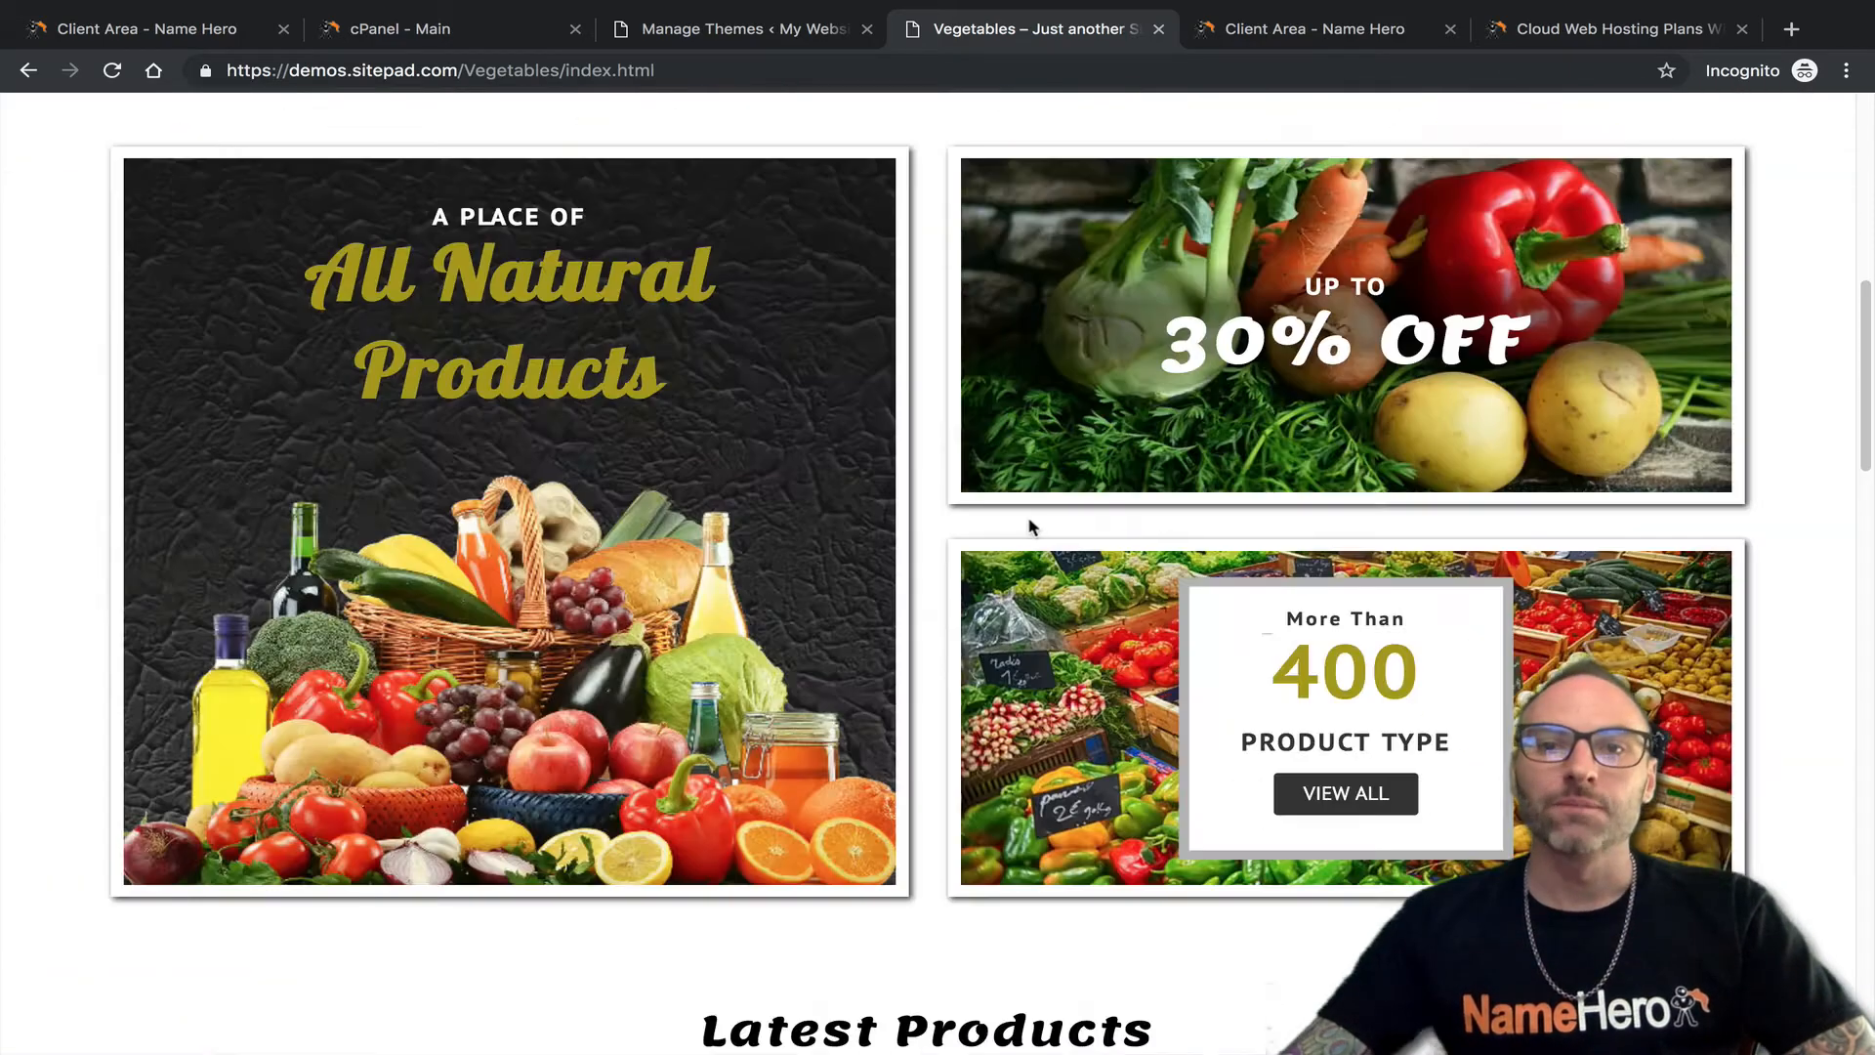
{"action": "left_click", "coordinate": [711, 37]}
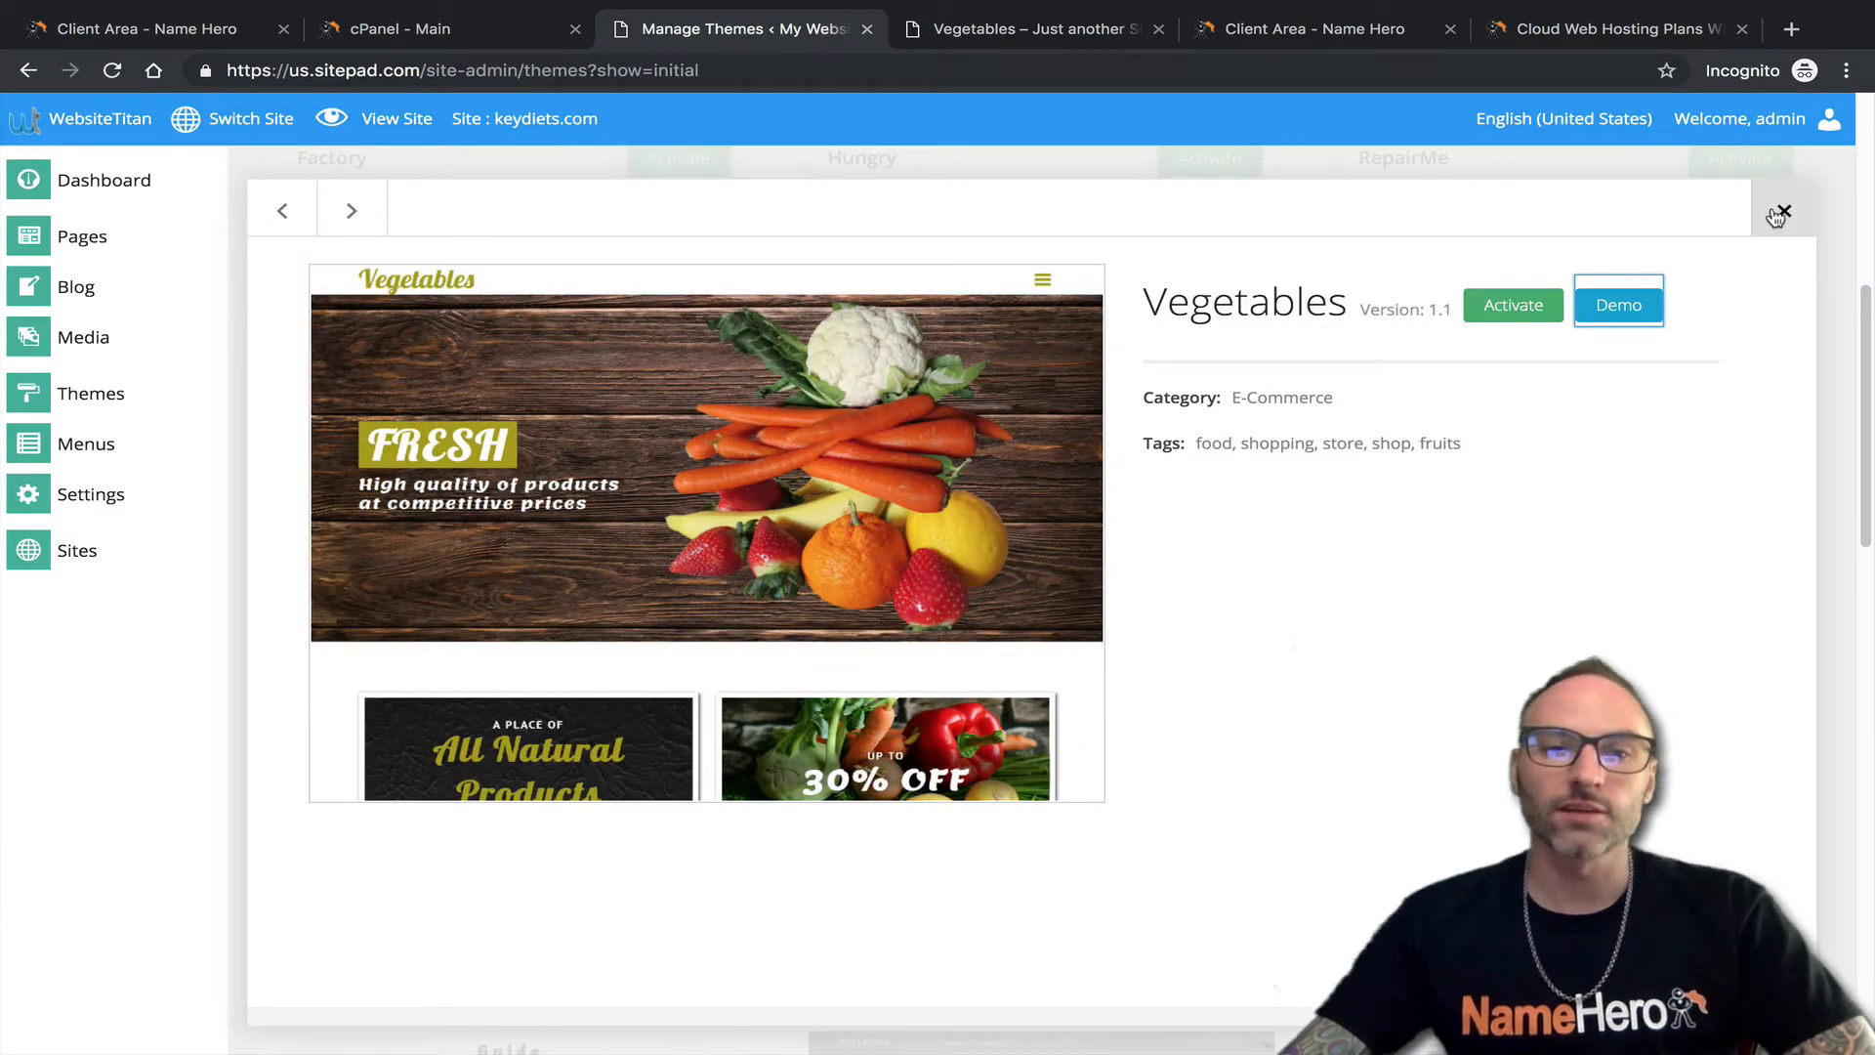
{"action": "left_click", "coordinate": [1776, 215]}
{"action": "scroll", "coordinate": [698, 394], "scroll_direction": "up", "scroll_amount": 5}
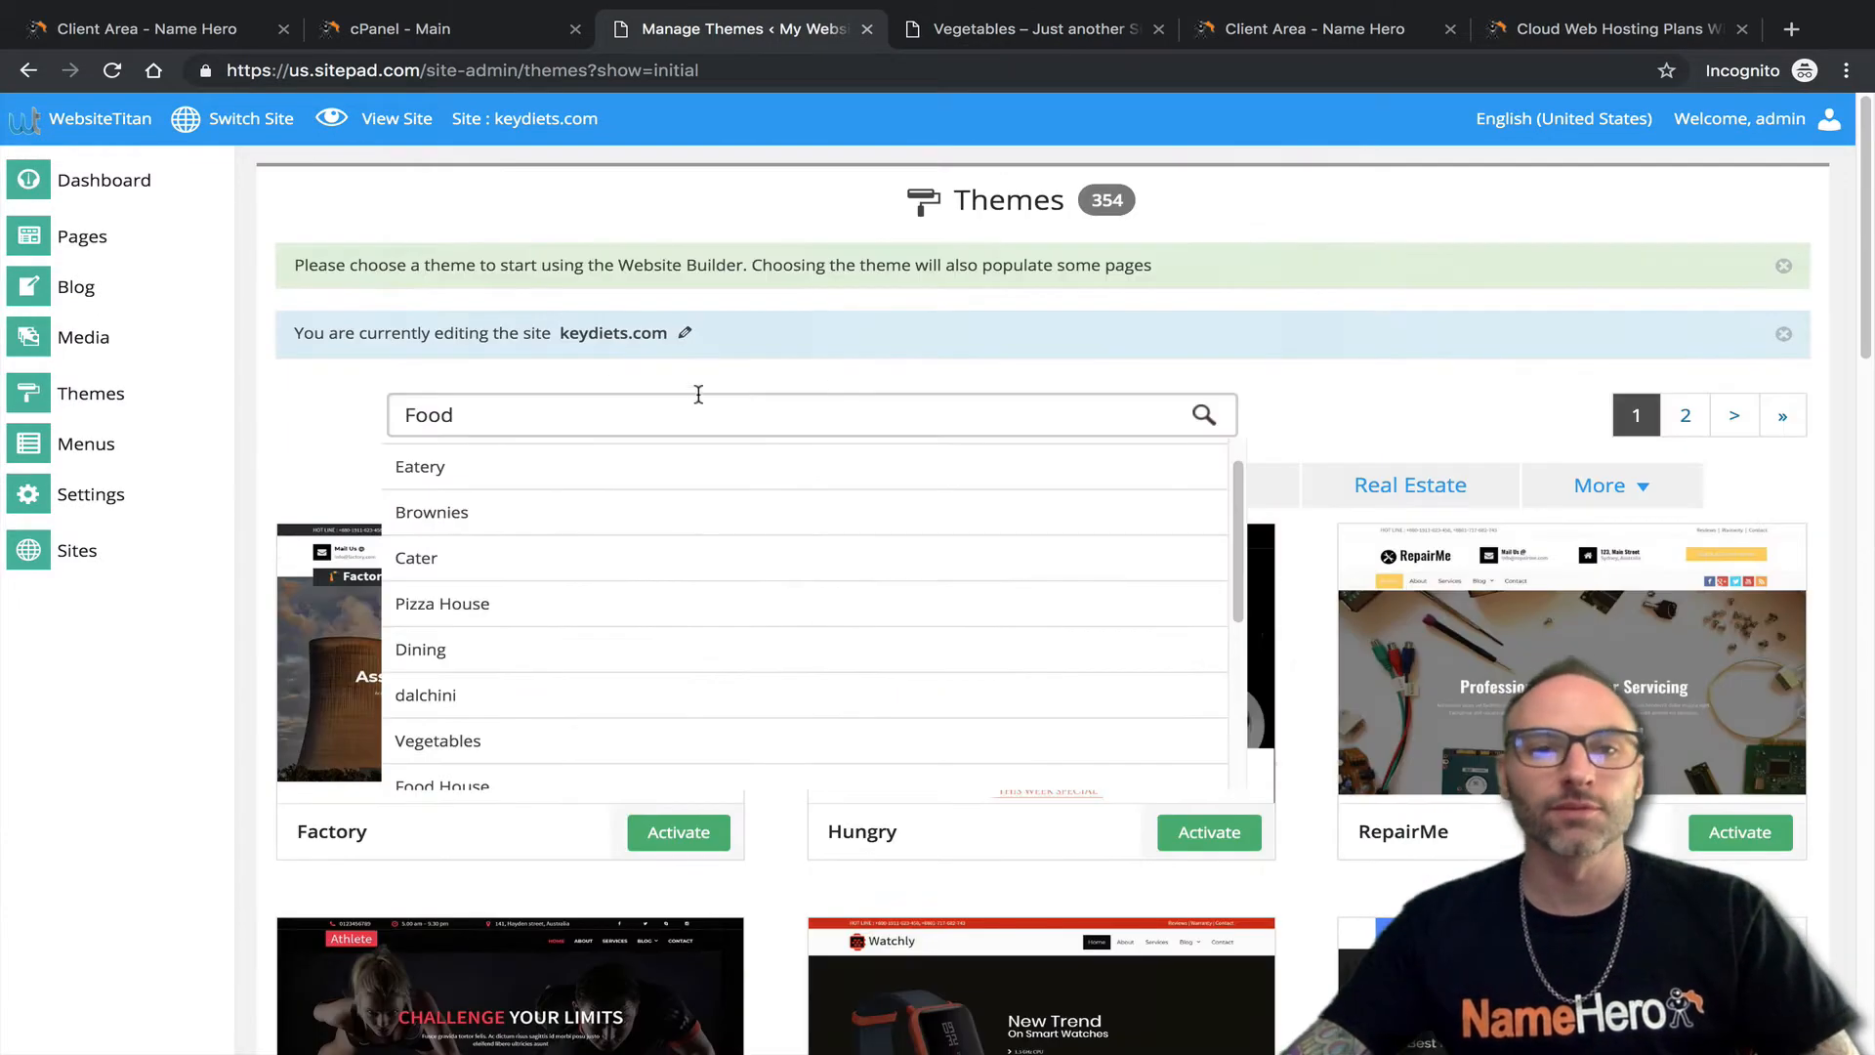
Search the themes for "Blog" and look through the suggested theme names.
{"action": "left_click", "coordinate": [489, 410]}
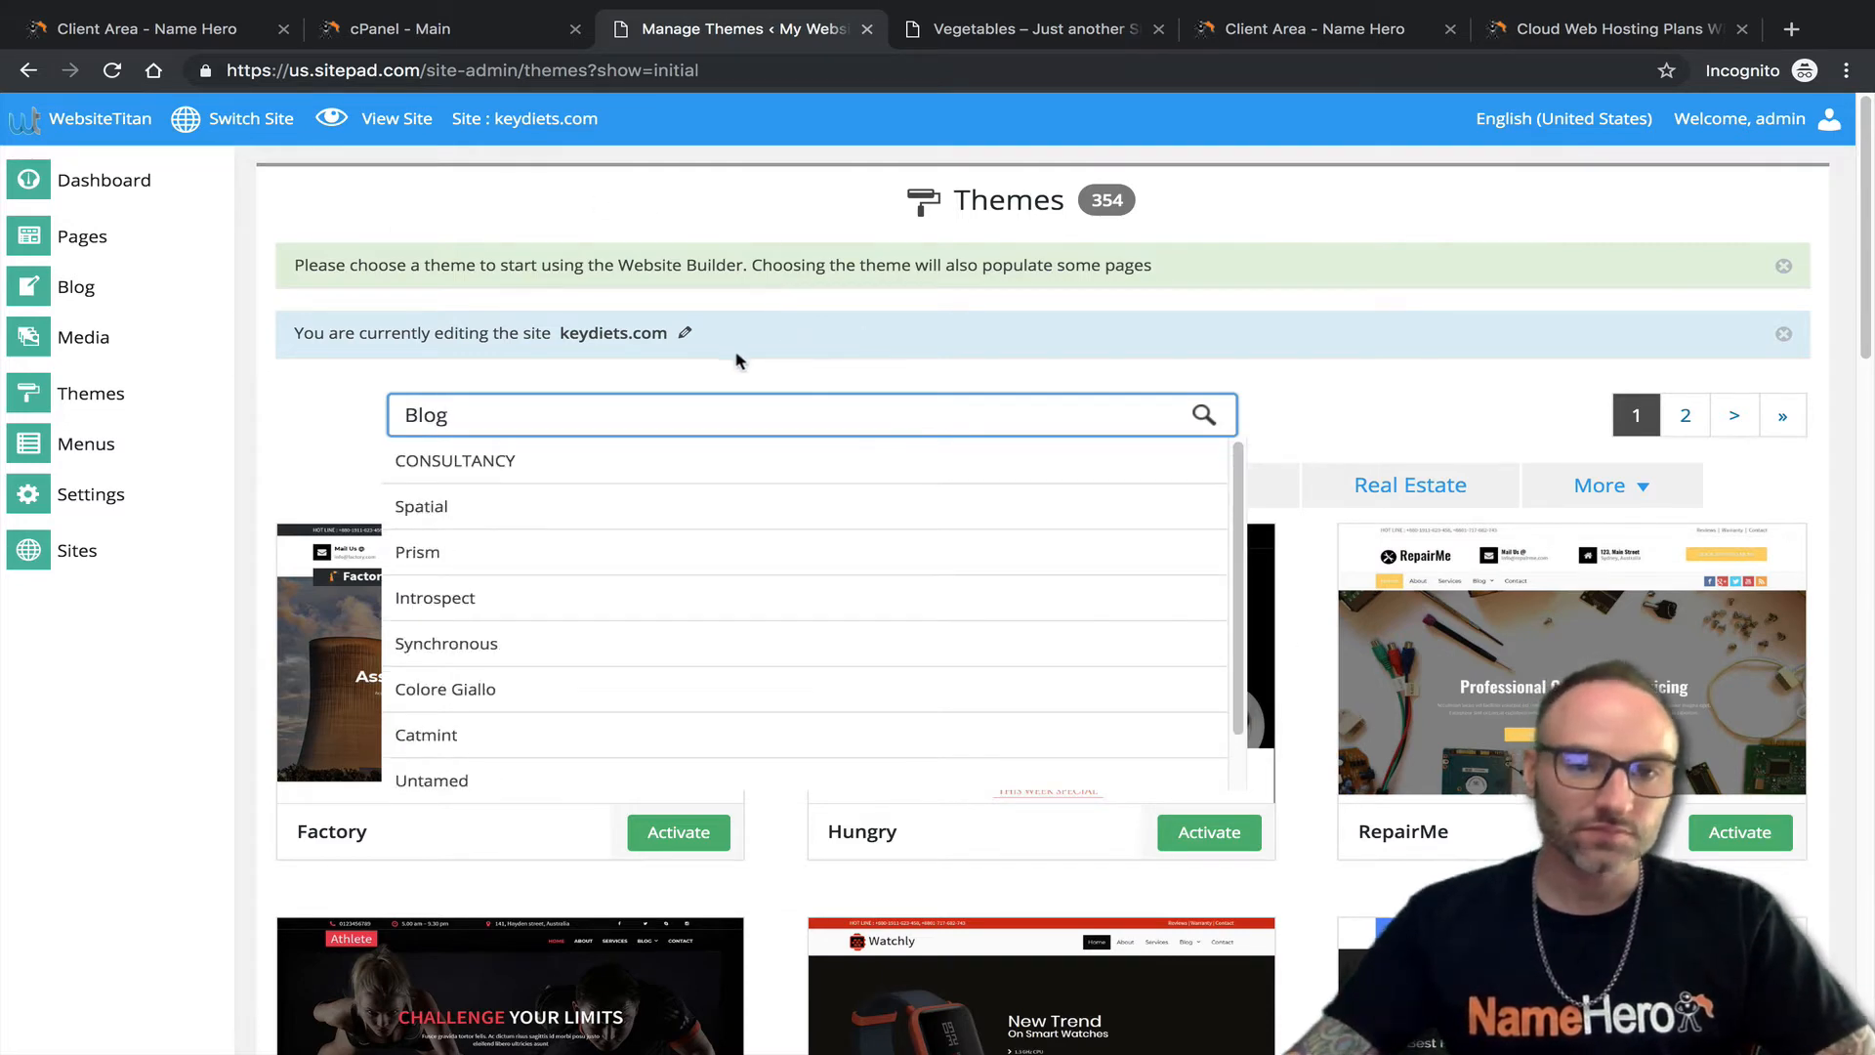
{"action": "scroll", "coordinate": [824, 490], "scroll_direction": "down", "scroll_amount": 4}
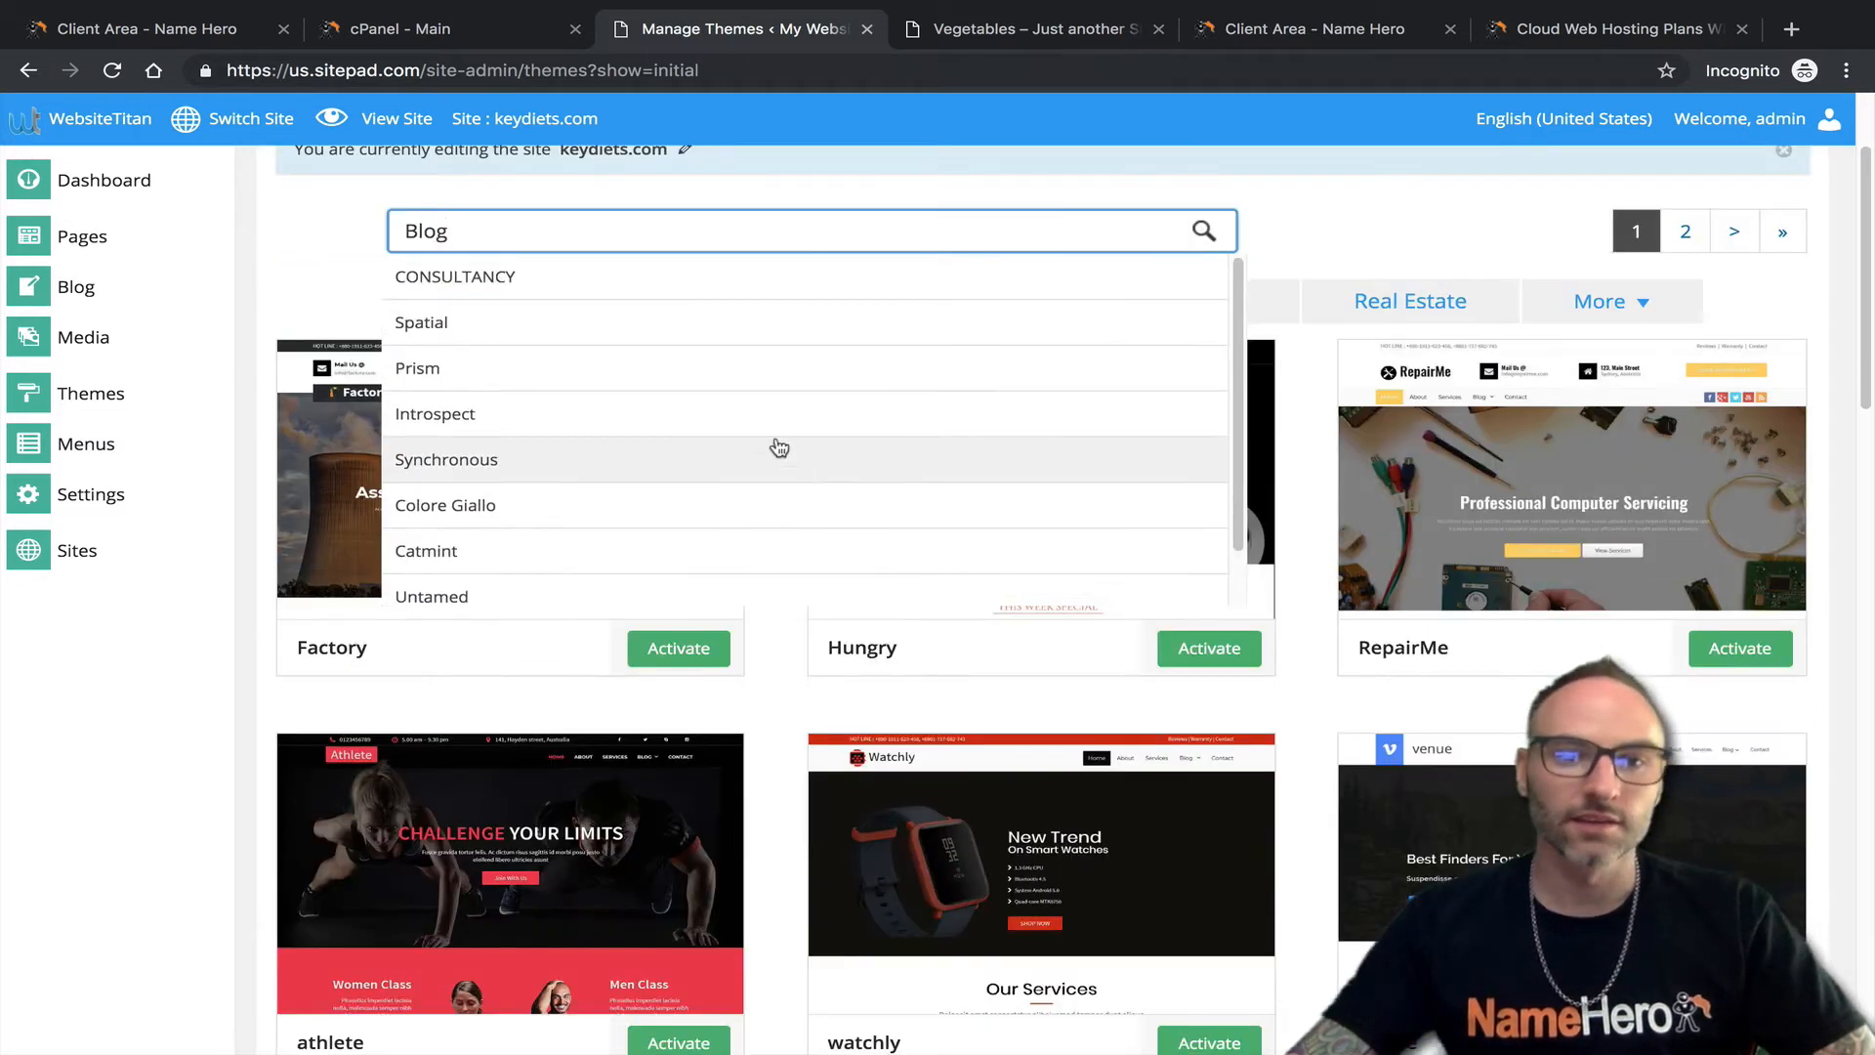
{"action": "scroll", "coordinate": [778, 447], "scroll_direction": "up", "scroll_amount": 2}
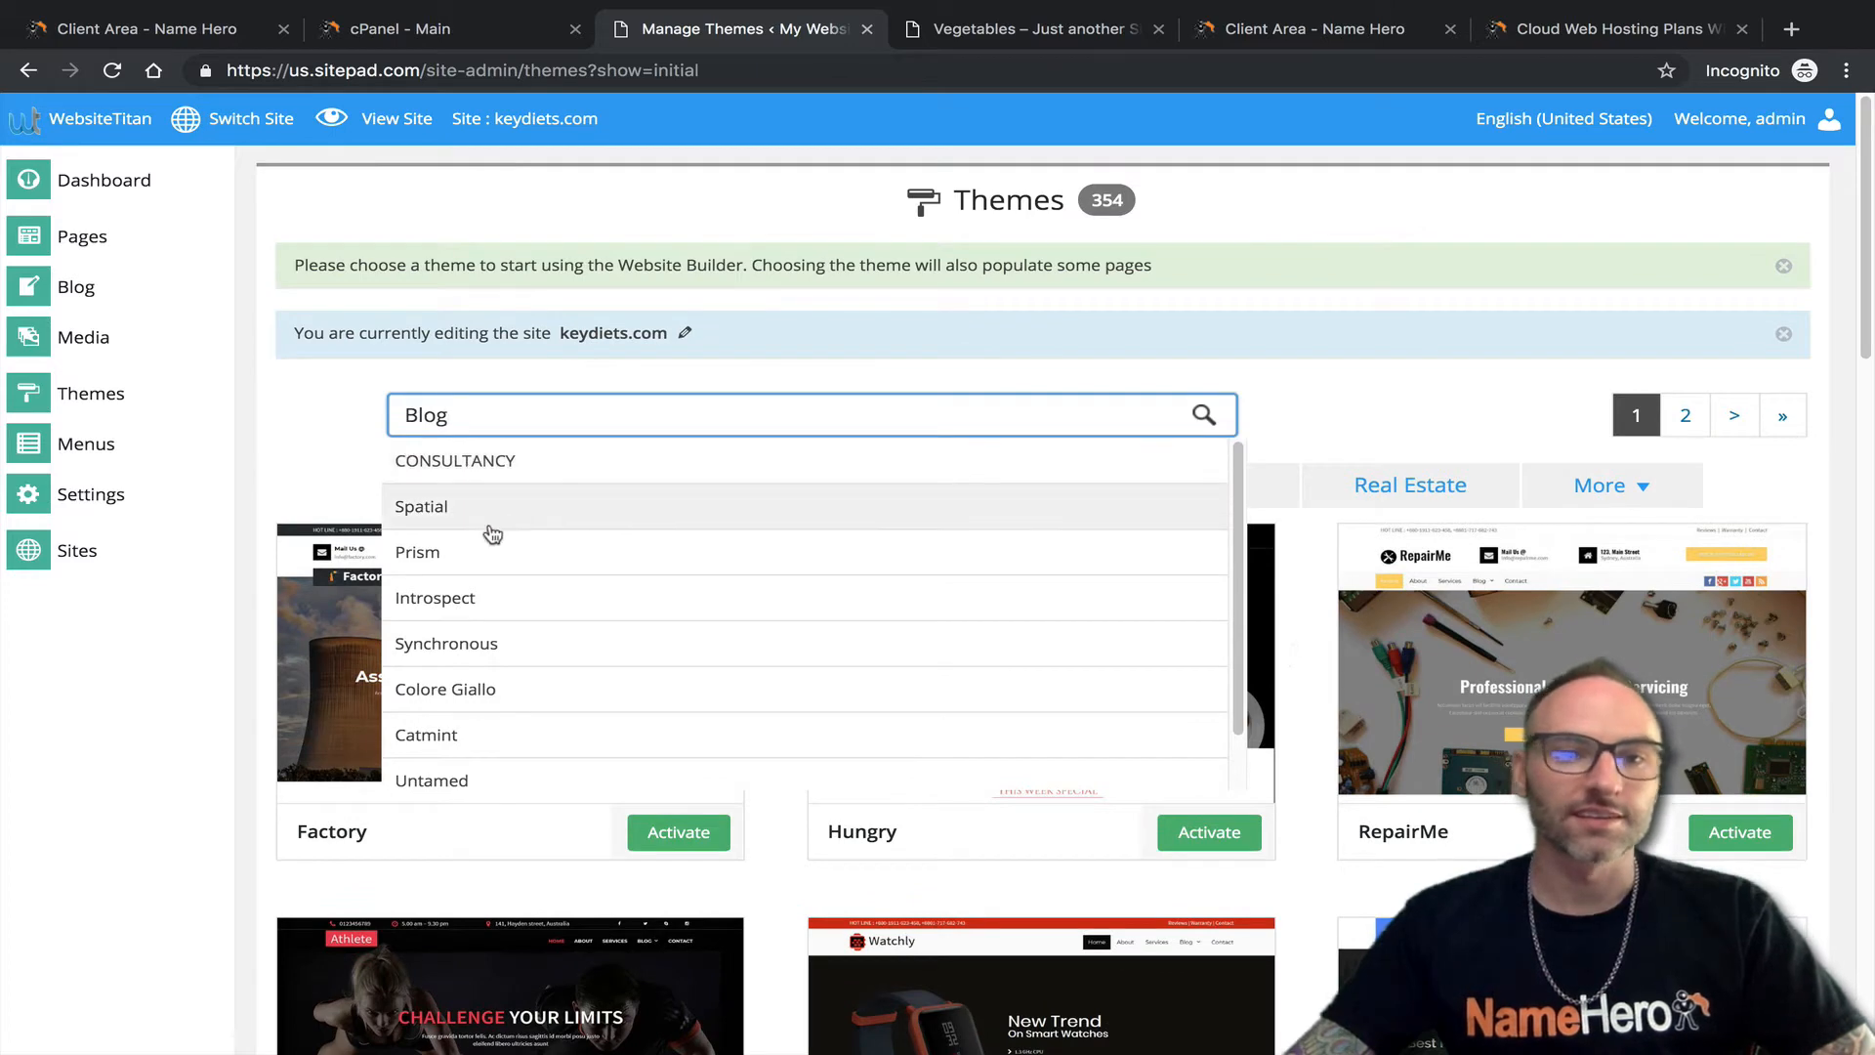
{"action": "scroll", "coordinate": [683, 634], "scroll_direction": "down", "scroll_amount": 1}
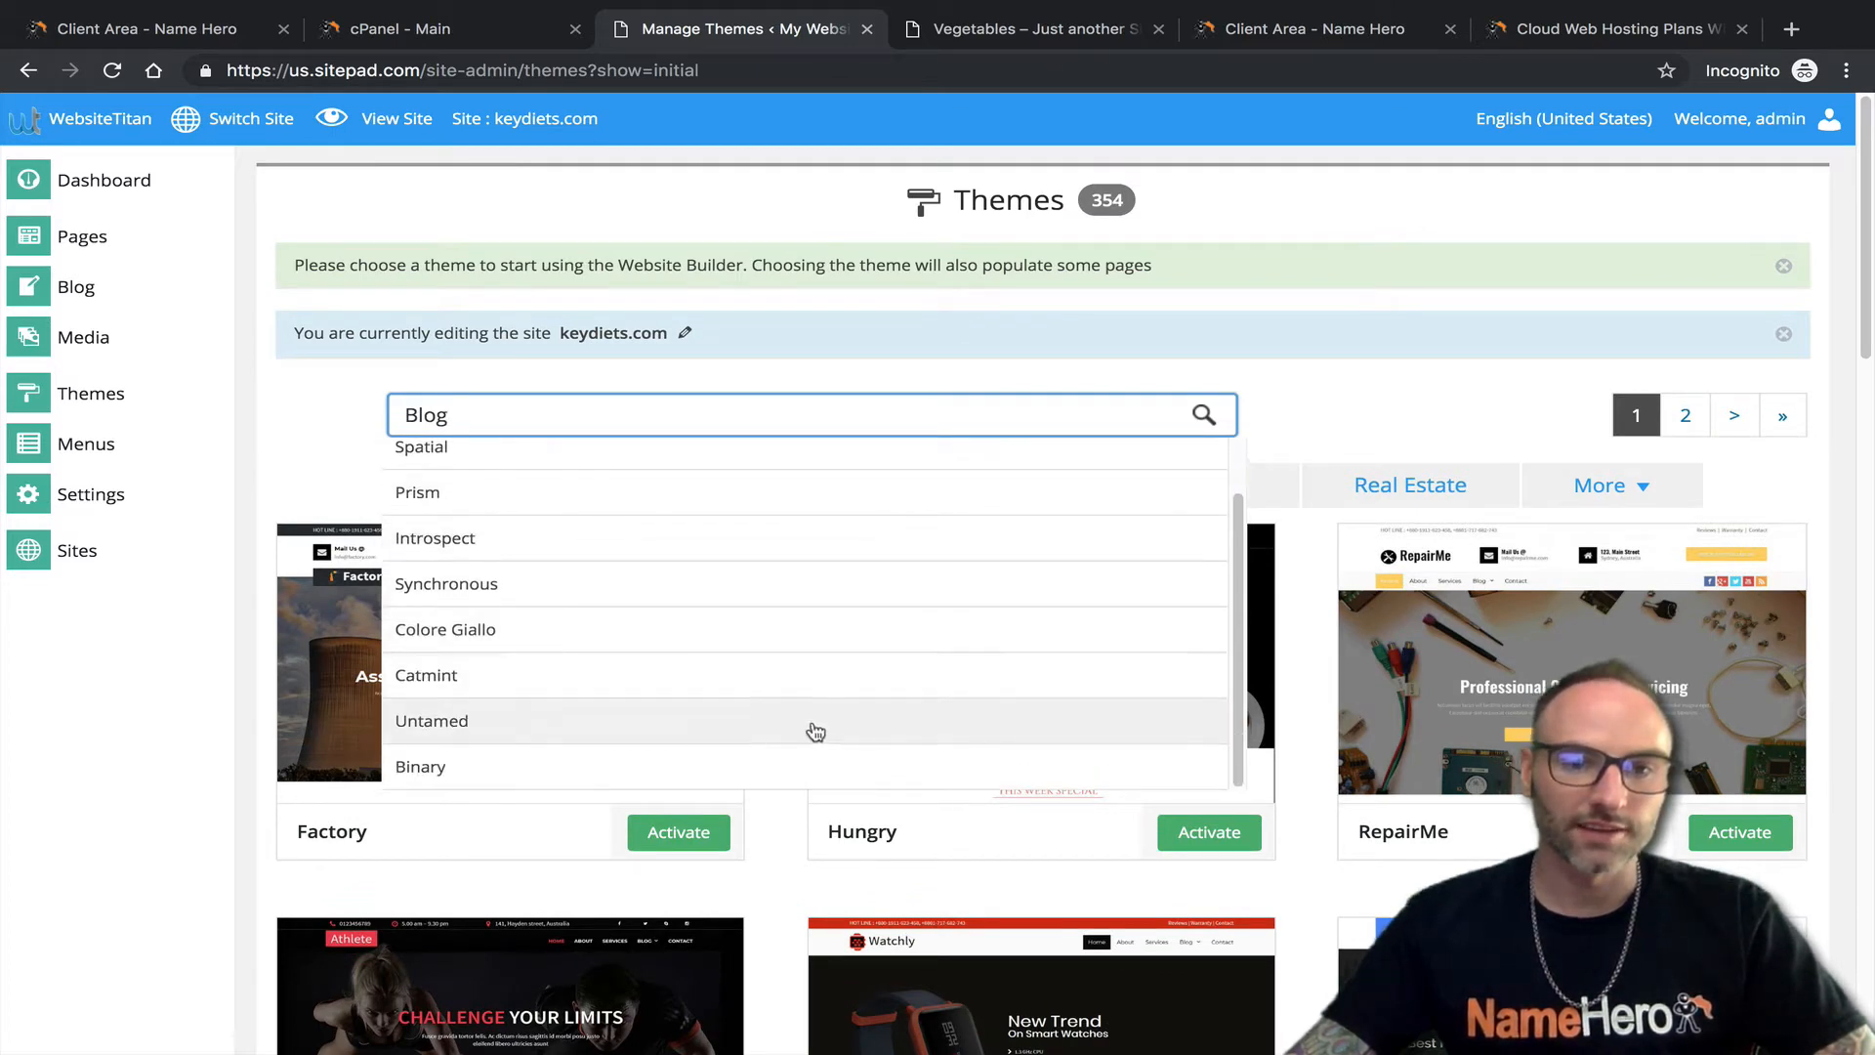
{"action": "scroll", "coordinate": [817, 732], "scroll_direction": "down", "scroll_amount": 1}
Filter the themes by the Blog category and examine the designs from Neuron through WellFormed.
{"action": "left_click", "coordinate": [1613, 447]}
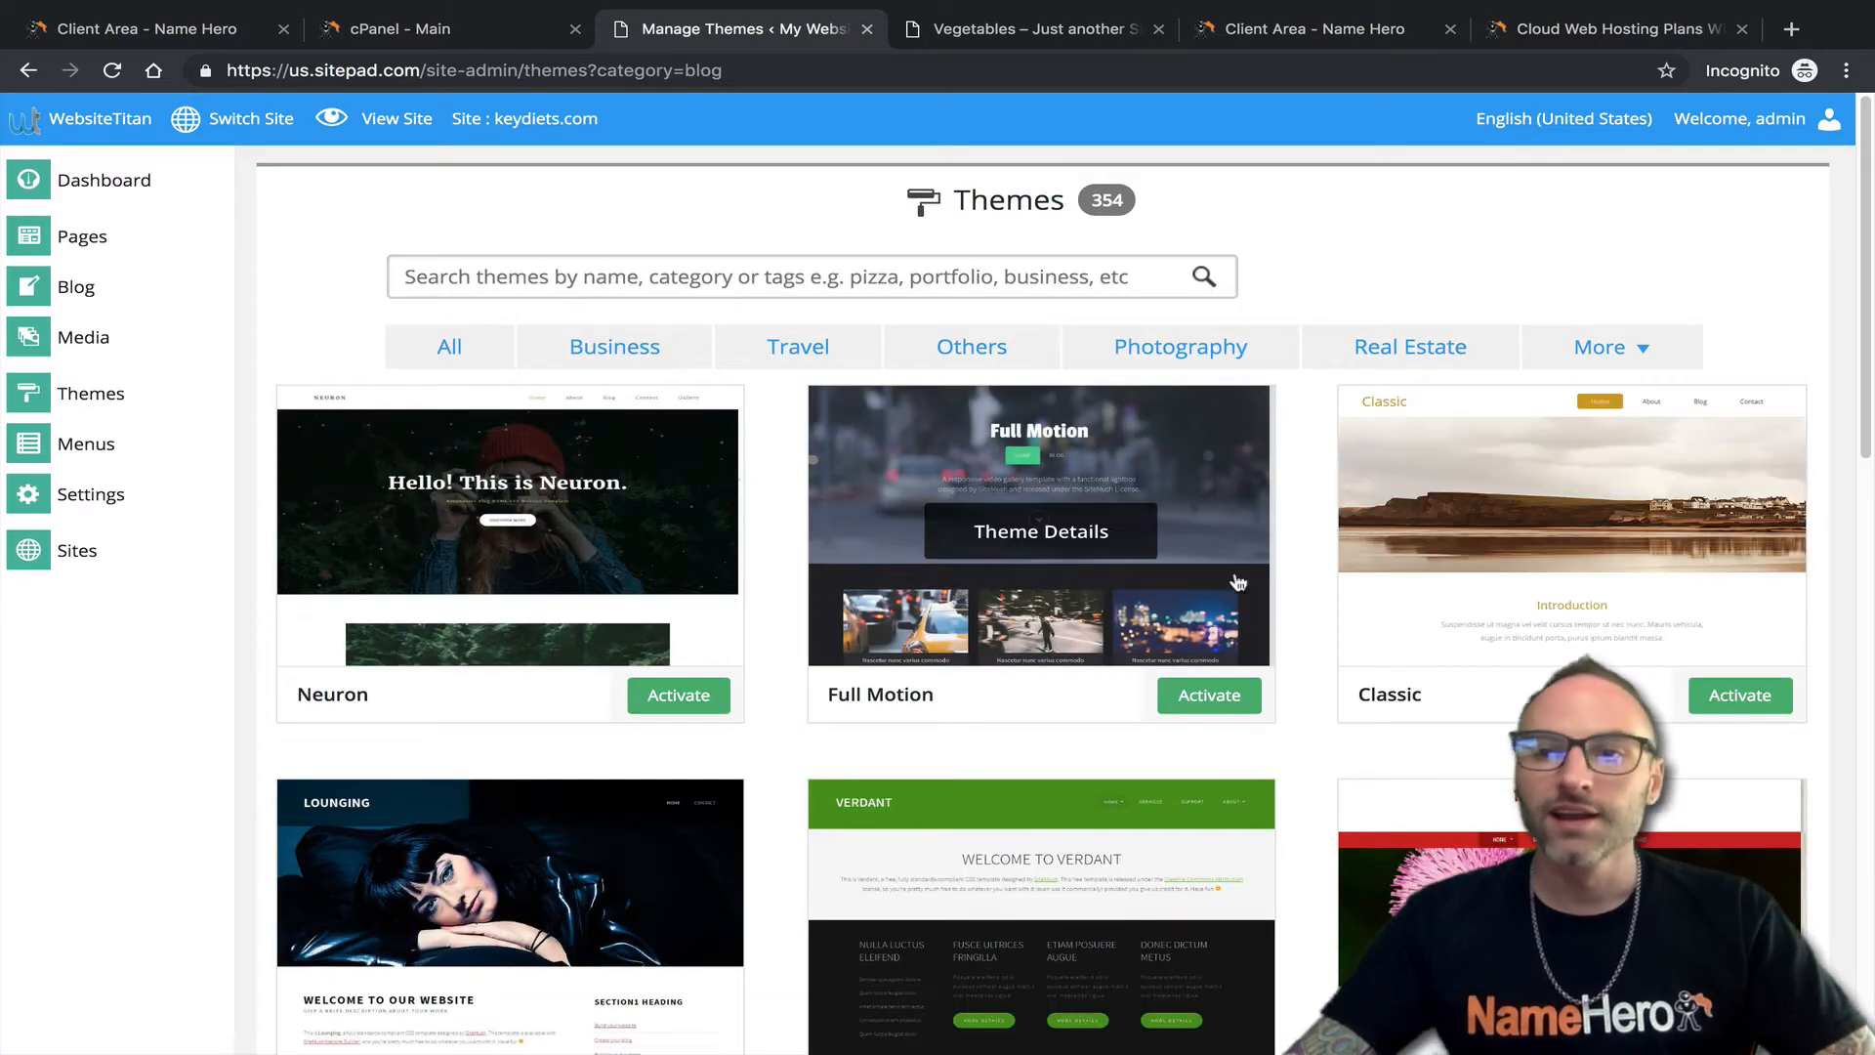
{"action": "scroll", "coordinate": [625, 415], "scroll_direction": "down", "scroll_amount": 3}
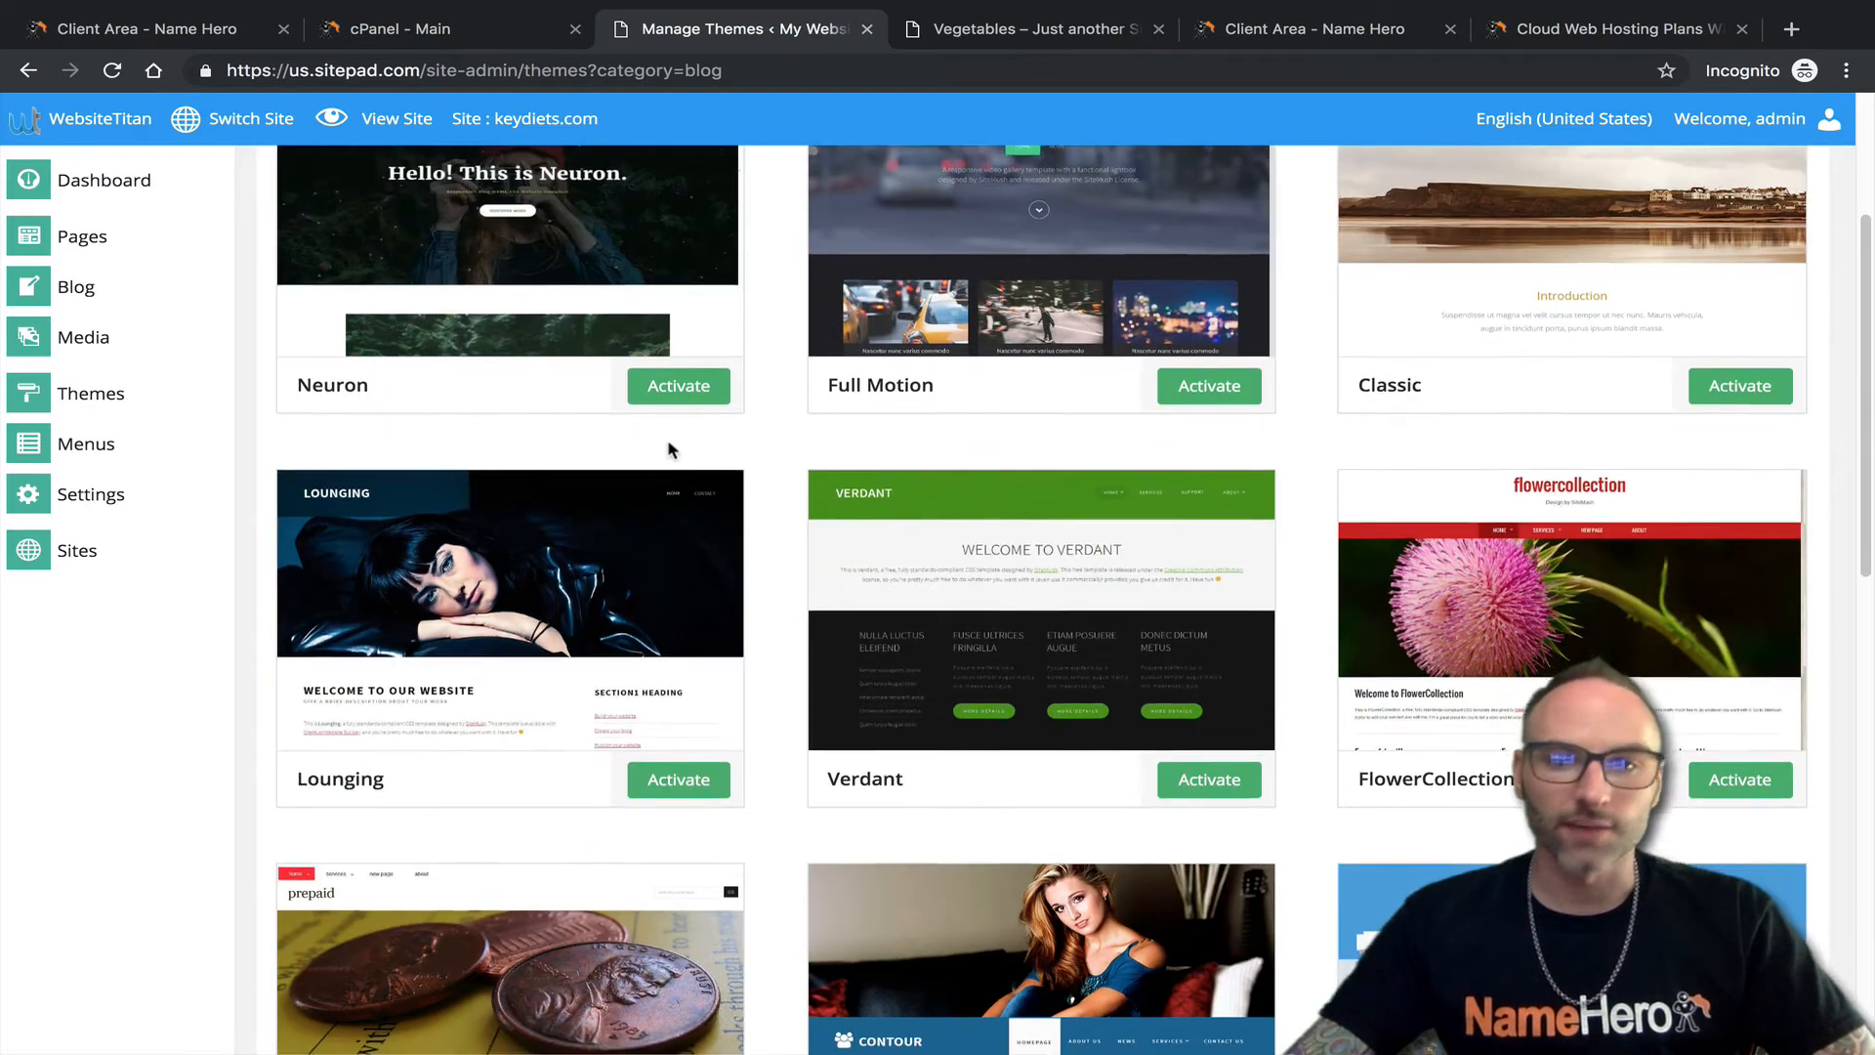
{"action": "scroll", "coordinate": [1019, 501], "scroll_direction": "down", "scroll_amount": 1}
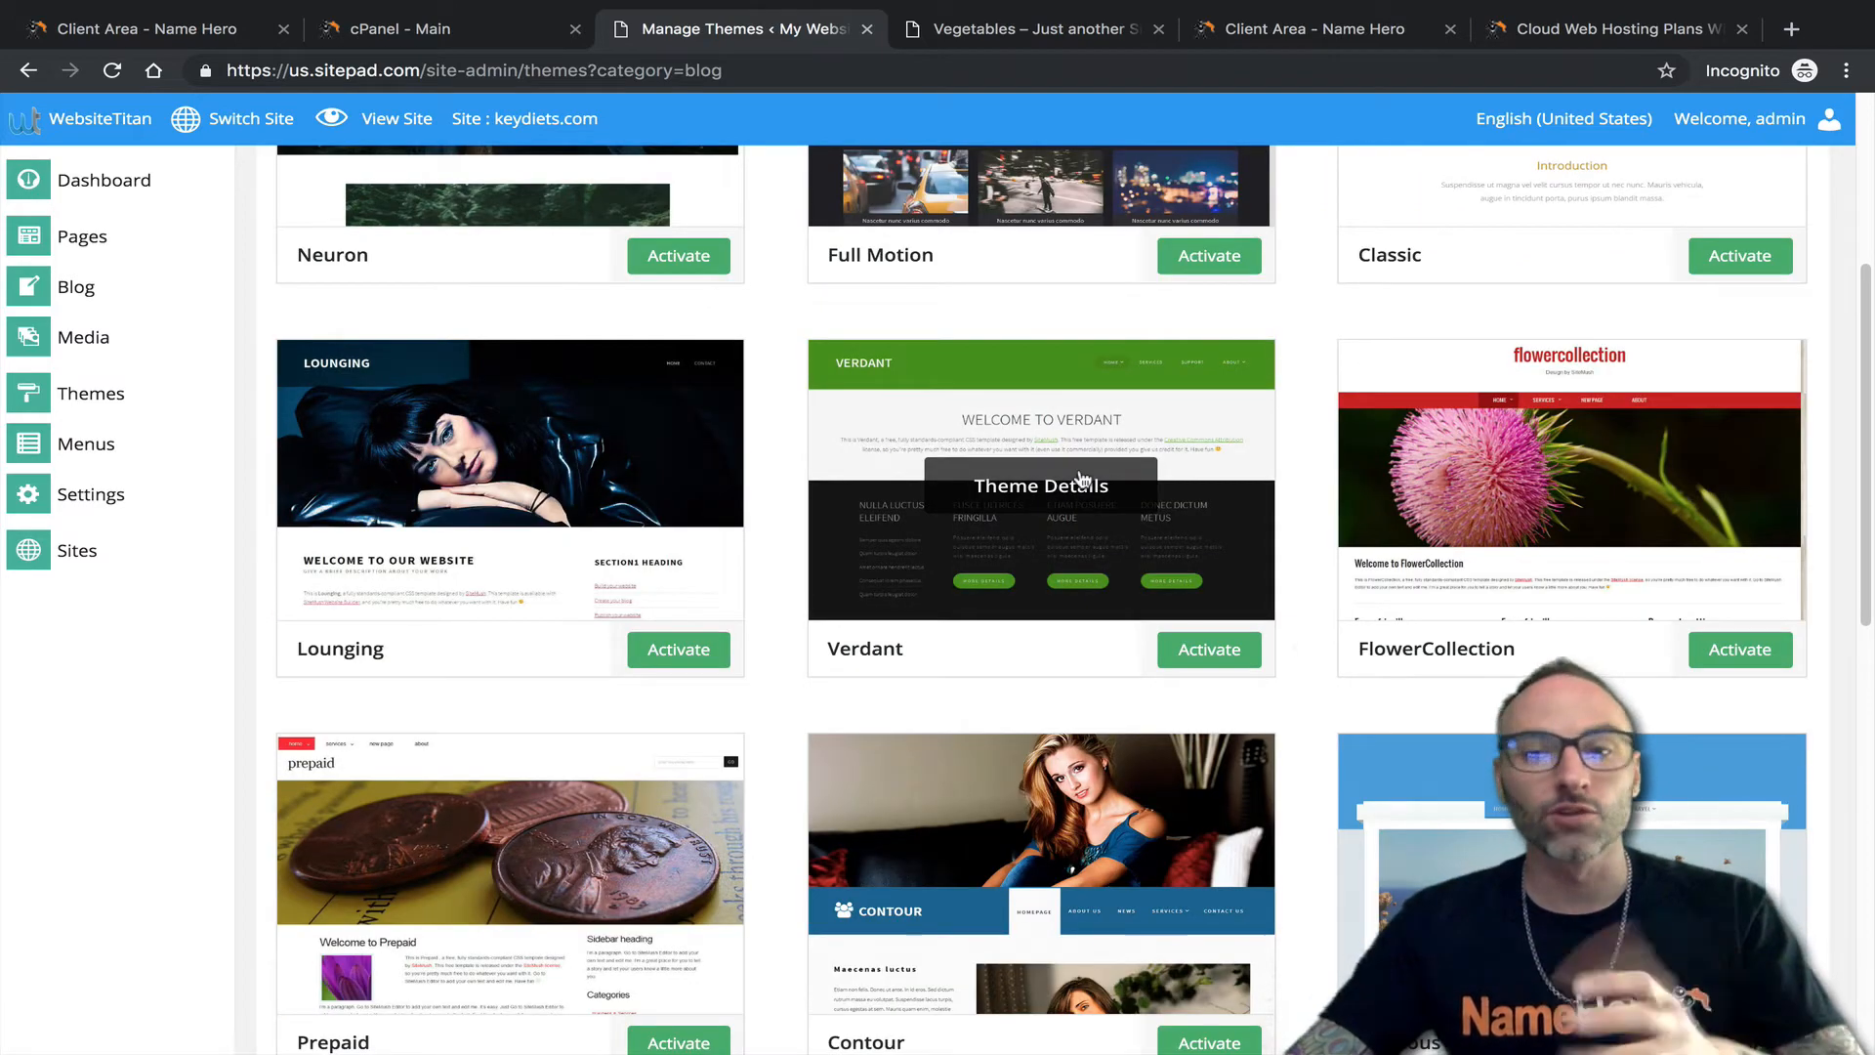
{"action": "scroll", "coordinate": [1134, 479], "scroll_direction": "down", "scroll_amount": 6}
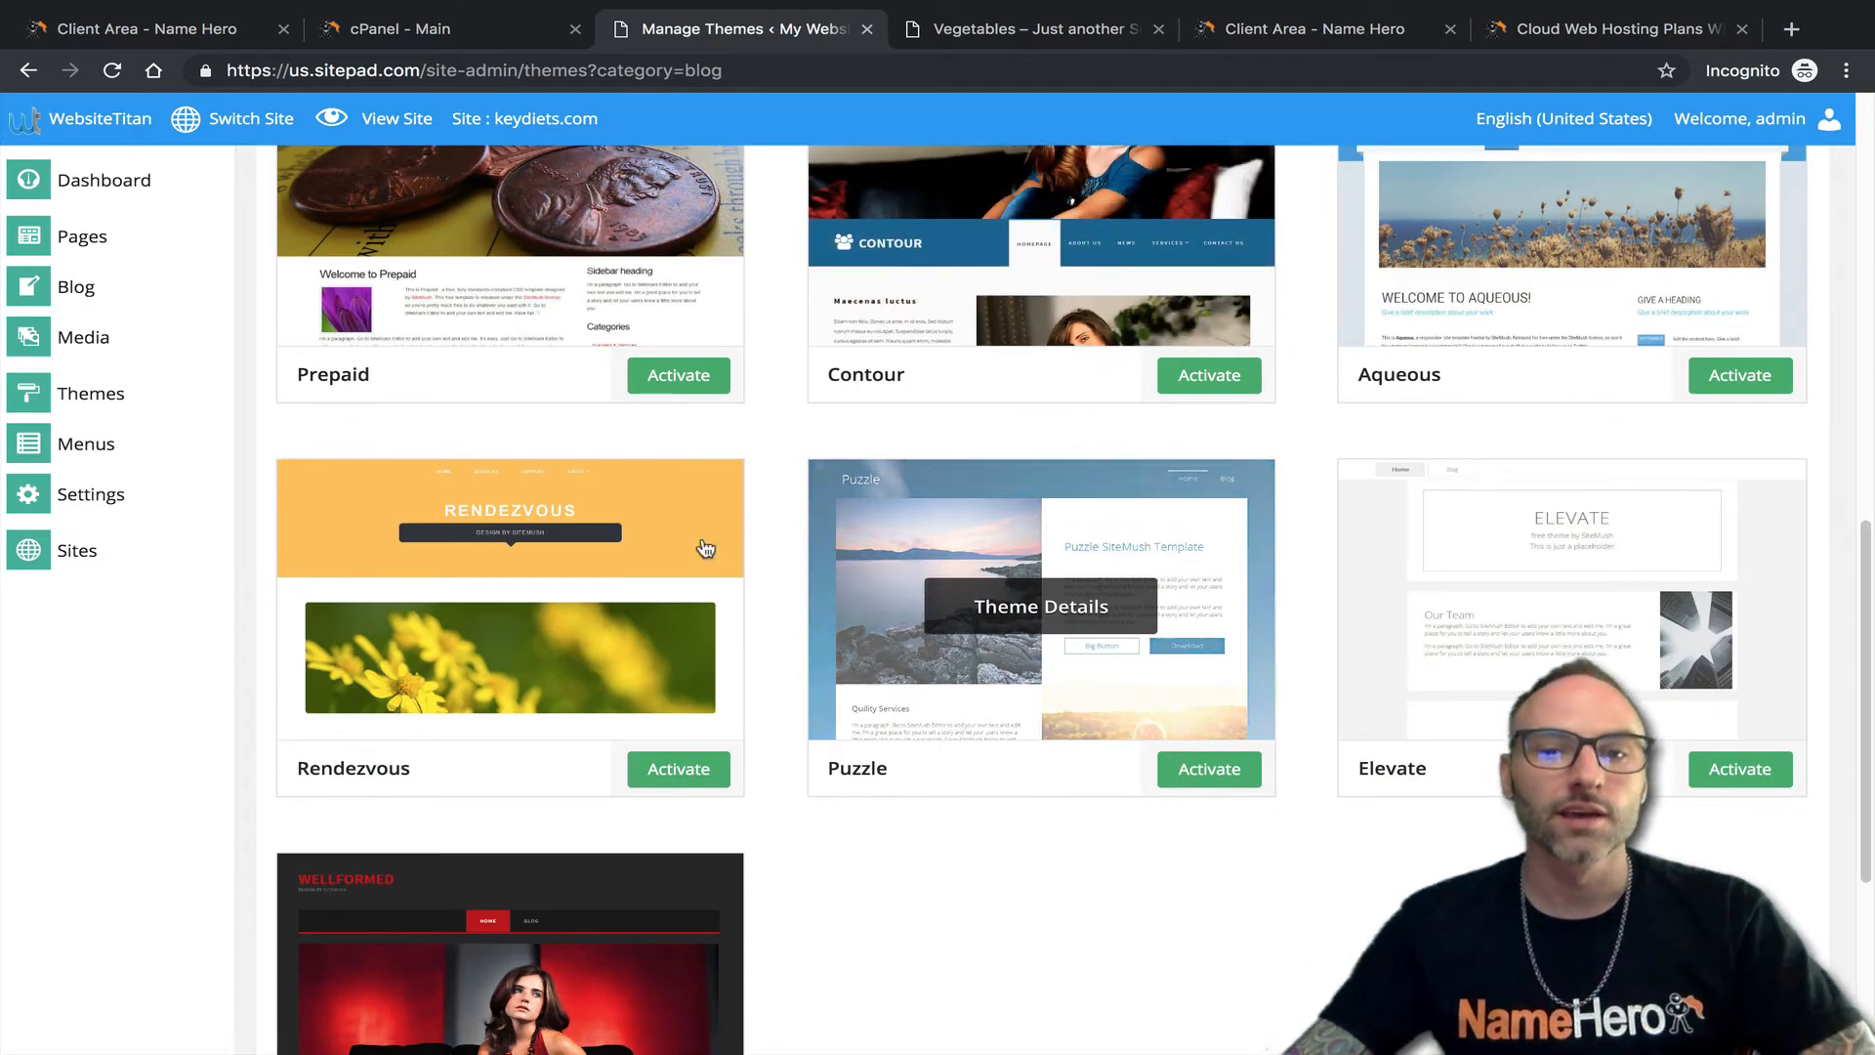
{"action": "scroll", "coordinate": [1280, 543], "scroll_direction": "up", "scroll_amount": 3}
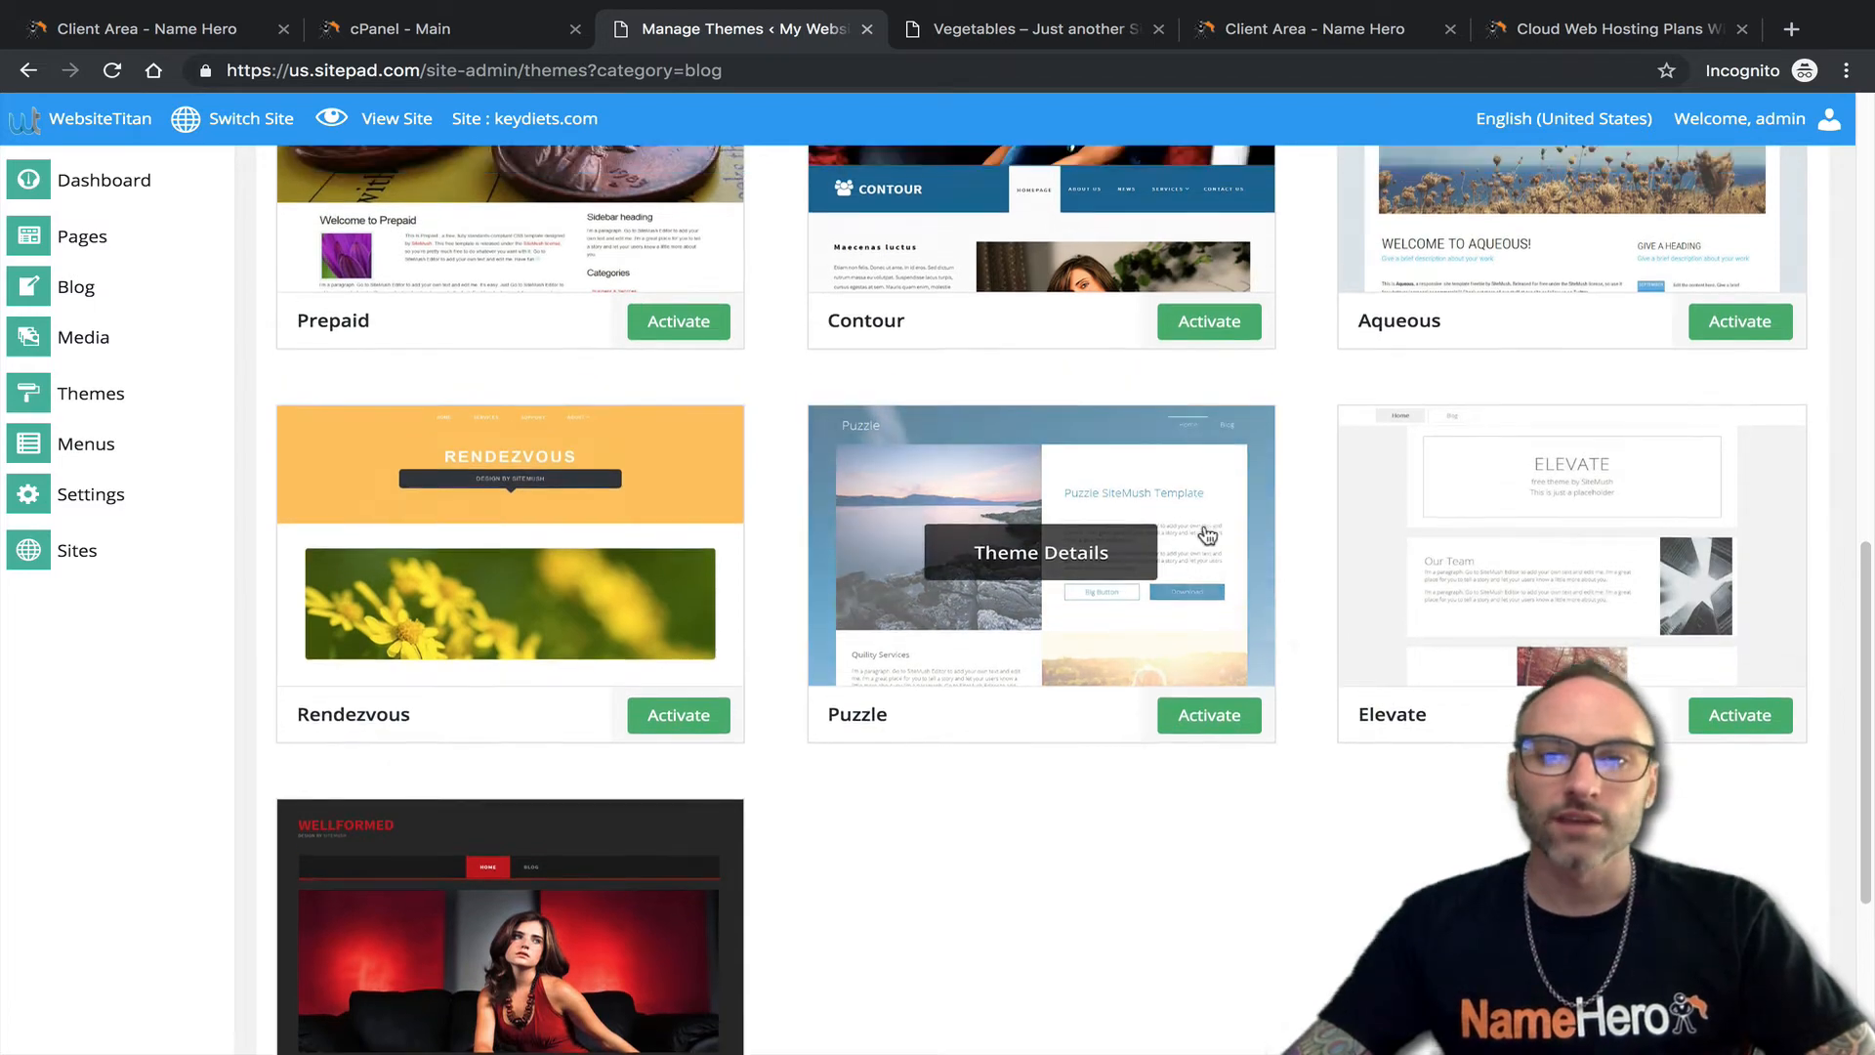
{"action": "scroll", "coordinate": [1218, 535], "scroll_direction": "up", "scroll_amount": 7}
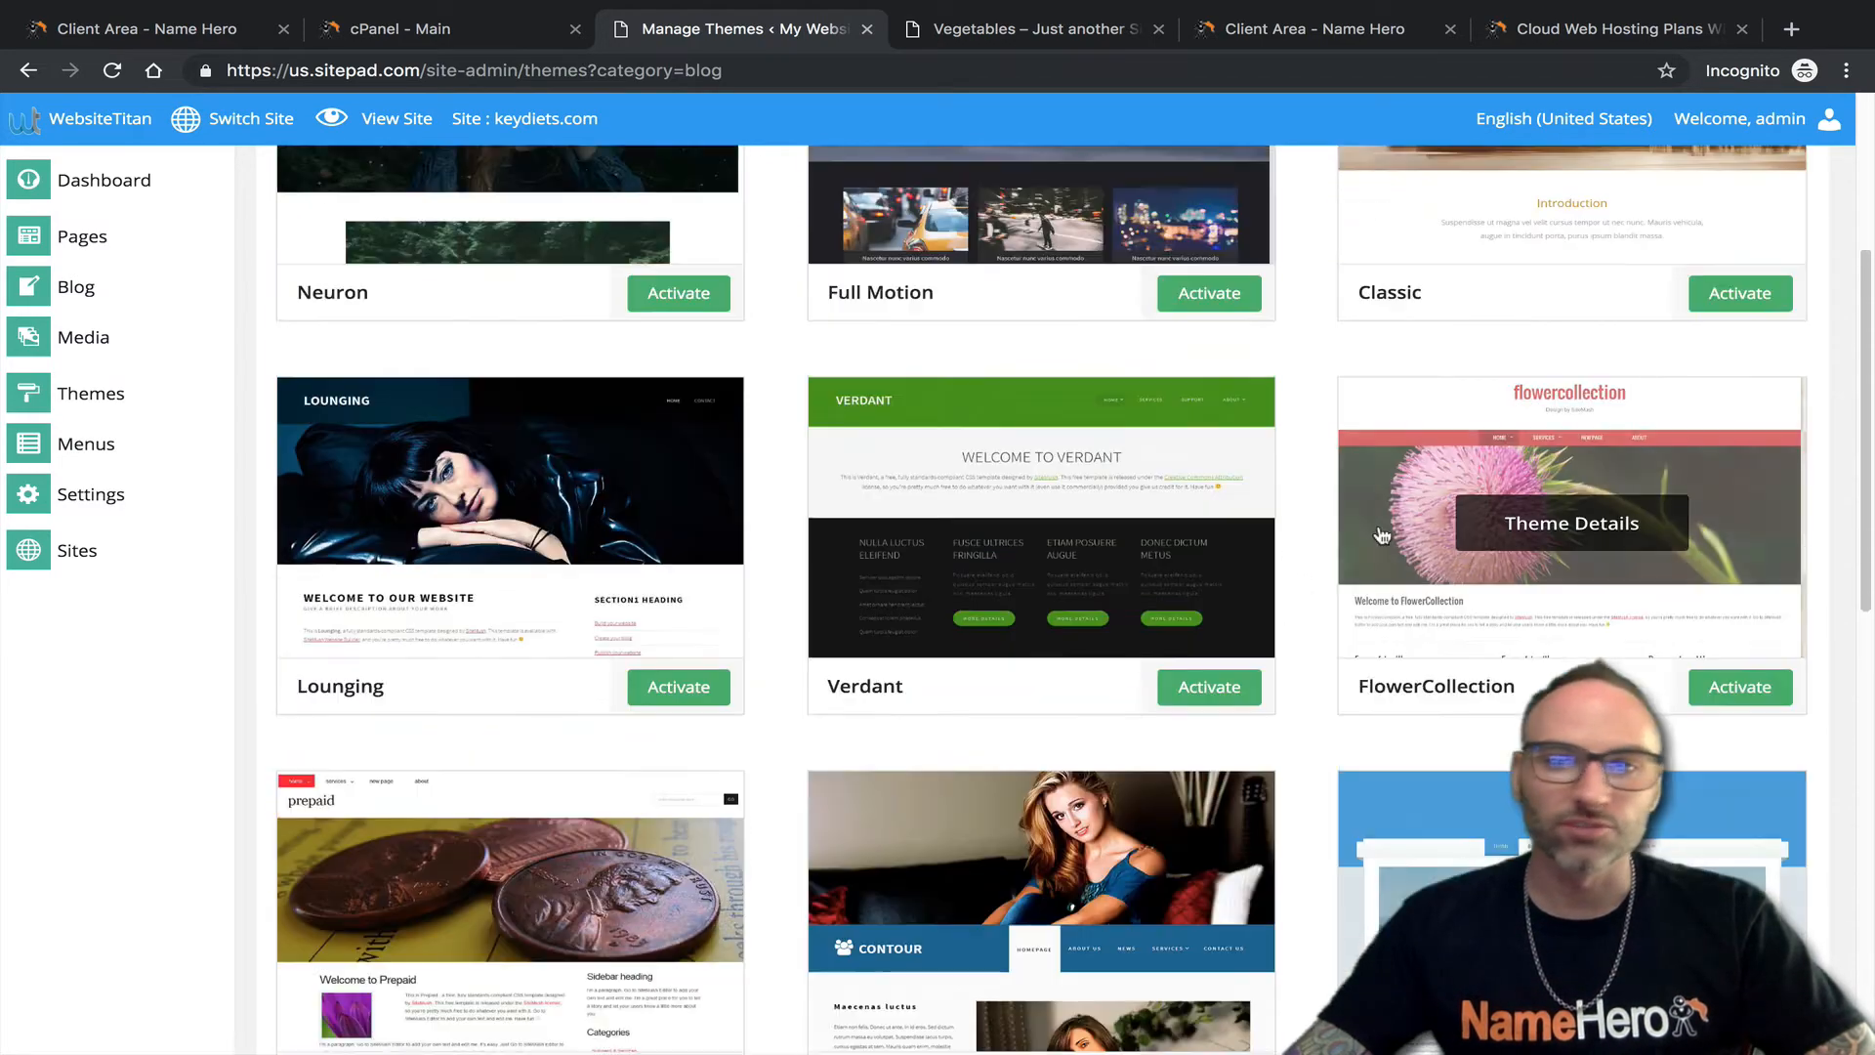
{"action": "scroll", "coordinate": [1377, 440], "scroll_direction": "up", "scroll_amount": 2}
{"action": "scroll", "coordinate": [1362, 390], "scroll_direction": "down", "scroll_amount": 4}
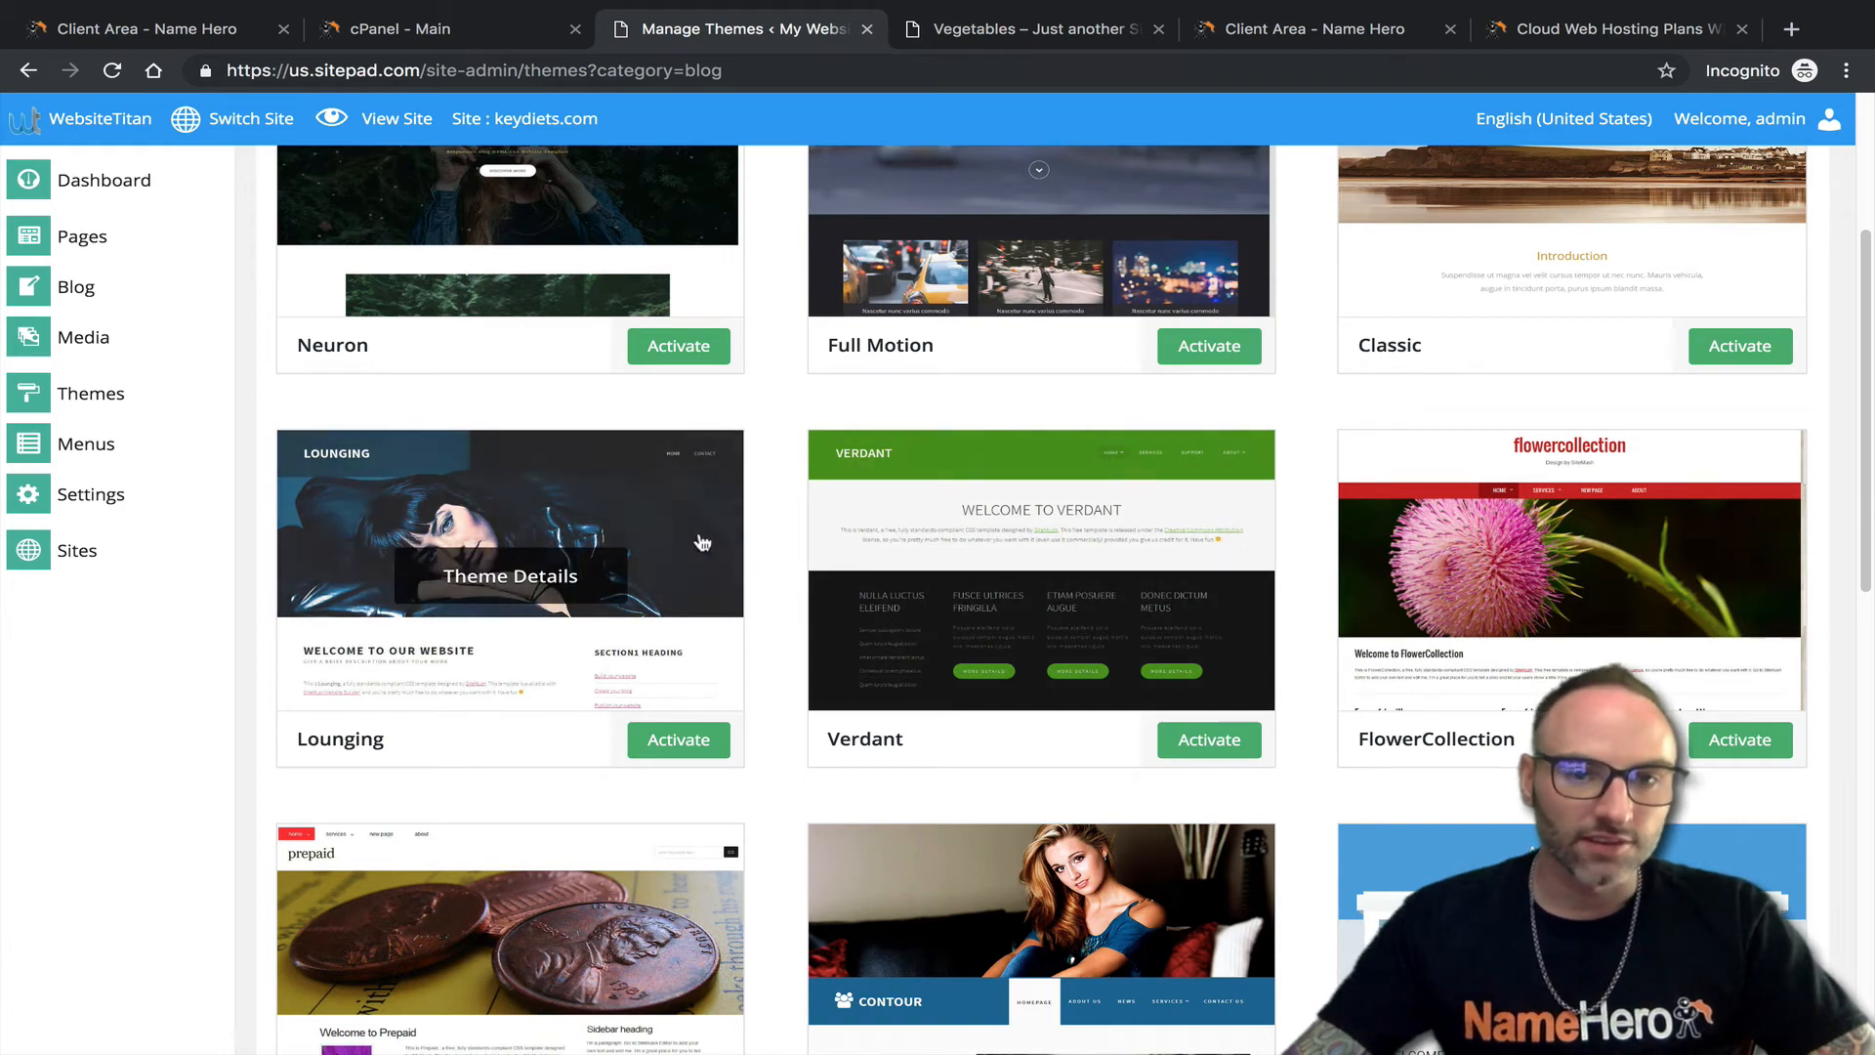
{"action": "scroll", "coordinate": [709, 566], "scroll_direction": "down", "scroll_amount": 1}
{"action": "scroll", "coordinate": [709, 566], "scroll_direction": "down", "scroll_amount": 8}
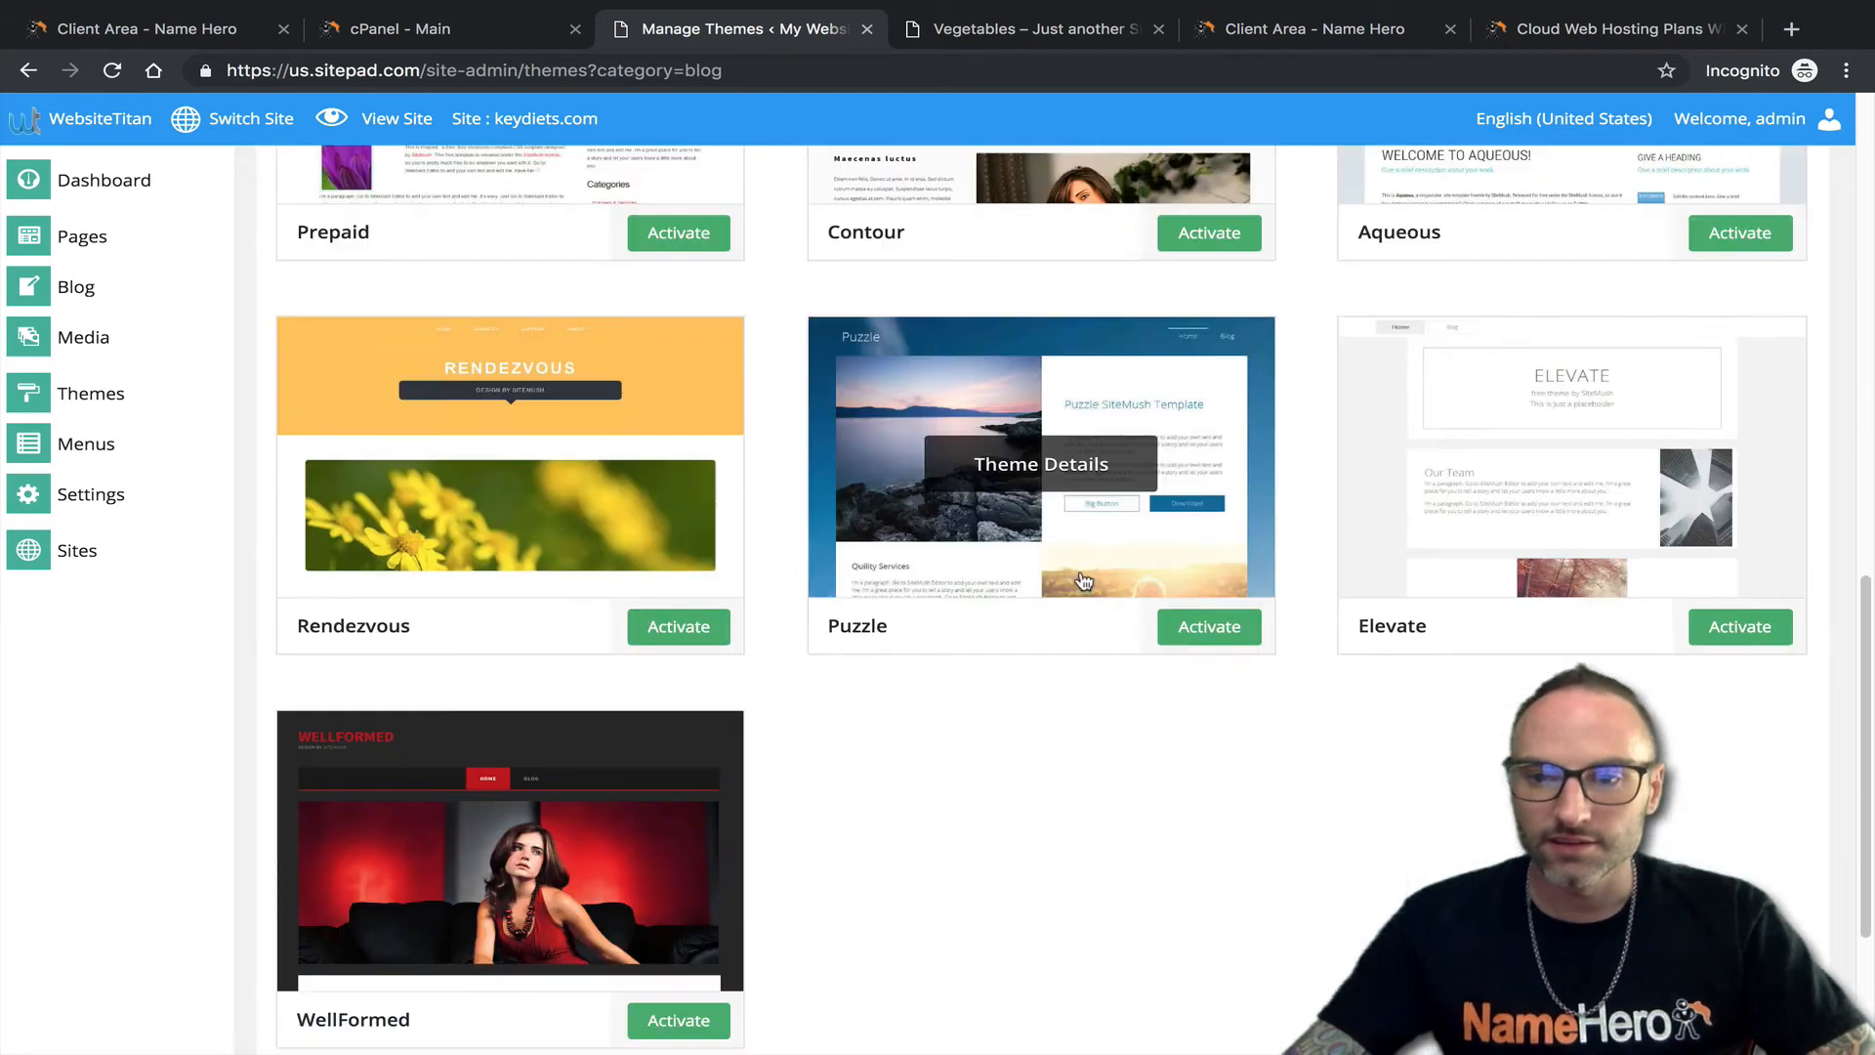
Open the Elevate theme's live demo from its details and examine the home page through to the Contact Us form.
{"action": "left_click", "coordinate": [1567, 467]}
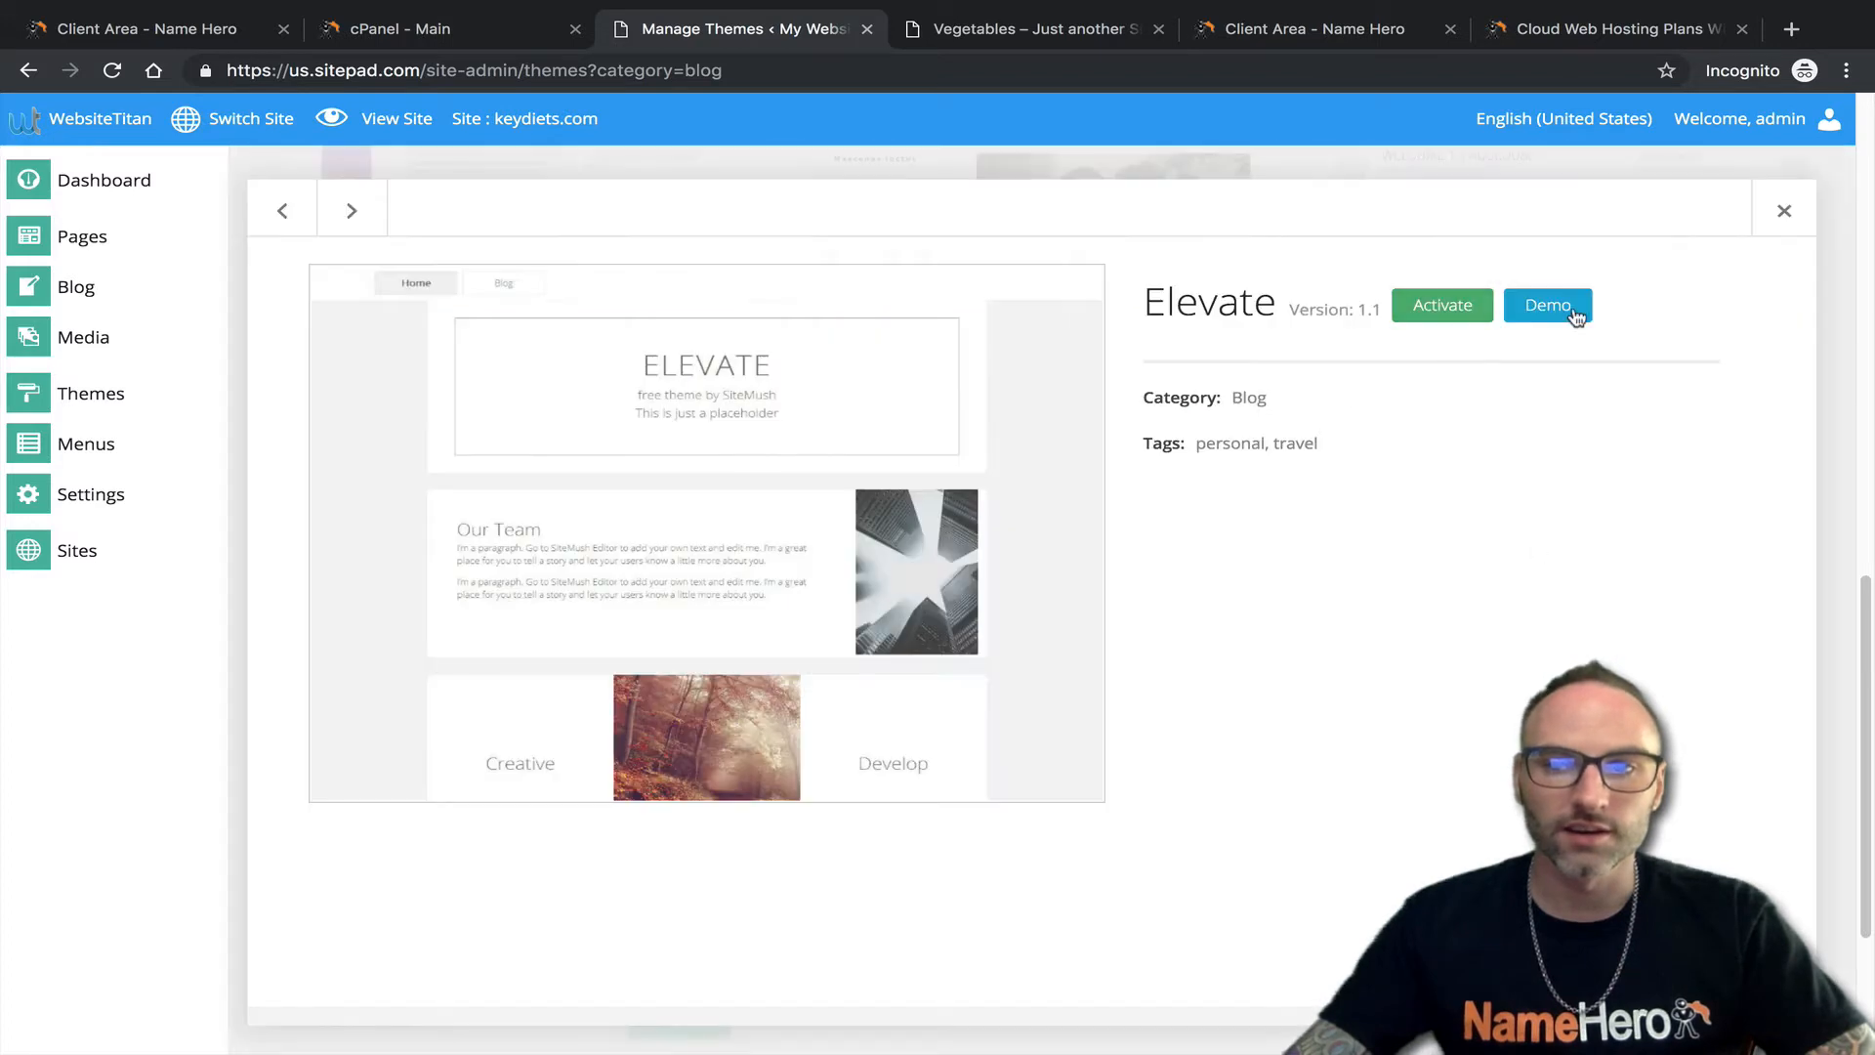
{"action": "left_click", "coordinate": [1574, 314]}
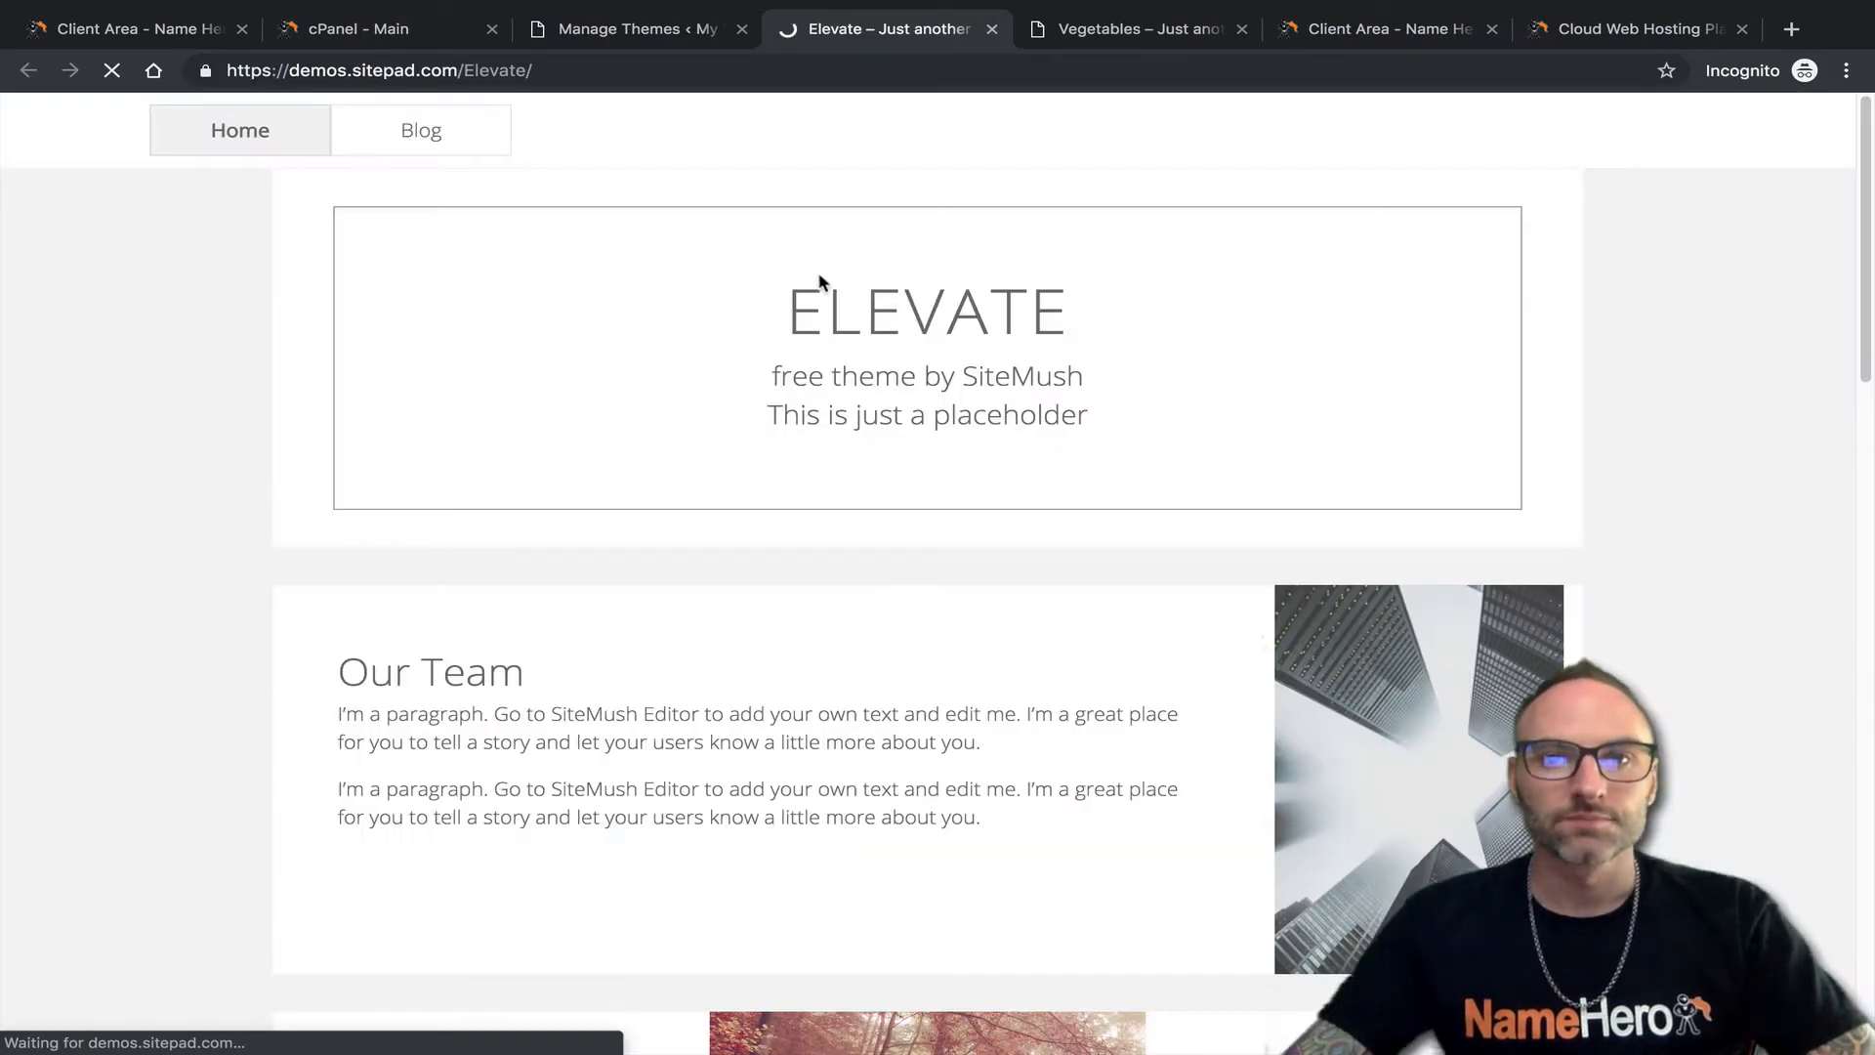
{"action": "scroll", "coordinate": [572, 464], "scroll_direction": "down", "scroll_amount": 8}
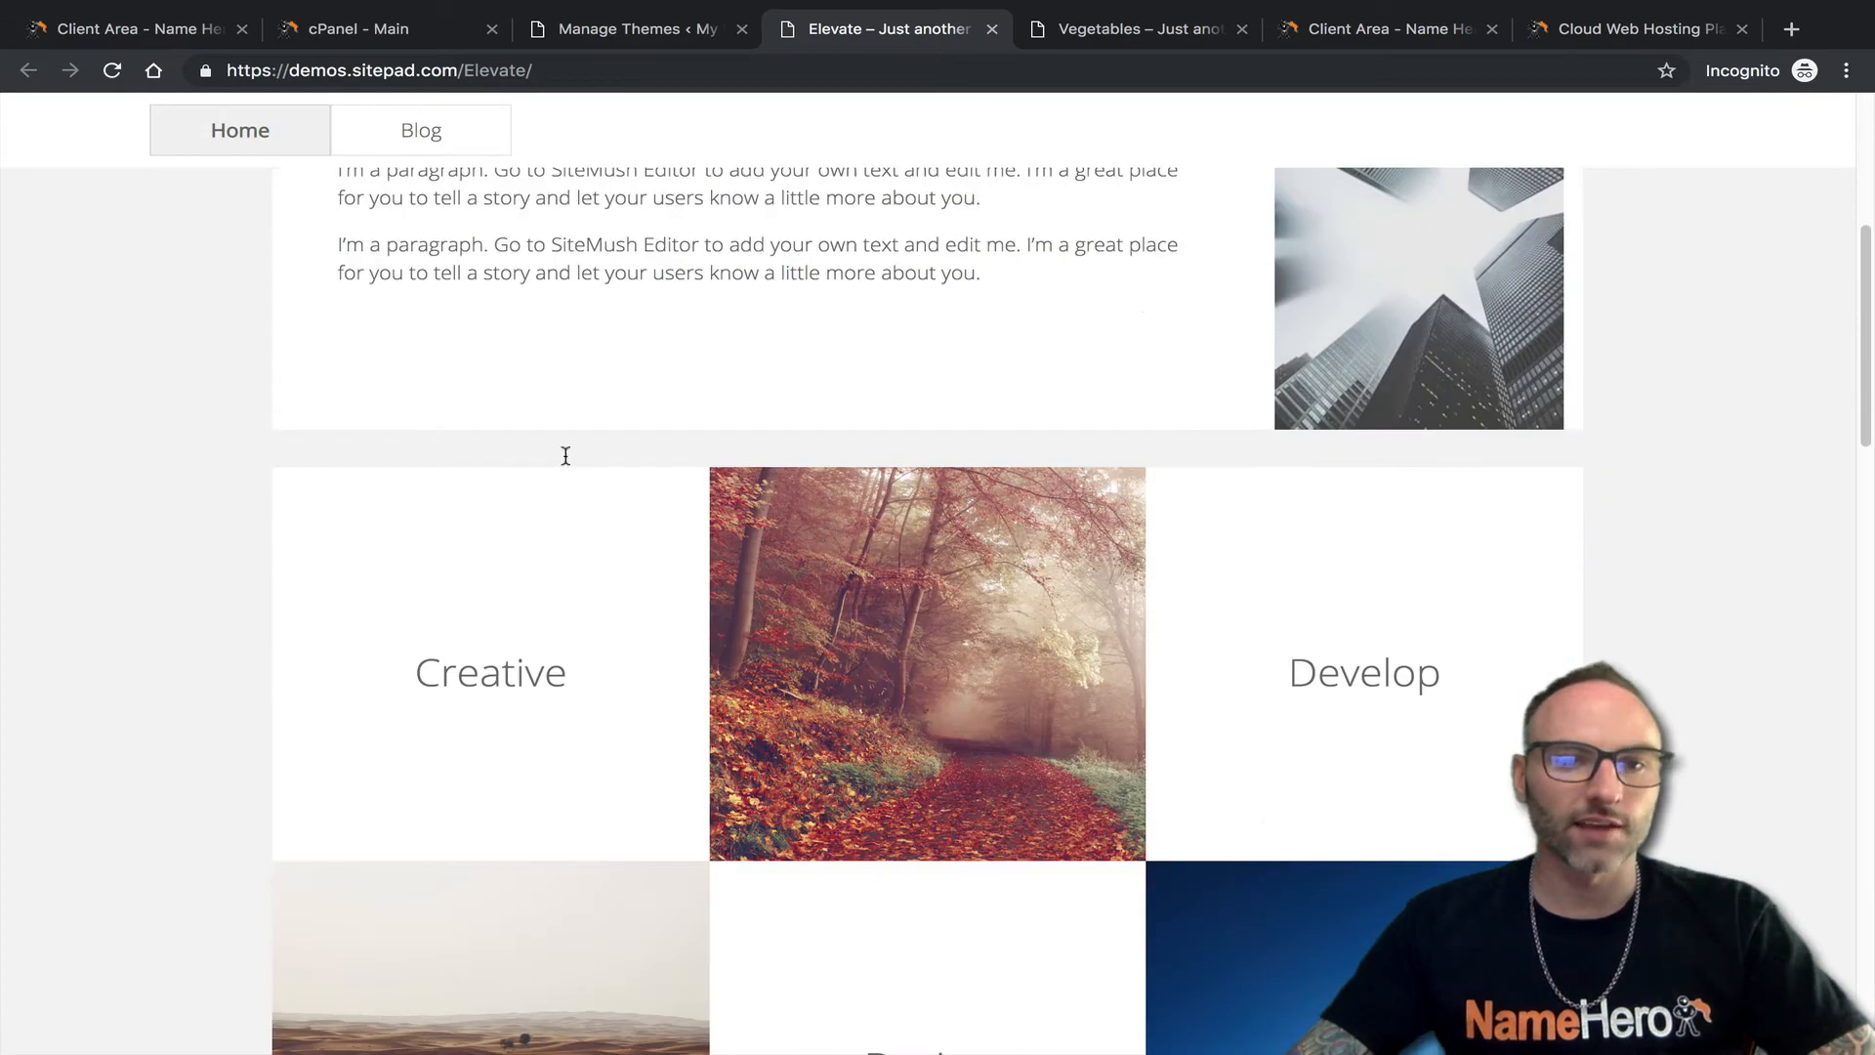
{"action": "scroll", "coordinate": [586, 466], "scroll_direction": "down", "scroll_amount": 15}
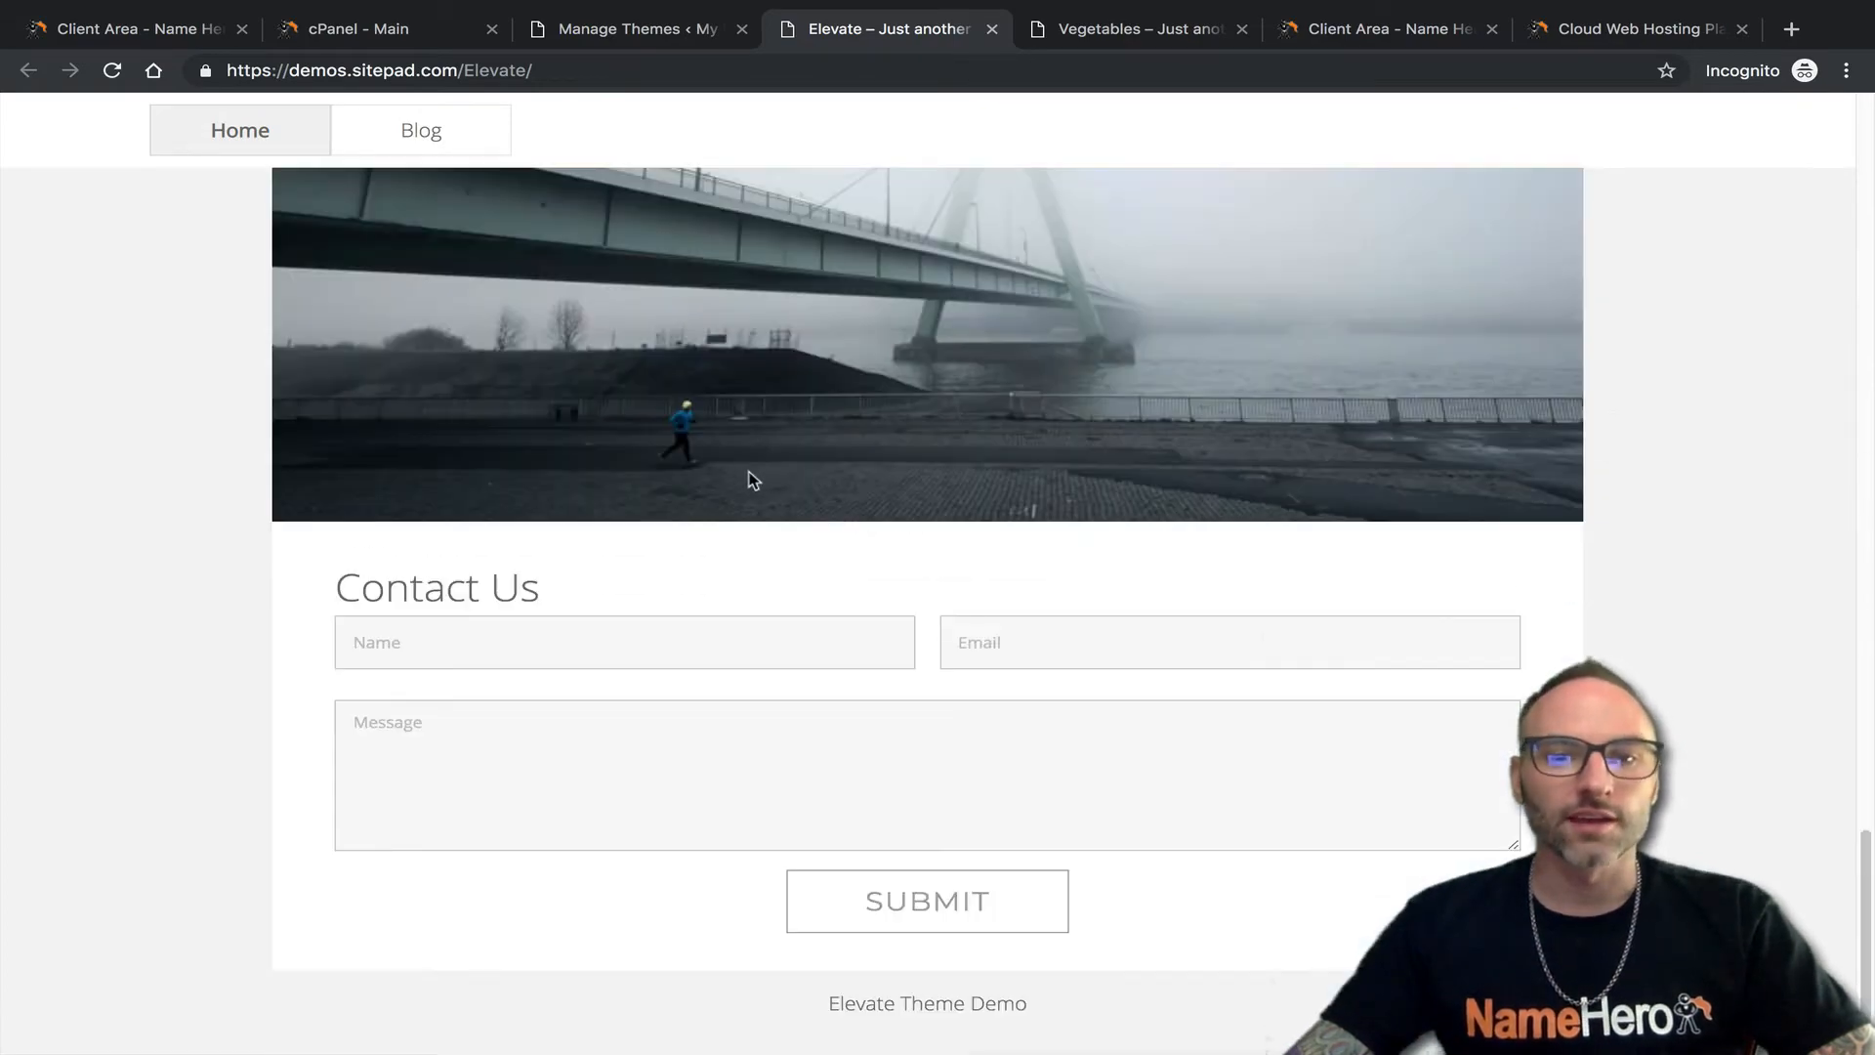
{"action": "scroll", "coordinate": [747, 488], "scroll_direction": "up", "scroll_amount": 20}
View the Elevate demo's Blog page, return to the theme manager, and close the Elevate details.
{"action": "left_click", "coordinate": [439, 127]}
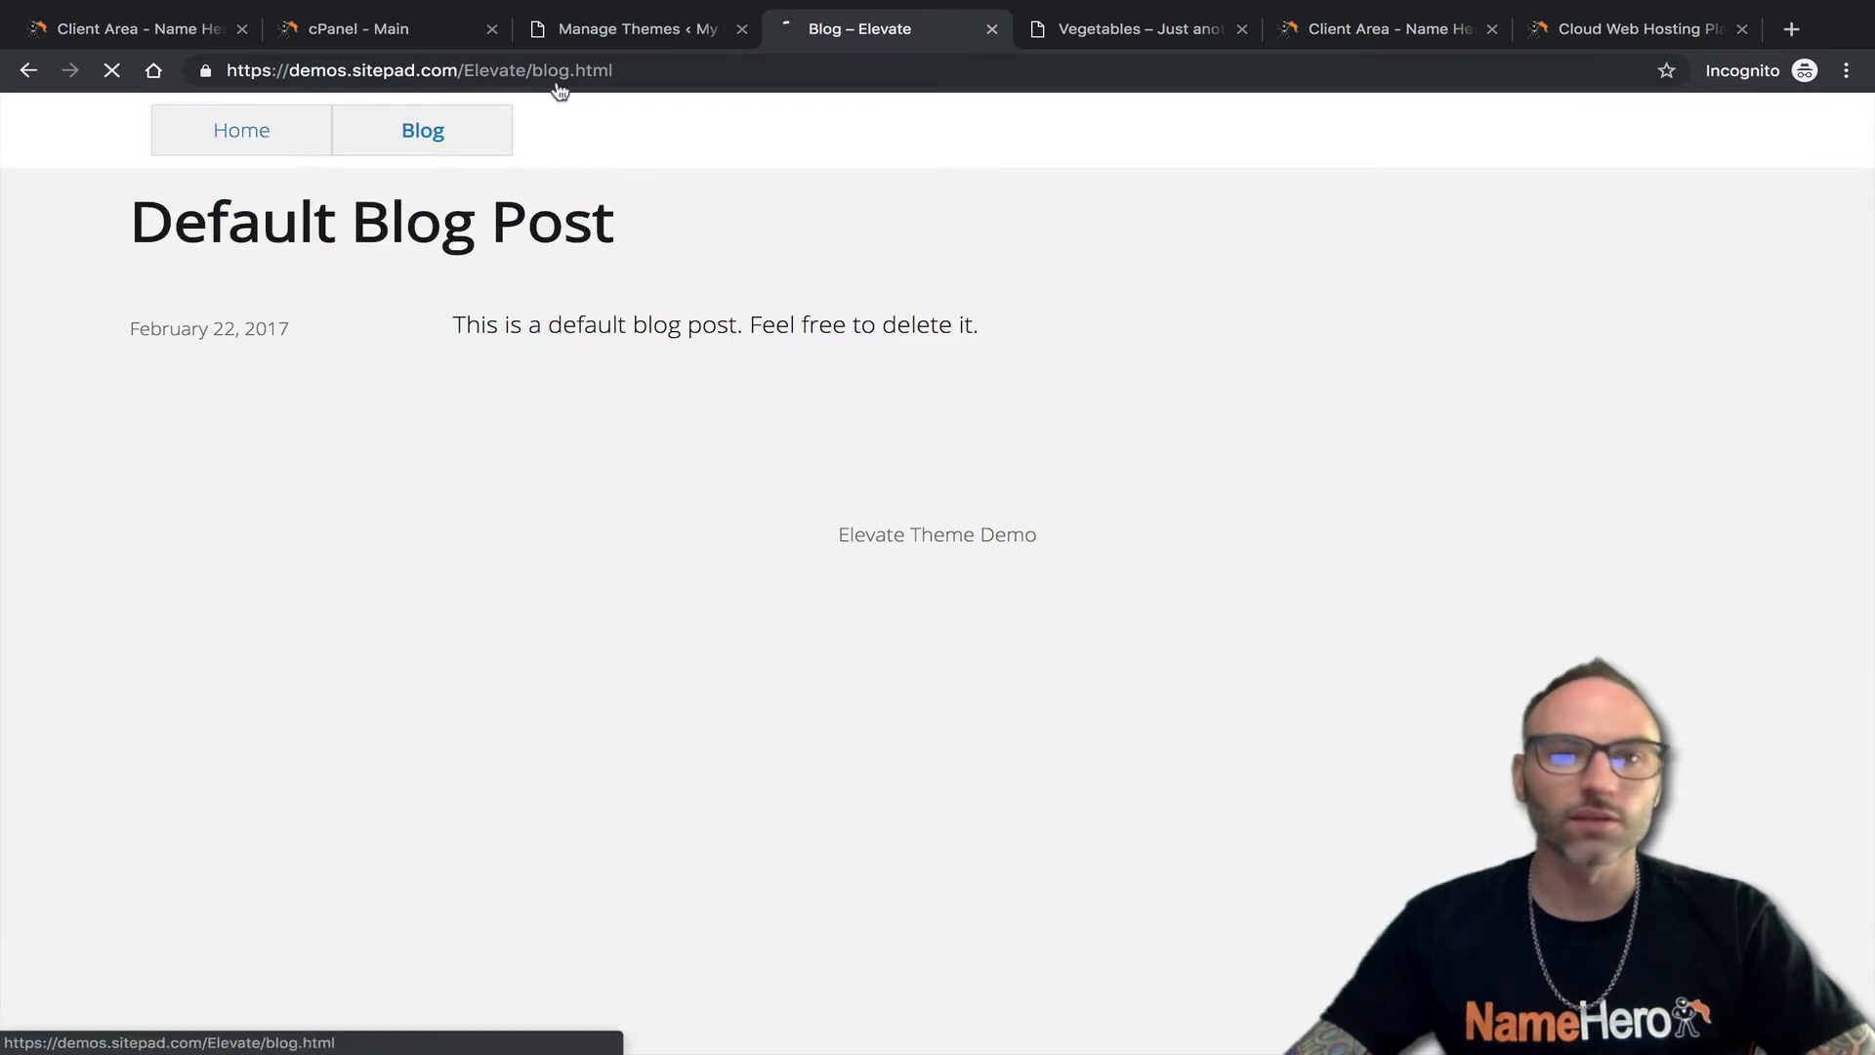
{"action": "key", "text": "alt+Left"}
{"action": "left_click", "coordinate": [682, 29]}
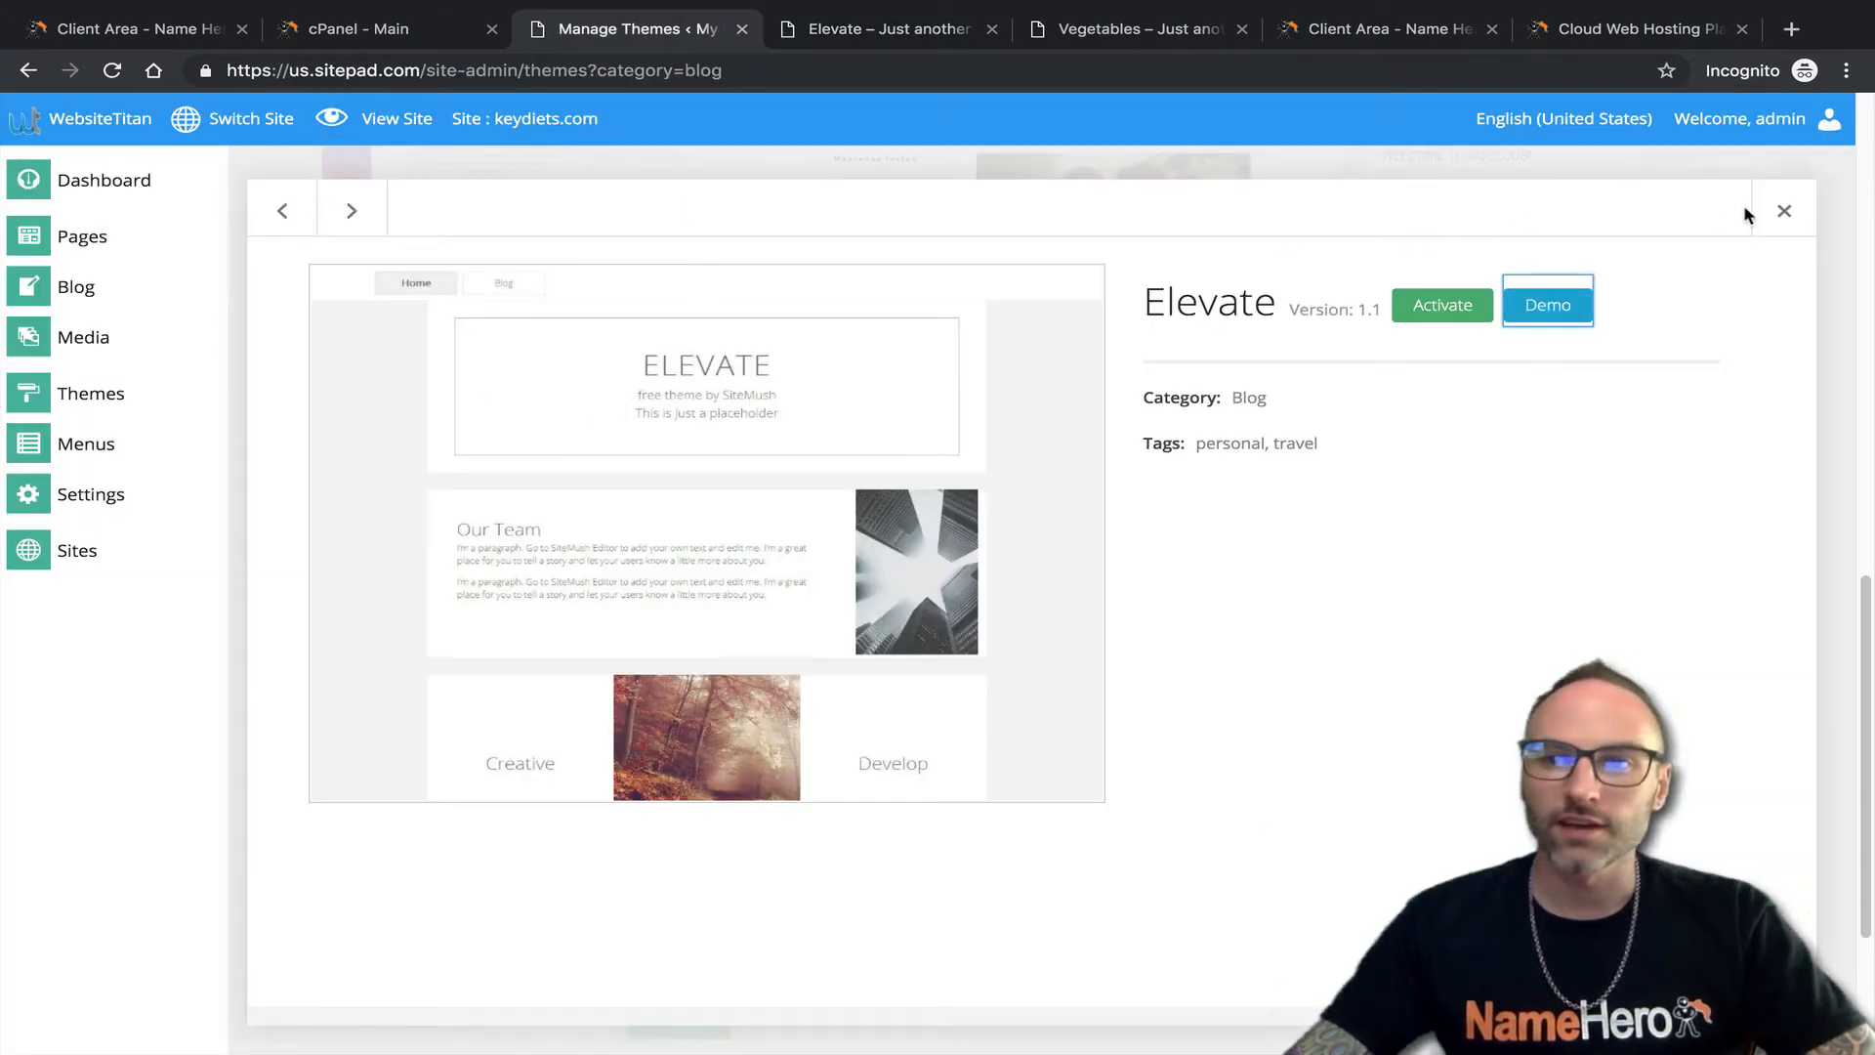
{"action": "left_click", "coordinate": [1783, 211]}
Look over the remaining Blog themes and switch the category filter to Personal.
{"action": "scroll", "coordinate": [770, 590], "scroll_direction": "up", "scroll_amount": 5}
{"action": "scroll", "coordinate": [750, 598], "scroll_direction": "down", "scroll_amount": 1}
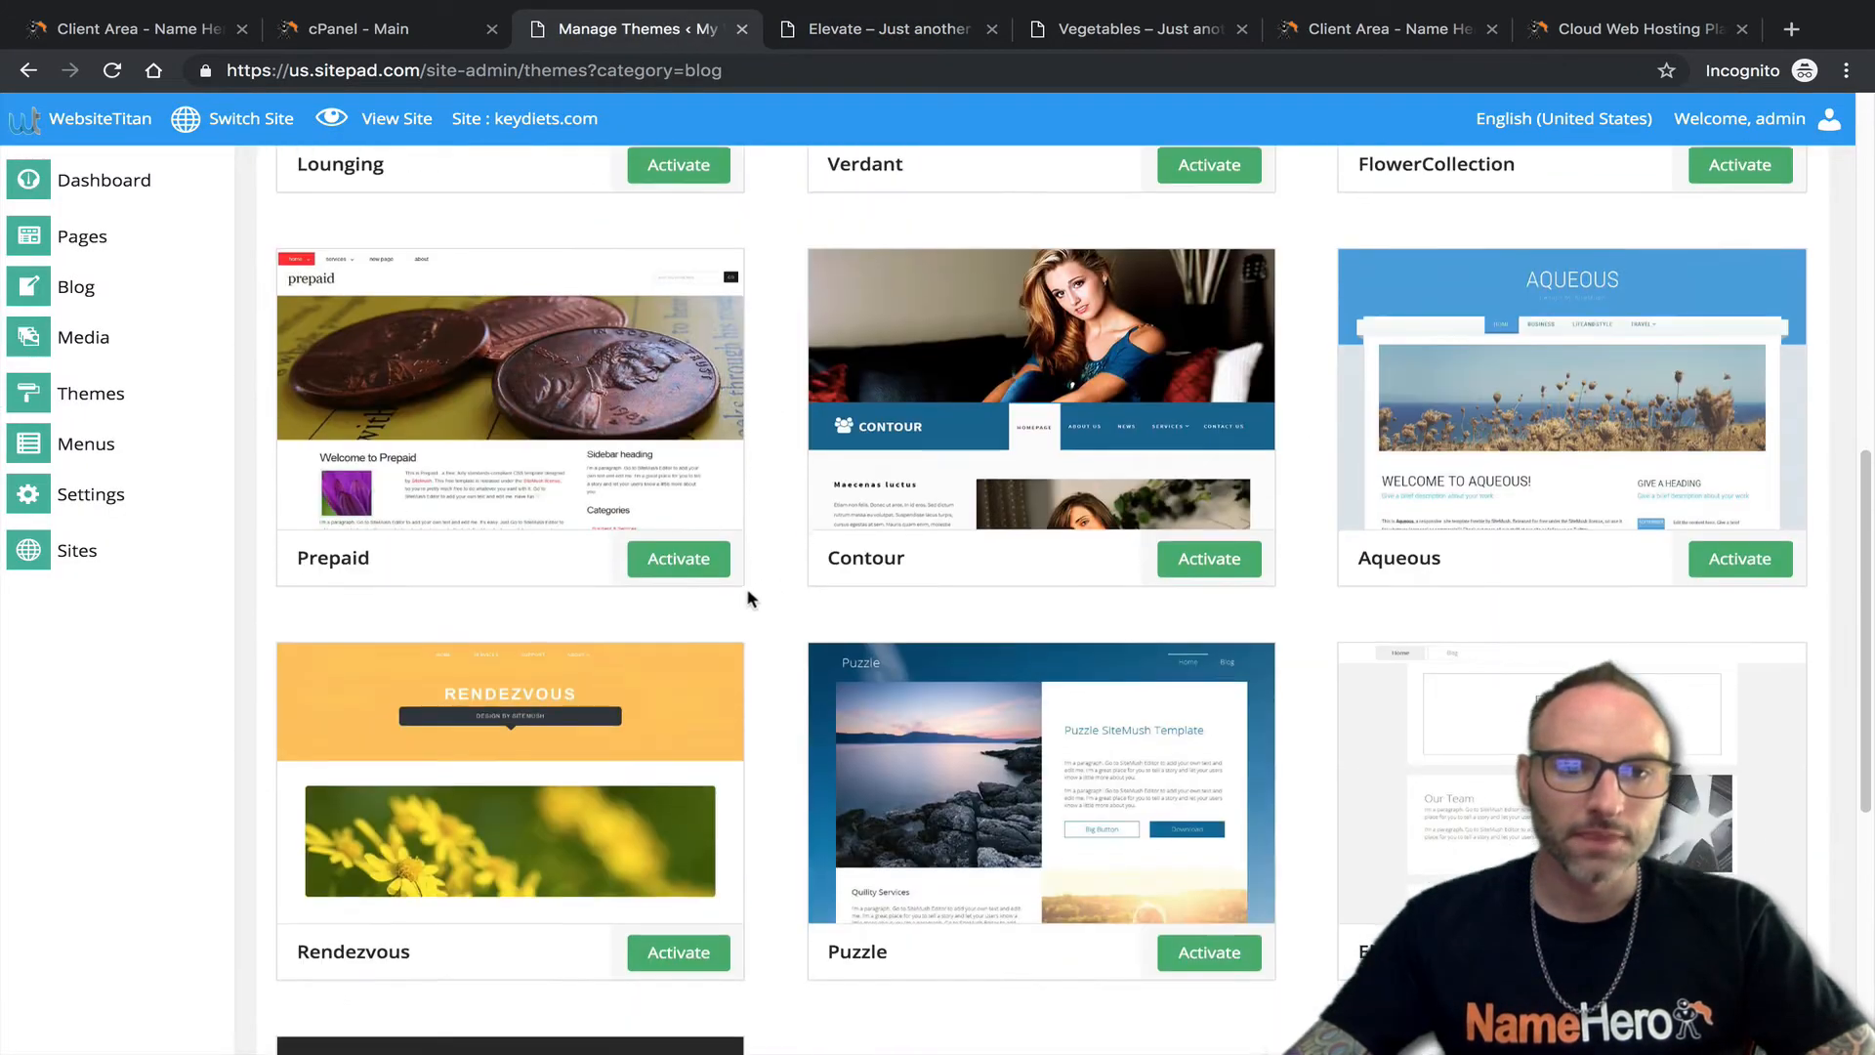
{"action": "scroll", "coordinate": [674, 402], "scroll_direction": "up", "scroll_amount": 1}
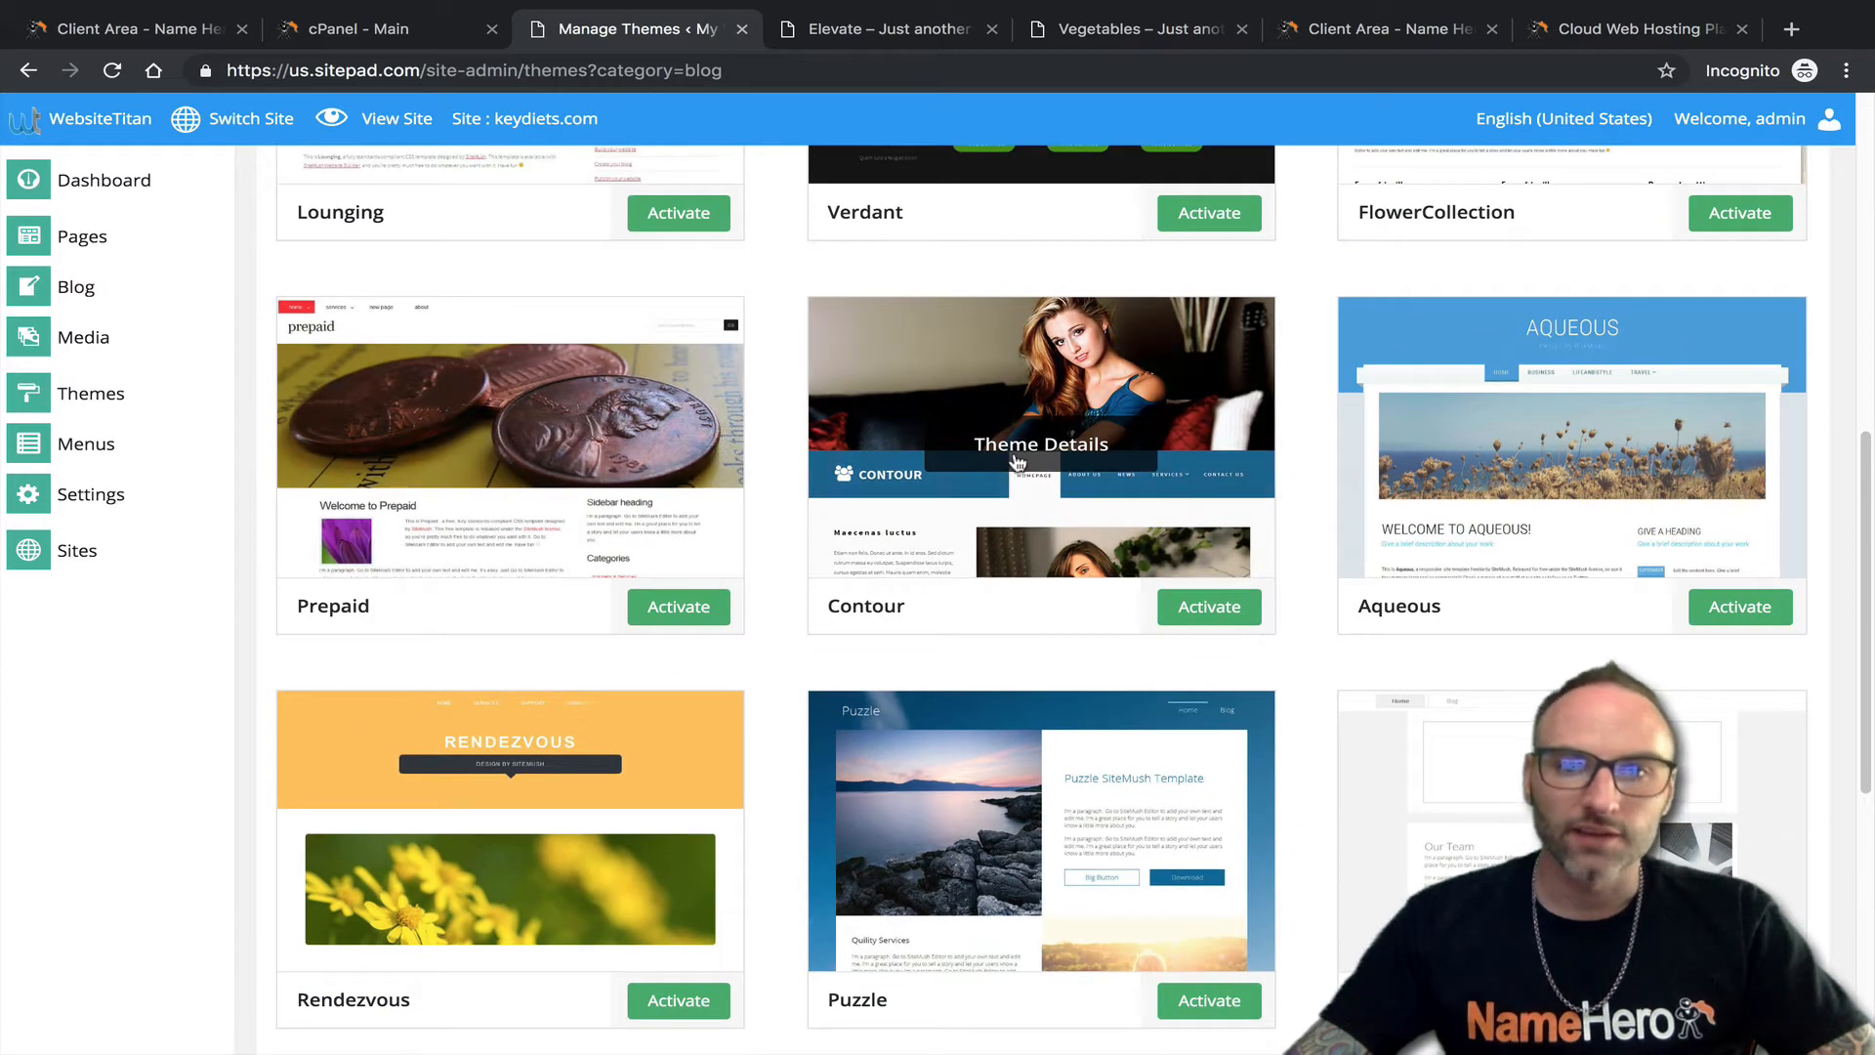
{"action": "scroll", "coordinate": [1016, 461], "scroll_direction": "up", "scroll_amount": 5}
{"action": "scroll", "coordinate": [684, 596], "scroll_direction": "up", "scroll_amount": 1}
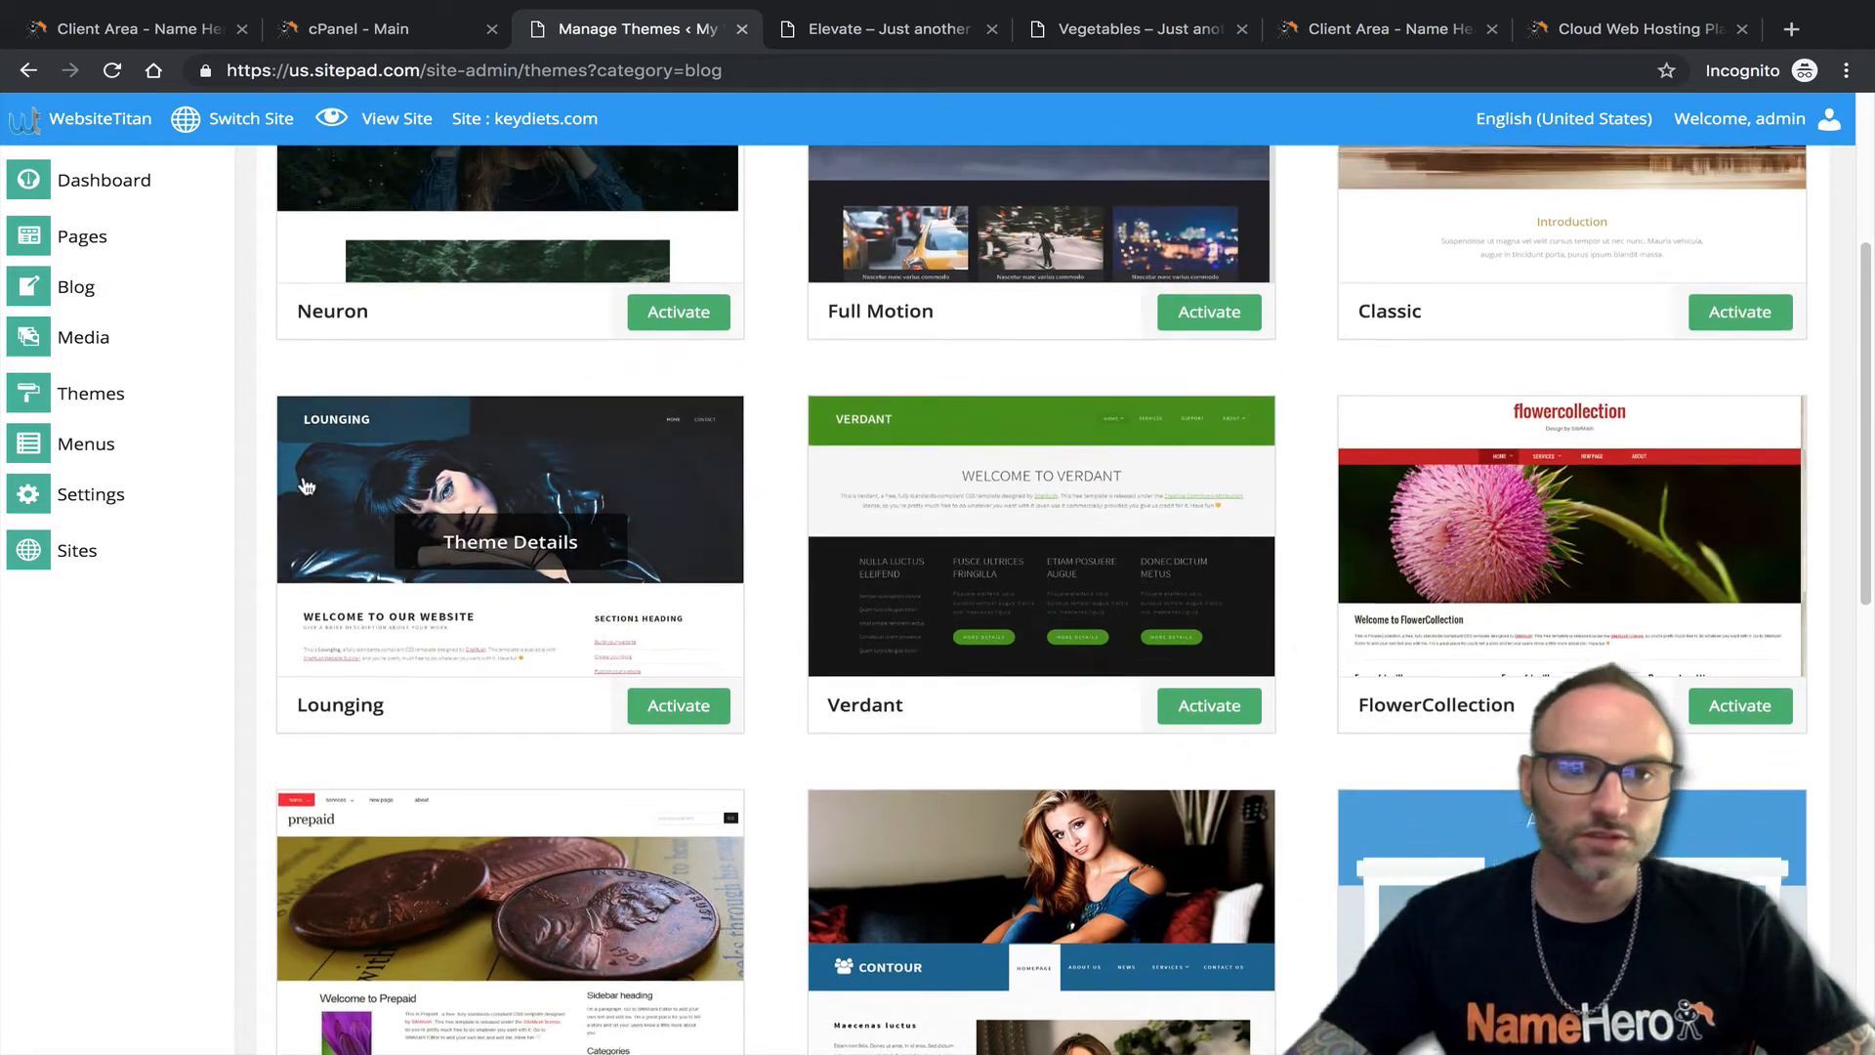
{"action": "scroll", "coordinate": [305, 486], "scroll_direction": "up", "scroll_amount": 3}
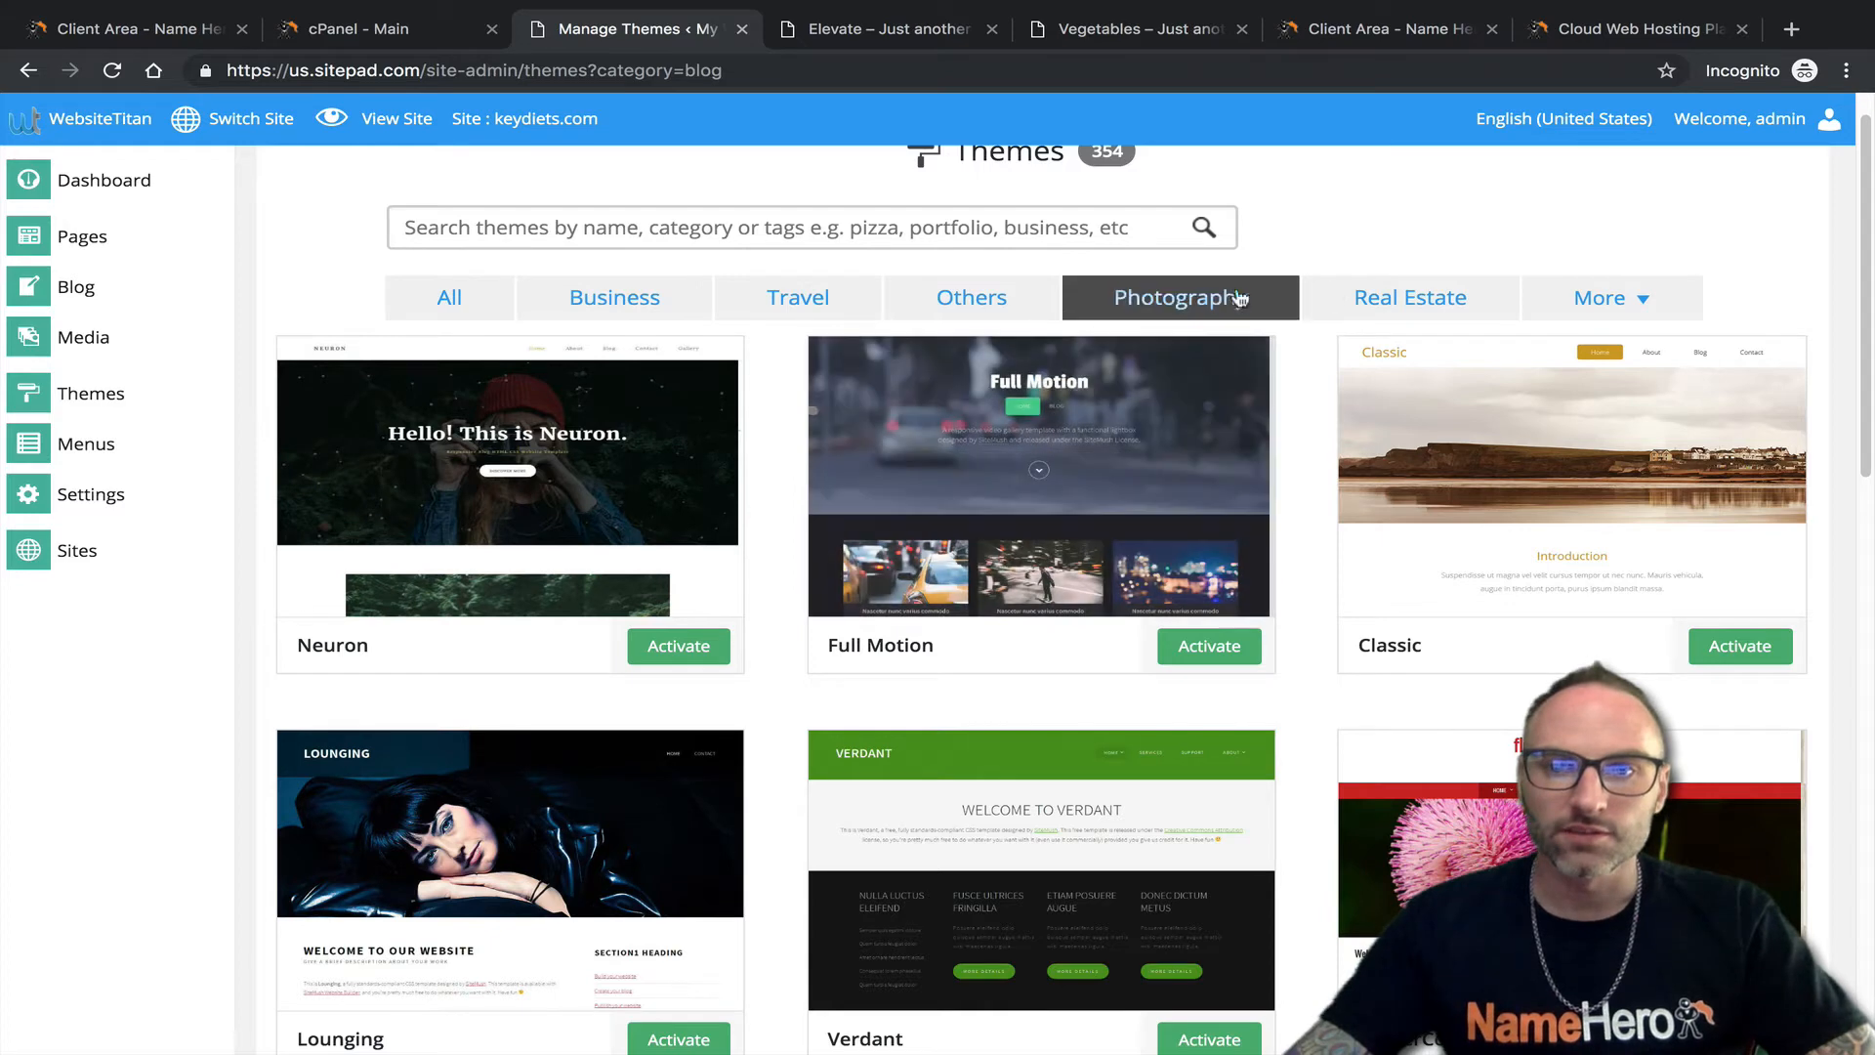
{"action": "left_click", "coordinate": [1609, 298]}
{"action": "scroll", "coordinate": [1567, 566], "scroll_direction": "down", "scroll_amount": 1}
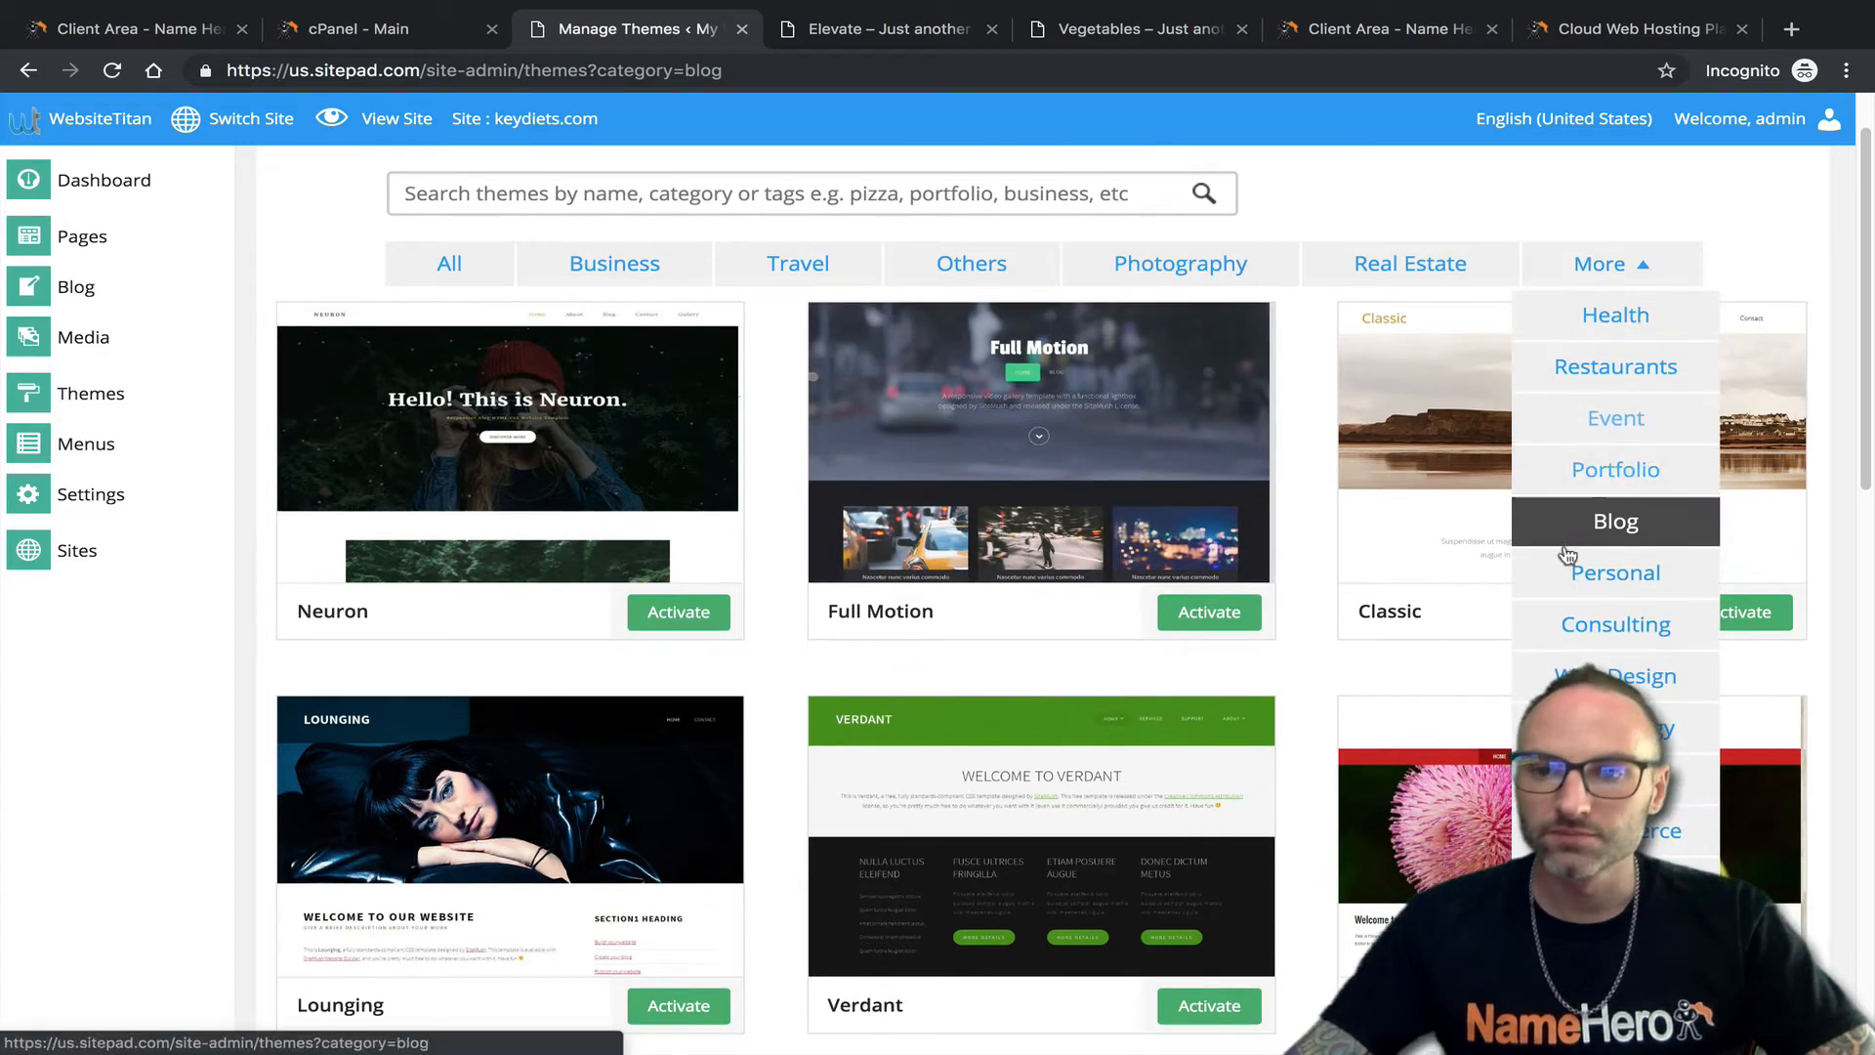
{"action": "left_click", "coordinate": [1601, 574]}
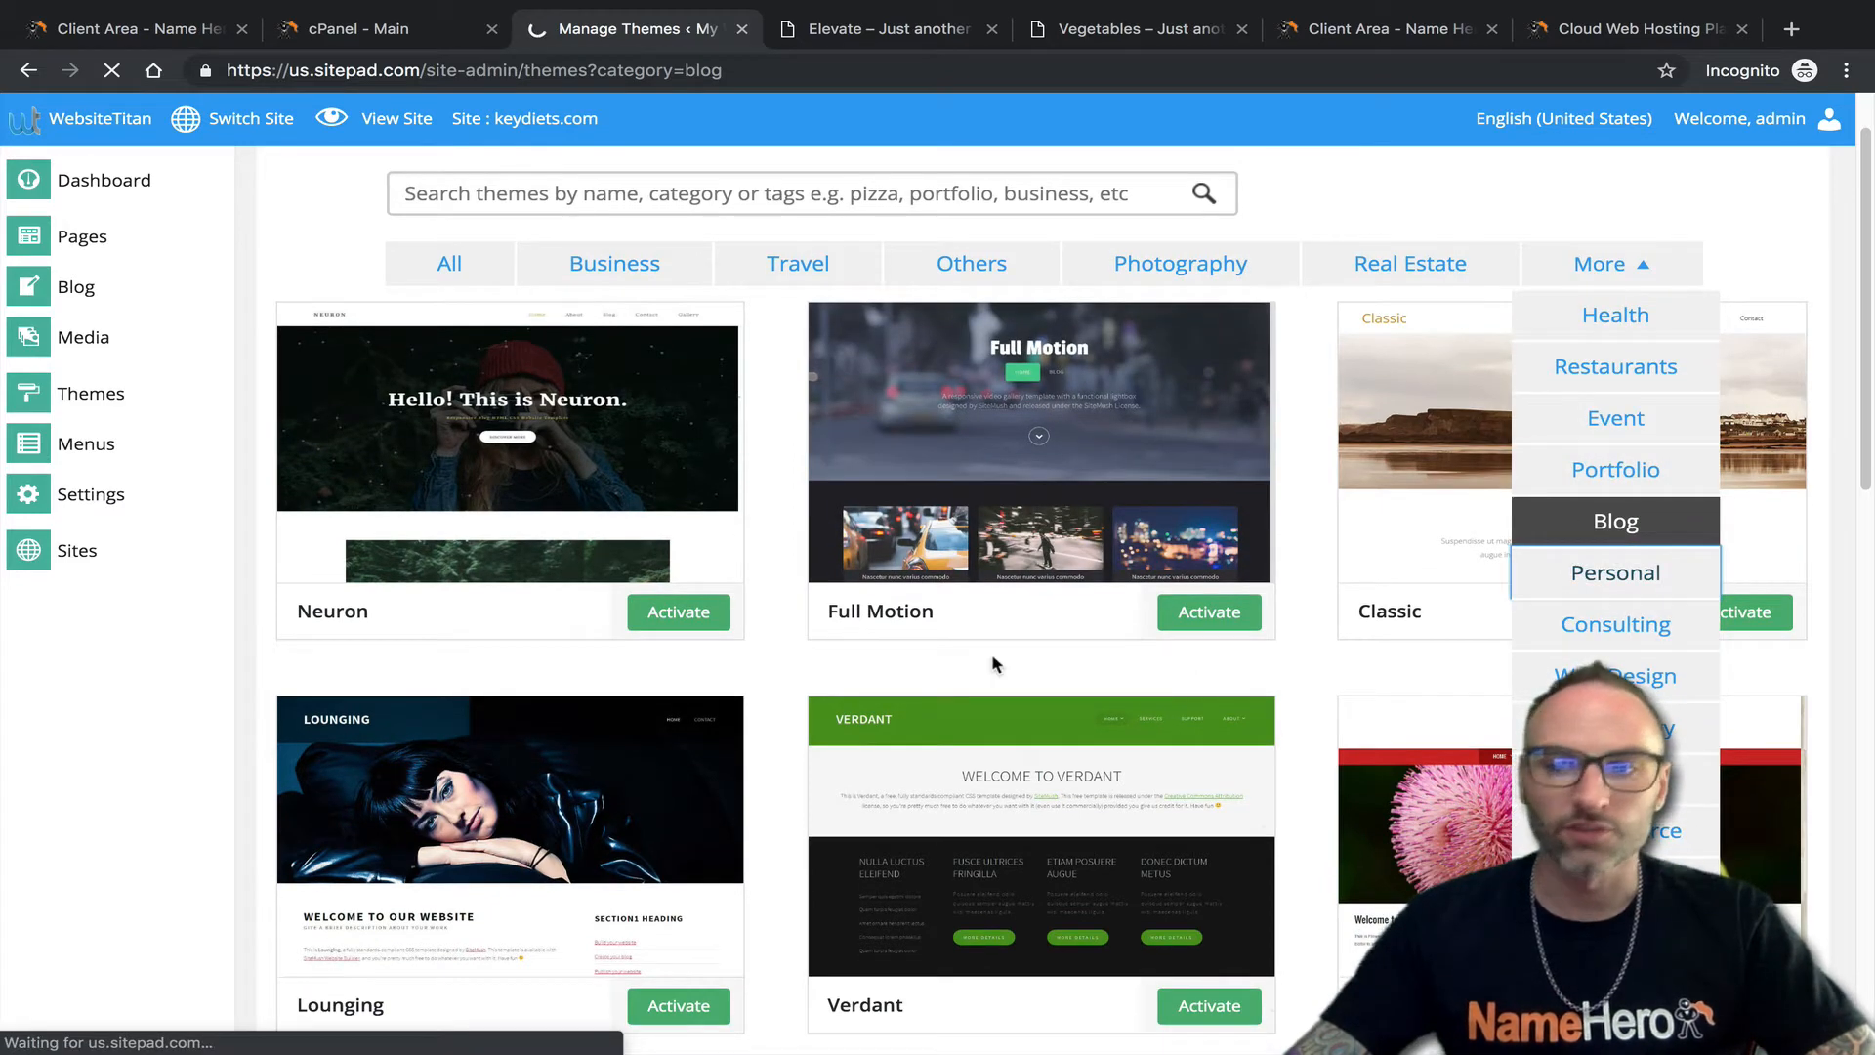
Examine the Personal category themes, from Sculpture and Stimulus to Soft Hued and Binary.
{"action": "scroll", "coordinate": [1041, 572], "scroll_direction": "down", "scroll_amount": 1}
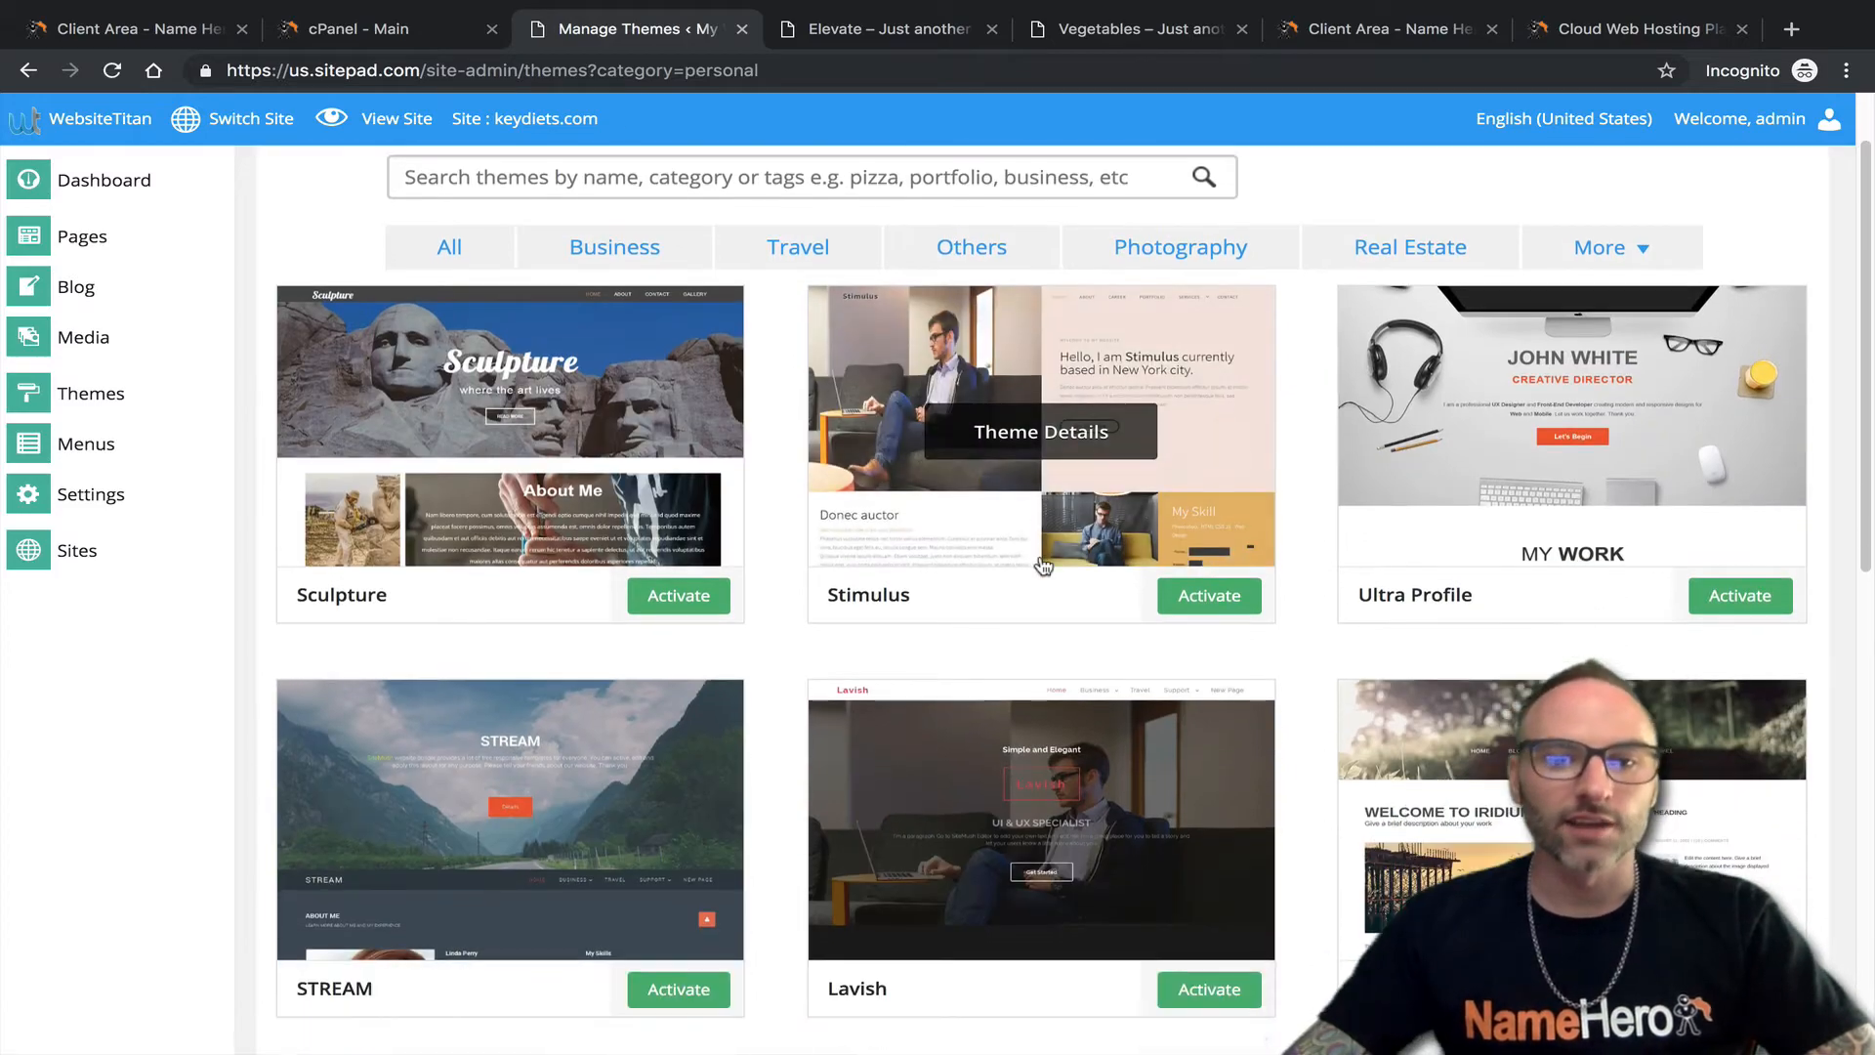
{"action": "scroll", "coordinate": [670, 674], "scroll_direction": "down", "scroll_amount": 2}
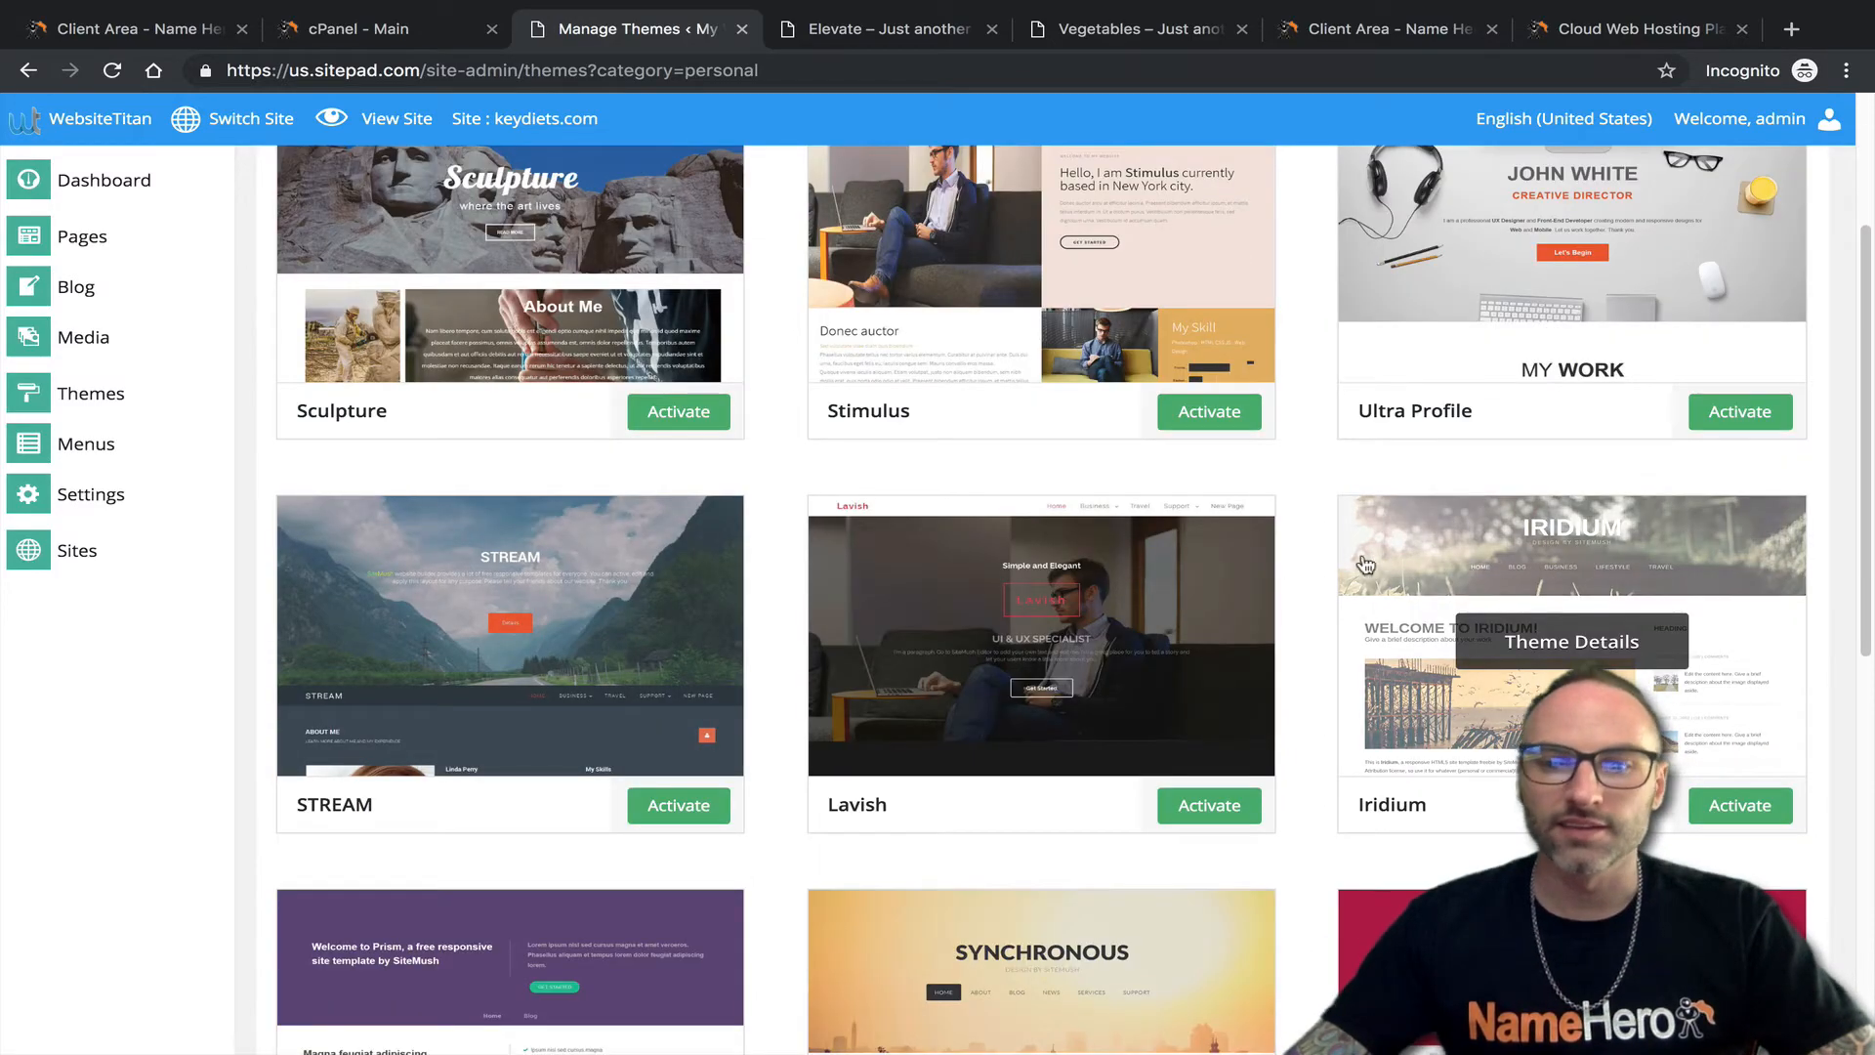
{"action": "scroll", "coordinate": [1062, 582], "scroll_direction": "down", "scroll_amount": 2}
{"action": "scroll", "coordinate": [636, 593], "scroll_direction": "down", "scroll_amount": 2}
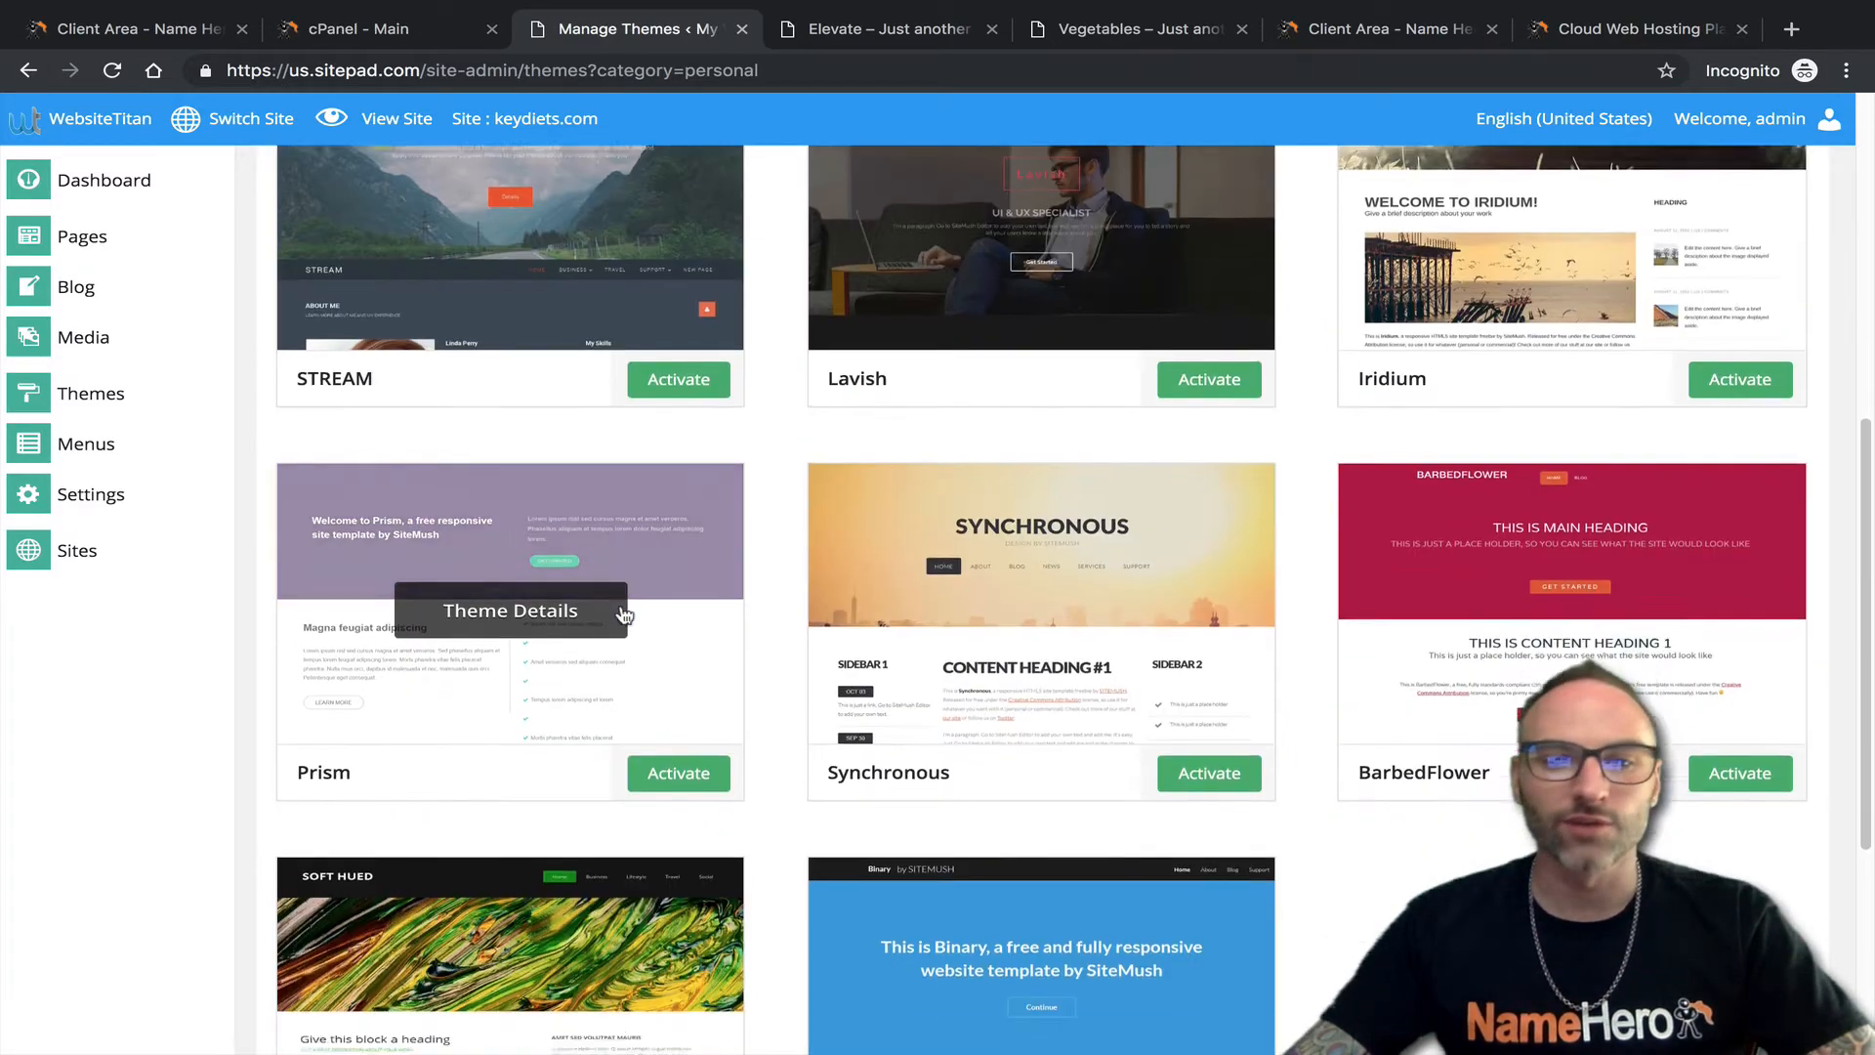
{"action": "scroll", "coordinate": [623, 614], "scroll_direction": "down", "scroll_amount": 3}
{"action": "scroll", "coordinate": [1545, 615], "scroll_direction": "up", "scroll_amount": 7}
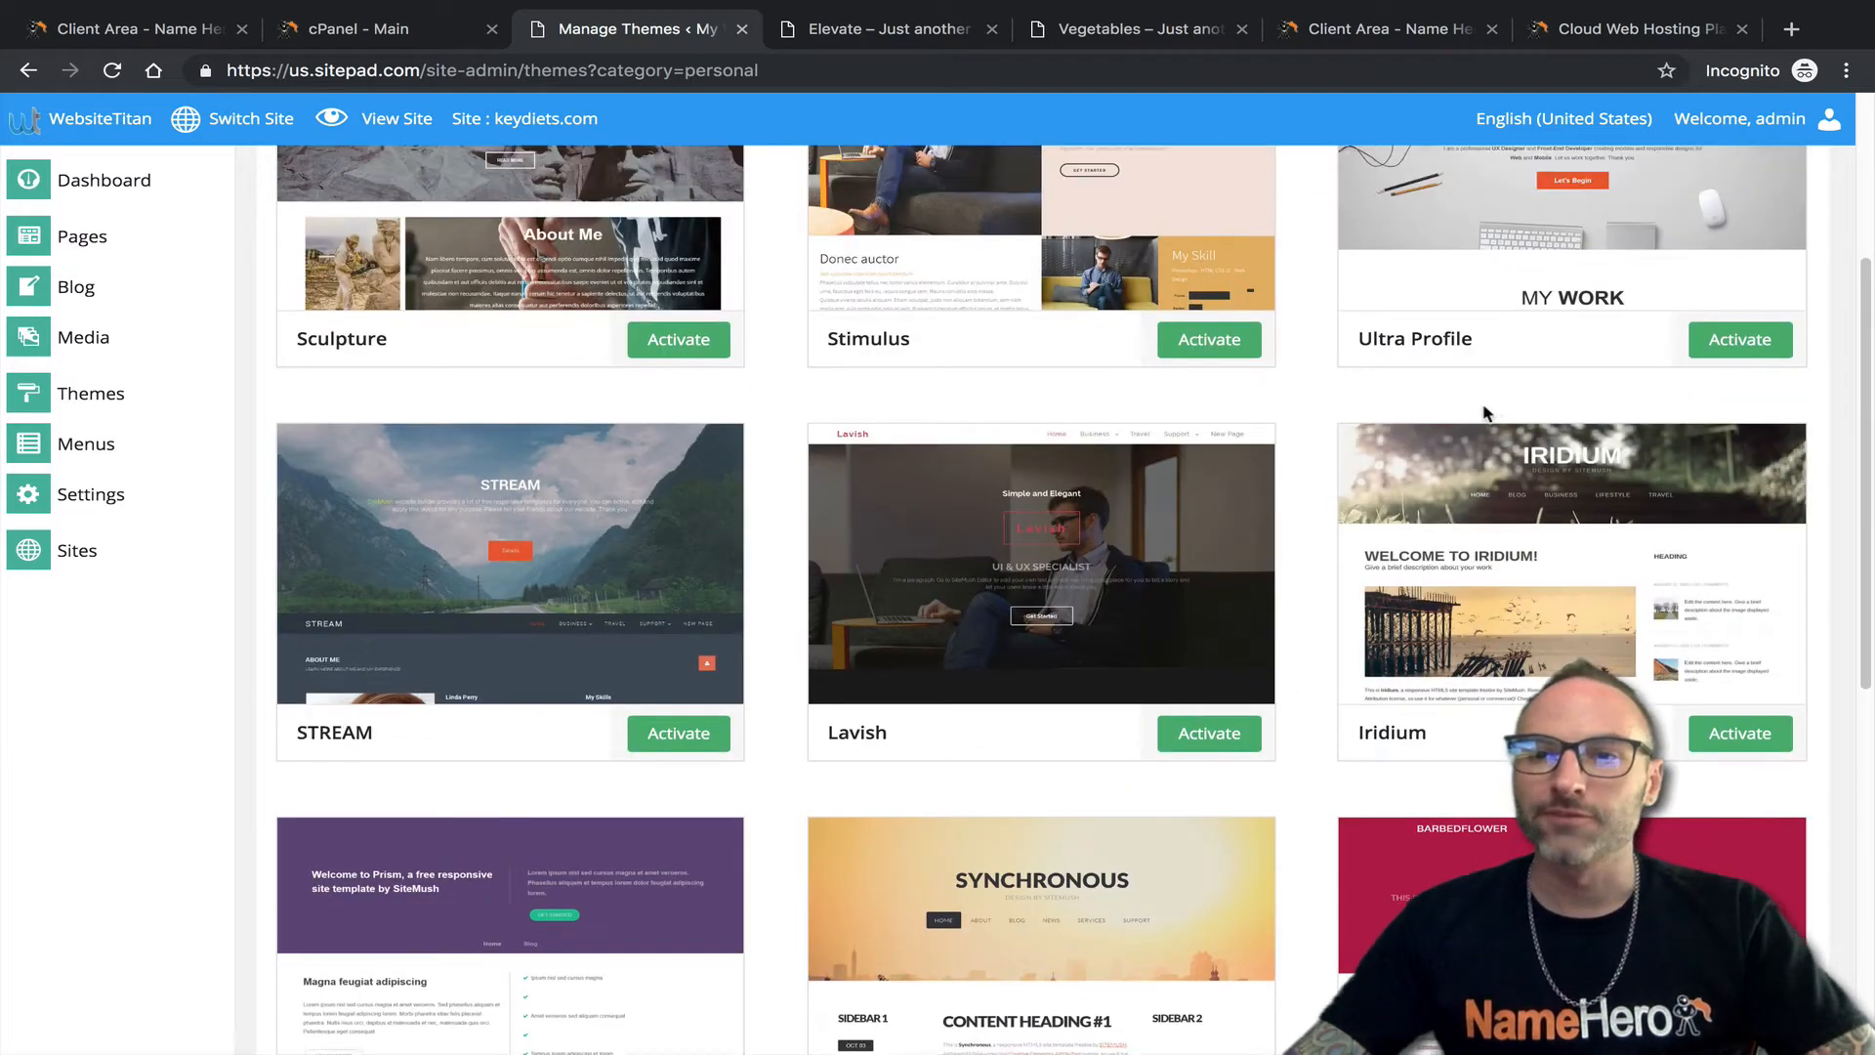
Open the details of the Iridium theme and launch its live demo.
{"action": "scroll", "coordinate": [1465, 508], "scroll_direction": "down", "scroll_amount": 2}
{"action": "scroll", "coordinate": [1400, 478], "scroll_direction": "up", "scroll_amount": 1}
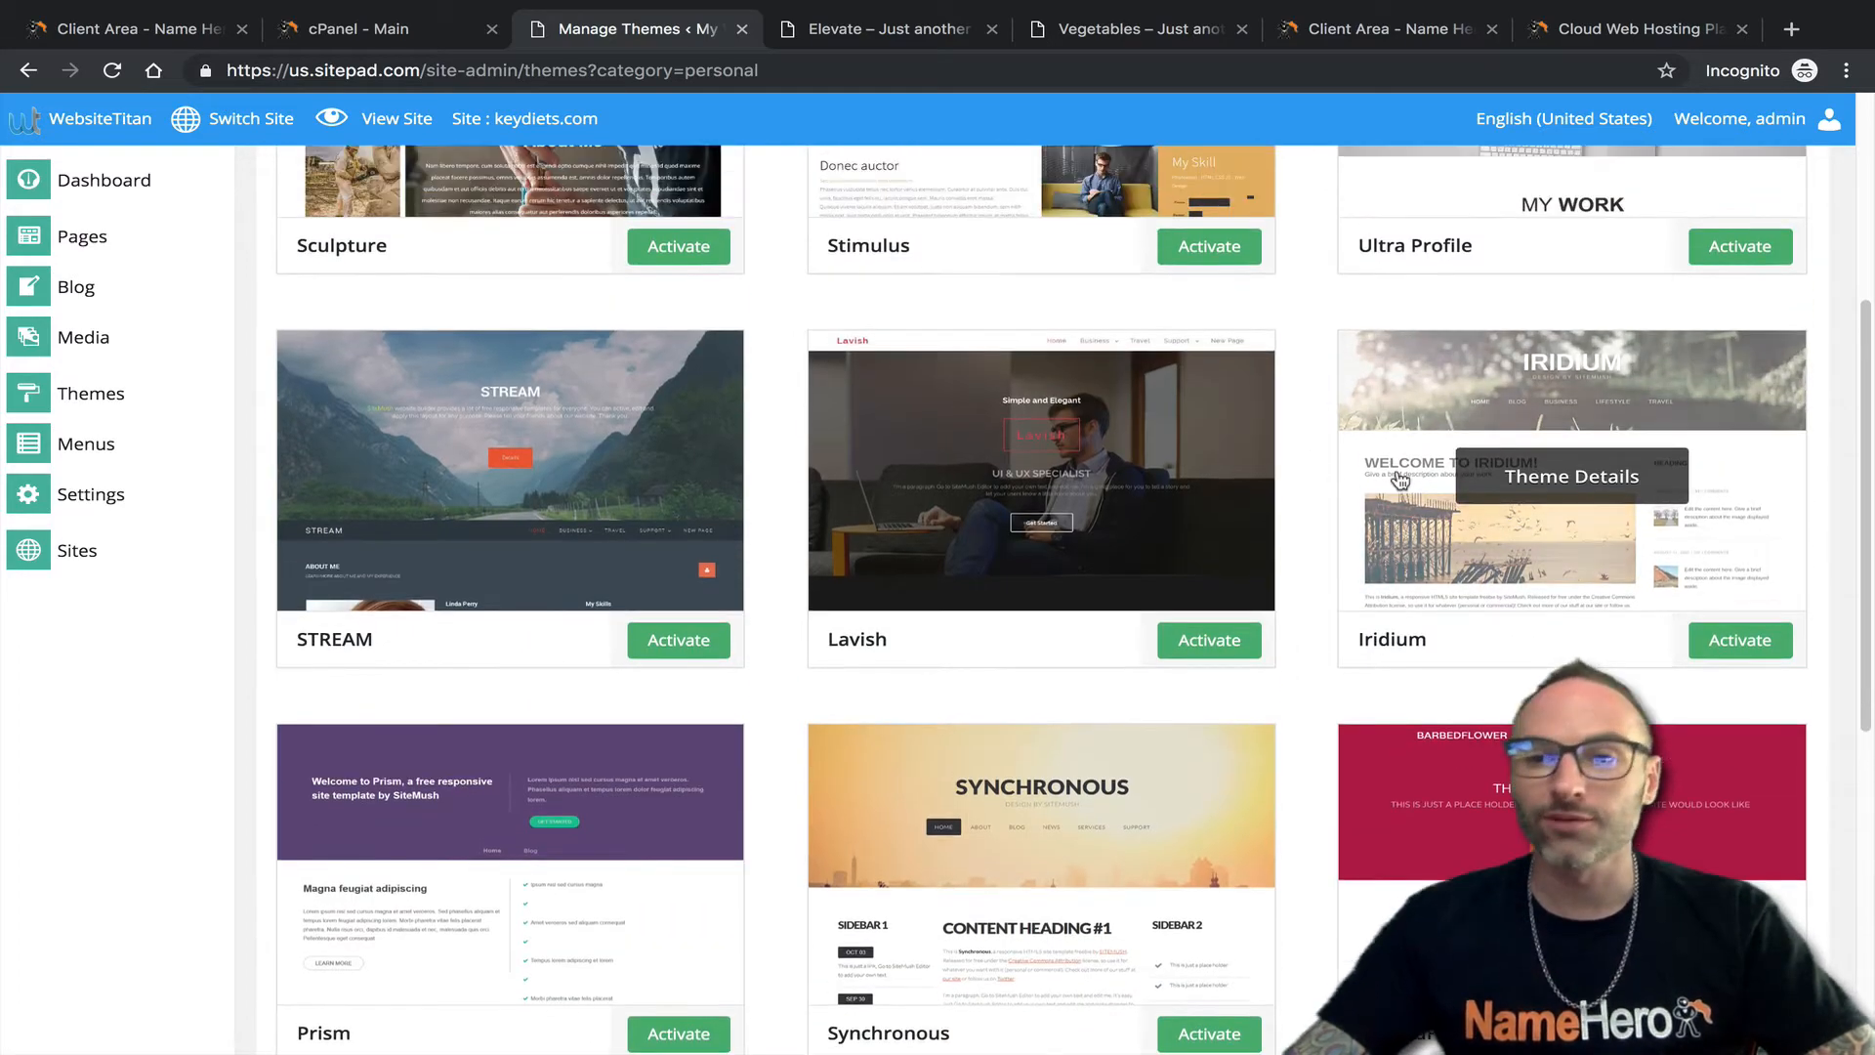
{"action": "scroll", "coordinate": [1400, 478], "scroll_direction": "up", "scroll_amount": 5}
{"action": "scroll", "coordinate": [1465, 449], "scroll_direction": "down", "scroll_amount": 5}
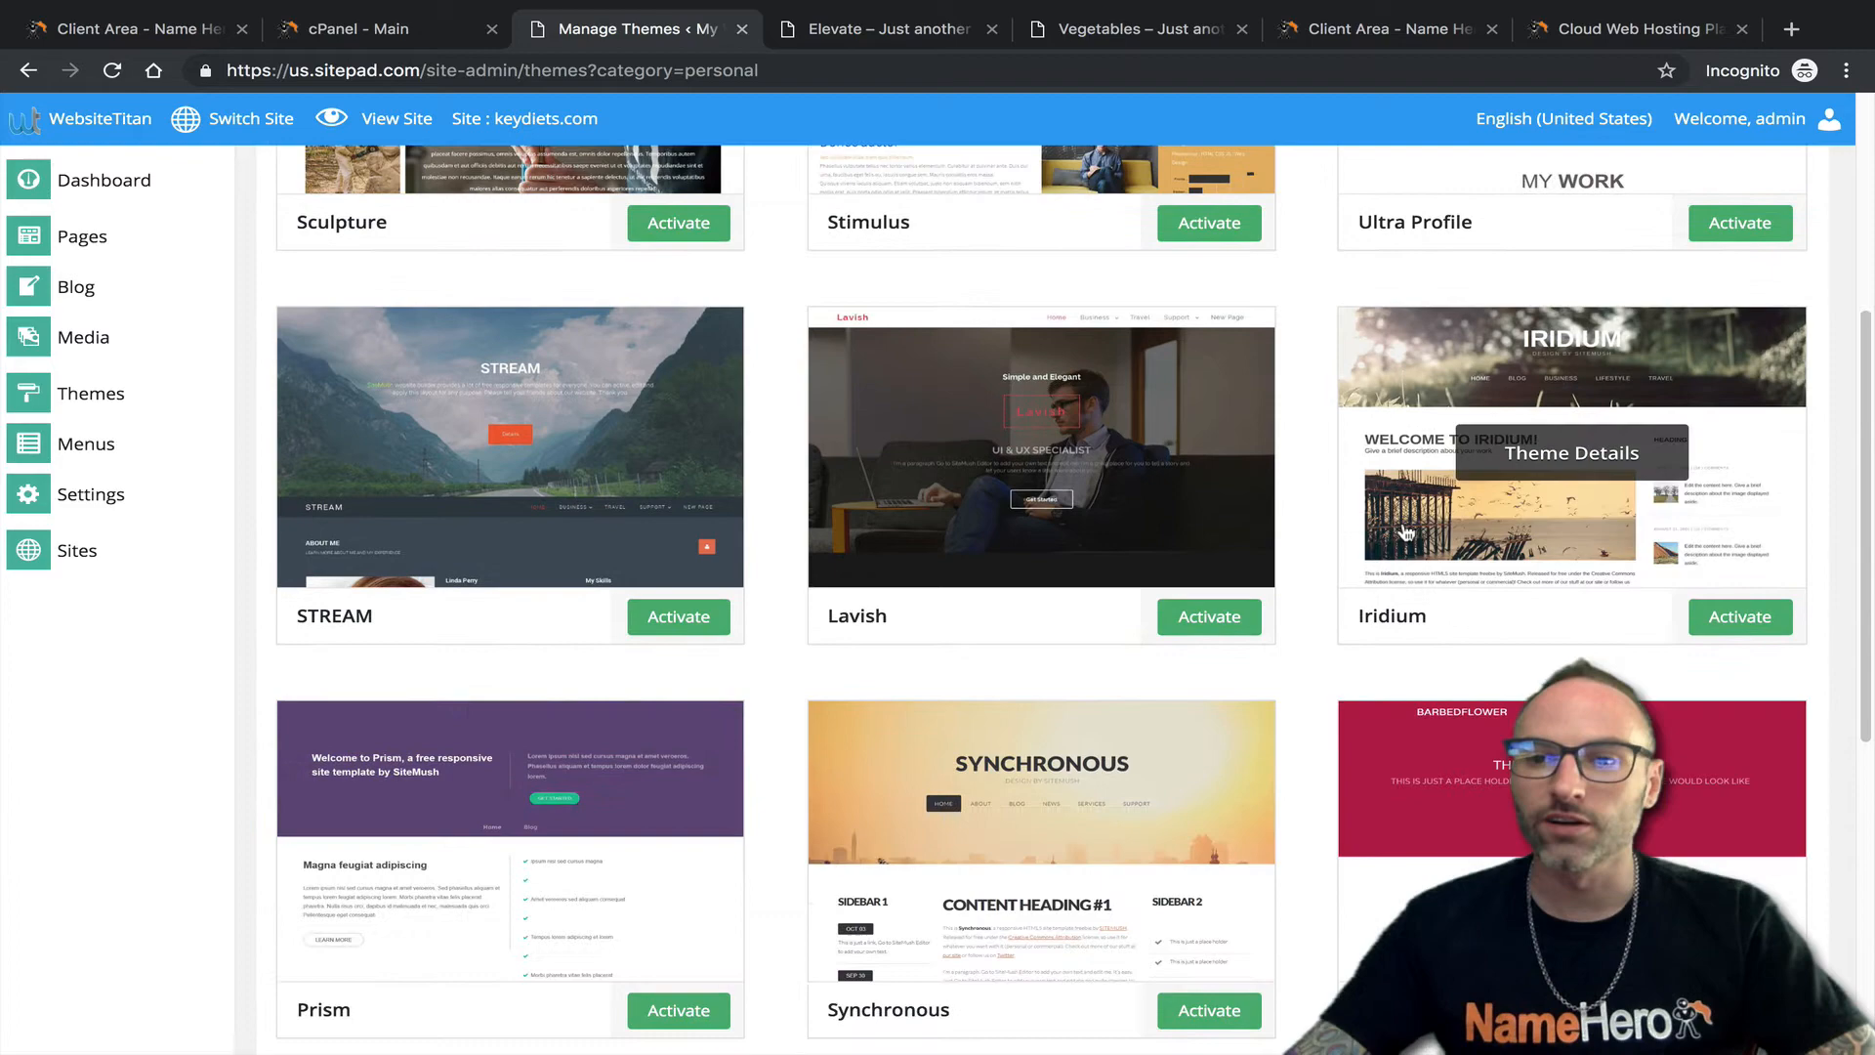
{"action": "left_click", "coordinate": [1474, 434]}
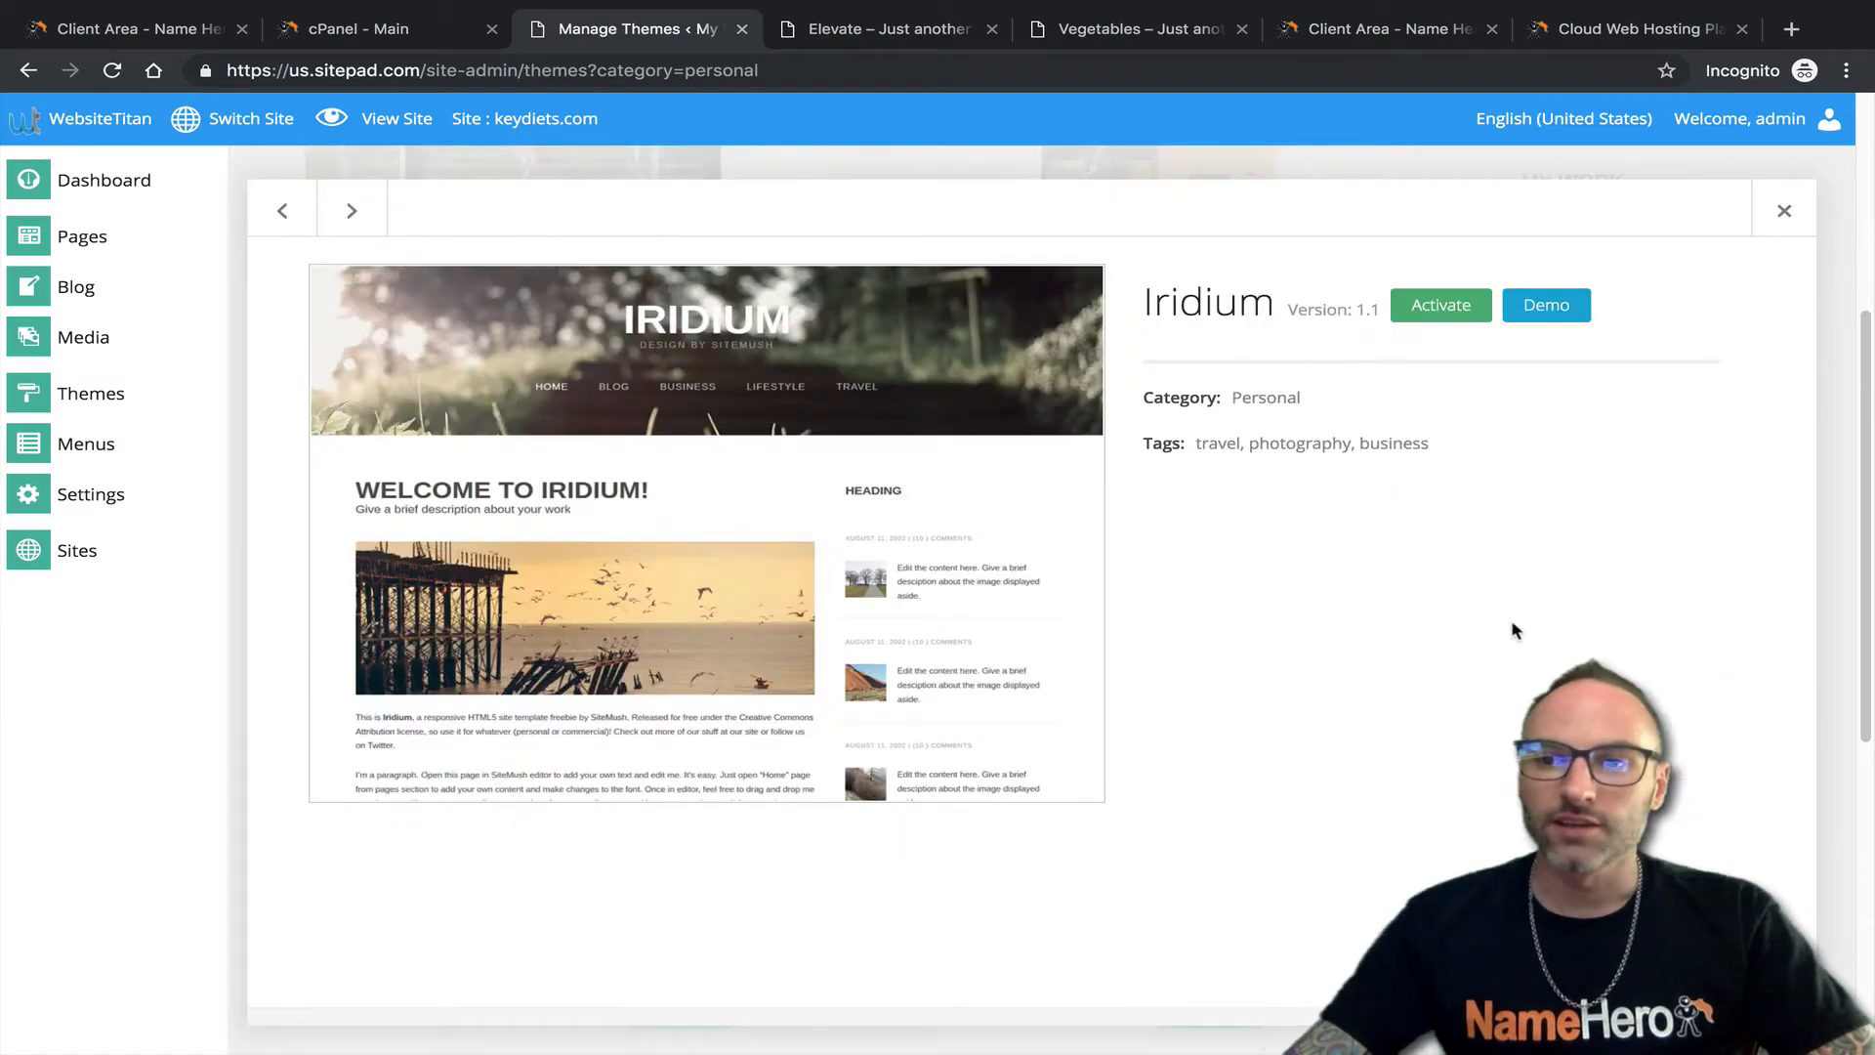
{"action": "left_click", "coordinate": [1552, 305]}
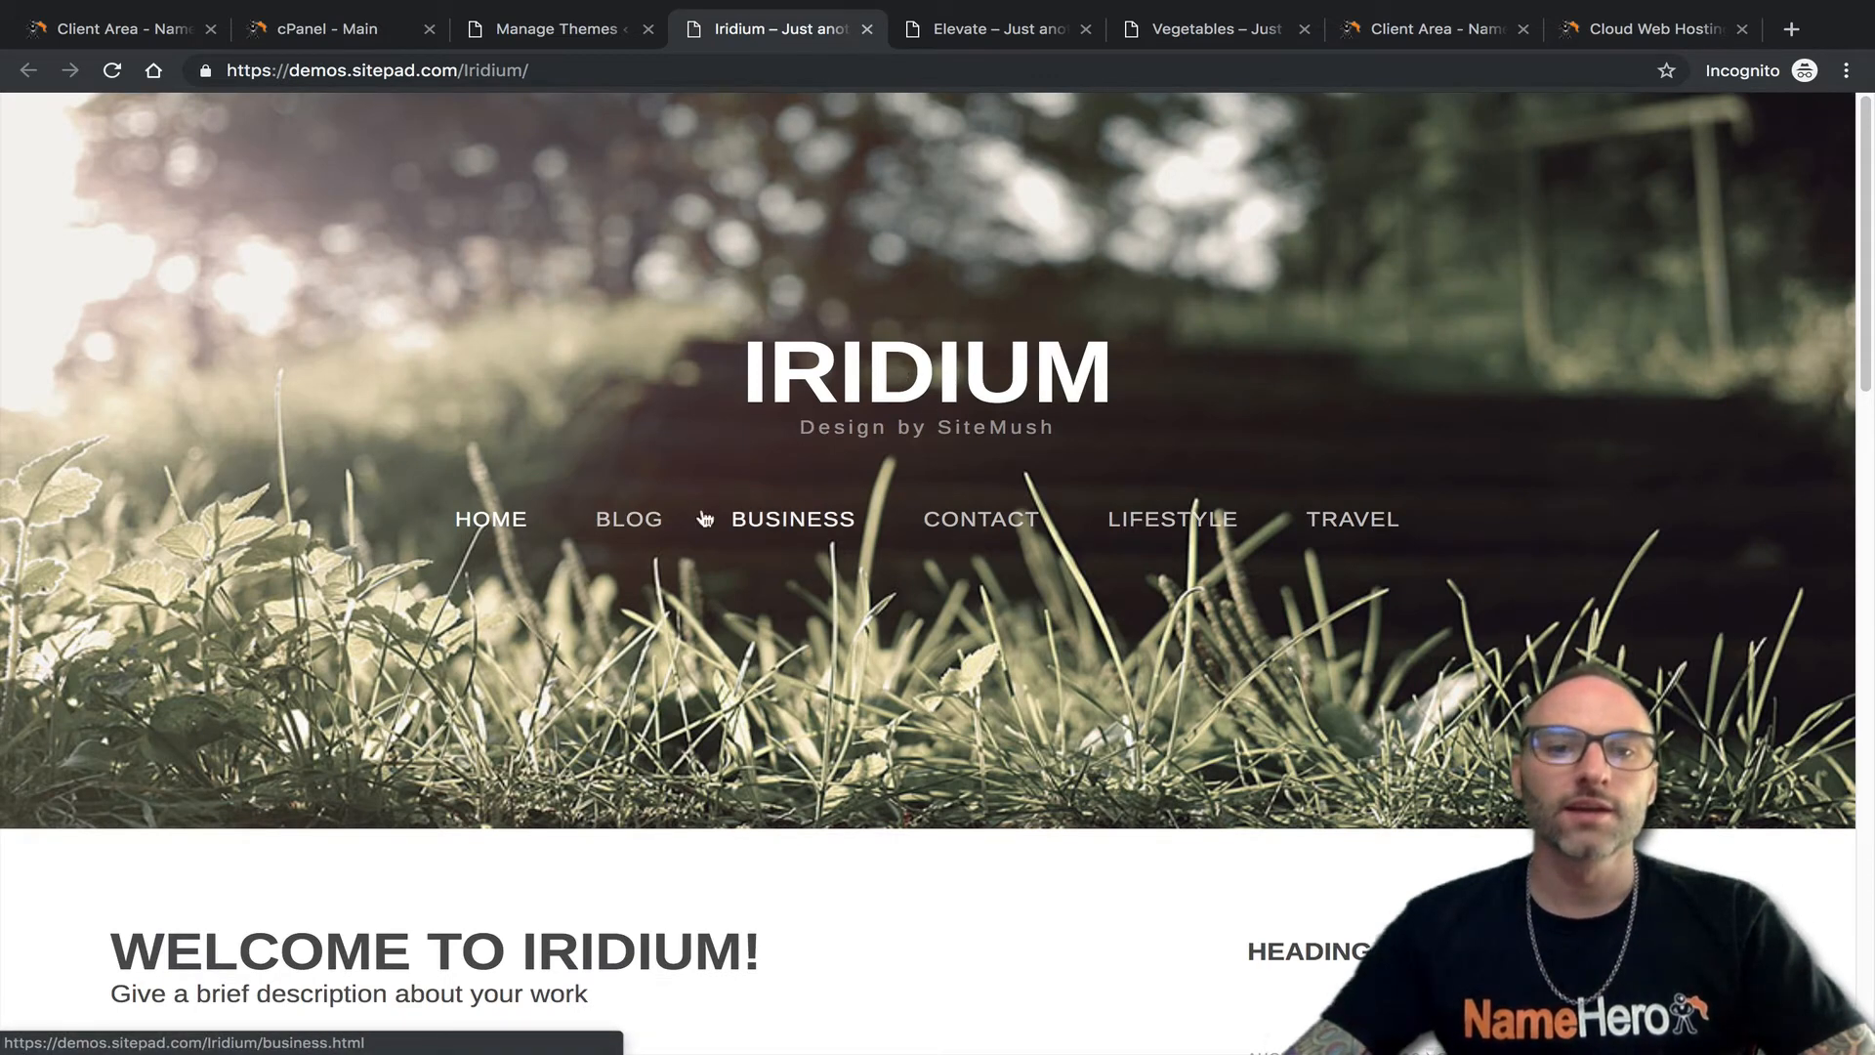
Look through the Iridium demo's home page and activate the Iridium theme for the site.
{"action": "scroll", "coordinate": [1237, 541], "scroll_direction": "down", "scroll_amount": 15}
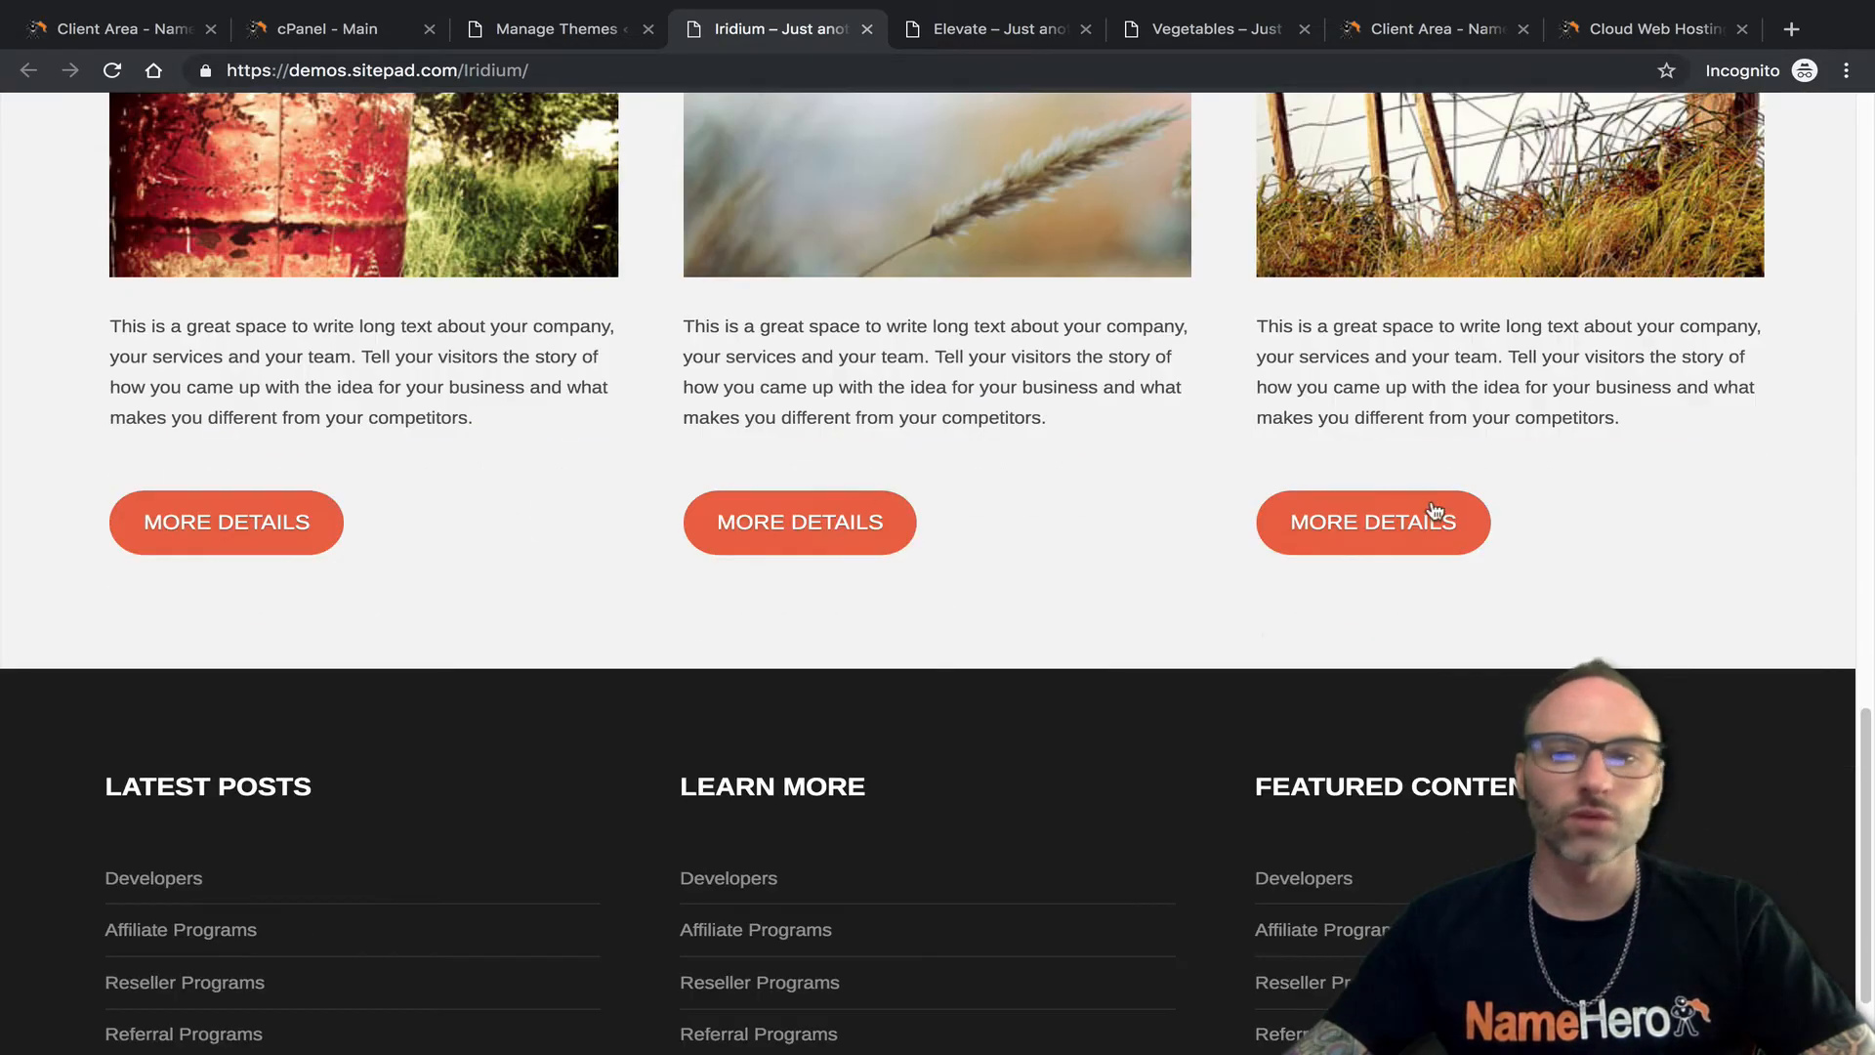
{"action": "scroll", "coordinate": [1433, 509], "scroll_direction": "down", "scroll_amount": 2}
{"action": "scroll", "coordinate": [653, 679], "scroll_direction": "up", "scroll_amount": 17}
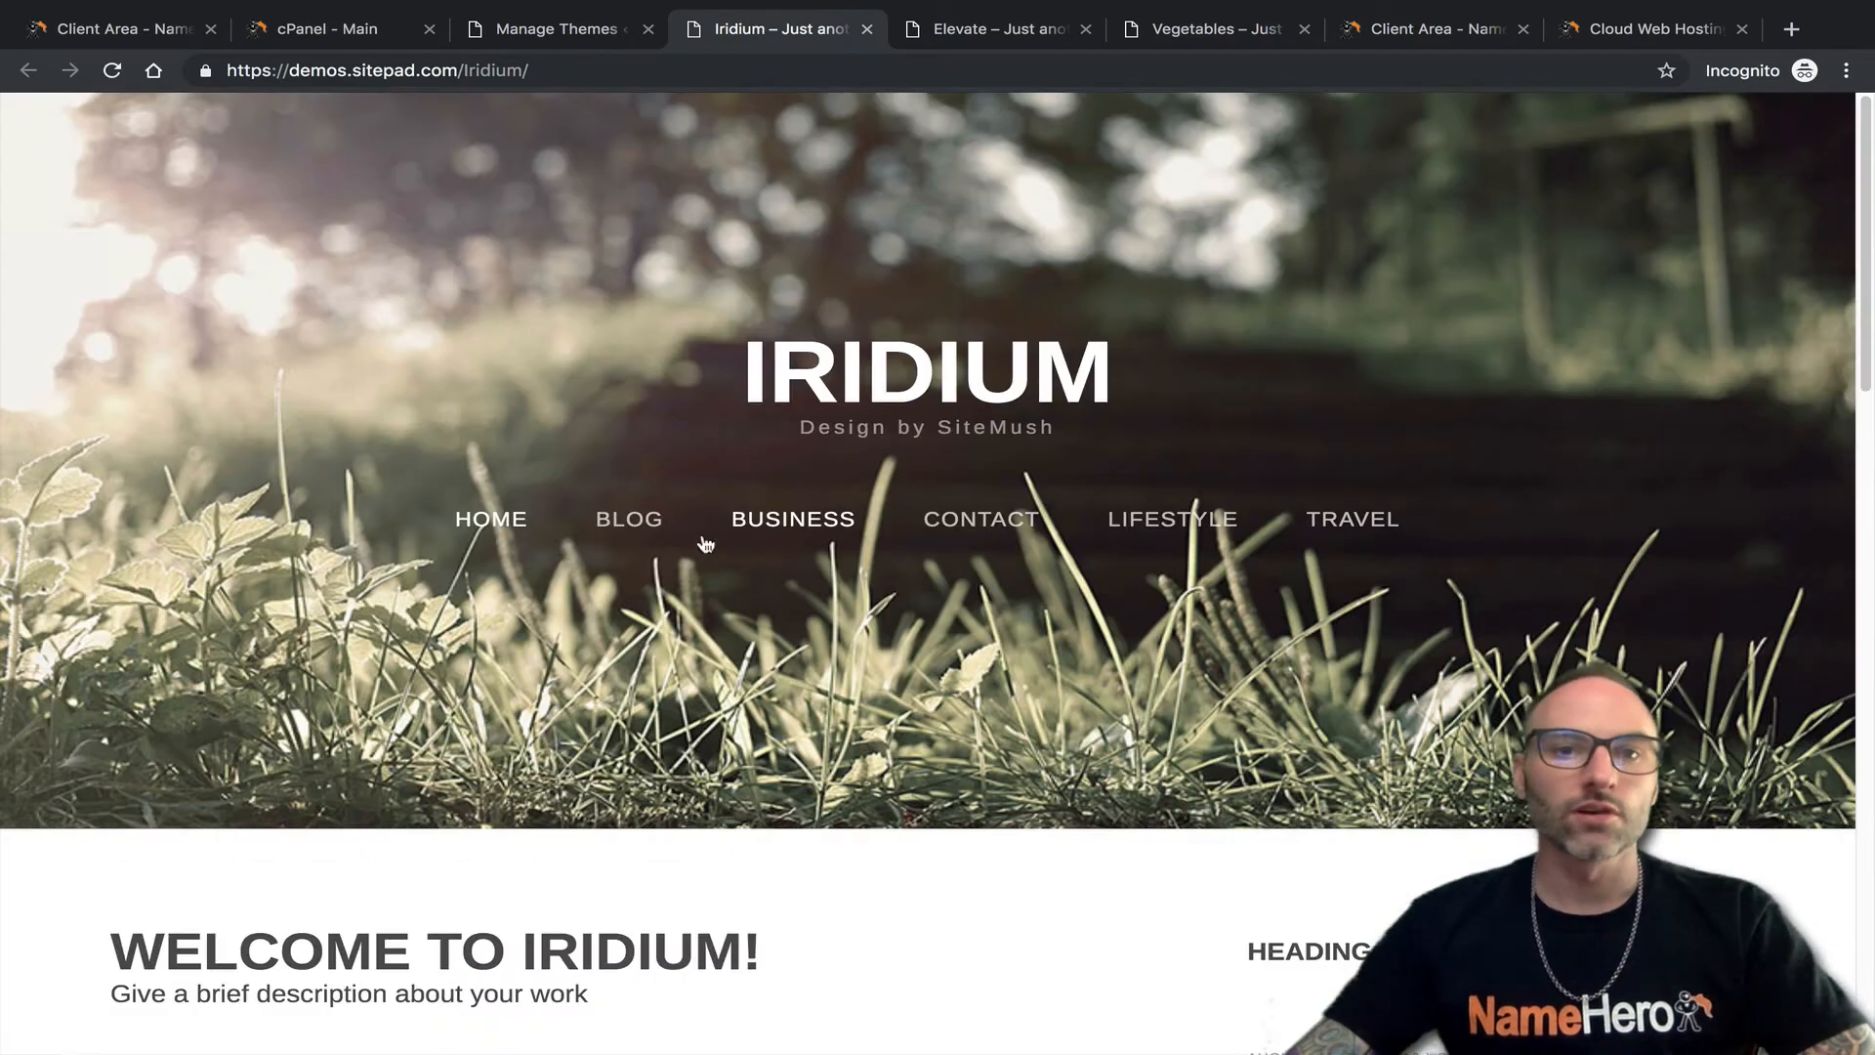
{"action": "left_click", "coordinate": [586, 29]}
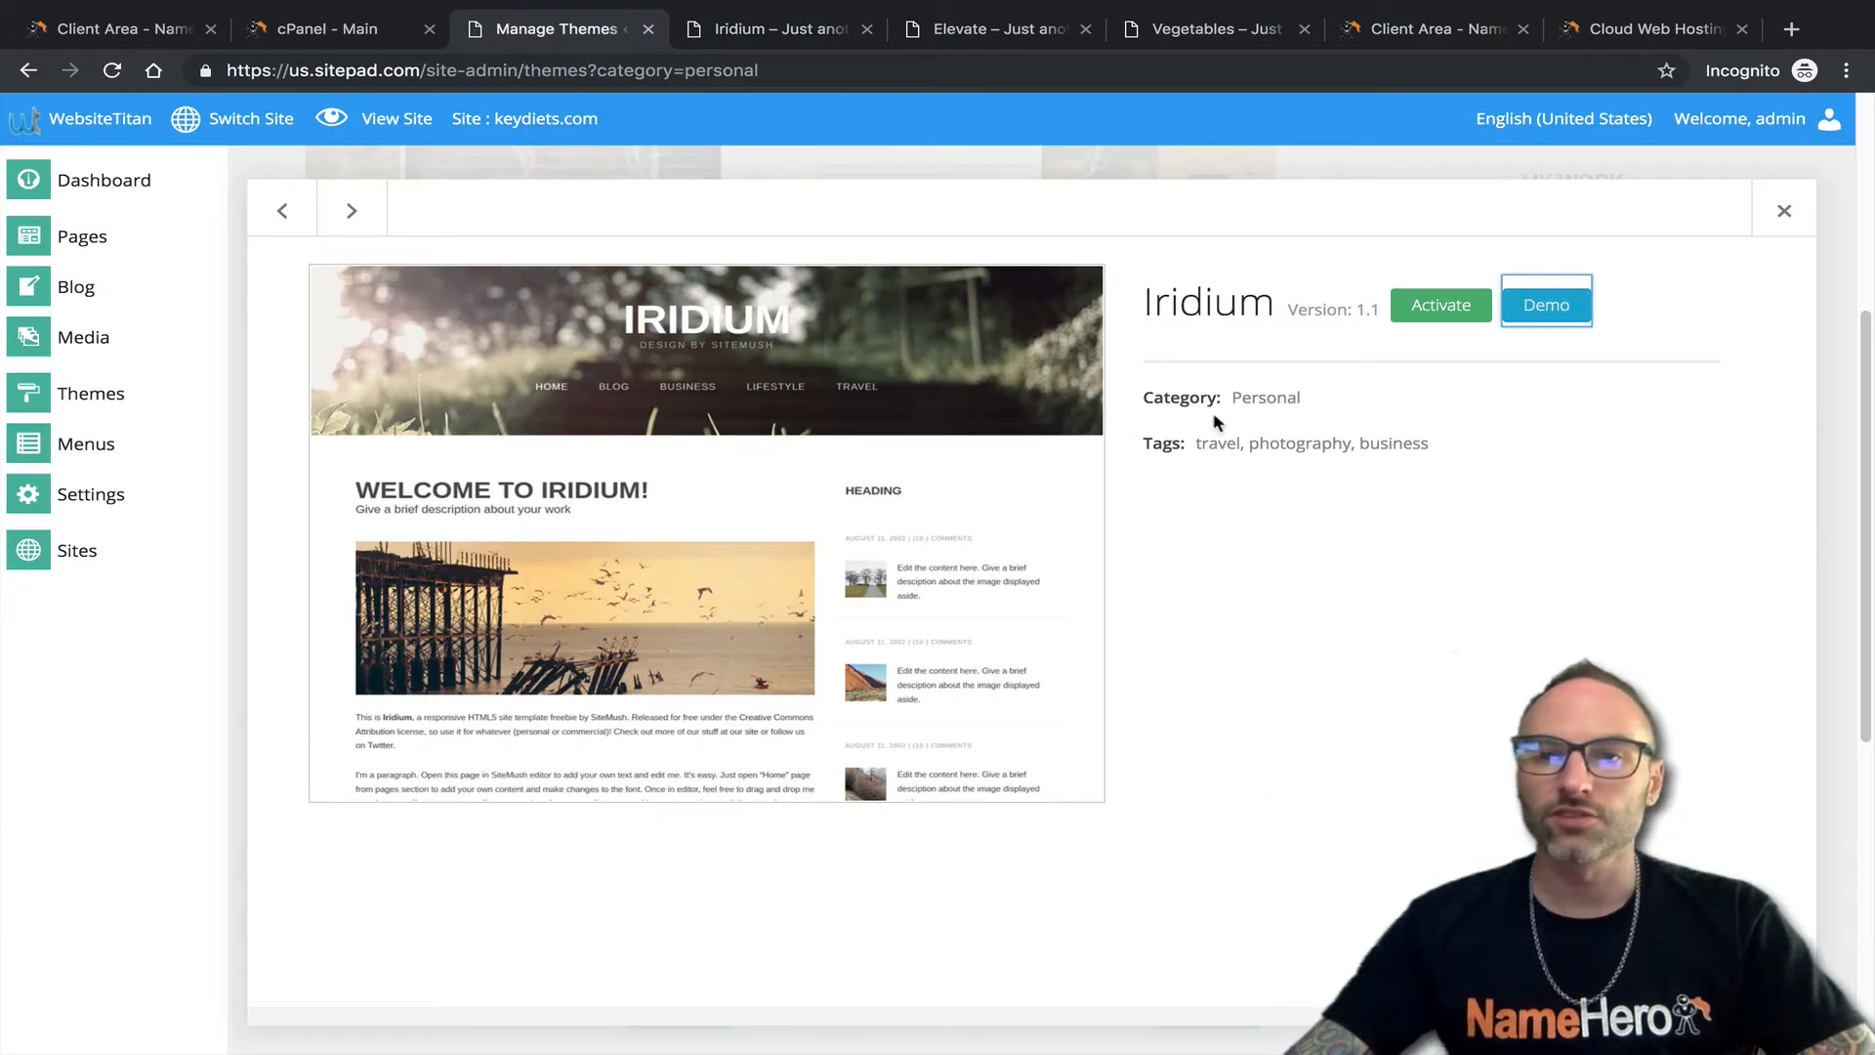
{"action": "left_click", "coordinate": [1417, 306]}
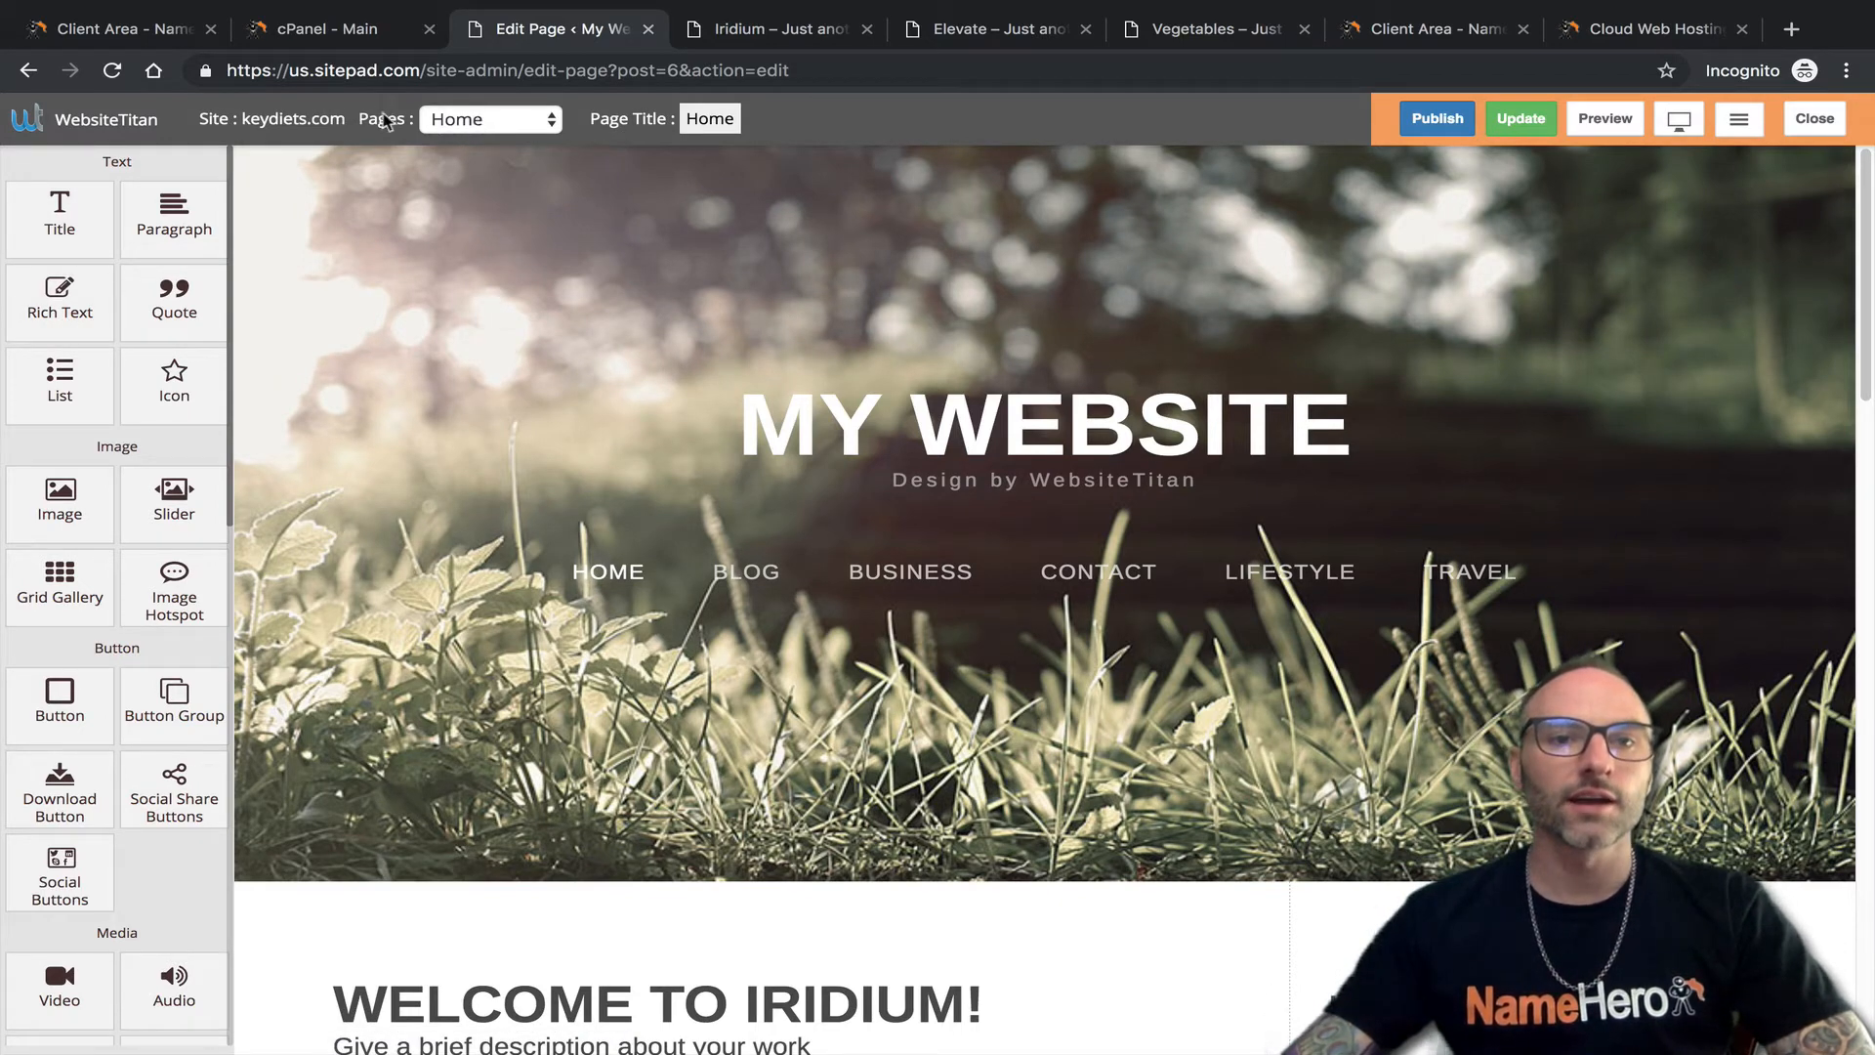
Review the site's page list, keeping Home selected, and look through the editor's available widgets.
{"action": "left_click", "coordinate": [457, 121]}
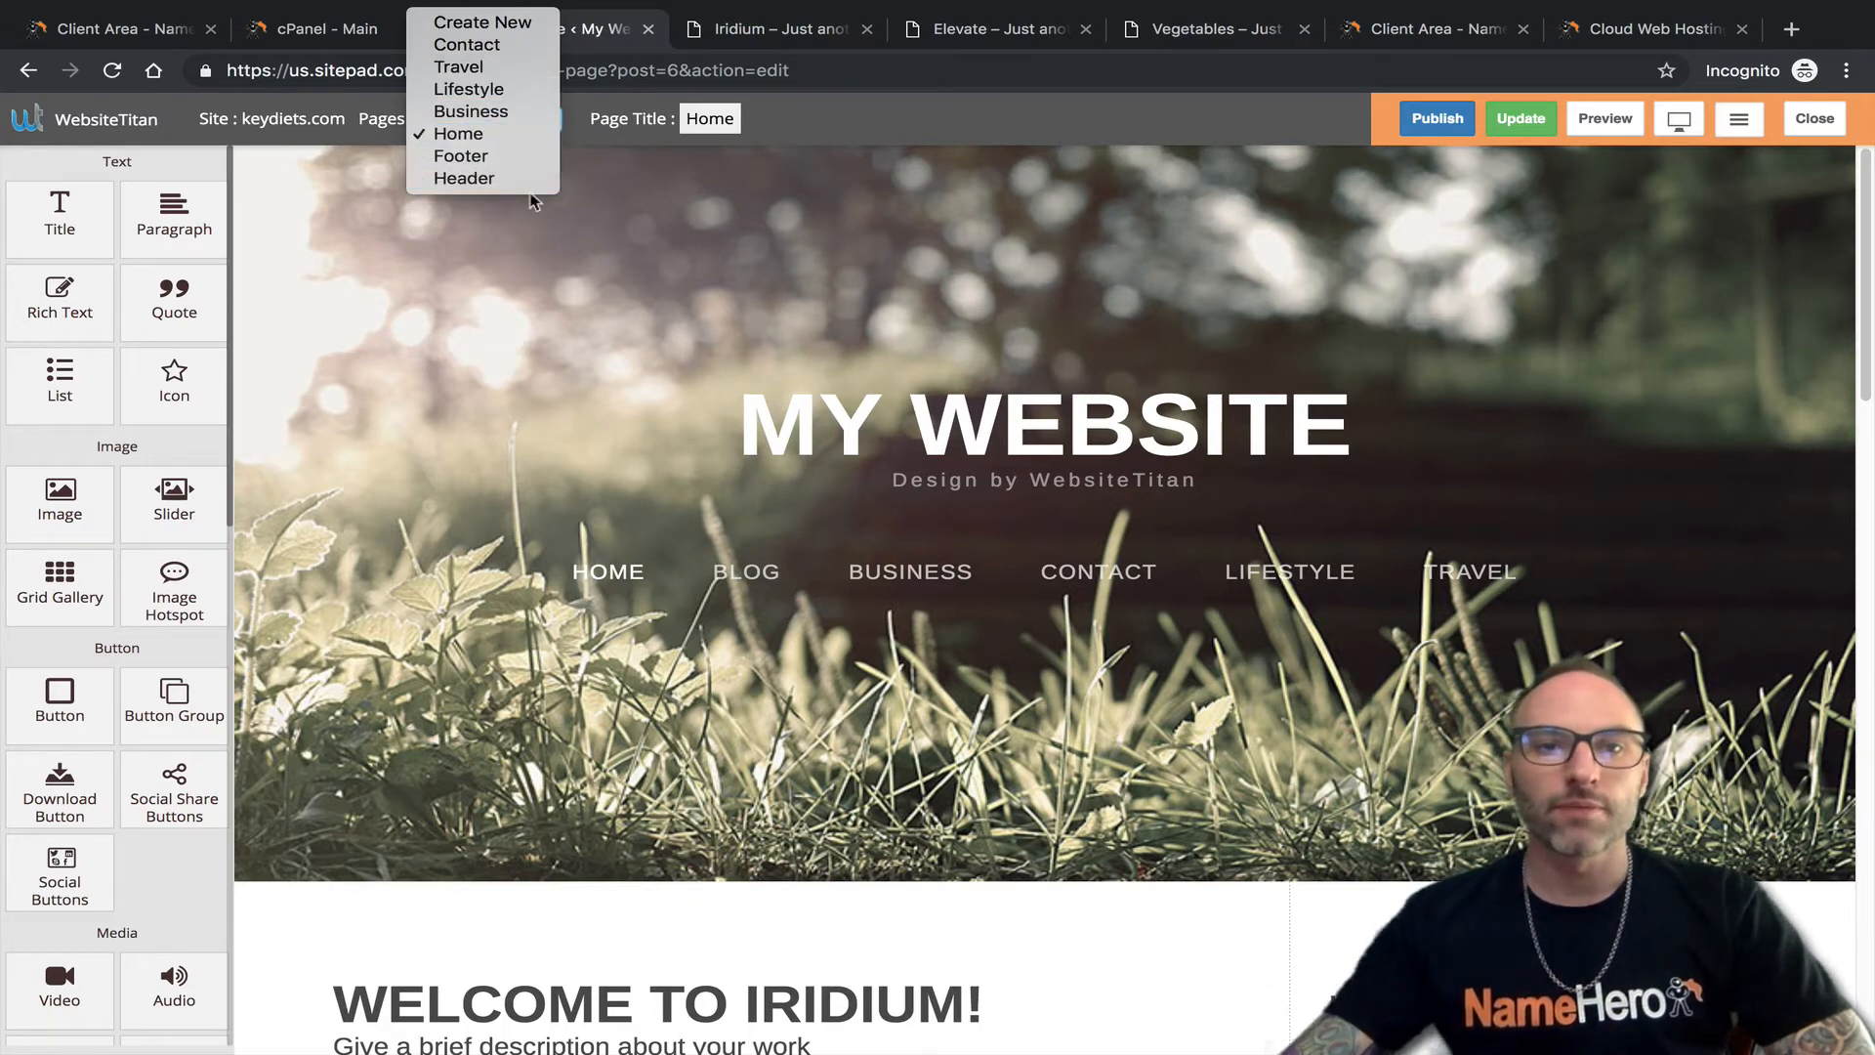
{"action": "left_click", "coordinate": [456, 136]}
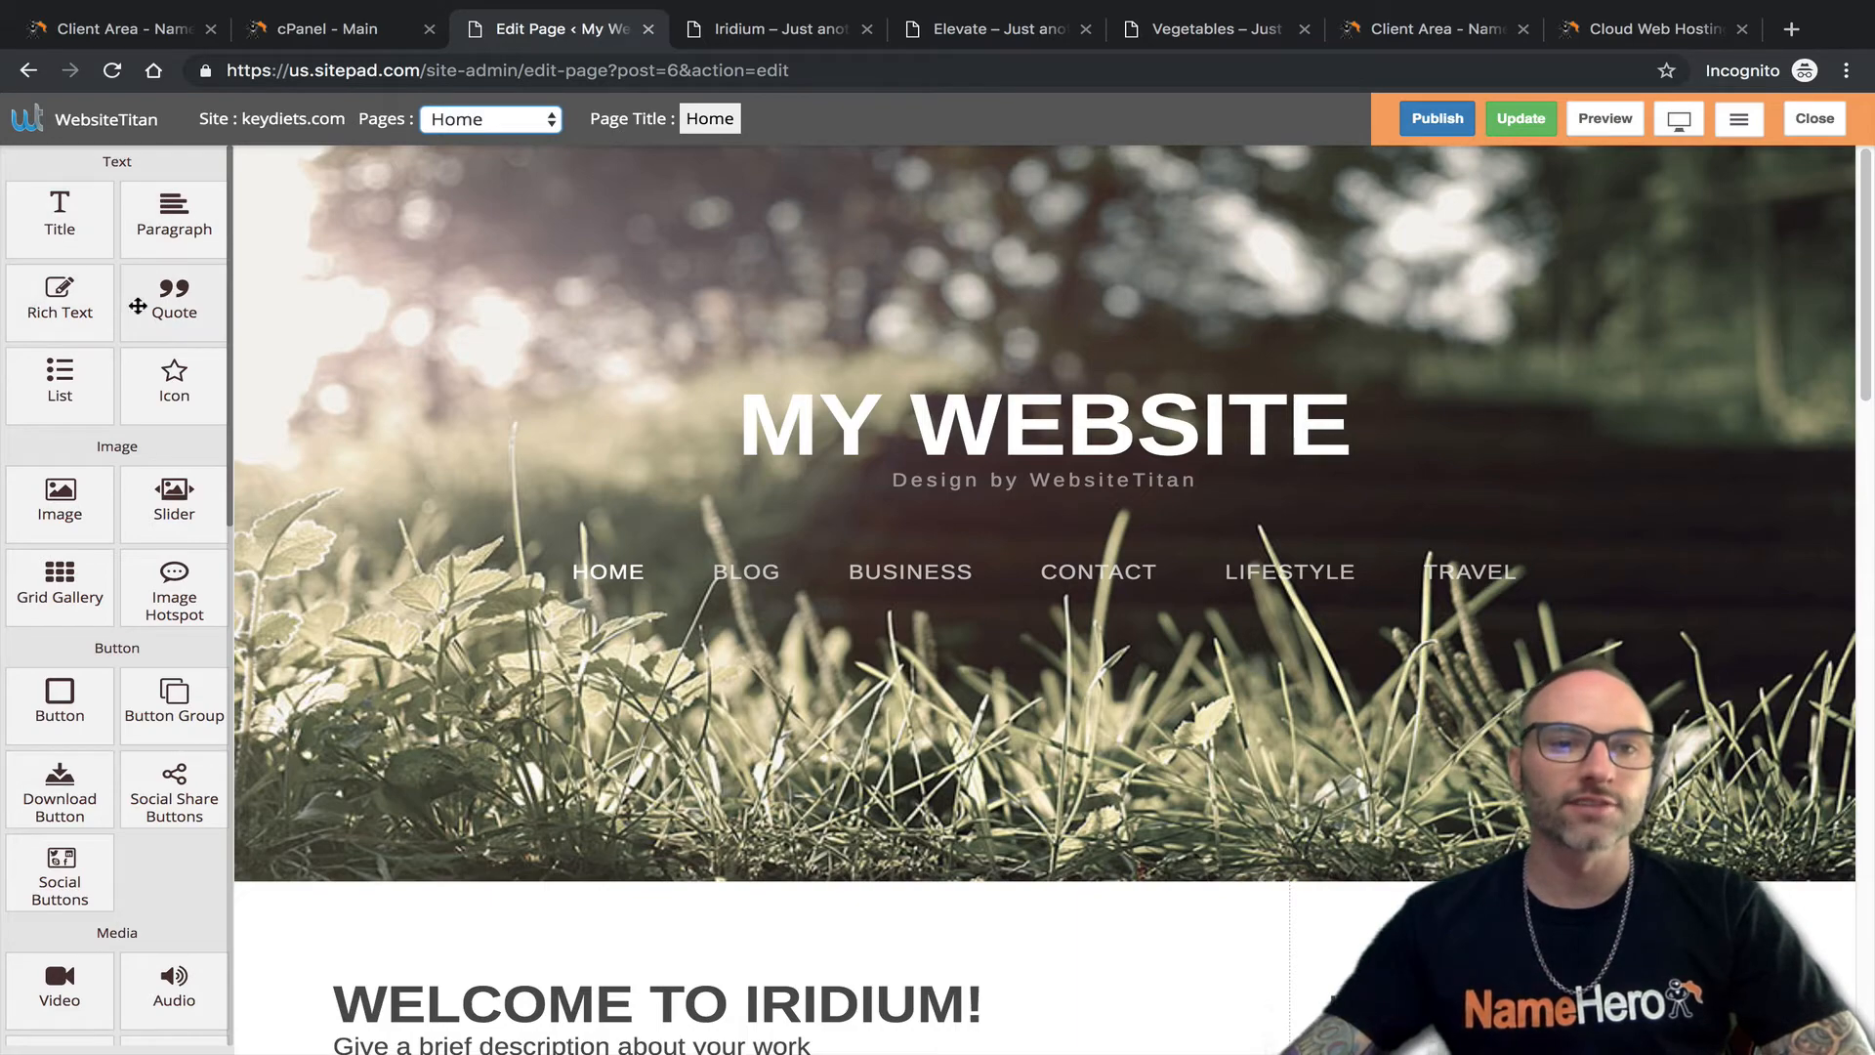
{"action": "scroll", "coordinate": [100, 462], "scroll_direction": "down", "scroll_amount": 8}
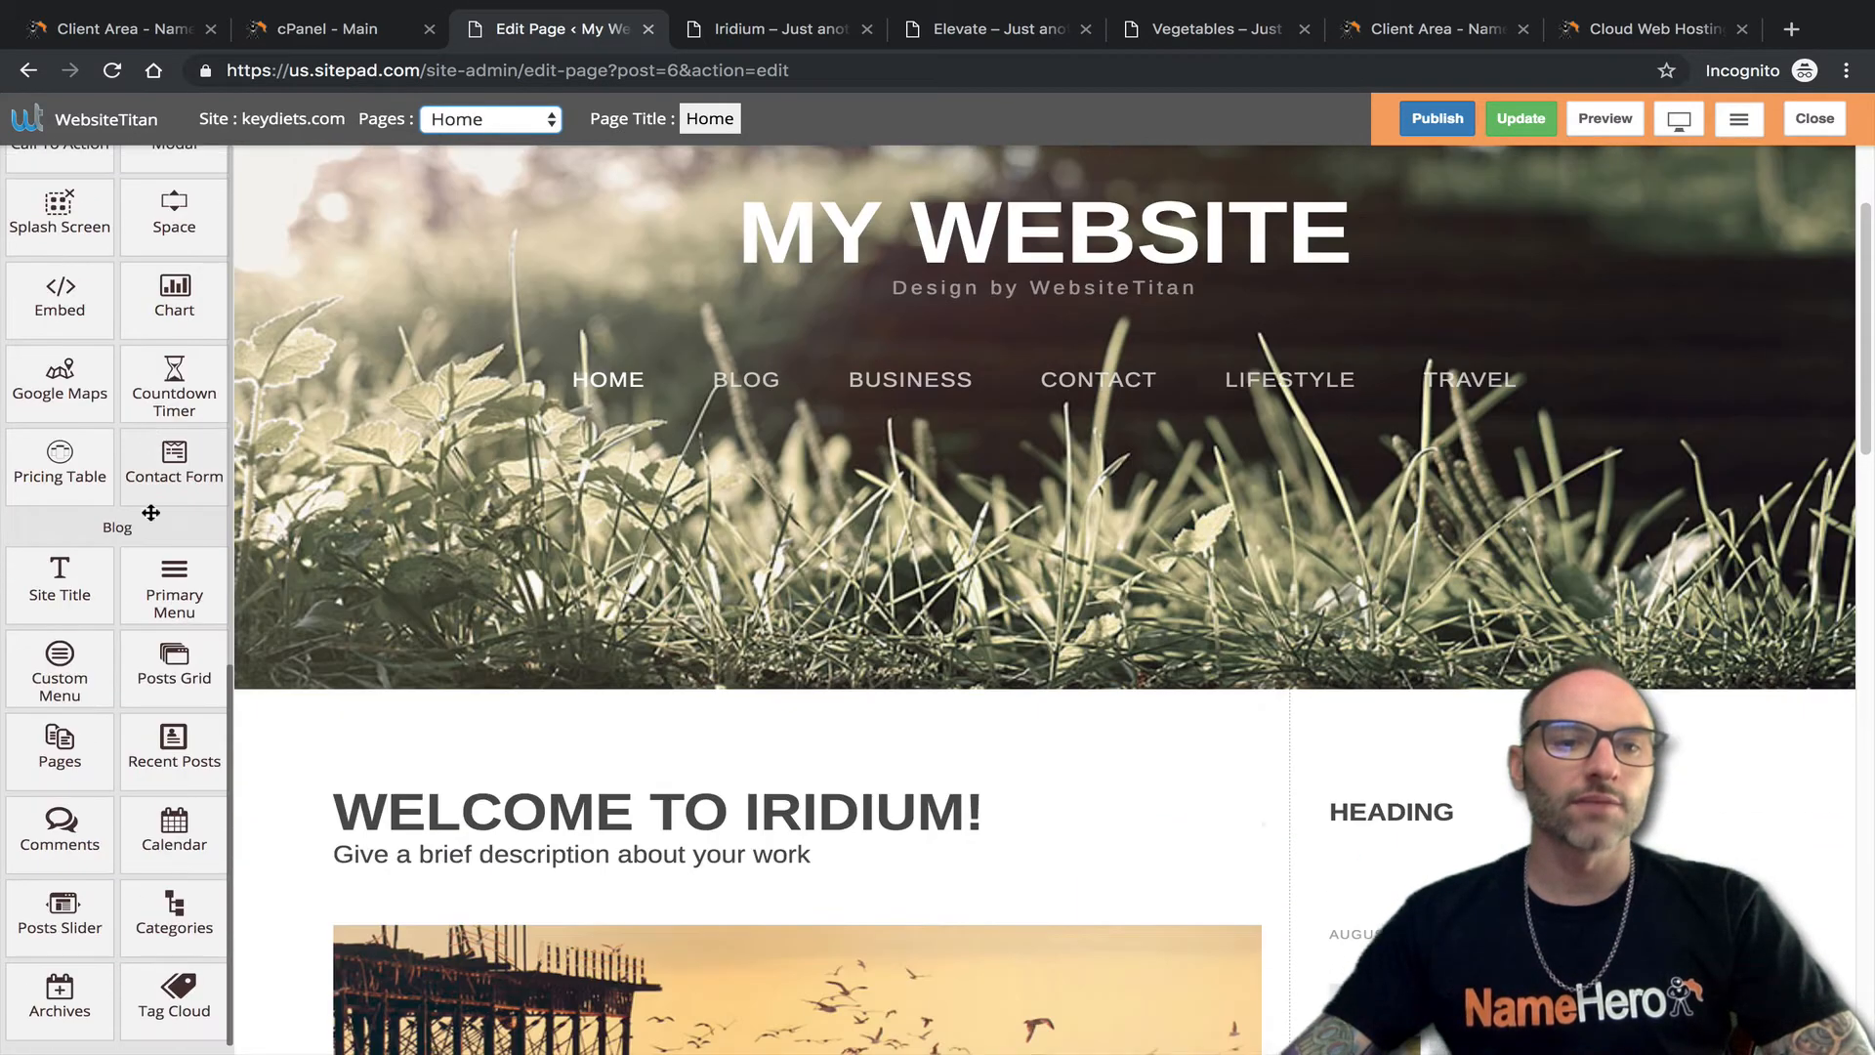
{"action": "scroll", "coordinate": [157, 506], "scroll_direction": "up", "scroll_amount": 8}
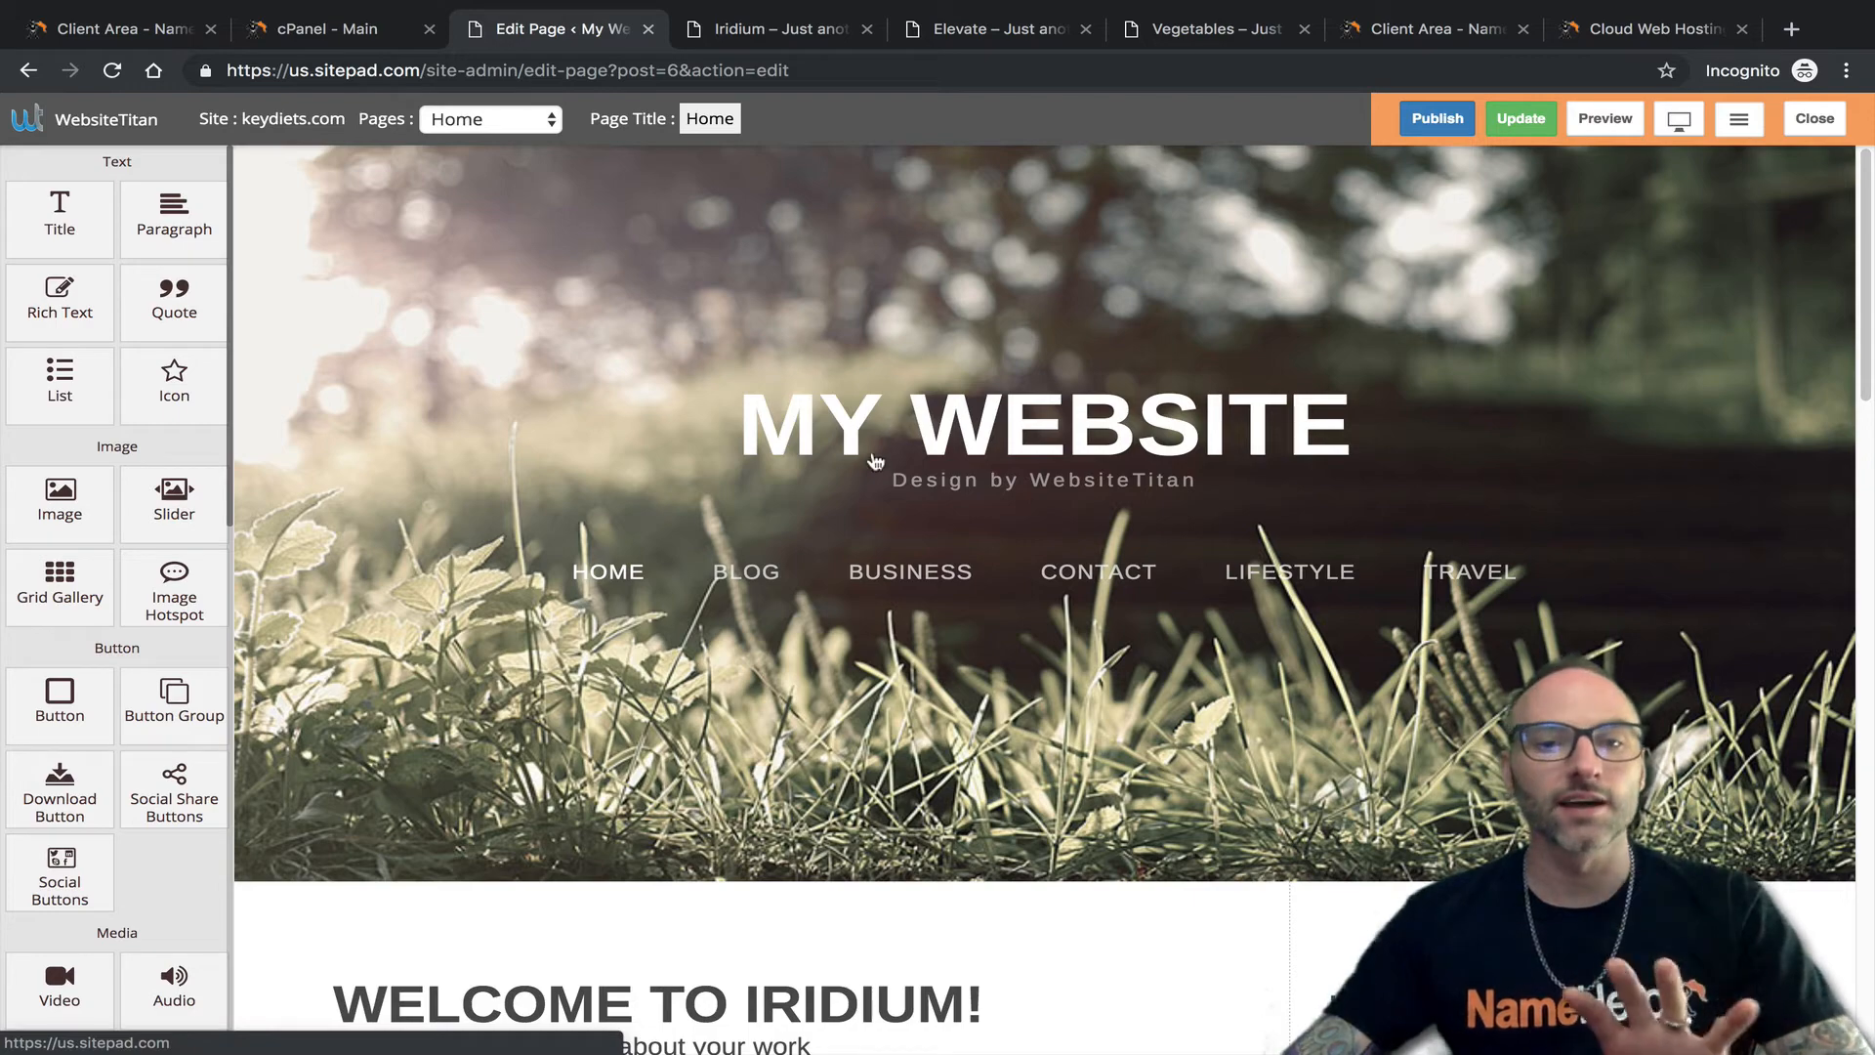
Inspect the settings of the "Welcome to Iridium!" paragraph and check the site title in the Home page header.
{"action": "scroll", "coordinate": [794, 656], "scroll_direction": "down", "scroll_amount": 4}
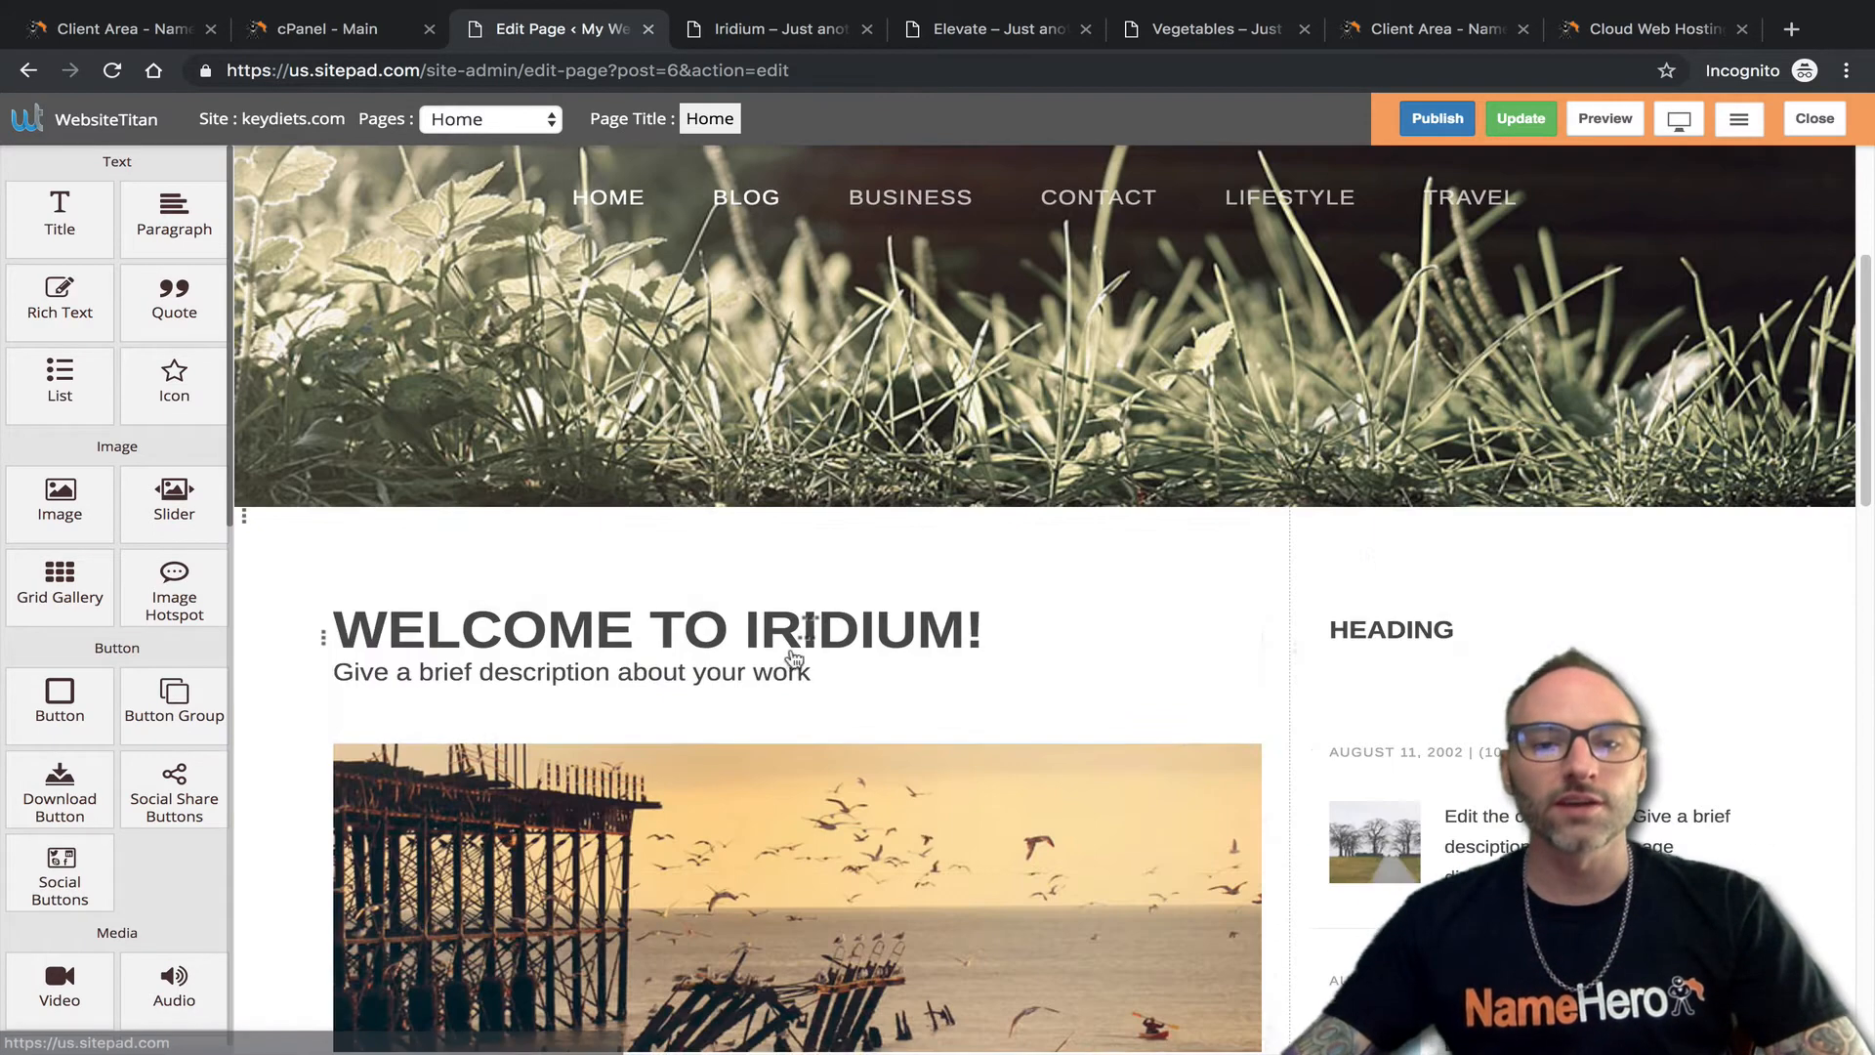
{"action": "left_click", "coordinate": [794, 656]}
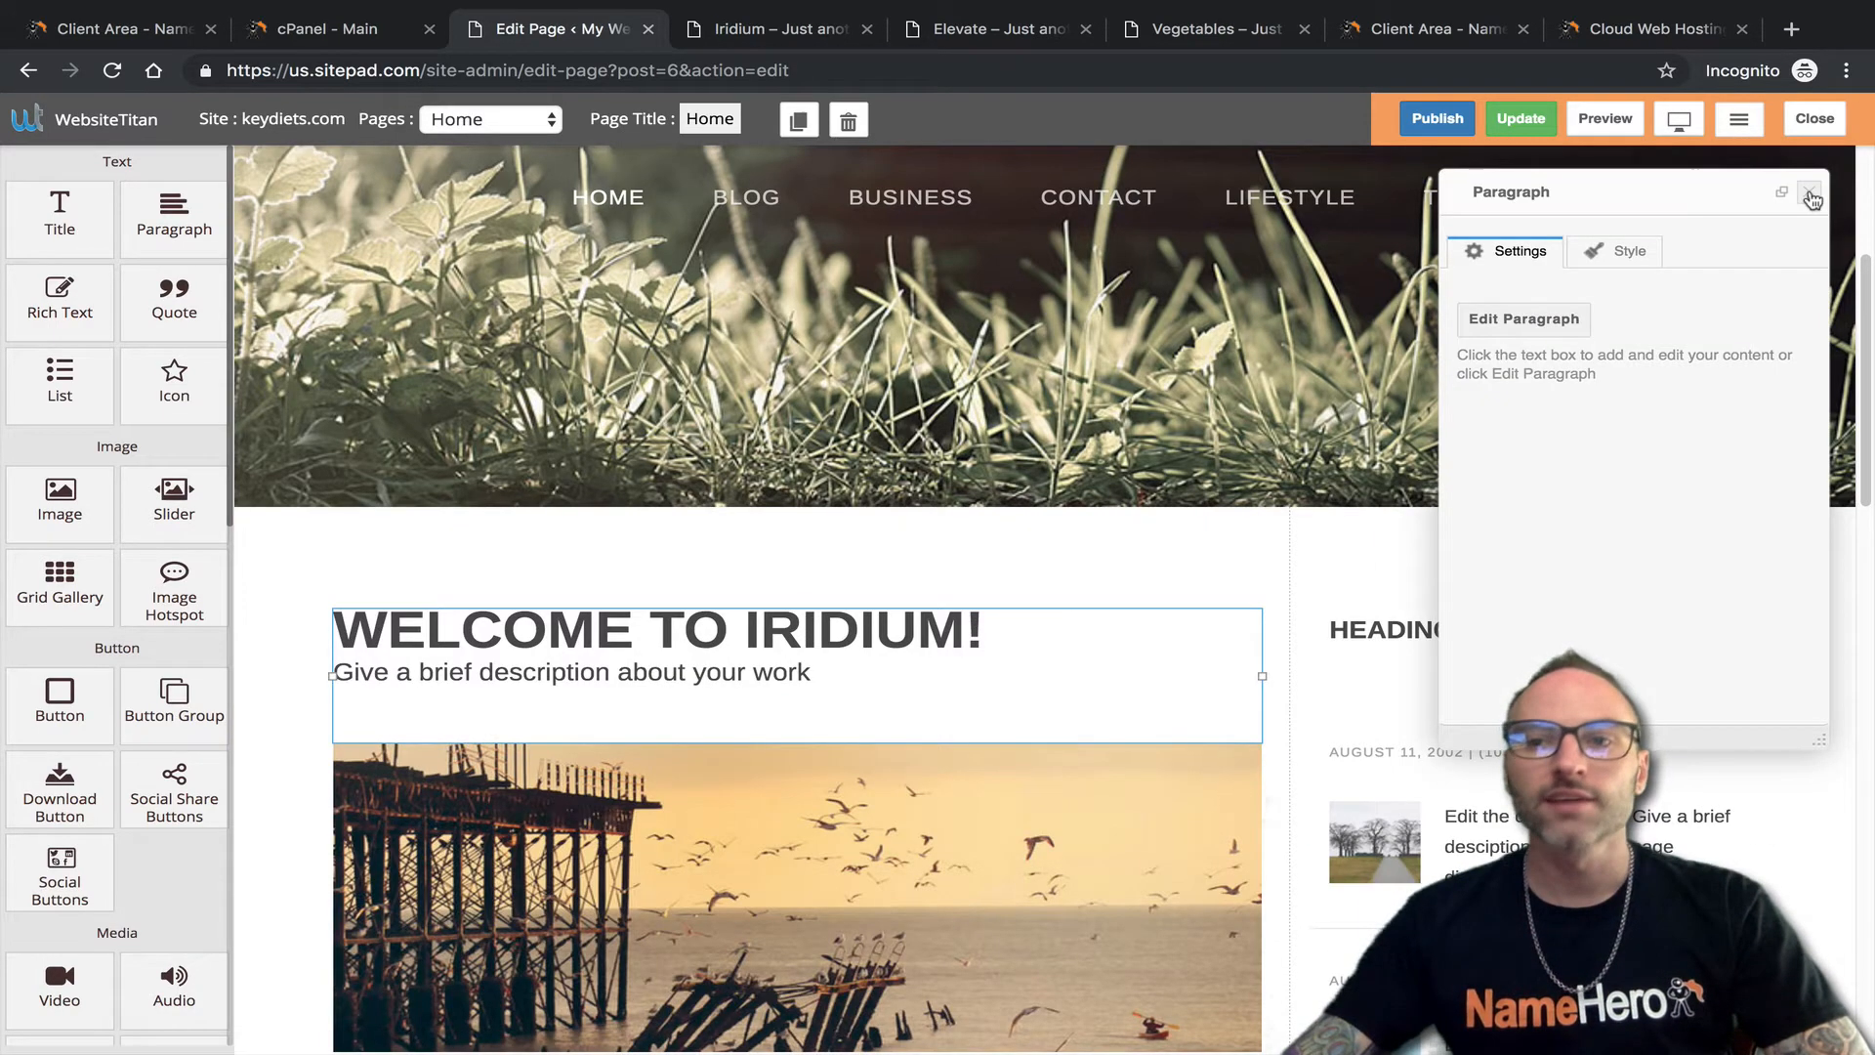
{"action": "left_click", "coordinate": [1811, 199]}
{"action": "scroll", "coordinate": [893, 418], "scroll_direction": "up", "scroll_amount": 4}
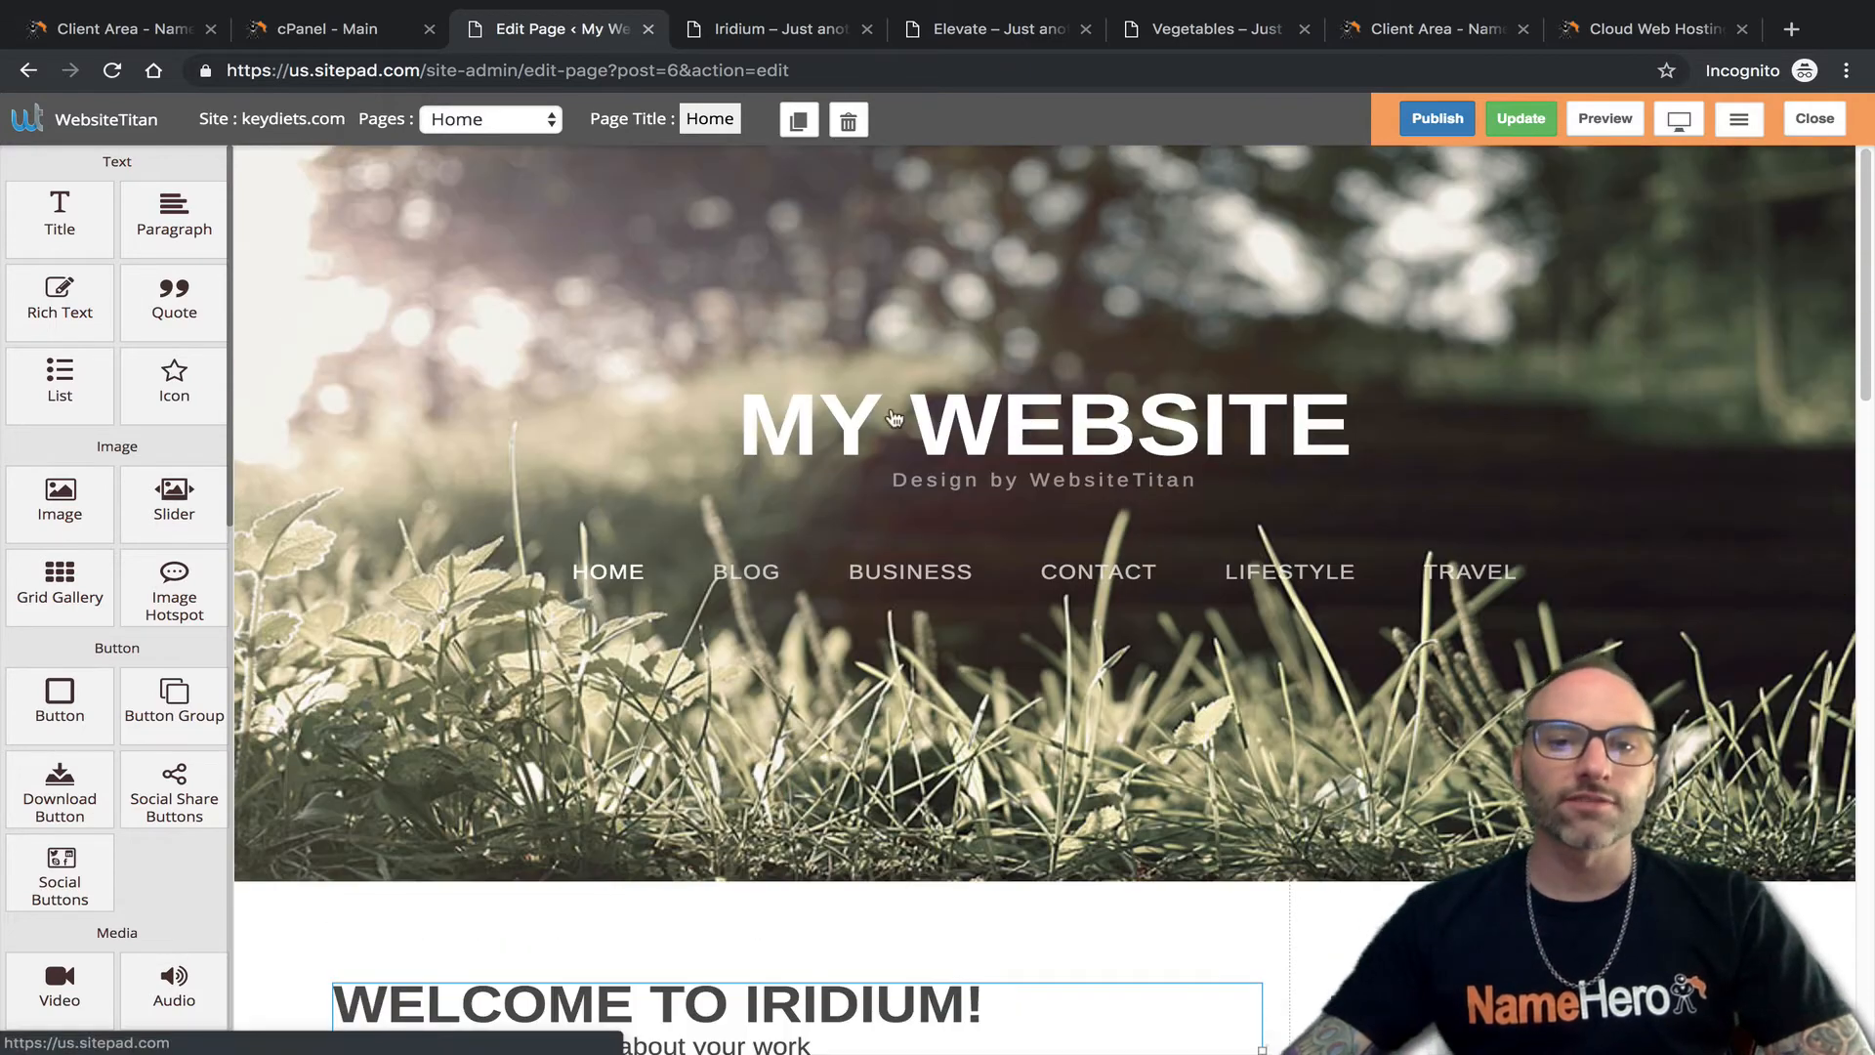
{"action": "left_click", "coordinate": [1023, 422]}
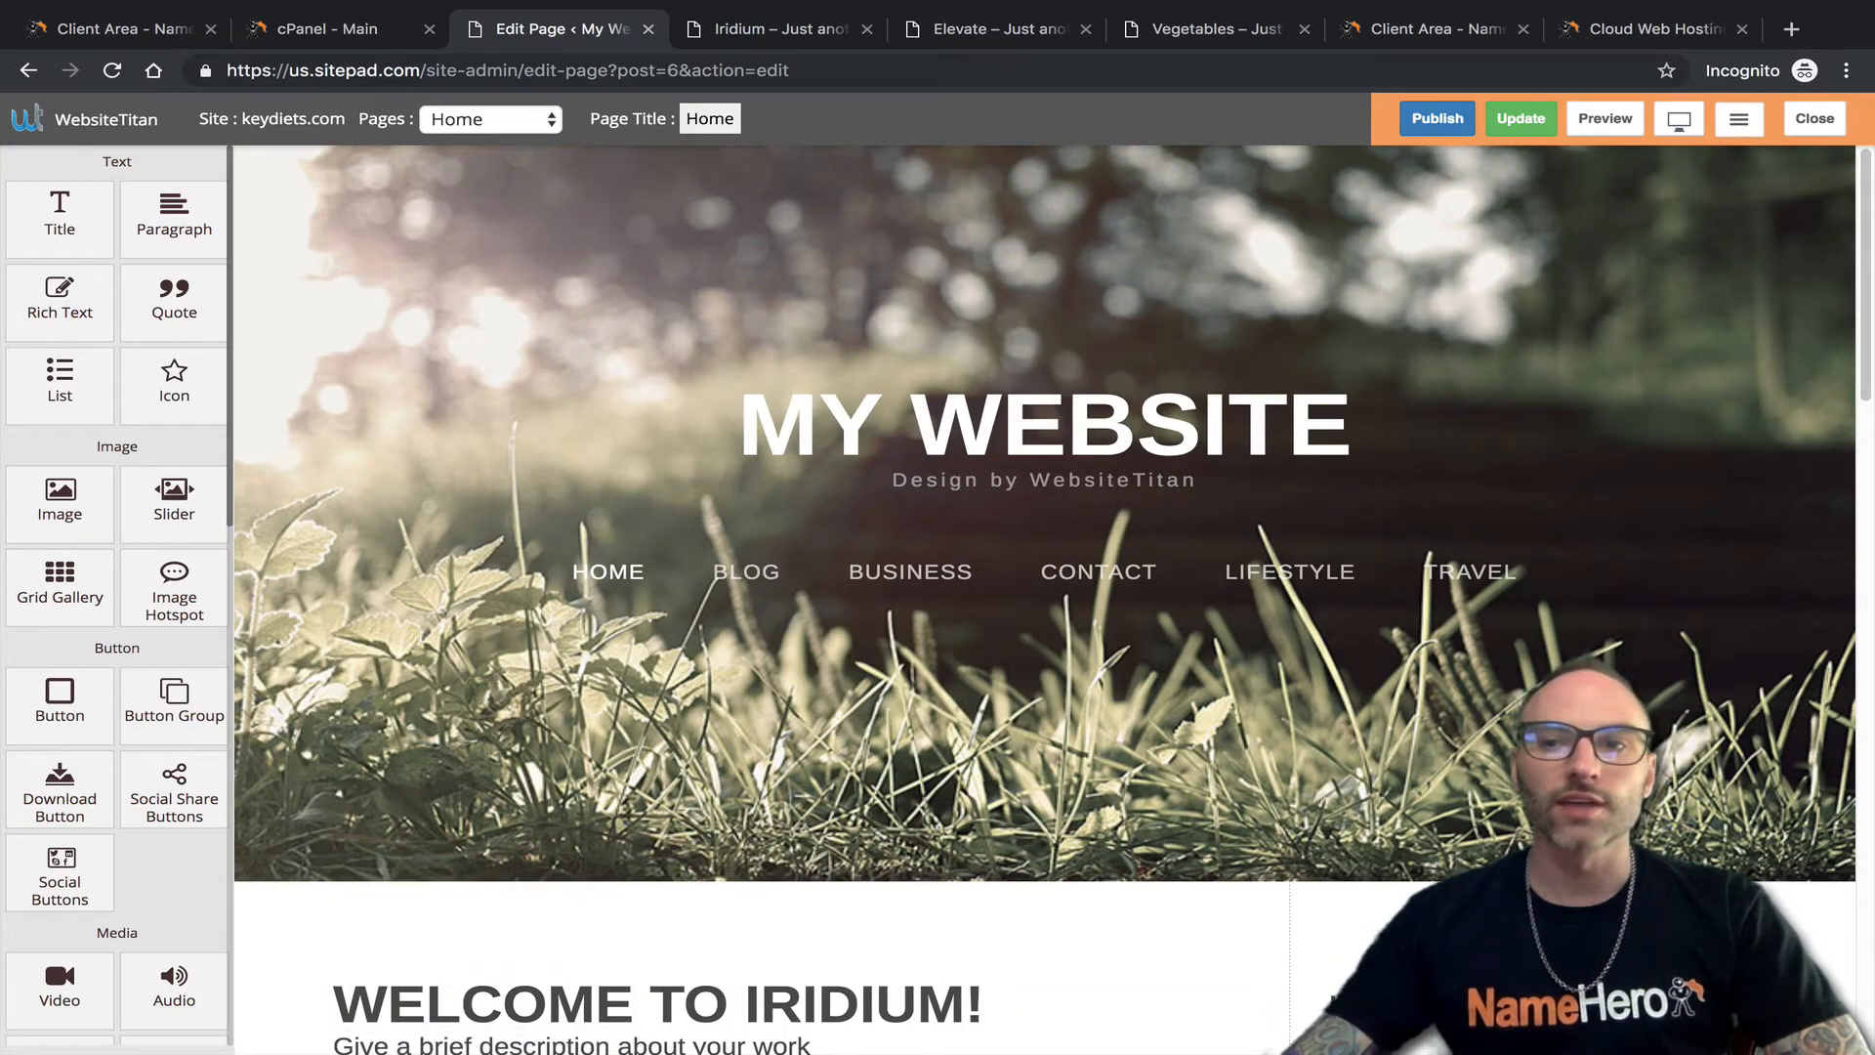
Leave the page editor and set the site title to "Key Diets" in the general settings.
{"action": "left_click", "coordinate": [1814, 118]}
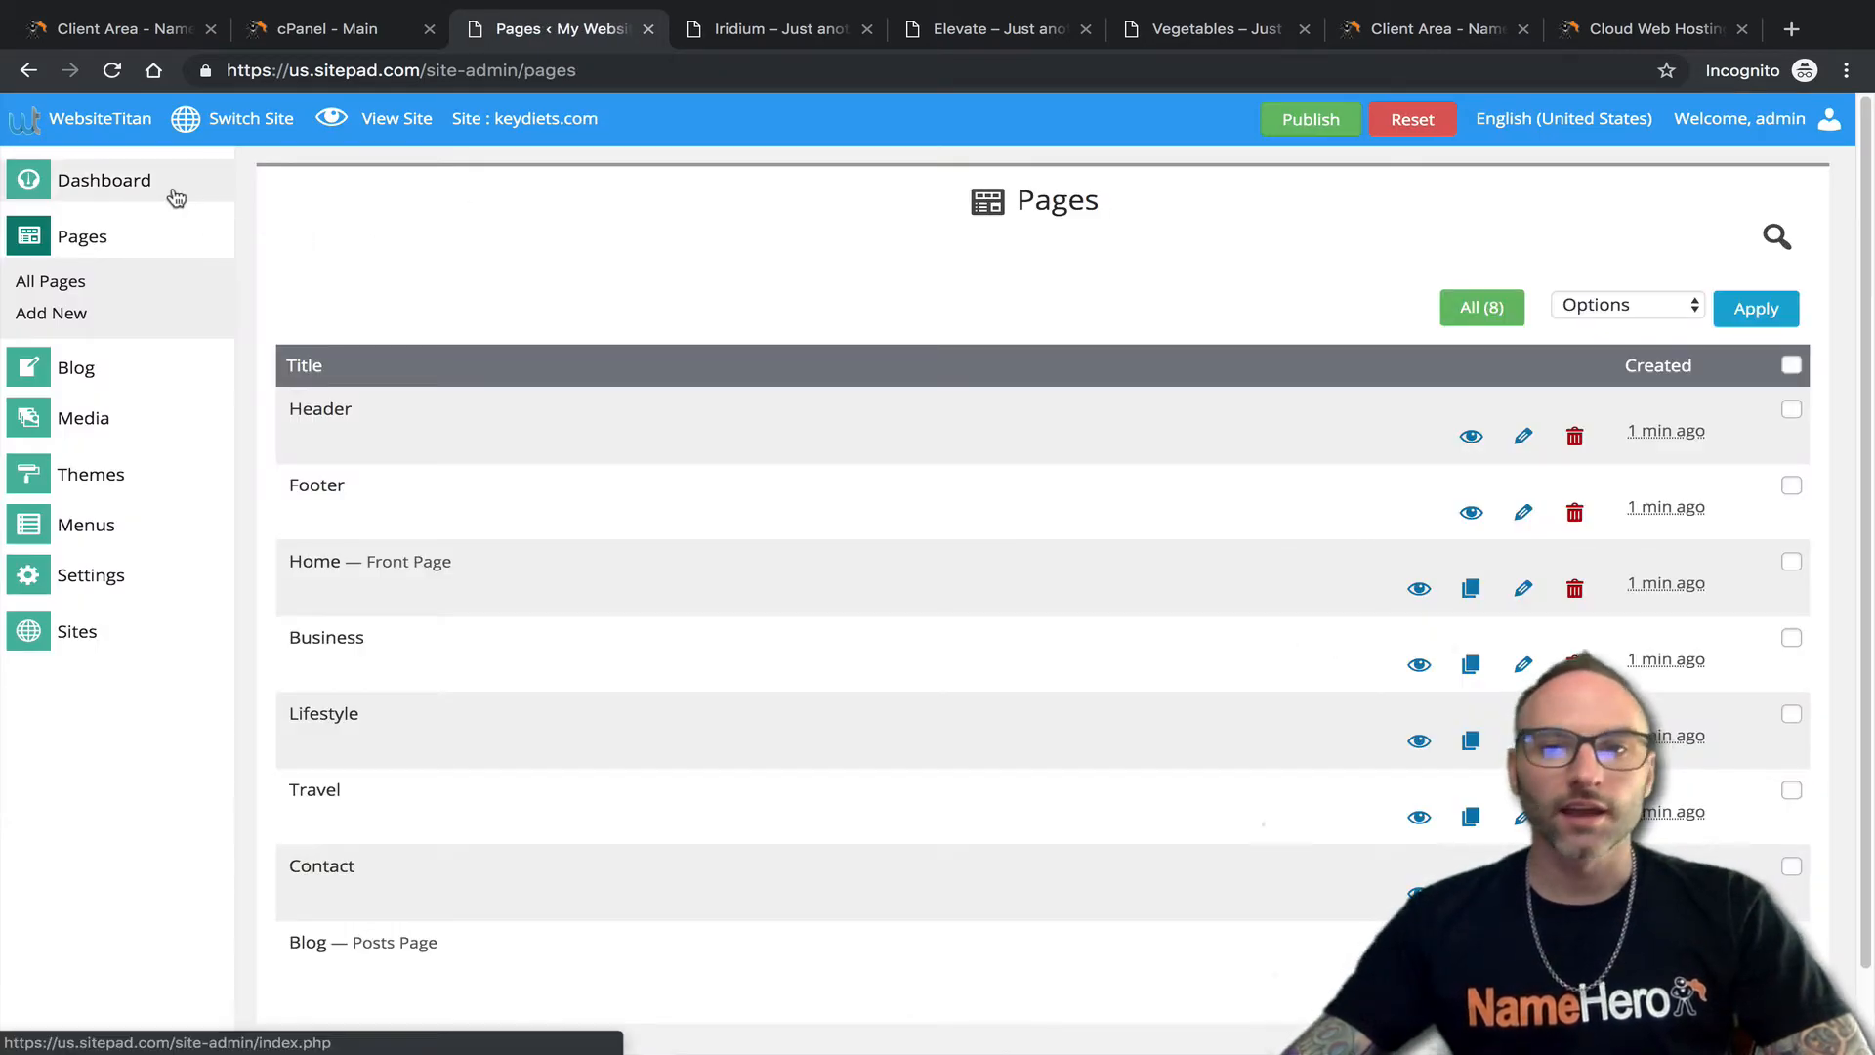
{"action": "mouse_move", "coordinate": [168, 575]}
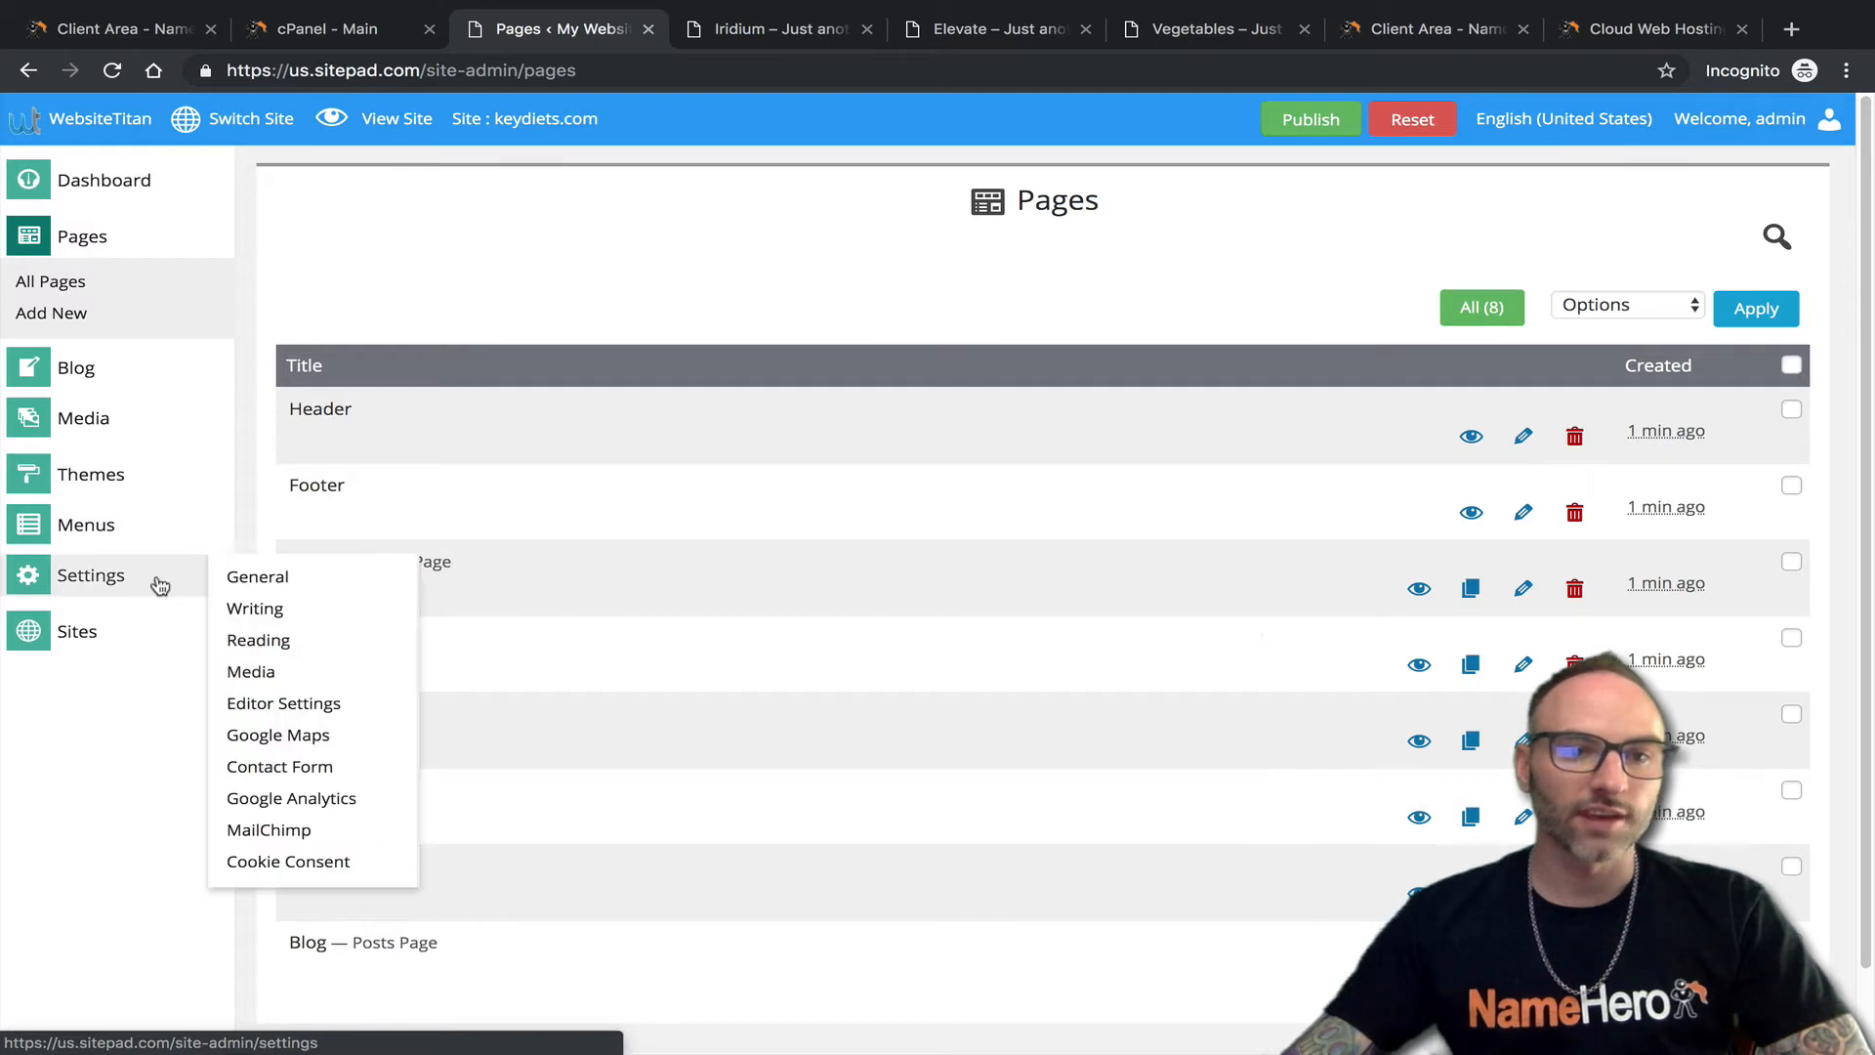
{"action": "left_click", "coordinate": [258, 578]}
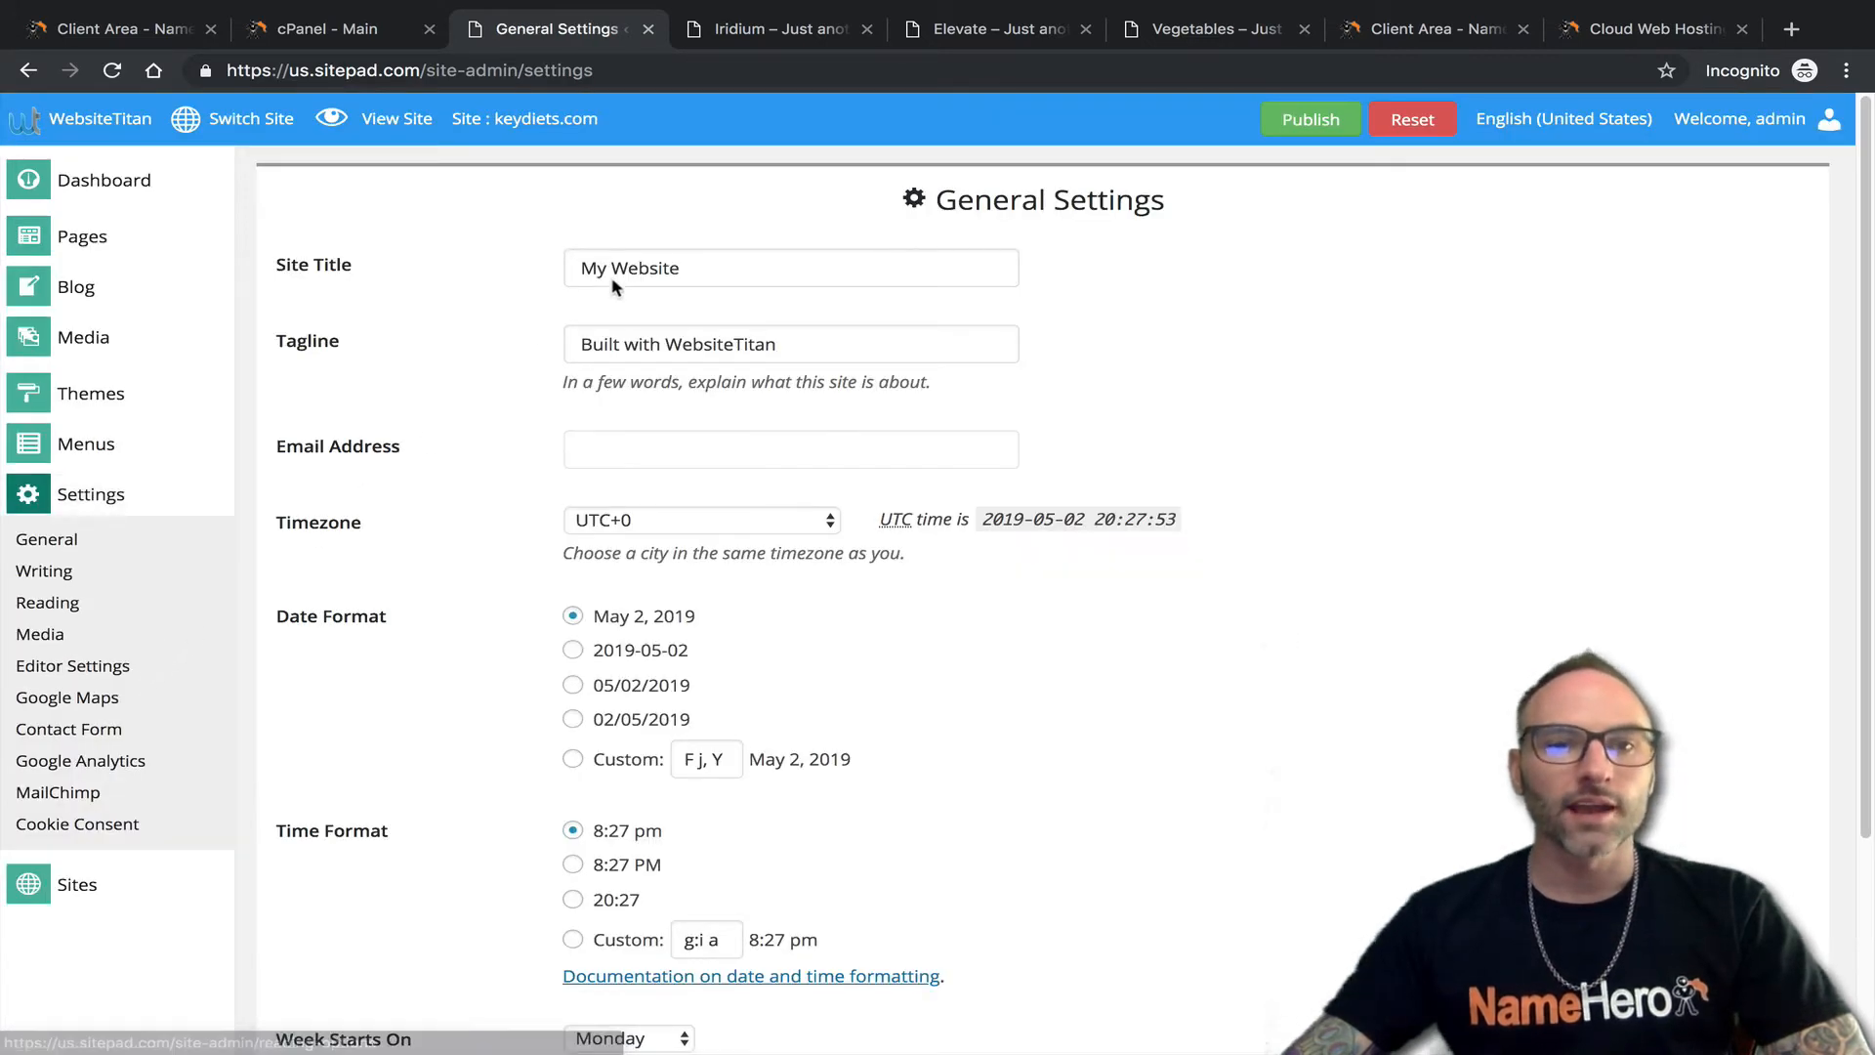
{"action": "left_click_drag", "start_coordinate": [728, 258], "coordinate": [493, 276]}
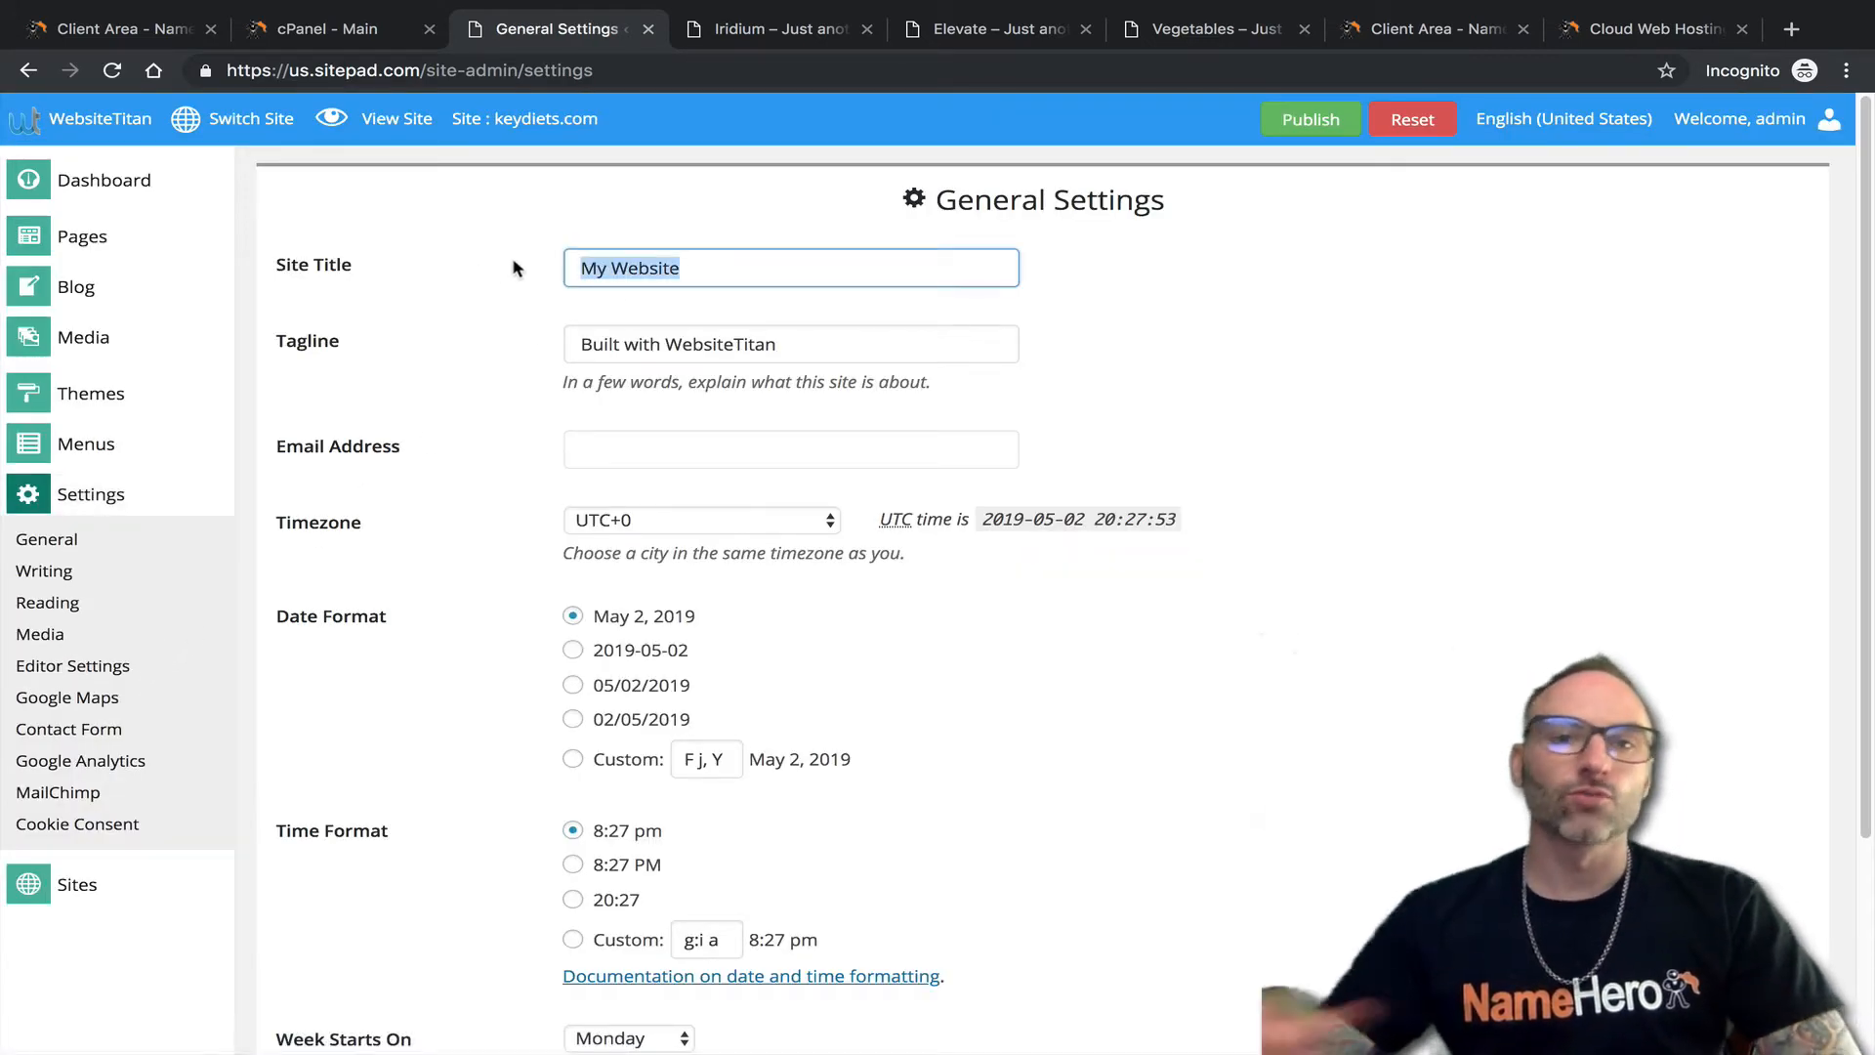
{"action": "type", "text": "Key Diets"}
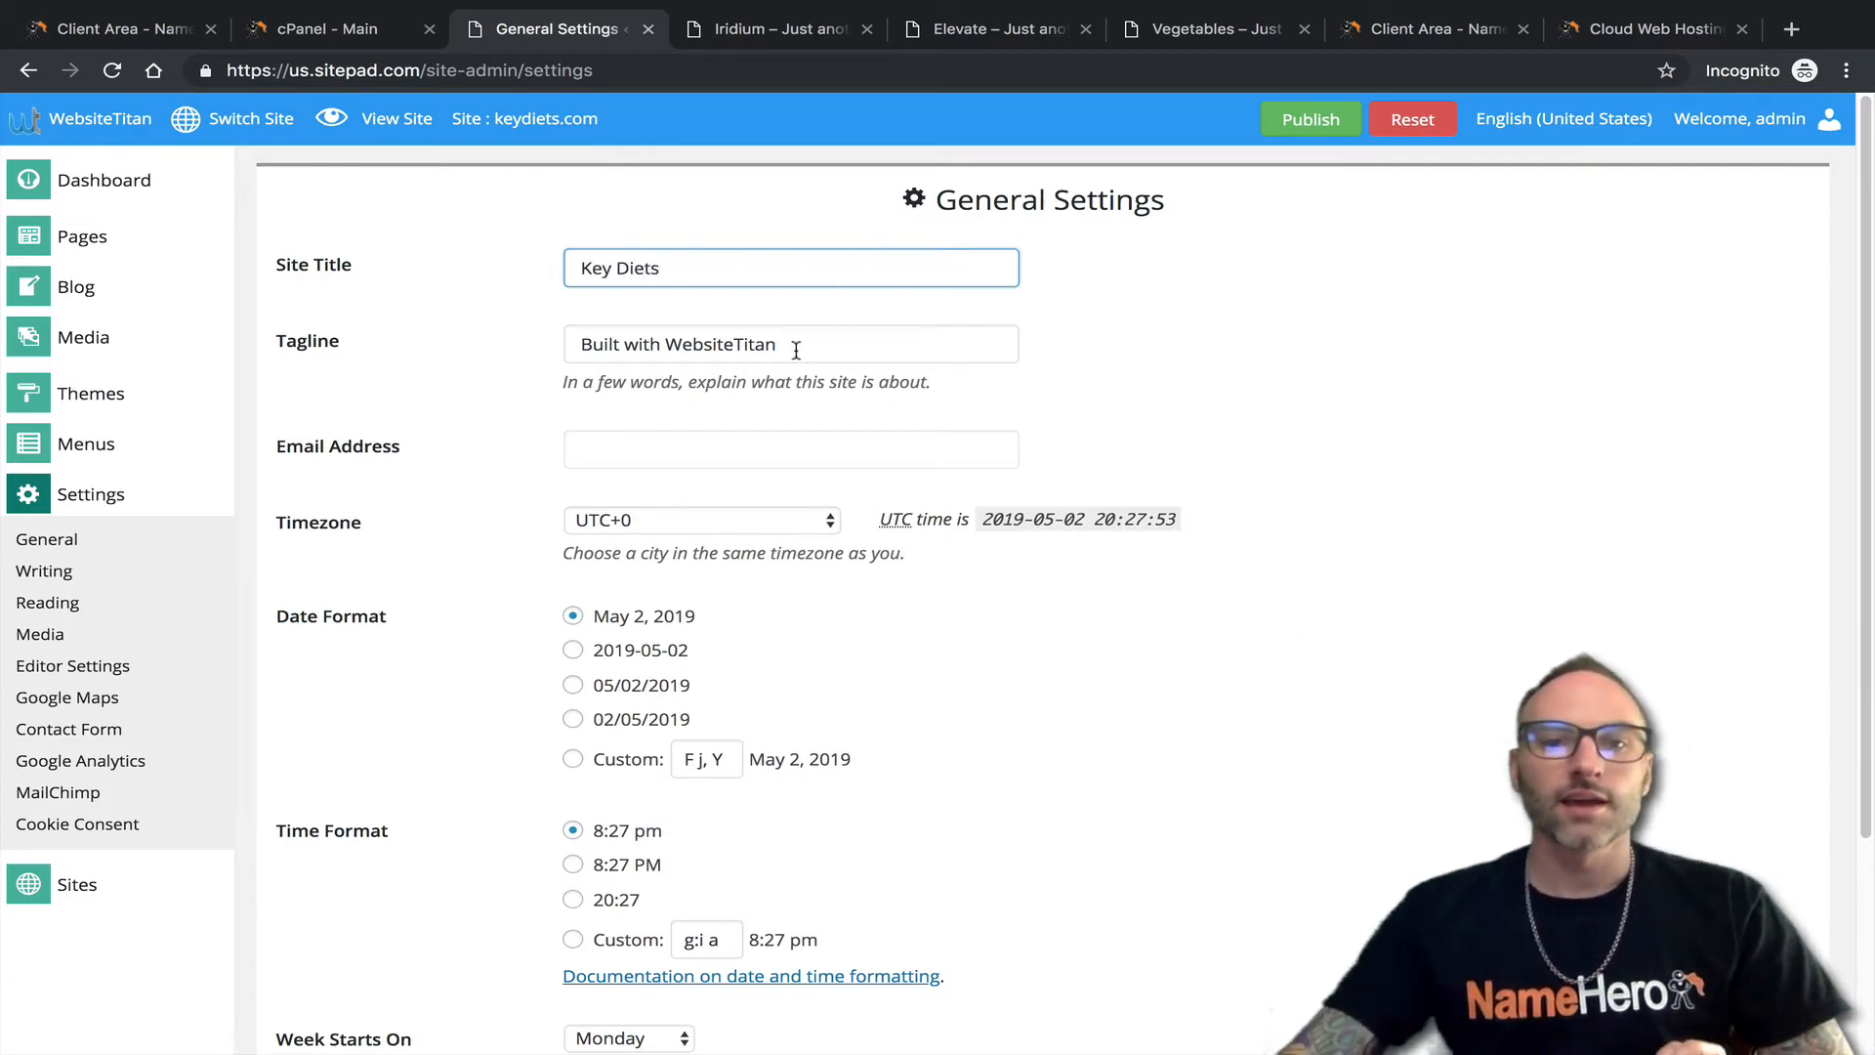
Set the tagline to "The Healthy Way To Lose Weight" and save the general settings.
{"action": "left_click_drag", "start_coordinate": [796, 351], "coordinate": [306, 349]}
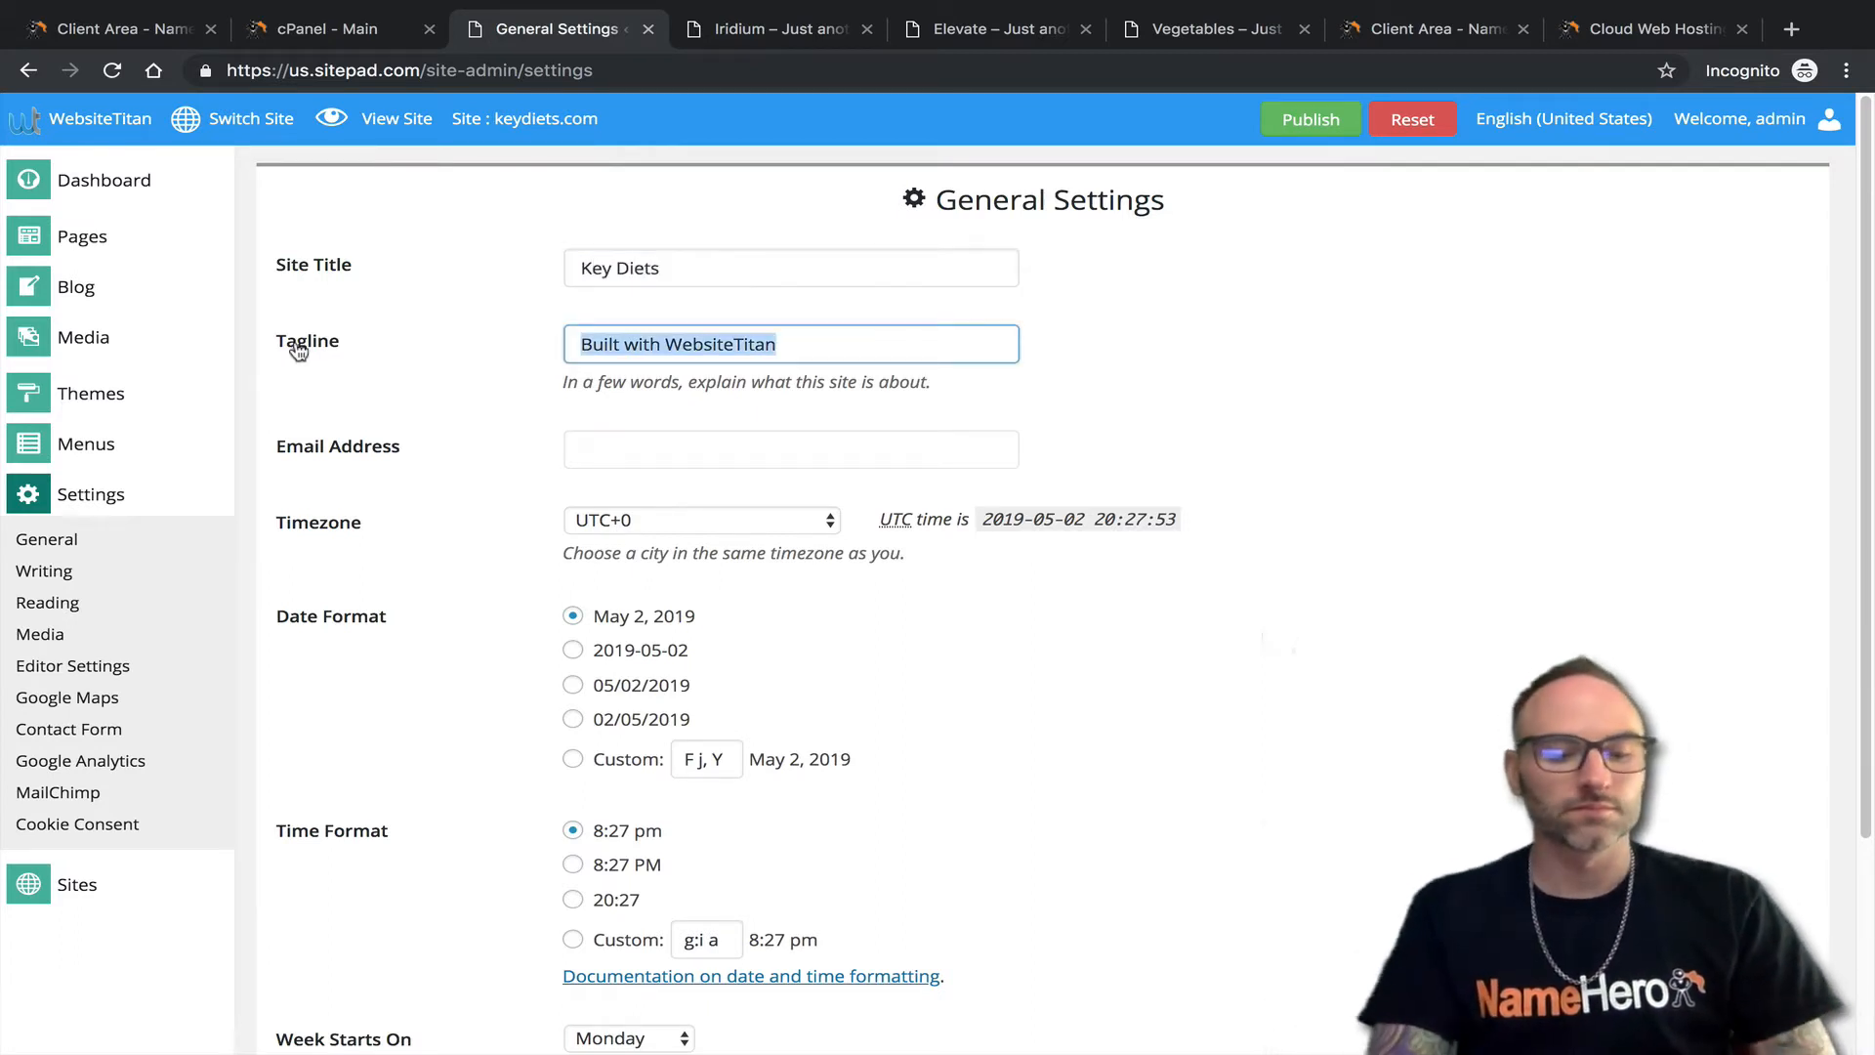
{"action": "type", "text": "The Healthy Way To Lose Weight"}
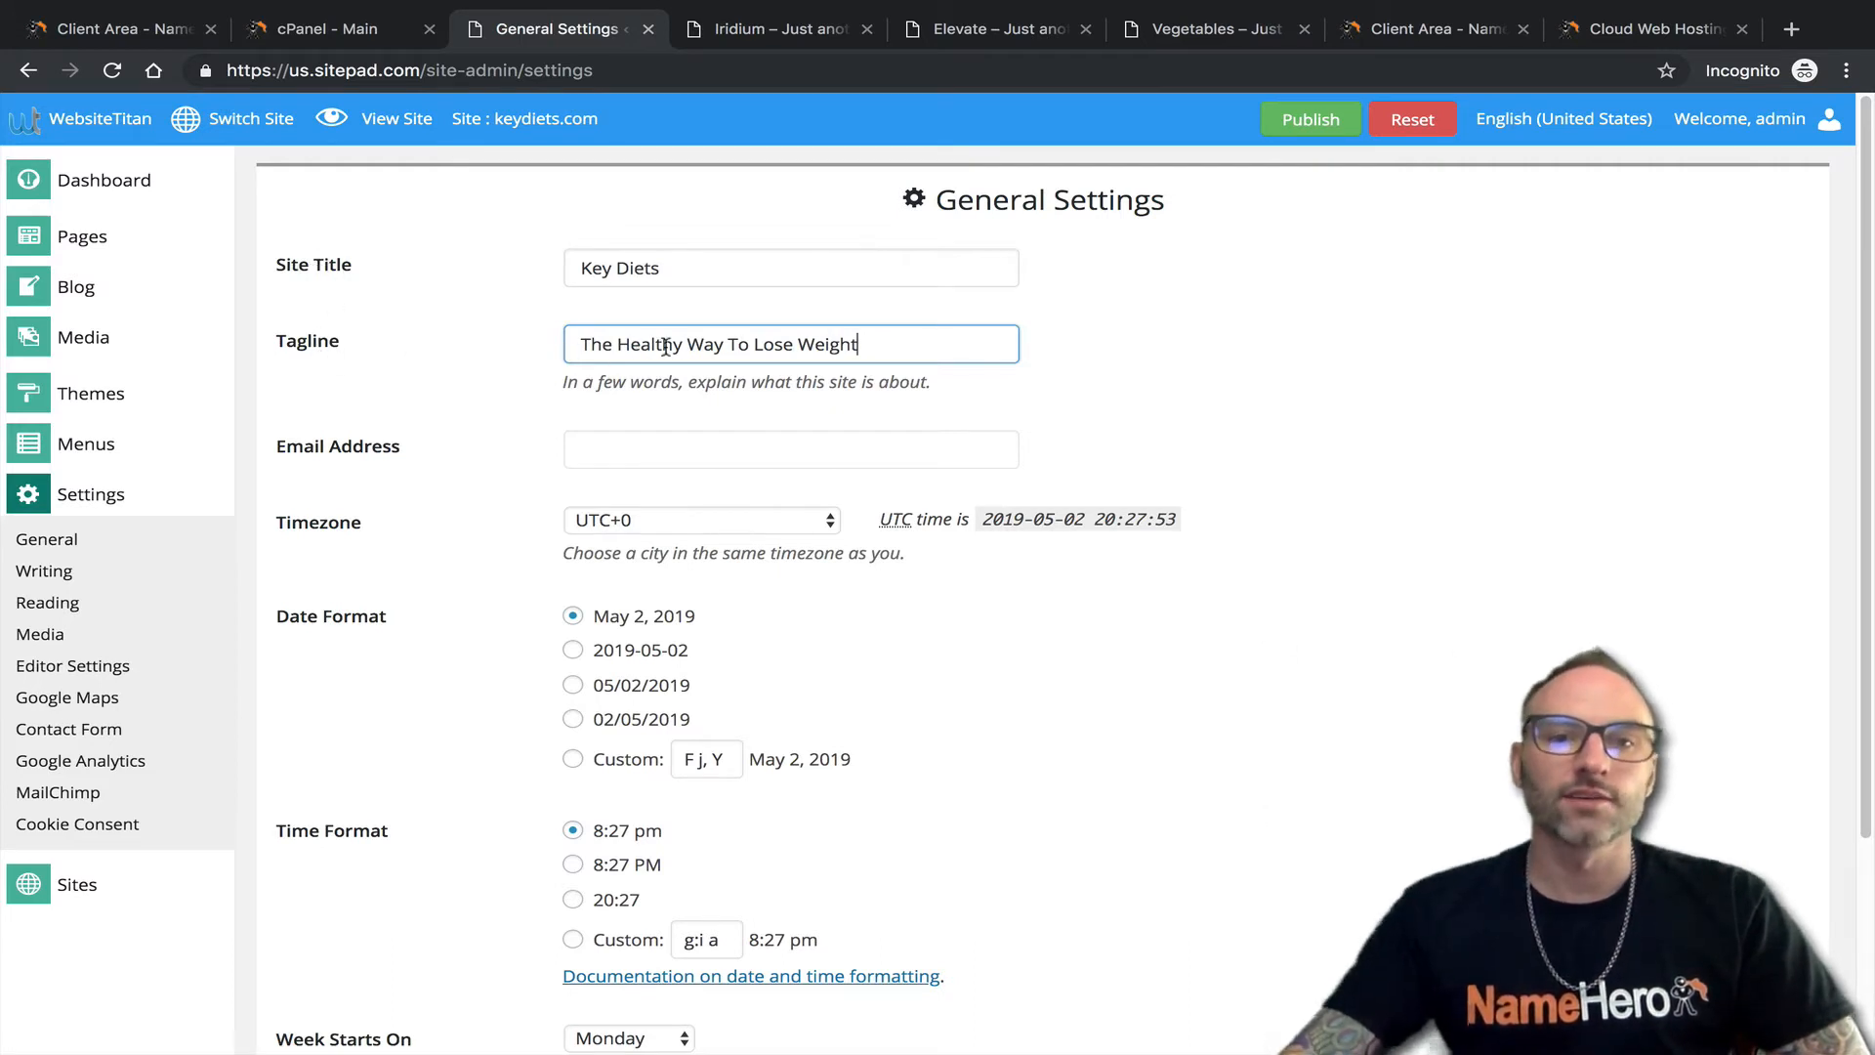
{"action": "left_click_drag", "start_coordinate": [886, 360], "coordinate": [517, 353]}
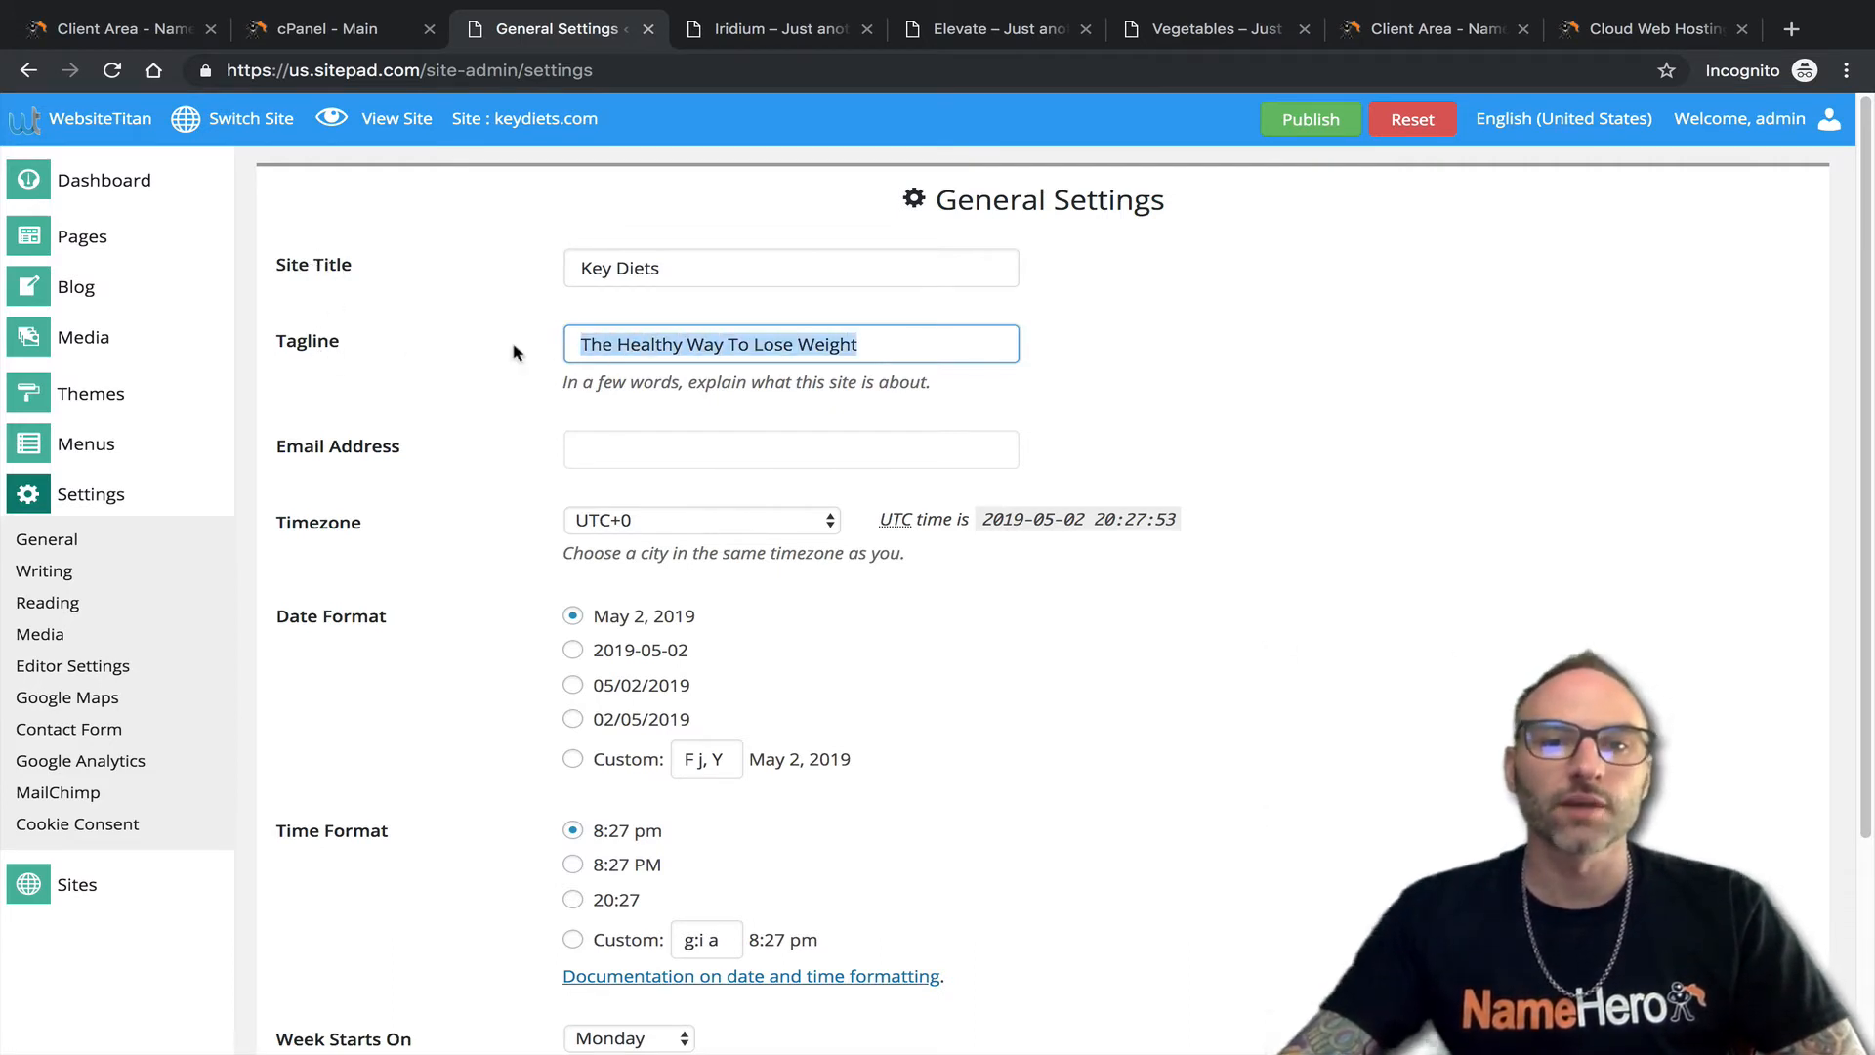
{"action": "left_click", "coordinate": [689, 457]}
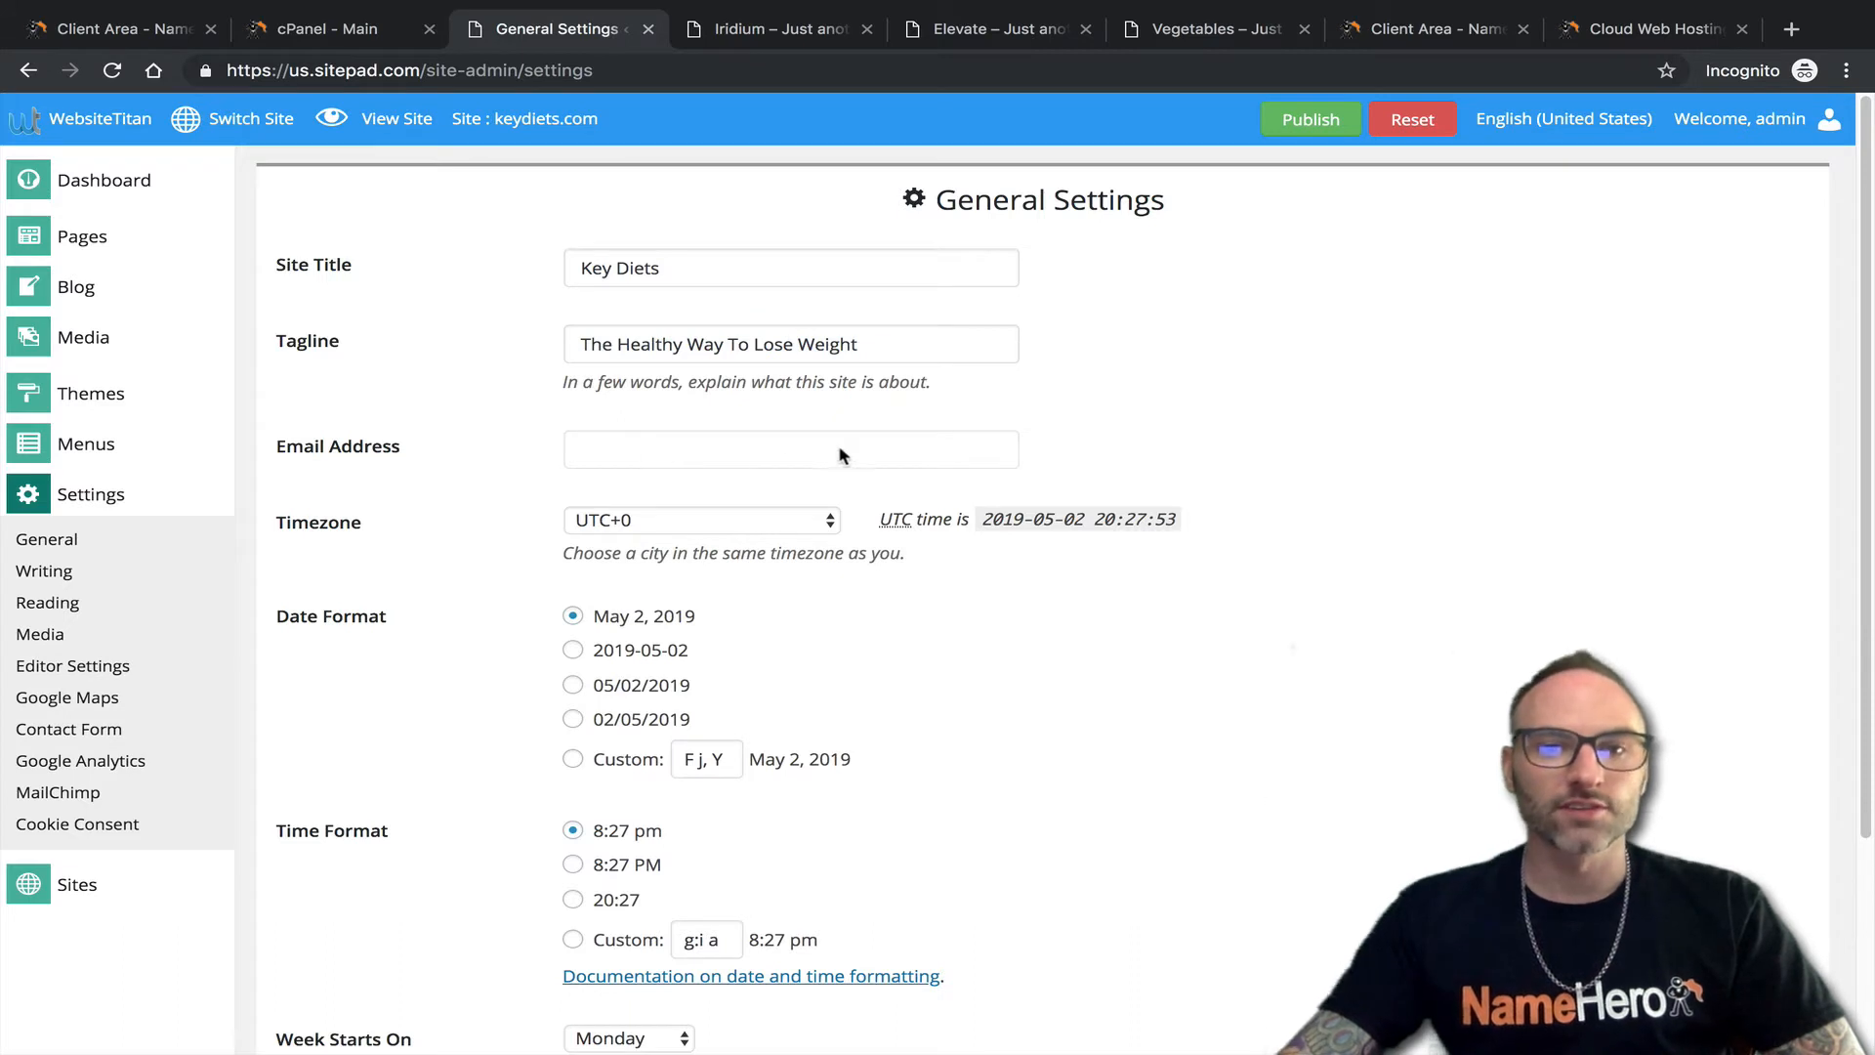
{"action": "left_click", "coordinate": [786, 352]}
{"action": "left_click", "coordinate": [749, 444]}
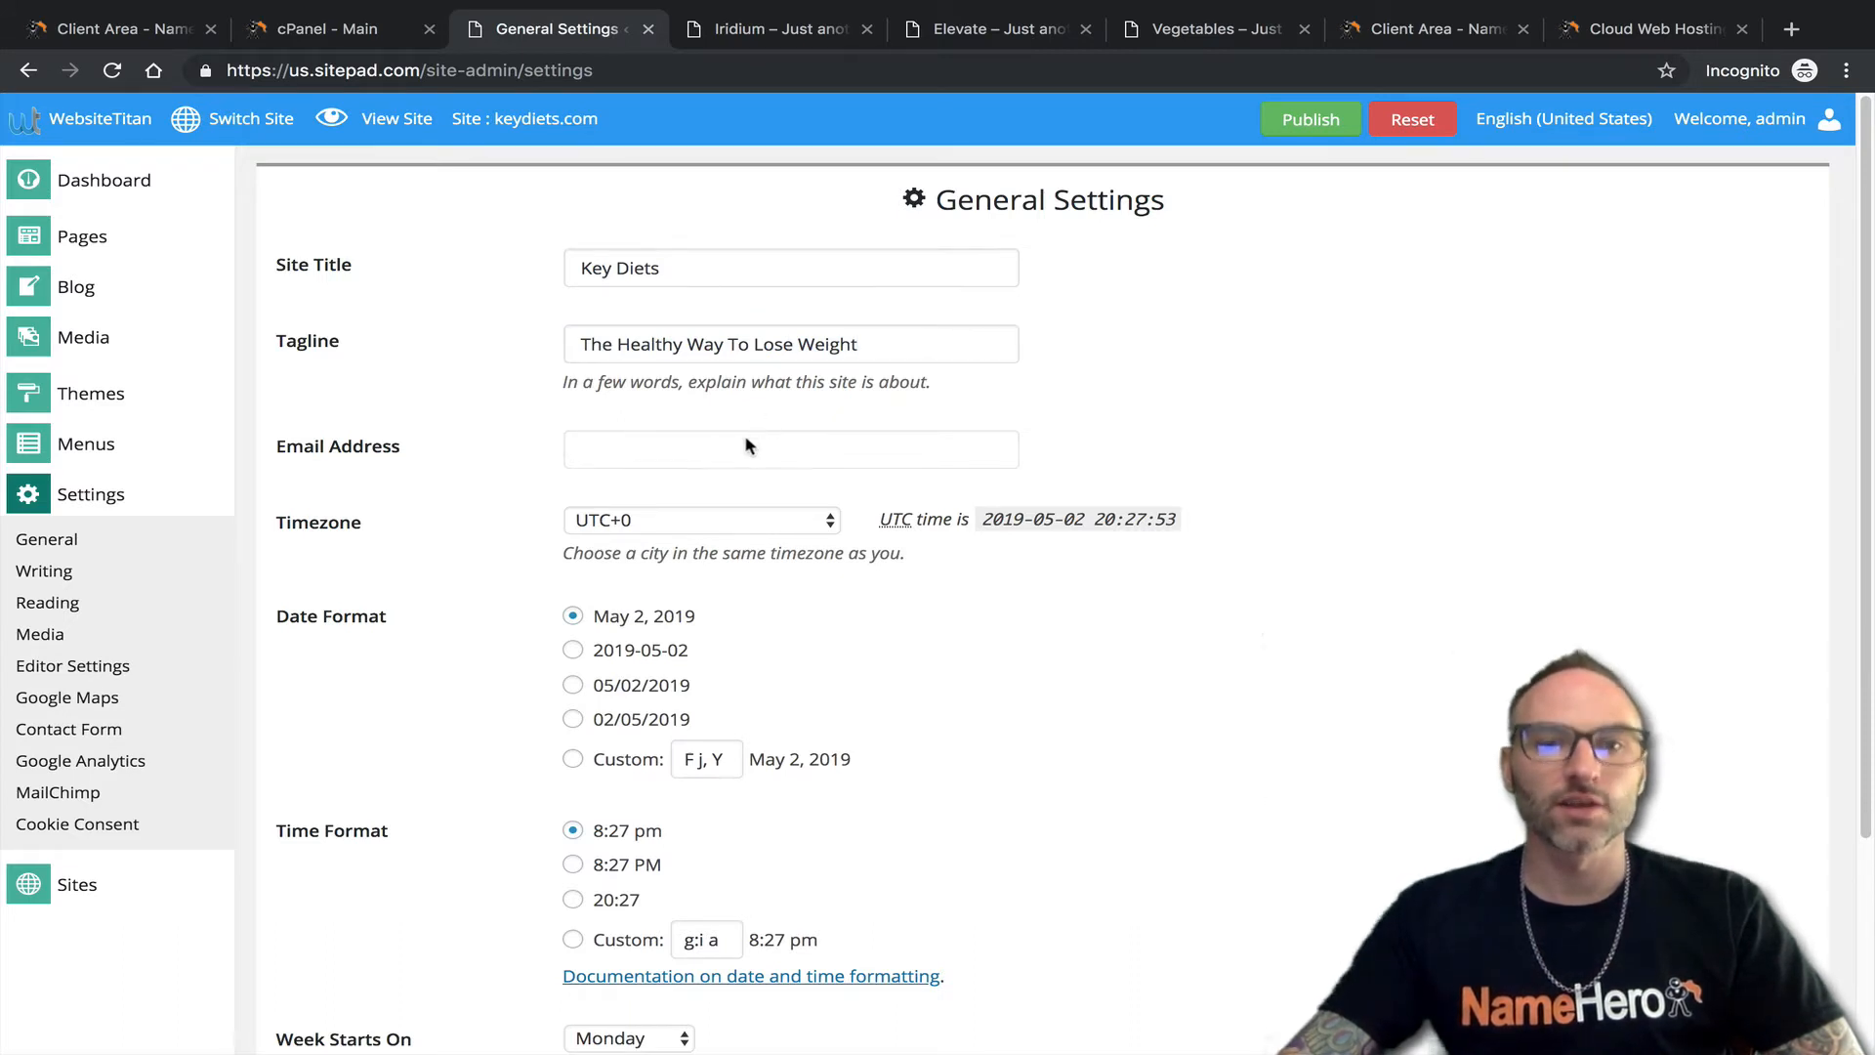
{"action": "scroll", "coordinate": [723, 429], "scroll_direction": "down", "scroll_amount": 1}
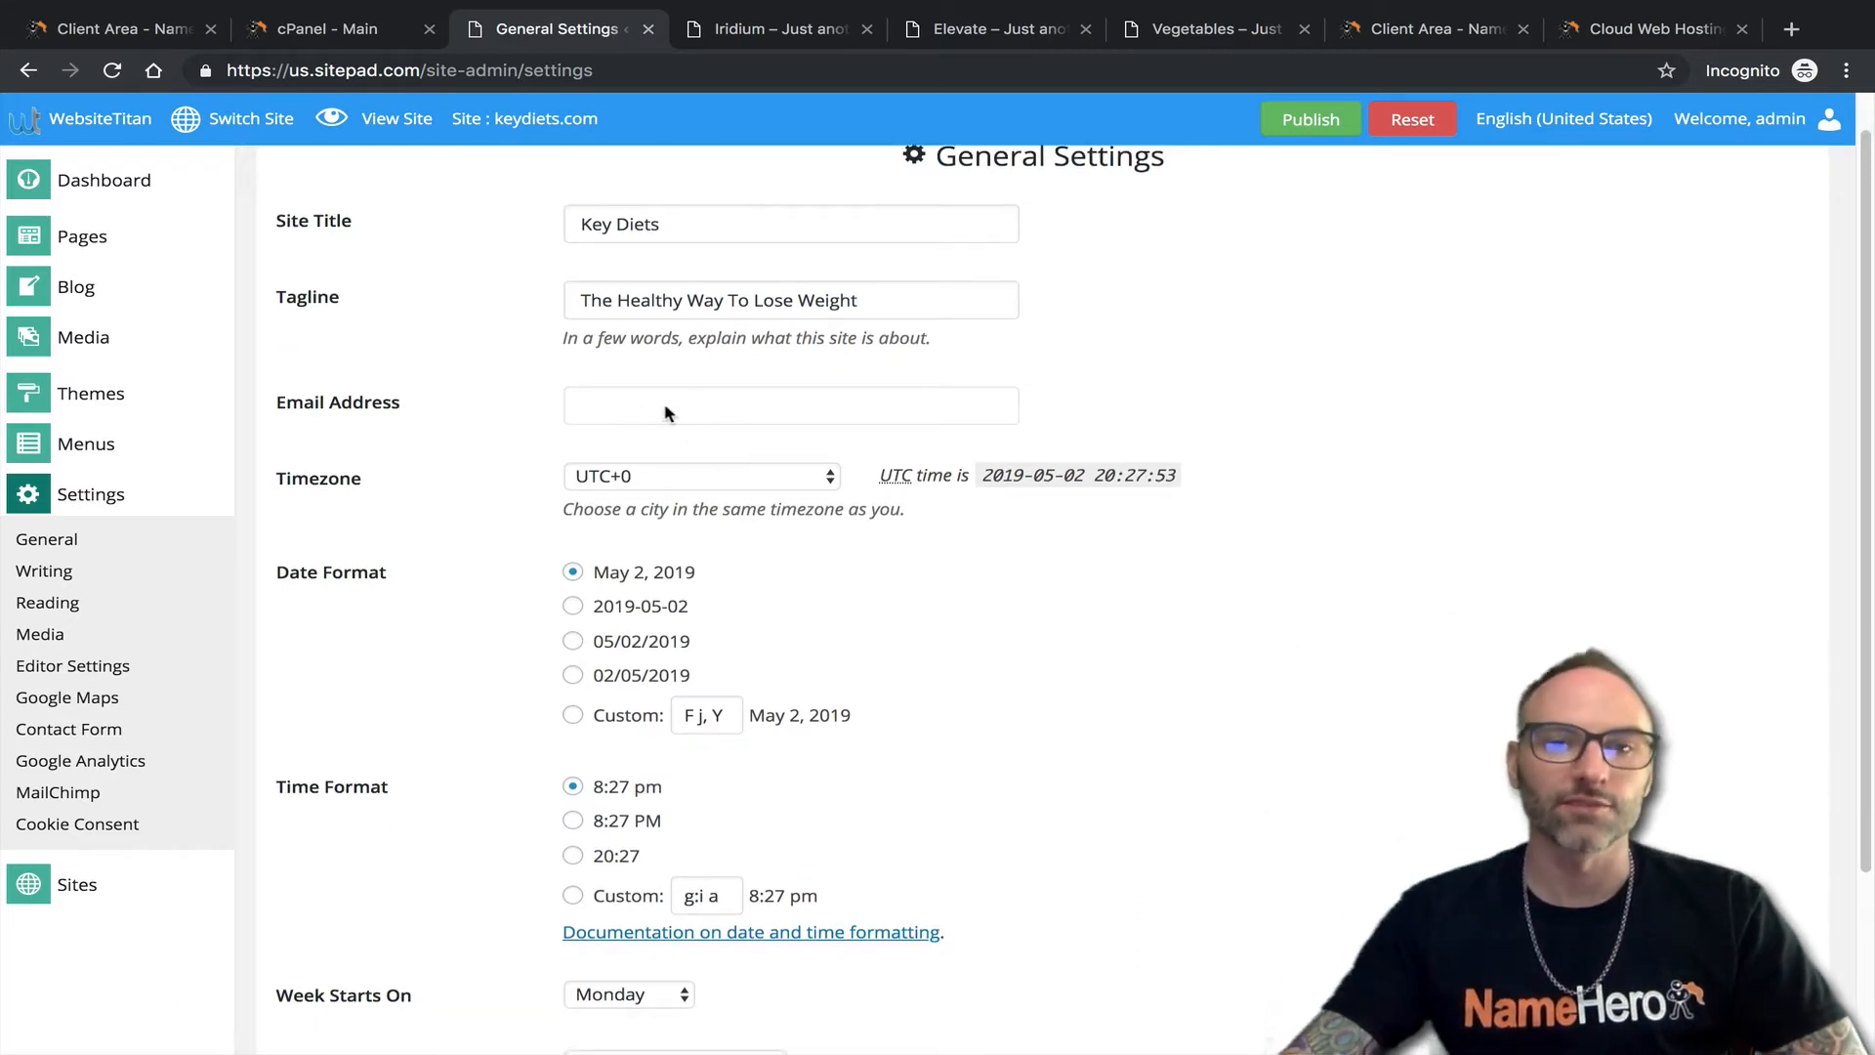
{"action": "scroll", "coordinate": [583, 410], "scroll_direction": "down", "scroll_amount": 3}
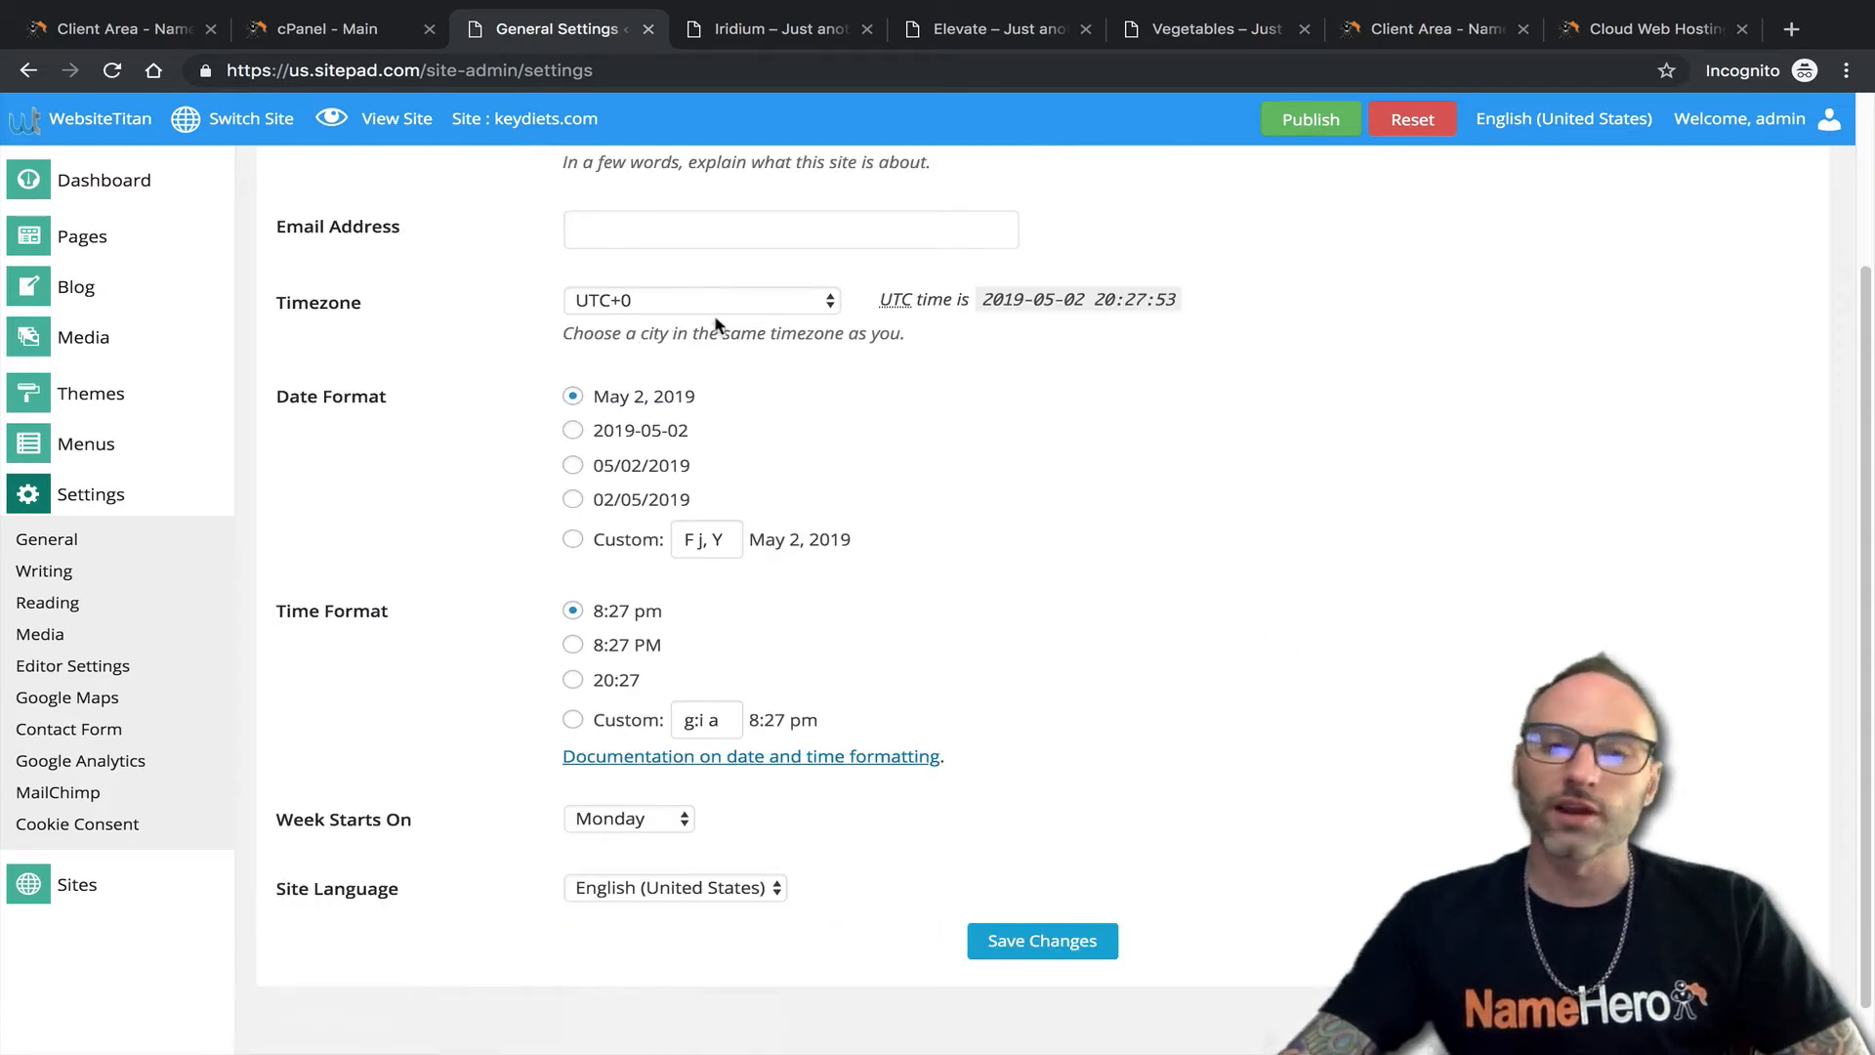
{"action": "scroll", "coordinate": [593, 508], "scroll_direction": "down", "scroll_amount": 1}
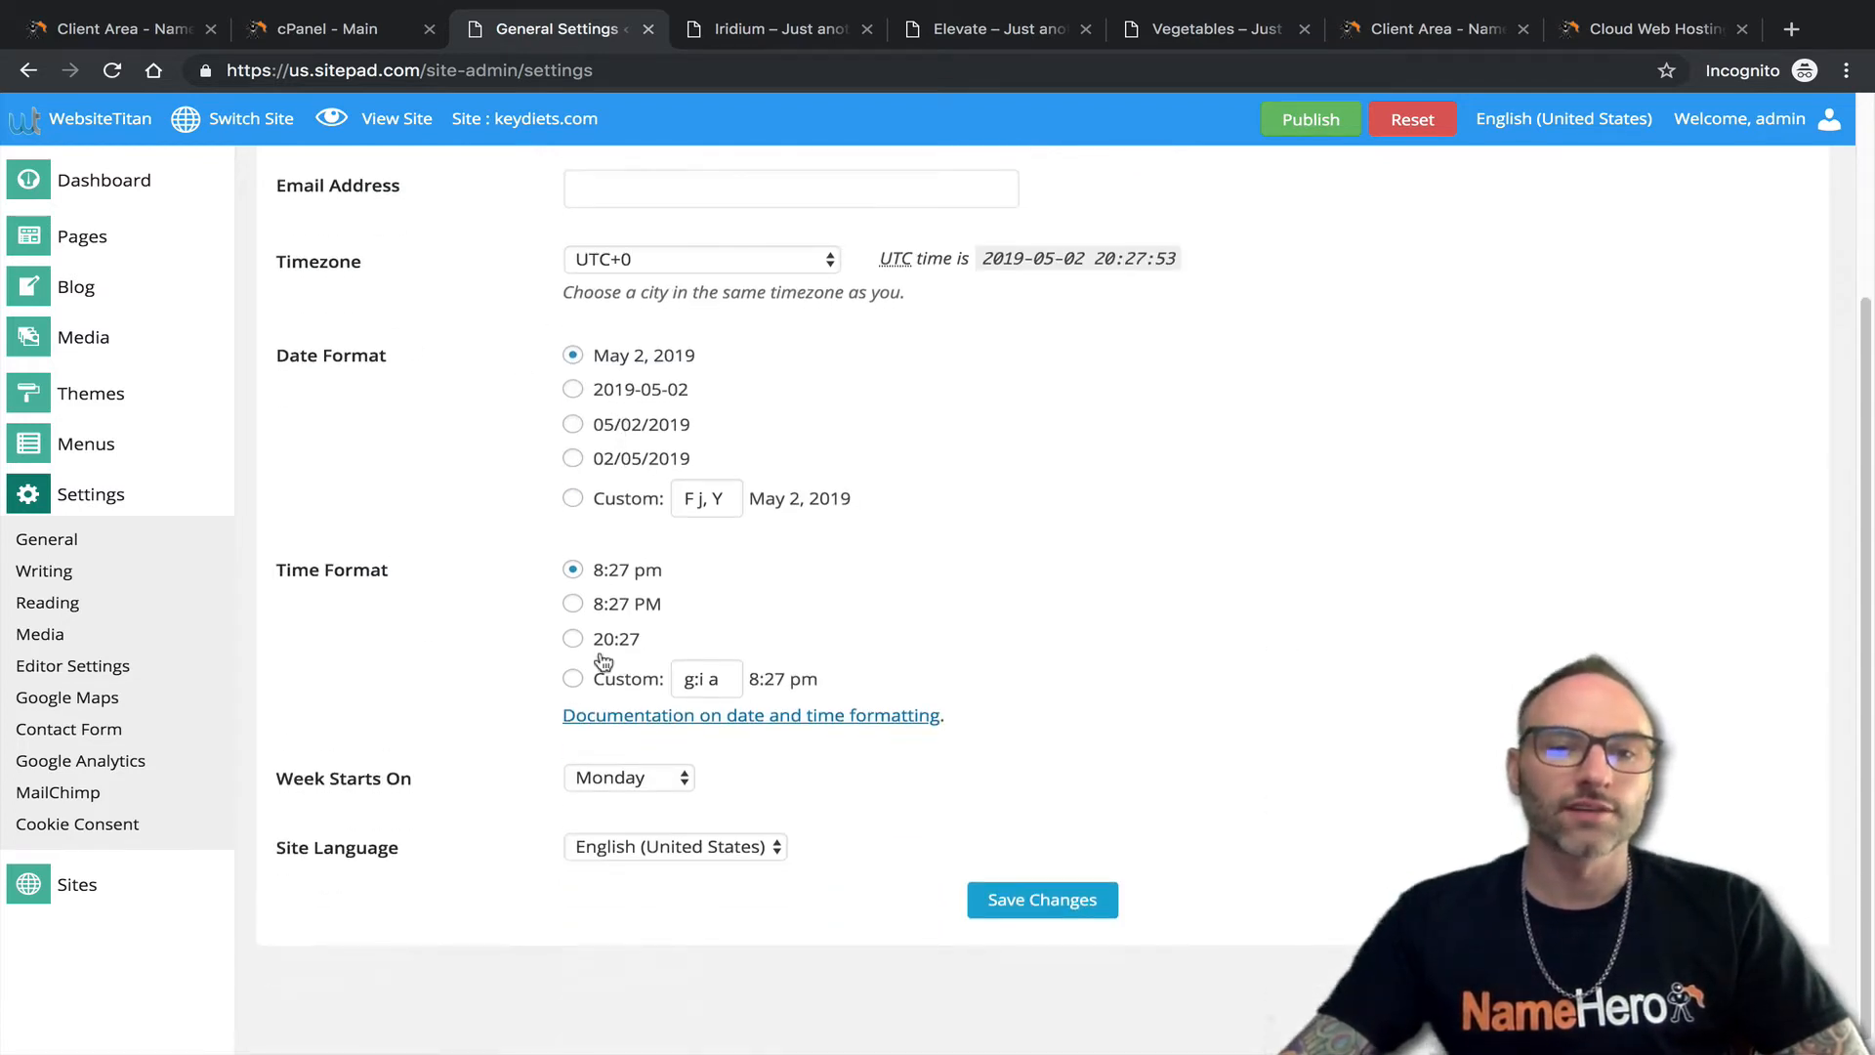
{"action": "scroll", "coordinate": [831, 558], "scroll_direction": "up", "scroll_amount": 1}
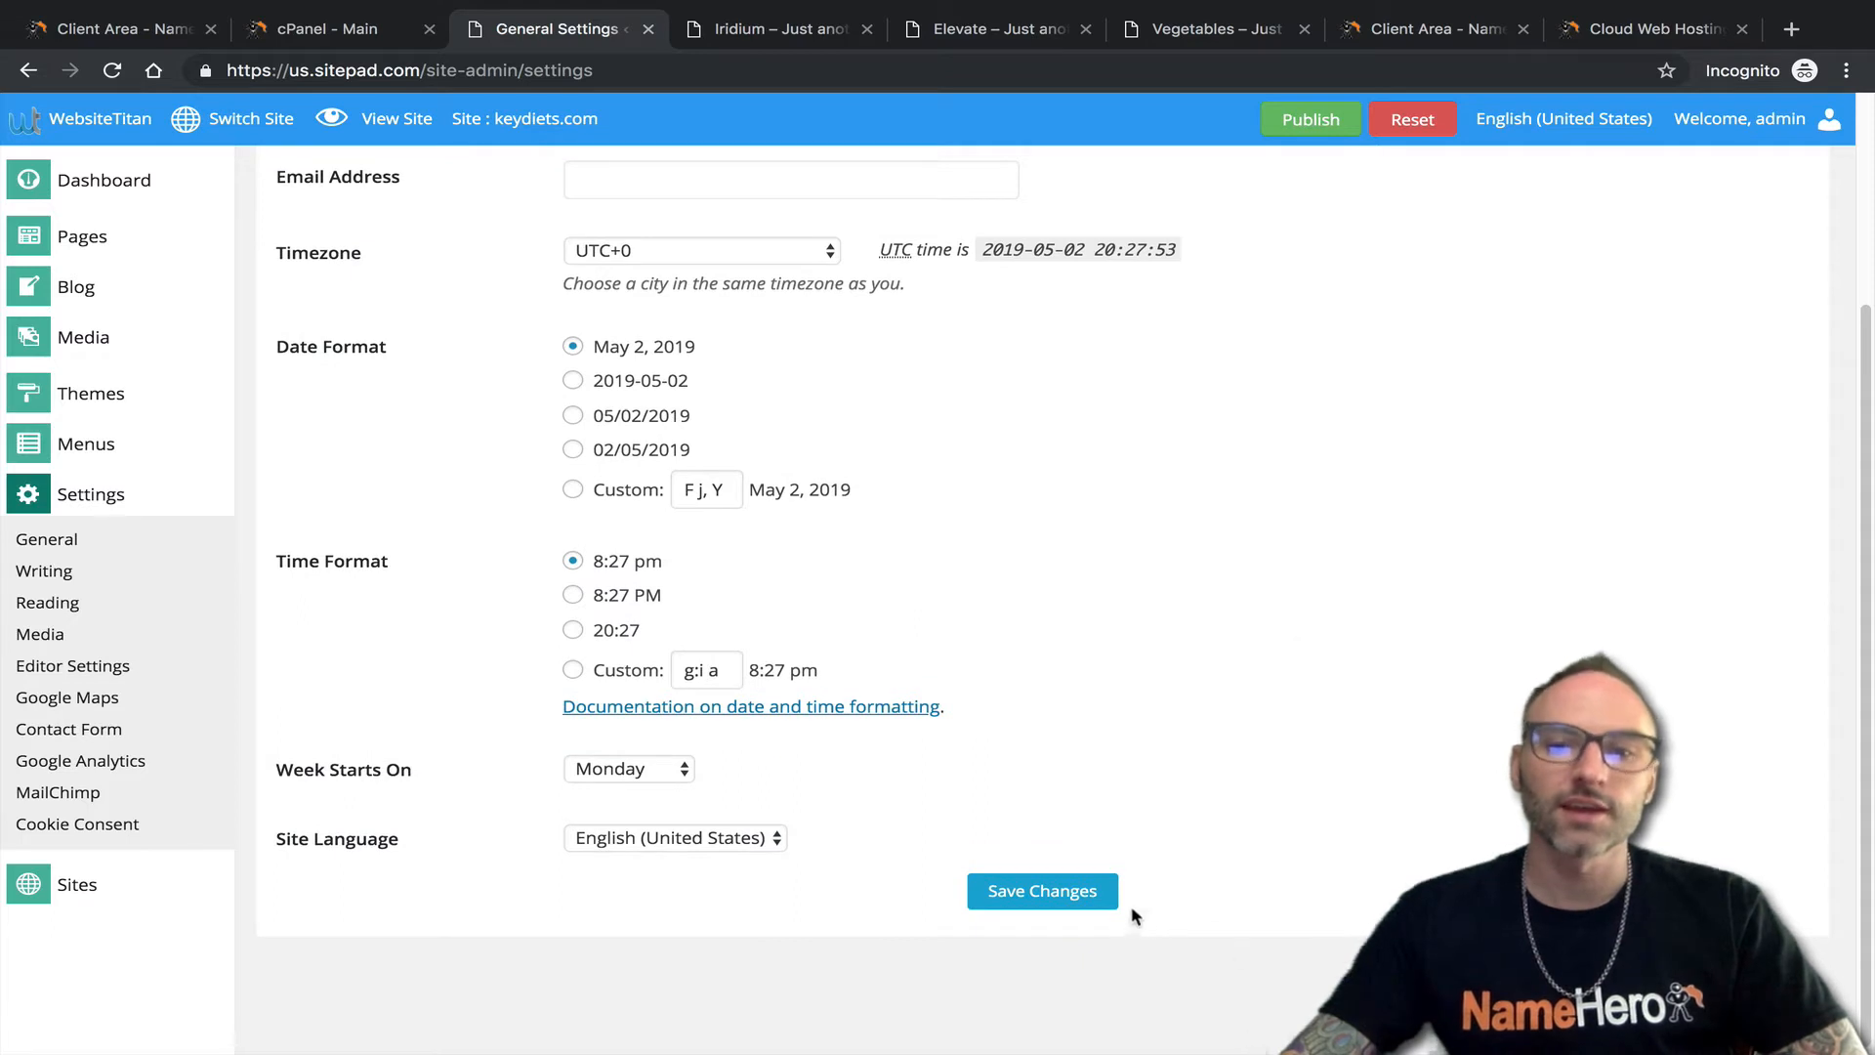
{"action": "left_click", "coordinate": [1101, 891]}
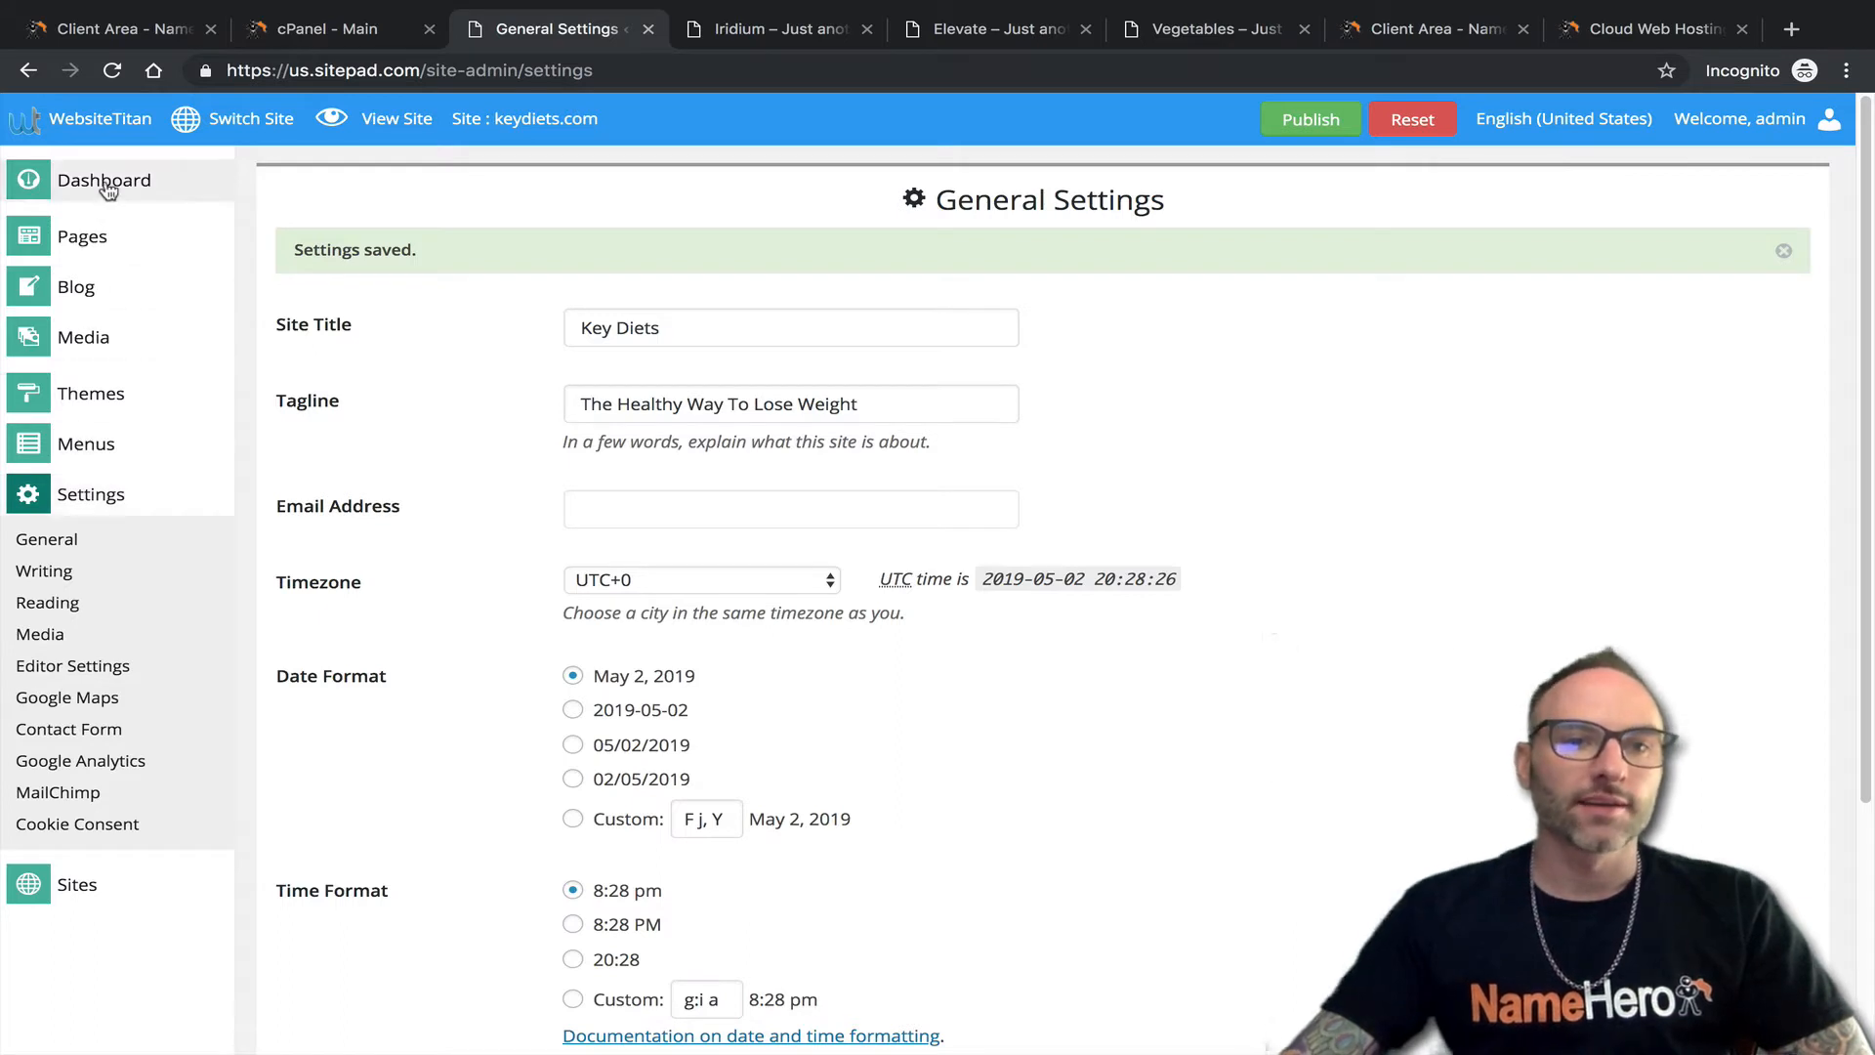
Open the Header page for editing and view the settings of its site title.
{"action": "mouse_move", "coordinate": [167, 236]}
{"action": "left_click", "coordinate": [290, 241]}
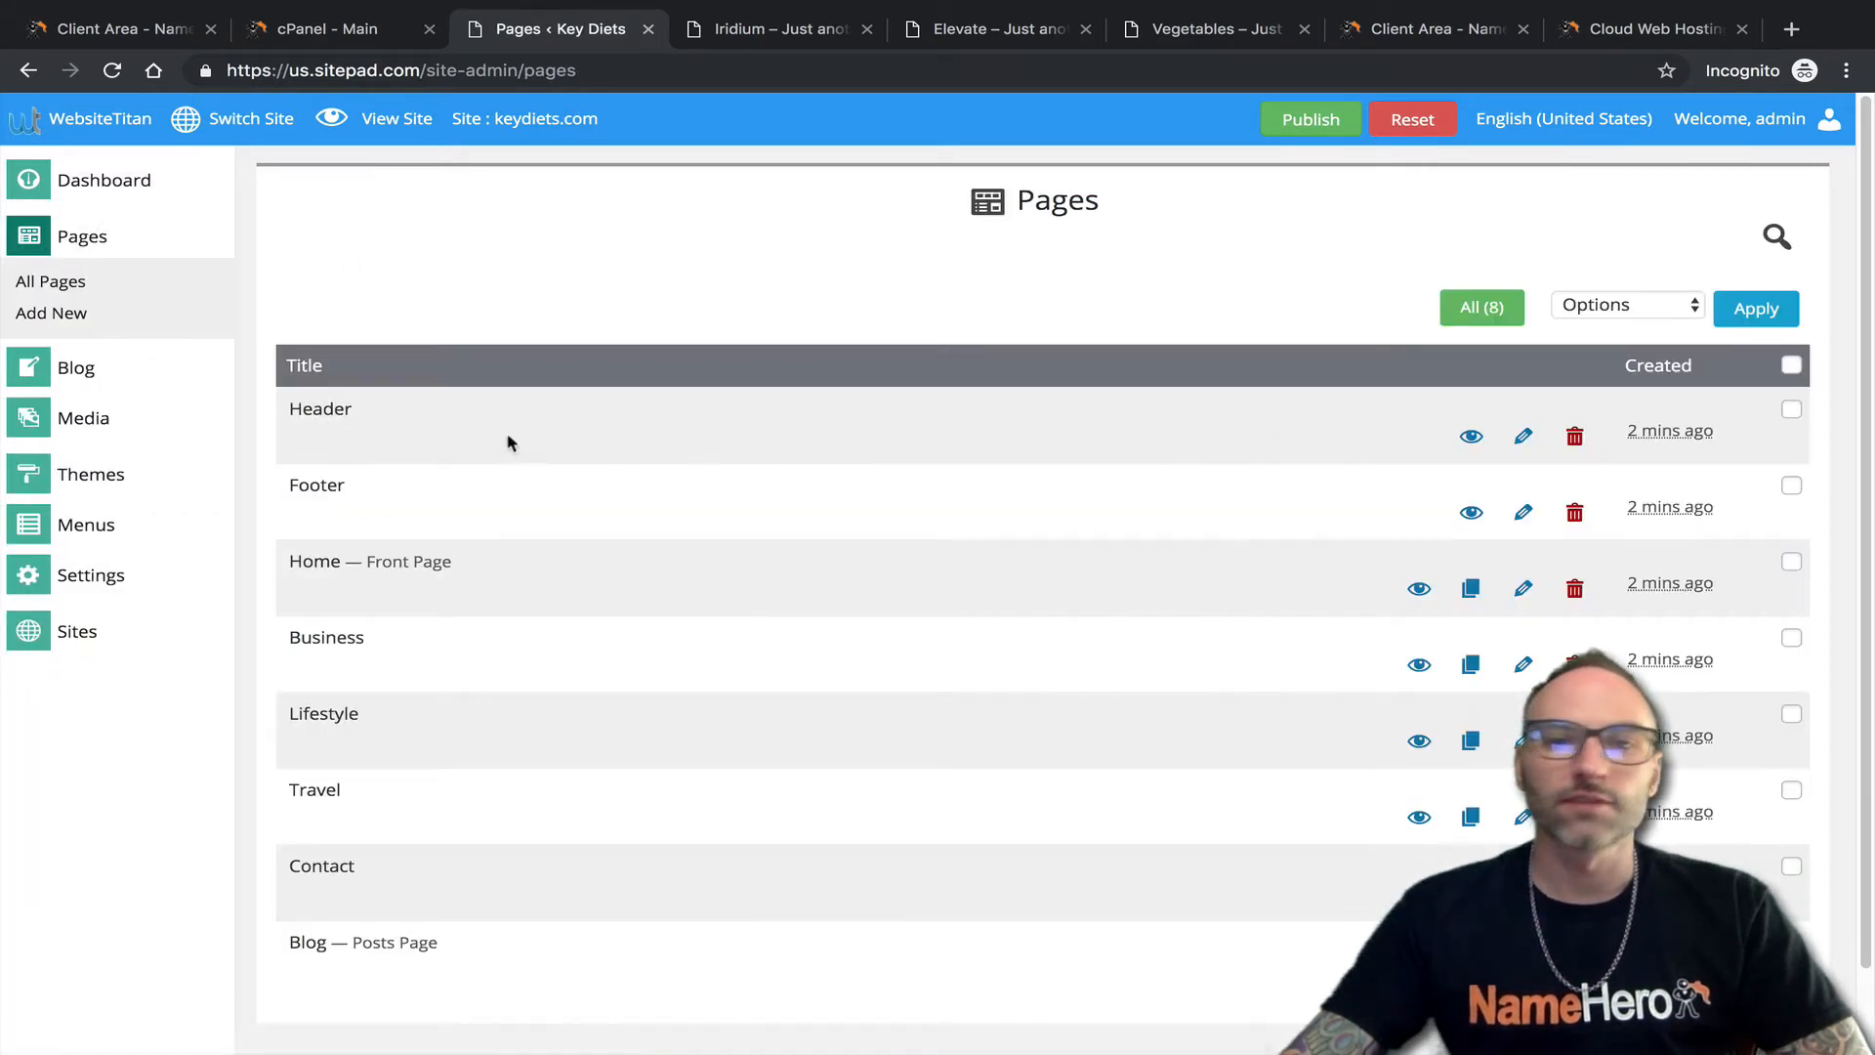
{"action": "left_click", "coordinate": [343, 414]}
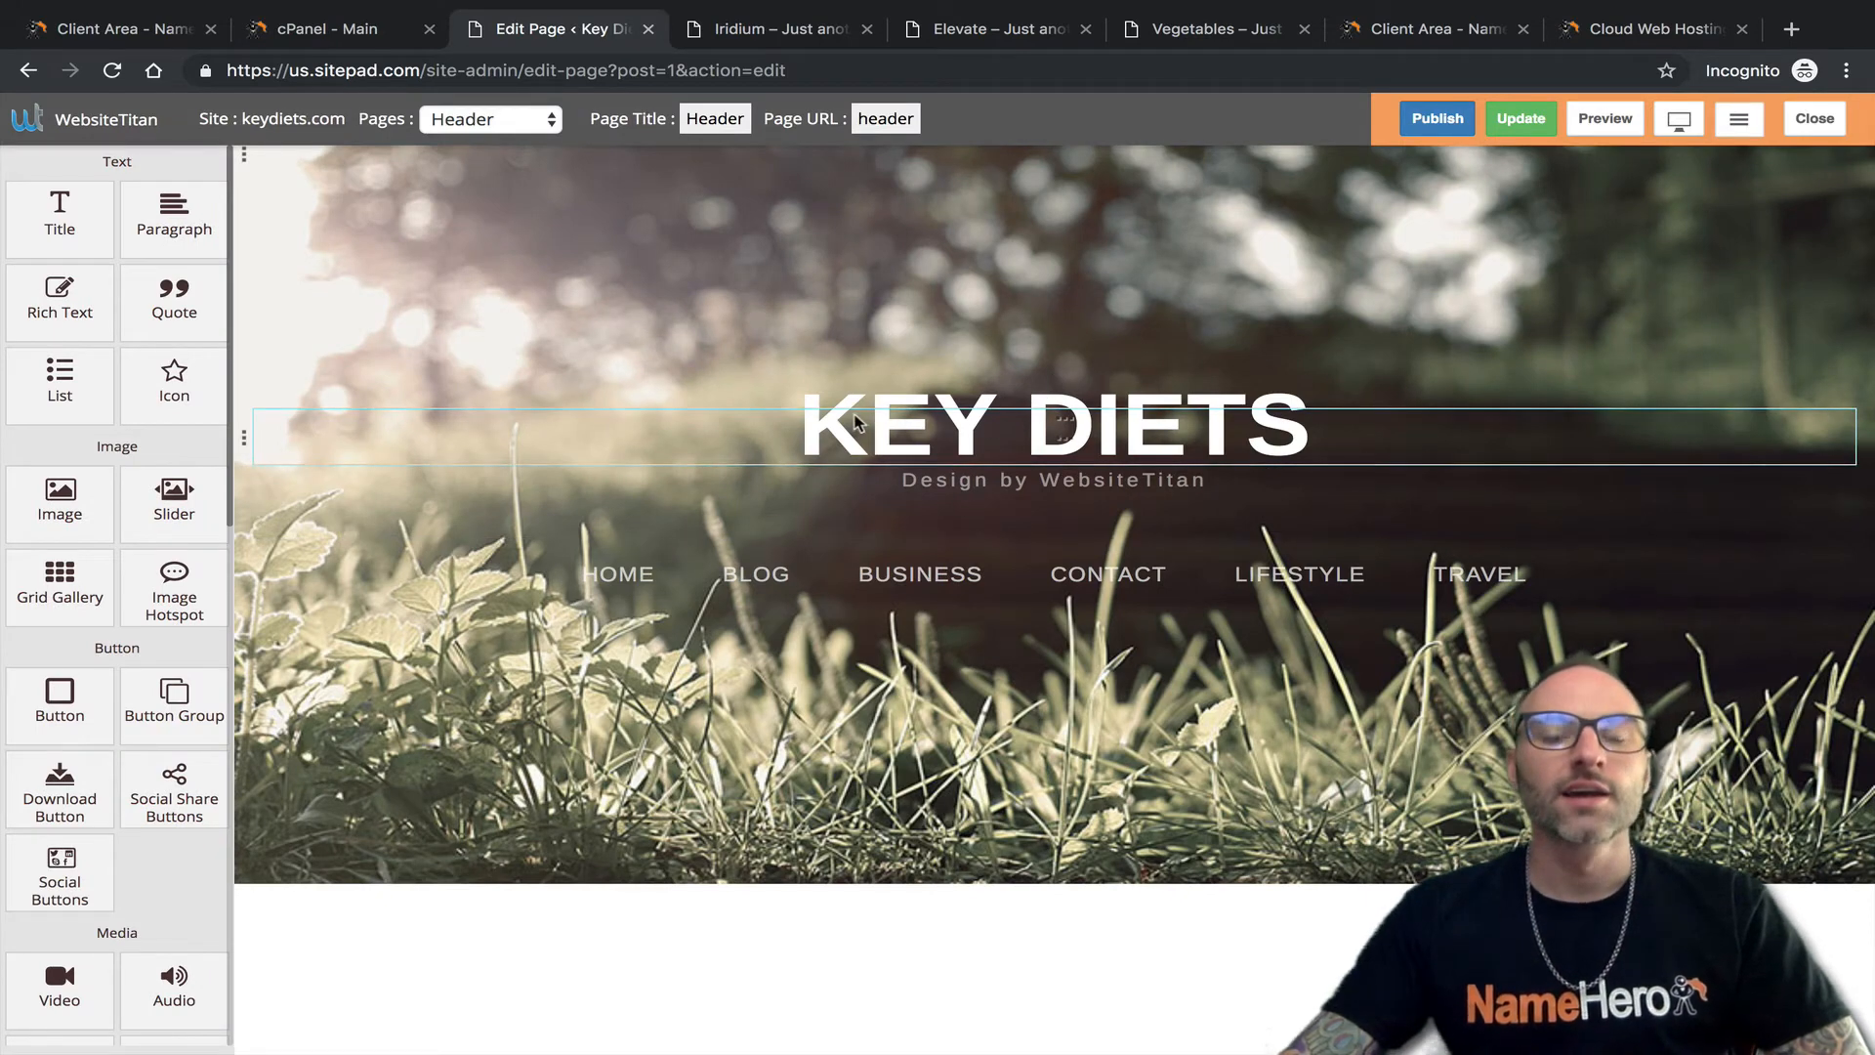
{"action": "left_click", "coordinate": [848, 438]}
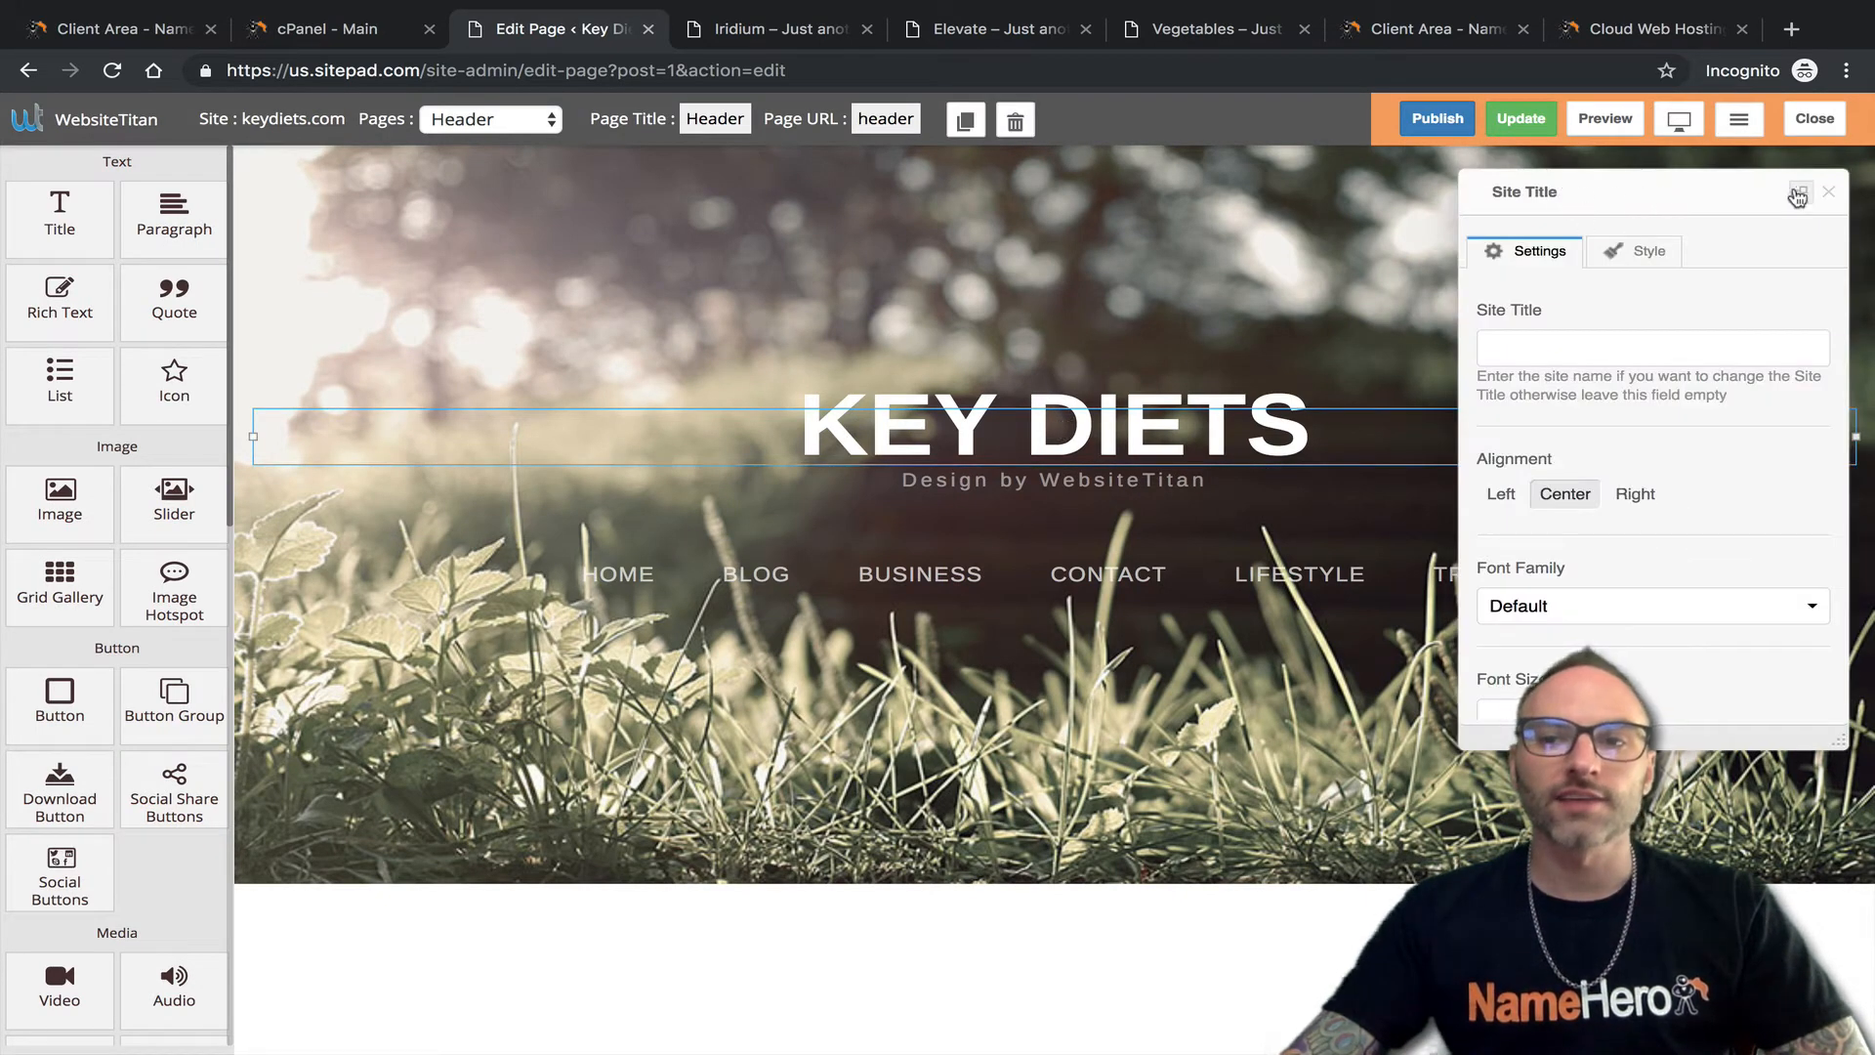
{"action": "left_click", "coordinate": [1828, 192]}
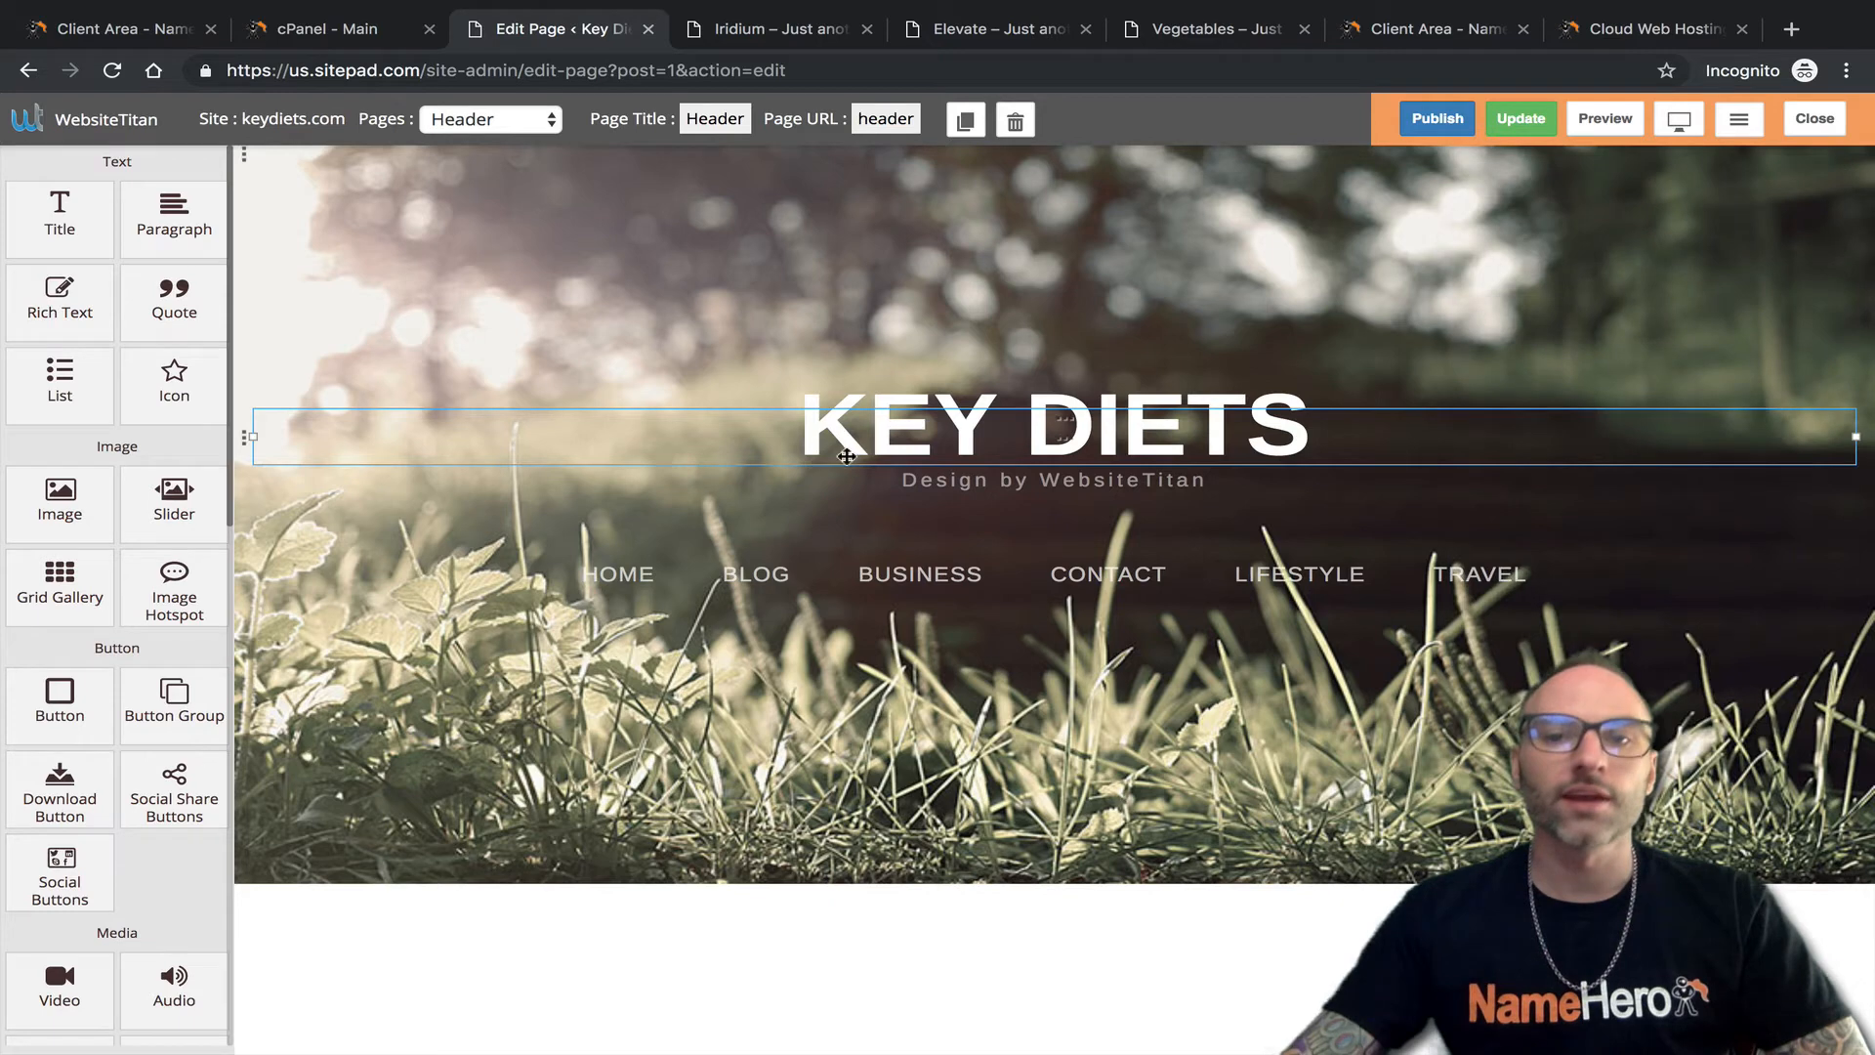
Replace the "Design by WebsiteTitan" text under the header's site title with "The Healthy Way To Lose Weight".
{"action": "left_click", "coordinate": [922, 481]}
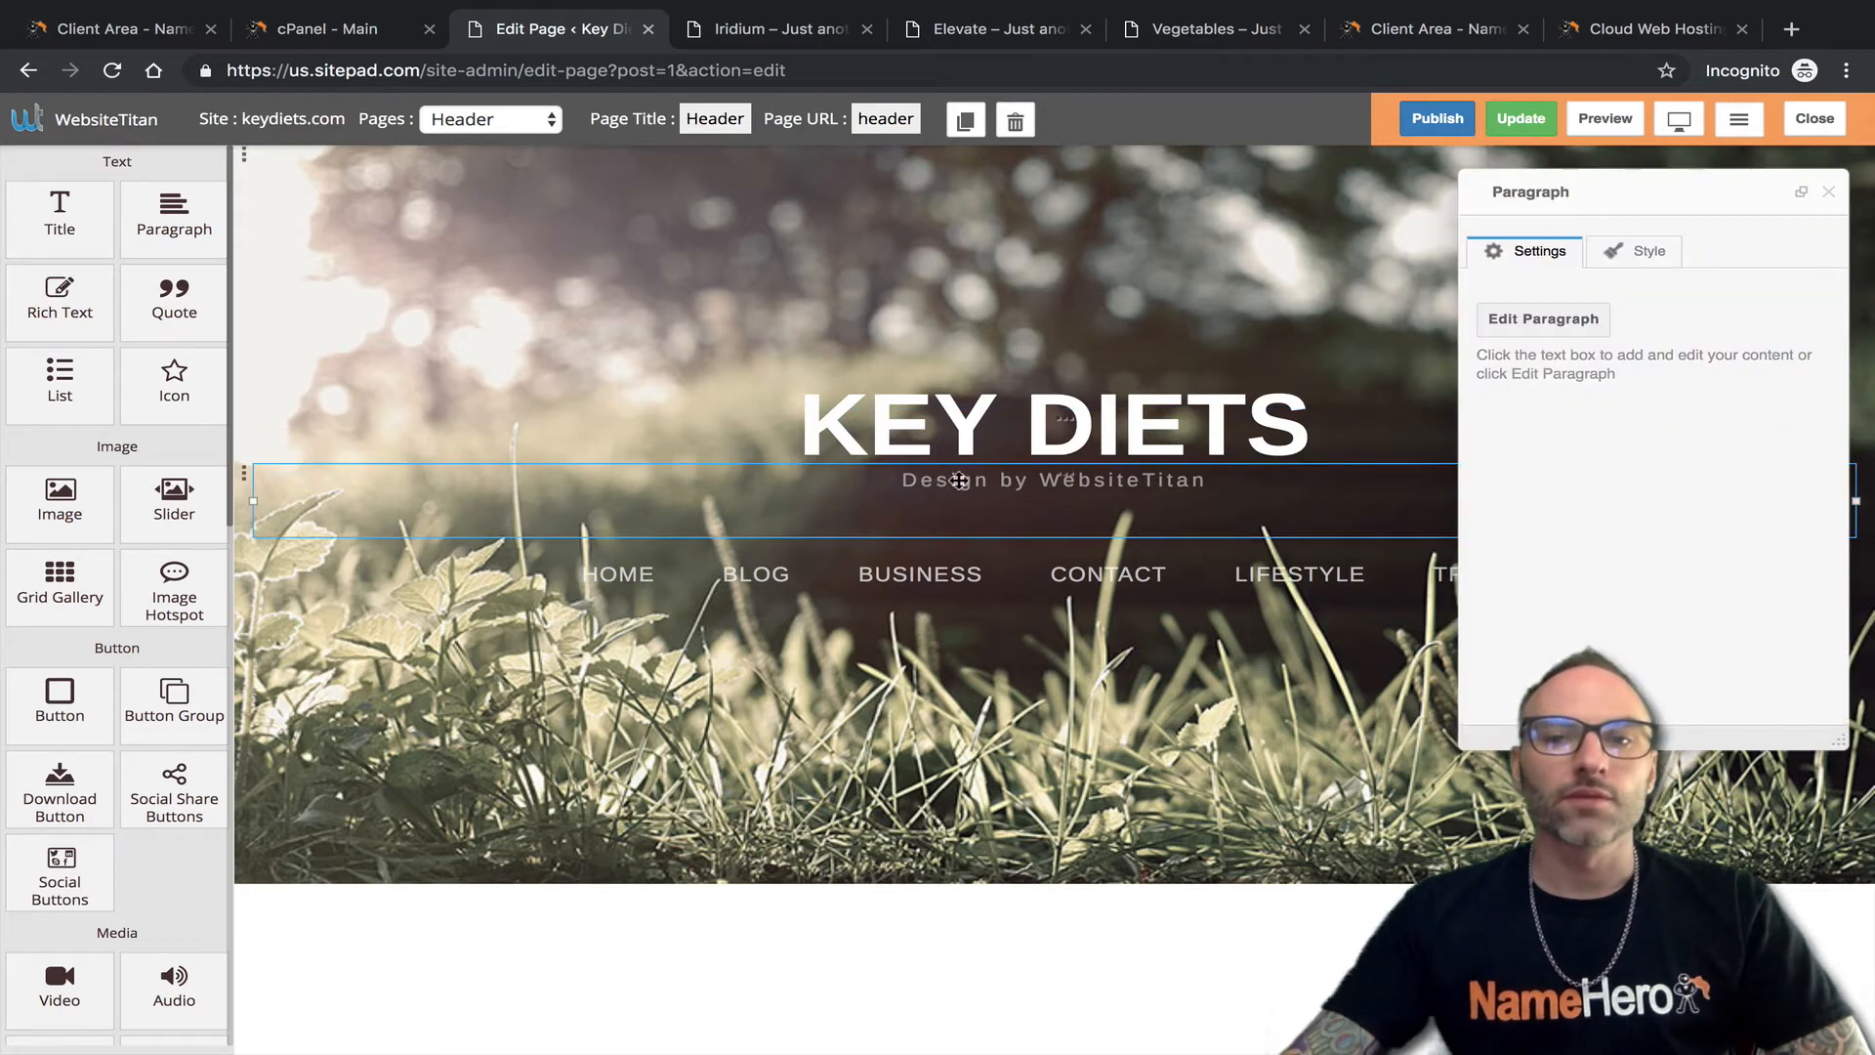
{"action": "left_click", "coordinate": [1828, 192]}
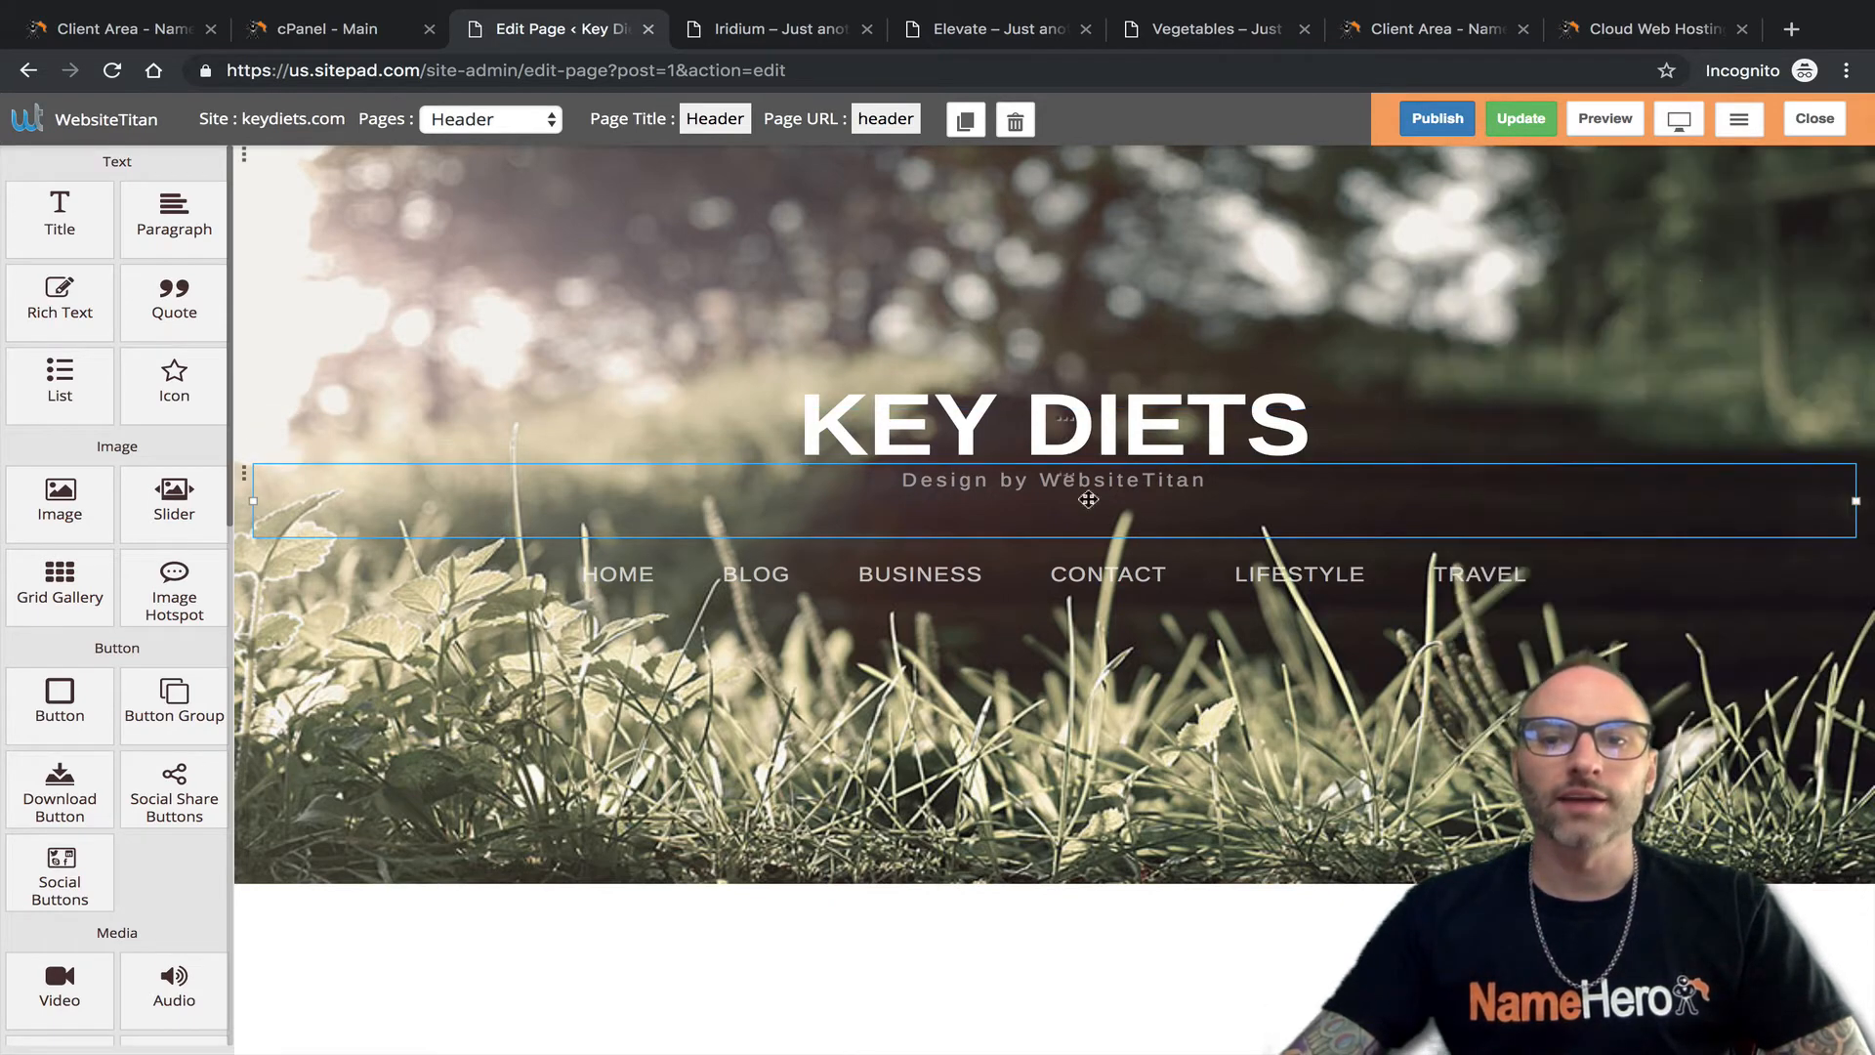
{"action": "double_click", "coordinate": [1148, 480]}
{"action": "double_click", "coordinate": [1148, 481]}
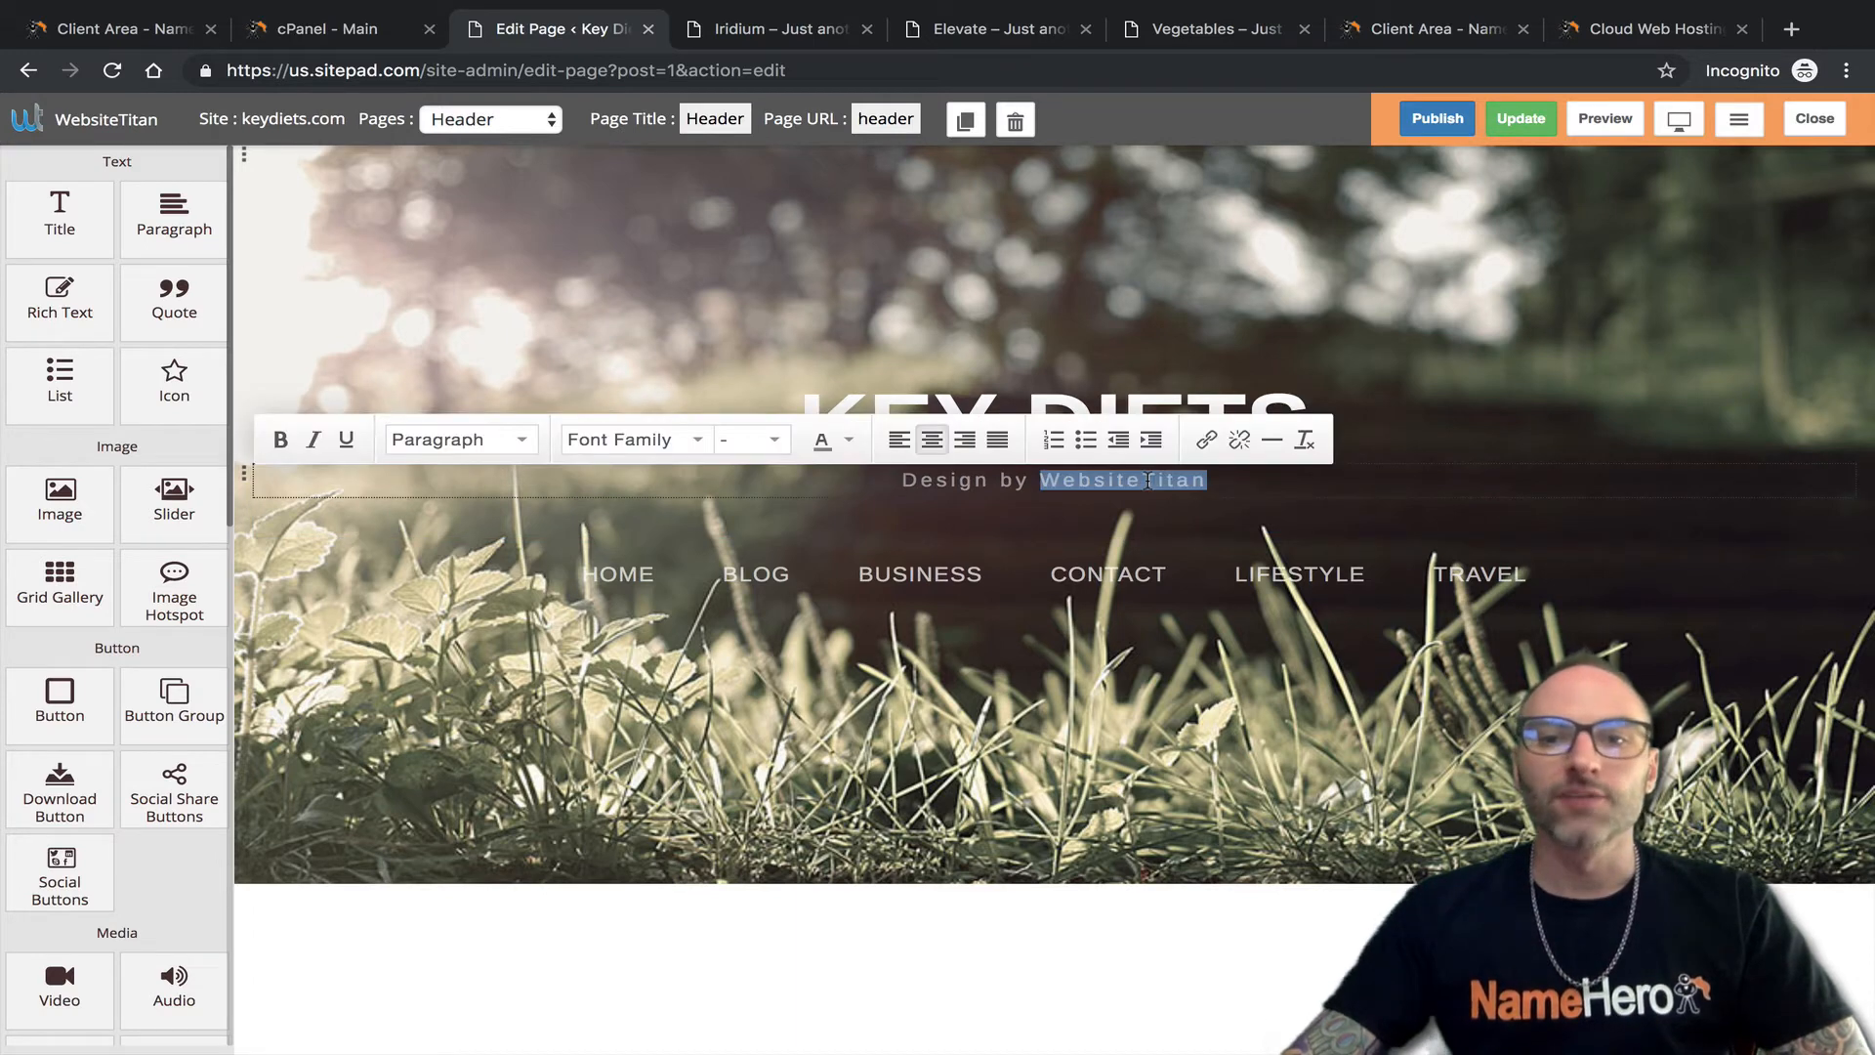
{"action": "key", "text": "BackSpace"}
{"action": "key", "text": "BackSpace"}
{"action": "key", "text": "BackSpace"}
{"action": "key", "text": "BackSpace"}
{"action": "key", "text": "BackSpace"}
{"action": "key", "text": "BackSpace"}
{"action": "key", "text": "BackSpace"}
{"action": "key", "text": "BackSpace"}
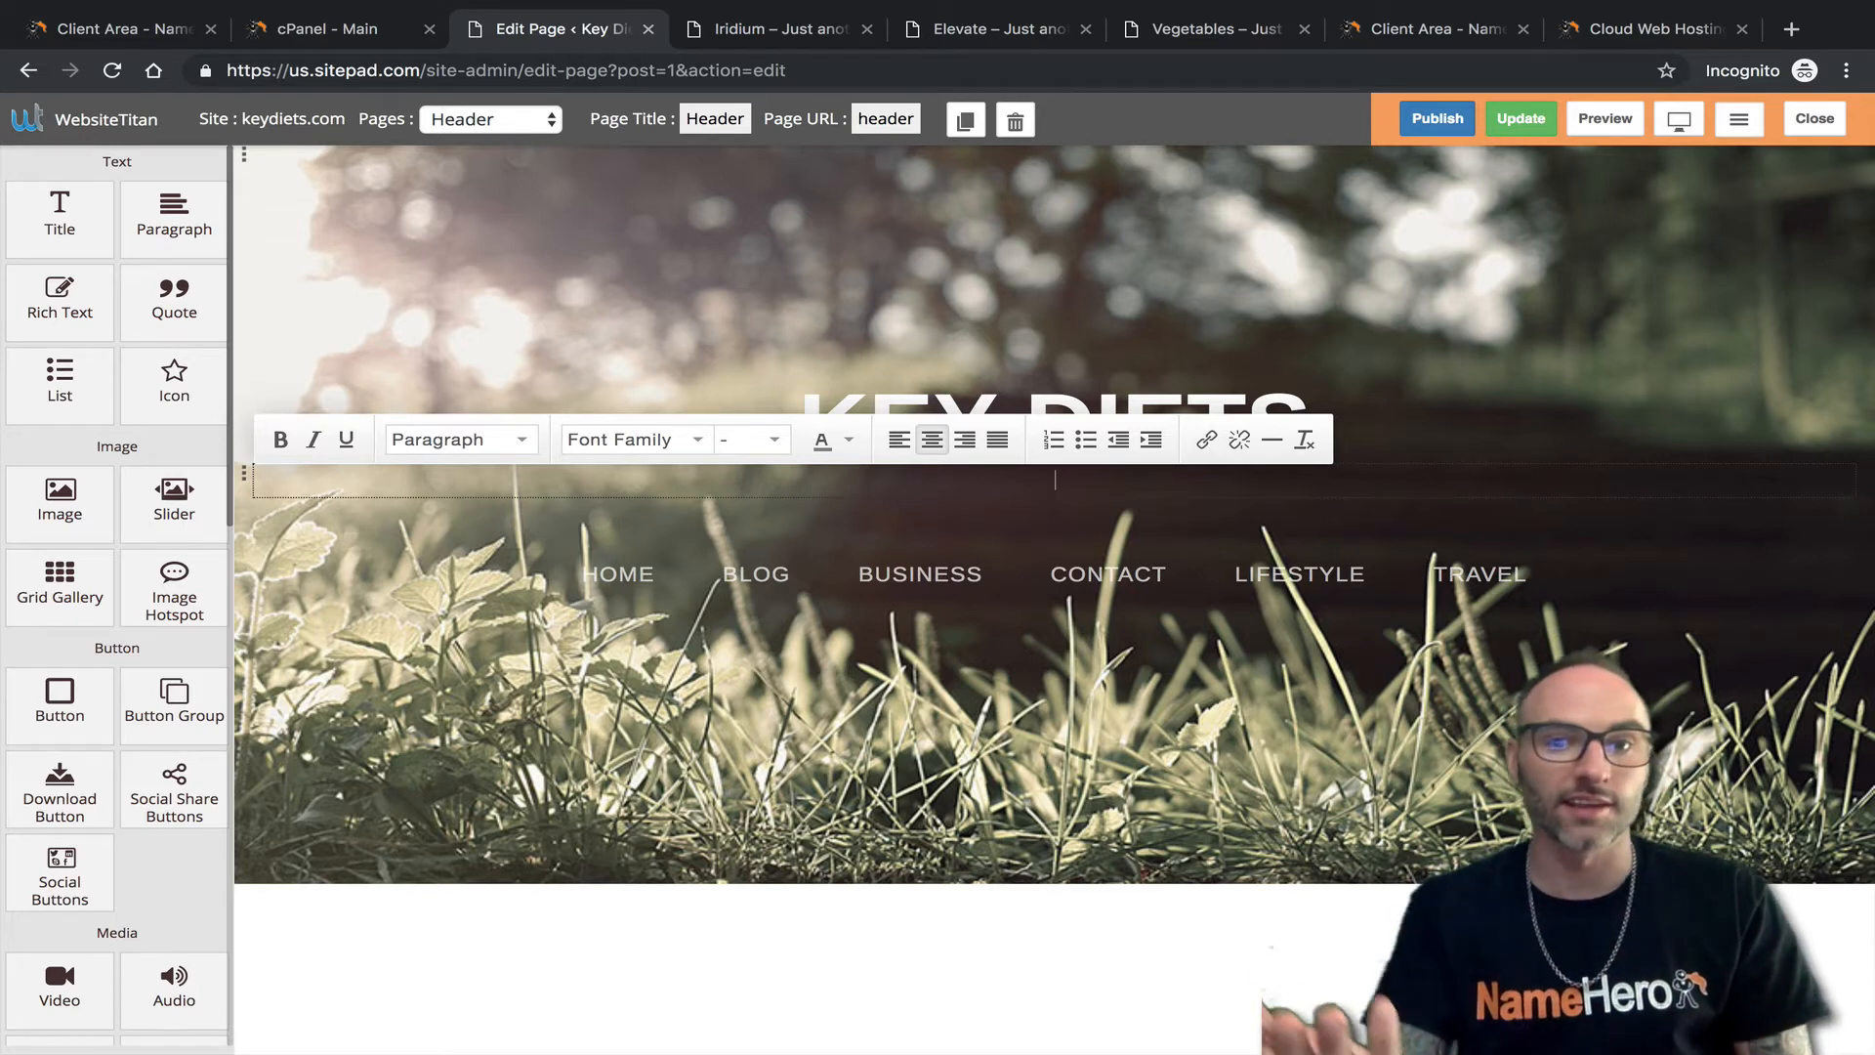
{"action": "type", "text": "The Healt"}
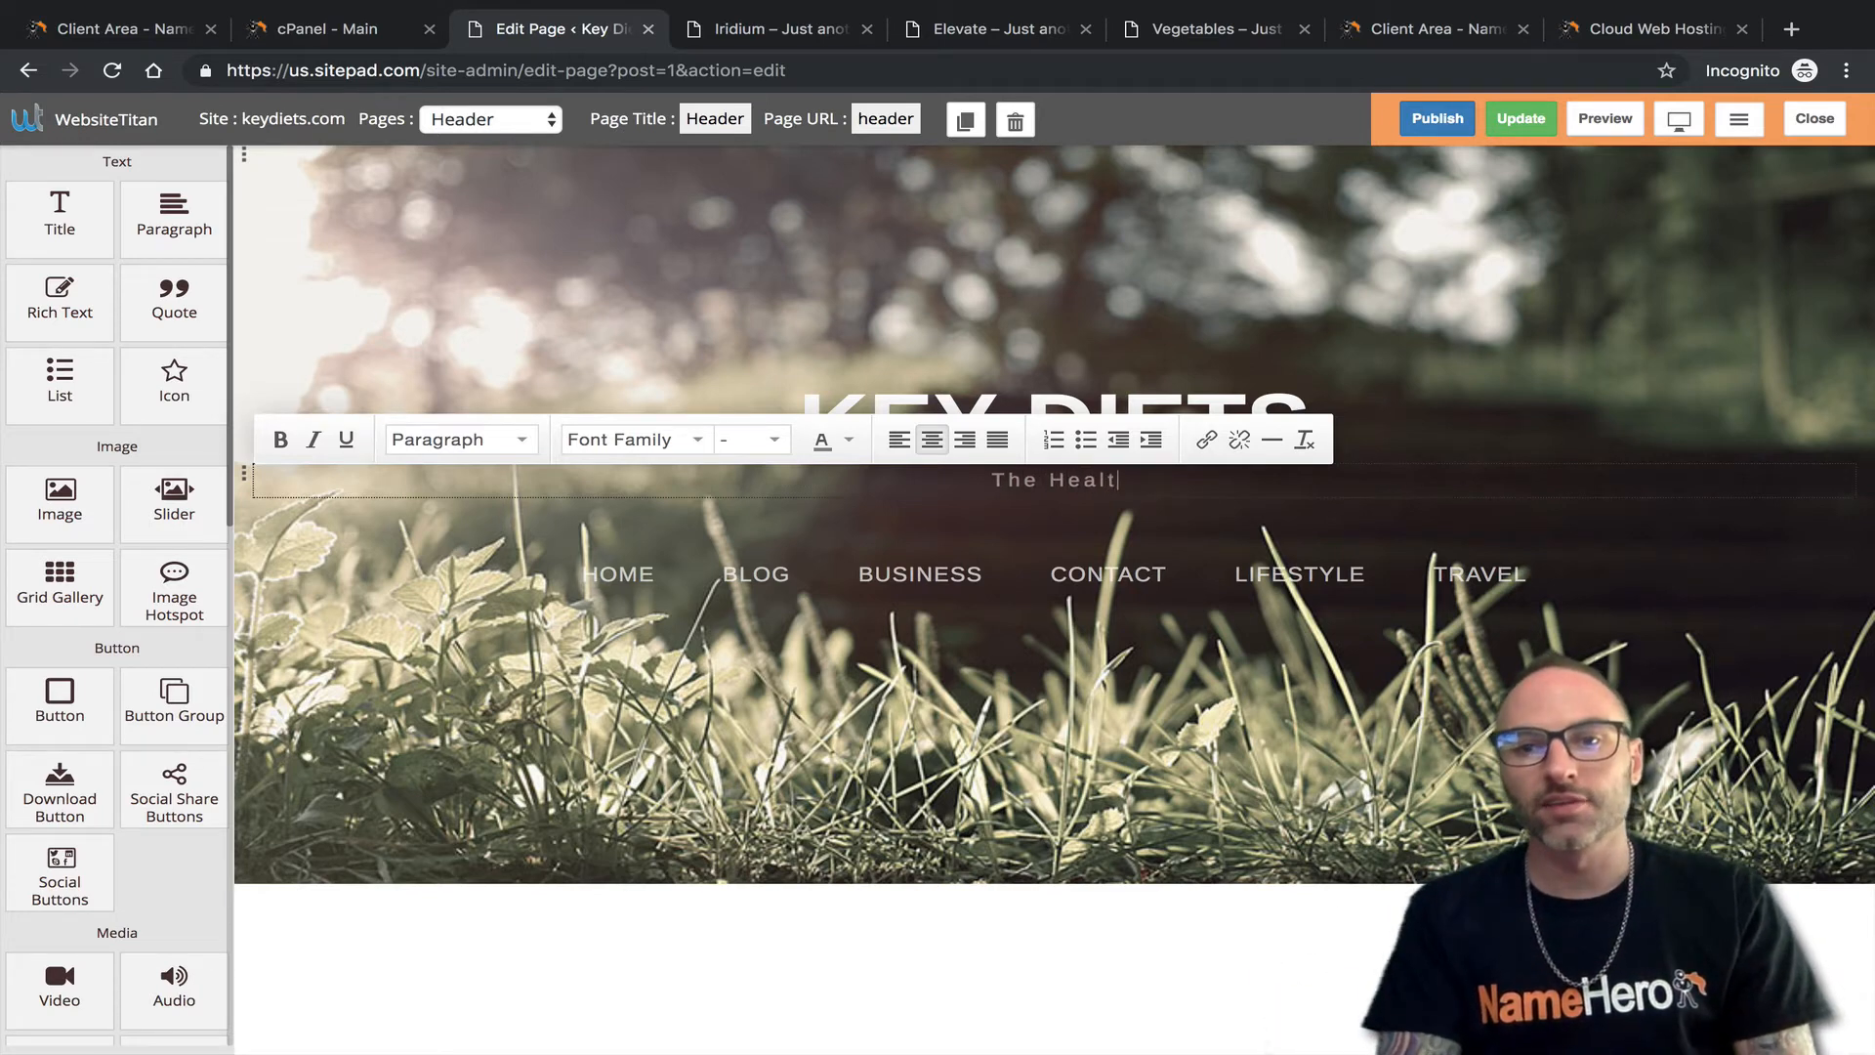
{"action": "type", "text": "hy Way To Lose Weight"}
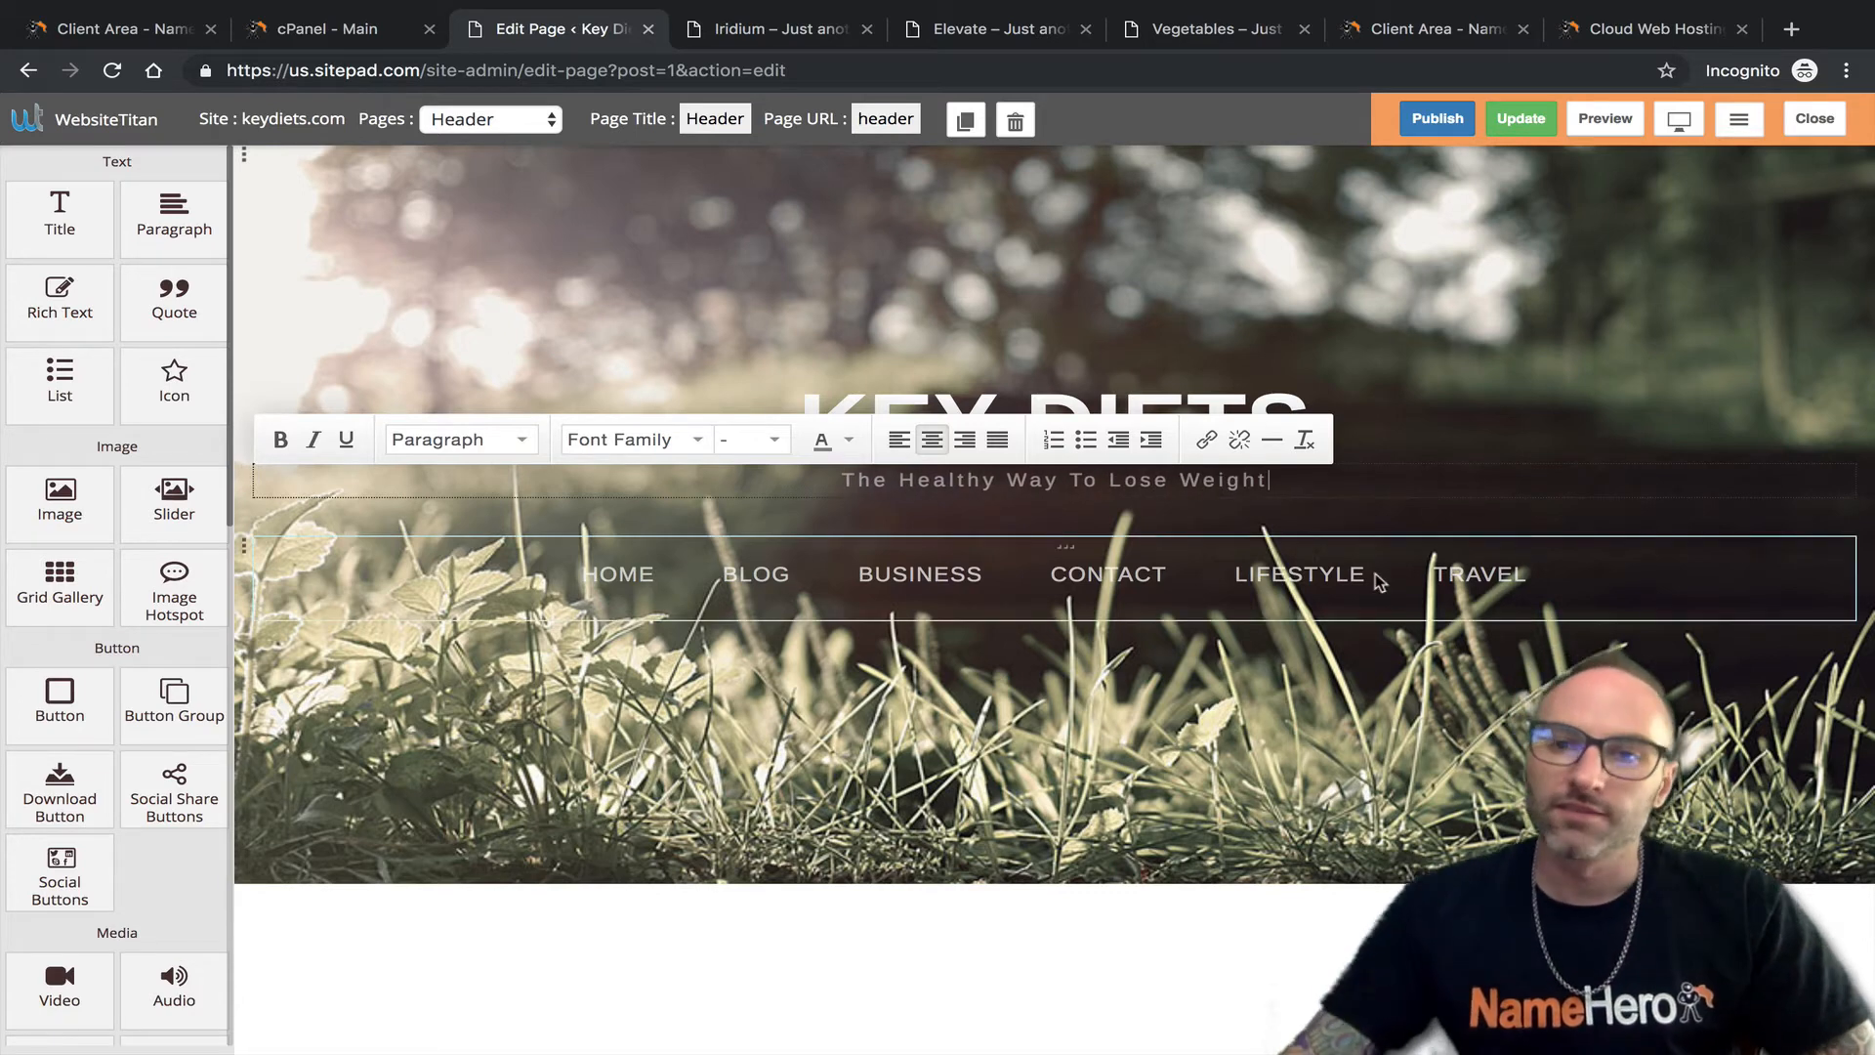
{"action": "left_click", "coordinate": [1191, 351]}
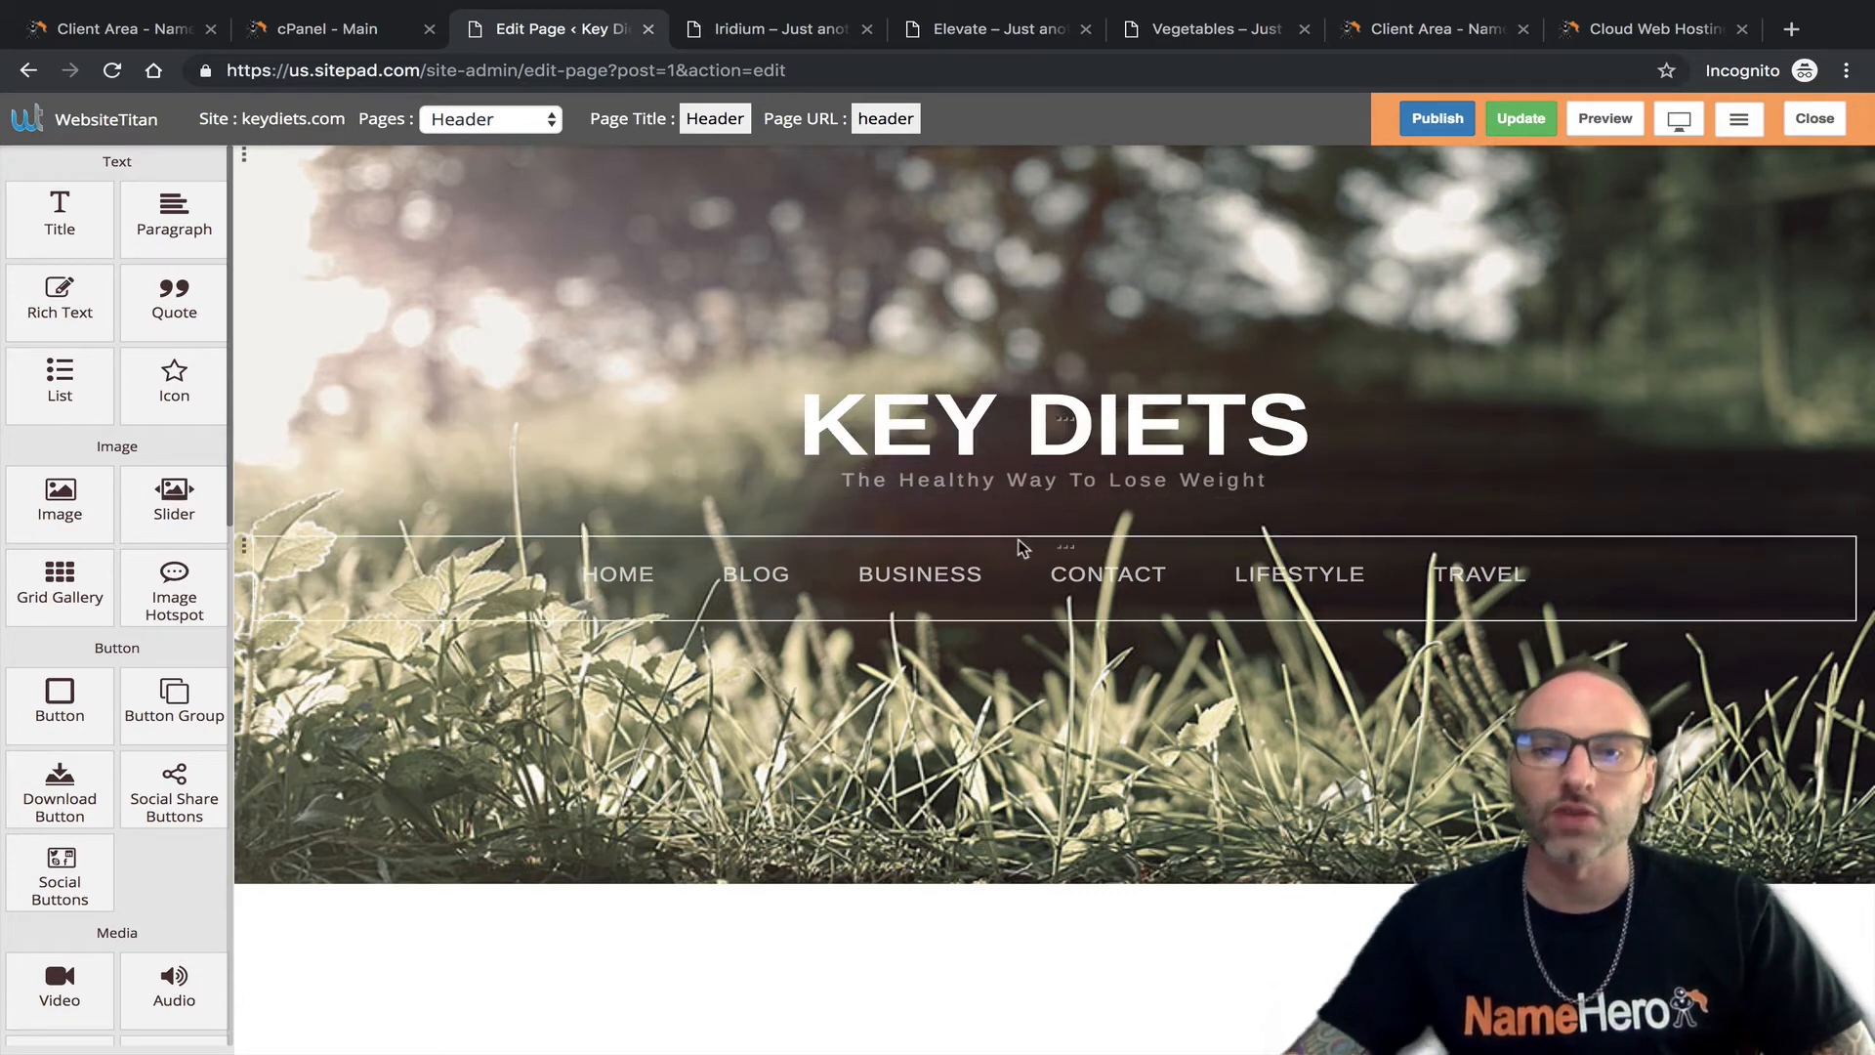
Inspect the settings and style options of the header's primary menu, including its active page and hover options.
{"action": "left_click", "coordinate": [751, 576]}
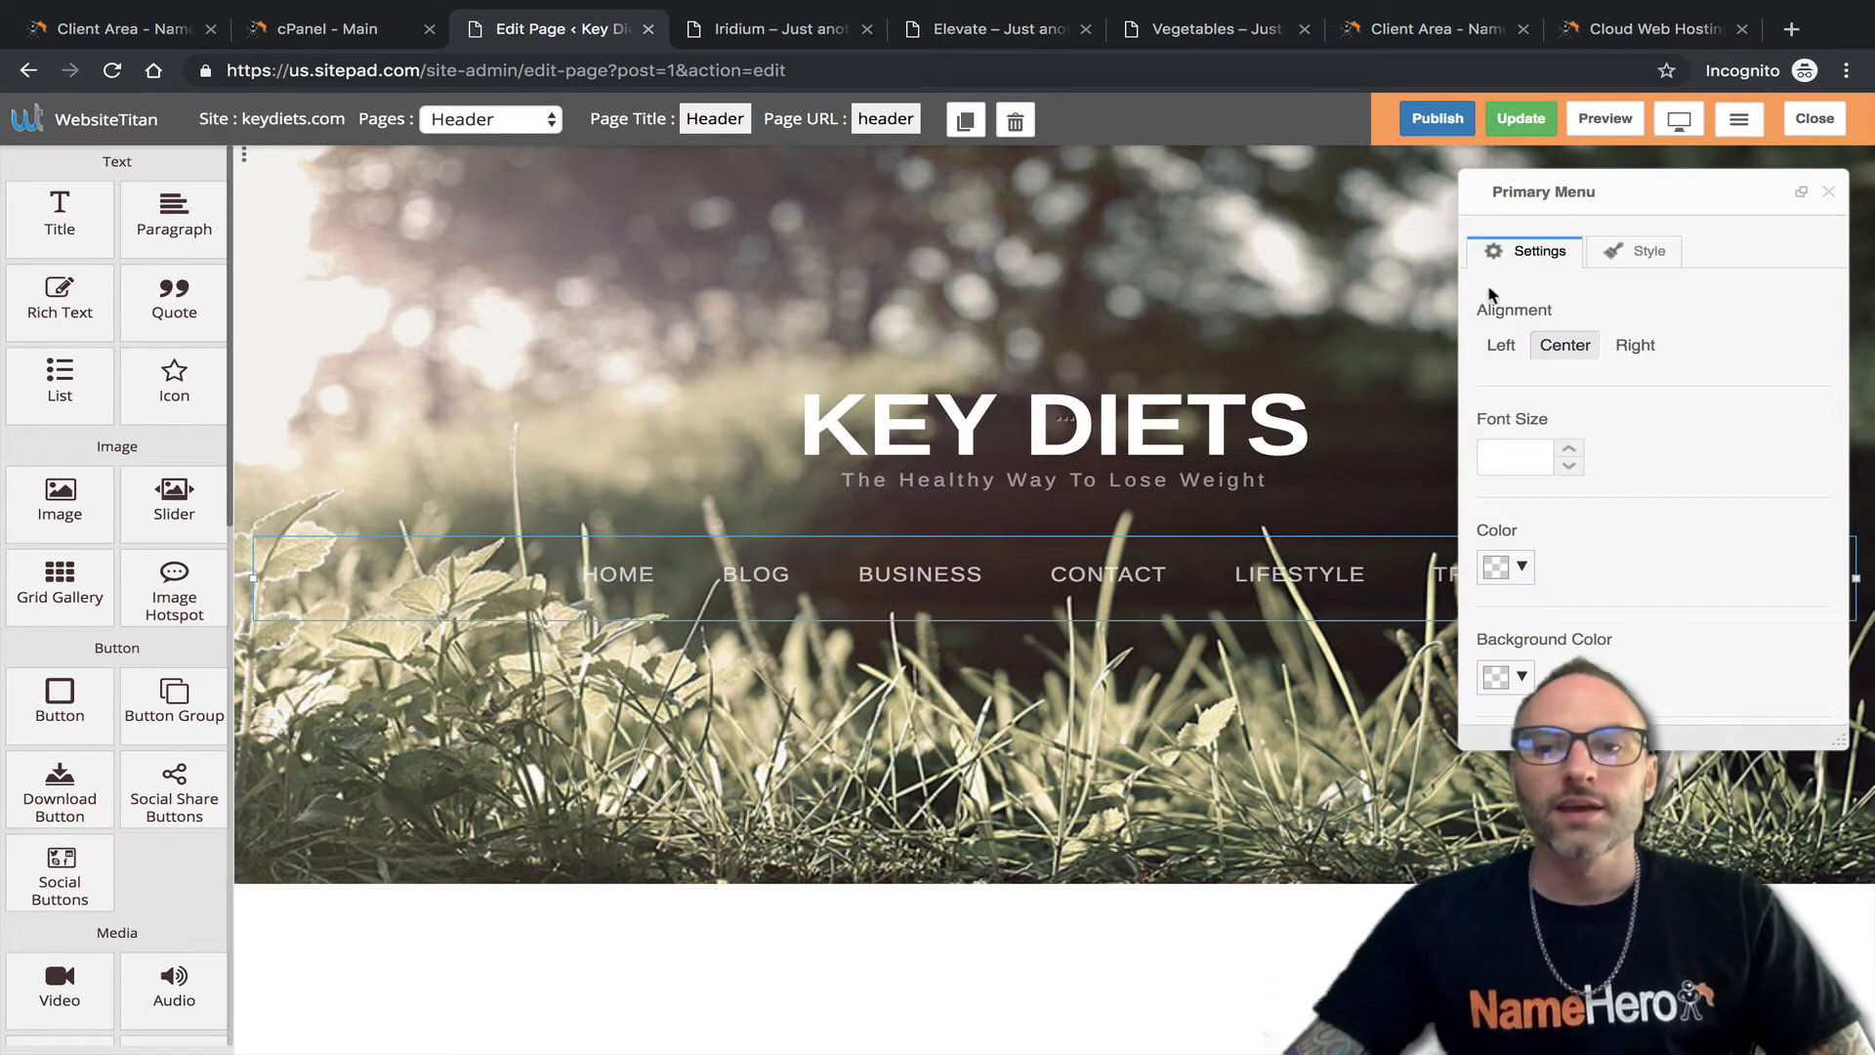
{"action": "scroll", "coordinate": [1541, 418], "scroll_direction": "down", "scroll_amount": 2}
{"action": "scroll", "coordinate": [1541, 418], "scroll_direction": "down", "scroll_amount": 6}
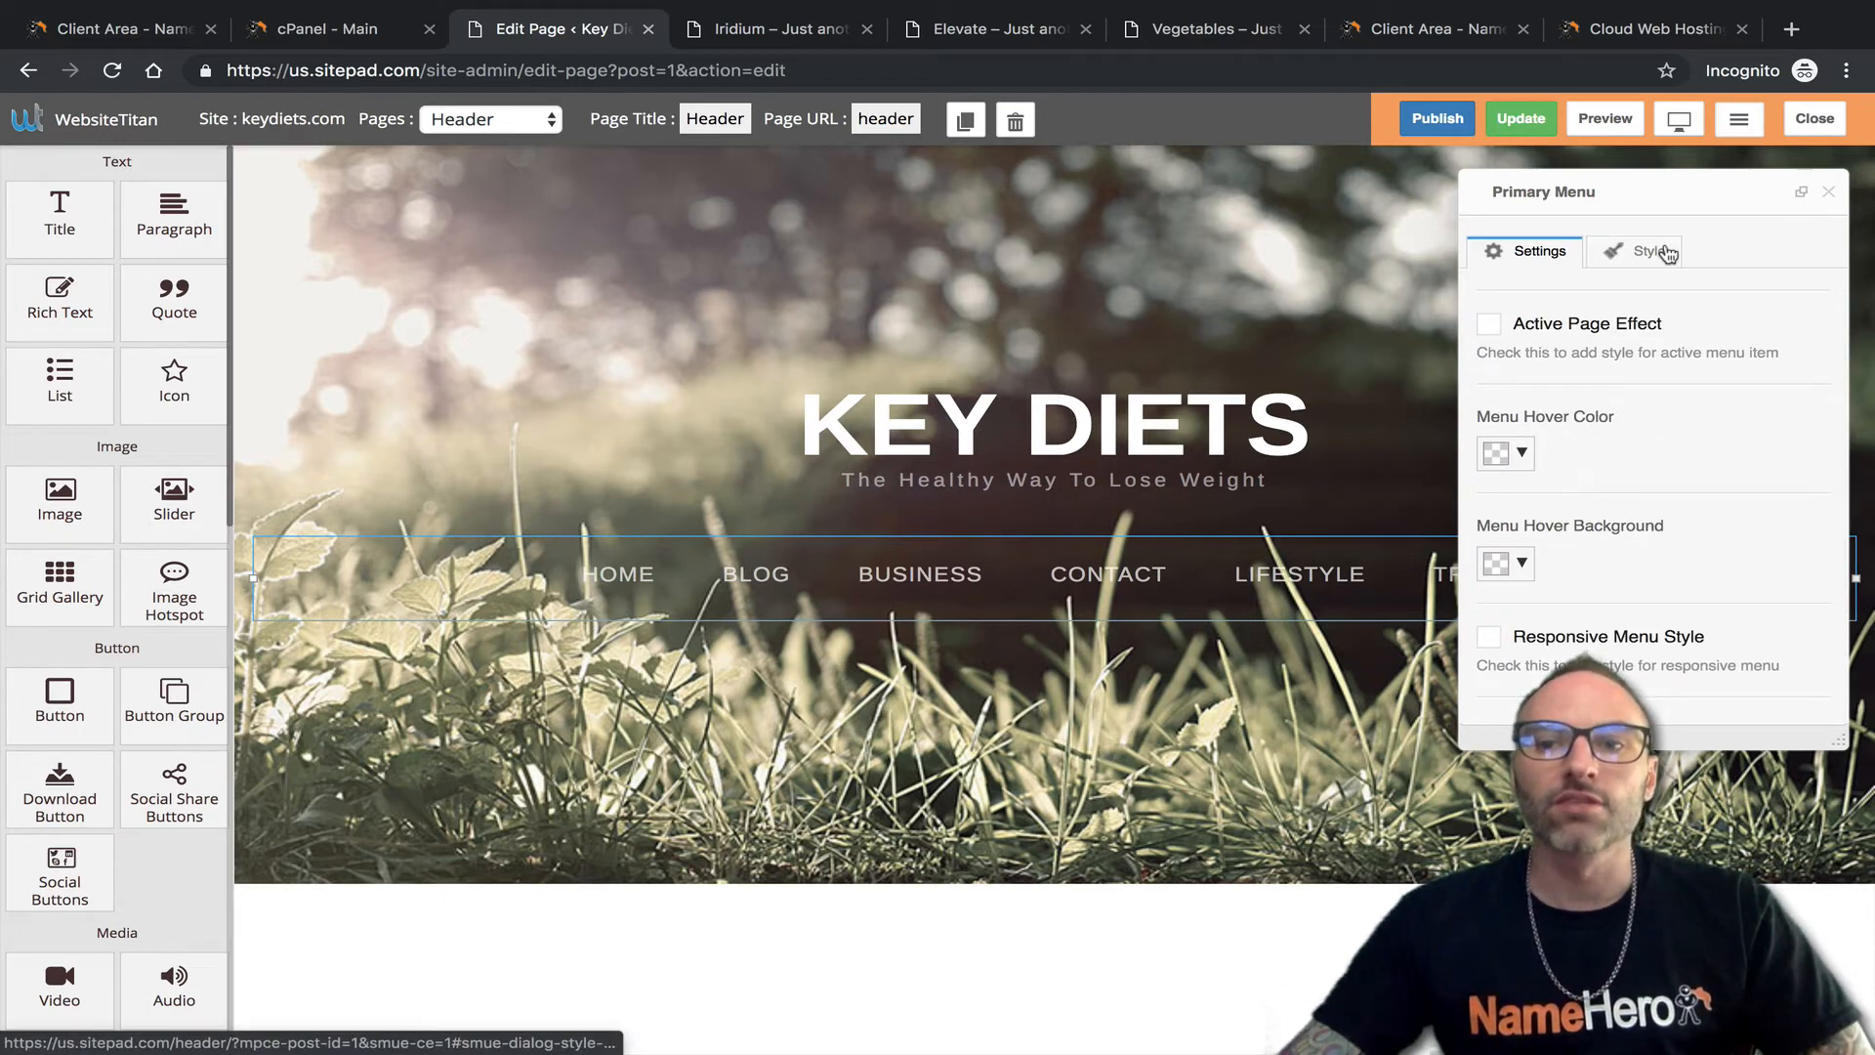
{"action": "left_click", "coordinate": [1828, 192]}
{"action": "left_click", "coordinate": [934, 560]}
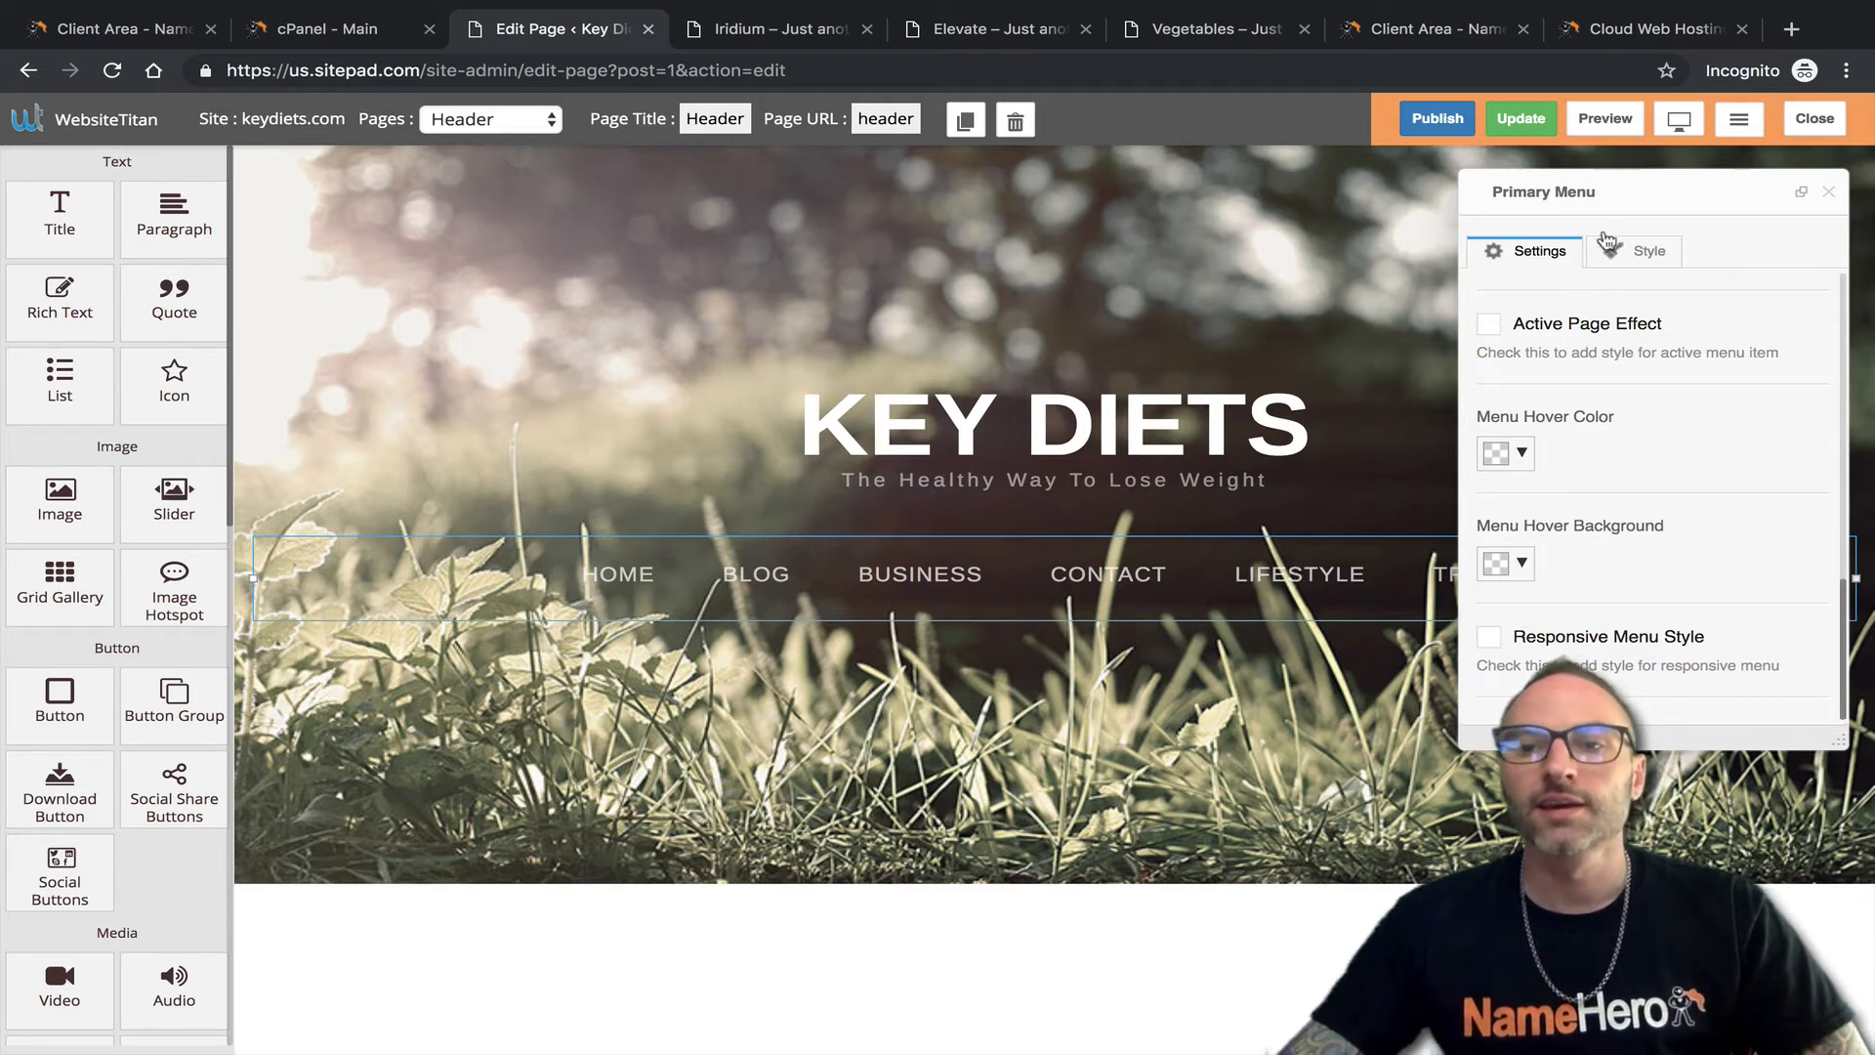
{"action": "left_click", "coordinate": [1623, 262]}
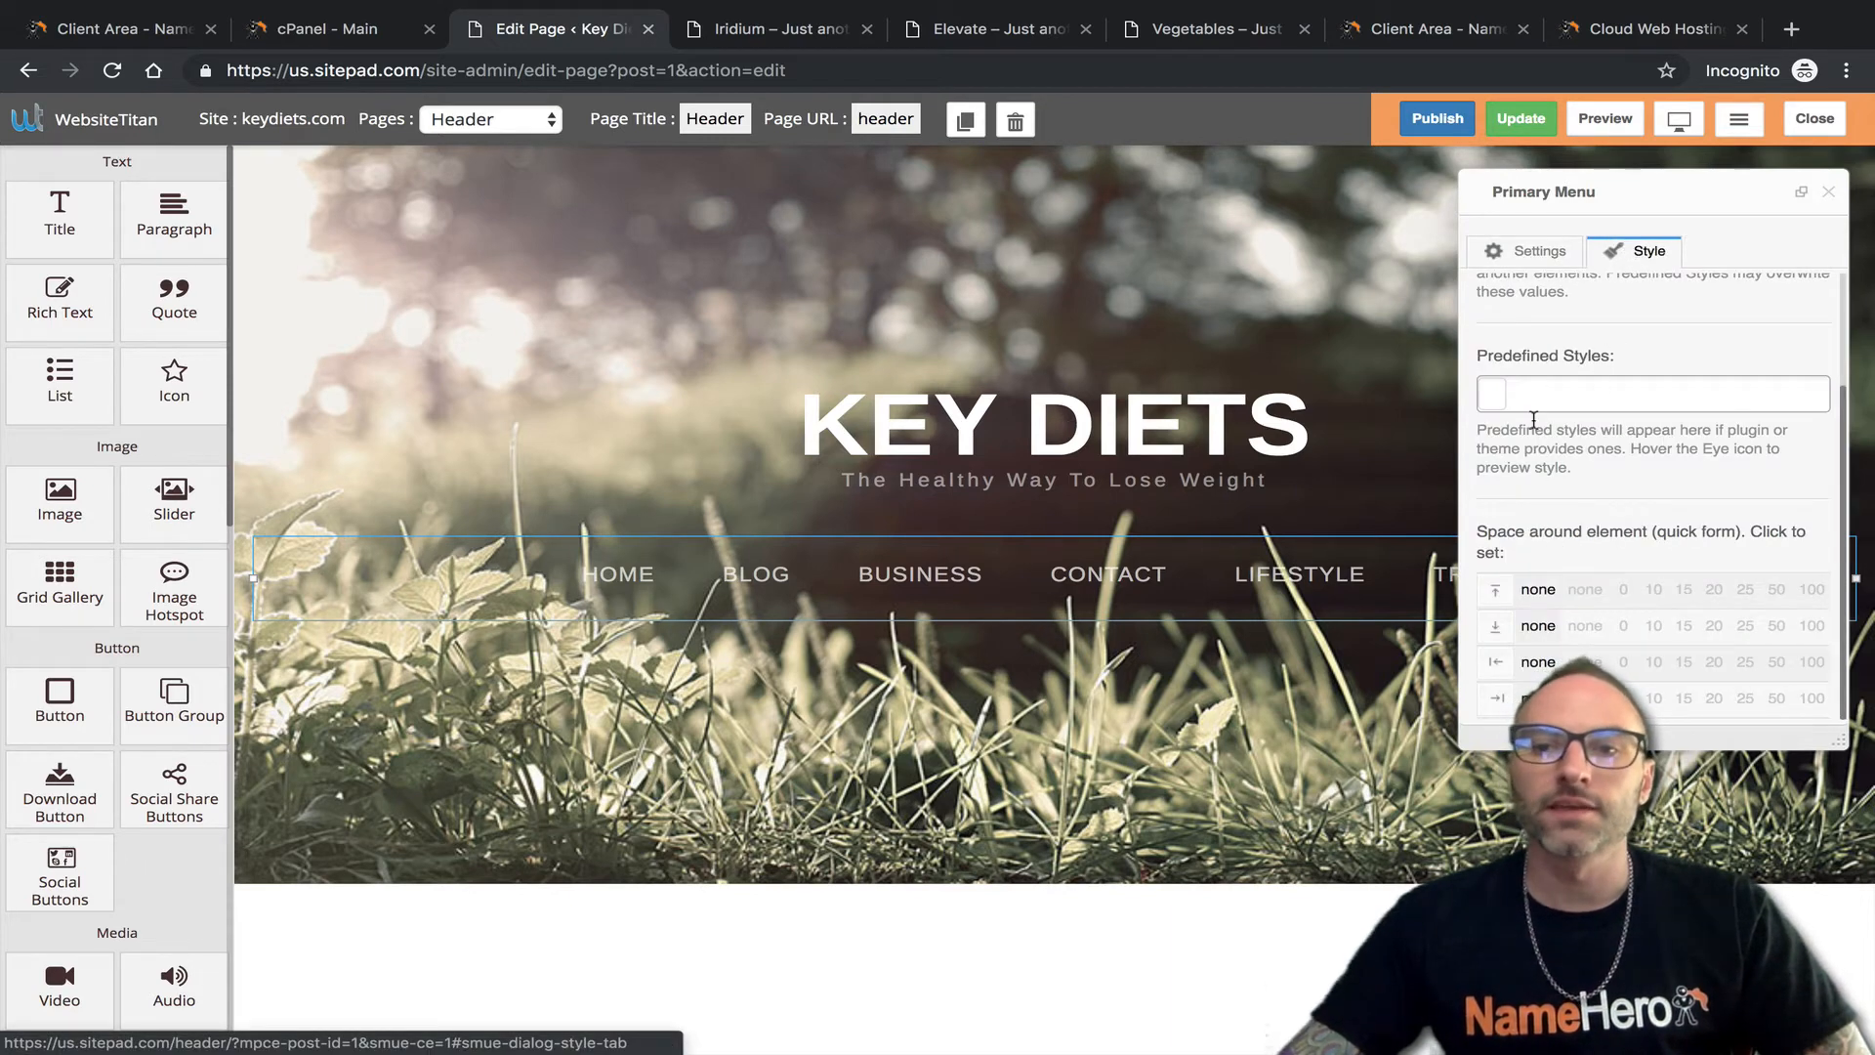
{"action": "left_click", "coordinate": [1828, 191]}
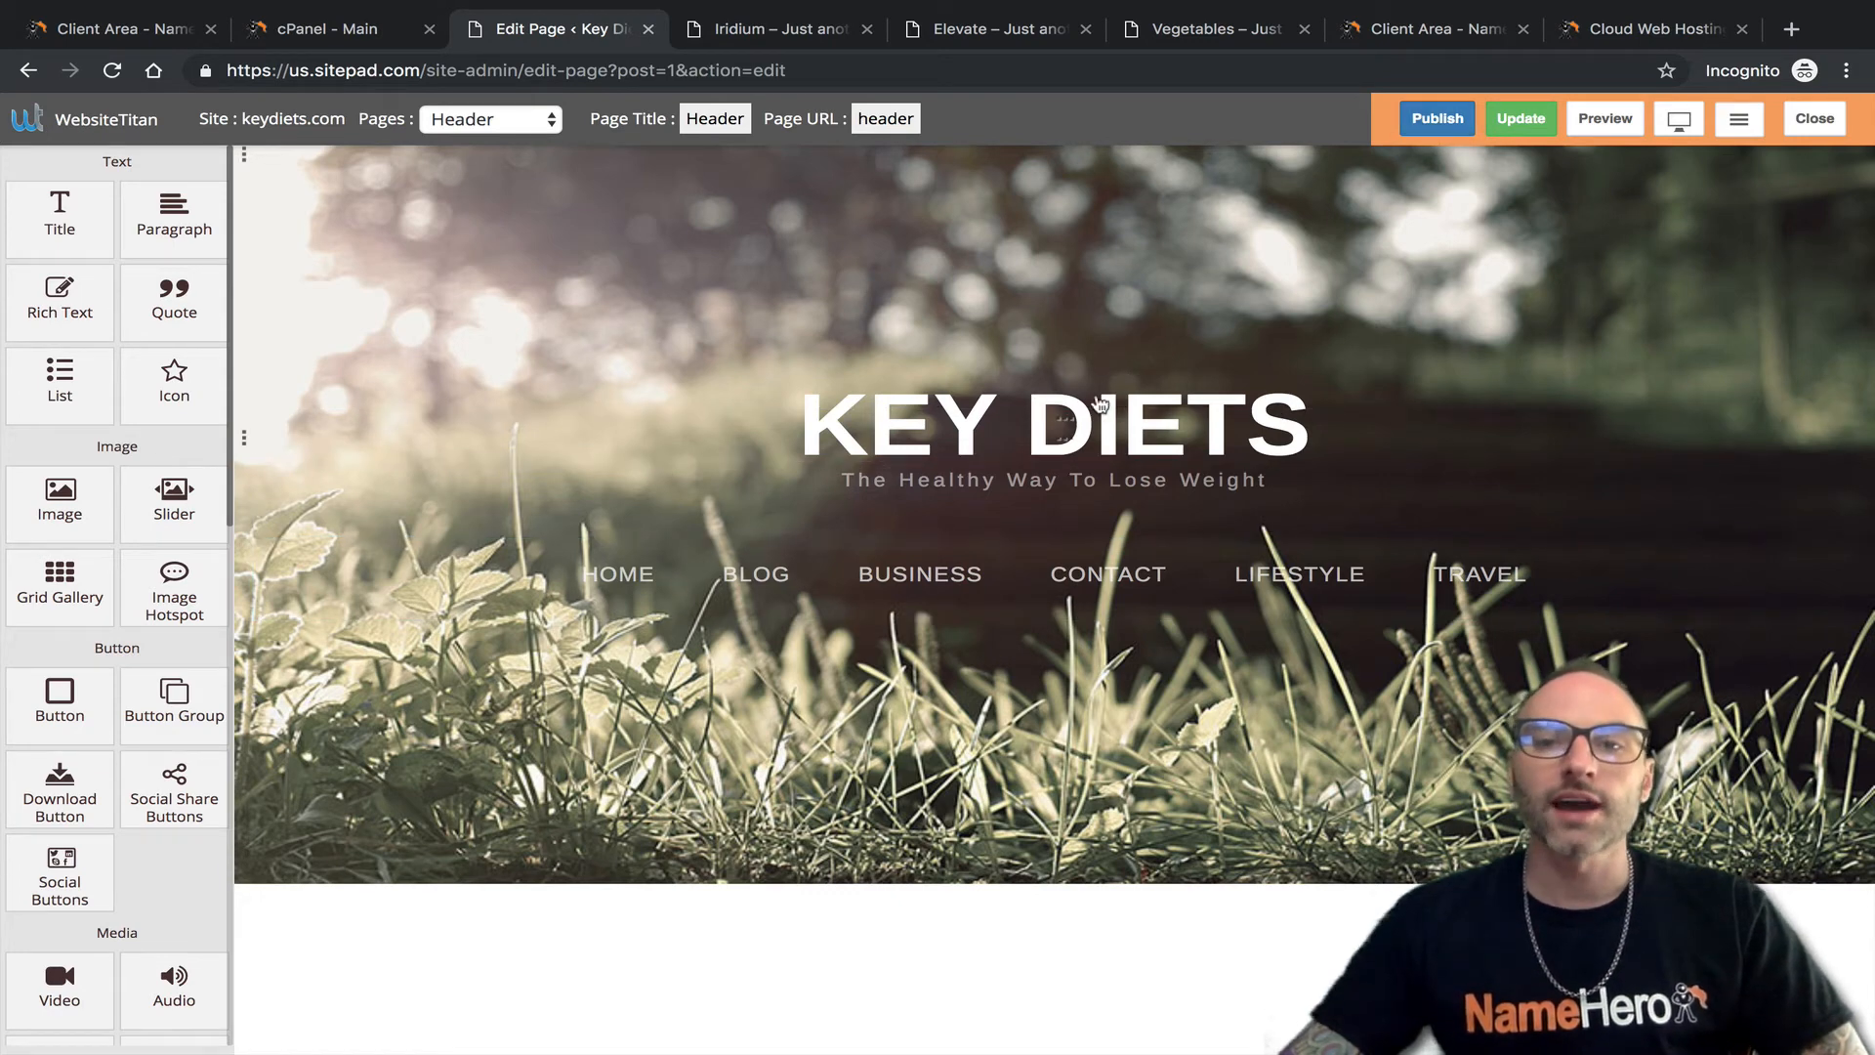
Save the Header page changes, preview the page and return to the editor.
{"action": "left_click", "coordinate": [1521, 118]}
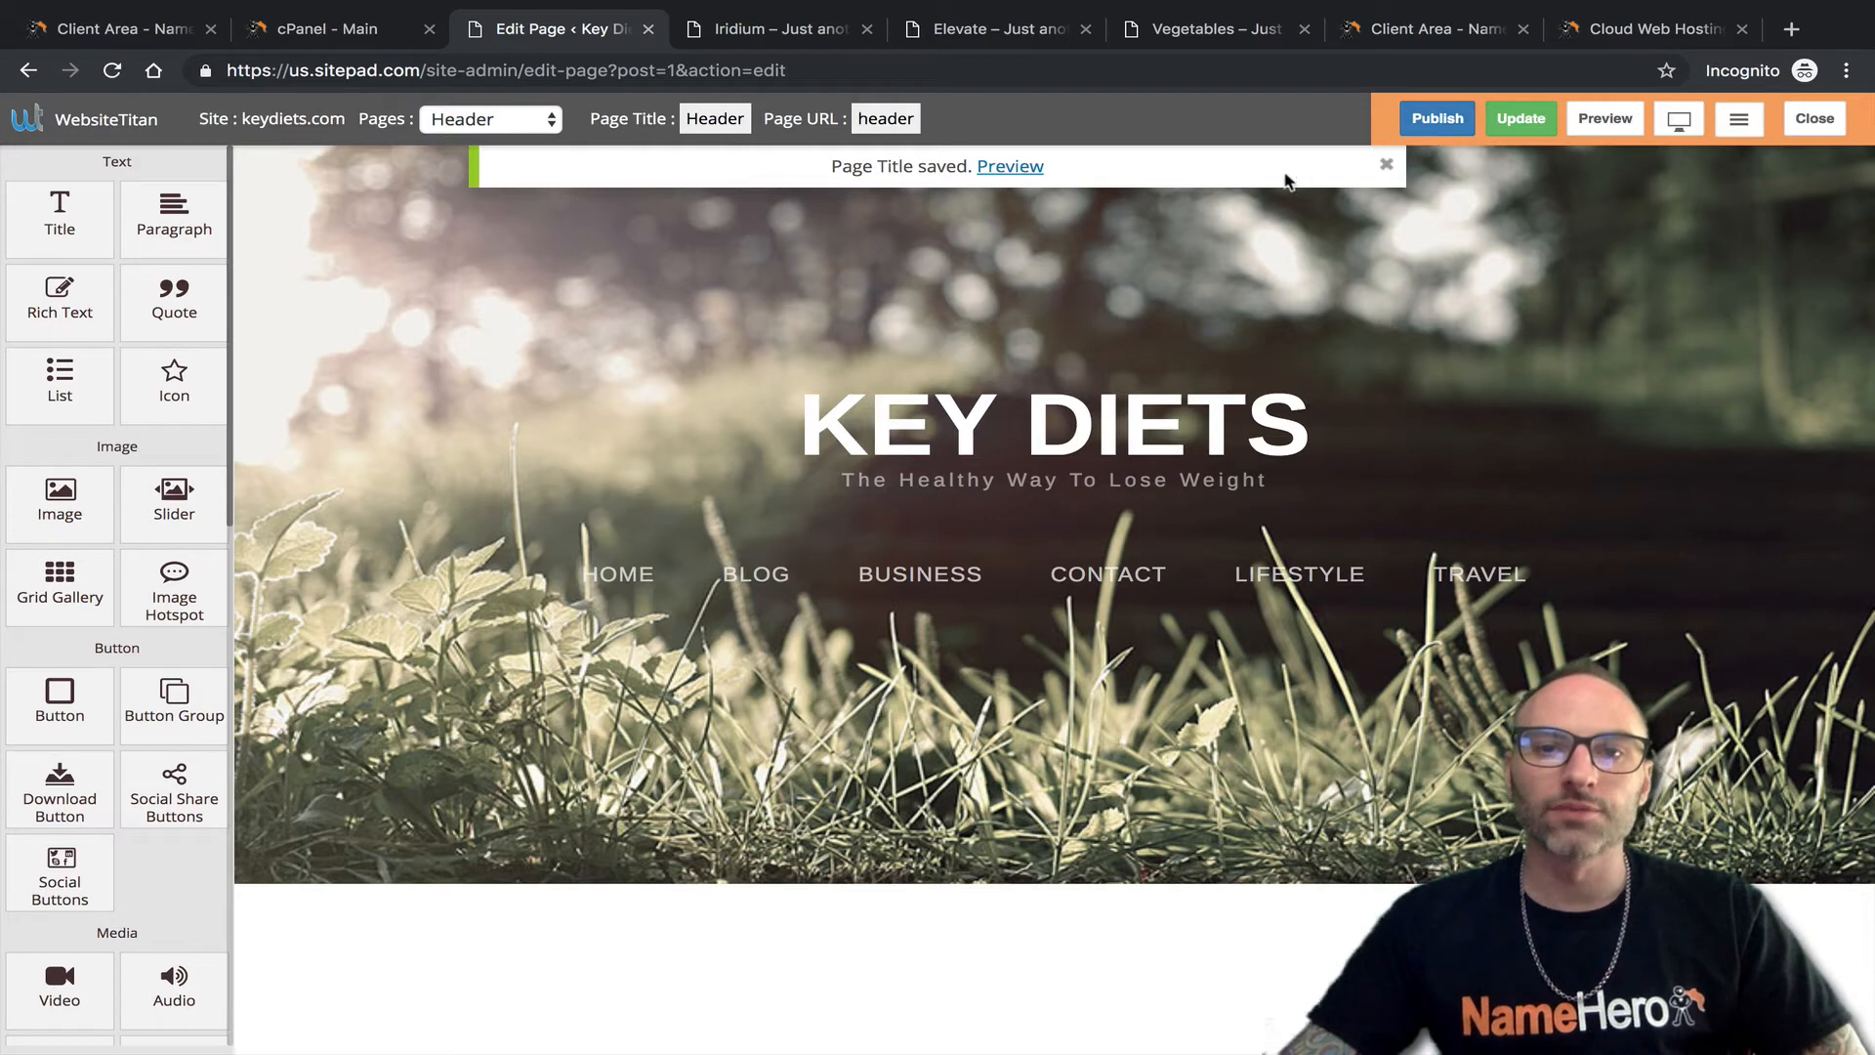
{"action": "left_click", "coordinate": [1020, 170]}
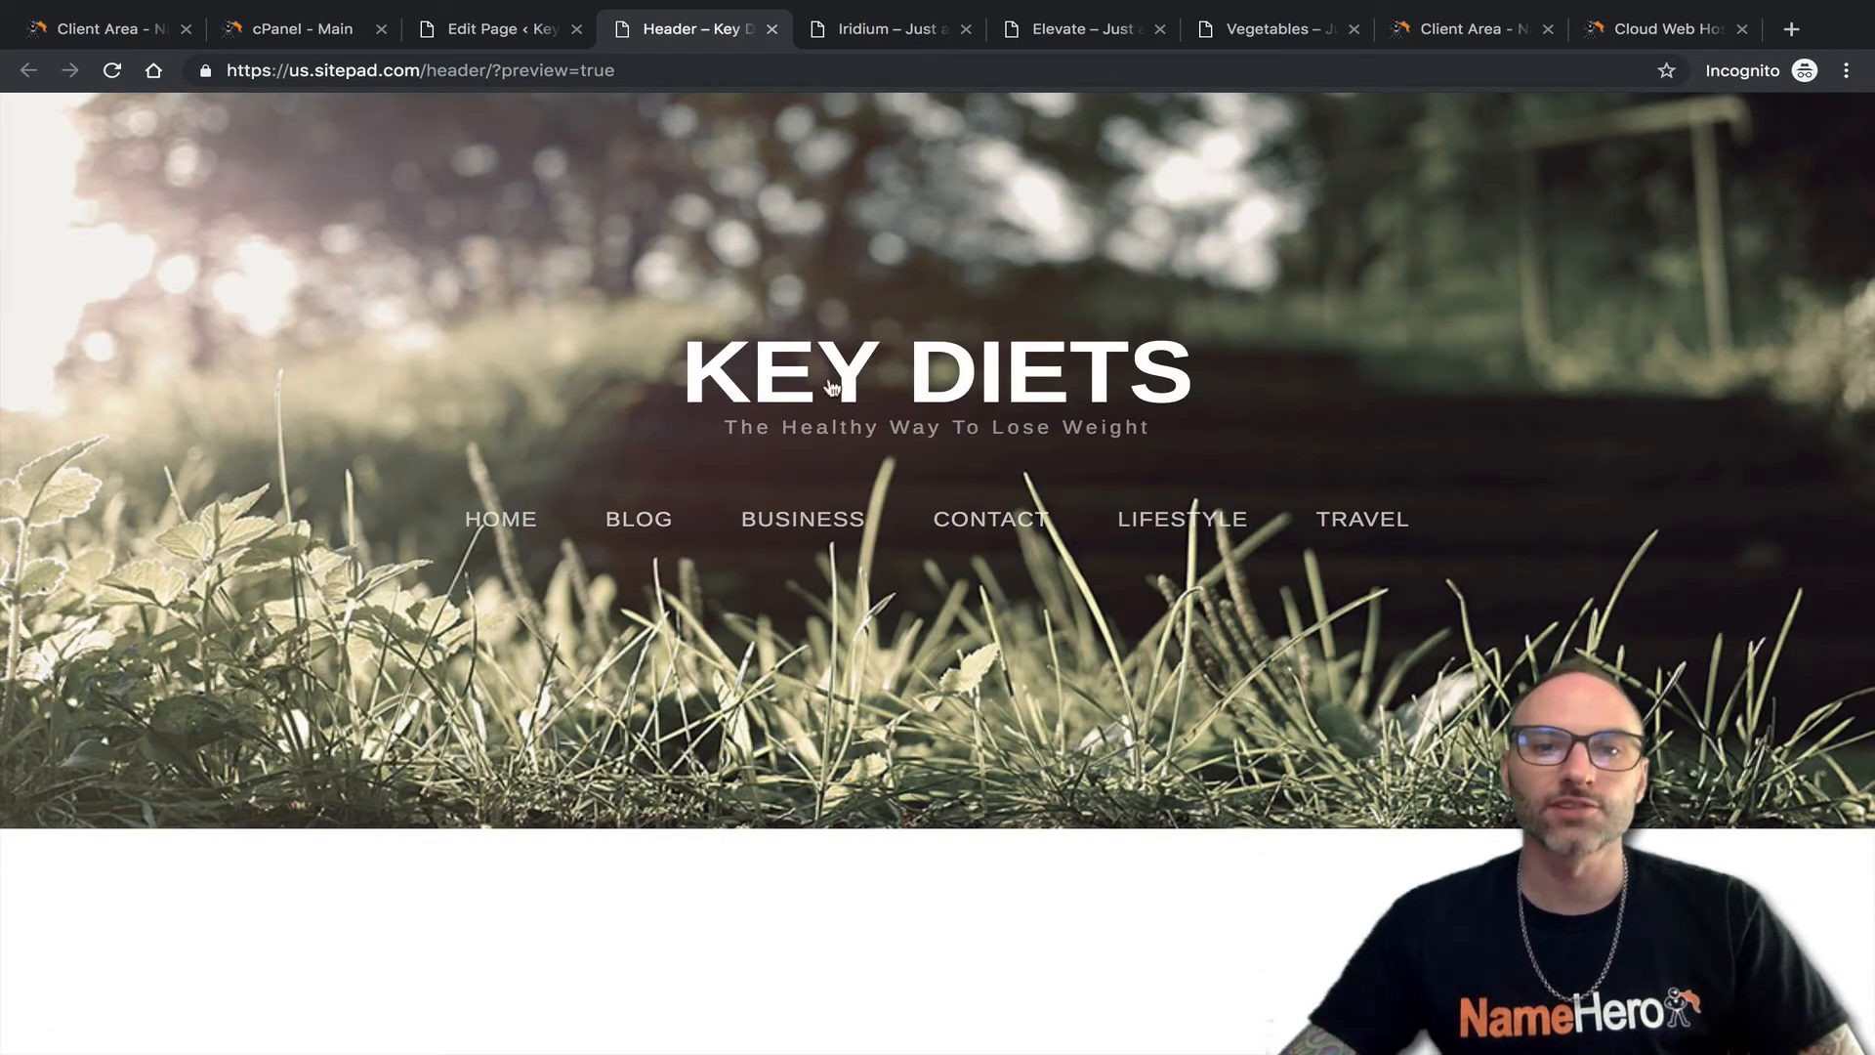
{"action": "left_click", "coordinate": [471, 29]}
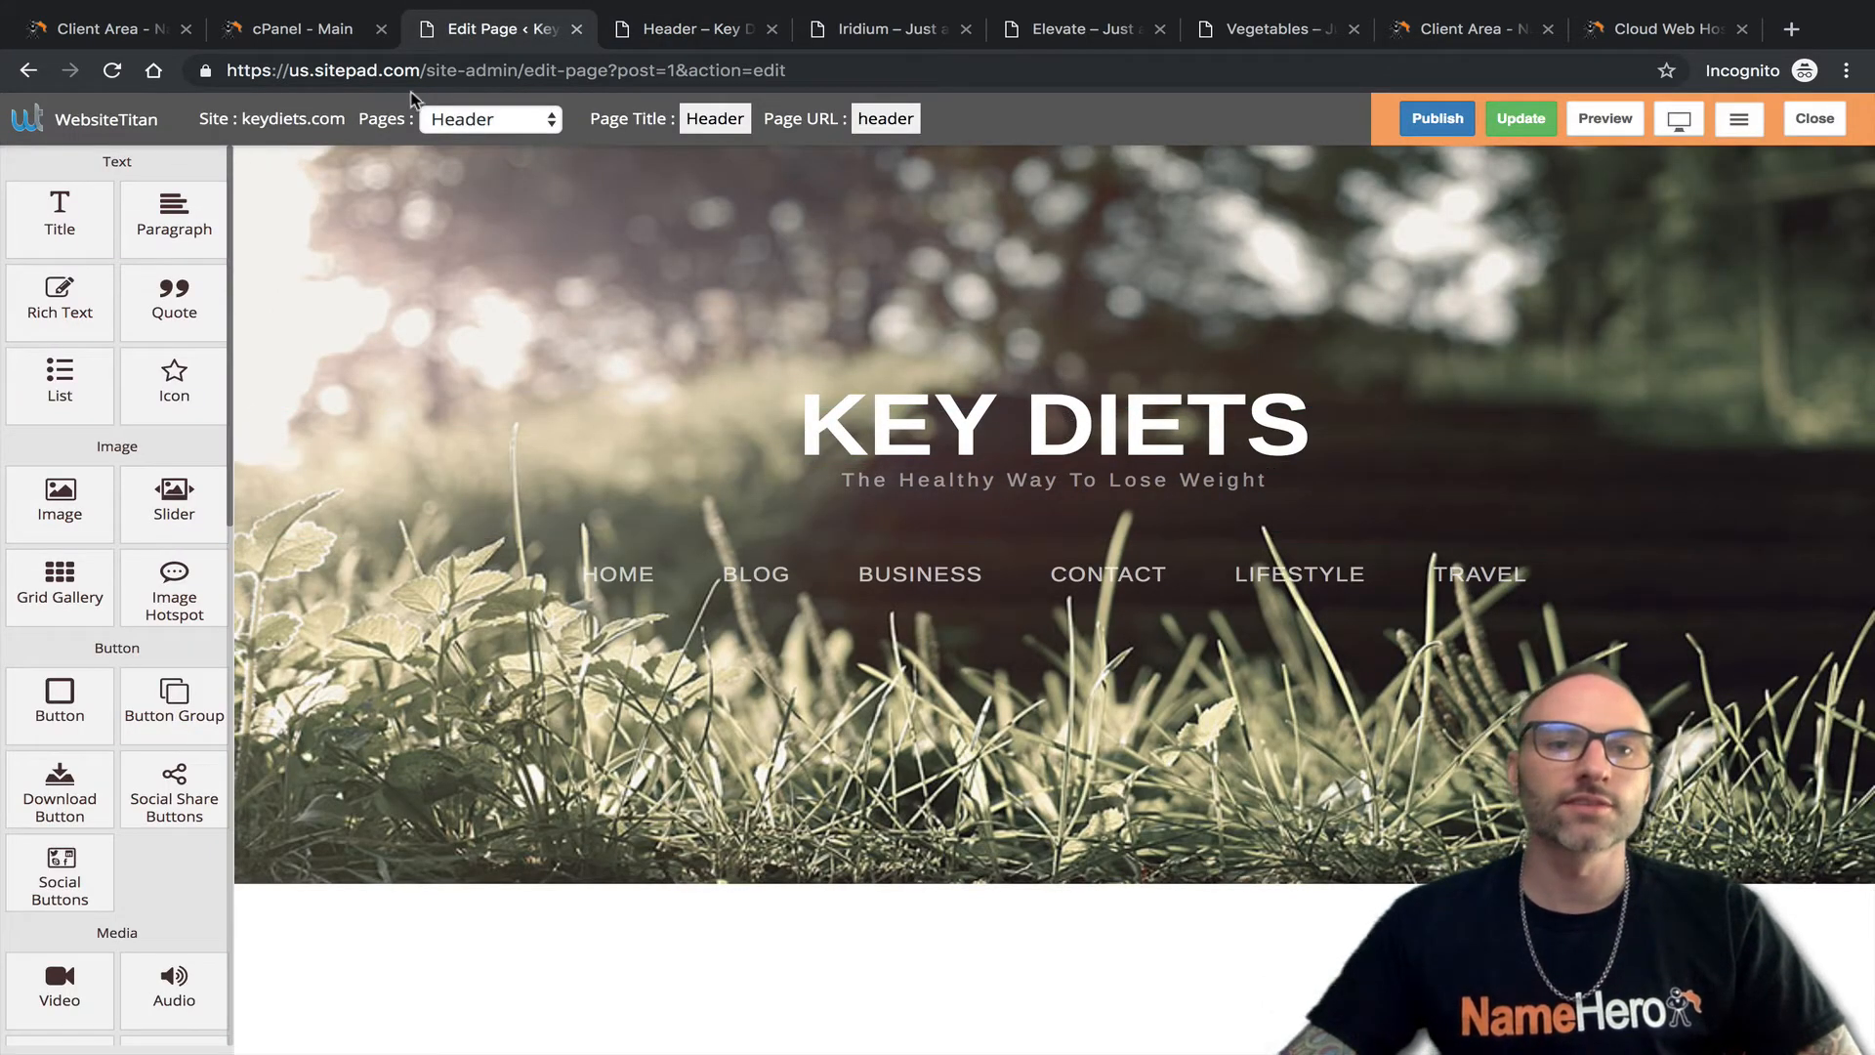
Open the Home page for editing and look through its welcome heading, image, paragraphs and section headings.
{"action": "left_click", "coordinate": [469, 117]}
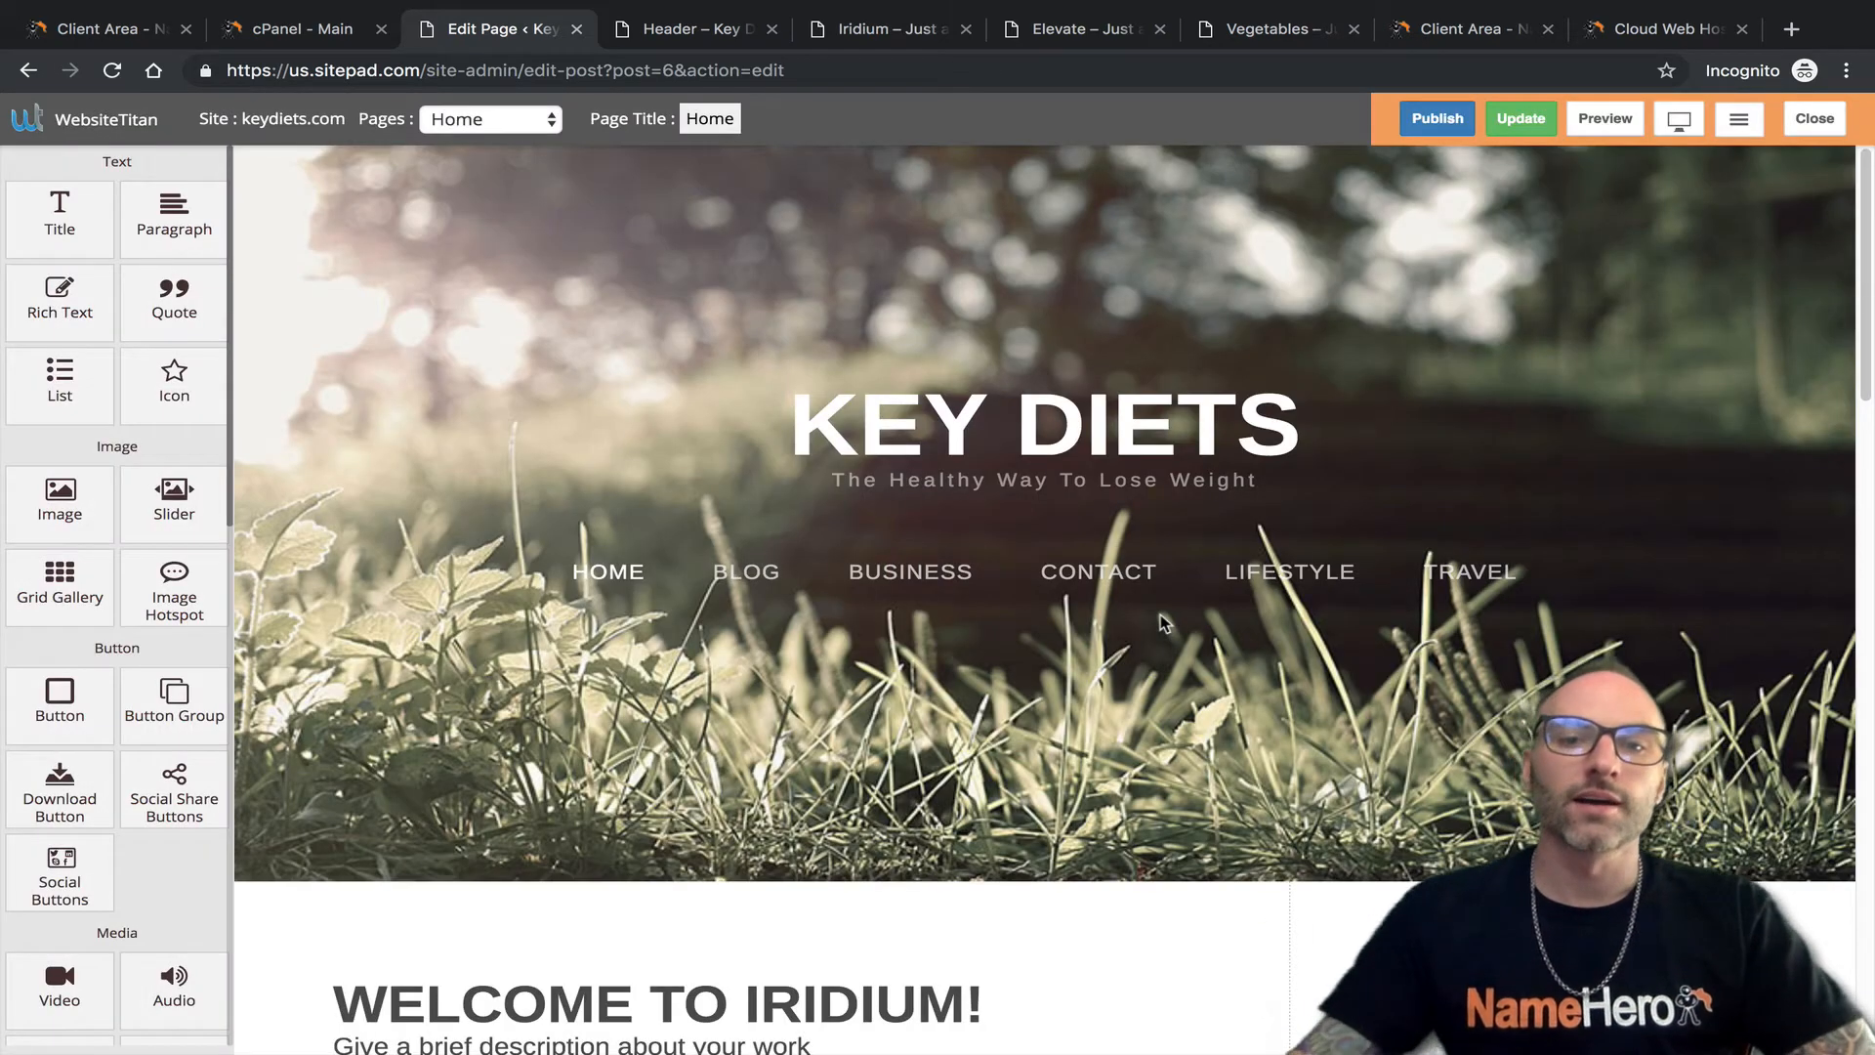
{"action": "scroll", "coordinate": [903, 485], "scroll_direction": "down", "scroll_amount": 3}
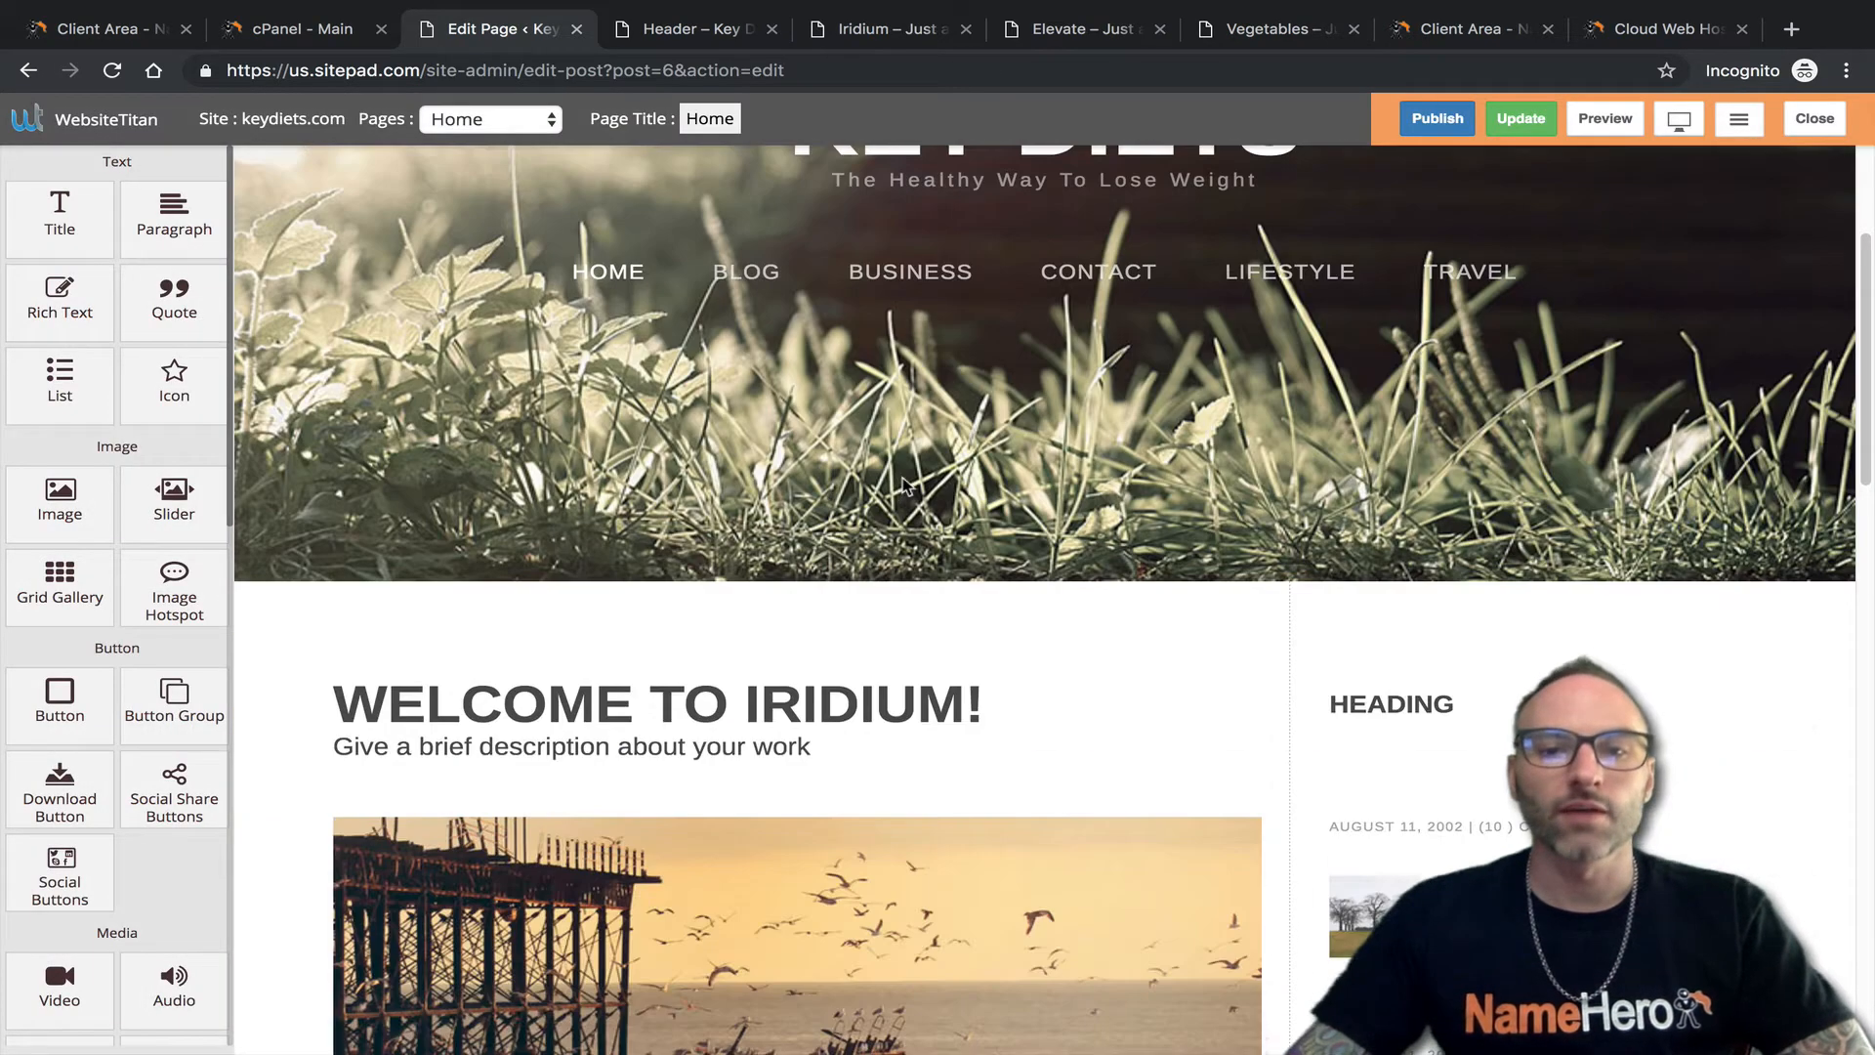
{"action": "scroll", "coordinate": [904, 485], "scroll_direction": "down", "scroll_amount": 10}
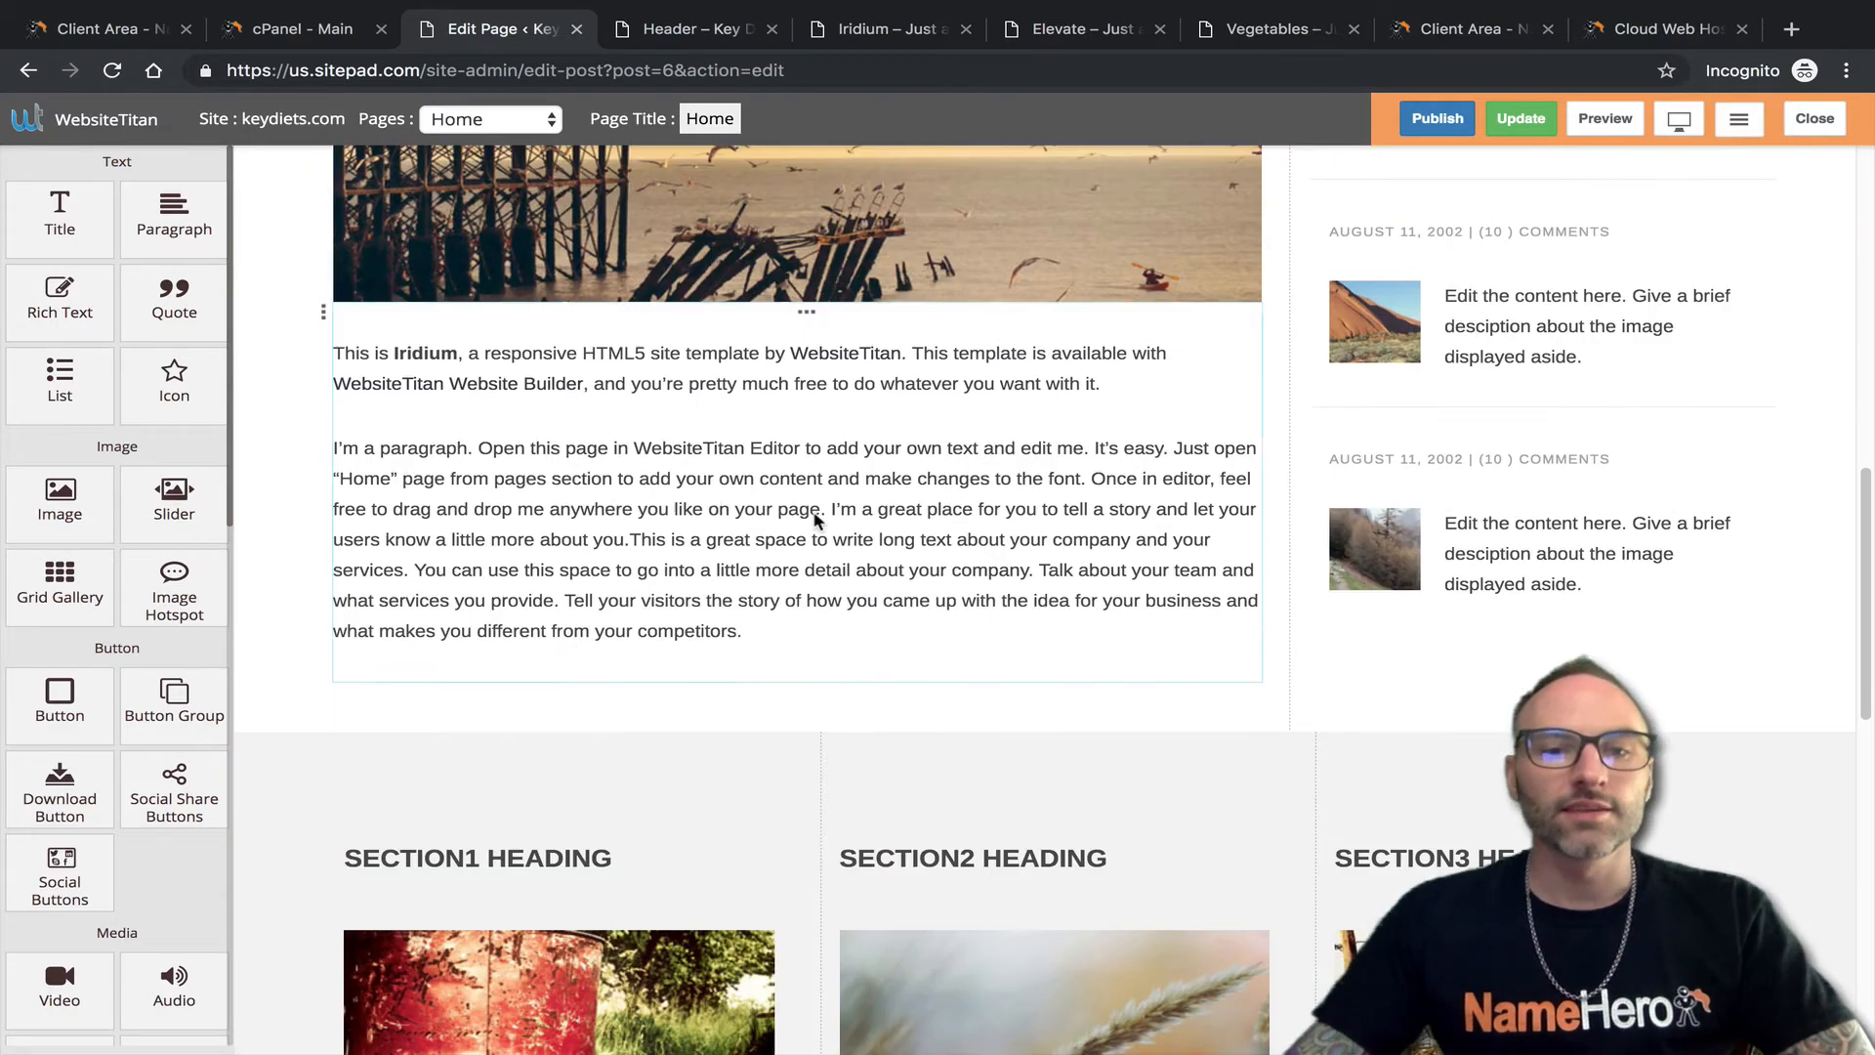
{"action": "scroll", "coordinate": [818, 519], "scroll_direction": "down", "scroll_amount": 2}
{"action": "scroll", "coordinate": [771, 522], "scroll_direction": "up", "scroll_amount": 9}
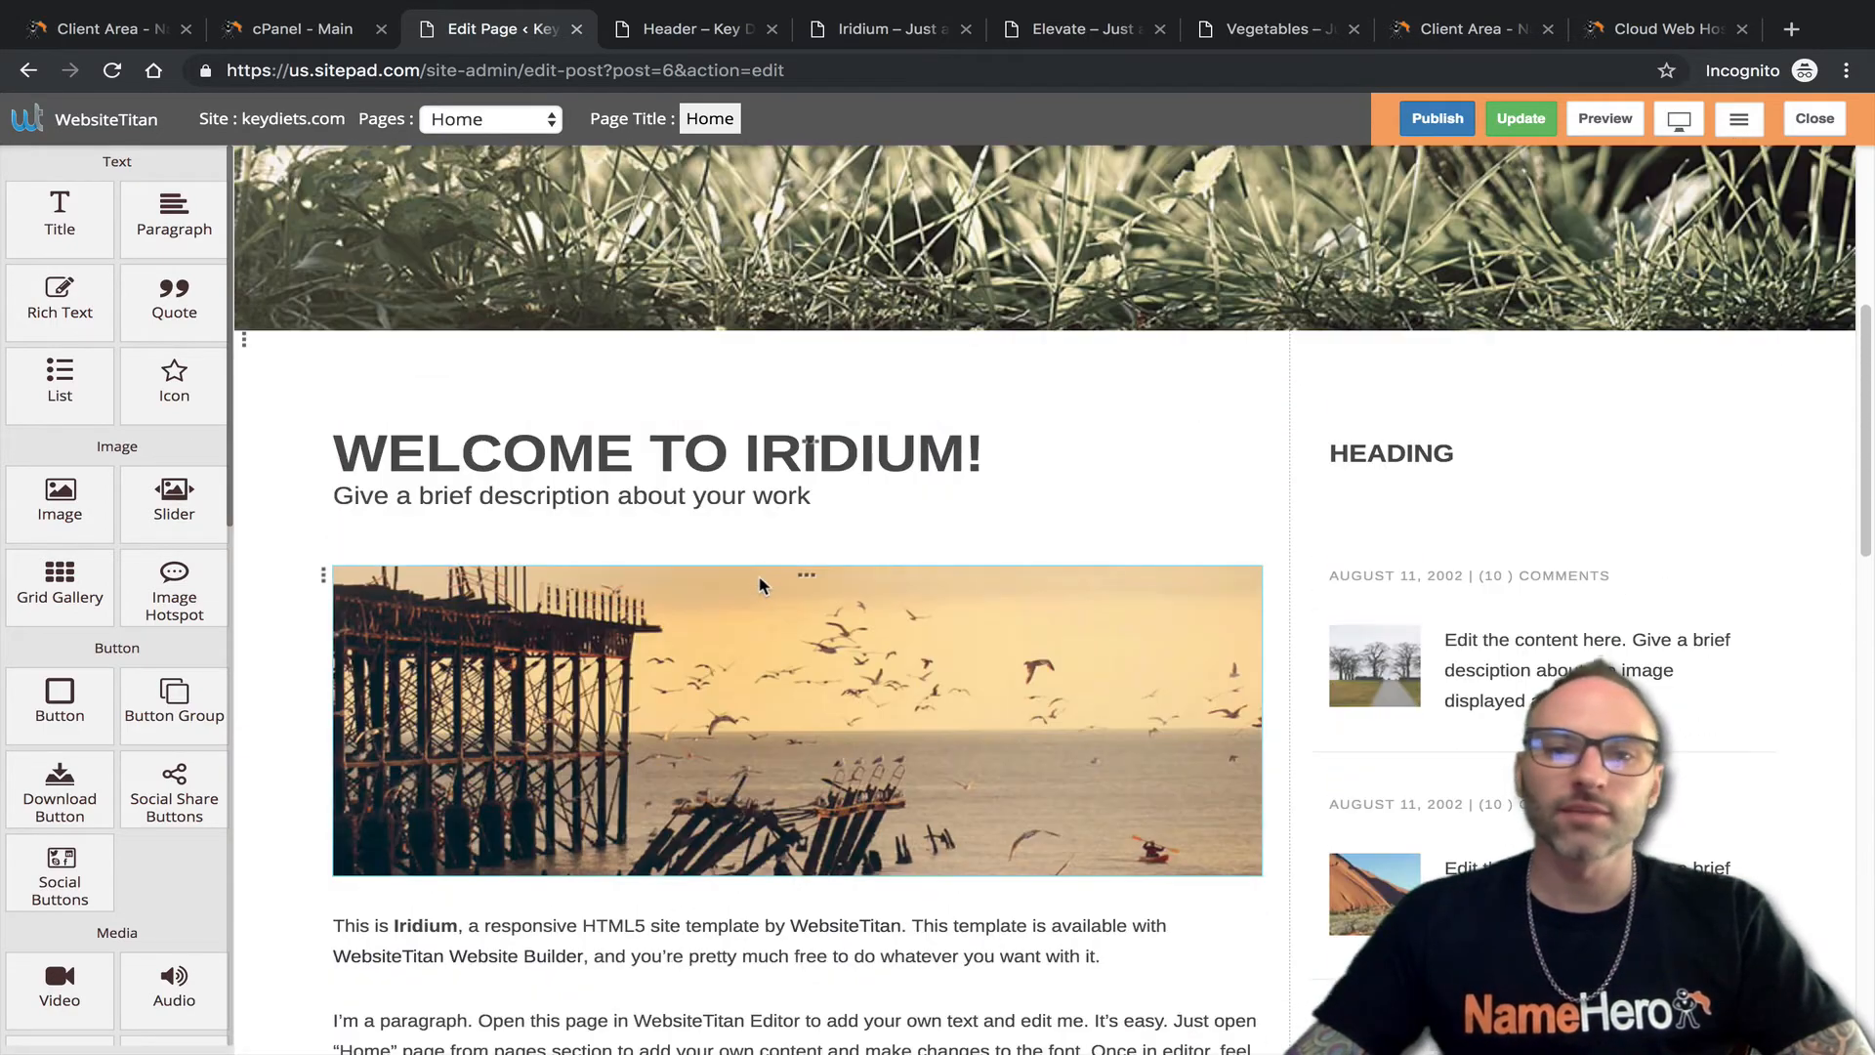
{"action": "scroll", "coordinate": [761, 583], "scroll_direction": "up", "scroll_amount": 5}
{"action": "scroll", "coordinate": [621, 277], "scroll_direction": "down", "scroll_amount": 7}
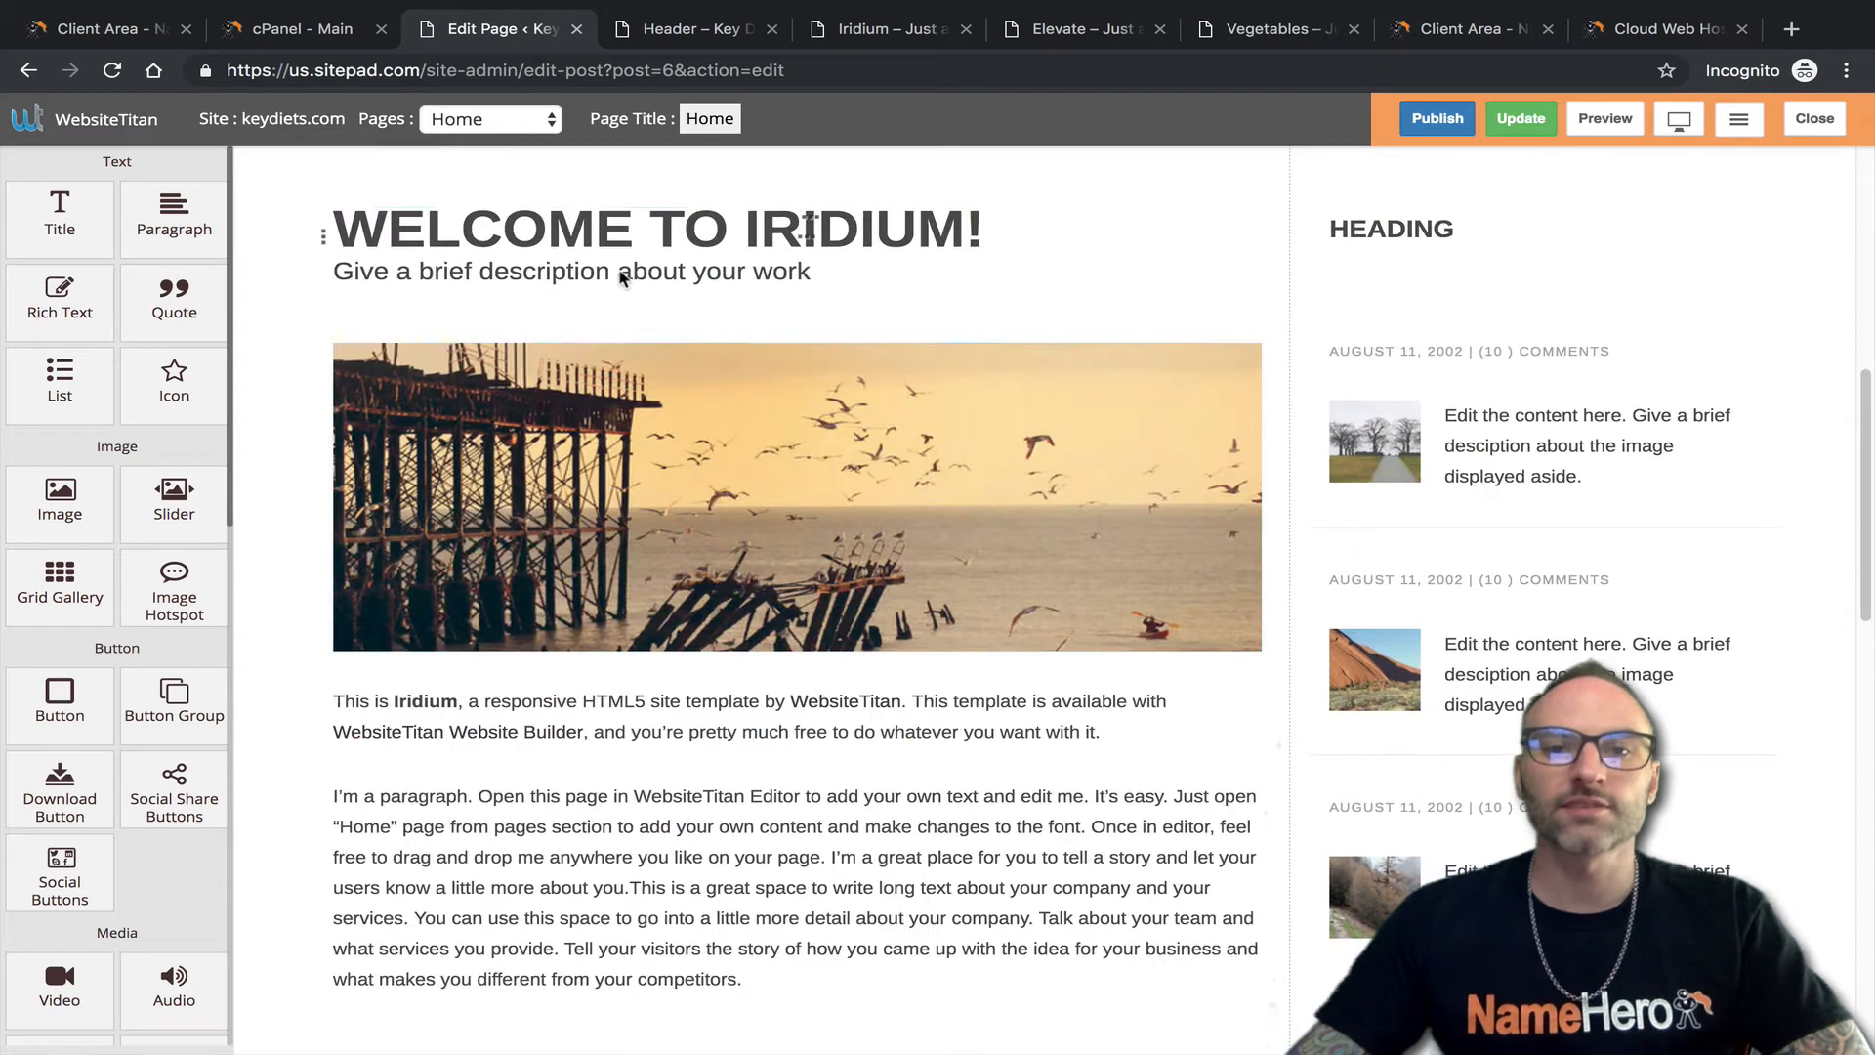
Change the Home page's welcome heading to "WELCOME TO KEY DIETS".
{"action": "left_click", "coordinate": [549, 228]}
{"action": "double_click", "coordinate": [549, 228]}
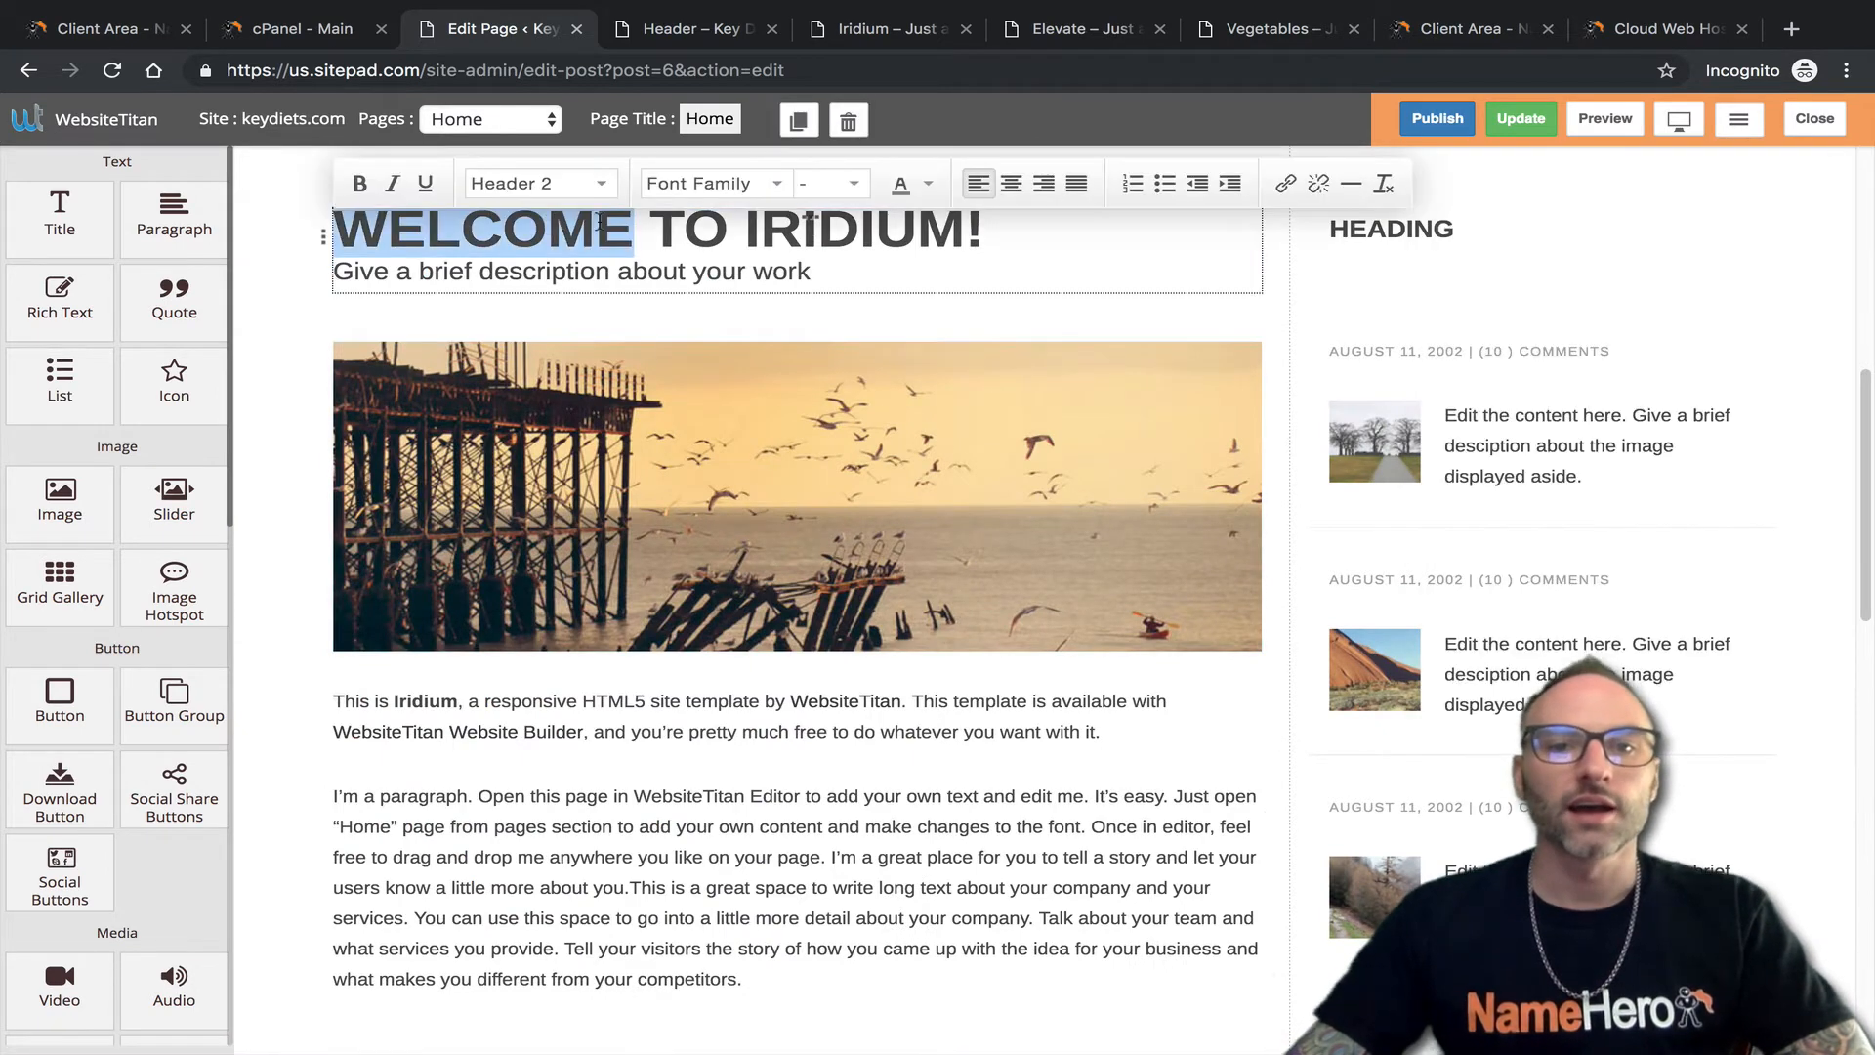
{"action": "left_click", "coordinate": [595, 230]}
{"action": "left_click_drag", "start_coordinate": [746, 225], "coordinate": [1028, 227]}
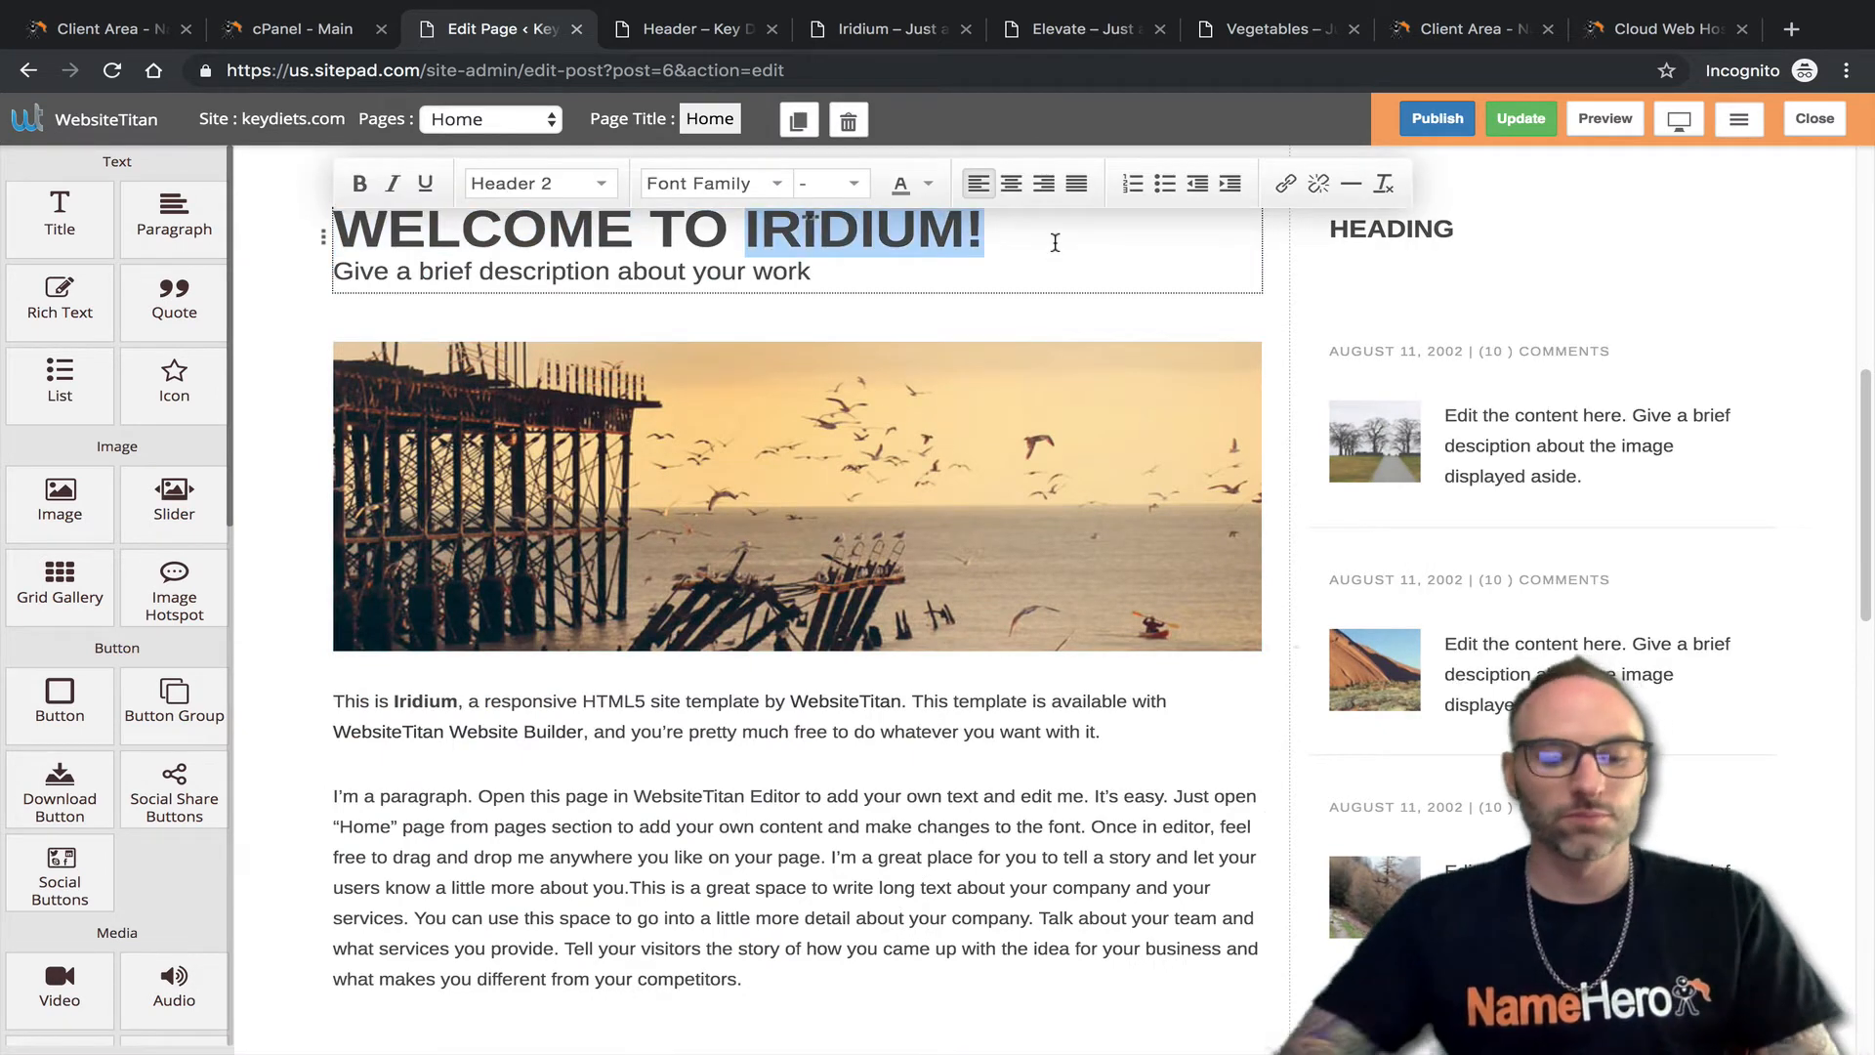
{"action": "type", "text": "KEY DIET"}
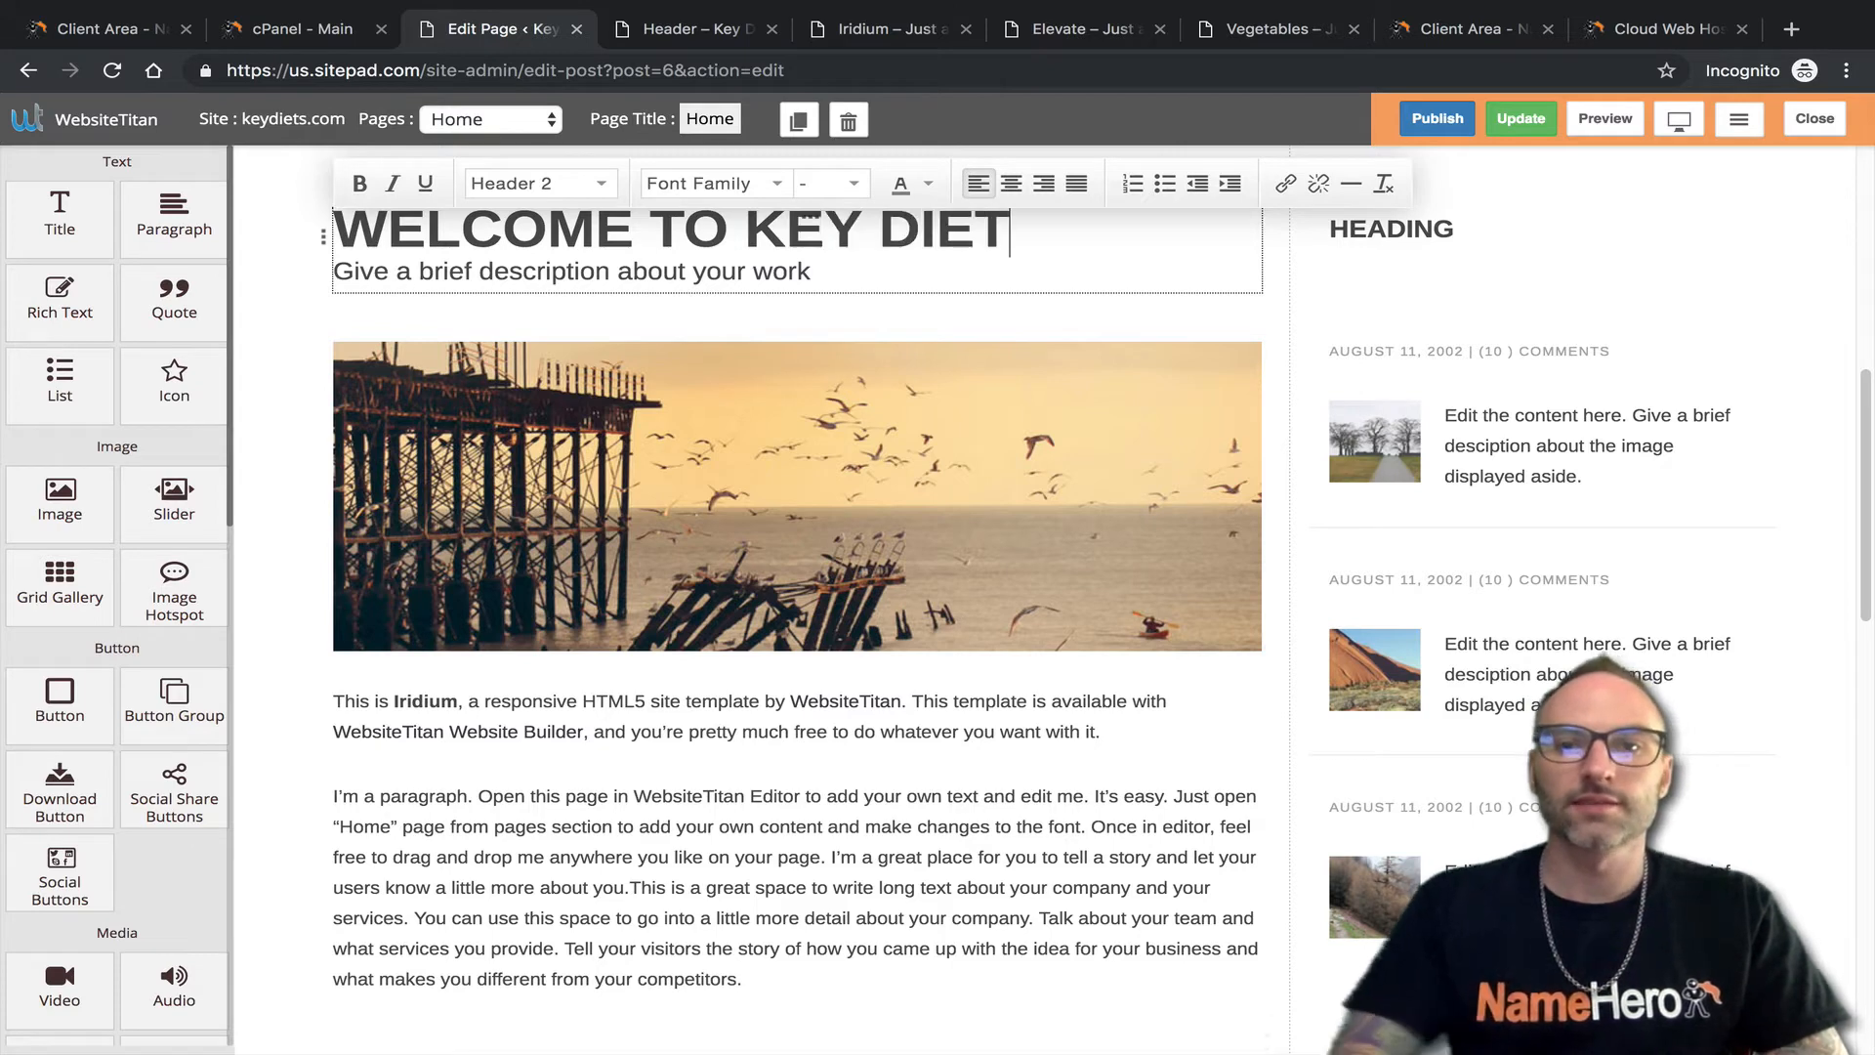
{"action": "type", "text": "S"}
Replace the description line beneath the welcome heading with "Find healthy diets to help you lose weight fast!".
{"action": "triple_click", "coordinate": [635, 270]}
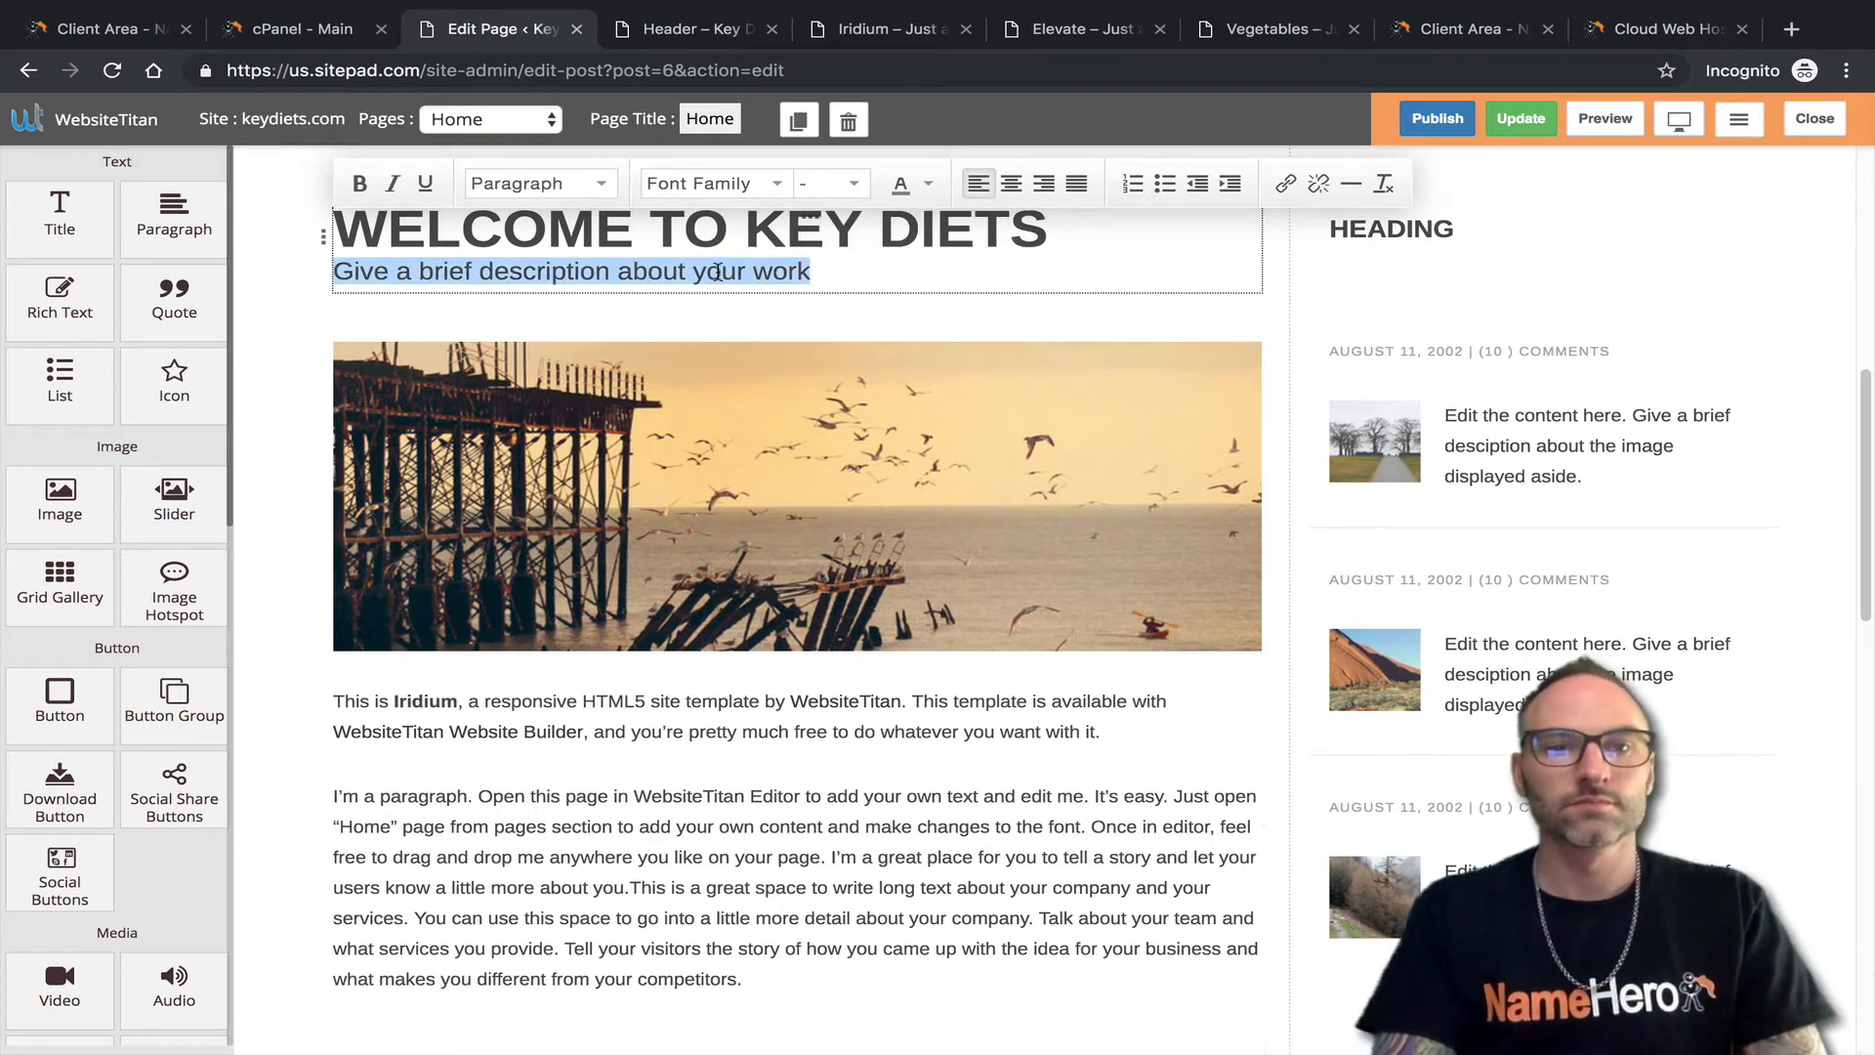
{"action": "type", "text": "If"}
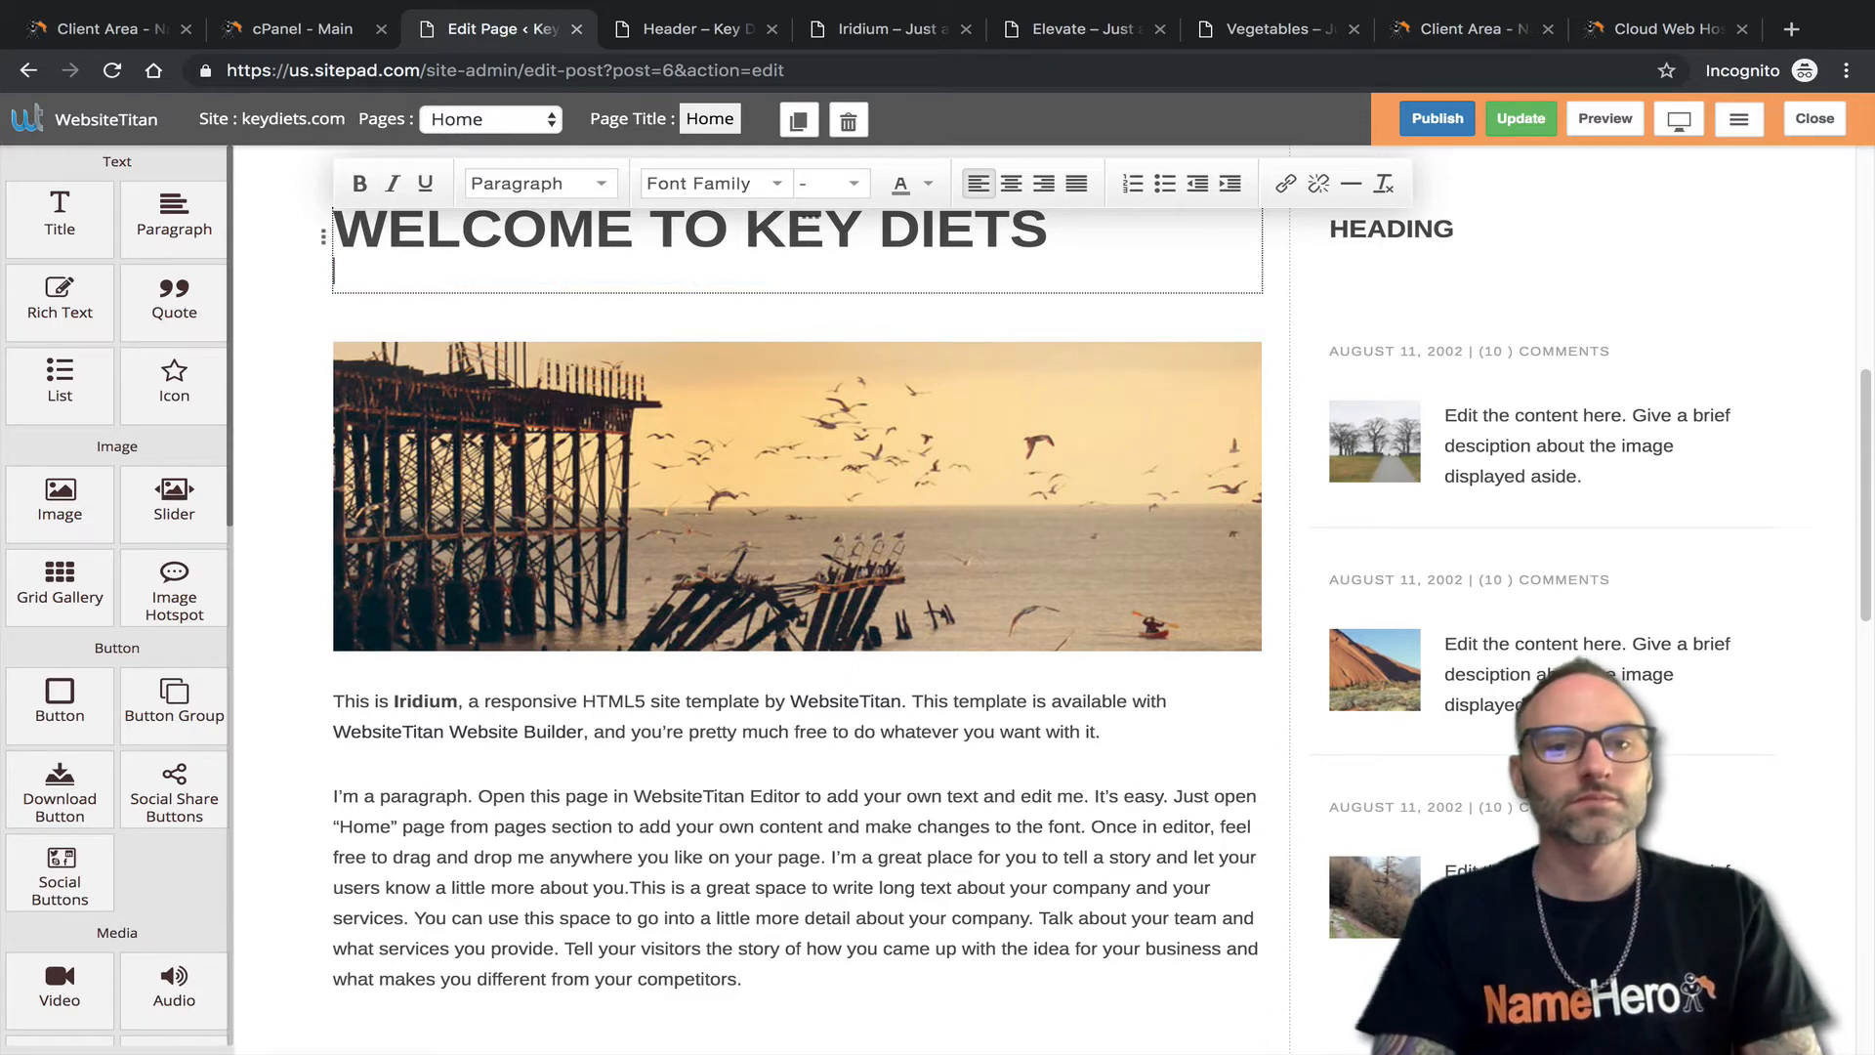
{"action": "type", "text": "nd healthy "}
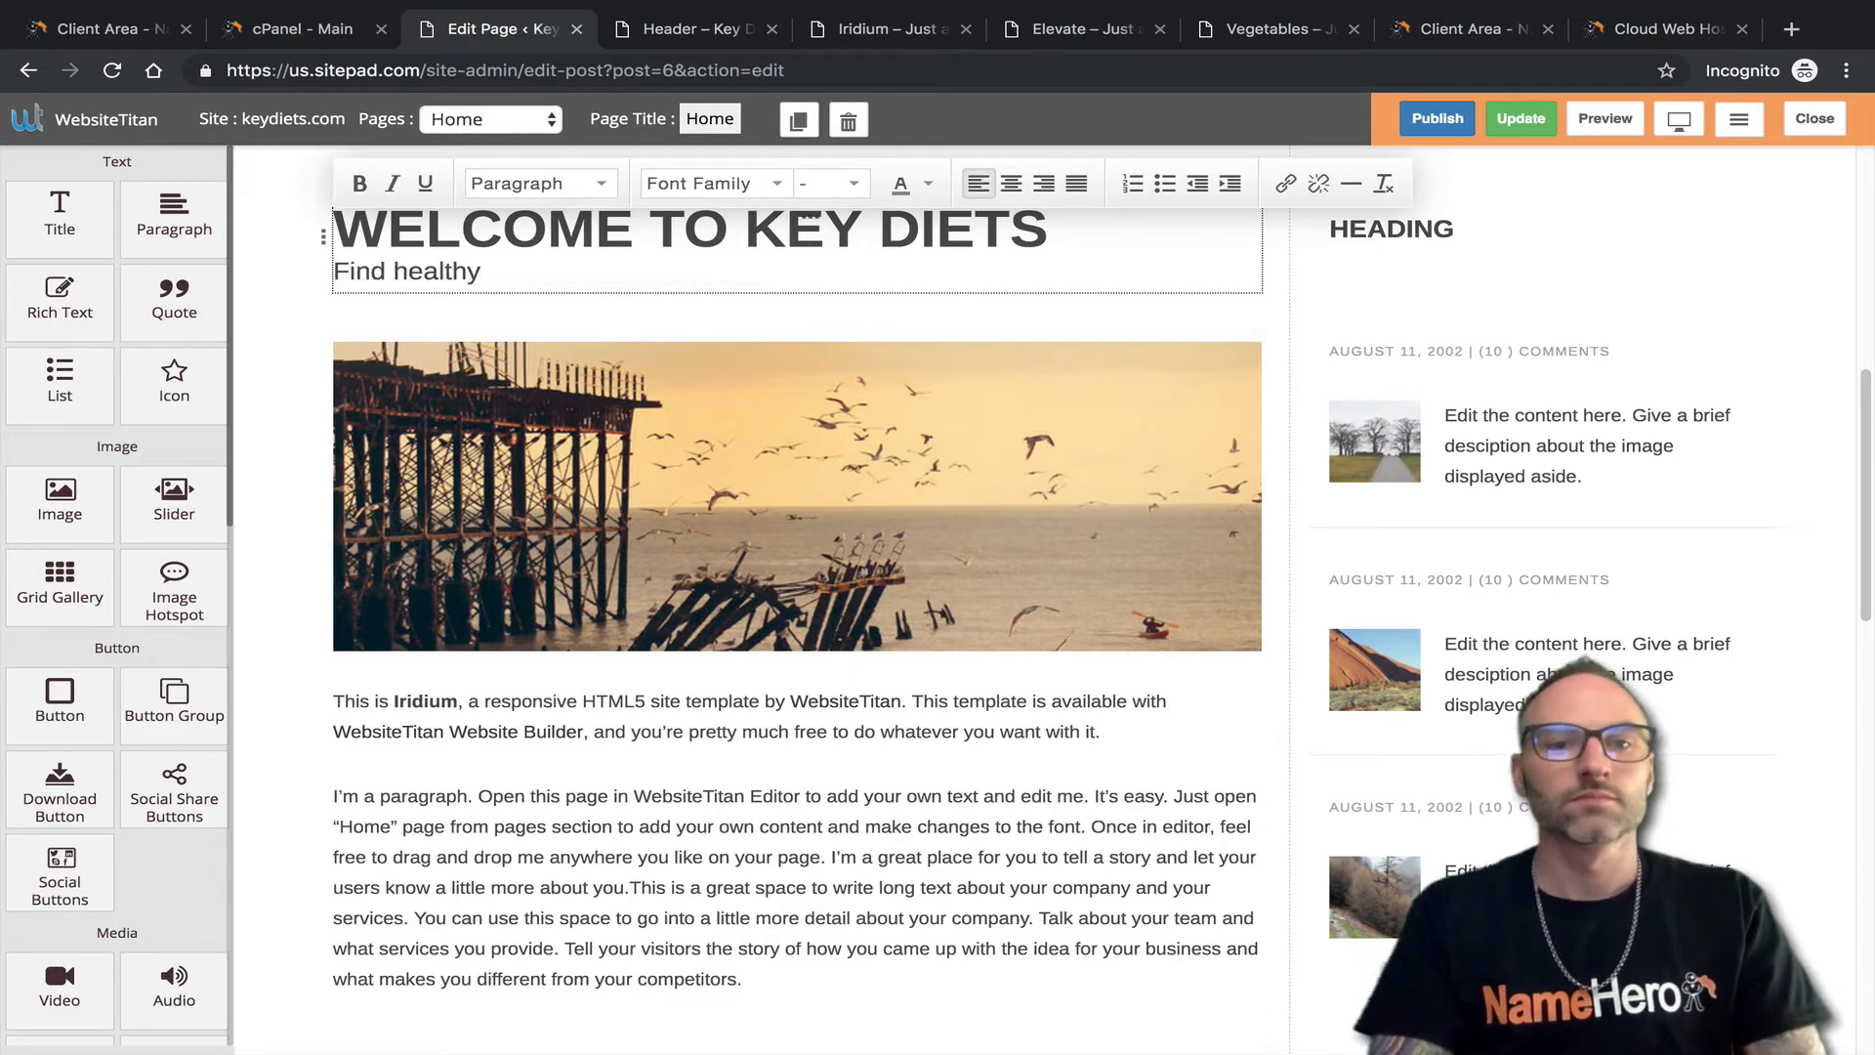
{"action": "type", "text": "diets to help you l"}
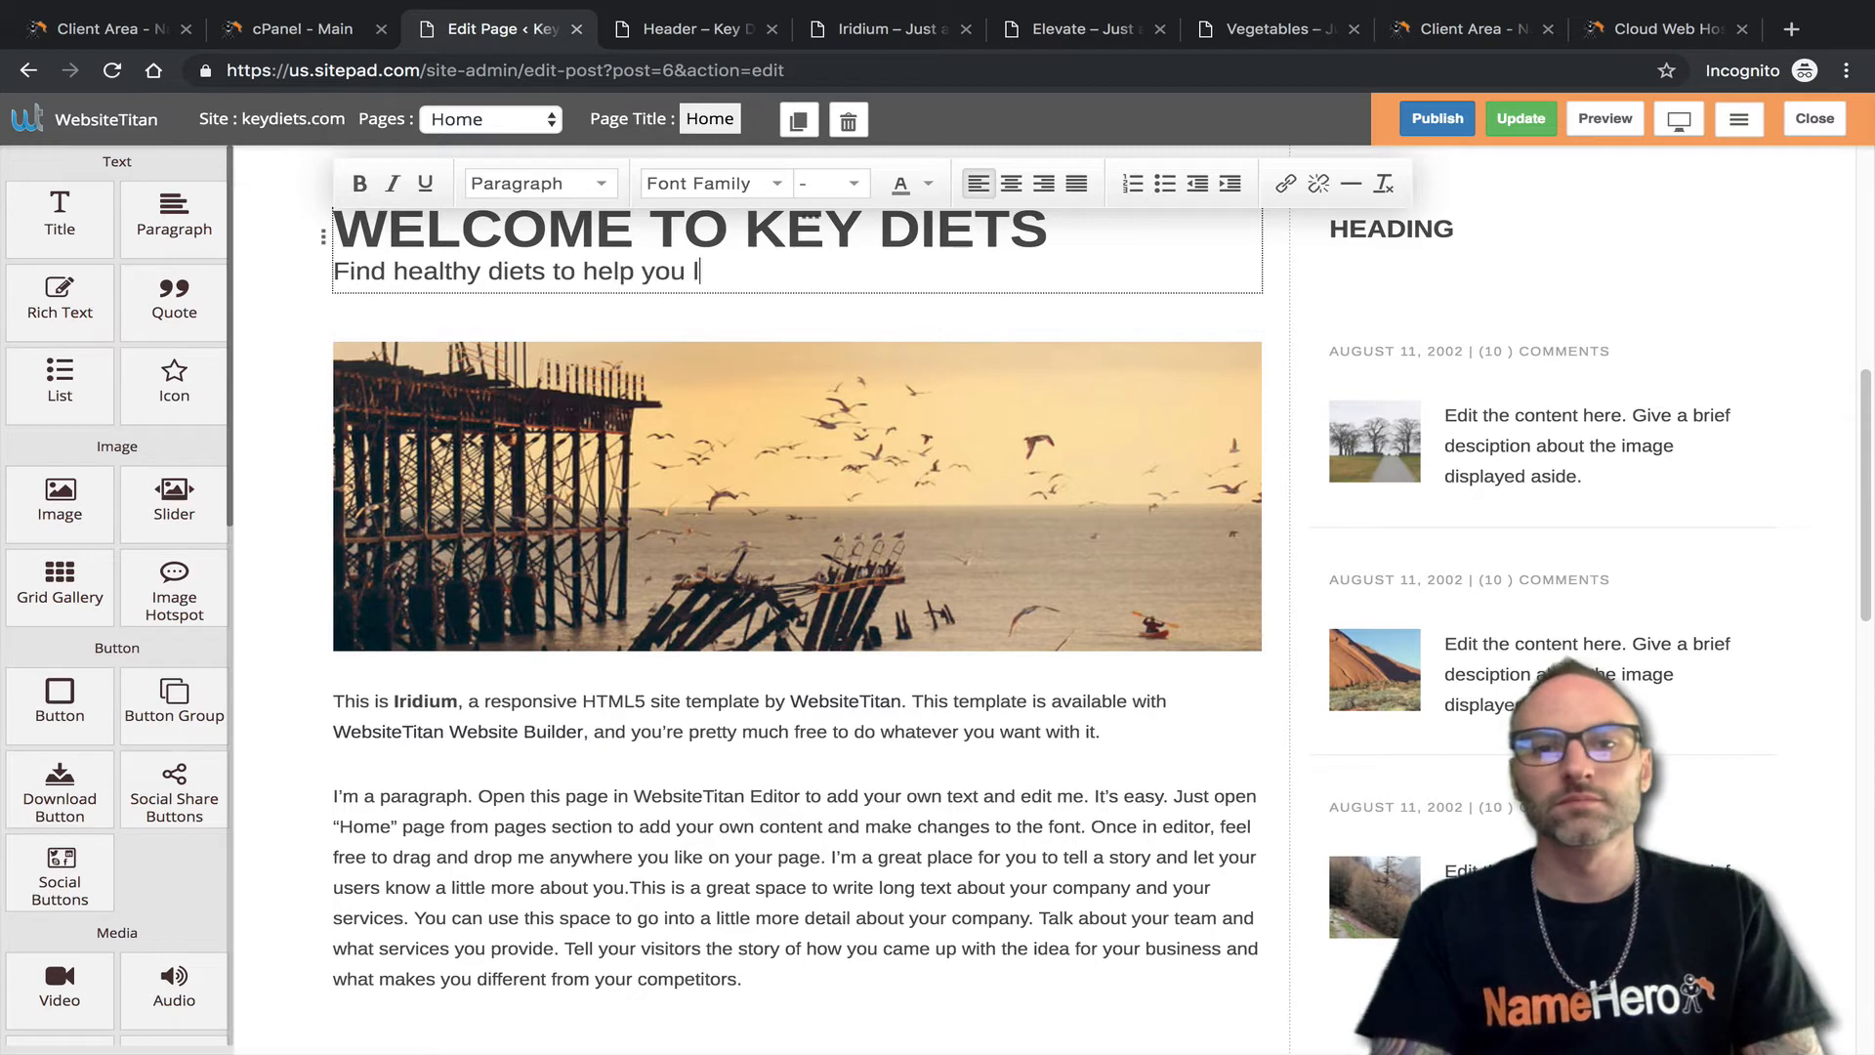
{"action": "type", "text": "ose weight fast!"}
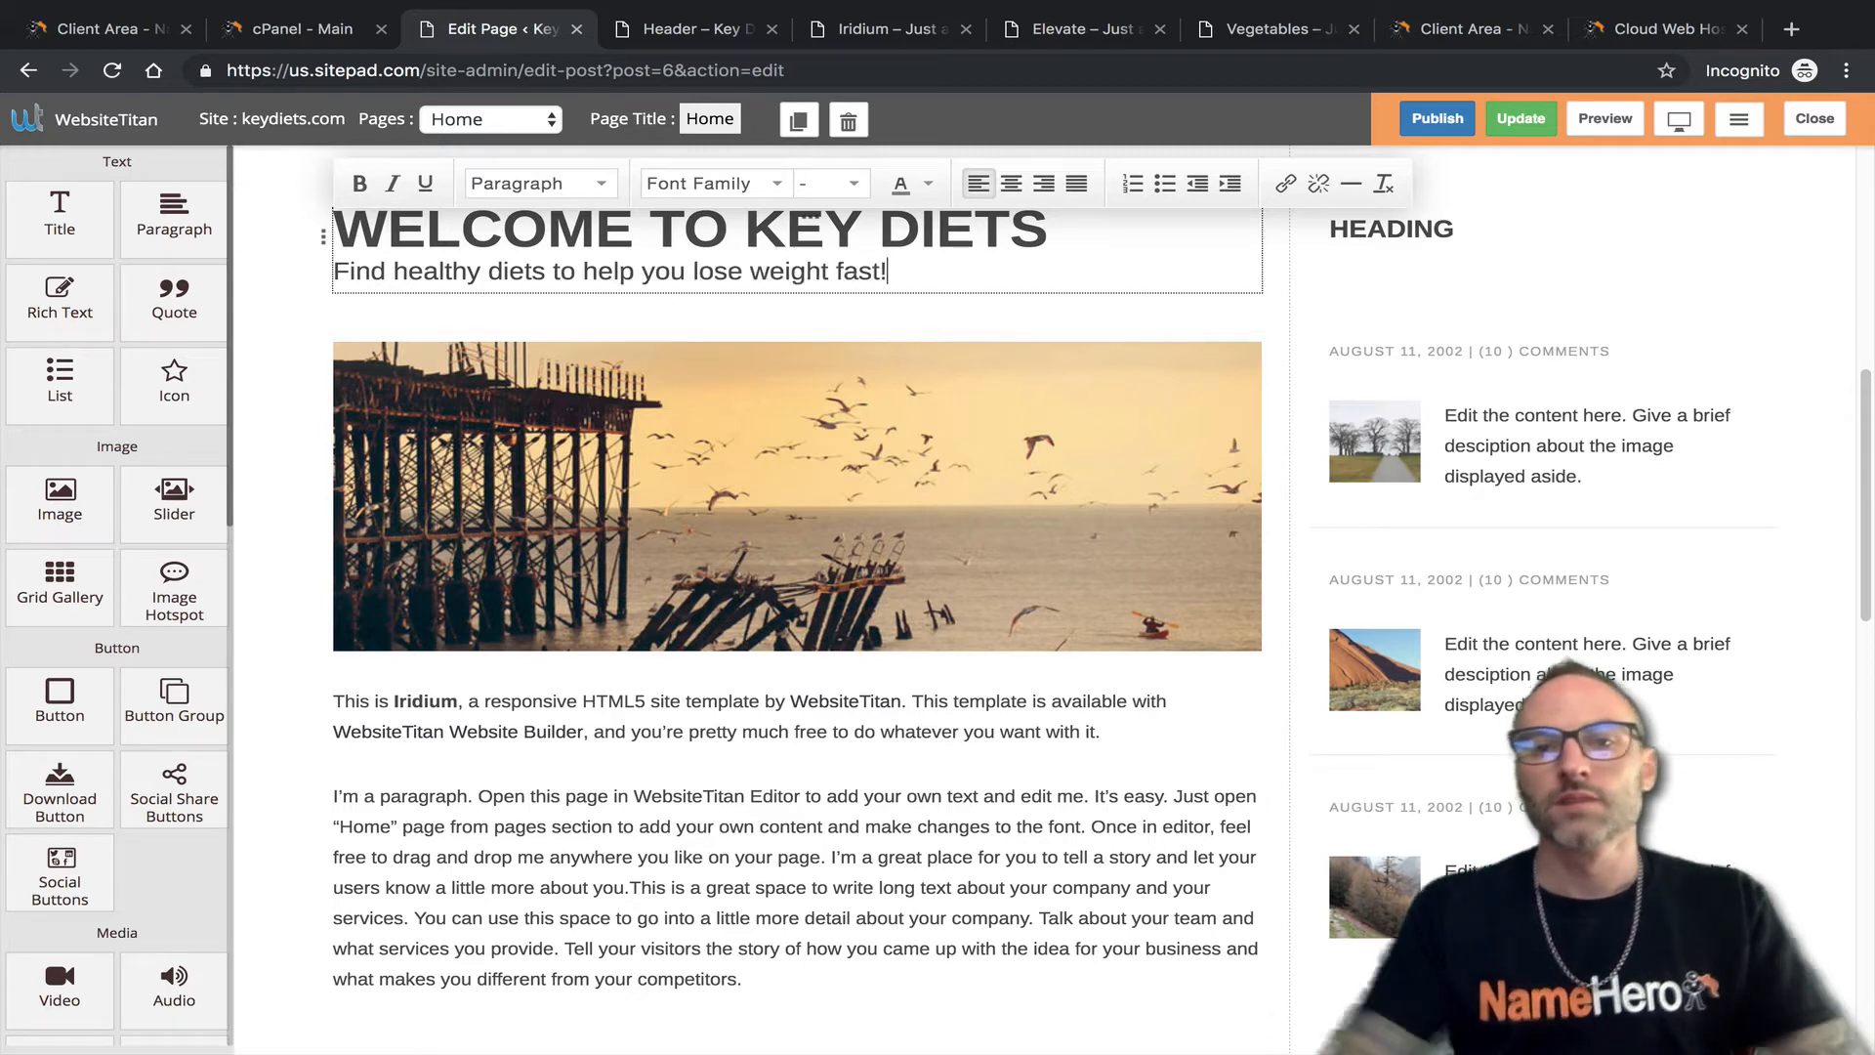
{"action": "left_click", "coordinate": [323, 330]}
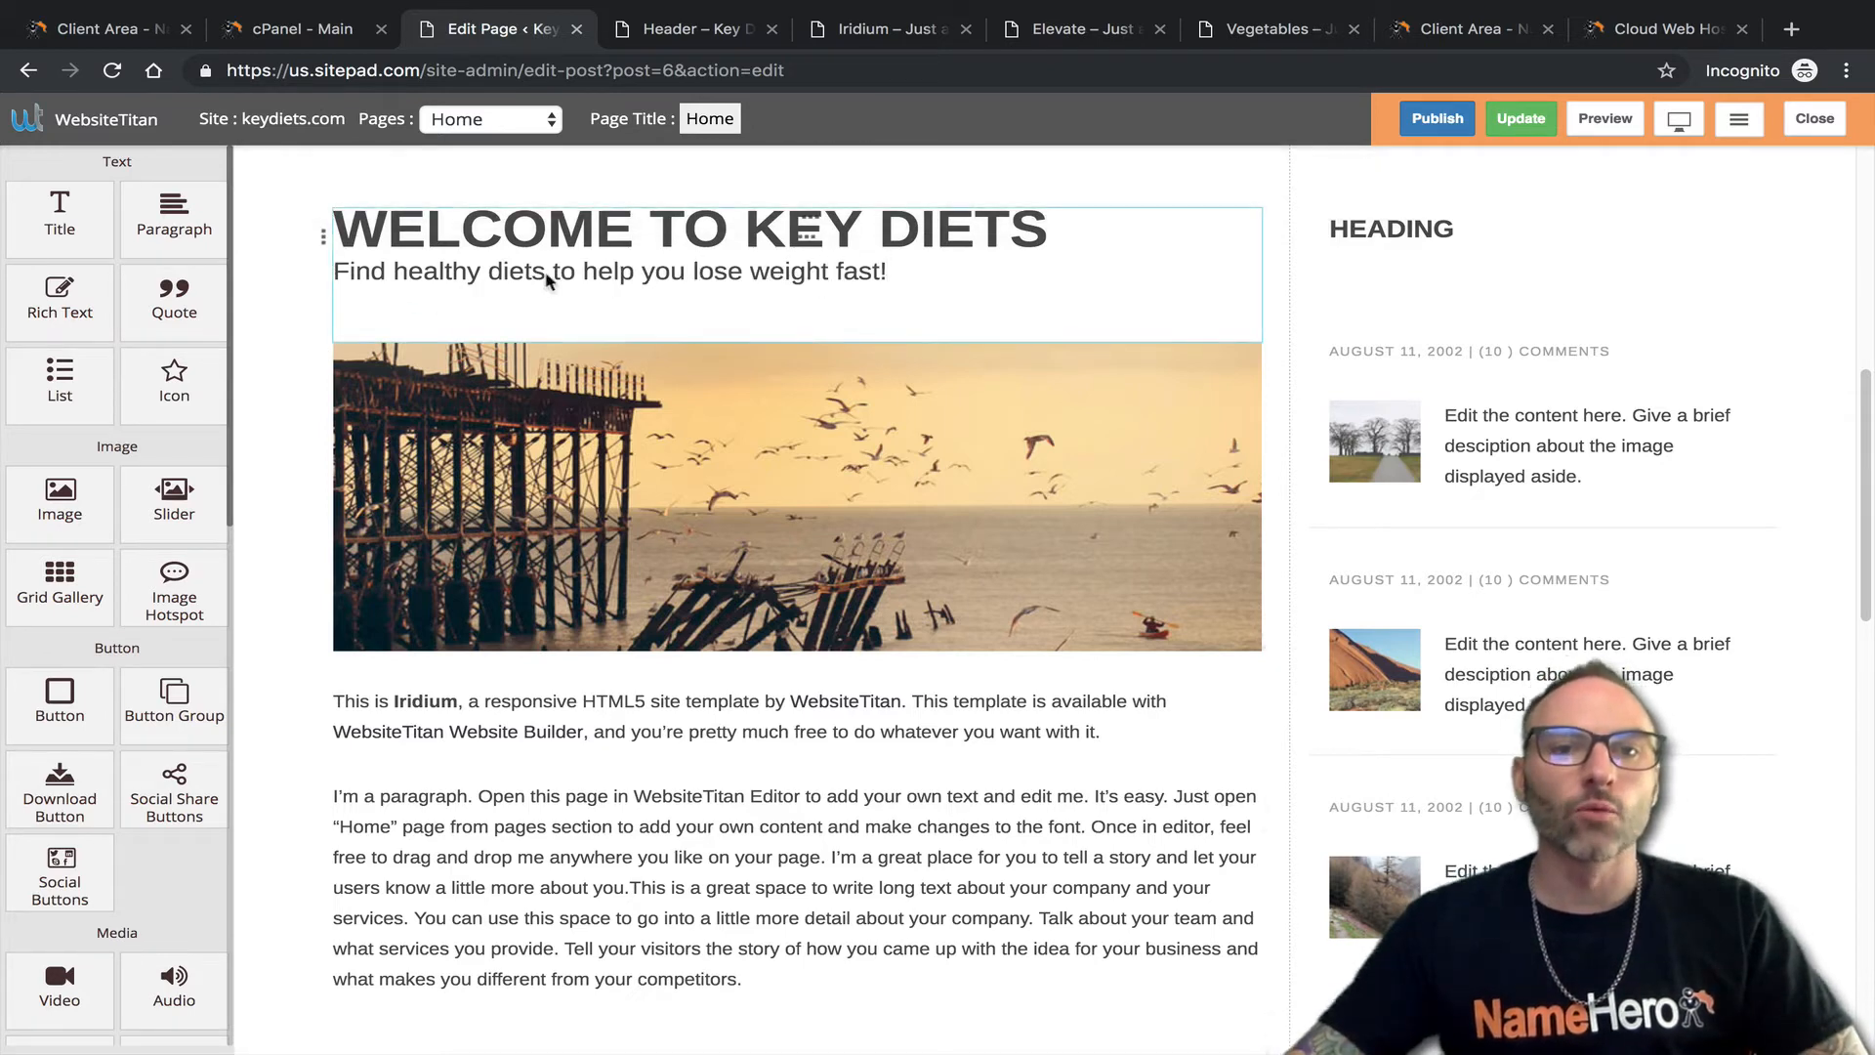
Open the settings of the image beneath the welcome heading and look over its options.
{"action": "left_click", "coordinate": [641, 427]}
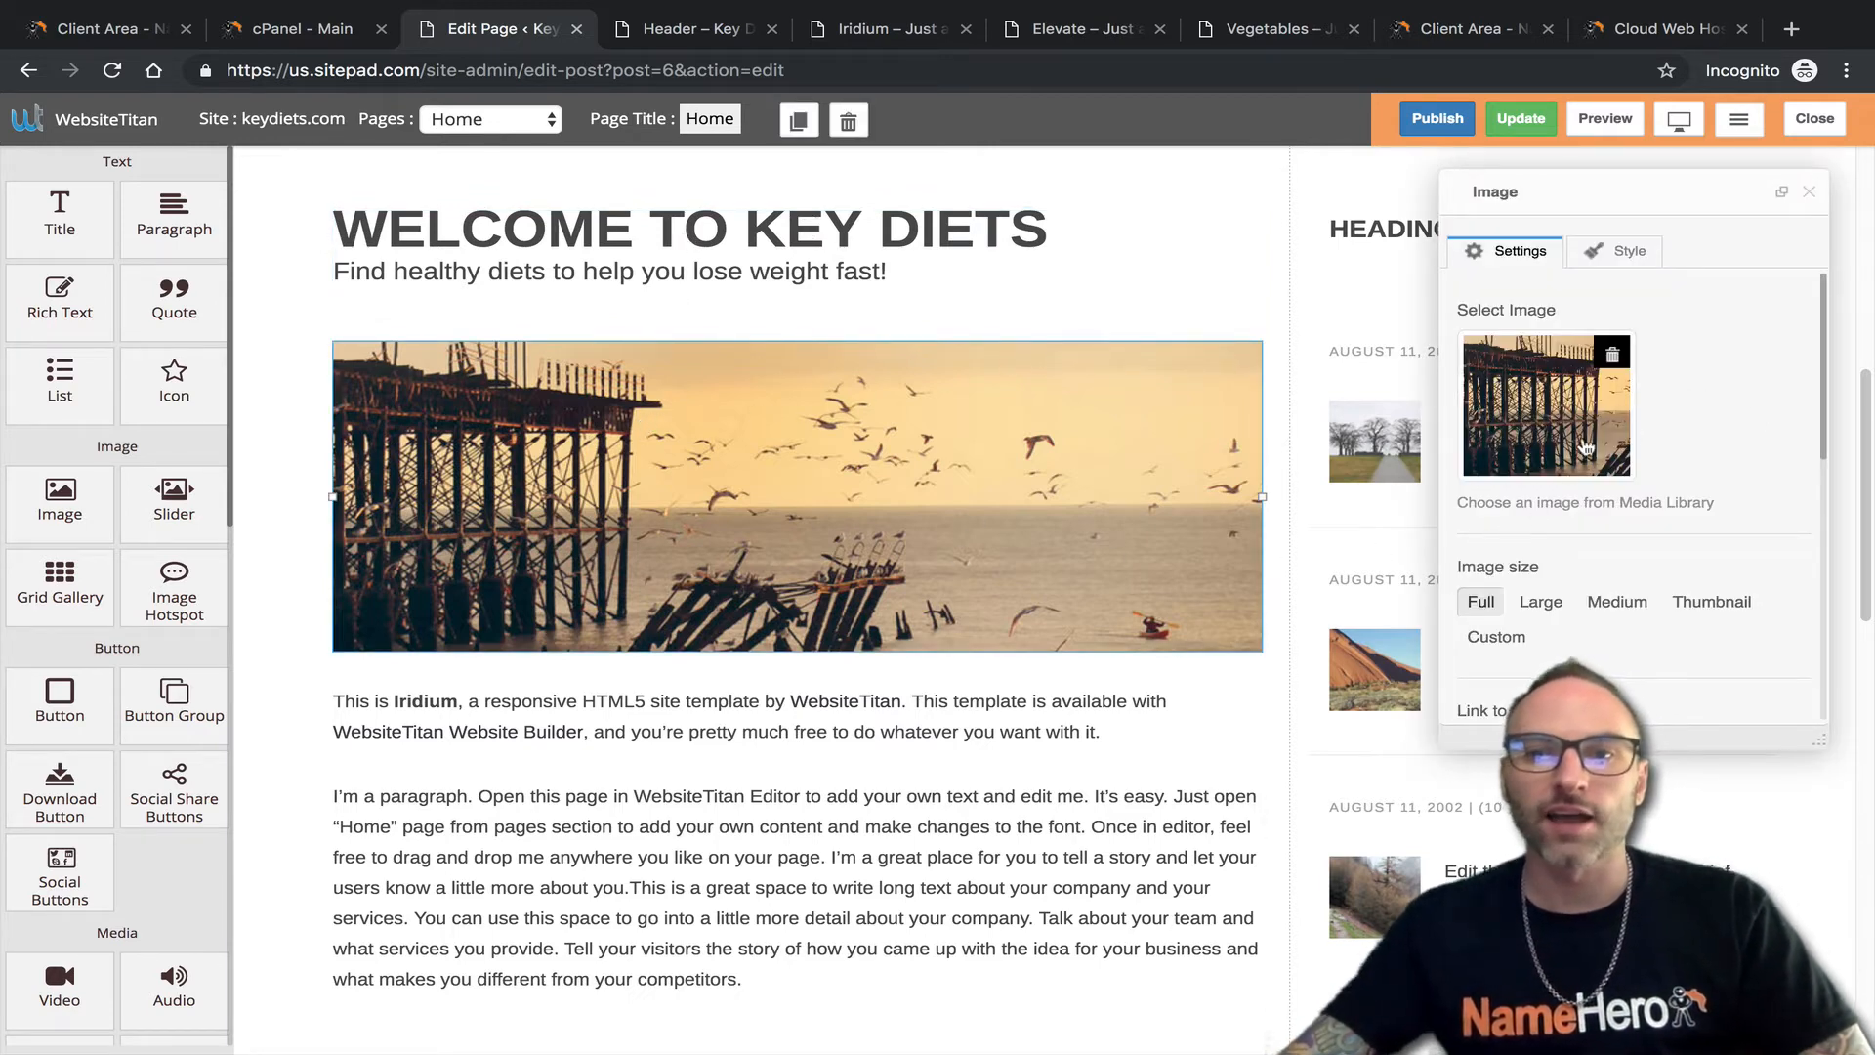
{"action": "scroll", "coordinate": [1602, 430], "scroll_direction": "down", "scroll_amount": 2}
{"action": "scroll", "coordinate": [1598, 436], "scroll_direction": "up", "scroll_amount": 2}
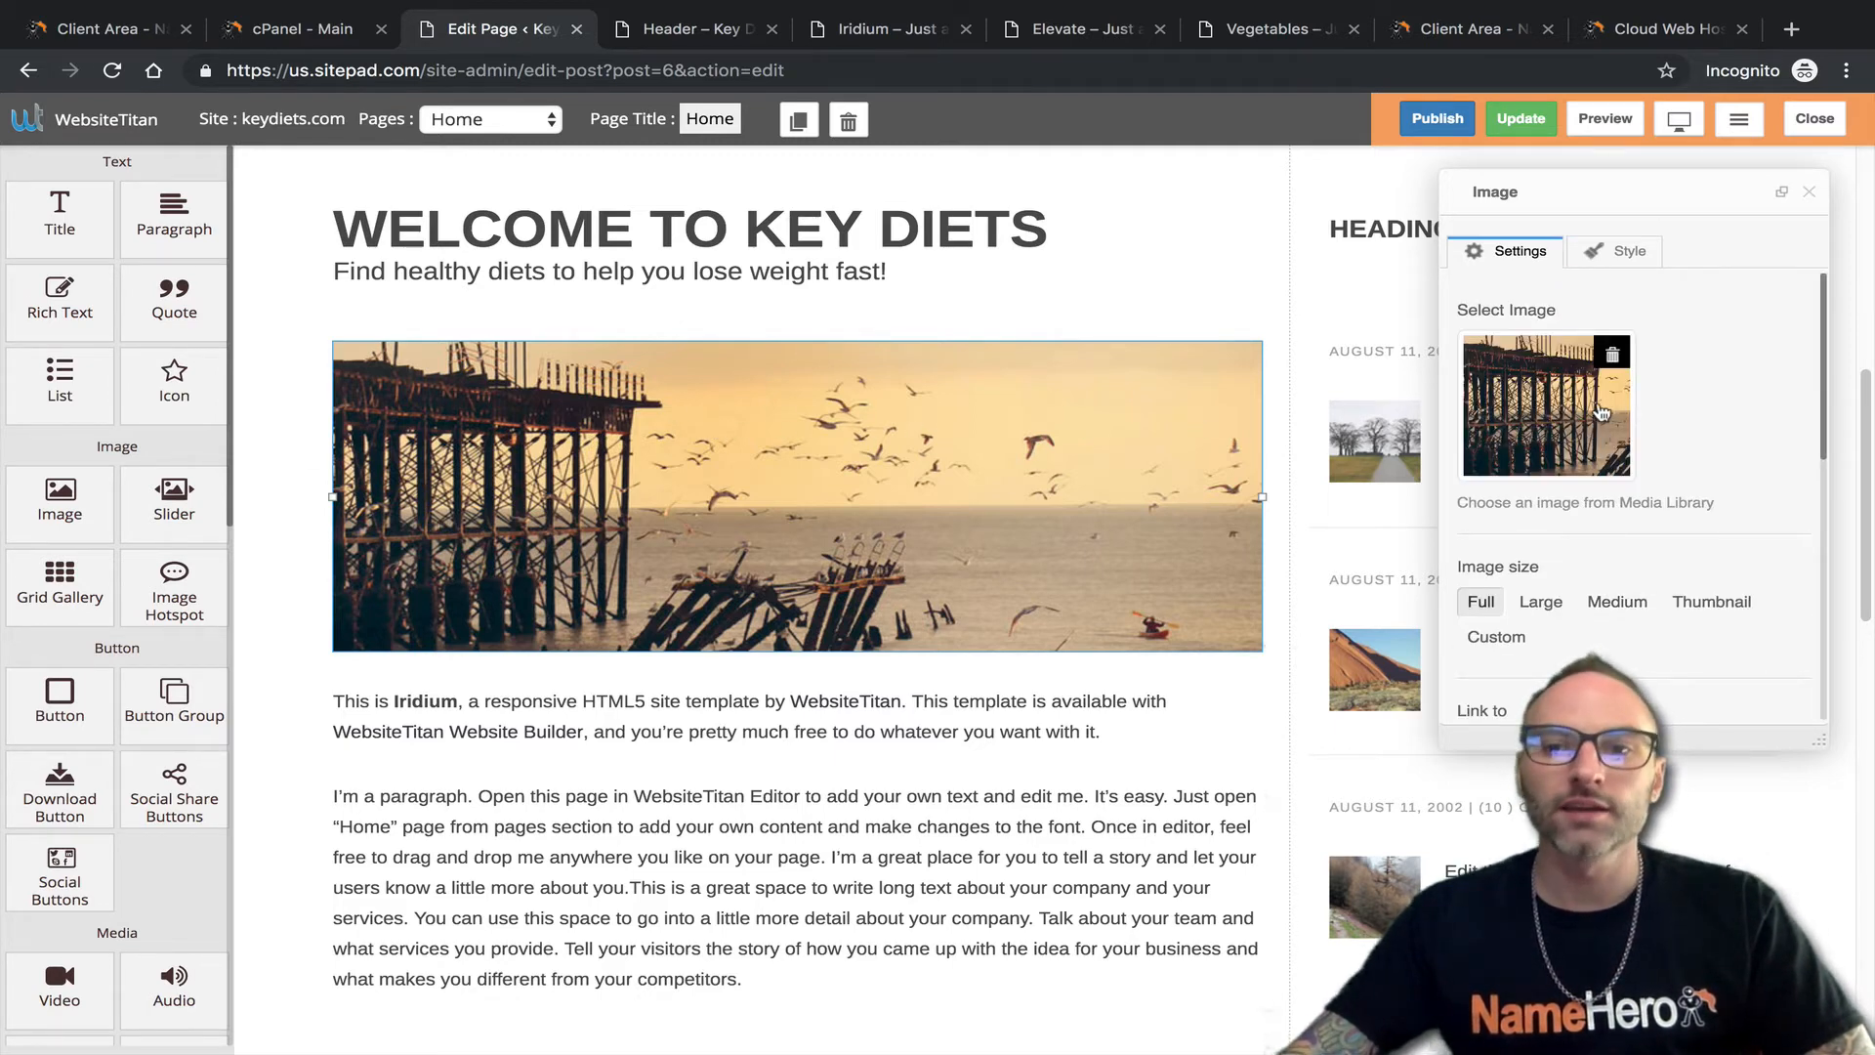
{"action": "scroll", "coordinate": [1589, 444], "scroll_direction": "down", "scroll_amount": 3}
{"action": "scroll", "coordinate": [1589, 444], "scroll_direction": "up", "scroll_amount": 3}
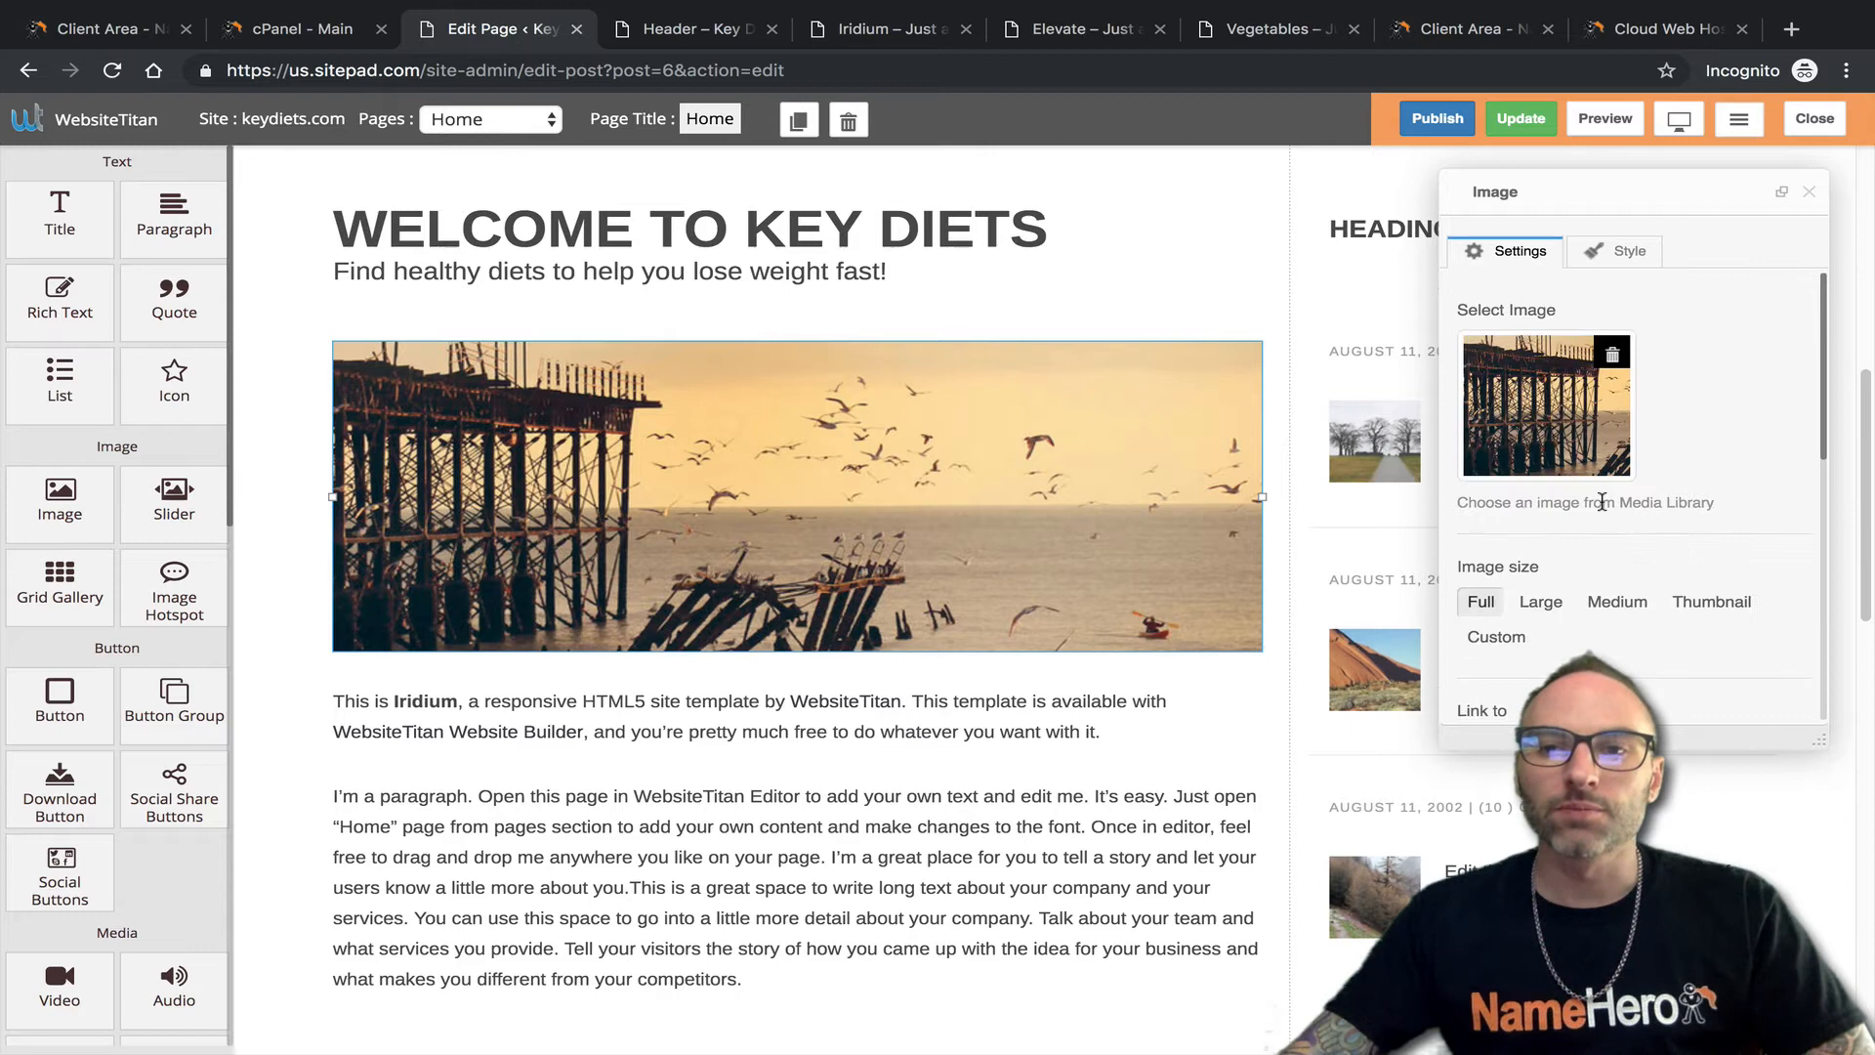
Look through the upload, media library, gallery, featured image and URL sources for replacing the image, and close them without choosing one.
{"action": "left_click", "coordinate": [1524, 388]}
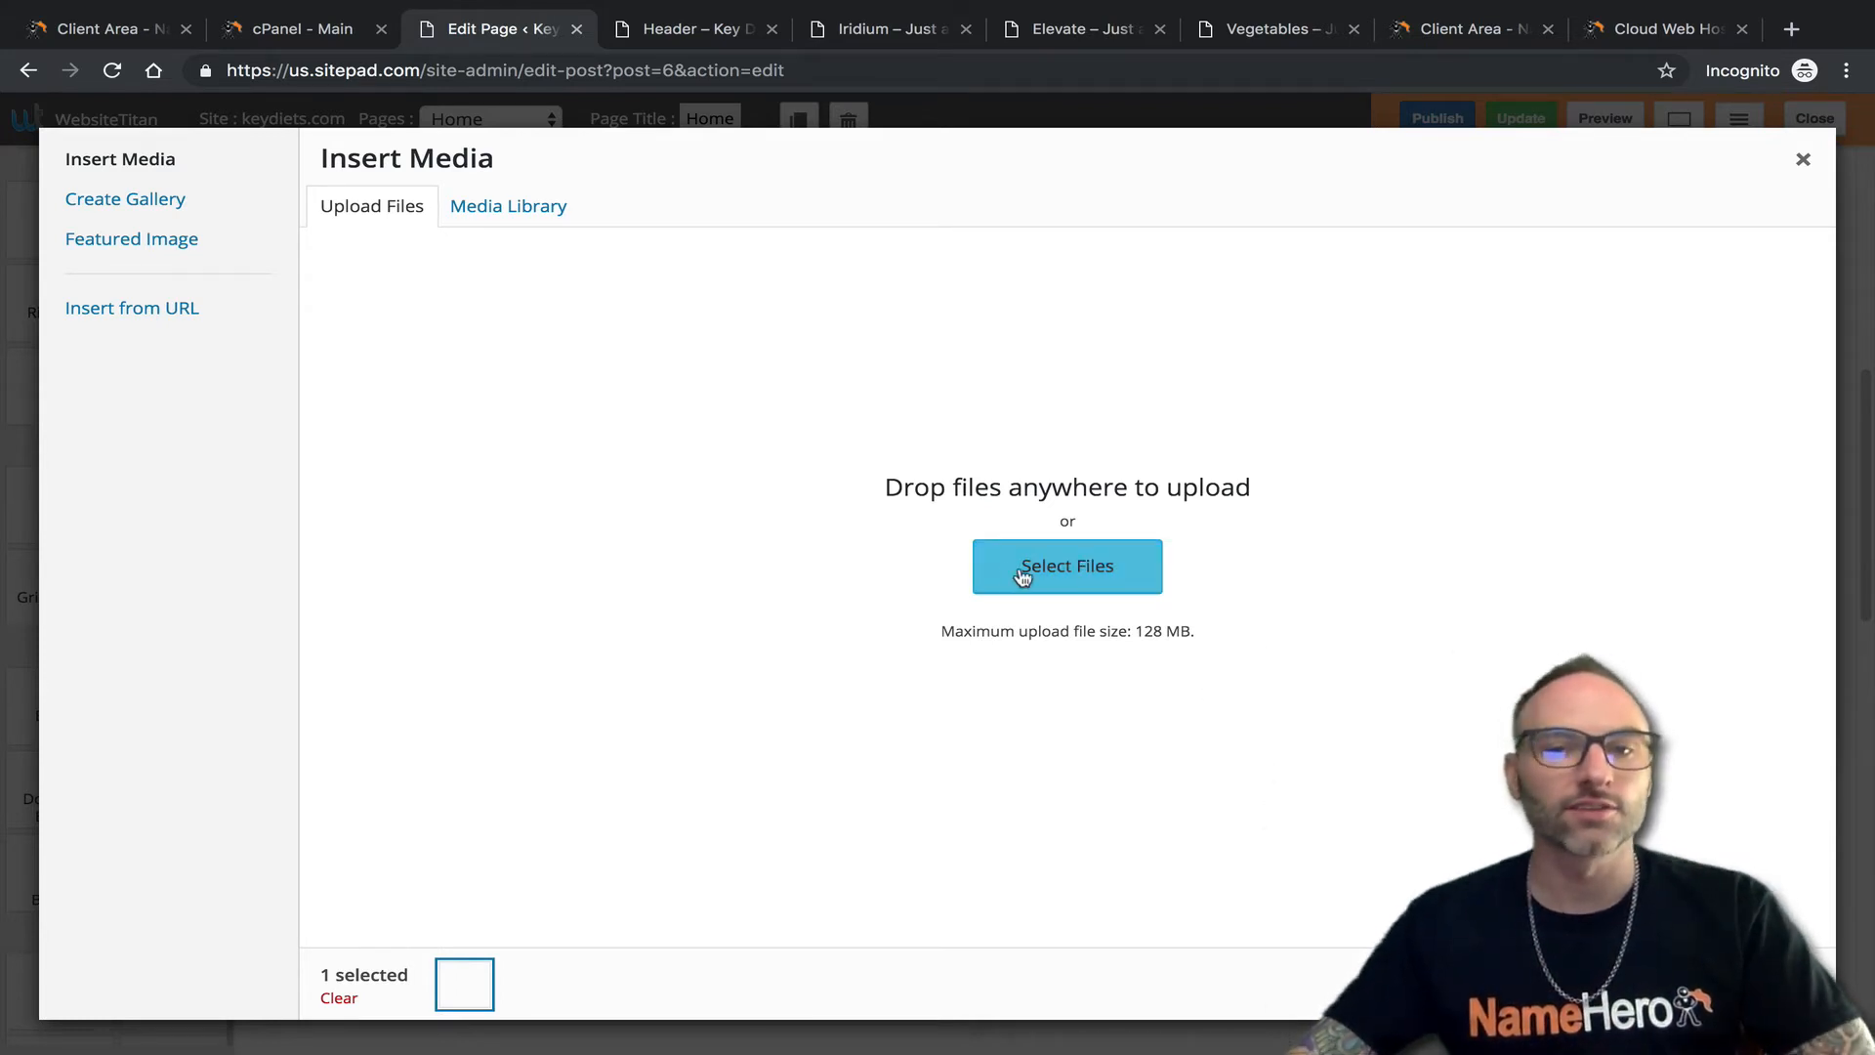
{"action": "left_click", "coordinate": [554, 205]}
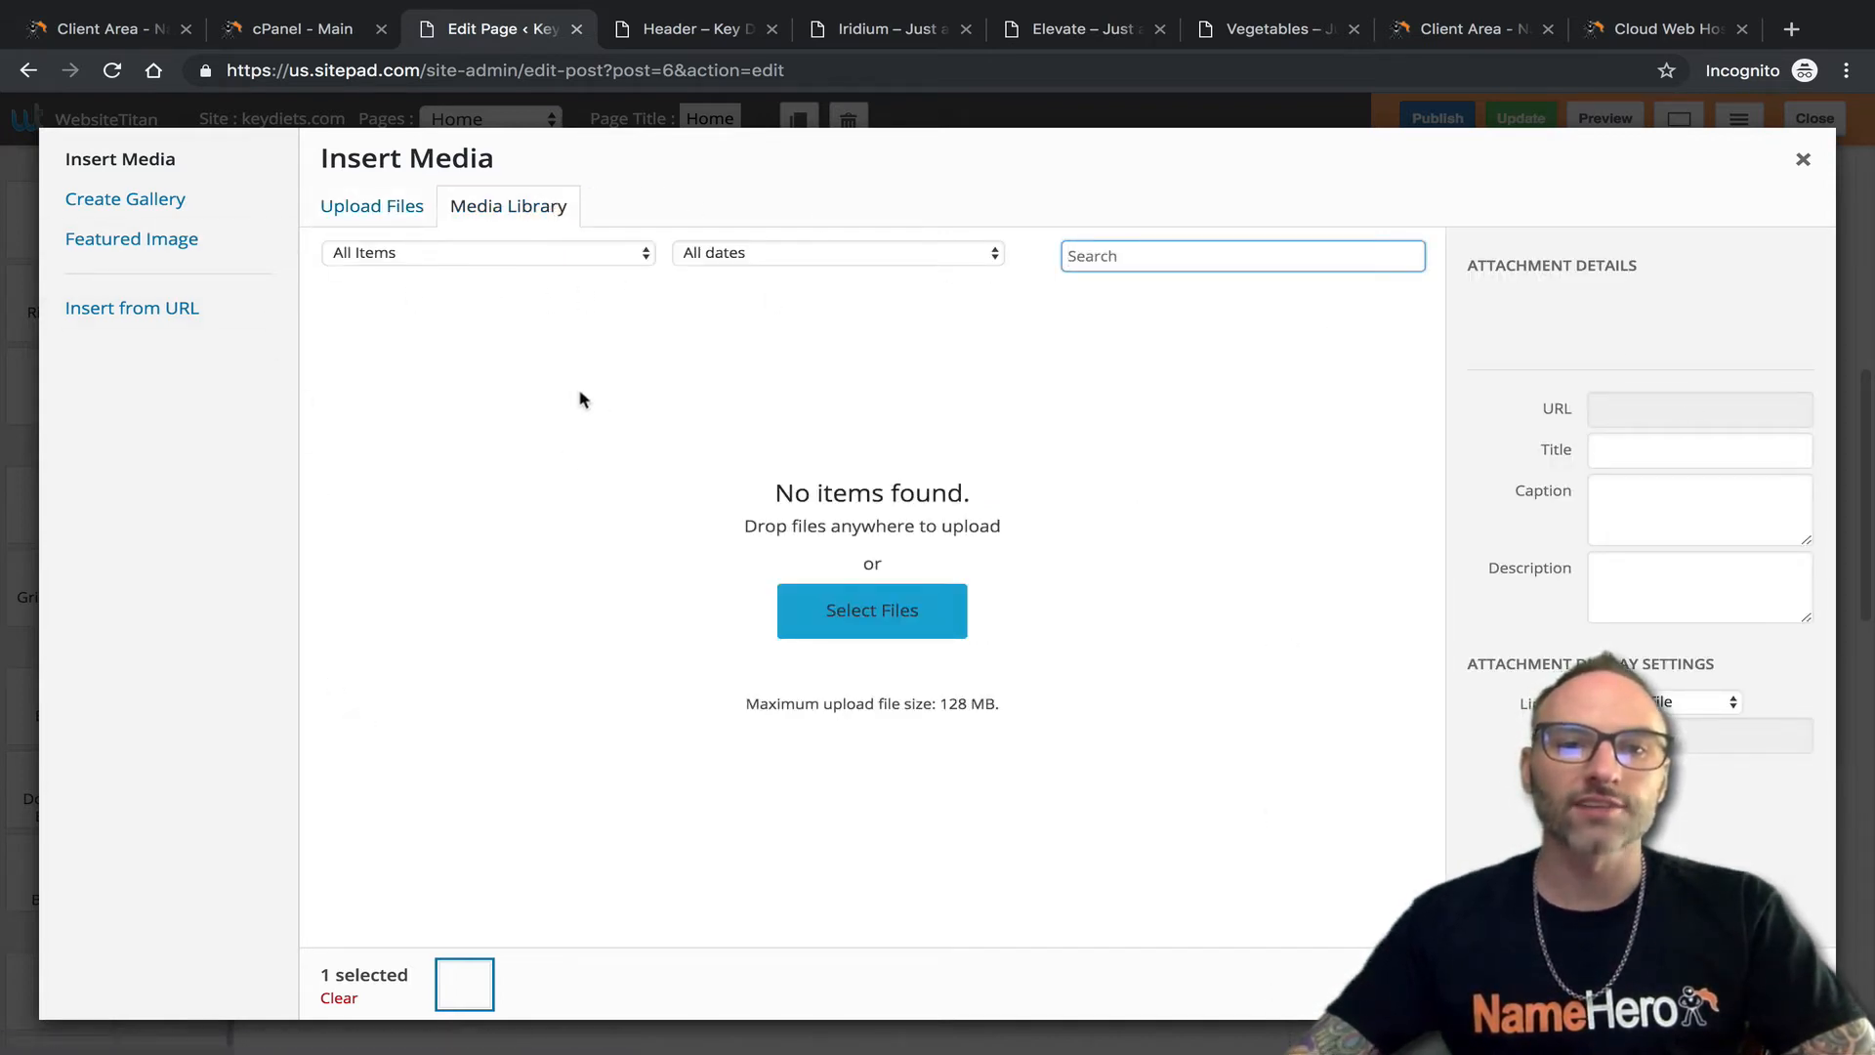
{"action": "left_click", "coordinate": [402, 207]}
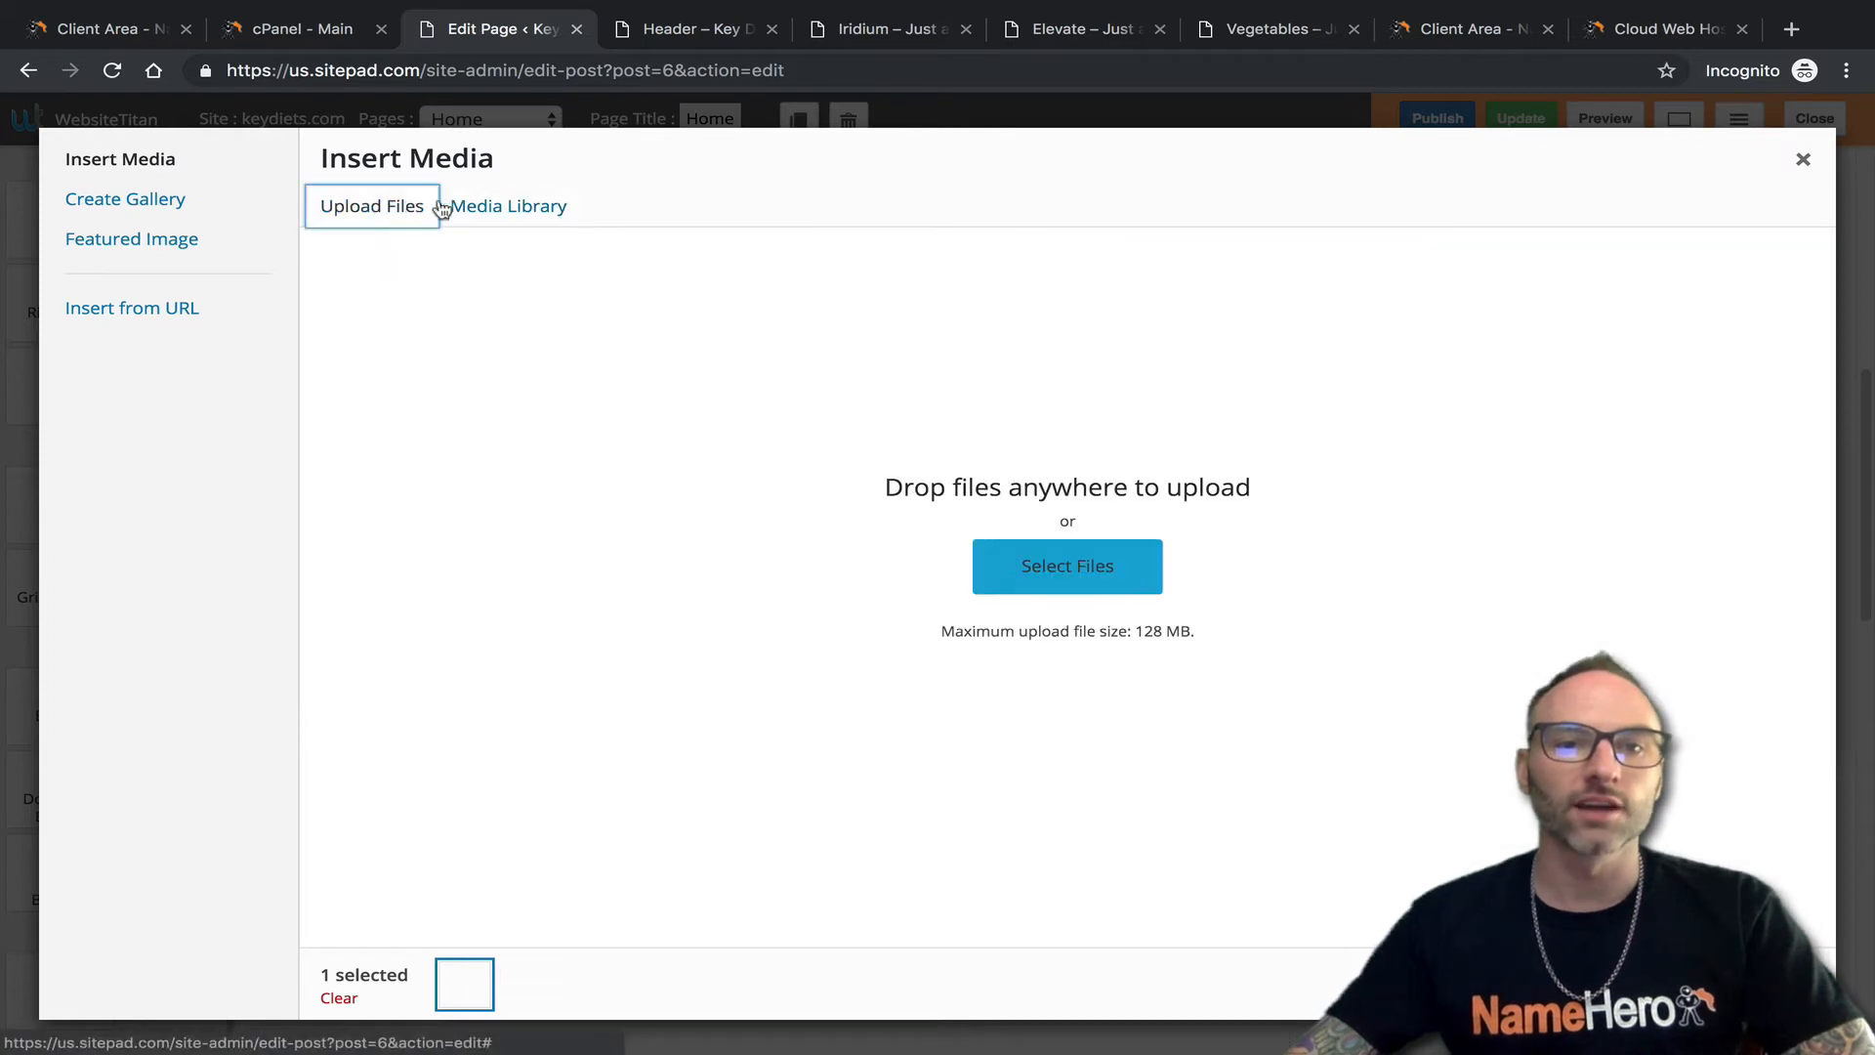
{"action": "left_click", "coordinate": [547, 207]}
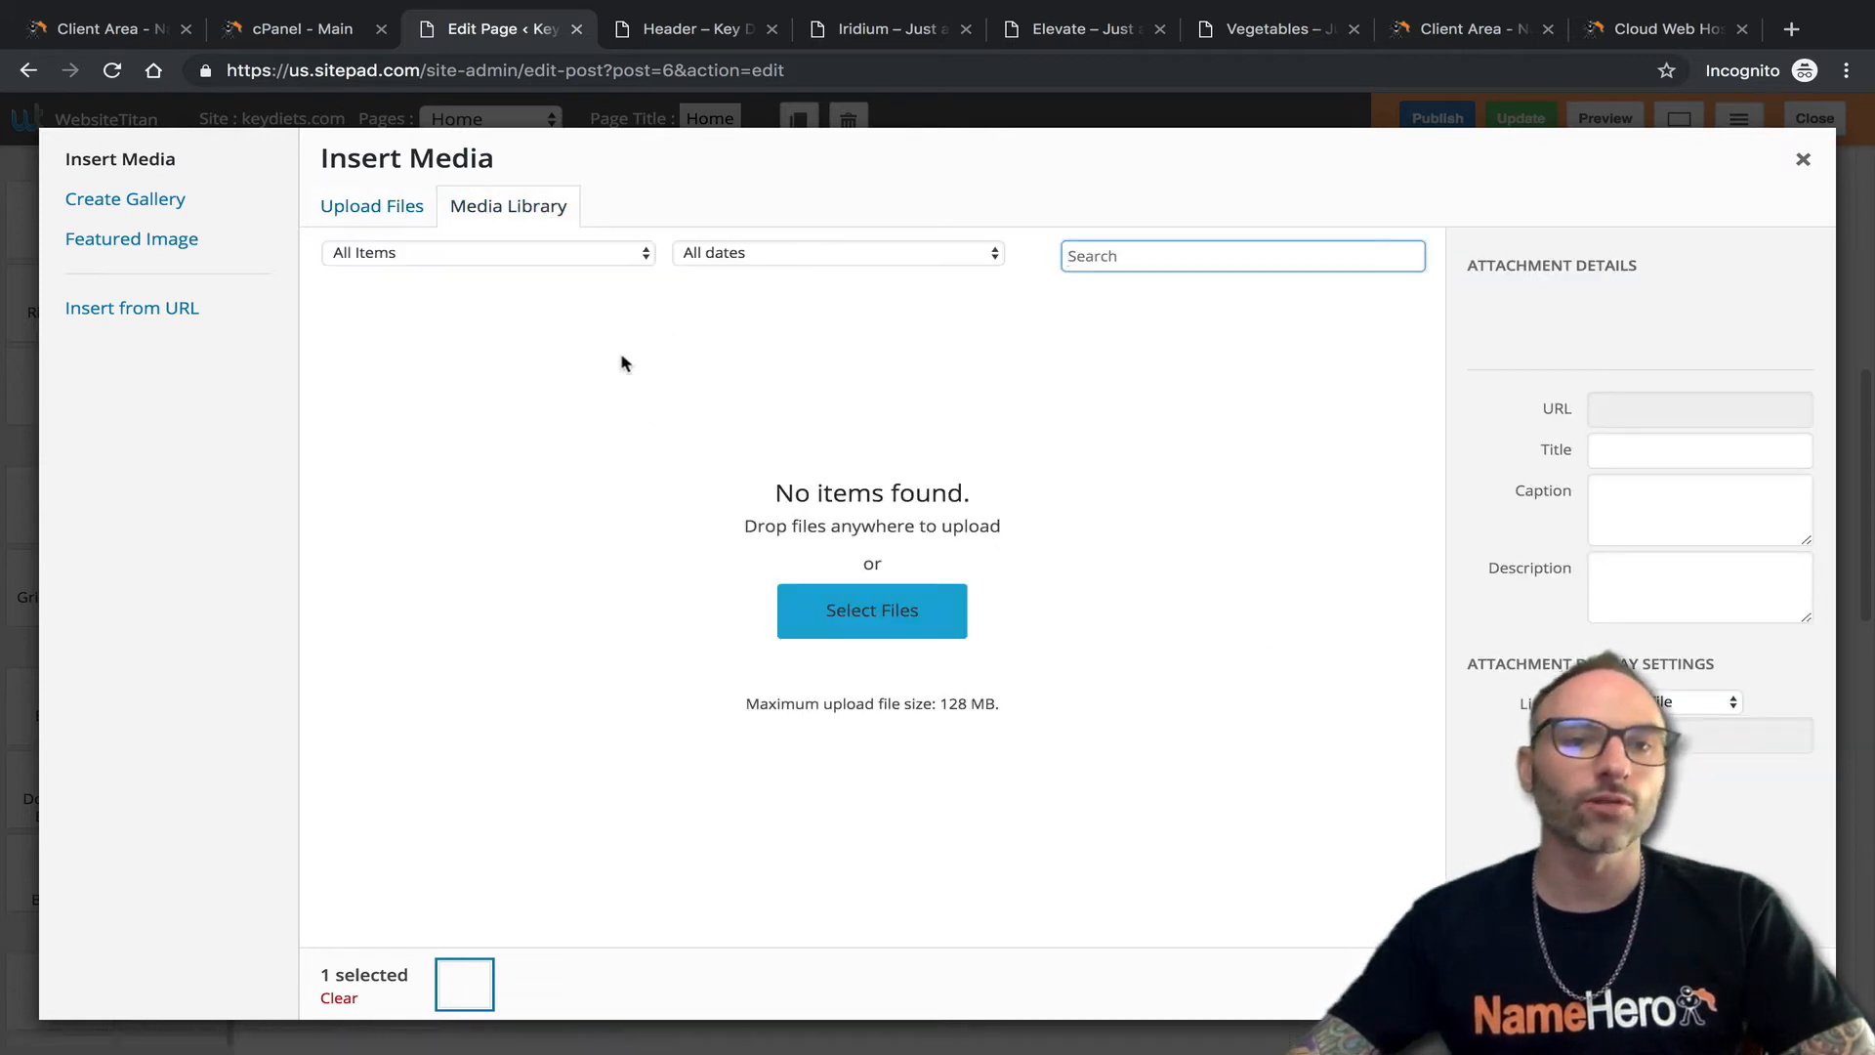
{"action": "left_click", "coordinate": [105, 202]}
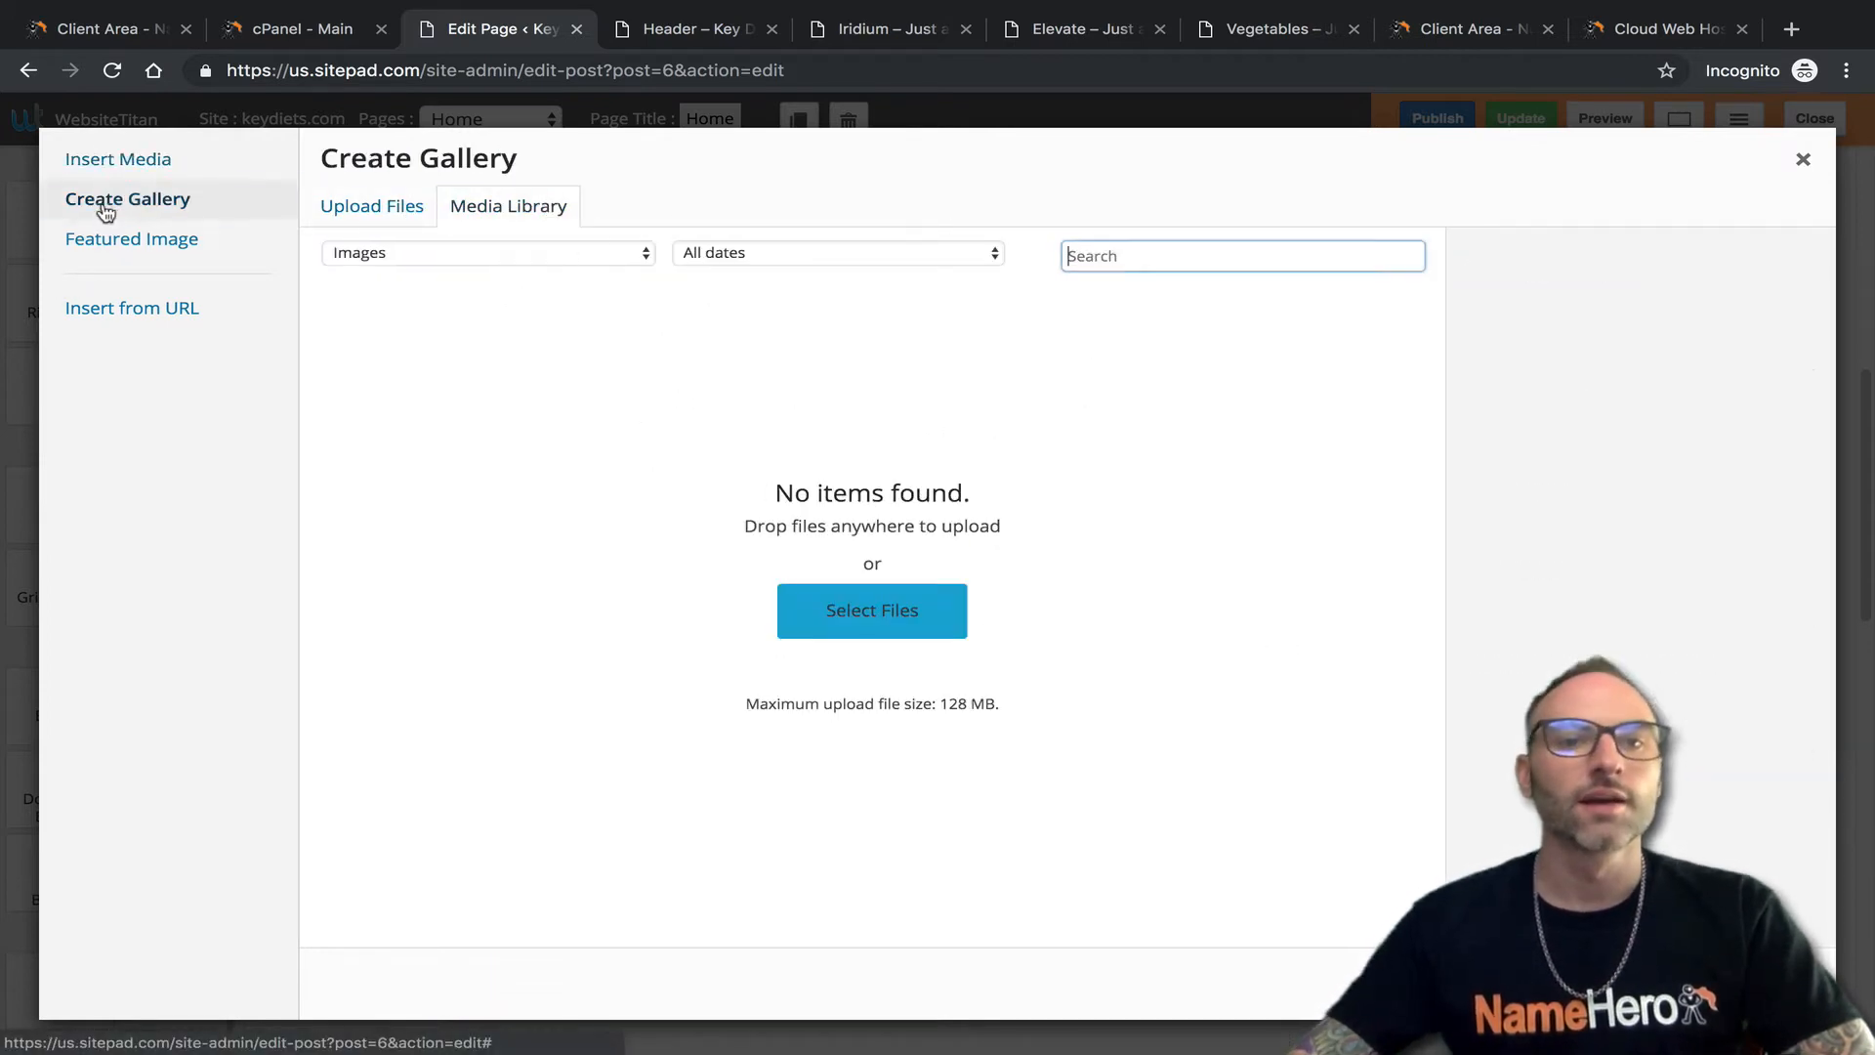
{"action": "left_click", "coordinate": [159, 246]}
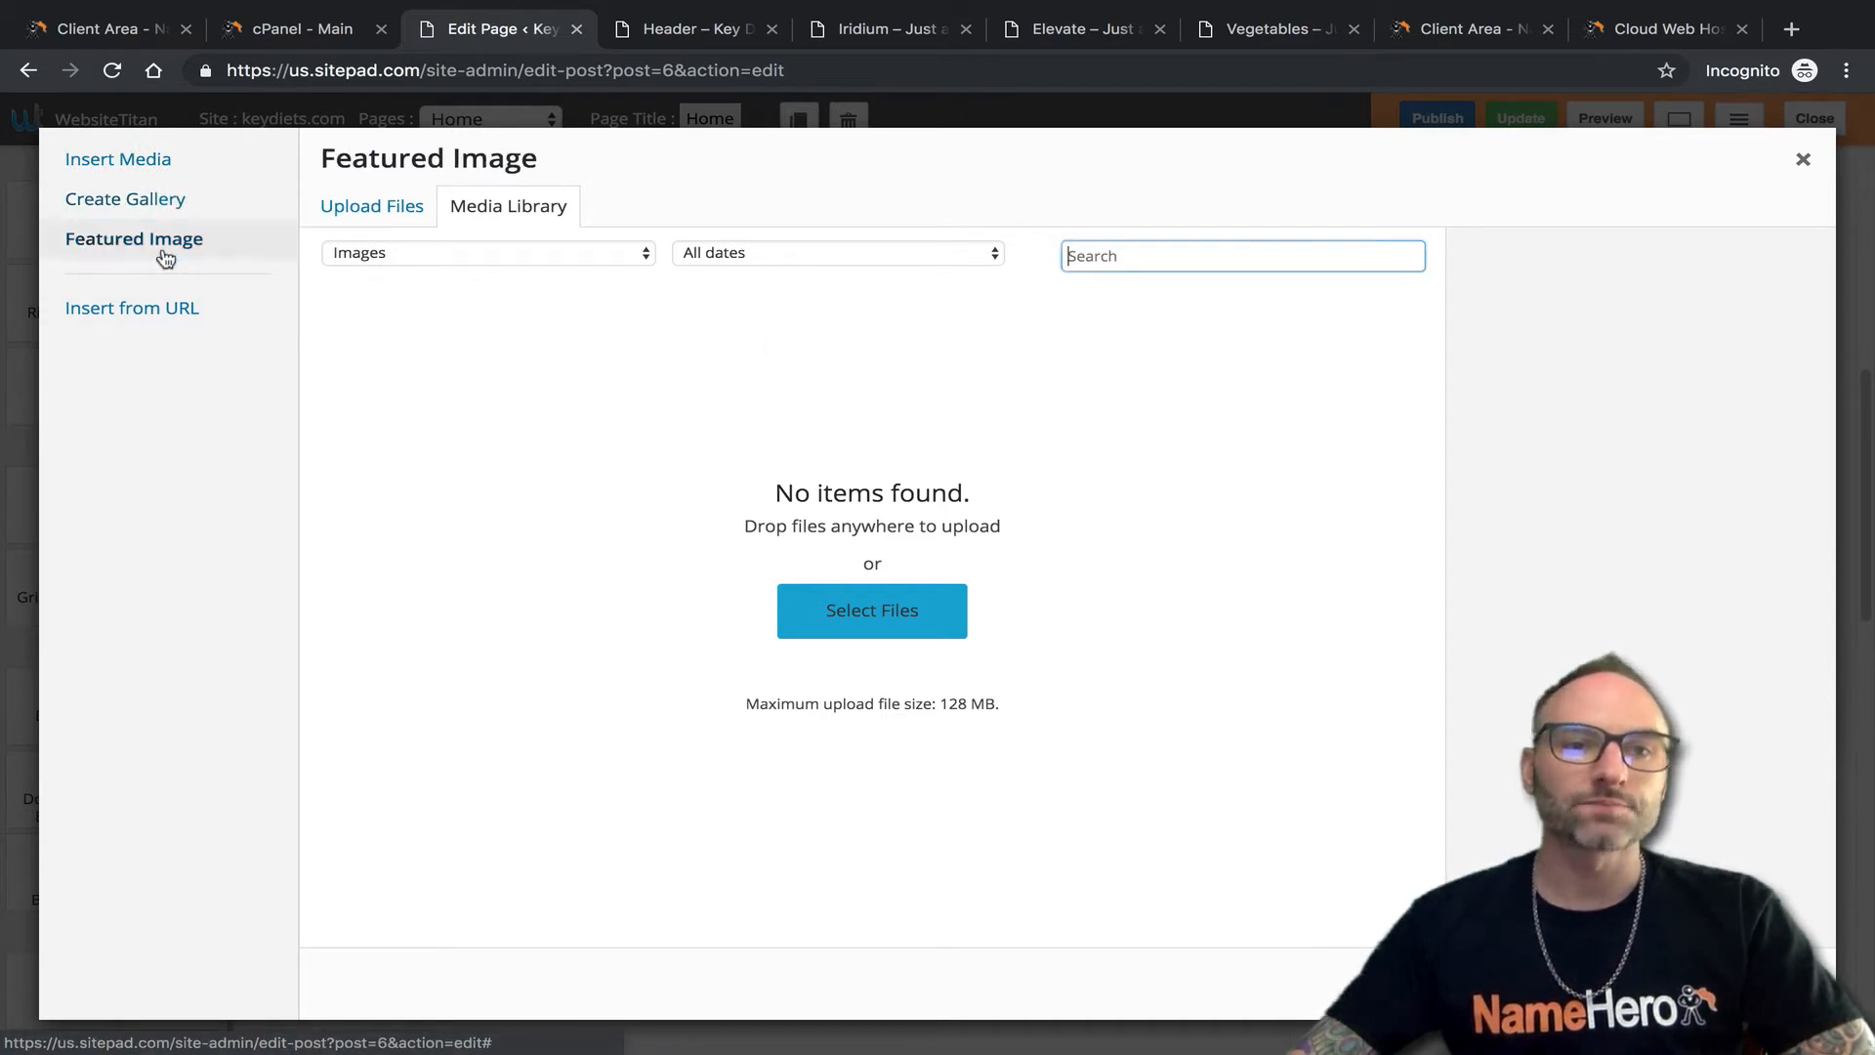
{"action": "left_click", "coordinate": [126, 311]}
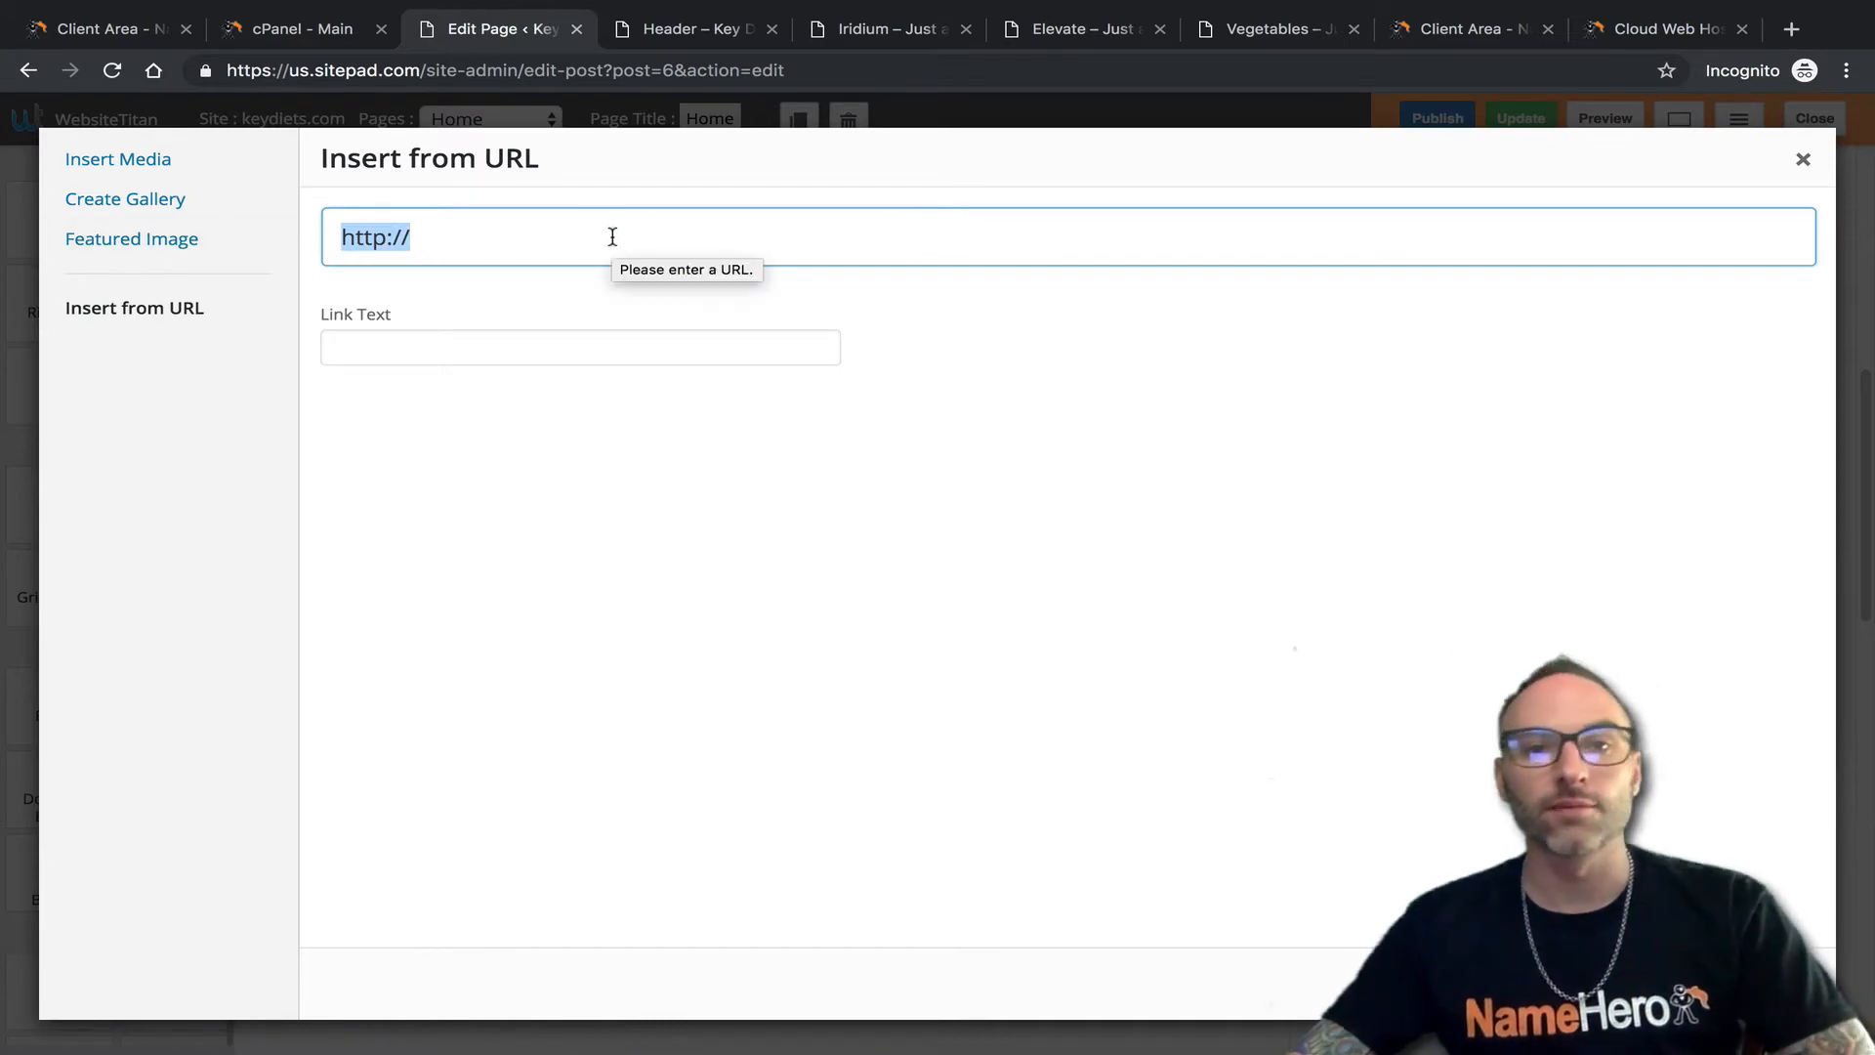
{"action": "left_click", "coordinate": [1801, 160]}
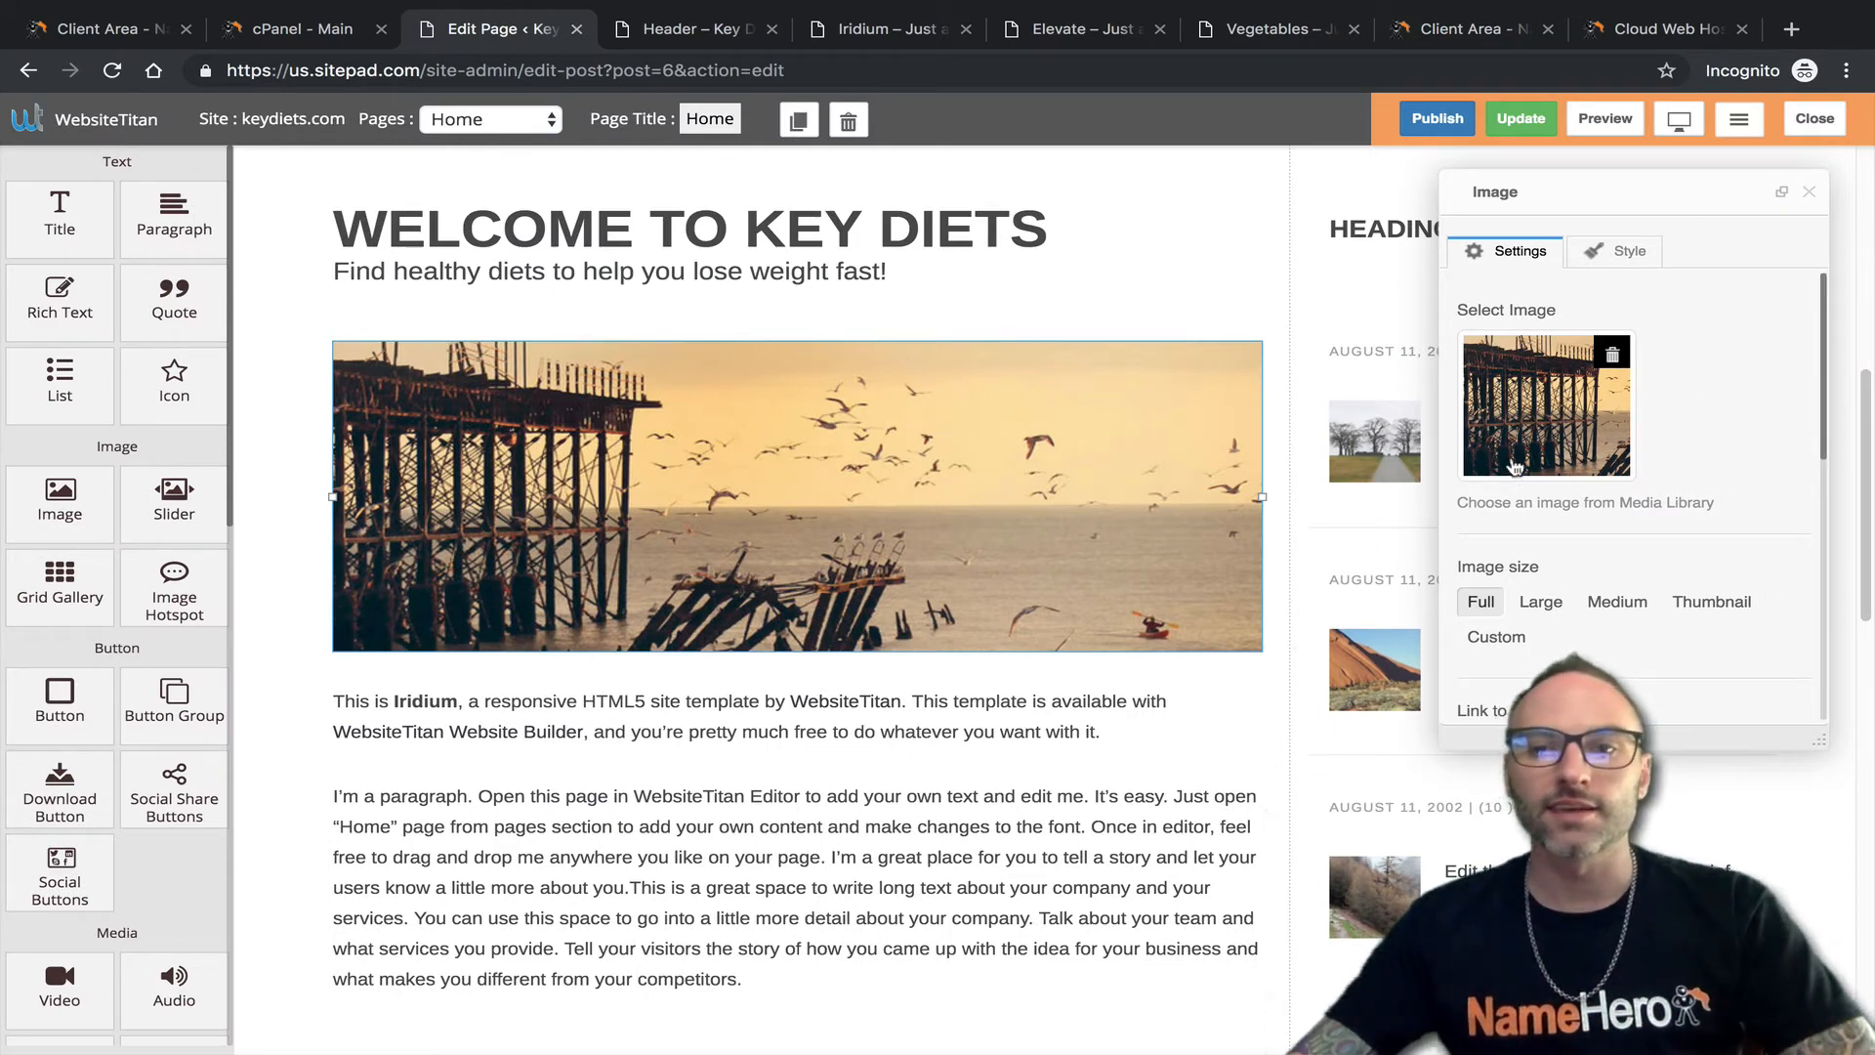
Try the Large, Medium and Thumbnail sizes on the image and set it back to Full.
{"action": "scroll", "coordinate": [1552, 457], "scroll_direction": "down", "scroll_amount": 2}
{"action": "left_click", "coordinate": [1541, 428]}
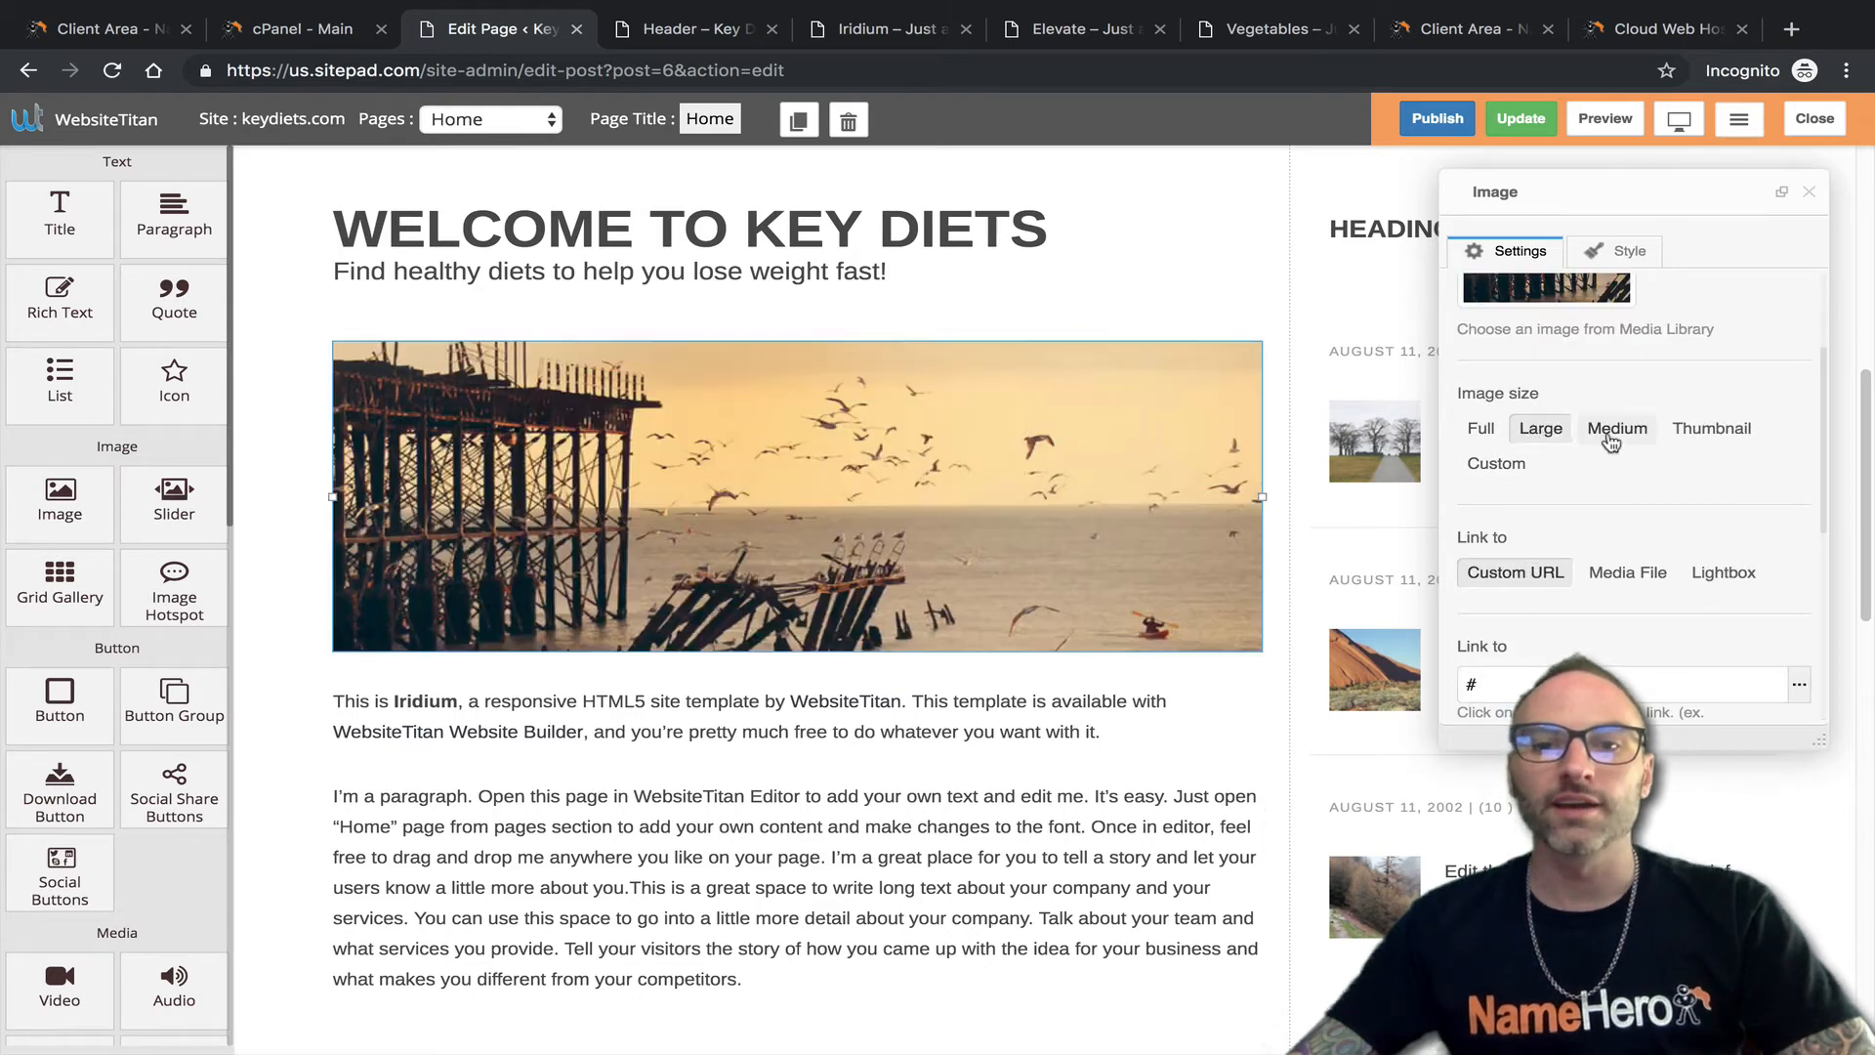
{"action": "left_click", "coordinate": [1618, 429]}
{"action": "left_click", "coordinate": [1737, 440]}
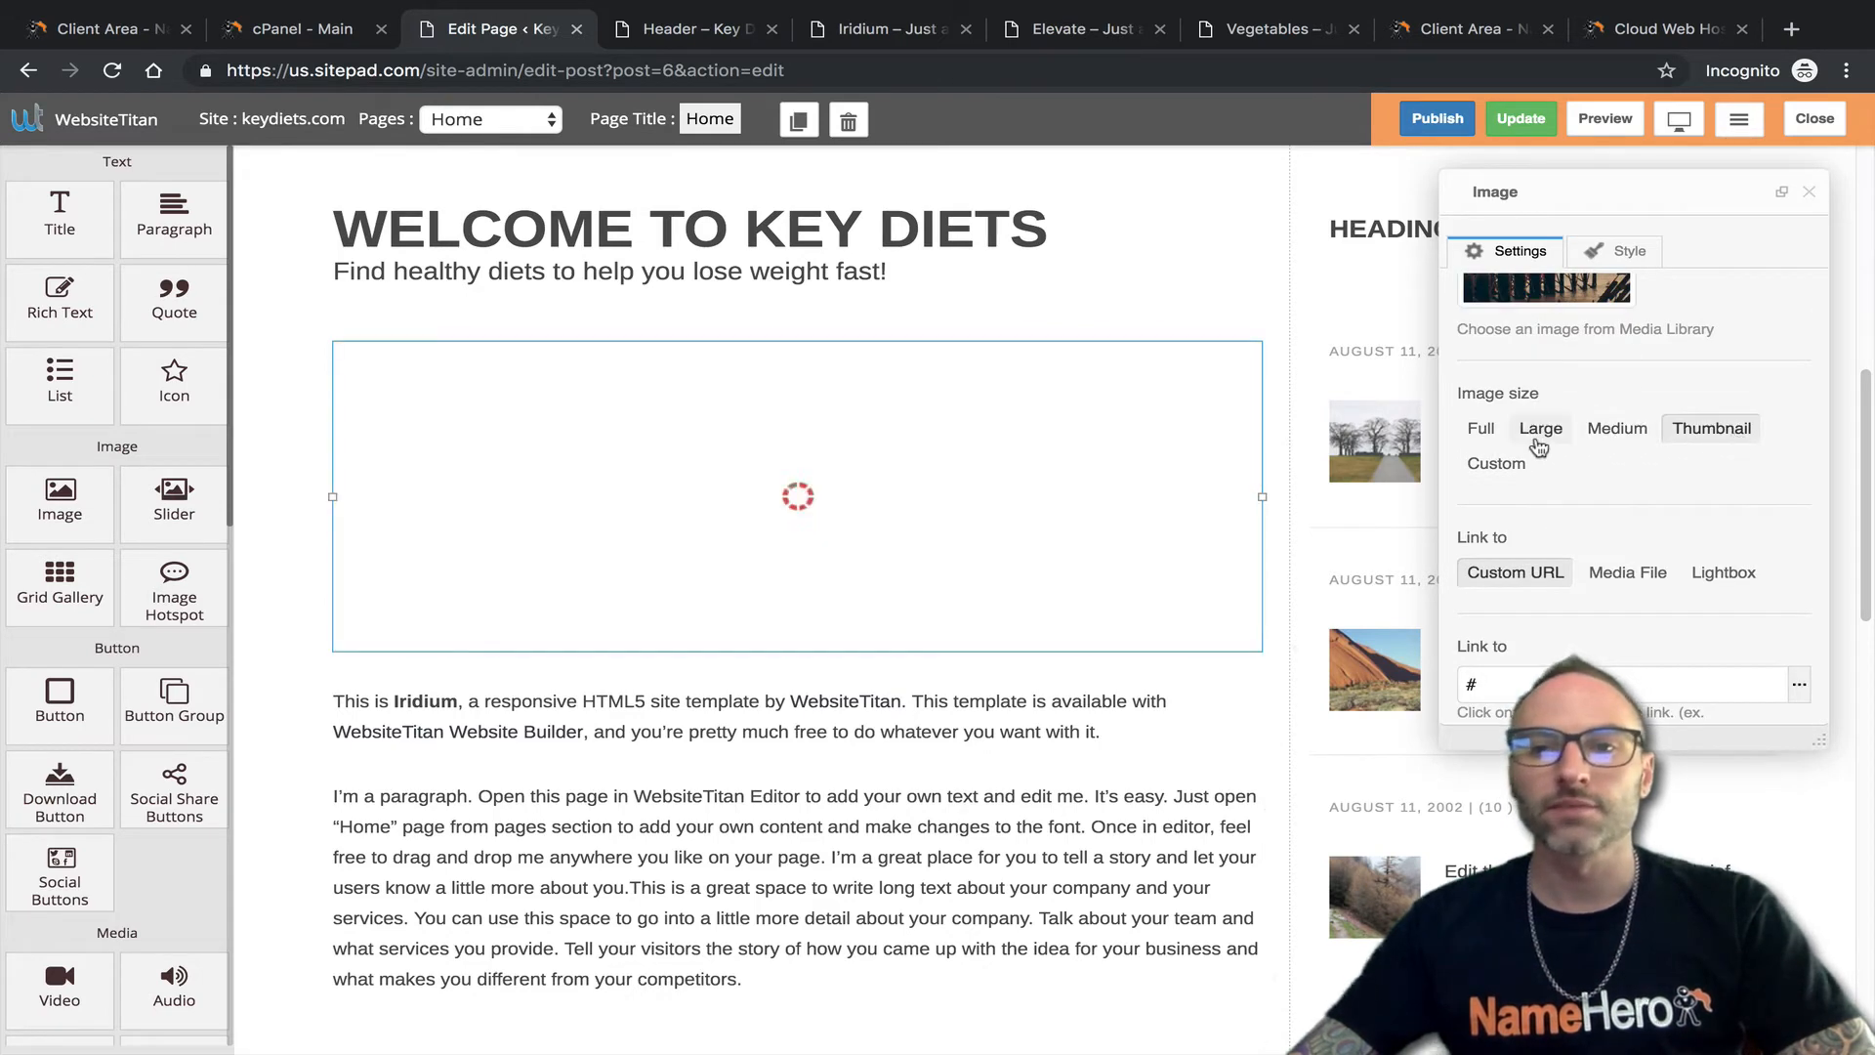
{"action": "left_click", "coordinate": [1481, 430]}
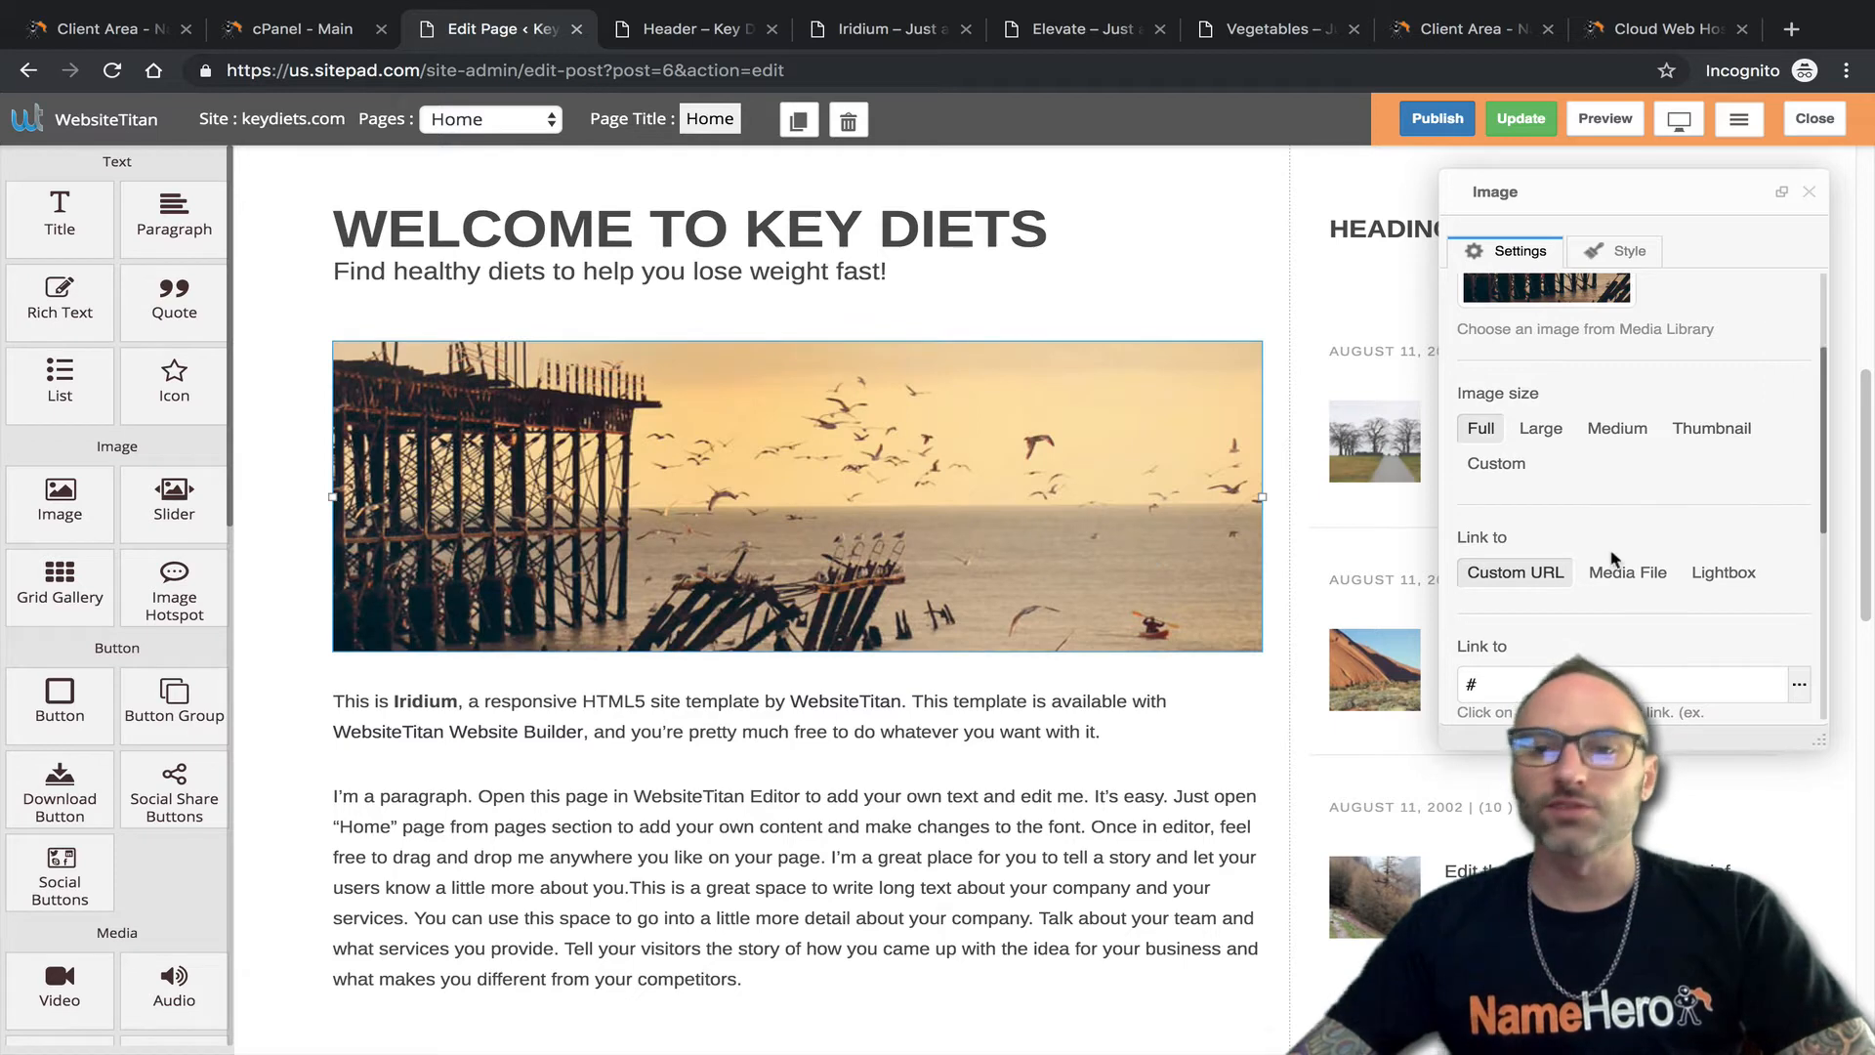
Clear the image's custom link address.
{"action": "scroll", "coordinate": [1613, 555], "scroll_direction": "down", "scroll_amount": 2}
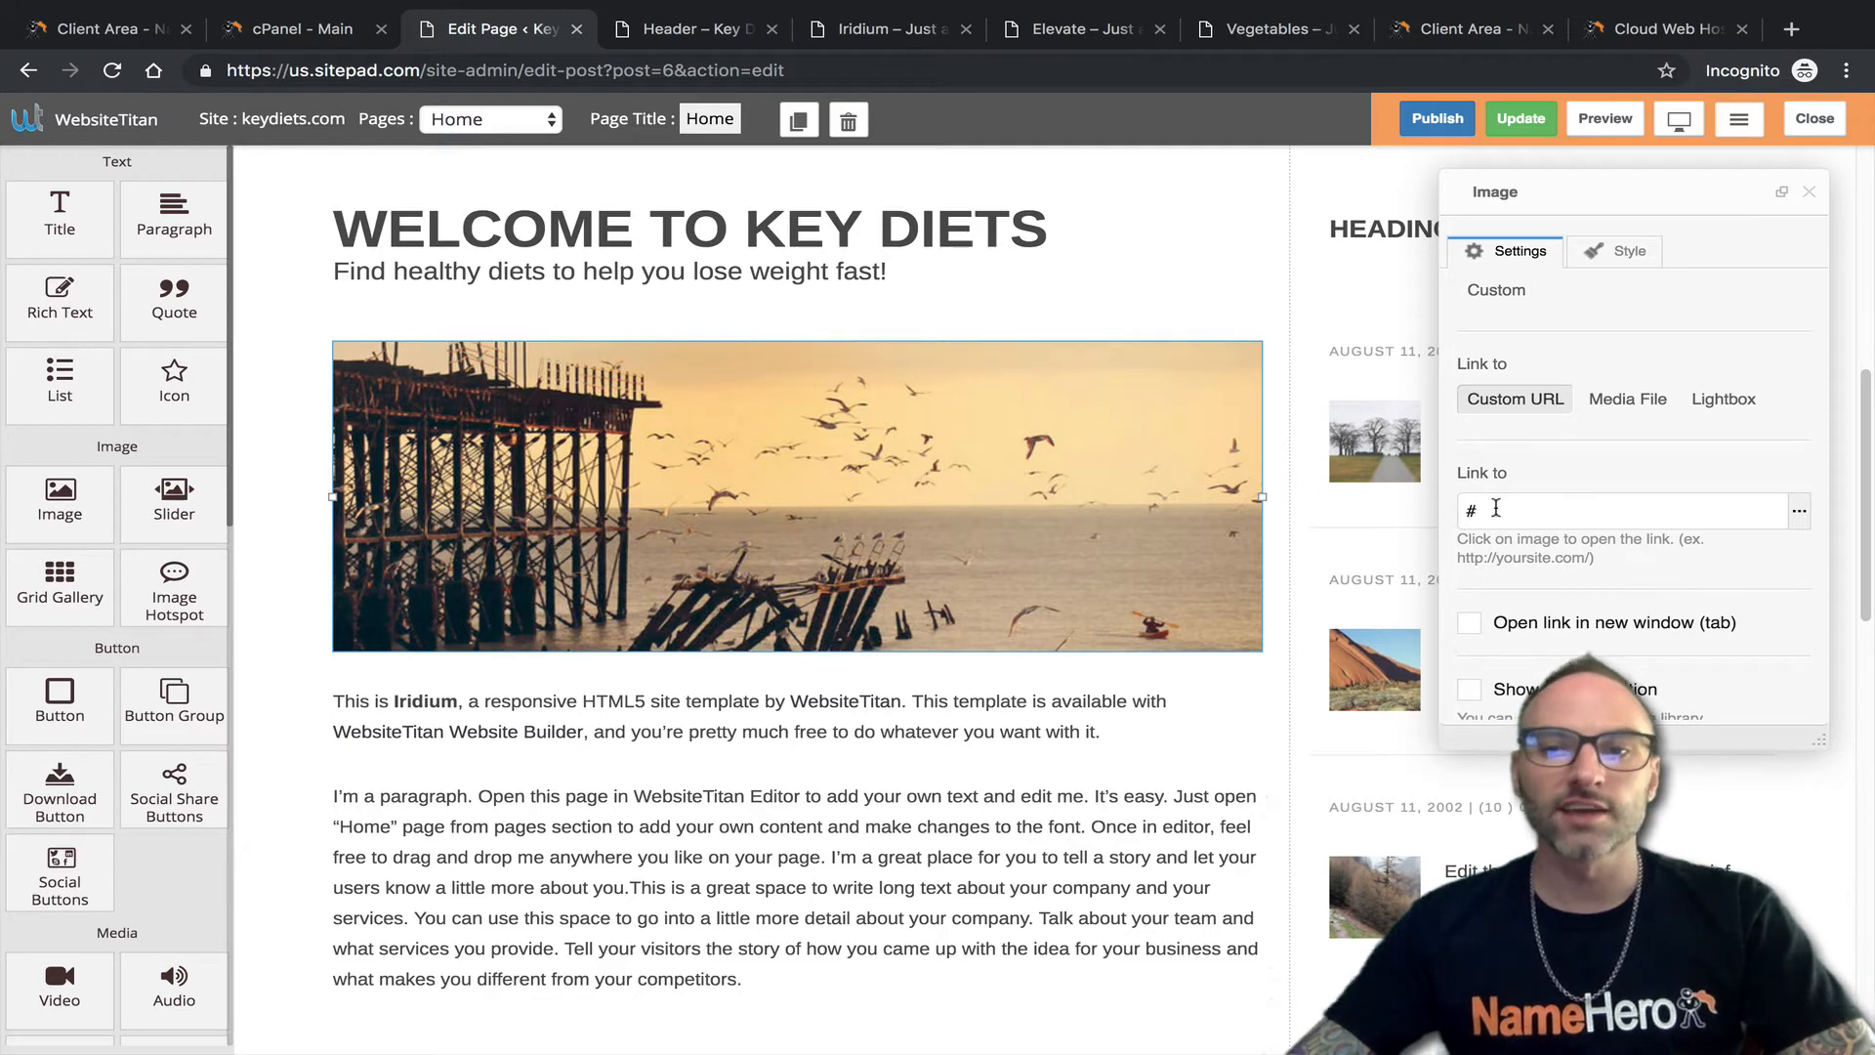
{"action": "mouse_move", "coordinate": [1495, 508]}
{"action": "left_mouse_down"}
{"action": "mouse_move", "coordinate": [1415, 518]}
{"action": "mouse_move", "coordinate": [1514, 523]}
{"action": "left_mouse_up"}
{"action": "left_click", "coordinate": [1172, 459]}
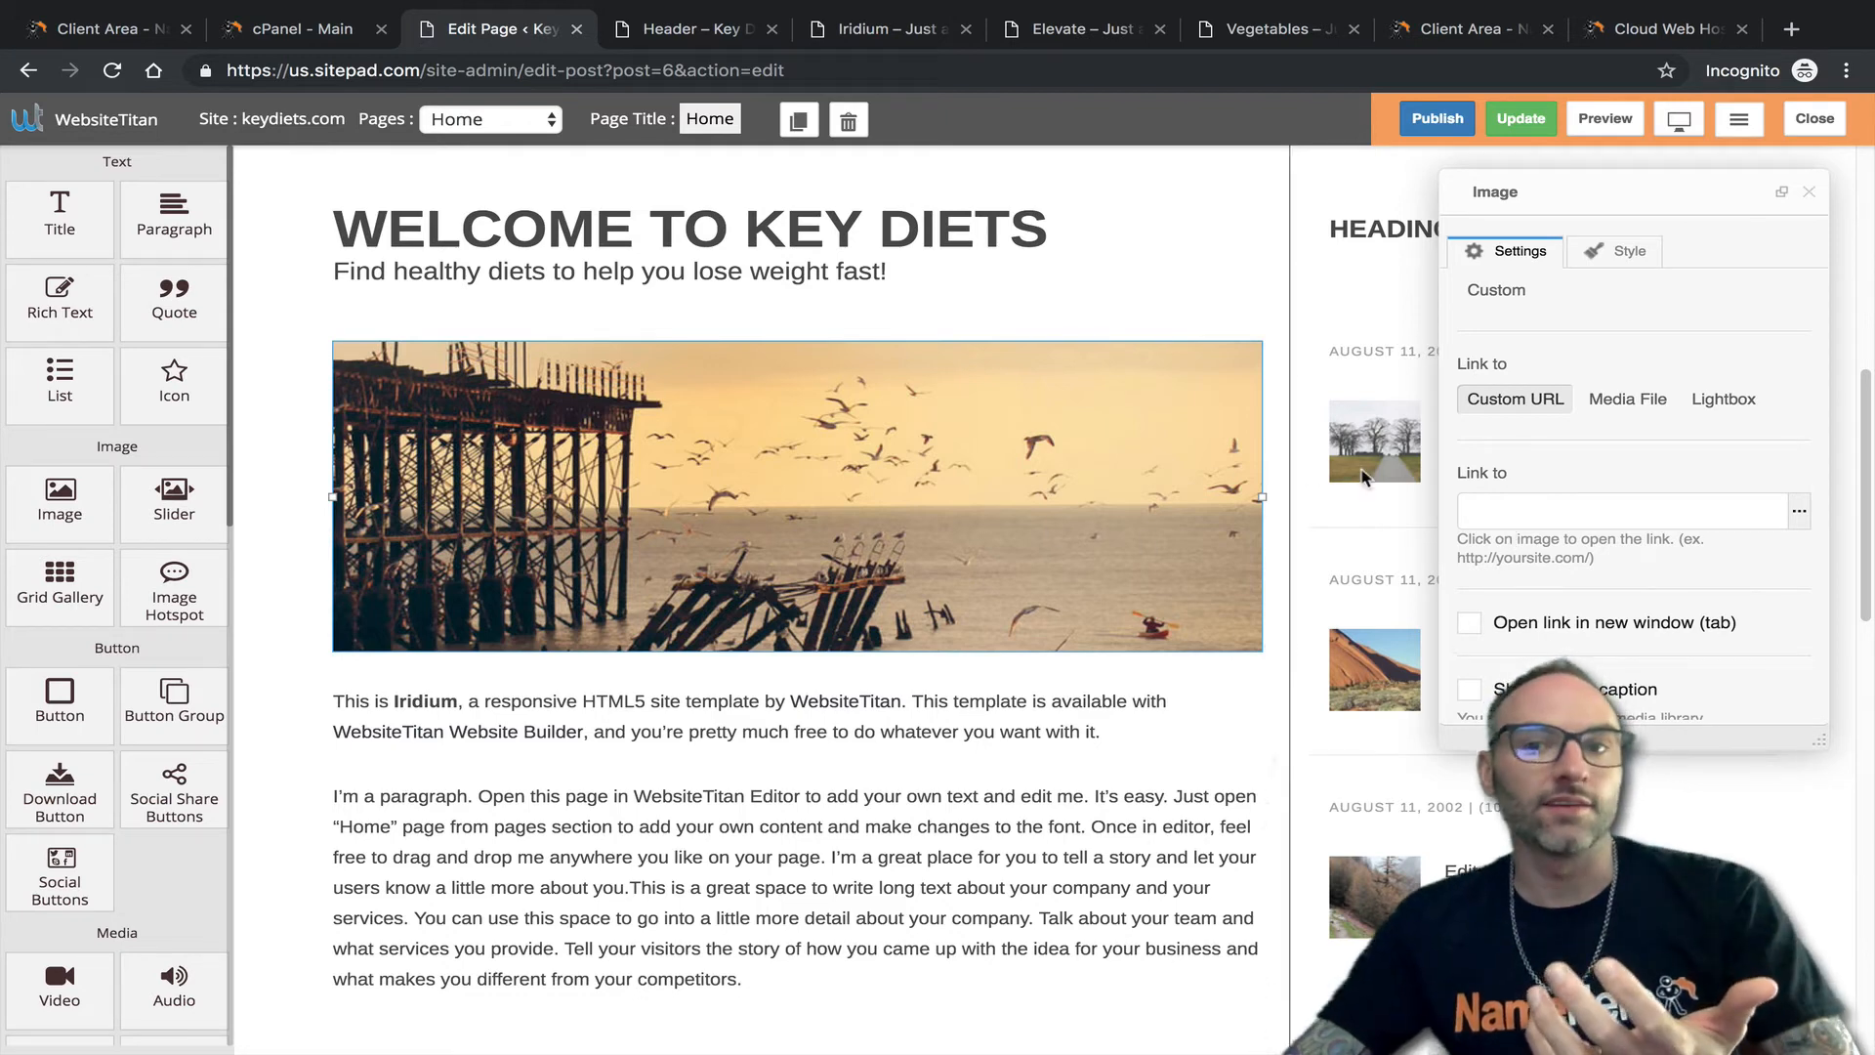
Try the Media File and Lightbox link types for the image and return to Custom URL.
{"action": "left_click", "coordinate": [1628, 400]}
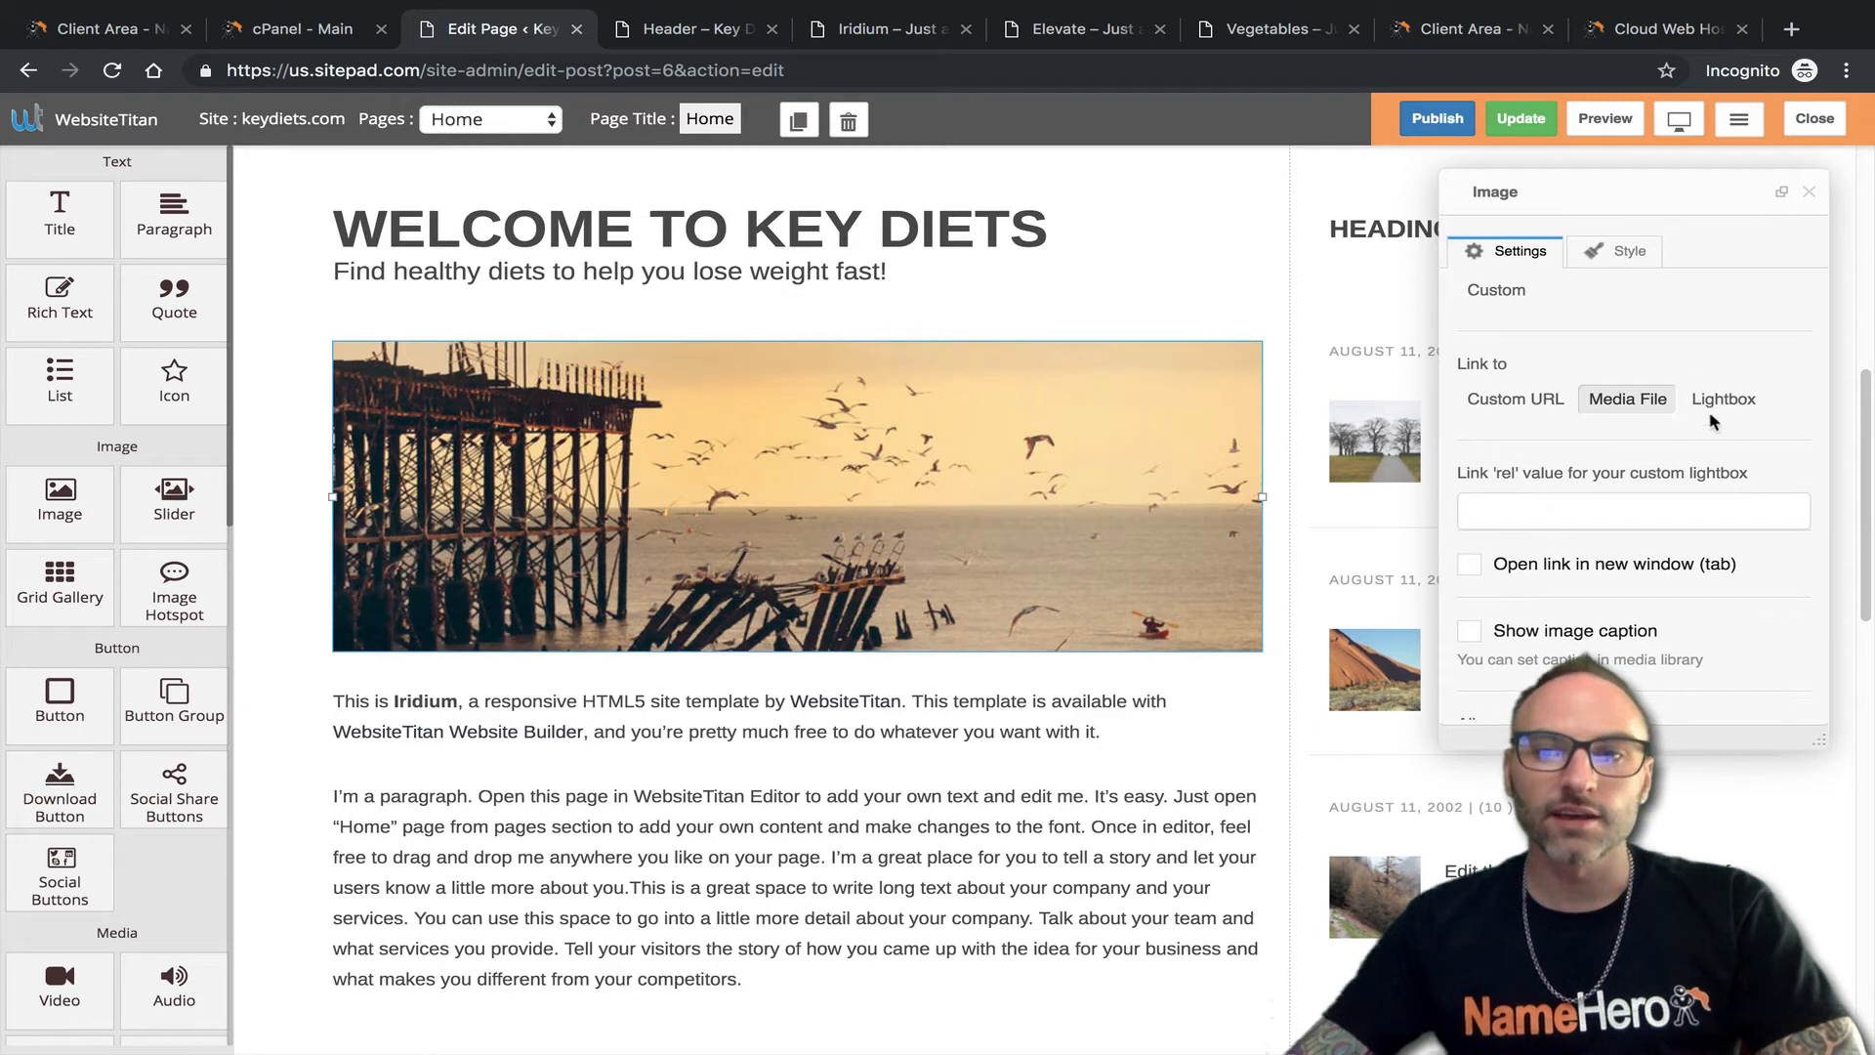
{"action": "left_click", "coordinate": [1714, 408]}
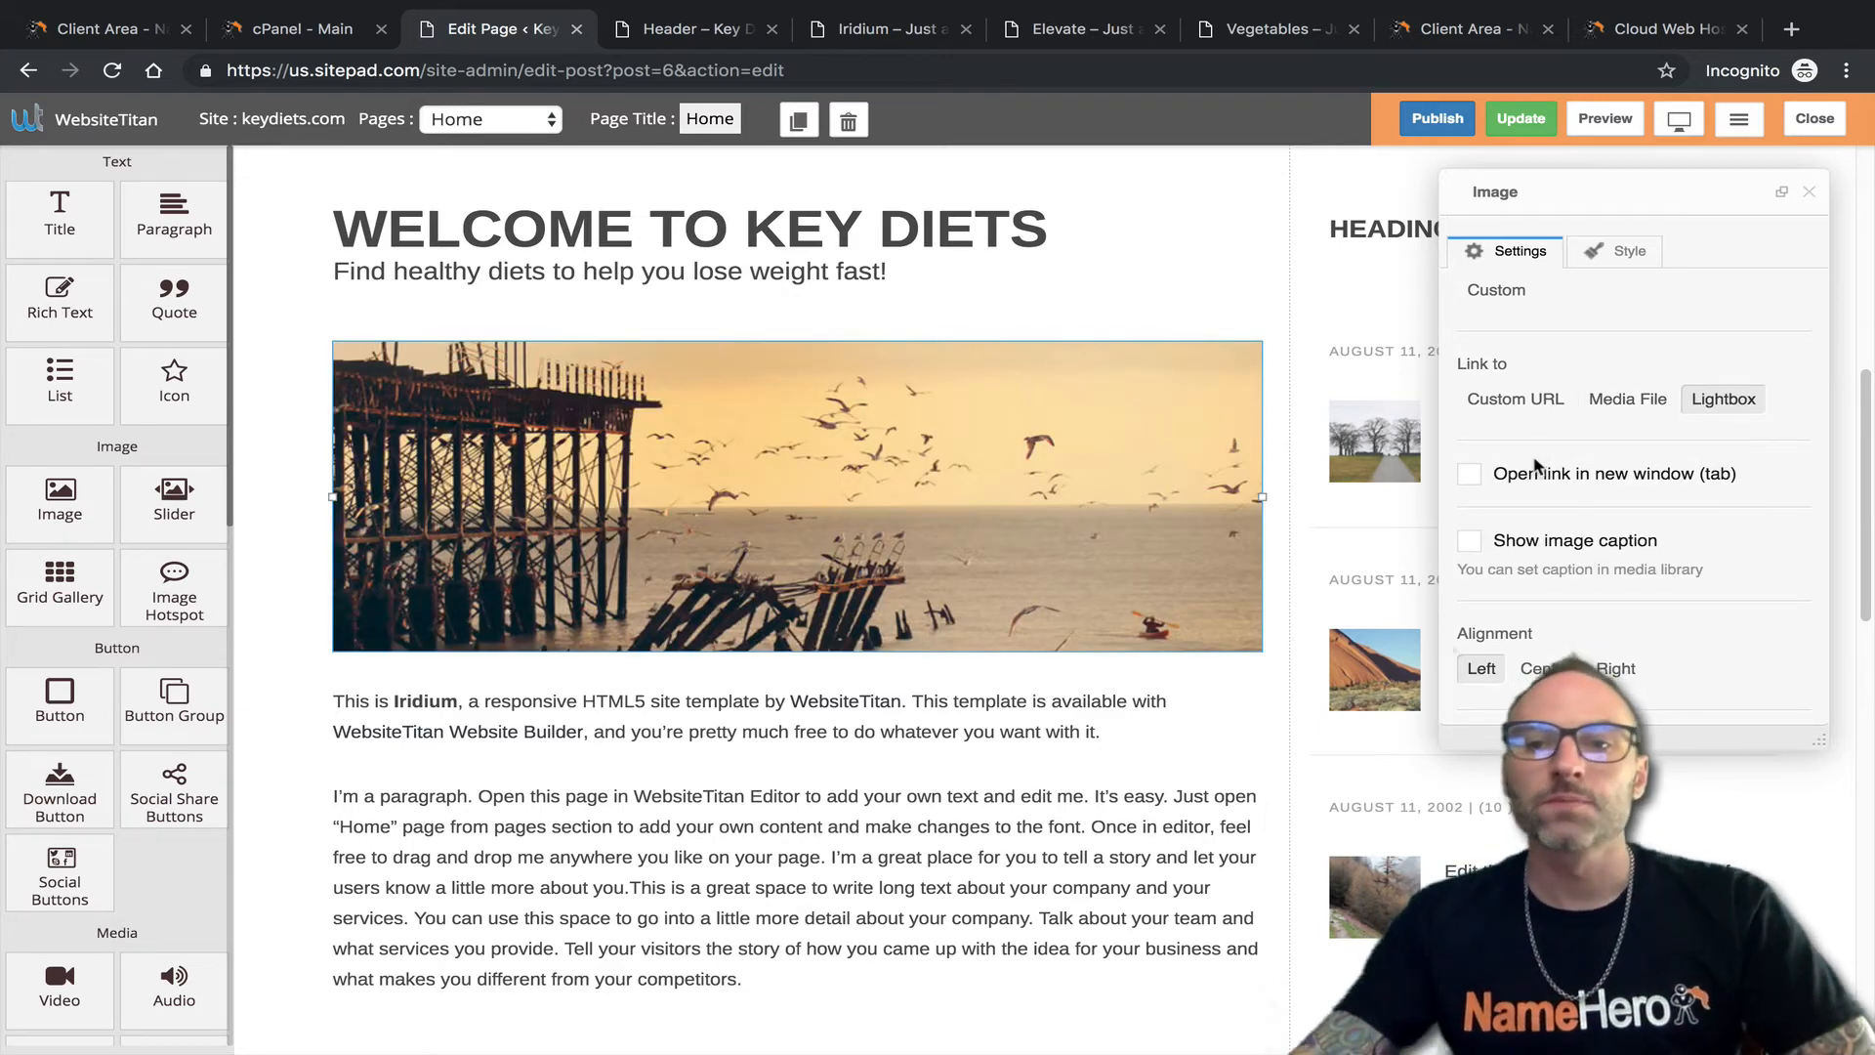
{"action": "left_click", "coordinate": [1515, 399]}
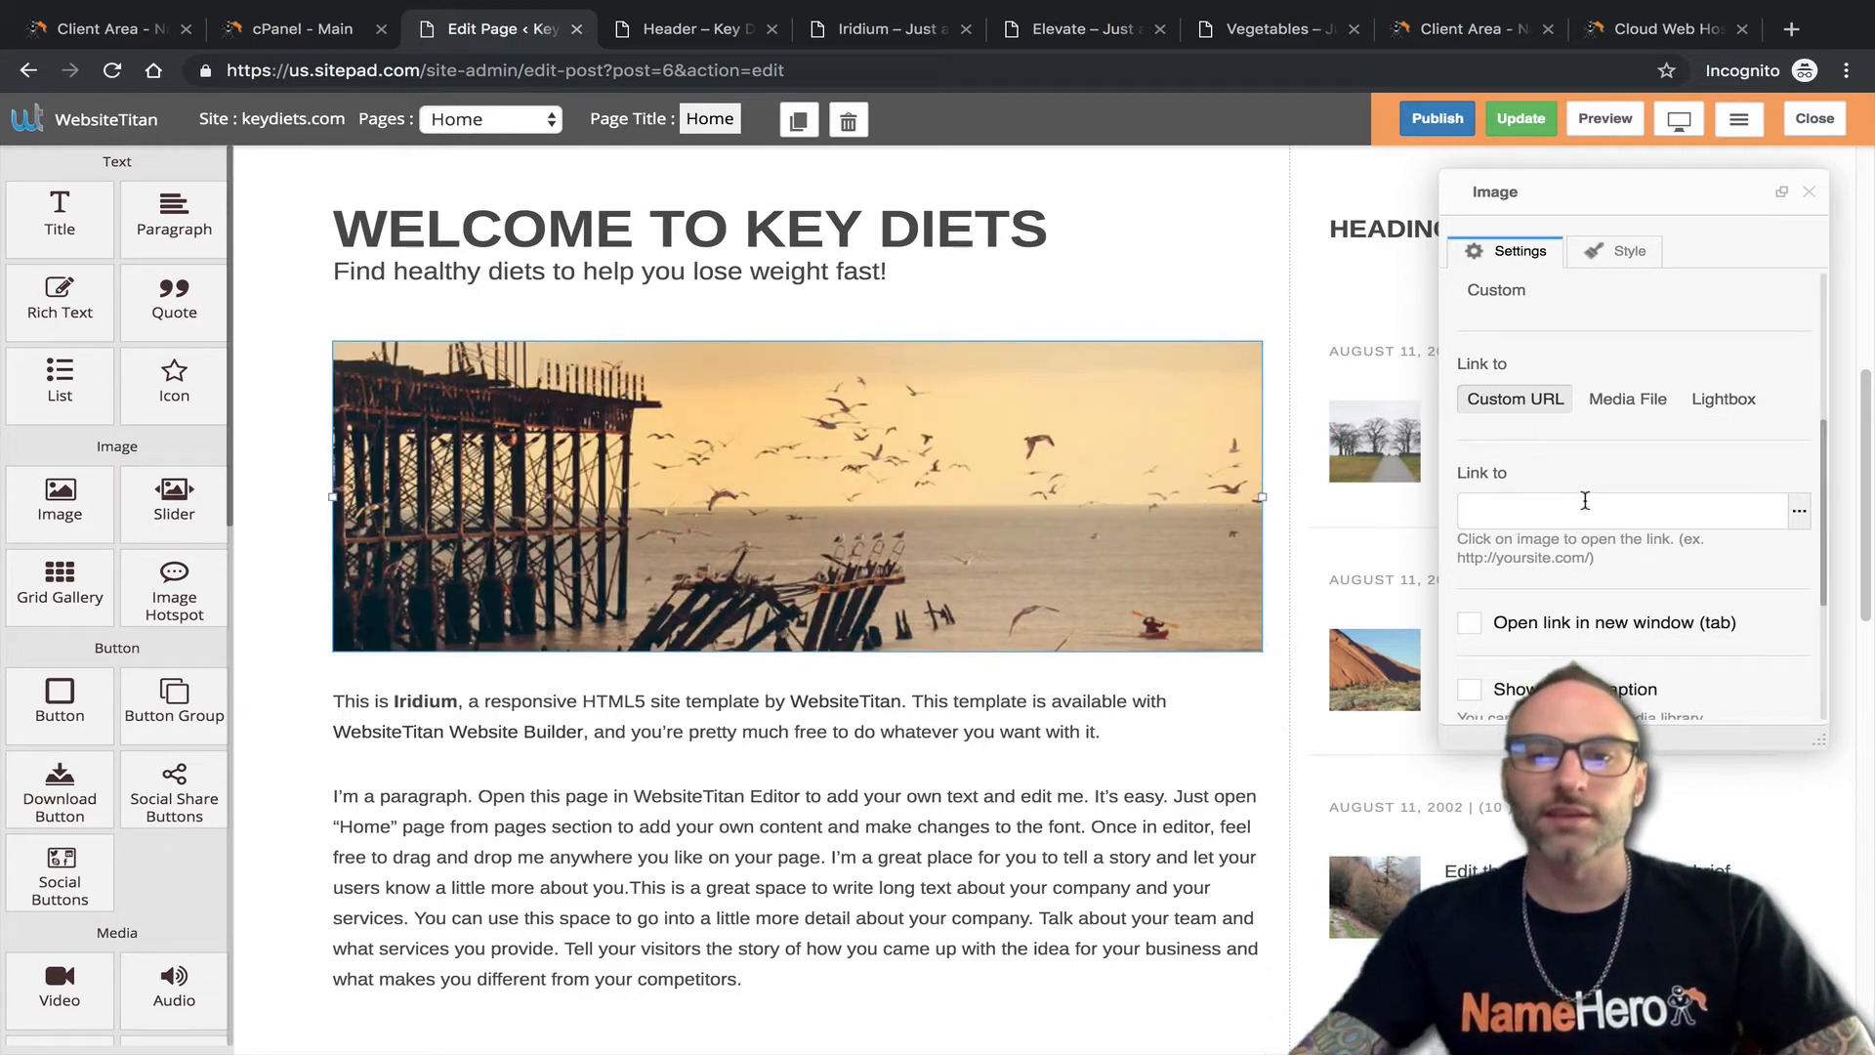
Try center alignment on the image, set it back to left and close the image settings.
{"action": "scroll", "coordinate": [1582, 498], "scroll_direction": "down", "scroll_amount": 3}
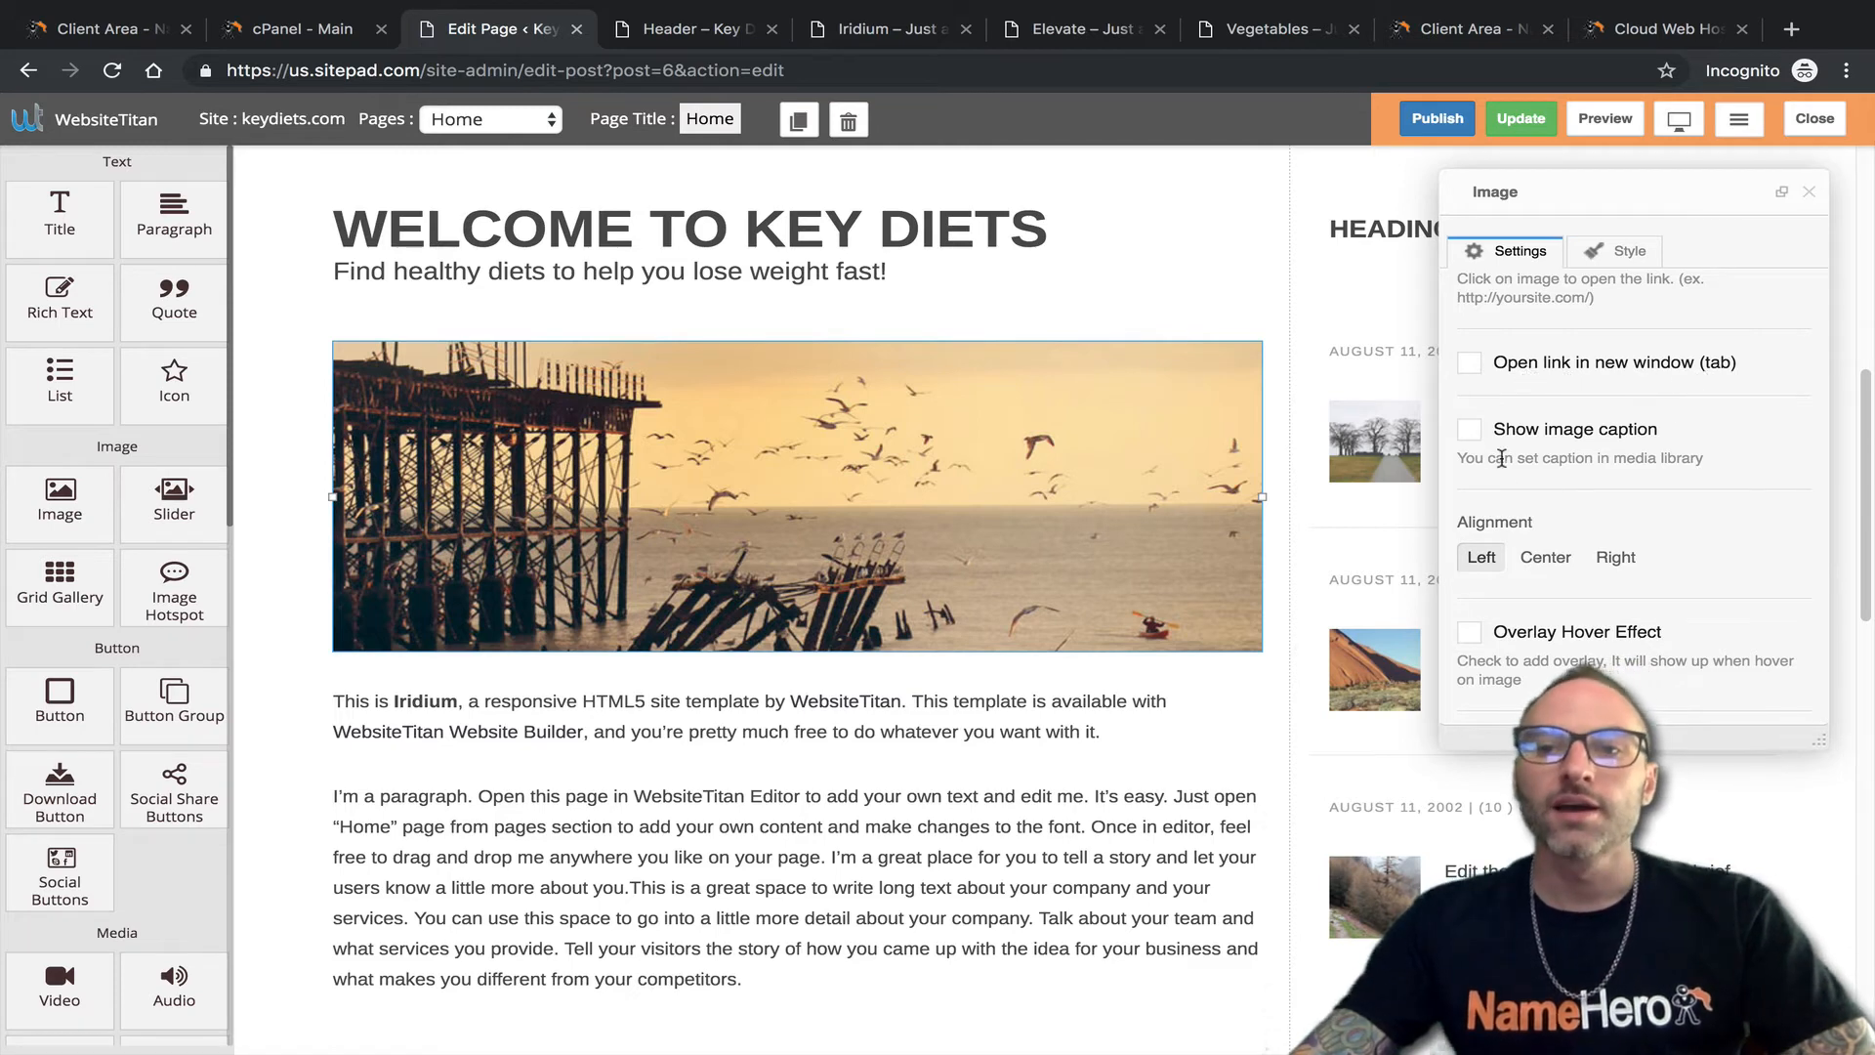
{"action": "scroll", "coordinate": [1618, 453], "scroll_direction": "down", "scroll_amount": 1}
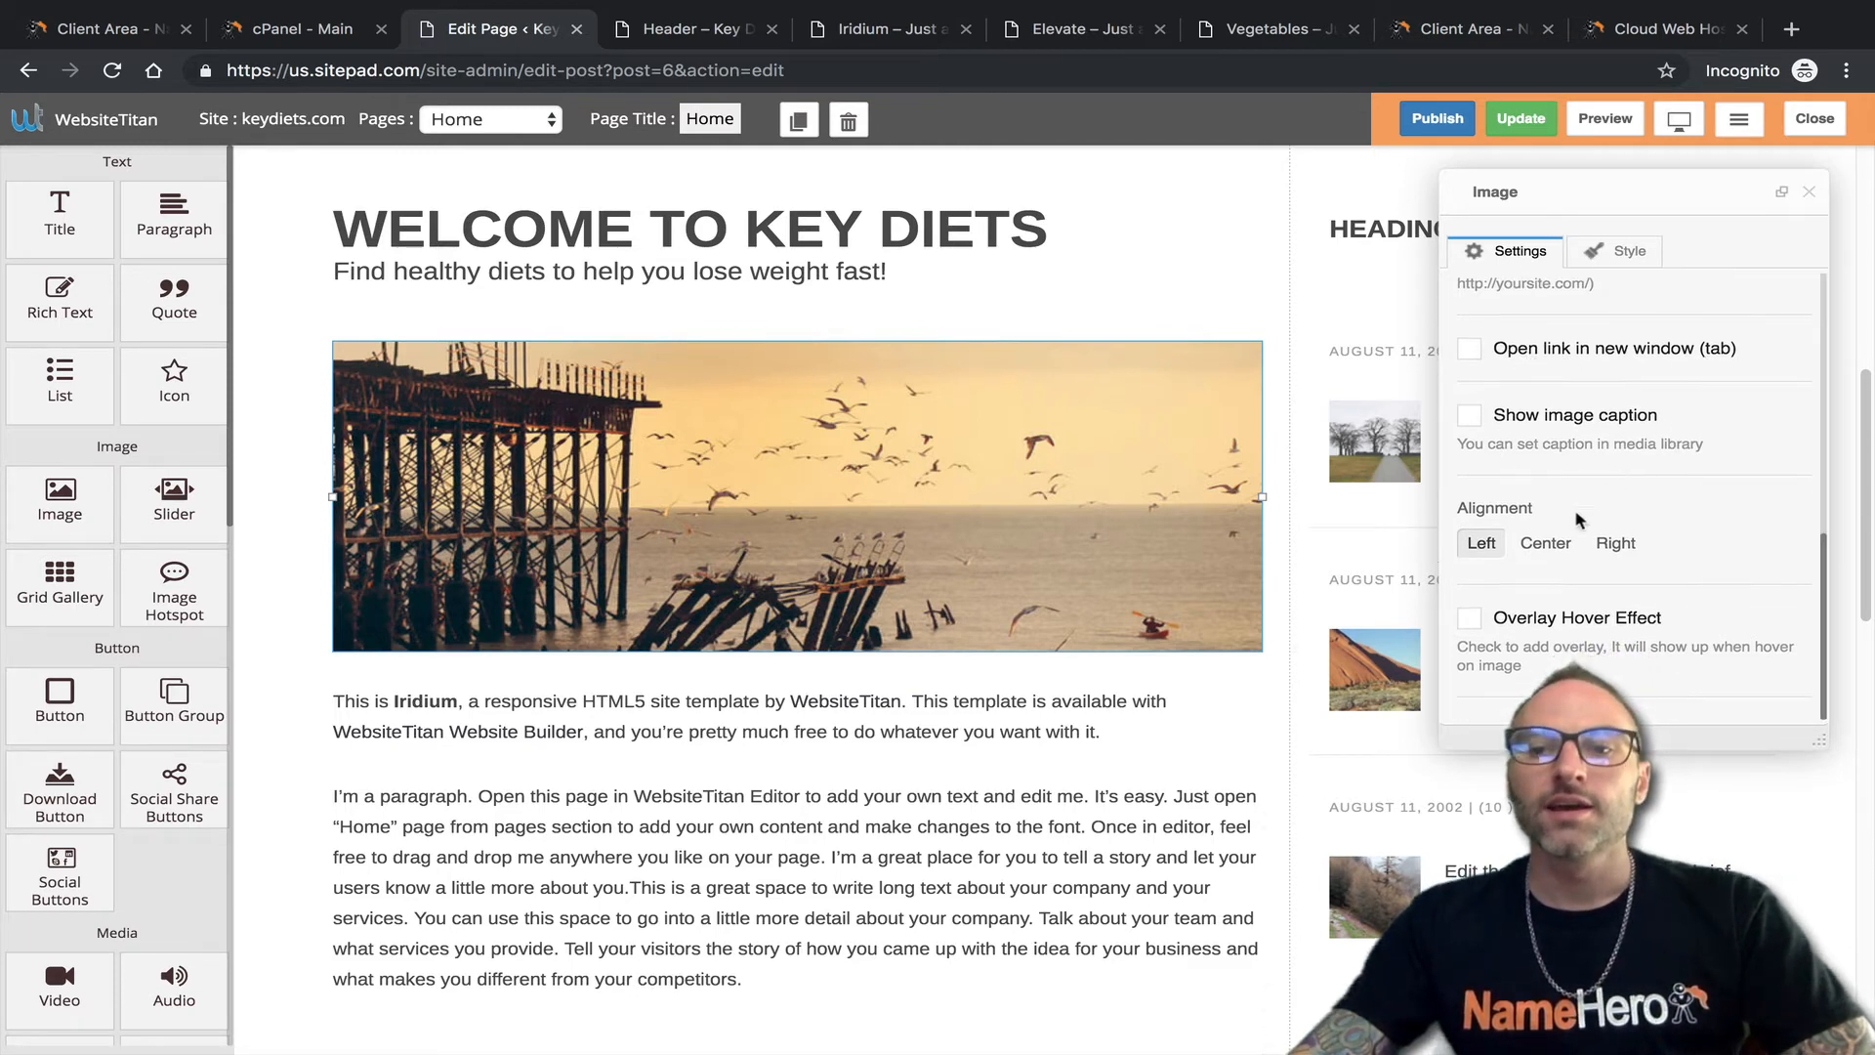
{"action": "left_click", "coordinate": [1544, 543]}
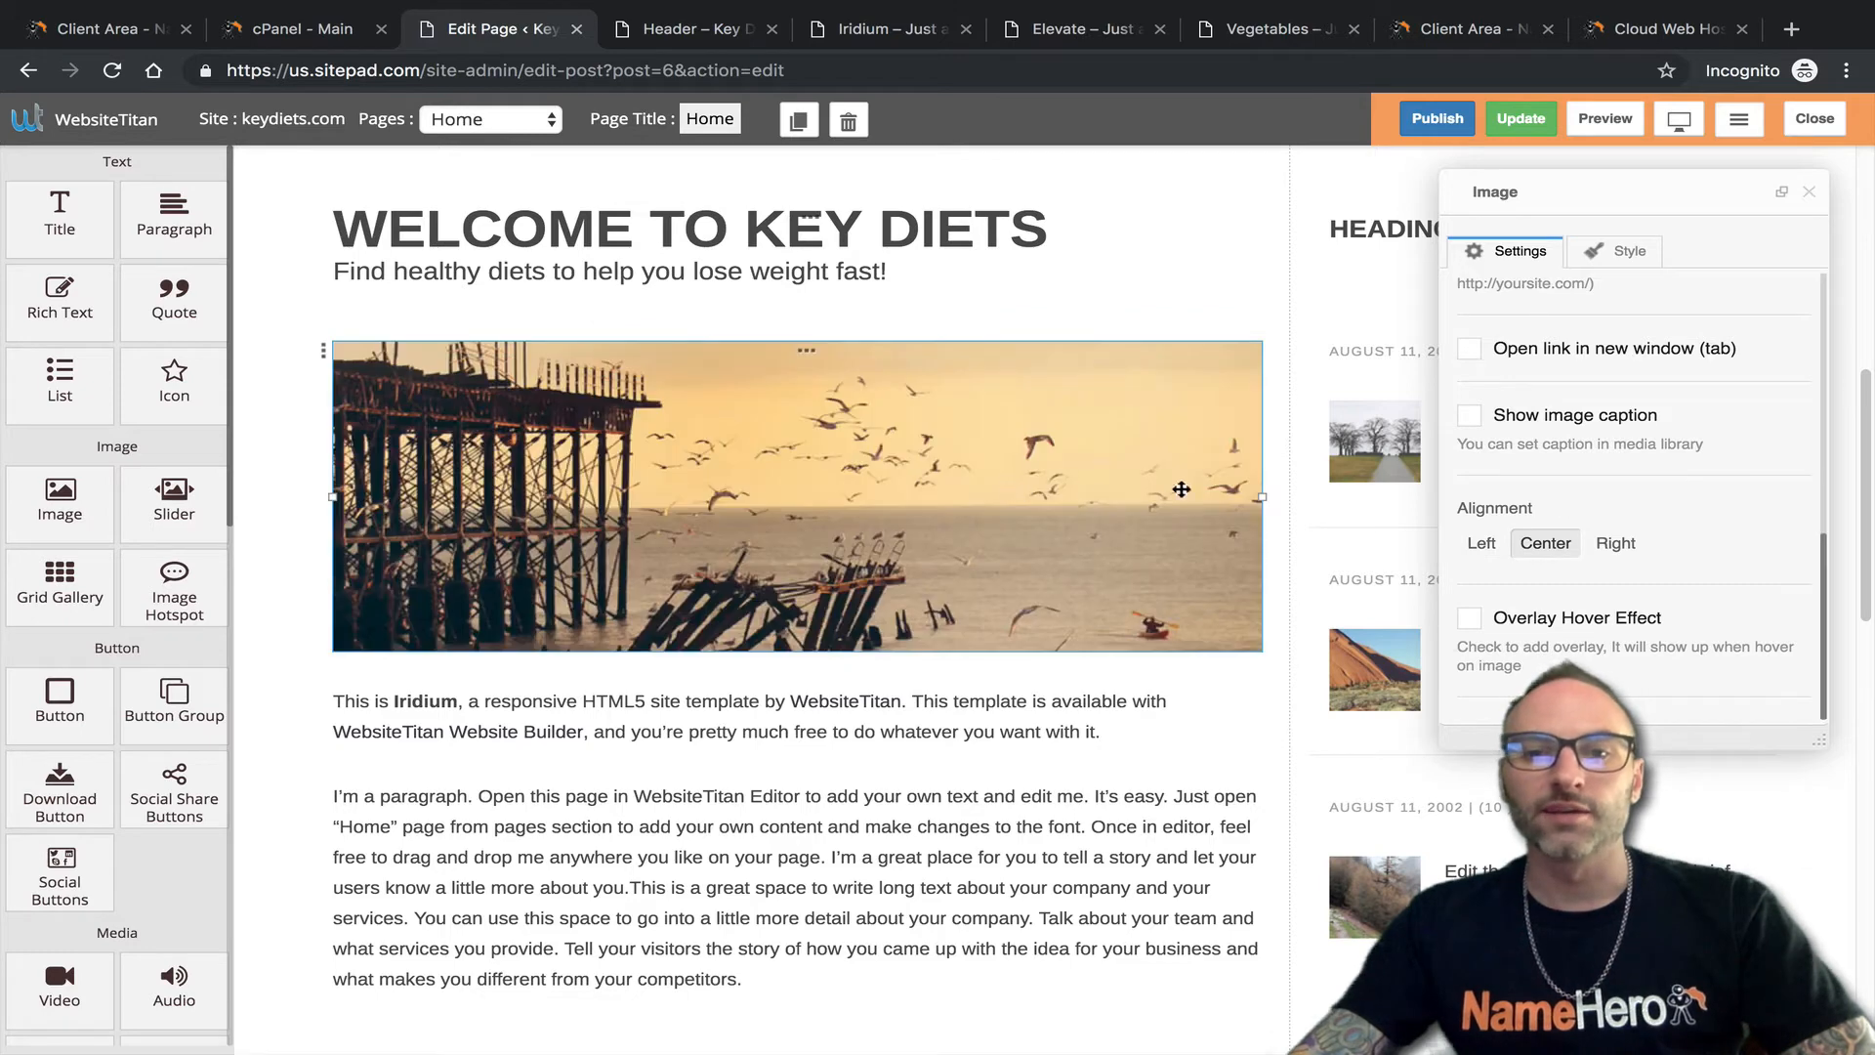
{"action": "left_click", "coordinate": [1480, 543]}
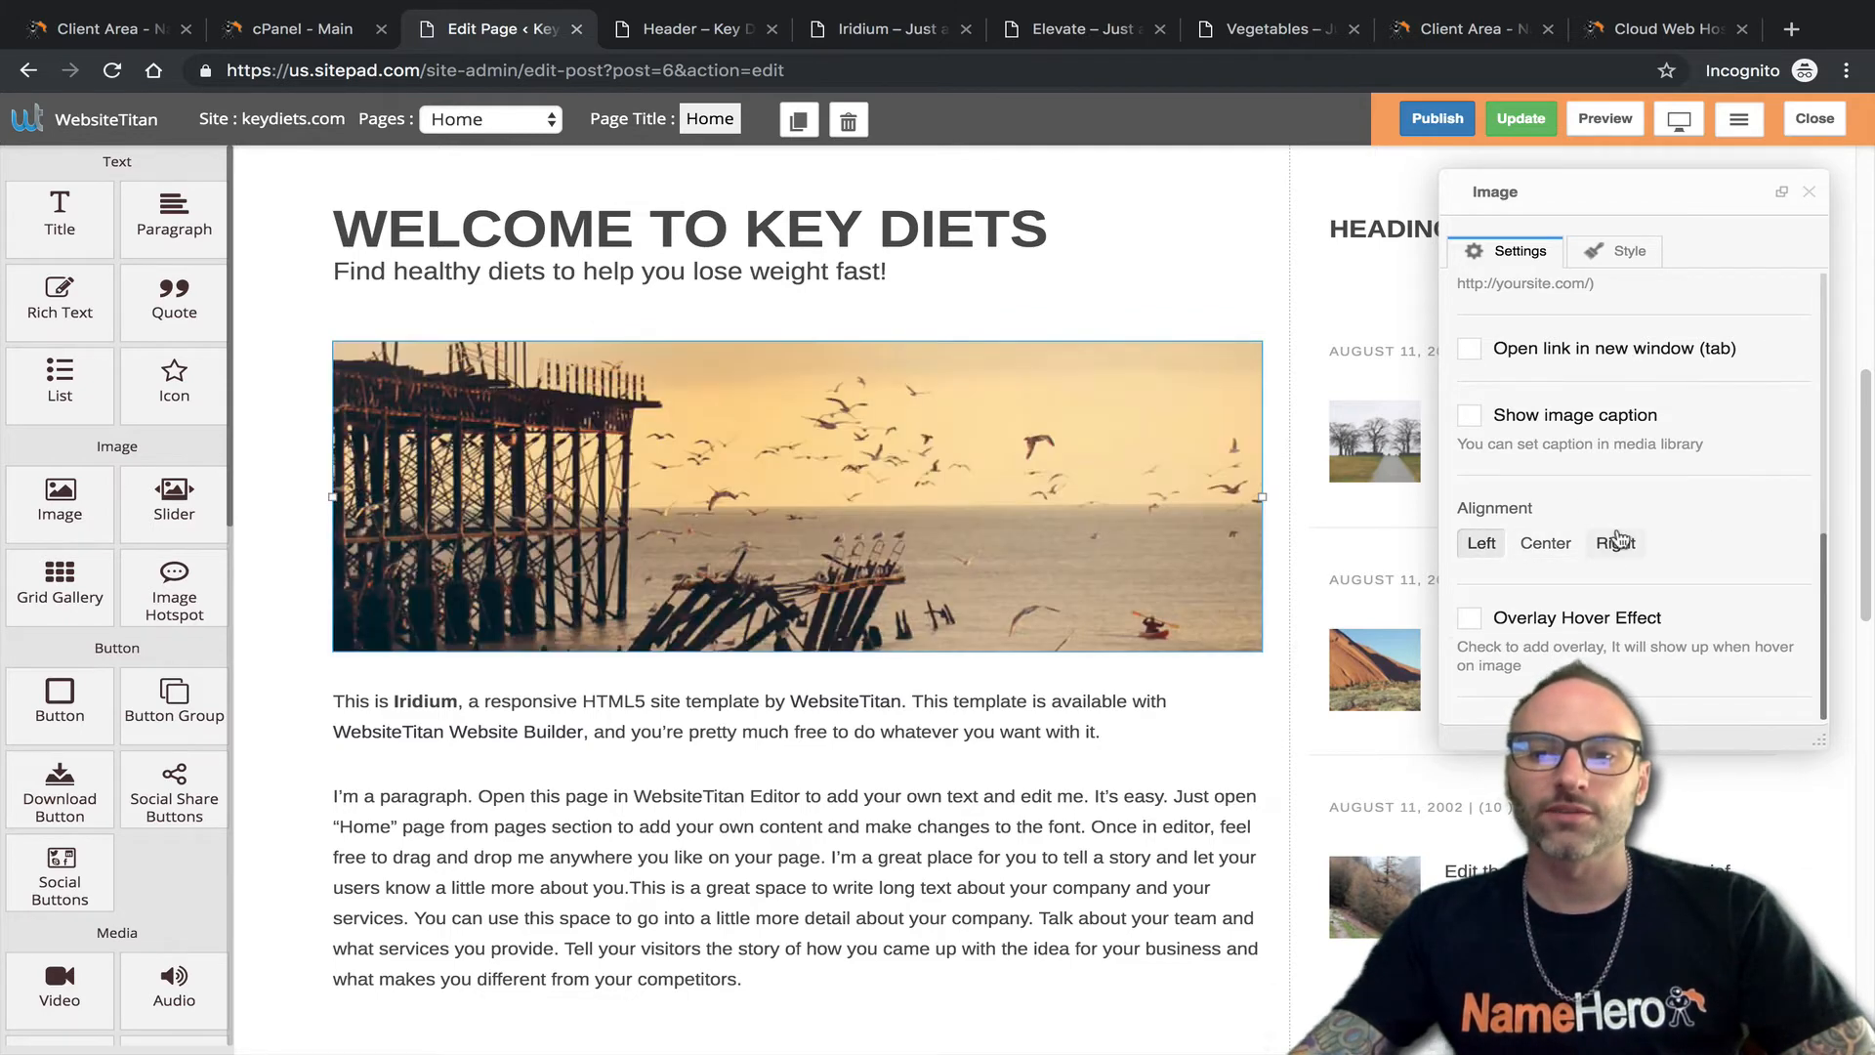
{"action": "left_click", "coordinate": [1809, 191]}
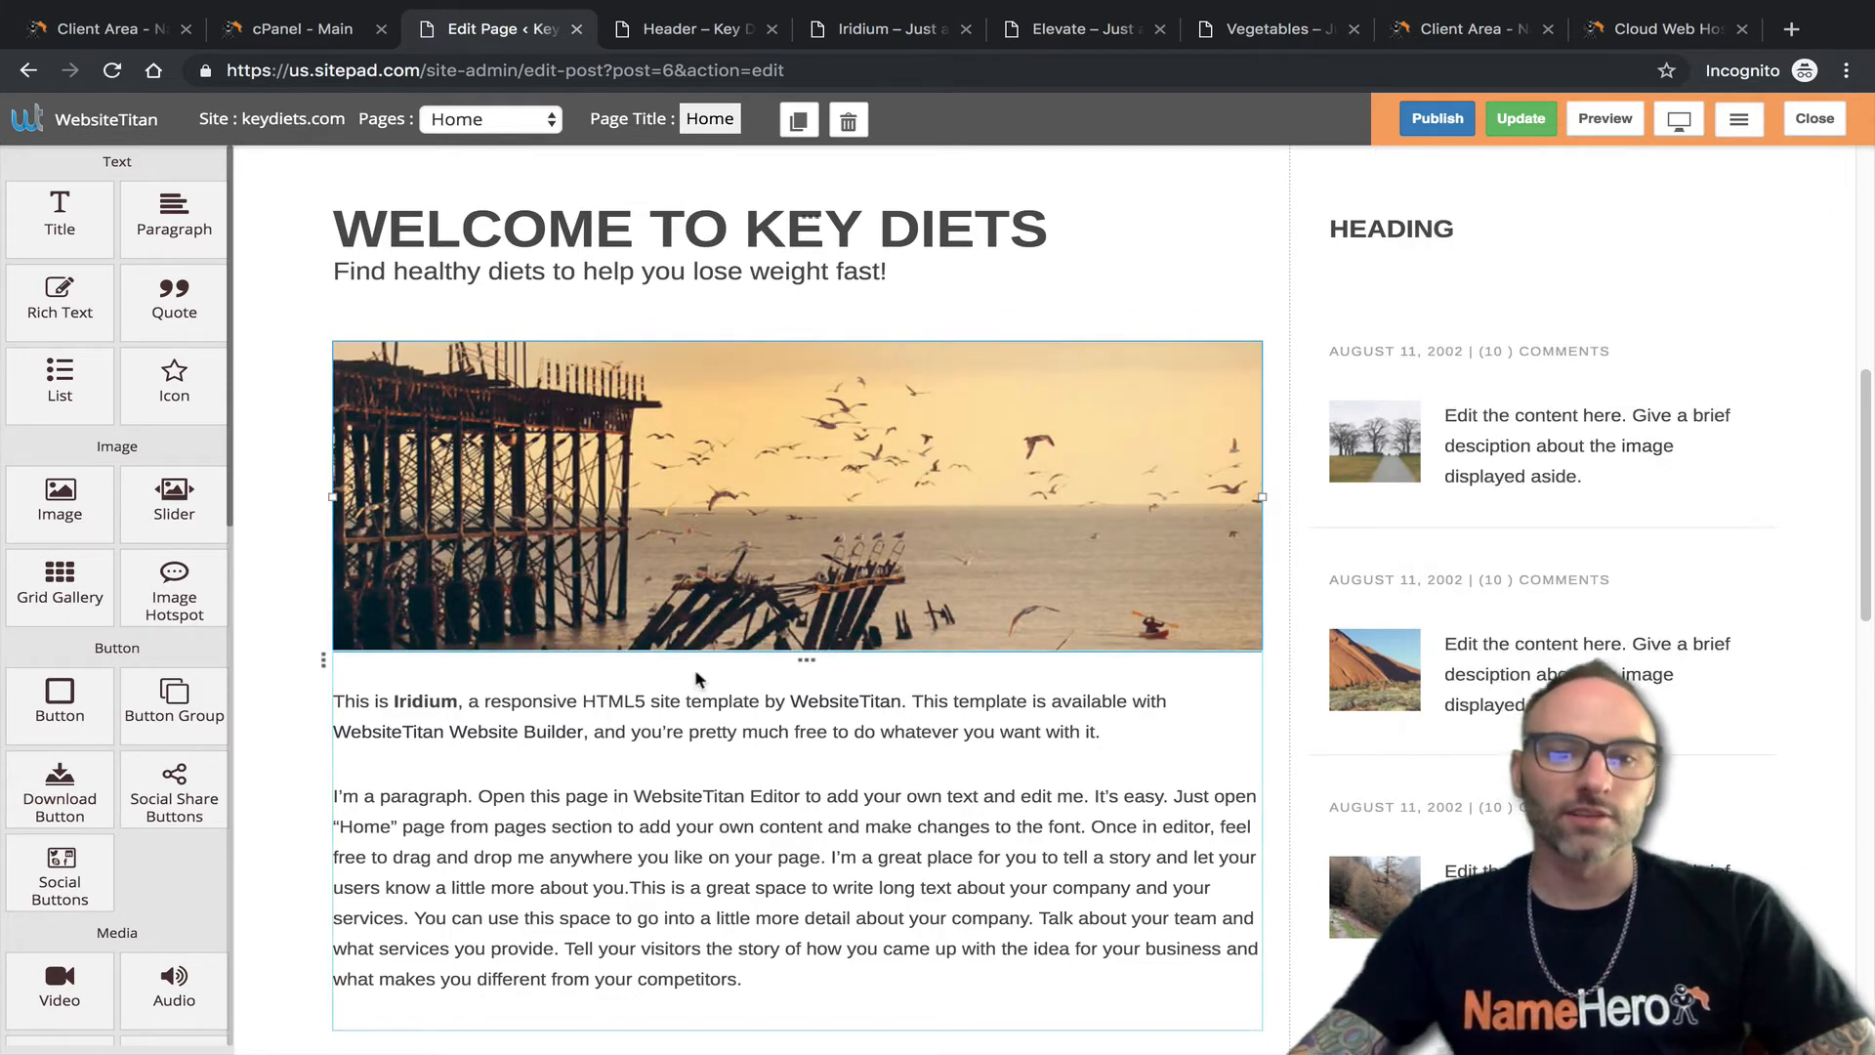
Replace the Iridium introduction below the image with "This is KeyDiets.com my website on how to eat clean and healthy with the goal of losing weight quickly!".
{"action": "left_click", "coordinate": [552, 728]}
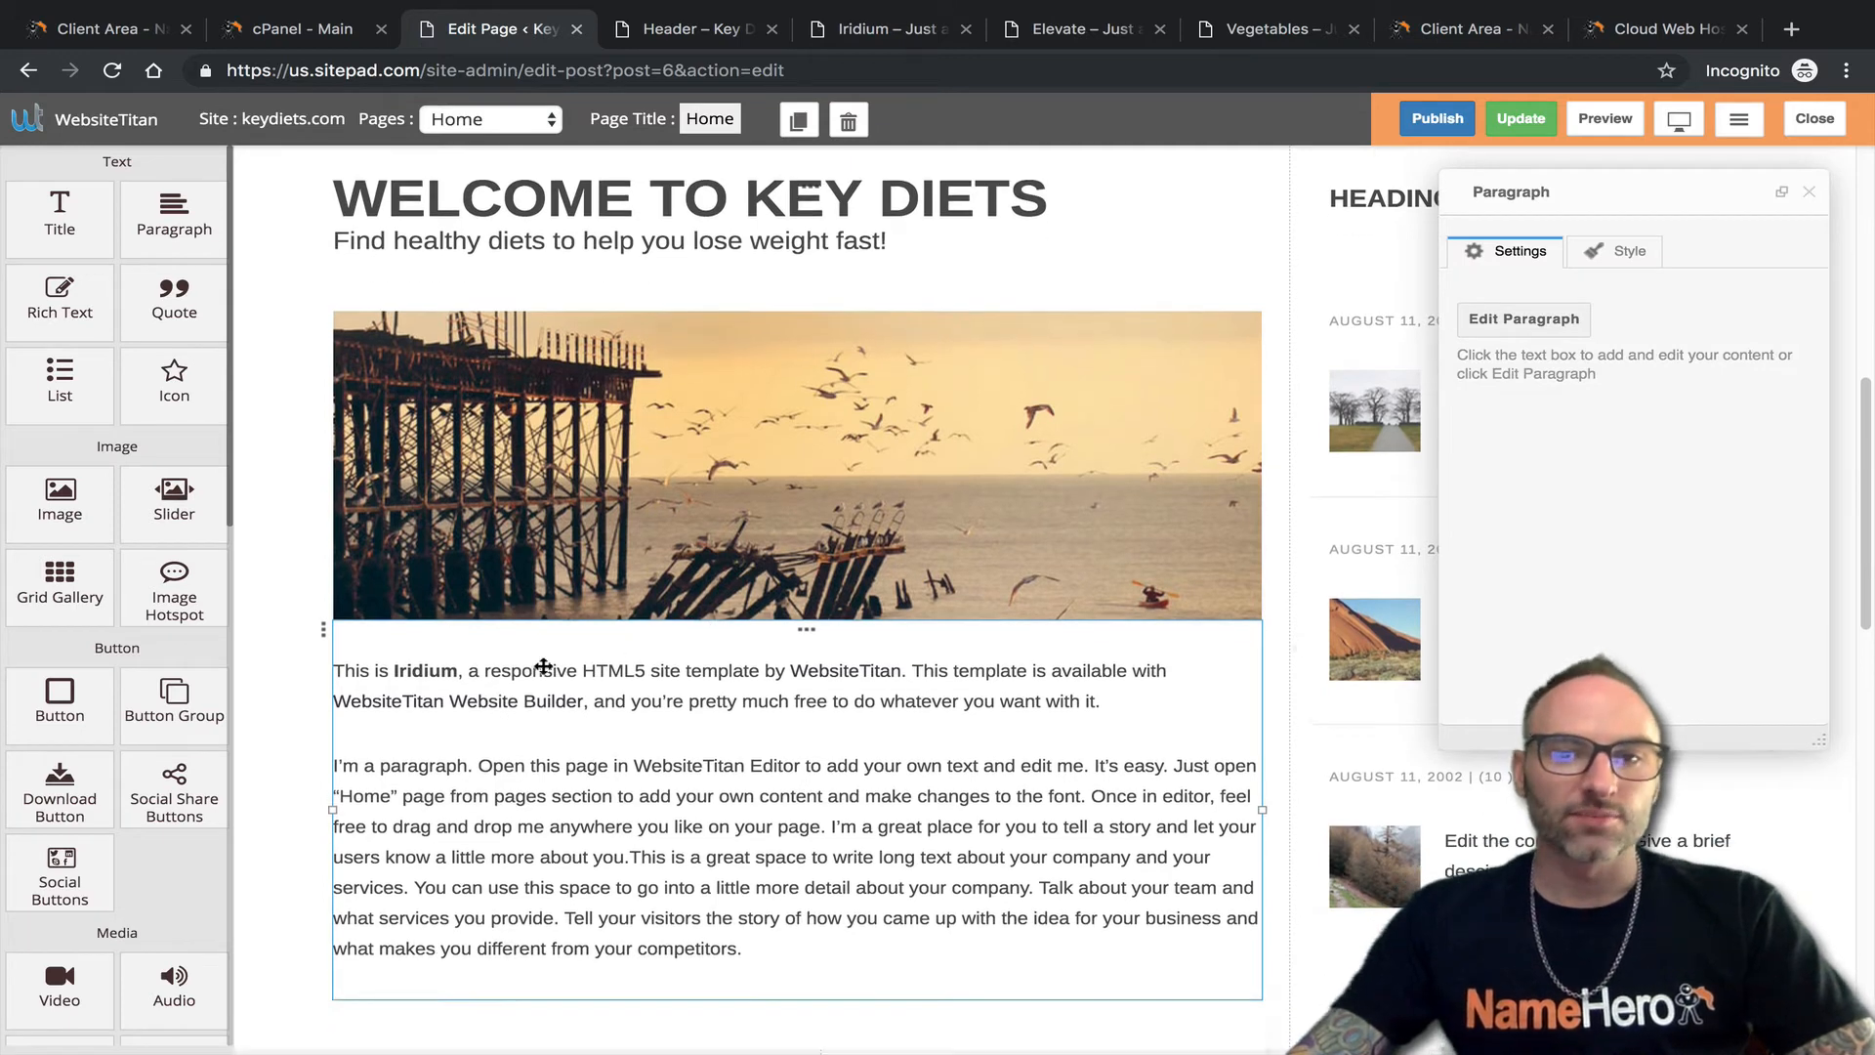
{"action": "scroll", "coordinate": [1267, 566], "scroll_direction": "down", "scroll_amount": 1}
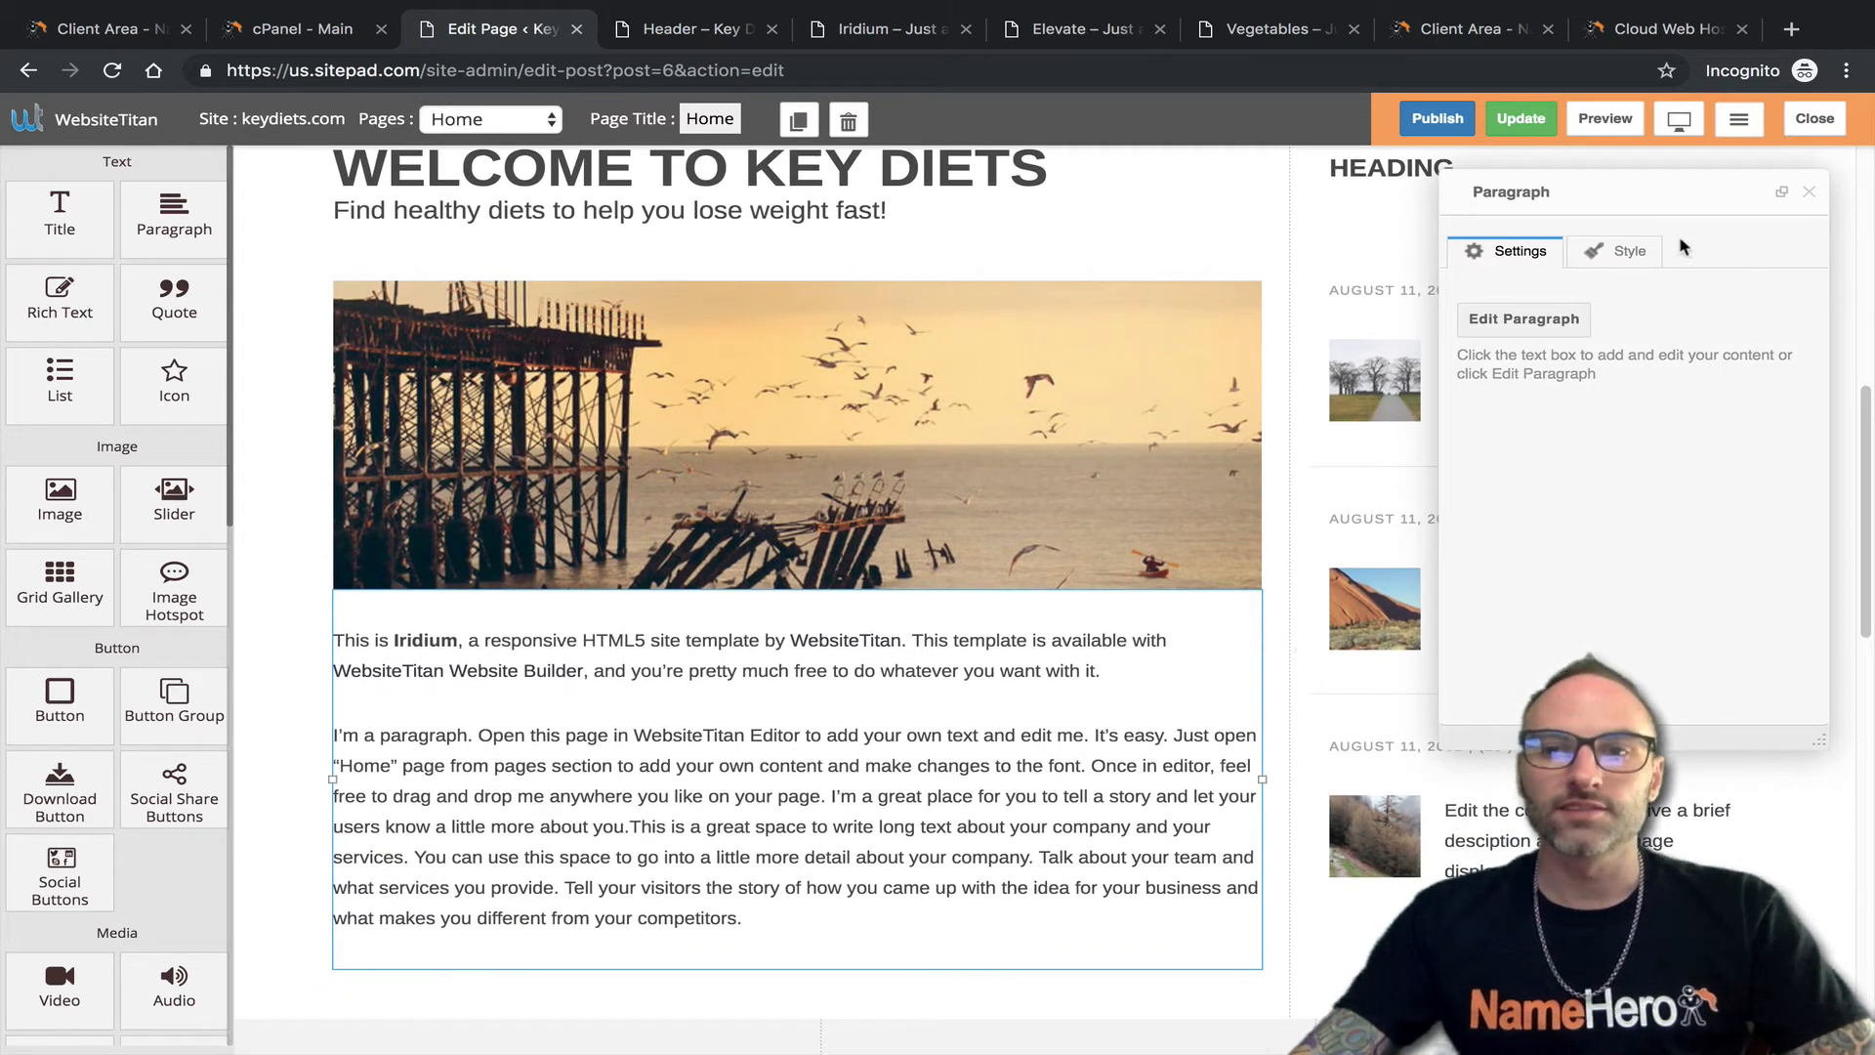
{"action": "left_click", "coordinate": [1516, 325]}
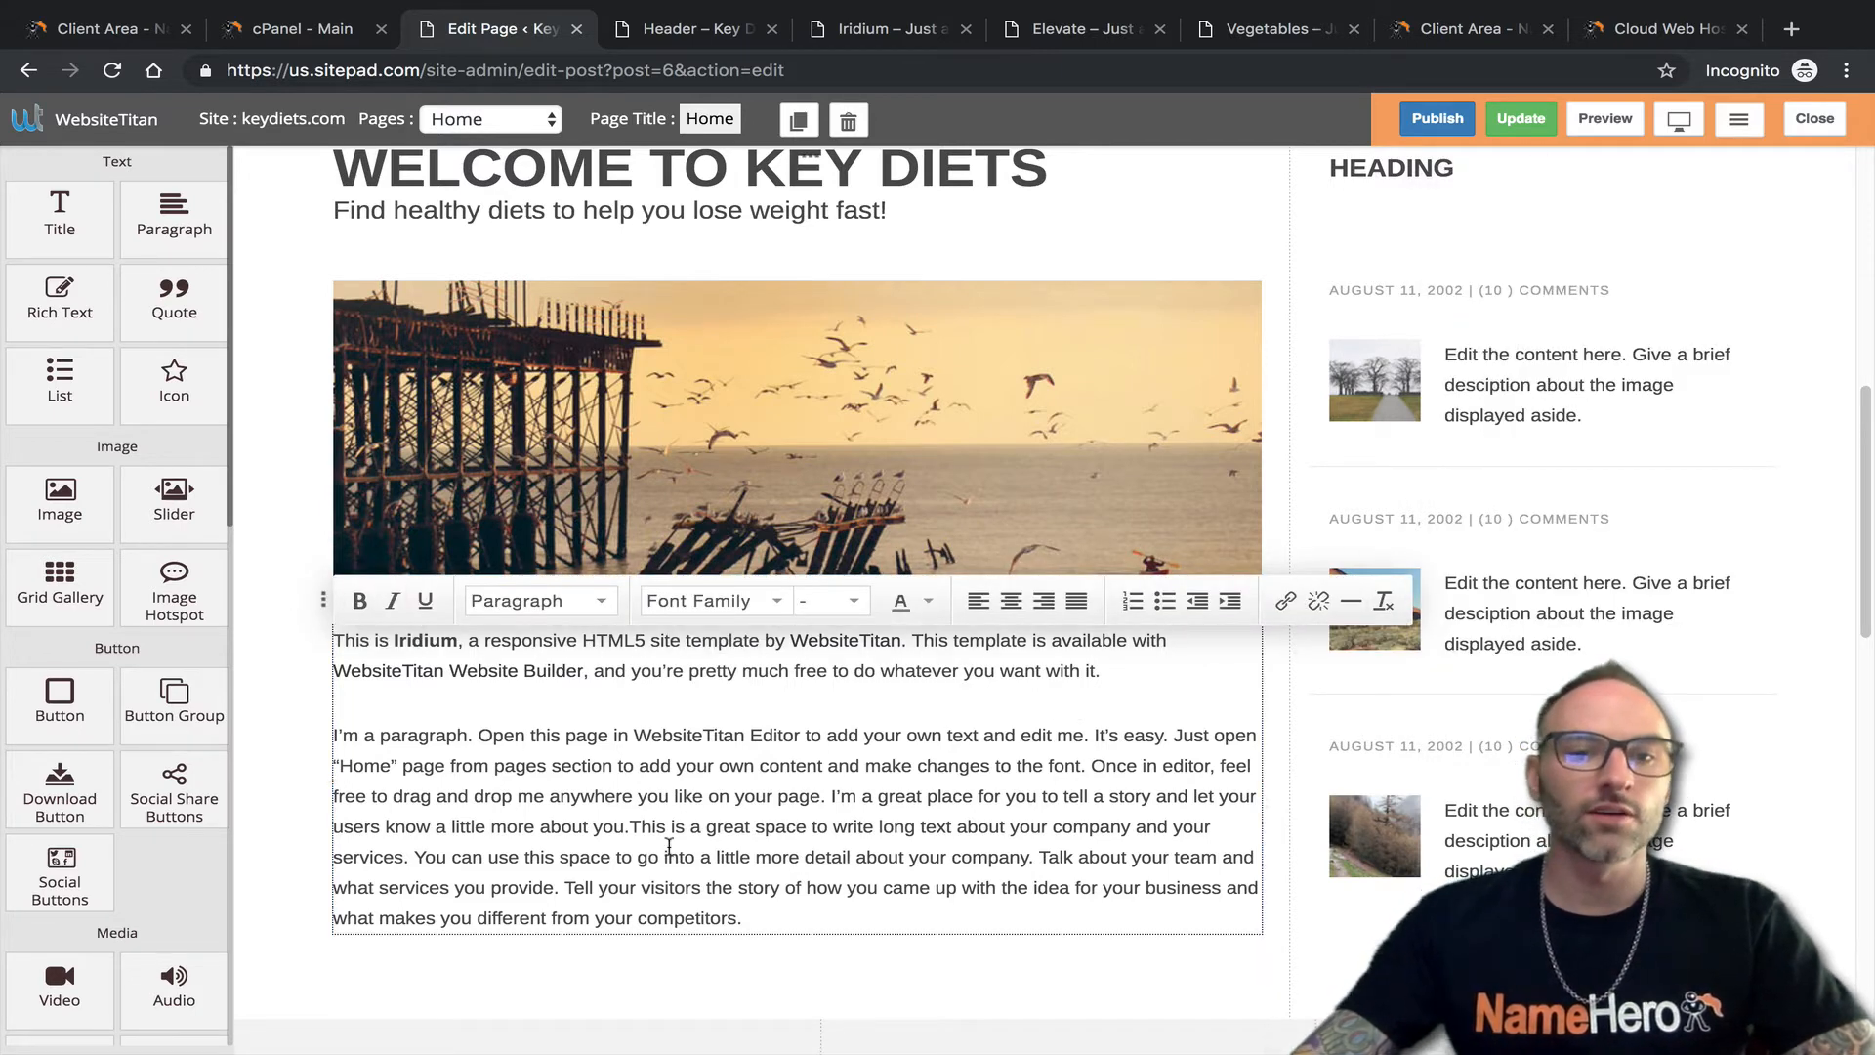
{"action": "left_click", "coordinate": [769, 902]}
{"action": "triple_click", "coordinate": [769, 906]}
{"action": "left_click", "coordinate": [768, 910]}
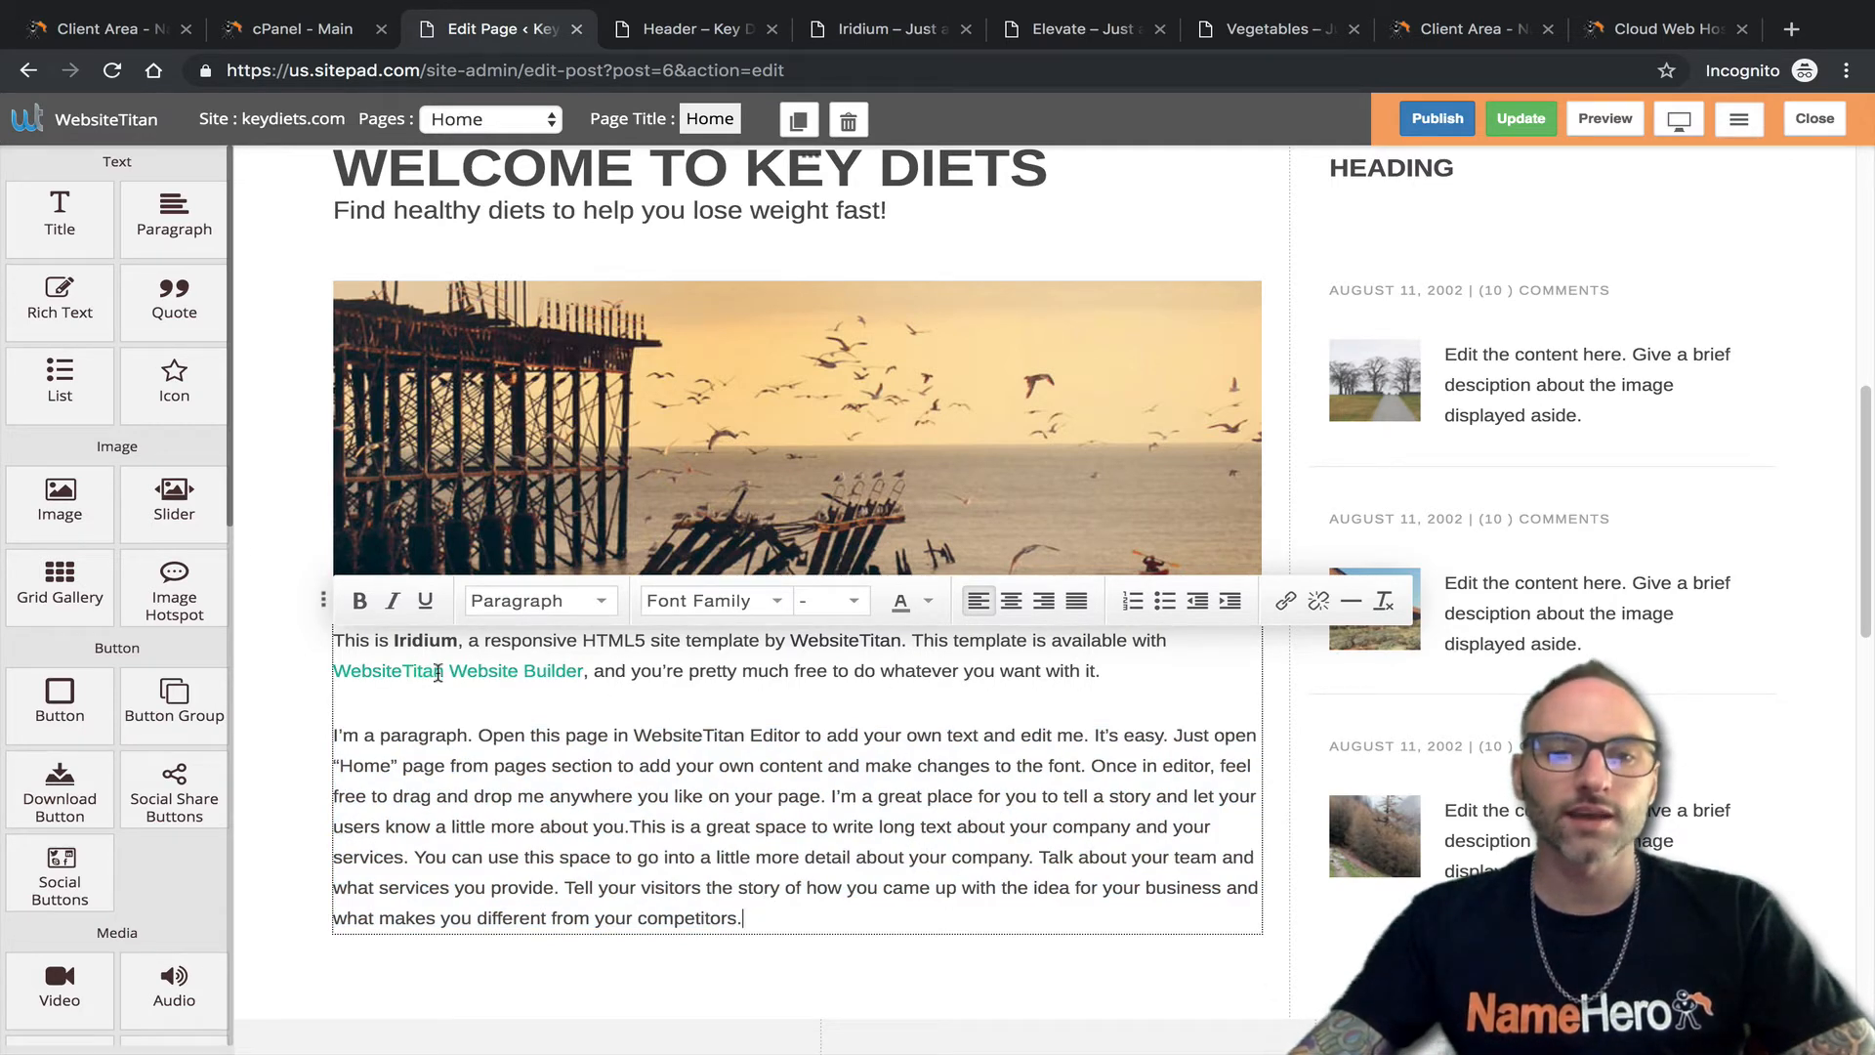
{"action": "left_click_drag", "start_coordinate": [1104, 664], "coordinate": [323, 630]}
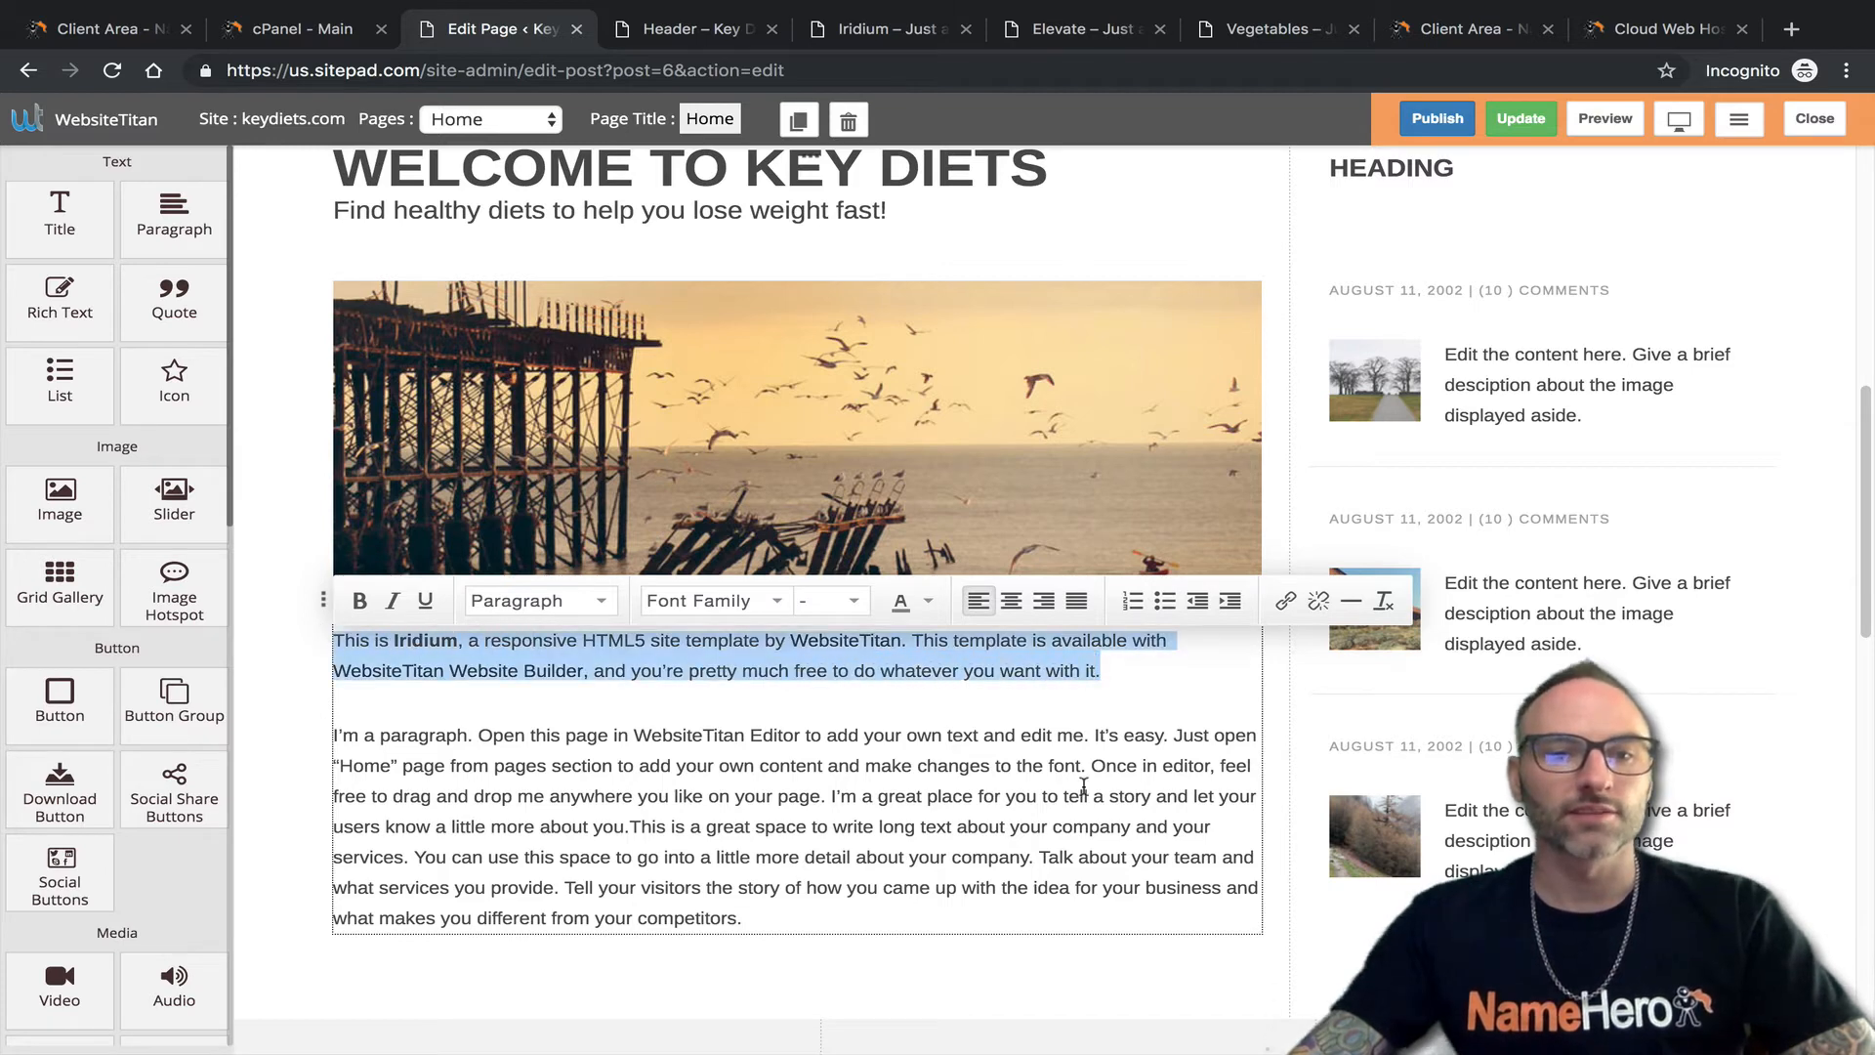
{"action": "type", "text": "This is Ke"}
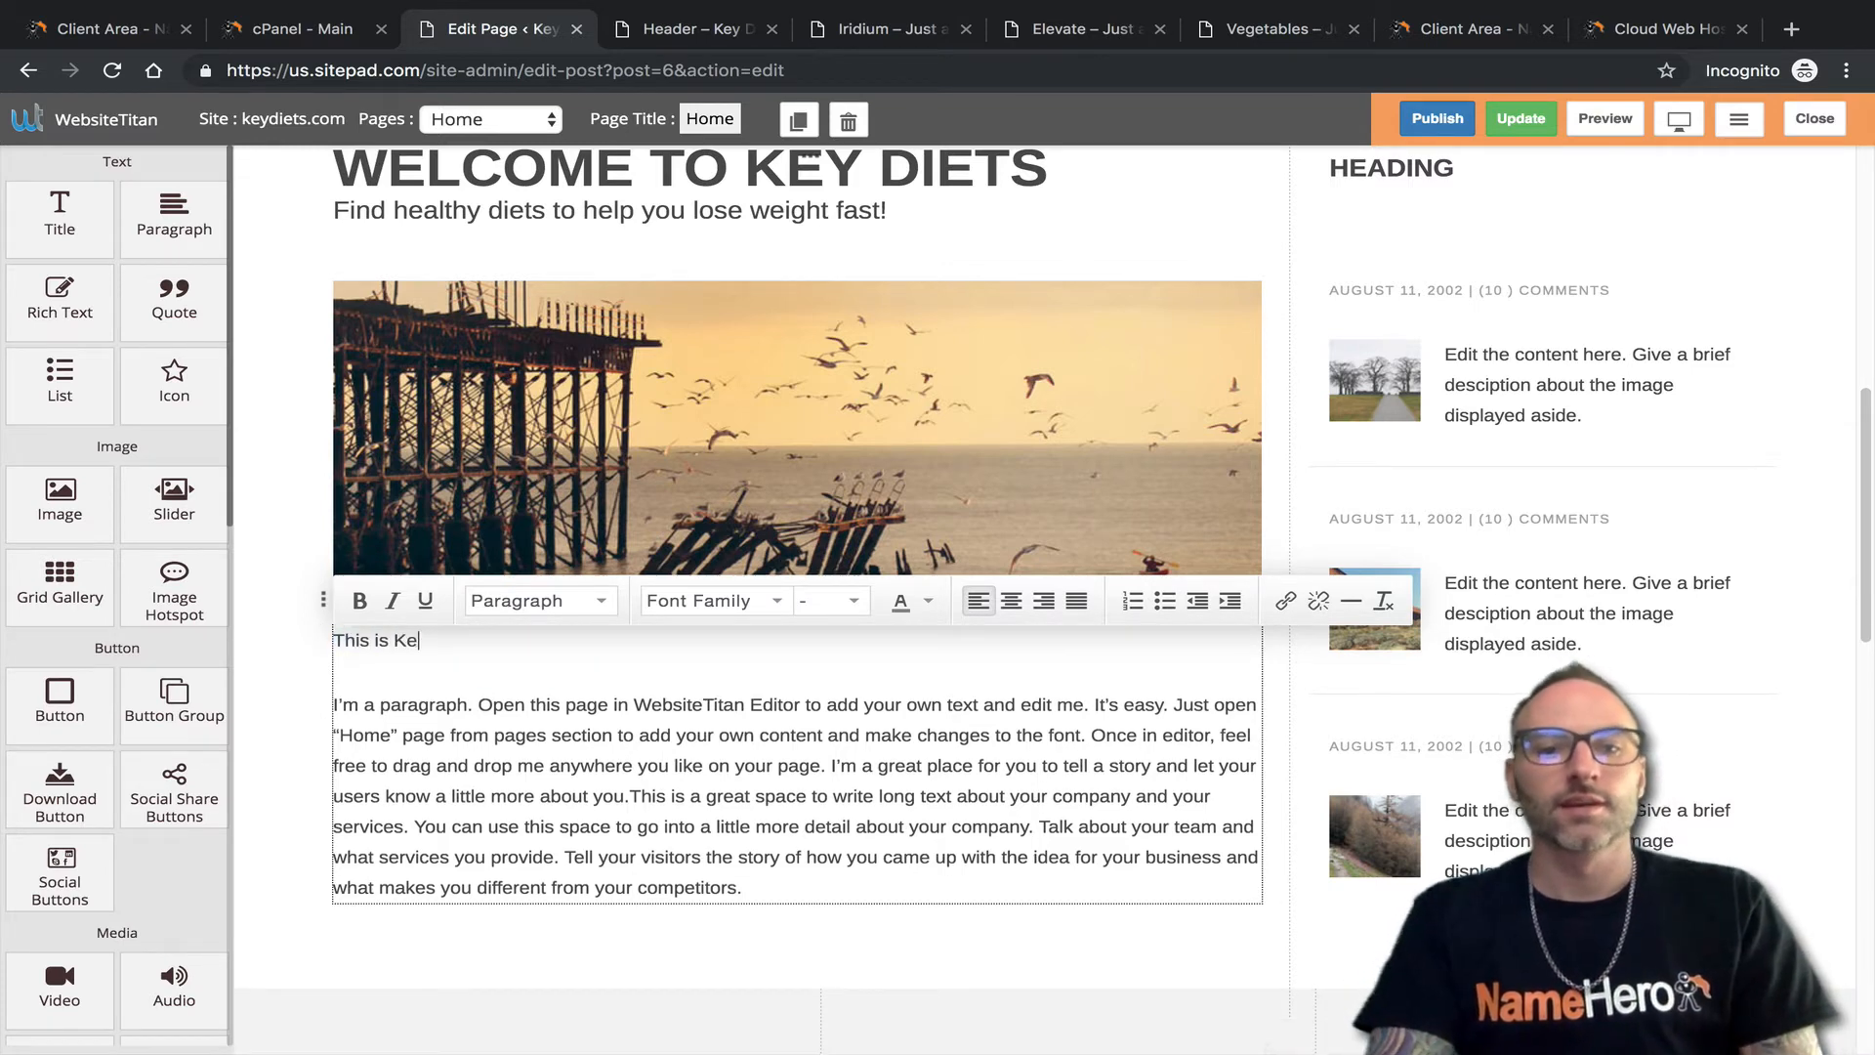
{"action": "type", "text": "yDiets.com my website on how to eat clean and healthy with the goal of losing weight quickly!"}
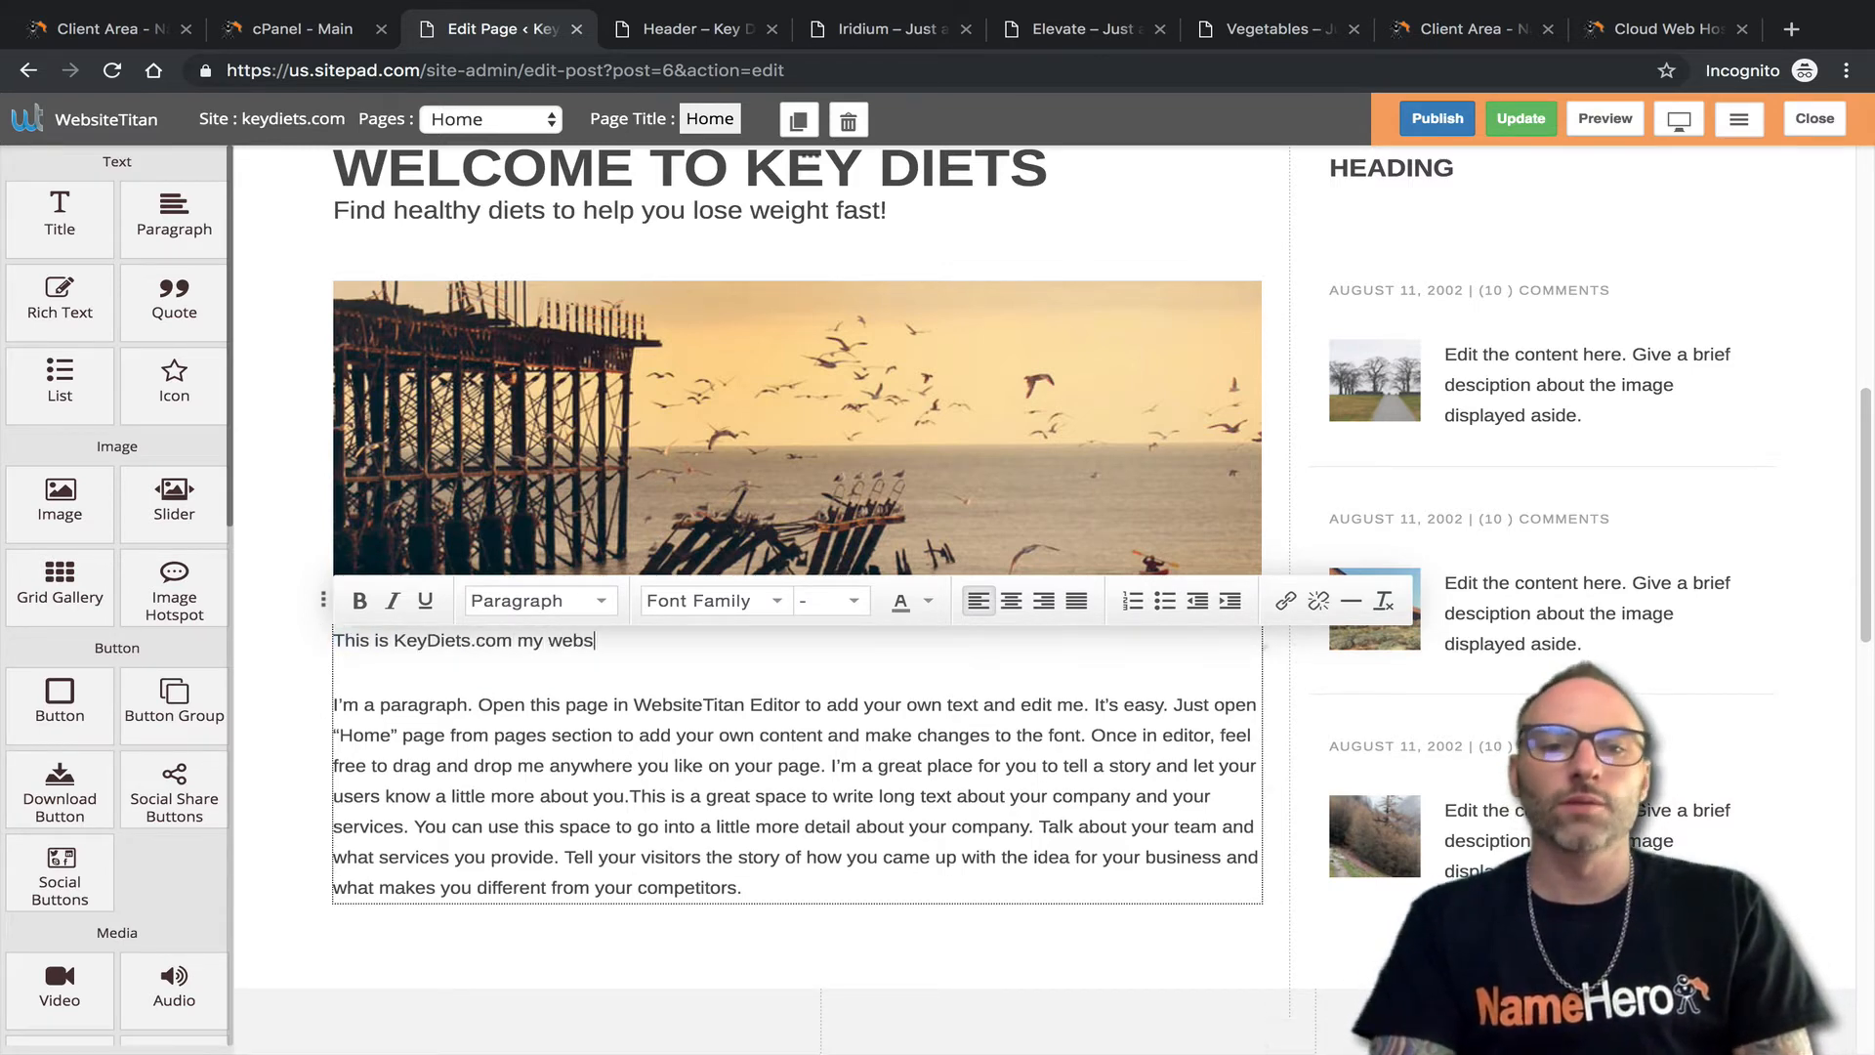
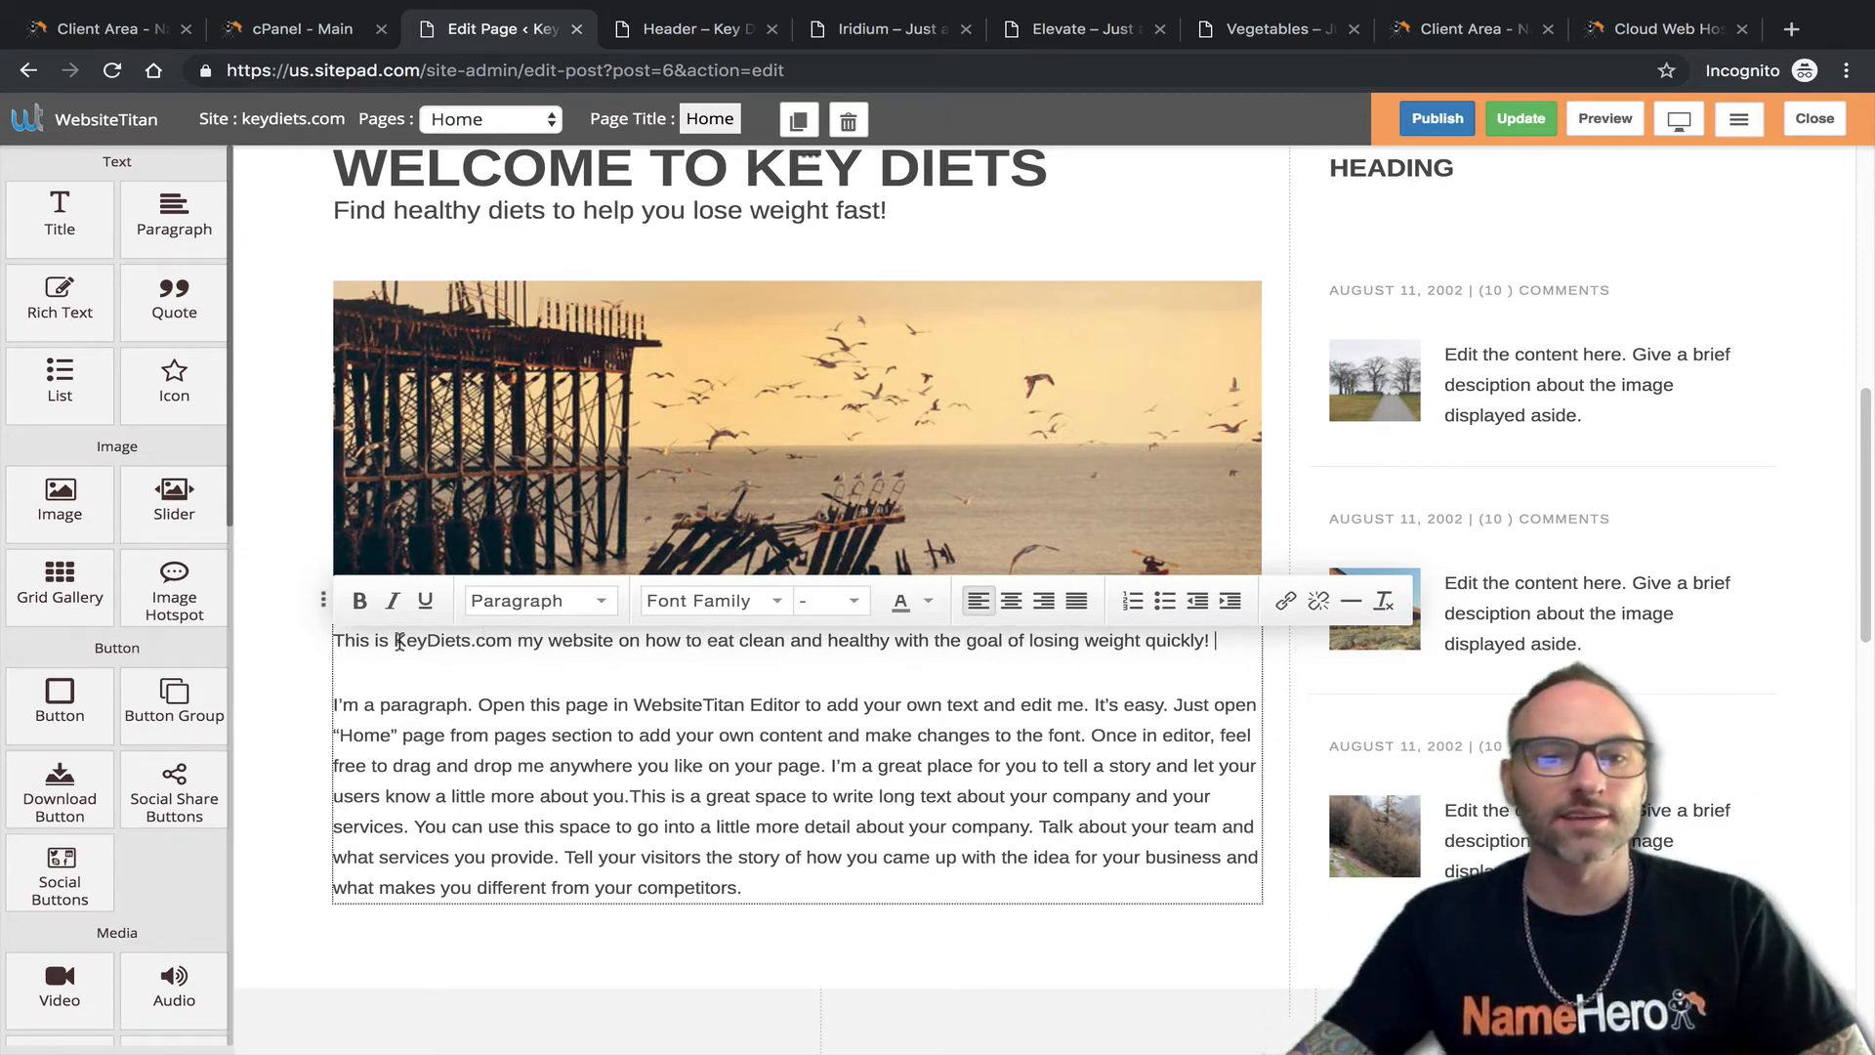
{"action": "left_click_drag", "start_coordinate": [396, 641], "coordinate": [509, 642]}
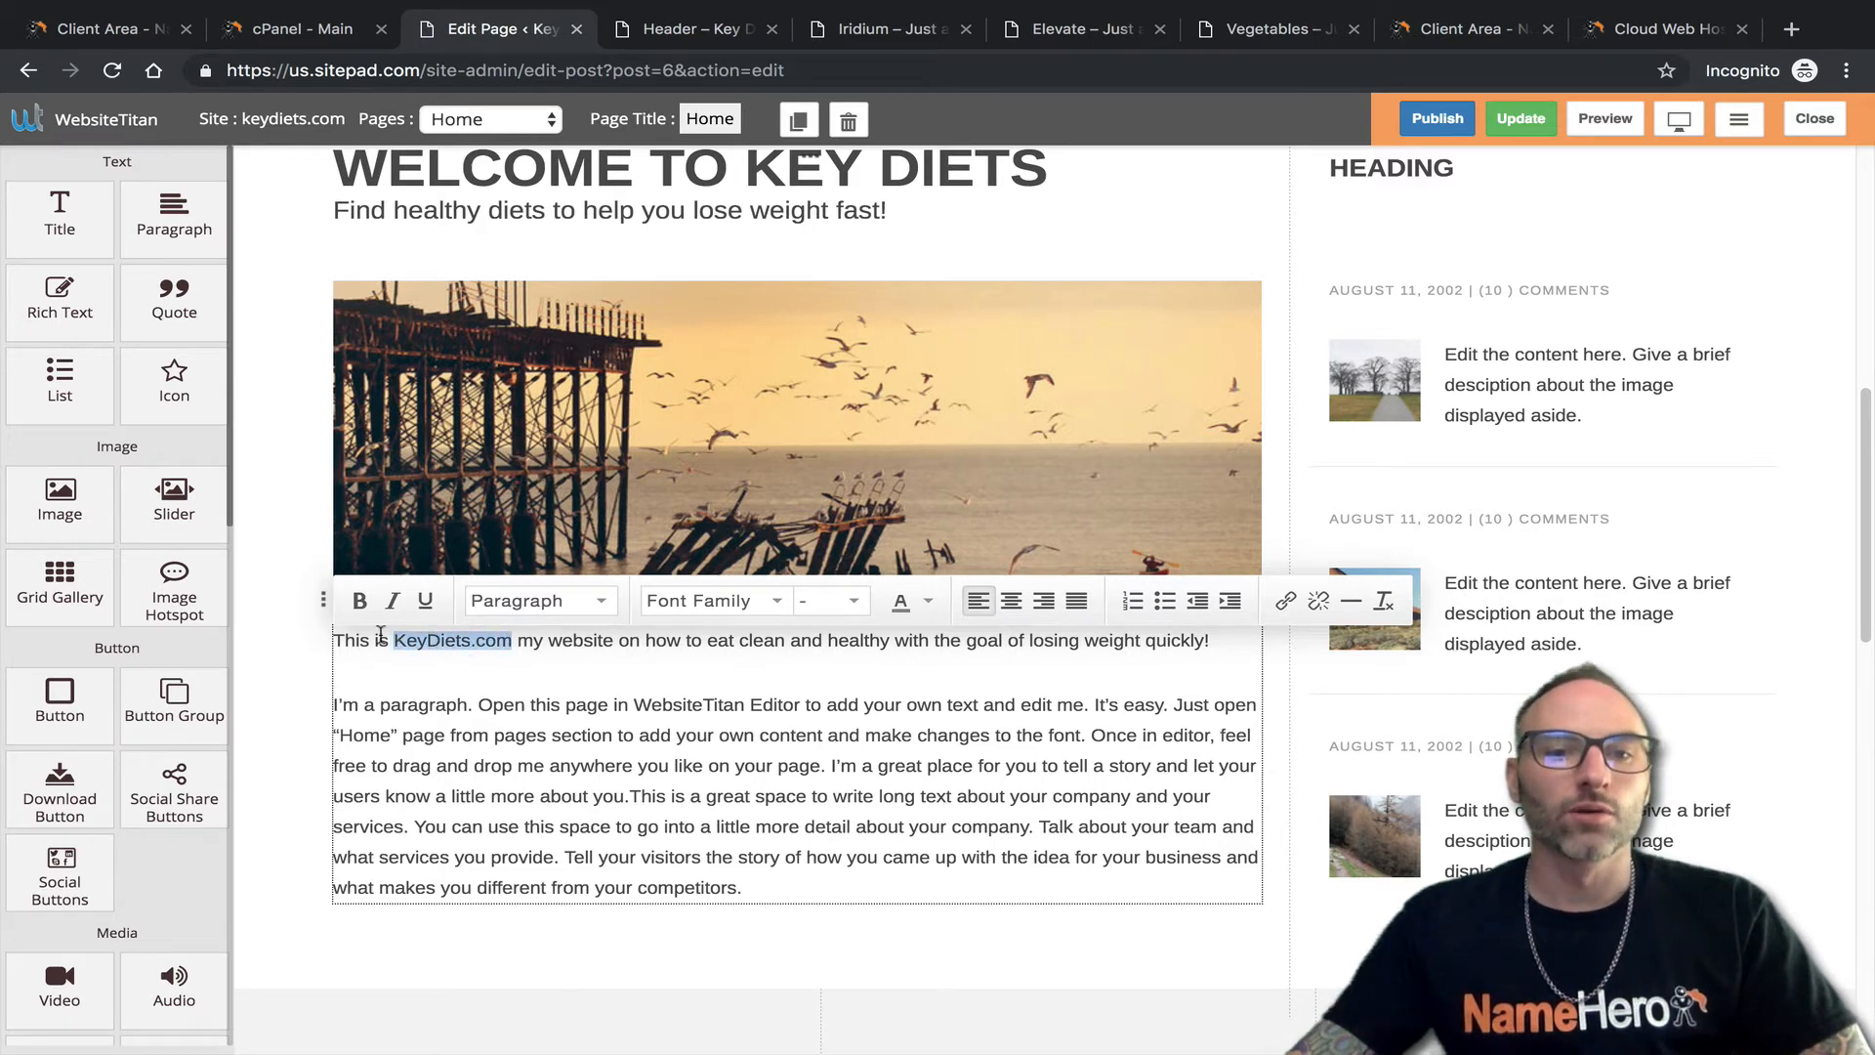
{"action": "left_click", "coordinate": [360, 601]}
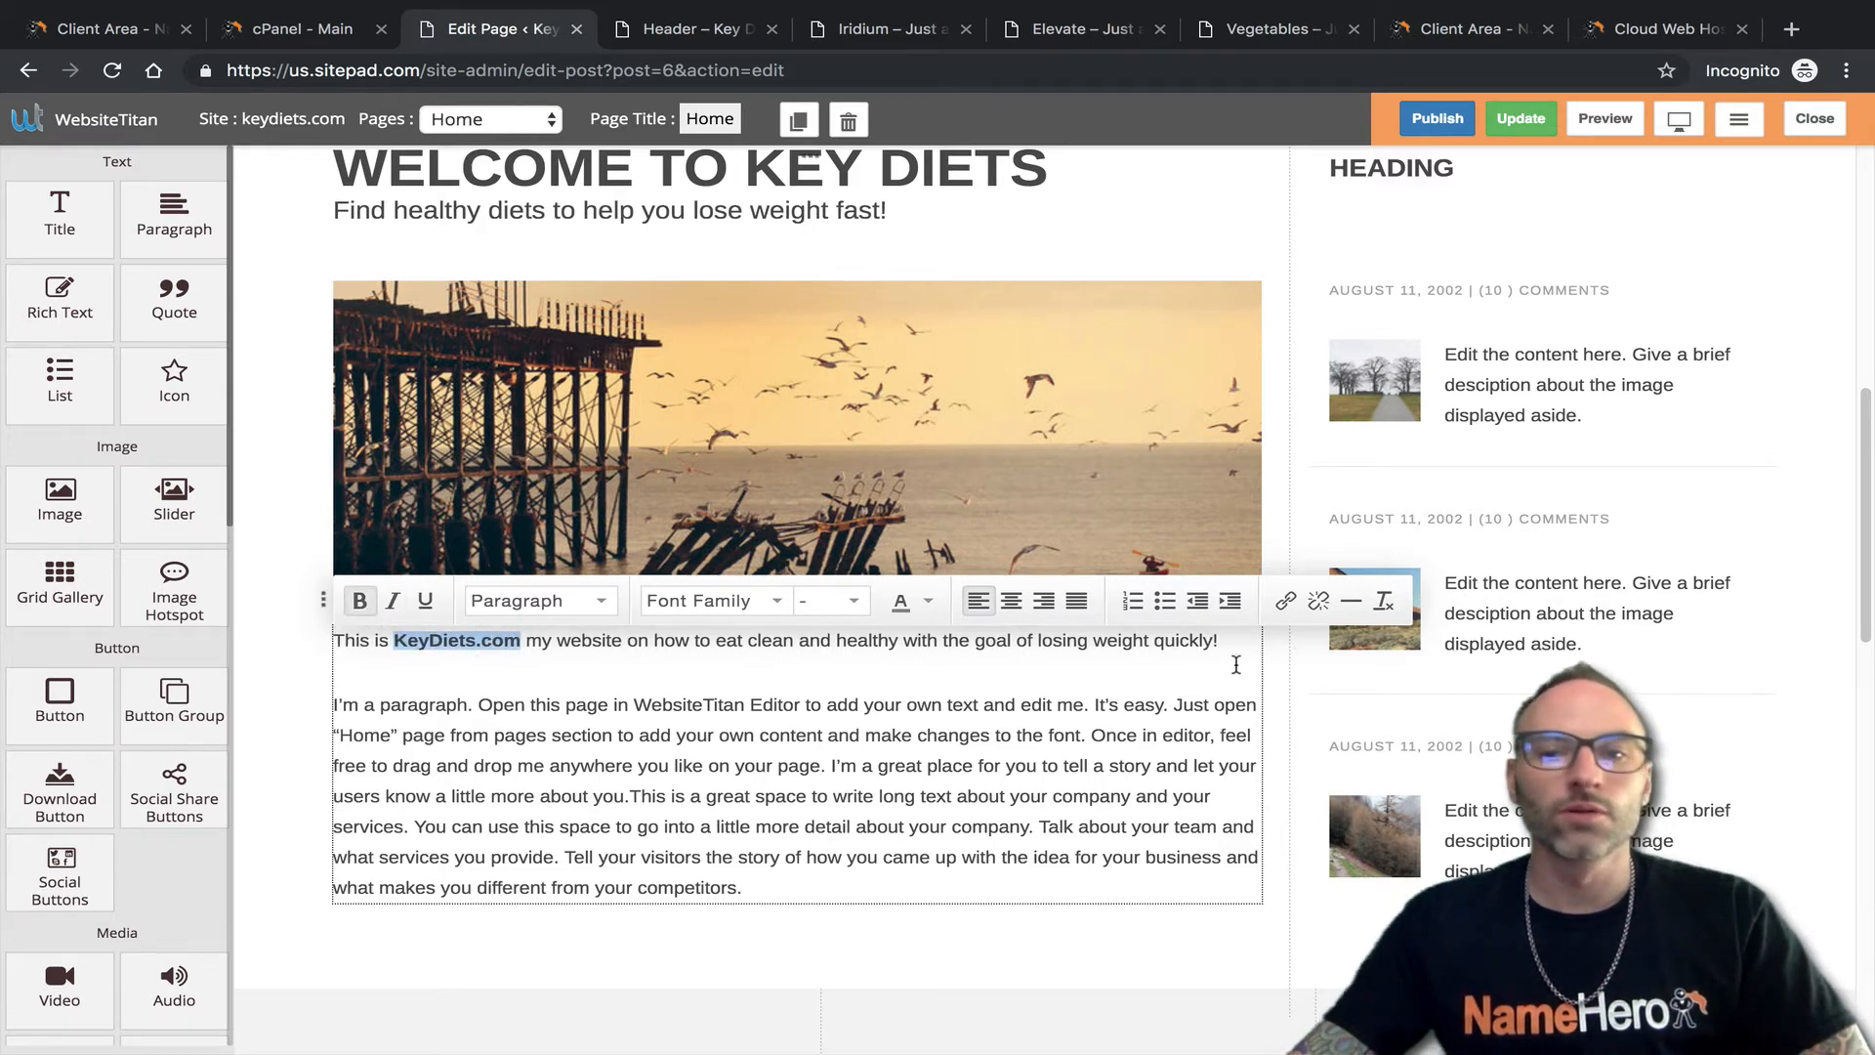
{"action": "left_click", "coordinate": [1285, 601]}
{"action": "type", "text": "https://www.keydiets.com"}
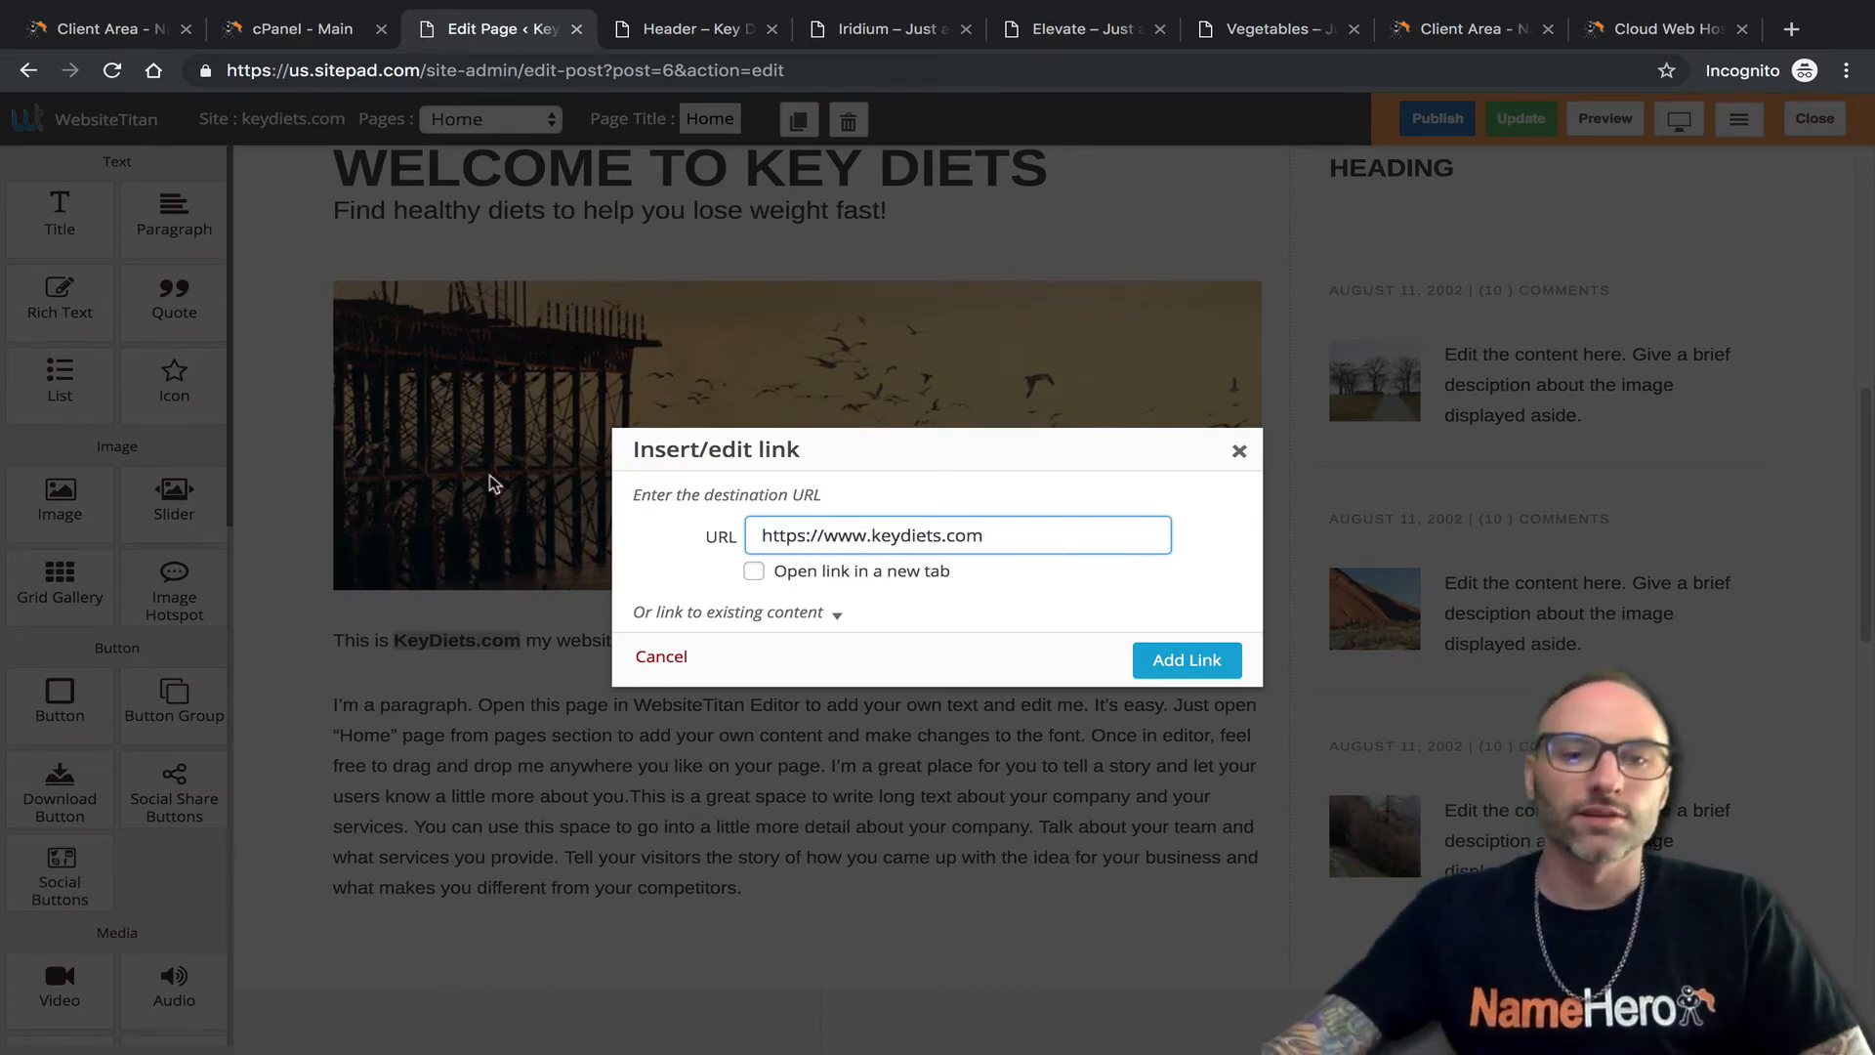
{"action": "left_click", "coordinate": [839, 577]}
{"action": "left_click", "coordinate": [829, 615]}
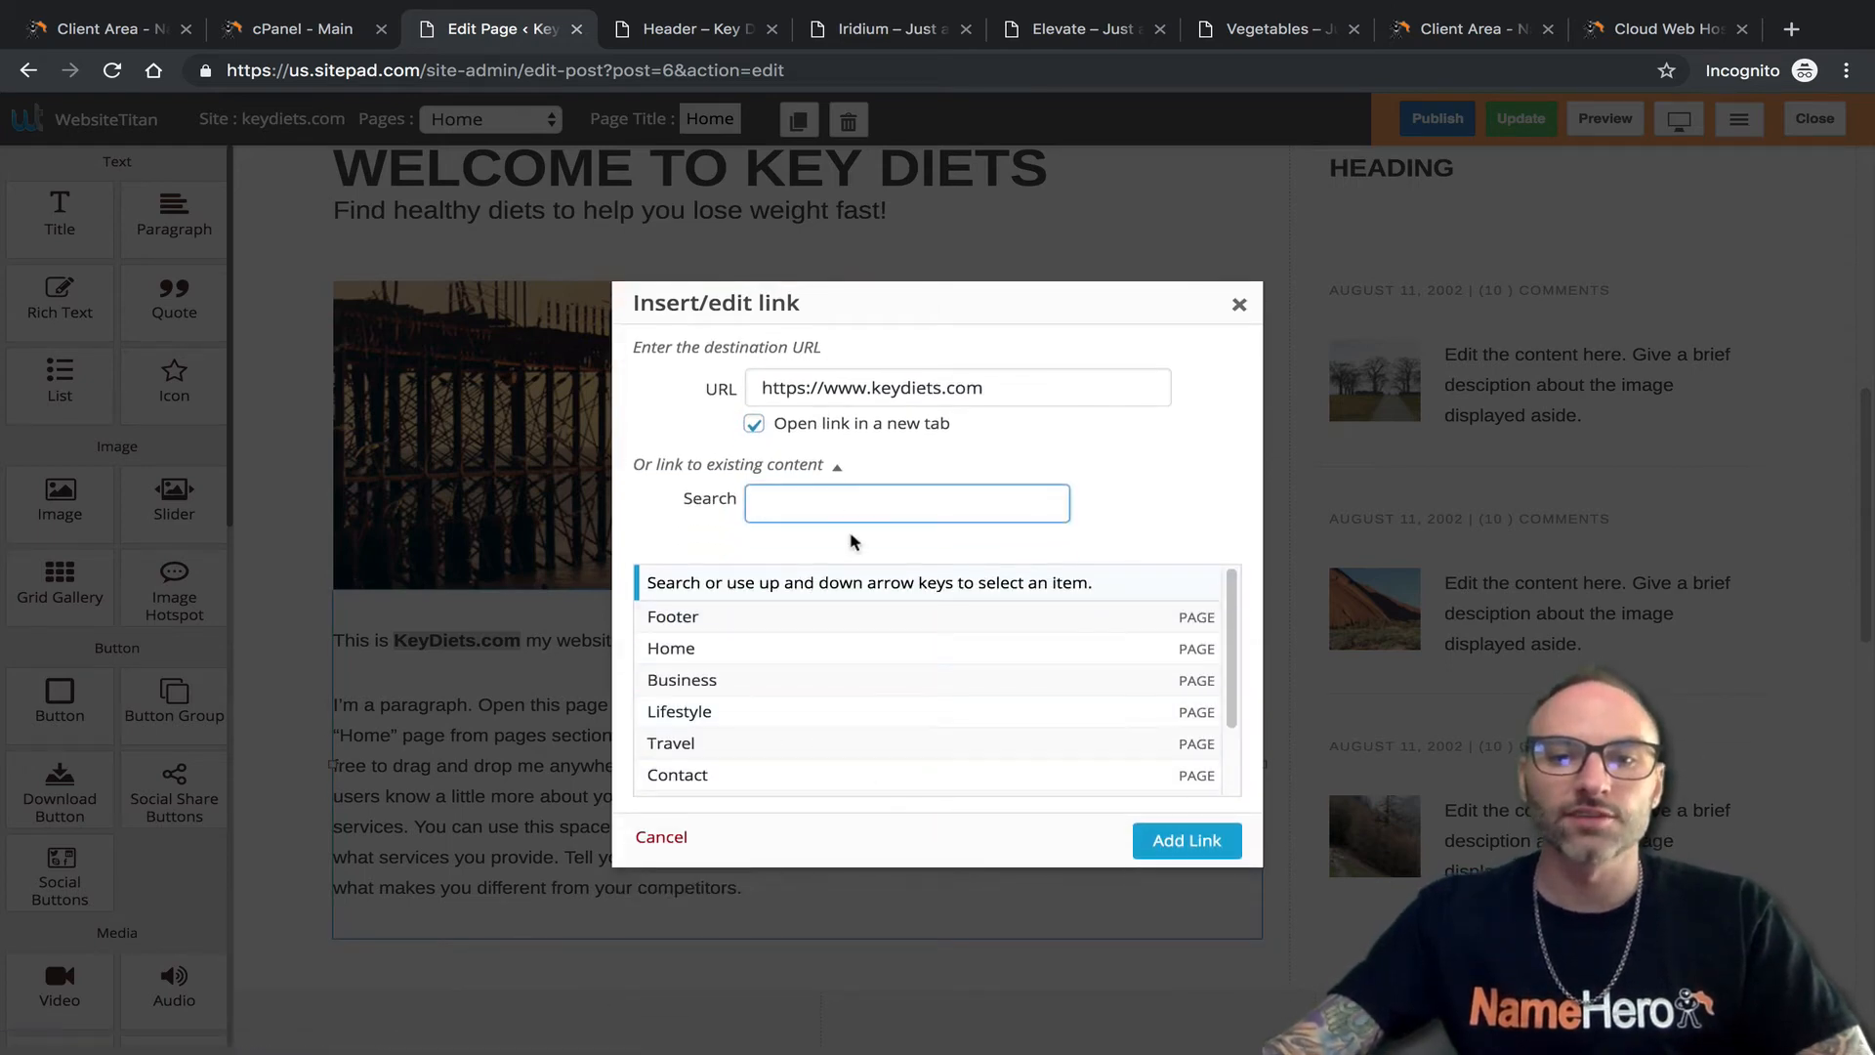
{"action": "left_click", "coordinate": [1191, 846]}
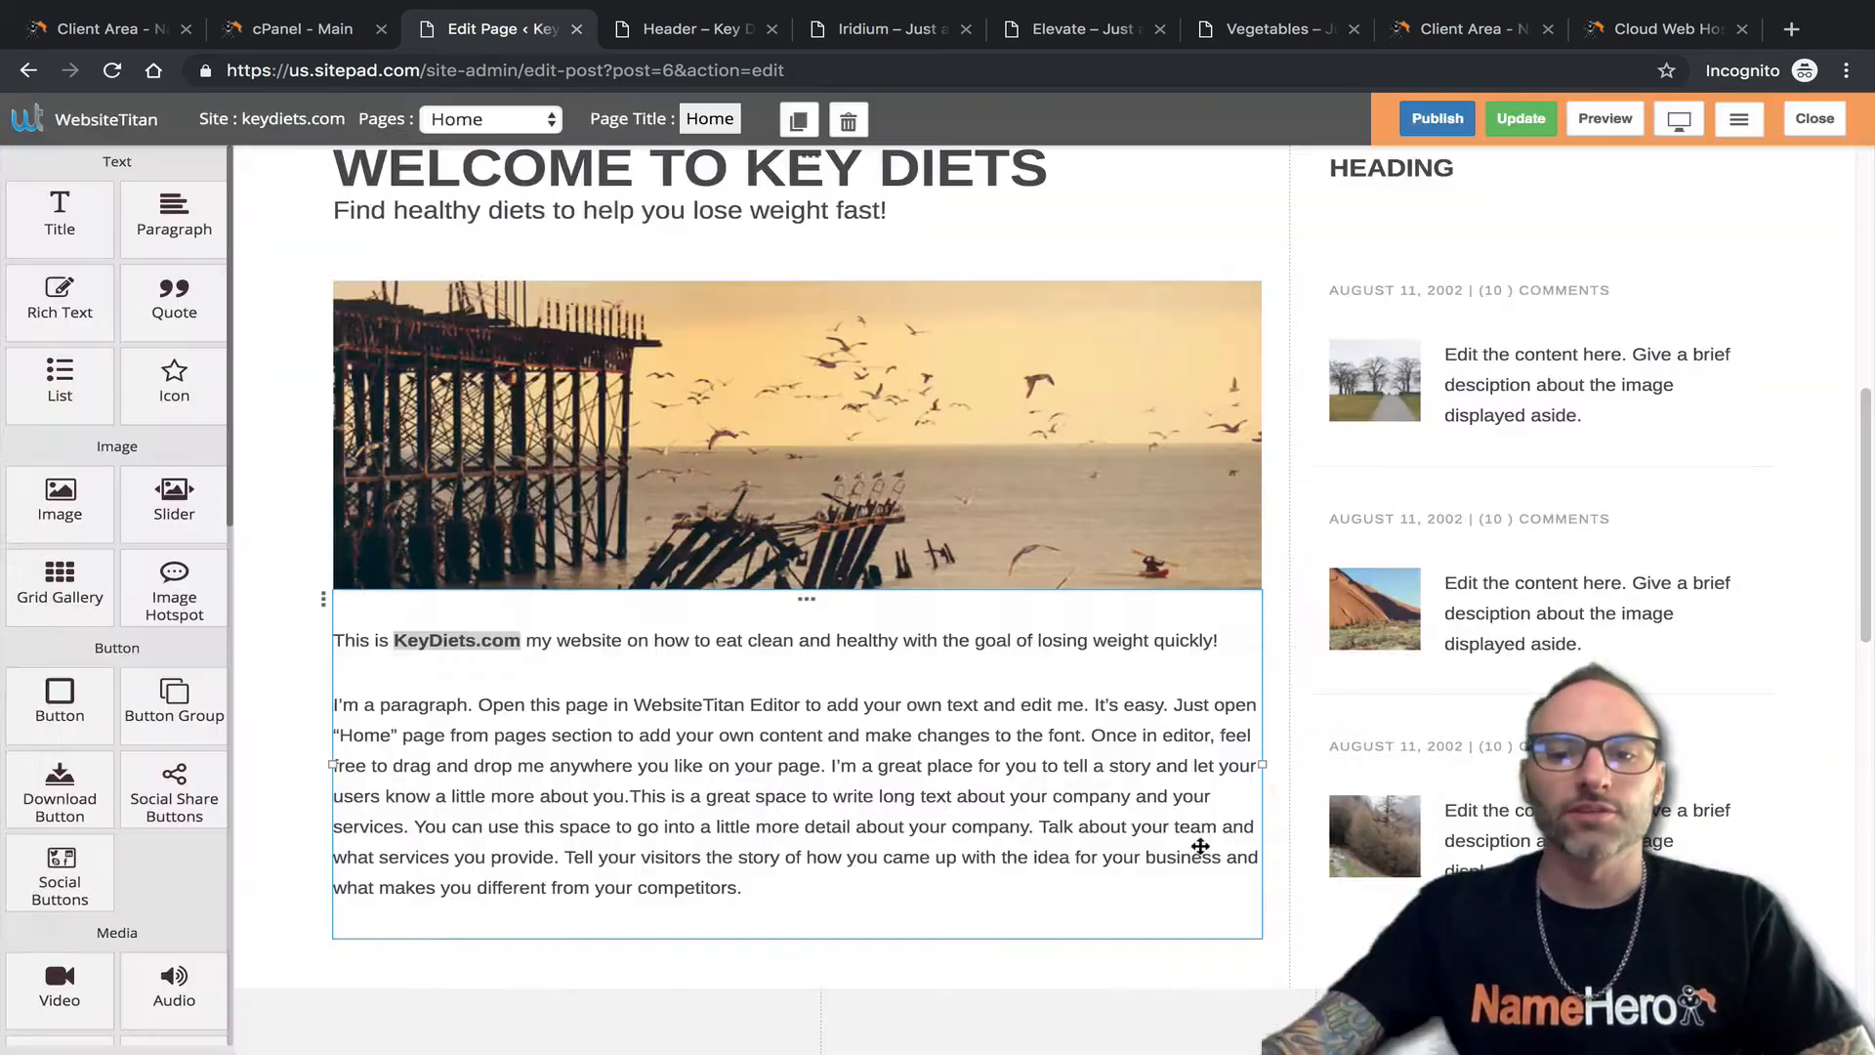
{"action": "left_click", "coordinate": [1025, 686]}
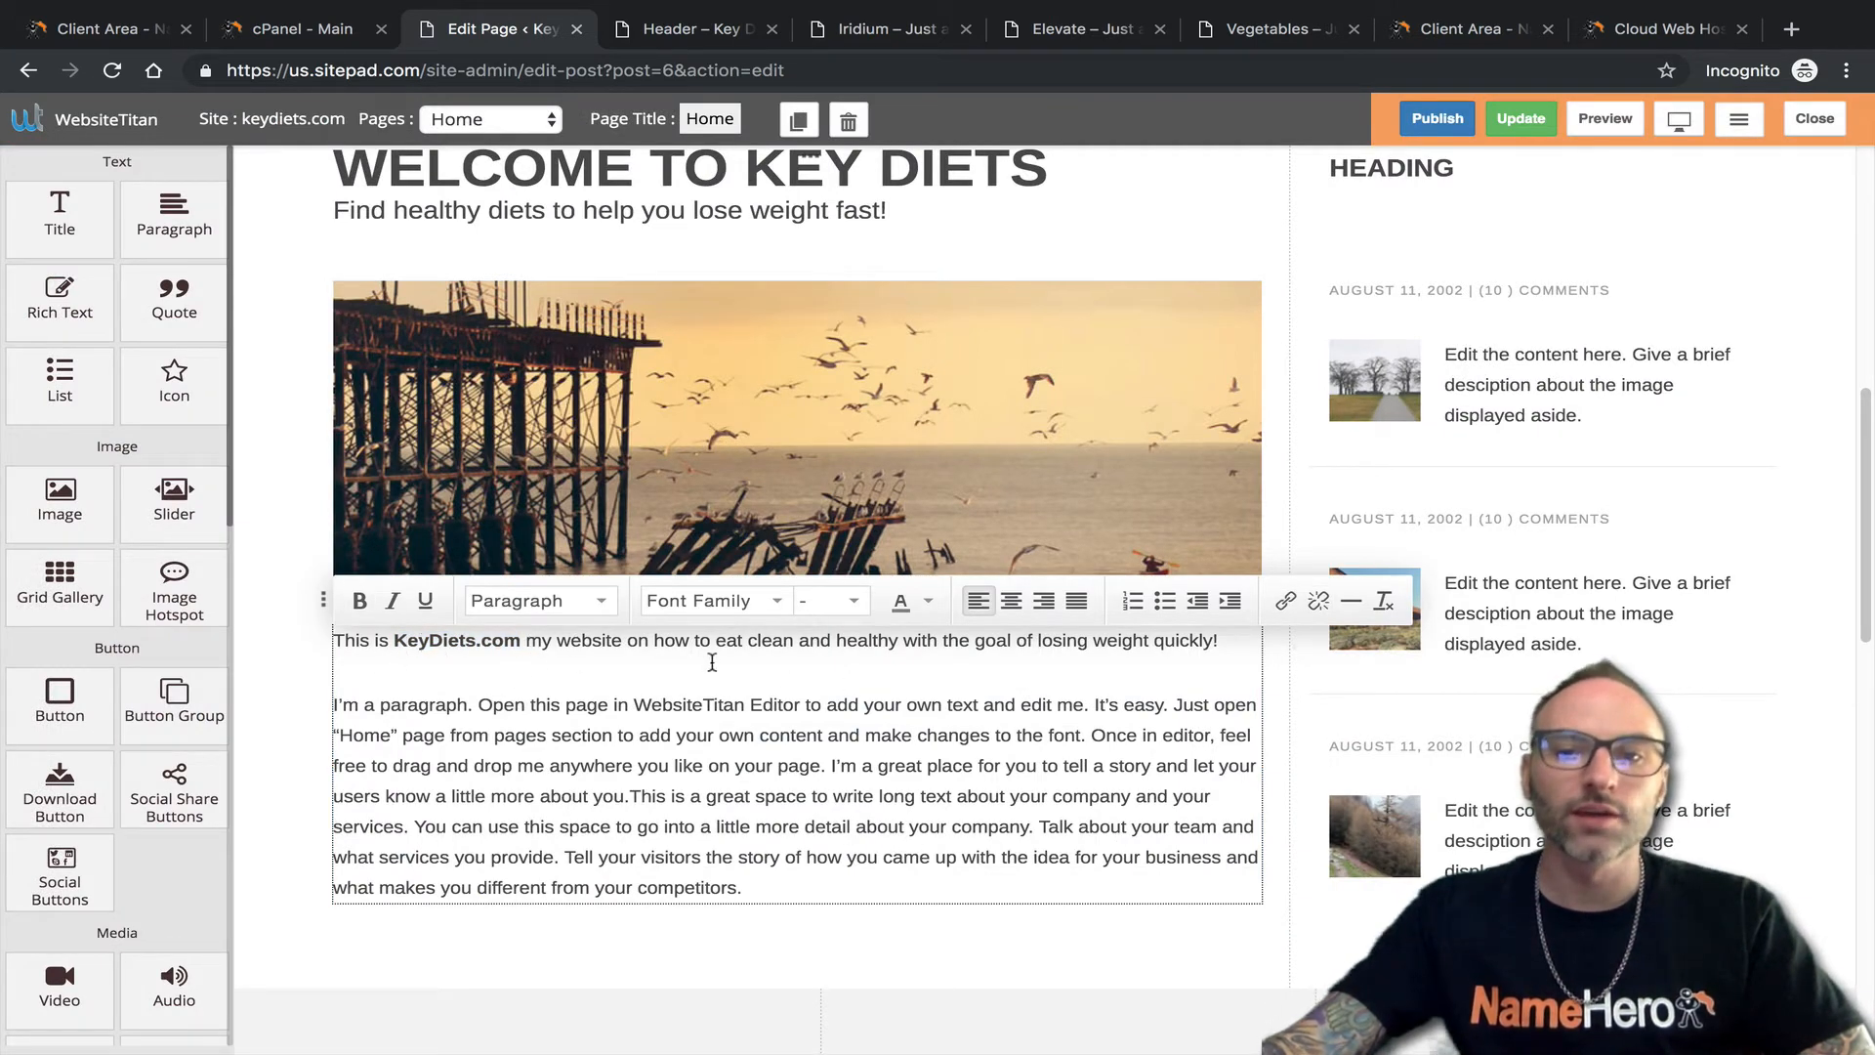
{"action": "left_click", "coordinate": [681, 727], "text": "shift"}
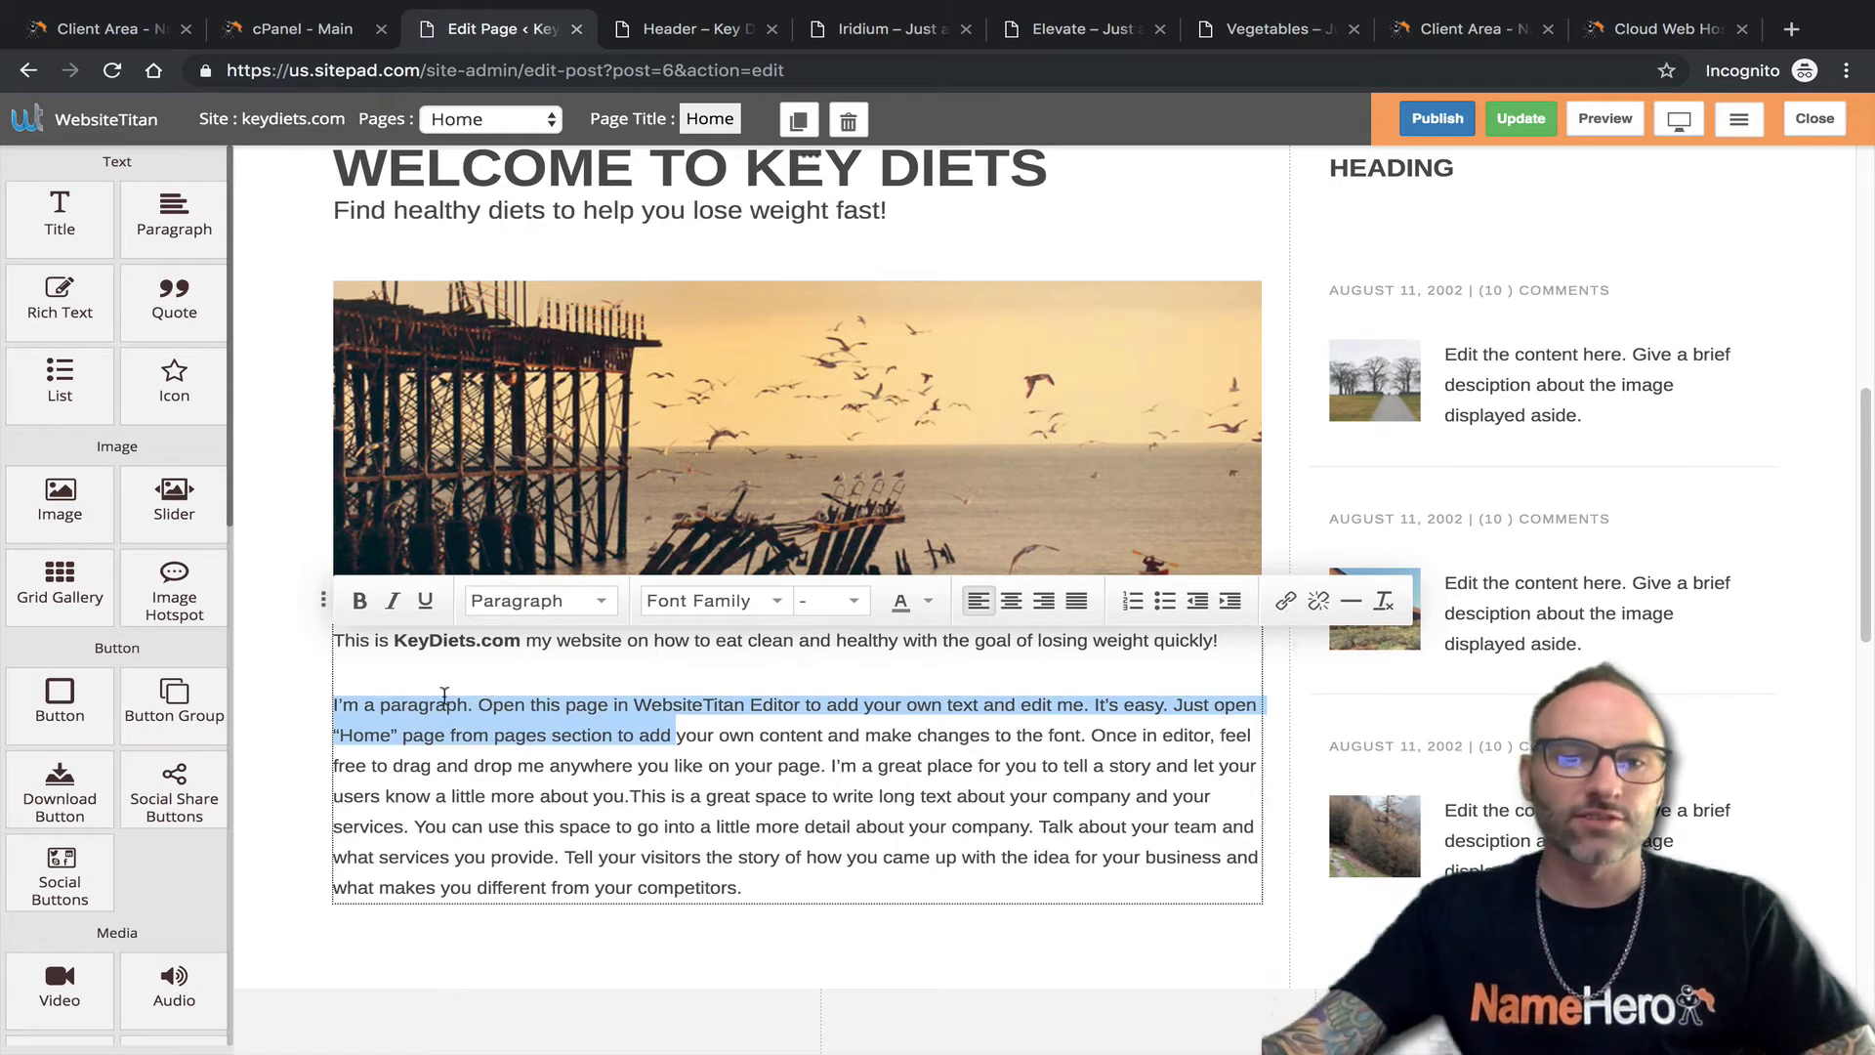
{"action": "left_click_drag", "start_coordinate": [515, 703], "coordinate": [617, 775]}
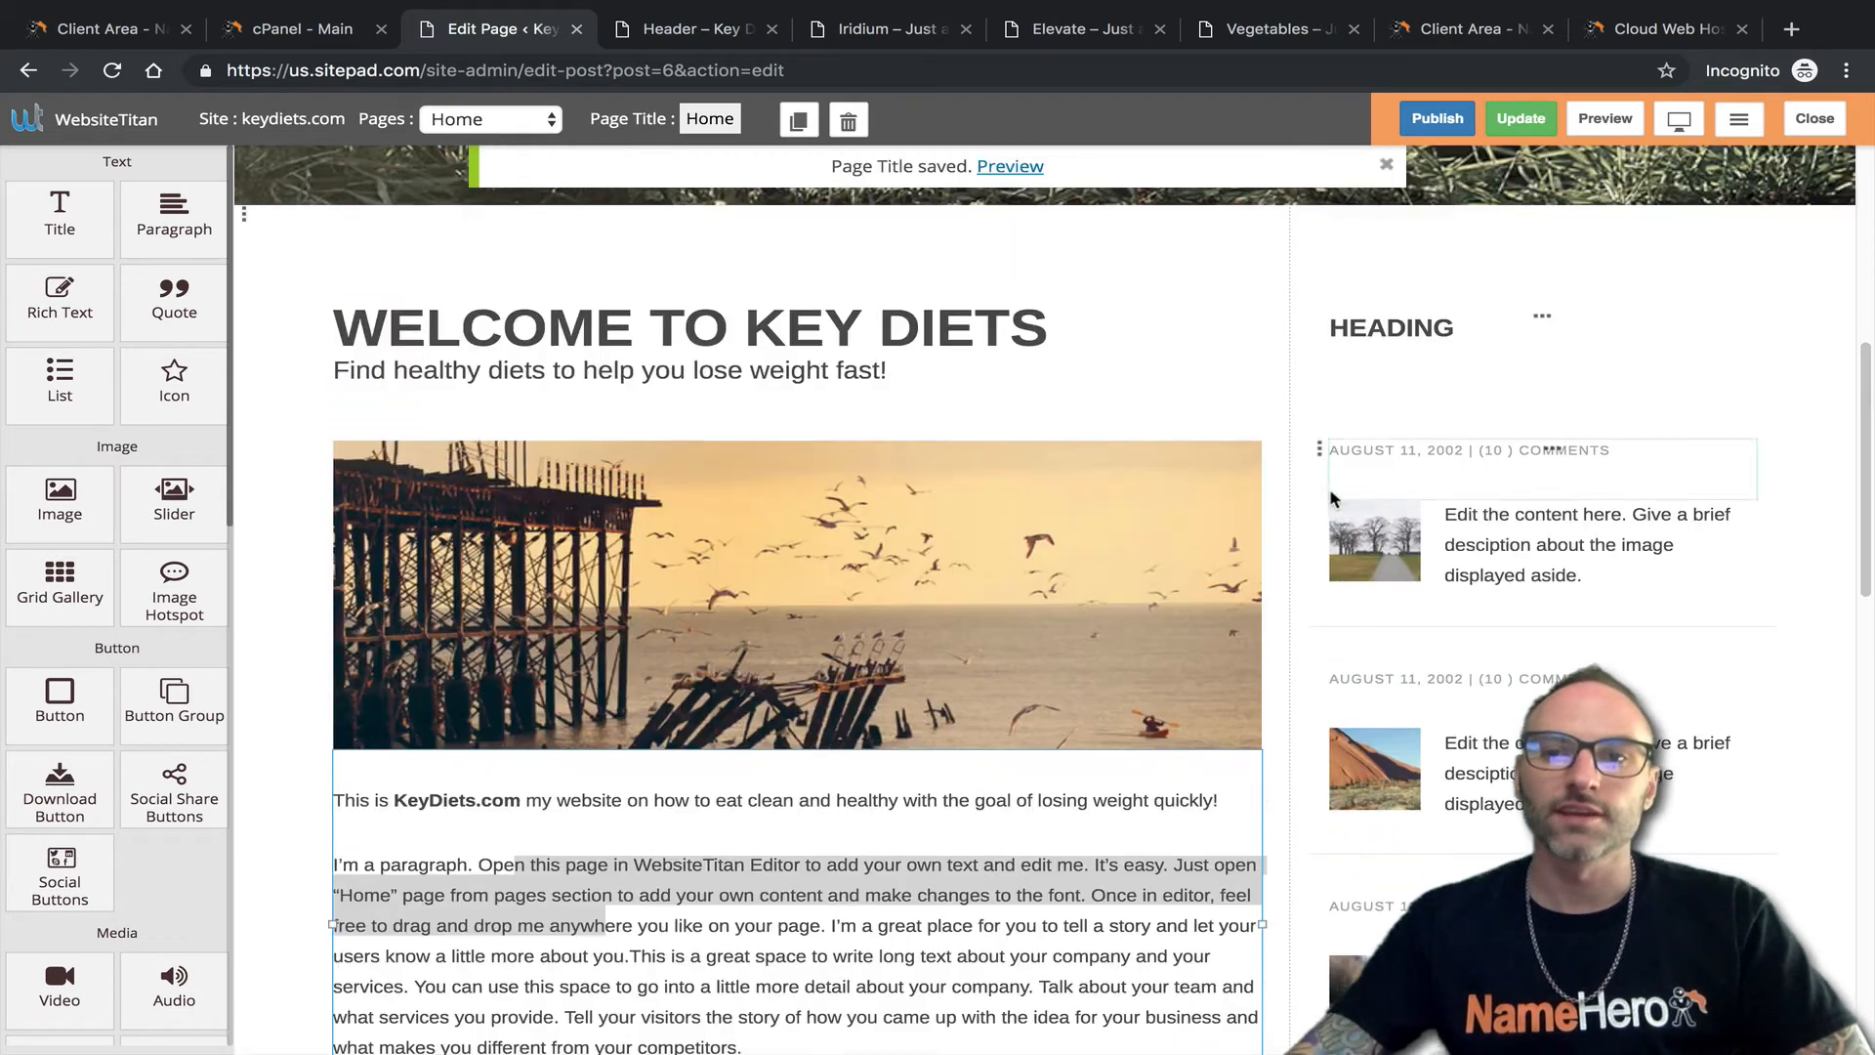
Examine the settings of the sidebar's first service box, its heading and the first date line, then close them.
{"action": "left_click", "coordinate": [1491, 517]}
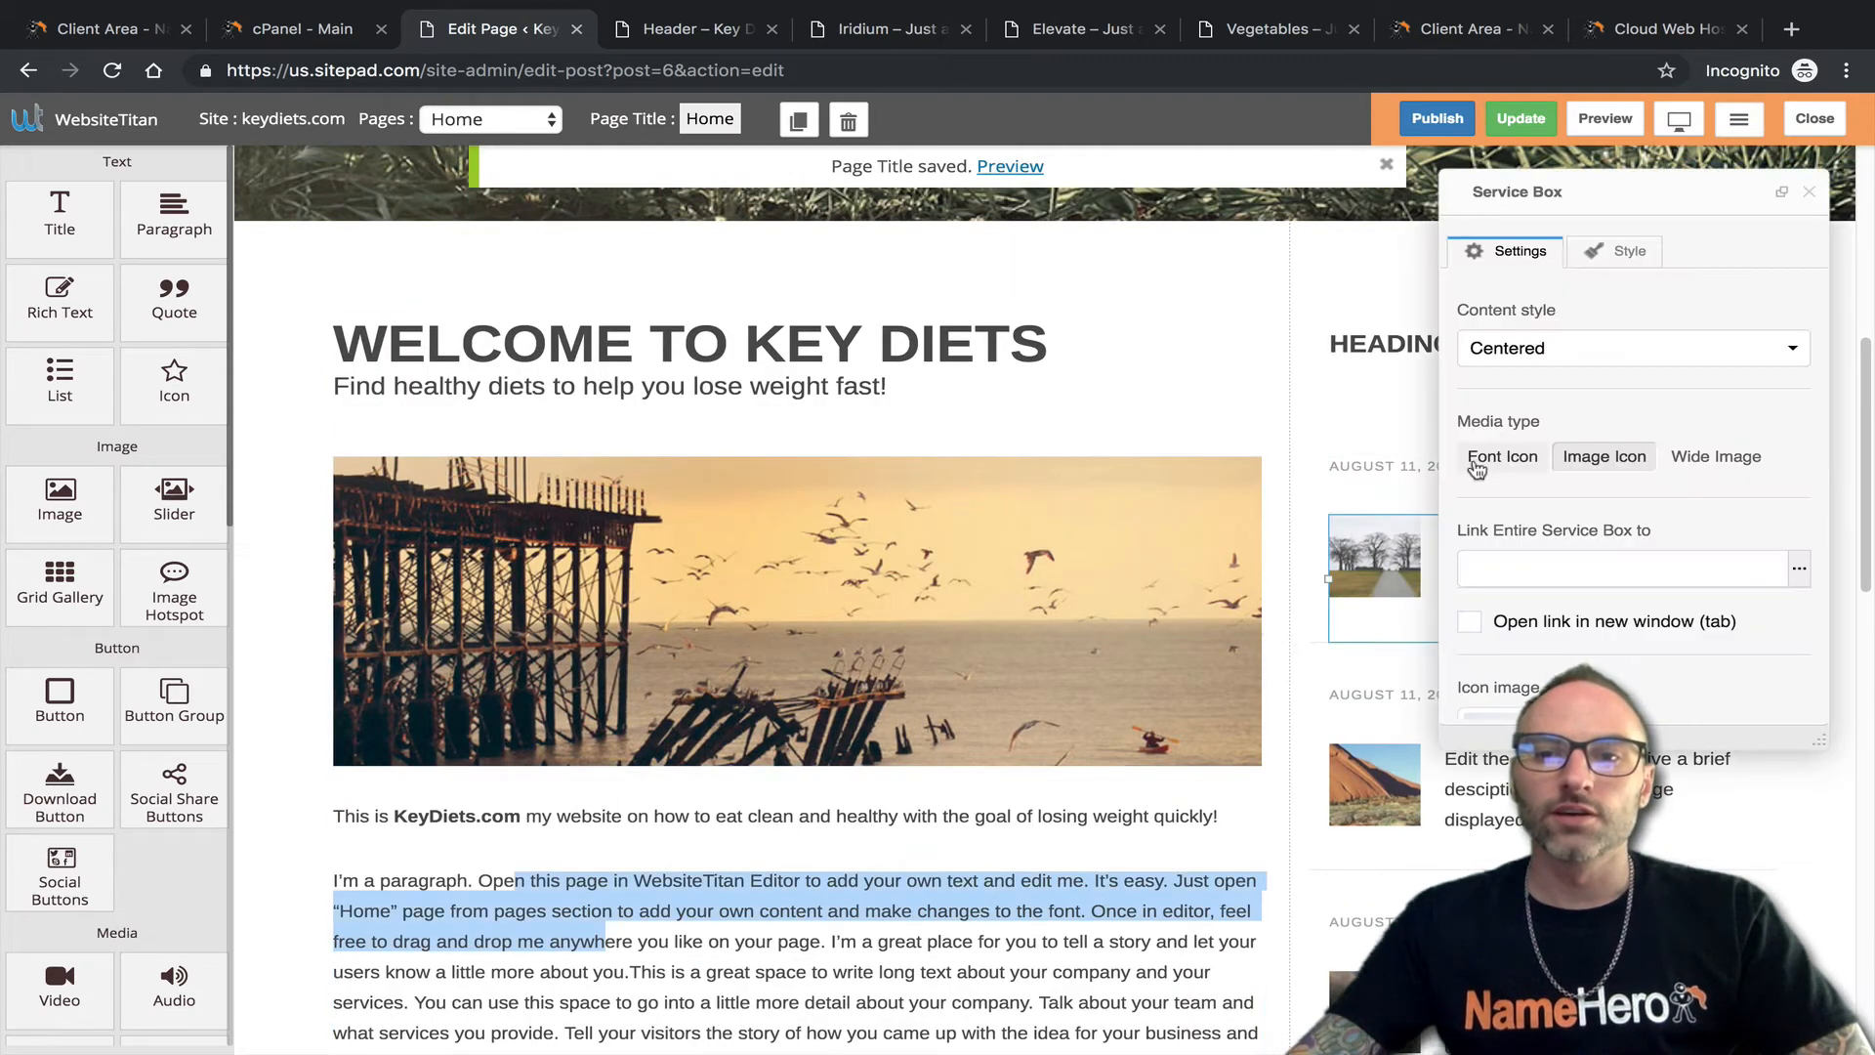
{"action": "left_click", "coordinate": [1365, 396]}
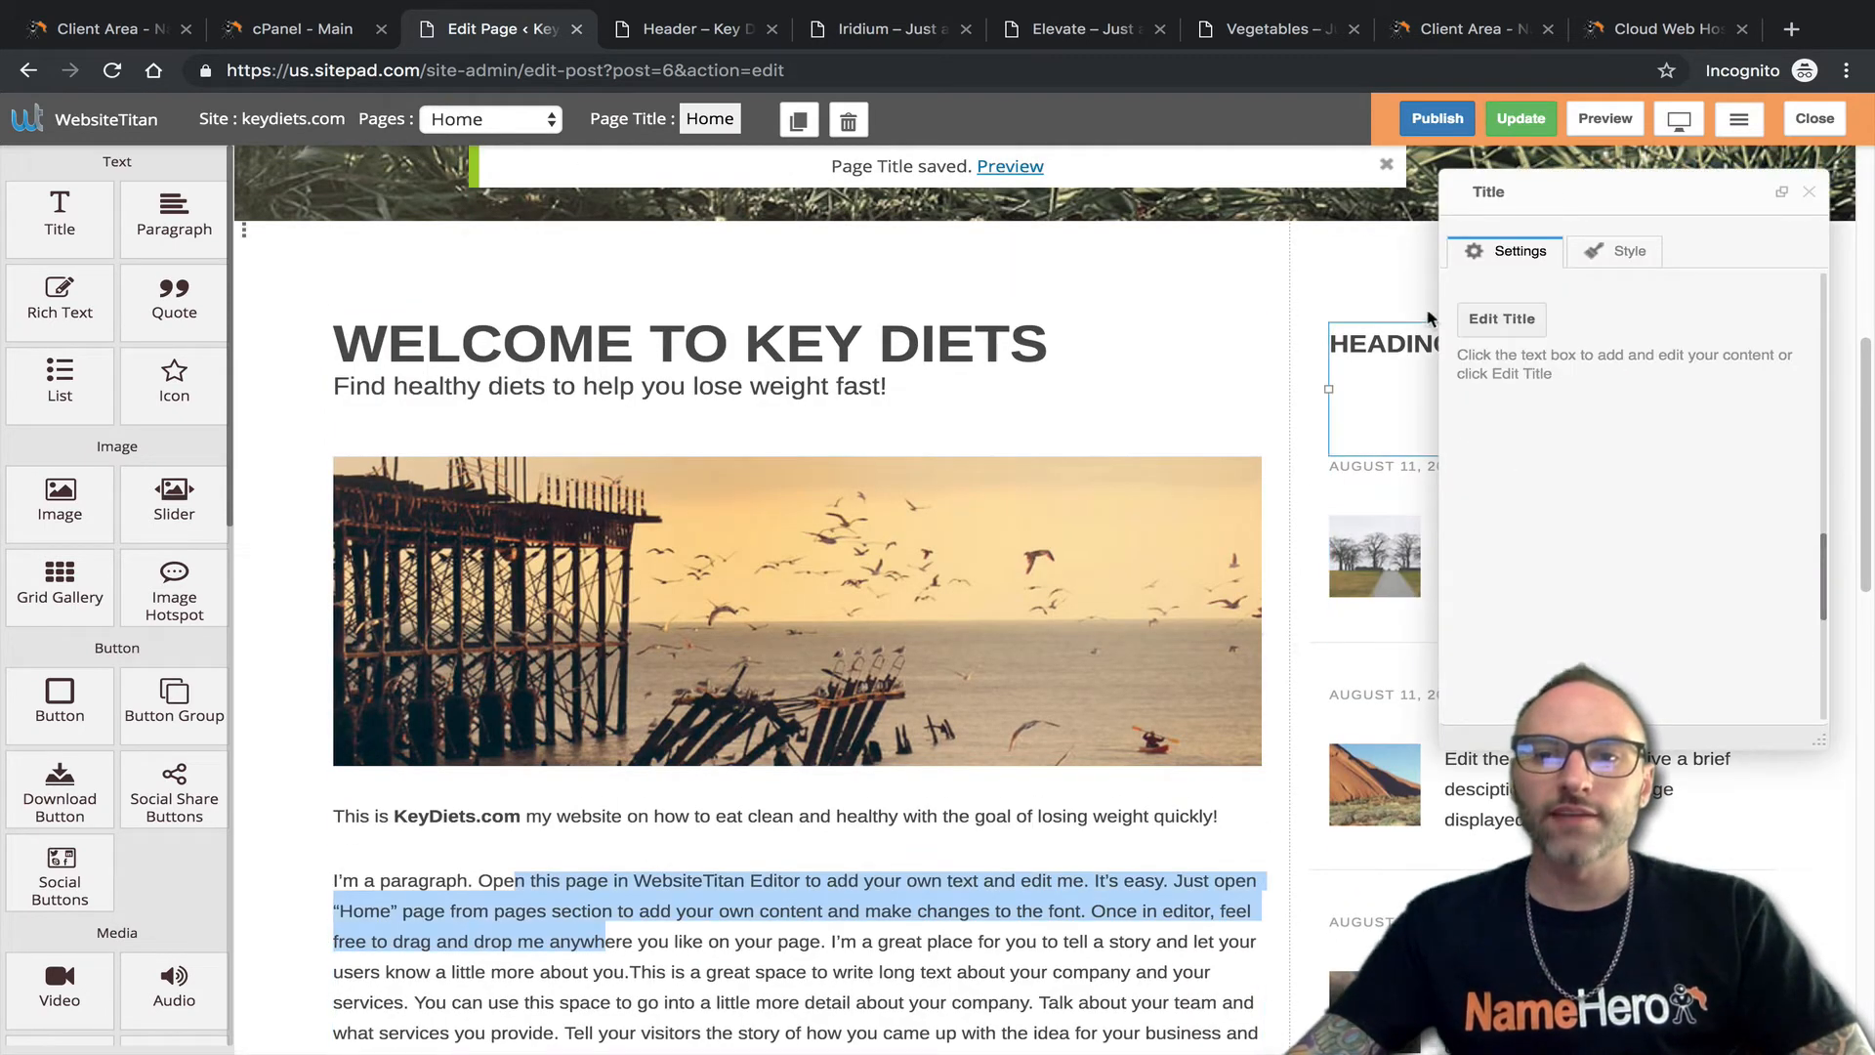
{"action": "left_click", "coordinate": [1808, 194]}
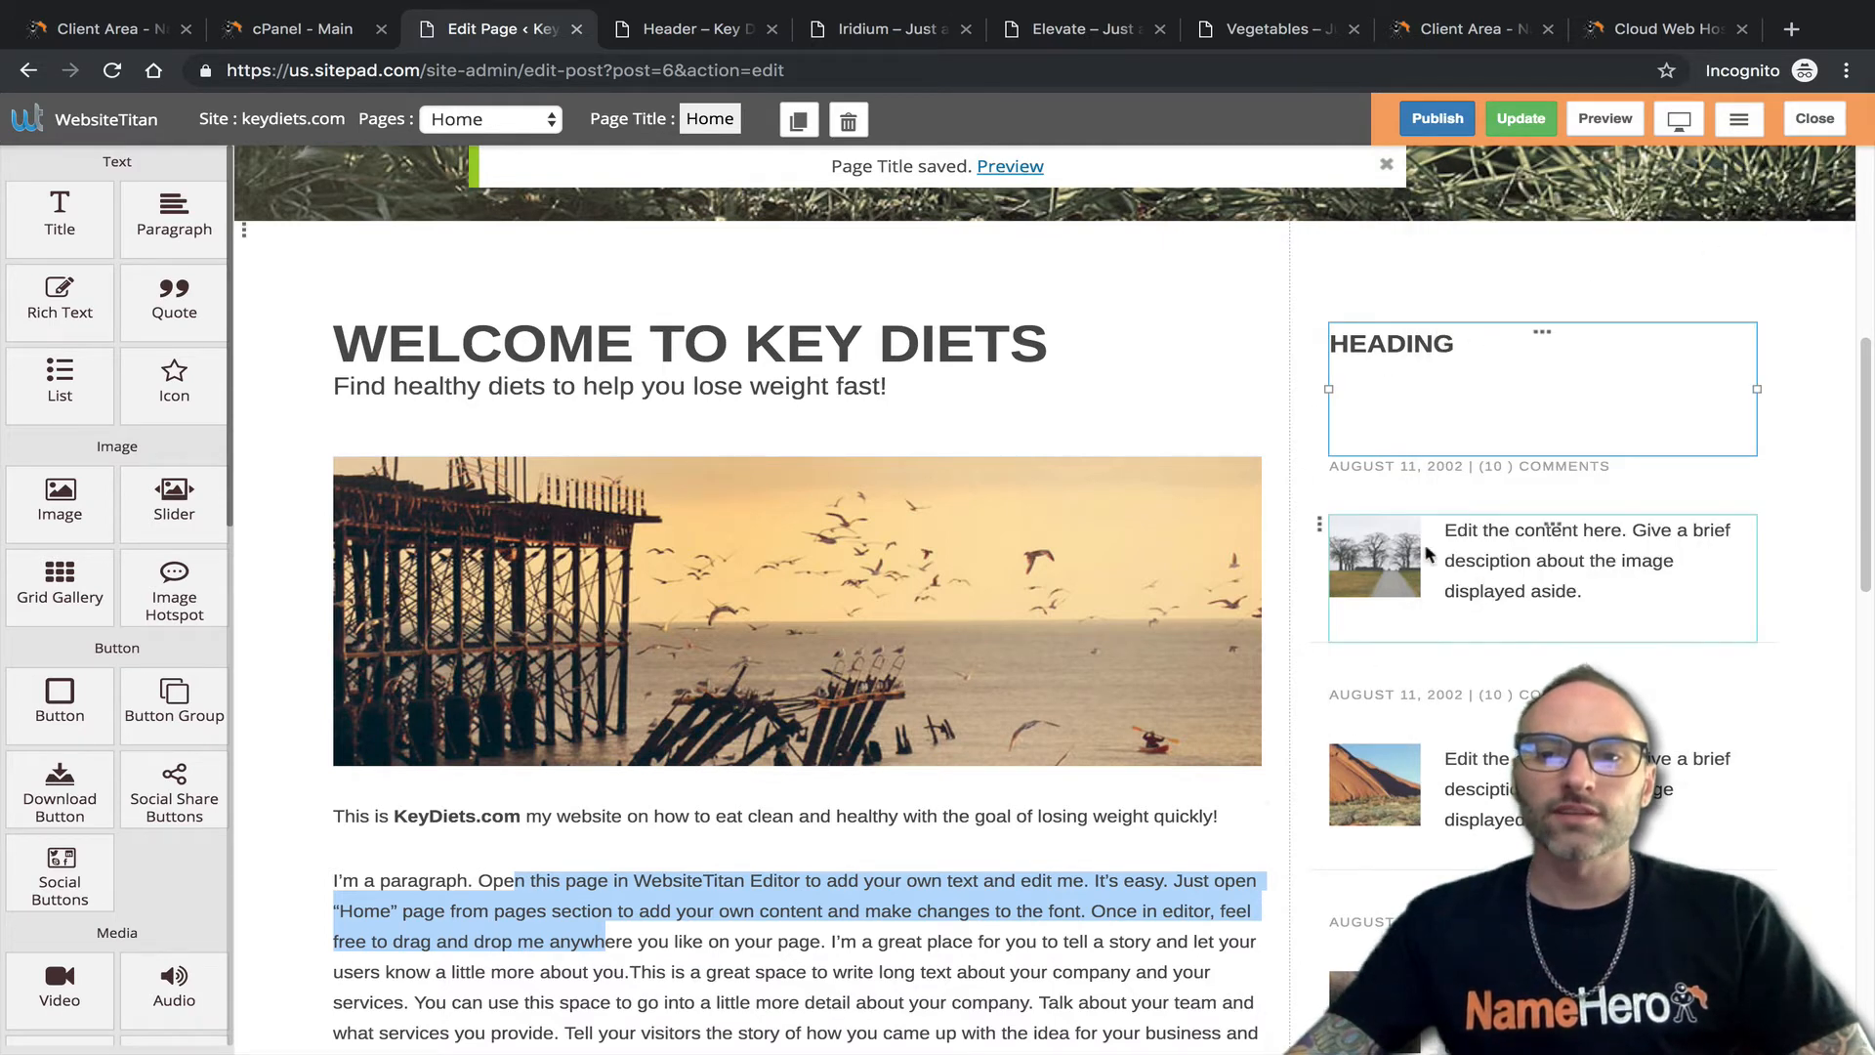
{"action": "left_click", "coordinate": [1536, 474]}
{"action": "left_click", "coordinate": [1809, 195]}
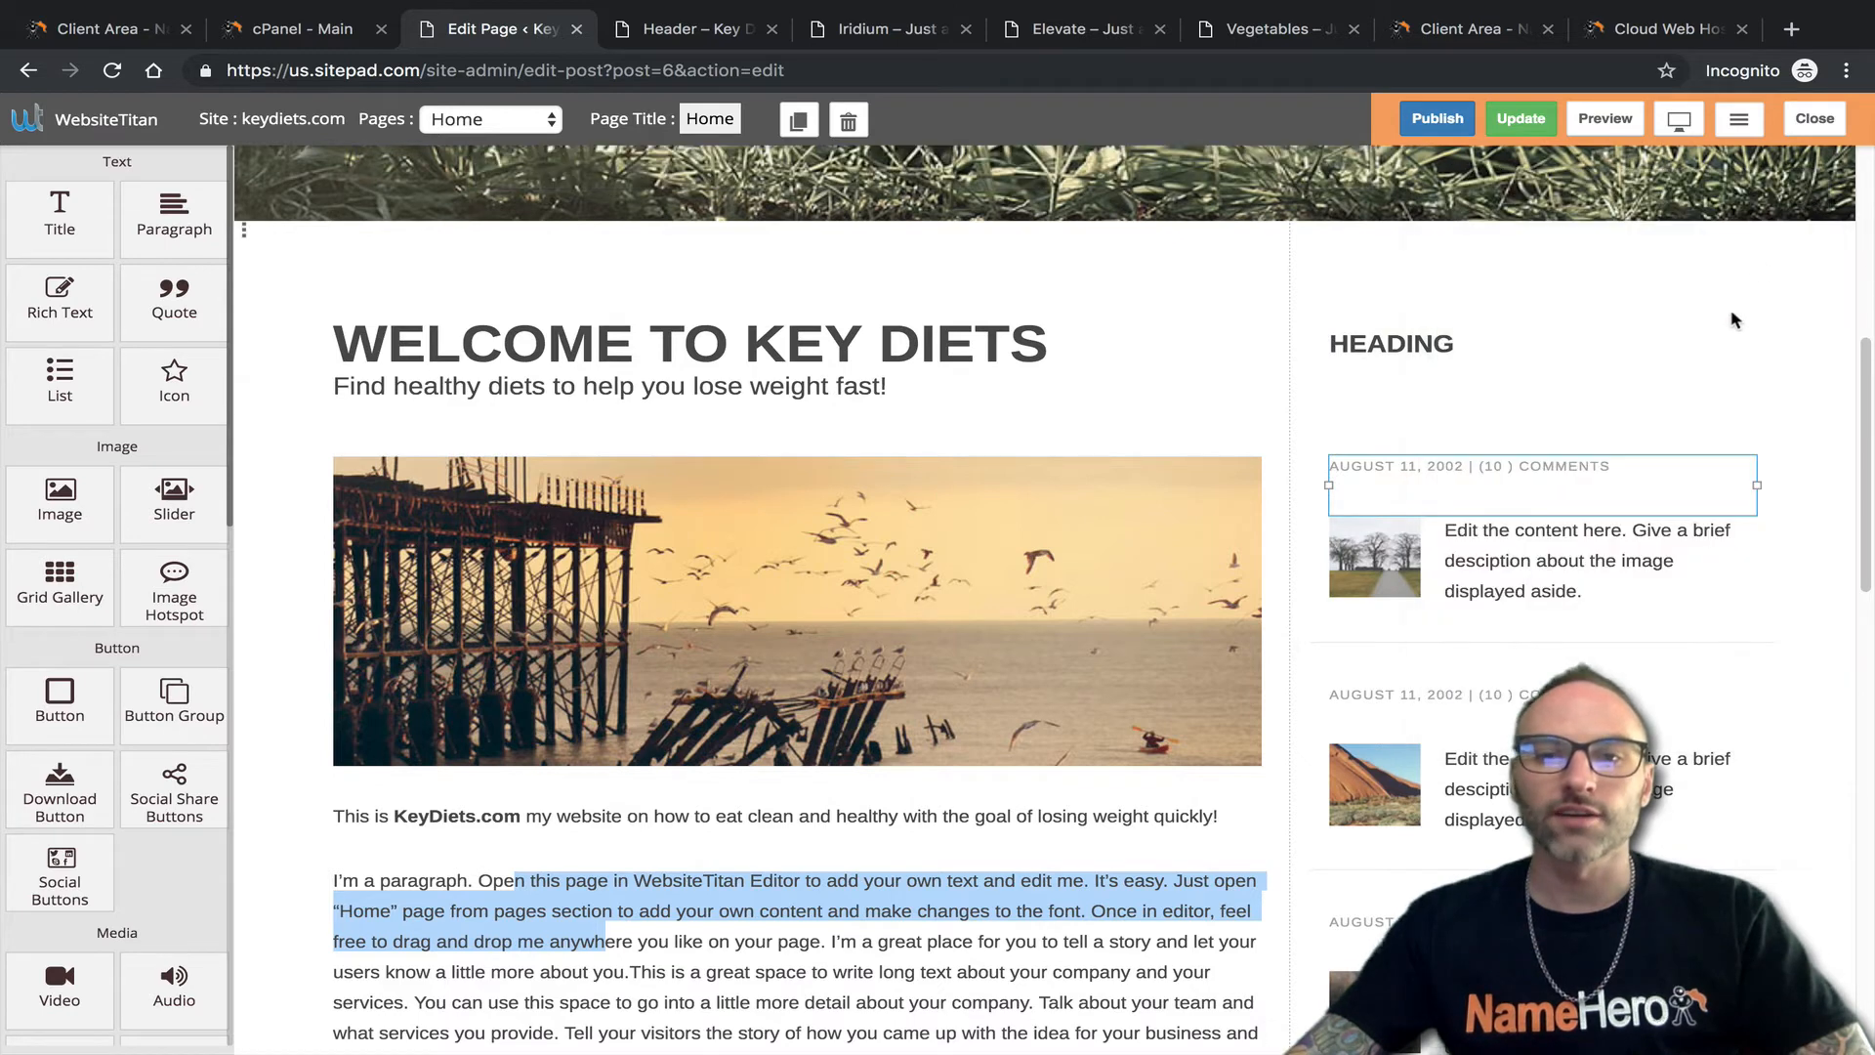
Examine the second sidebar service box's settings and its content in the rich text editor, then close both.
{"action": "scroll", "coordinate": [1660, 468], "scroll_direction": "down", "scroll_amount": 2}
{"action": "left_click", "coordinate": [1526, 621]}
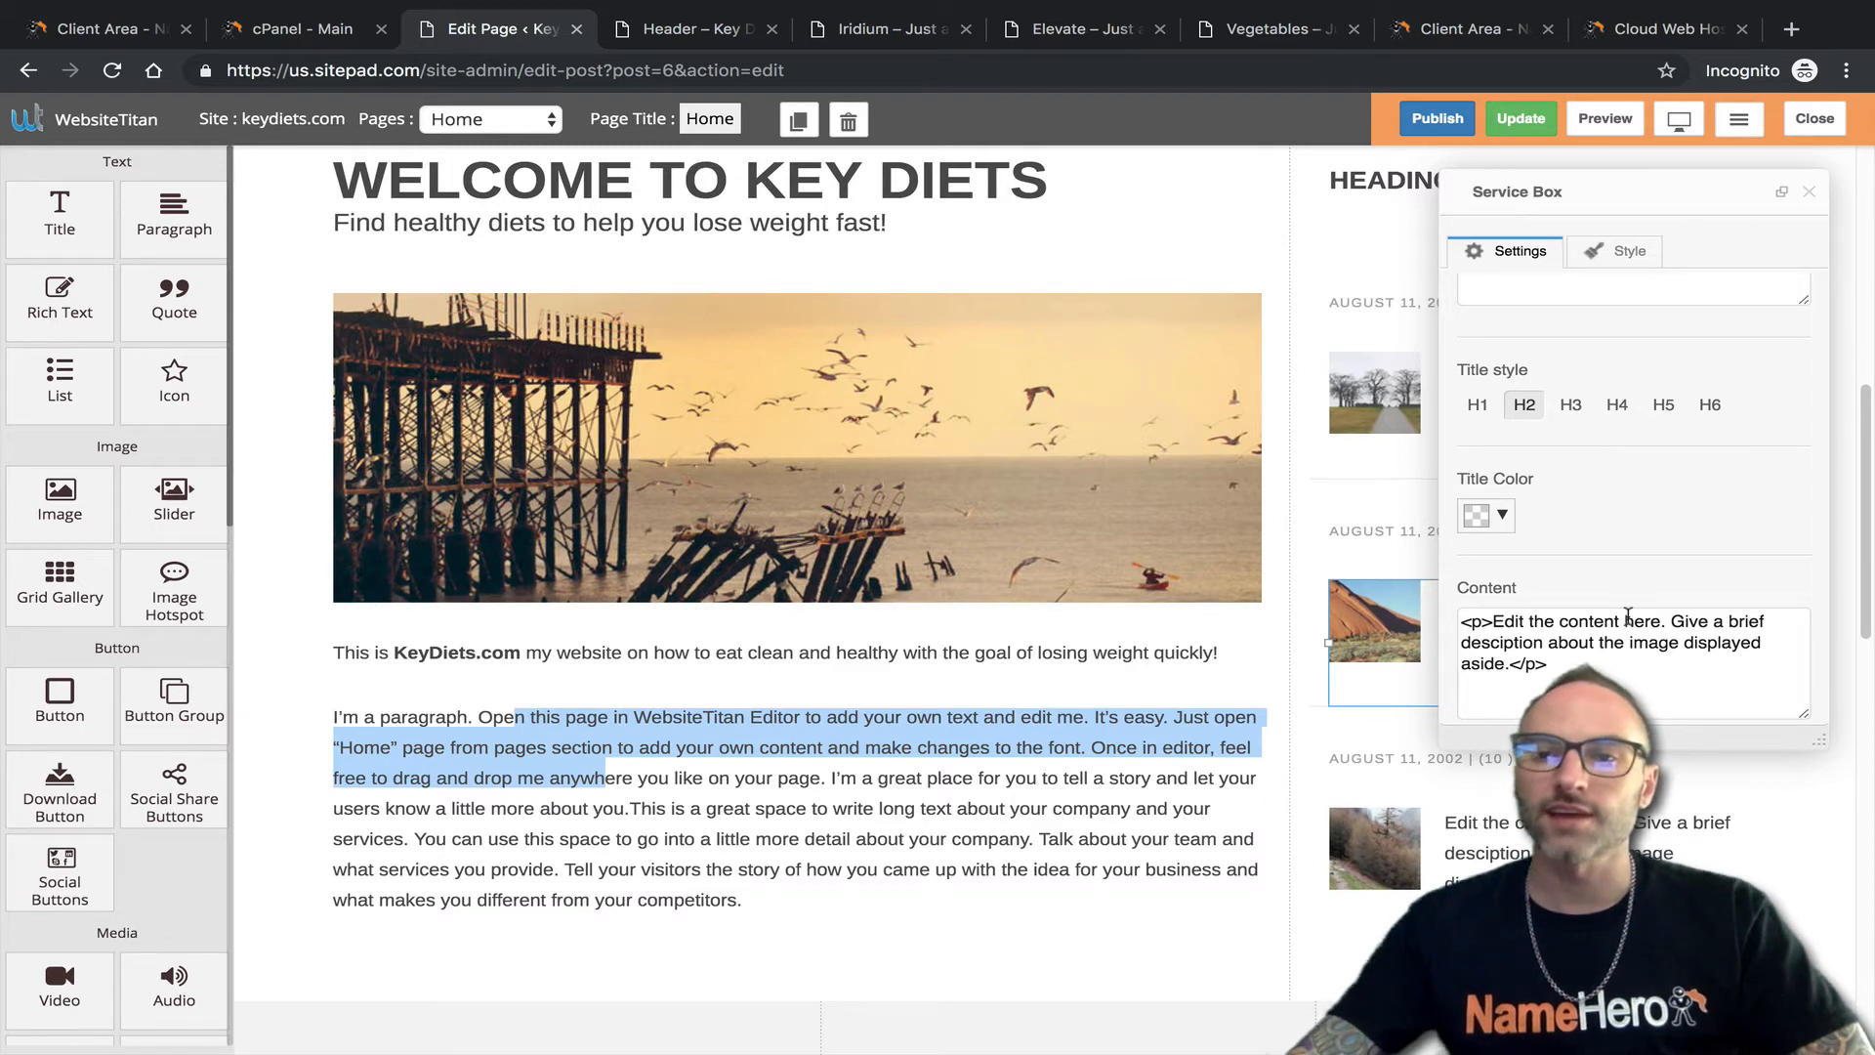
{"action": "left_click", "coordinate": [1808, 191]}
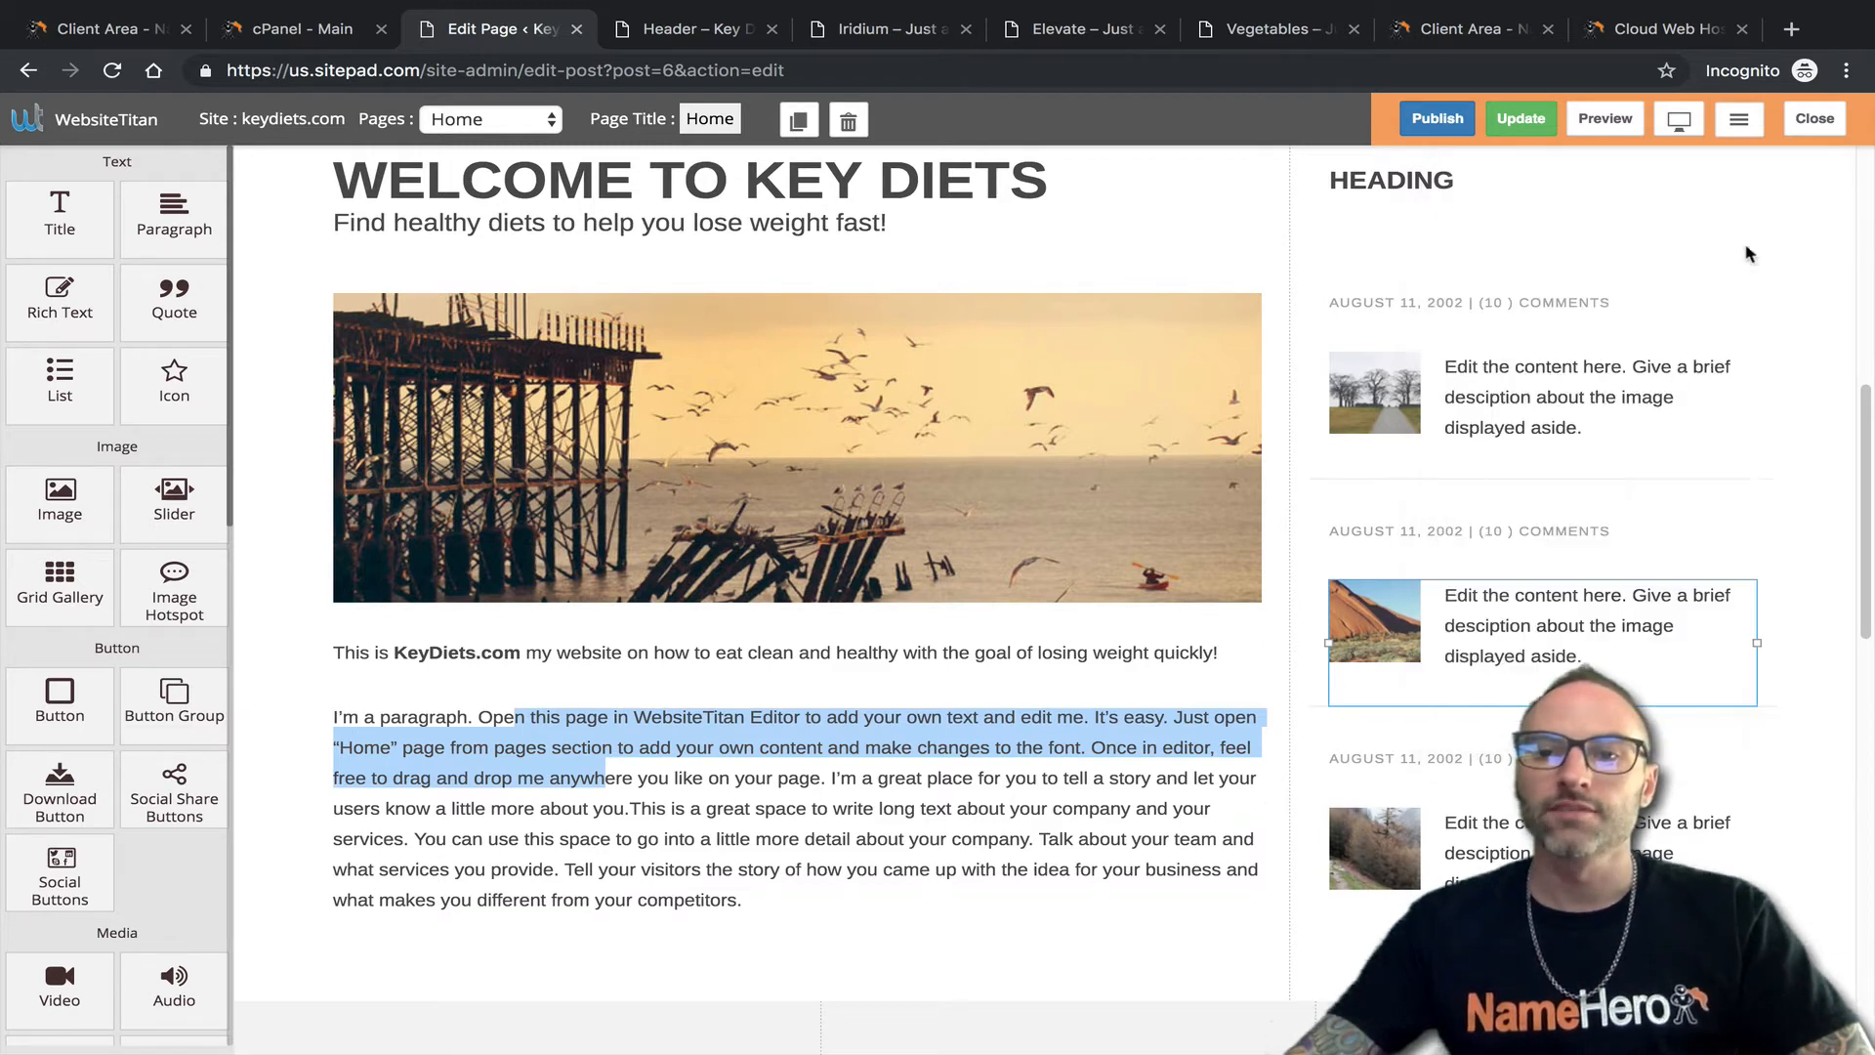
{"action": "left_click", "coordinate": [1374, 599]}
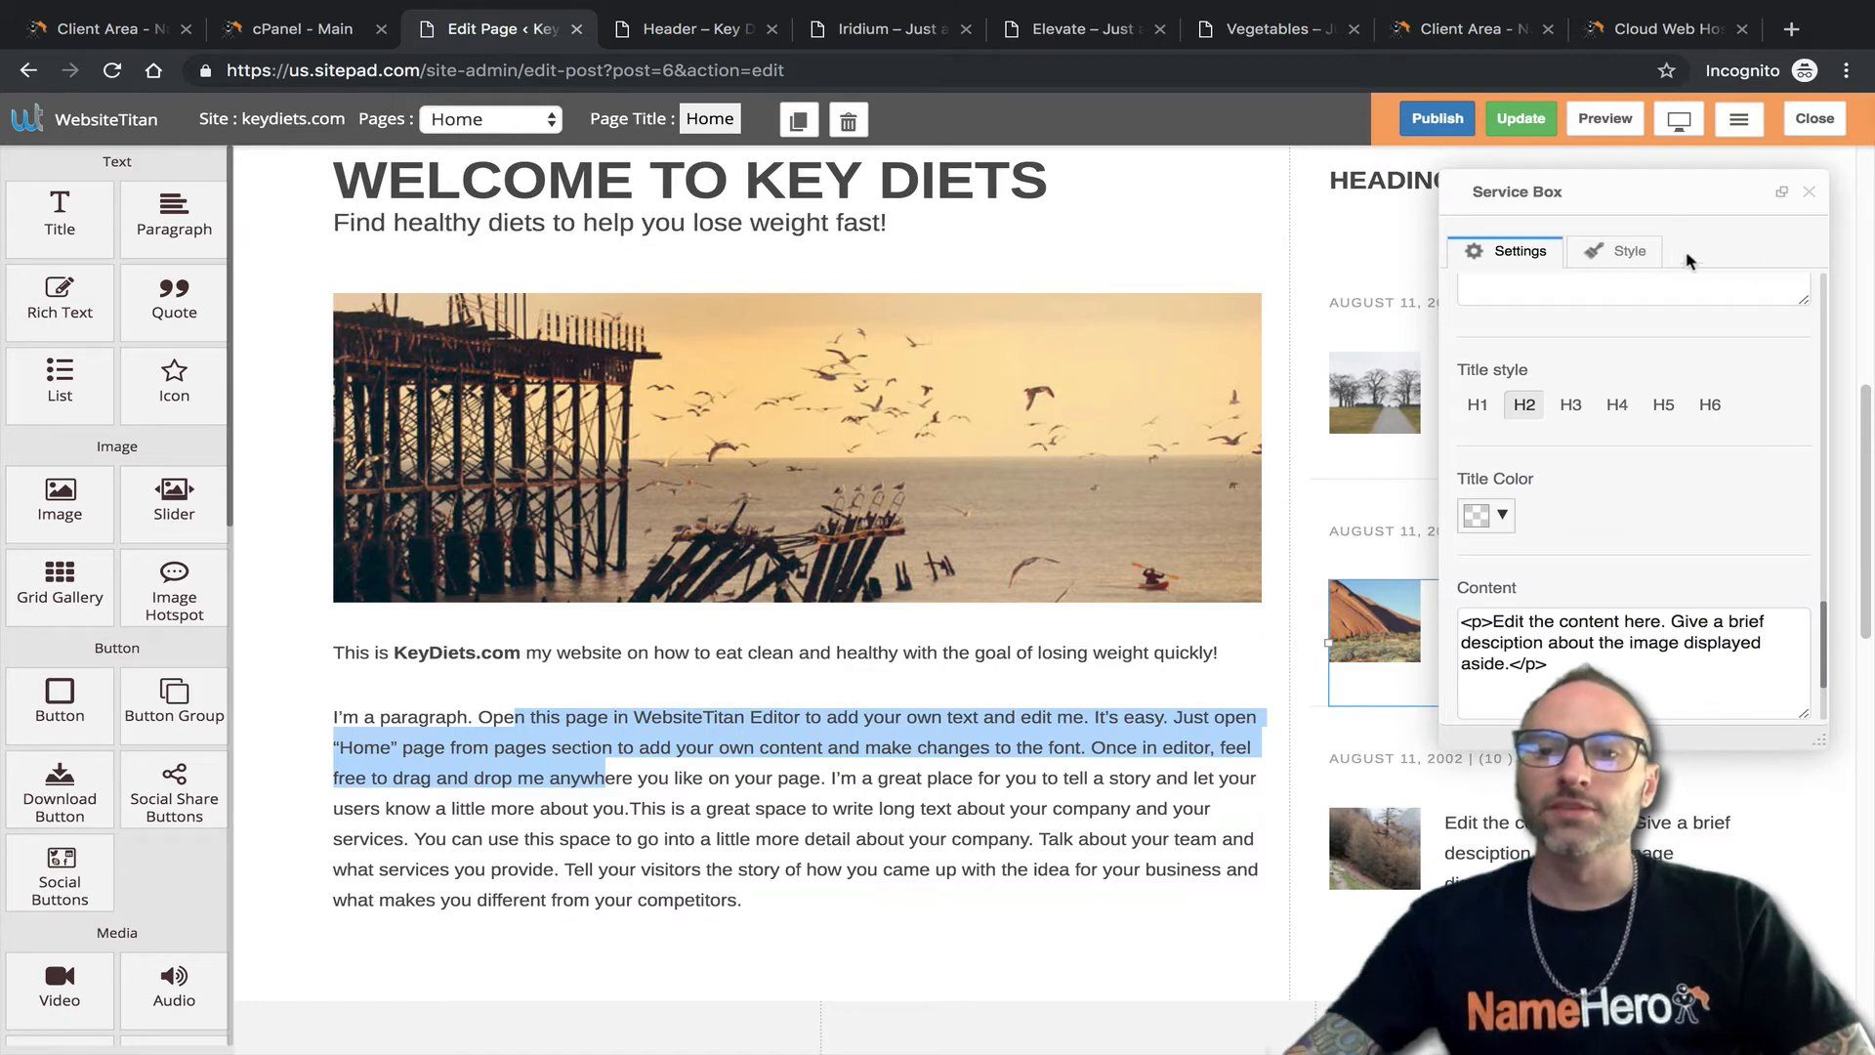
{"action": "scroll", "coordinate": [1617, 441], "scroll_direction": "down", "scroll_amount": 2}
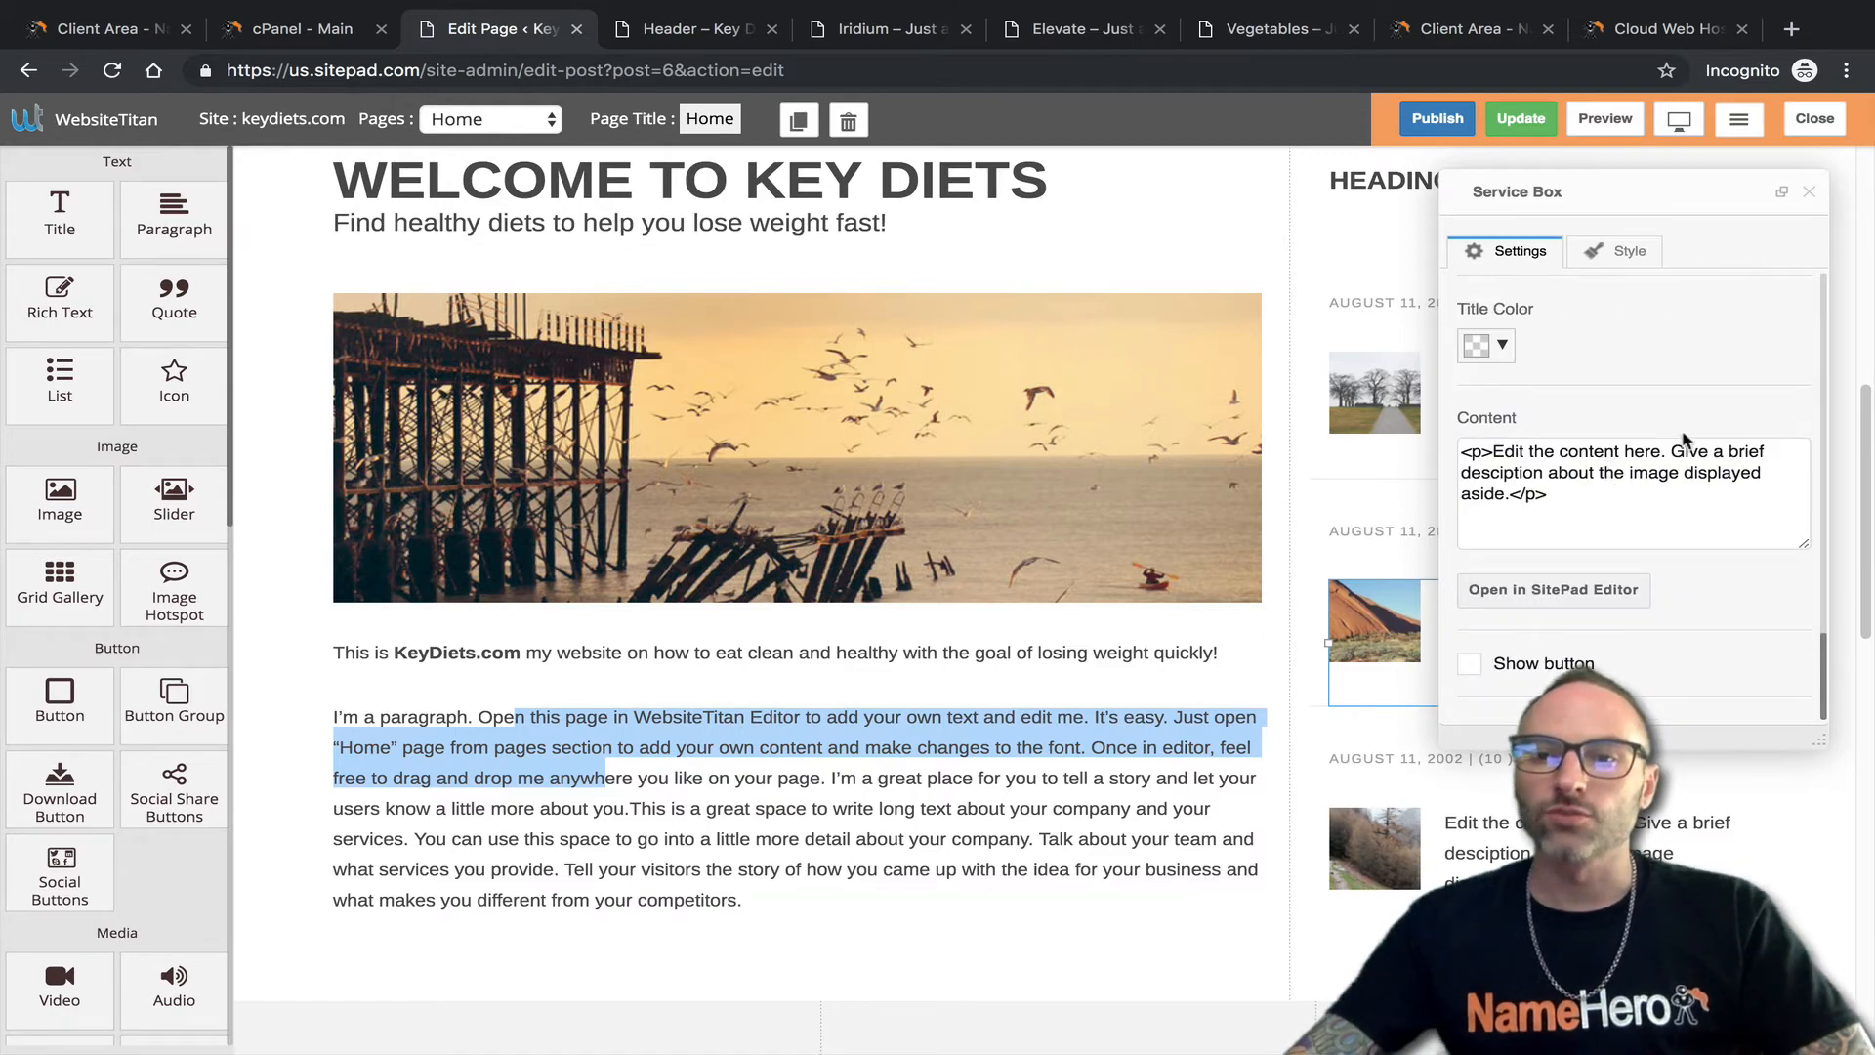
{"action": "left_click", "coordinate": [1621, 589]}
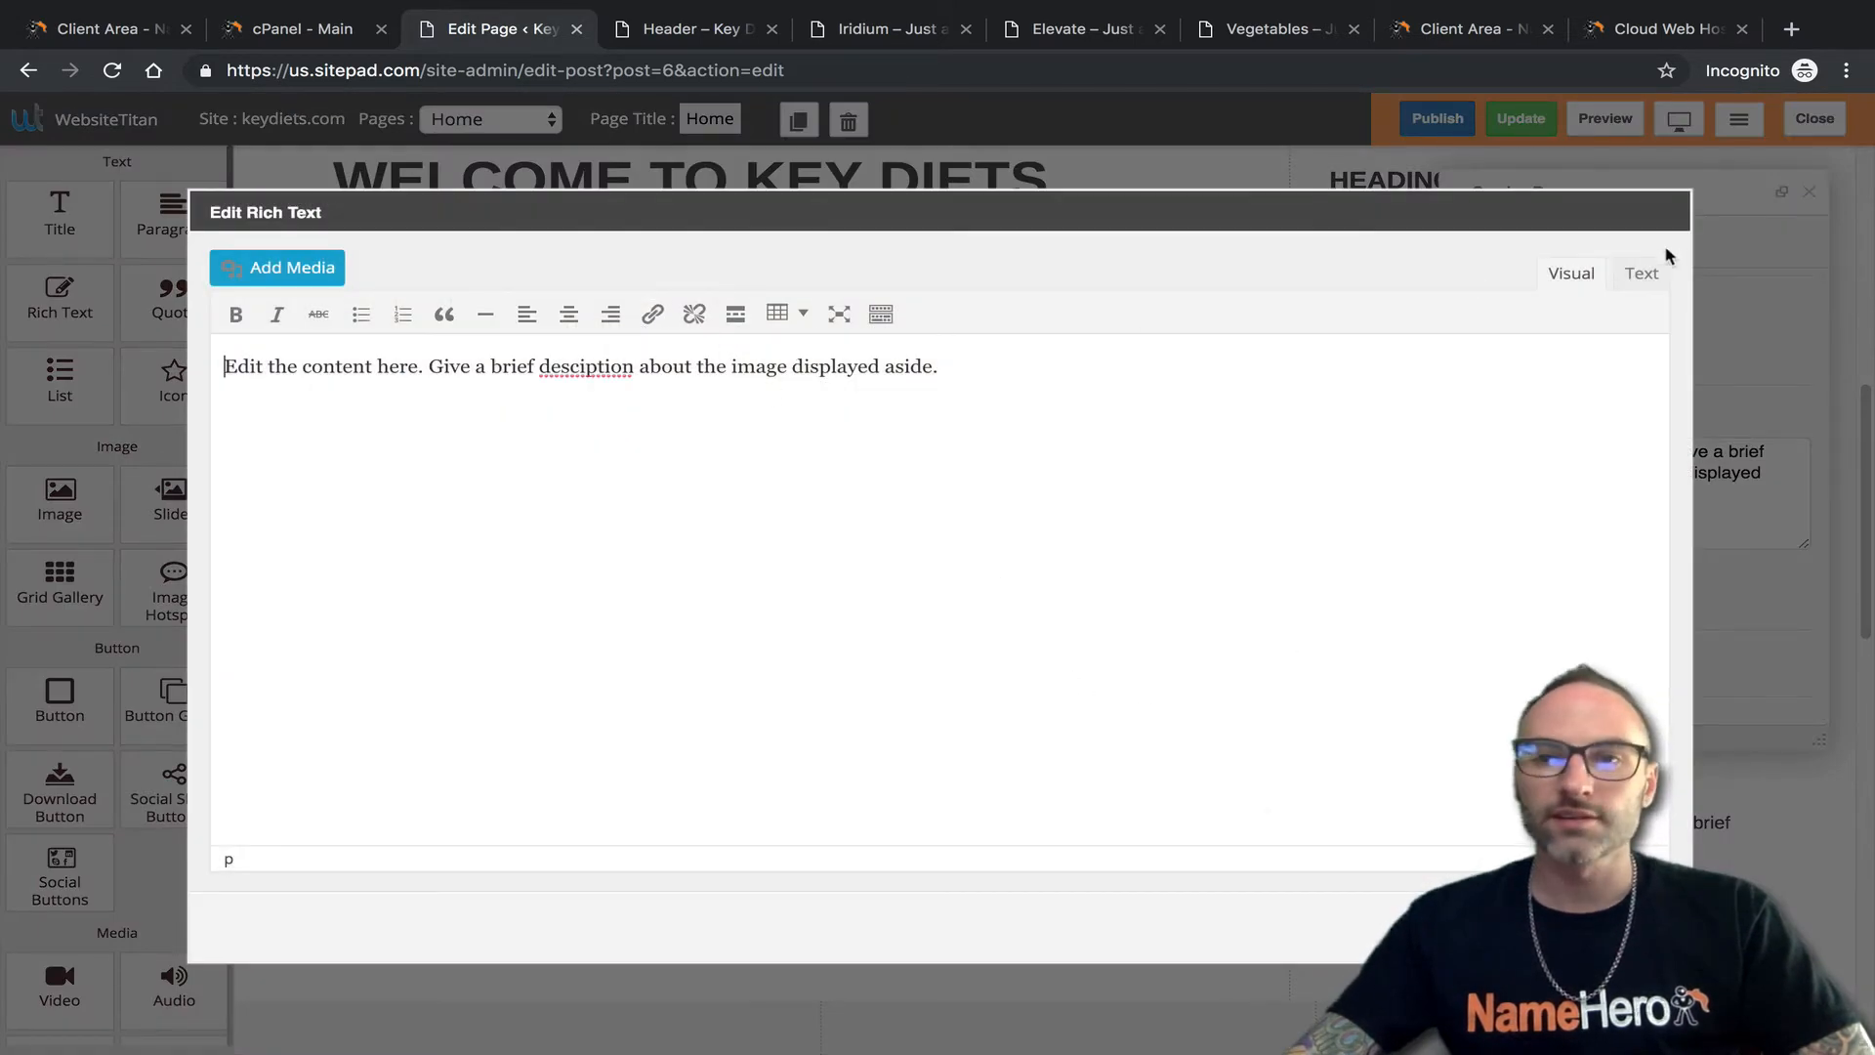
{"action": "left_click", "coordinate": [1633, 927]}
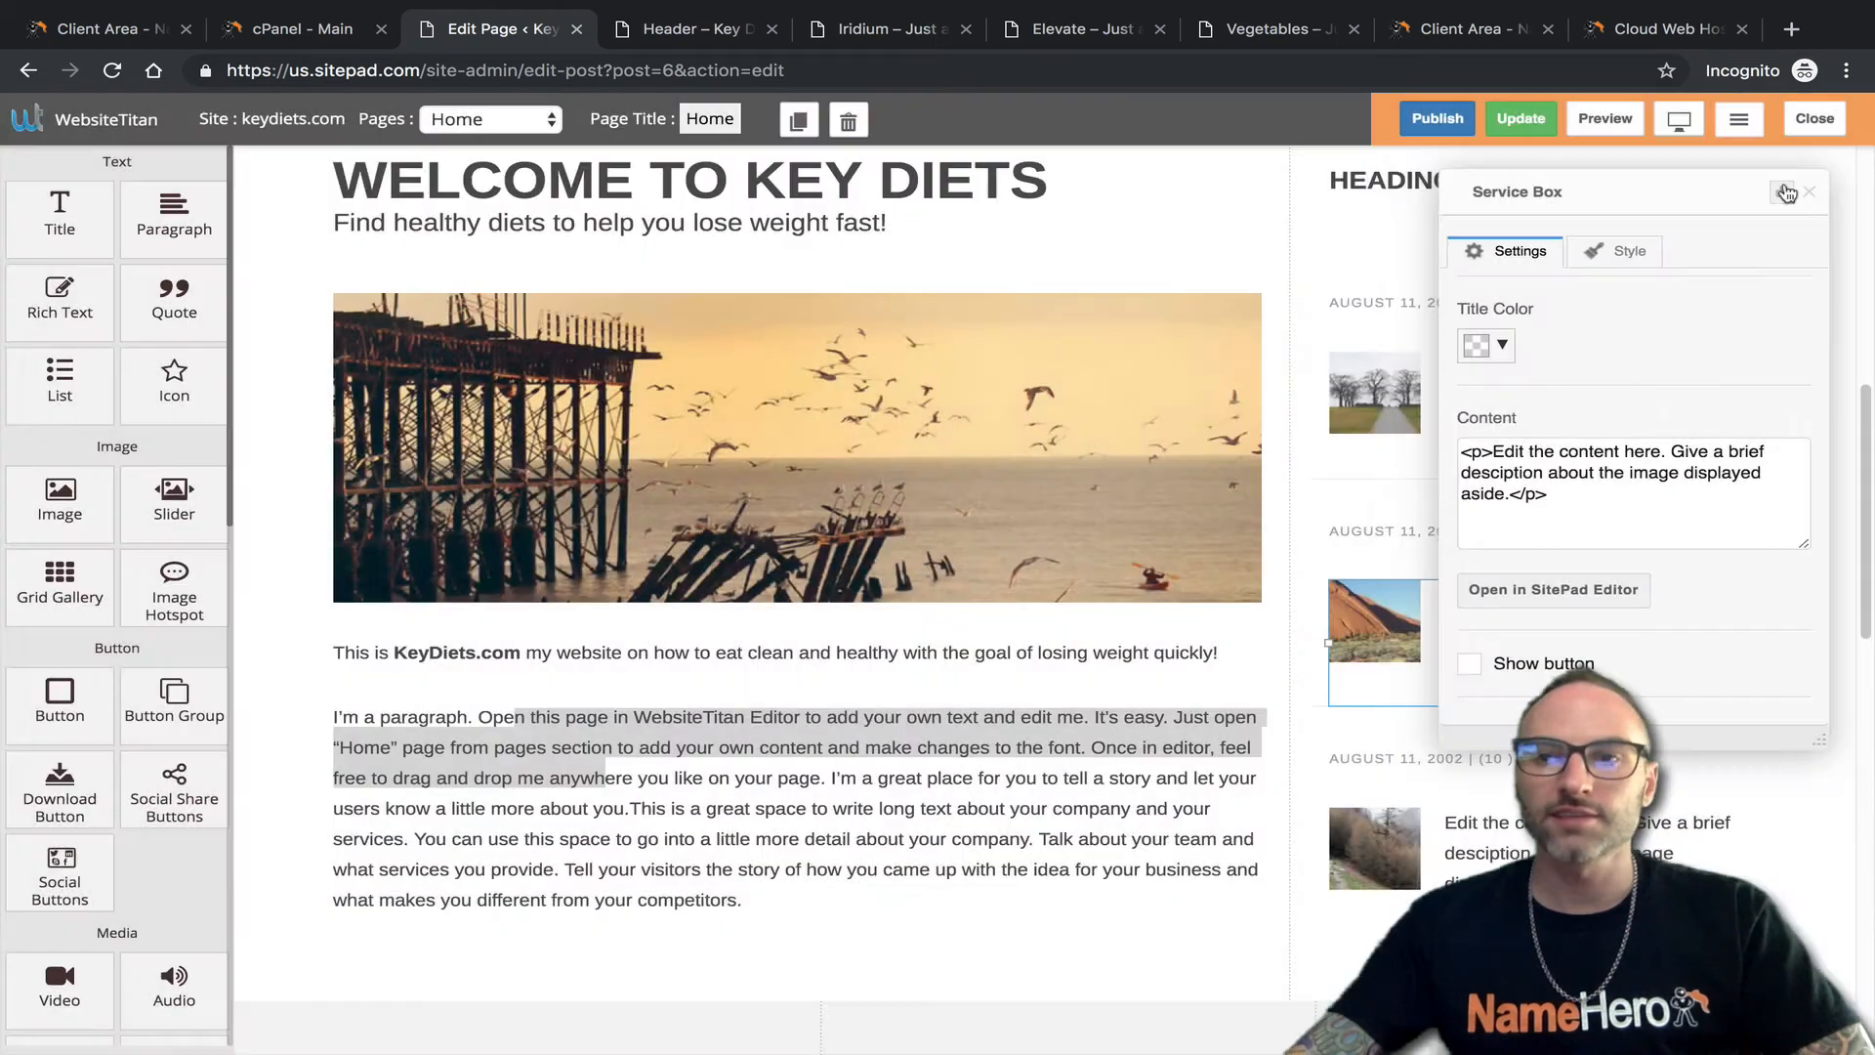
{"action": "left_click", "coordinate": [1810, 192]}
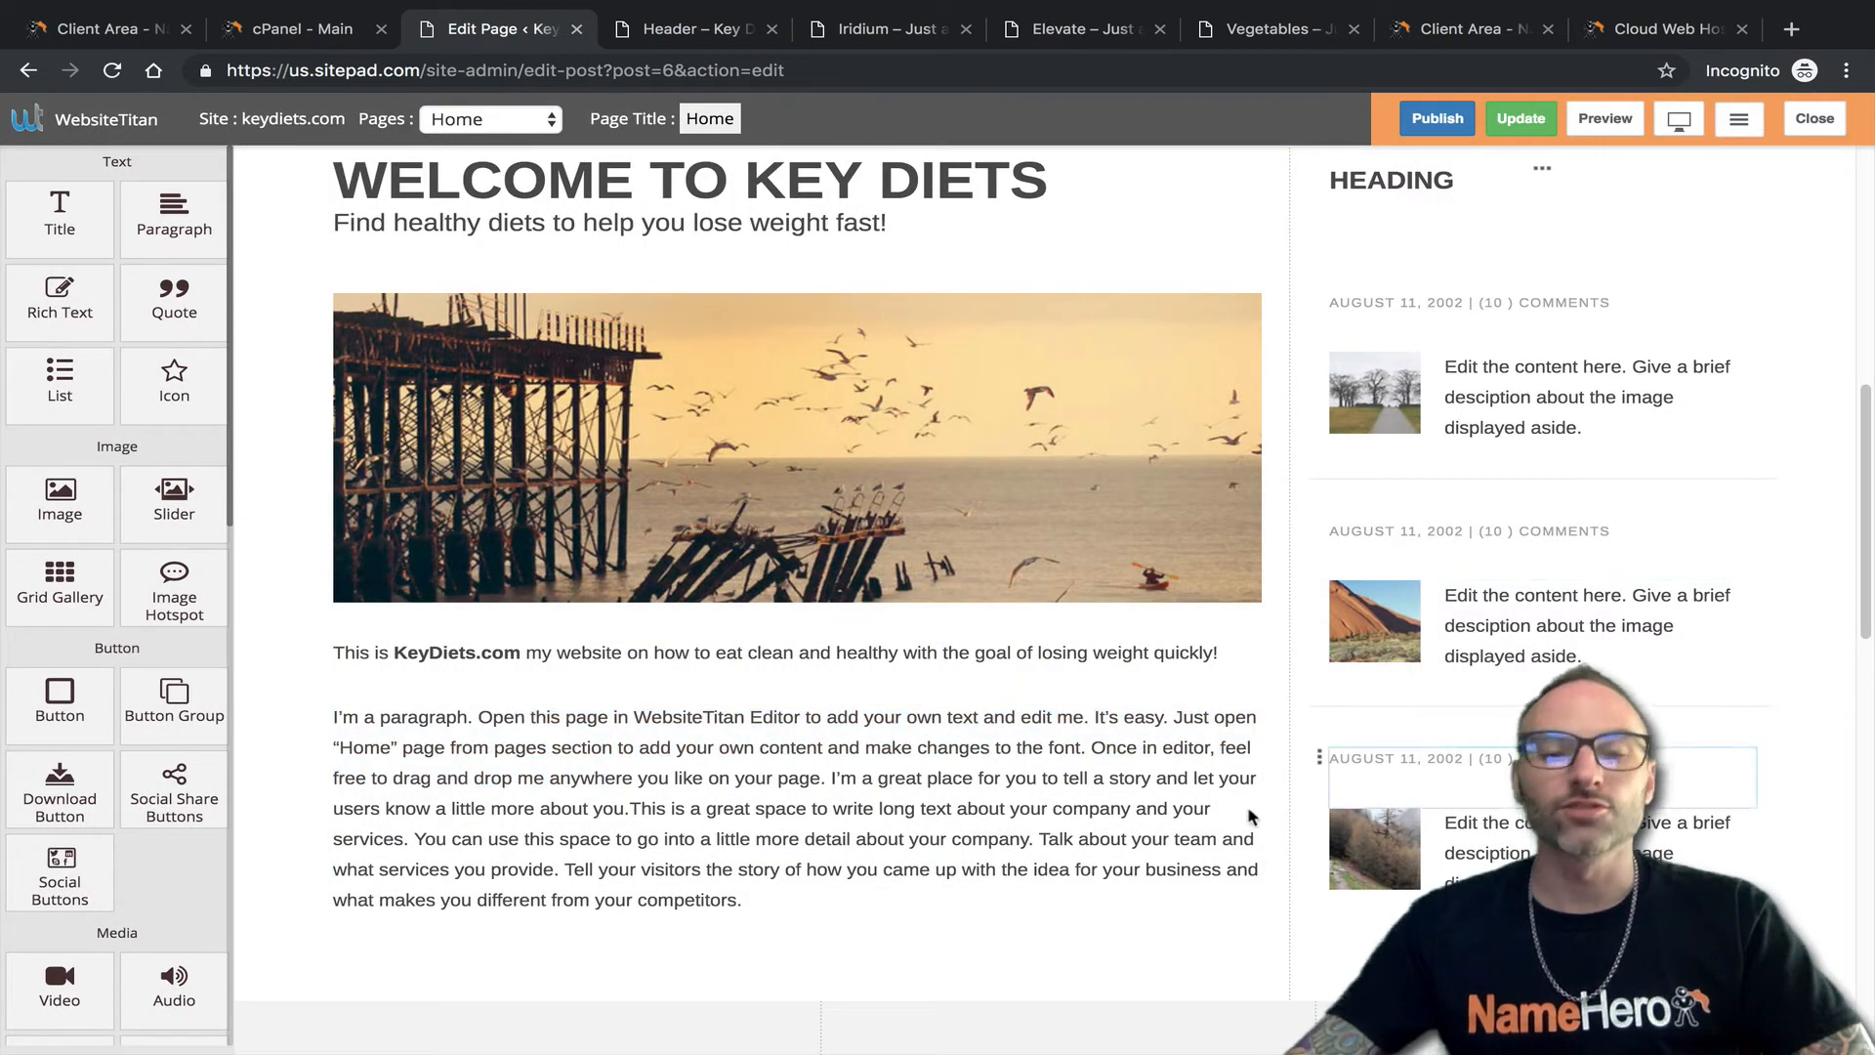
Replace the sidebar heading with "FEATURED DIETS".
{"action": "scroll", "coordinate": [1389, 786], "scroll_direction": "down", "scroll_amount": 2}
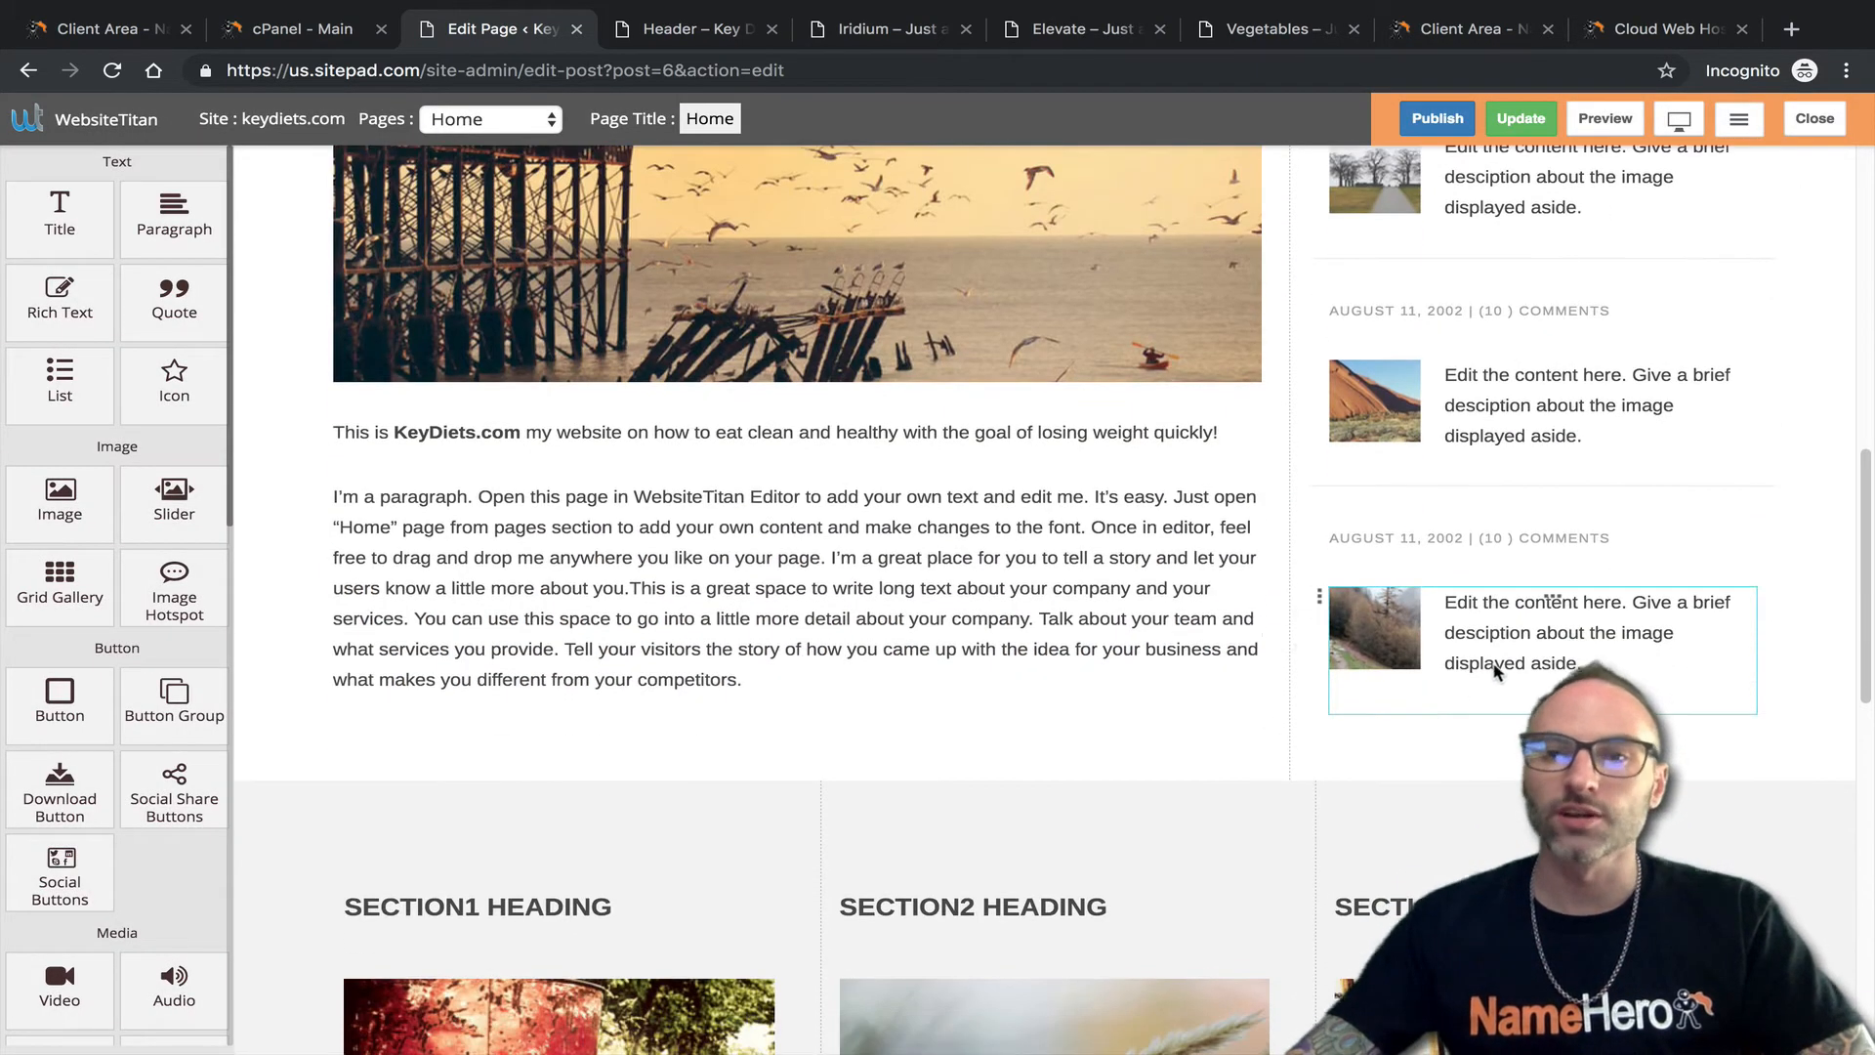
{"action": "scroll", "coordinate": [1496, 670], "scroll_direction": "up", "scroll_amount": 2}
{"action": "scroll", "coordinate": [1401, 513], "scroll_direction": "up", "scroll_amount": 3}
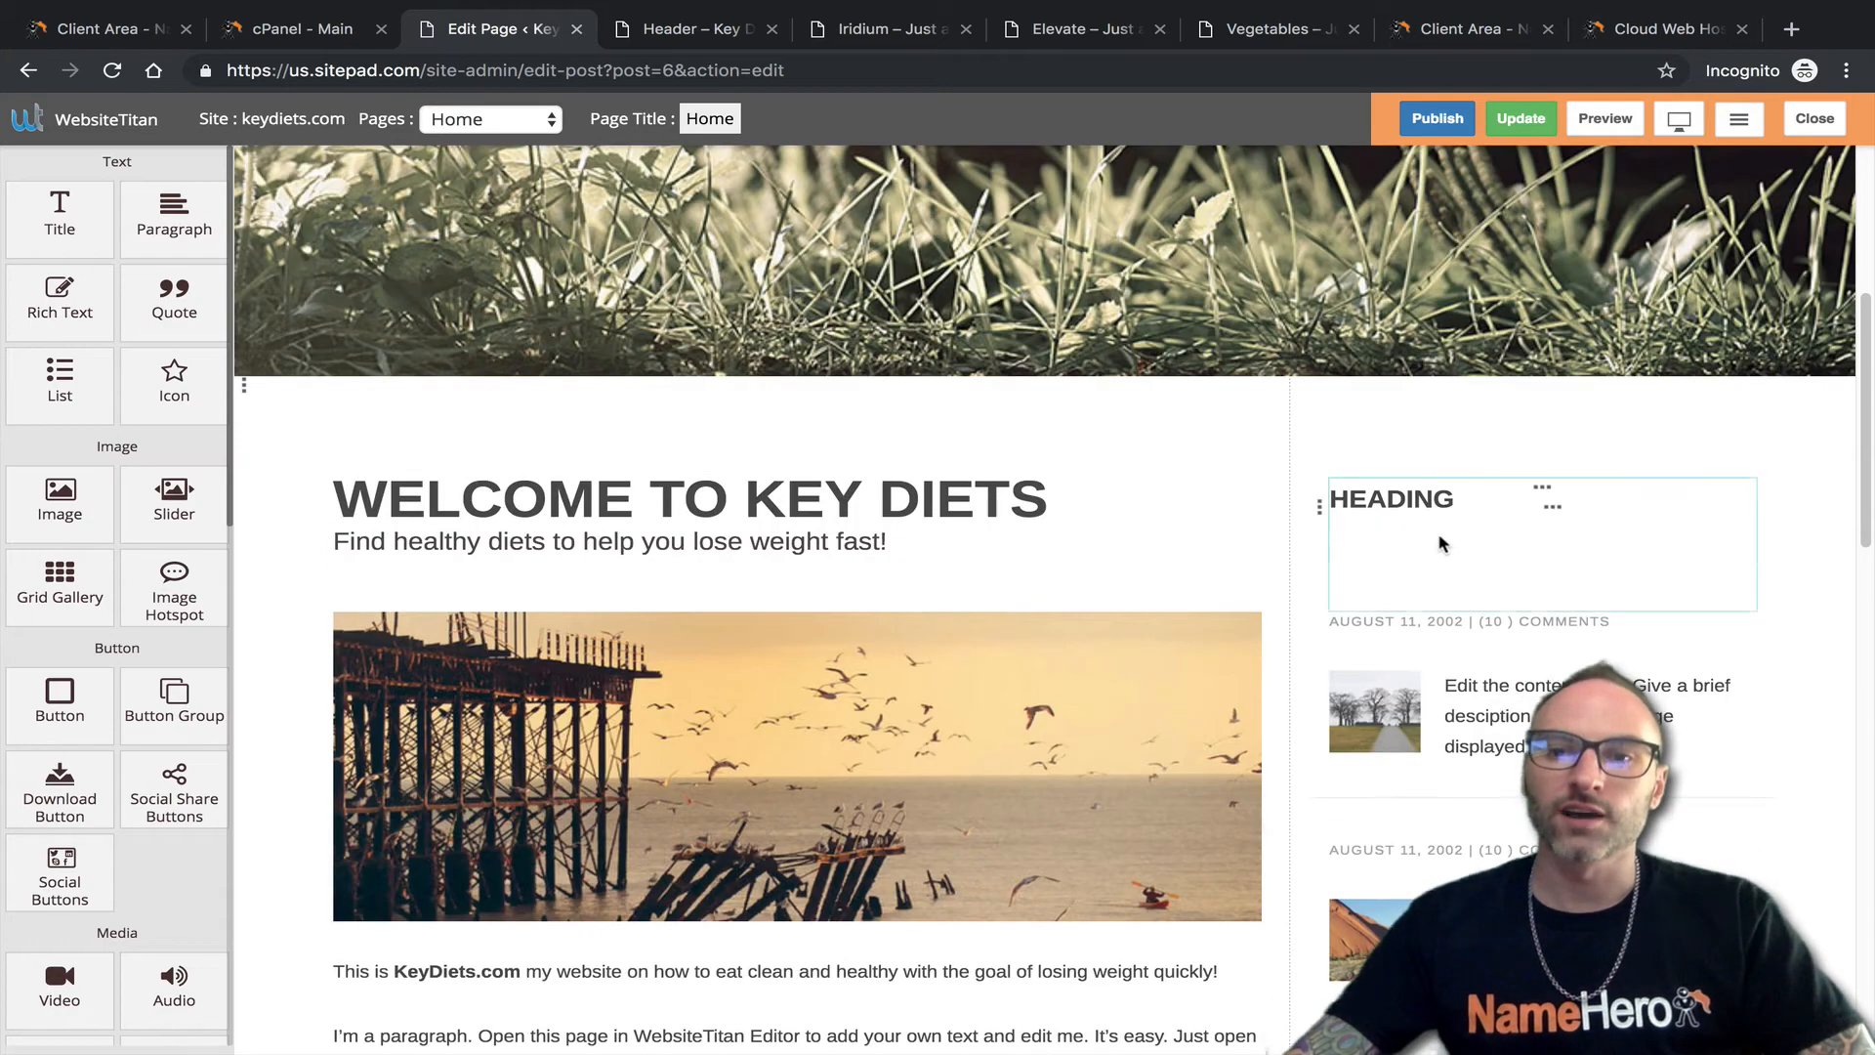
{"action": "left_click", "coordinate": [1400, 500]}
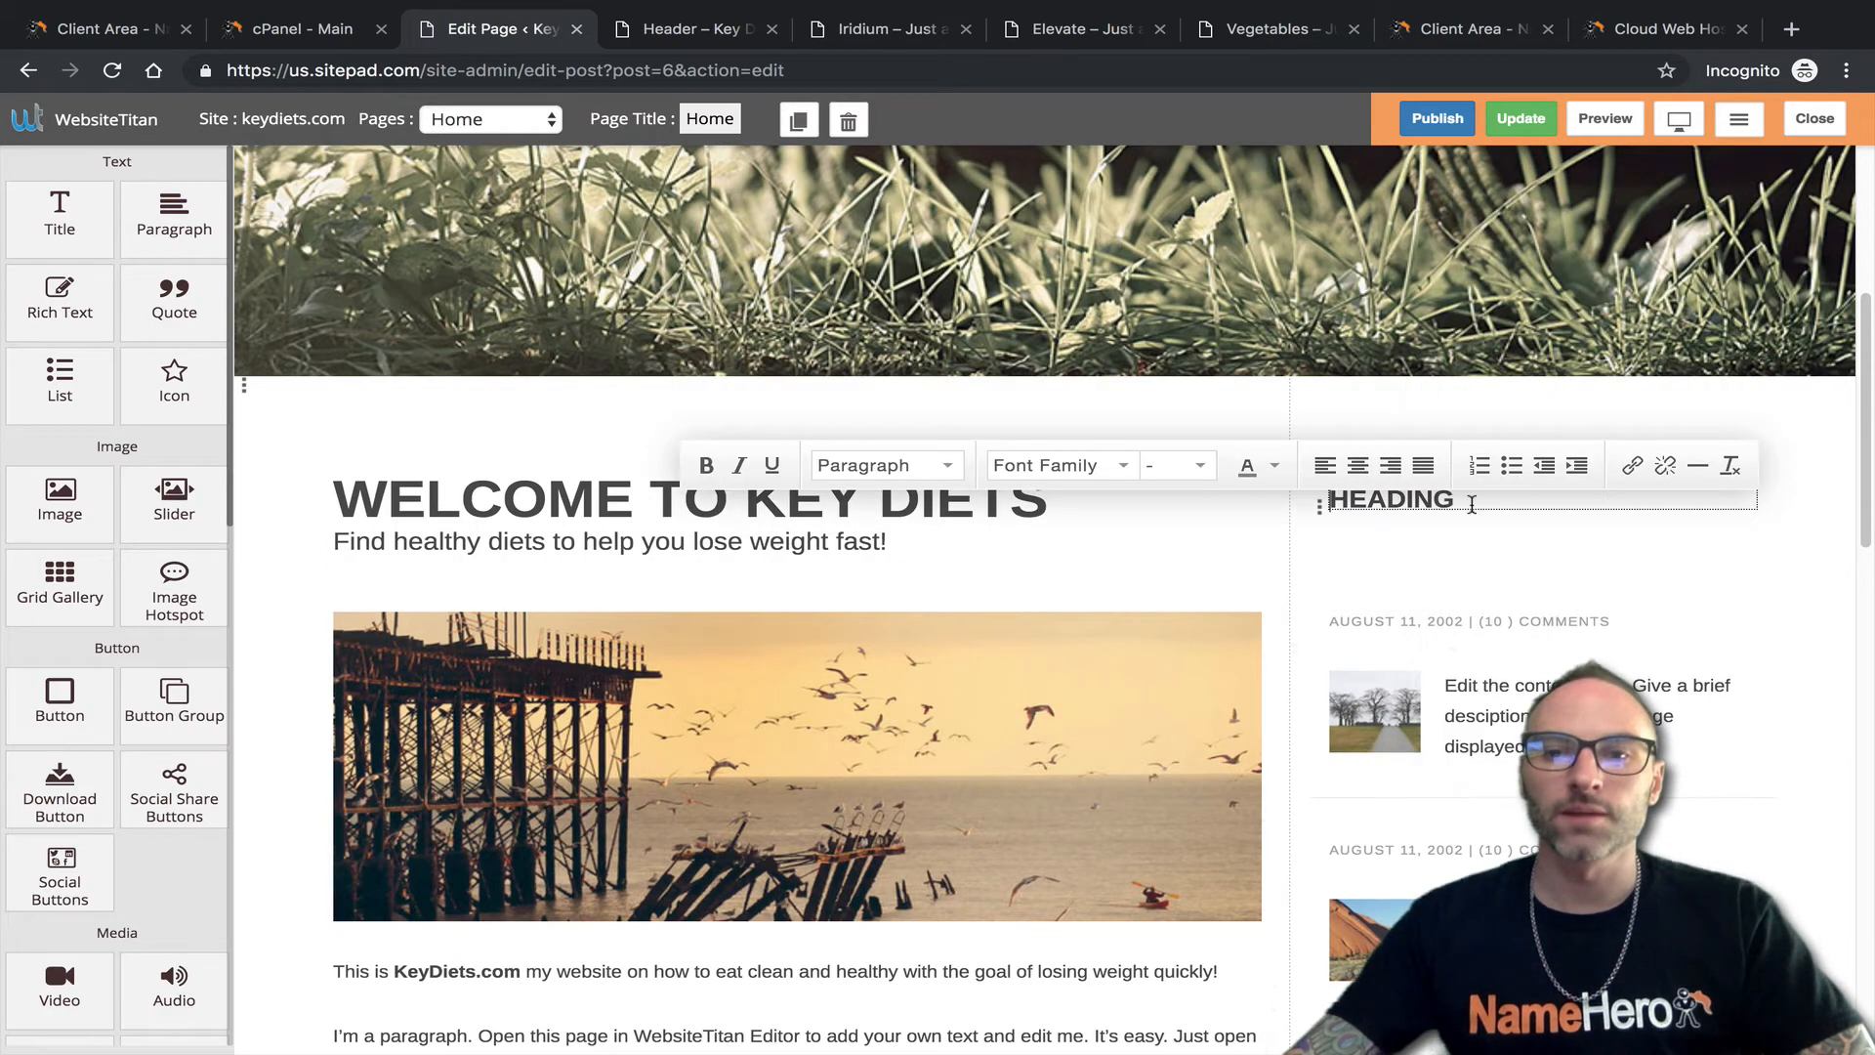
{"action": "left_click_drag", "start_coordinate": [1472, 505], "coordinate": [1265, 494]}
{"action": "type", "text": "FEATURE"}
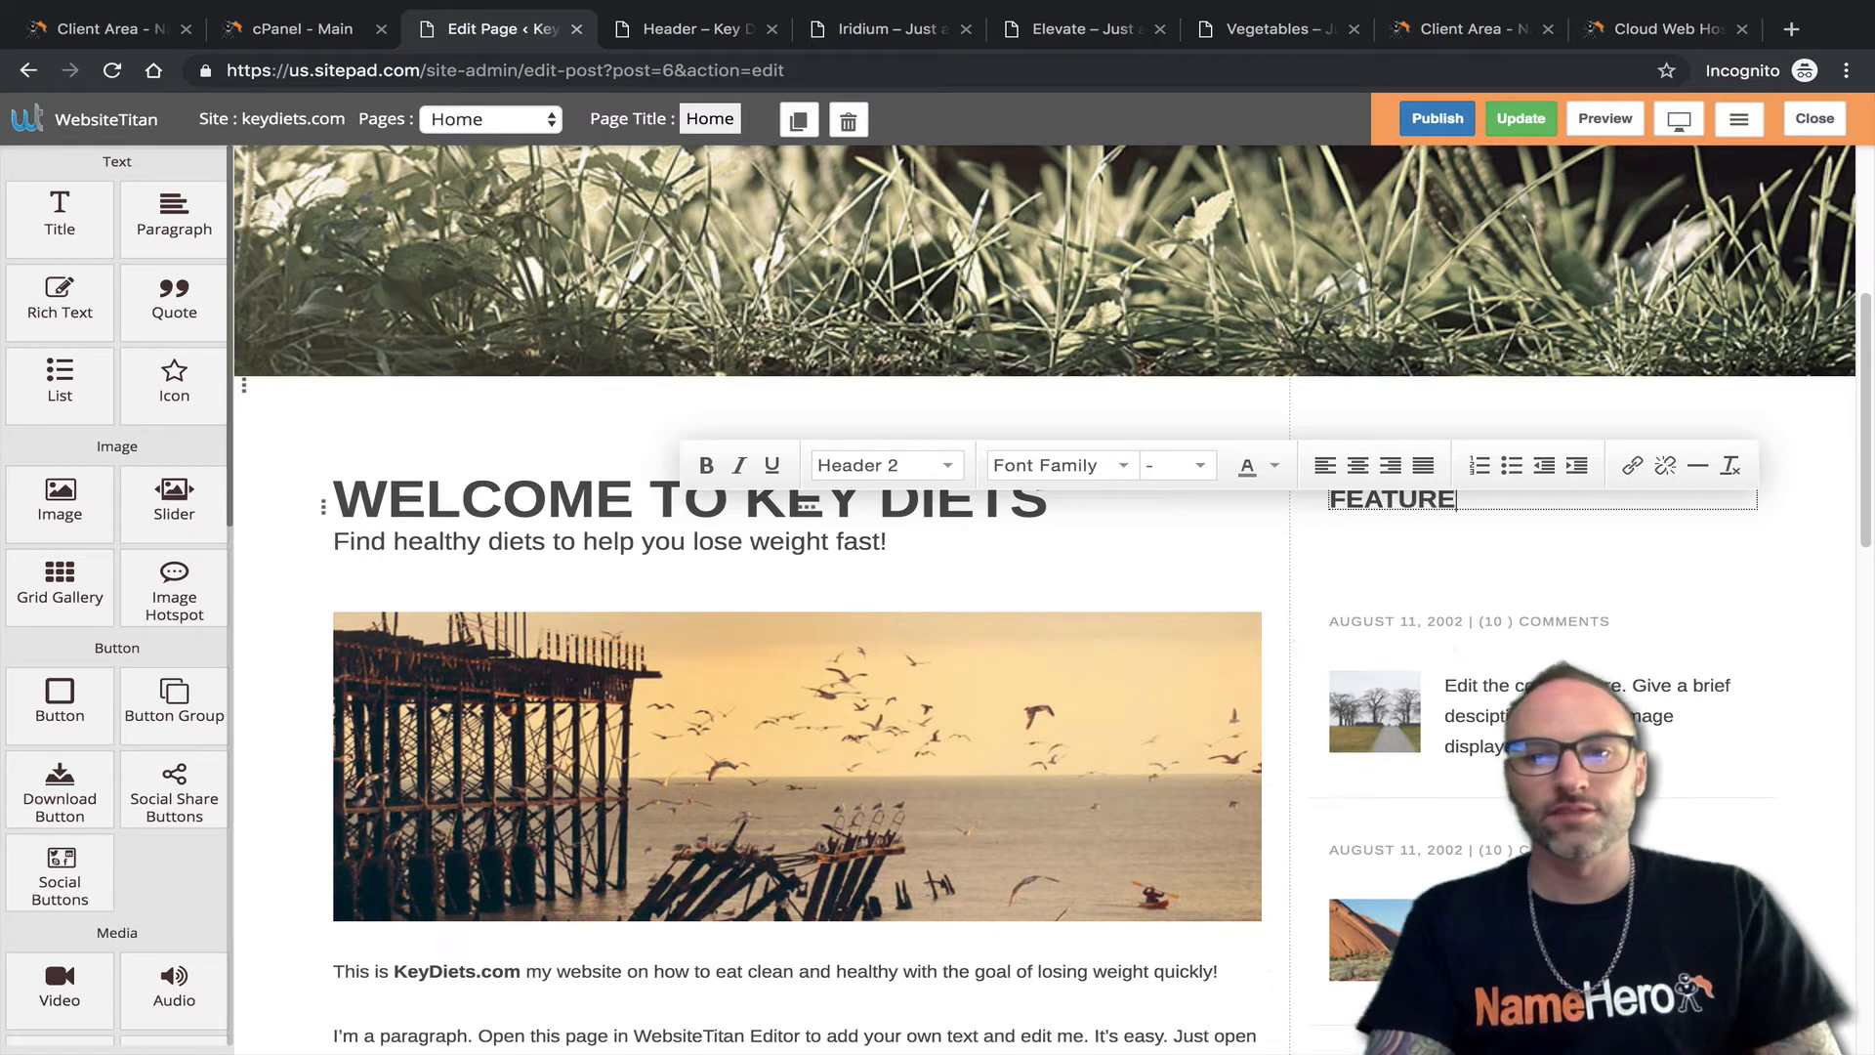
{"action": "type", "text": "D DIETS"}
{"action": "left_click", "coordinate": [1174, 542]}
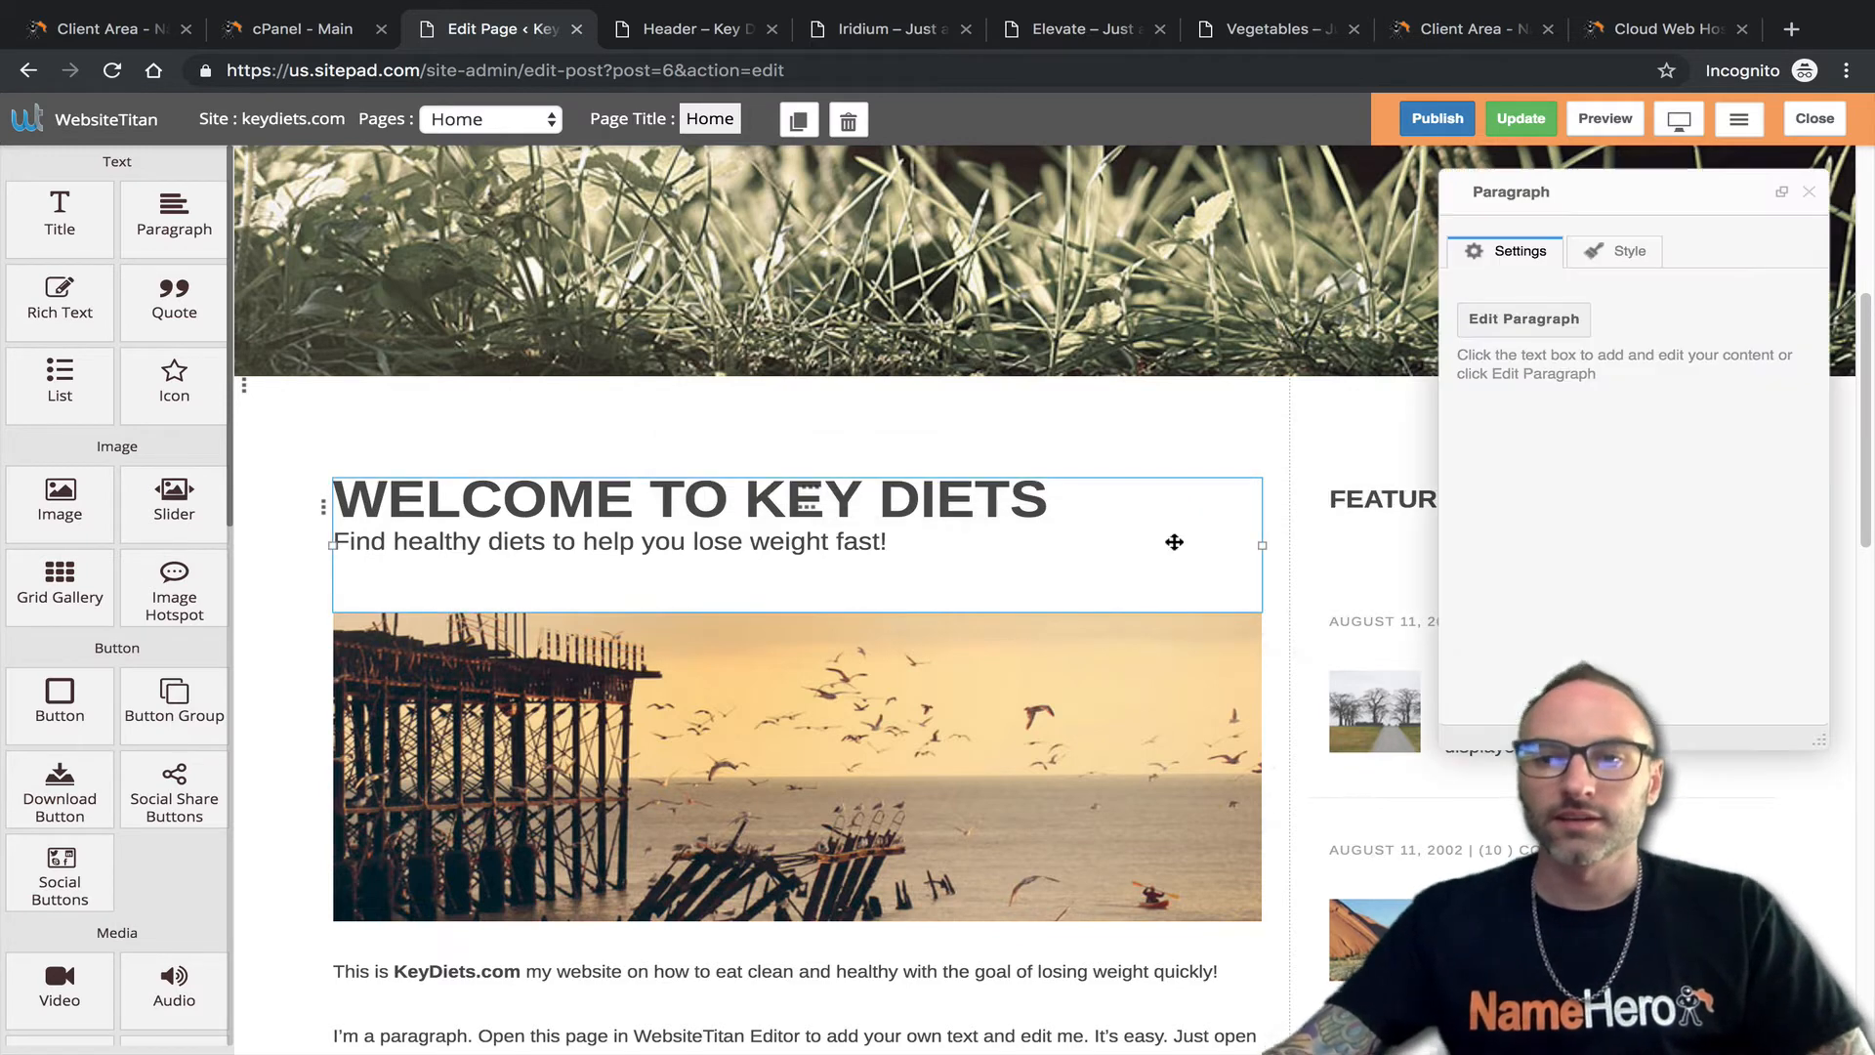
{"action": "left_click", "coordinate": [1339, 531]}
{"action": "left_click", "coordinate": [632, 447]}
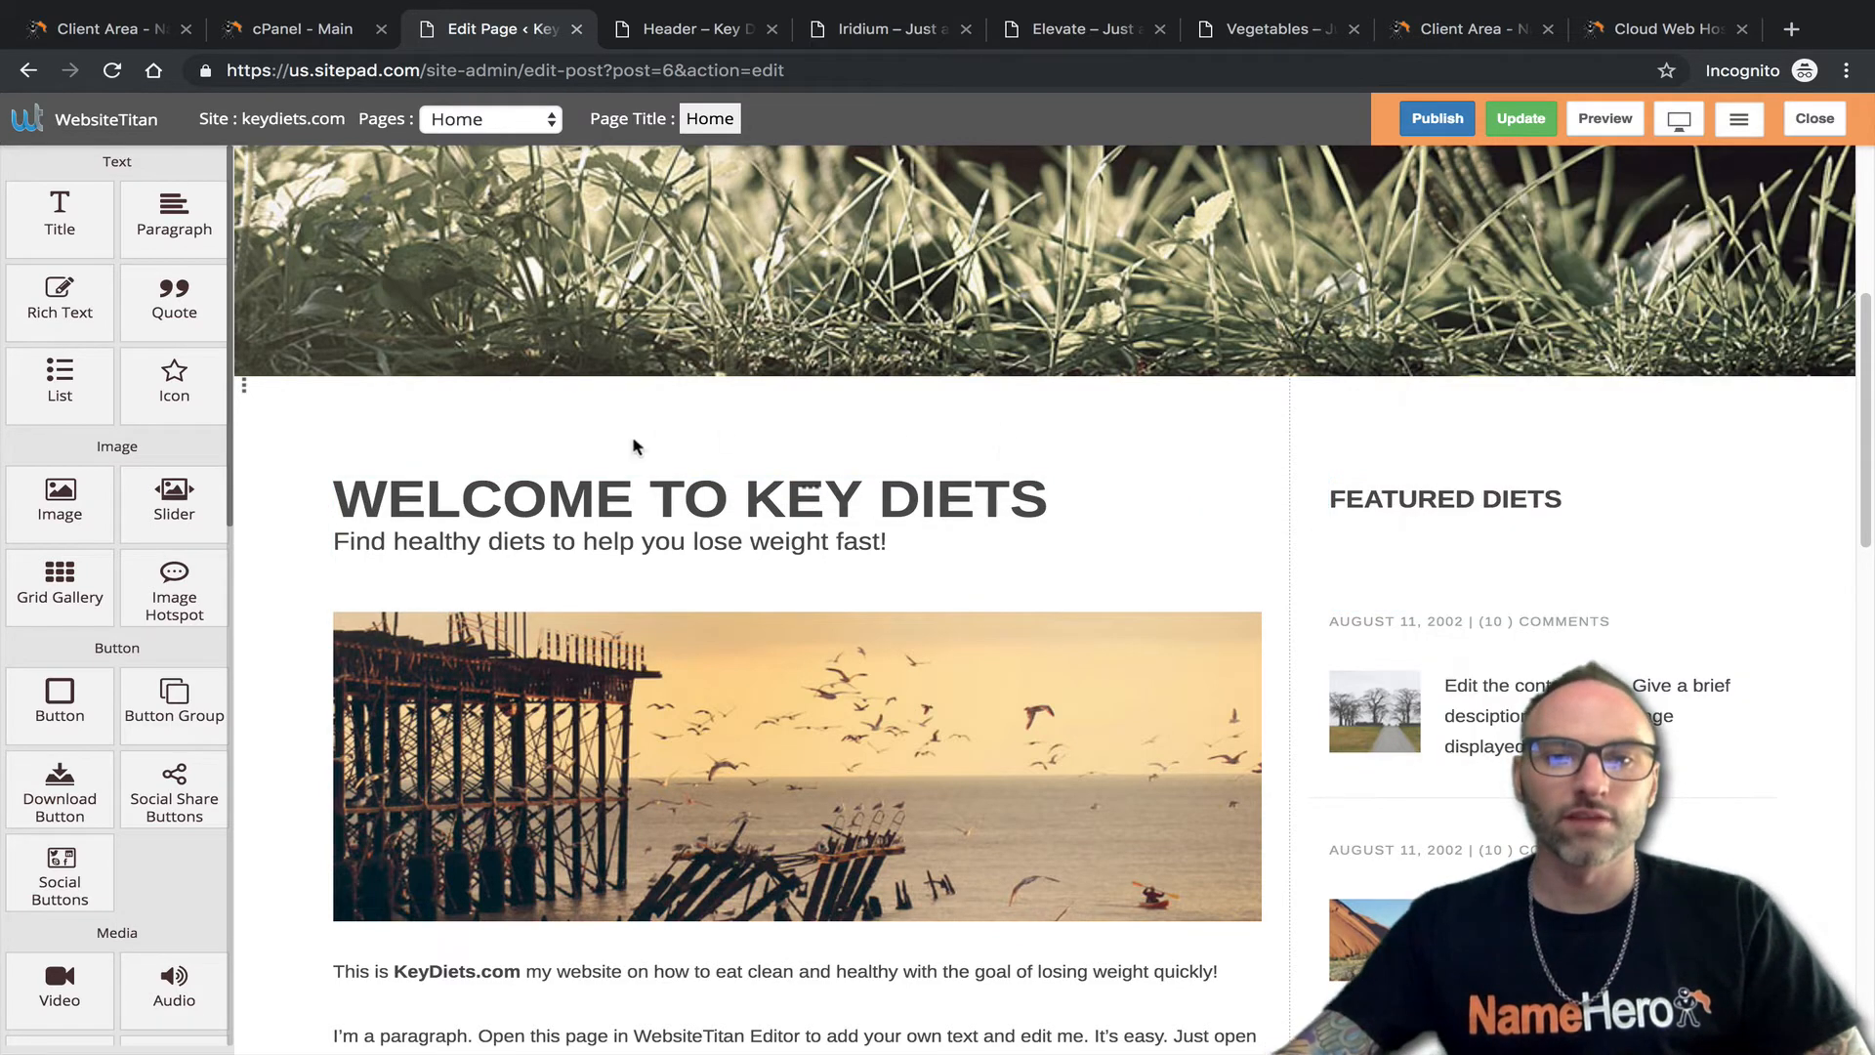
Replace the "SECTION1 HEADING" title above the red barrel image with "ABOUT US".
{"action": "scroll", "coordinate": [1490, 695], "scroll_direction": "down", "scroll_amount": 1}
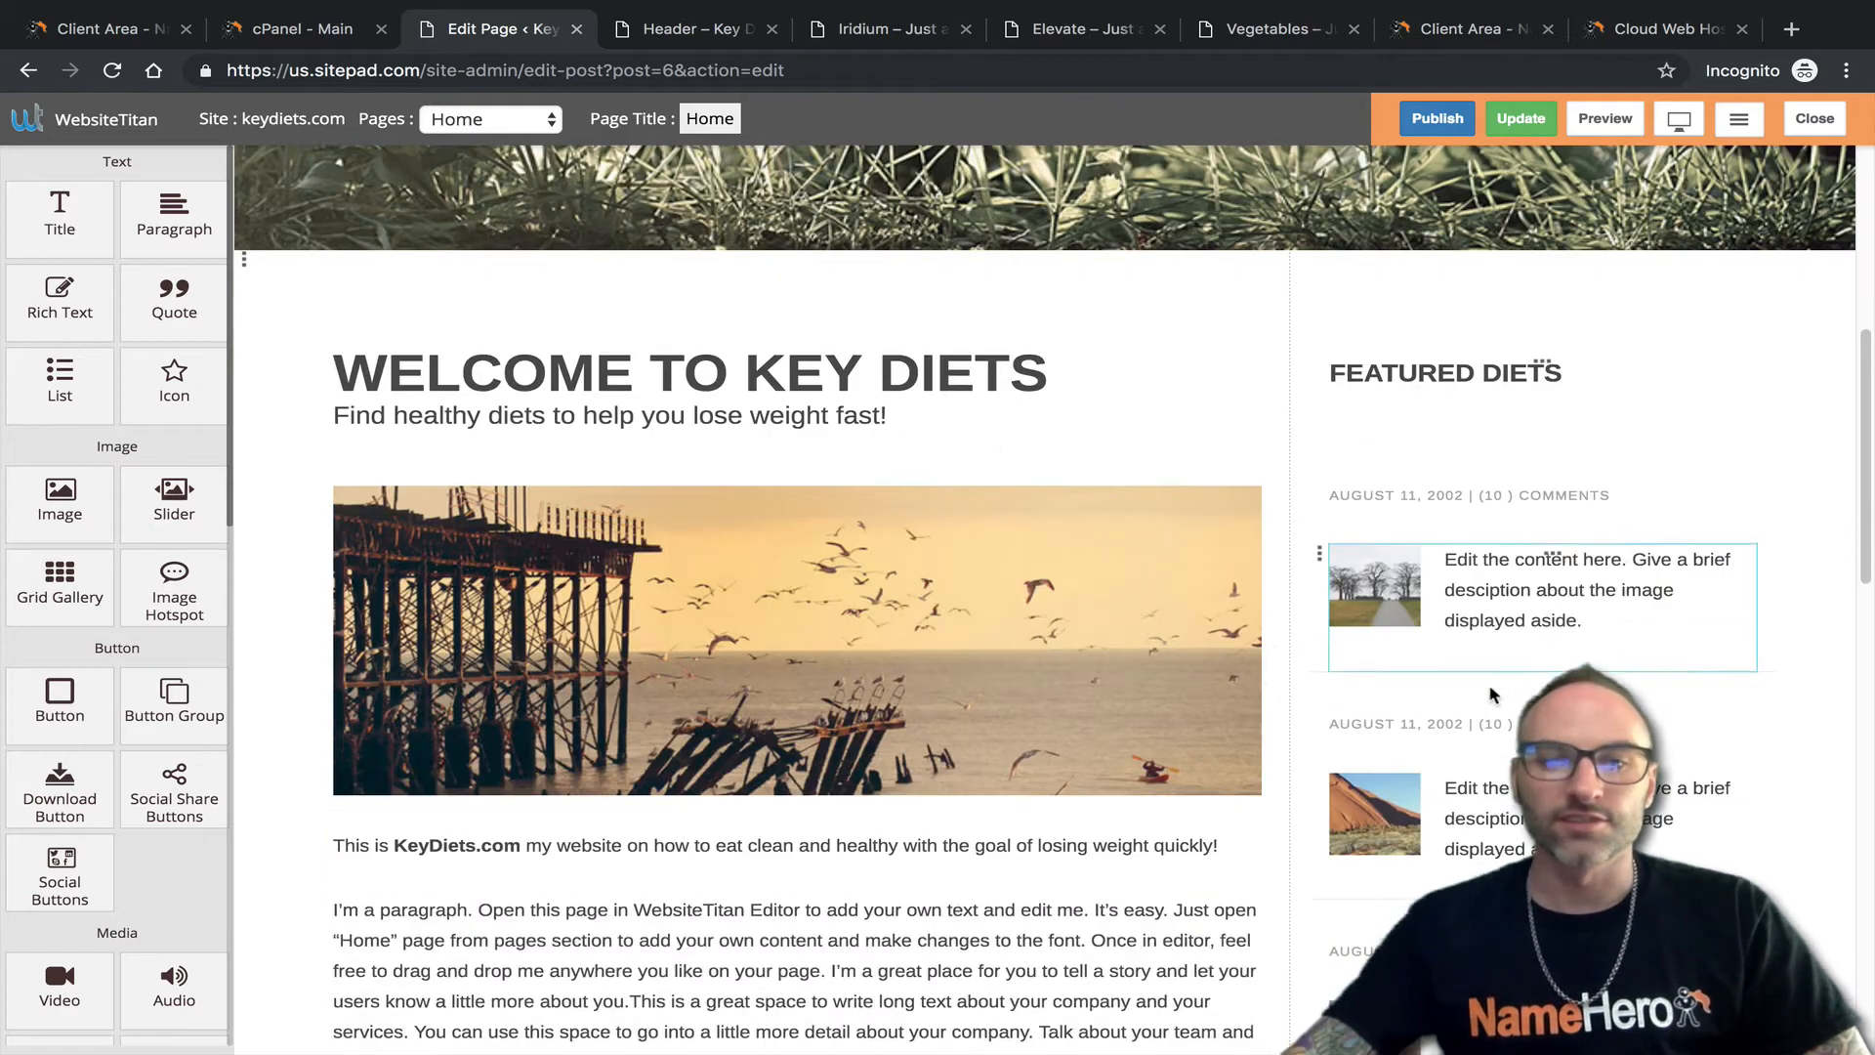
{"action": "scroll", "coordinate": [1490, 695], "scroll_direction": "down", "scroll_amount": 8}
{"action": "scroll", "coordinate": [1438, 681], "scroll_direction": "up", "scroll_amount": 1}
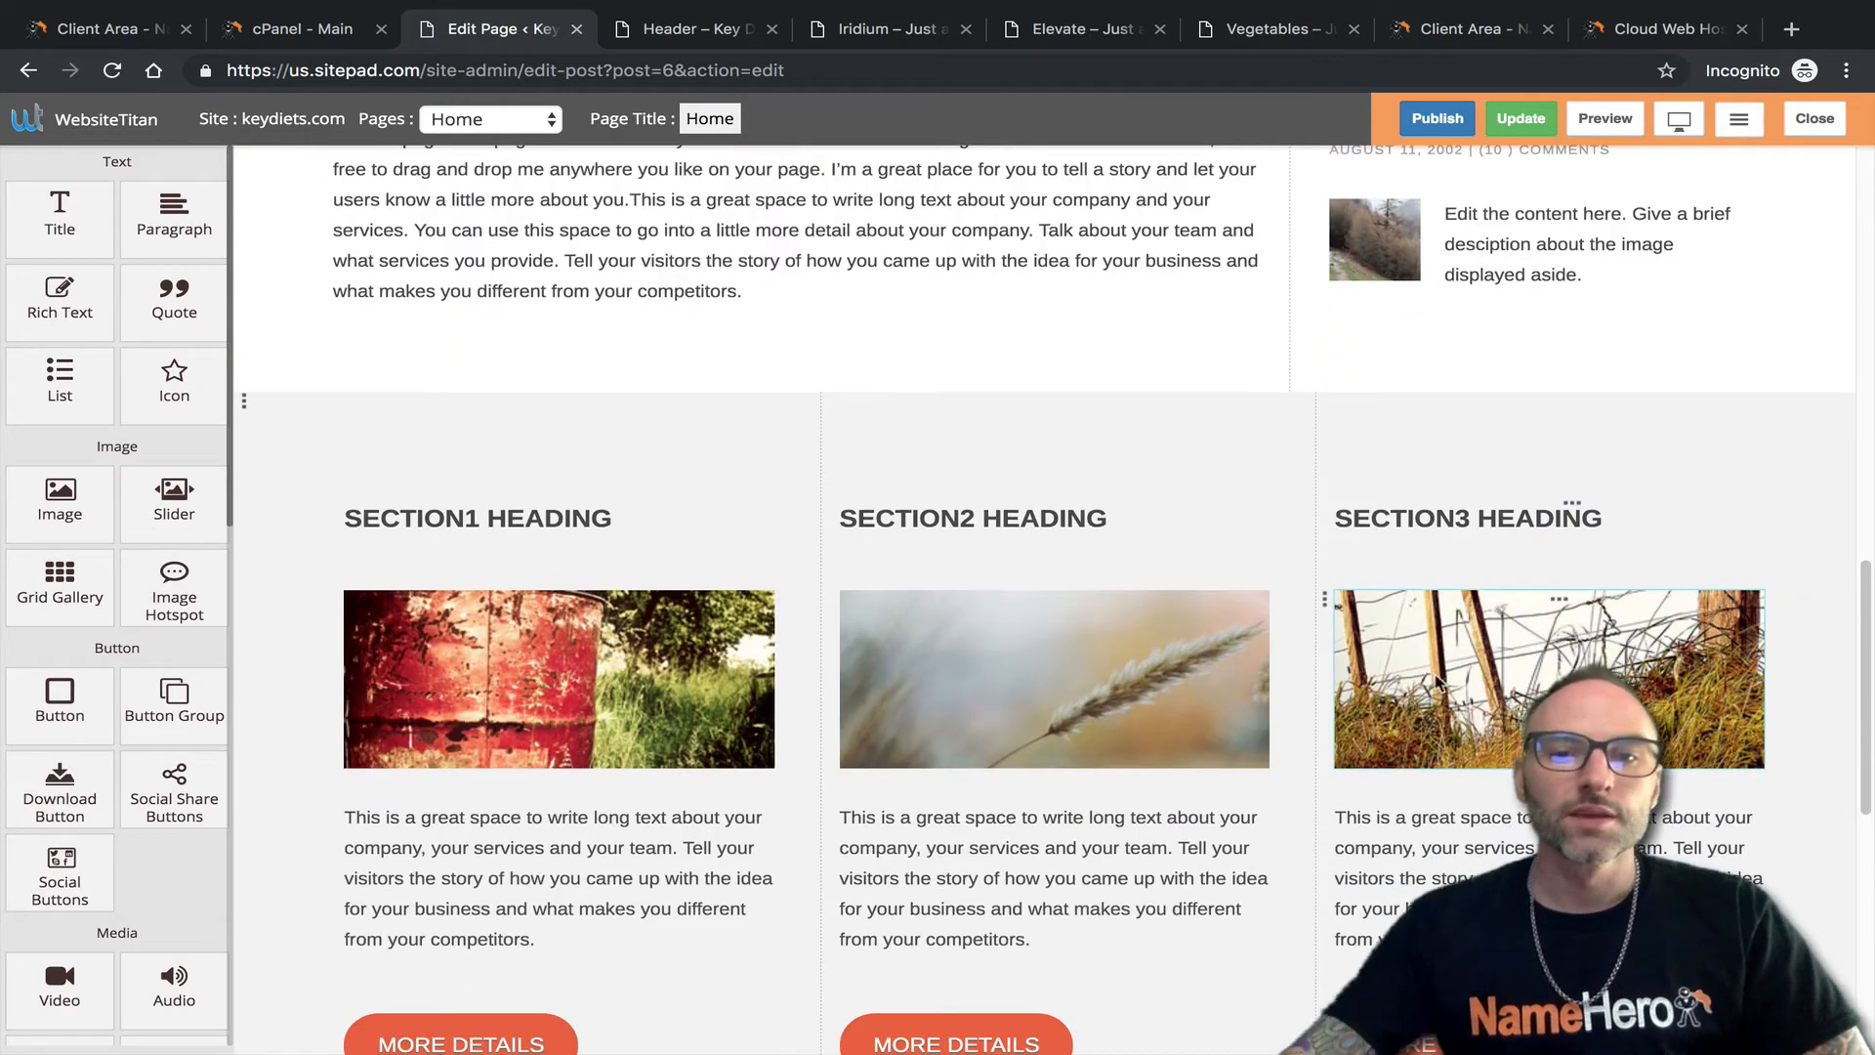
{"action": "scroll", "coordinate": [1438, 681], "scroll_direction": "down", "scroll_amount": 1}
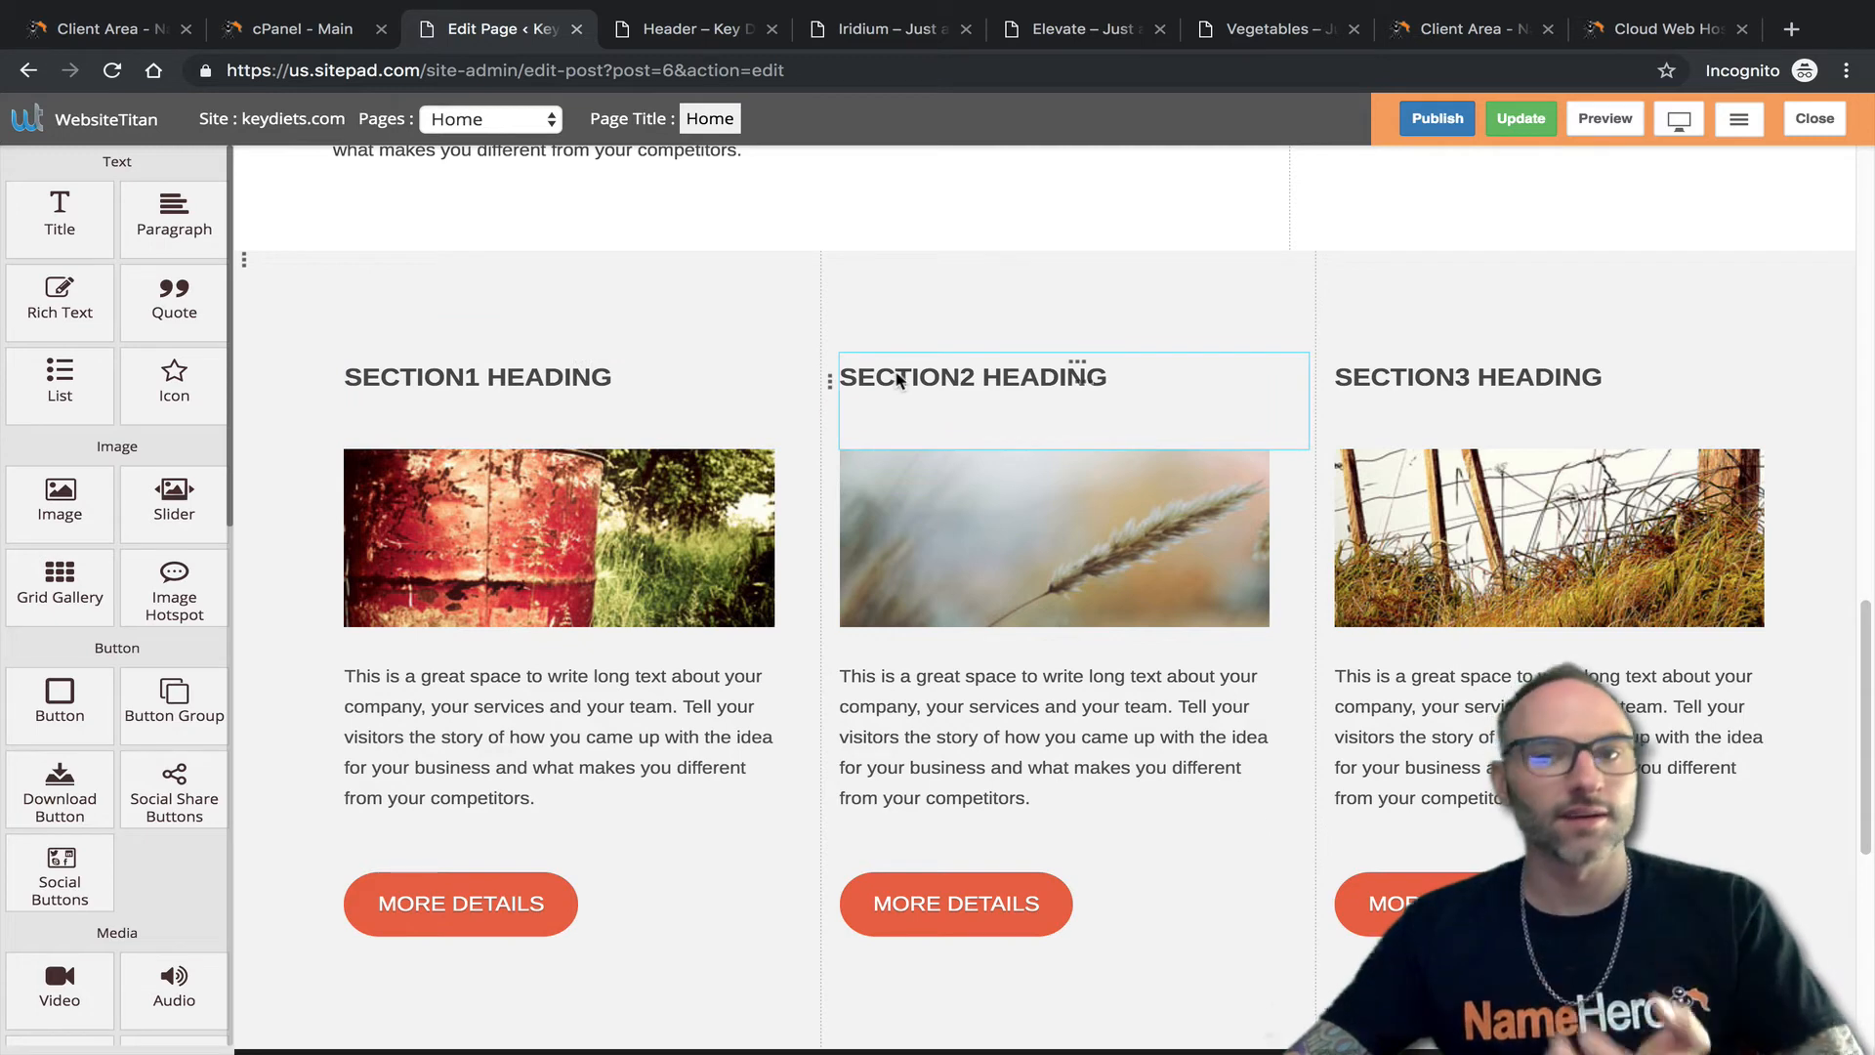
{"action": "left_click", "coordinate": [466, 388]}
{"action": "left_click_drag", "start_coordinate": [709, 374], "coordinate": [277, 384]}
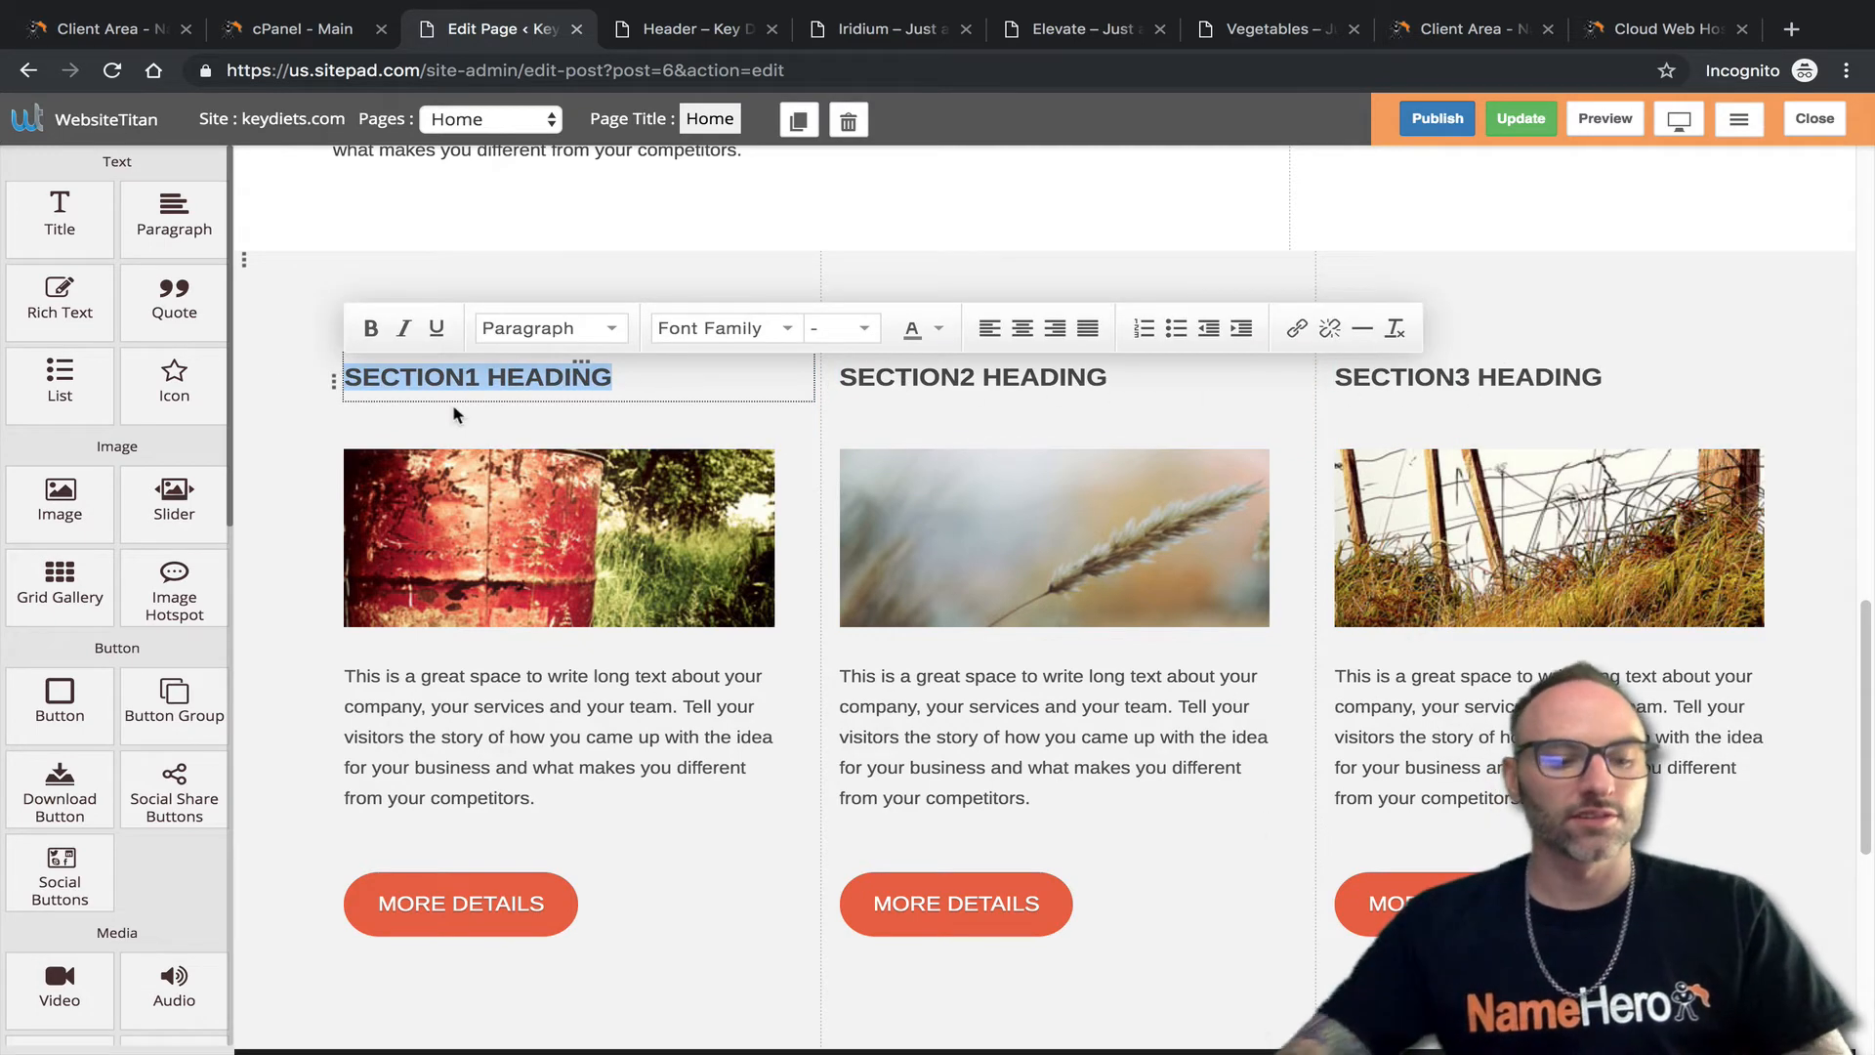
{"action": "type", "text": "ABOUT US"}
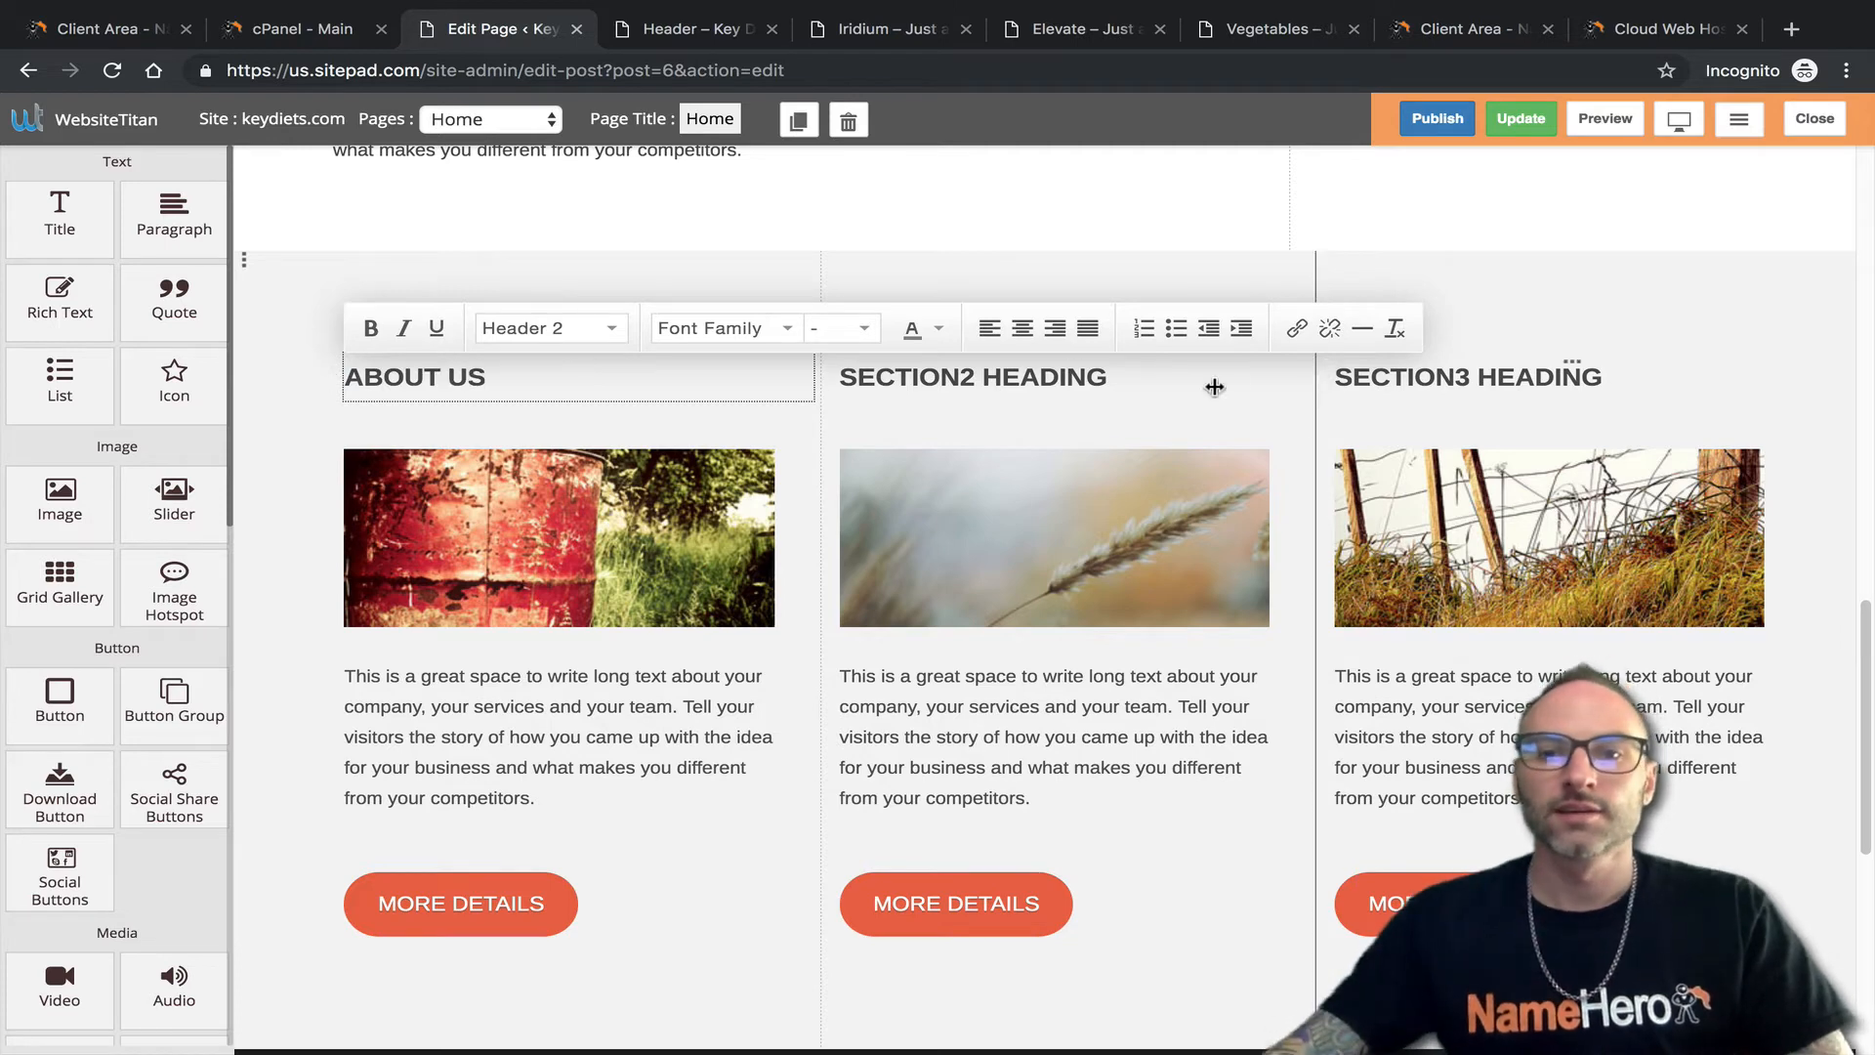
Replace the "SECTION2 HEADING" title in the middle column with "CONTACT US".
{"action": "left_click", "coordinate": [1111, 383]}
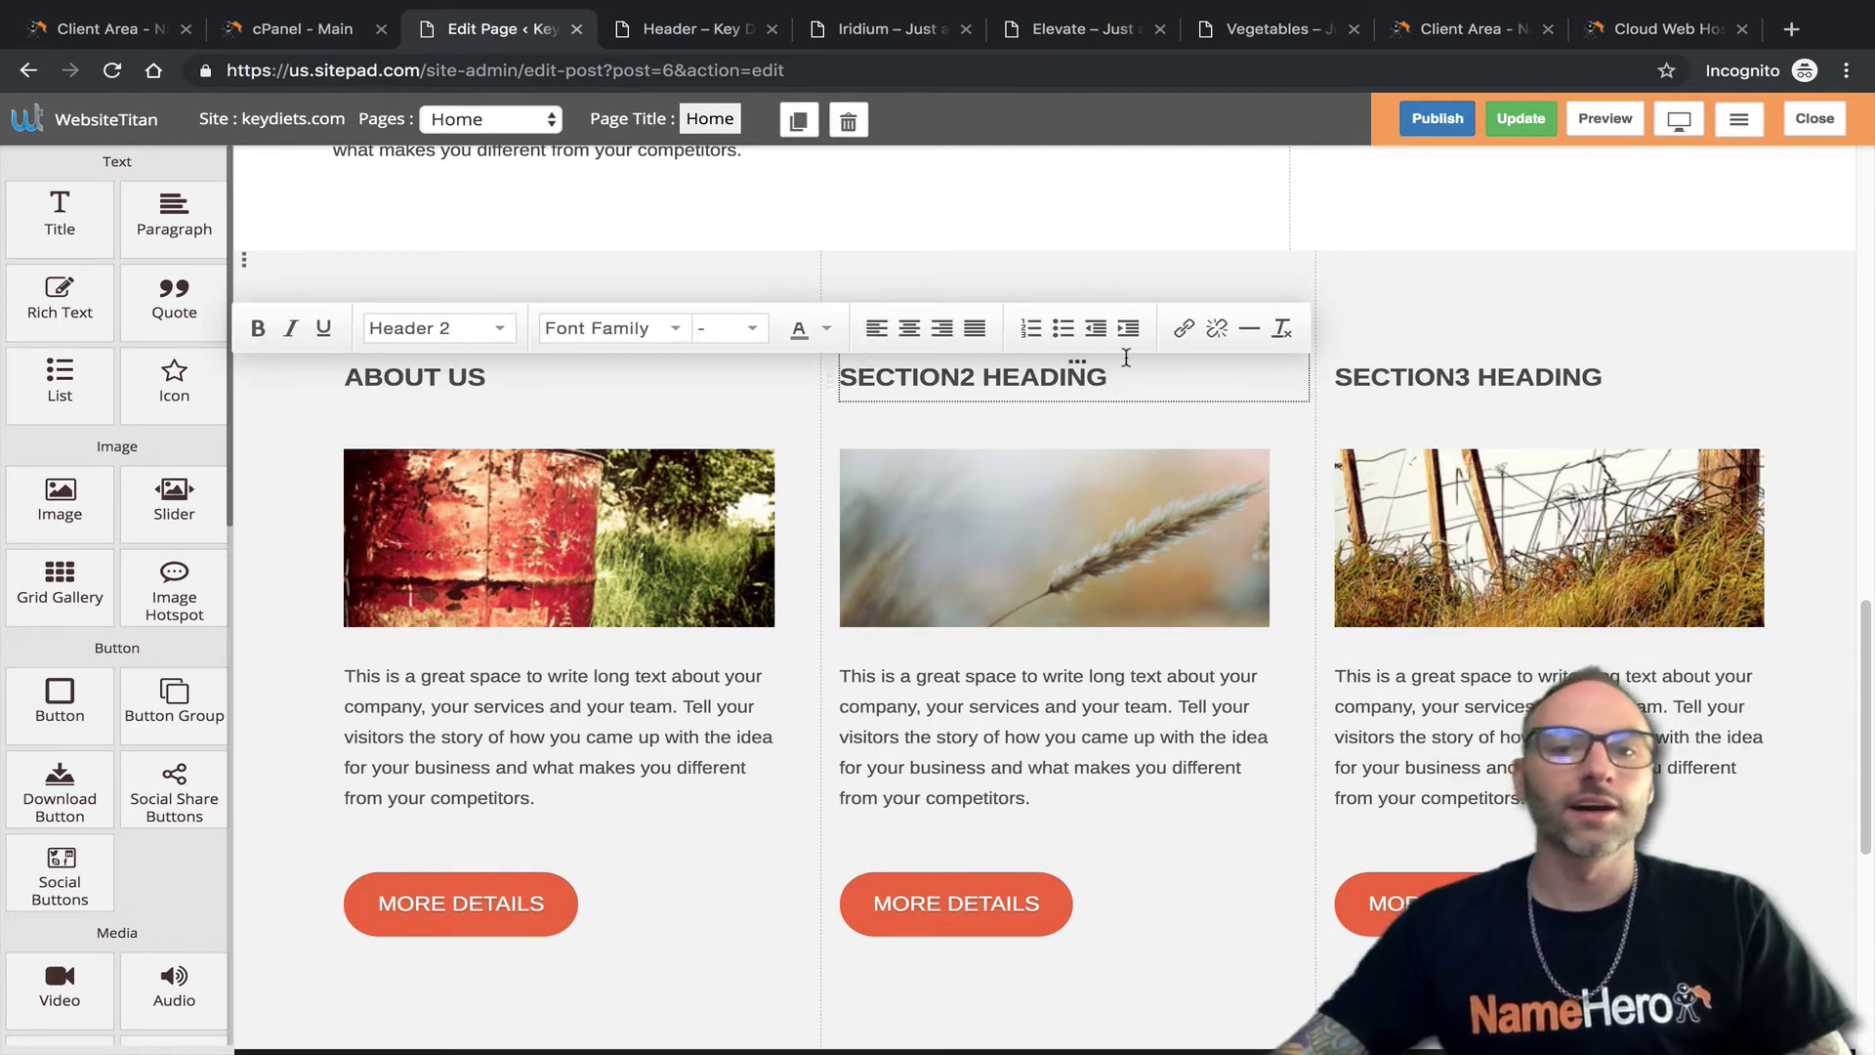
{"action": "double_click", "coordinate": [863, 375]}
{"action": "left_click", "coordinate": [869, 381]}
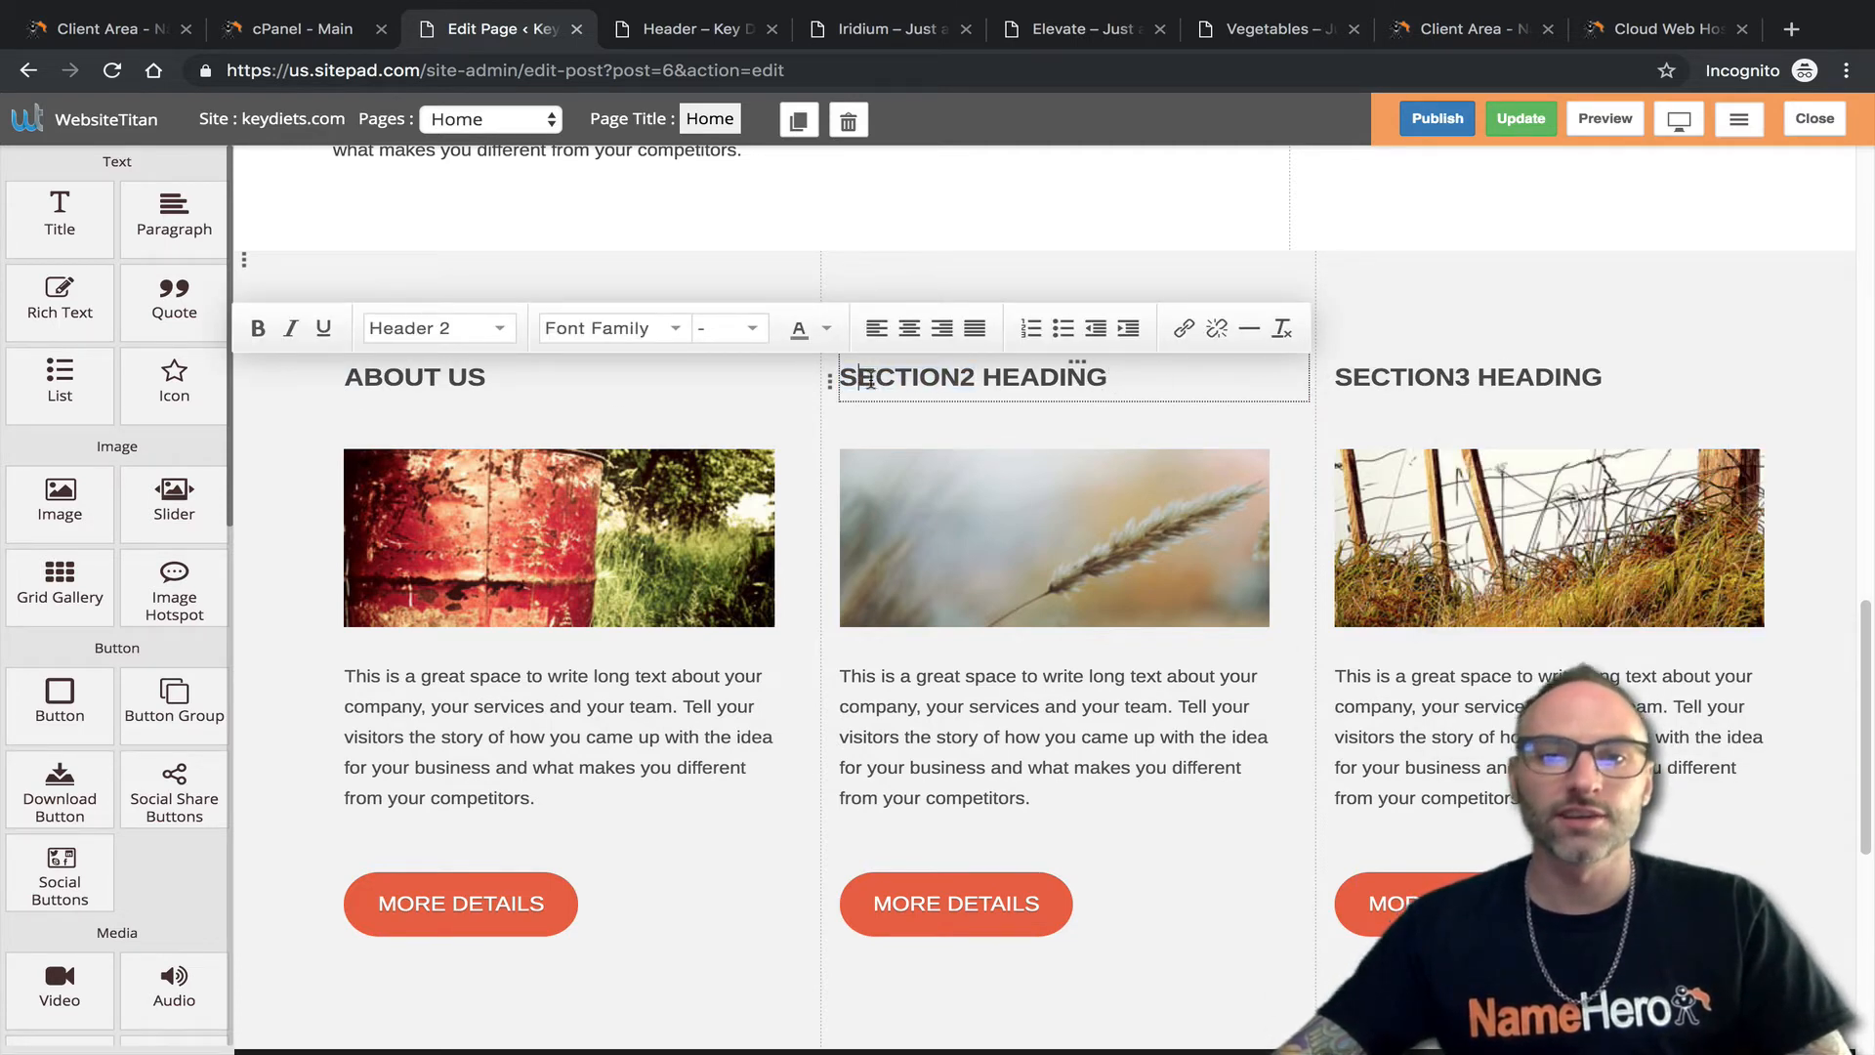
{"action": "left_click_drag", "start_coordinate": [898, 376], "coordinate": [1133, 377]}
{"action": "key", "text": "BackSpace"}
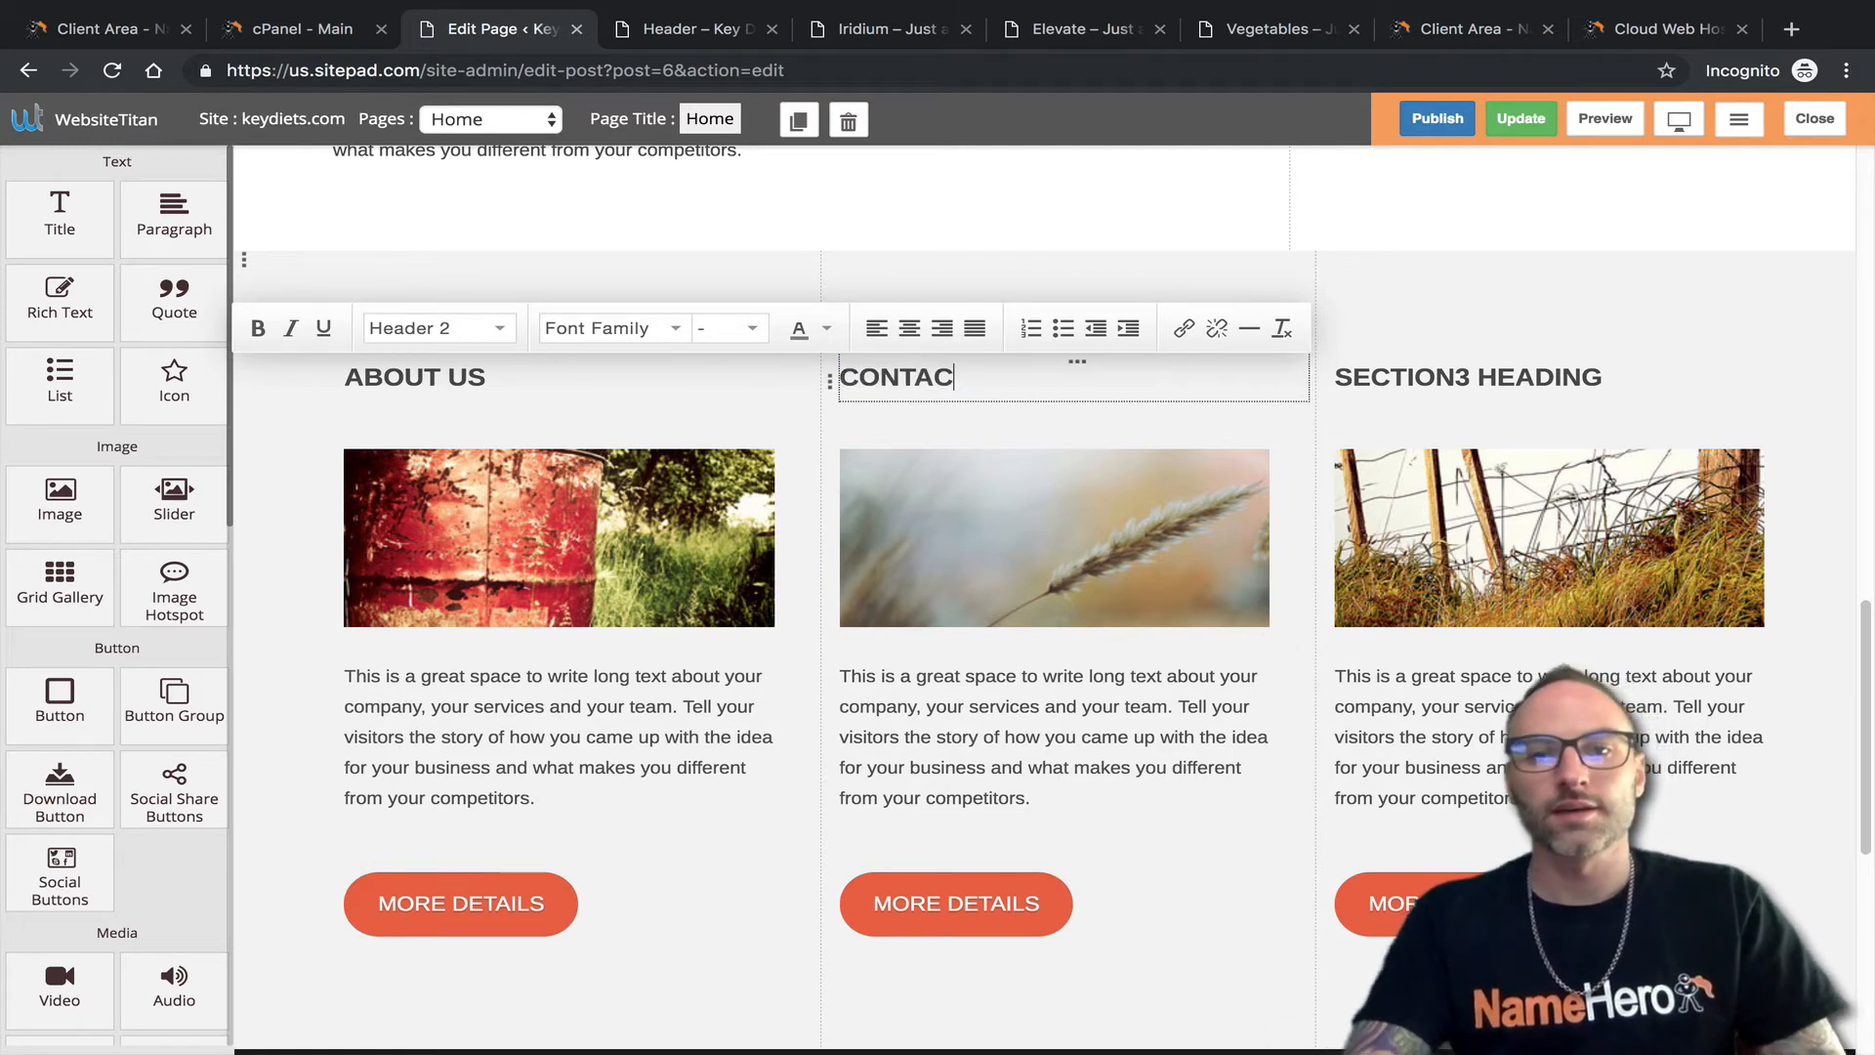
Replace the "SECTION3 HEADING" title above the fence image with "GROCERY LIST".
{"action": "left_click", "coordinate": [1538, 379]}
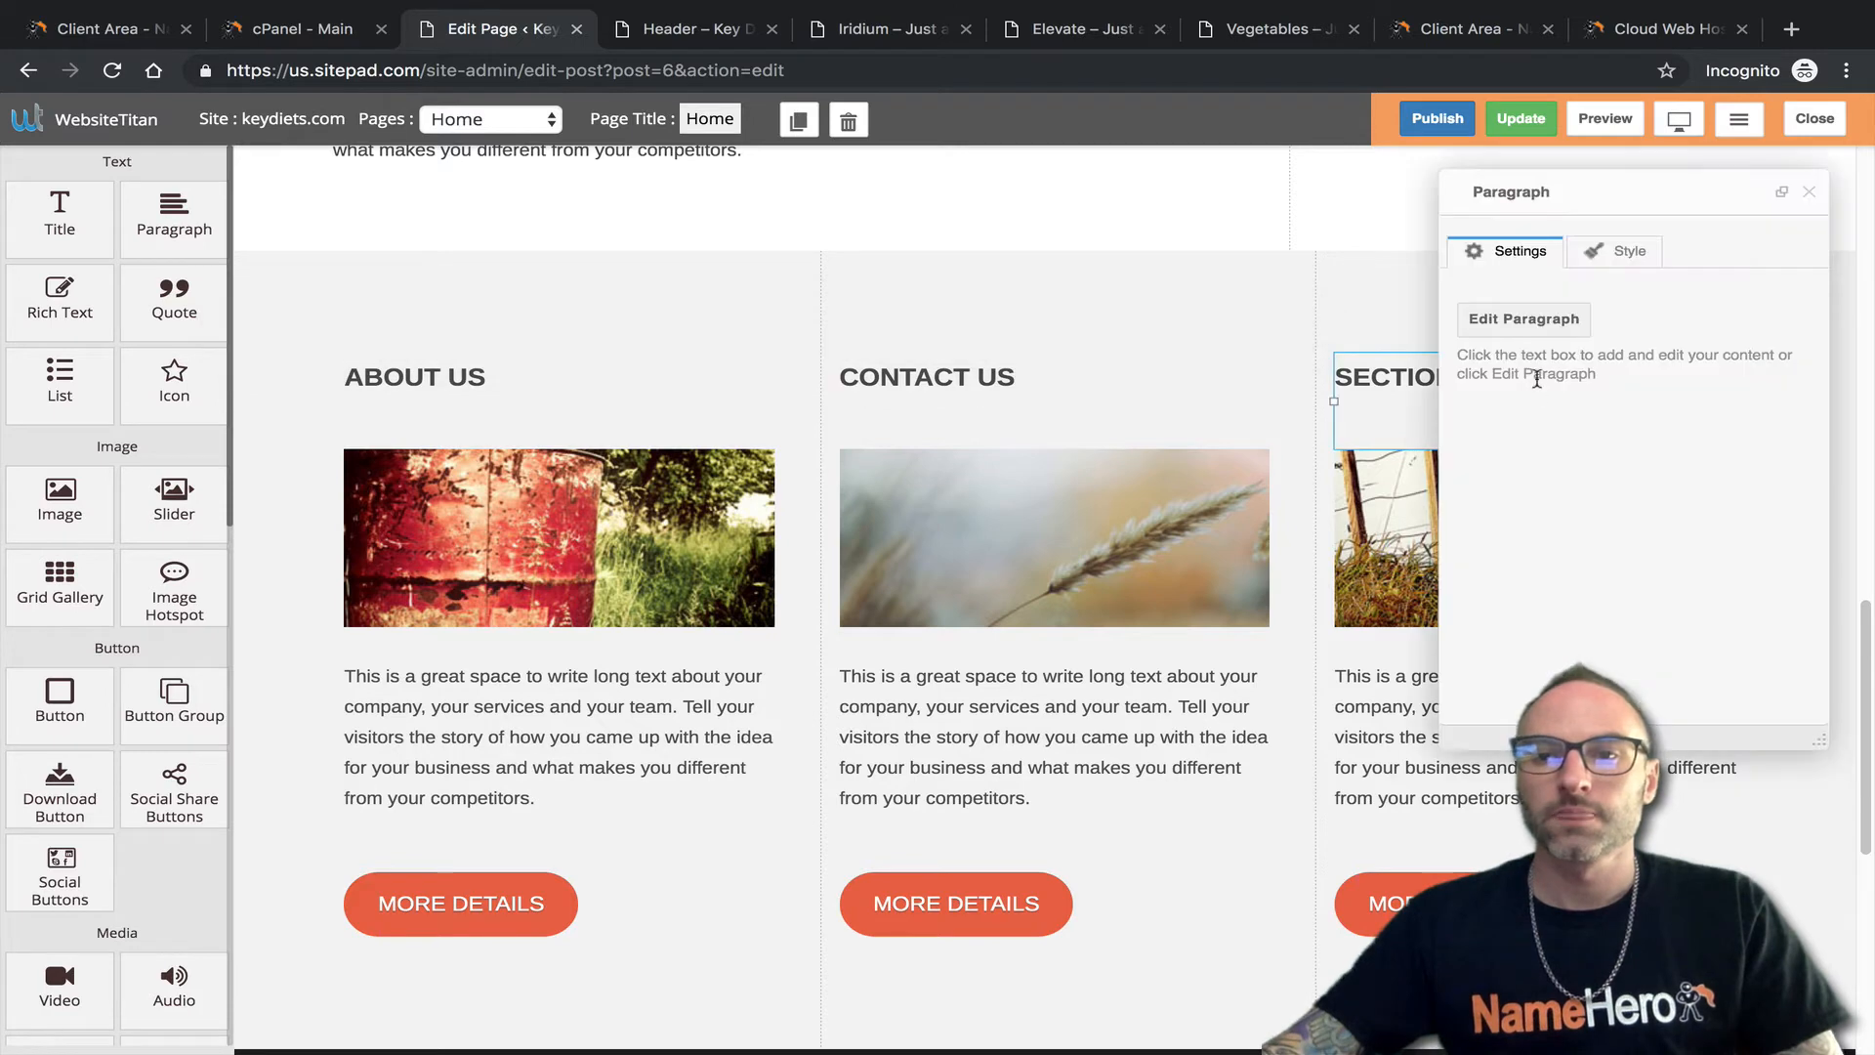
{"action": "double_click", "coordinate": [1421, 381]}
{"action": "left_click_drag", "start_coordinate": [1603, 376], "coordinate": [1351, 382]}
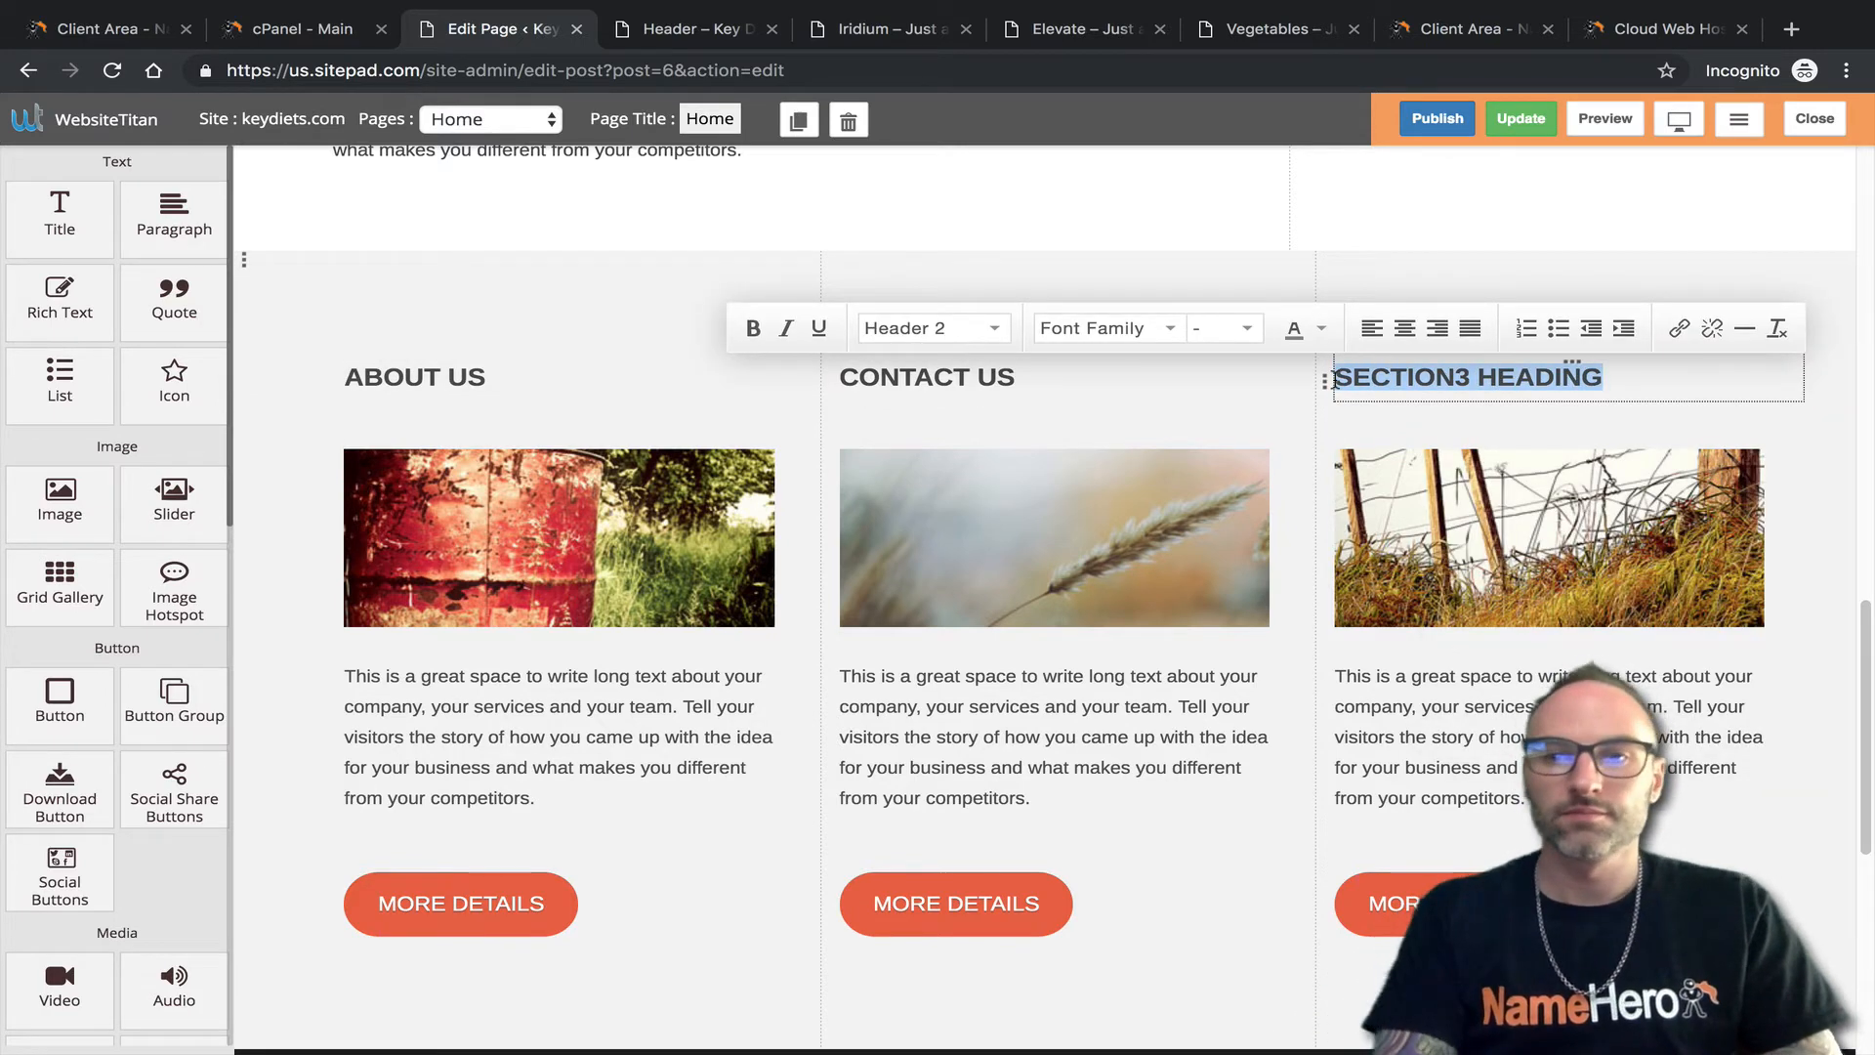
{"action": "type", "text": "GROCERY LIS"}
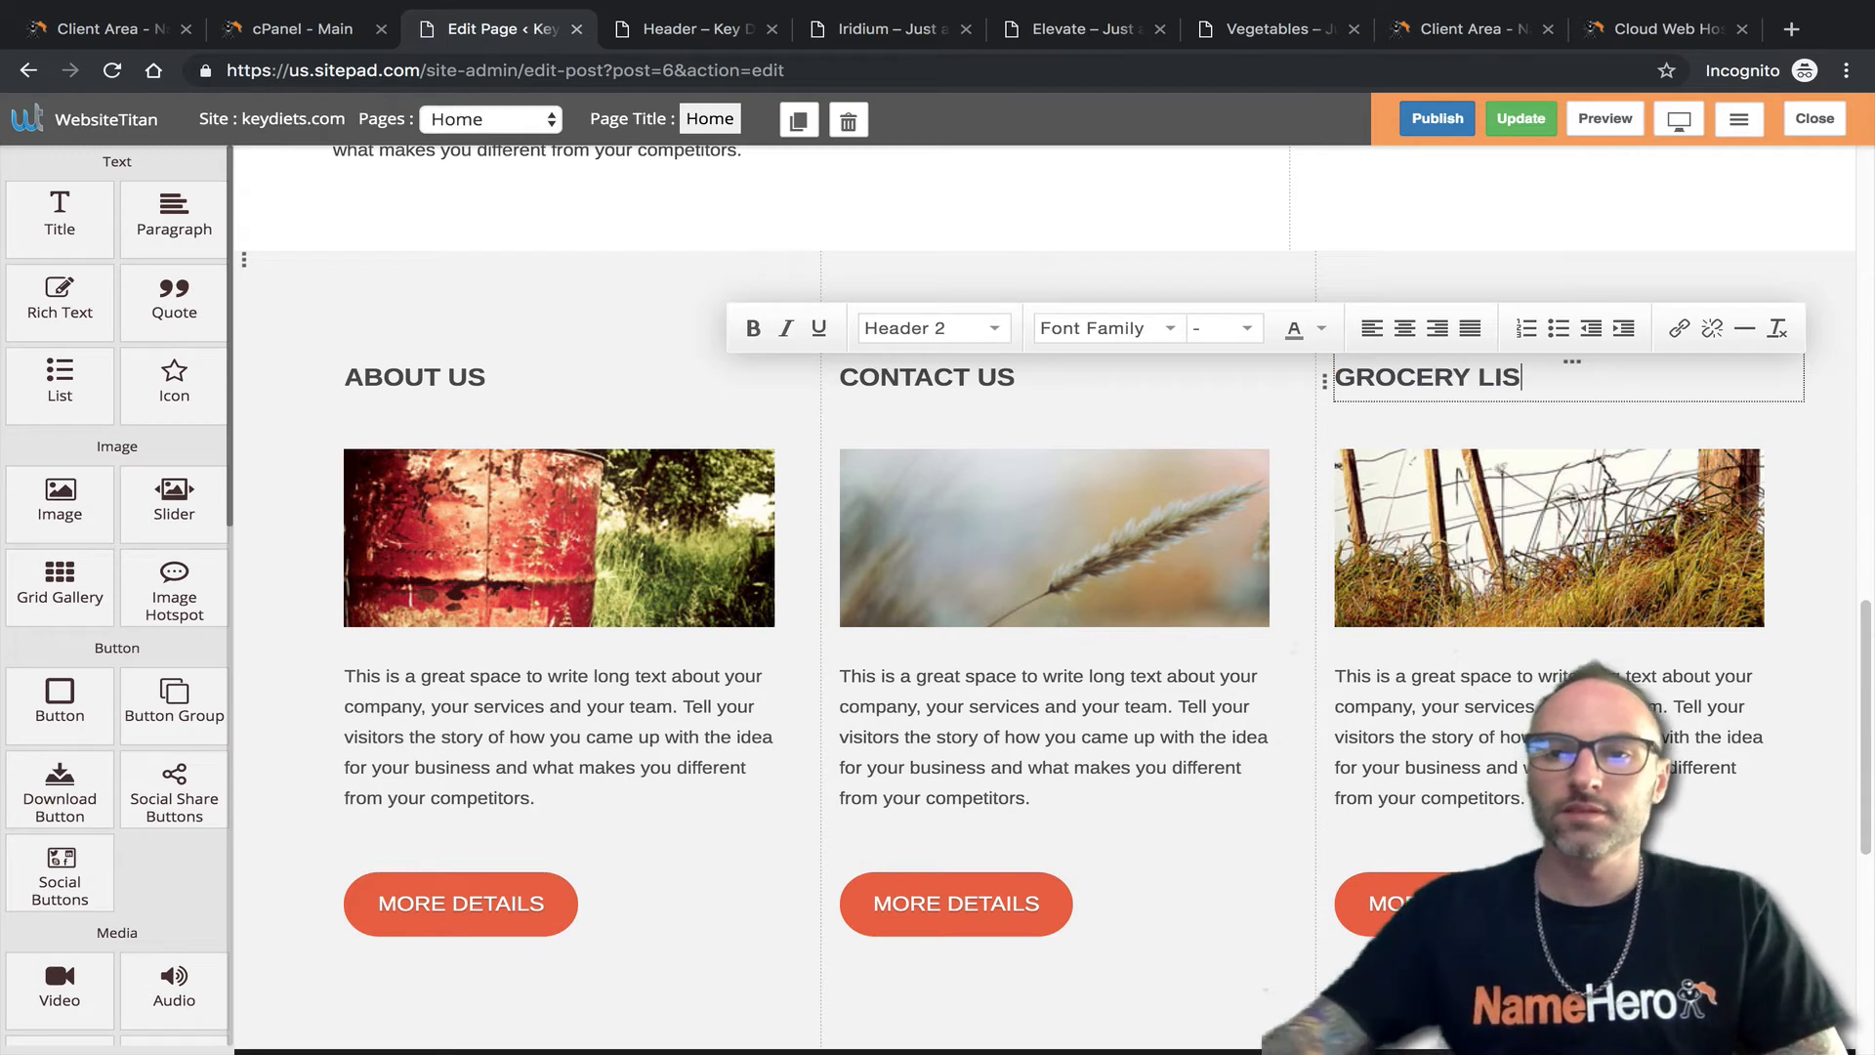
{"action": "type", "text": "T"}
Examine the image settings and media library options for the red barrel picture under "ABOUT US", then close both without changing the picture.
{"action": "left_click", "coordinate": [683, 477]}
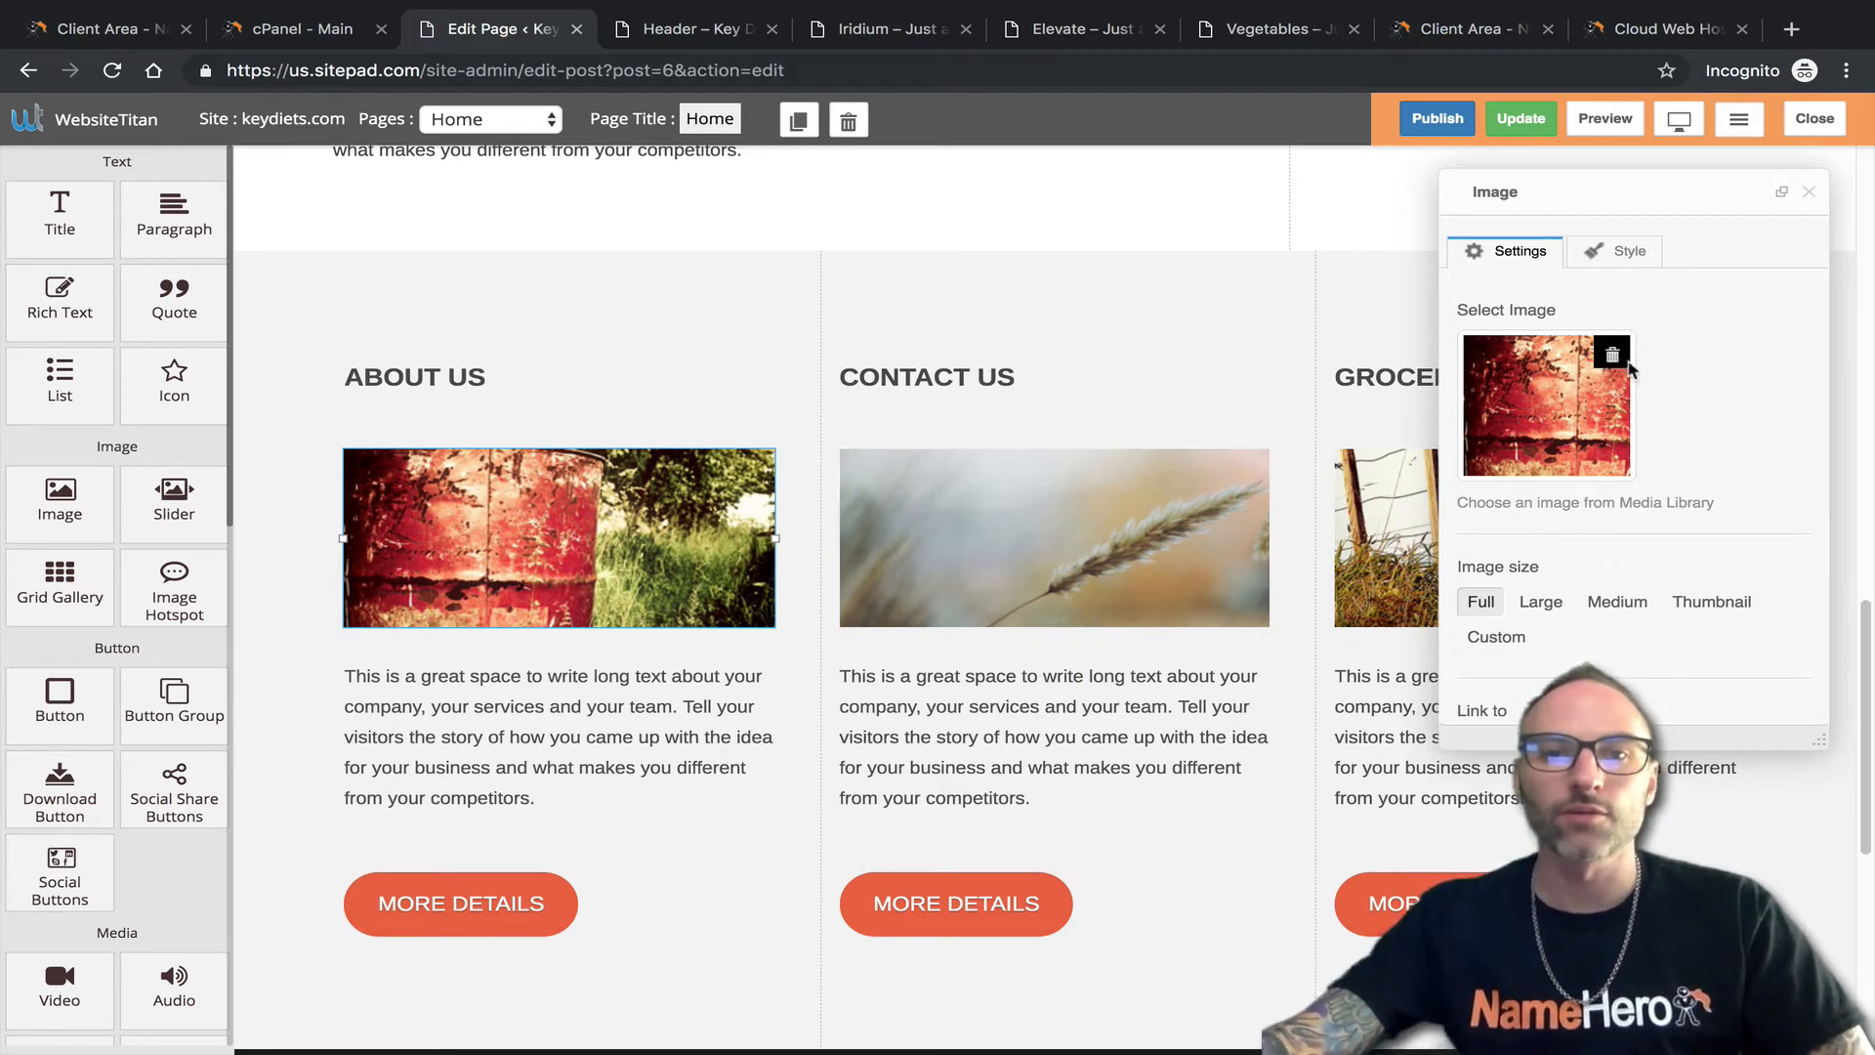
{"action": "left_click", "coordinate": [1532, 451]}
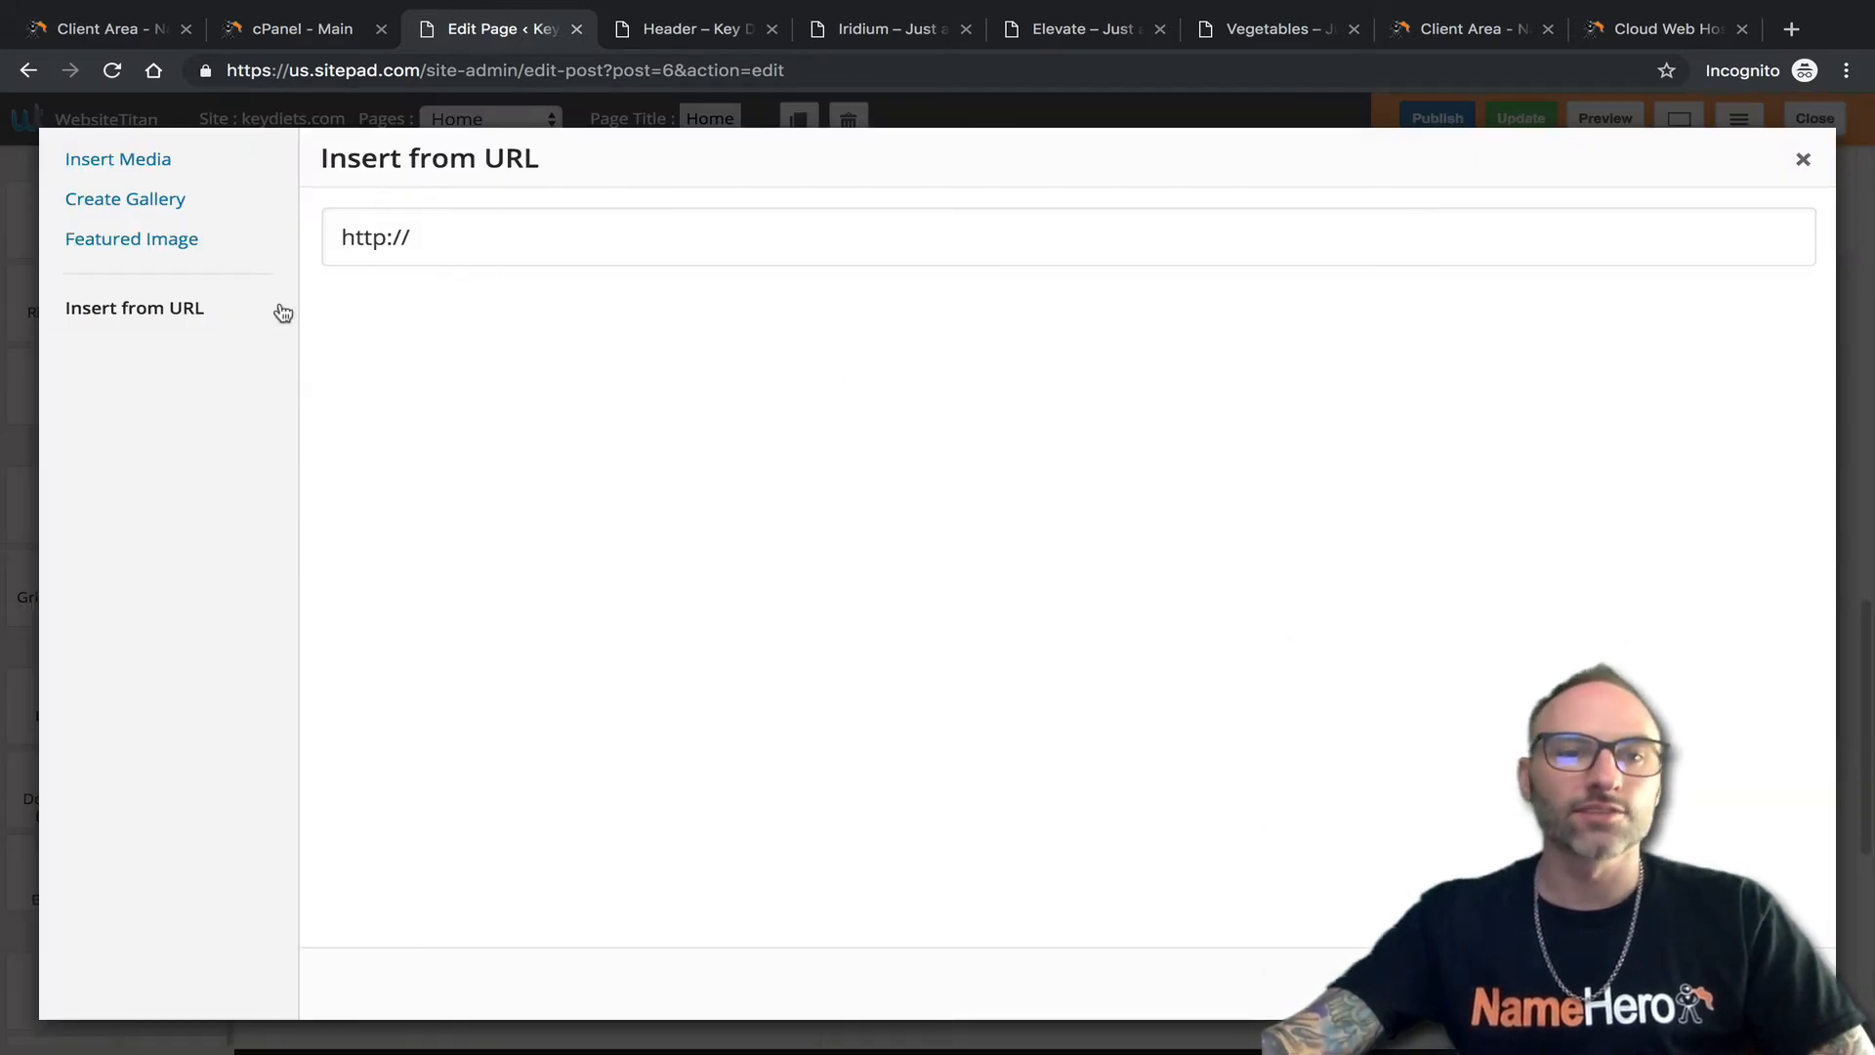
{"action": "left_click", "coordinate": [117, 159]}
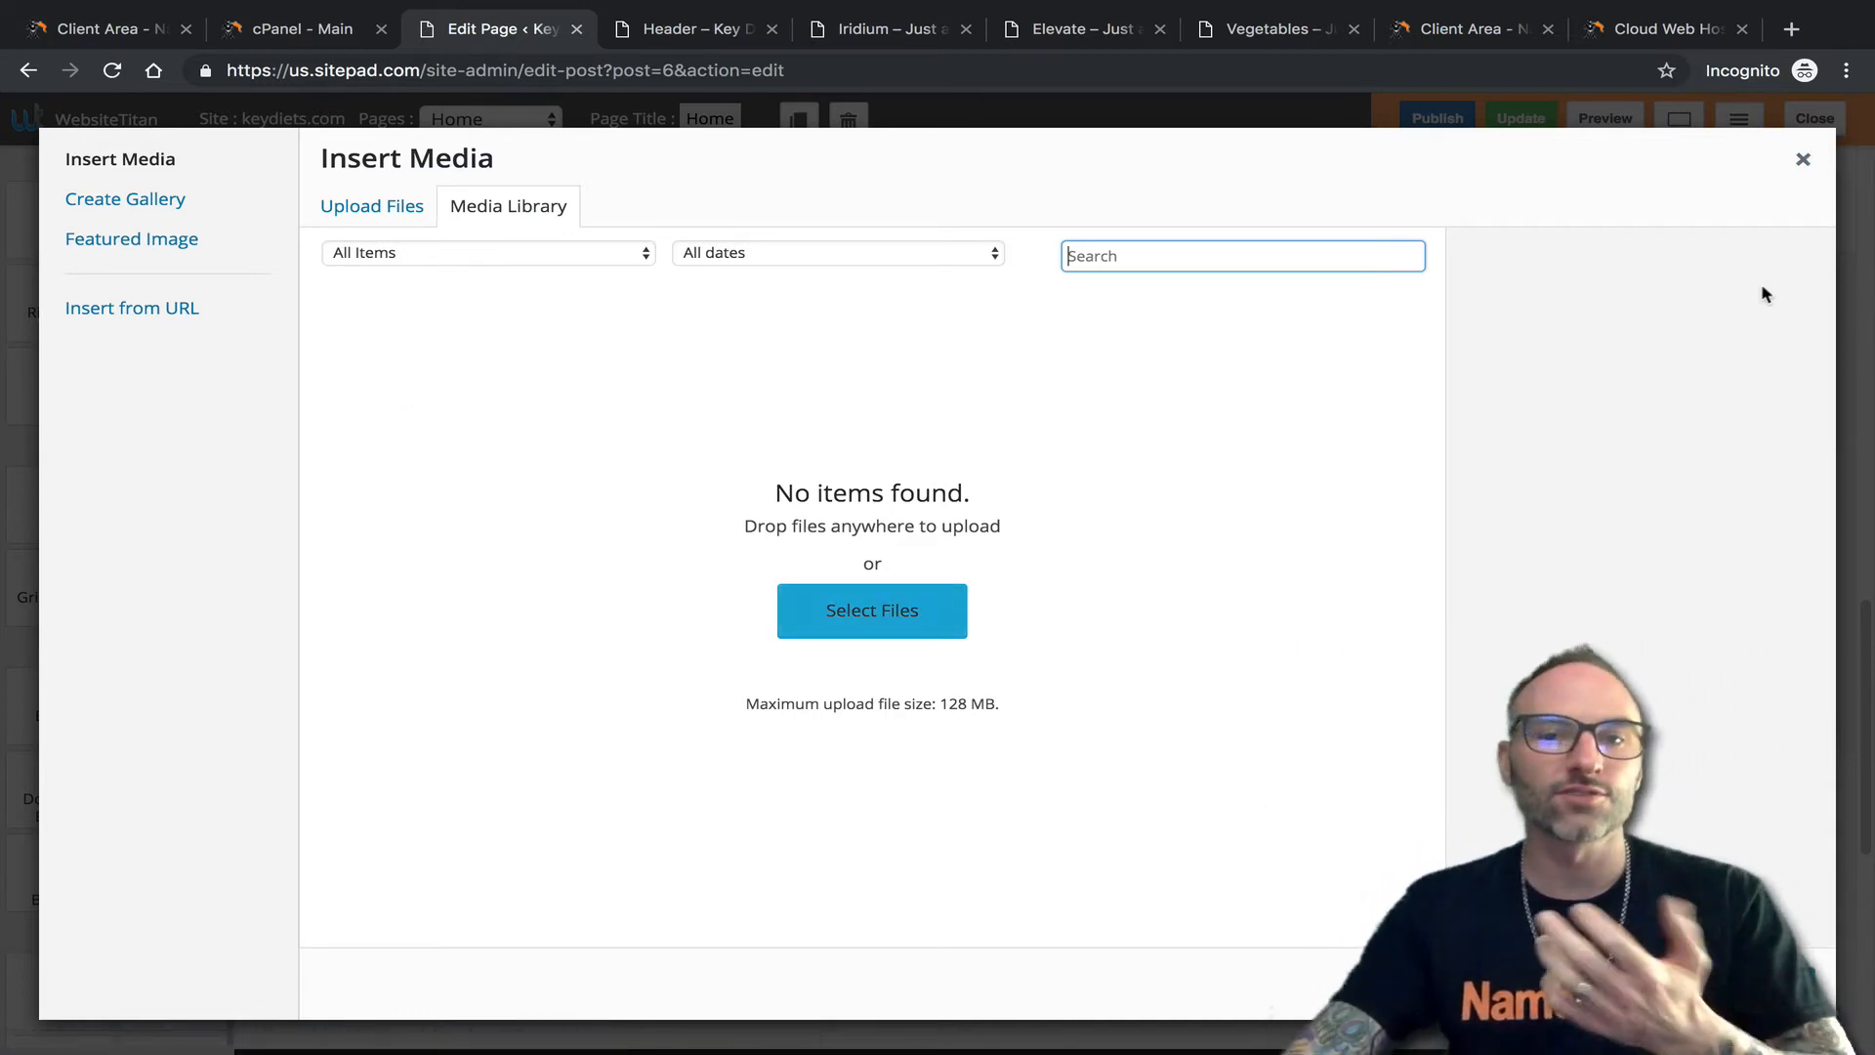
{"action": "left_click", "coordinate": [1802, 161]}
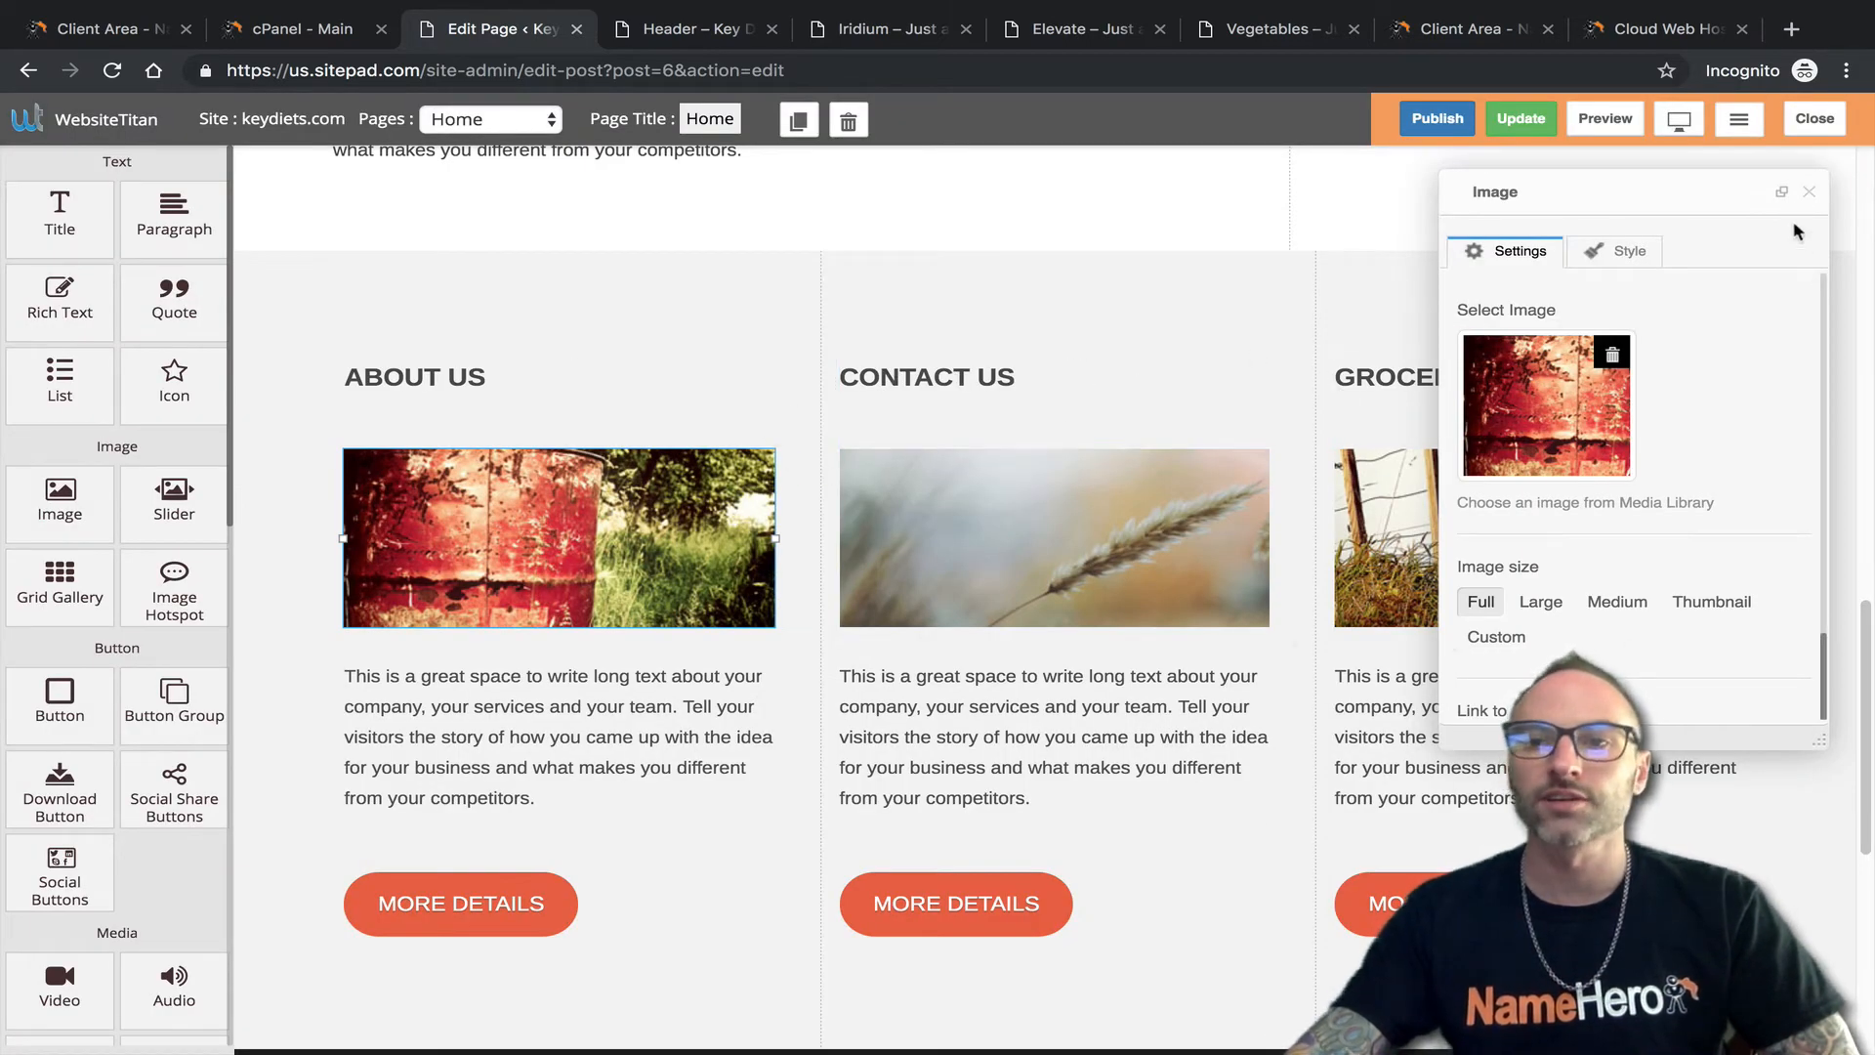
{"action": "left_click", "coordinate": [1808, 191]}
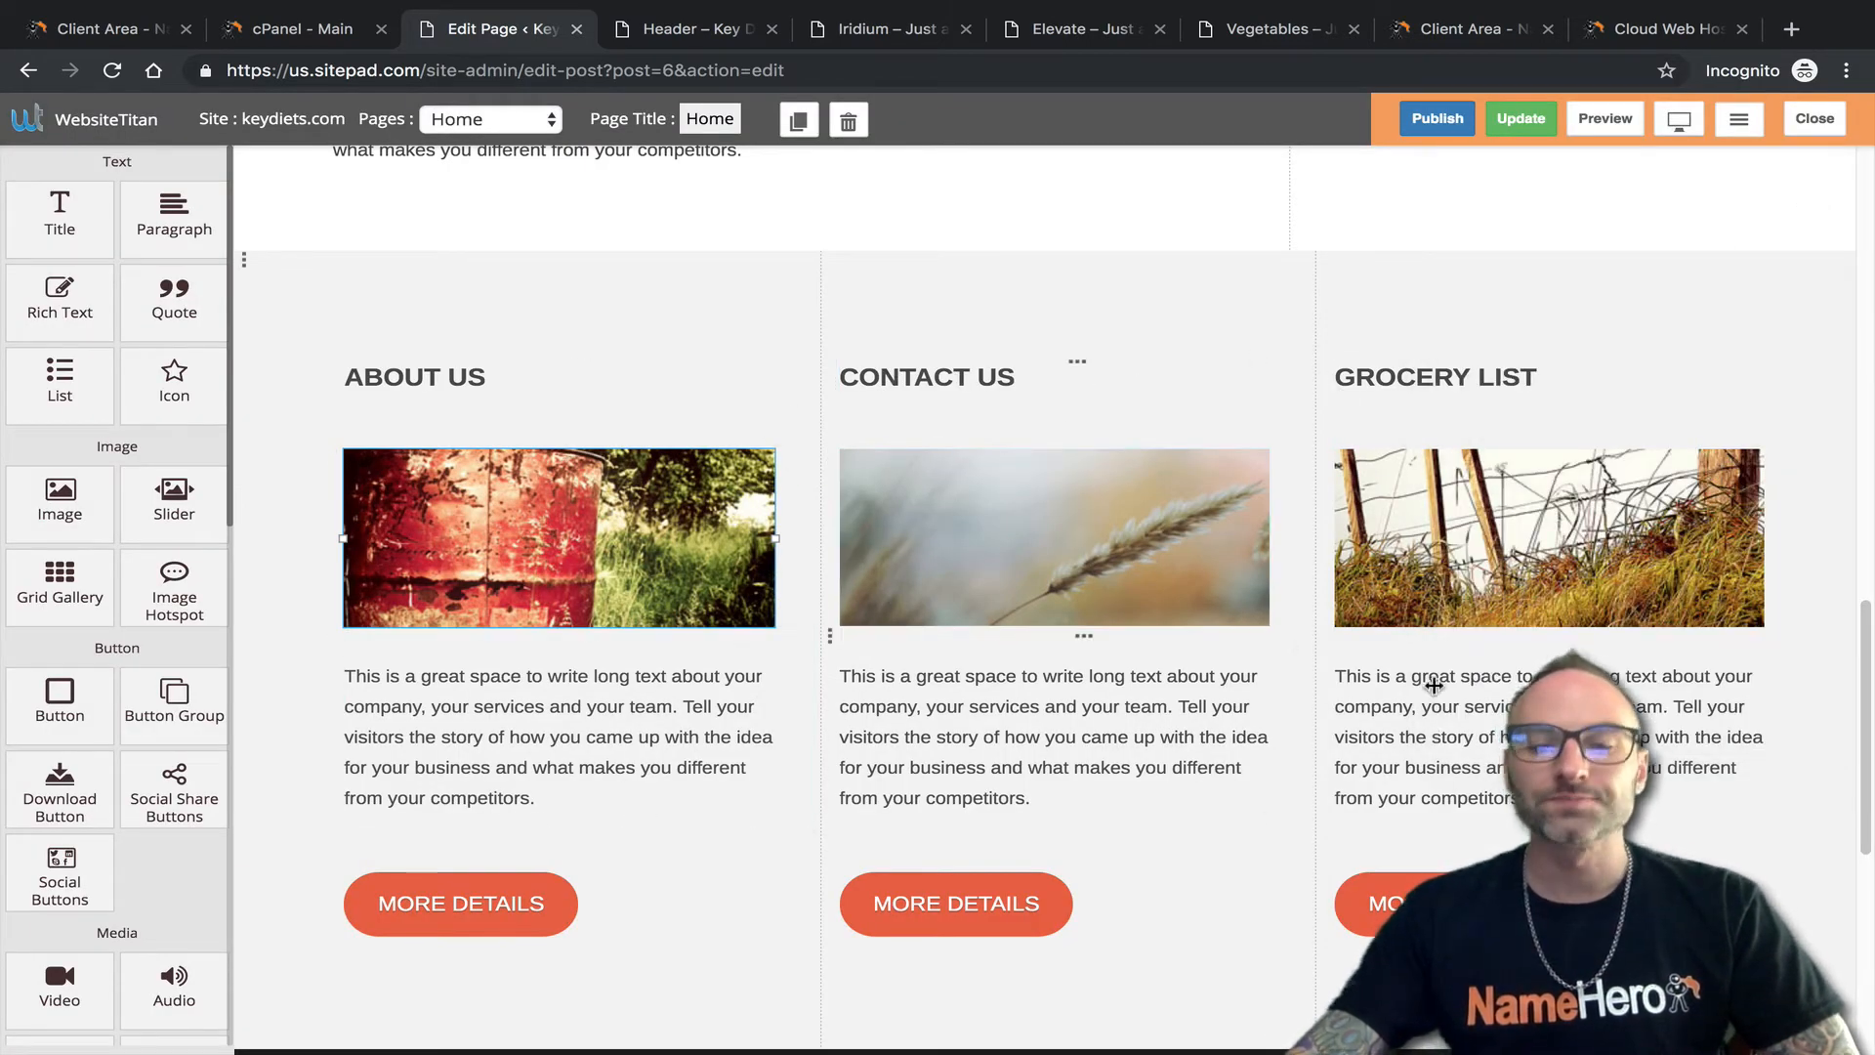
Change the text of the button under About Us to "More About Me".
{"action": "scroll", "coordinate": [576, 751], "scroll_direction": "down", "scroll_amount": 2}
{"action": "left_click", "coordinate": [467, 748]}
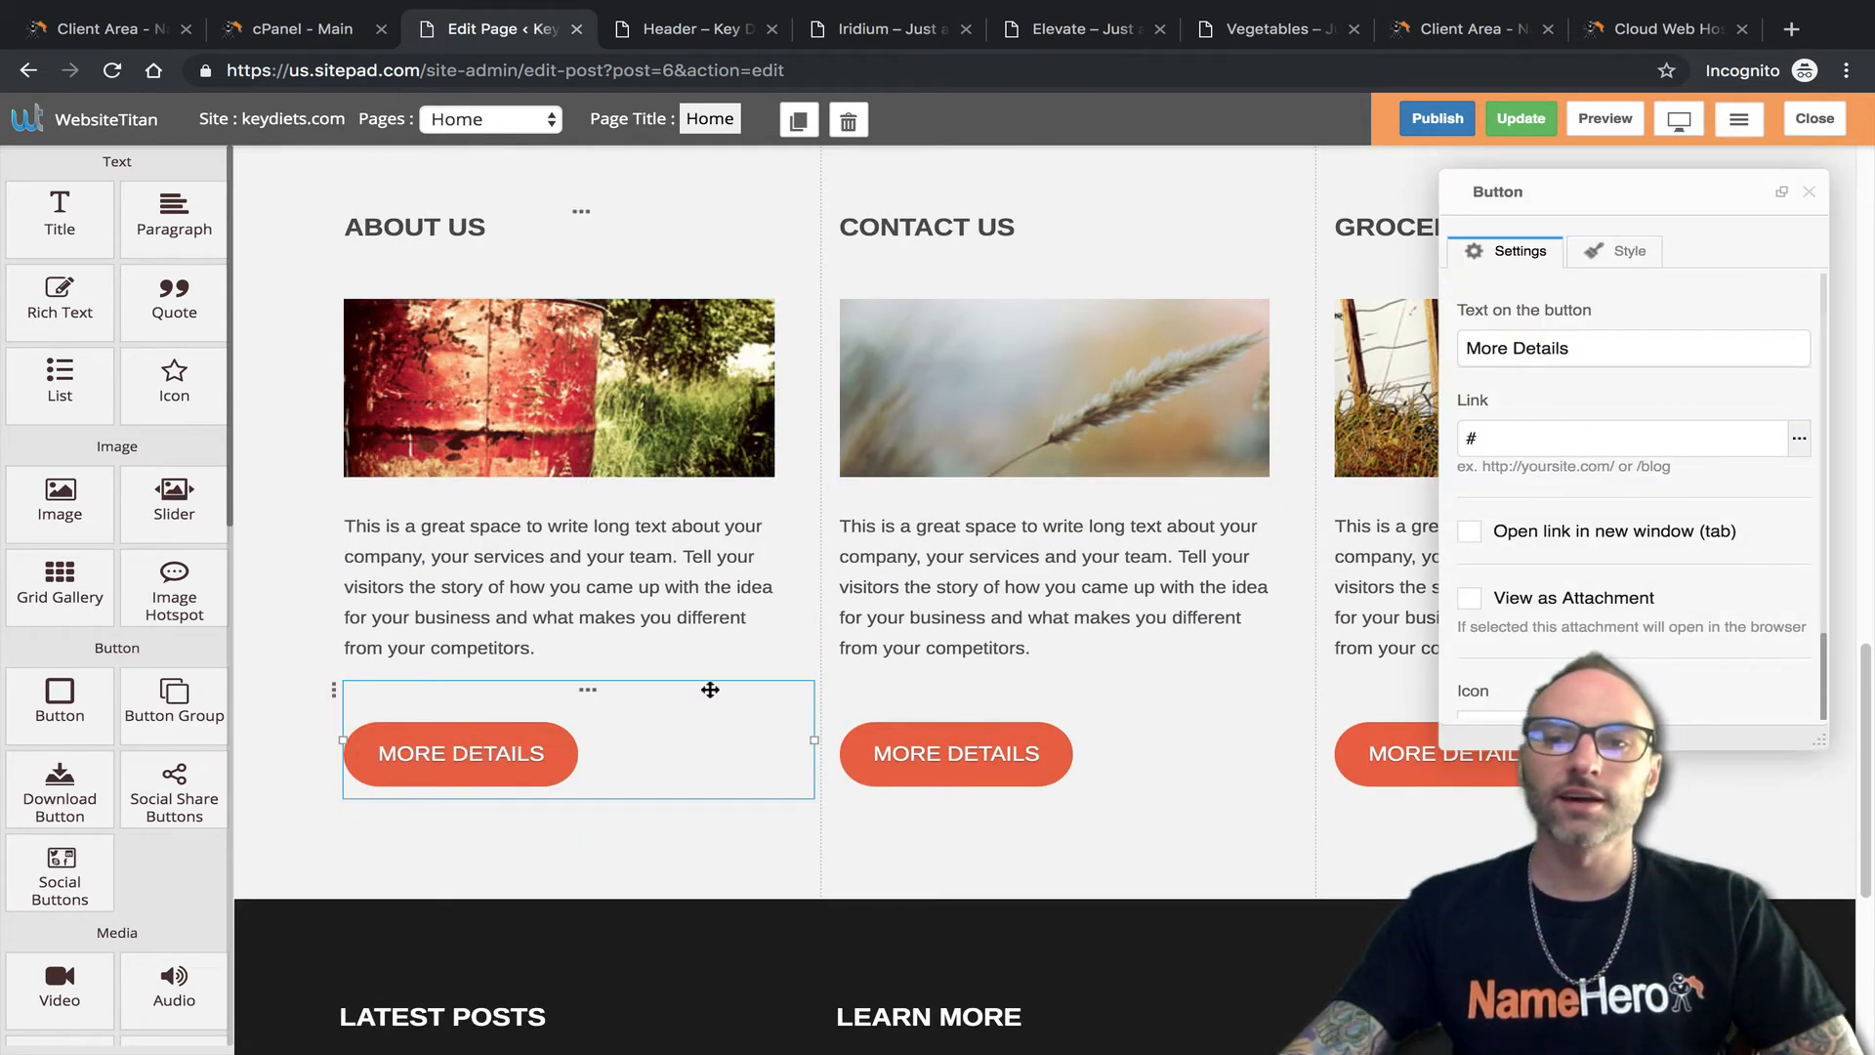
{"action": "left_click_drag", "start_coordinate": [1467, 348], "coordinate": [1441, 358]}
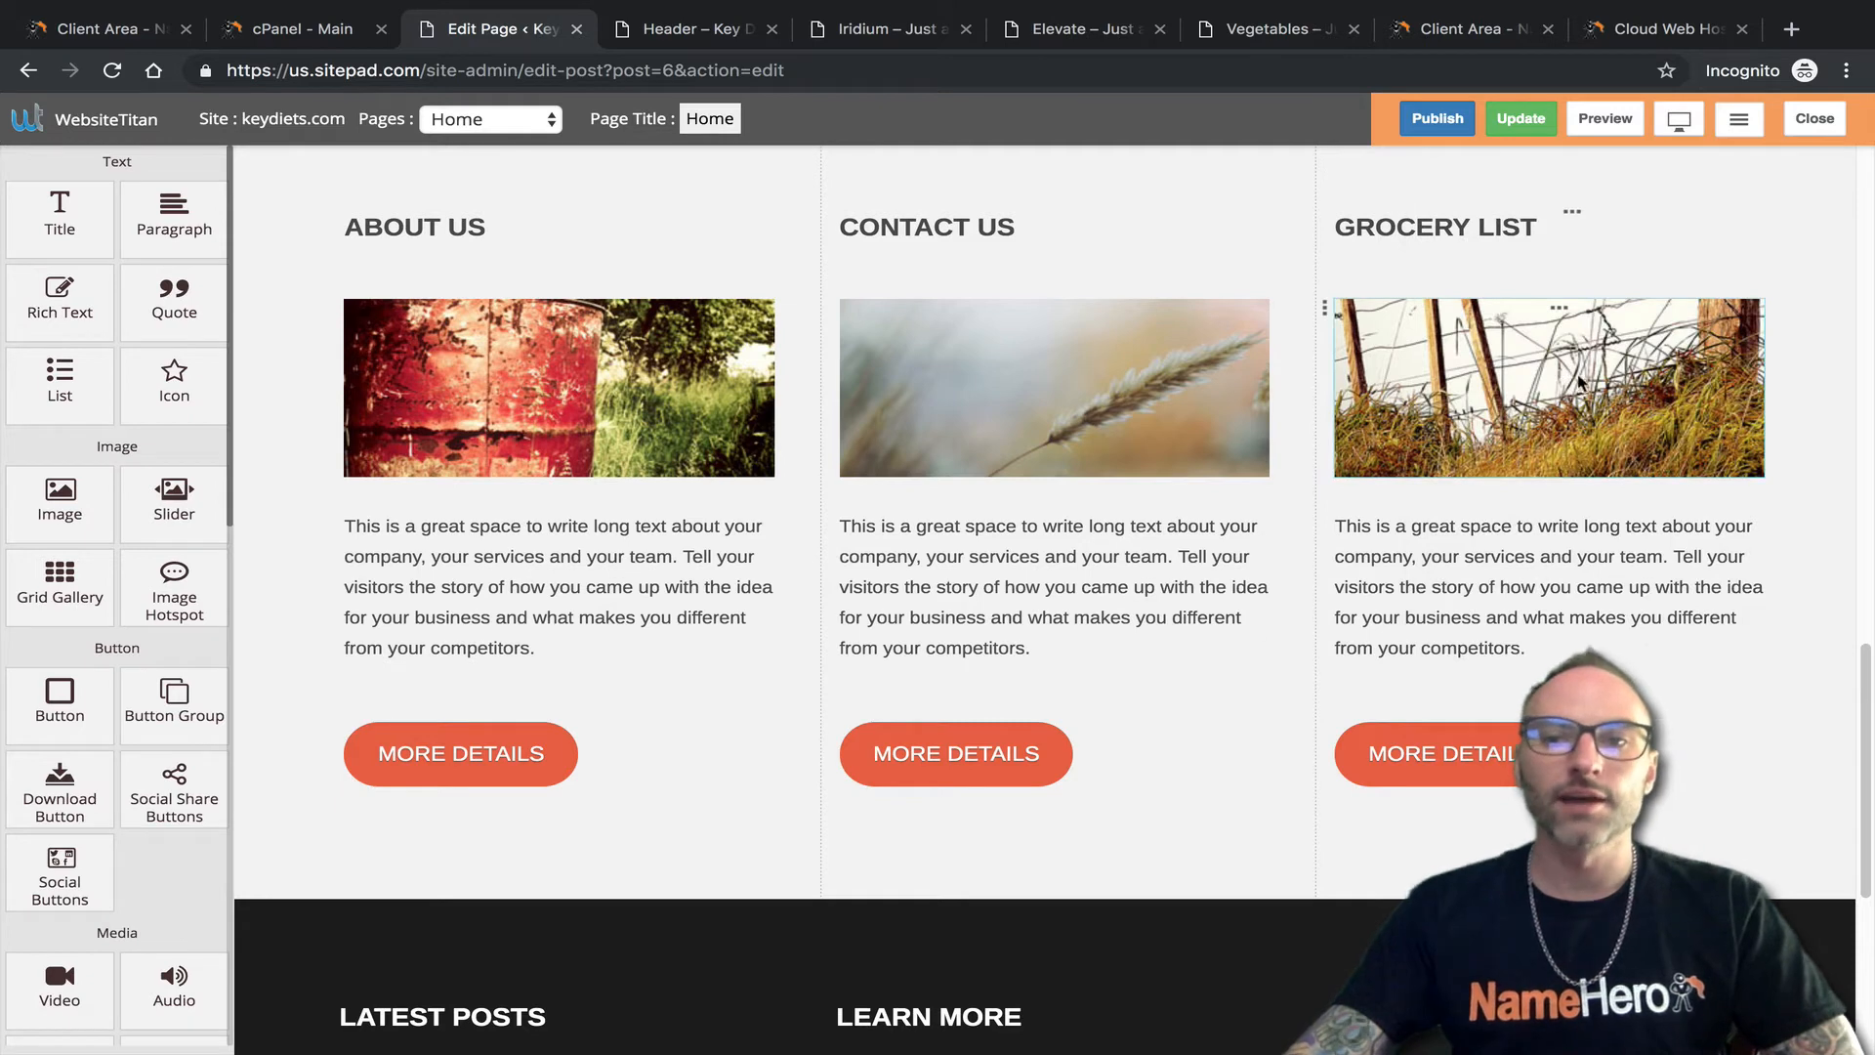
{"action": "left_click", "coordinate": [414, 757]}
{"action": "double_click", "coordinate": [1564, 348]}
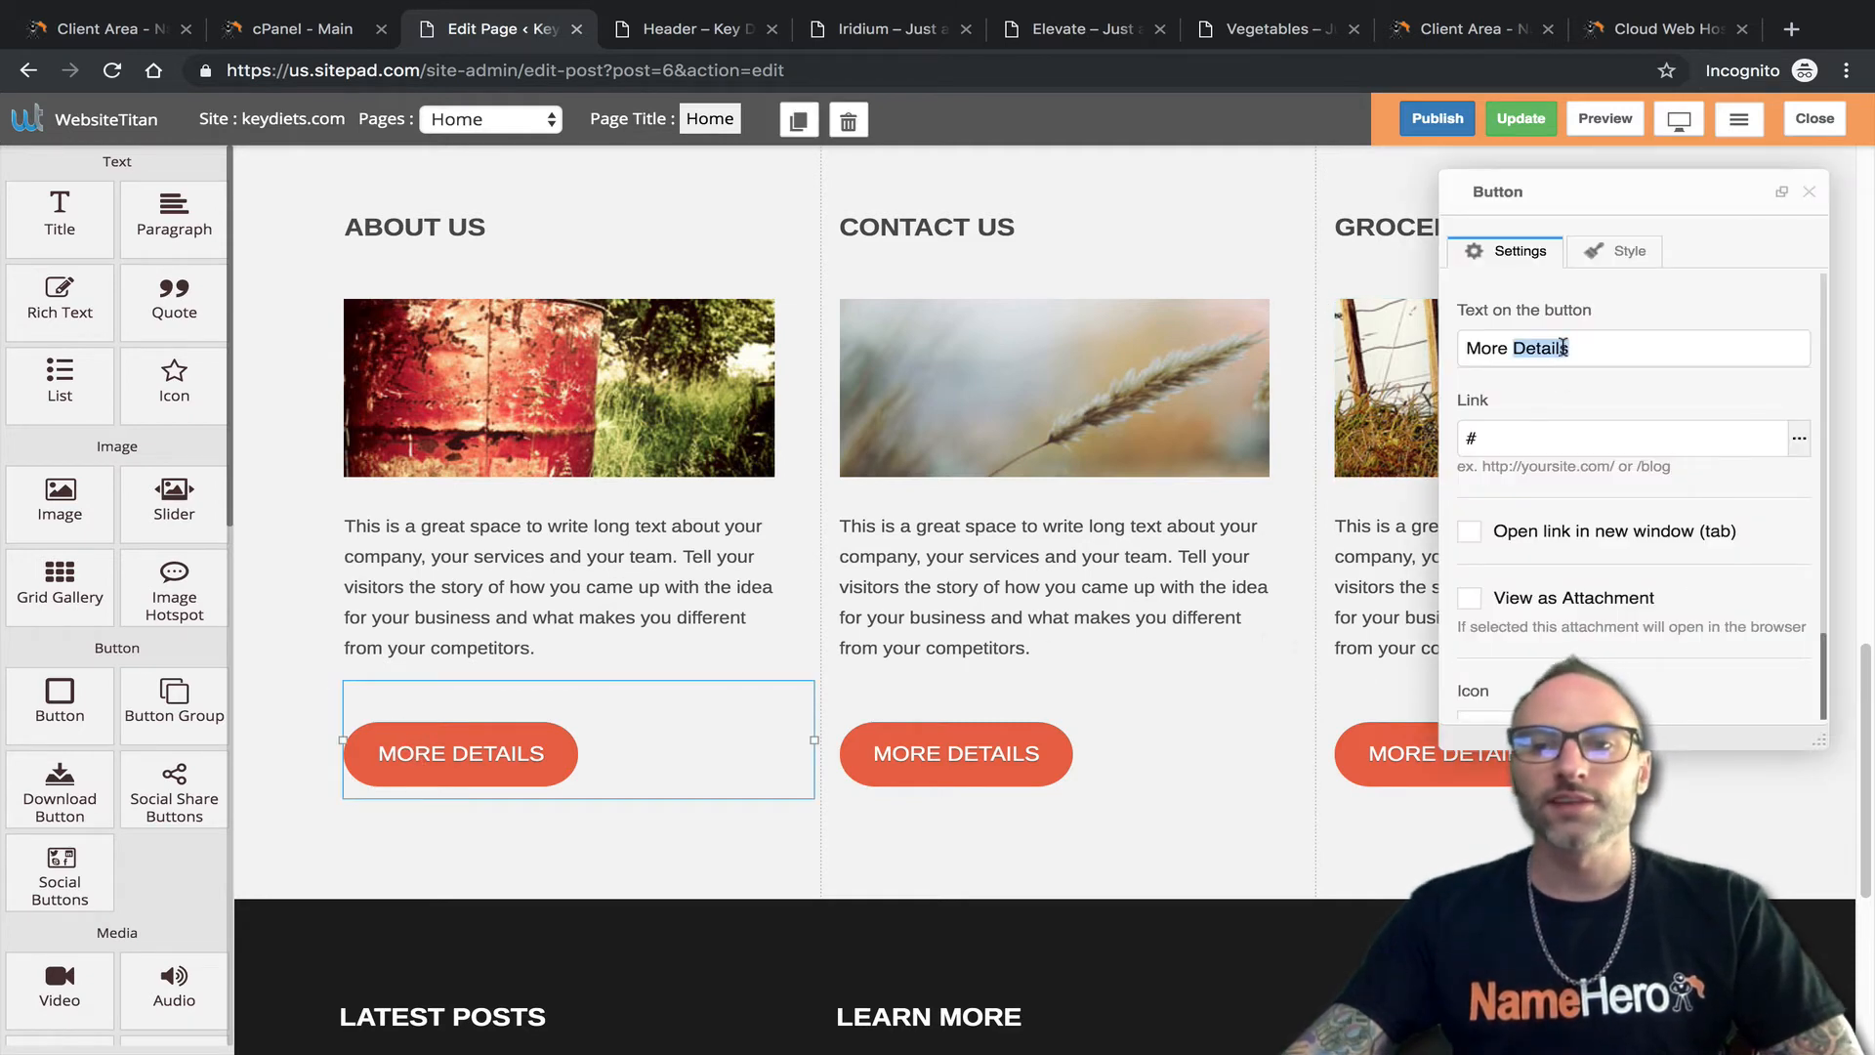
{"action": "left_click_drag", "start_coordinate": [1563, 348], "coordinate": [1475, 349]}
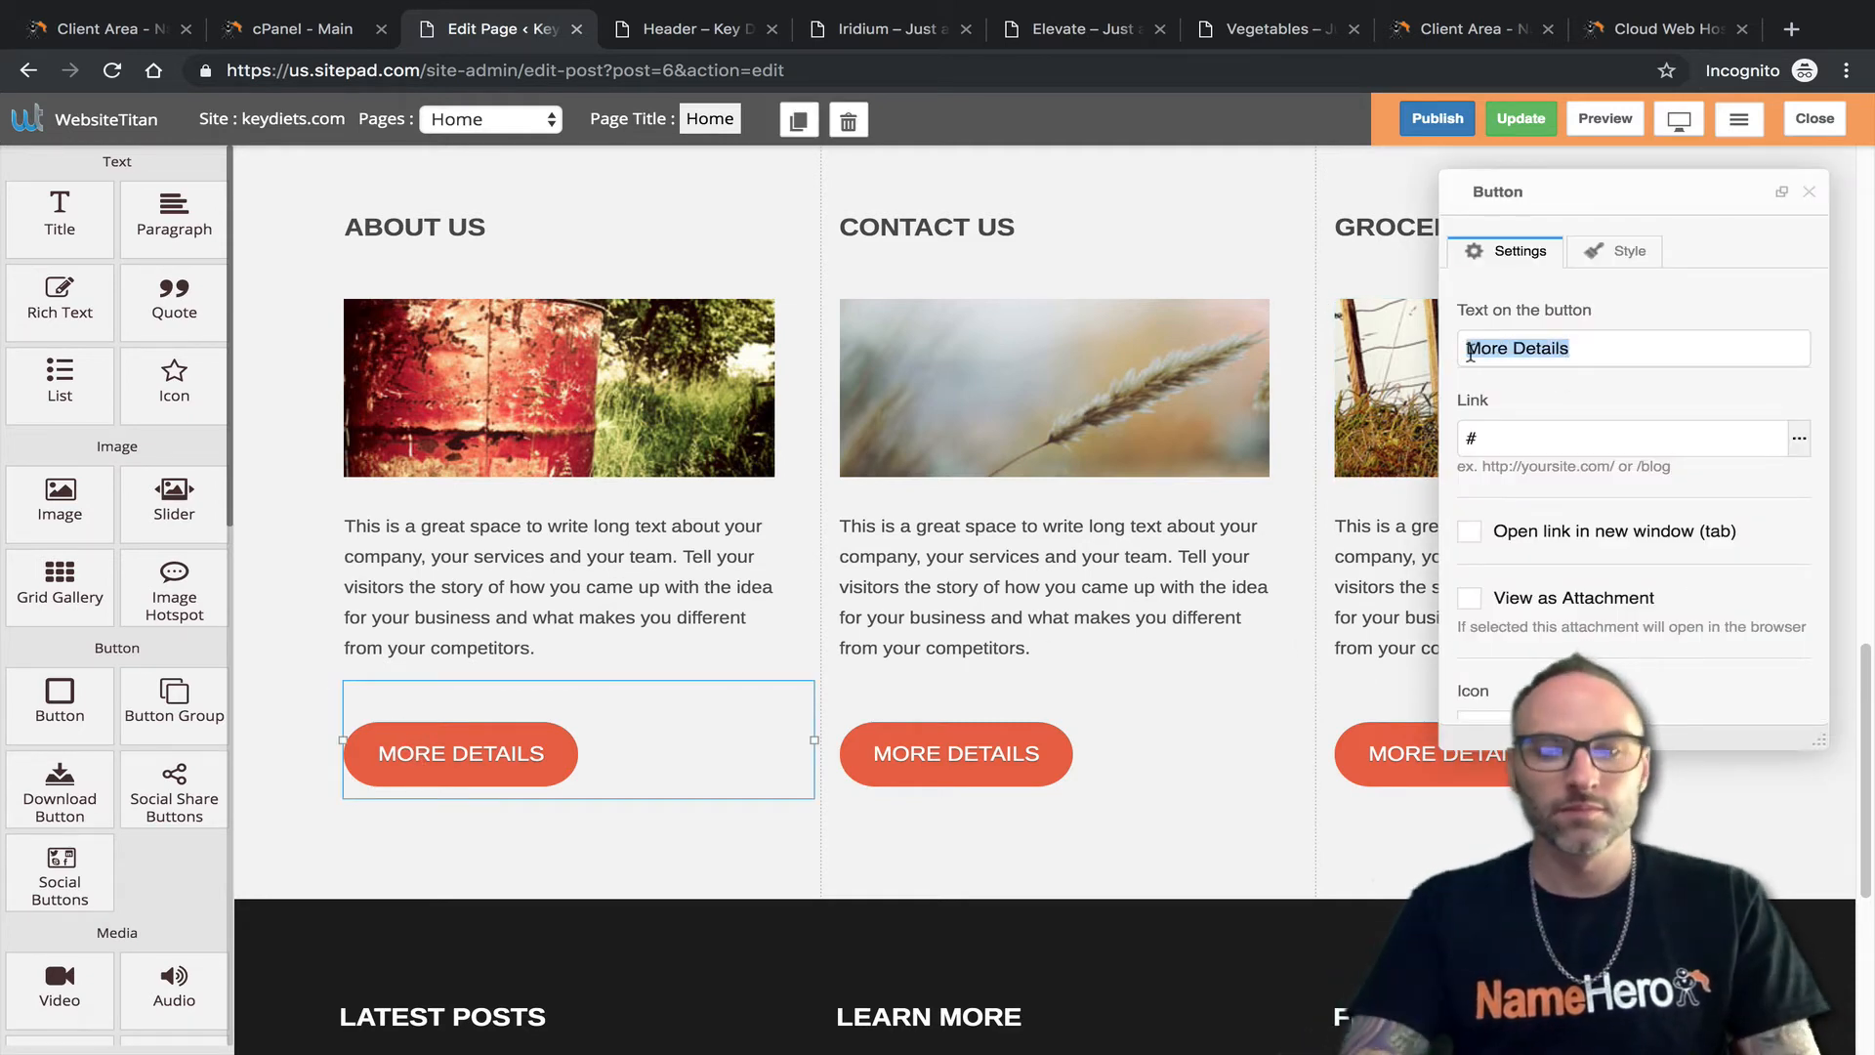
{"action": "type", "text": "More"}
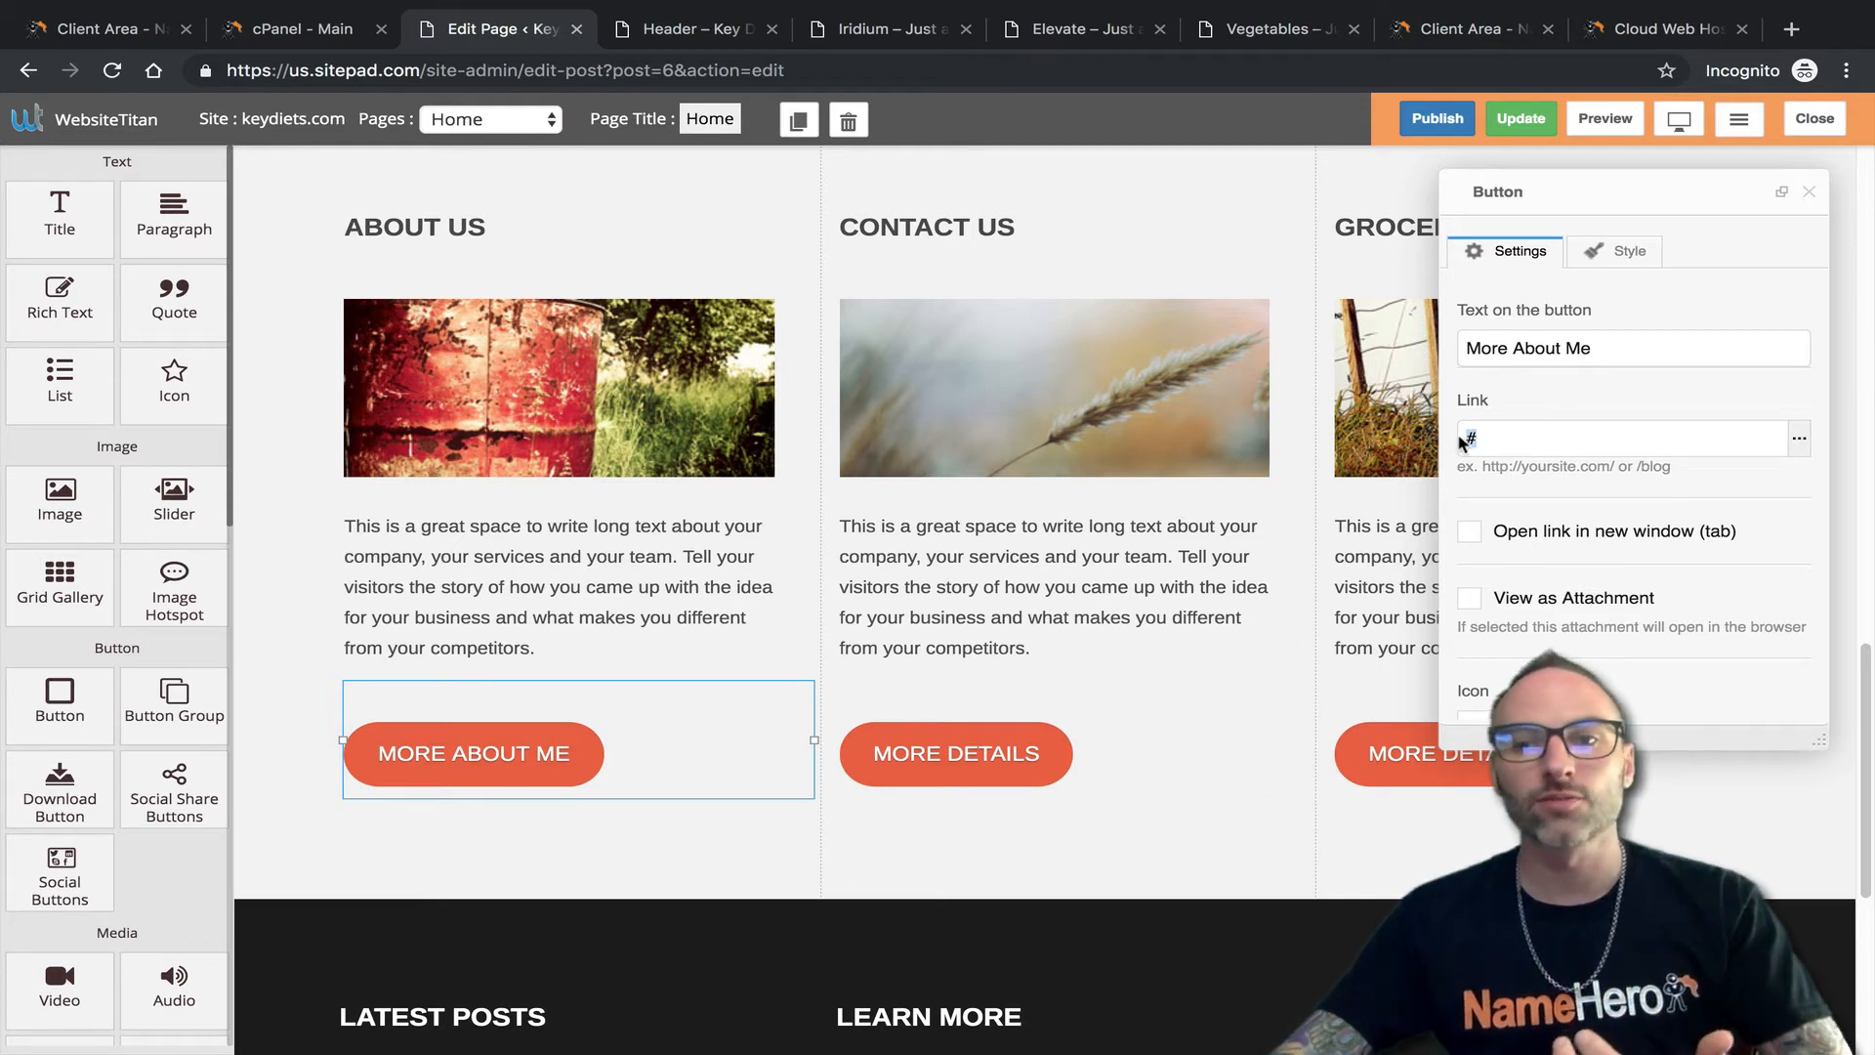
Link the More About Me button to the existing Lifestyle page.
{"action": "left_click", "coordinate": [1798, 437]}
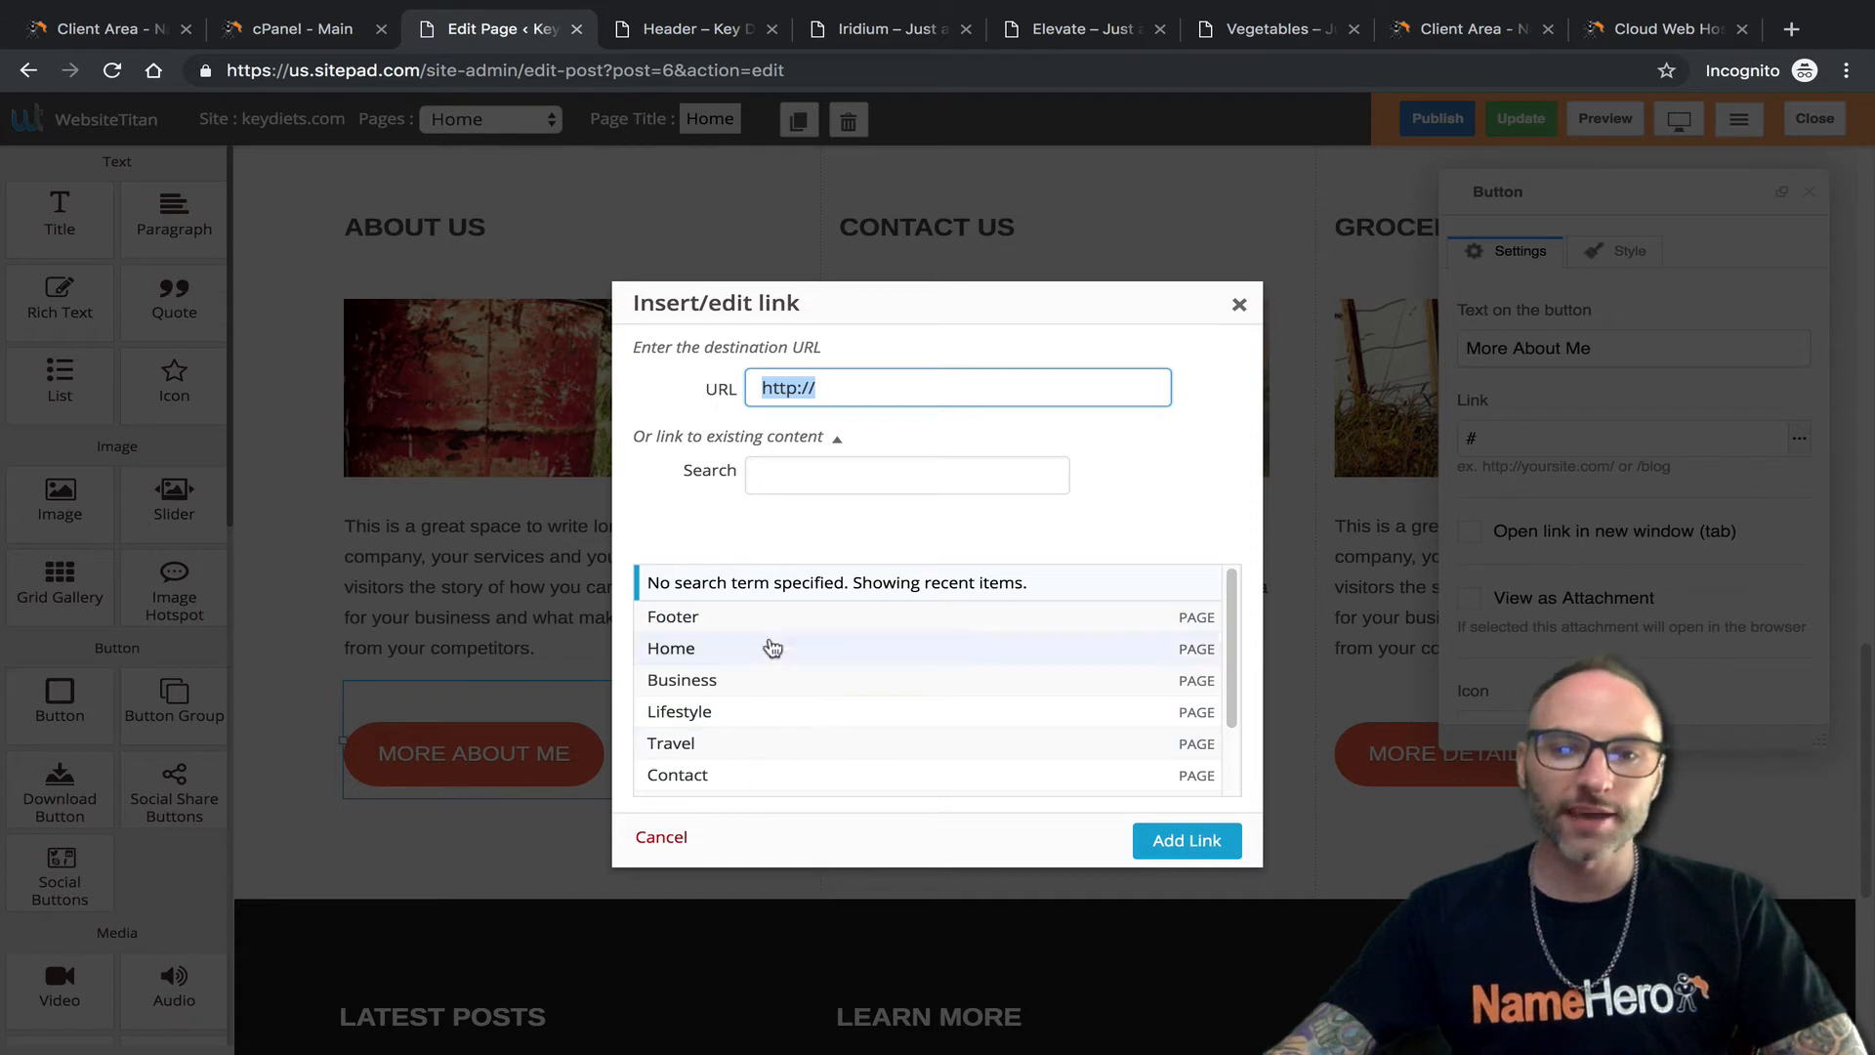
{"action": "scroll", "coordinate": [762, 649], "scroll_direction": "down", "scroll_amount": 2}
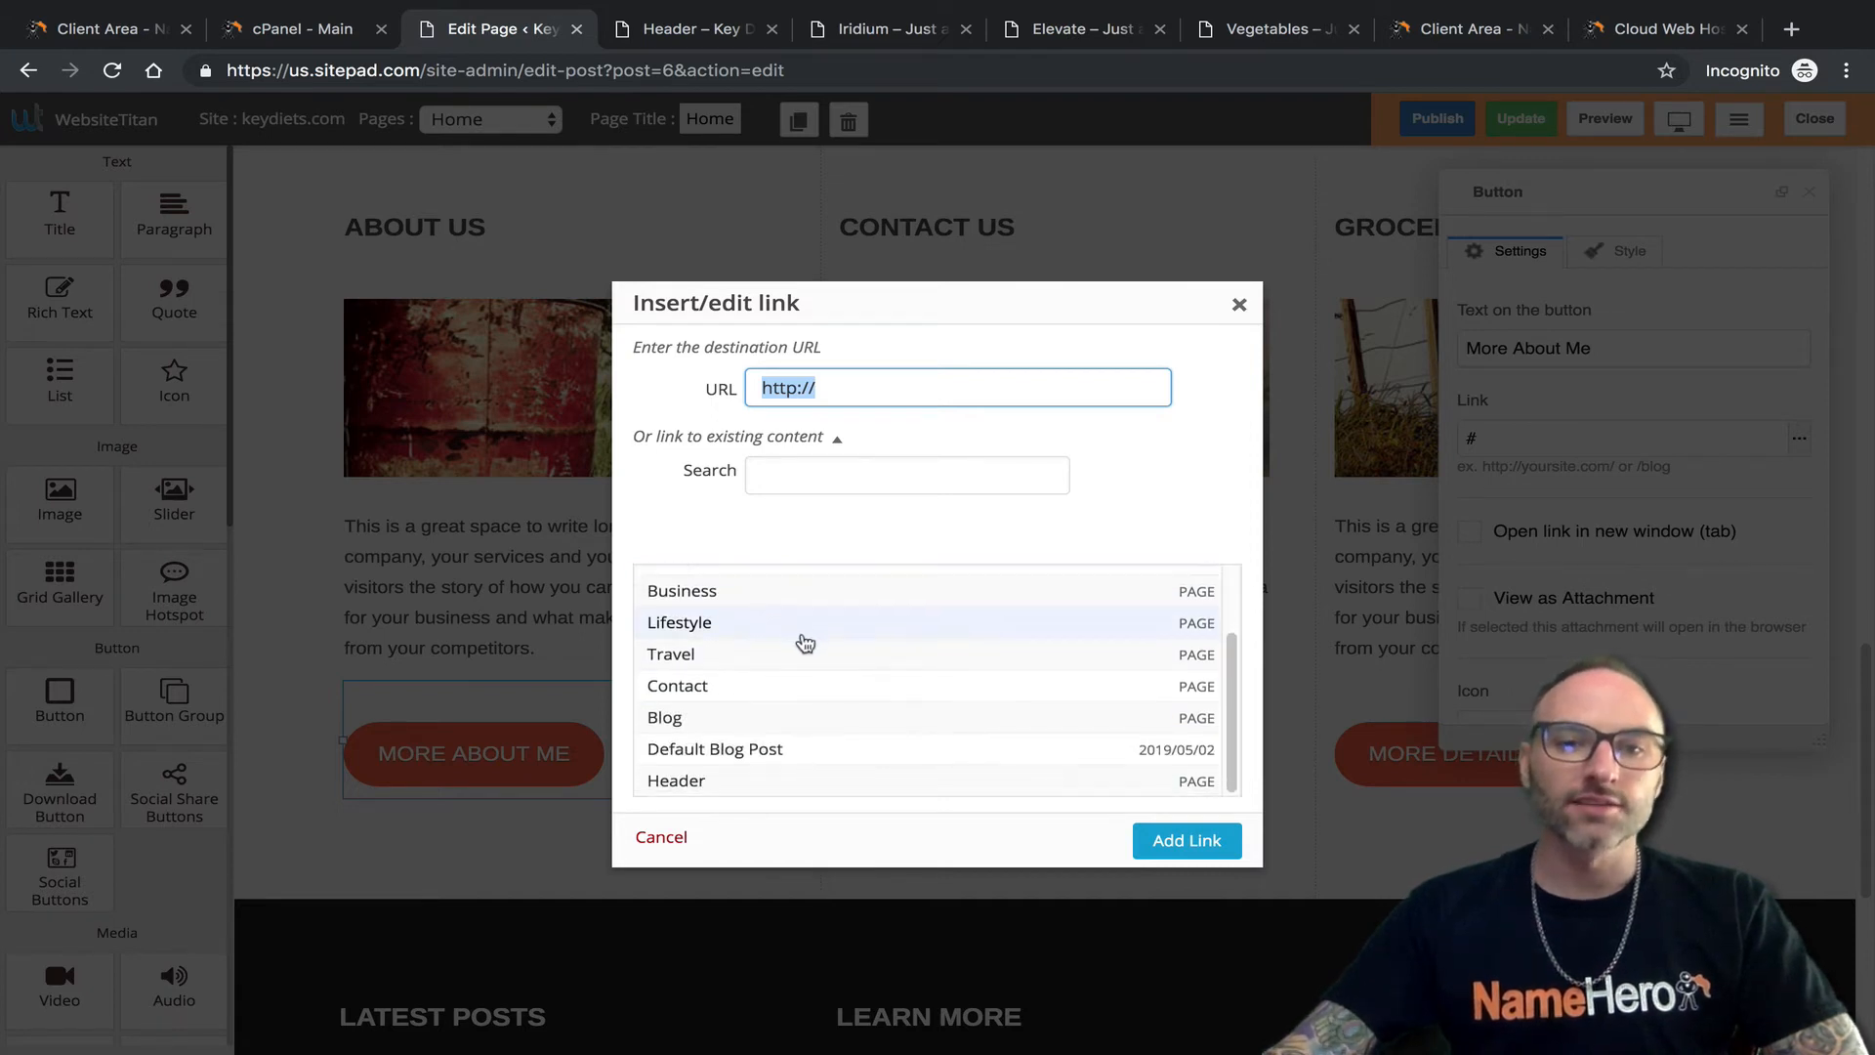
{"action": "scroll", "coordinate": [788, 625], "scroll_direction": "up", "scroll_amount": 2}
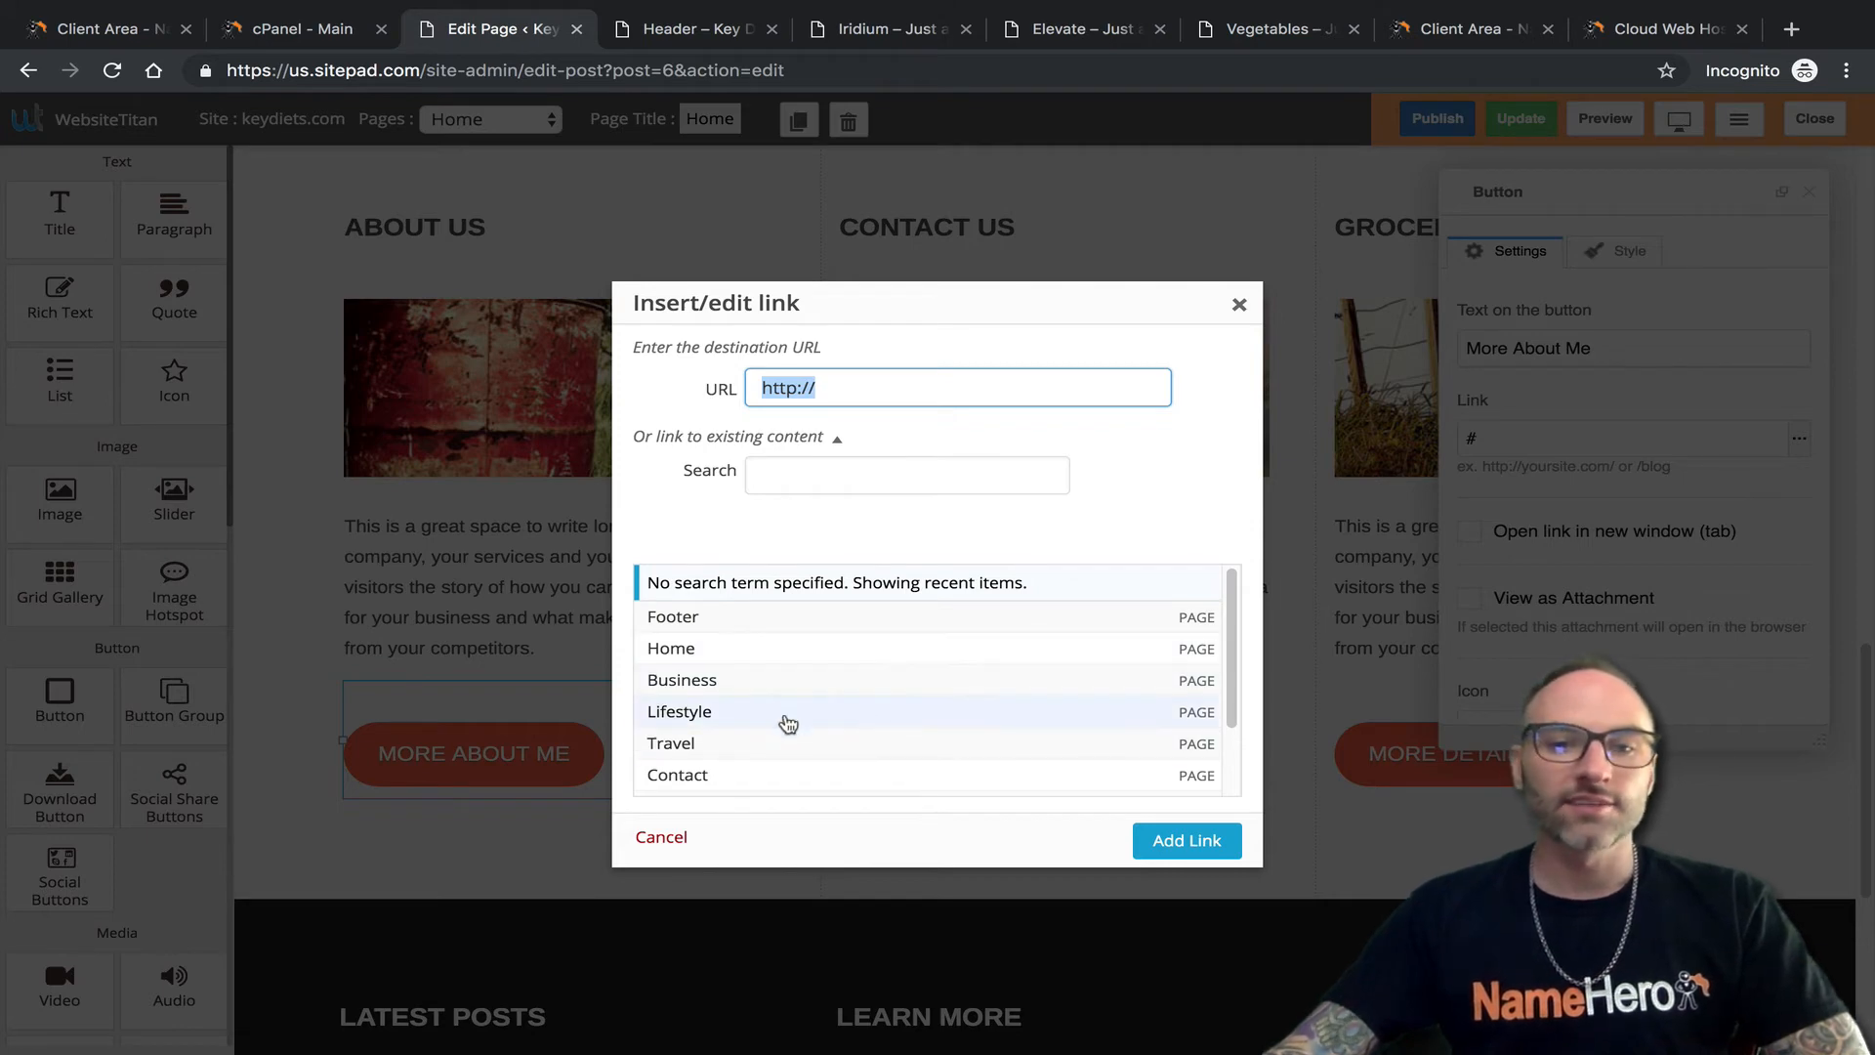
{"action": "left_click", "coordinate": [711, 716]}
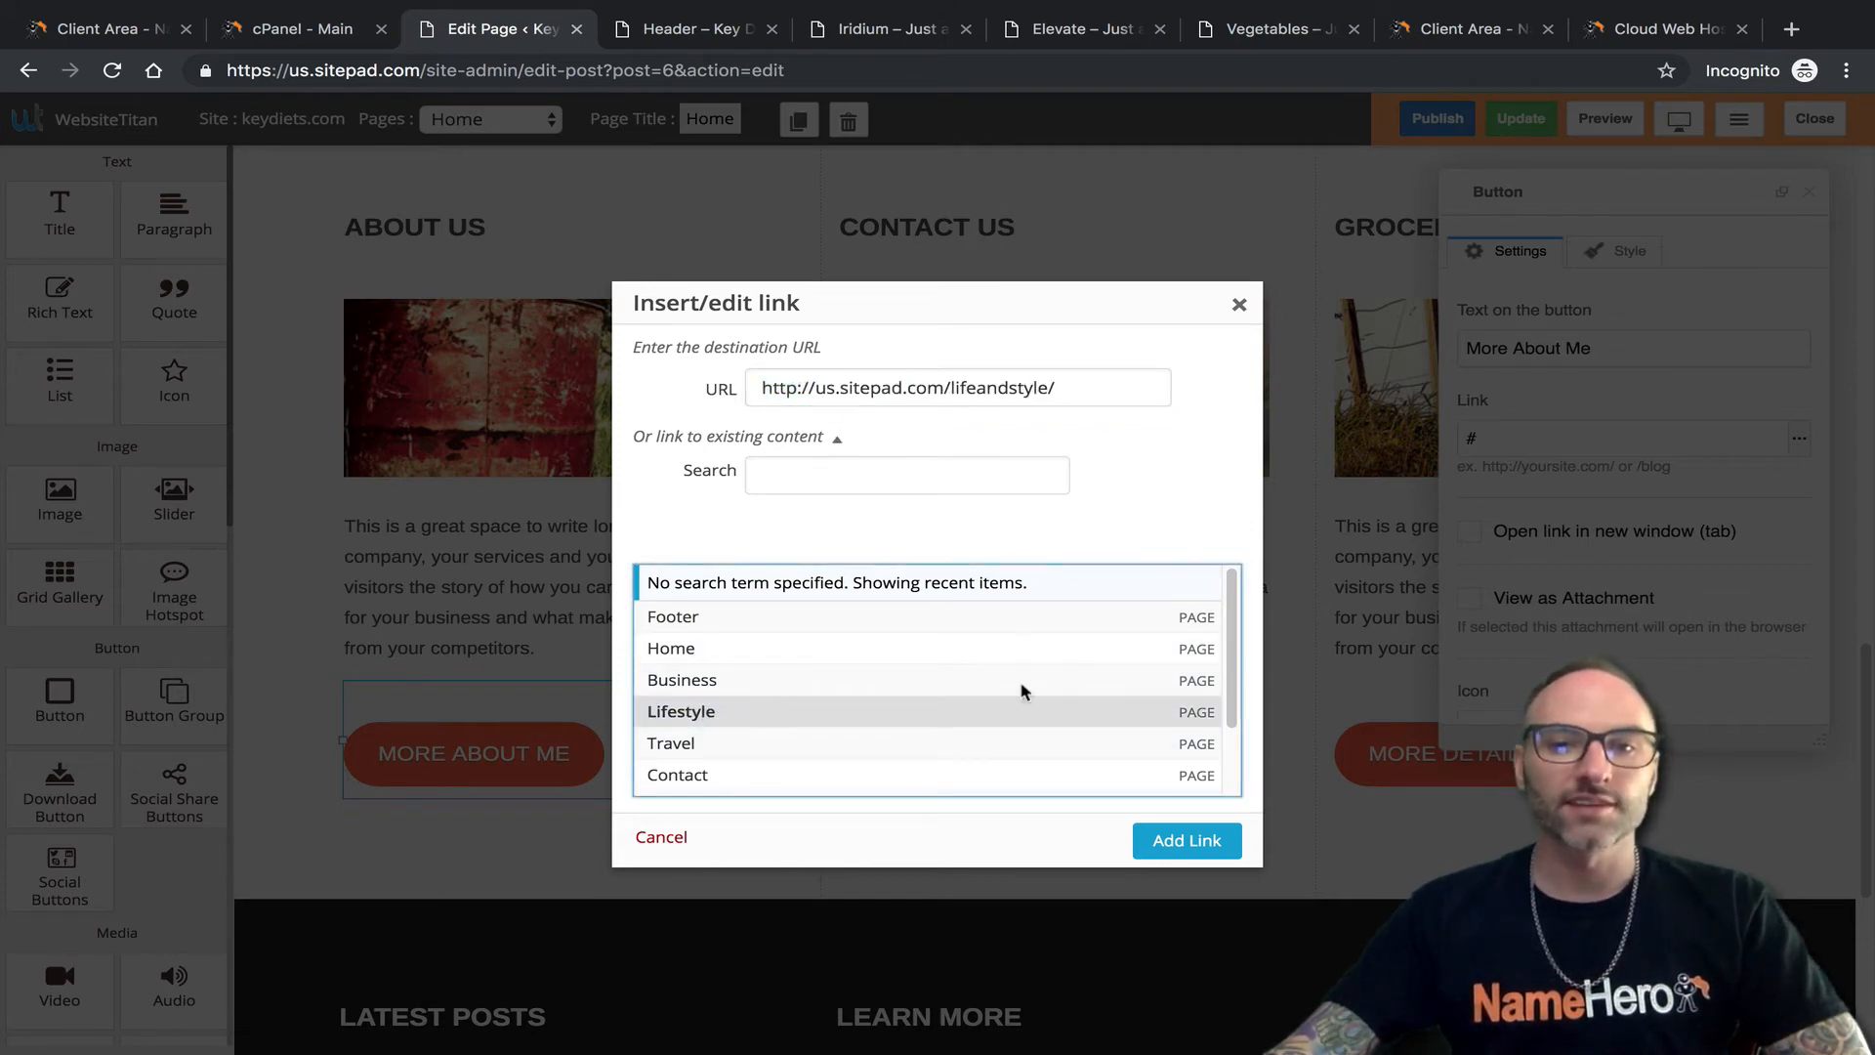
{"action": "left_click", "coordinate": [1195, 840]}
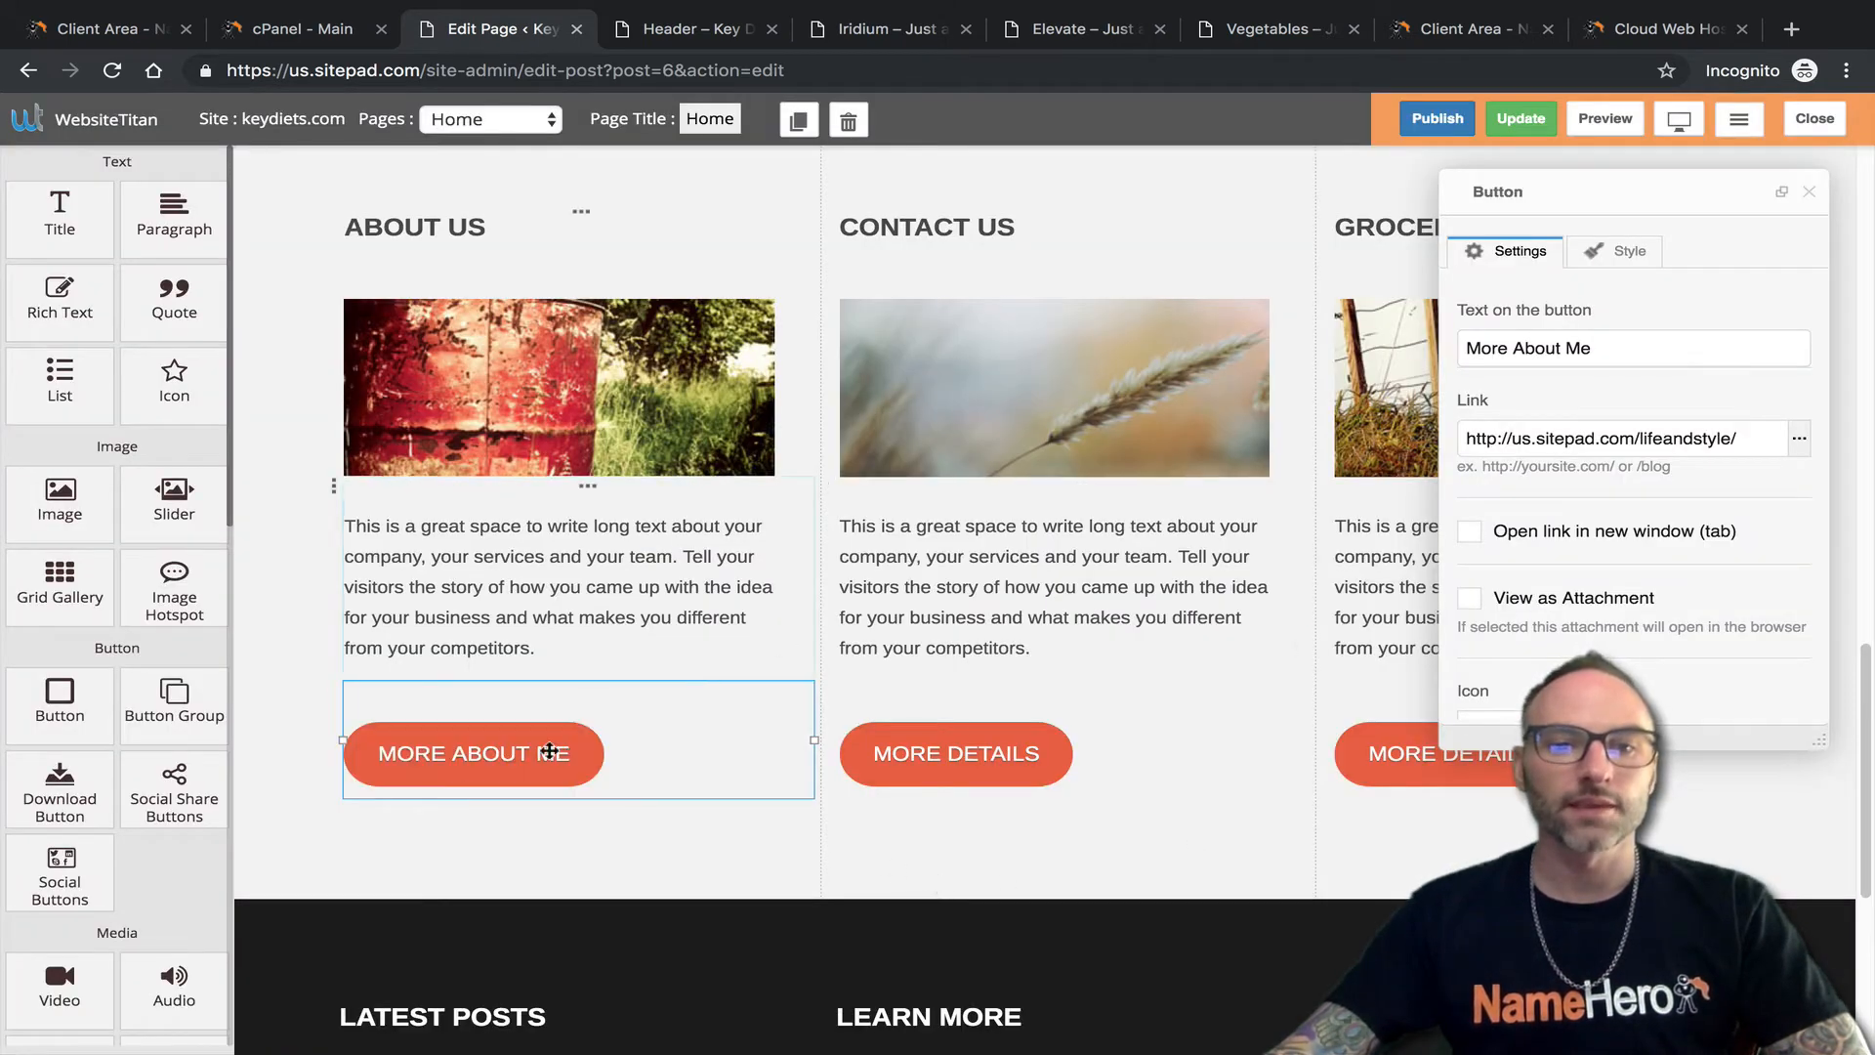
Review the More About Me button's style options, including predefined styles and element spacing, and close its settings.
{"action": "left_click", "coordinate": [1624, 250]}
{"action": "scroll", "coordinate": [1627, 477], "scroll_direction": "down", "scroll_amount": 3}
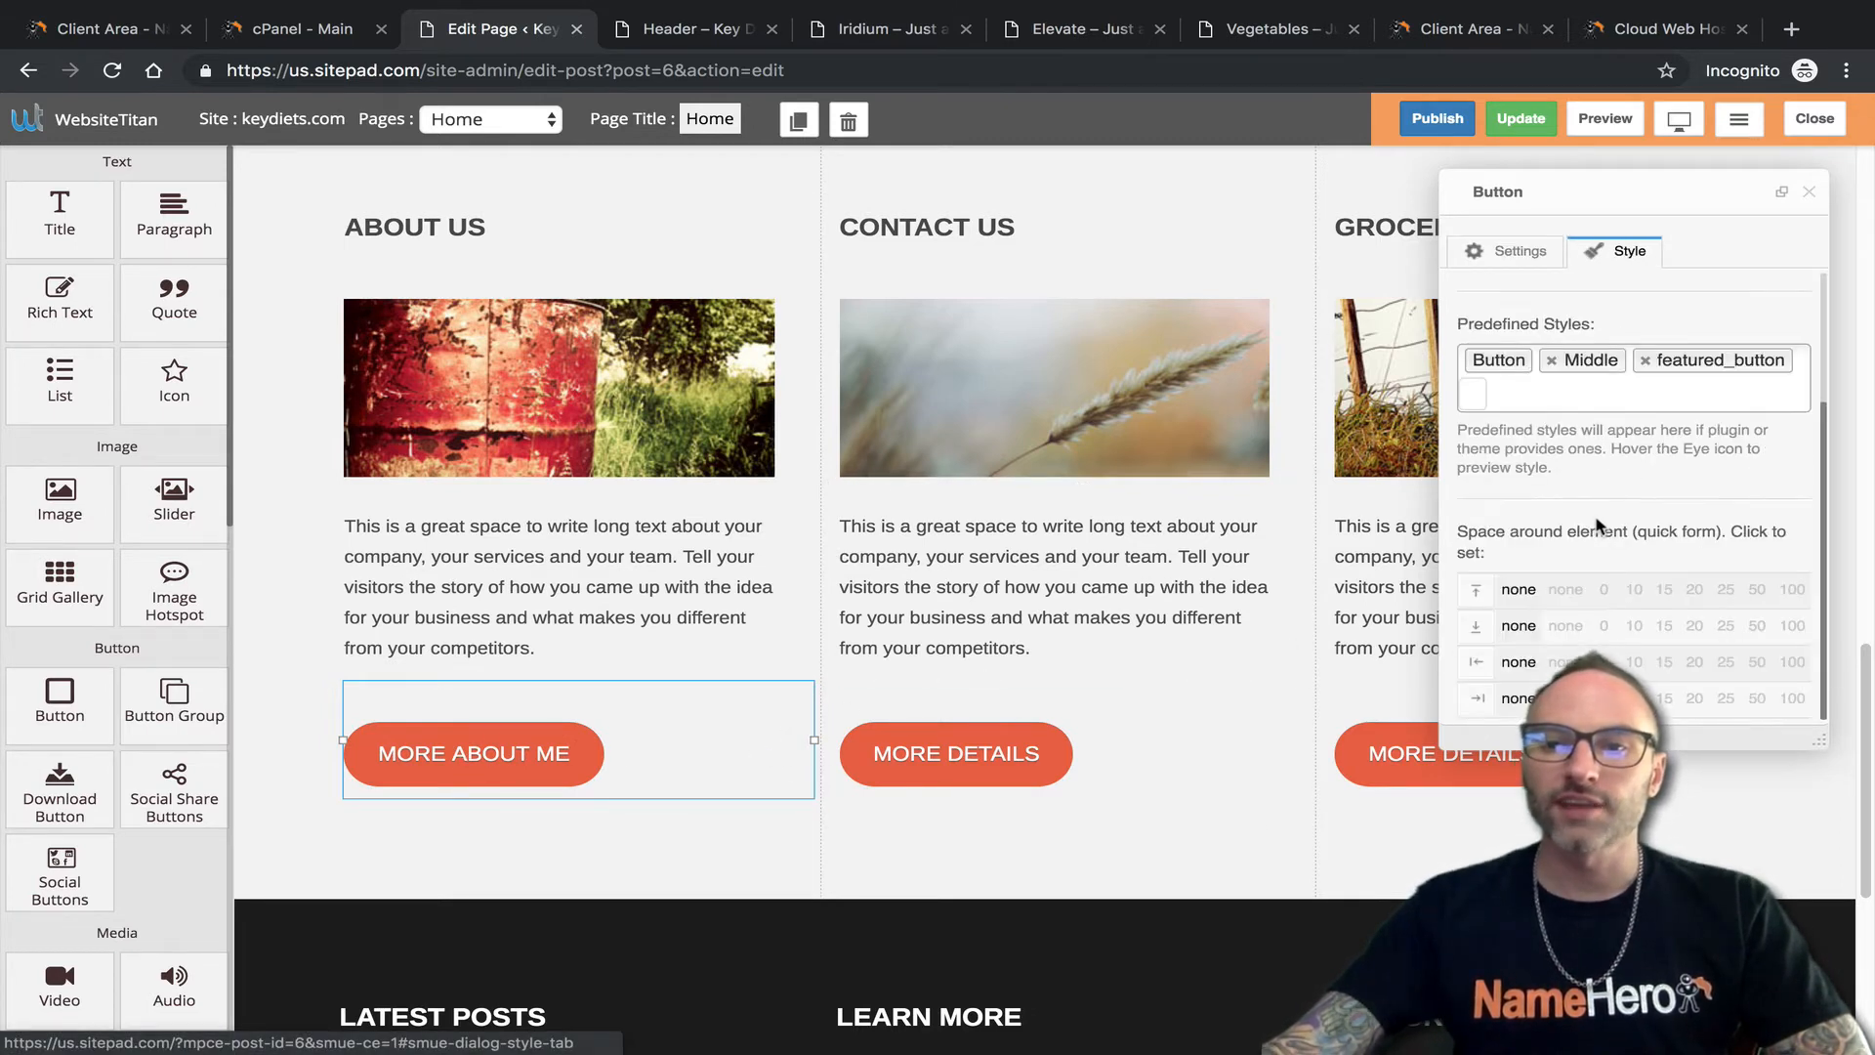
{"action": "scroll", "coordinate": [1612, 371], "scroll_direction": "up", "scroll_amount": 2}
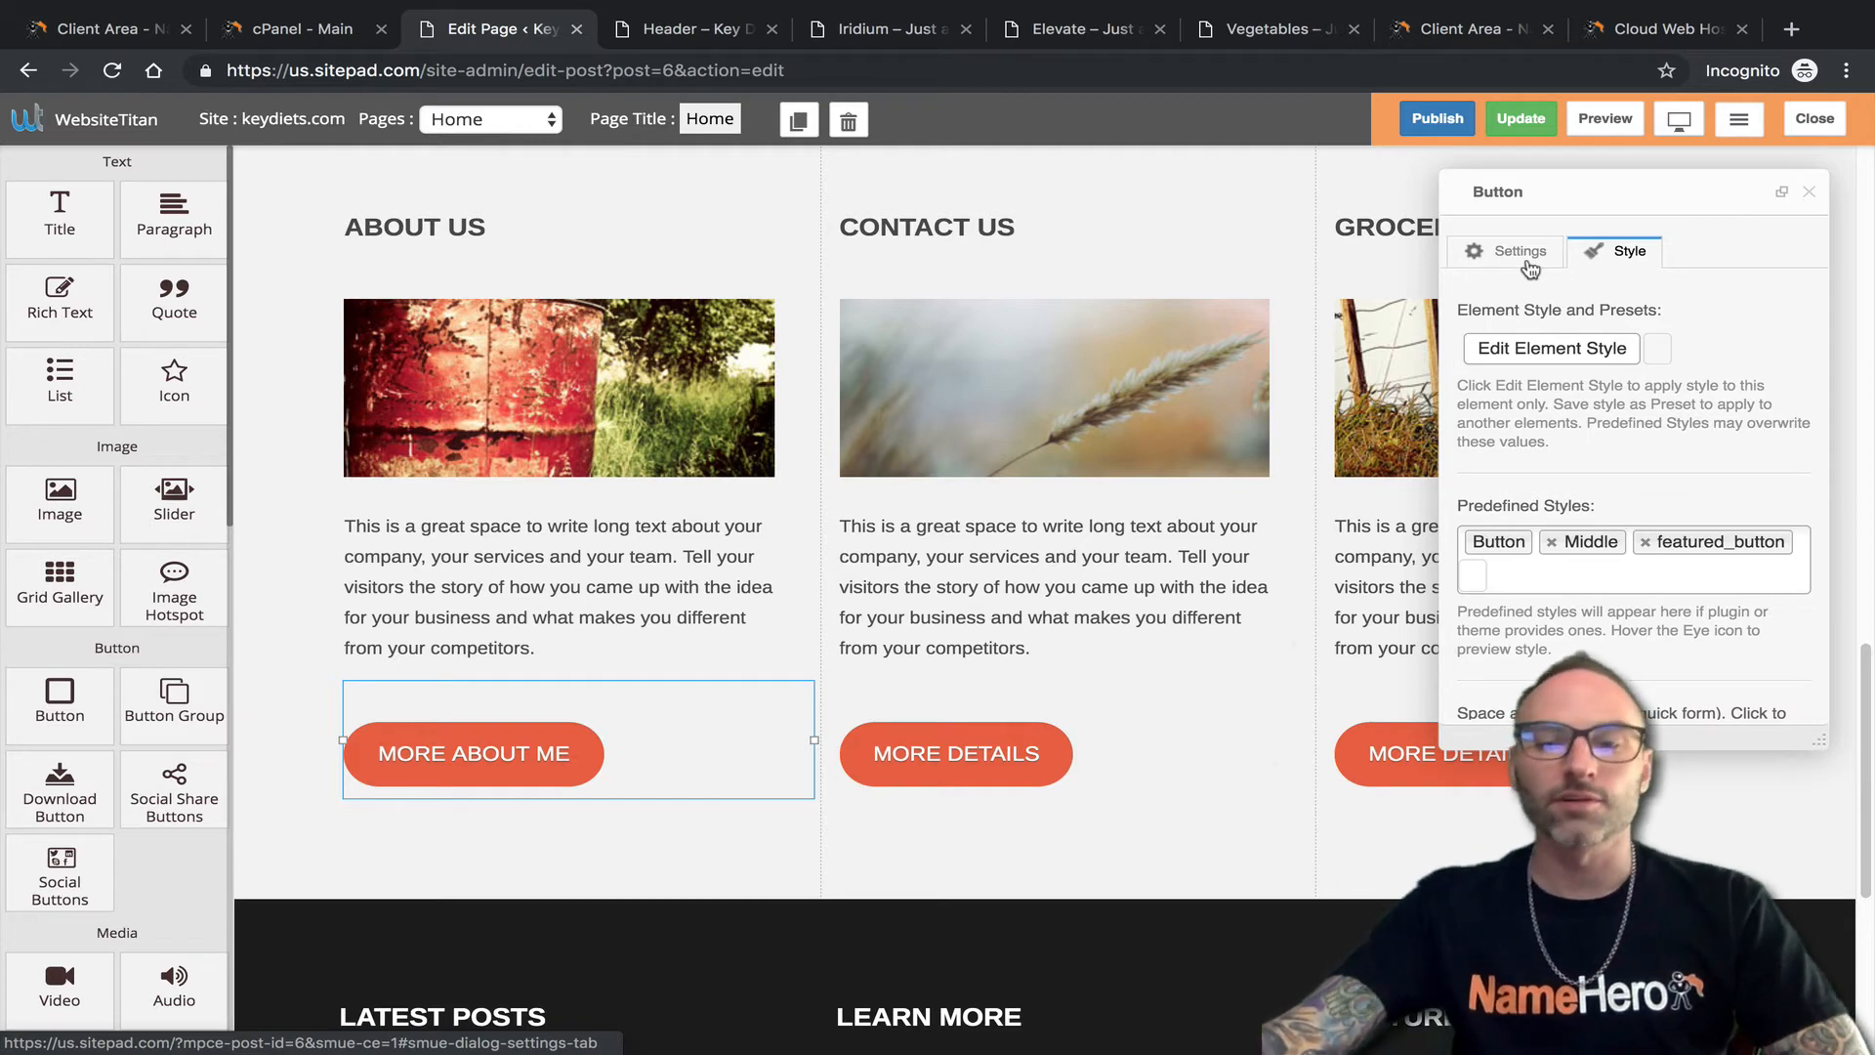
{"action": "left_click", "coordinate": [1808, 191]}
{"action": "left_click", "coordinate": [1089, 535]}
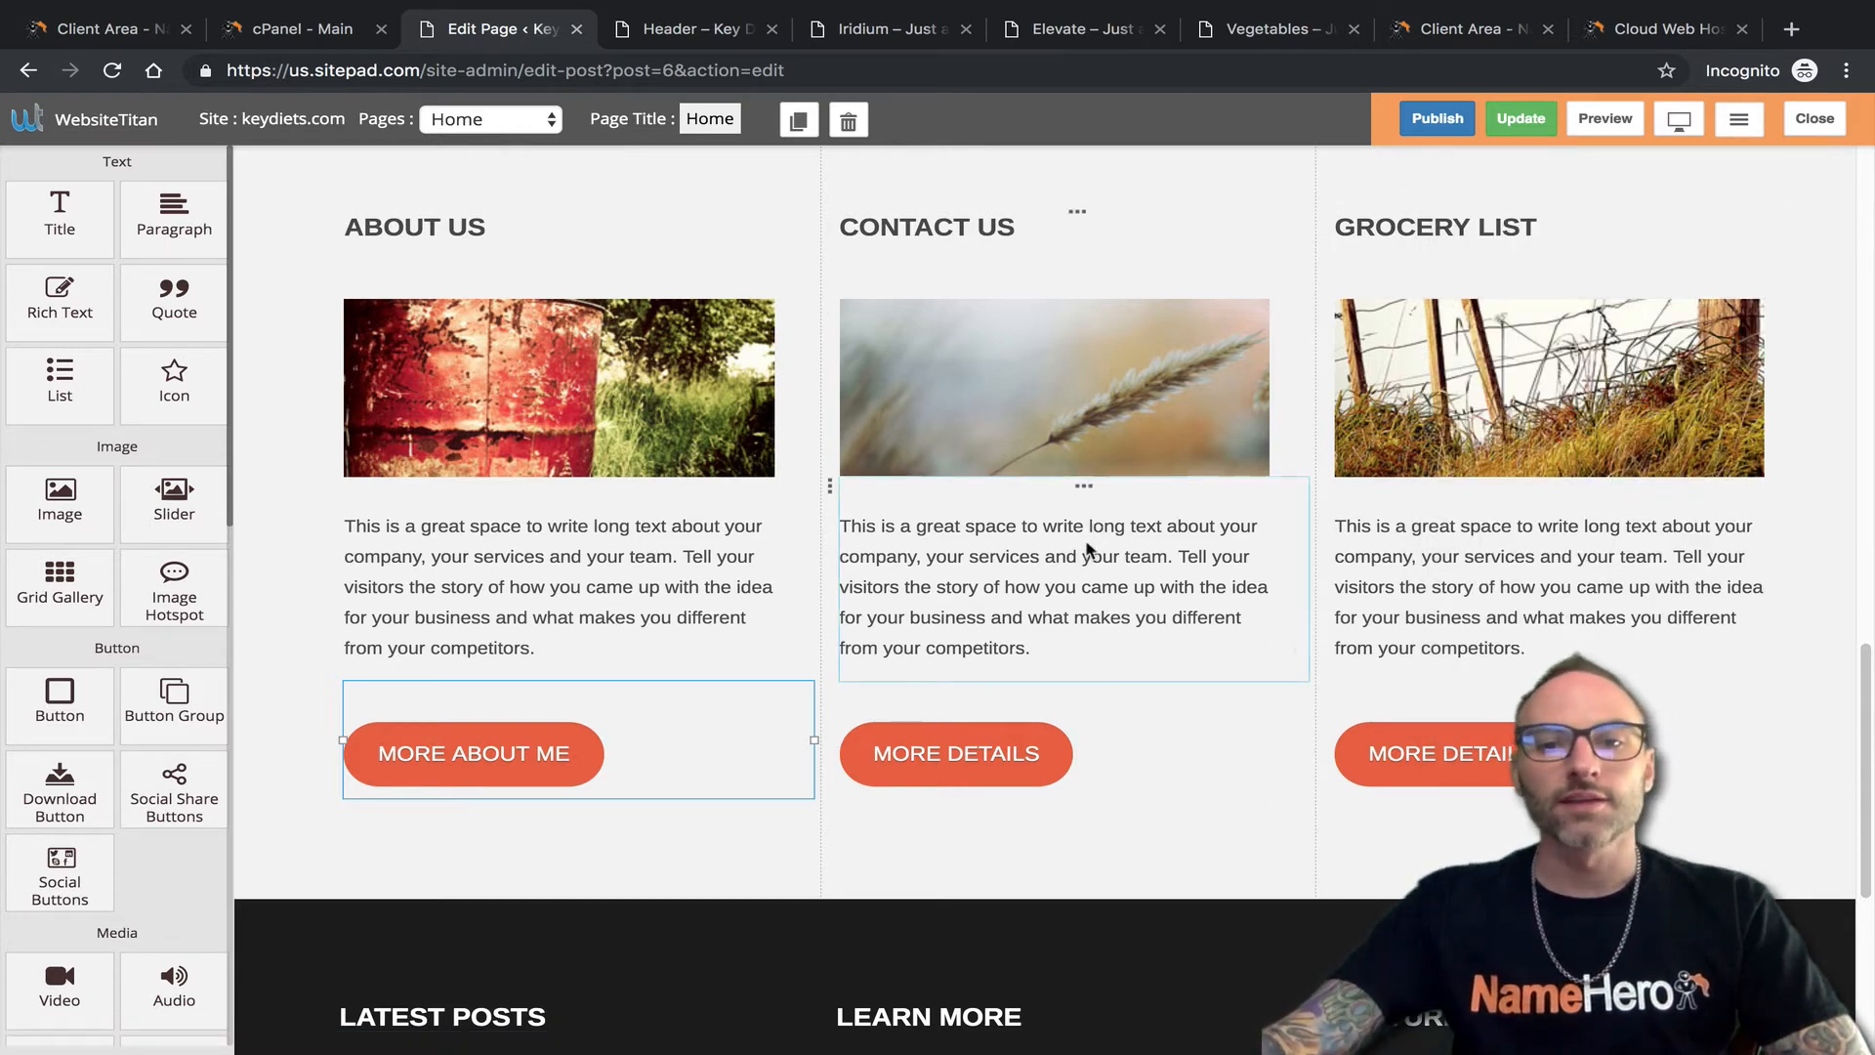
{"action": "left_click", "coordinate": [1357, 527]}
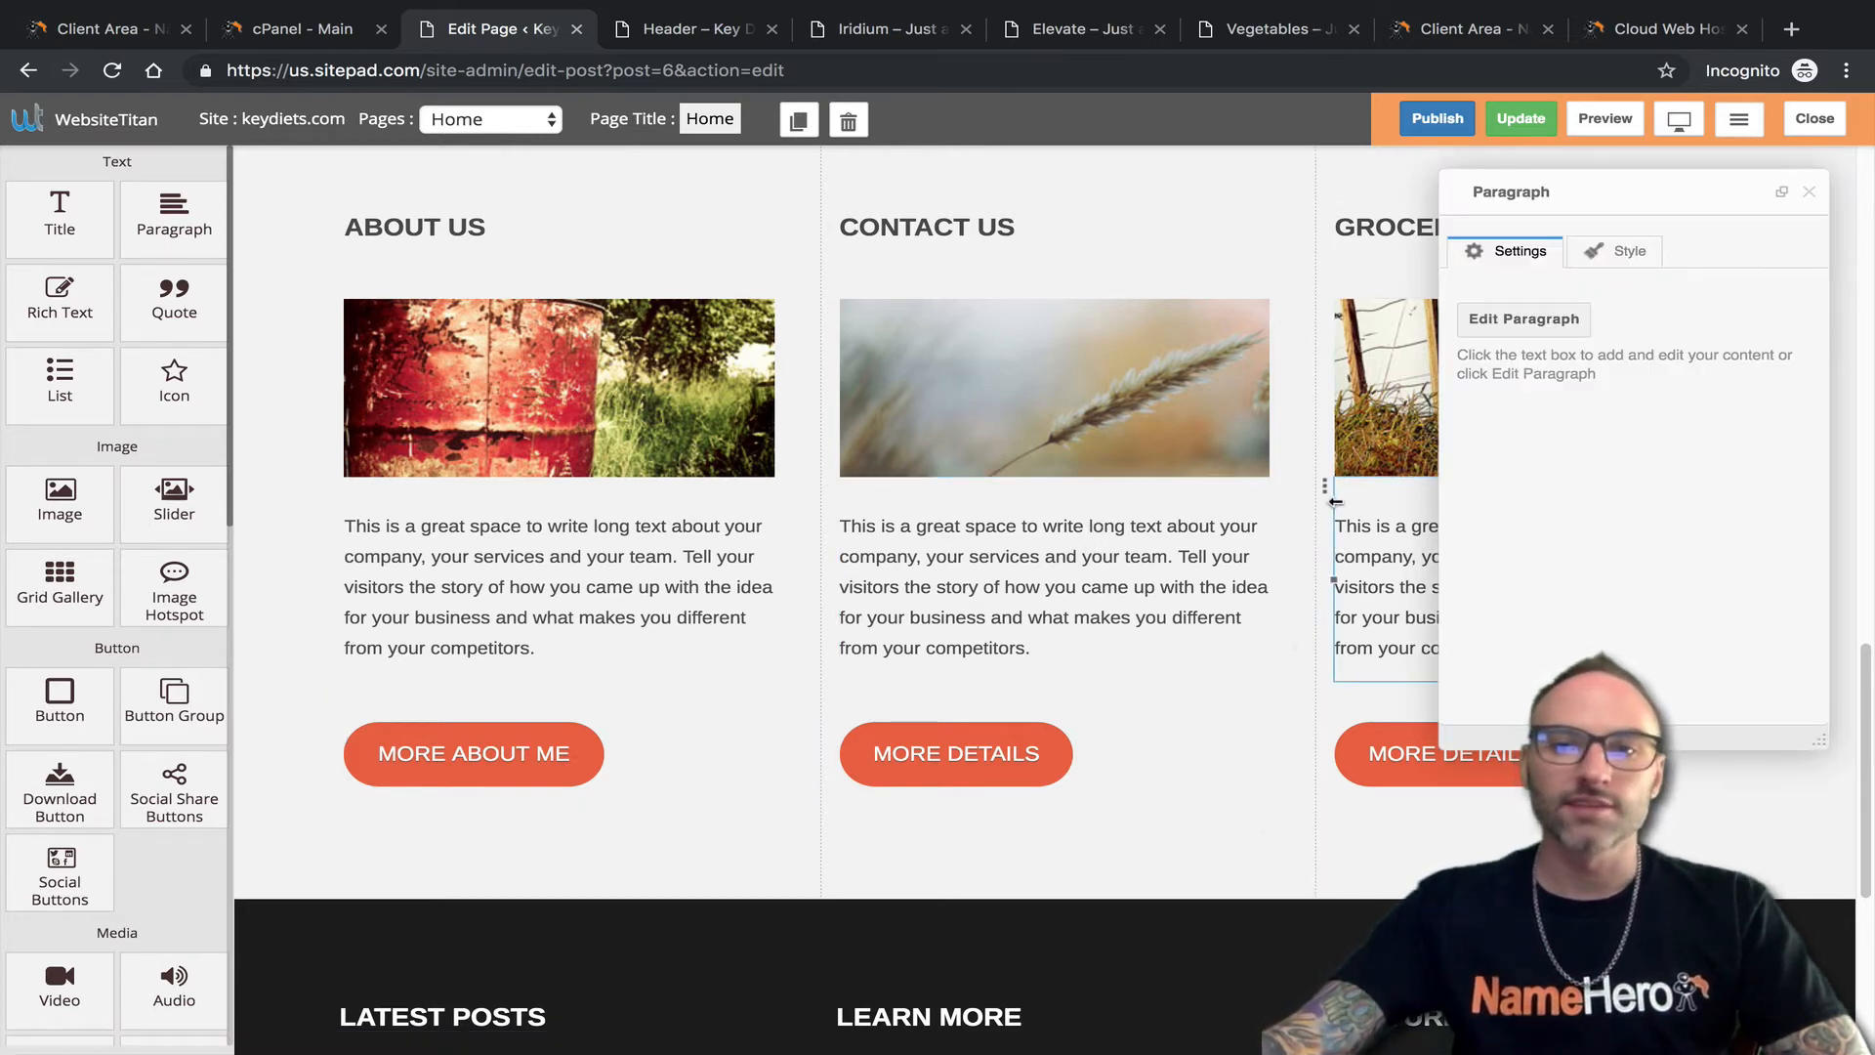
{"action": "left_click", "coordinate": [1370, 519]}
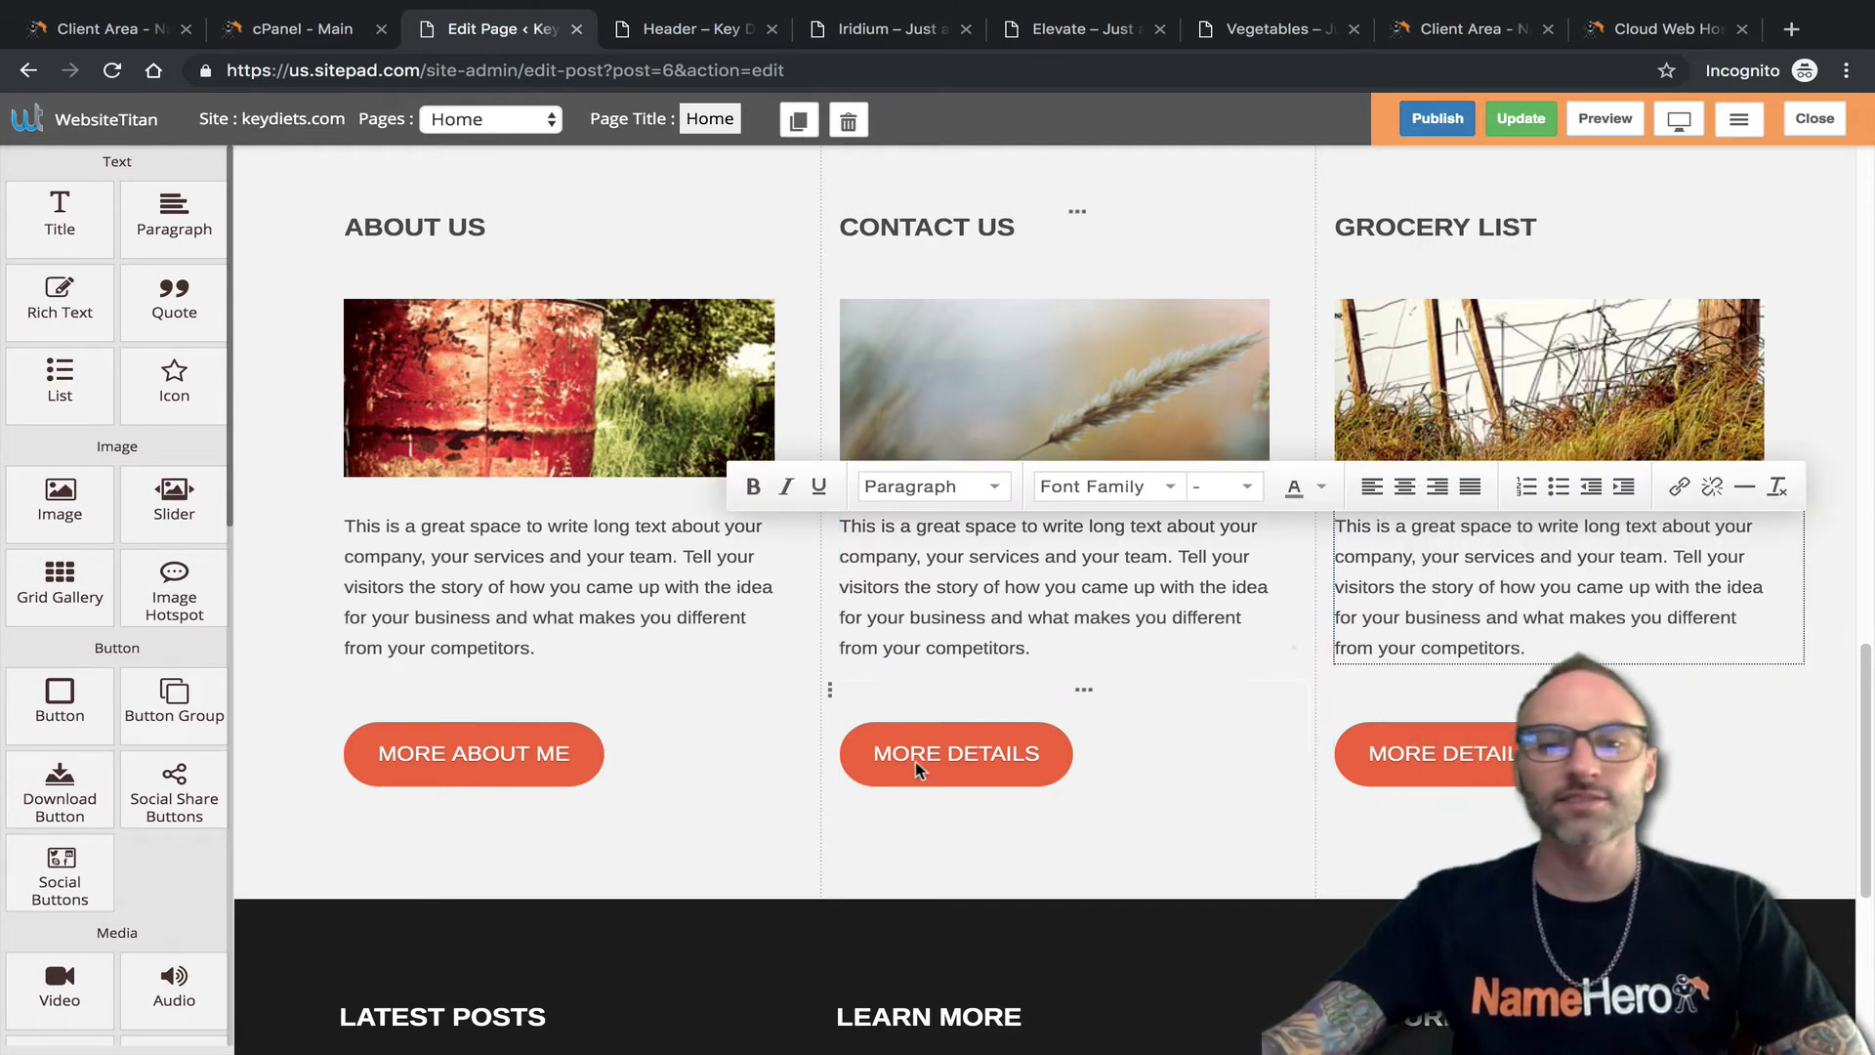
Try to select and edit the Latest Posts heading in the footer directly from the Home page.
{"action": "scroll", "coordinate": [927, 767], "scroll_direction": "down", "scroll_amount": 1}
{"action": "scroll", "coordinate": [1016, 683], "scroll_direction": "down", "scroll_amount": 1}
{"action": "scroll", "coordinate": [1098, 720], "scroll_direction": "down", "scroll_amount": 1}
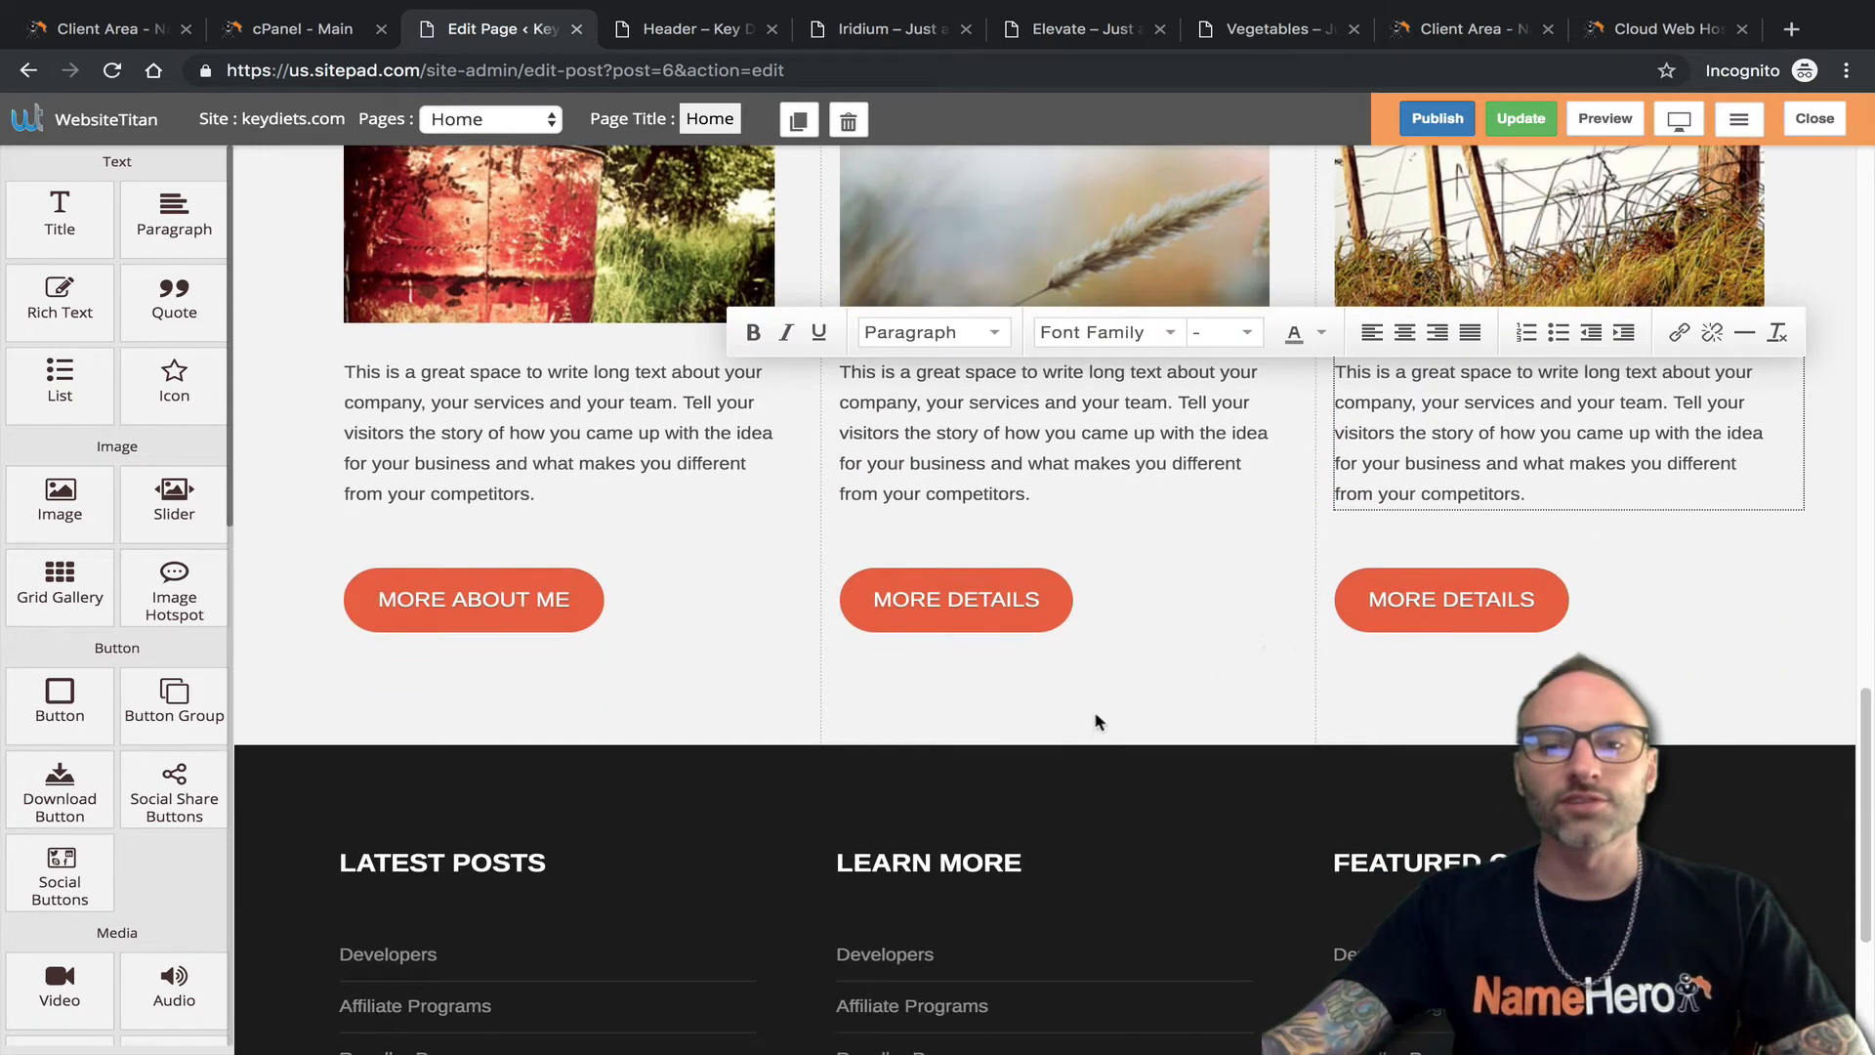
{"action": "scroll", "coordinate": [886, 891], "scroll_direction": "down", "scroll_amount": 2}
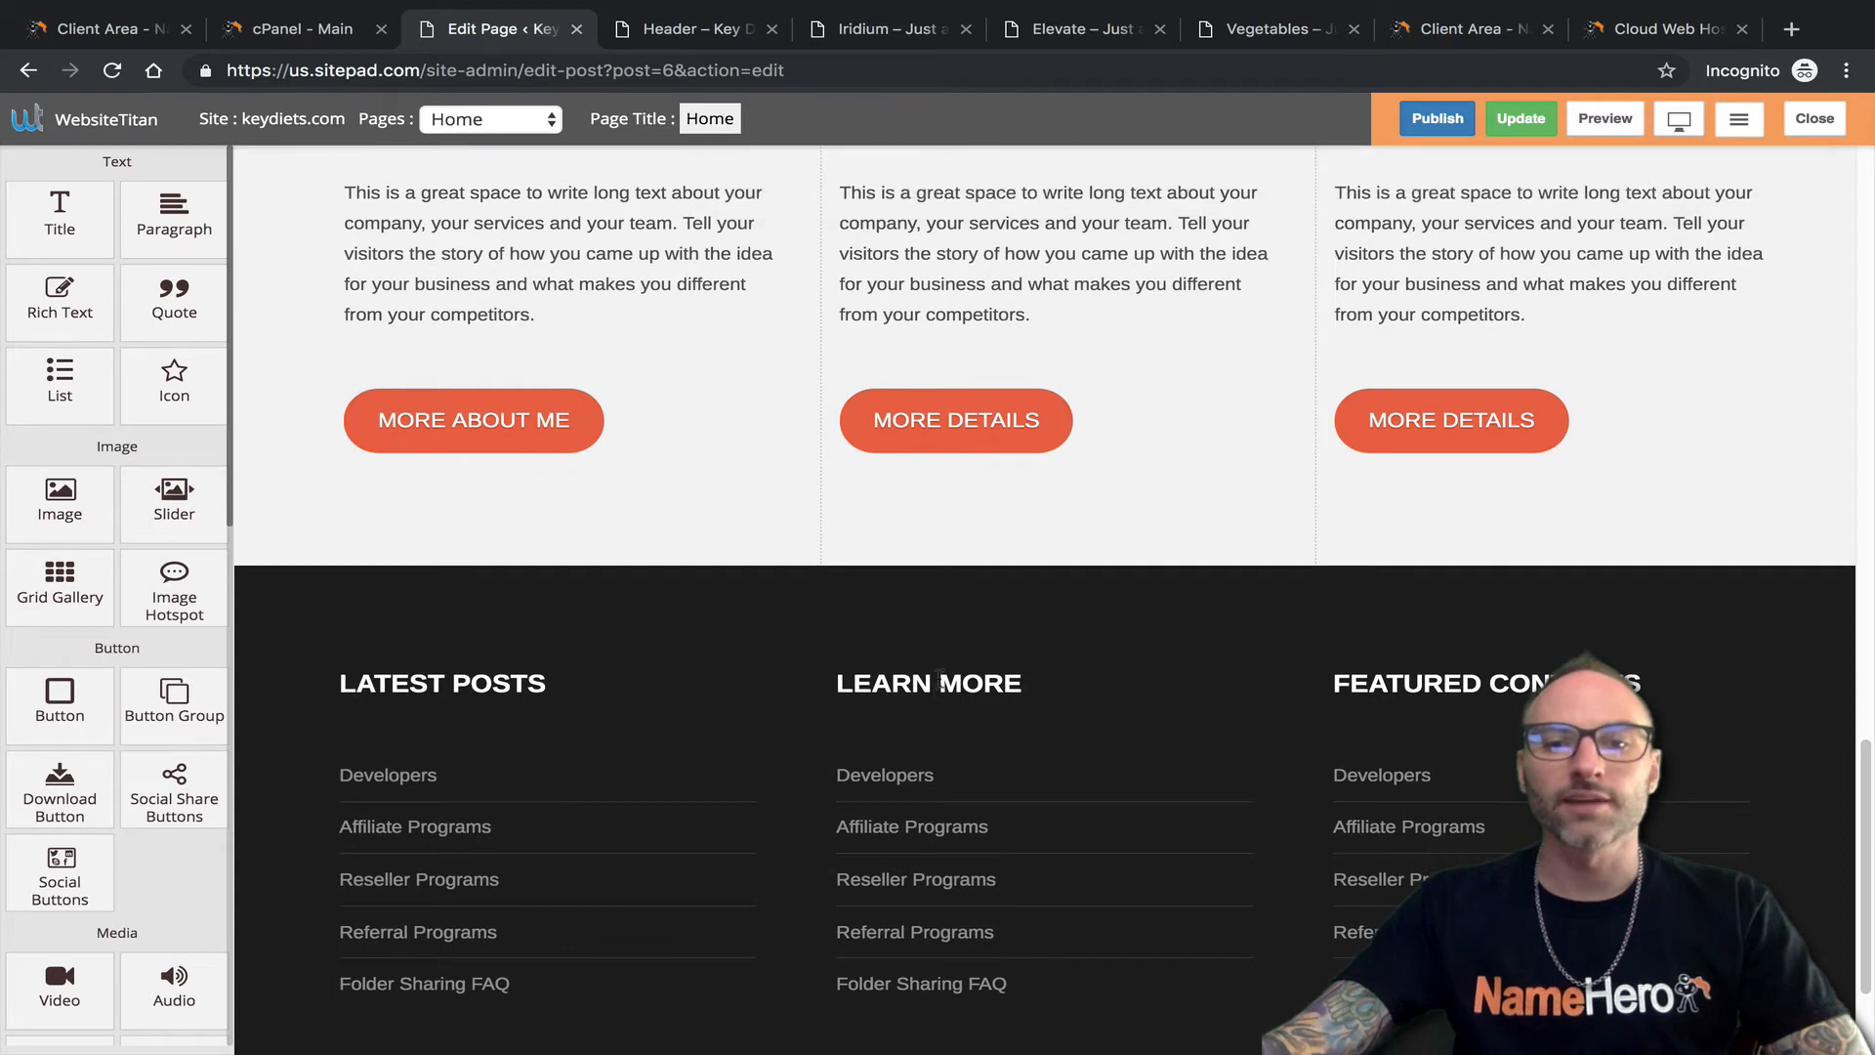
{"action": "scroll", "coordinate": [884, 701], "scroll_direction": "down", "scroll_amount": 2}
{"action": "double_click", "coordinate": [514, 473]}
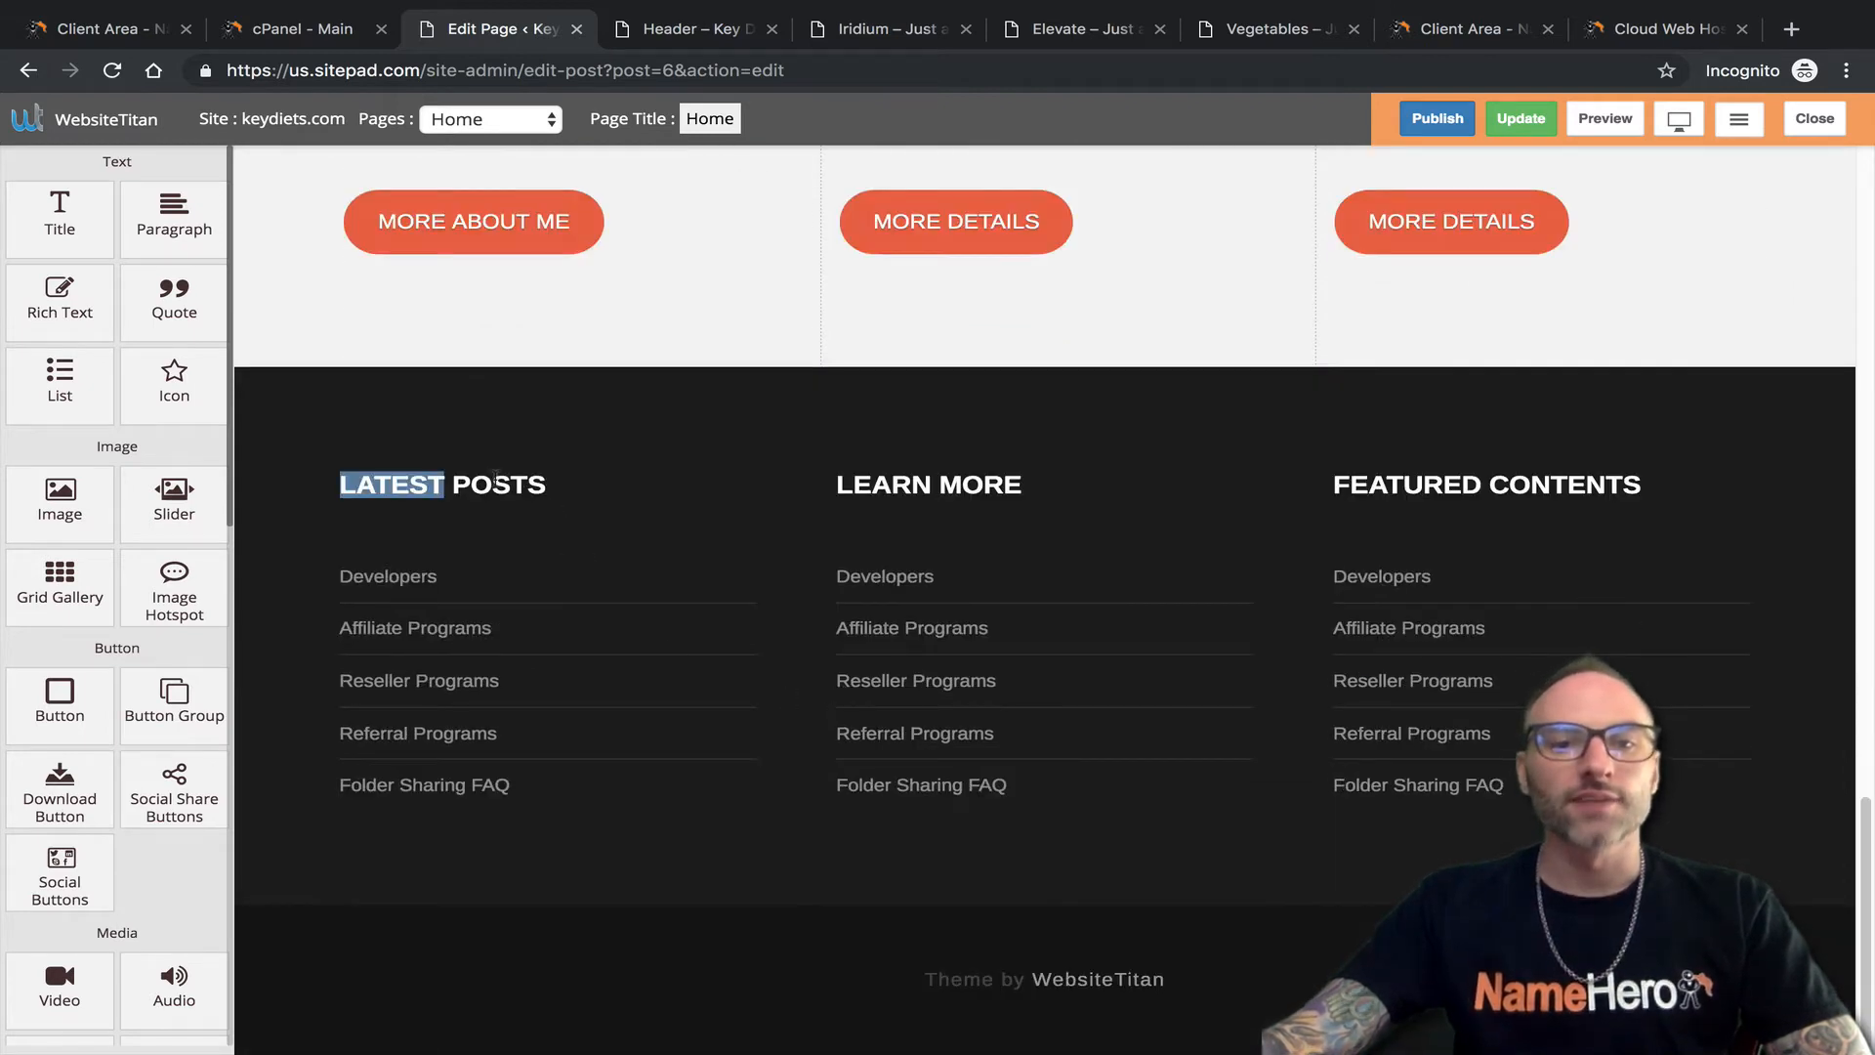
{"action": "triple_click", "coordinate": [499, 479]}
{"action": "double_click", "coordinate": [501, 479]}
{"action": "triple_click", "coordinate": [501, 479]}
{"action": "left_click_drag", "start_coordinate": [498, 481], "coordinate": [544, 486]}
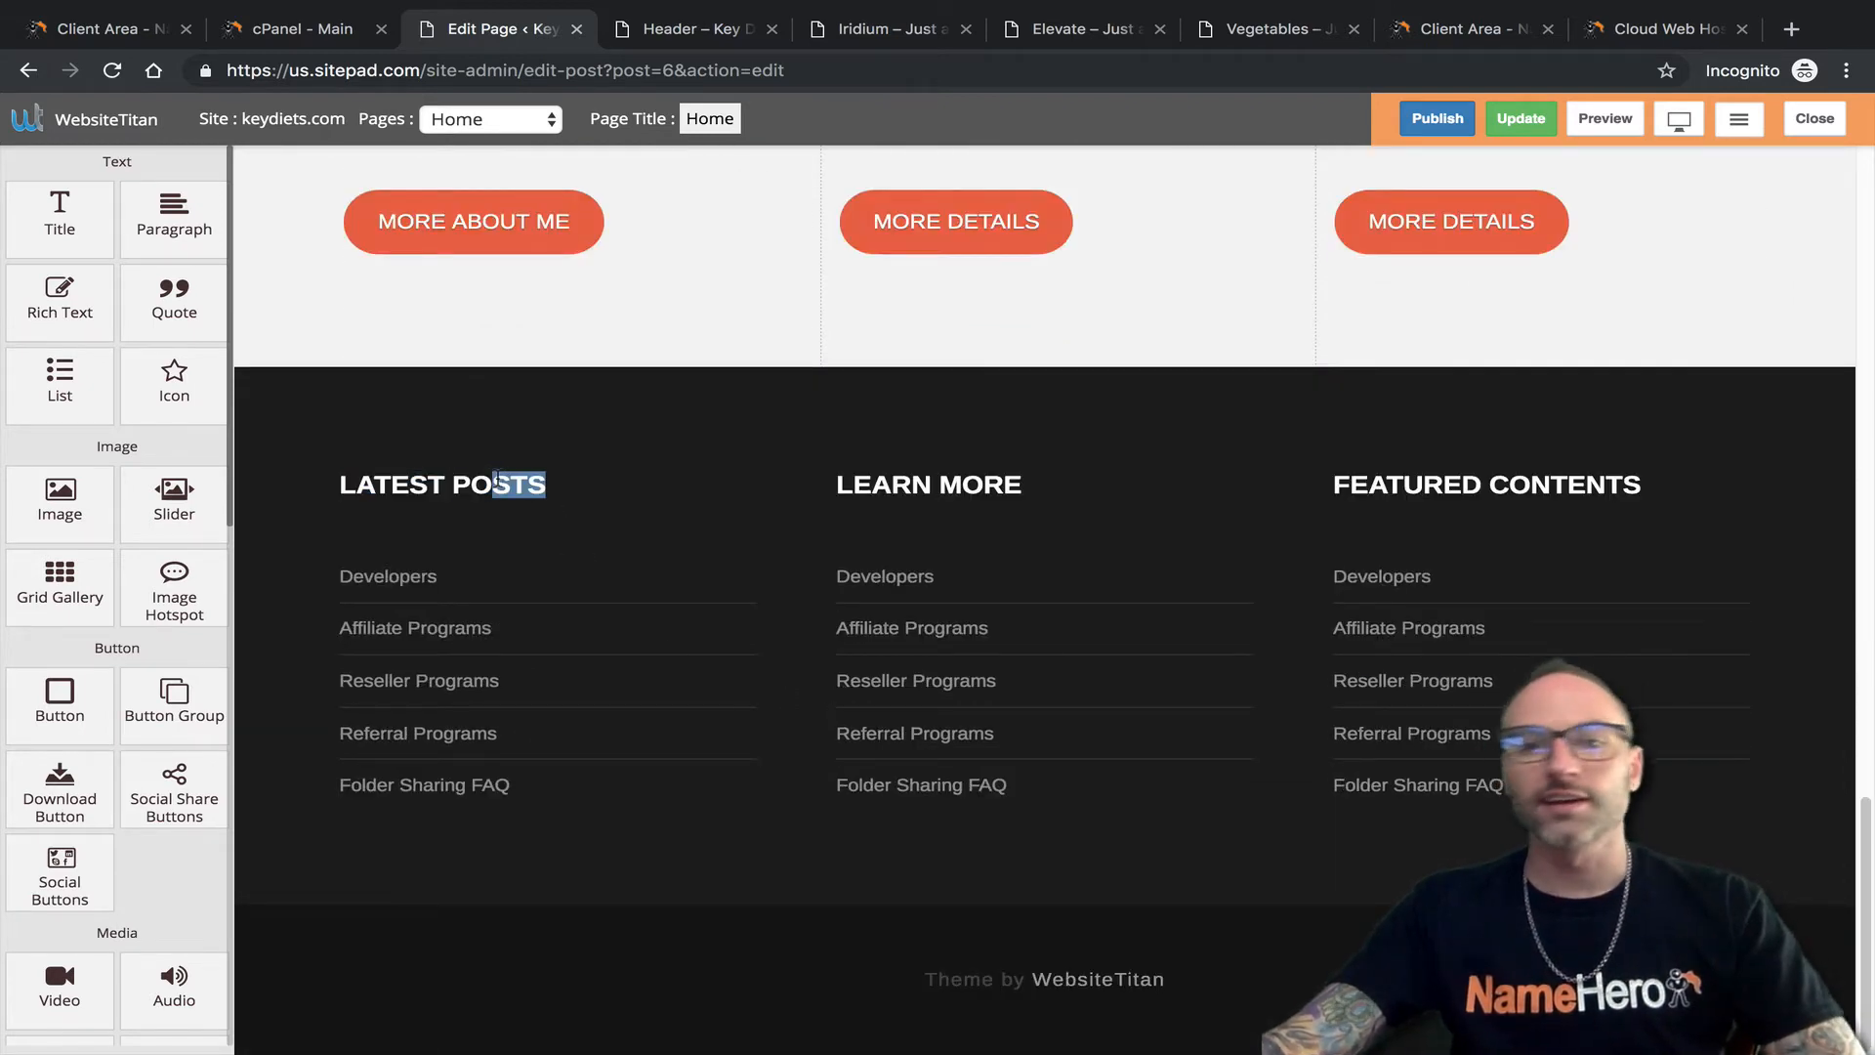
{"action": "left_click", "coordinate": [519, 488]}
{"action": "scroll", "coordinate": [1309, 512], "scroll_direction": "up", "scroll_amount": 2}
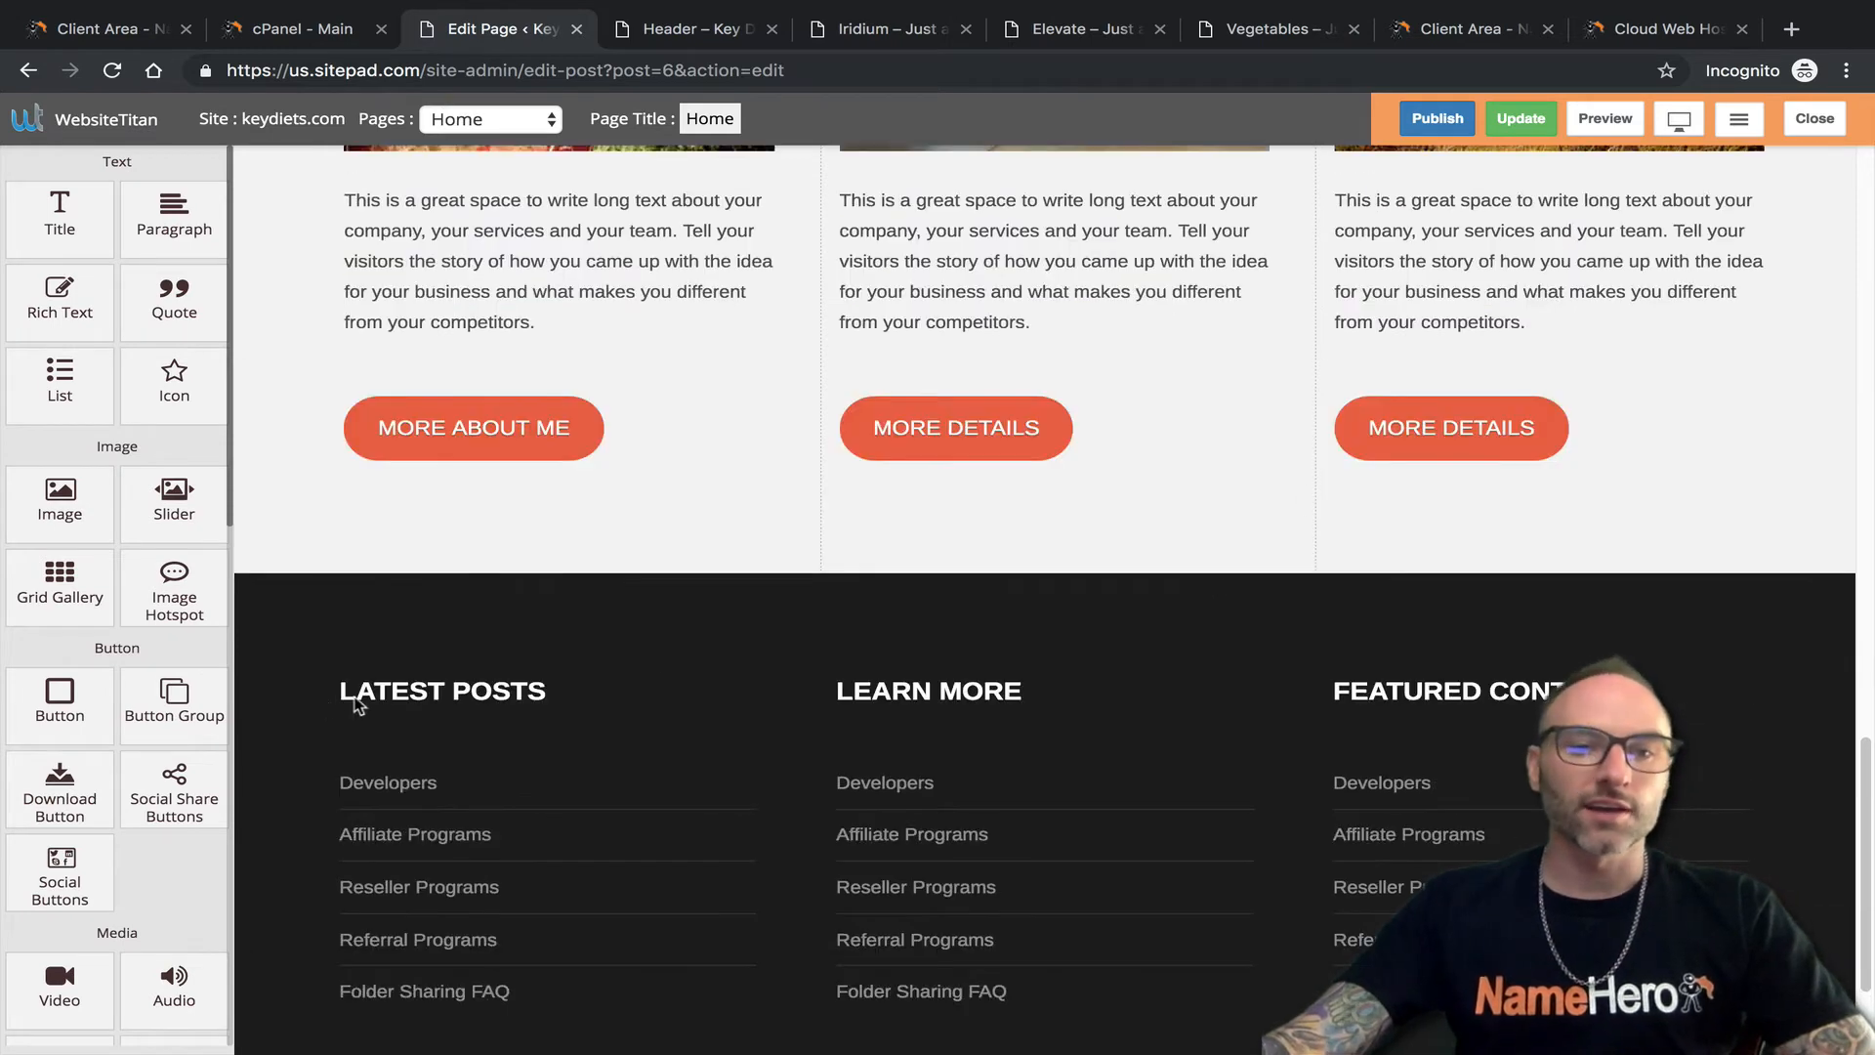
{"action": "left_click_drag", "start_coordinate": [375, 689], "coordinate": [528, 691]}
{"action": "scroll", "coordinate": [566, 735], "scroll_direction": "up", "scroll_amount": 1}
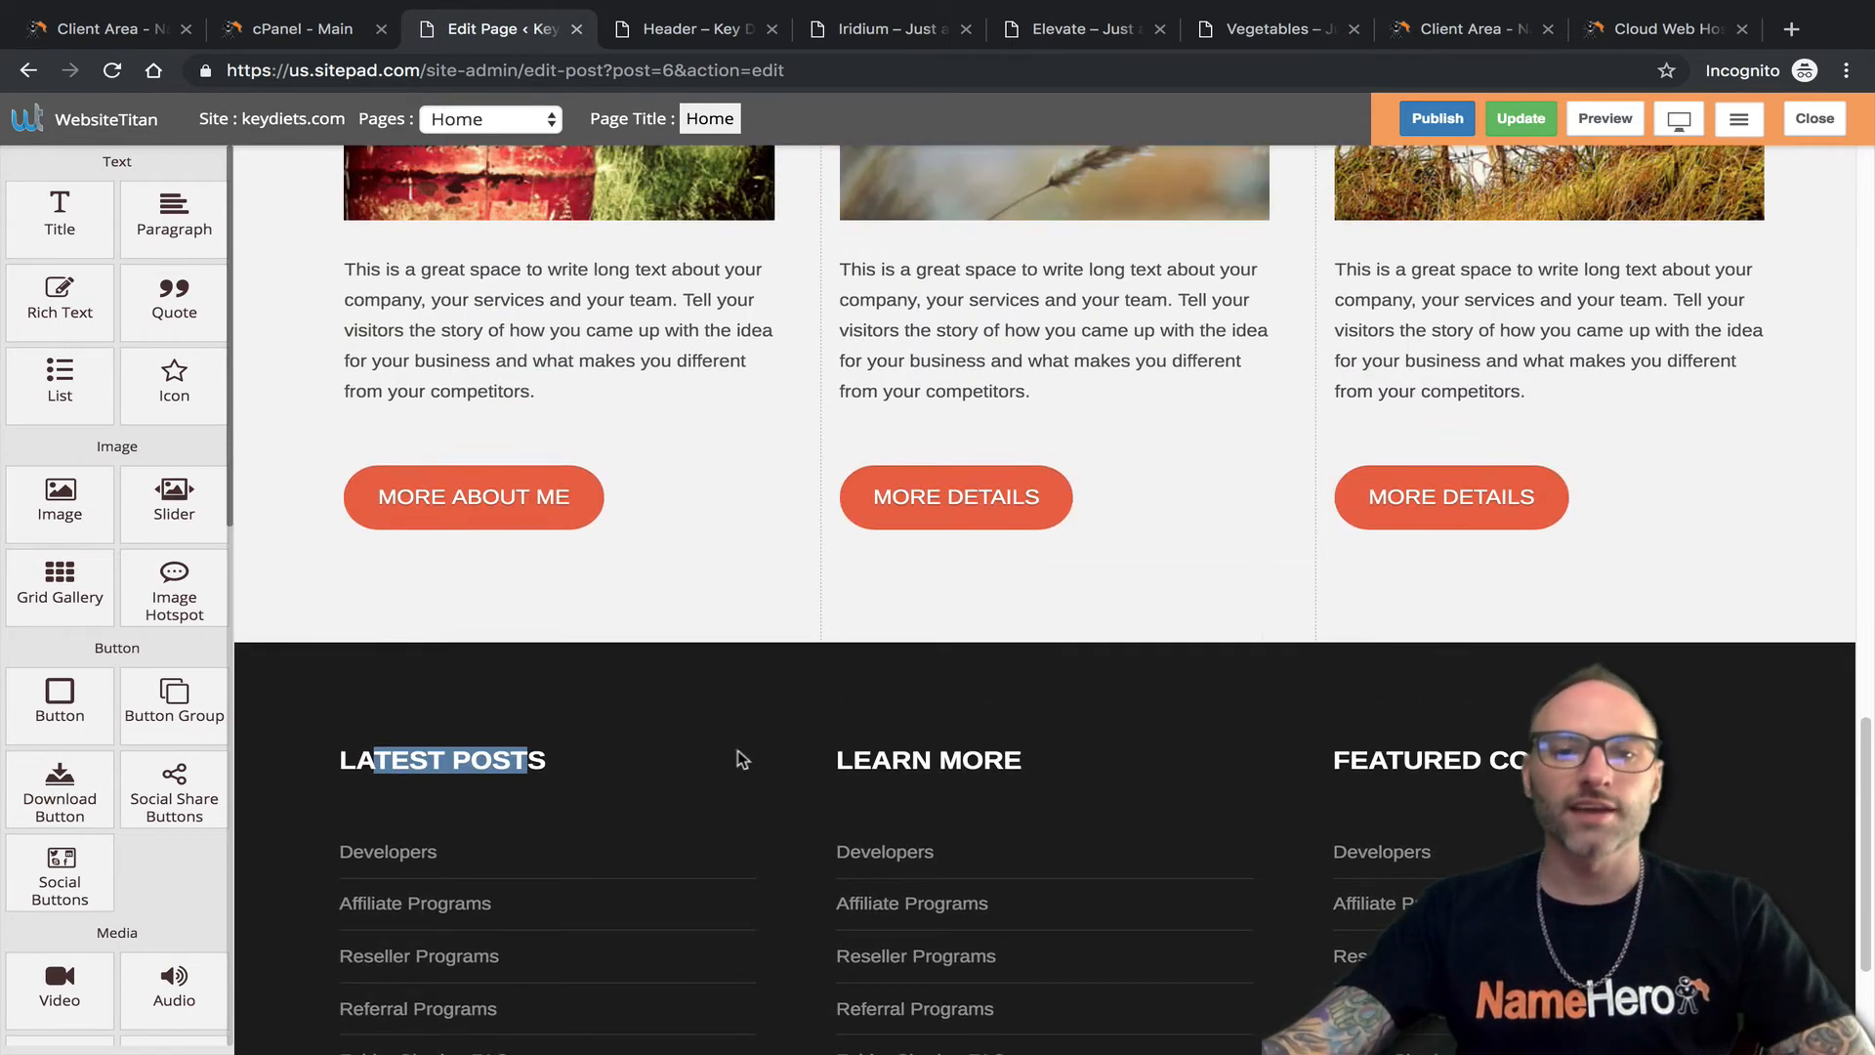
{"action": "scroll", "coordinate": [1088, 736], "scroll_direction": "down", "scroll_amount": 3}
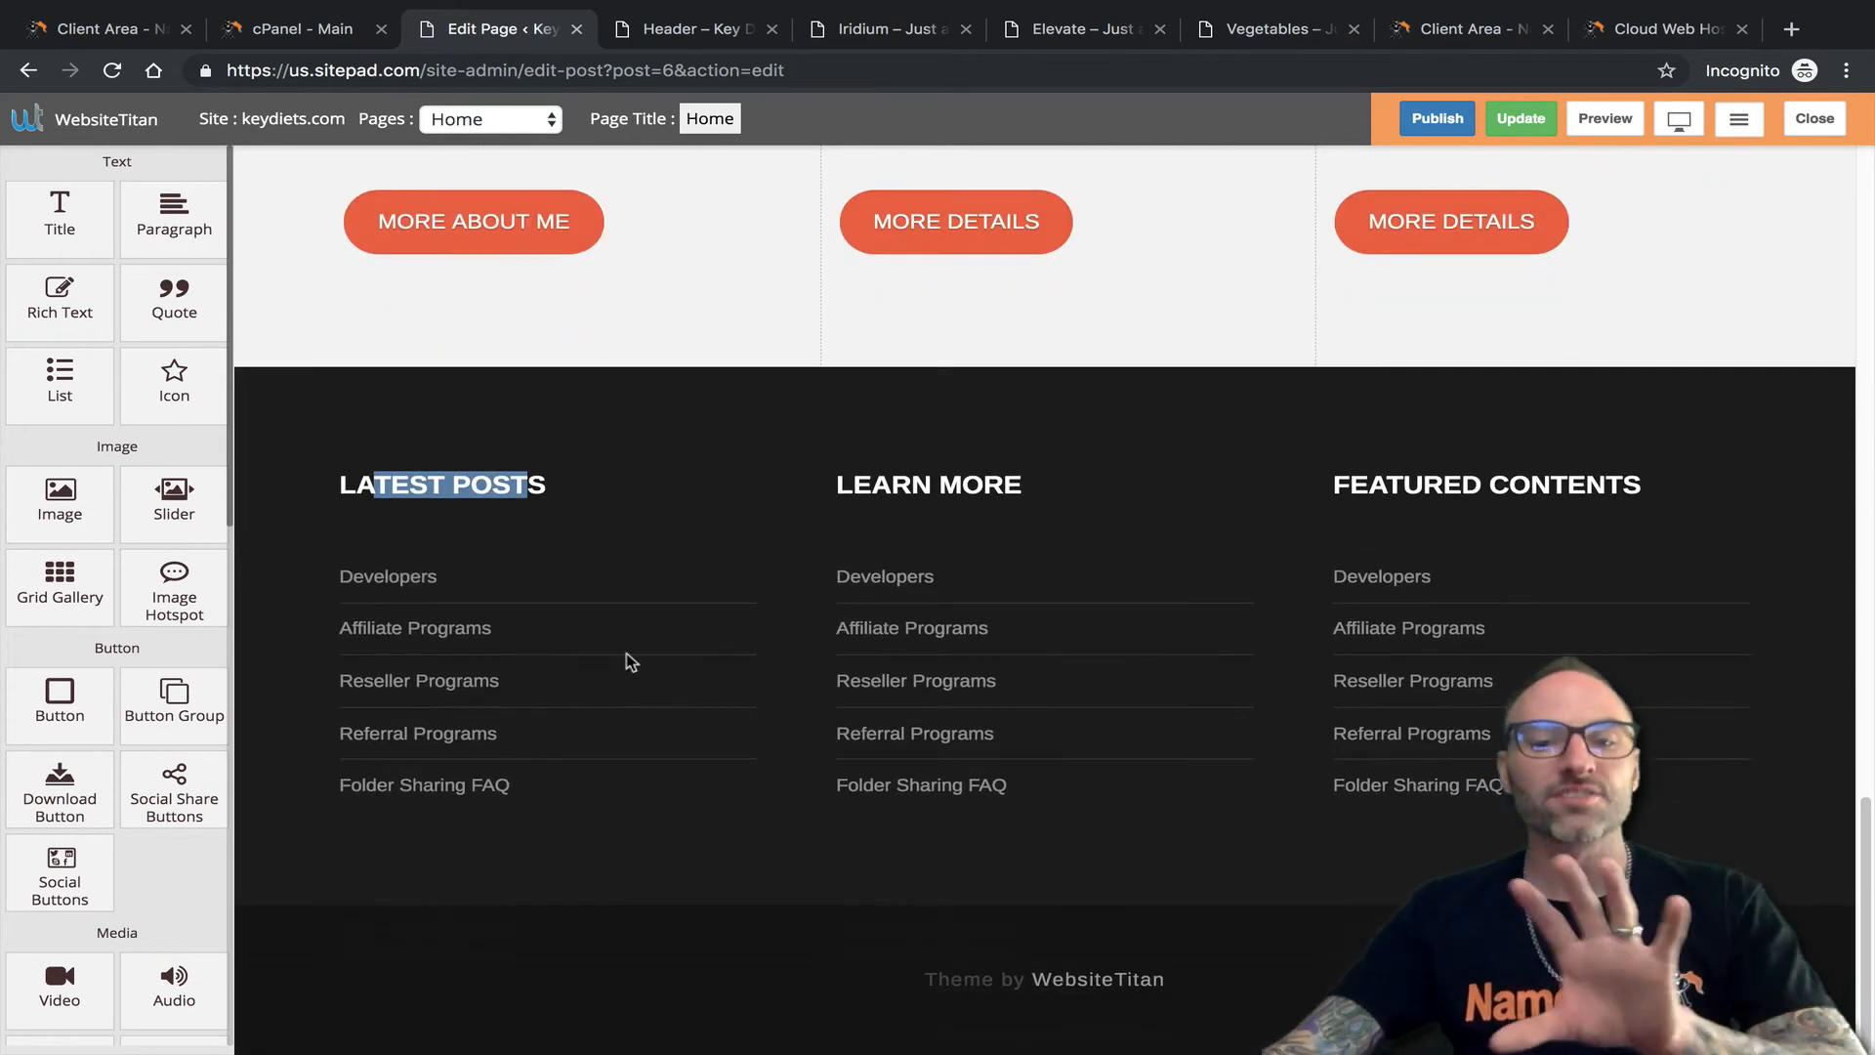
Save the Home page changes and preview the page, checking it from the header down to the footer.
{"action": "scroll", "coordinate": [1011, 615], "scroll_direction": "up", "scroll_amount": 20}
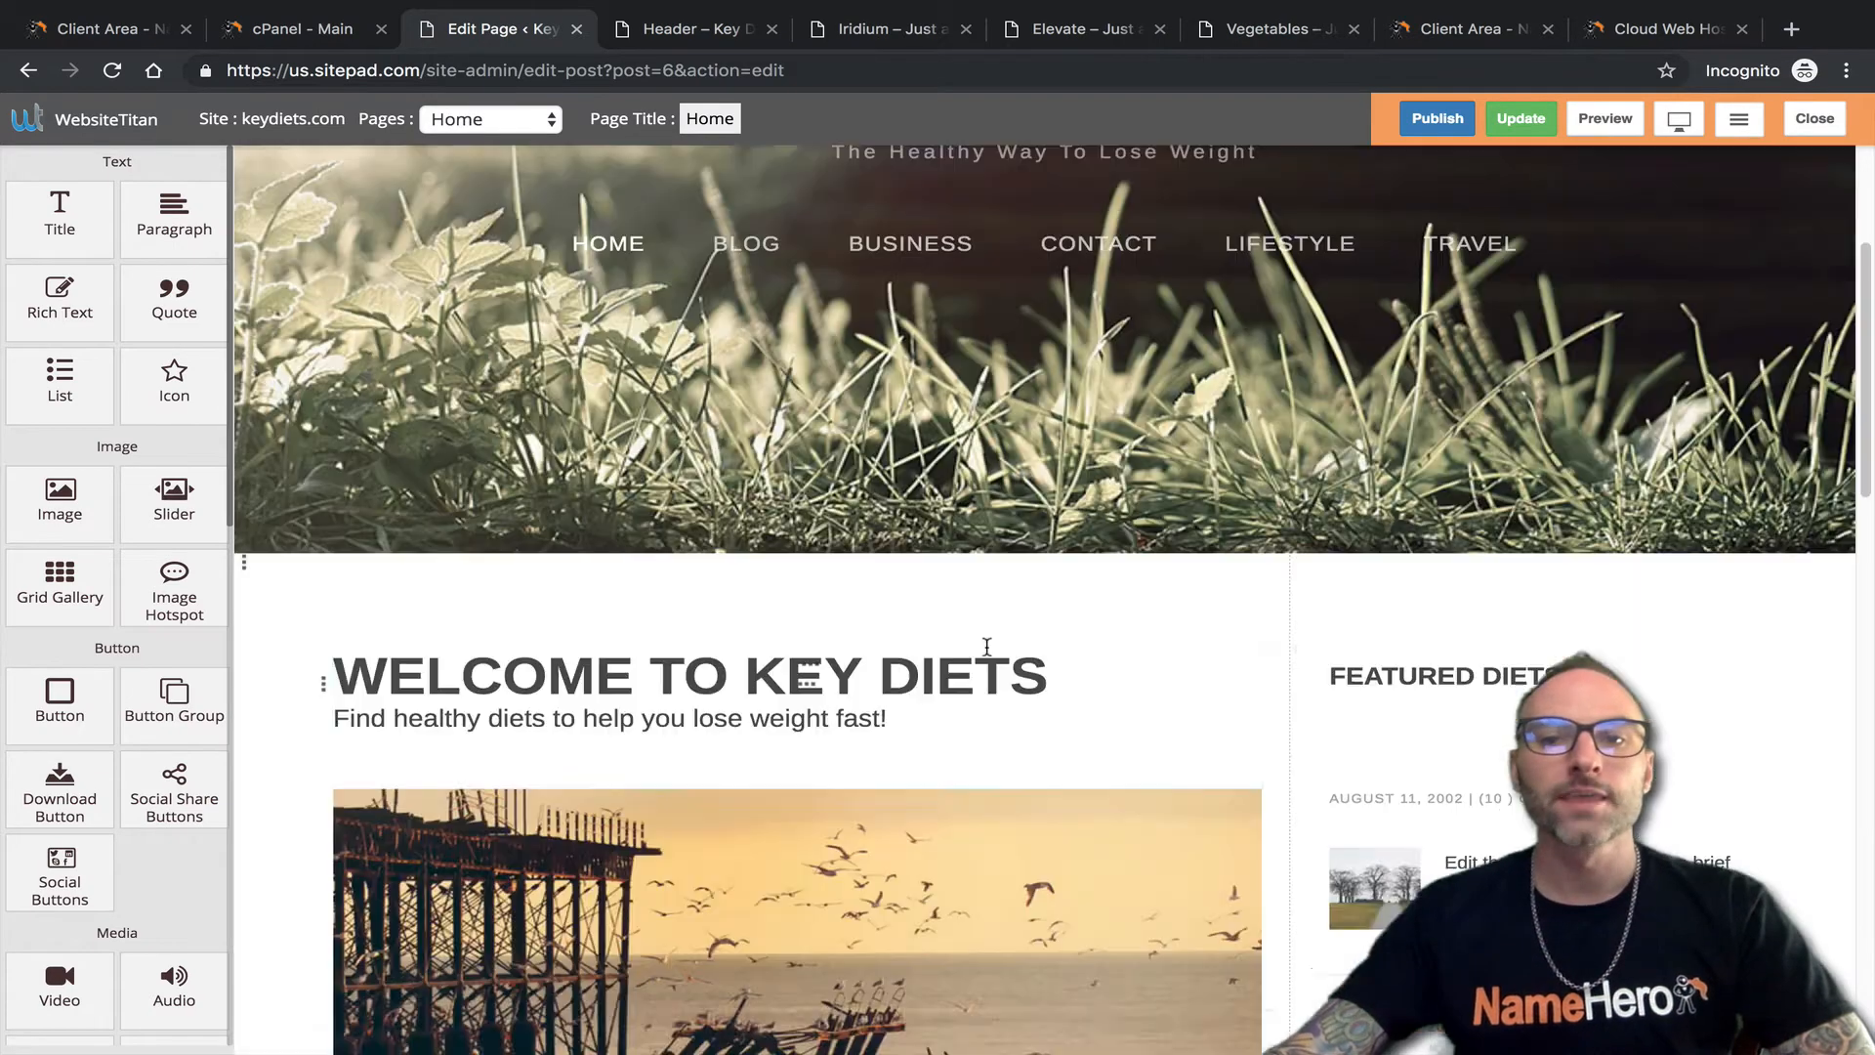
{"action": "scroll", "coordinate": [801, 537], "scroll_direction": "down", "scroll_amount": 4}
{"action": "scroll", "coordinate": [801, 543], "scroll_direction": "down", "scroll_amount": 6}
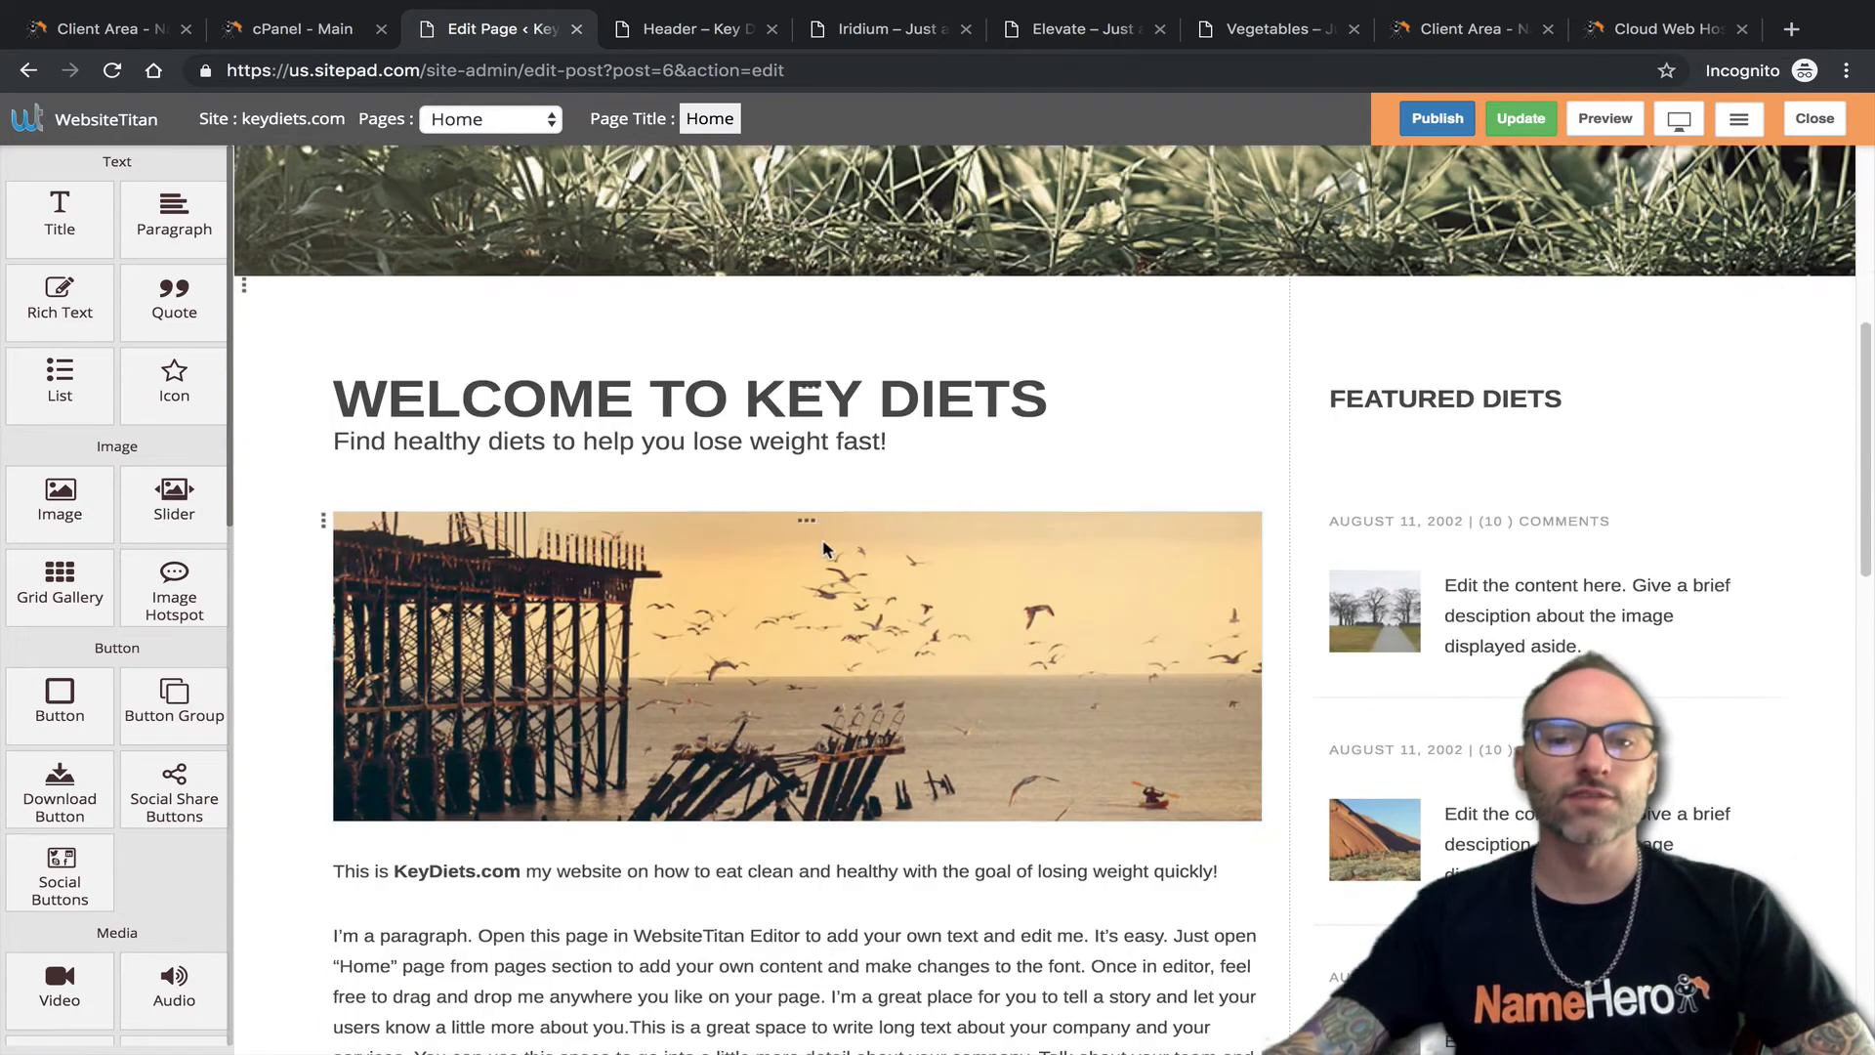
{"action": "left_click", "coordinate": [1504, 125]}
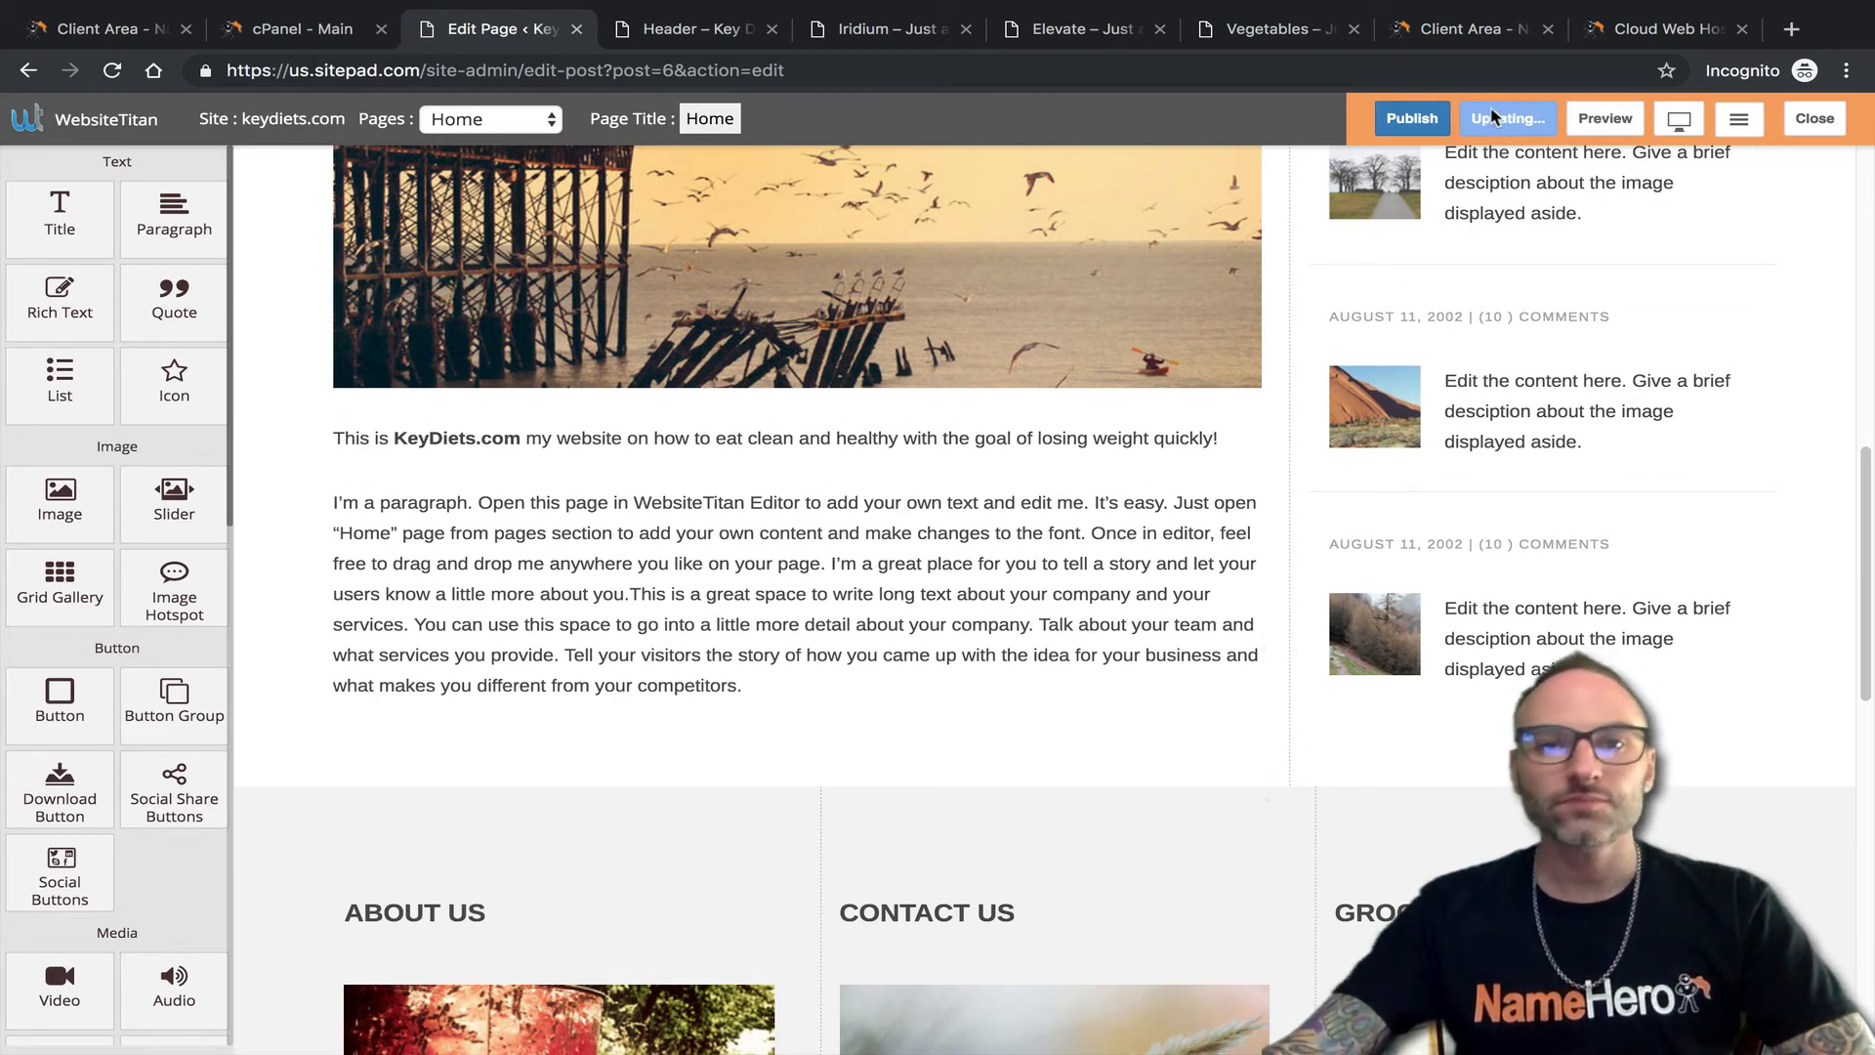
{"action": "left_click", "coordinate": [1604, 119]}
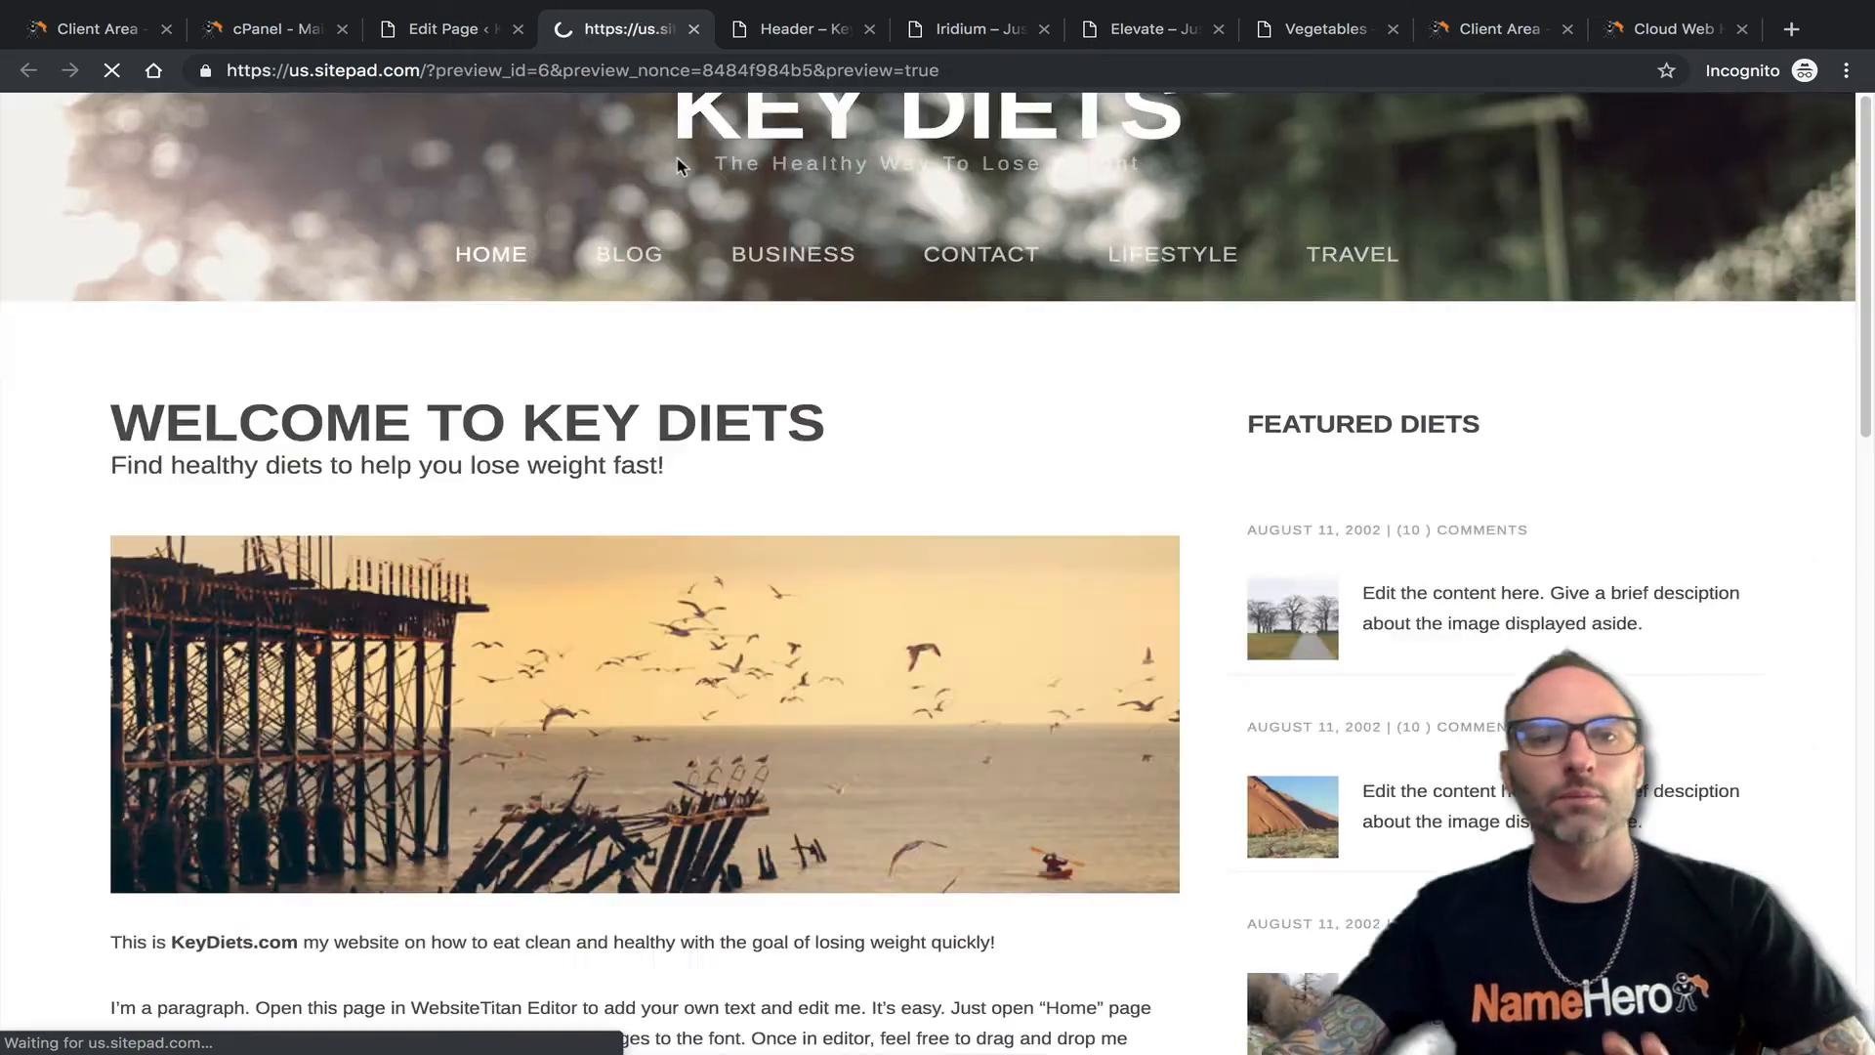
{"action": "scroll", "coordinate": [714, 423], "scroll_direction": "down", "scroll_amount": 10}
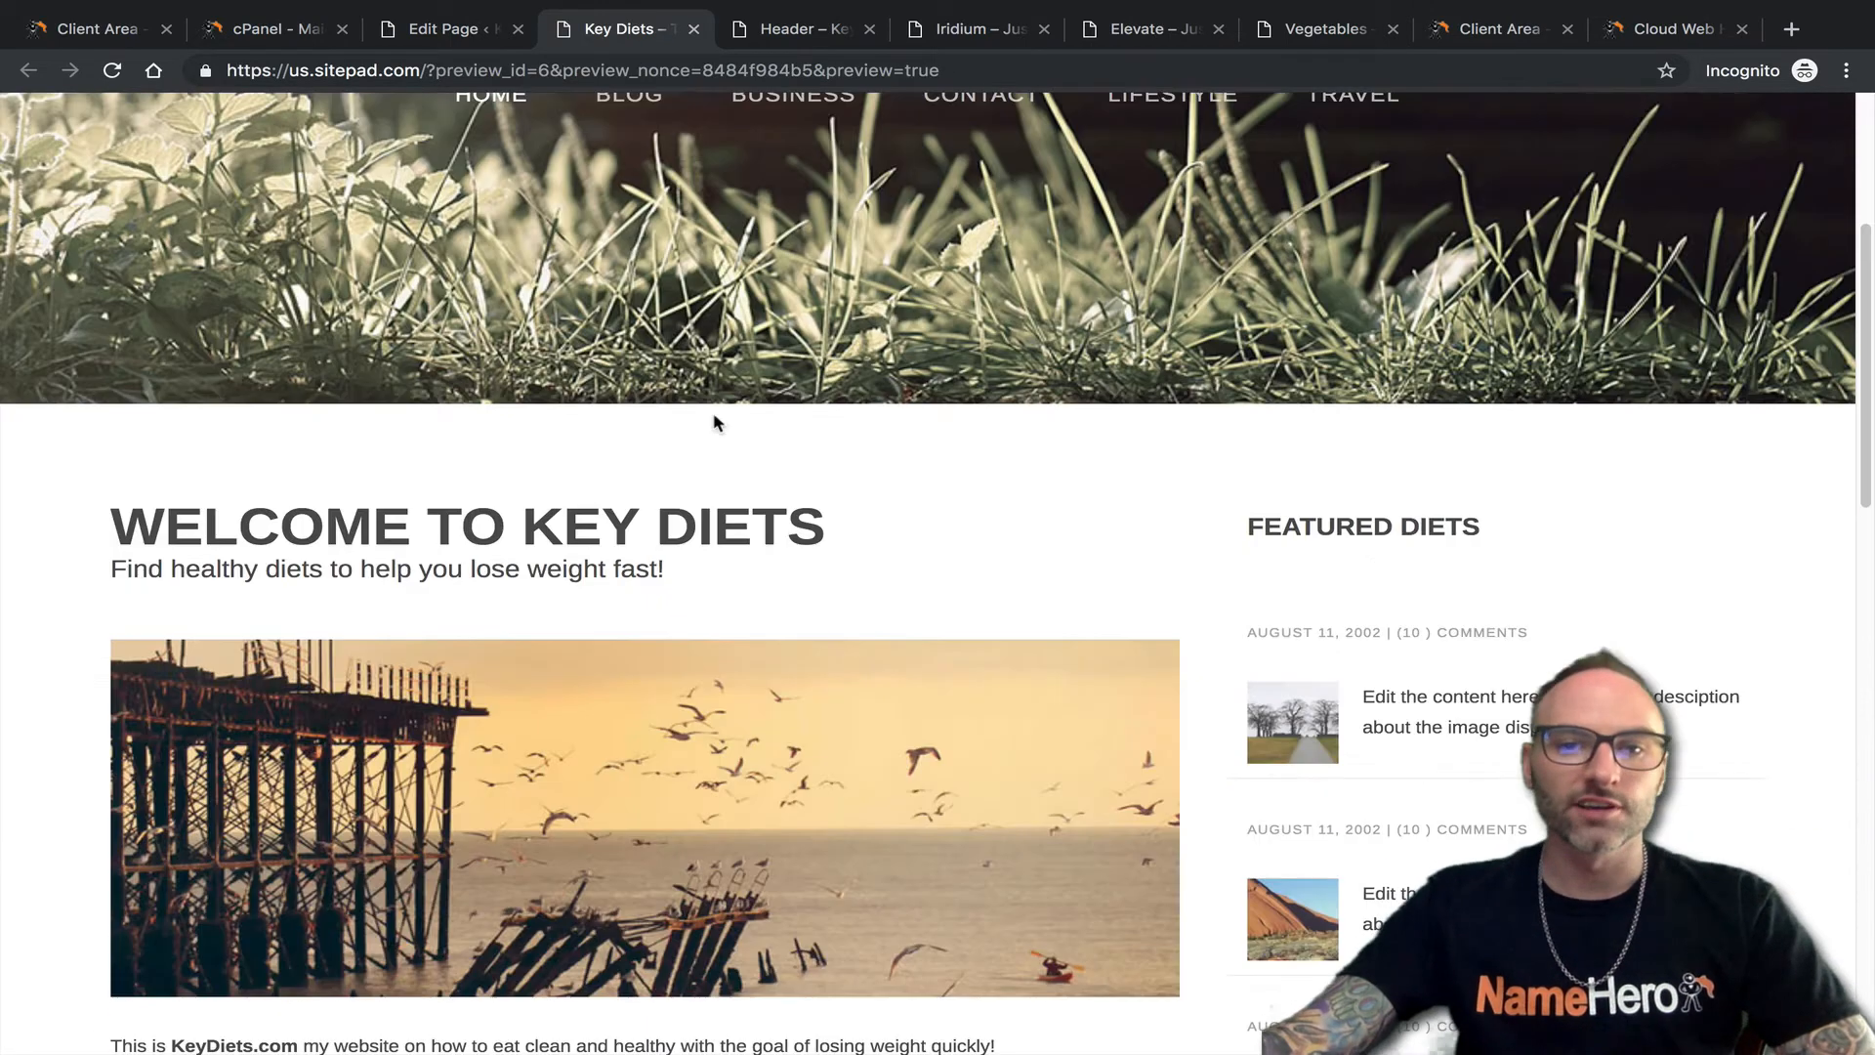
{"action": "scroll", "coordinate": [288, 435], "scroll_direction": "down", "scroll_amount": 6}
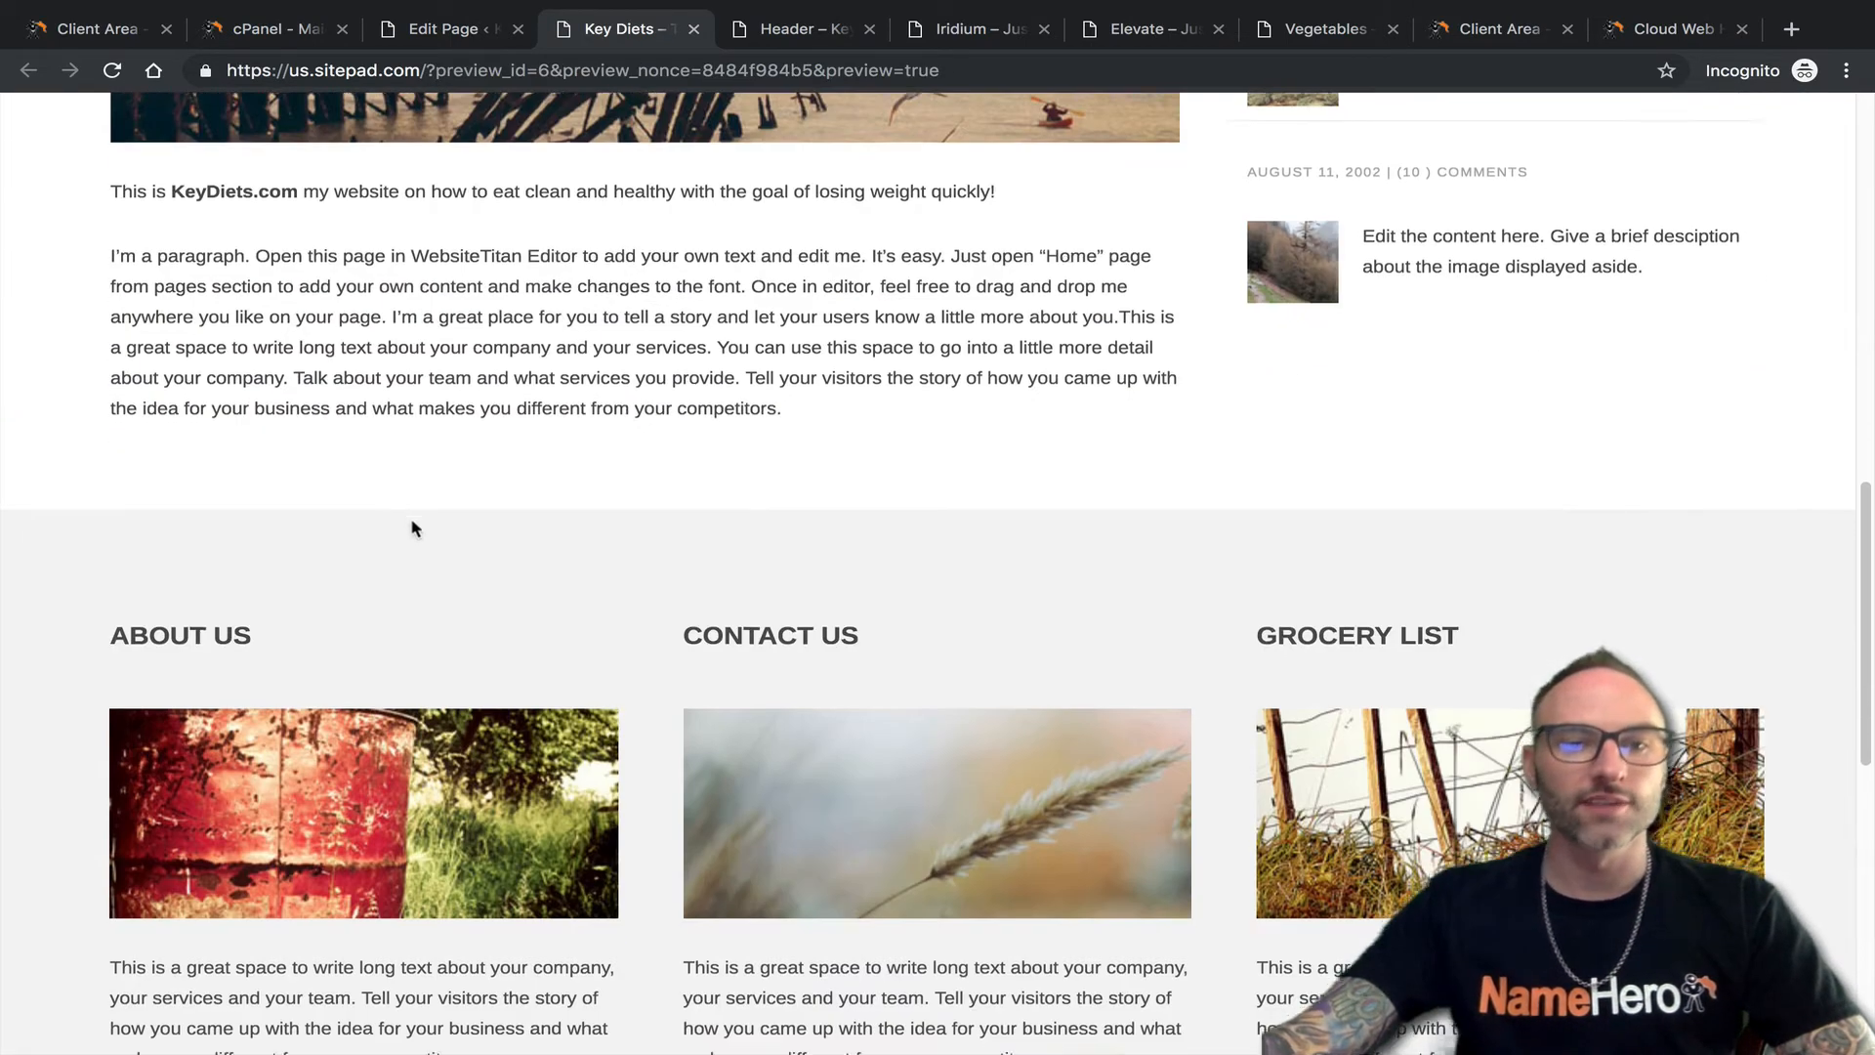
{"action": "scroll", "coordinate": [337, 733], "scroll_direction": "down", "scroll_amount": 5}
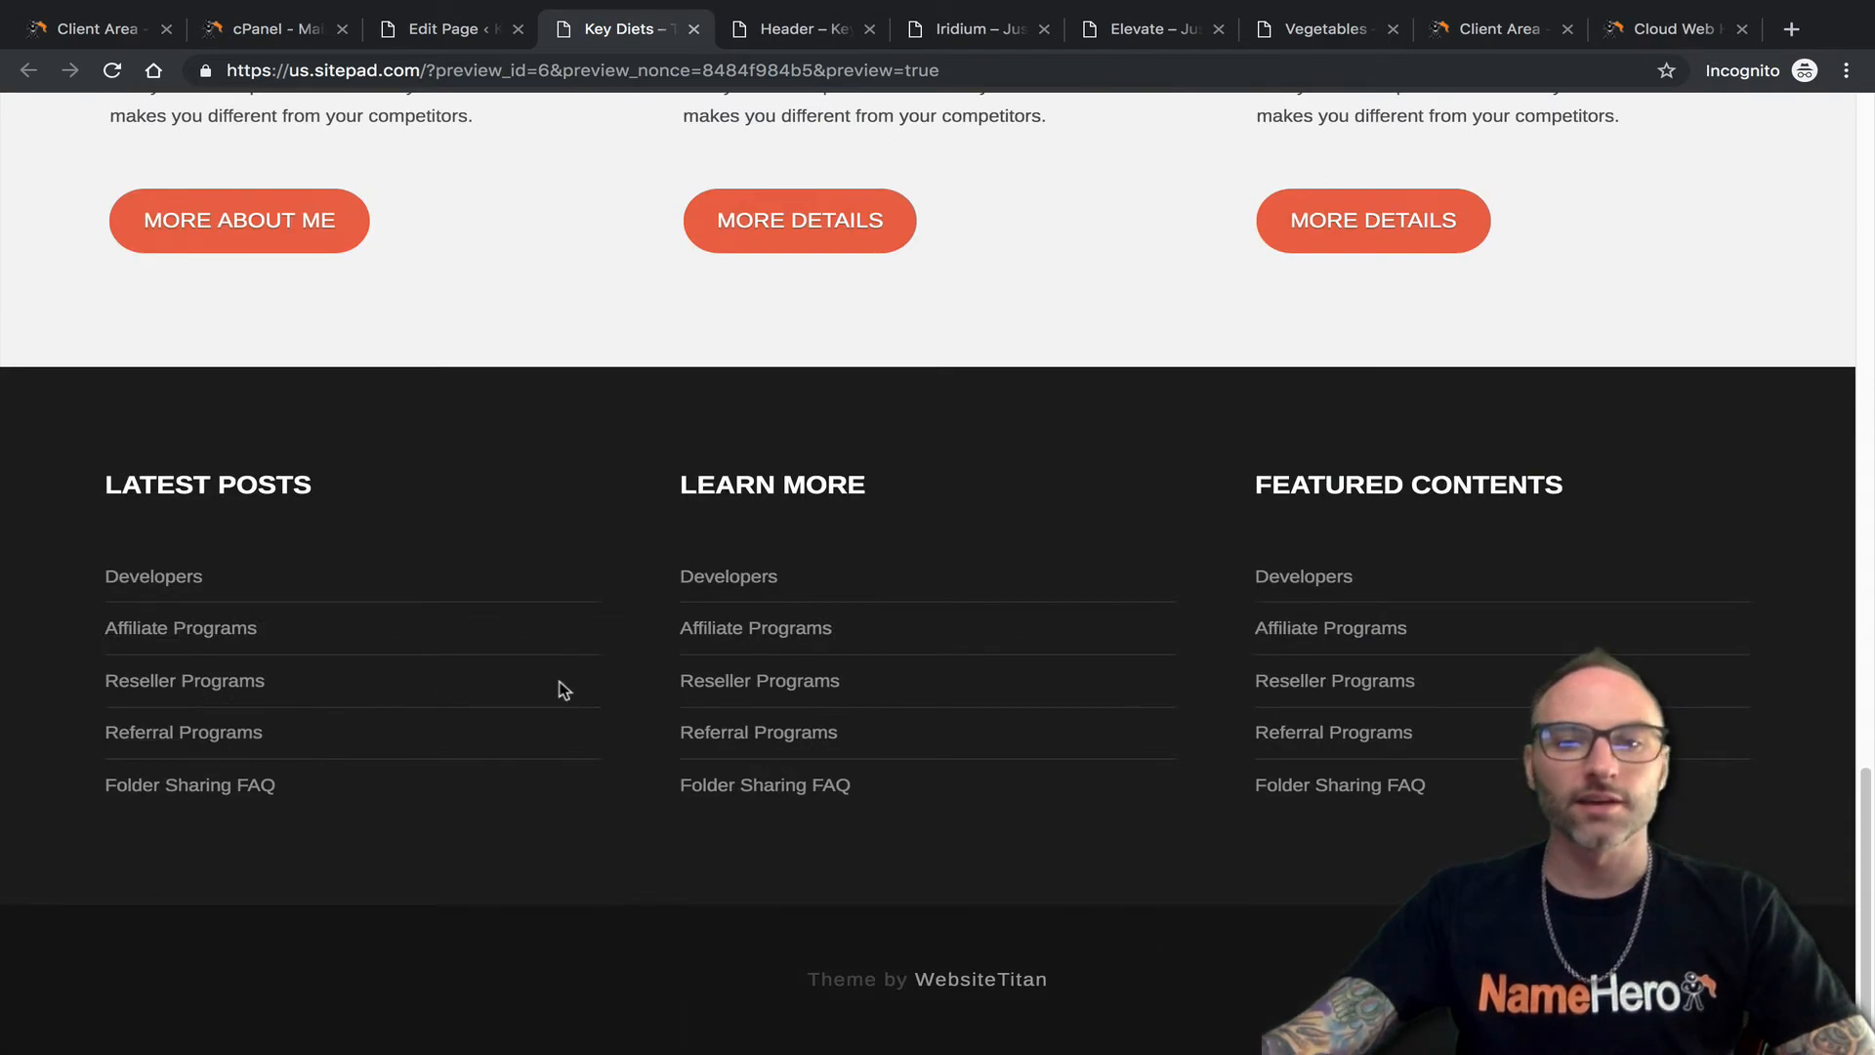
{"action": "scroll", "coordinate": [563, 689], "scroll_direction": "up", "scroll_amount": 20}
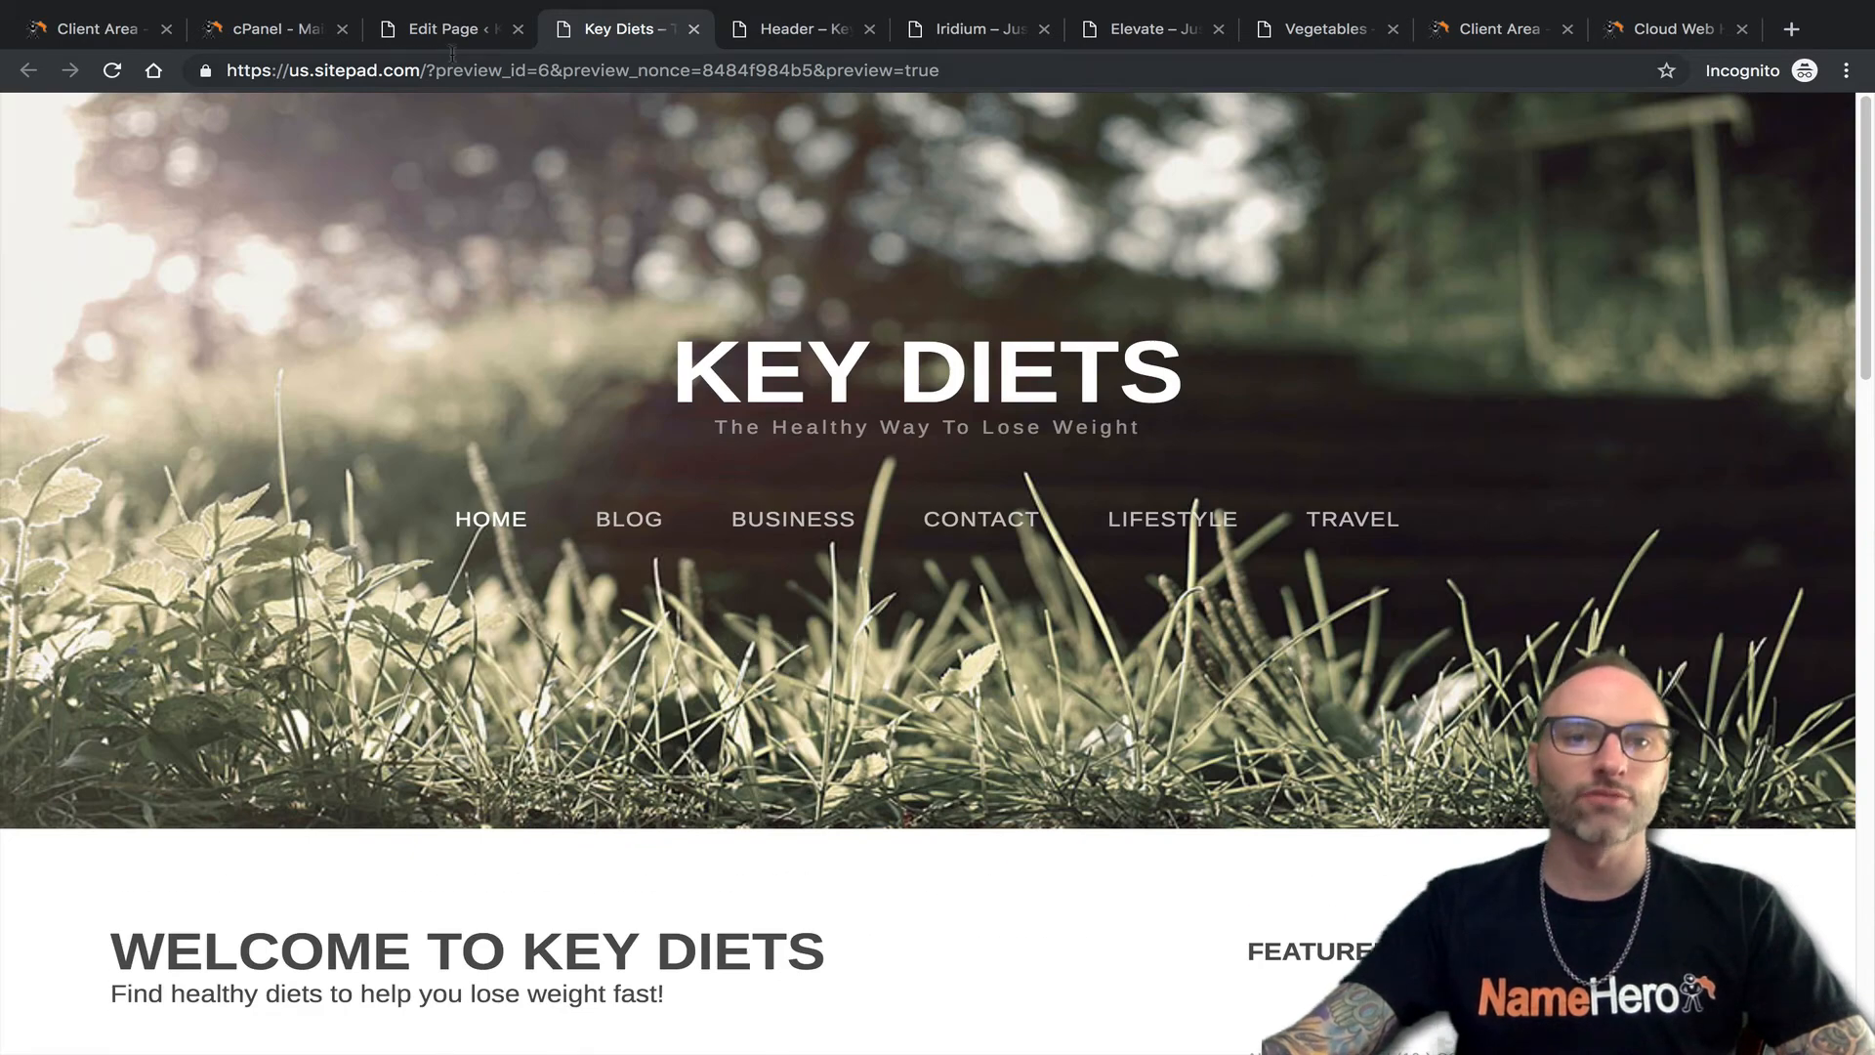
Return from the preview to the page editor and switch to editing the Footer page.
{"action": "left_click", "coordinate": [435, 37]}
{"action": "scroll", "coordinate": [770, 515], "scroll_direction": "up", "scroll_amount": 1}
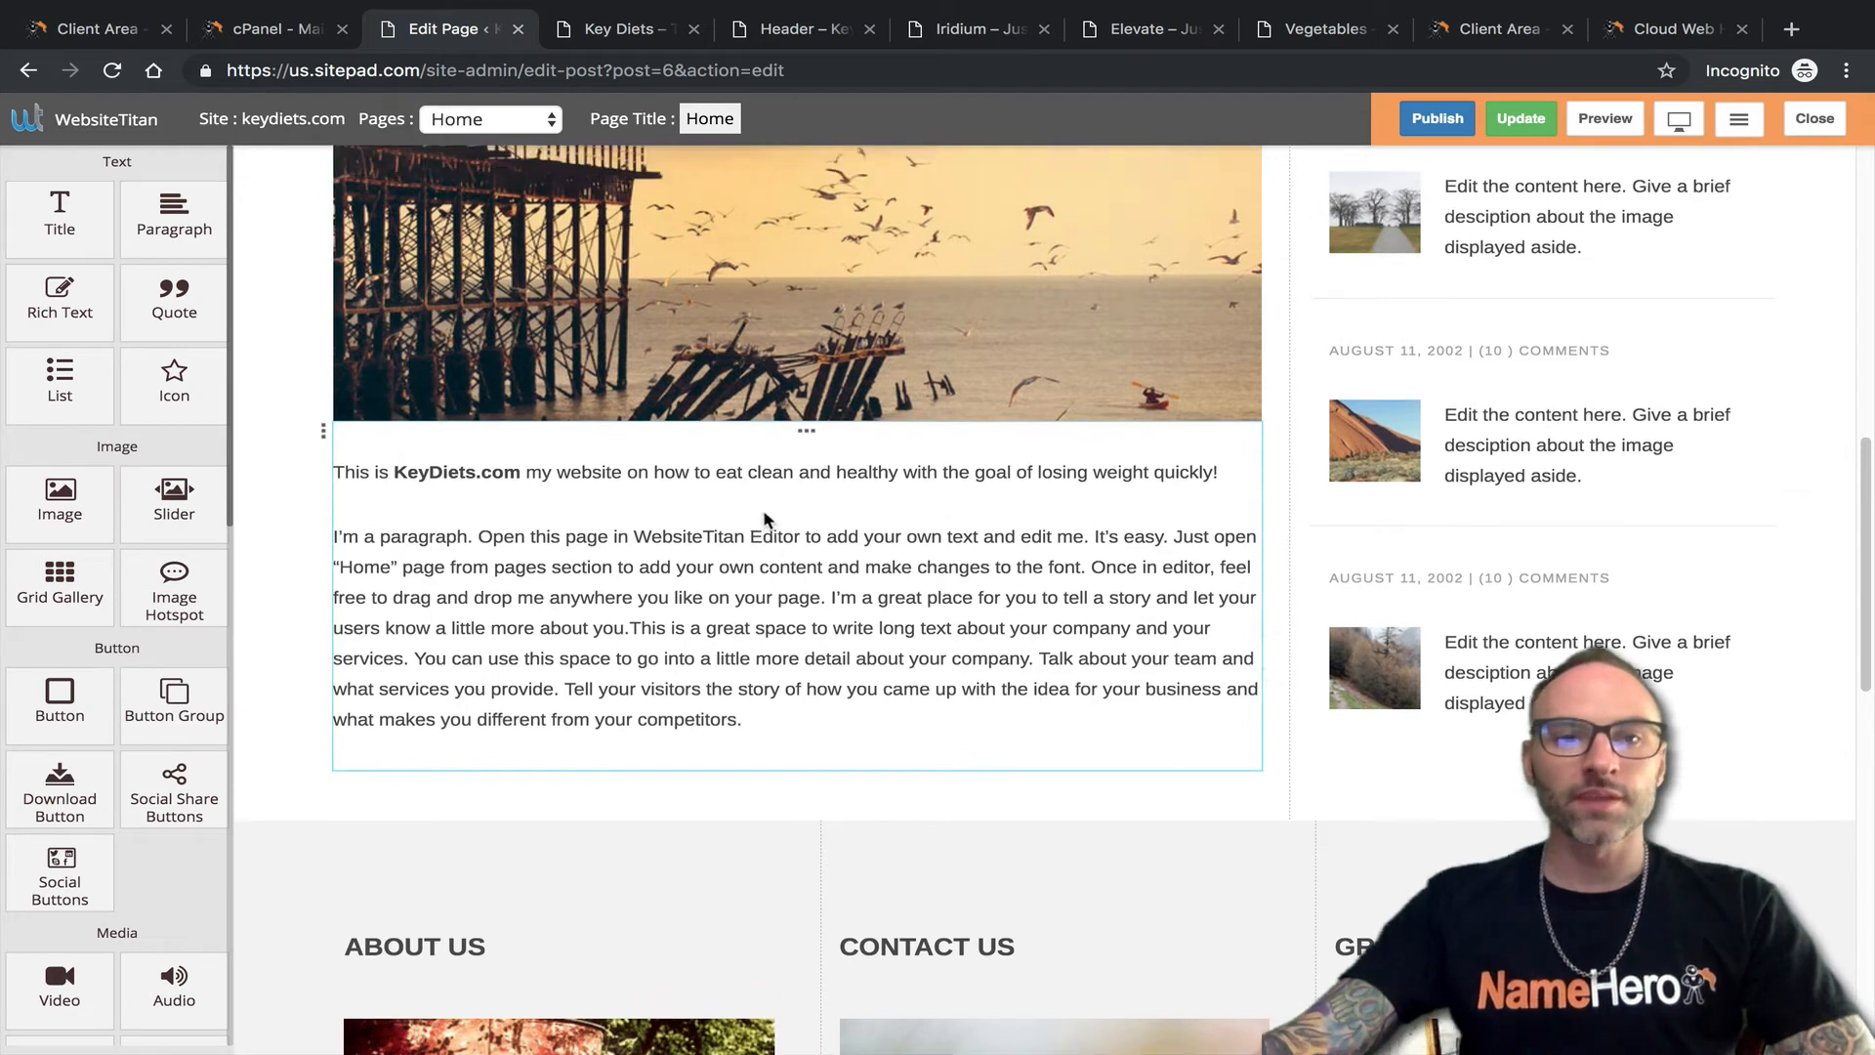
{"action": "left_click", "coordinate": [508, 118]}
{"action": "left_click", "coordinate": [469, 143]}
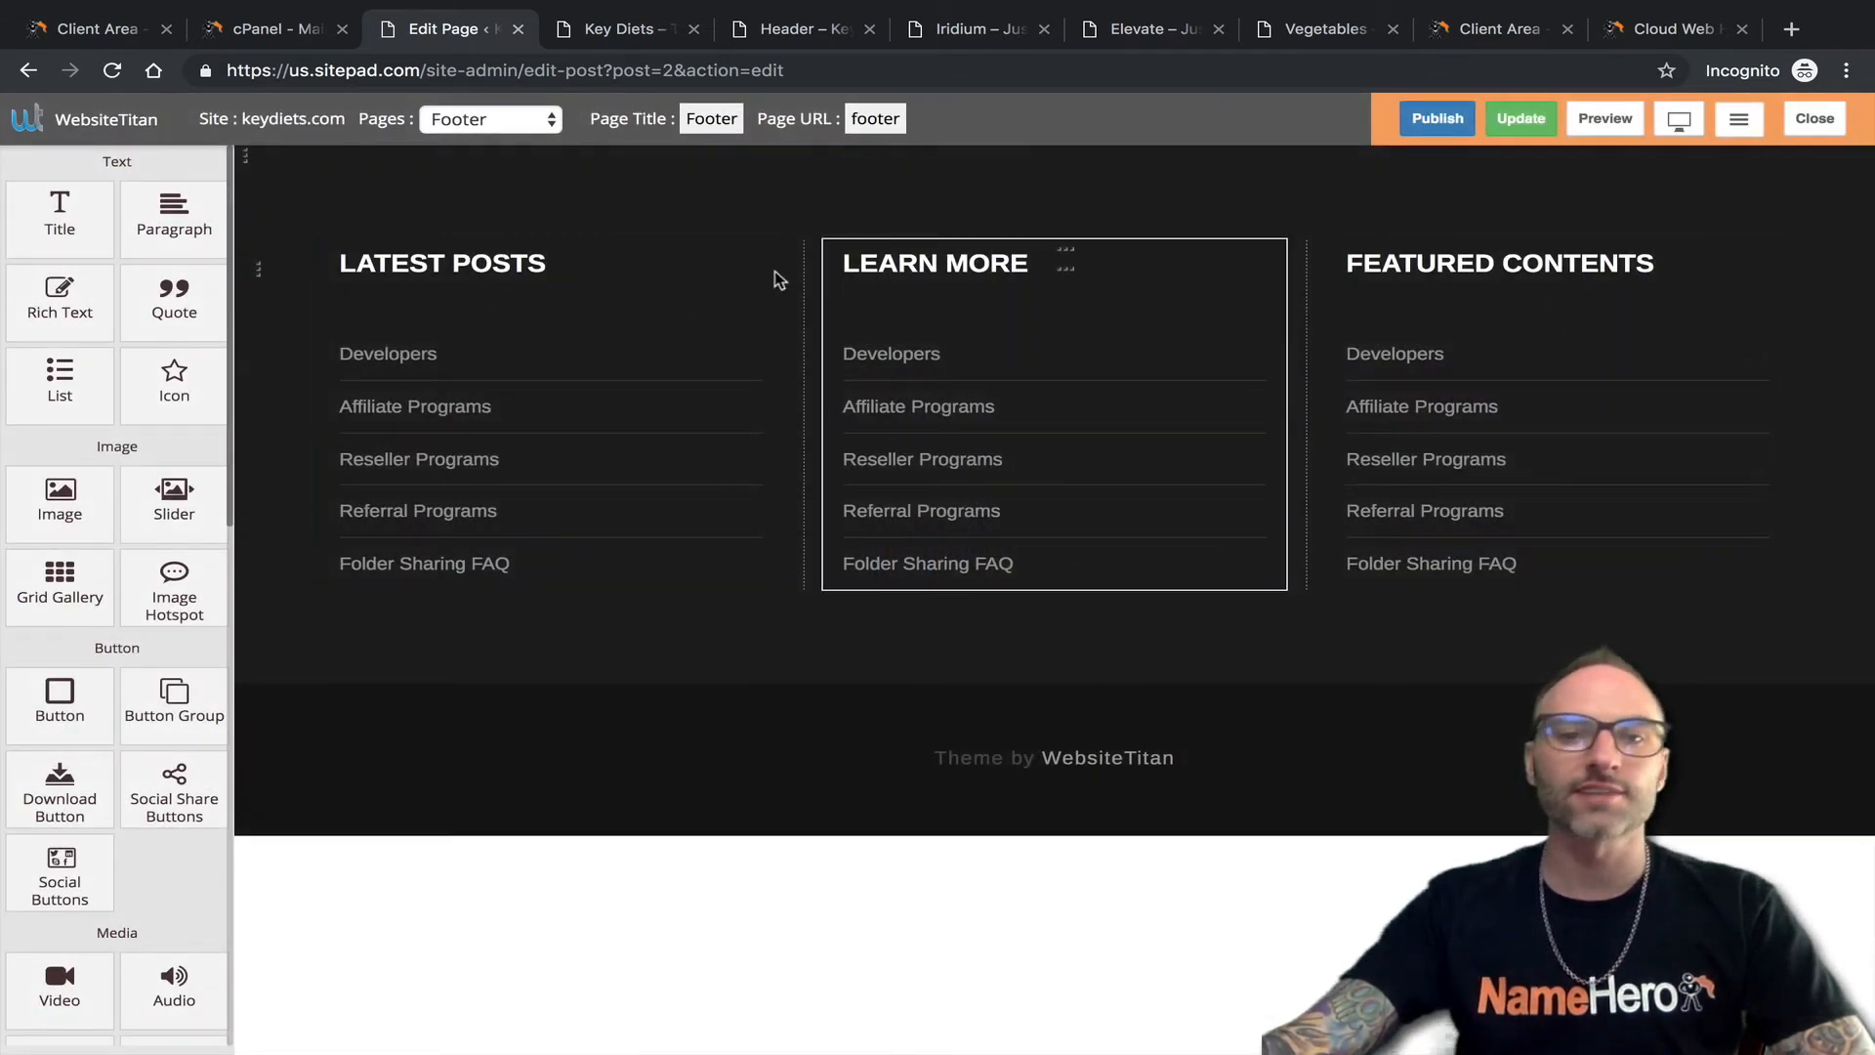
Edit the Latest Posts text block in the footer and delete the Reseller Programs entry from its list.
{"action": "left_click", "coordinate": [510, 265]}
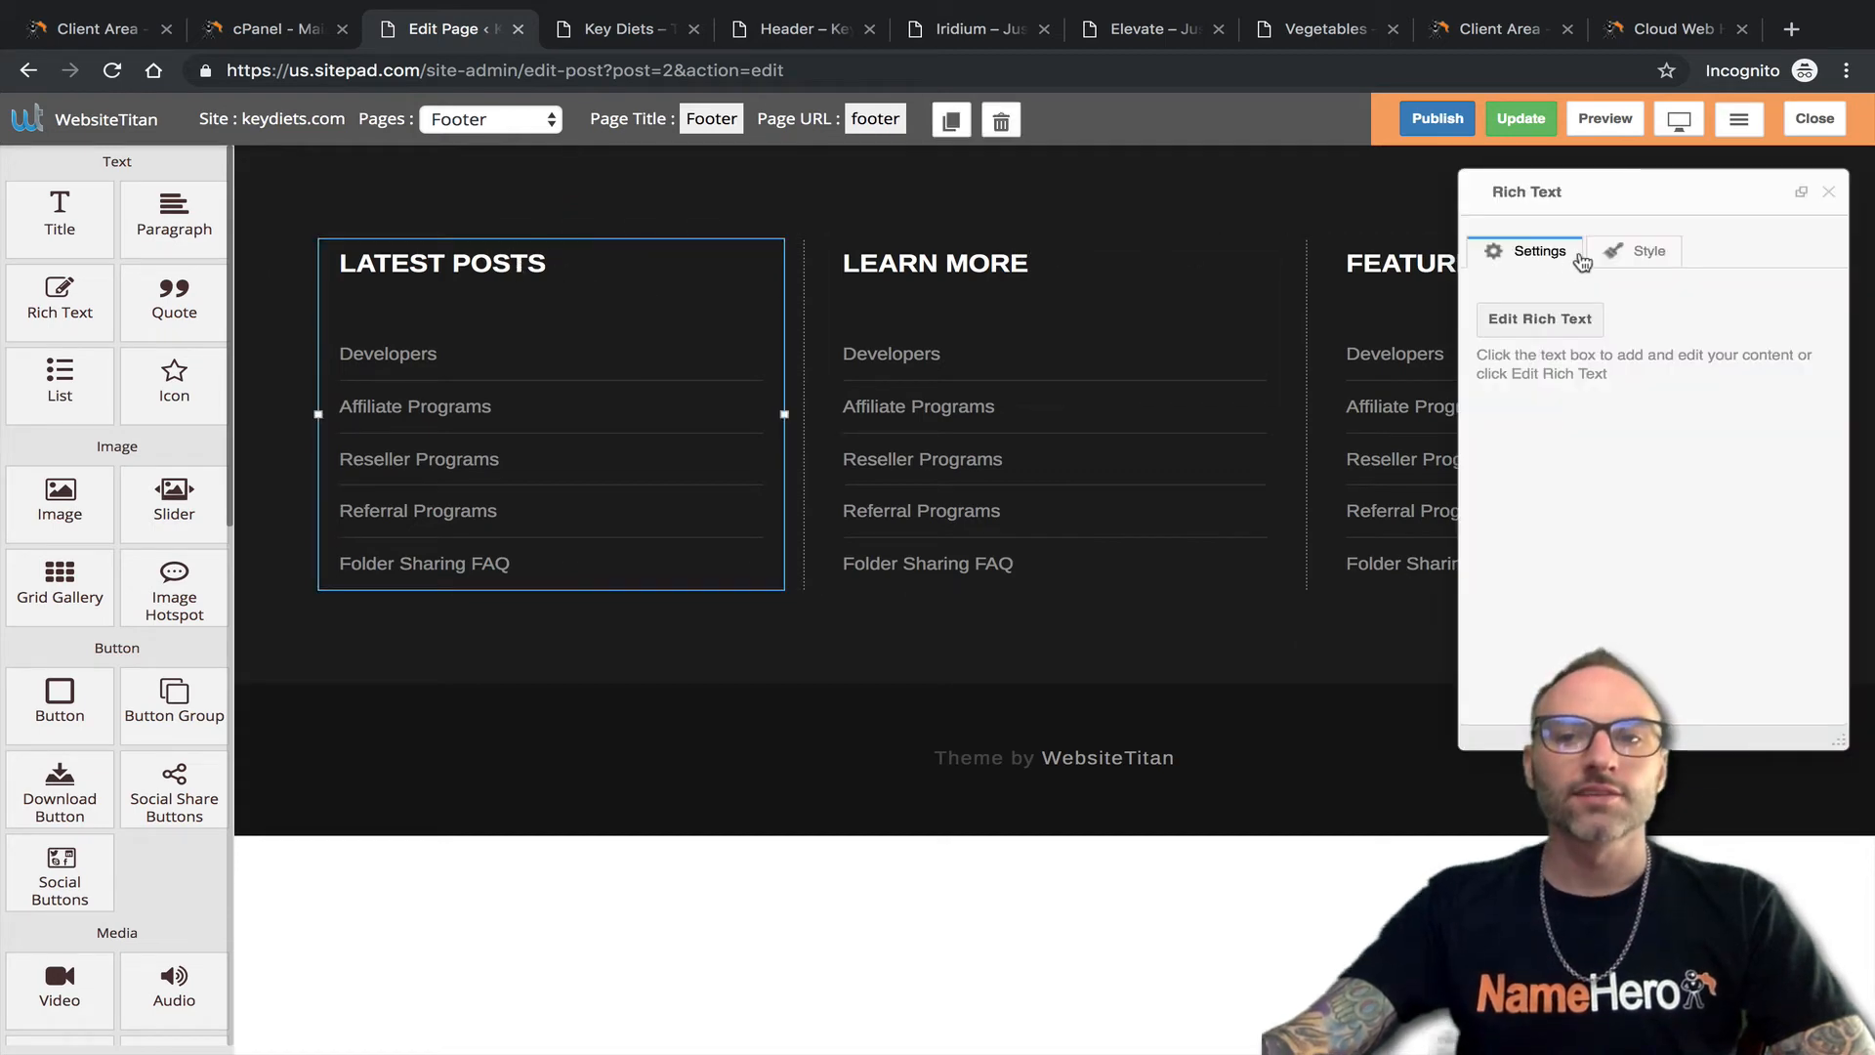
{"action": "left_click", "coordinate": [502, 271]}
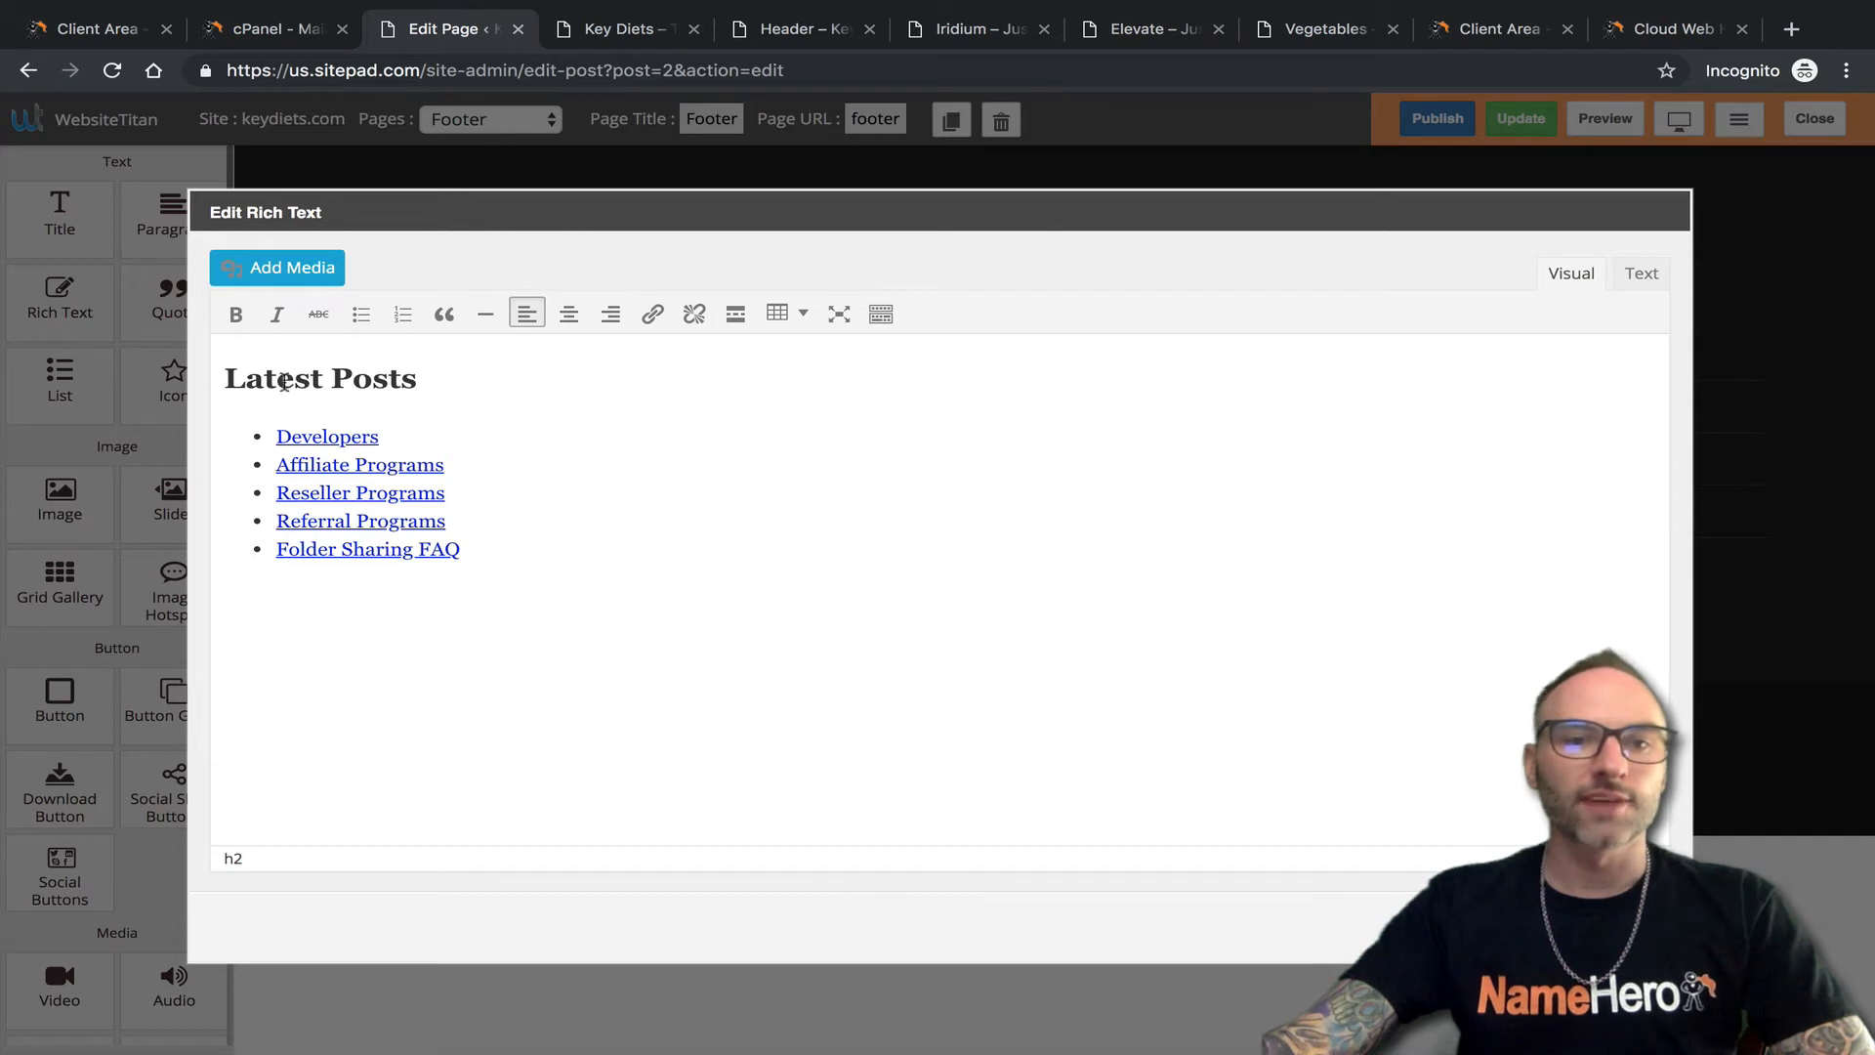
{"action": "left_click_drag", "start_coordinate": [283, 382], "coordinate": [511, 377]}
{"action": "left_click", "coordinate": [511, 376]}
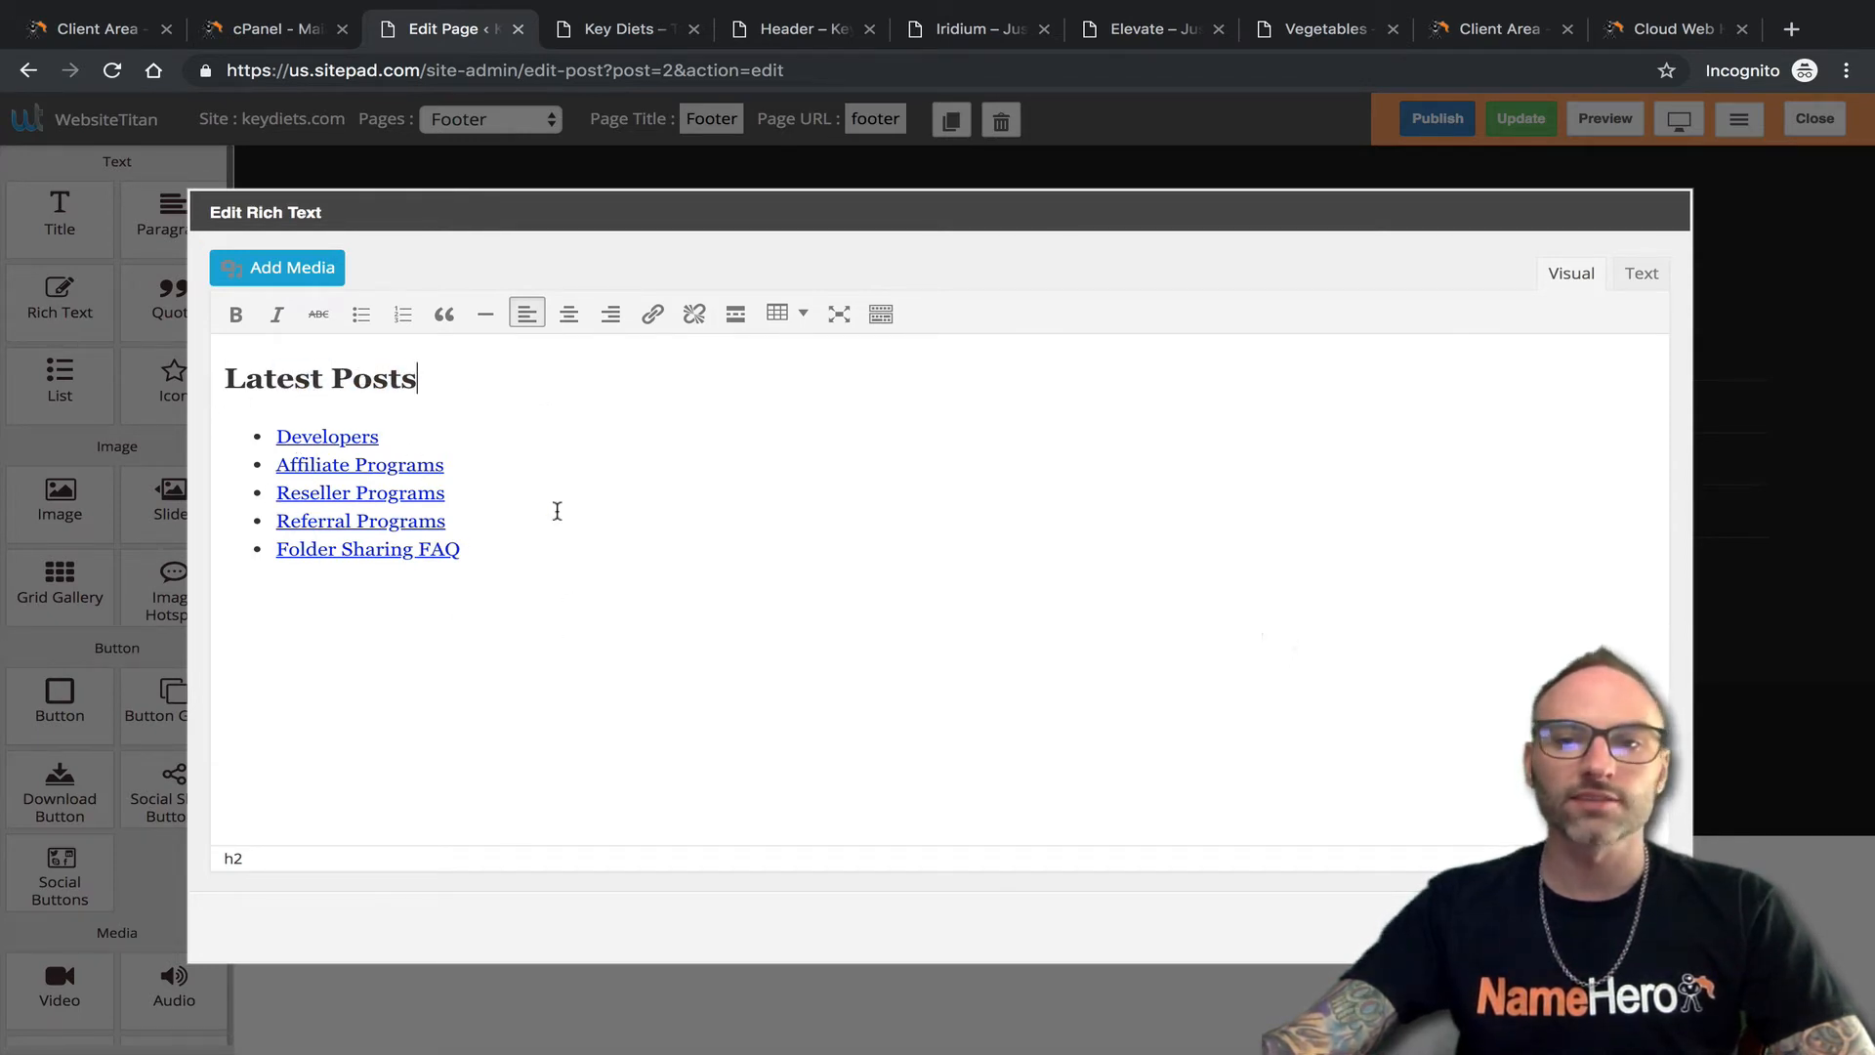
{"action": "left_click_drag", "start_coordinate": [488, 493], "coordinate": [239, 493]}
{"action": "key", "text": "BackSpace"}
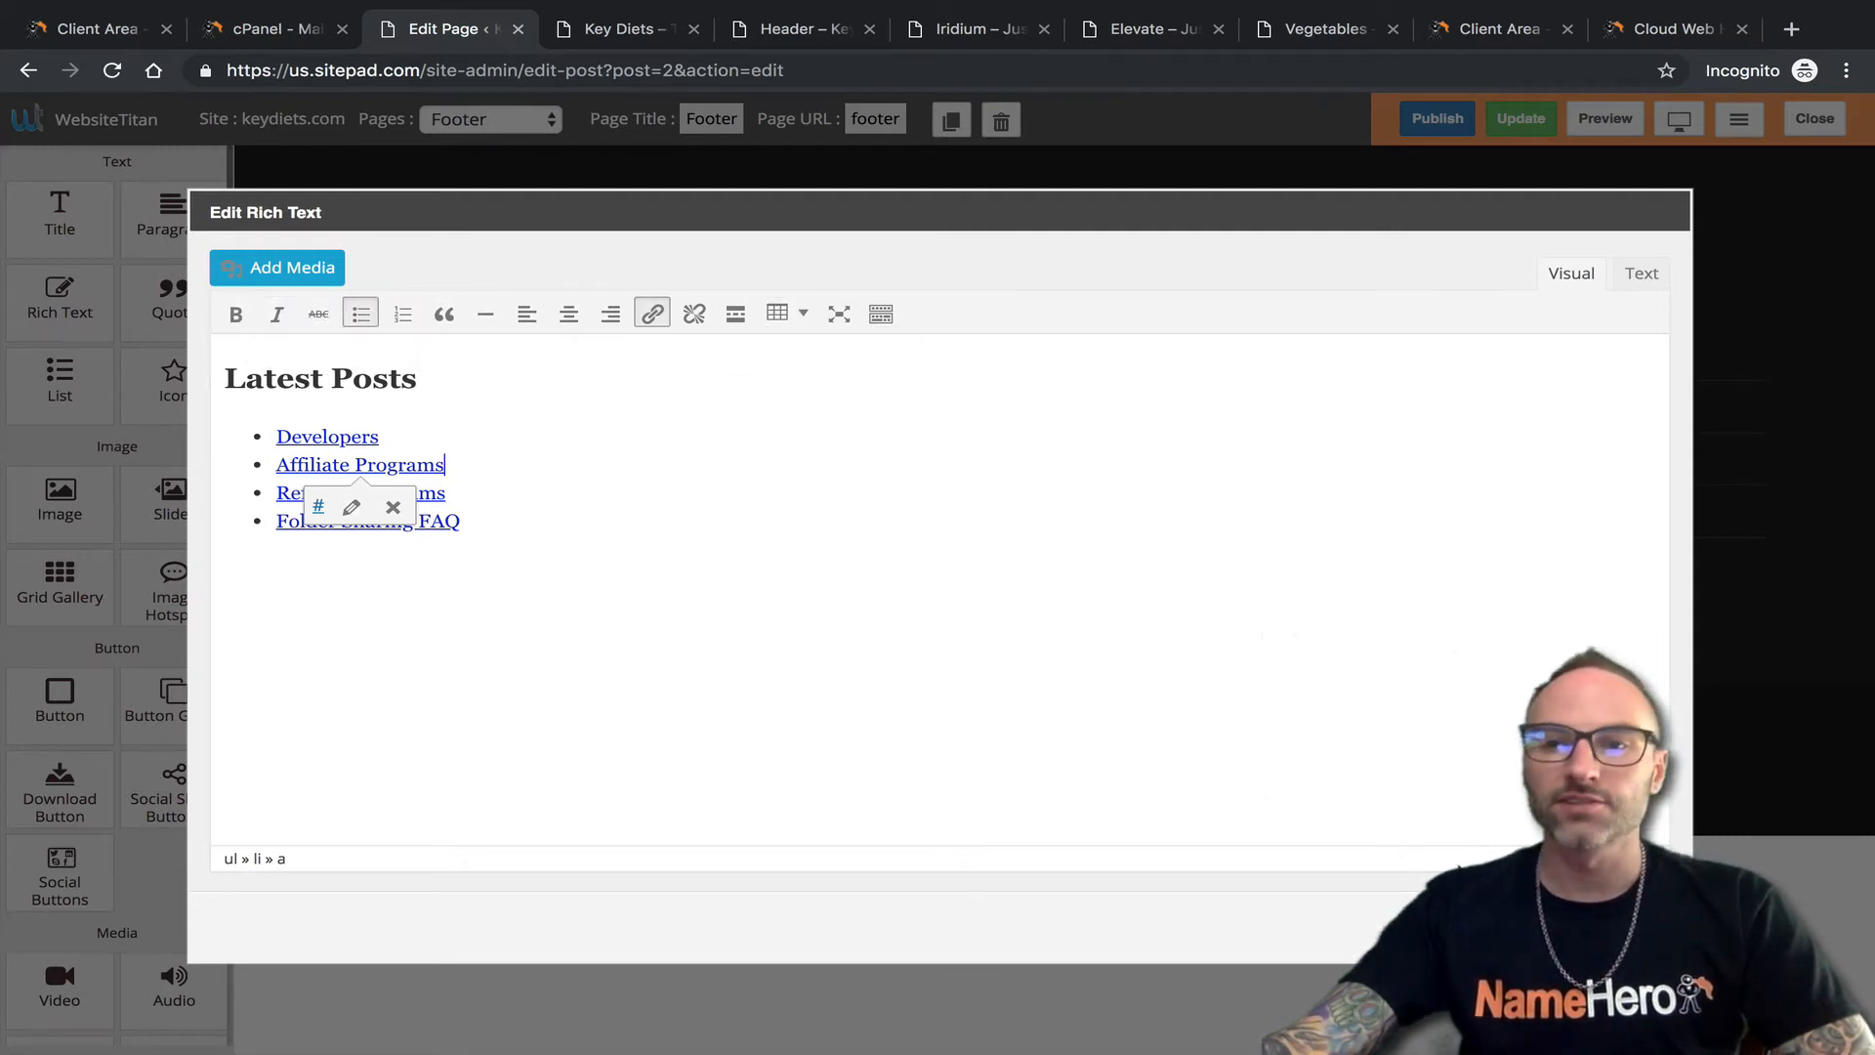
Check the Latest Posts block's HTML source, return to the visual view and save the text edit.
{"action": "left_click", "coordinate": [1659, 275]}
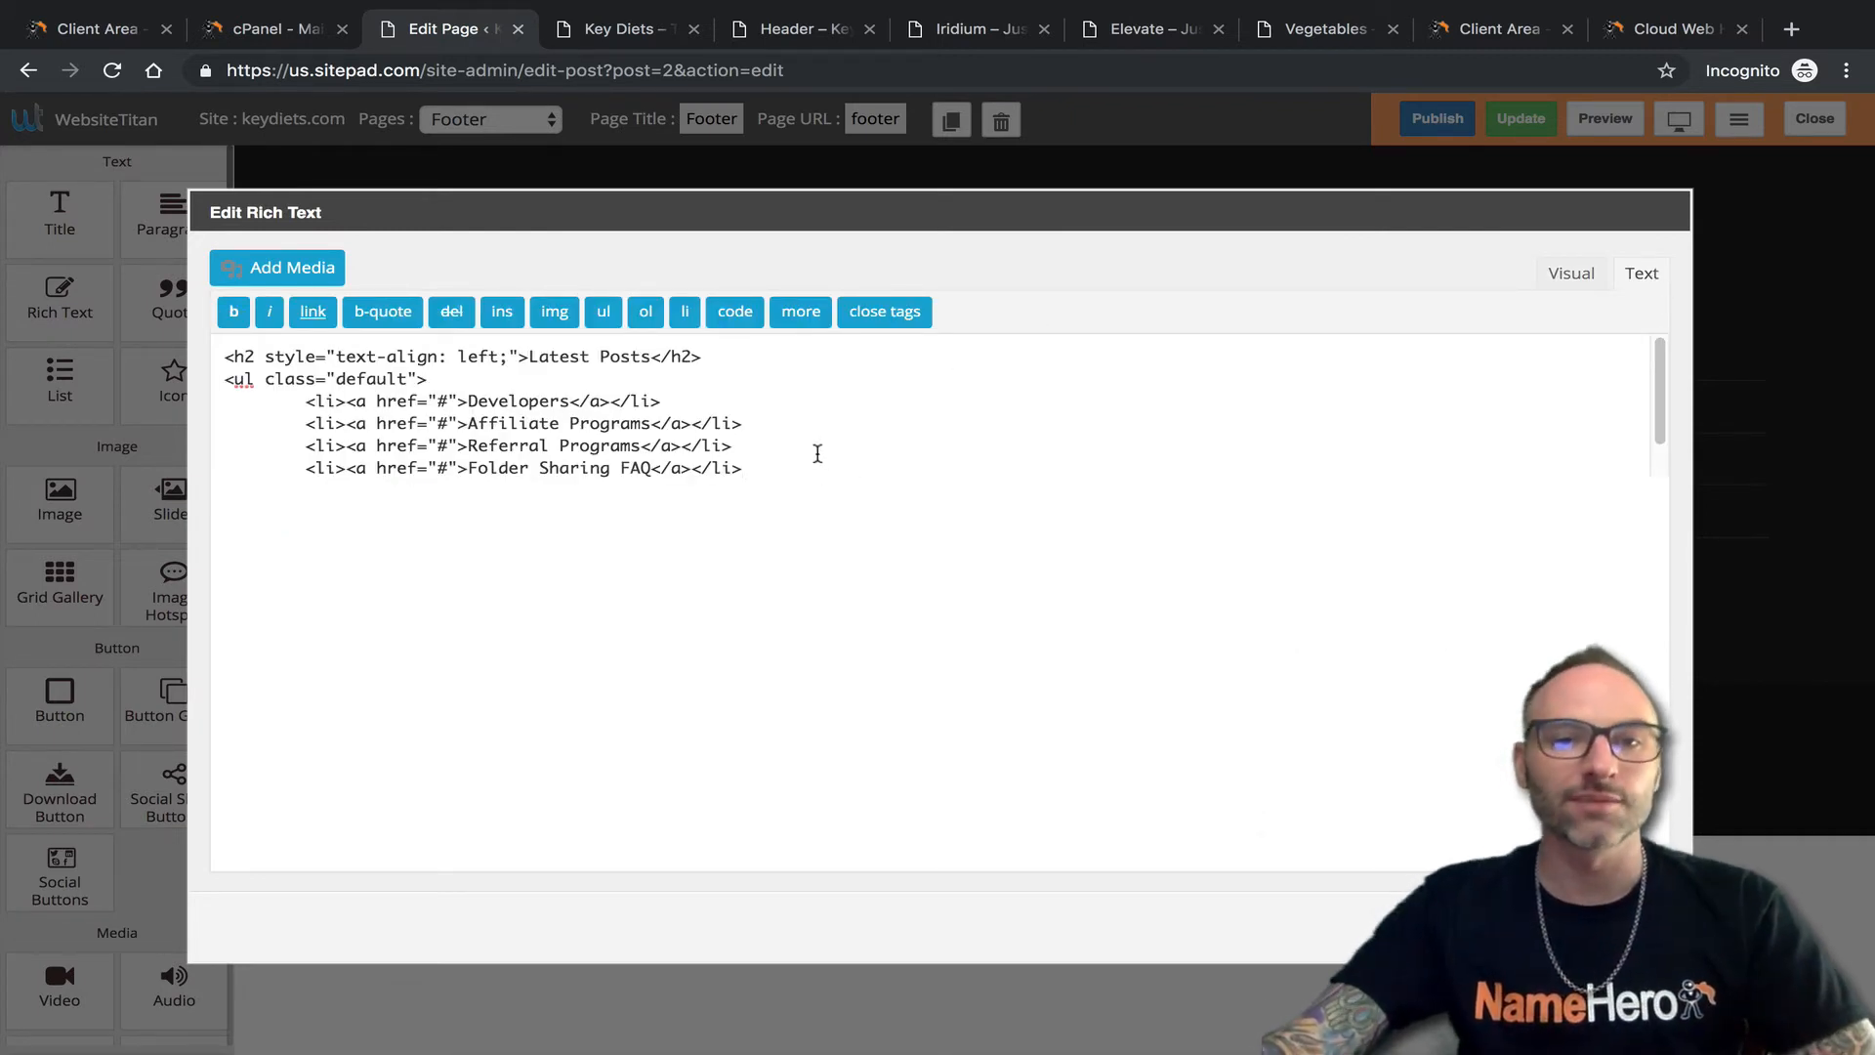
{"action": "left_click_drag", "start_coordinate": [817, 453], "coordinate": [278, 358]}
{"action": "left_click", "coordinate": [637, 376]}
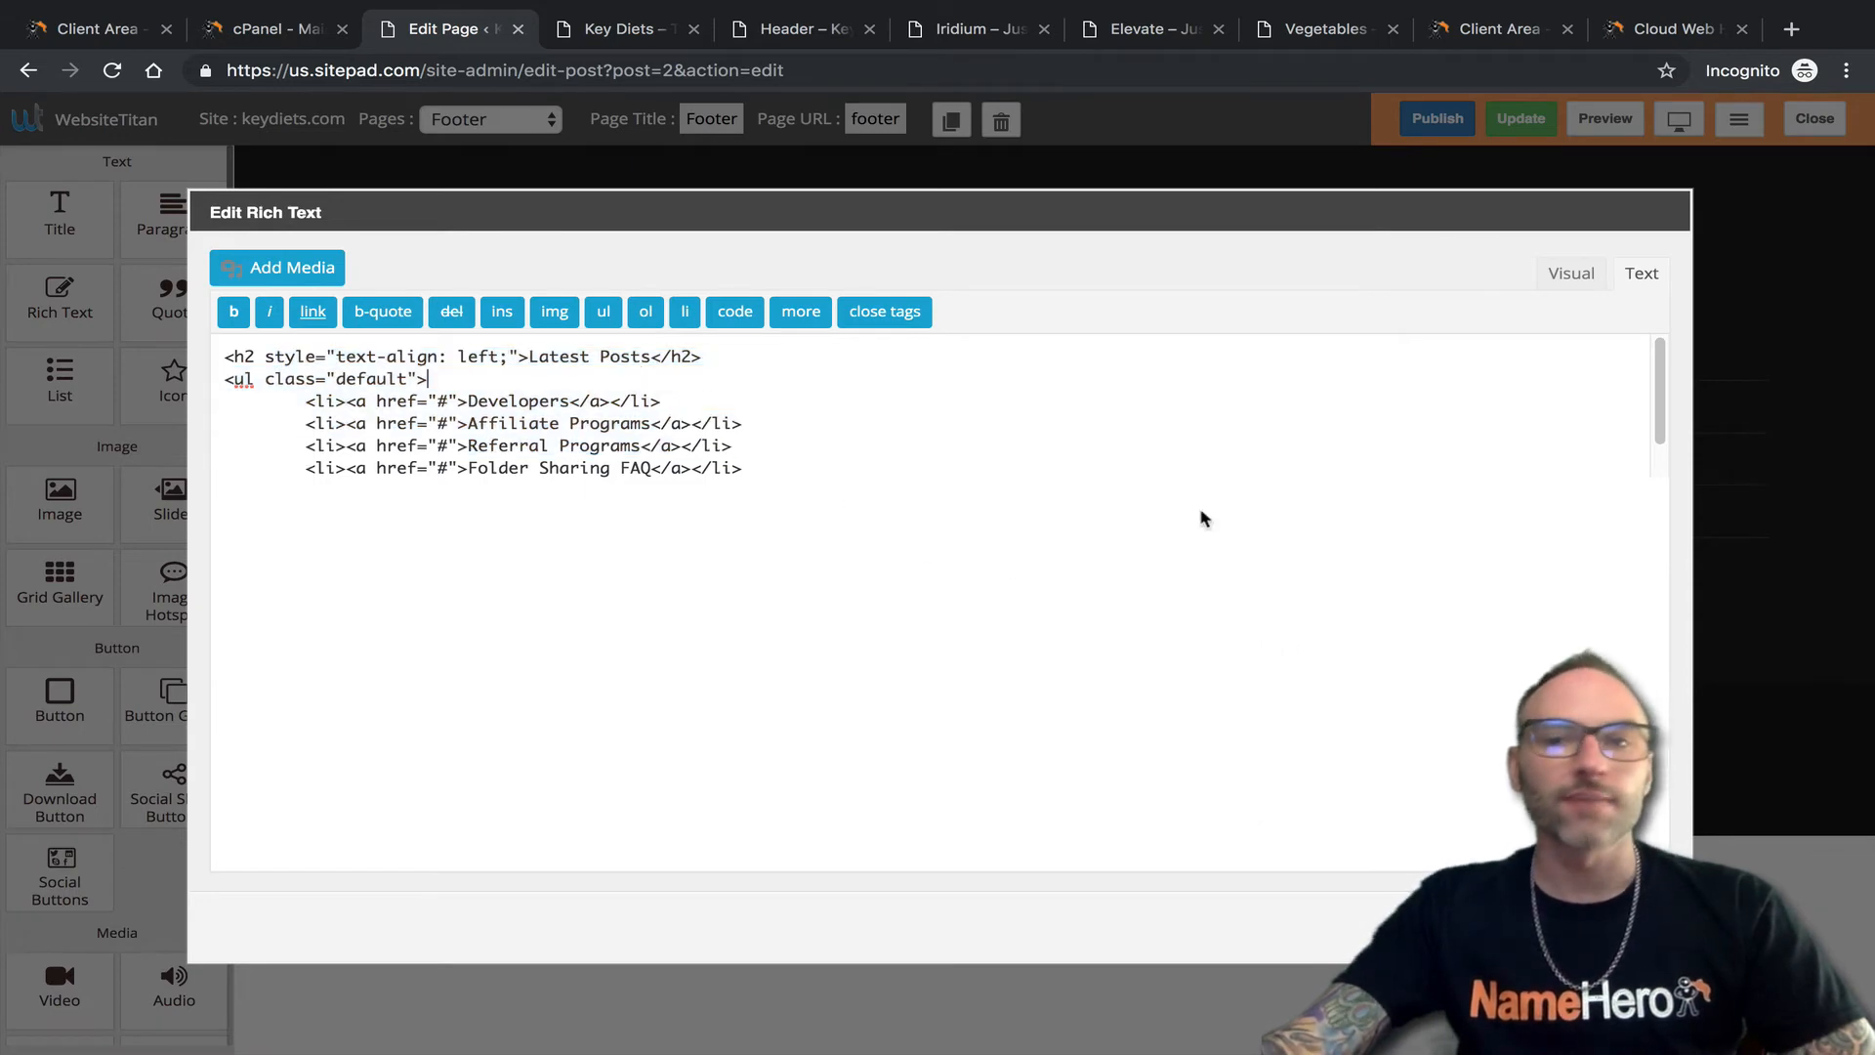
{"action": "left_click", "coordinate": [1560, 279]}
{"action": "left_click", "coordinate": [1636, 926]}
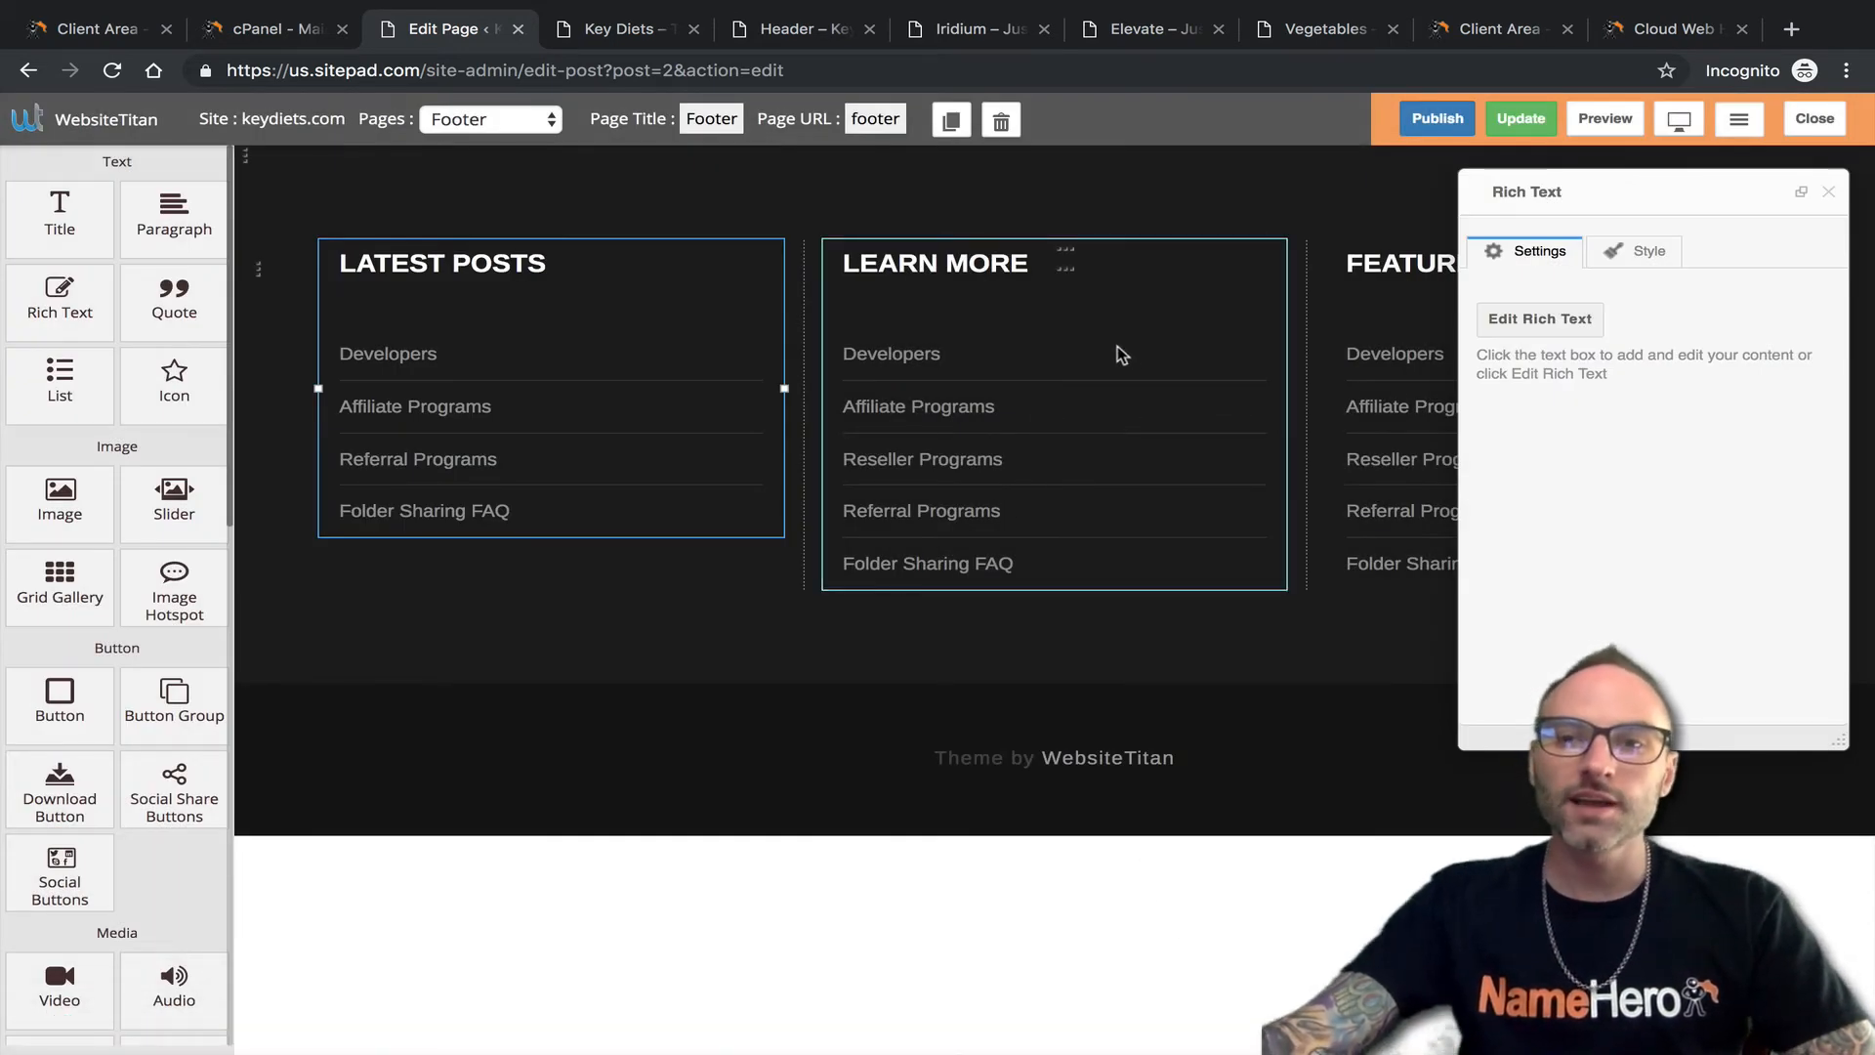
Inspect the Learn More text block and the style settings of its inner column.
{"action": "left_click", "coordinate": [1119, 337]}
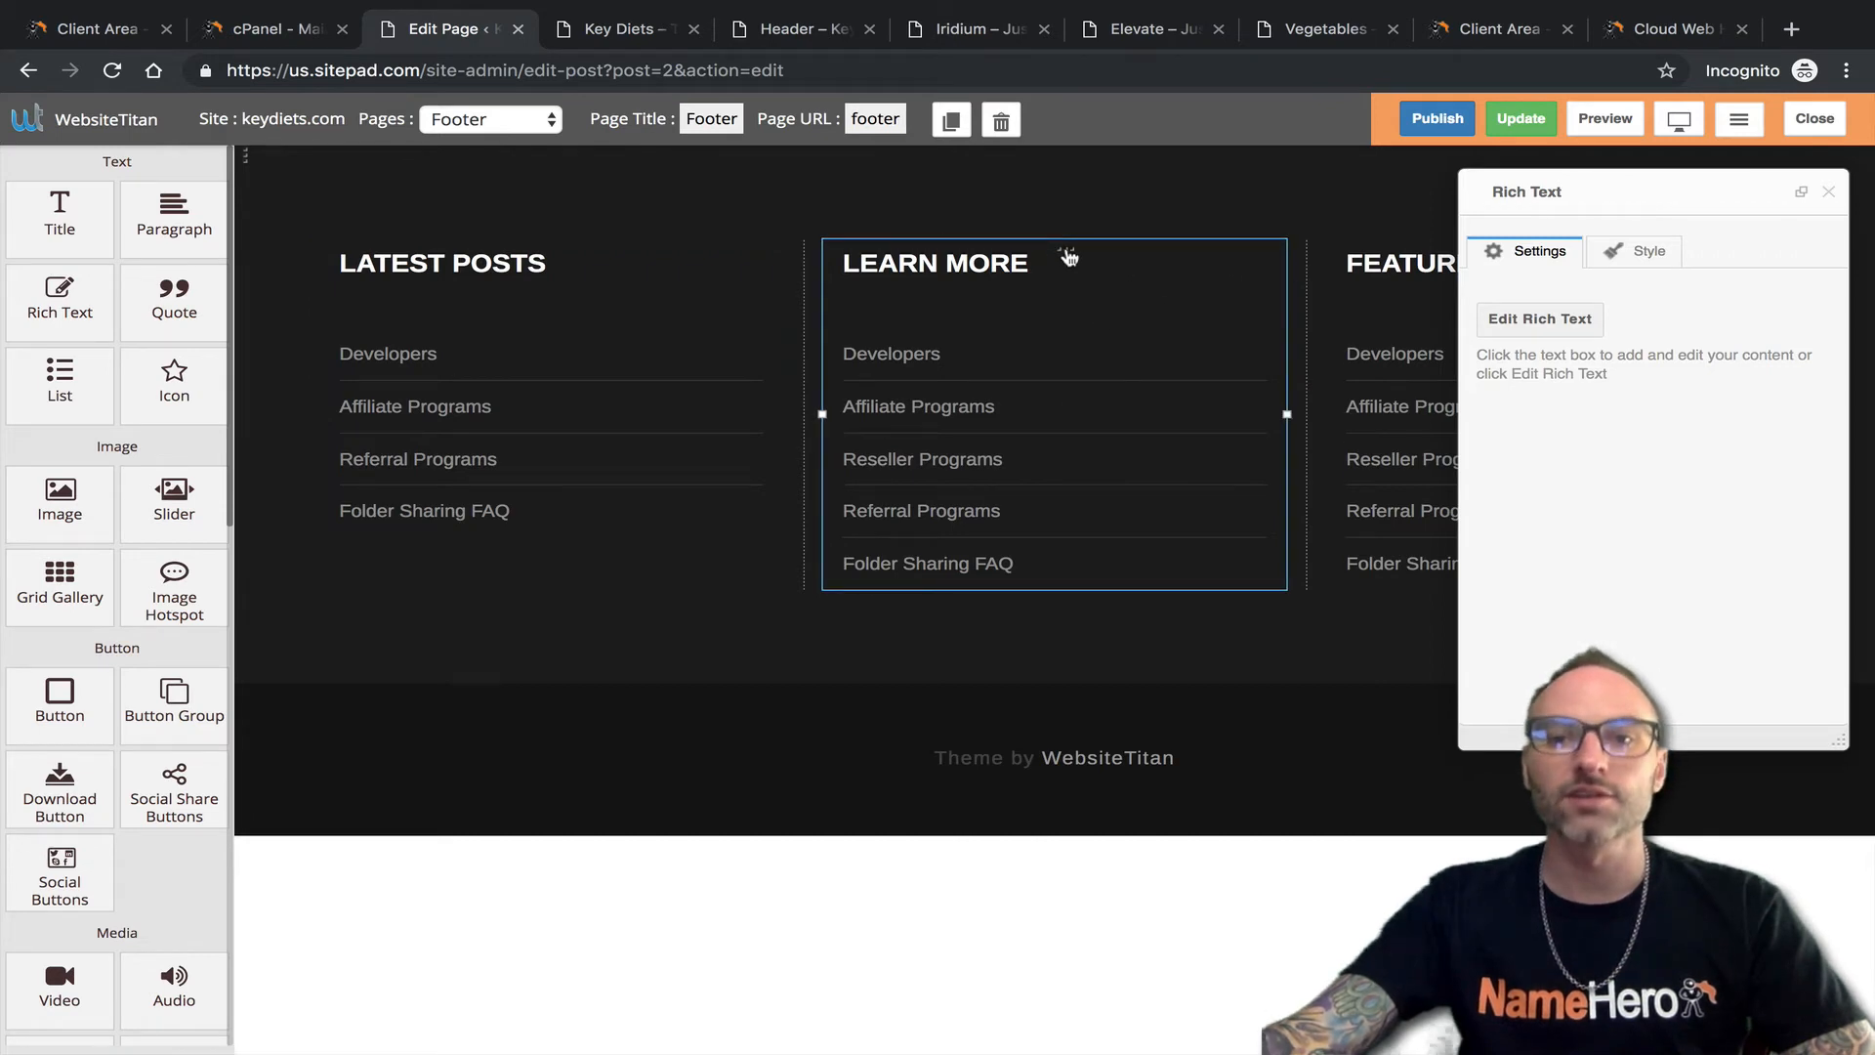
{"action": "left_click", "coordinate": [1069, 257]}
{"action": "left_click", "coordinate": [1067, 272]}
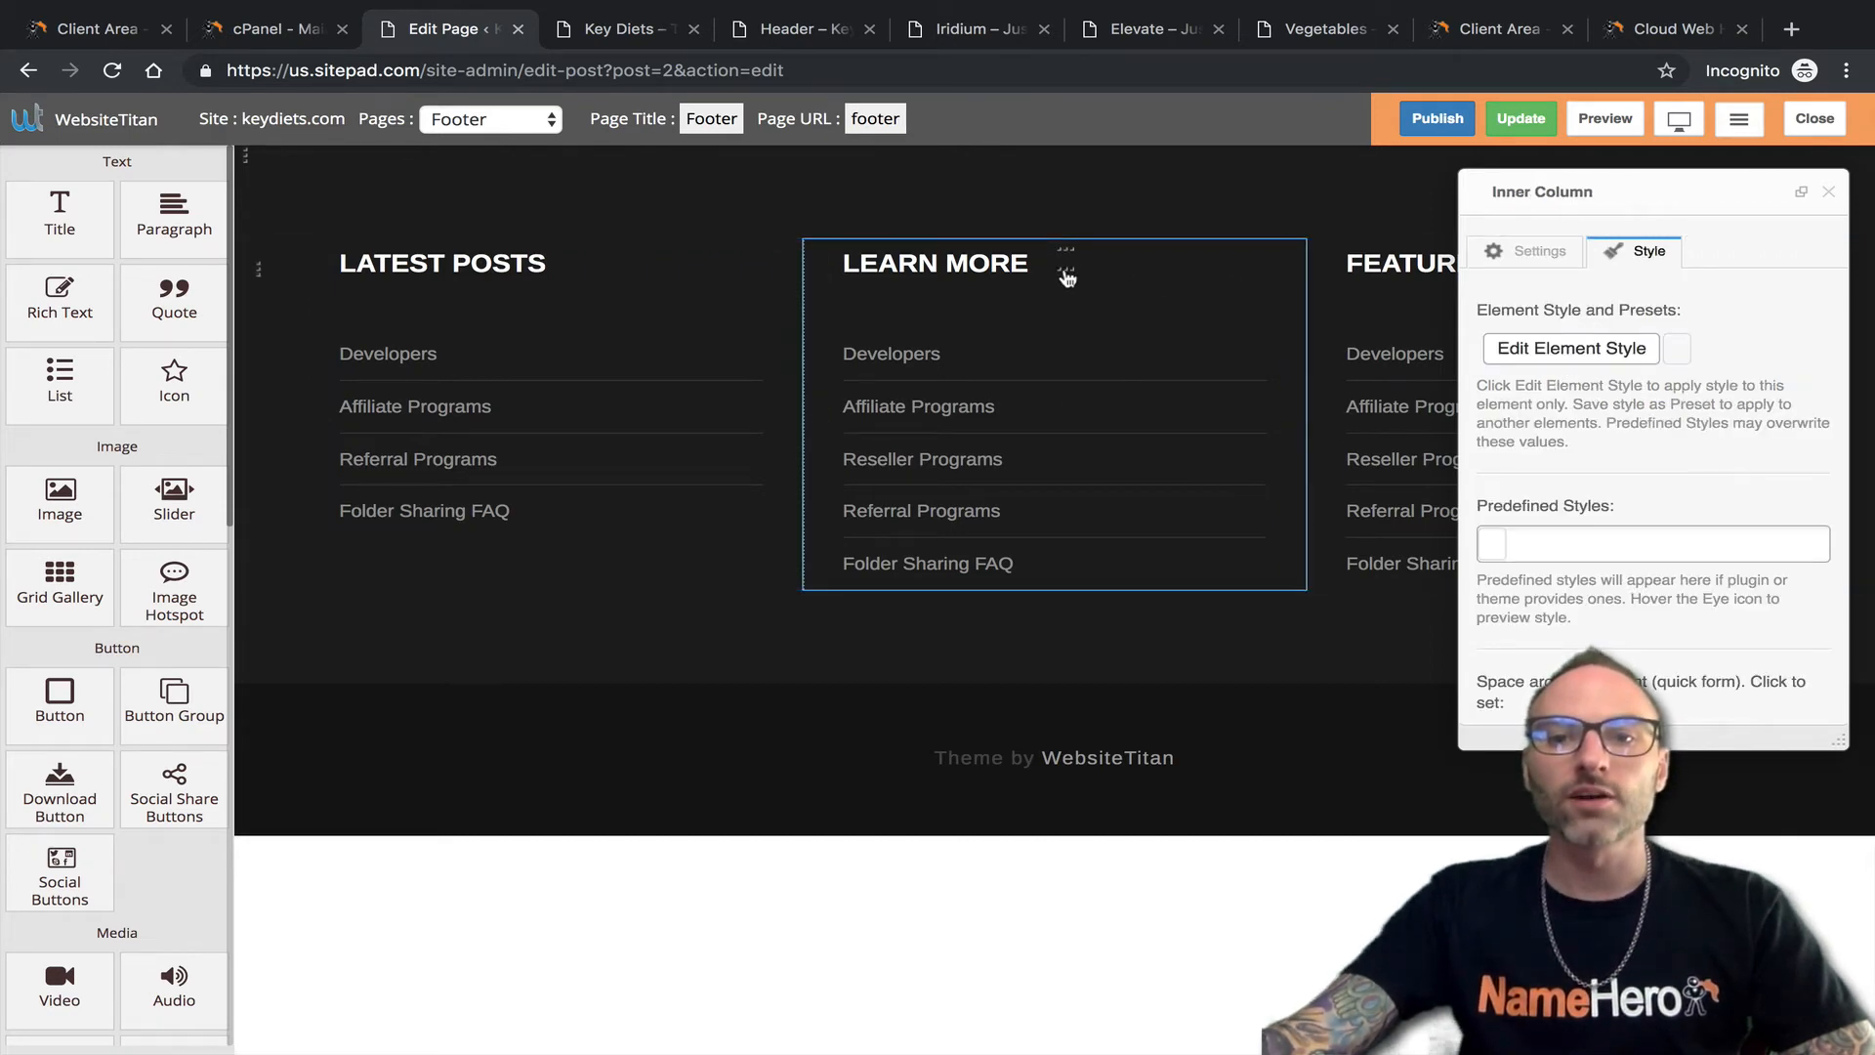
{"action": "right_click", "coordinate": [1064, 275]}
{"action": "left_click", "coordinate": [1031, 266]}
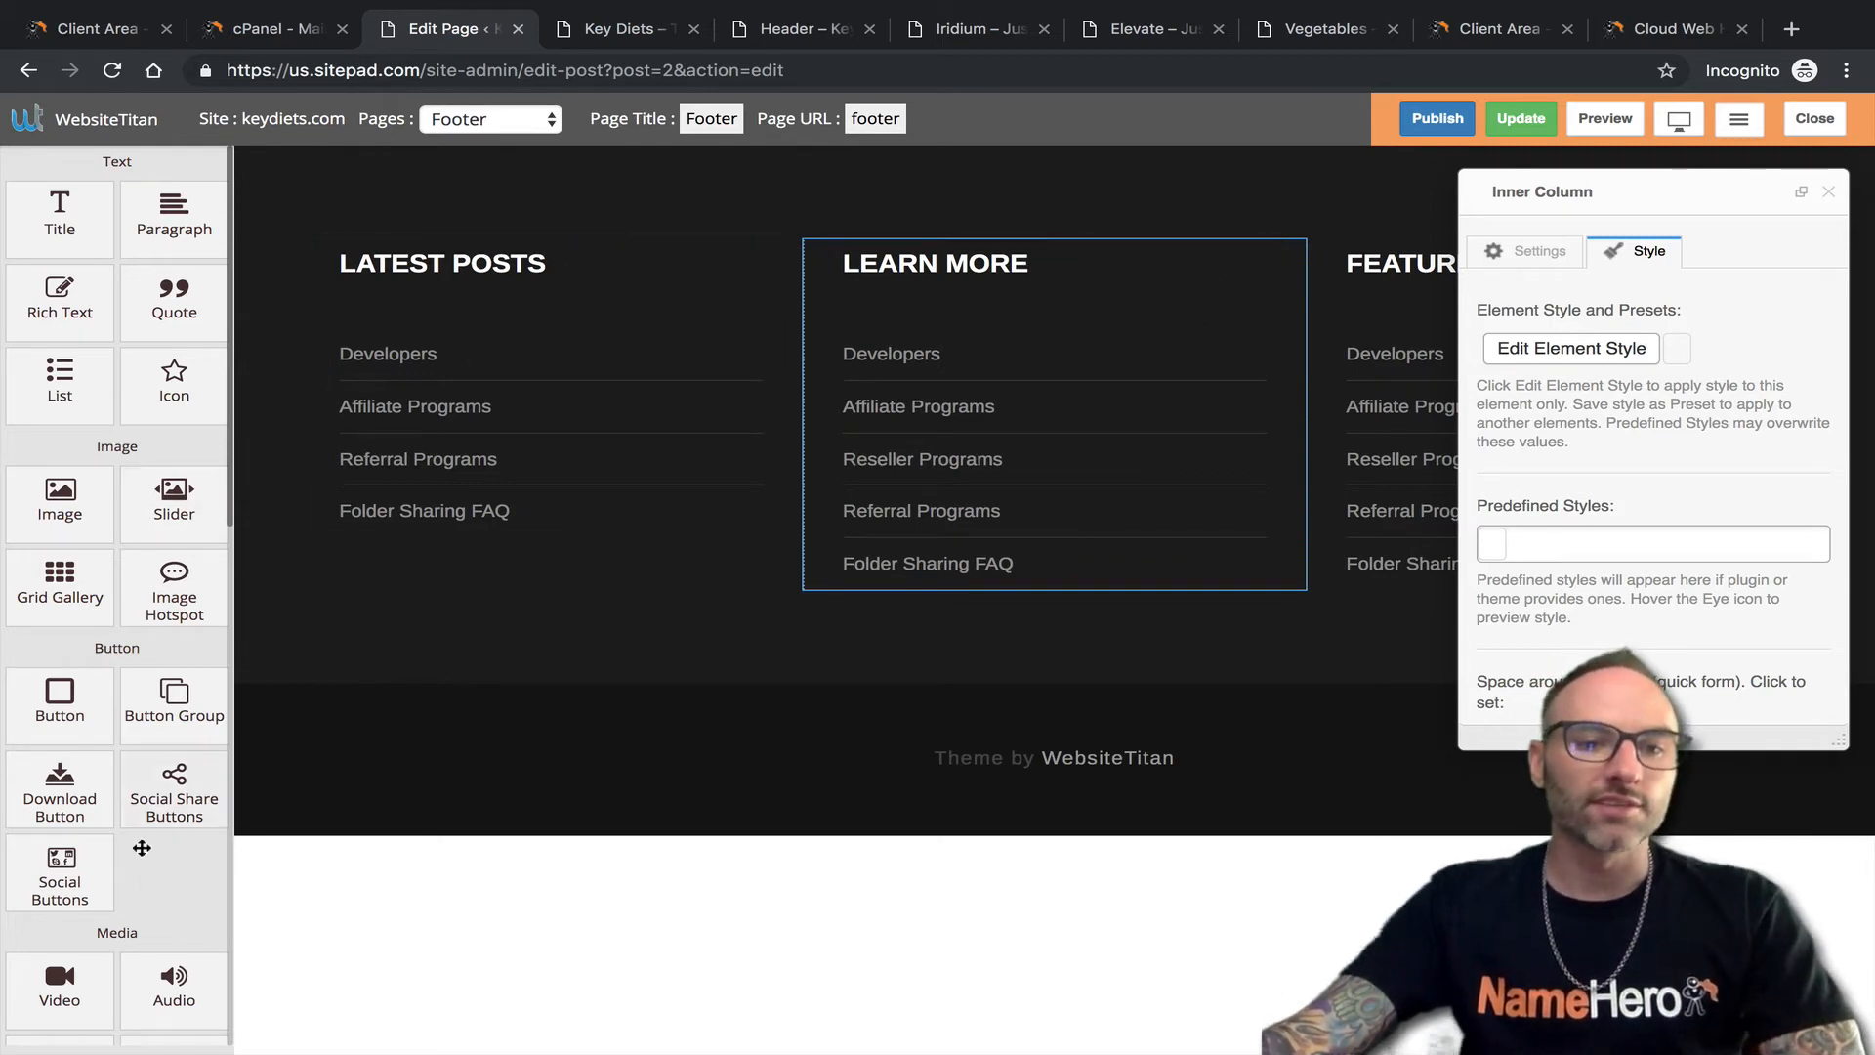
Add Social Share Buttons to the footer in a row beneath the three link columns.
{"action": "scroll", "coordinate": [142, 859], "scroll_direction": "down", "scroll_amount": 10}
{"action": "scroll", "coordinate": [147, 884], "scroll_direction": "up", "scroll_amount": 10}
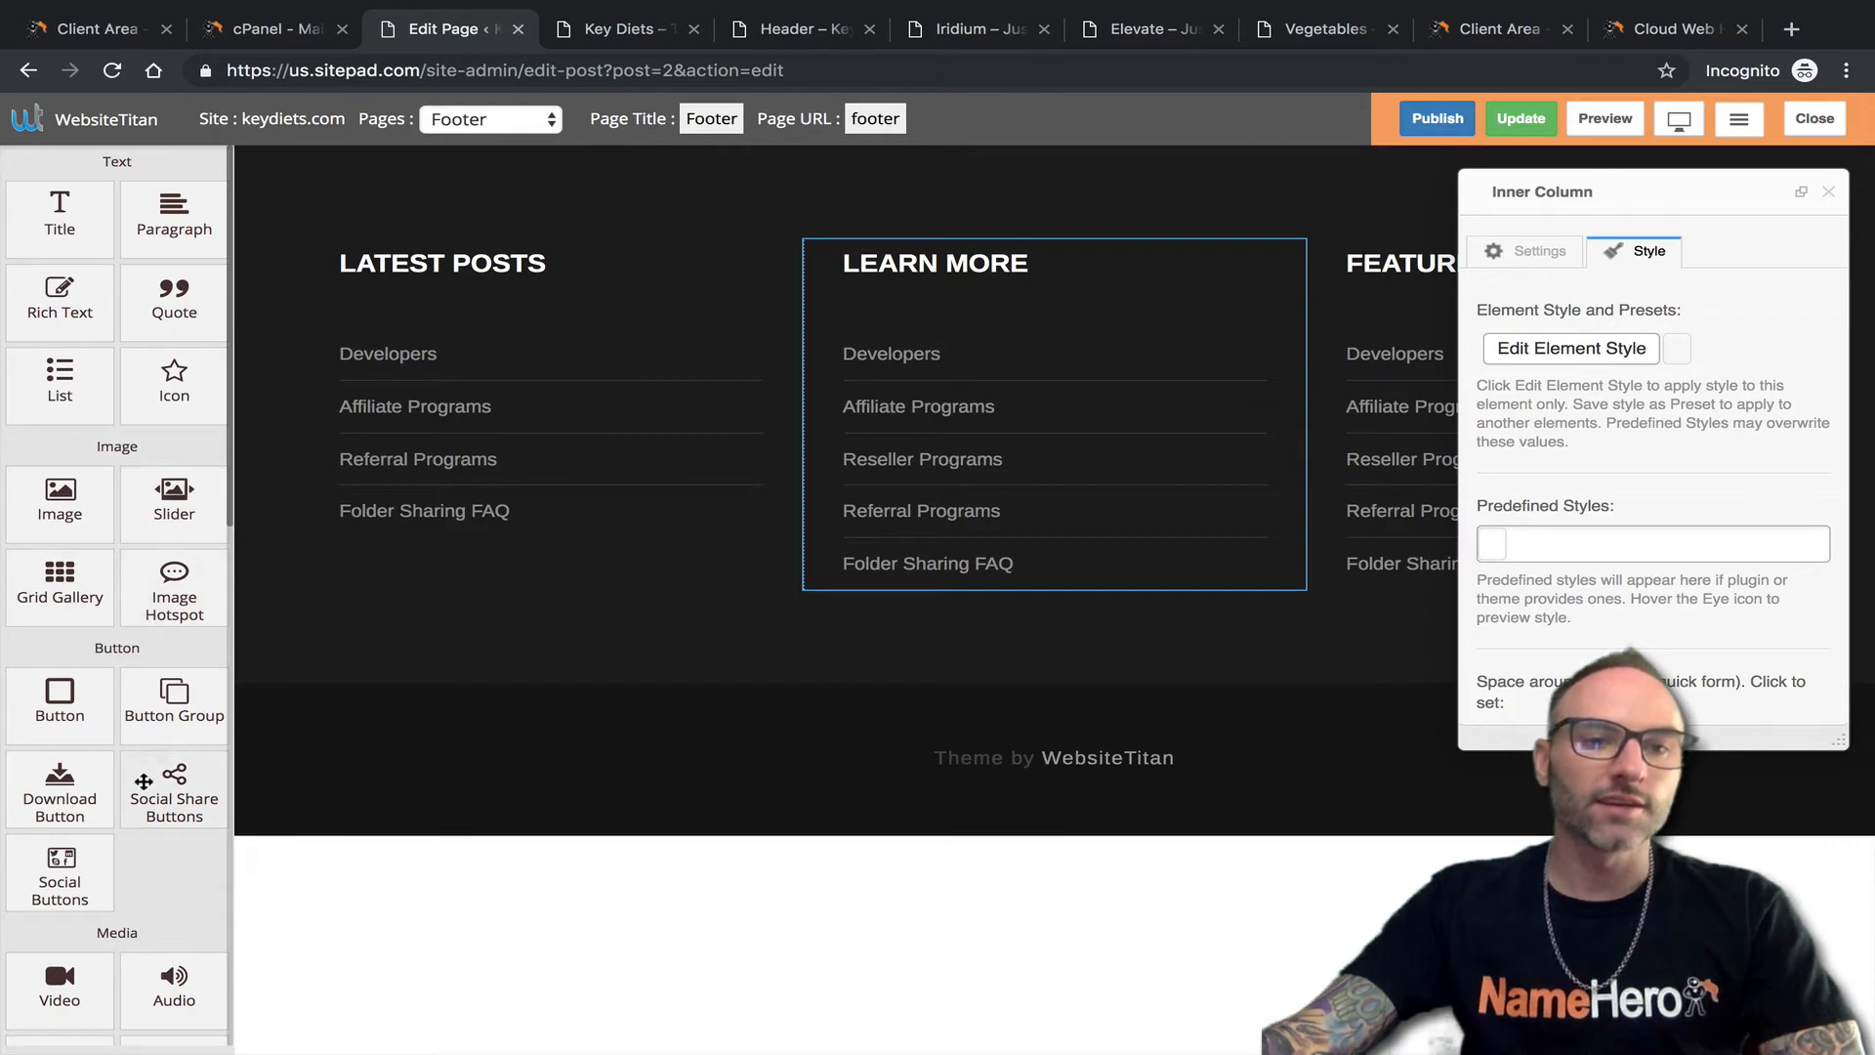
{"action": "left_click", "coordinate": [932, 668]}
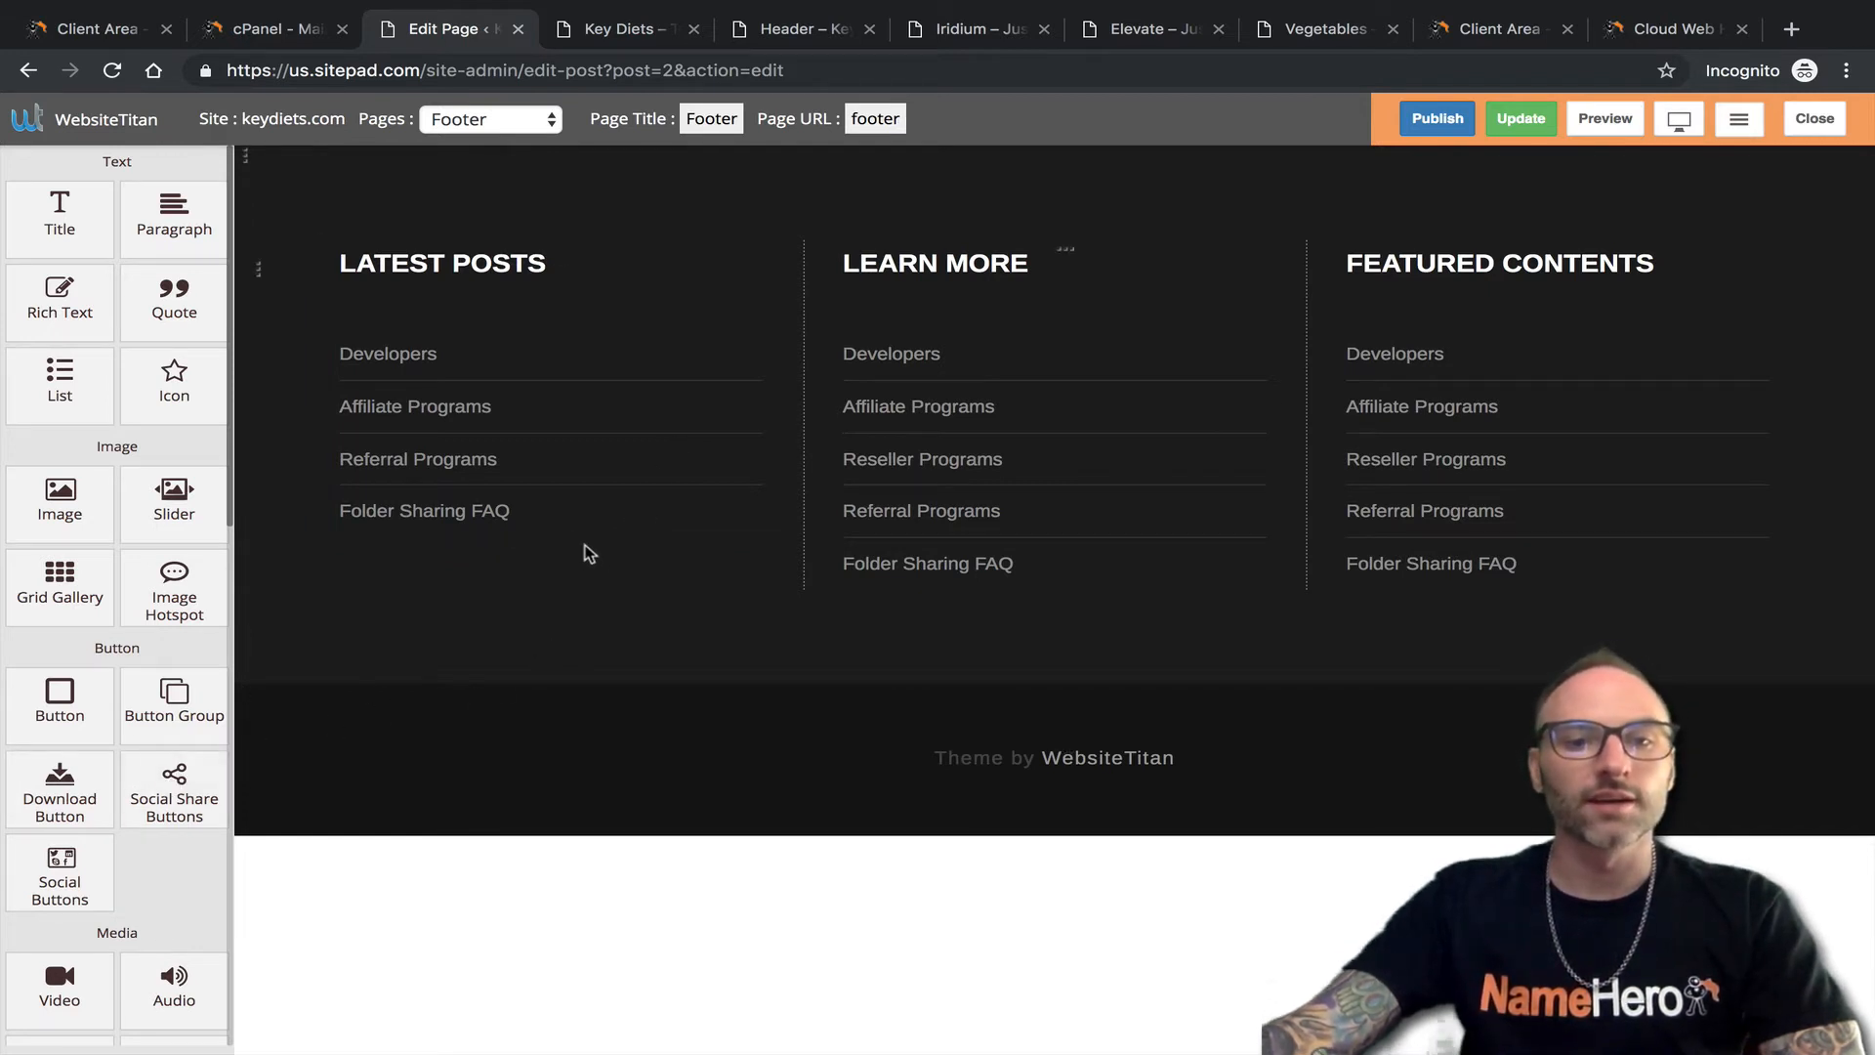
{"action": "mouse_move", "coordinate": [195, 781]}
{"action": "left_mouse_down"}
{"action": "mouse_move", "coordinate": [293, 743]}
{"action": "mouse_move", "coordinate": [415, 598]}
{"action": "left_mouse_up"}
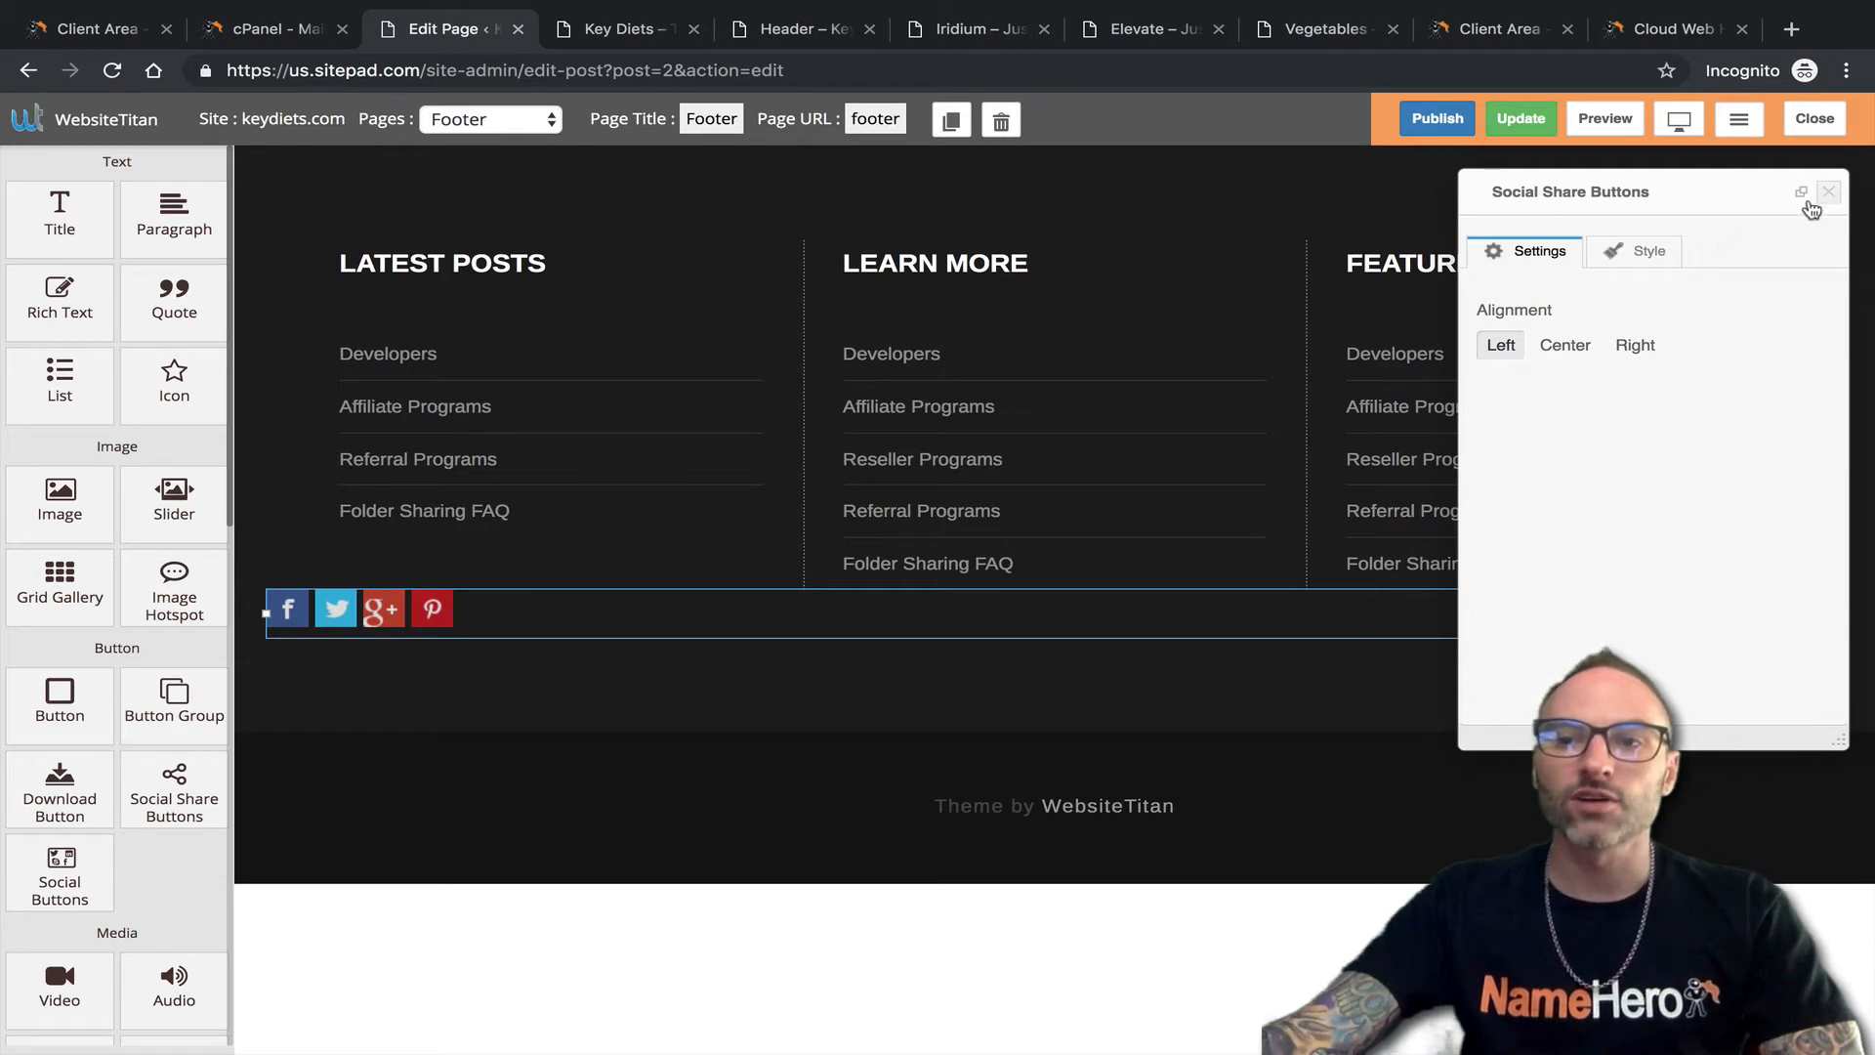
Try the alignment options for the social share buttons, set them to Center and close their settings.
{"action": "left_click", "coordinate": [1559, 347]}
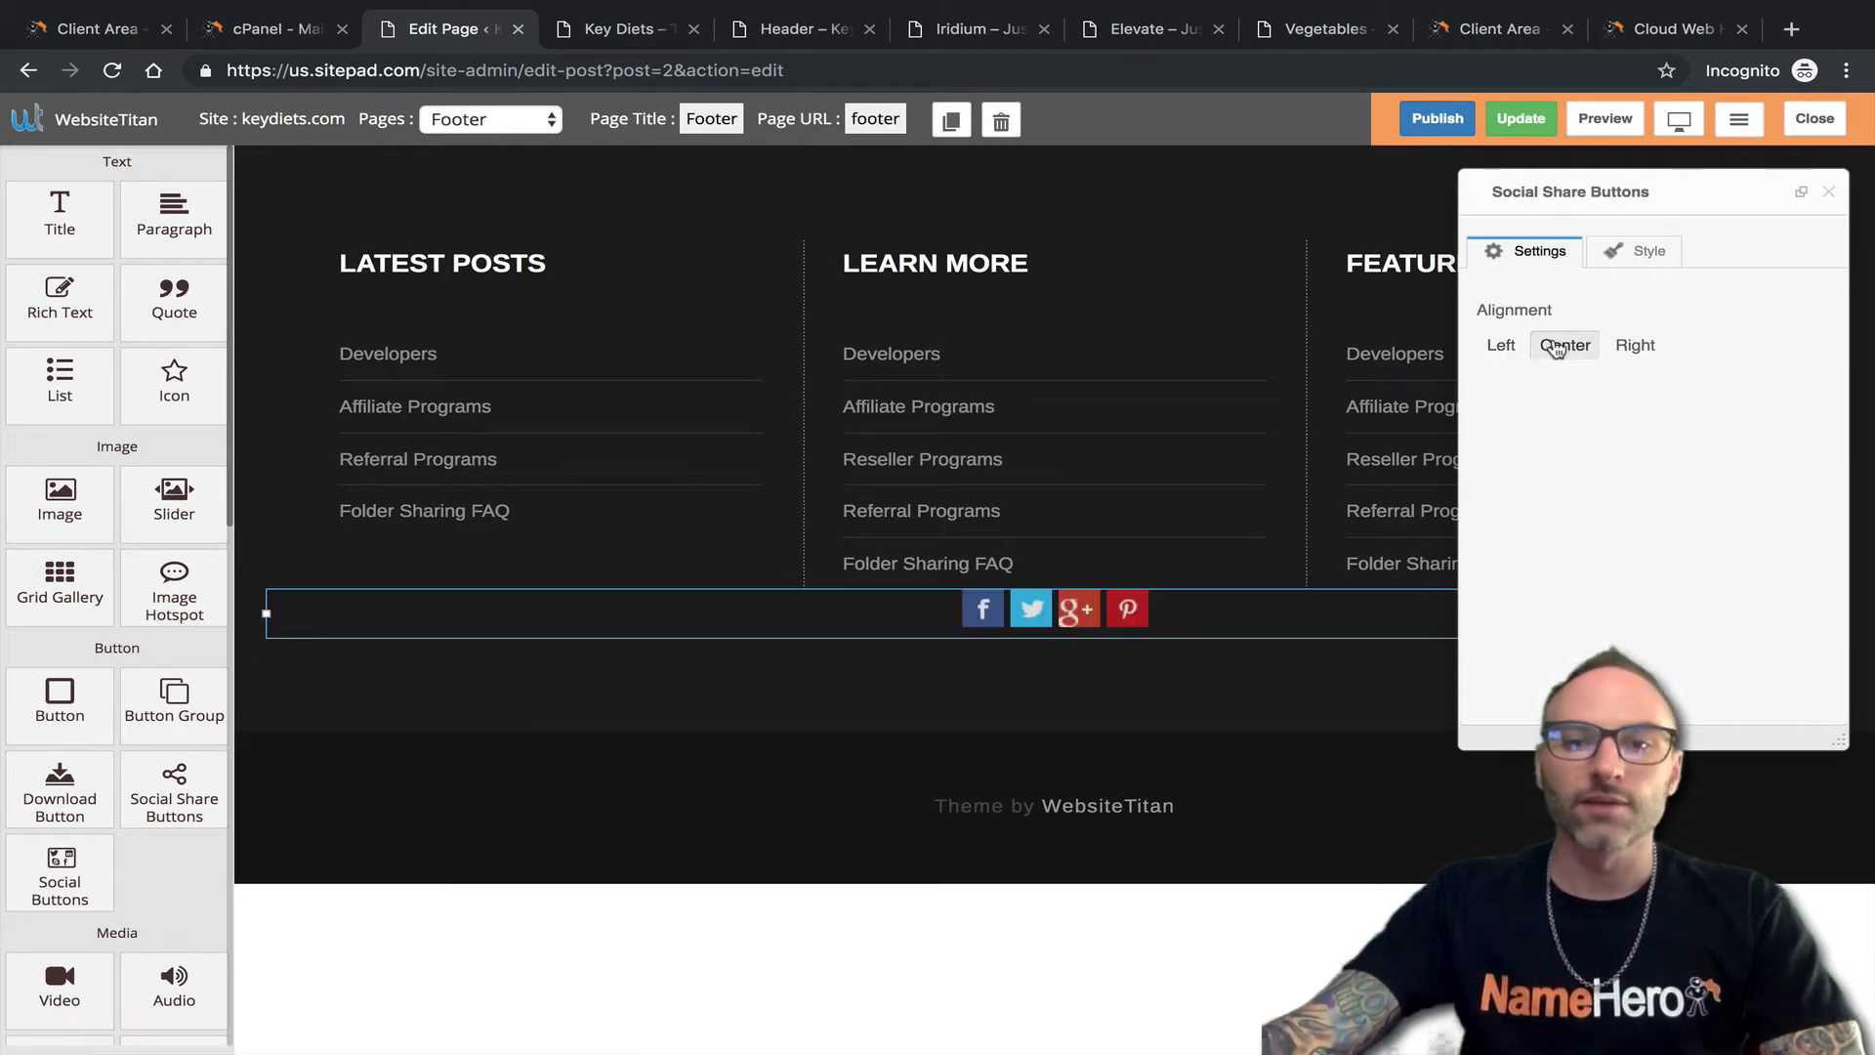
{"action": "left_click", "coordinate": [1507, 355]}
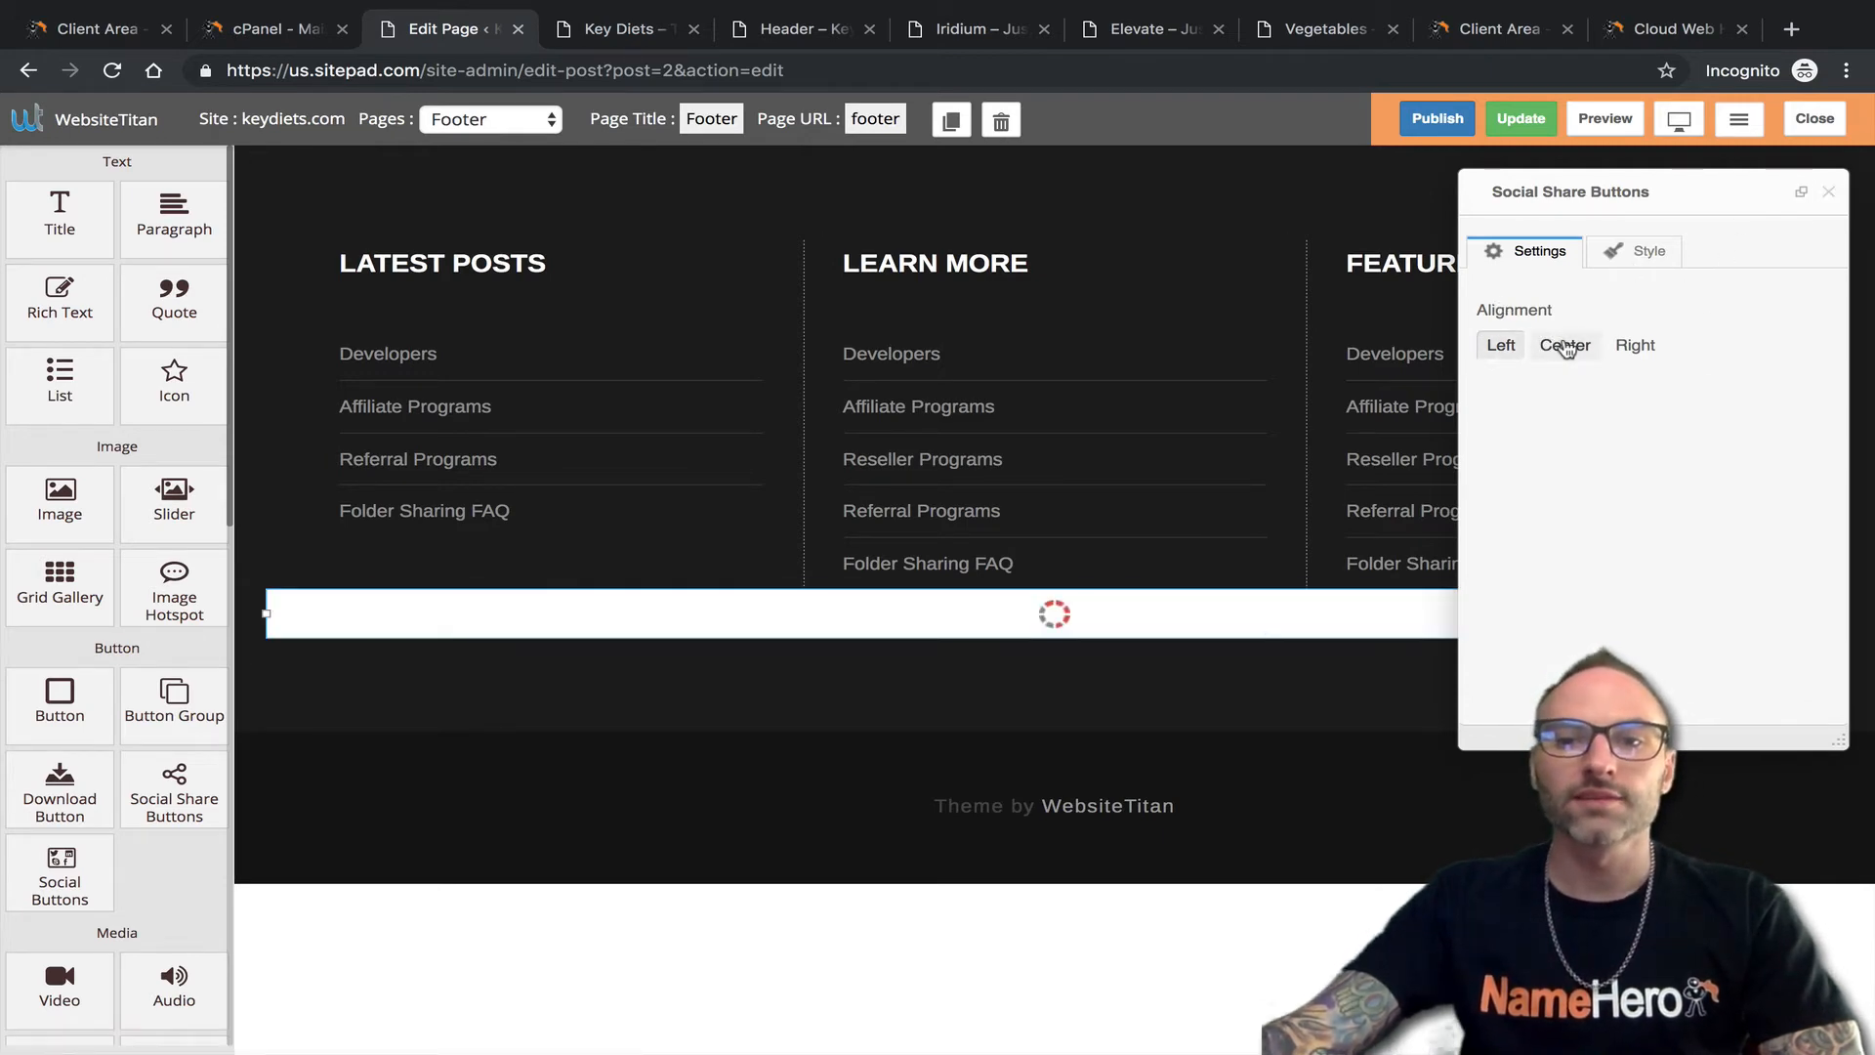
{"action": "left_click", "coordinate": [1569, 350]}
{"action": "left_click", "coordinate": [1636, 359]}
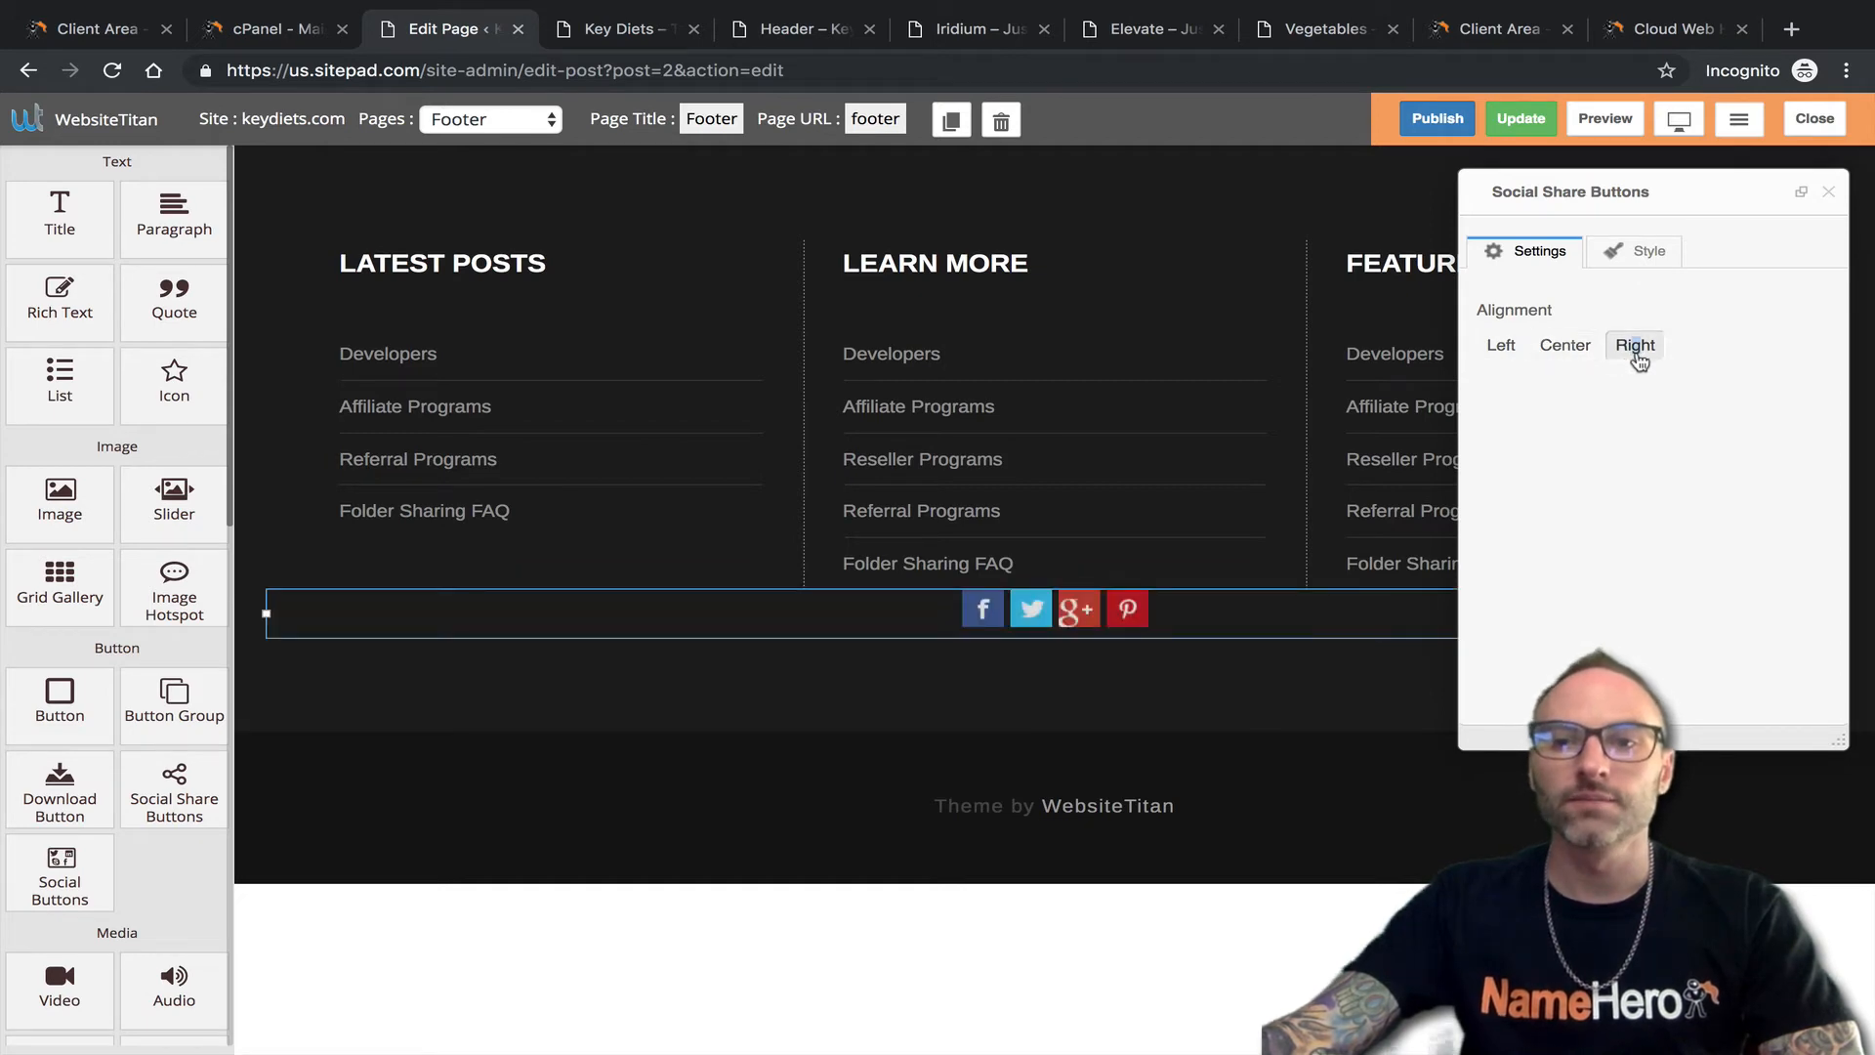
{"action": "left_click", "coordinate": [1564, 348]}
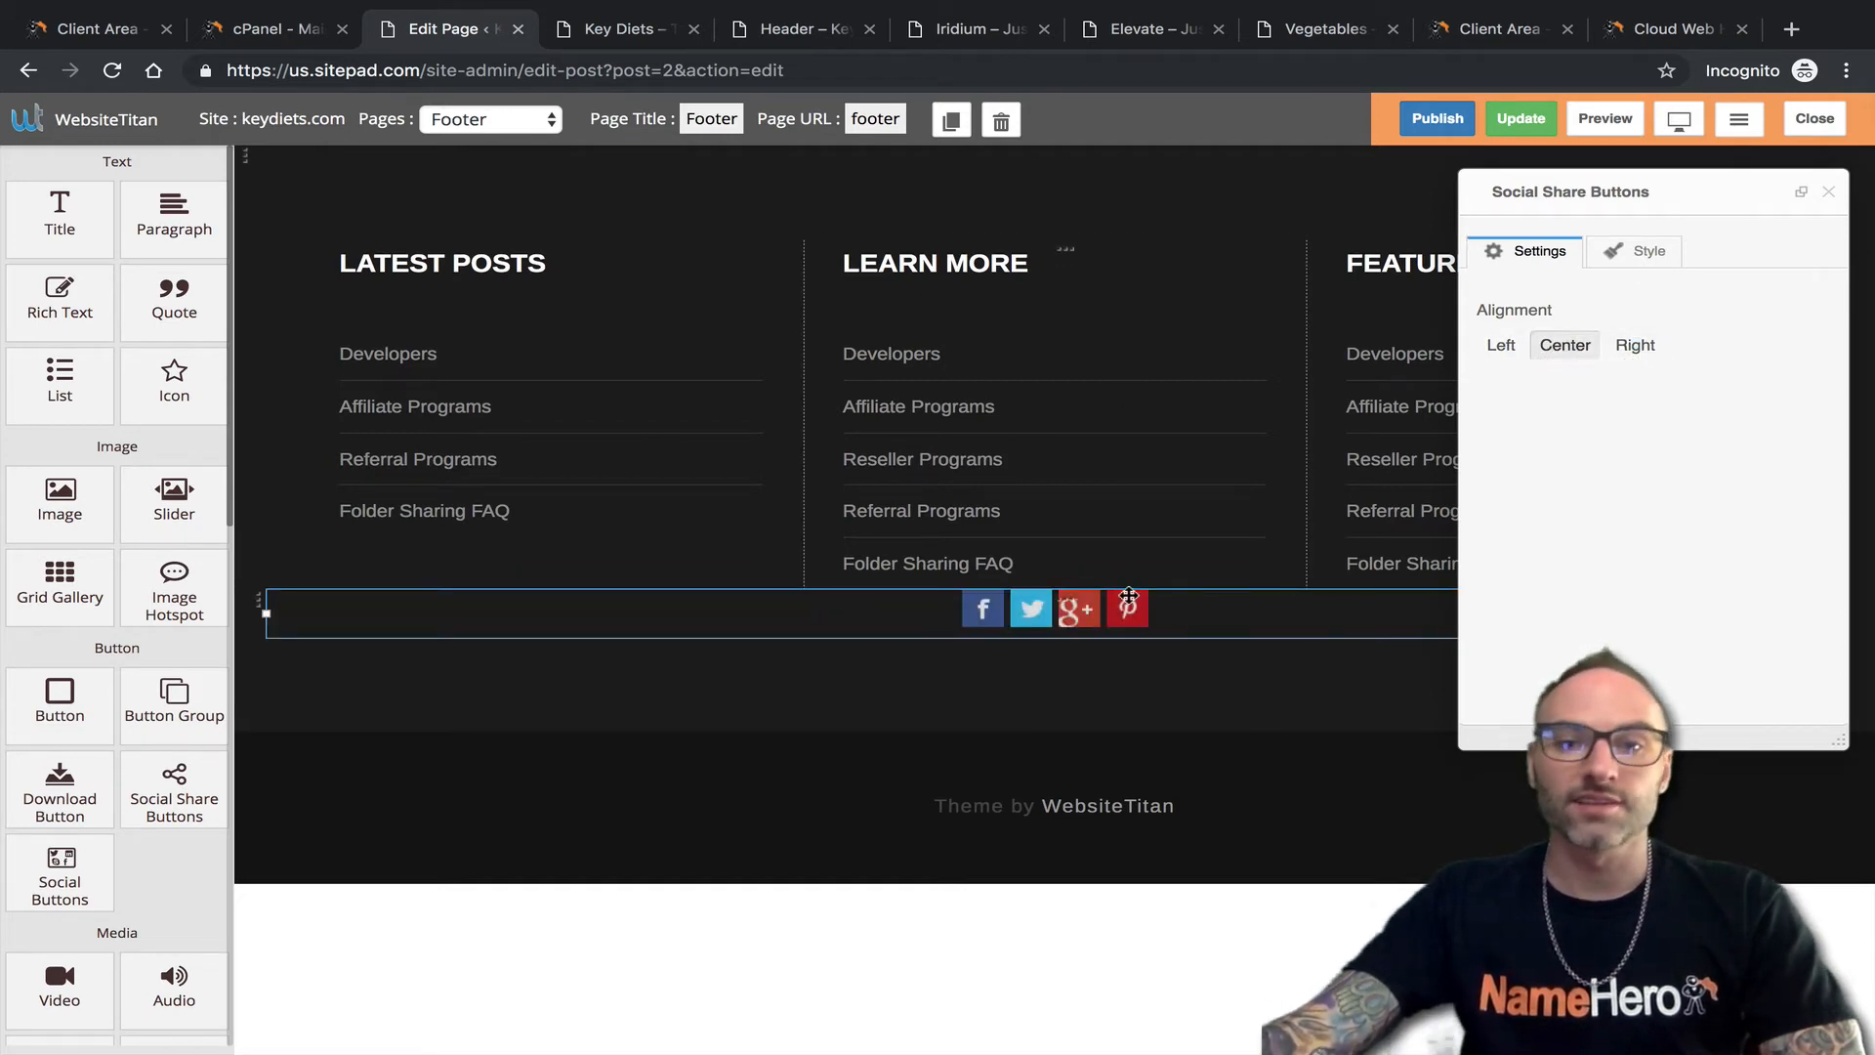
{"action": "left_click", "coordinate": [1828, 191]}
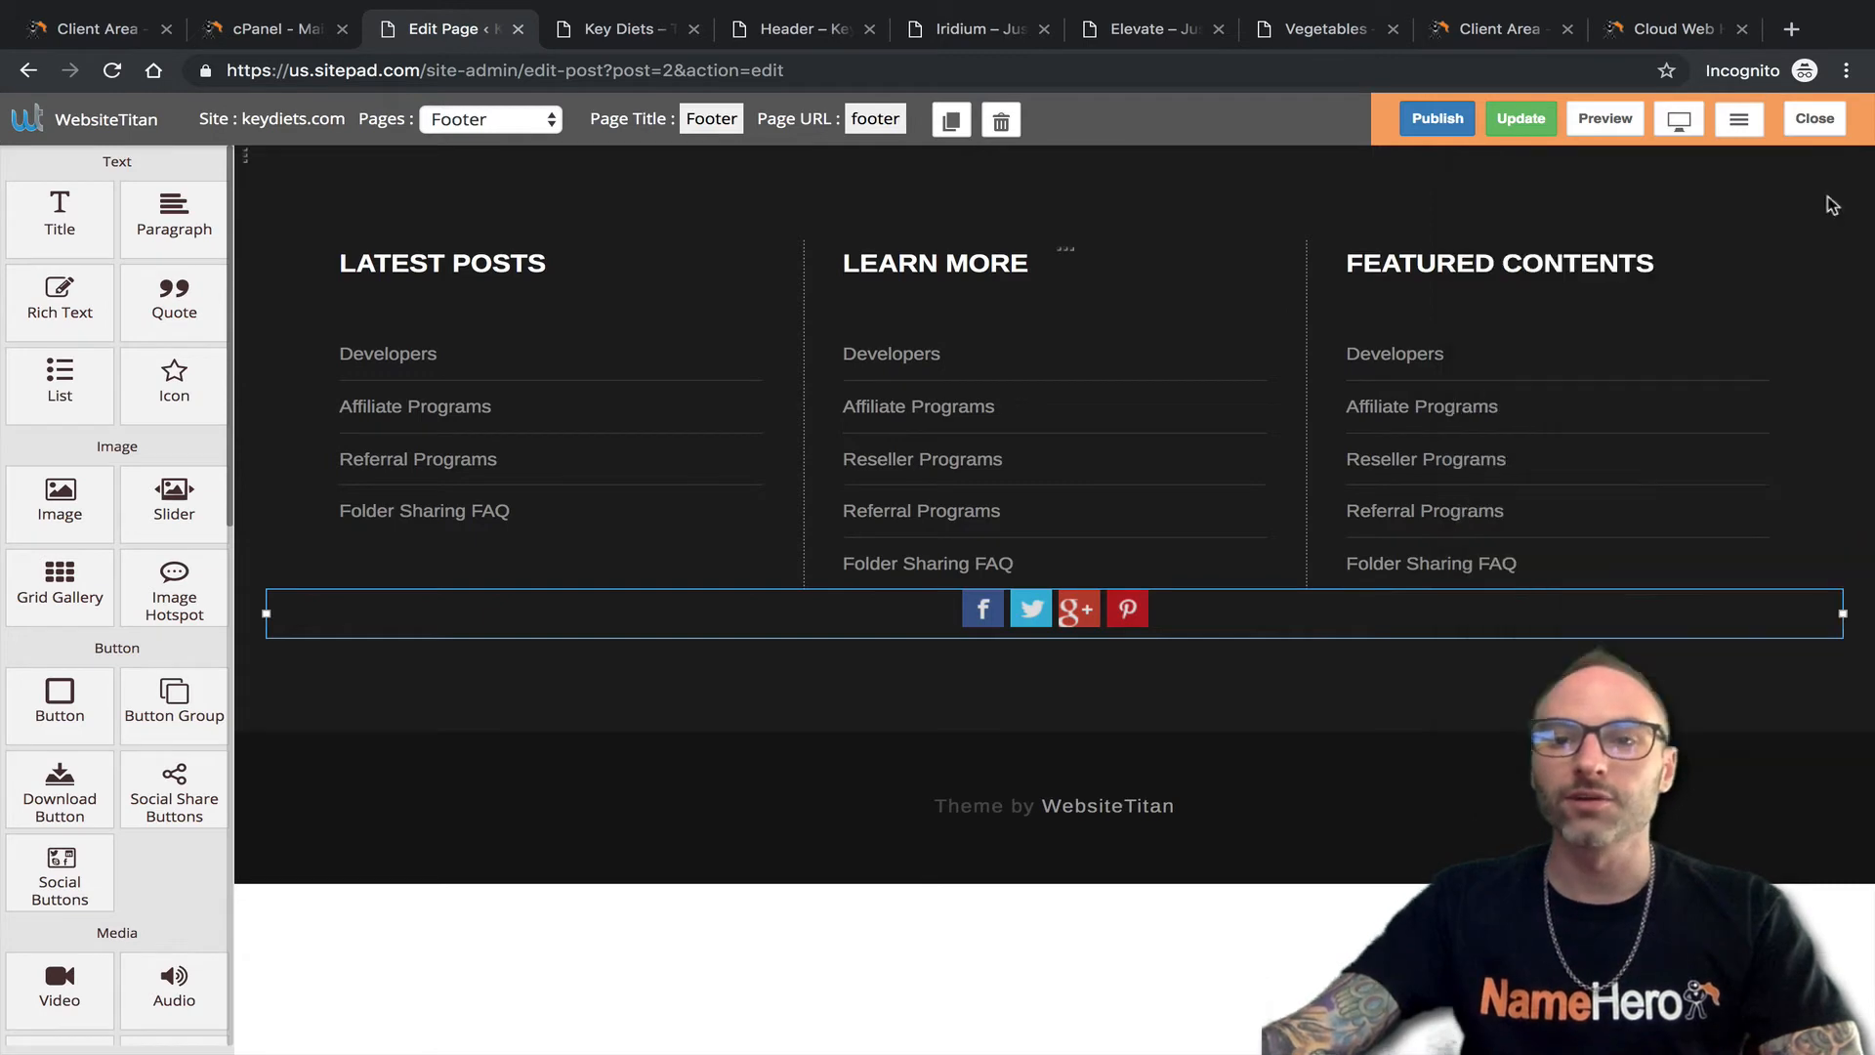
Review the settings of the social share buttons, their column and the Learn More block, closing each one.
{"action": "left_click", "coordinate": [994, 618]}
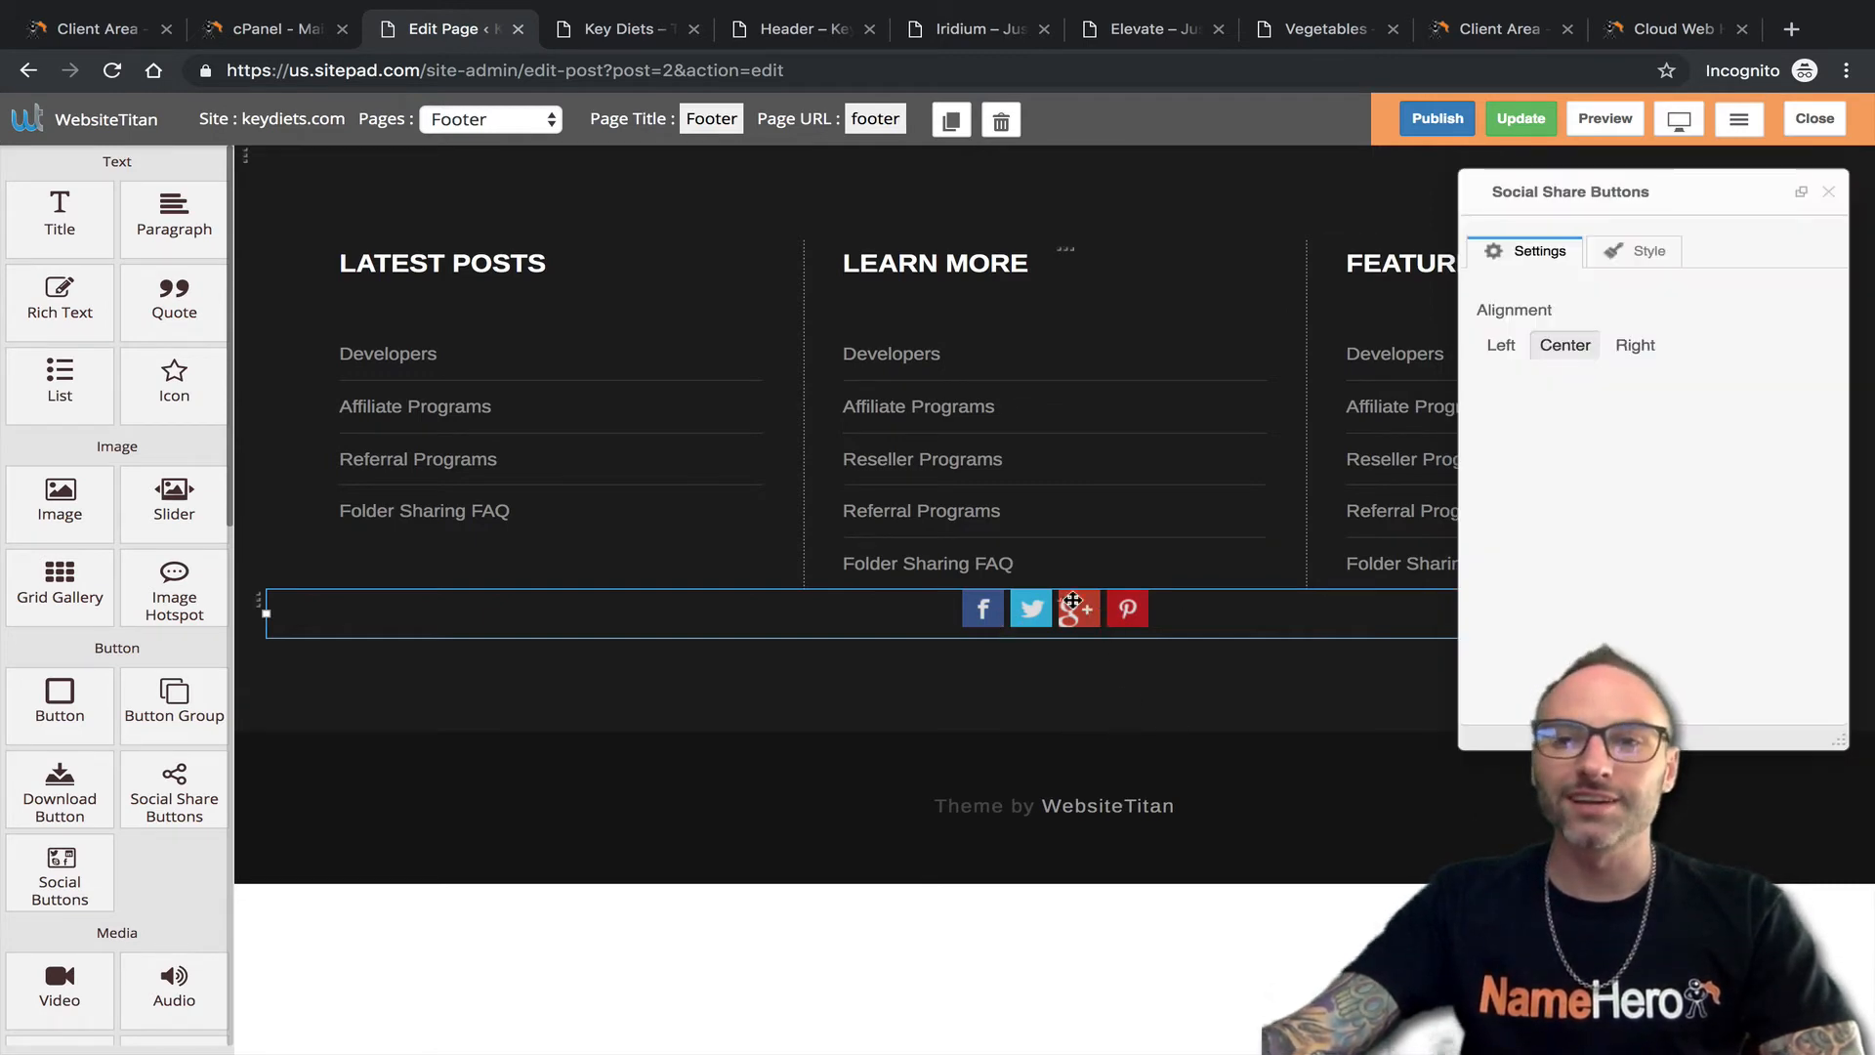
{"action": "left_click", "coordinate": [1824, 200]}
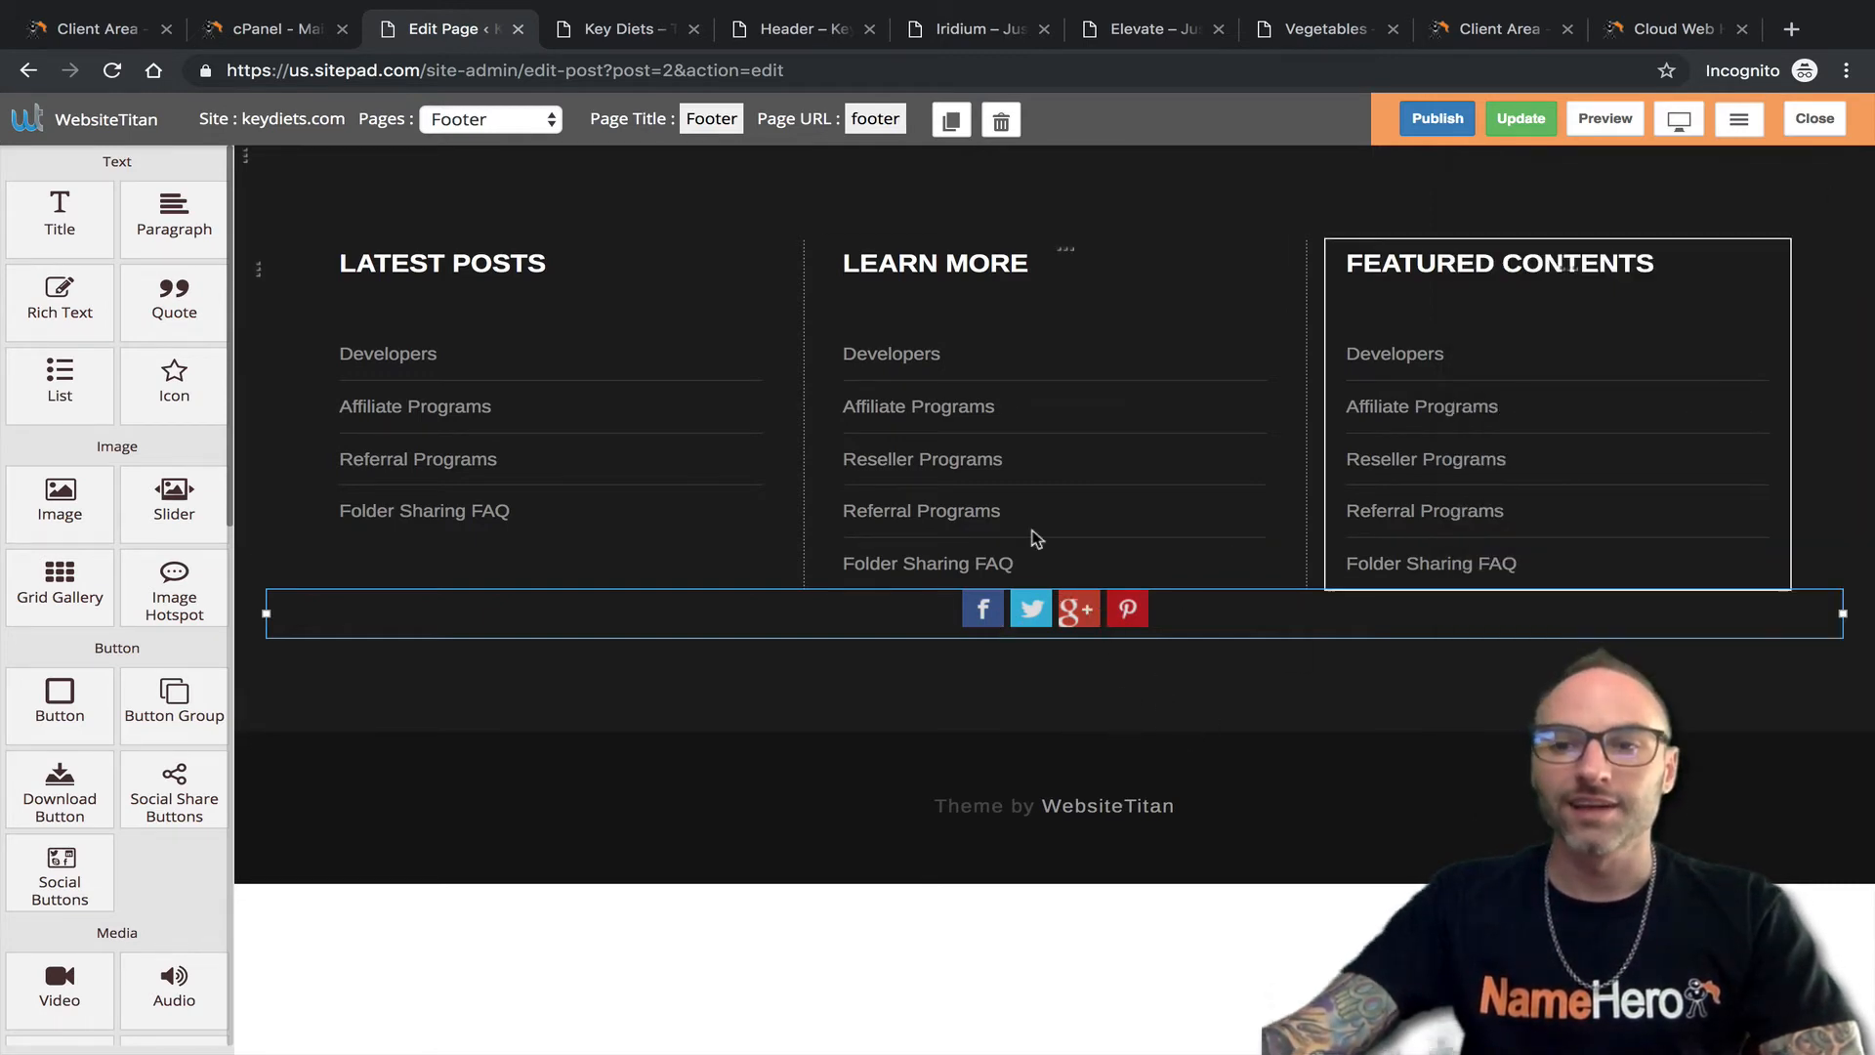
{"action": "left_click", "coordinate": [1080, 653]}
{"action": "left_click", "coordinate": [1082, 605]}
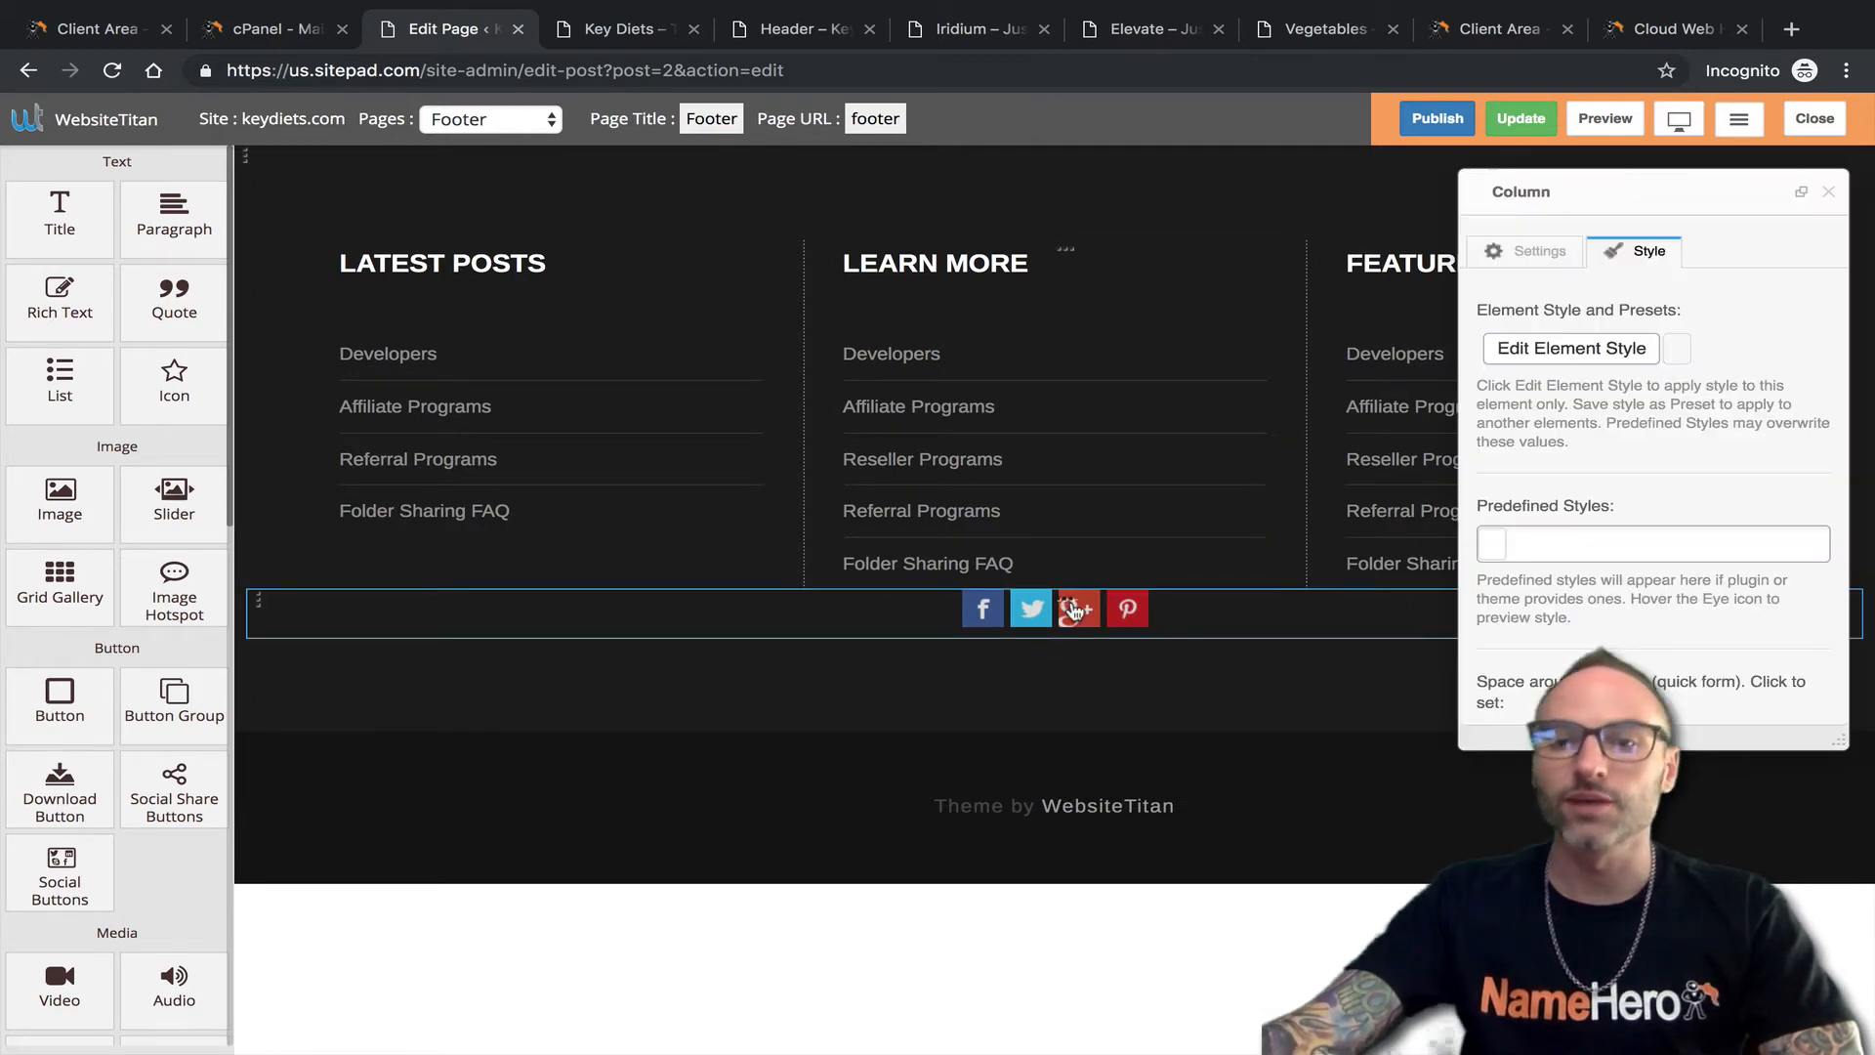
{"action": "left_click", "coordinate": [1828, 192]}
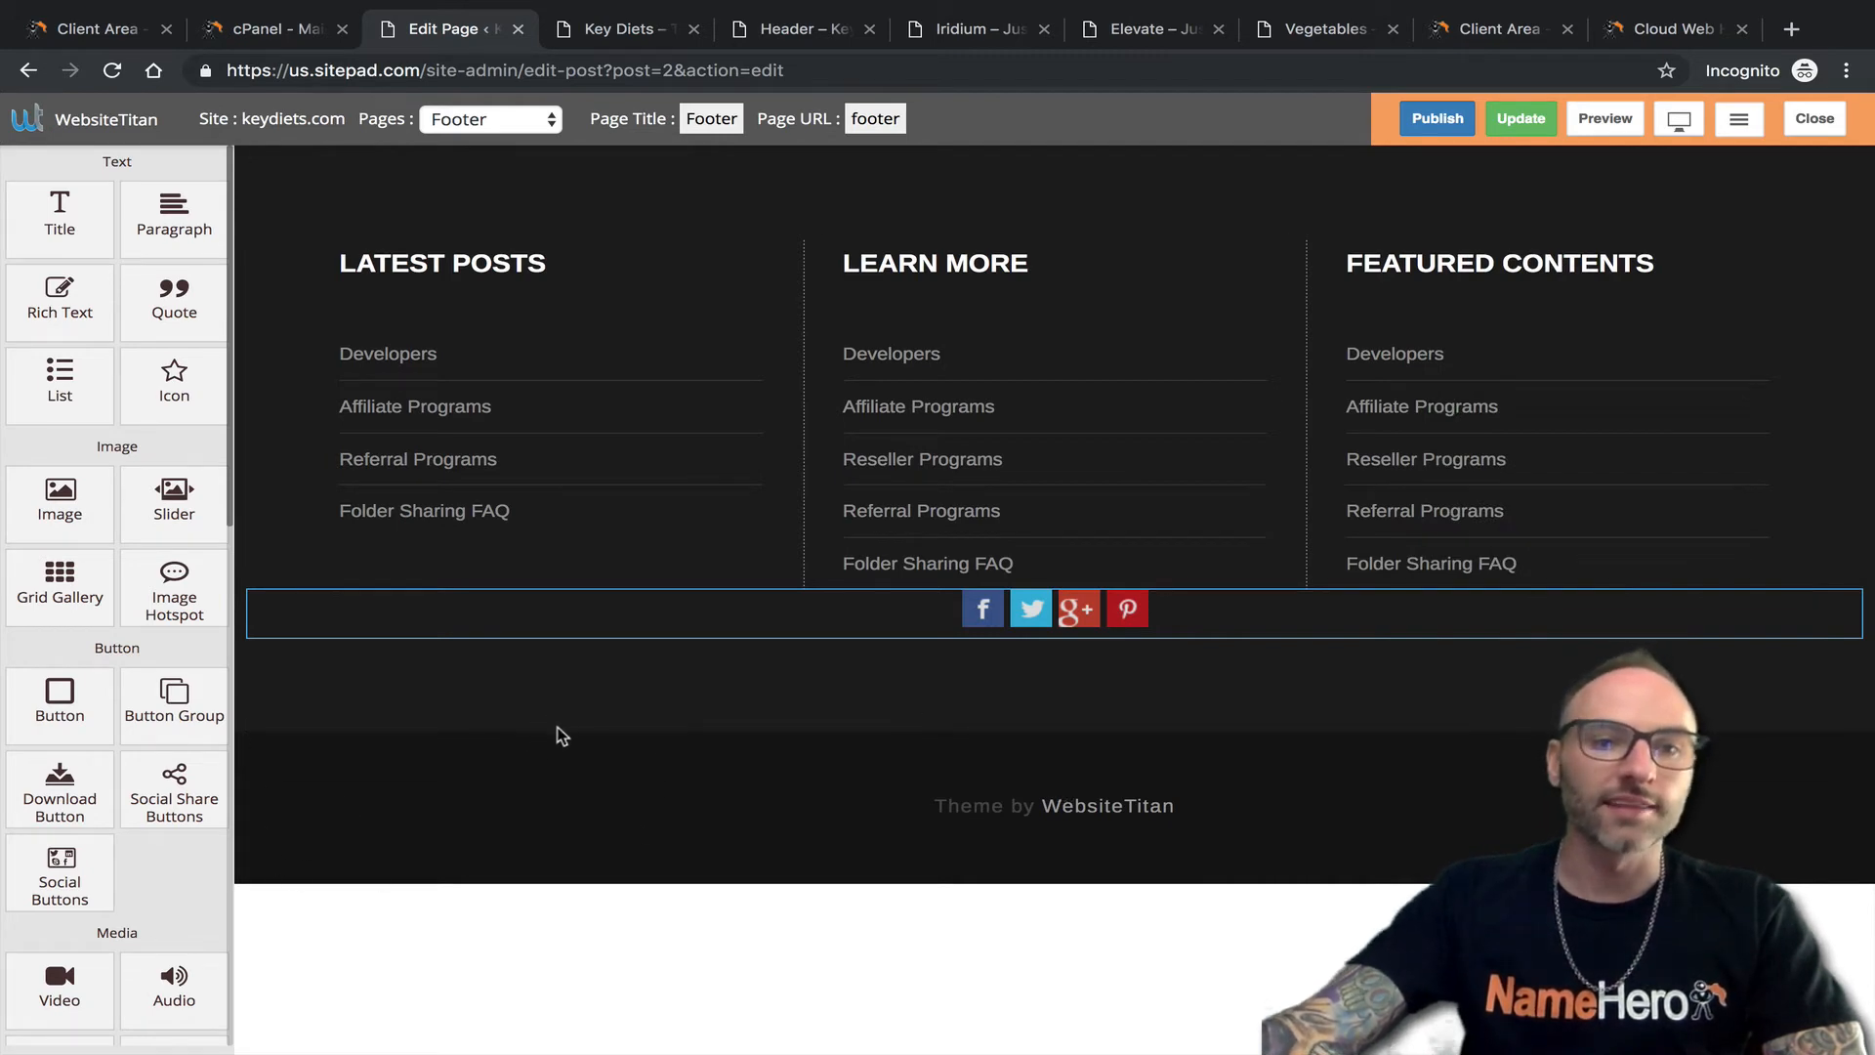
{"action": "left_click", "coordinate": [892, 530]}
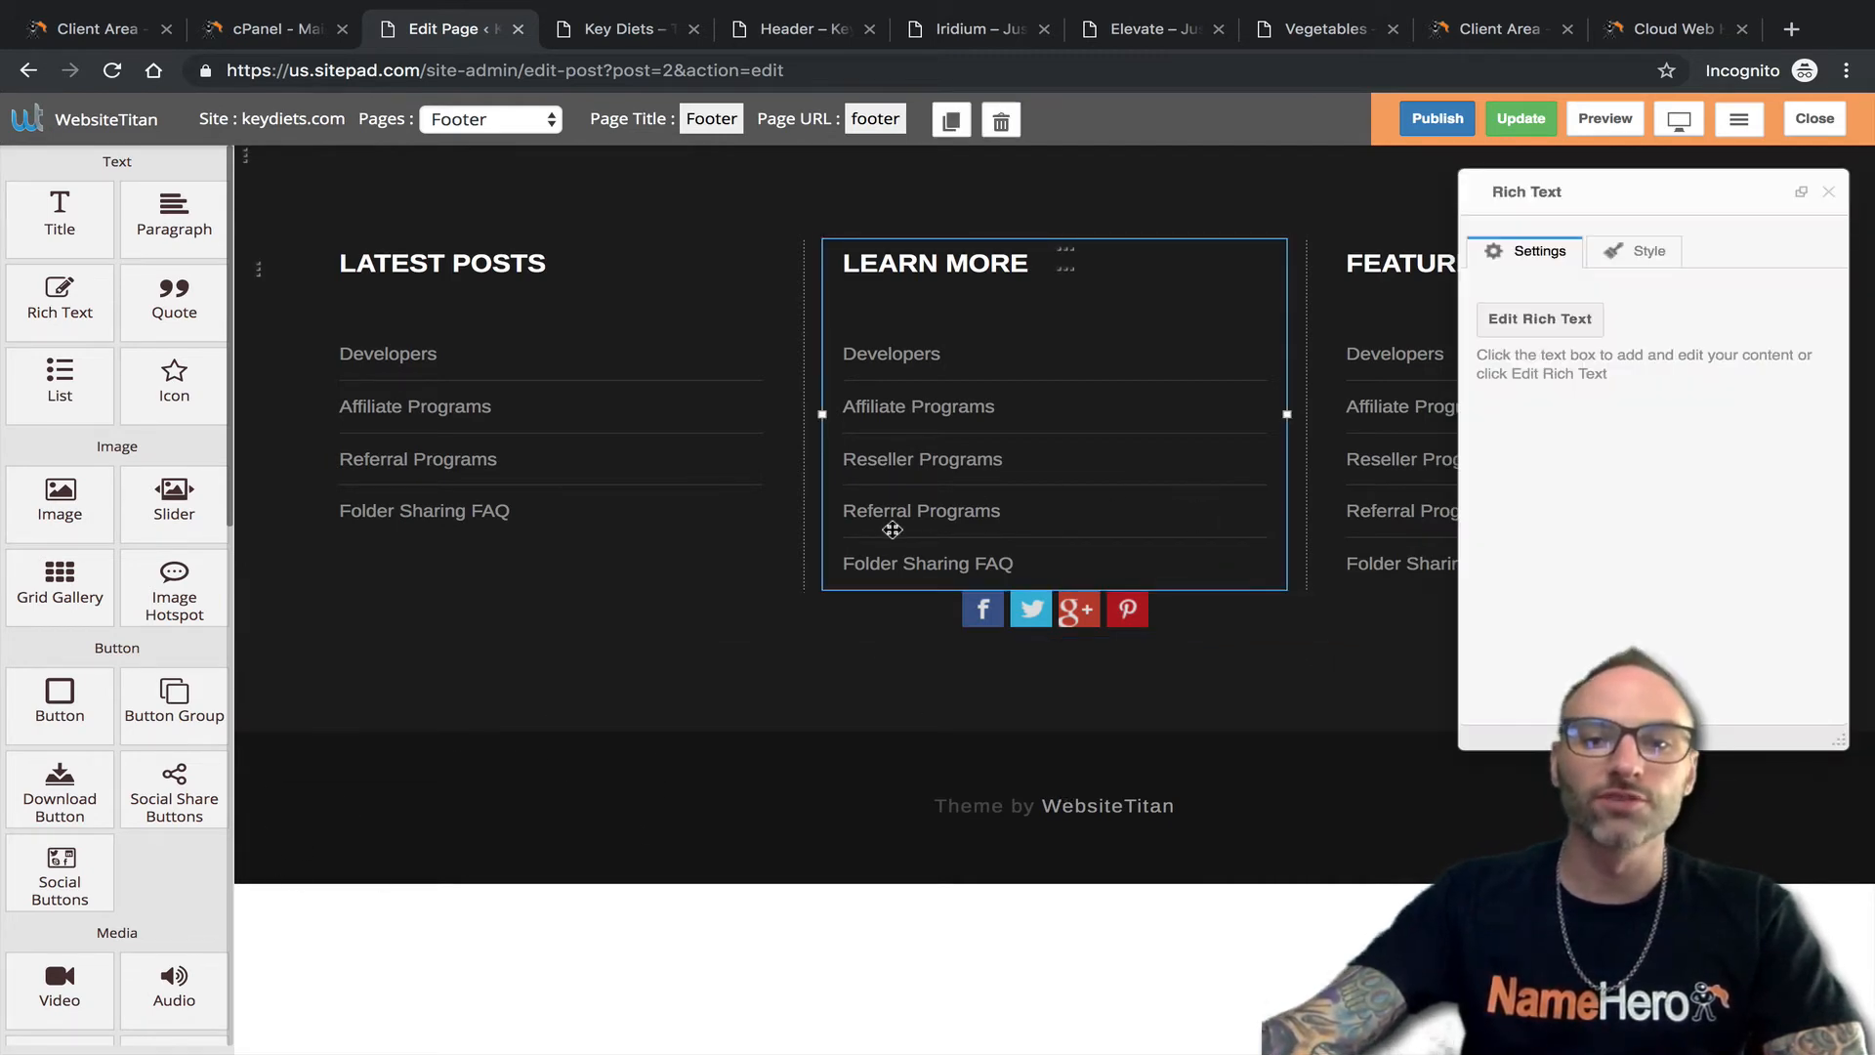
{"action": "left_click", "coordinate": [1830, 192]}
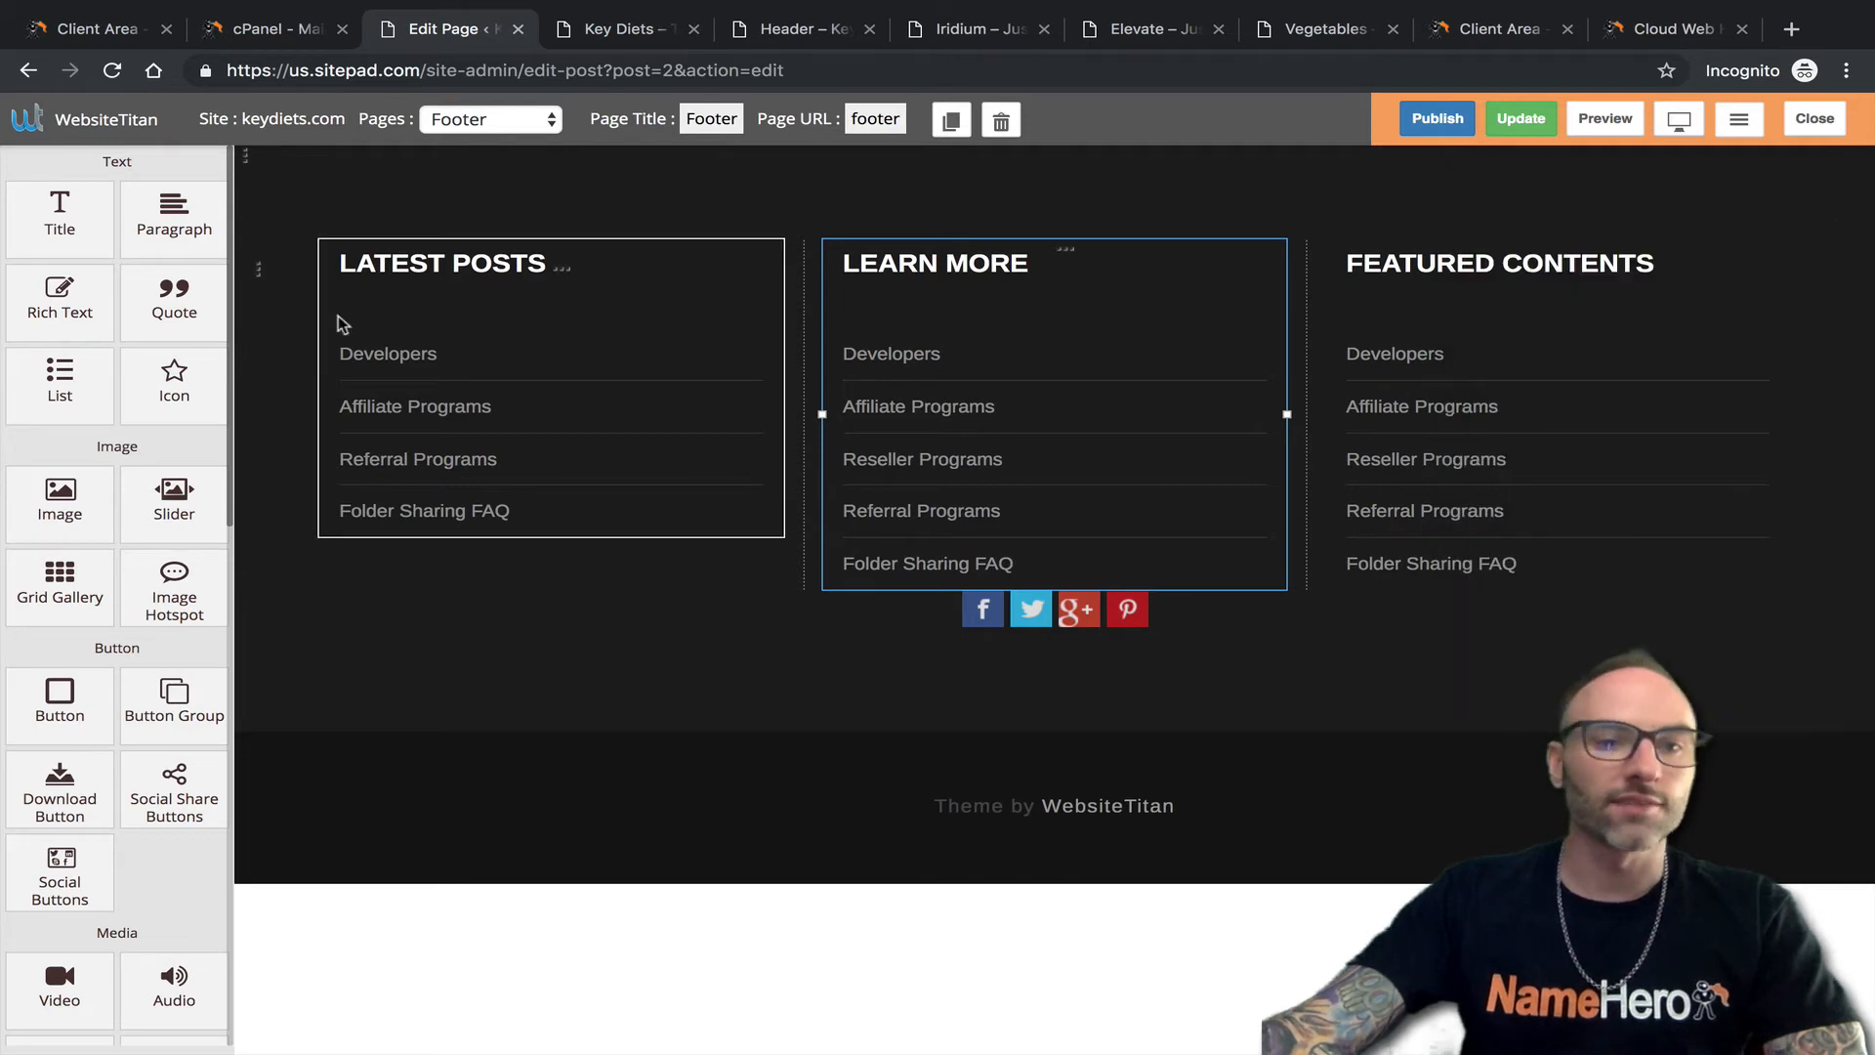
Look through the available page elements down to the Blog group and save the Footer page.
{"action": "scroll", "coordinate": [80, 742], "scroll_direction": "down", "scroll_amount": 10}
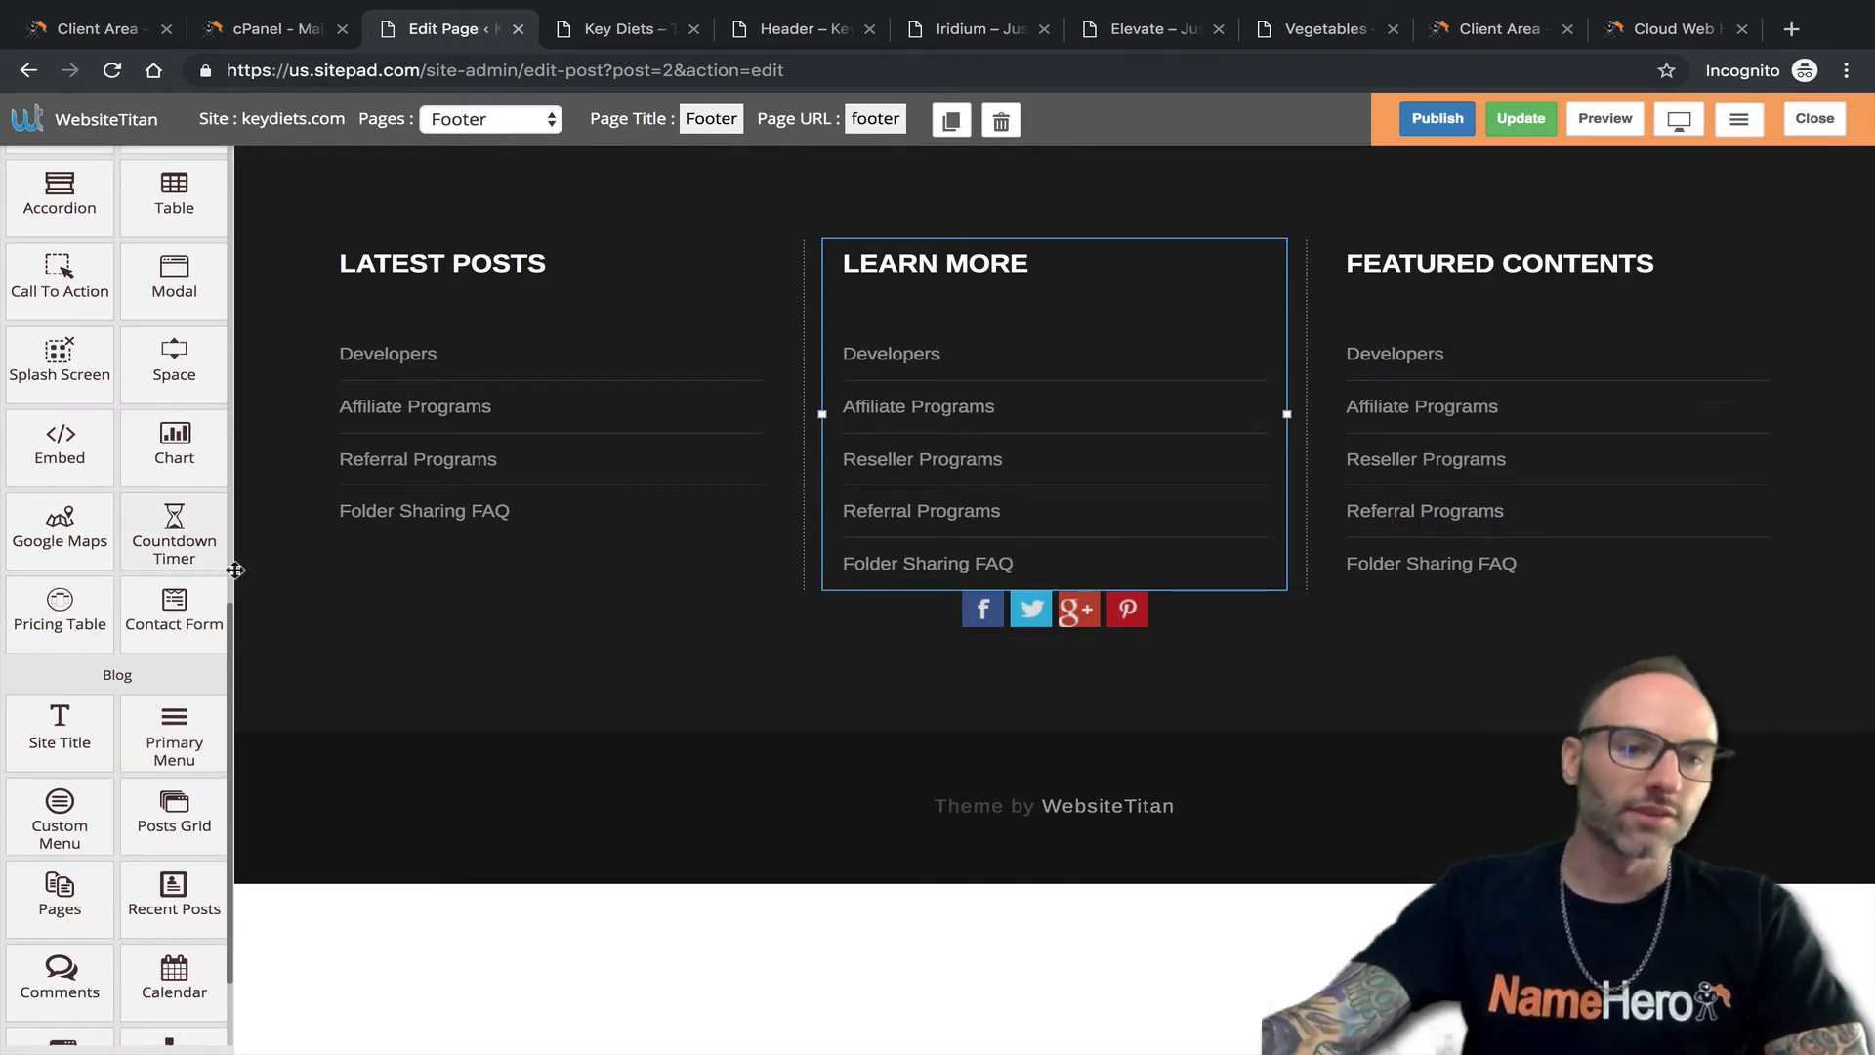
{"action": "scroll", "coordinate": [203, 642], "scroll_direction": "down", "scroll_amount": 2}
{"action": "scroll", "coordinate": [195, 706], "scroll_direction": "up", "scroll_amount": 12}
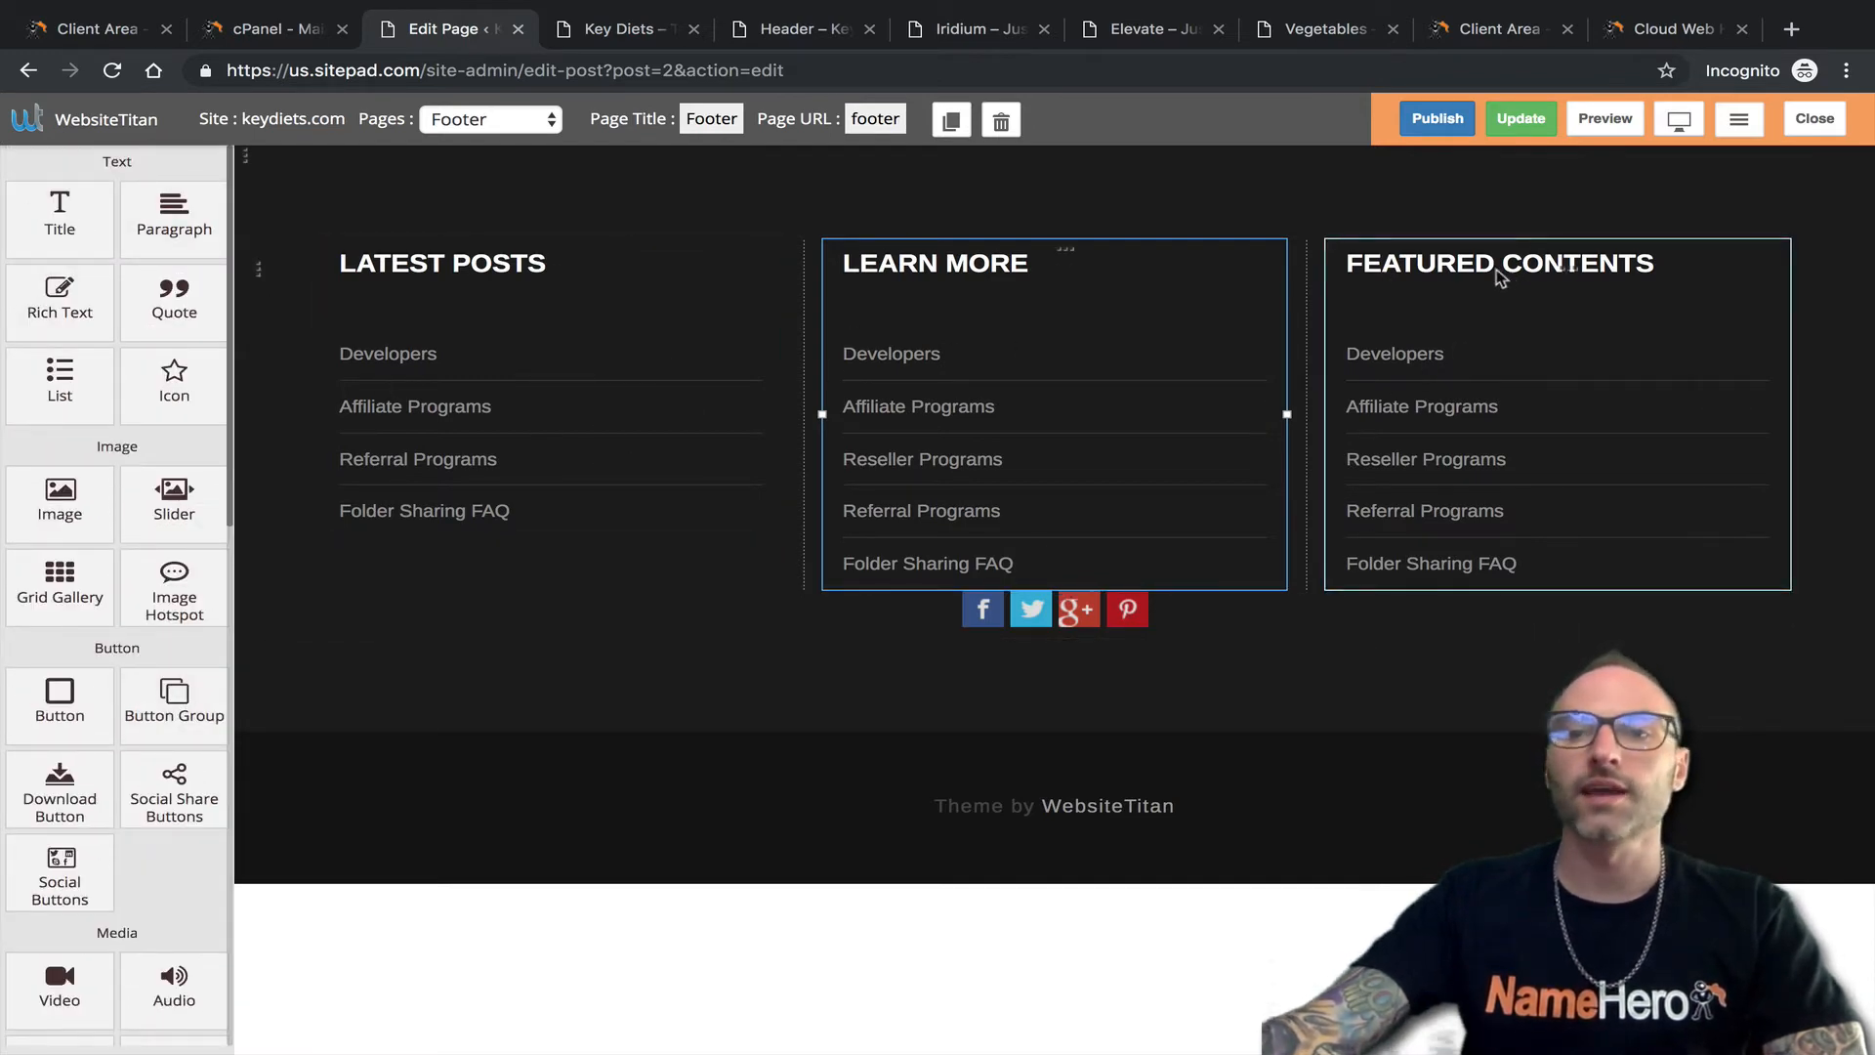
{"action": "left_click", "coordinate": [1561, 122]}
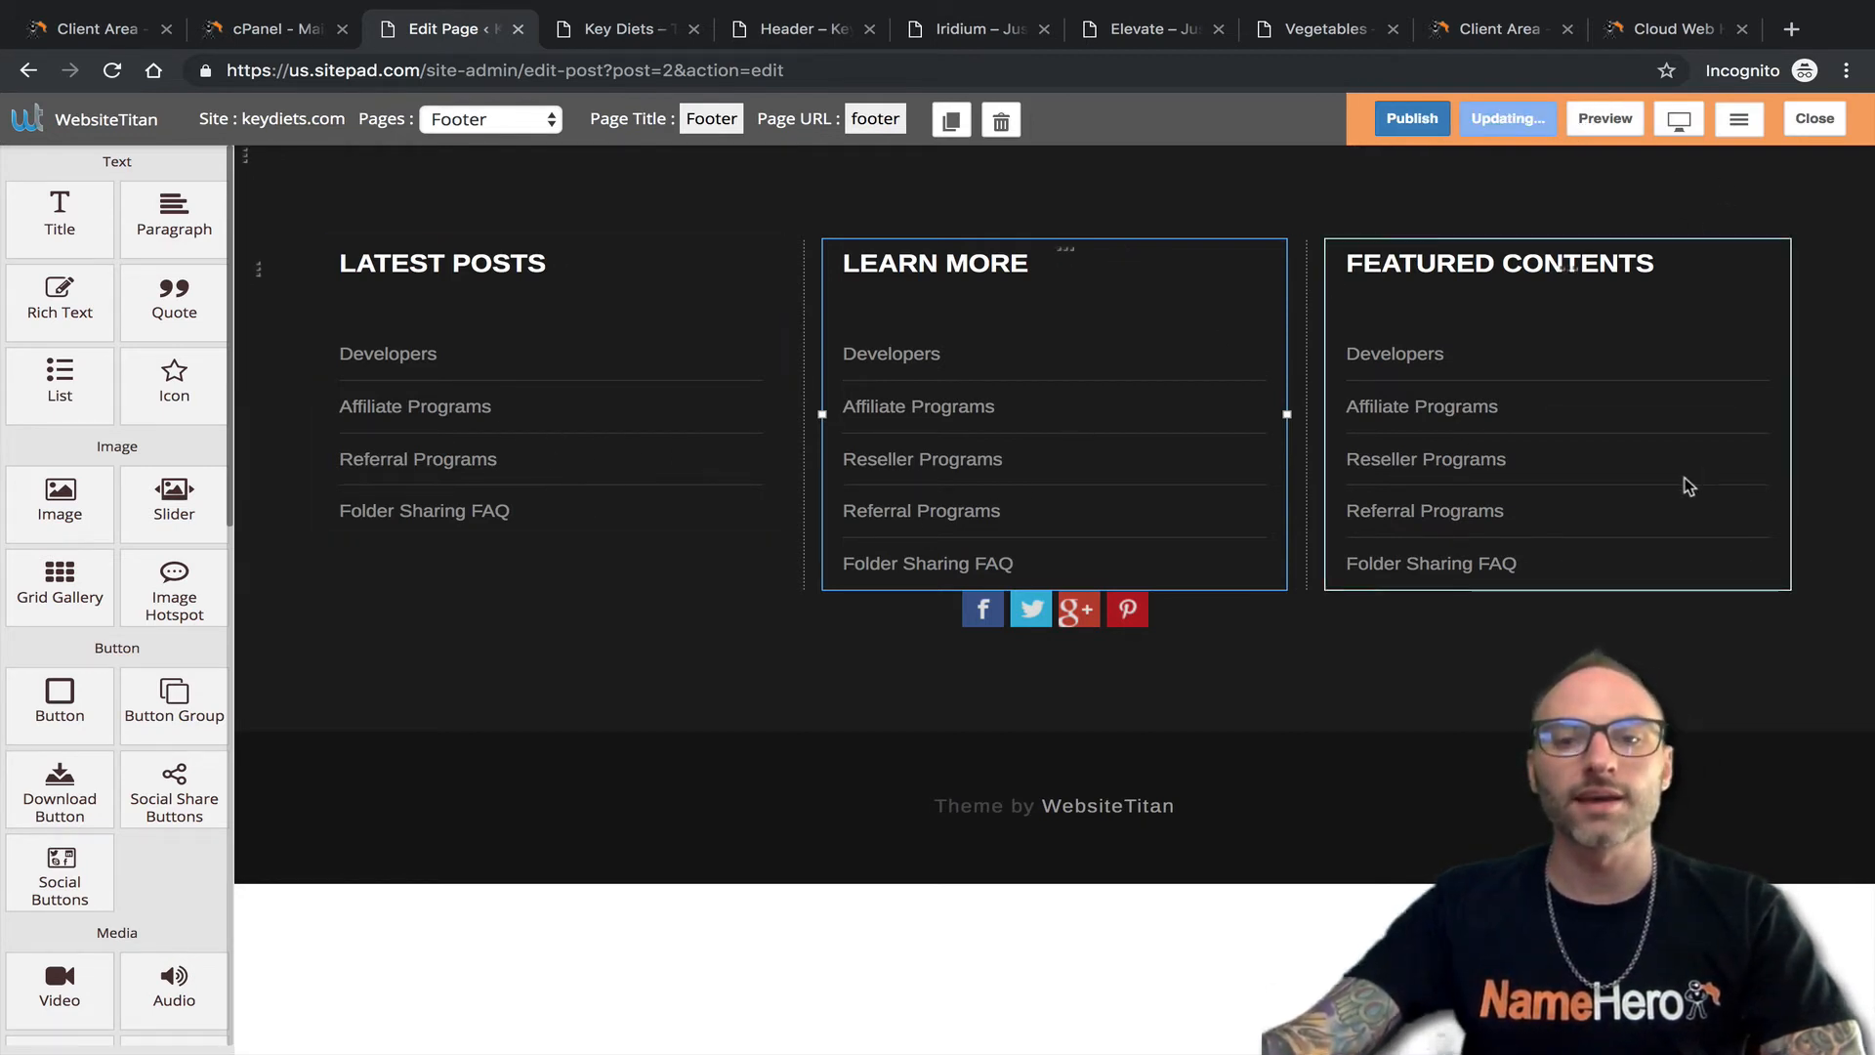
Delete the "Theme by WebsiteTitan" credit text from the footer's lower text block and save the edit.
{"action": "left_click", "coordinate": [1046, 808]}
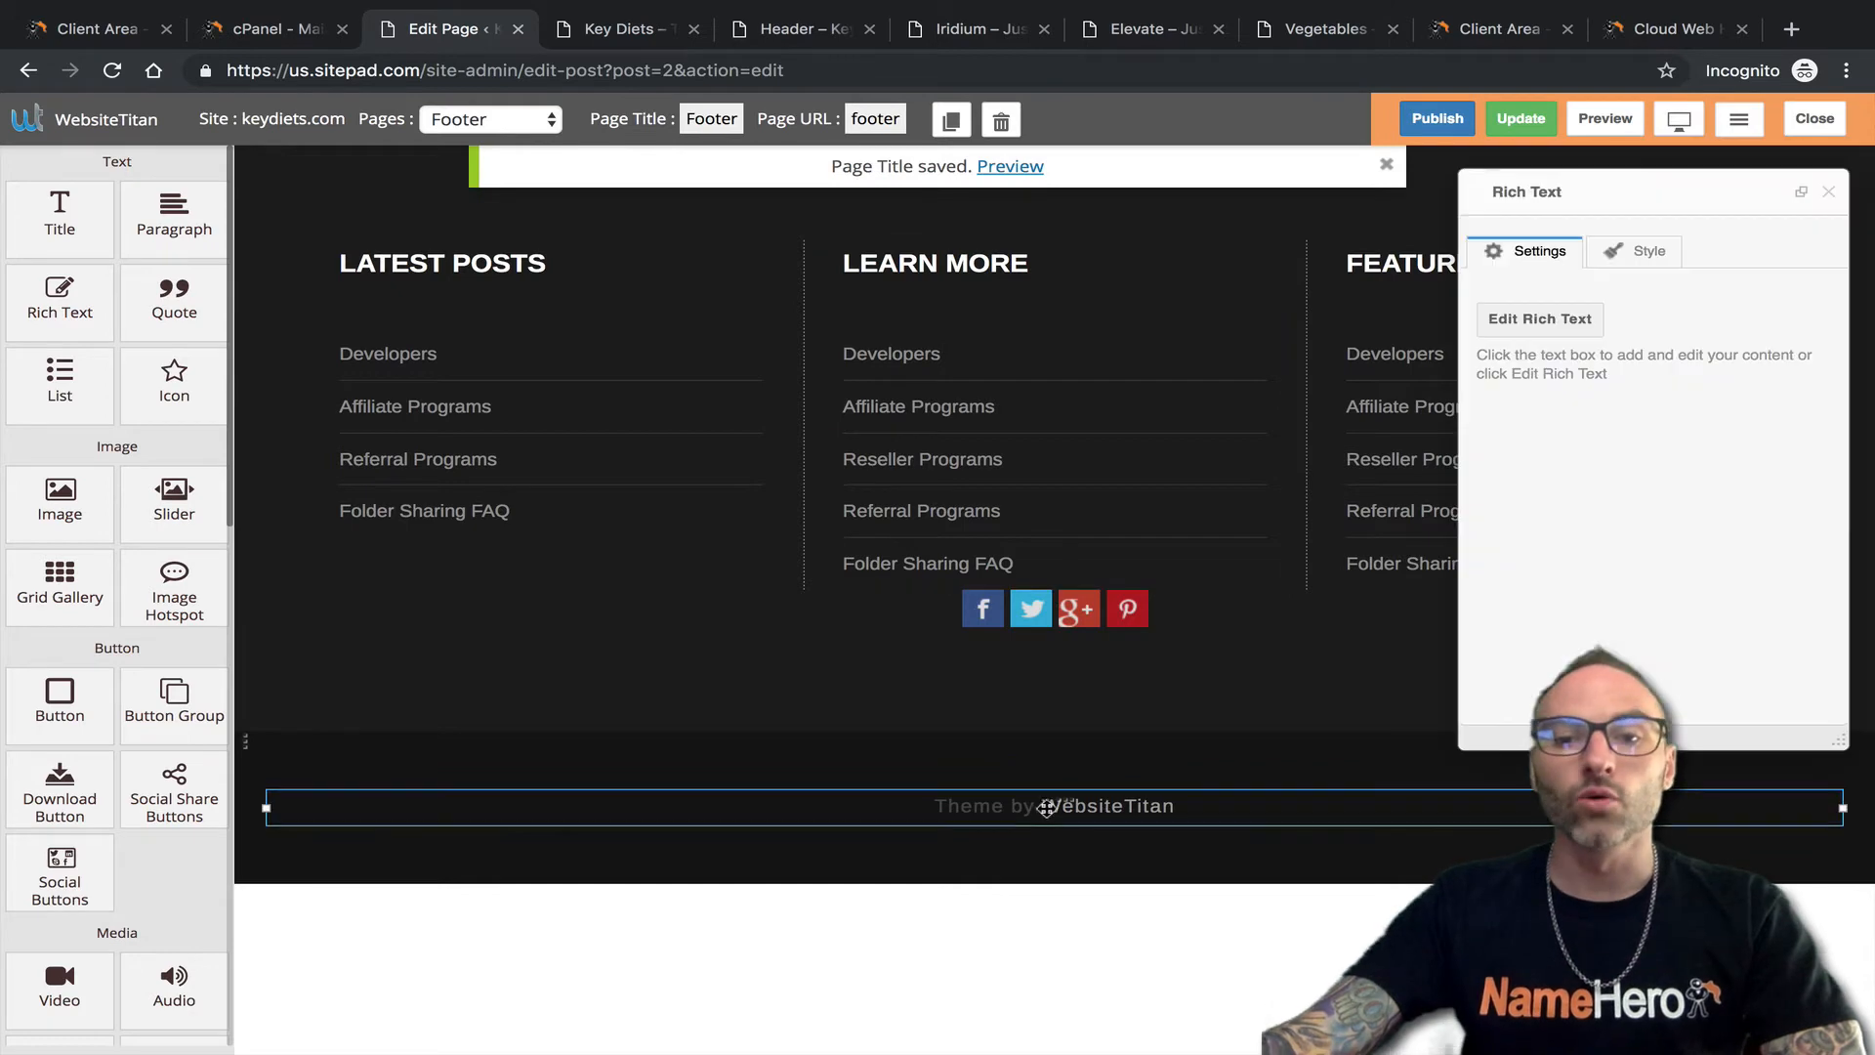
{"action": "left_click", "coordinate": [981, 808]}
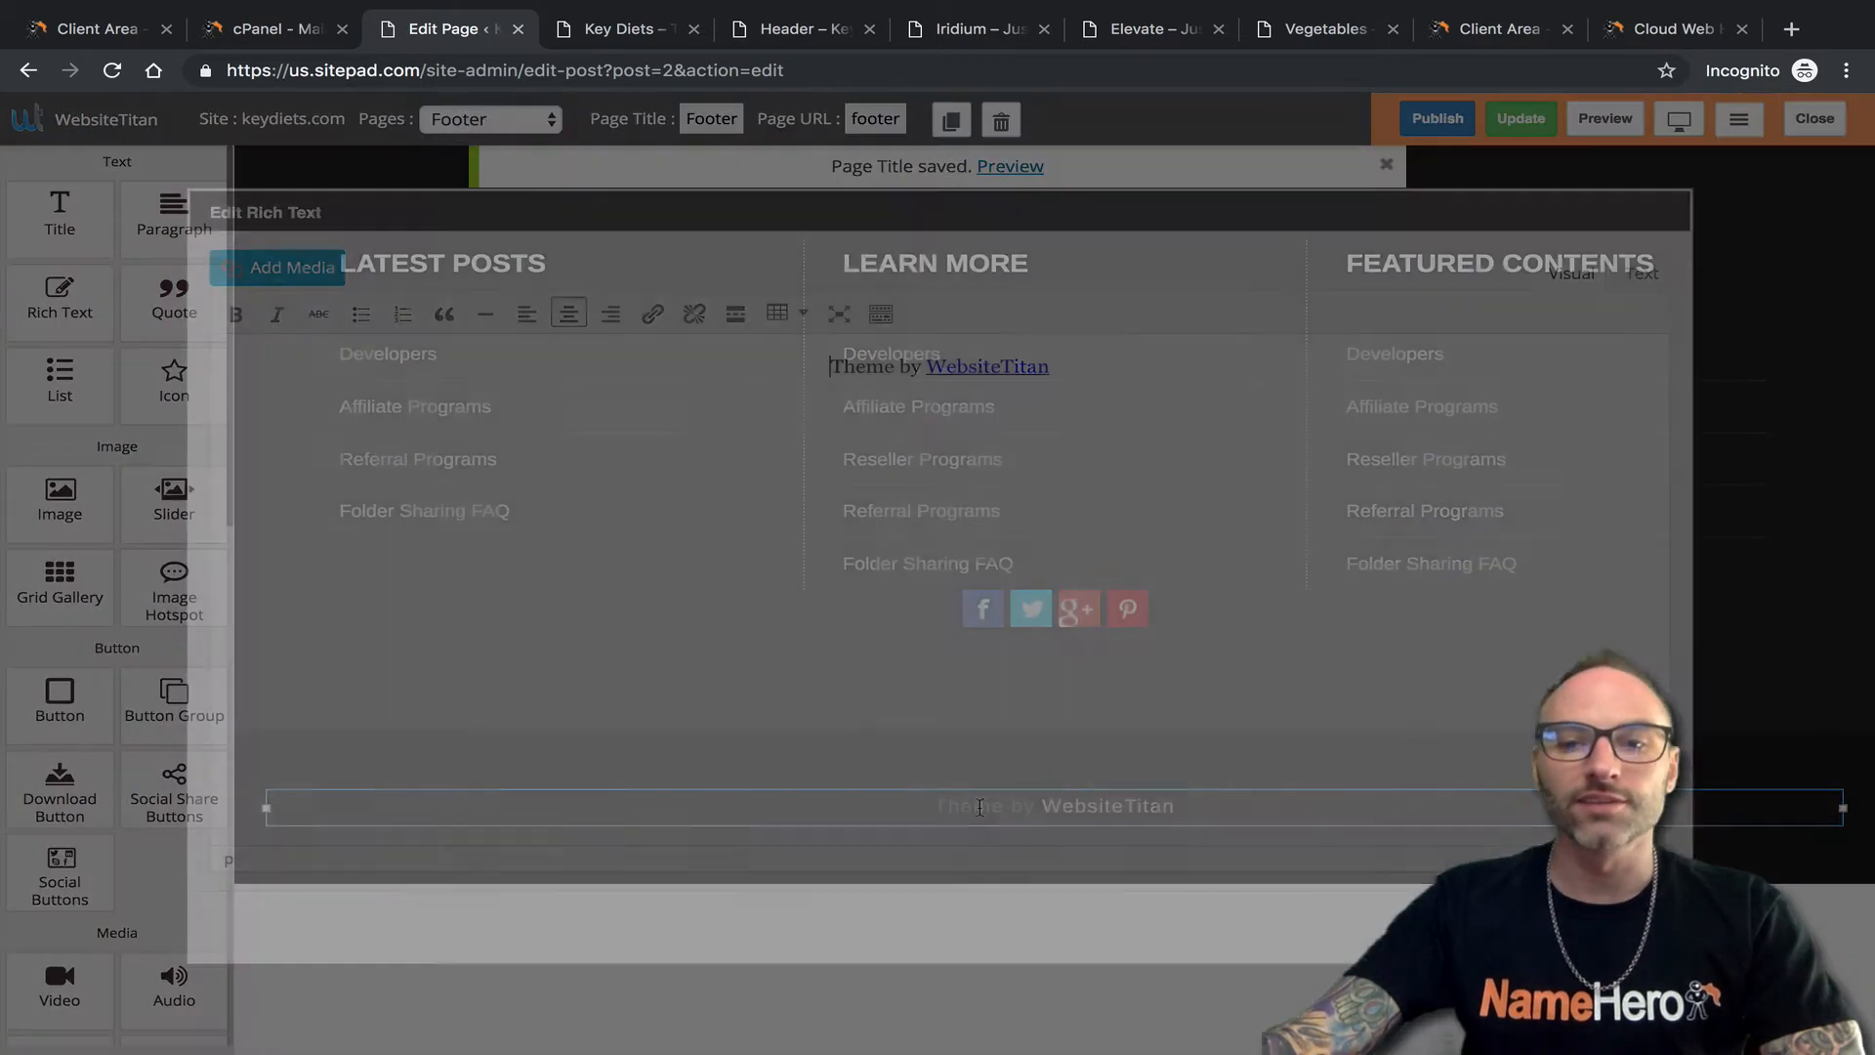
{"action": "left_click_drag", "start_coordinate": [1094, 374], "coordinate": [215, 274]}
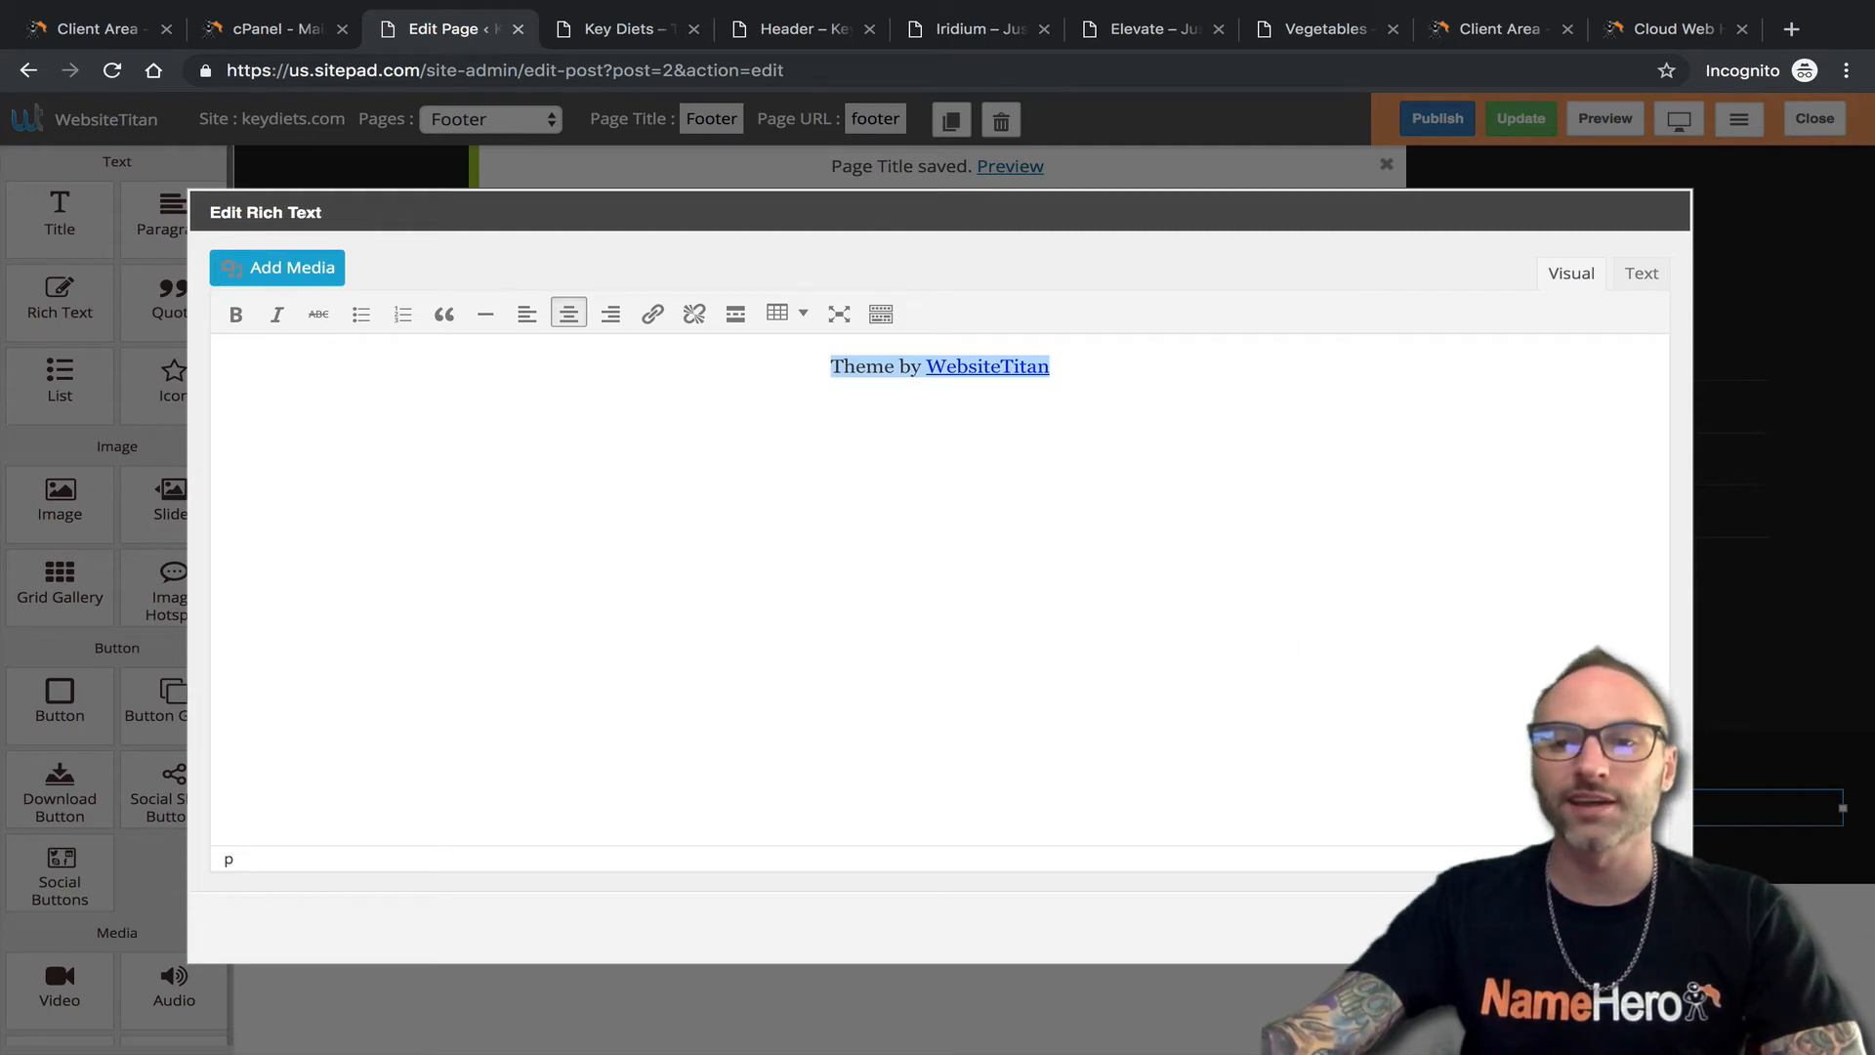
{"action": "key", "text": "BackSpace"}
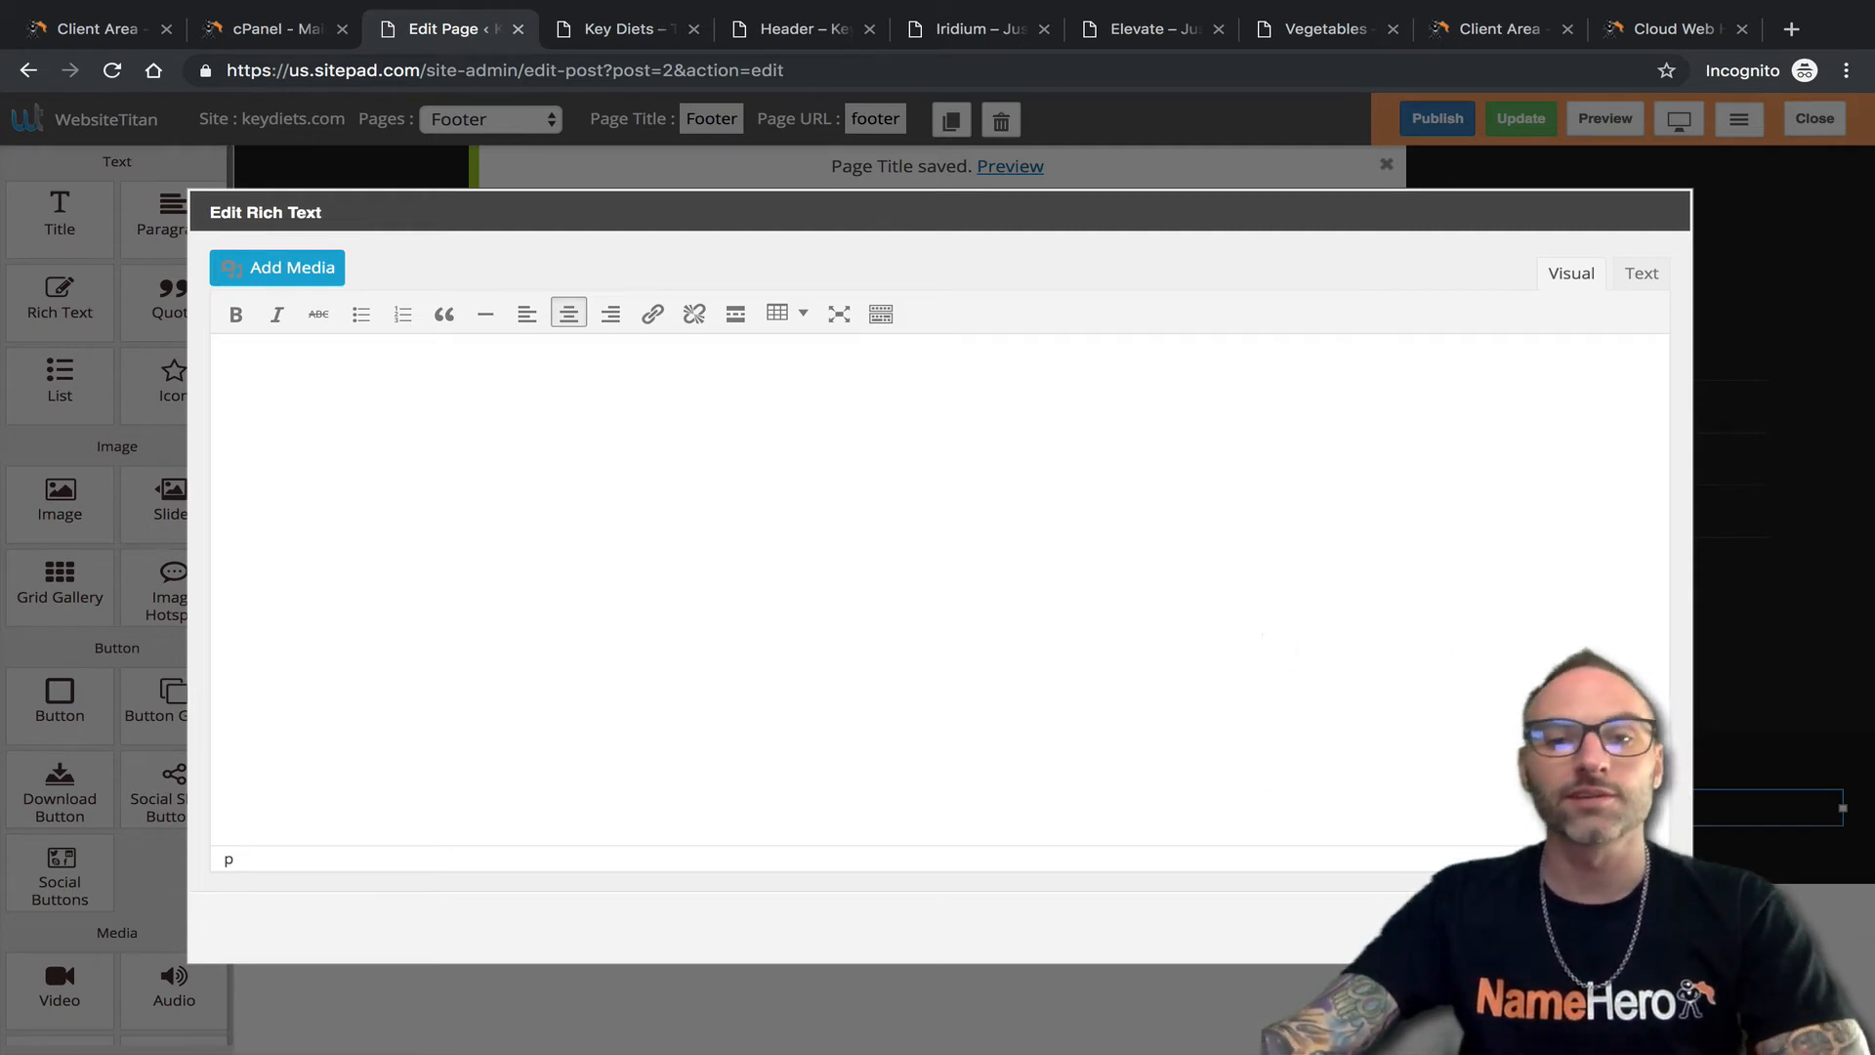
{"action": "left_click", "coordinate": [1633, 926]}
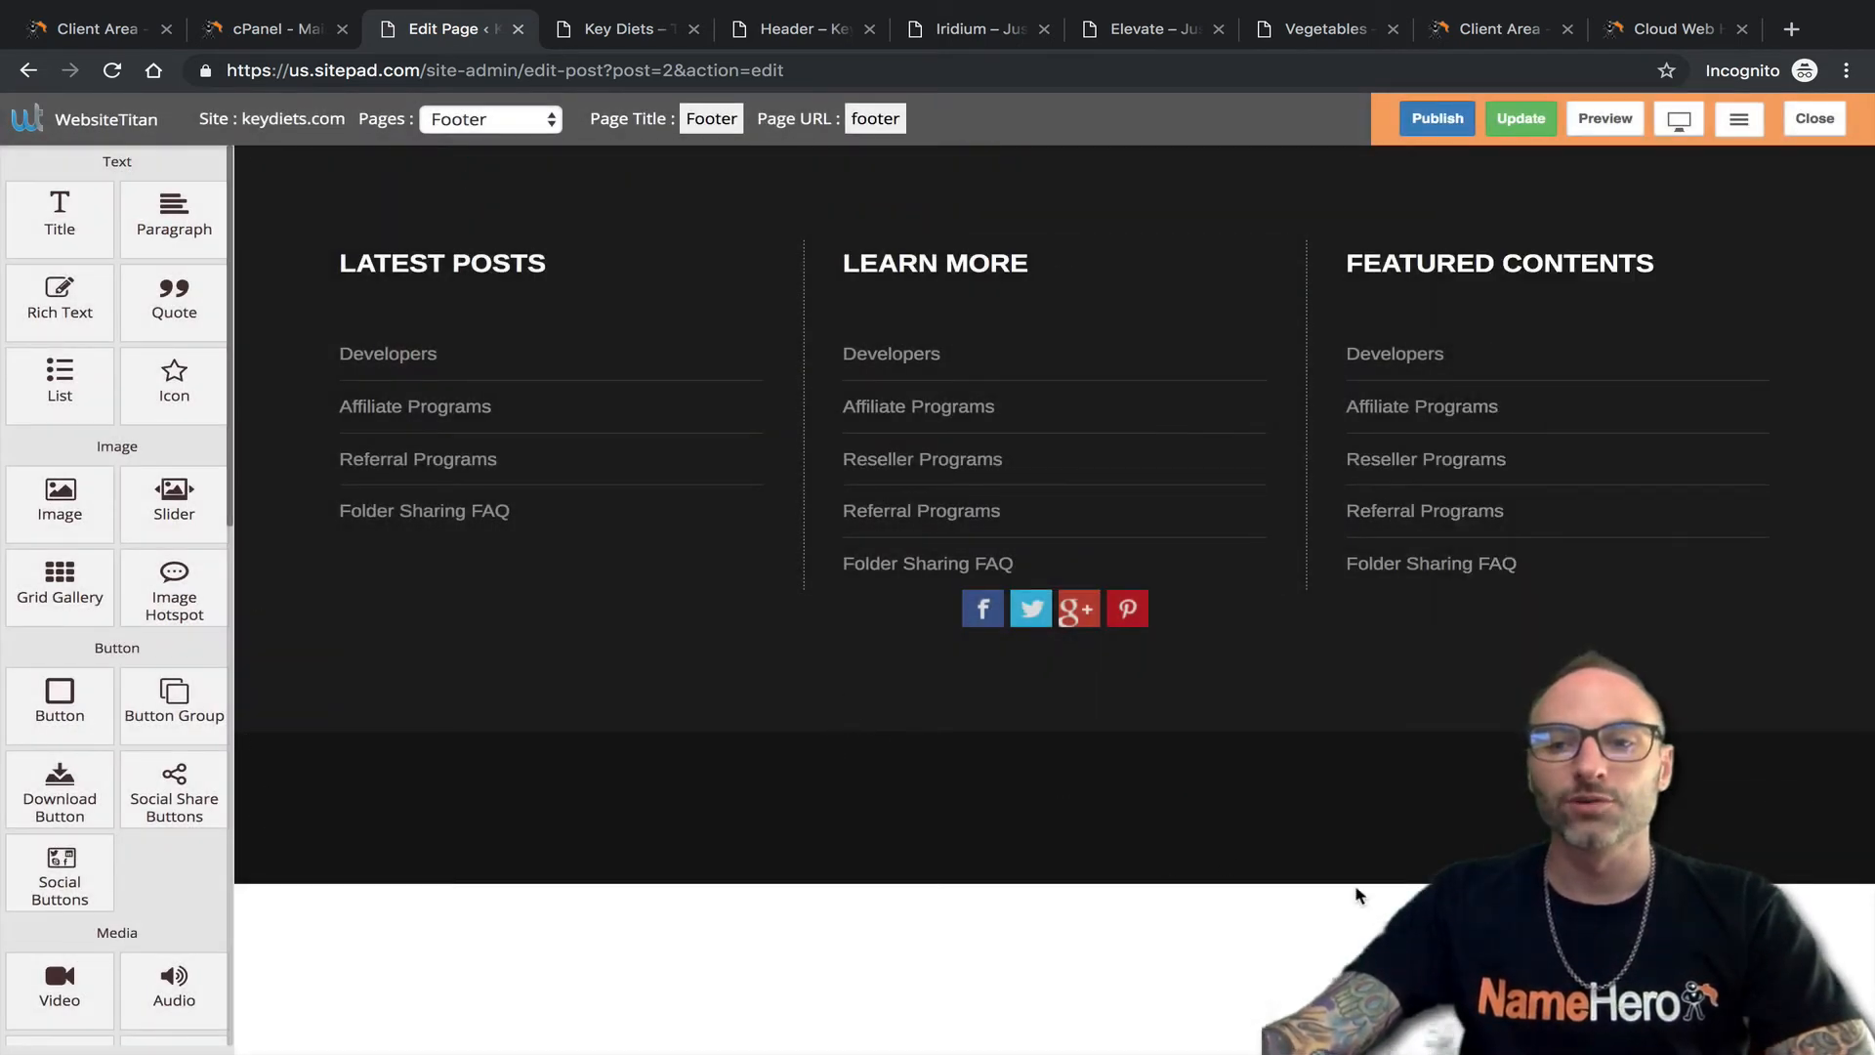
Check the settings of the emptied credit block and its column, and open the social share buttons' settings.
{"action": "left_click", "coordinate": [1068, 805]}
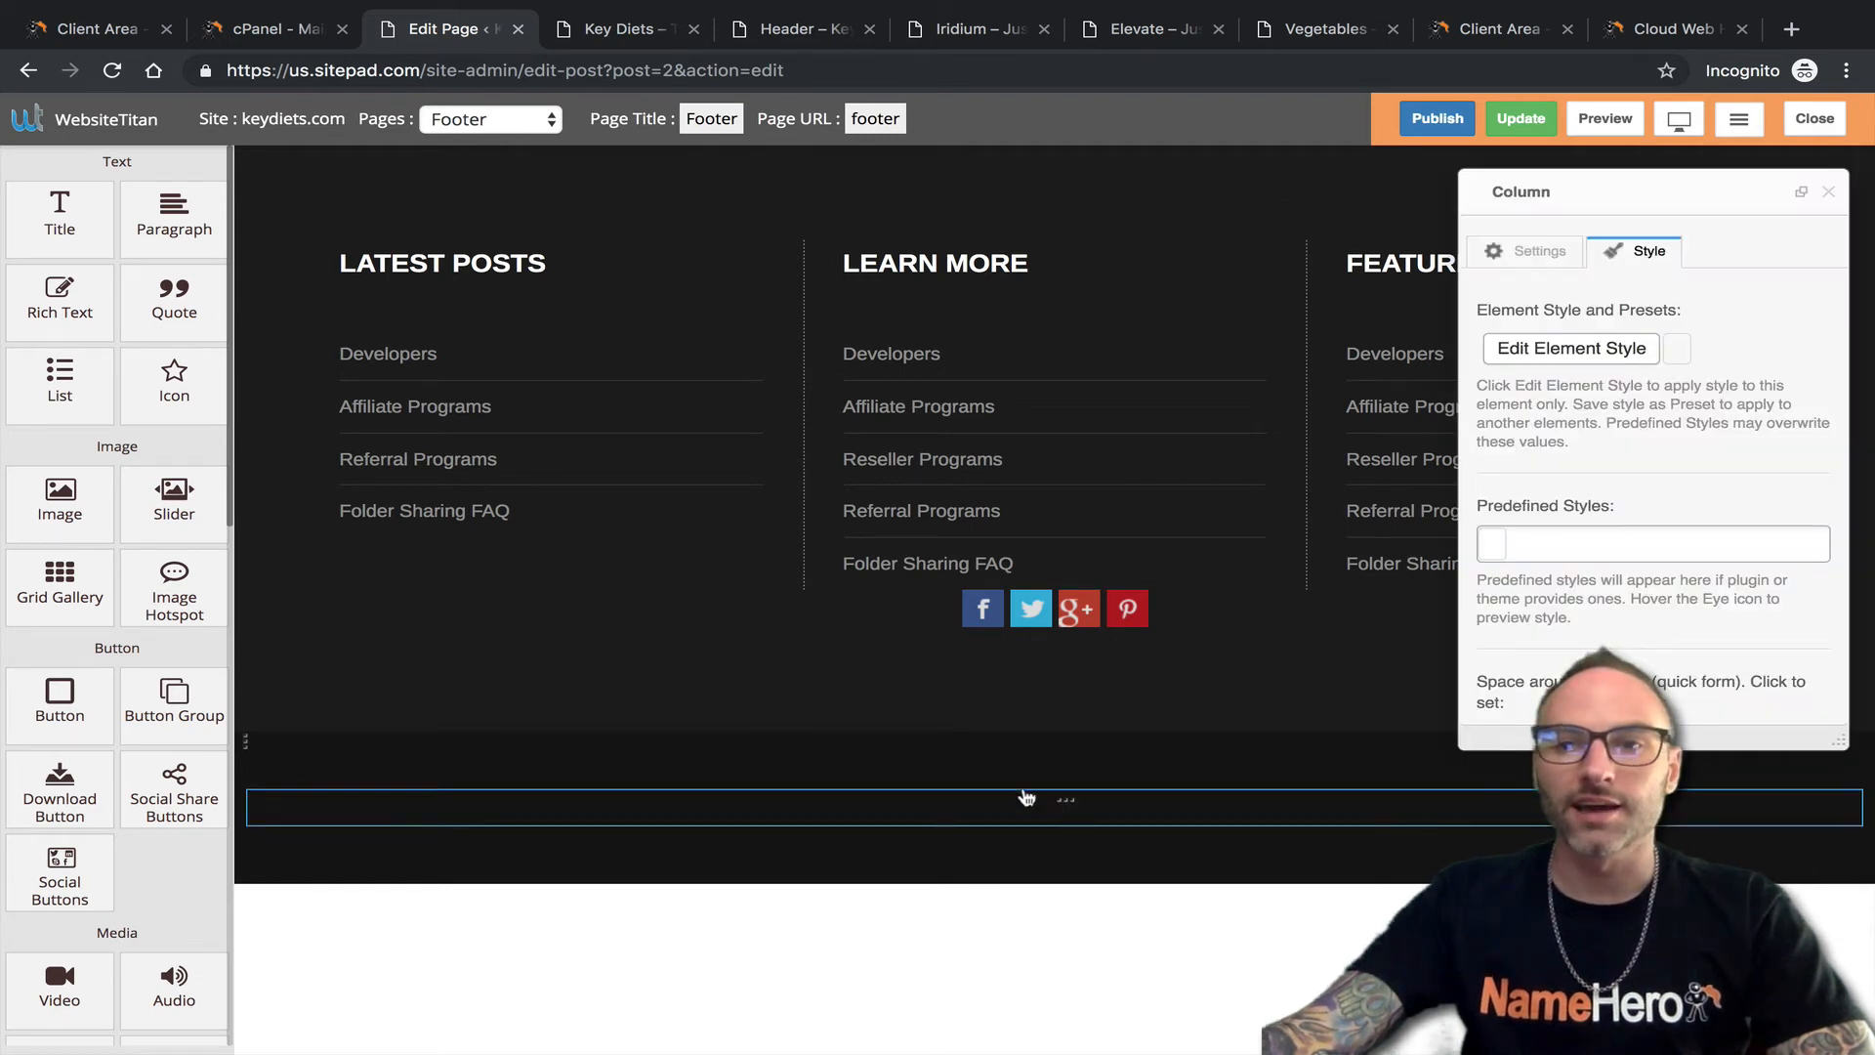
{"action": "left_click", "coordinate": [1096, 802]}
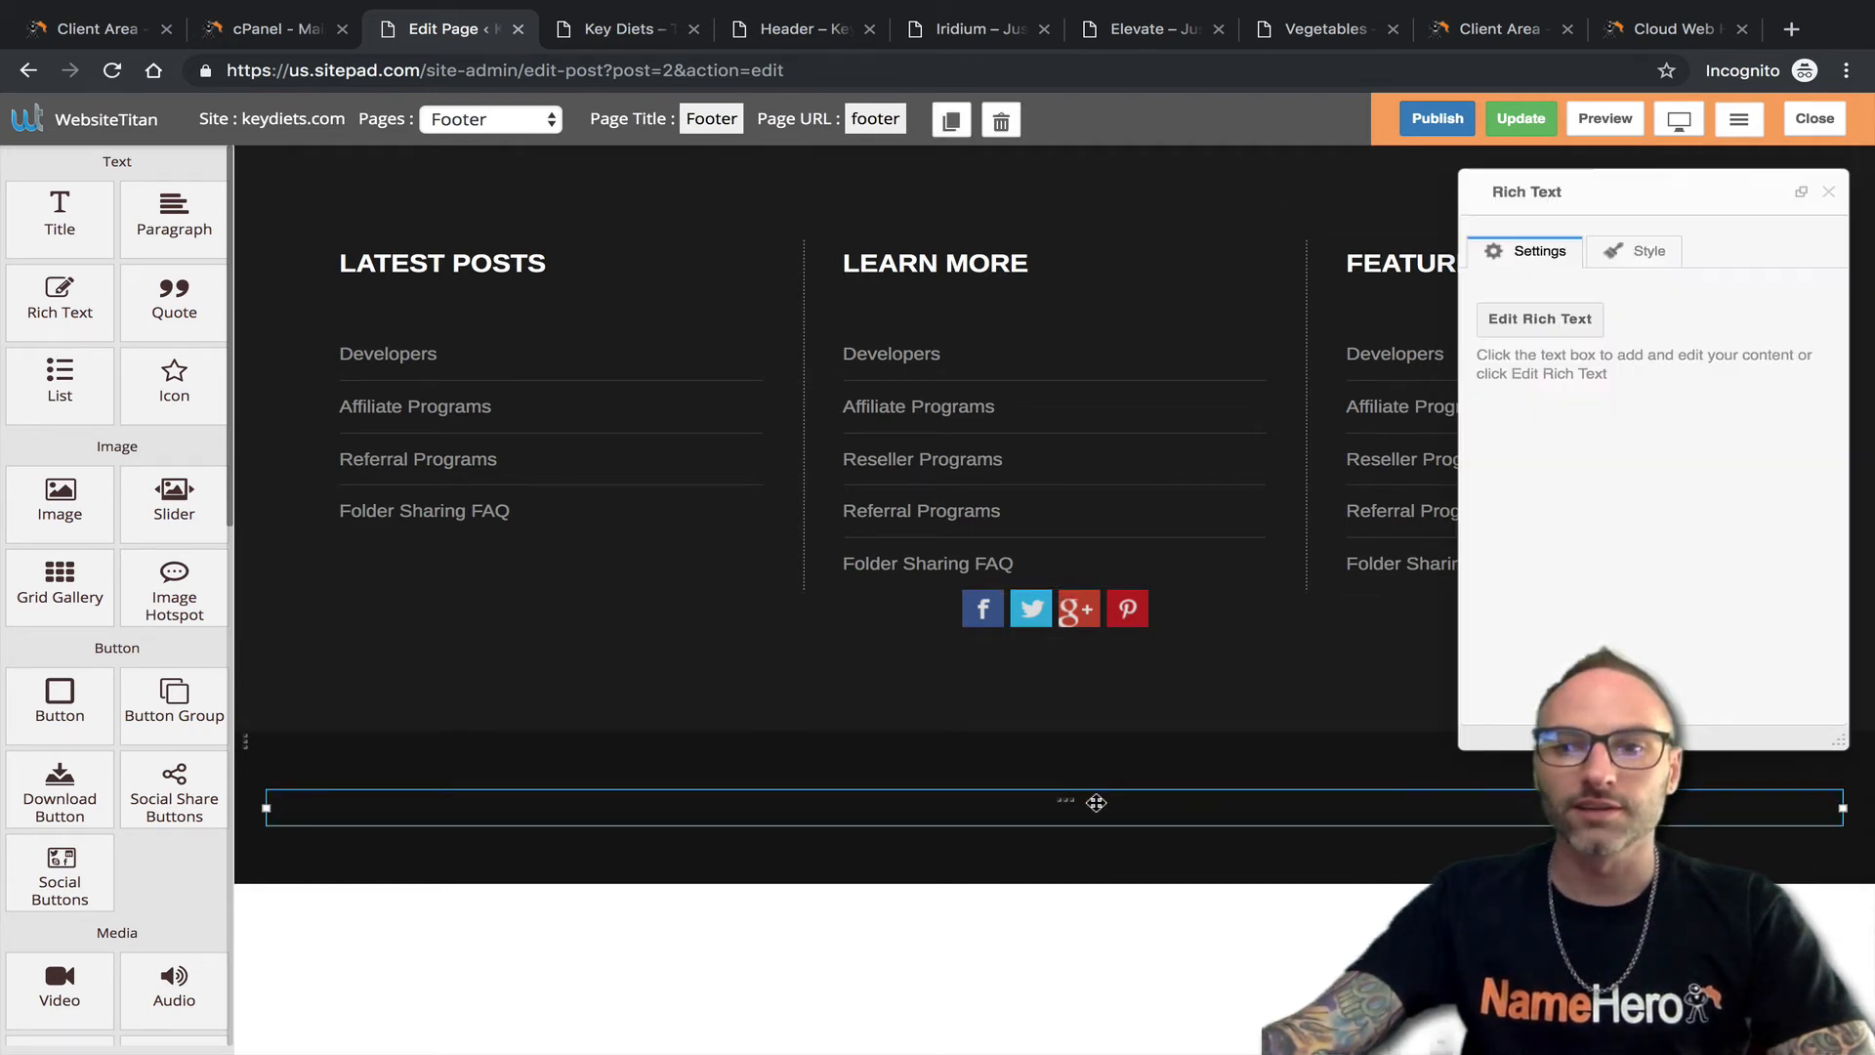
{"action": "left_click", "coordinate": [1828, 192]}
{"action": "left_click", "coordinate": [1205, 596]}
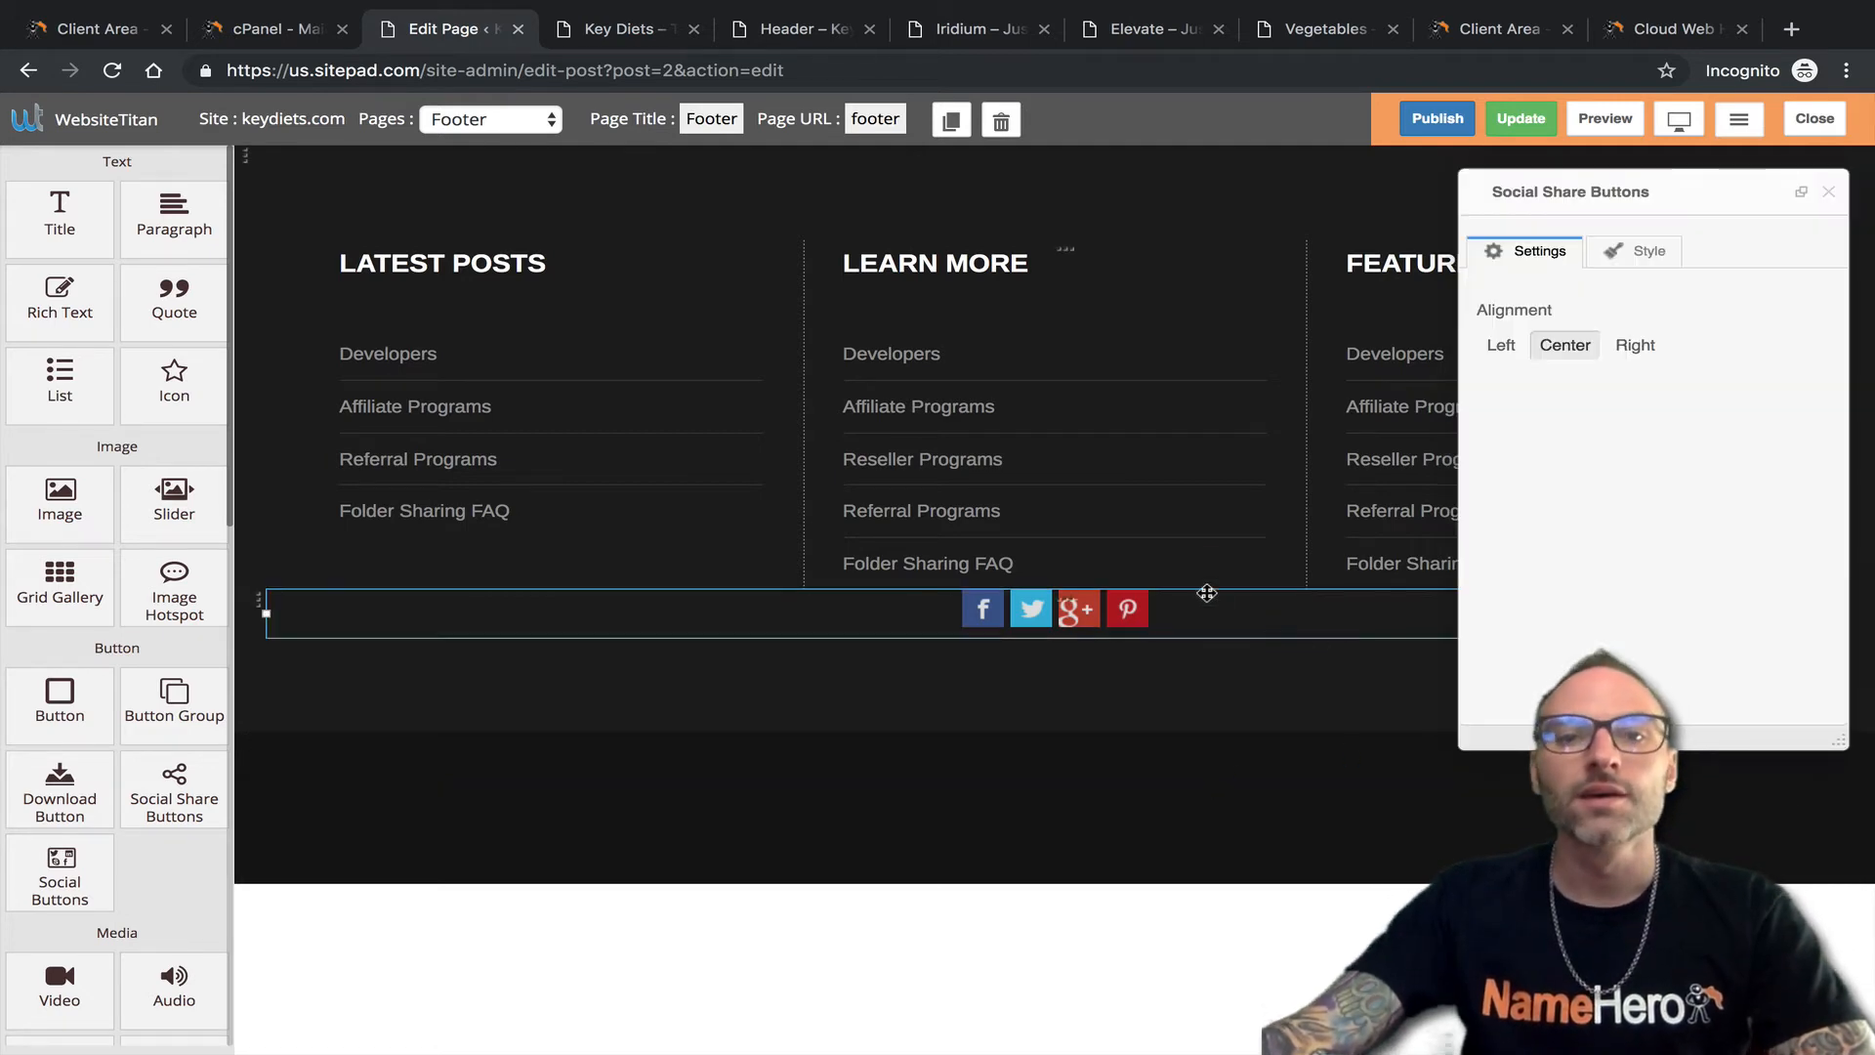
Delete the emptied credit text block from the bottom of the footer and save the Footer page.
{"action": "left_click", "coordinate": [981, 806]}
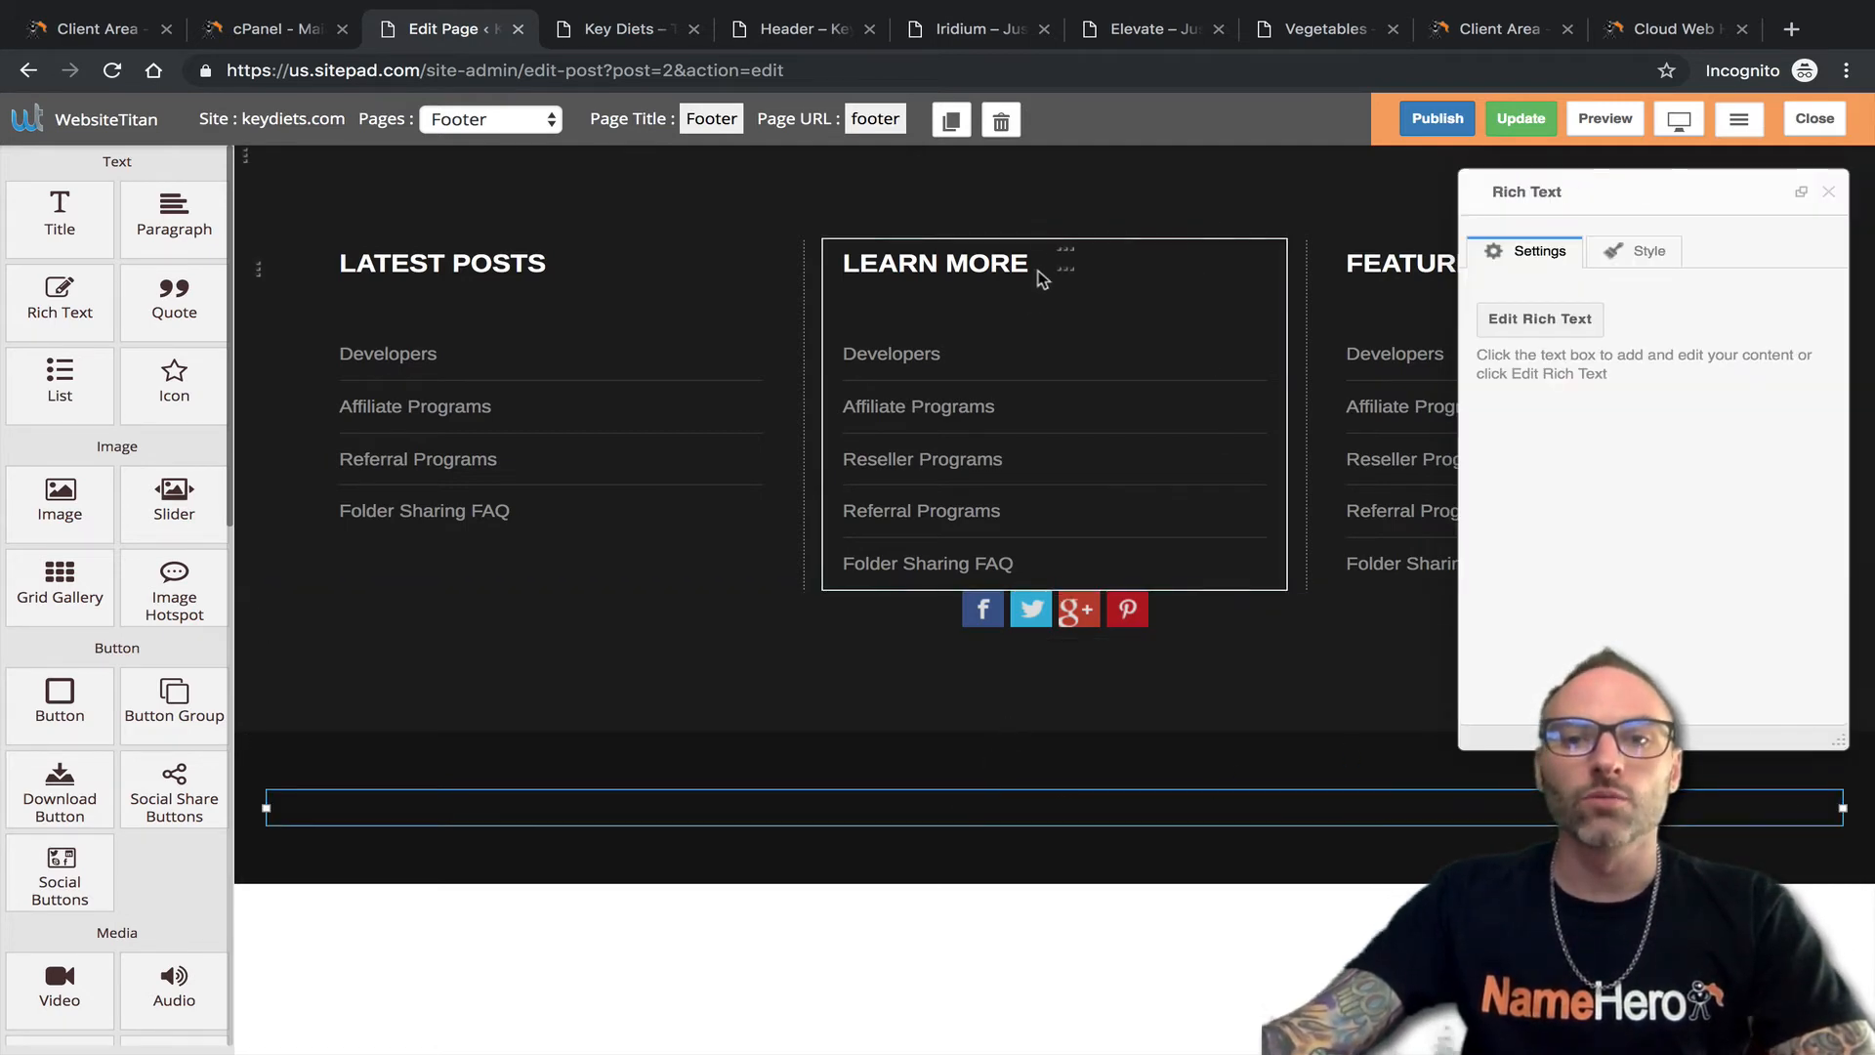
{"action": "left_click", "coordinate": [1000, 120]}
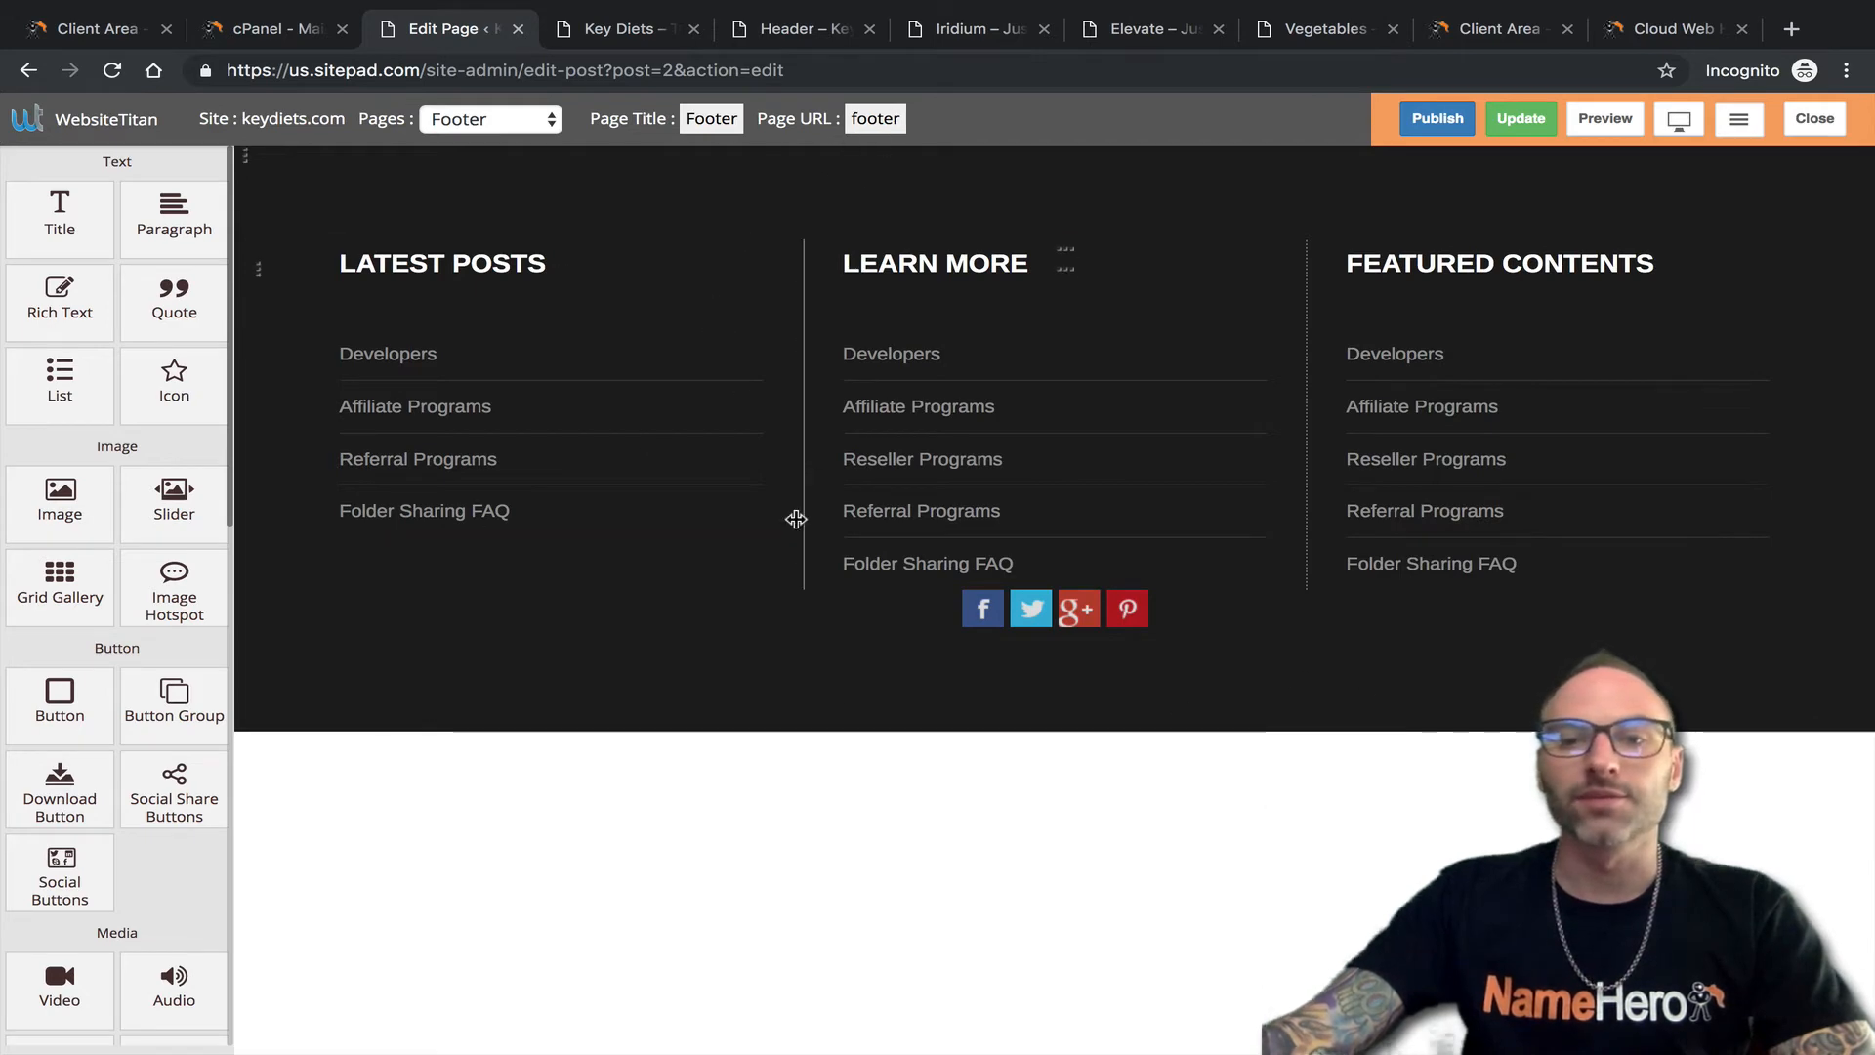
{"action": "left_click", "coordinate": [1521, 118]}
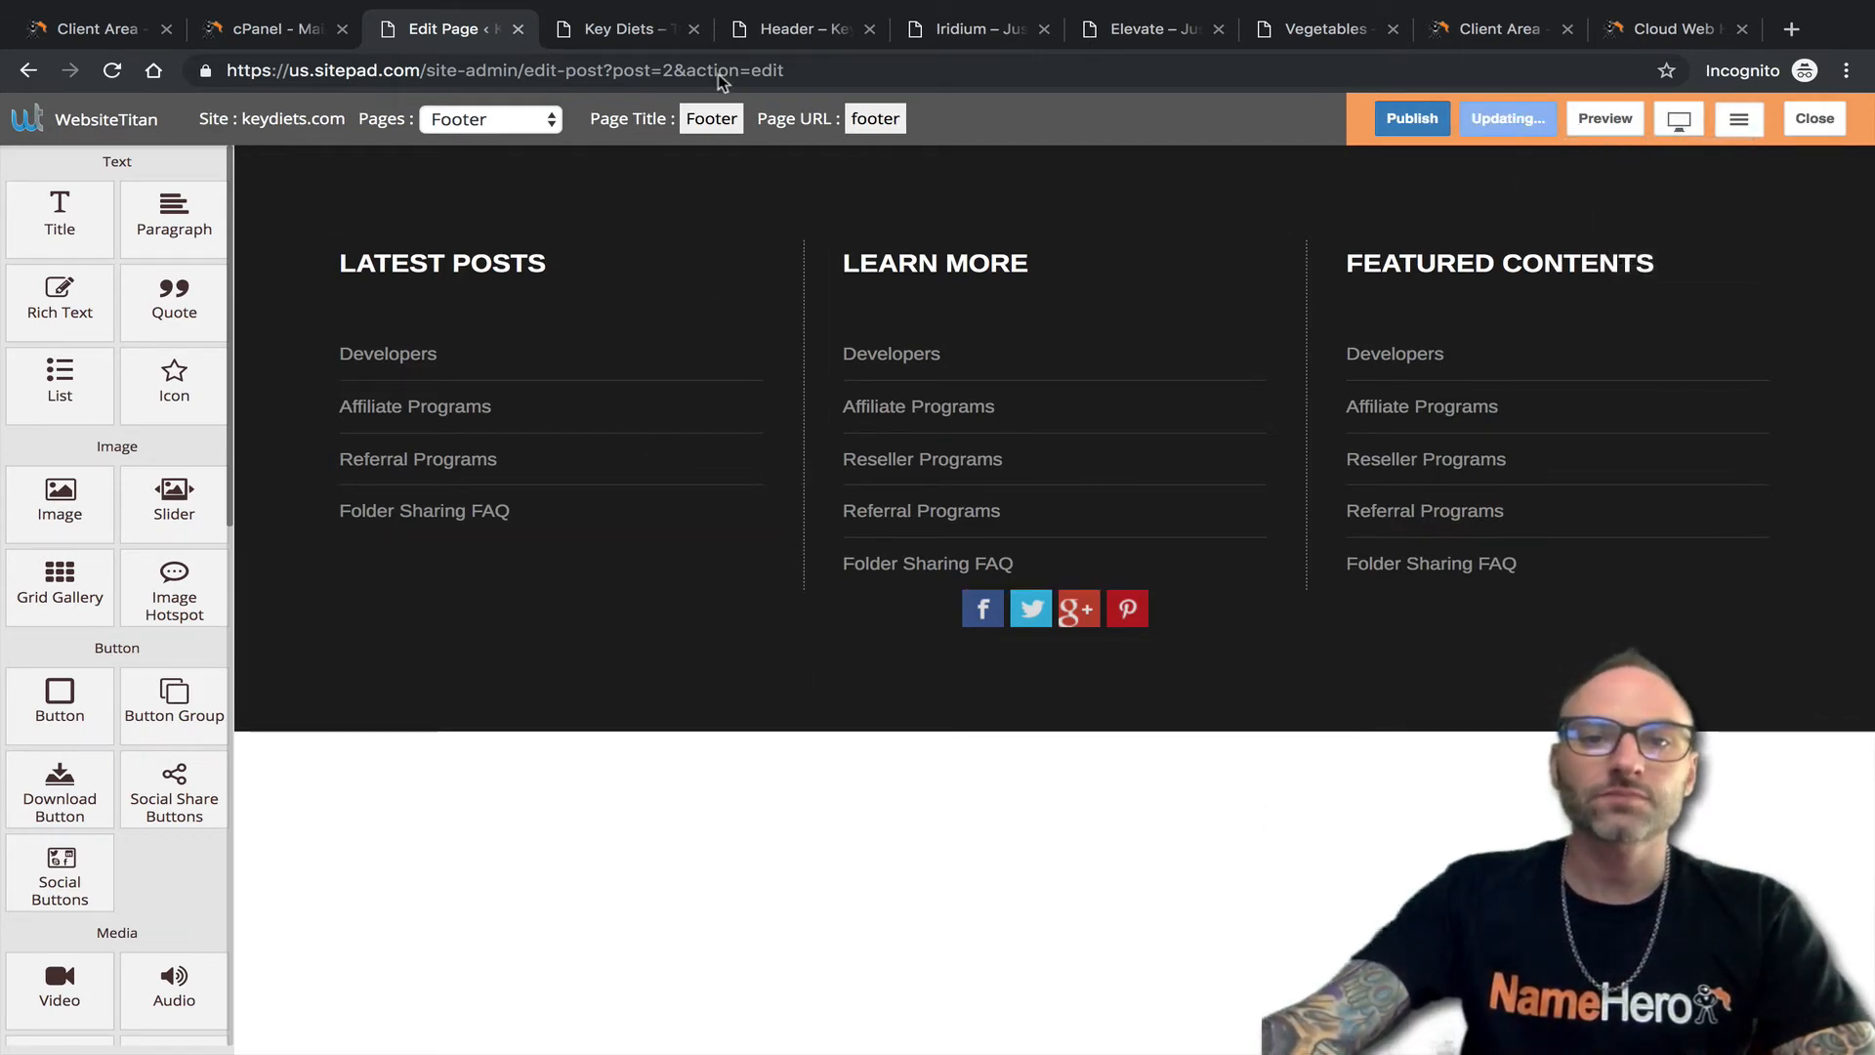
Reload the Key Diets preview and check the footer's lists and social share buttons on the live layout.
{"action": "left_click", "coordinate": [586, 28]}
{"action": "left_click", "coordinate": [111, 70]}
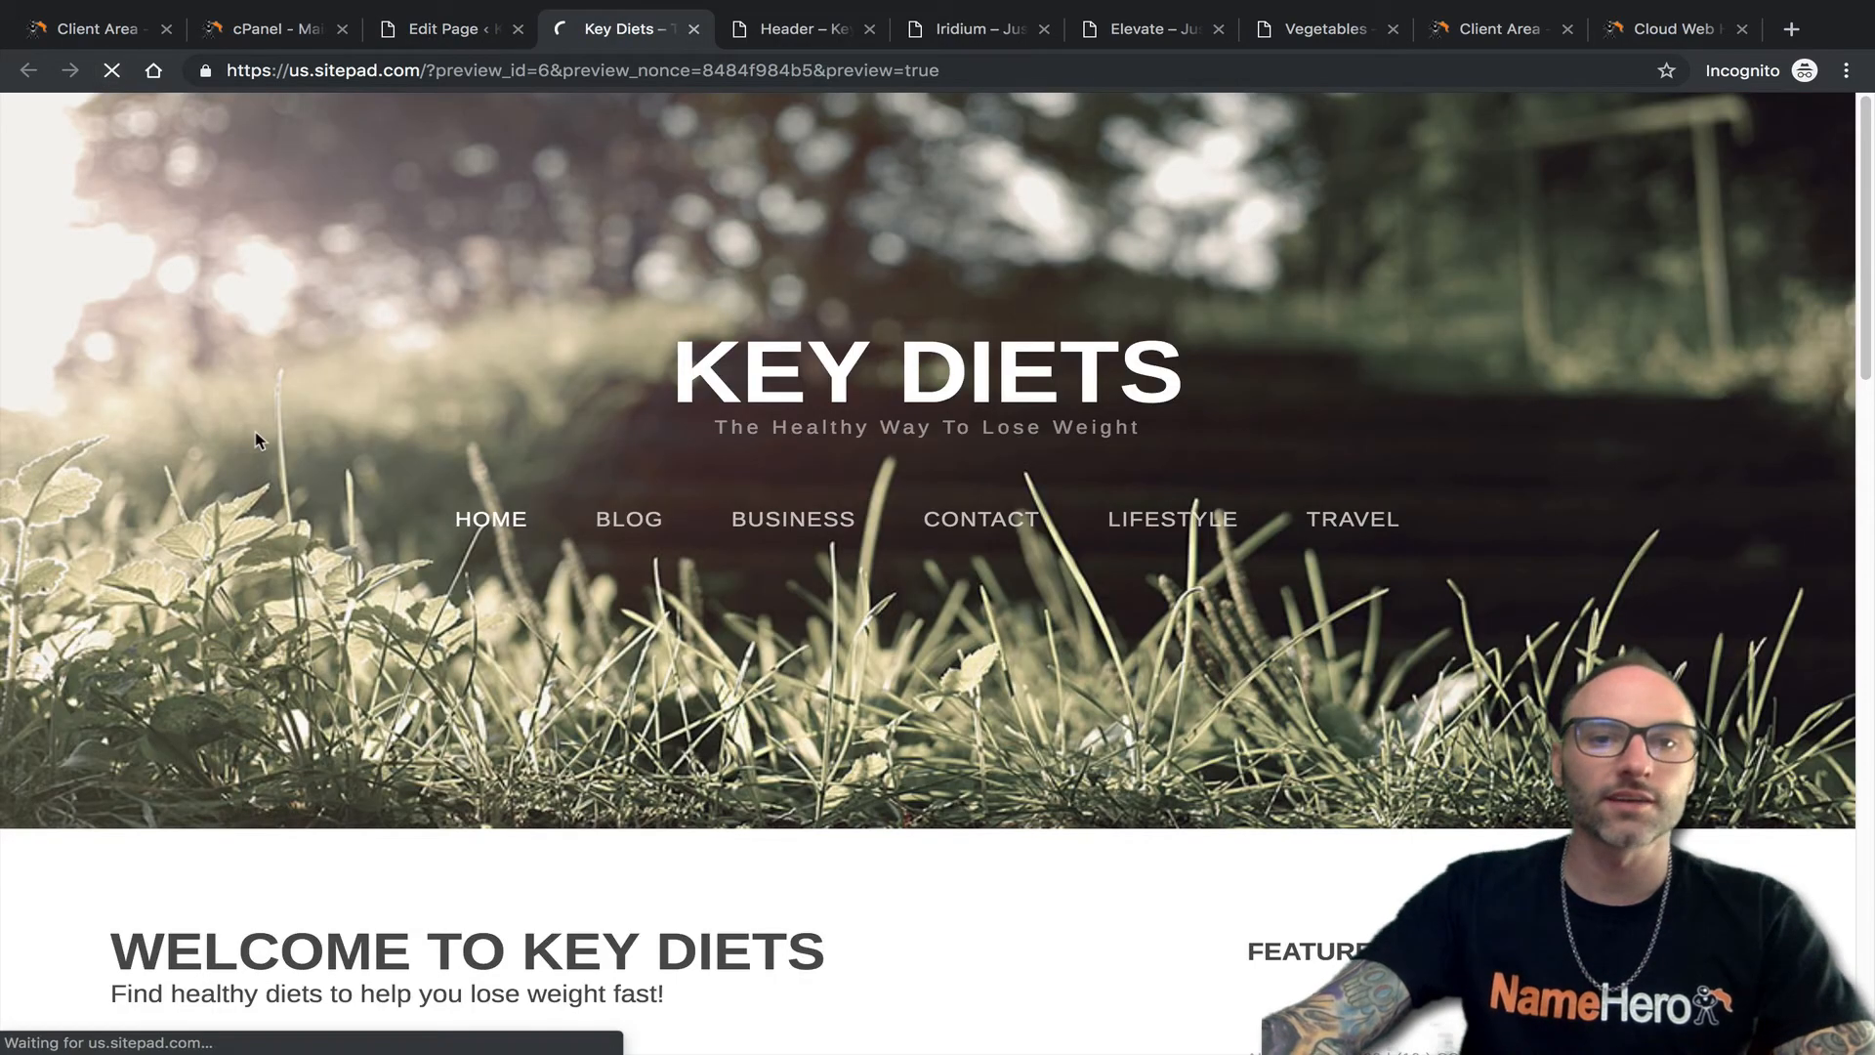
{"action": "scroll", "coordinate": [251, 440], "scroll_direction": "down", "scroll_amount": 5}
{"action": "scroll", "coordinate": [605, 507], "scroll_direction": "down", "scroll_amount": 15}
{"action": "scroll", "coordinate": [605, 547], "scroll_direction": "down", "scroll_amount": 5}
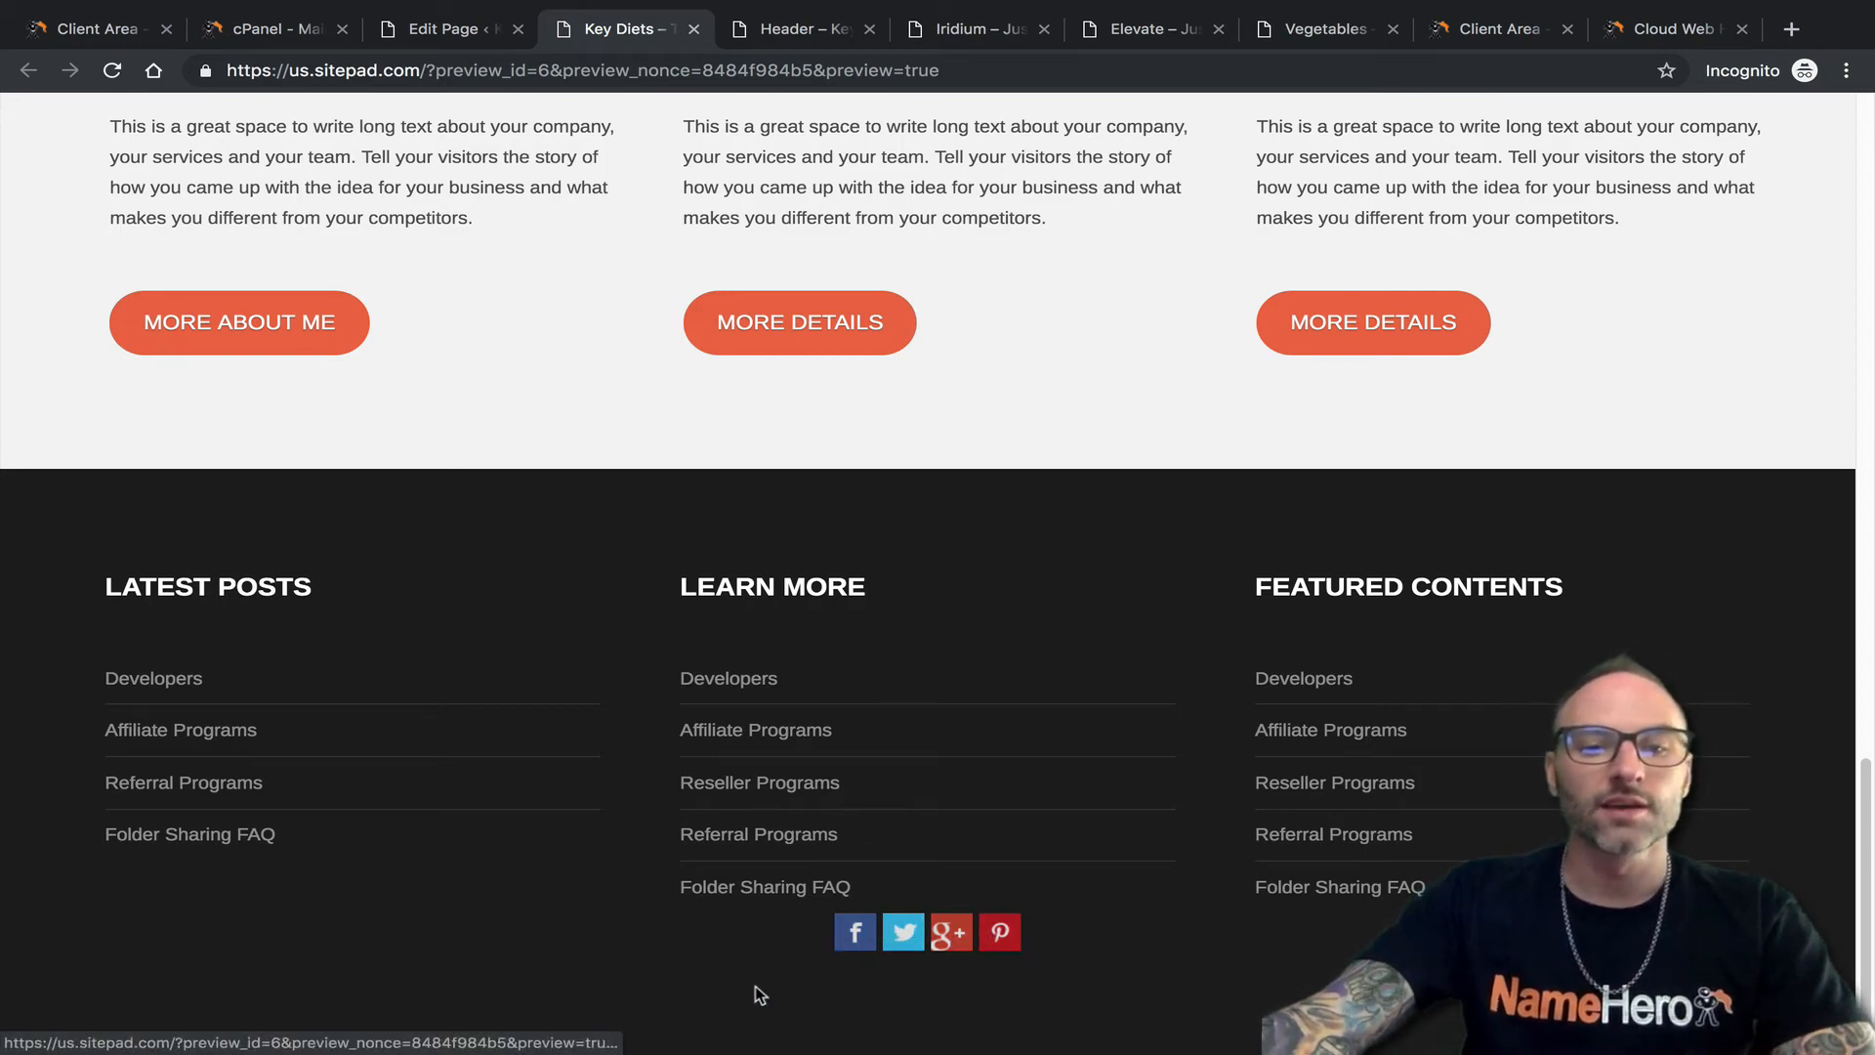
{"action": "scroll", "coordinate": [774, 912], "scroll_direction": "up", "scroll_amount": 20}
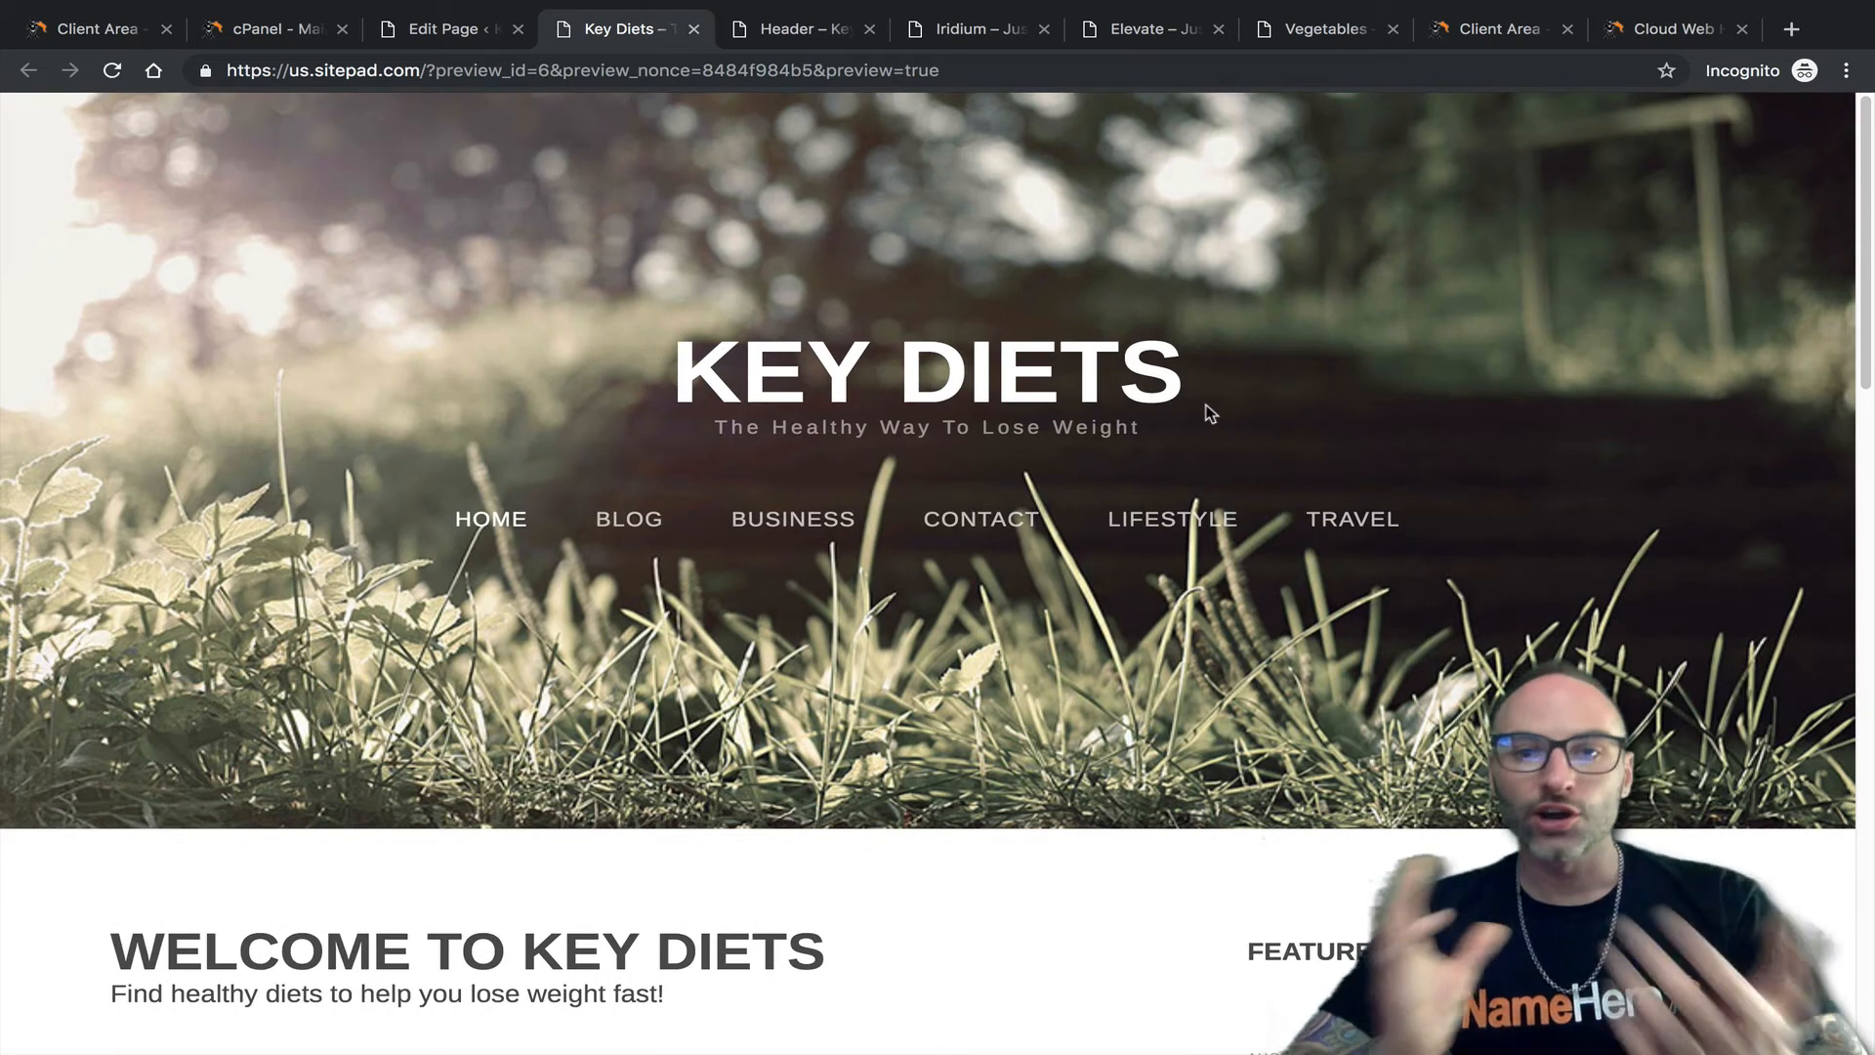
Return to the page editor and open the Contact page for editing.
{"action": "left_click", "coordinate": [443, 28]}
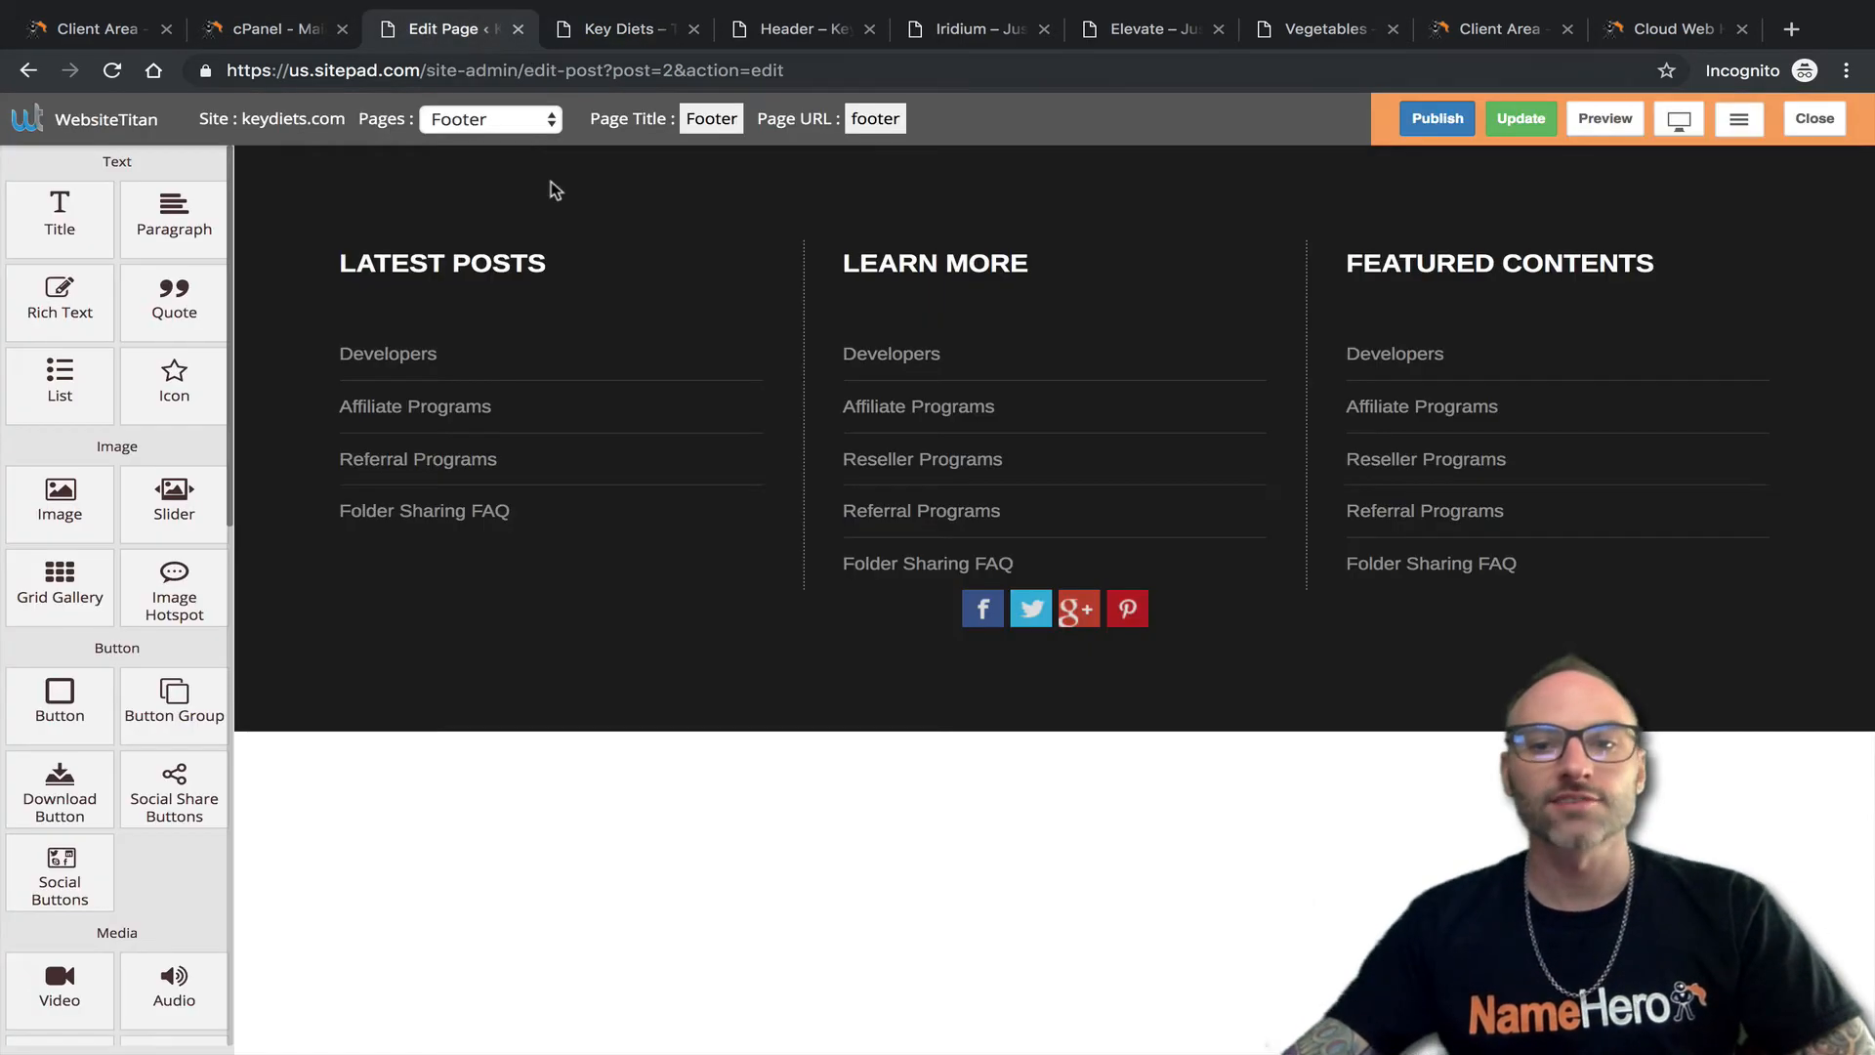
{"action": "left_click", "coordinate": [468, 122]}
{"action": "scroll", "coordinate": [472, 115], "scroll_direction": "up", "scroll_amount": 2}
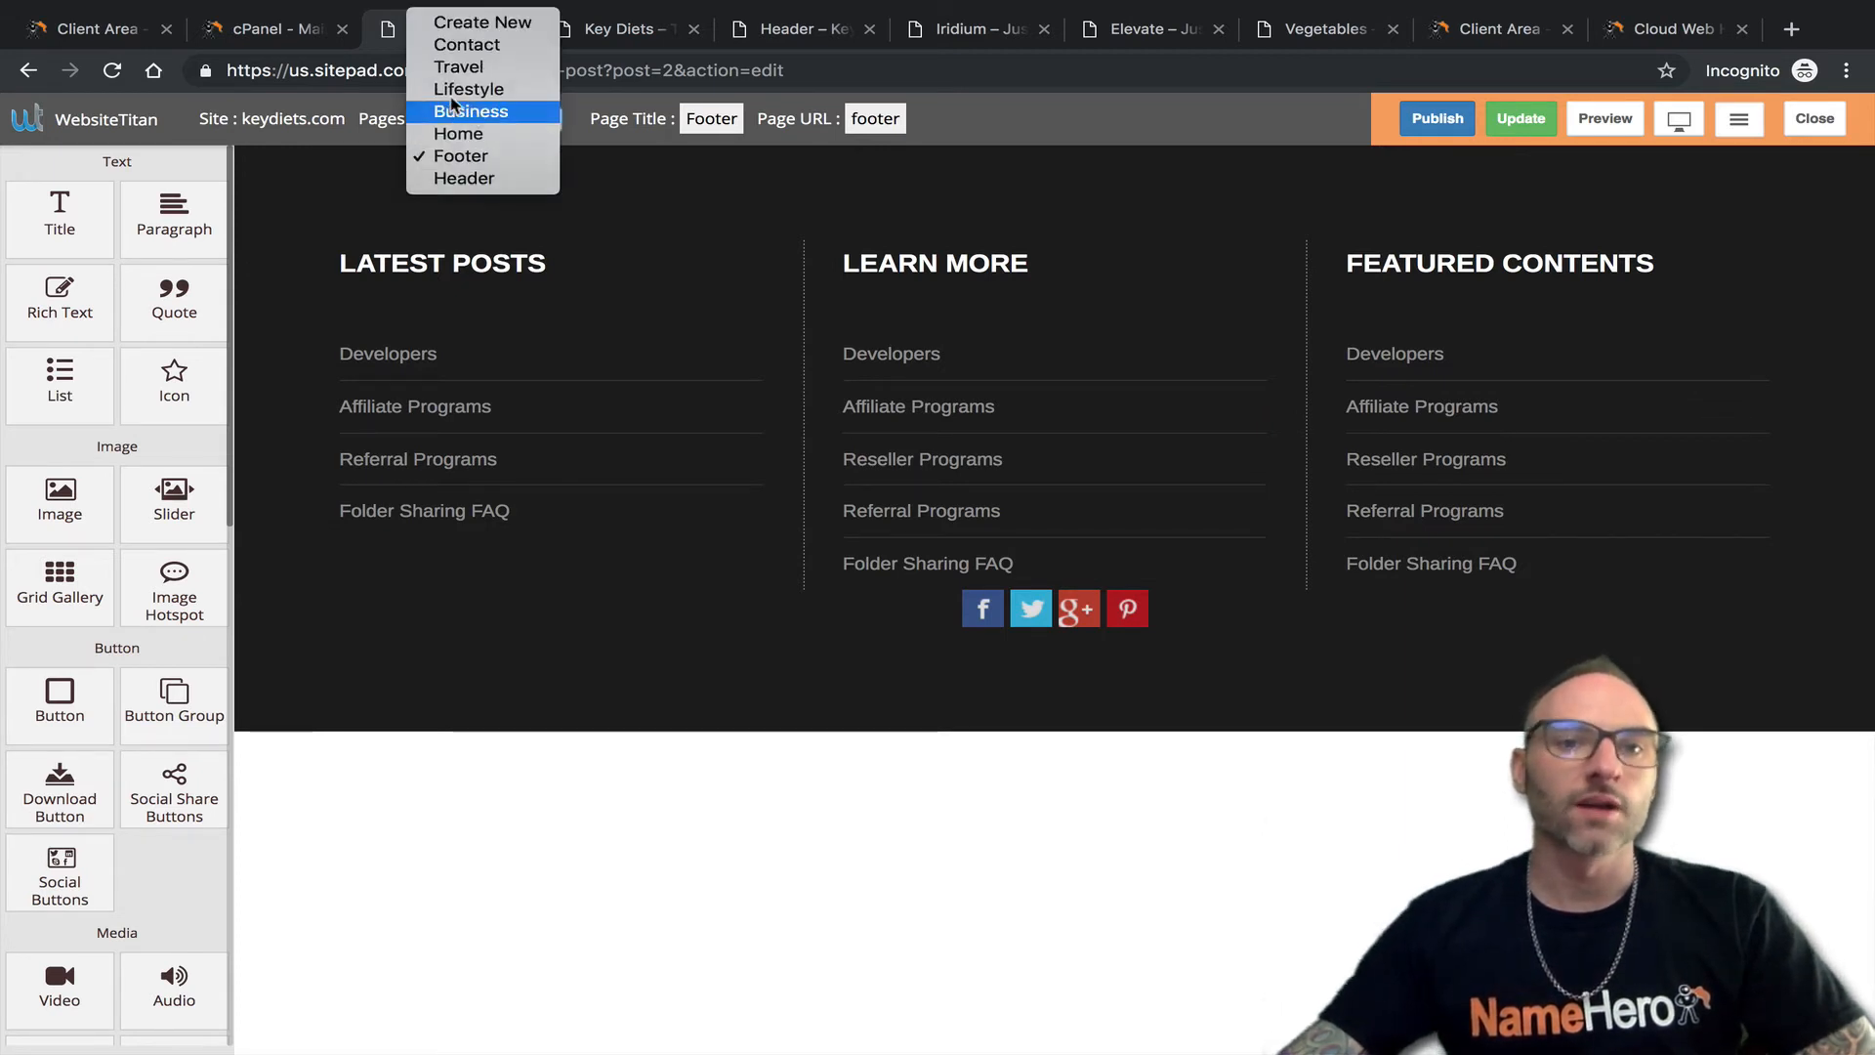
{"action": "left_click", "coordinate": [466, 45]}
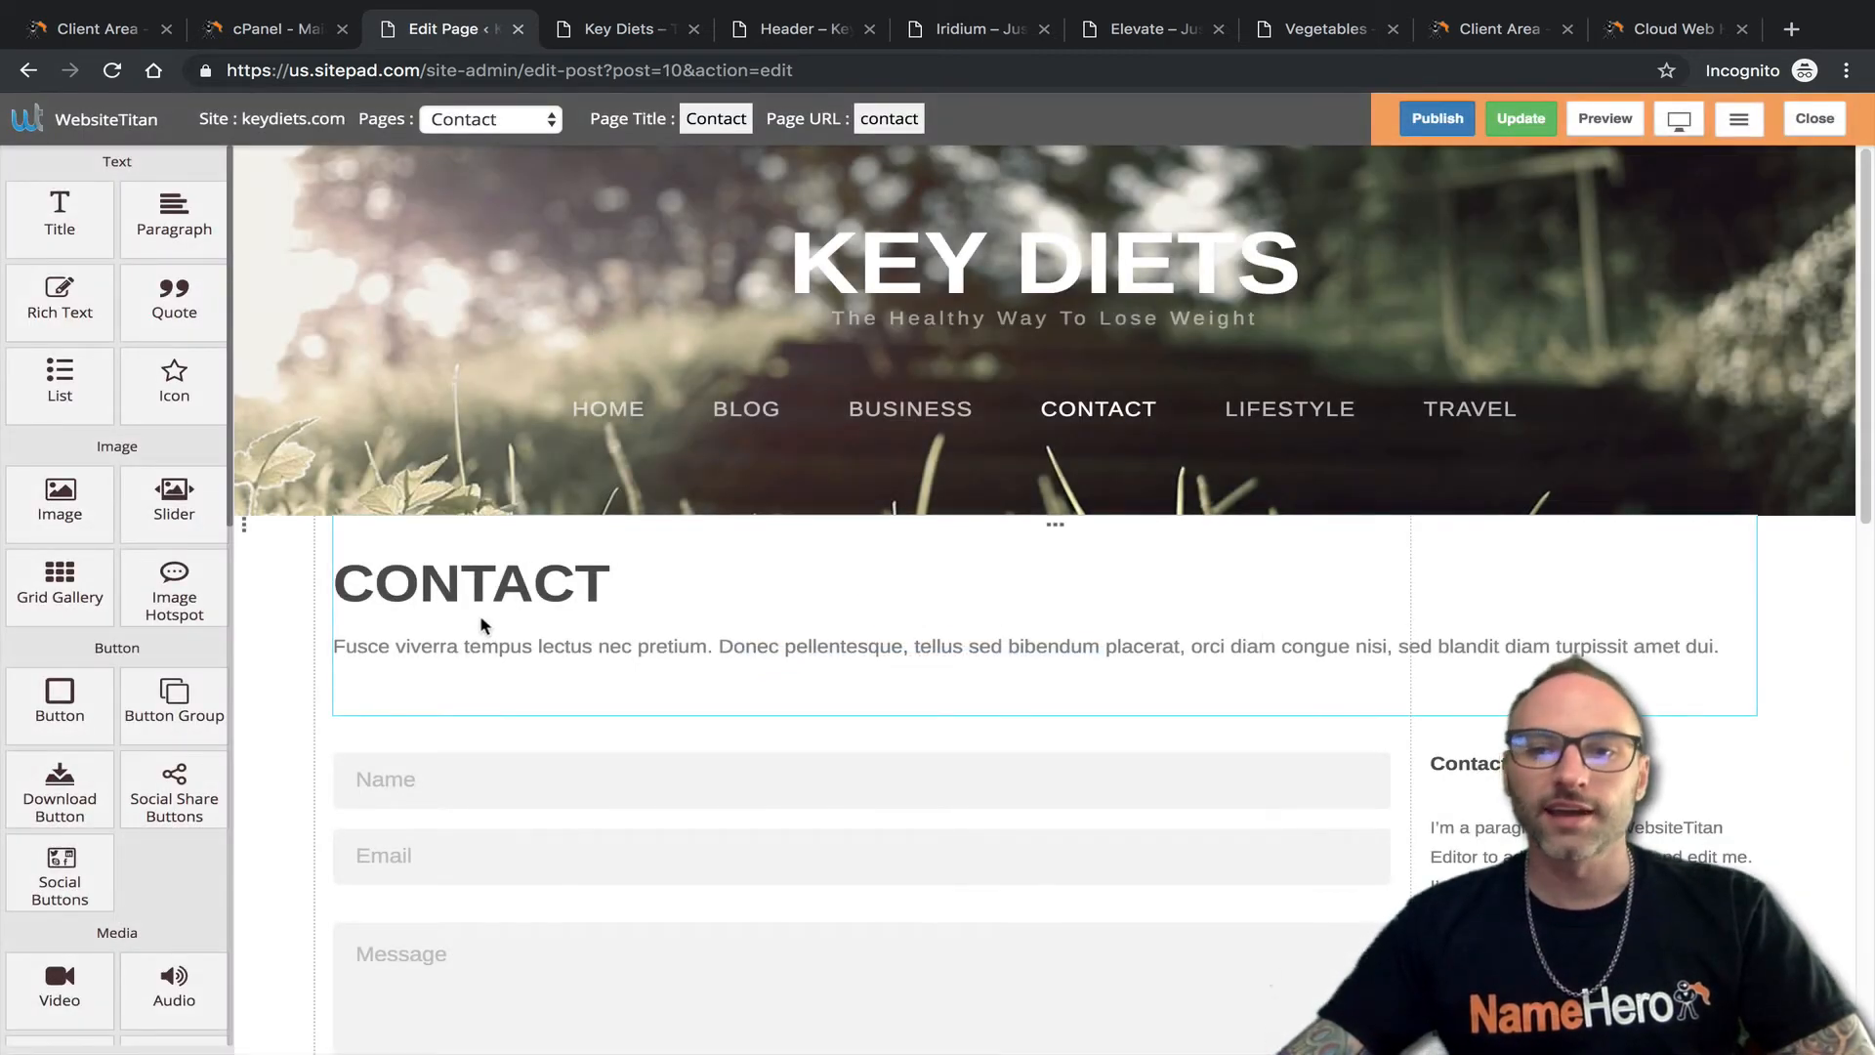
Open the contact form's settings and review its fields, styling, reCAPTCHA, alignment and form name options.
{"action": "scroll", "coordinate": [1294, 687], "scroll_direction": "down", "scroll_amount": 1}
{"action": "scroll", "coordinate": [1294, 686], "scroll_direction": "down", "scroll_amount": 3}
{"action": "left_click", "coordinate": [685, 711]}
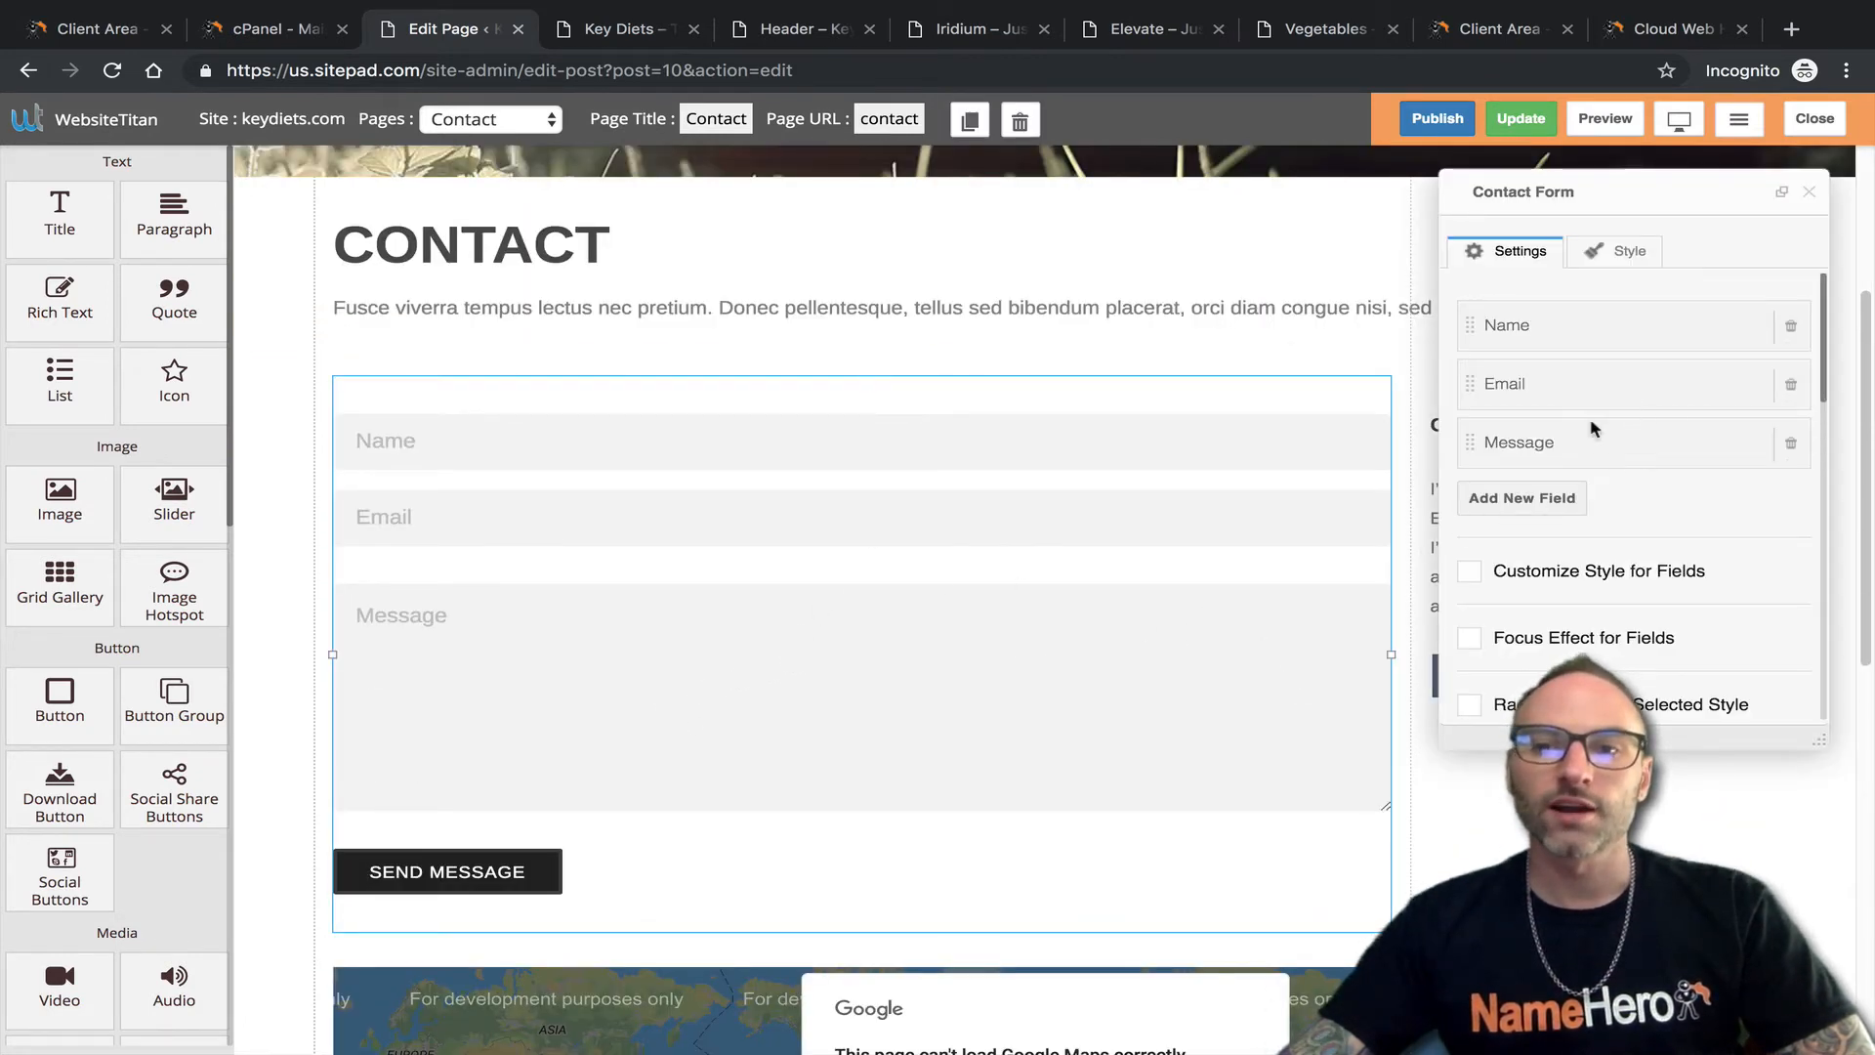
{"action": "scroll", "coordinate": [1560, 607], "scroll_direction": "down", "scroll_amount": 3}
{"action": "scroll", "coordinate": [1558, 606], "scroll_direction": "down", "scroll_amount": 8}
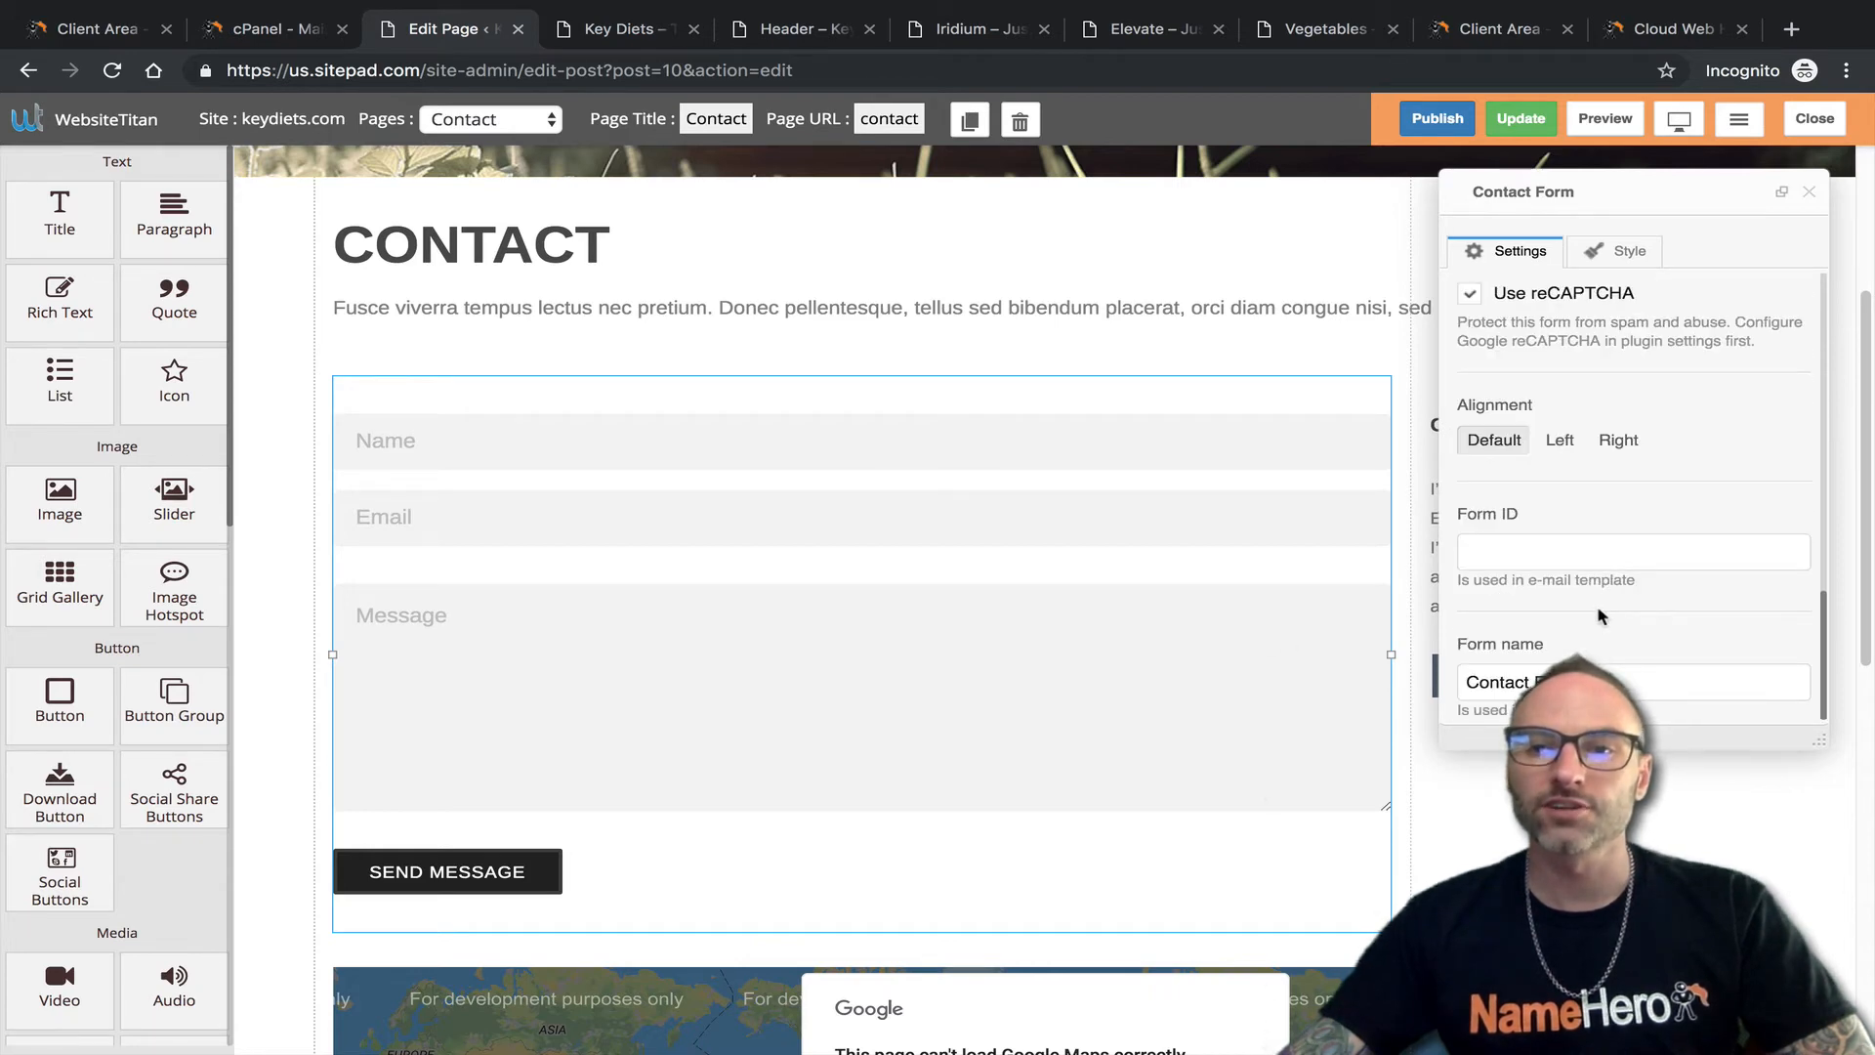
{"action": "scroll", "coordinate": [1597, 605], "scroll_direction": "up", "scroll_amount": 10}
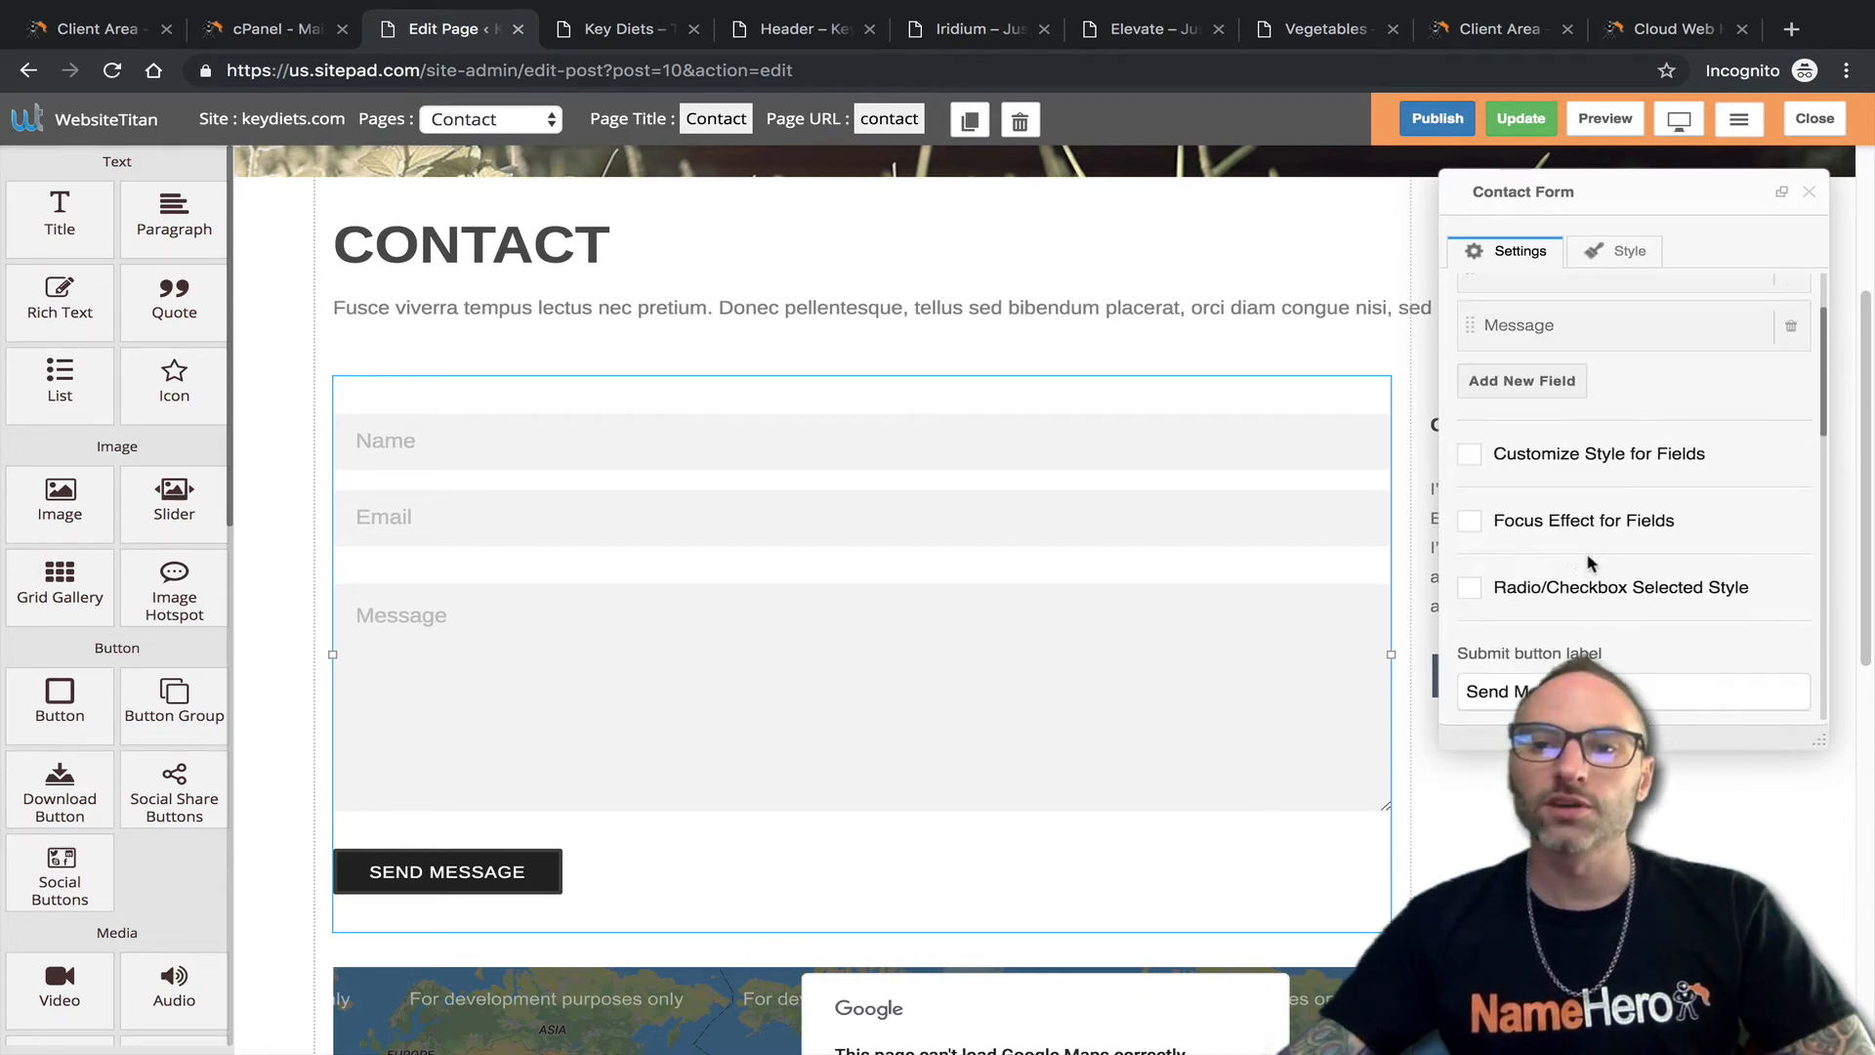
{"action": "scroll", "coordinate": [1576, 553], "scroll_direction": "up", "scroll_amount": 2}
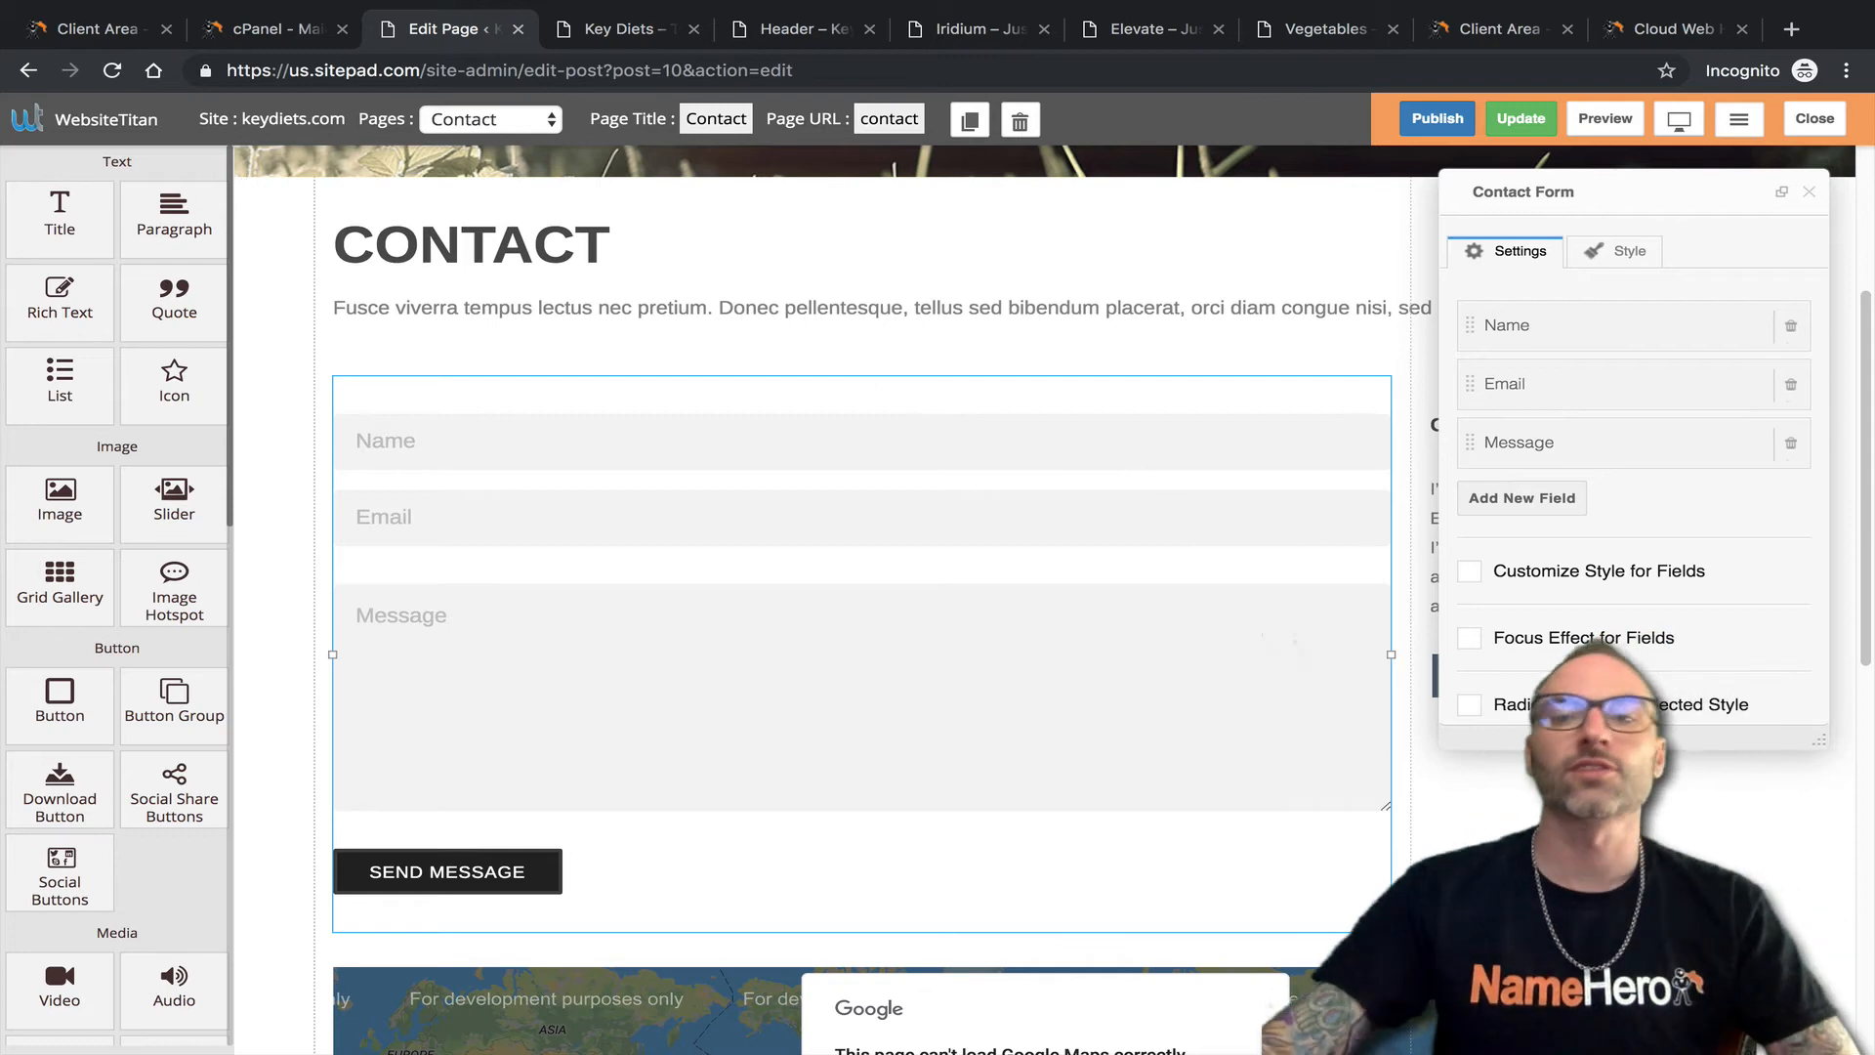
Expand the contact form's Email field and examine its individual options.
{"action": "left_click", "coordinate": [1480, 388]}
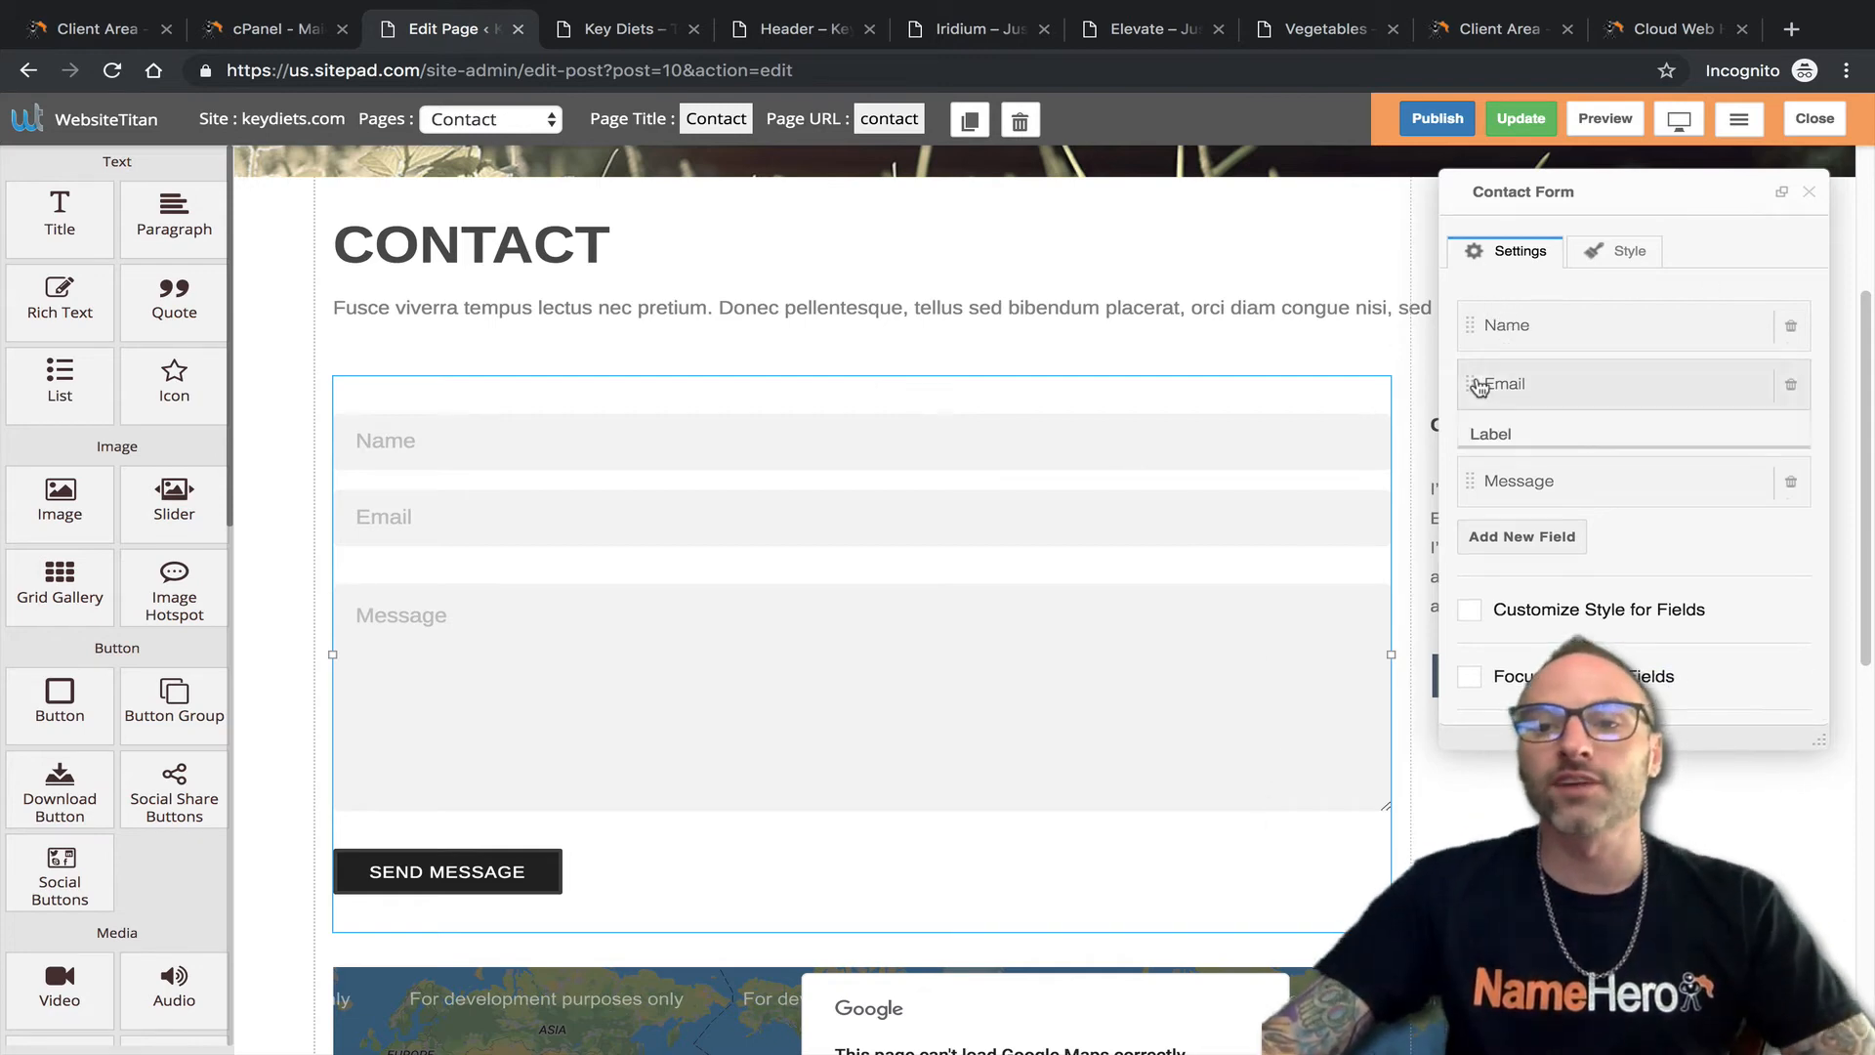
{"action": "scroll", "coordinate": [1543, 459], "scroll_direction": "down", "scroll_amount": 4}
{"action": "scroll", "coordinate": [1596, 462], "scroll_direction": "down", "scroll_amount": 4}
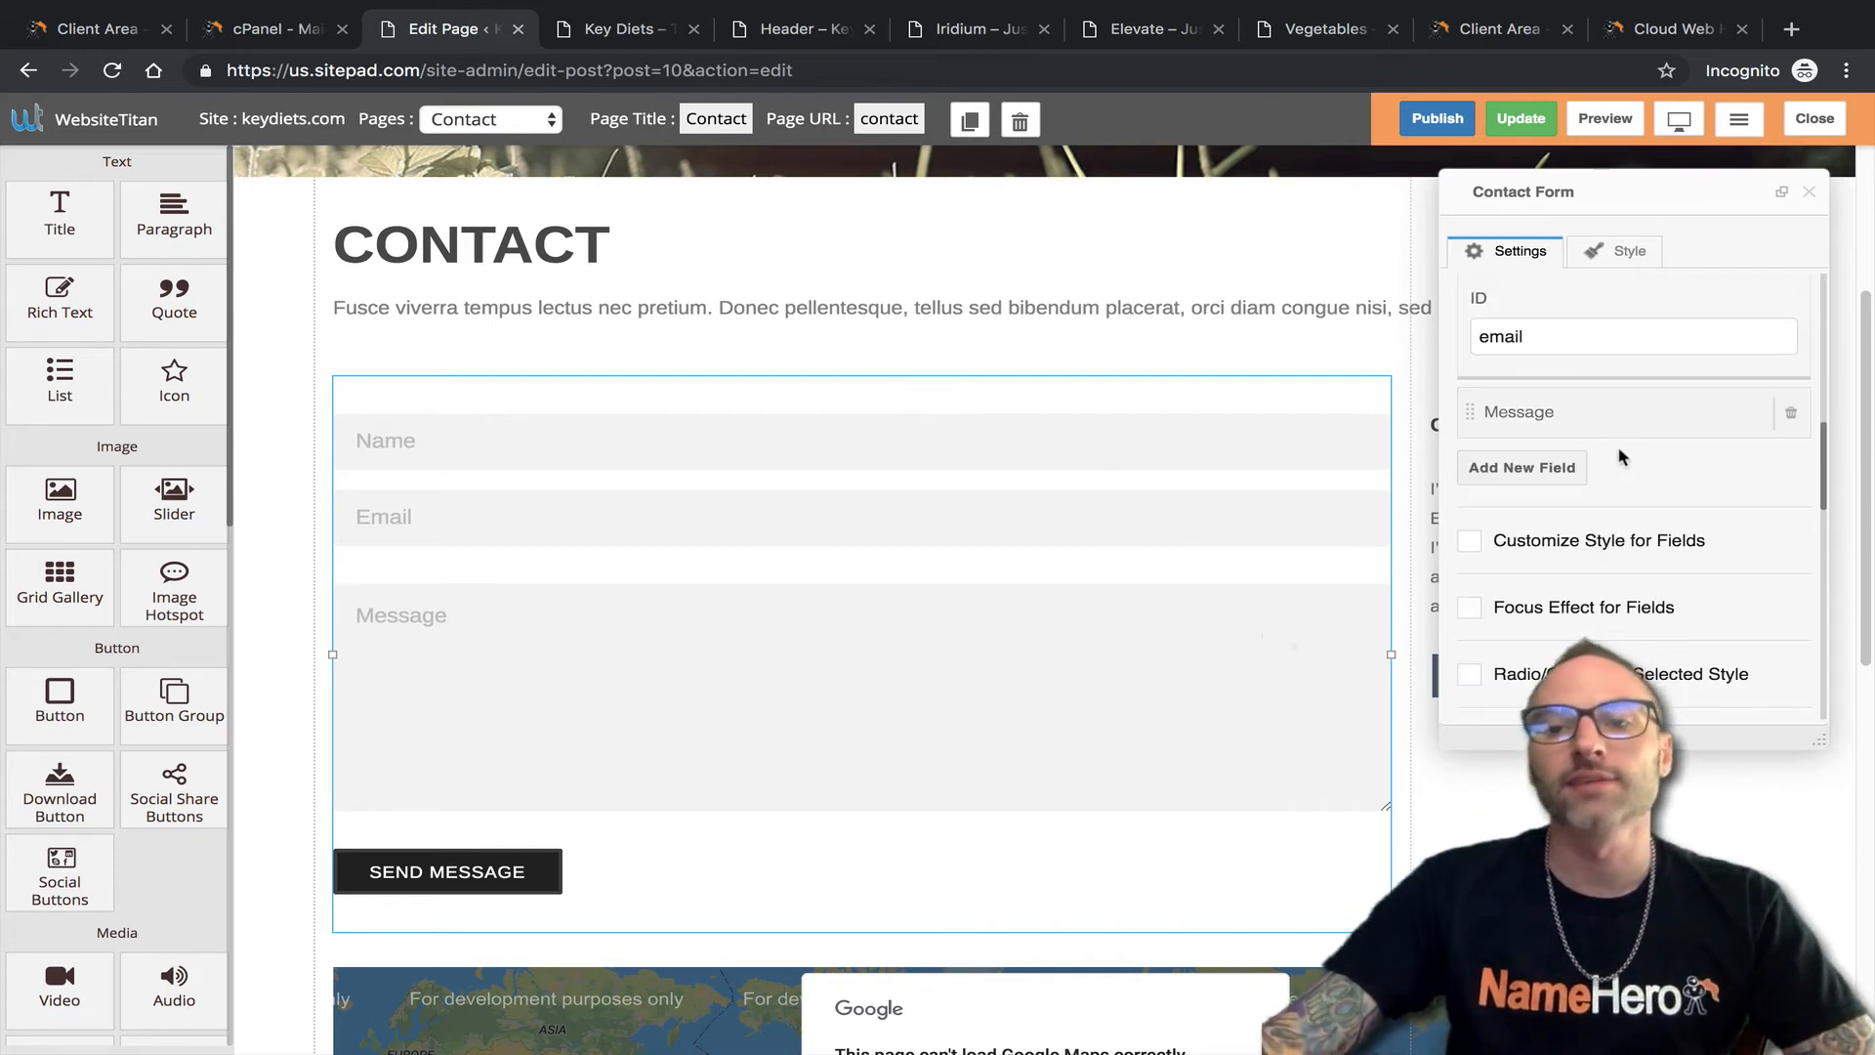
{"action": "scroll", "coordinate": [1620, 452], "scroll_direction": "down", "scroll_amount": 2}
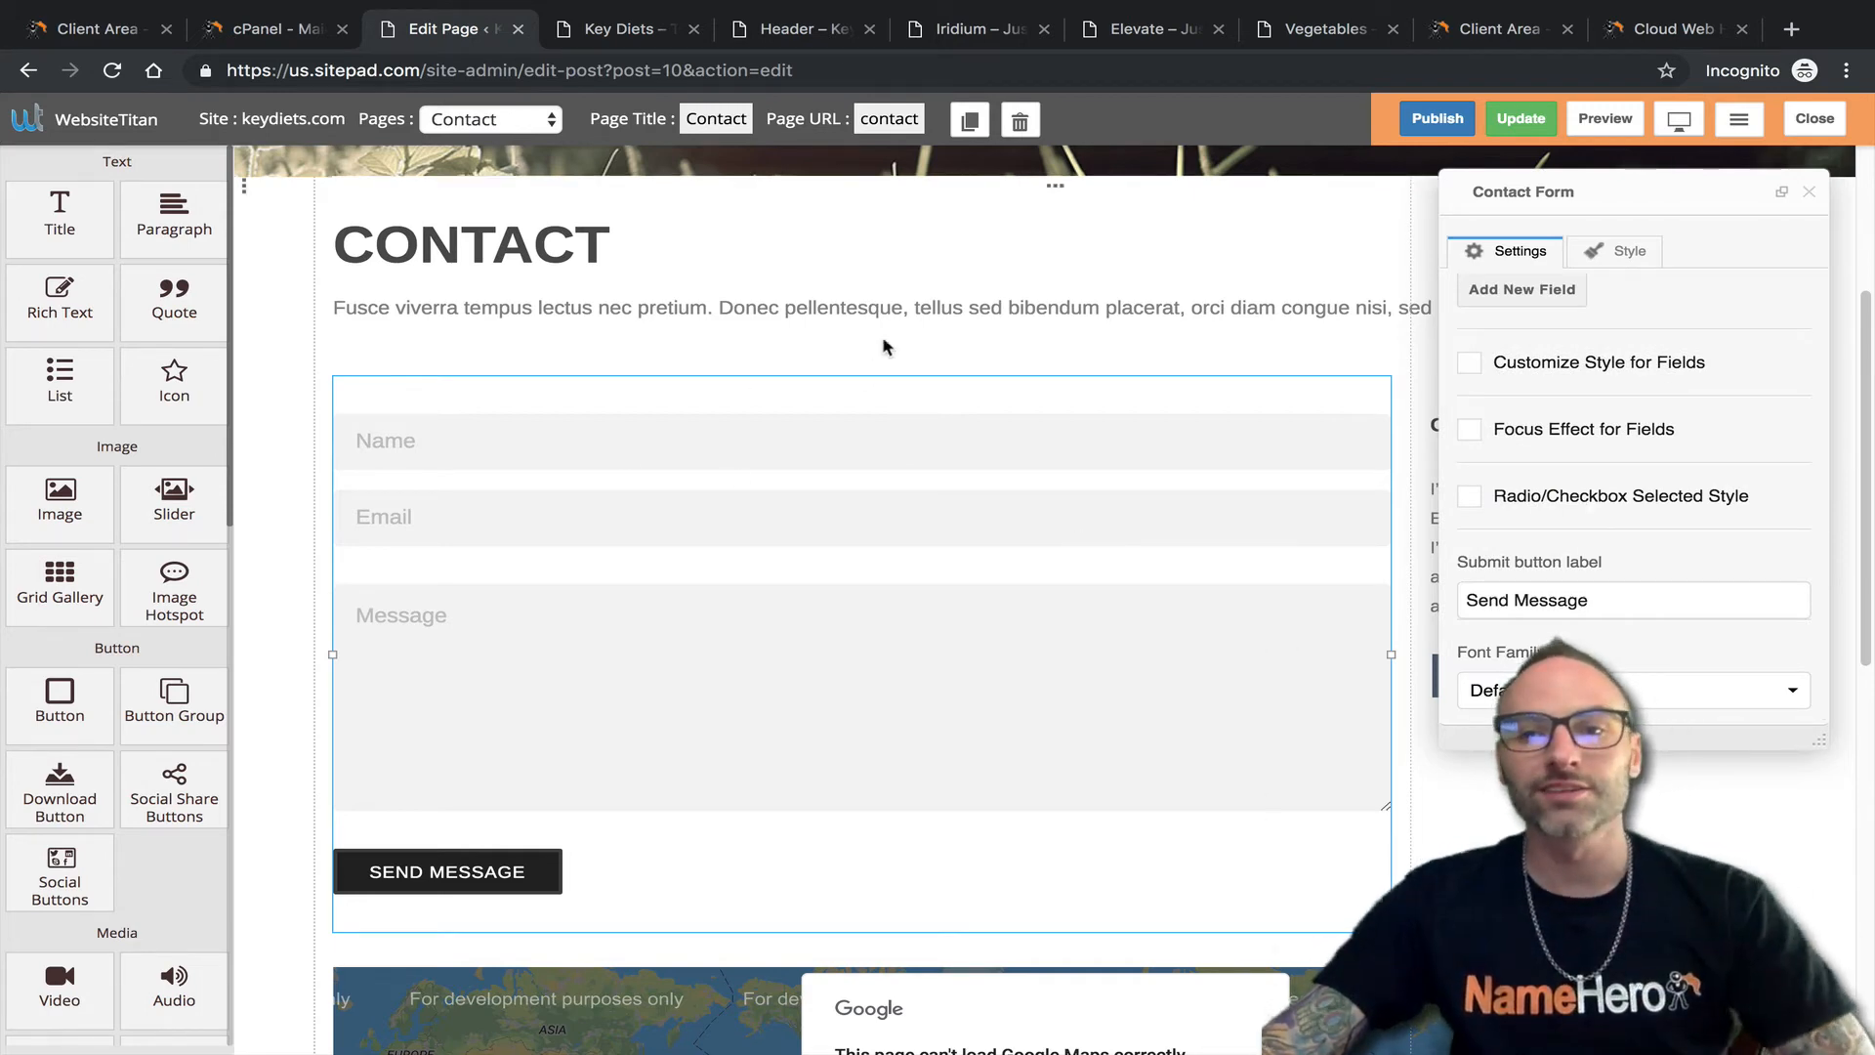
Set the contact form's submit button label to "Submit", look through the remaining options and close the form settings.
{"action": "scroll", "coordinate": [1569, 547], "scroll_direction": "down", "scroll_amount": 2}
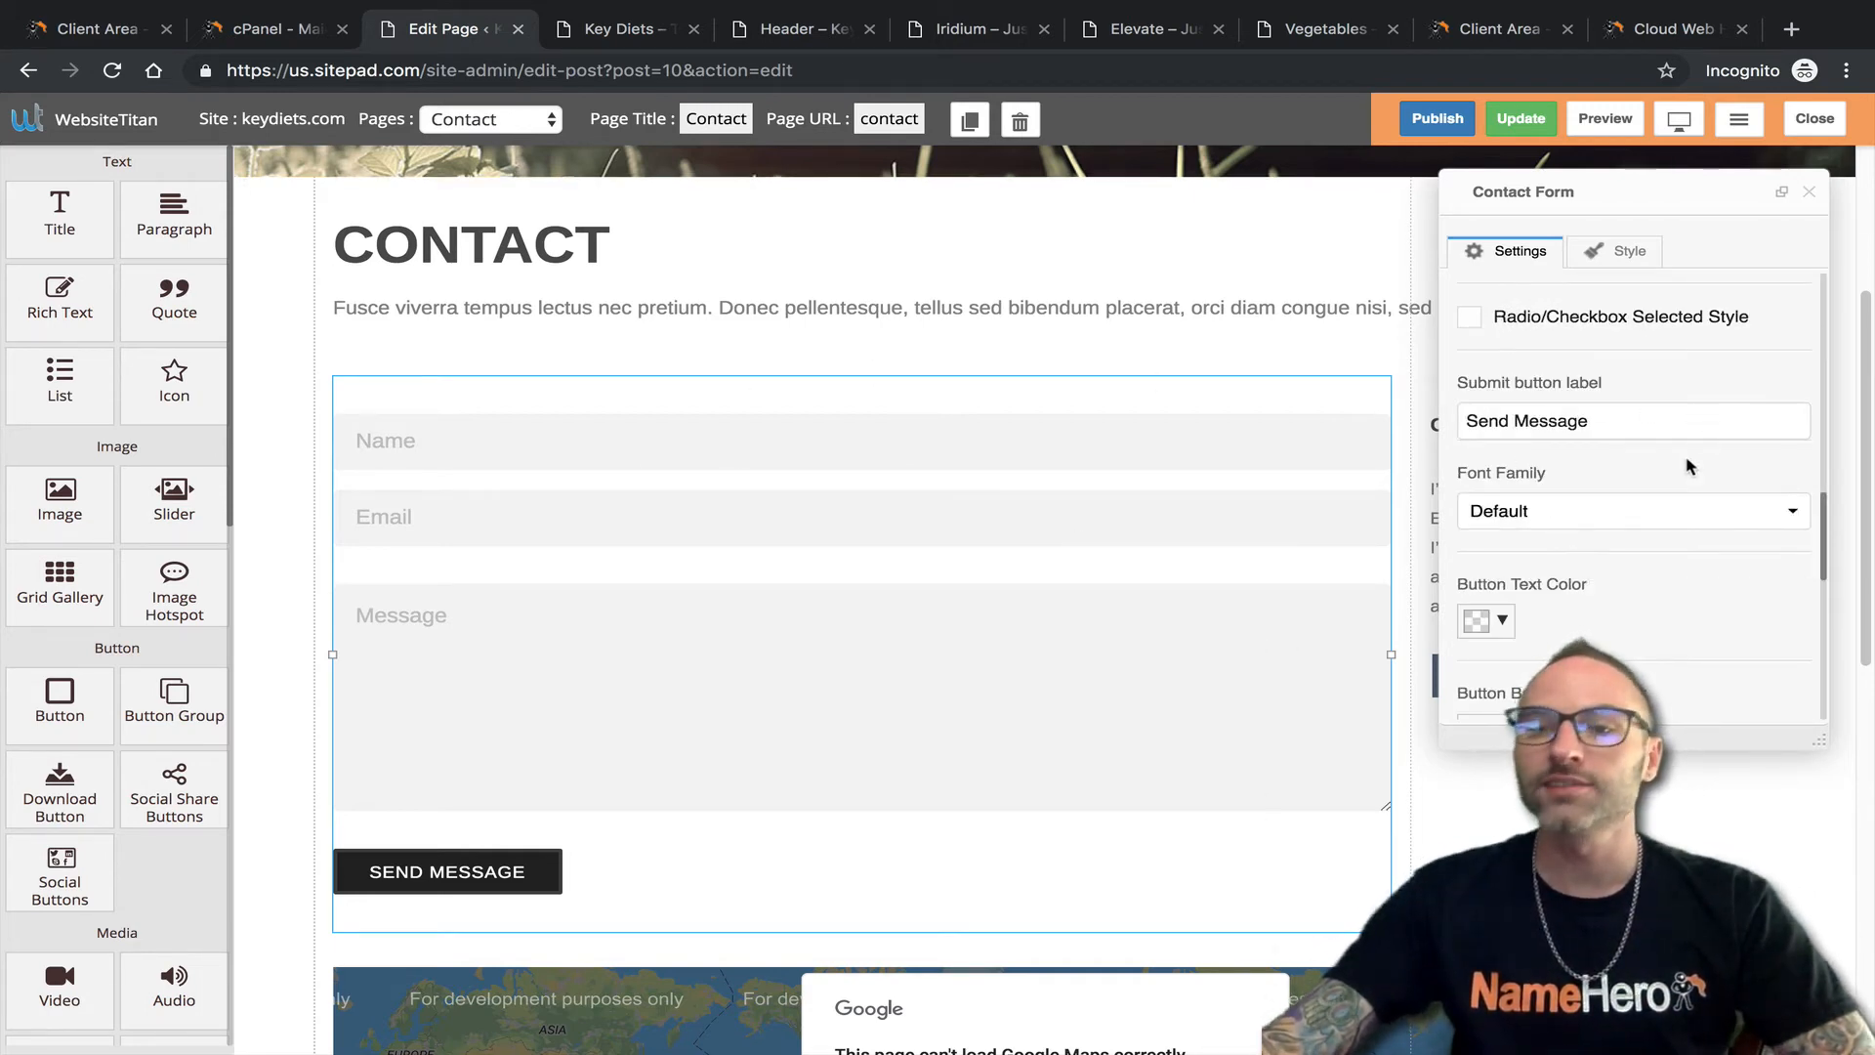
{"action": "left_click_drag", "start_coordinate": [1592, 424], "coordinate": [1458, 424]}
{"action": "type", "text": "Submit"}
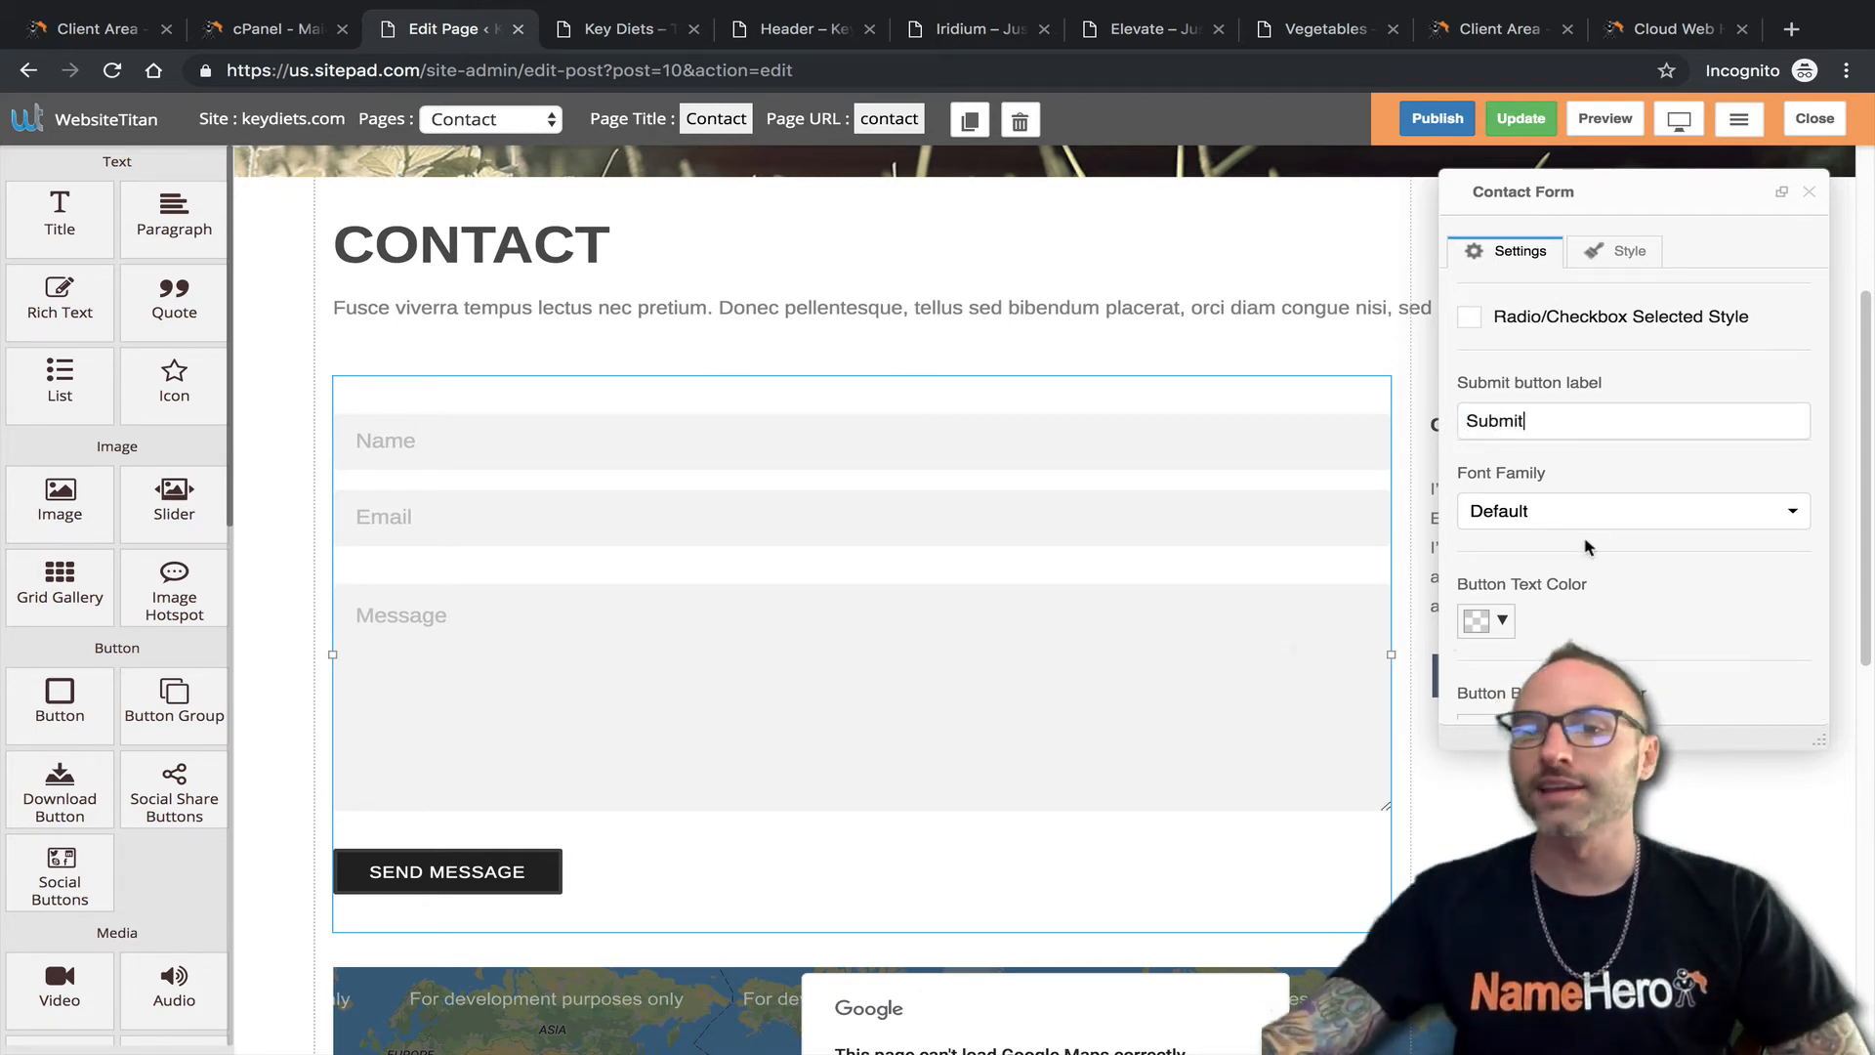
{"action": "scroll", "coordinate": [1653, 544], "scroll_direction": "down", "scroll_amount": 5}
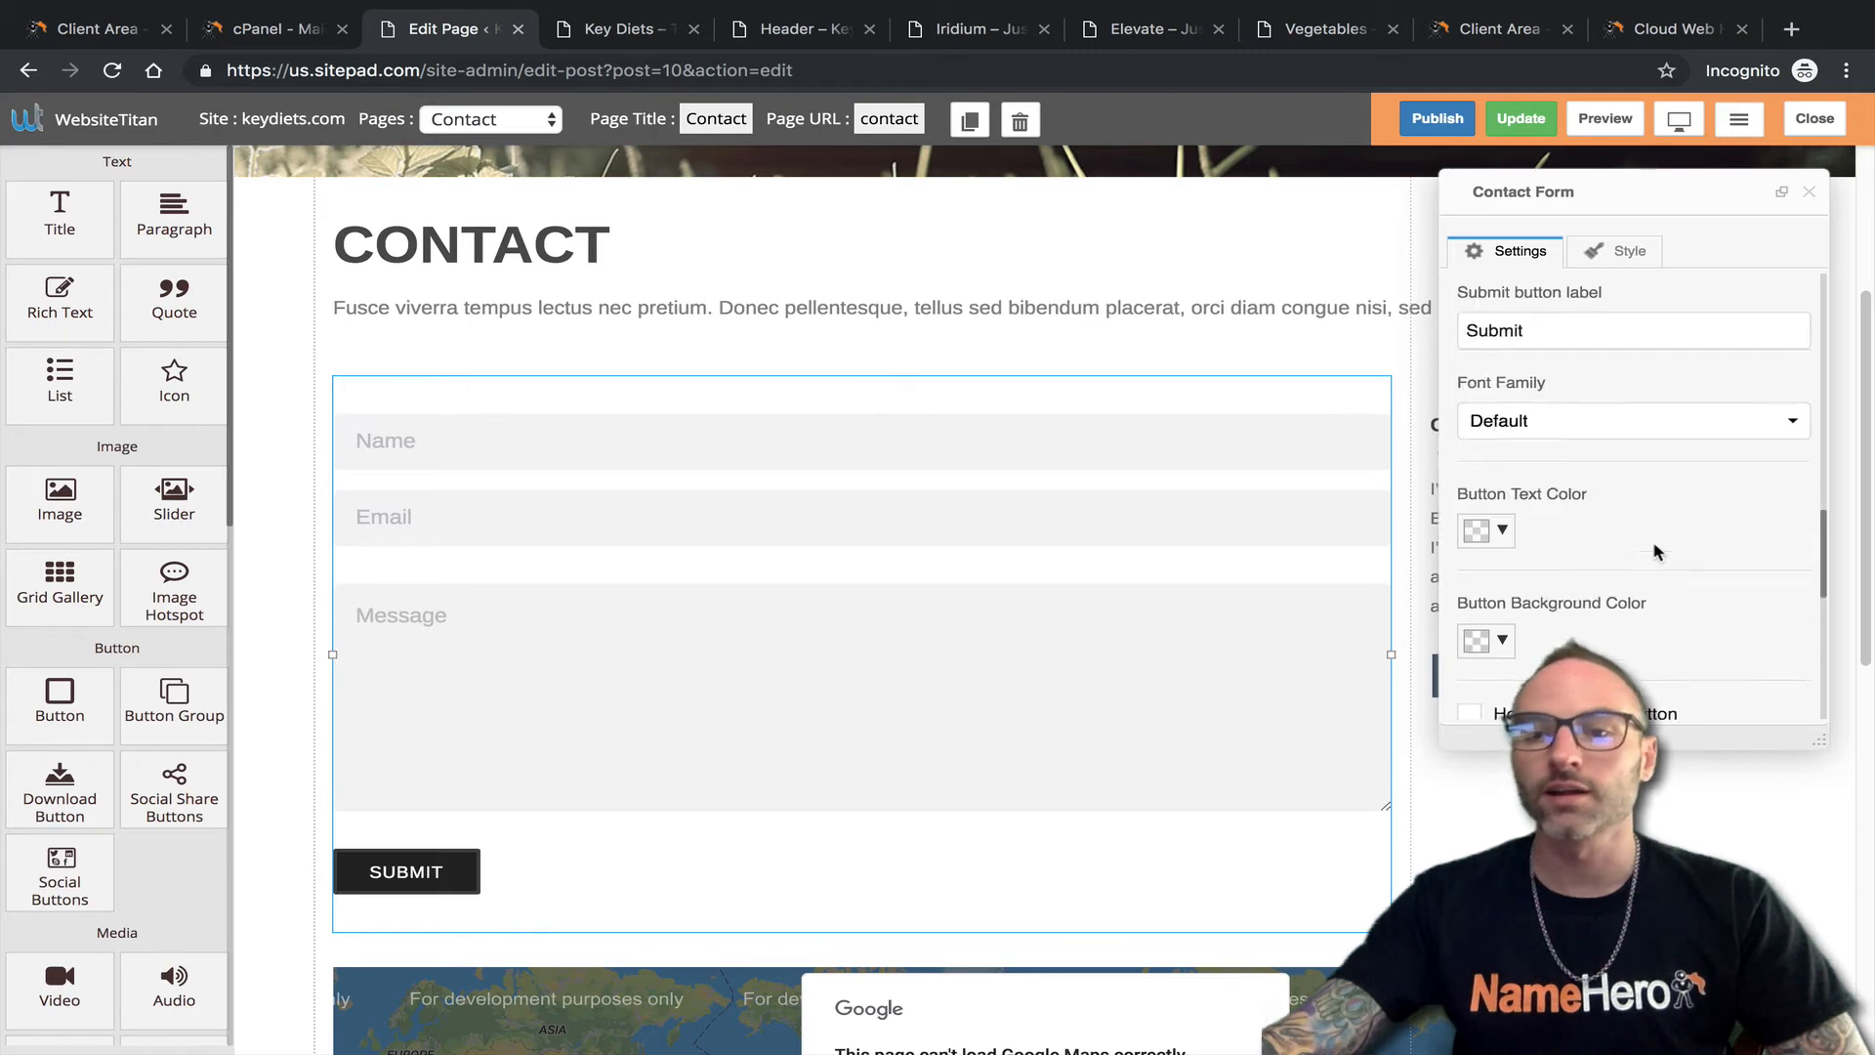
{"action": "scroll", "coordinate": [1675, 486], "scroll_direction": "down", "scroll_amount": 2}
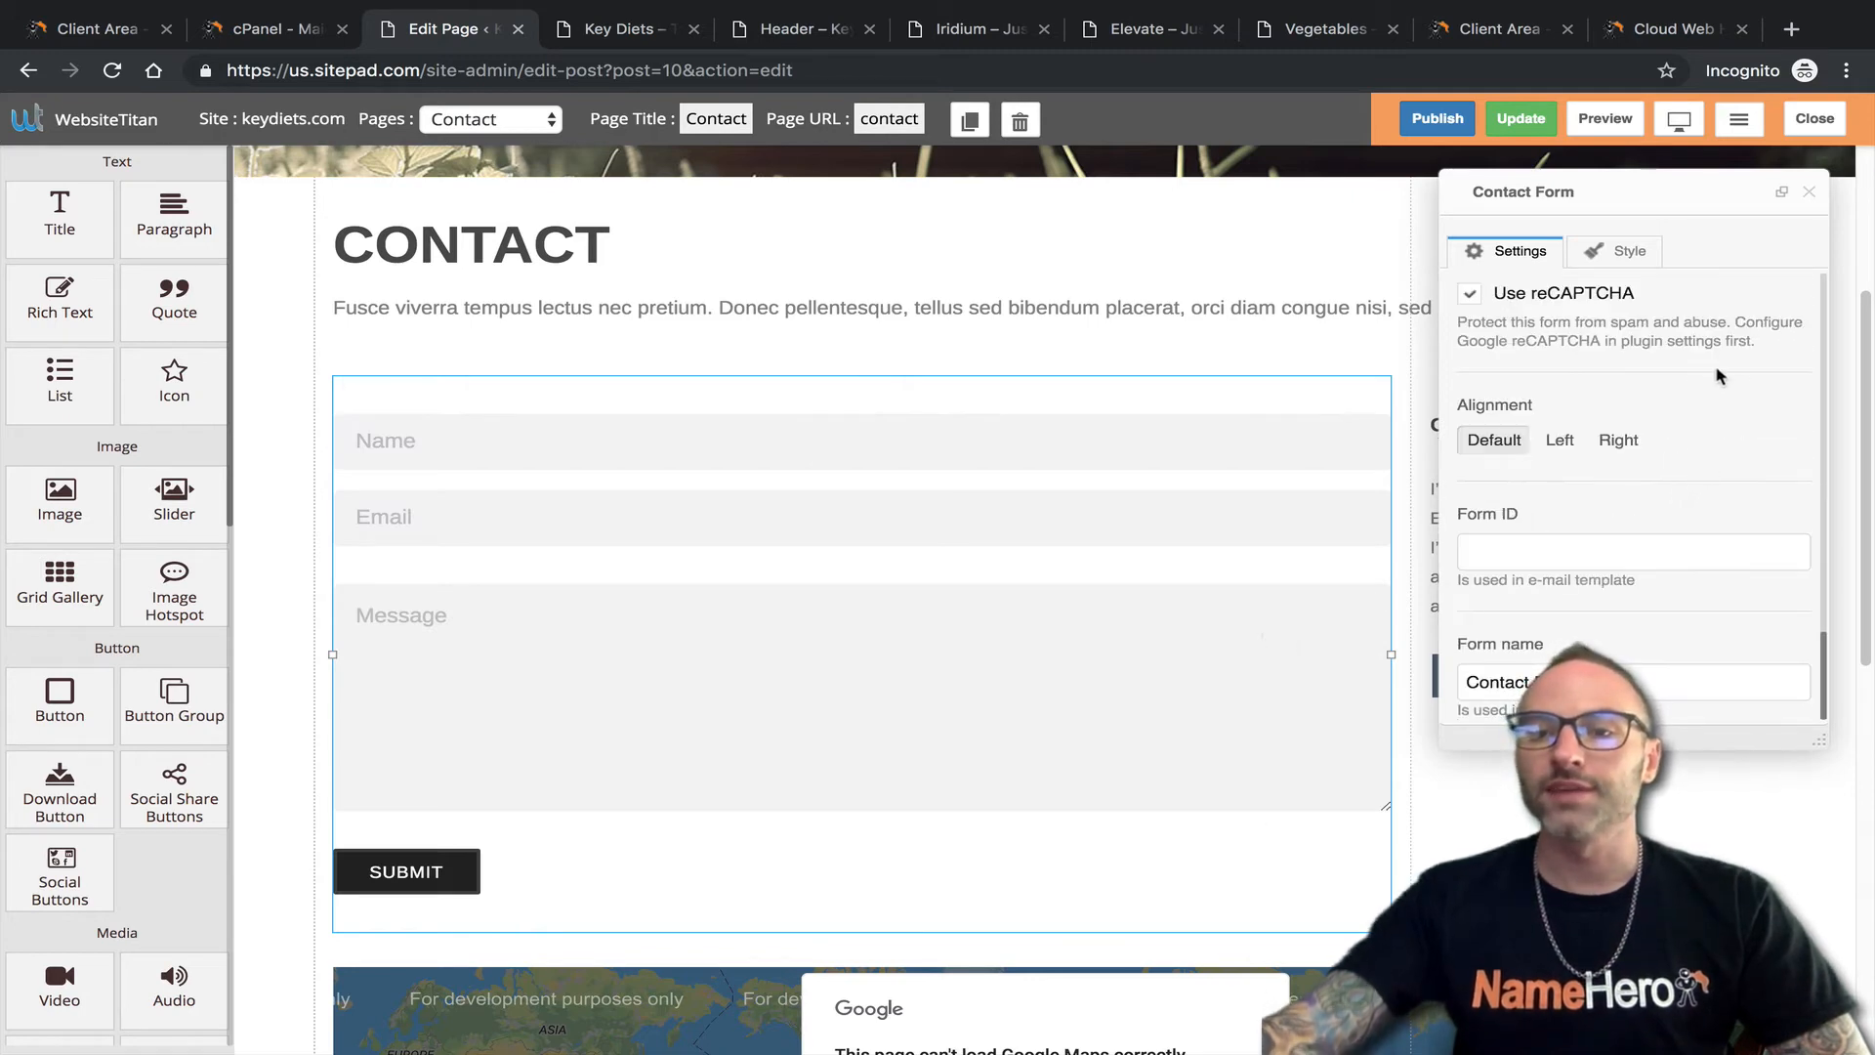
{"action": "scroll", "coordinate": [1718, 377], "scroll_direction": "up", "scroll_amount": 10}
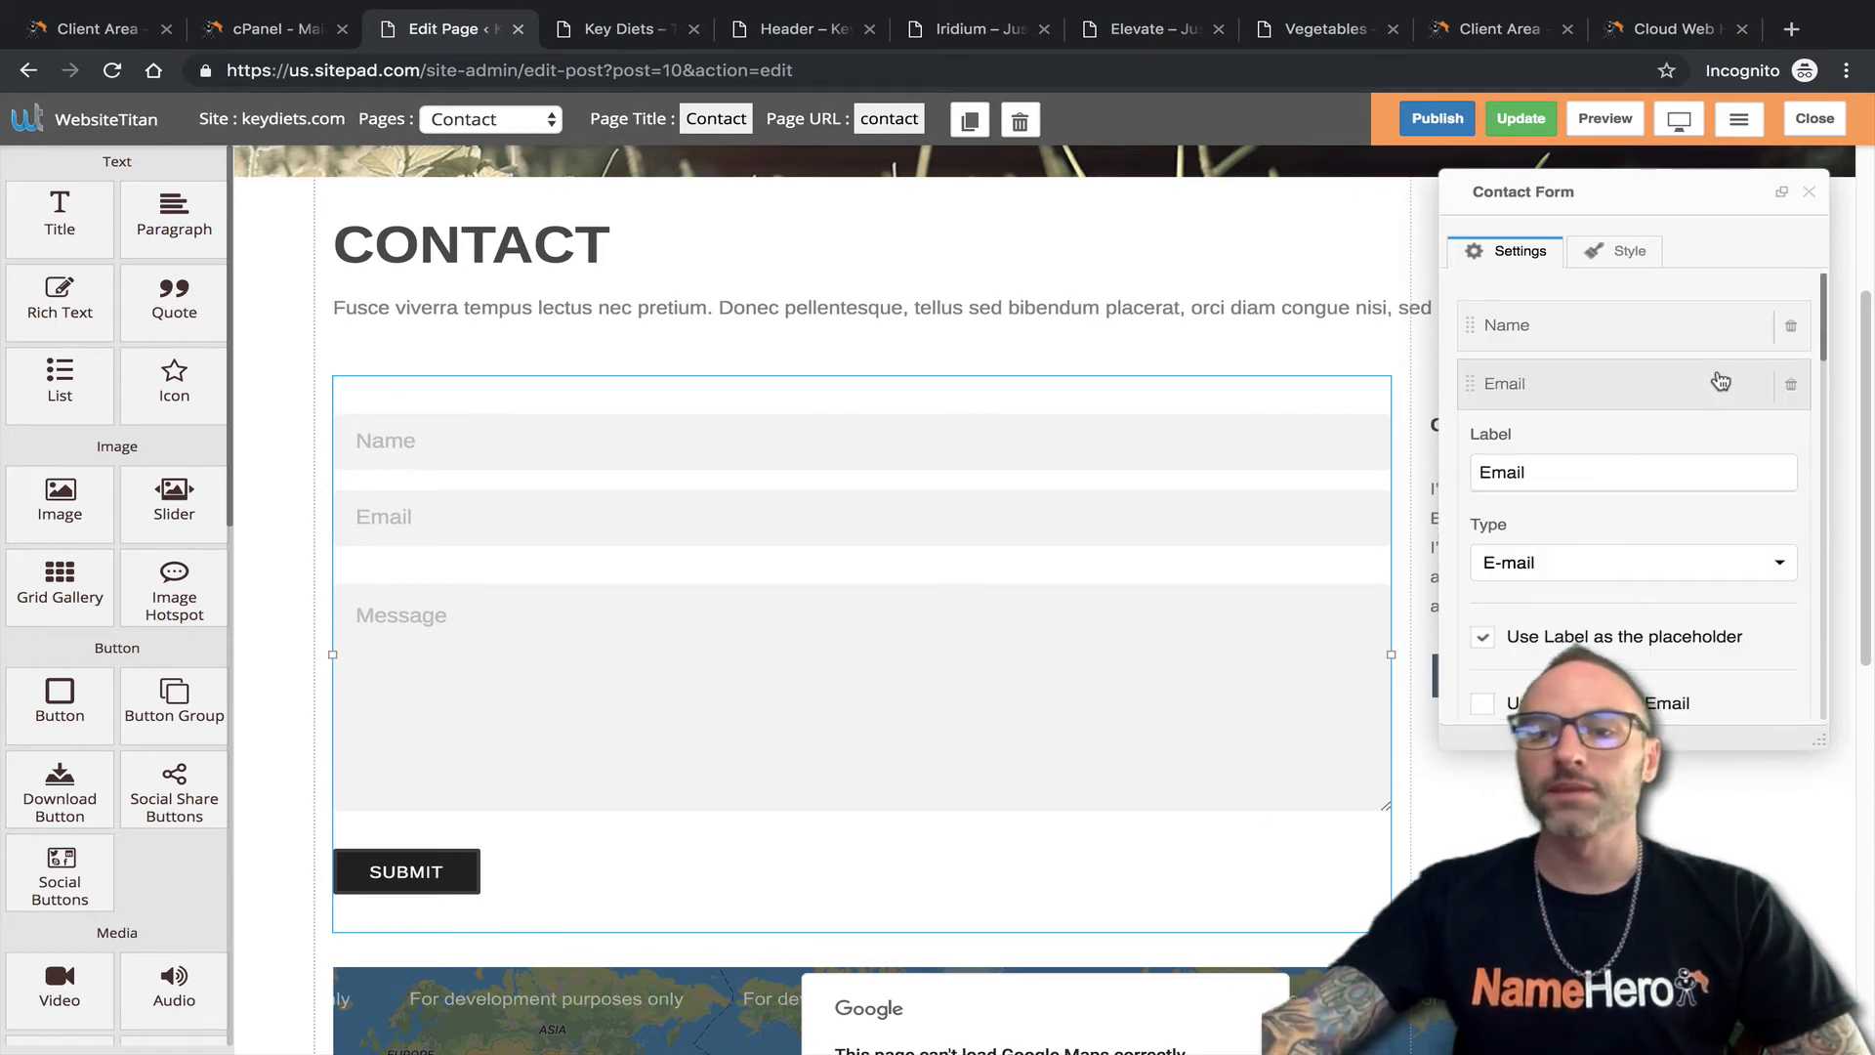
{"action": "left_click", "coordinate": [1805, 193]}
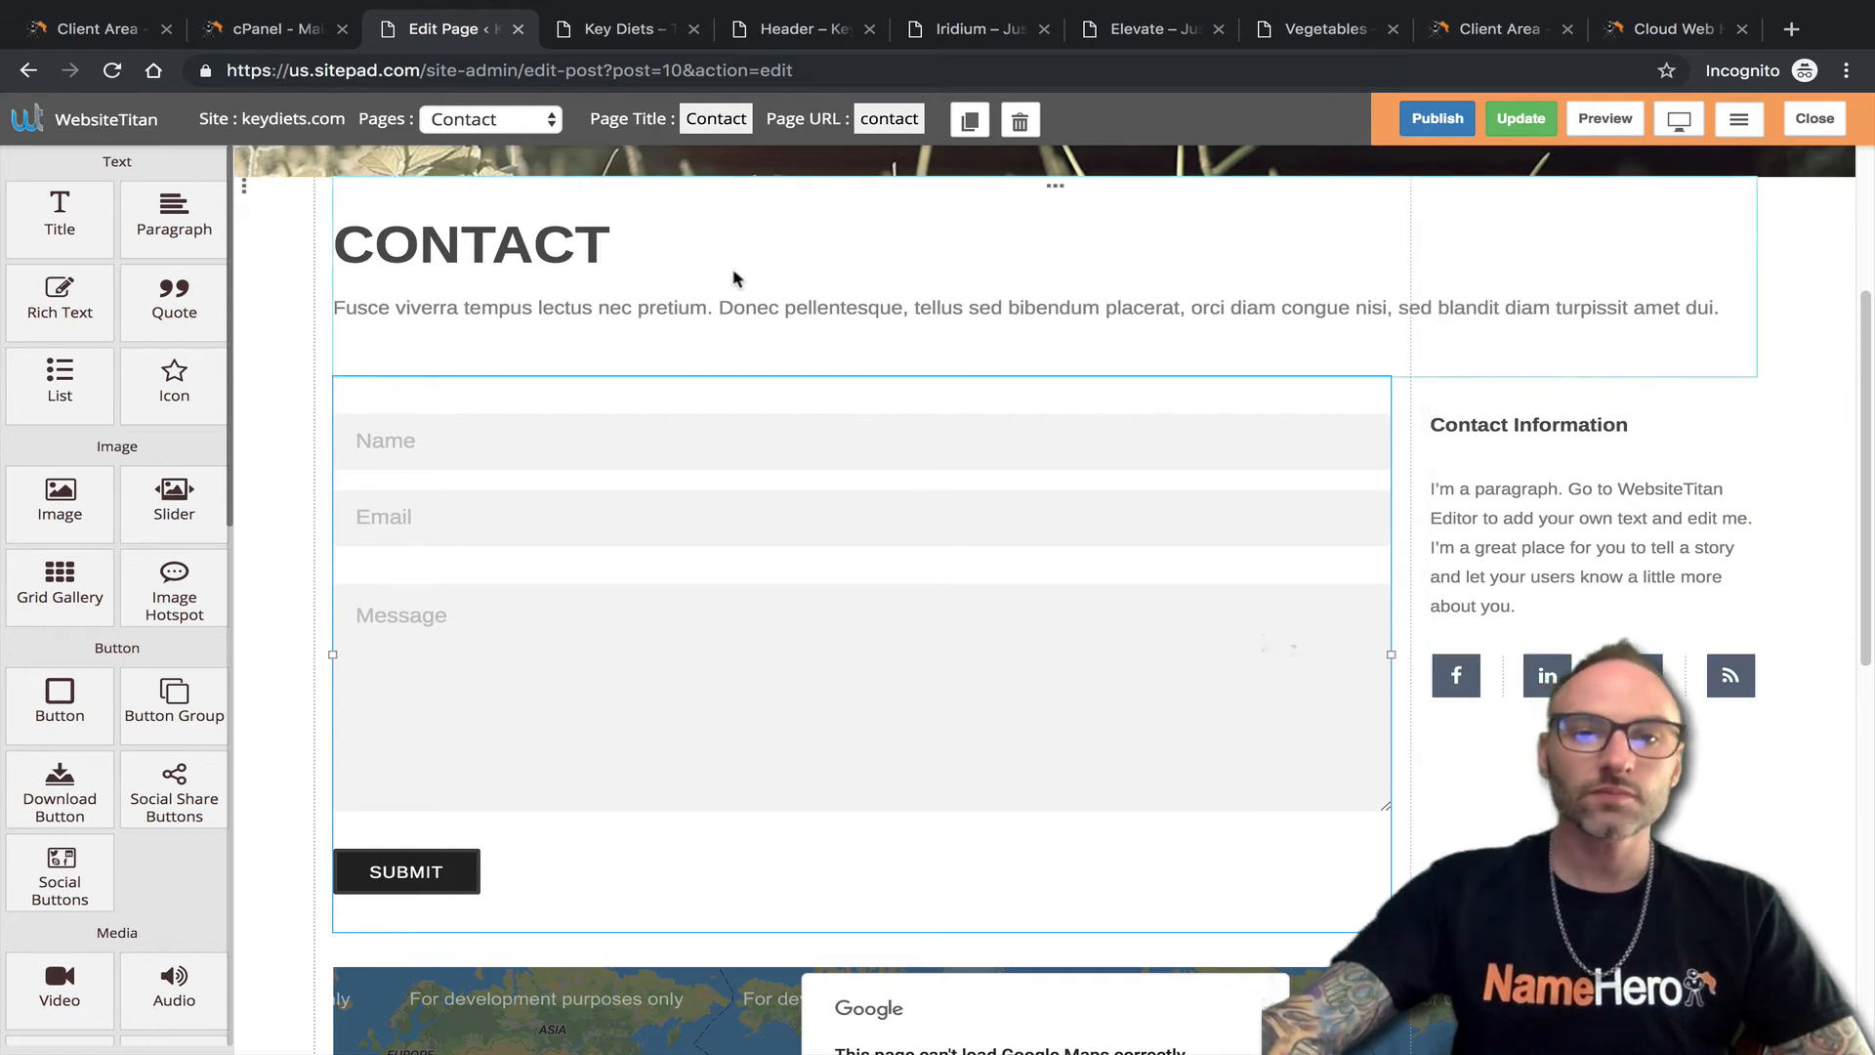
Check the style settings of the paragraph block holding the CONTACT heading, and open its text for editing.
{"action": "left_click", "coordinate": [730, 304]}
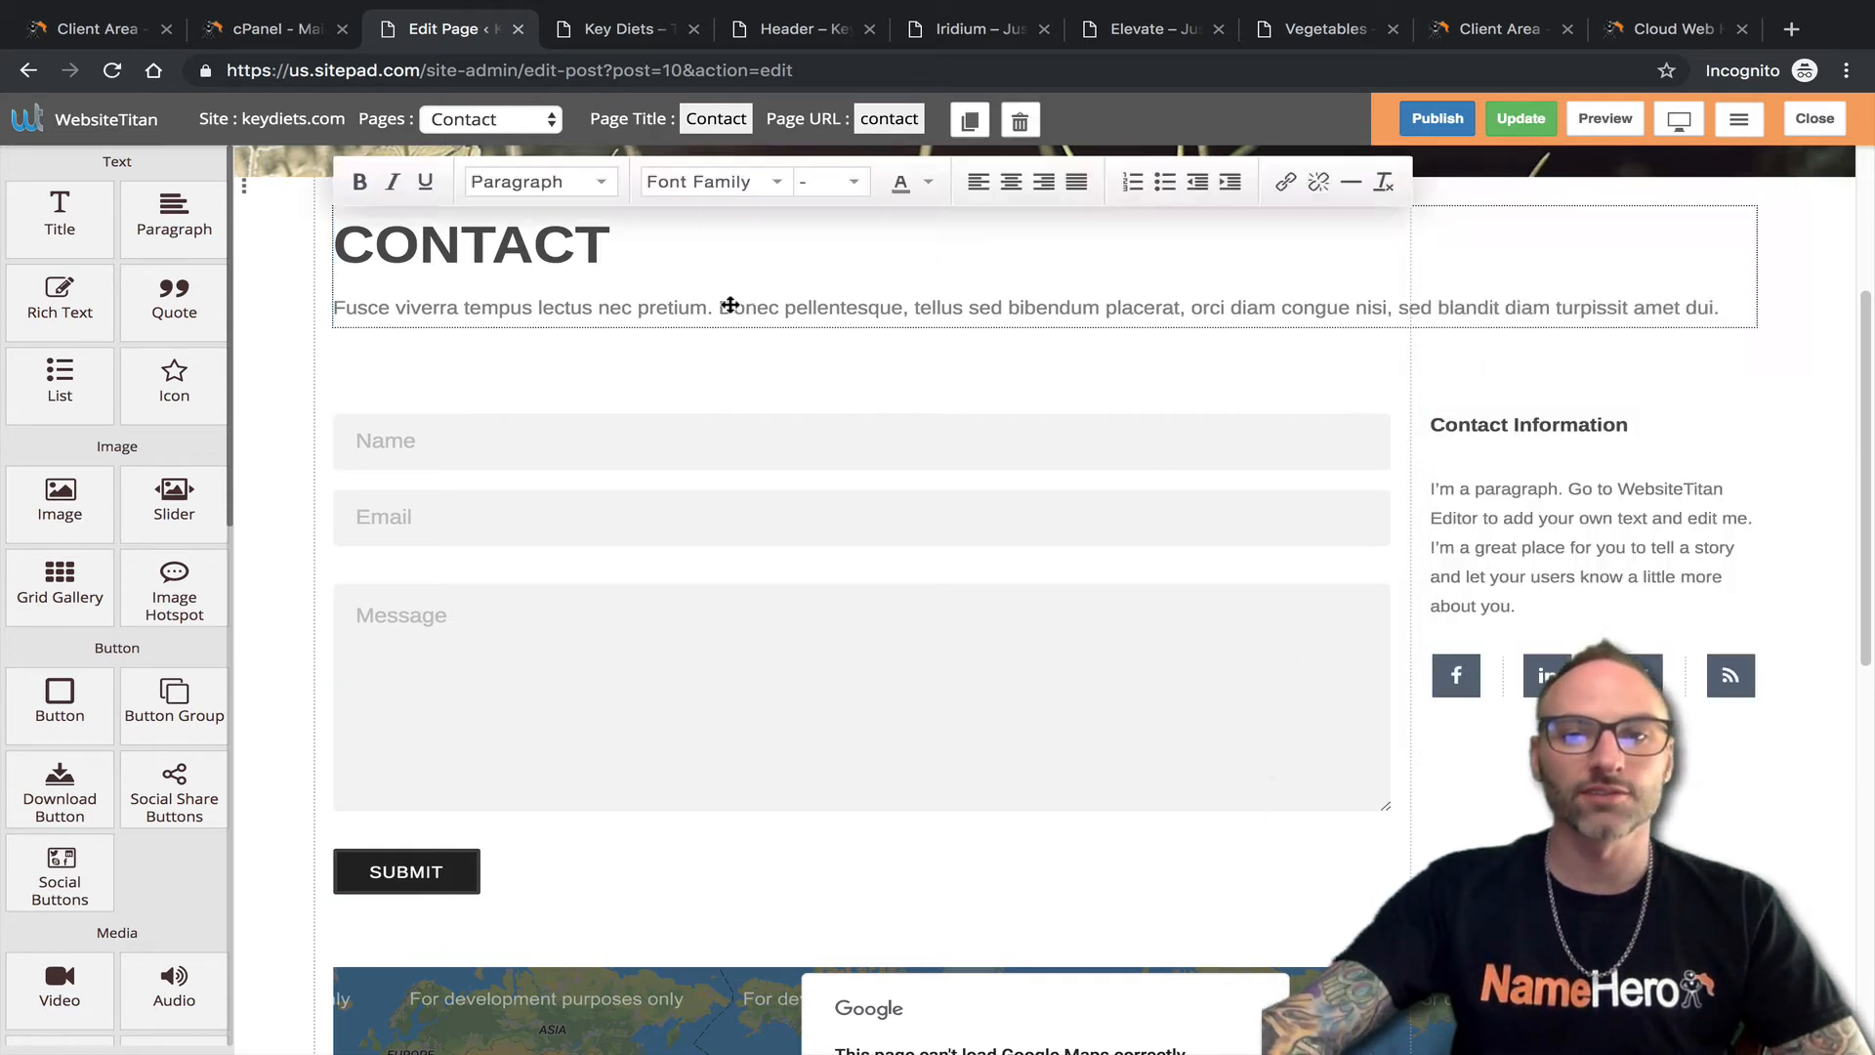
{"action": "left_click", "coordinate": [730, 304]}
{"action": "left_click", "coordinate": [1615, 251]}
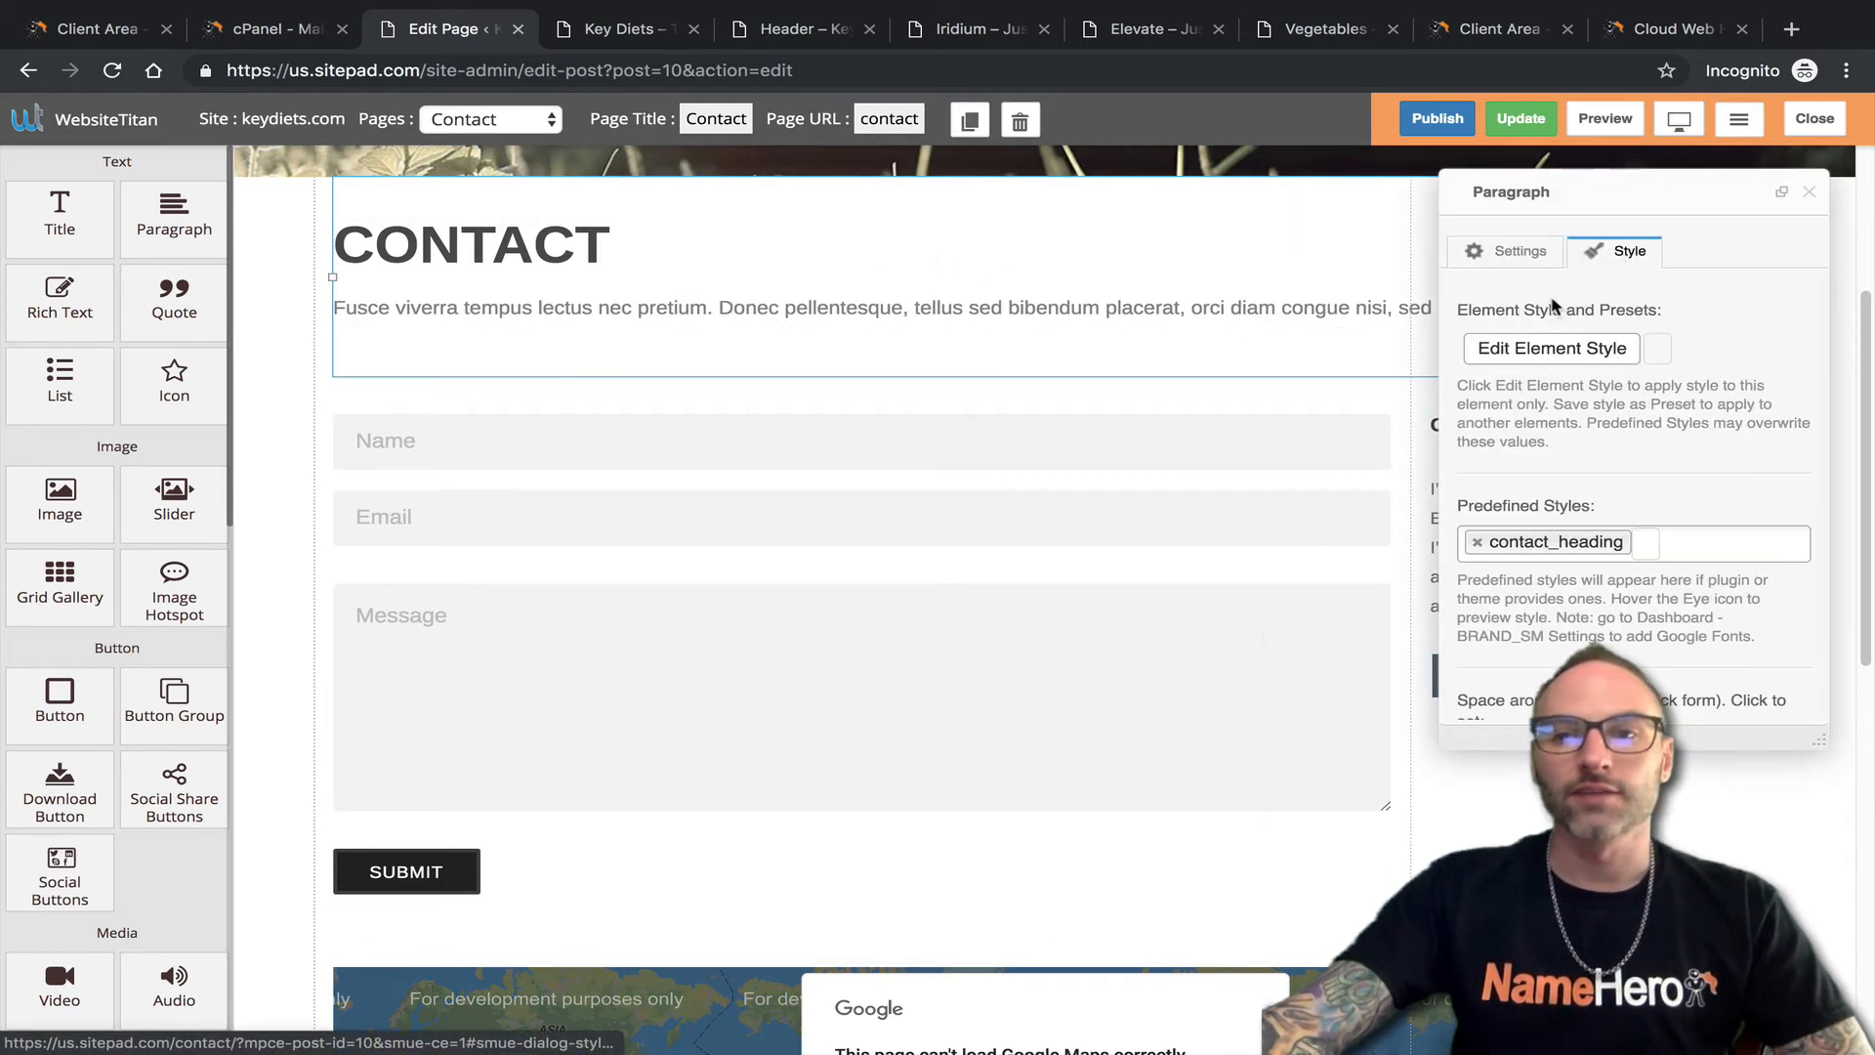
{"action": "left_click", "coordinate": [1494, 249]}
{"action": "left_click", "coordinate": [1519, 312]}
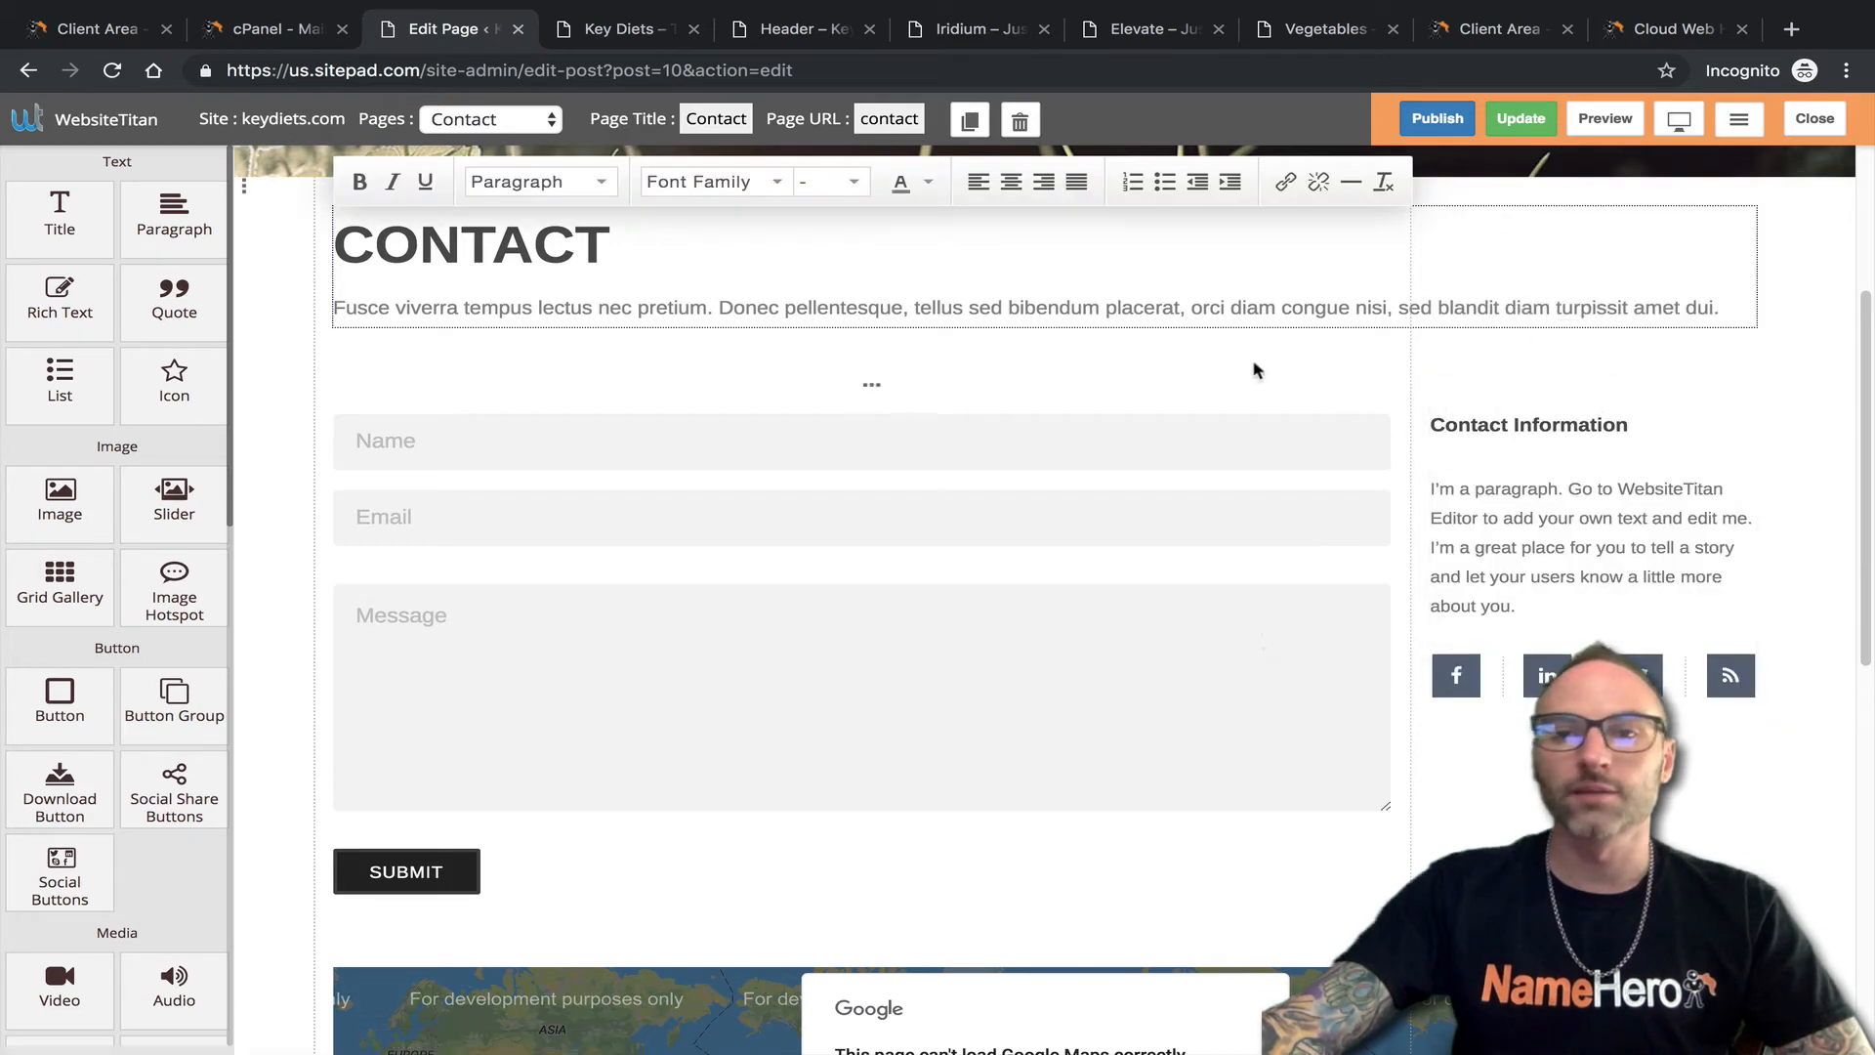
Try to enter new text in the paragraph block at the end of the CONTACT heading, starting with "g".
{"action": "left_click", "coordinate": [558, 323]}
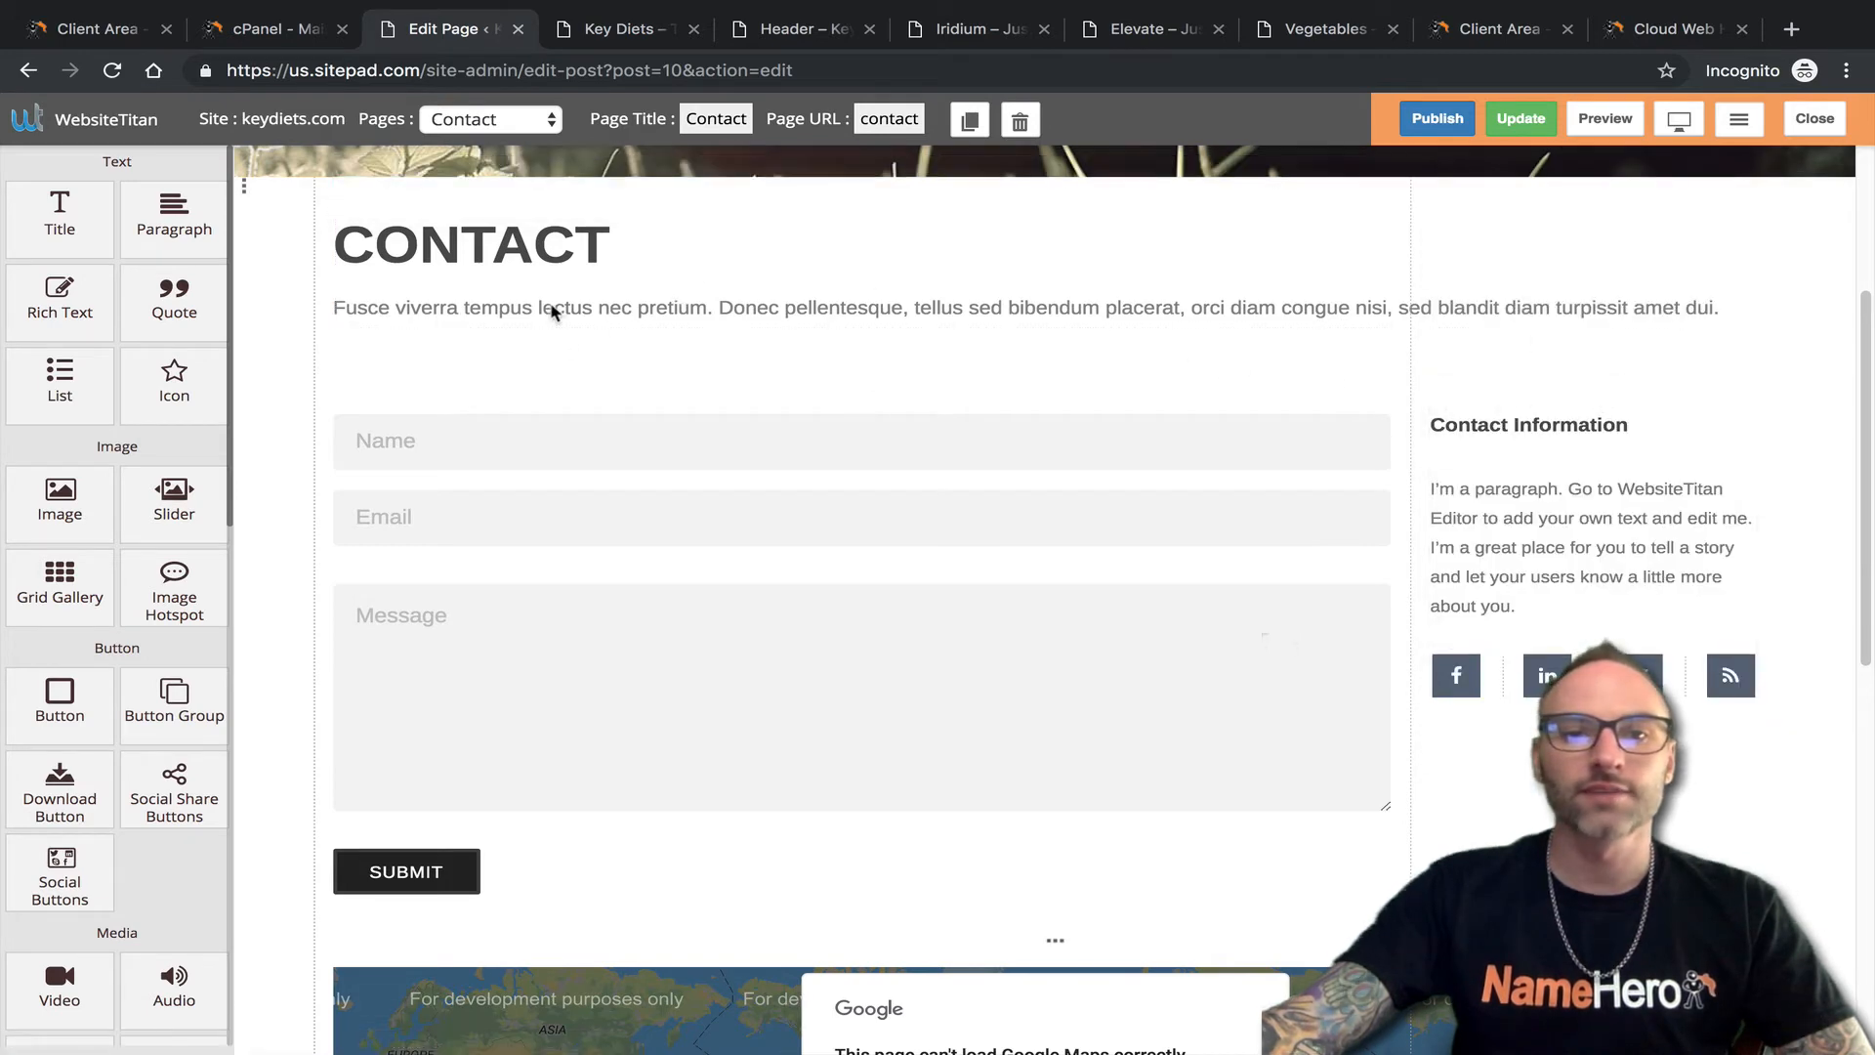
{"action": "left_click", "coordinate": [605, 230]}
{"action": "left_click", "coordinate": [605, 232]}
{"action": "left_click", "coordinate": [606, 234]}
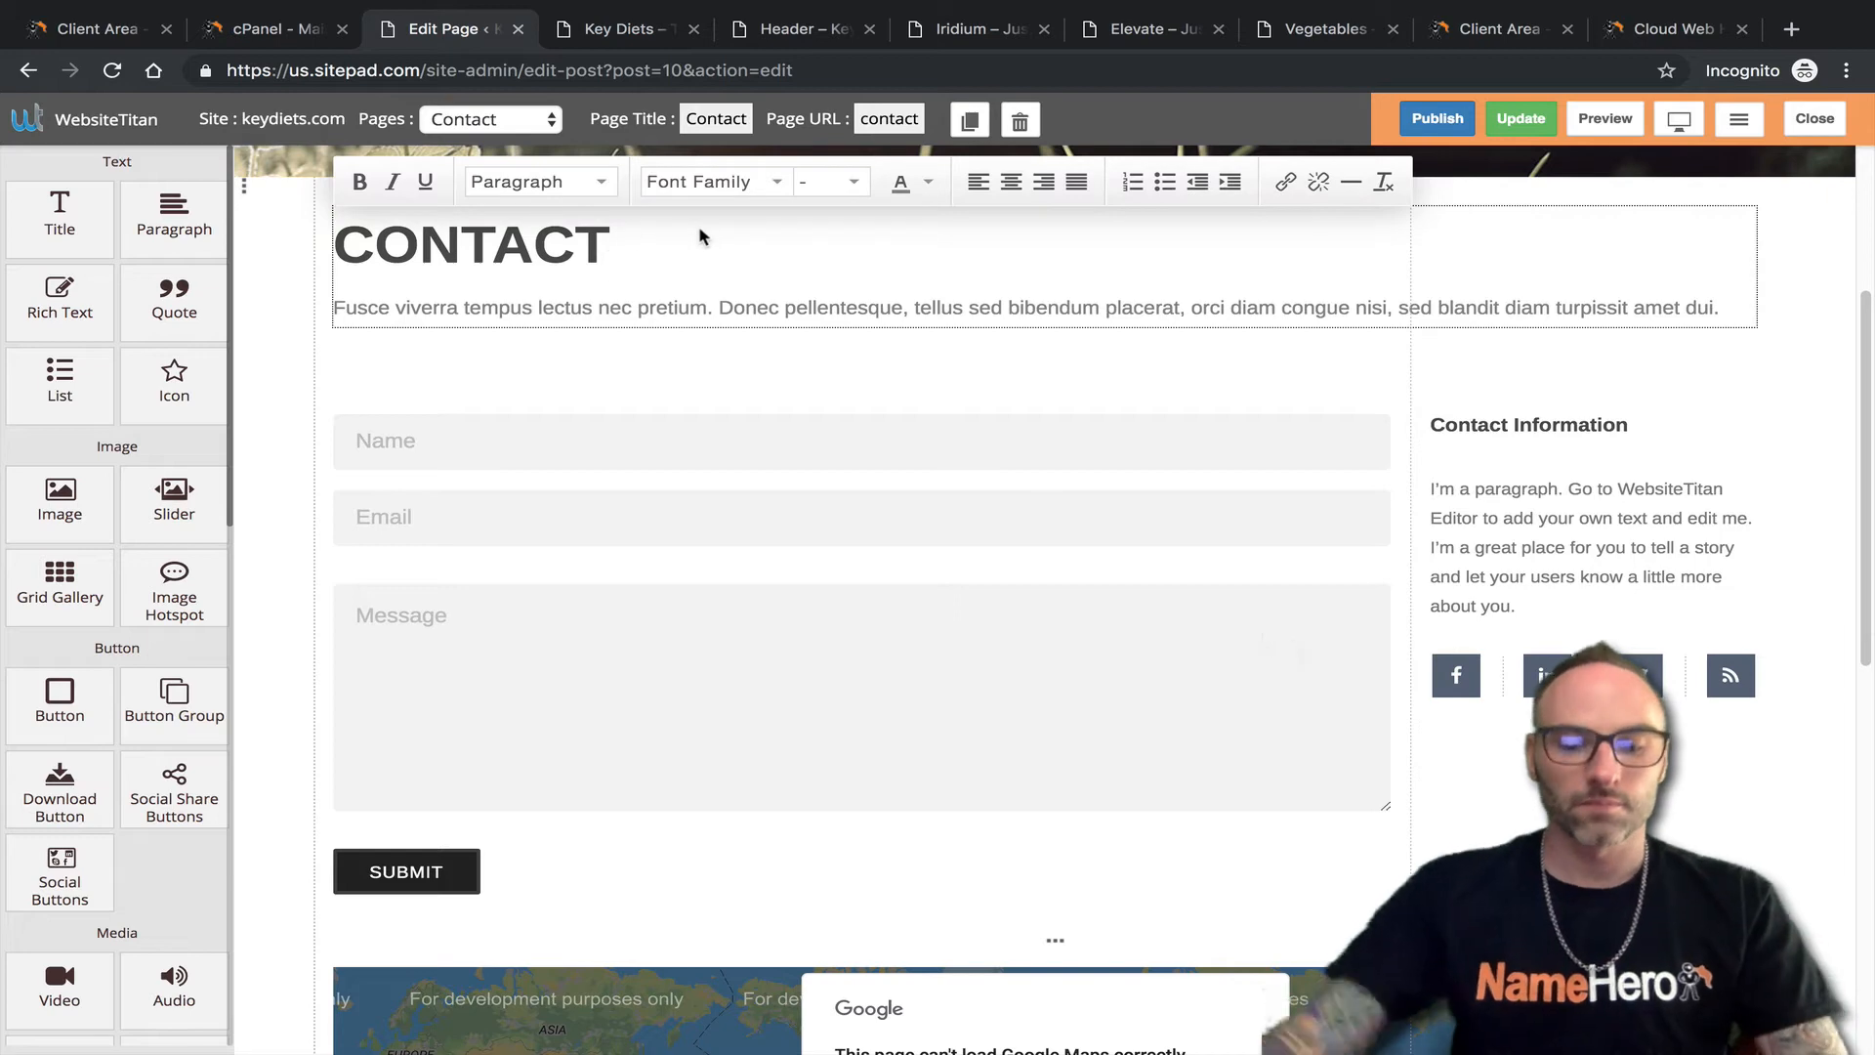
{"action": "type", "text": "g"}
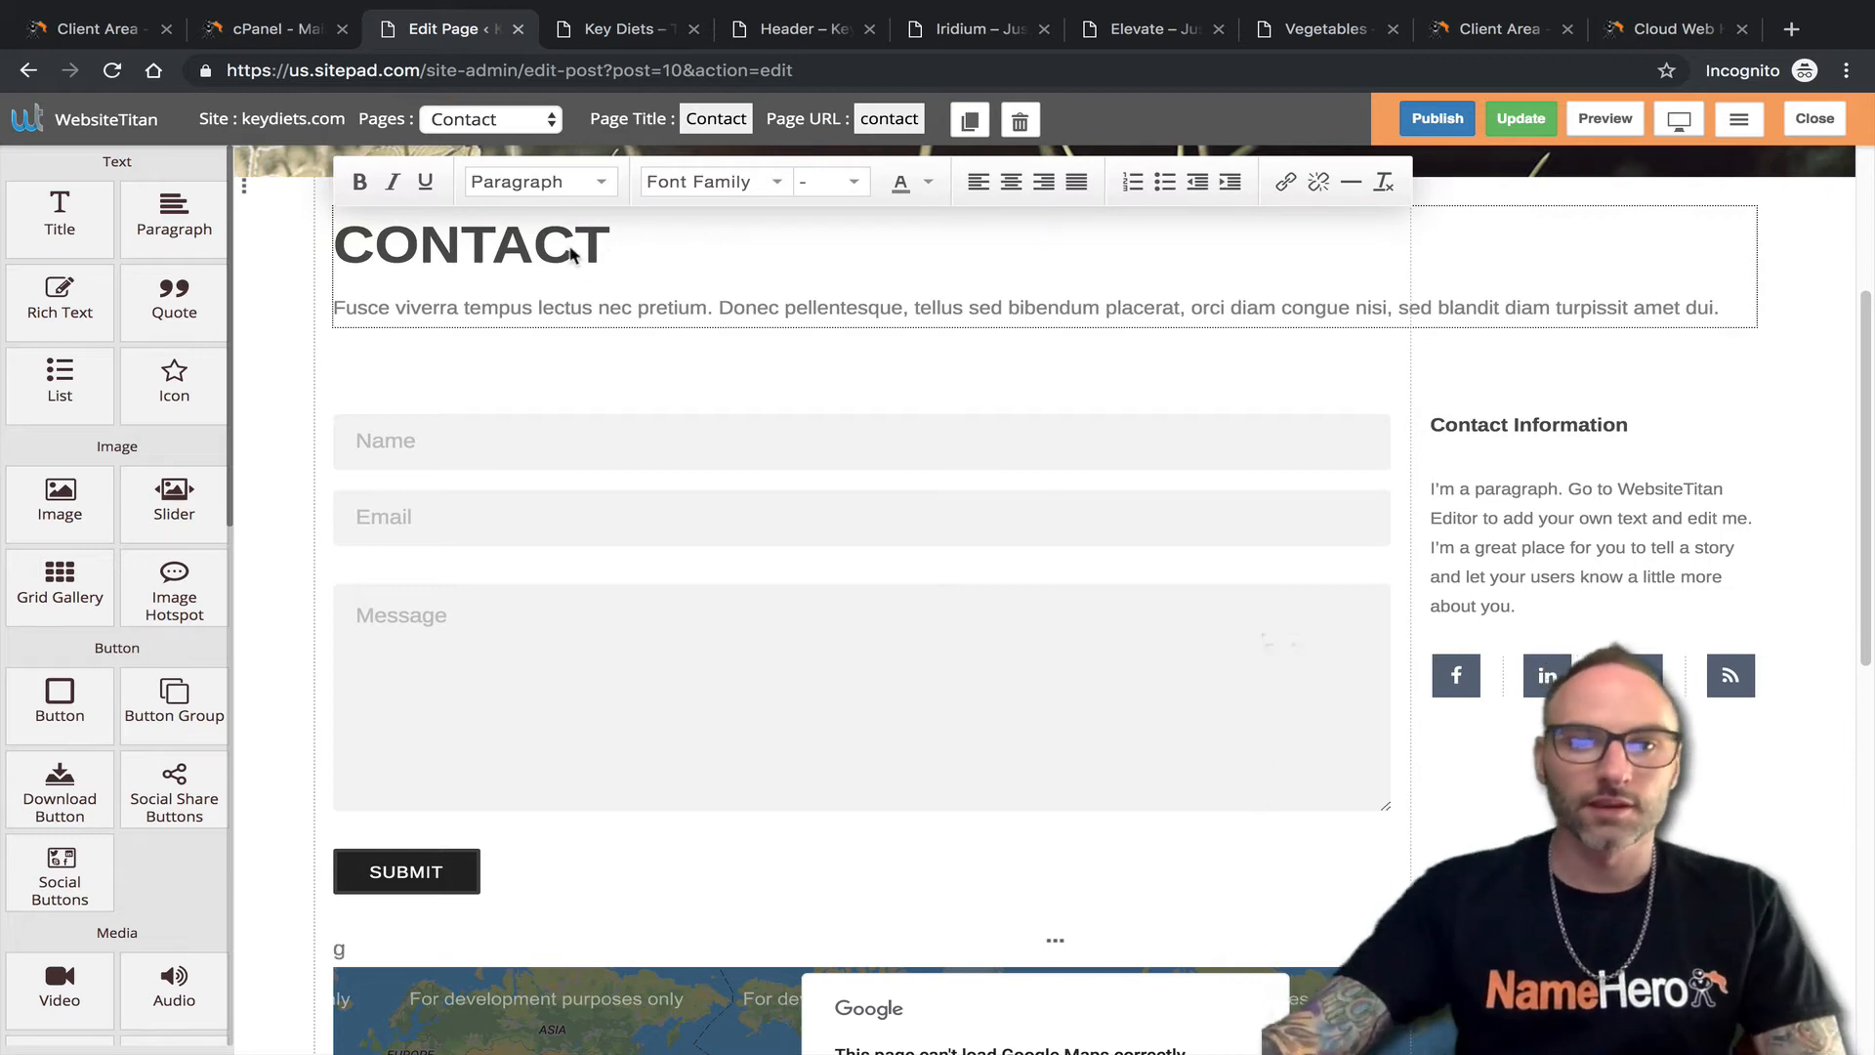
View the available text formats and try to select the text in the line below the CONTACT heading.
{"action": "left_click", "coordinate": [604, 183]}
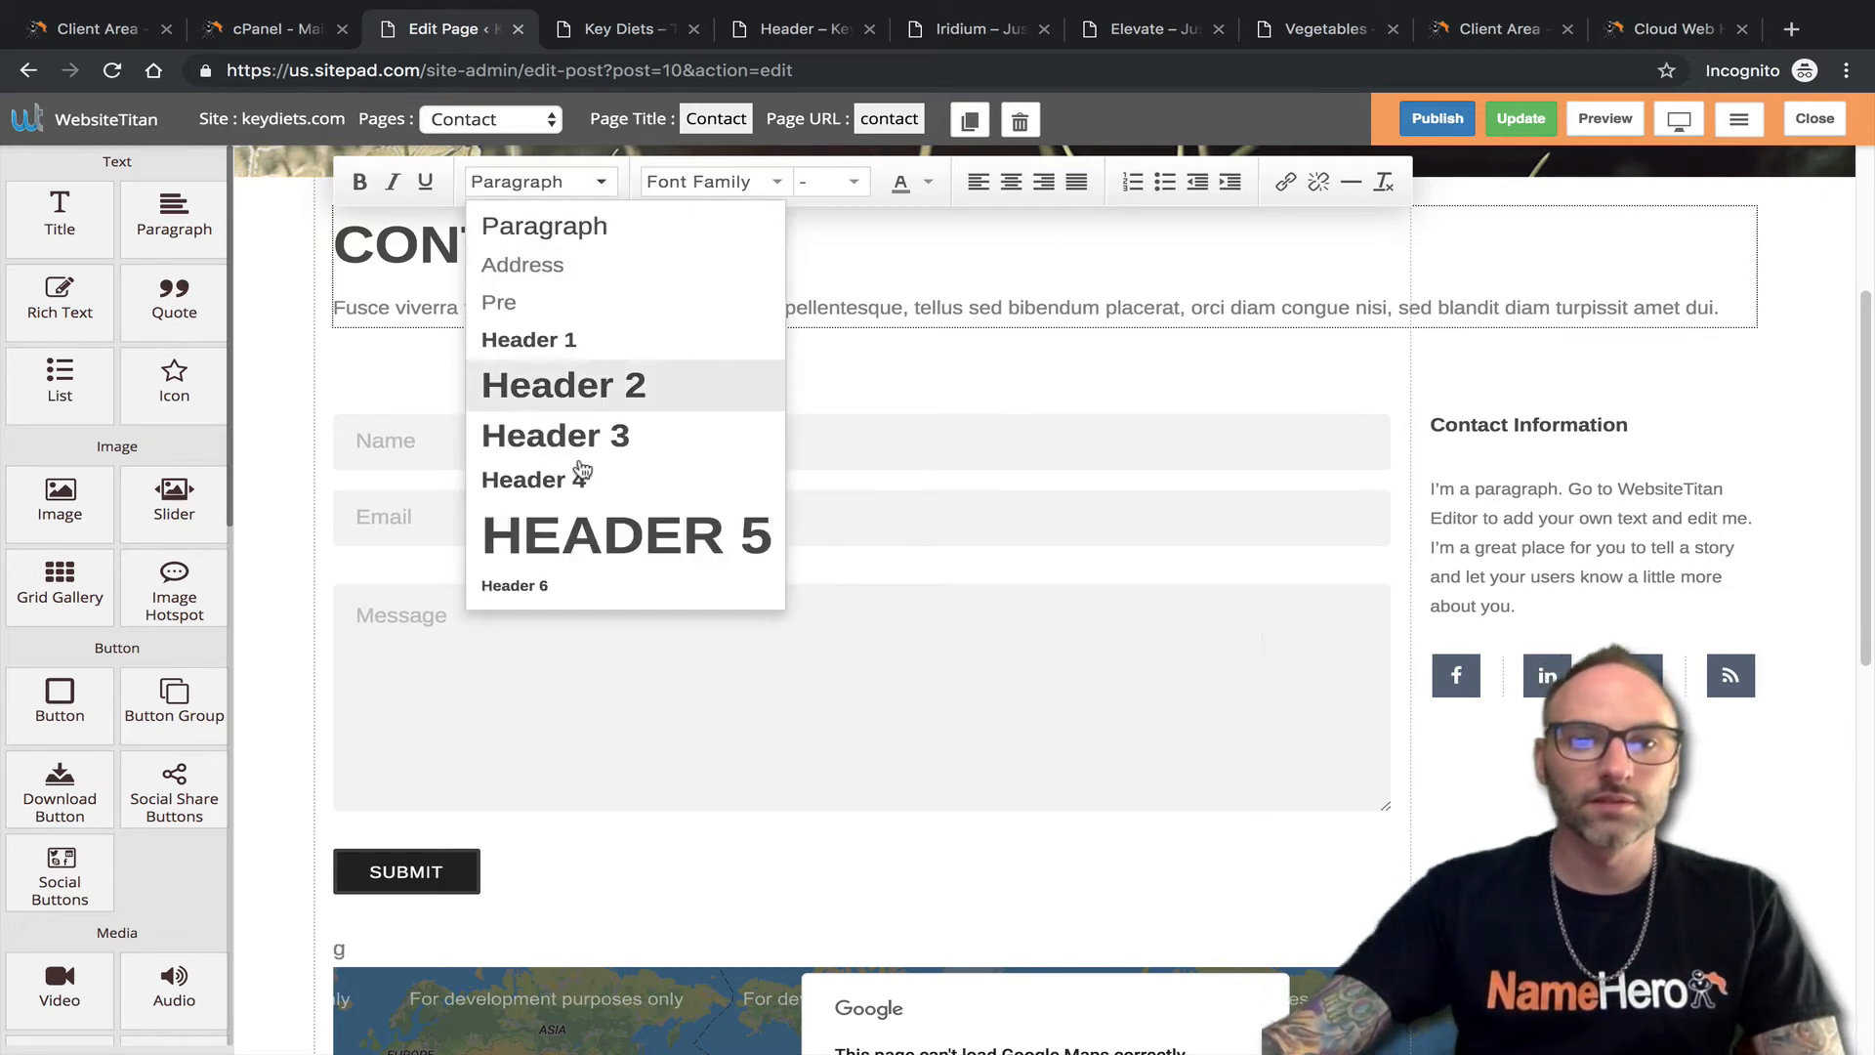
{"action": "left_click", "coordinate": [519, 300]}
{"action": "left_click", "coordinate": [521, 311]}
{"action": "double_click", "coordinate": [521, 314]}
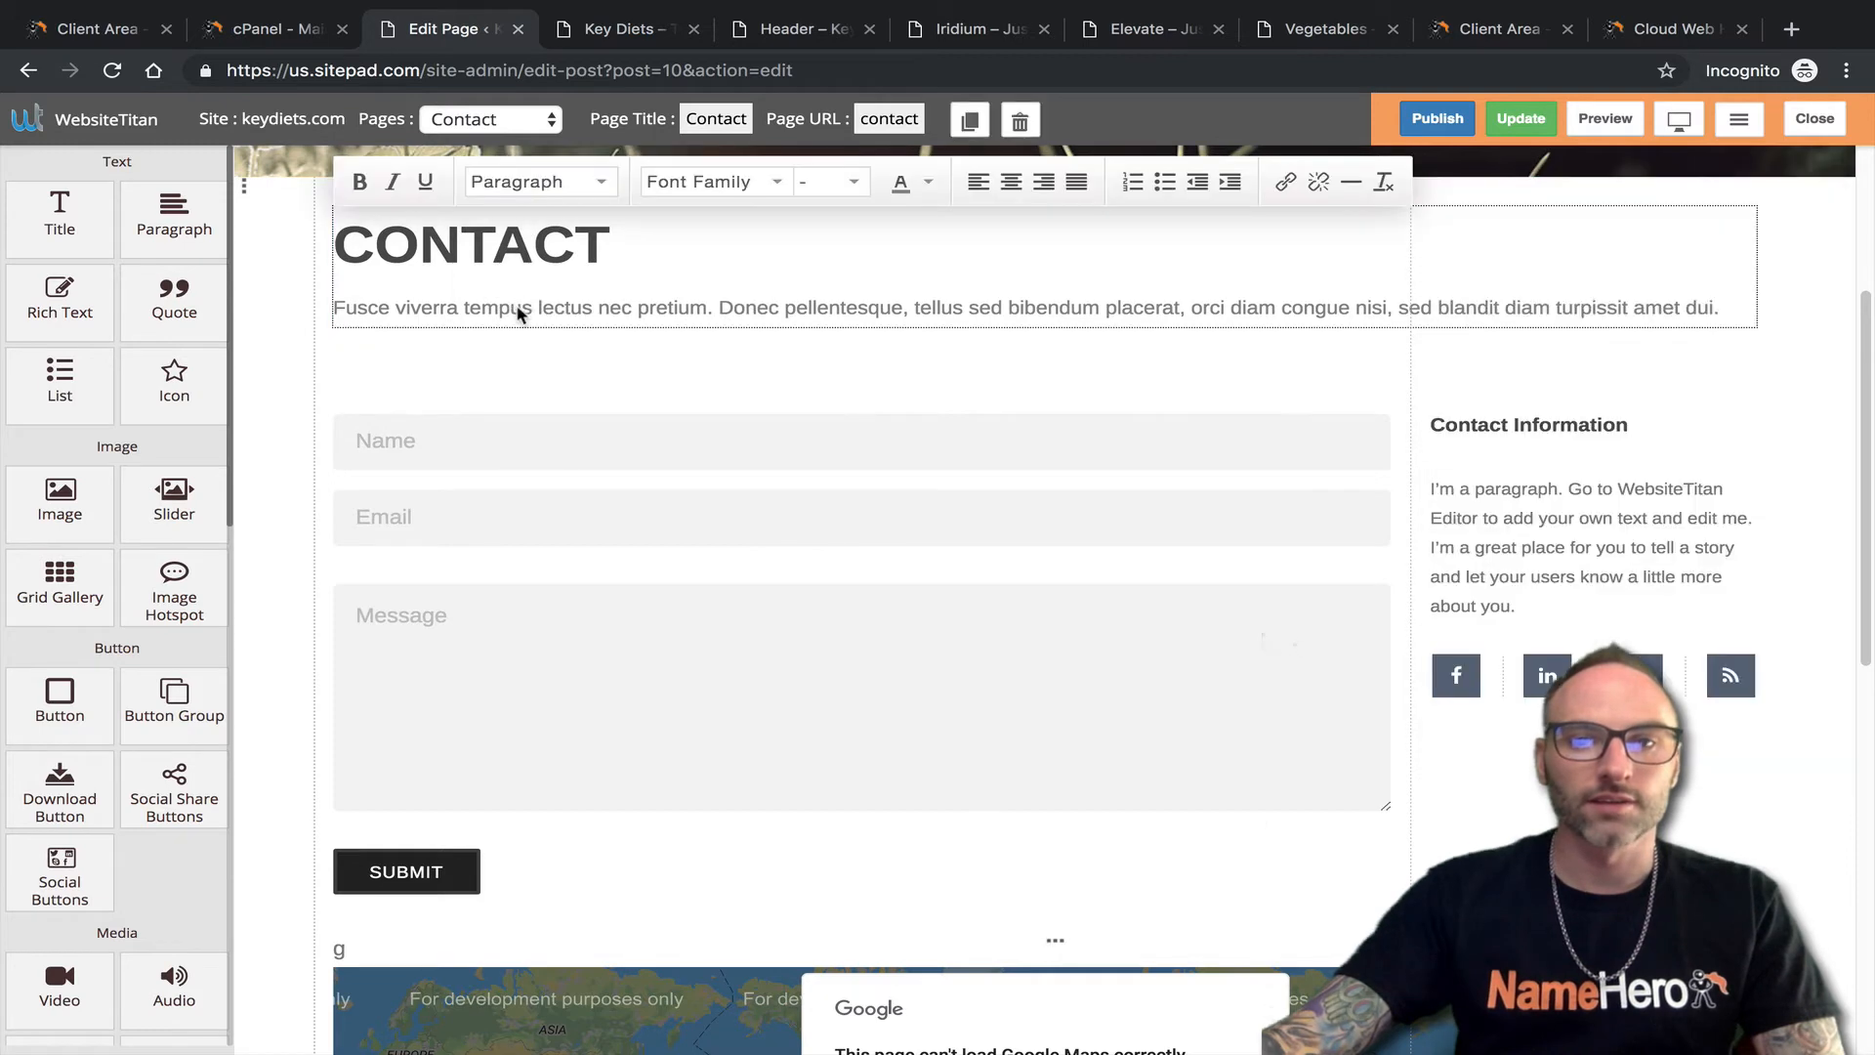
{"action": "left_click", "coordinate": [520, 313]}
{"action": "left_click", "coordinate": [521, 310]}
{"action": "left_click", "coordinate": [521, 307]}
{"action": "left_click", "coordinate": [539, 308]}
{"action": "left_click", "coordinate": [543, 275]}
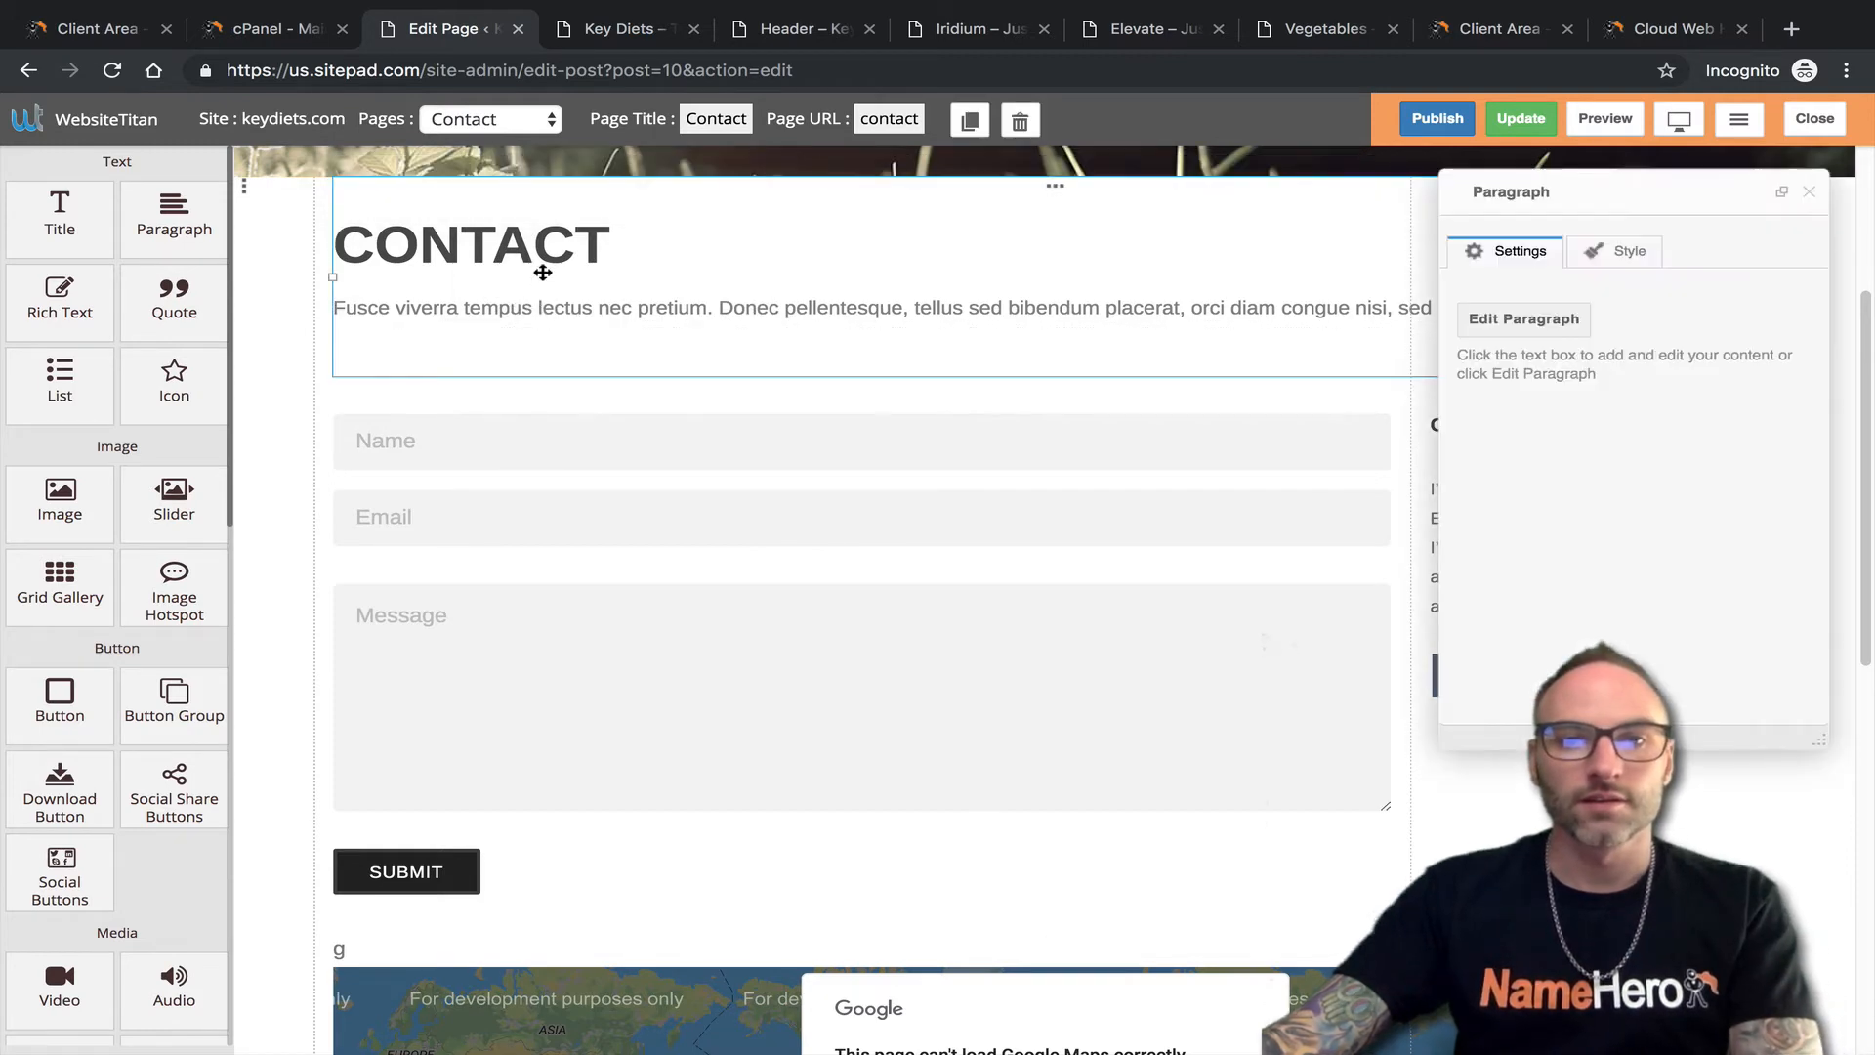
Reopen the CONTACT paragraph for editing, leave it, and open the style settings of its column.
{"action": "left_click", "coordinate": [1474, 322]}
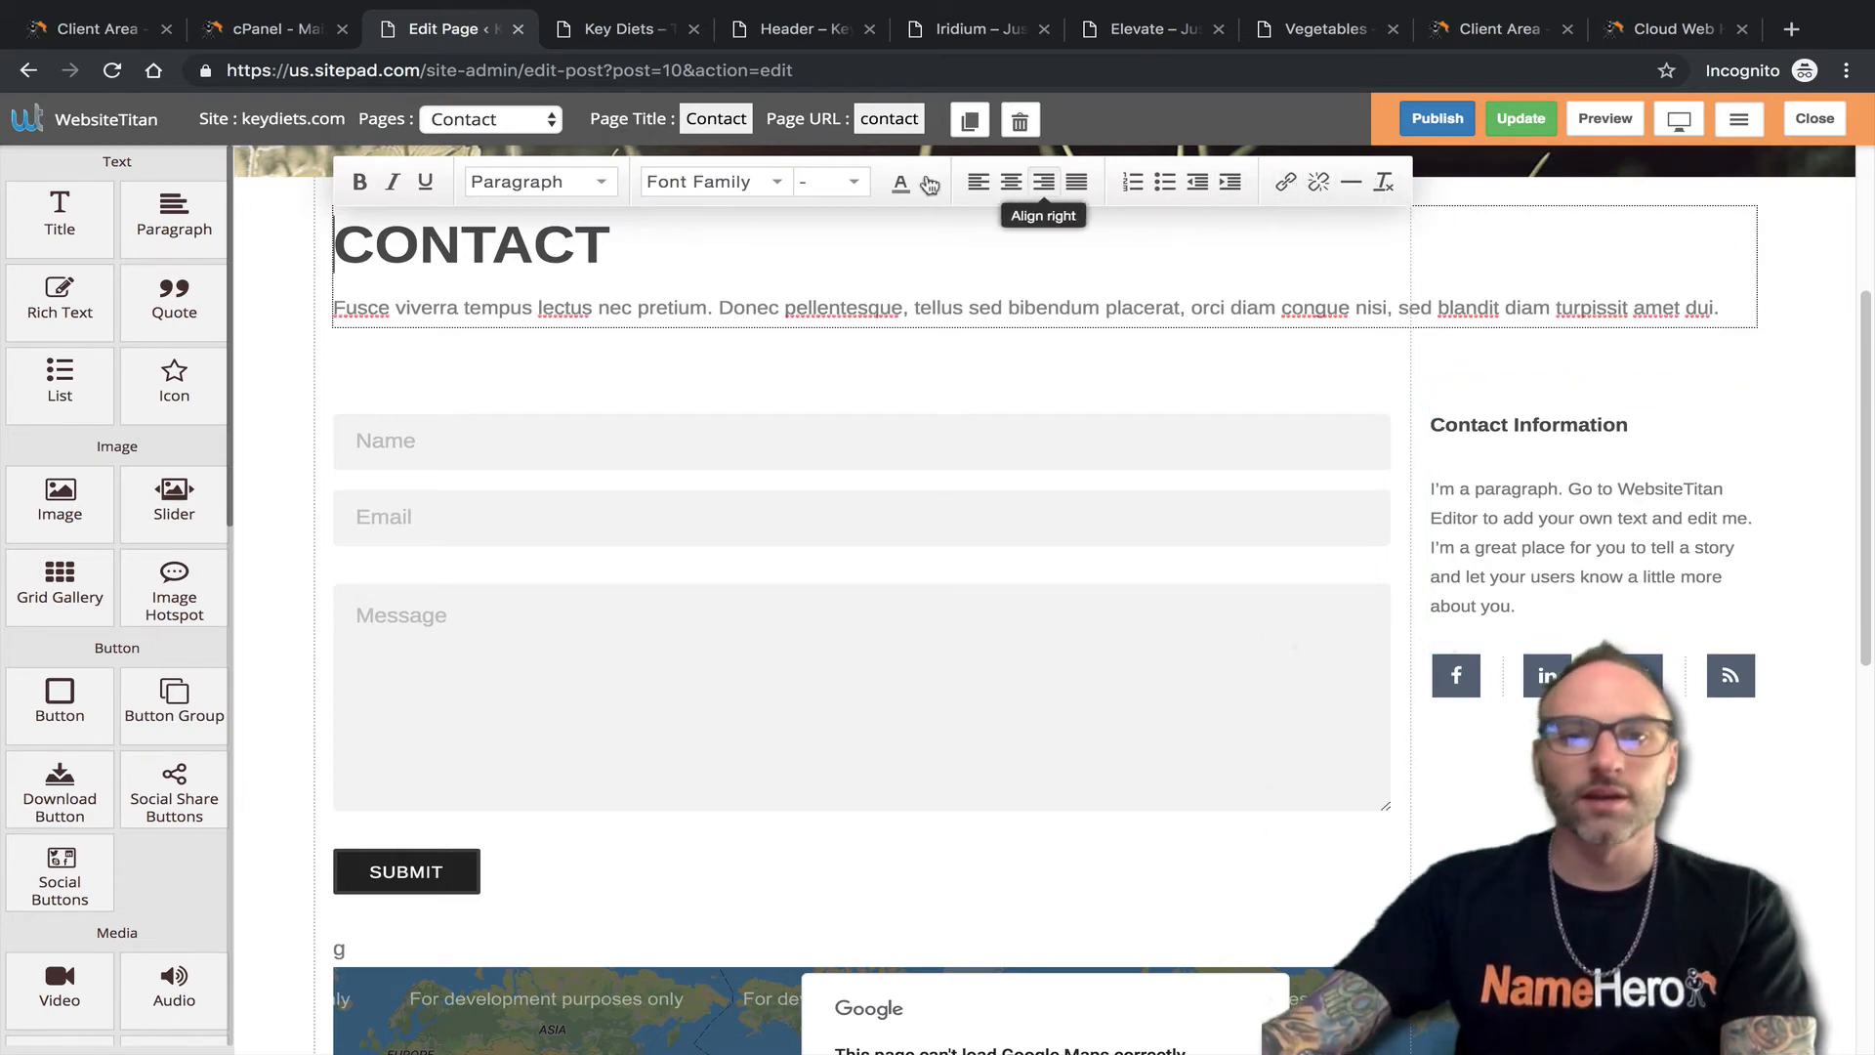
{"action": "left_click", "coordinate": [1806, 226]}
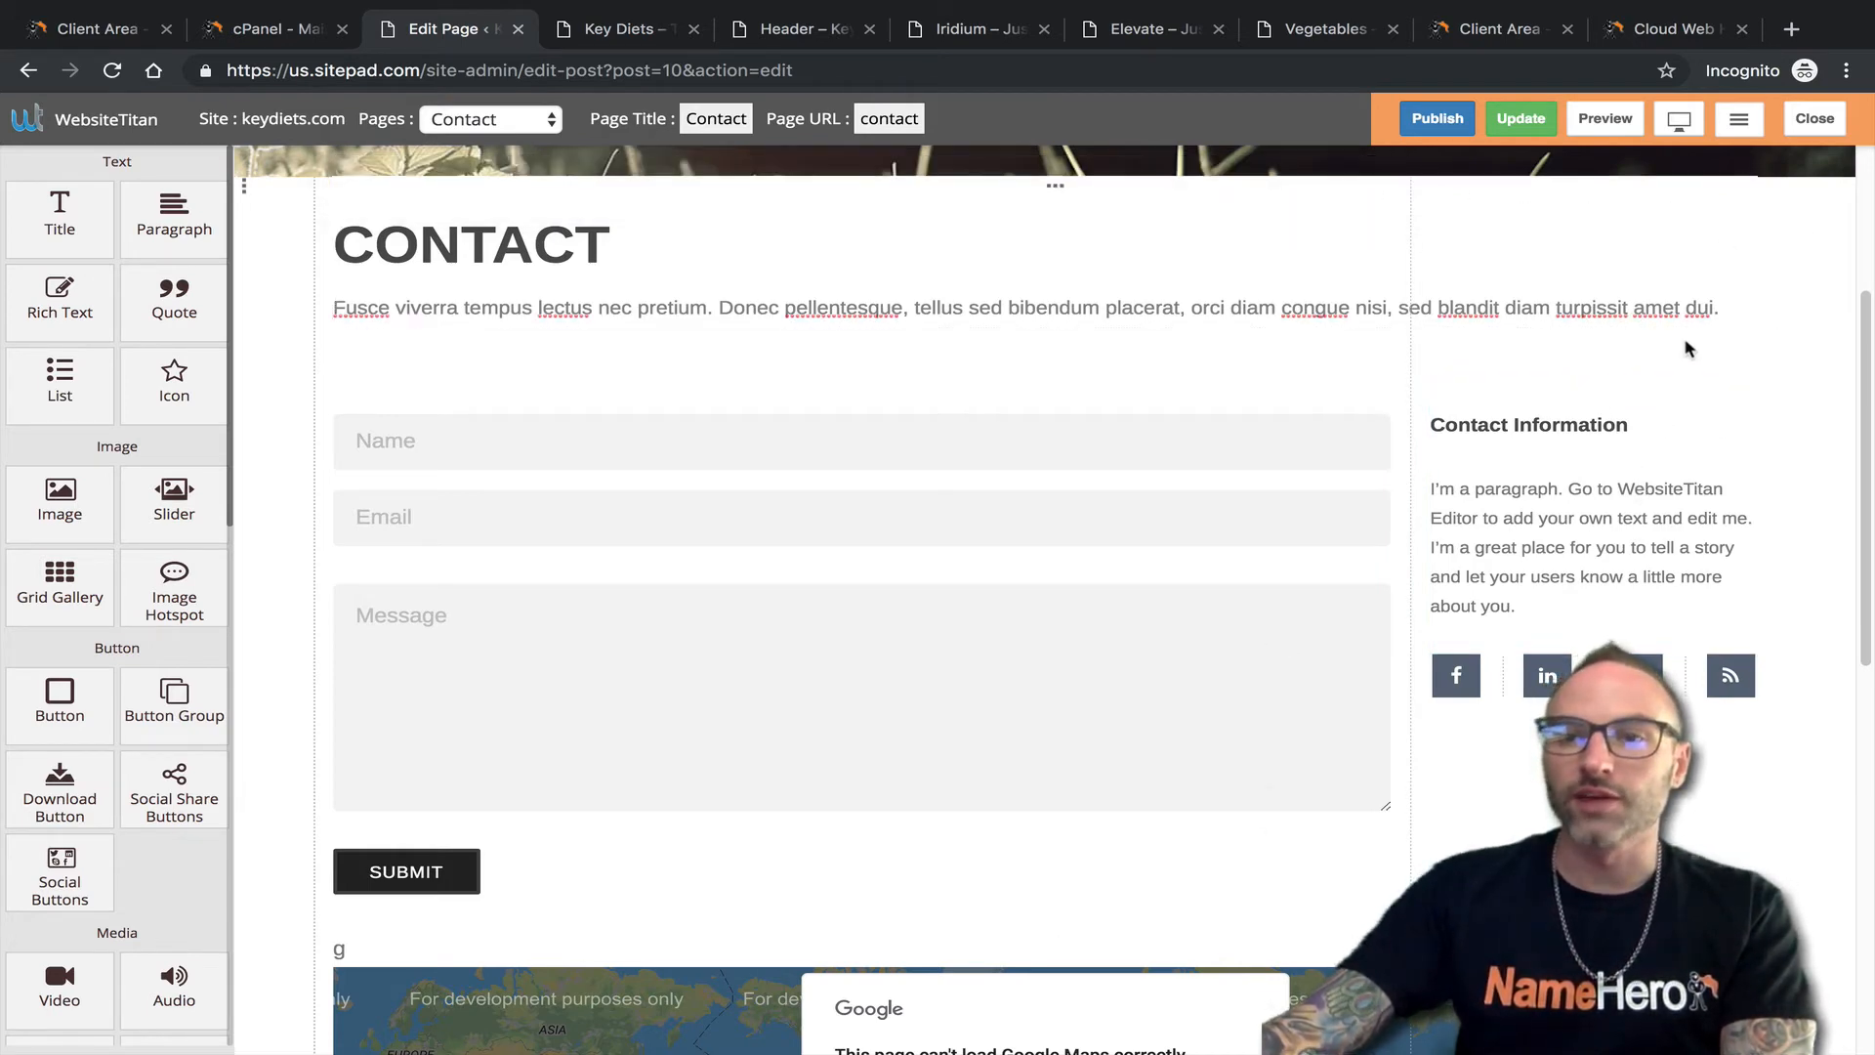
{"action": "left_click", "coordinate": [1056, 187]}
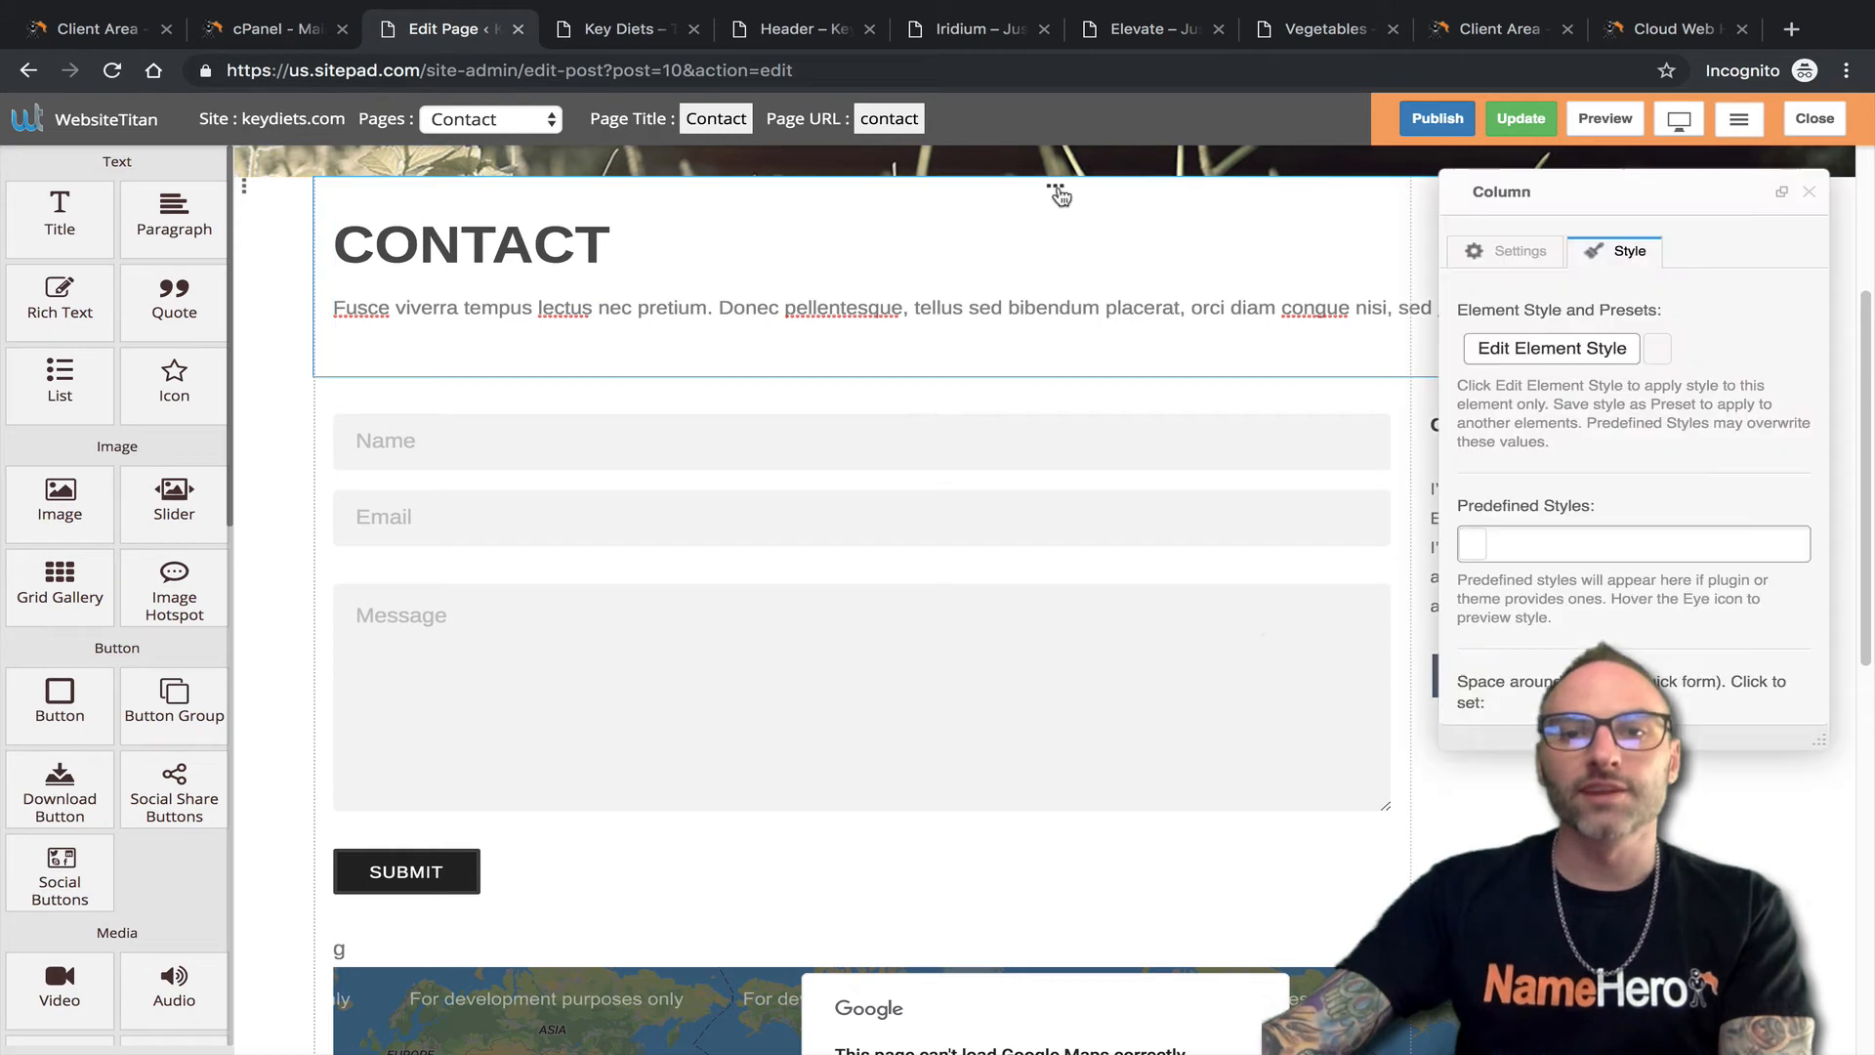
{"action": "scroll", "coordinate": [1055, 196], "scroll_direction": "up", "scroll_amount": 3}
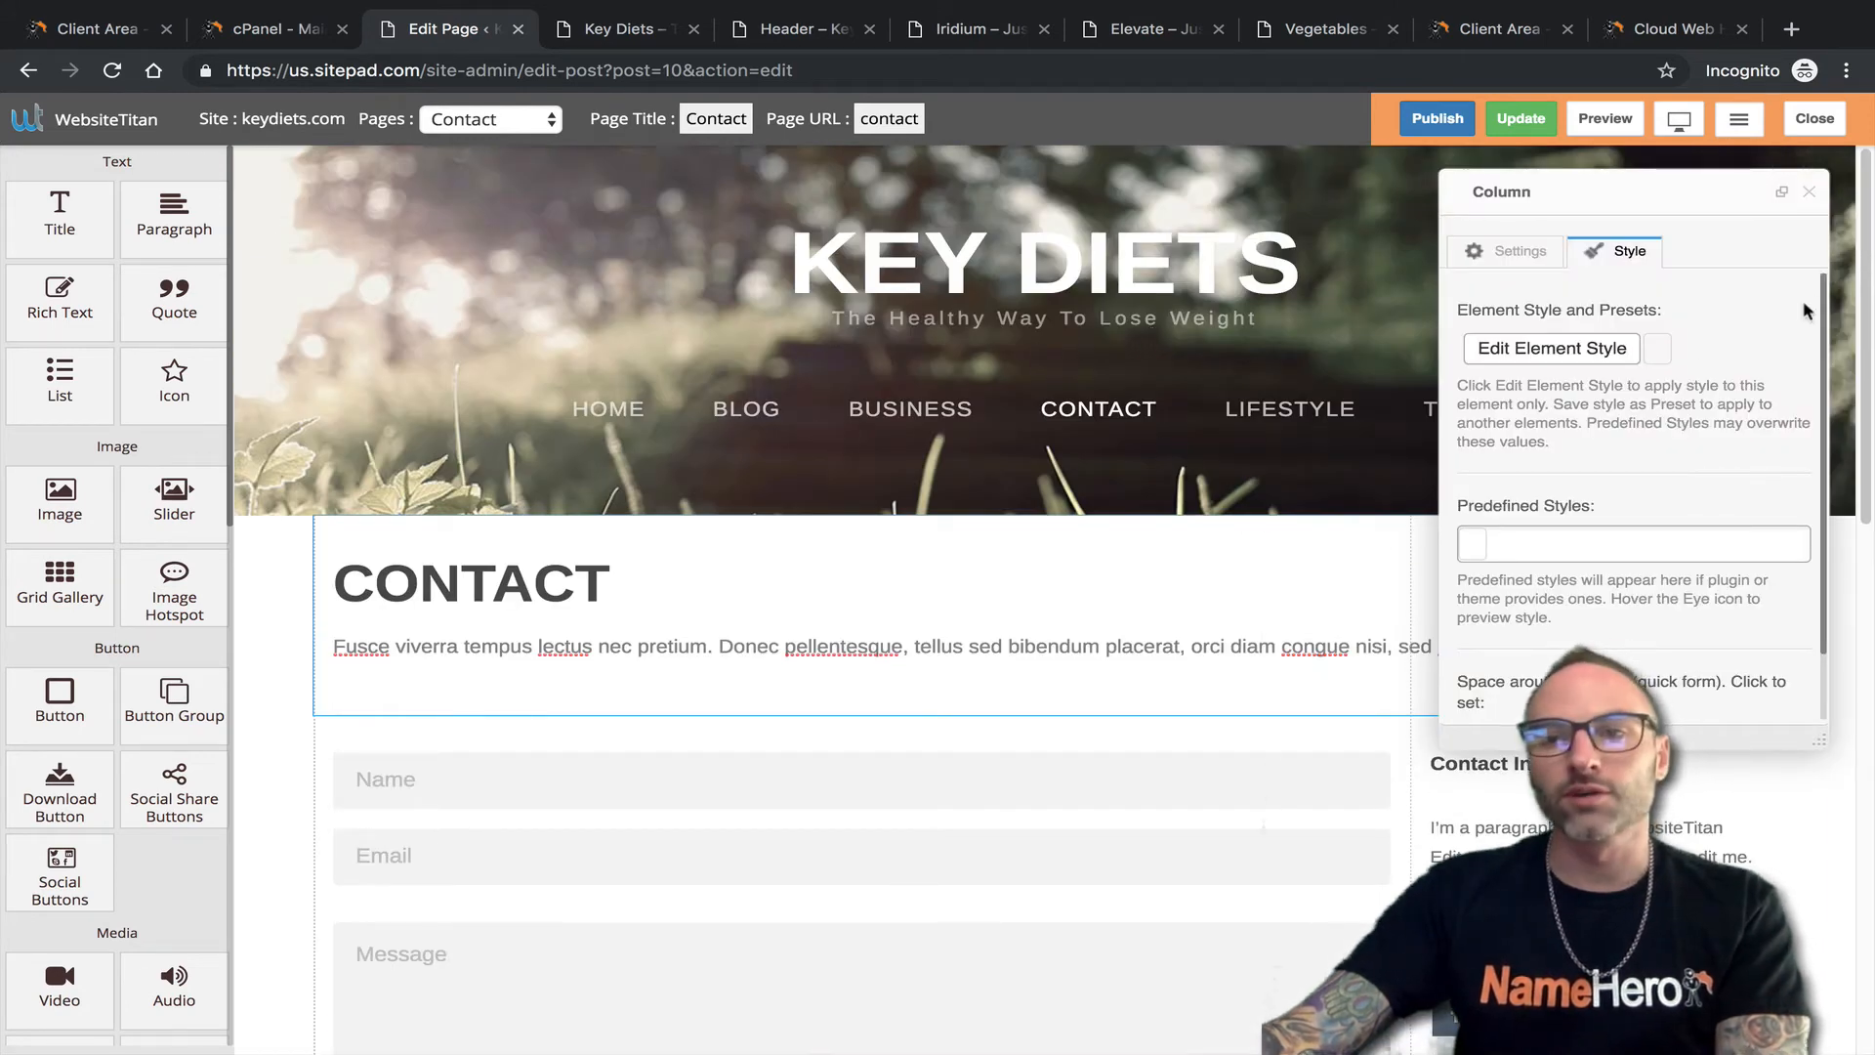
Close the open column settings over the Contact page.
{"action": "left_click", "coordinate": [1809, 191]}
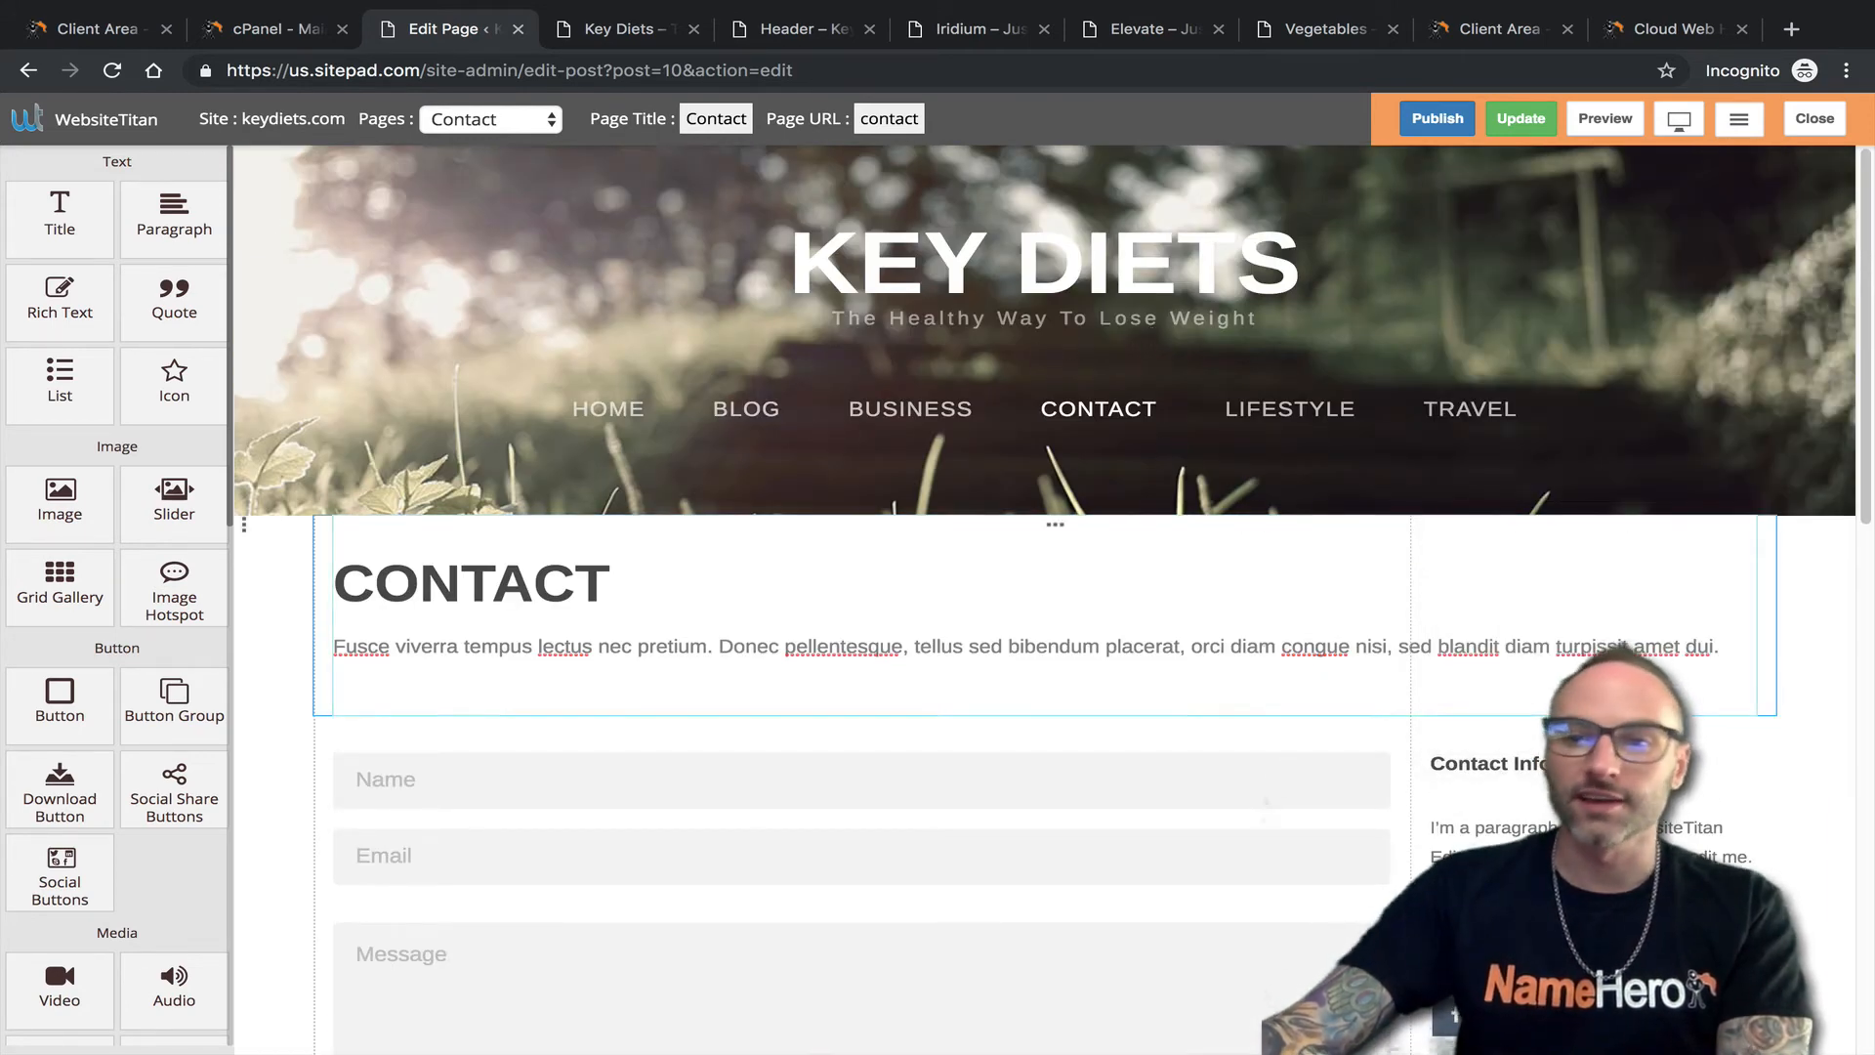
{"action": "left_click", "coordinate": [1543, 786]}
{"action": "left_click", "coordinate": [1808, 192]}
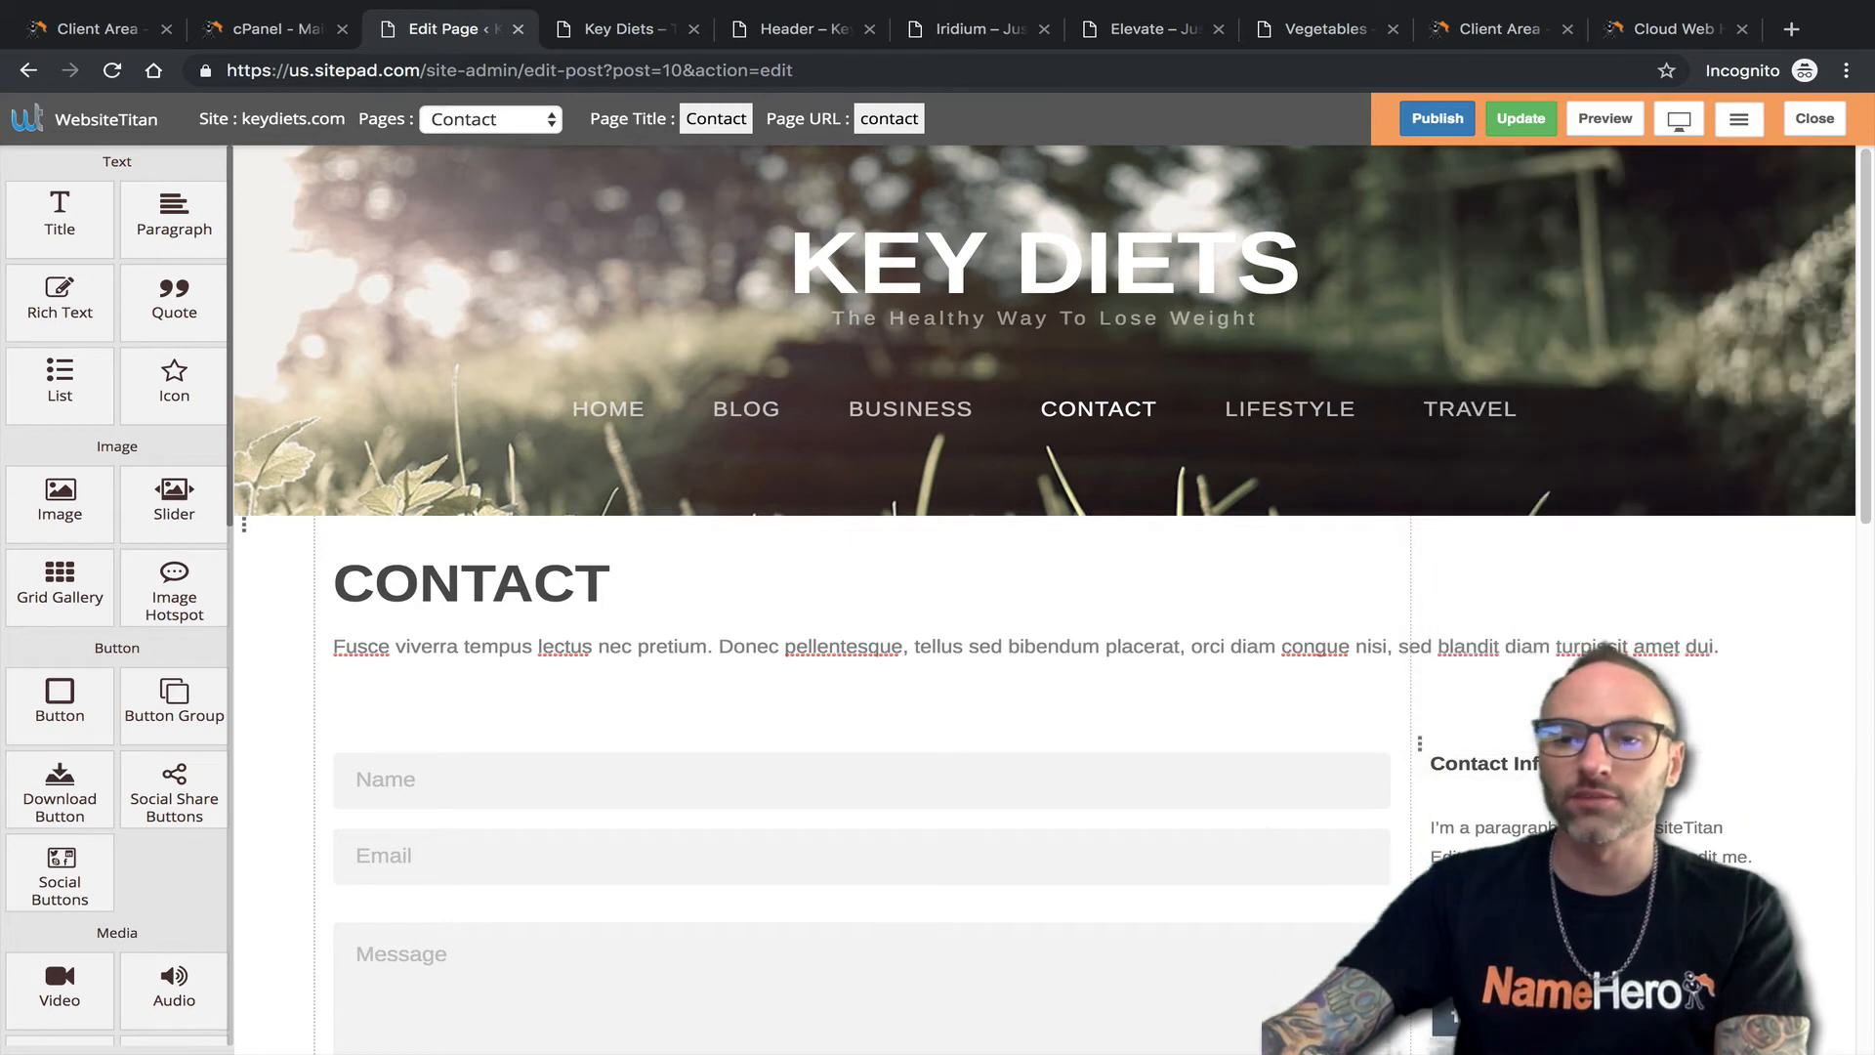
Check the symbol, color and size options of the LinkedIn icon under Contact Information, and save the Contact page.
{"action": "scroll", "coordinate": [1343, 795], "scroll_direction": "down", "scroll_amount": 6}
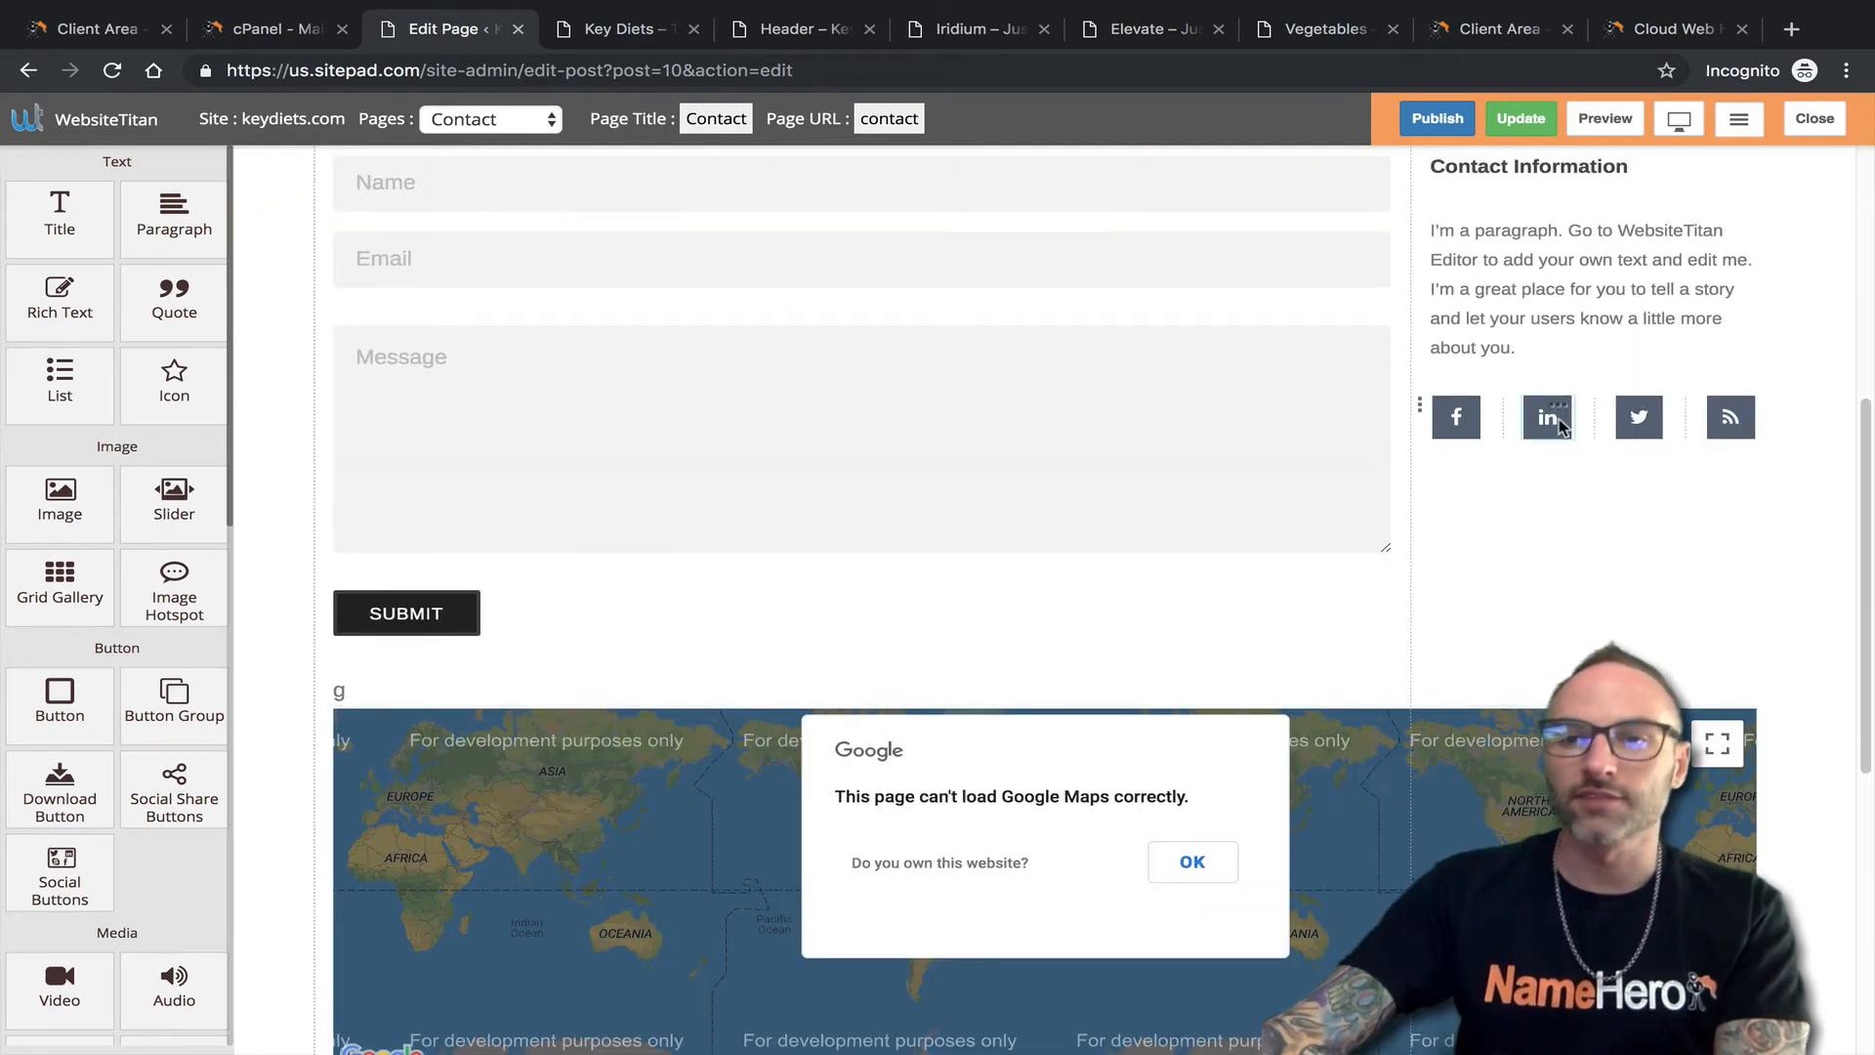
{"action": "left_click", "coordinate": [1554, 419]}
{"action": "left_click", "coordinate": [1537, 352]}
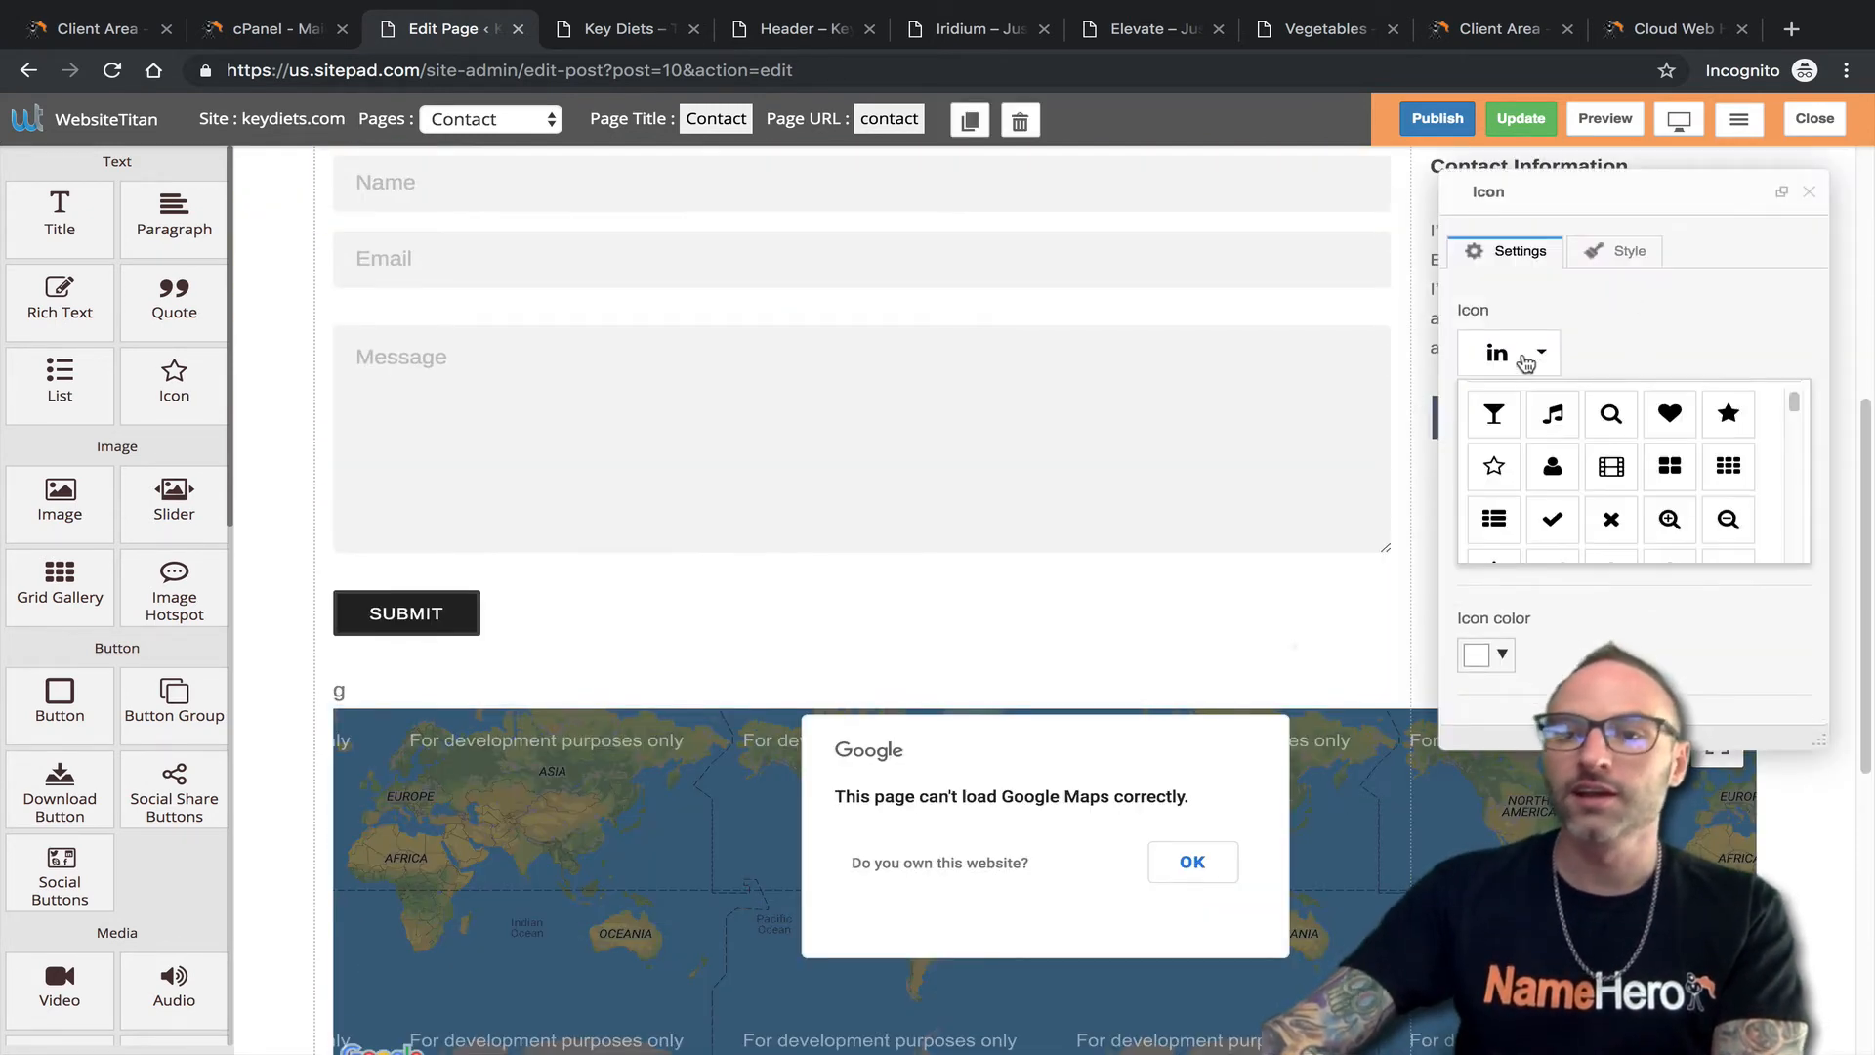
{"action": "left_click", "coordinate": [1731, 298]}
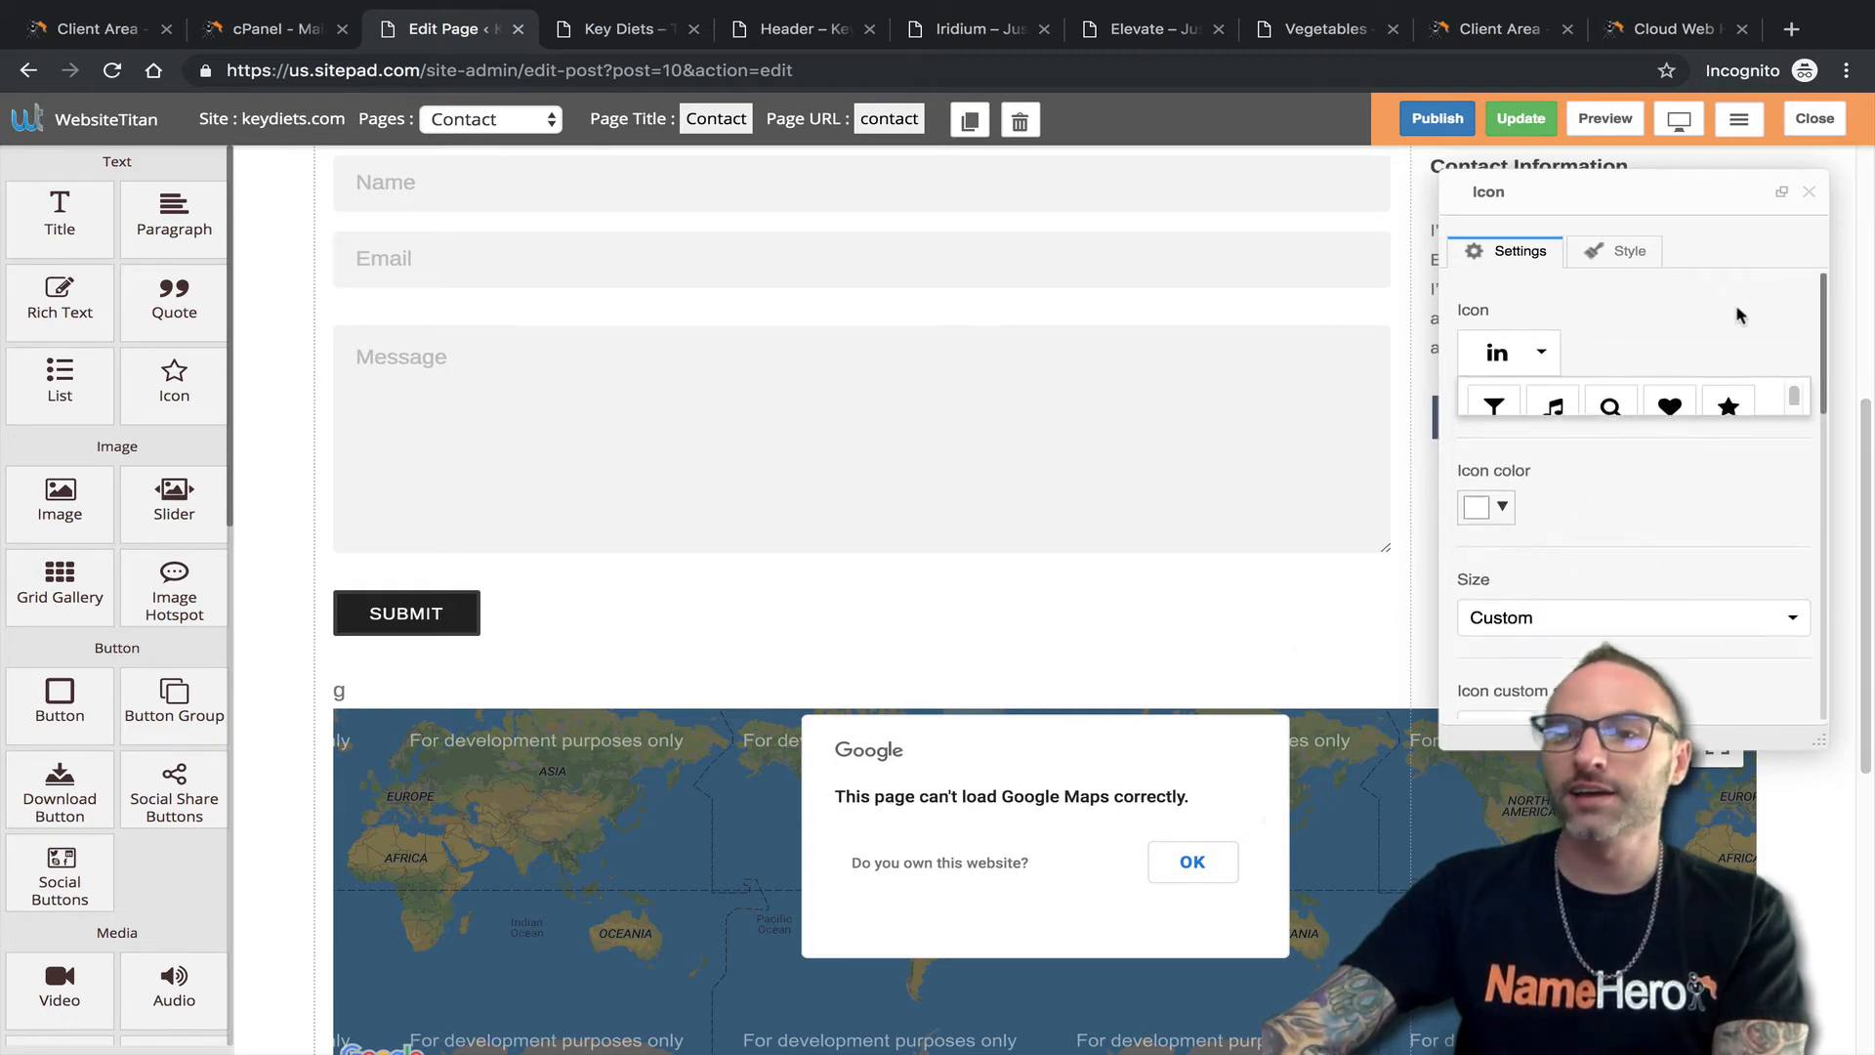
{"action": "scroll", "coordinate": [1640, 619], "scroll_direction": "down", "scroll_amount": 5}
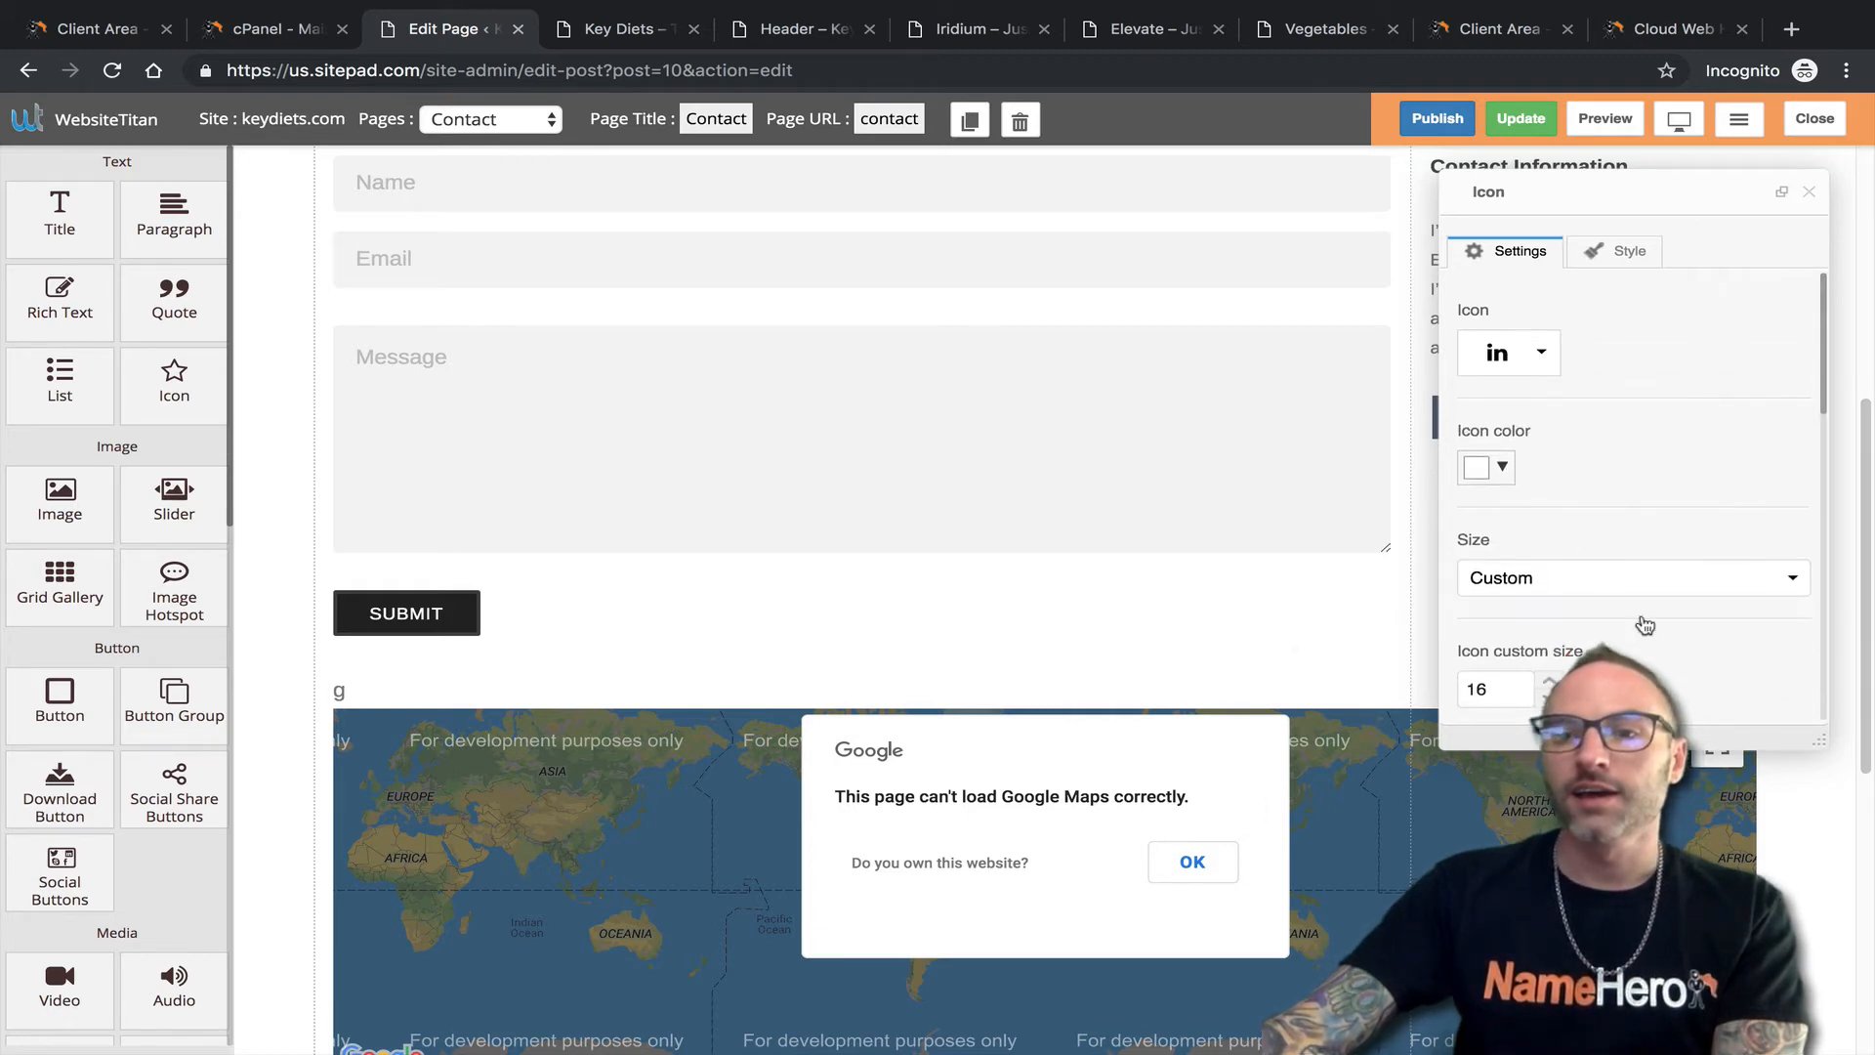
{"action": "left_click", "coordinate": [1809, 191]}
{"action": "left_click", "coordinate": [1516, 119]}
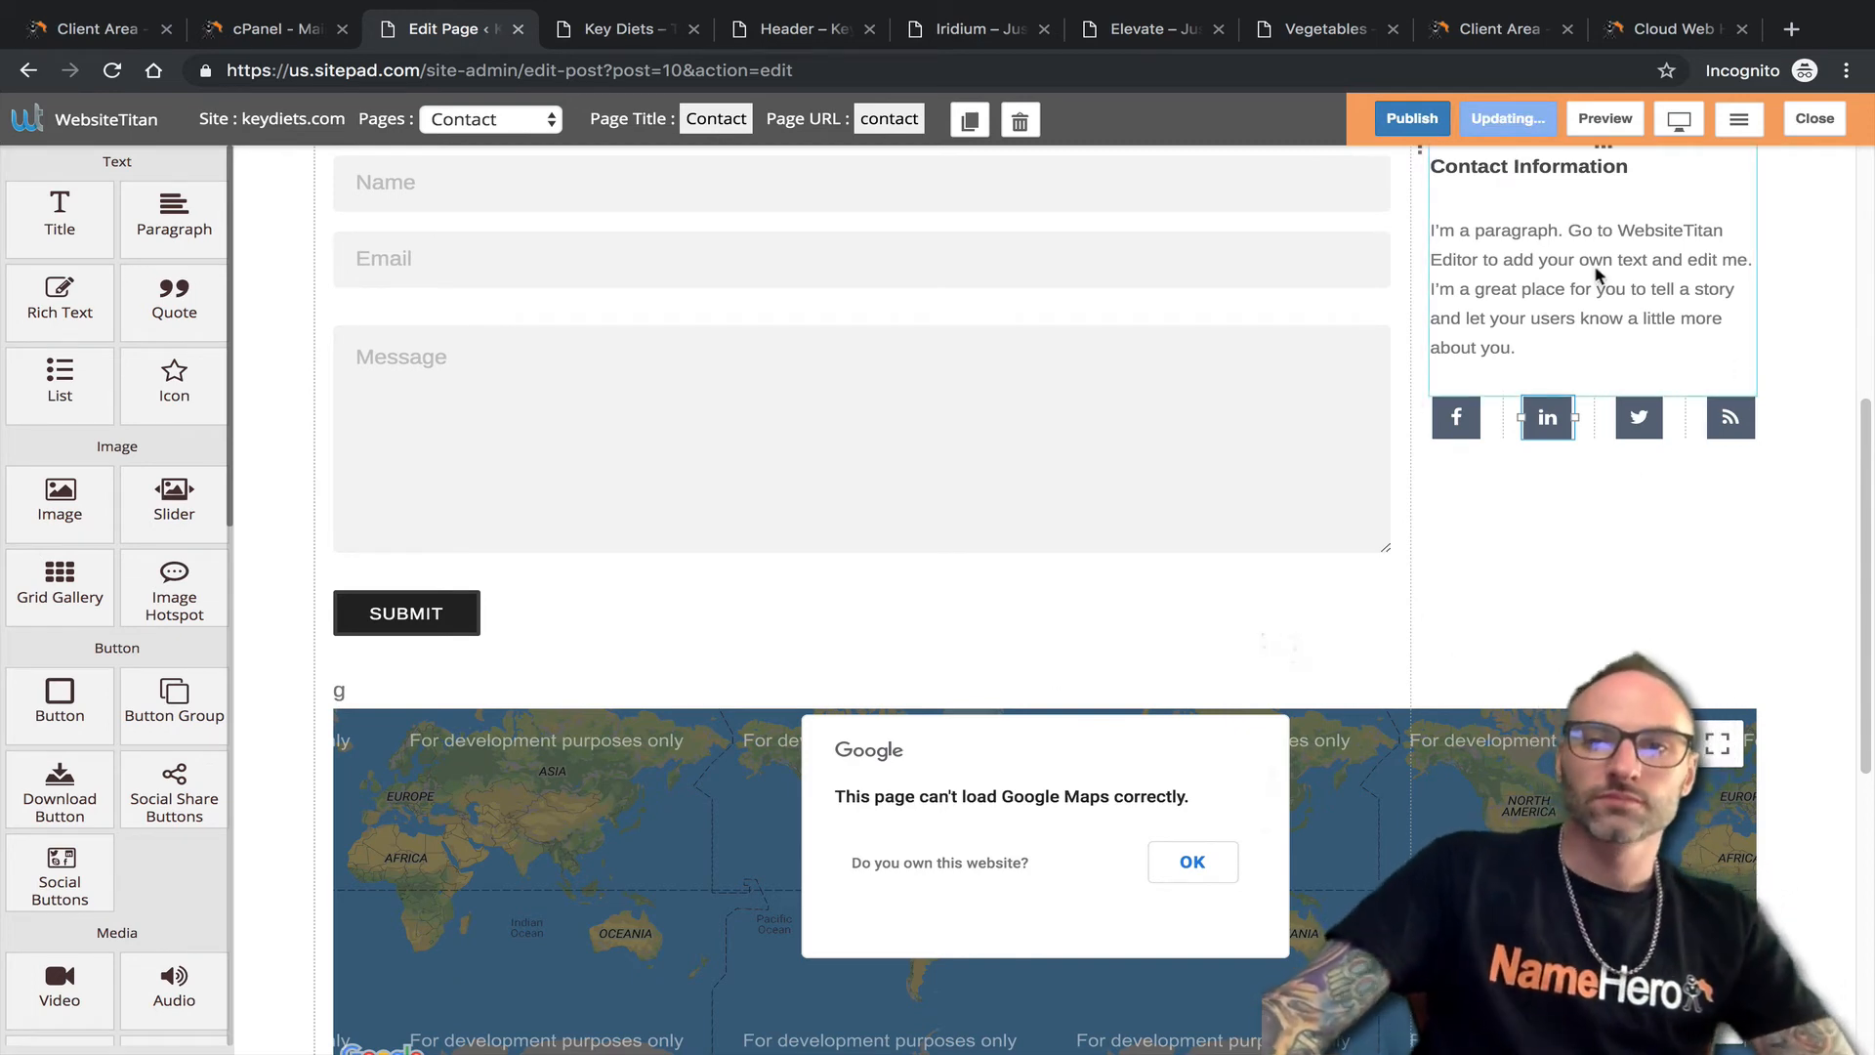
Open the settings of the Google Maps block below the contact form and look through its map options.
{"action": "scroll", "coordinate": [557, 721], "scroll_direction": "down", "scroll_amount": 2}
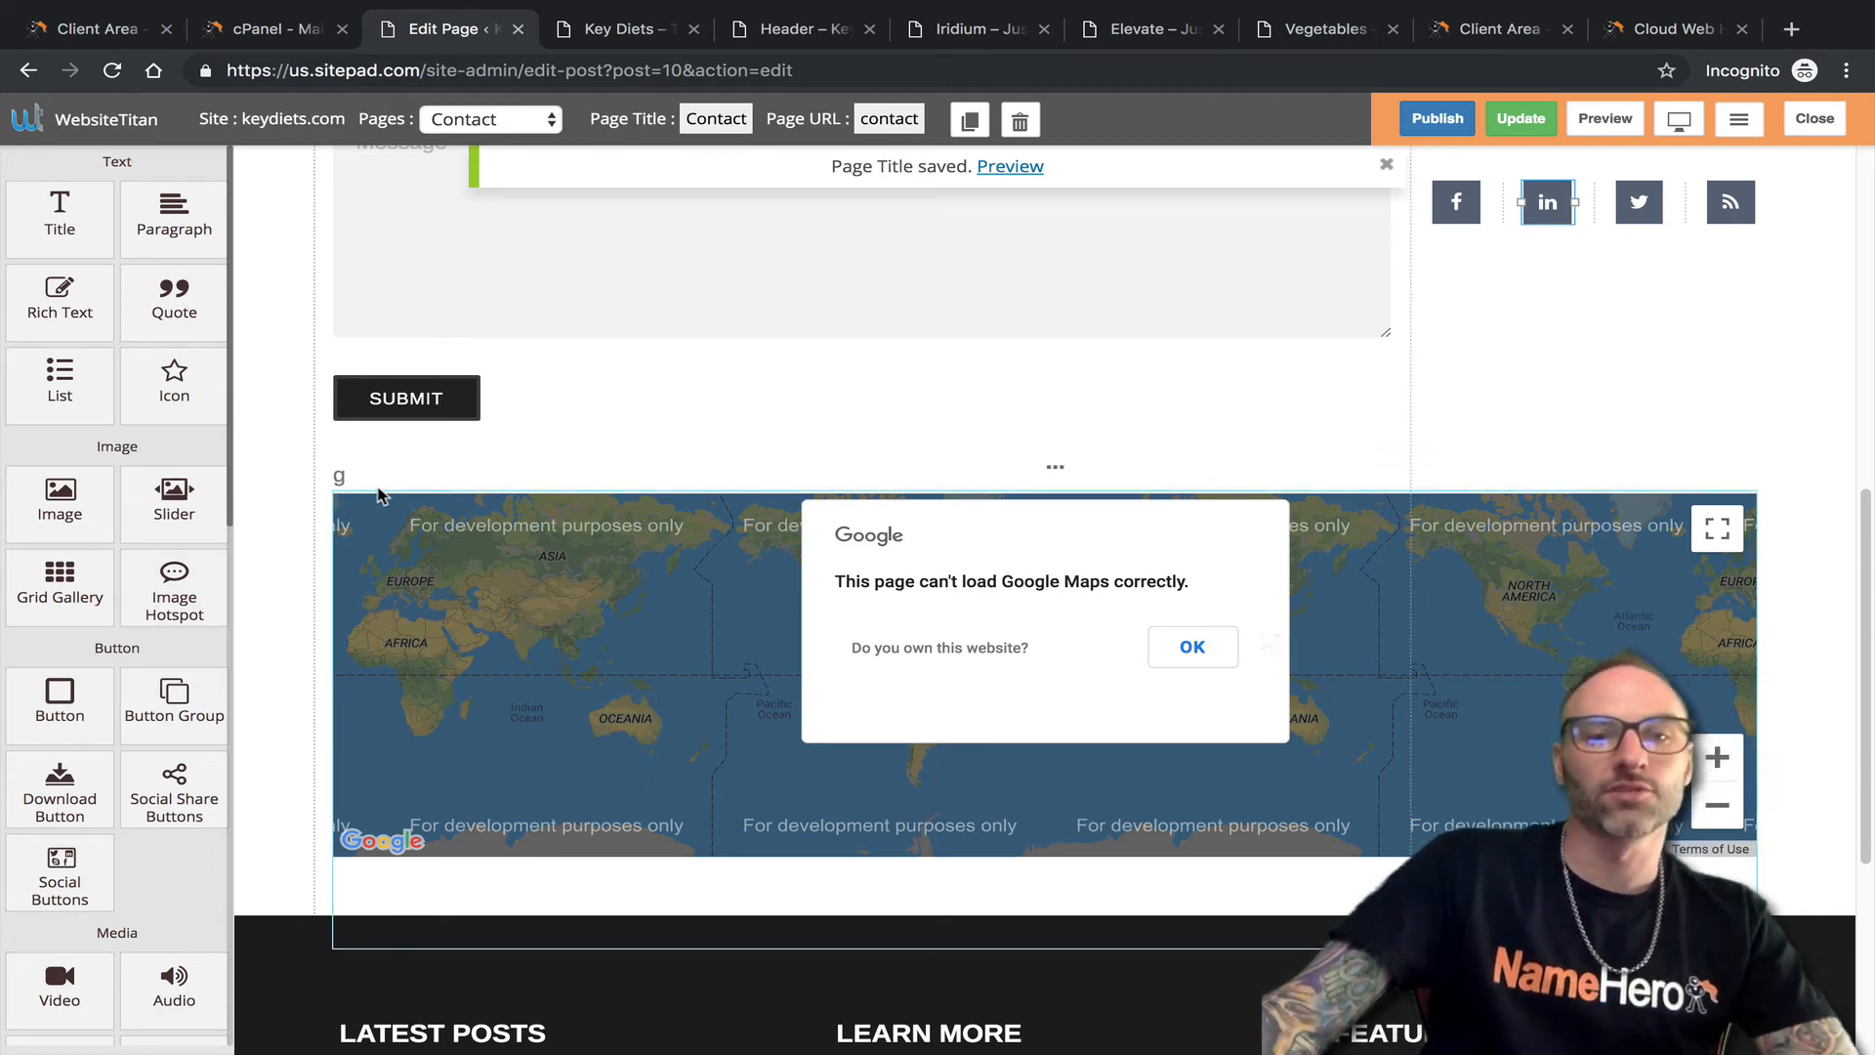
{"action": "left_click", "coordinate": [338, 478]}
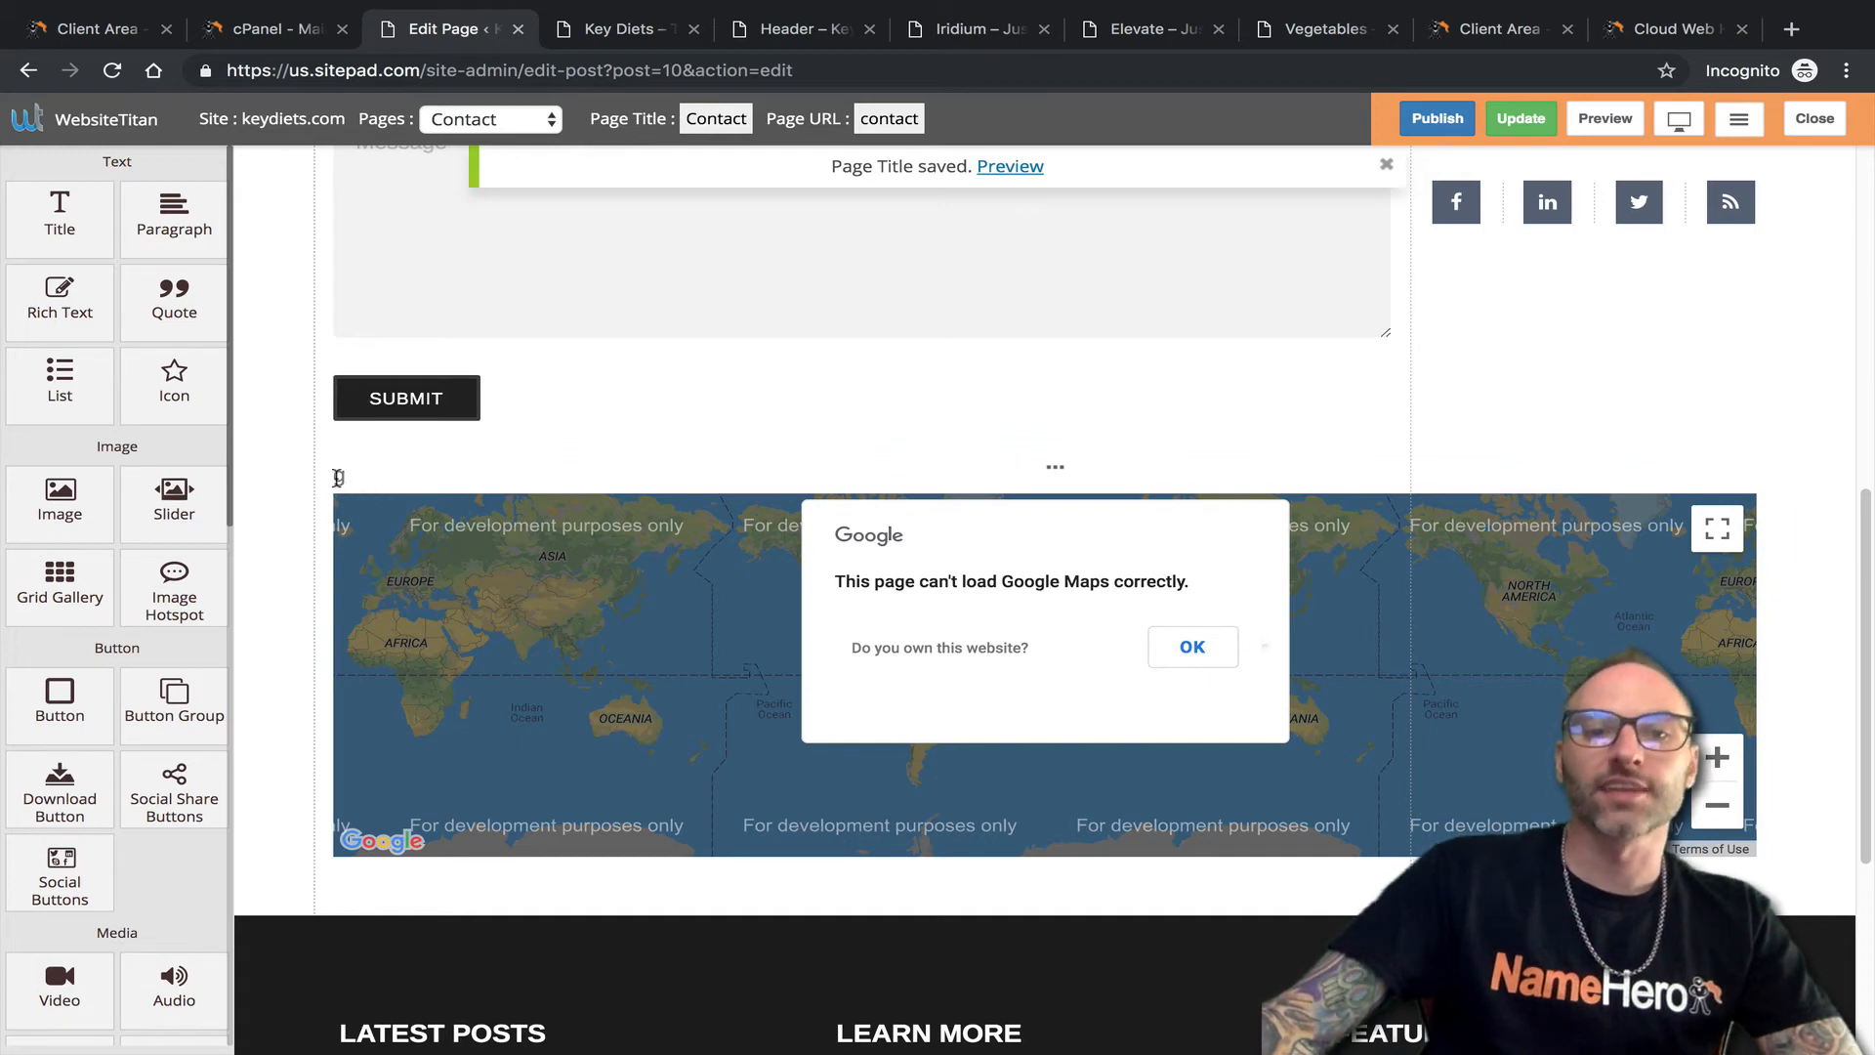
{"action": "left_click", "coordinate": [527, 598]}
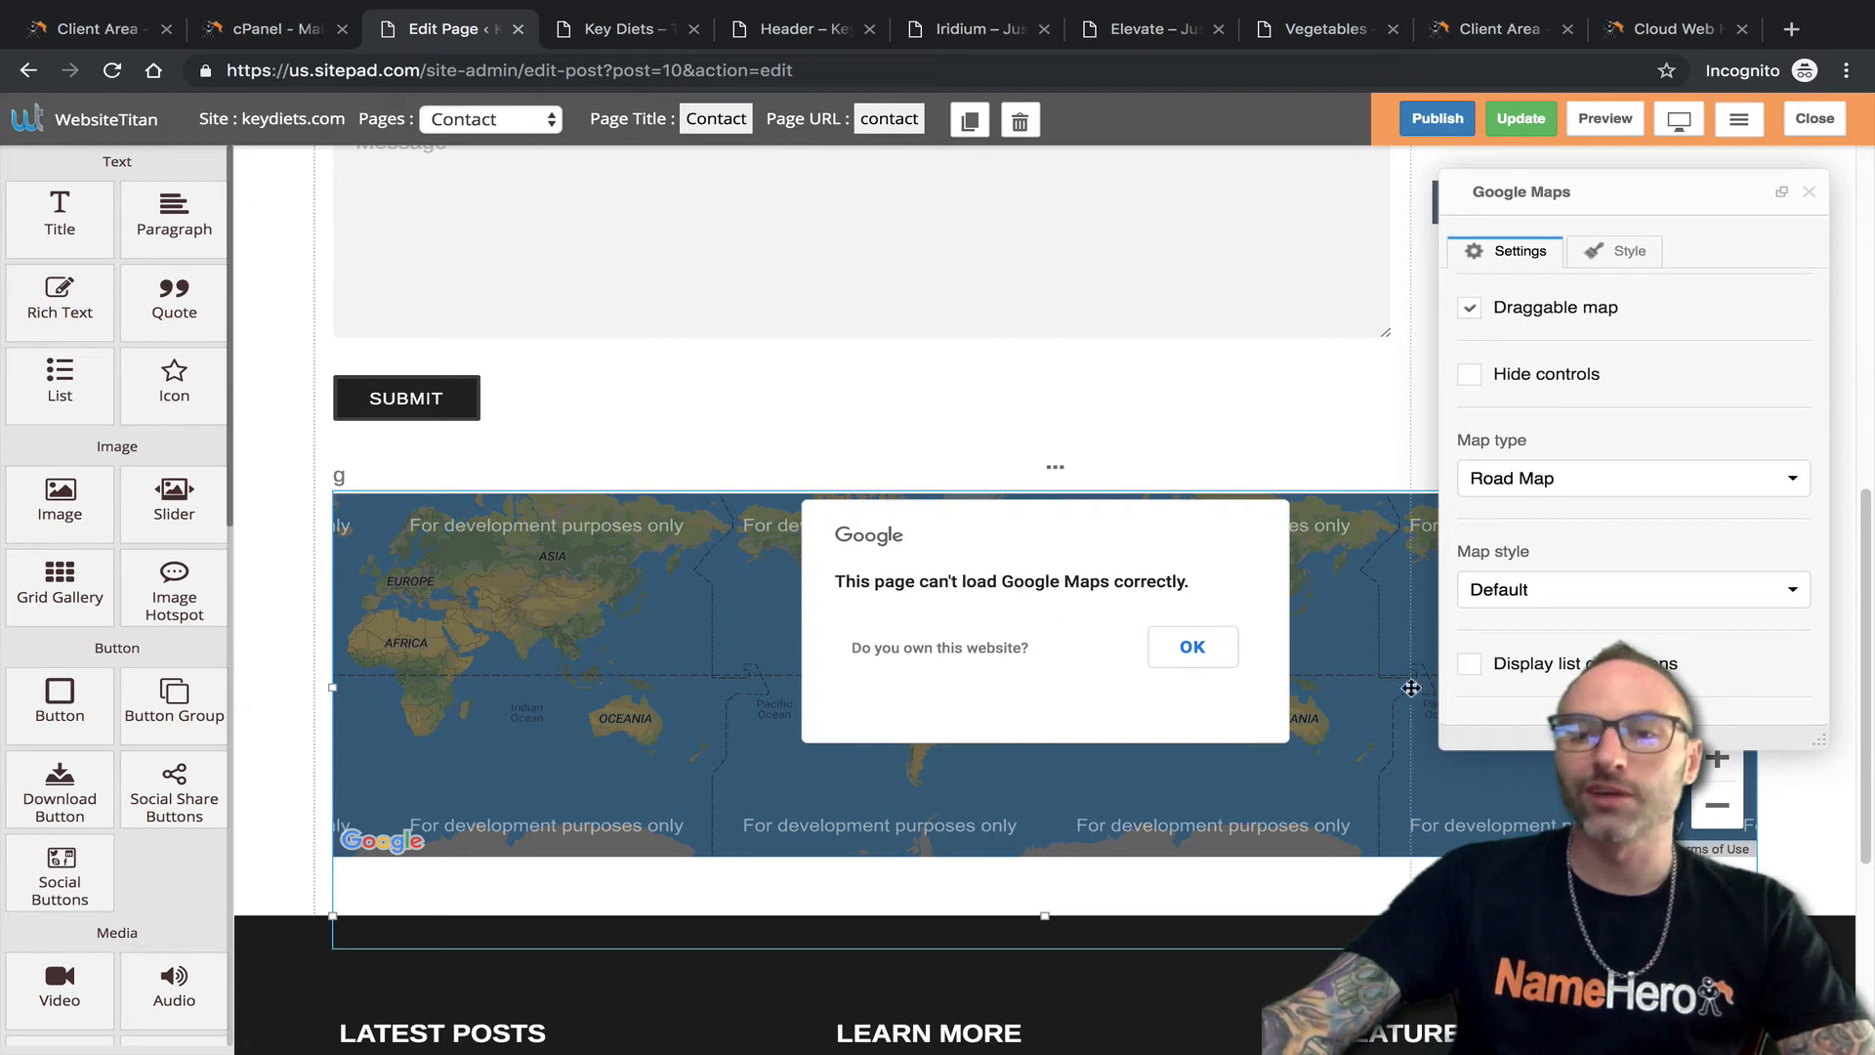
{"action": "scroll", "coordinate": [1719, 489], "scroll_direction": "up", "scroll_amount": 2}
{"action": "scroll", "coordinate": [1661, 536], "scroll_direction": "down", "scroll_amount": 2}
{"action": "scroll", "coordinate": [1658, 530], "scroll_direction": "up", "scroll_amount": 4}
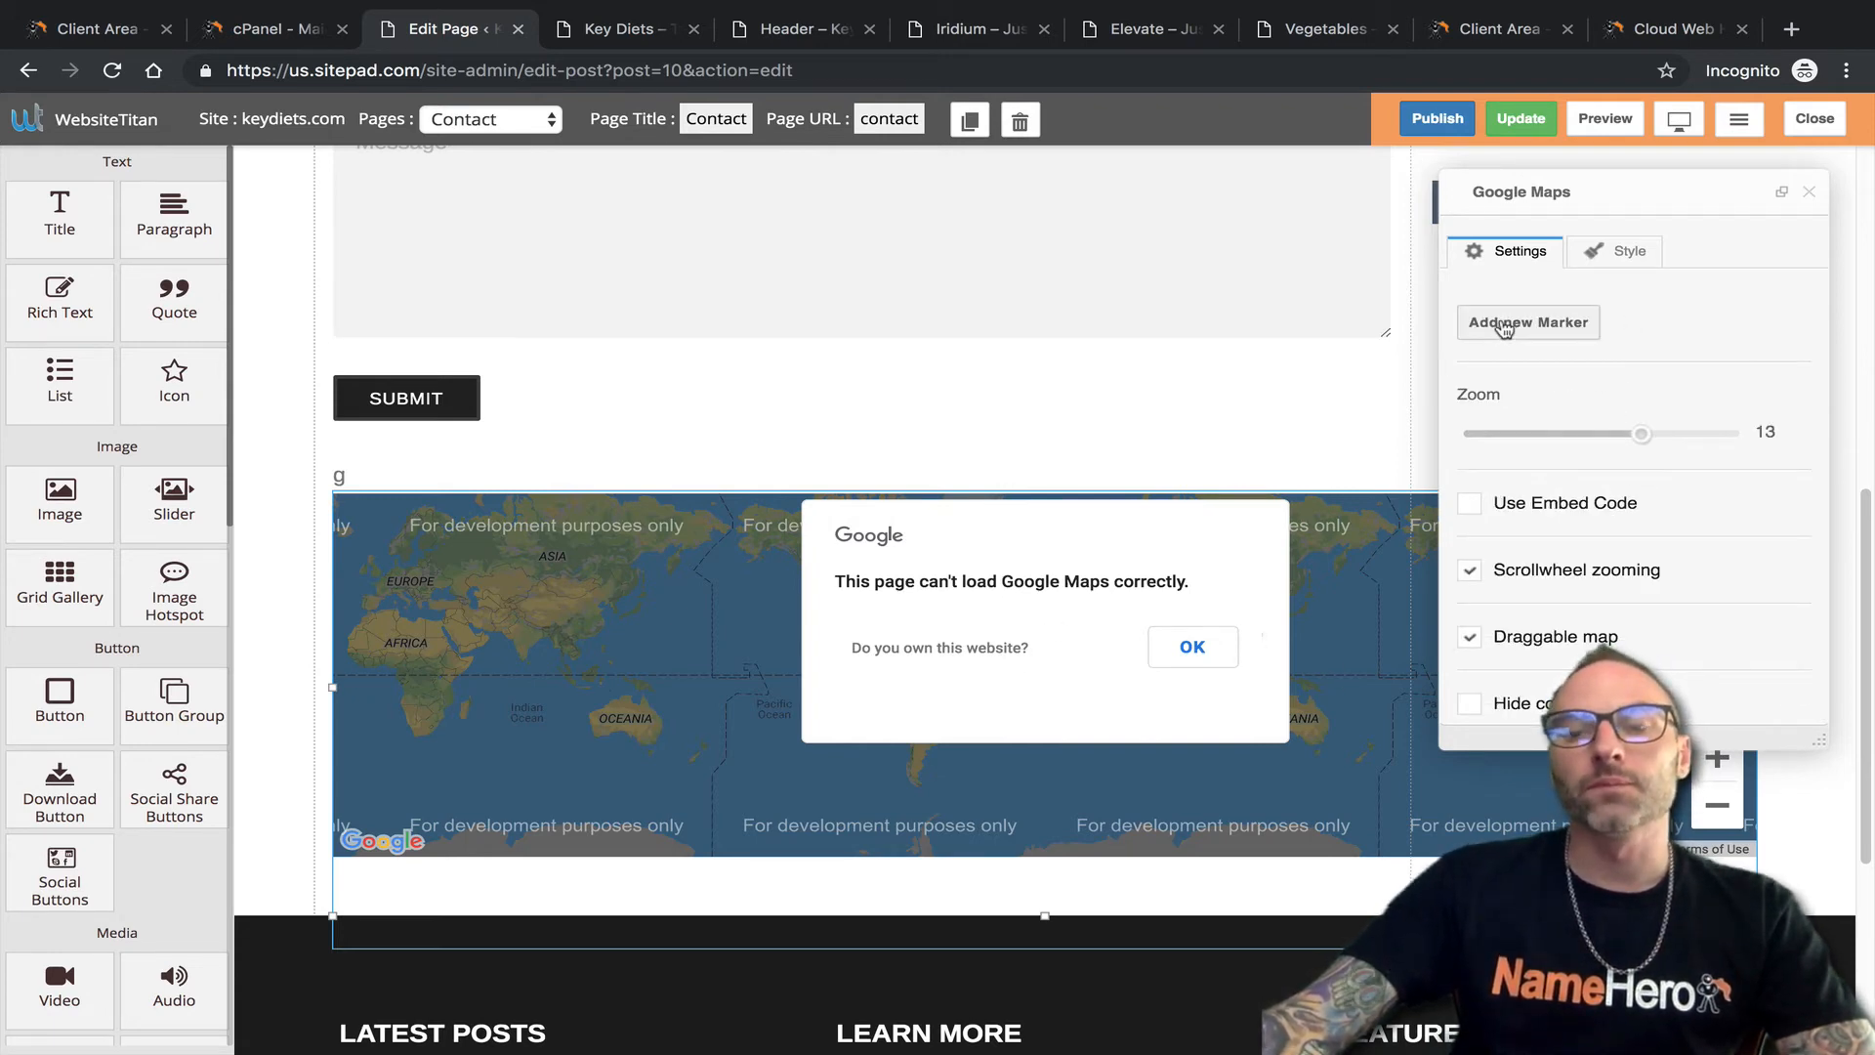
Review the map marker's address, title, description and link fields, and close the Google Maps settings.
{"action": "left_click", "coordinate": [1543, 332]}
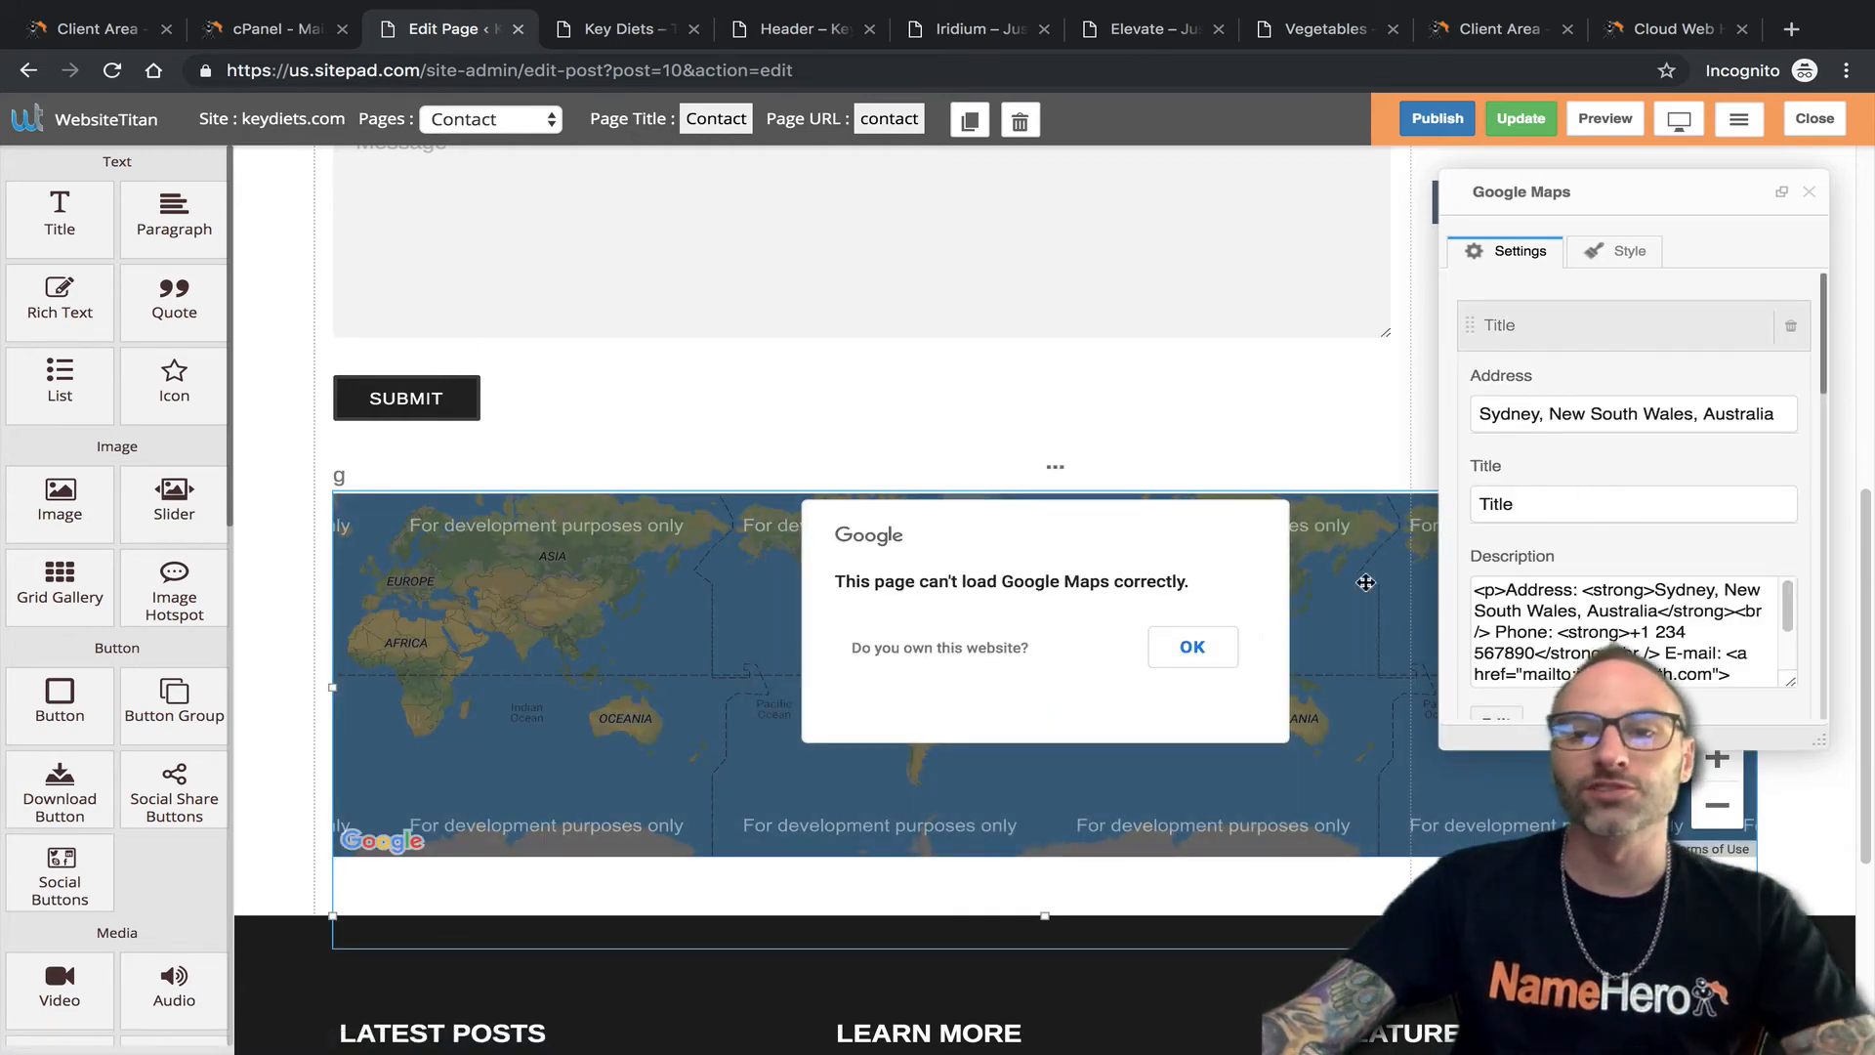
{"action": "left_click_drag", "start_coordinate": [1532, 415], "coordinate": [1735, 415]}
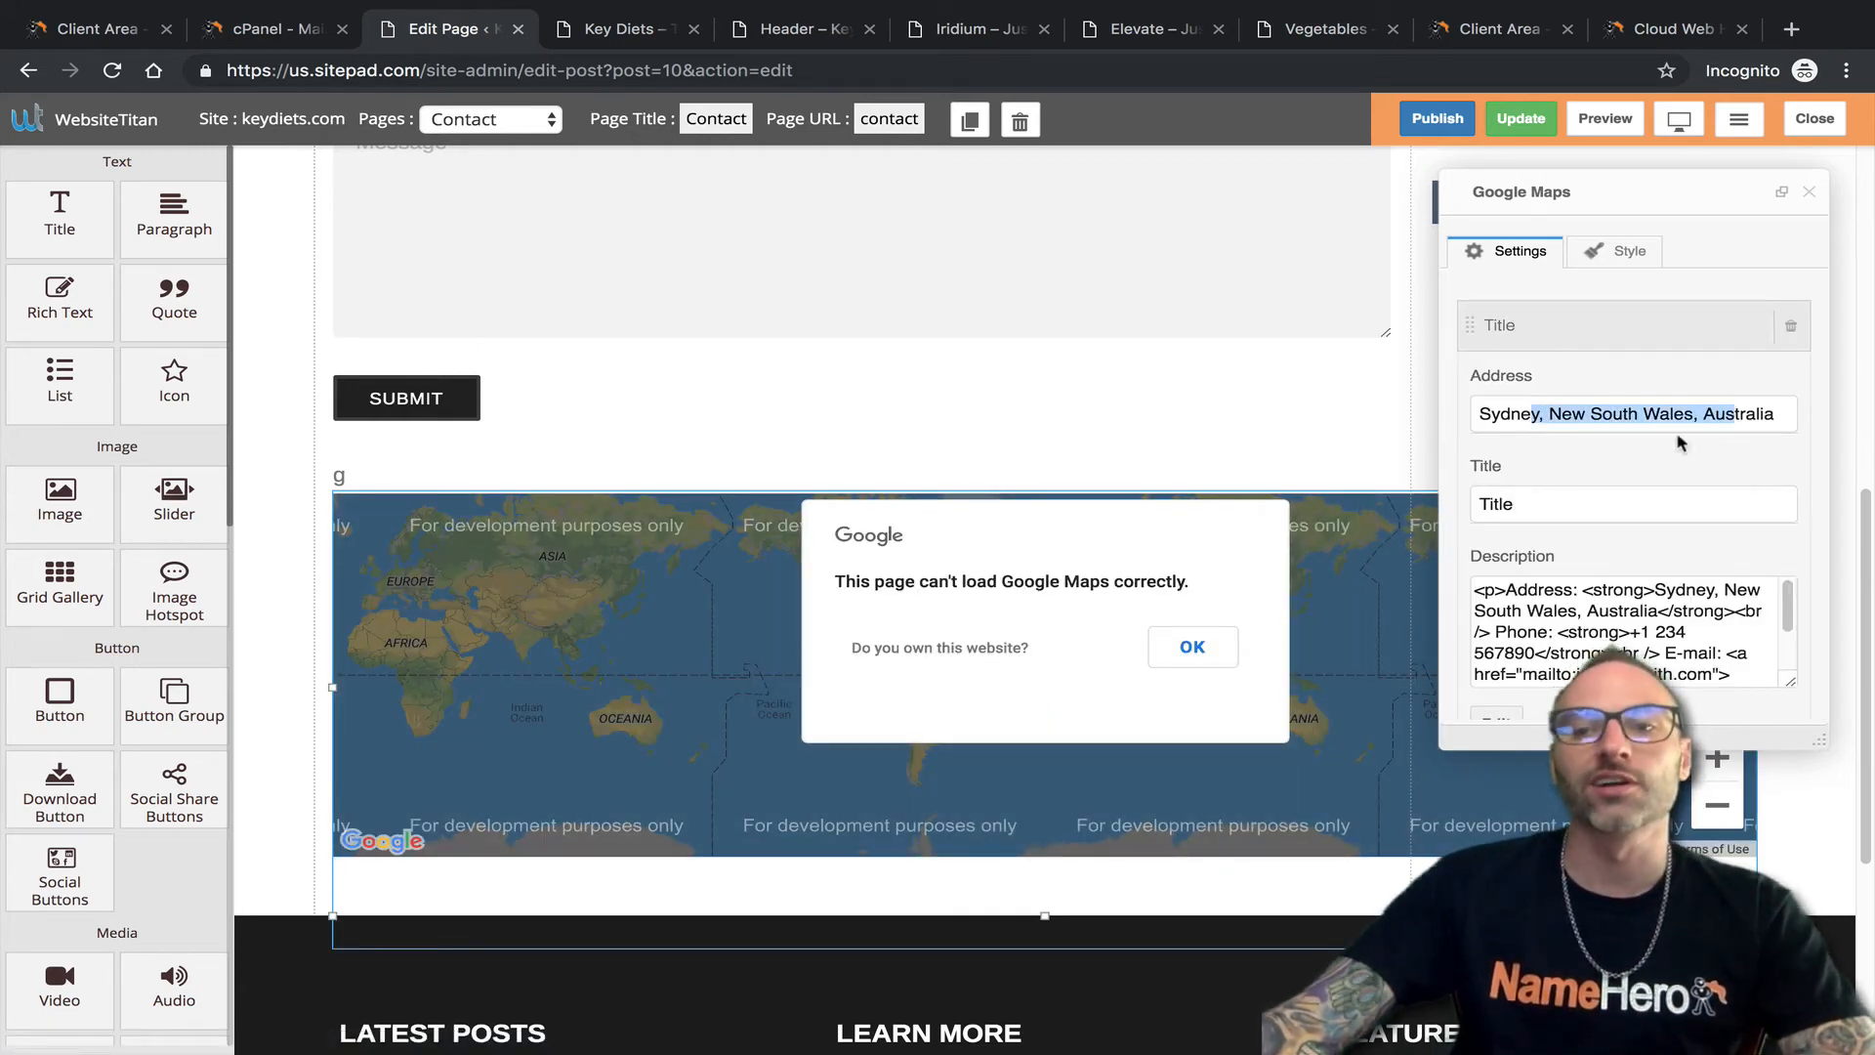
{"action": "scroll", "coordinate": [1691, 453], "scroll_direction": "down", "scroll_amount": 6}
{"action": "scroll", "coordinate": [1694, 478], "scroll_direction": "up", "scroll_amount": 4}
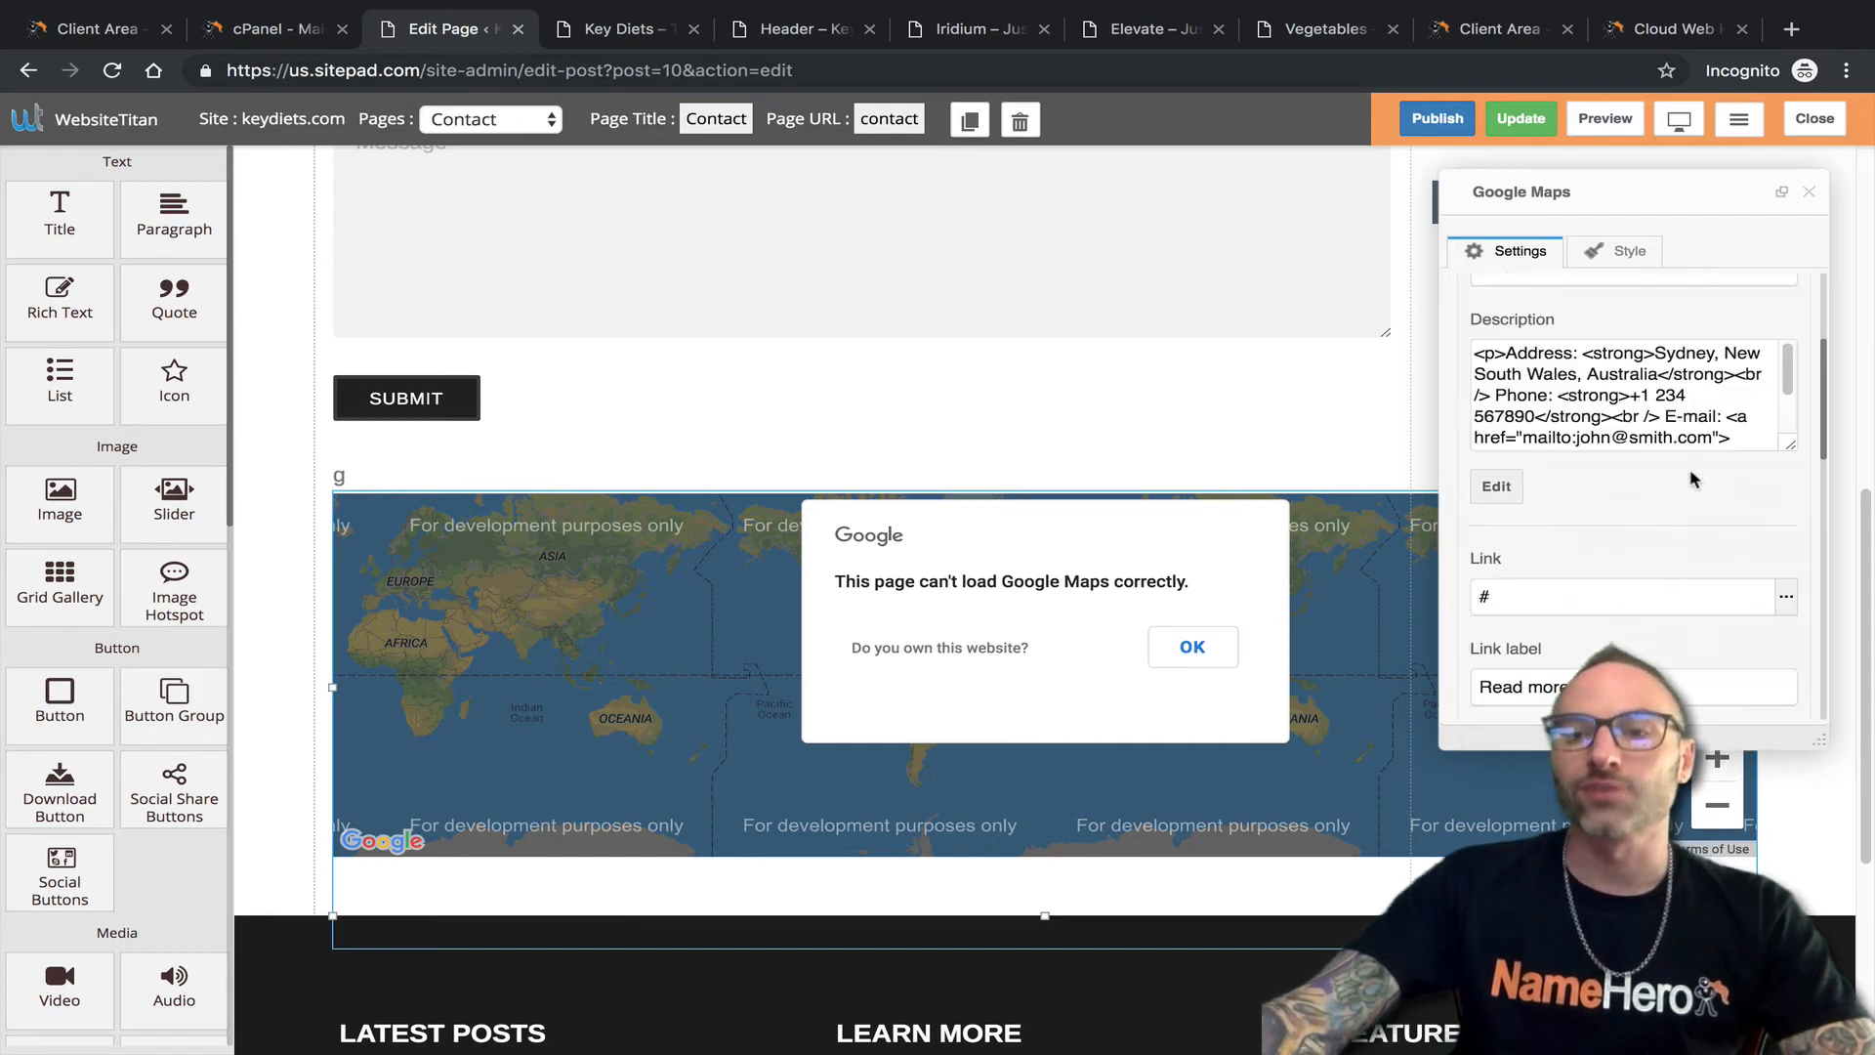
{"action": "scroll", "coordinate": [1694, 478], "scroll_direction": "up", "scroll_amount": 3}
{"action": "left_click", "coordinate": [1808, 191]}
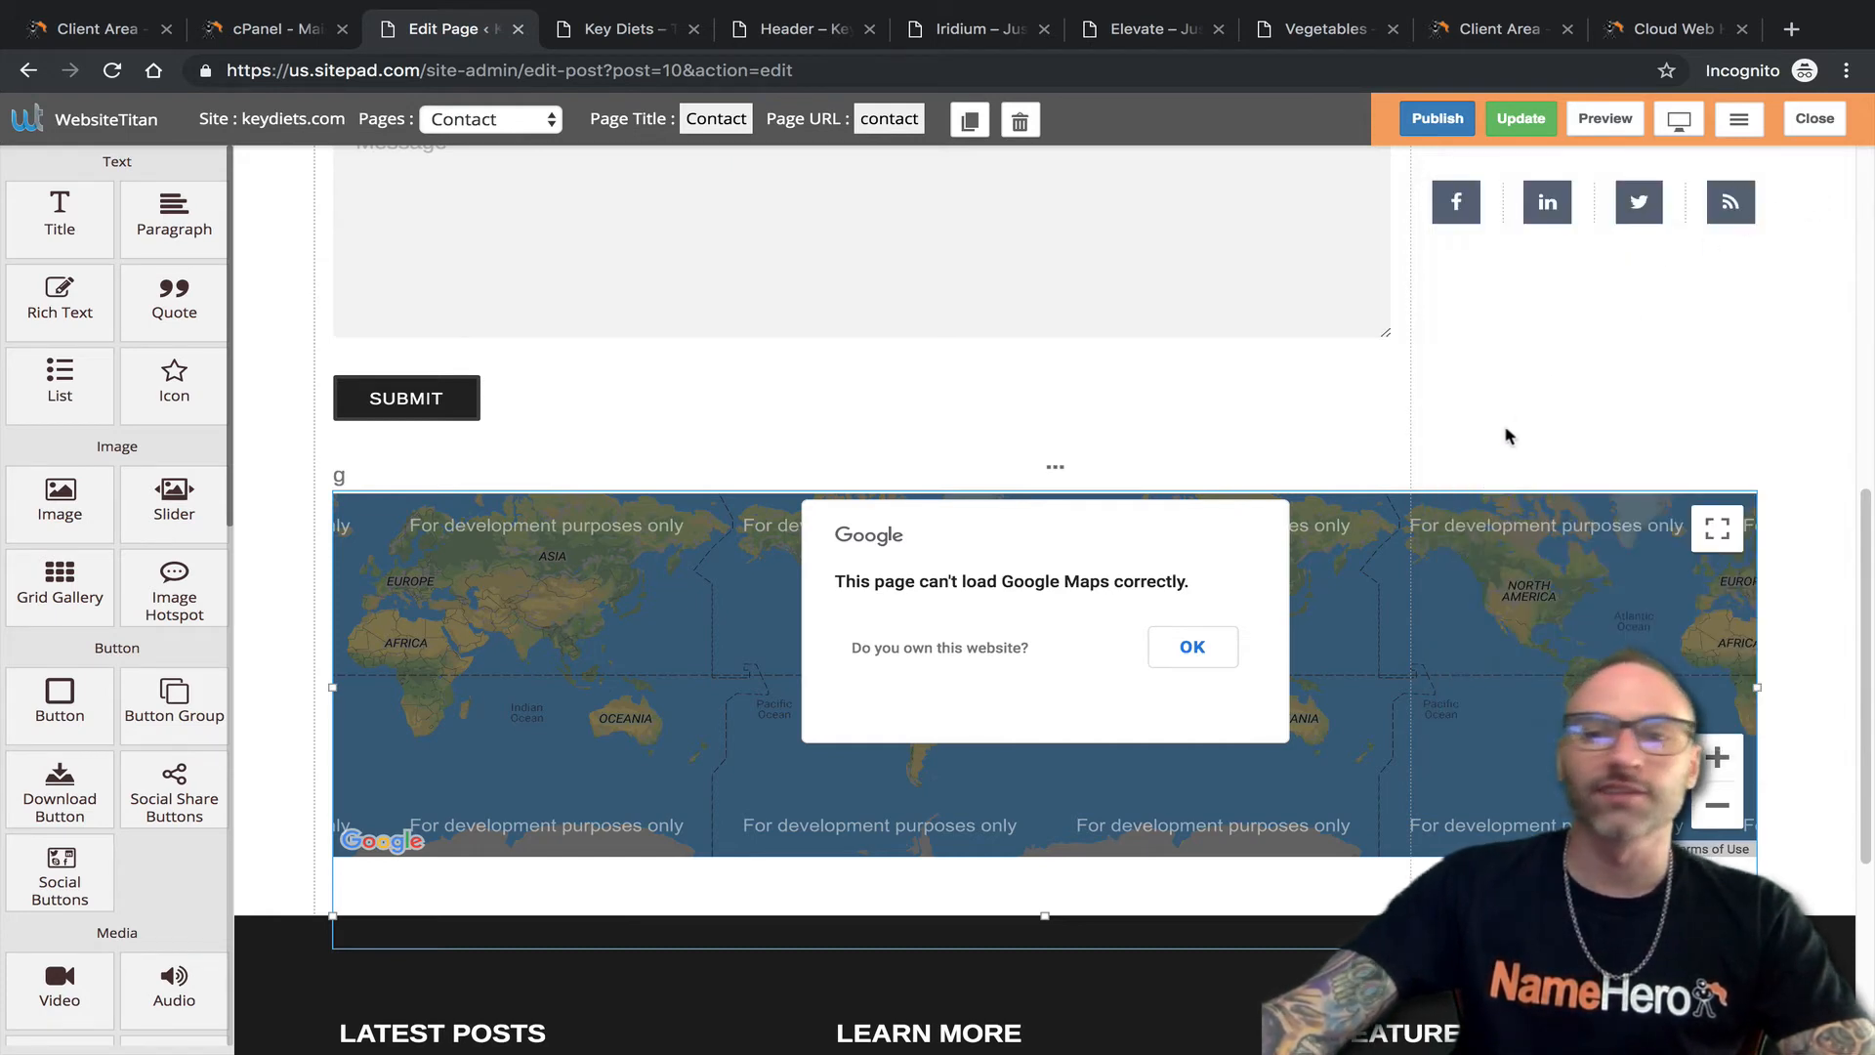
Save the Contact page's changes and switch to the Lifestyle page for editing.
{"action": "scroll", "coordinate": [1384, 620], "scroll_direction": "up", "scroll_amount": 10}
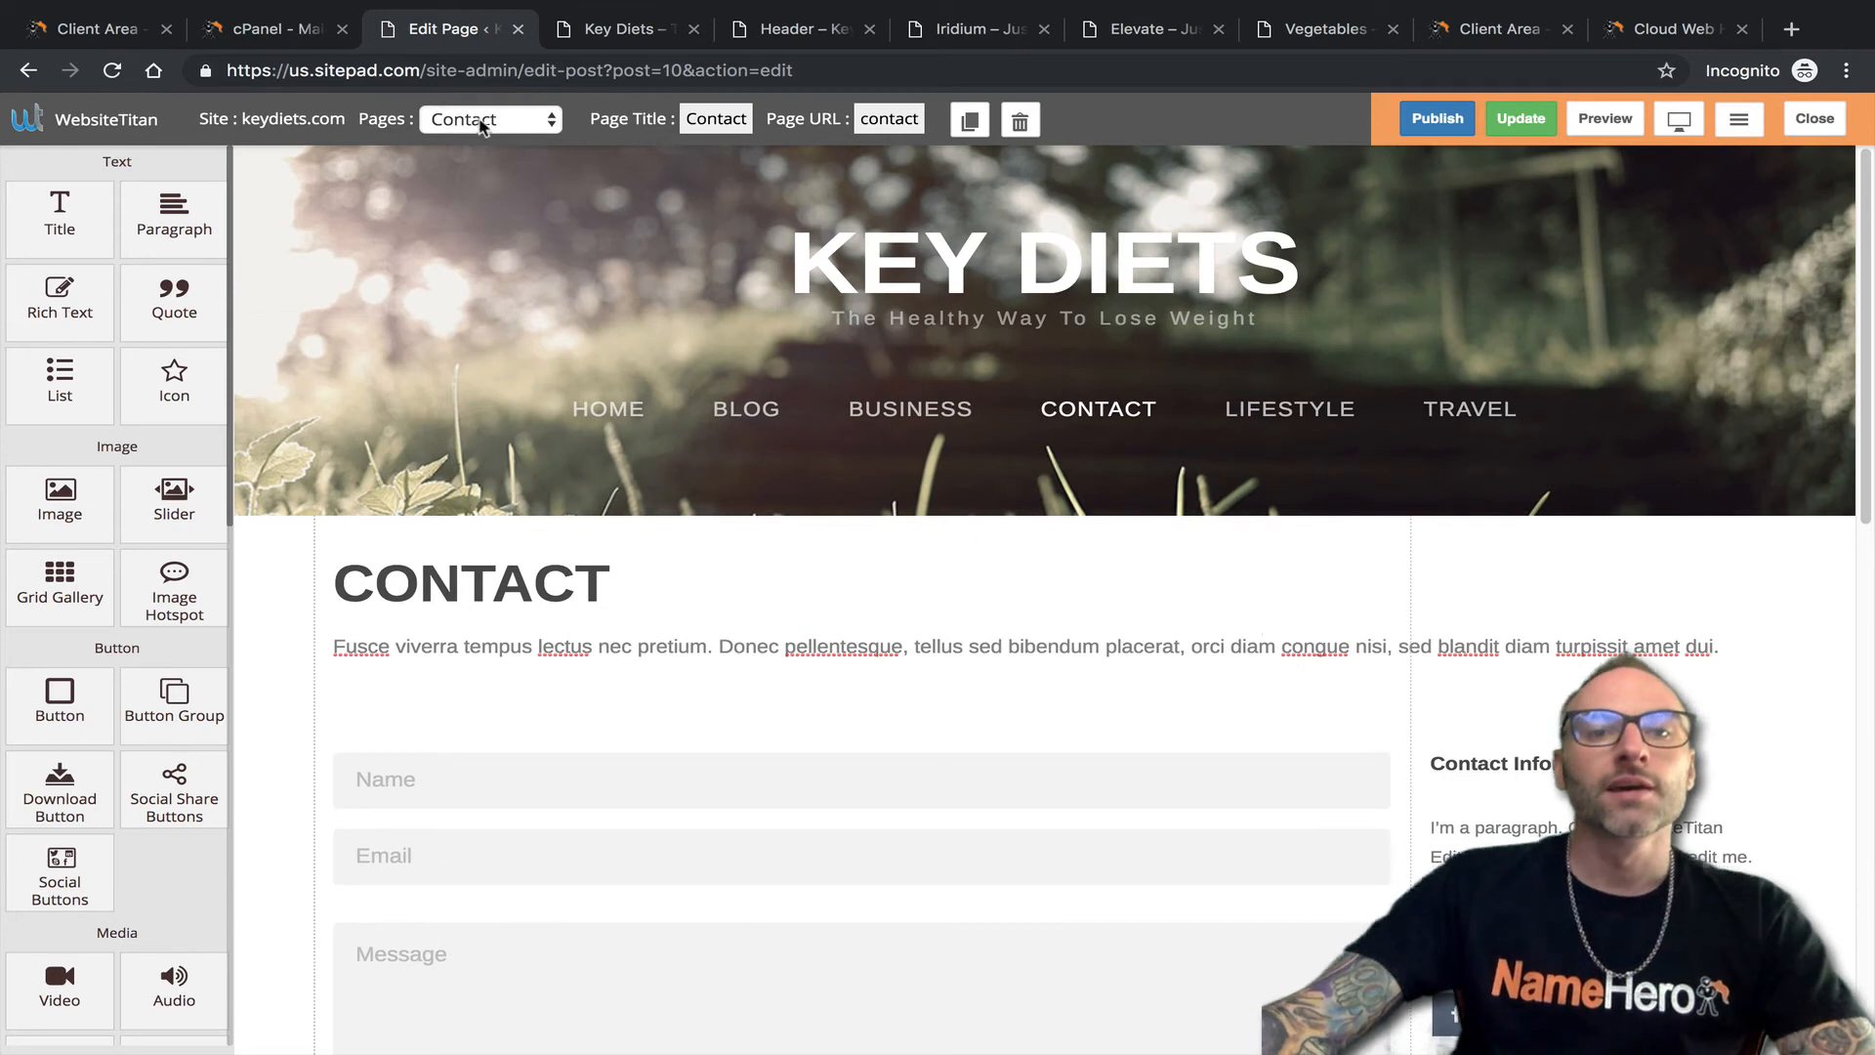
{"action": "left_click", "coordinate": [481, 121]}
{"action": "left_click", "coordinate": [469, 164]}
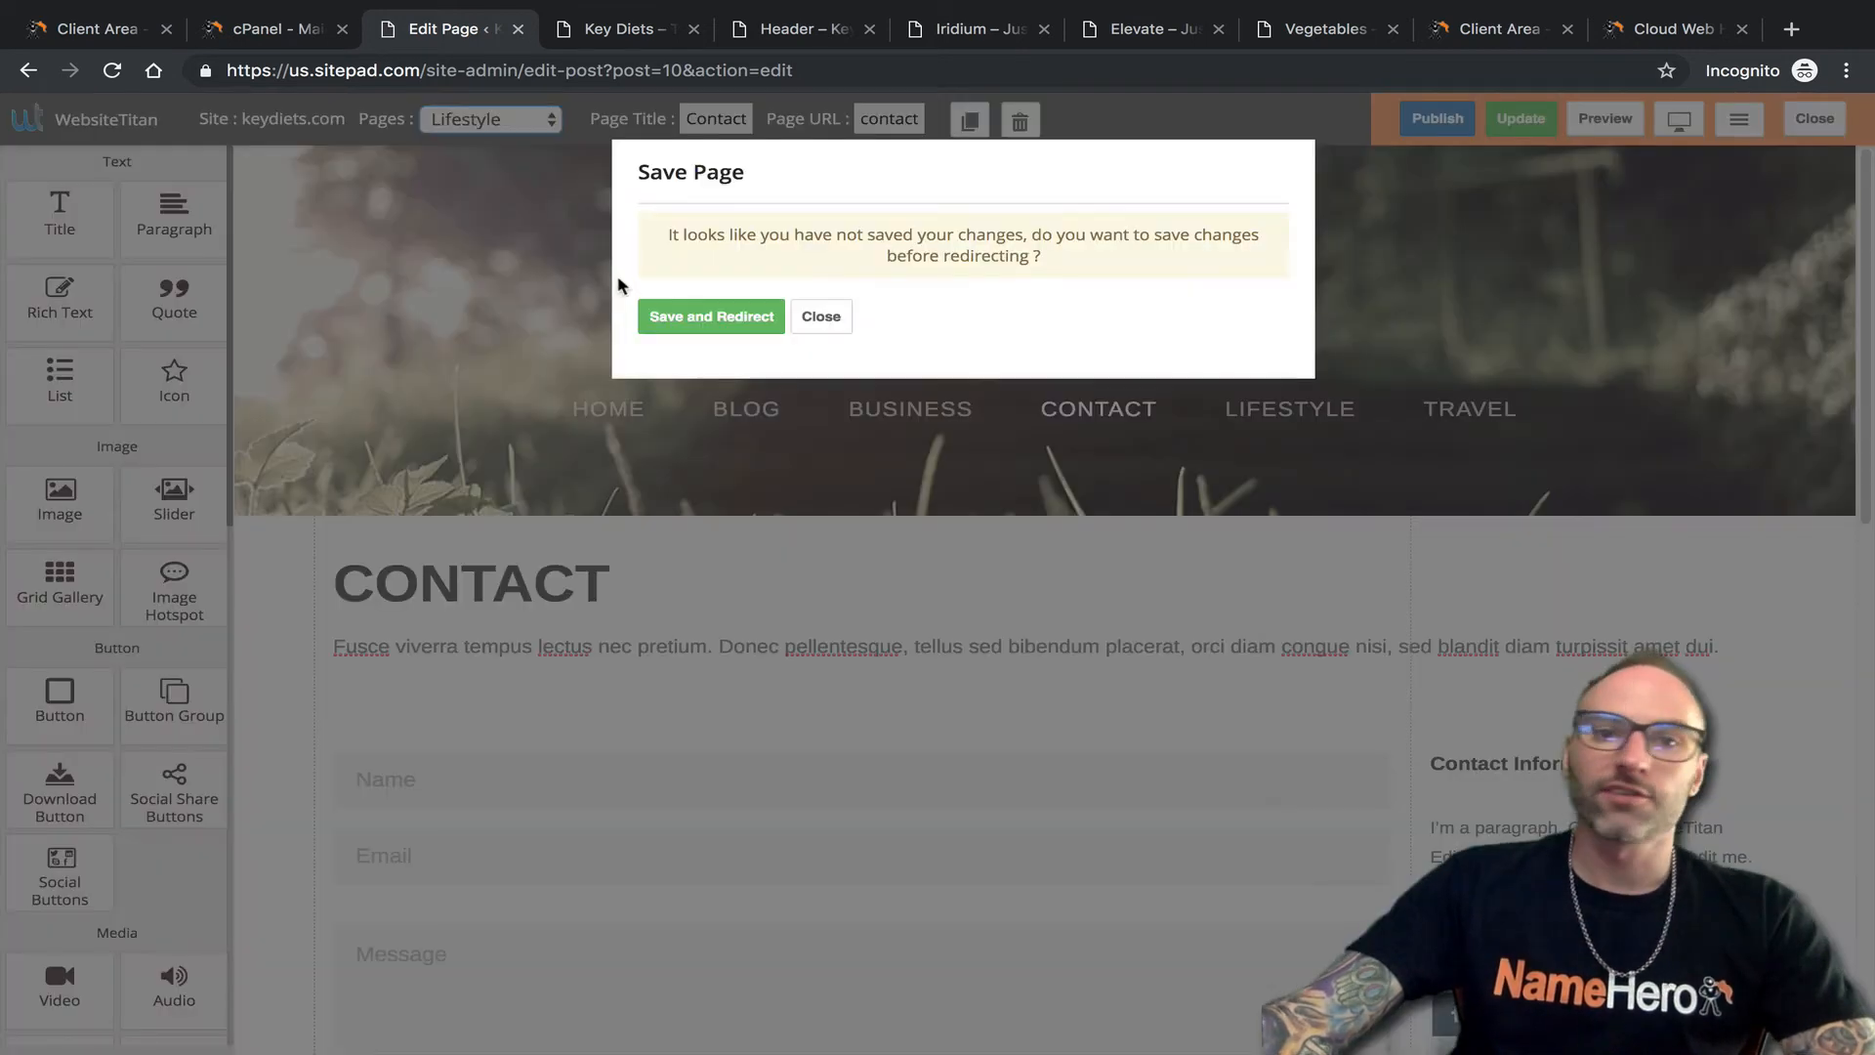
{"action": "left_click", "coordinate": [748, 318]}
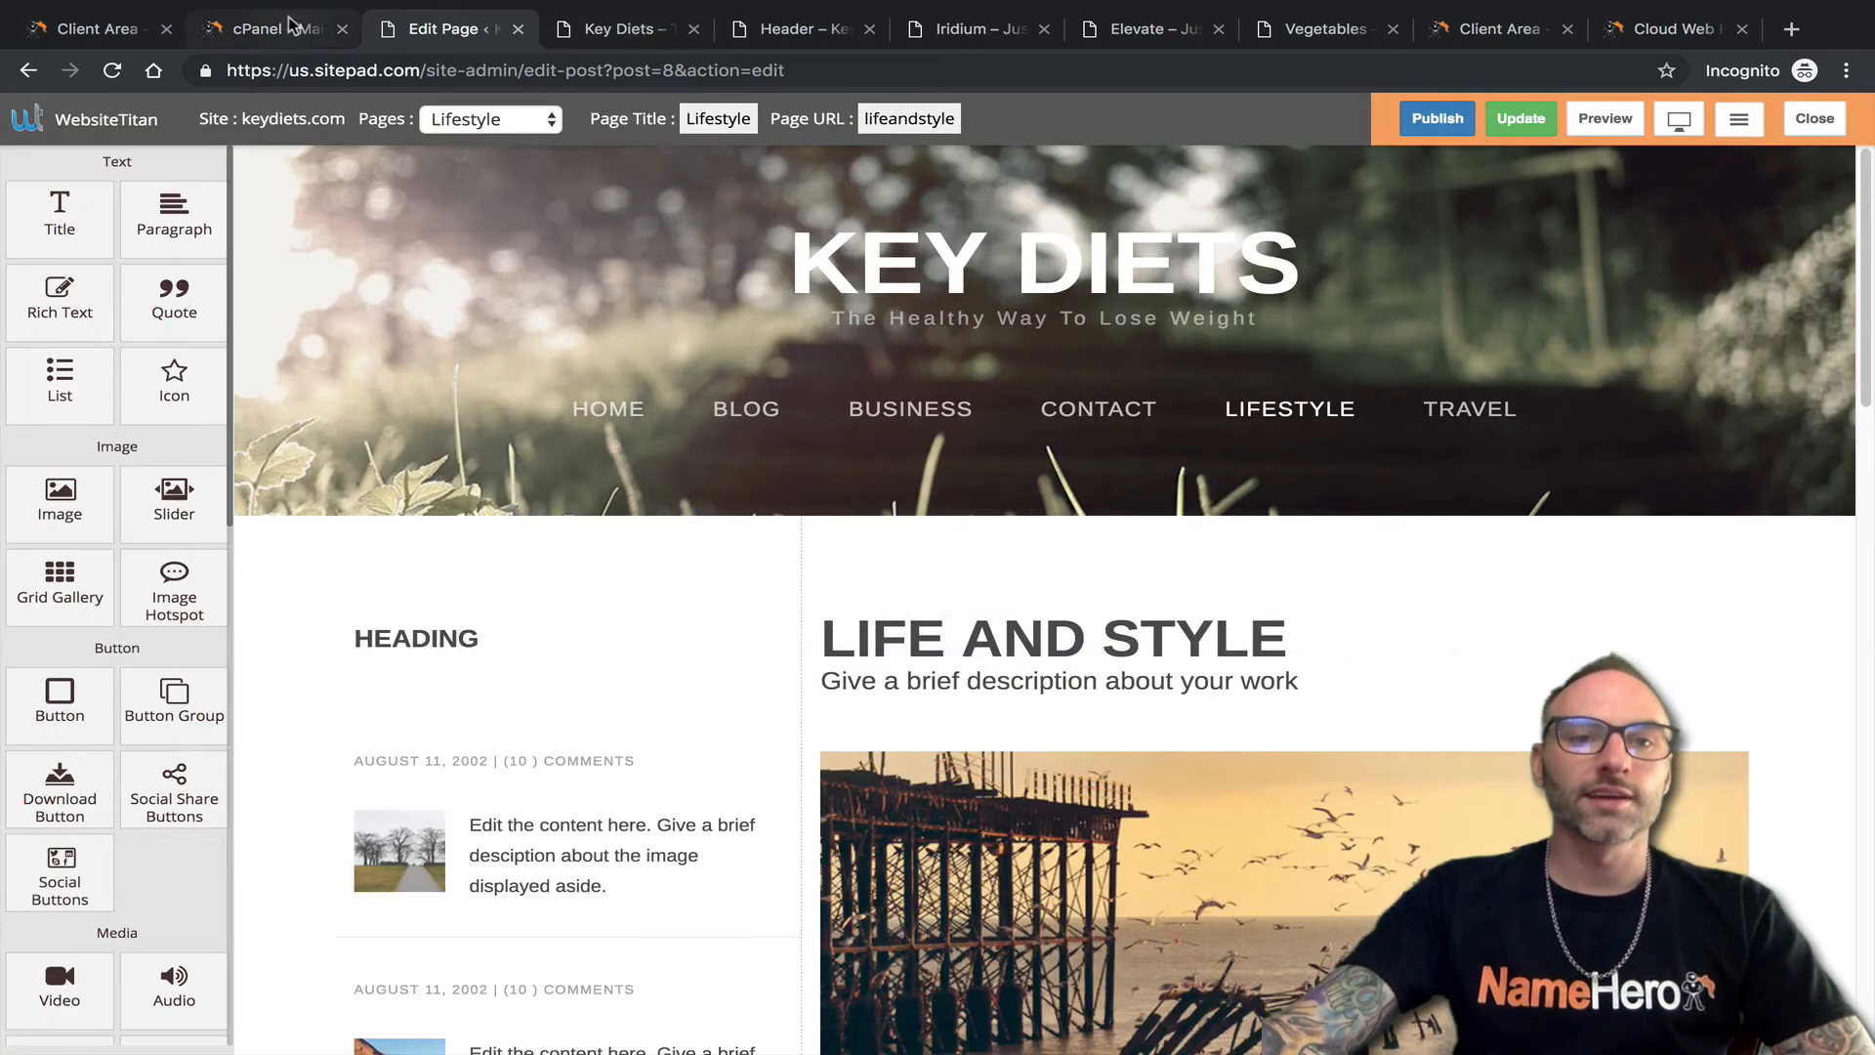
Visit the live keydiets.com site from the hosting client area and examine the page it serves.
{"action": "left_click", "coordinate": [133, 35]}
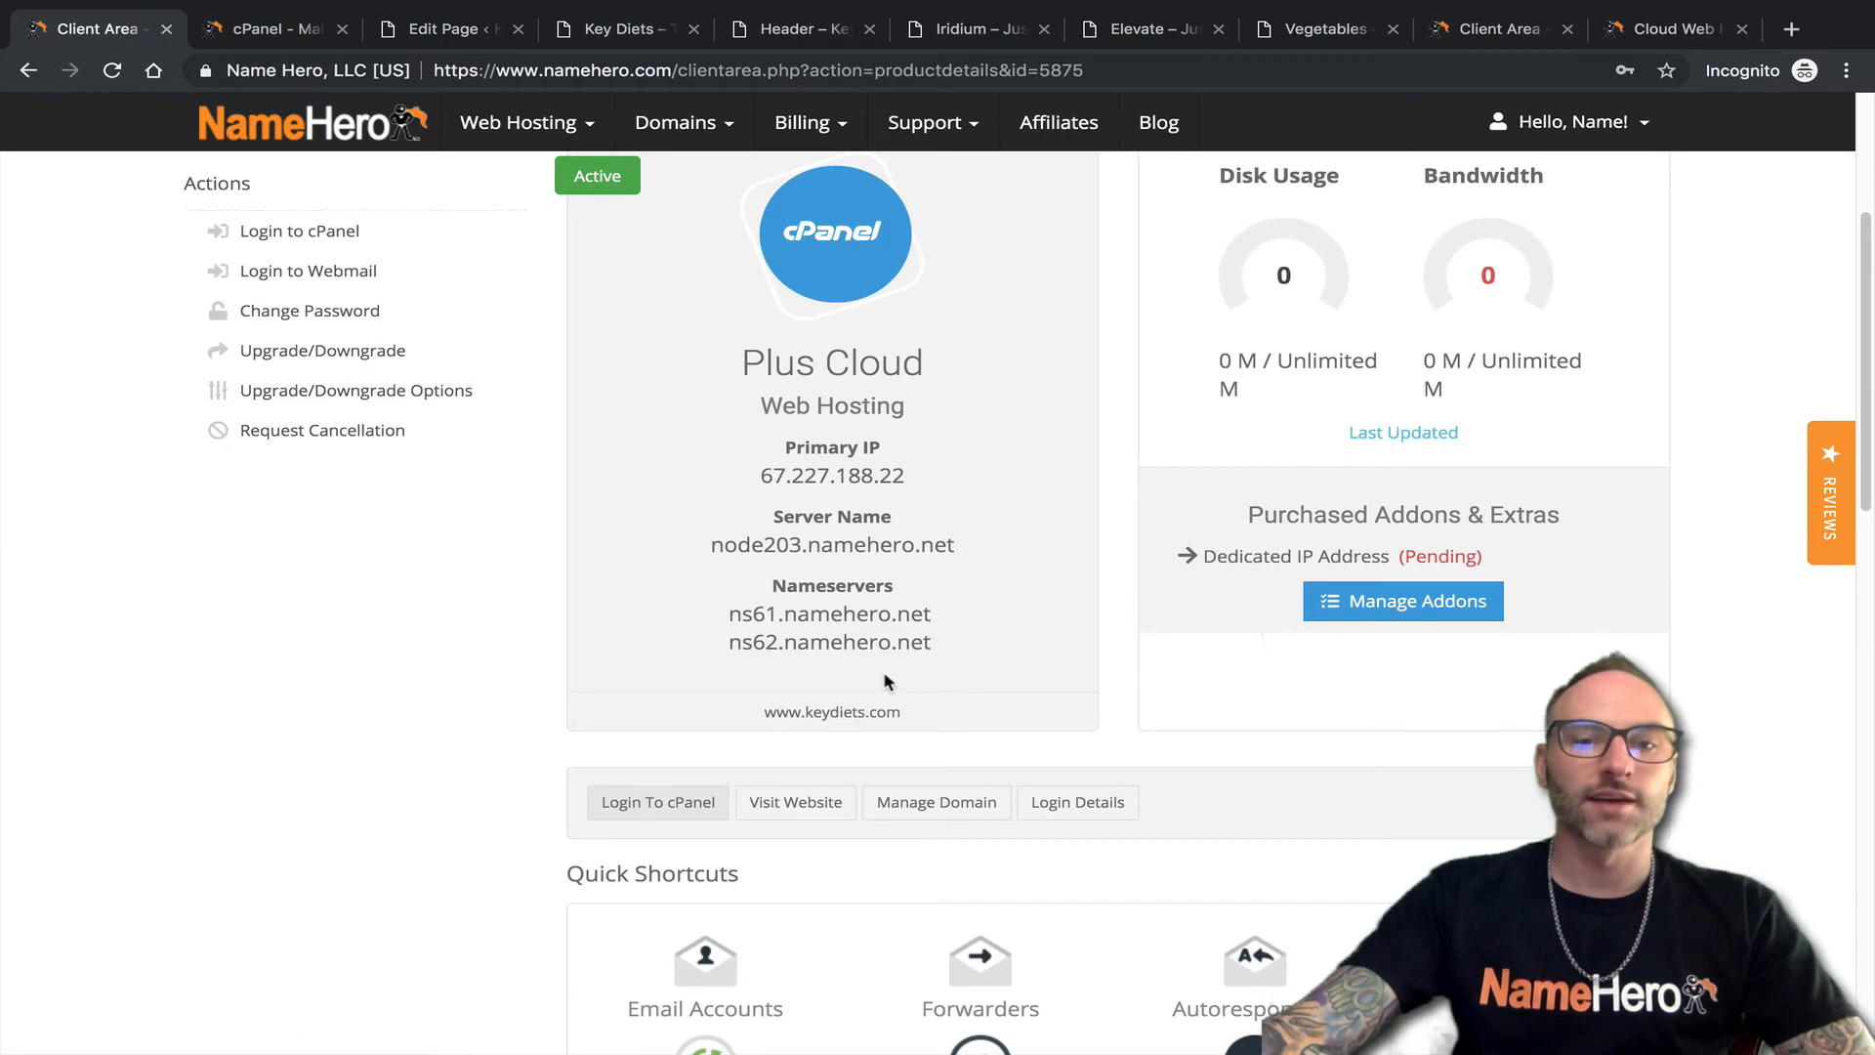
{"action": "left_click", "coordinate": [844, 710]}
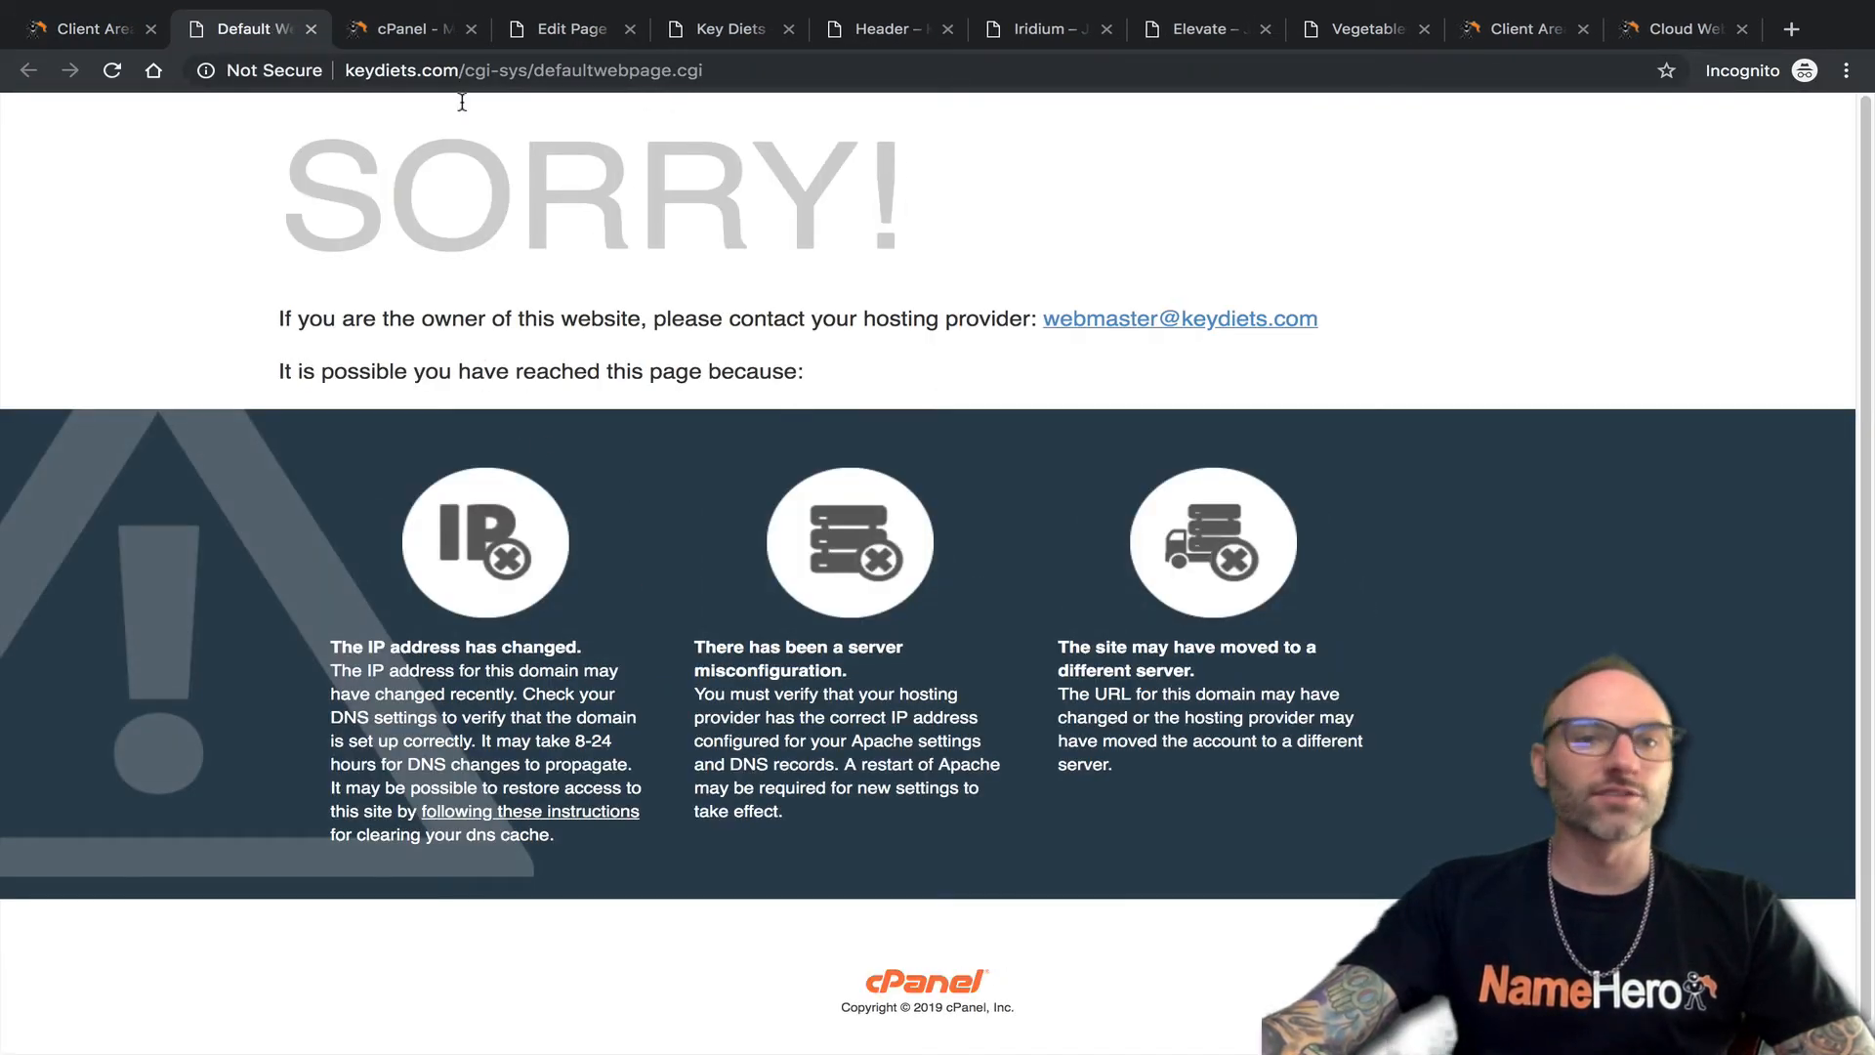
{"action": "left_click_drag", "start_coordinate": [302, 175], "coordinate": [319, 216]}
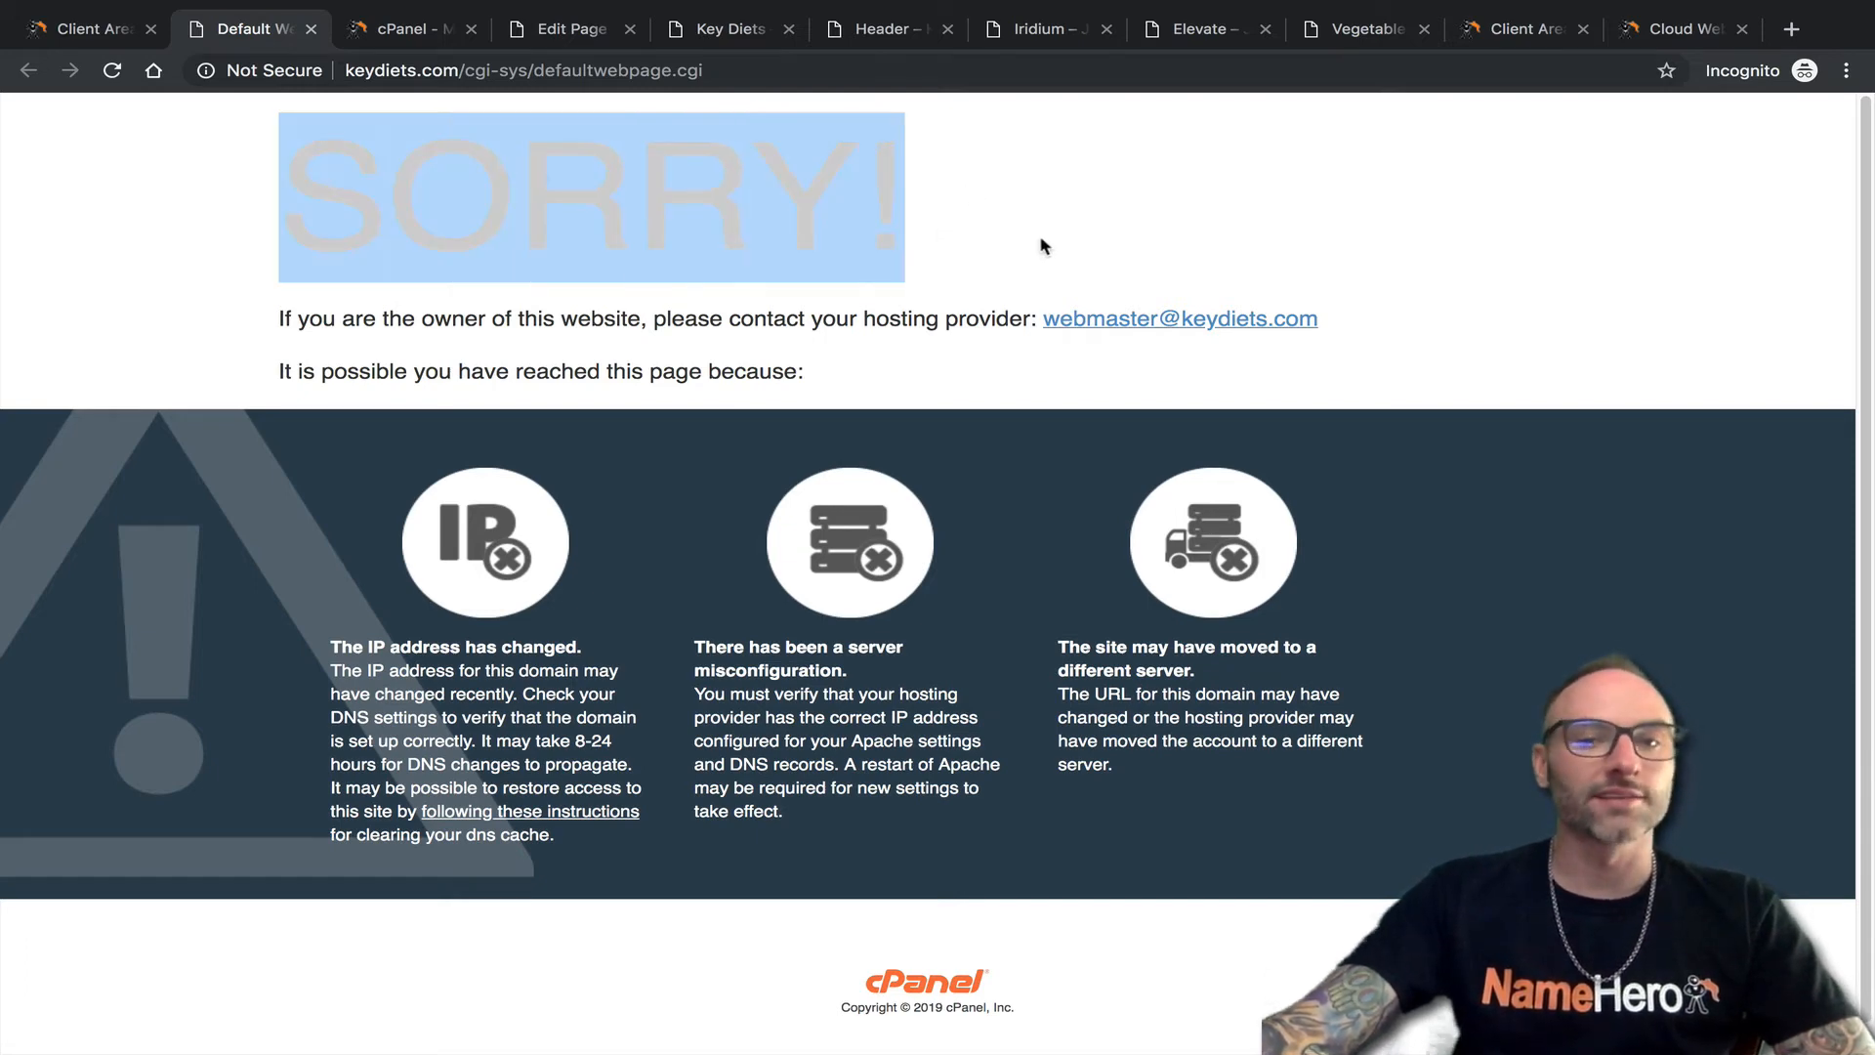
{"action": "left_click_drag", "start_coordinate": [1081, 232], "coordinate": [289, 186]}
{"action": "left_click", "coordinate": [1006, 252]}
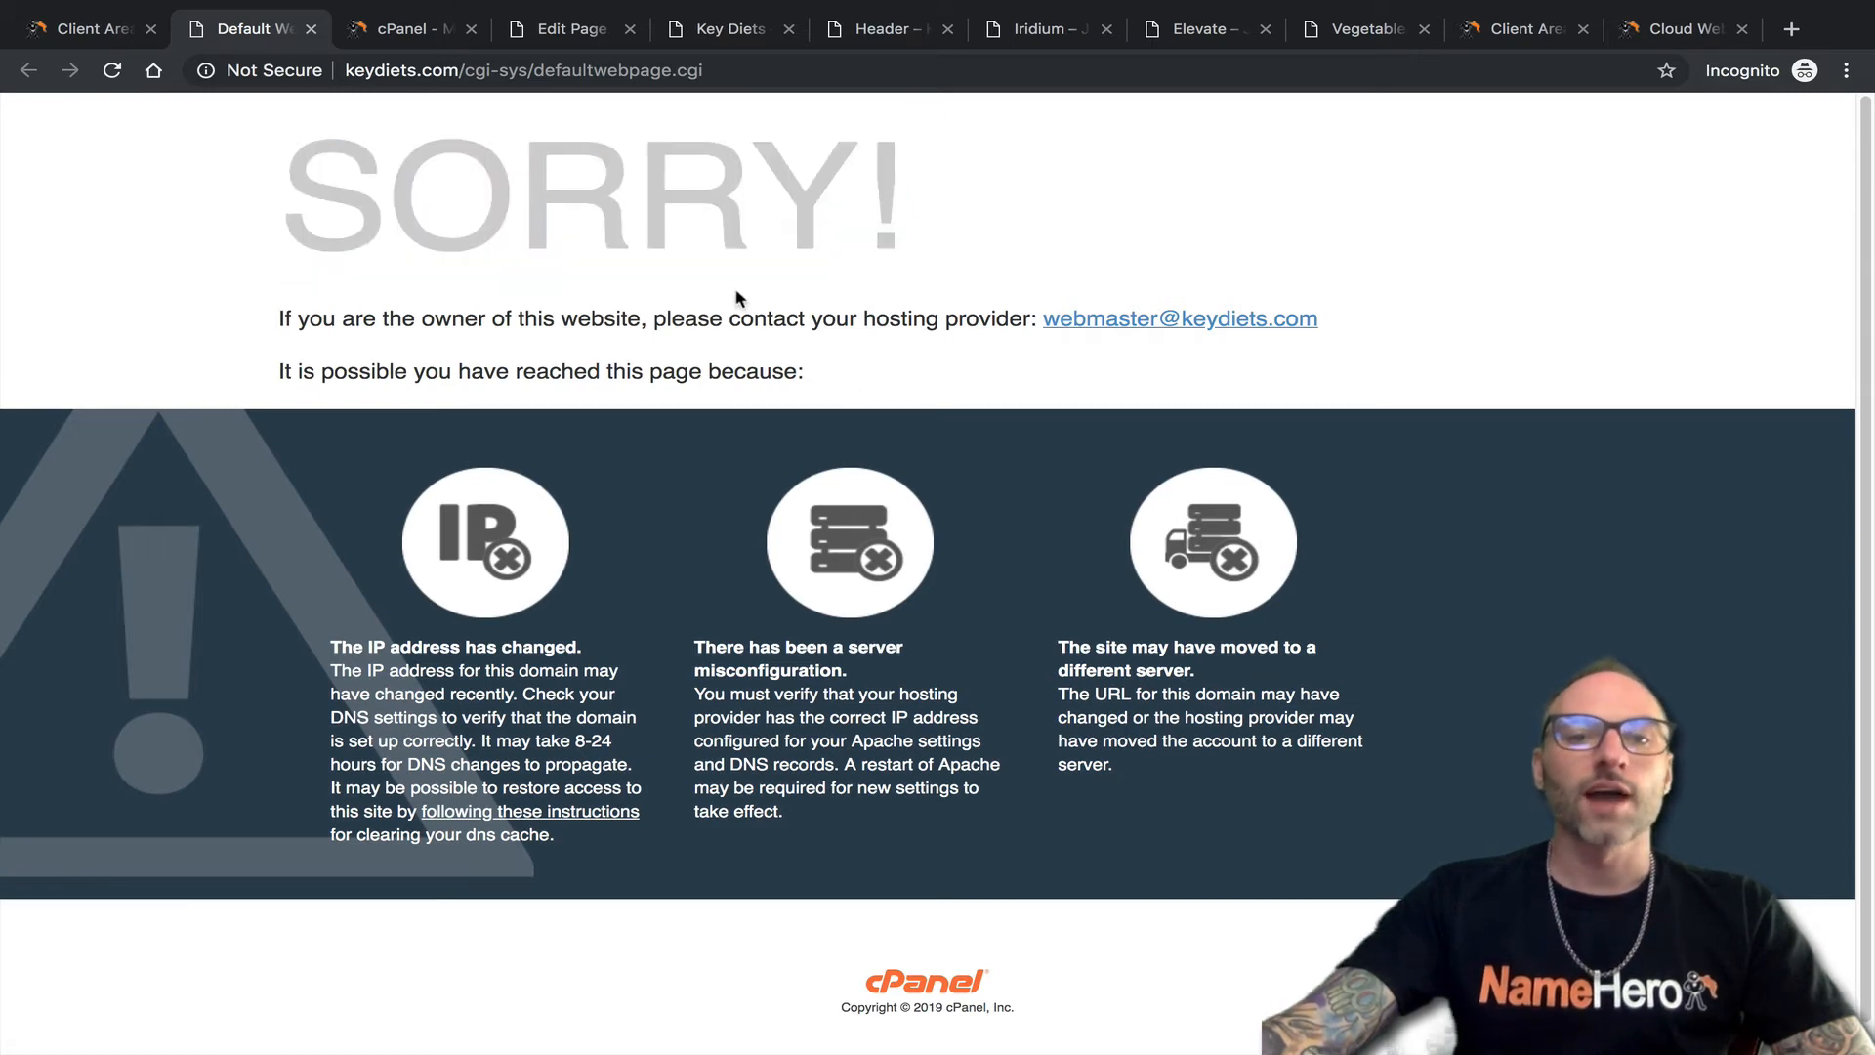
Compare the live keydiets.com page with the site in the editor and the Key Diets home page preview.
{"action": "left_click", "coordinate": [562, 29]}
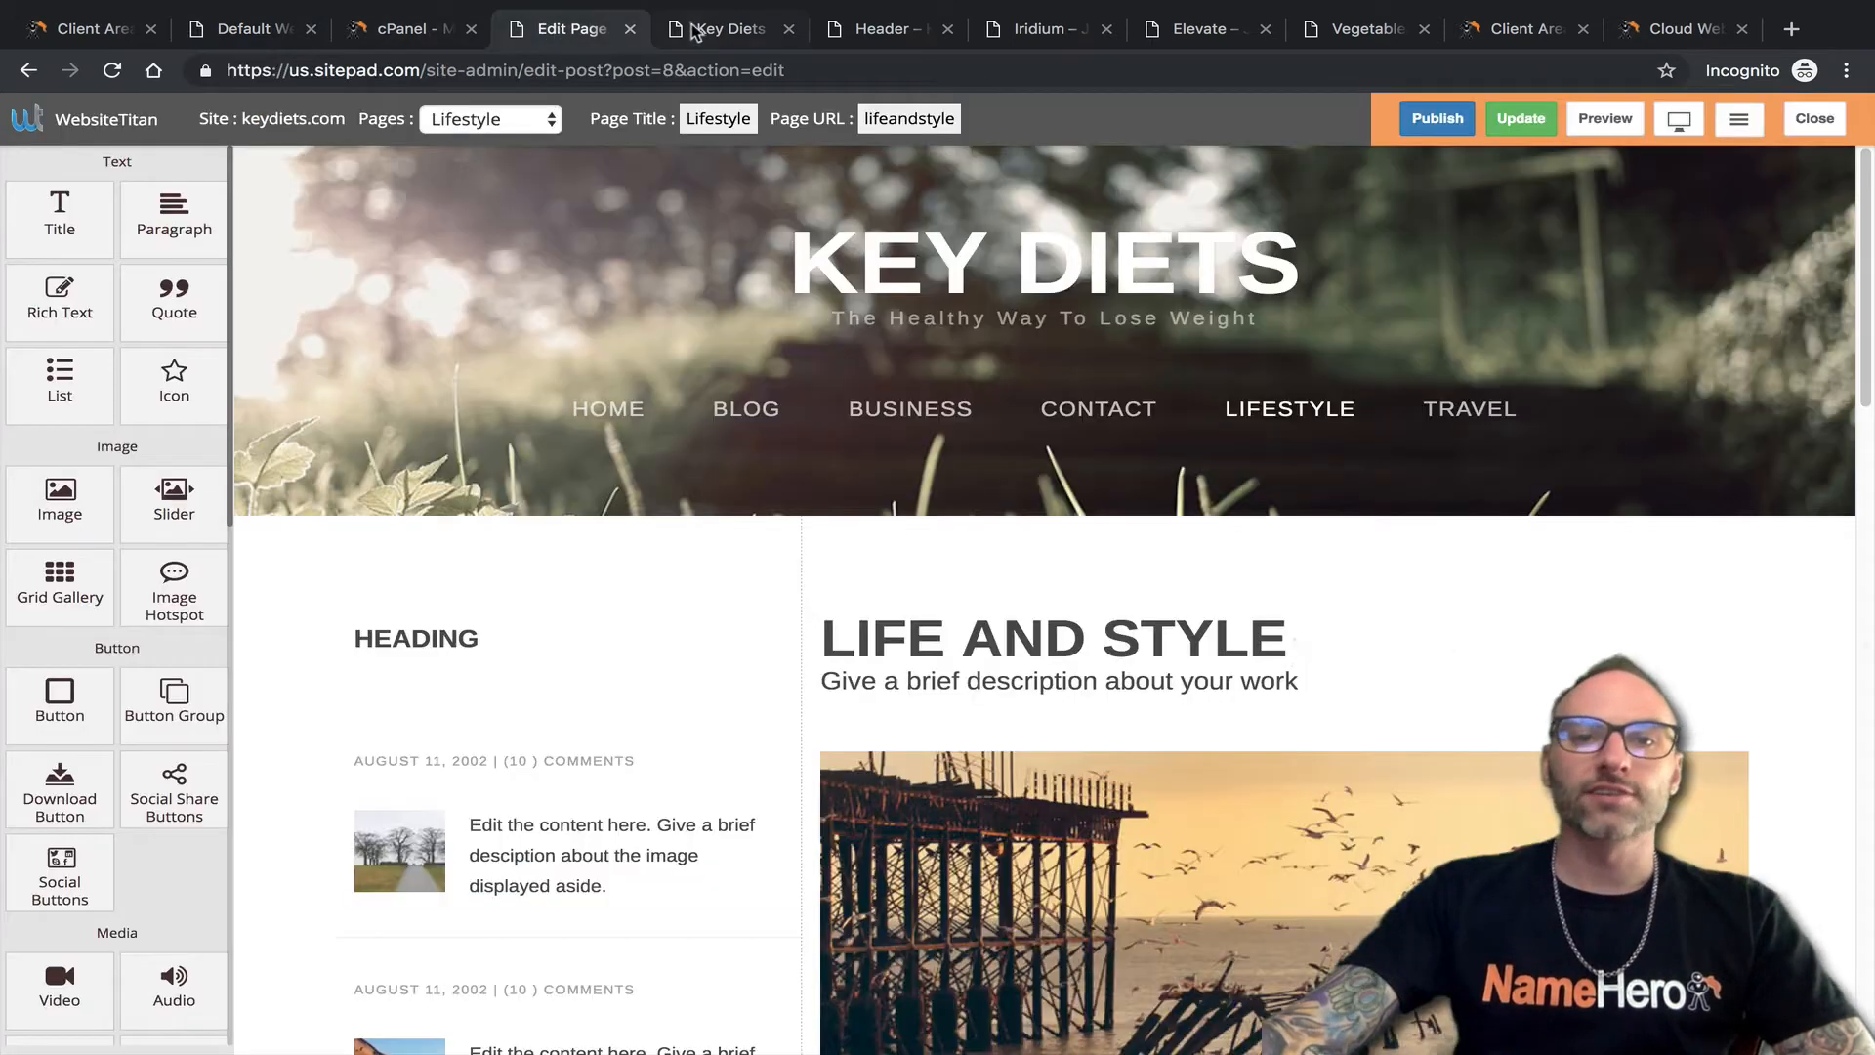
{"action": "left_click", "coordinate": [718, 29]}
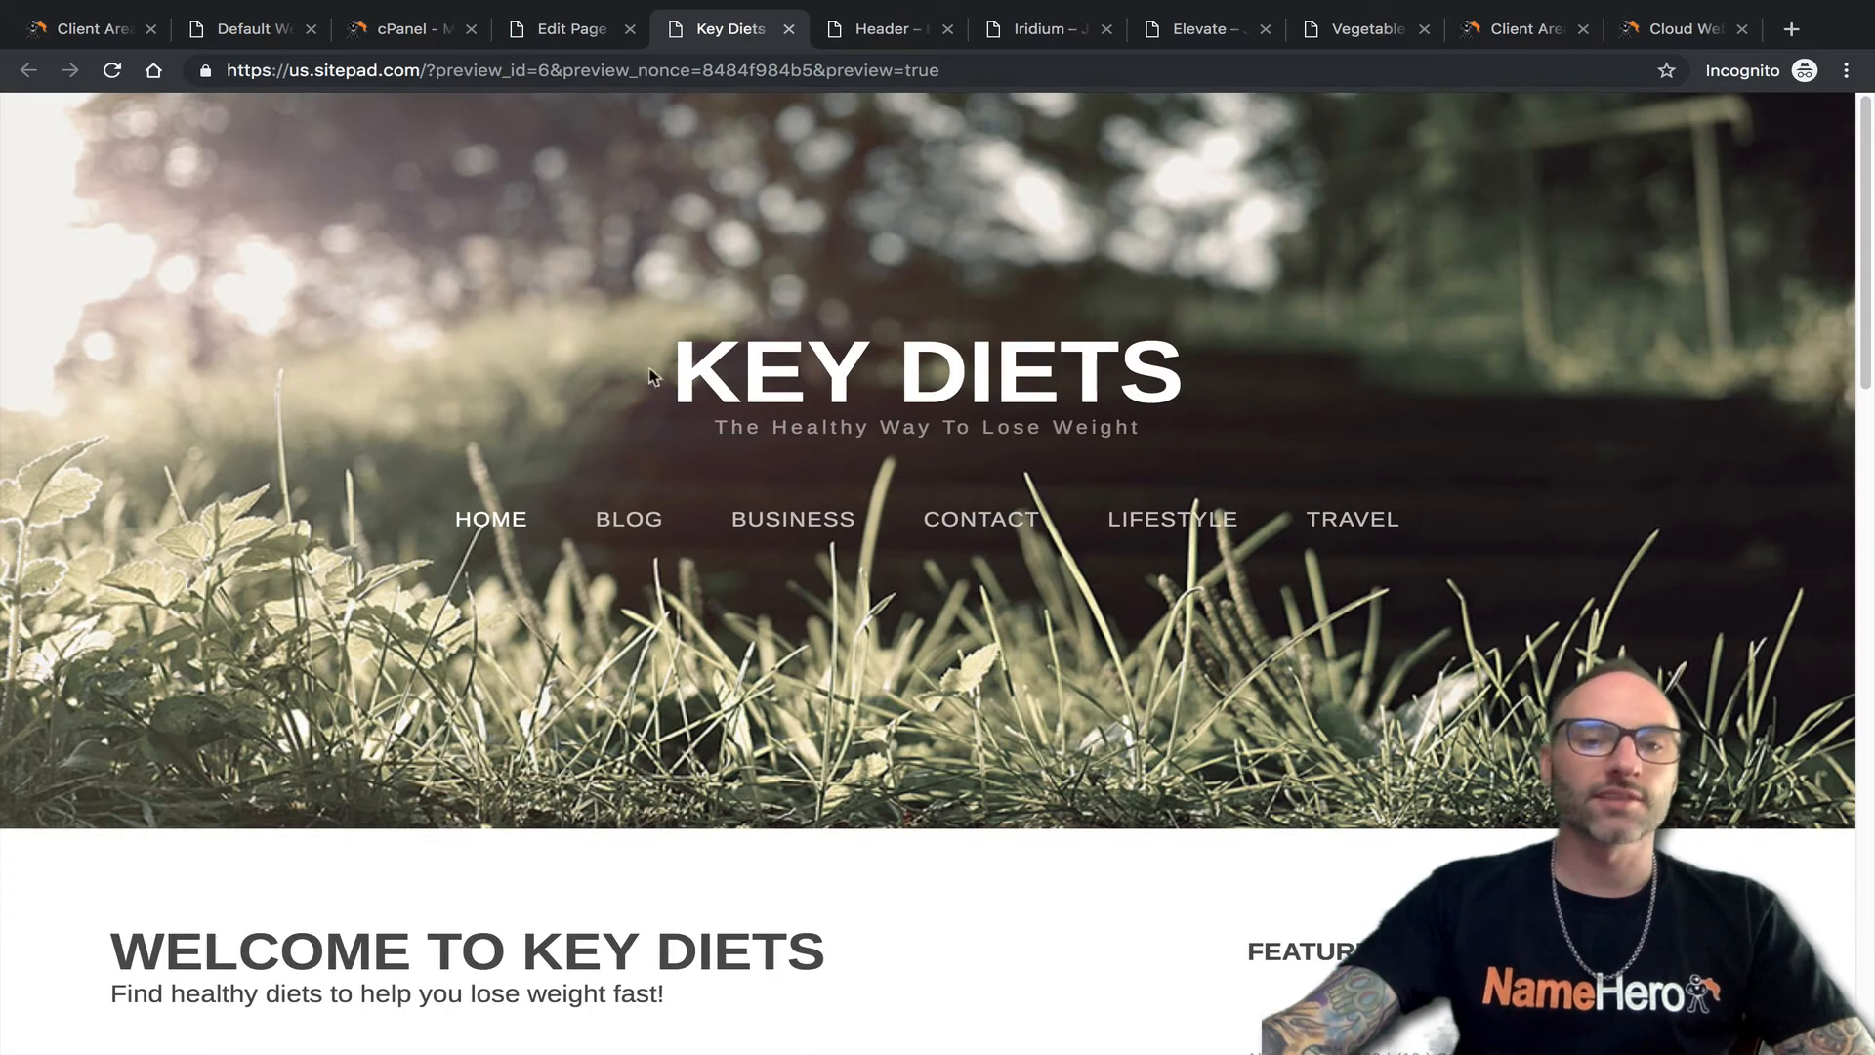
{"action": "left_click", "coordinate": [242, 27]}
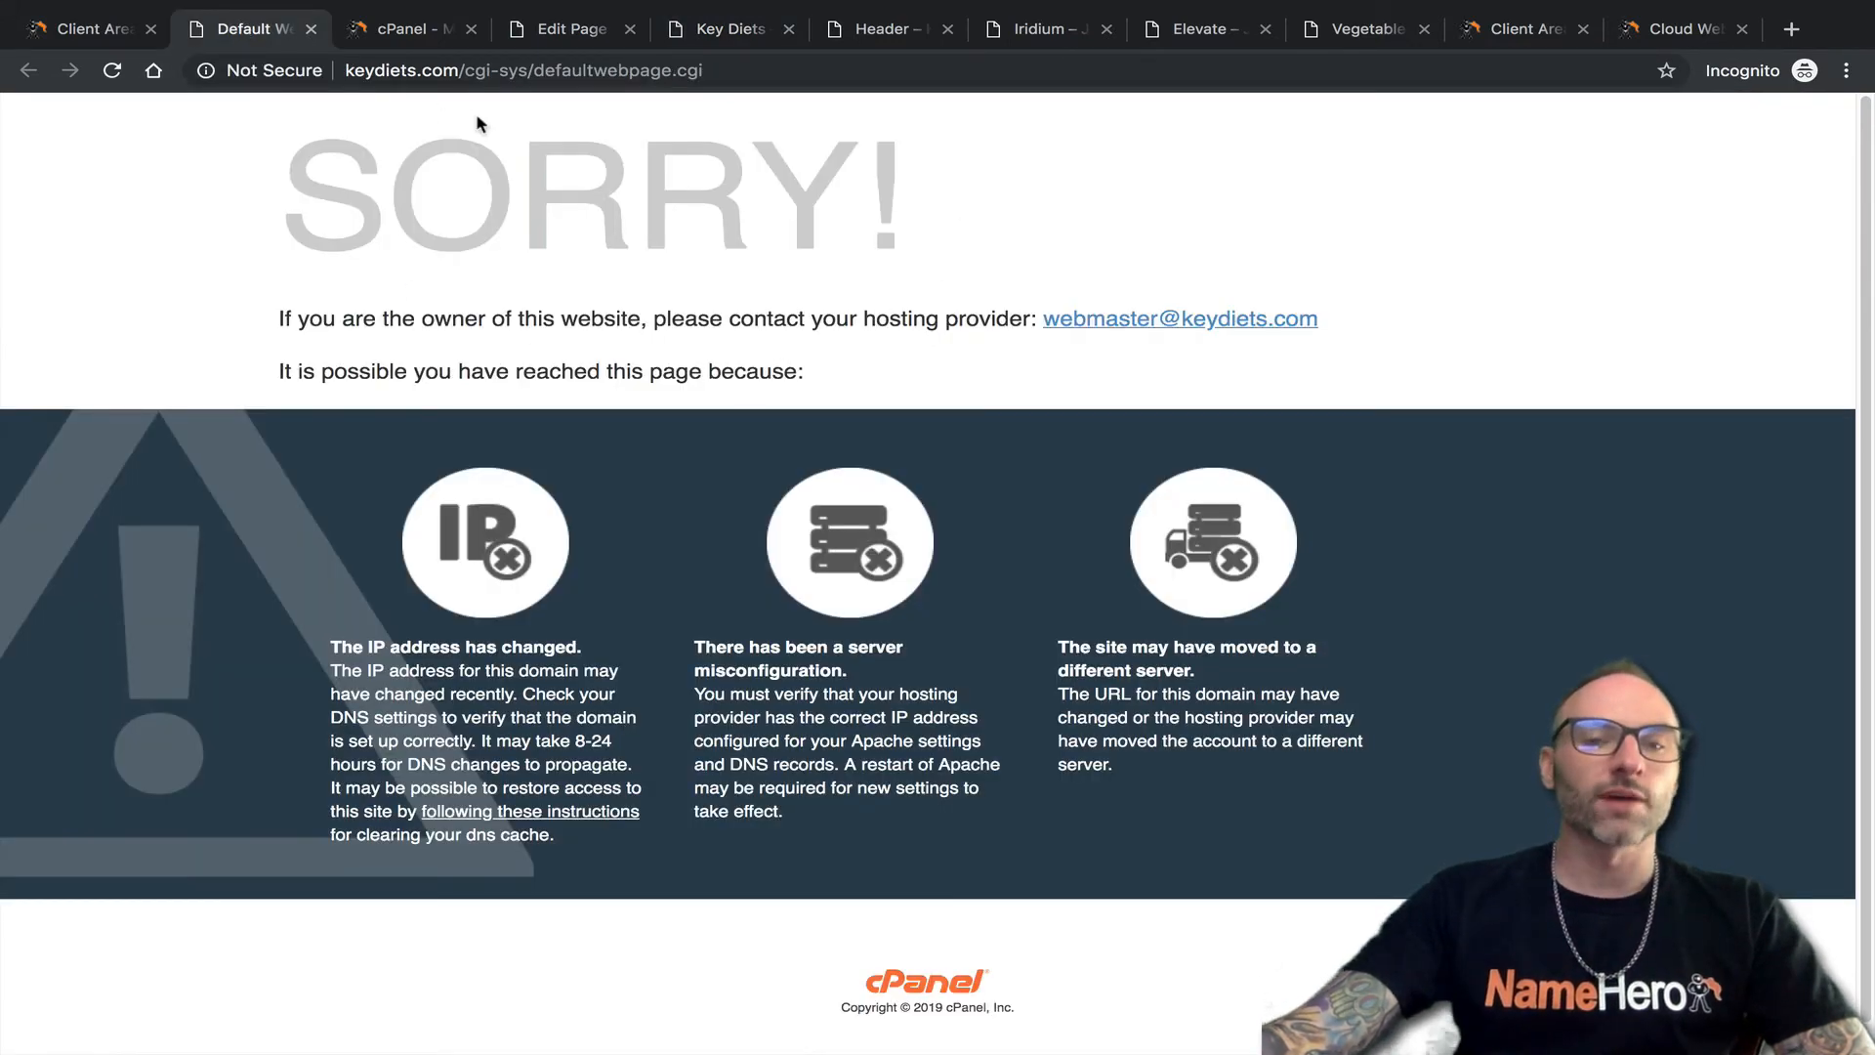
{"action": "left_click", "coordinate": [591, 37]}
{"action": "left_click", "coordinate": [734, 37]}
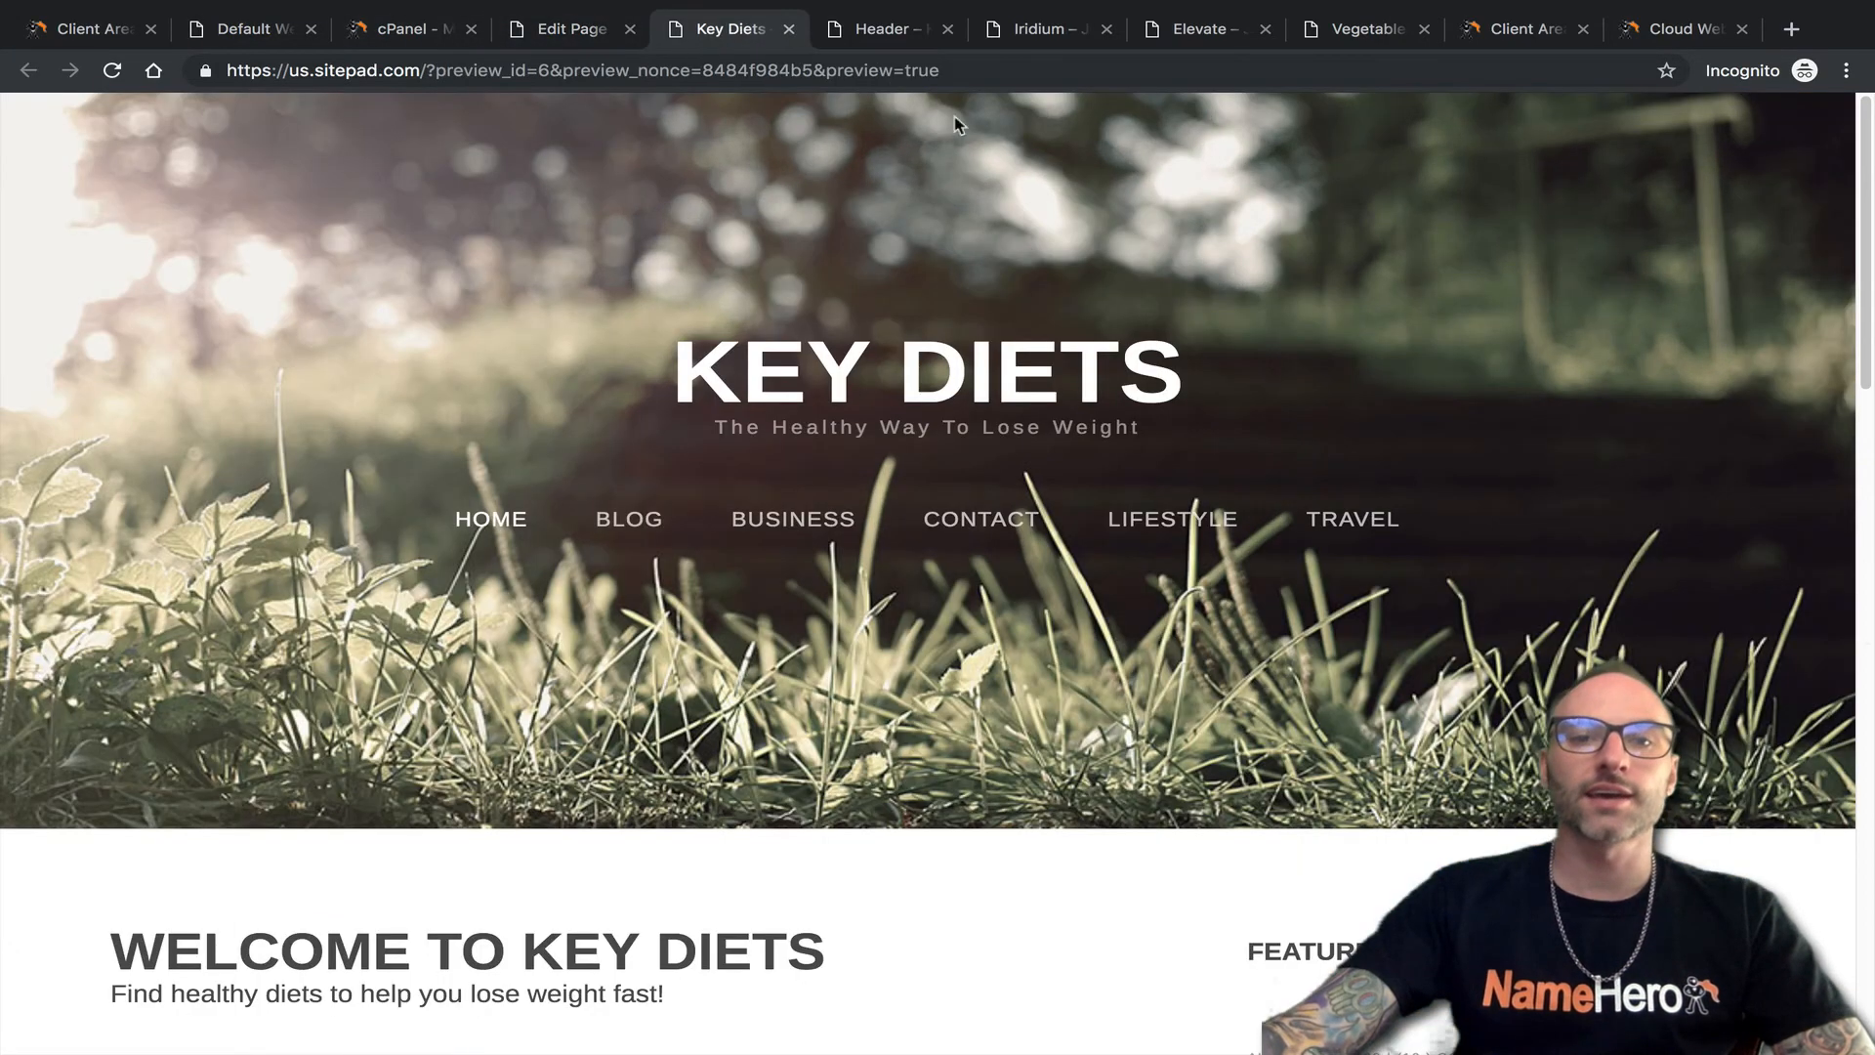
{"action": "left_click", "coordinate": [569, 35]}
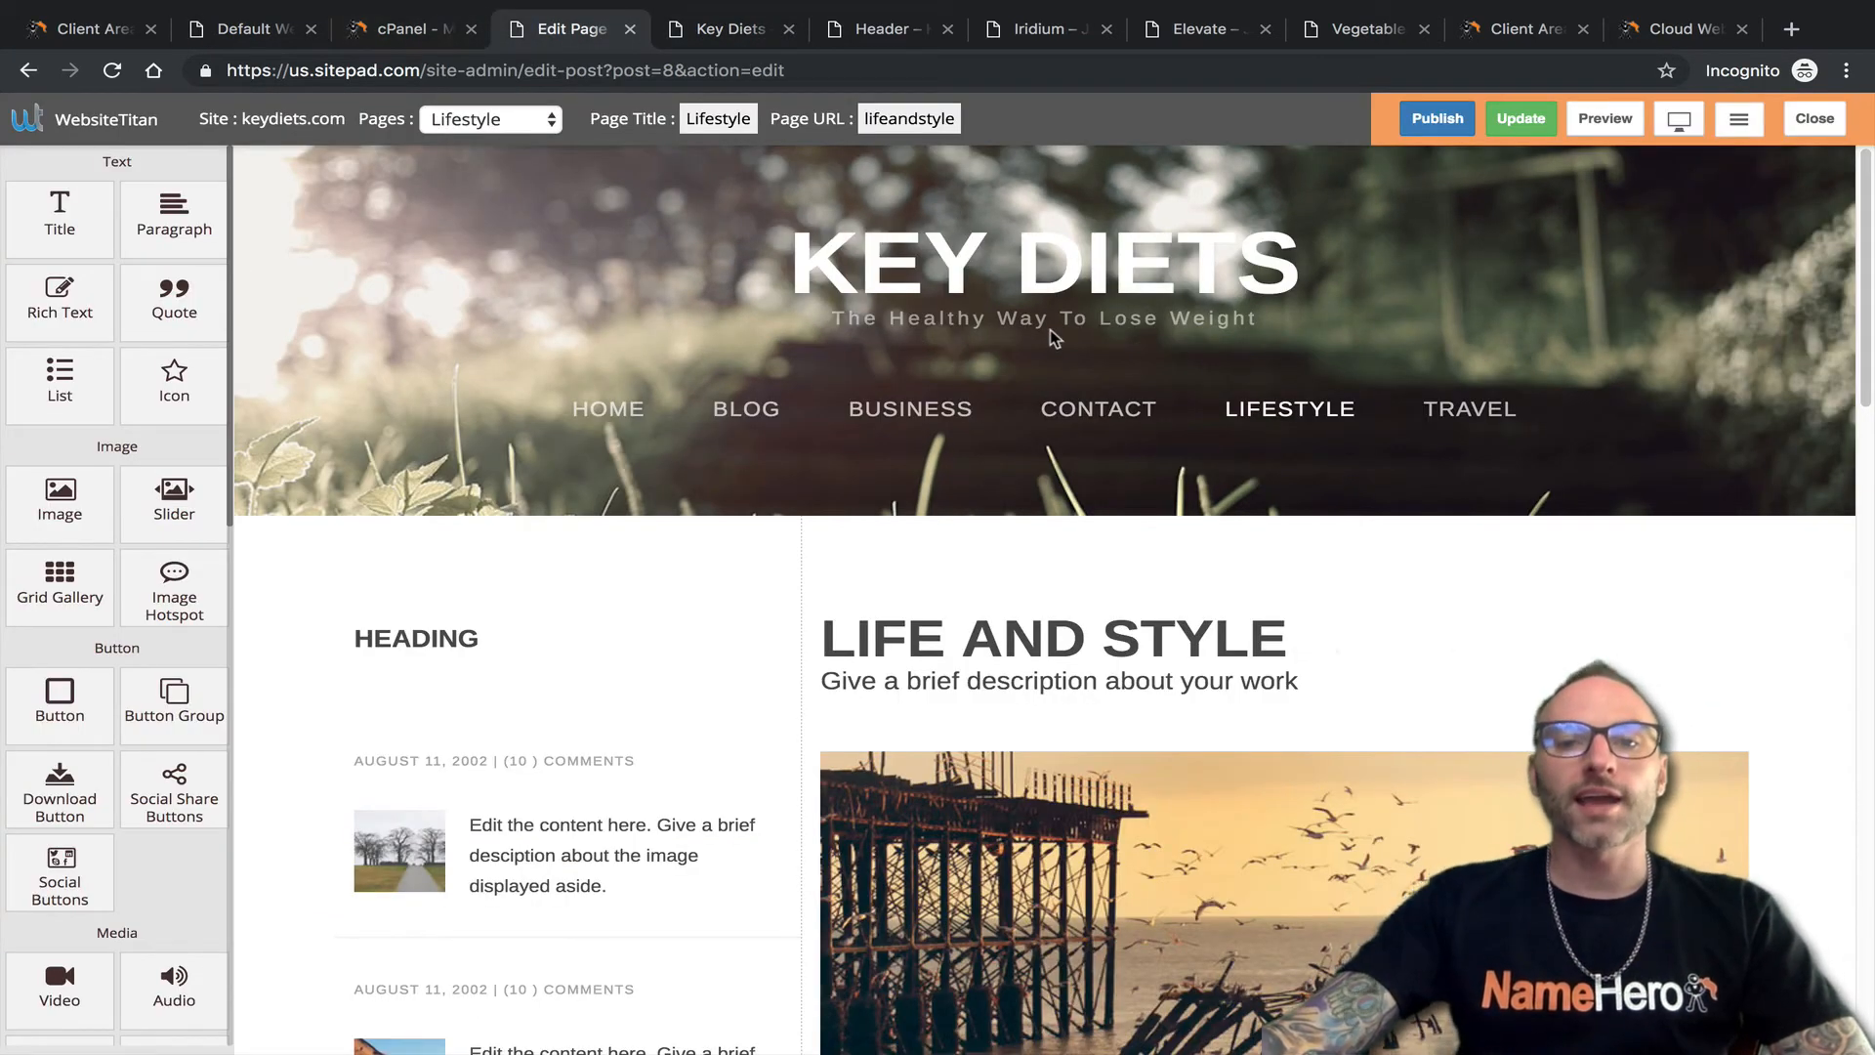
{"action": "left_click", "coordinate": [205, 31]}
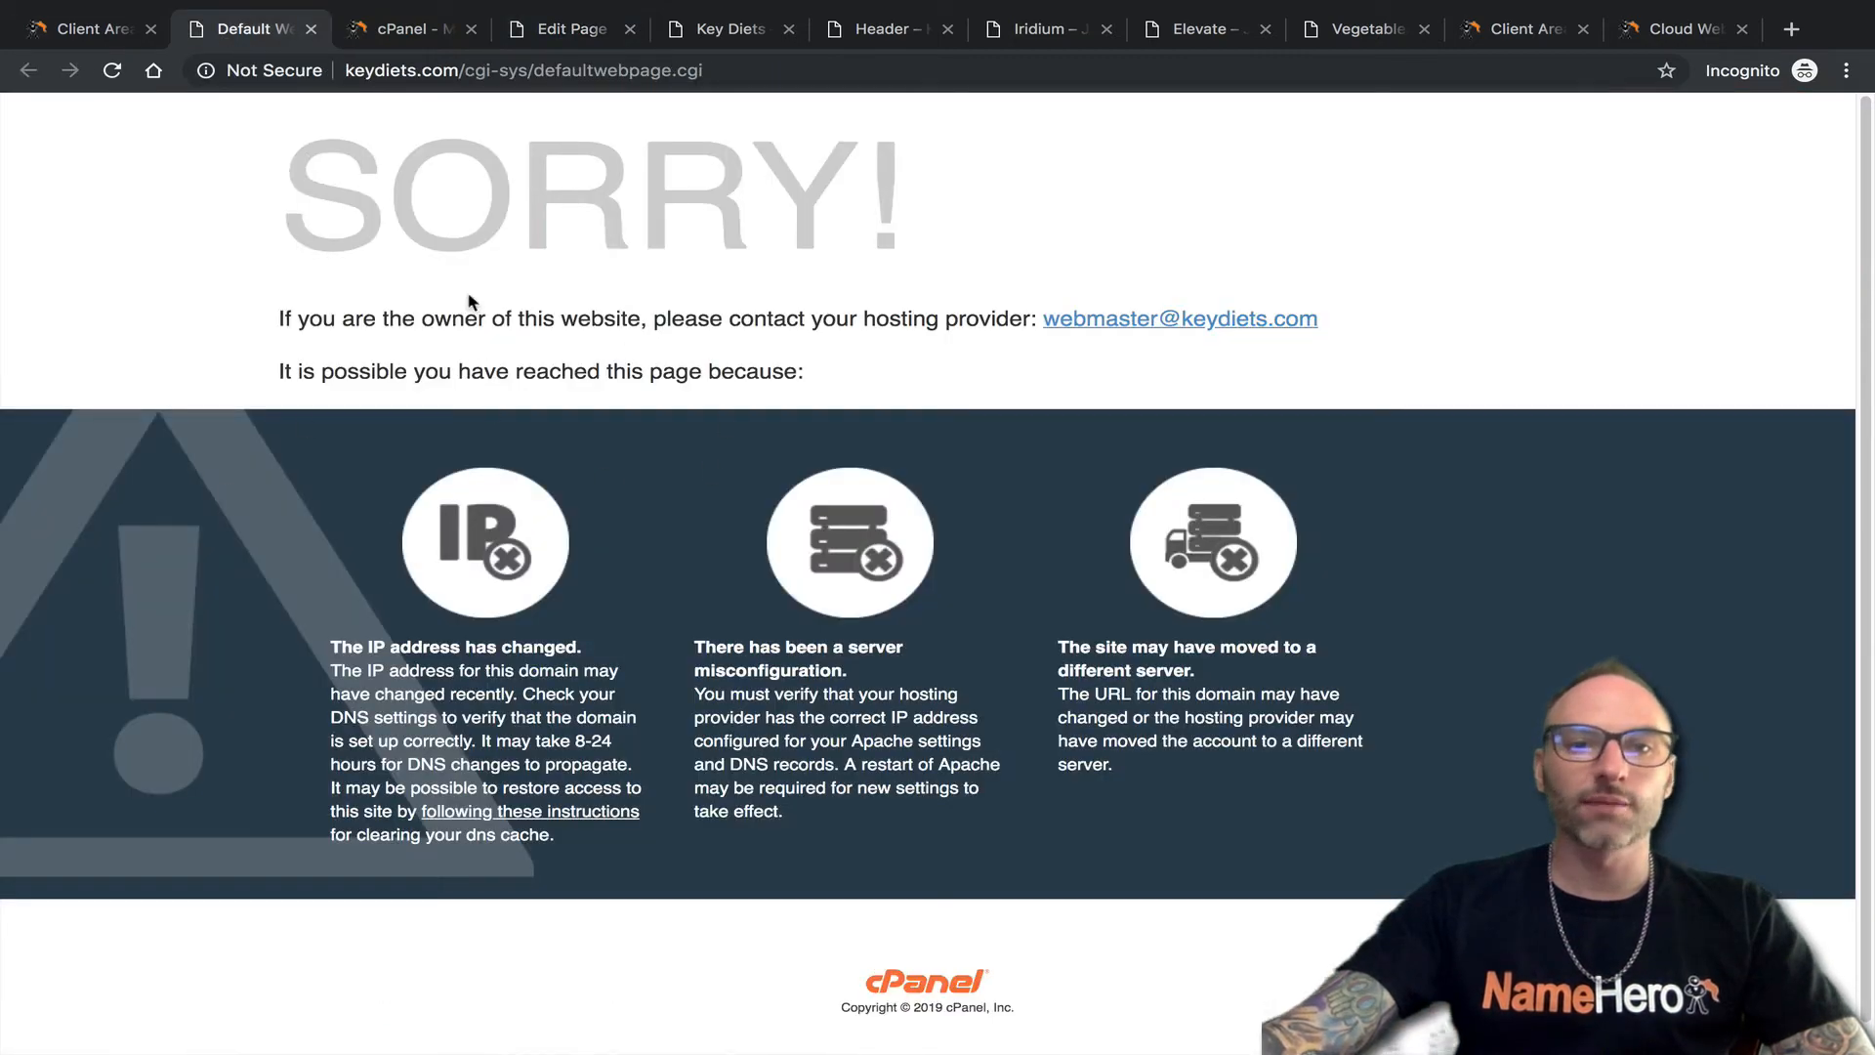
{"action": "left_click", "coordinate": [591, 41]}
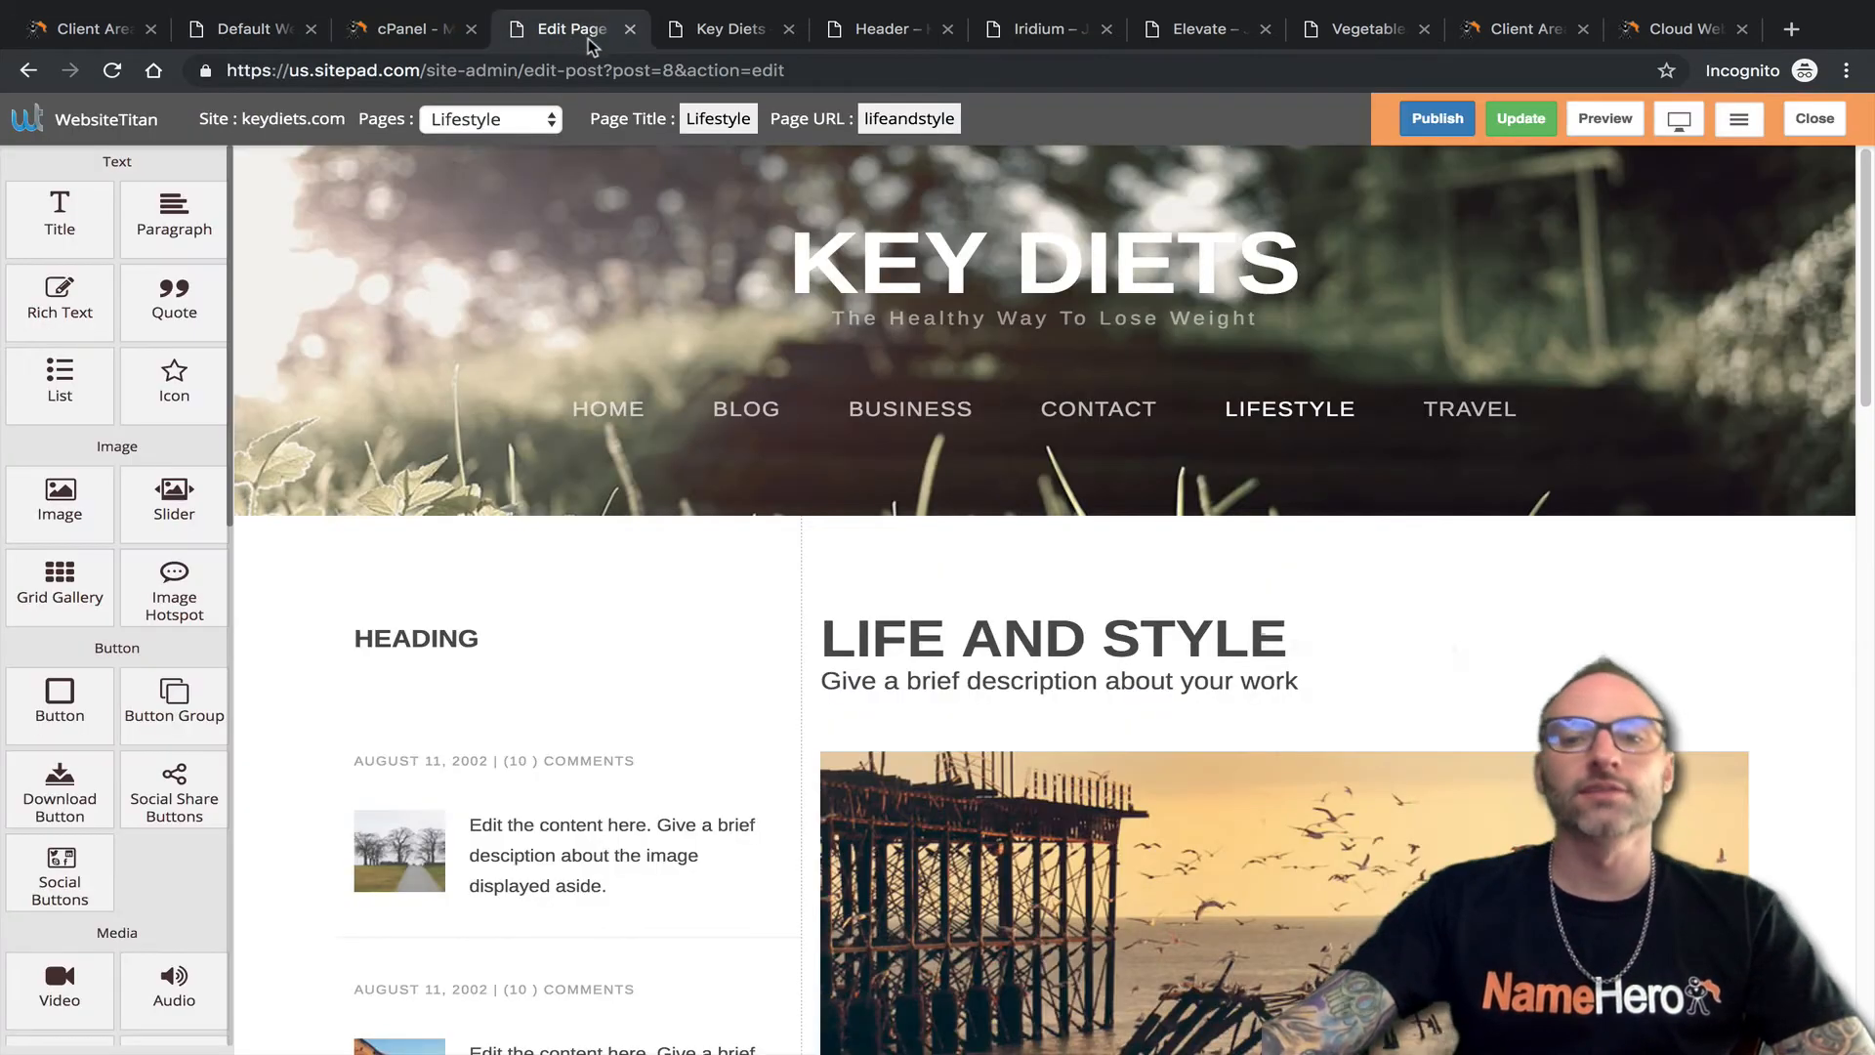
Publish the entire site to keydiets.com, checking the live page's browser tab meanwhile, and close the finished publishing dialog.
{"action": "left_click", "coordinate": [1437, 121]}
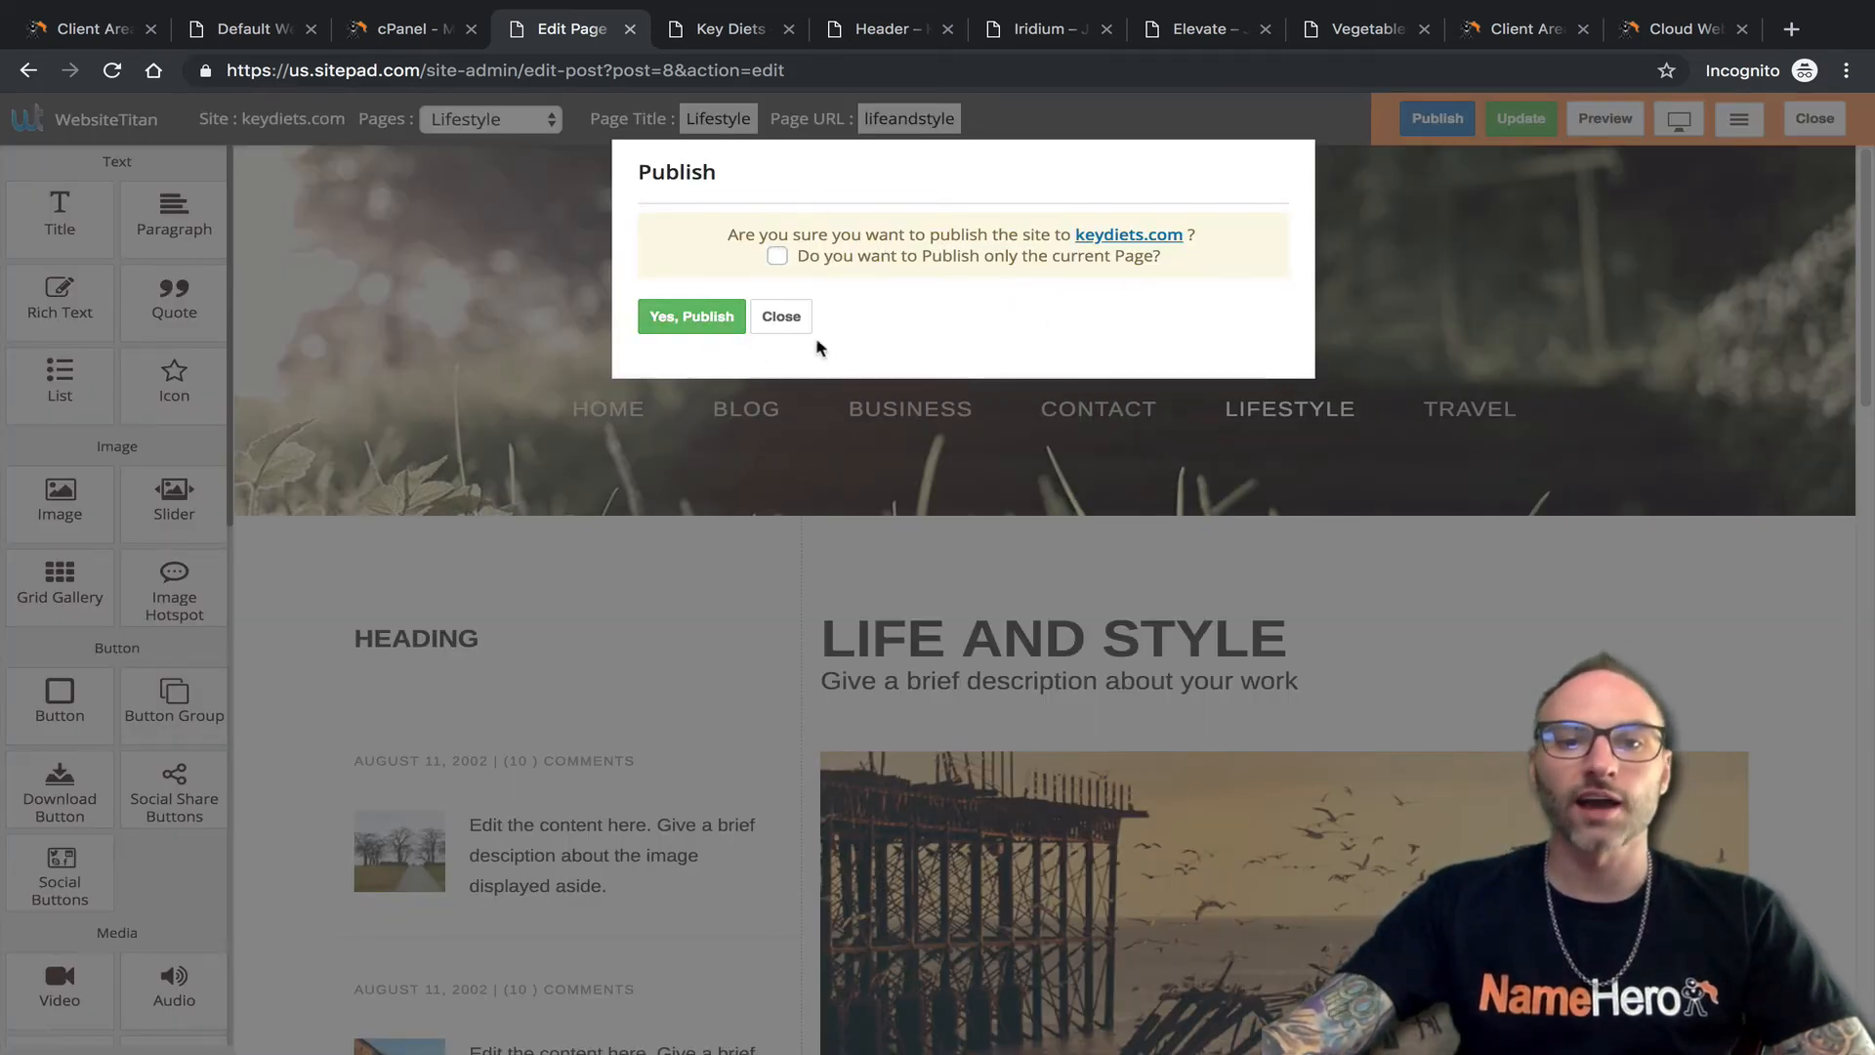
{"action": "left_click", "coordinate": [683, 317]}
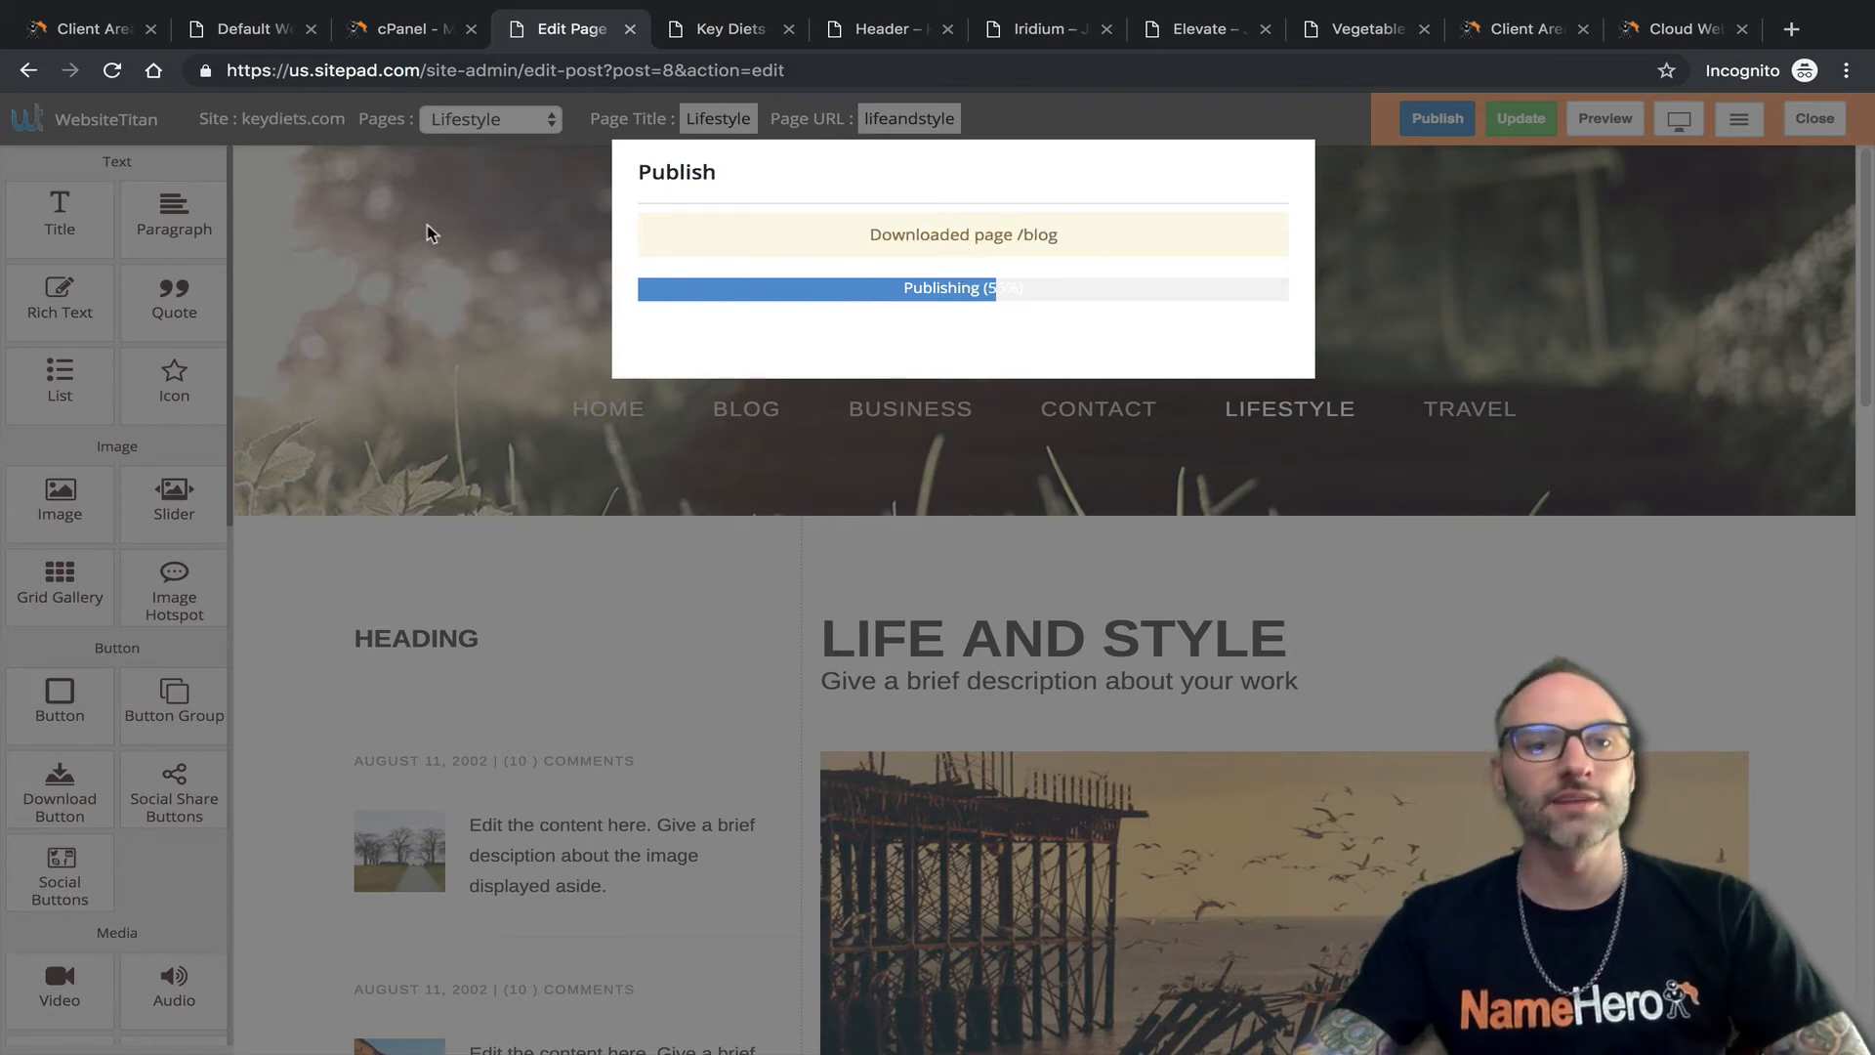
{"action": "left_click", "coordinate": [239, 32]}
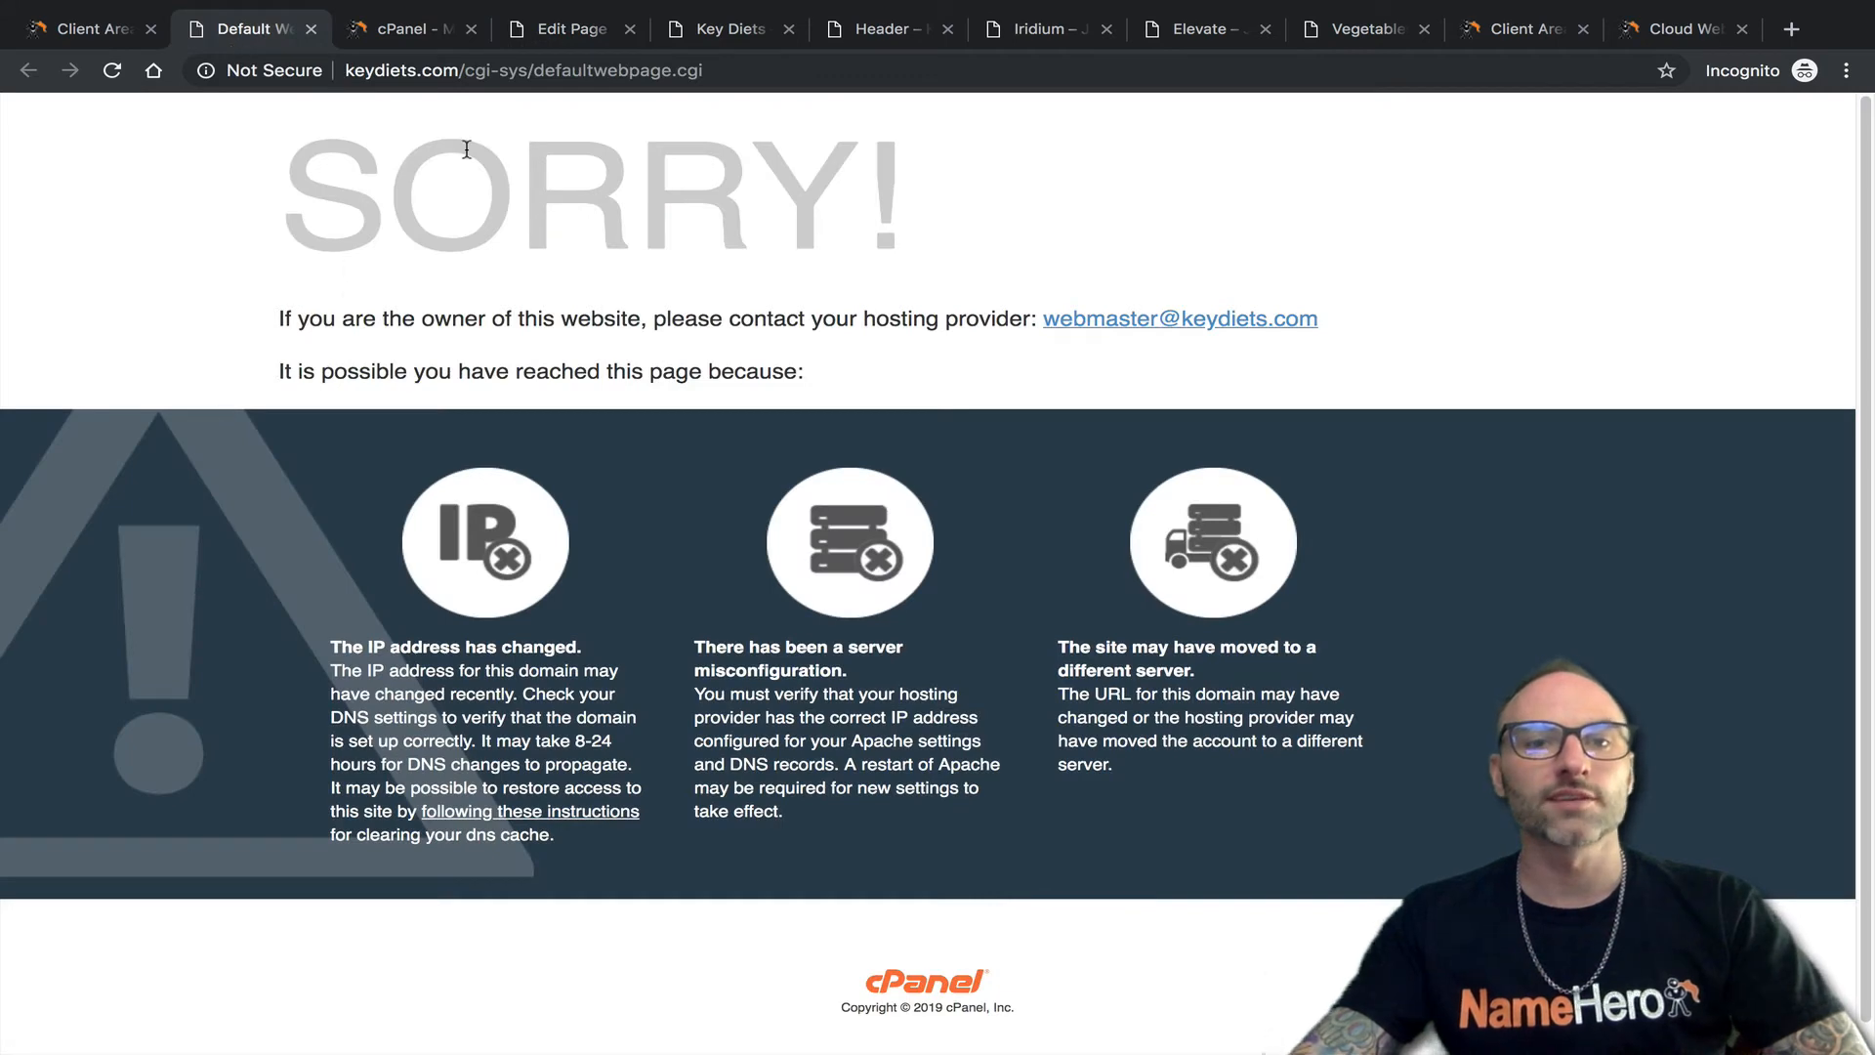
{"action": "left_click", "coordinate": [572, 29]}
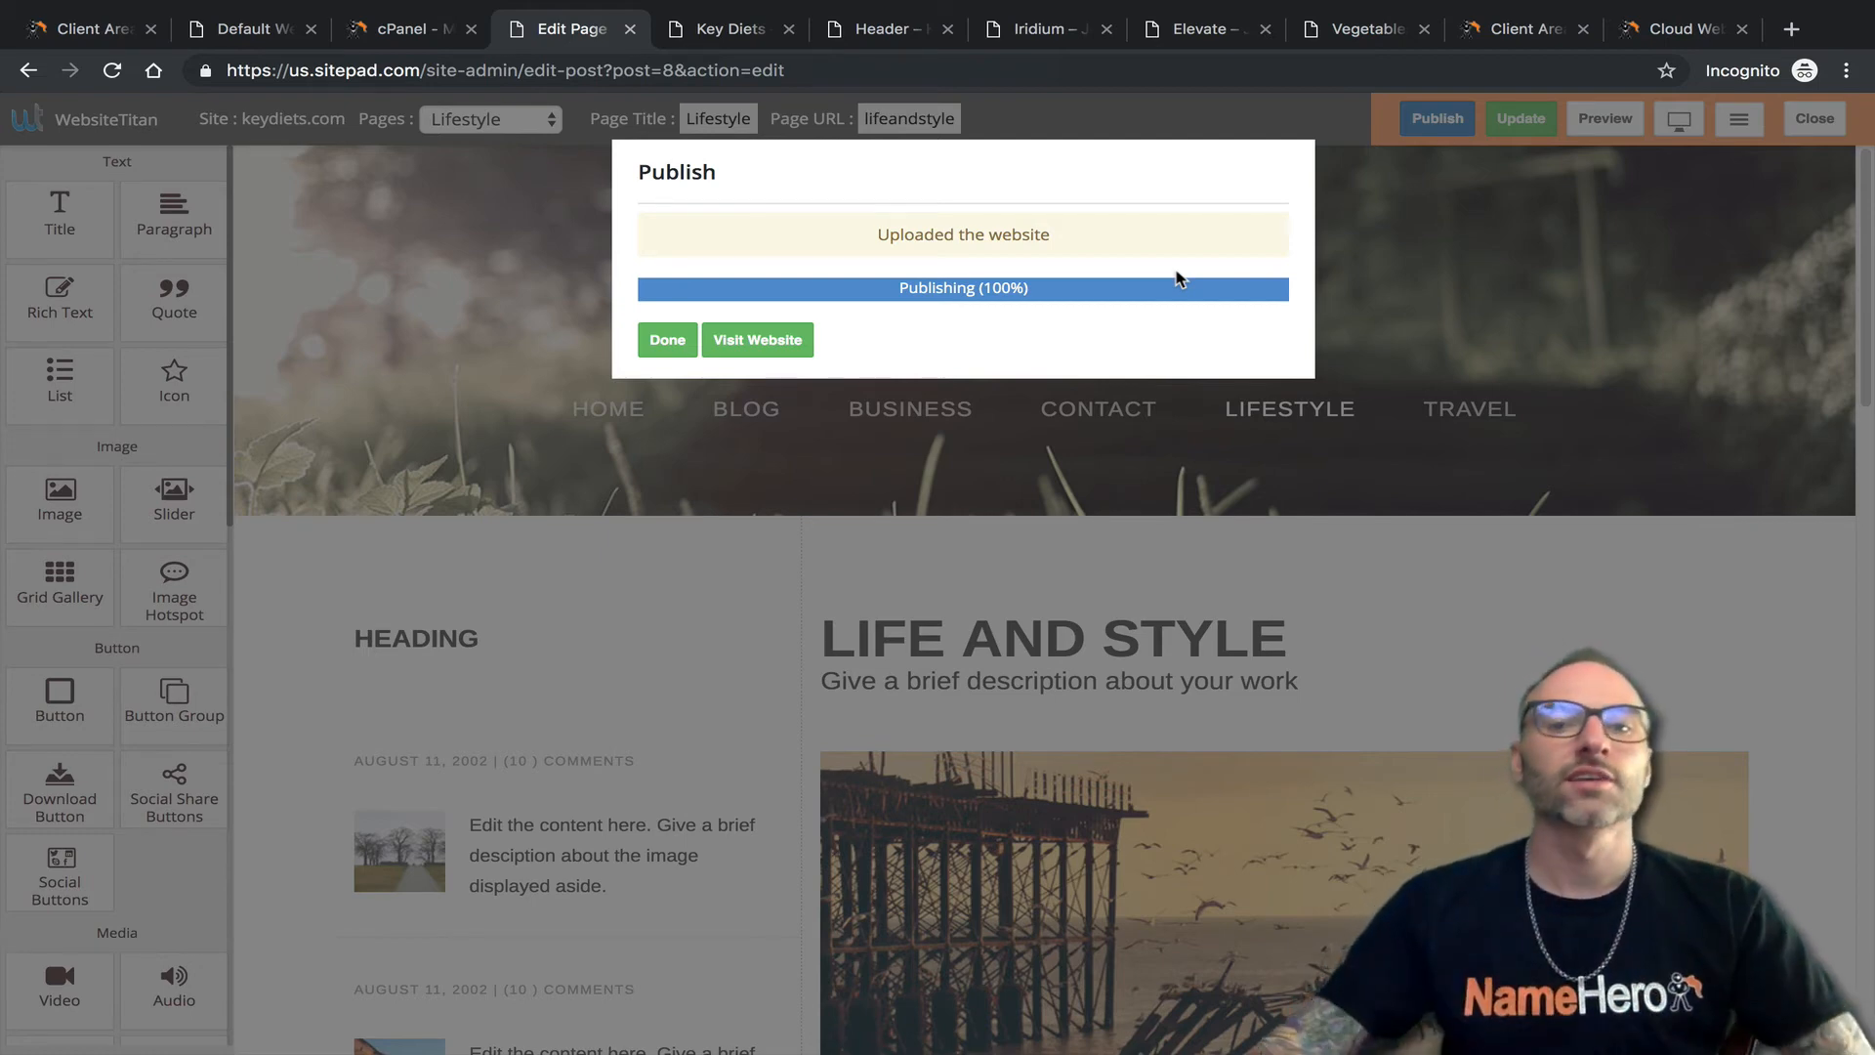
{"action": "left_click", "coordinate": [650, 341]}
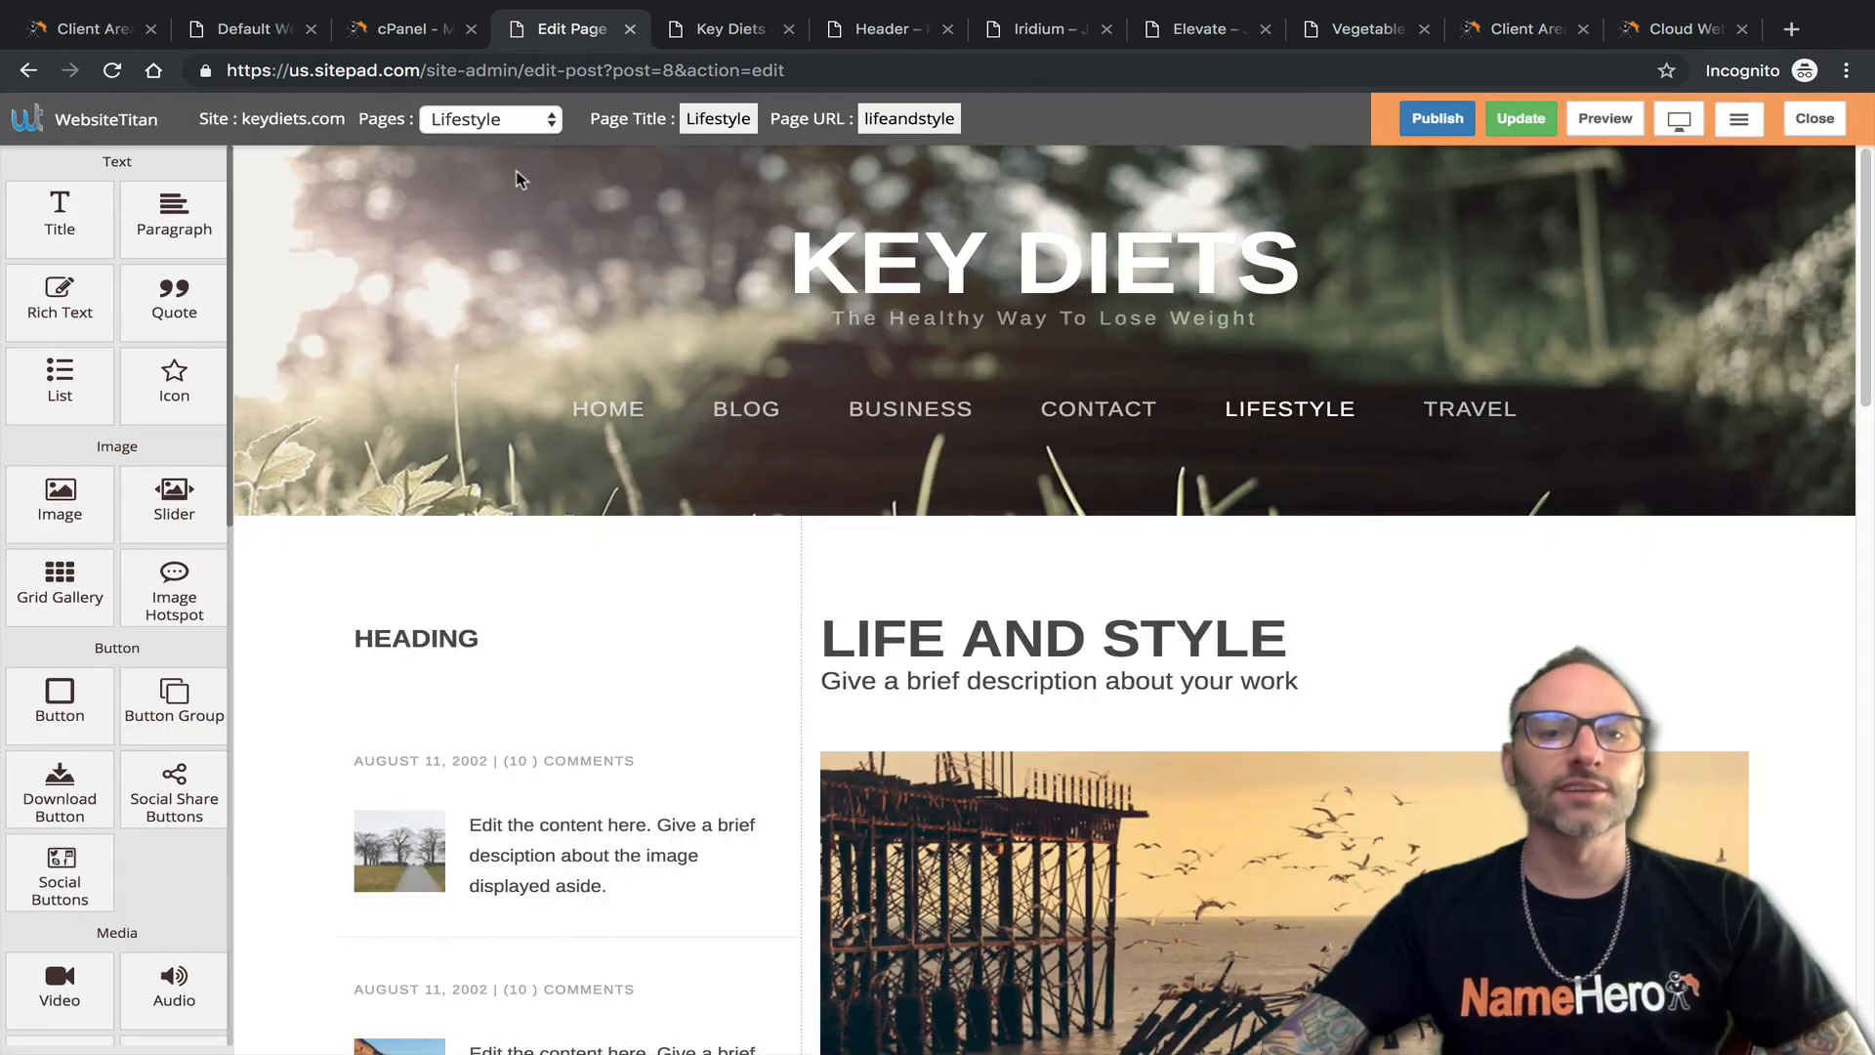
Switch to the hosting account's cPanel, clear the feature search, and open the File Manager.
{"action": "left_click", "coordinate": [401, 31]}
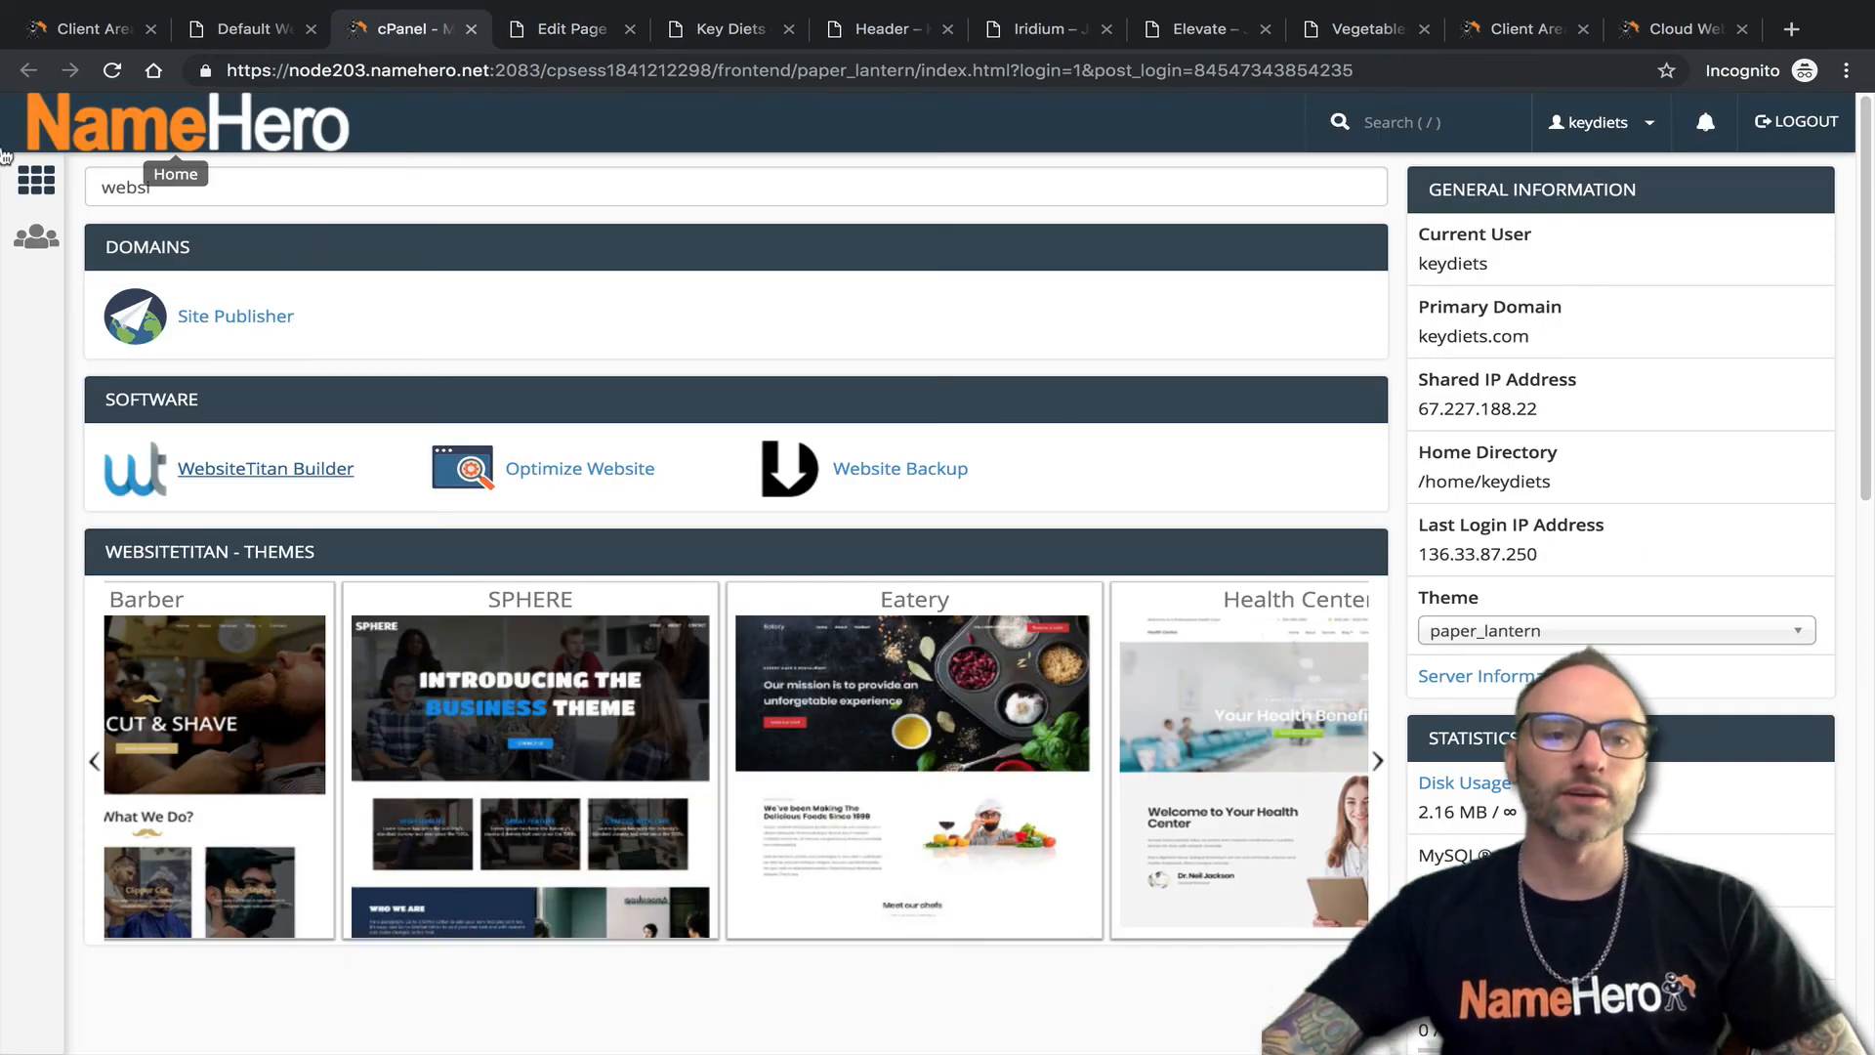
{"action": "double_click", "coordinate": [230, 187]}
{"action": "key", "text": "BackSpace"}
{"action": "left_click", "coordinate": [250, 310]}
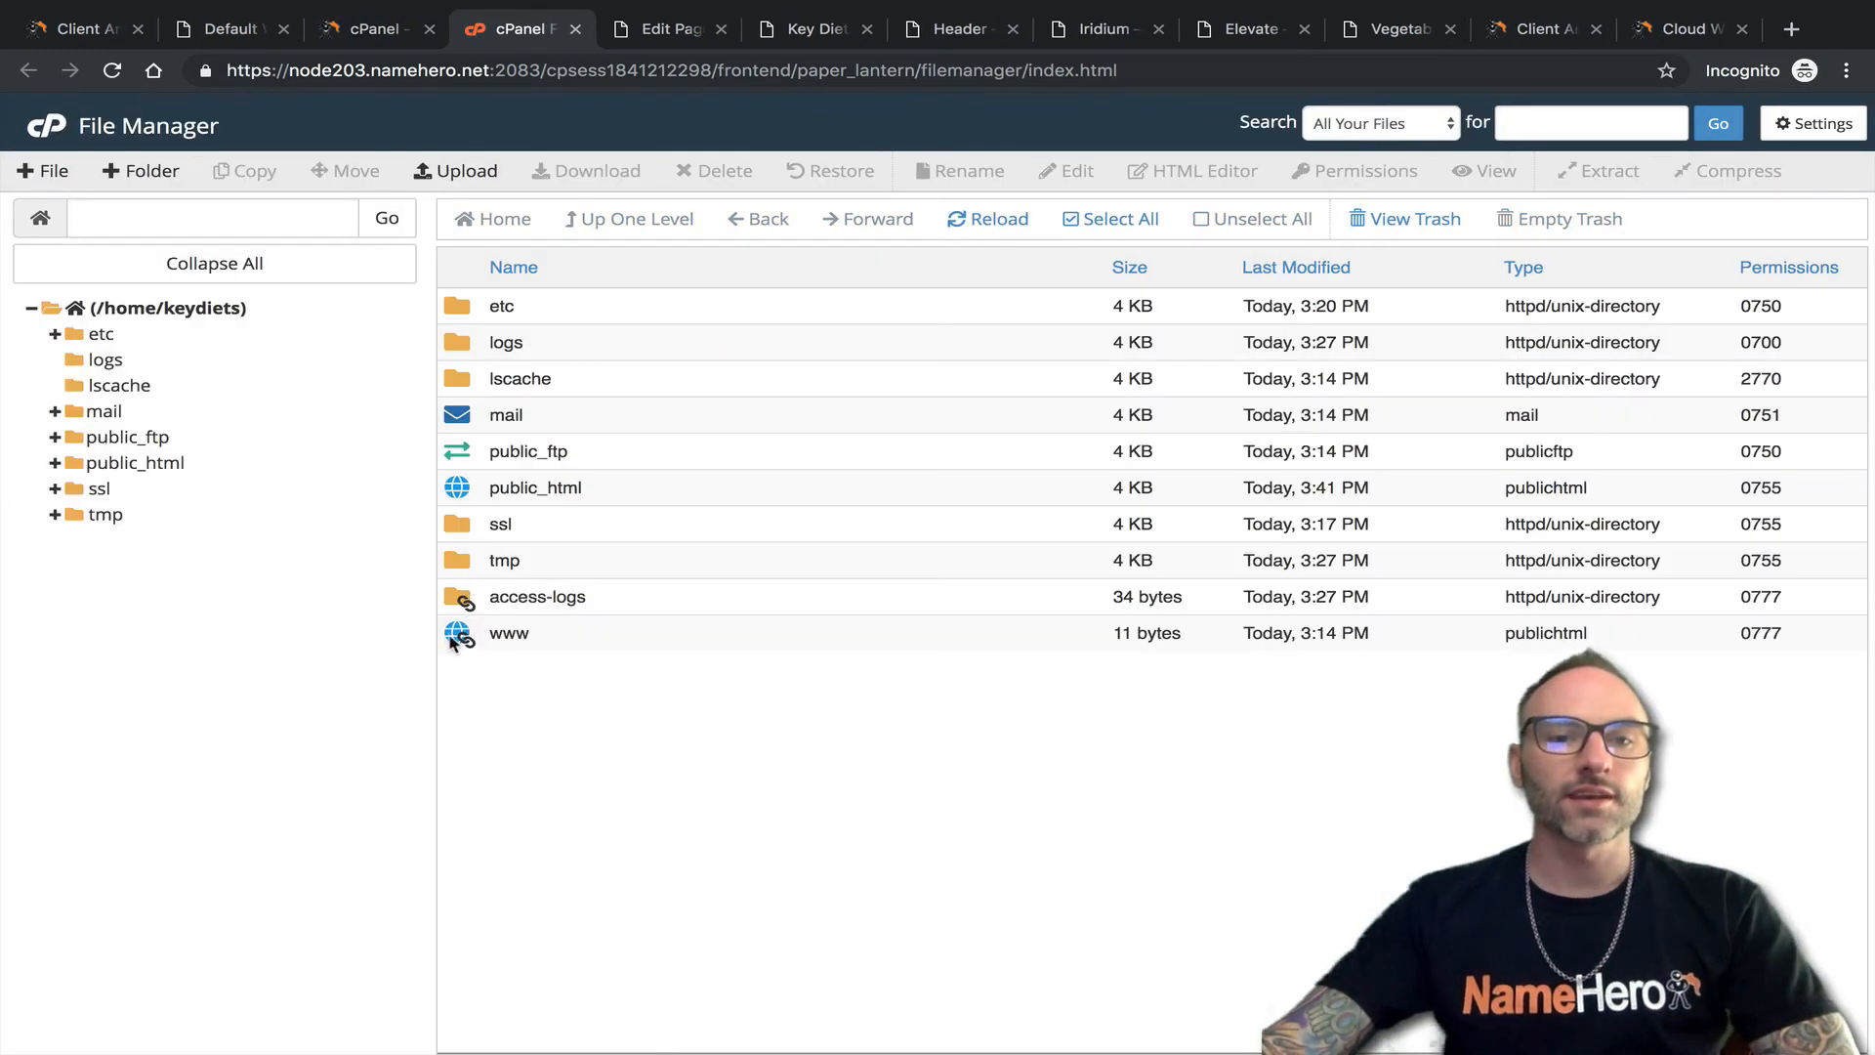
Examine the published site files in the www folder and its images folder, and return to public_html.
{"action": "double_click", "coordinate": [451, 637]}
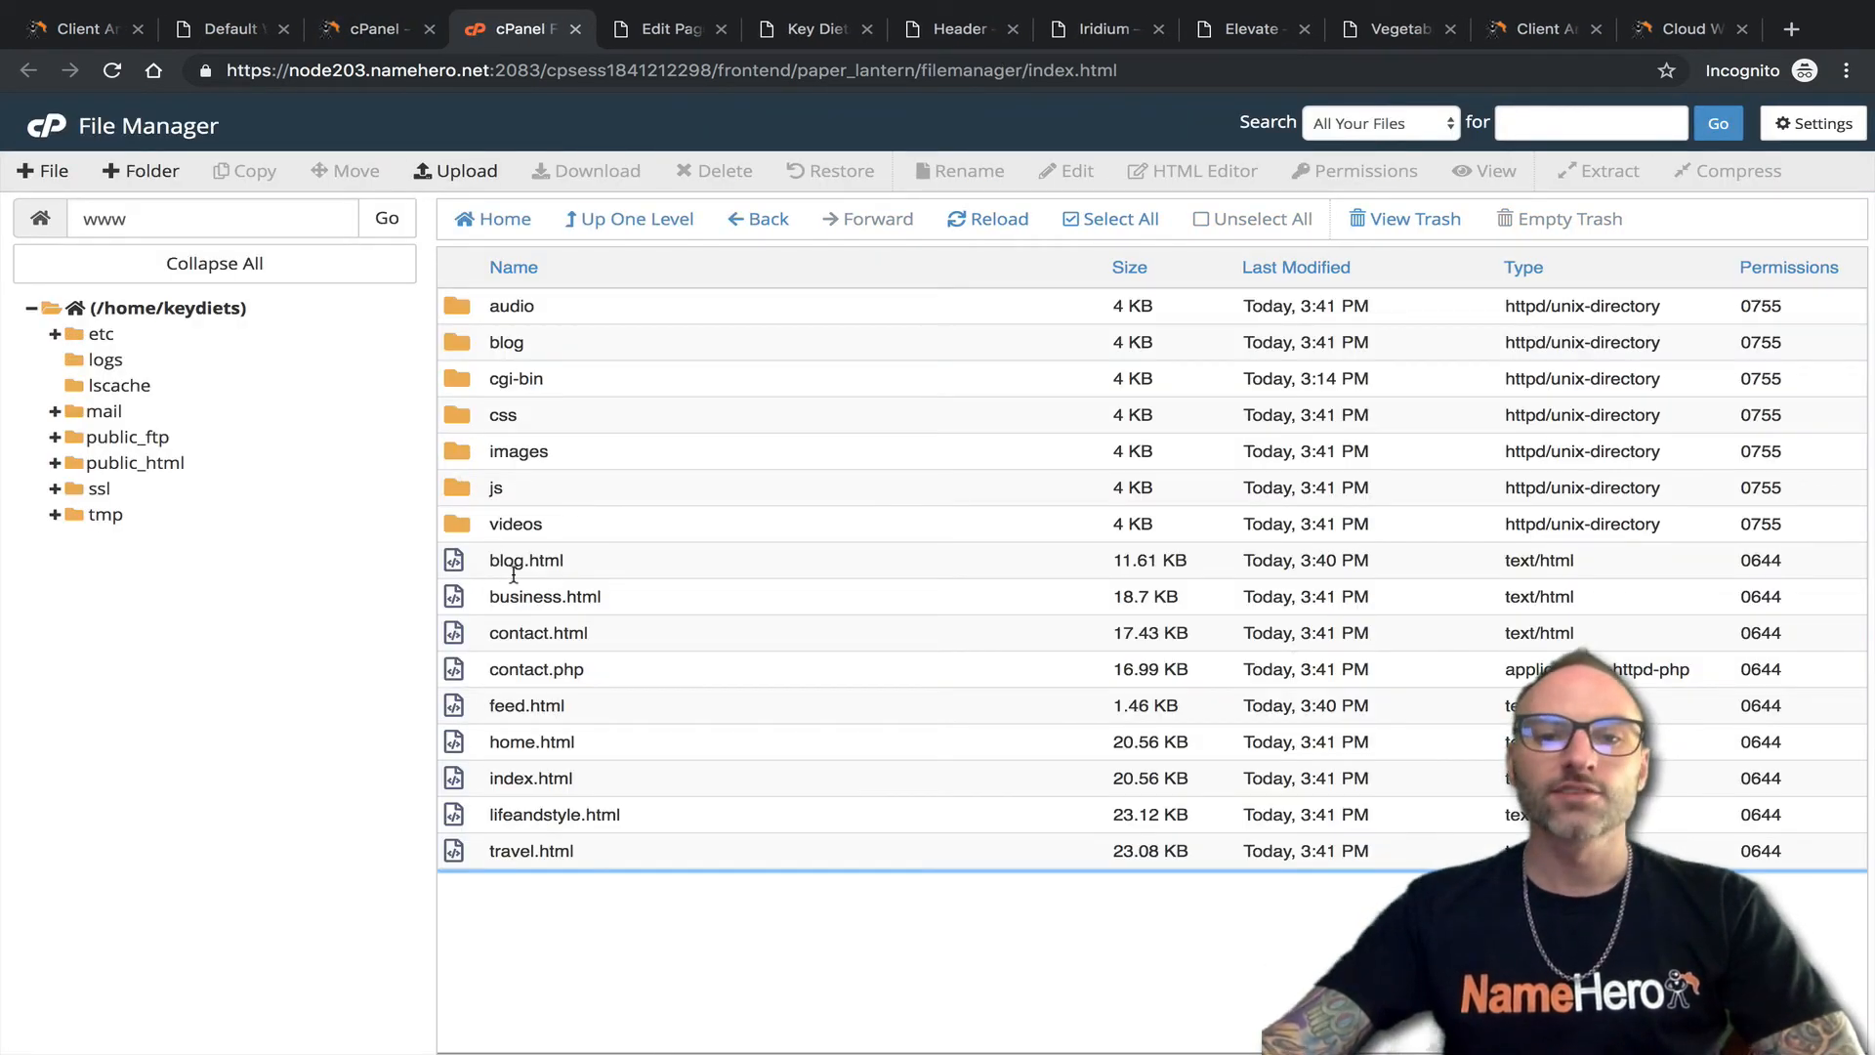
{"action": "left_click", "coordinate": [514, 571]}
{"action": "left_click", "coordinate": [573, 592]}
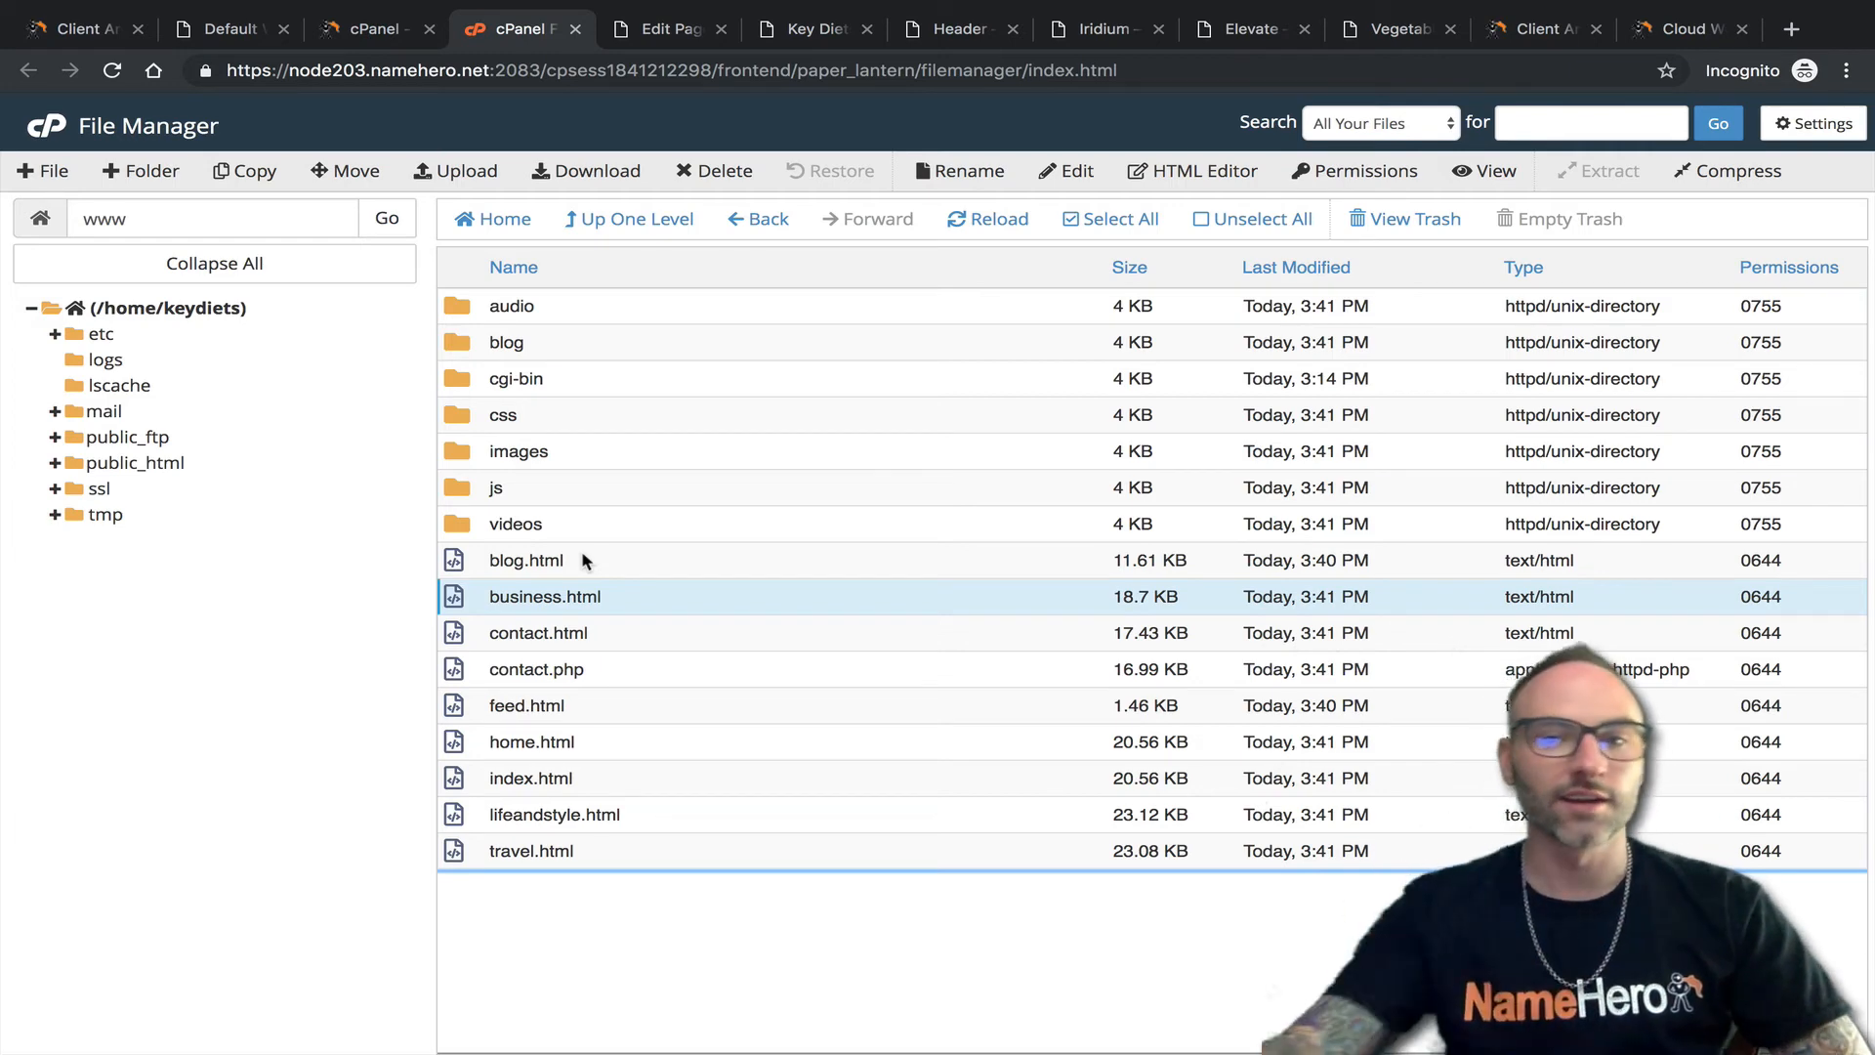
{"action": "double_click", "coordinate": [454, 465]}
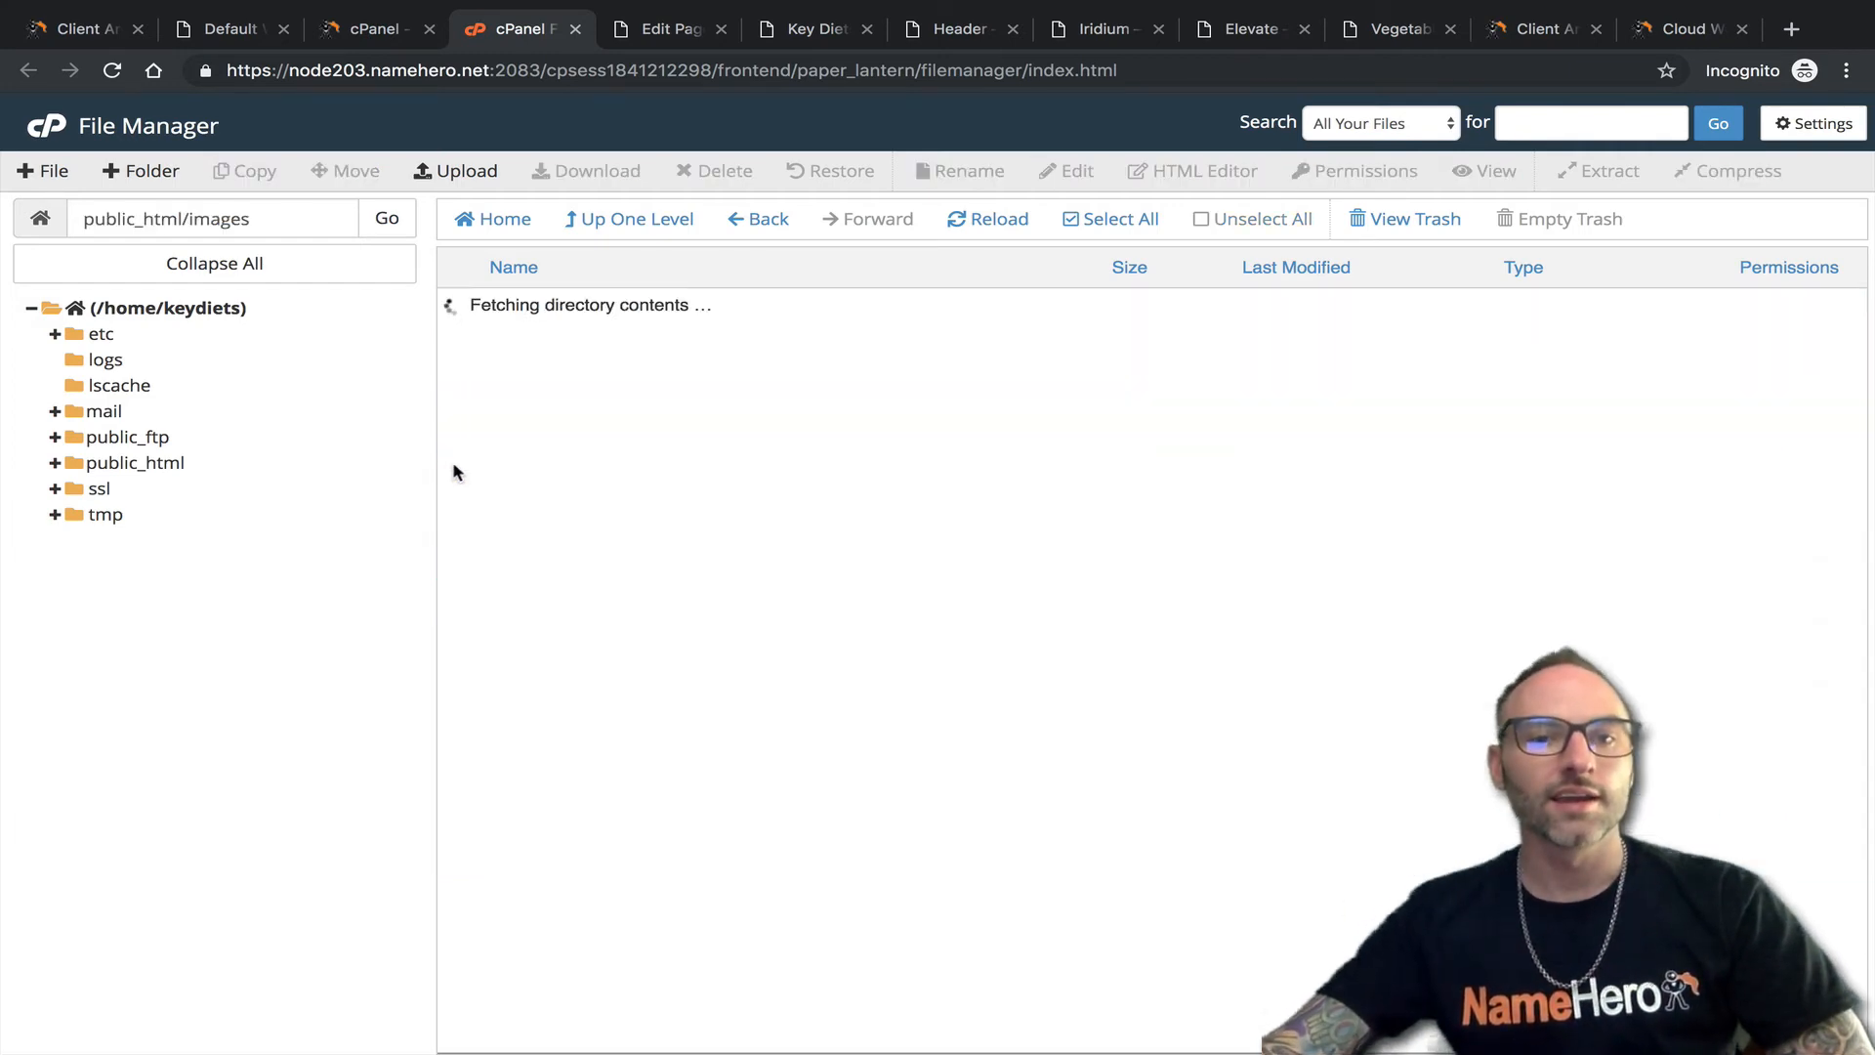
{"action": "left_click", "coordinate": [615, 220]}
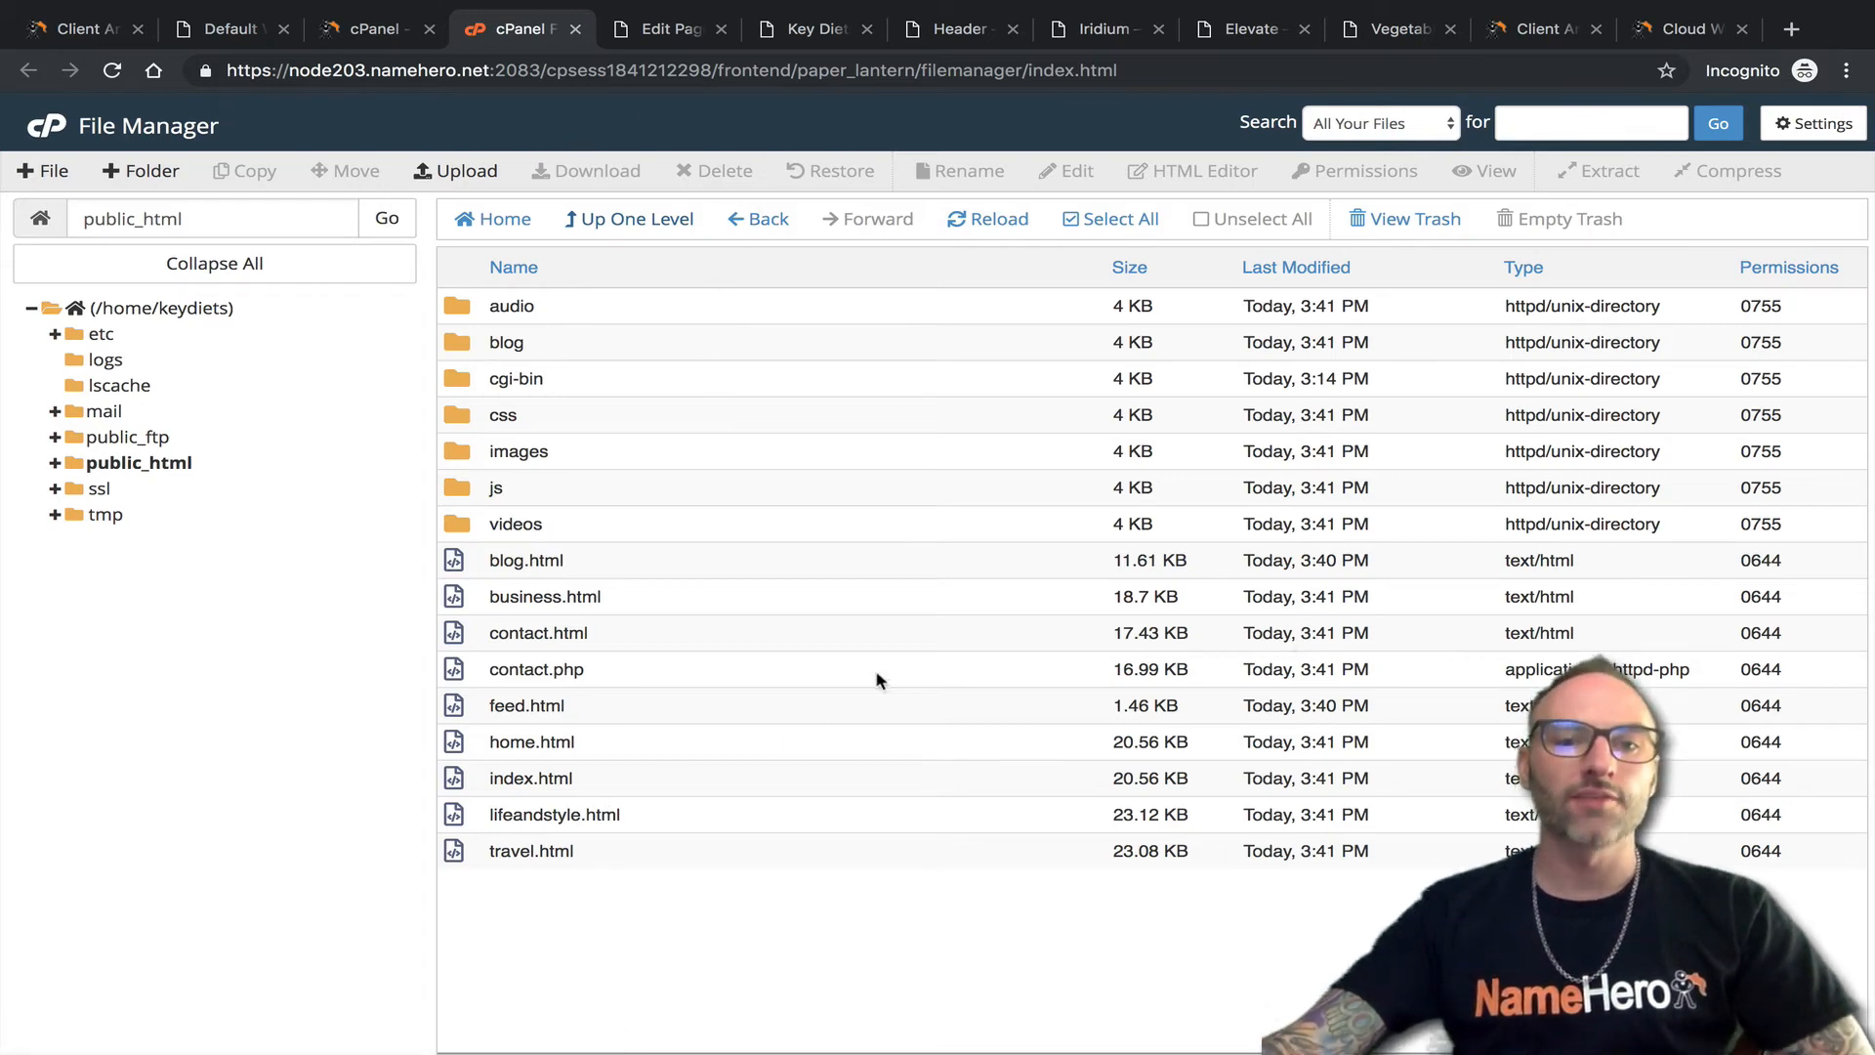
Return to the site builder, close the Lifestyle page's editor, and add a new page to the site.
{"action": "left_click", "coordinate": [640, 33]}
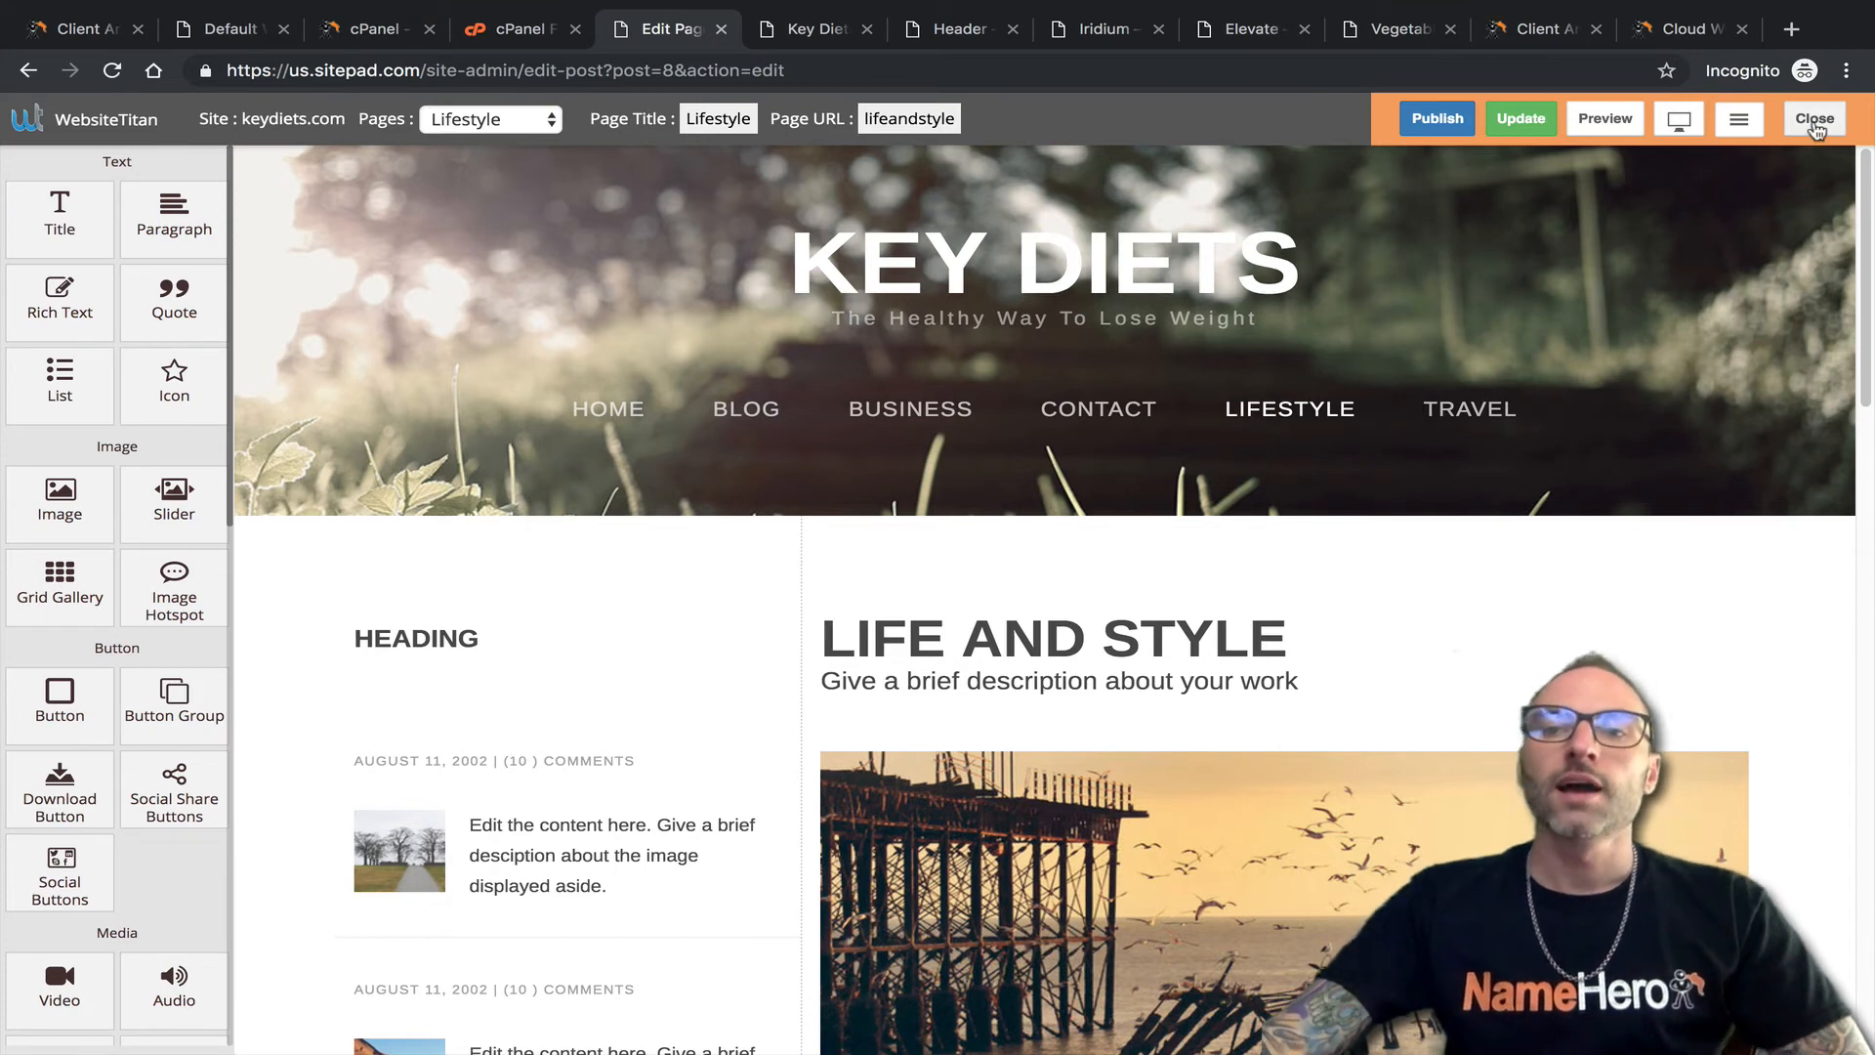
{"action": "left_click", "coordinate": [1815, 128]}
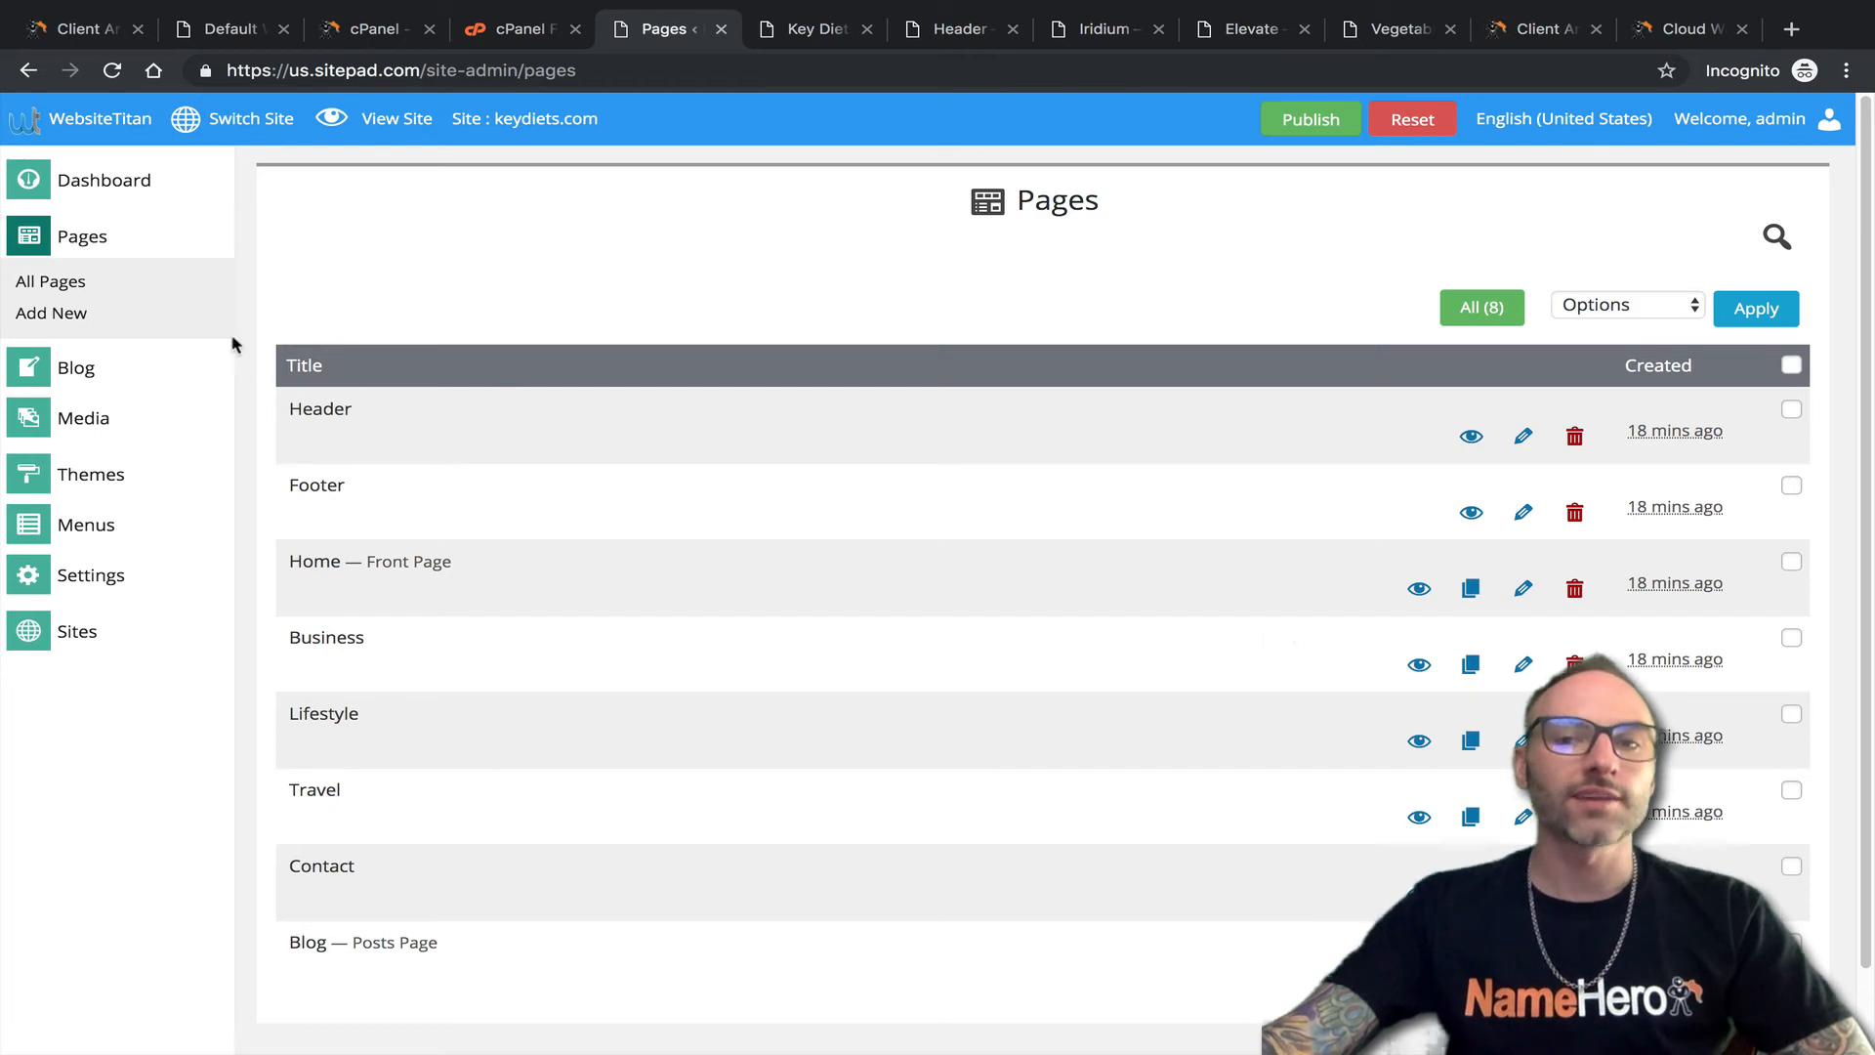
{"action": "left_click", "coordinate": [73, 313]}
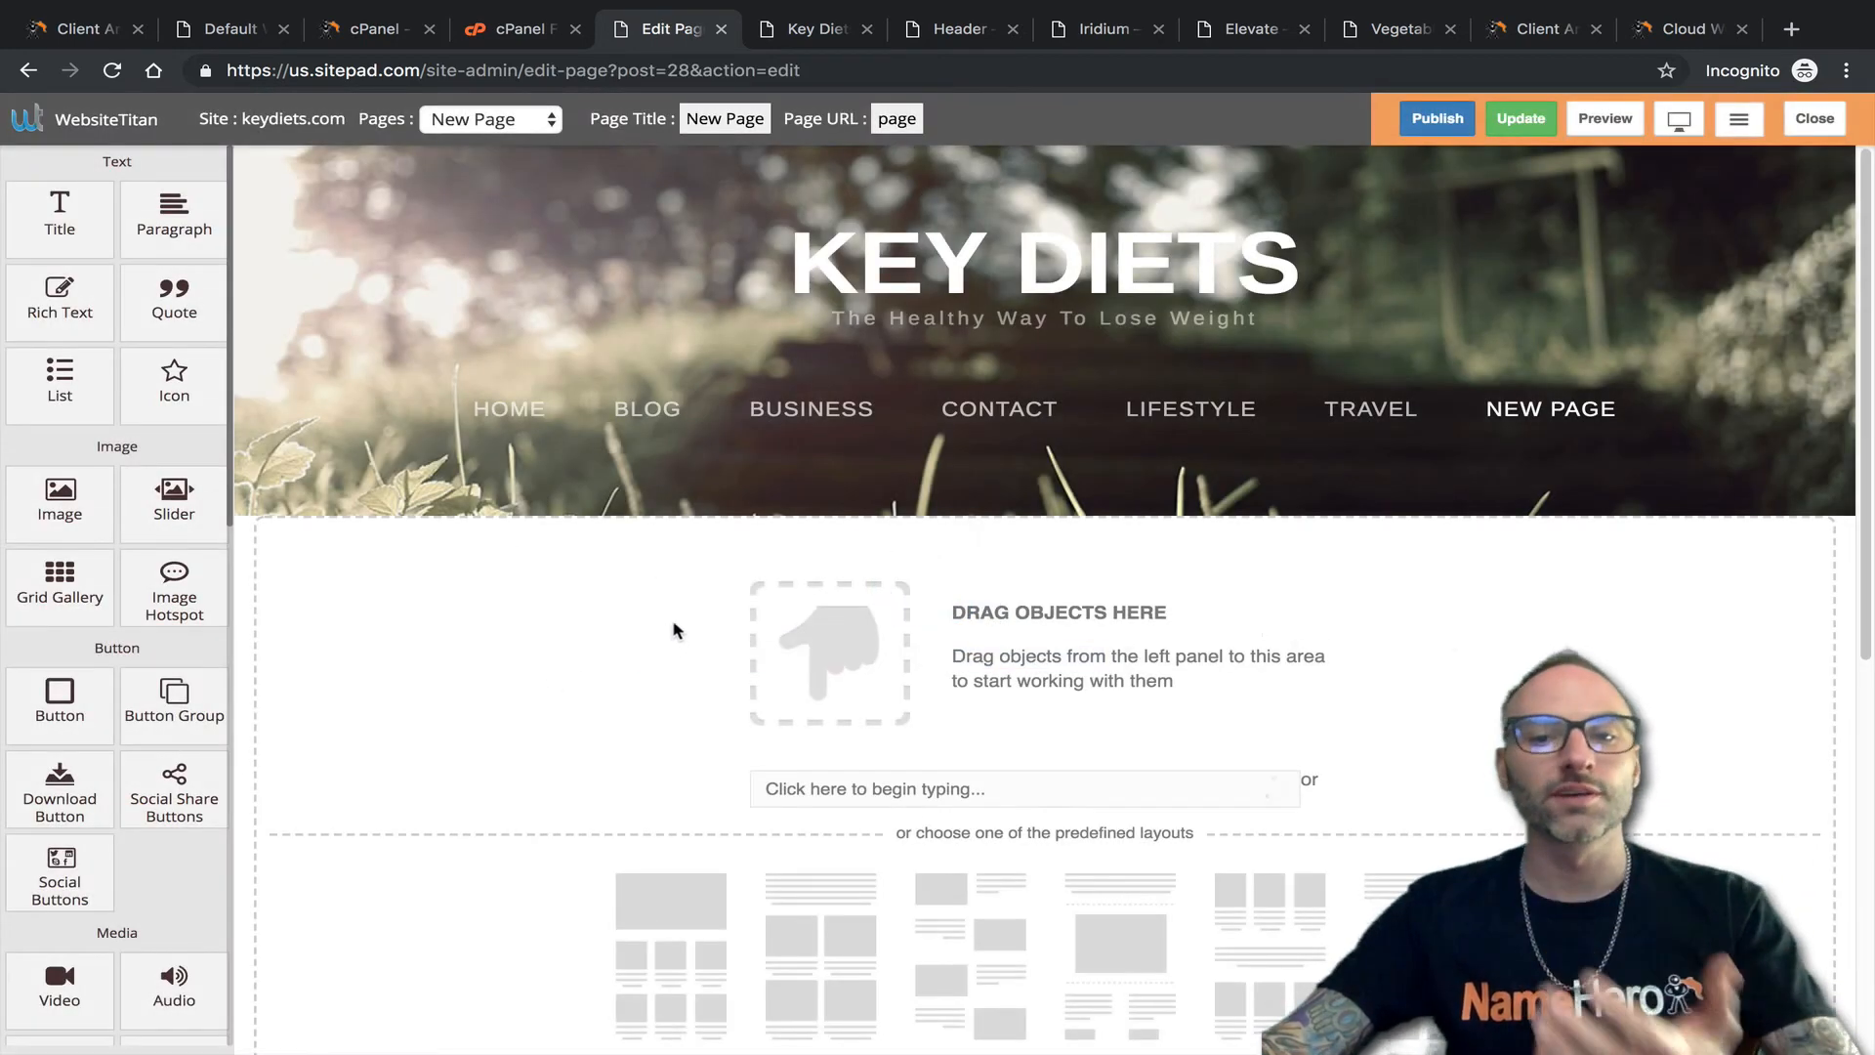
Examine the new page's predefined layouts and the content widgets available for it.
{"action": "scroll", "coordinate": [712, 621], "scroll_direction": "down", "scroll_amount": 1}
{"action": "scroll", "coordinate": [712, 612], "scroll_direction": "down", "scroll_amount": 3}
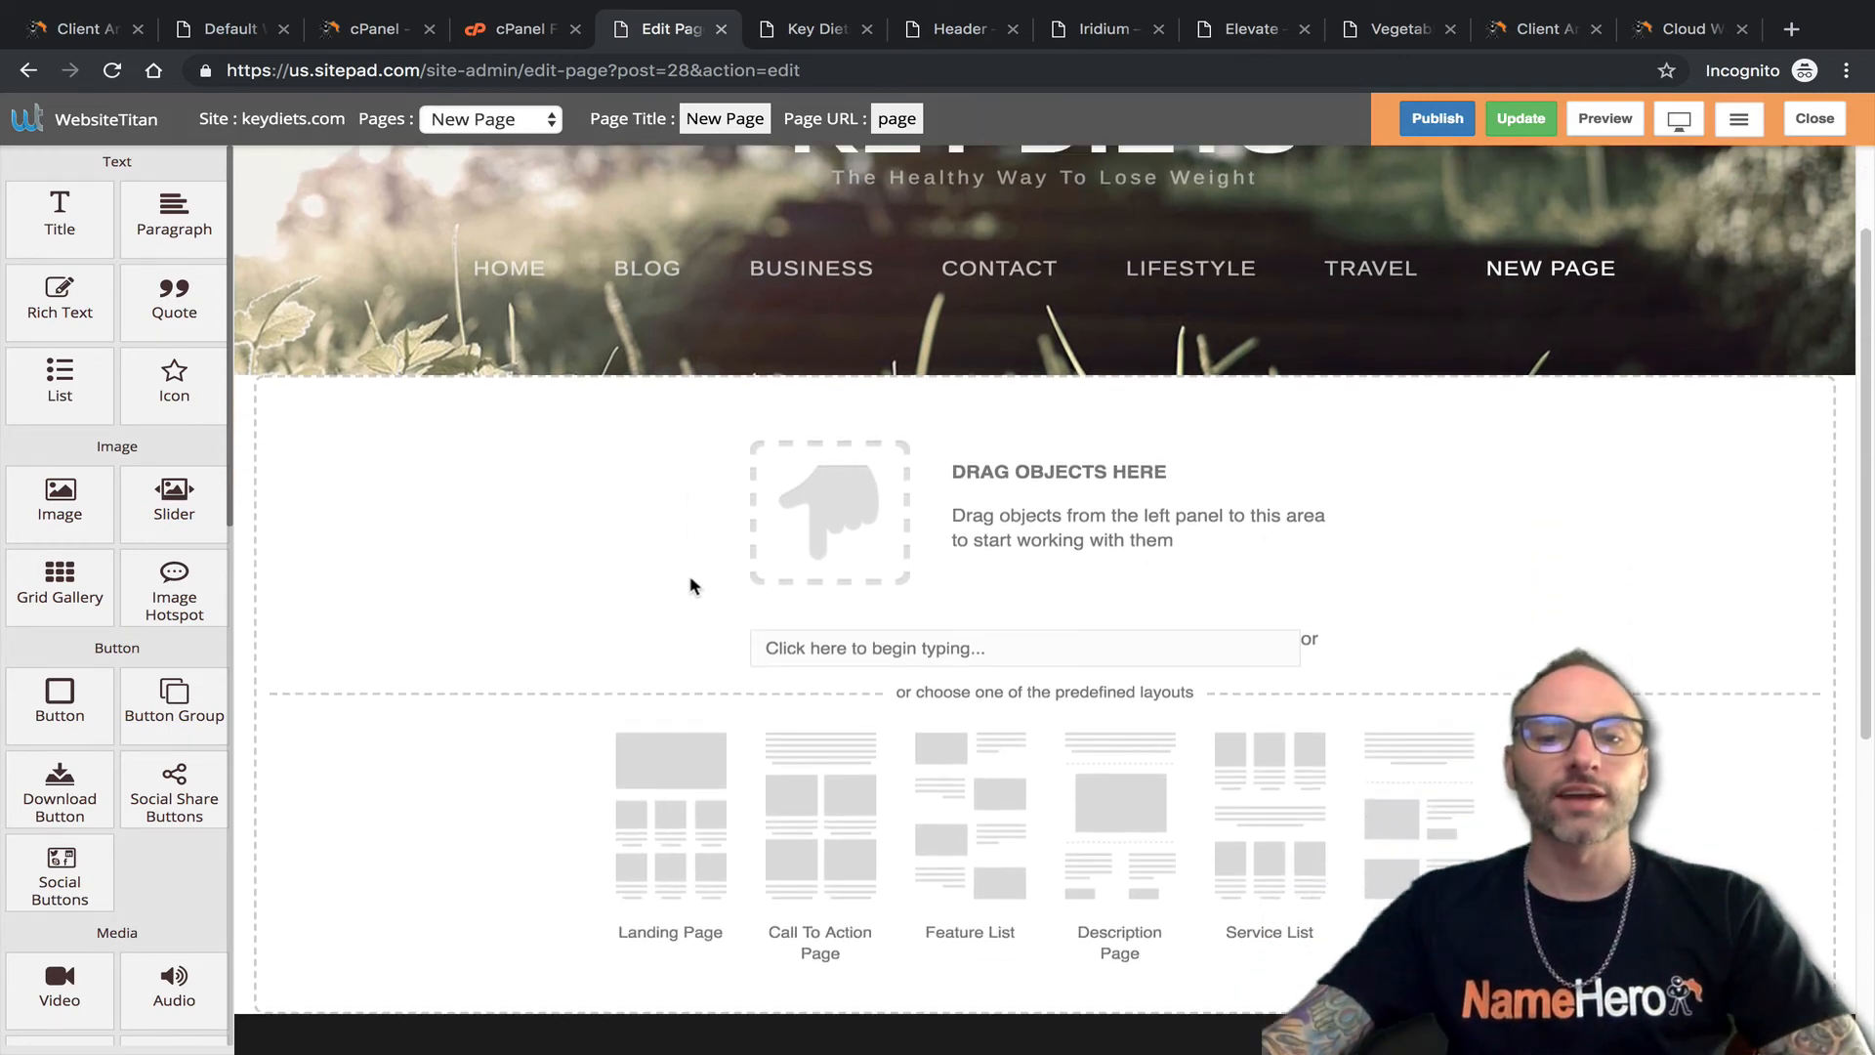
{"action": "scroll", "coordinate": [680, 564], "scroll_direction": "down", "scroll_amount": 3}
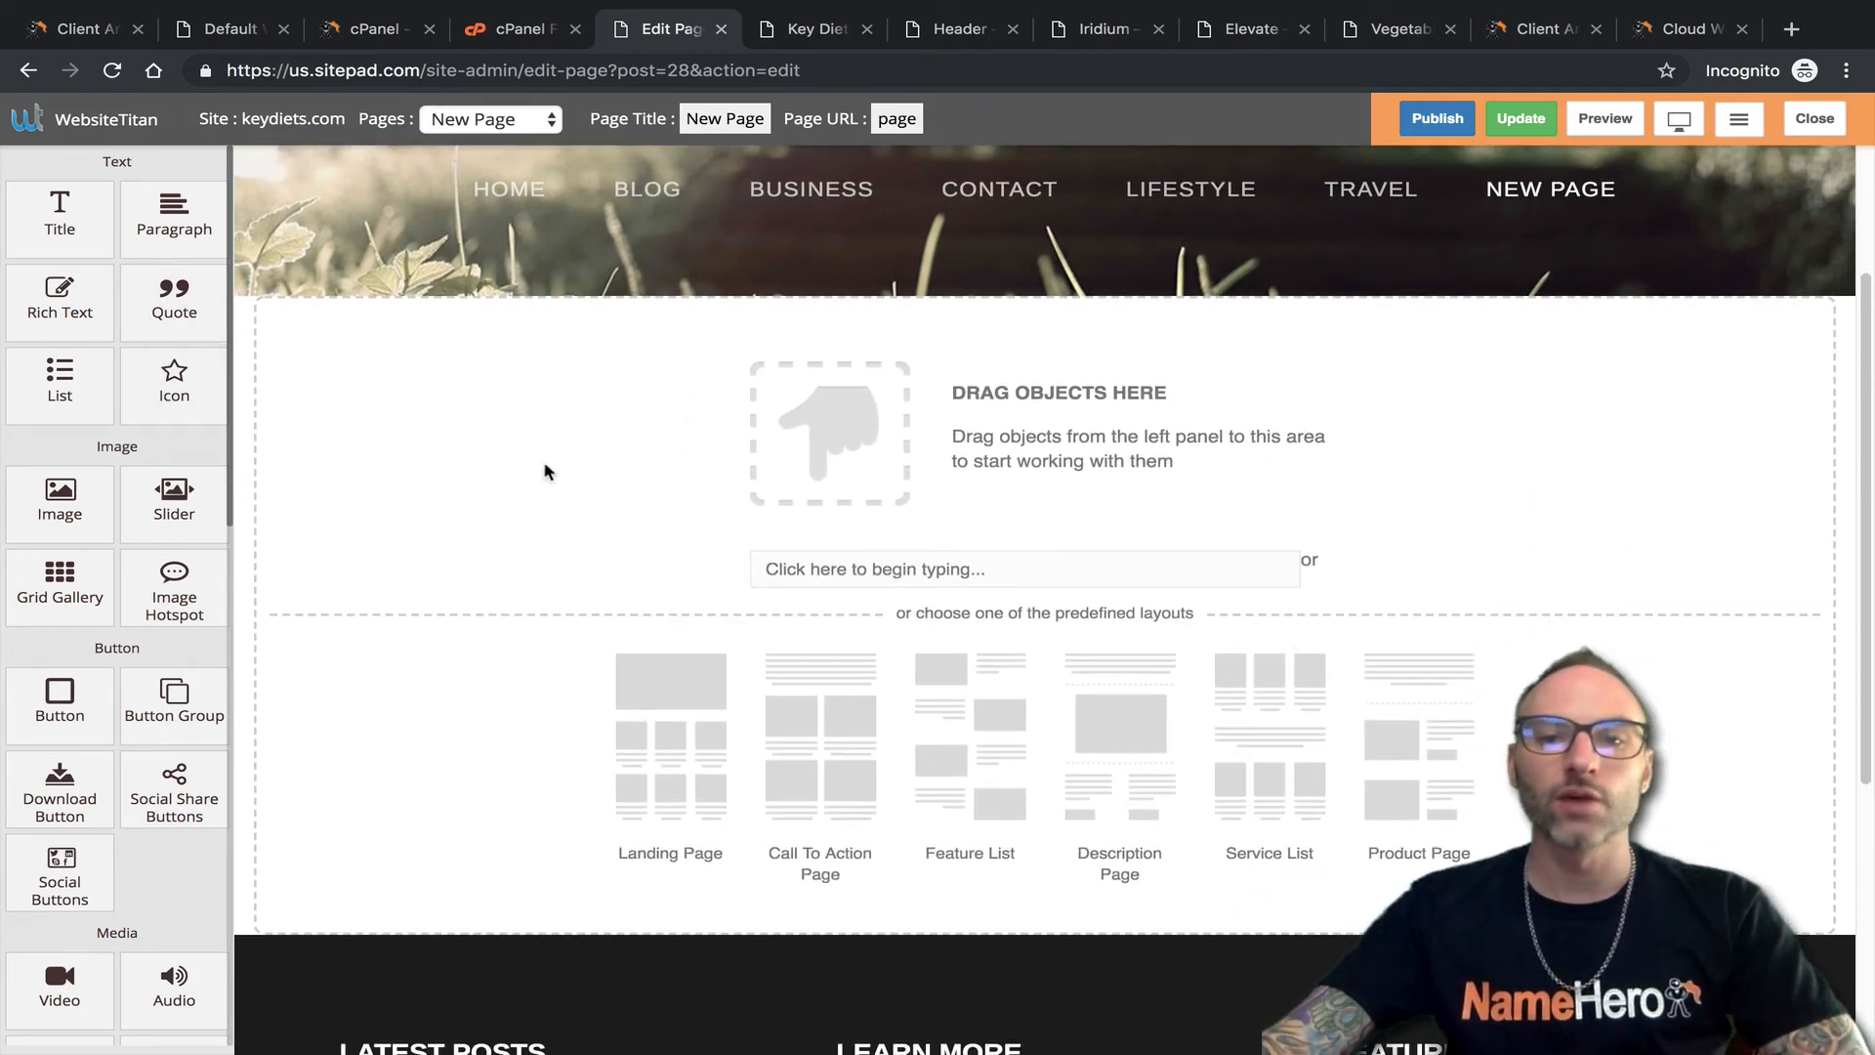
{"action": "scroll", "coordinate": [1008, 541], "scroll_direction": "down", "scroll_amount": 1}
{"action": "scroll", "coordinate": [1008, 540], "scroll_direction": "down", "scroll_amount": 5}
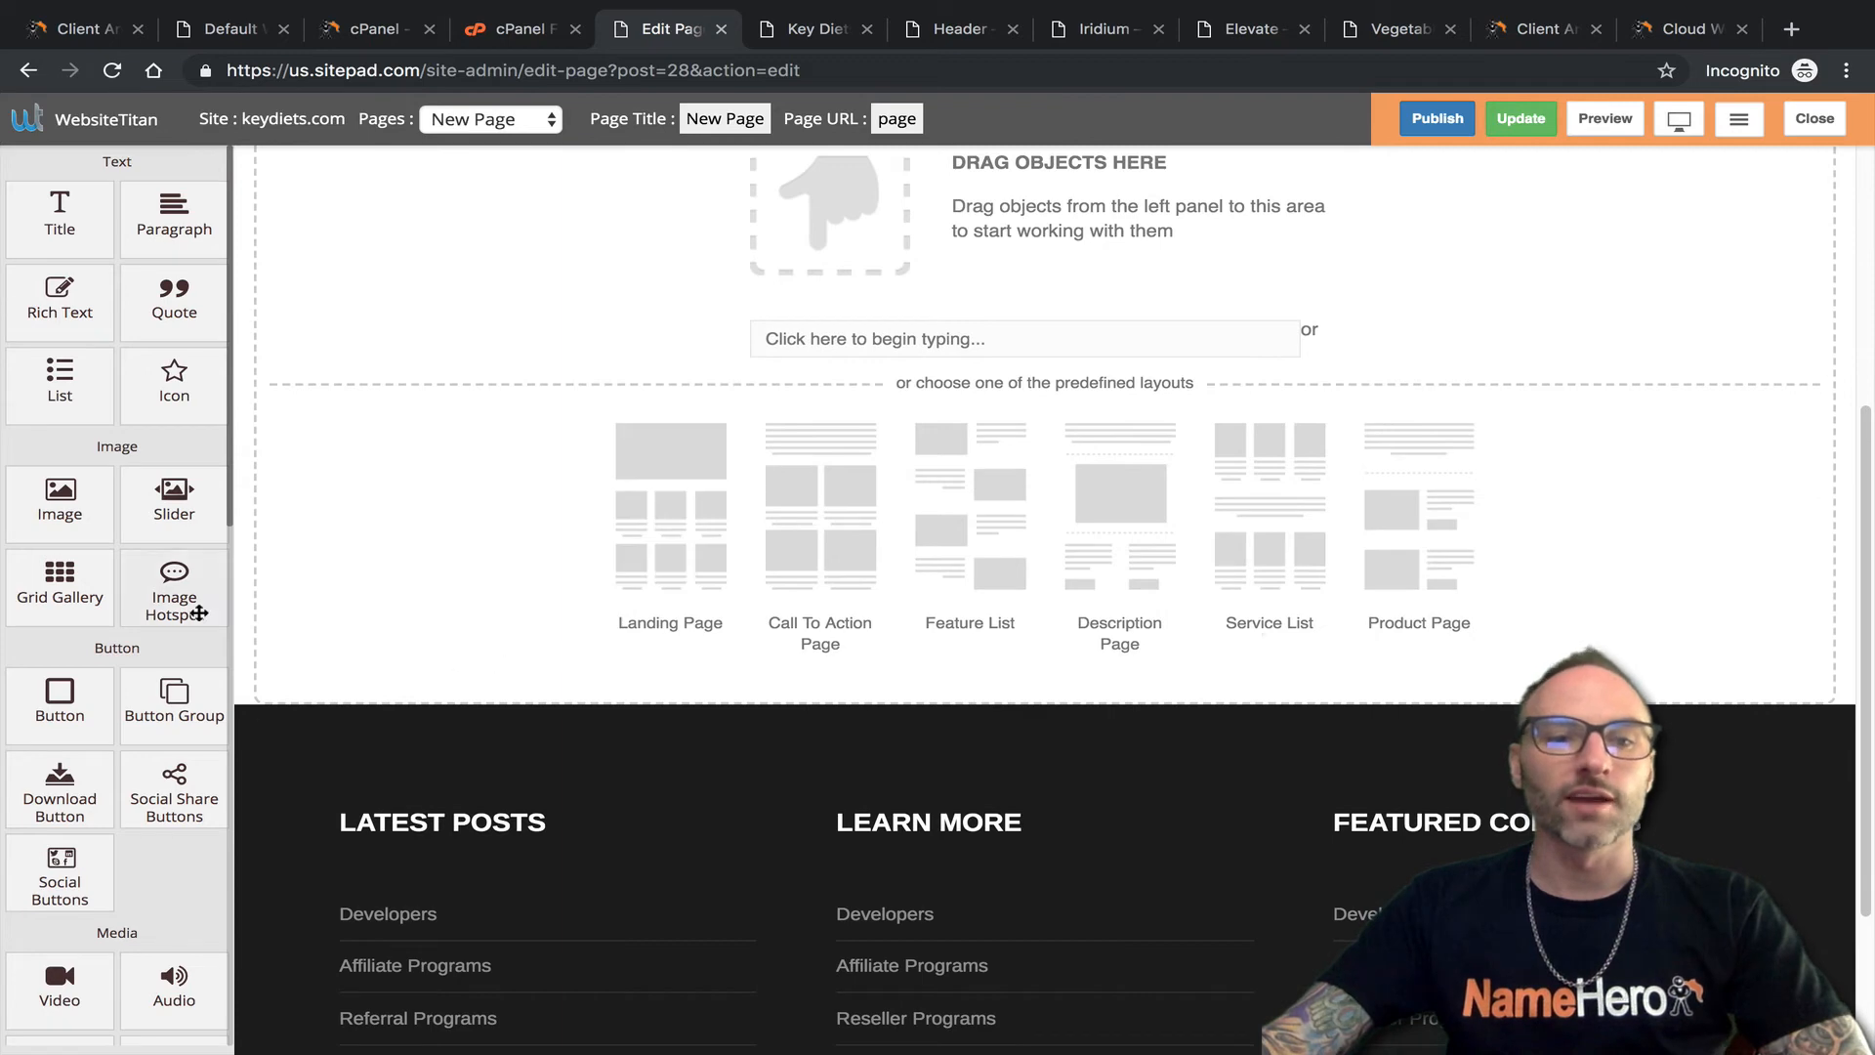
{"action": "scroll", "coordinate": [136, 878], "scroll_direction": "down", "scroll_amount": 4}
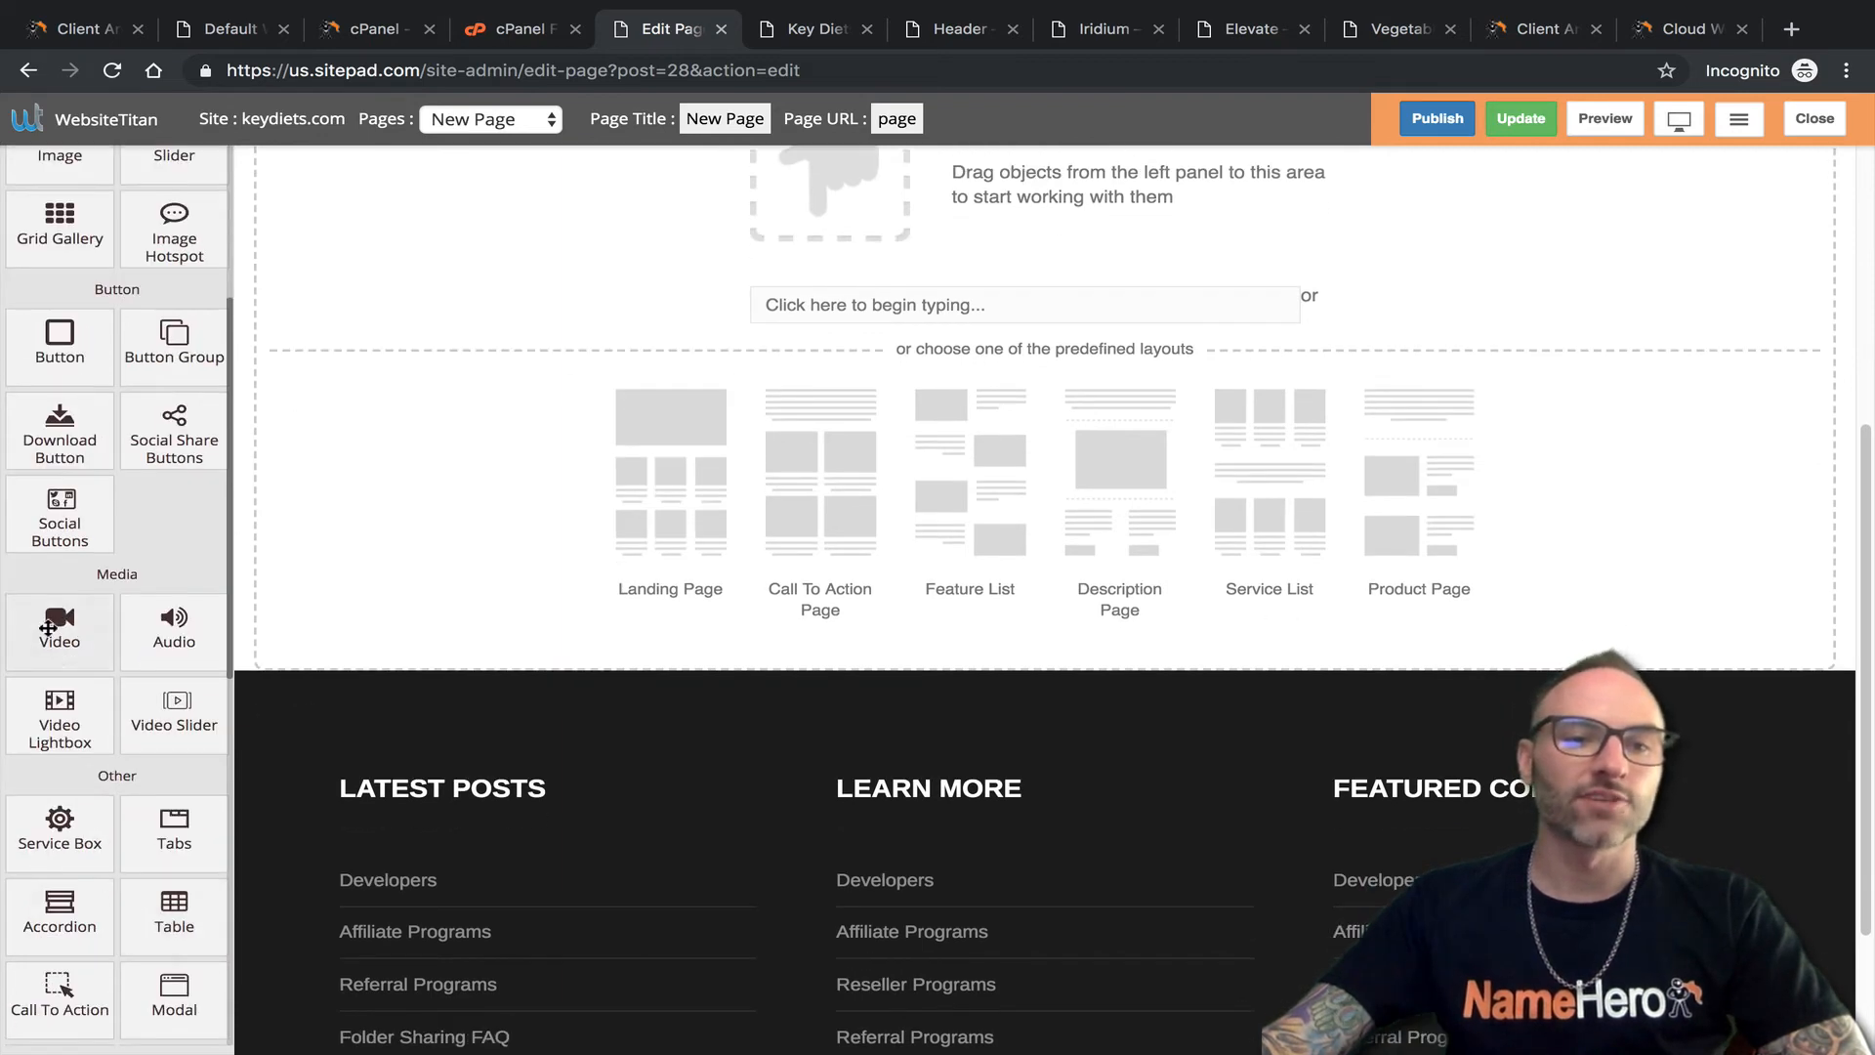
{"action": "scroll", "coordinate": [93, 723], "scroll_direction": "down", "scroll_amount": 4}
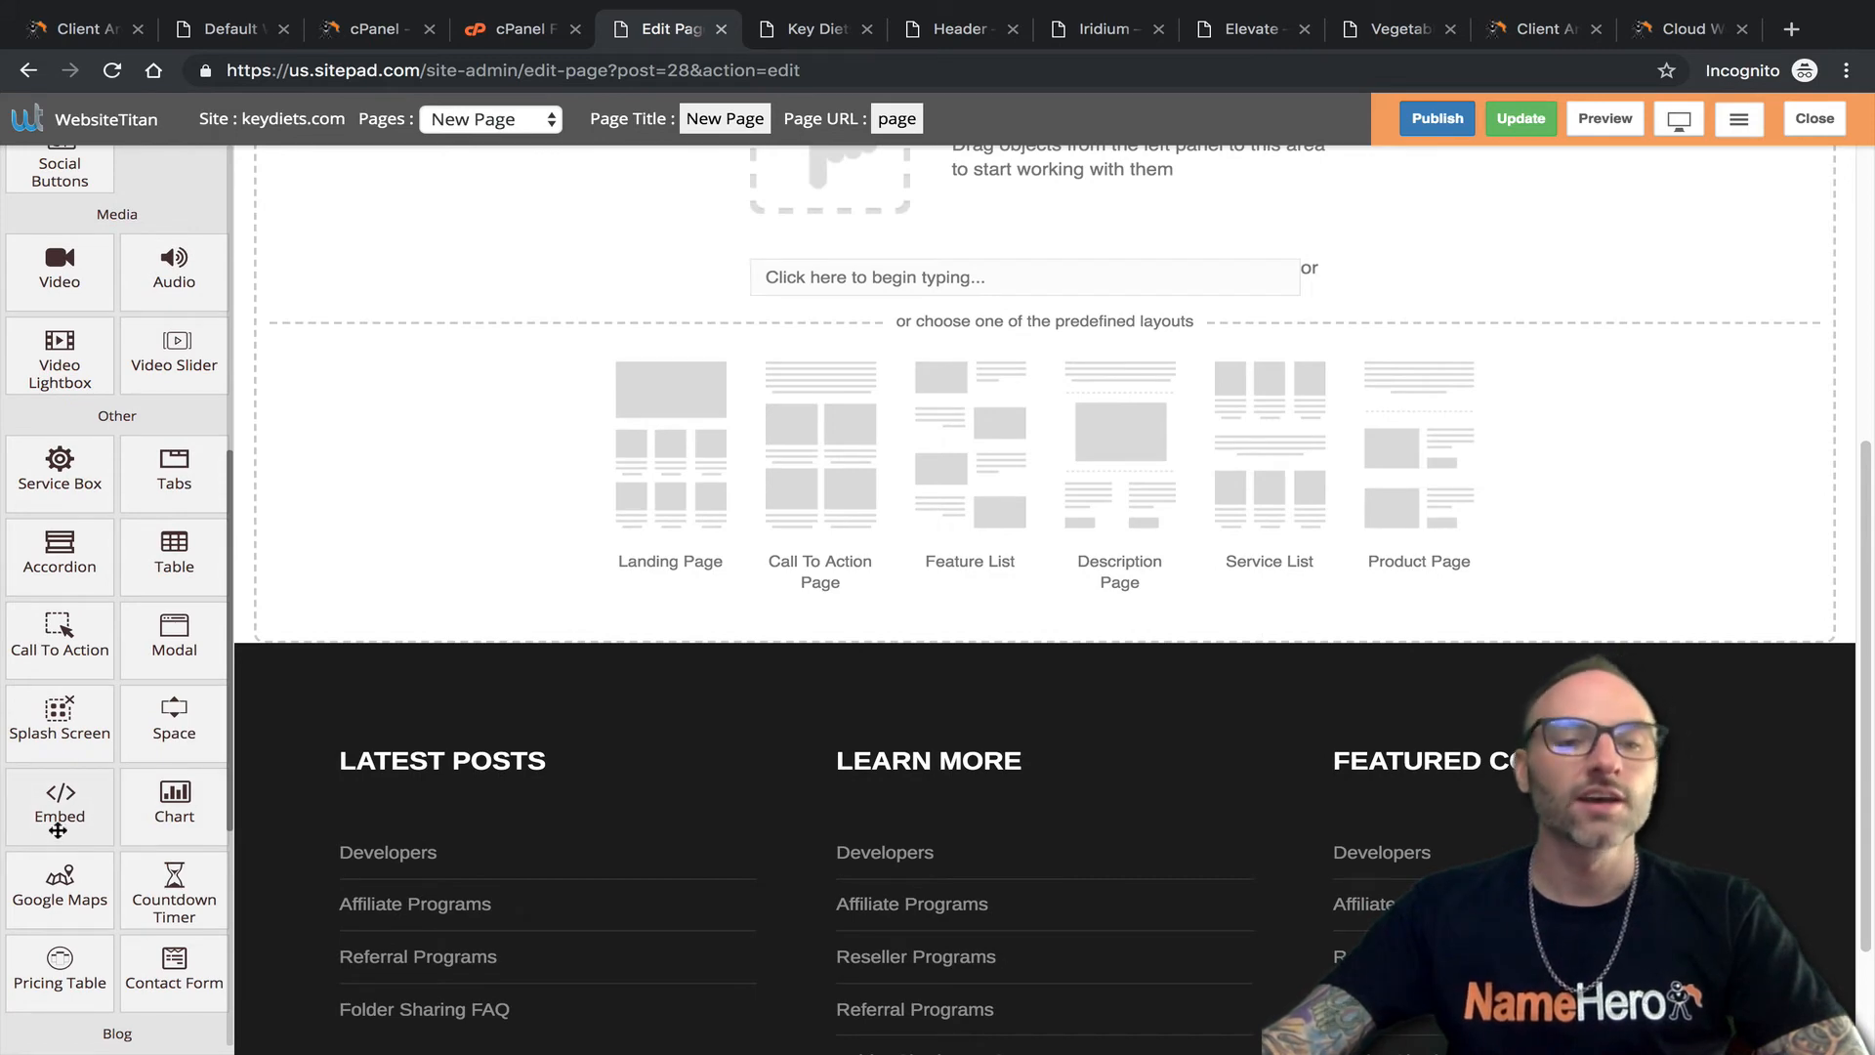
{"action": "scroll", "coordinate": [493, 579], "scroll_direction": "up", "scroll_amount": 2}
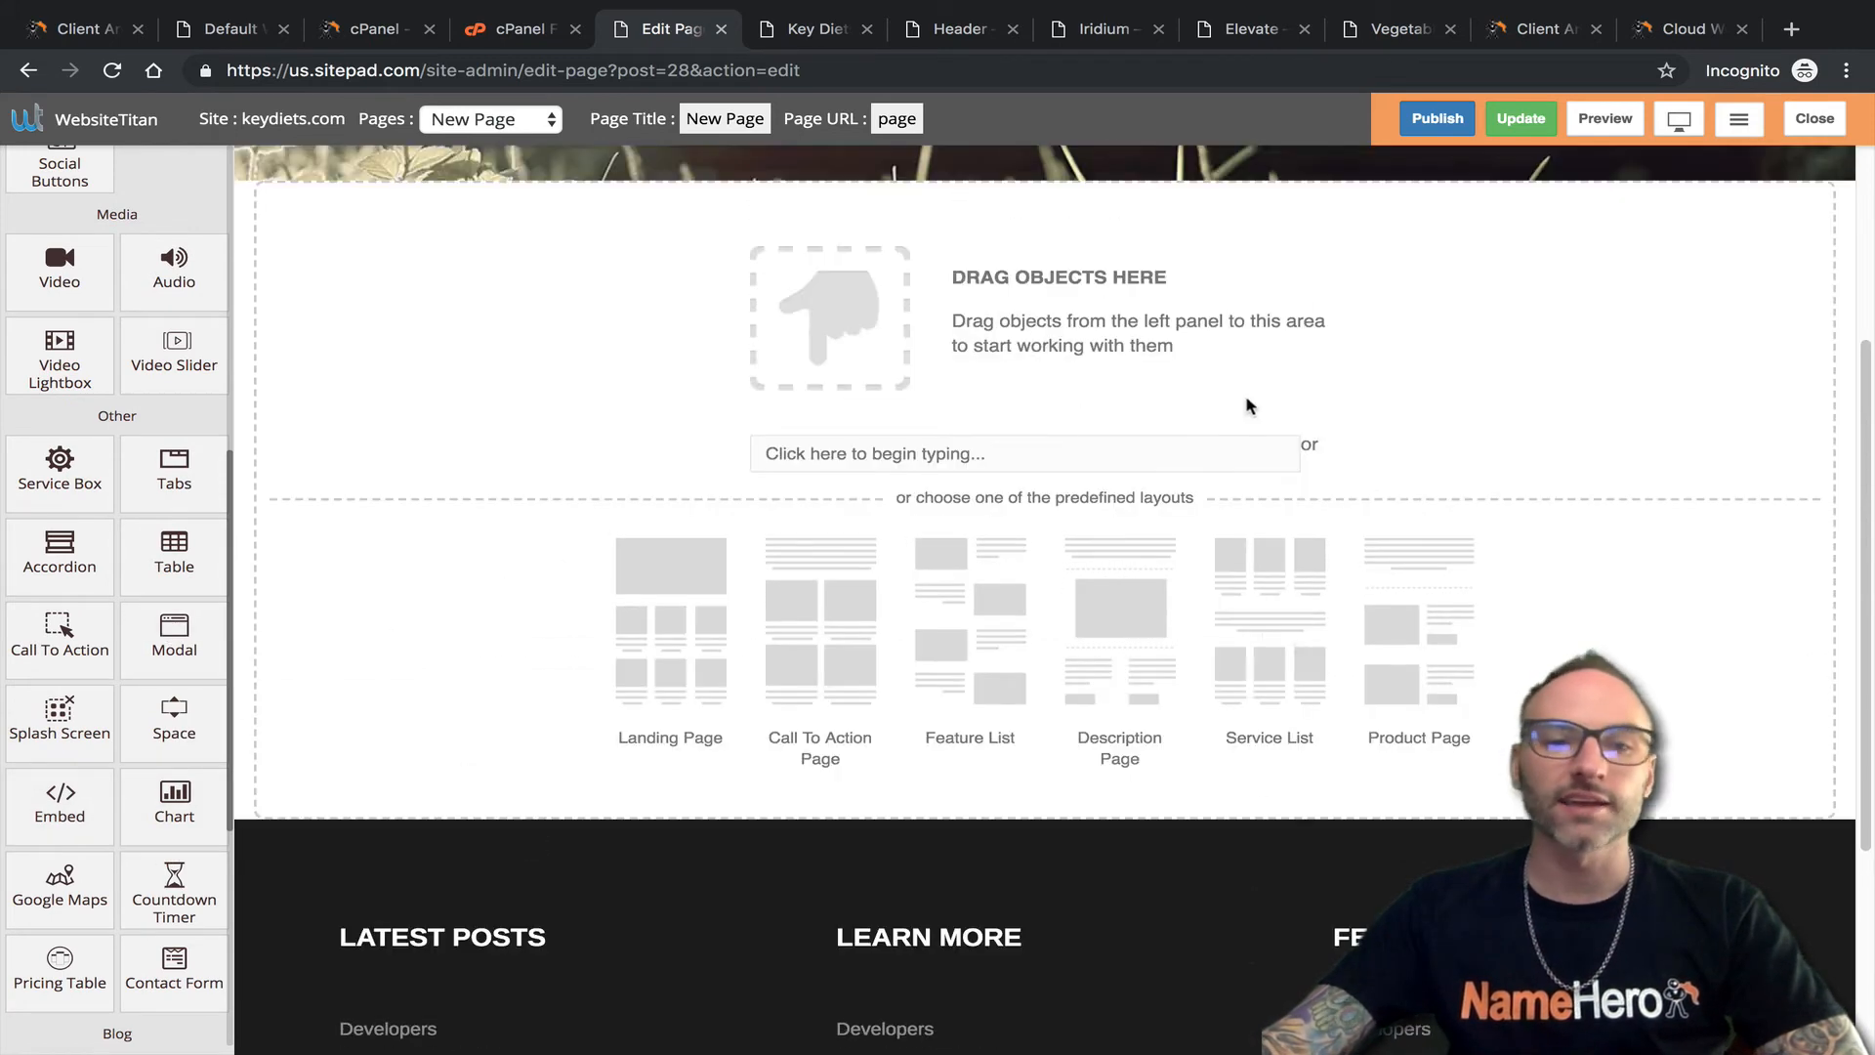
{"action": "left_click_drag", "start_coordinate": [185, 874], "coordinate": [988, 266]}
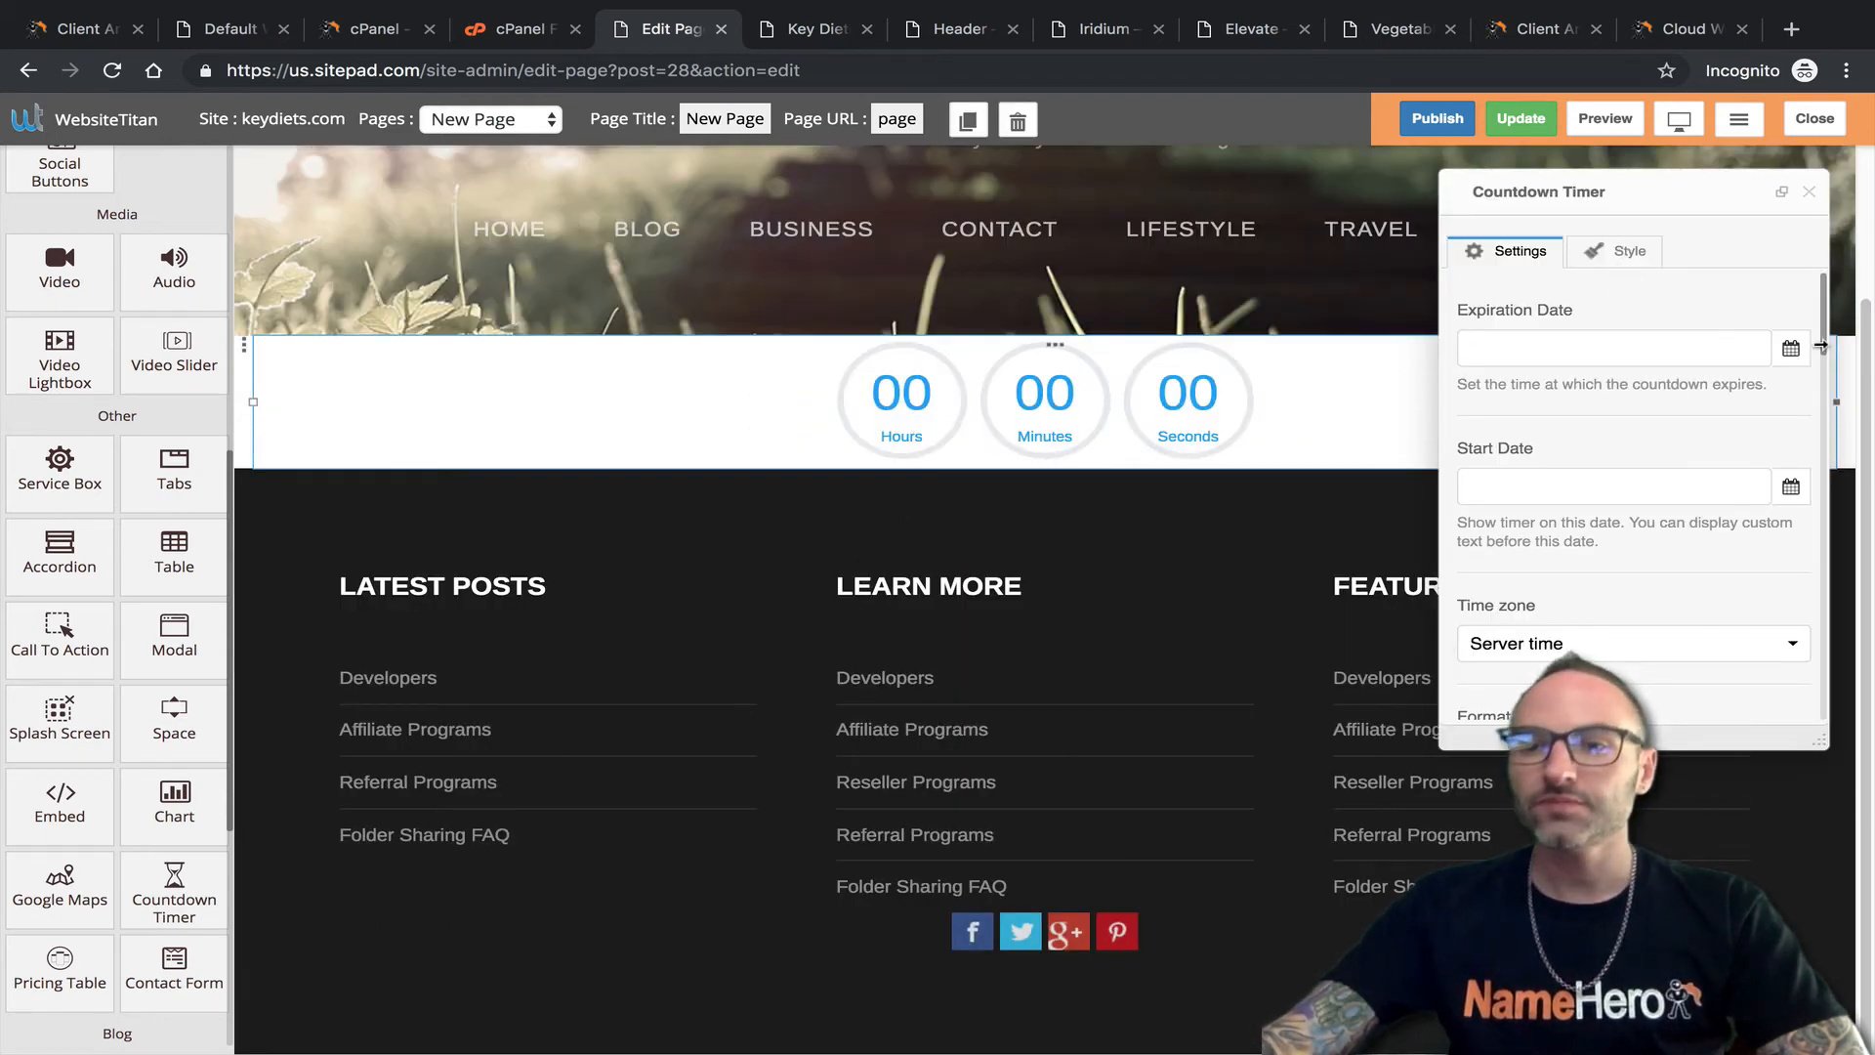
{"action": "left_click", "coordinate": [1790, 349]}
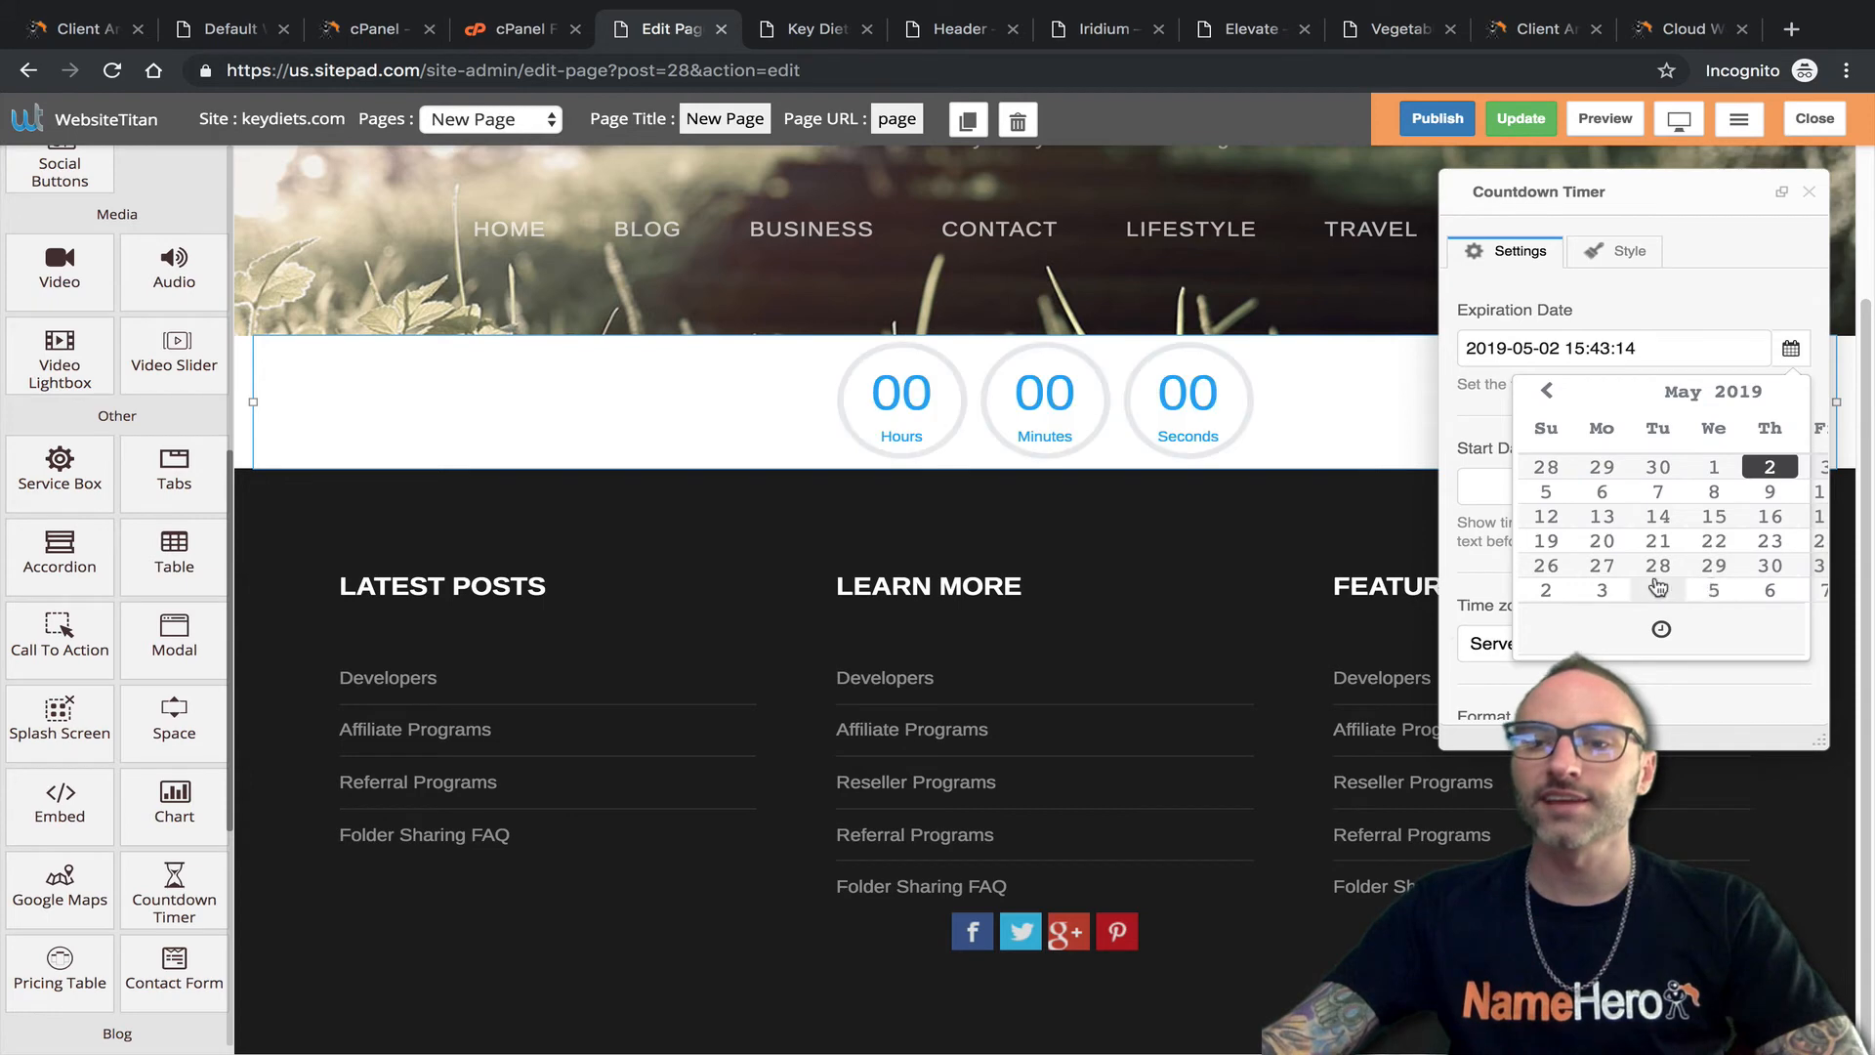
{"action": "left_click", "coordinate": [1546, 589]}
{"action": "left_click", "coordinate": [1544, 478]}
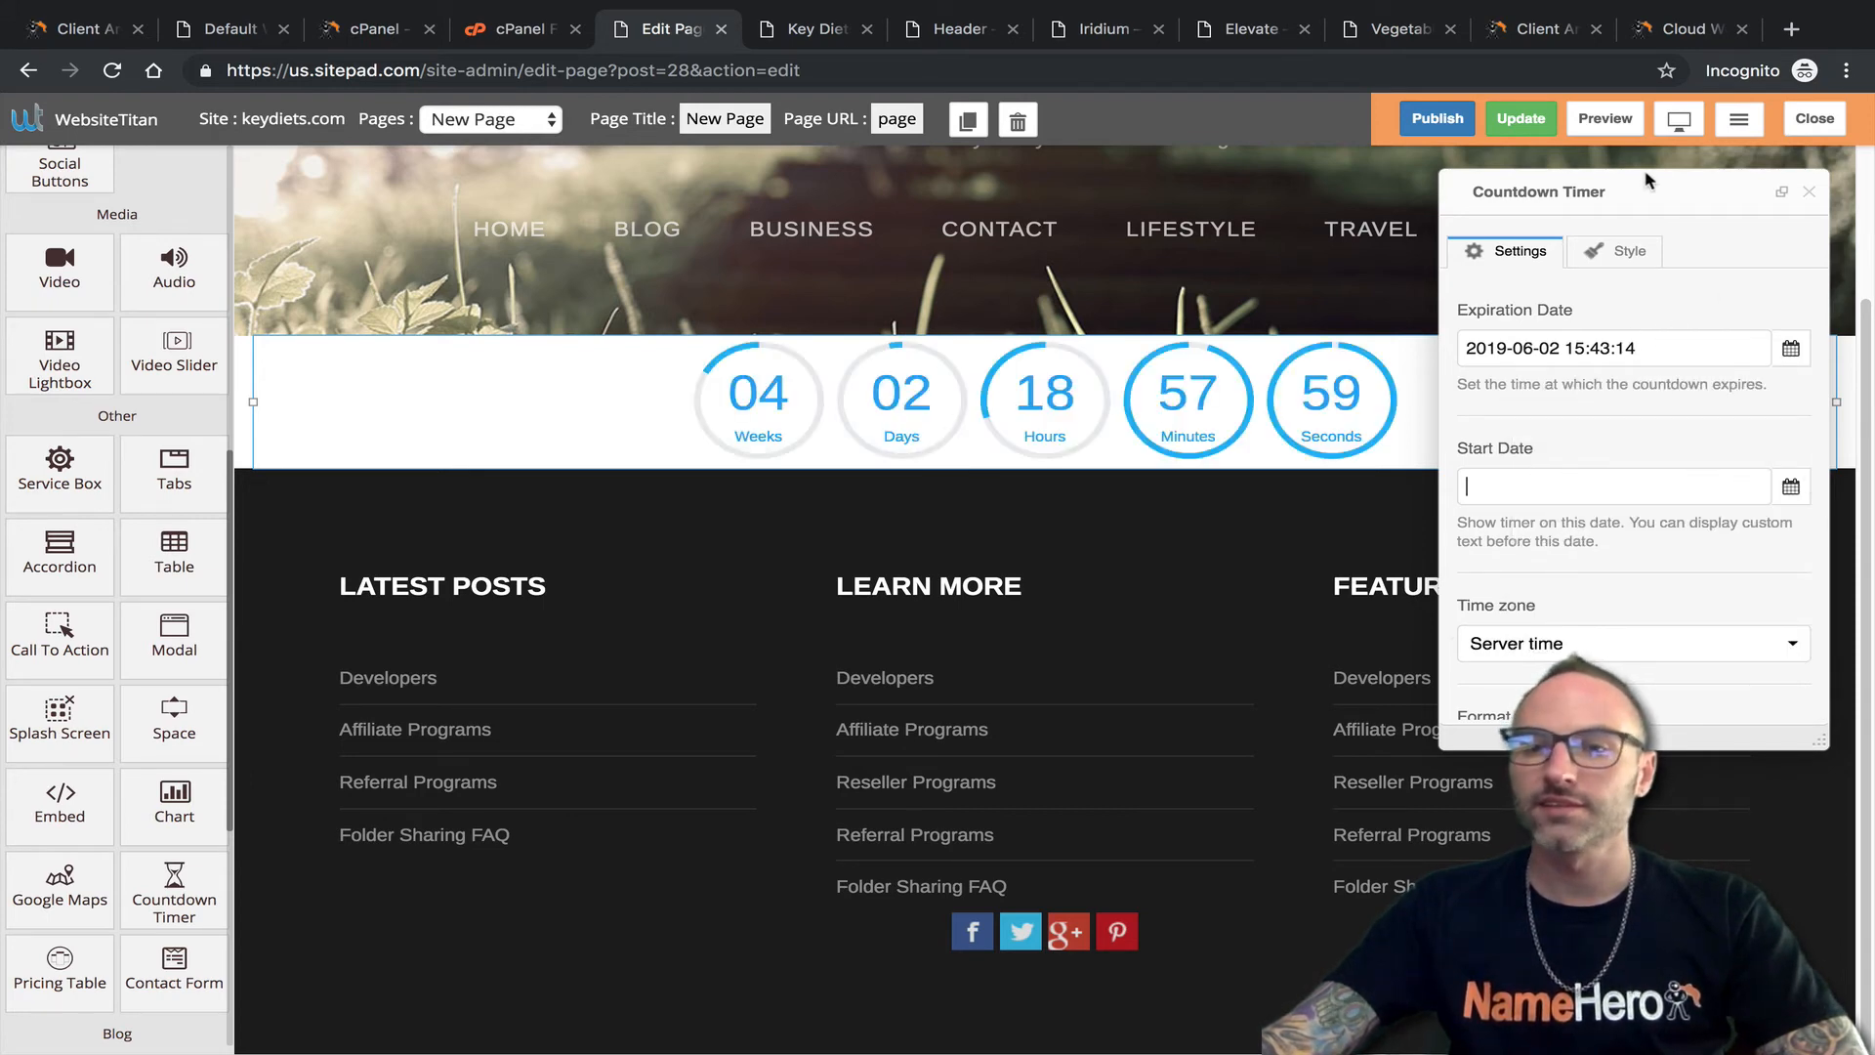
{"action": "scroll", "coordinate": [1598, 320], "scroll_direction": "down", "scroll_amount": 4}
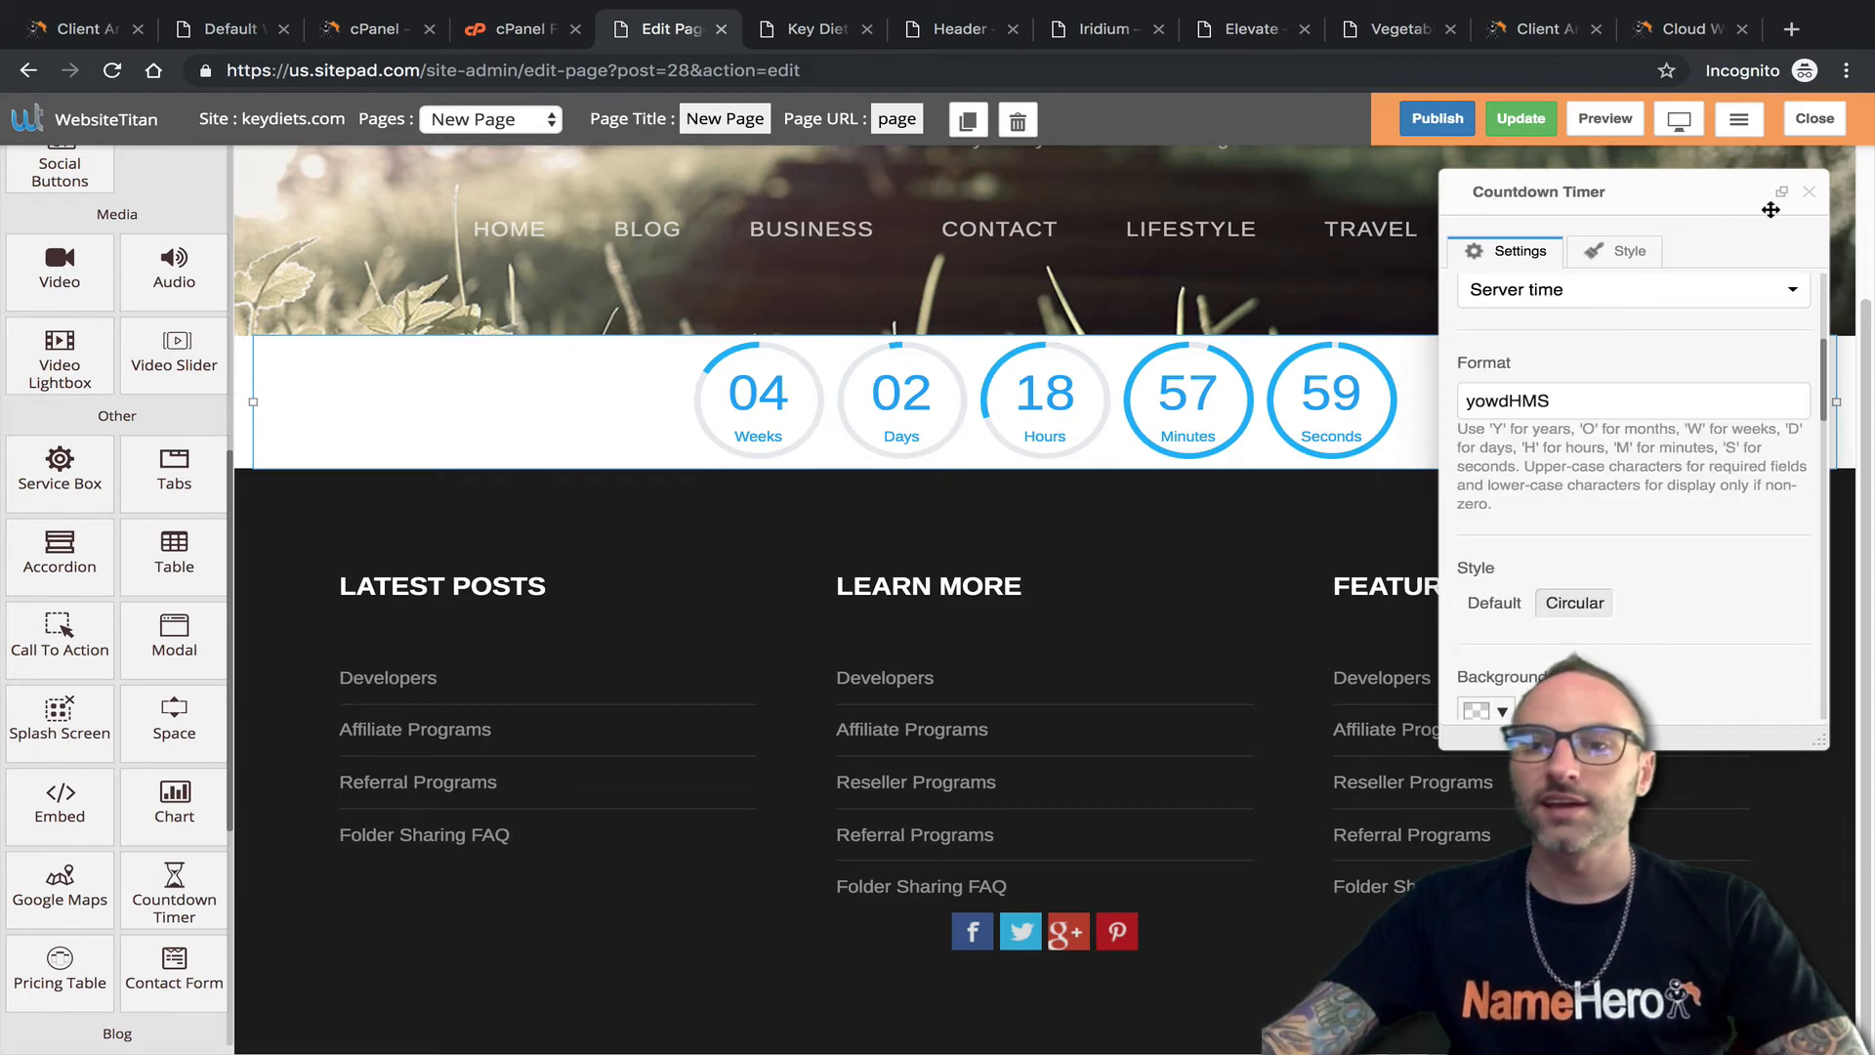
{"action": "left_click", "coordinate": [1808, 191]}
{"action": "scroll", "coordinate": [626, 630], "scroll_direction": "up", "scroll_amount": 2}
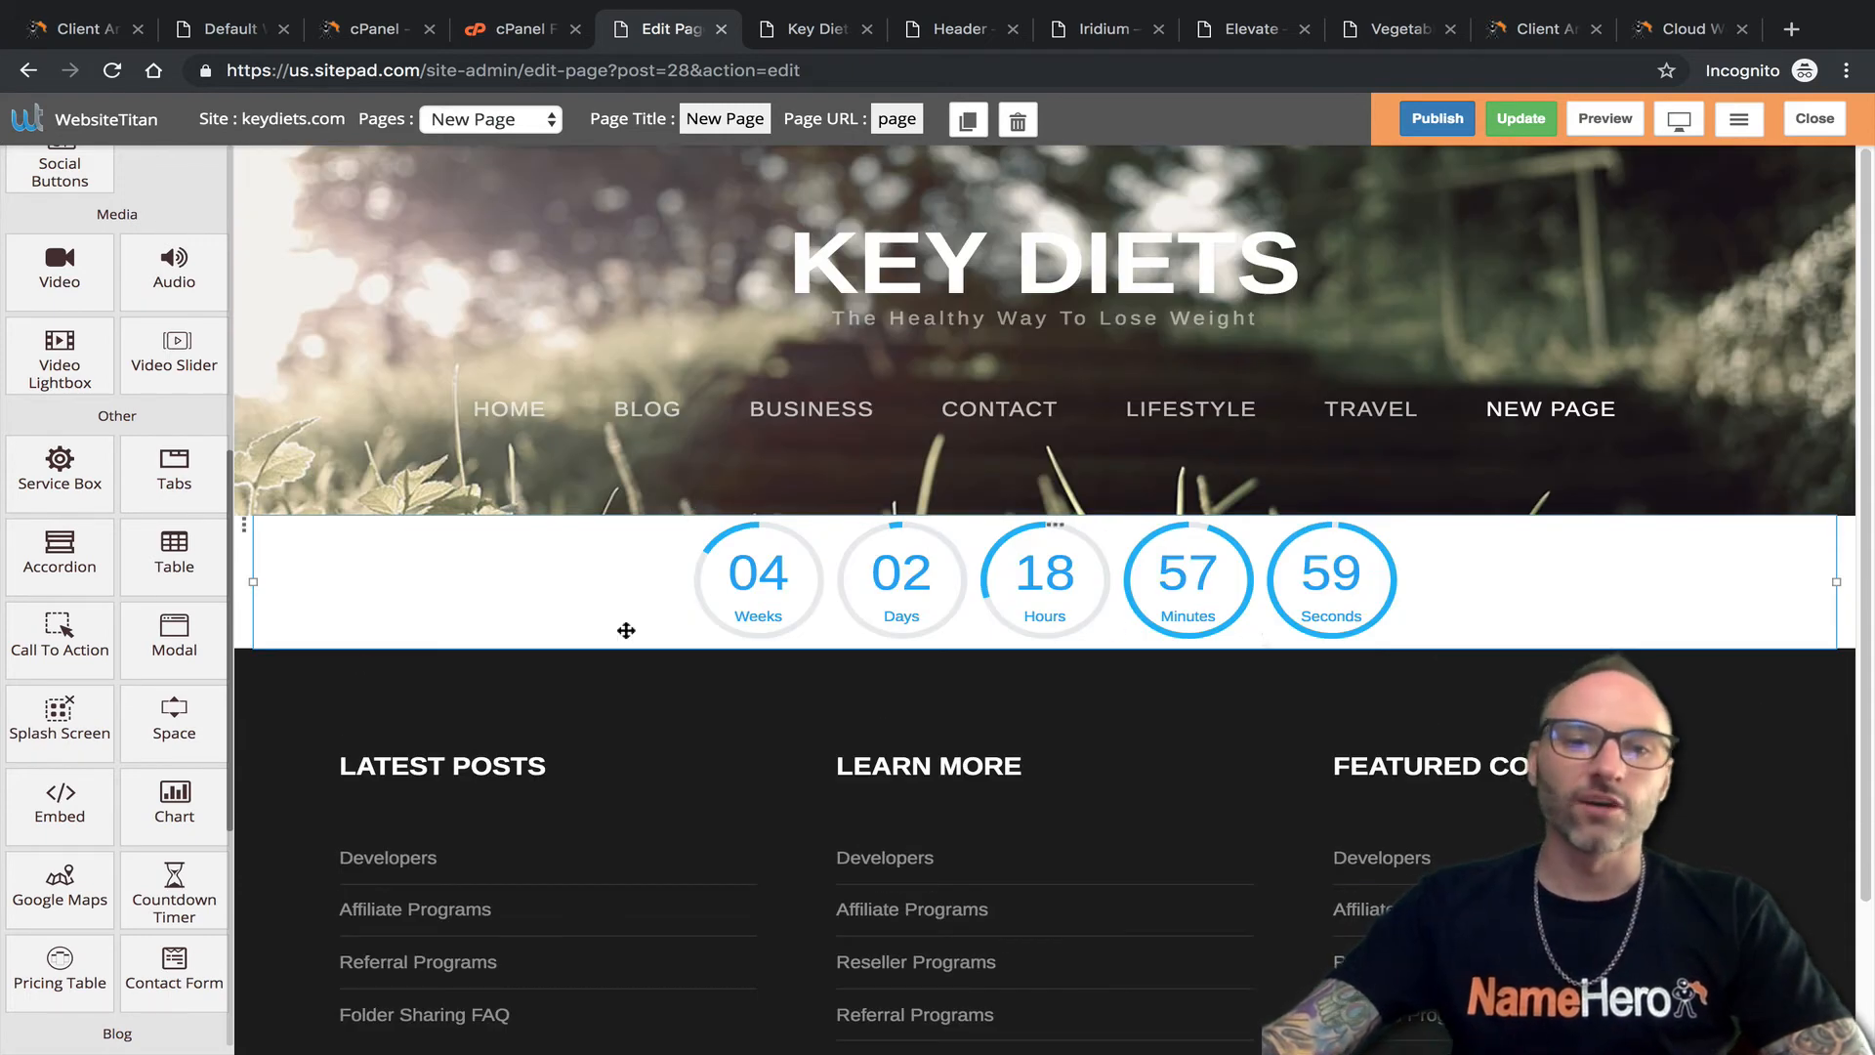
Insert a Title widget above the countdown timer and center its text.
{"action": "scroll", "coordinate": [121, 493], "scroll_direction": "up", "scroll_amount": 7}
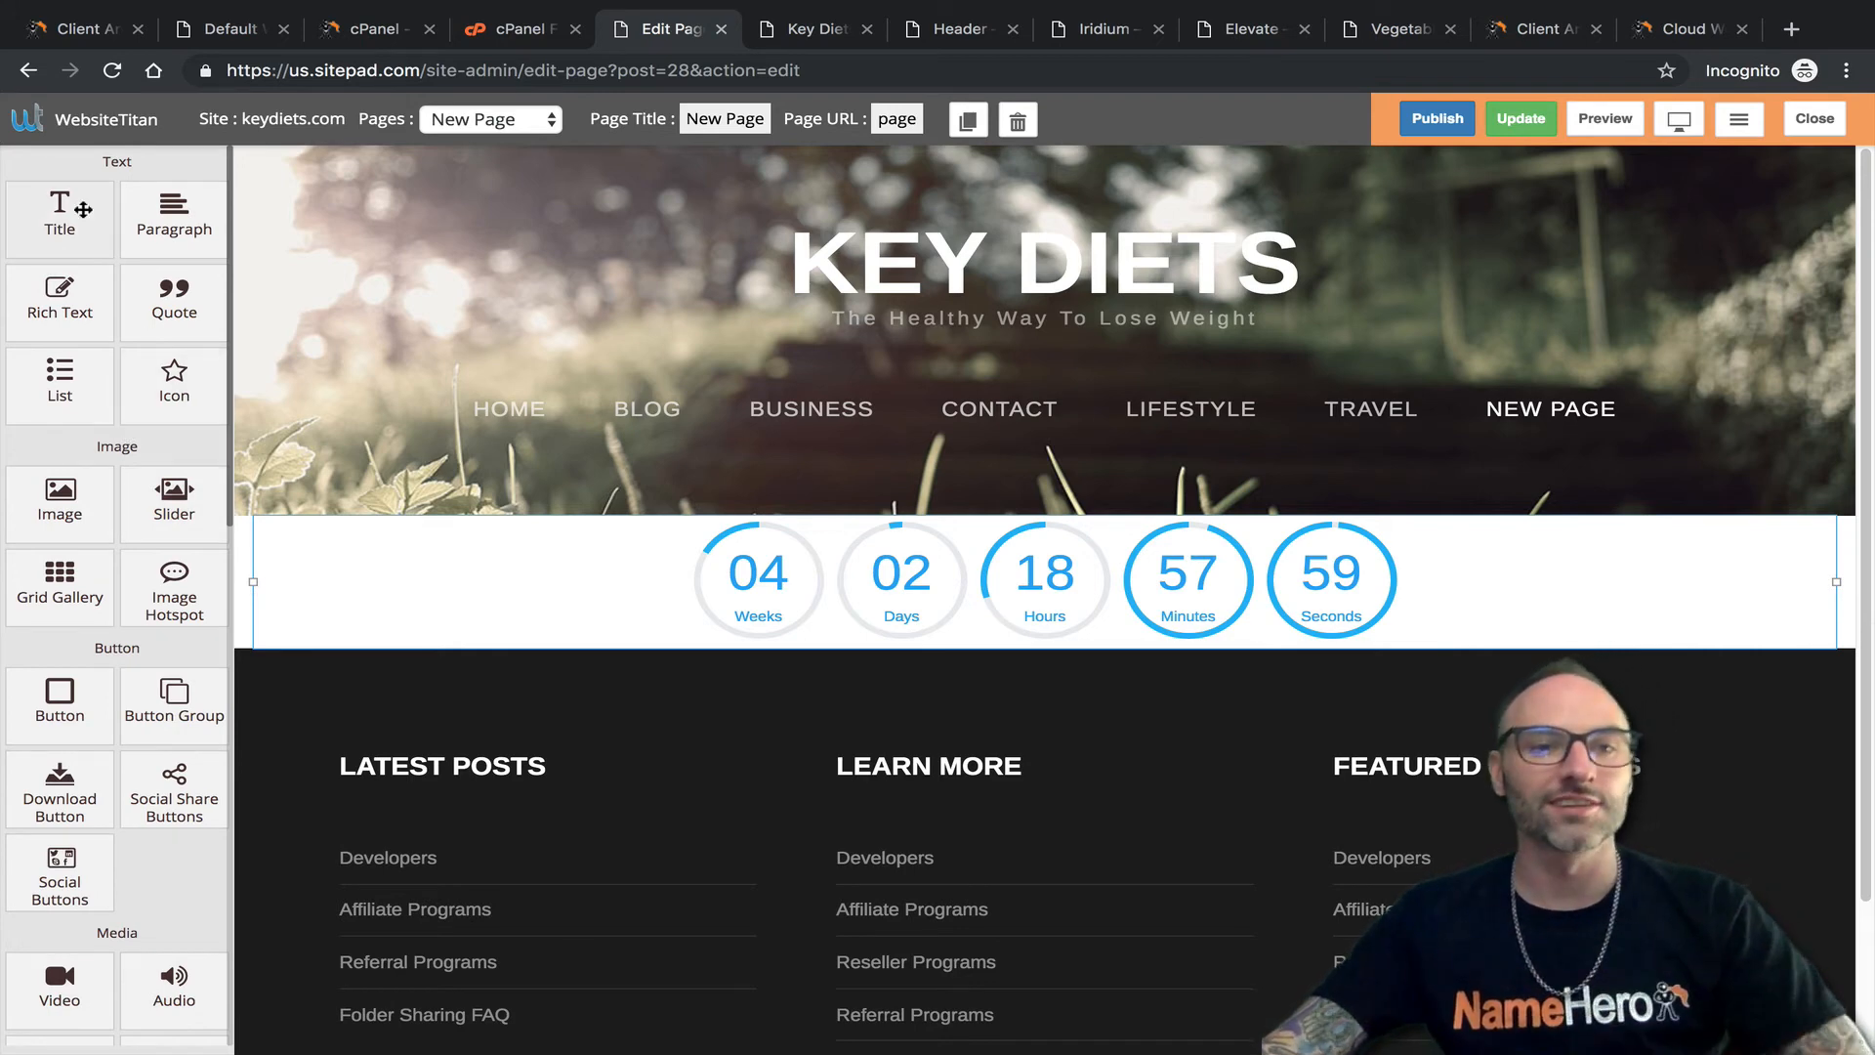
{"action": "scroll", "coordinate": [68, 235], "scroll_direction": "down", "scroll_amount": 3}
{"action": "scroll", "coordinate": [54, 256], "scroll_direction": "up", "scroll_amount": 3}
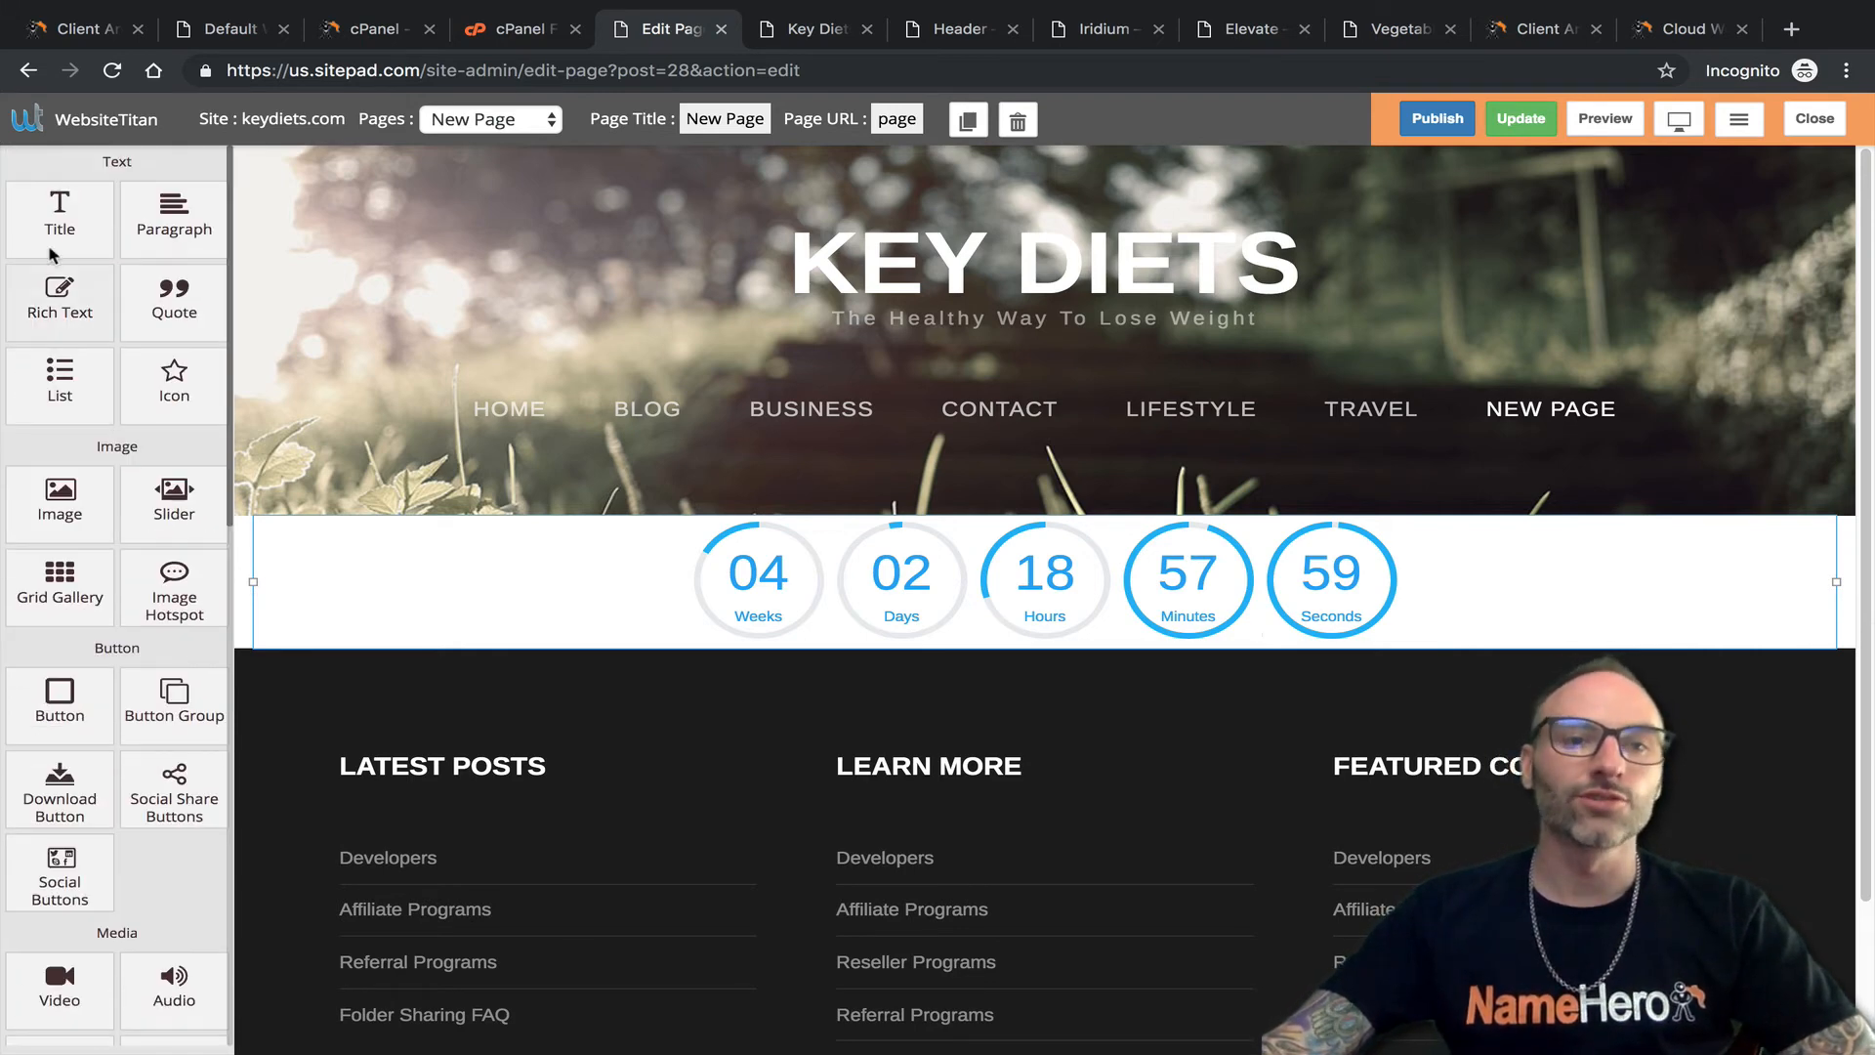
{"action": "left_click_drag", "start_coordinate": [53, 255], "coordinate": [1046, 531]}
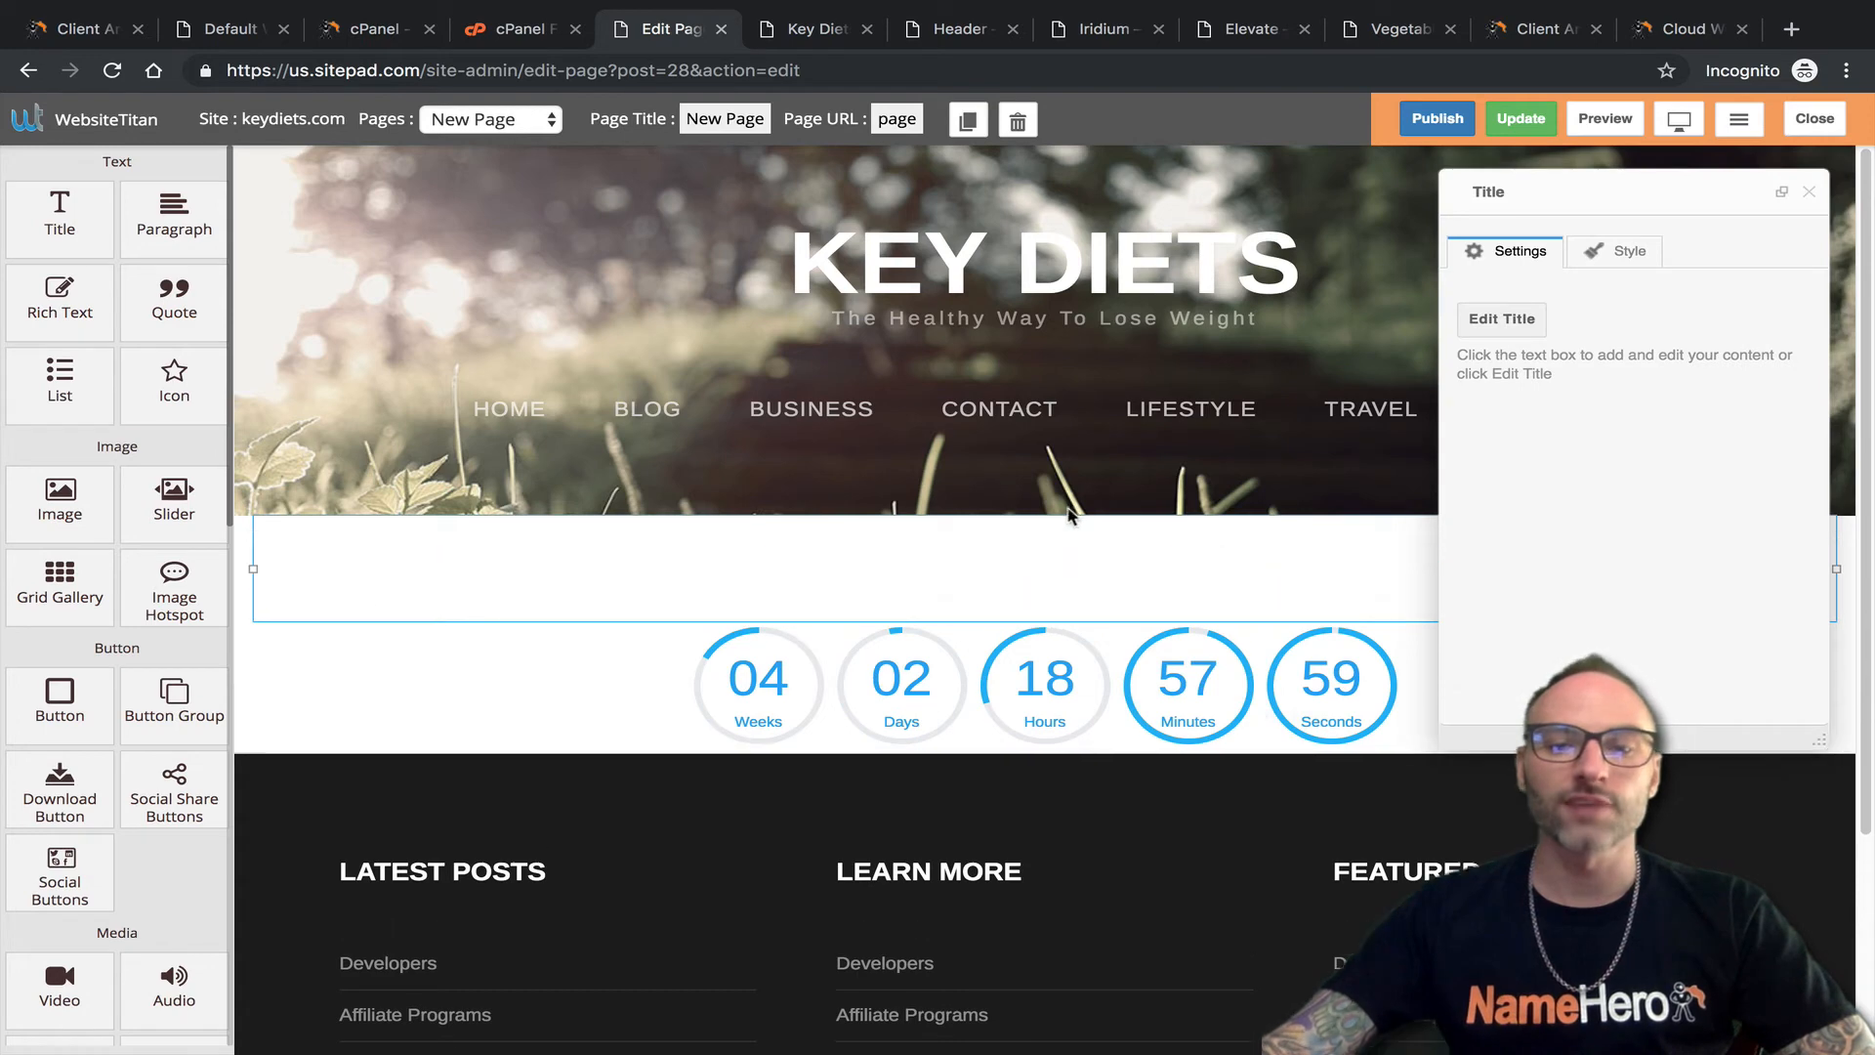
{"action": "left_click", "coordinate": [884, 556]}
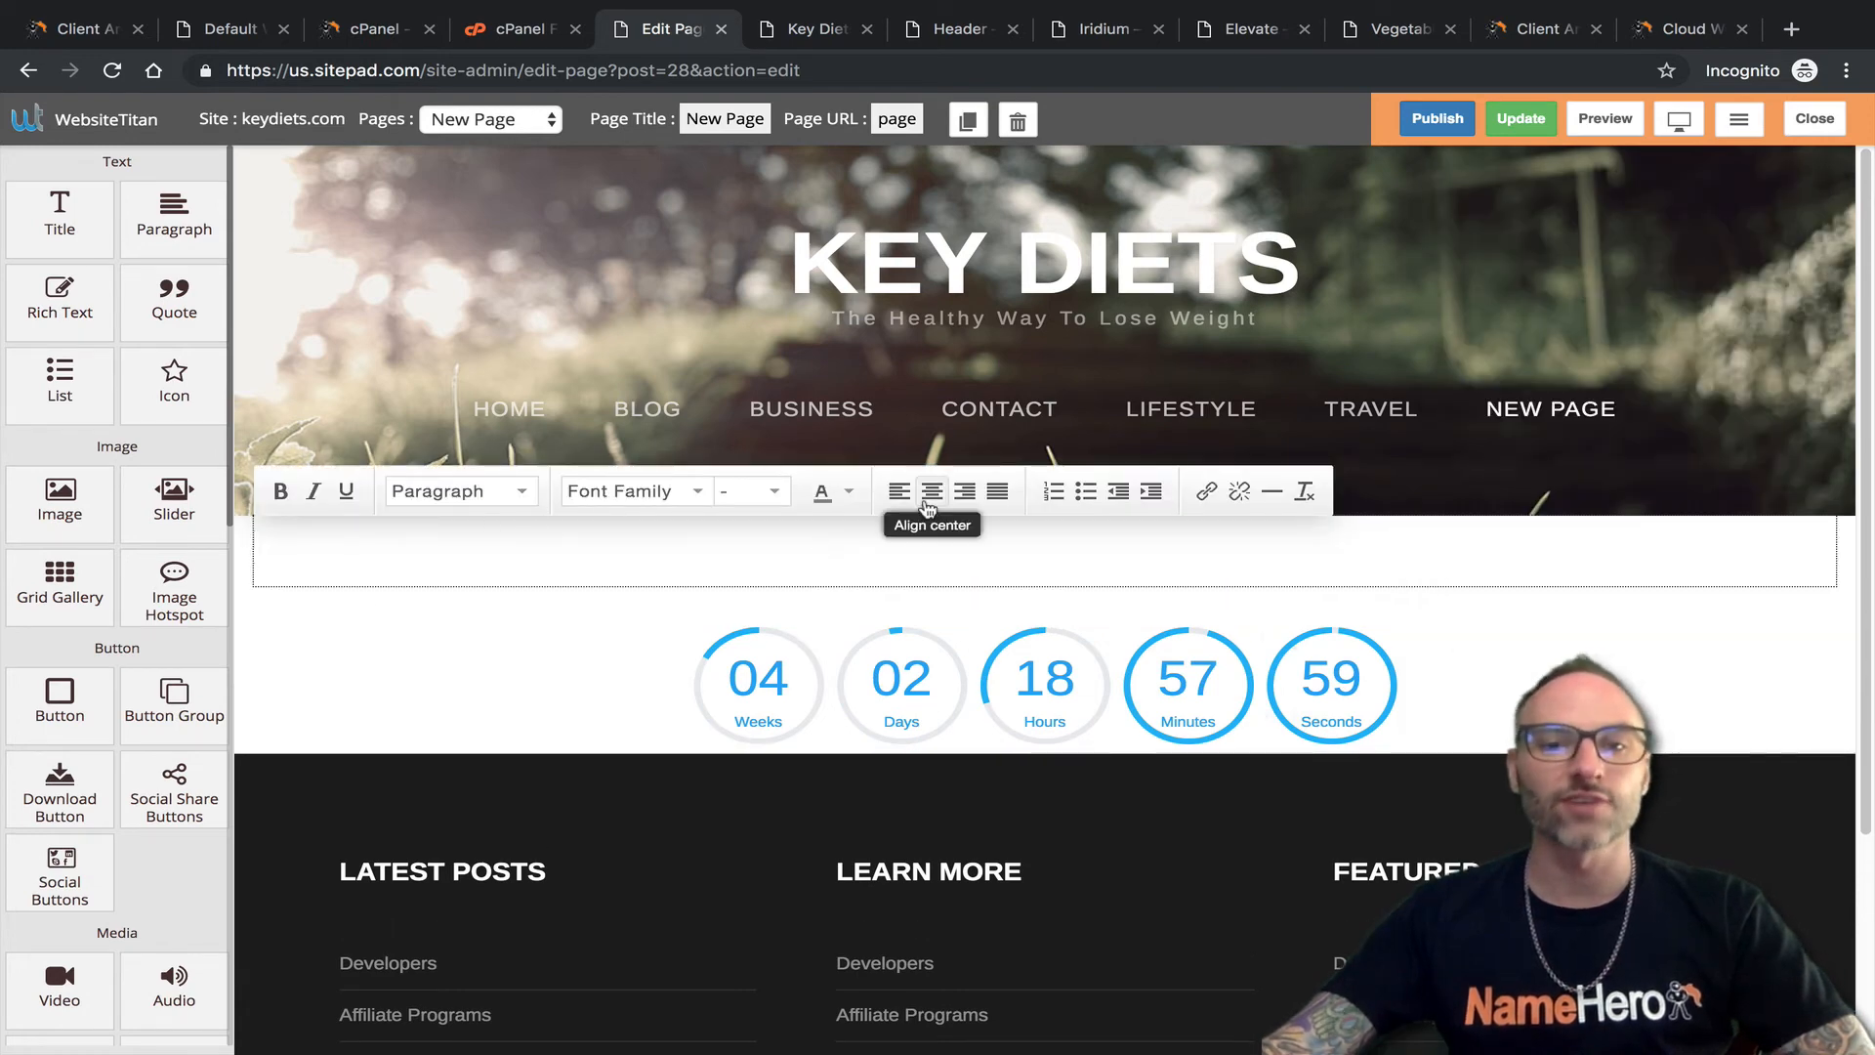
{"action": "left_click", "coordinate": [930, 498]}
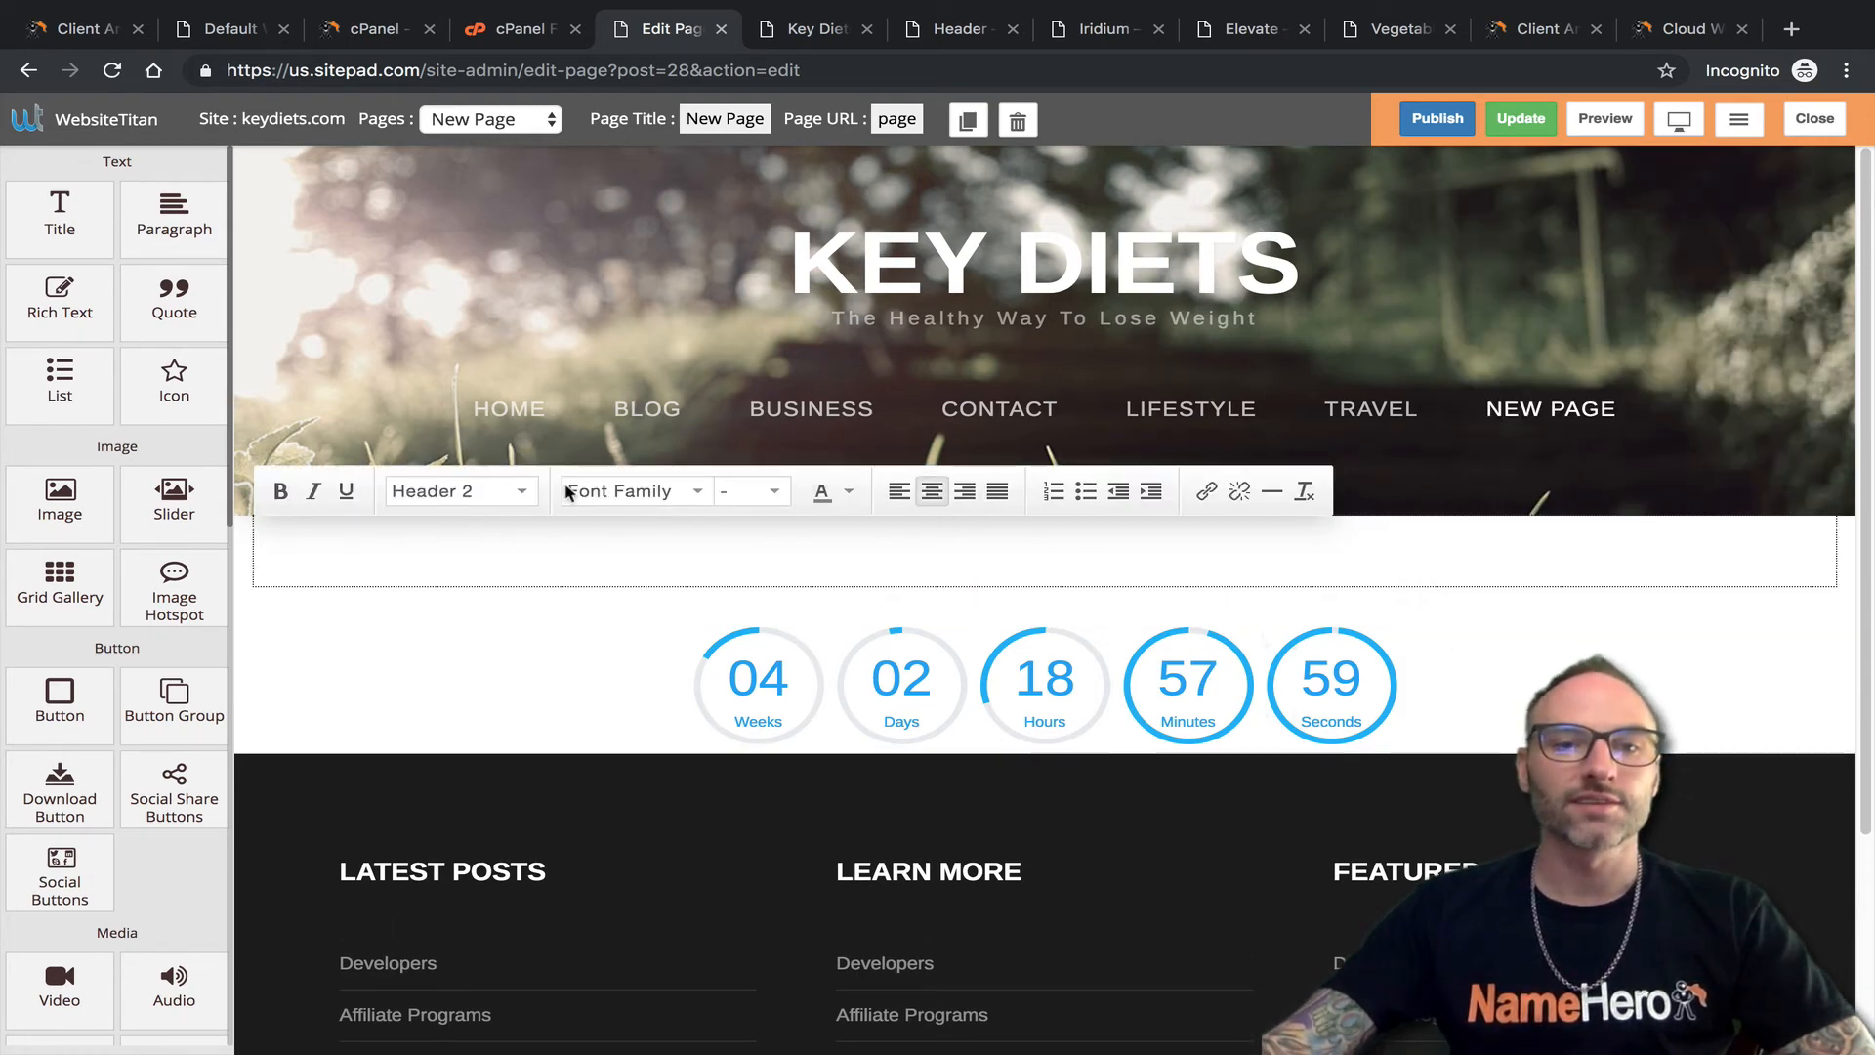
{"action": "left_click", "coordinate": [850, 492]}
{"action": "left_click", "coordinate": [853, 496]}
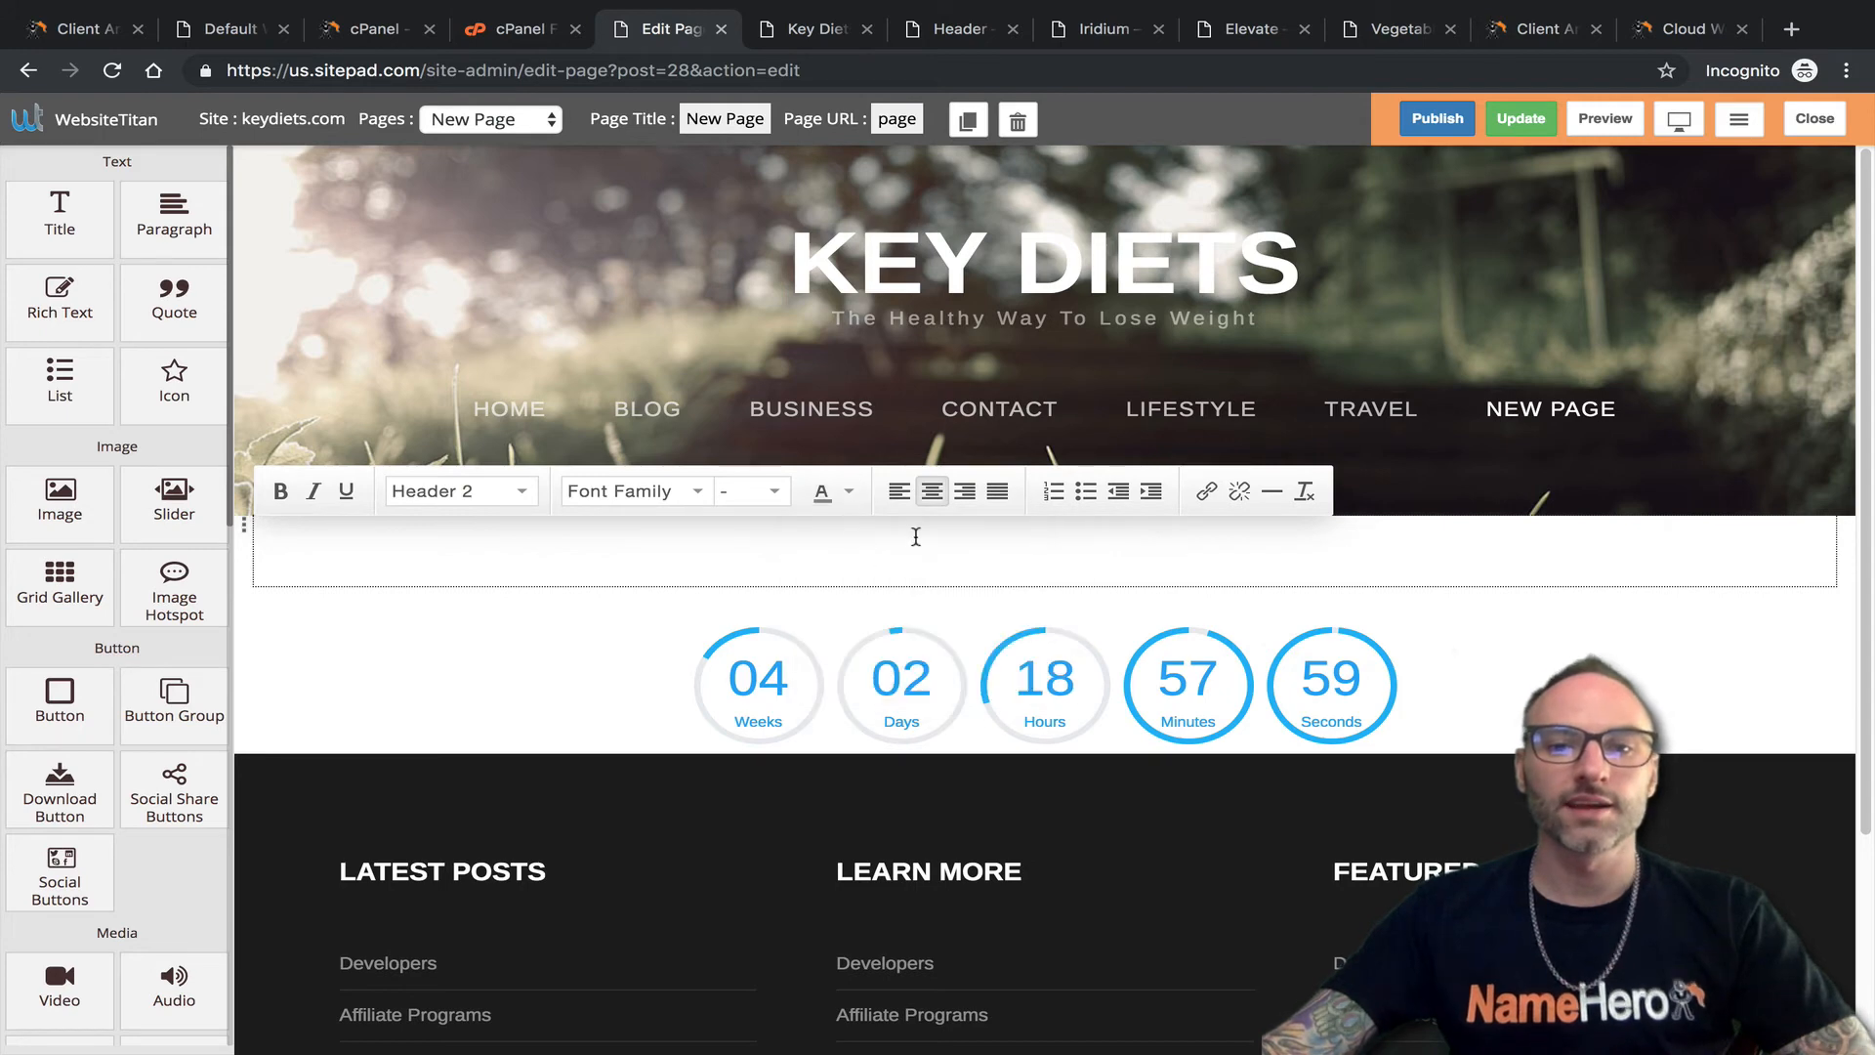
Enter "KeyDiets.com Is Coming Soon" as the title text above the countdown timer.
{"action": "type", "text": "KeyD"}
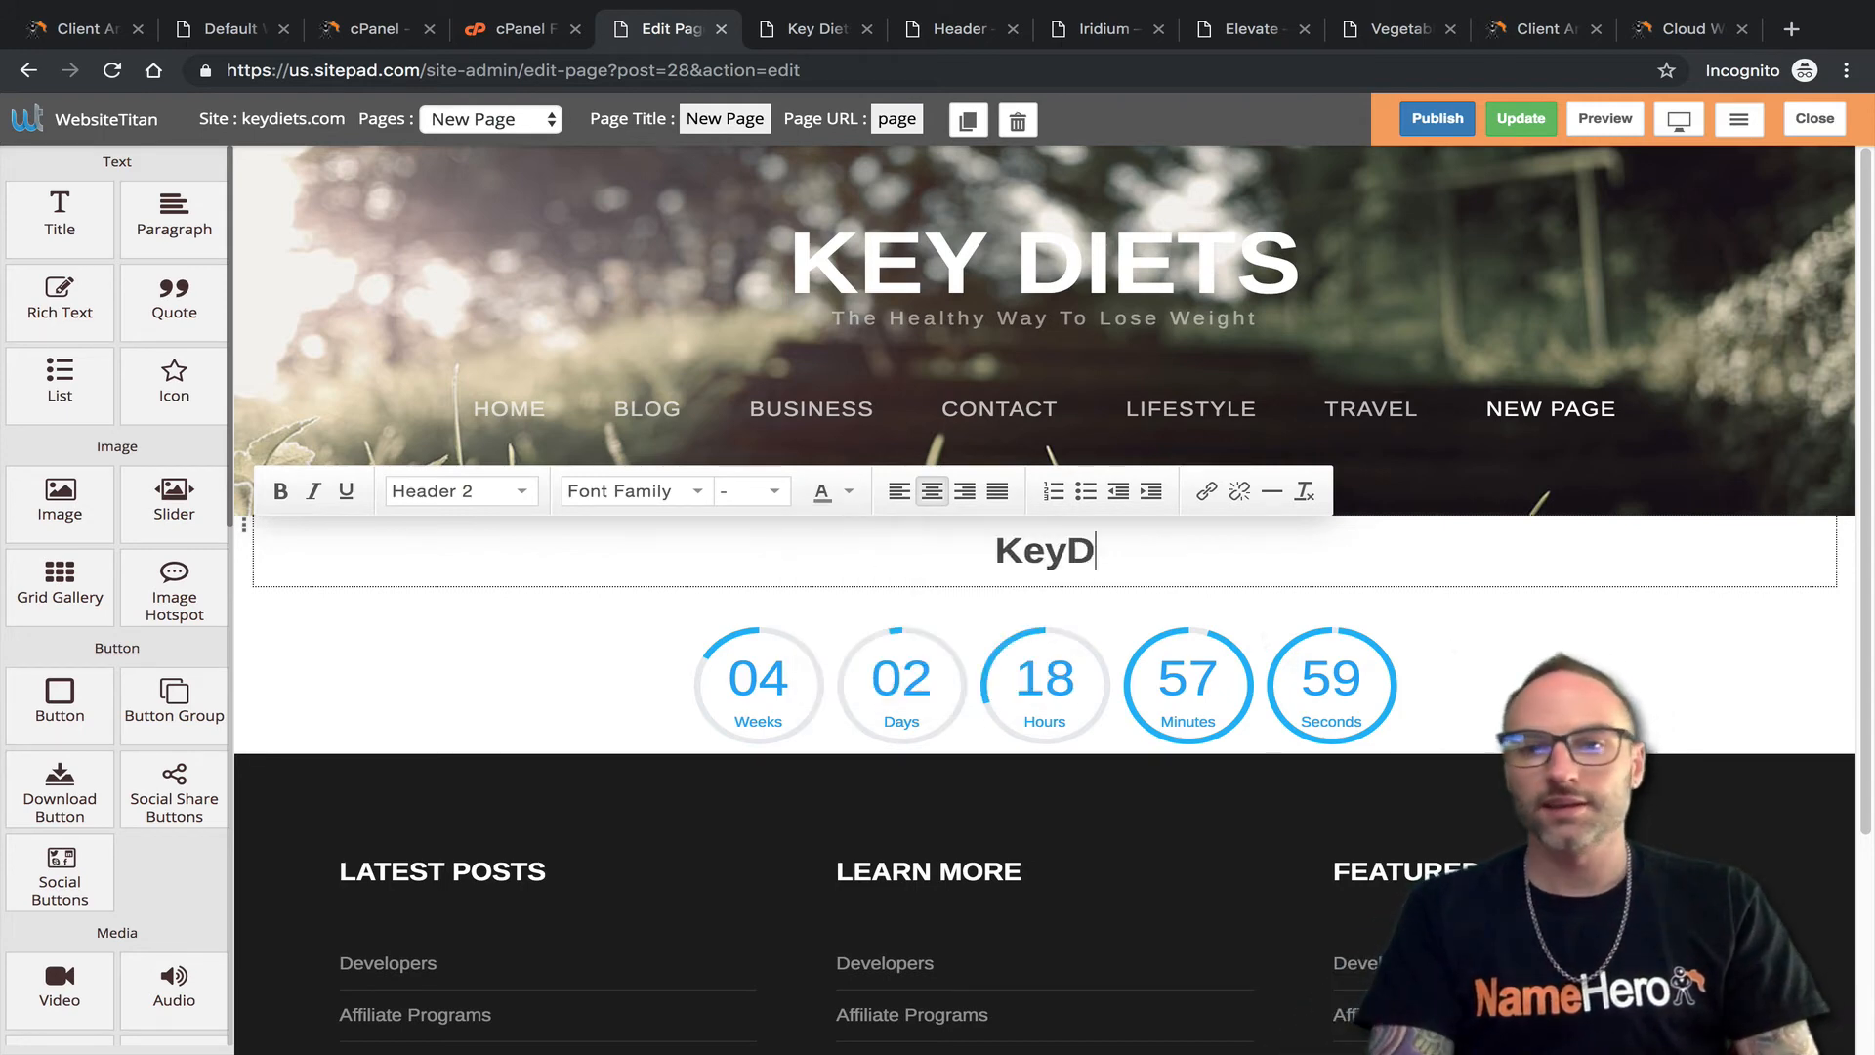
{"action": "type", "text": "iets.com Is Comingt"}
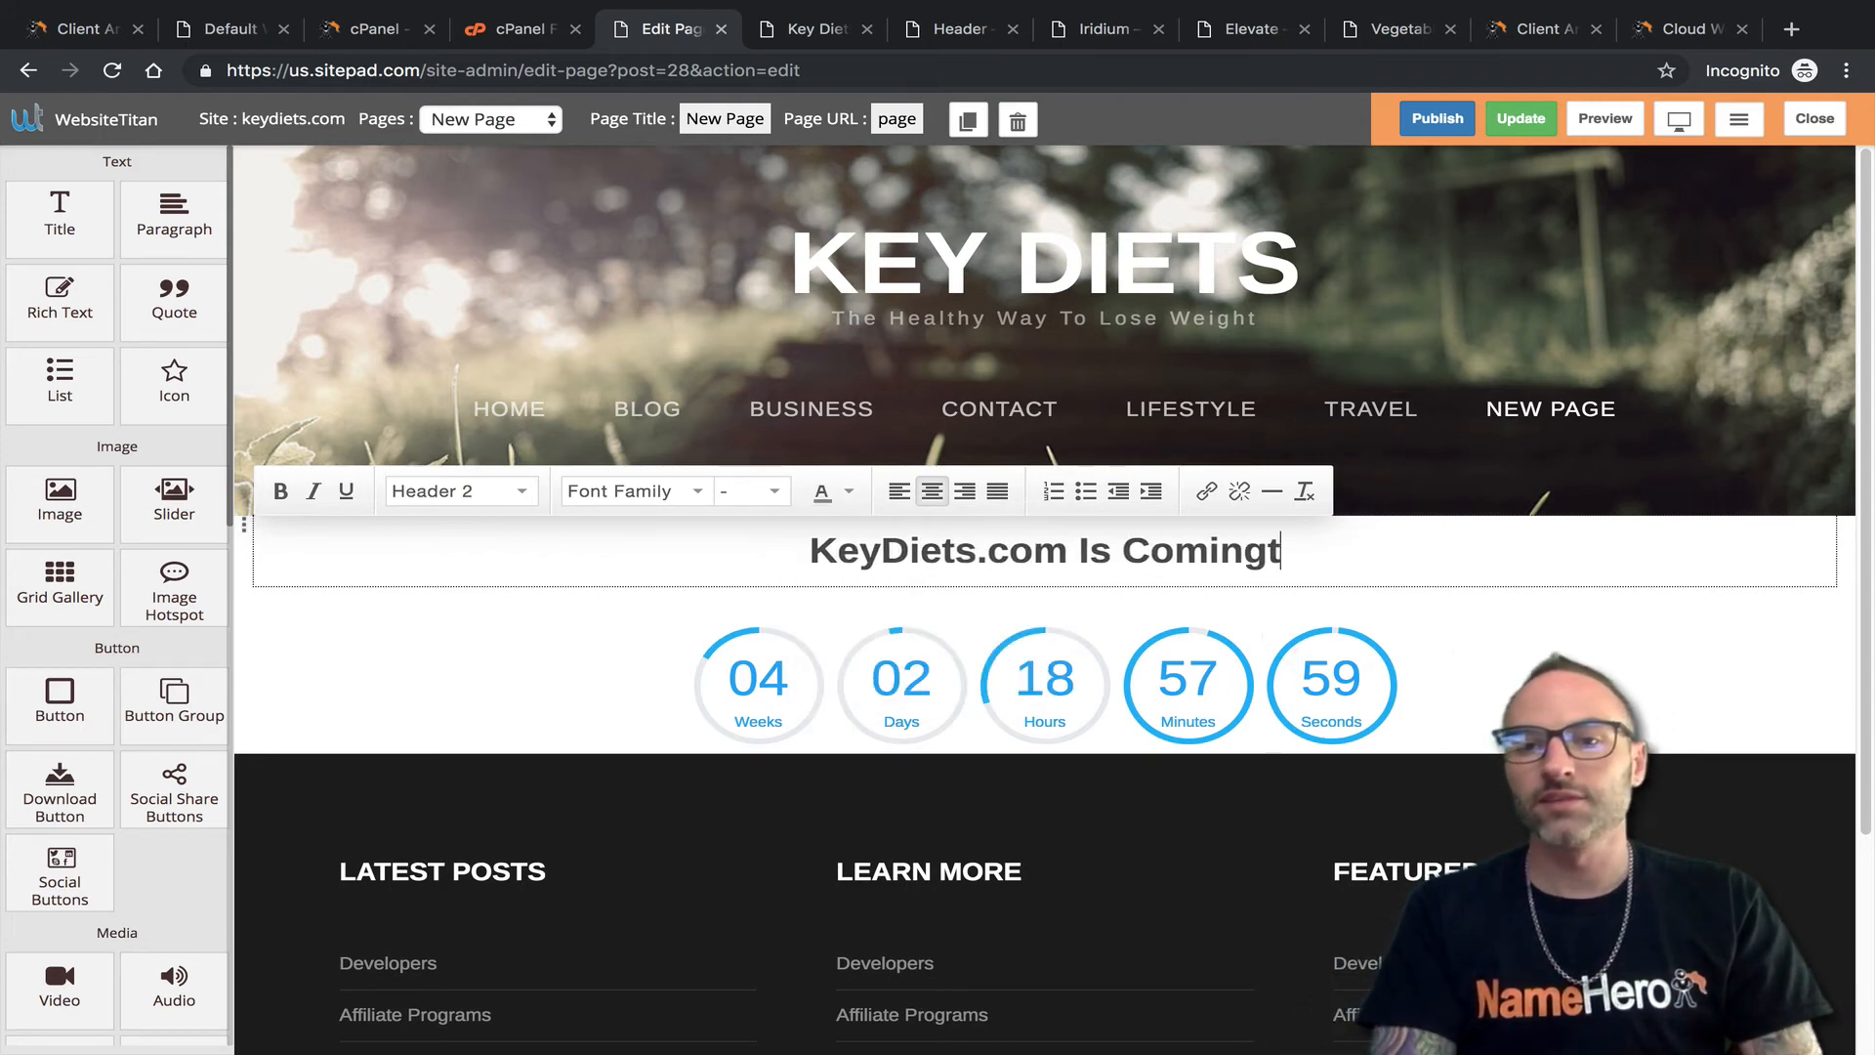
{"action": "key", "text": "BackSpace"}
{"action": "type", "text": "SOon"}
{"action": "key", "text": "BackSpace"}
{"action": "key", "text": "BackSpace"}
{"action": "key", "text": "BackSpace"}
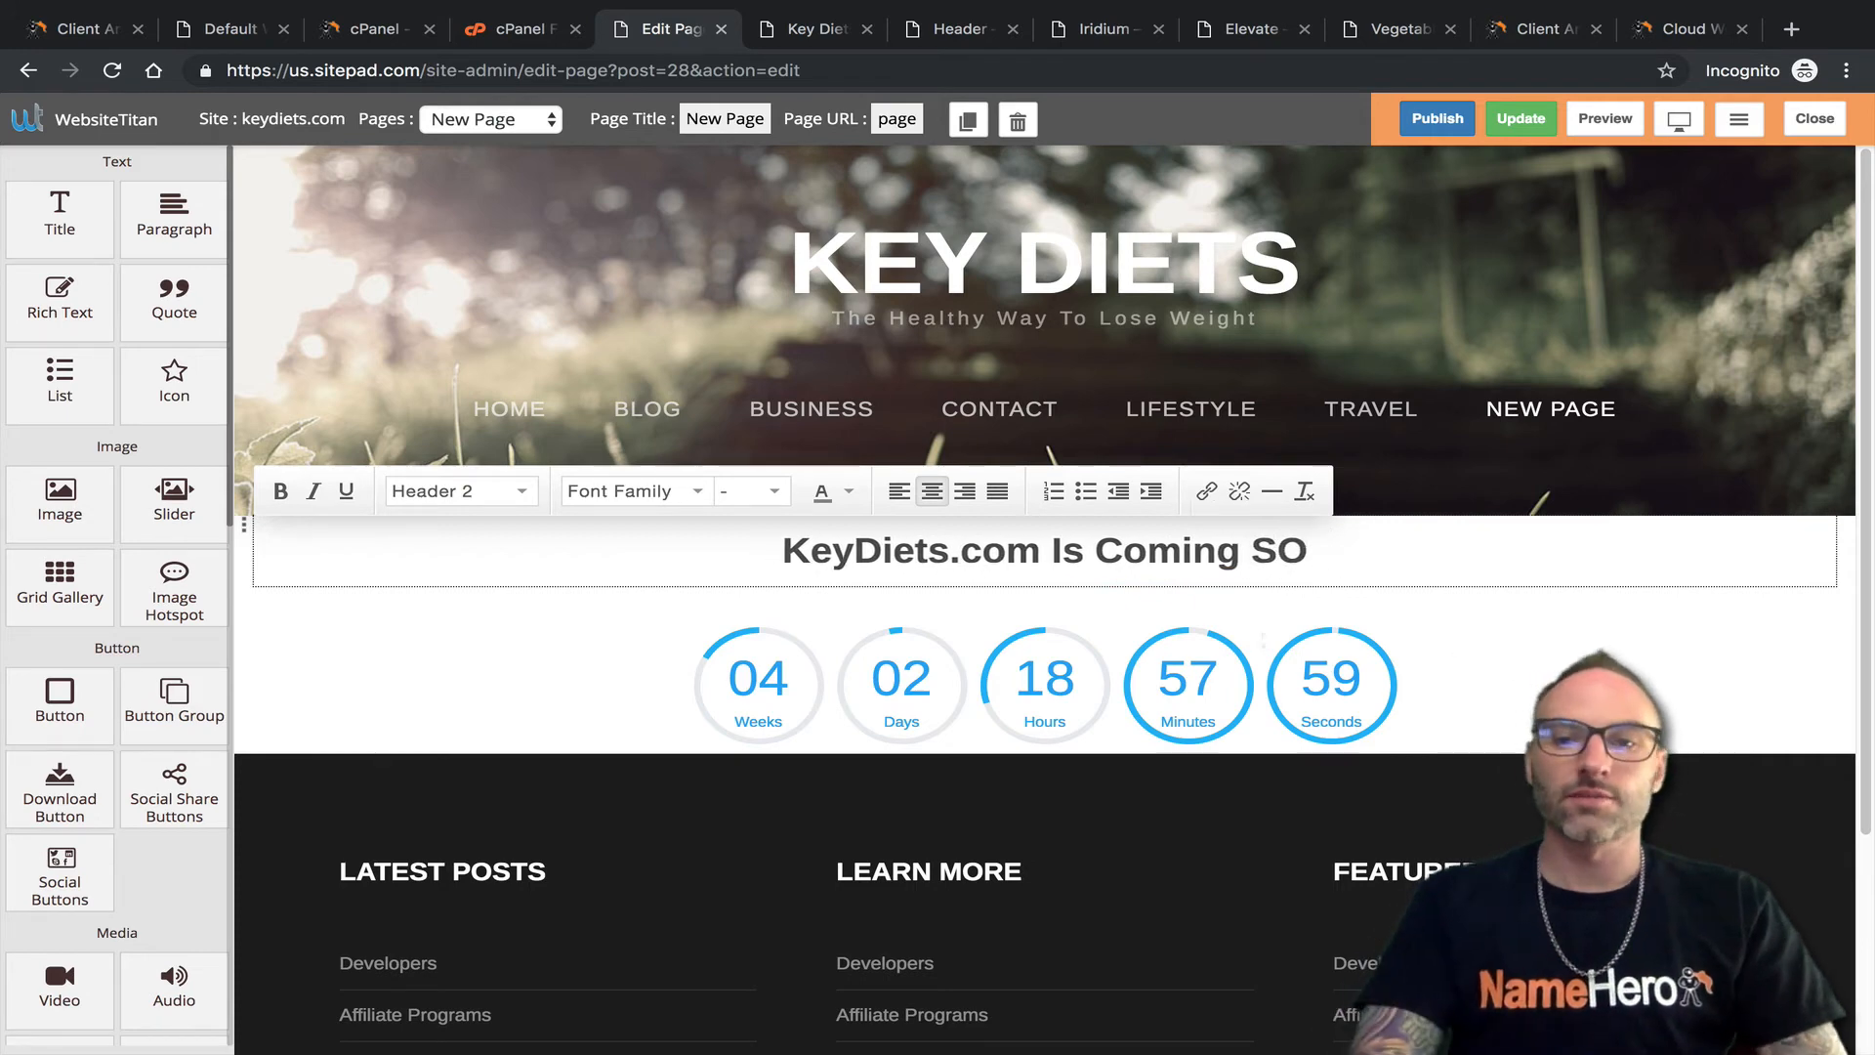
{"action": "type", "text": "oon"}
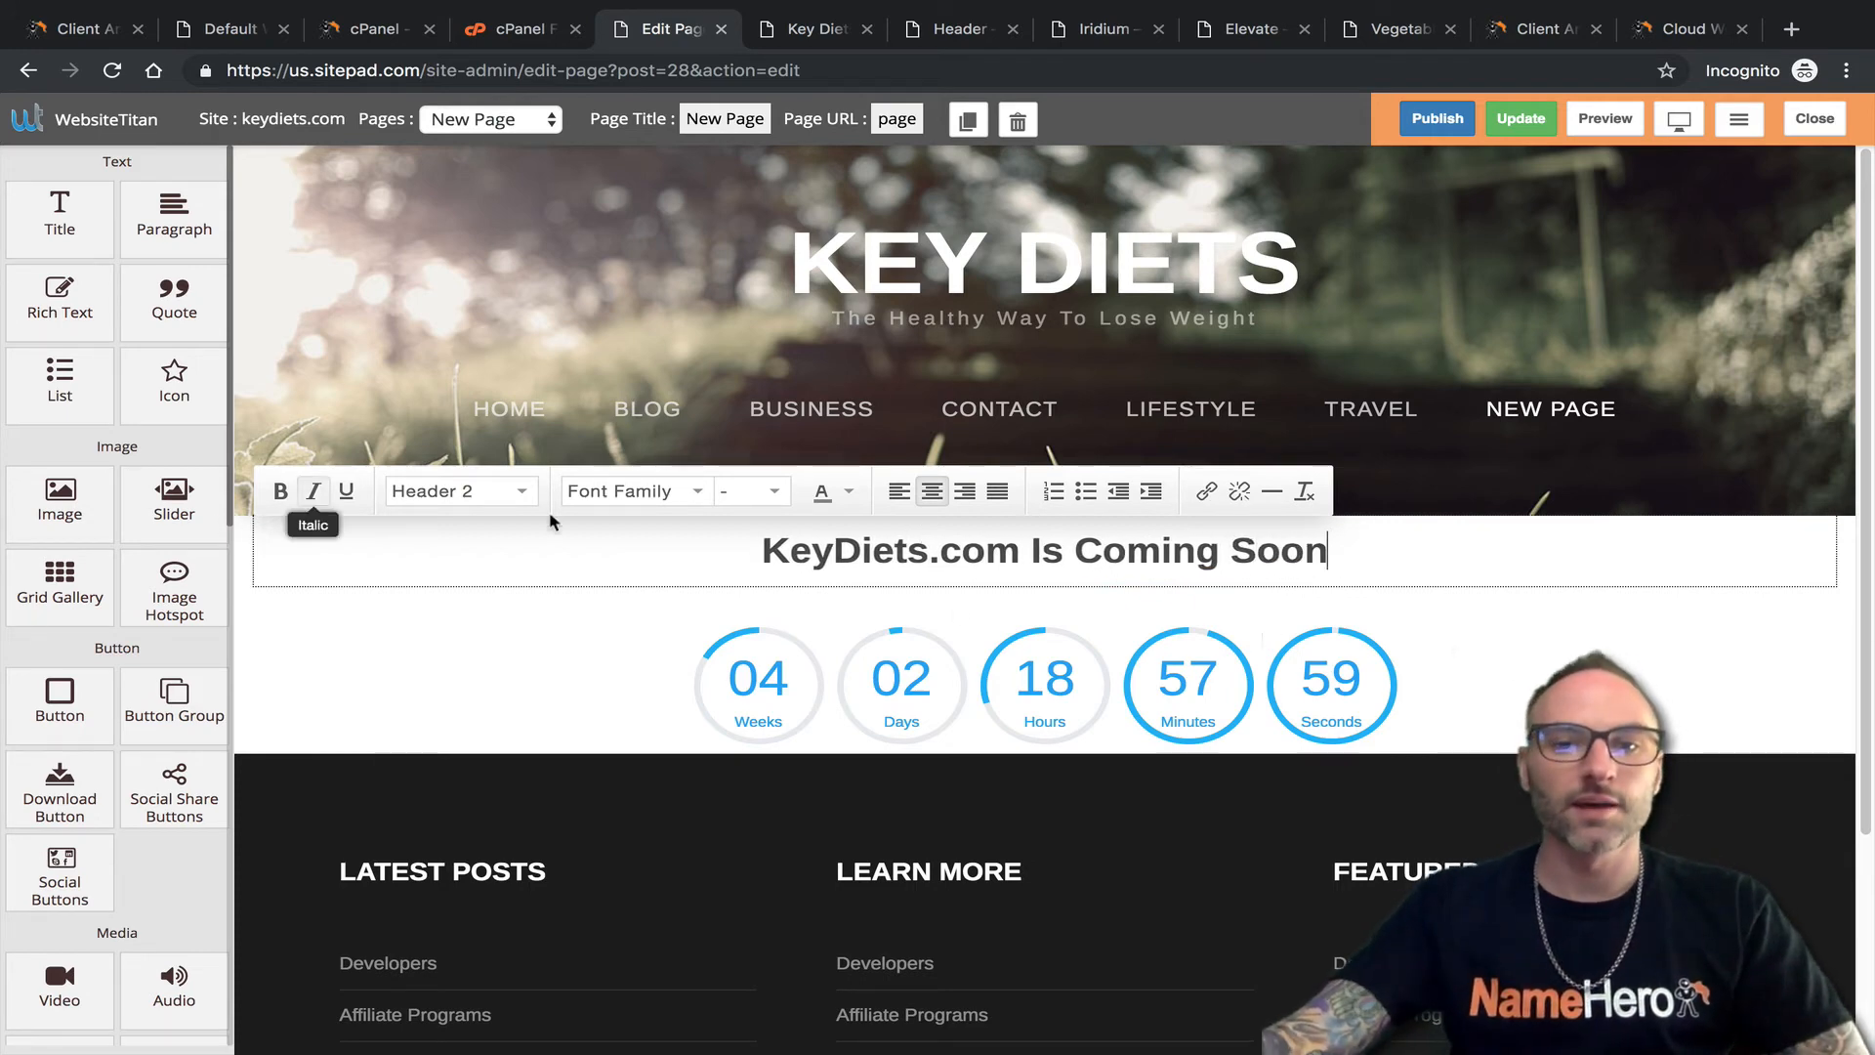
Deselect the page's content, save the new page, and dismiss the save notice.
{"action": "left_click", "coordinate": [1071, 696]}
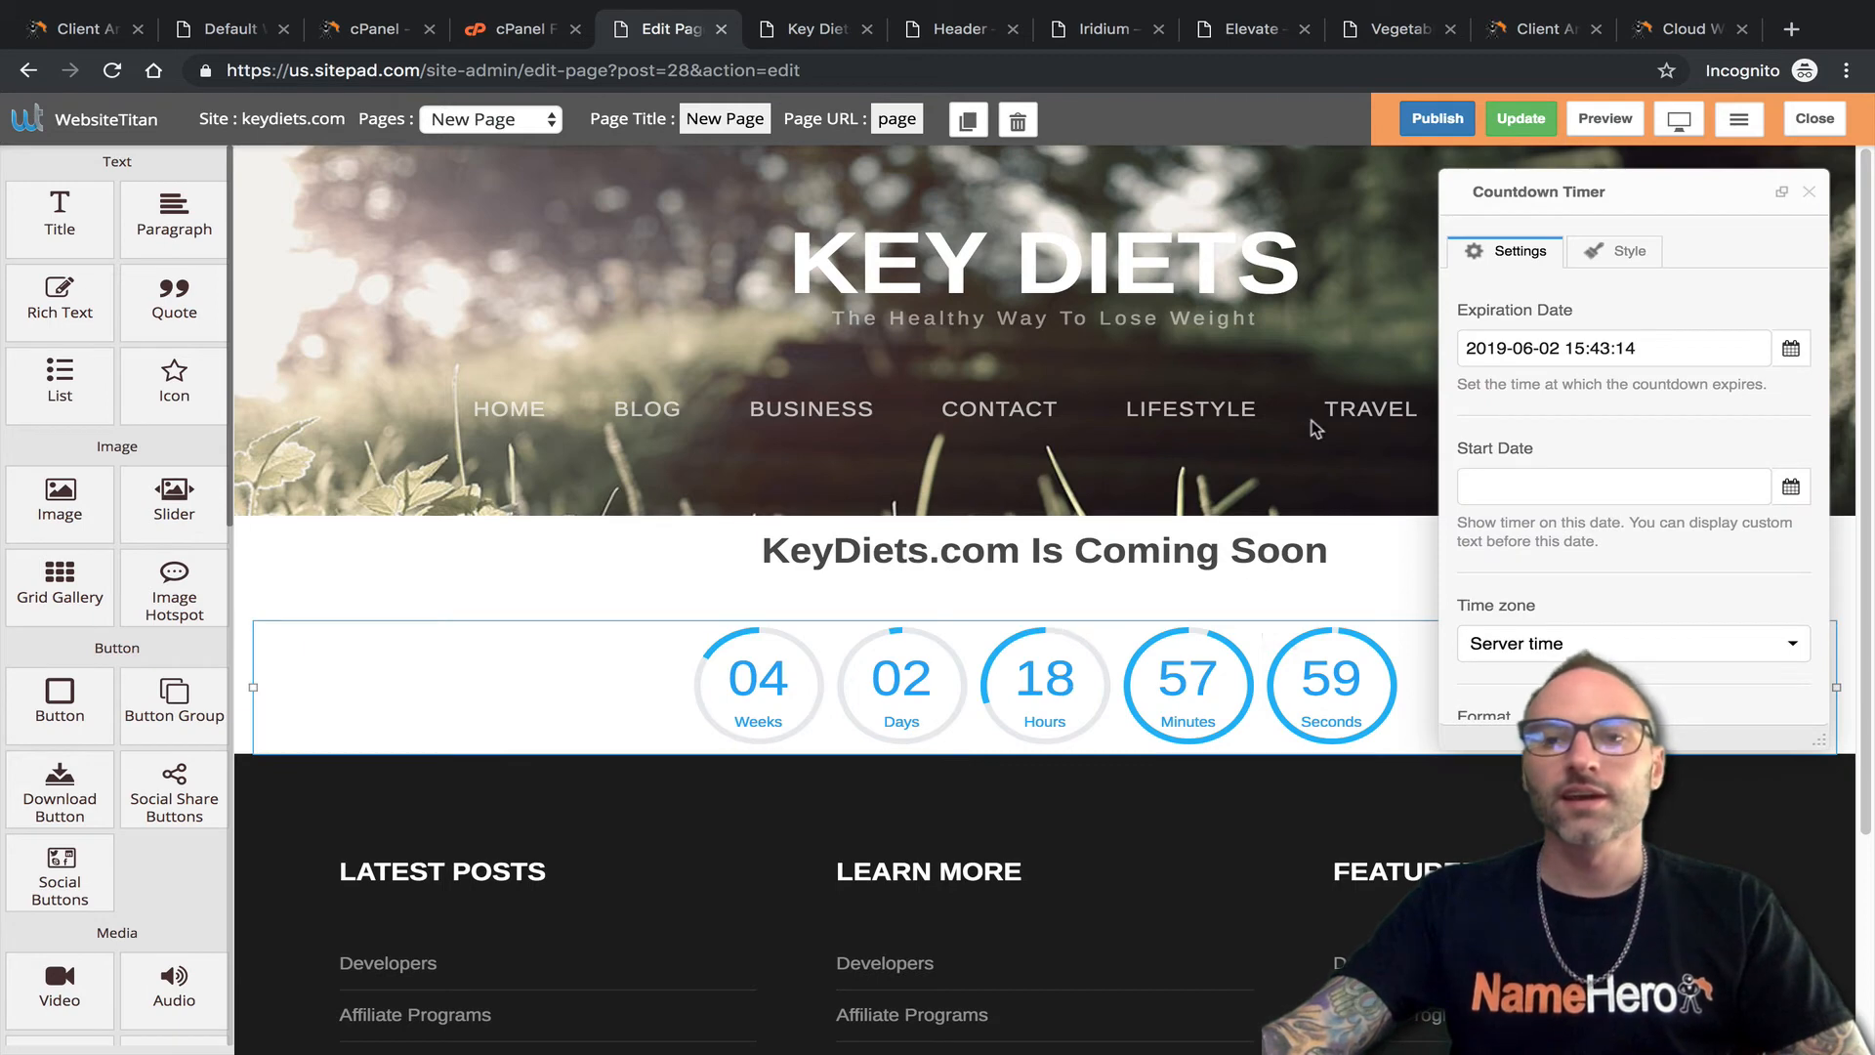
{"action": "left_click", "coordinate": [806, 460]}
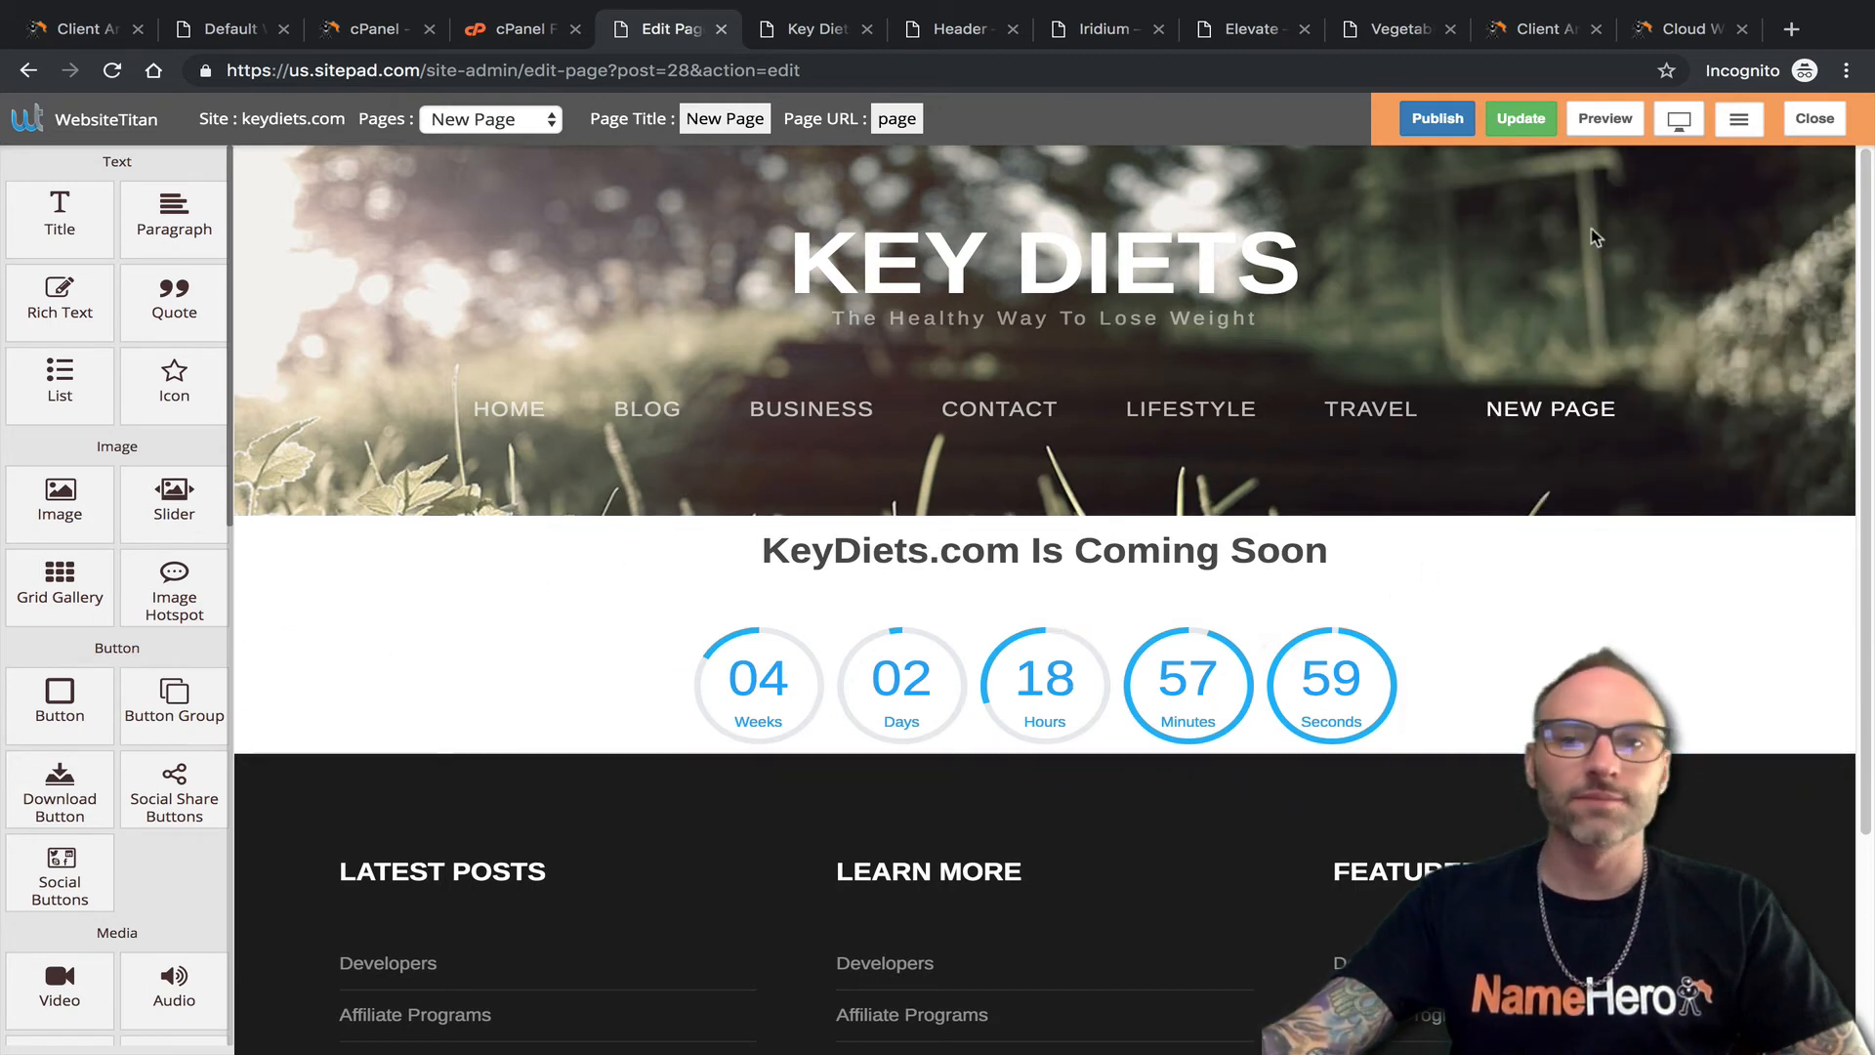
{"action": "left_click", "coordinate": [1518, 123]}
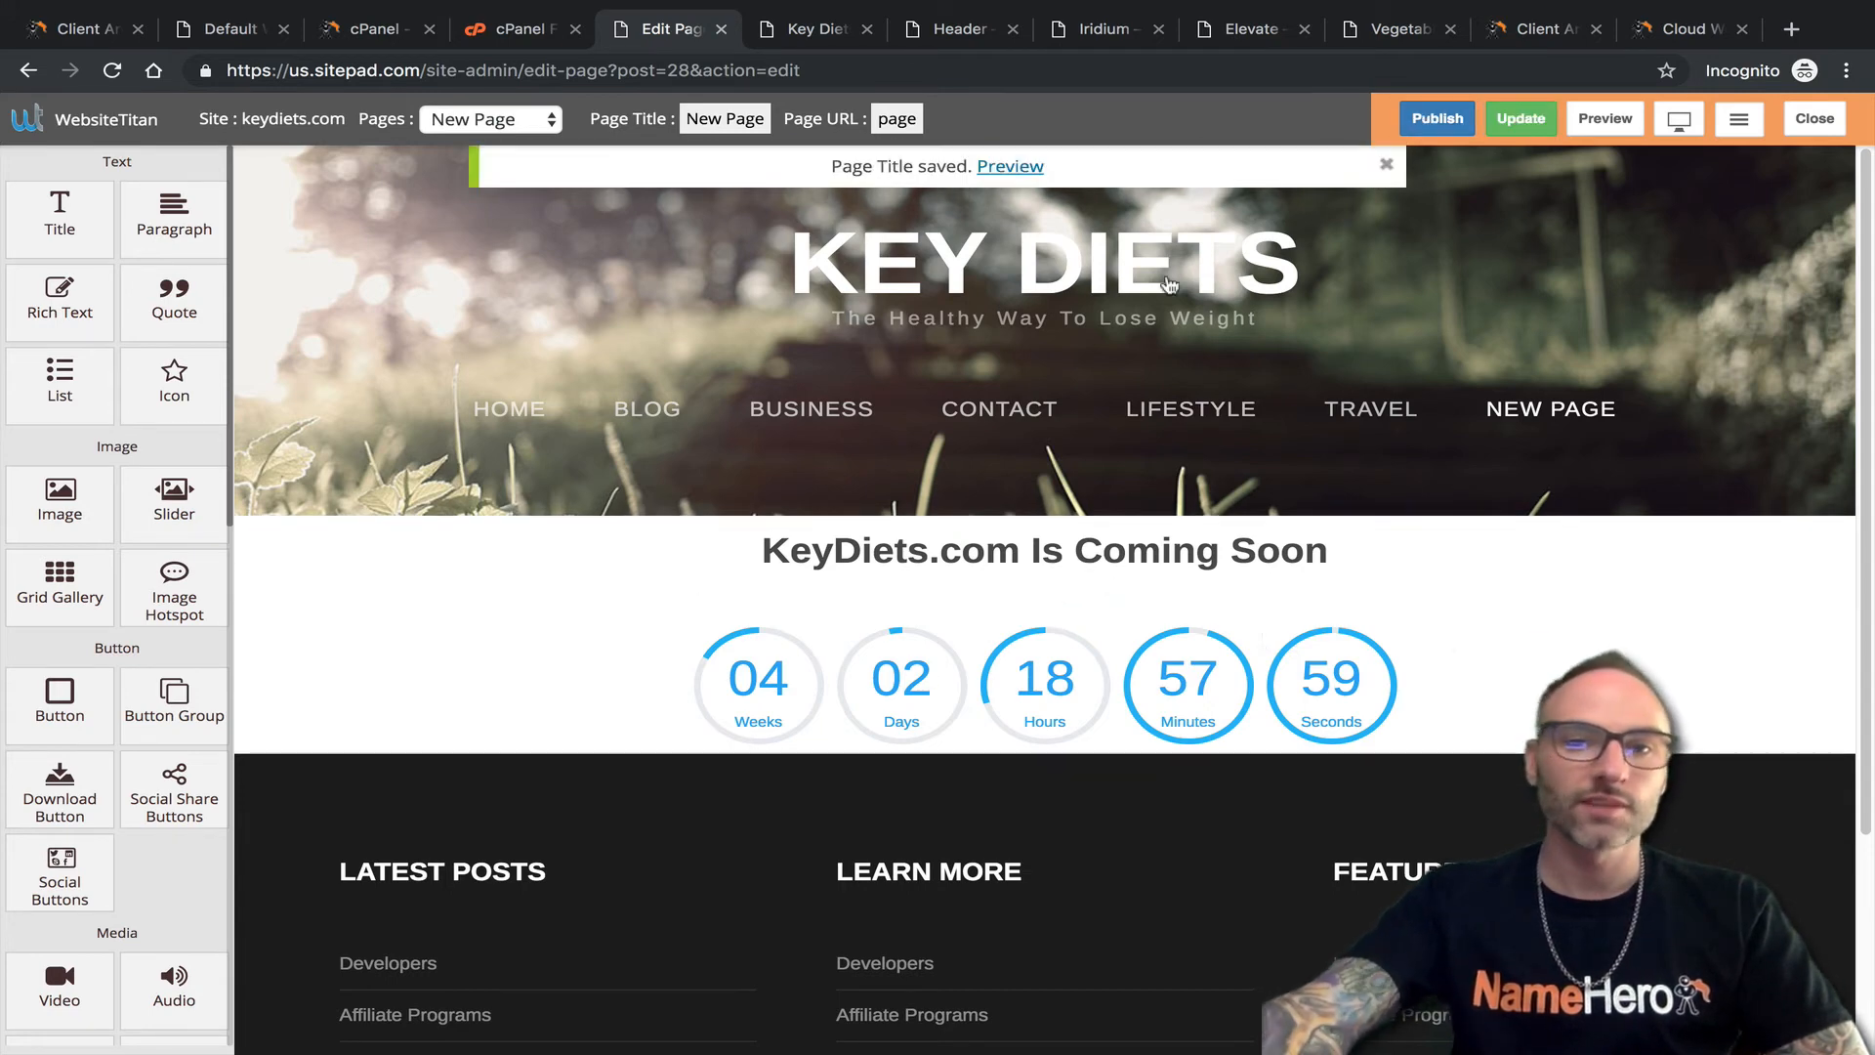
{"action": "left_click", "coordinate": [1385, 166]}
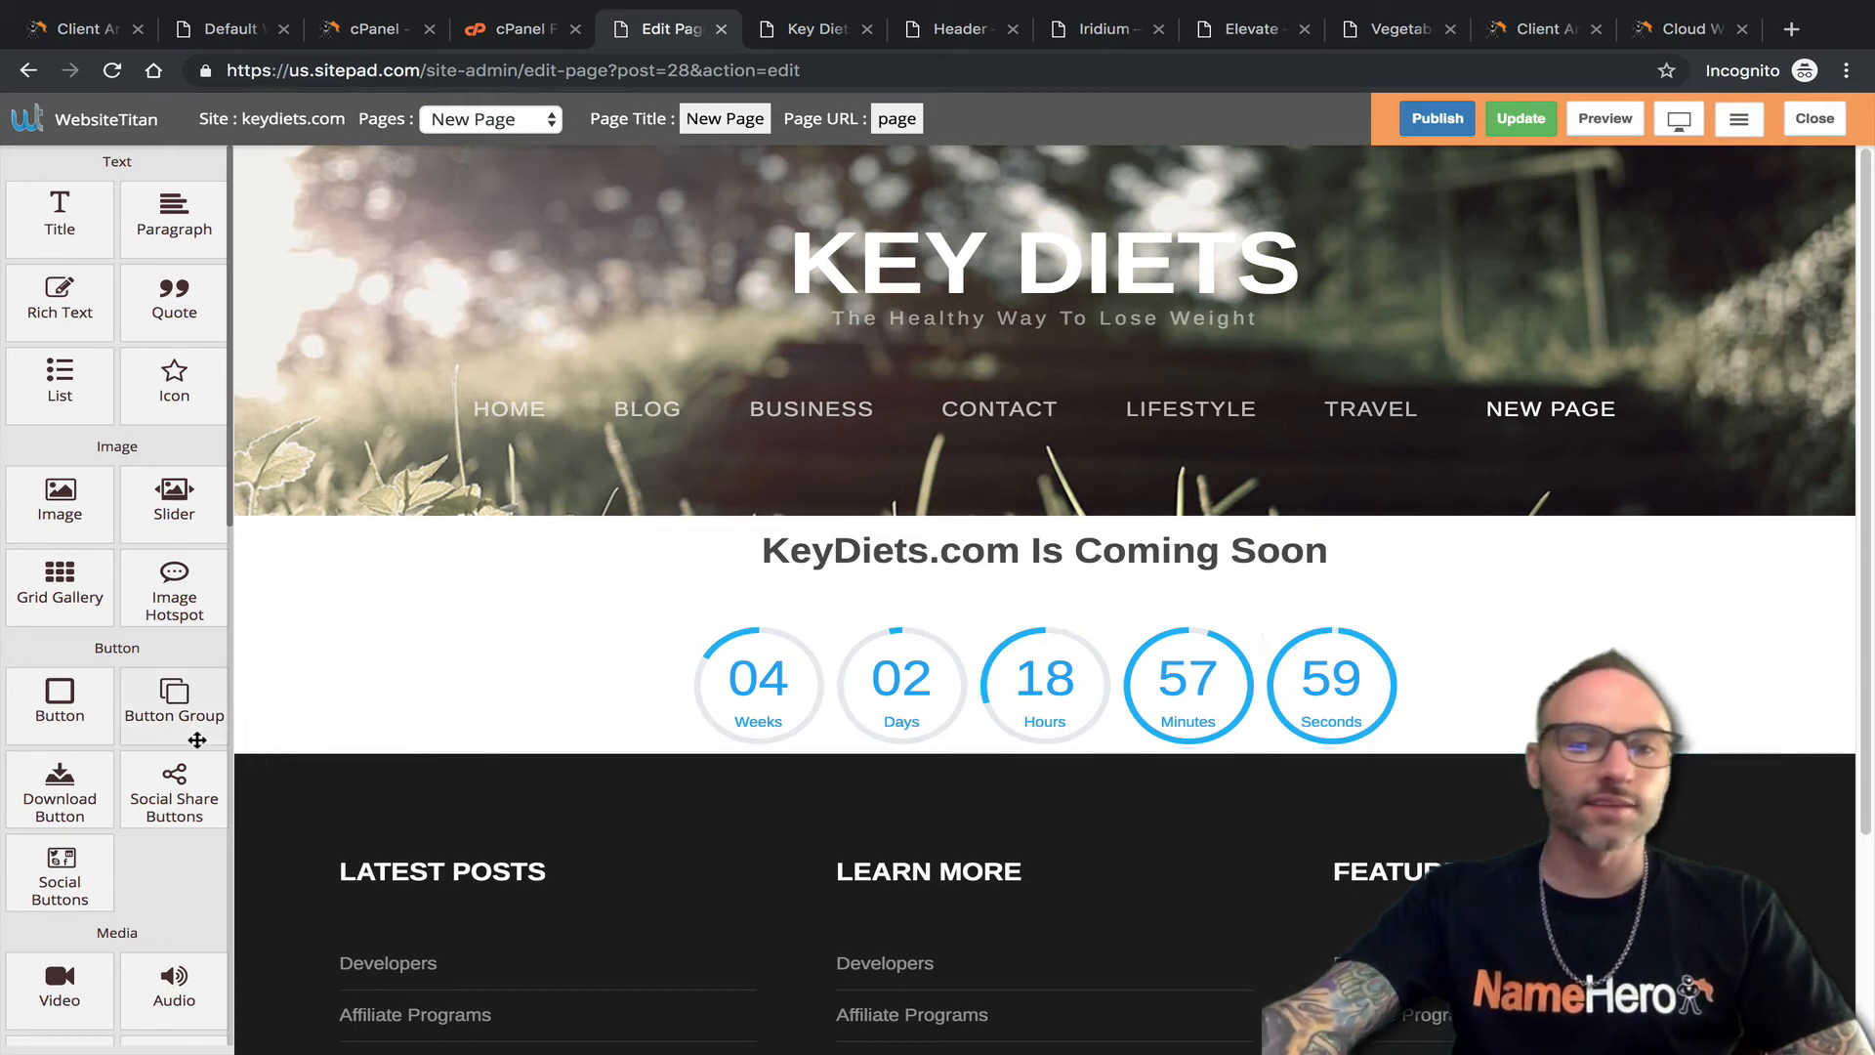
Look through the available widgets and insert a Chart widget above the coming-soon title on the new page.
{"action": "scroll", "coordinate": [174, 772], "scroll_direction": "down", "scroll_amount": 8}
{"action": "scroll", "coordinate": [172, 778], "scroll_direction": "down", "scroll_amount": 3}
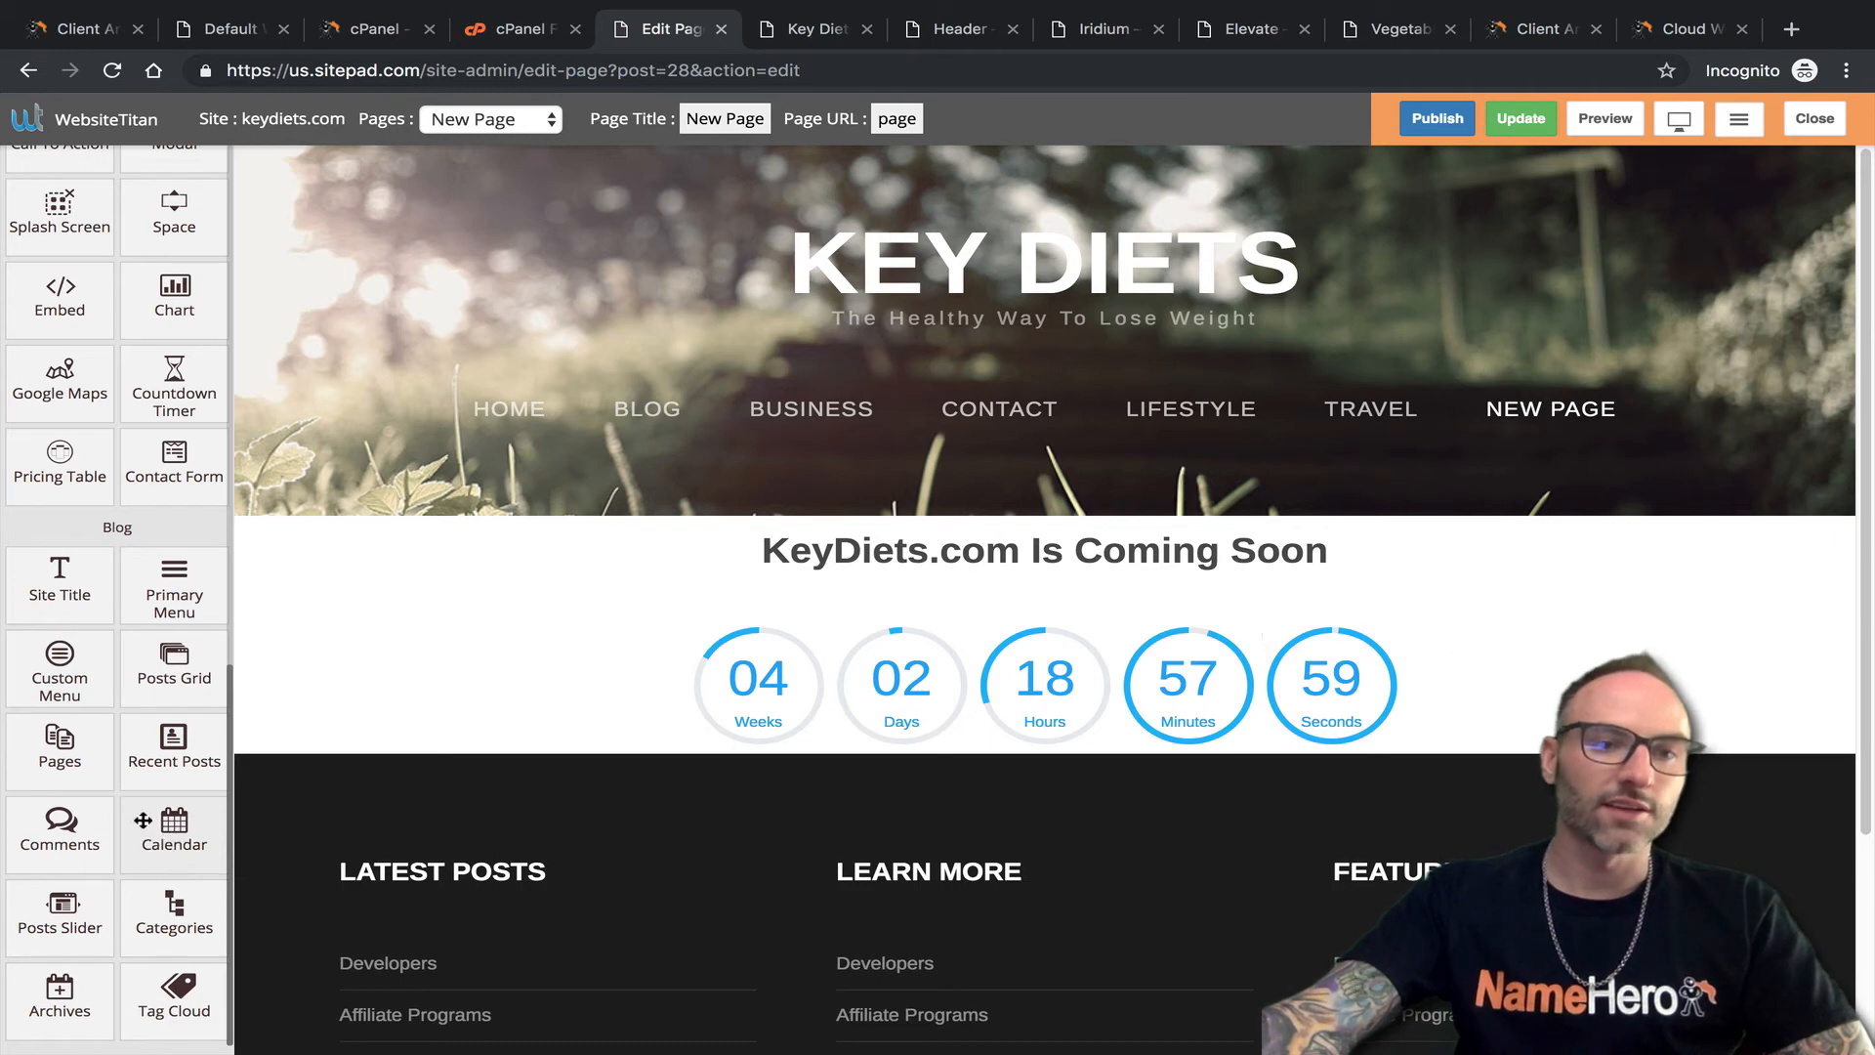
{"action": "scroll", "coordinate": [122, 589], "scroll_direction": "up", "scroll_amount": 5}
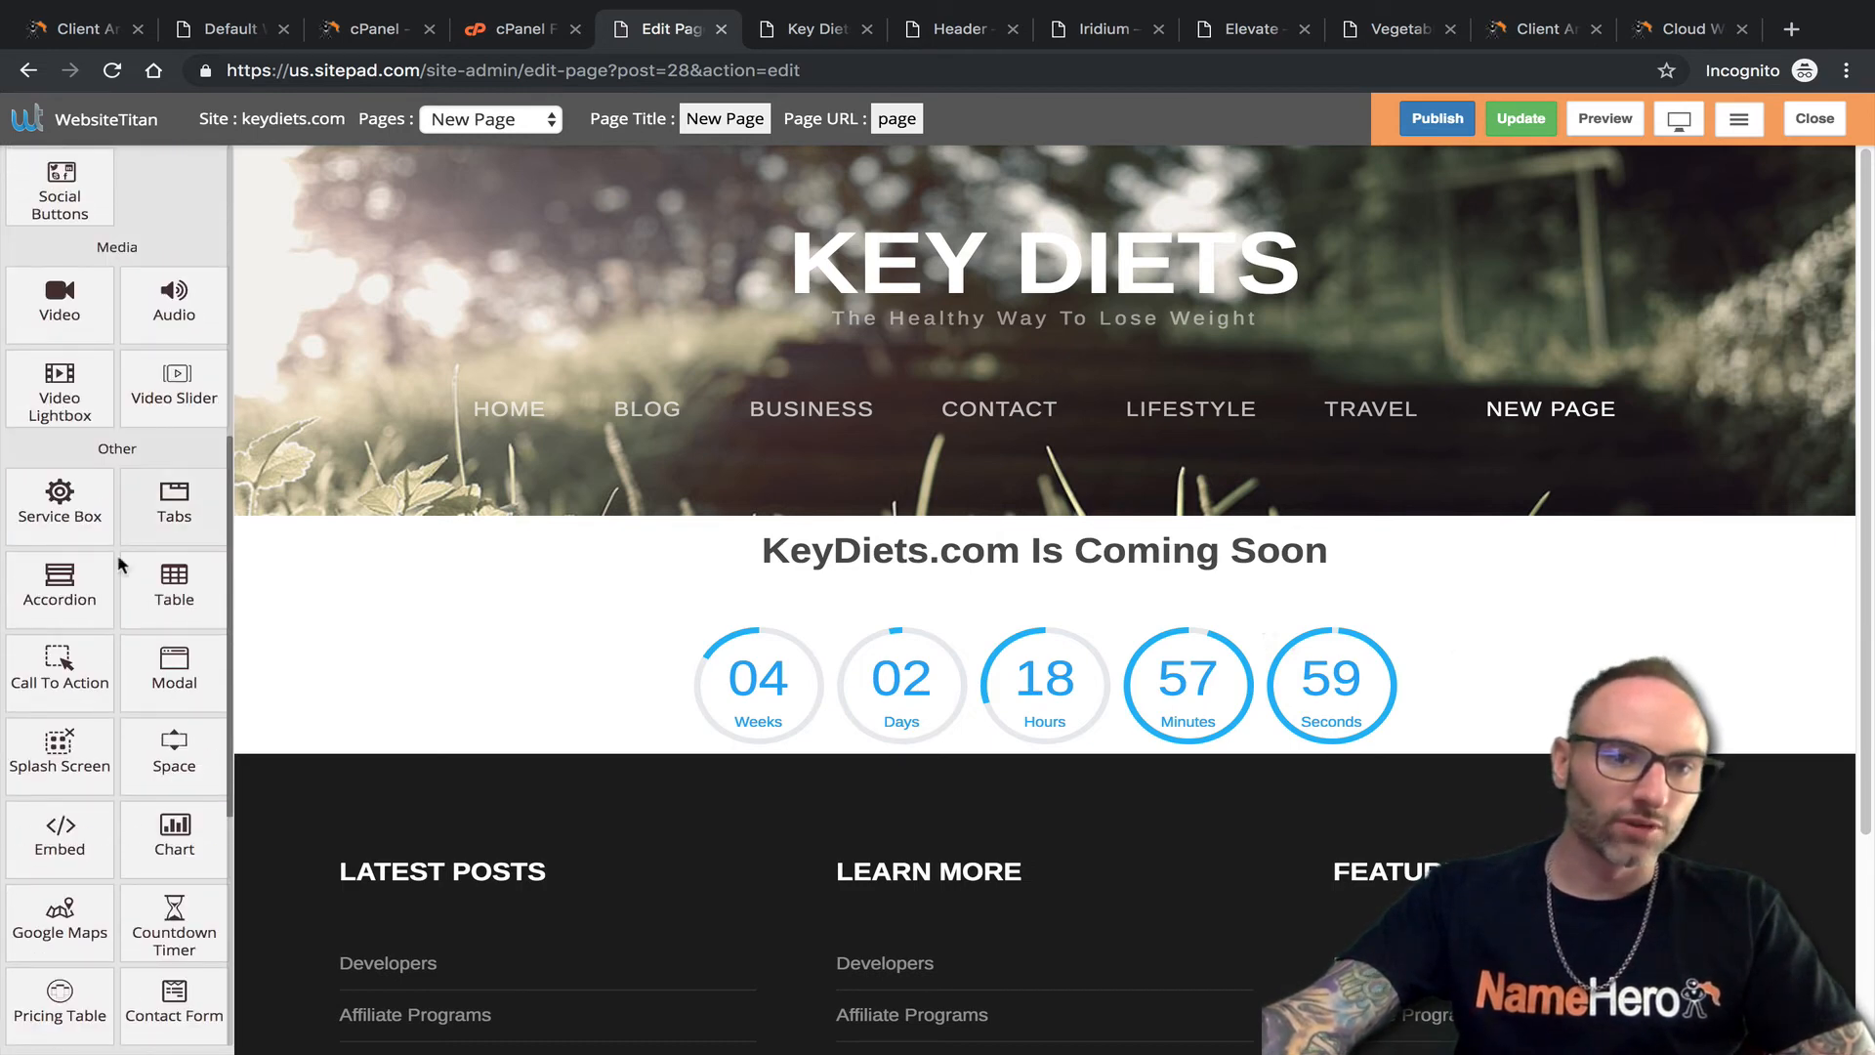
{"action": "scroll", "coordinate": [120, 564], "scroll_direction": "up", "scroll_amount": 7}
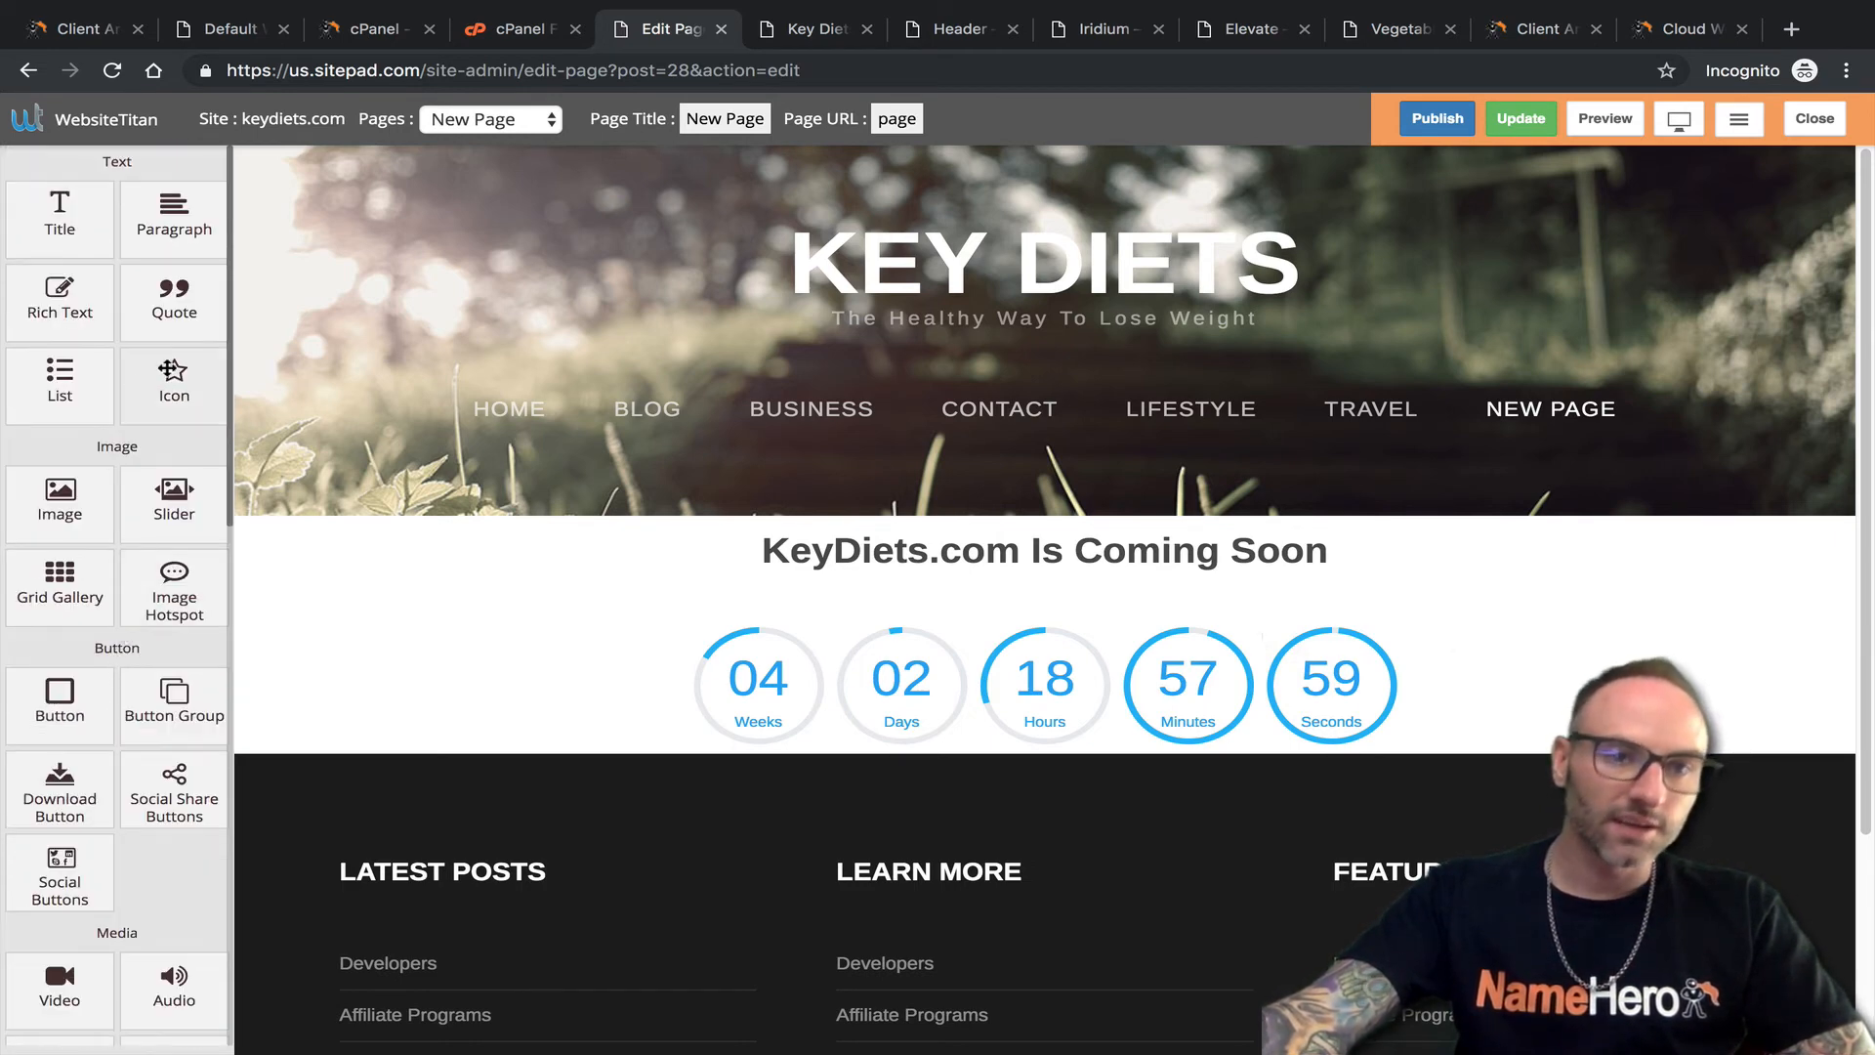
{"action": "scroll", "coordinate": [147, 684], "scroll_direction": "down", "scroll_amount": 7}
{"action": "scroll", "coordinate": [158, 726], "scroll_direction": "down", "scroll_amount": 2}
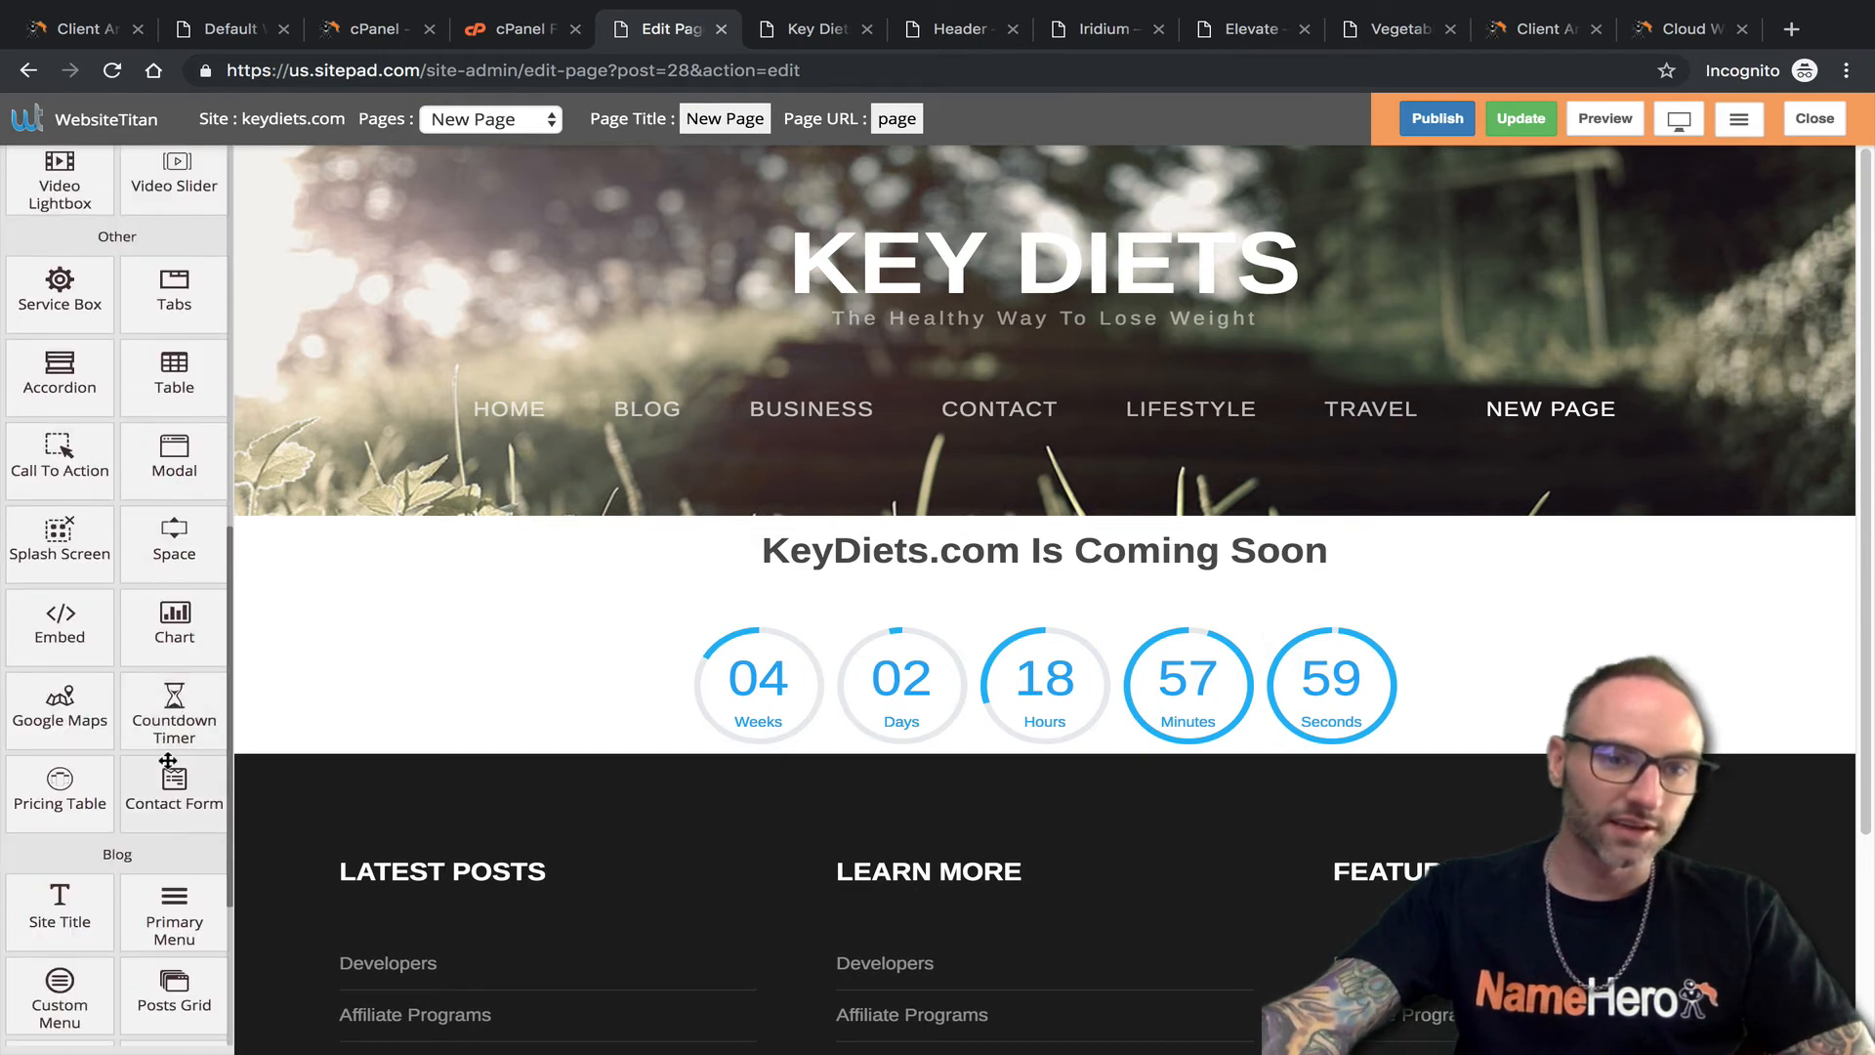
{"action": "scroll", "coordinate": [152, 681], "scroll_direction": "down", "scroll_amount": 2}
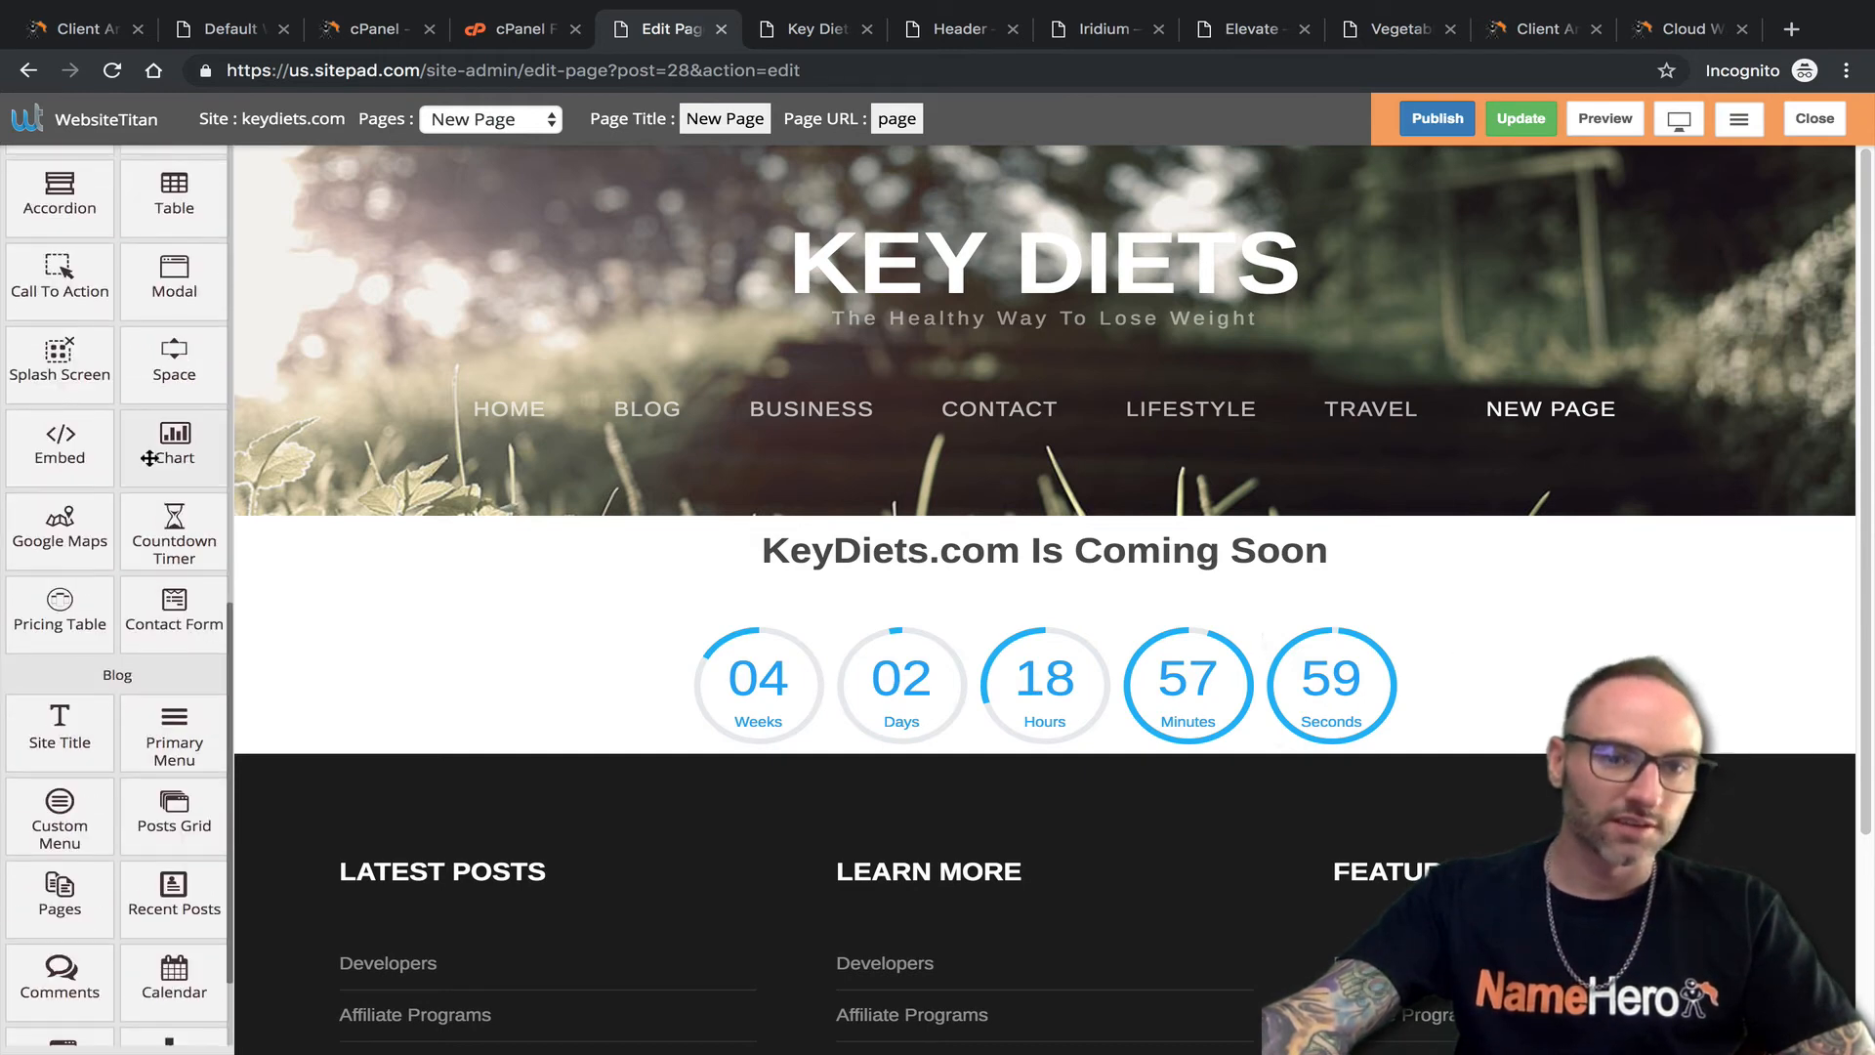
{"action": "left_click_drag", "start_coordinate": [148, 458], "coordinate": [297, 531]}
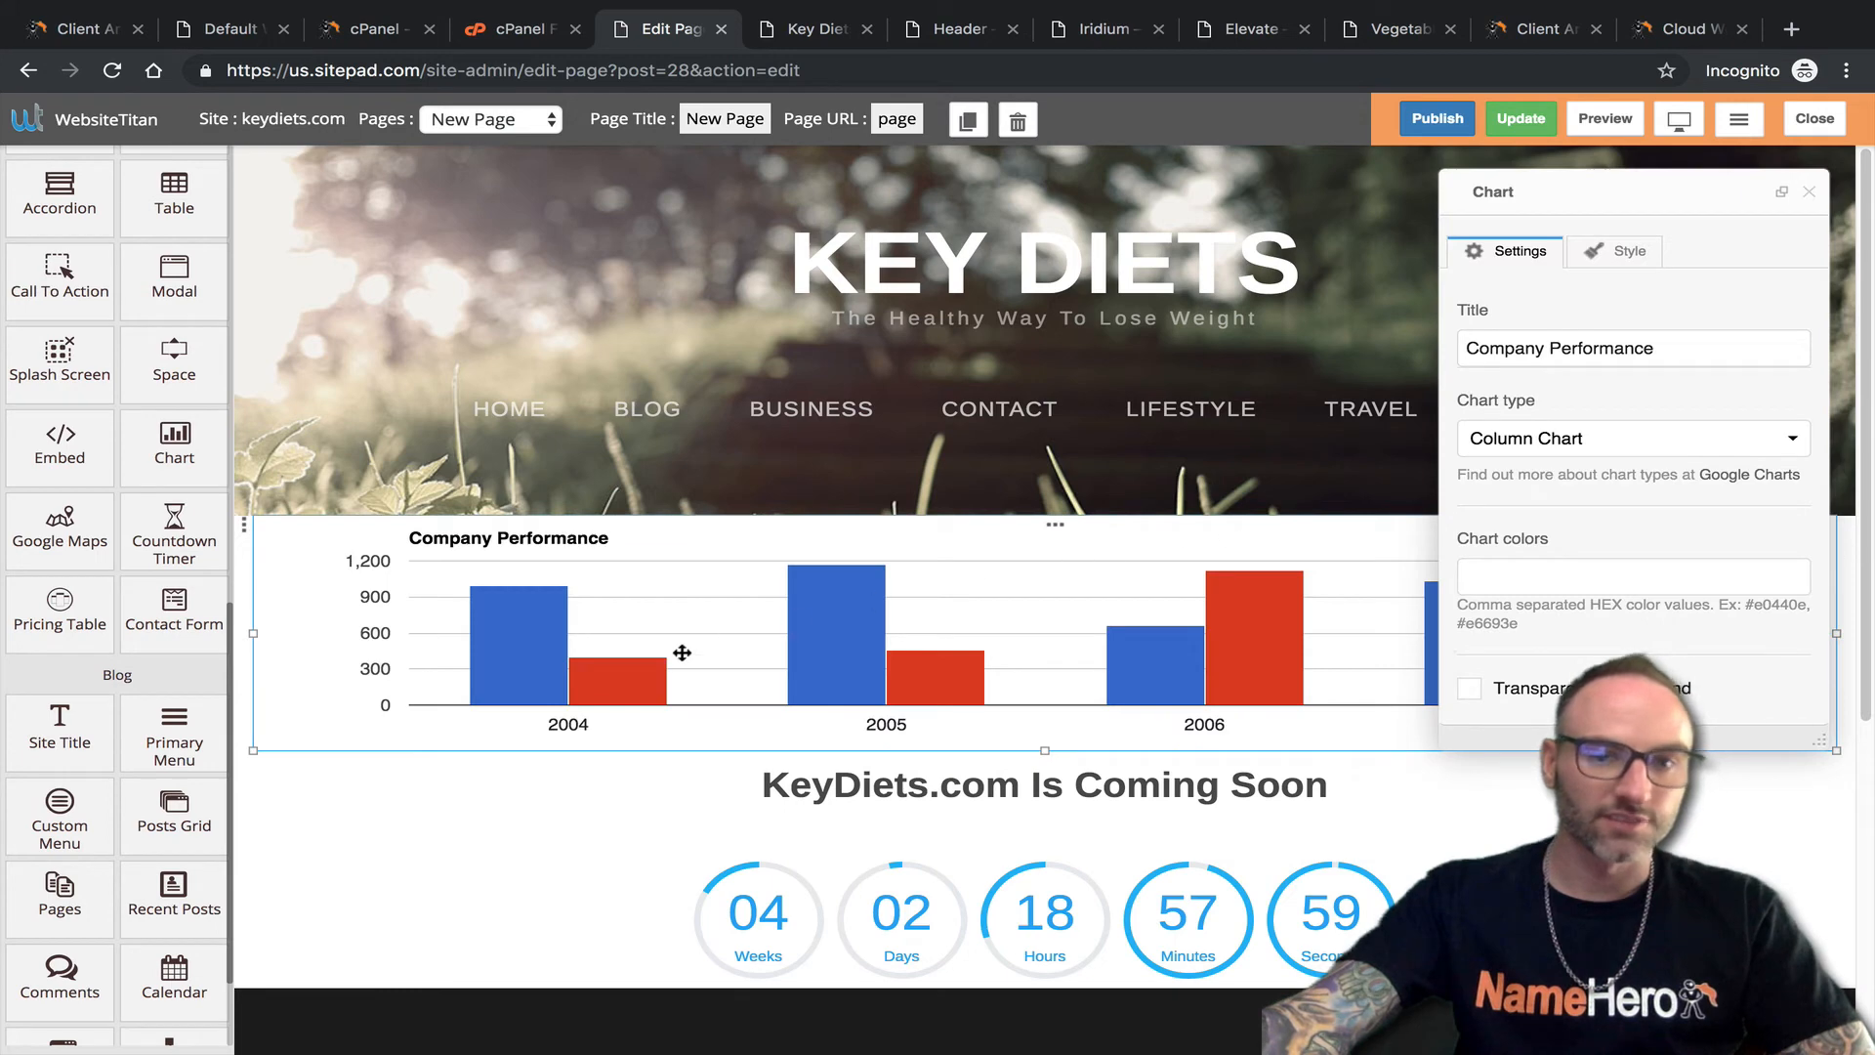
Insert a Pricing Table widget between the chart and the coming-soon title, and close its settings.
{"action": "scroll", "coordinate": [130, 672], "scroll_direction": "down", "scroll_amount": 2}
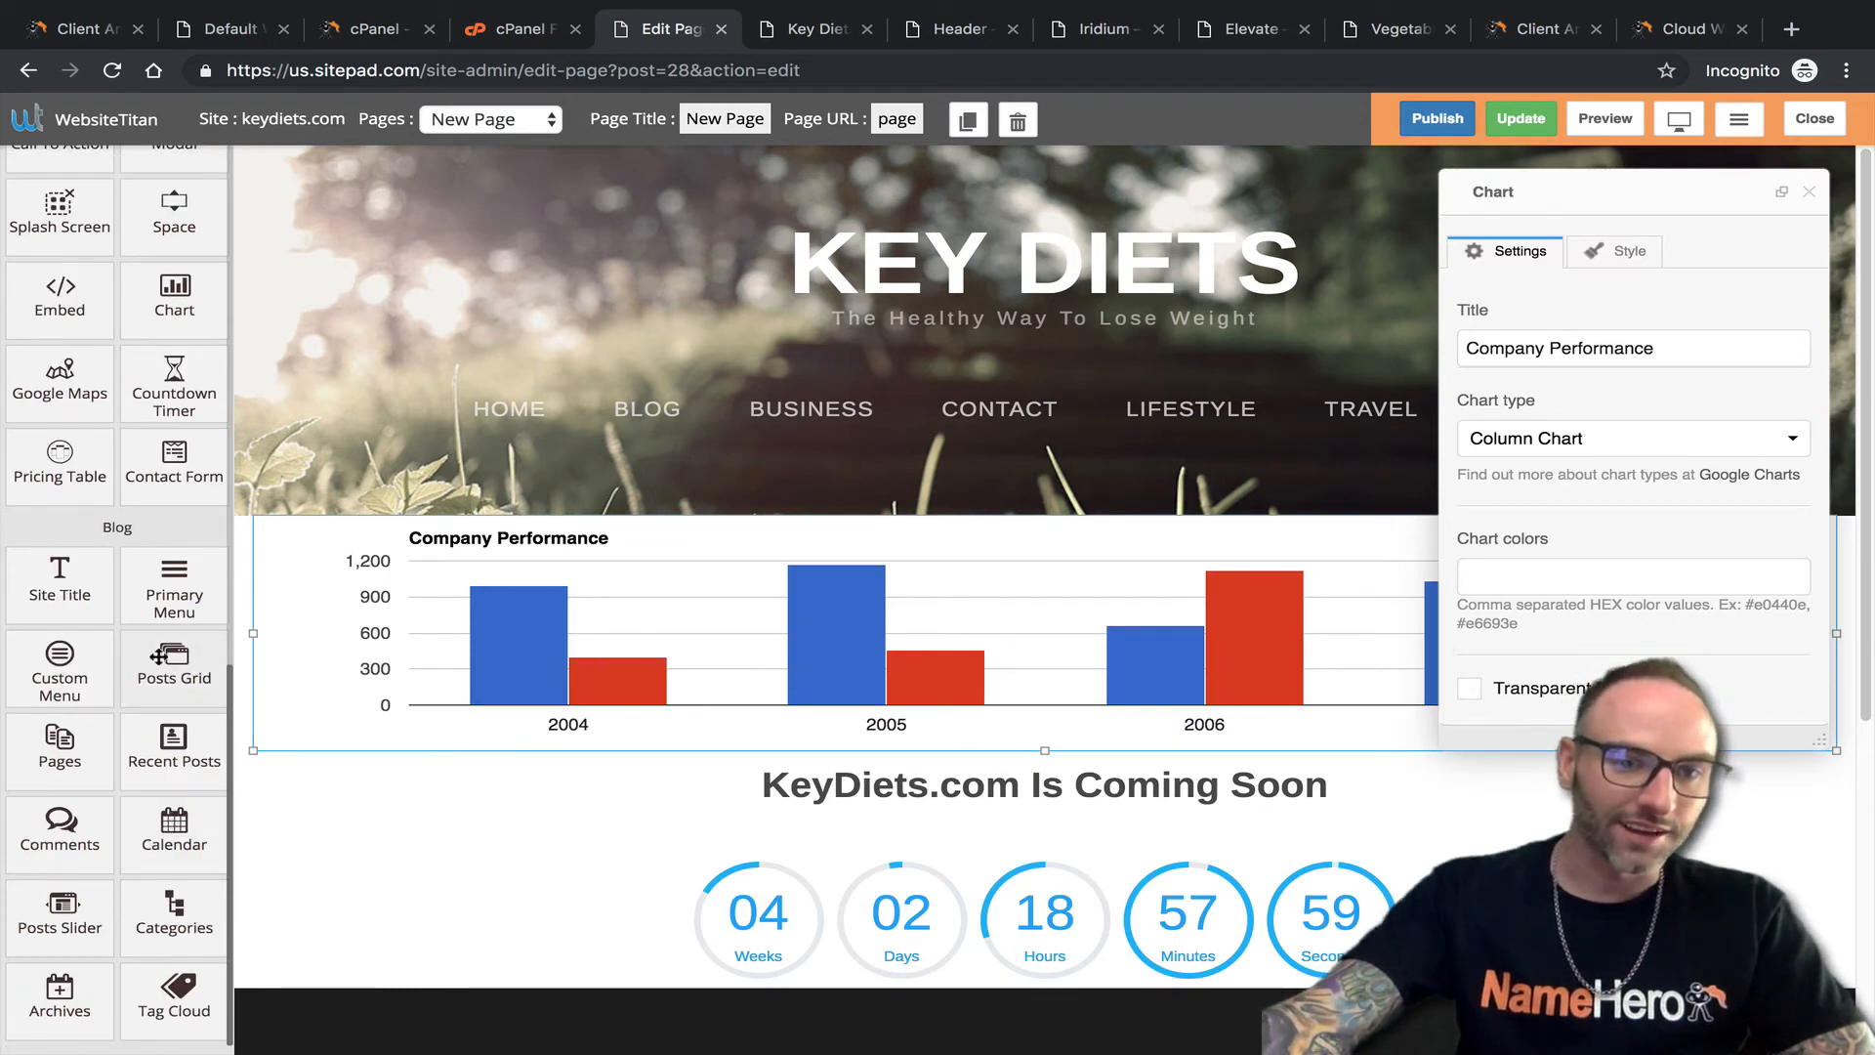
{"action": "scroll", "coordinate": [152, 652], "scroll_direction": "up", "scroll_amount": 10}
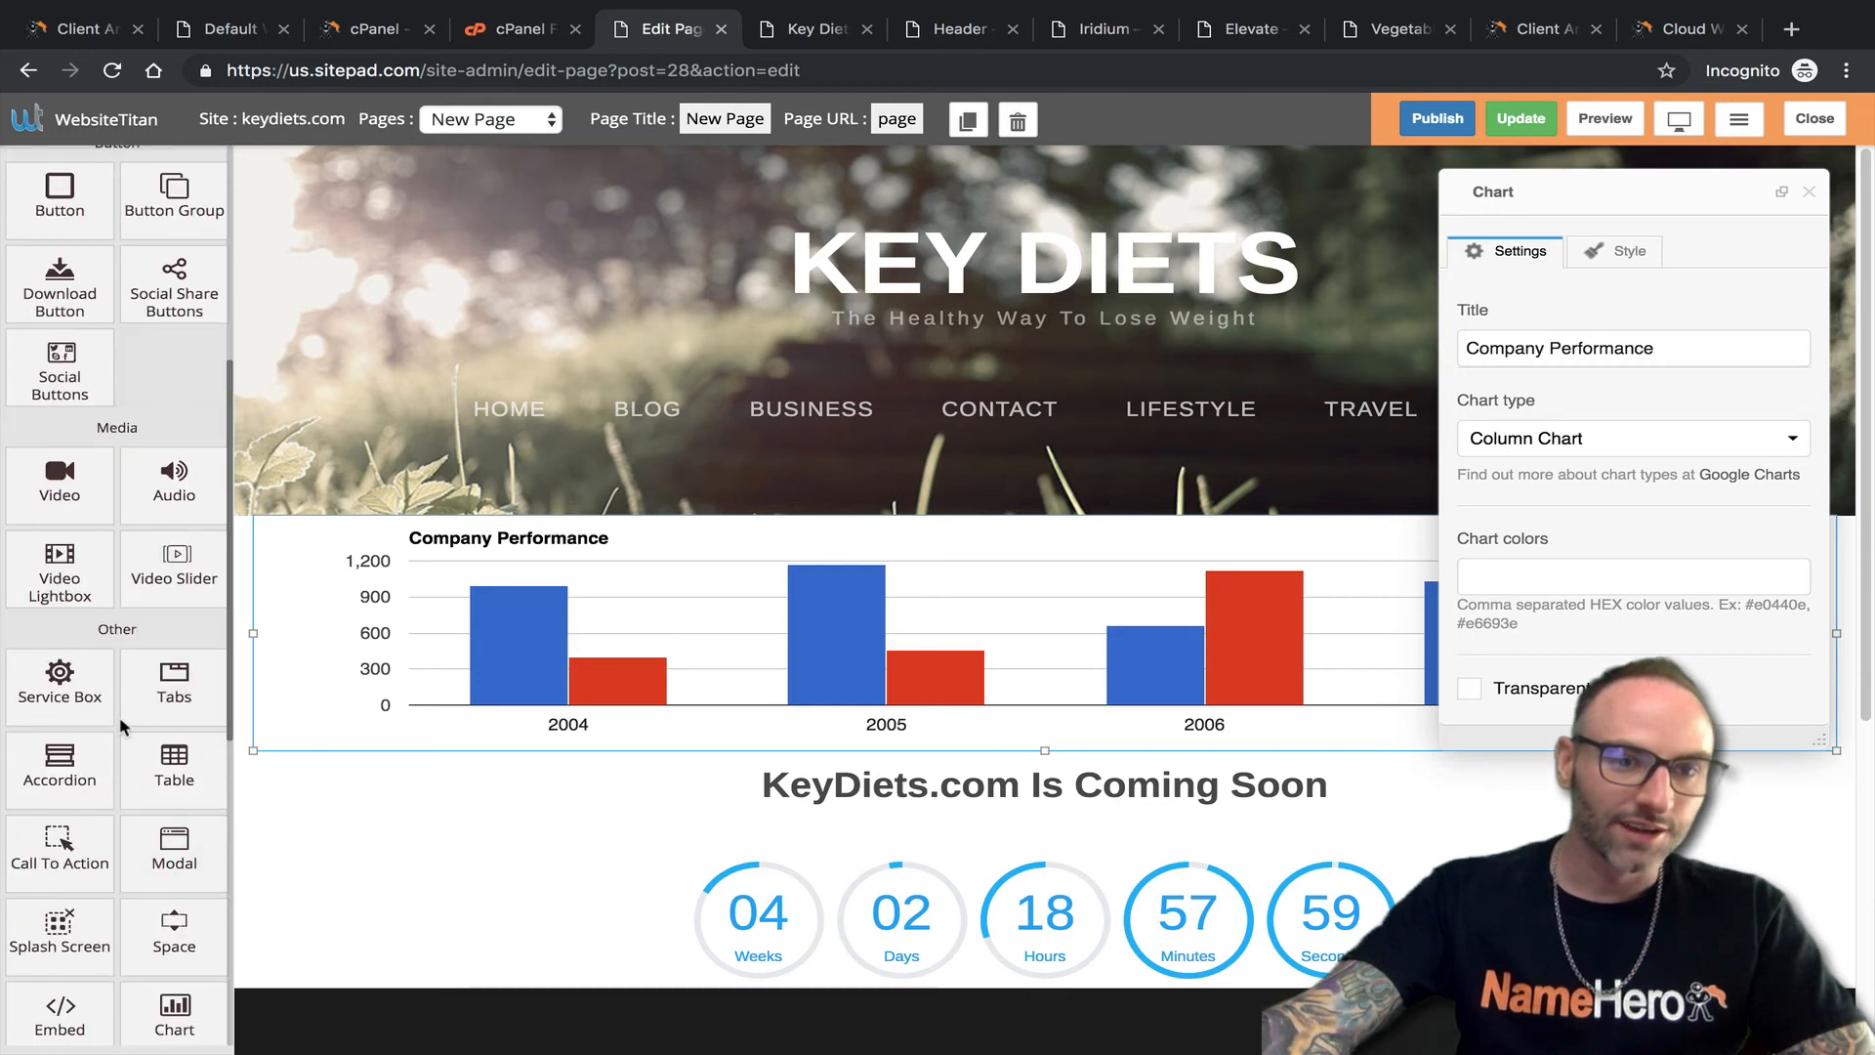
{"action": "scroll", "coordinate": [122, 725], "scroll_direction": "up", "scroll_amount": 7}
{"action": "scroll", "coordinate": [128, 636], "scroll_direction": "down", "scroll_amount": 12}
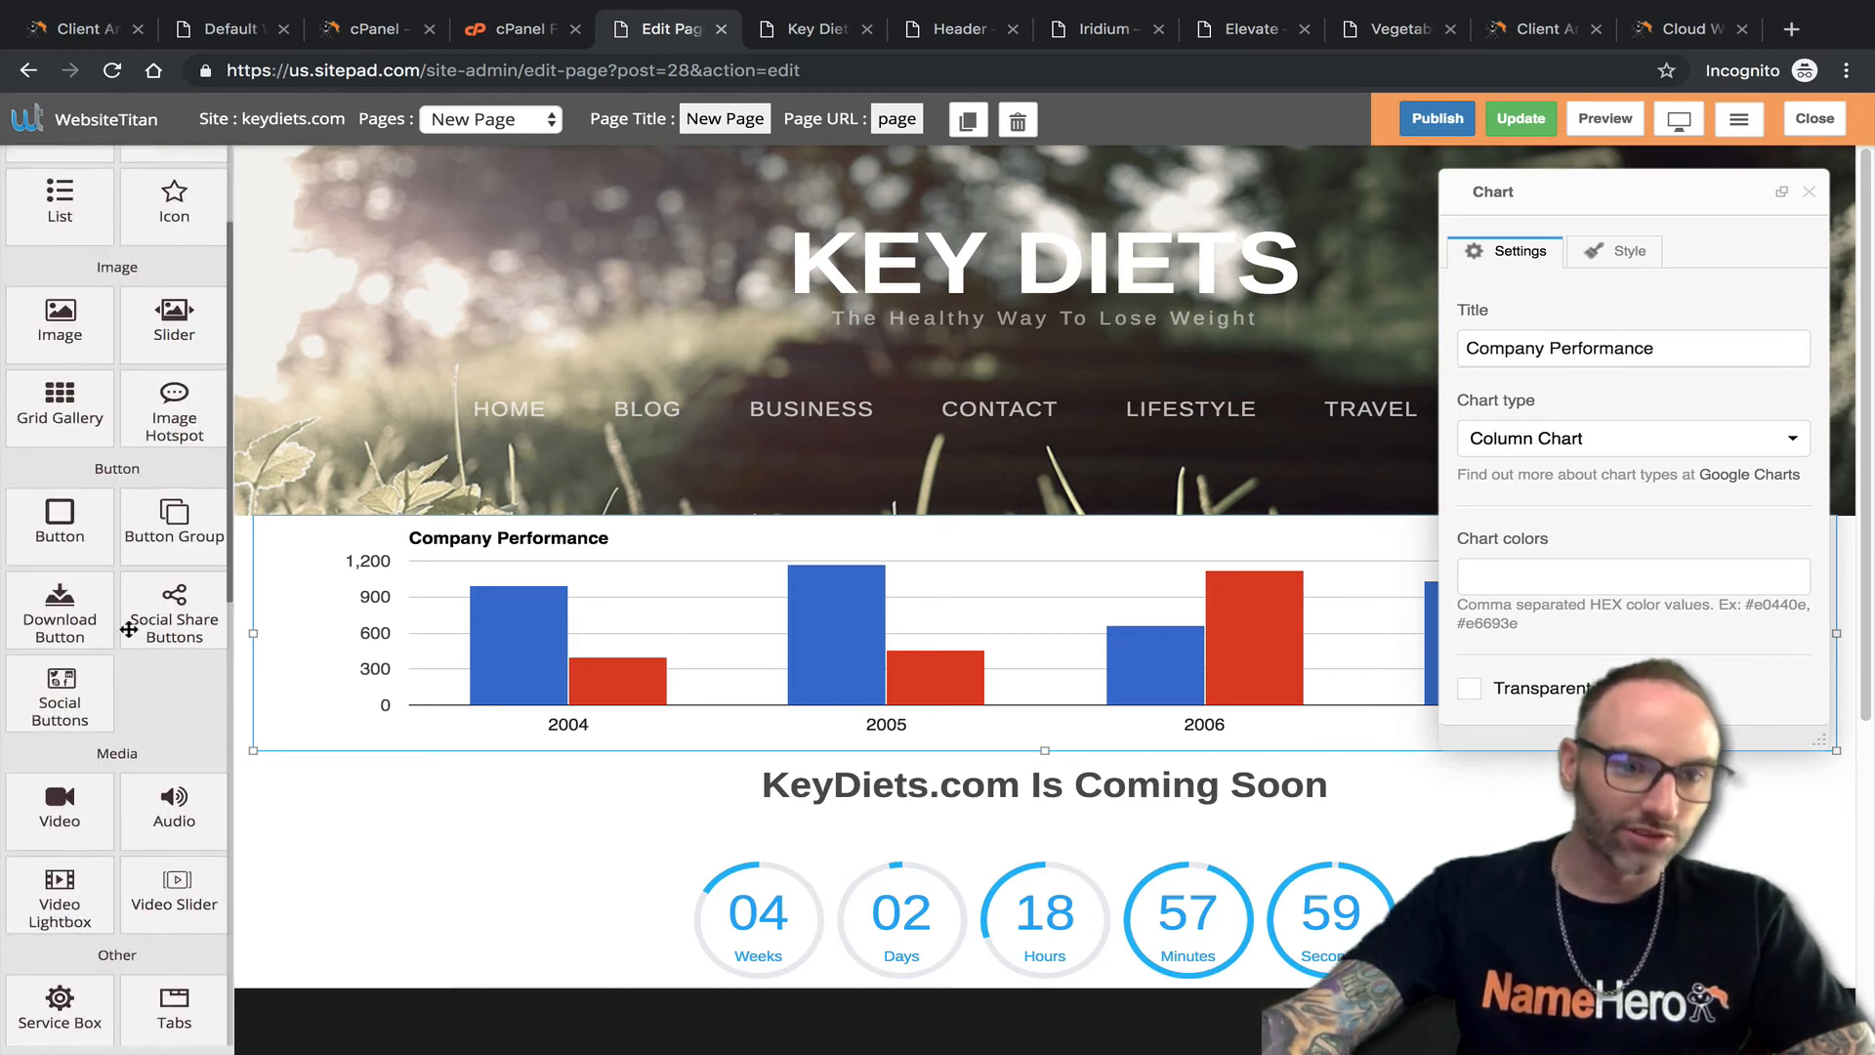
{"action": "scroll", "coordinate": [130, 636], "scroll_direction": "down", "scroll_amount": 4}
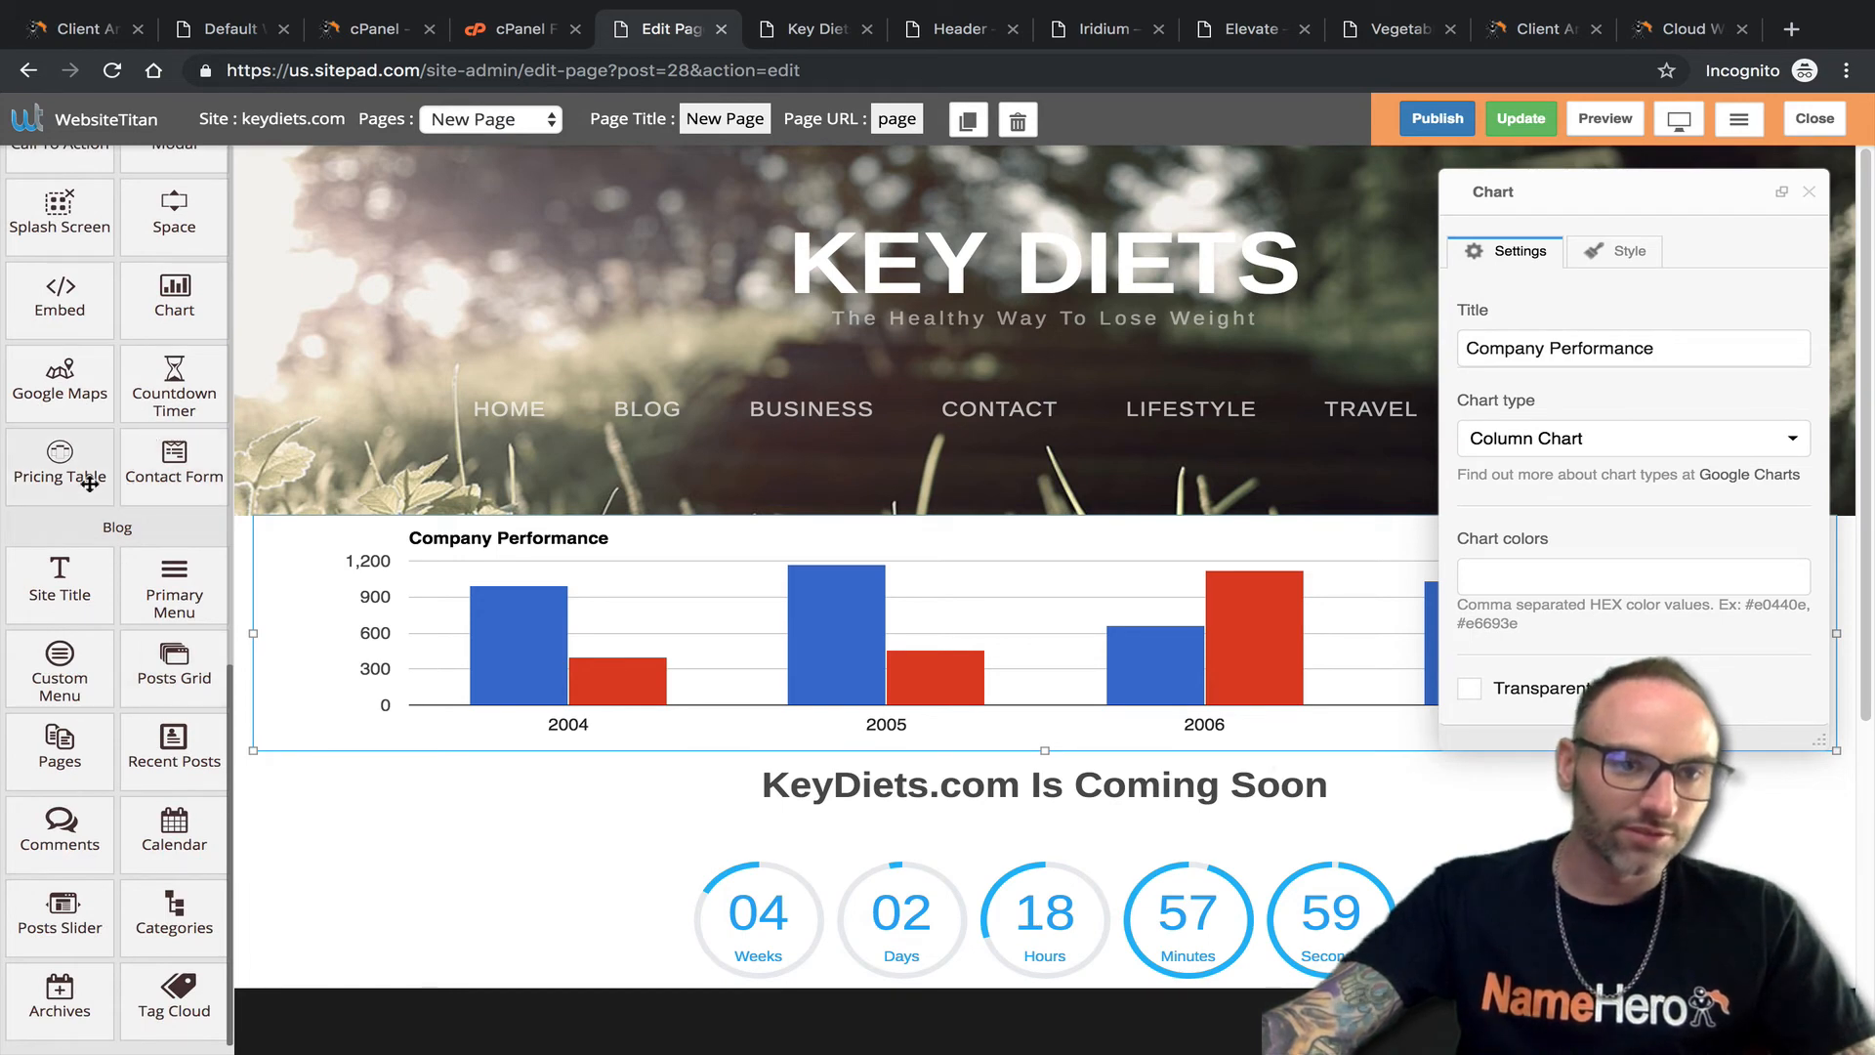
{"action": "left_click_drag", "start_coordinate": [105, 494], "coordinate": [554, 744]}
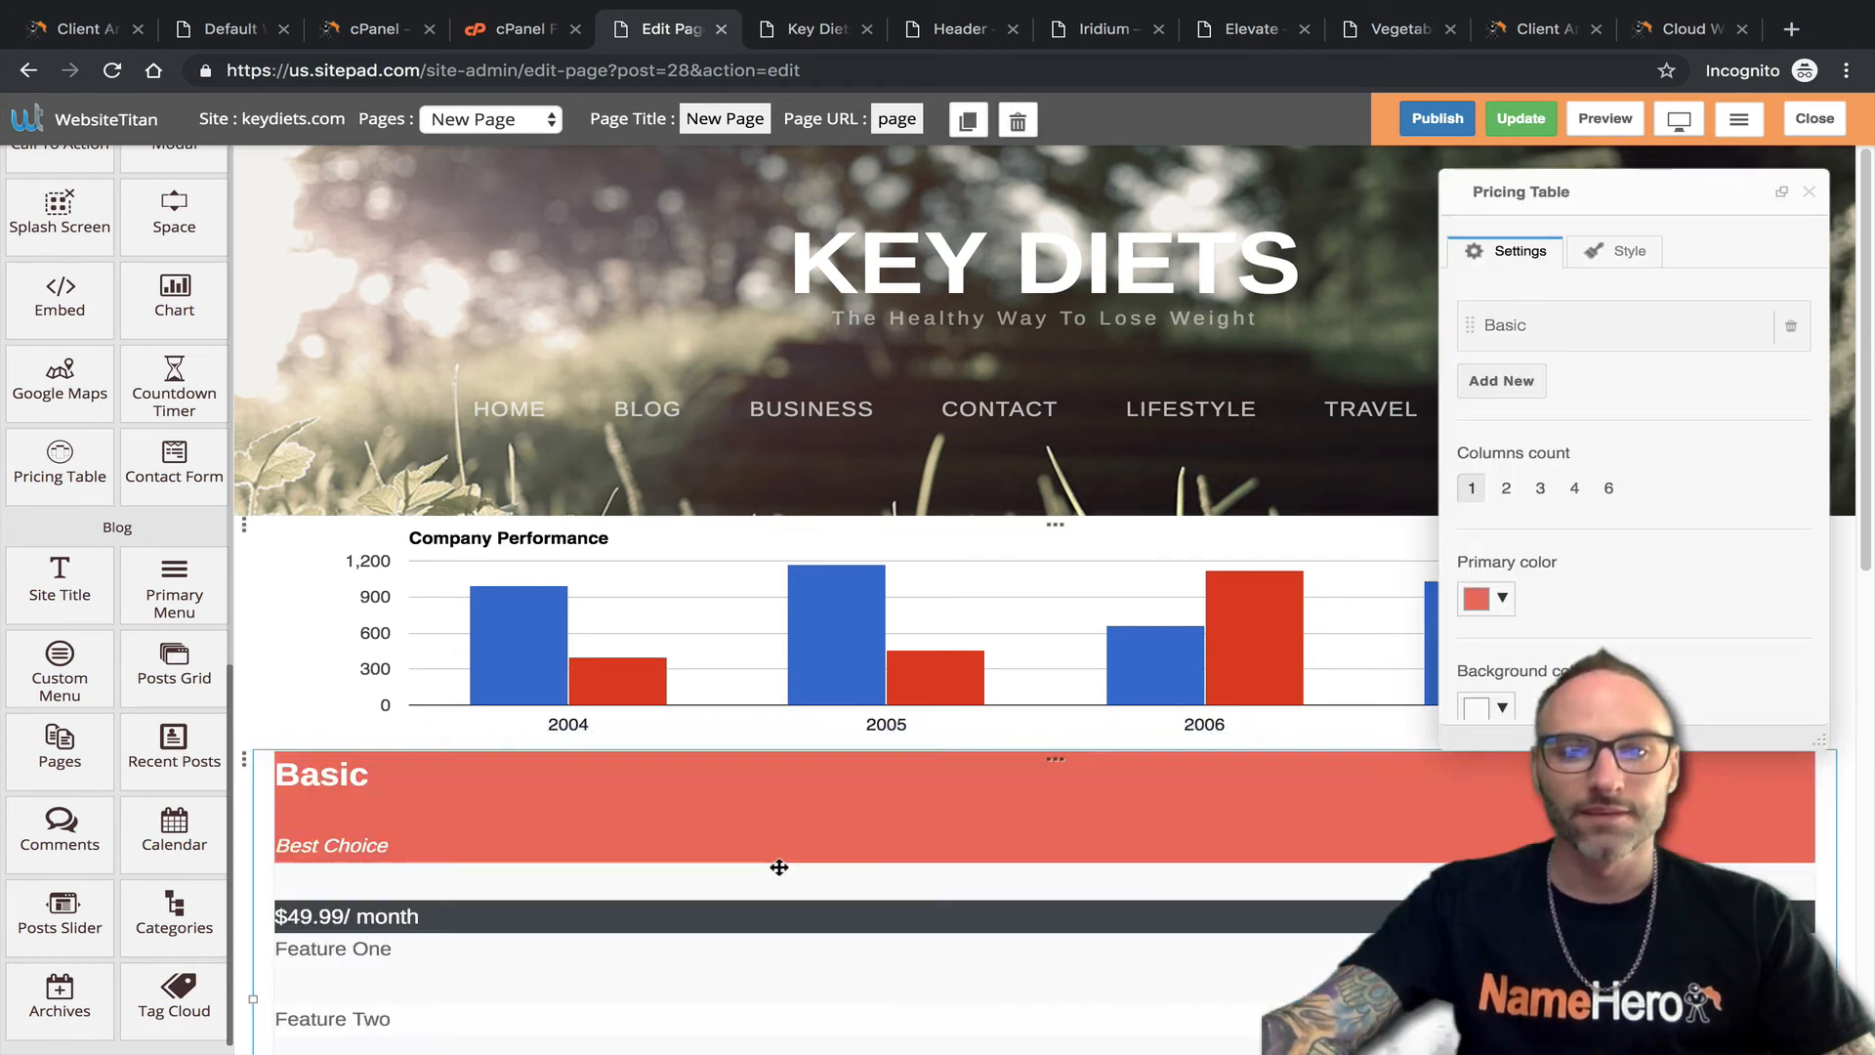
{"action": "scroll", "coordinate": [753, 852], "scroll_direction": "down", "scroll_amount": 2}
{"action": "scroll", "coordinate": [753, 852], "scroll_direction": "down", "scroll_amount": 2}
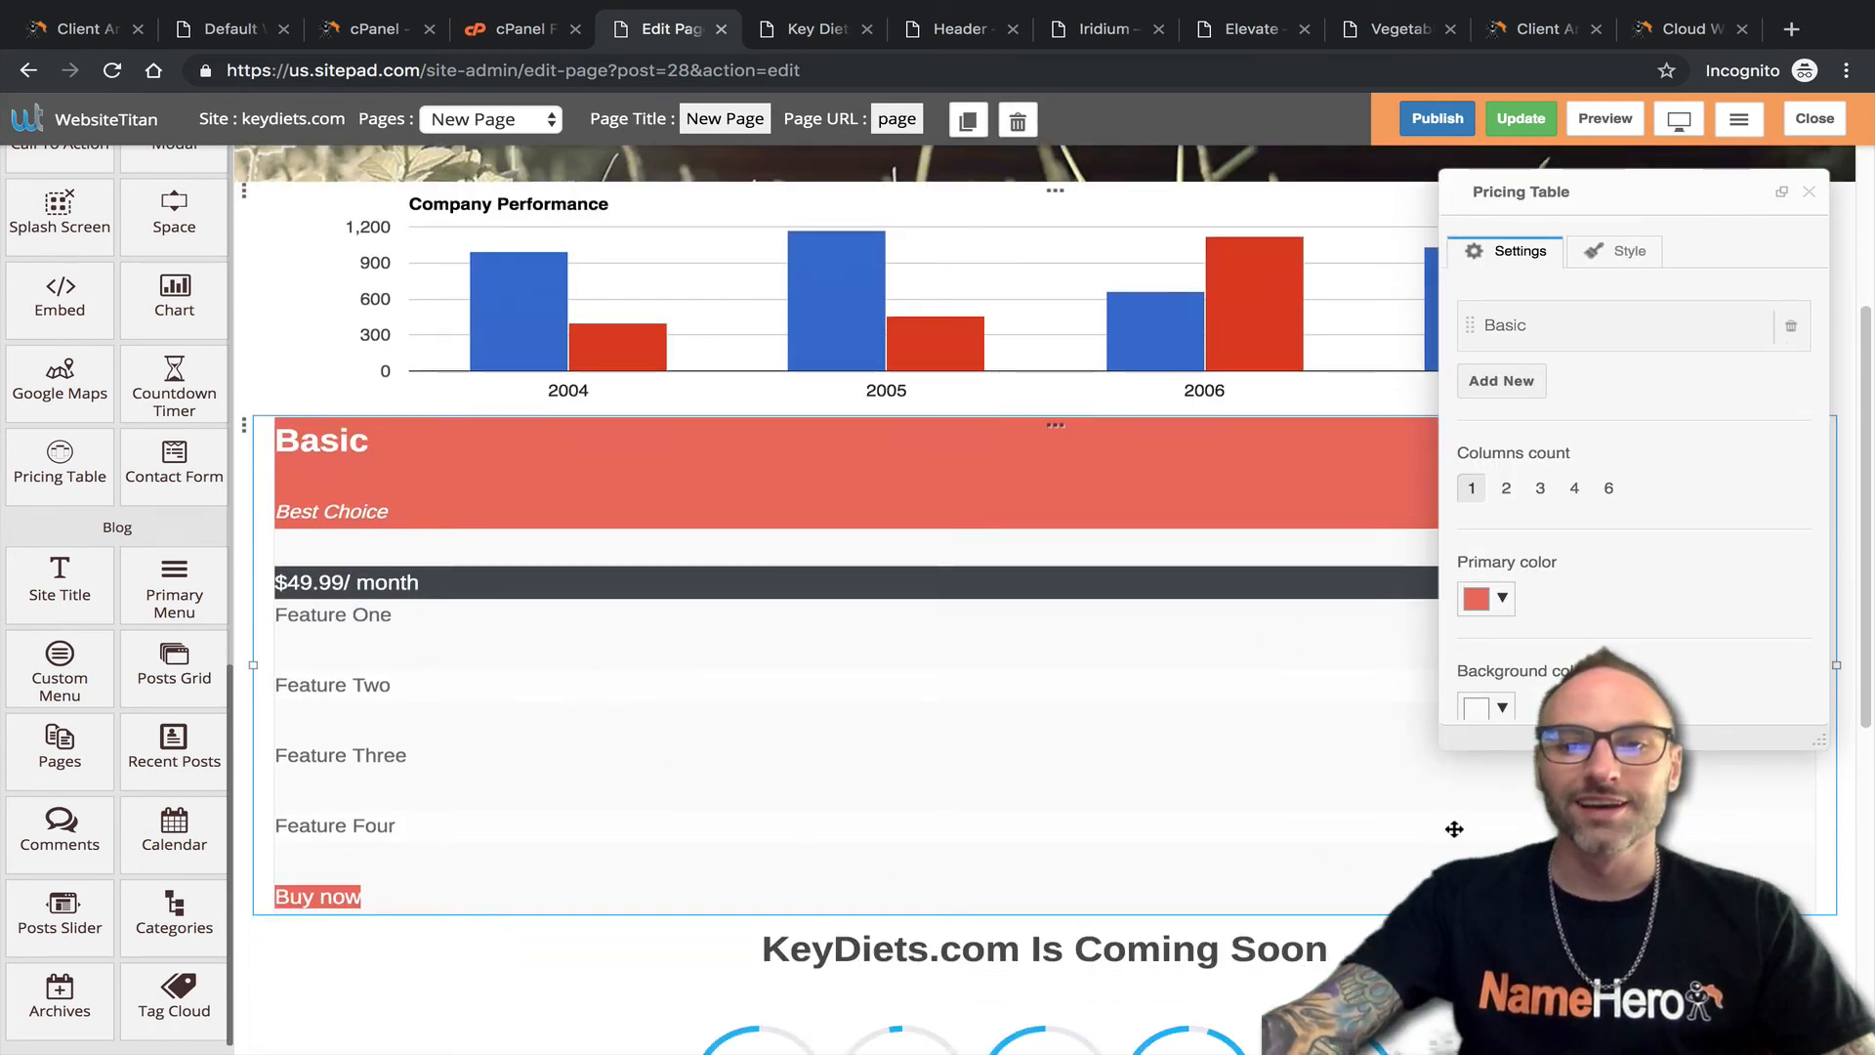
{"action": "left_click", "coordinate": [1808, 192]}
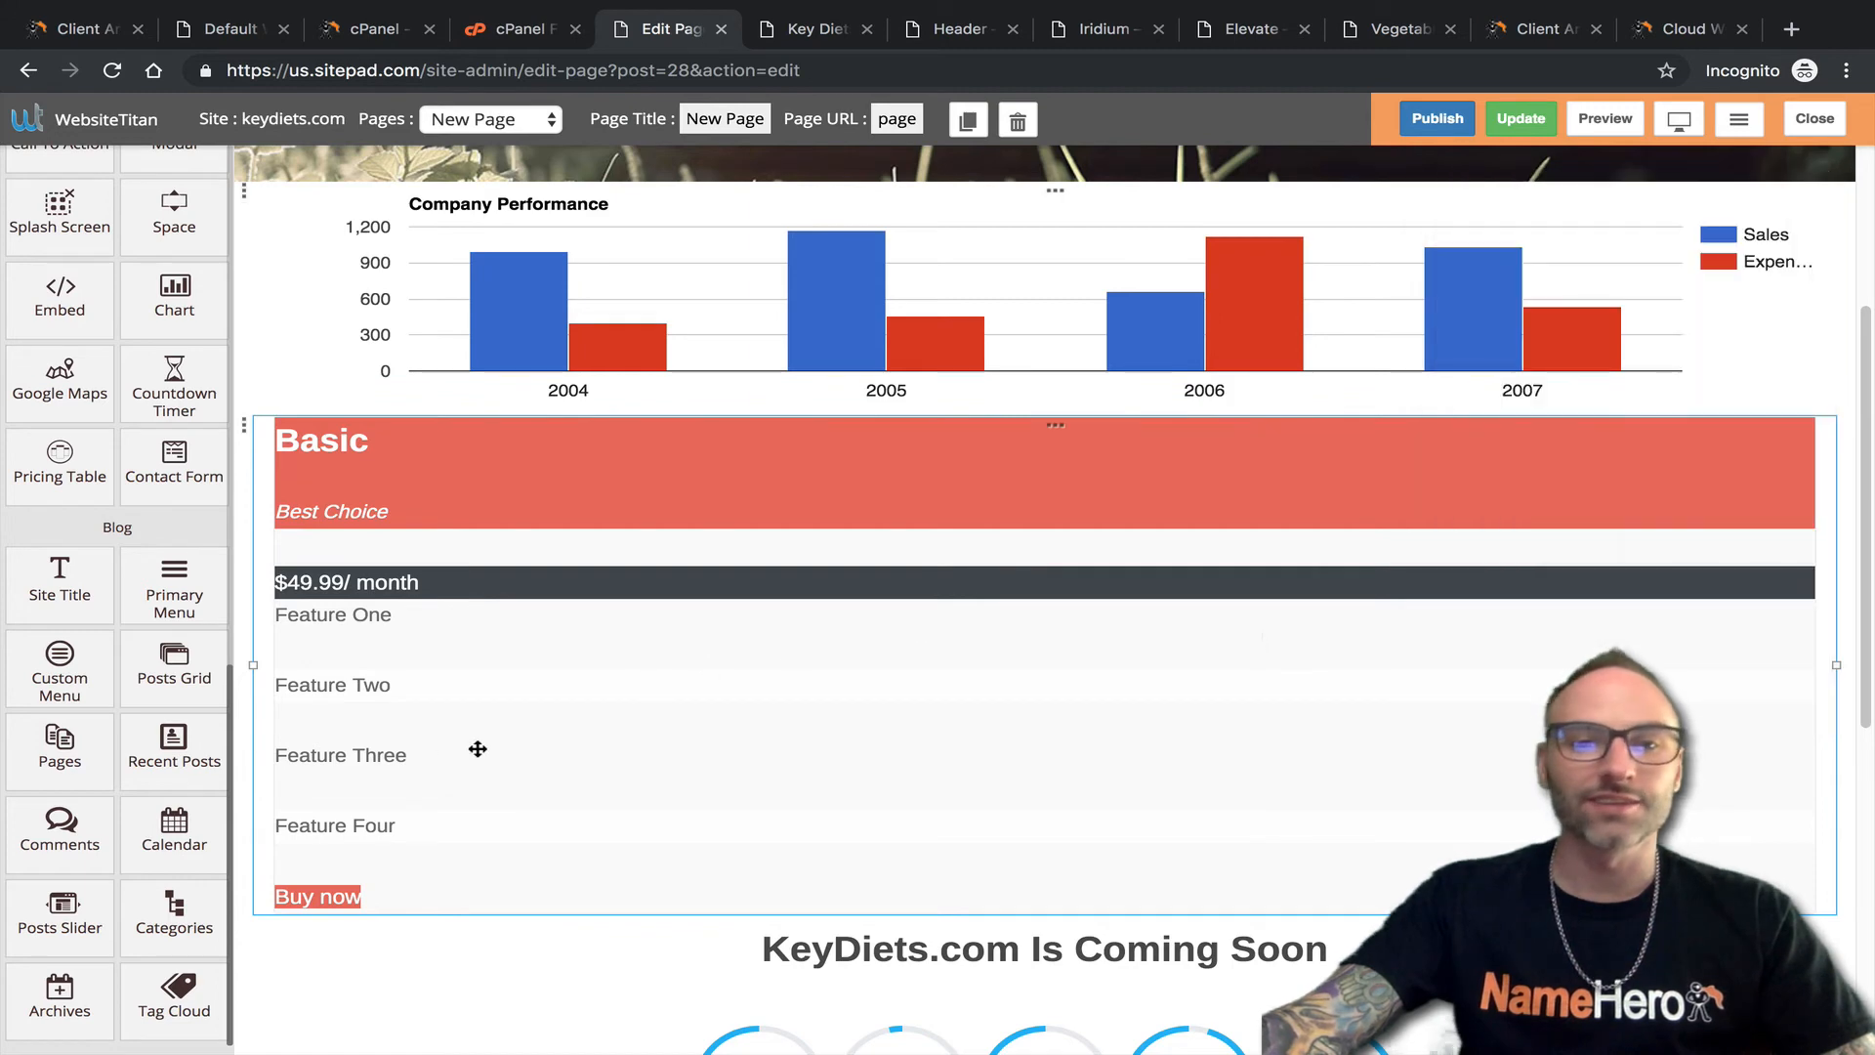
{"action": "scroll", "coordinate": [721, 729], "scroll_direction": "down", "scroll_amount": 1}
{"action": "scroll", "coordinate": [1173, 642], "scroll_direction": "up", "scroll_amount": 2}
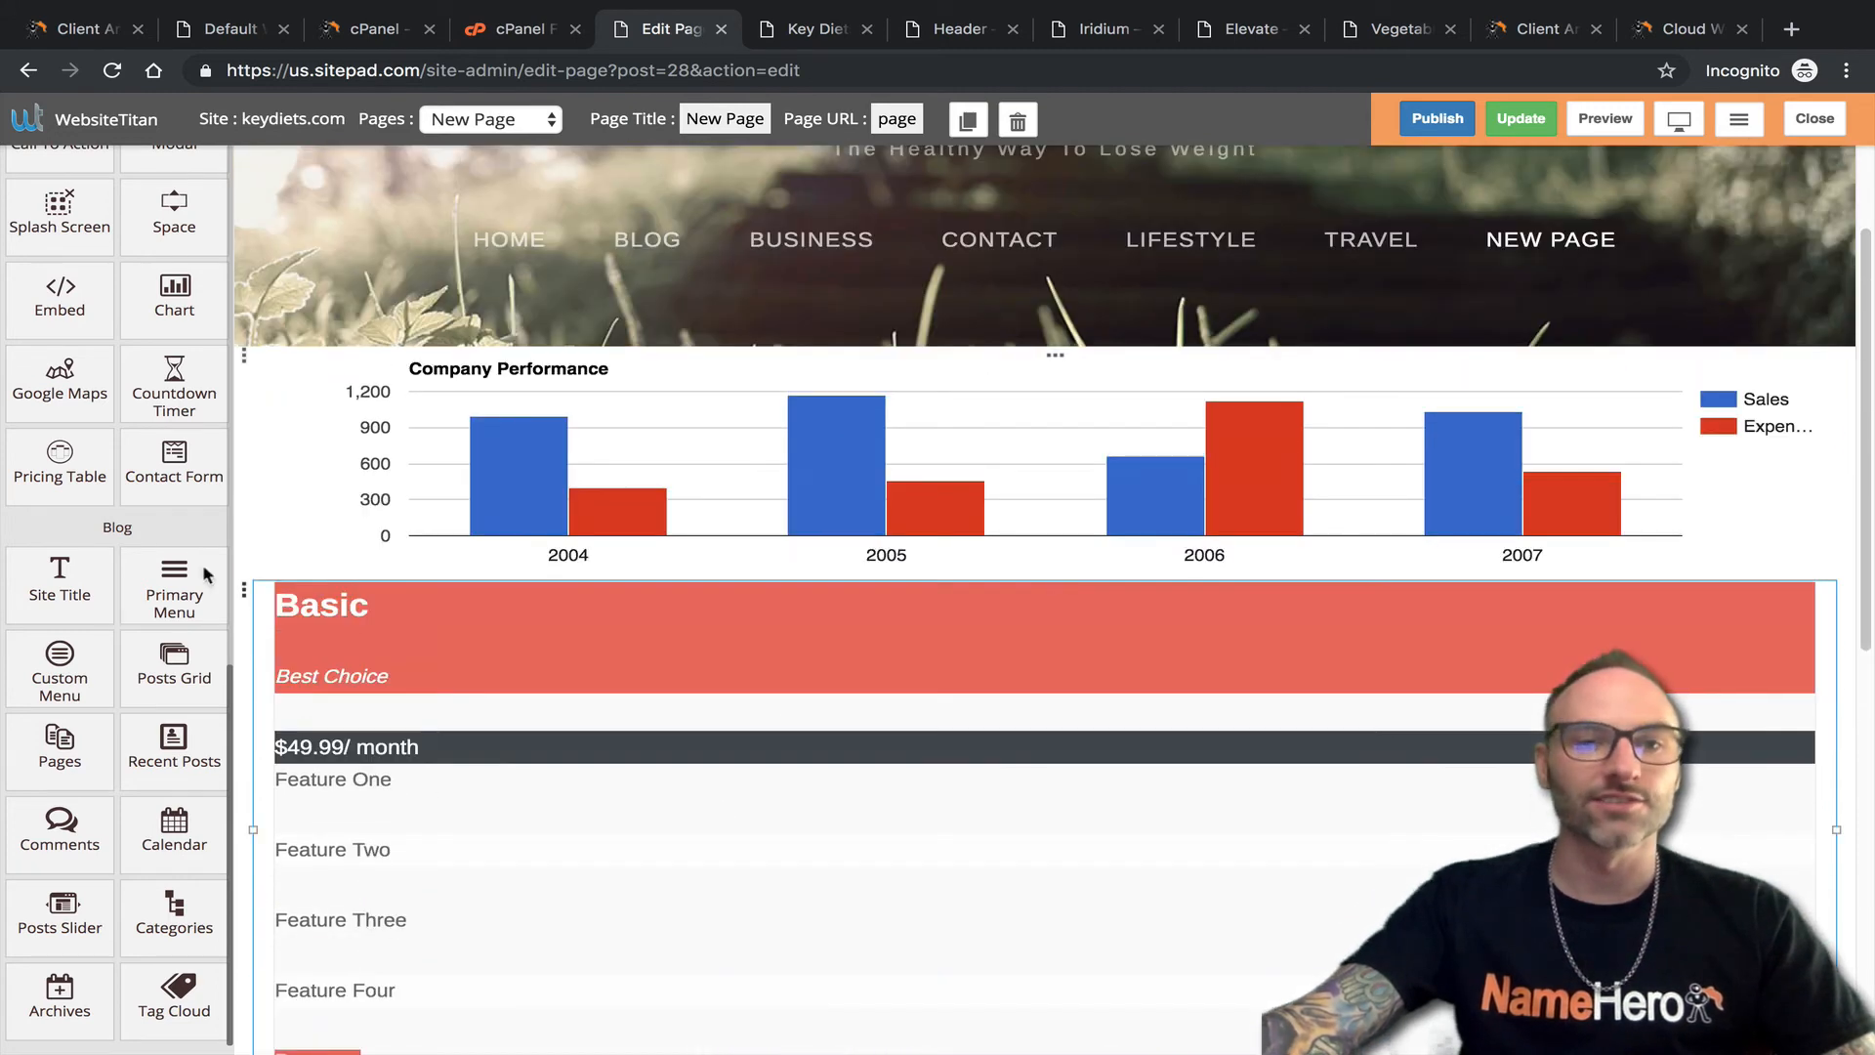
{"action": "scroll", "coordinate": [1201, 762], "scroll_direction": "up", "scroll_amount": 2}
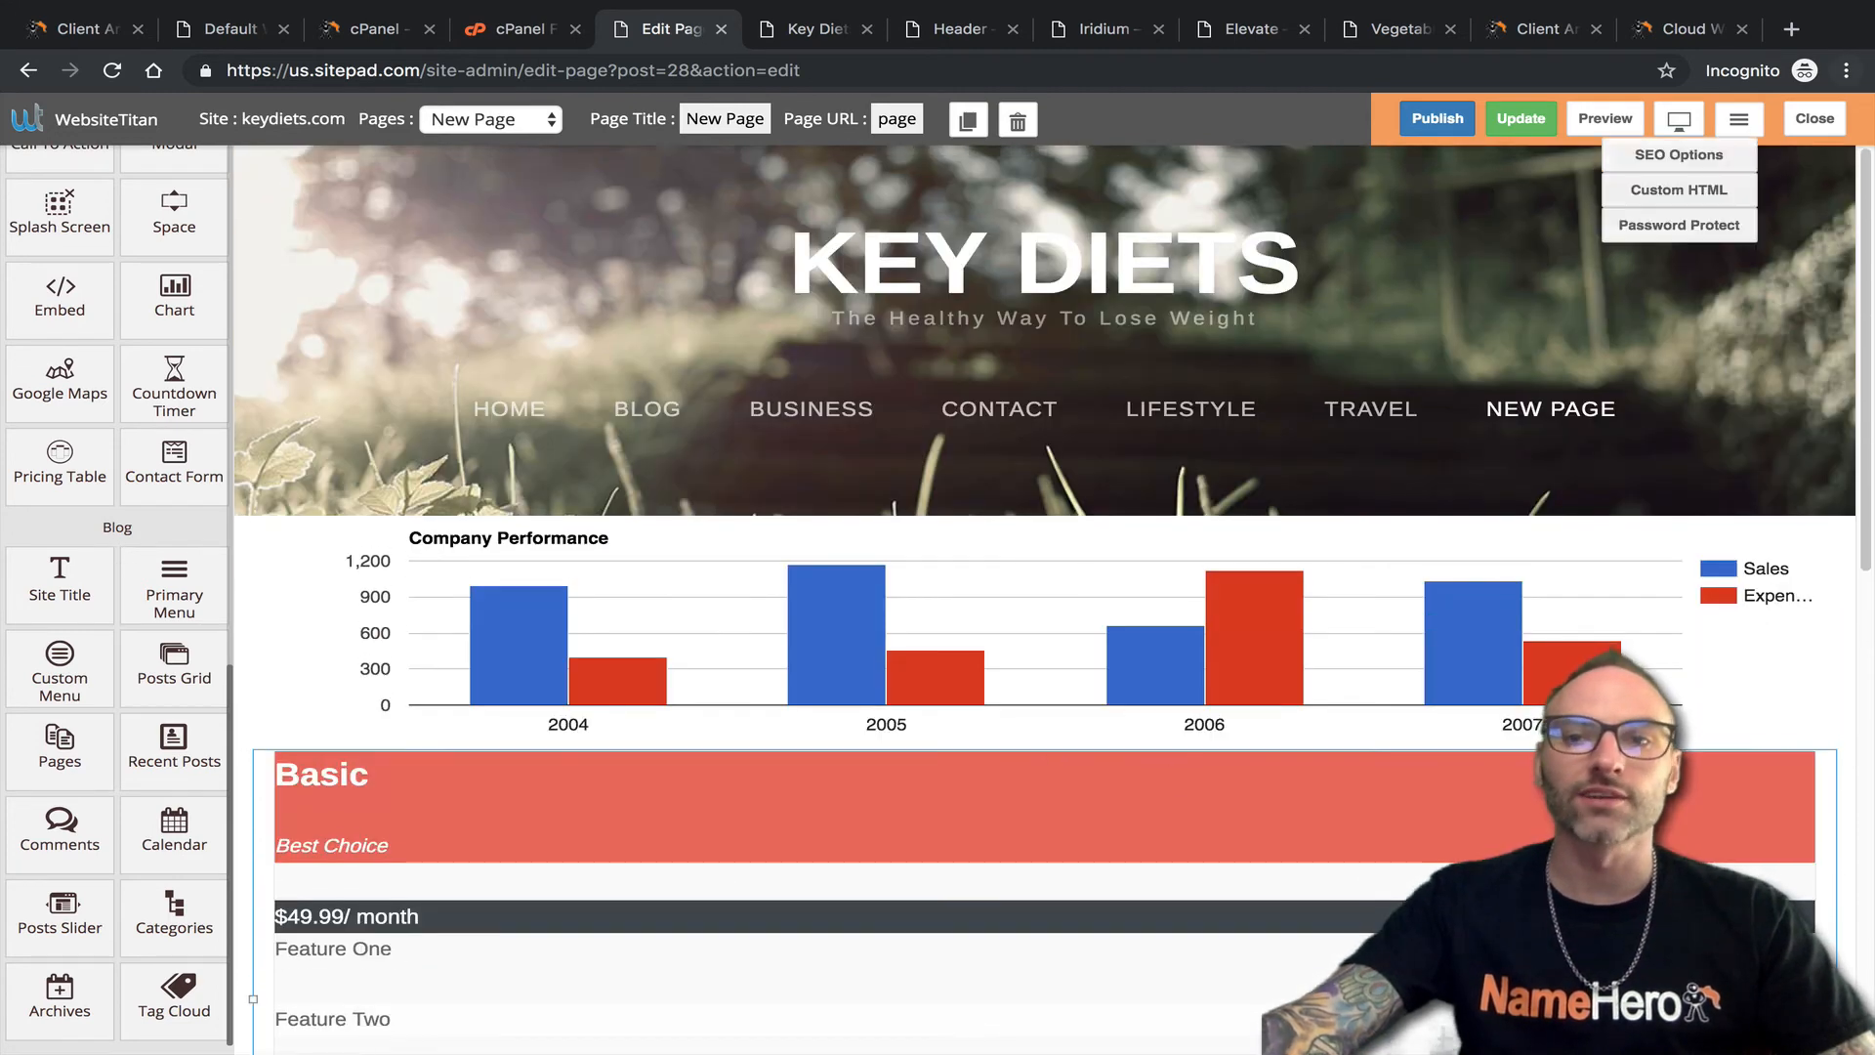
Leave the page editor, discarding the unsaved changes, and open the list of all blog posts.
{"action": "left_click", "coordinate": [1814, 118]}
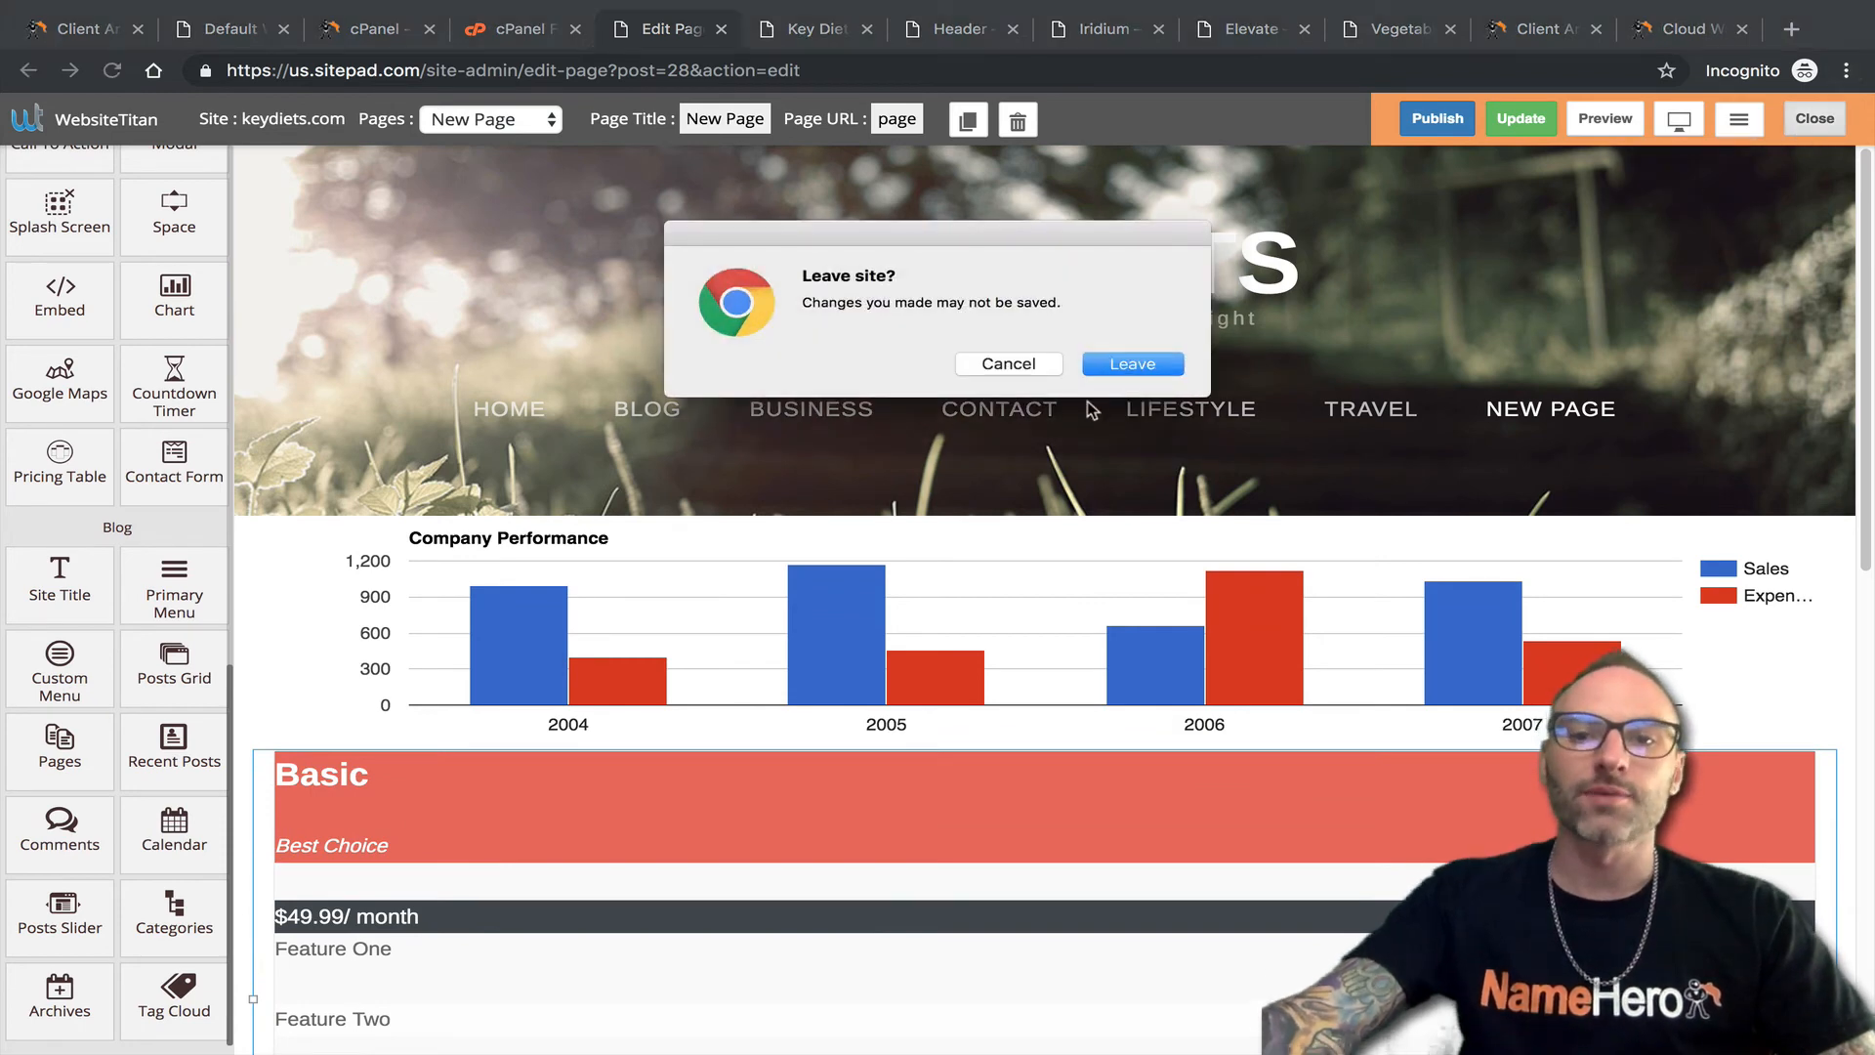
{"action": "left_click", "coordinate": [1128, 365]}
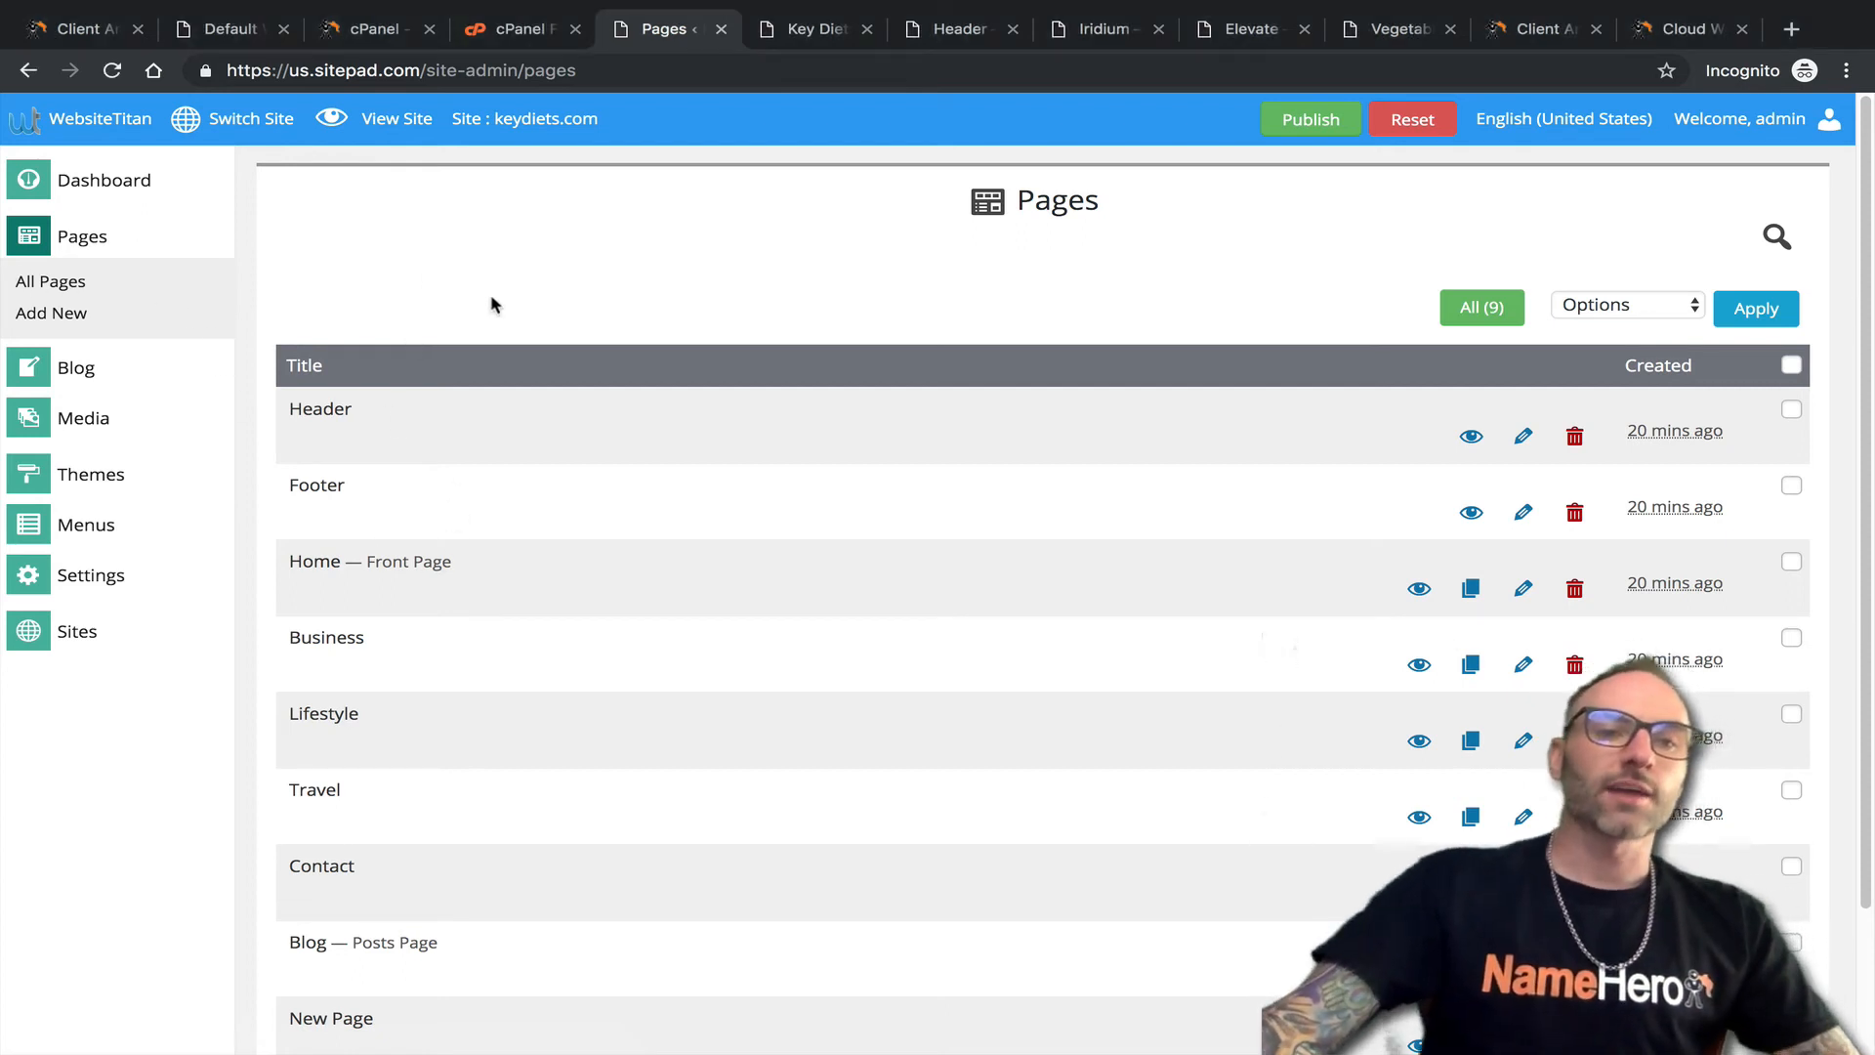
{"action": "mouse_move", "coordinate": [114, 368]}
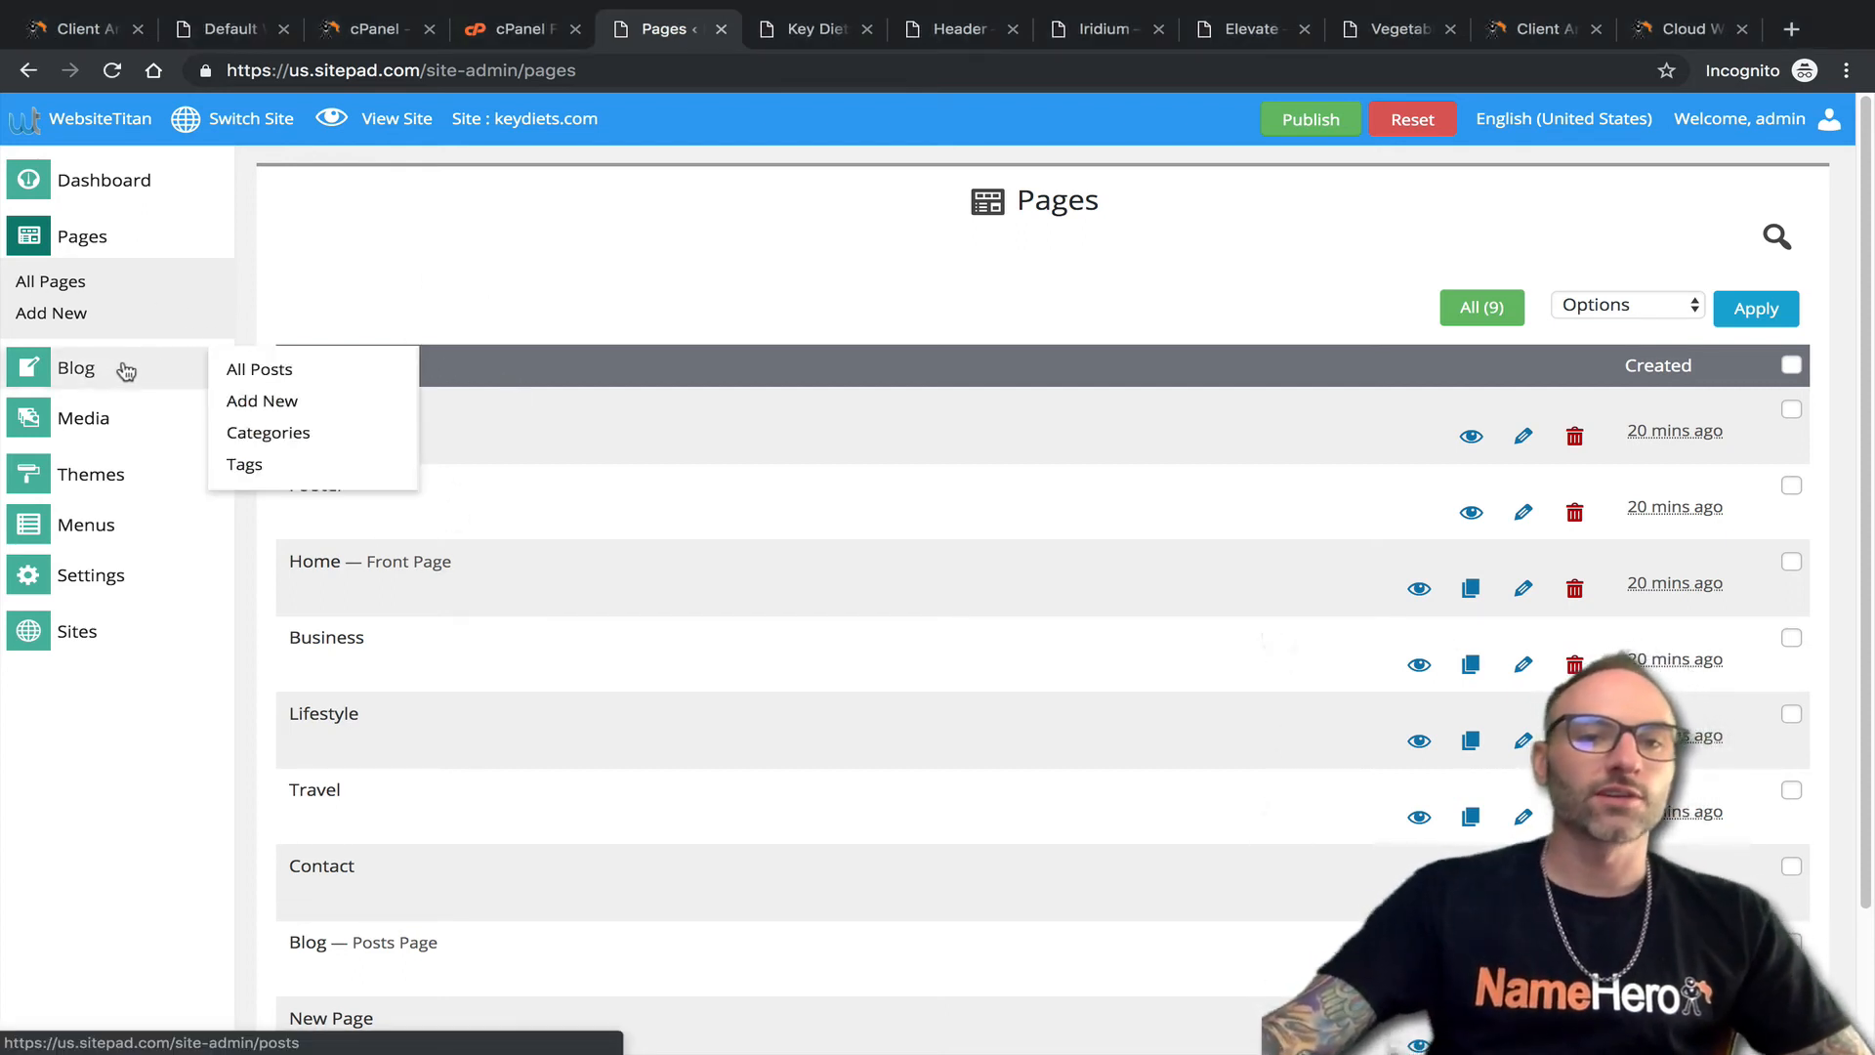
{"action": "left_click", "coordinate": [286, 375]}
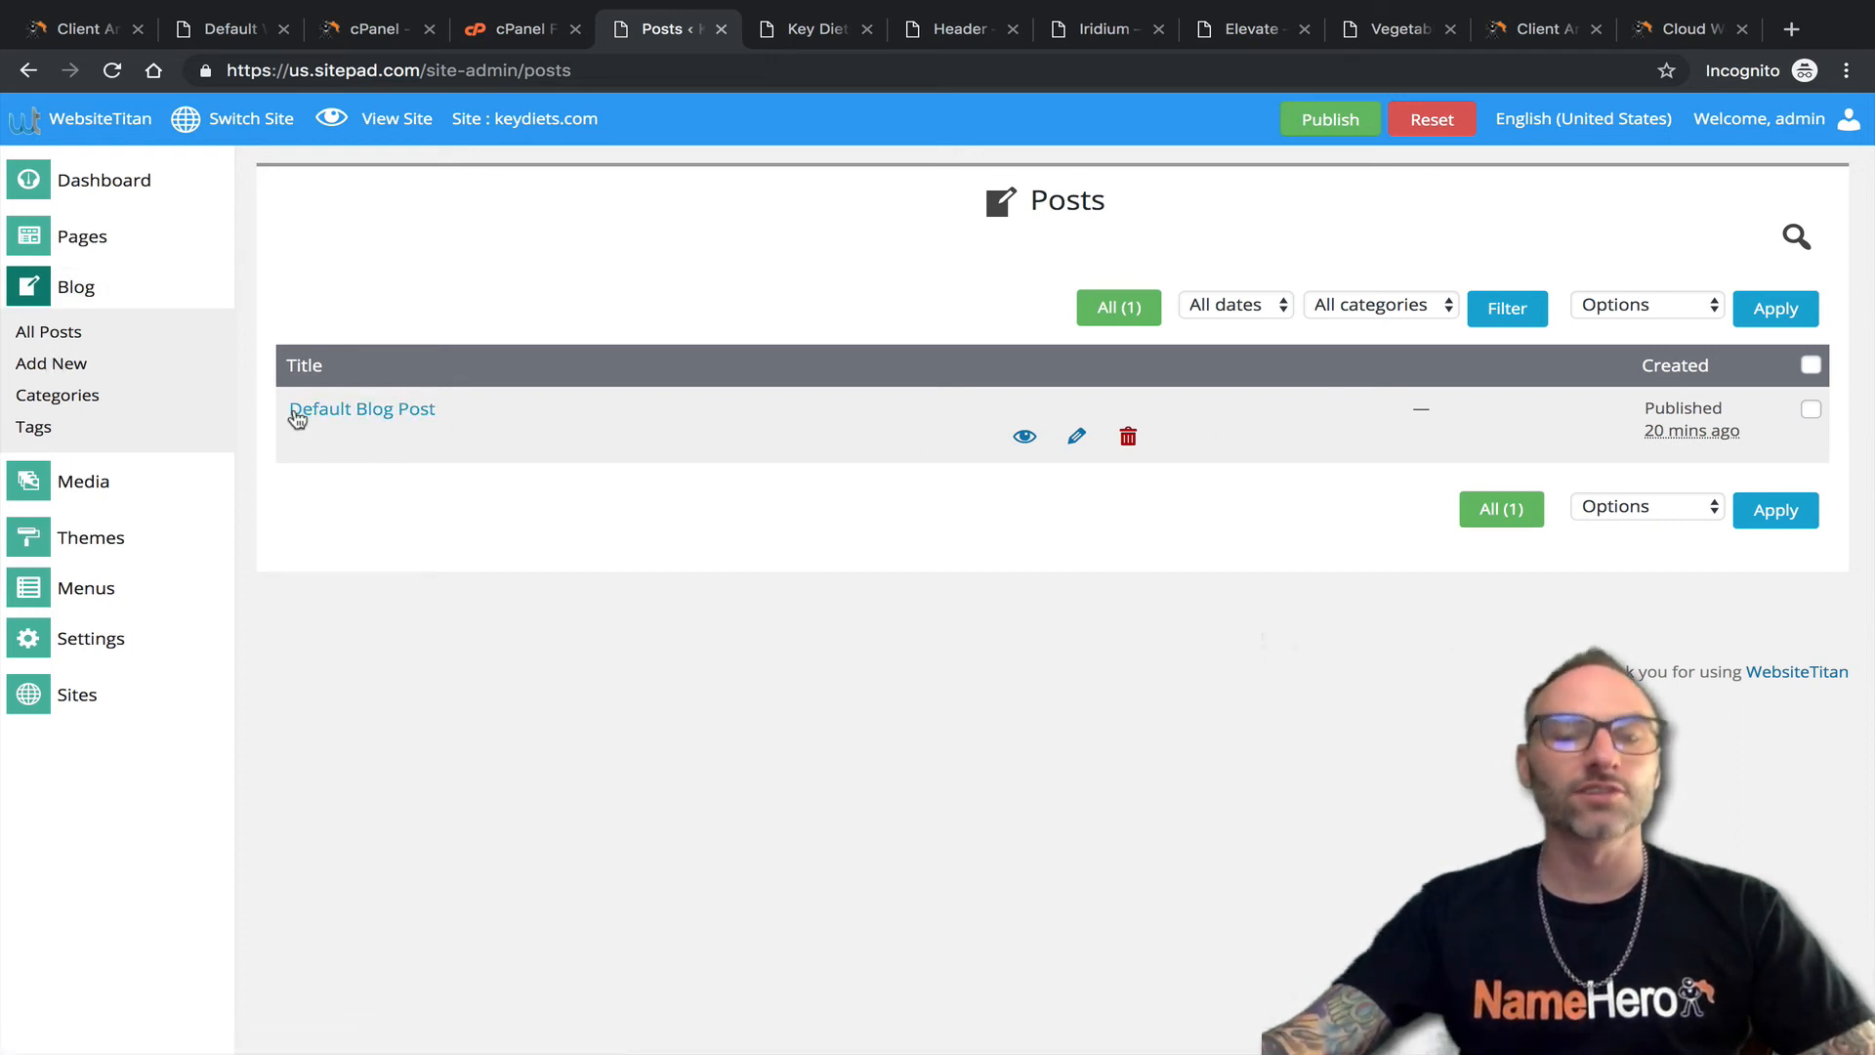
Open the Default Blog Post, examine its body in the rich text editor, and close that editor.
{"action": "left_click", "coordinate": [1078, 436]}
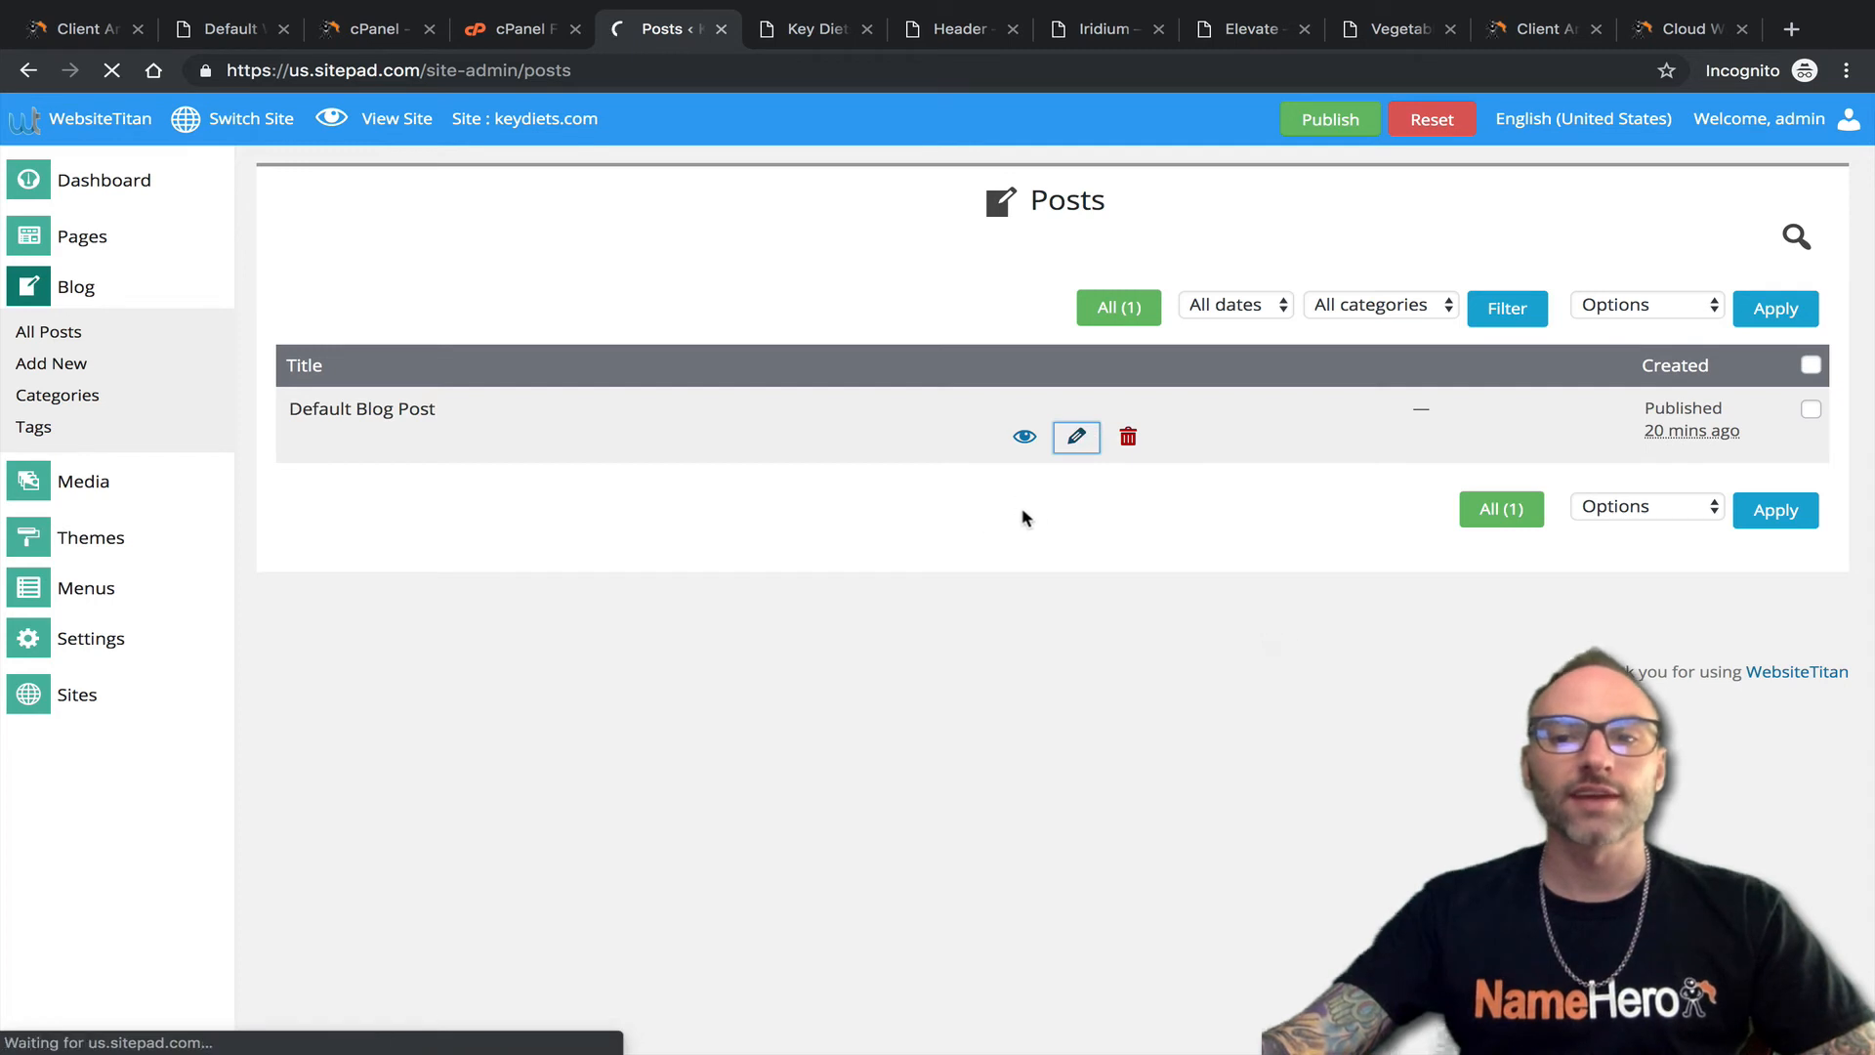
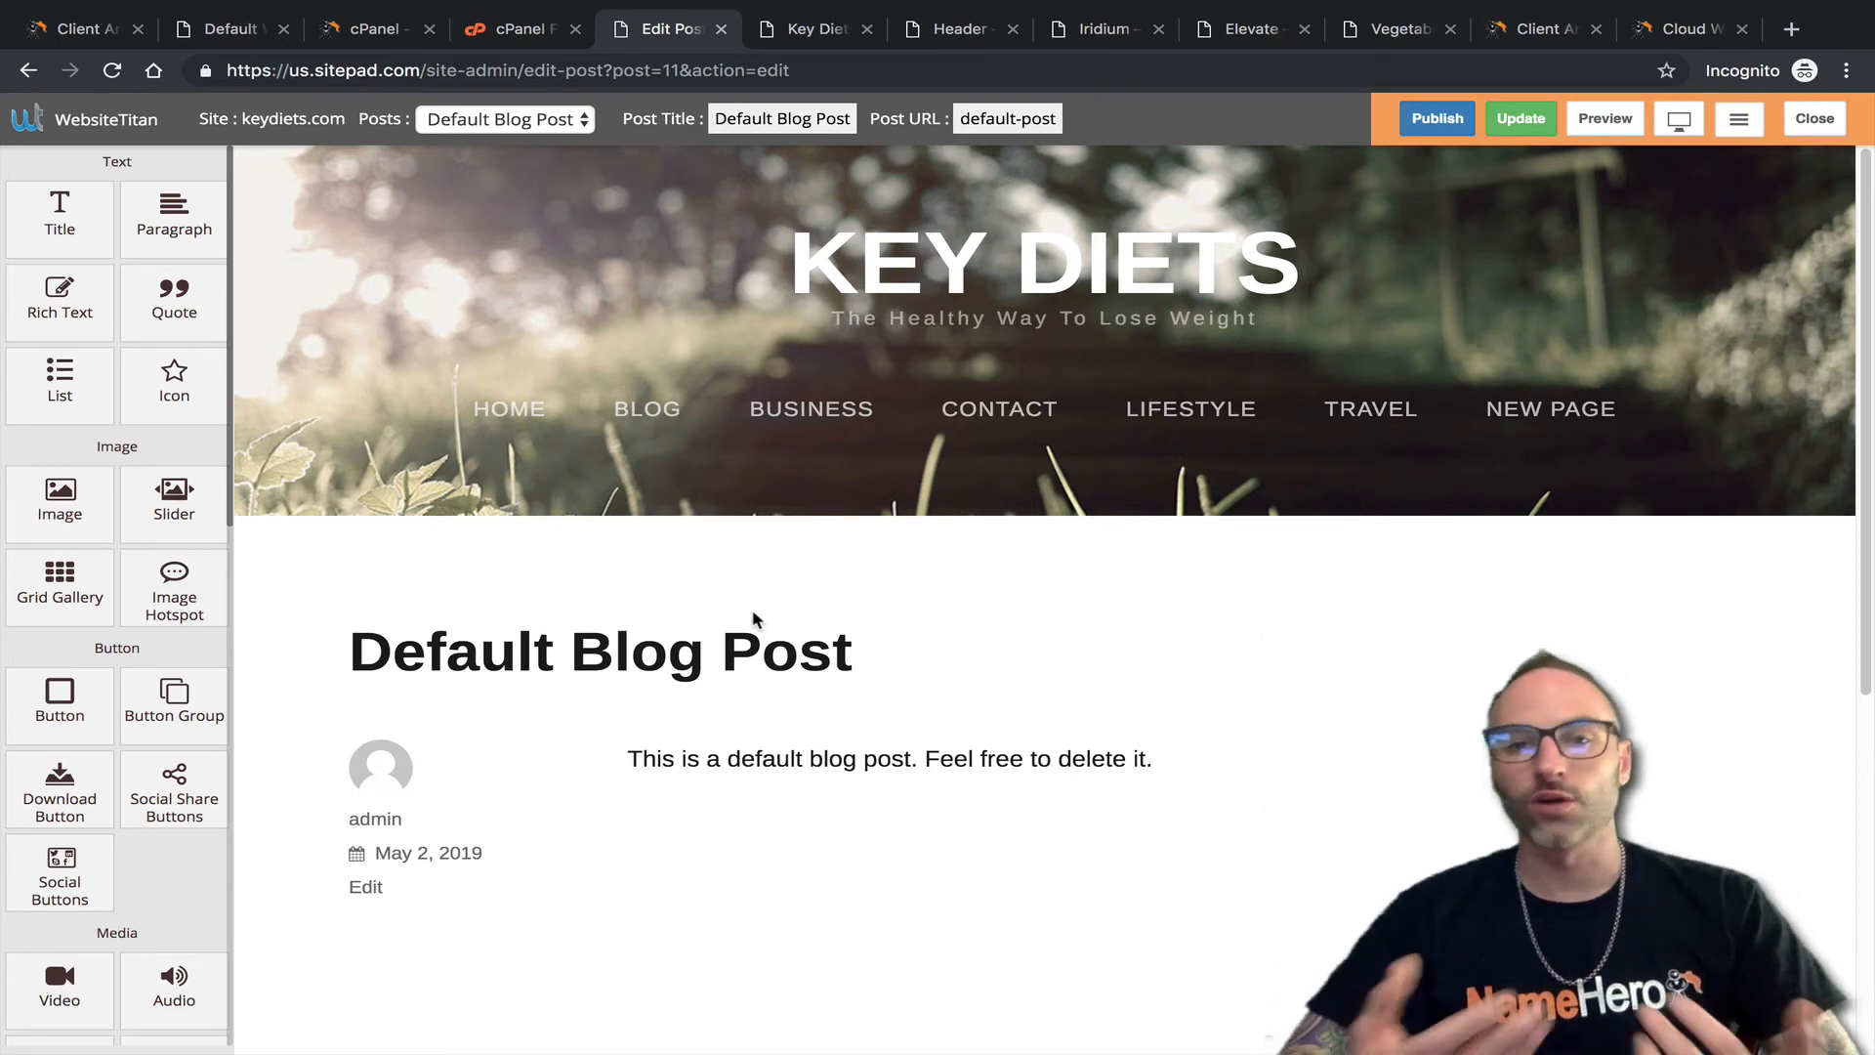
{"action": "scroll", "coordinate": [830, 655], "scroll_direction": "down", "scroll_amount": 1}
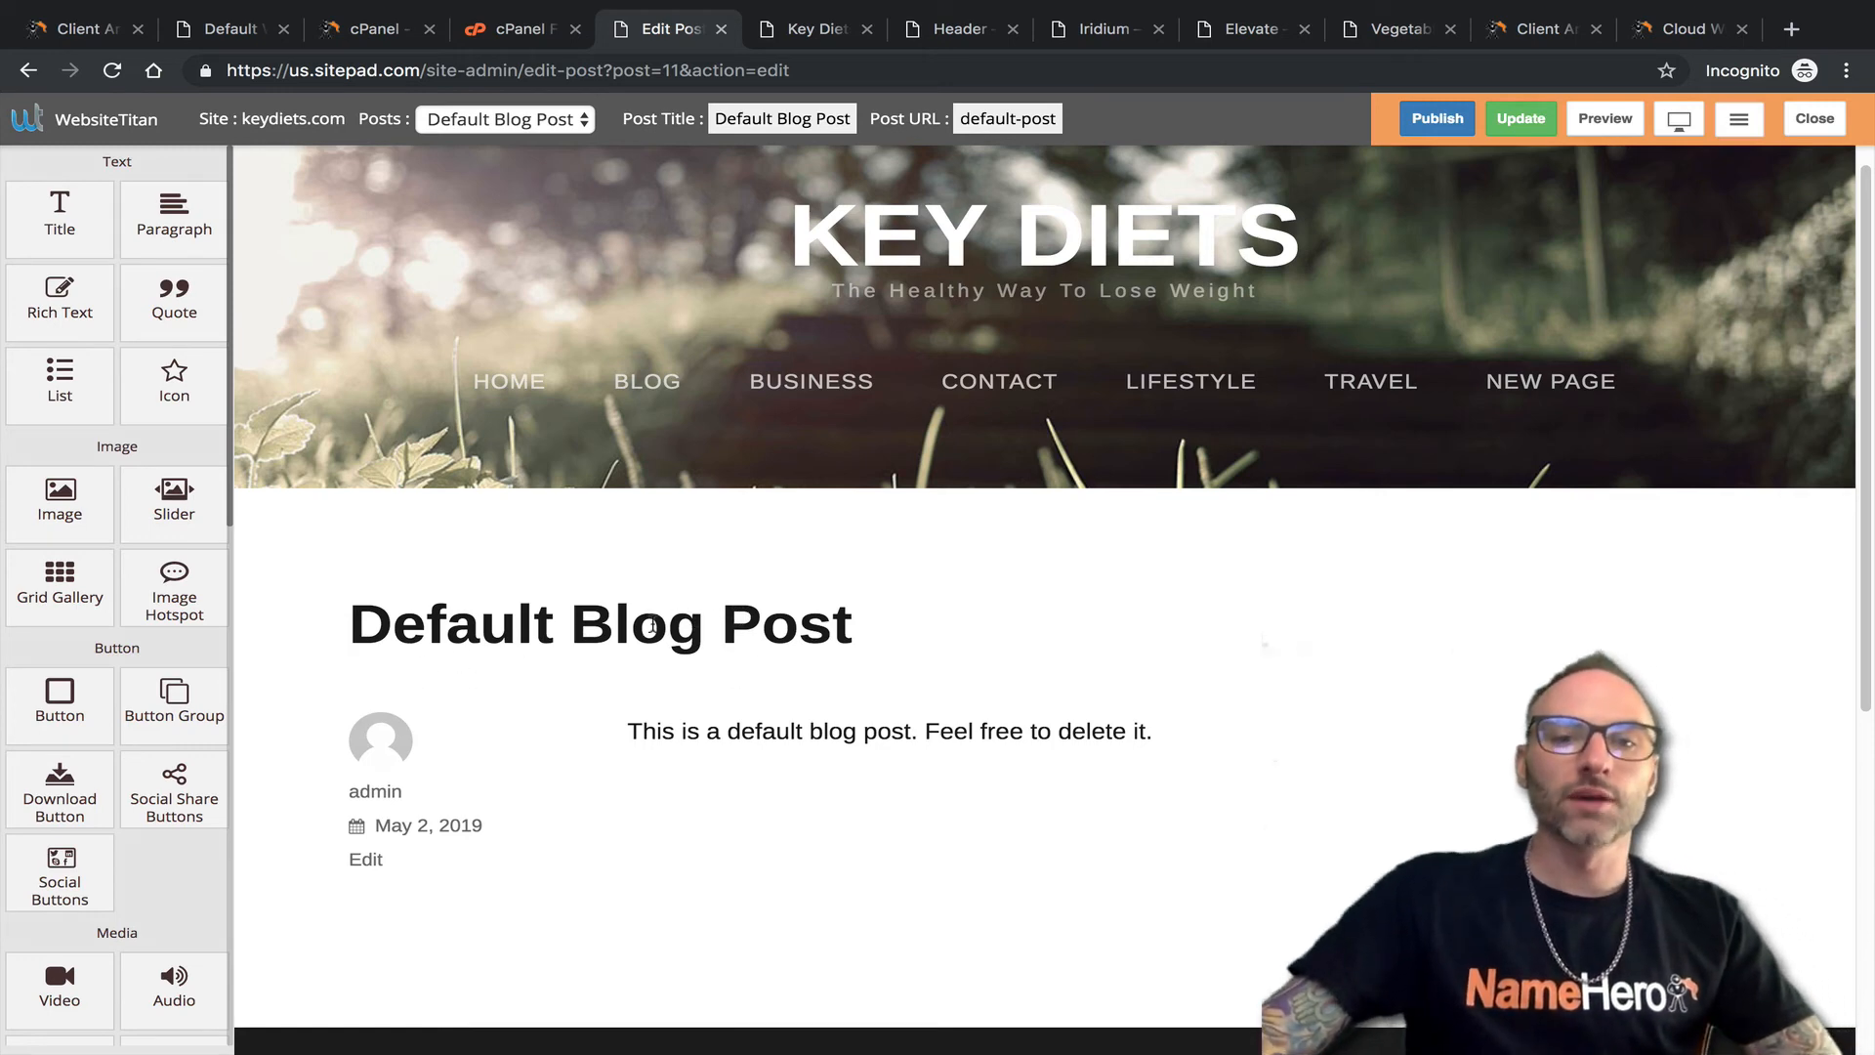
{"action": "scroll", "coordinate": [654, 625], "scroll_direction": "down", "scroll_amount": 3}
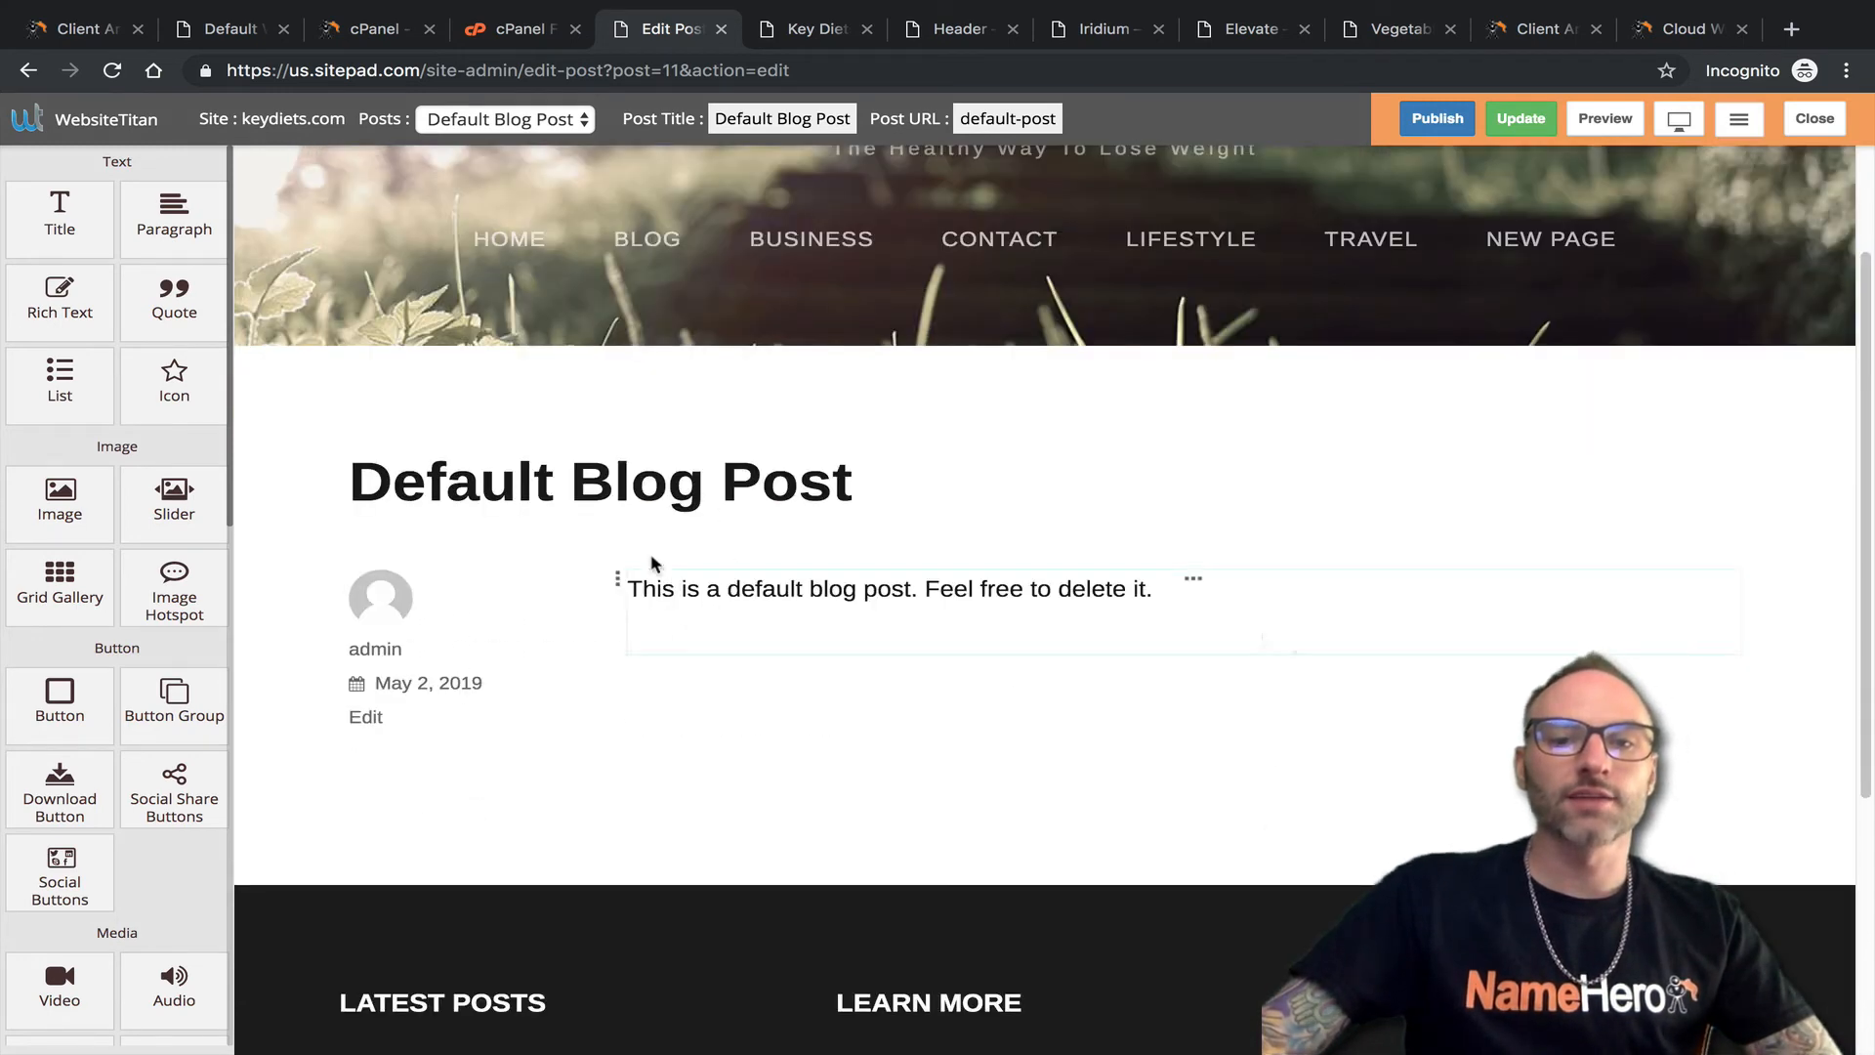
{"action": "double_click", "coordinate": [822, 578]}
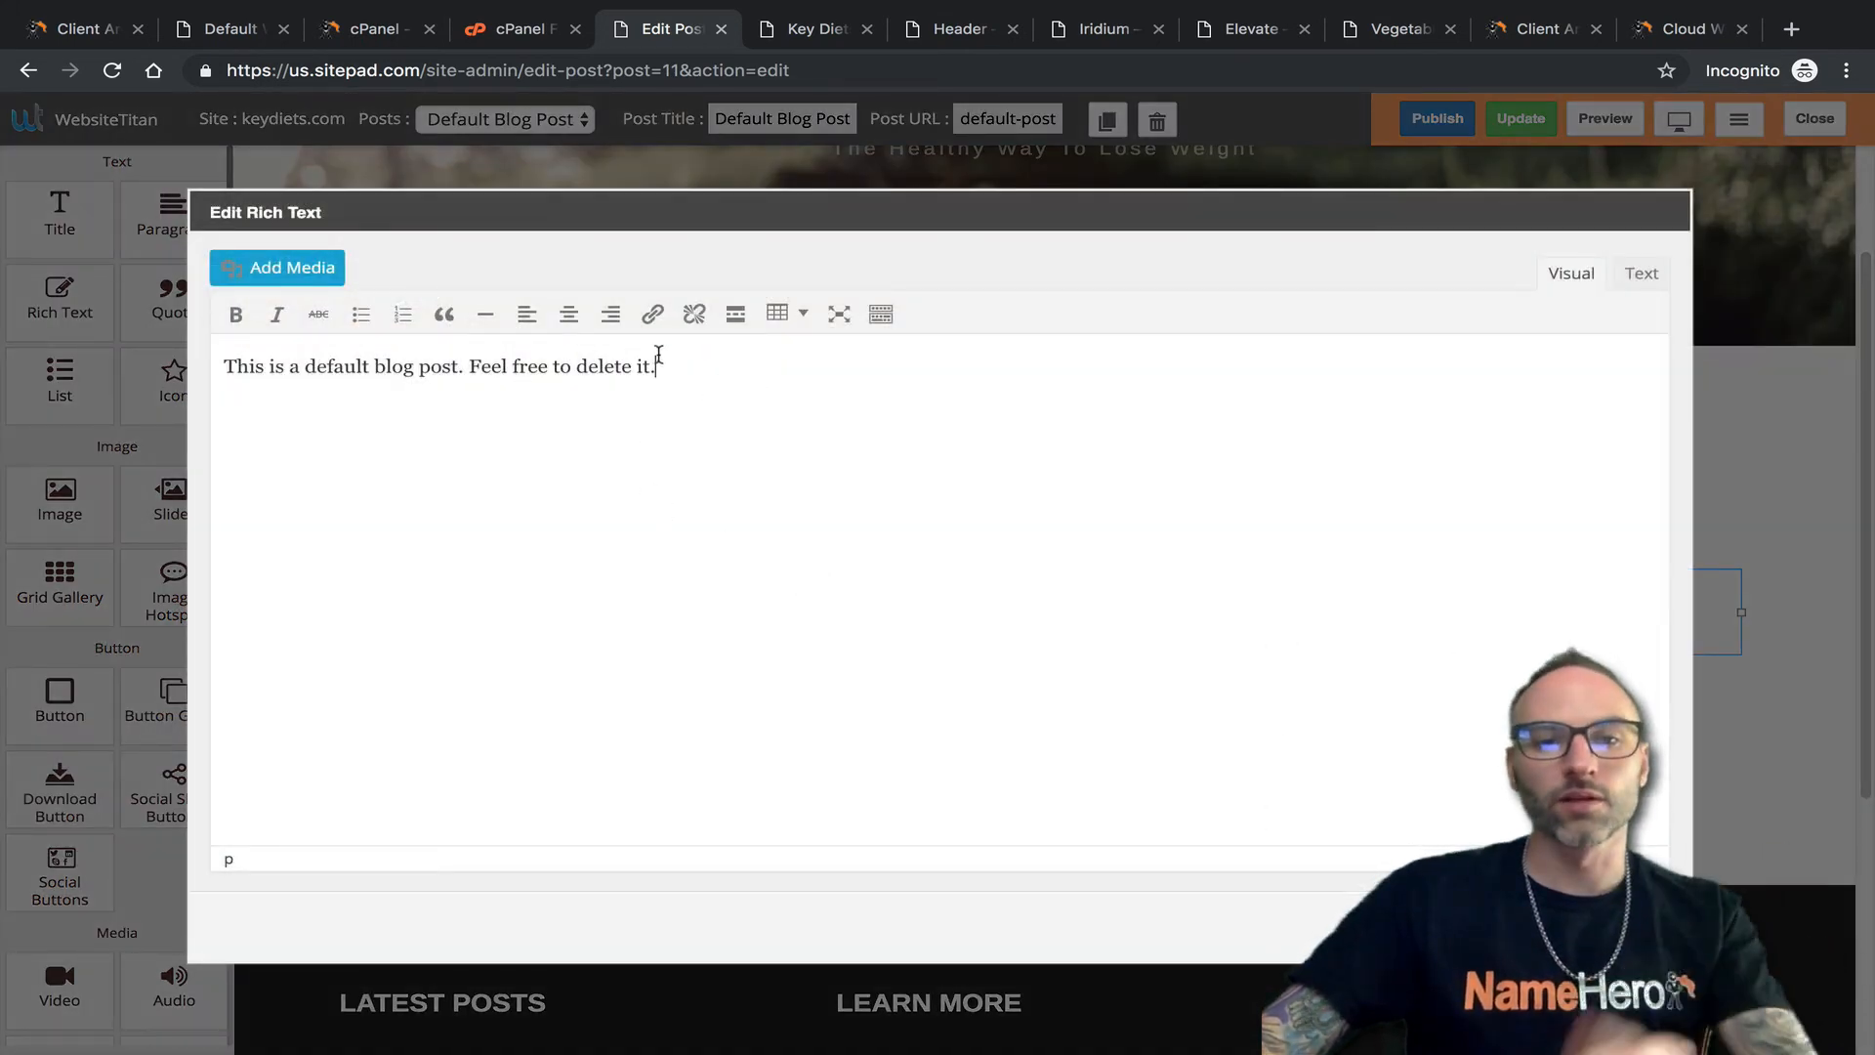
{"action": "key", "text": "ctrl+a"}
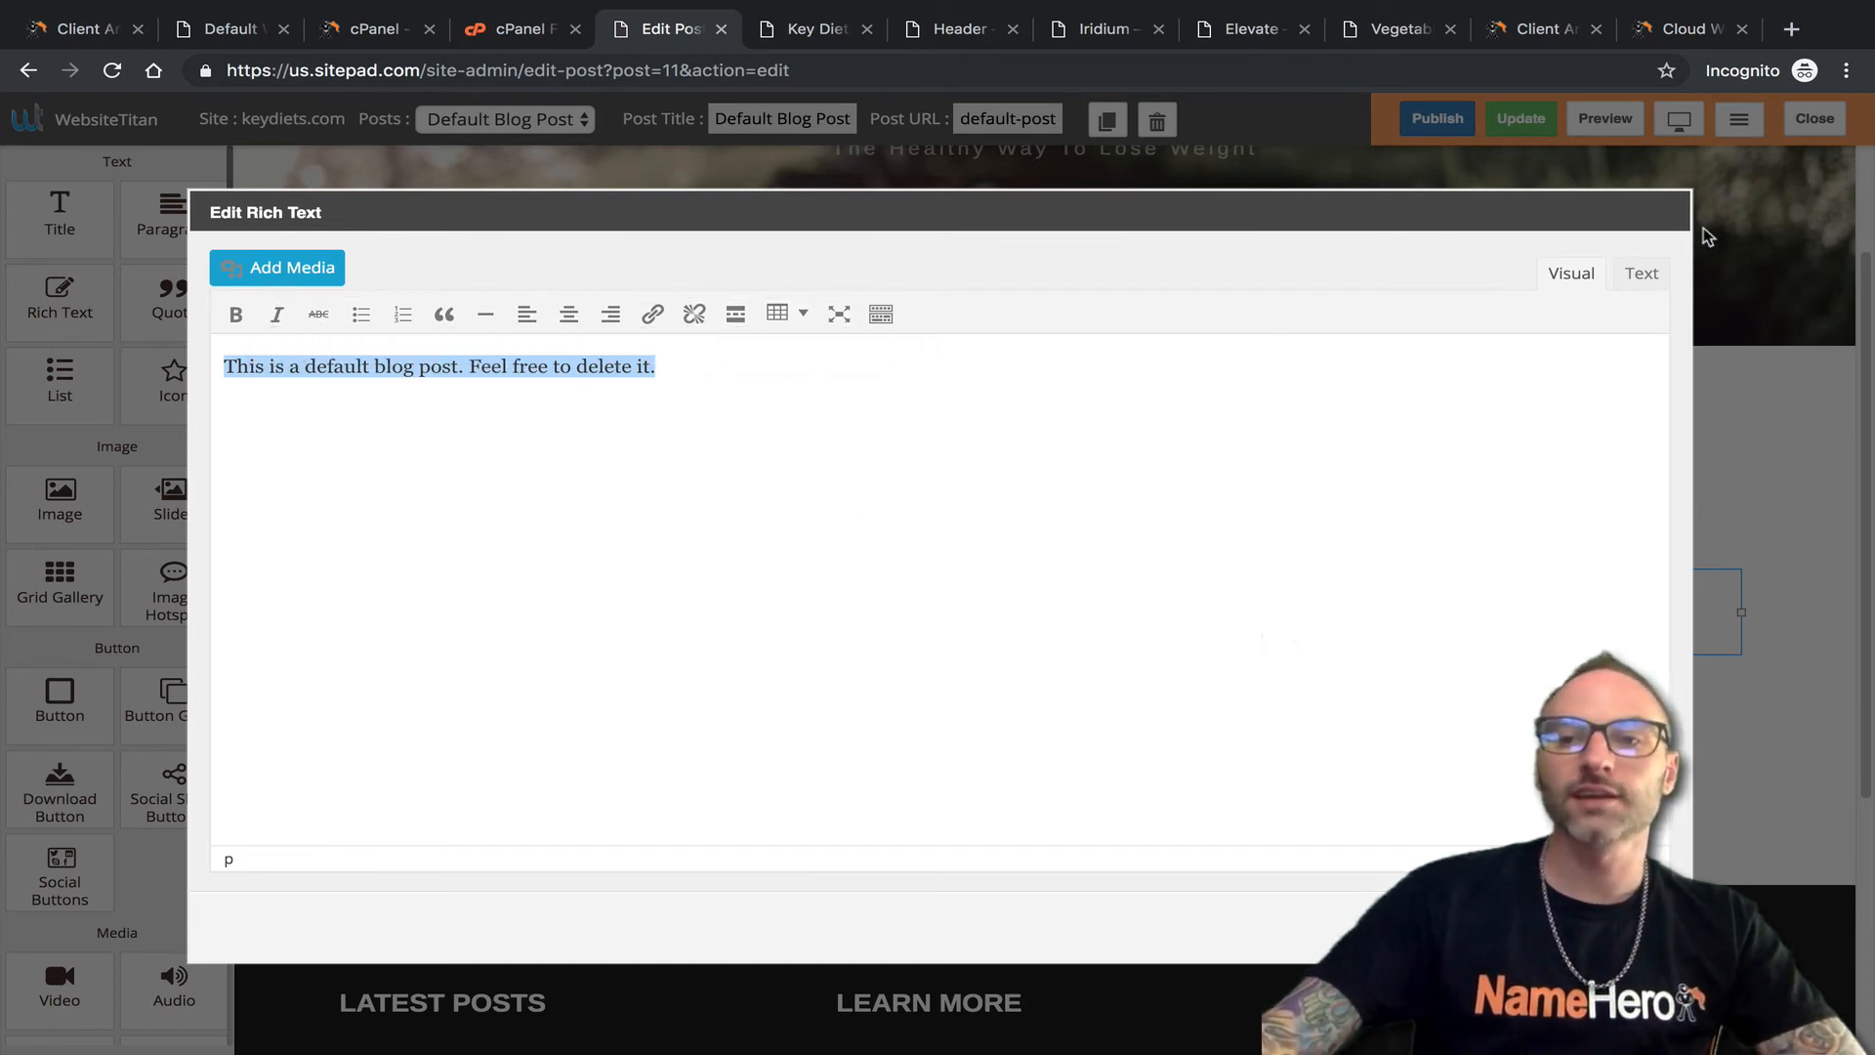
{"action": "left_click", "coordinate": [1616, 927]}
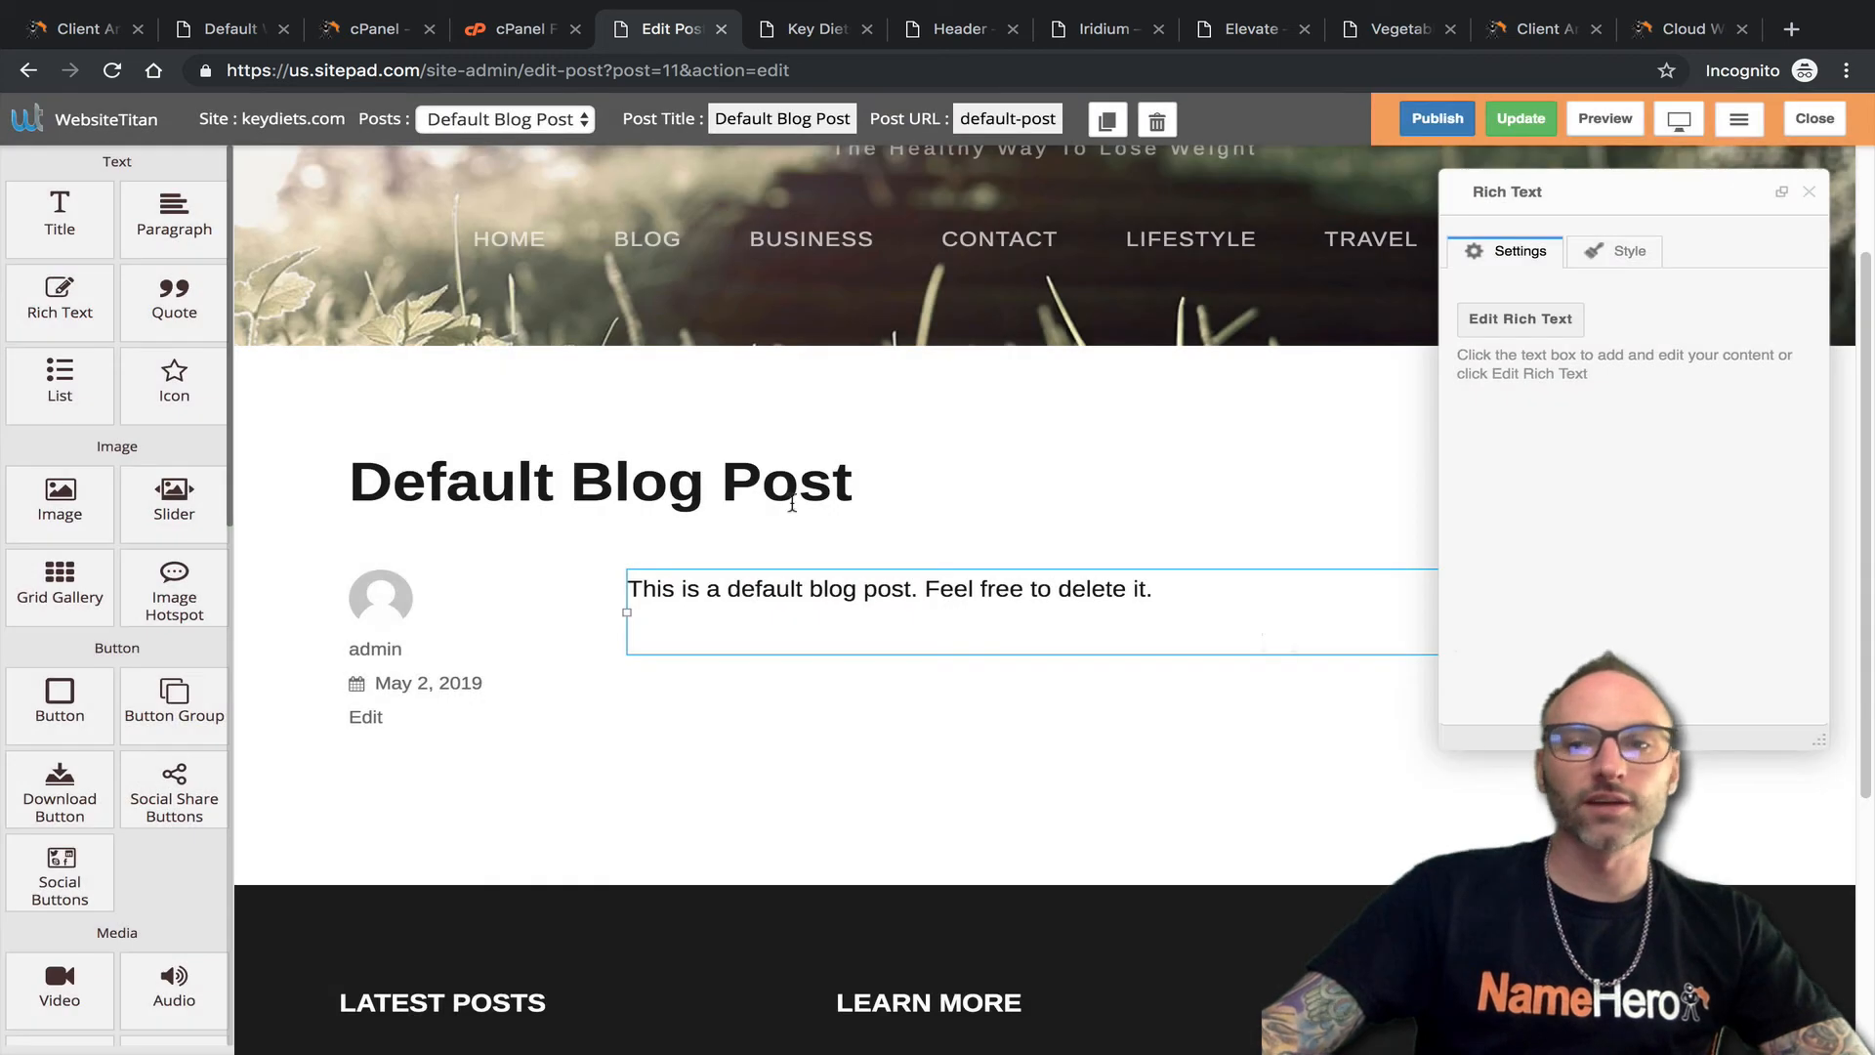
Examine the author, date and body text areas of the default blog post.
{"action": "left_click", "coordinate": [385, 636]}
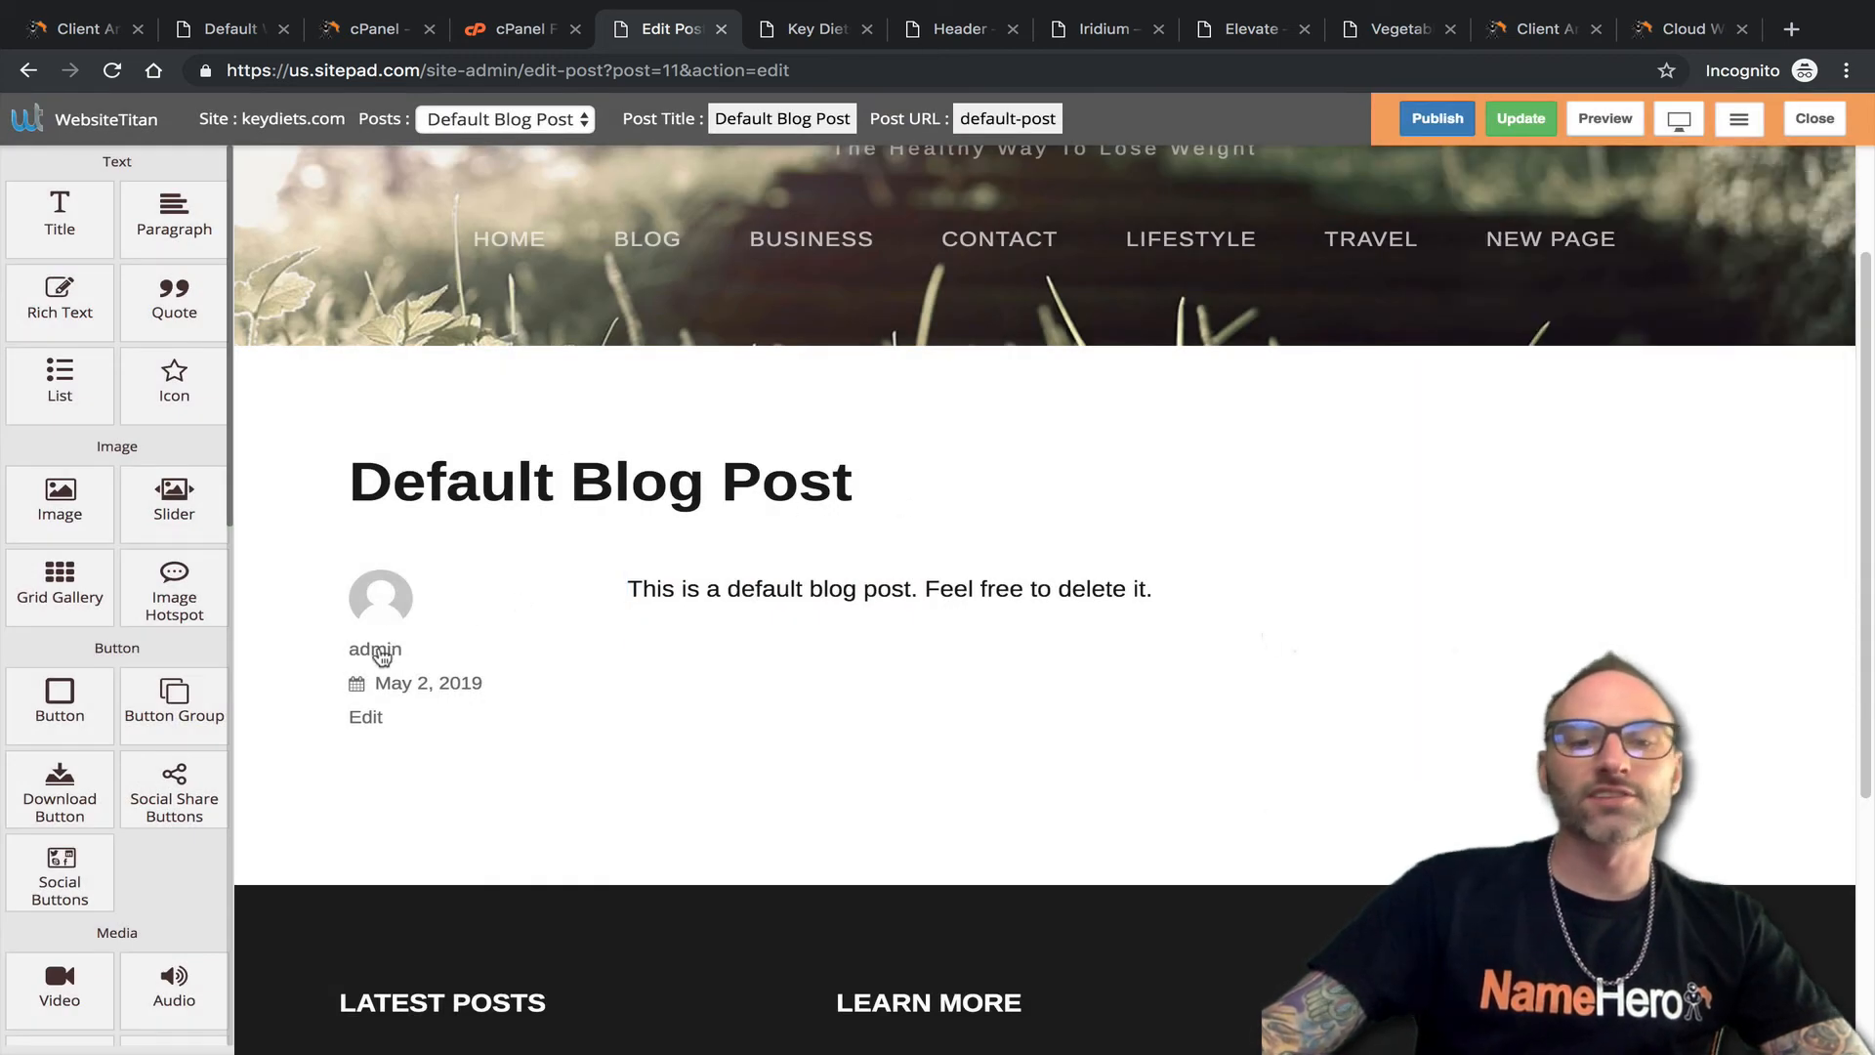
{"action": "double_click", "coordinate": [382, 652]}
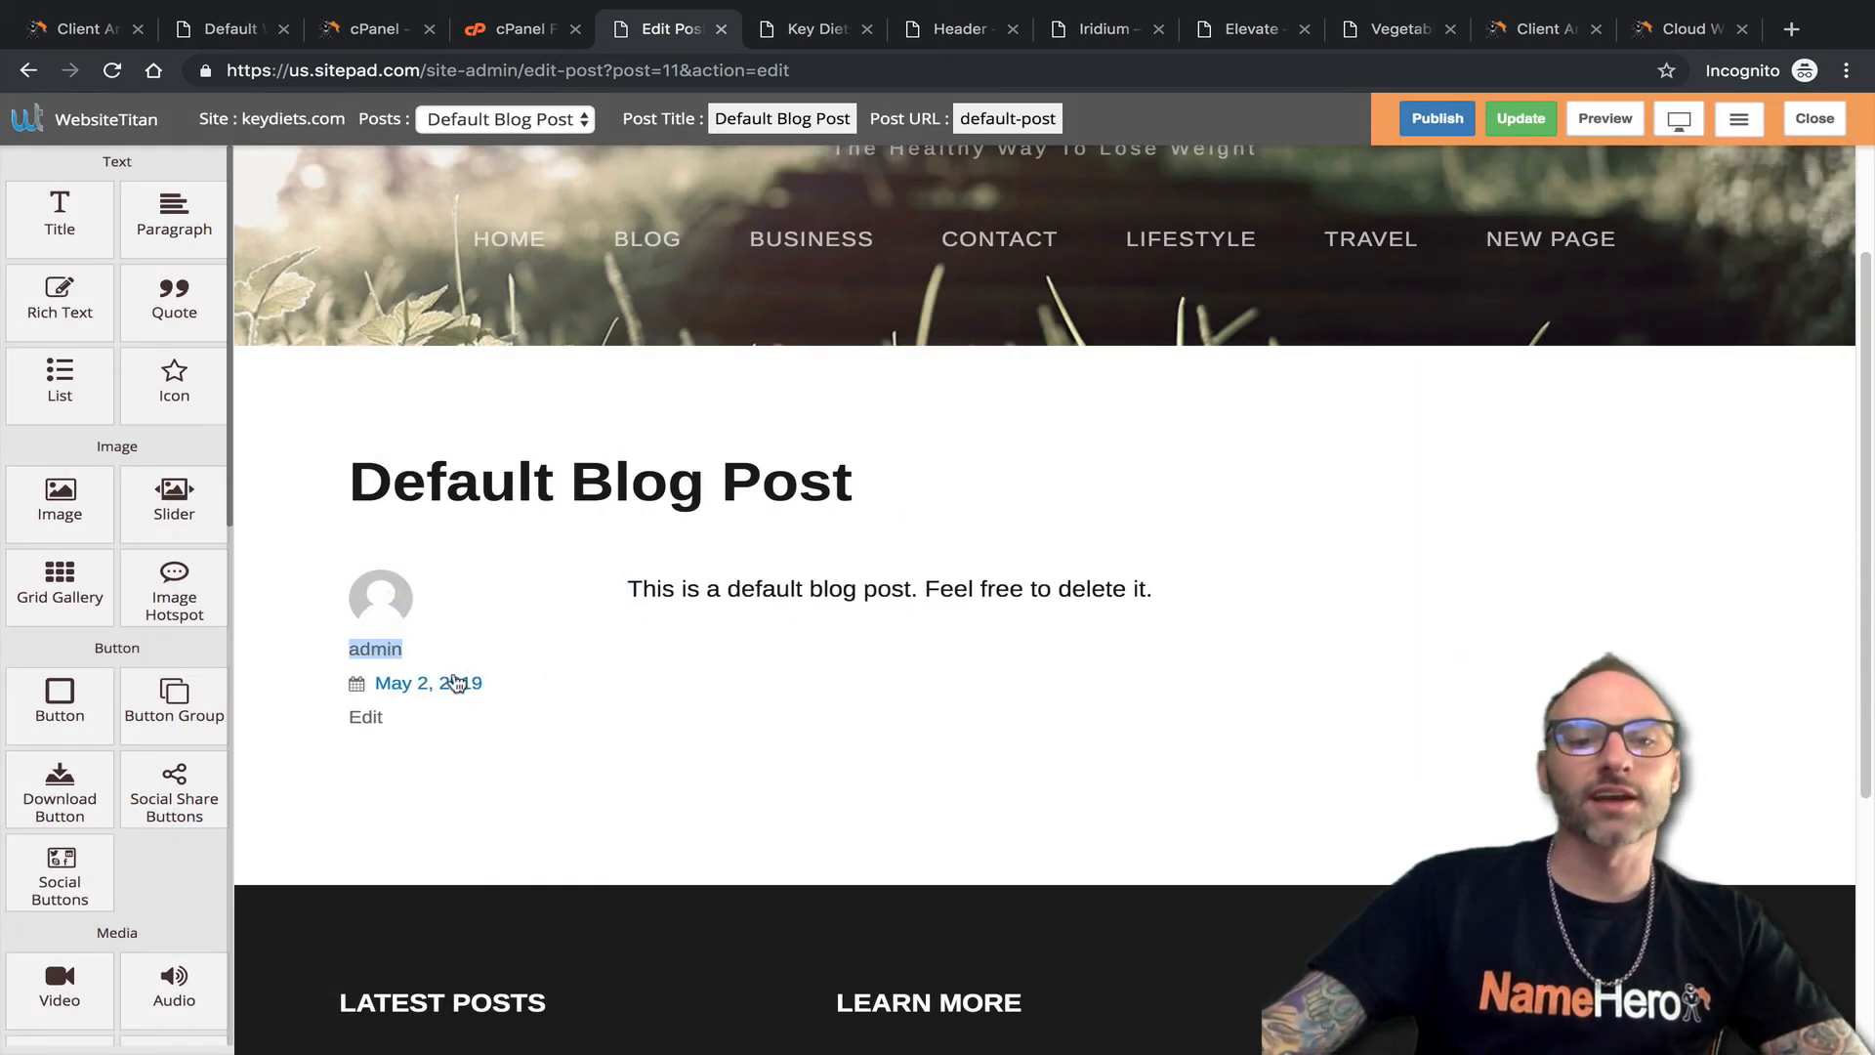
{"action": "left_click", "coordinate": [916, 612]}
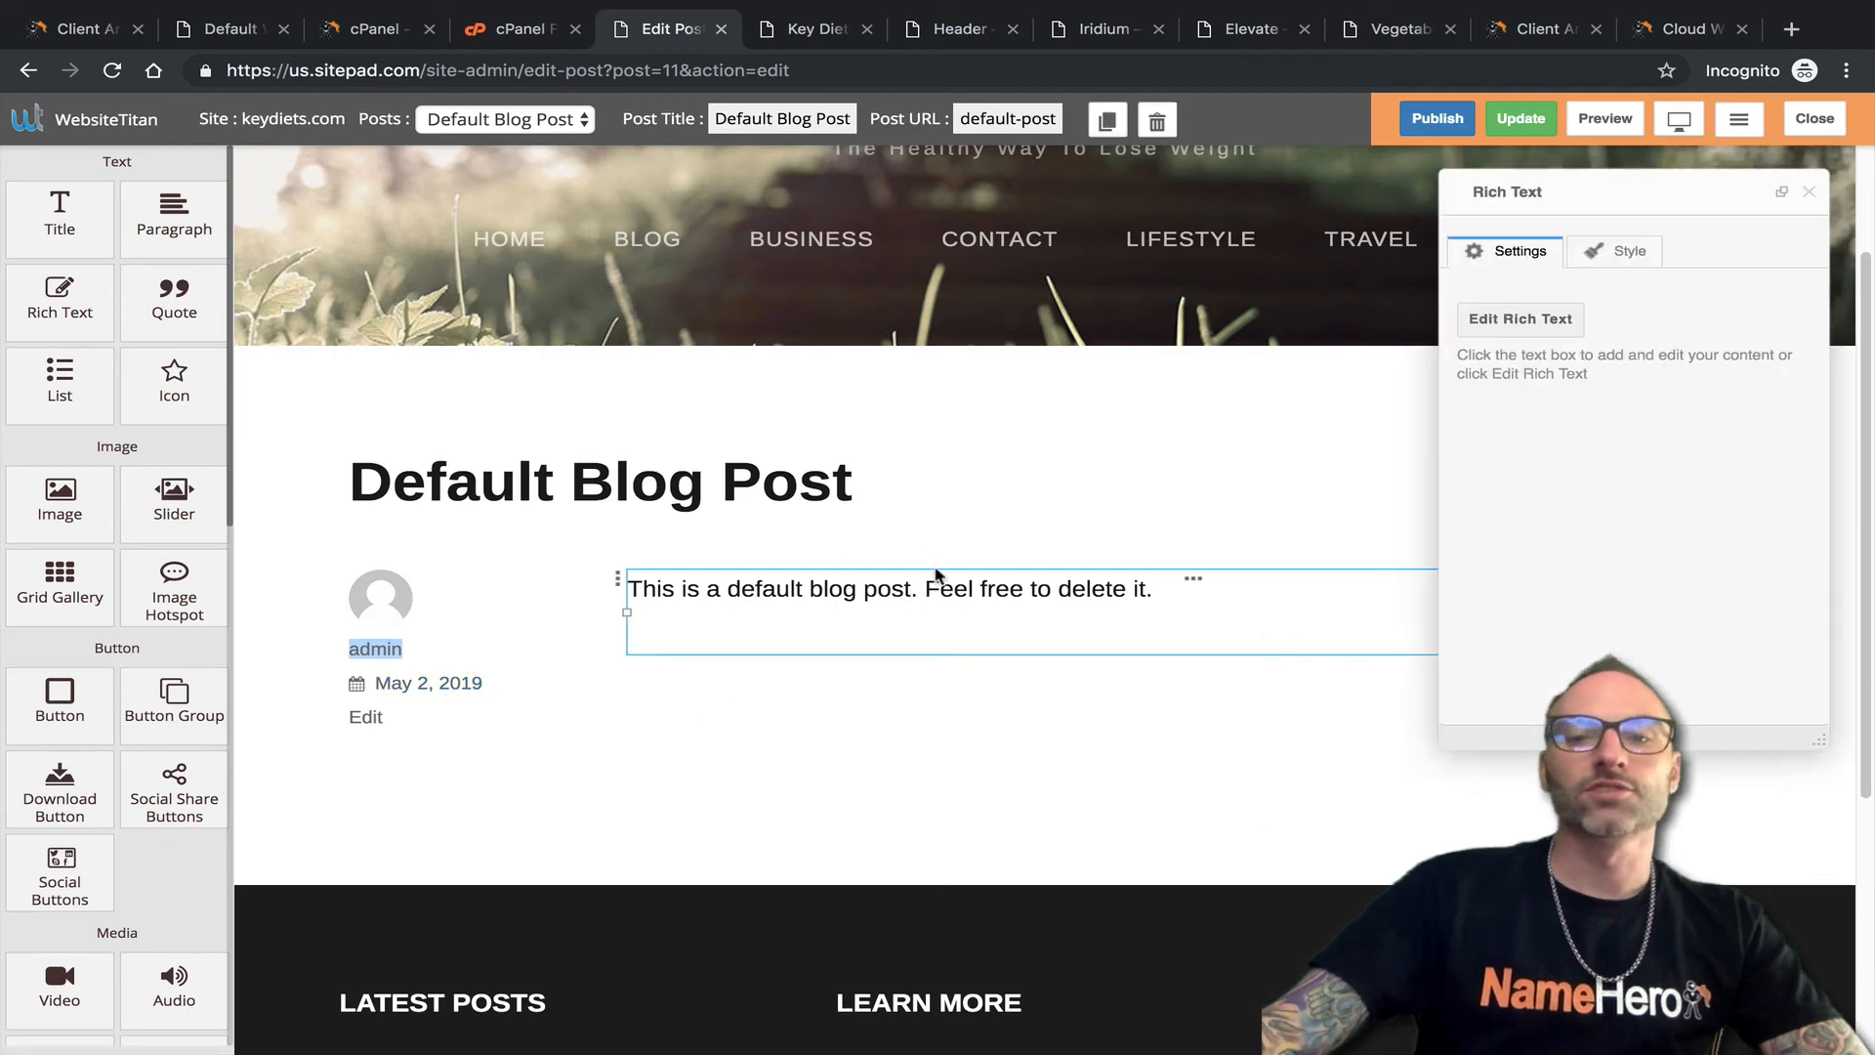
{"action": "scroll", "coordinate": [941, 568], "scroll_direction": "up", "scroll_amount": 1}
{"action": "scroll", "coordinate": [940, 569], "scroll_direction": "up", "scroll_amount": 1}
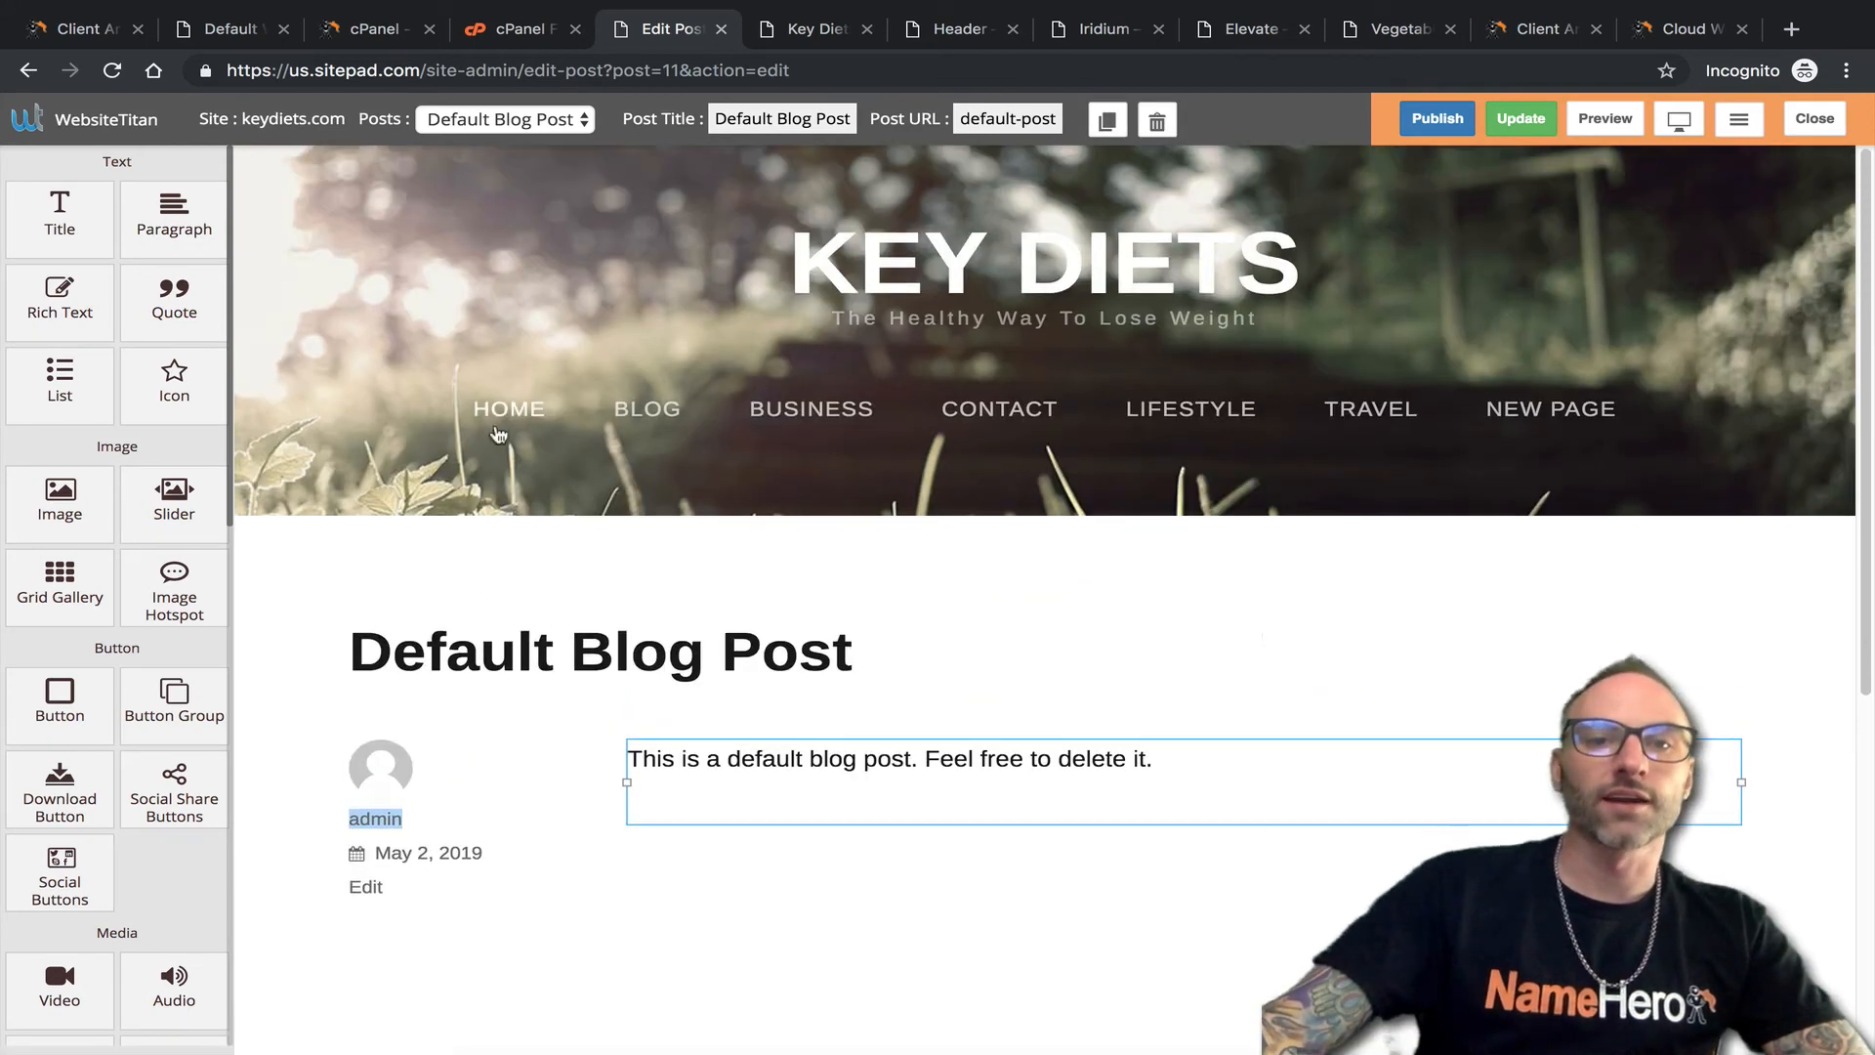
Return to the list of posts, start a new blog post, and look over its blank layout.
{"action": "left_click", "coordinate": [30, 71]}
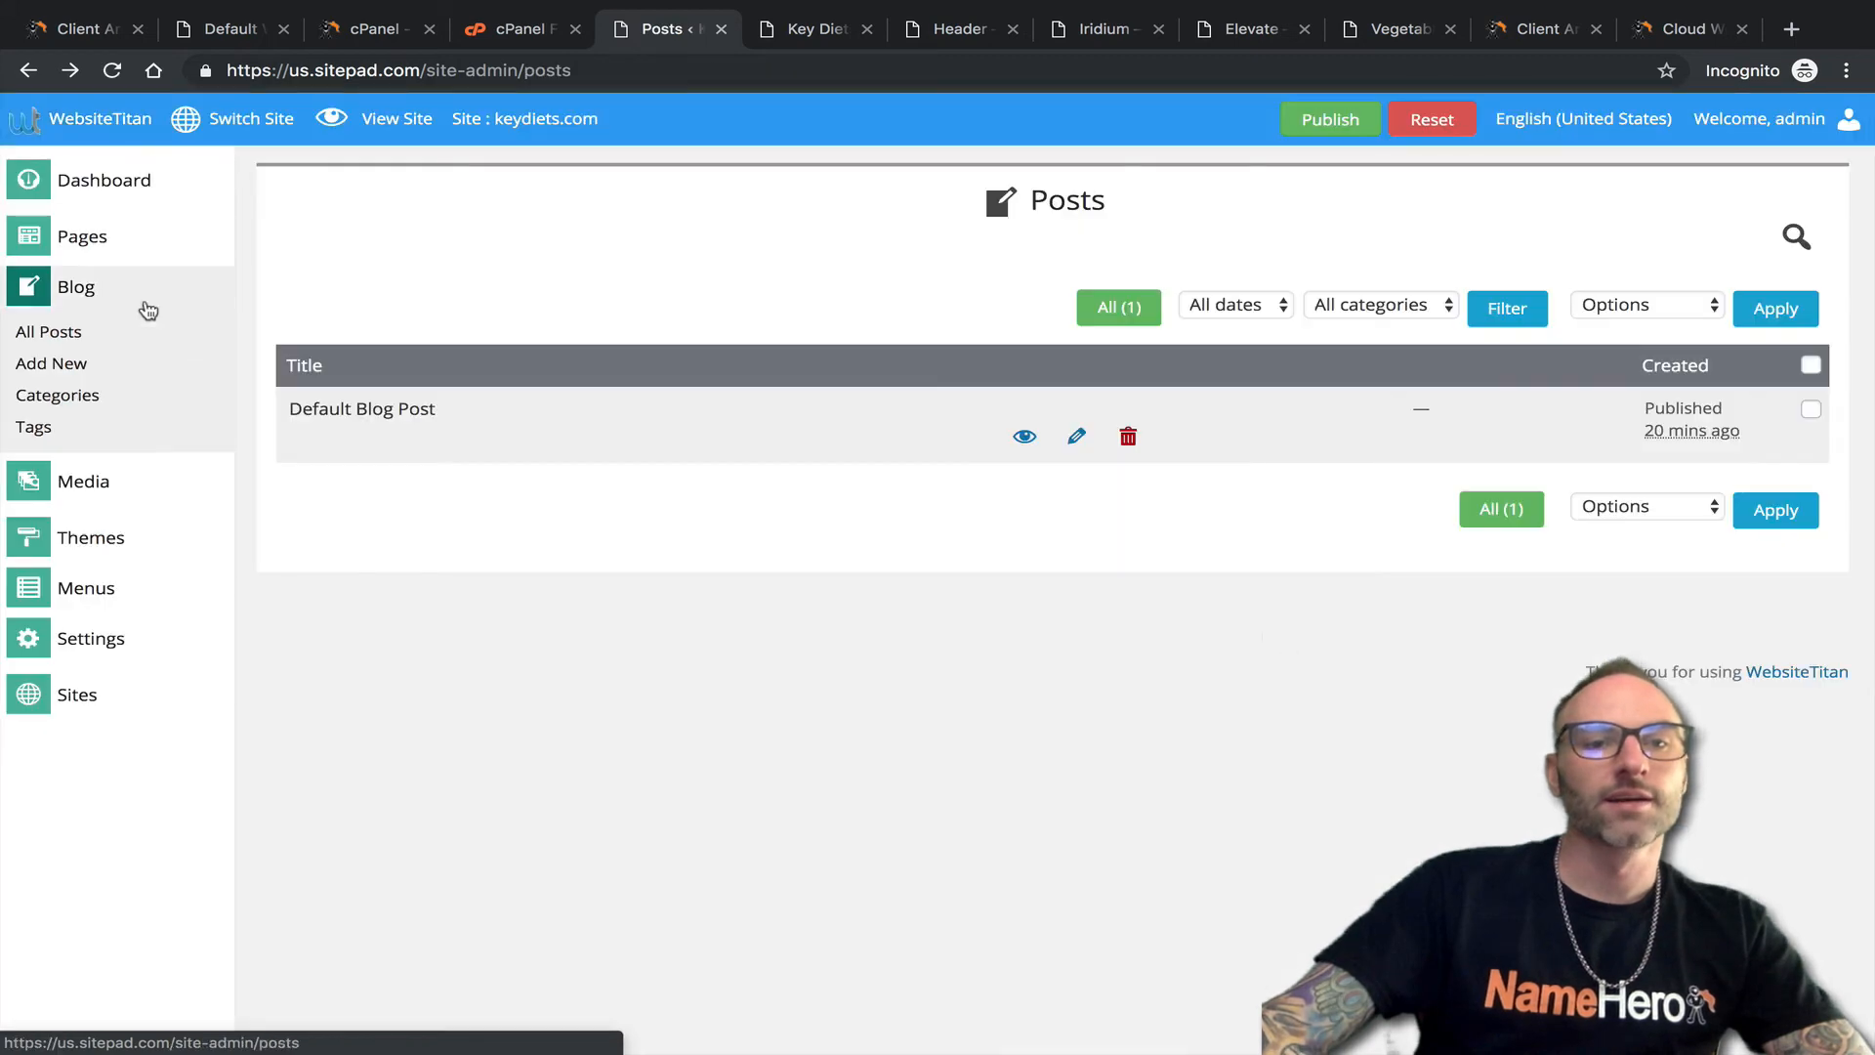
{"action": "left_click", "coordinate": [74, 366]}
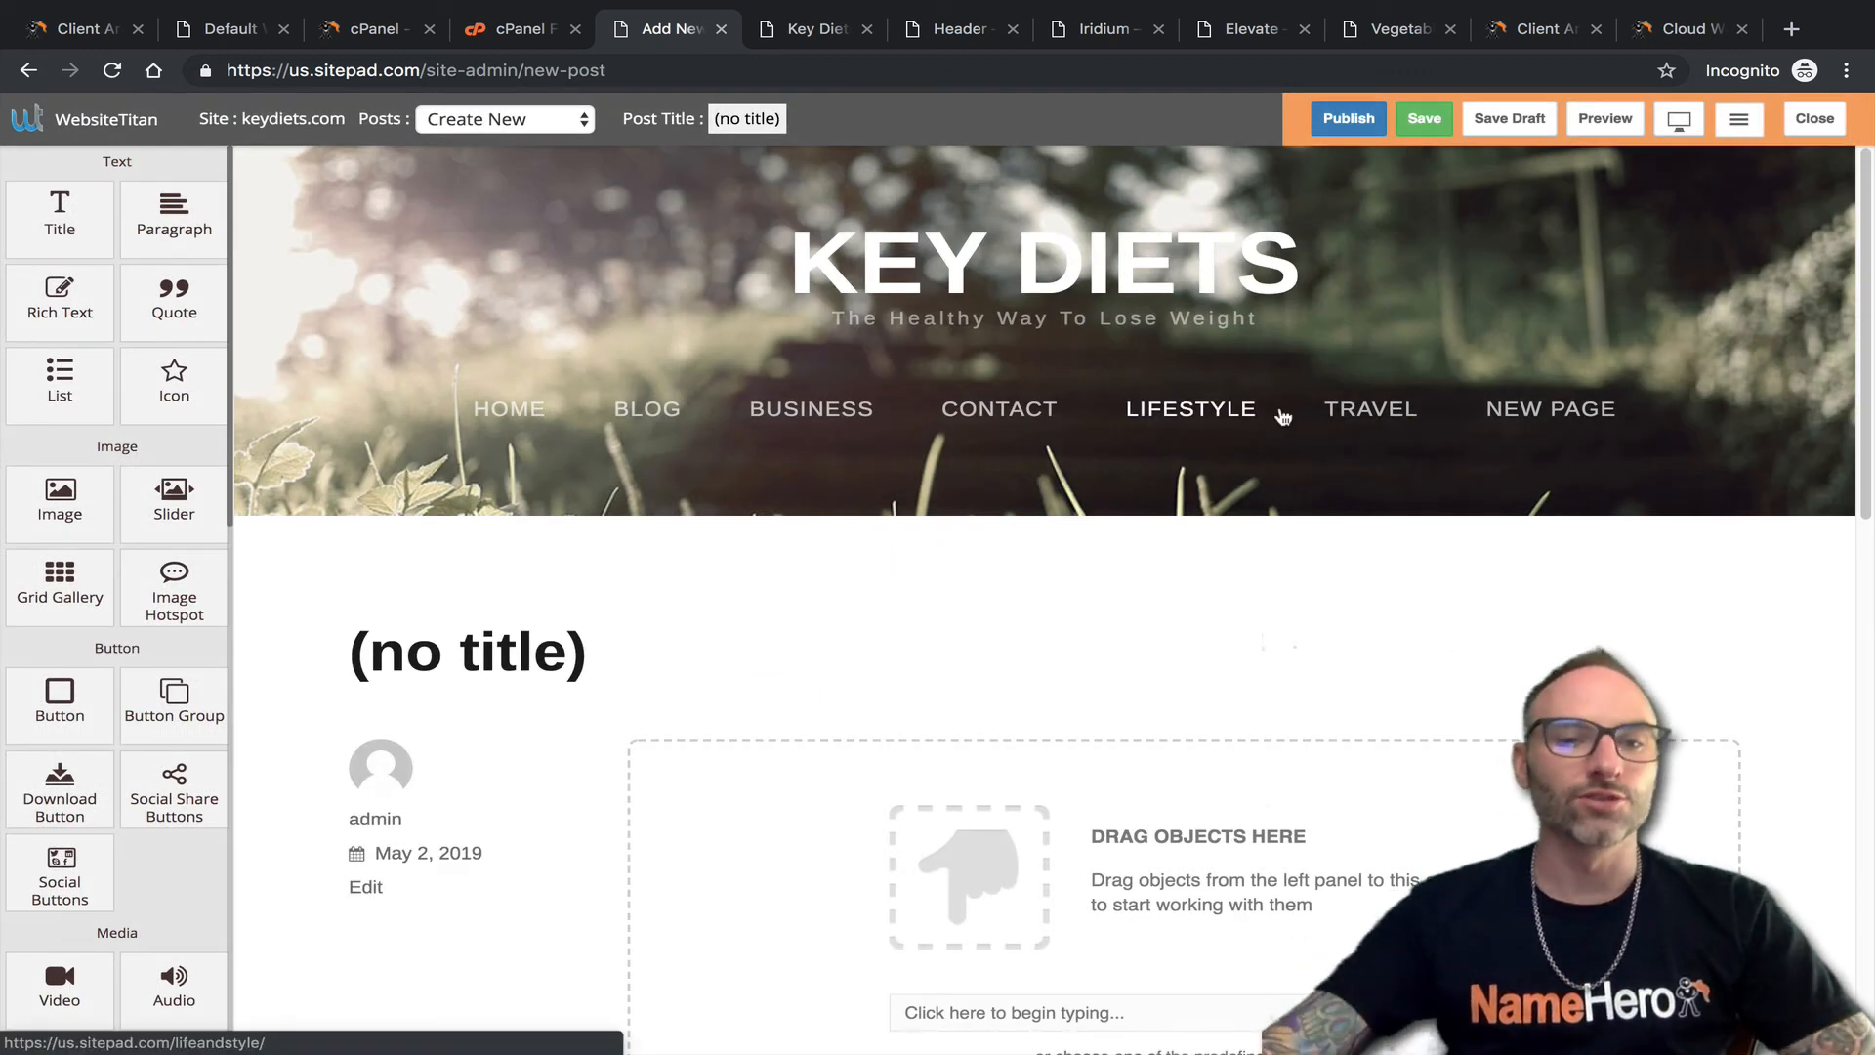
{"action": "scroll", "coordinate": [573, 561], "scroll_direction": "down", "scroll_amount": 8}
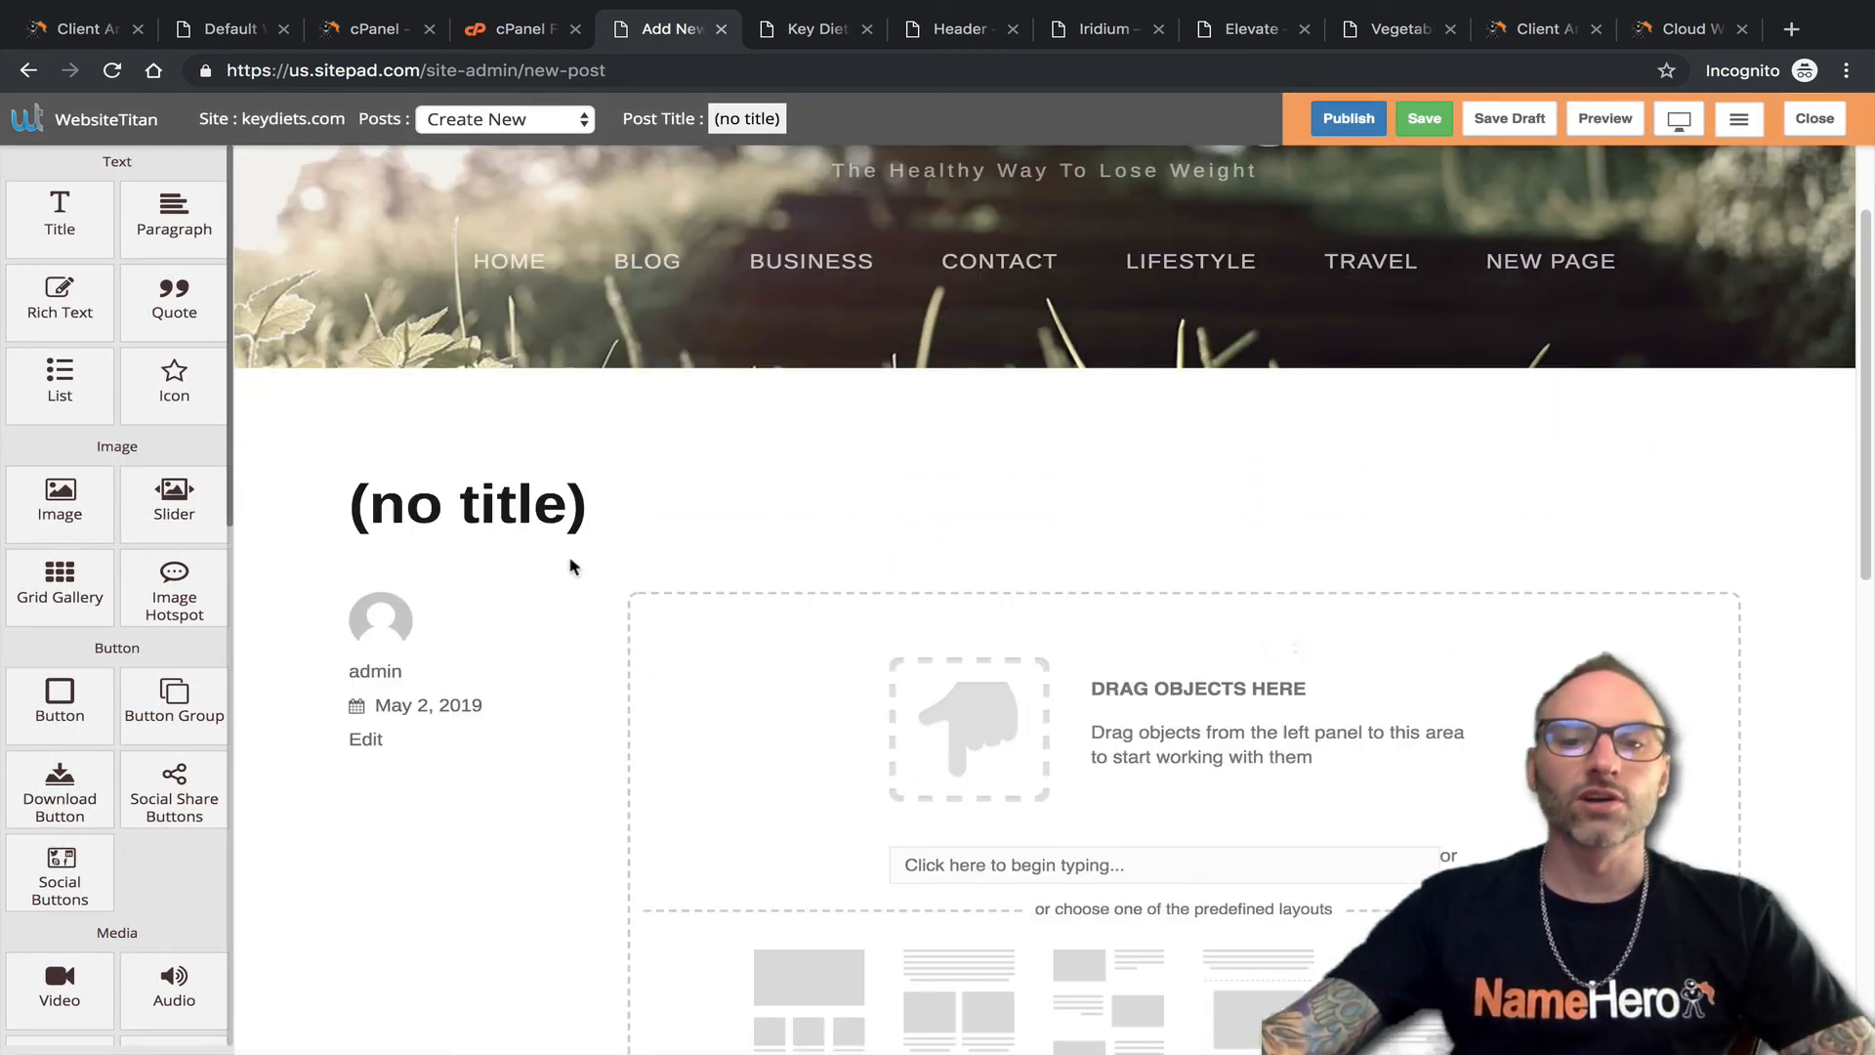
{"action": "scroll", "coordinate": [899, 468], "scroll_direction": "down", "scroll_amount": 2}
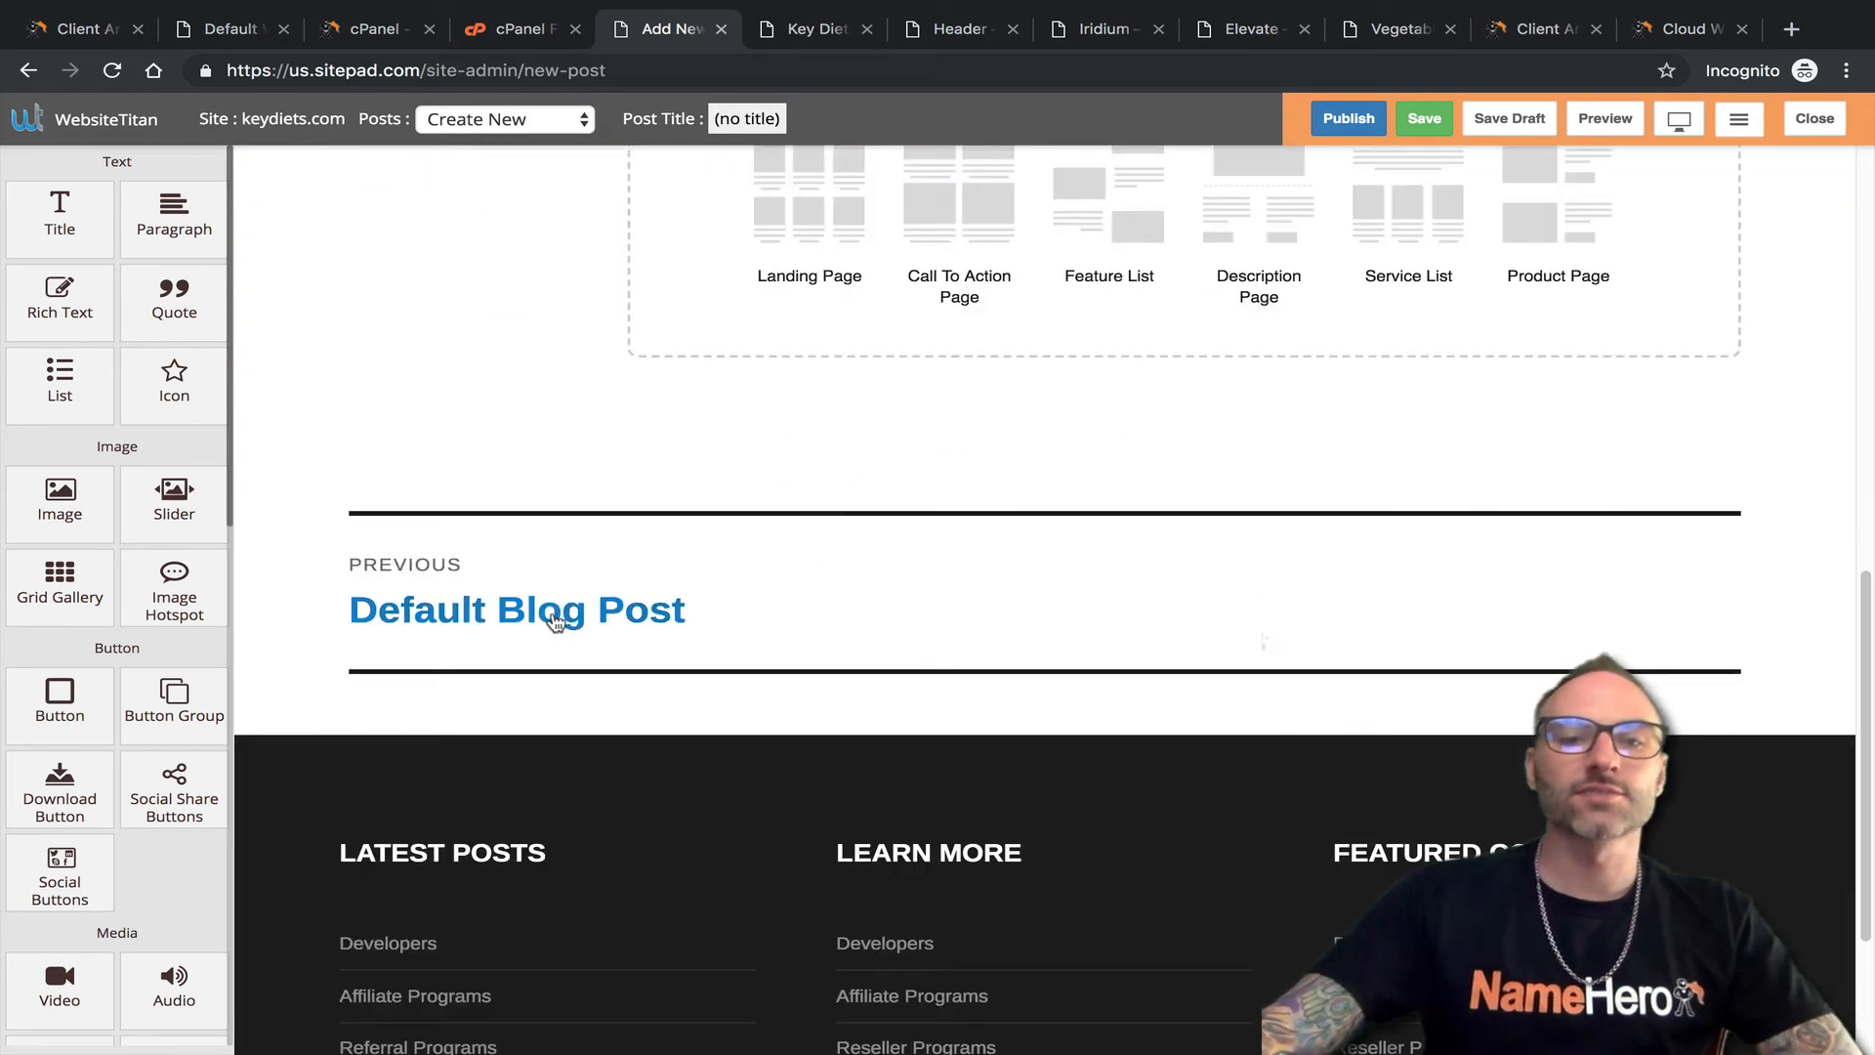
{"action": "scroll", "coordinate": [537, 619], "scroll_direction": "up", "scroll_amount": 8}
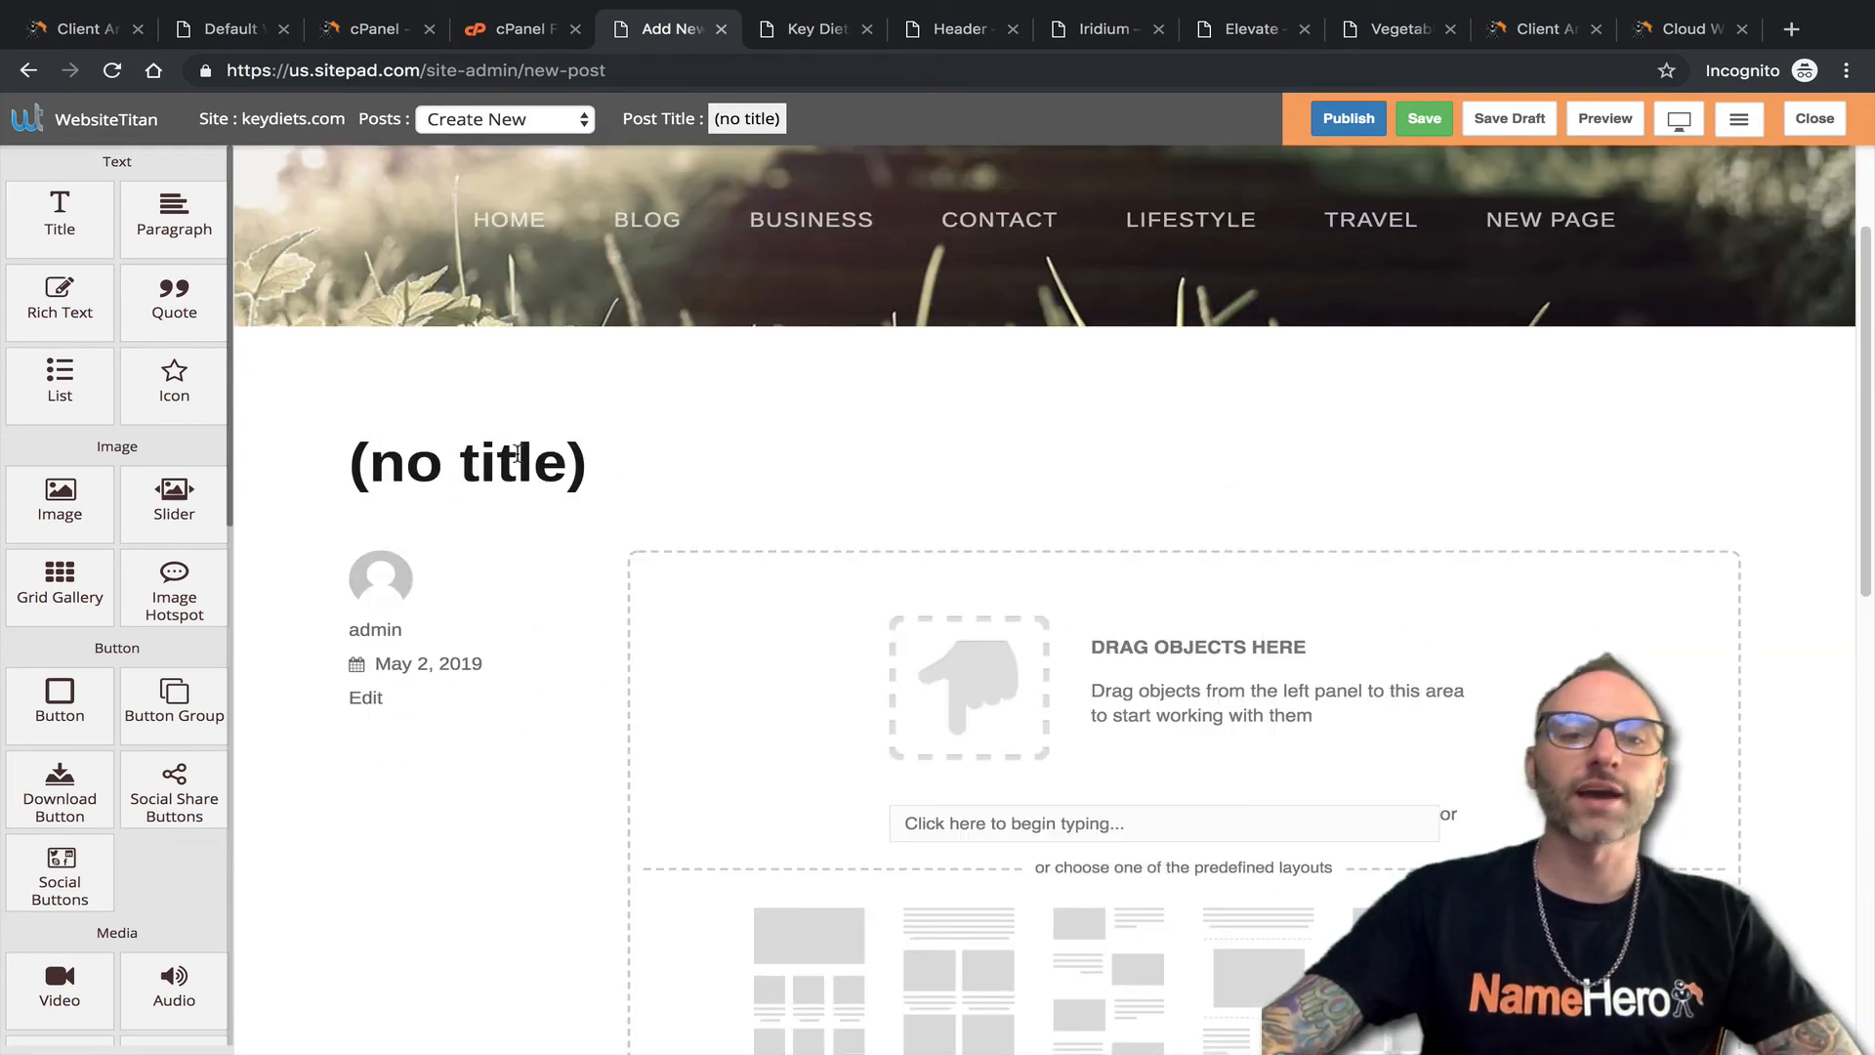
Try inserting a paragraph block into the blank post's body, and close the paragraph's settings.
{"action": "scroll", "coordinate": [1148, 612], "scroll_direction": "down", "scroll_amount": 1}
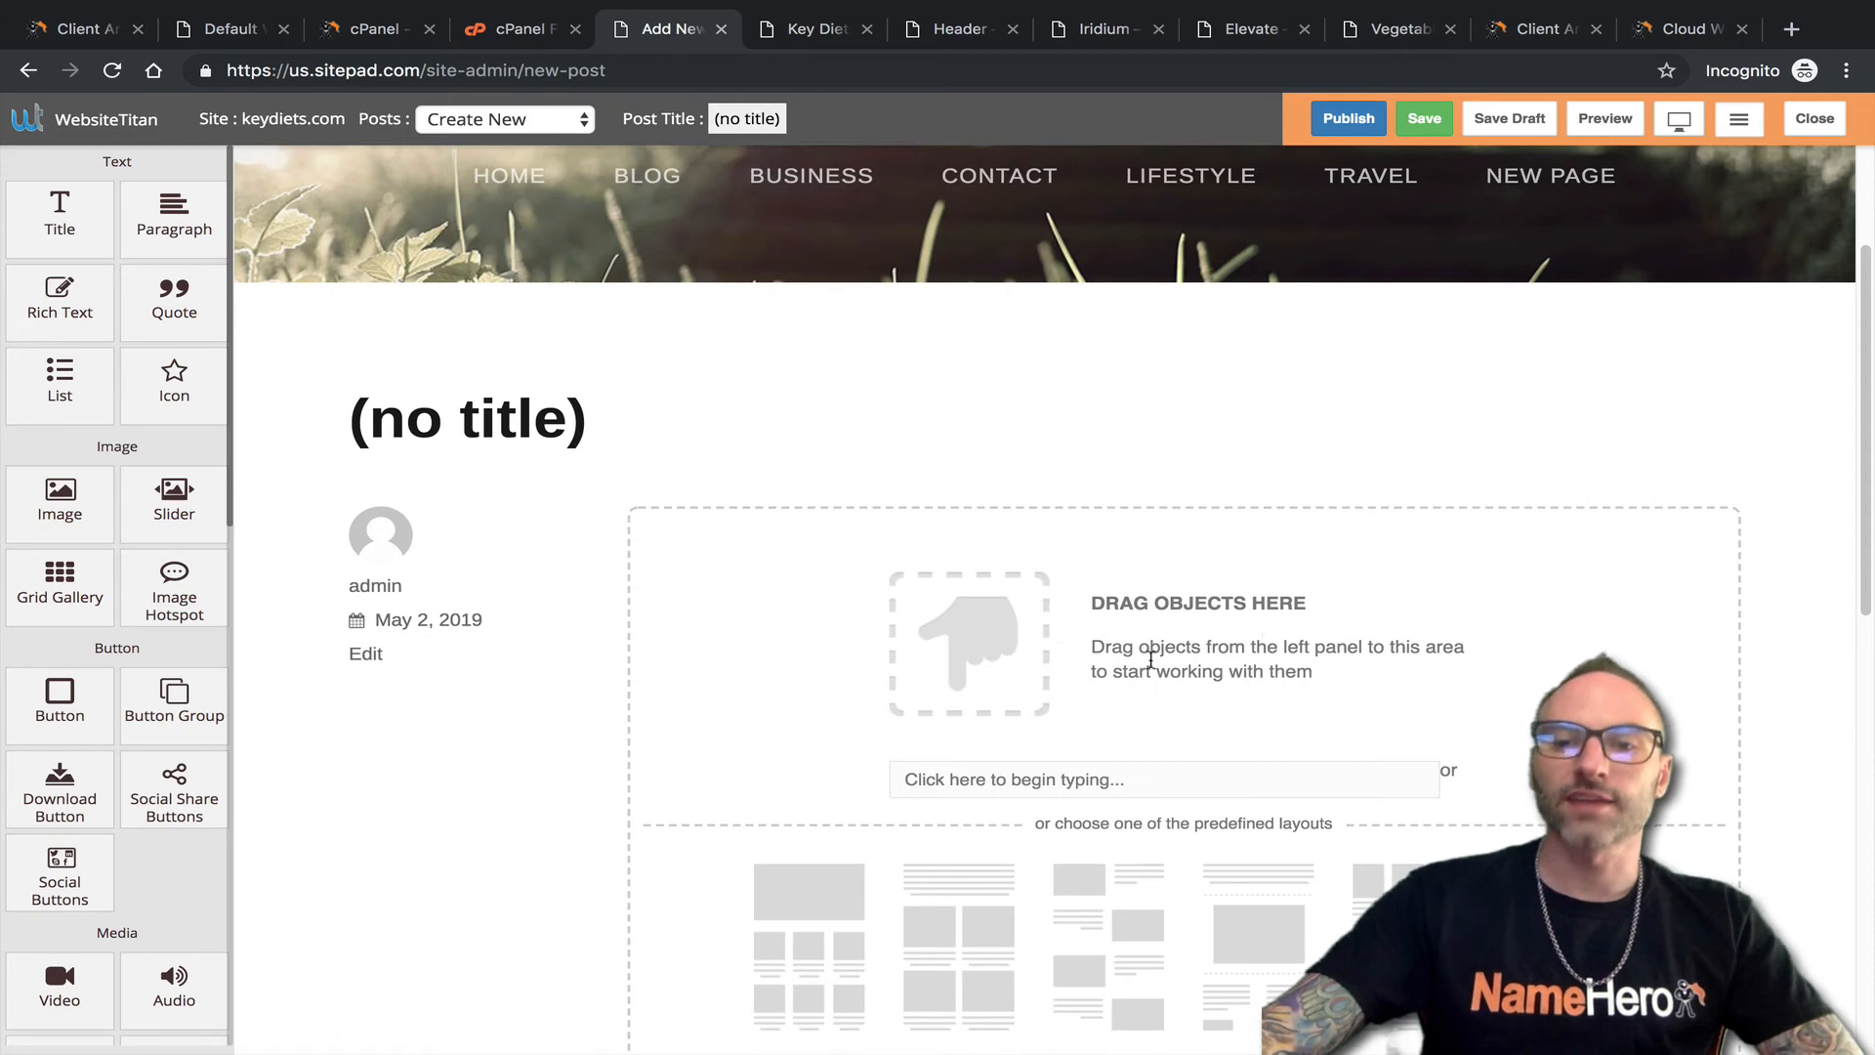
{"action": "left_click", "coordinate": [1100, 786]}
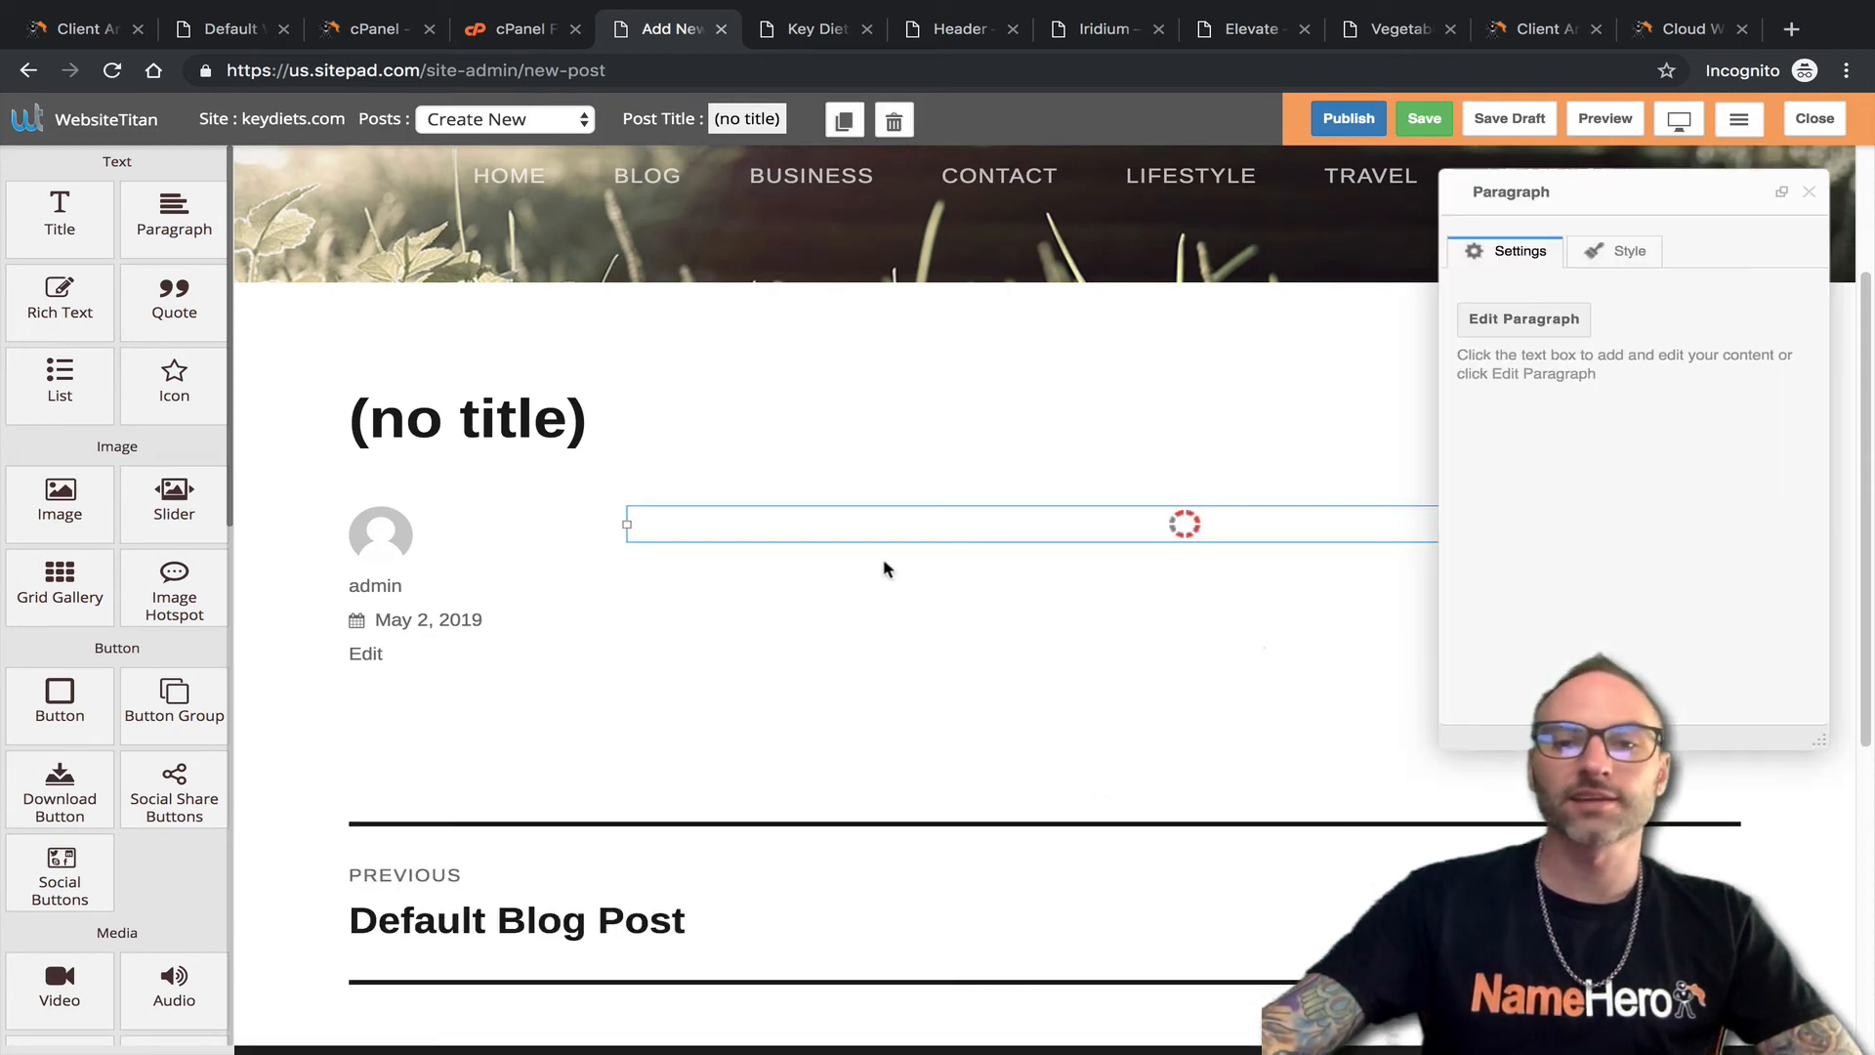
{"action": "left_click", "coordinate": [1711, 365]}
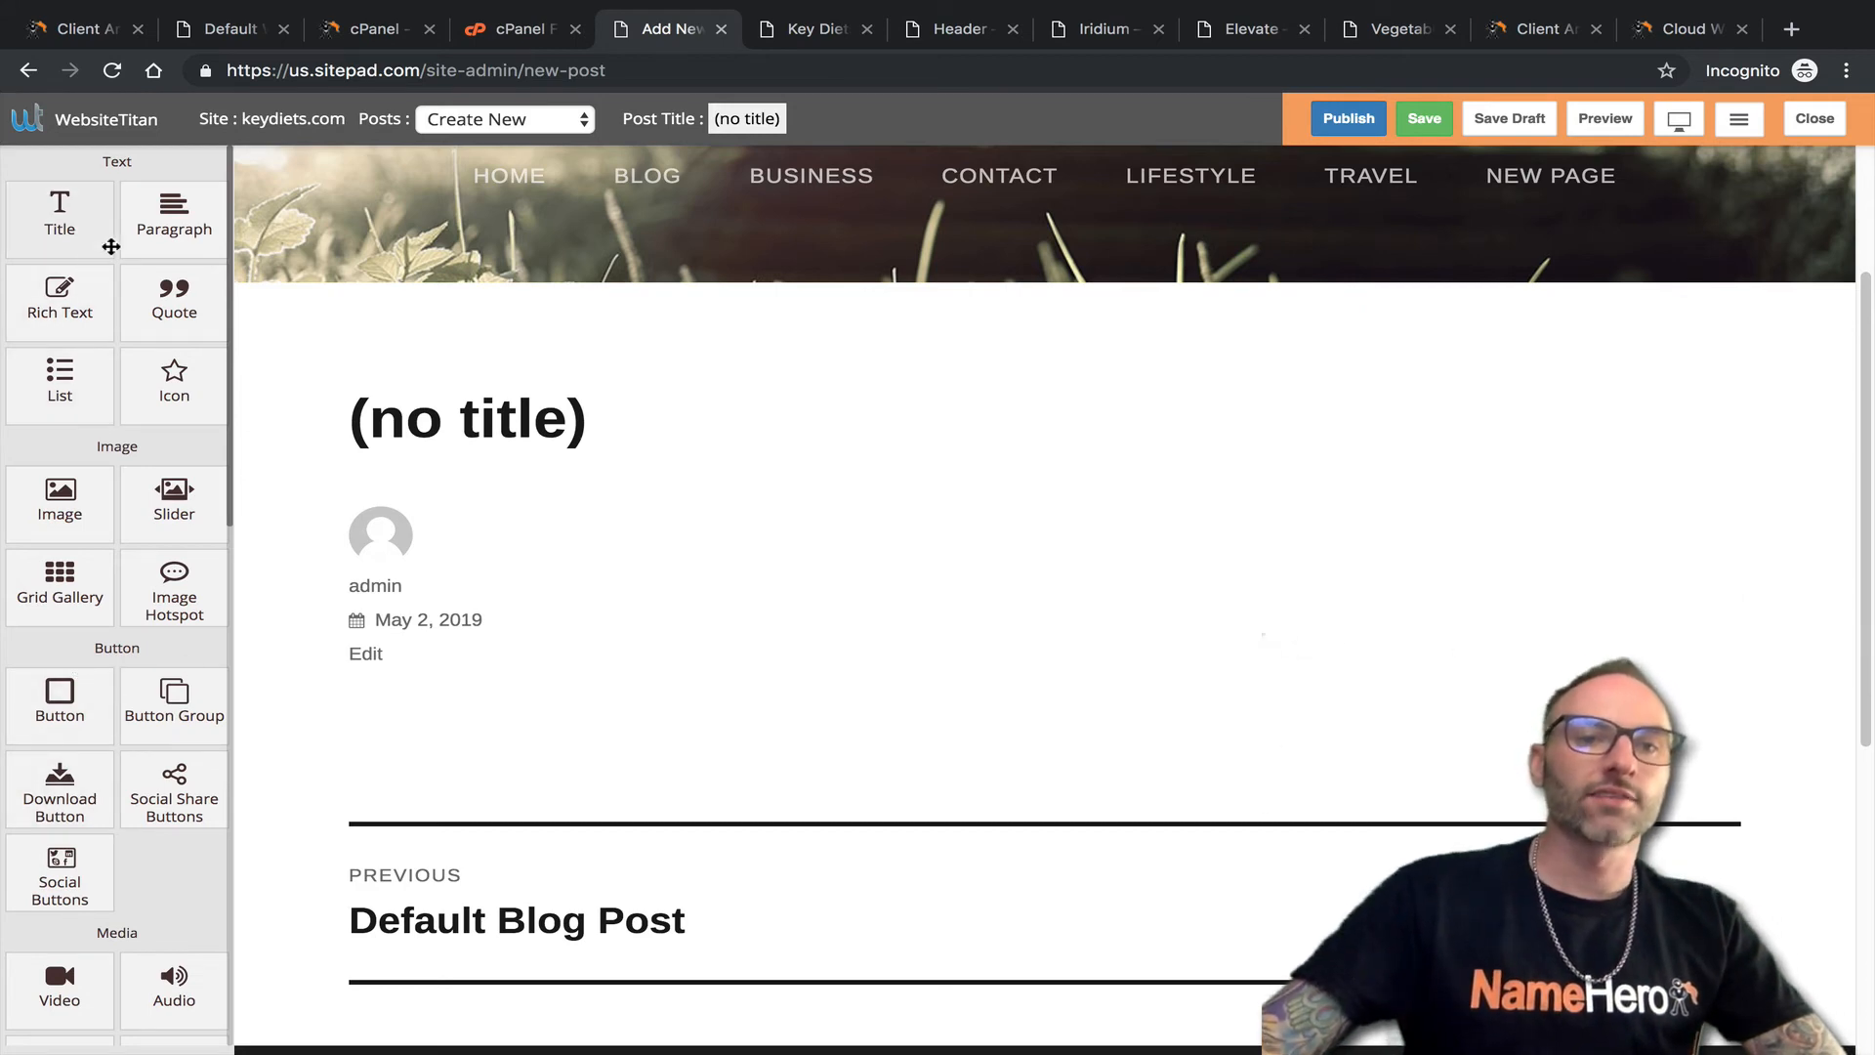
Look through the remaining widgets for the post, and leave the post editor, discarding the unsaved changes.
{"action": "scroll", "coordinate": [86, 446], "scroll_direction": "down", "scroll_amount": 12}
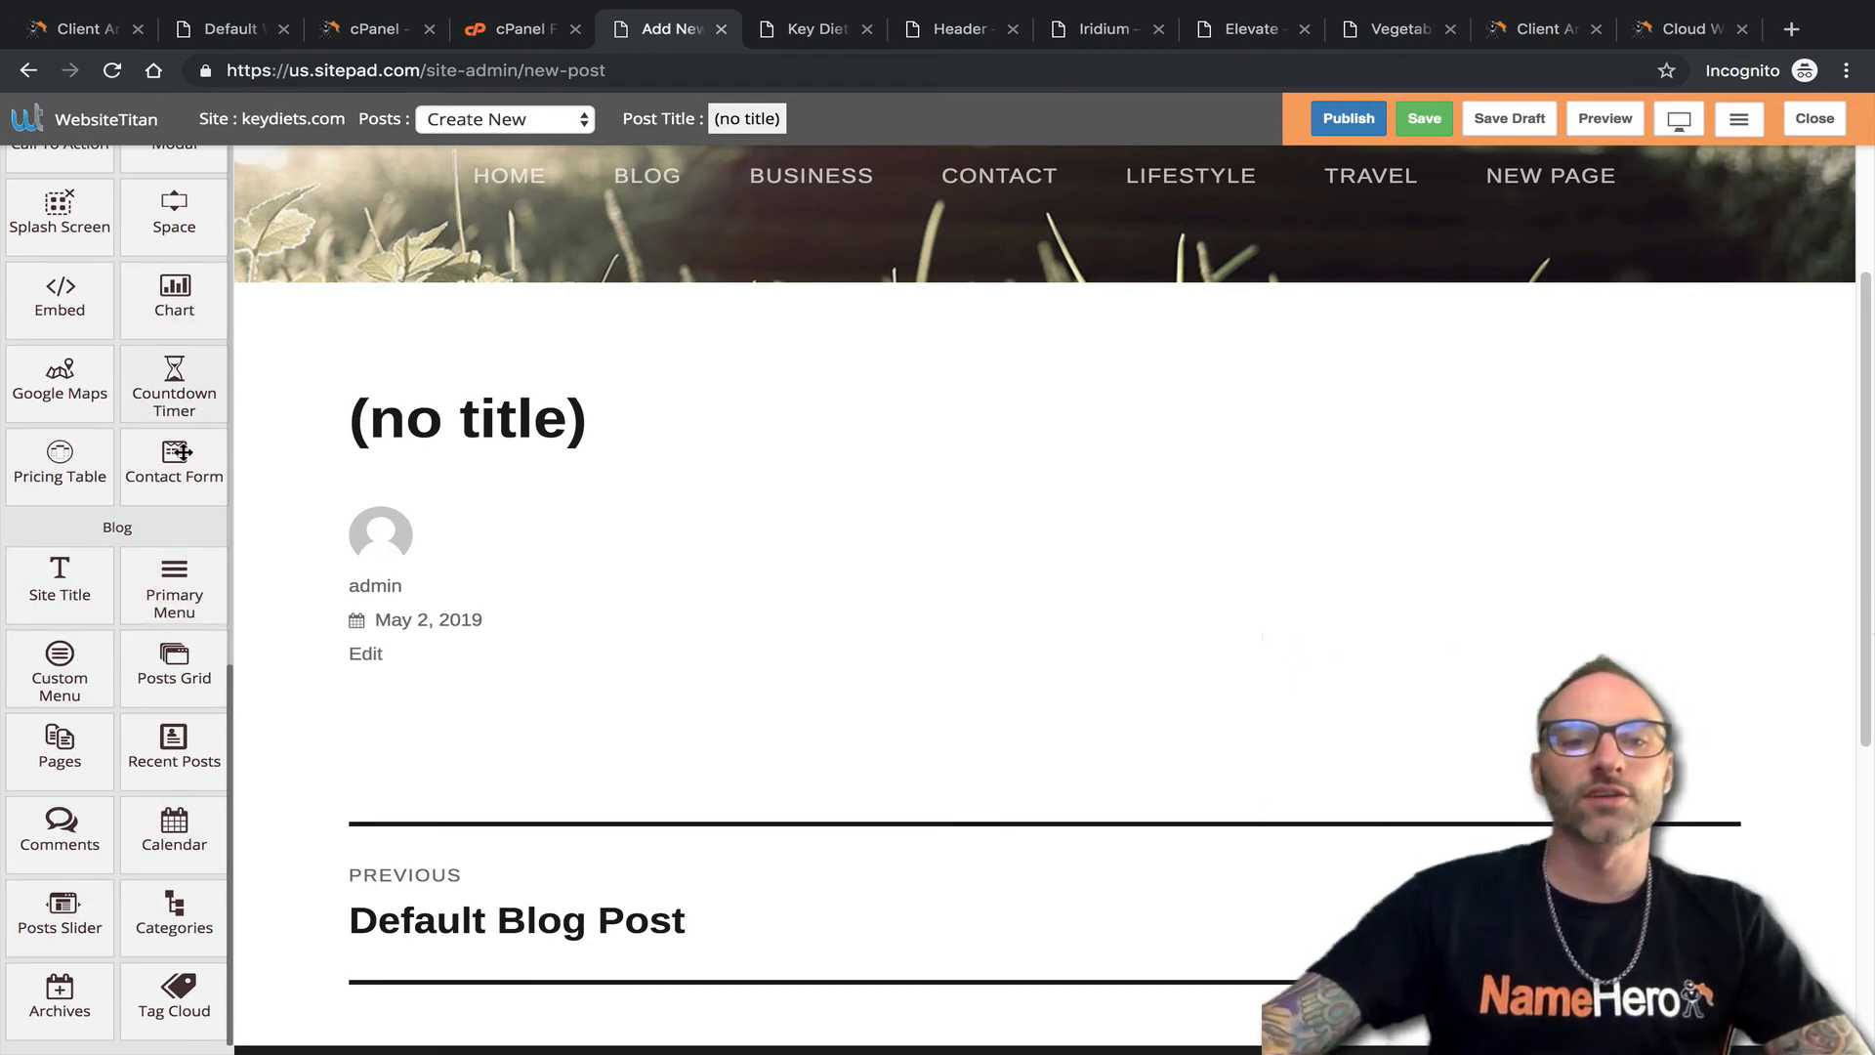
{"action": "left_click", "coordinate": [1789, 132]}
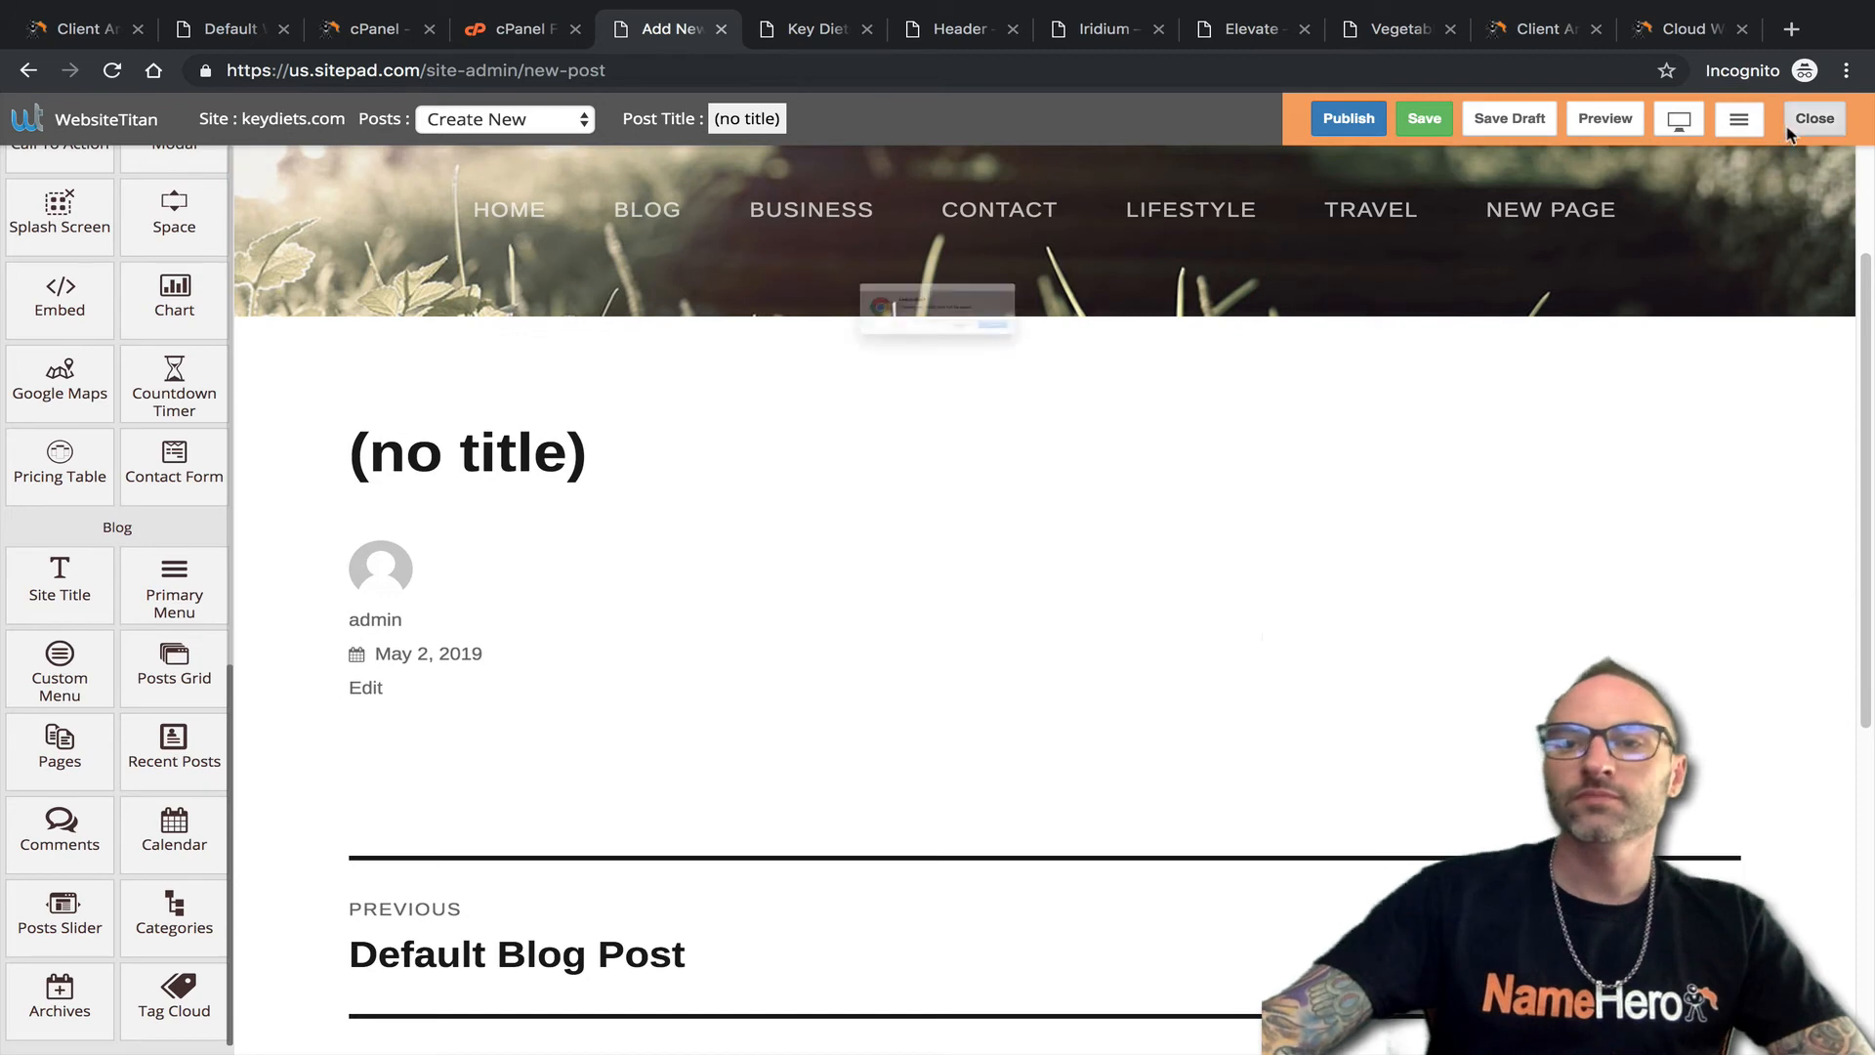
{"action": "left_click", "coordinate": [1133, 365]}
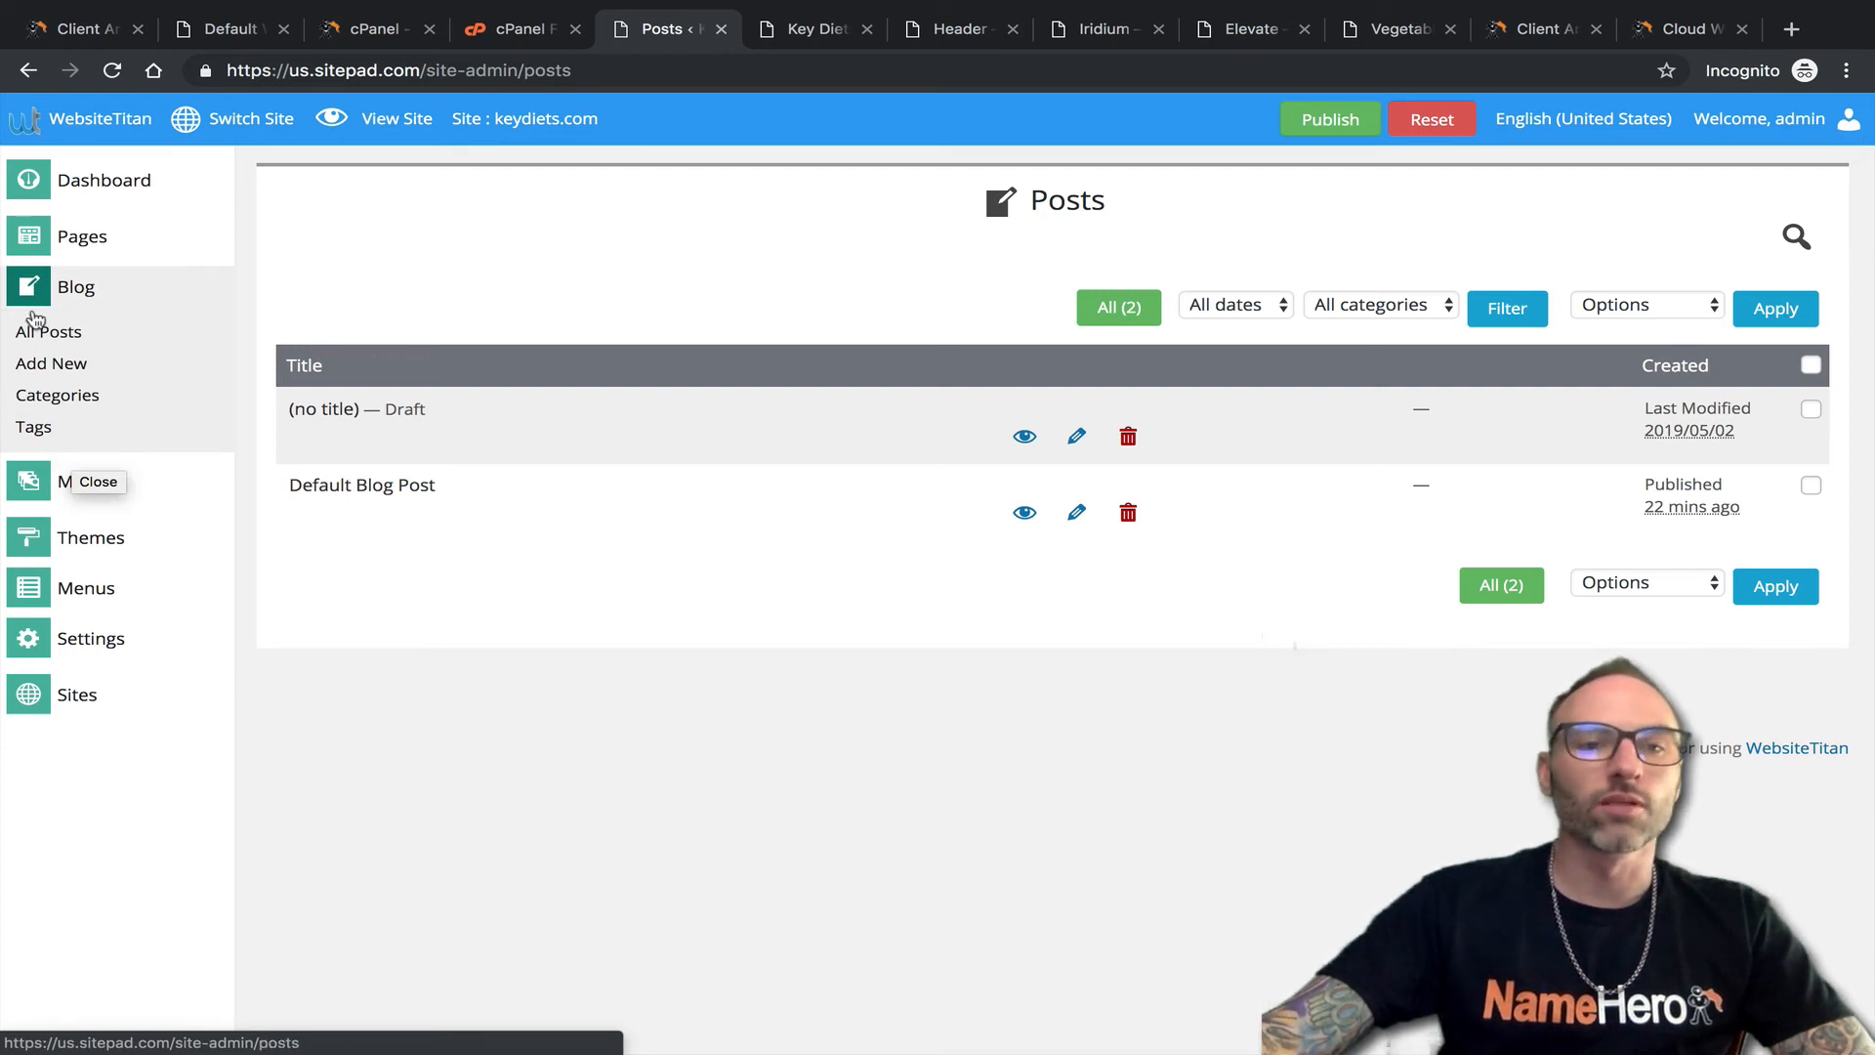
Open the Media Library and show the upload area for adding new files.
{"action": "mouse_move", "coordinate": [108, 493]}
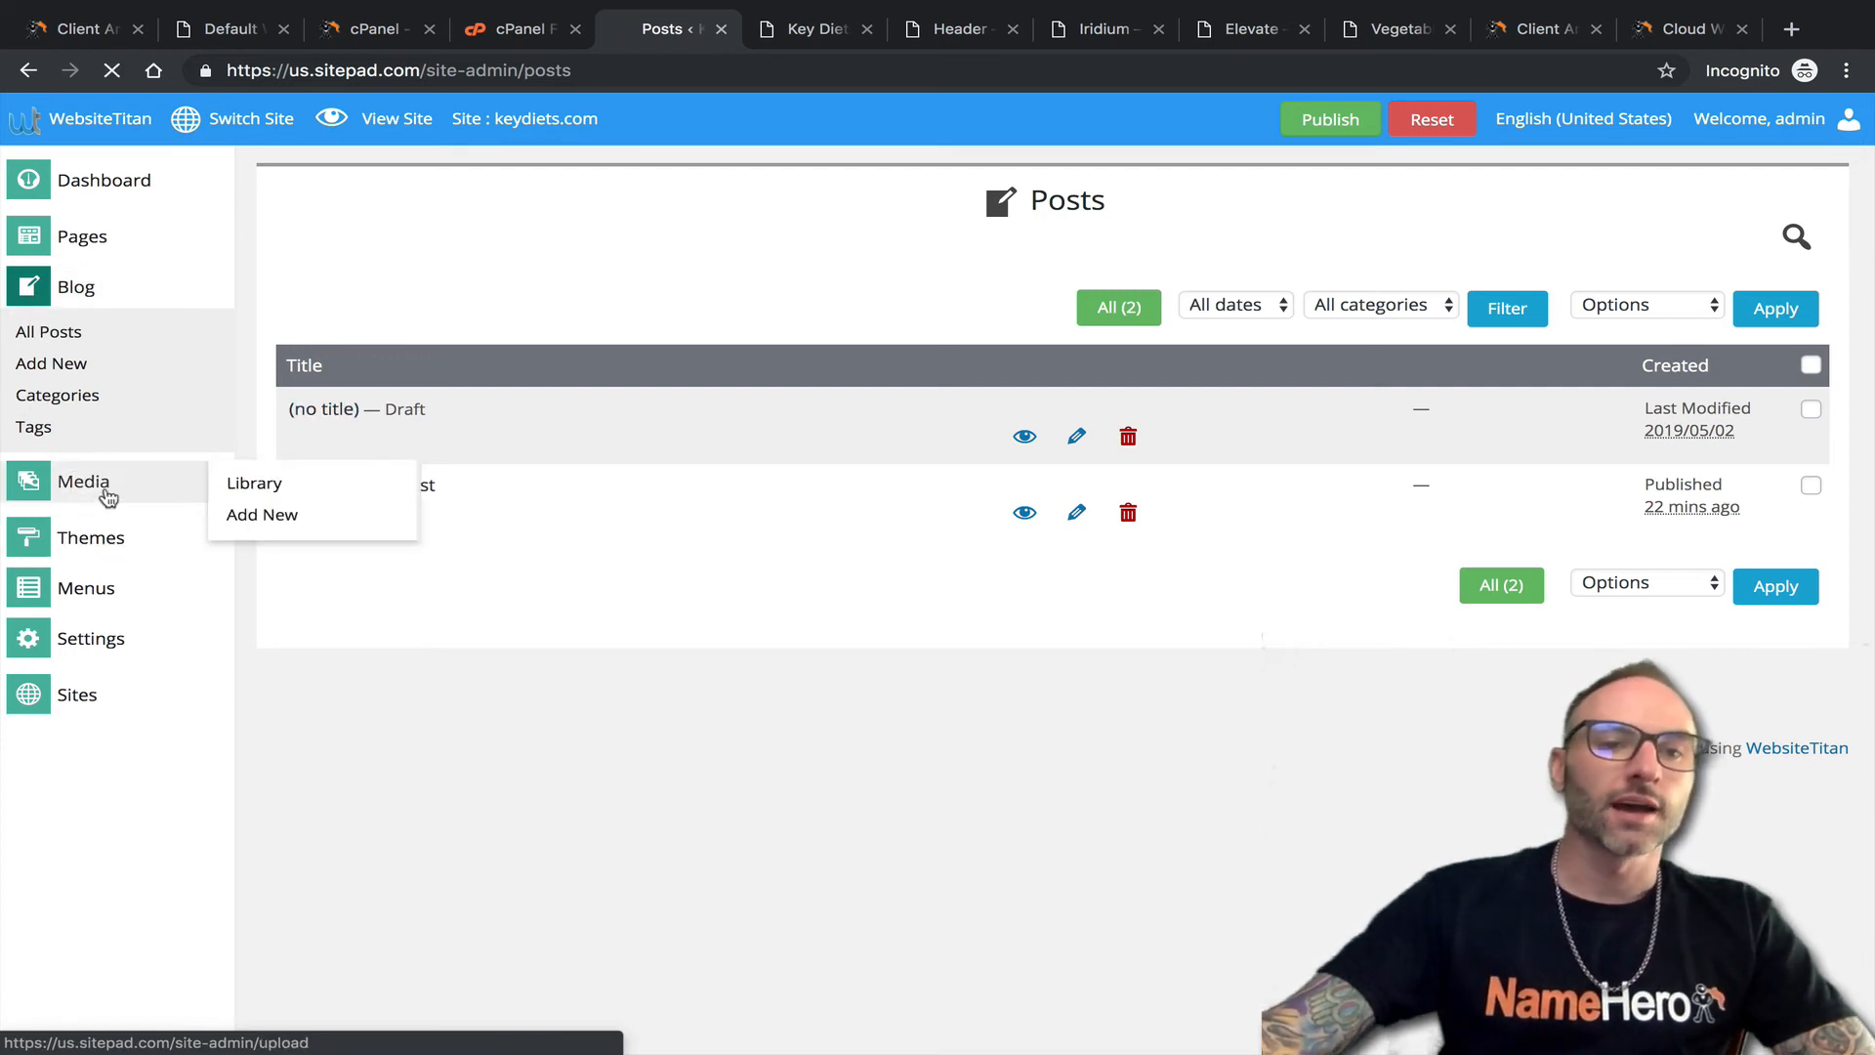
{"action": "left_click", "coordinate": [235, 482]}
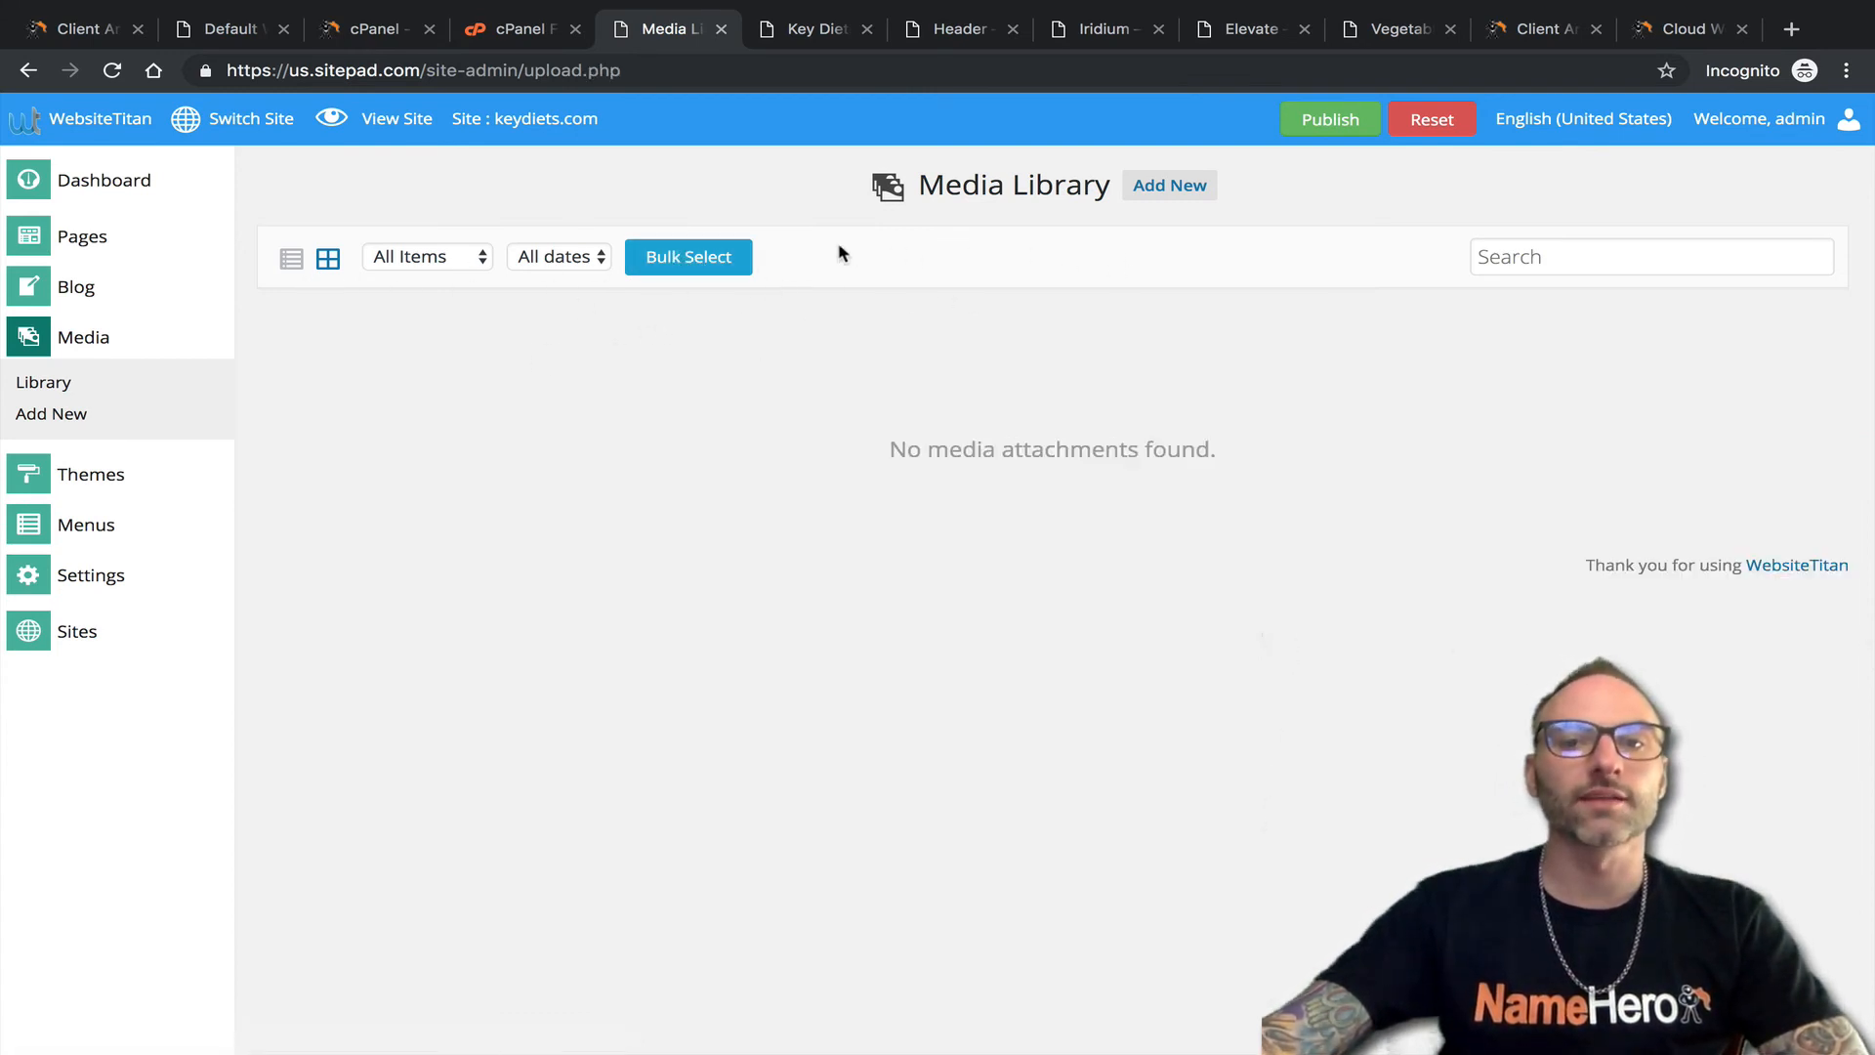
{"action": "left_click", "coordinate": [1168, 185]}
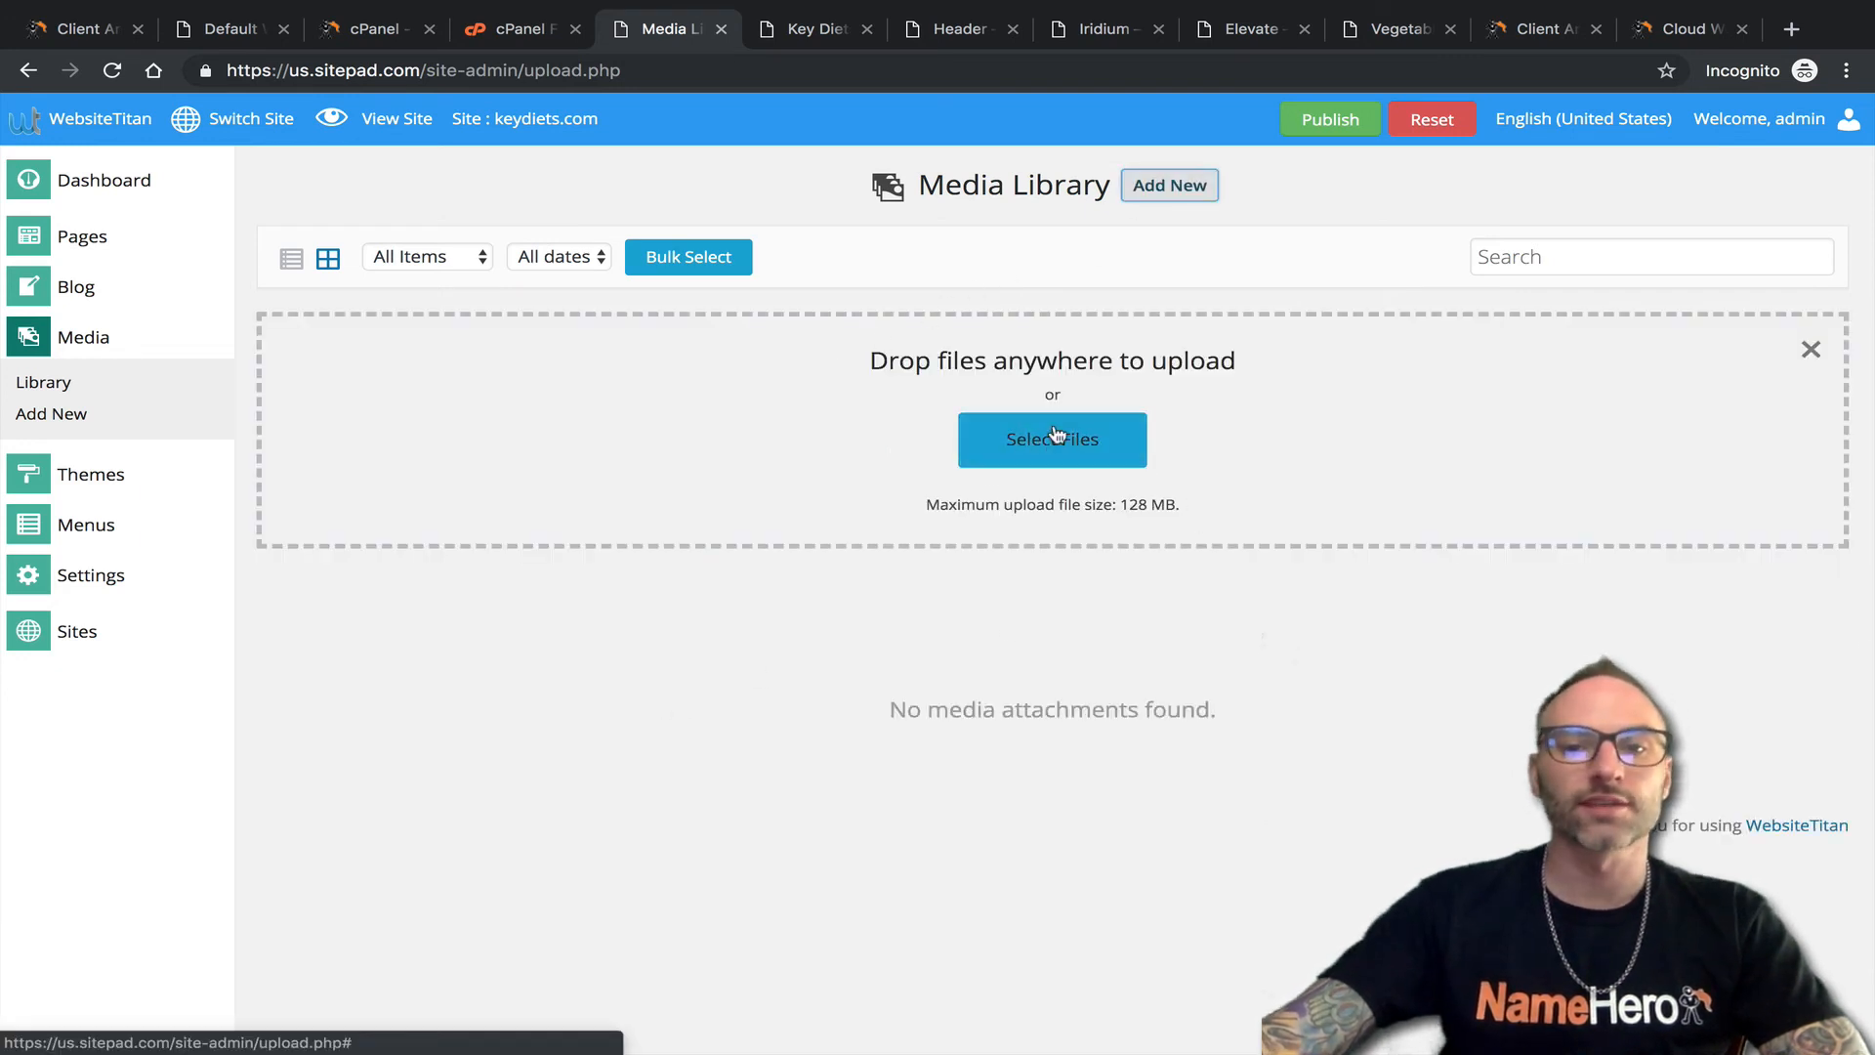
Open the site's themes and browse through the available designs.
{"action": "left_click", "coordinate": [125, 473]}
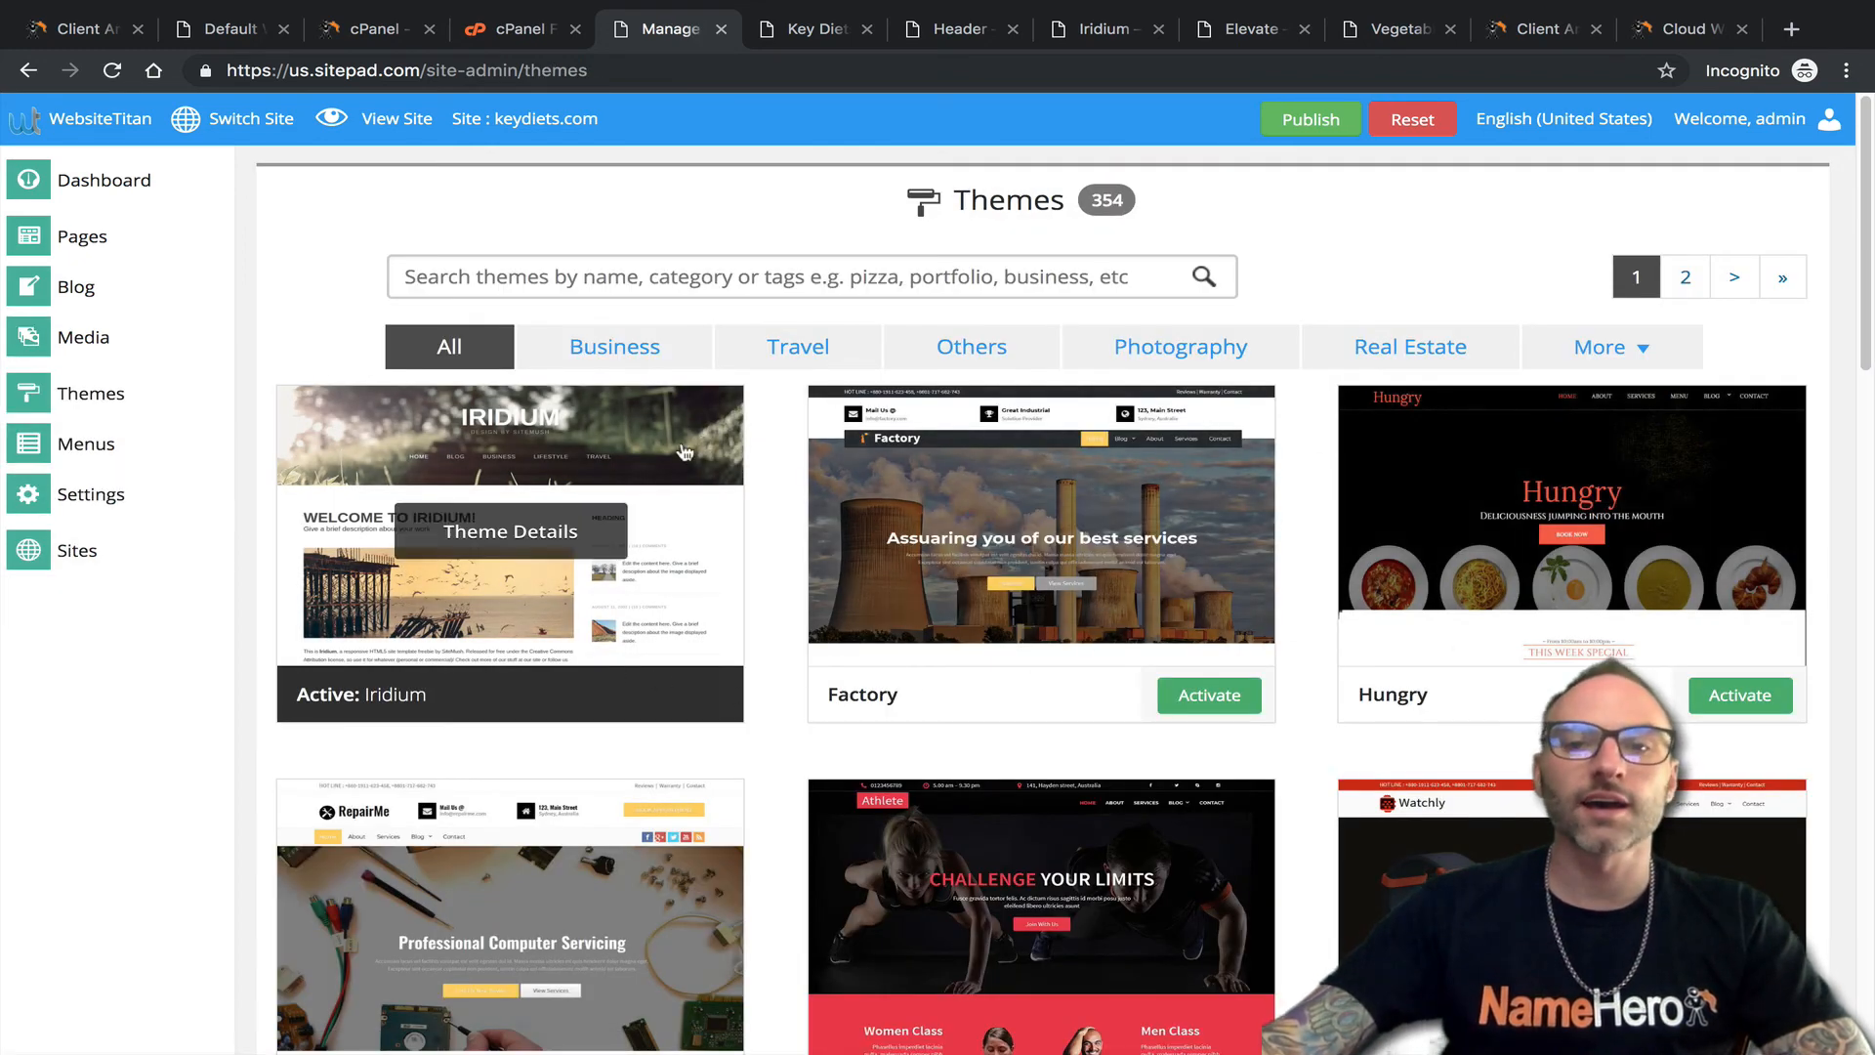
{"action": "scroll", "coordinate": [770, 414], "scroll_direction": "down", "scroll_amount": 1}
{"action": "scroll", "coordinate": [1034, 405], "scroll_direction": "down", "scroll_amount": 3}
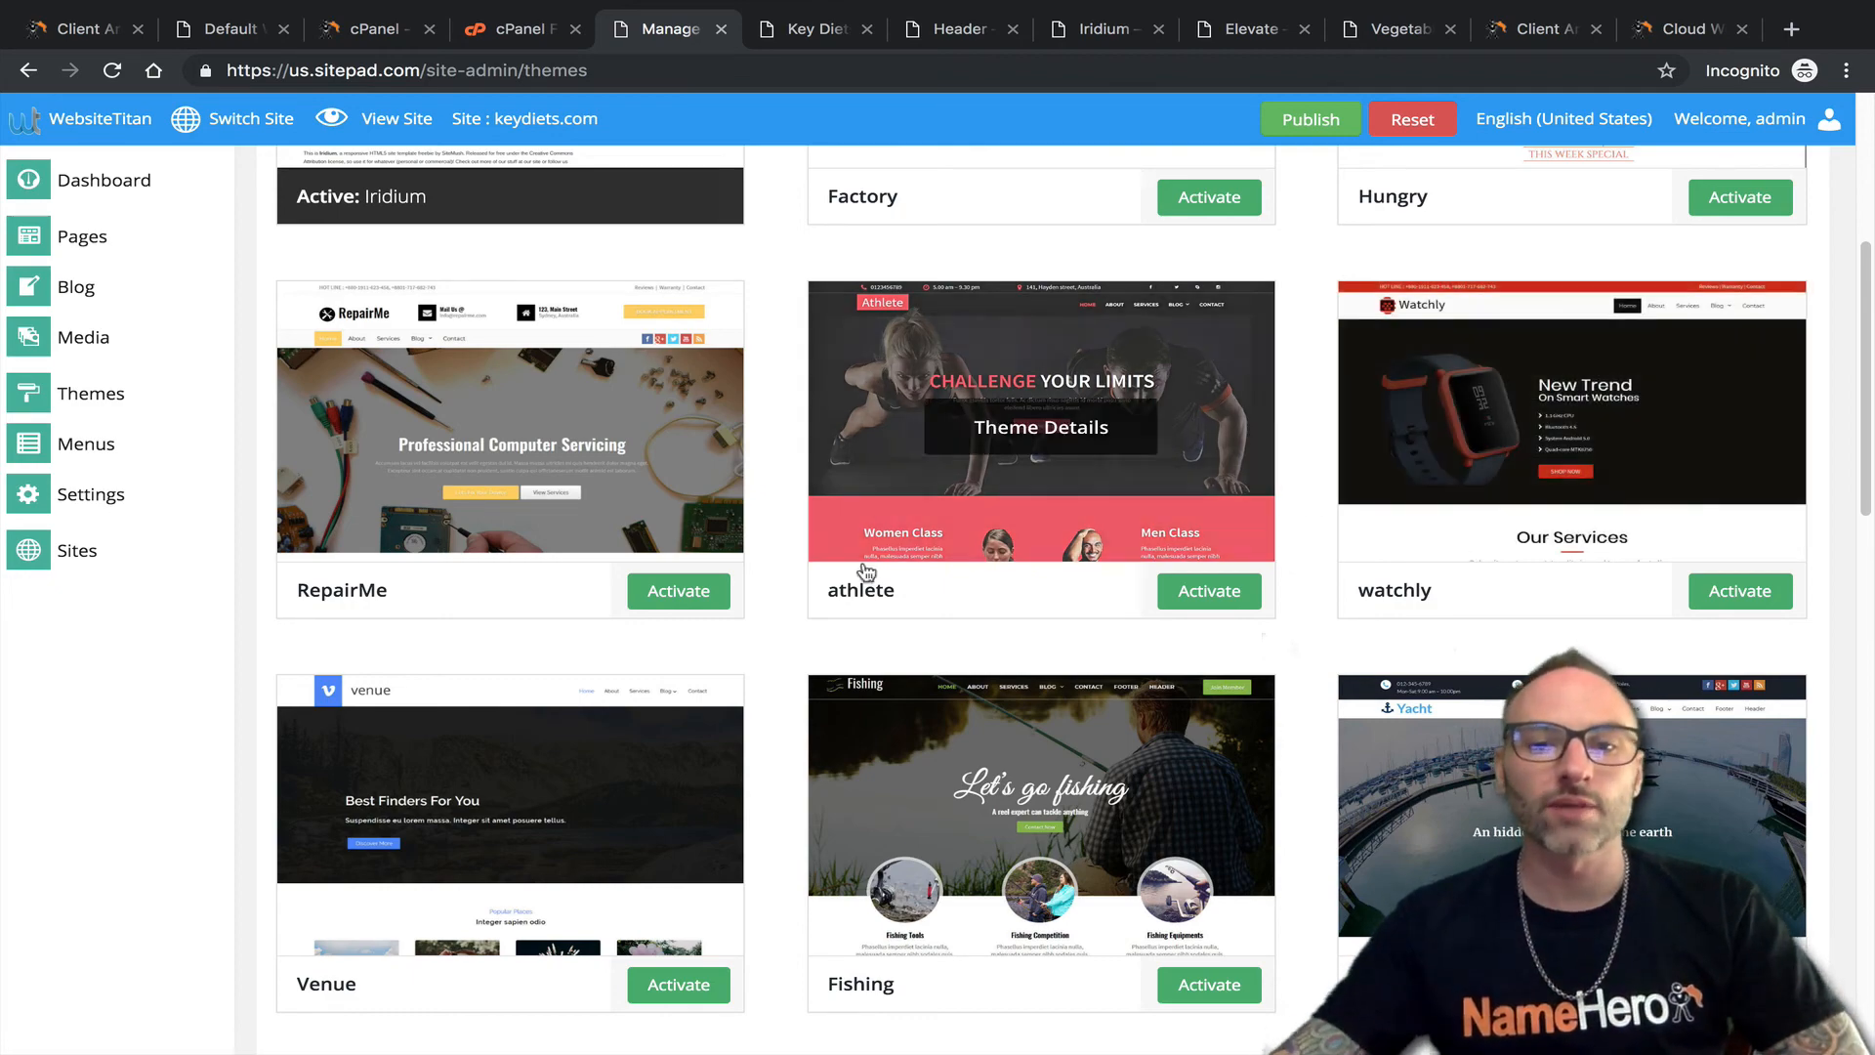
{"action": "scroll", "coordinate": [799, 549], "scroll_direction": "down", "scroll_amount": 4}
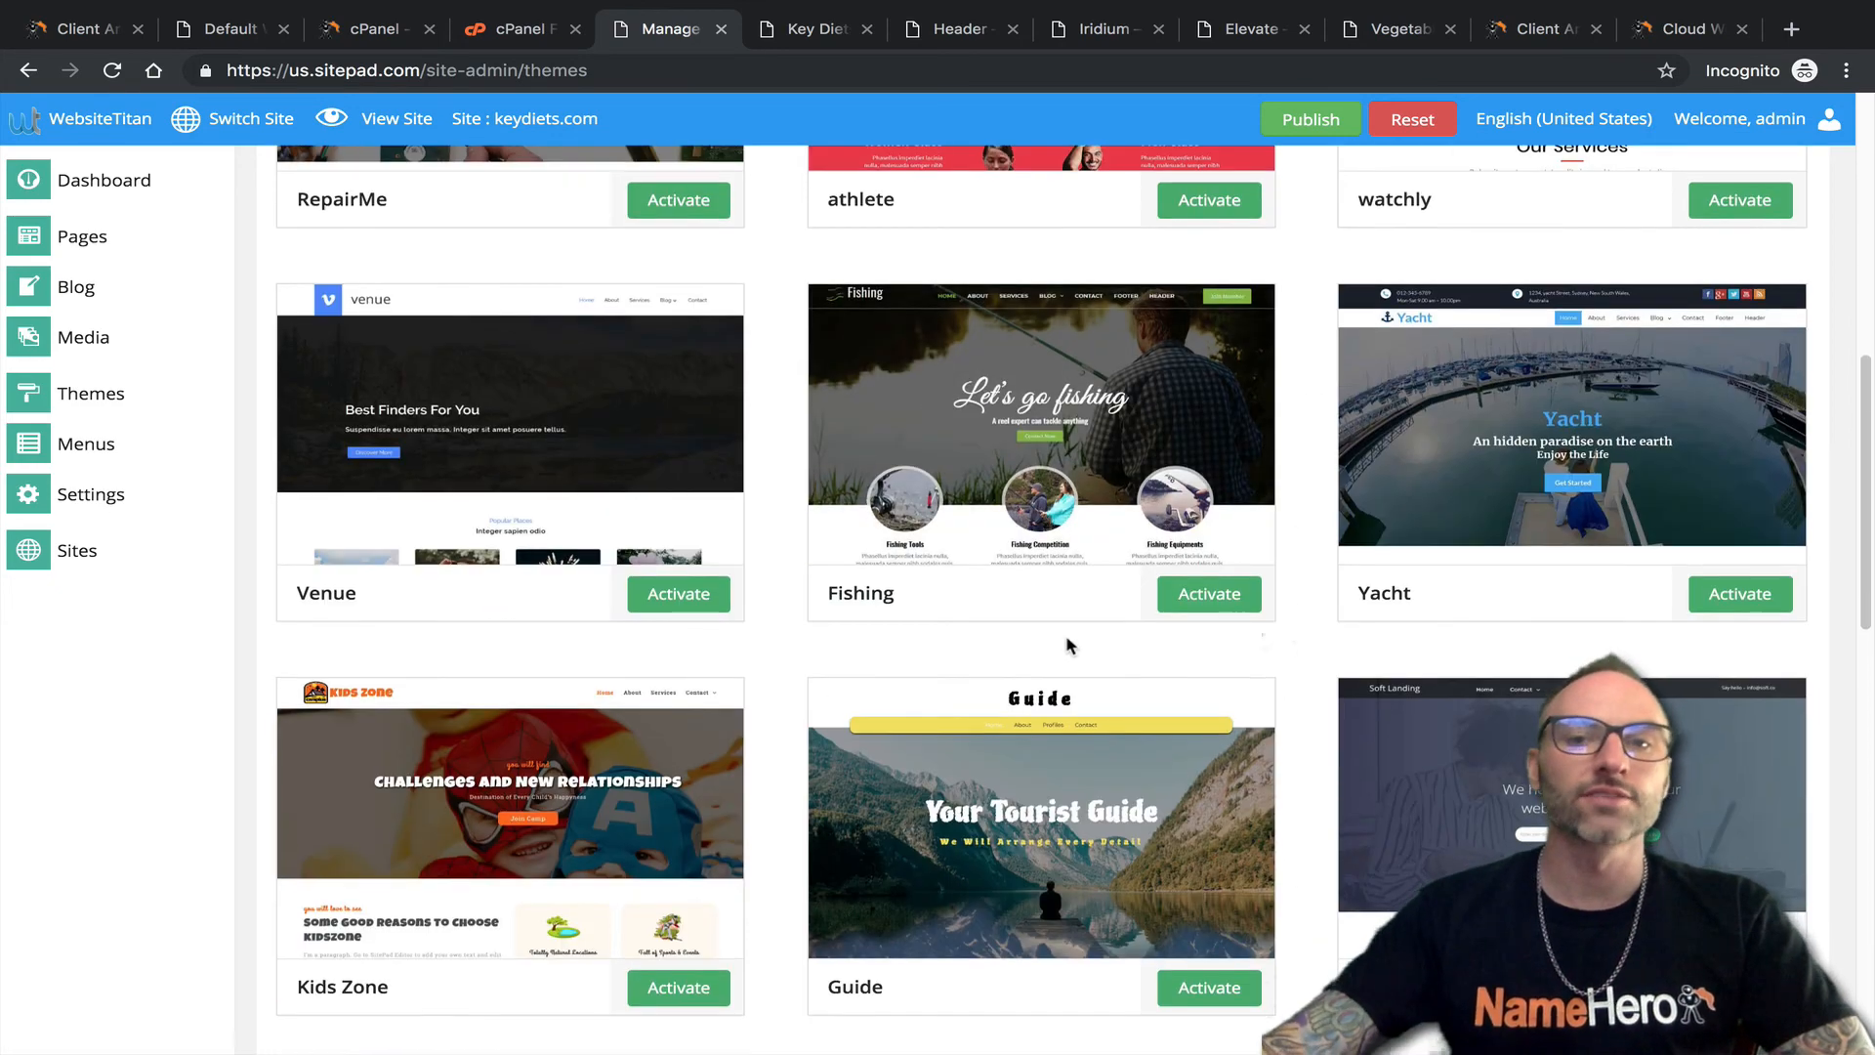
{"action": "scroll", "coordinate": [1084, 625], "scroll_direction": "up", "scroll_amount": 9}
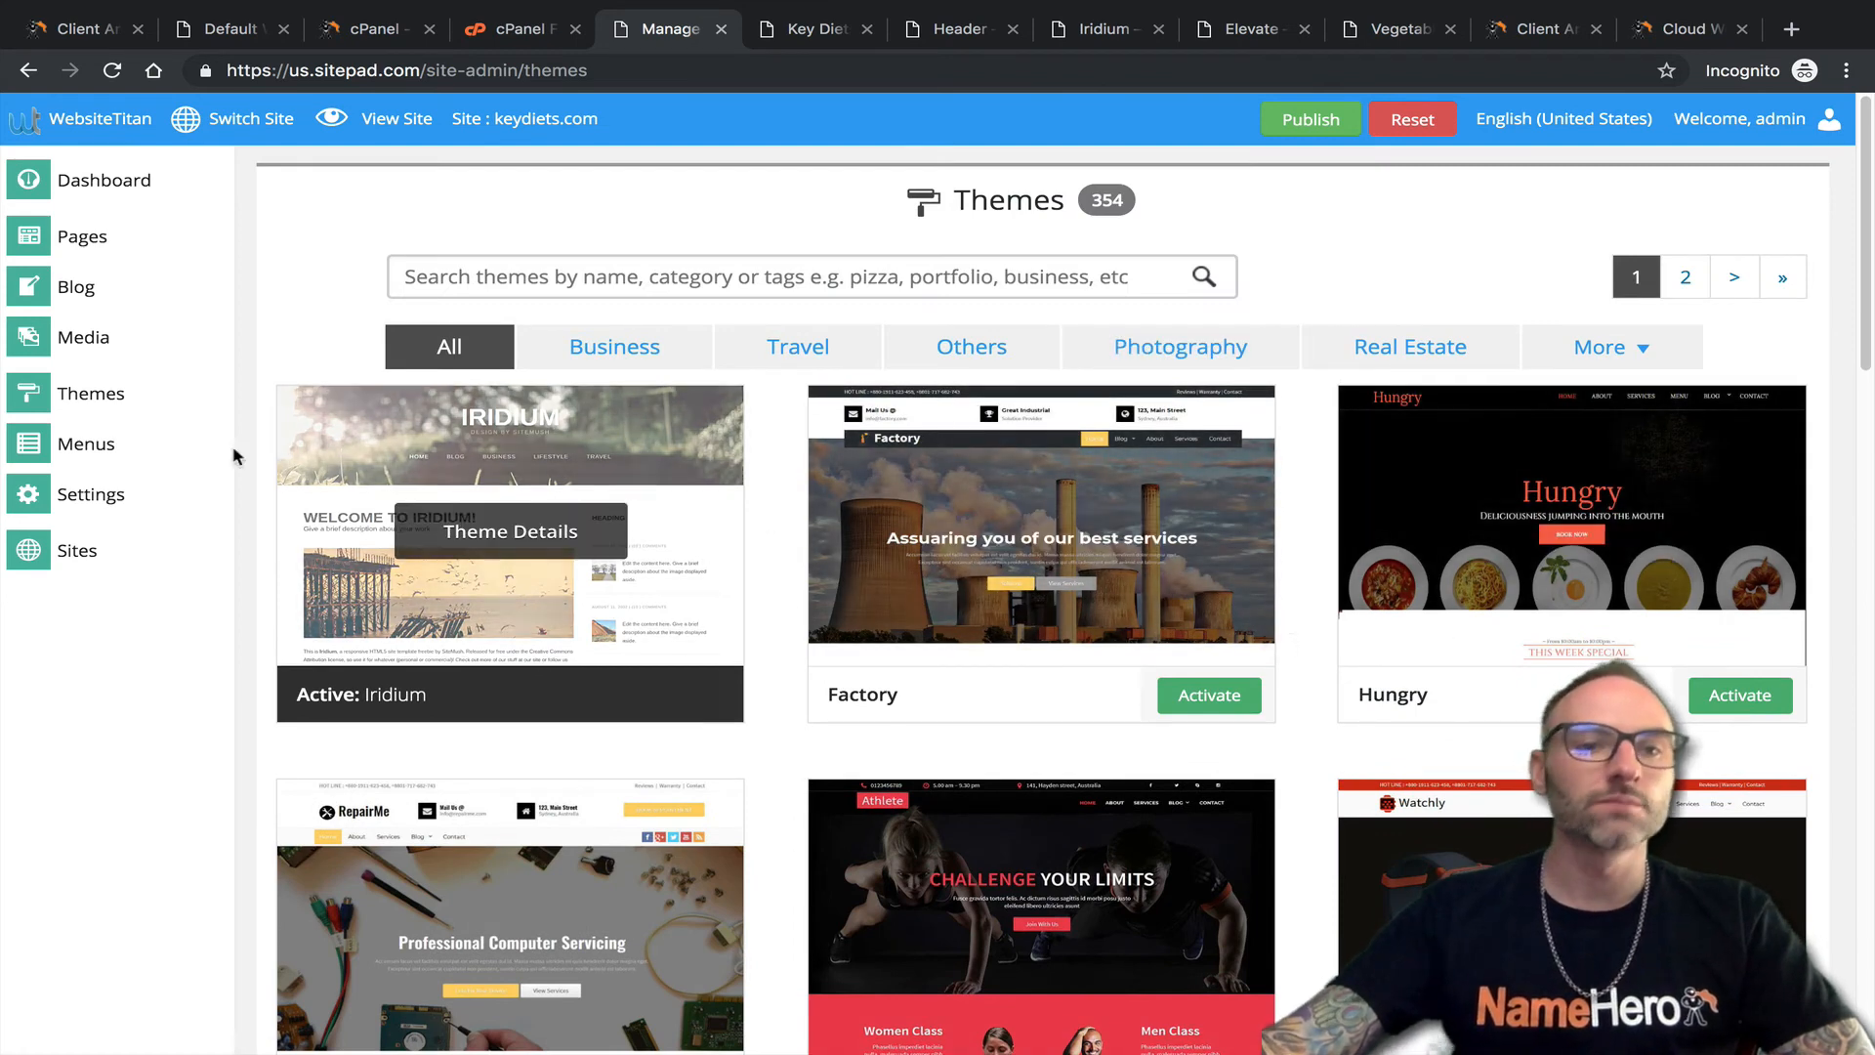
Open the site's menus, examine the Header Menu structure, and compare it with the navigation in the Key Diets preview.
{"action": "left_click", "coordinate": [173, 448]}
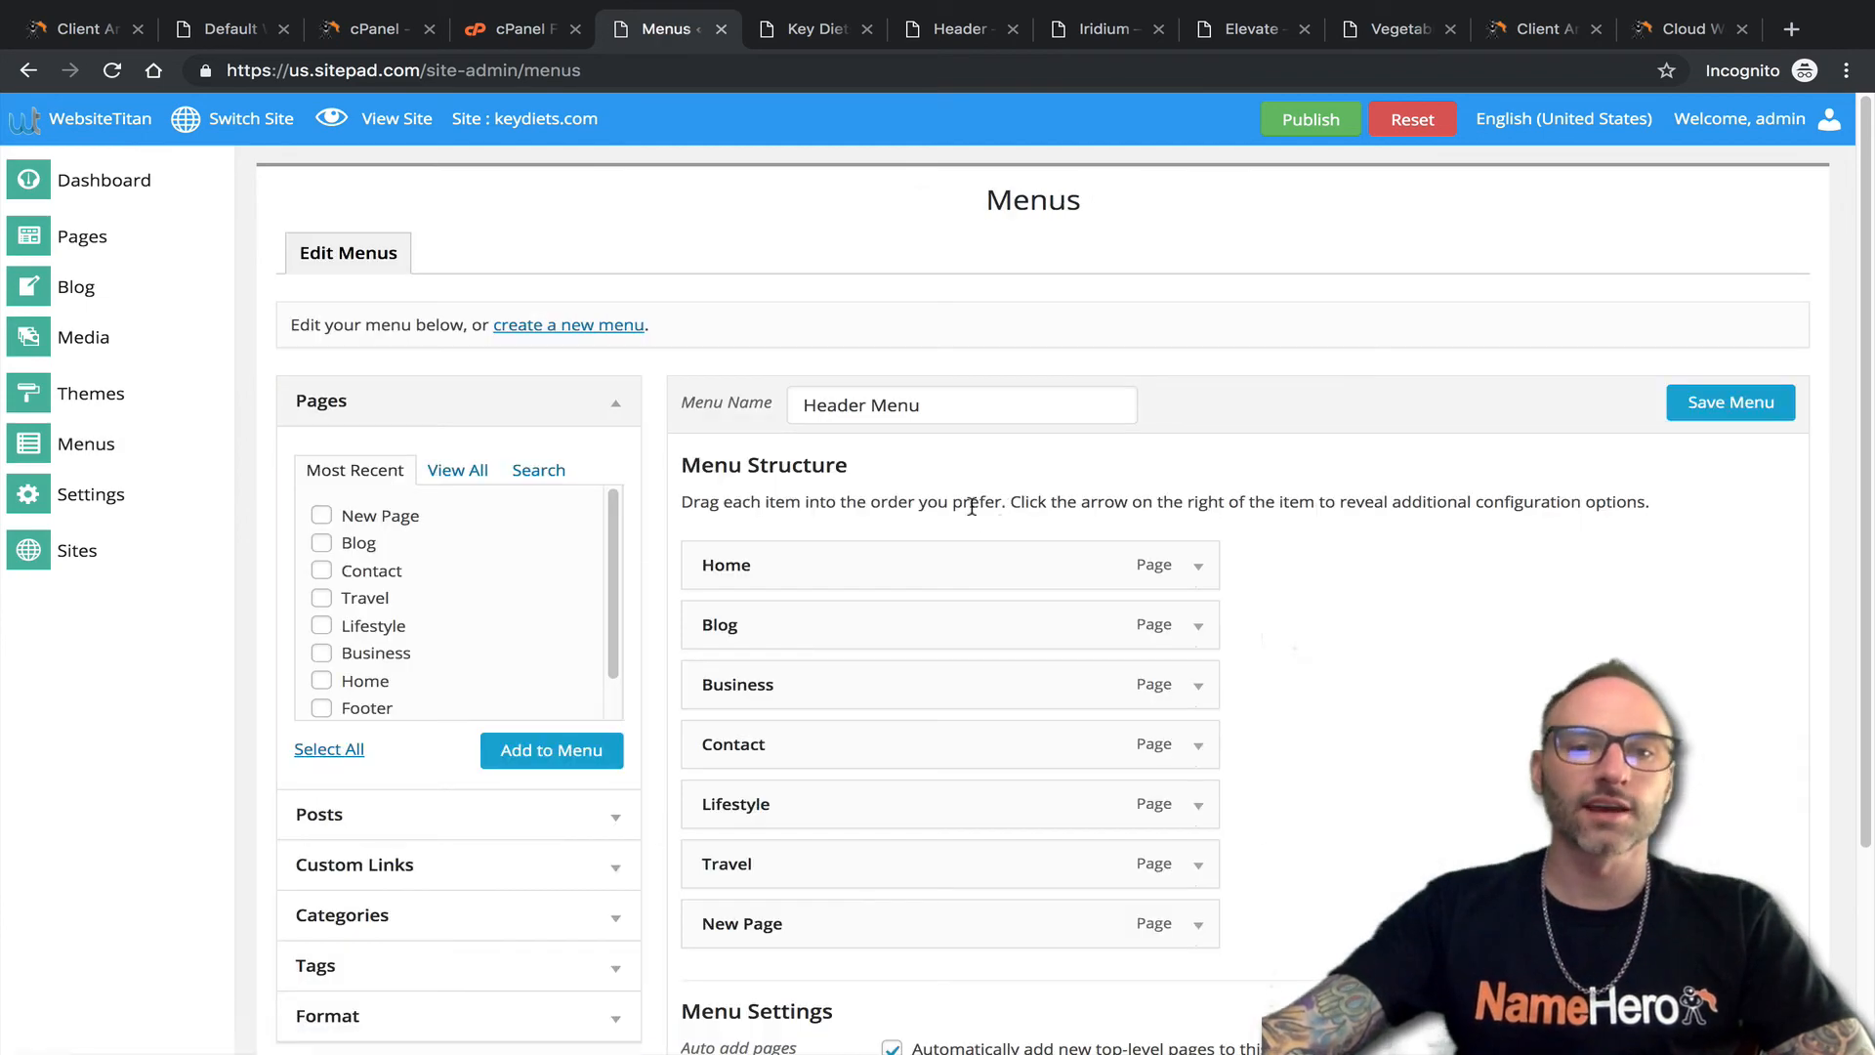
{"action": "scroll", "coordinate": [1109, 469], "scroll_direction": "down", "scroll_amount": 2}
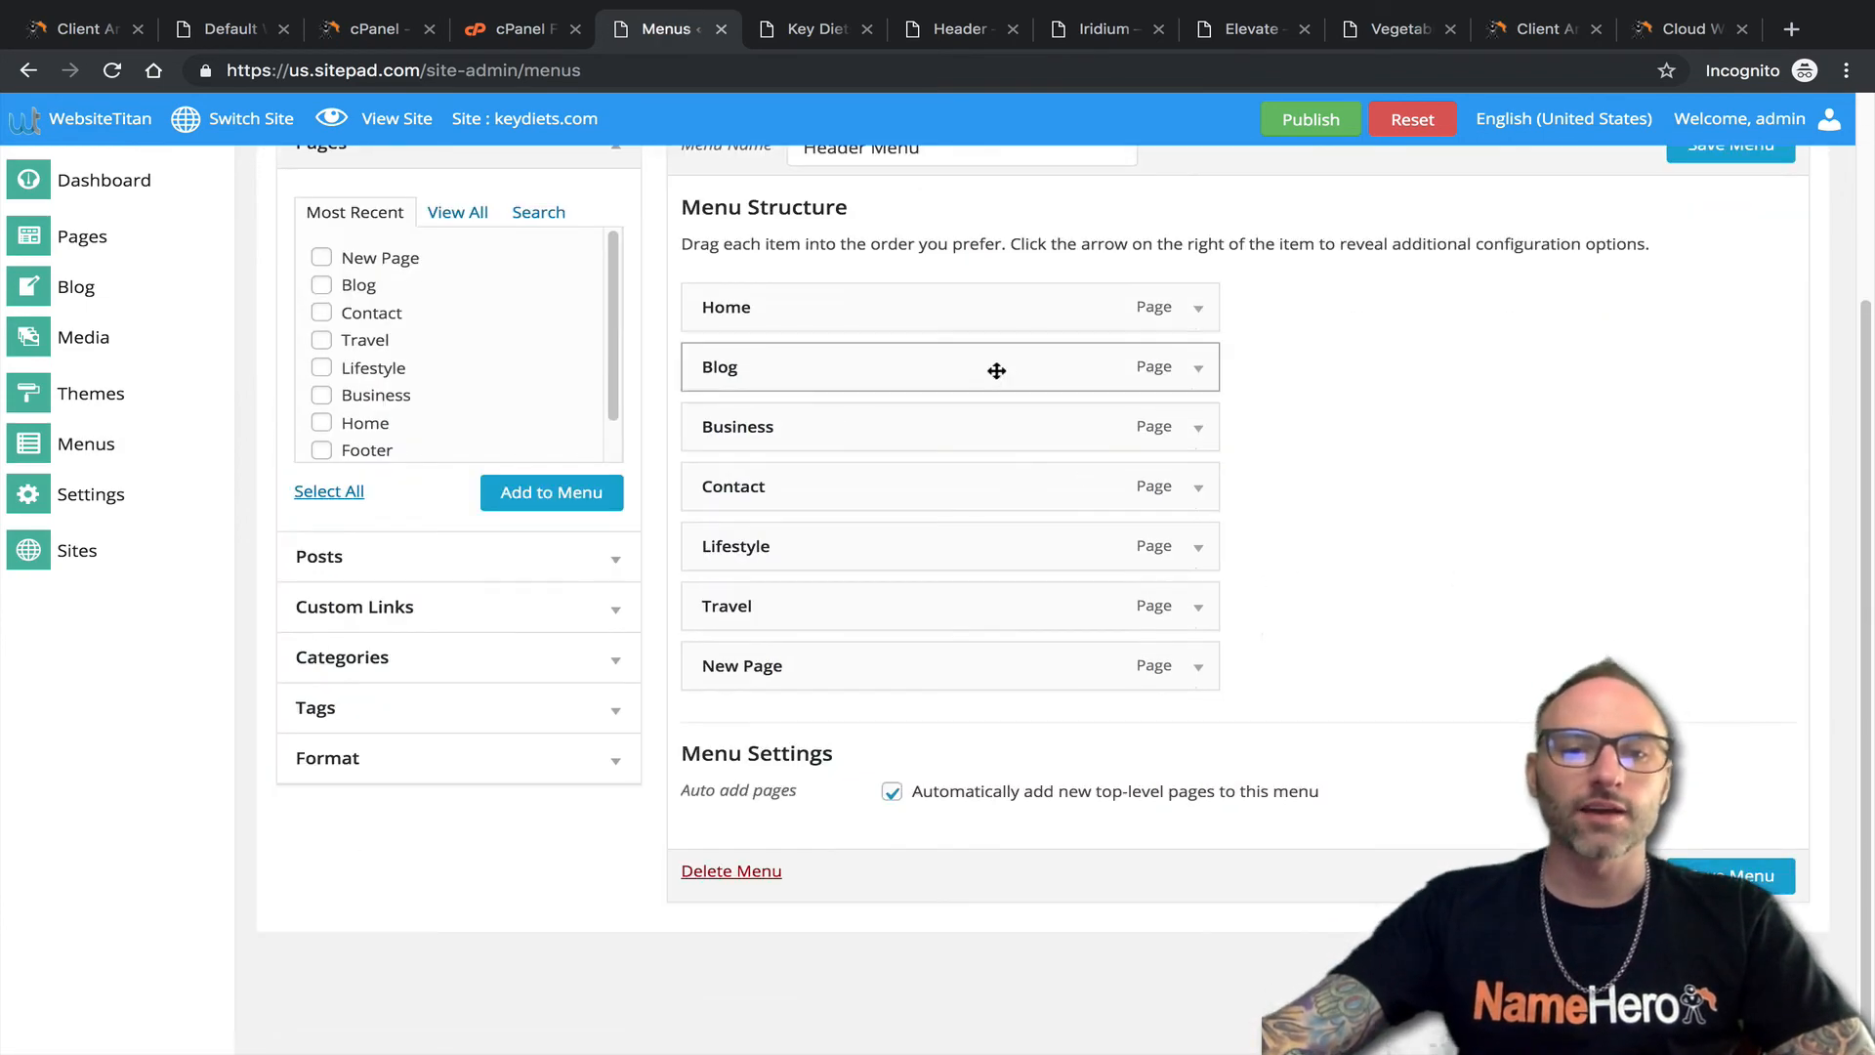
{"action": "scroll", "coordinate": [962, 391], "scroll_direction": "up", "scroll_amount": 1}
{"action": "left_click", "coordinate": [978, 271]}
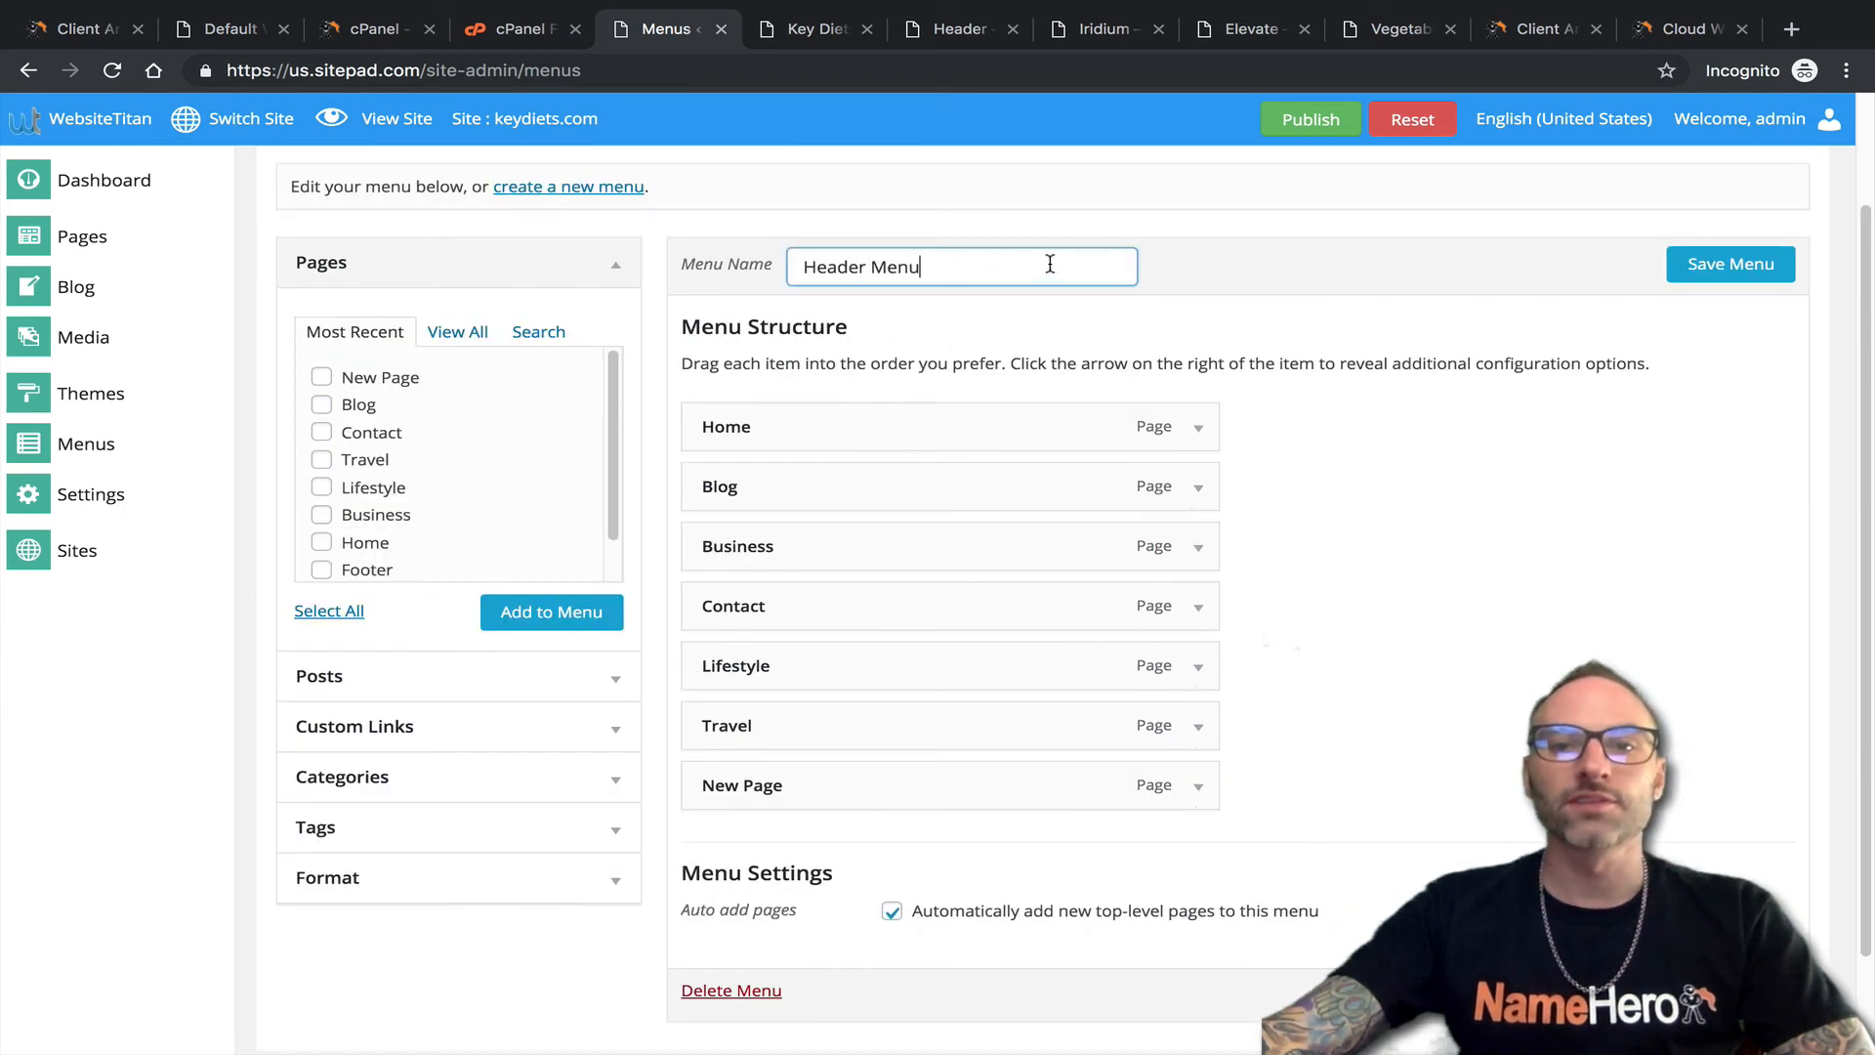
{"action": "left_click", "coordinate": [823, 30]}
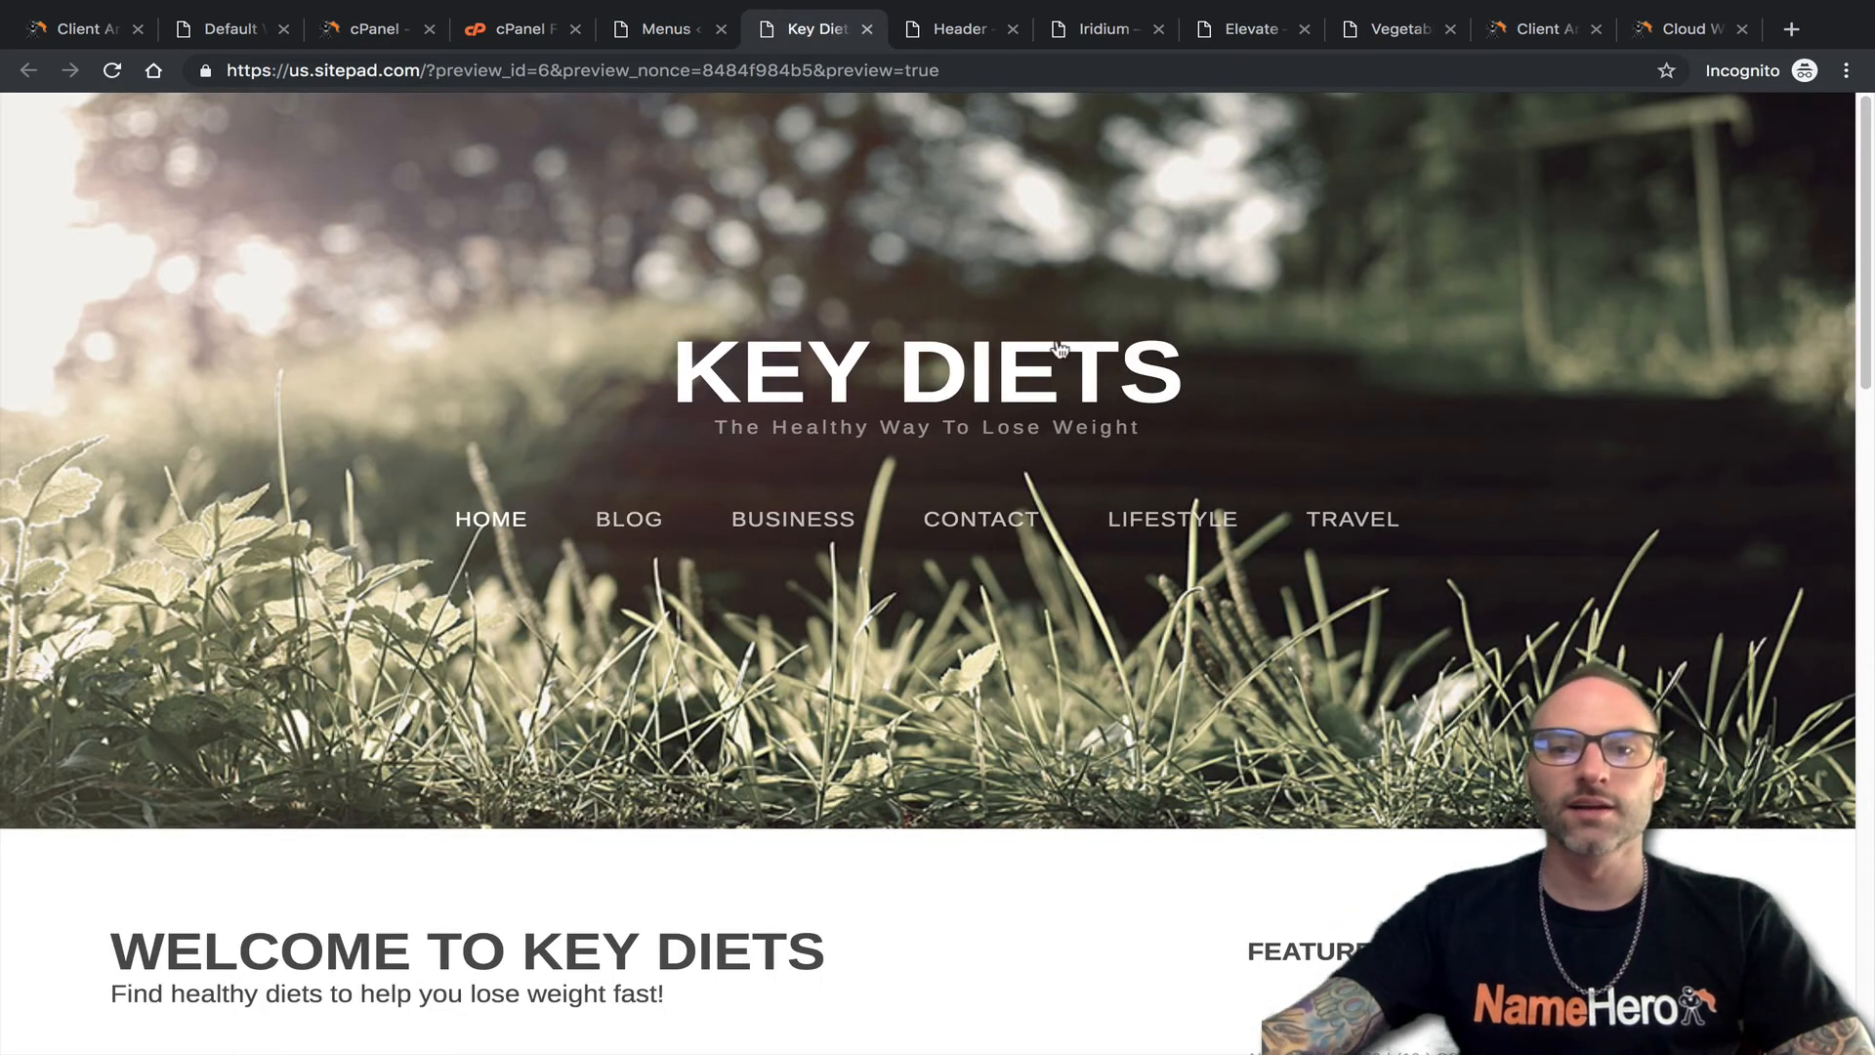
{"action": "left_click", "coordinate": [654, 37]}
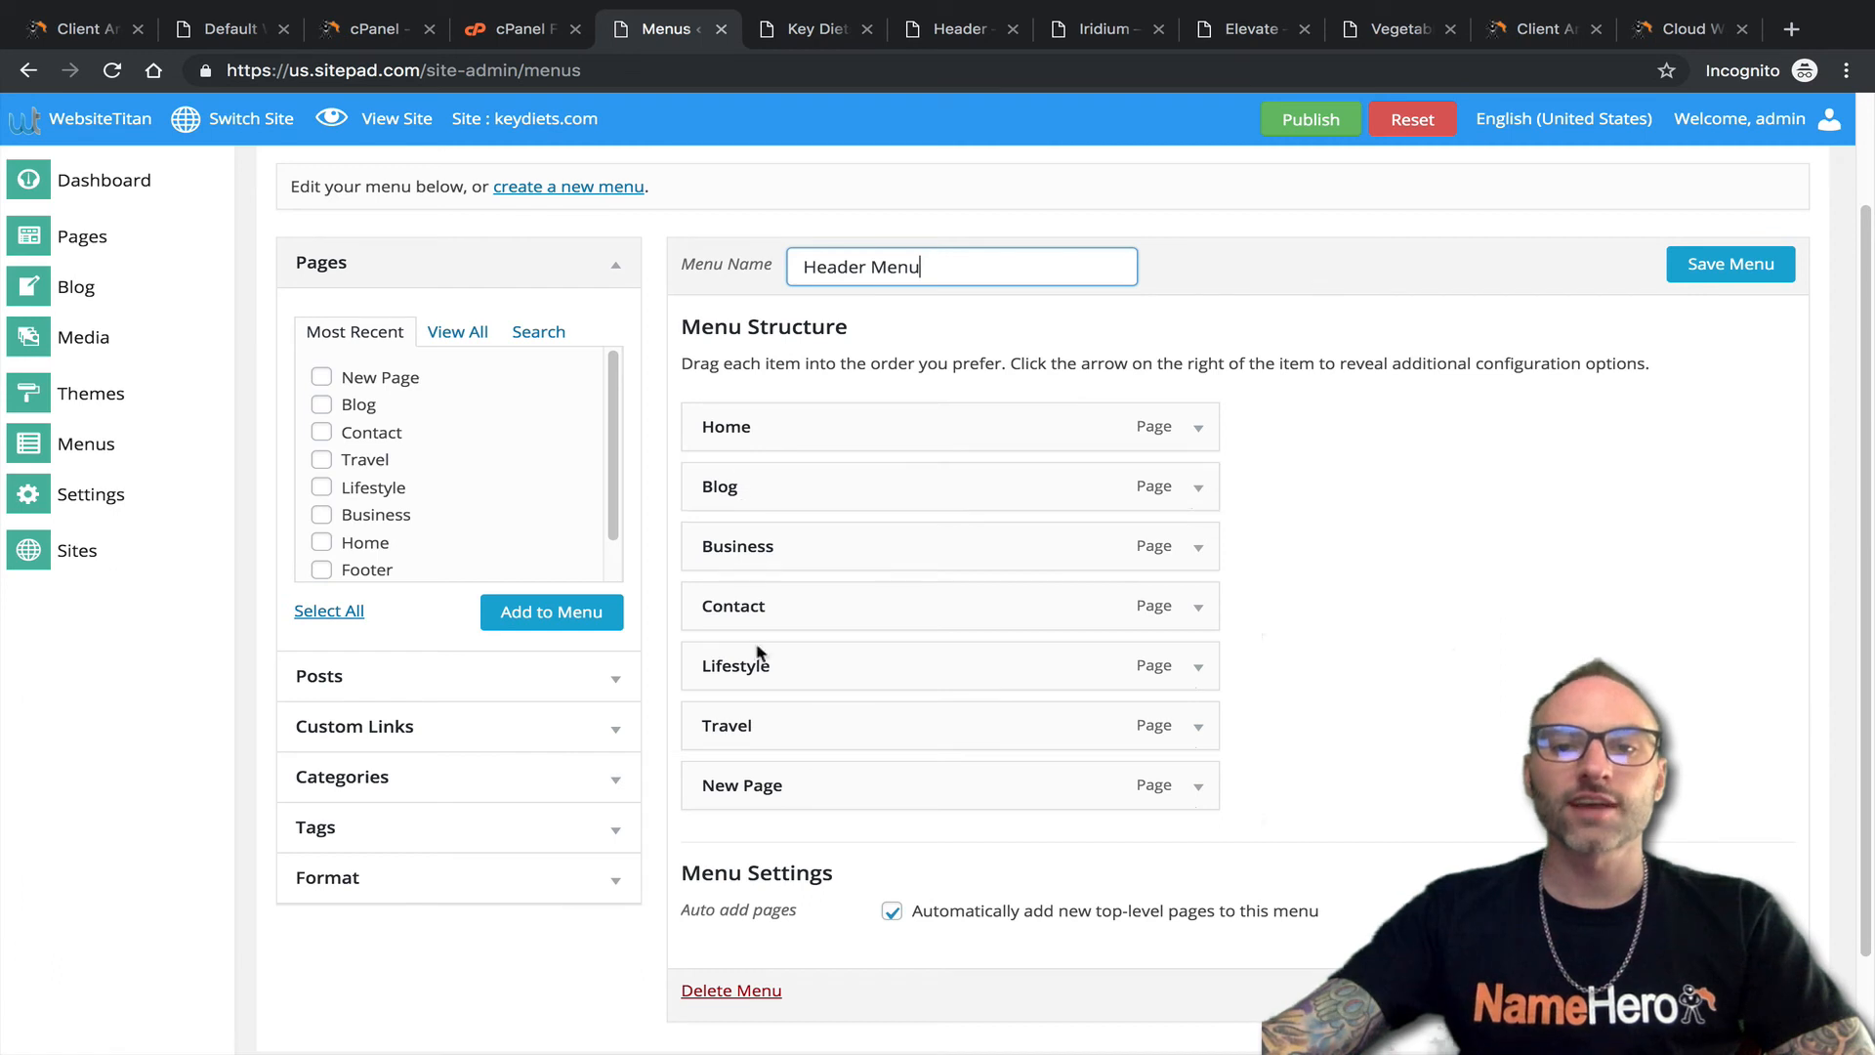
Remove the Blog item from the Header Menu and save the menu.
{"action": "left_click", "coordinate": [1196, 491]}
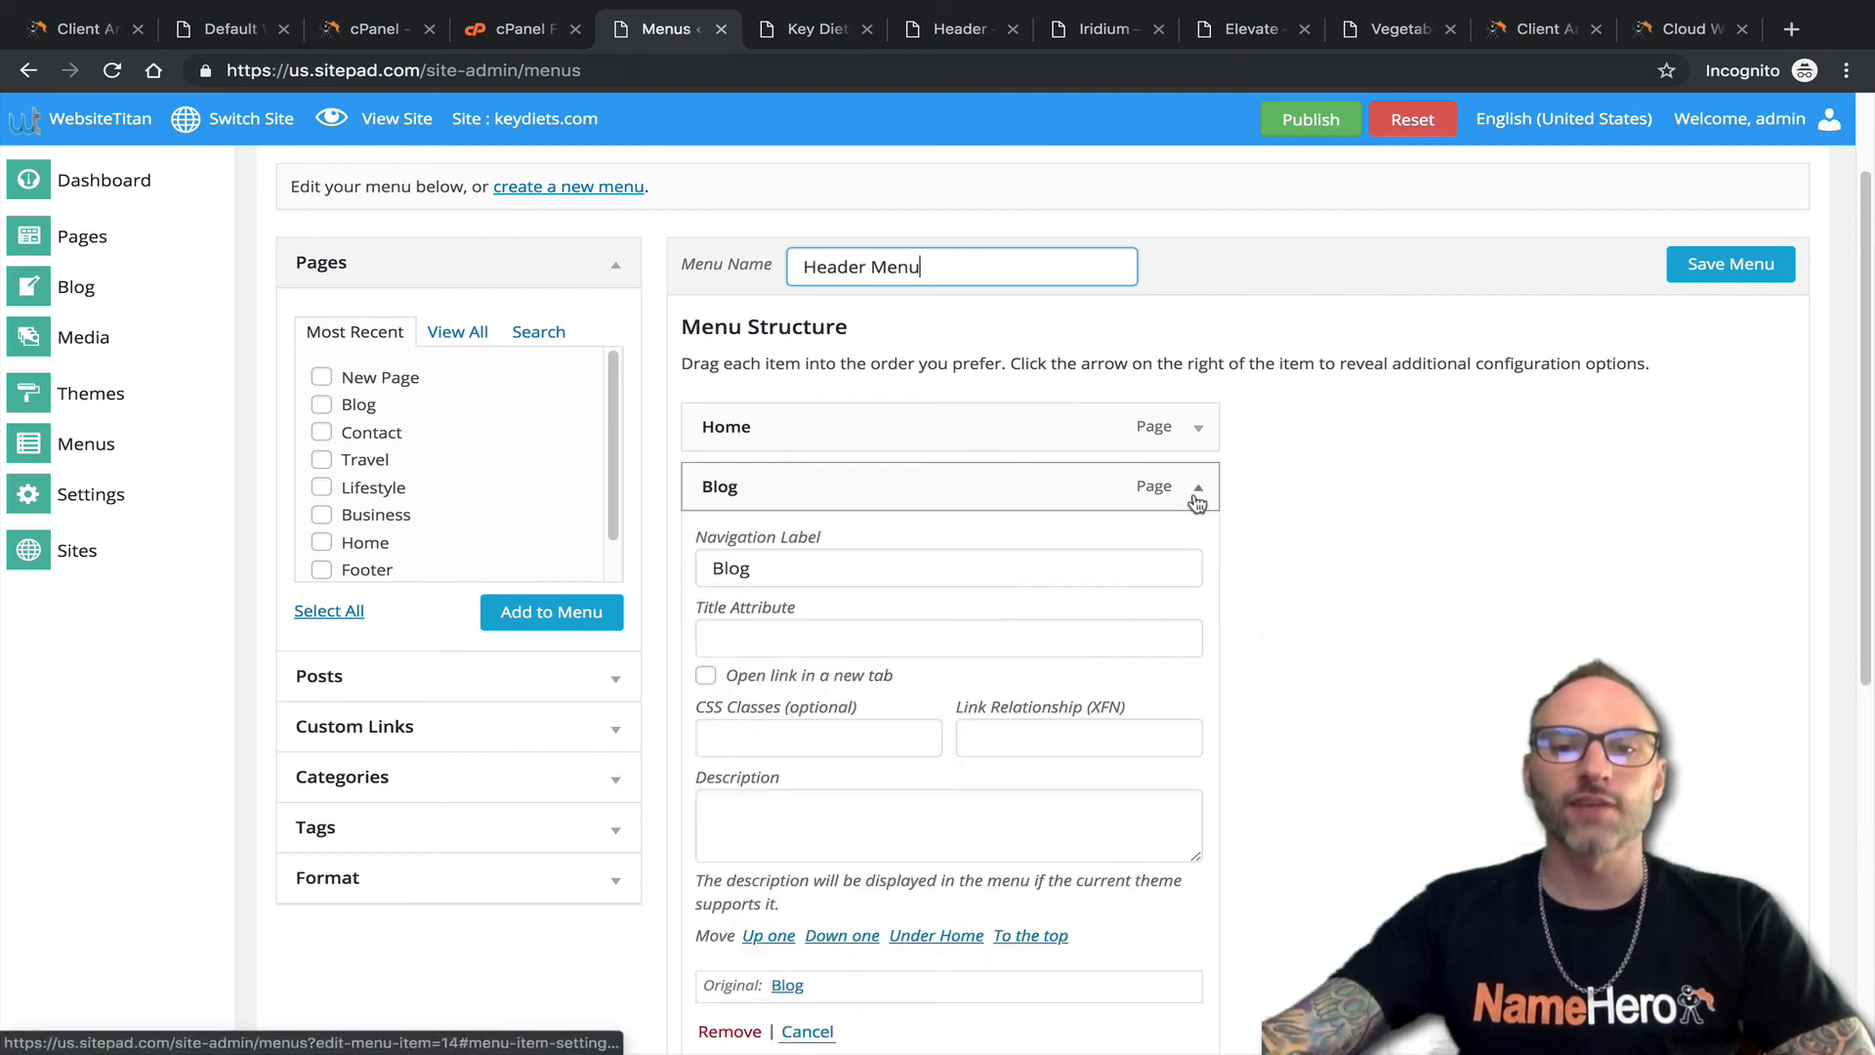
{"action": "scroll", "coordinate": [982, 598], "scroll_direction": "down", "scroll_amount": 1}
{"action": "left_click", "coordinate": [730, 991]}
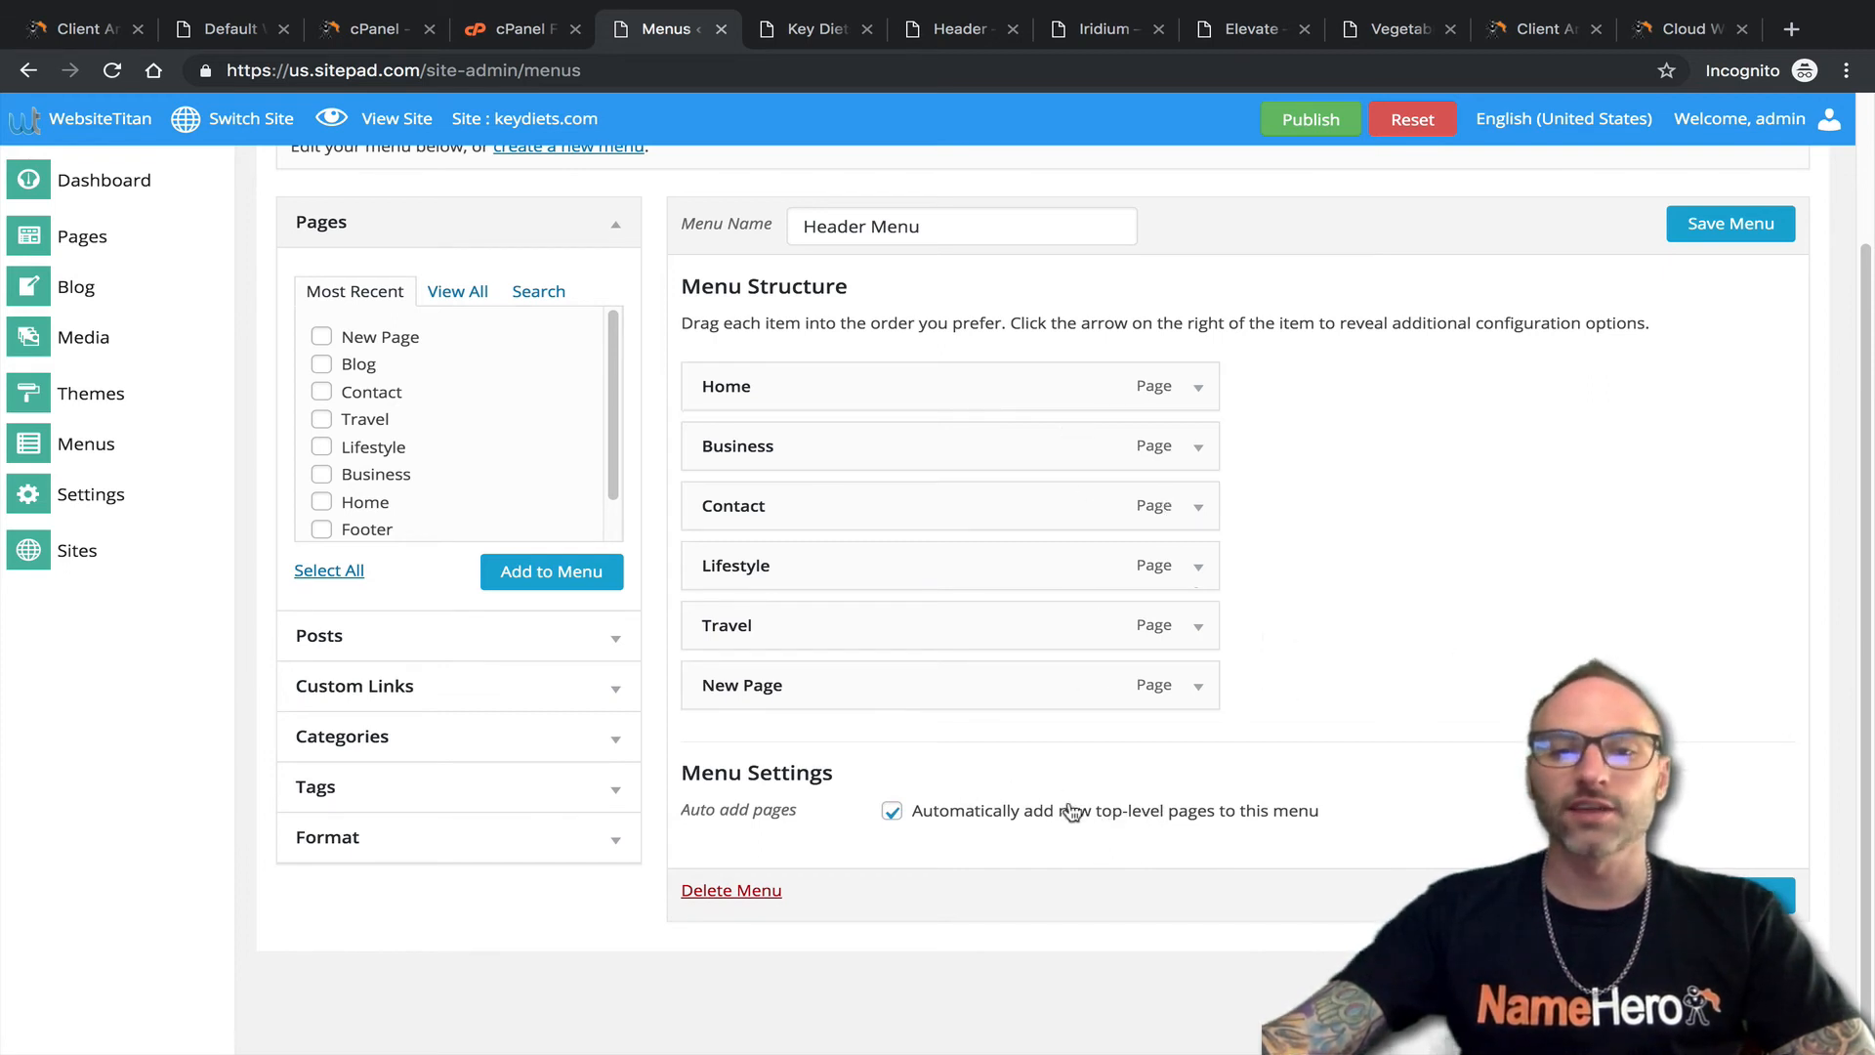
{"action": "left_click", "coordinate": [1744, 232]}
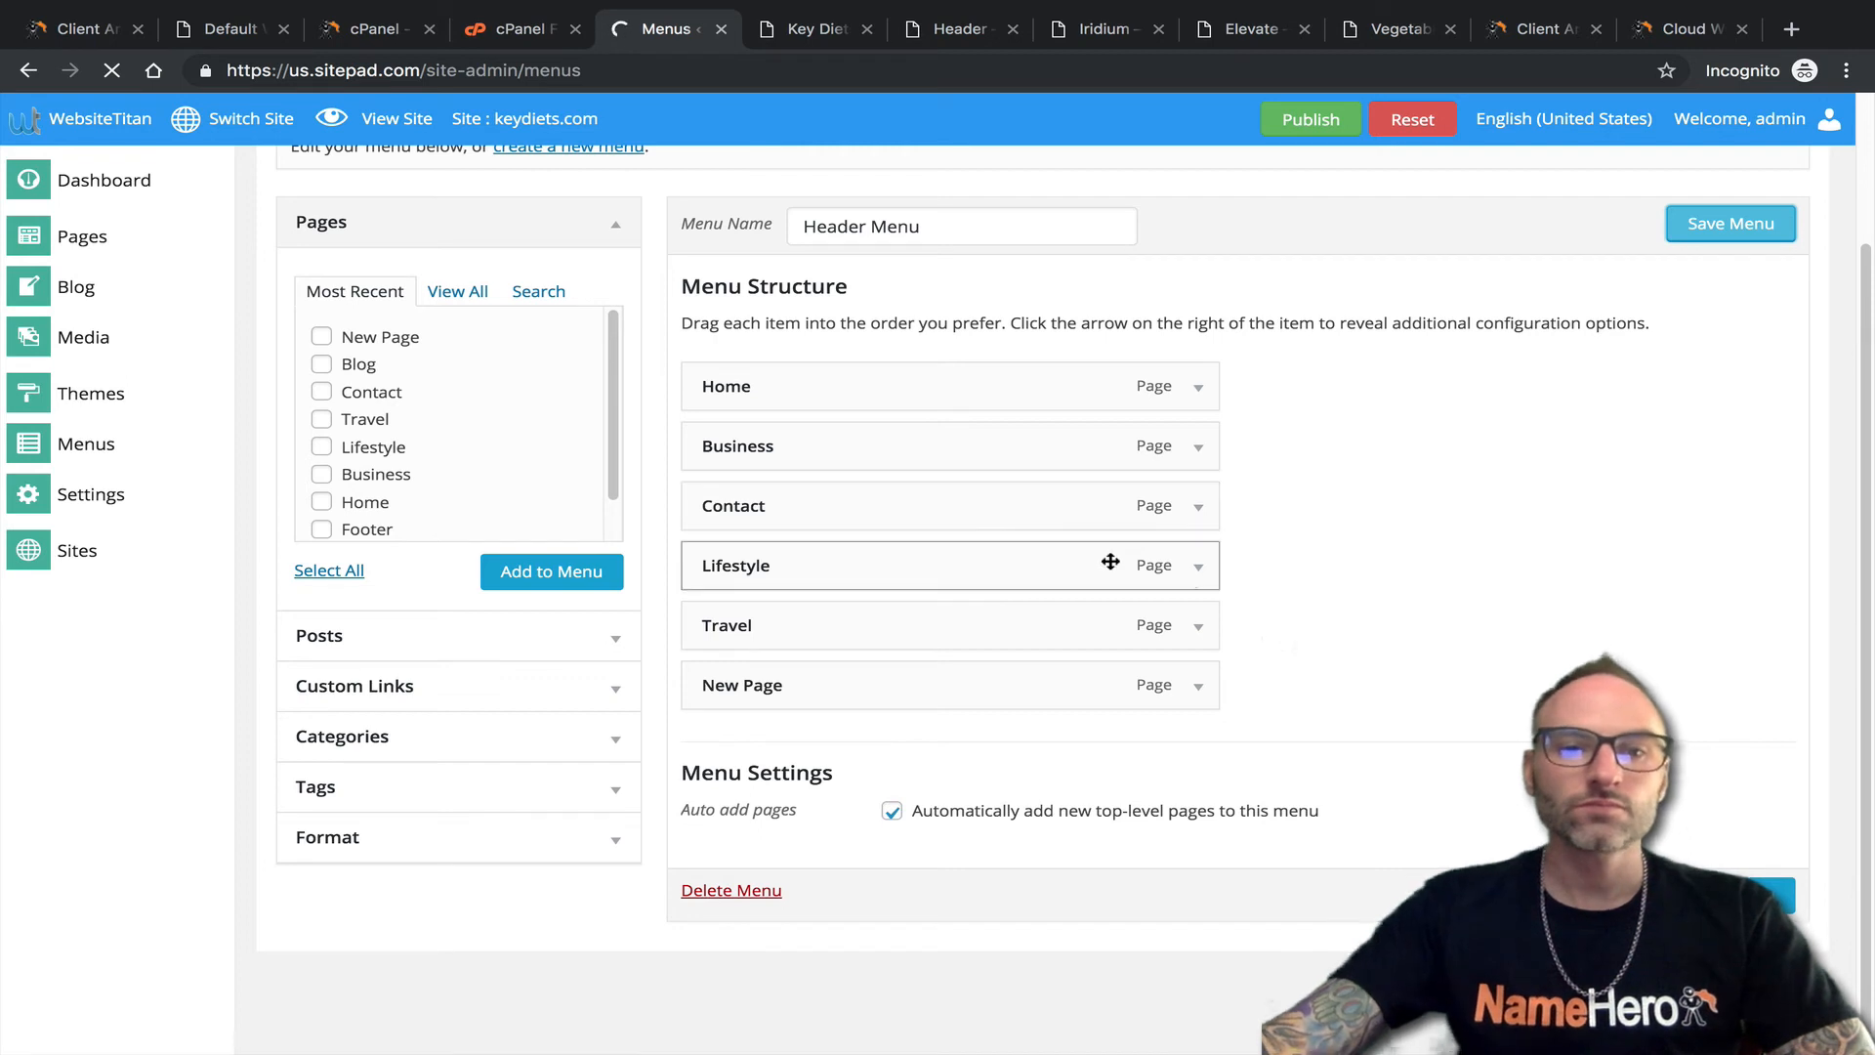
Examine the Posts, Custom Links, Categories, Tags and Format sources for adding items to the Header Menu.
{"action": "left_click", "coordinate": [615, 636]}
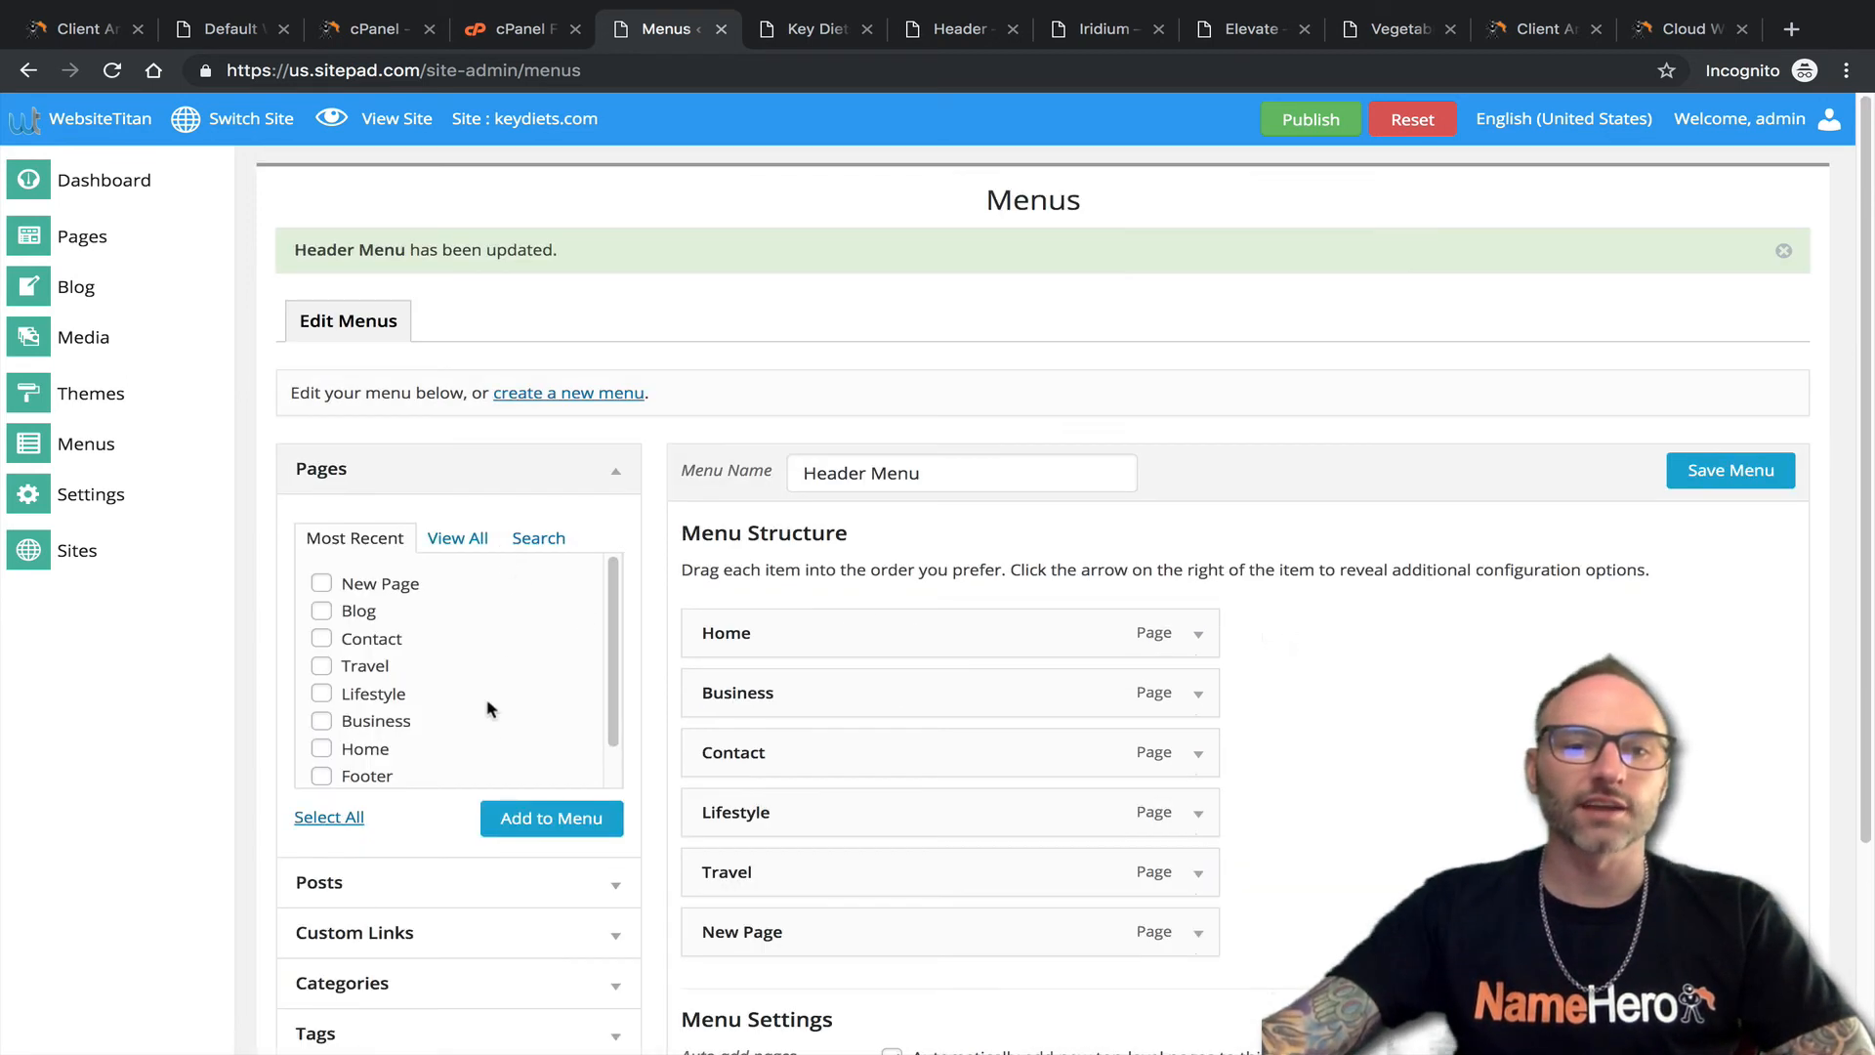
{"action": "left_click", "coordinate": [621, 885]}
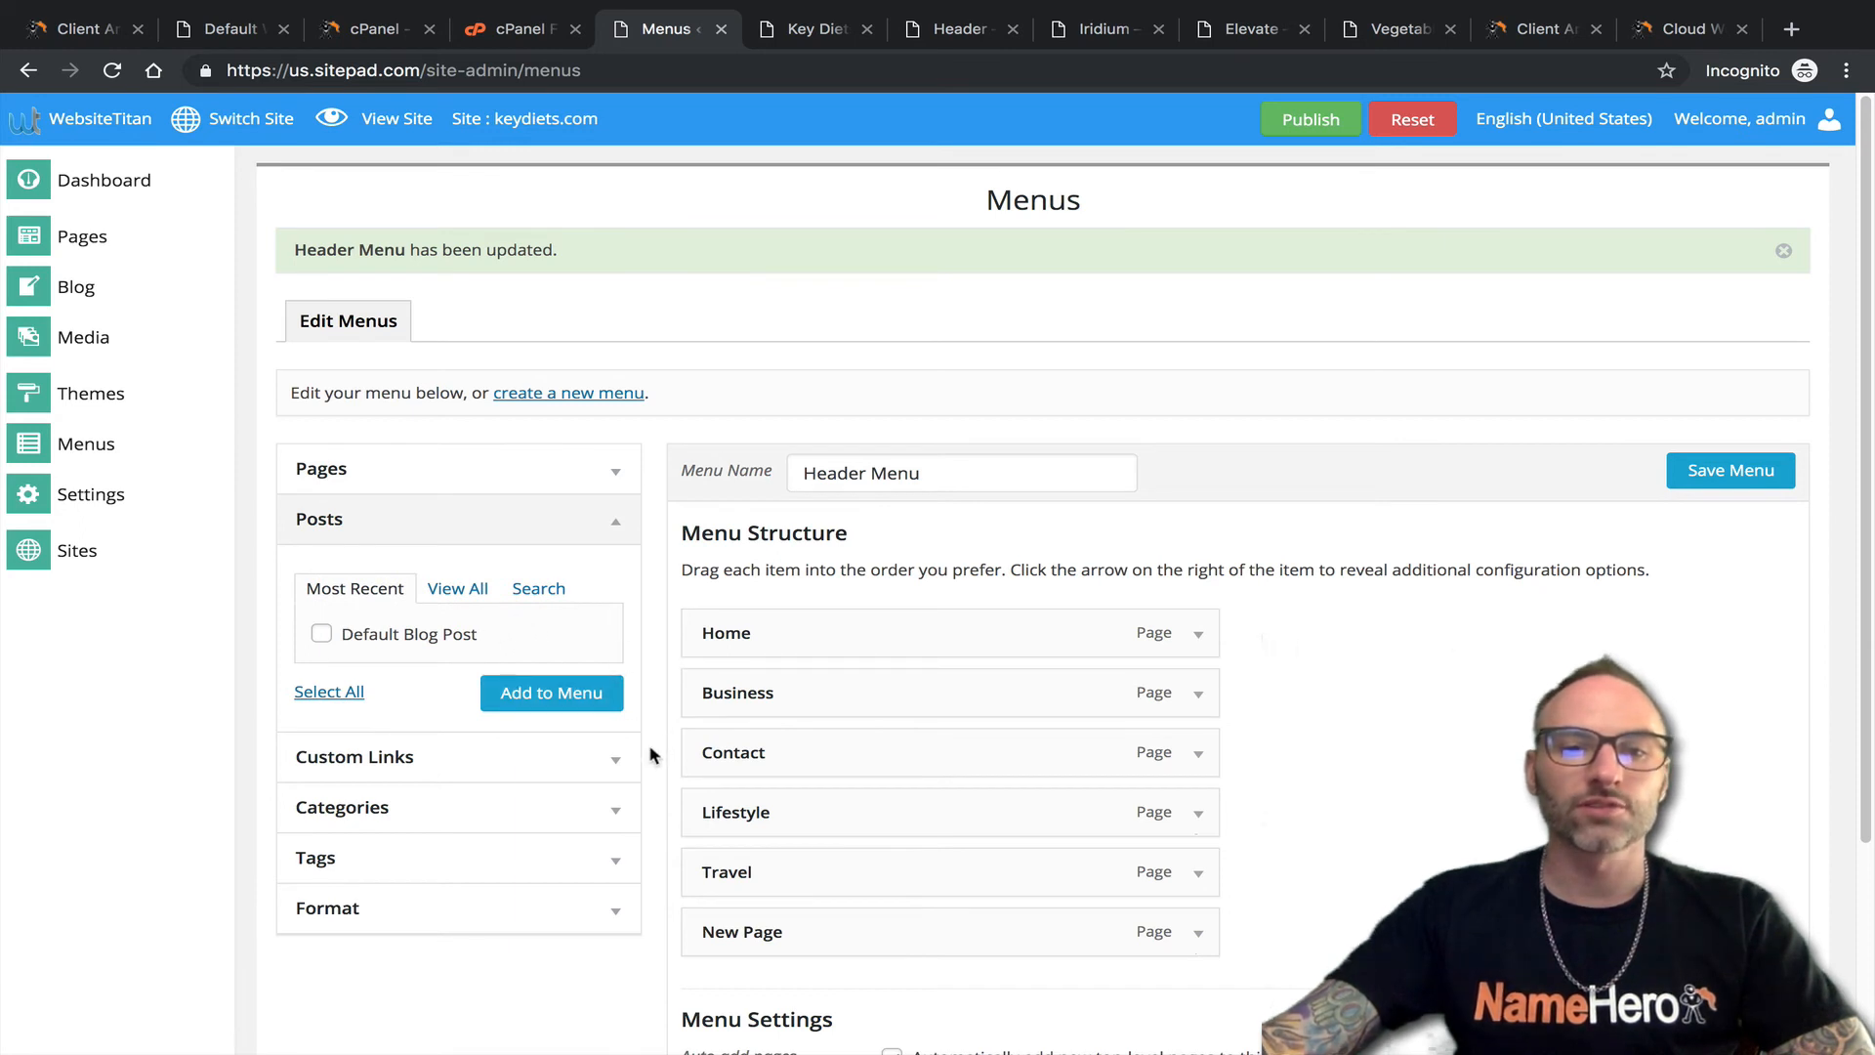
{"action": "left_click", "coordinate": [532, 757]}
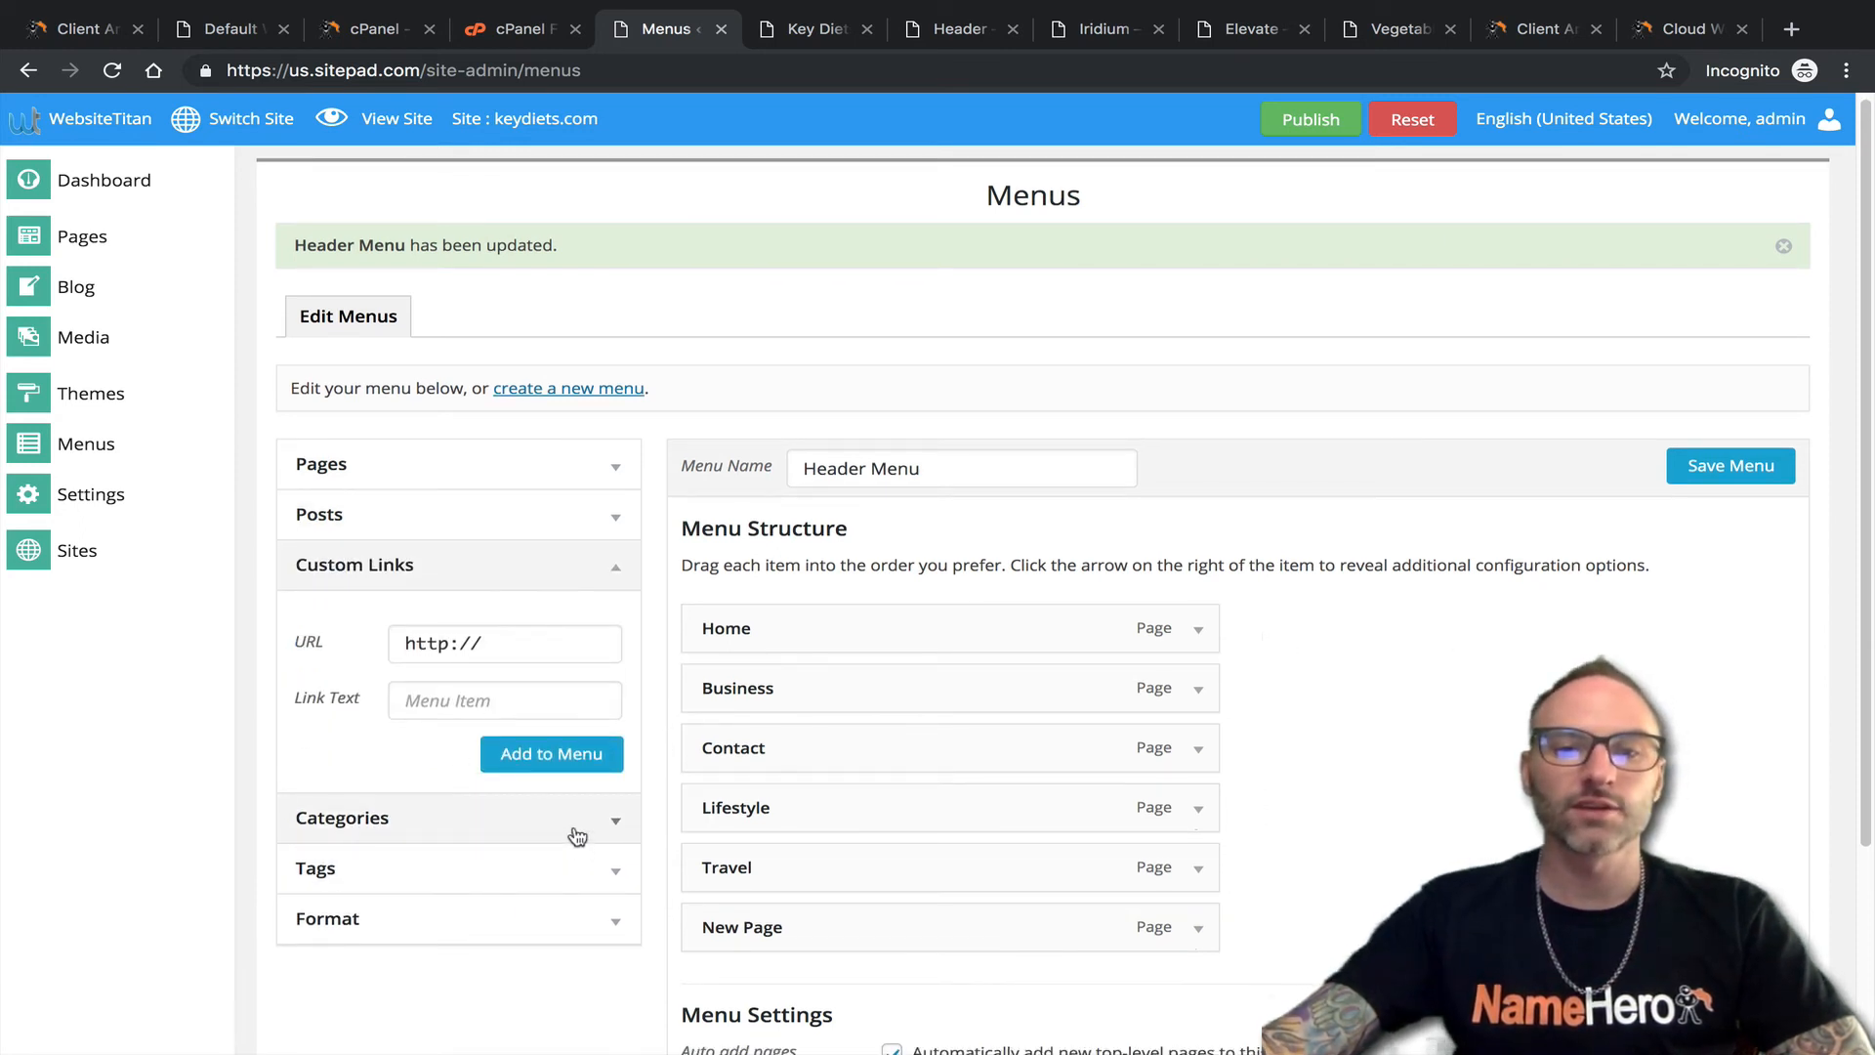
{"action": "left_click", "coordinate": [537, 828]}
{"action": "left_click", "coordinate": [513, 845]}
{"action": "left_click", "coordinate": [534, 815]}
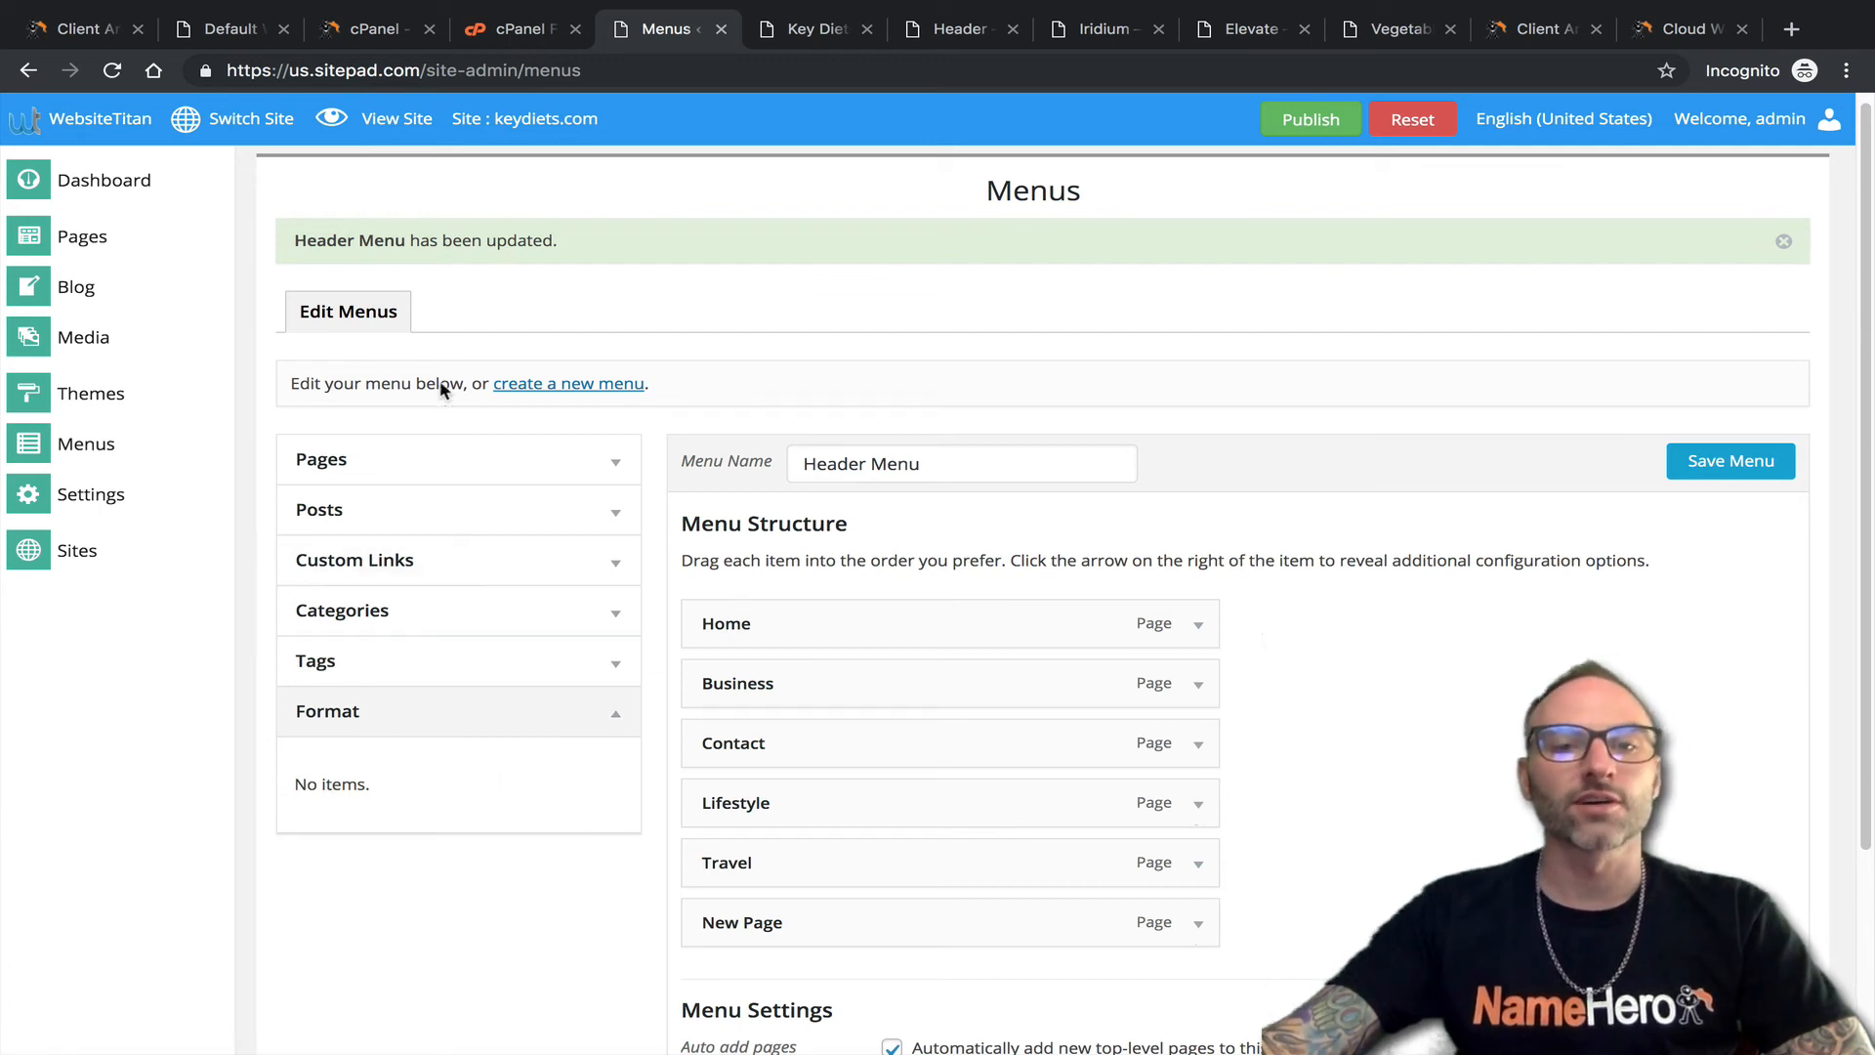
{"action": "scroll", "coordinate": [1009, 641], "scroll_direction": "up", "scroll_amount": 1}
Open the General Settings and examine the site title, tagline, email address, timezone, date and time formats, and language.
{"action": "mouse_move", "coordinate": [105, 490]}
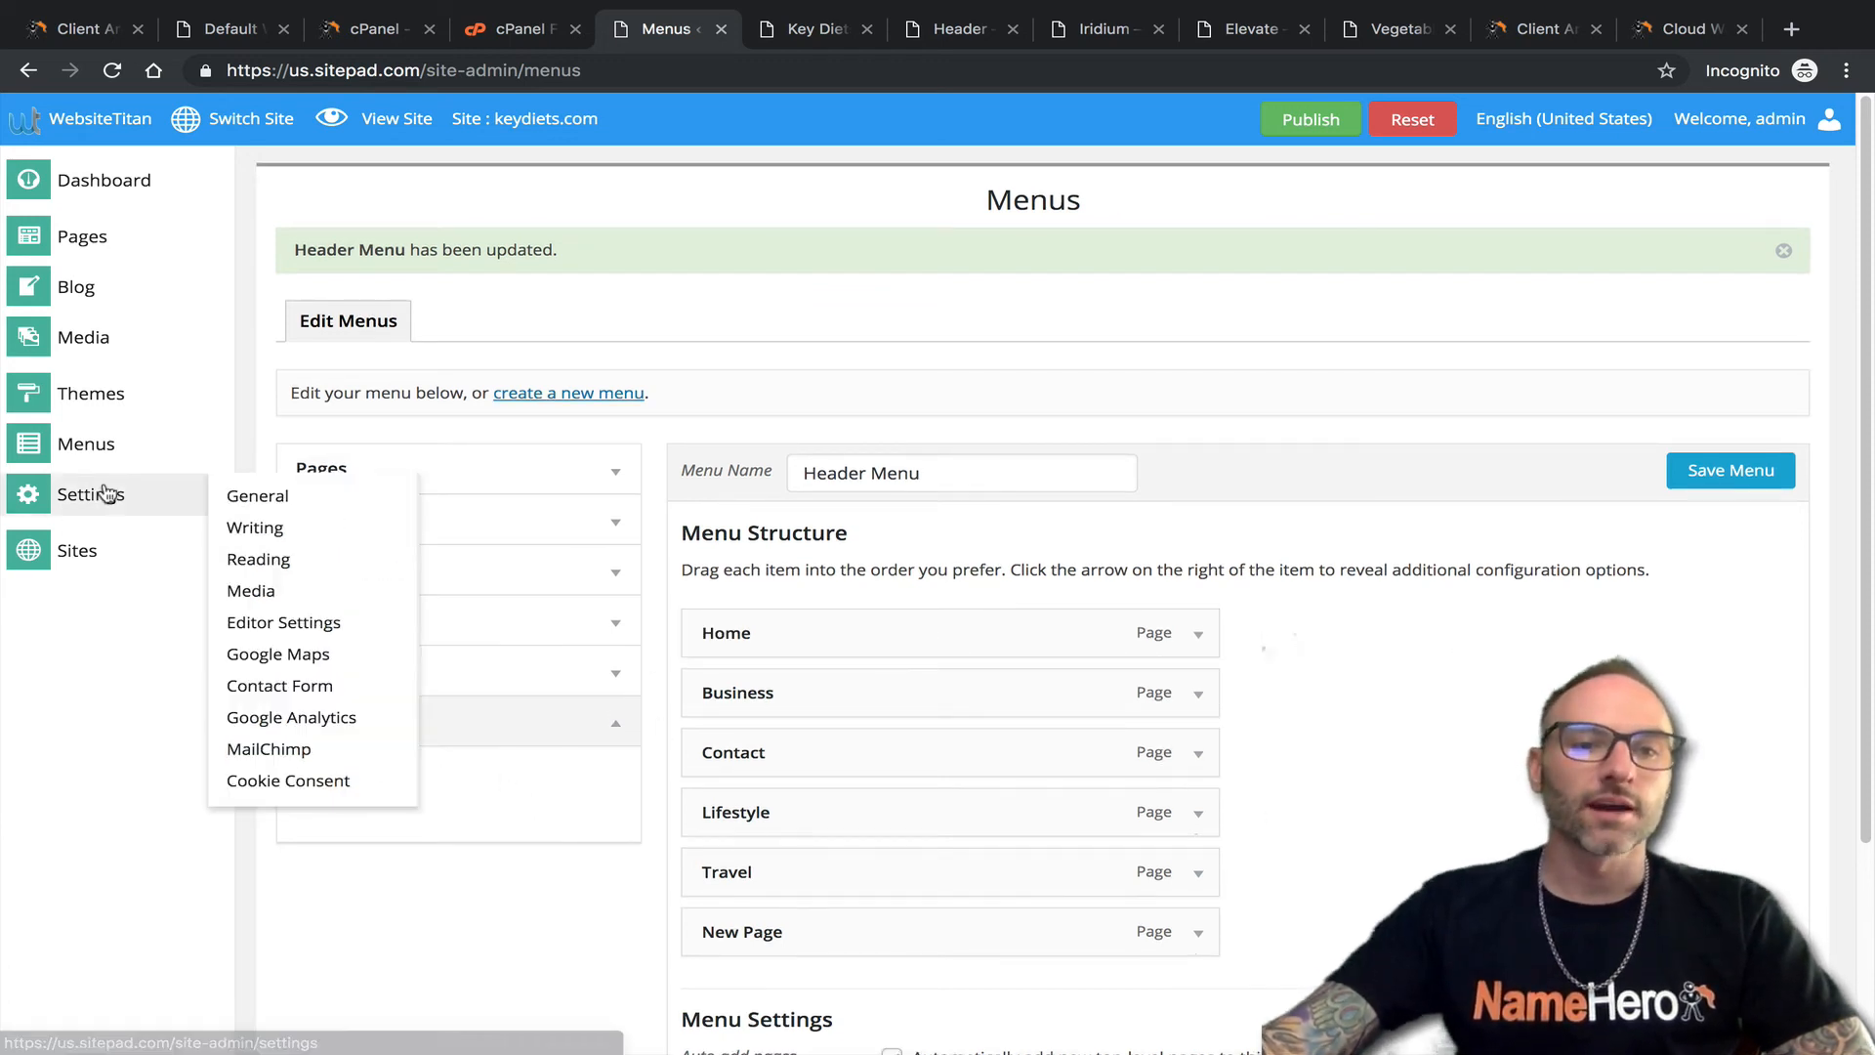
{"action": "left_click", "coordinate": [220, 494]}
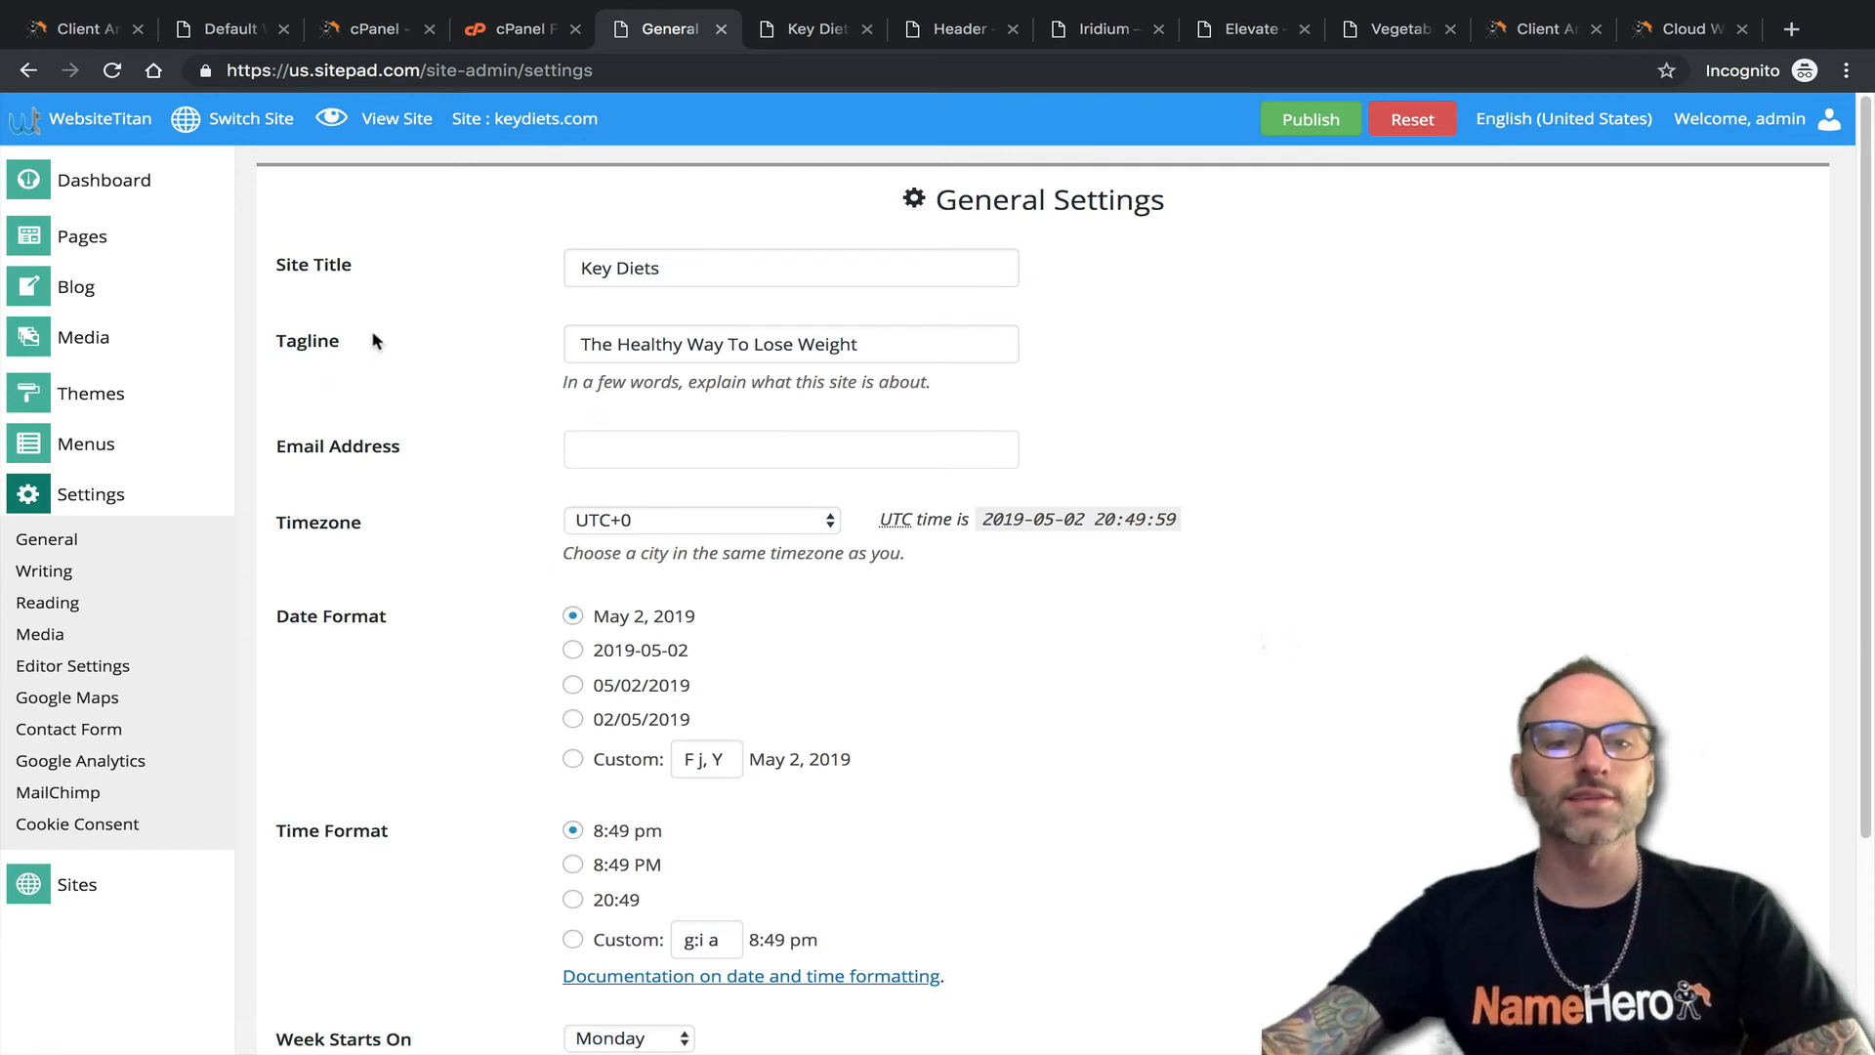
{"action": "left_click_drag", "start_coordinate": [758, 264], "coordinate": [491, 262]}
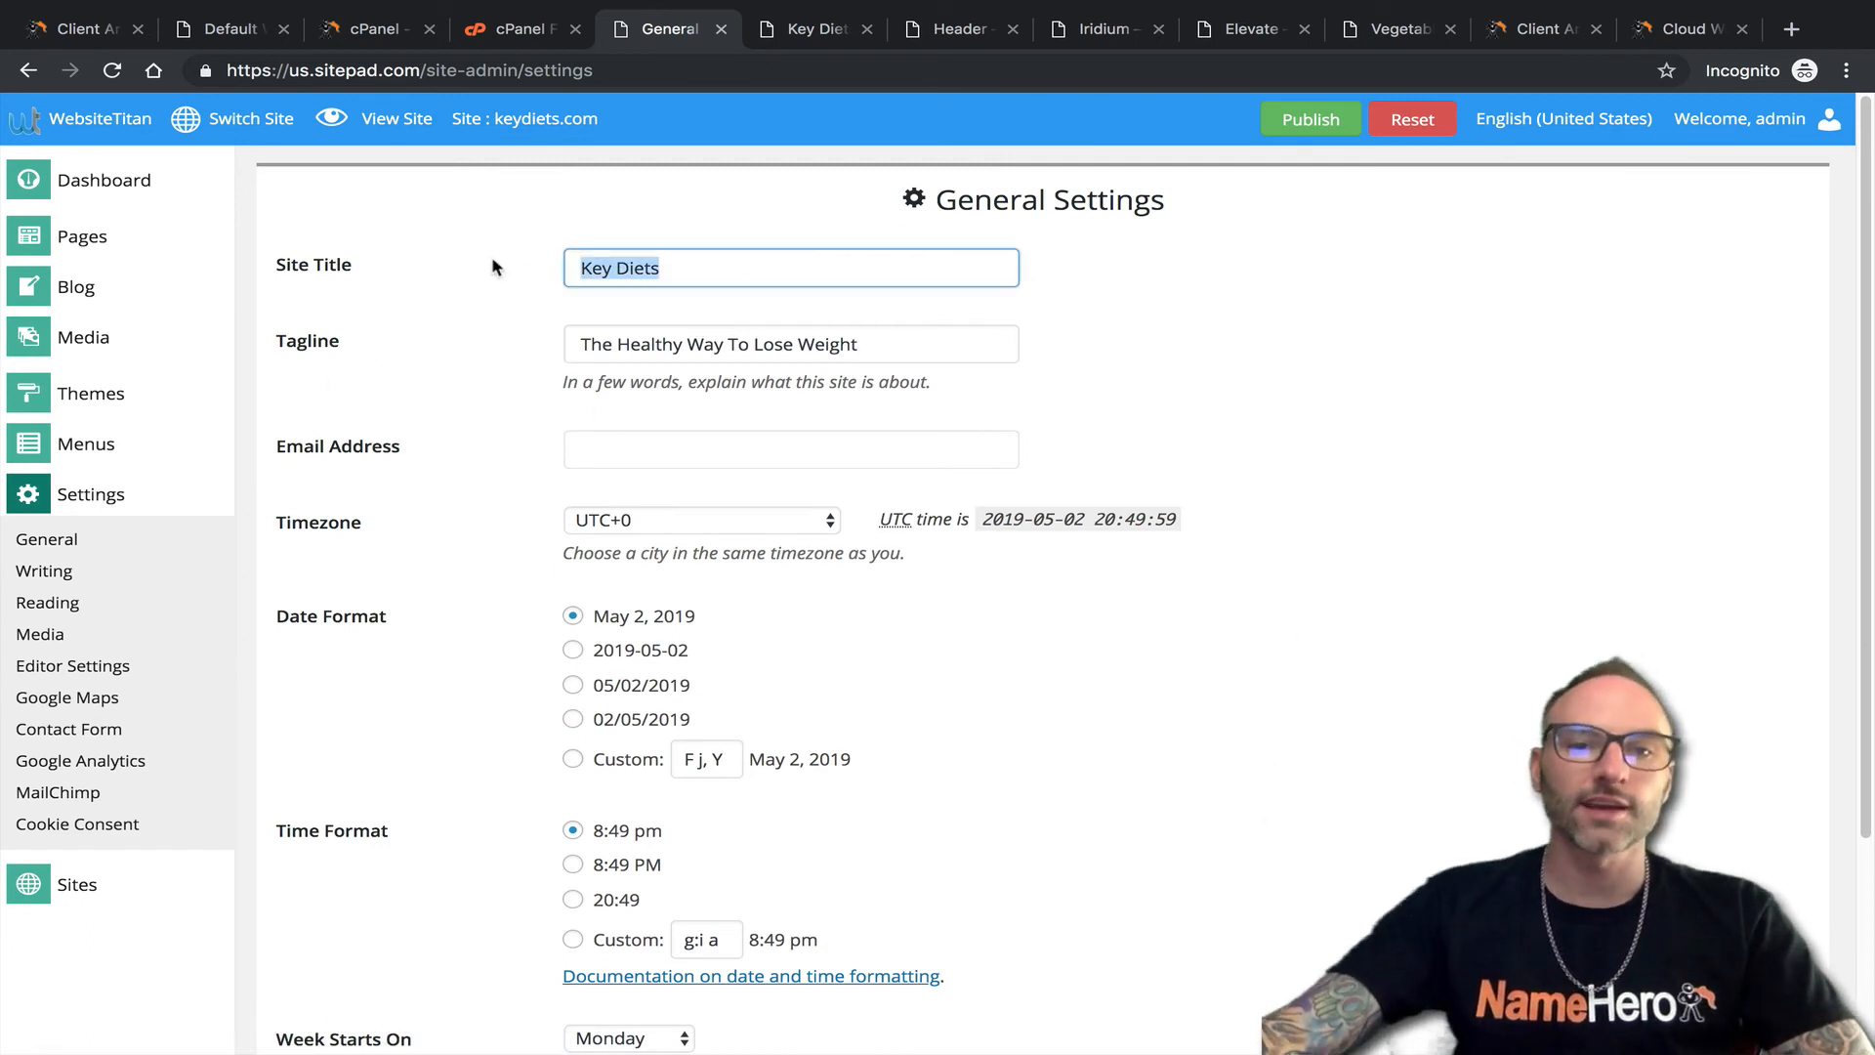
{"action": "left_click_drag", "start_coordinate": [630, 343], "coordinate": [743, 341]}
{"action": "left_click", "coordinate": [679, 452]}
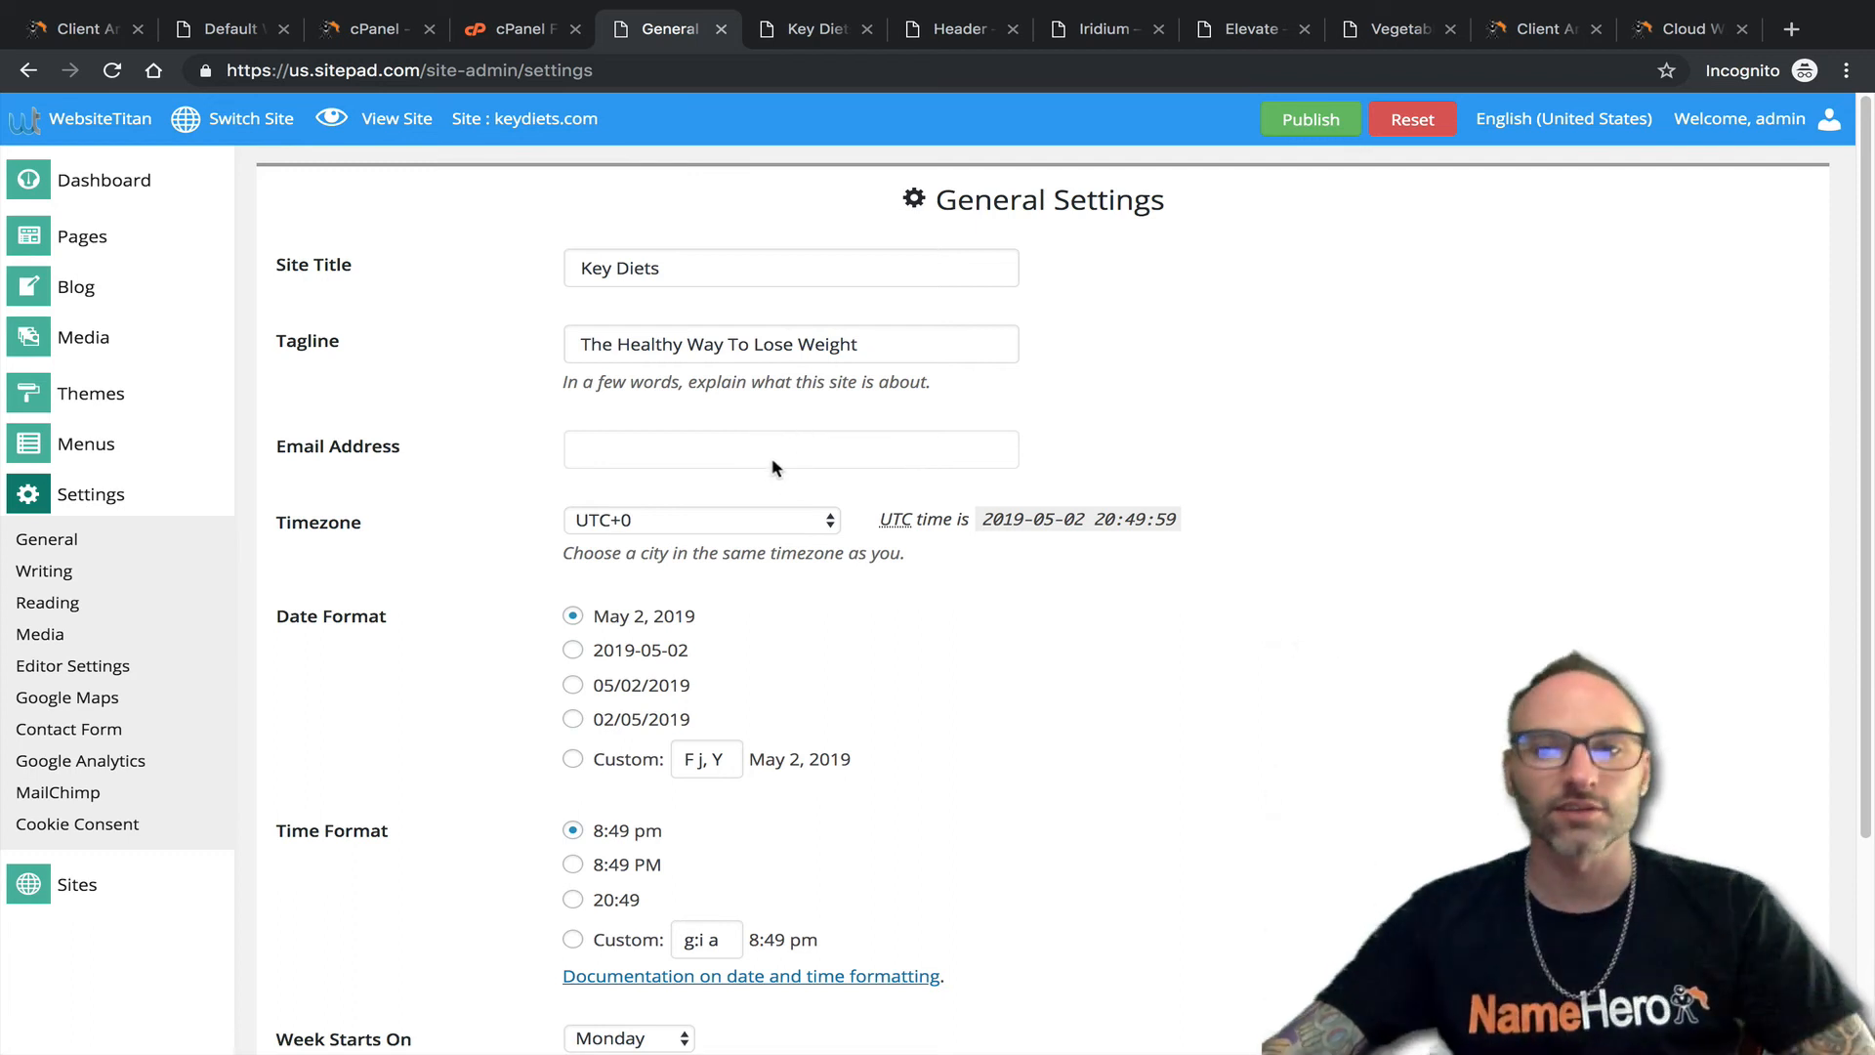
{"action": "scroll", "coordinate": [855, 456], "scroll_direction": "down", "scroll_amount": 1}
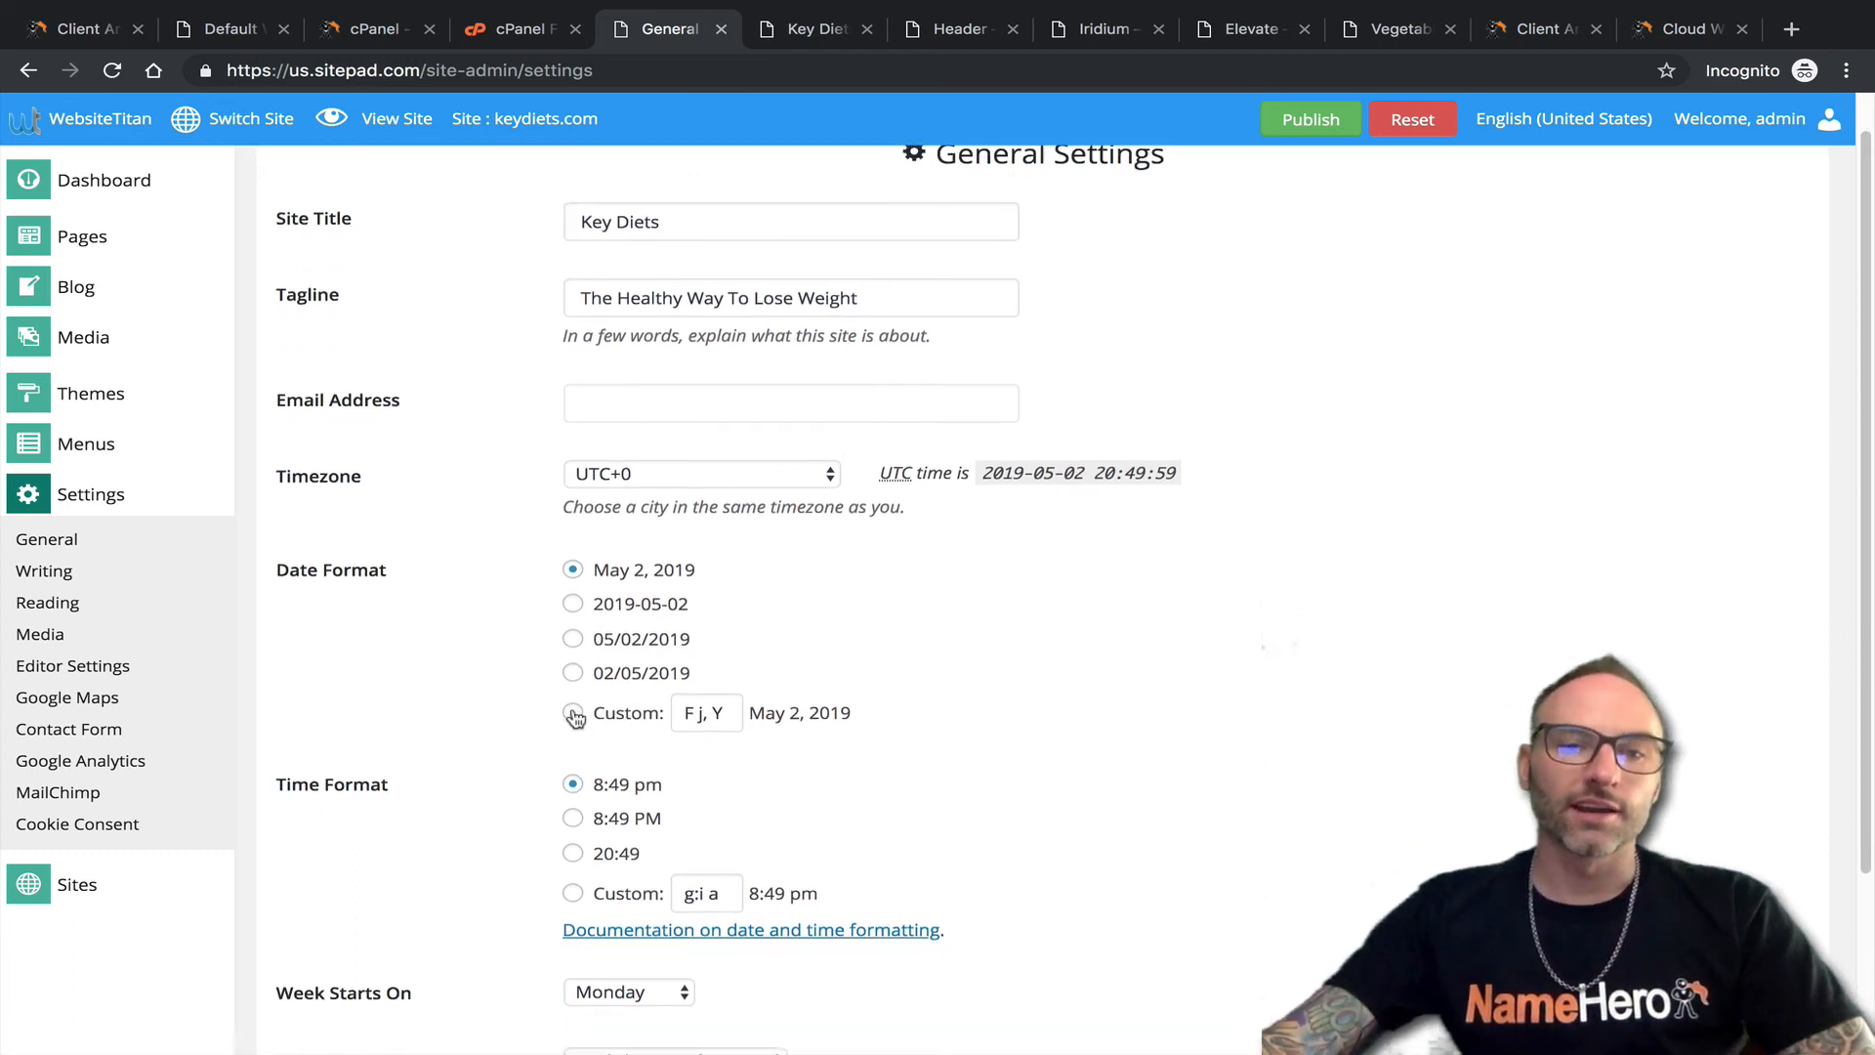
{"action": "scroll", "coordinate": [572, 723], "scroll_direction": "down", "scroll_amount": 3}
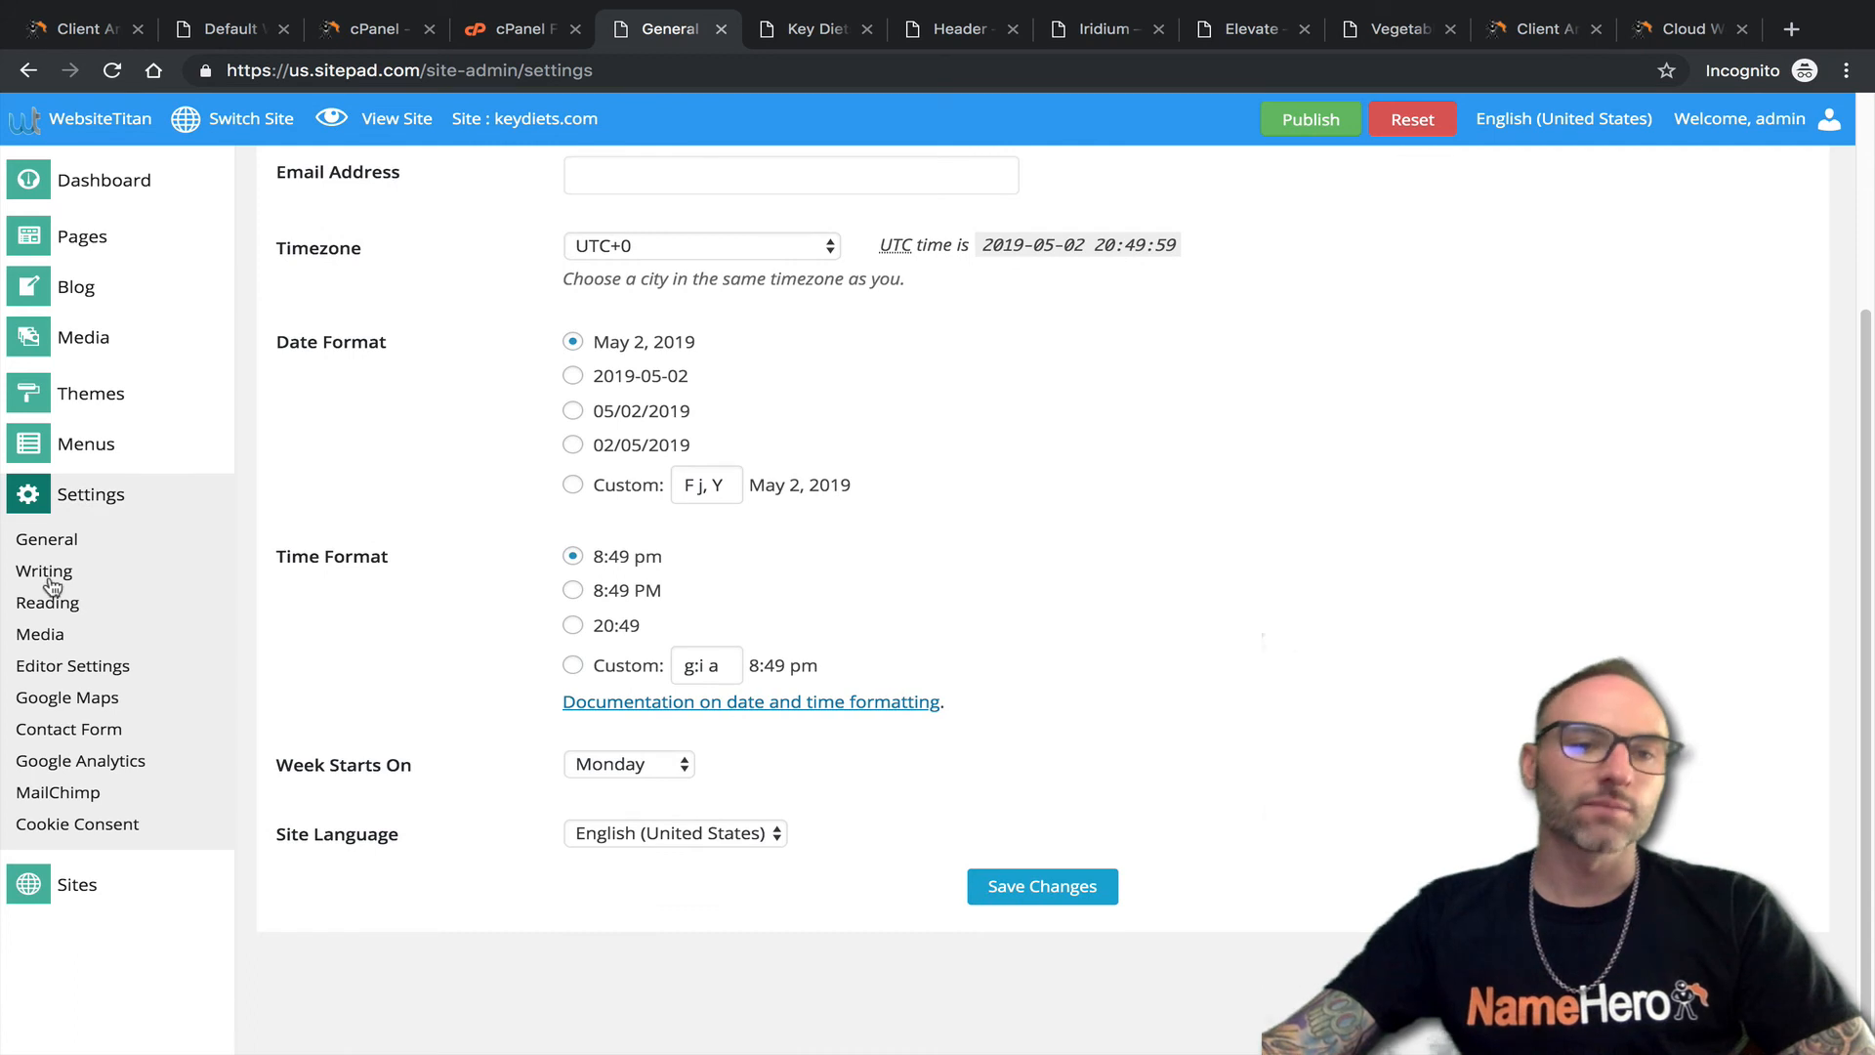
Open the Writing Settings and examine the Default Post Category choices and the blog's Categories entry.
{"action": "left_click", "coordinate": [120, 578]}
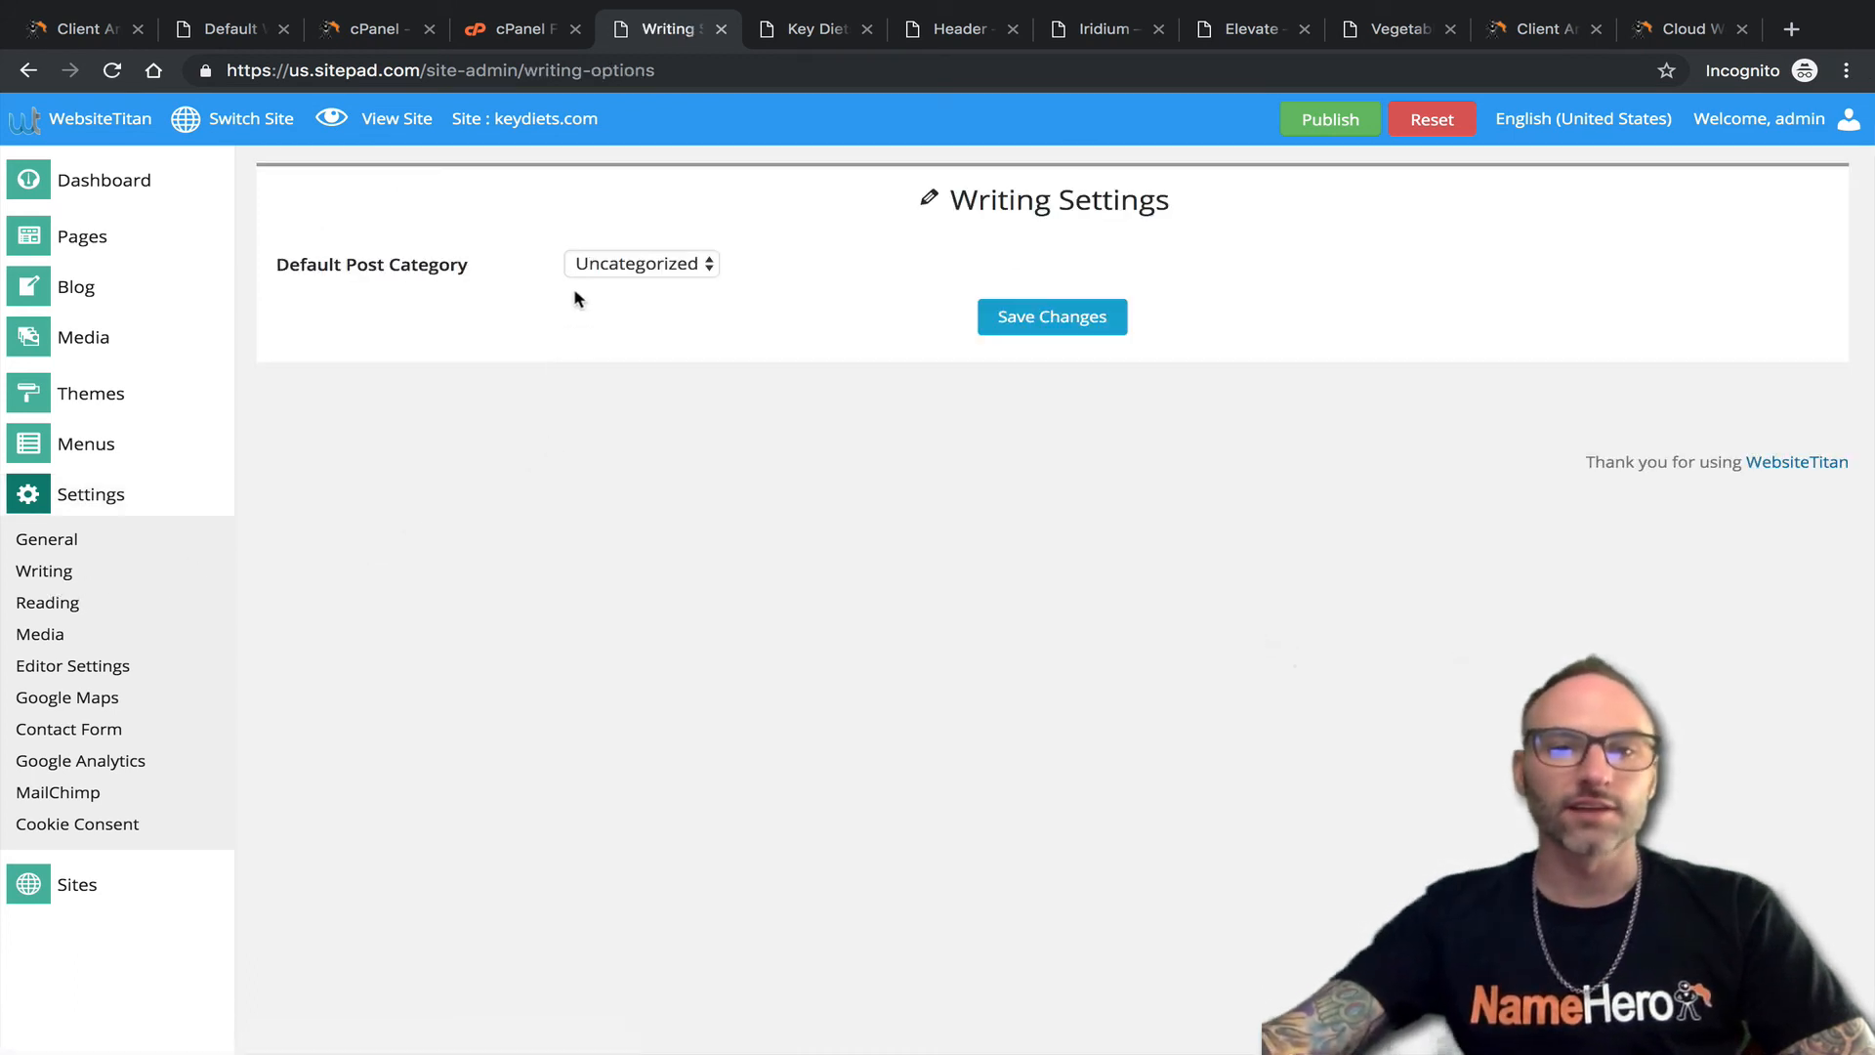
{"action": "left_click", "coordinate": [652, 270]}
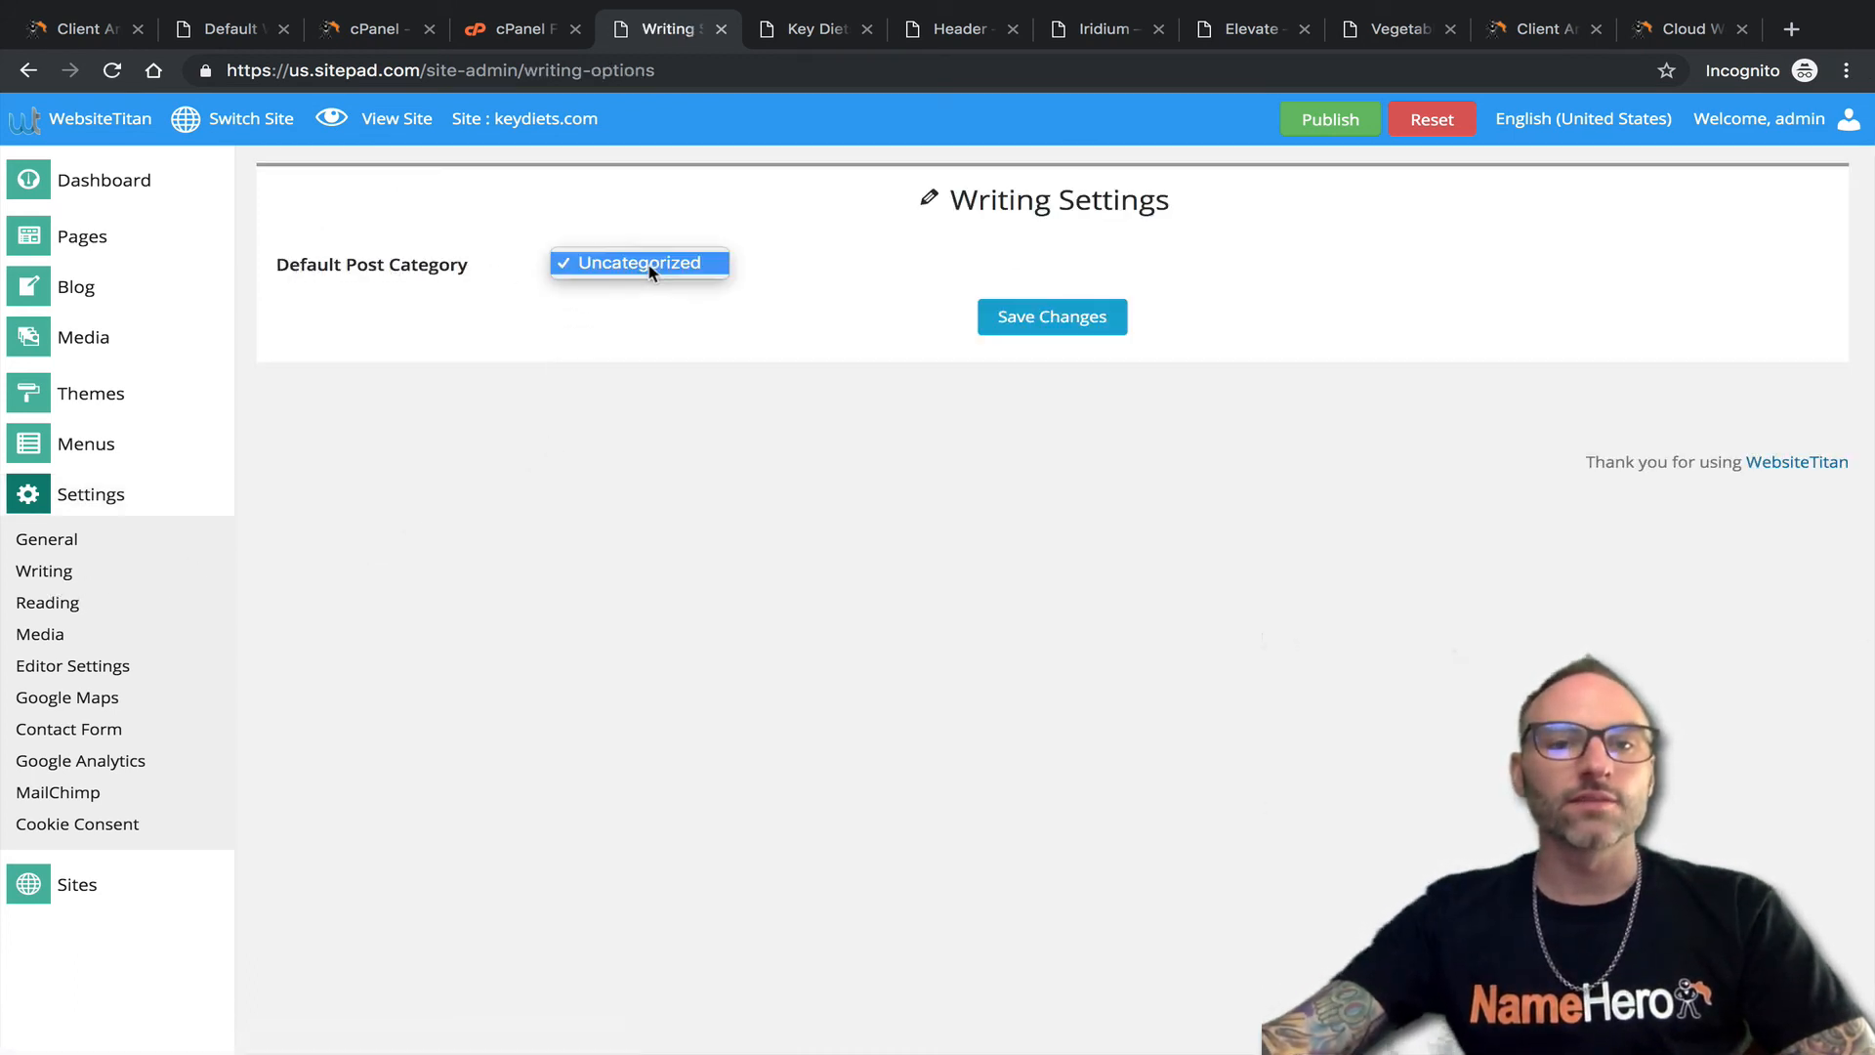
{"action": "left_click", "coordinate": [594, 269]}
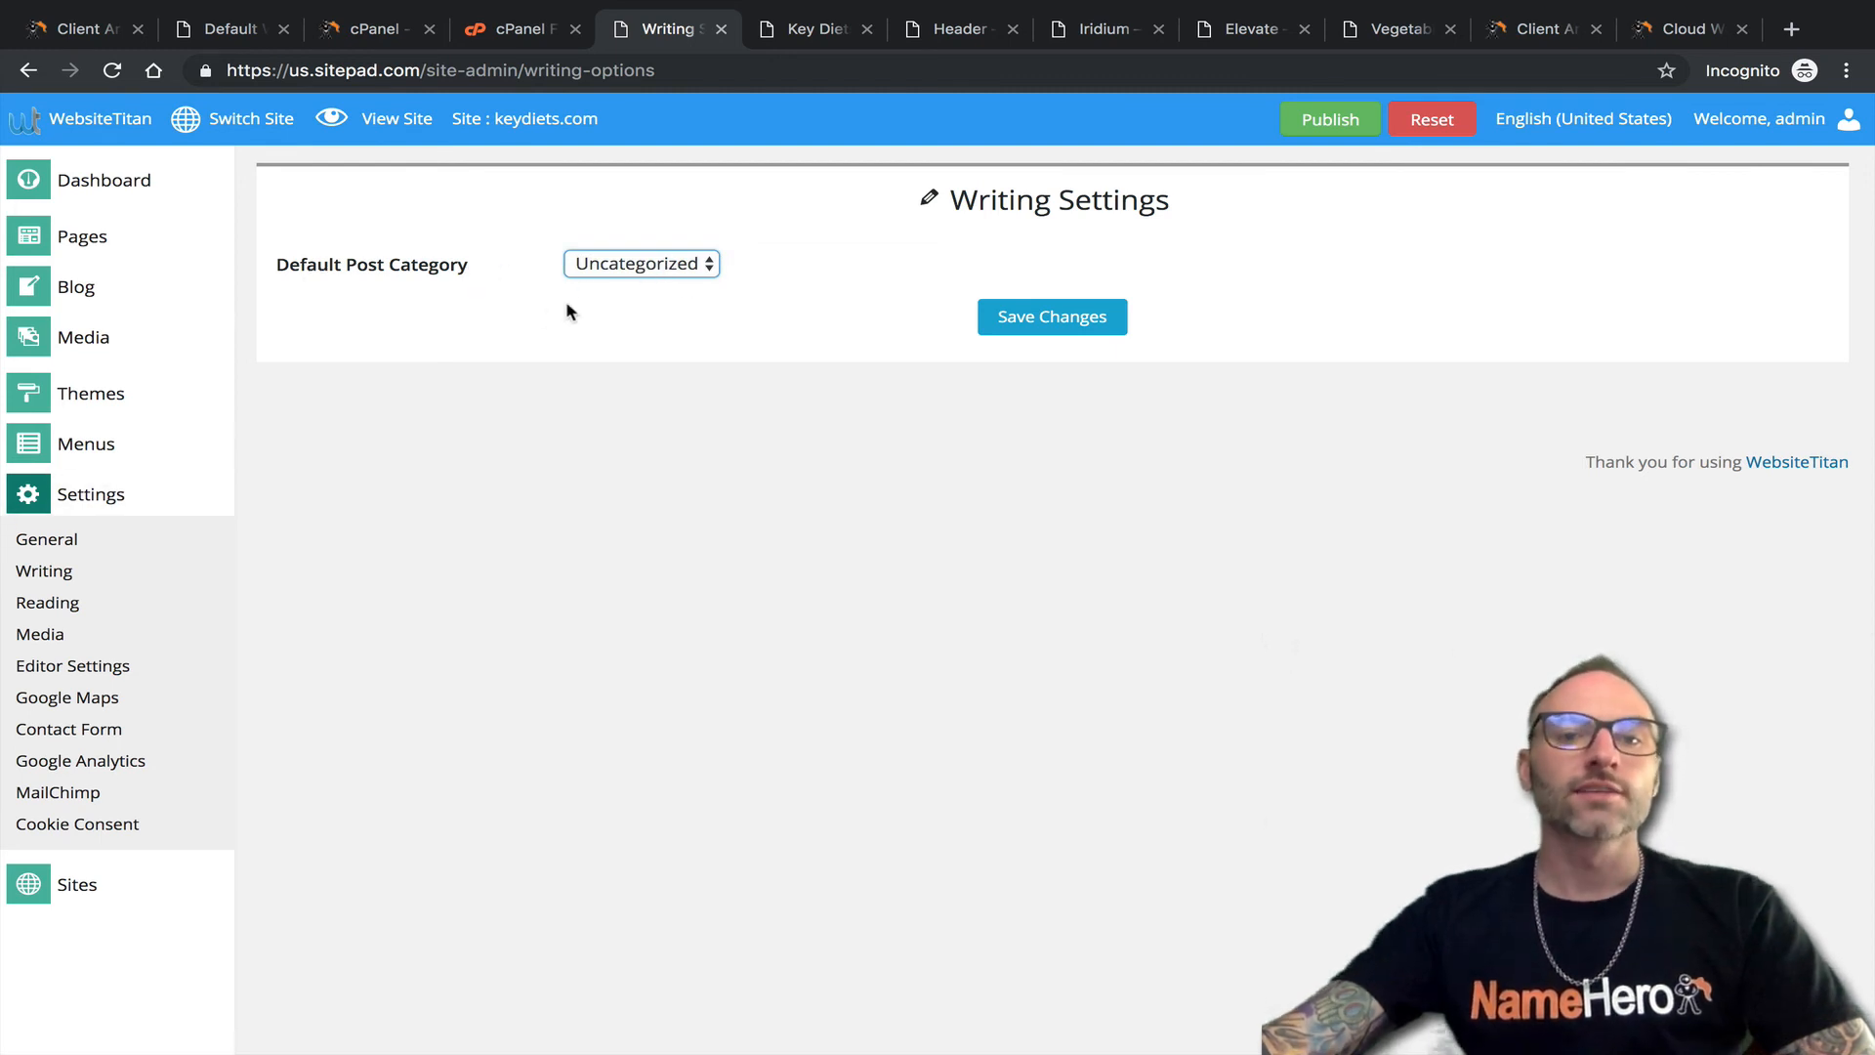
{"action": "left_click", "coordinate": [676, 263]}
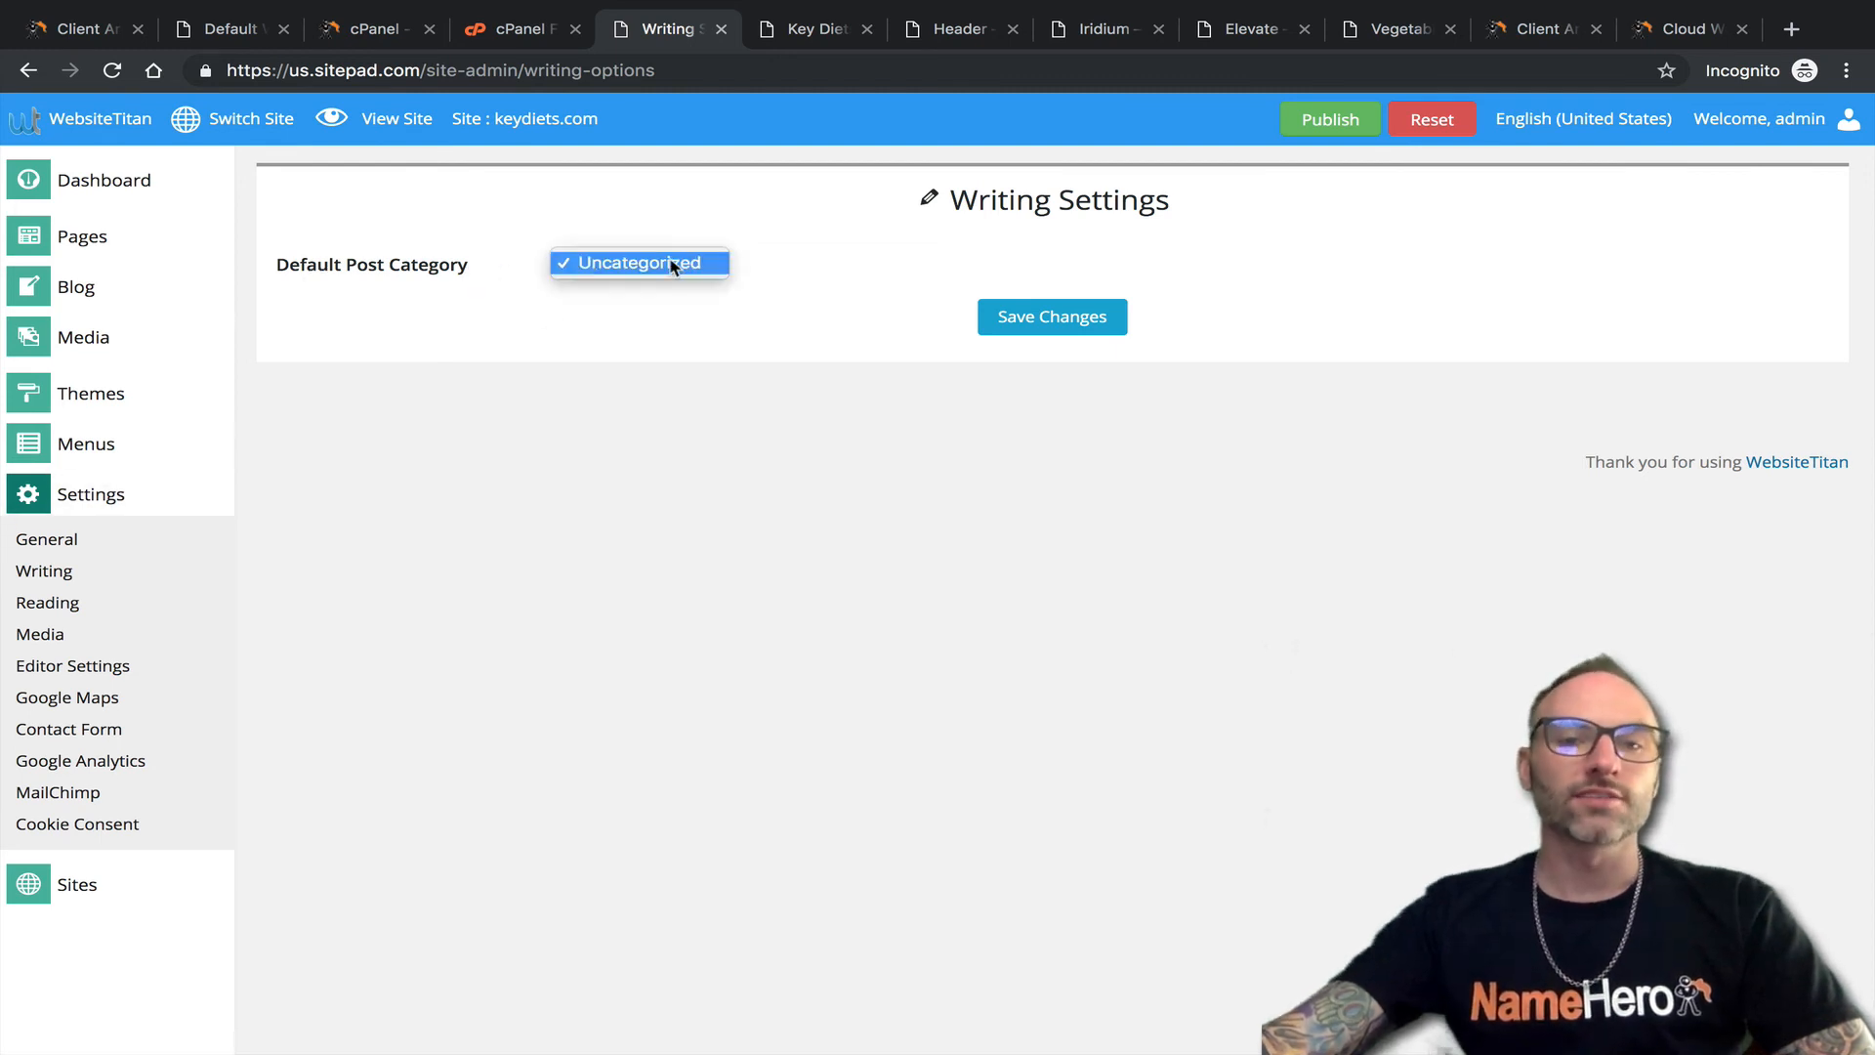
{"action": "left_click", "coordinate": [517, 391]}
{"action": "mouse_move", "coordinate": [122, 285]}
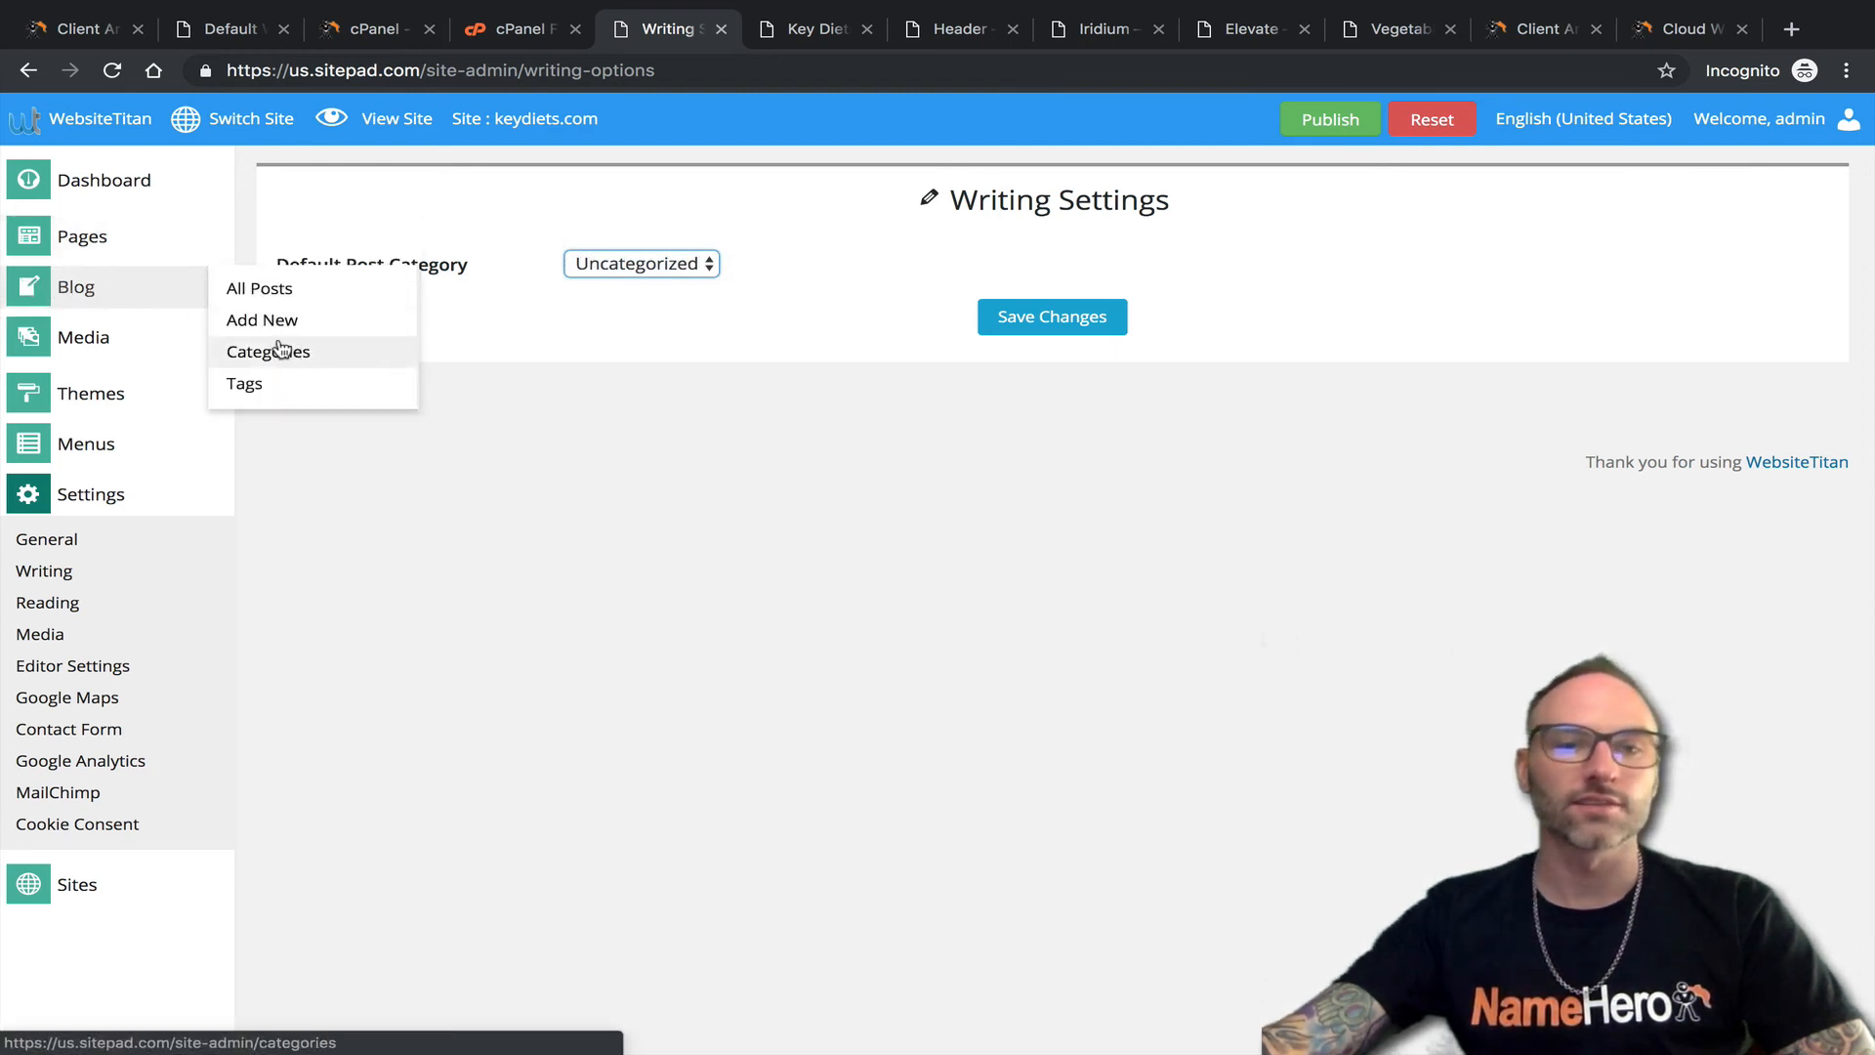
{"action": "left_click", "coordinate": [675, 419]}
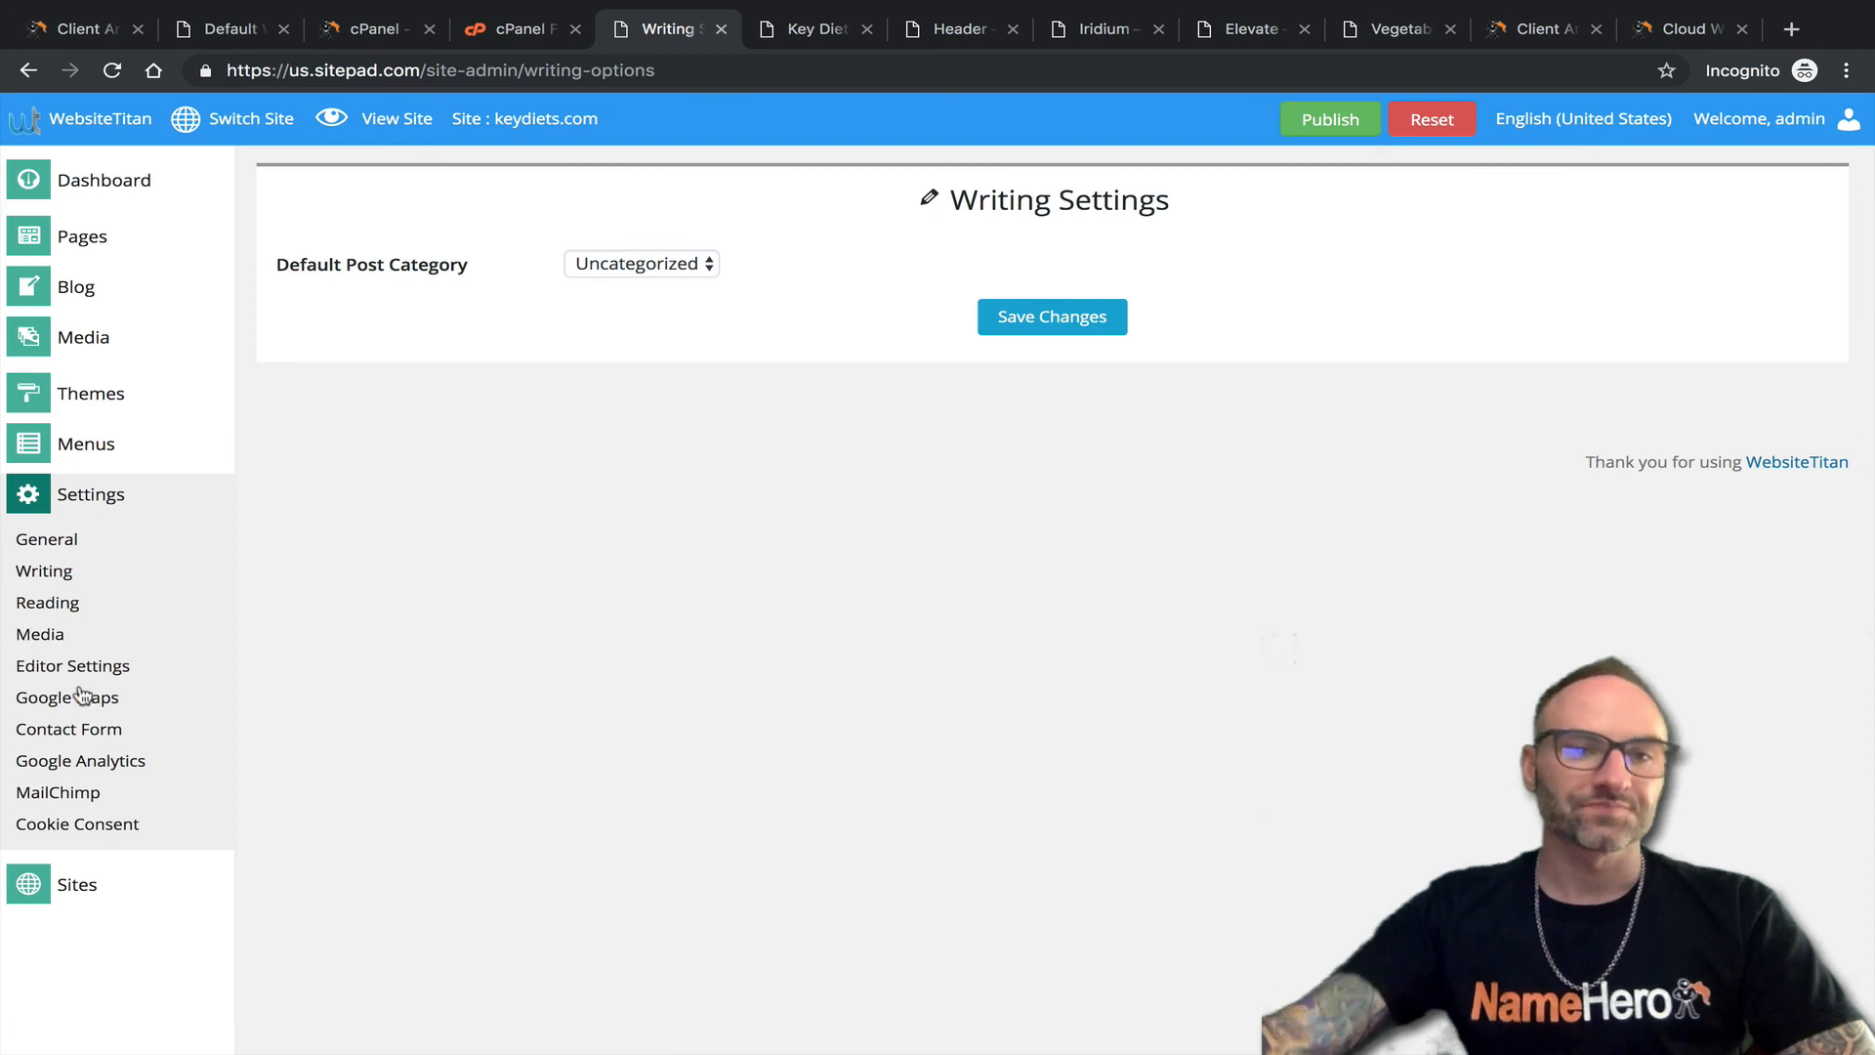
Open the Reading Settings and try displaying the latest posts on the front page before switching back to a static page.
{"action": "left_click", "coordinate": [51, 602]}
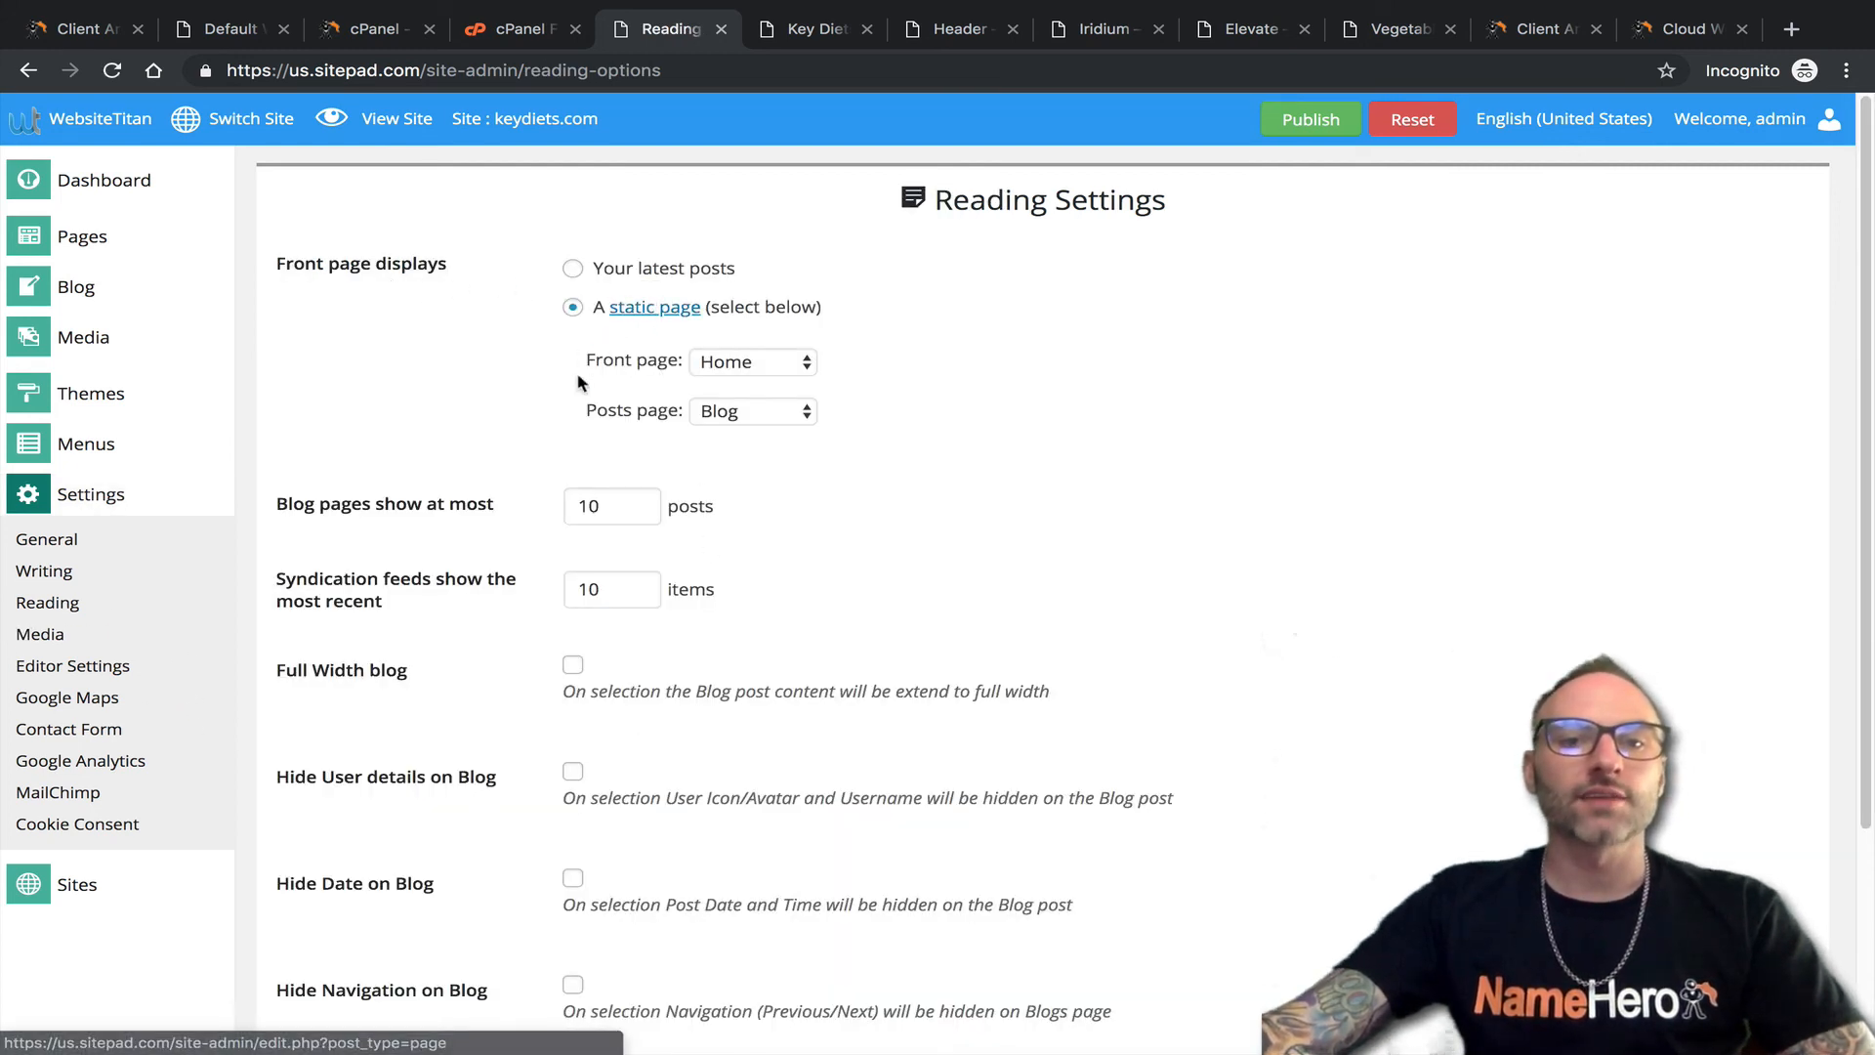
{"action": "left_click", "coordinate": [739, 367]}
{"action": "left_click", "coordinate": [995, 378]}
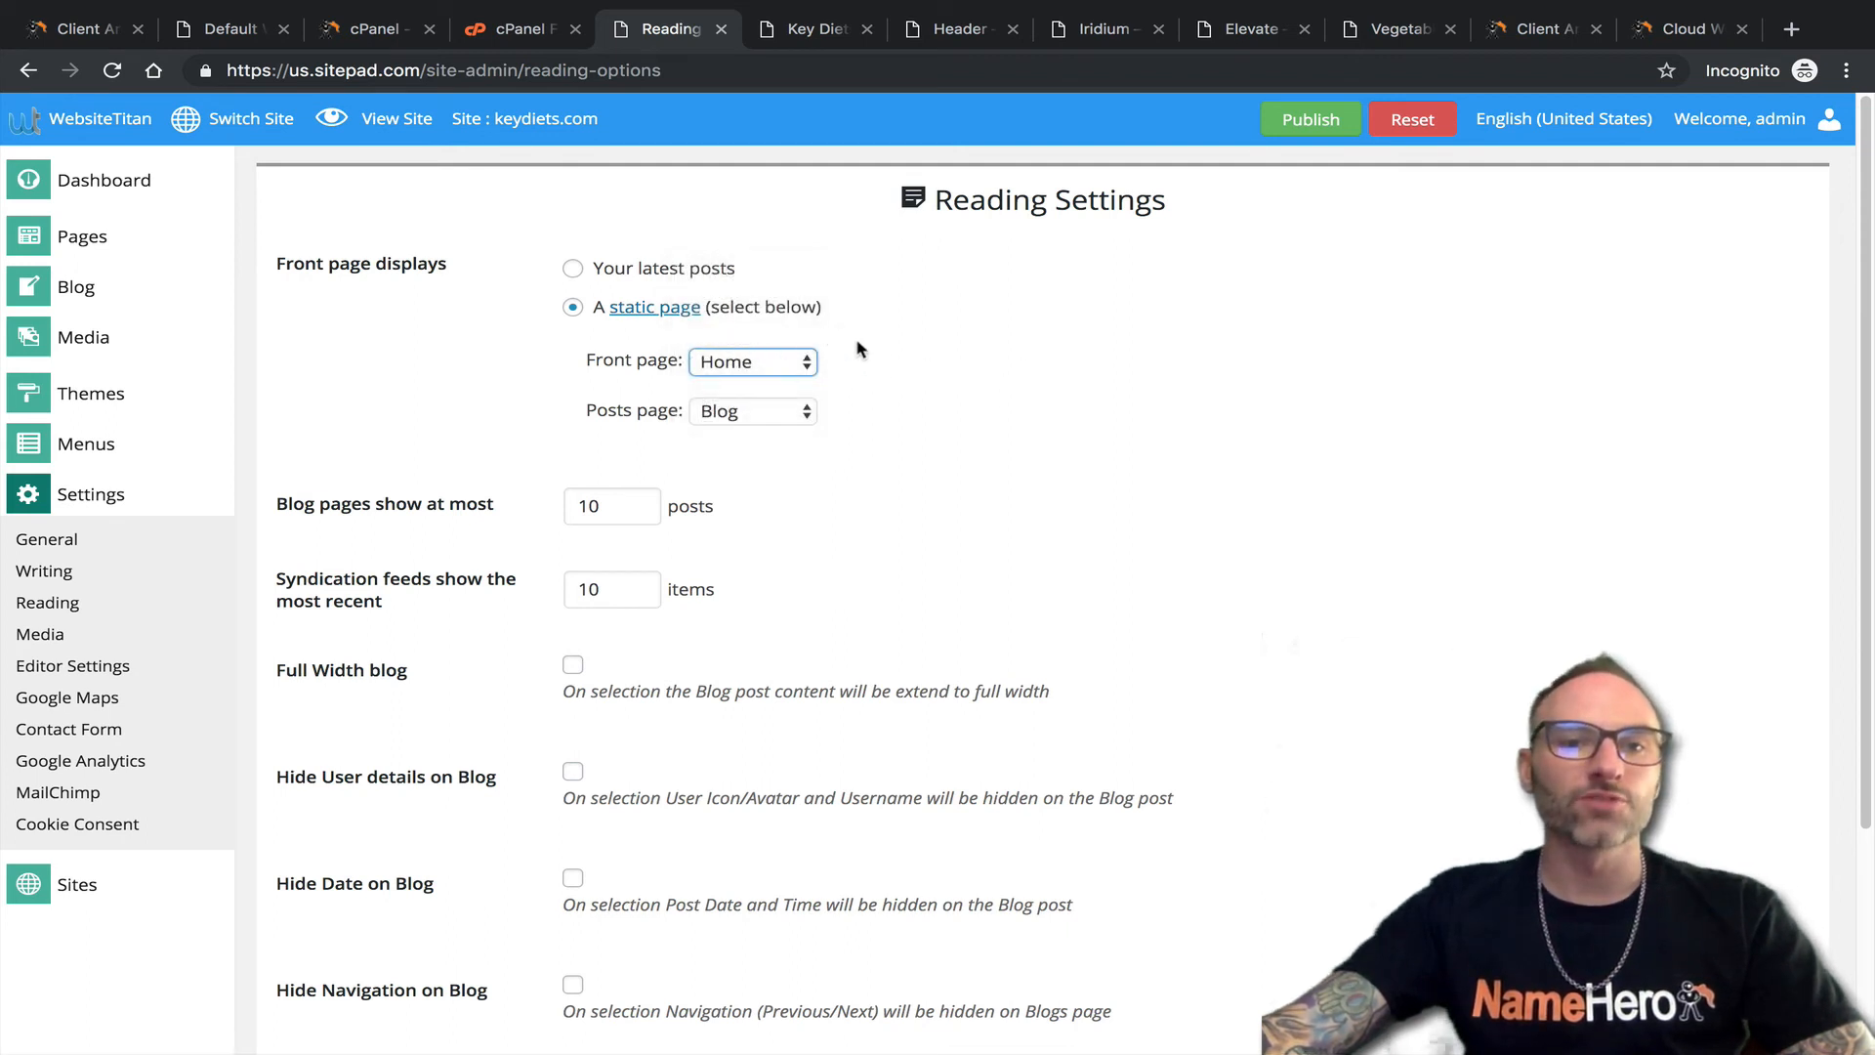
{"action": "left_click", "coordinate": [574, 270]}
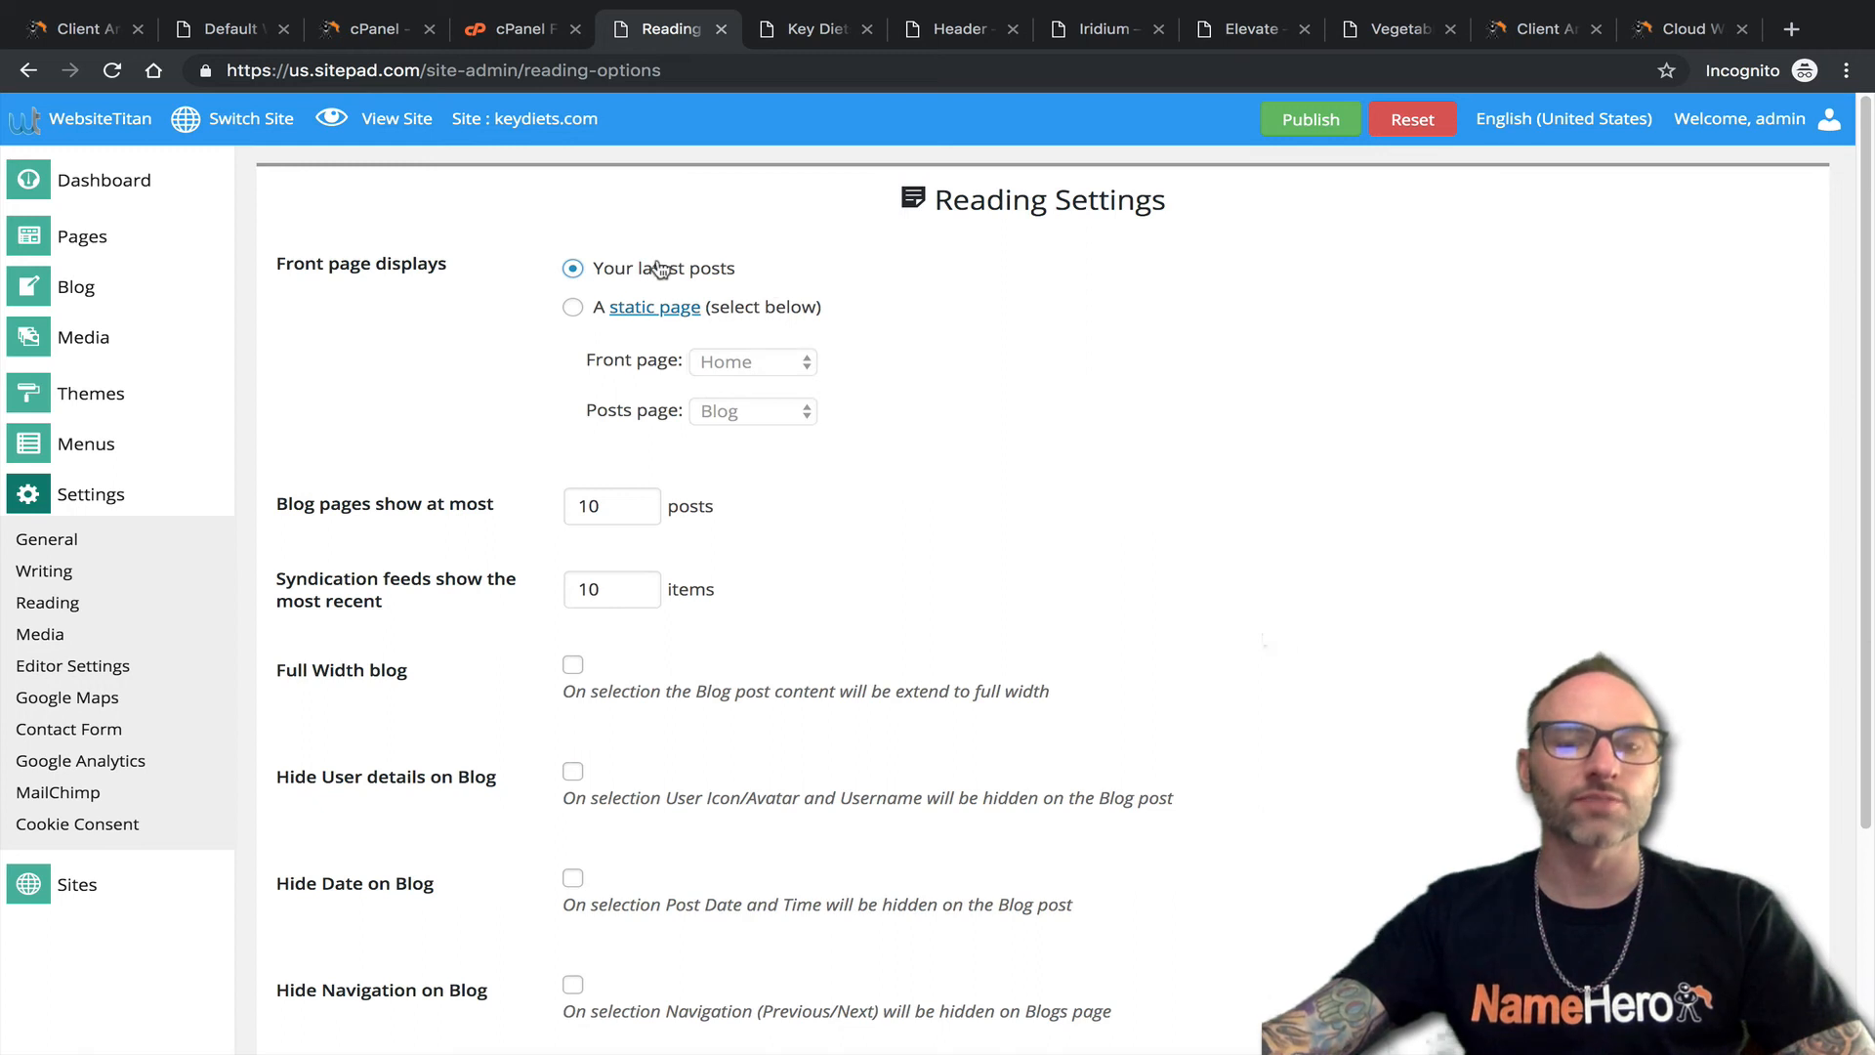
{"action": "left_click", "coordinate": [573, 309]}
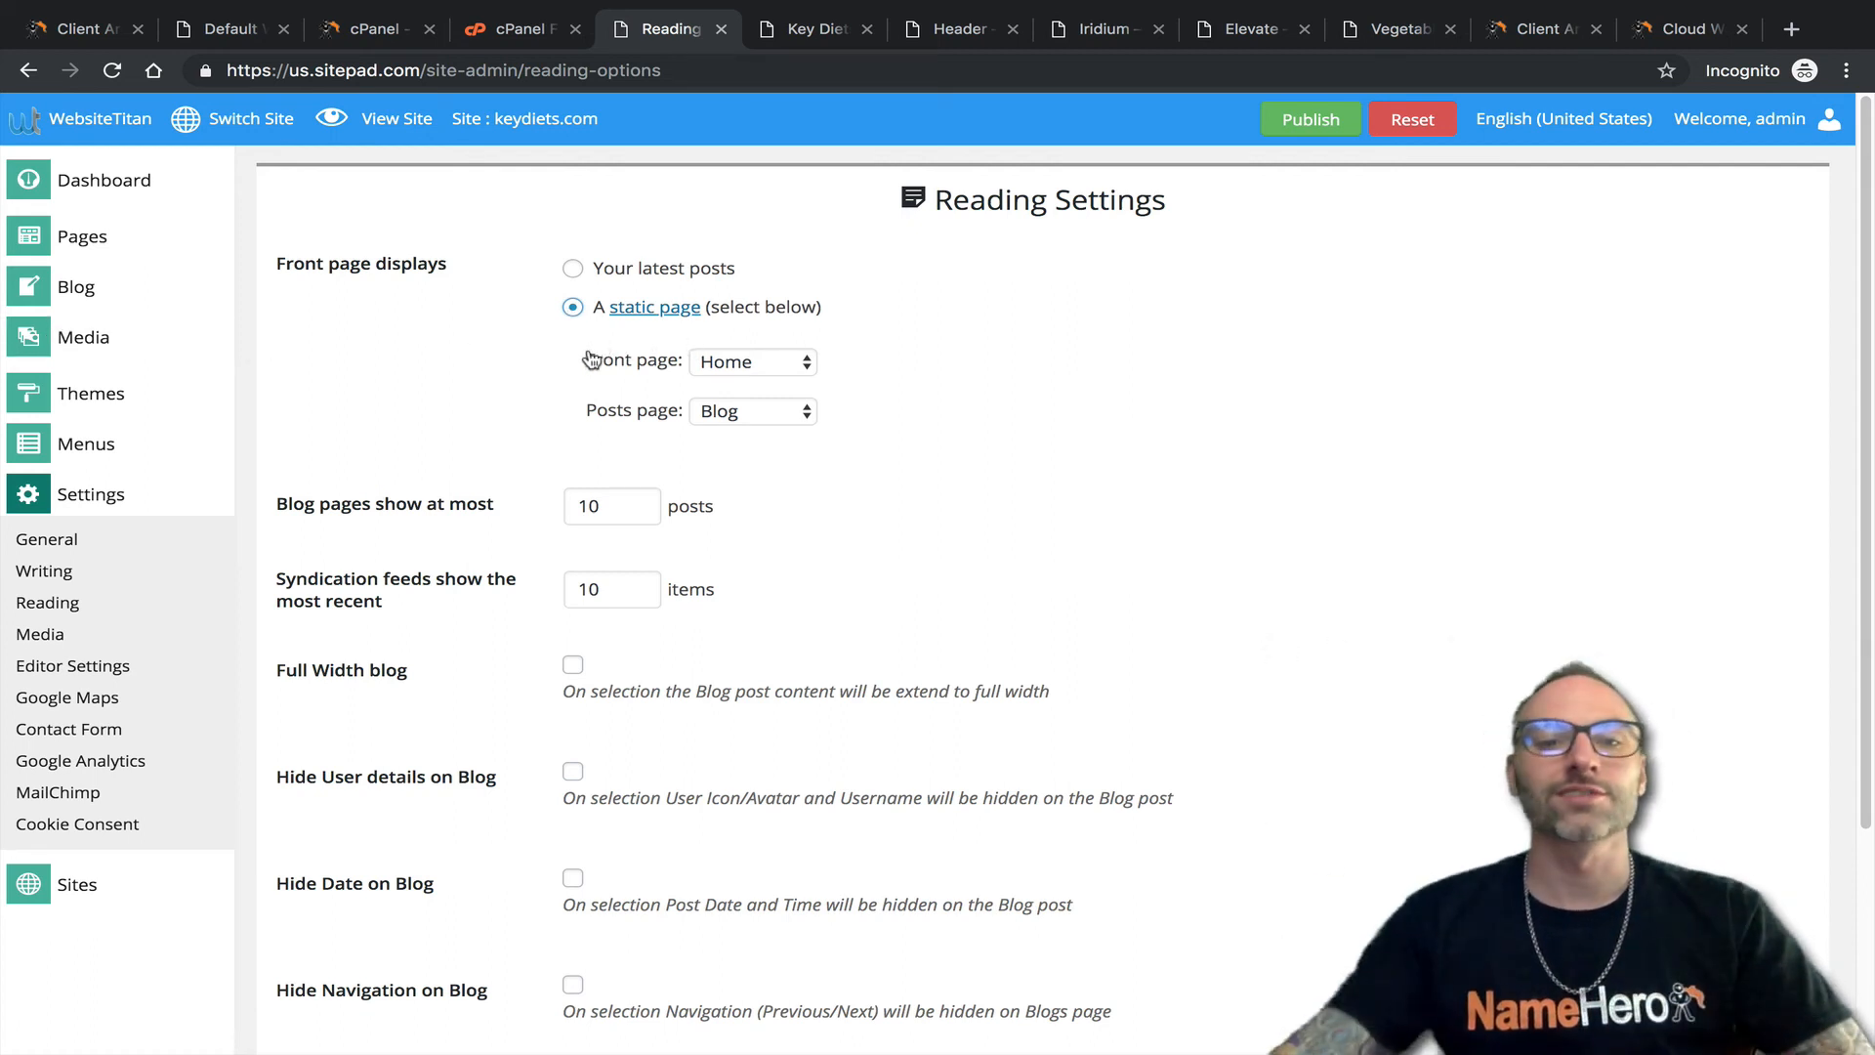
Examine the Reading Settings for post limits, full-width blog, hidden blog details and search engine visibility.
{"action": "scroll", "coordinate": [478, 363], "scroll_direction": "down", "scroll_amount": 1}
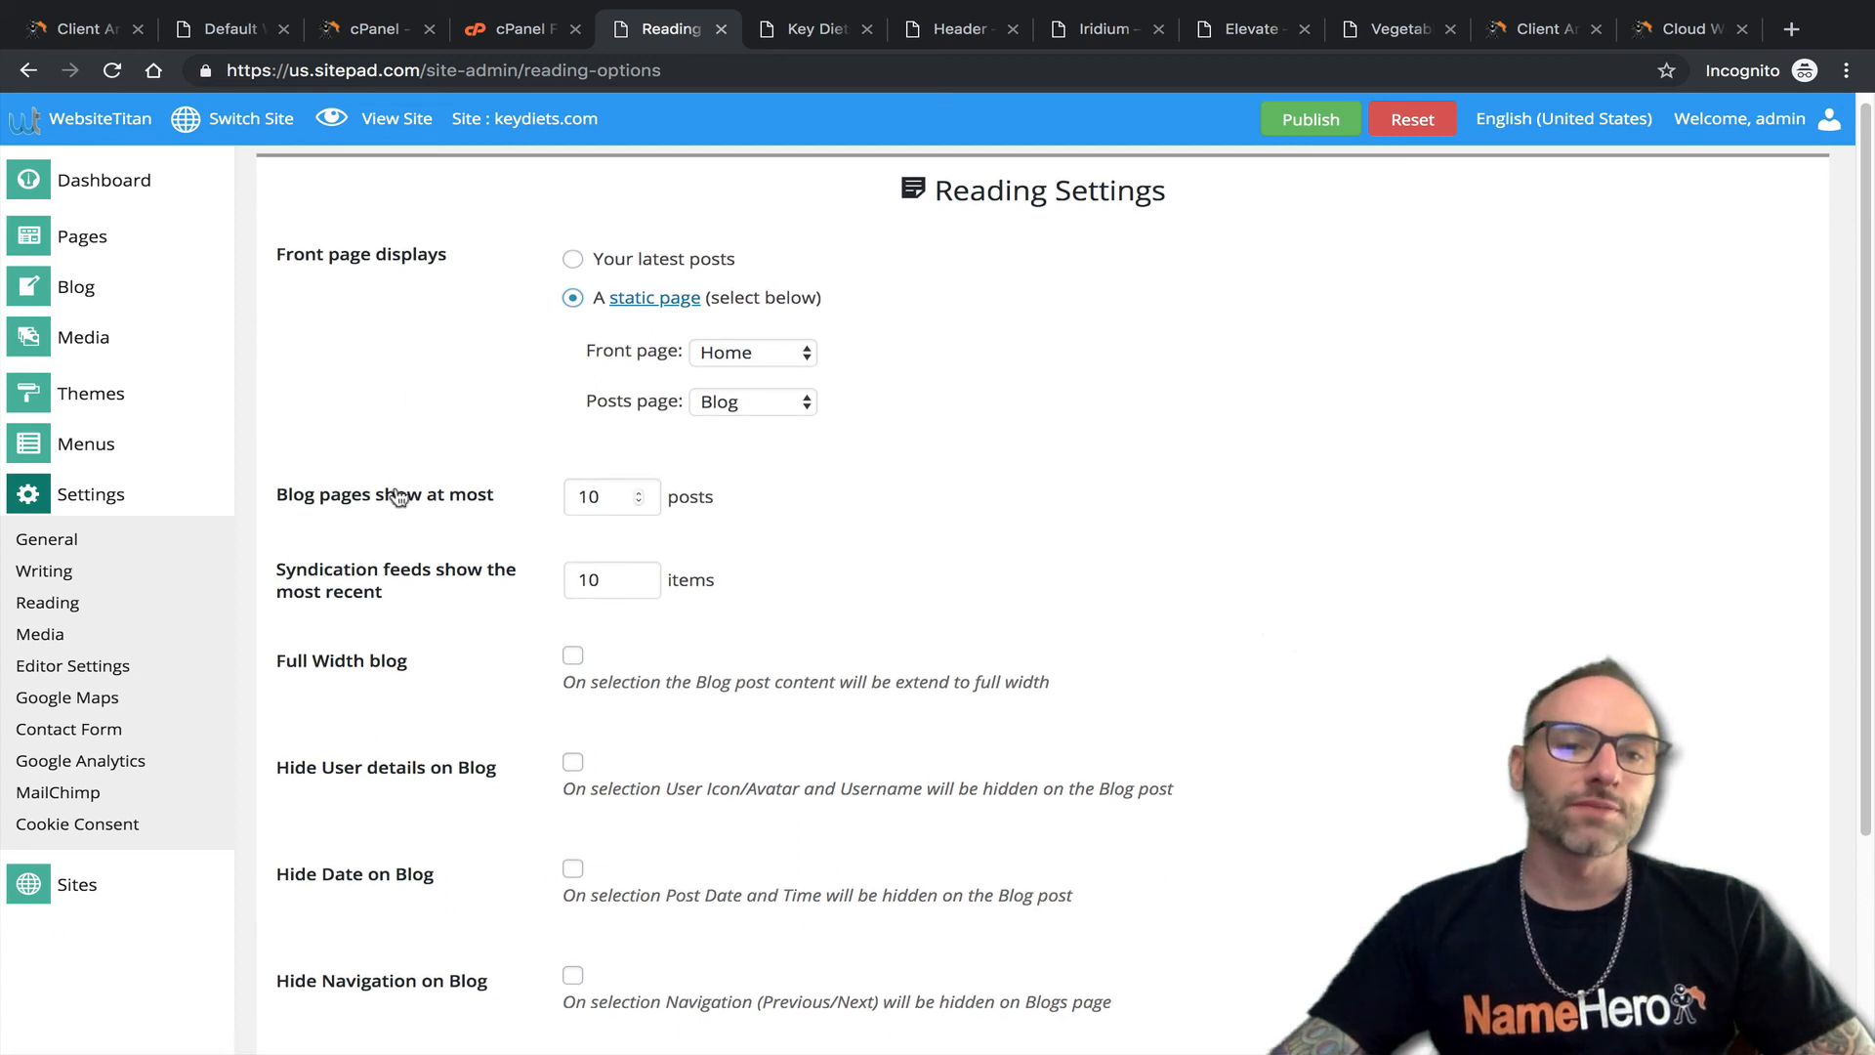
{"action": "scroll", "coordinate": [630, 488], "scroll_direction": "down", "scroll_amount": 2}
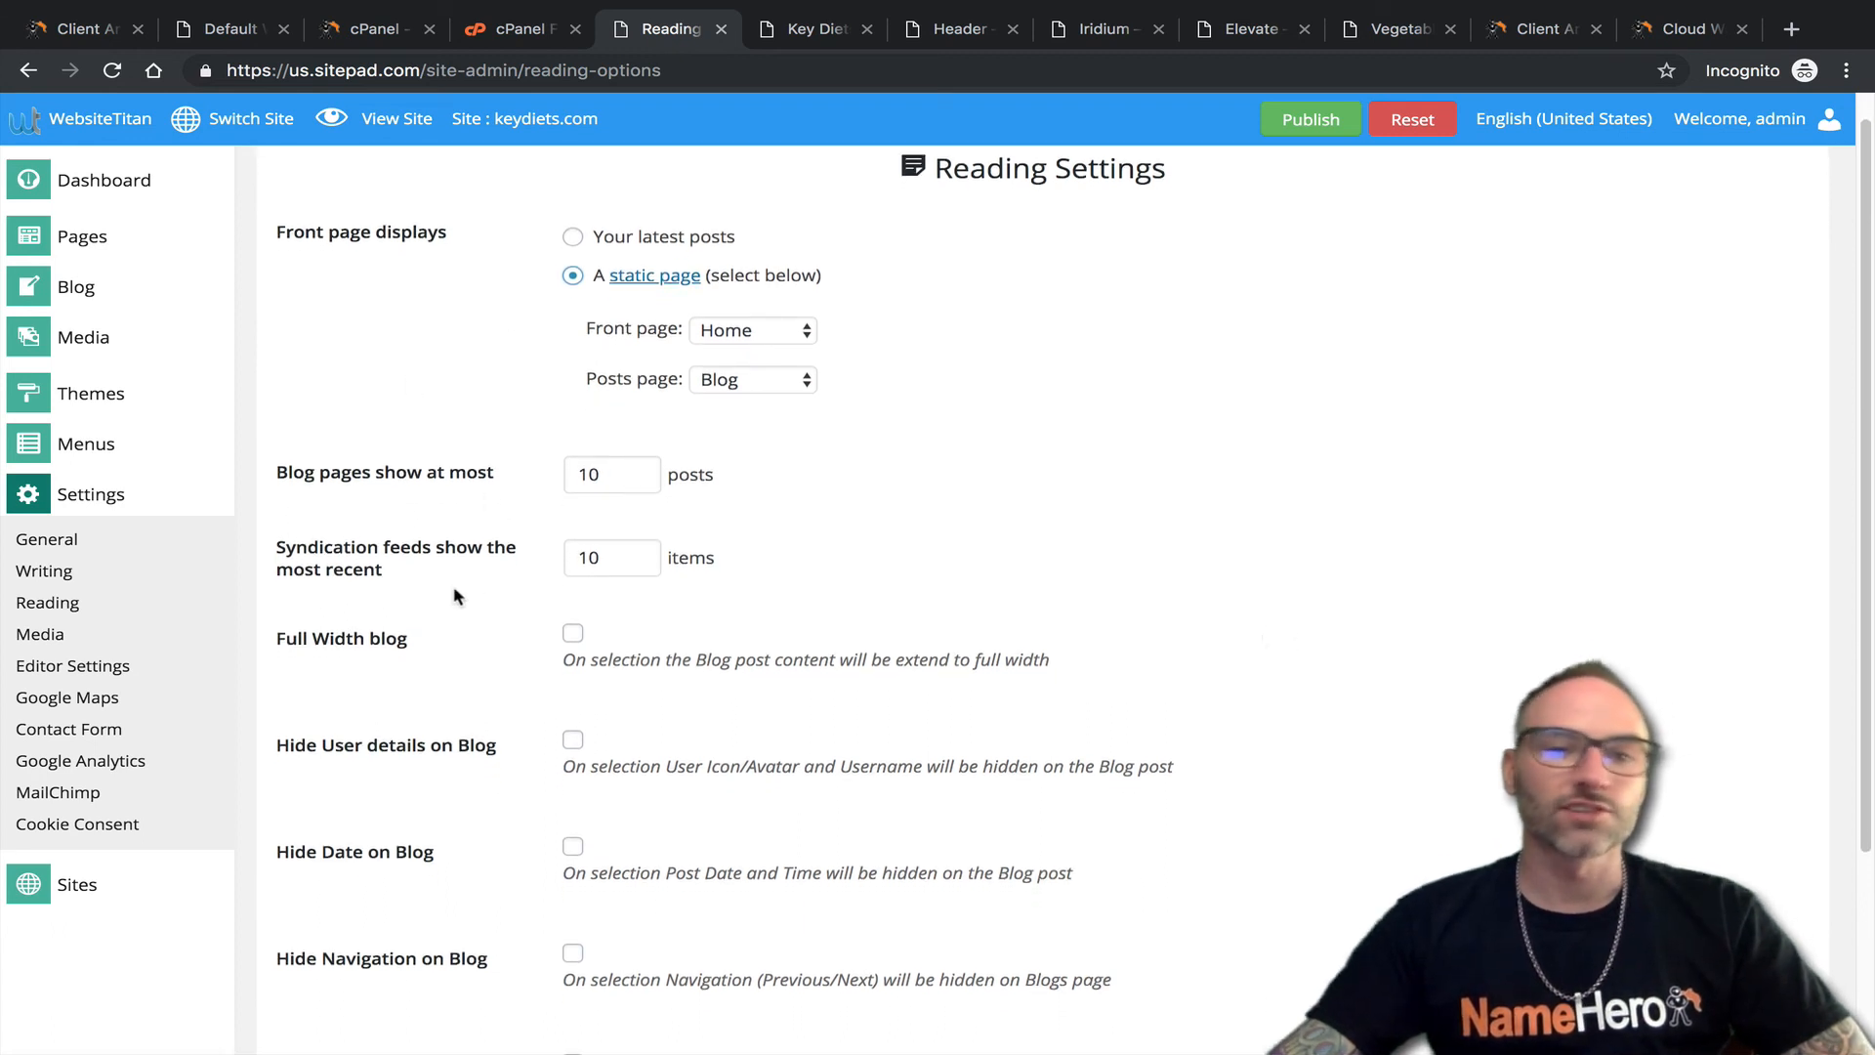
{"action": "scroll", "coordinate": [528, 552], "scroll_direction": "down", "scroll_amount": 3}
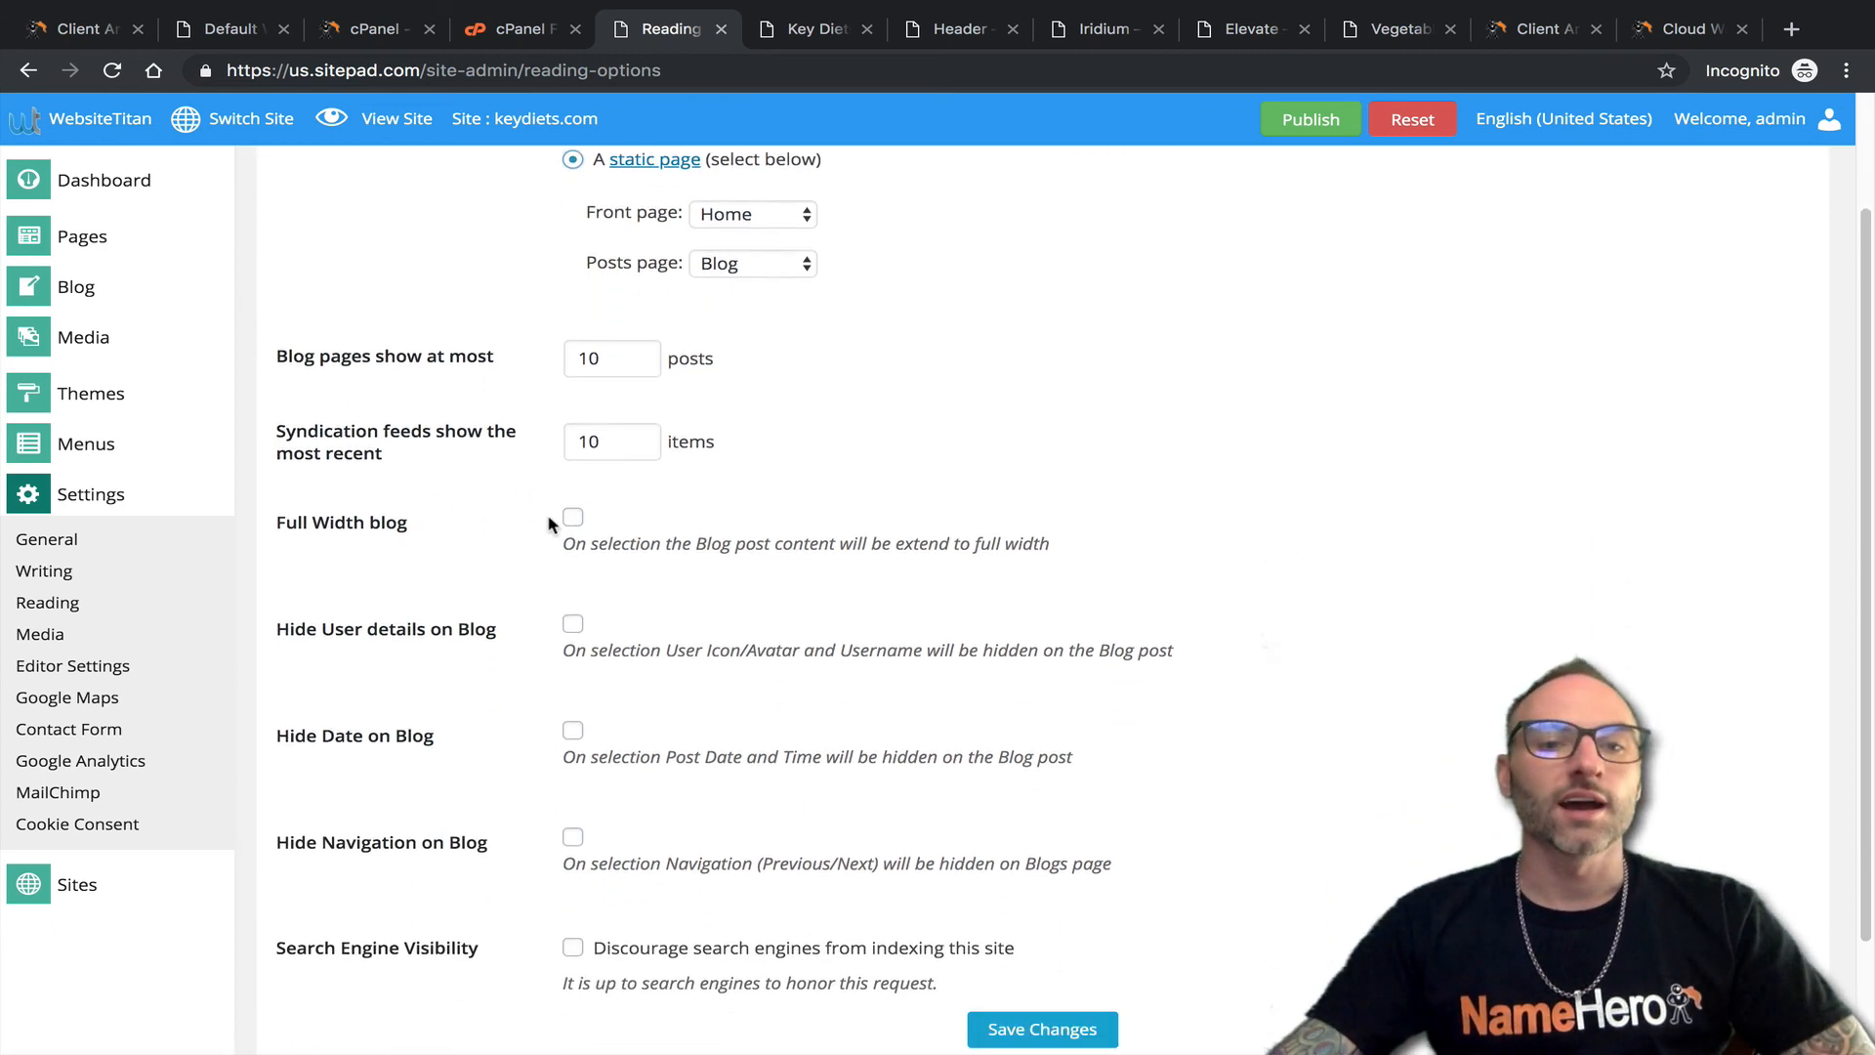
{"action": "scroll", "coordinate": [548, 524], "scroll_direction": "down", "scroll_amount": 3}
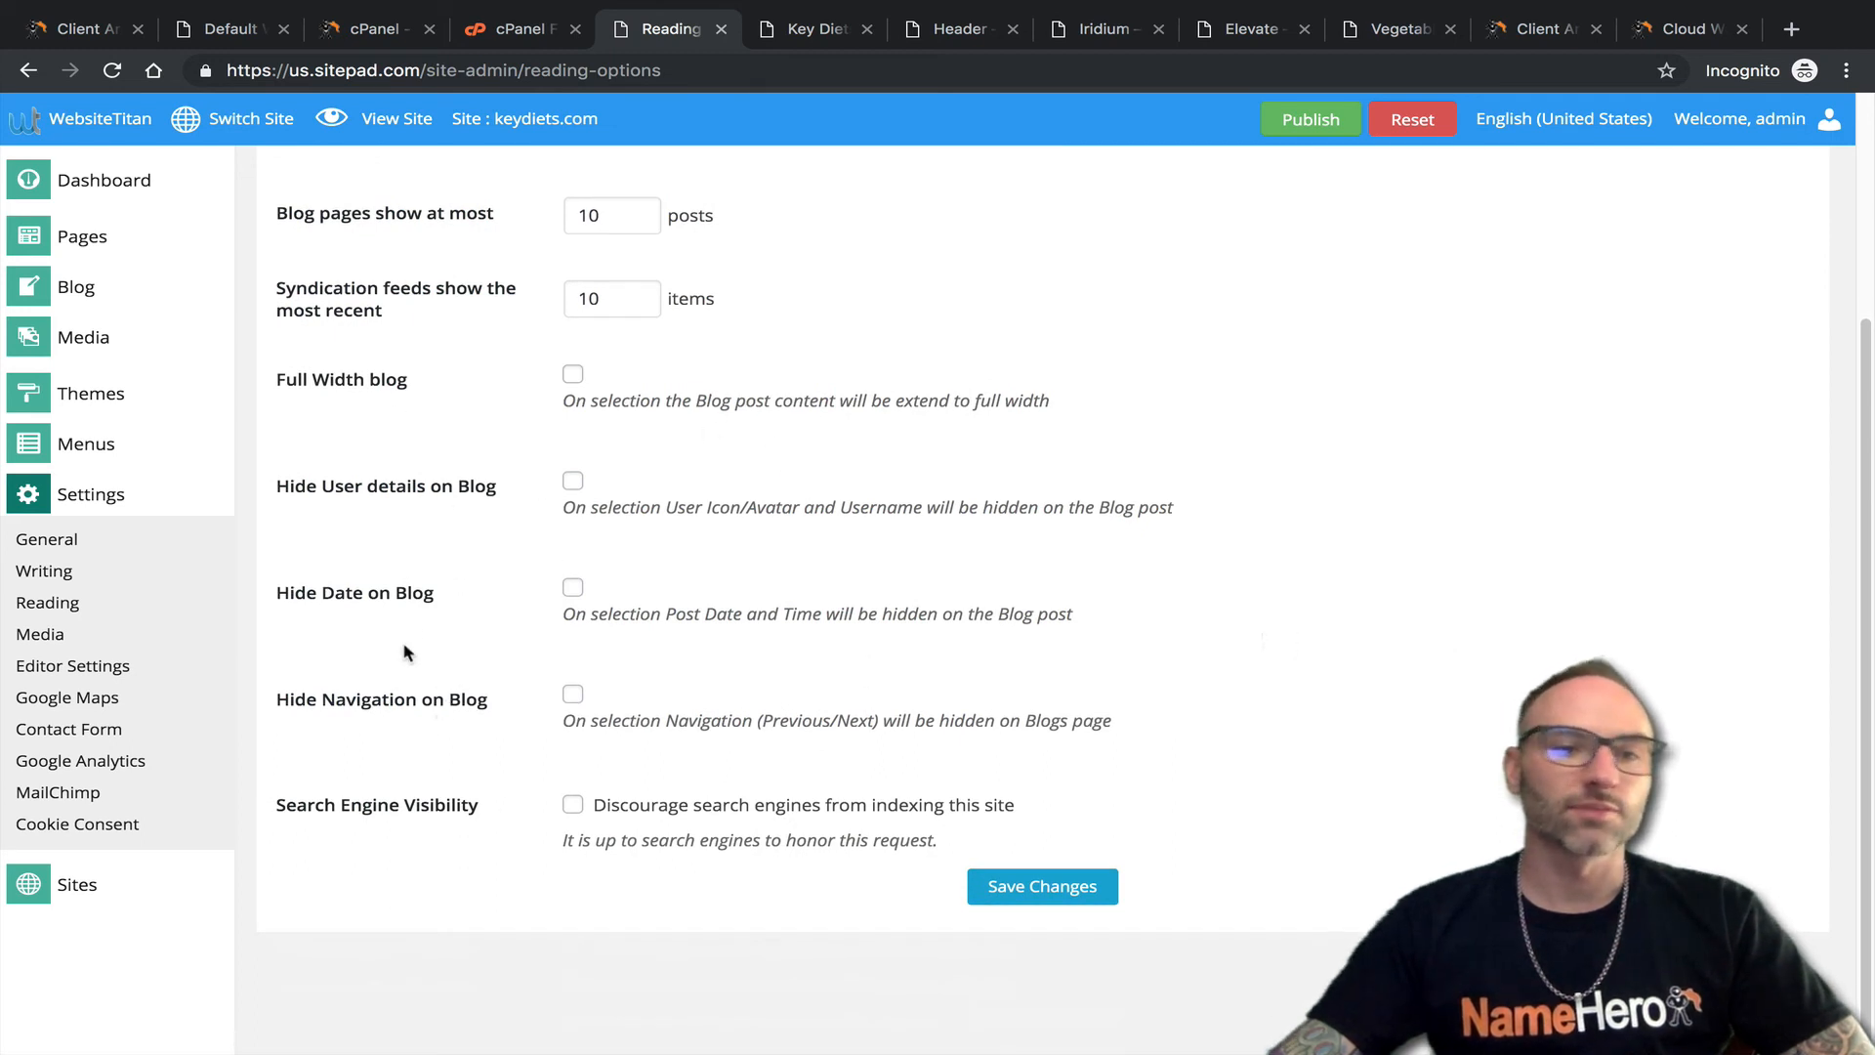
Examine the image sizes in the Media Settings and the spelling, custom code, excerpt and Google Fonts options in the Editor Settings.
{"action": "left_click", "coordinate": [55, 636]}
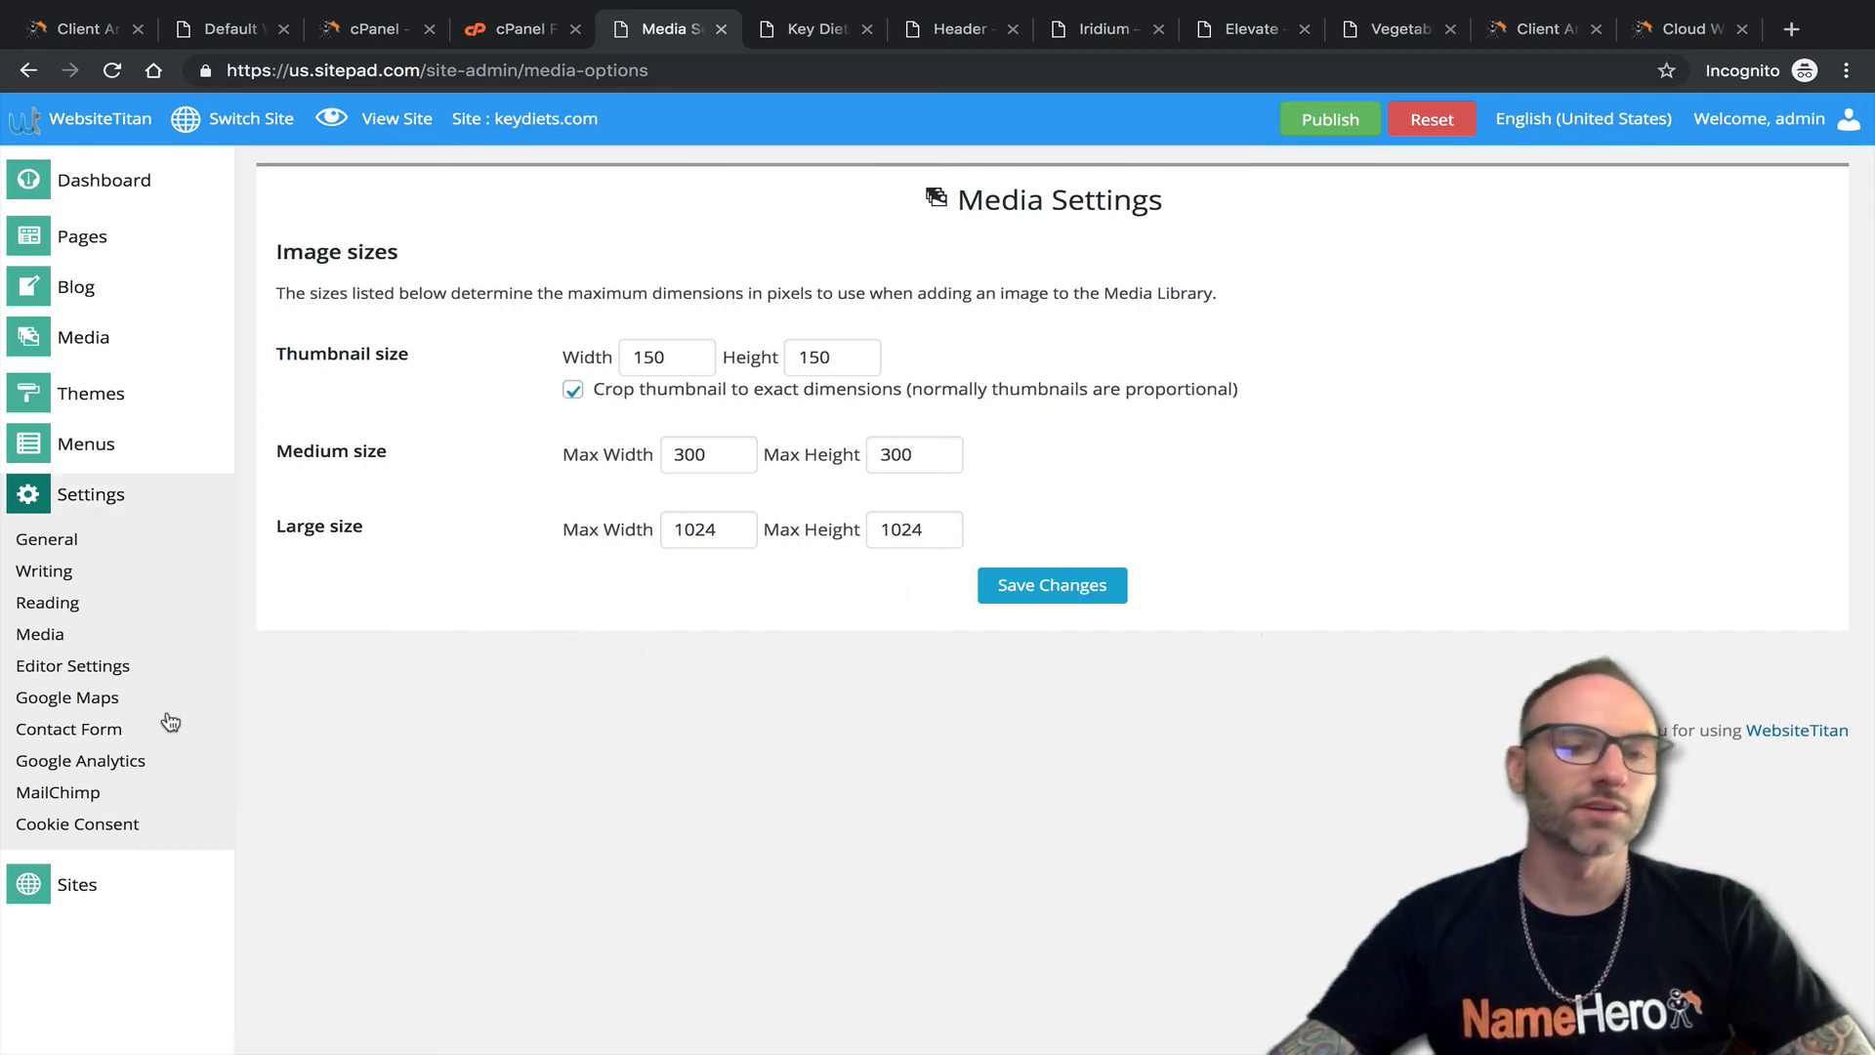
{"action": "left_click", "coordinate": [154, 668]}
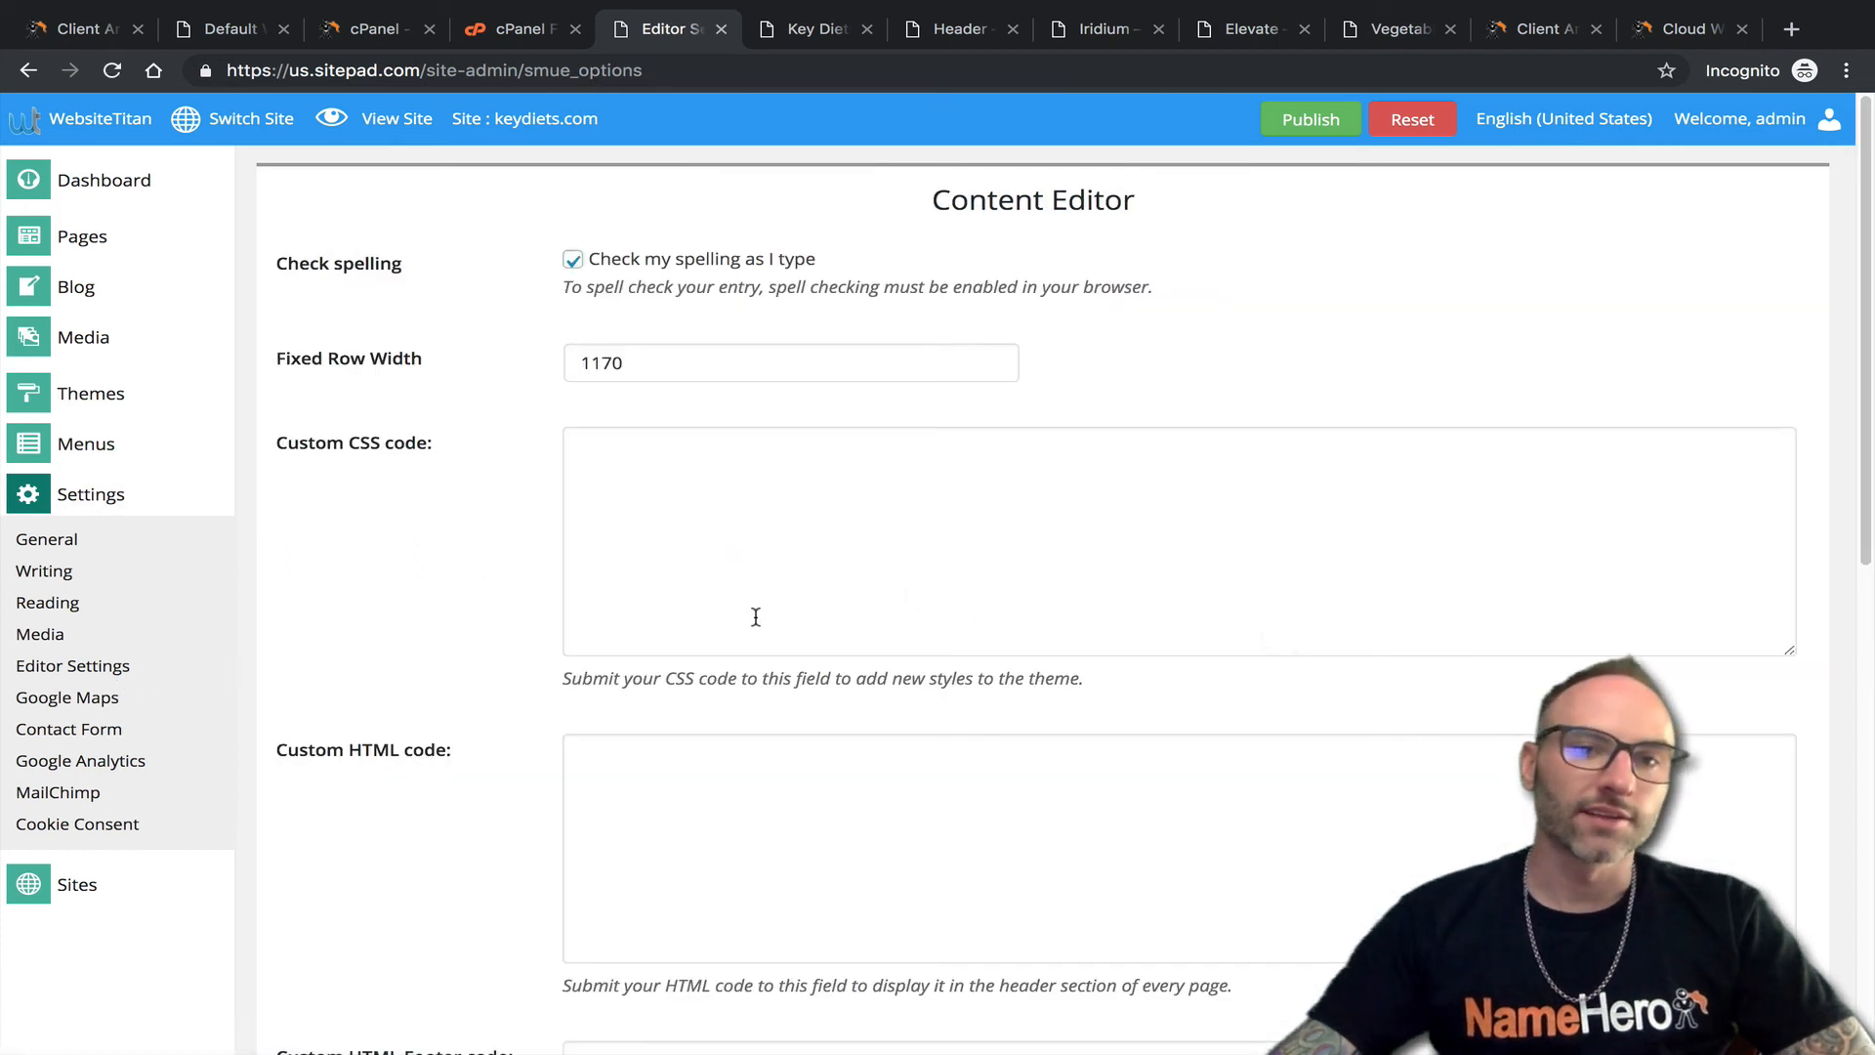
{"action": "left_click", "coordinate": [639, 266]}
{"action": "left_click", "coordinate": [674, 264]}
{"action": "scroll", "coordinate": [771, 264], "scroll_direction": "down", "scroll_amount": 1}
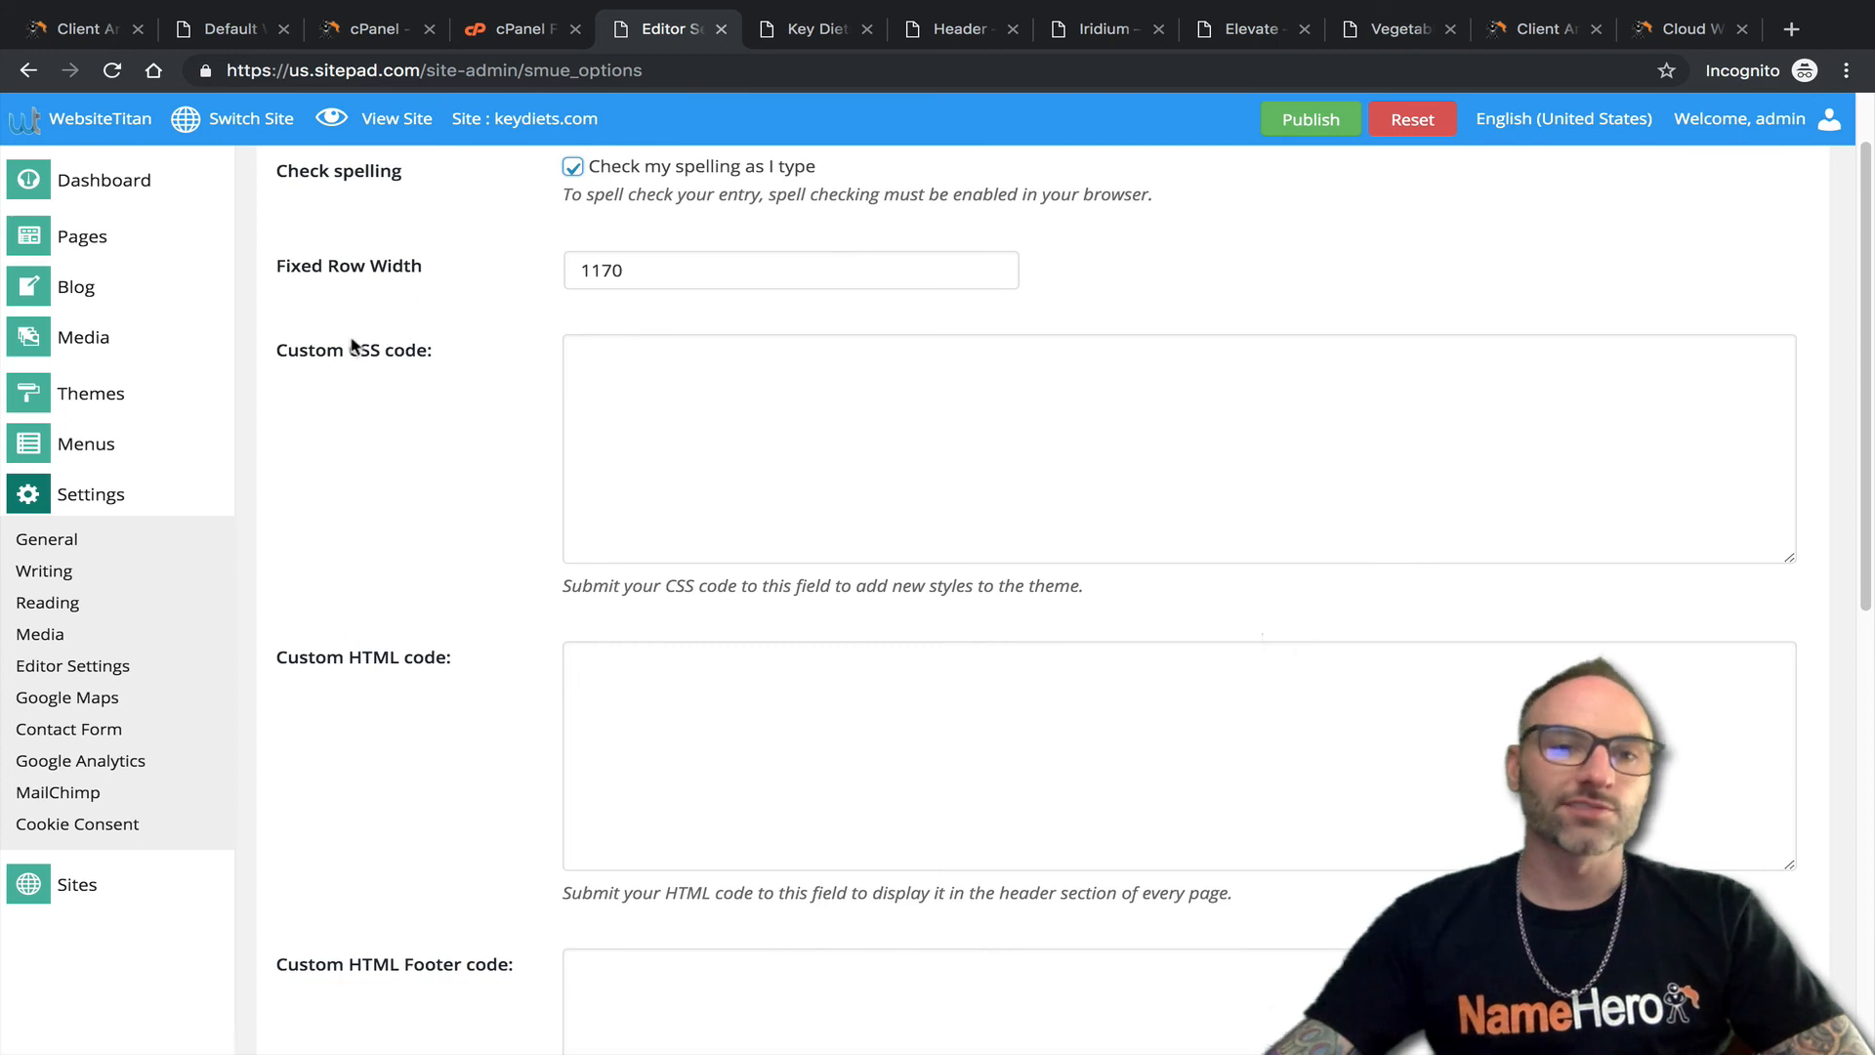
{"action": "left_click_drag", "start_coordinate": [349, 350], "coordinate": [439, 351]}
{"action": "scroll", "coordinate": [452, 428], "scroll_direction": "down", "scroll_amount": 1}
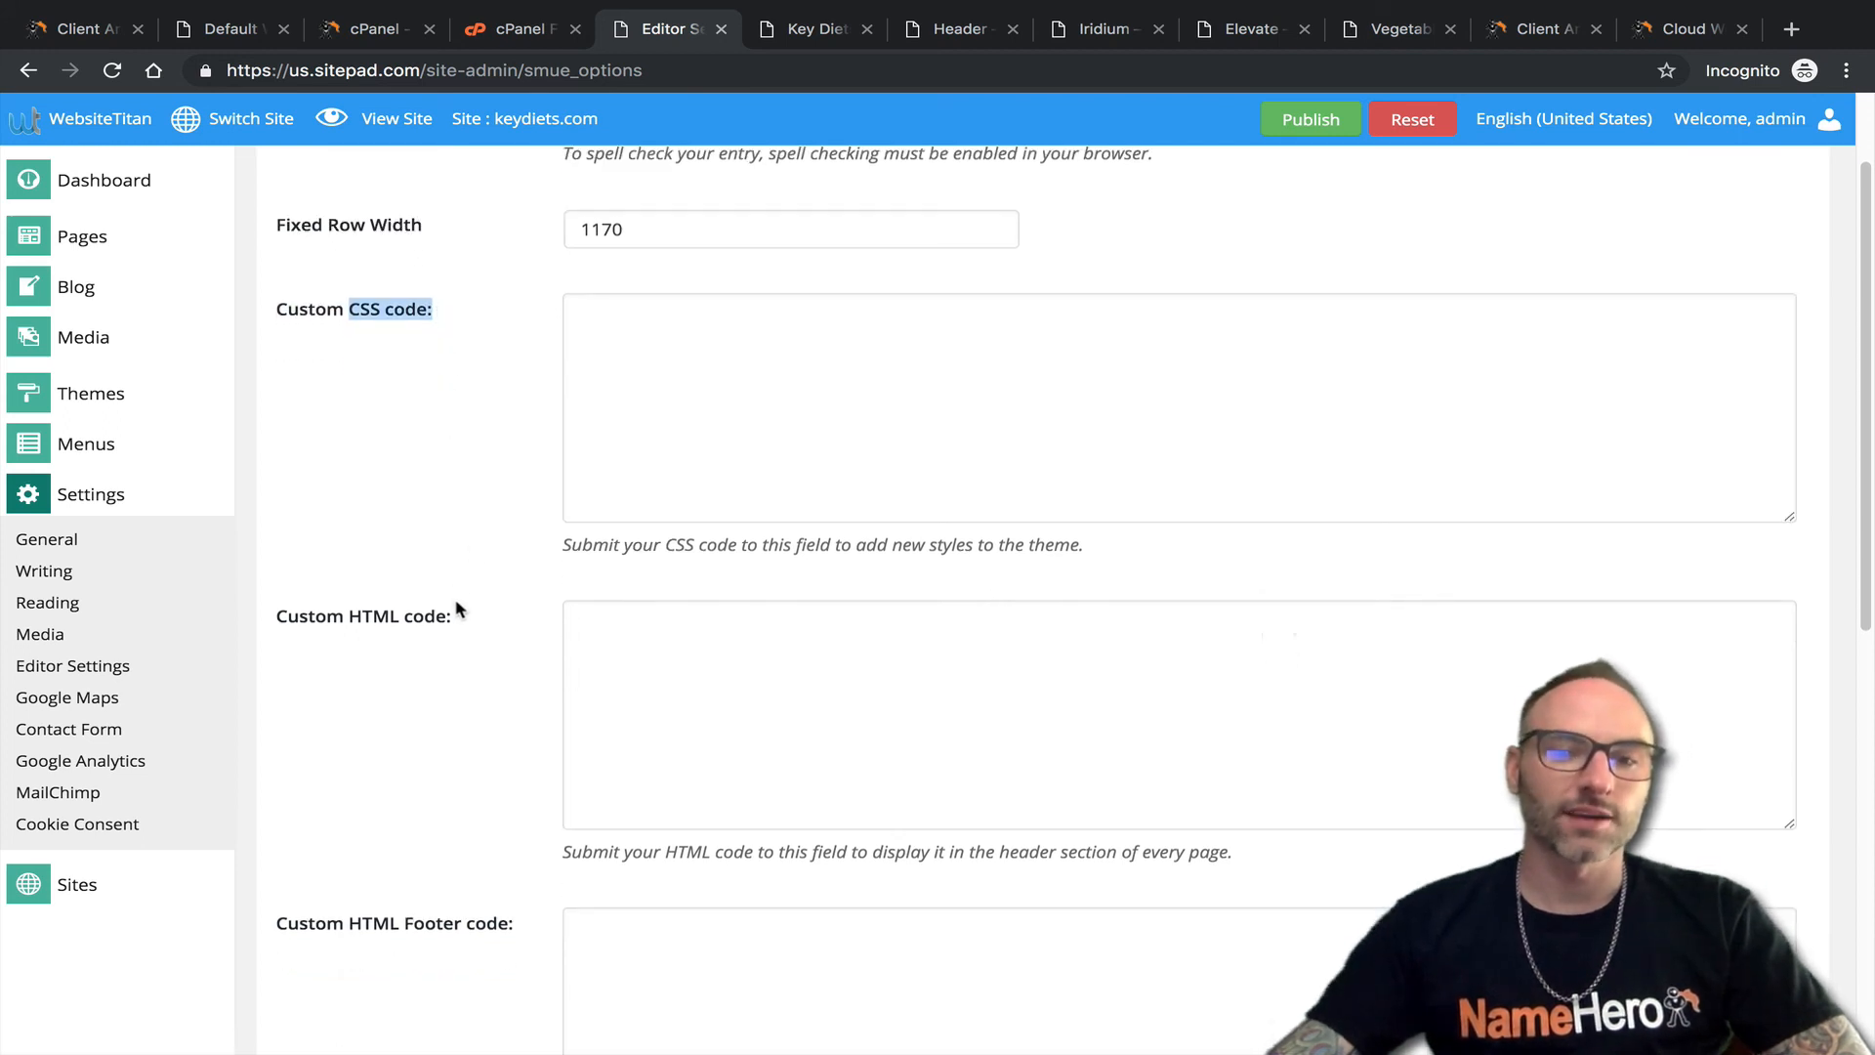
{"action": "left_click_drag", "start_coordinate": [483, 623], "coordinate": [390, 577]}
{"action": "scroll", "coordinate": [390, 577], "scroll_direction": "down", "scroll_amount": 4}
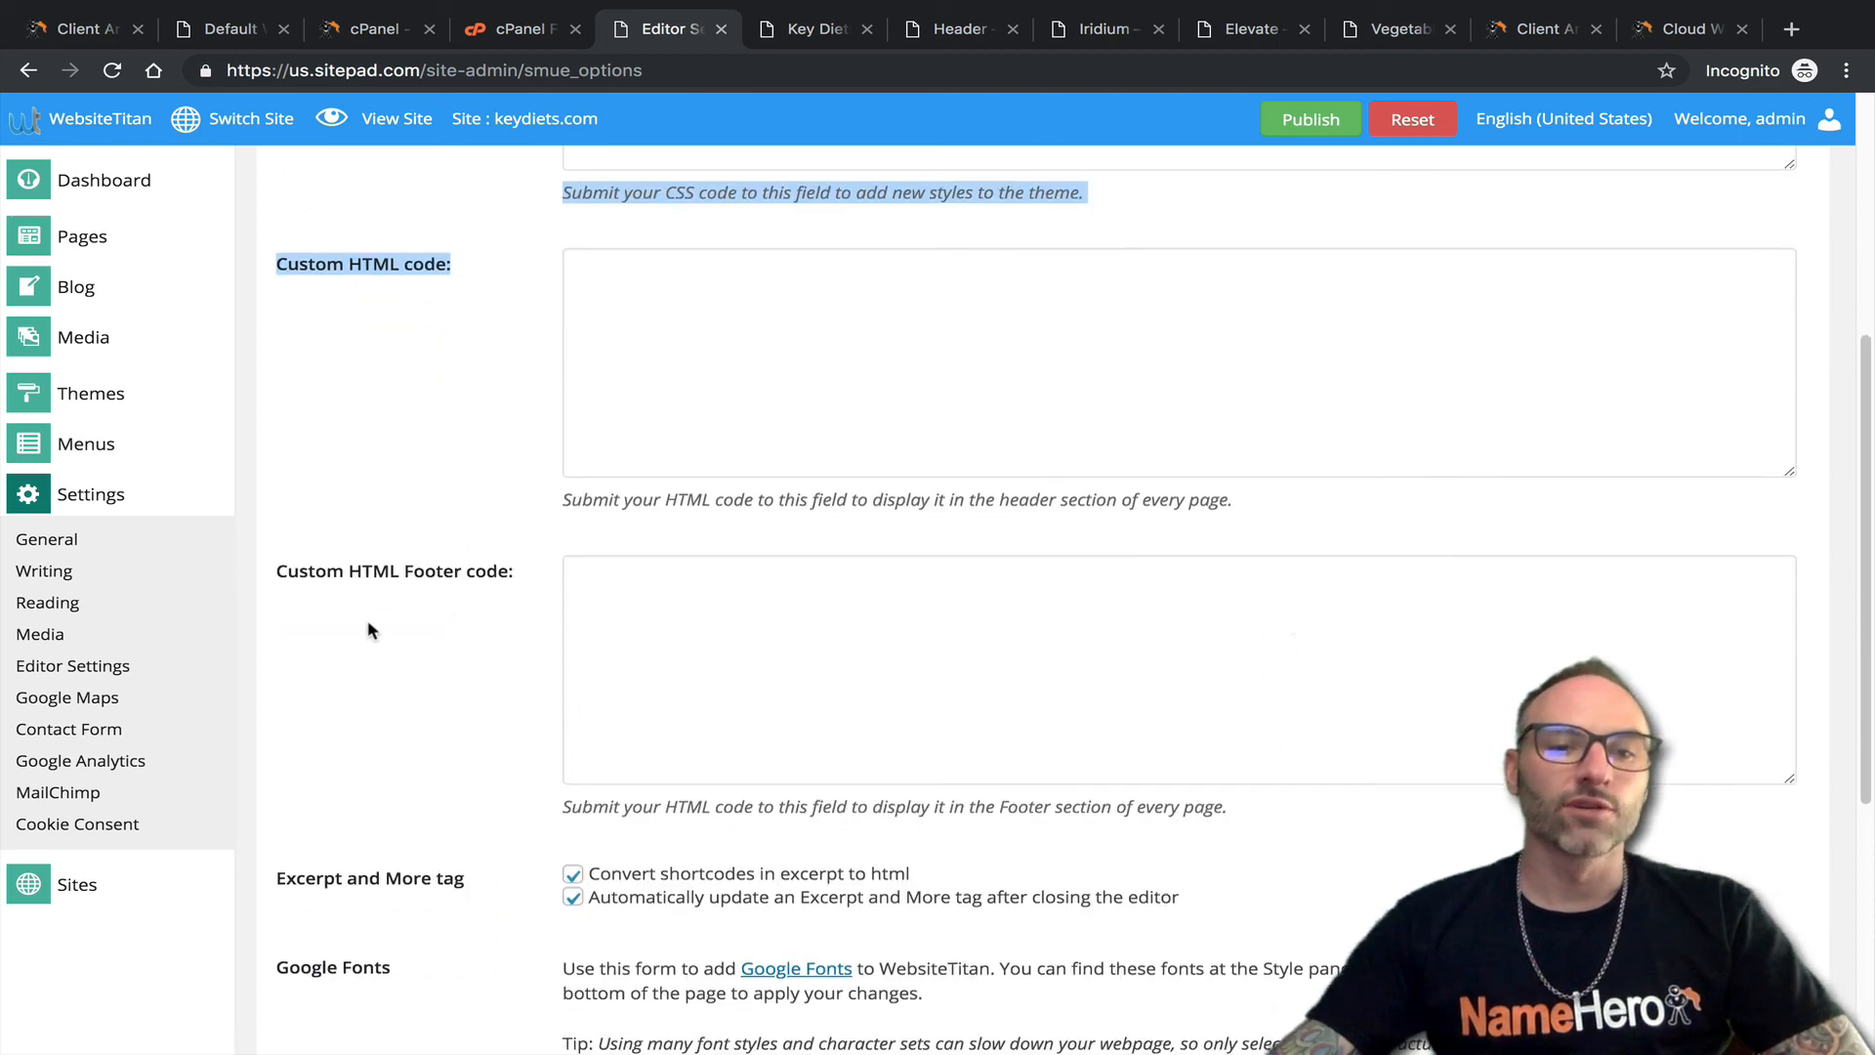
{"action": "scroll", "coordinate": [615, 615], "scroll_direction": "down", "scroll_amount": 2}
{"action": "scroll", "coordinate": [577, 739], "scroll_direction": "down", "scroll_amount": 3}
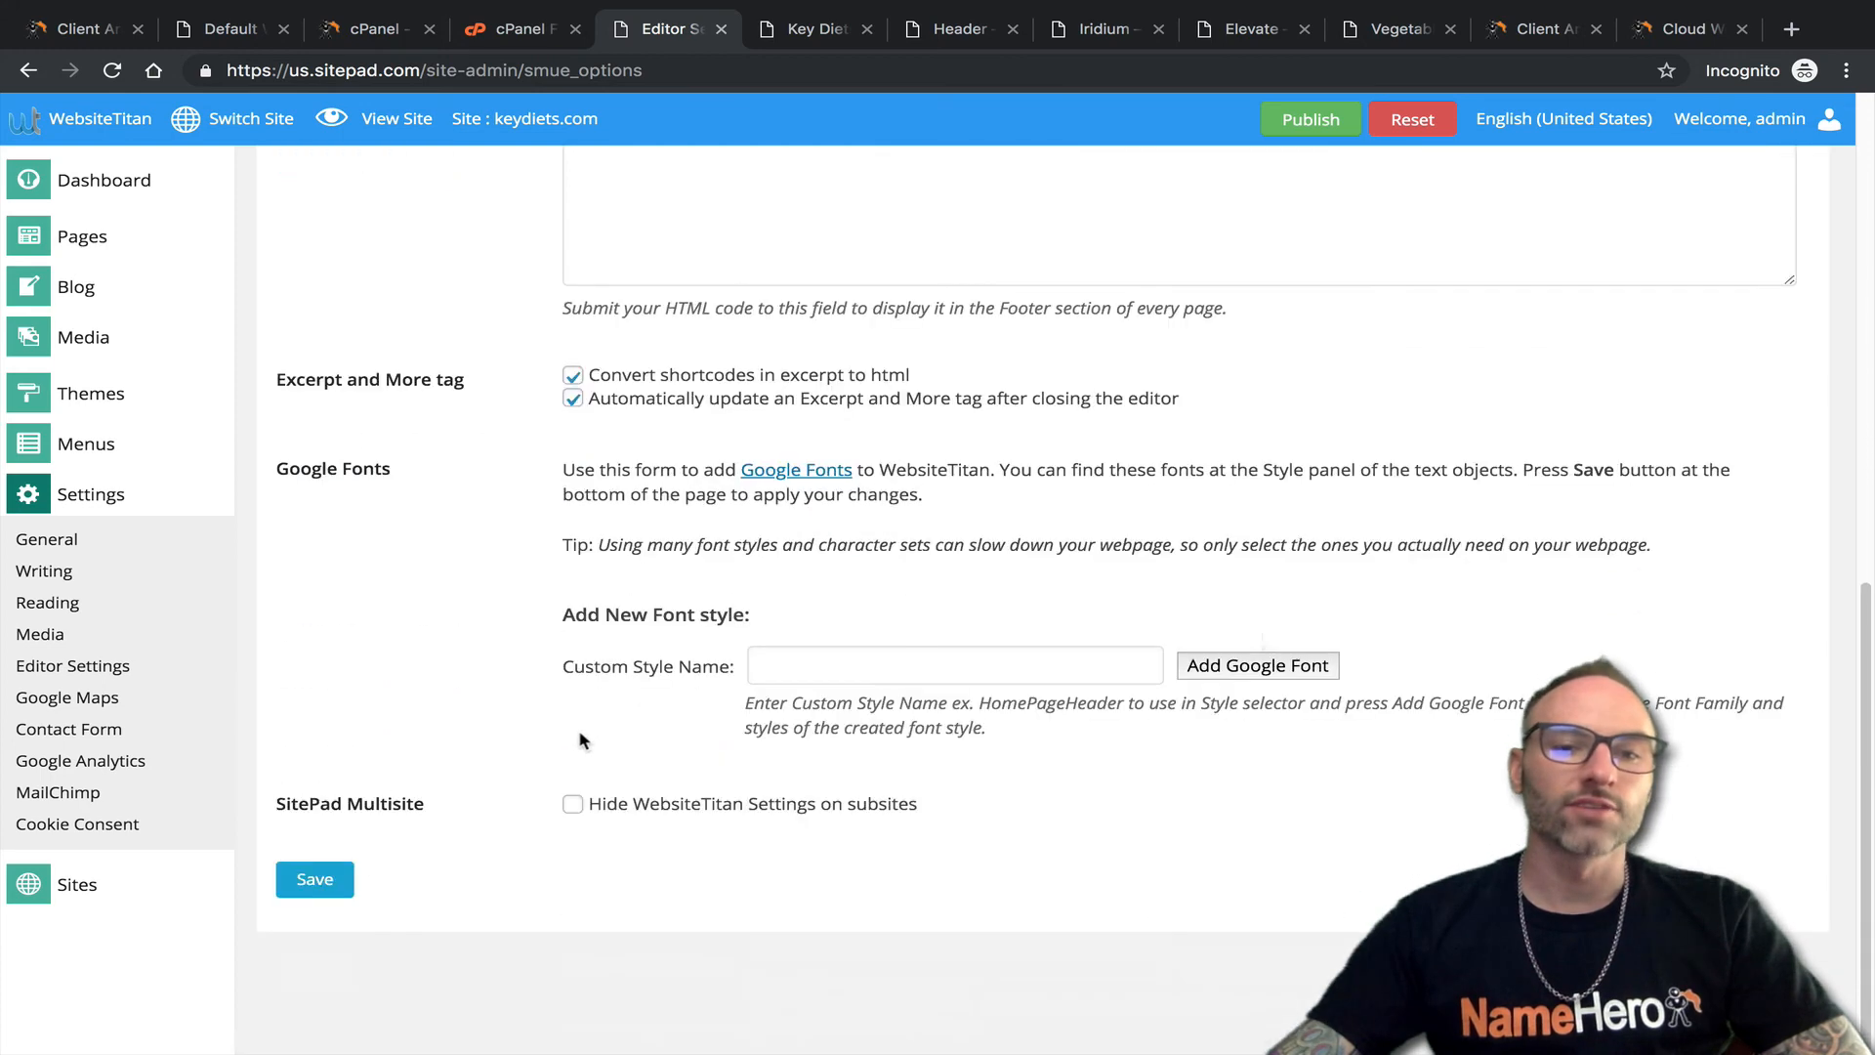
Review the custom CSS, header HTML and footer HTML code fields in the Editor Settings again.
{"action": "scroll", "coordinate": [615, 674], "scroll_direction": "up", "scroll_amount": 7}
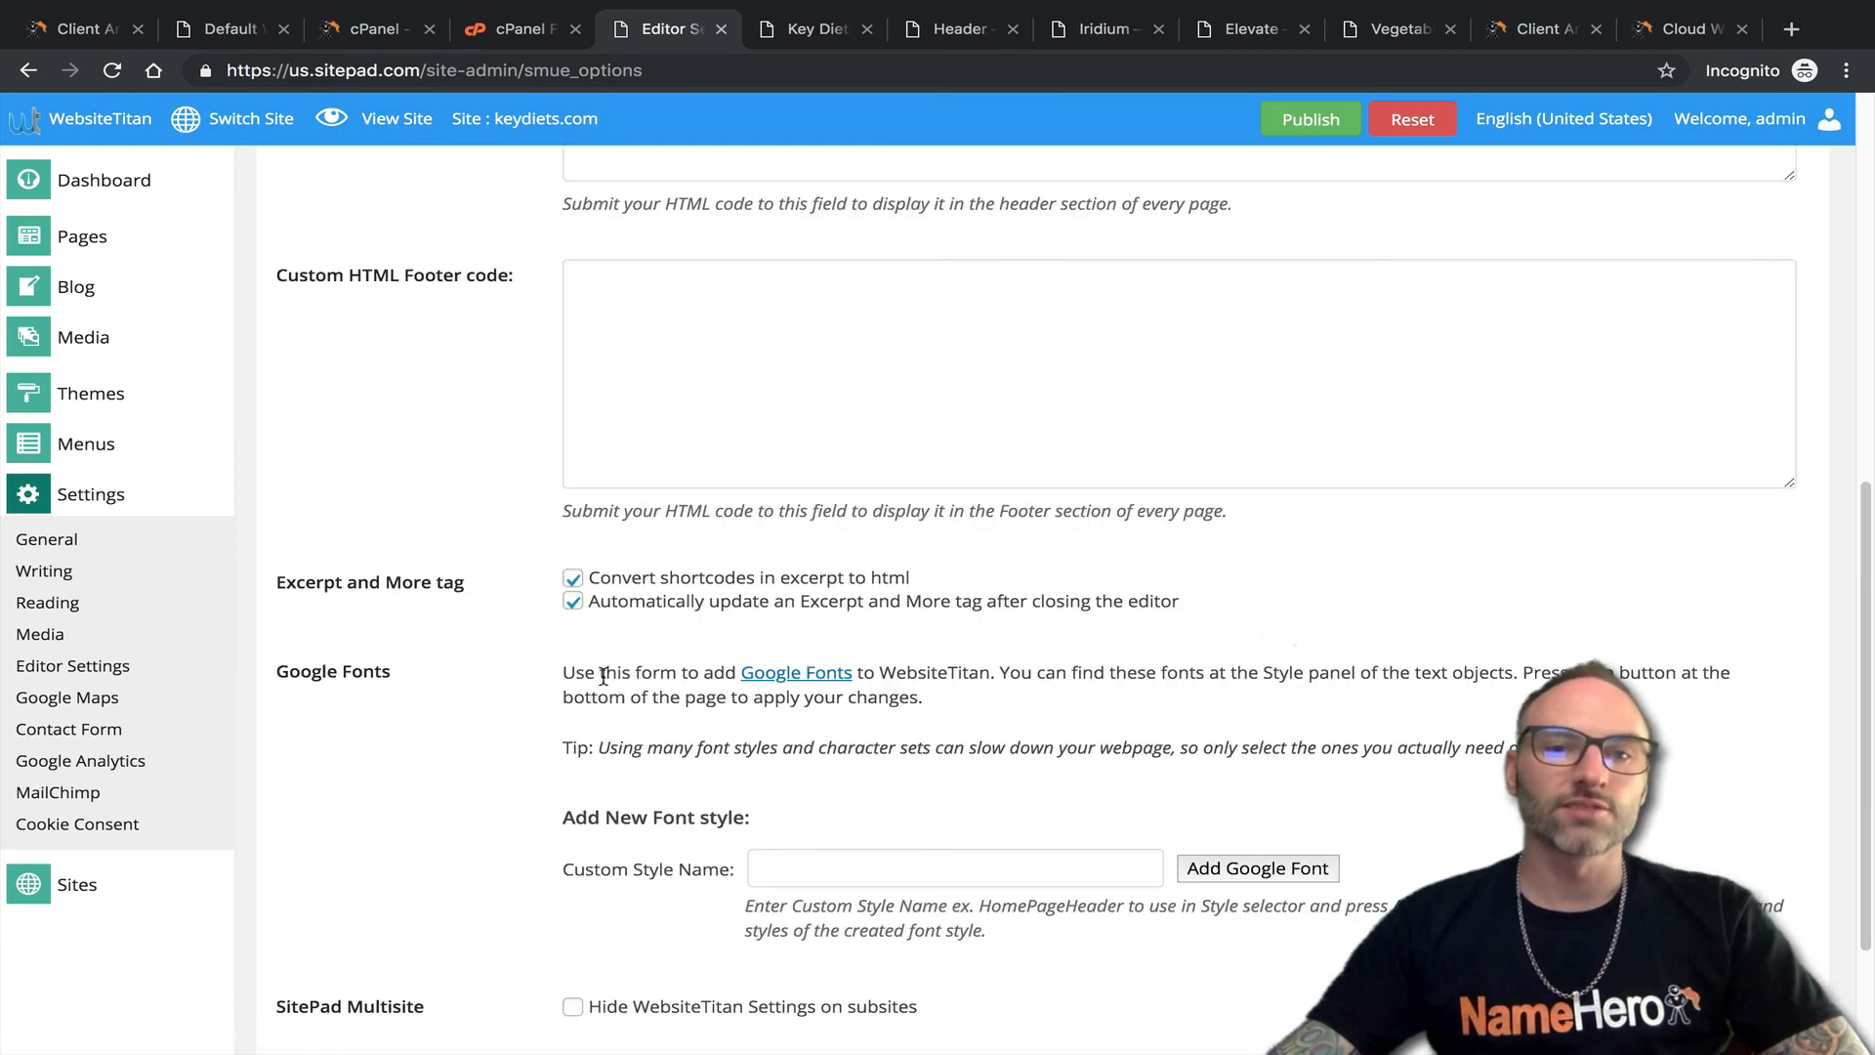
{"action": "left_click", "coordinate": [640, 613]}
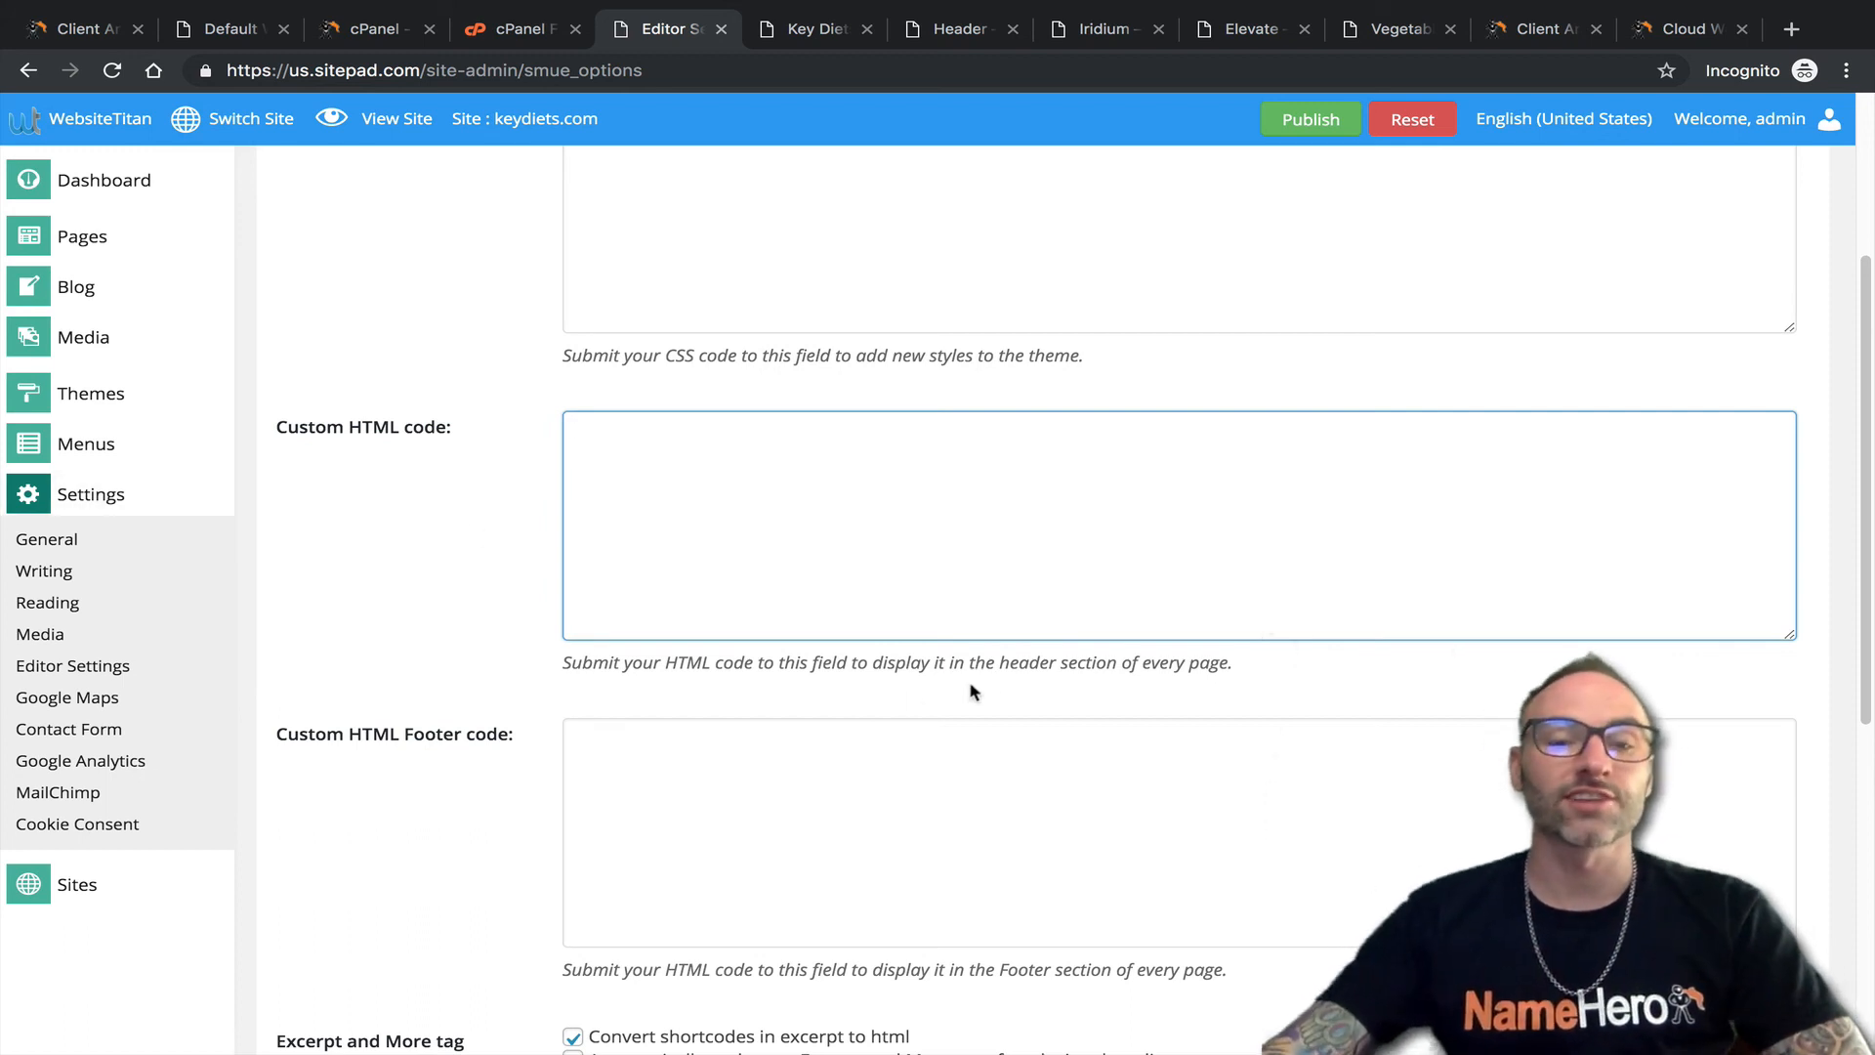
{"action": "scroll", "coordinate": [992, 619], "scroll_direction": "up", "scroll_amount": 3}
{"action": "scroll", "coordinate": [707, 531], "scroll_direction": "down", "scroll_amount": 2}
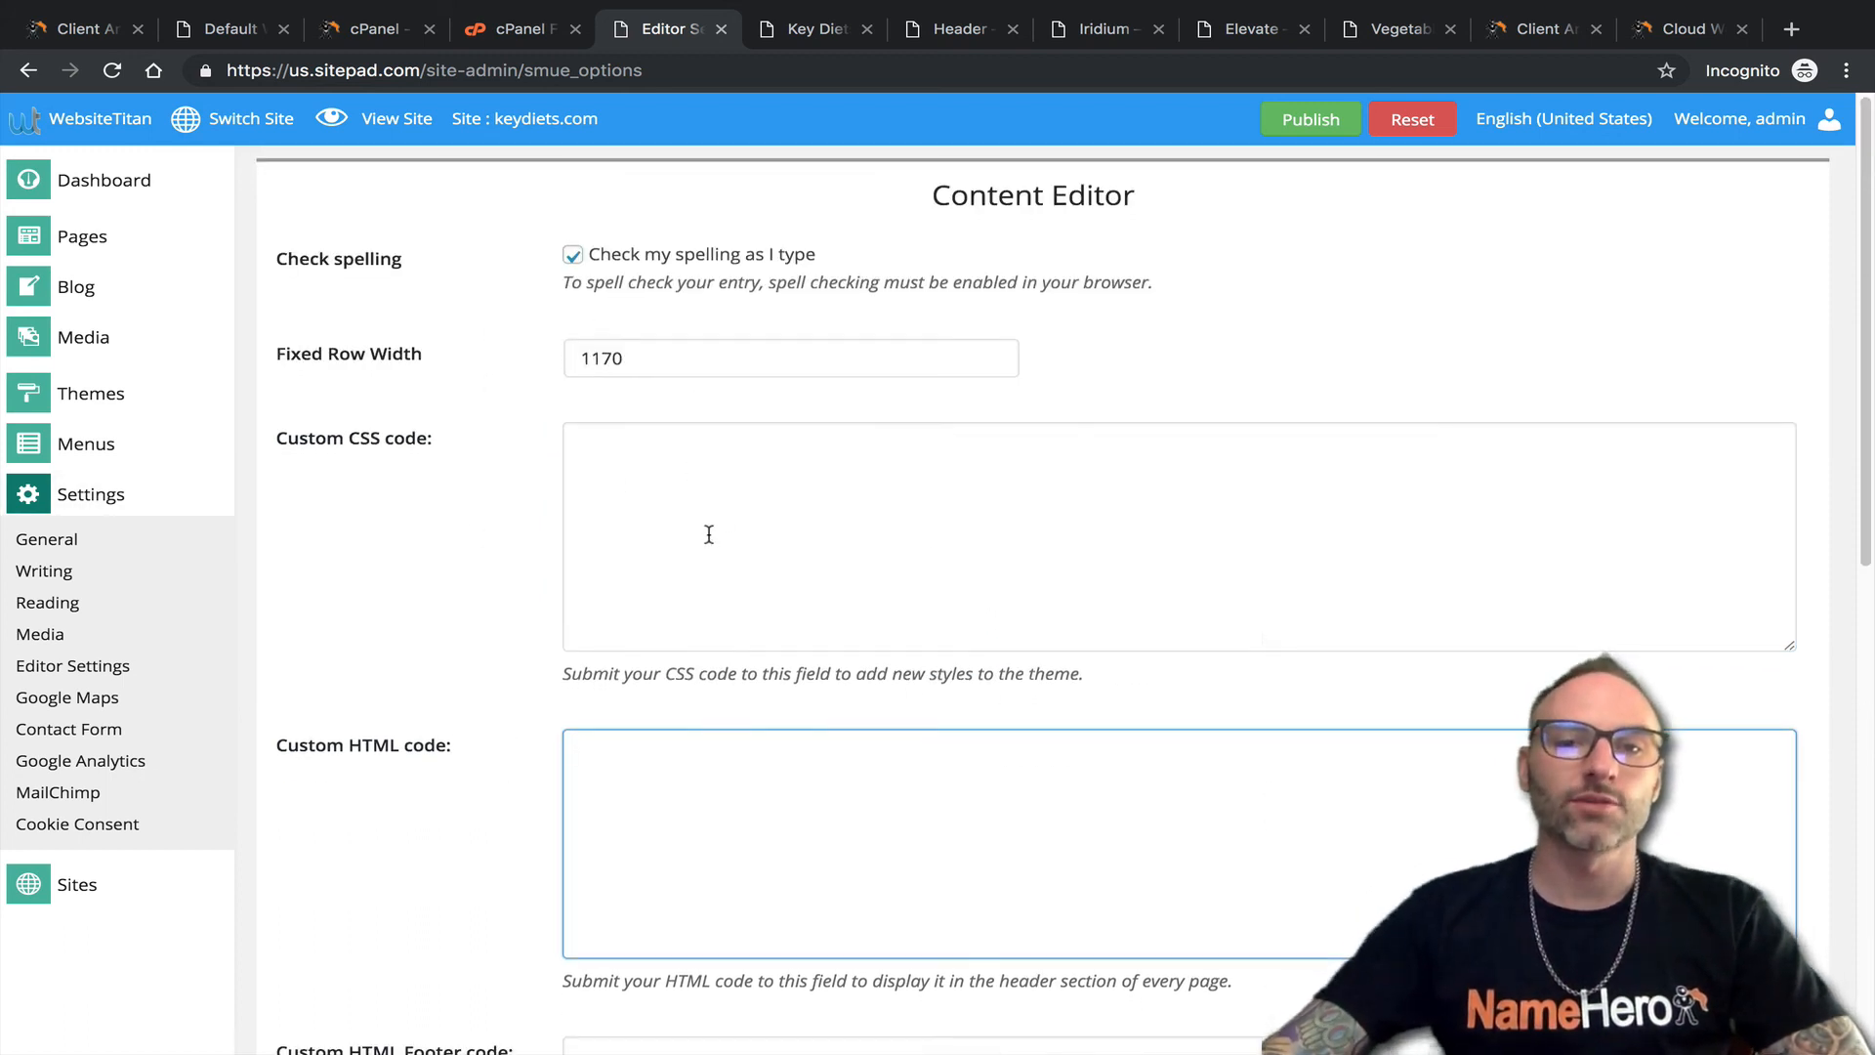
{"action": "scroll", "coordinate": [773, 563], "scroll_direction": "up", "scroll_amount": 2}
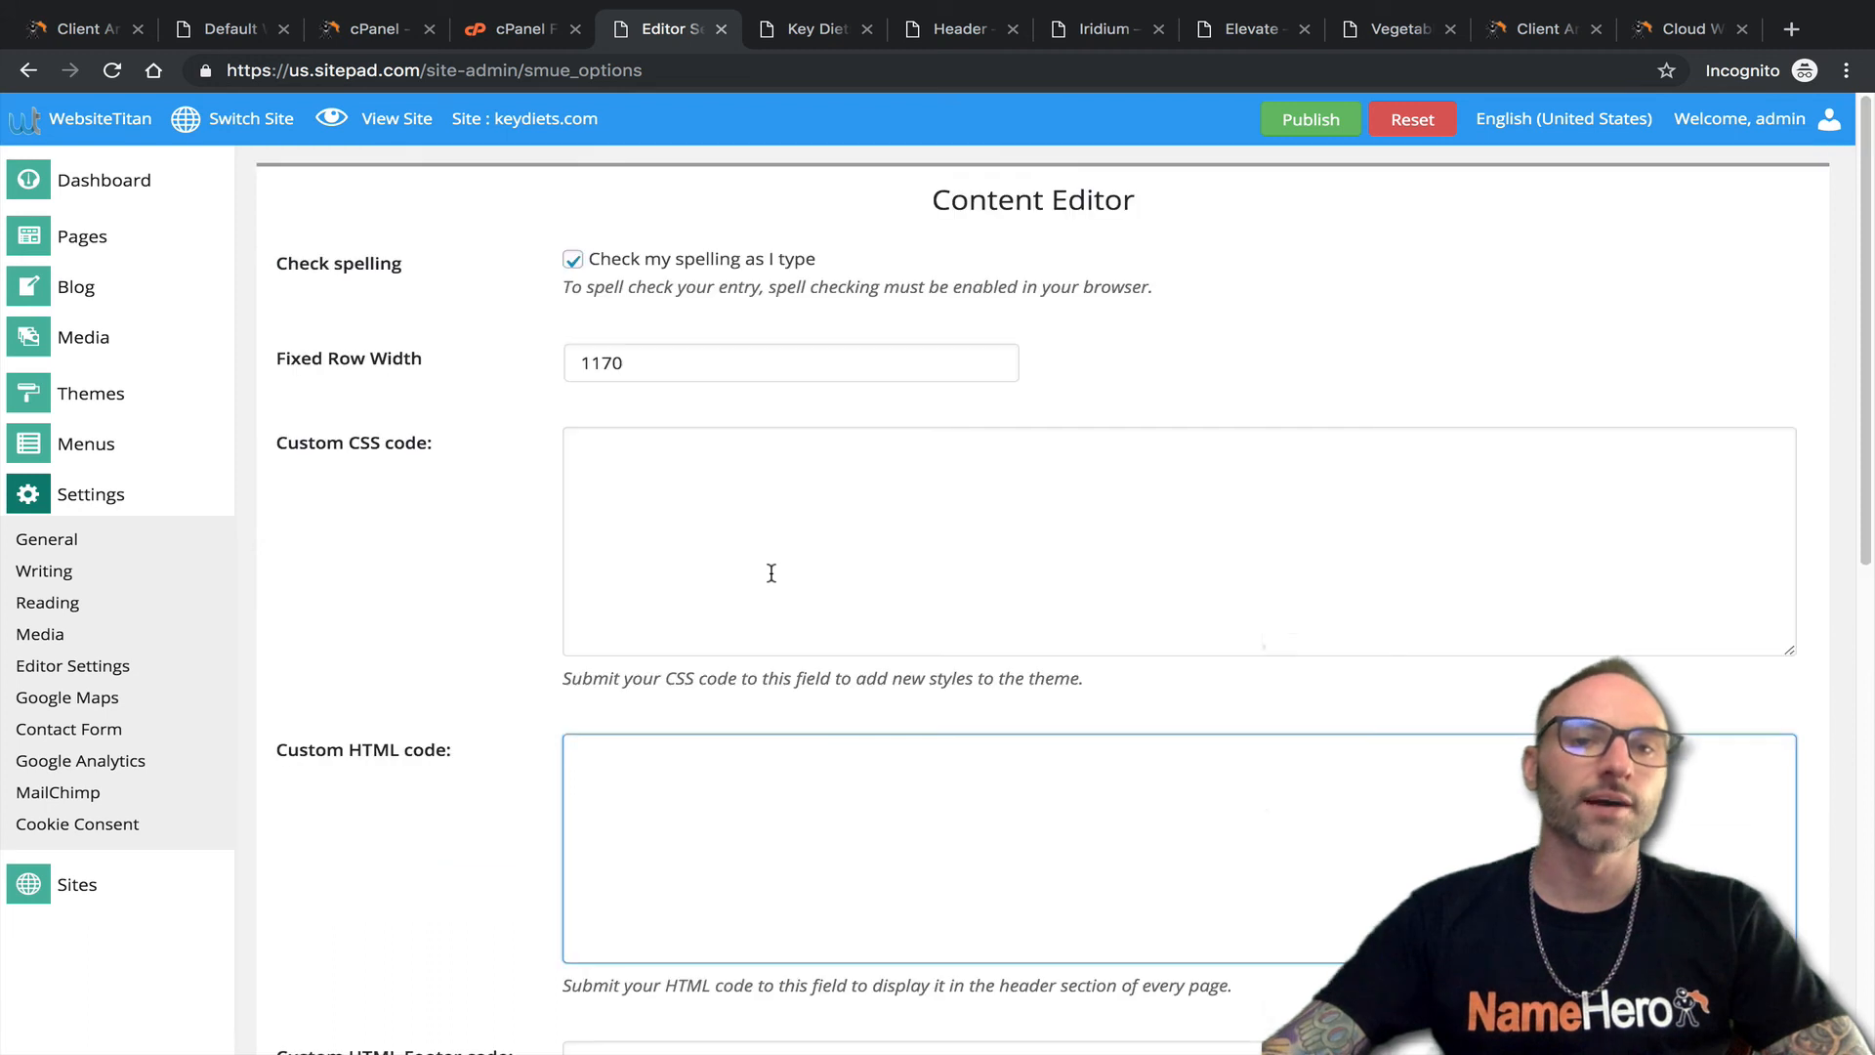
Examine the Google Maps API key fields and the Contact Form's mailing, message, reCAPTCHA, file type and e-mail template settings.
{"action": "left_click", "coordinate": [54, 700]}
{"action": "left_click", "coordinate": [699, 264]}
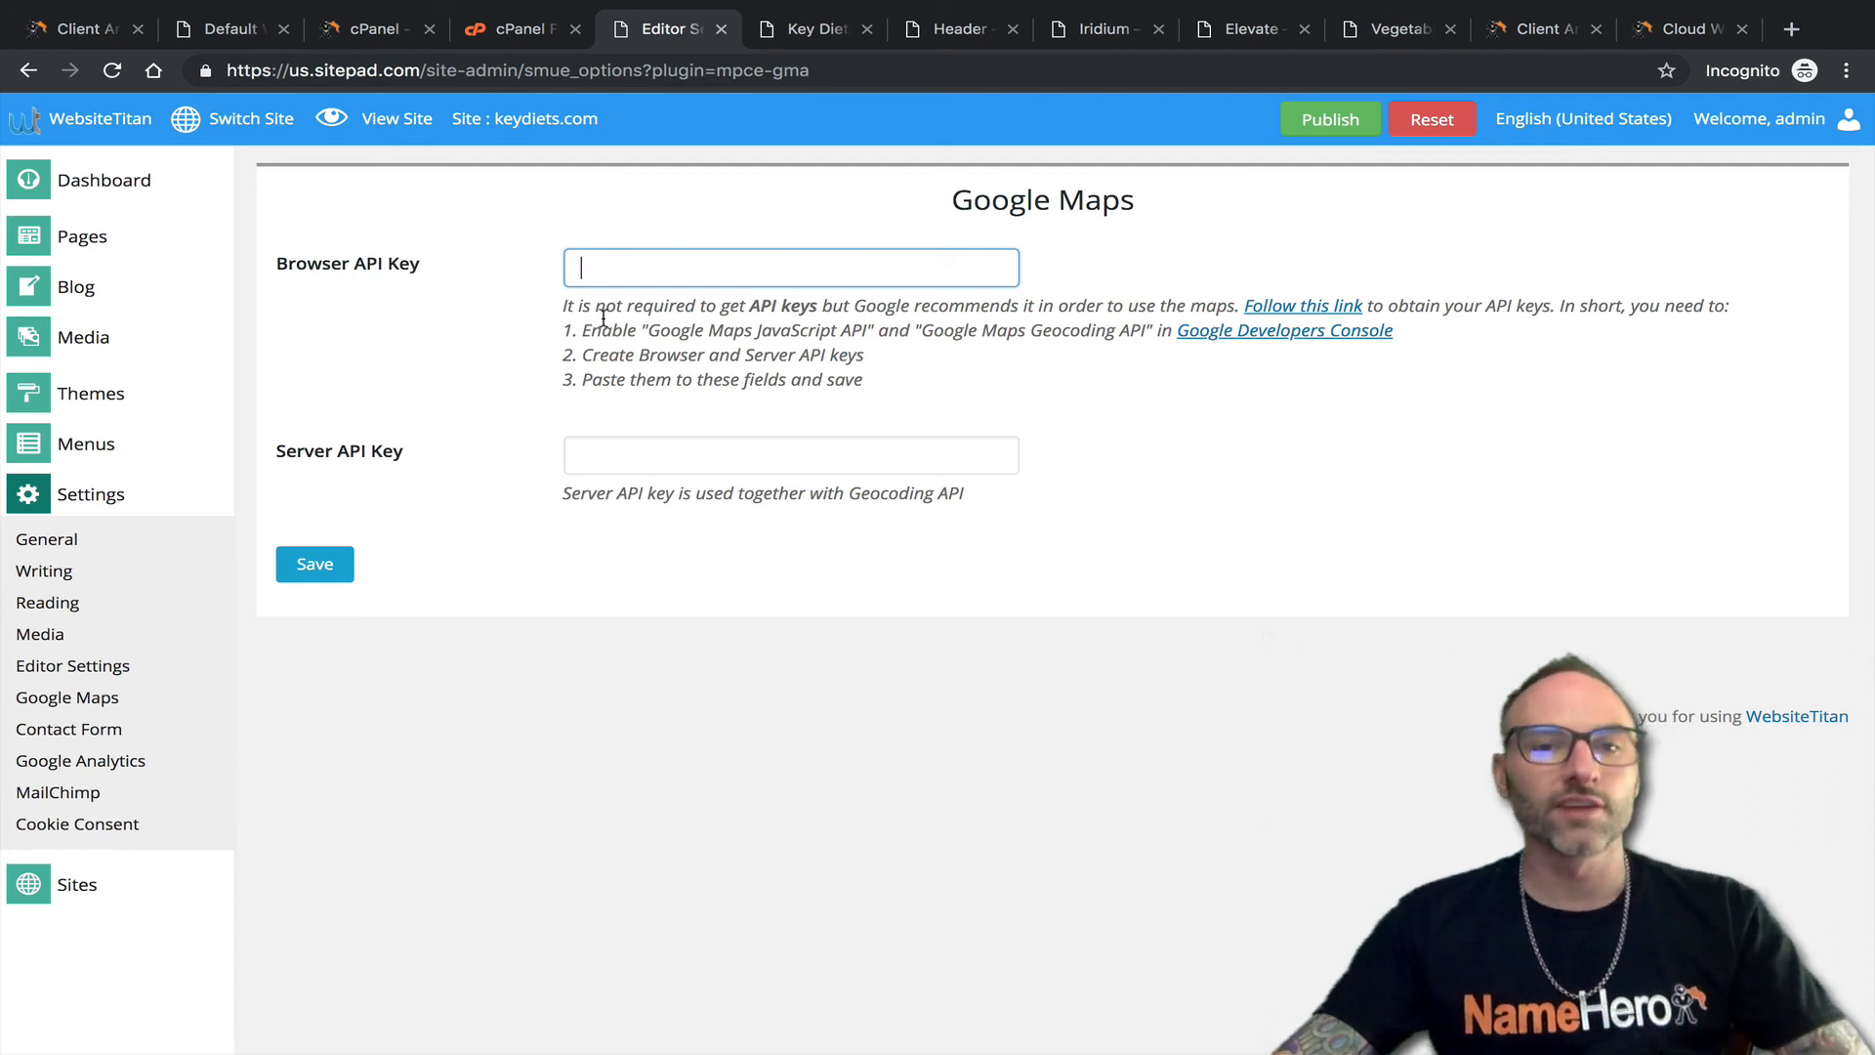
{"action": "left_click", "coordinate": [97, 730]}
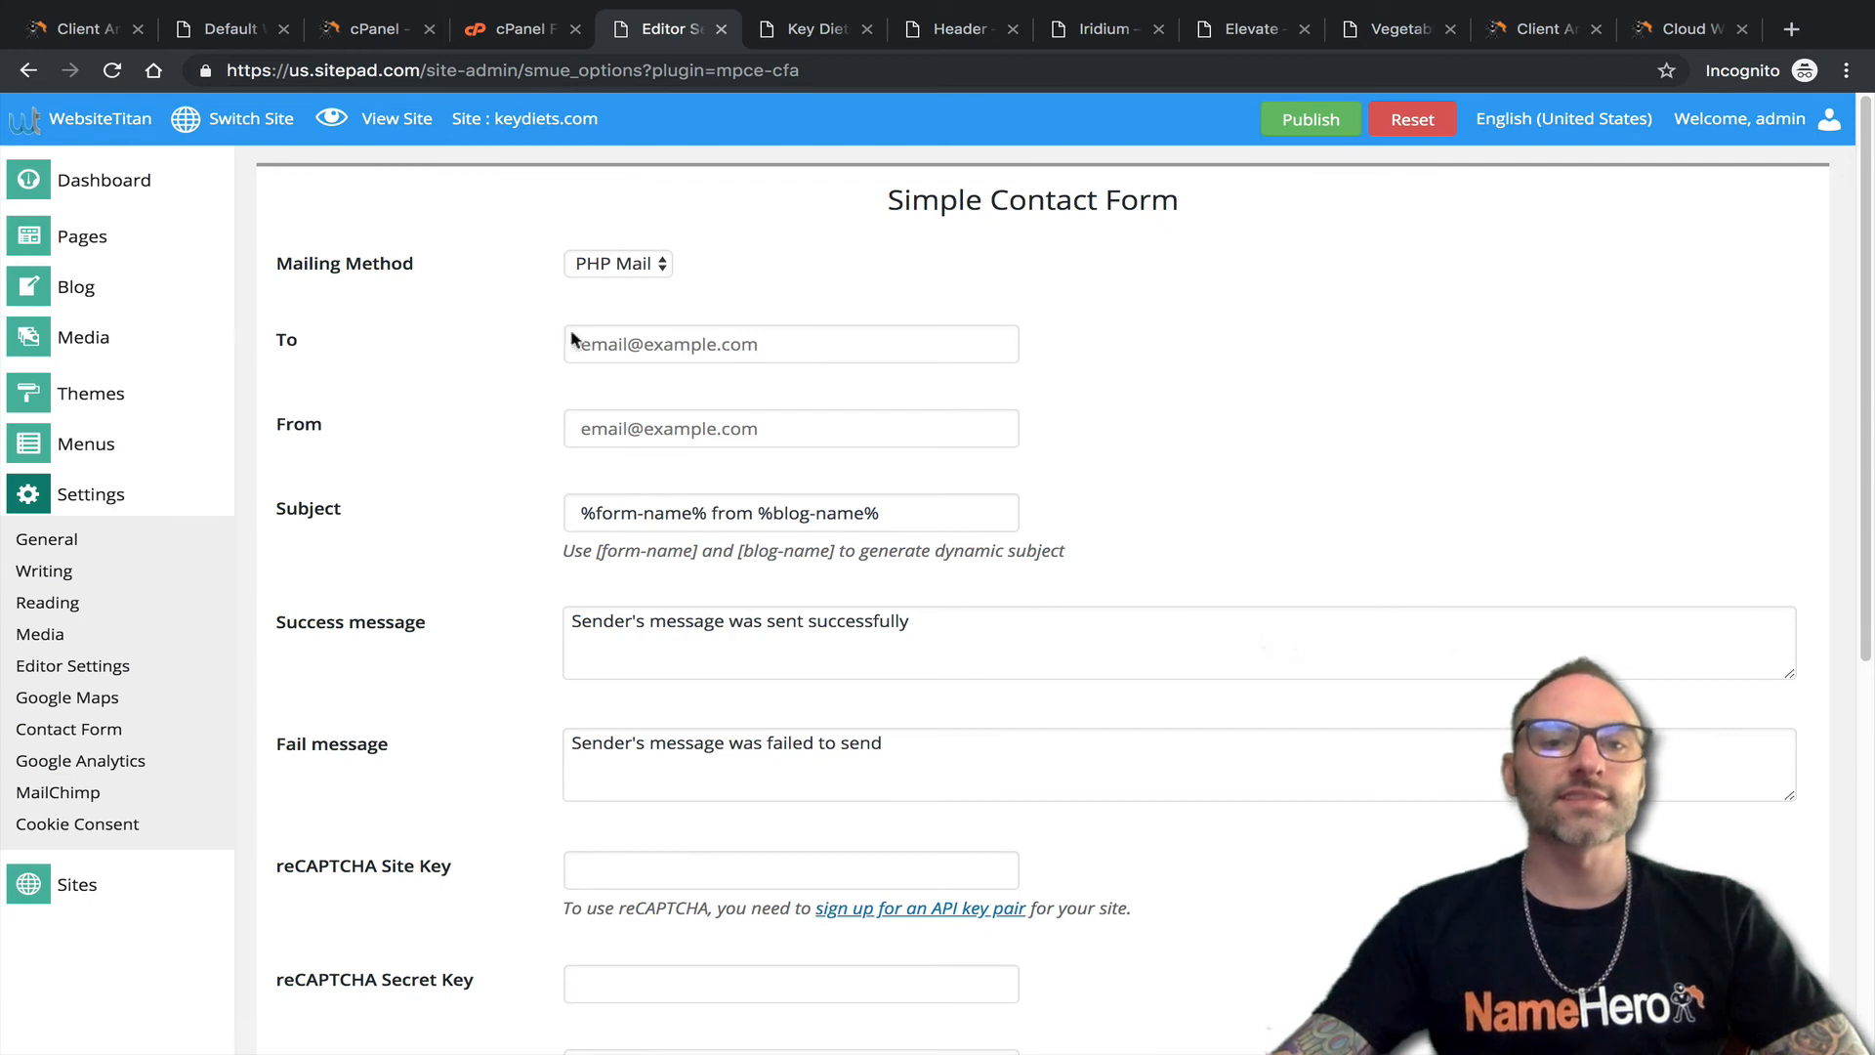
{"action": "left_click", "coordinate": [784, 349]}
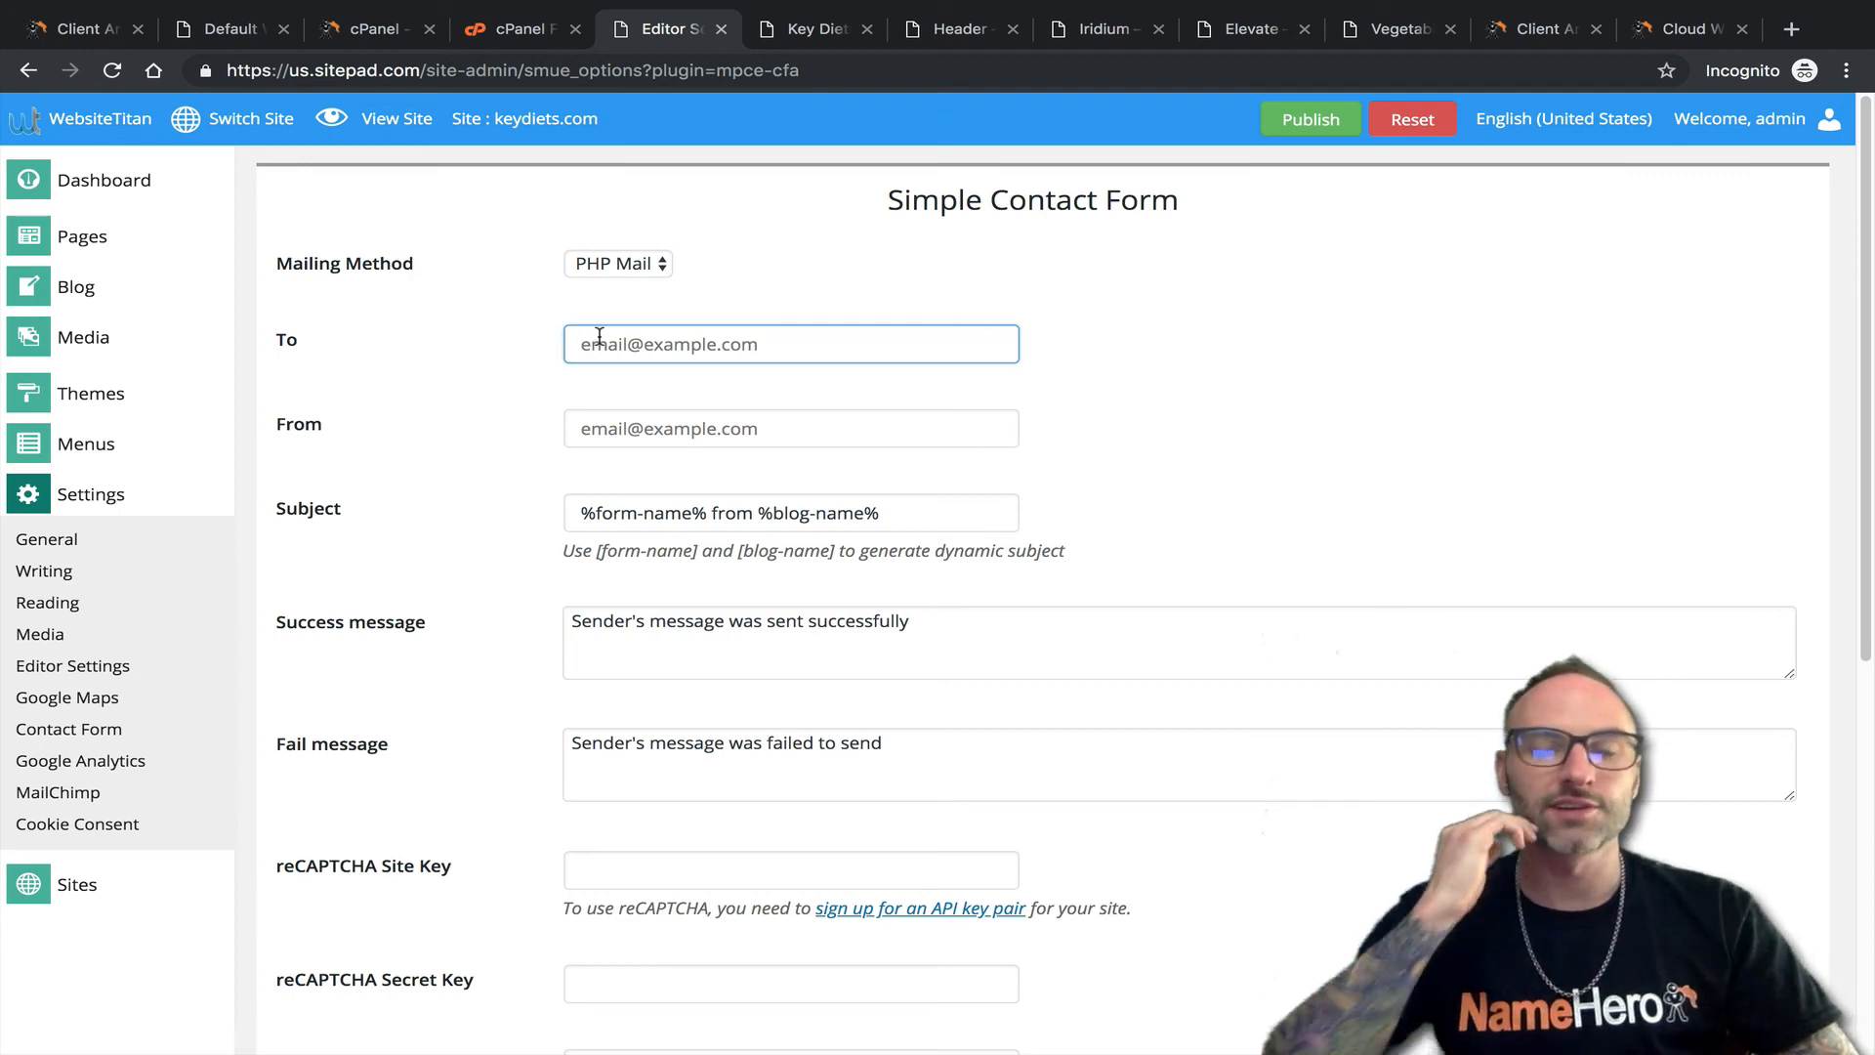
{"action": "left_click", "coordinate": [748, 433]}
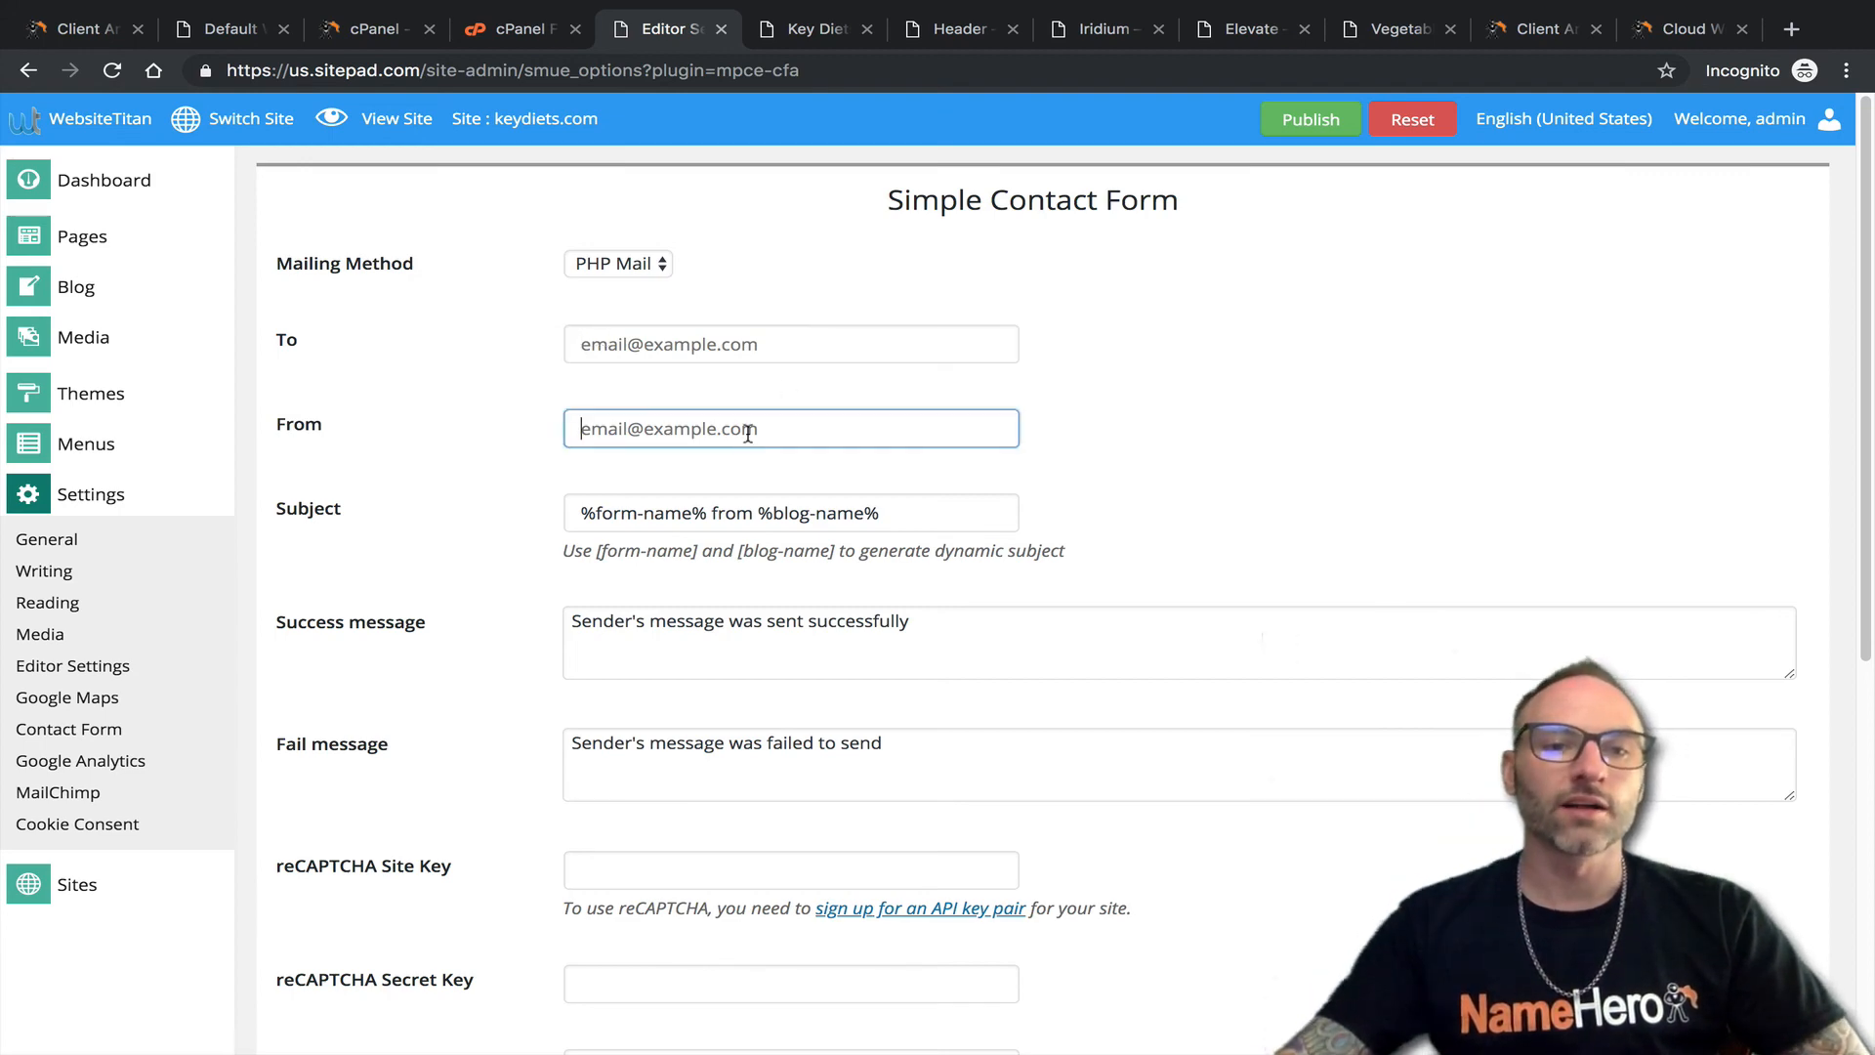
{"action": "scroll", "coordinate": [842, 552], "scroll_direction": "down", "scroll_amount": 5}
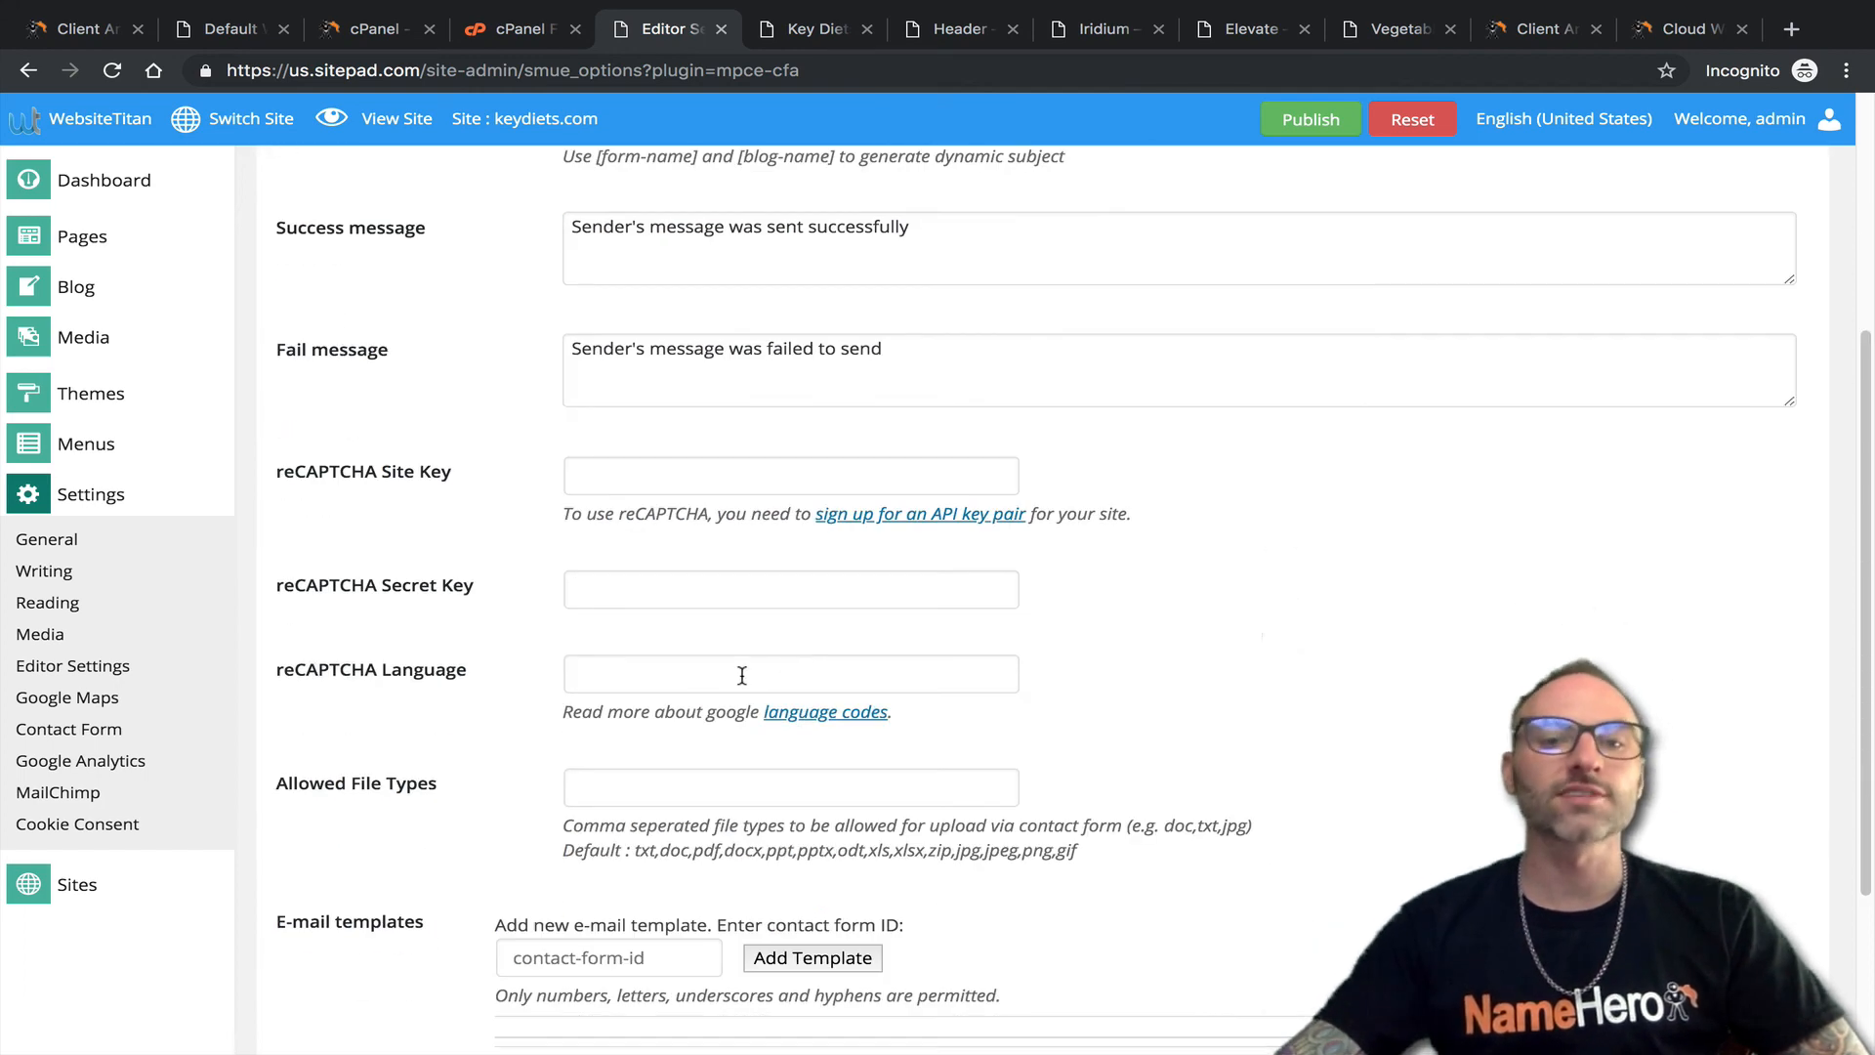
{"action": "scroll", "coordinate": [567, 638], "scroll_direction": "down", "scroll_amount": 1}
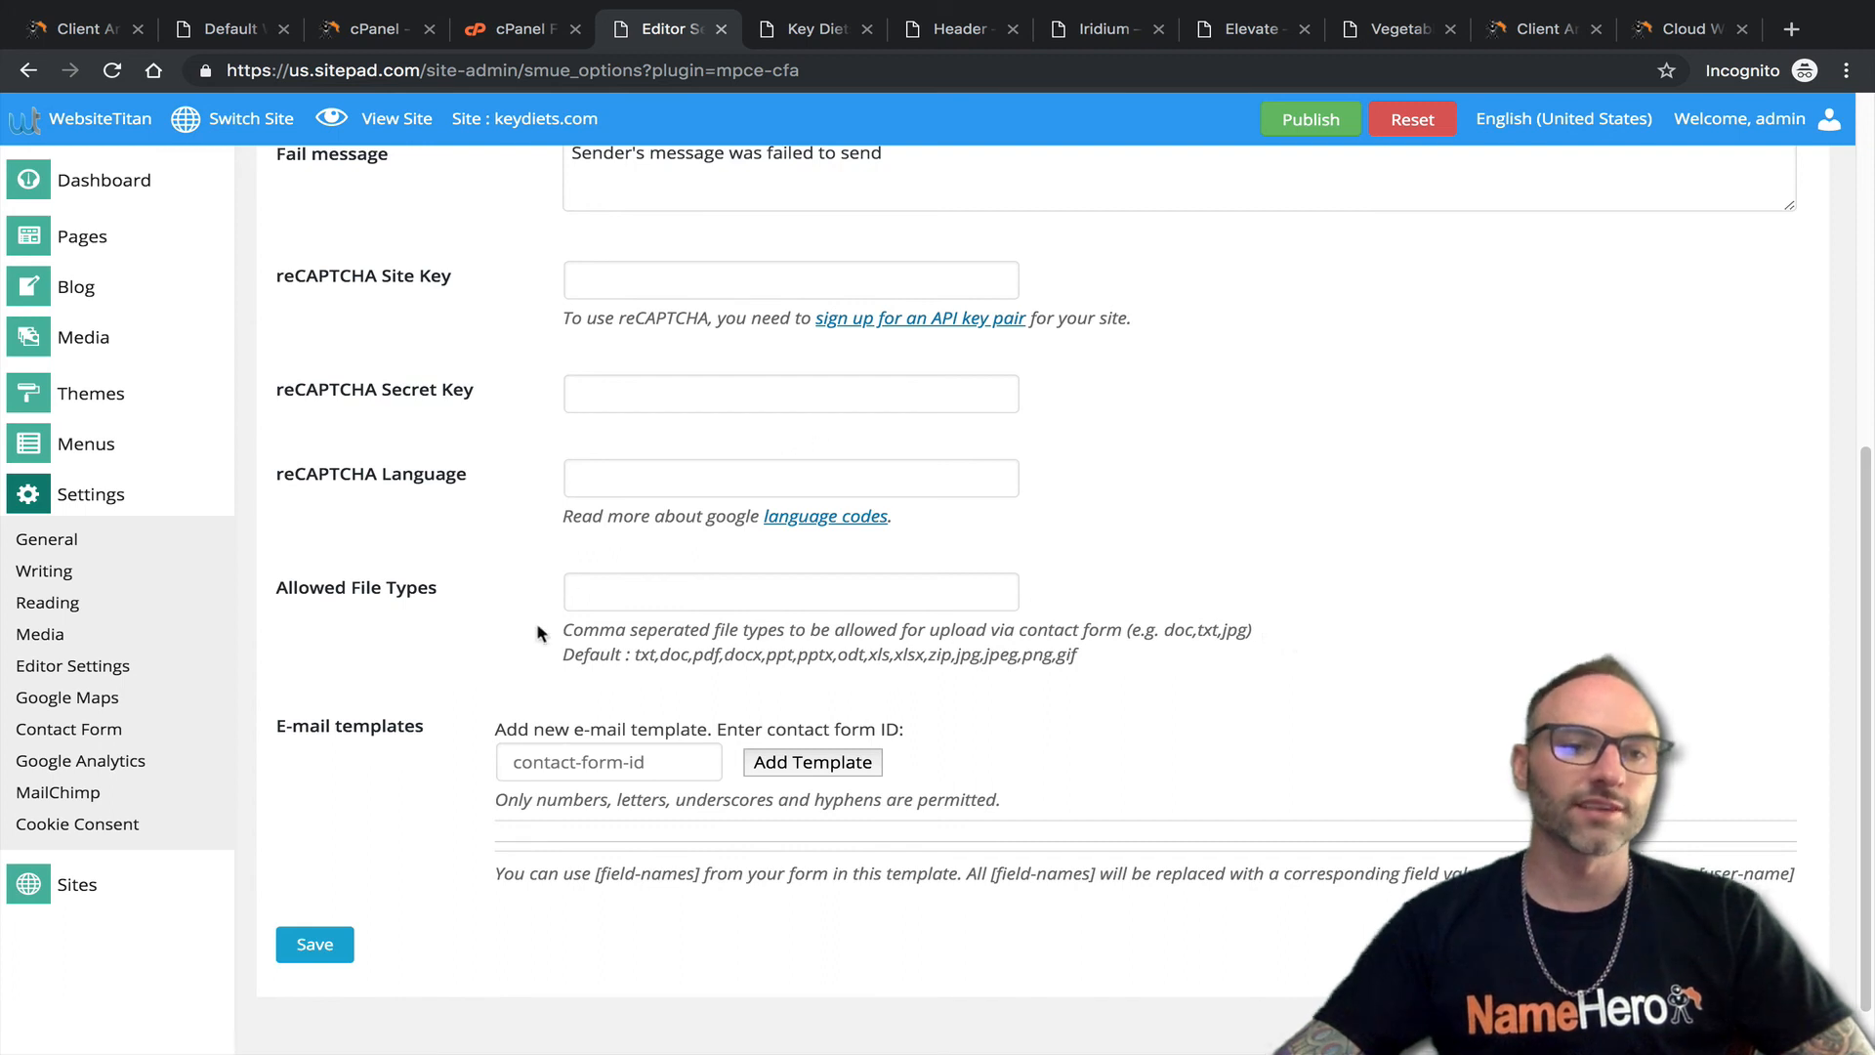
Examine the Google Analytics Tracking ID field and the MailChimp subscriber pop-up settings.
{"action": "left_click", "coordinate": [93, 761]}
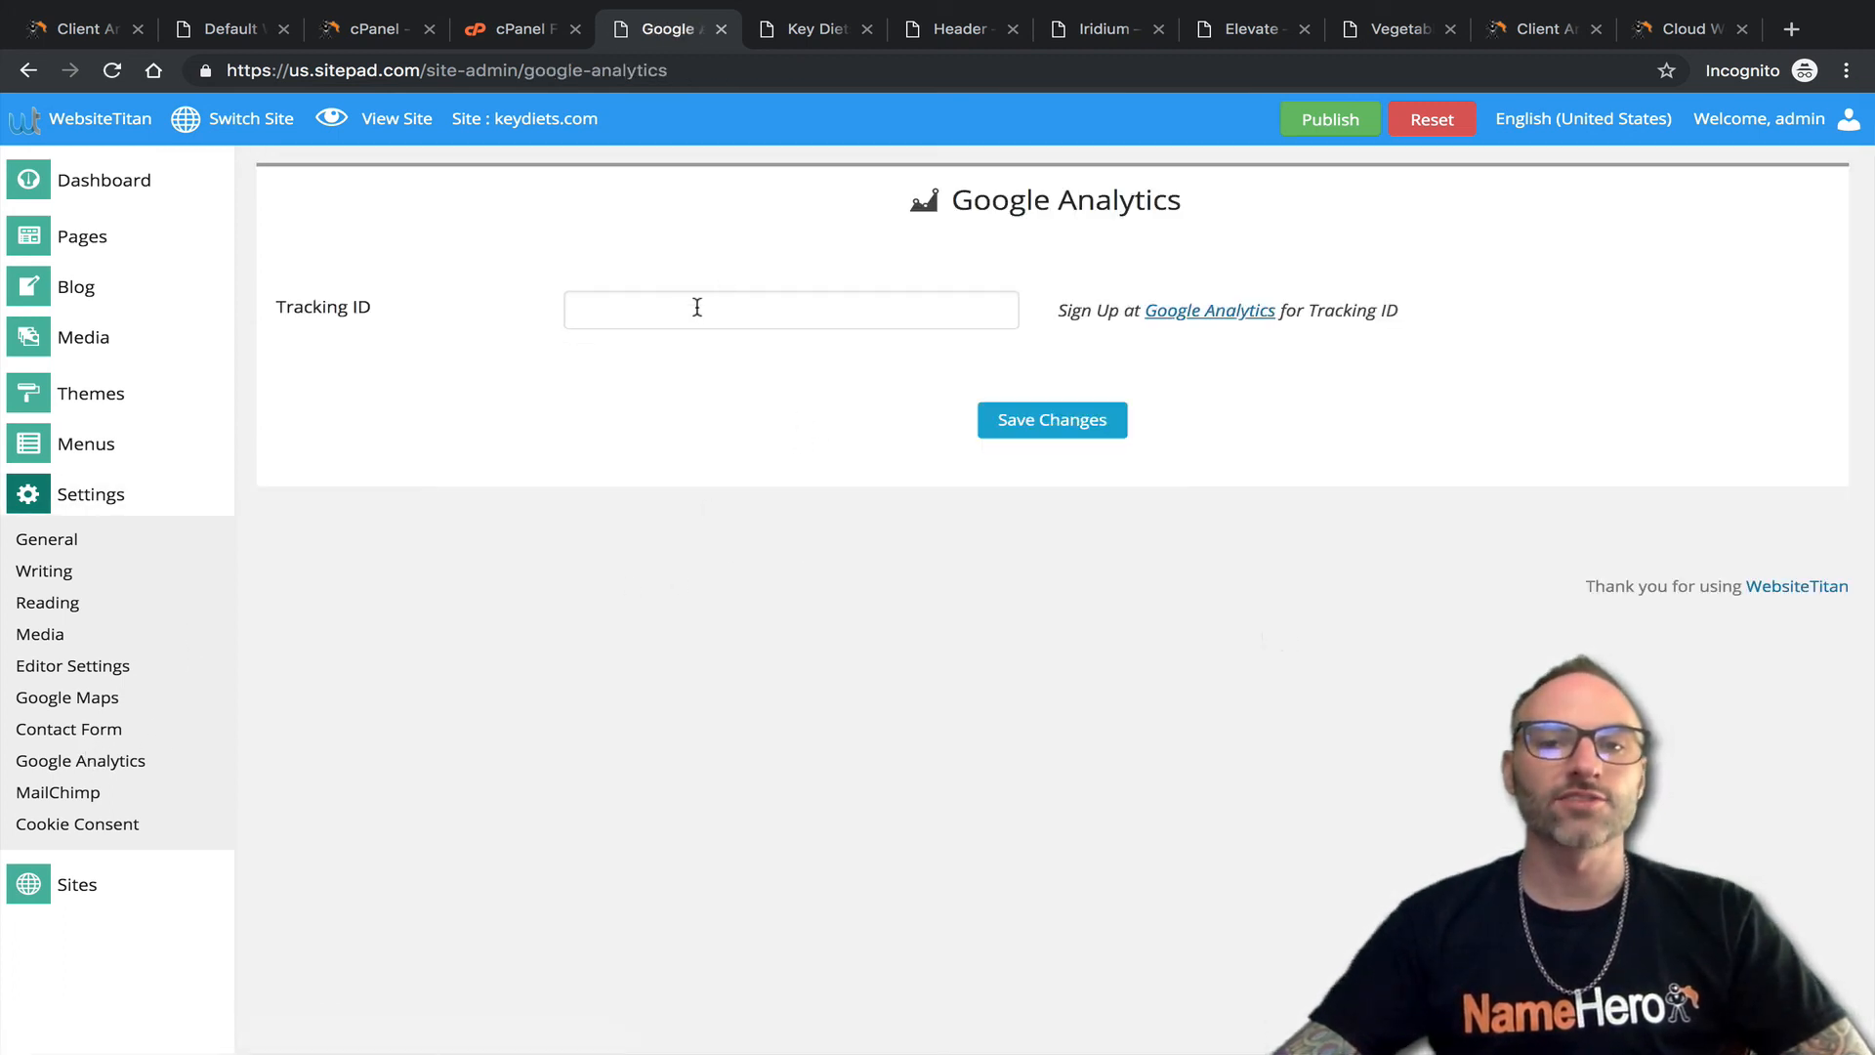
{"action": "left_click", "coordinate": [658, 317]}
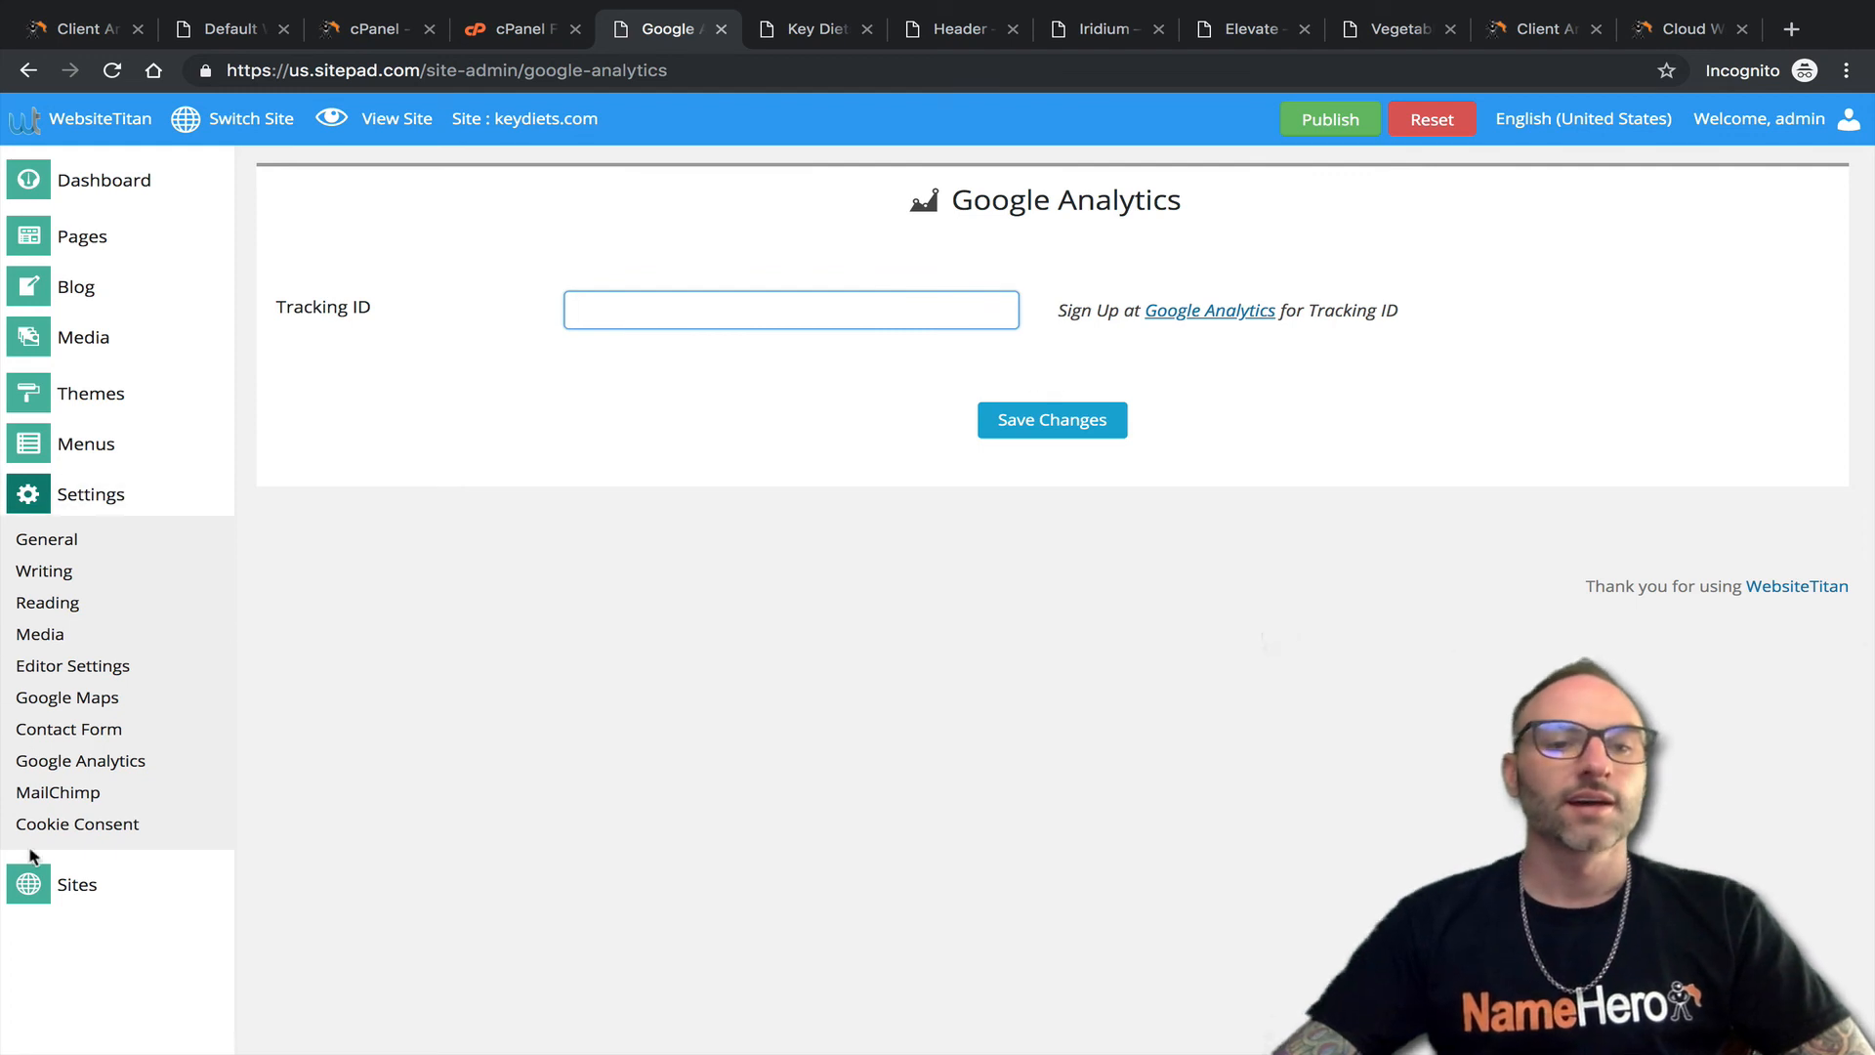
{"action": "left_click", "coordinate": [33, 793]}
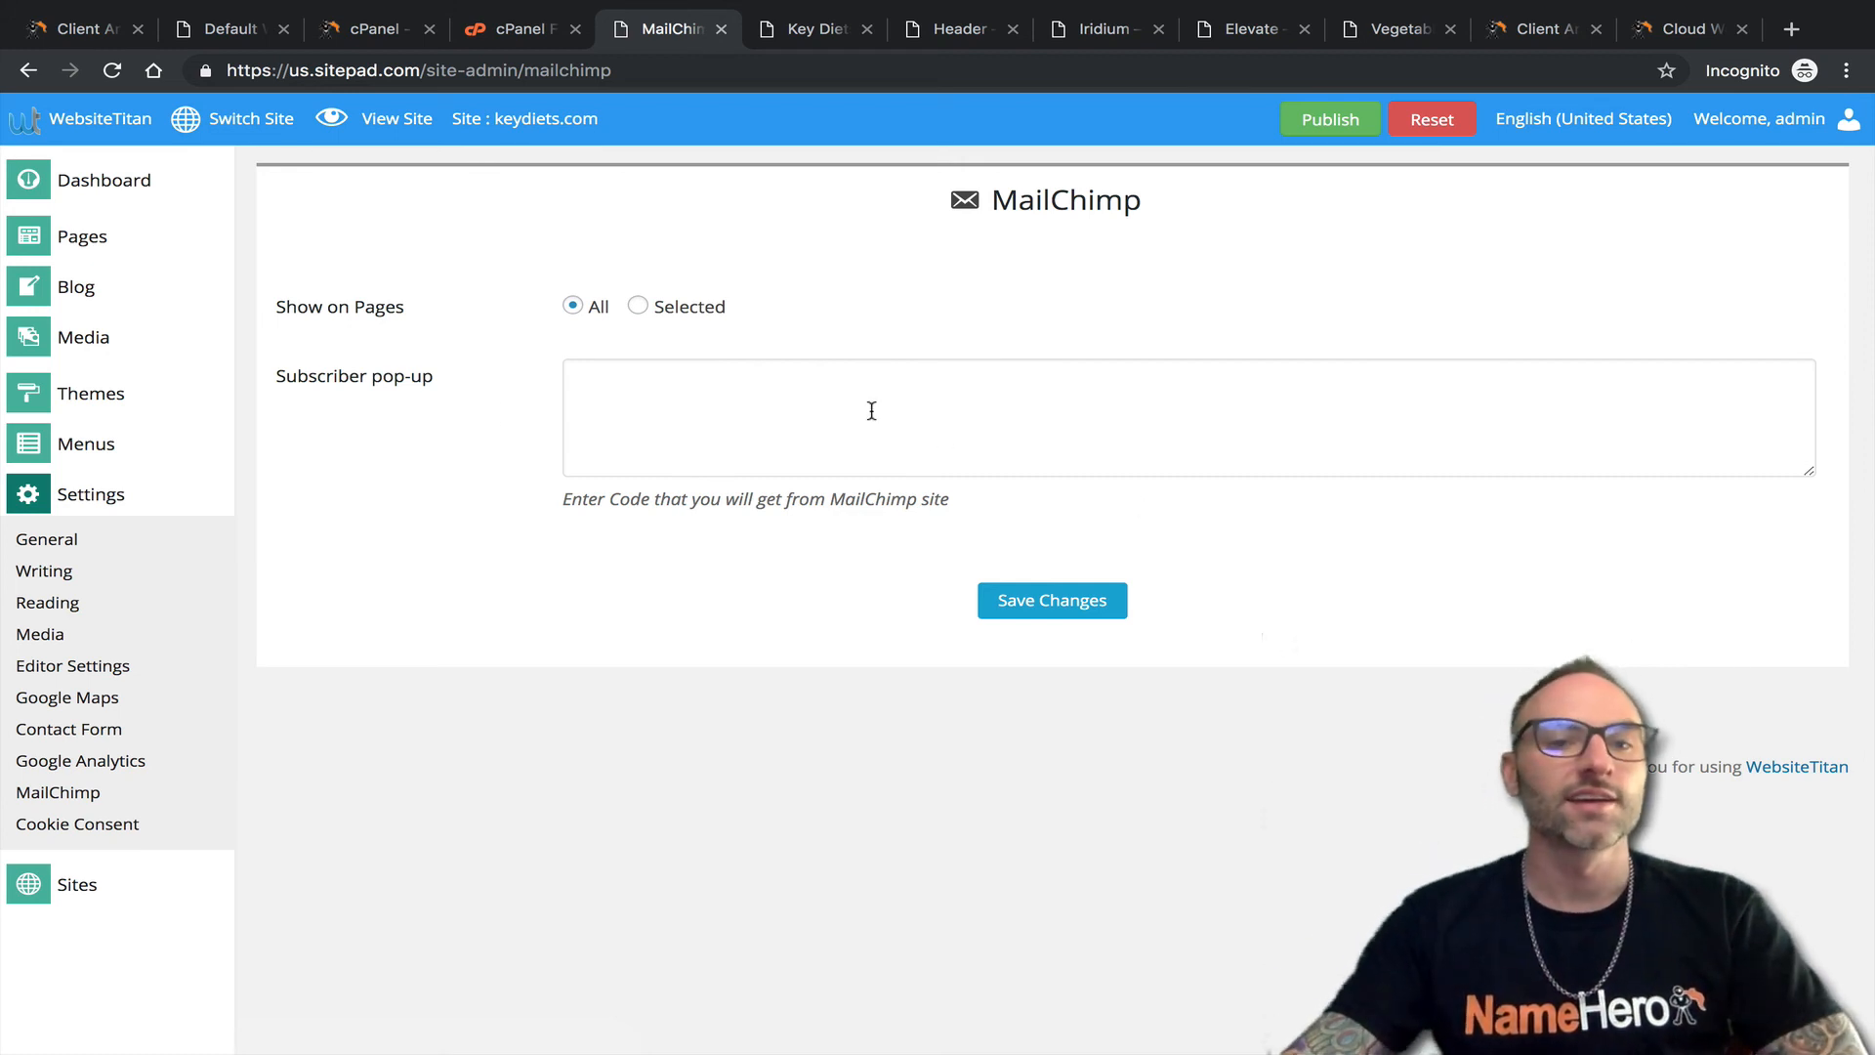
Examine the Cookie Consent settings for banner position, layout, colors, learn more link and custom message texts.
{"action": "left_click", "coordinate": [117, 823]}
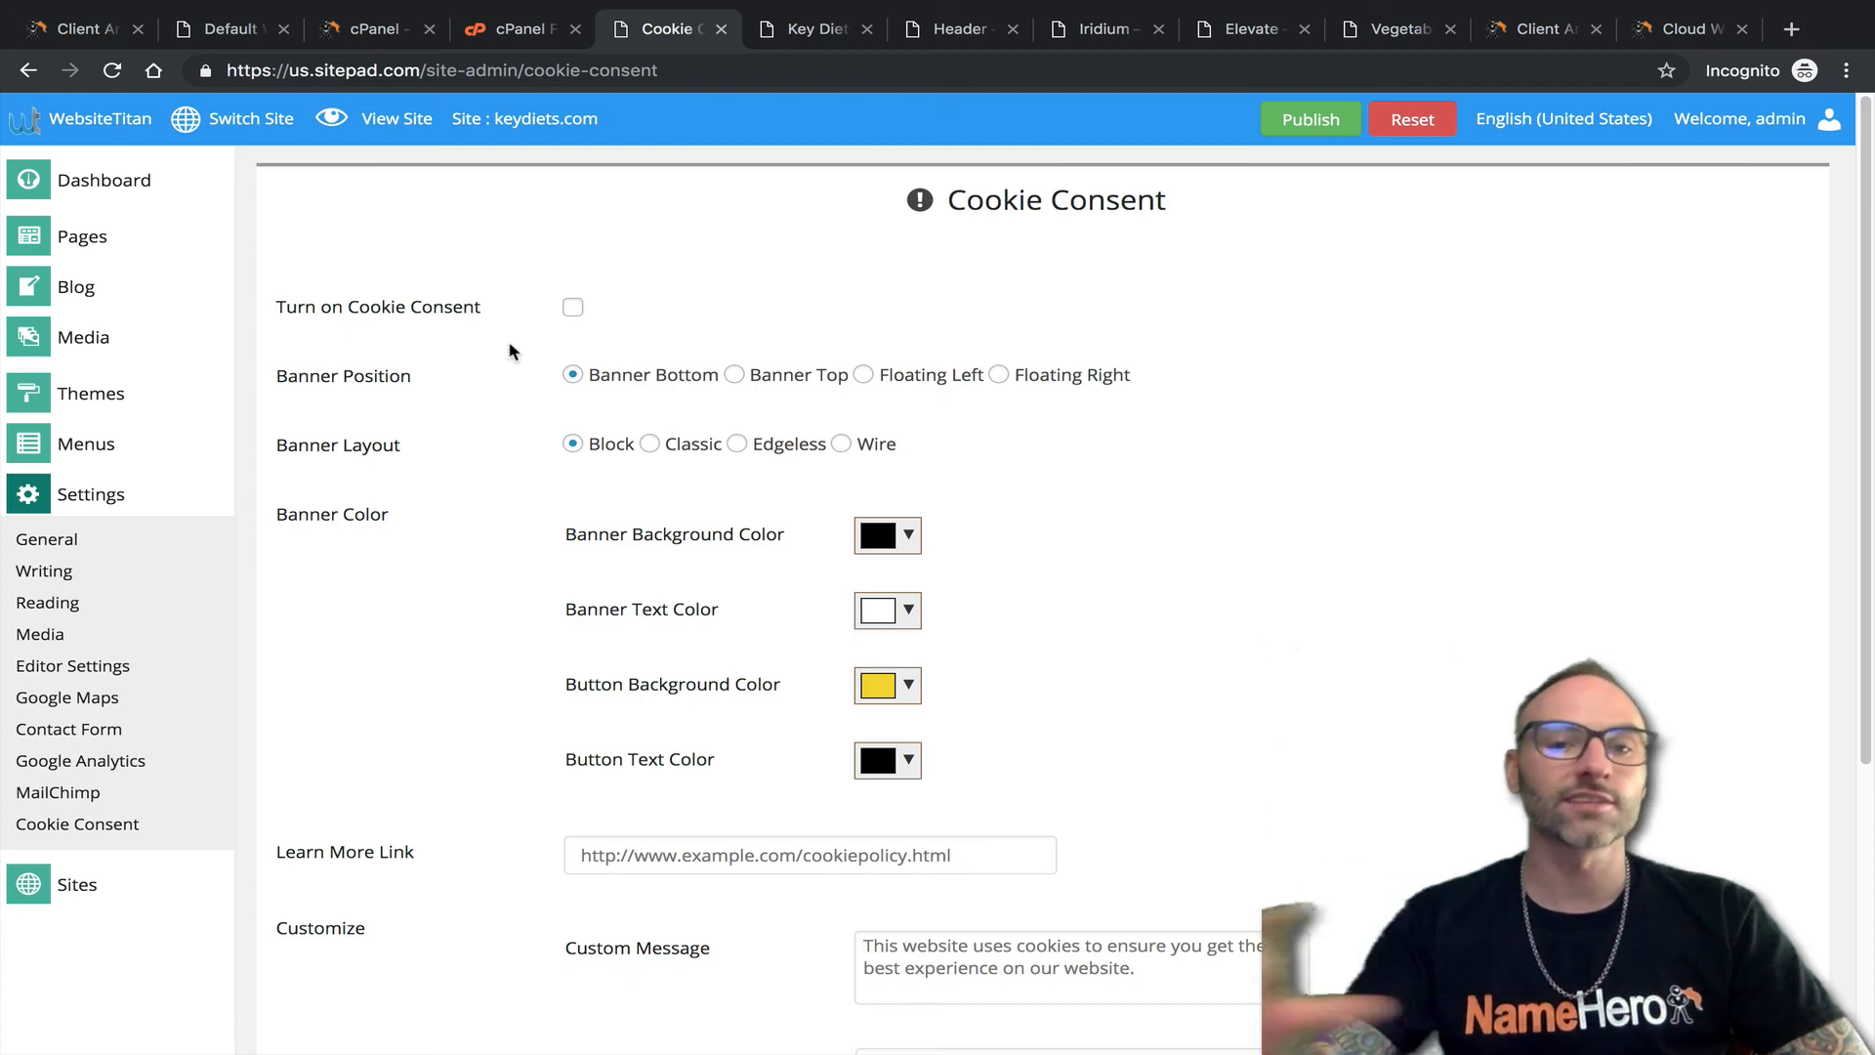
{"action": "scroll", "coordinate": [625, 368], "scroll_direction": "down", "scroll_amount": 4}
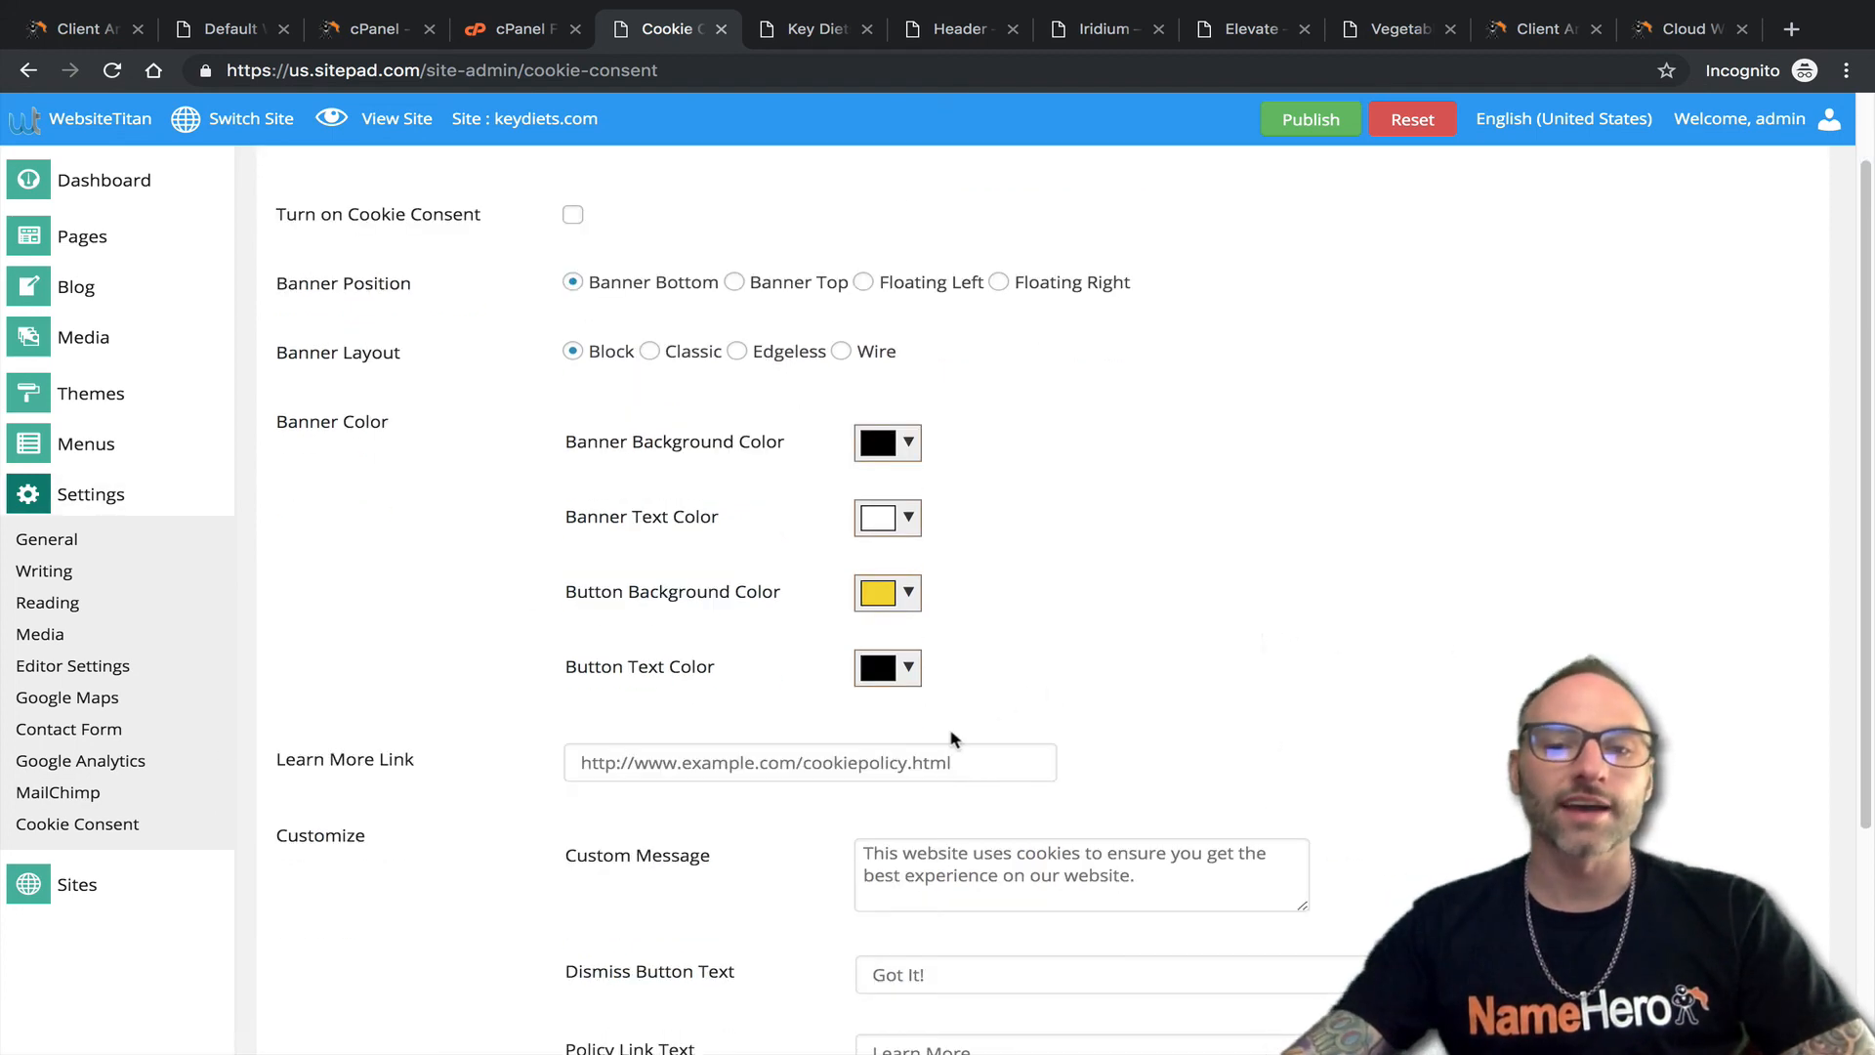
{"action": "scroll", "coordinate": [670, 519], "scroll_direction": "up", "scroll_amount": 2}
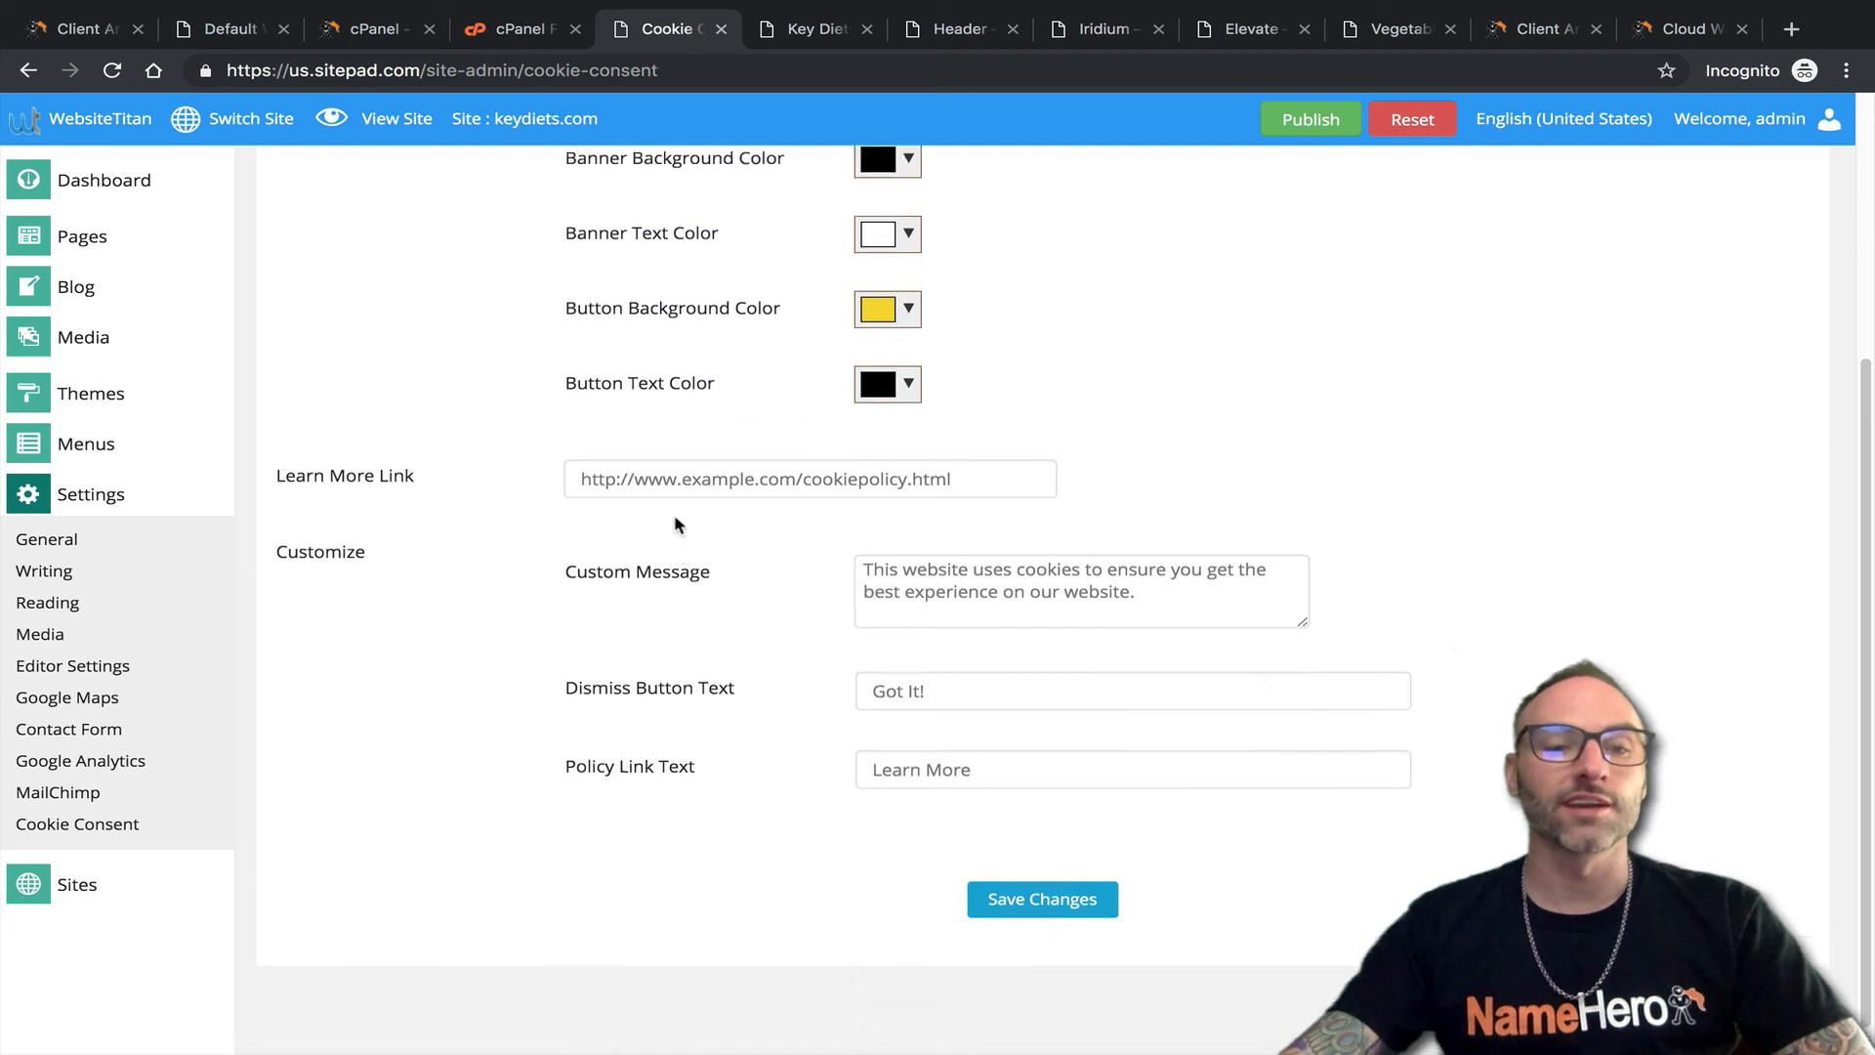
{"action": "scroll", "coordinate": [517, 576], "scroll_direction": "up", "scroll_amount": 2}
Examine the list of all sites and the Add New Site form, including its domain choices for the site address.
{"action": "mouse_move", "coordinate": [137, 884]}
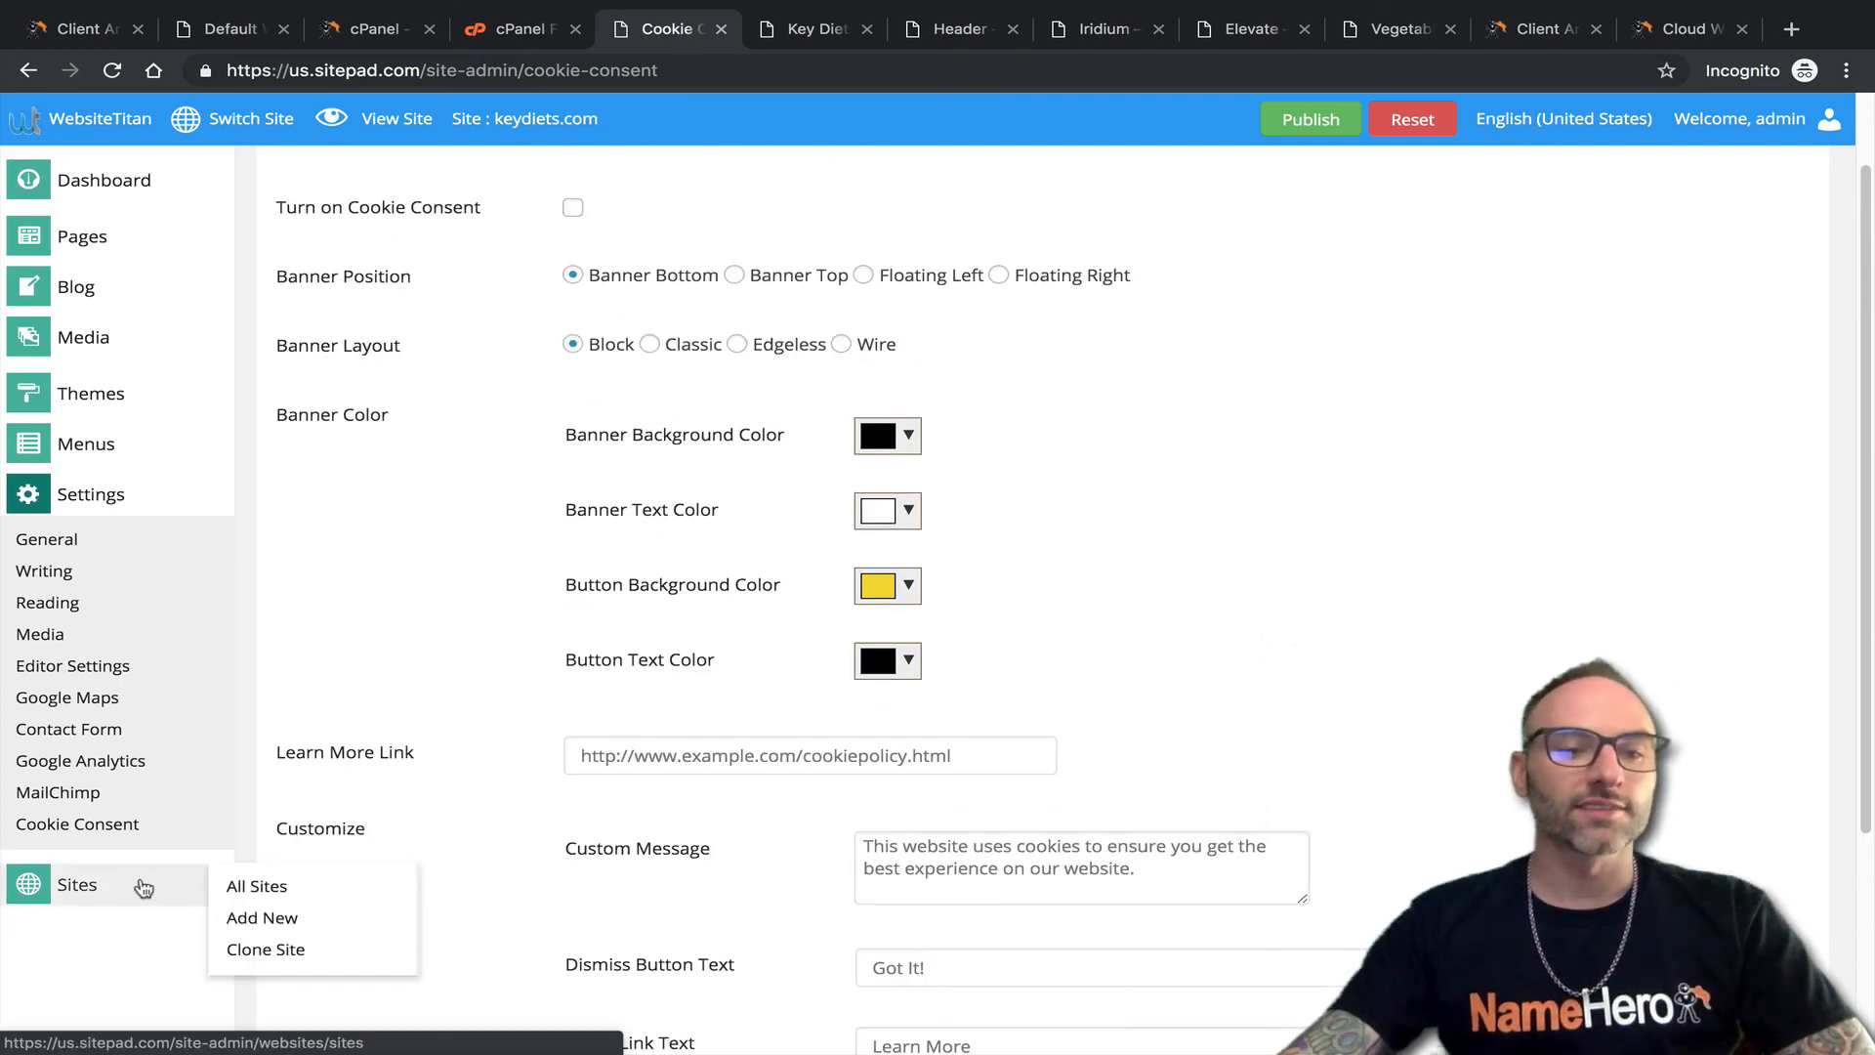
{"action": "left_click", "coordinate": [227, 886]}
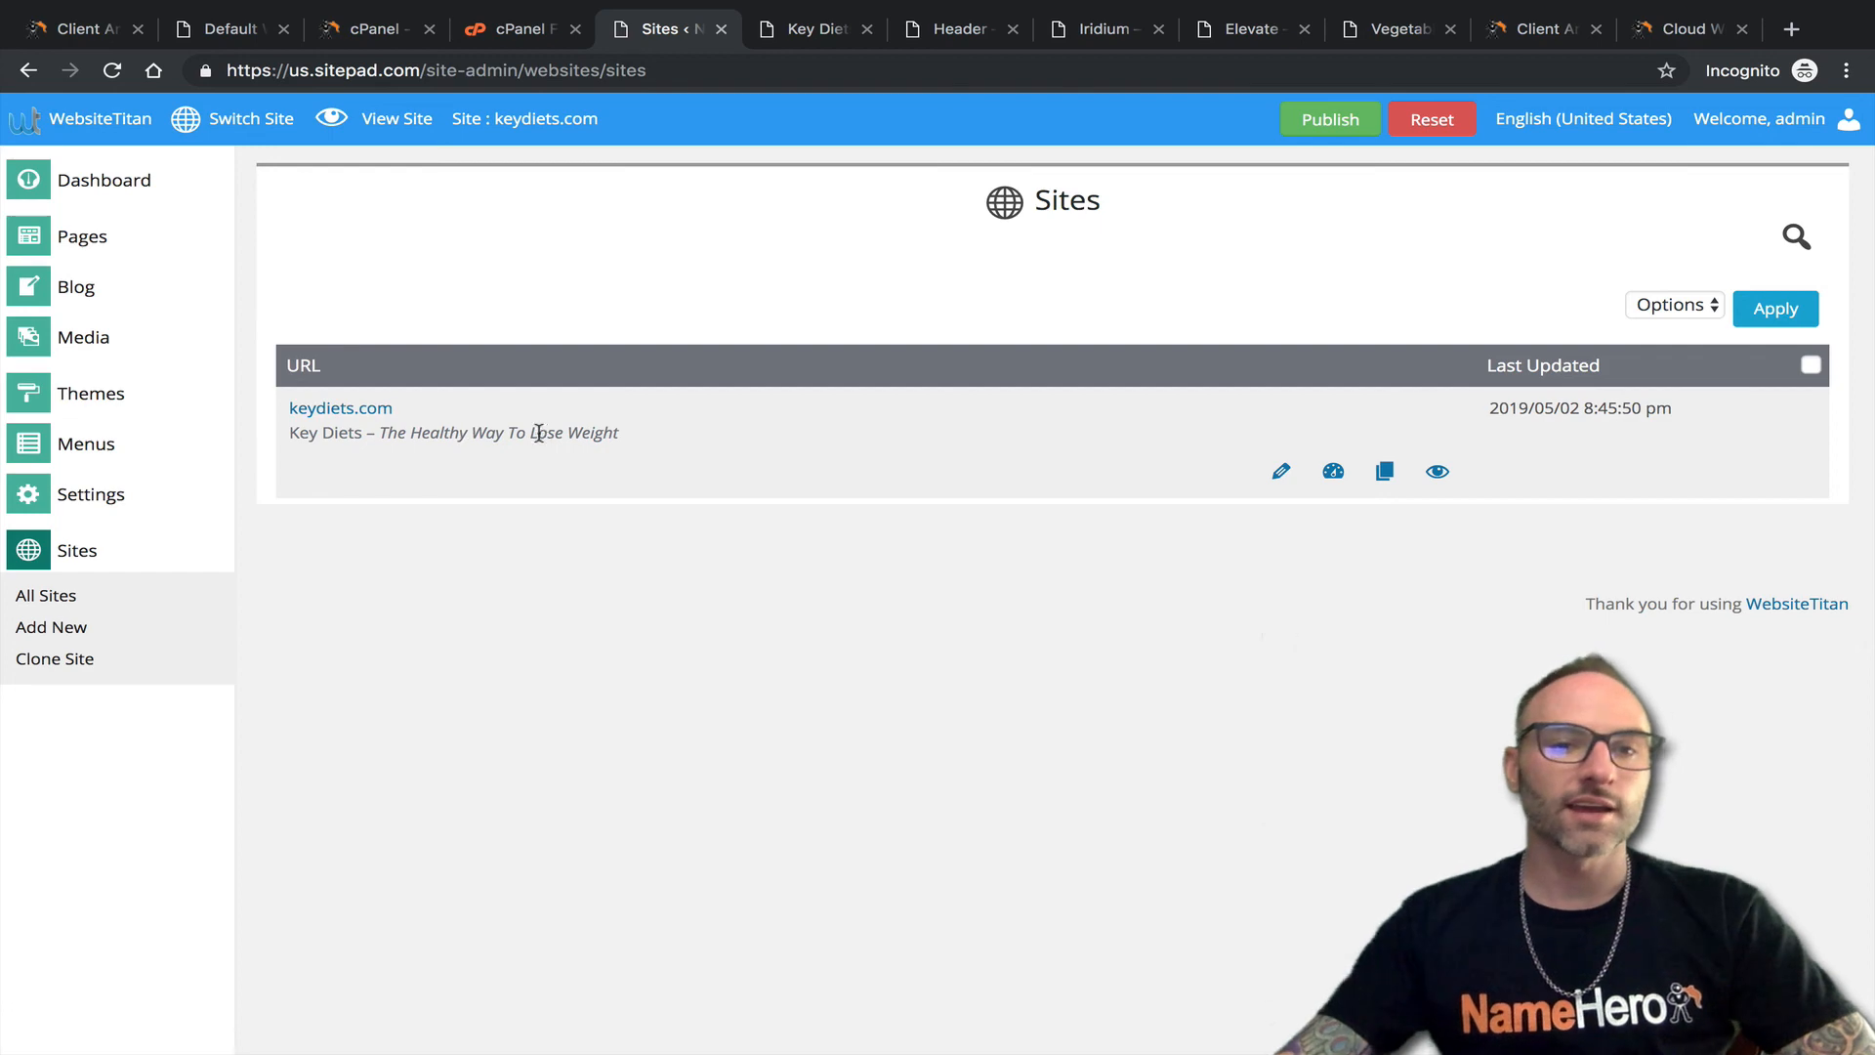
{"action": "left_click", "coordinate": [61, 628]}
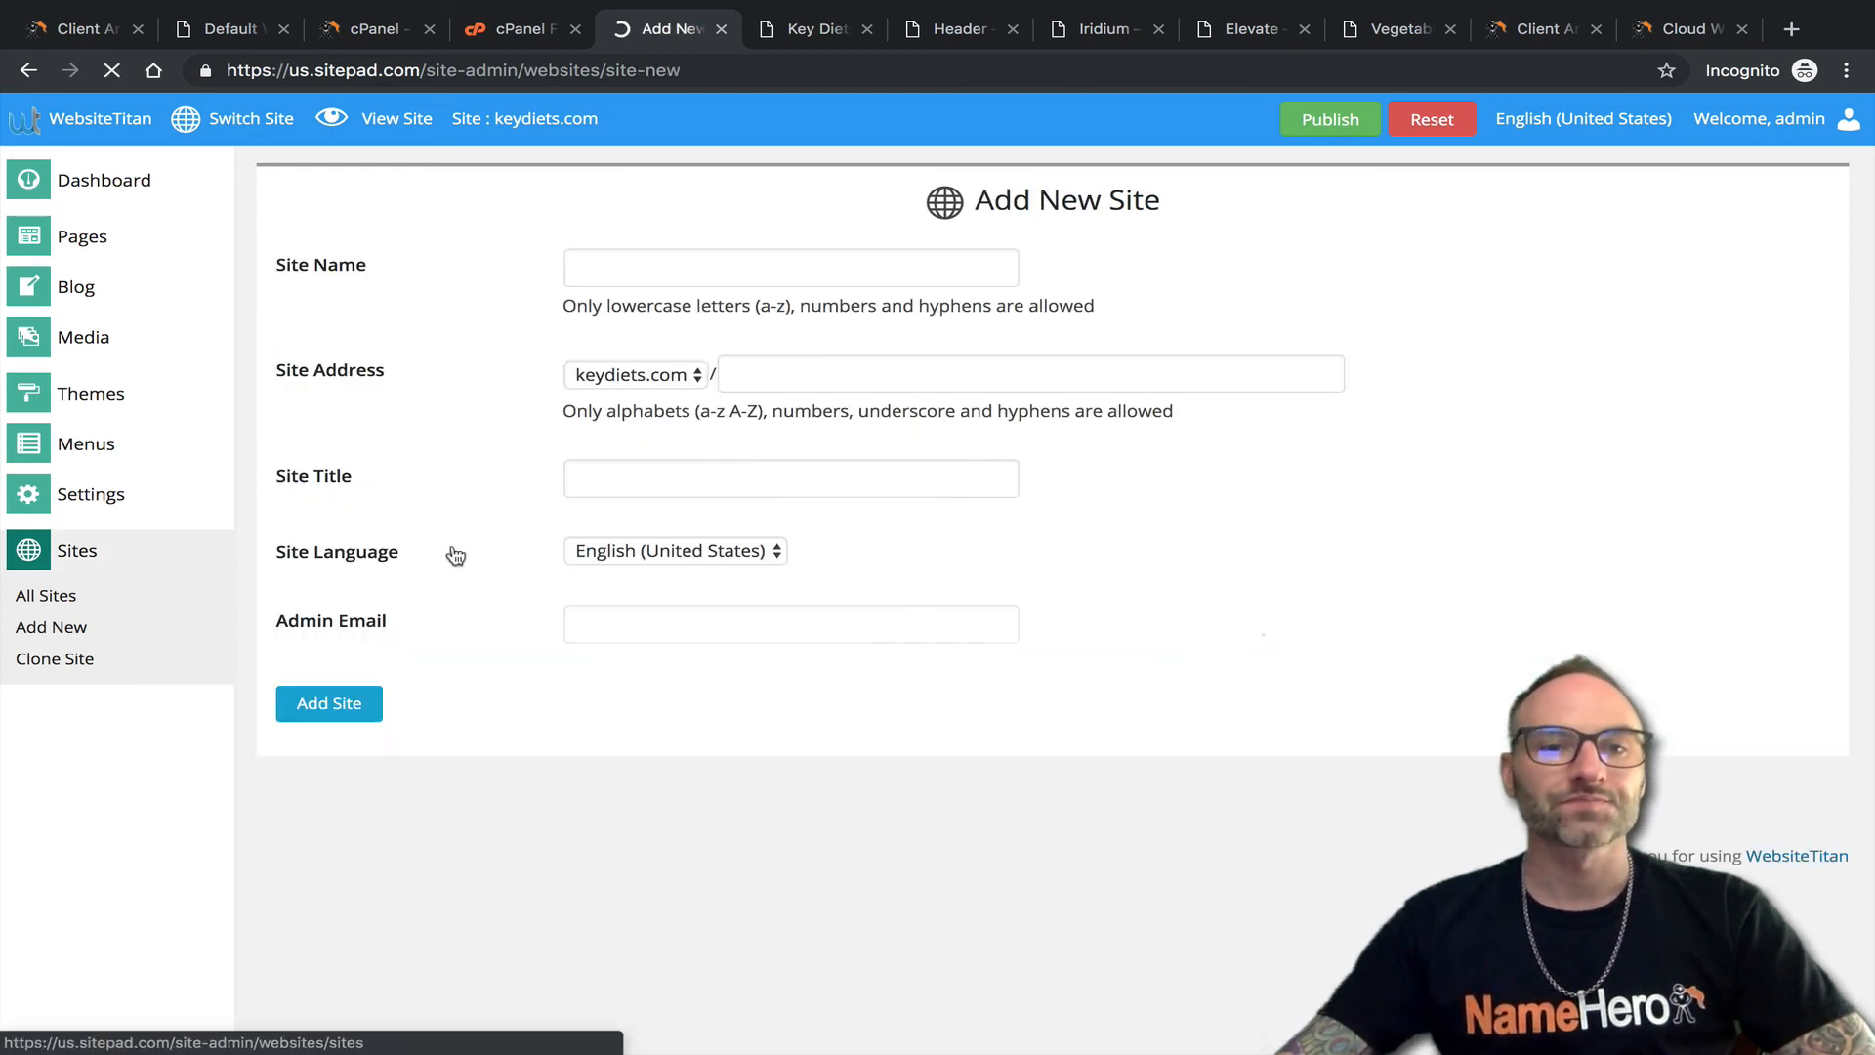
{"action": "left_click", "coordinate": [646, 375]}
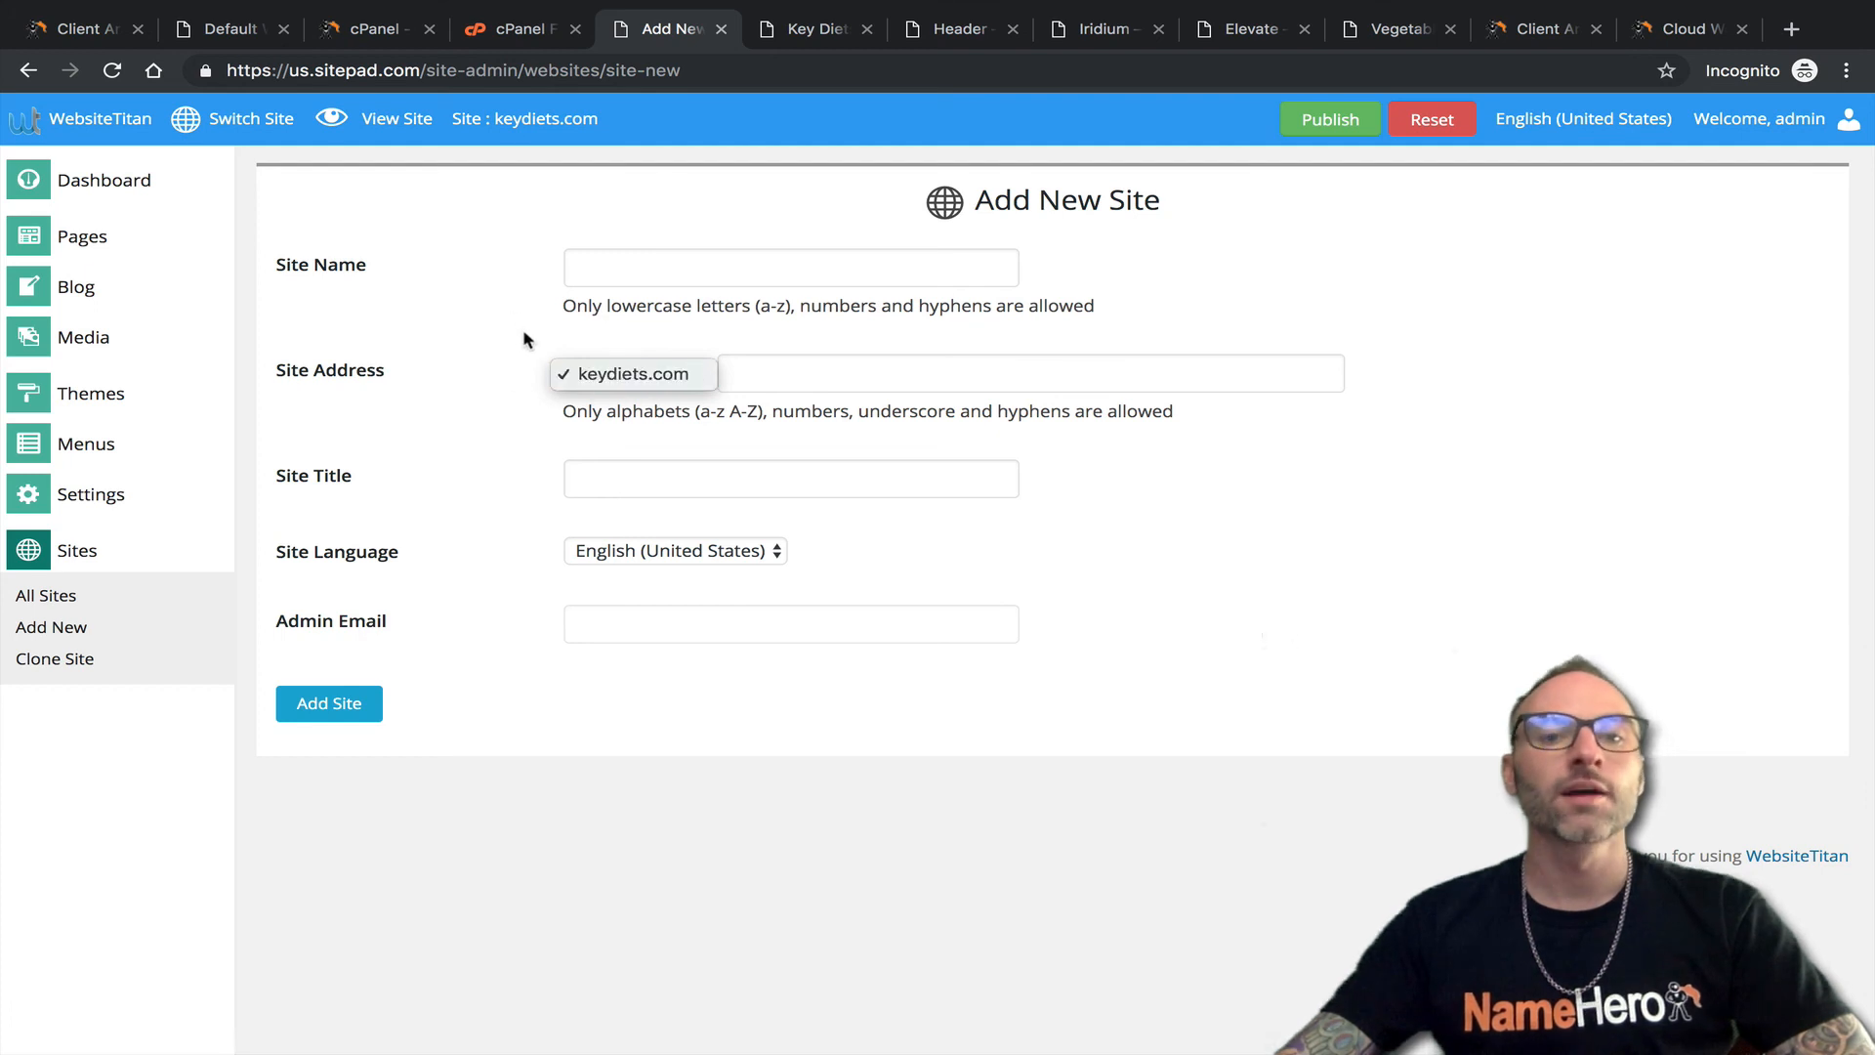
{"action": "left_click", "coordinate": [553, 334]}
{"action": "left_click", "coordinate": [767, 376]}
{"action": "left_click", "coordinate": [685, 379]}
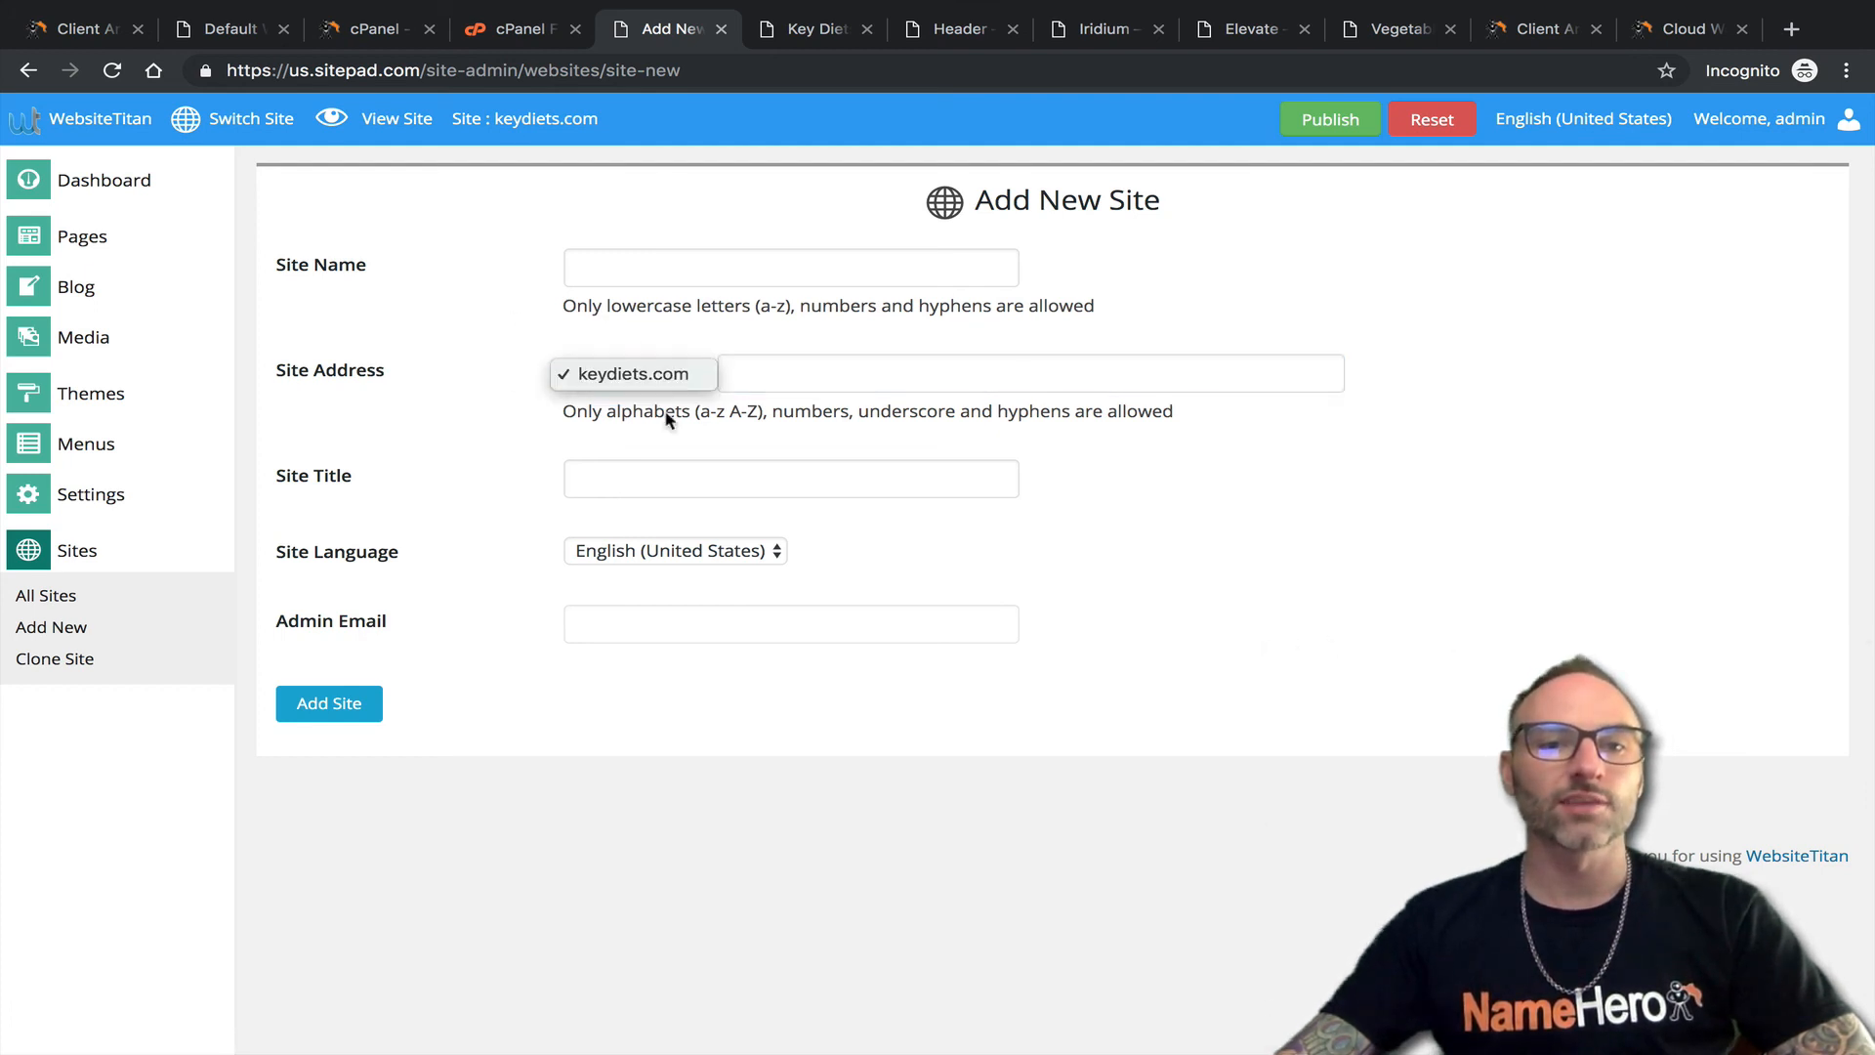
{"action": "left_click", "coordinate": [889, 379]}
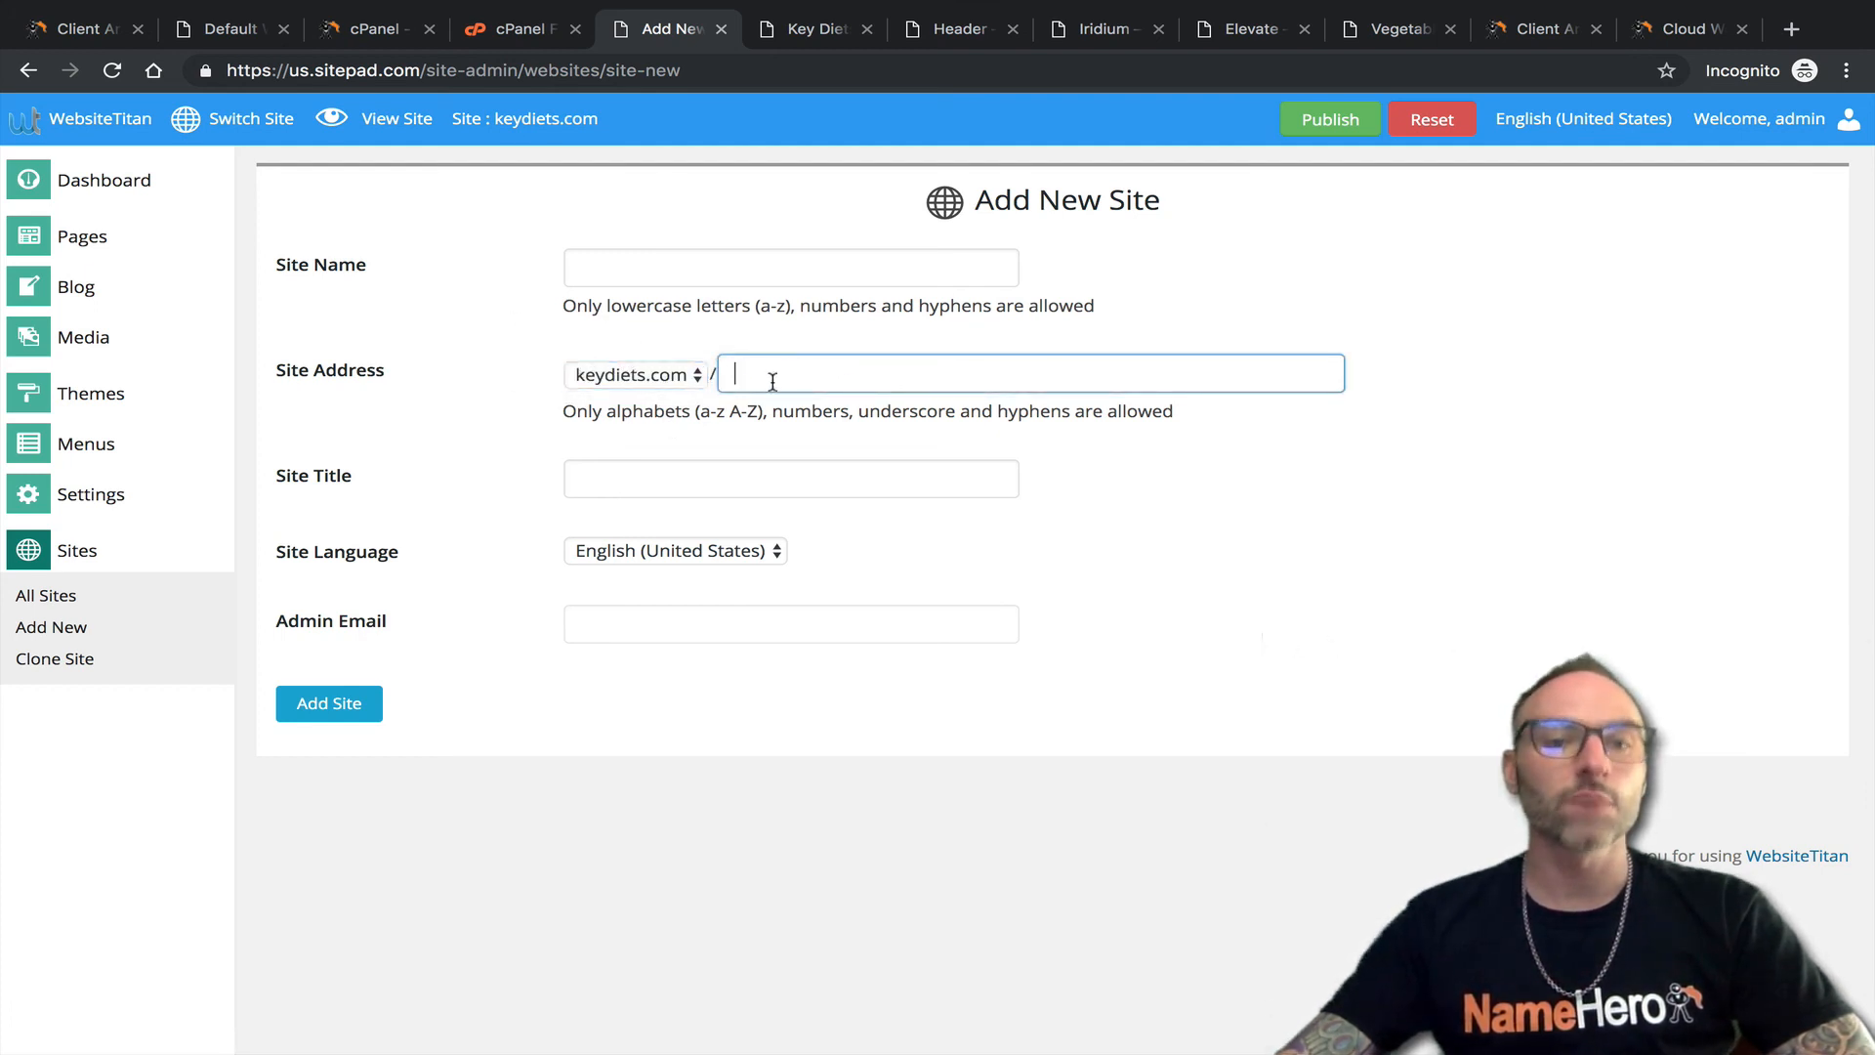
{"action": "left_click", "coordinate": [700, 379]}
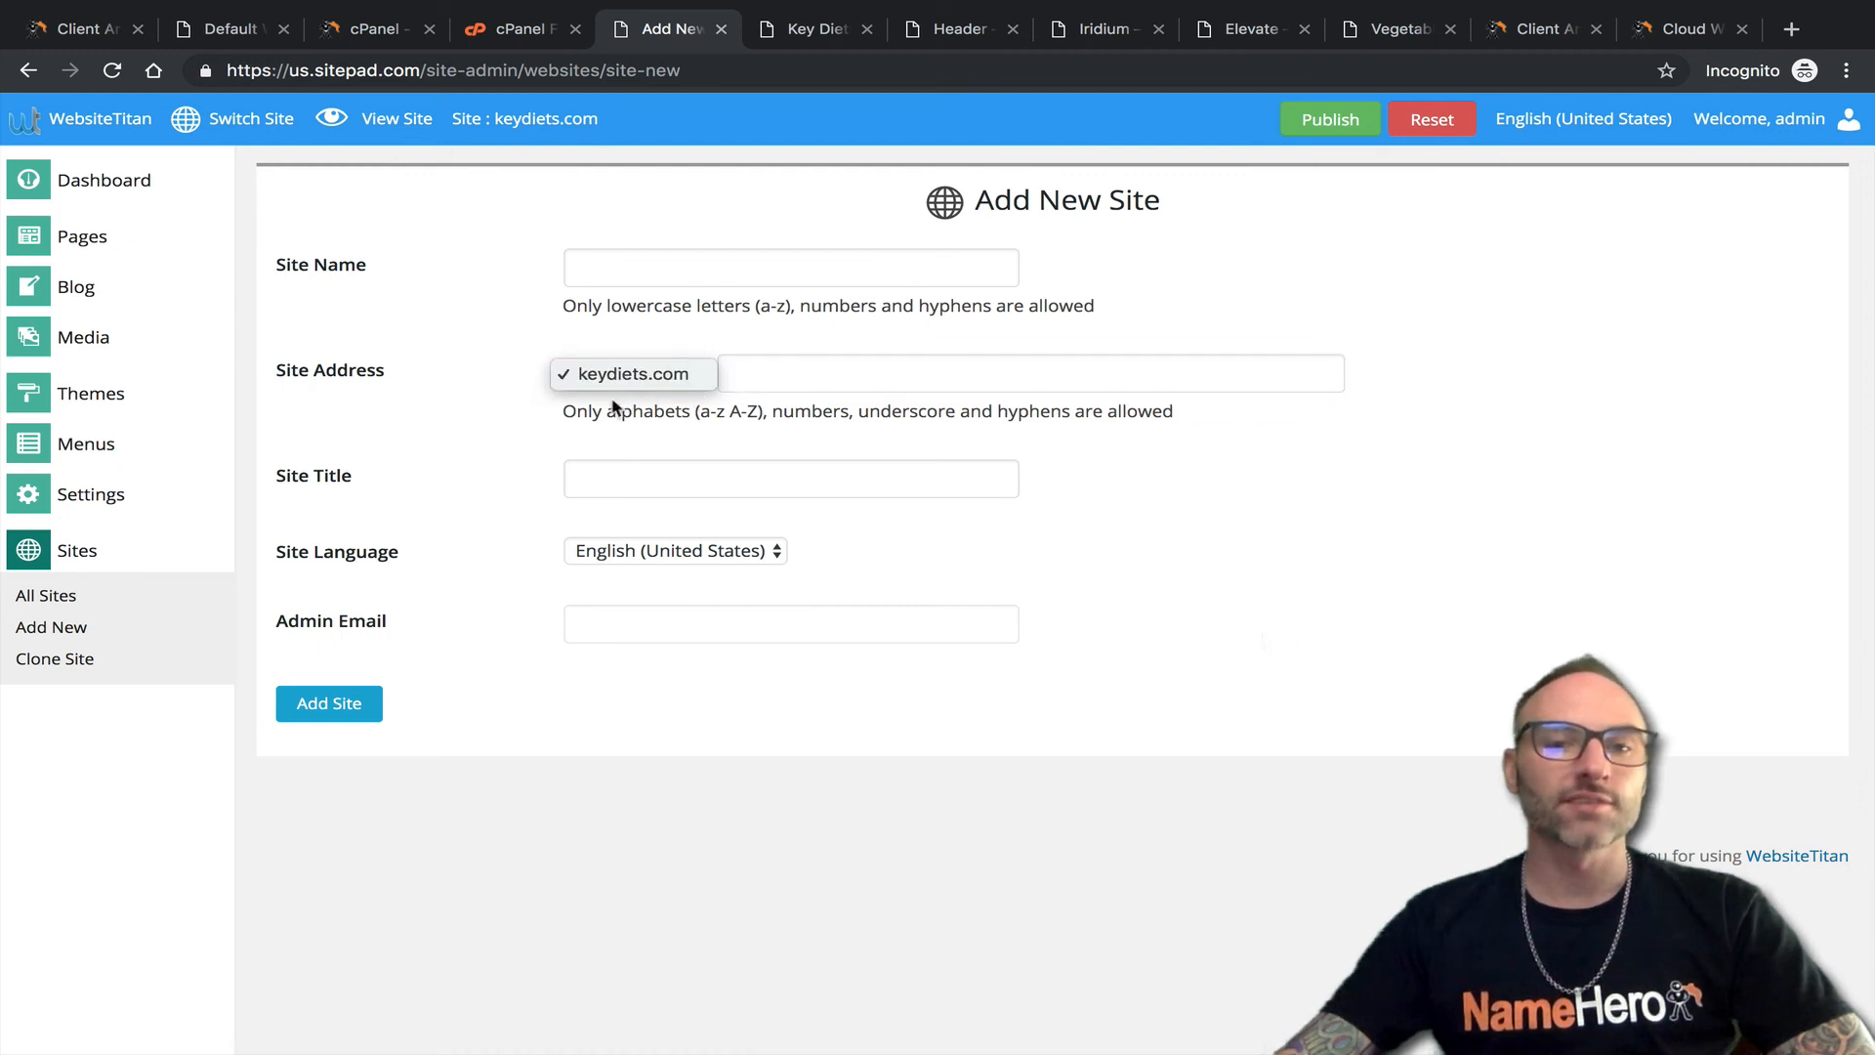
{"action": "left_click", "coordinate": [602, 318]}
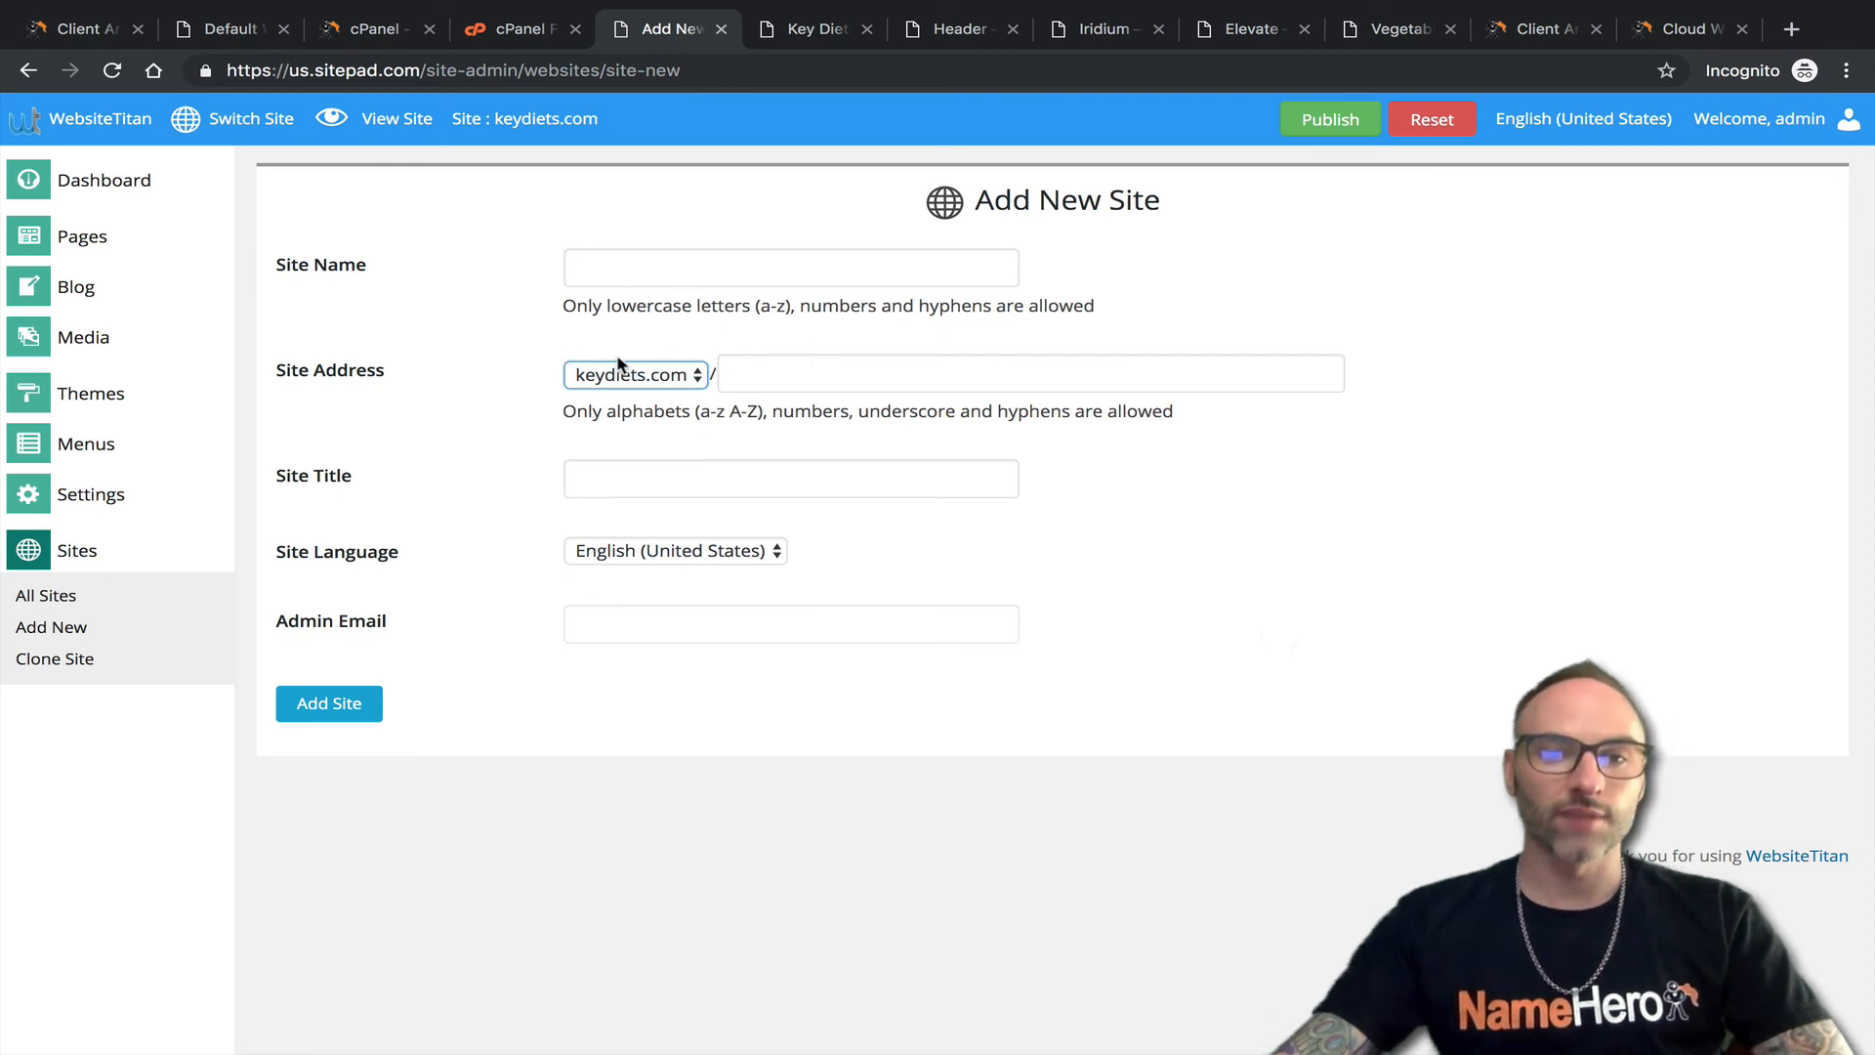
Return to the dashboard and browse the usage overview and the recently added themes.
{"action": "left_click", "coordinate": [106, 186]}
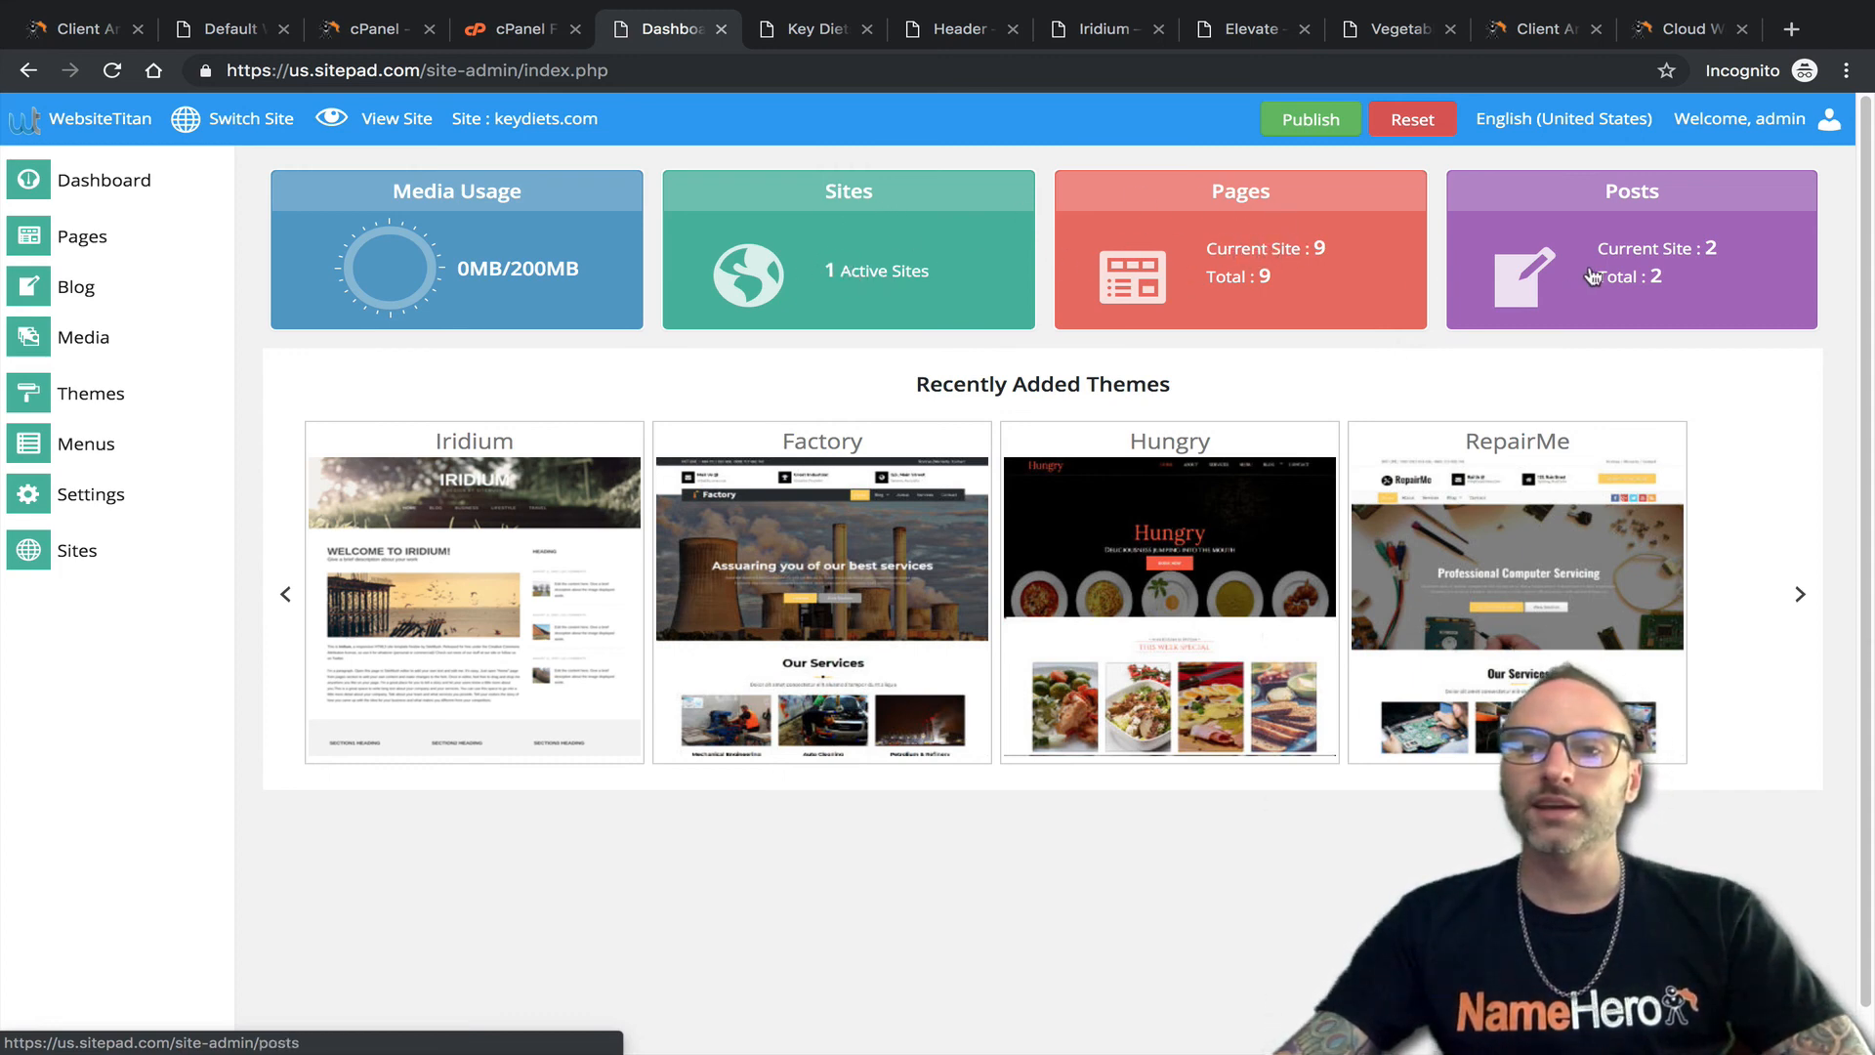
{"action": "scroll", "coordinate": [1395, 594], "scroll_direction": "down", "scroll_amount": 1}
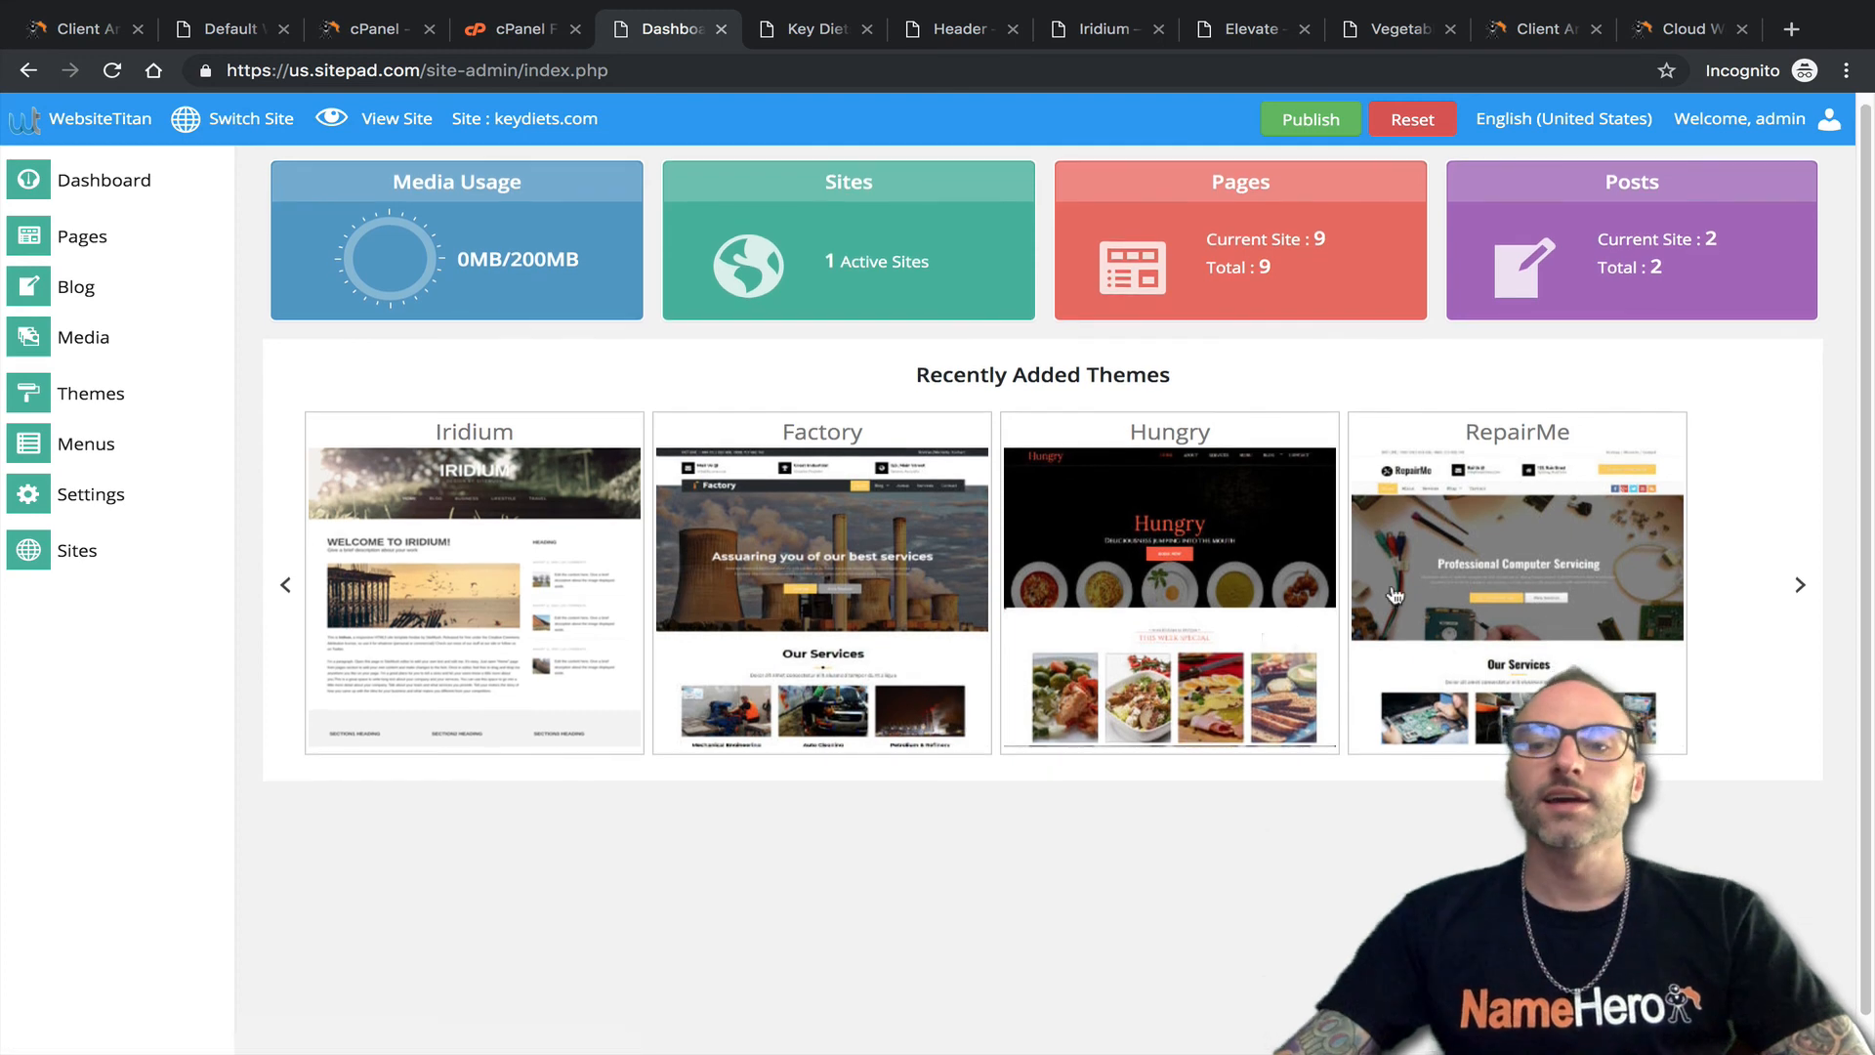
{"action": "left_click", "coordinate": [1800, 583]}
{"action": "left_click", "coordinate": [1800, 583]}
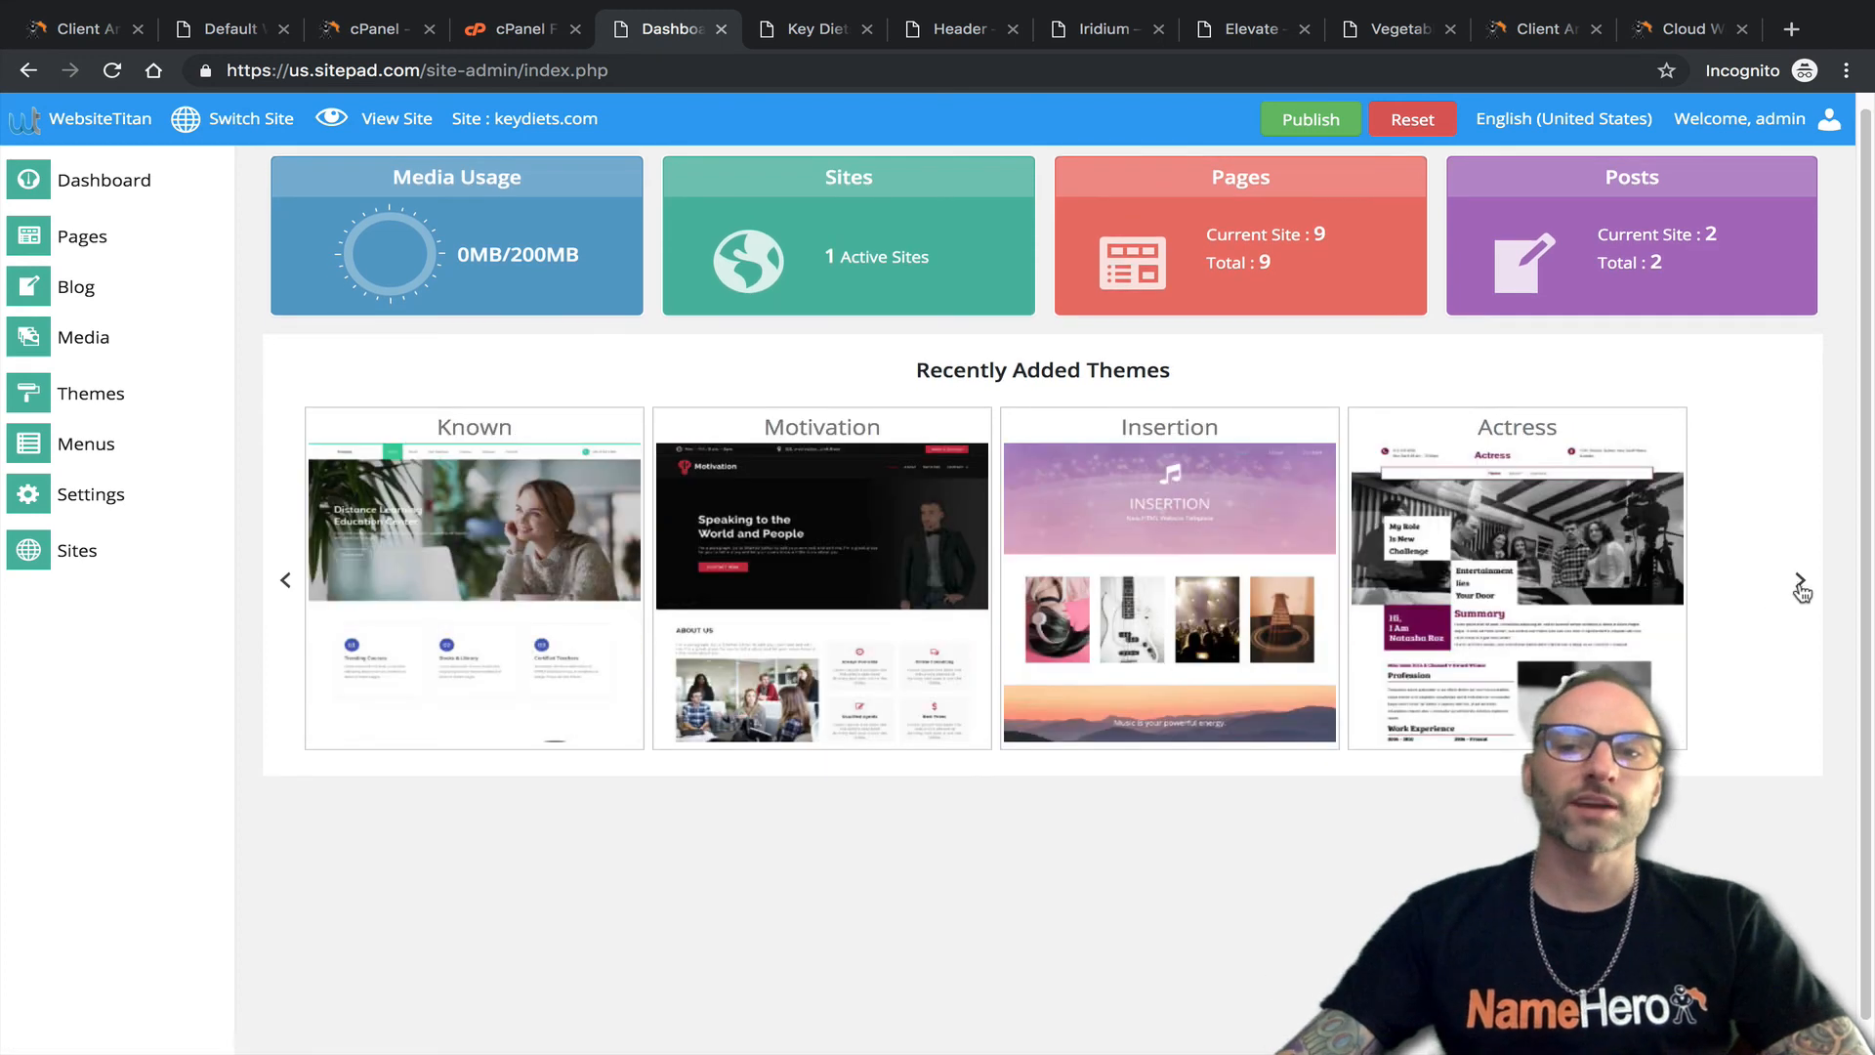
{"action": "left_click", "coordinate": [1800, 583]}
{"action": "scroll", "coordinate": [1425, 574], "scroll_direction": "up", "scroll_amount": 1}
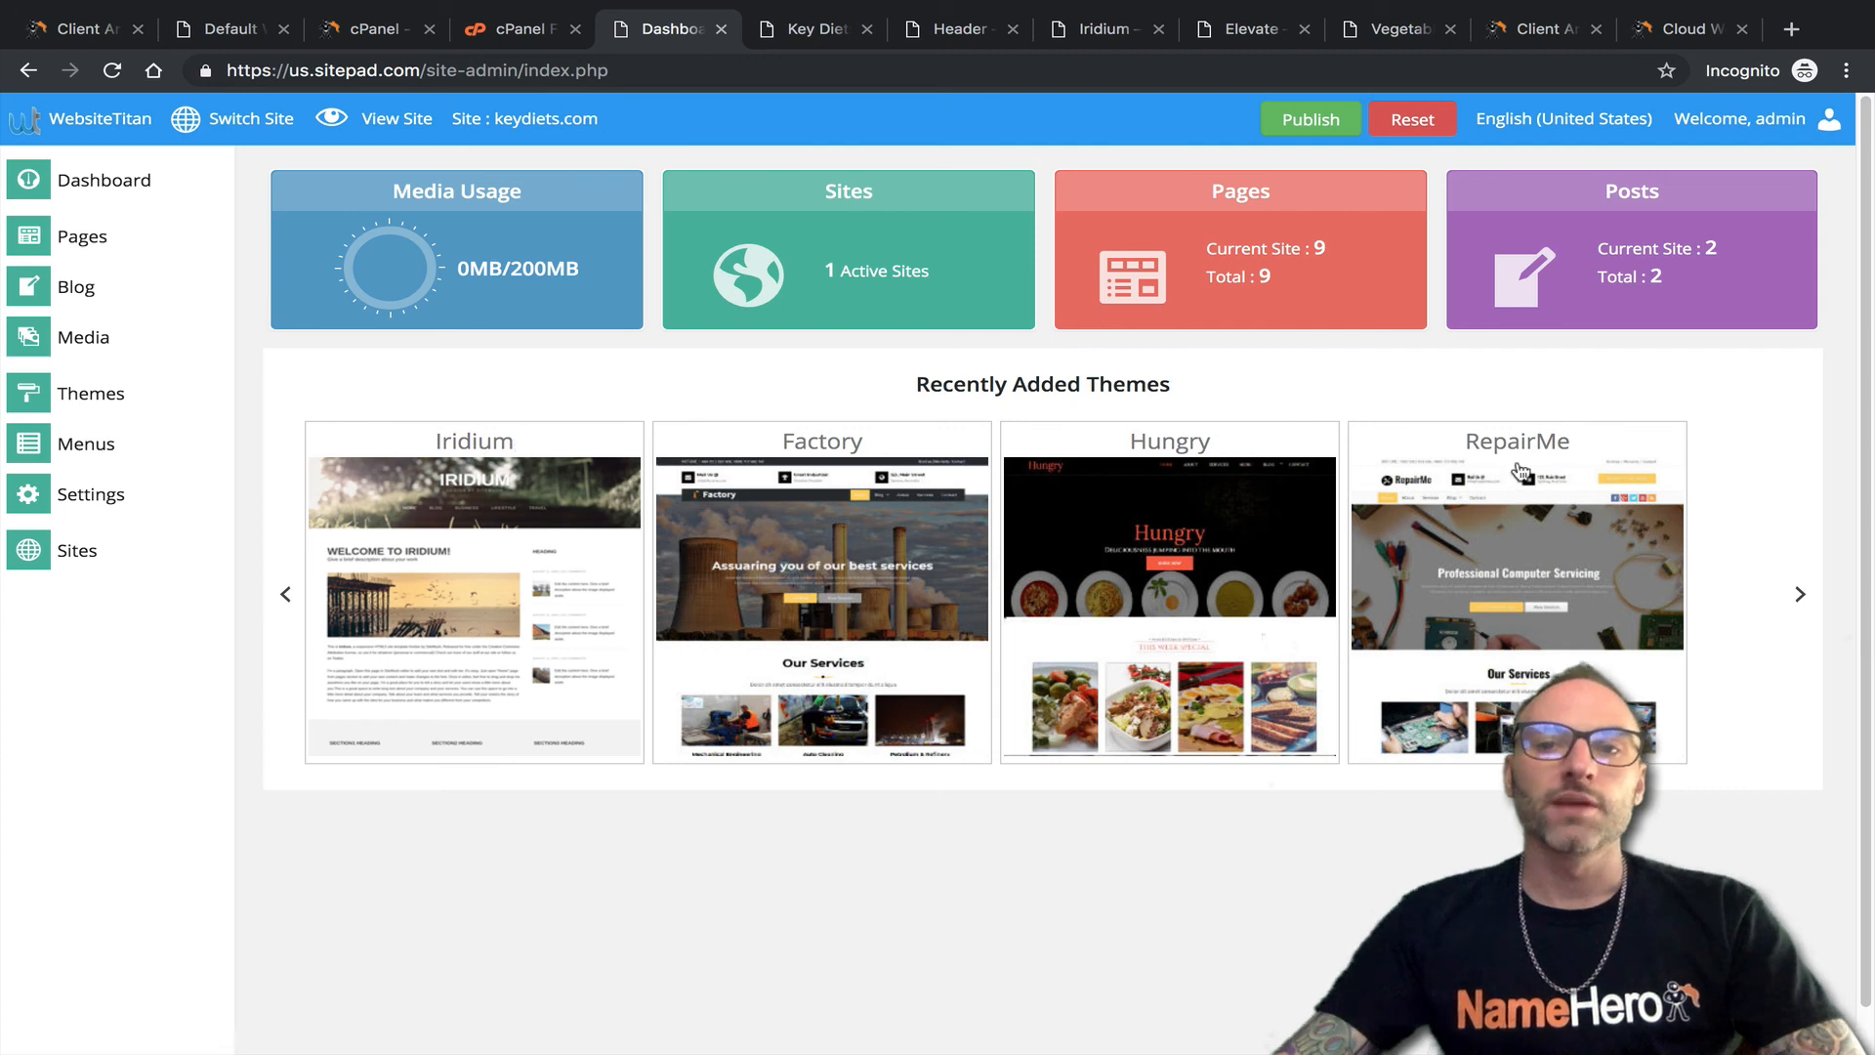
Open the admin profile and examine its first name, last name, nickname and public display name fields.
{"action": "left_click", "coordinate": [1748, 119]}
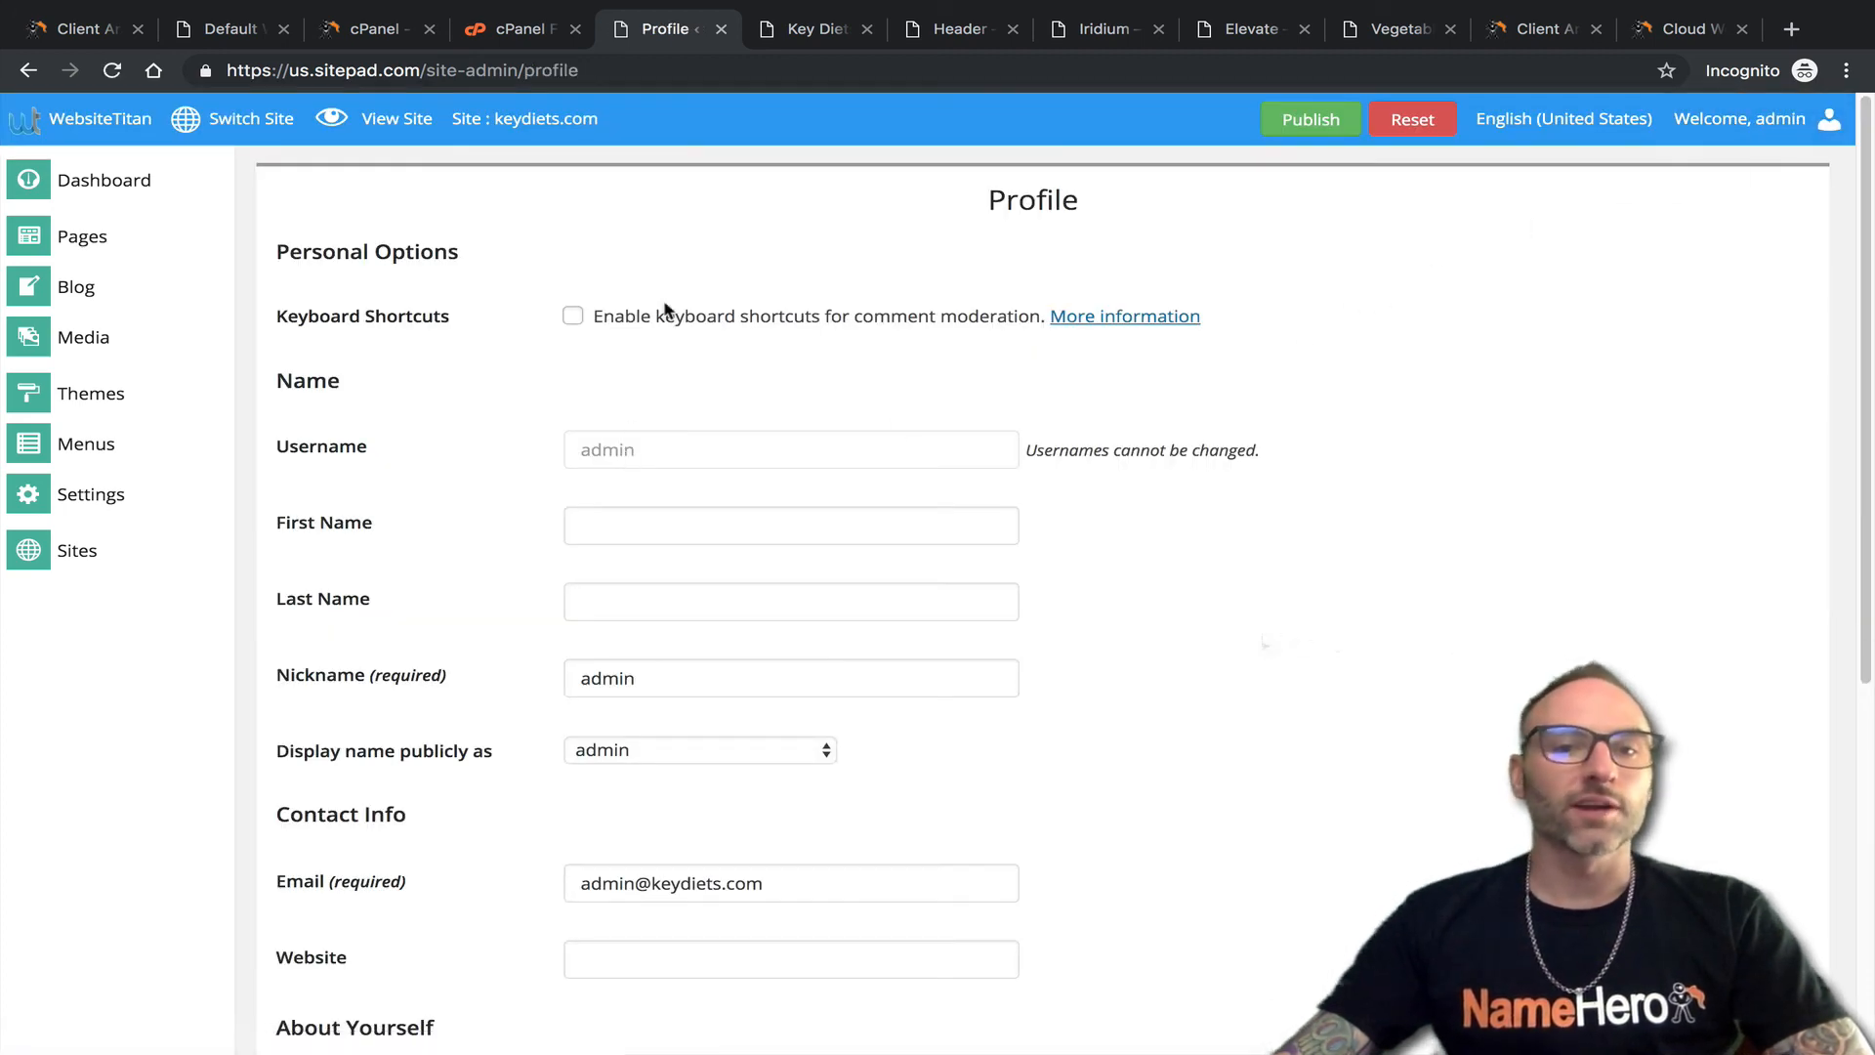
{"action": "left_click", "coordinate": [608, 514]}
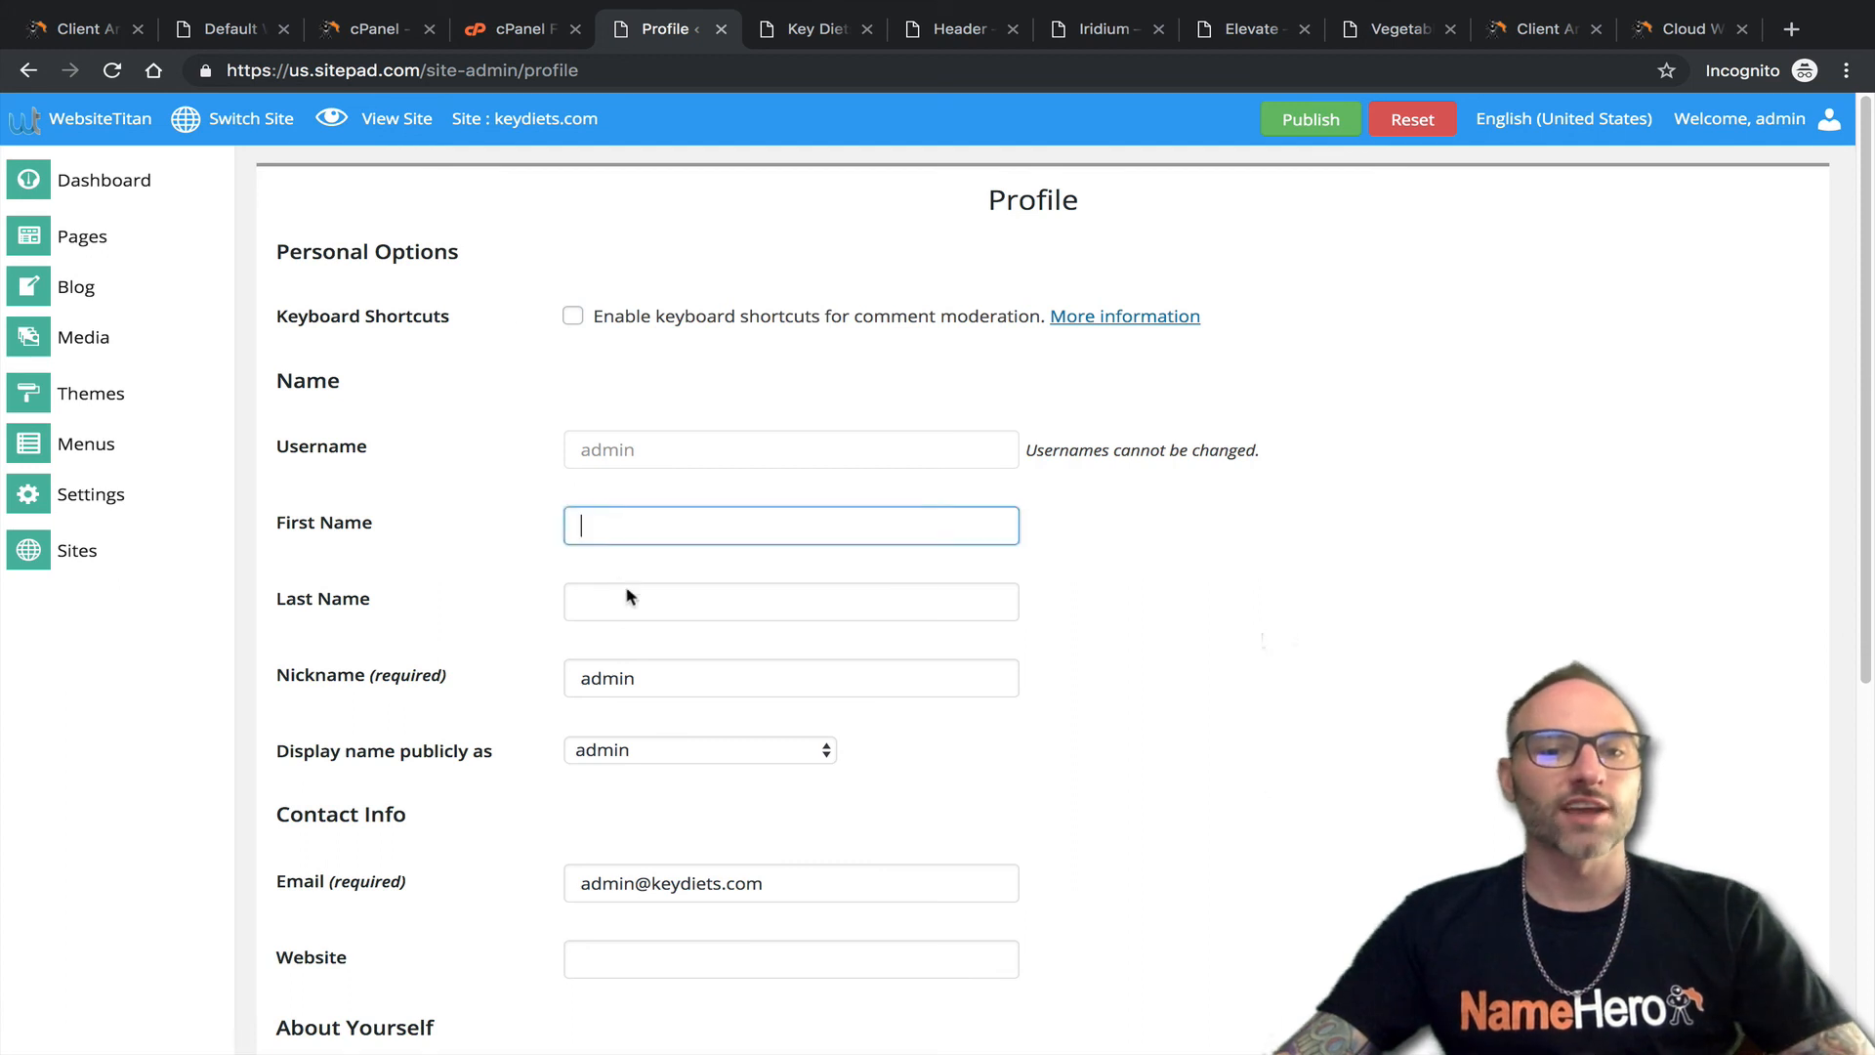
{"action": "left_click", "coordinate": [630, 599]}
{"action": "left_click_drag", "start_coordinate": [625, 676], "coordinate": [523, 687]}
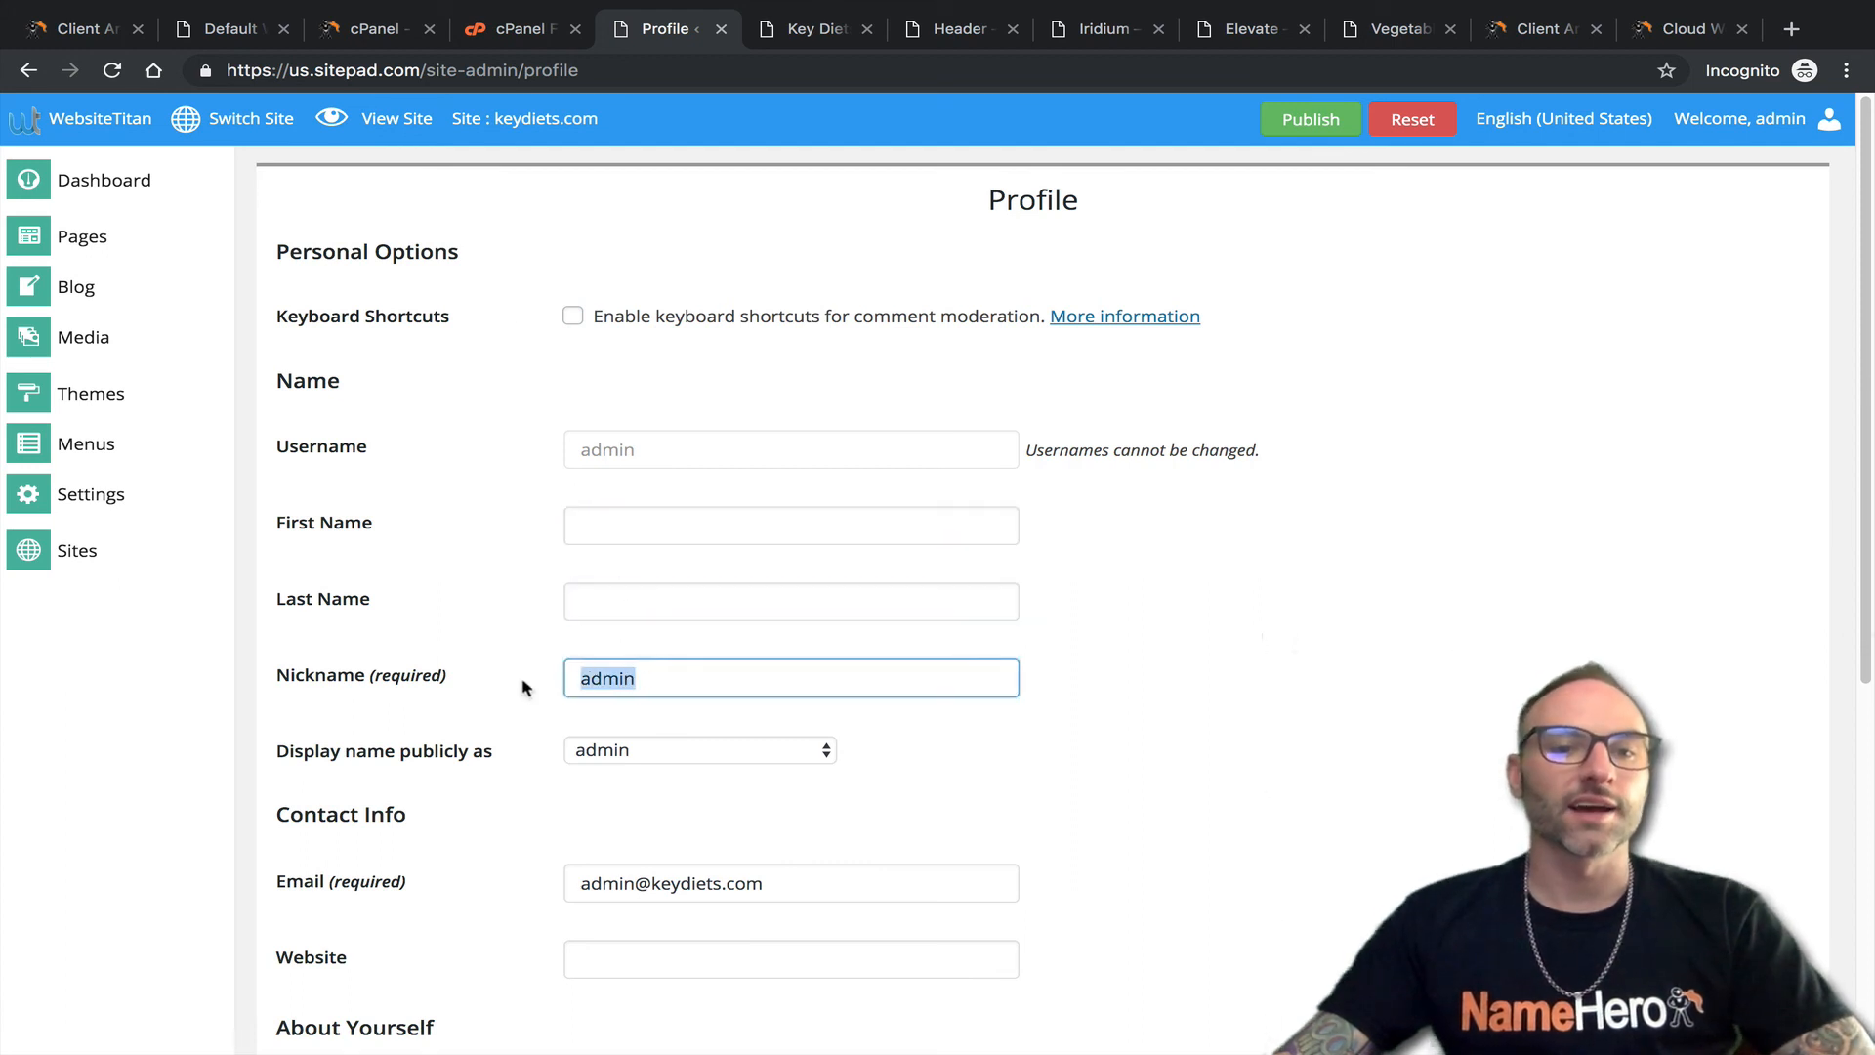
{"action": "left_click", "coordinate": [706, 739]}
{"action": "left_click", "coordinate": [722, 694]}
{"action": "left_click_drag", "start_coordinate": [722, 689], "coordinate": [279, 600]}
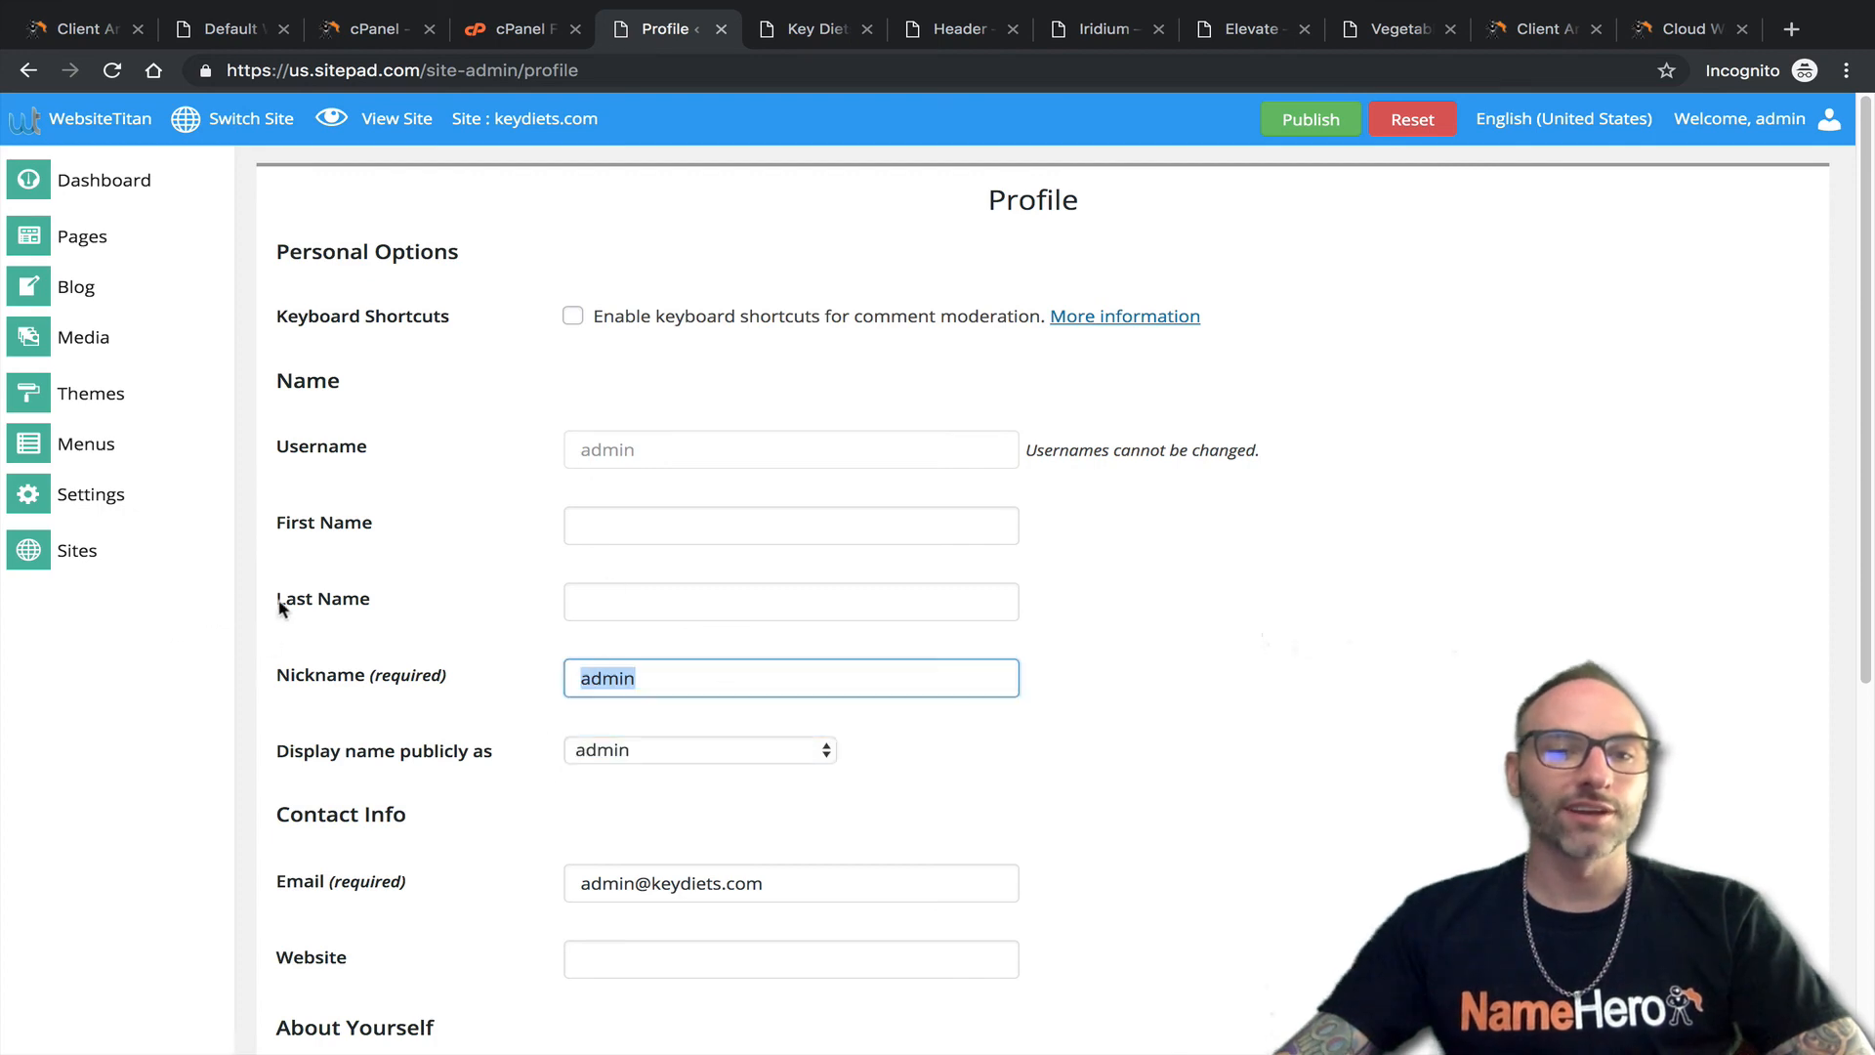
Enter the administrator's first name and correctly capitalized last name in the profile.
{"action": "left_click", "coordinate": [607, 519]}
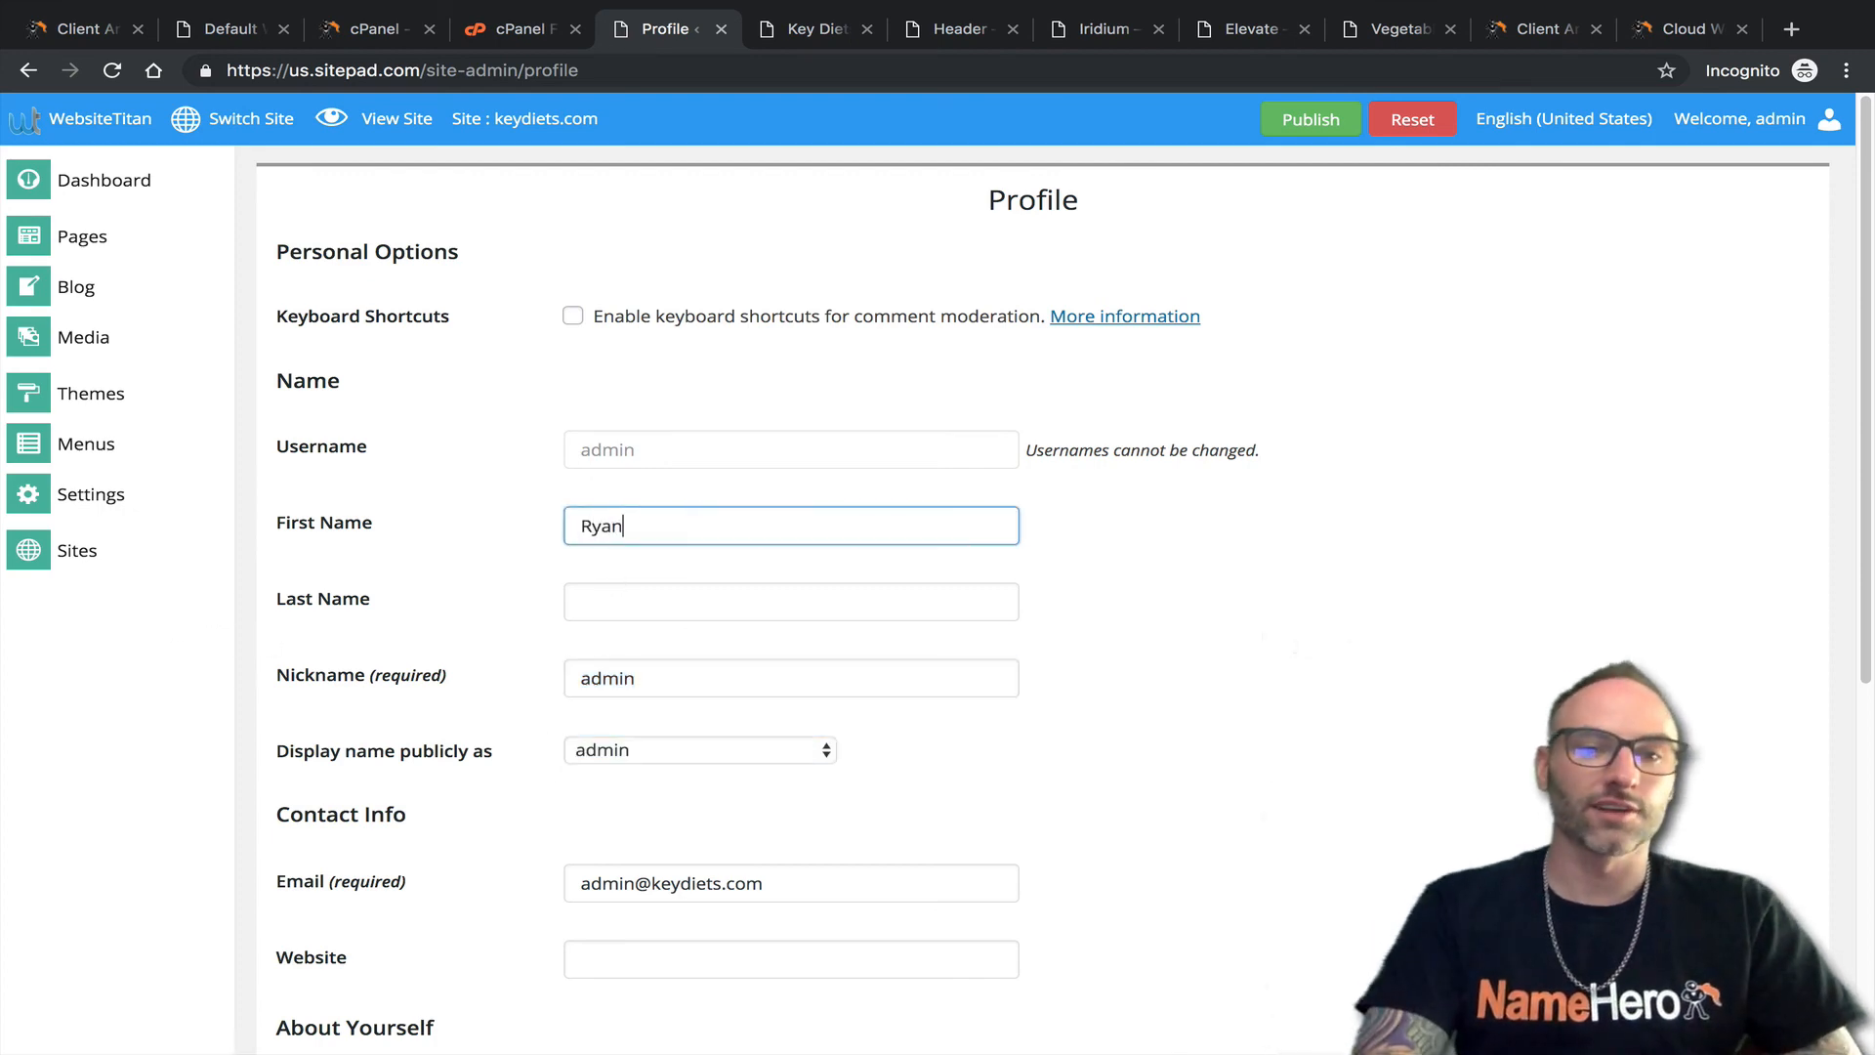
{"action": "key", "text": "Tab"}
{"action": "type", "text": "GRay"}
{"action": "key", "text": "Tab"}
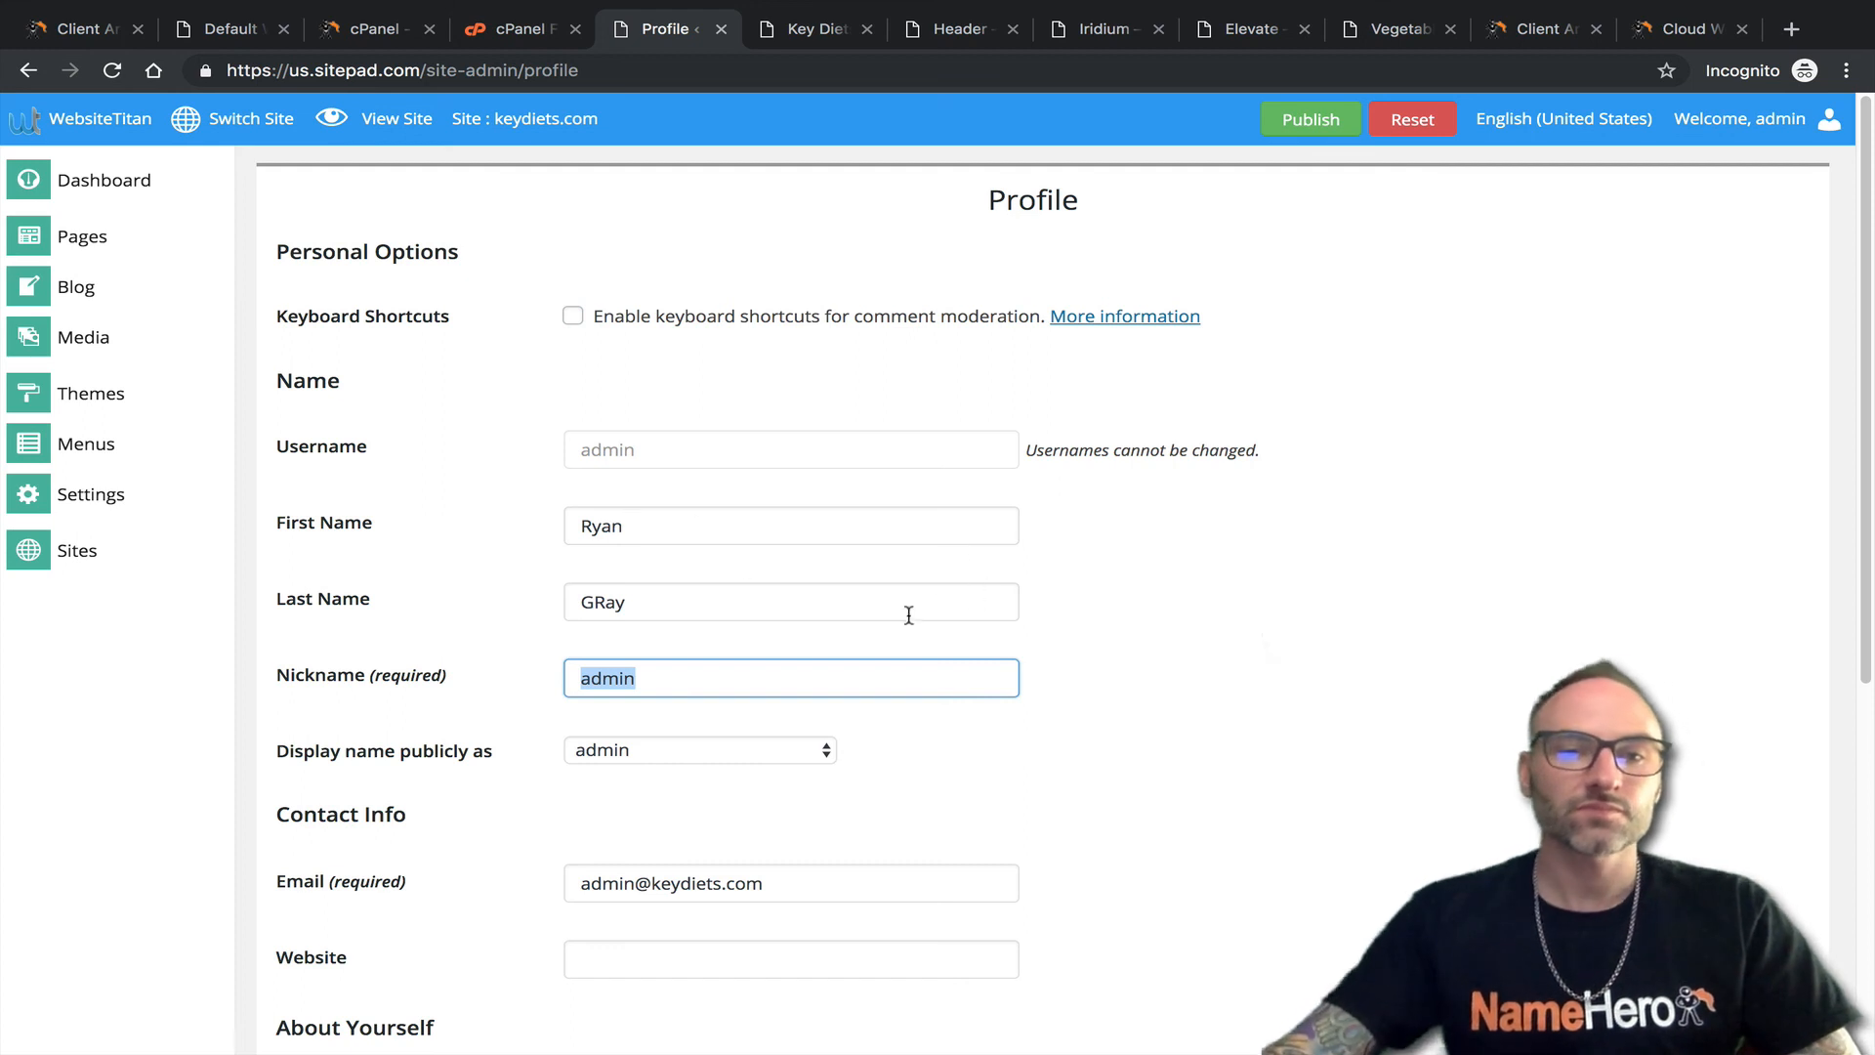
{"action": "left_click_drag", "start_coordinate": [593, 593], "coordinate": [611, 599]}
{"action": "type", "text": "r"}
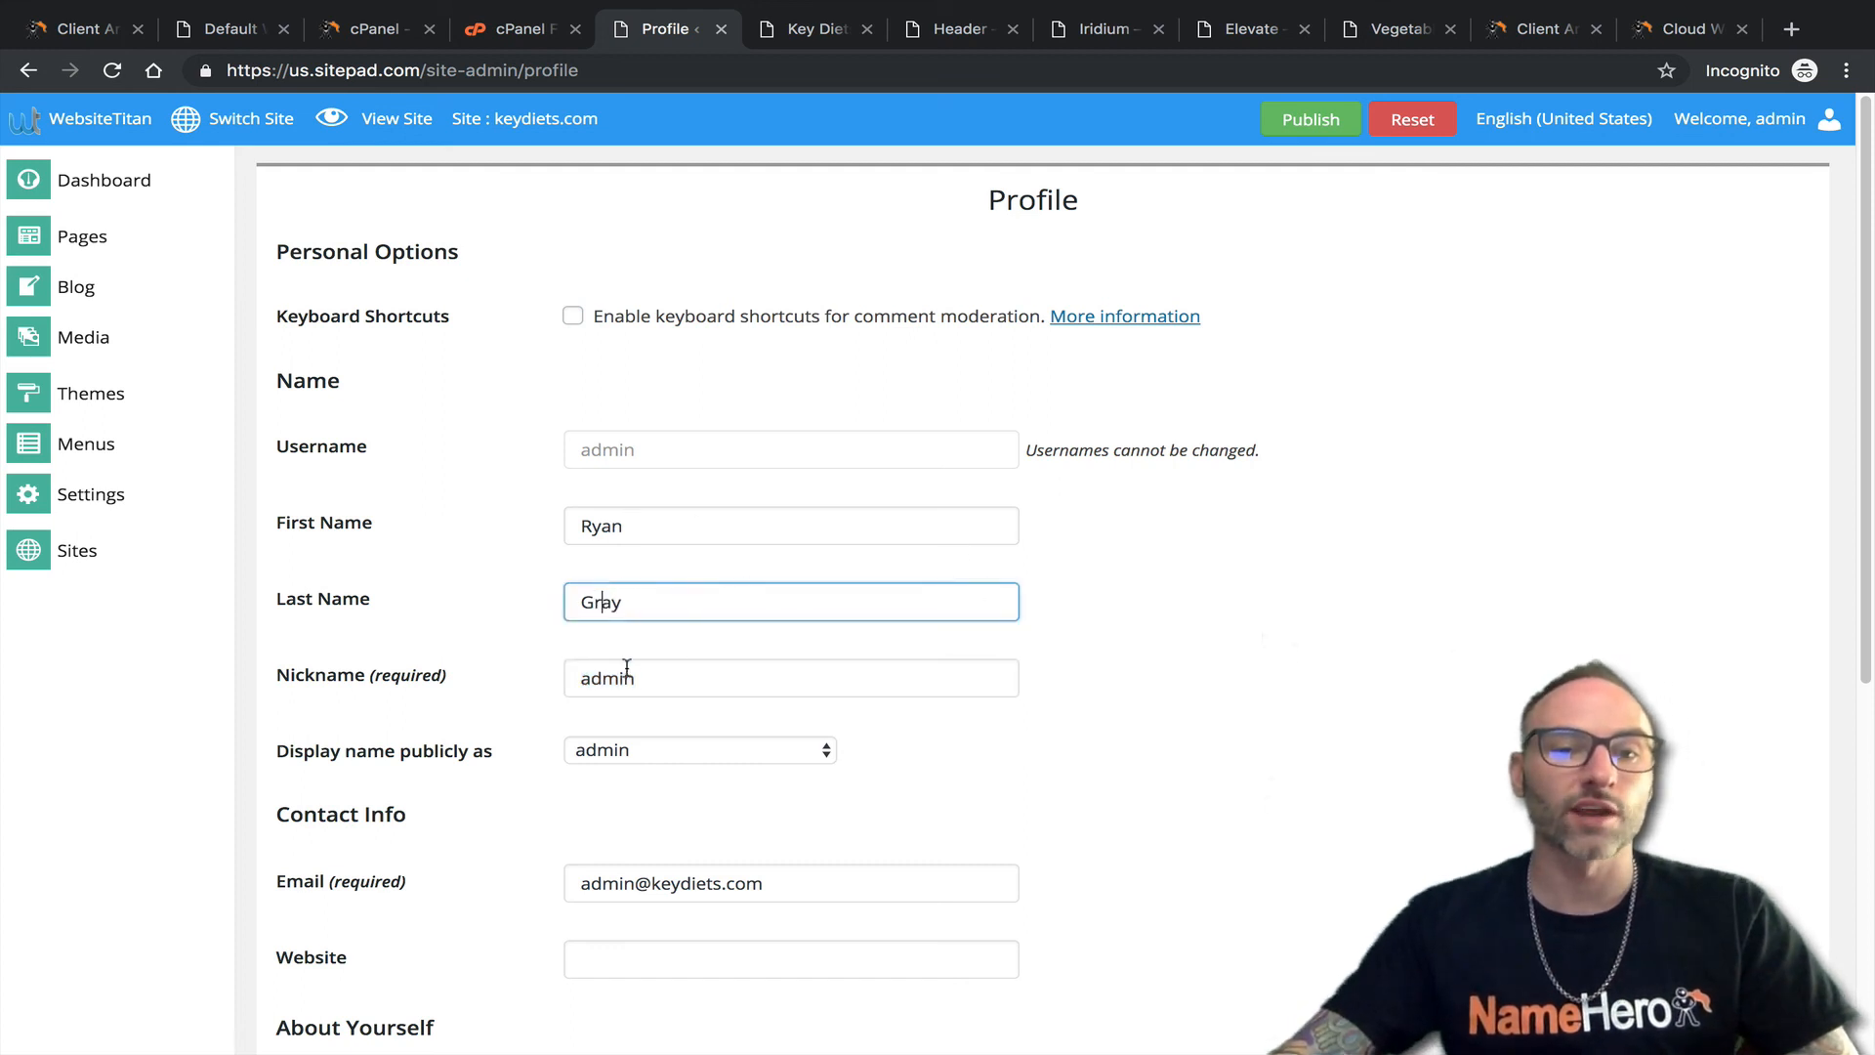
Replace the profile's nickname with the administrator's first name and choose that first name as the public display name.
{"action": "key", "text": "Tab"}
{"action": "type", "text": "Ryan"}
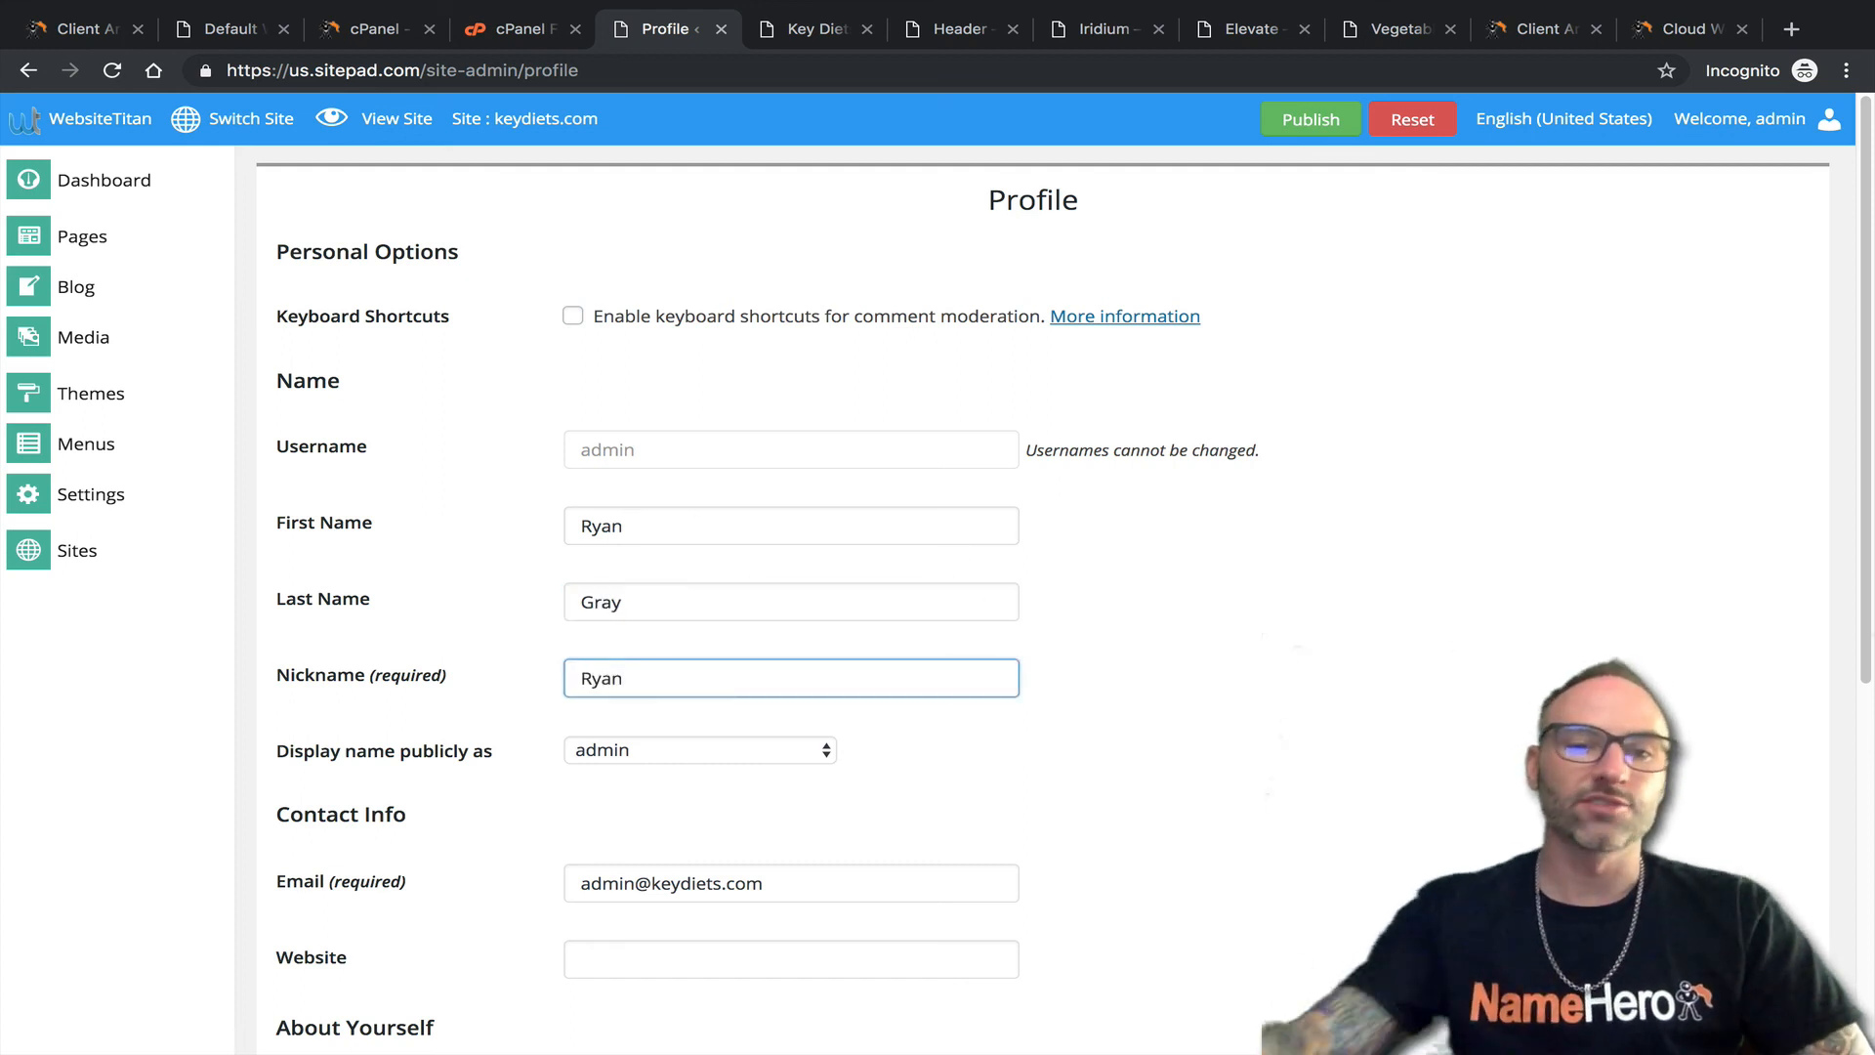
{"action": "left_click", "coordinate": [816, 747]}
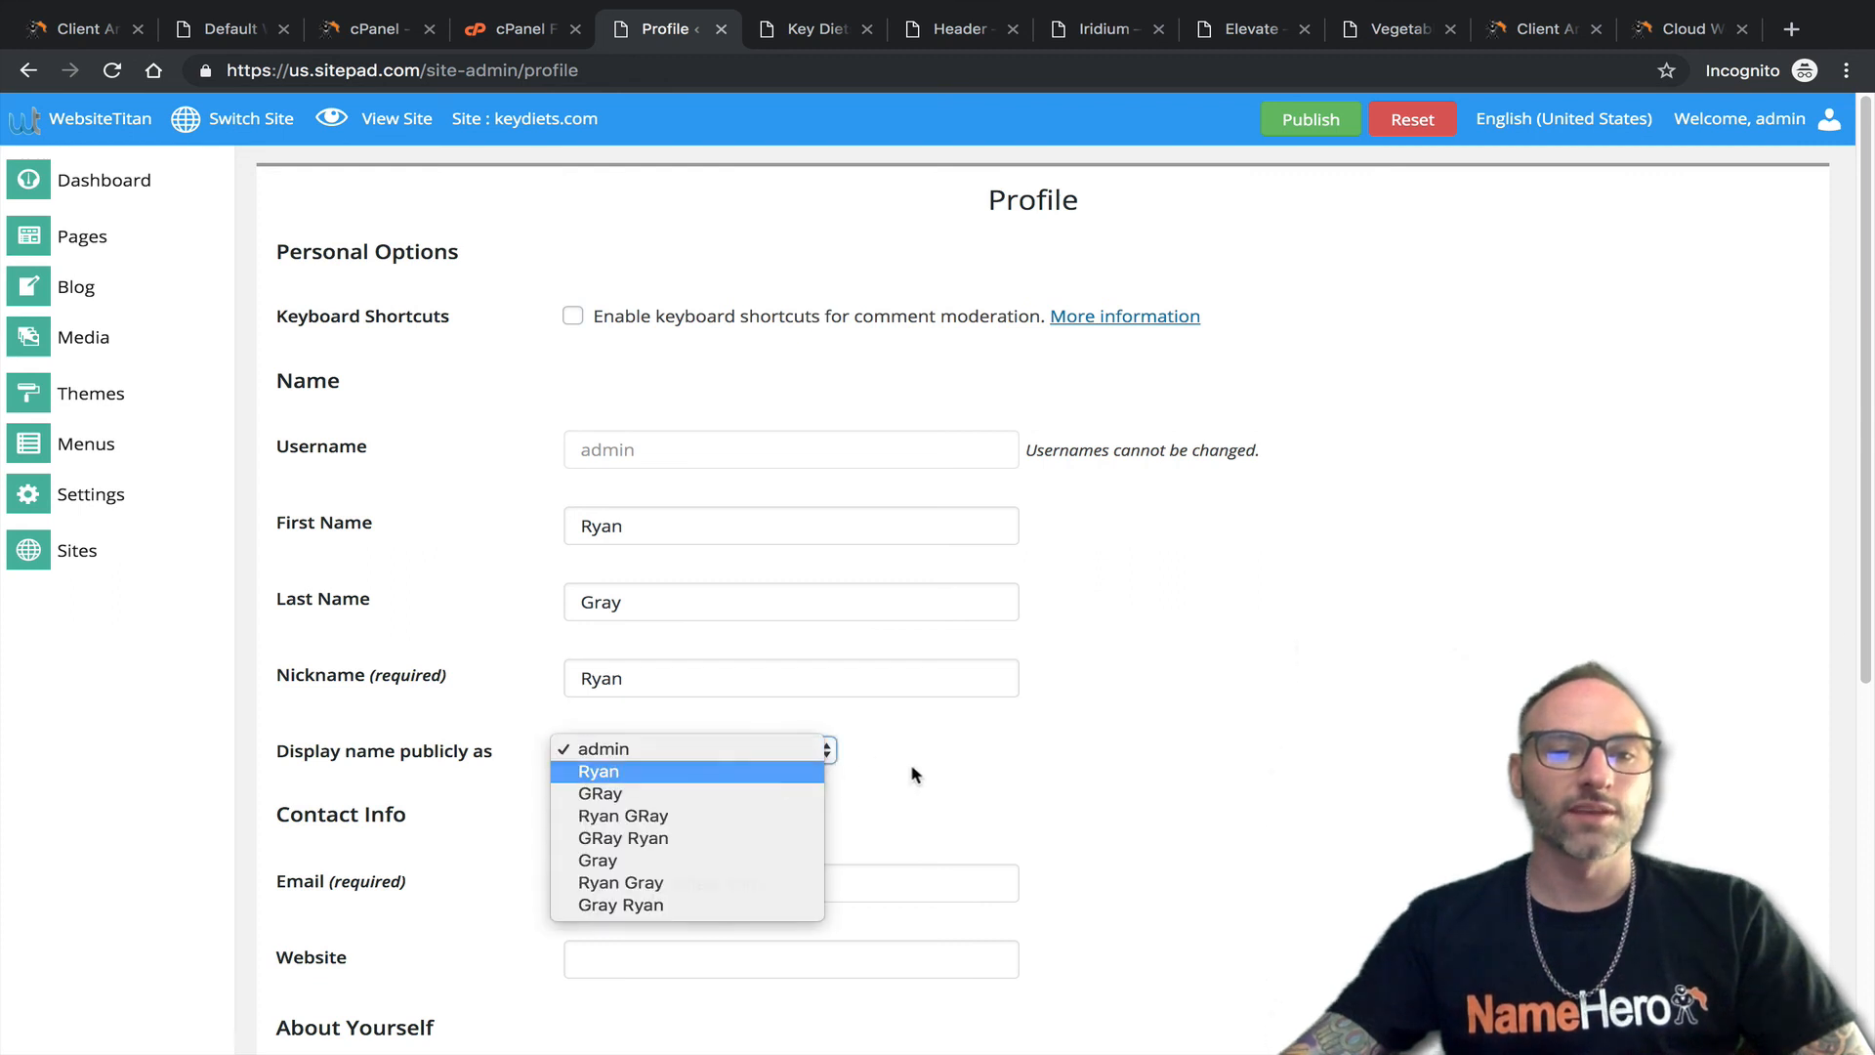
{"action": "left_click", "coordinate": [818, 771]}
Review the profile's email, website and biographical info fields, then save the profile.
{"action": "scroll", "coordinate": [793, 653], "scroll_direction": "down", "scroll_amount": 2}
{"action": "scroll", "coordinate": [987, 528], "scroll_direction": "down", "scroll_amount": 1}
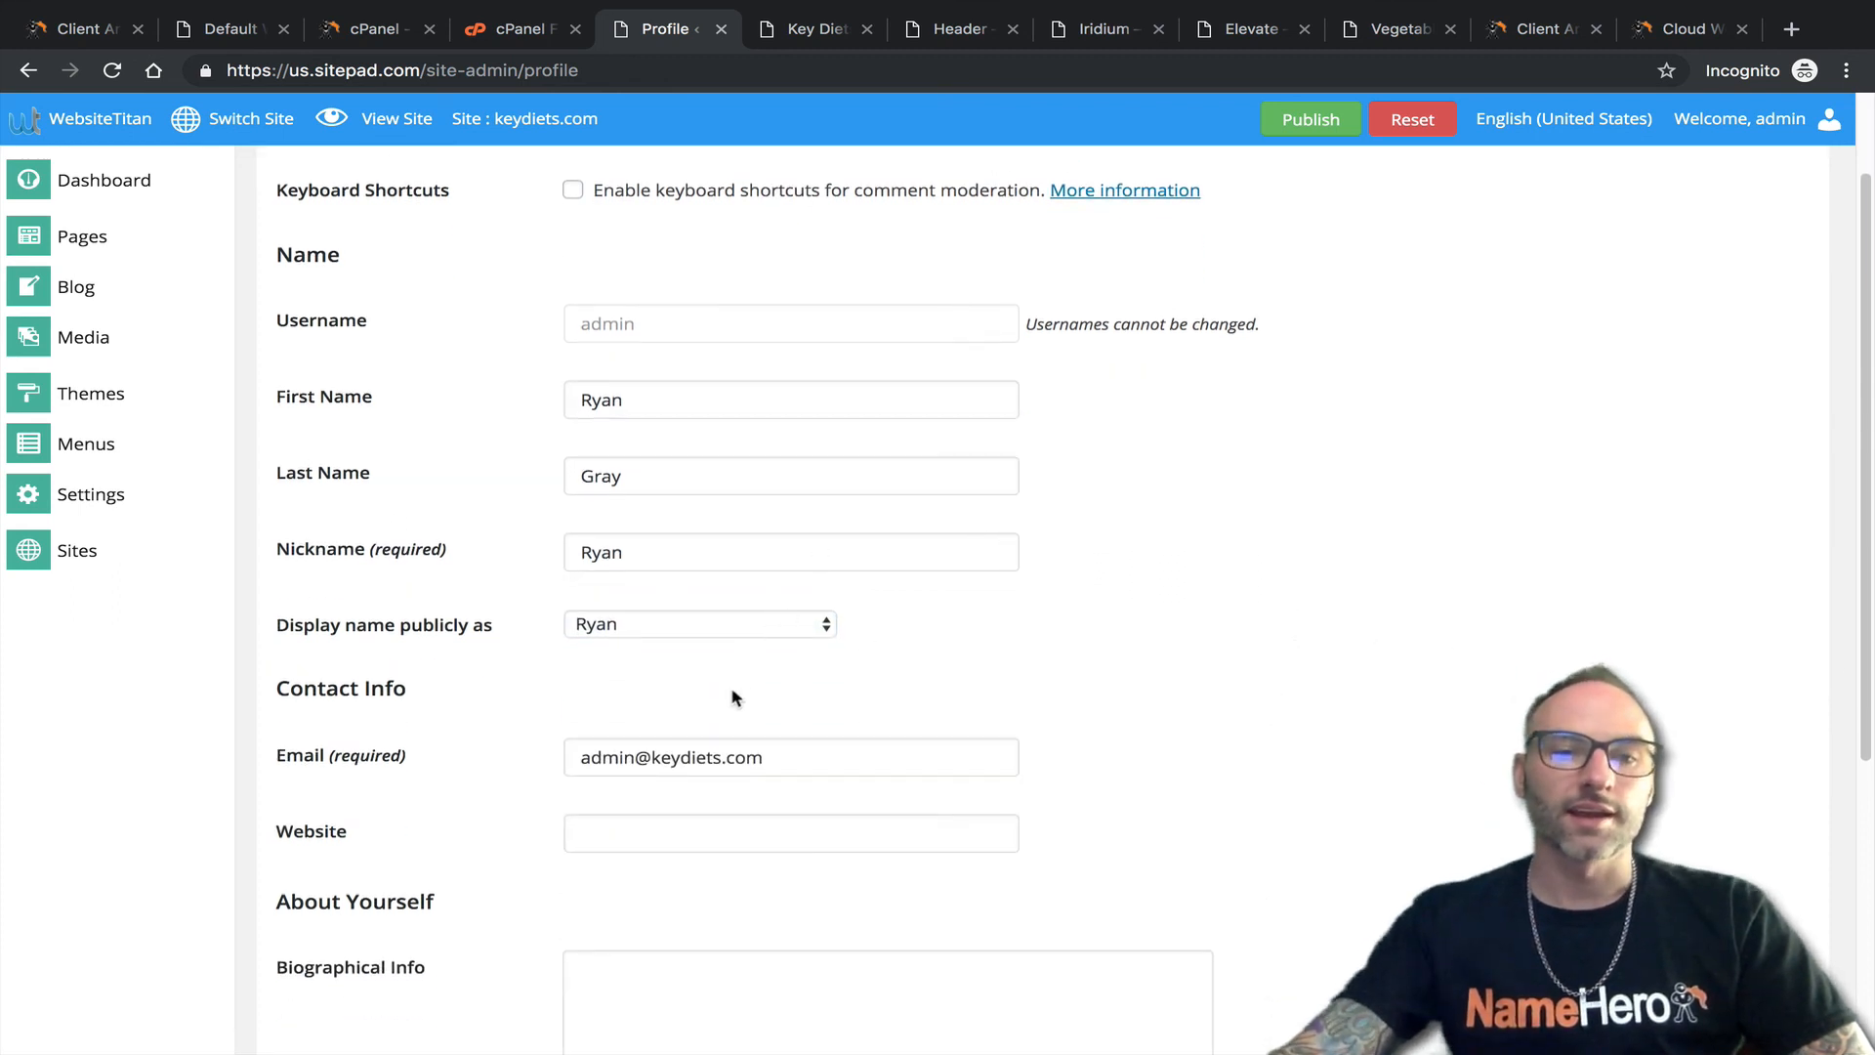
{"action": "left_click_drag", "start_coordinate": [840, 749], "coordinate": [586, 758]}
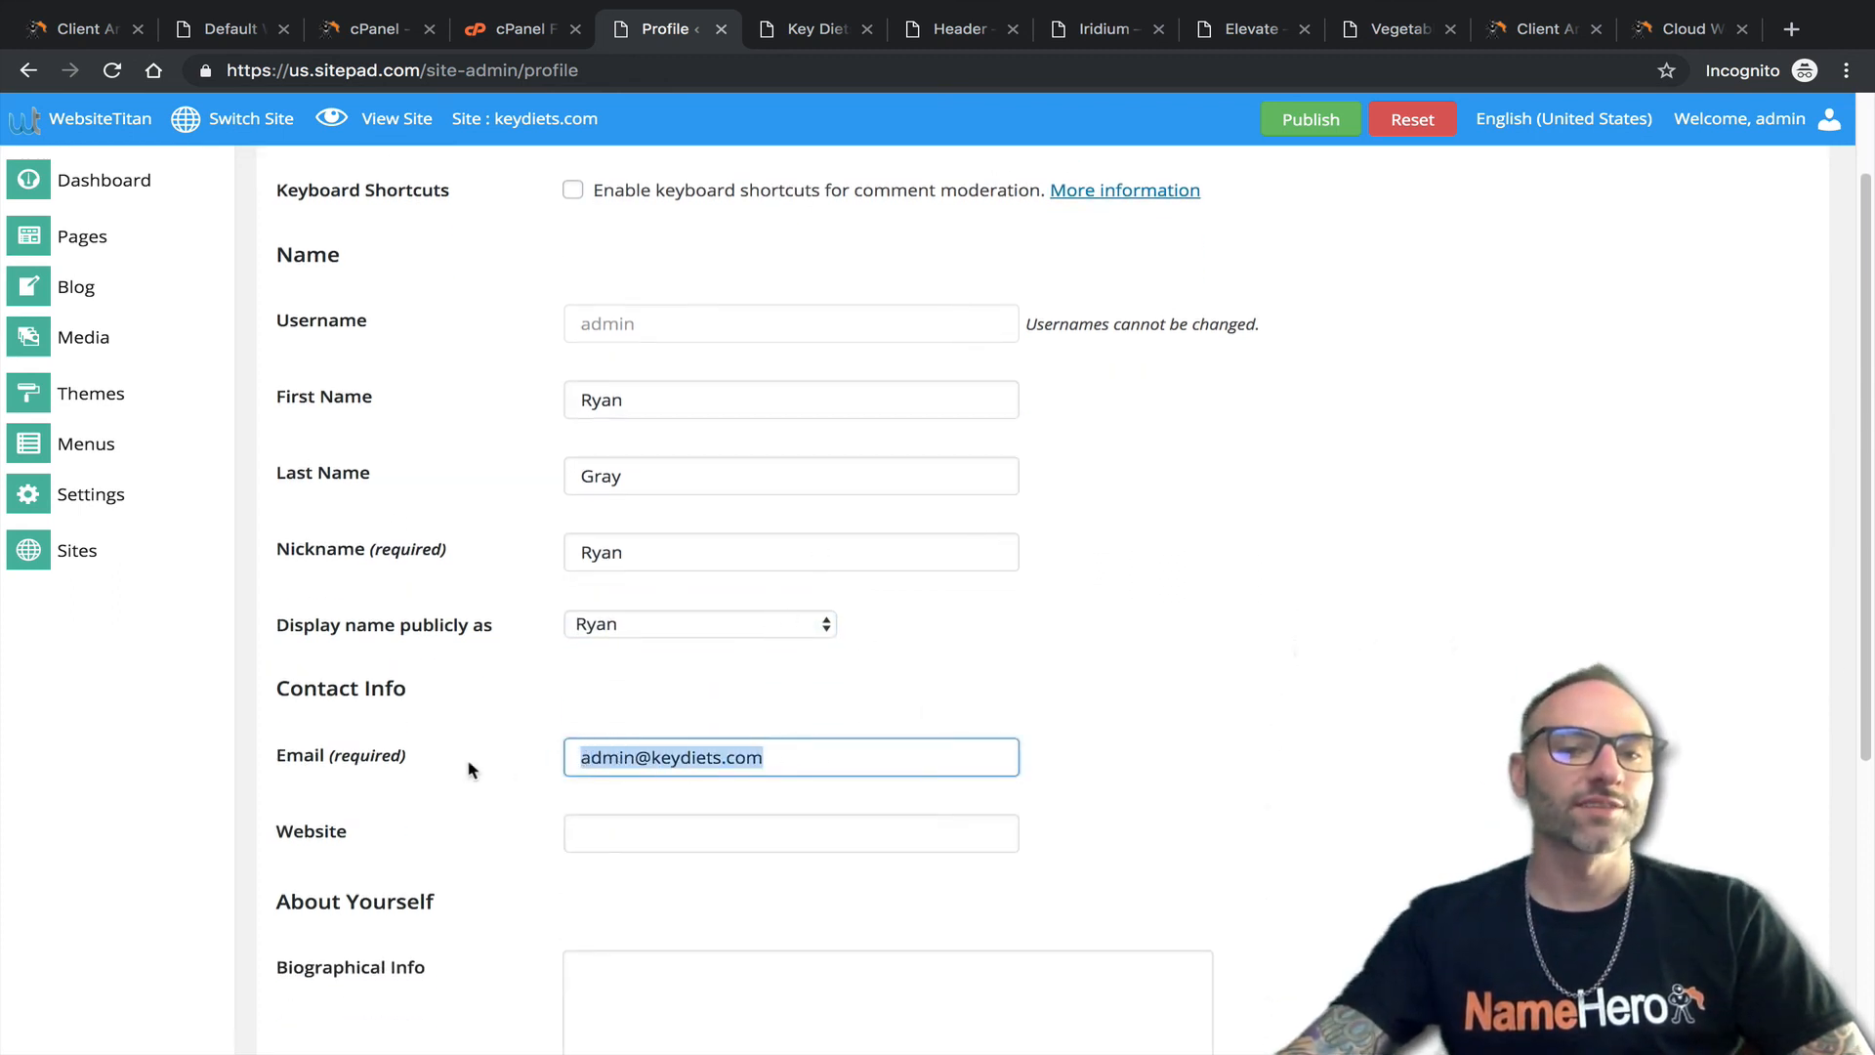
{"action": "scroll", "coordinate": [536, 743], "scroll_direction": "down", "scroll_amount": 2}
{"action": "left_click", "coordinate": [589, 666]}
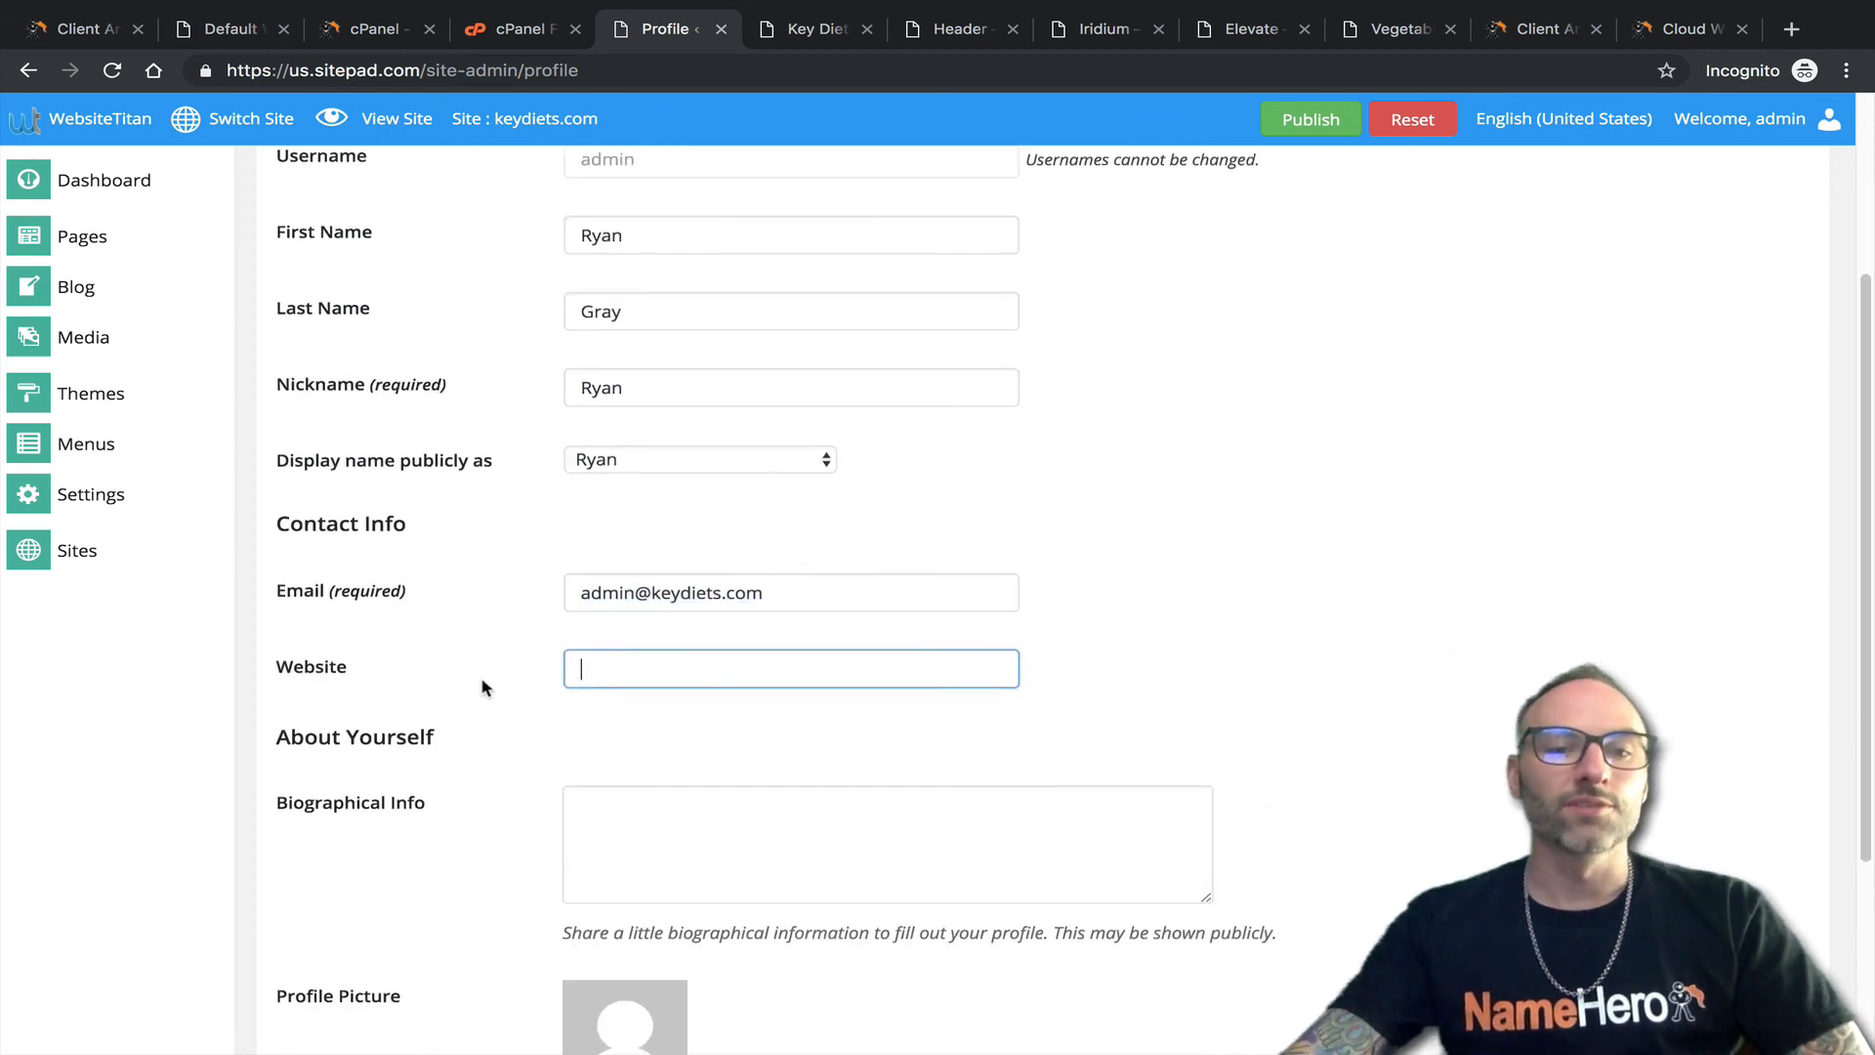
{"action": "scroll", "coordinate": [718, 727], "scroll_direction": "down", "scroll_amount": 3}
{"action": "left_click", "coordinate": [381, 879]}
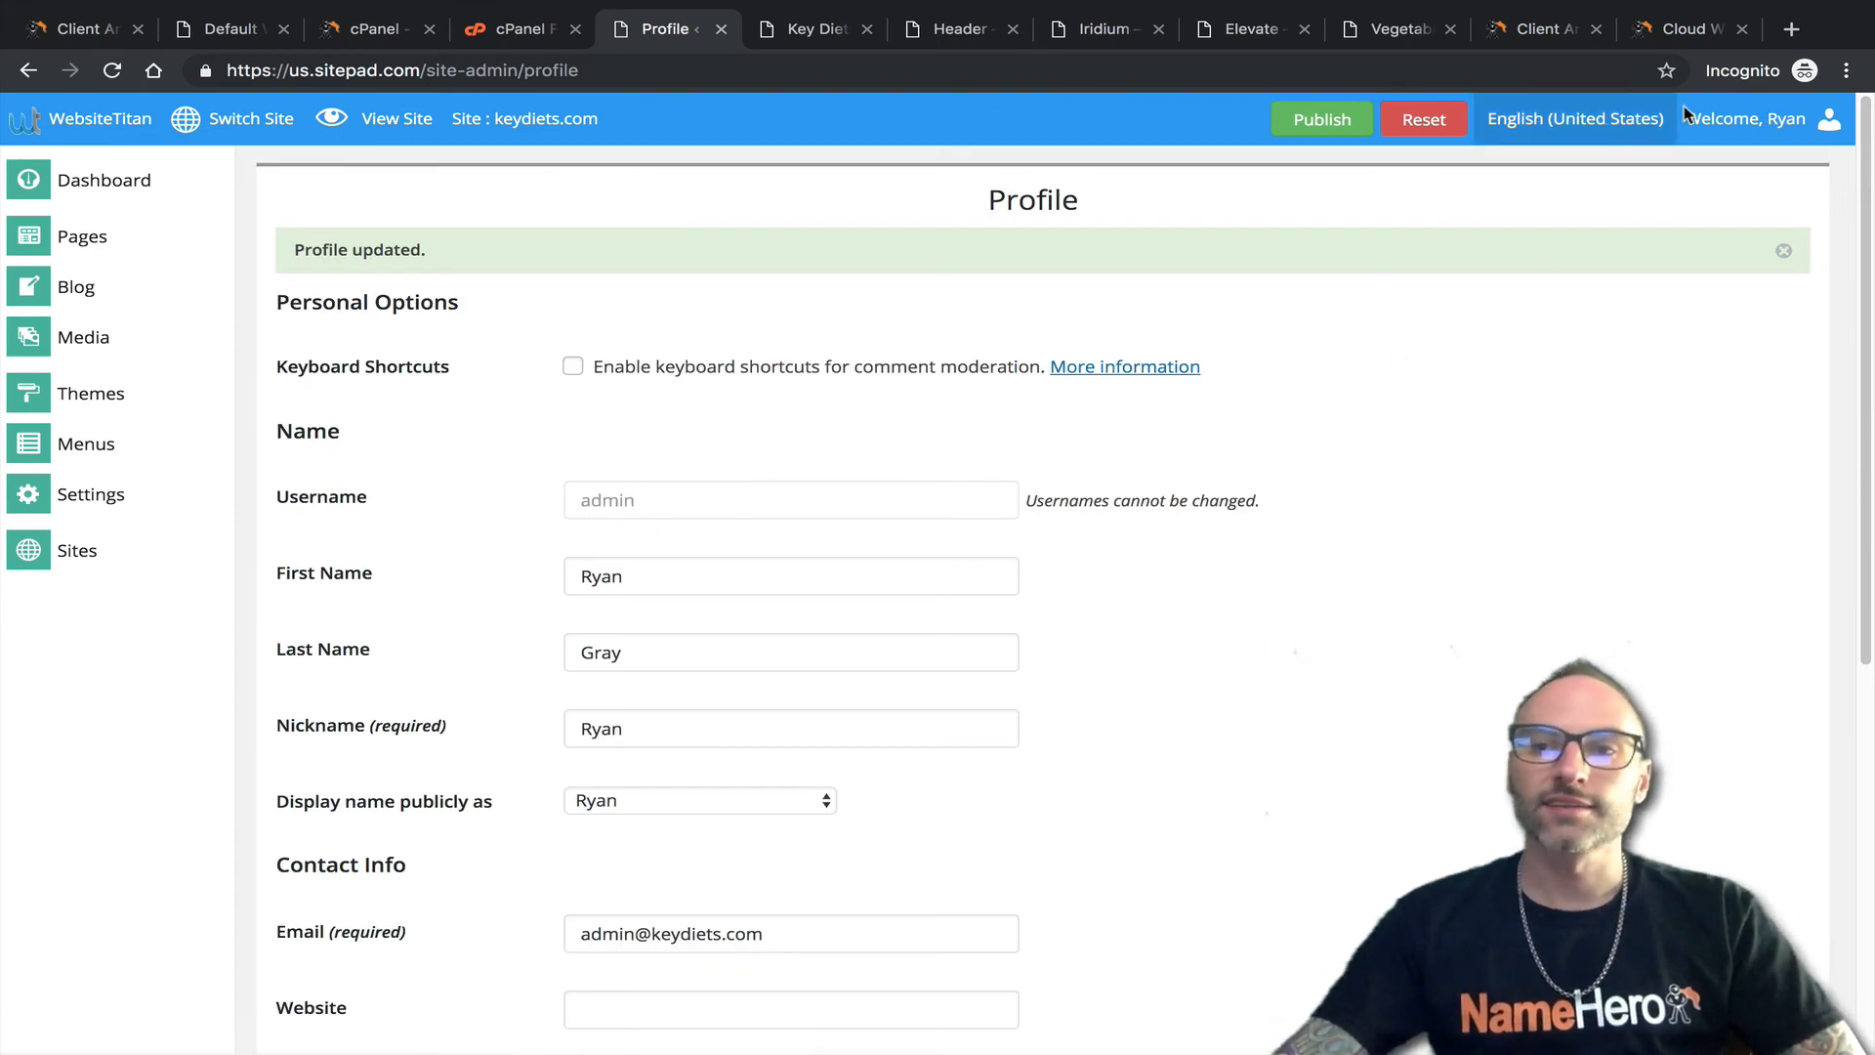
Check the saved profile and return to the dashboard.
{"action": "left_click", "coordinate": [1790, 116]}
{"action": "left_click", "coordinate": [928, 395]}
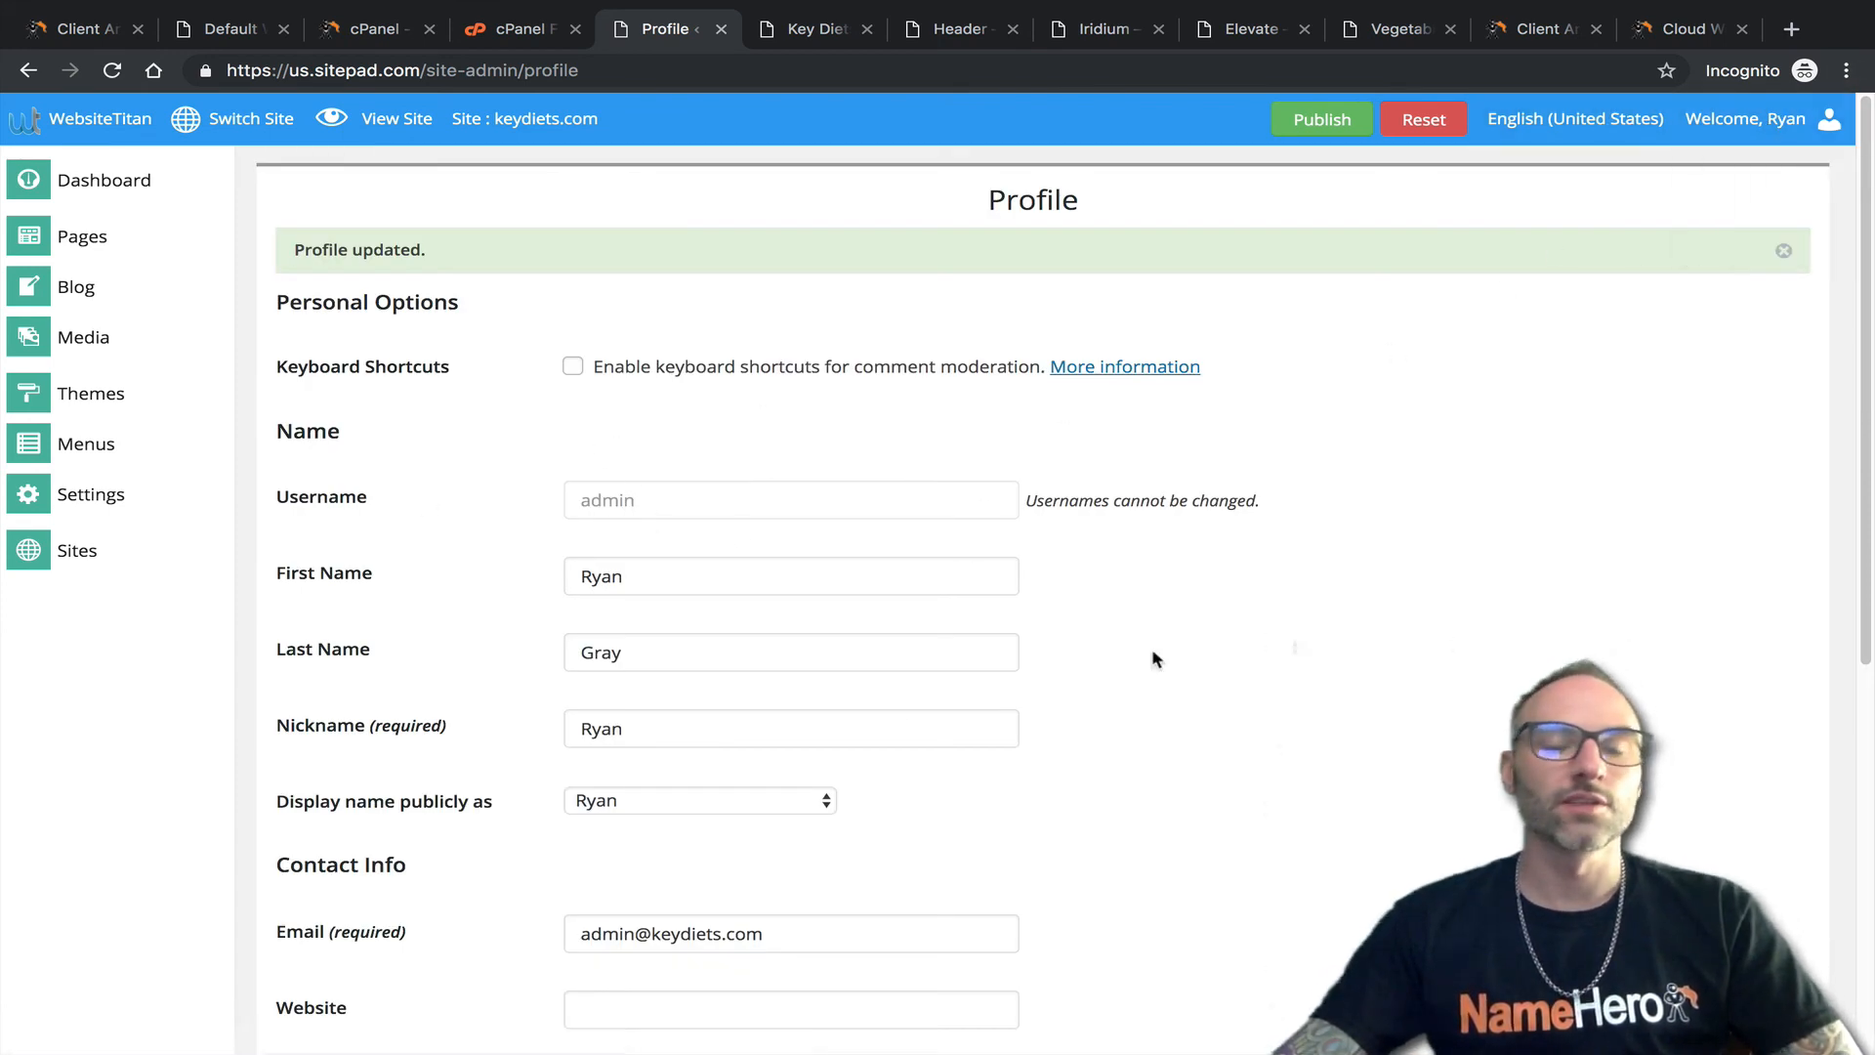
{"action": "scroll", "coordinate": [674, 517], "scroll_direction": "down", "scroll_amount": 2}
{"action": "scroll", "coordinate": [678, 478], "scroll_direction": "up", "scroll_amount": 2}
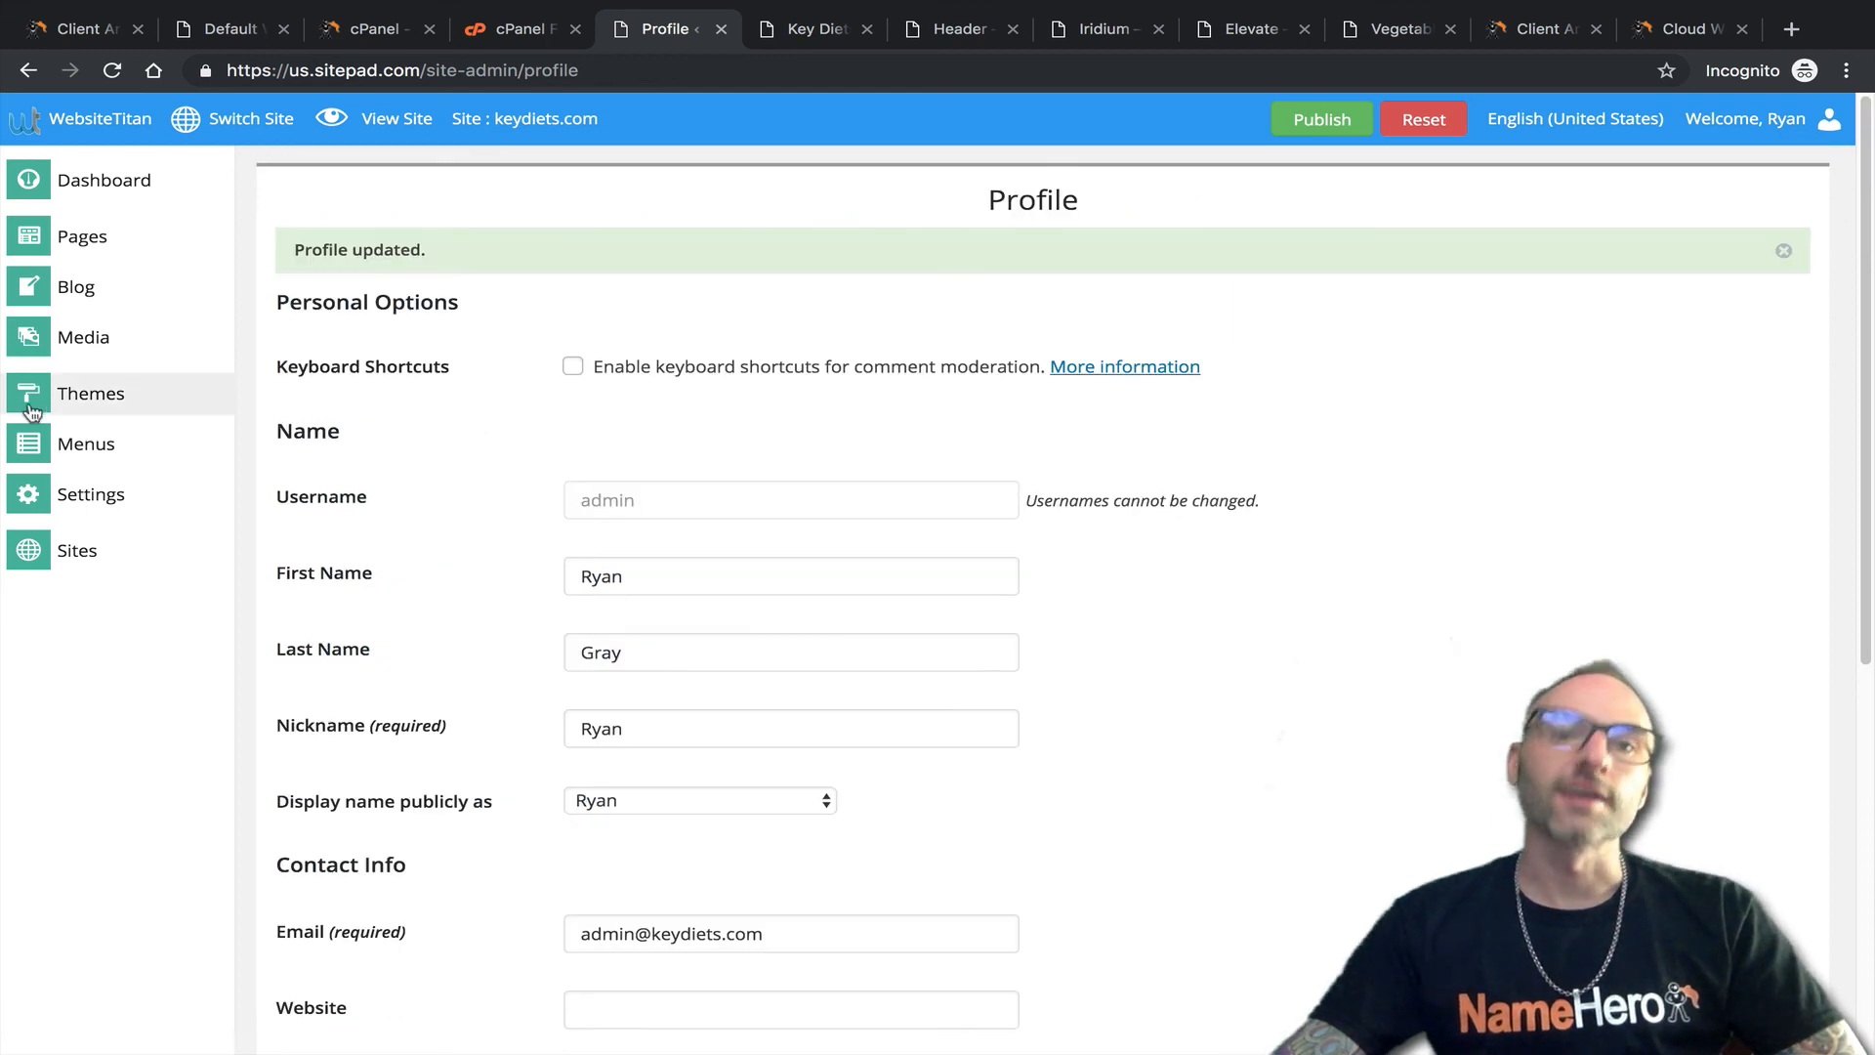
{"action": "left_click", "coordinate": [121, 192]}
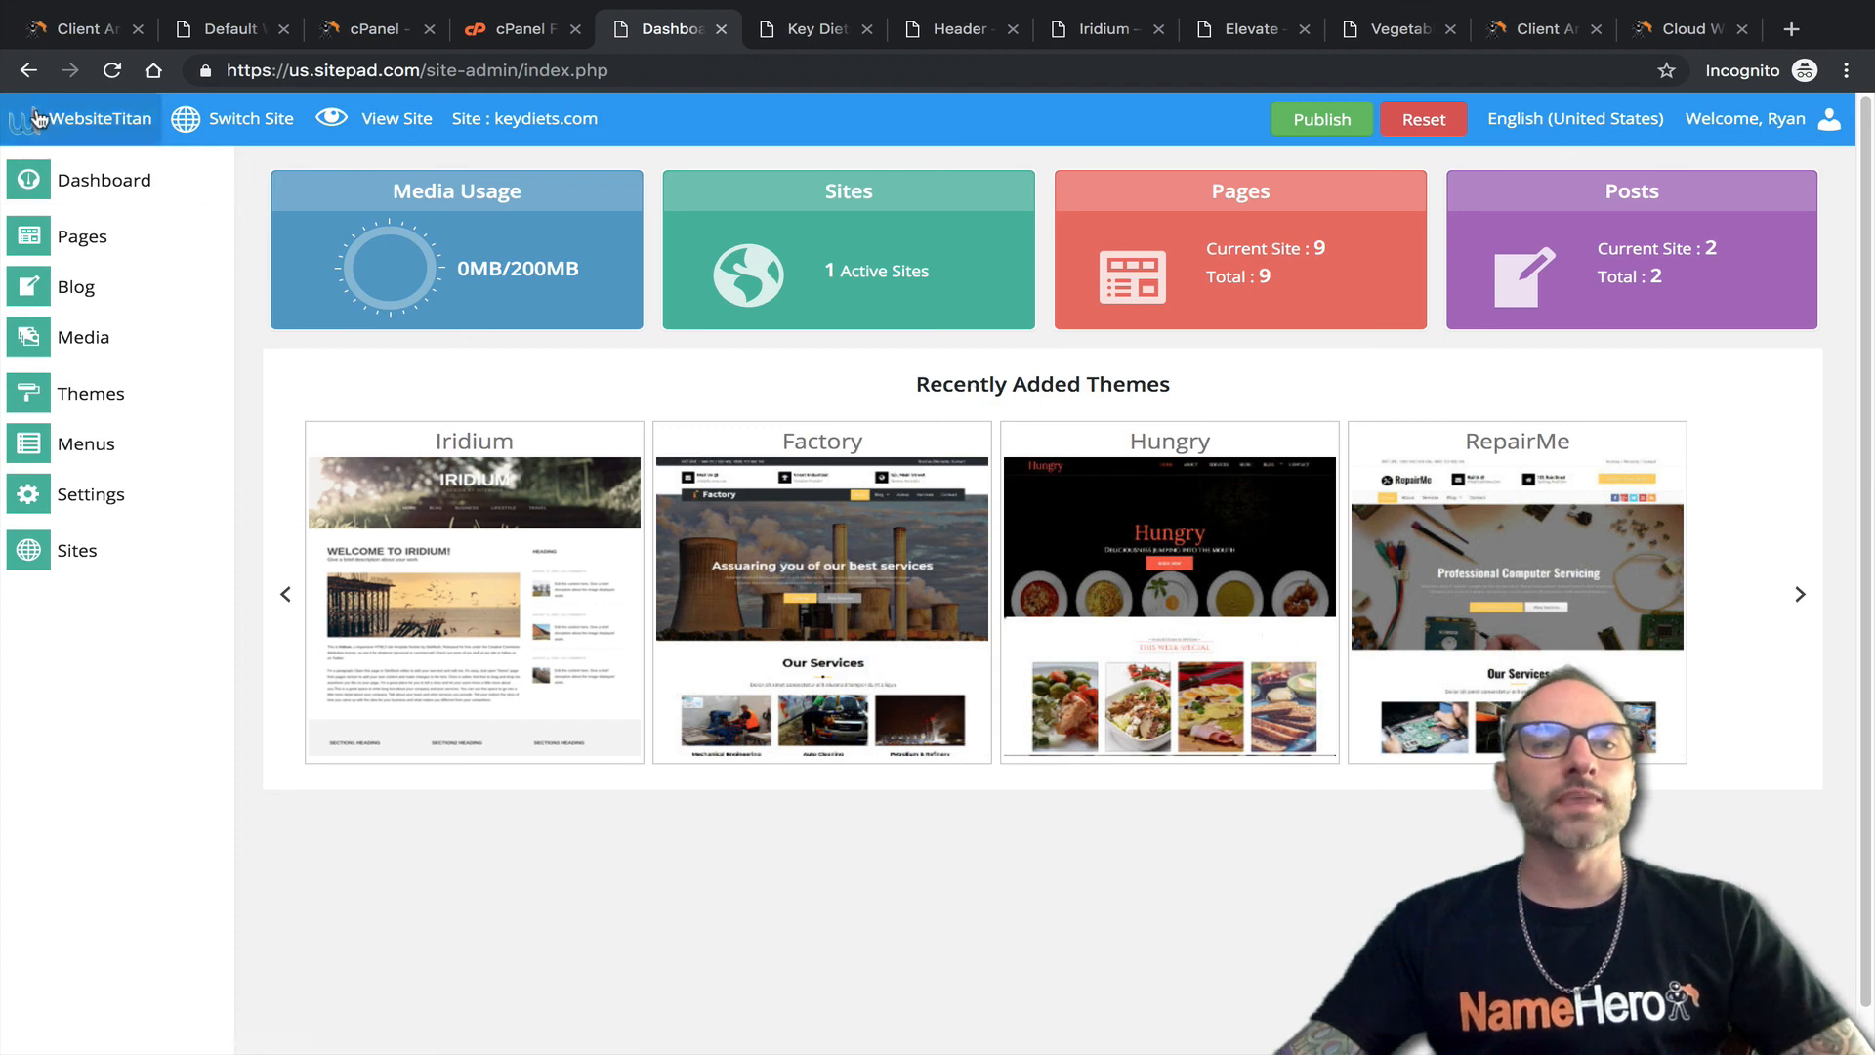
Switch to the NameHero client area and open its Web Hosting plans page.
{"action": "left_click", "coordinate": [88, 29]}
{"action": "left_click", "coordinate": [519, 122]}
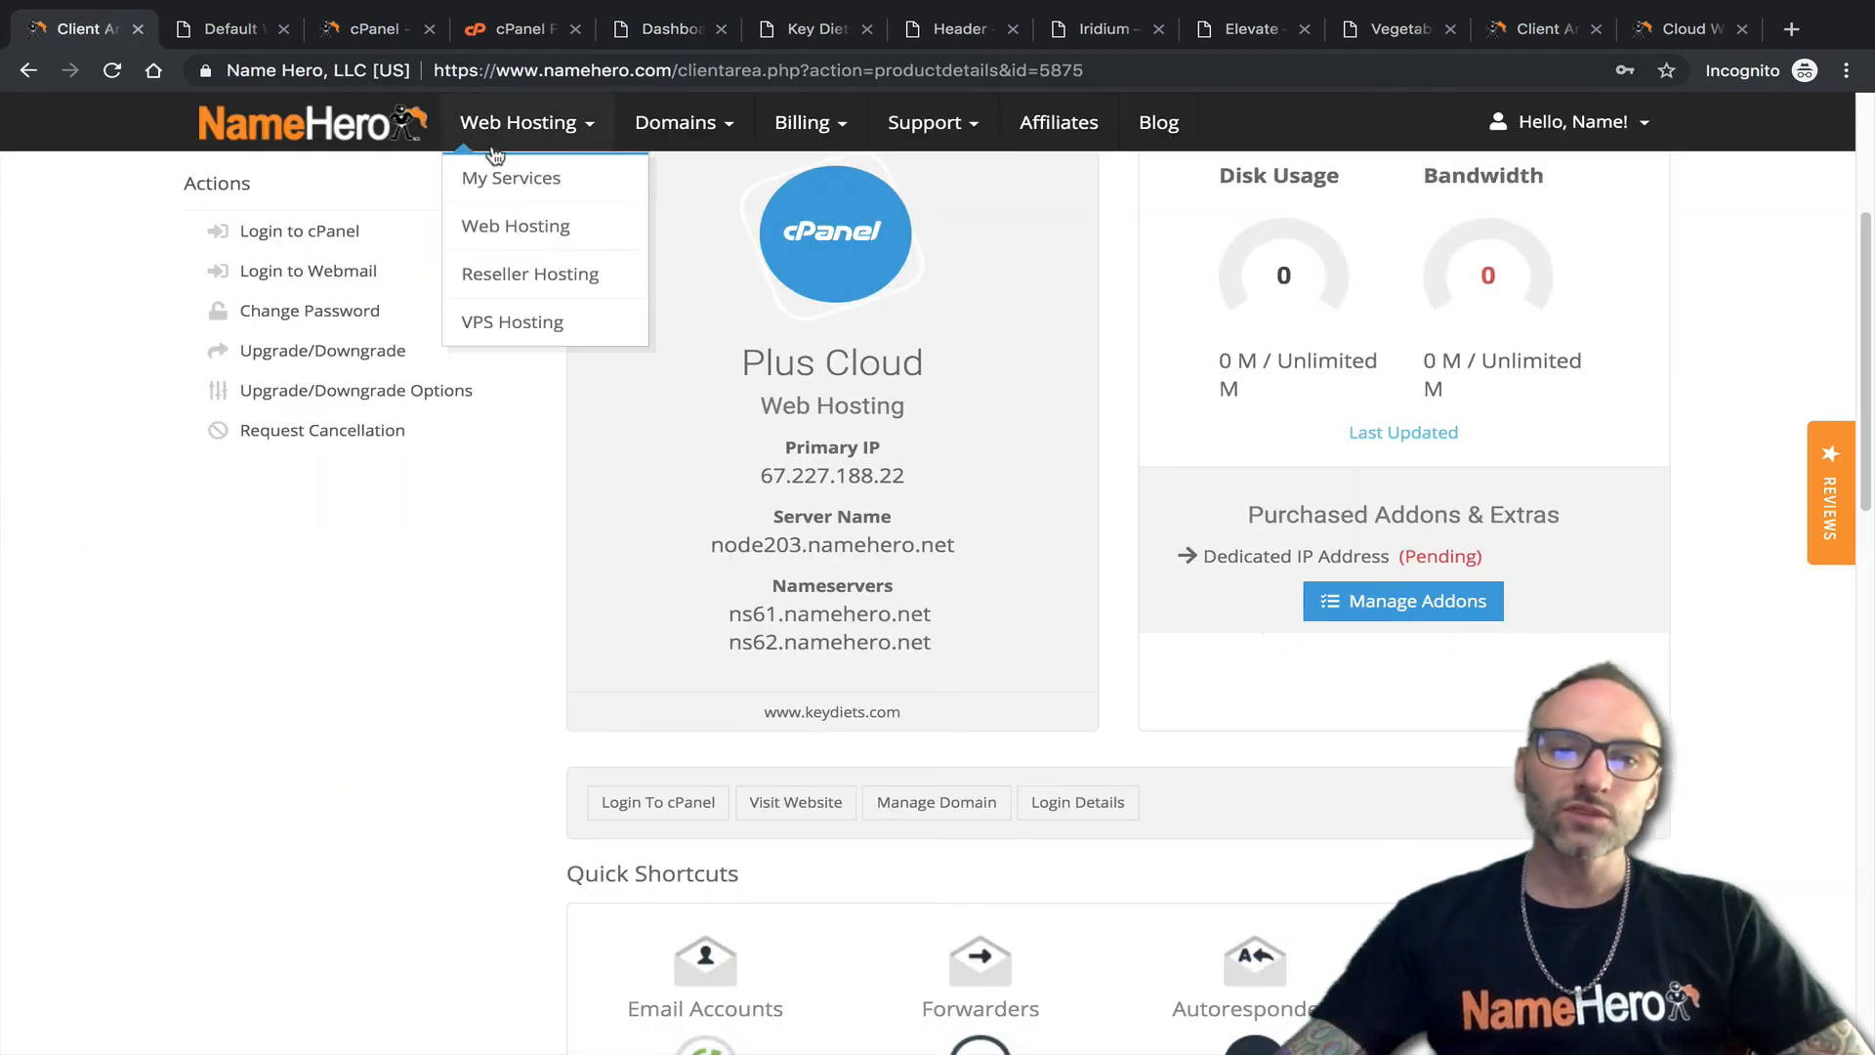
{"action": "left_click", "coordinate": [515, 222]}
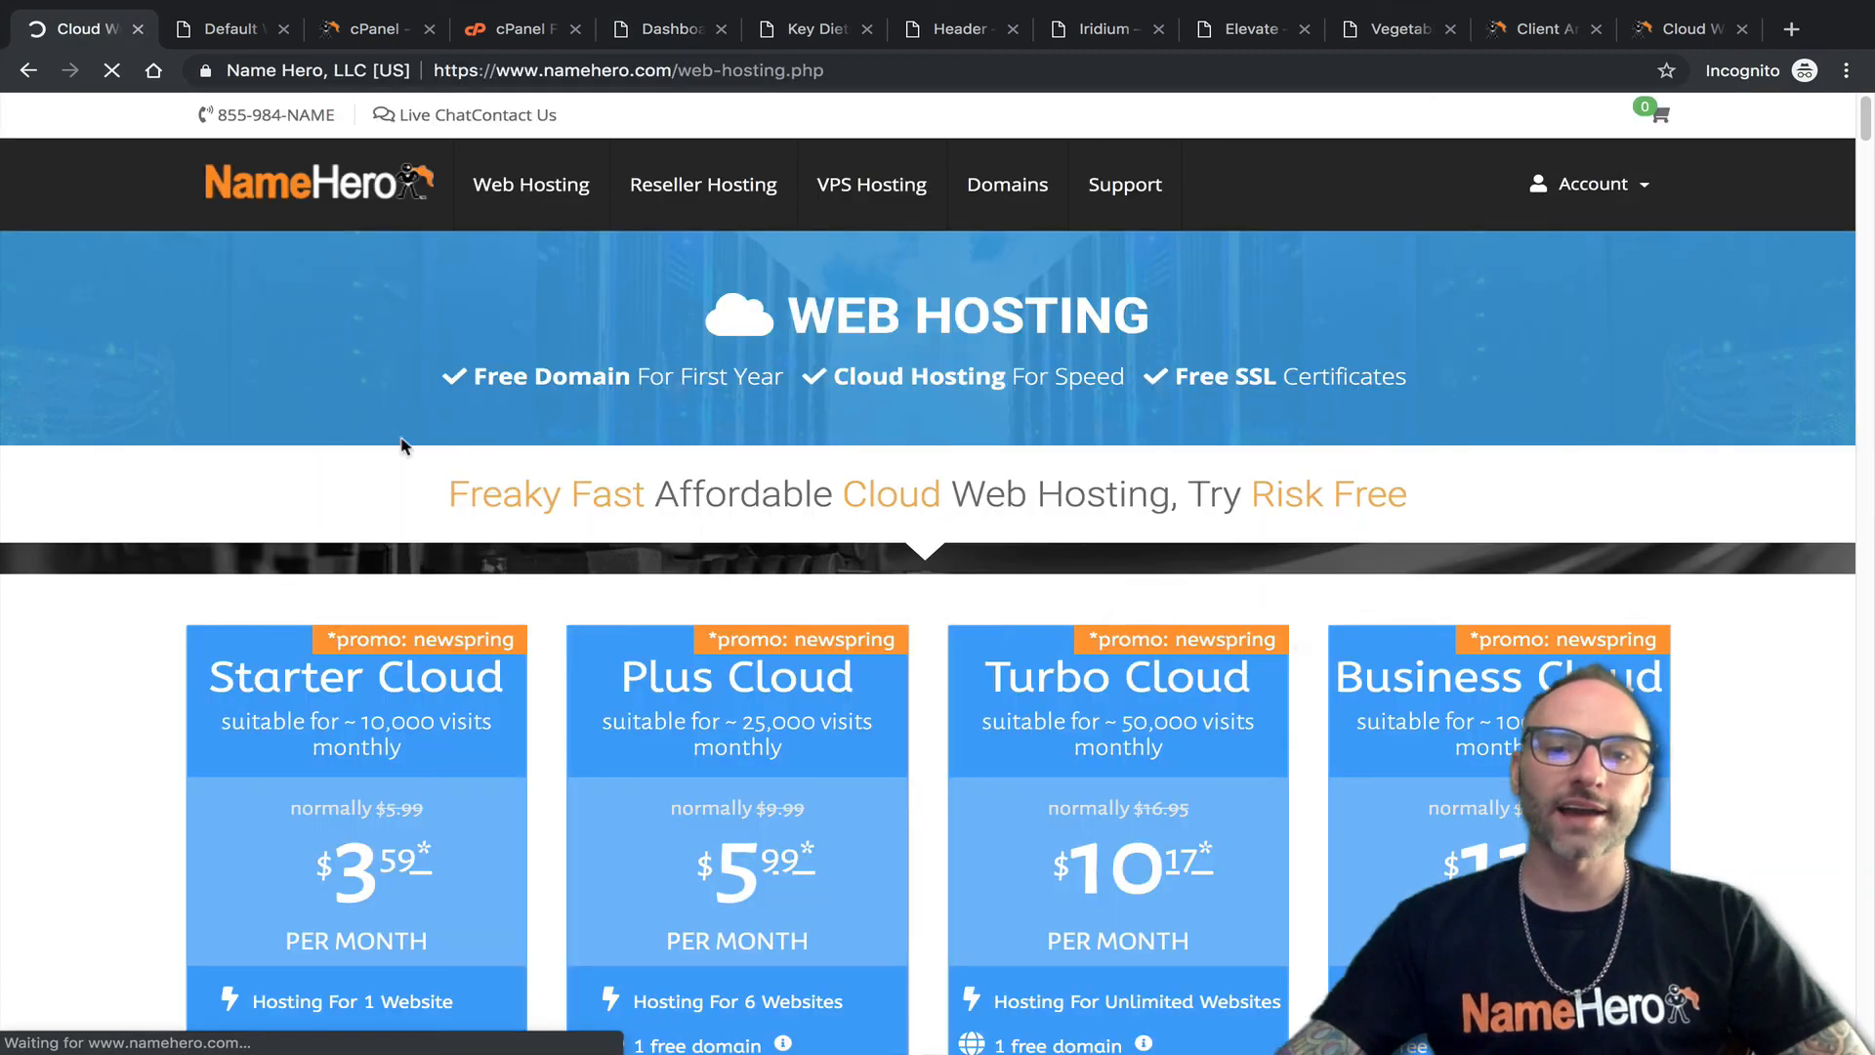
Examine the prices and features of the Starter, Plus, Turbo and Business Cloud hosting plans.
{"action": "scroll", "coordinate": [281, 588], "scroll_direction": "down", "scroll_amount": 3}
{"action": "scroll", "coordinate": [280, 588], "scroll_direction": "down", "scroll_amount": 1}
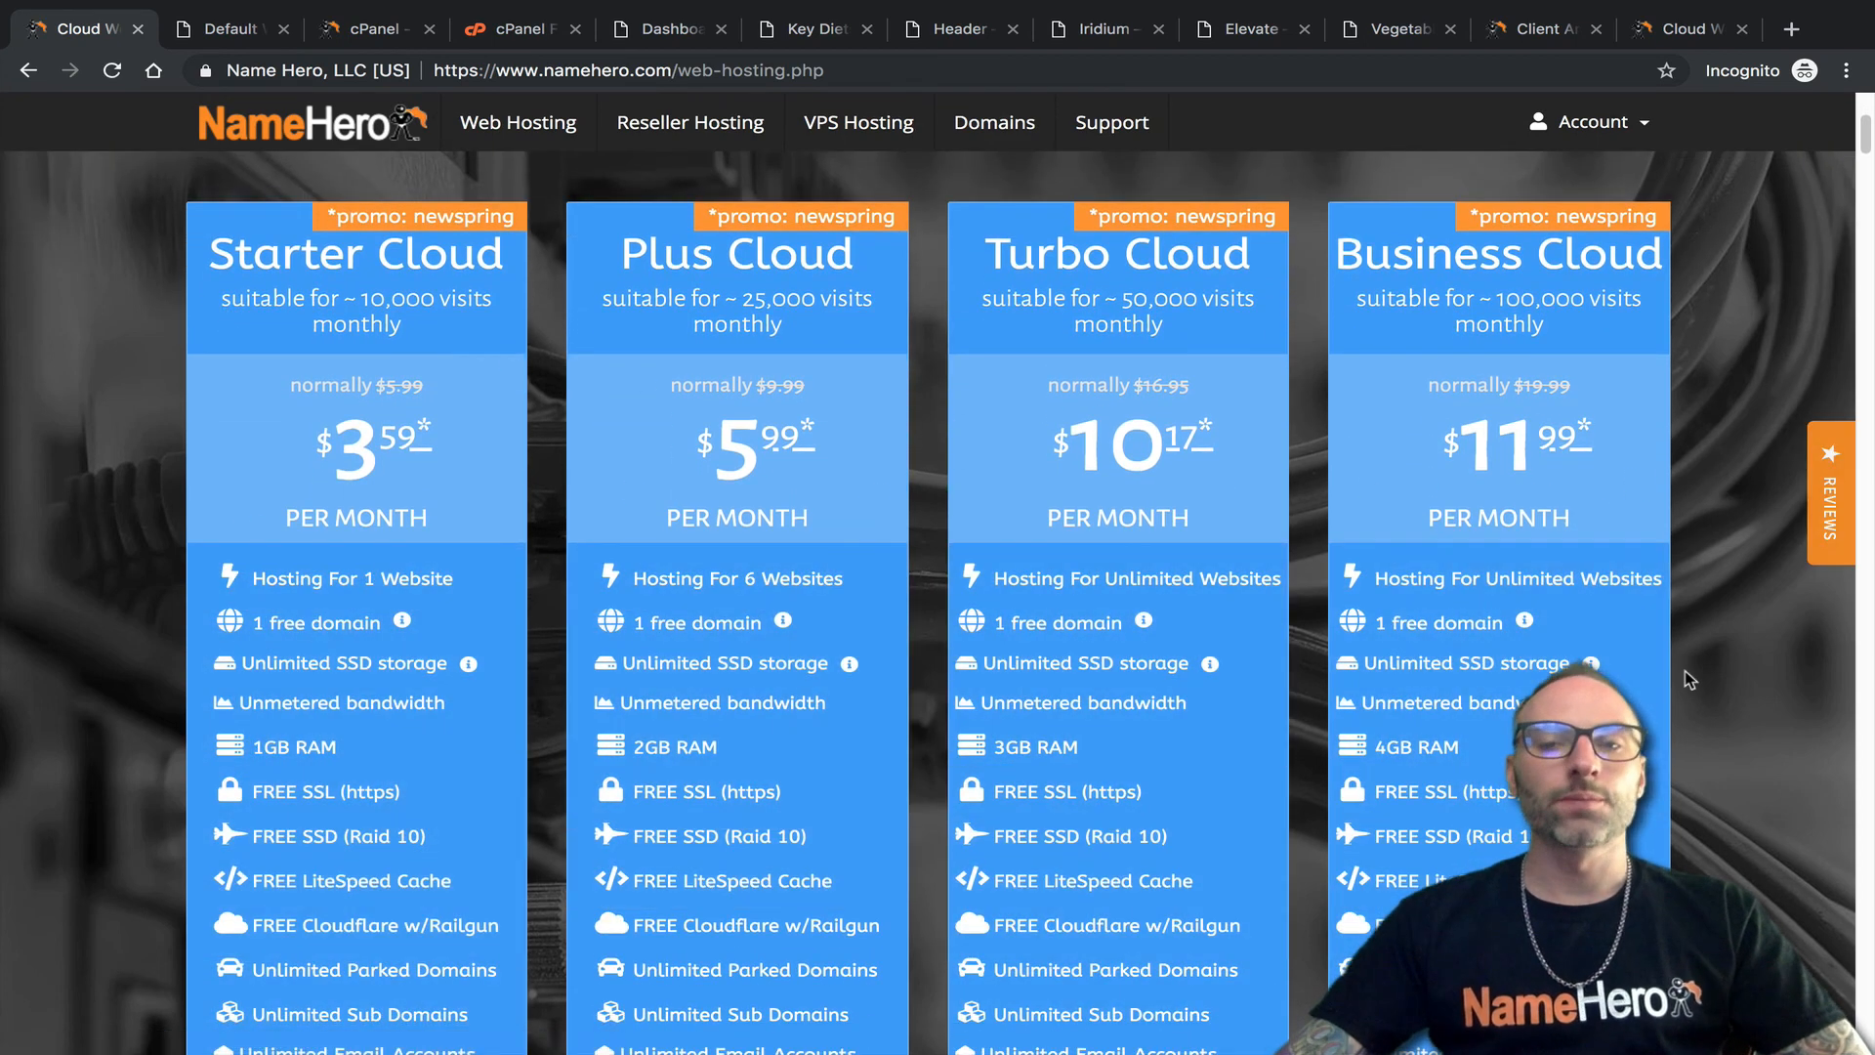
{"action": "scroll", "coordinate": [1684, 674], "scroll_direction": "down", "scroll_amount": 1}
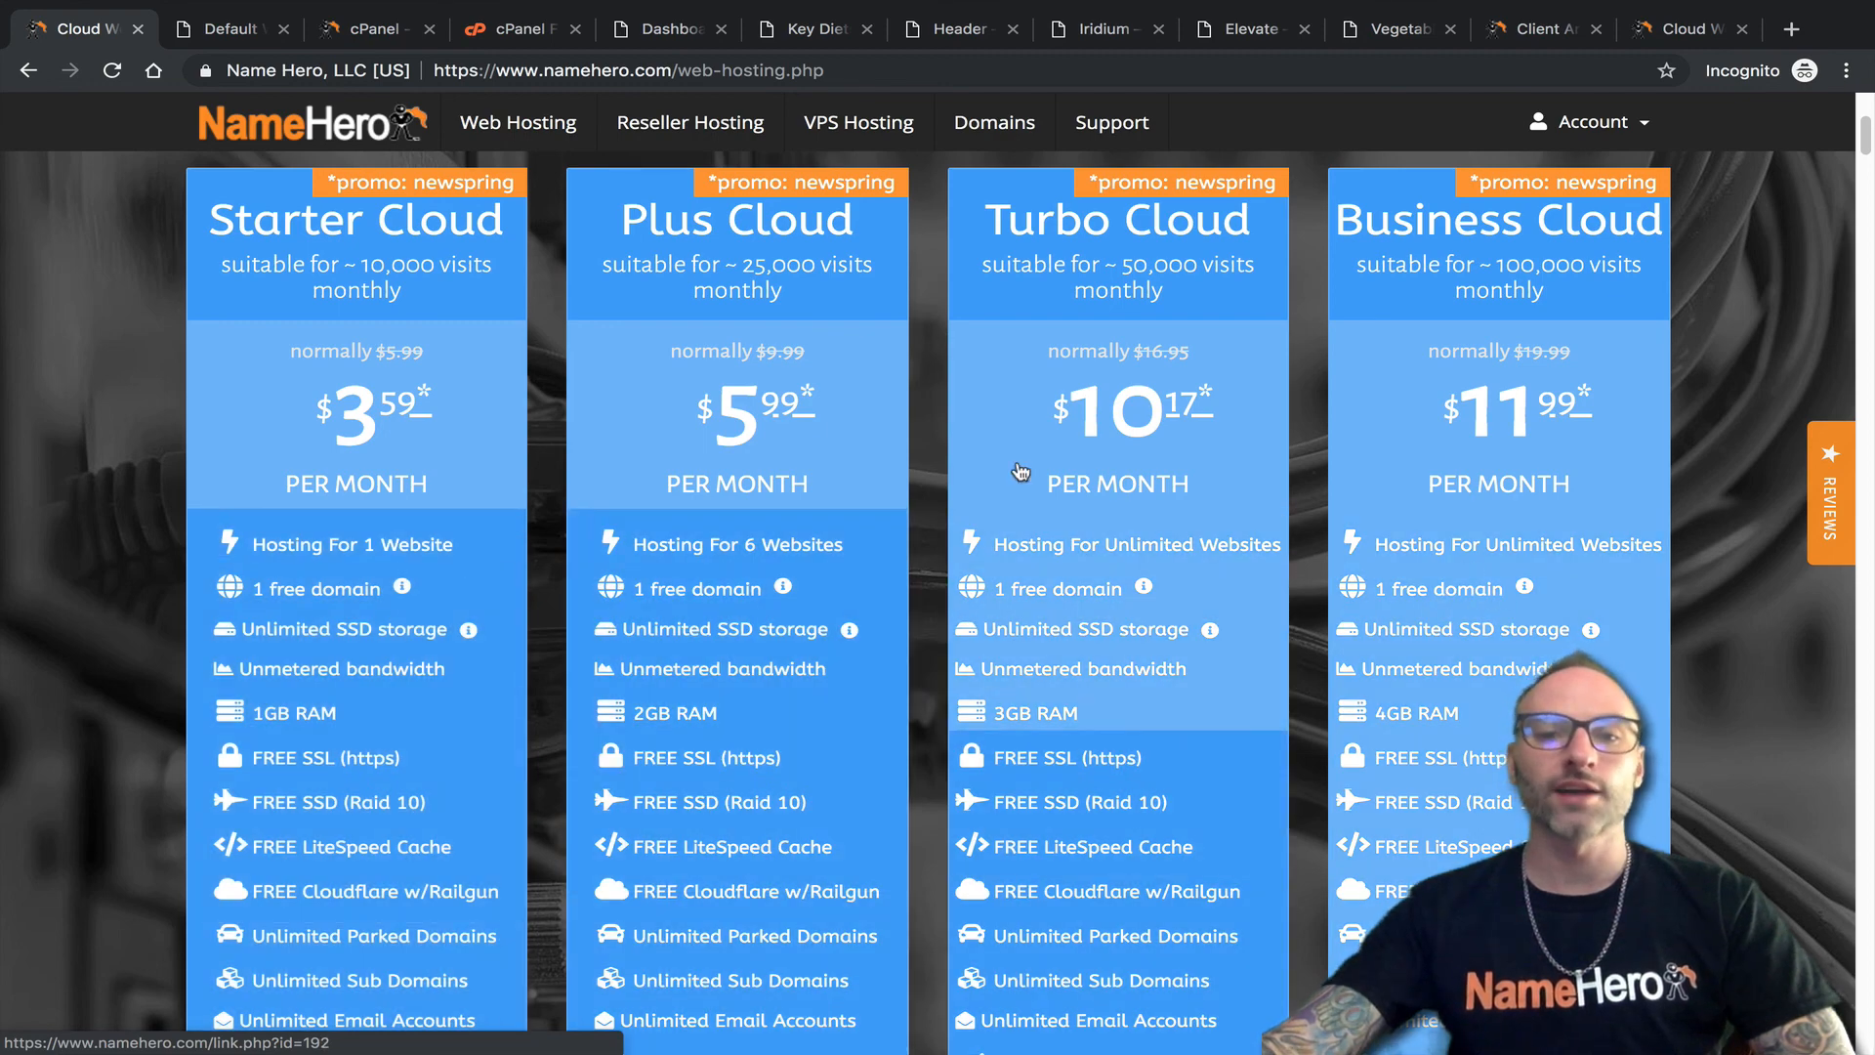
{"action": "scroll", "coordinate": [579, 518], "scroll_direction": "down", "scroll_amount": 1}
{"action": "scroll", "coordinate": [615, 523], "scroll_direction": "up", "scroll_amount": 2}
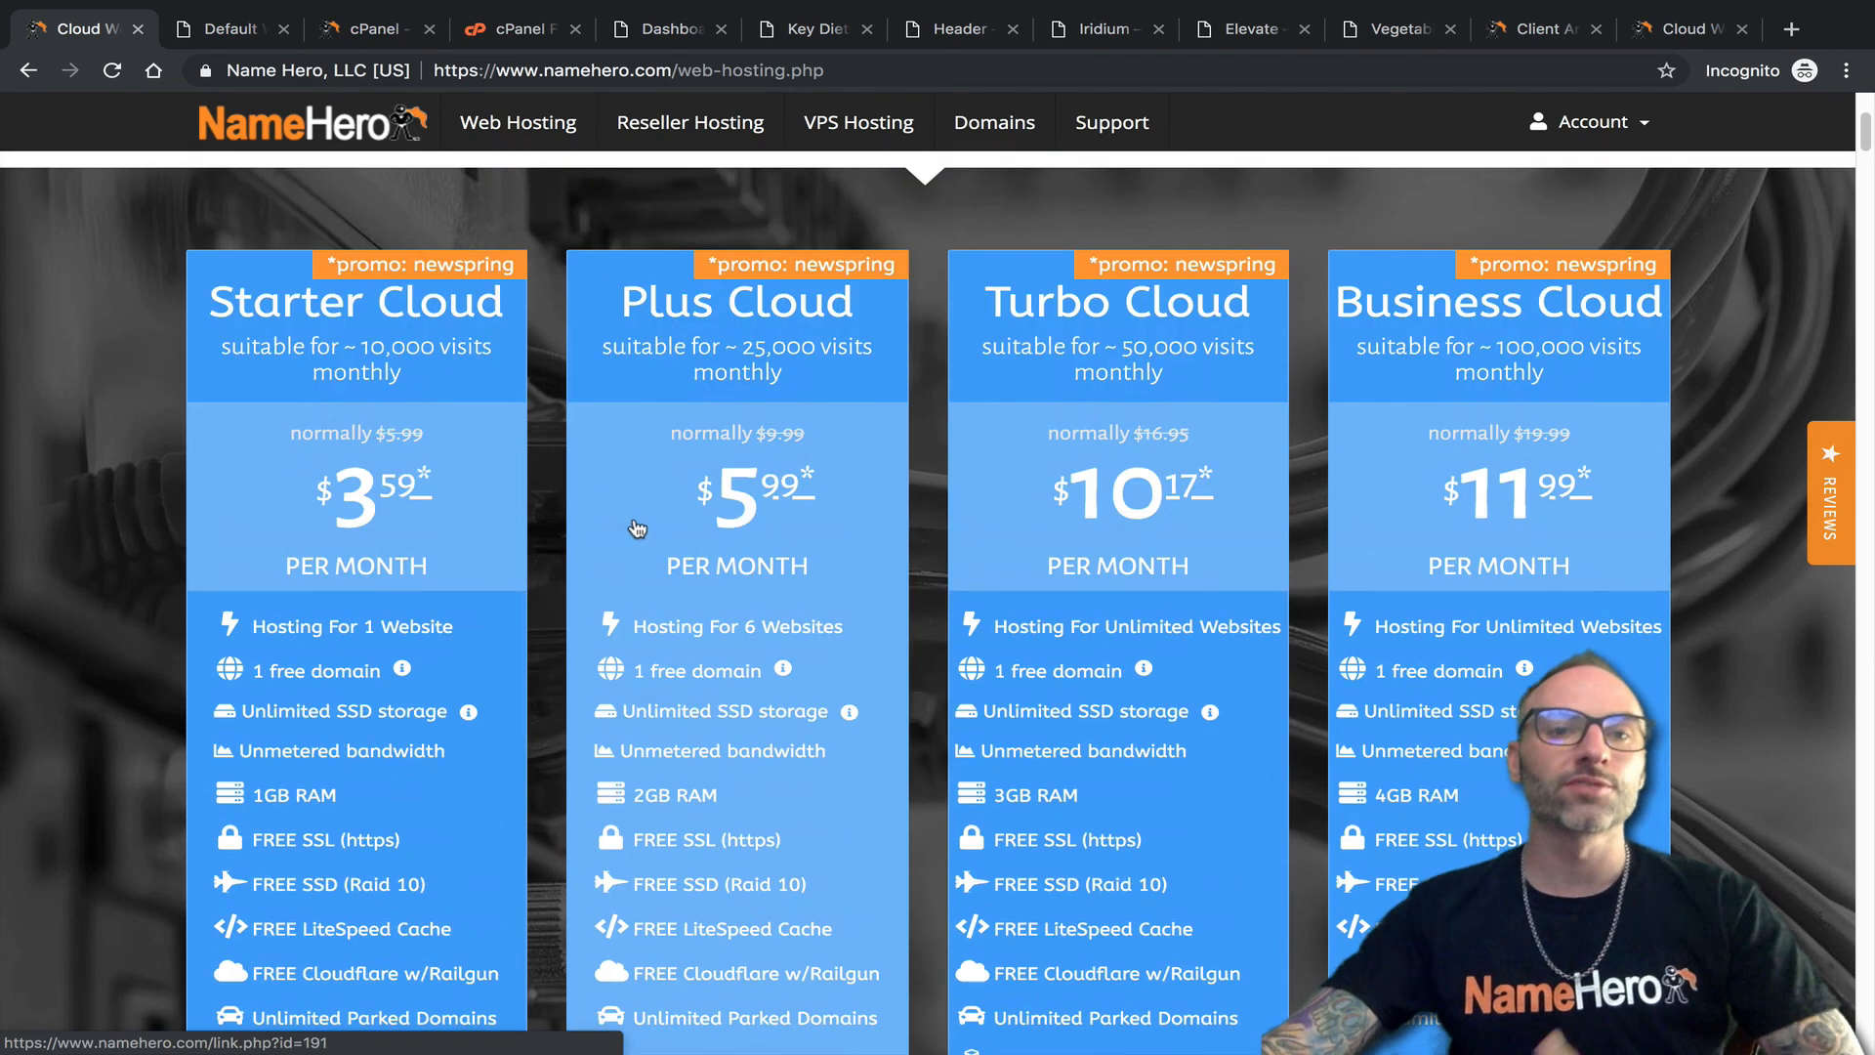
{"action": "scroll", "coordinate": [723, 400], "scroll_direction": "up", "scroll_amount": 4}
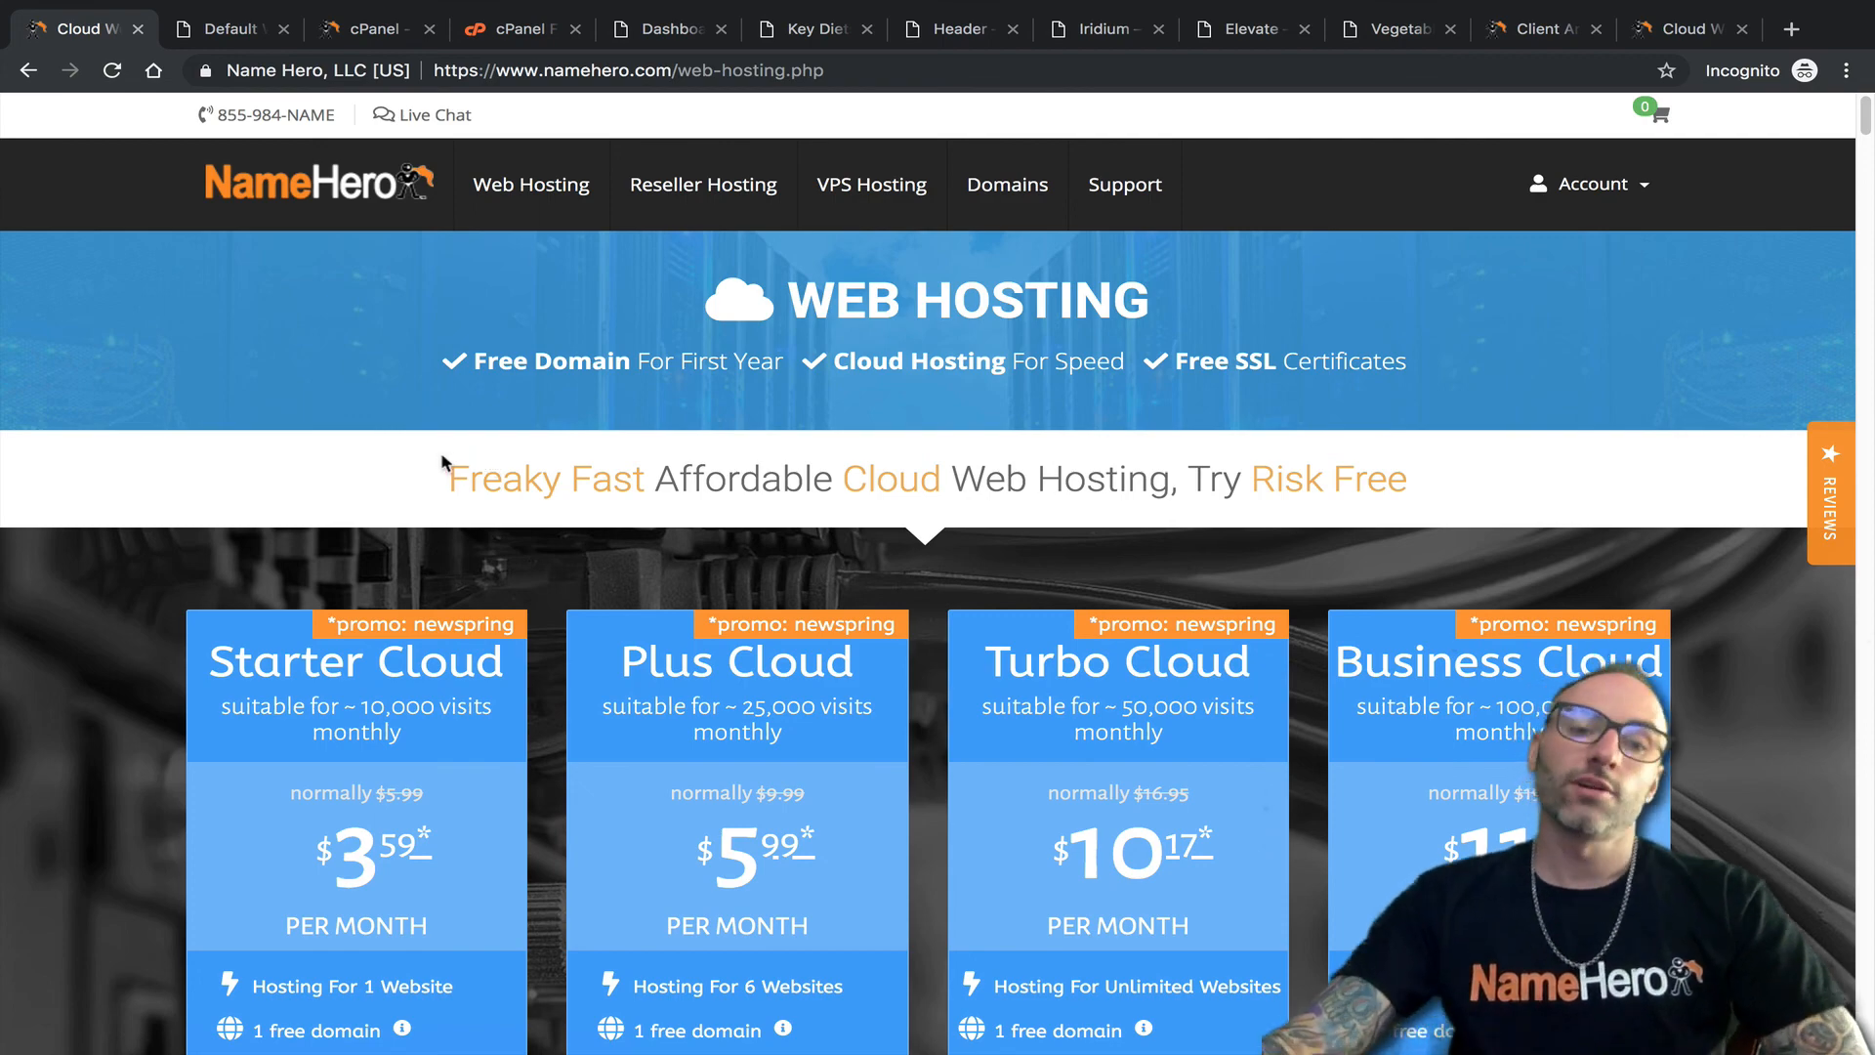
{"action": "scroll", "coordinate": [177, 519], "scroll_direction": "down", "scroll_amount": 2}
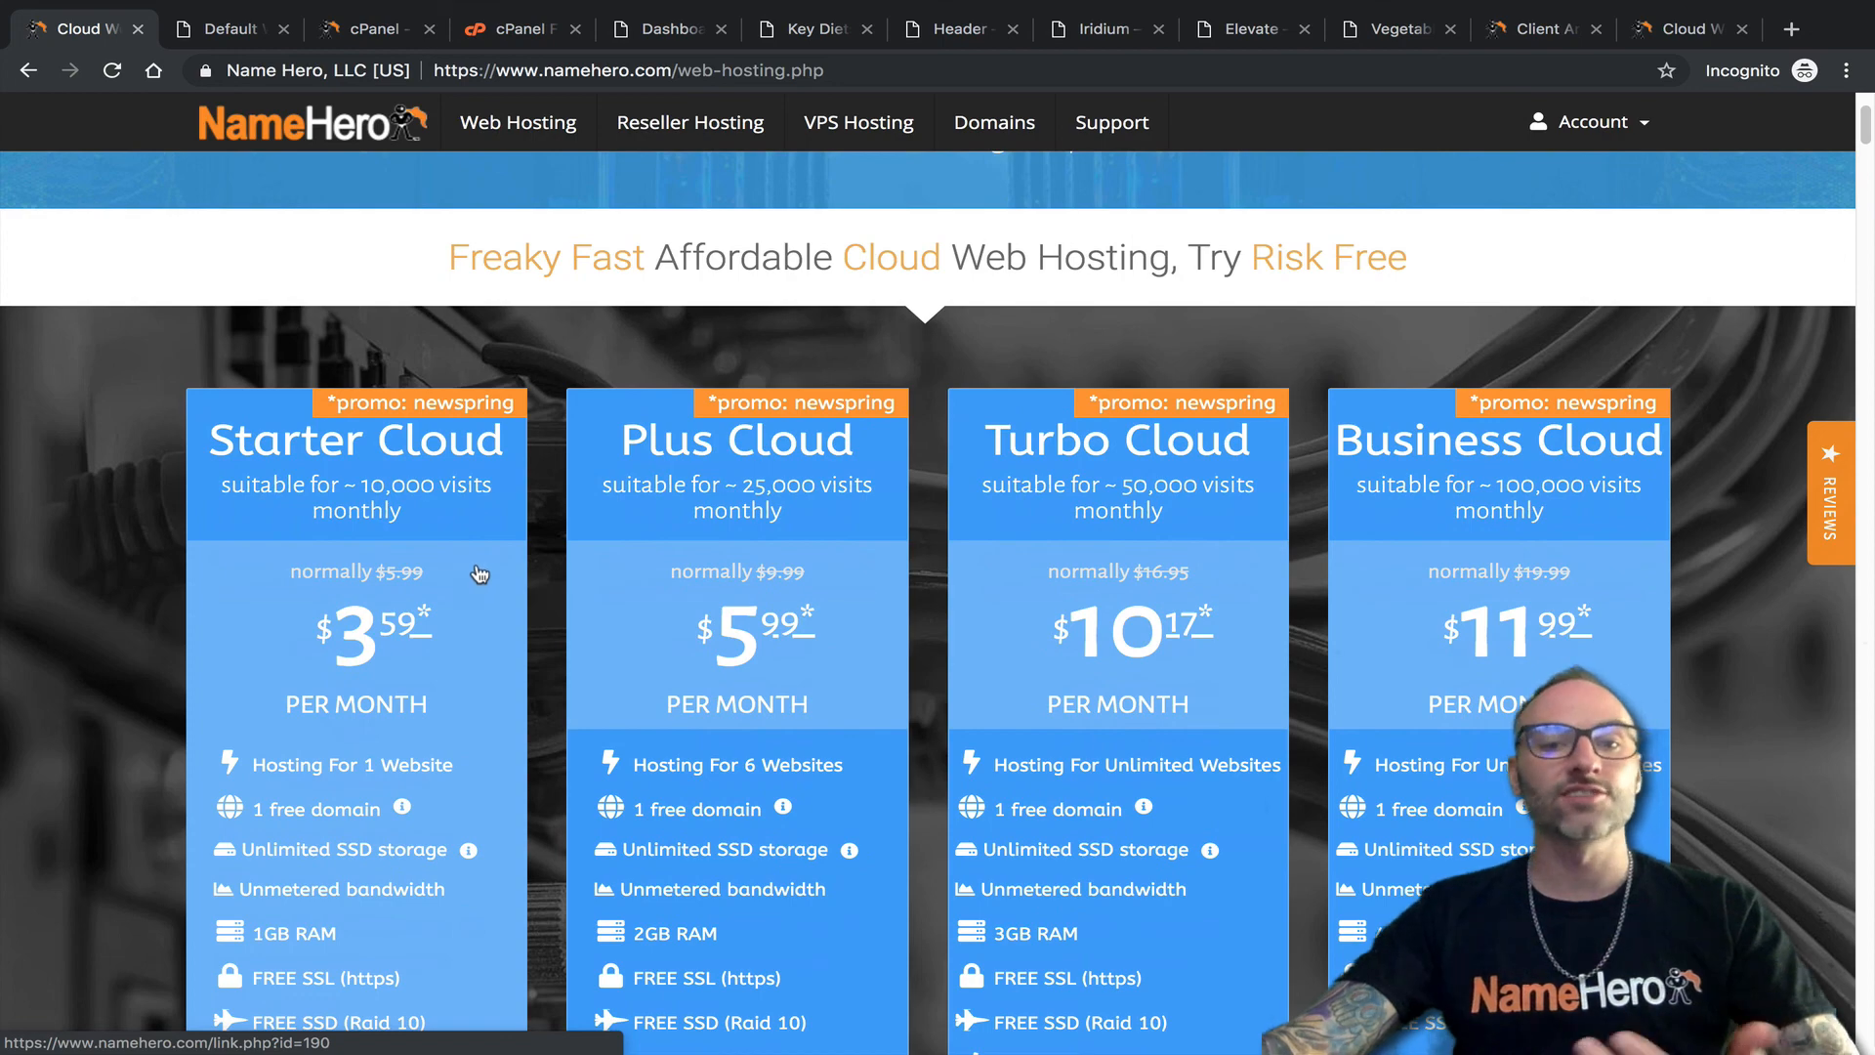
{"action": "scroll", "coordinate": [481, 571], "scroll_direction": "down", "scroll_amount": 1}
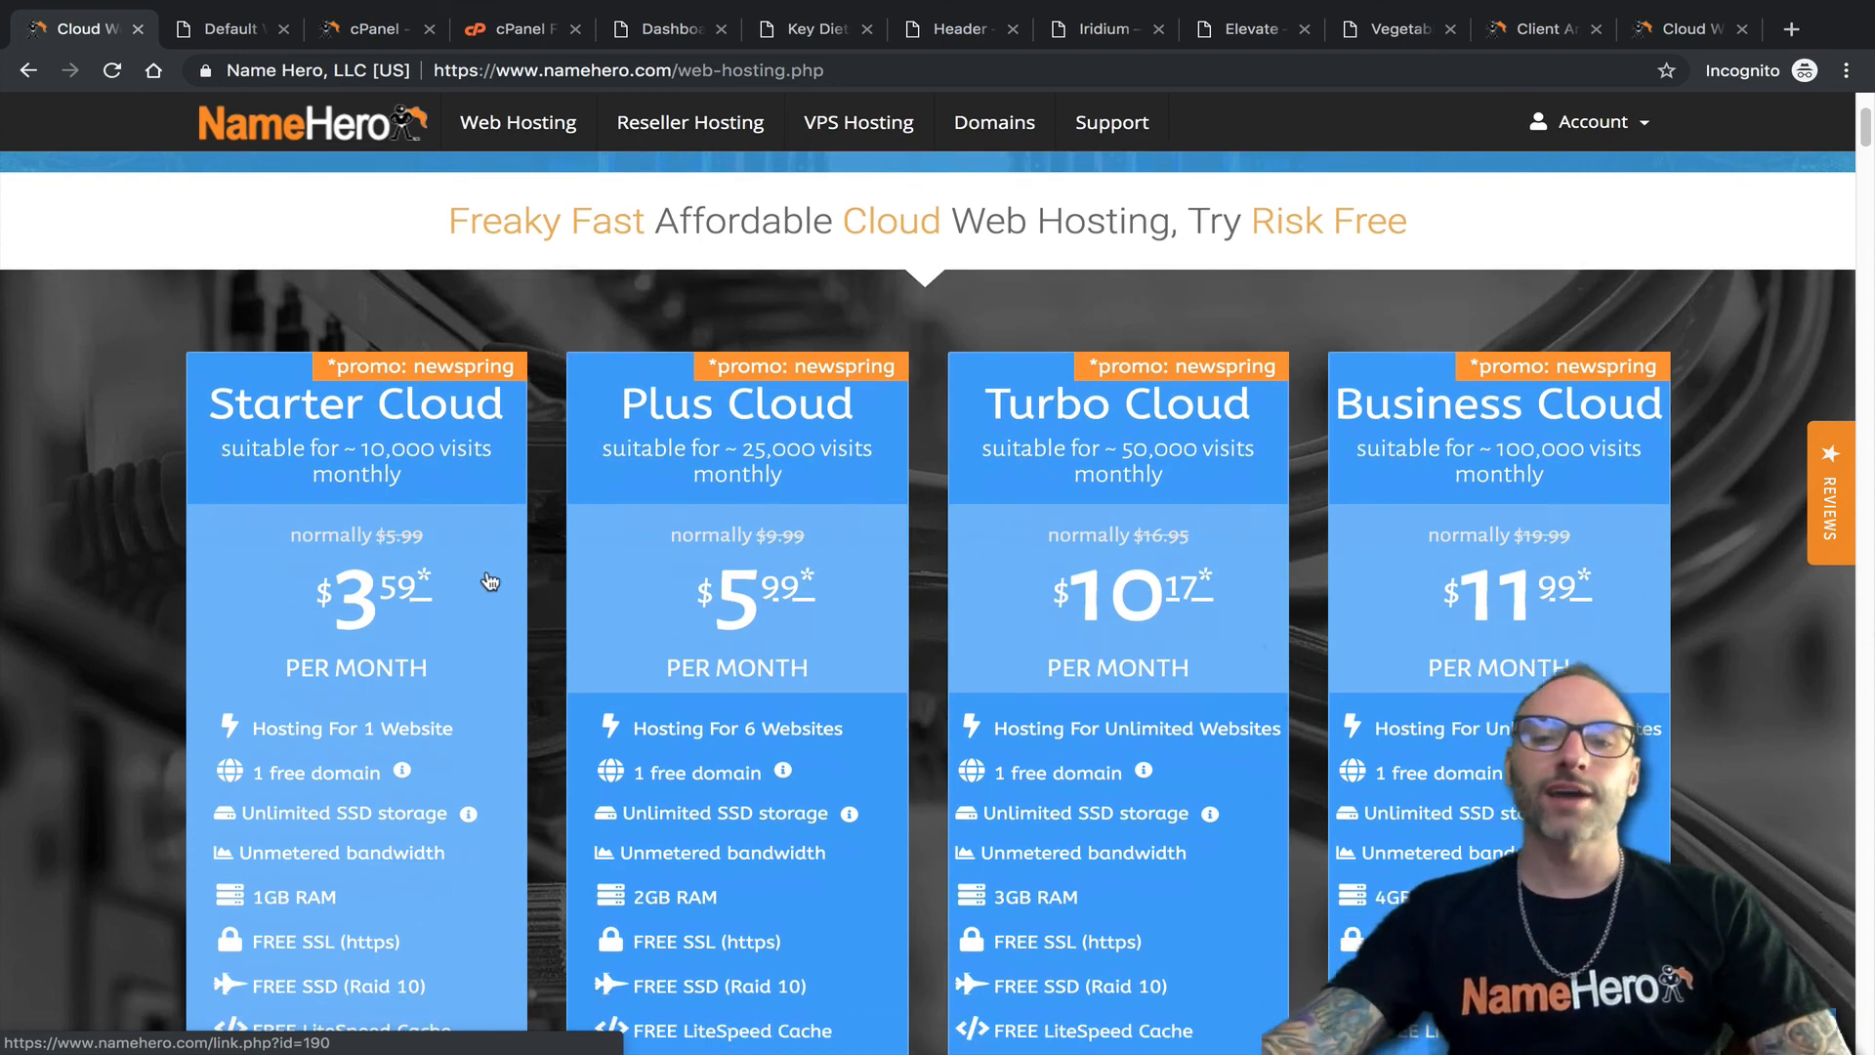
{"action": "scroll", "coordinate": [670, 536], "scroll_direction": "up", "scroll_amount": 3}
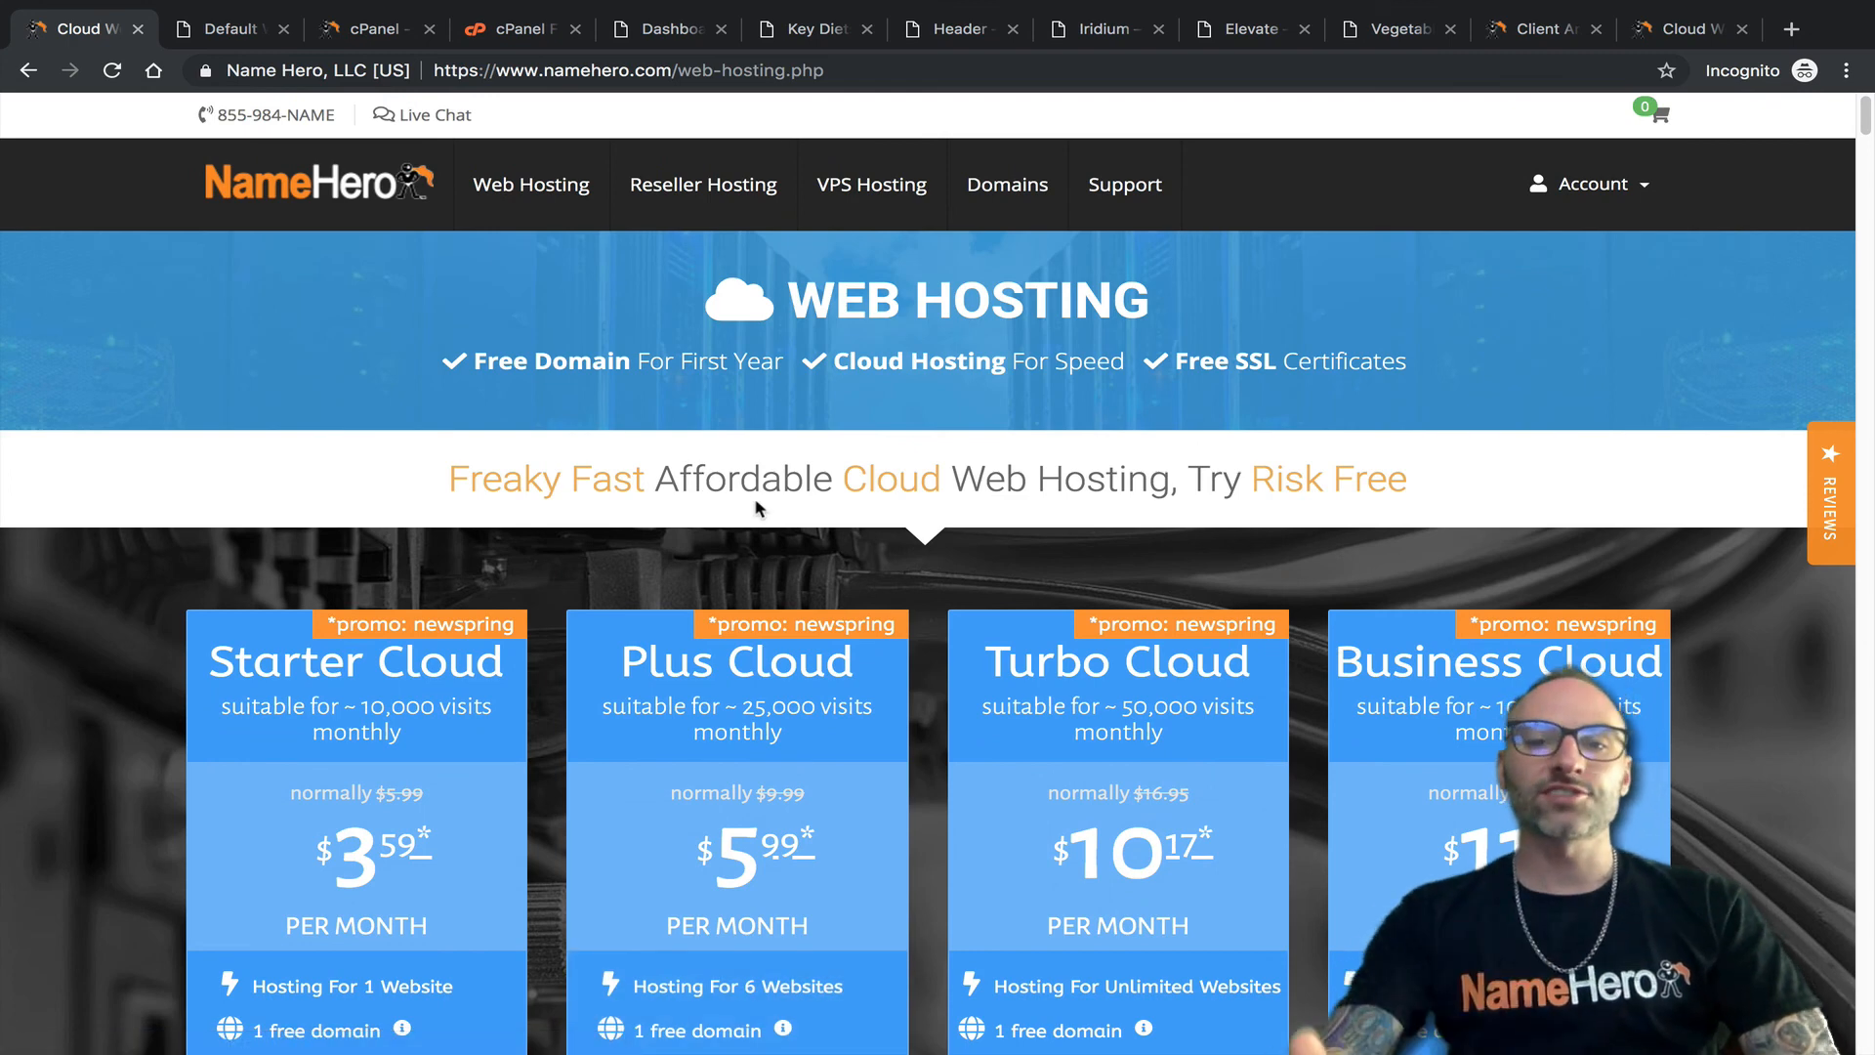